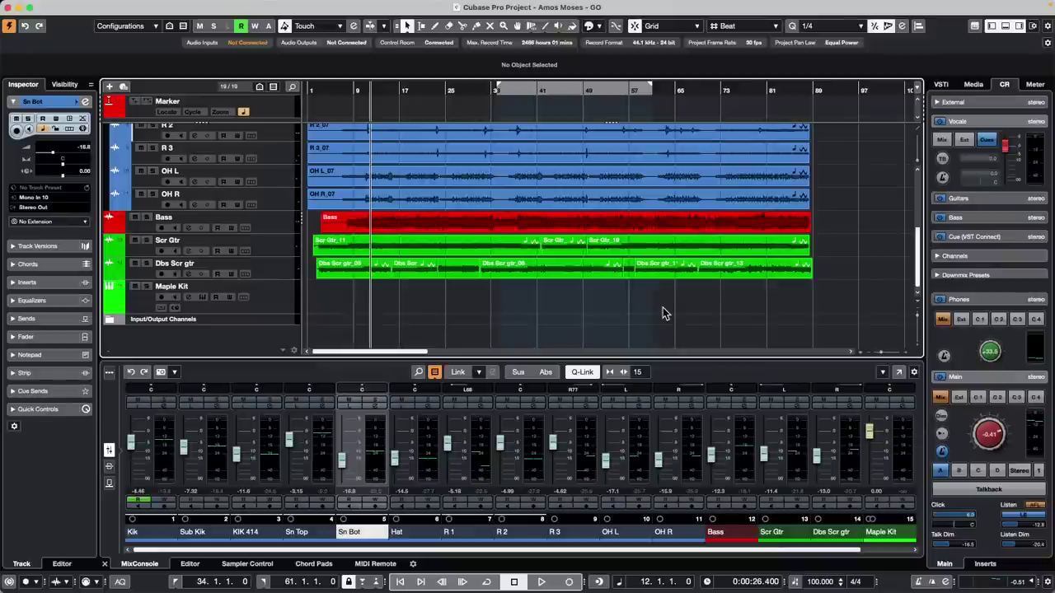
Step: Look over the project's tracks and expand the Input/Output Channels folder to reveal the Stereo Out track
scroll(516, 135, "up", 4)
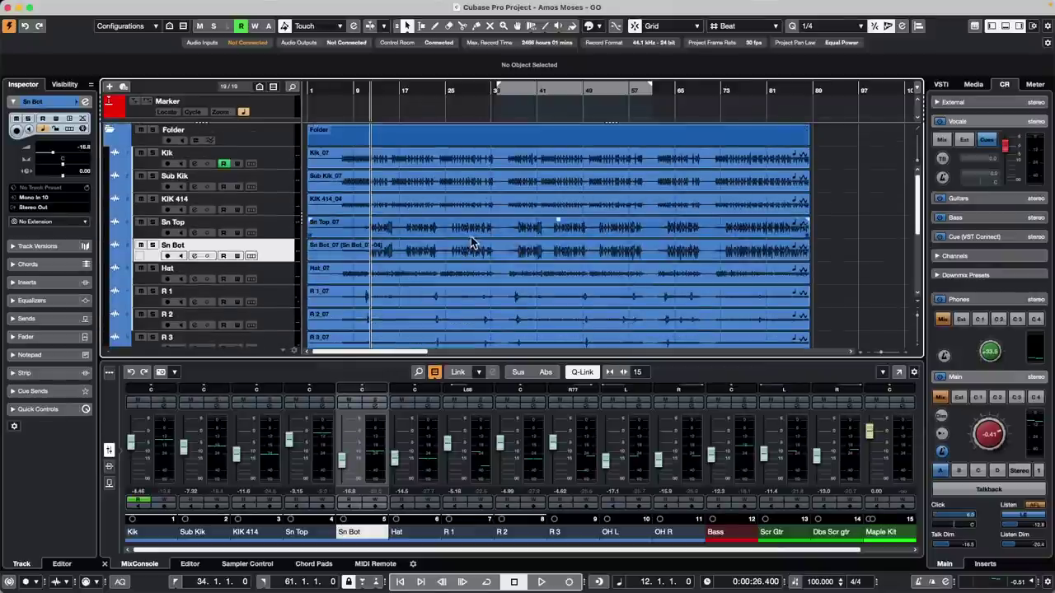
scroll(472, 242, "down", 4)
scroll(472, 243, "up", 4)
scroll(472, 246, "down", 4)
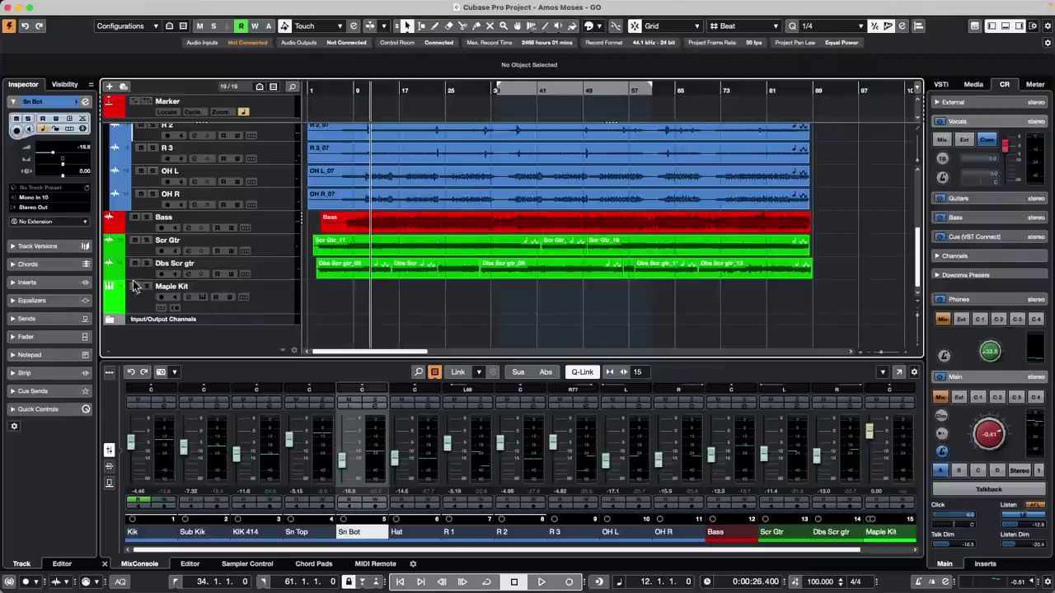
left_click(109, 322)
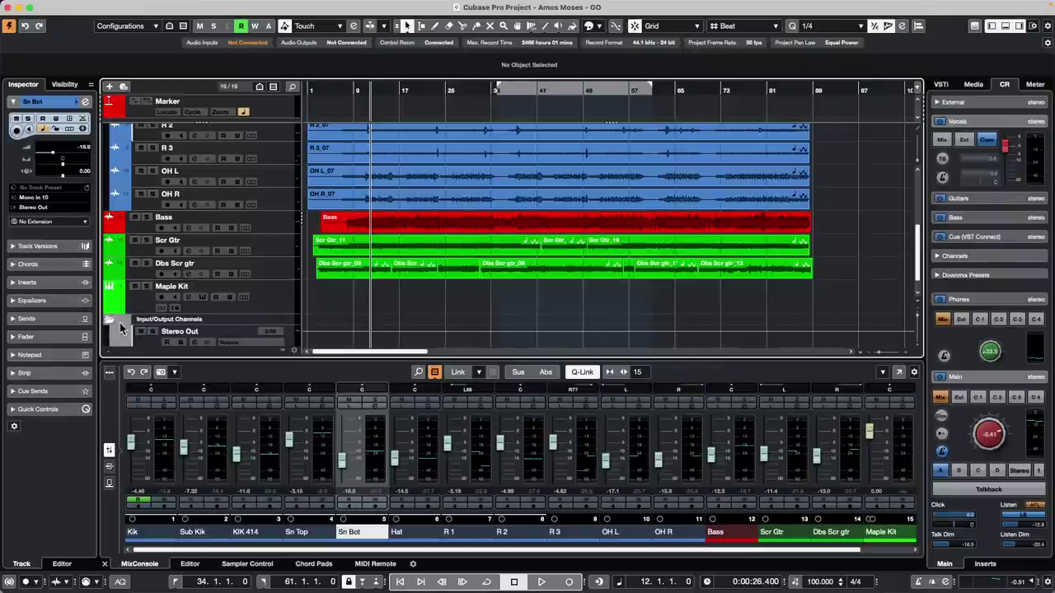
left_click(109, 319)
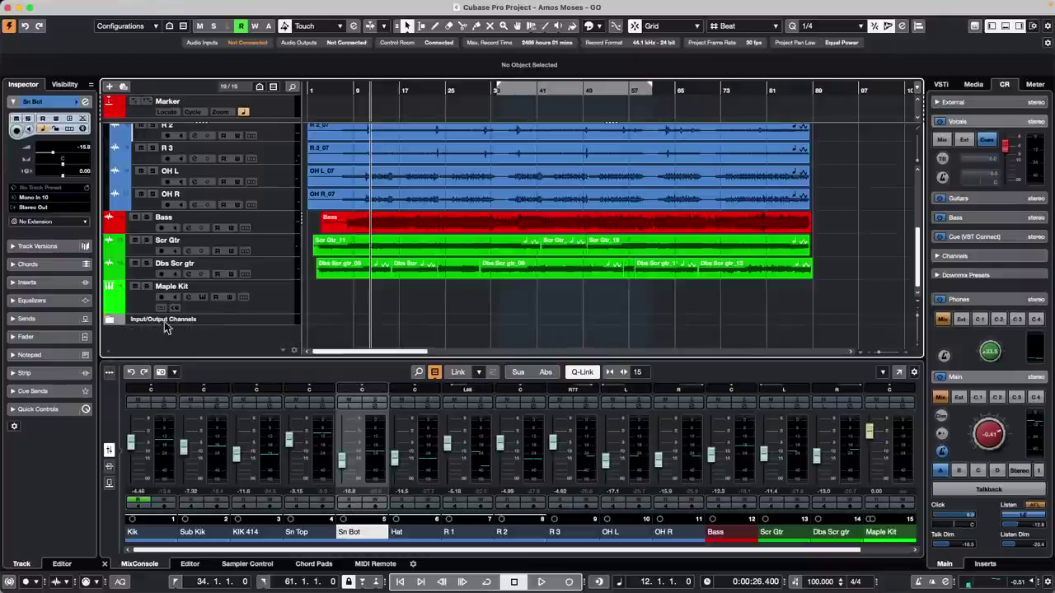
left_click(109, 321)
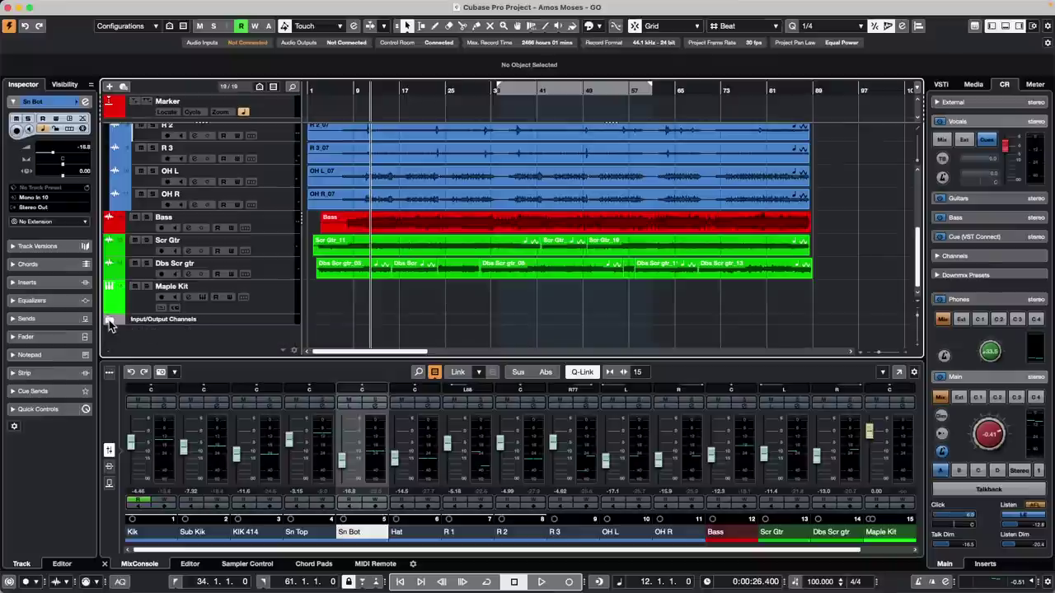
scroll(416, 313, "down", 1)
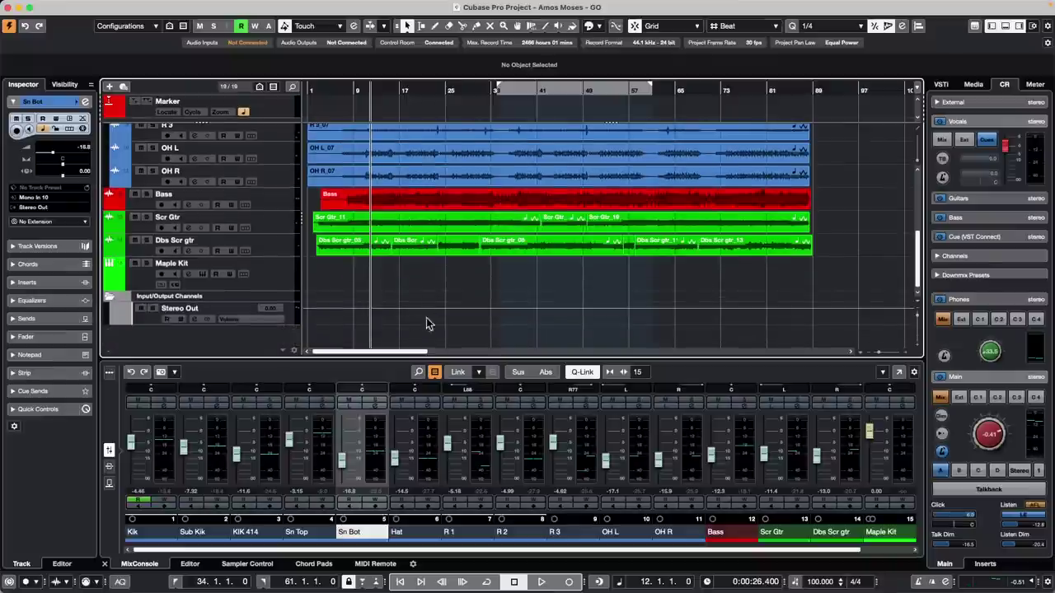
Step: Draw a freehand volume automation curve on Stereo Out from about bar 15 to 75, plus a straight line from about bar 72 to 90
right_click(409, 314)
left_click(438, 317)
mouse_move(390, 311)
left_mouse_down()
mouse_move(511, 306)
mouse_move(680, 327)
mouse_move(746, 303)
left_mouse_up()
right_click(706, 323)
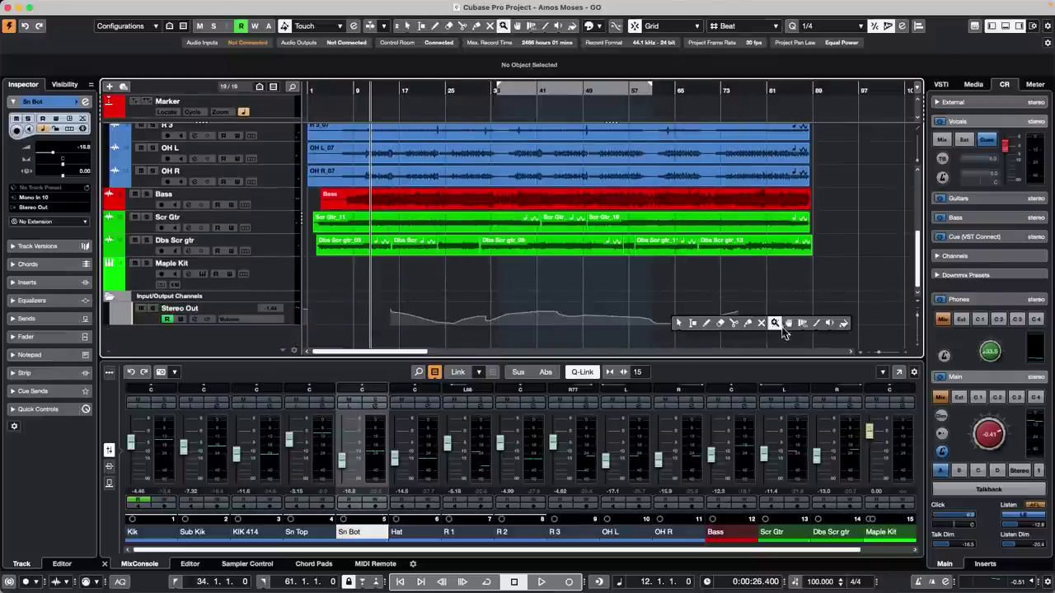
left_click(829, 322)
left_click(819, 325)
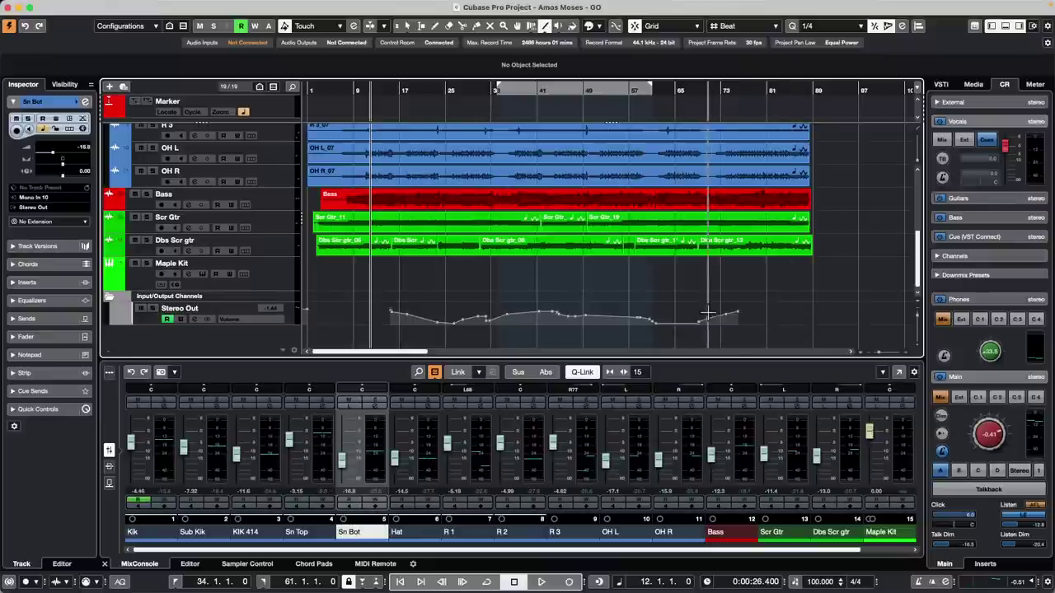
left_click_drag(719, 311, 820, 316)
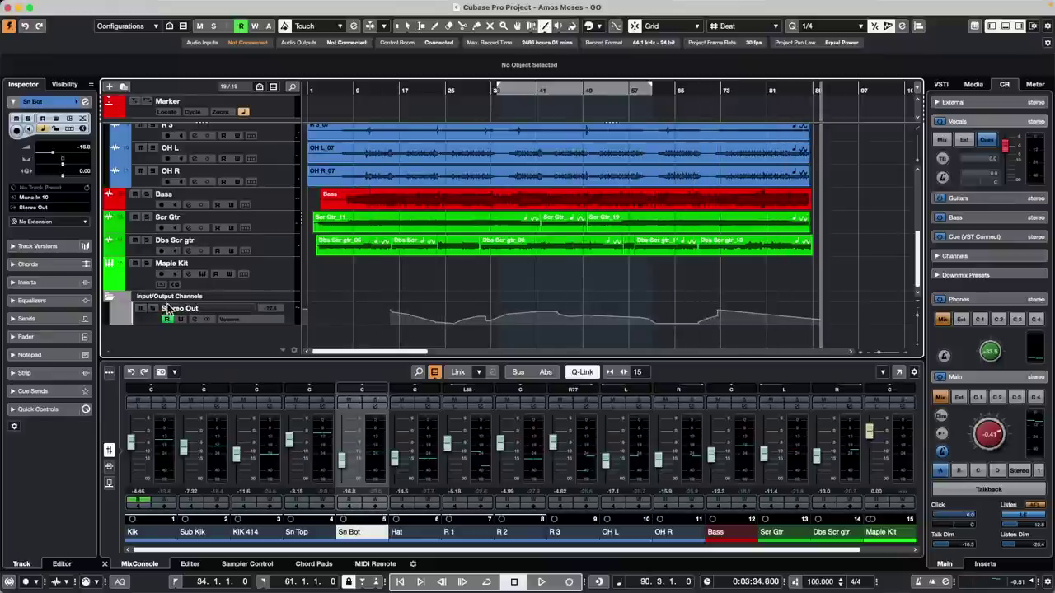
Step: Collapse and re-expand the Input/Output Channels folder, then draw a falling volume automation line on Stereo Out from about bar 47 to 69
left_click(109, 298)
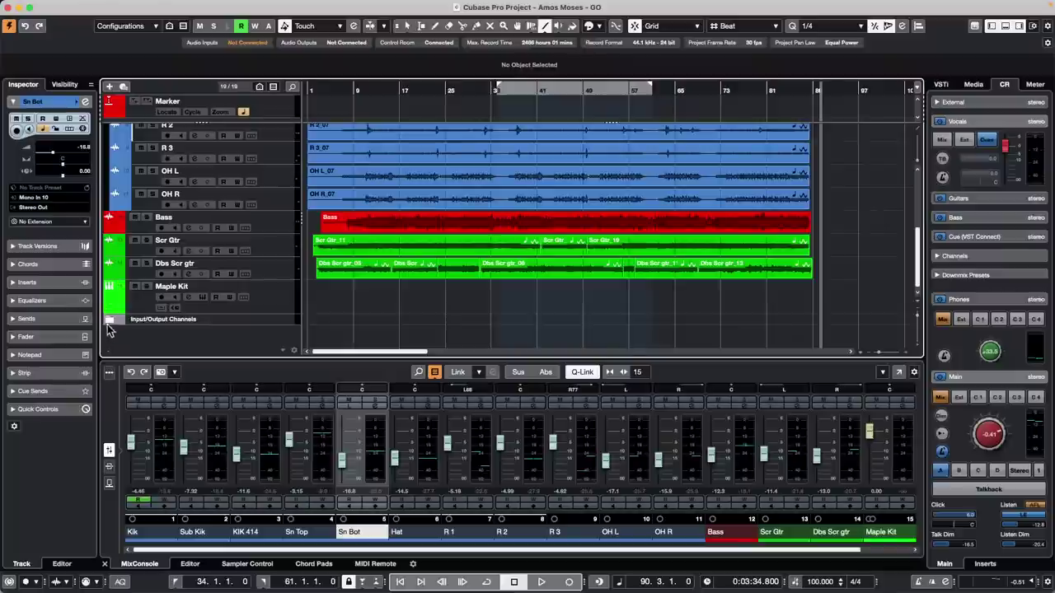
left_click(109, 321)
scroll(403, 326, "down", 1)
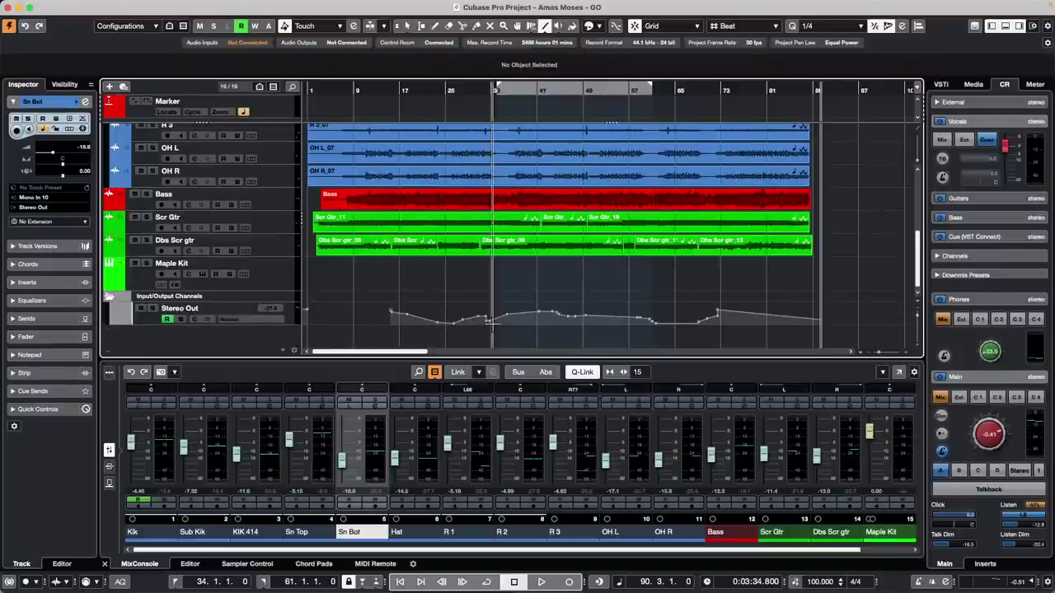
mouse_move(436, 323)
left_mouse_down()
mouse_move(583, 307)
mouse_move(699, 324)
mouse_move(691, 327)
left_mouse_up()
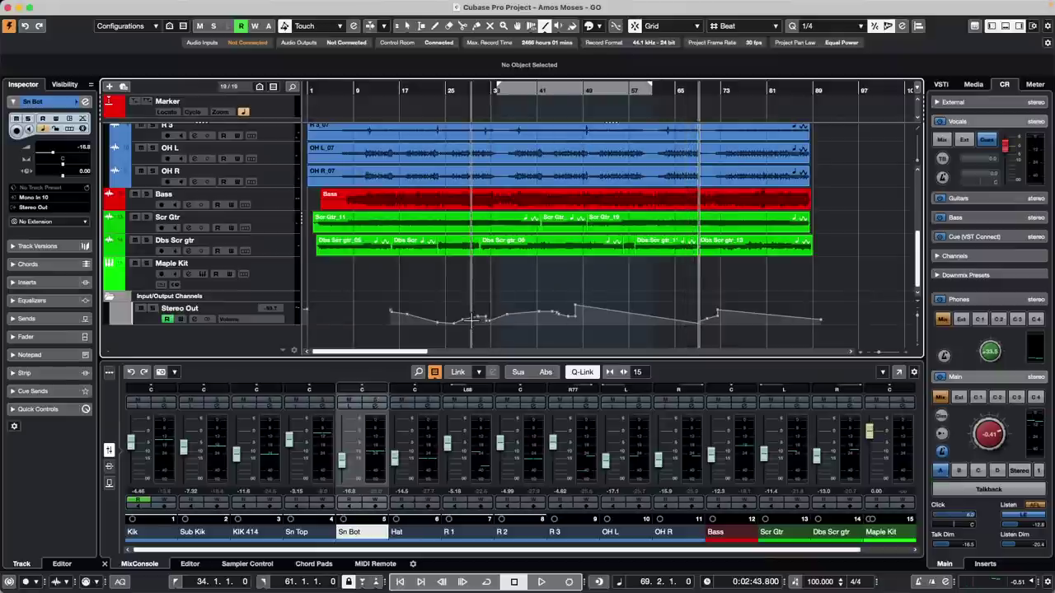
Step: Undo the volume automation drawn on Stereo Out and reduce the tracks to compact height
key("z")
key("z")
key("z")
key("z")
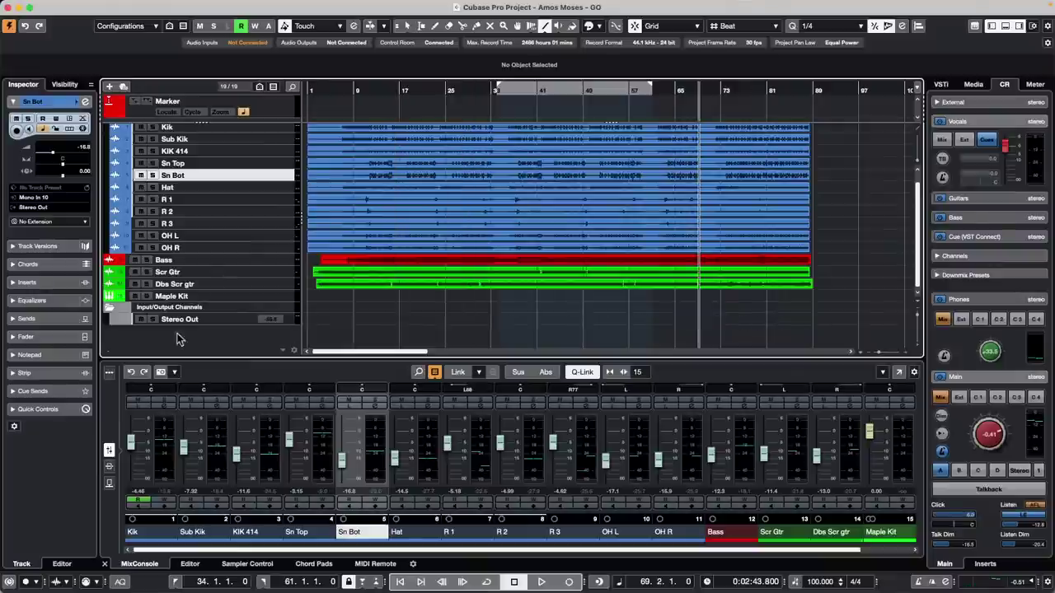
Step: Create a new empty project and confirm its project folder
left_click(72, 7)
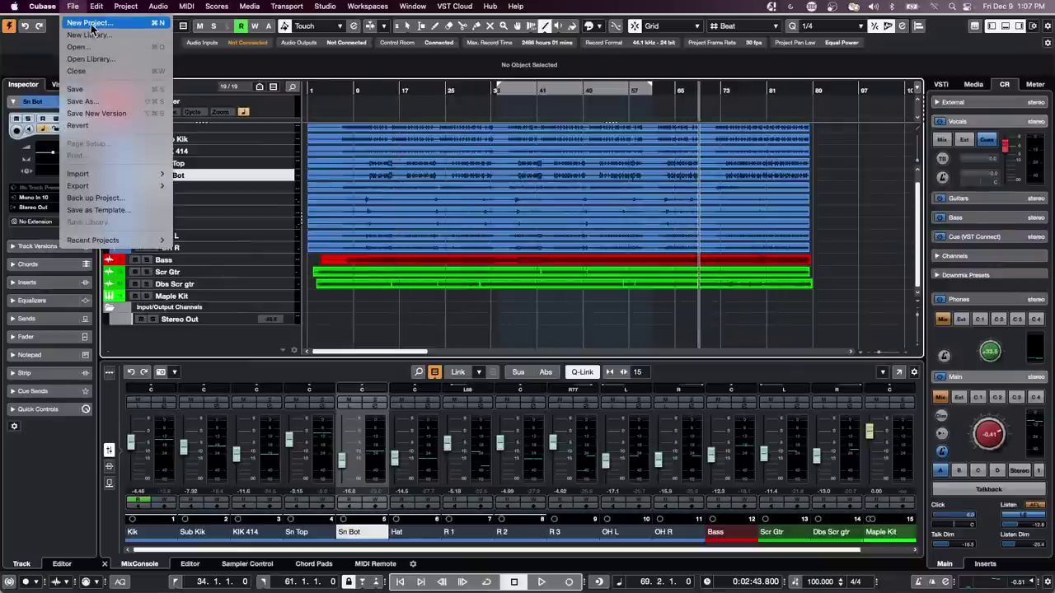
left_click(89, 23)
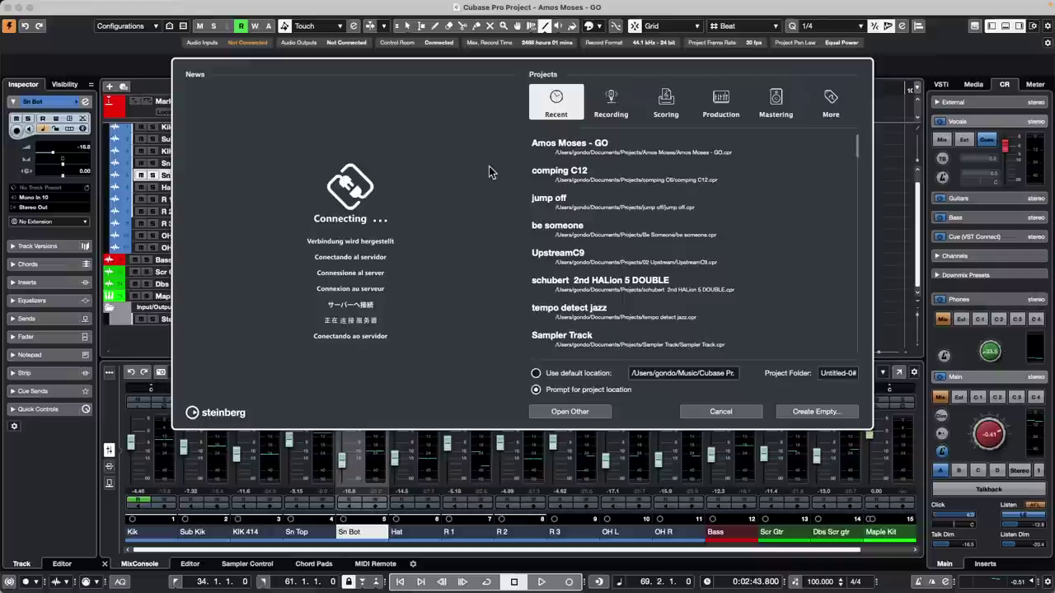
left_click(806, 411)
left_click(830, 381)
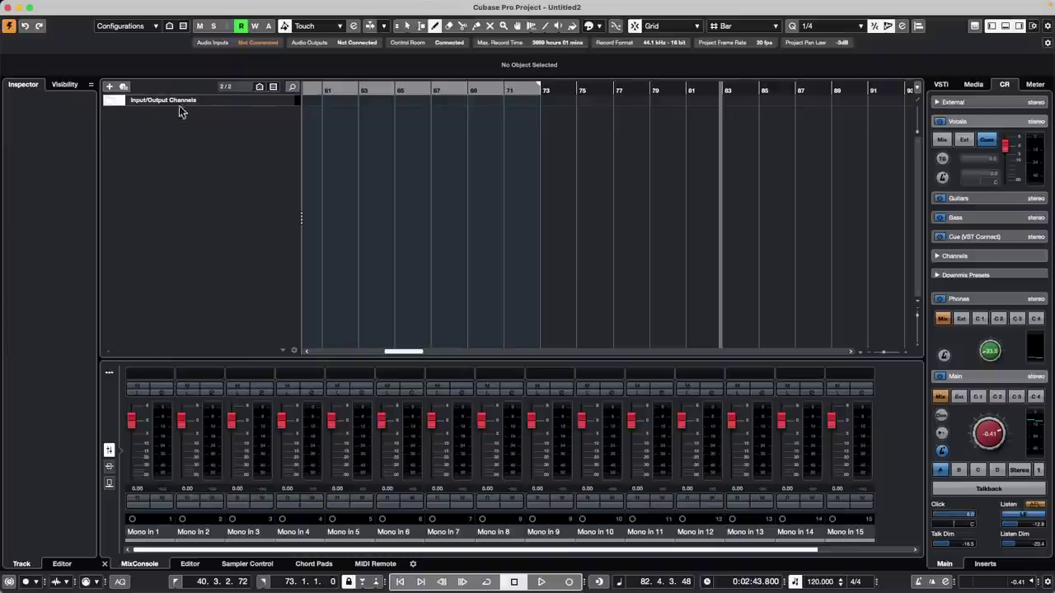
Step: Expand the Input/Output Channels folder, draw a short falling volume curve on Stereo Out from about bar 71 to 73, and undo it
left_click(113, 100)
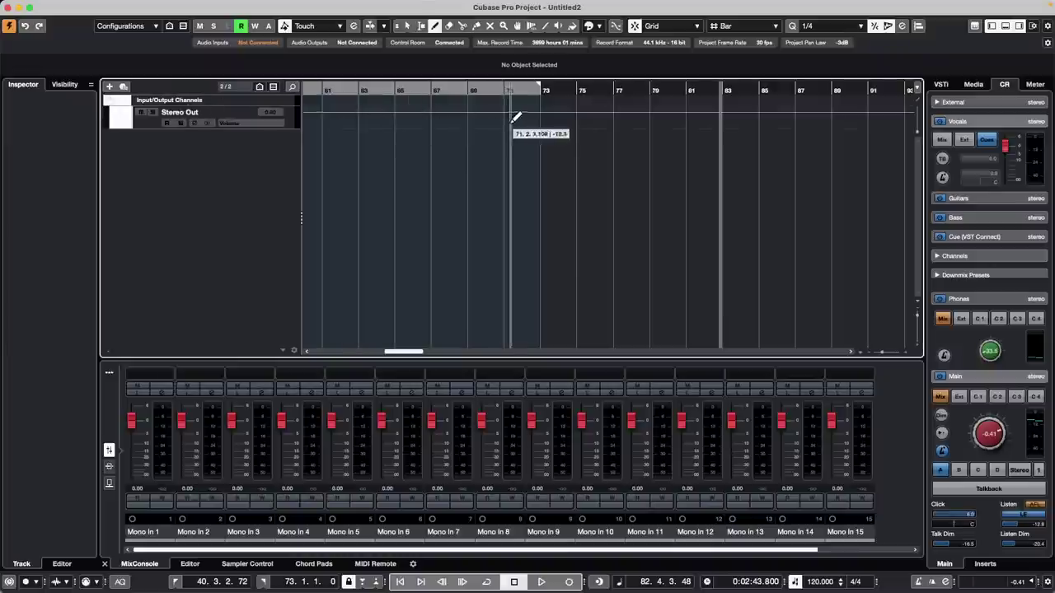
left_click_drag(504, 111, 546, 123)
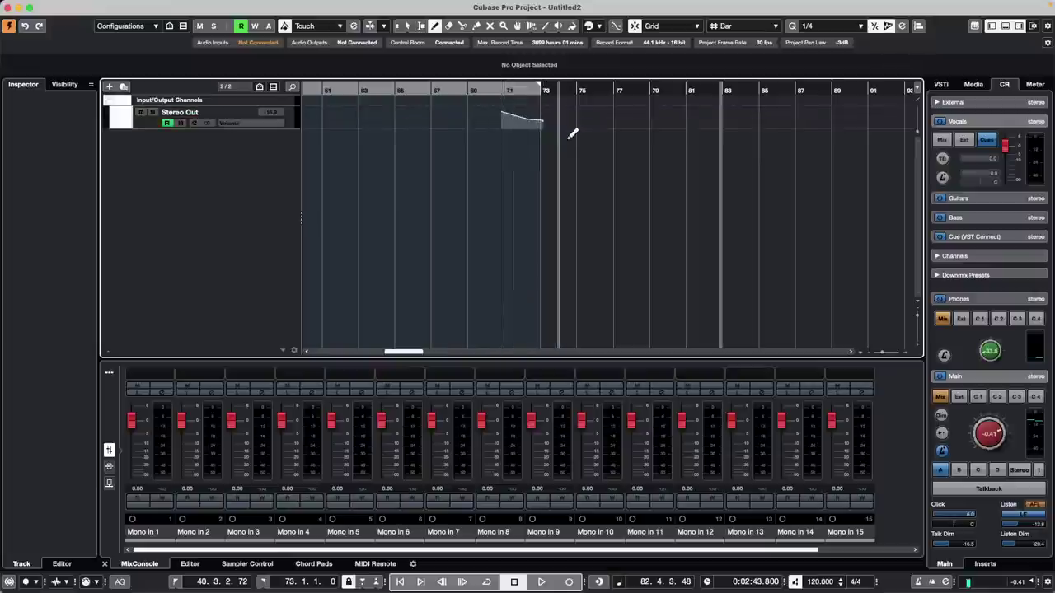
key("super+z")
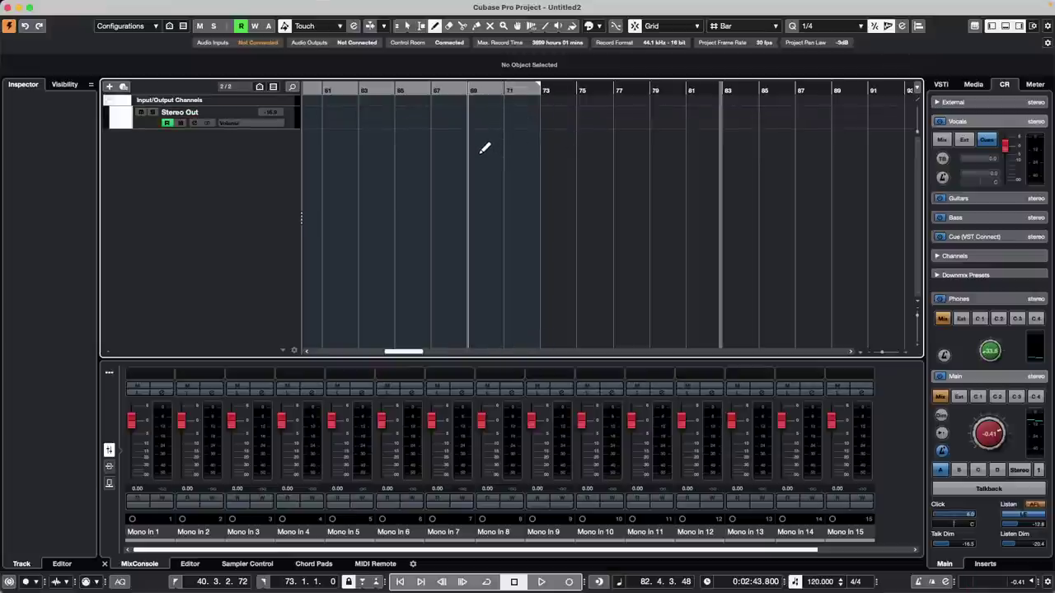
Step: Collapse the Input/Output Channels folder and toggle it open and closed again
left_click(106, 103)
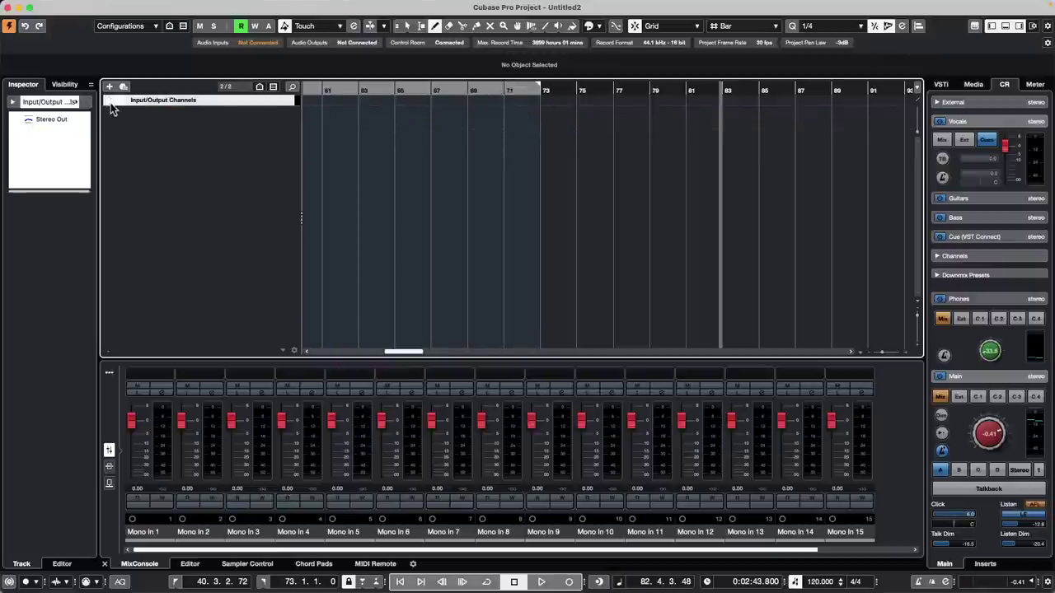
left_click(112, 100)
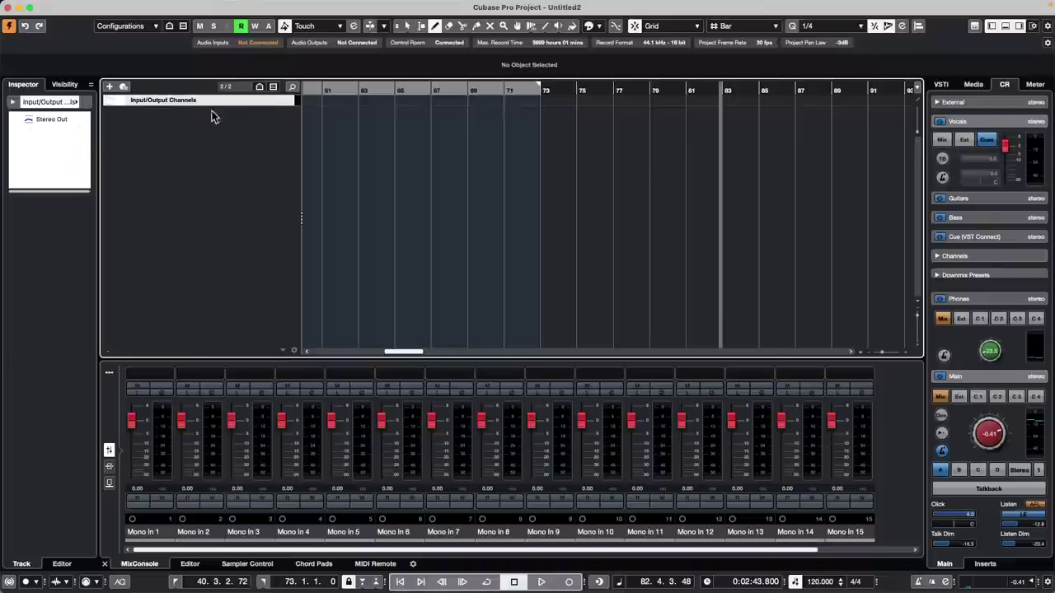
left_click(113, 100)
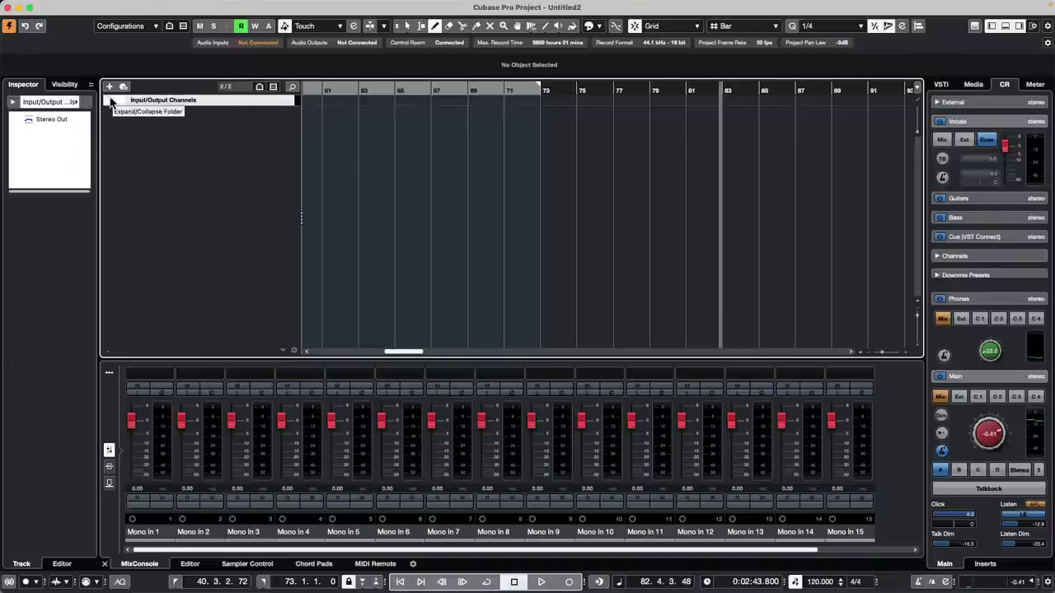
left_click(114, 100)
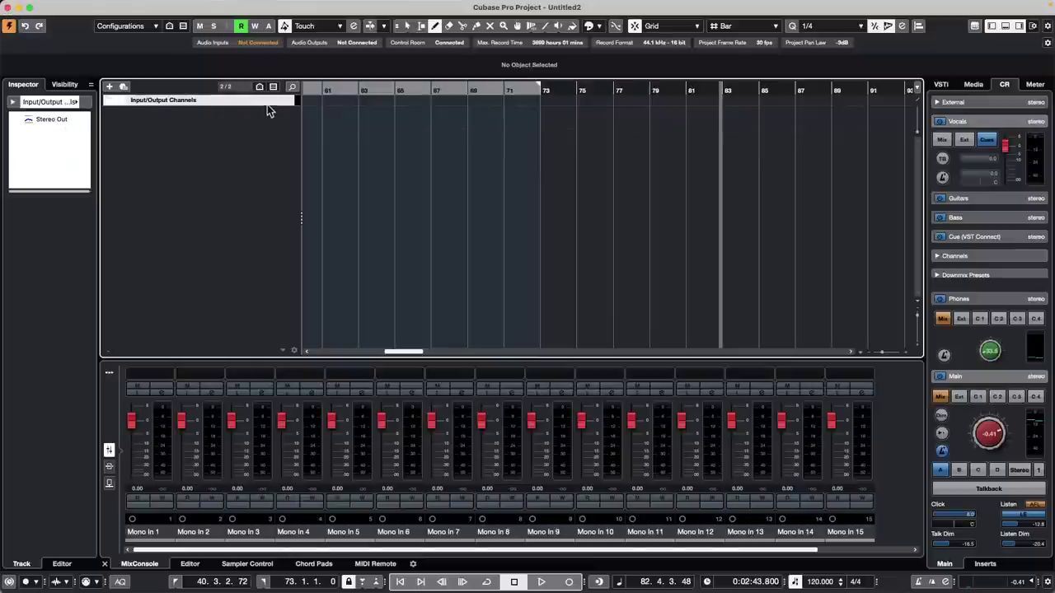
Step: Show the track visibility list, then hide the Input/Output Channels folder and show it again
left_click(64, 84)
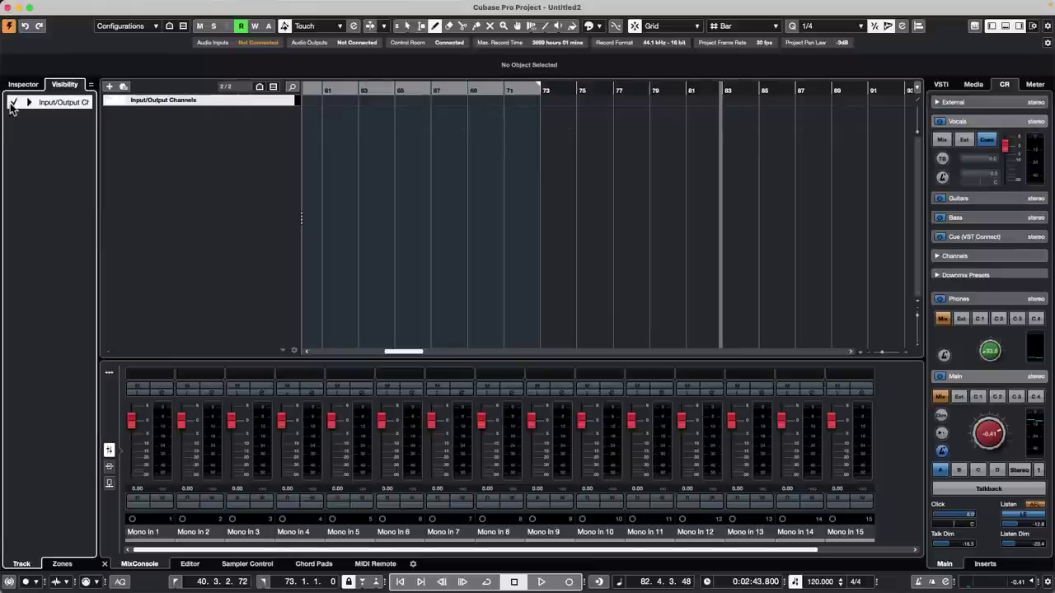
left_click(12, 103)
left_click(13, 103)
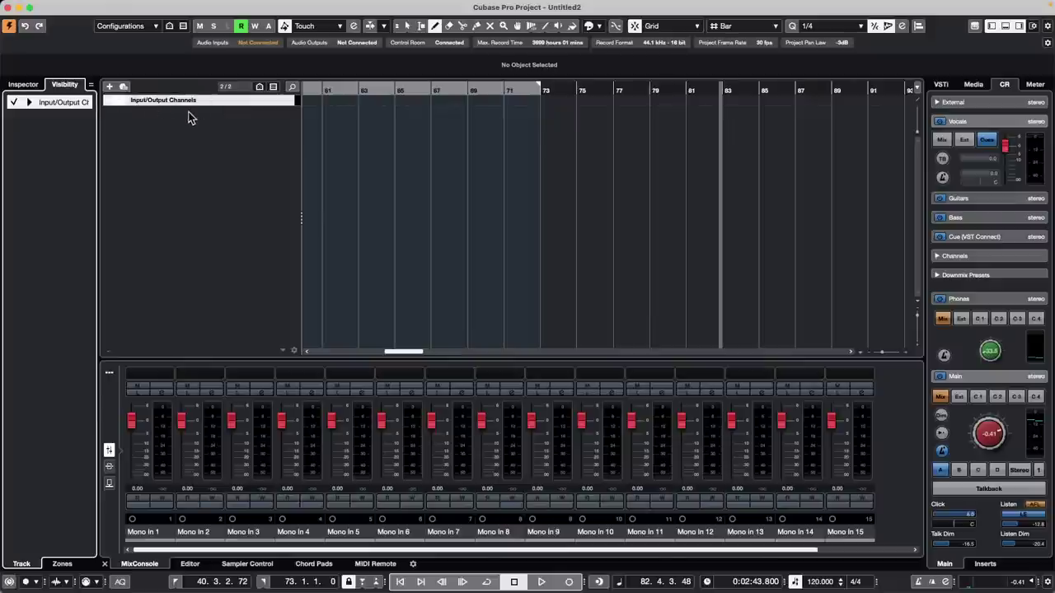
Step: Expand the Input/Output Channels folder, bring the Stereo Out channel into view in the MixConsole, and collapse the folder again
left_click(109, 104)
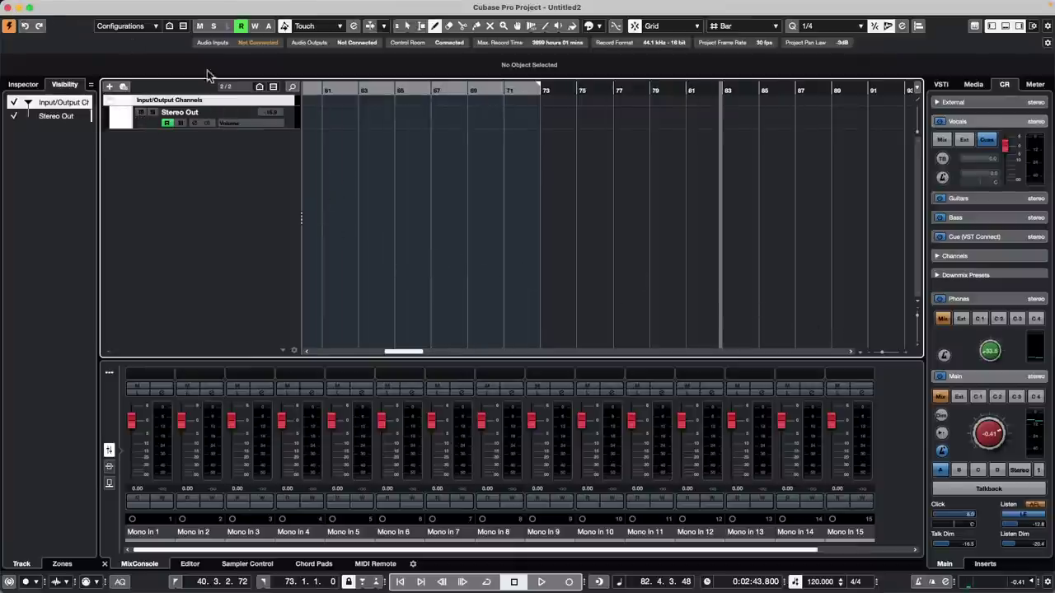
left_click_drag(787, 550, 902, 551)
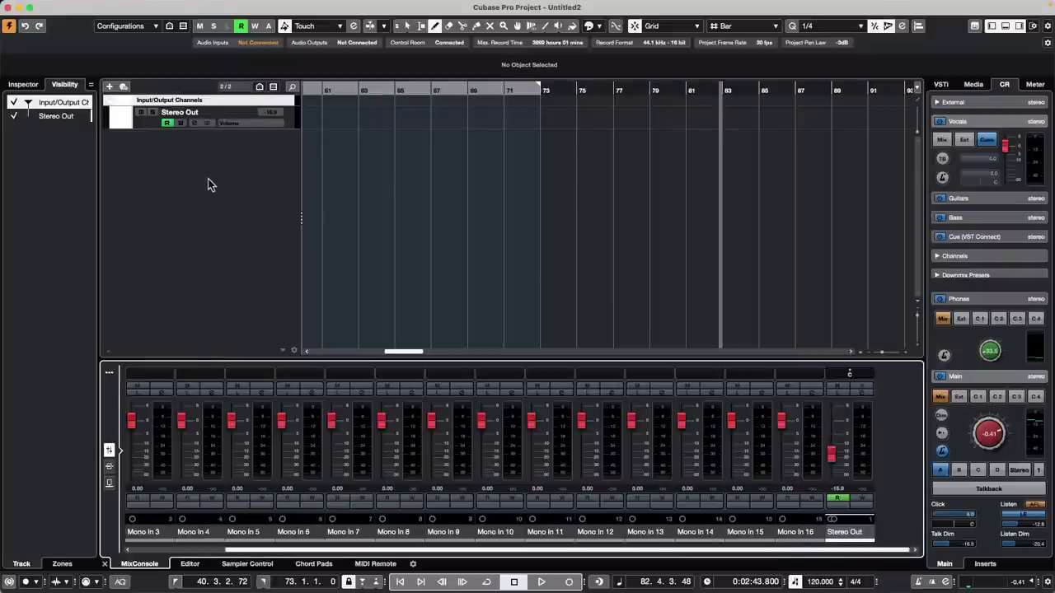
left_click(111, 103)
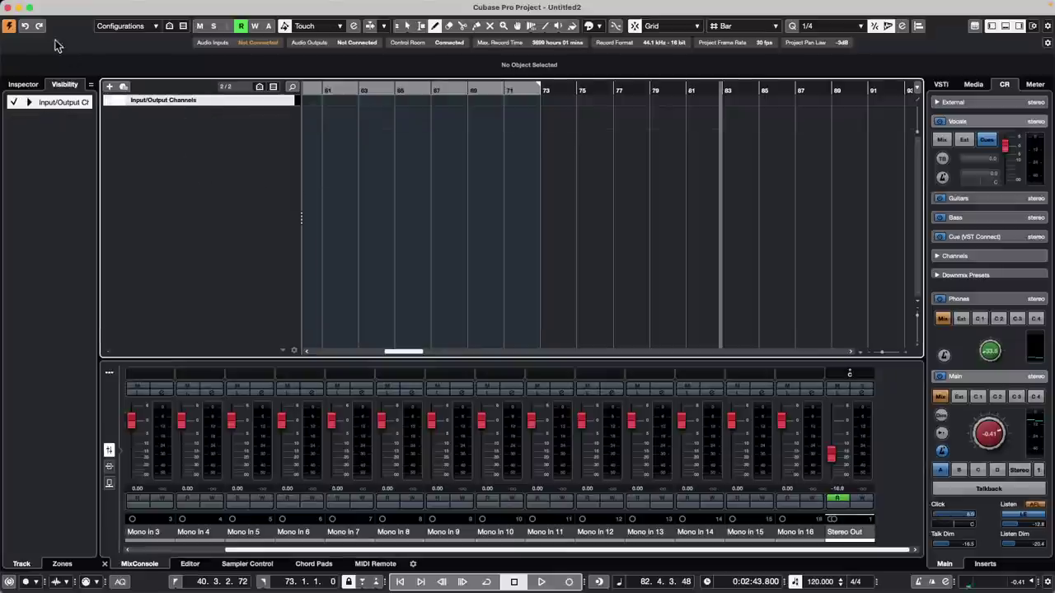
Step: Close the untitled project without saving and enlarge the Amos Moses - GO project window to fill the screen
left_click(7, 8)
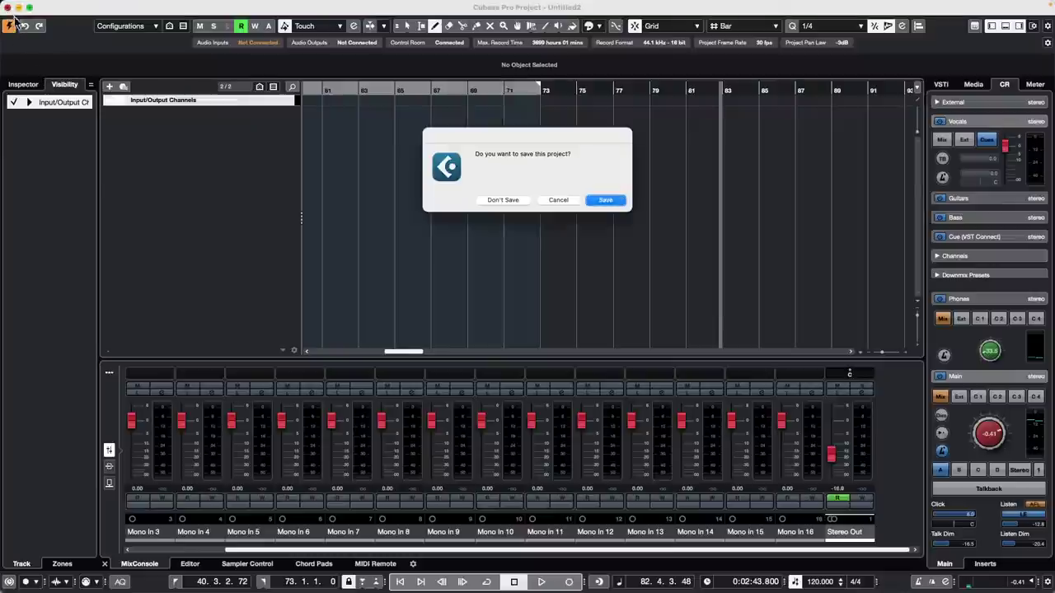
left_click(504, 202)
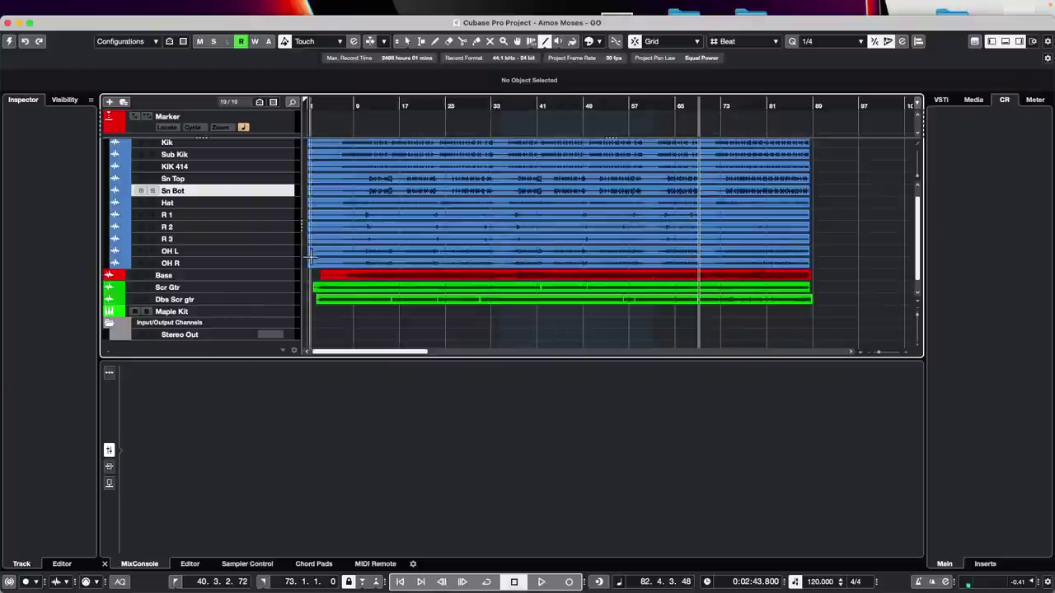
left_click(272, 215)
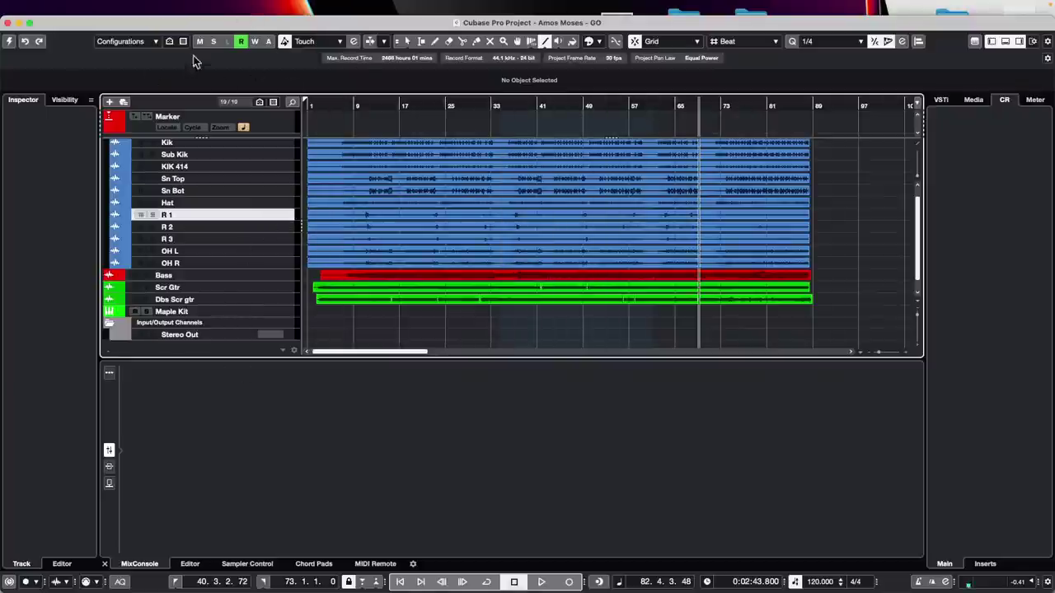
left_click(29, 22)
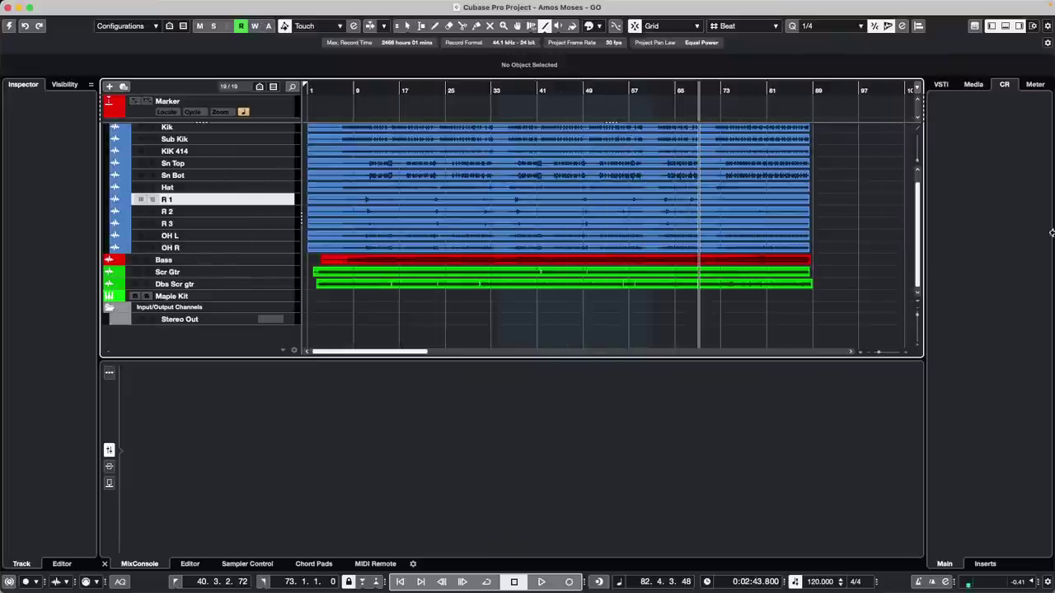
Step: Show the media browser, look inside User Presets, and return to the browser's home level
left_click(975, 86)
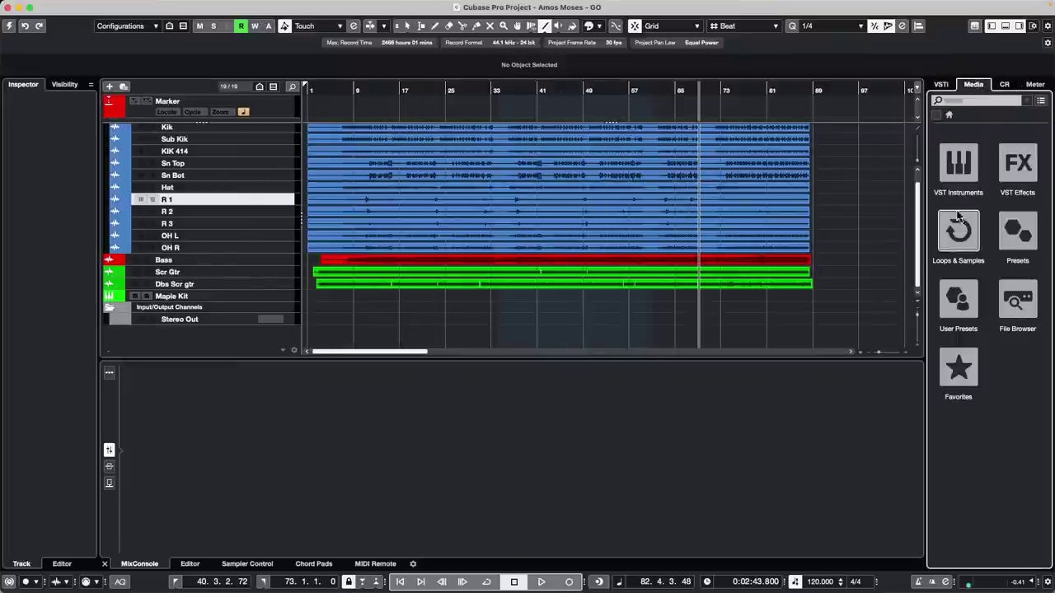
left_click(966, 317)
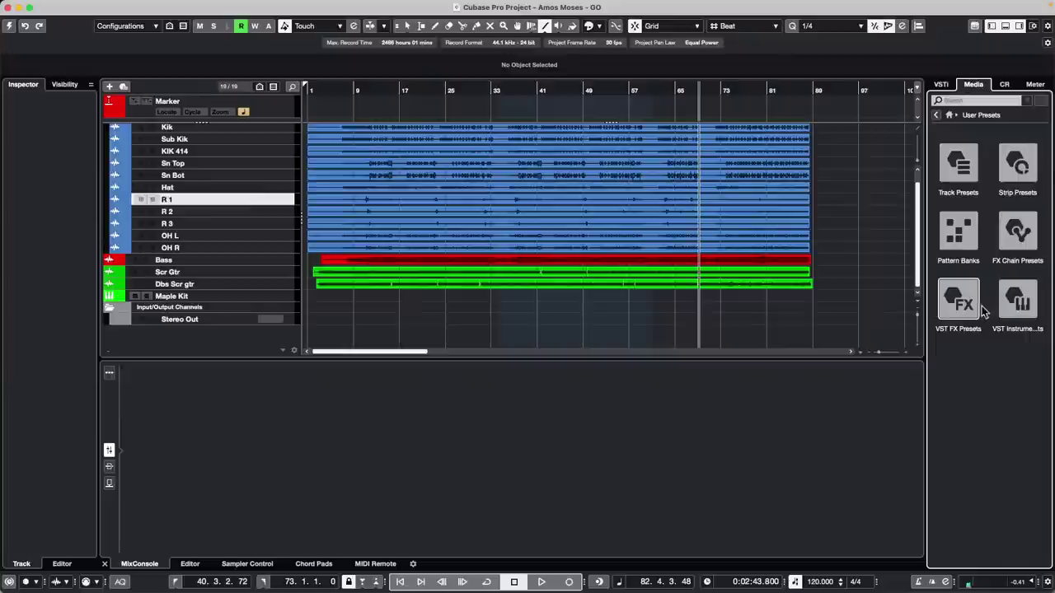
left_click(936, 114)
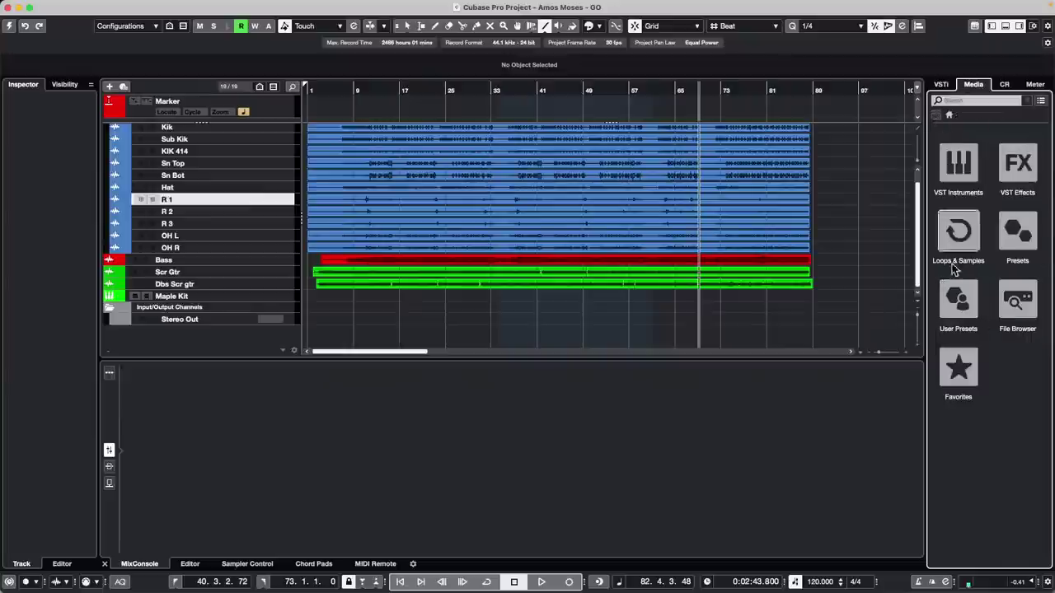
Step: Browse the user VST FX presets and reveal the Noovember 29 preset file in Finder
left_click(954, 300)
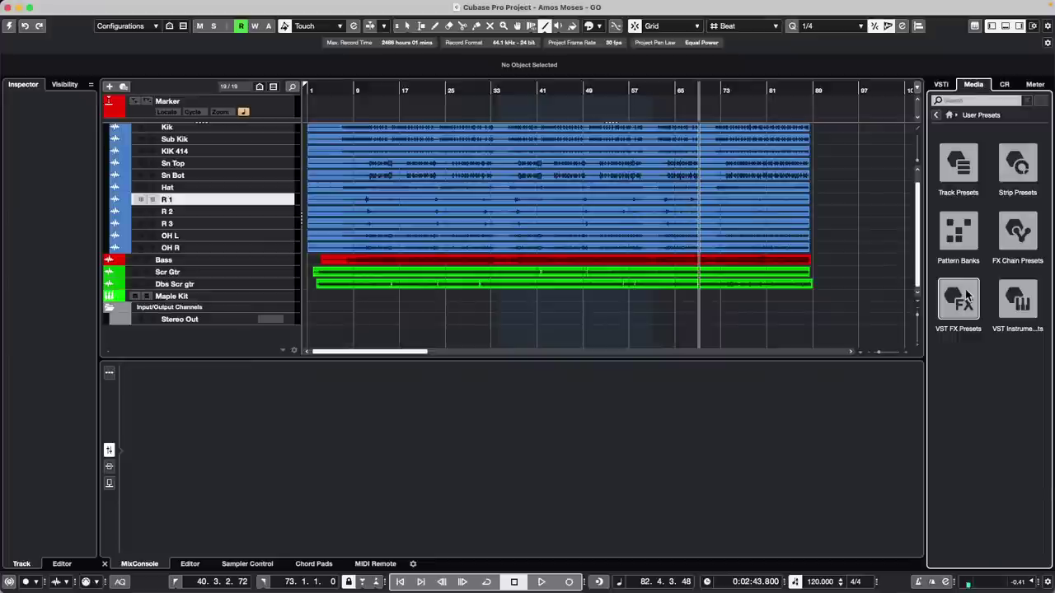
left_click(962, 296)
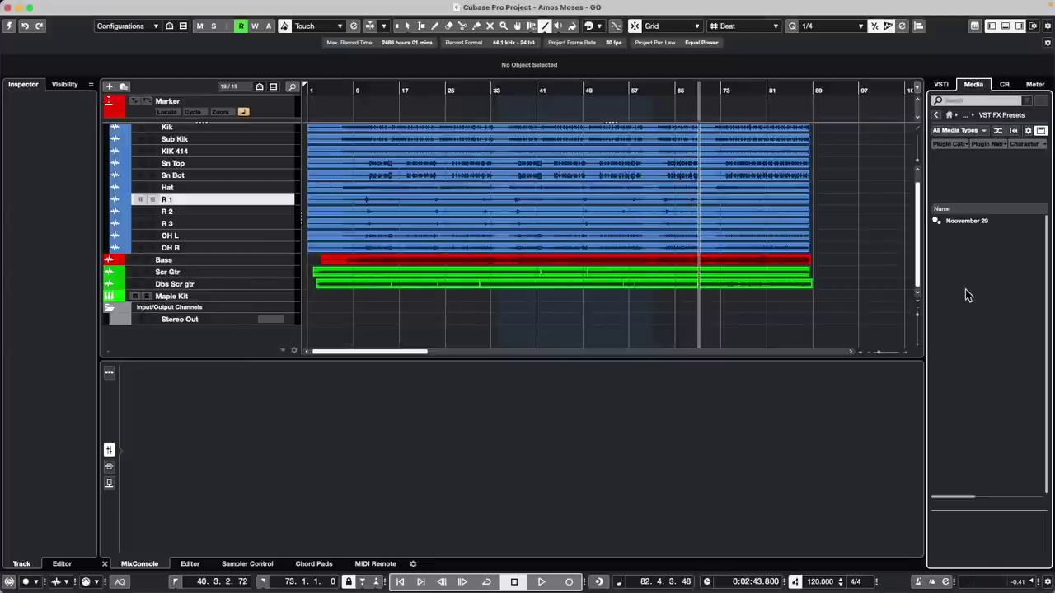
left_click(957, 222)
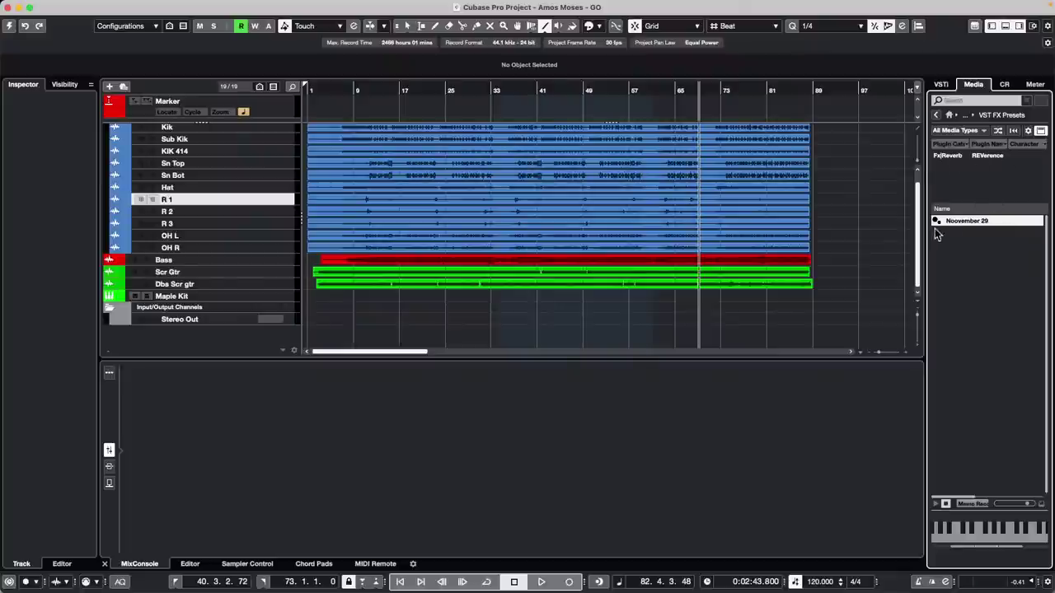
right_click(956, 220)
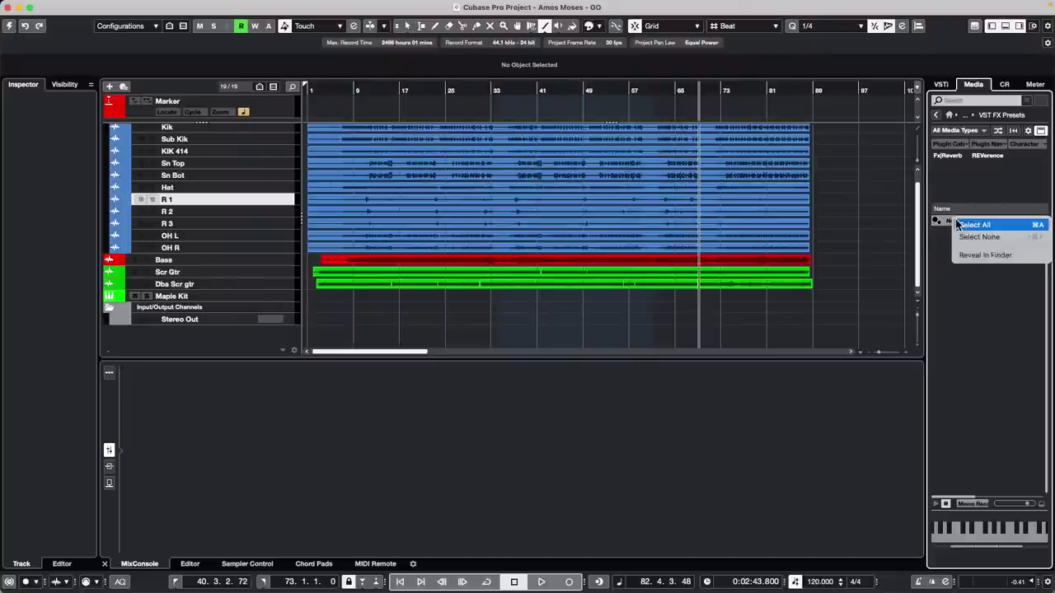
left_click(985, 254)
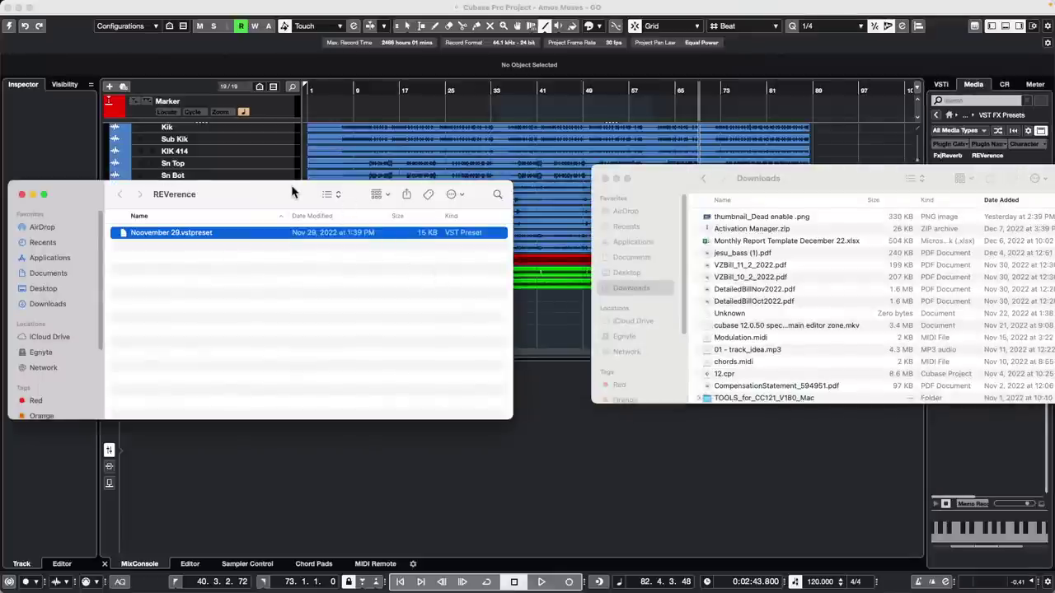
left_click_drag(291, 190, 492, 178)
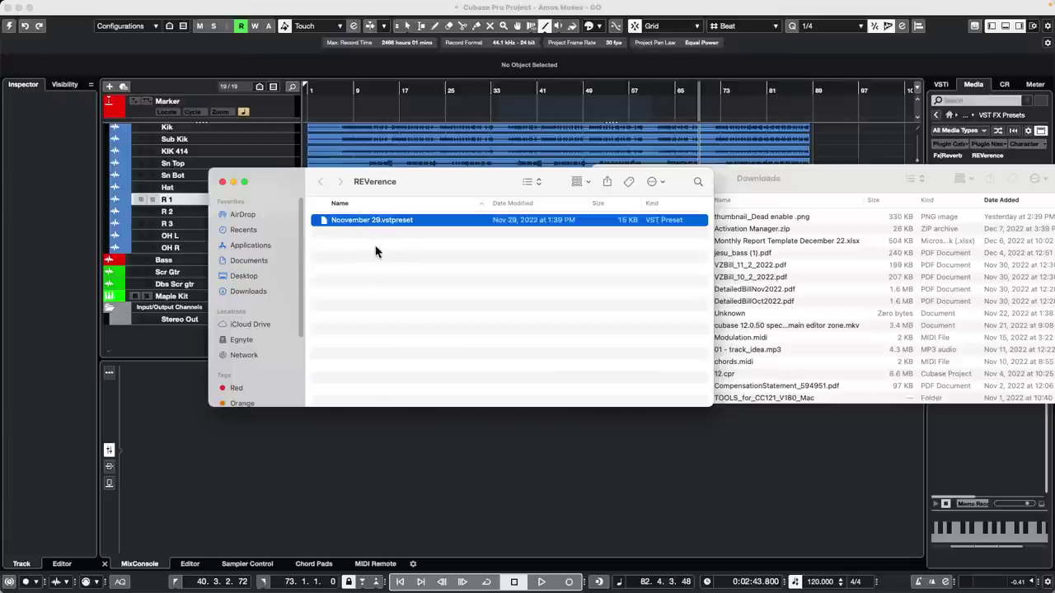
Step: Close the REVerence and Downloads Finder windows and return the media browser to its home level
left_click(223, 182)
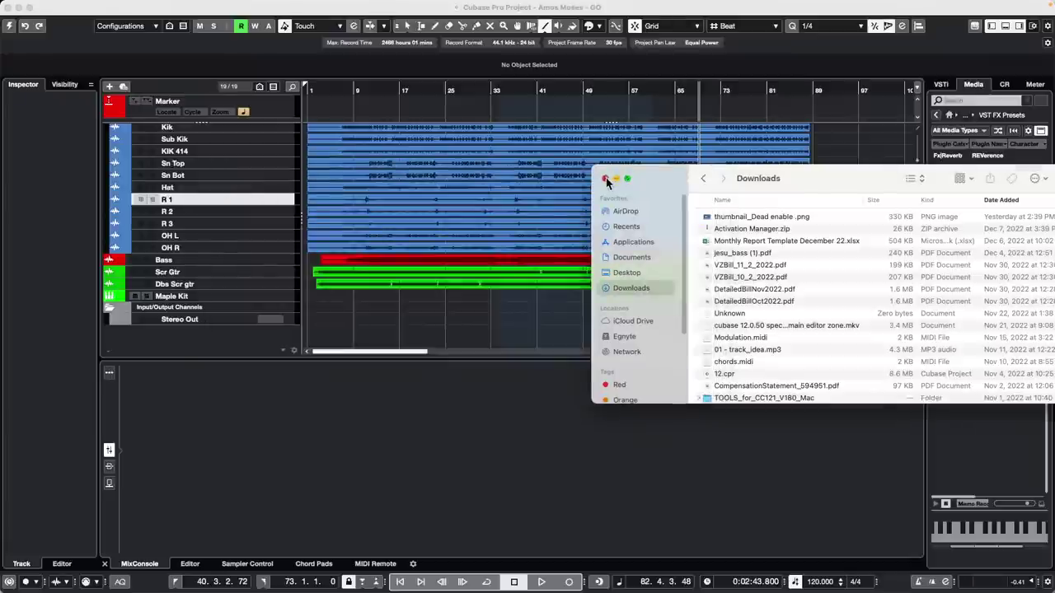
left_click(605, 179)
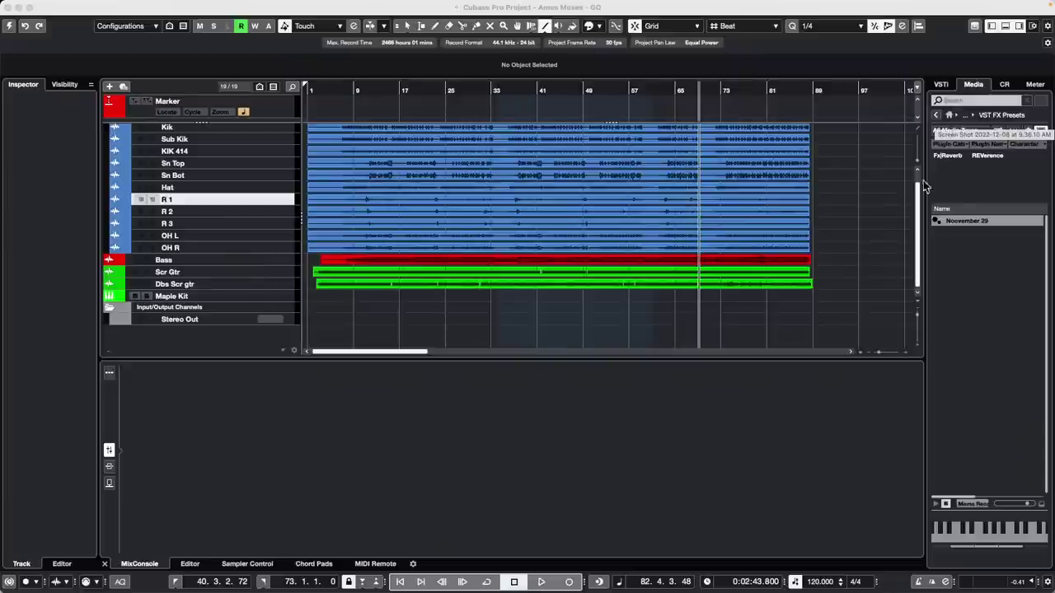
left_click(936, 116)
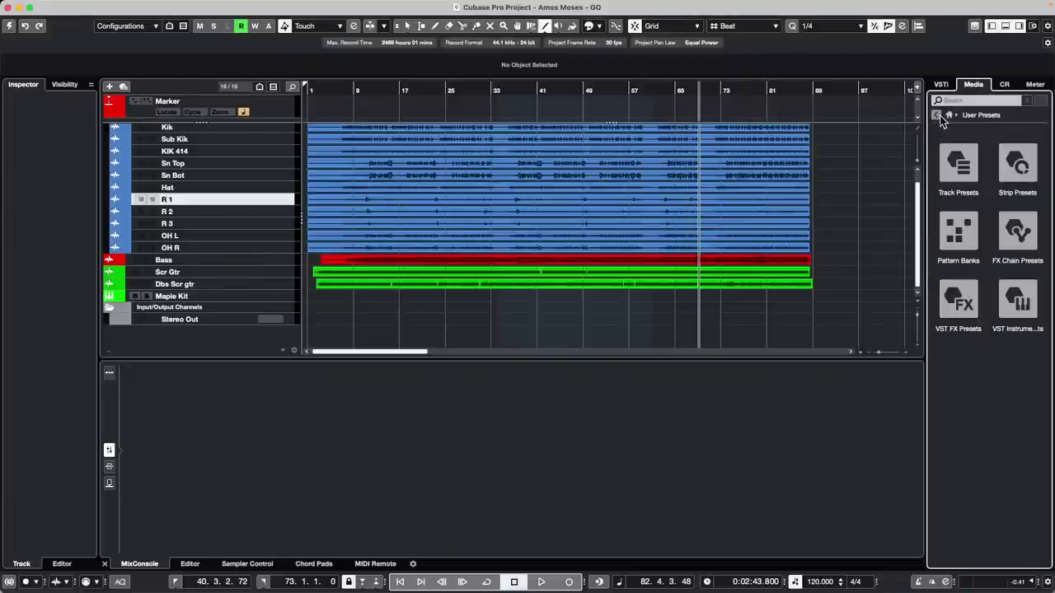
left_click(937, 116)
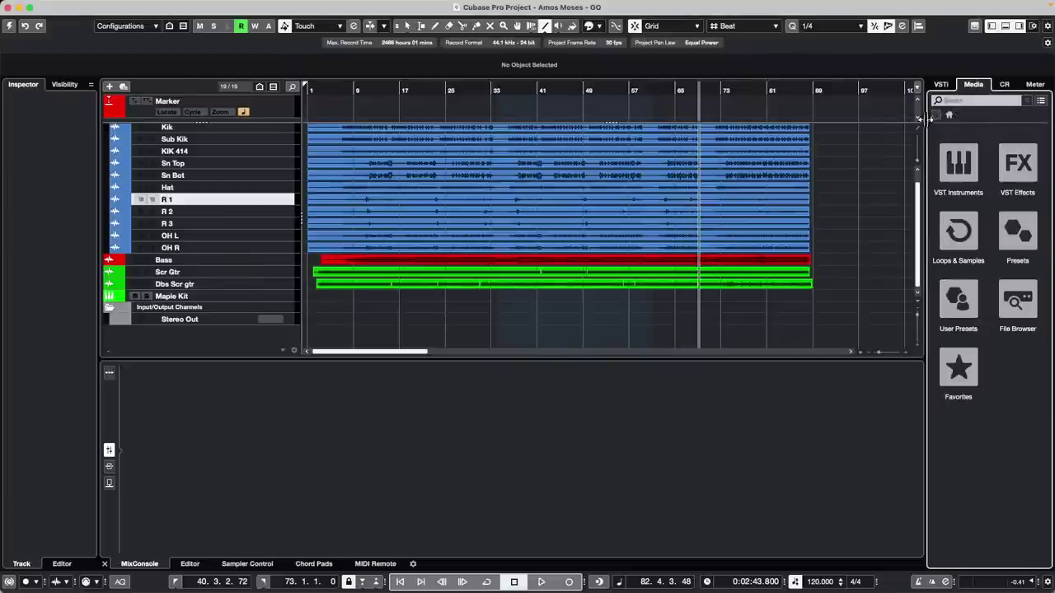
Step: Go back into the user VST FX presets, reveal Noovember 29 in Finder once more, and close the Finder window
left_click(970, 308)
left_click(969, 308)
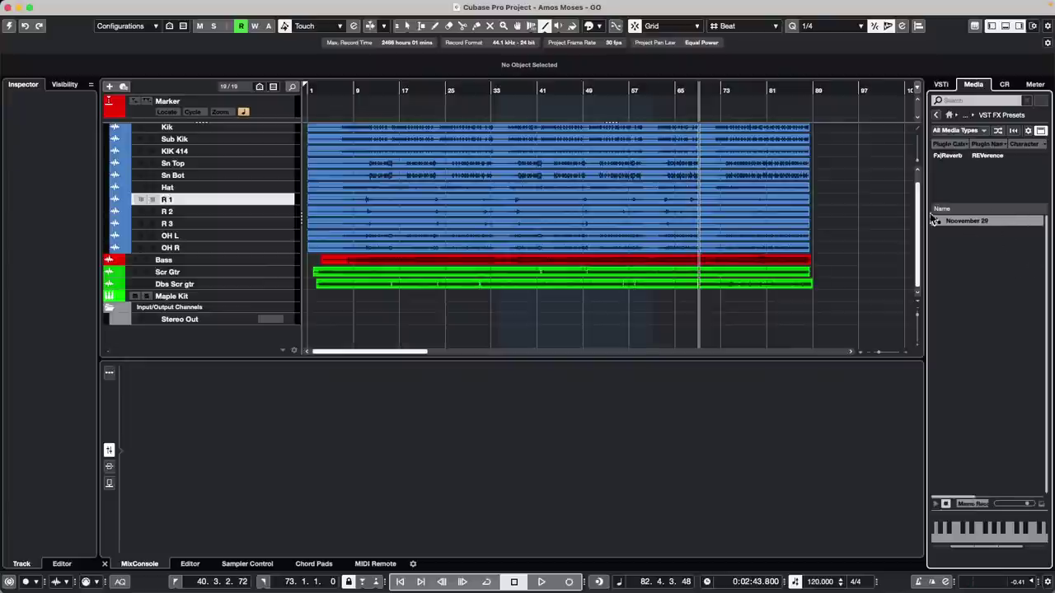
right_click(960, 226)
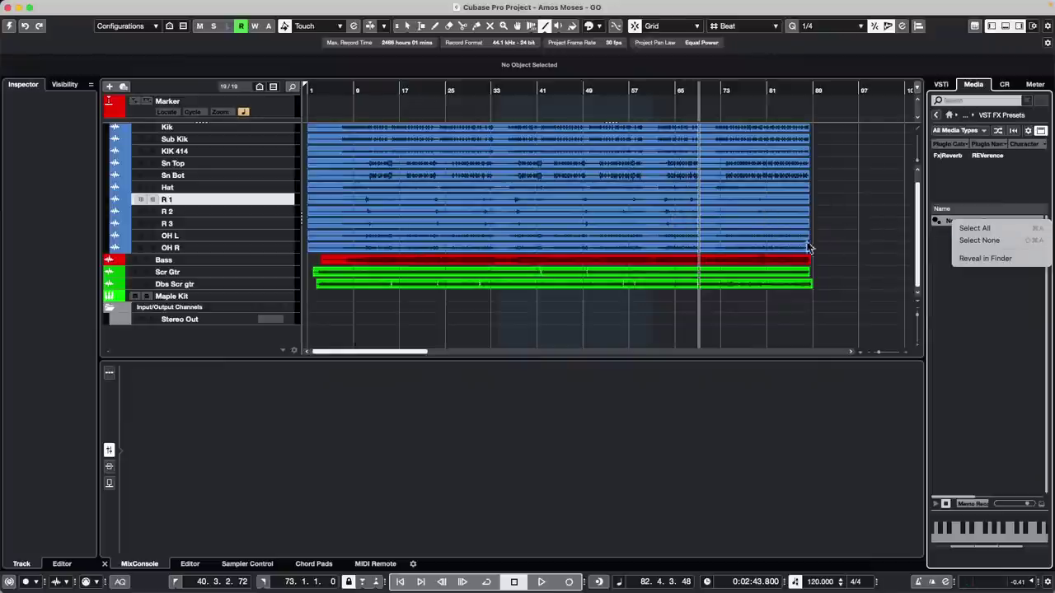
left_click(854, 242)
left_click(964, 221)
right_click(962, 220)
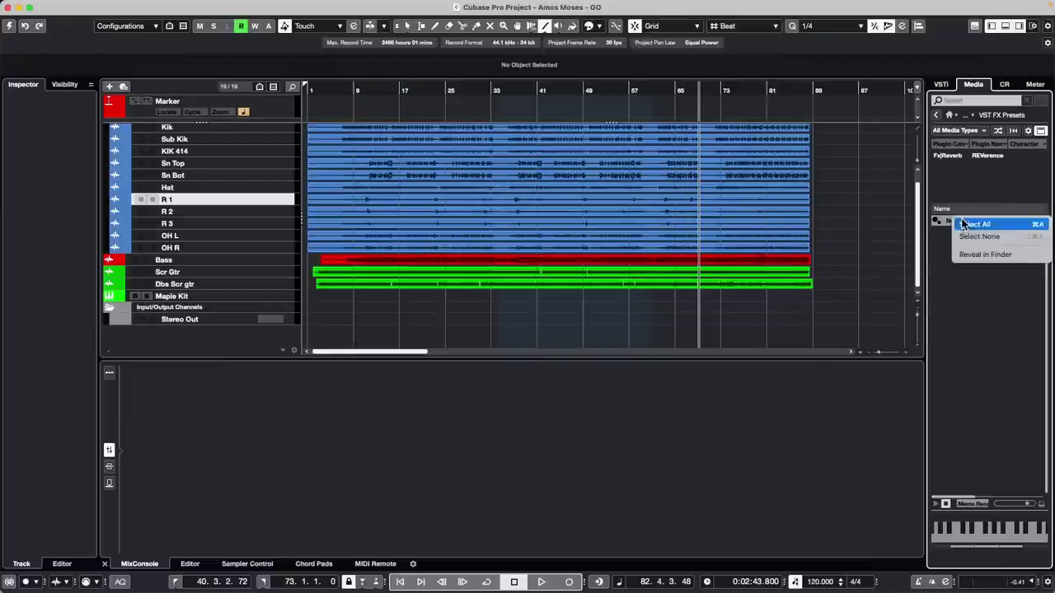
left_click(996, 255)
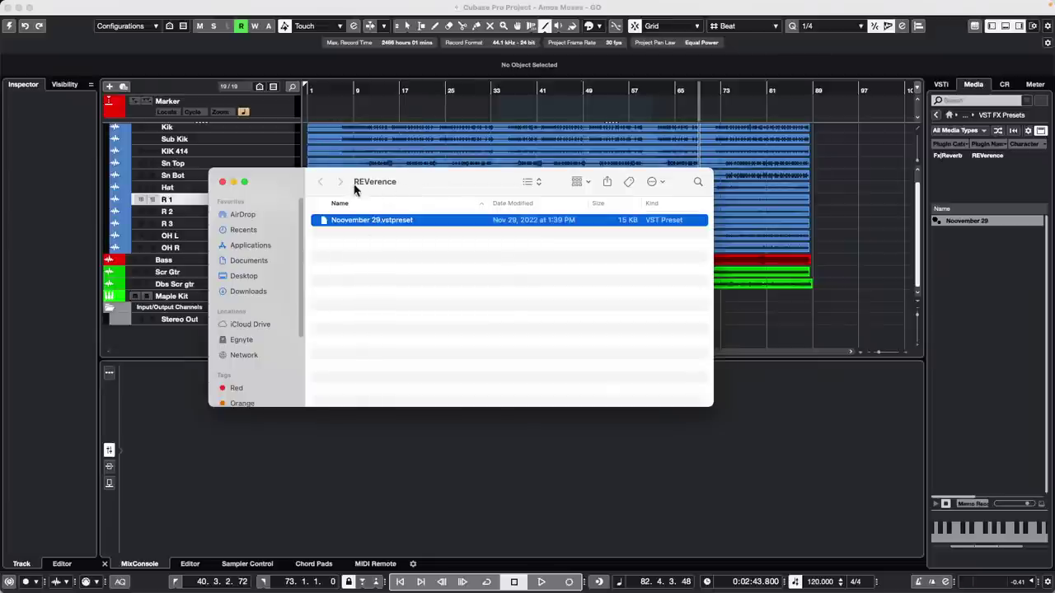
left_click_drag(374, 183, 373, 183)
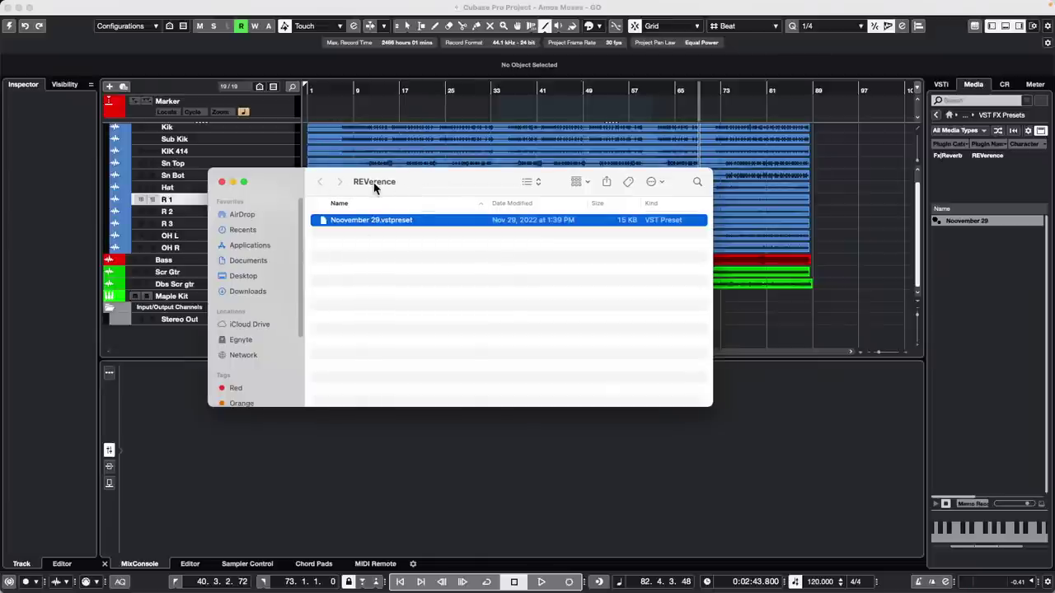
left_click(222, 183)
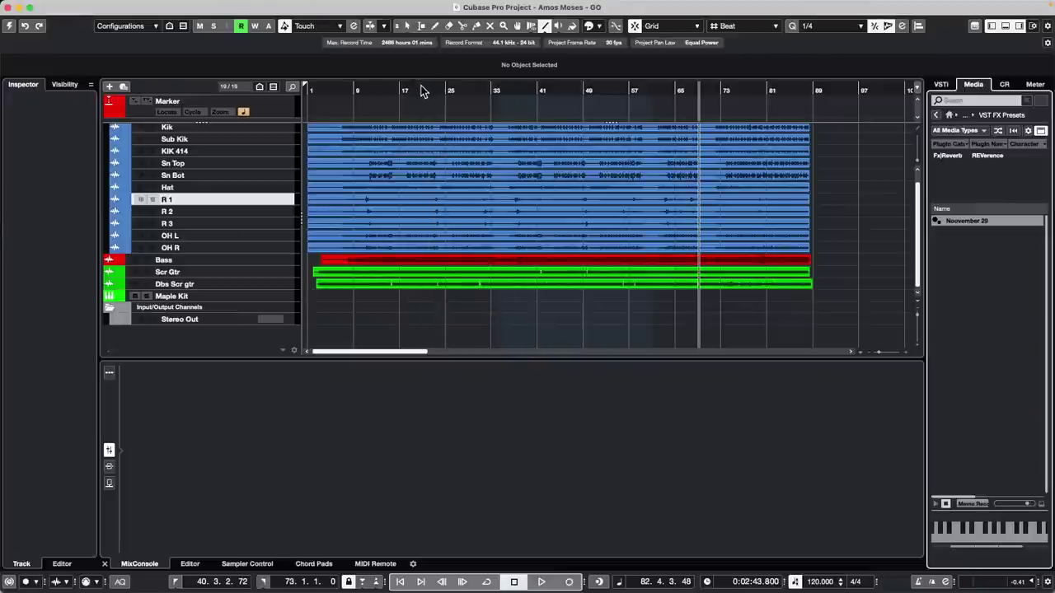
Step: Switch from the drawing tool to the Object Selection tool in the project window
left_click_drag(424, 90, 262, 66)
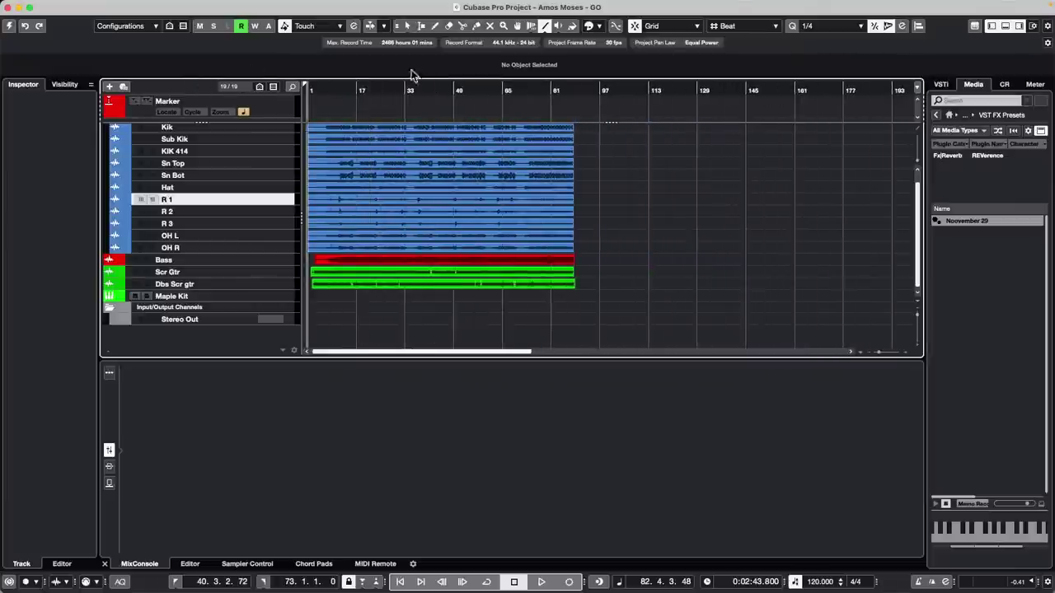
scroll(214, 204, "up", 1)
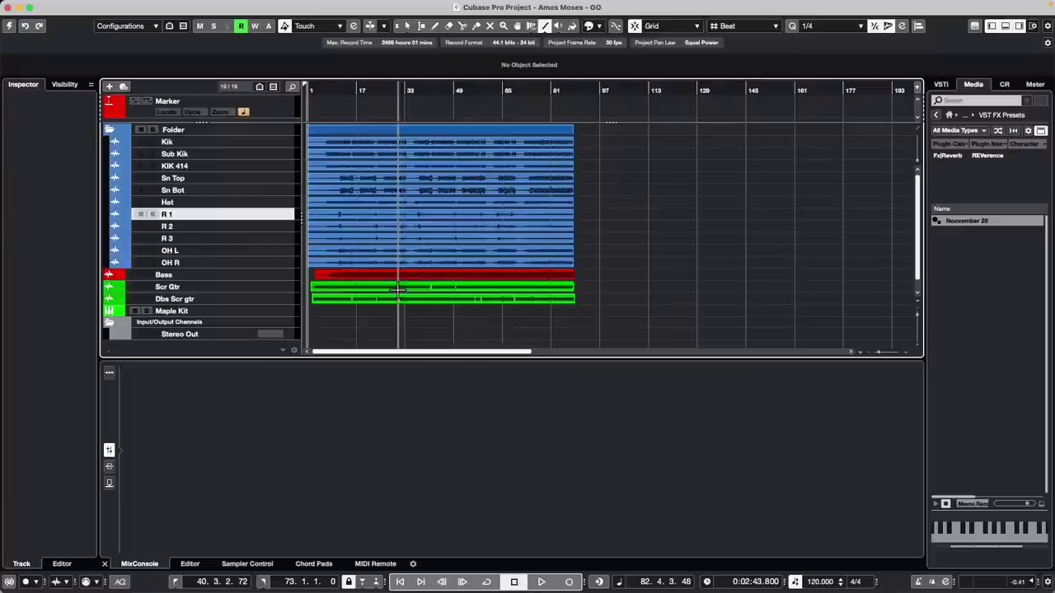
right_click(344, 312)
left_click(348, 313)
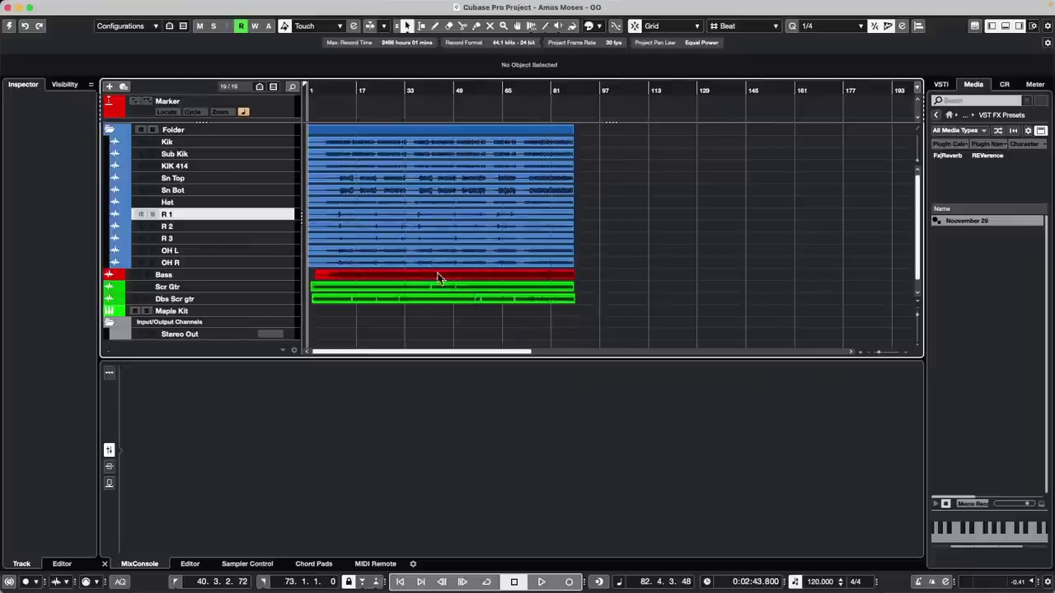
Step: Check the full MixConsole window, close it, and activate the Amos Moses - GO project
key("F3")
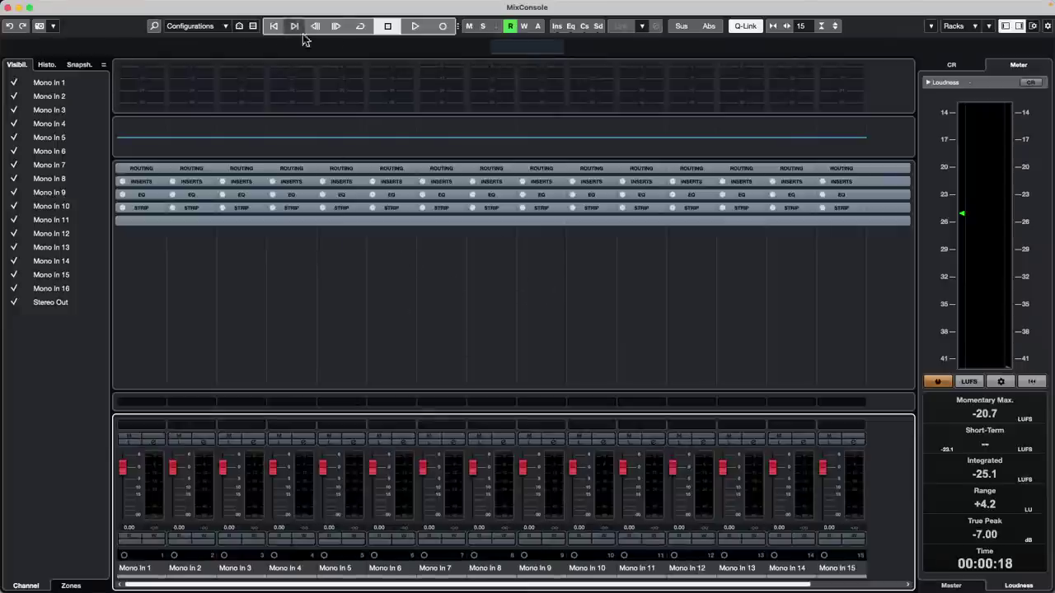
left_click(9, 6)
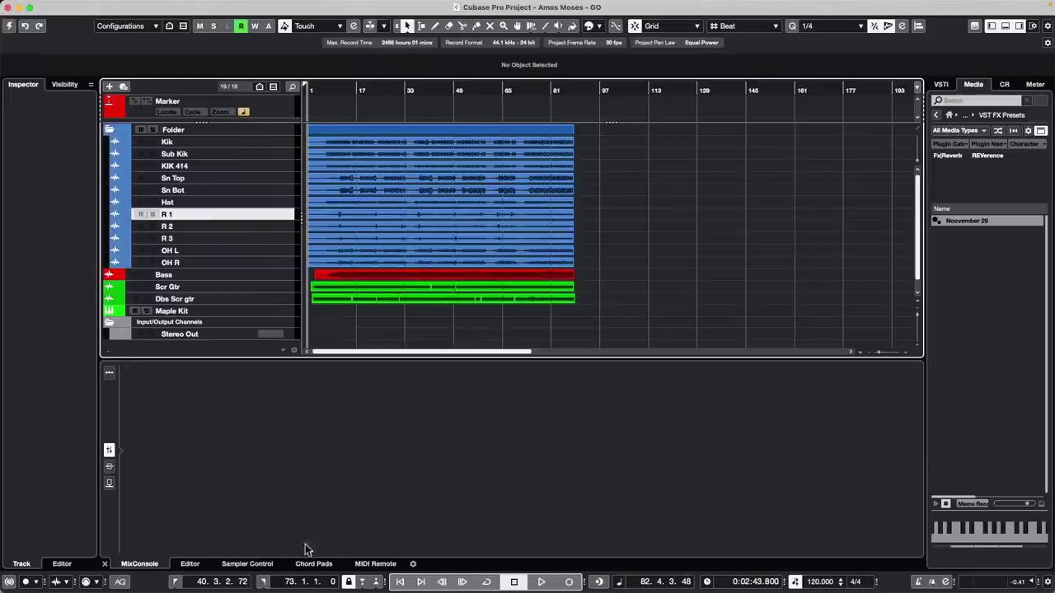
left_click(141, 563)
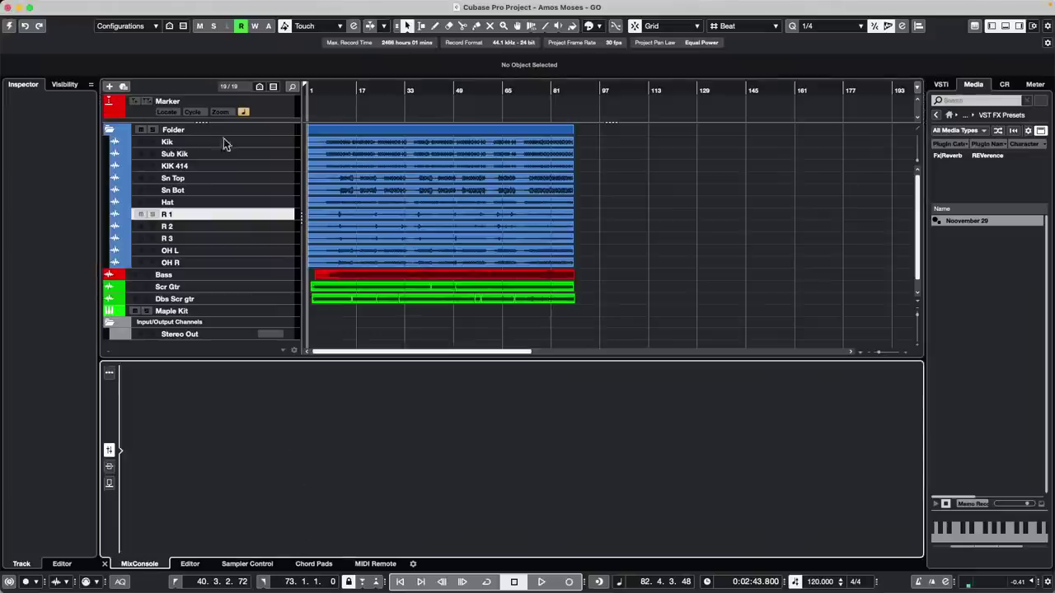
left_click(9, 27)
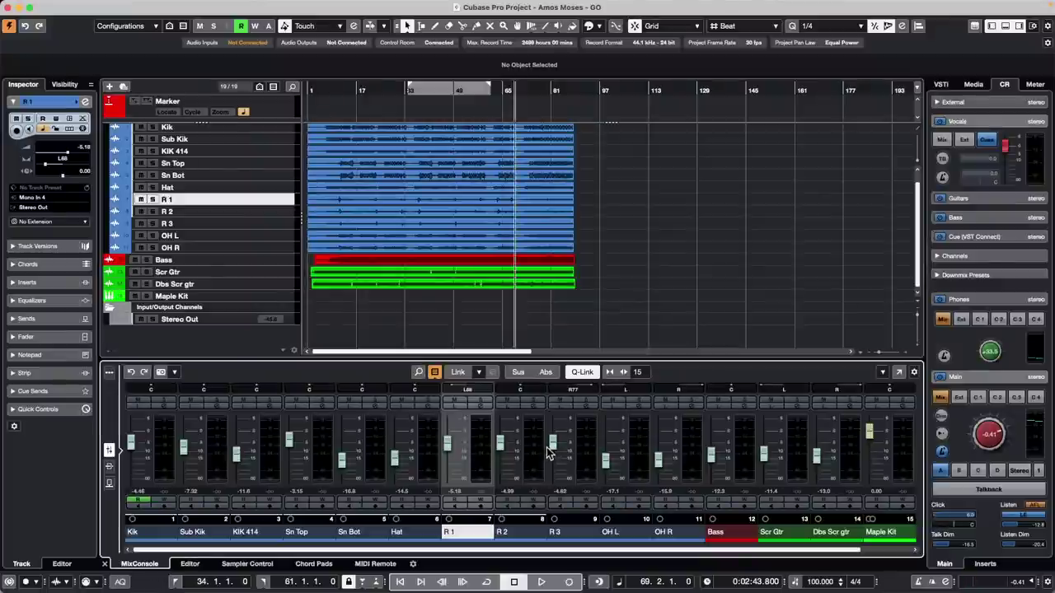
Step: Narrow the MixConsole channels until Stereo Out fits in view and raise its fader to about -9 dB
key("g")
key("g")
key("g")
key("g")
key("g")
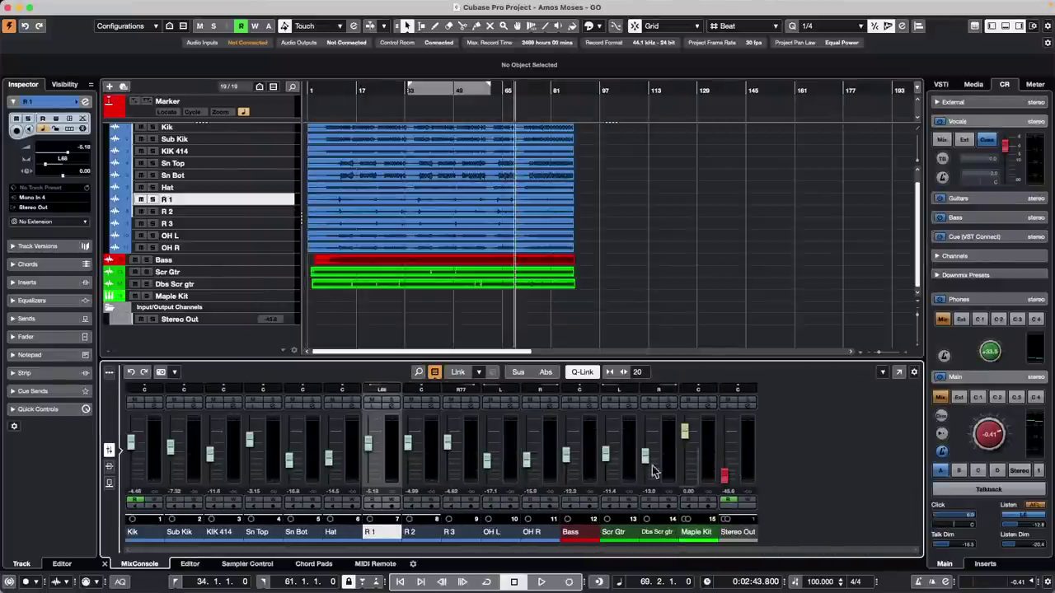
left_click_drag(721, 477, 719, 447)
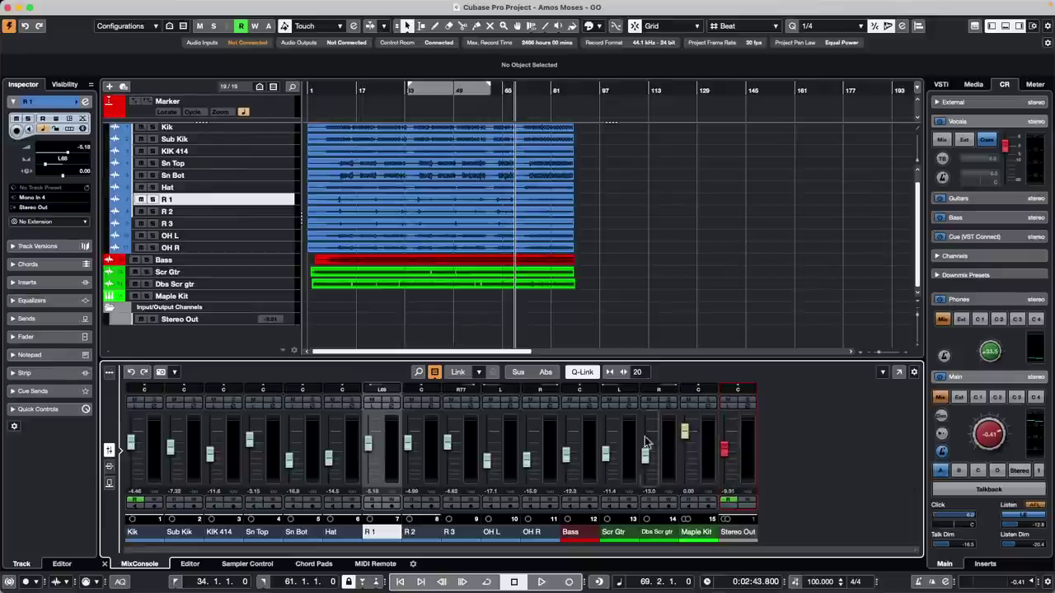
Step: Select all audio events across the drum, bass and guitar tracks and delete them
left_click(590, 290)
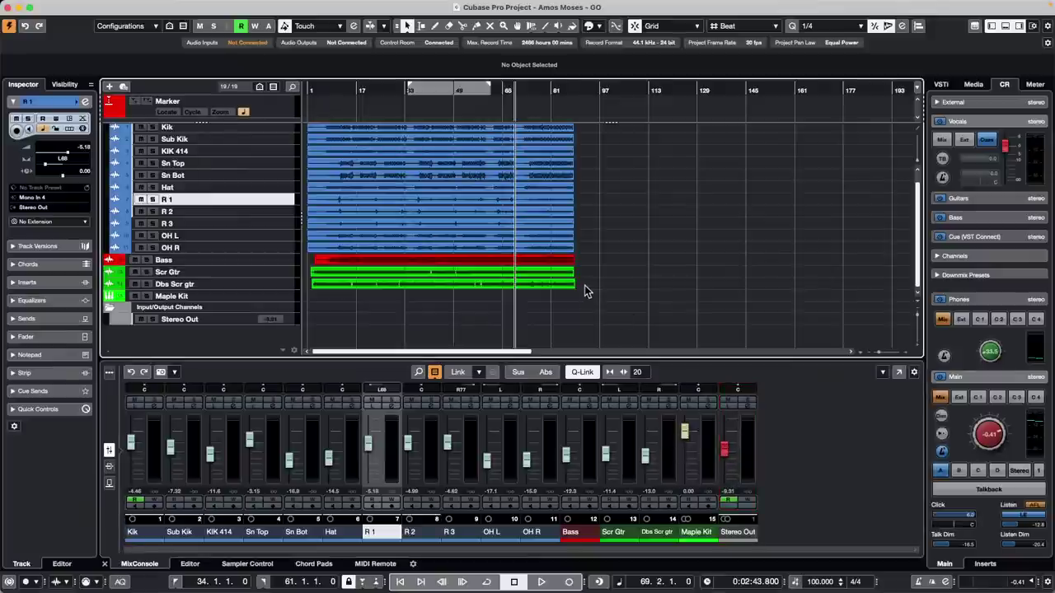
left_click_drag(585, 286, 273, 120)
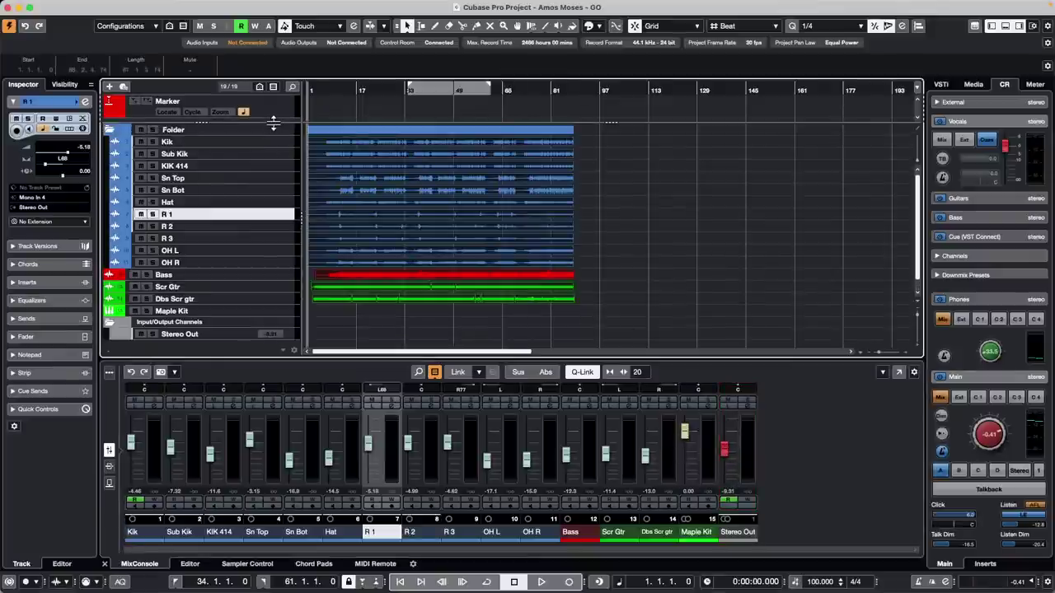
key("Delete")
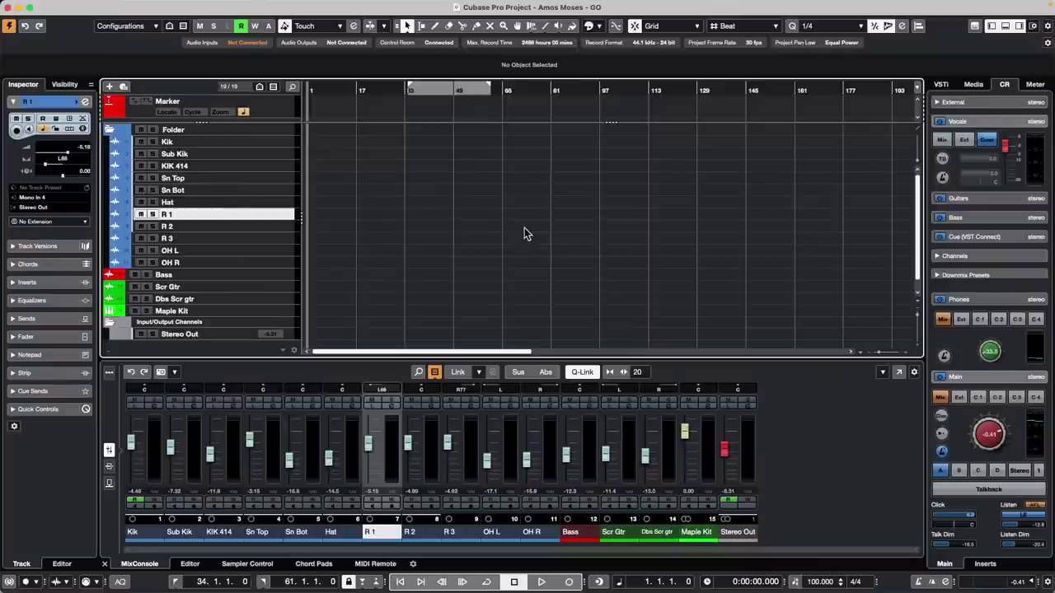
mouse_move(291, 3)
left_click(217, 7)
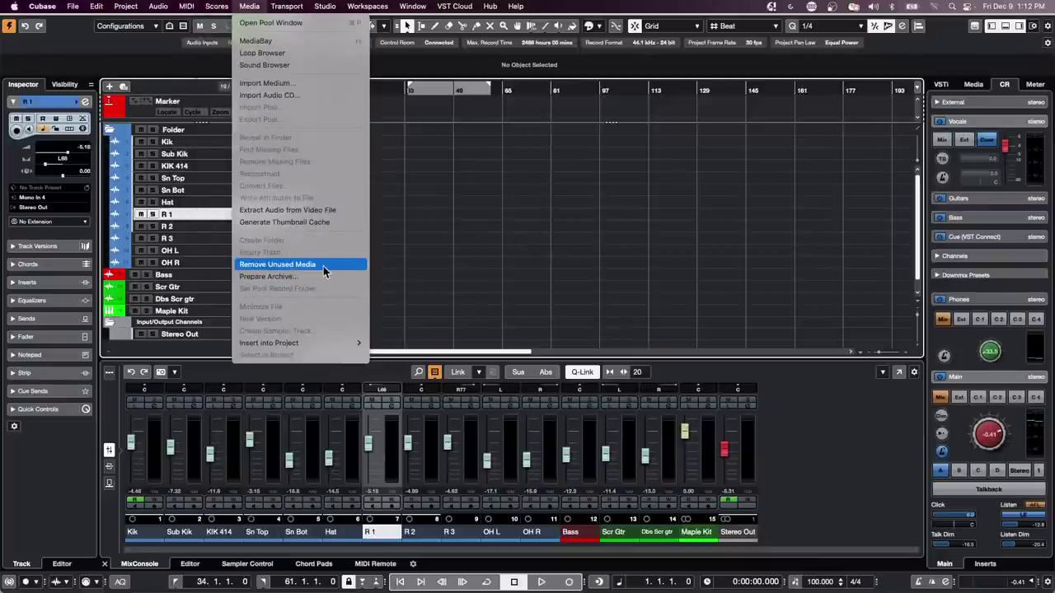
left_click(475, 276)
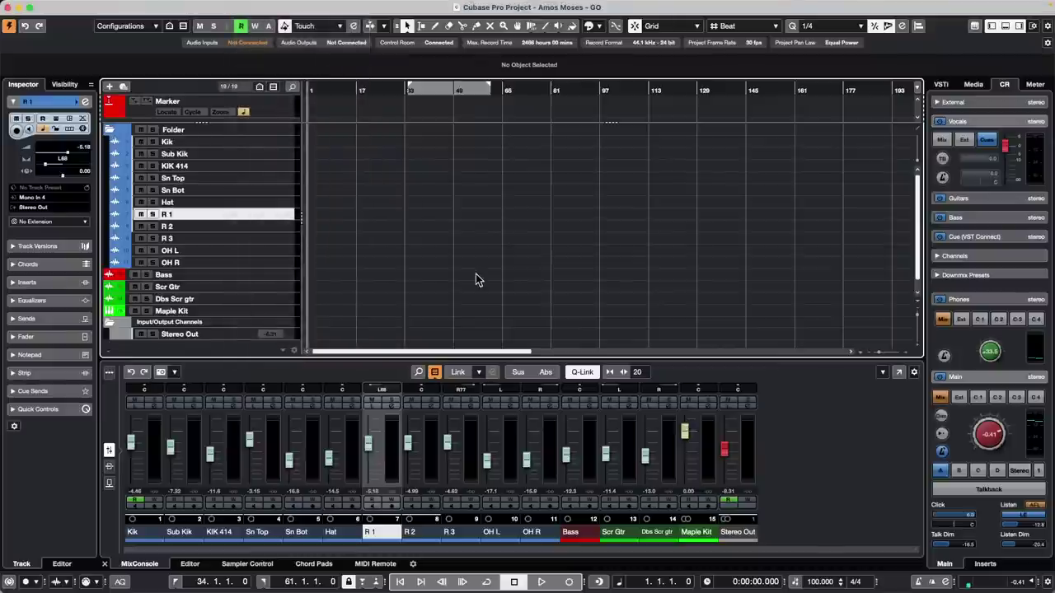
Step: Save the emptied project as a template, entering a person's first name as the template name
left_click(73, 6)
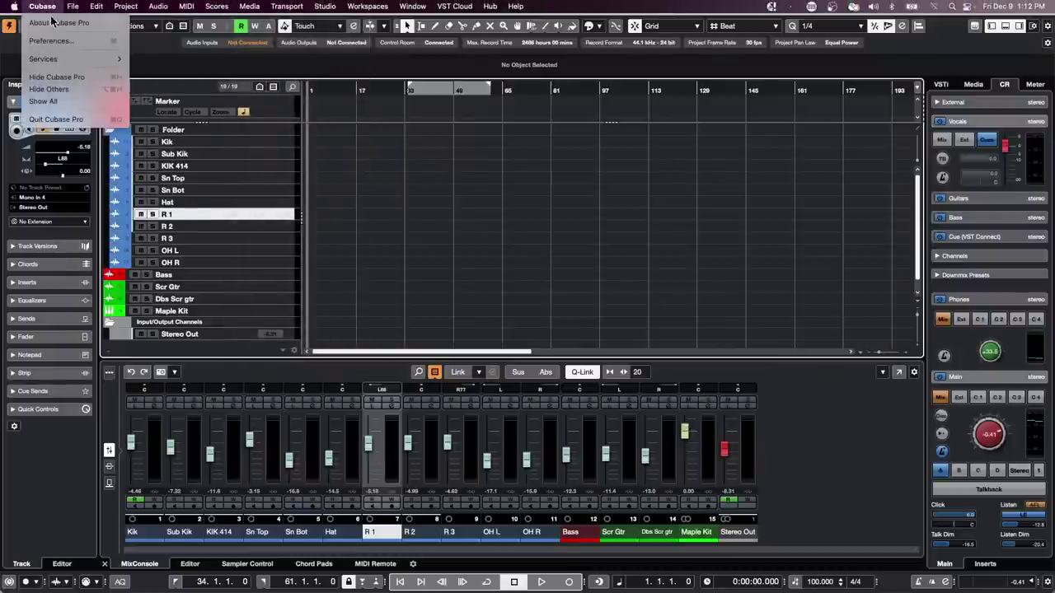
mouse_move(72, 6)
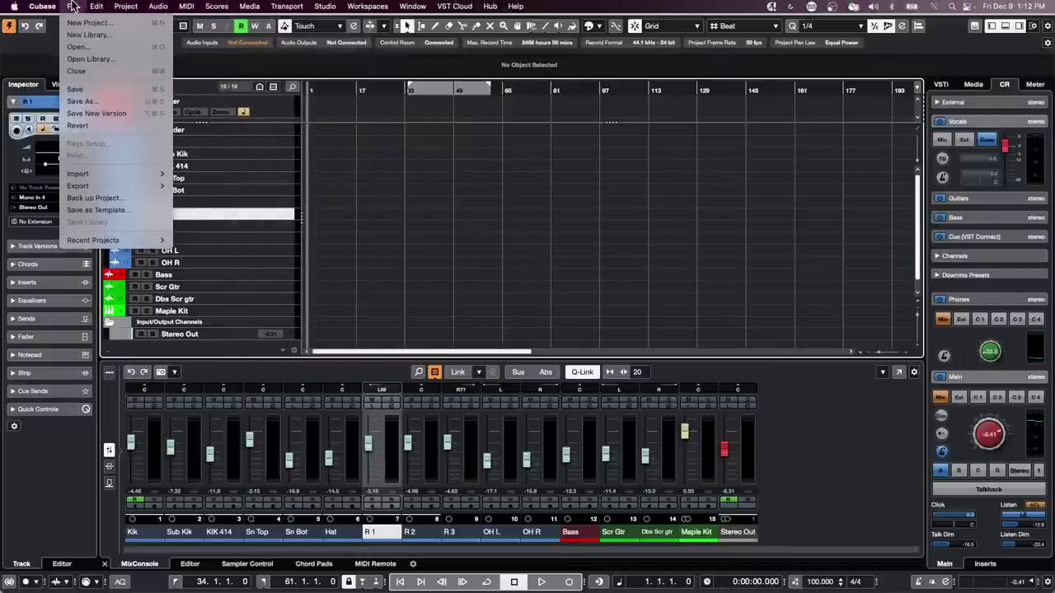
left_click(122, 209)
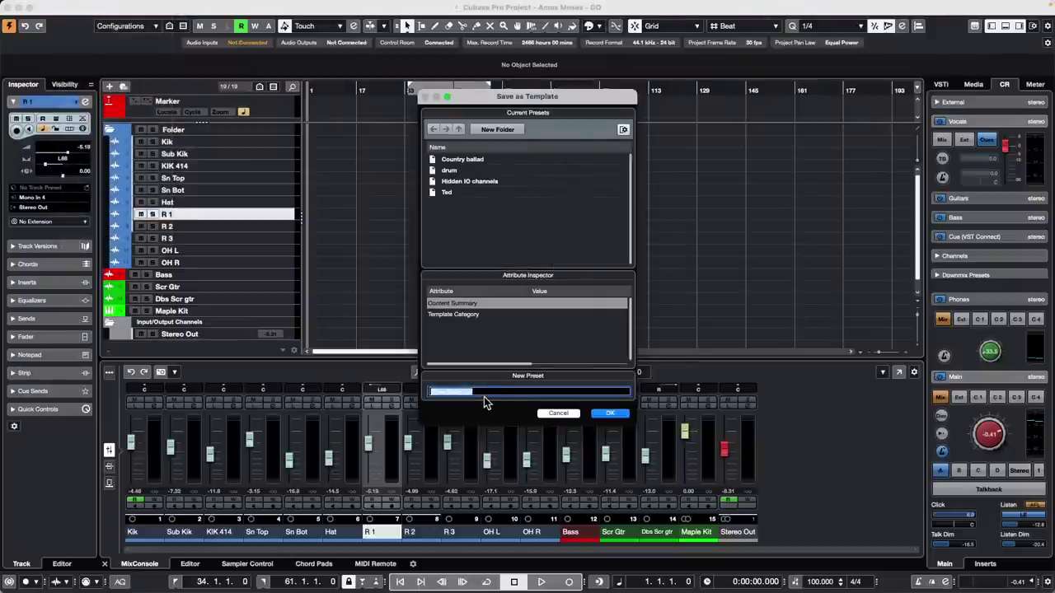
type("Patrick")
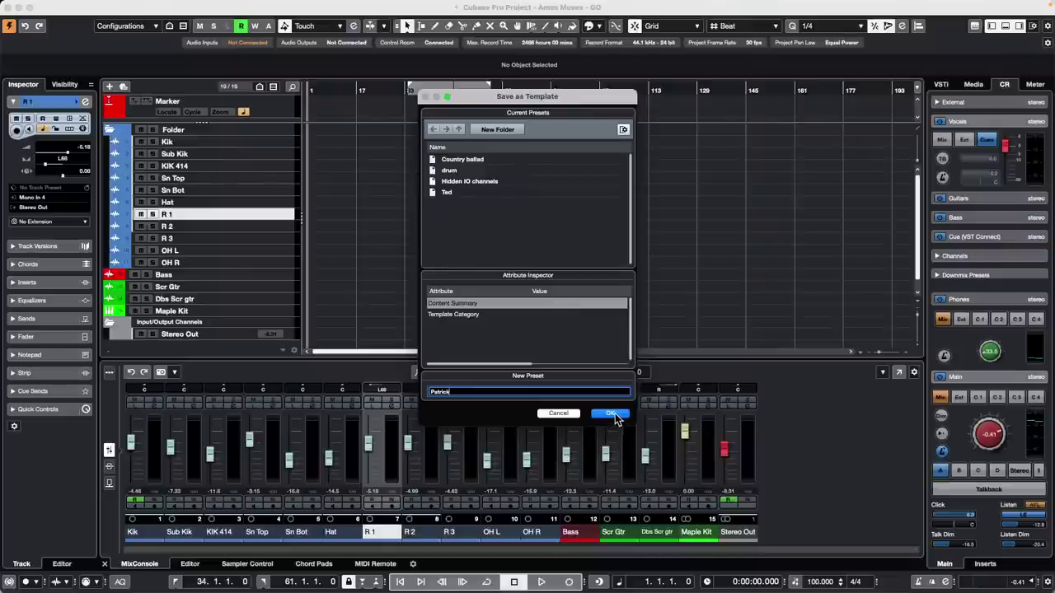
left_click(609, 415)
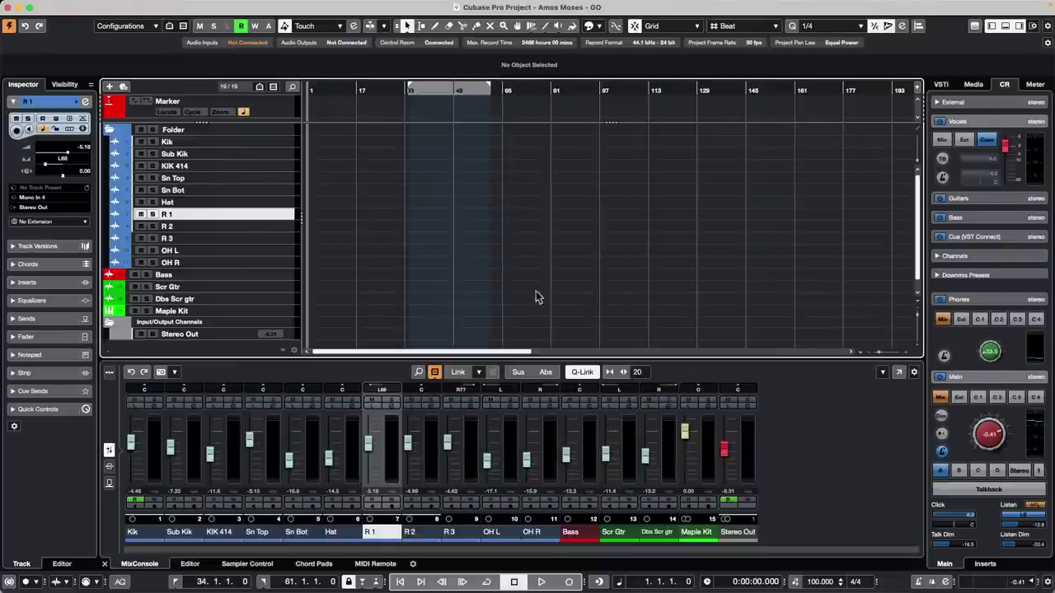
Step: Create a new project from the newly saved template in the December 2 2022 folder and activate it
left_click(74, 7)
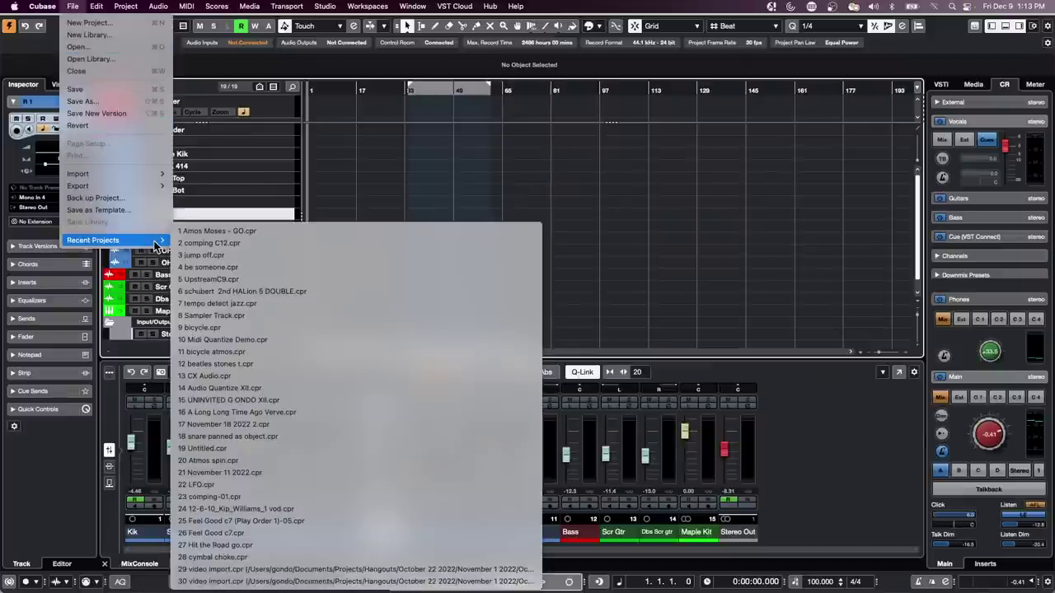
left_click(90, 22)
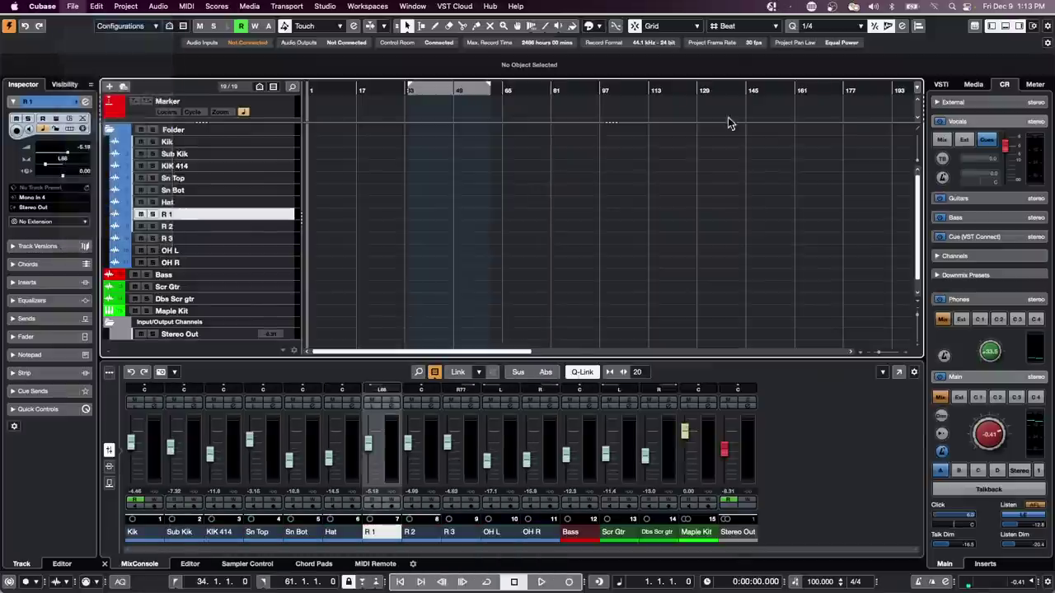
left_click(828, 101)
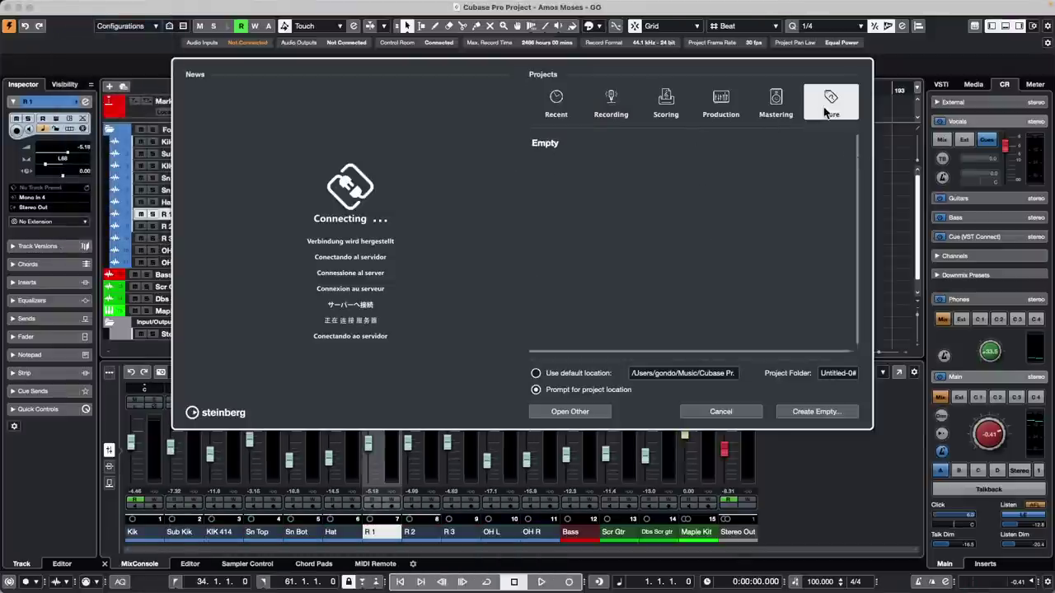
left_click(564, 230)
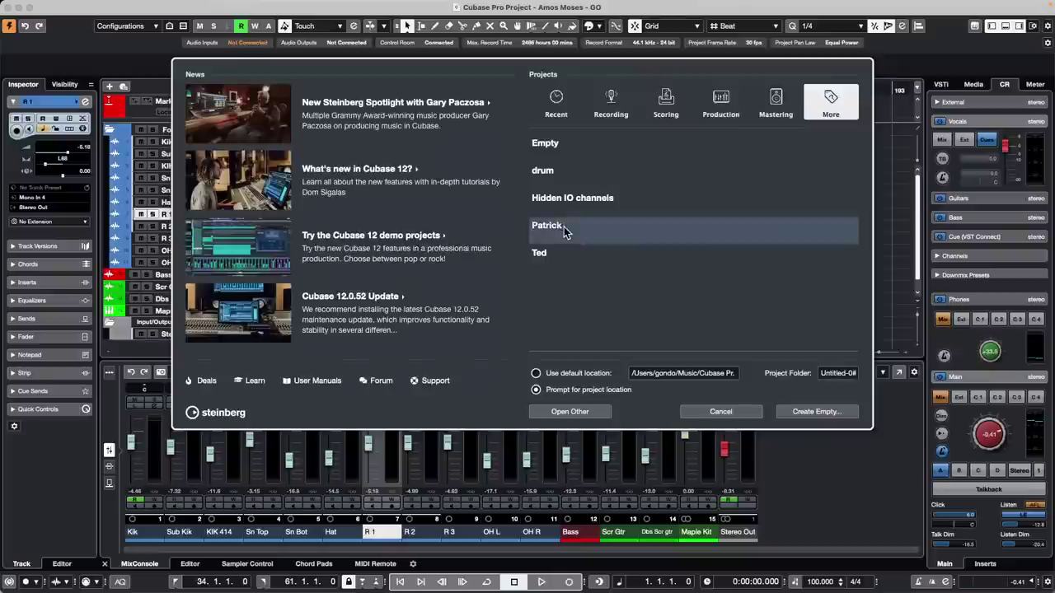
left_click(813, 411)
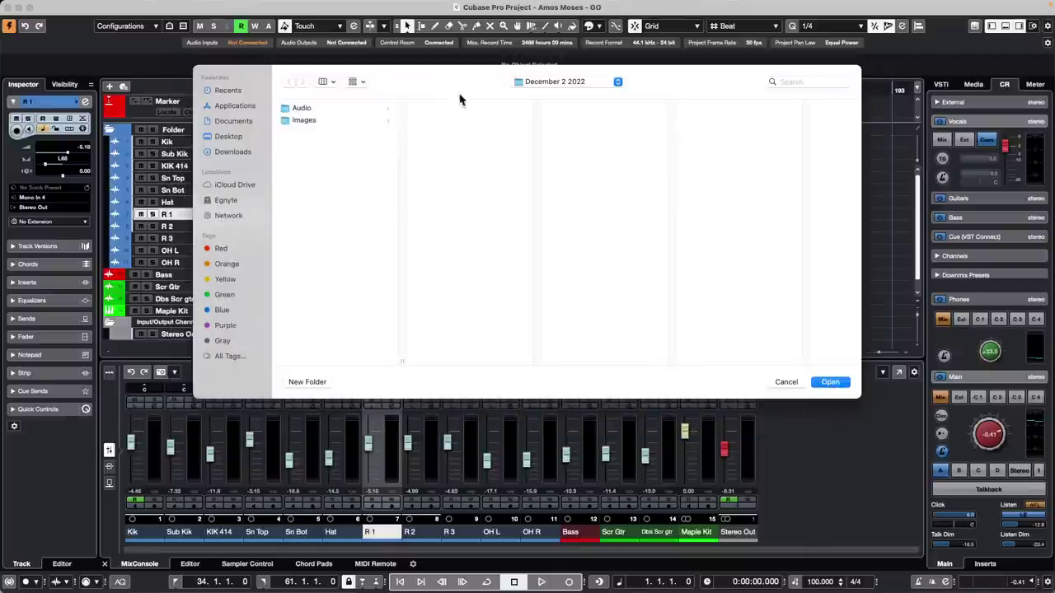
left_click(830, 382)
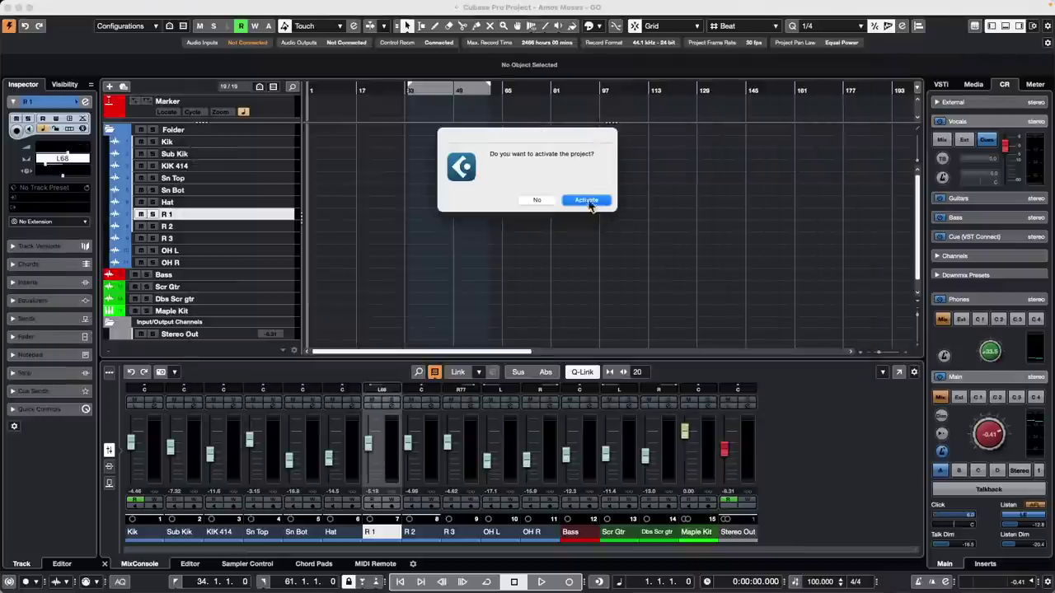
left_click(586, 201)
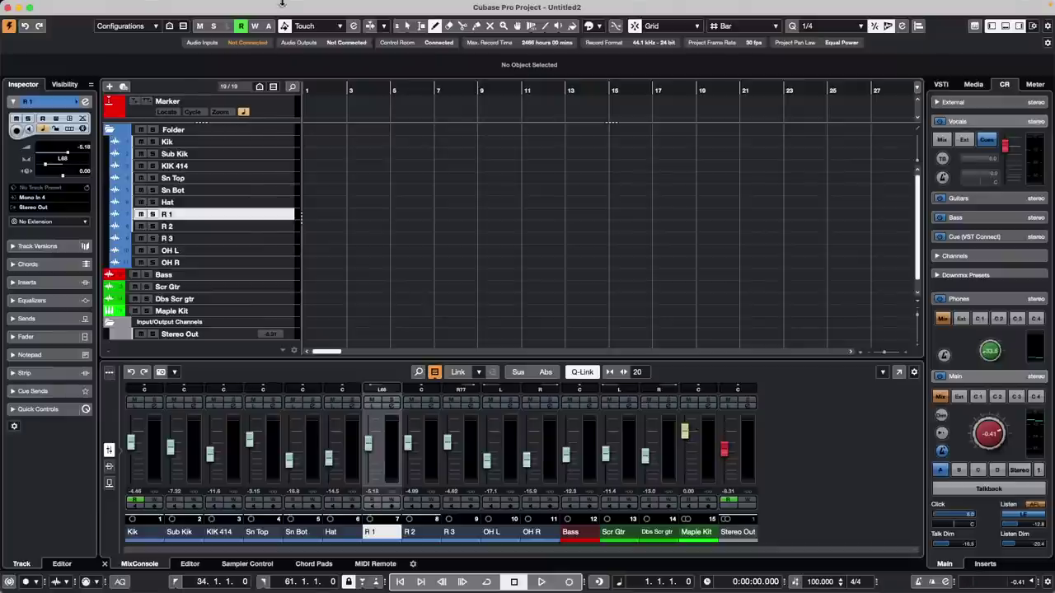
left_click(74, 6)
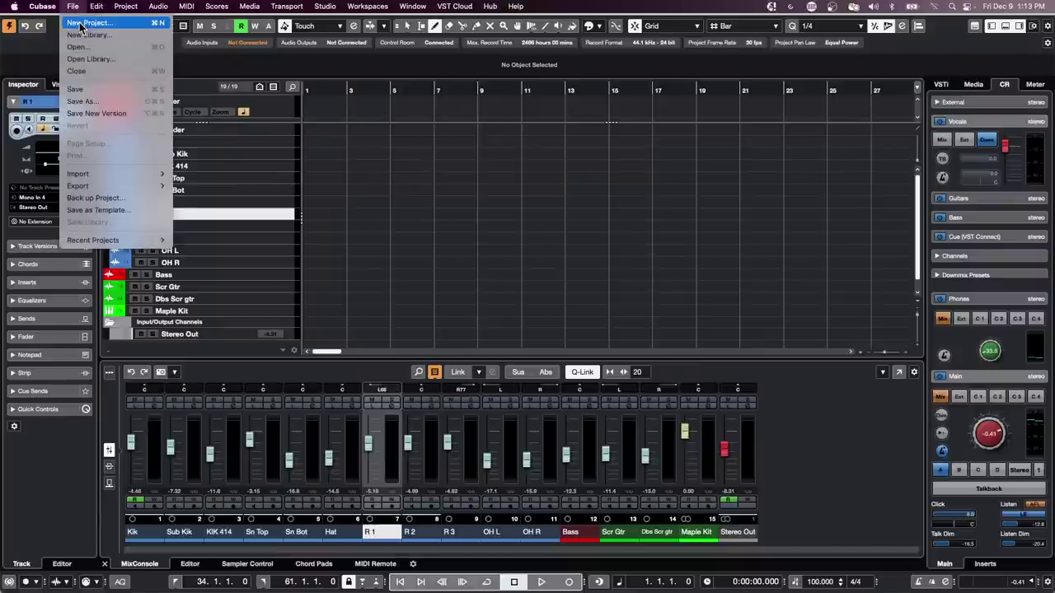
left_click(82, 23)
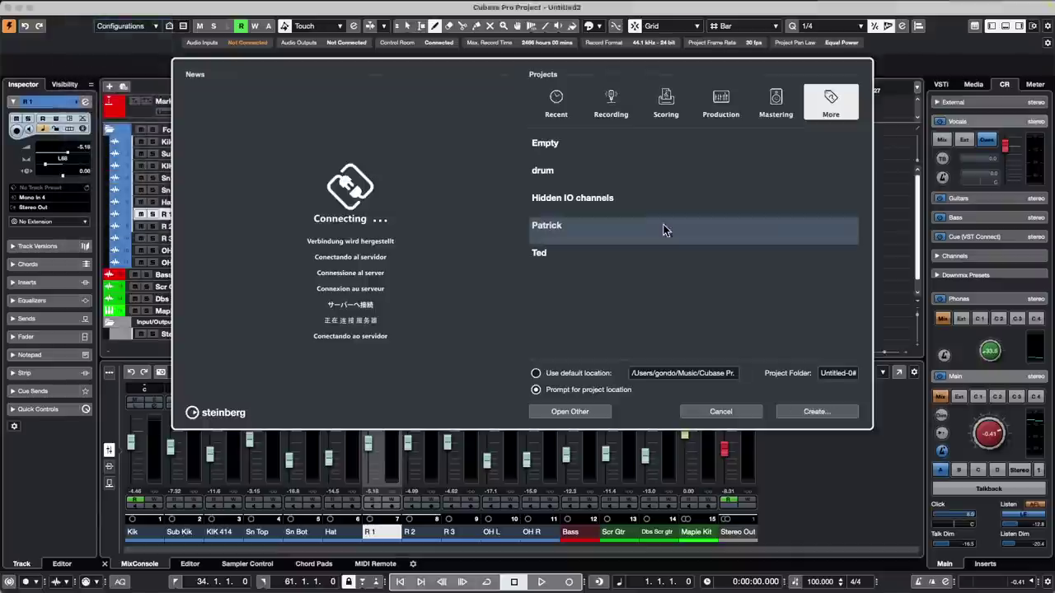
left_click(560, 115)
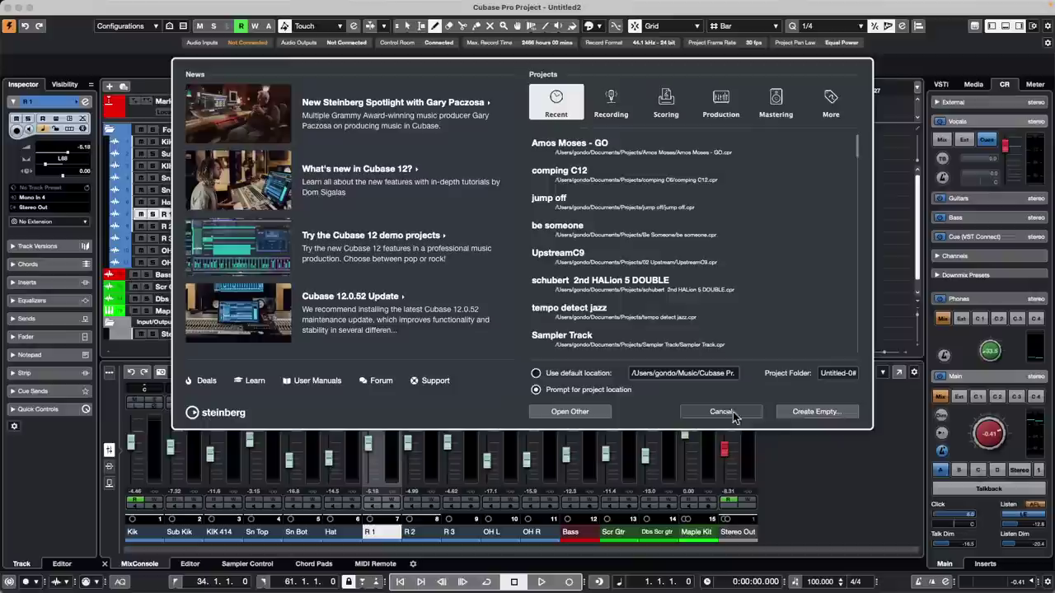
left_click(842, 413)
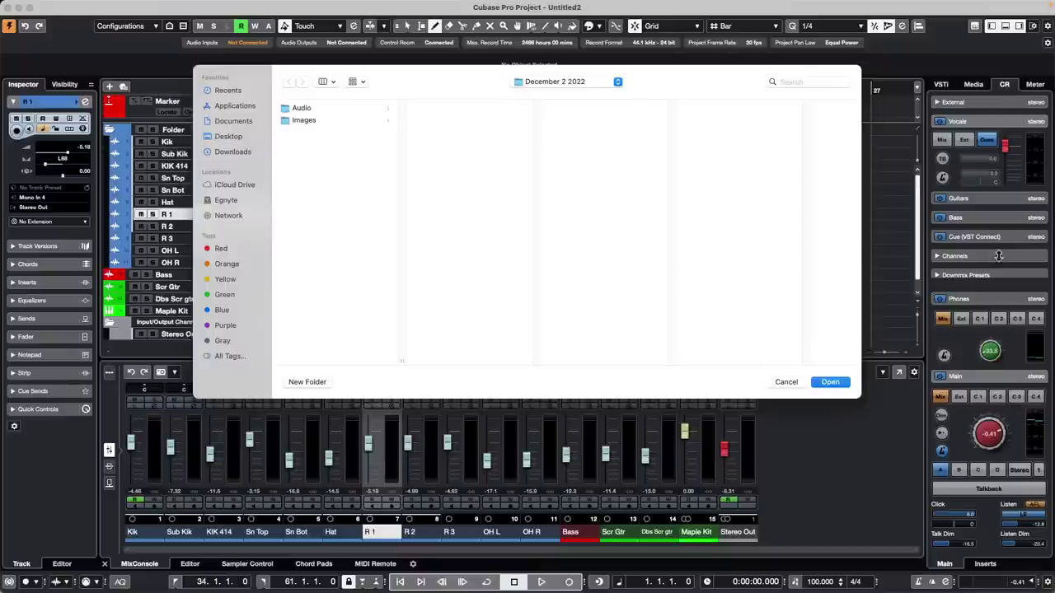
left_click(785, 381)
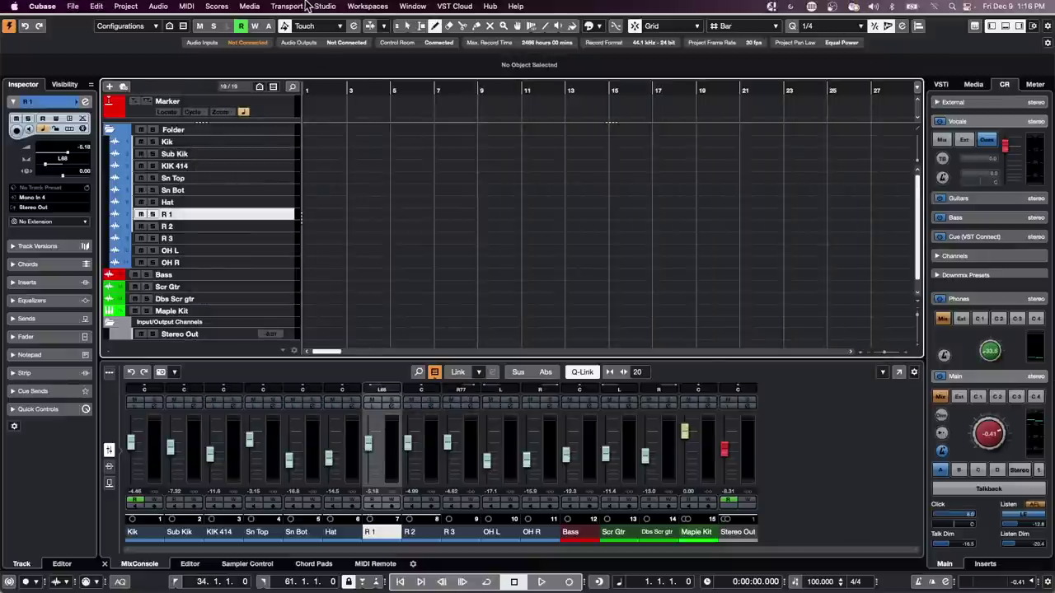
Step: Save the current output bus setup in Audio Connections as a preset named December 9
left_click(325, 6)
left_click(336, 23)
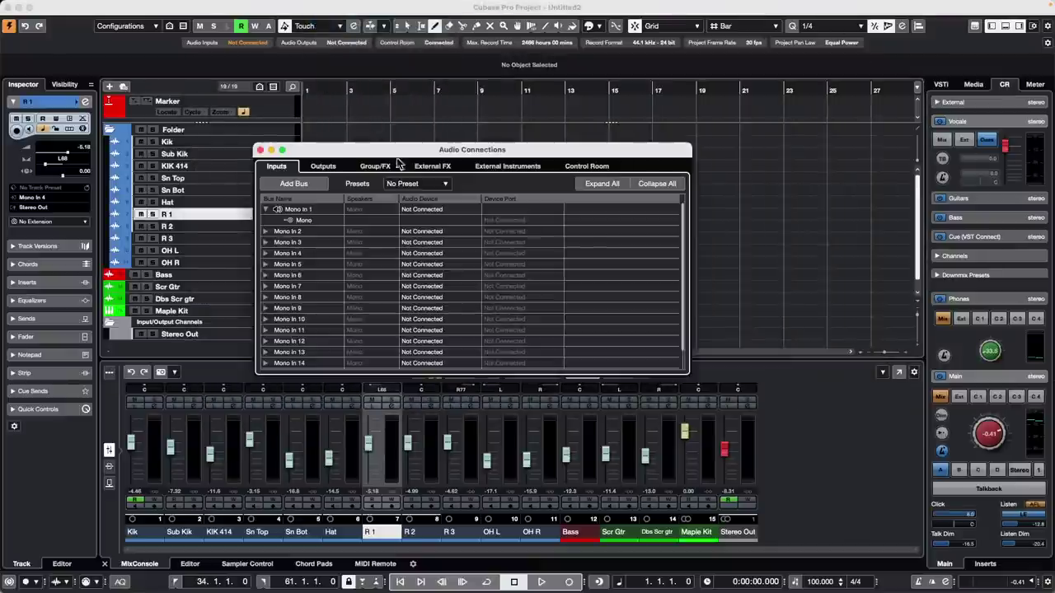
left_click(323, 167)
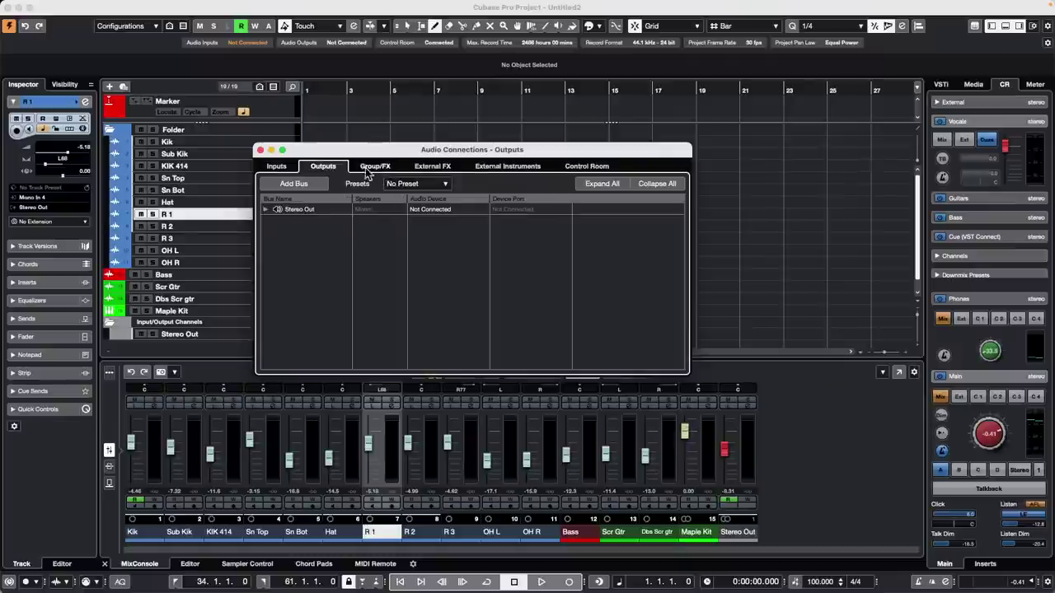
left_click(422, 184)
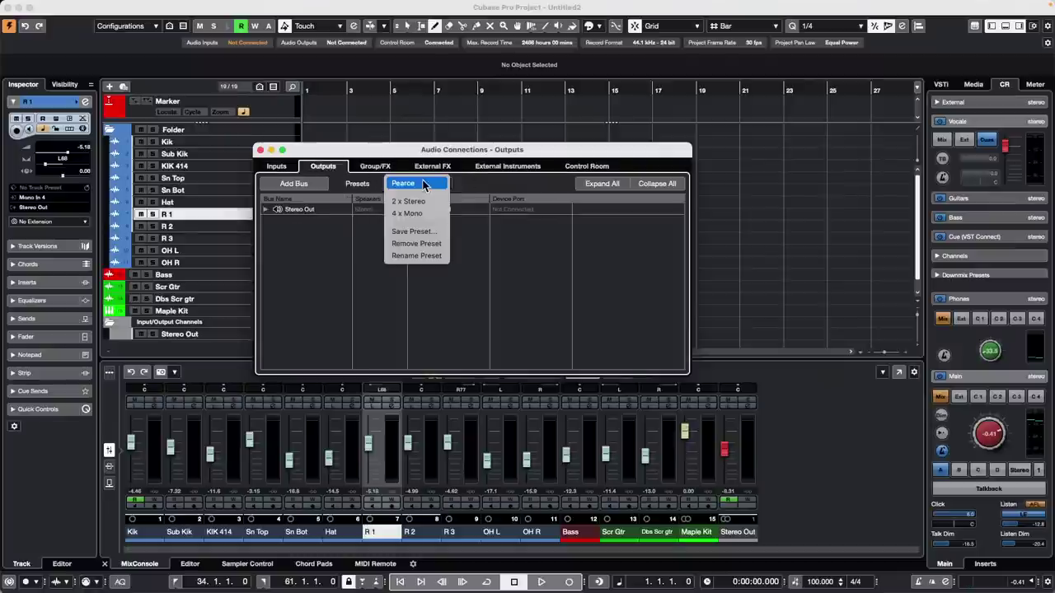
left_click(433, 233)
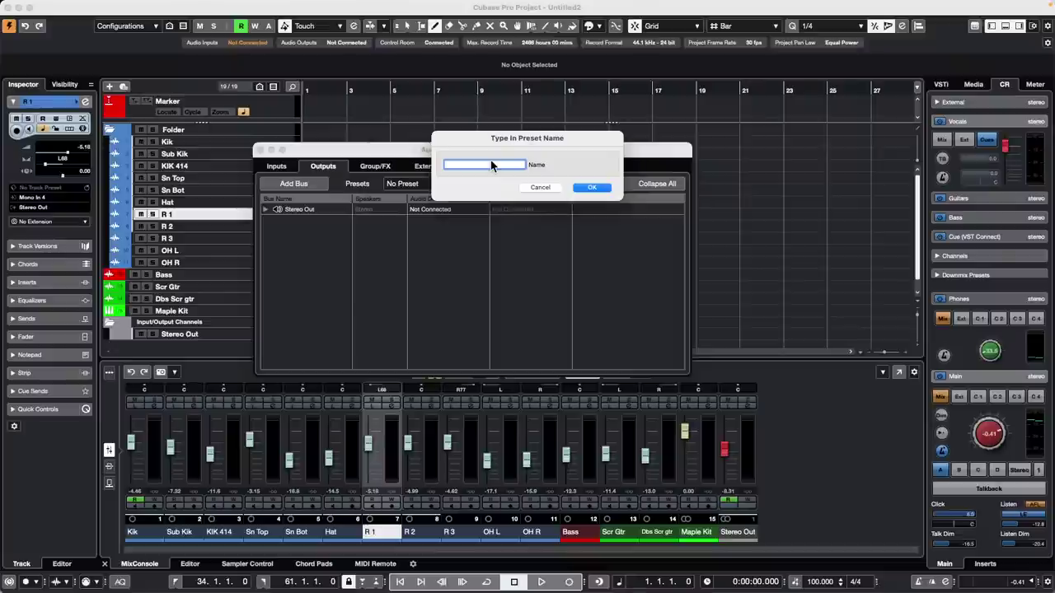
type("December 9")
key("Return")
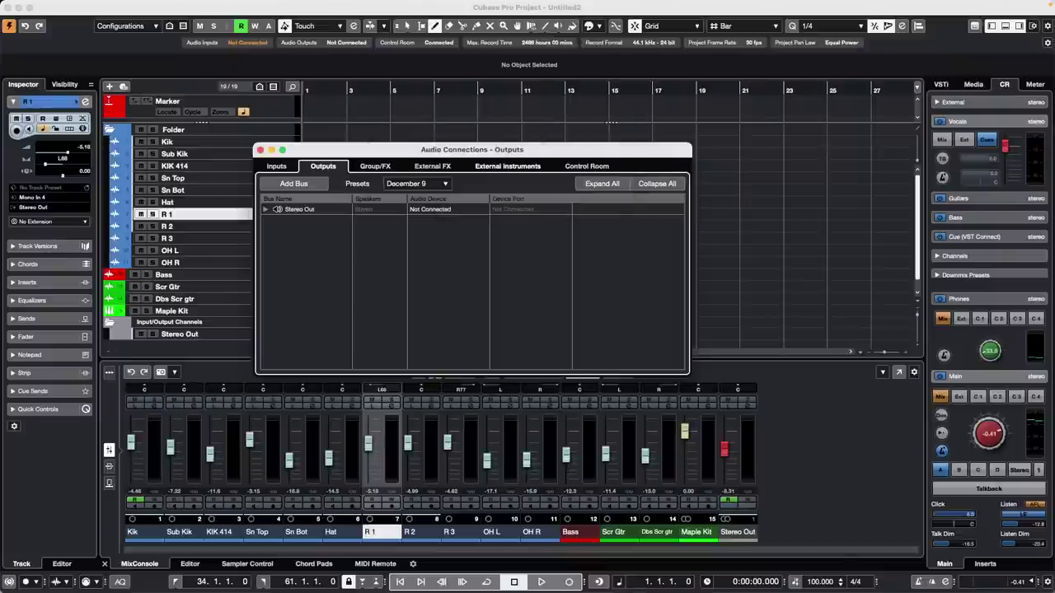
Step: Compare the output presets by switching twice to the other user-saved preset and back to December 9
left_click(439, 186)
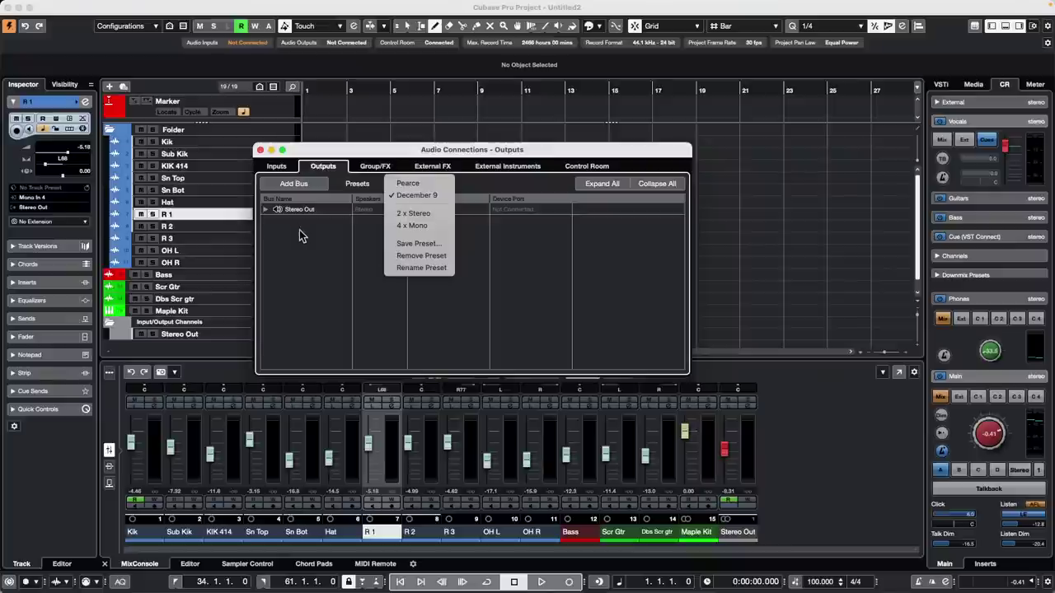
left_click(432, 183)
left_click(432, 183)
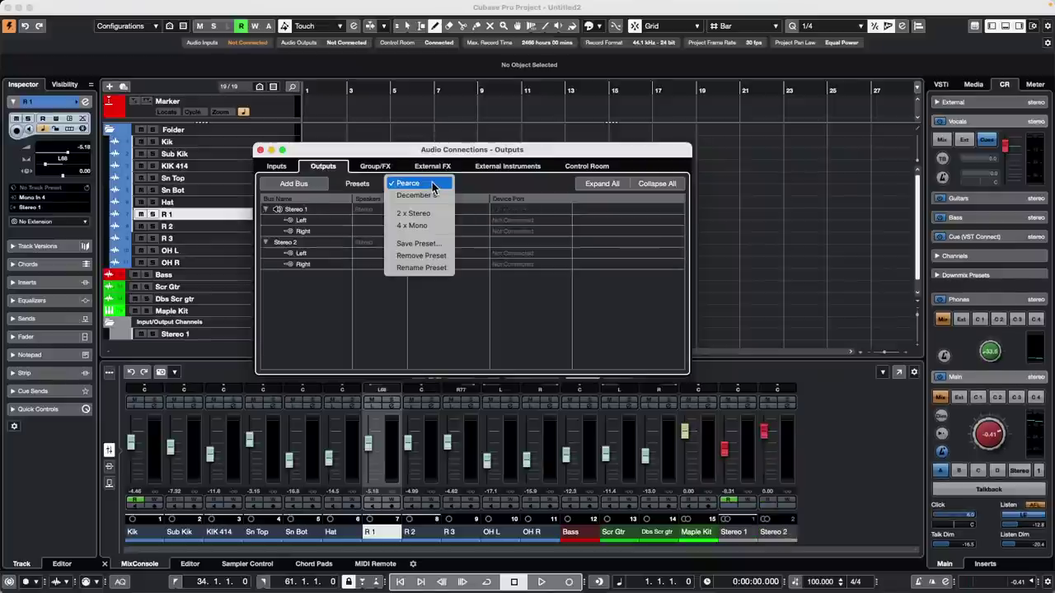
left_click(434, 195)
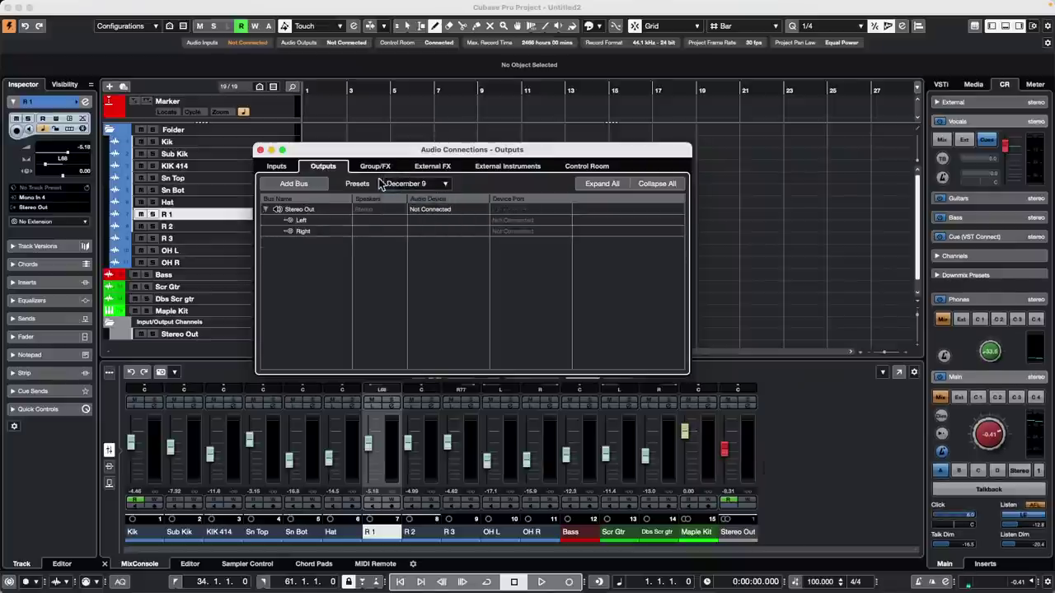
left_click(446, 184)
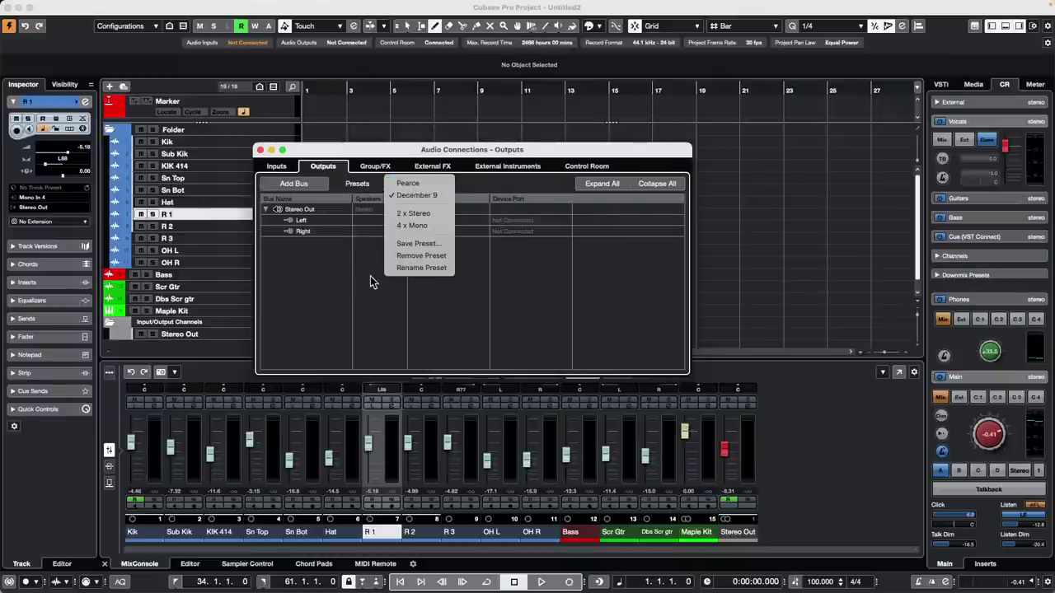
left_click(437, 192)
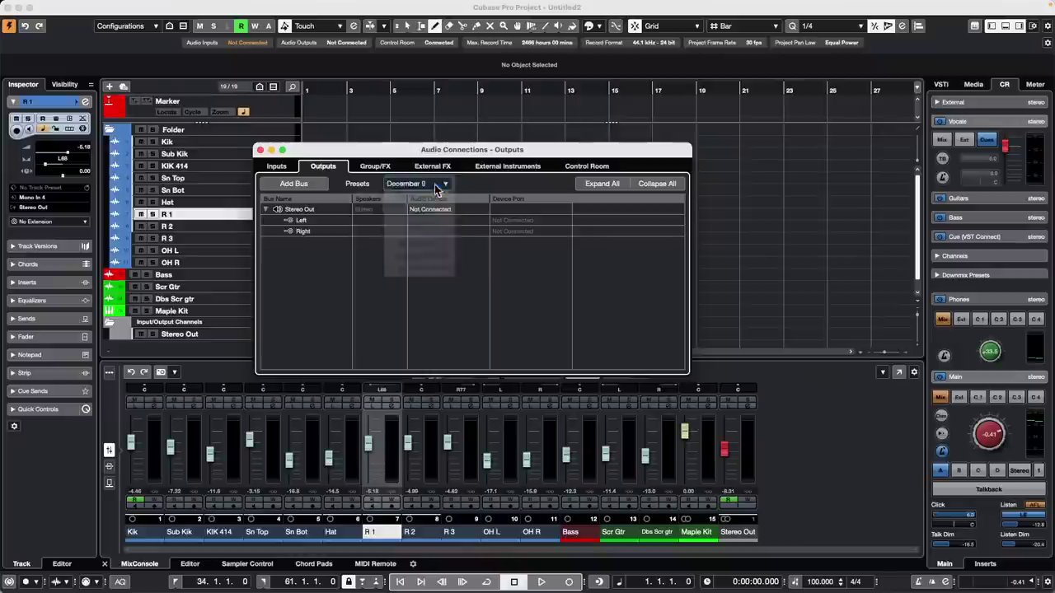
left_click(436, 187)
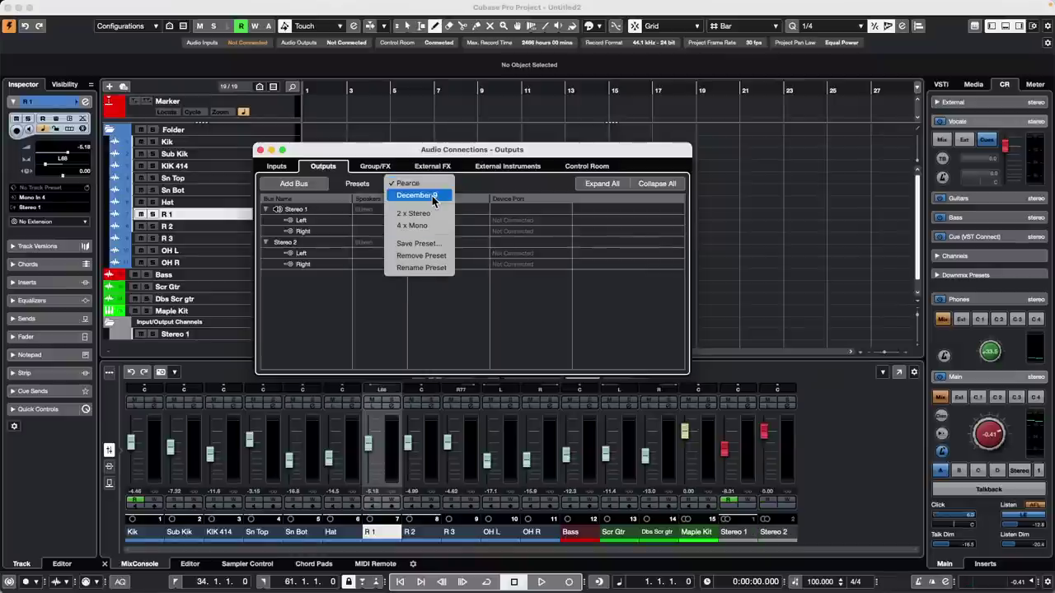
left_click(432, 196)
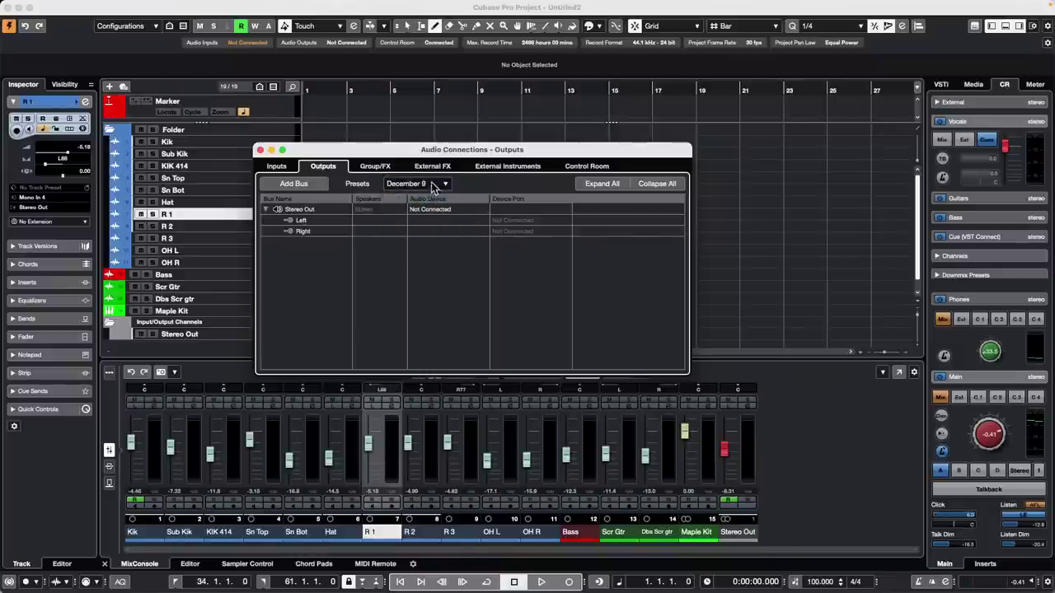
left_click(436, 184)
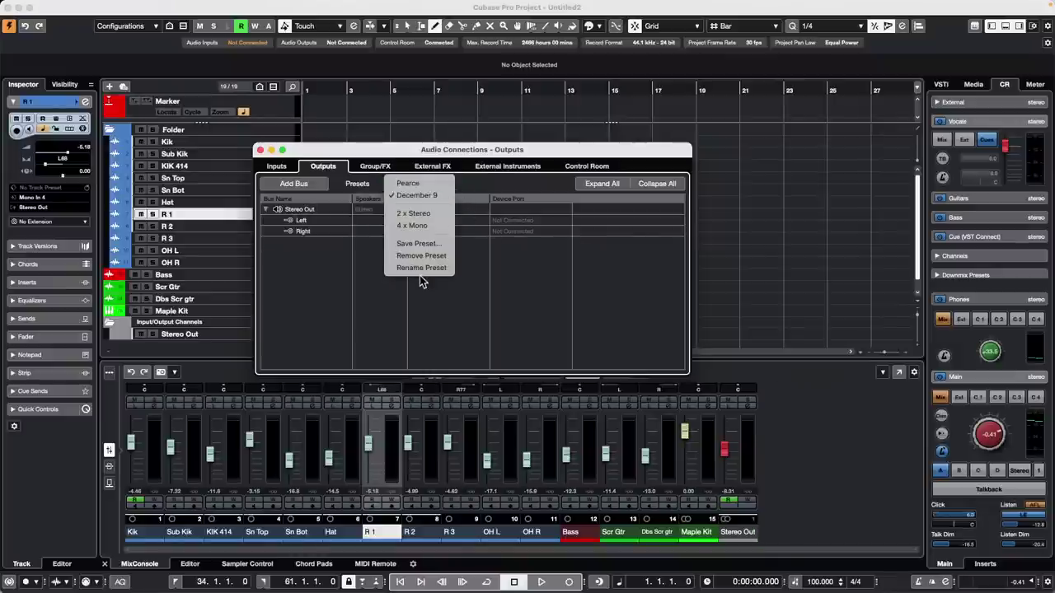
left_click(482, 242)
left_click(444, 185)
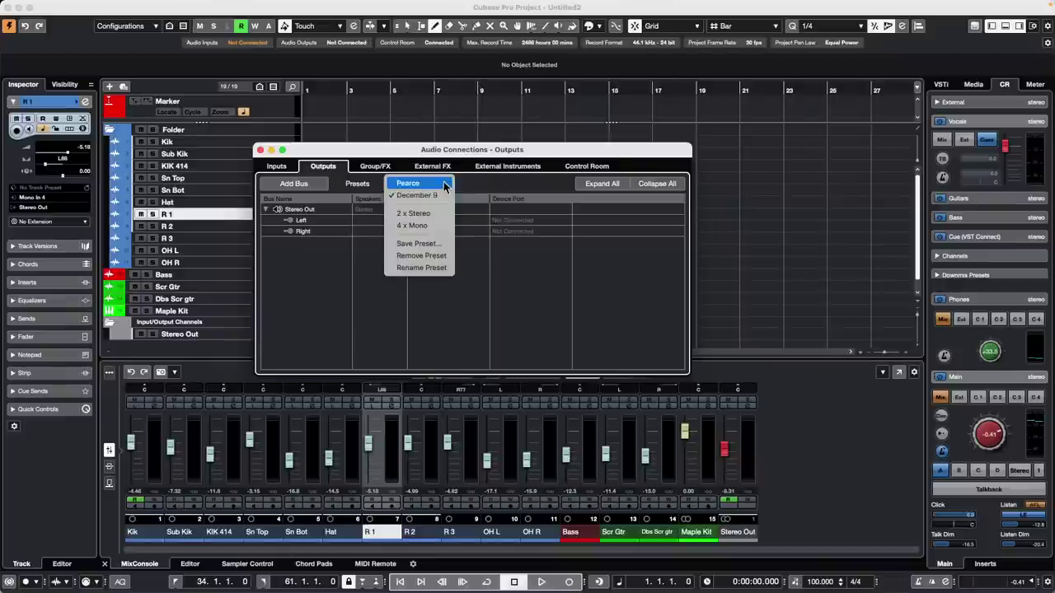
left_click(478, 254)
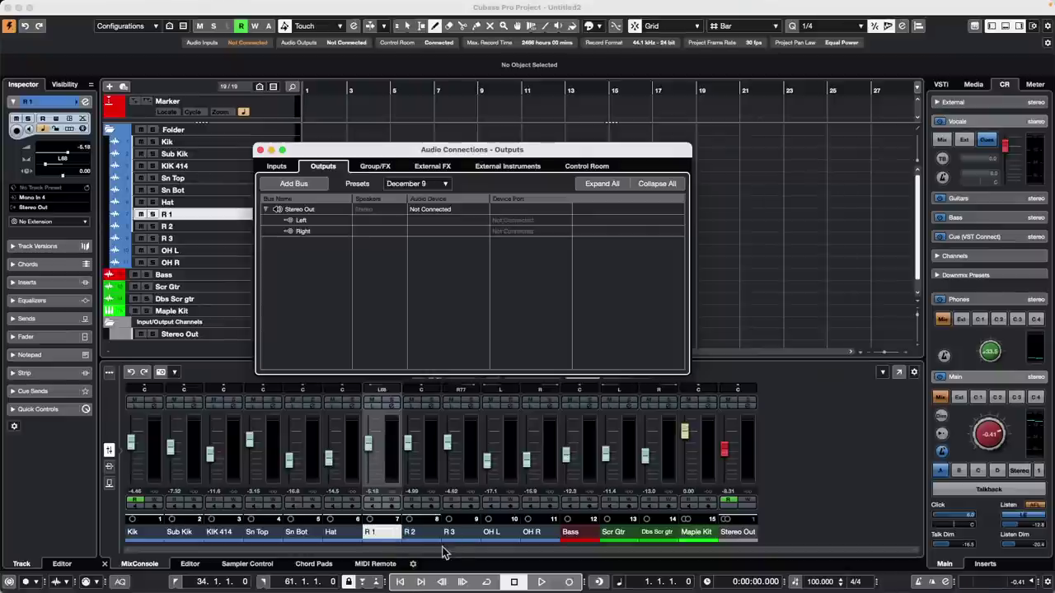
mouse_move(358, 587)
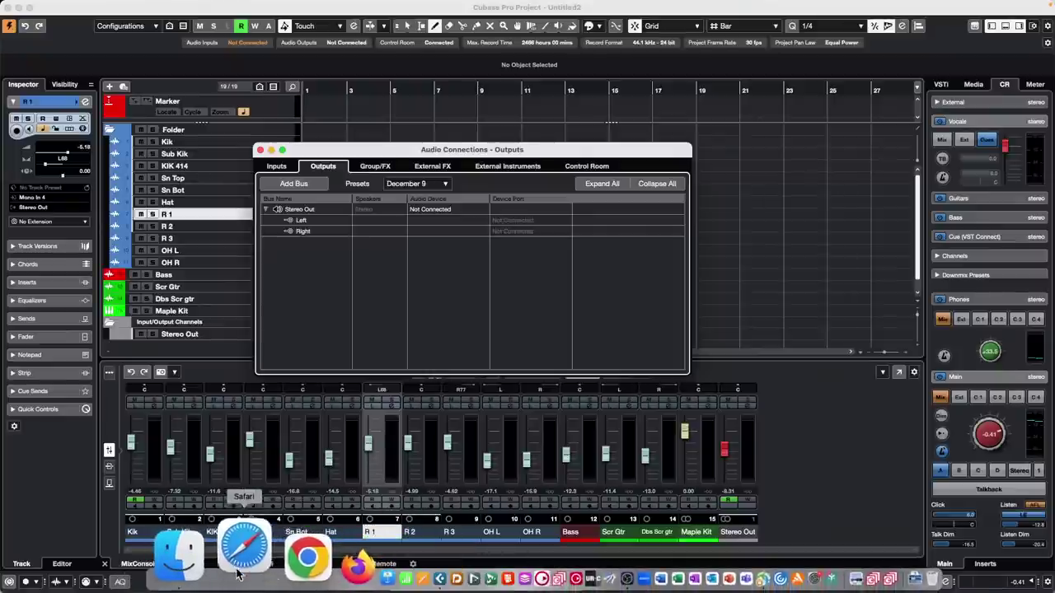
left_click(237, 573)
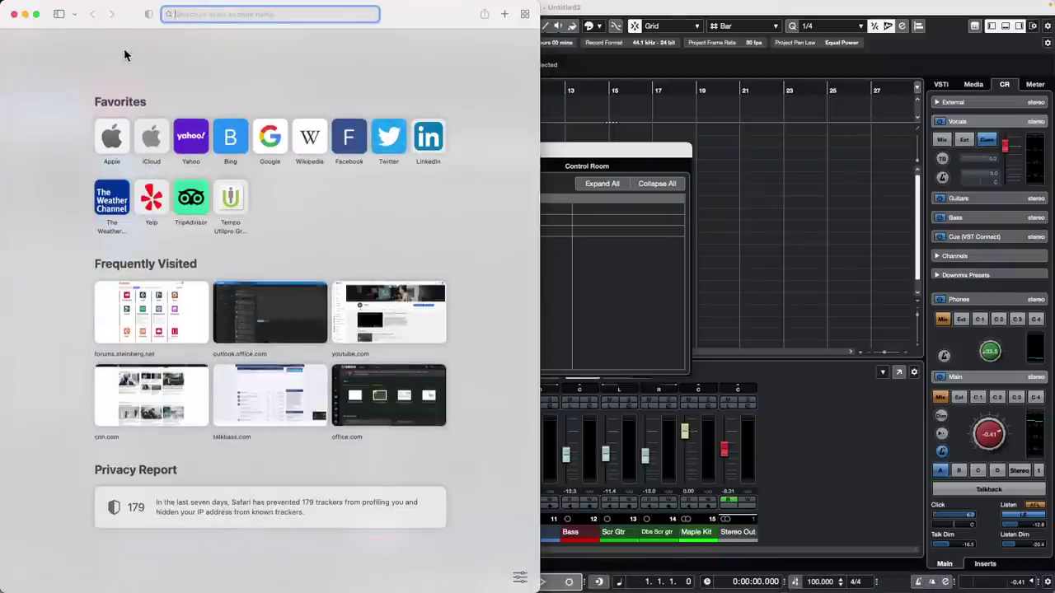
key("super+q")
Step: Switch to Finder and open the current account's hidden Library folder
mouse_move(228, 580)
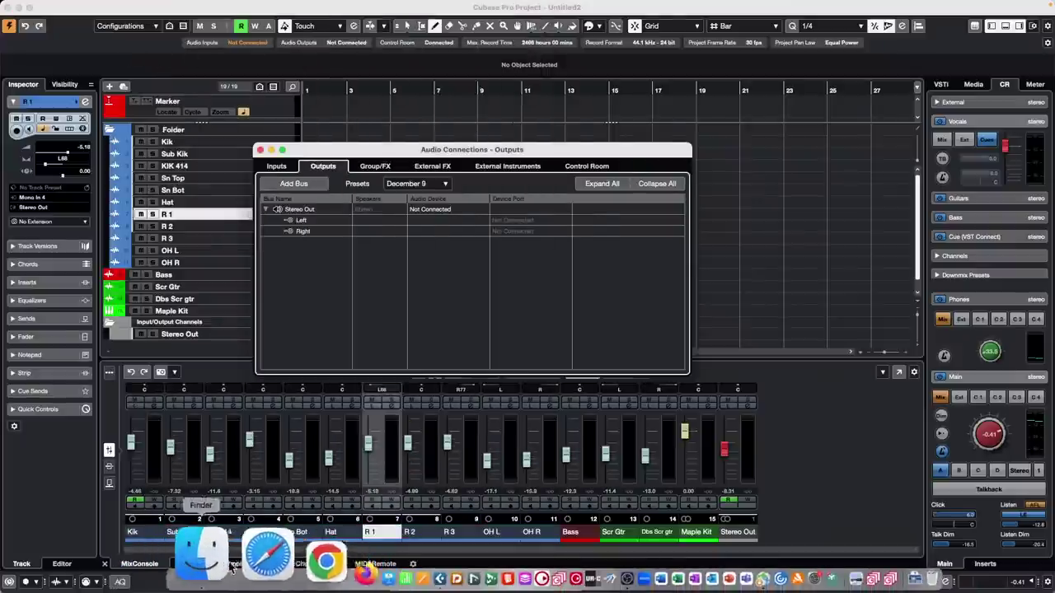
left_click(216, 560)
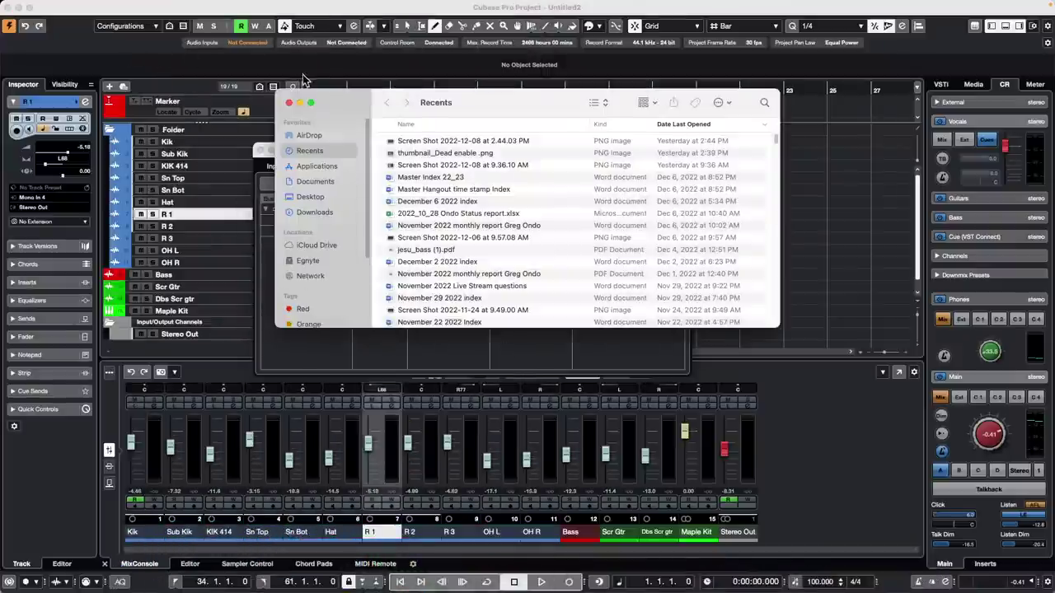
left_click(144, 7)
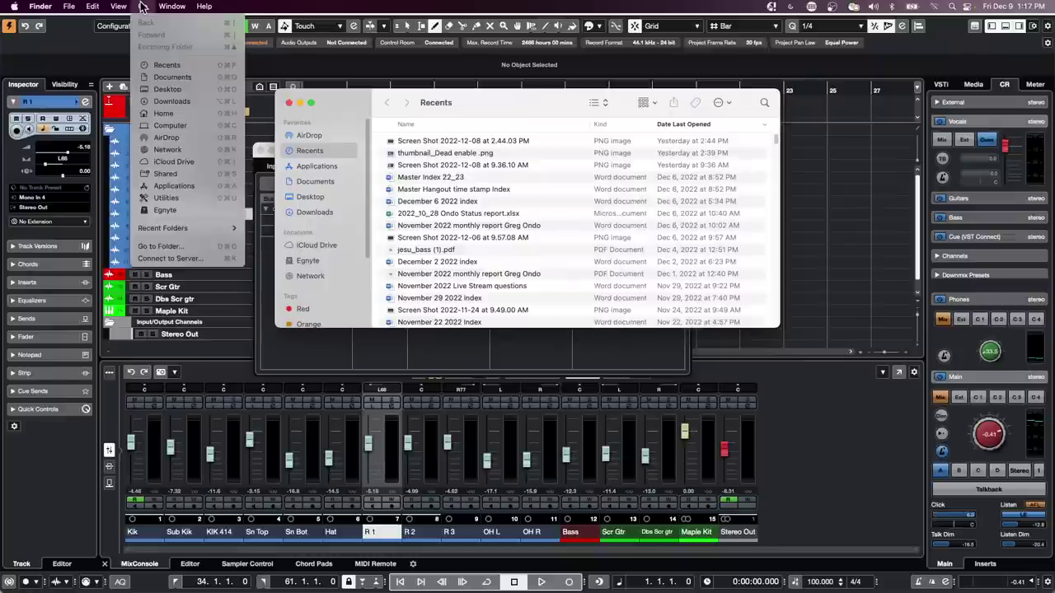
key("alt")
key("alt")
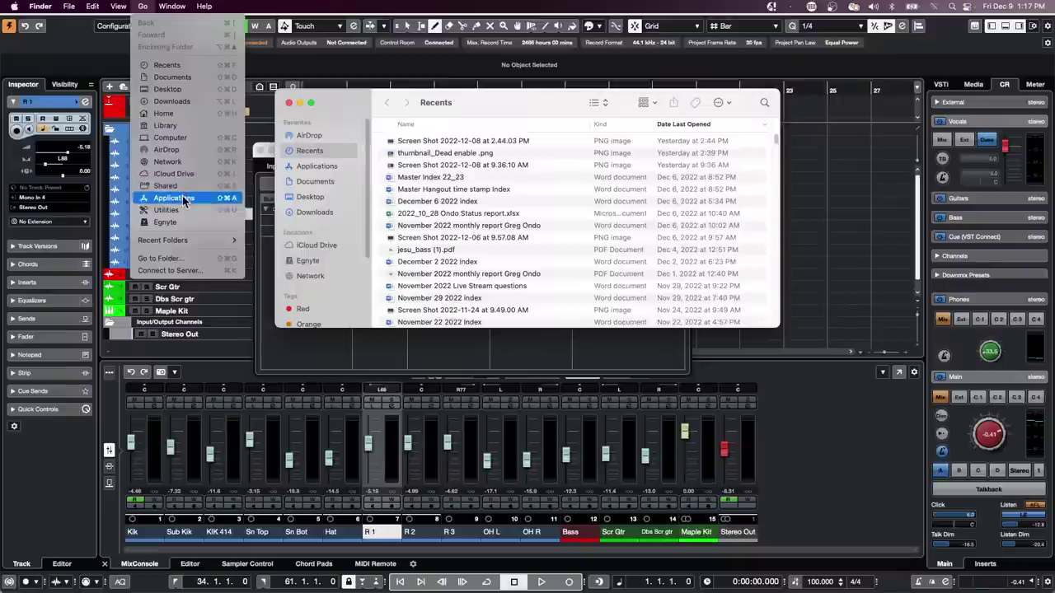
left_click(185, 126)
Step: Locate the Cubase 12 folder inside the Library's Preferences folder and expand its Presets subfolder
scroll(427, 197, "down", 5)
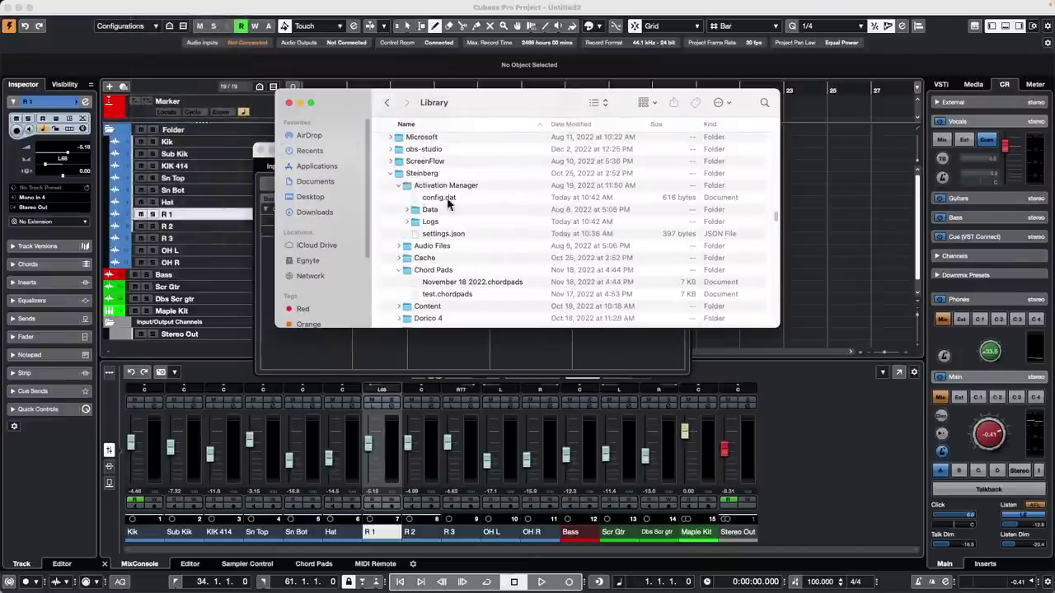
scroll(427, 199, "up", 15)
scroll(422, 202, "up", 5)
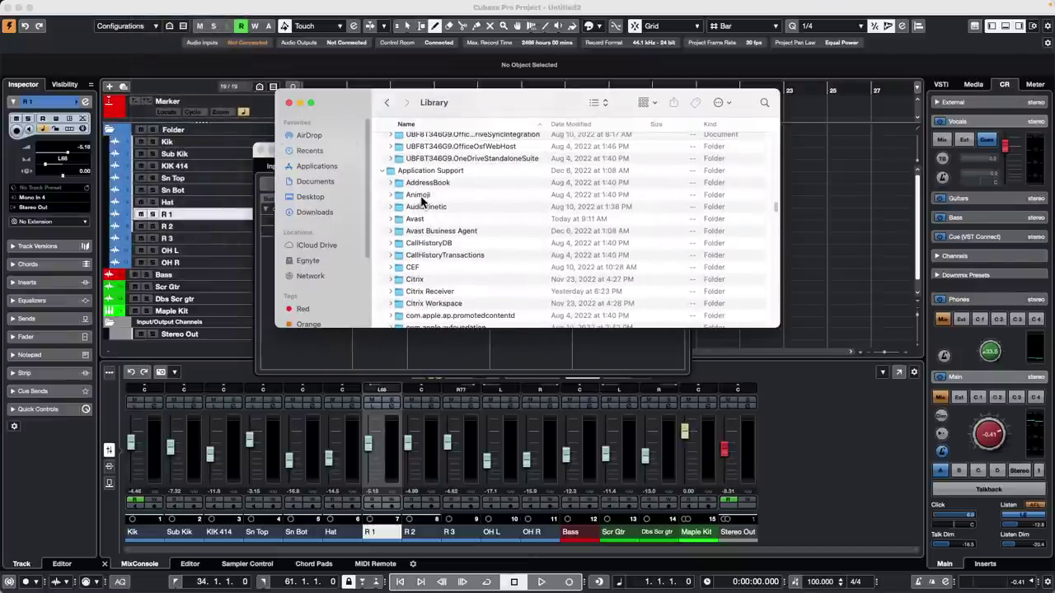
scroll(422, 201, "down", 10)
scroll(422, 202, "down", 20)
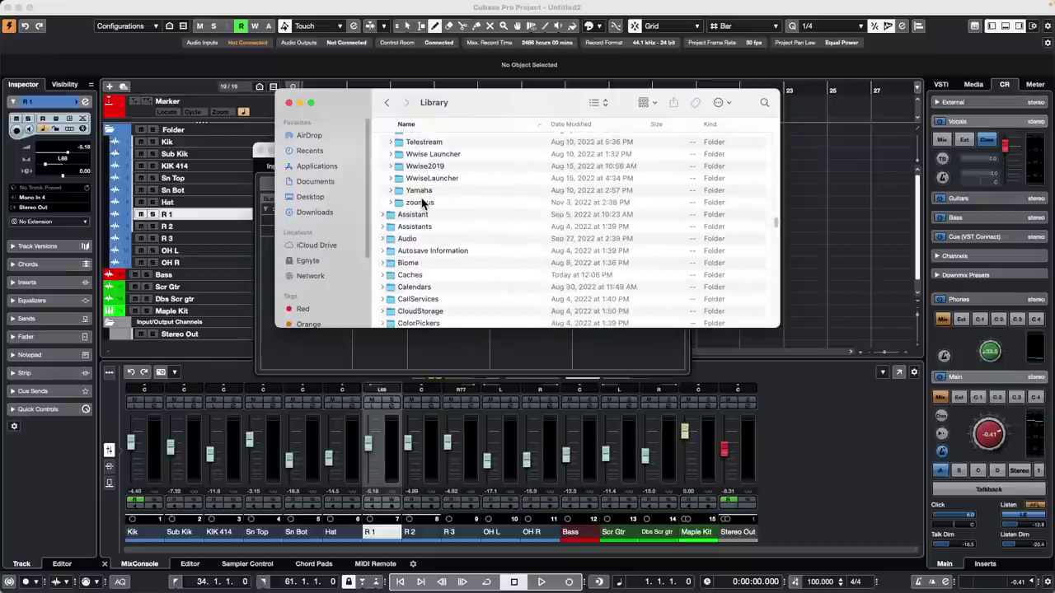
scroll(422, 202, "up", 5)
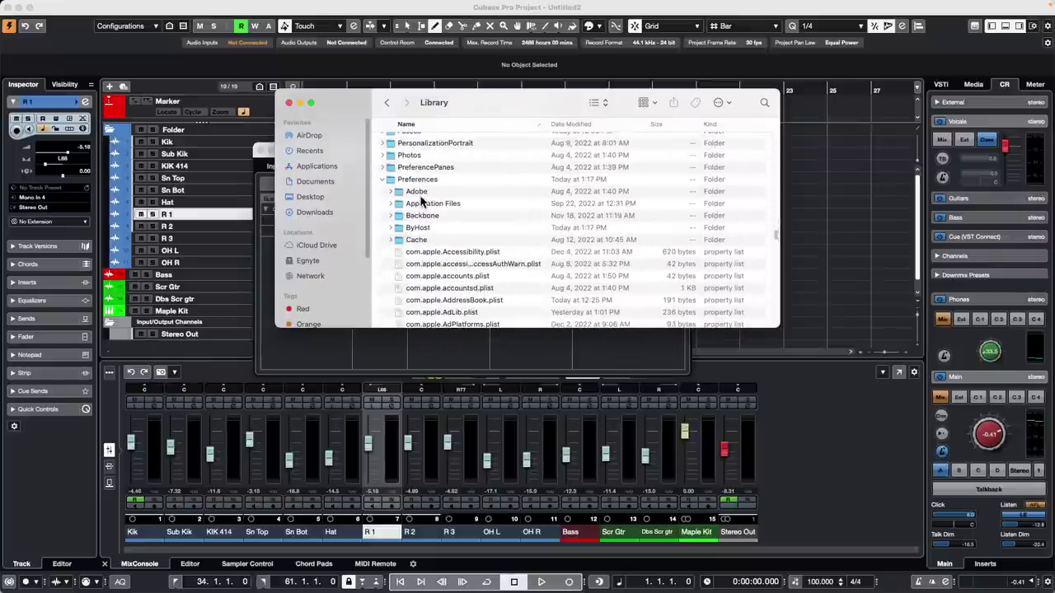
scroll(422, 201, "down", 20)
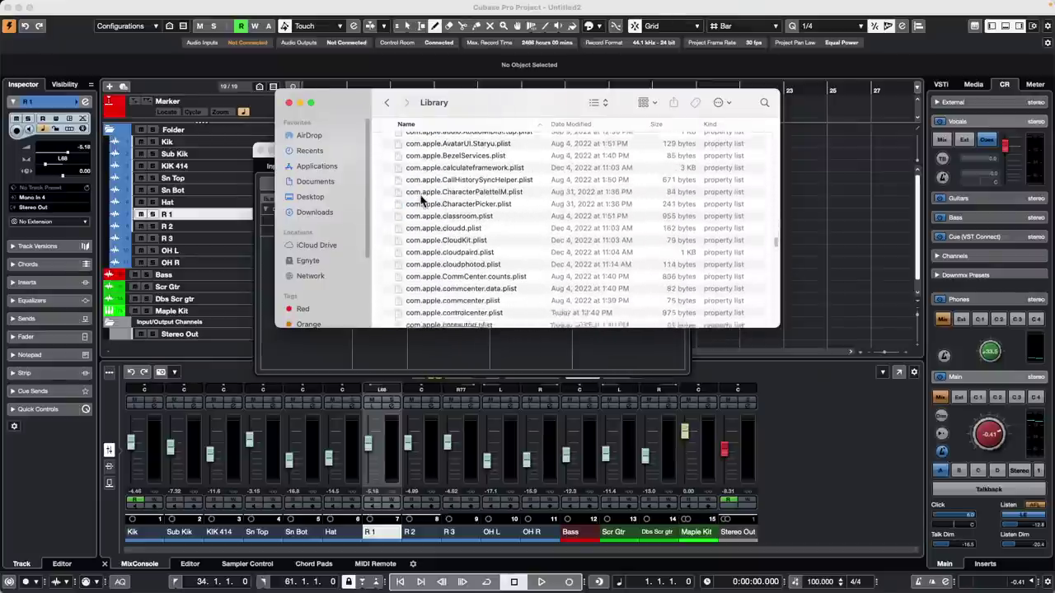
scroll(421, 200, "down", 20)
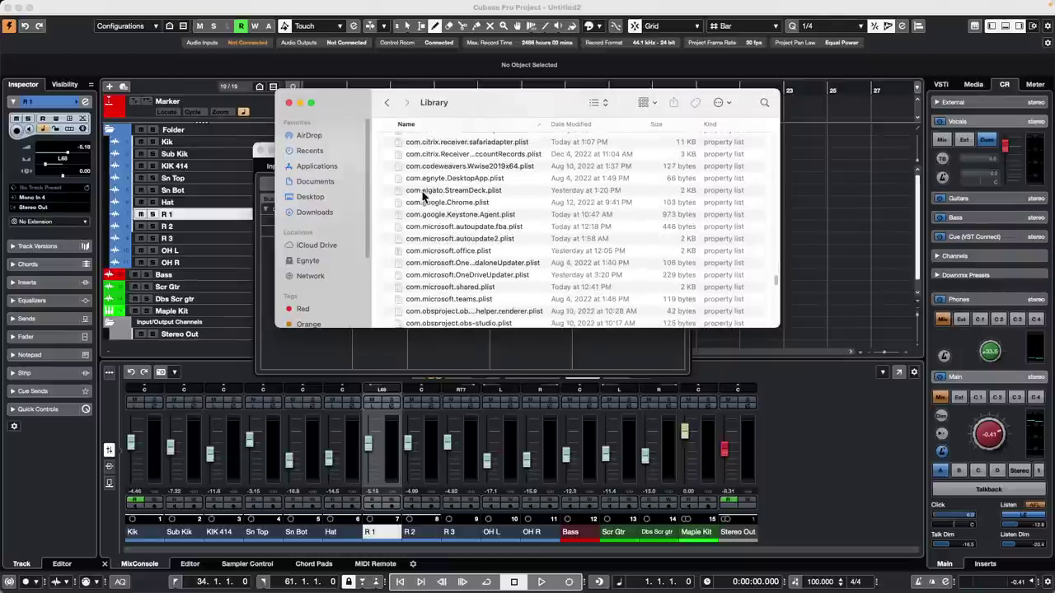
scroll(422, 198, "down", 5)
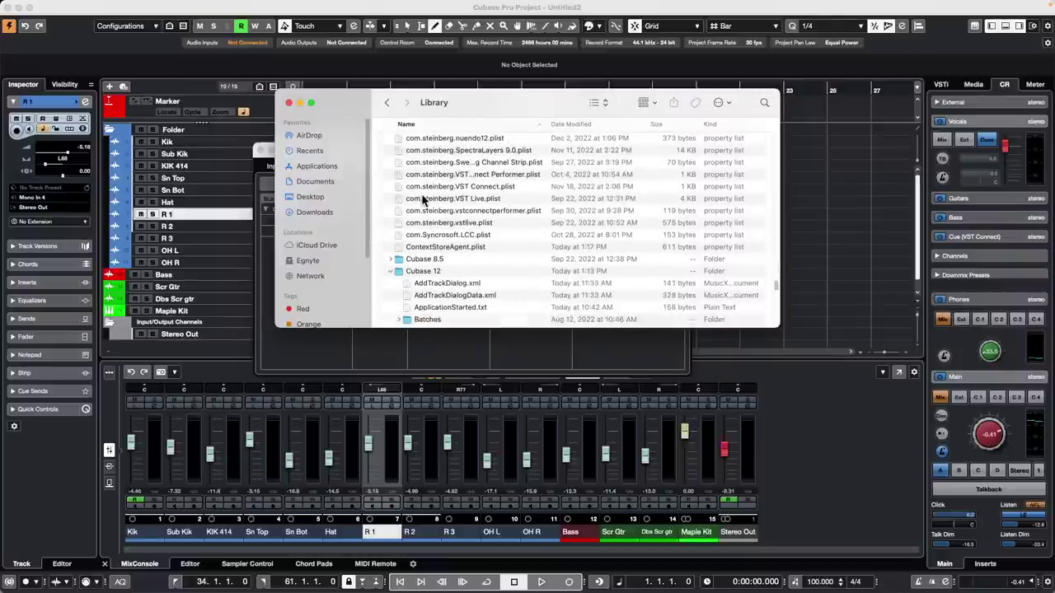
scroll(421, 198, "down", 5)
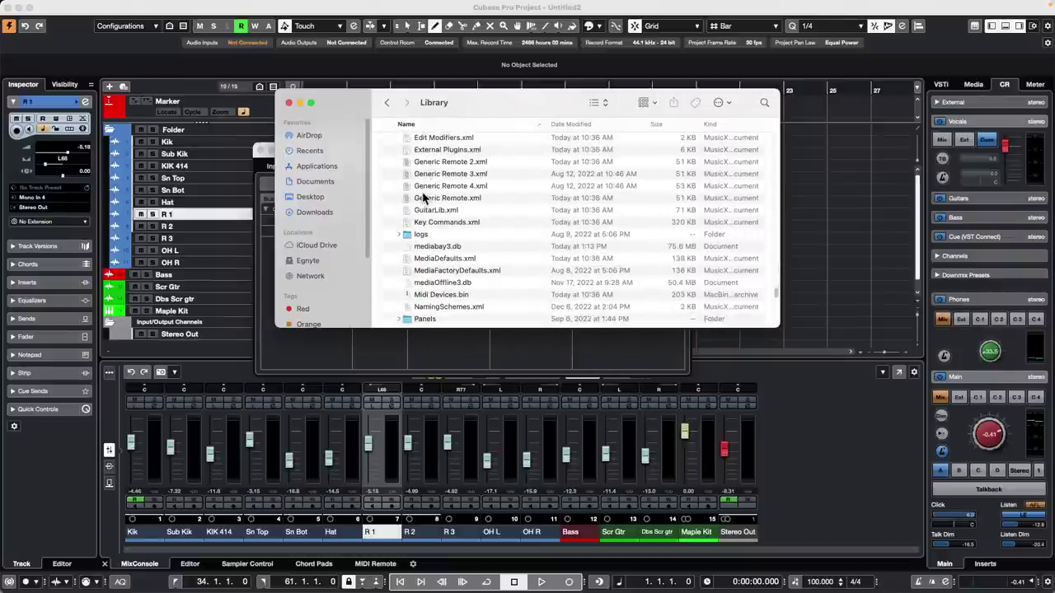
scroll(421, 198, "down", 3)
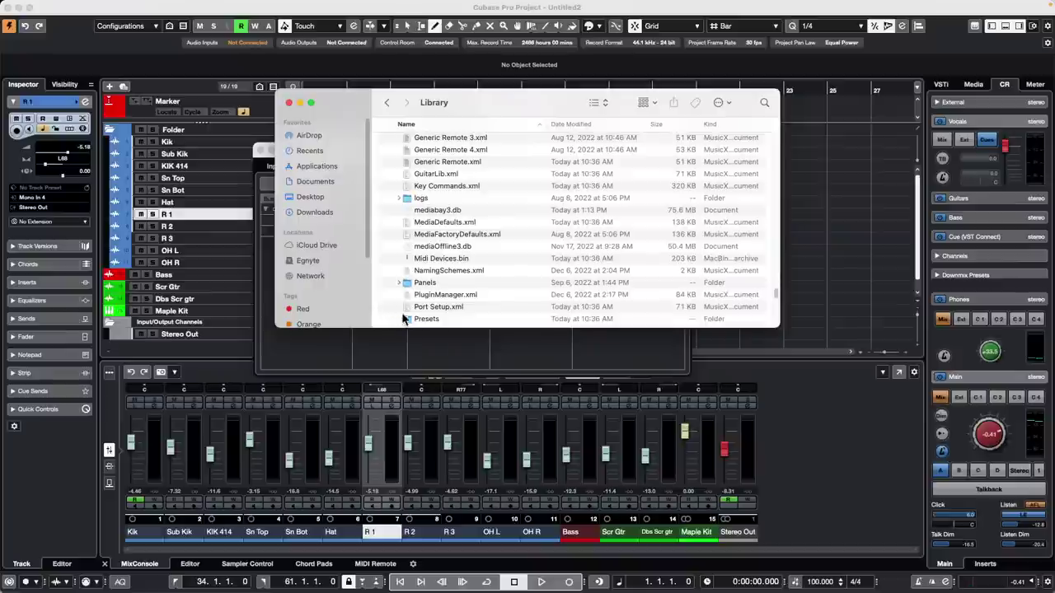
left_click(403, 319)
Step: Examine the files and subfolders in the Cubase 12 Presets folder for bus preset files, and close the Finder window
scroll(445, 297, "down", 2)
scroll(465, 265, "down", 4)
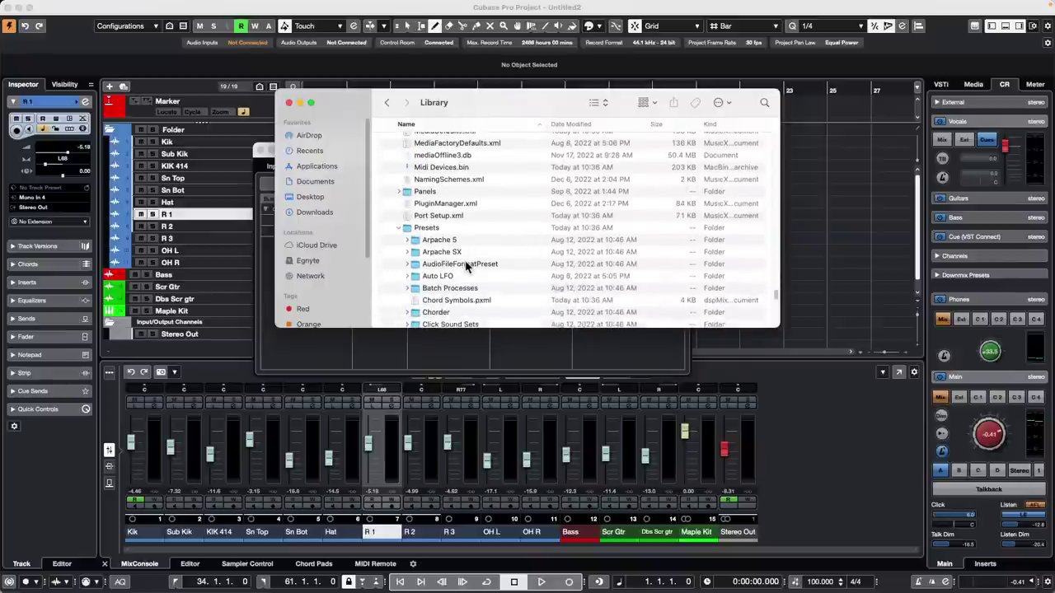
scroll(465, 265, "down", 3)
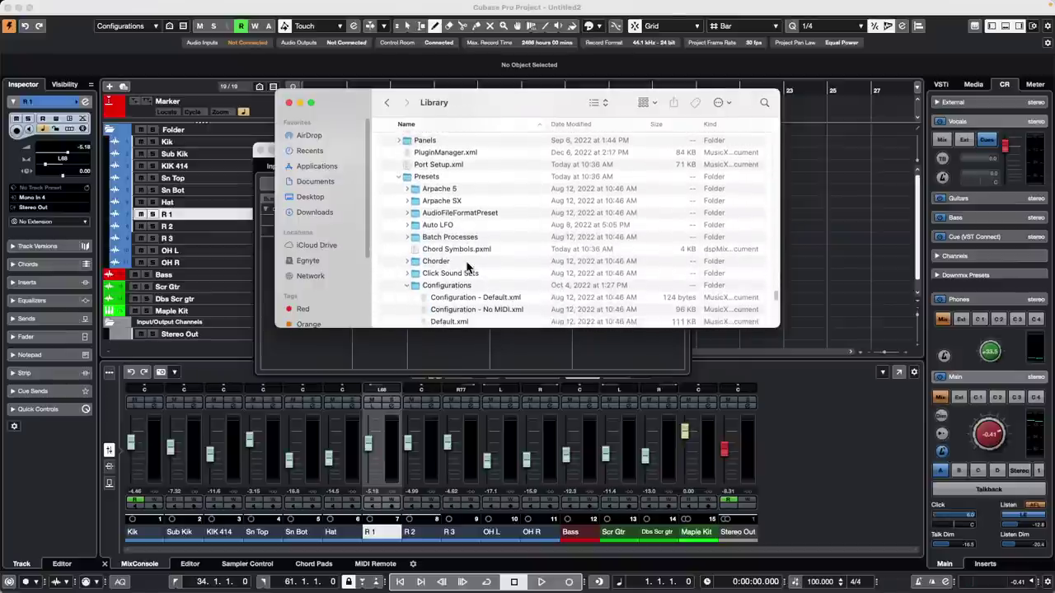
scroll(467, 268, "down", 3)
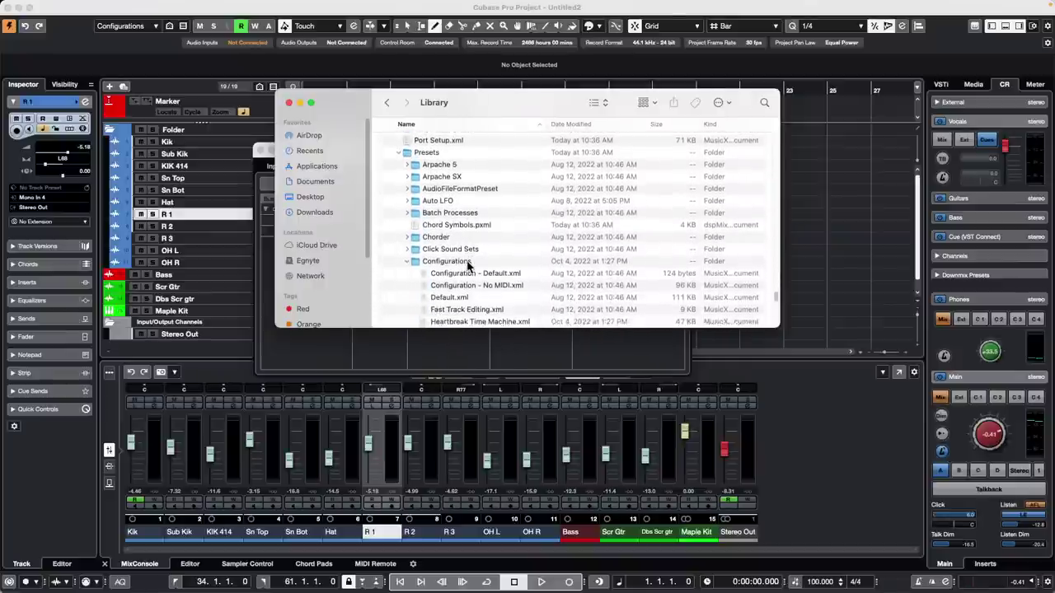
scroll(468, 266, "down", 1)
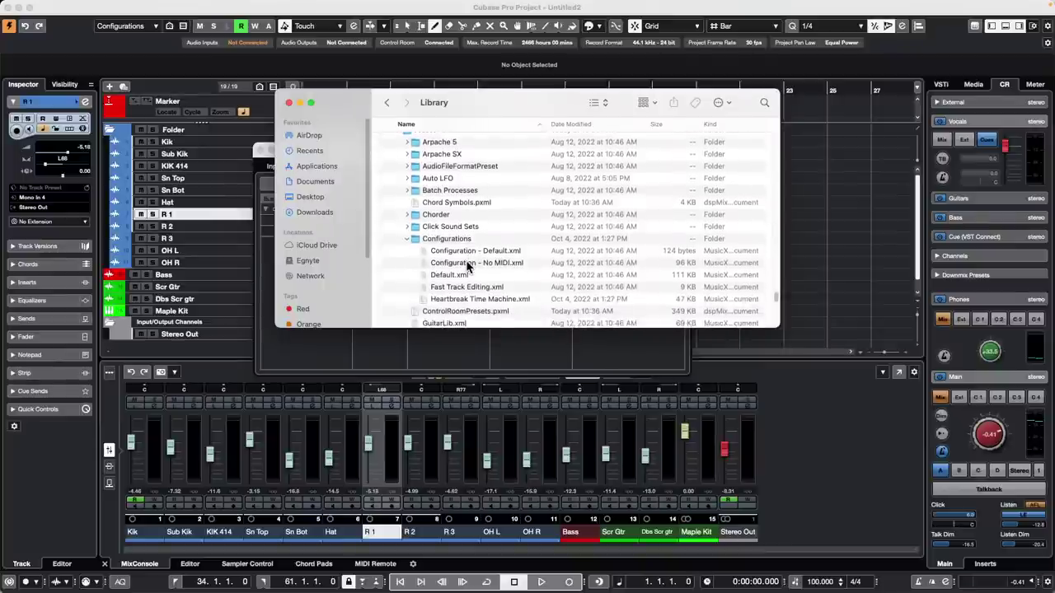
scroll(468, 266, "down", 3)
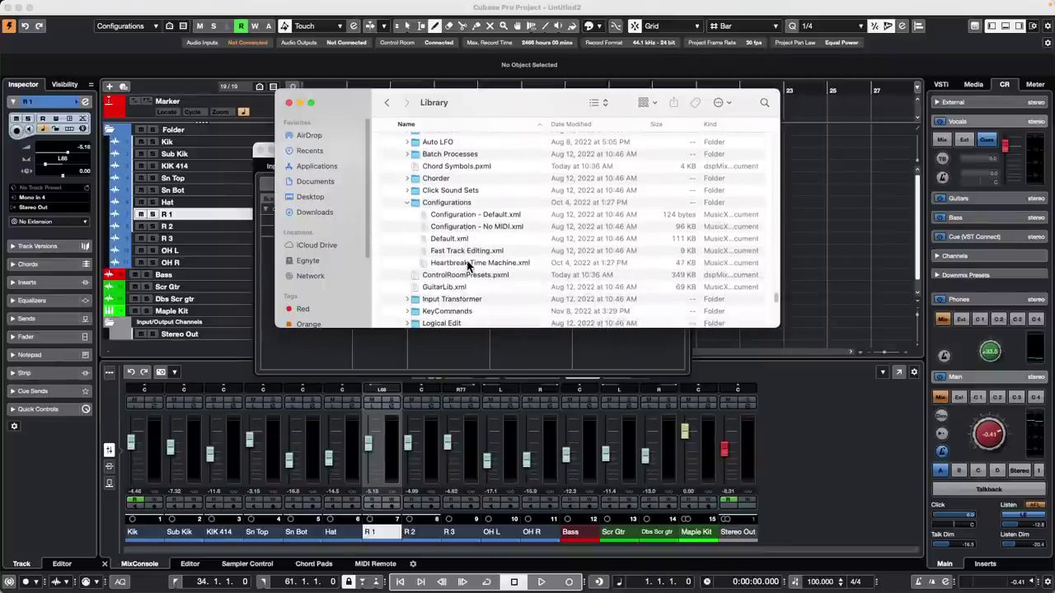
scroll(467, 266, "down", 1)
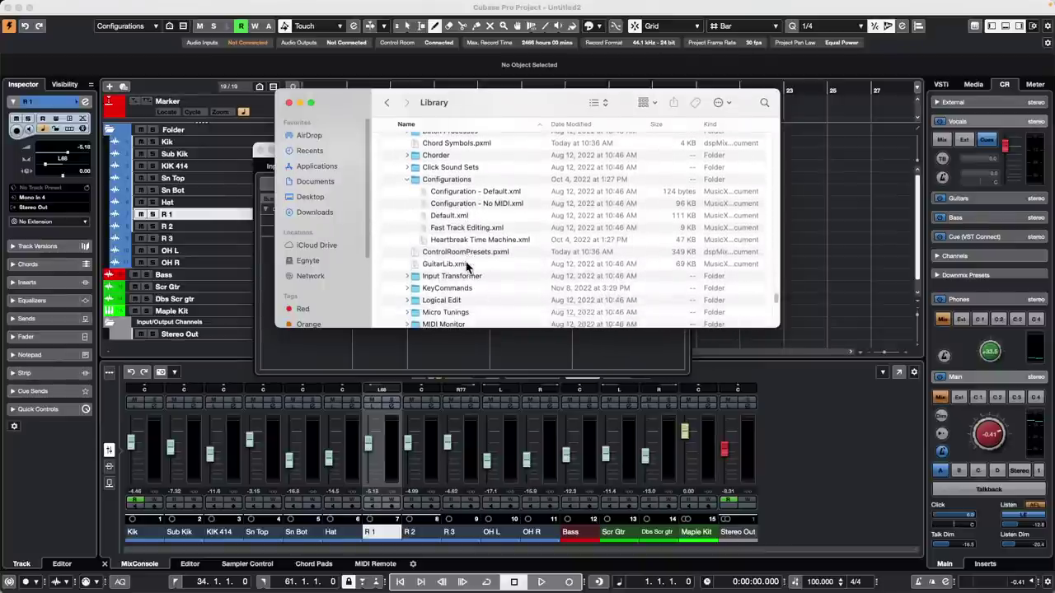
scroll(468, 266, "down", 3)
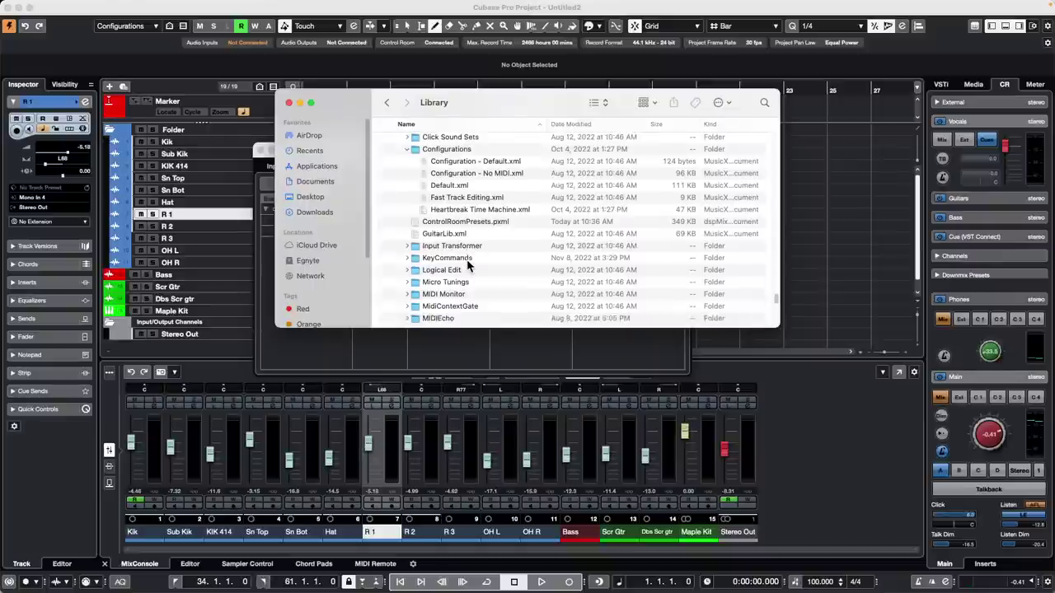
scroll(467, 266, "down", 3)
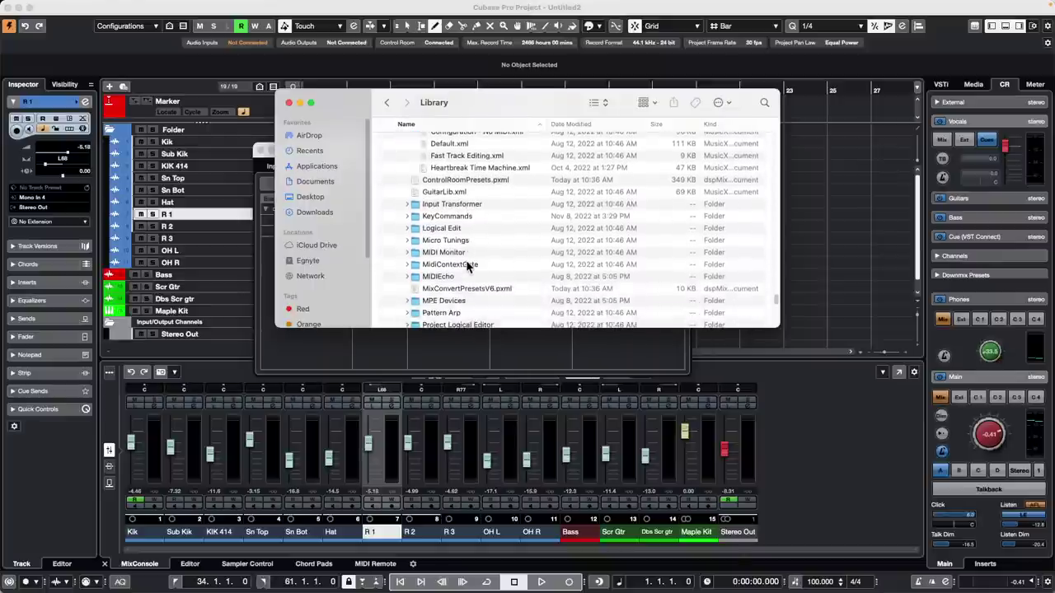
scroll(467, 266, "down", 3)
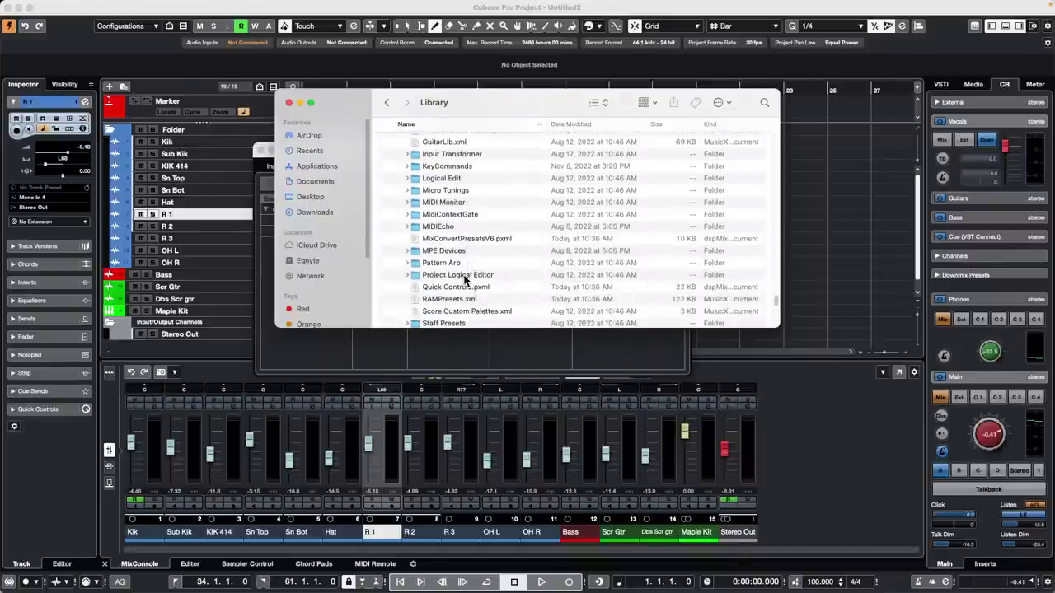
scroll(464, 280, "down", 2)
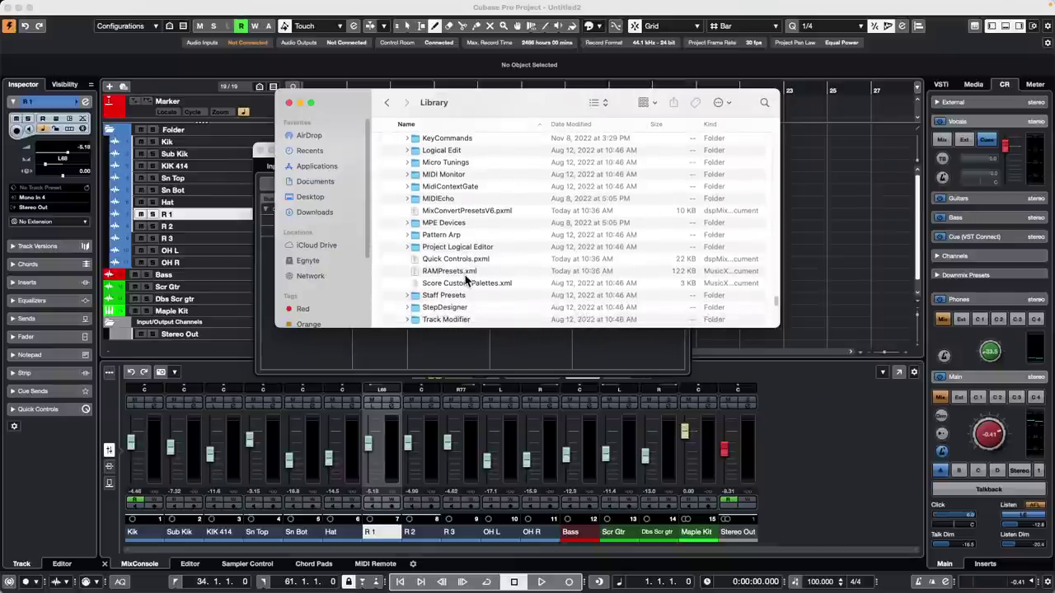
scroll(466, 280, "down", 2)
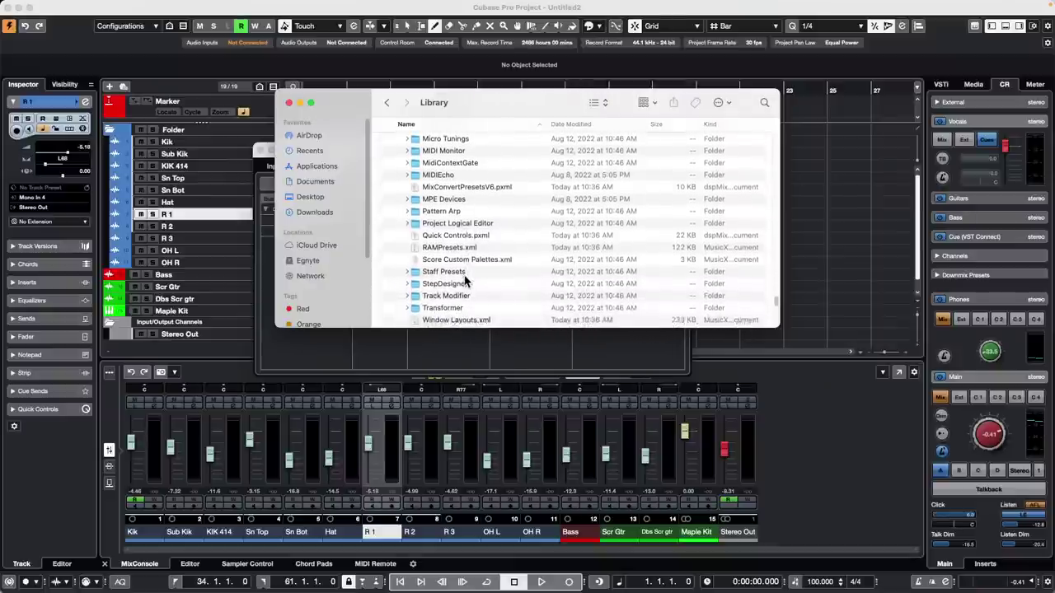
scroll(466, 280, "down", 2)
scroll(466, 280, "down", 2)
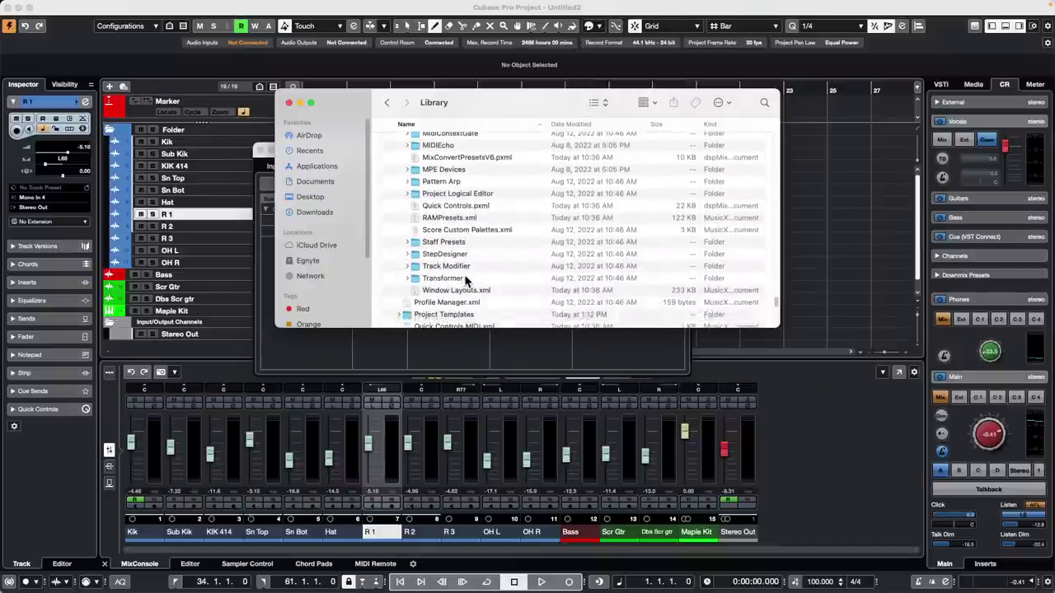
scroll(465, 280, "up", 10)
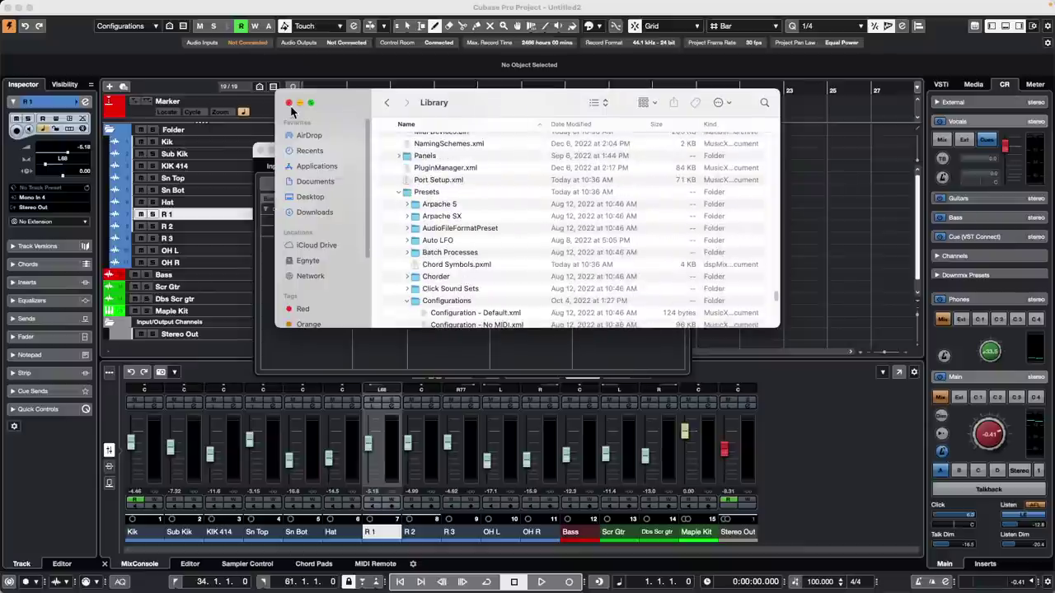
left_click(288, 103)
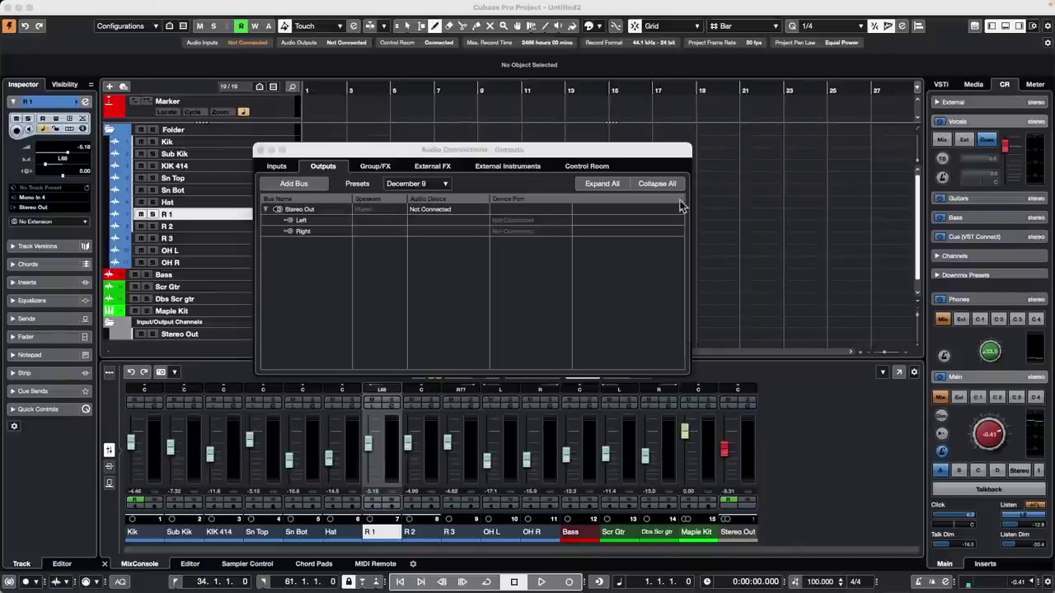
Step: Compare the other user-saved output preset with December 9, leave December 9 selected, and close Audio Connections
left_click(427, 183)
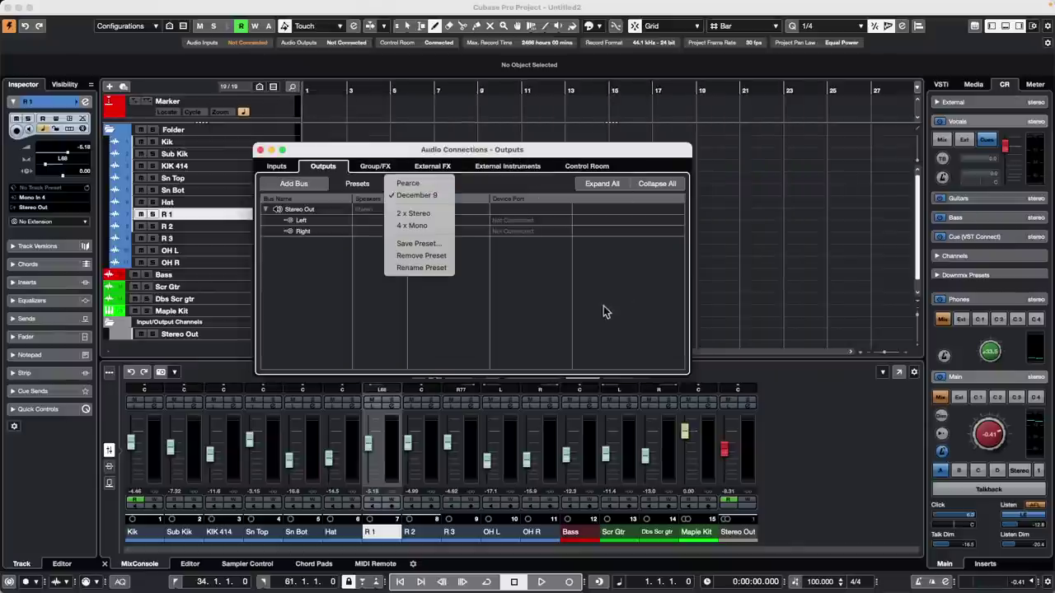
left_click(427, 183)
left_click(427, 185)
left_click(422, 194)
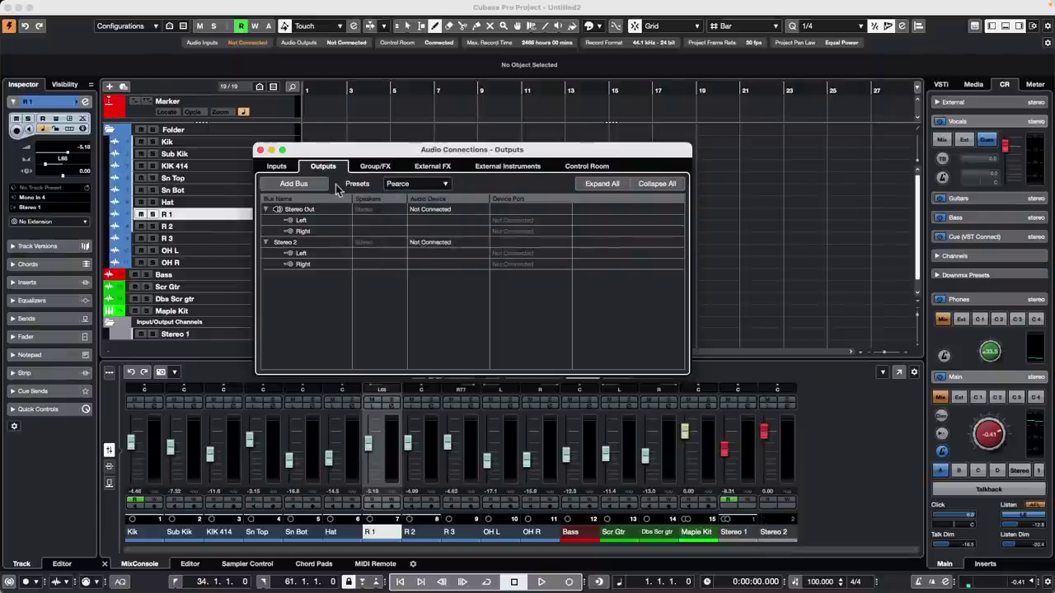
left_click(261, 150)
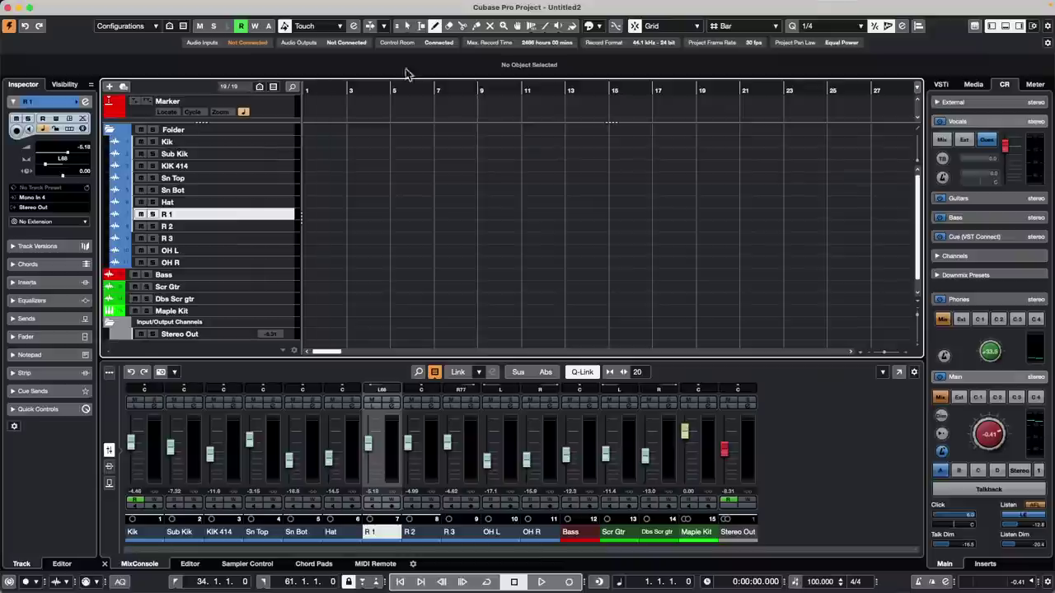
Step: Open the recent project be someone.cpr and activate it
left_click(74, 7)
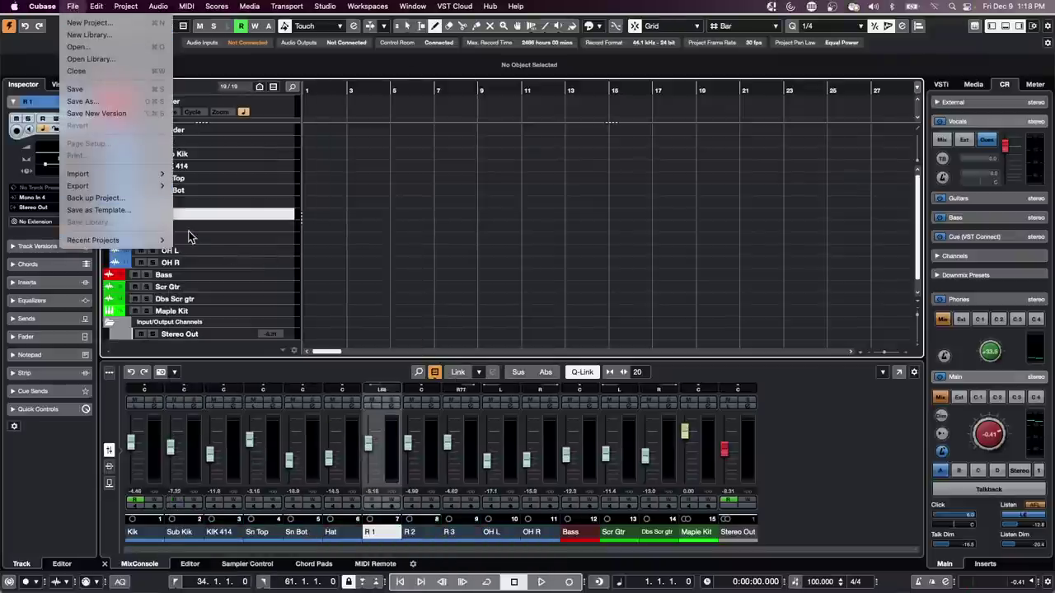
mouse_move(151, 241)
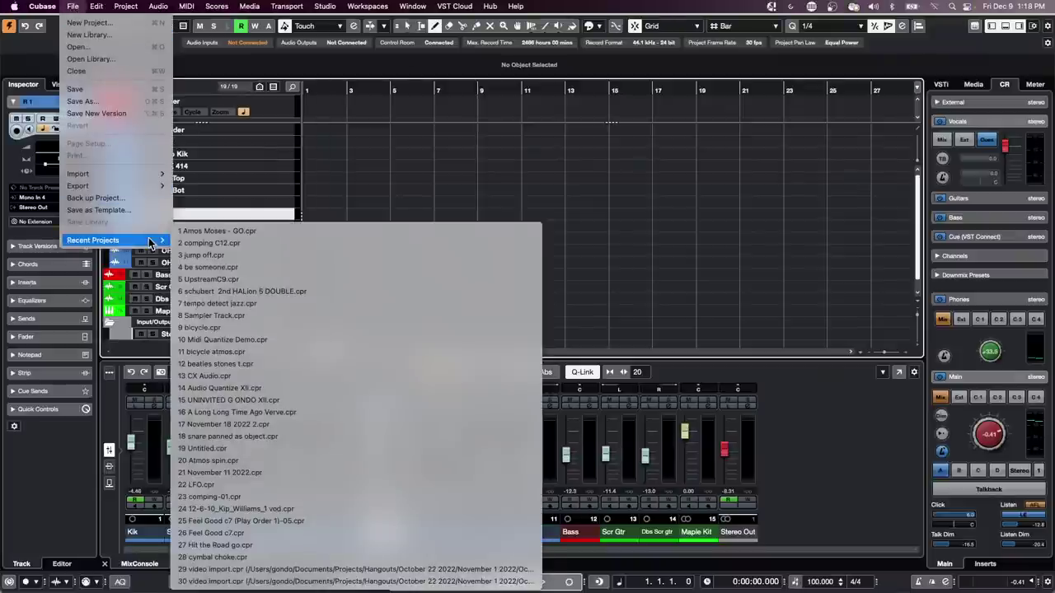
left_click(242, 266)
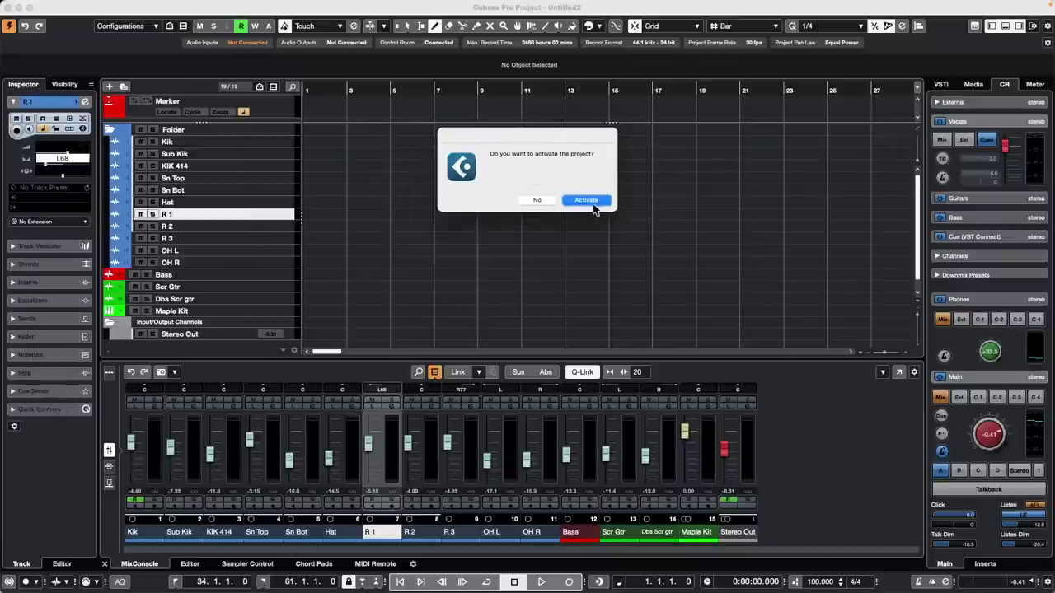
left_click(586, 200)
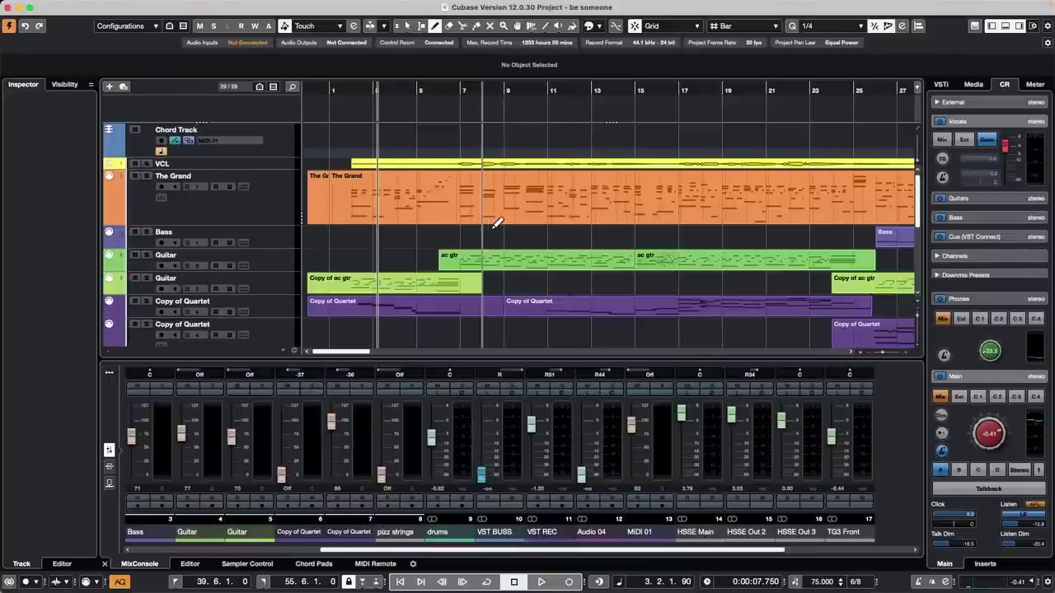
left_click(247, 165)
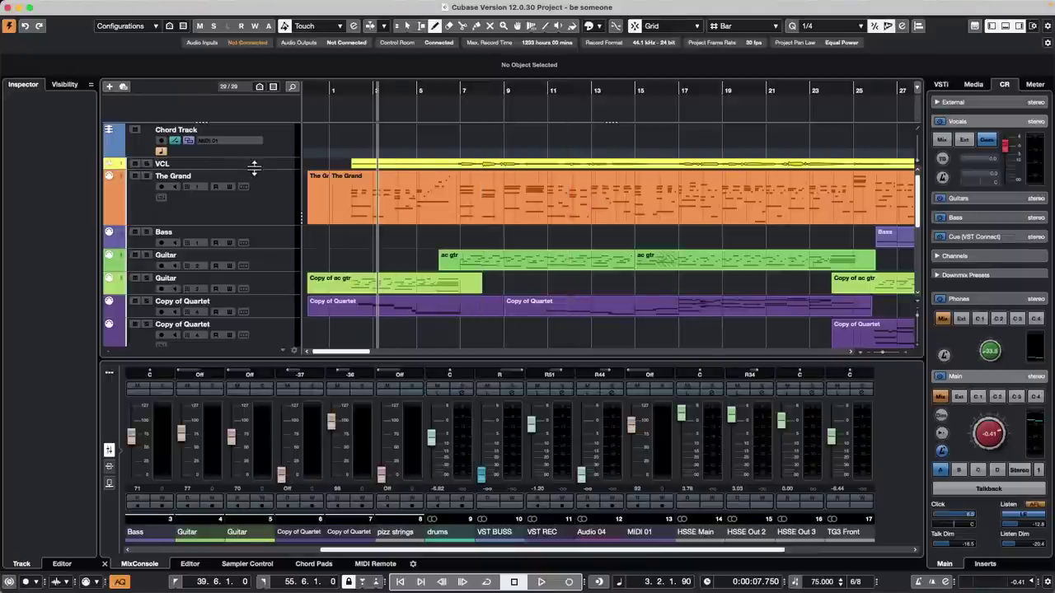
Step: Enlarge the VCL track, open its VCL_45 clip in the Sample Editor, and show the editor in its own window
left_click_drag(253, 169, 253, 207)
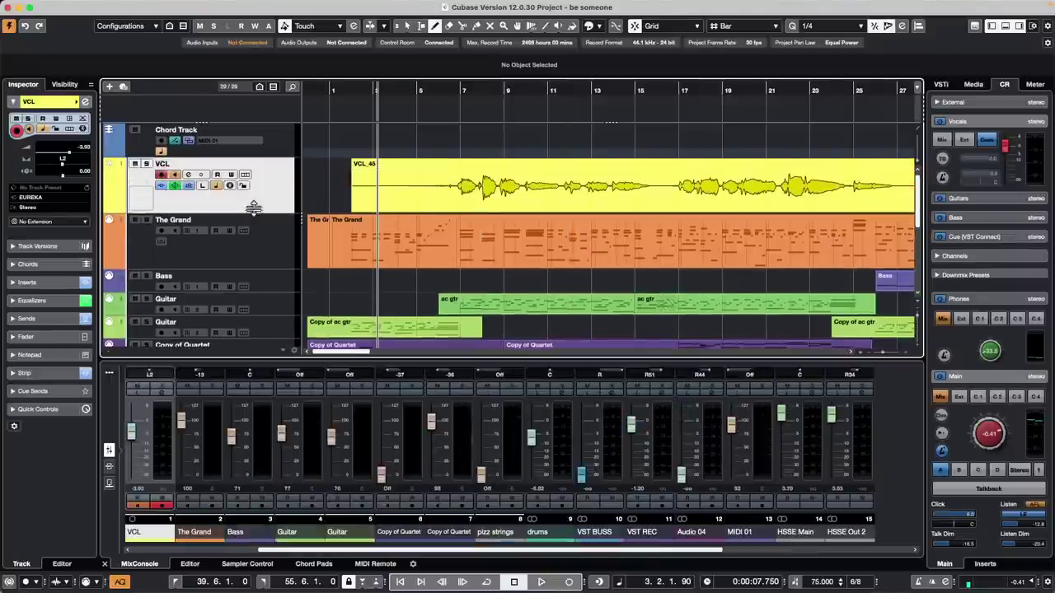
double_click(631, 198)
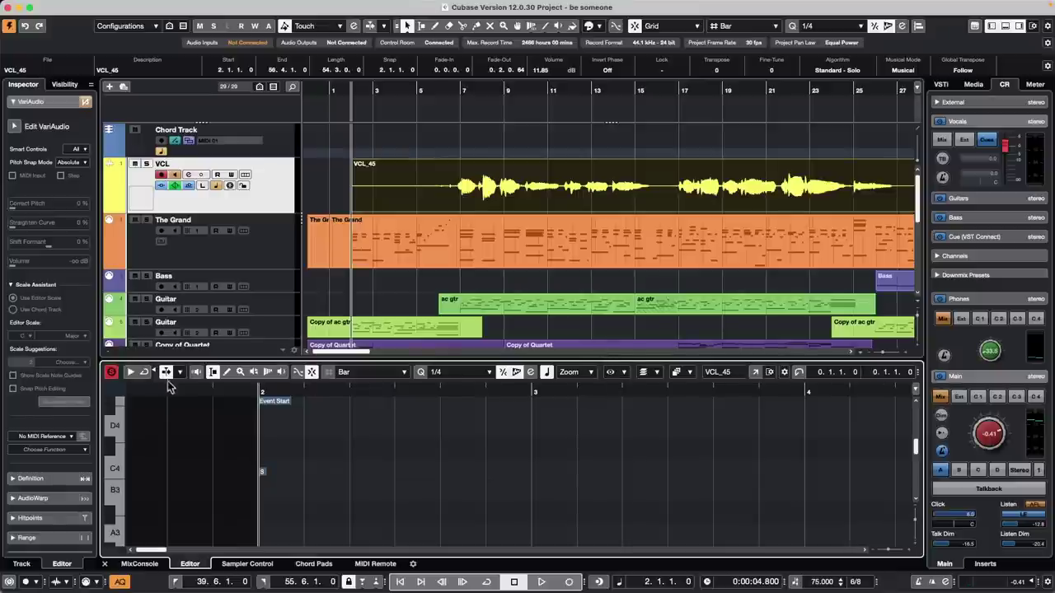
left_click(917, 374)
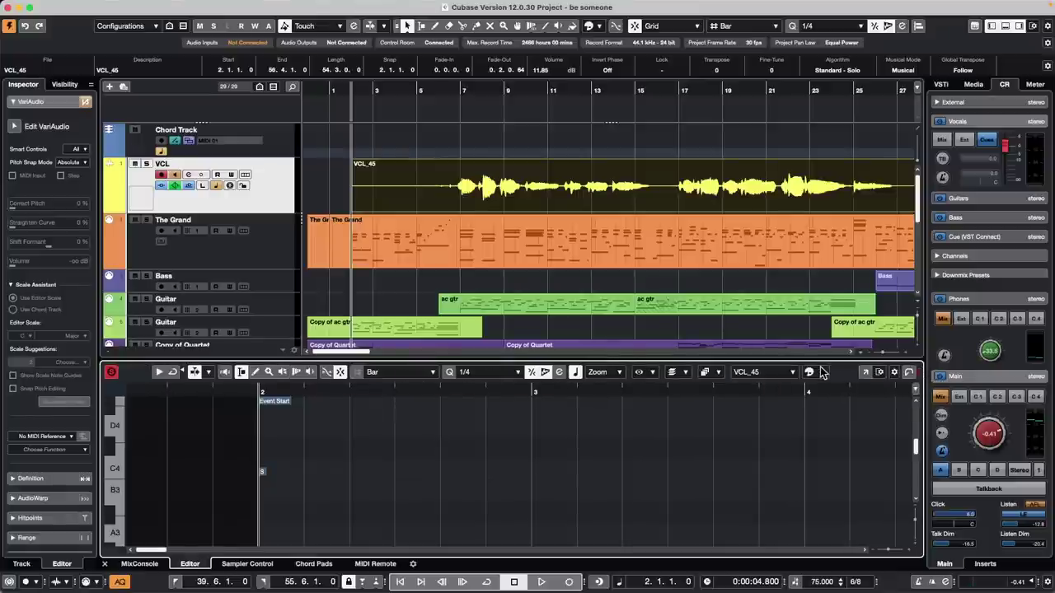
left_click(865, 373)
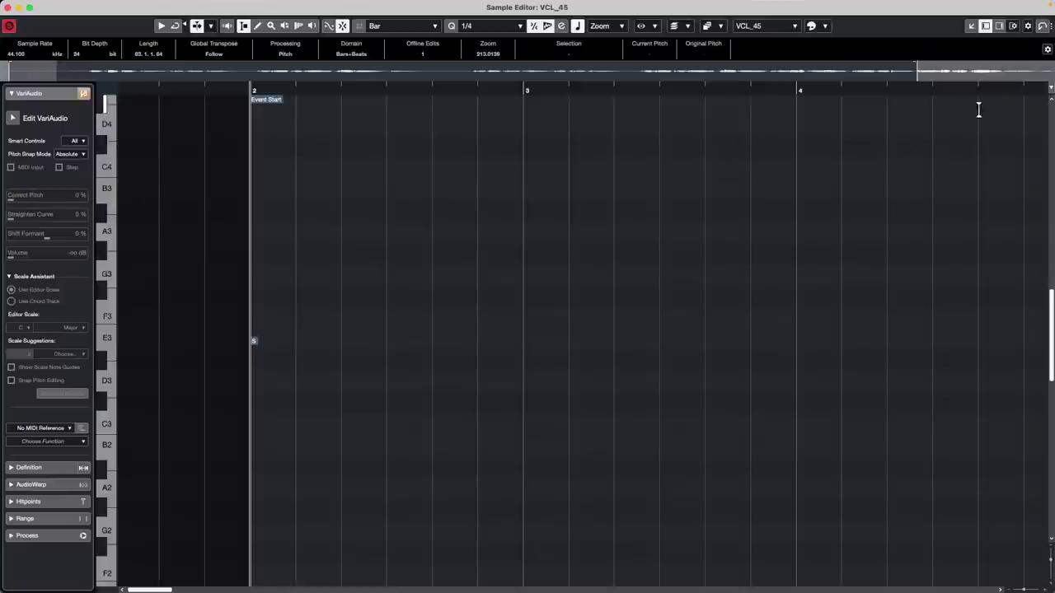
left_click(987, 27)
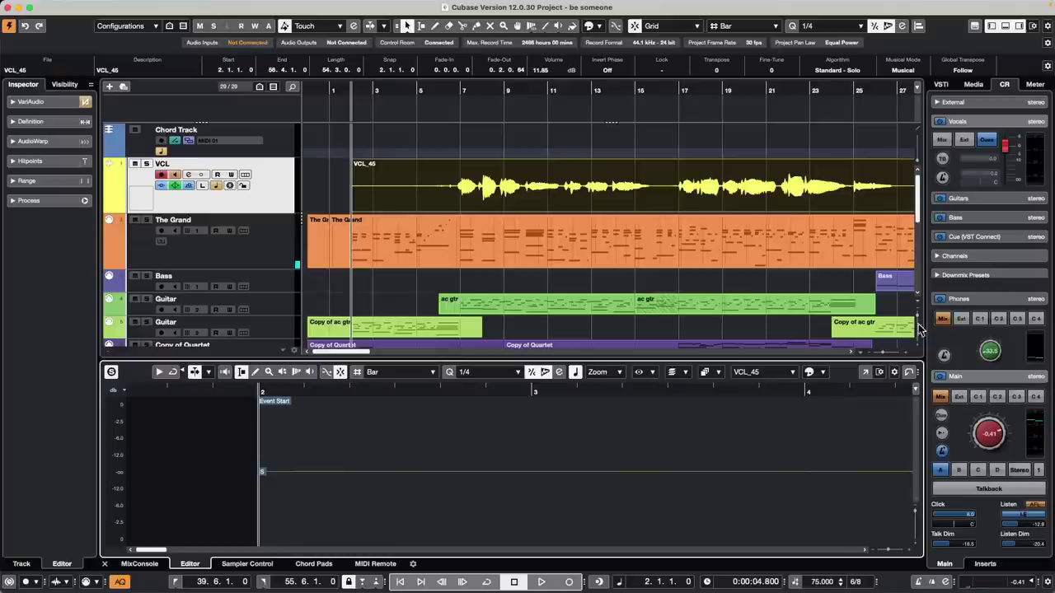
left_click(865, 373)
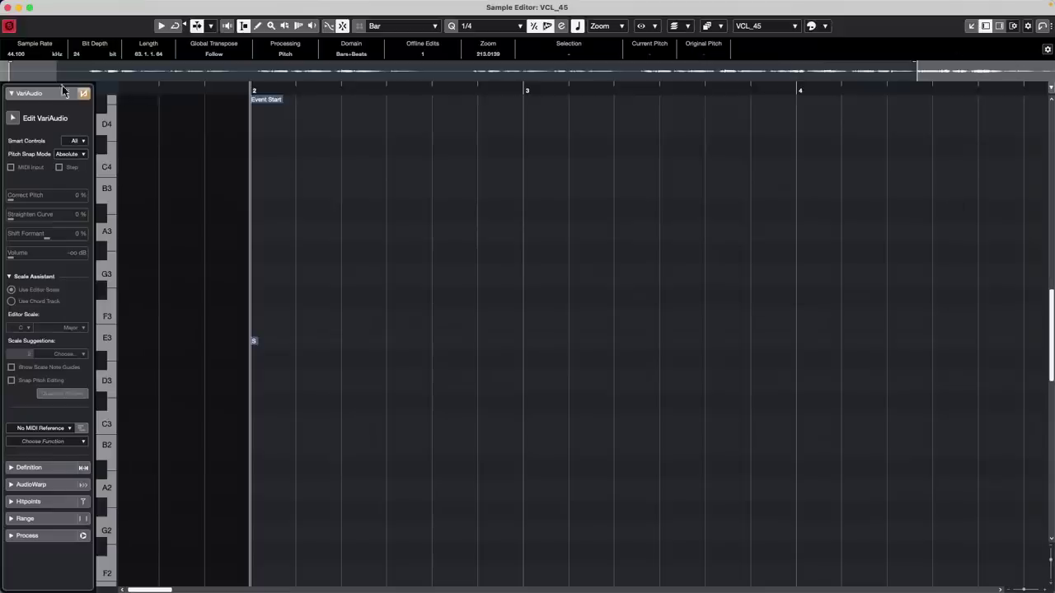
Step: Activate Edit VariAudio for VCL_45 and show its pitch segments around bars 7 to 11
left_click(37, 96)
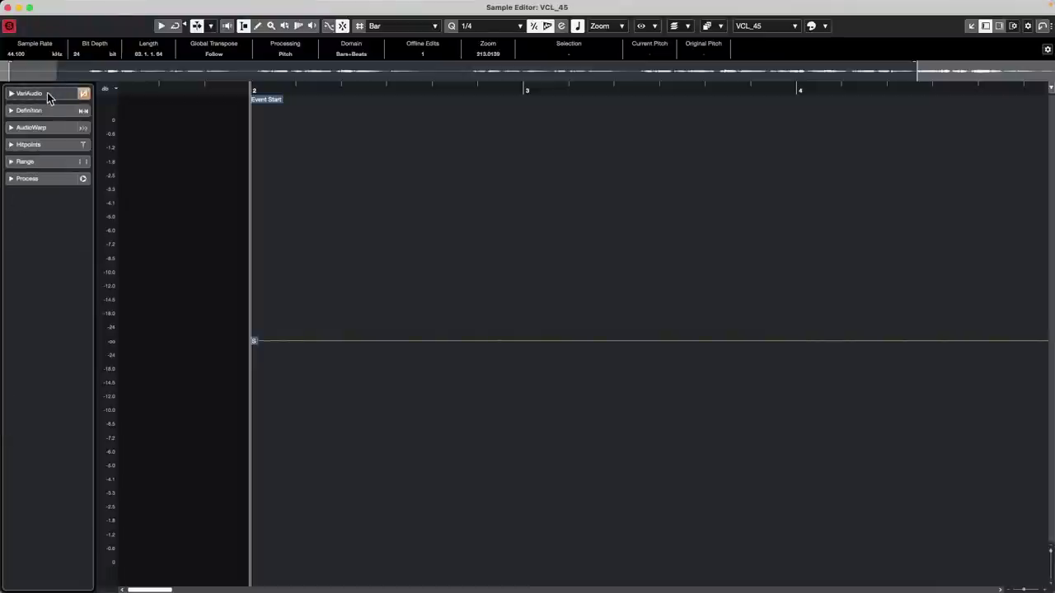
left_click(47, 92)
left_click(12, 118)
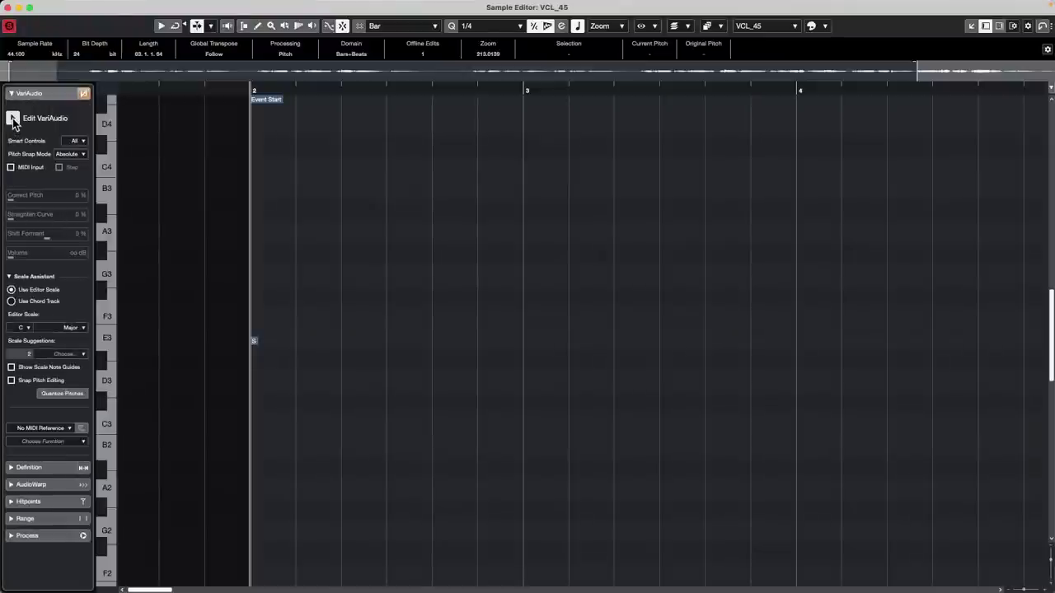
left_click_drag(324, 91, 322, 48)
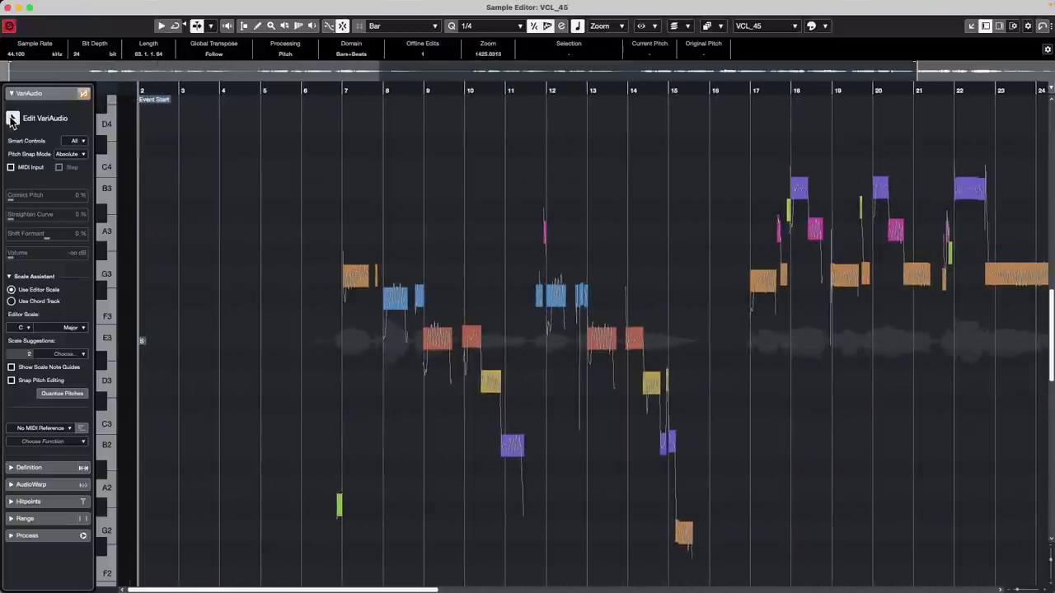
left_click_drag(404, 92, 390, 128)
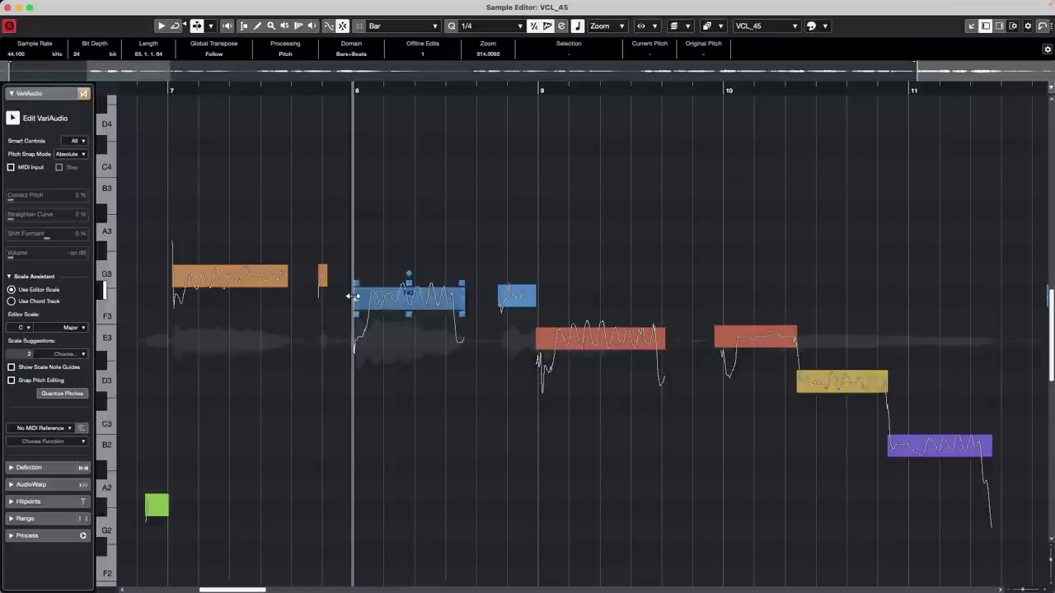
Step: View the Hitpoints and AudioWarp sections of the Sample Editor, and return to Edit VariAudio mode
left_click(45, 91)
left_click(44, 146)
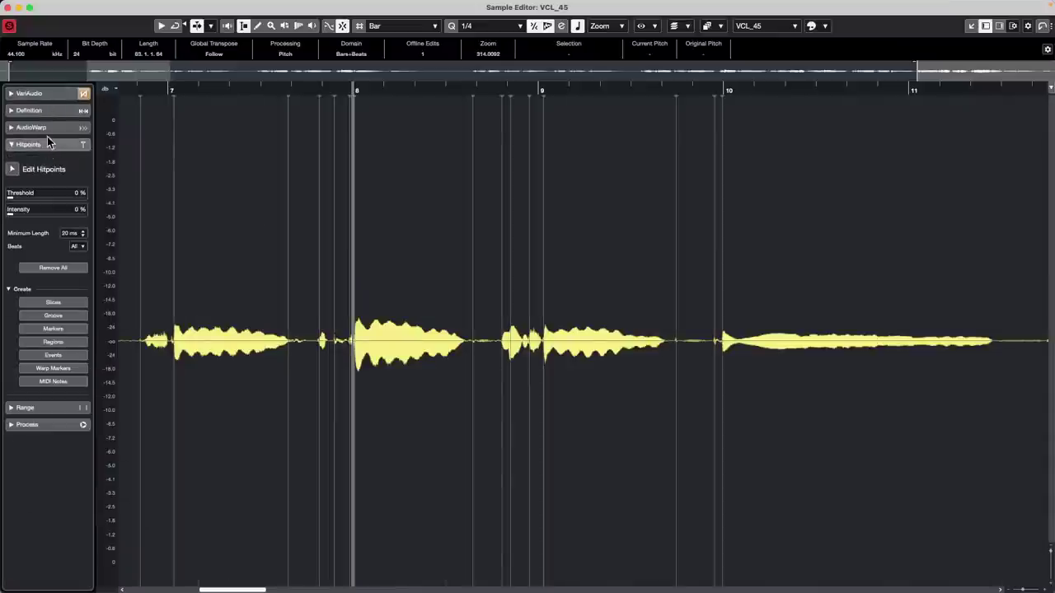
left_click(43, 128)
left_click(41, 93)
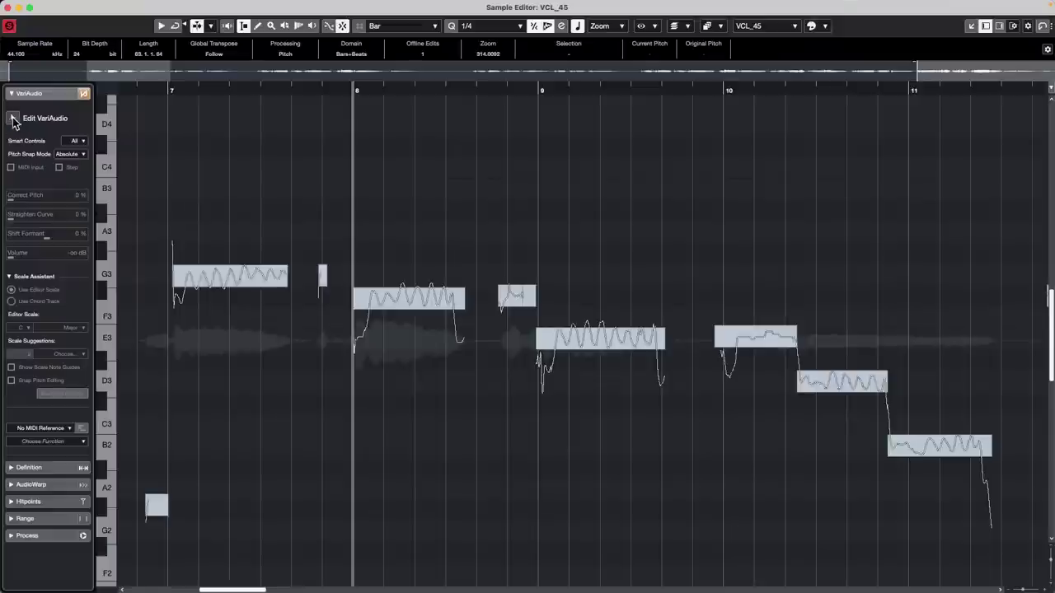
left_click(14, 118)
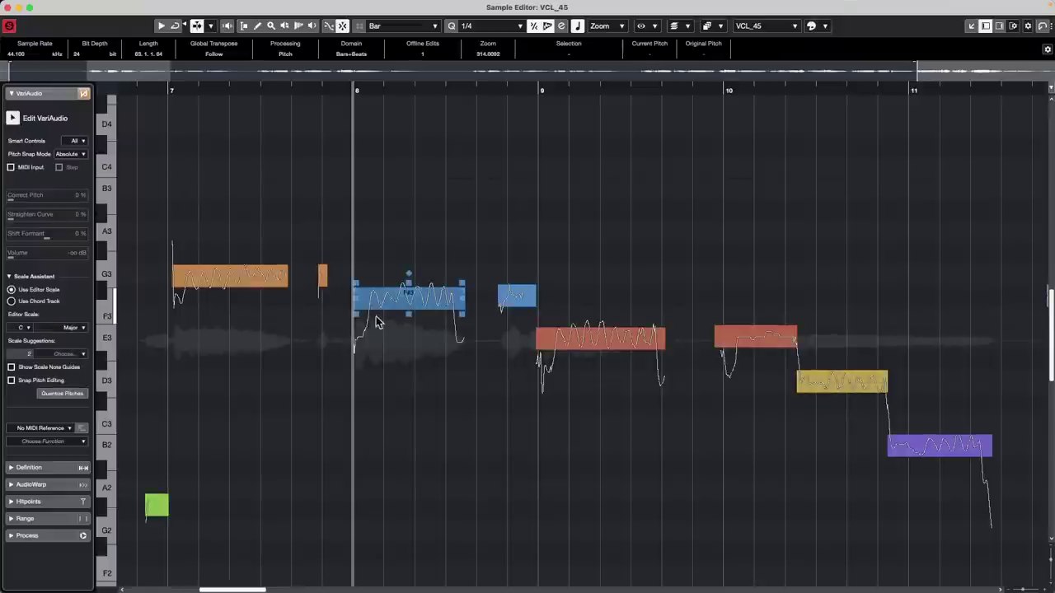
Step: Close the separate Sample Editor window and display VCL_45's VariAudio pitch segments from bar 2 to 19 in the lower zone editor
left_click(9, 7)
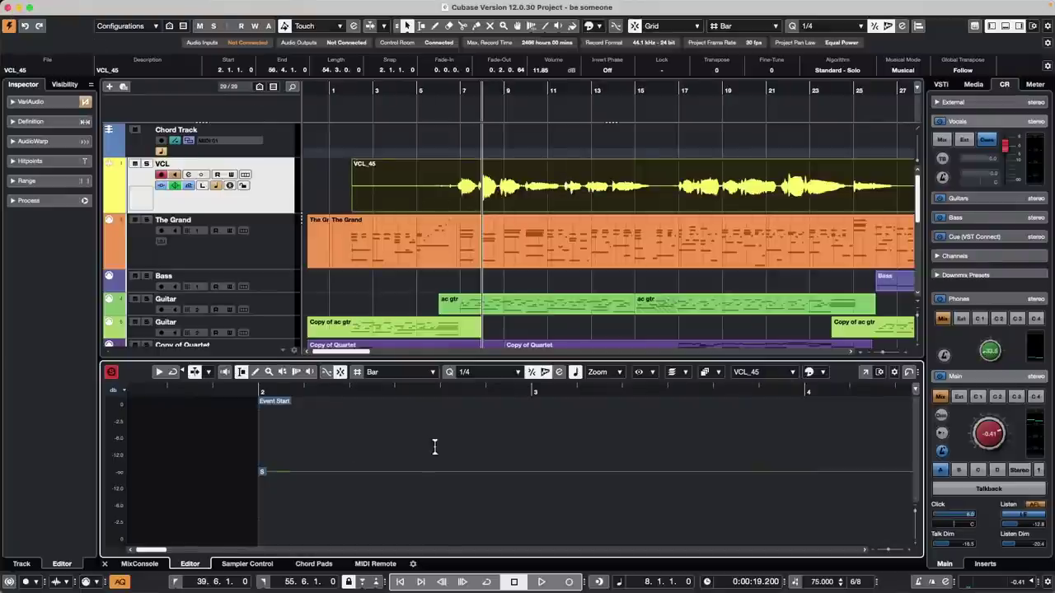
left_click(366, 512)
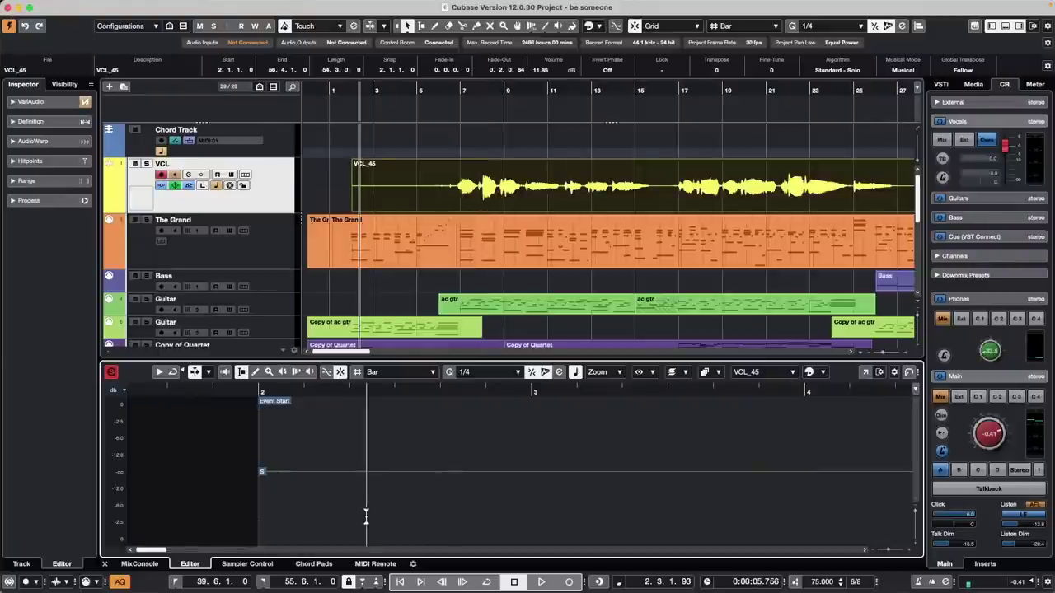
left_click(24, 102)
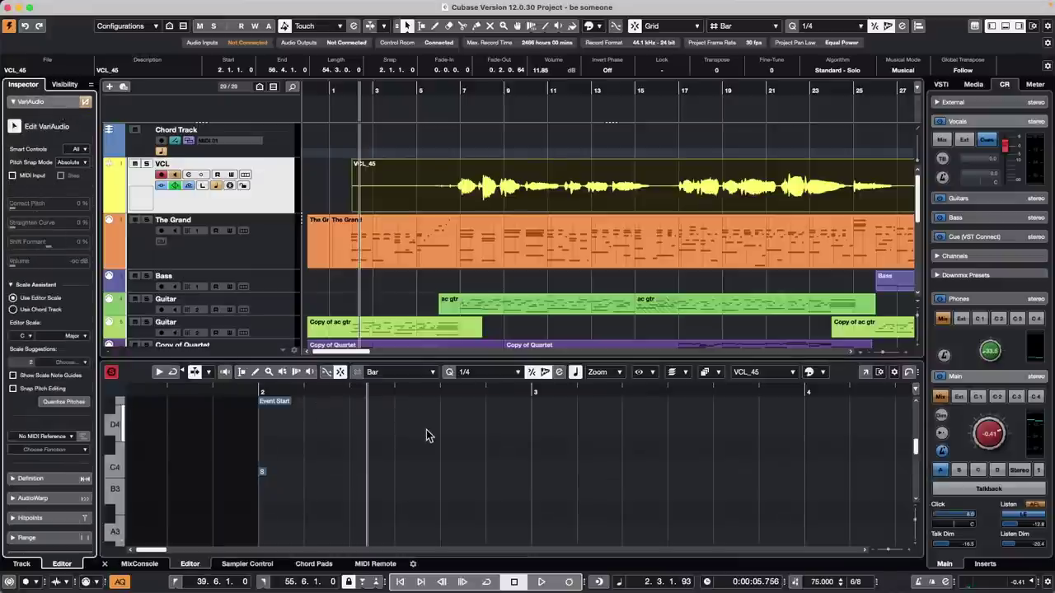
scroll(426, 436, "up", 3)
left_click_drag(423, 390, 429, 367)
scroll(477, 445, "down", 9)
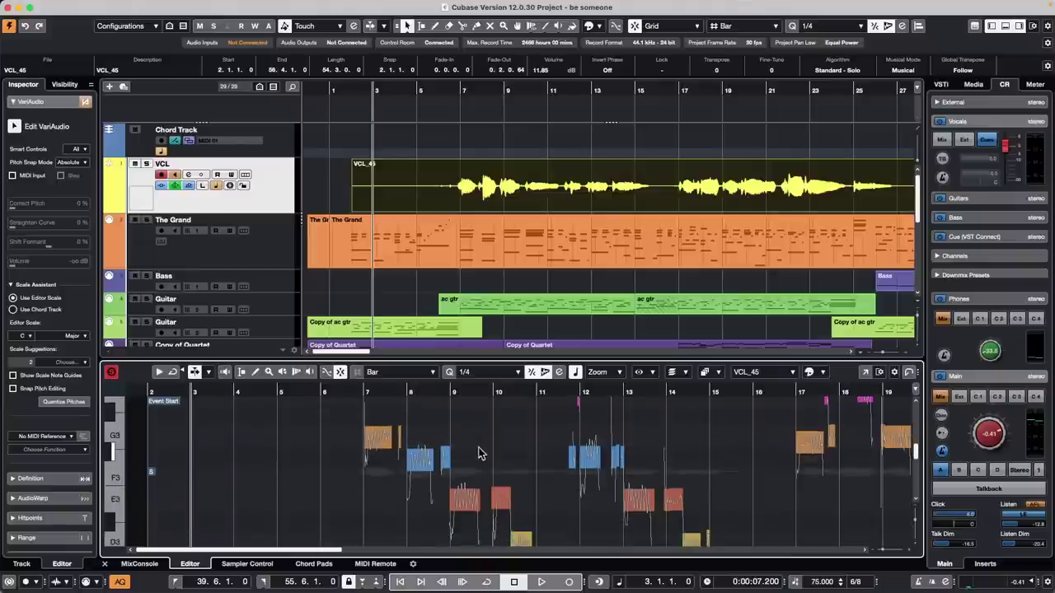
scroll(482, 454, "down", 2)
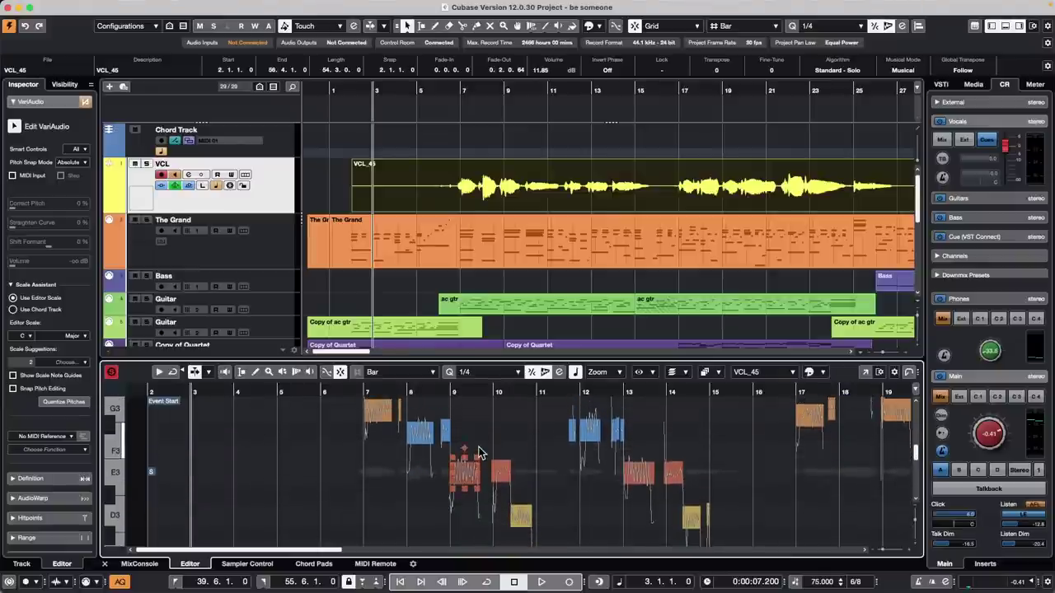
scroll(480, 452, "down", 5)
scroll(481, 451, "up", 5)
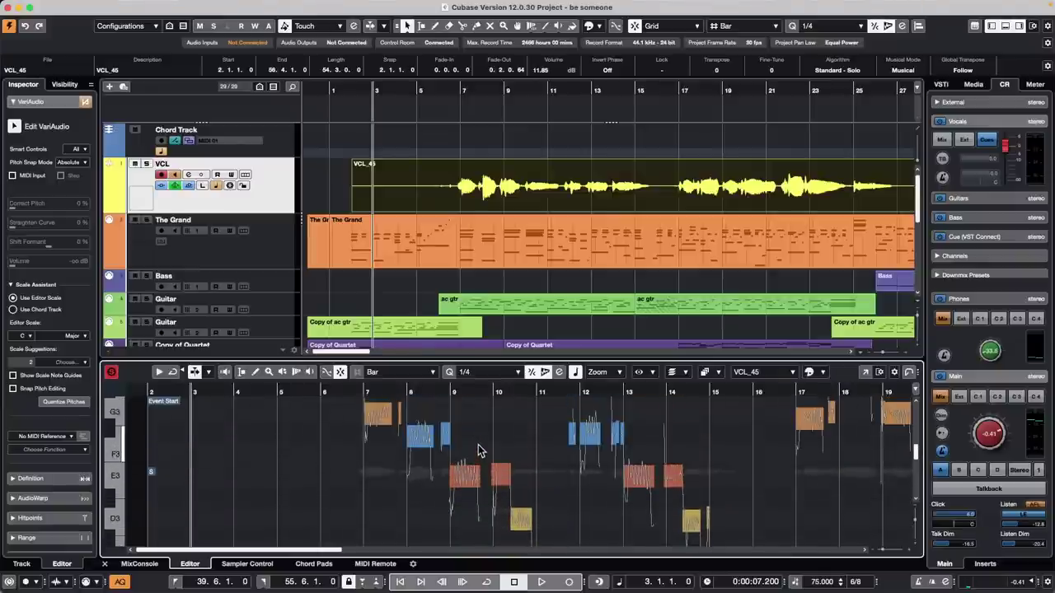
scroll(480, 452, "down", 1)
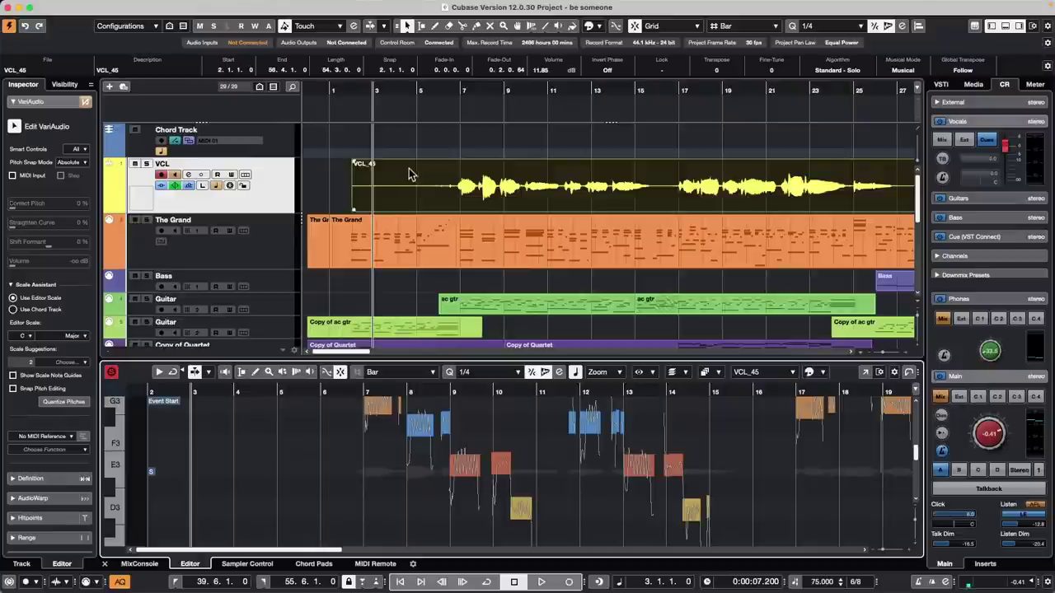
Step: Draw a chord event at bar 5 of the Chord Track and set it to Cmaj7
right_click(427, 145)
left_click(450, 144)
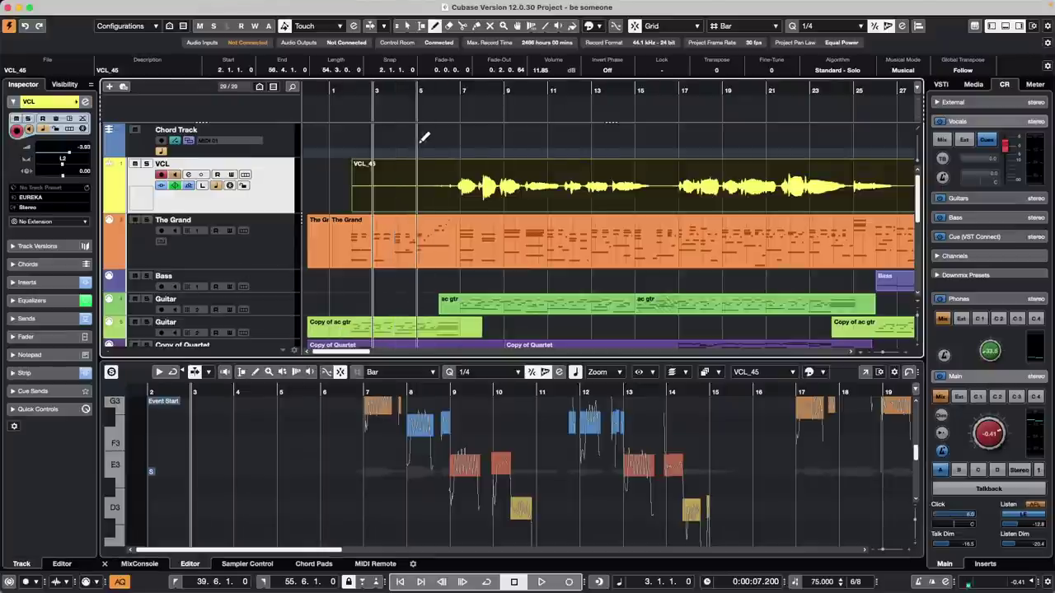
left_click(425, 138)
key("1")
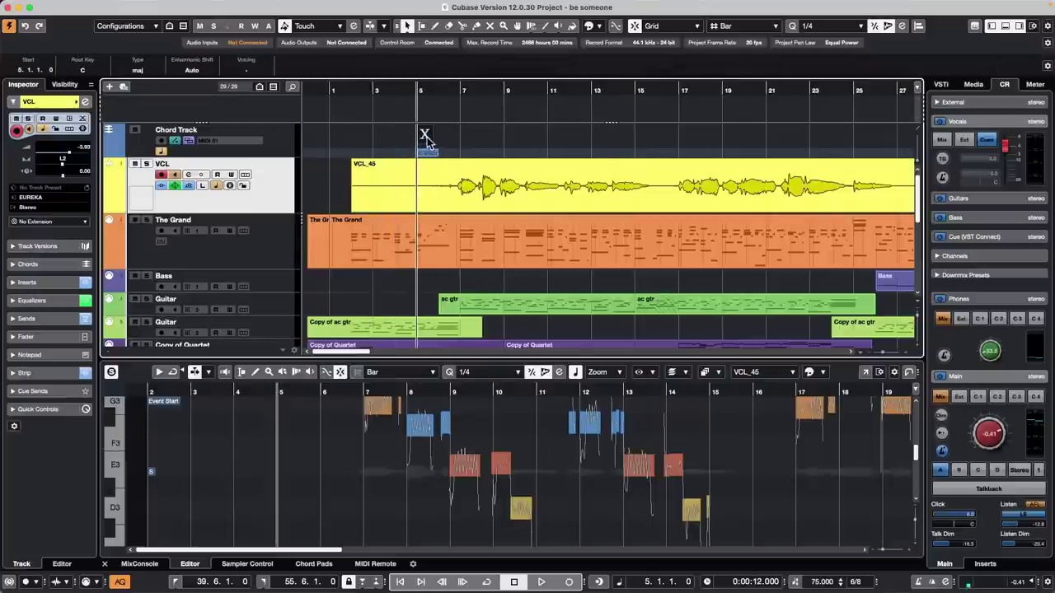
double_click(424, 139)
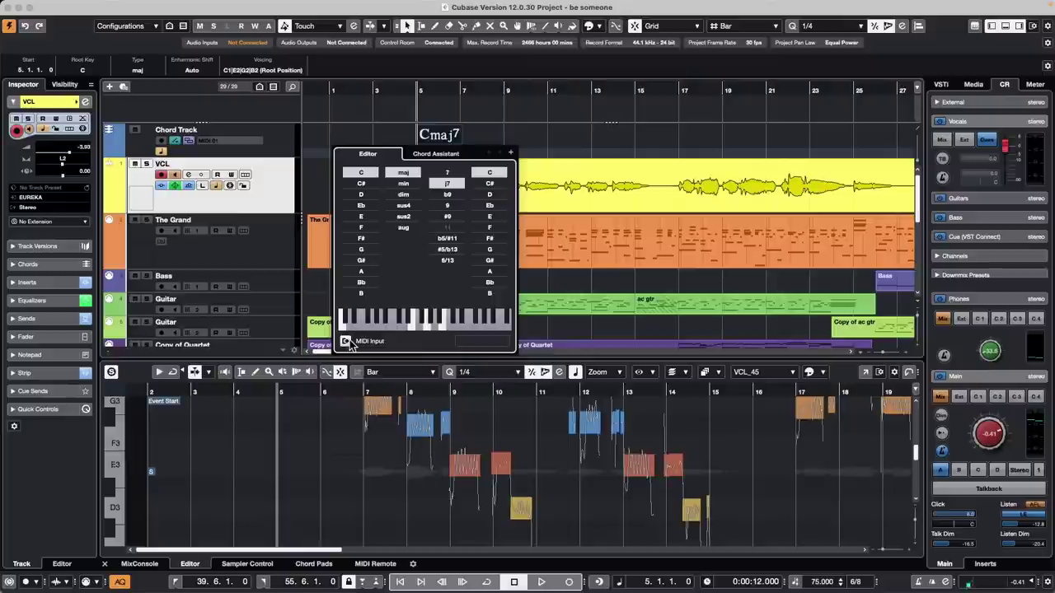
Step: Add an Edim/G chord at bar 6 and a Dmin/C chord at bar 7, and close the chord editor
left_click(511, 154)
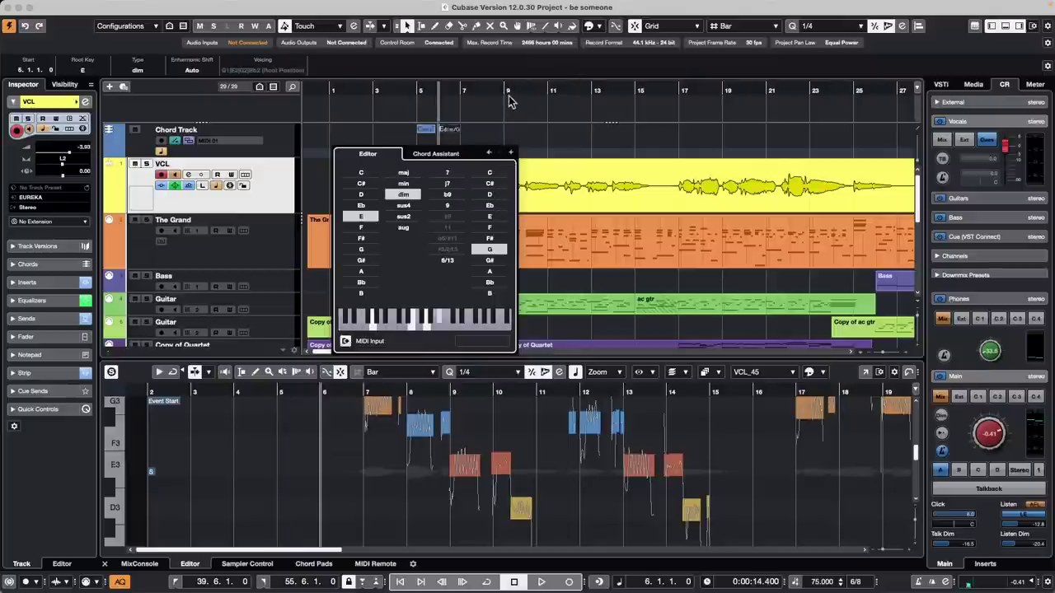
left_click(510, 154)
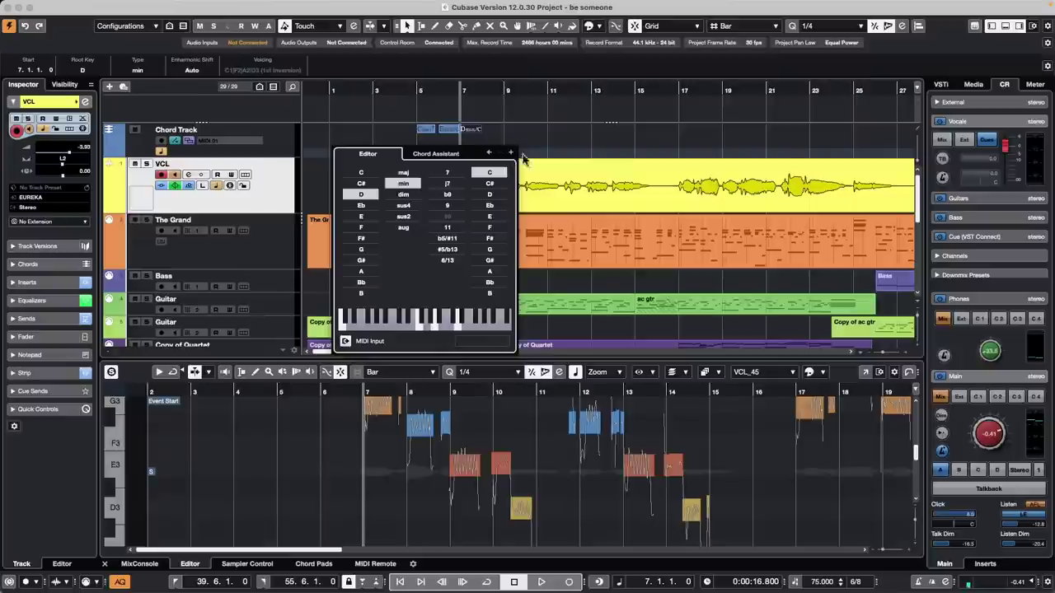
left_click(460, 100)
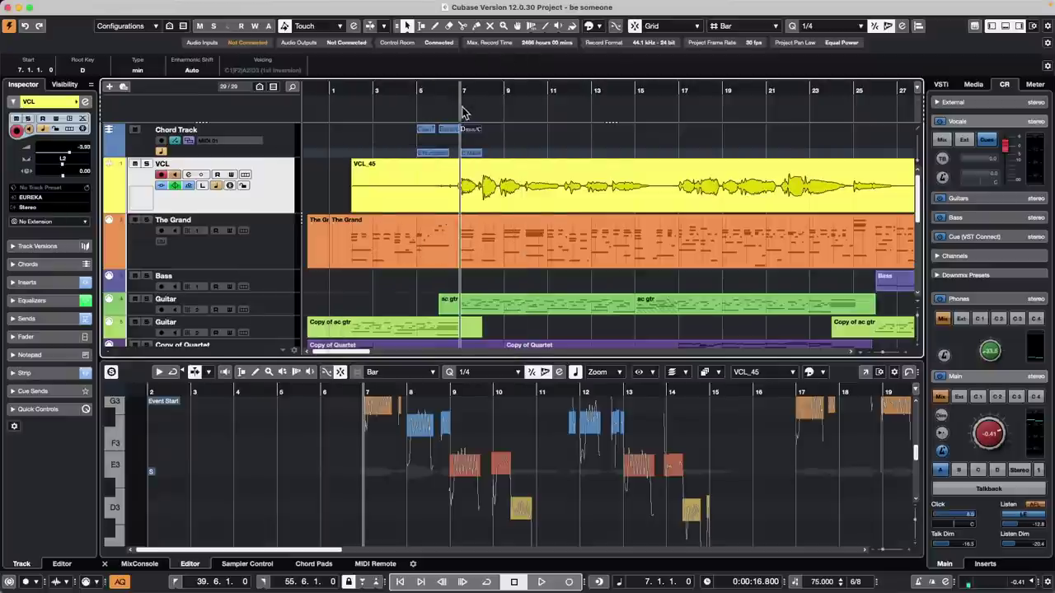
Step: Continue from the Dmin/C chord by adding a Csus2 chord at bar 8 of the Chord Track
left_click_drag(458, 93, 455, 106)
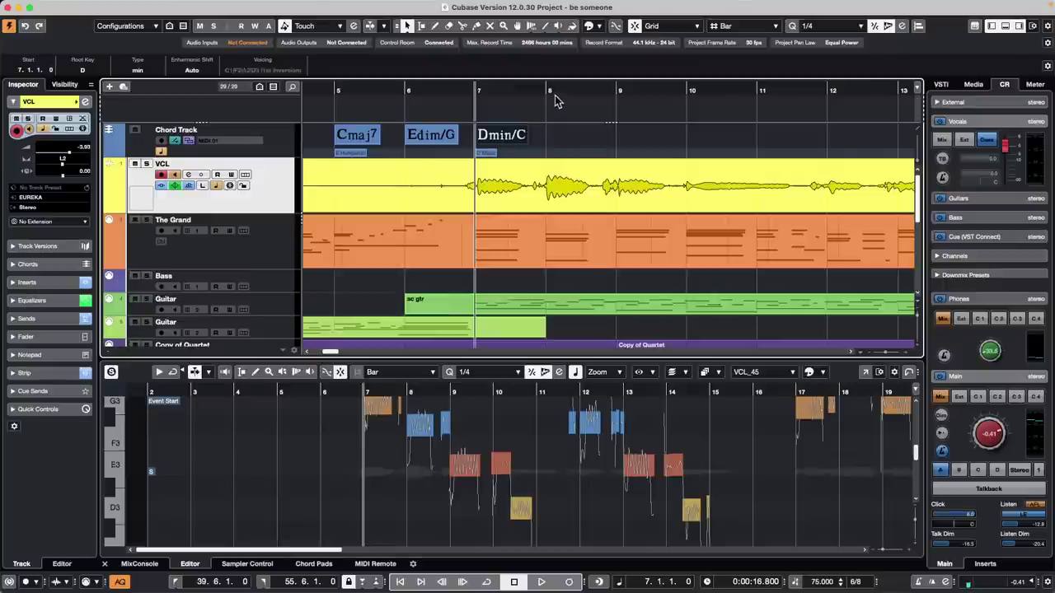
double_click(512, 140)
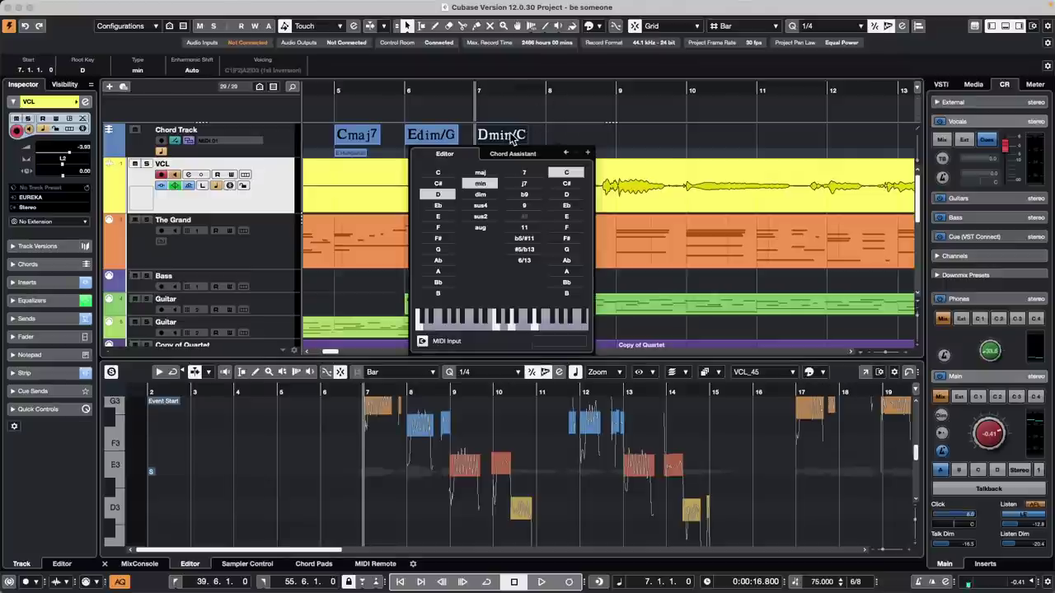
left_click(587, 154)
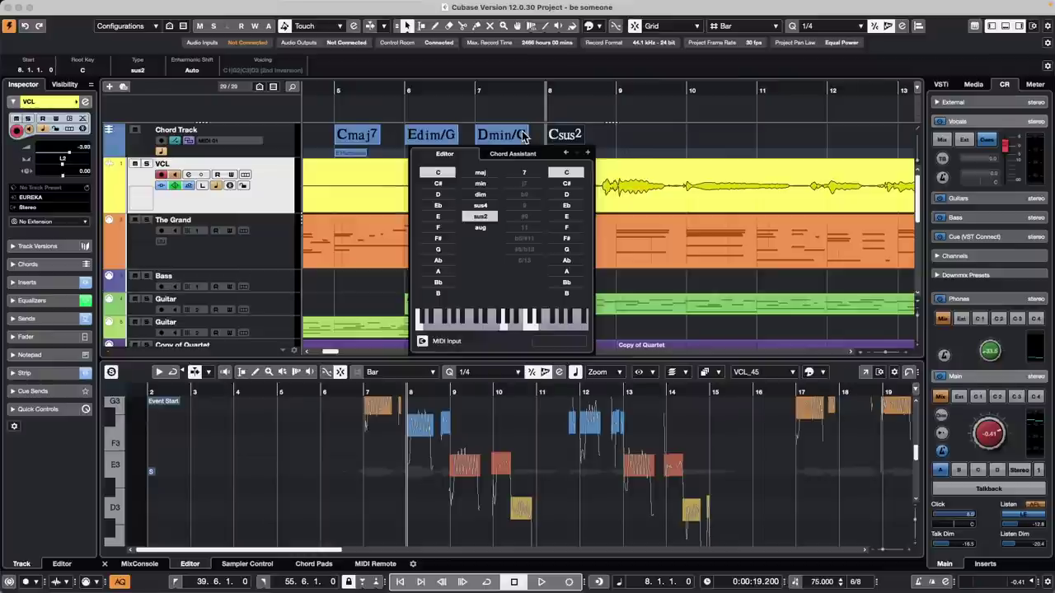
left_click(604, 140)
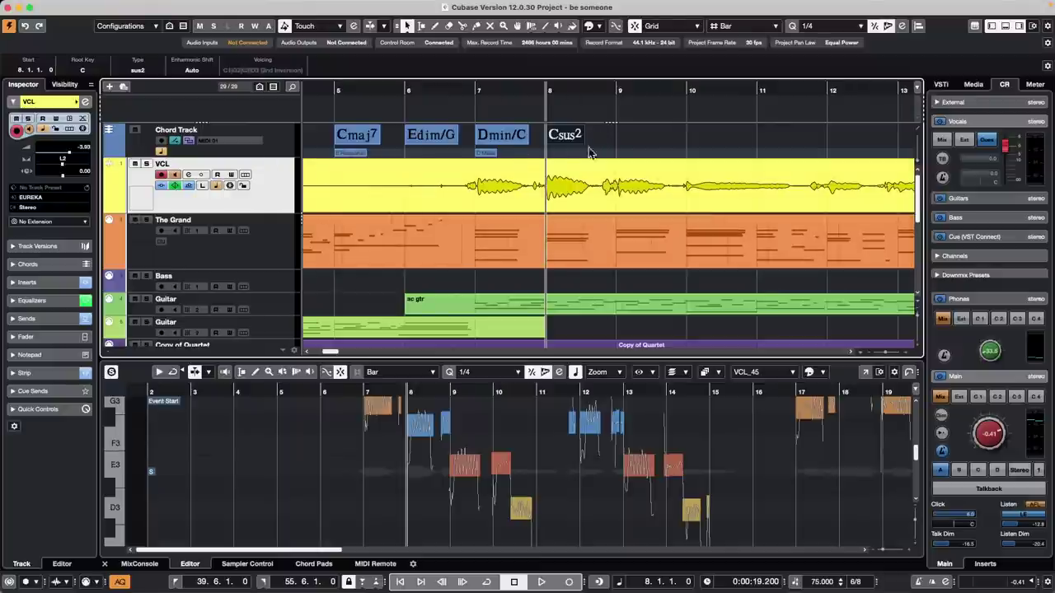
Step: Add a stereo group channel named Vocal Bus to the selected VCL track, routed to Stereo Out and created outside a folder
right_click(270, 195)
mouse_move(351, 191)
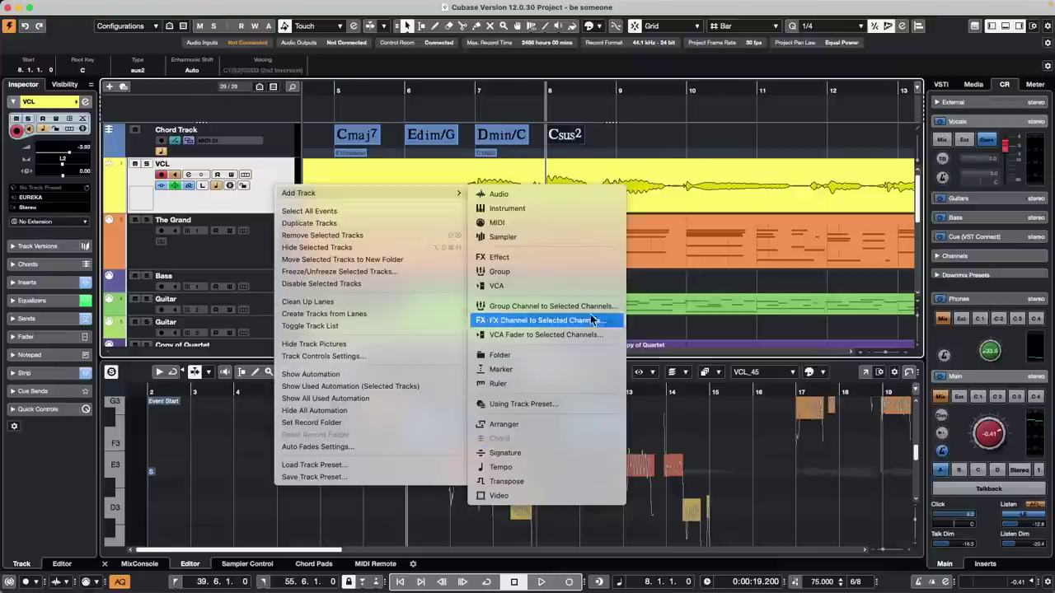
left_click(563, 306)
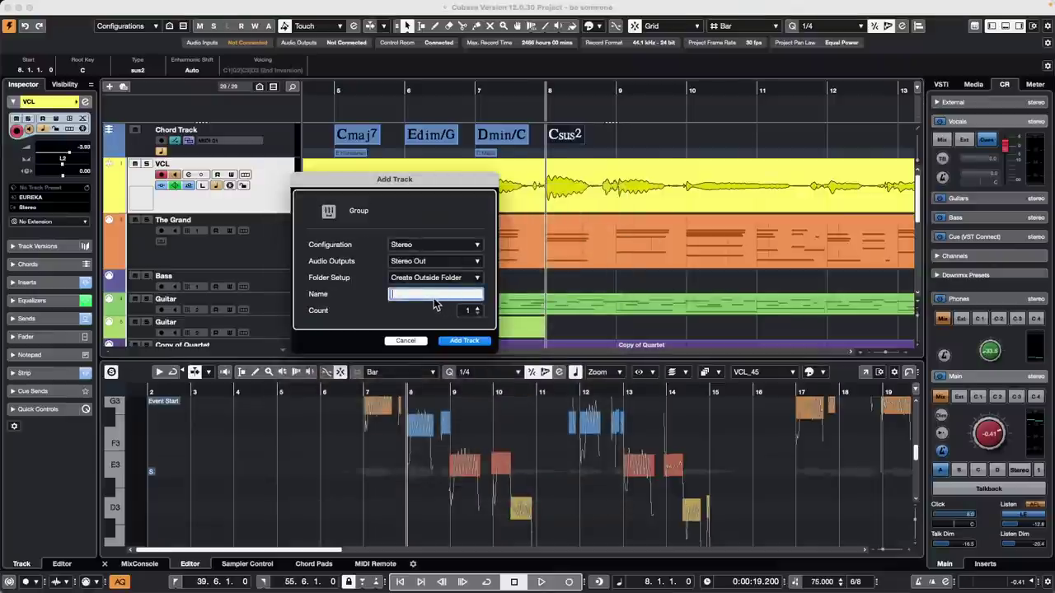
type("Vocal")
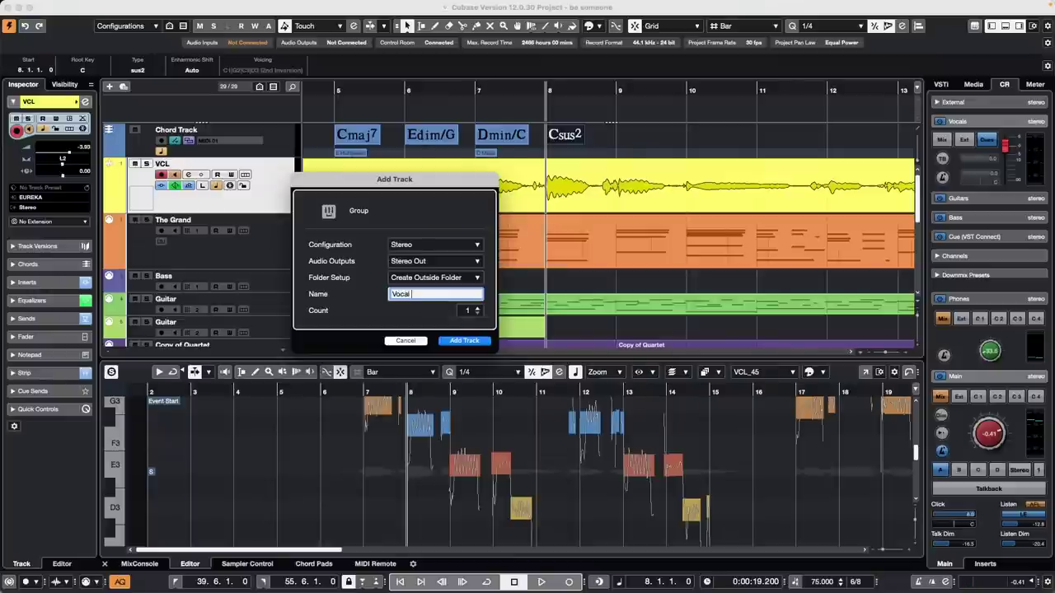
type(" Bus")
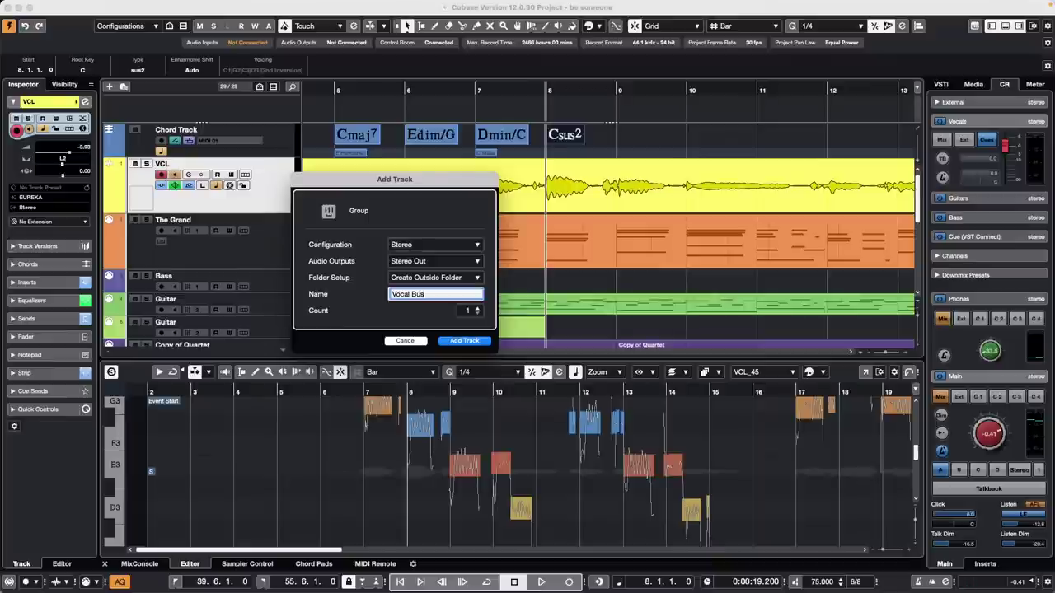
left_click(468, 341)
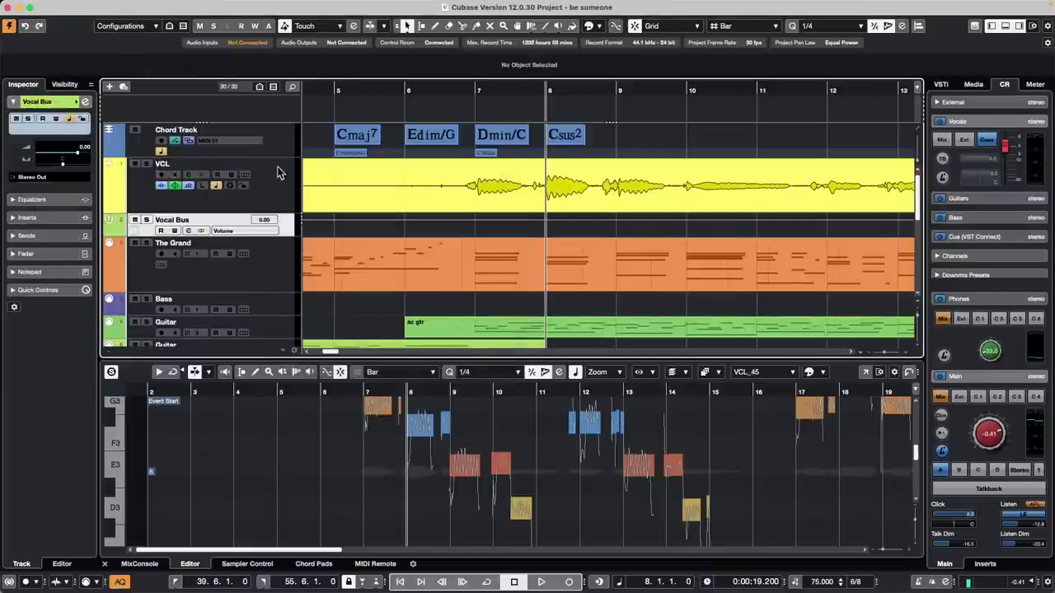
Step: Add a mono audio track below Vocal Bus with EUREKA as its input and Stereo Out as its output
right_click(286, 222)
mouse_move(466, 229)
left_click(507, 230)
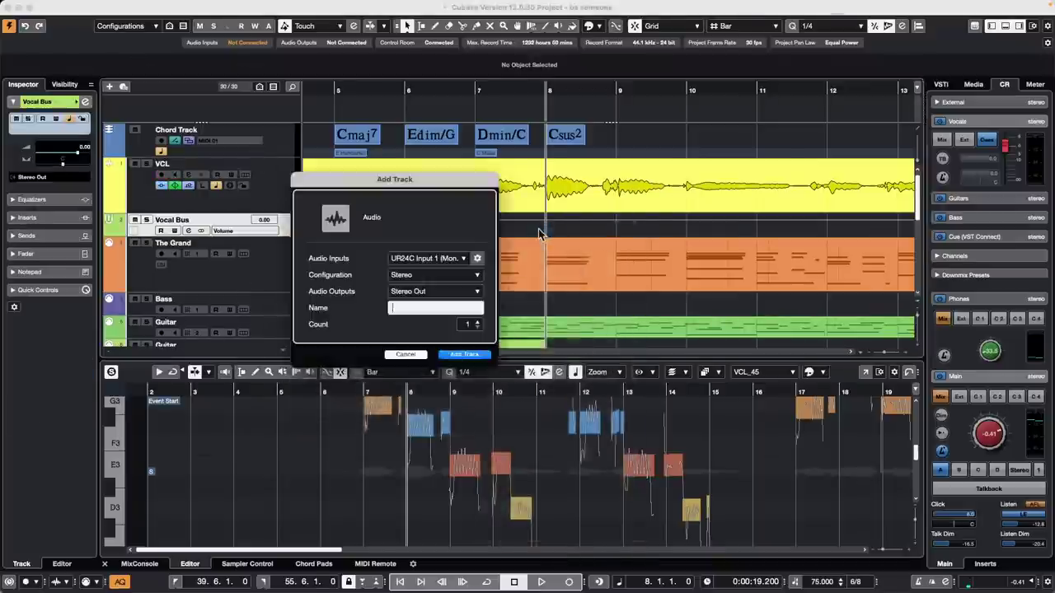
left_click(448, 260)
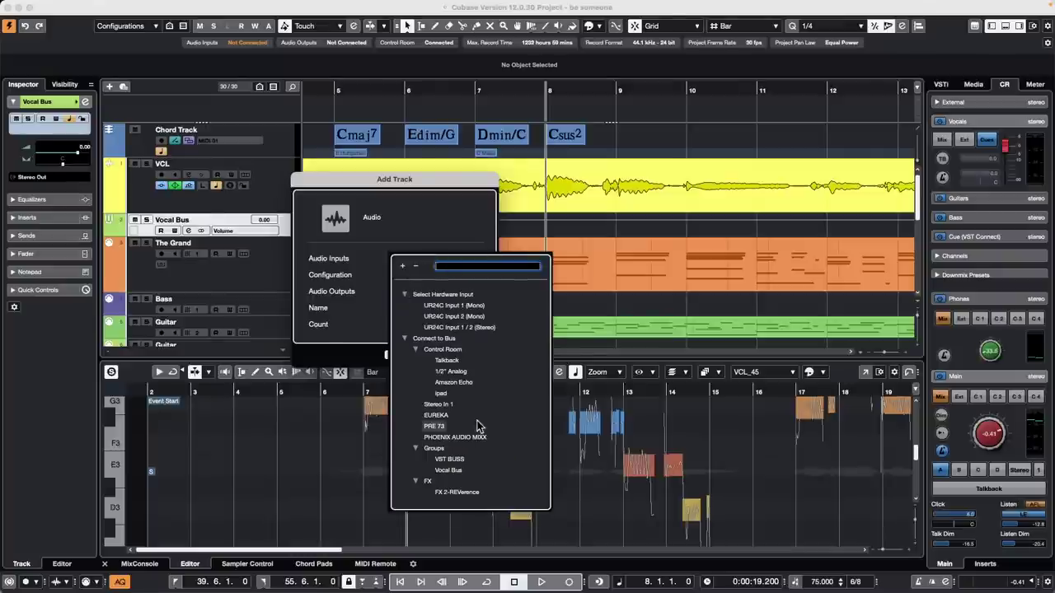
left_click(448, 469)
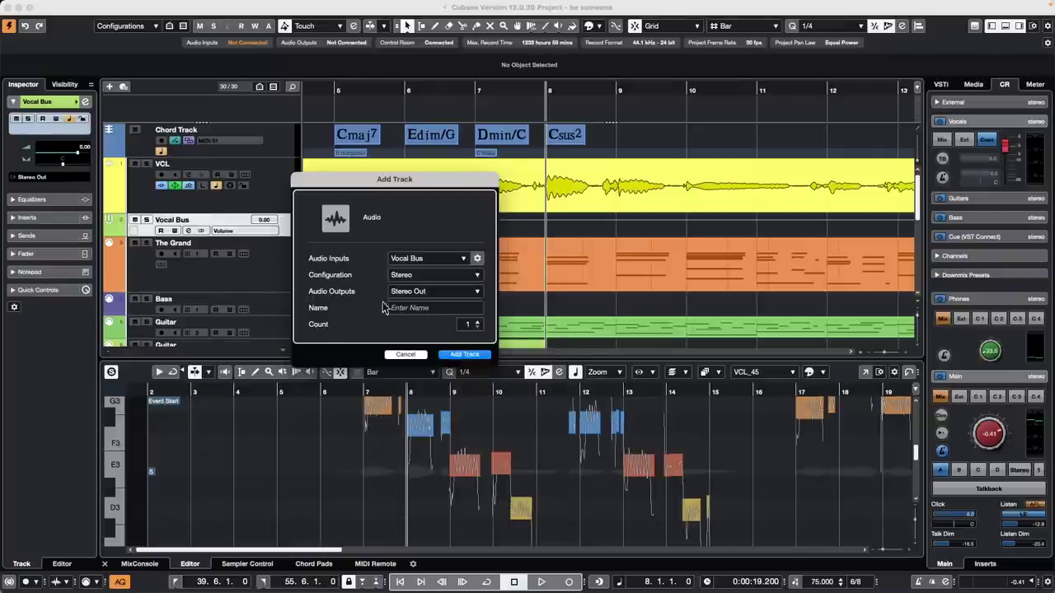
left_click(414, 276)
left_click(419, 262)
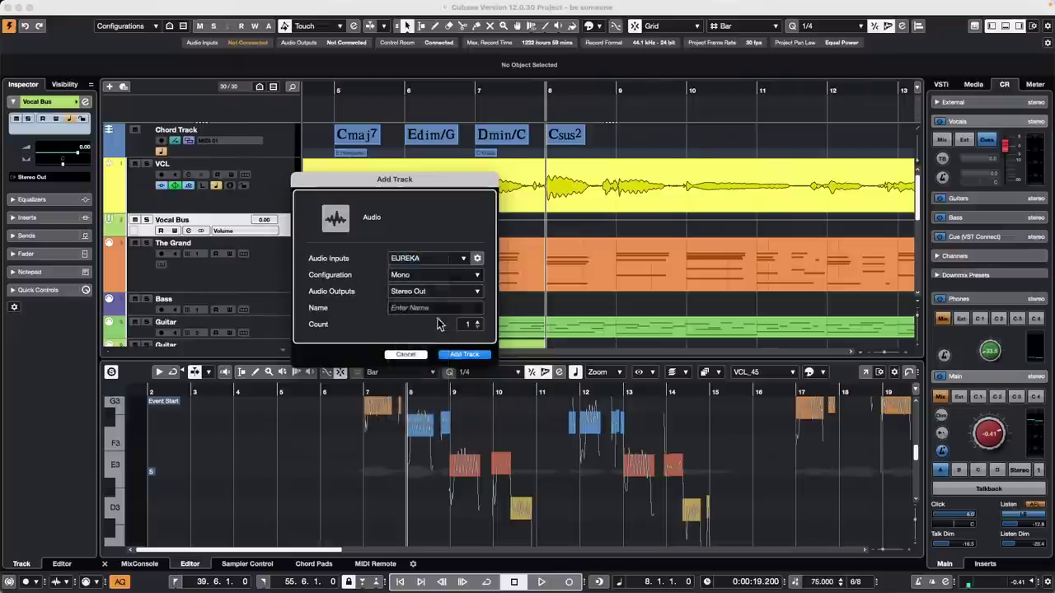
left_click(465, 354)
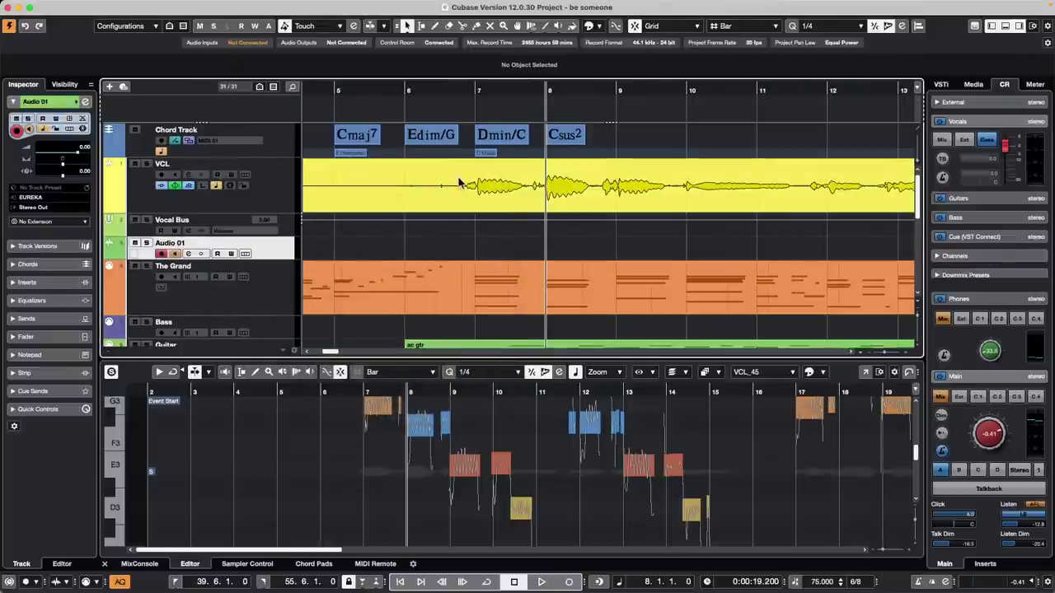
Step: Play the project from bar 8 and record a short take on the Audio 01 track from about bar 12 to bar 13
key("space")
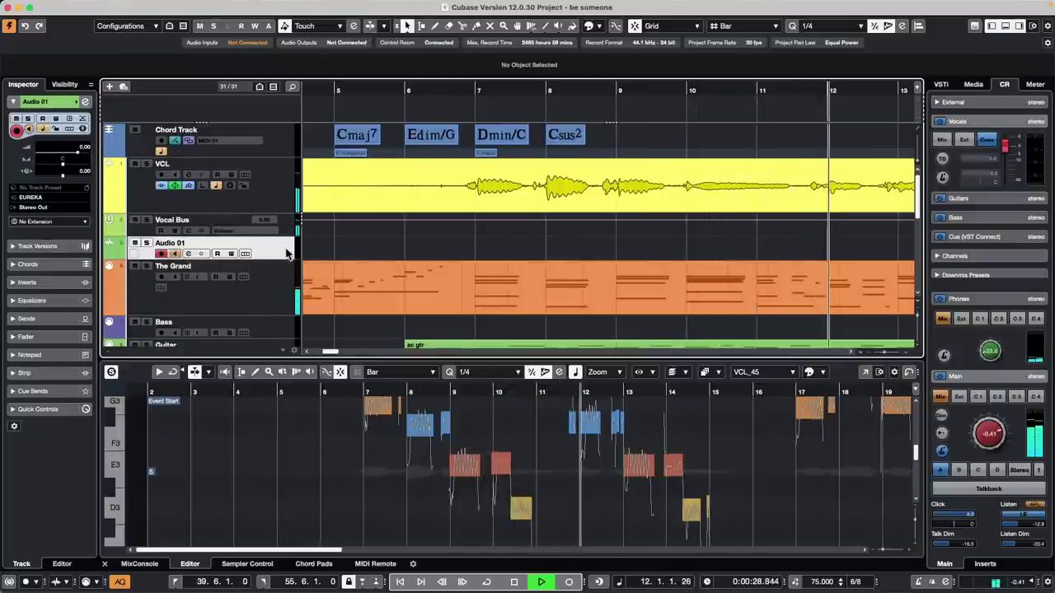
left_click(569, 582)
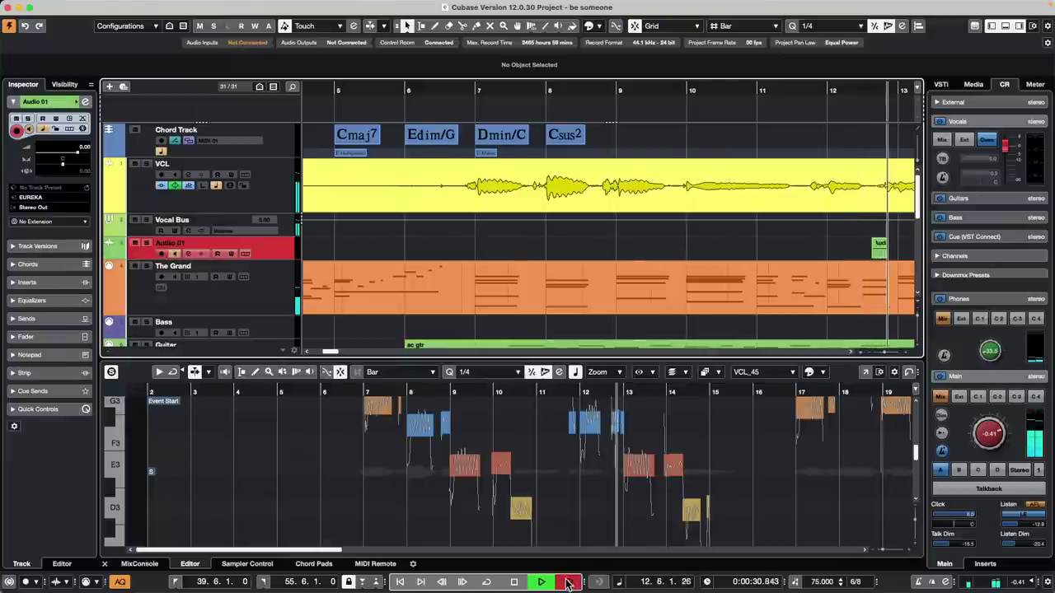
key("space")
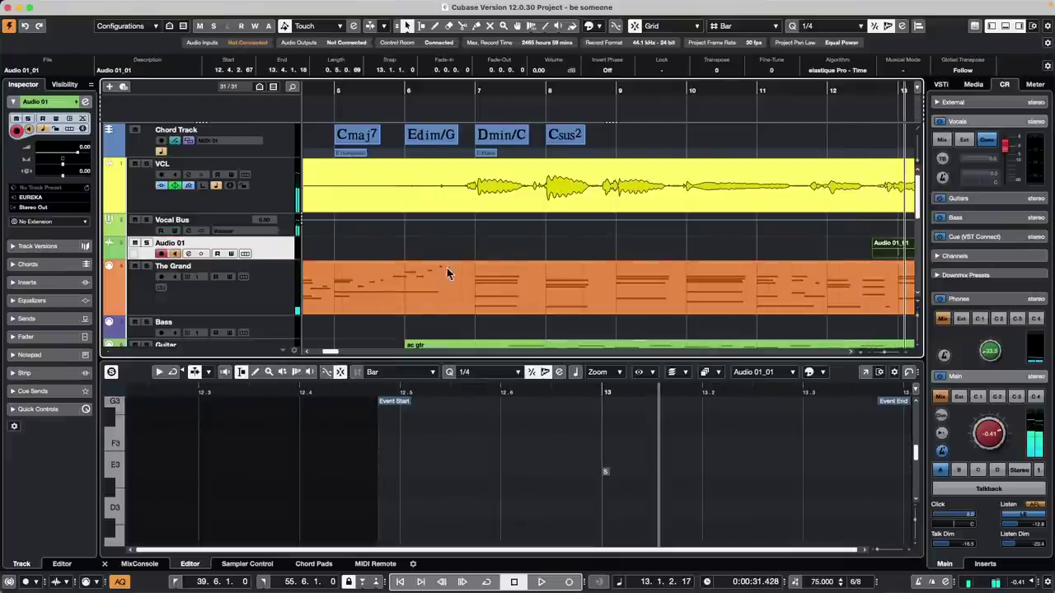
Step: Compare the routing of the VCL, Vocal Bus and Audio 01 tracks, and examine the input sources available to Audio 01
left_click(287, 198)
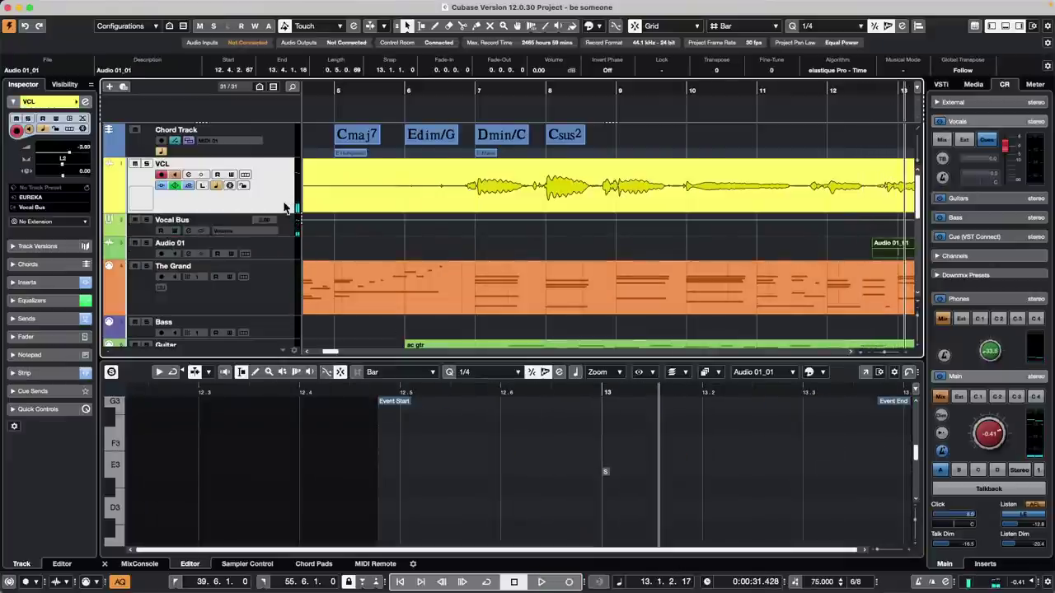
left_click(290, 226)
left_click(280, 257)
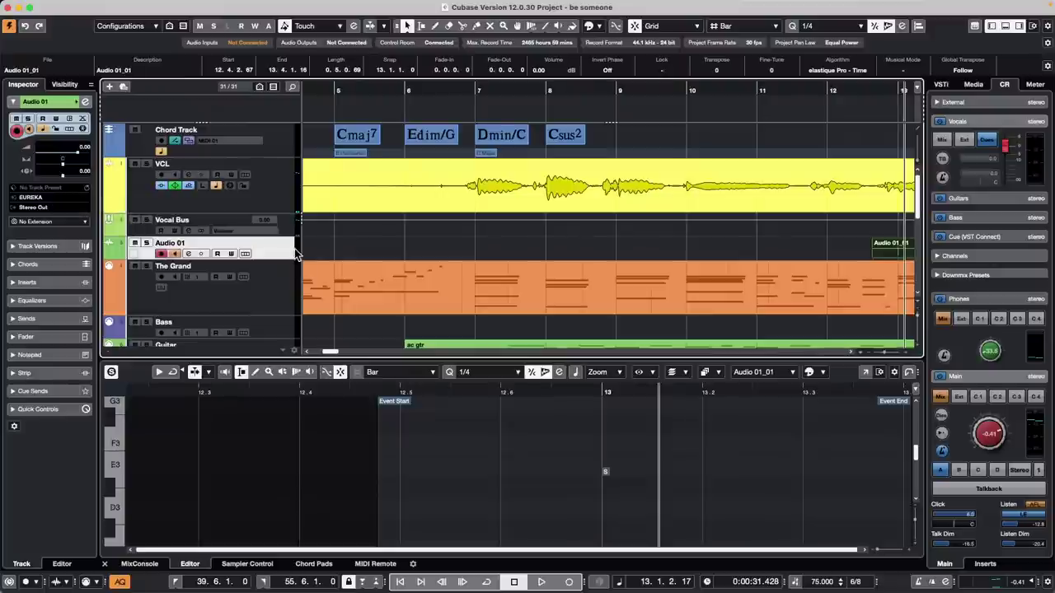
left_click(54, 197)
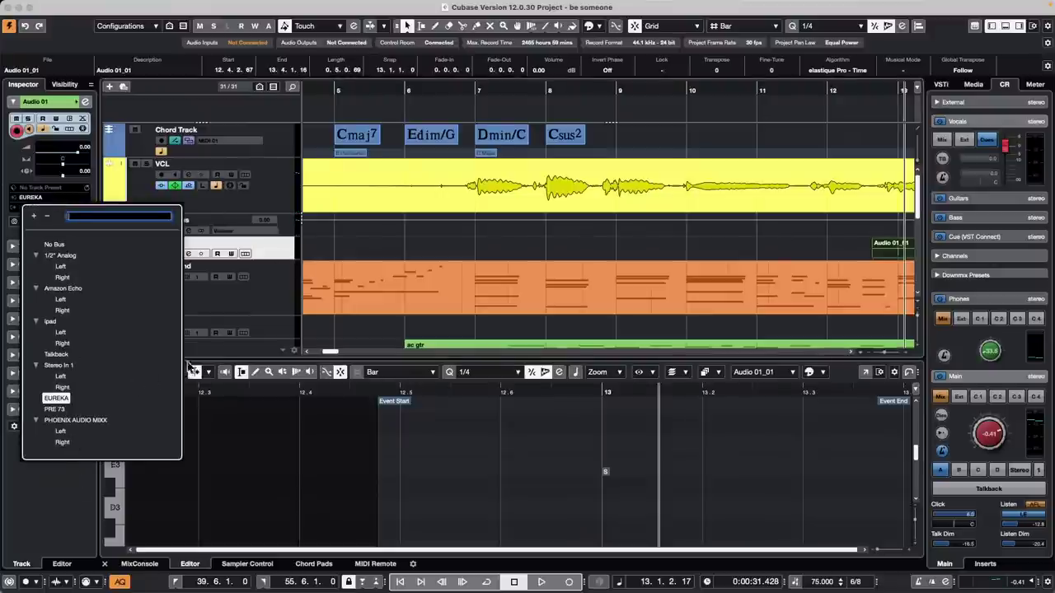
left_click(272, 253)
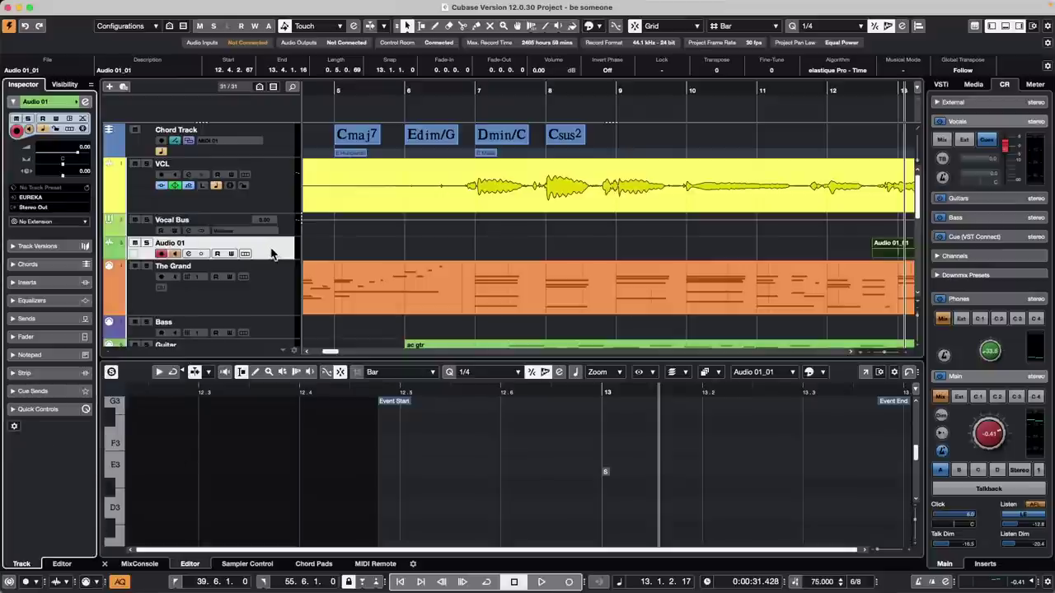
Step: Add a stereo audio track below Vocal Bus with Vocal Bus as its input and Stereo Out as its output
left_click(289, 233)
right_click(288, 233)
mouse_move(288, 233)
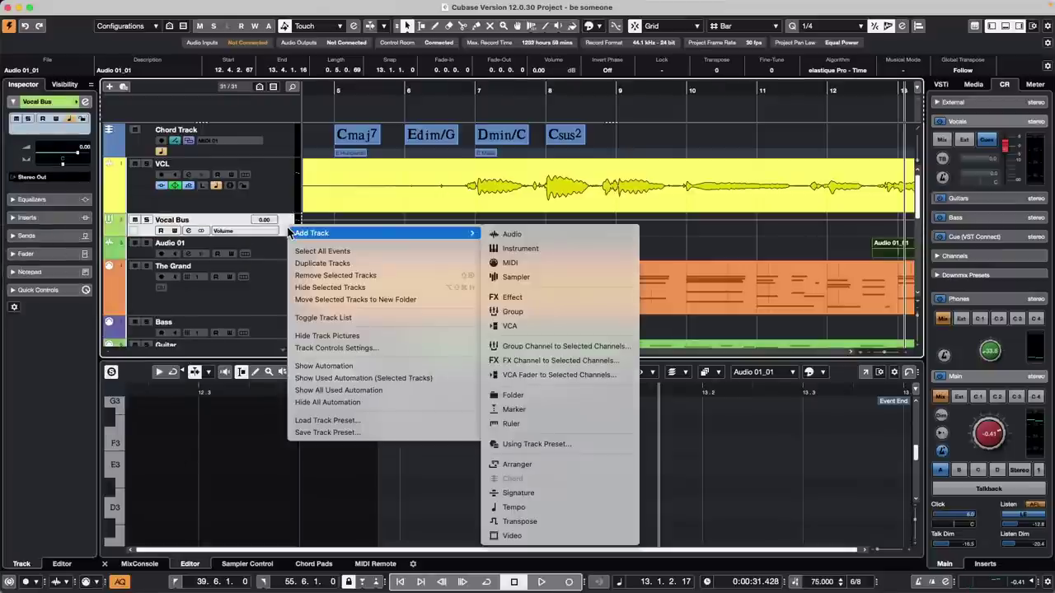
left_click(510, 234)
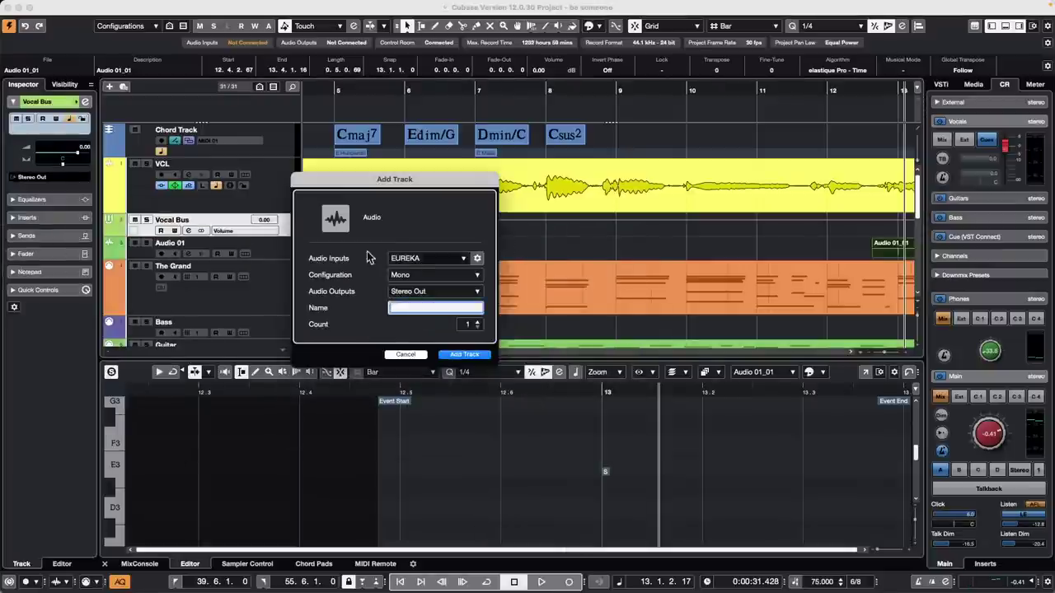
left_click(428, 258)
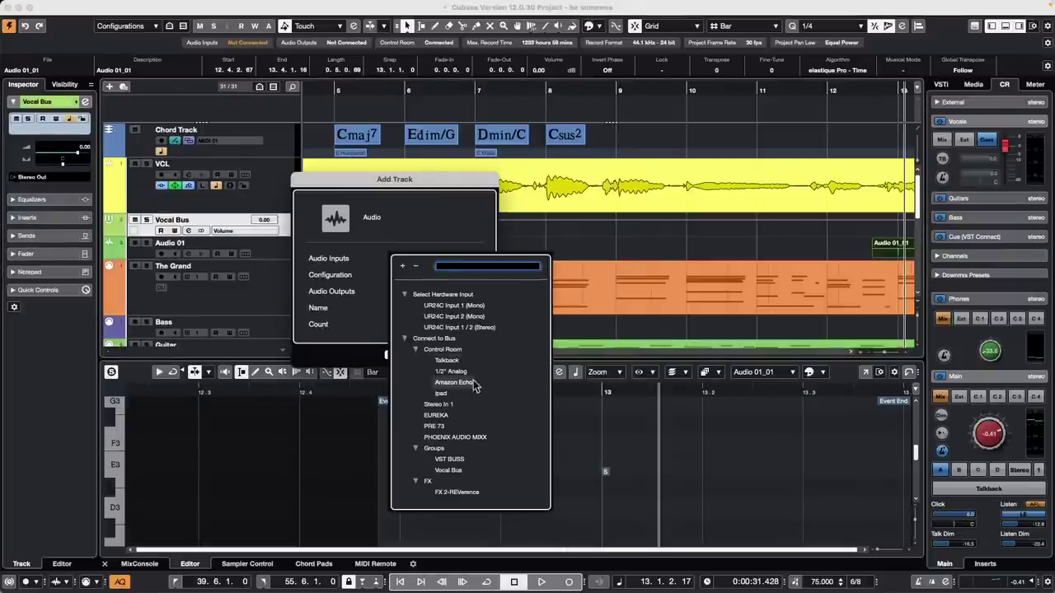
left_click(450, 472)
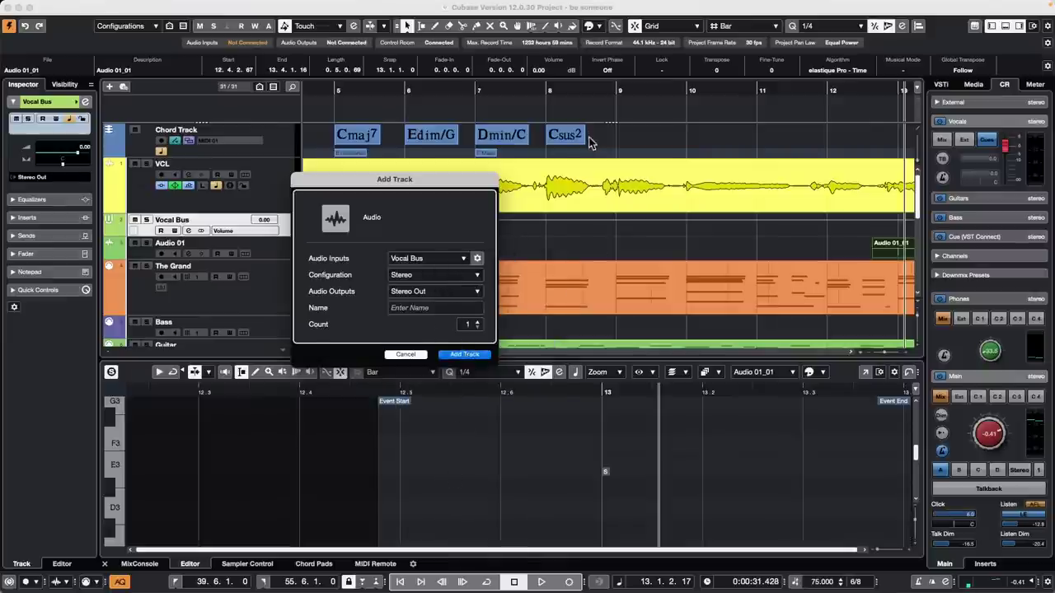
left_click(468, 356)
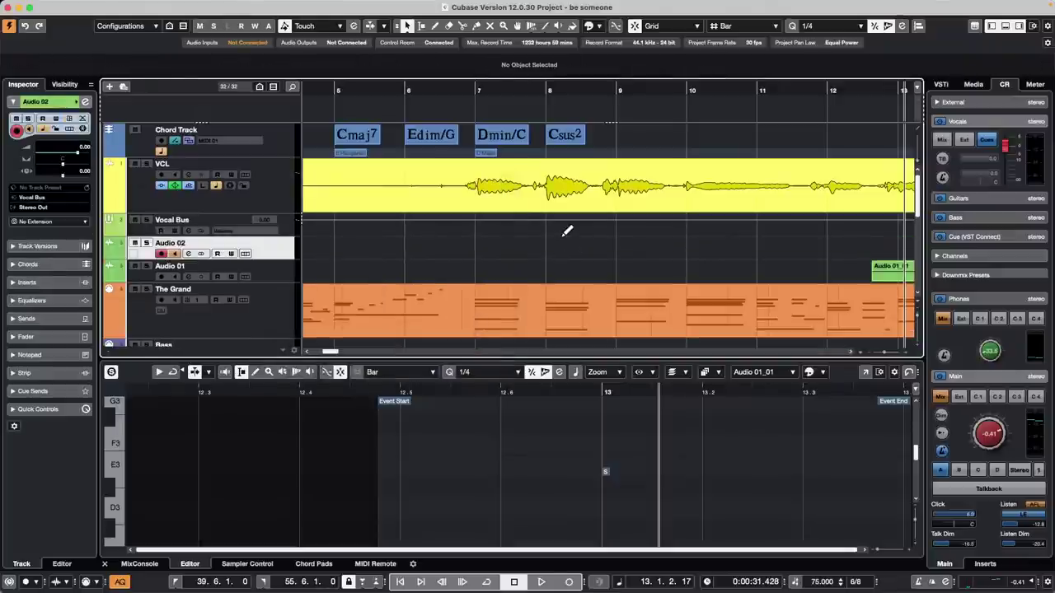
Step: Start playback, toggle monitoring on the Audio 02 track, and begin recording at about bar 15
key("space")
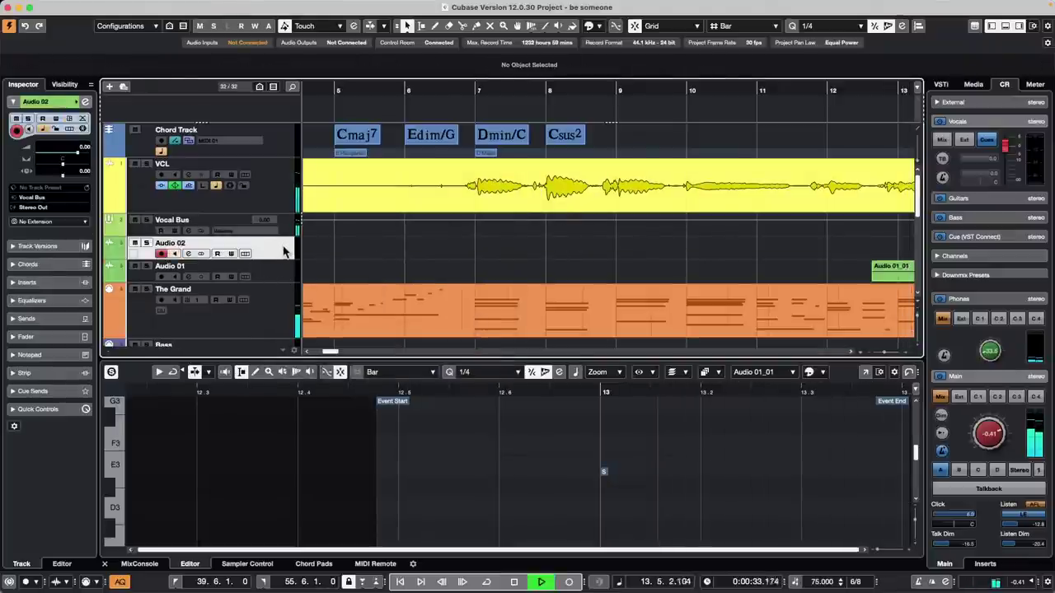
left_click(176, 253)
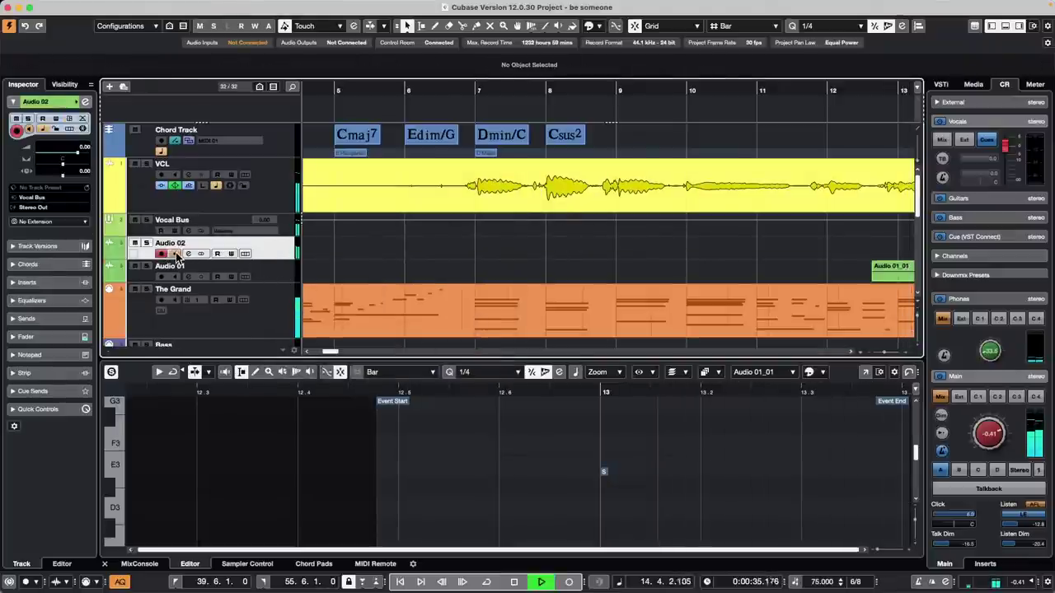
left_click(568, 581)
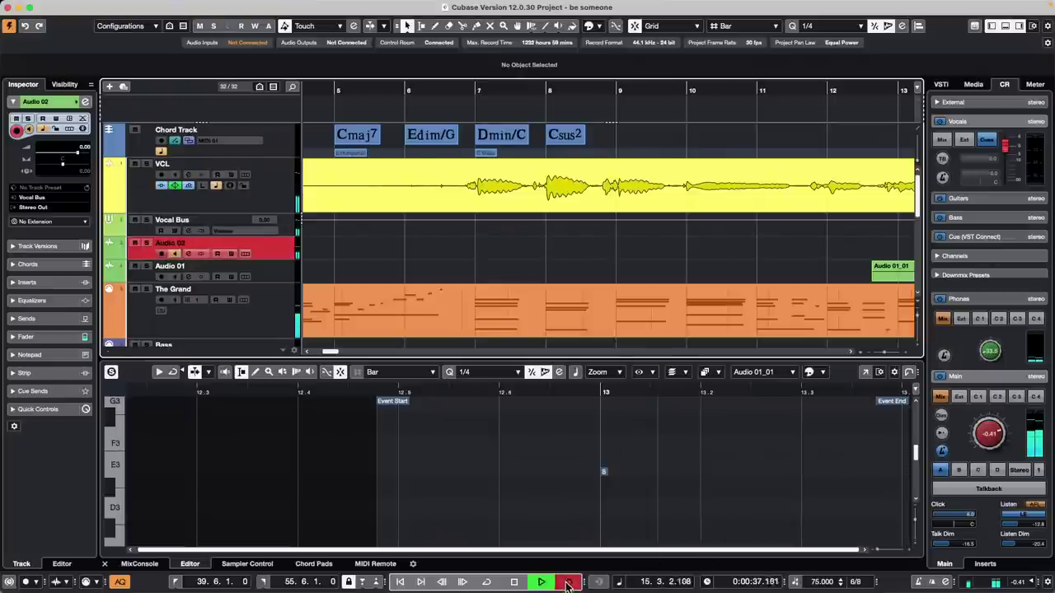
Step: Make the Audio 02 track taller to show its recorded waveform, and stop recording at about bar 21
key("g")
key("g")
key("g")
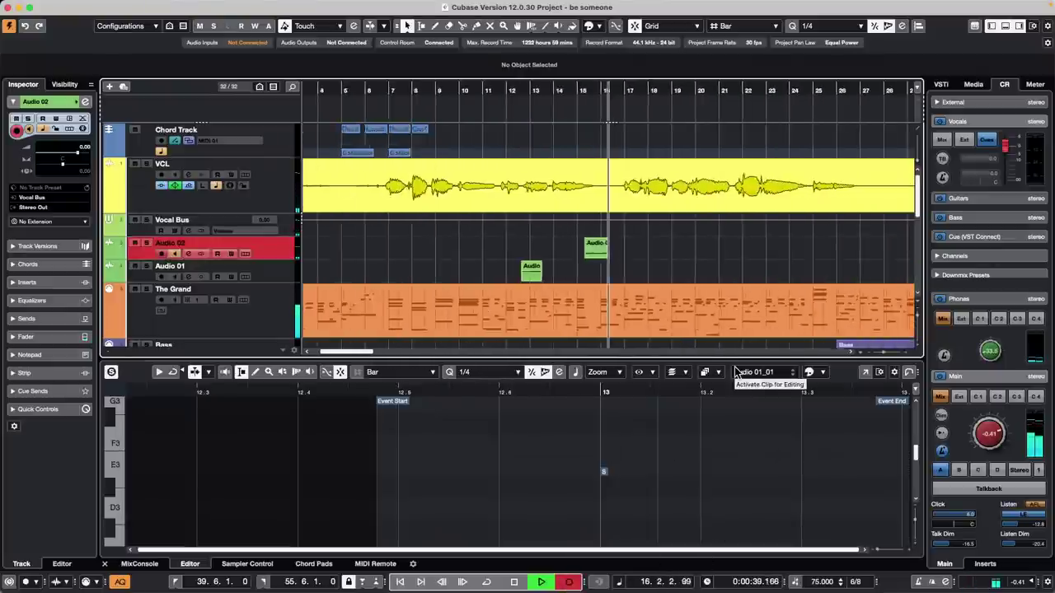
key("g")
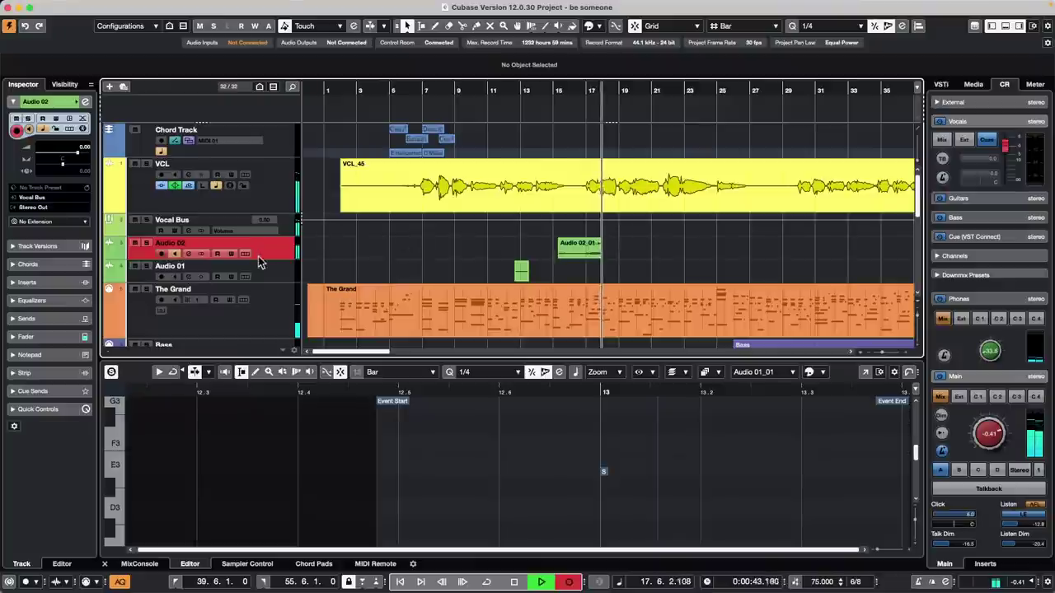
left_click_drag(258, 260, 271, 313)
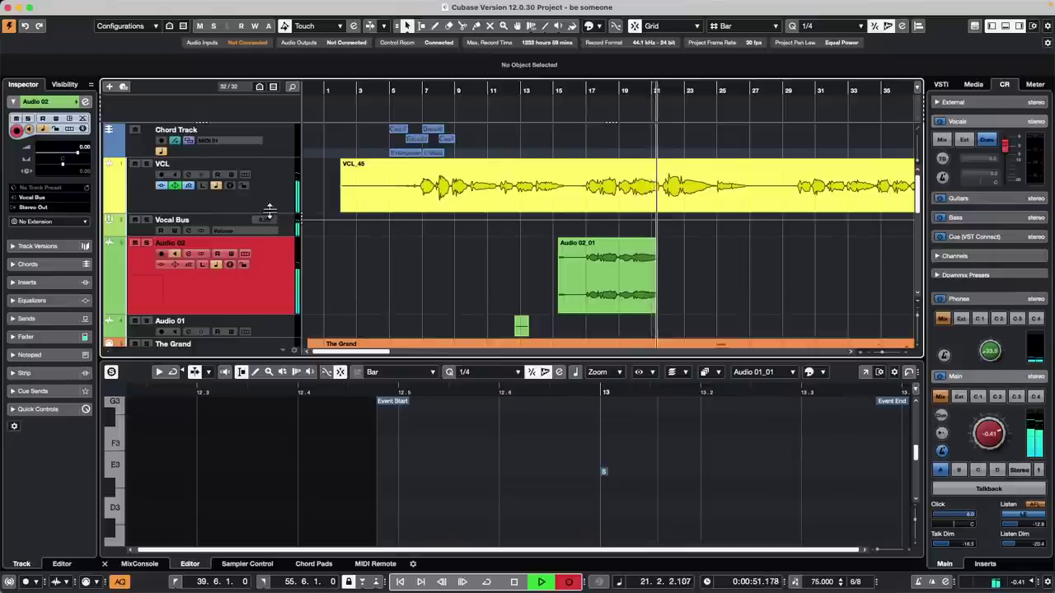
key("space")
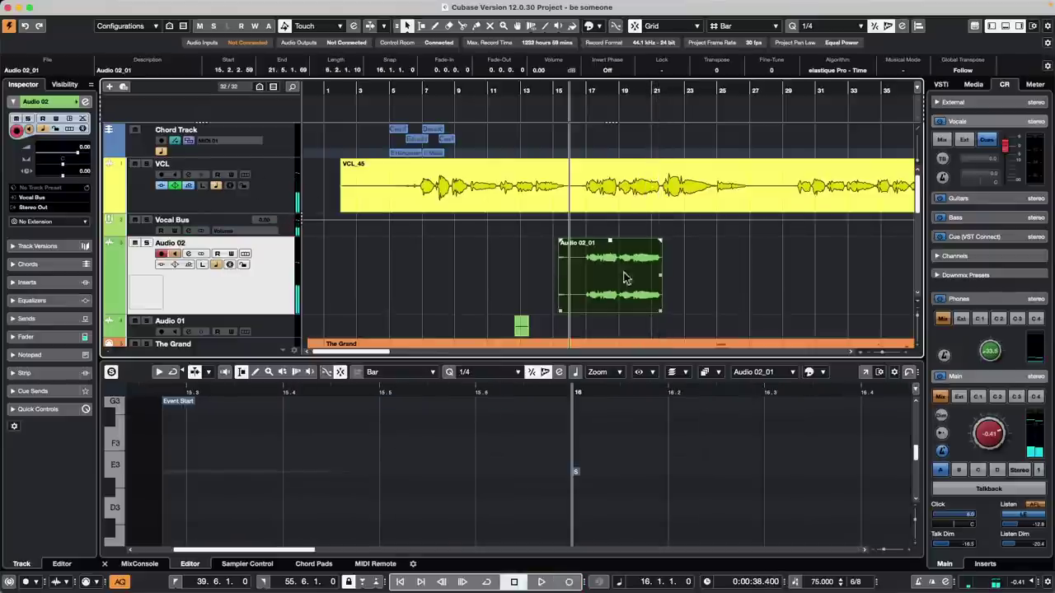
Step: Add a mono group channel to the selected VCL track, routed to Stereo Out and created outside a folder
left_click(274, 198)
right_click(268, 193)
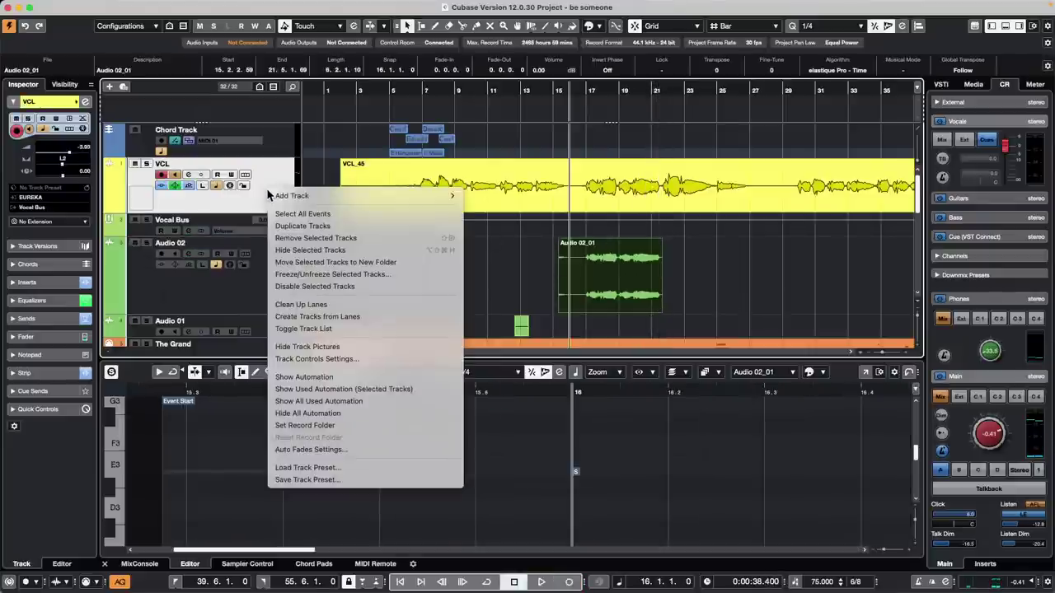
mouse_move(332, 196)
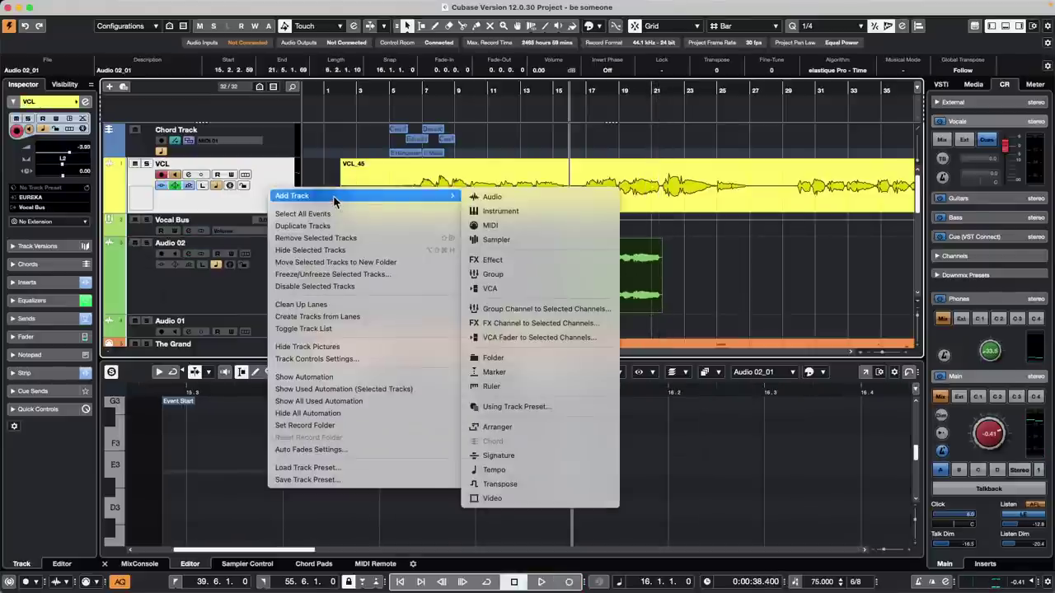
left_click(583, 312)
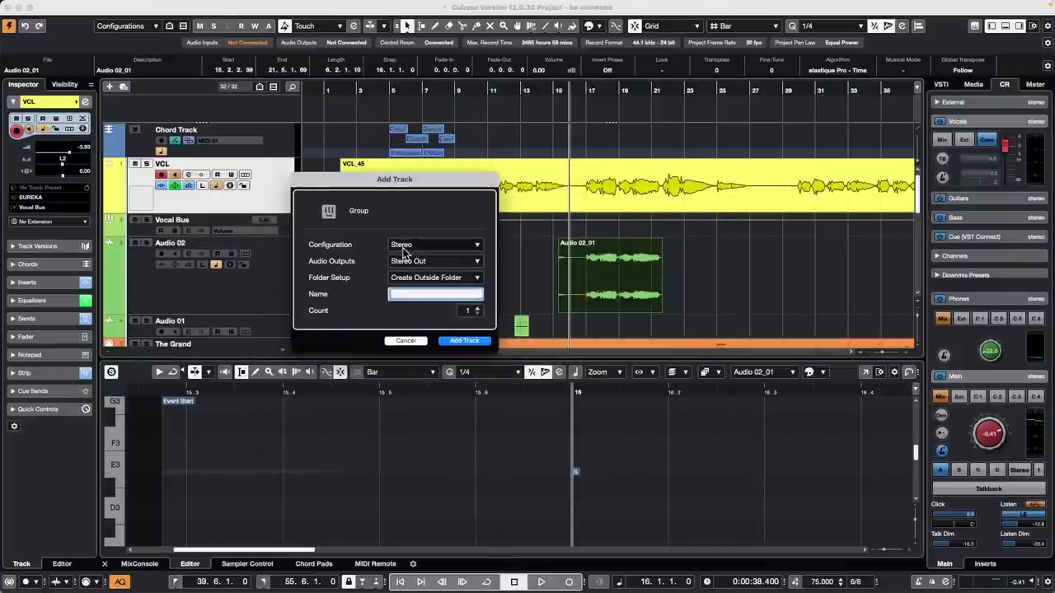
left_click(410, 247)
left_click(410, 232)
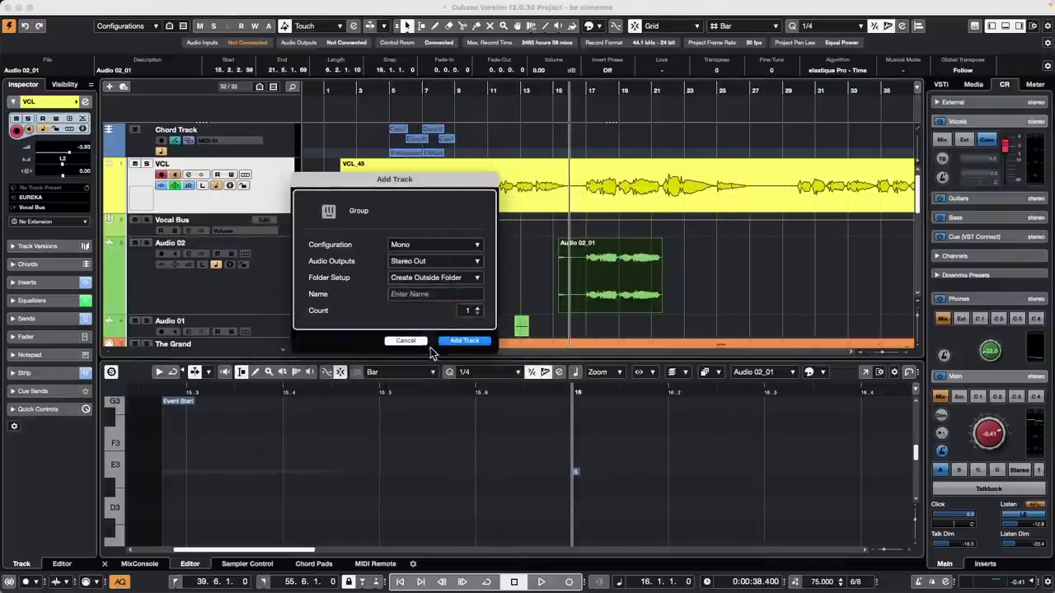
left_click(464, 341)
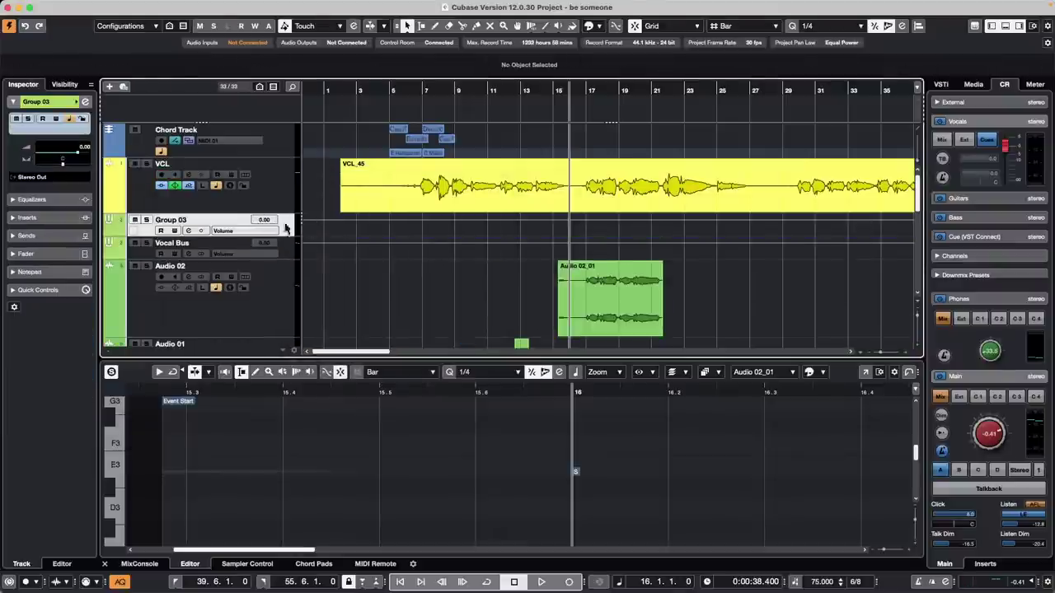
Step: Rename the Group 03 channel as Vocal Record
double_click(221, 218)
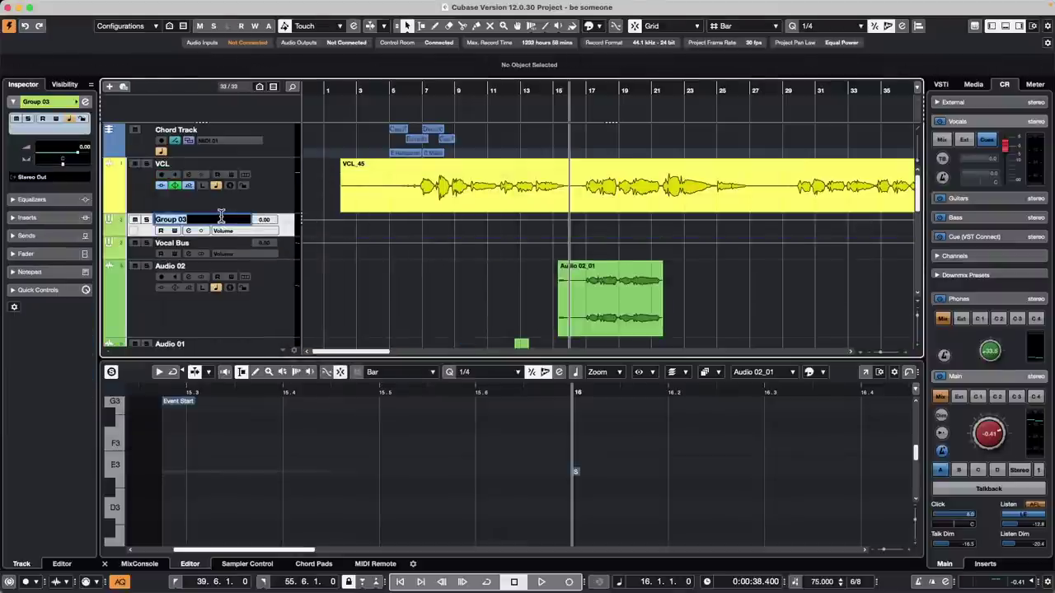
type("Vocal")
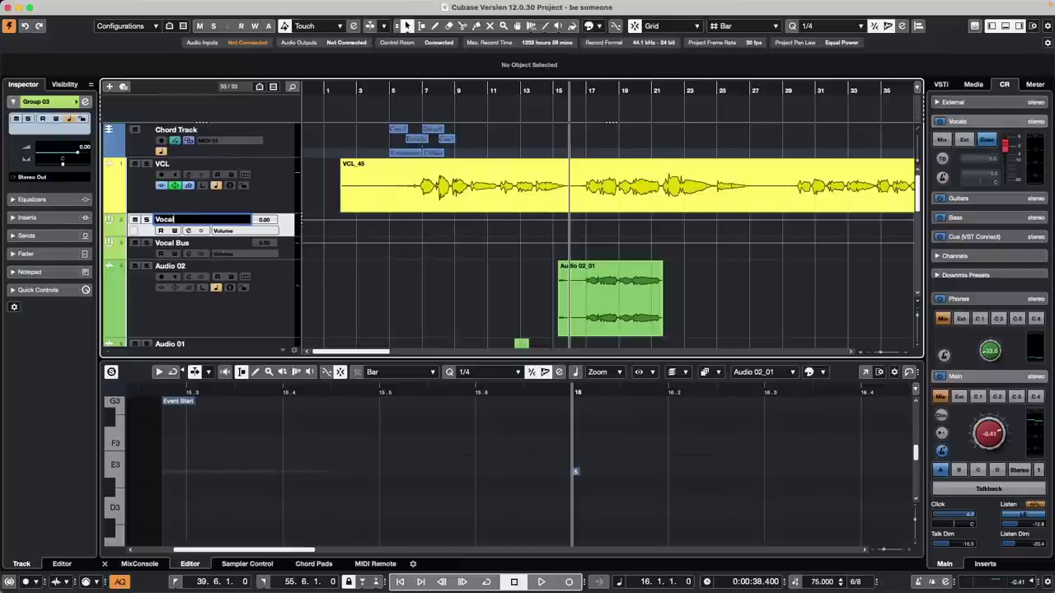
type(" Record")
key("Return")
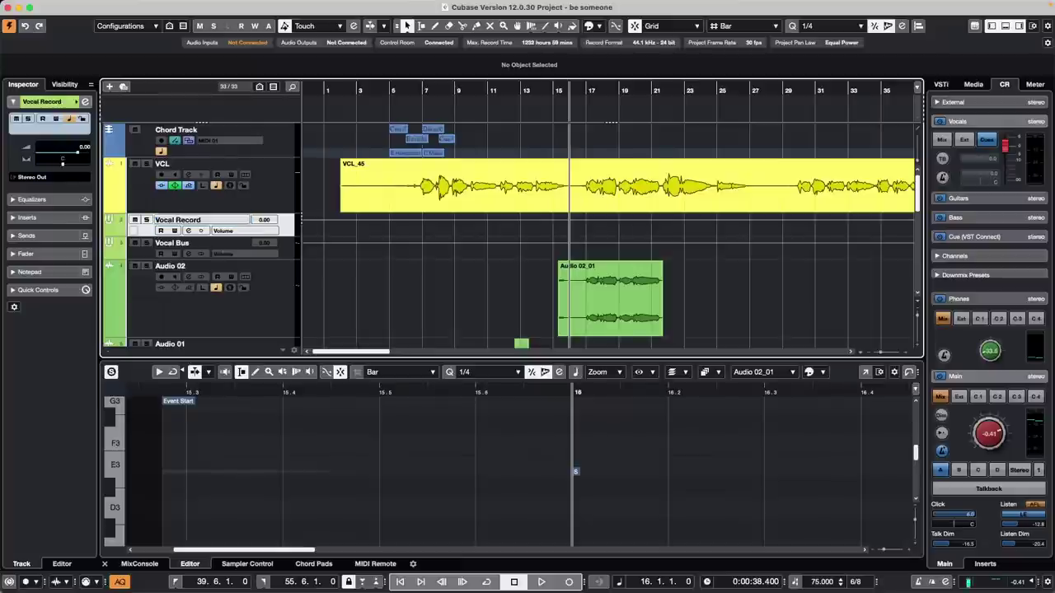
Step: Add a mono audio track below Vocal Record, with Vocal Record as its input and Stereo Out as its output
right_click(285, 228)
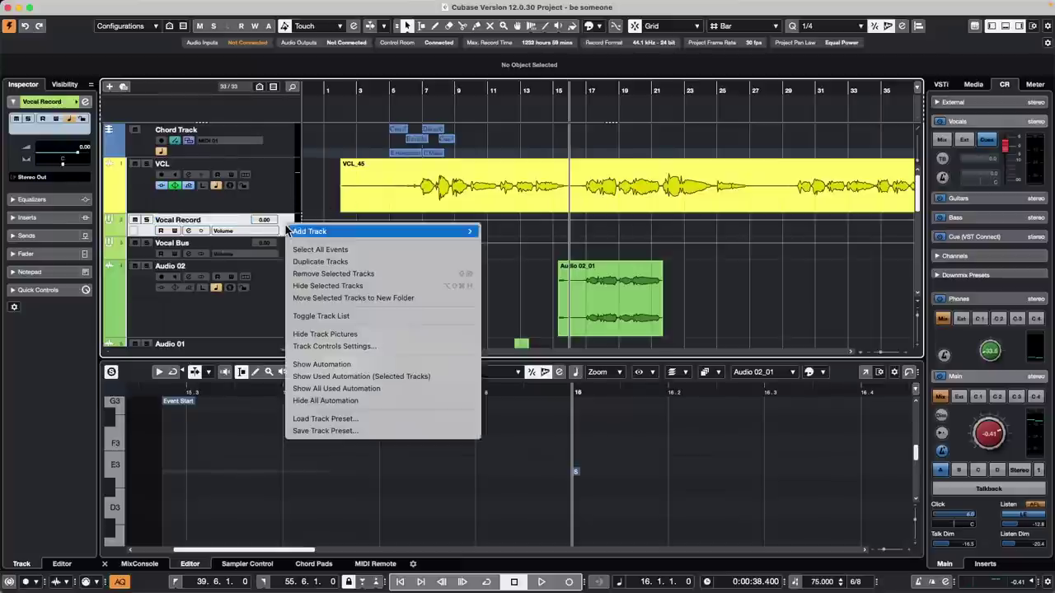
mouse_move(342, 230)
left_click(525, 233)
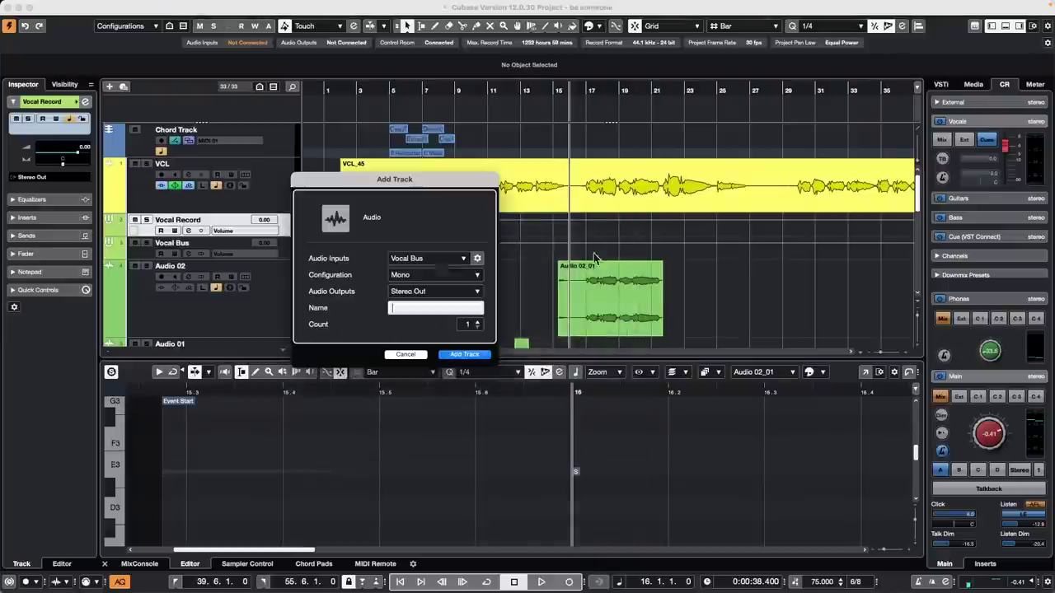
left_click(433, 262)
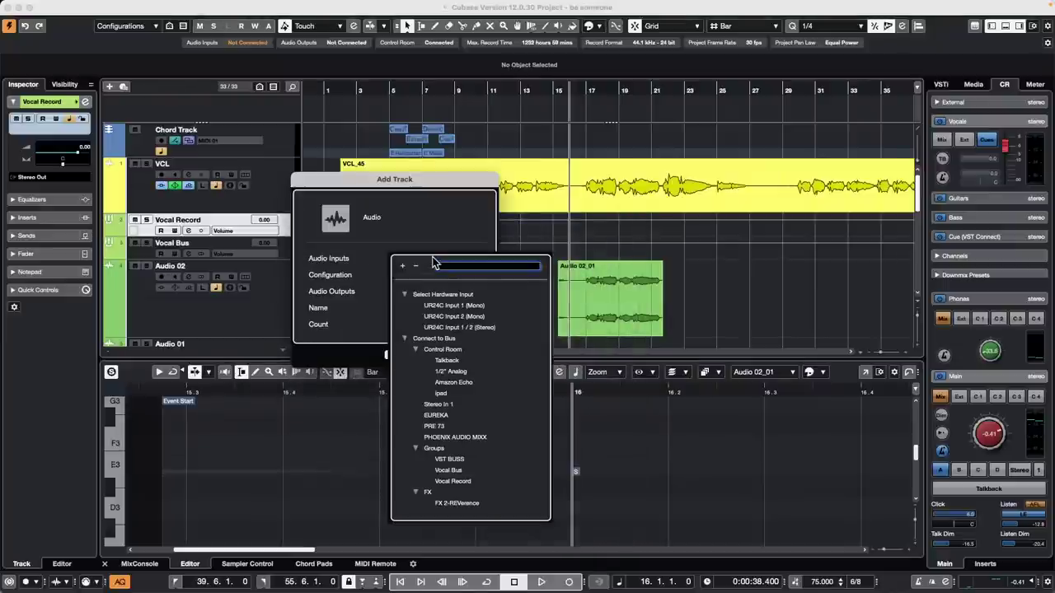
left_click(462, 482)
left_click(481, 355)
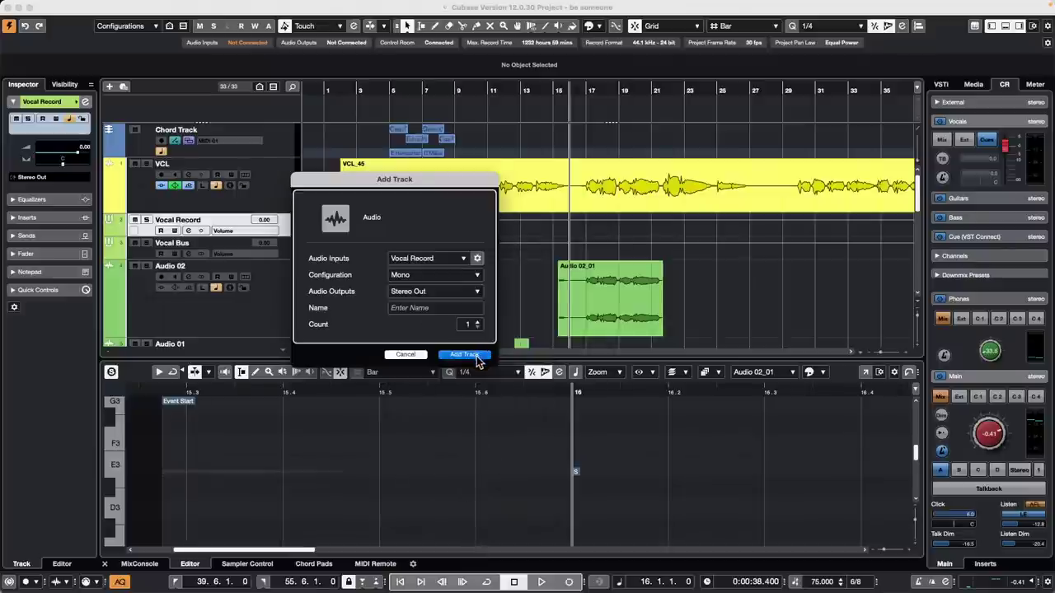
Step: Record onto the Audio 03 track from about bar 18 to bar 22, making the track taller during the take
key("space")
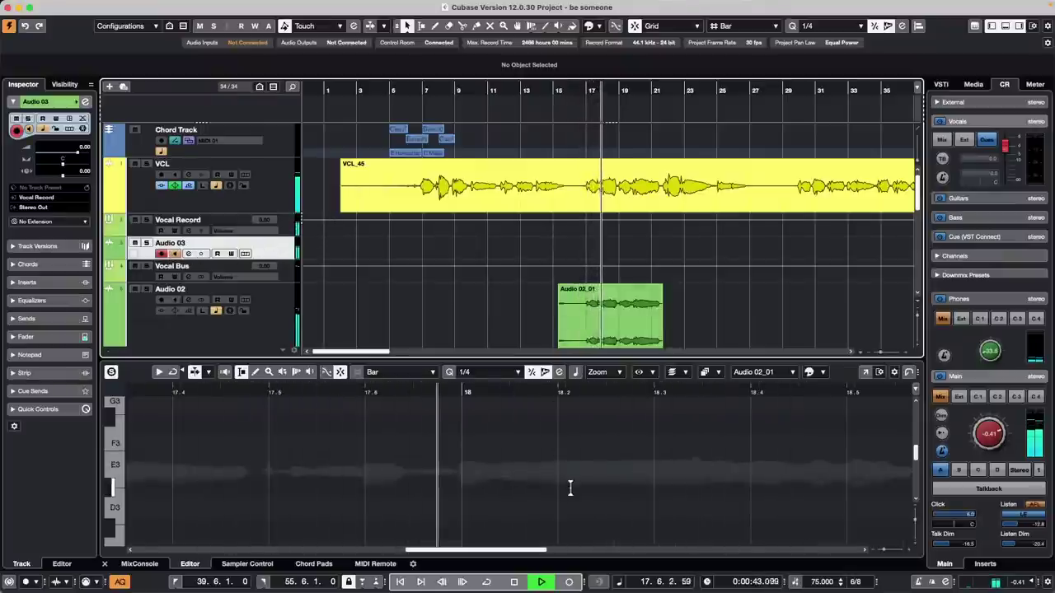
left_click(568, 581)
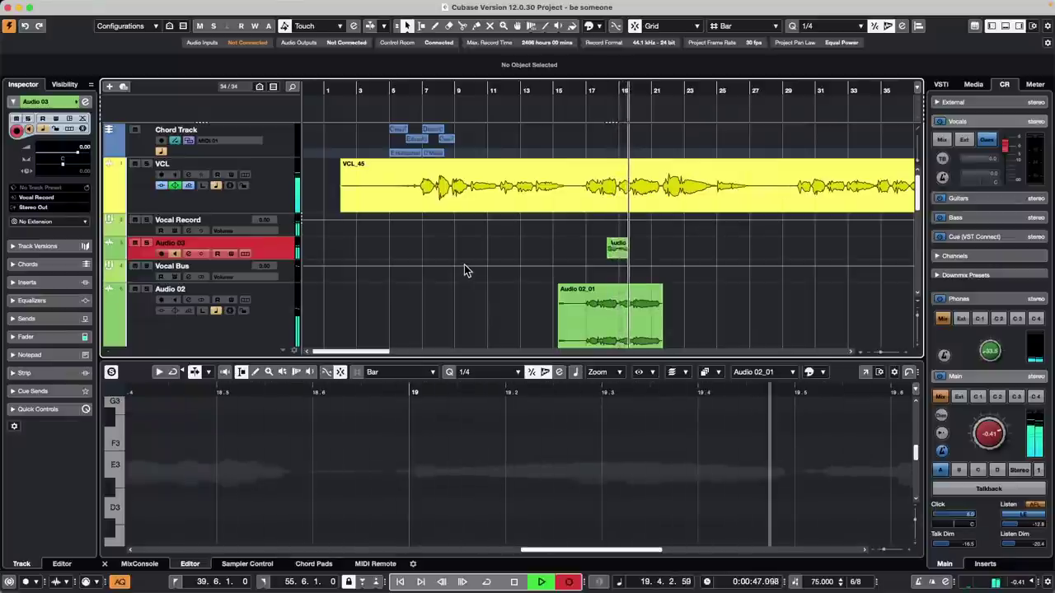
left_click_drag(277, 262, 280, 305)
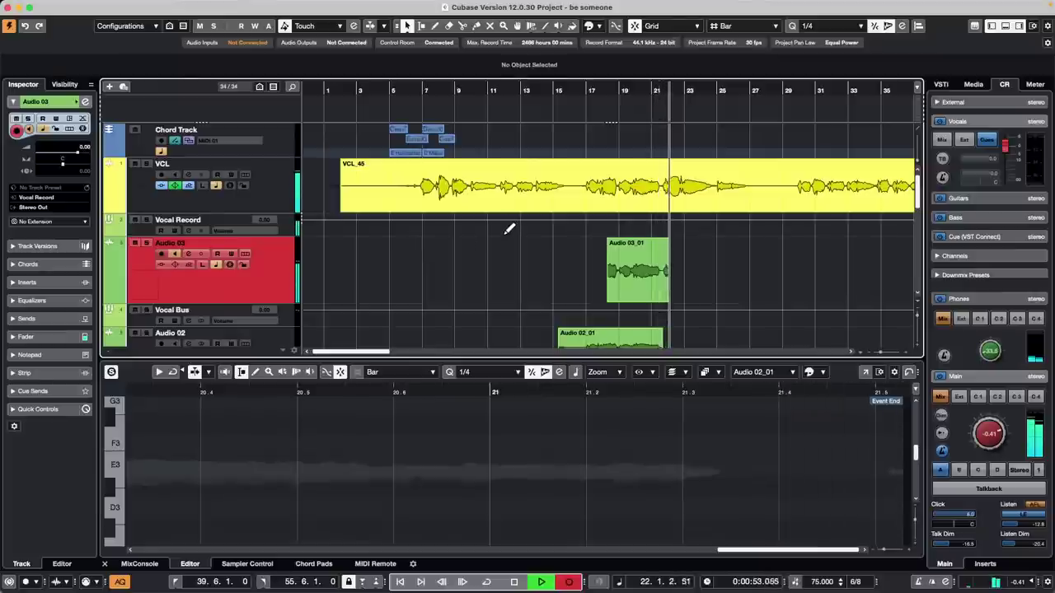
key("space")
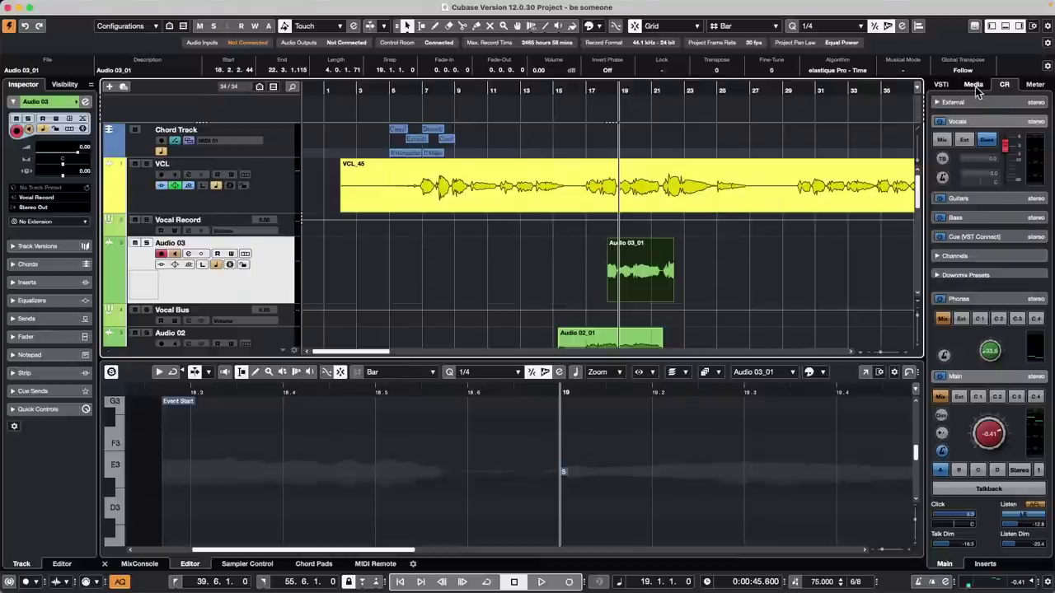
Step: Show the VST instruments rack and examine the program slots of HALion Sonic SE in its plug-in window
left_click(940, 84)
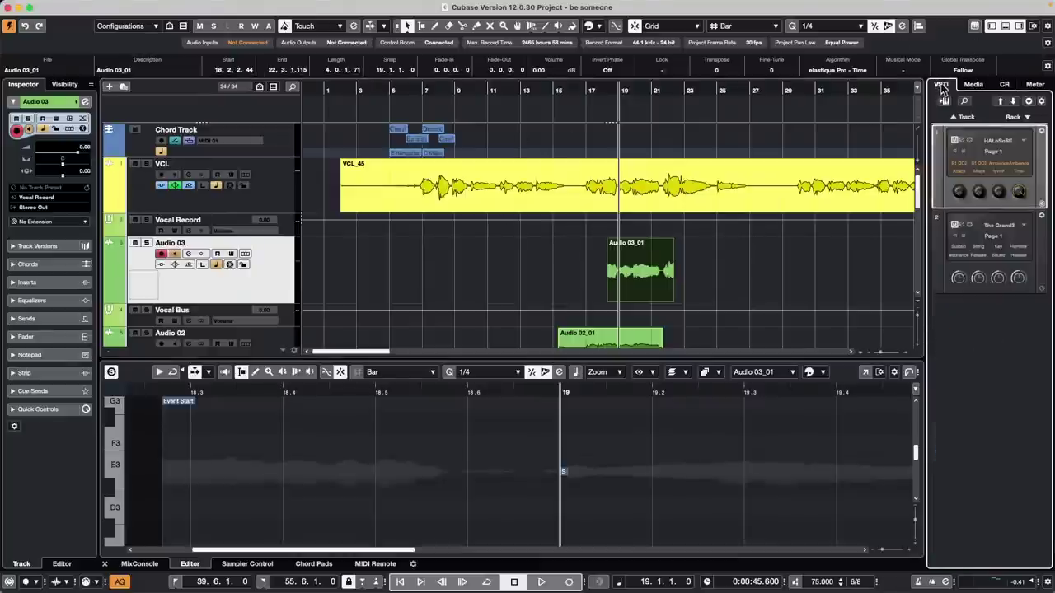
left_click(959, 142)
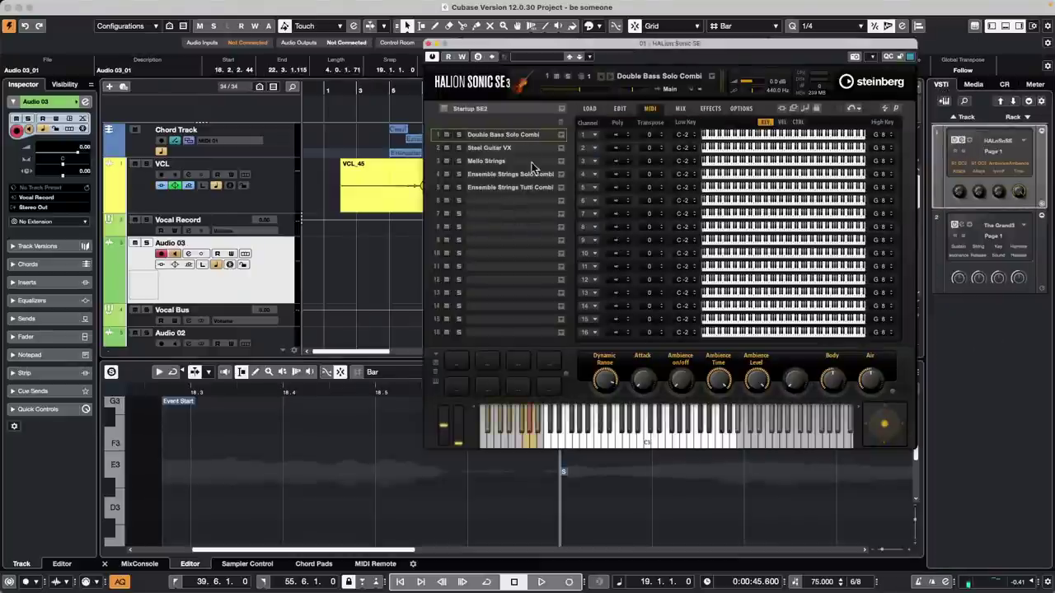
left_click(428, 45)
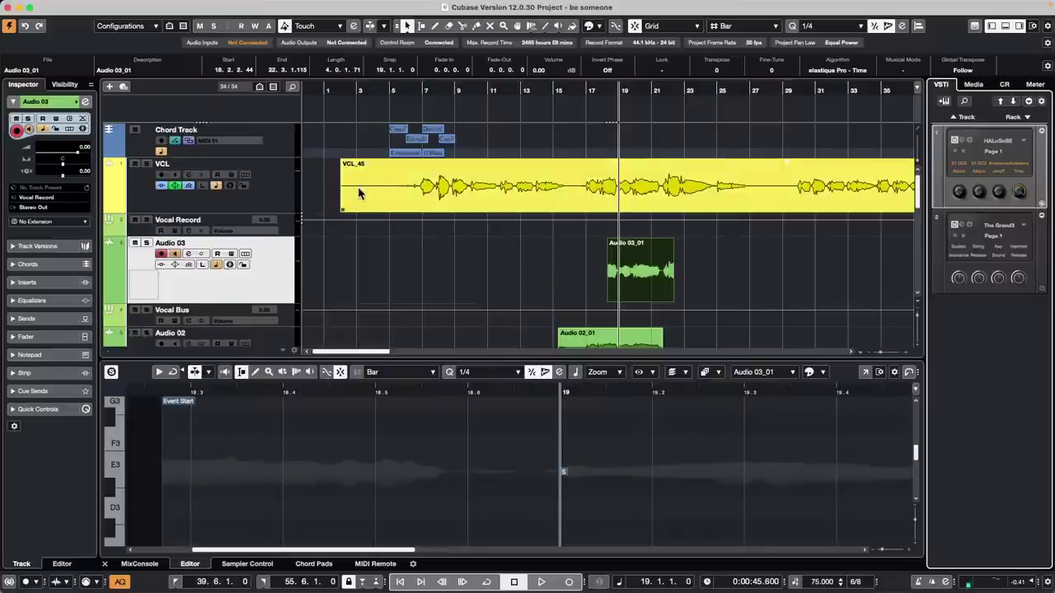
left_click(287, 189)
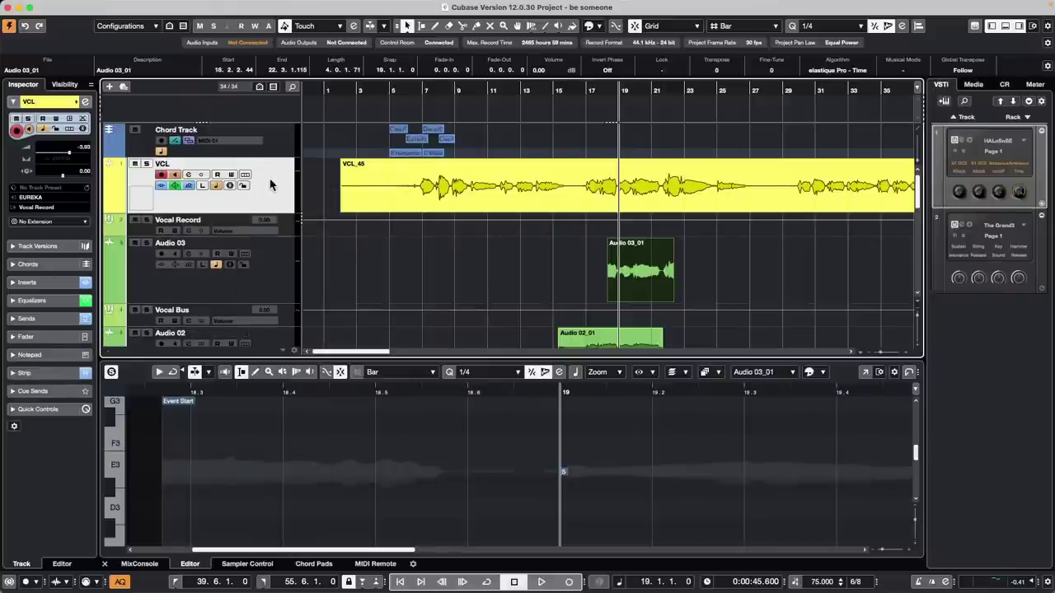
scroll(275, 283, "down", 1)
left_click(275, 280)
right_click(272, 258)
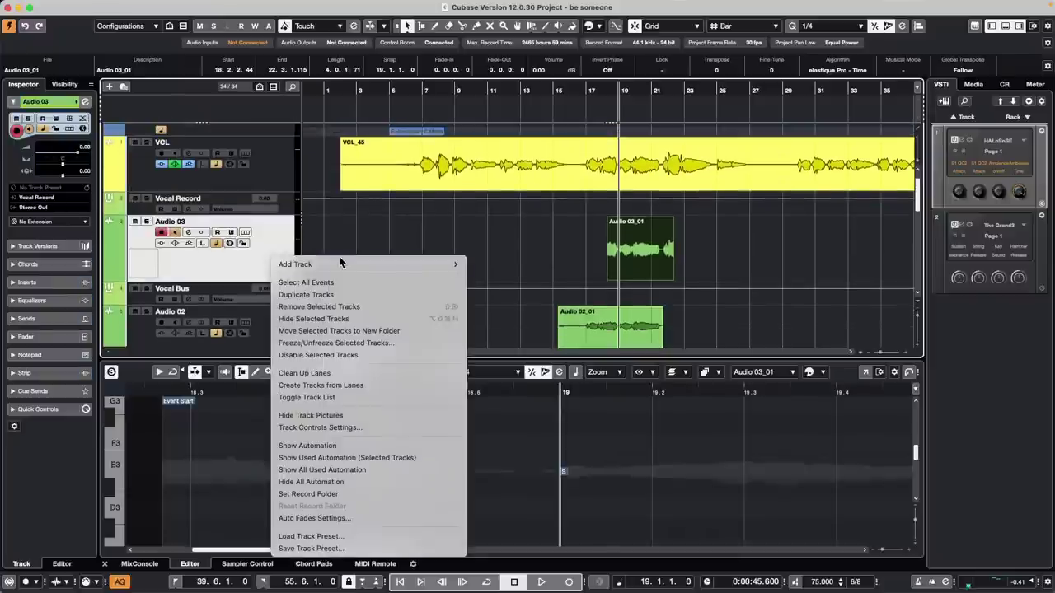
mouse_move(368, 265)
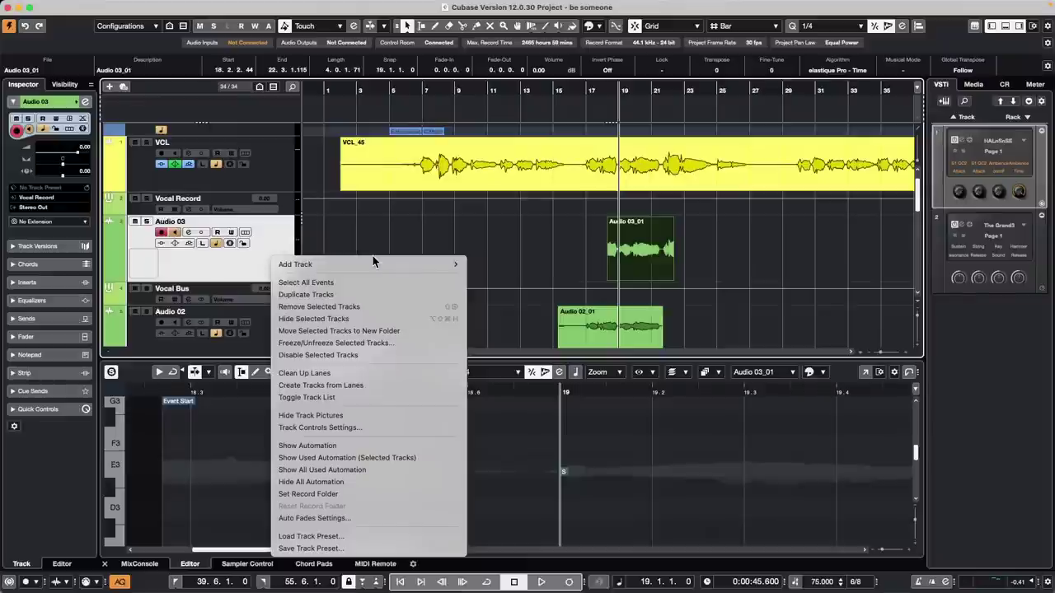
left_click(564, 271)
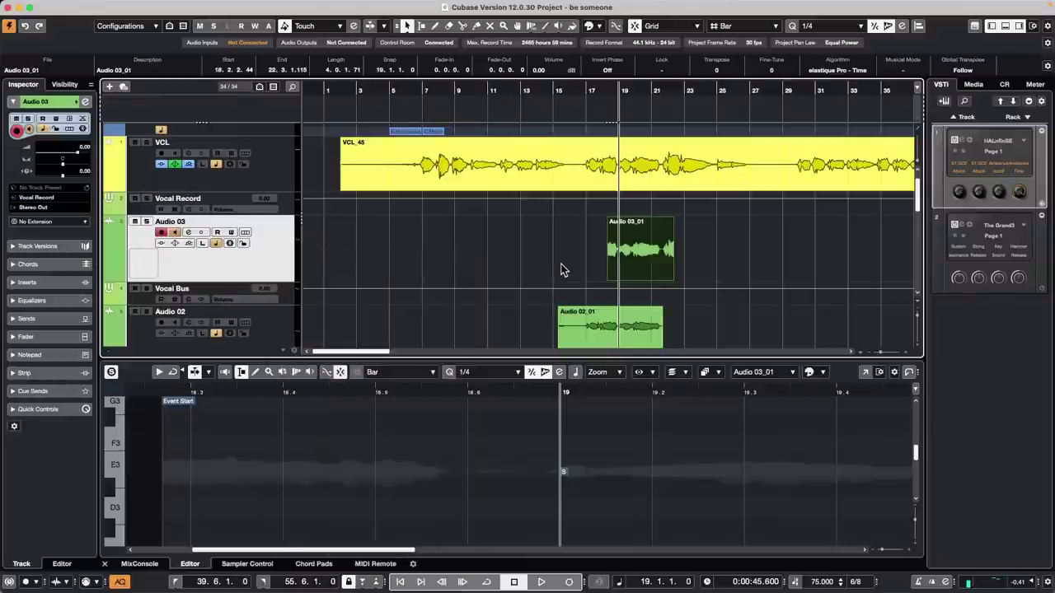
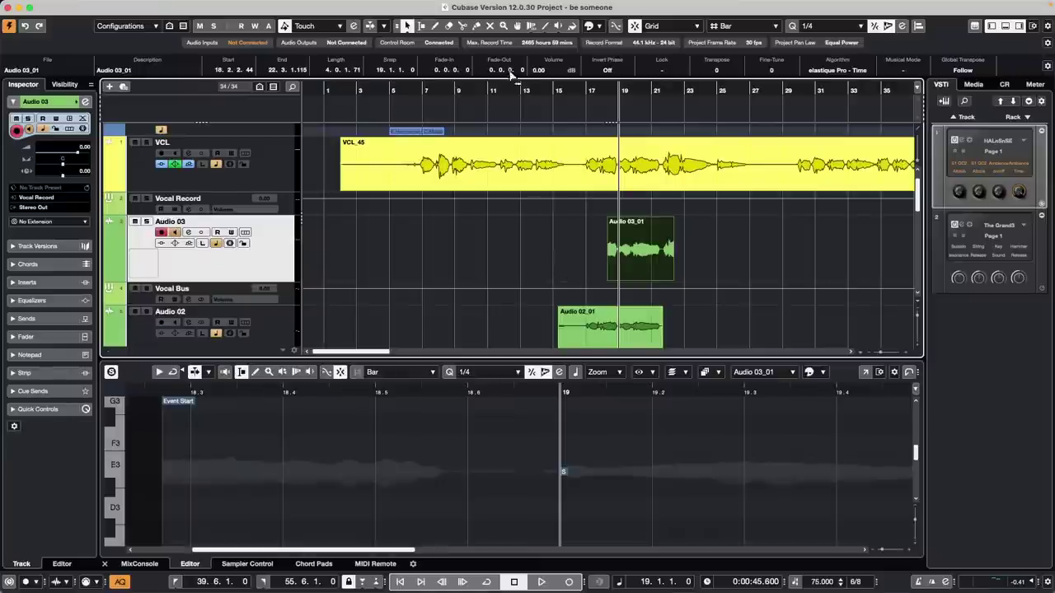
scroll(388, 208, "up", 1)
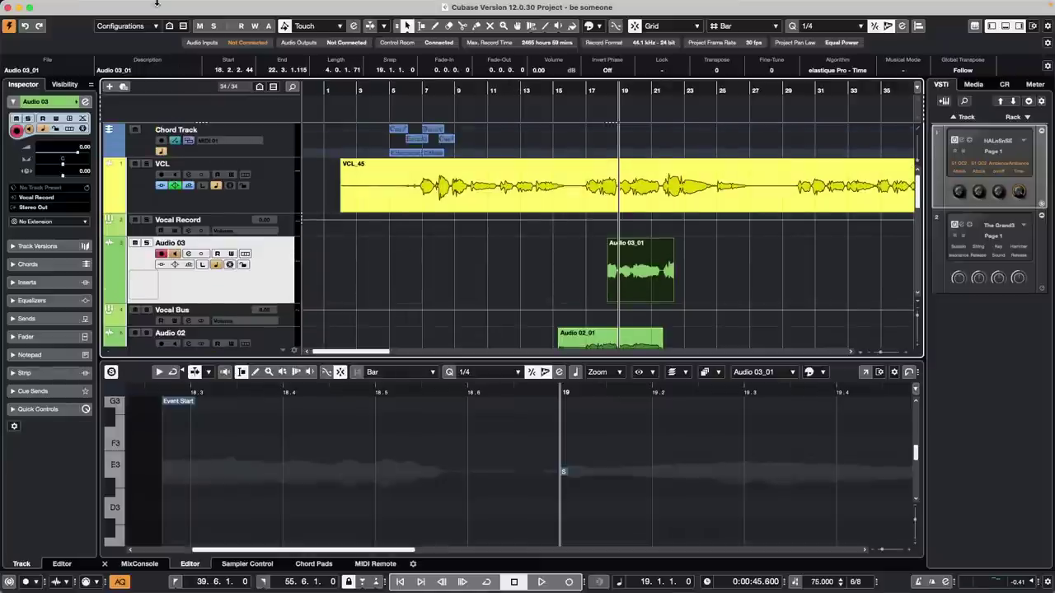
left_click(78, 7)
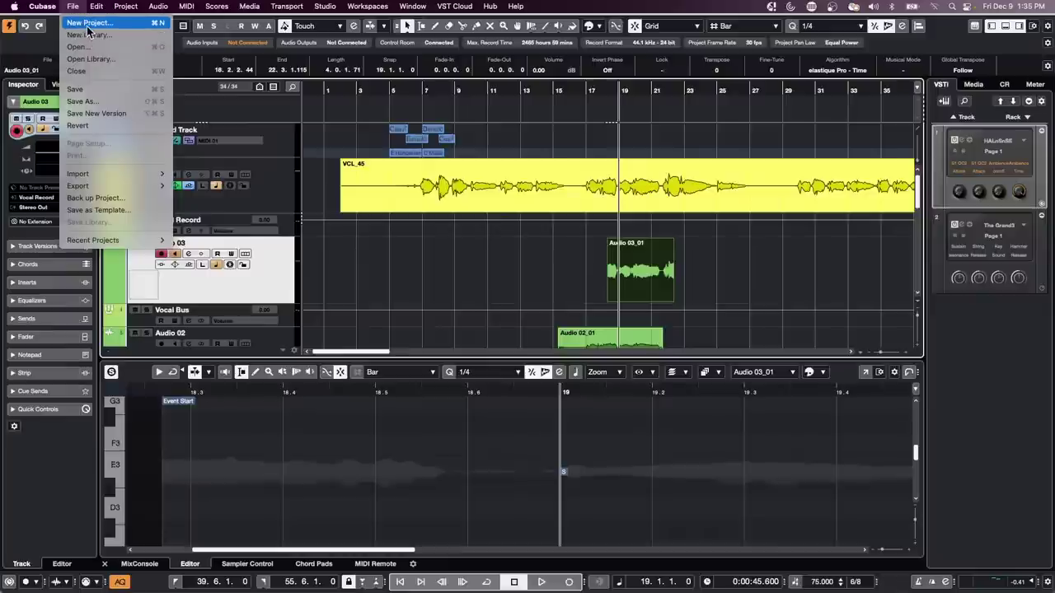
left_click(87, 21)
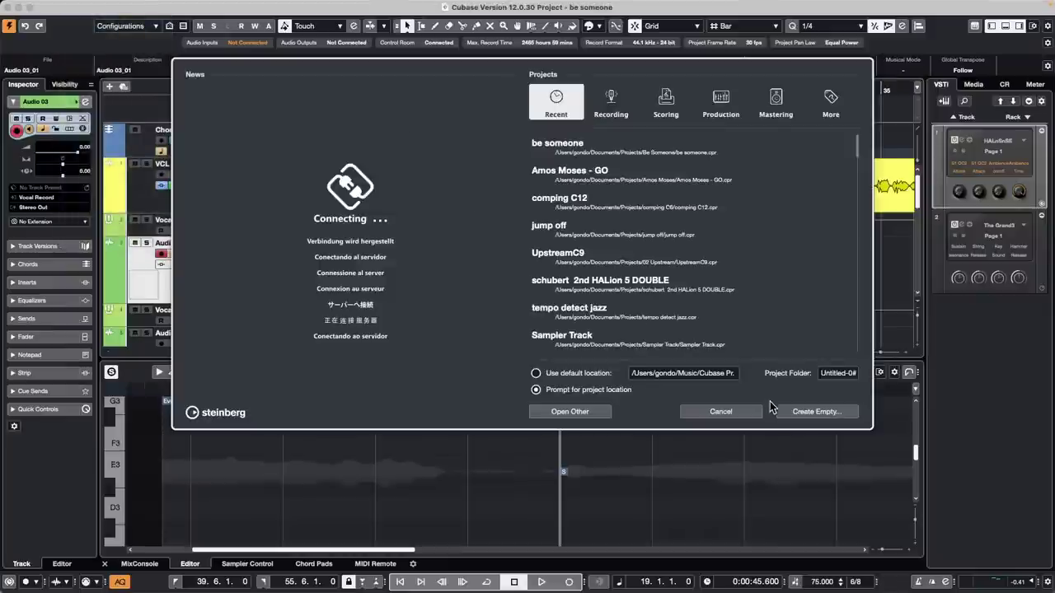
left_click(825, 412)
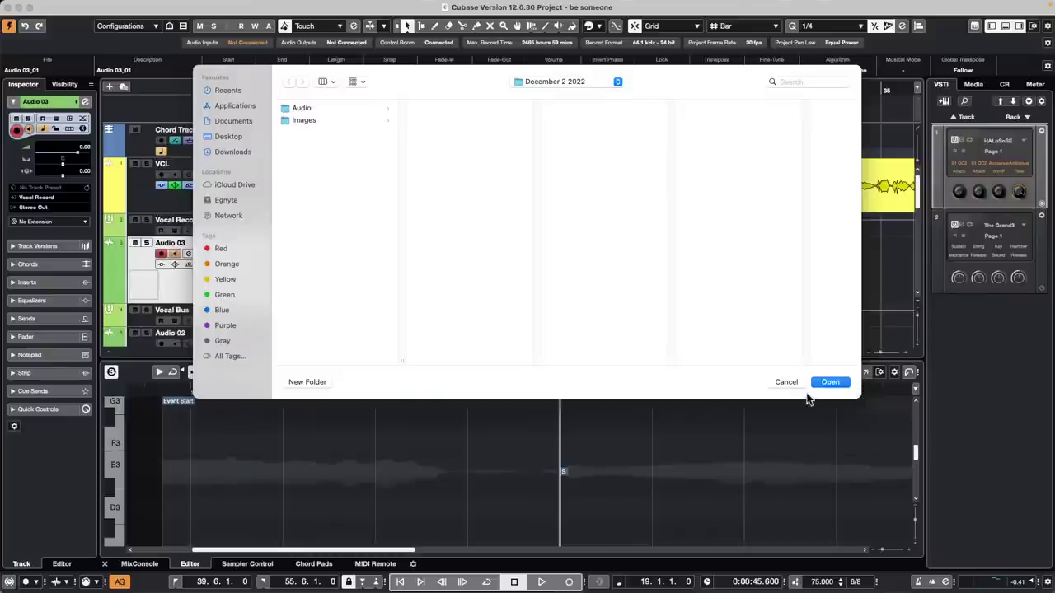
left_click(785, 384)
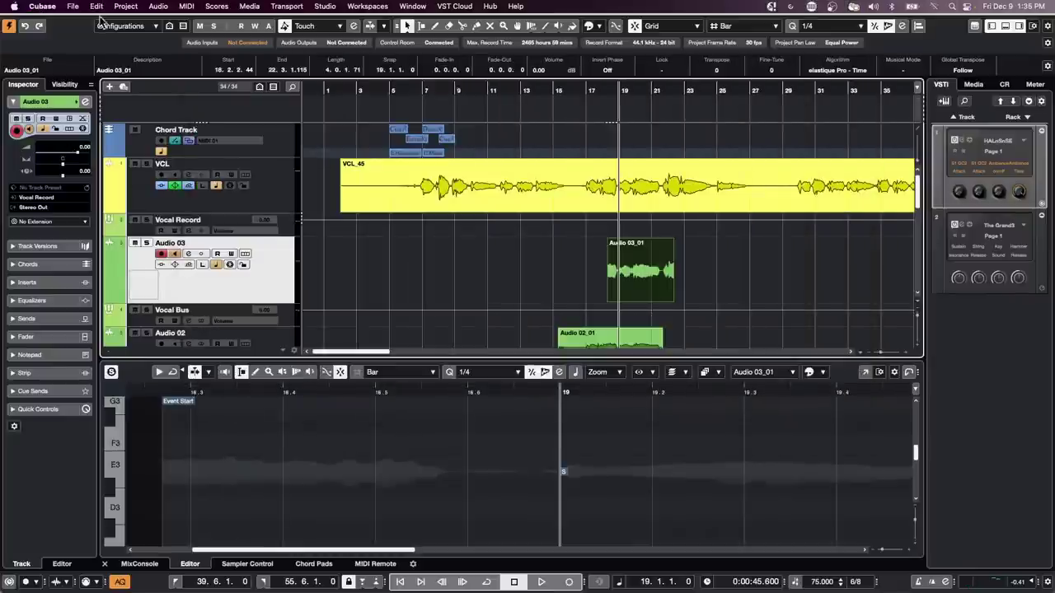
Step: Open and activate the recent project jump off.cpr, leaving its missing files unresolved
left_click(72, 6)
mouse_move(124, 240)
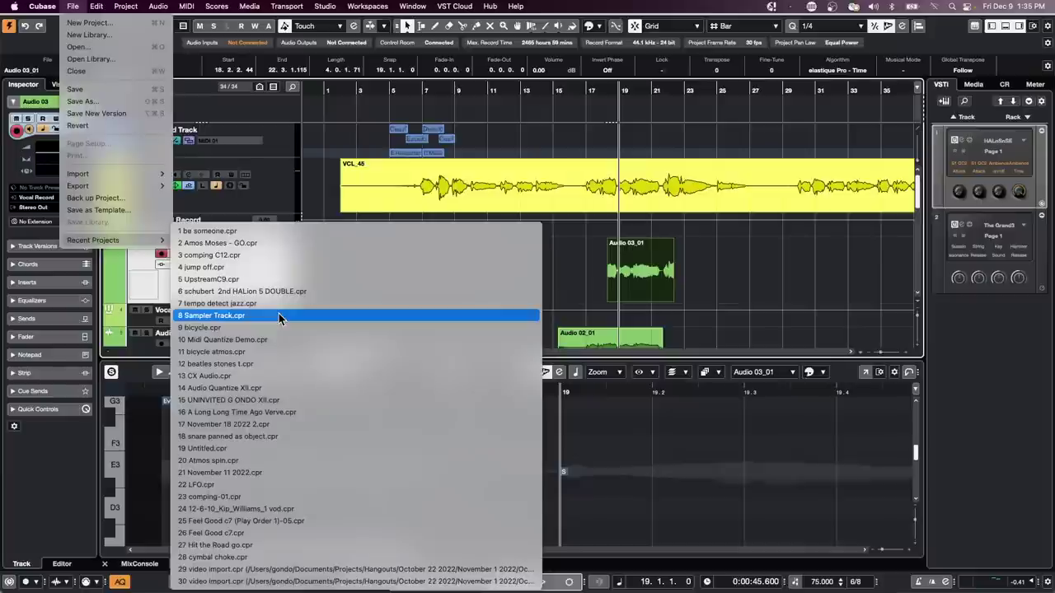
left_click(281, 268)
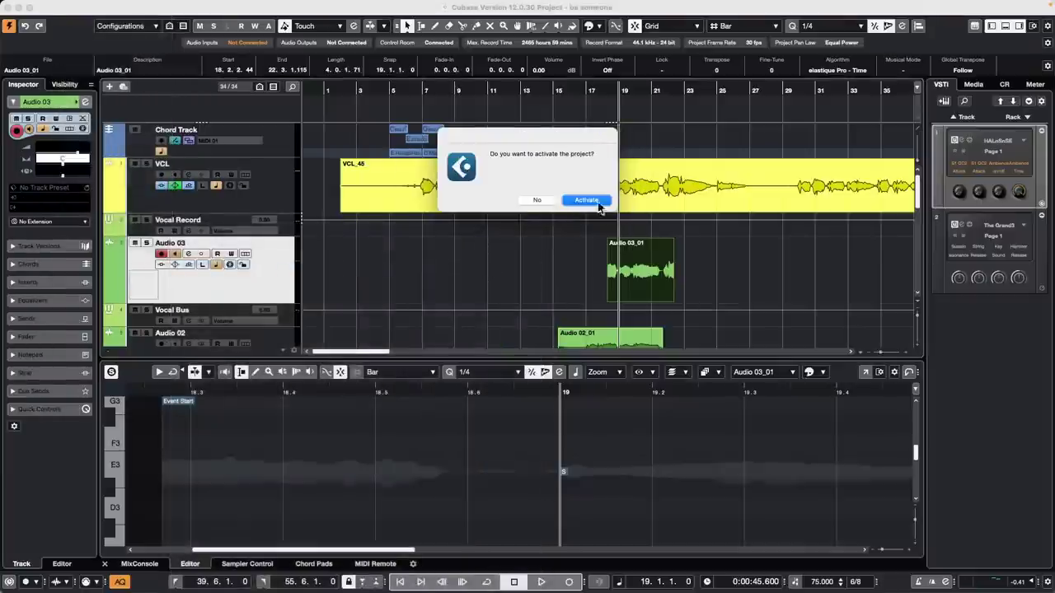
left_click(587, 200)
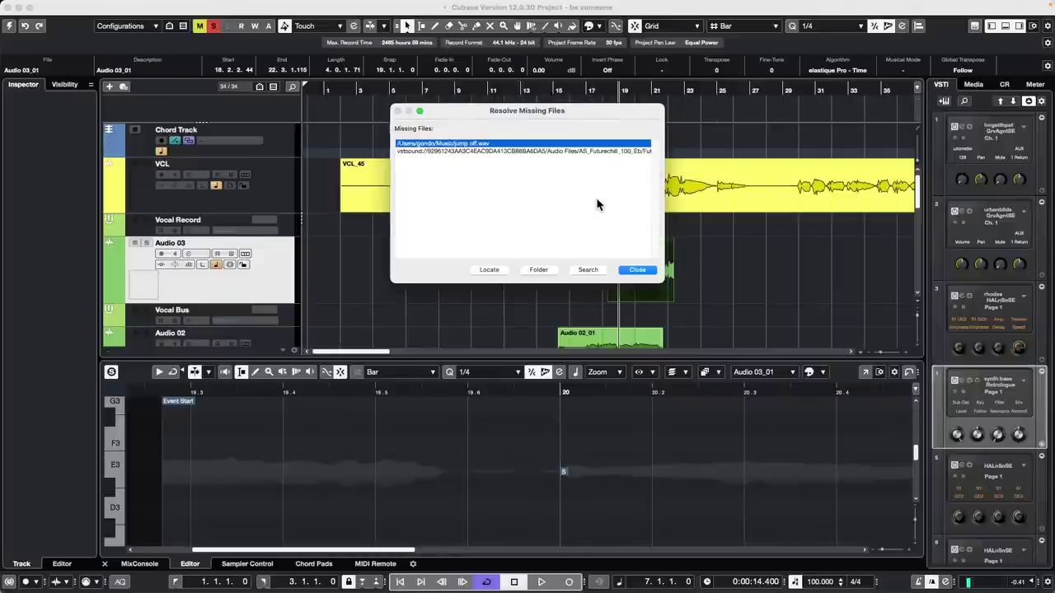
left_click(637, 269)
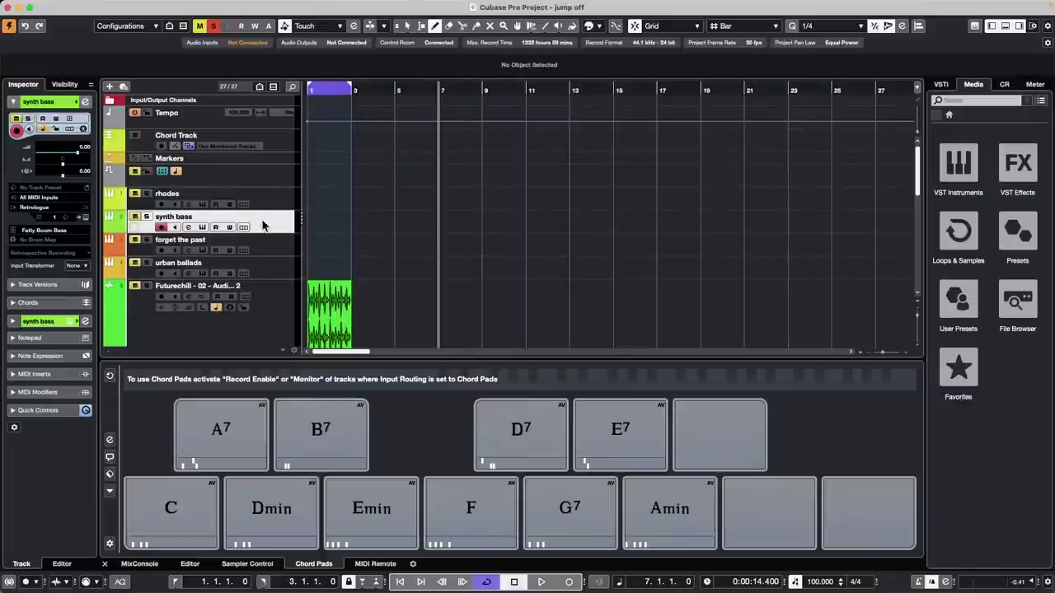
Step: Solo the synth bass track and load Arpache 5 into its first MIDI insert slot
left_click(142, 217)
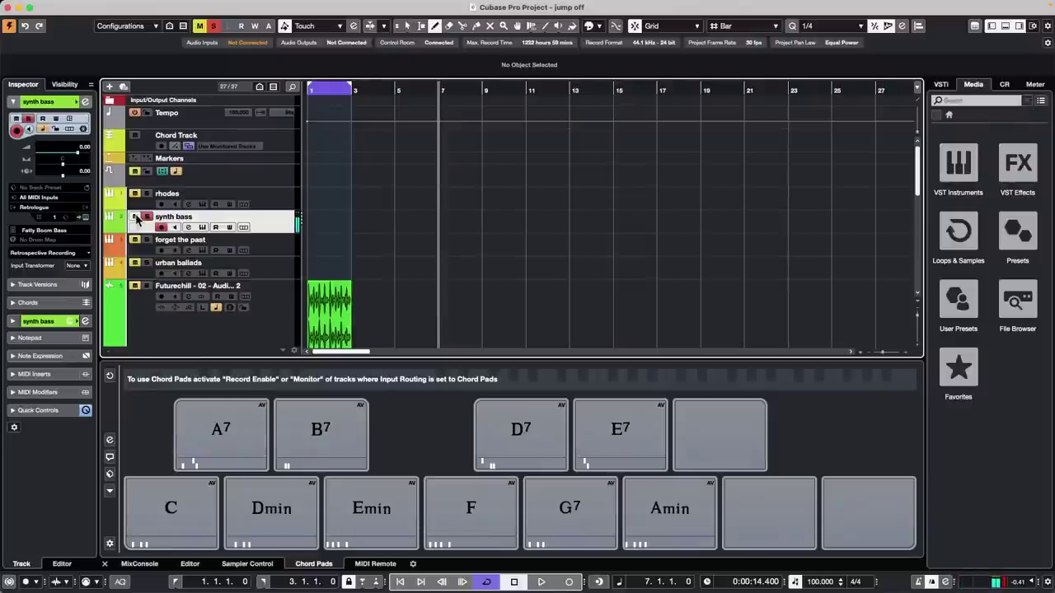
left_click(33, 374)
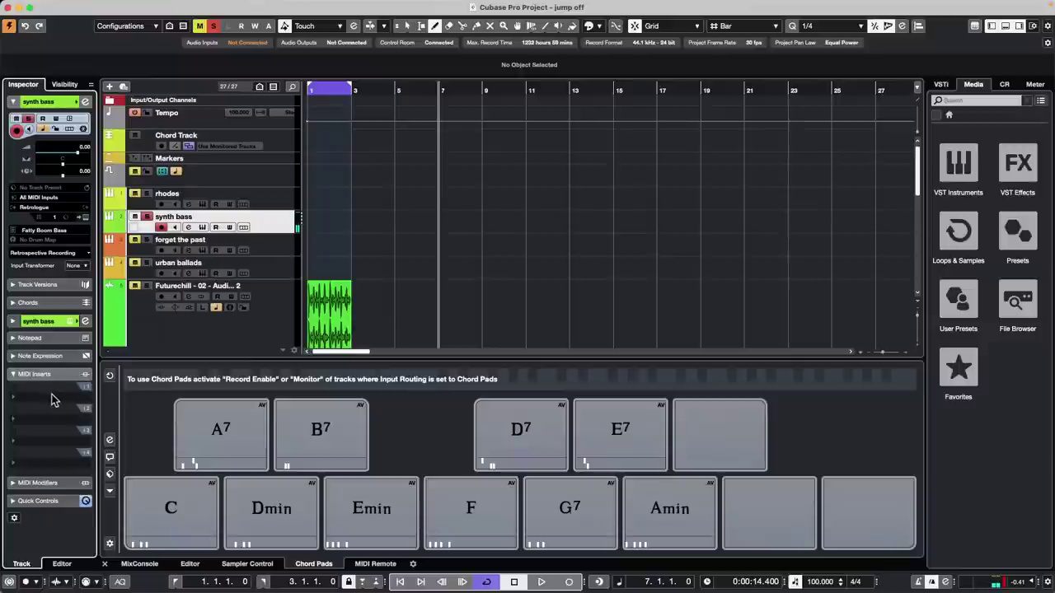
left_click(51, 404)
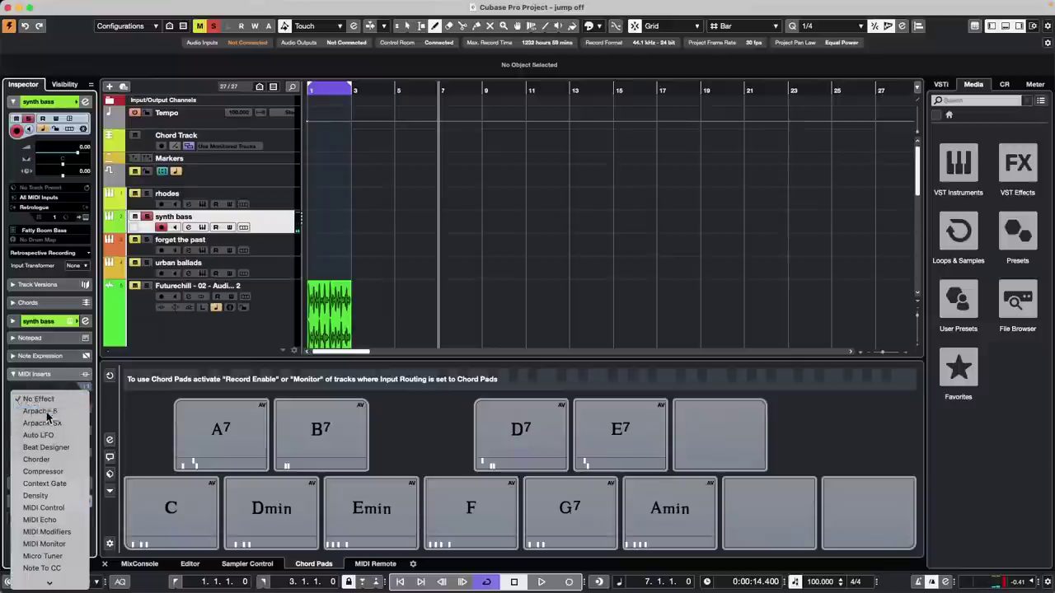
left_click(47, 412)
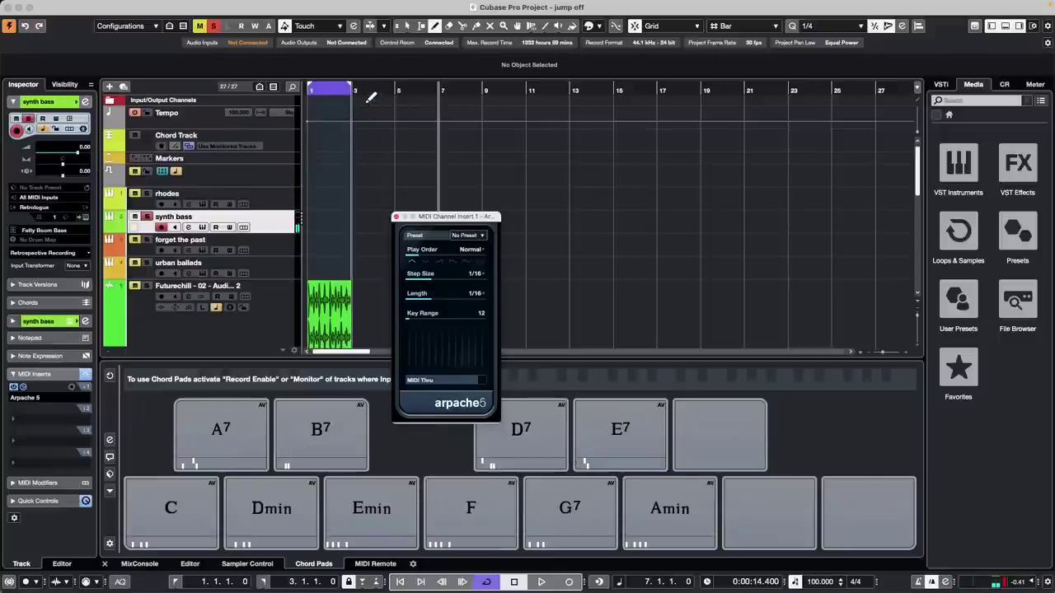
Step: Return the playhead to bar 1 and add an F major chord event there on the Chord Track
left_click_drag(332, 93, 264, 94)
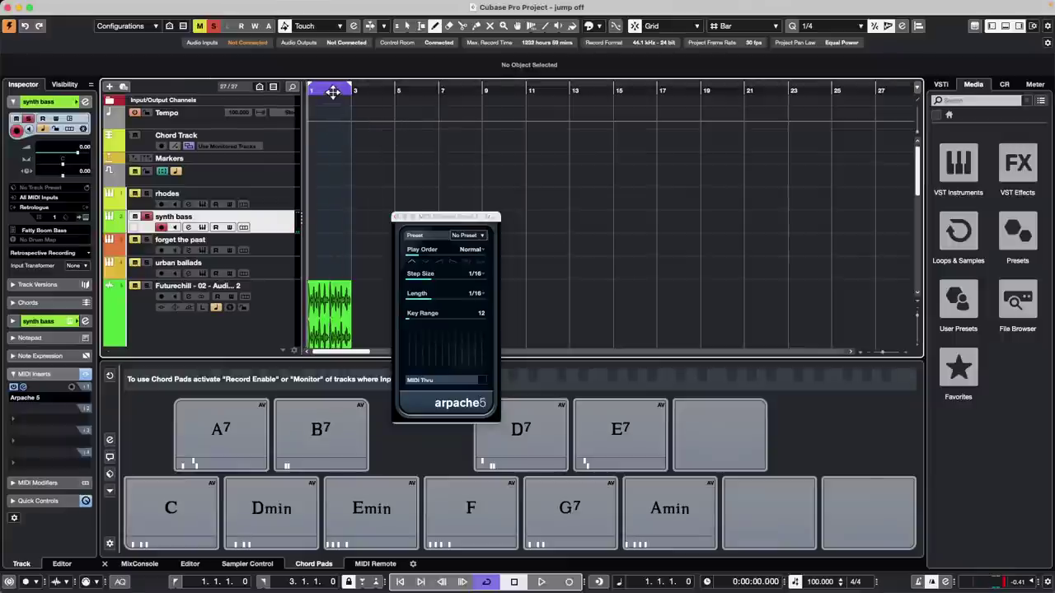
key("h")
key("h")
key("h")
key("h")
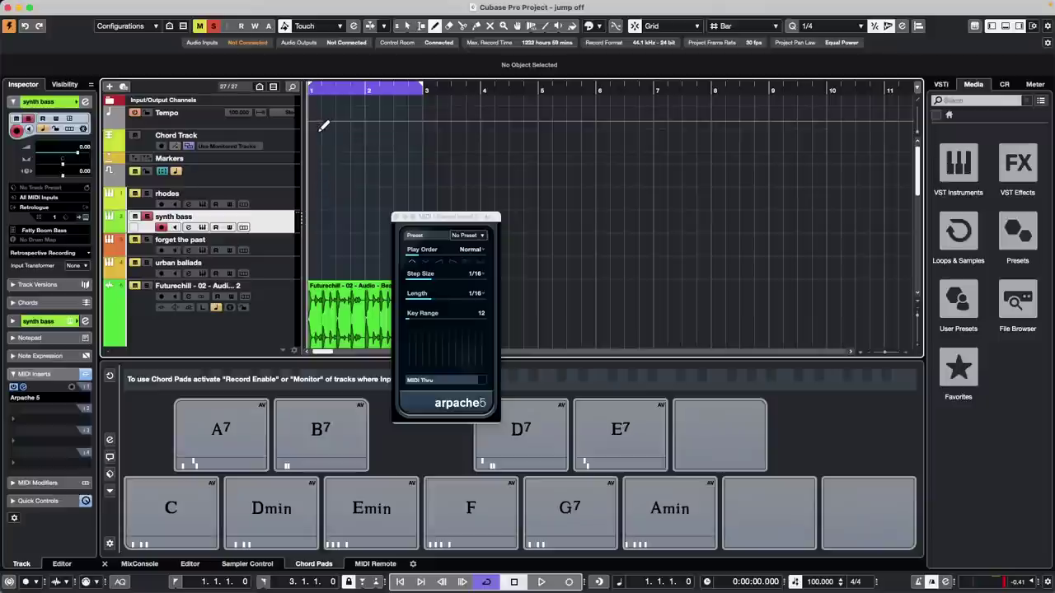
left_click(315, 138)
key("1")
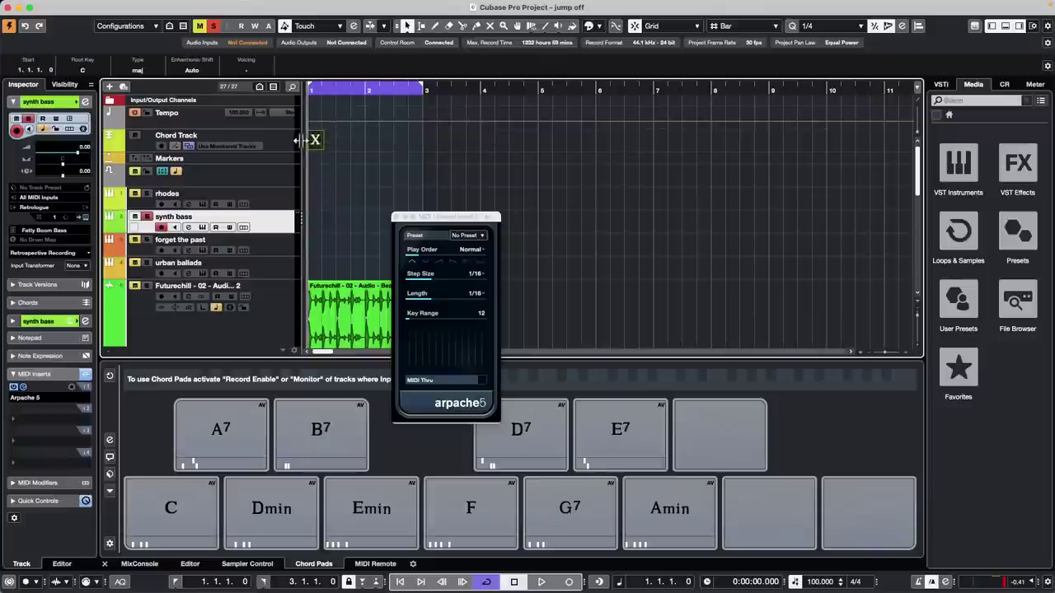
double_click(315, 140)
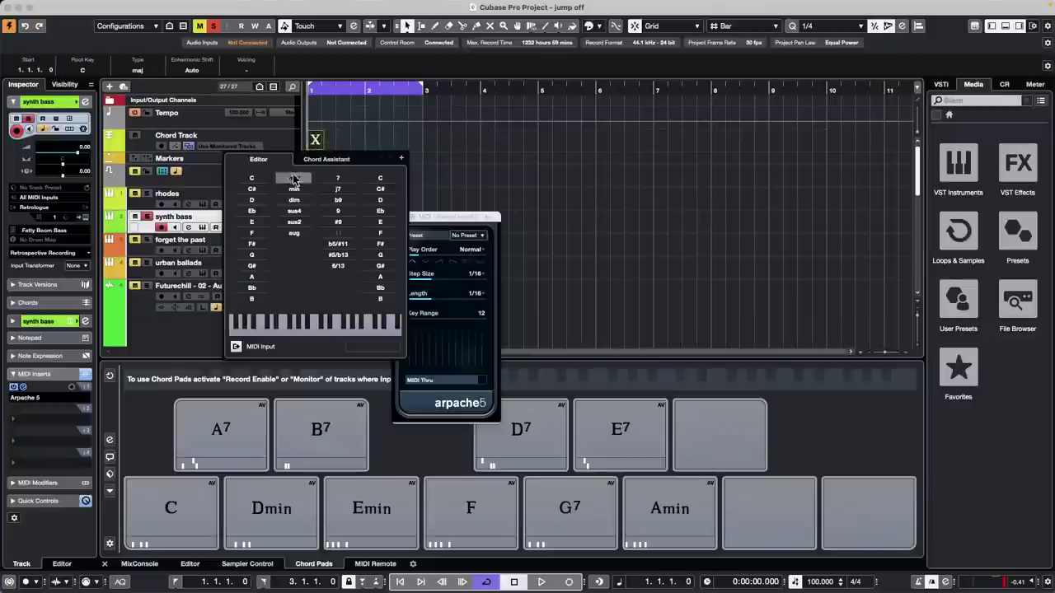
left_click(256, 236)
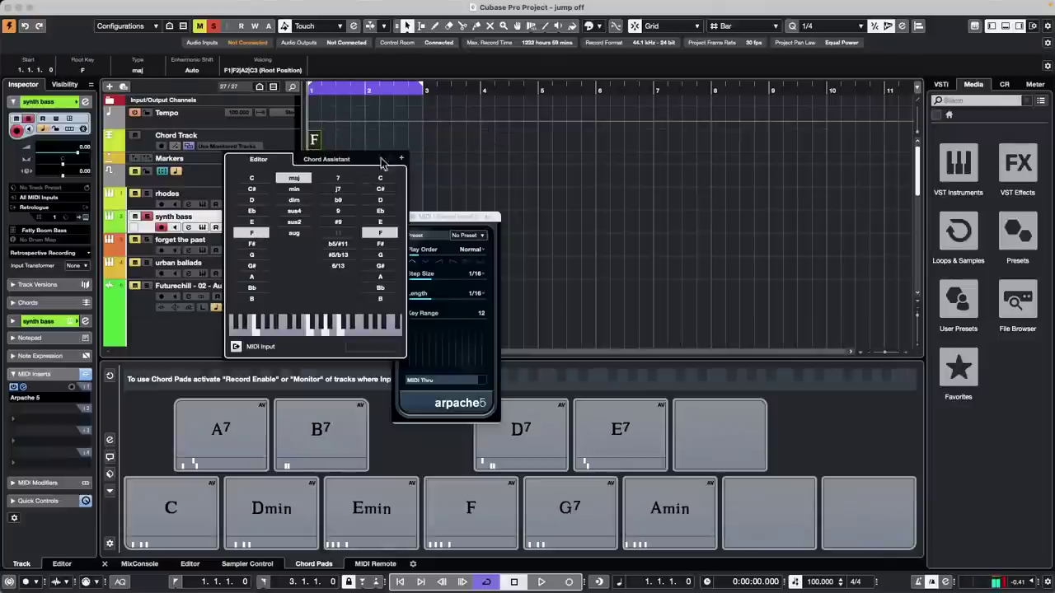
Step: Add B♭ major at bar 2, F major at bar 3 and D minor at bar 4 on the Chord Track
left_click(401, 158)
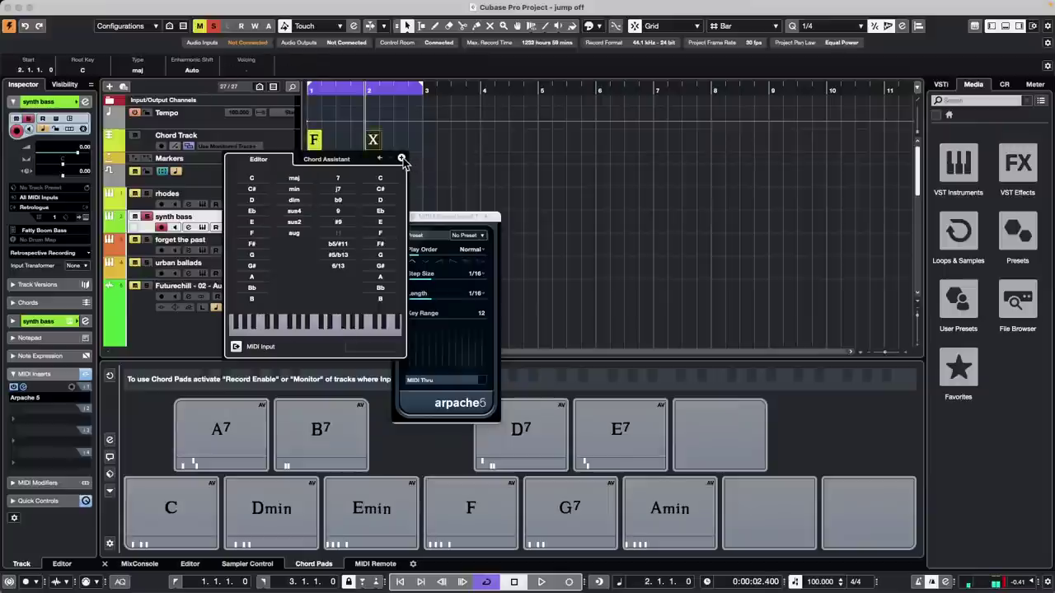
left_click(256, 288)
left_click(401, 158)
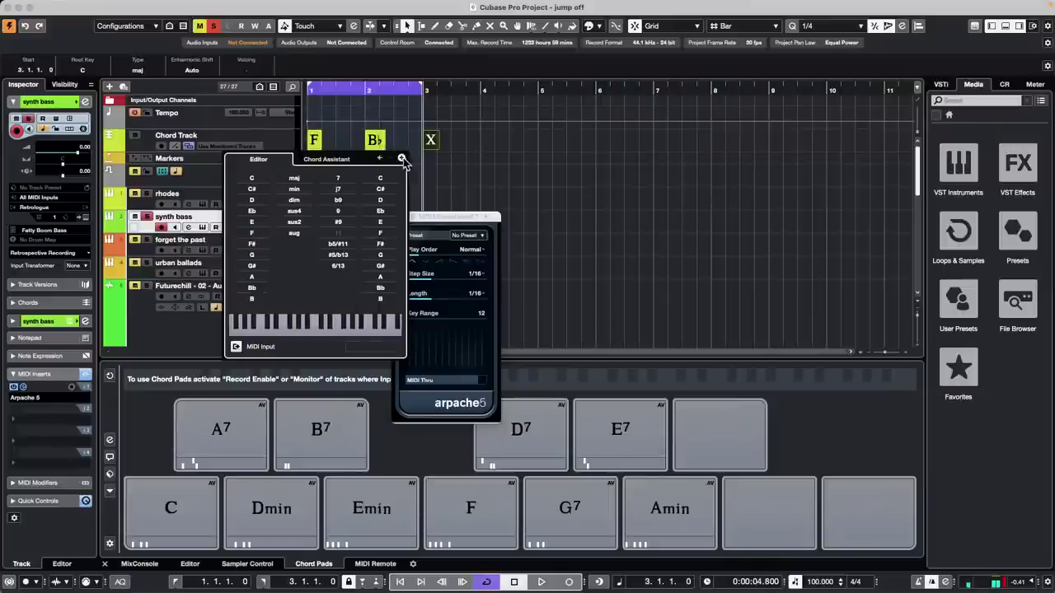
left_click(256, 233)
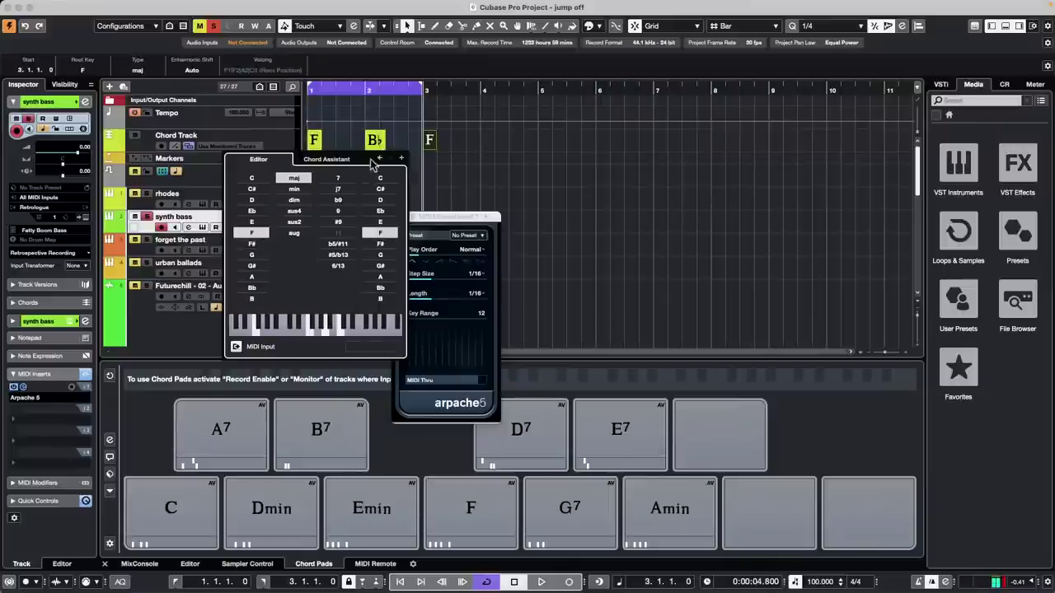
left_click(402, 158)
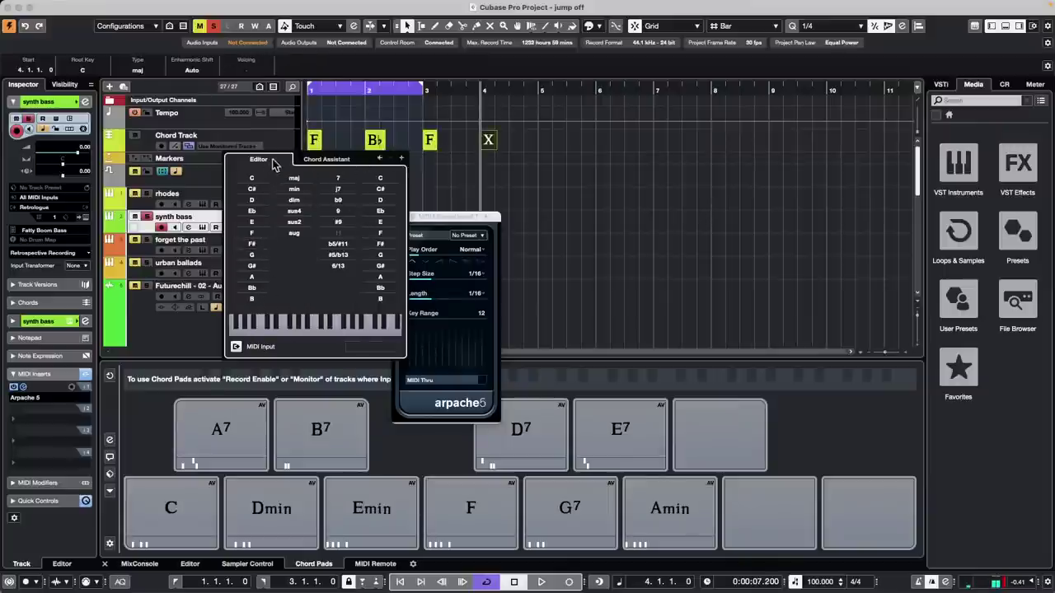
left_click(254, 200)
left_click(295, 189)
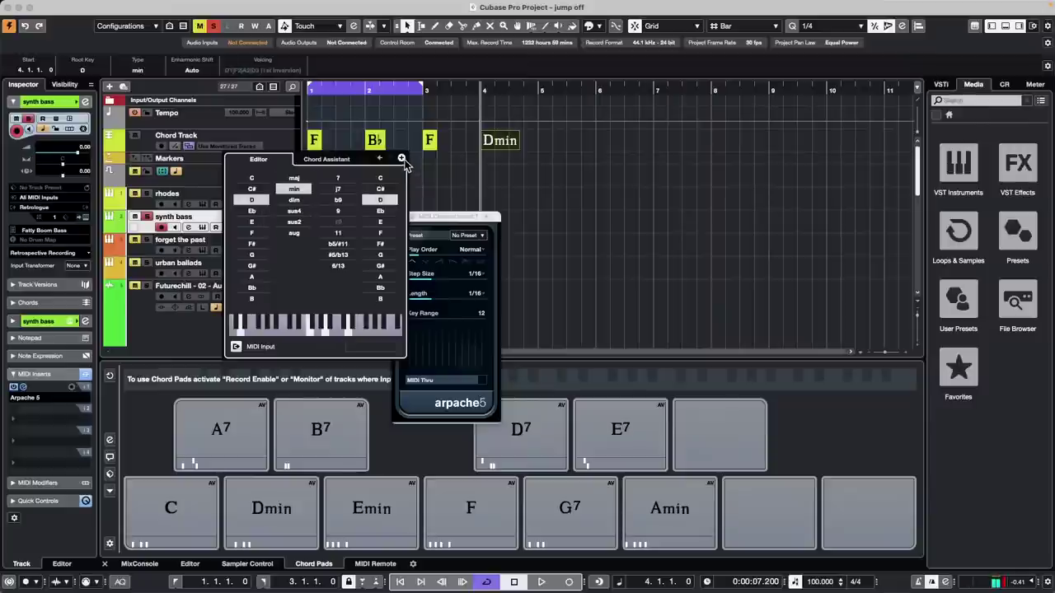
Step: Add B♭ major at bar 5, C major at bar 6 and F major at bar 7, and close the chord editor
left_click(402, 158)
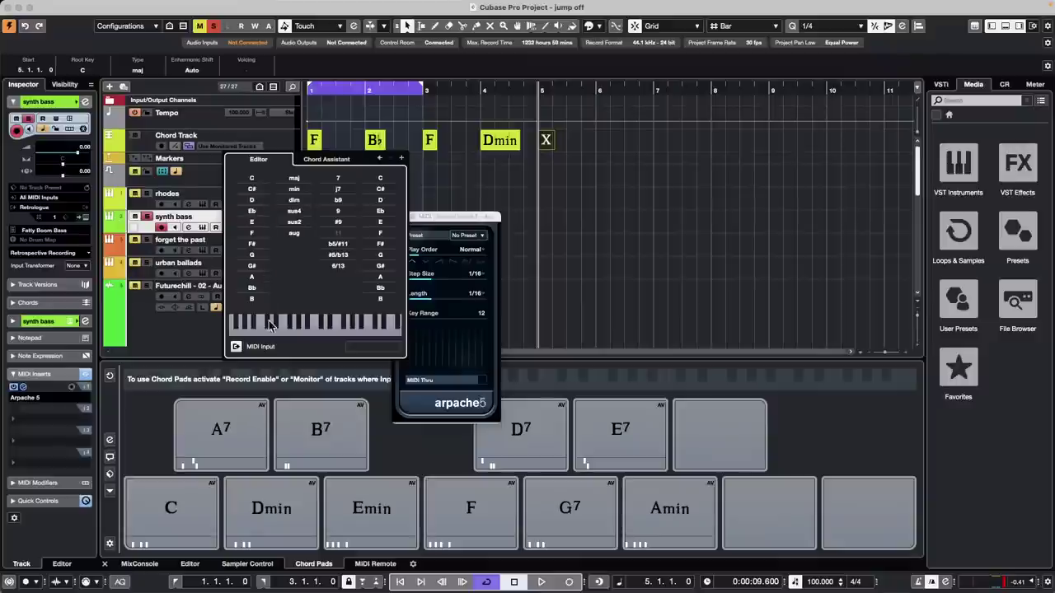
left_click(254, 289)
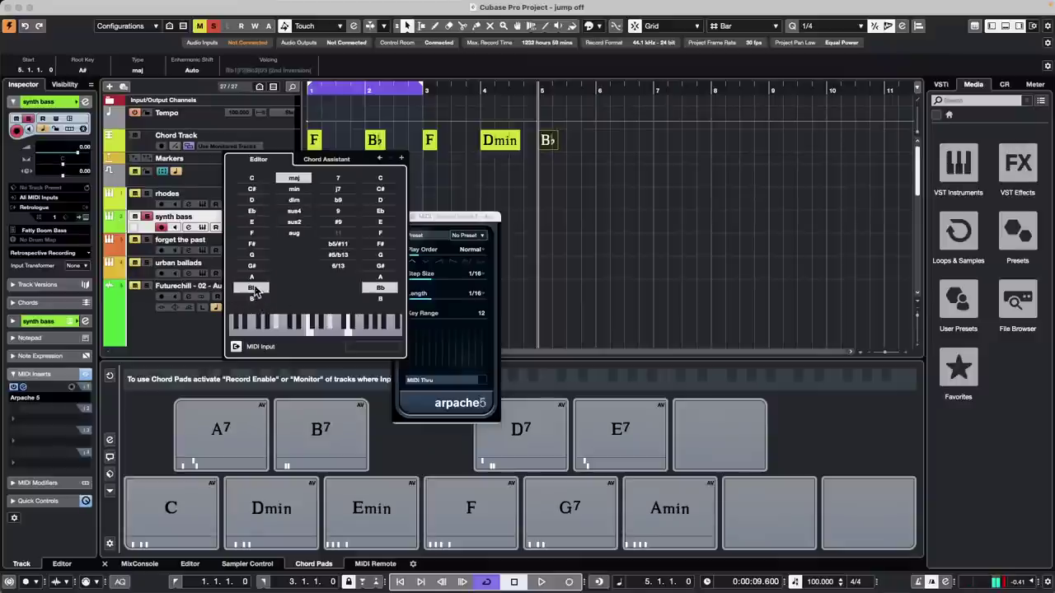
left_click(401, 158)
left_click(294, 178)
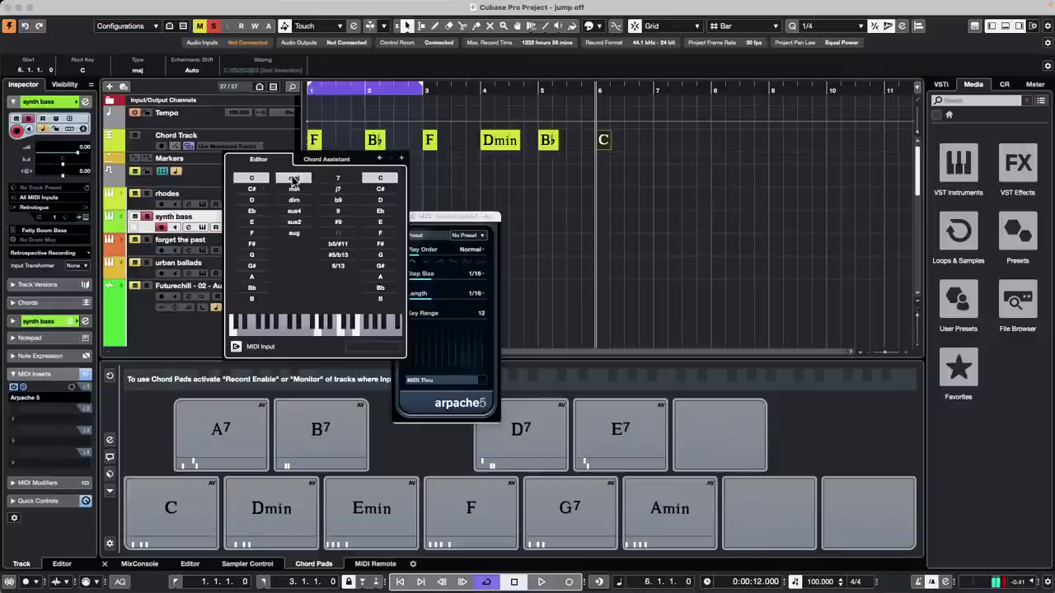
left_click(401, 158)
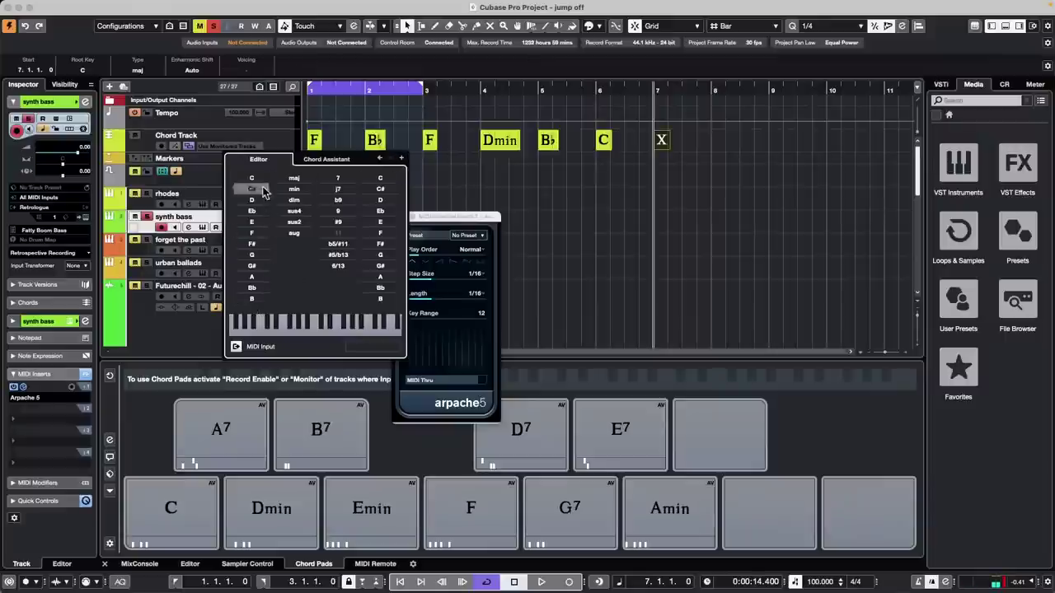
left_click(262, 235)
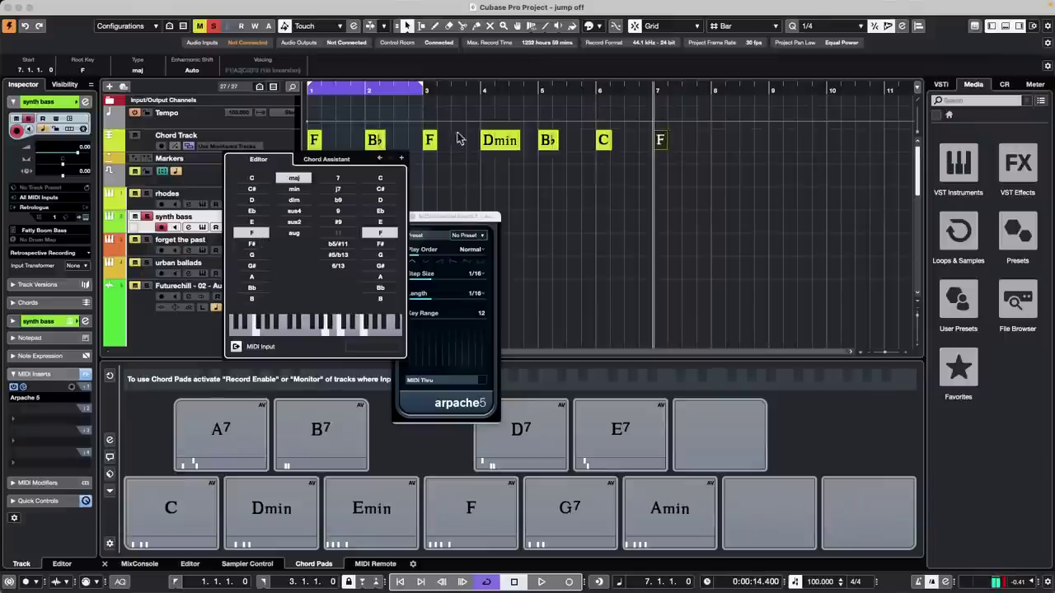
left_click(423, 91)
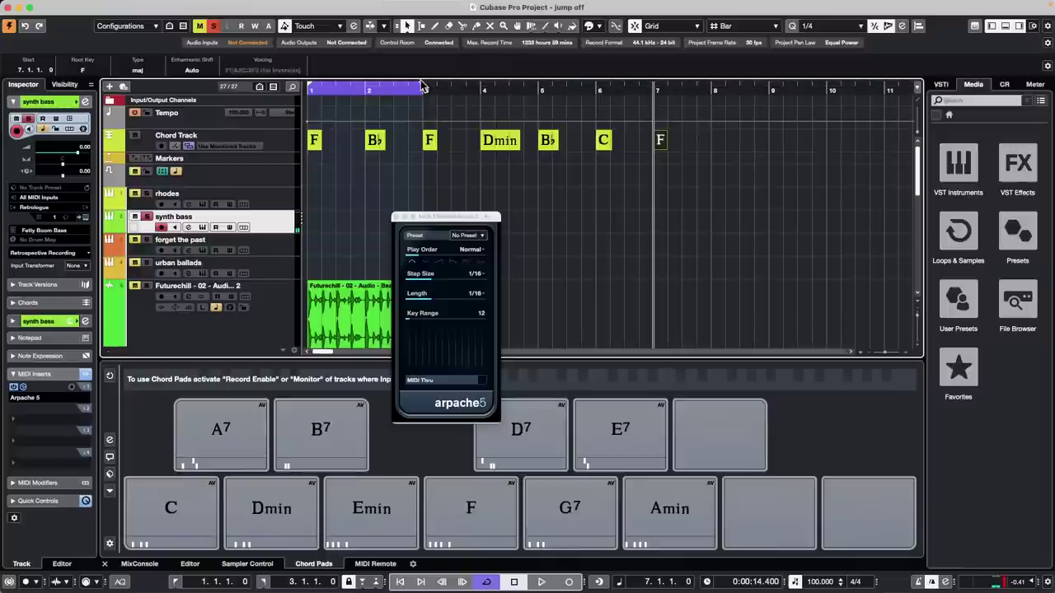
Step: Extend the cycle range to bar 8 and enable monitoring on synth bass, keeping the Chord Track on Use Monitored Tracks
left_click_drag(422, 87, 712, 87)
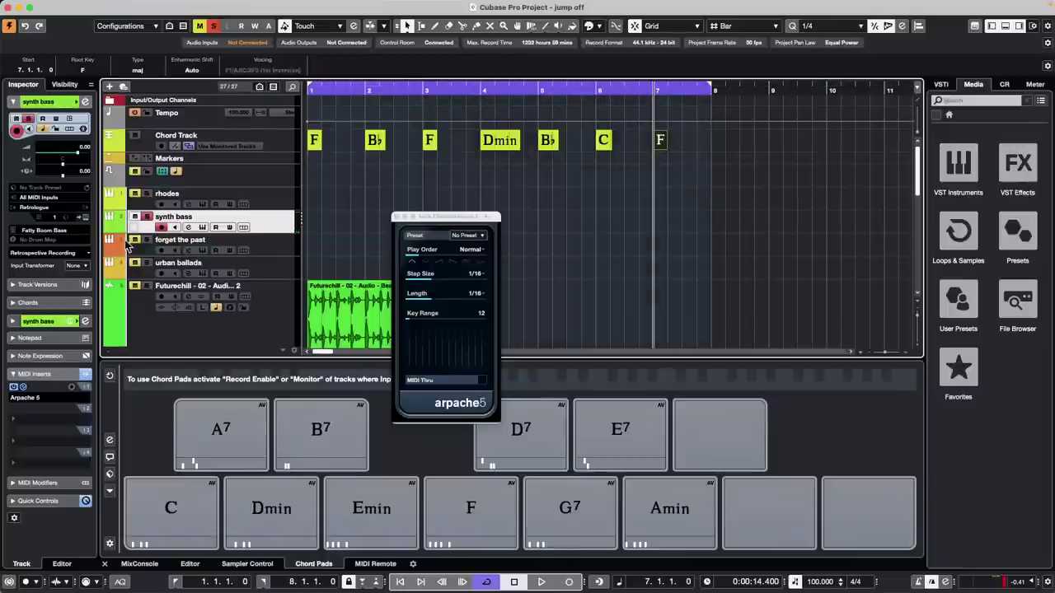
left_click(278, 145)
left_click(227, 146)
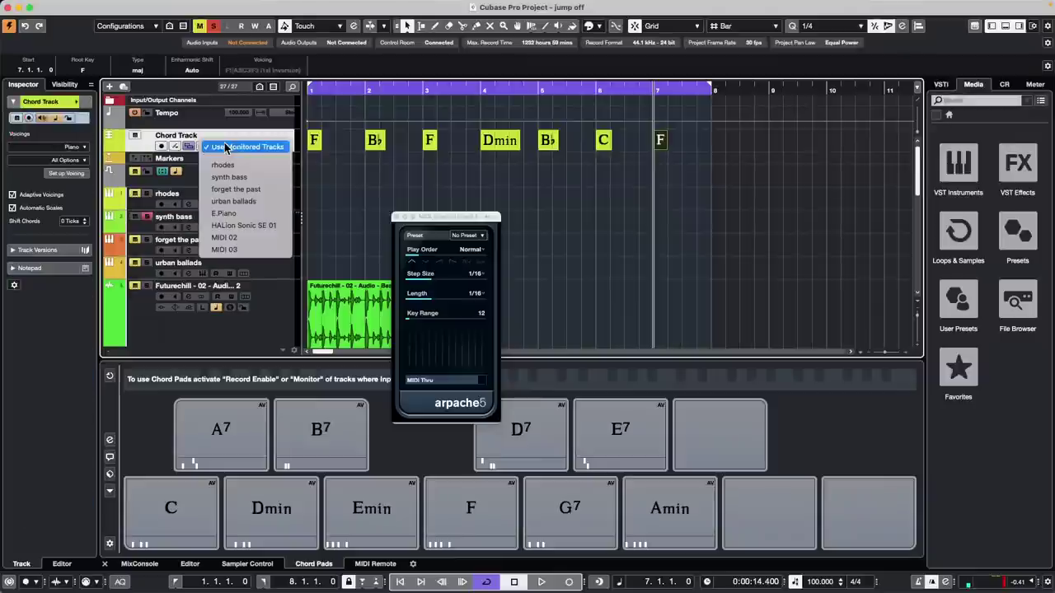
left_click(149, 228)
left_click(174, 227)
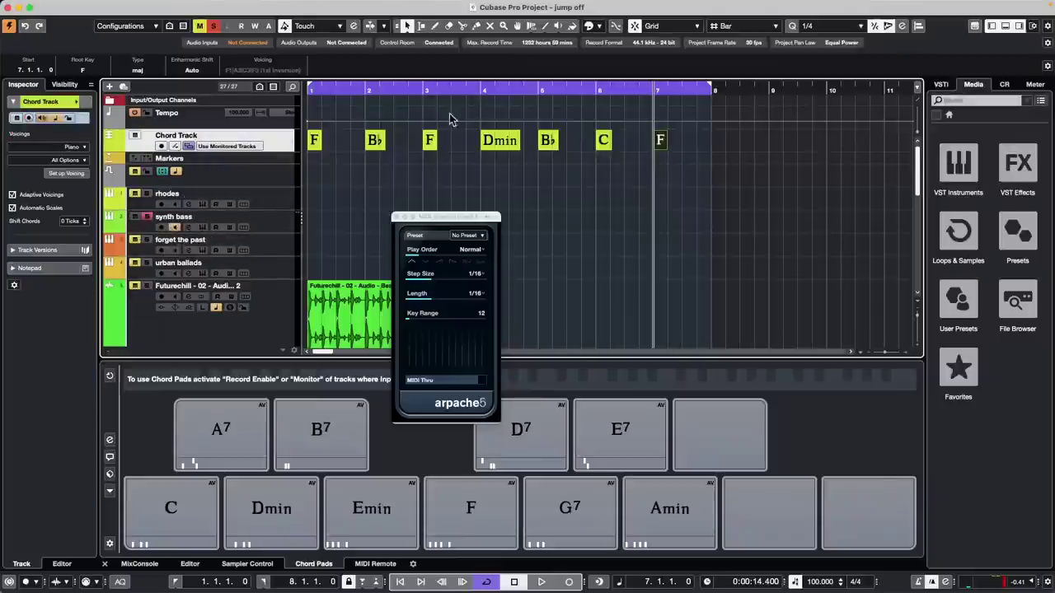
Step: Play the project from bar 1 and raise Arpache 5's Key Range to 24
left_click_drag(340, 87, 191, 92)
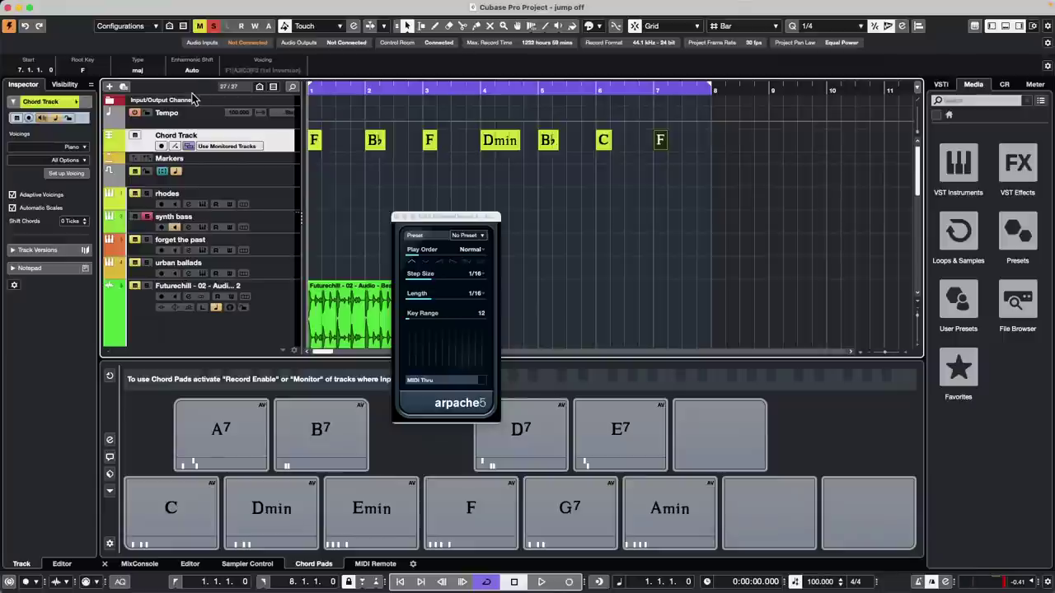
key("space")
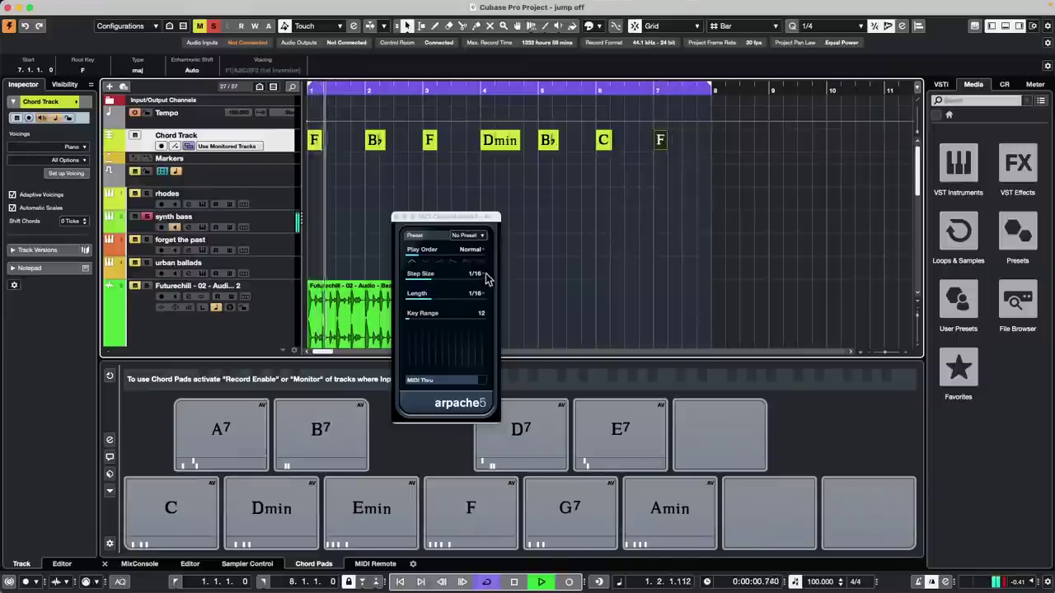
scroll(478, 319, "up", 10)
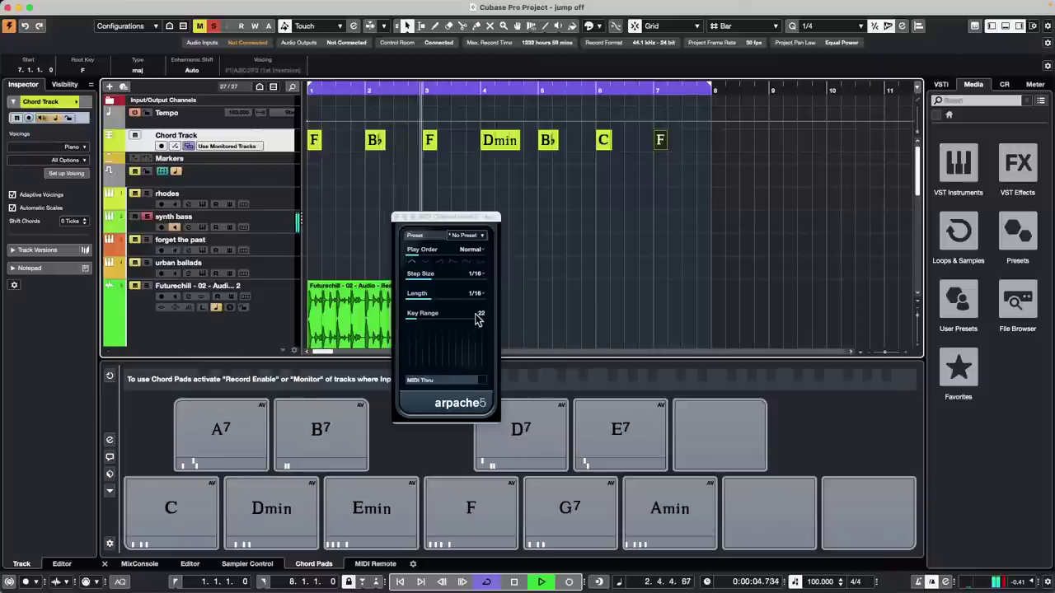
scroll(481, 317, "up", 2)
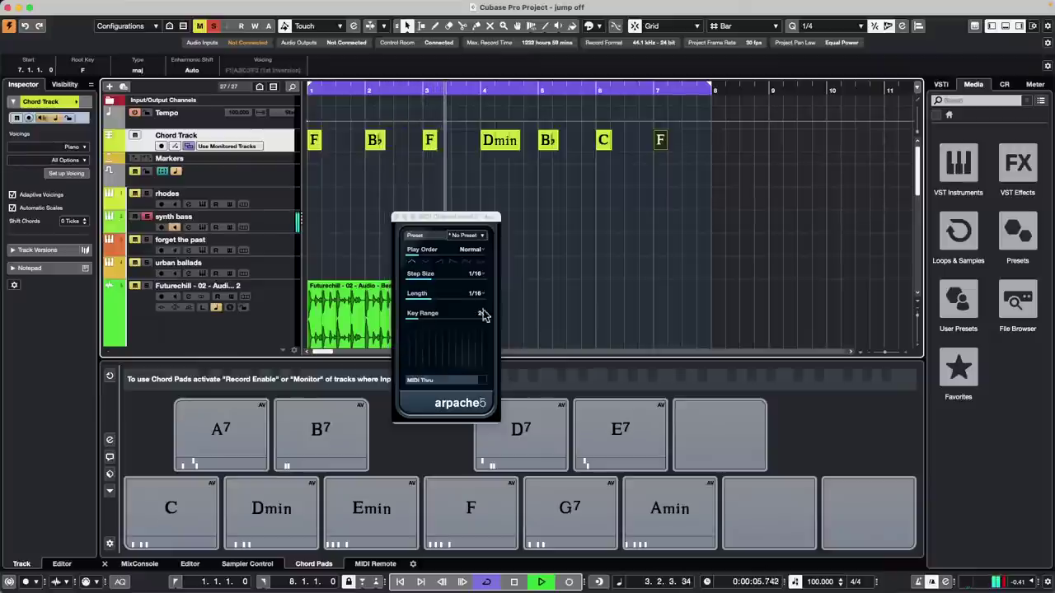
Step: Audition Arpache 5's Invert, Up Only and Random play orders during playback, and stop the transport
left_click(425, 262)
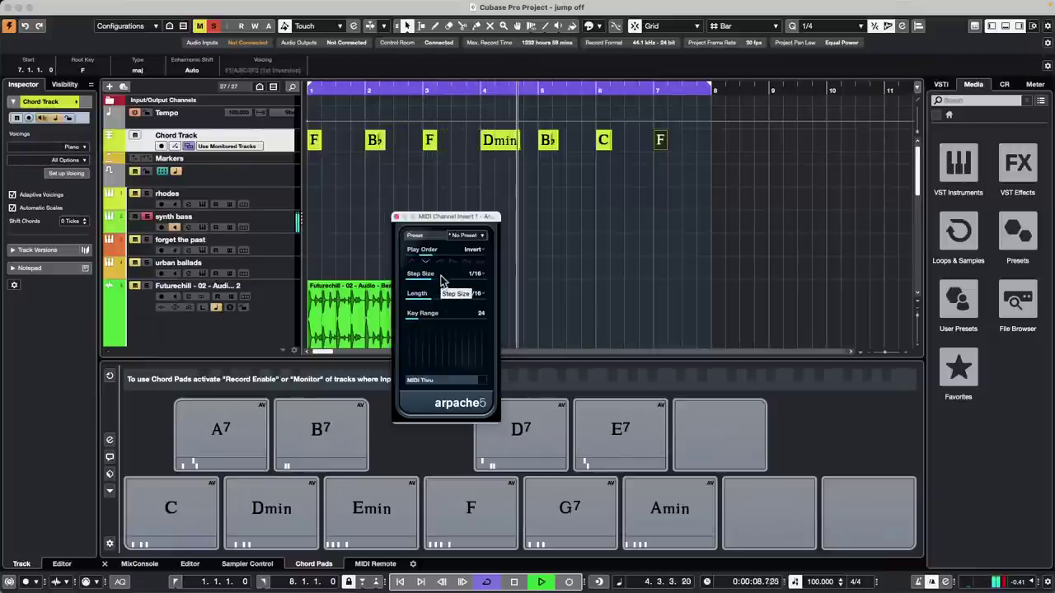
left_click(438, 262)
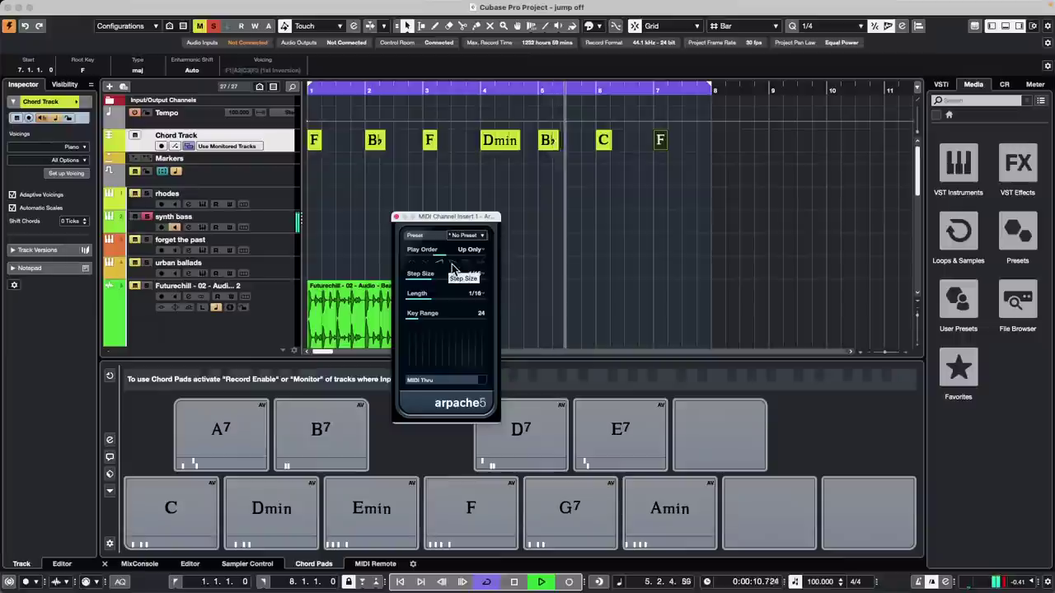
left_click(466, 262)
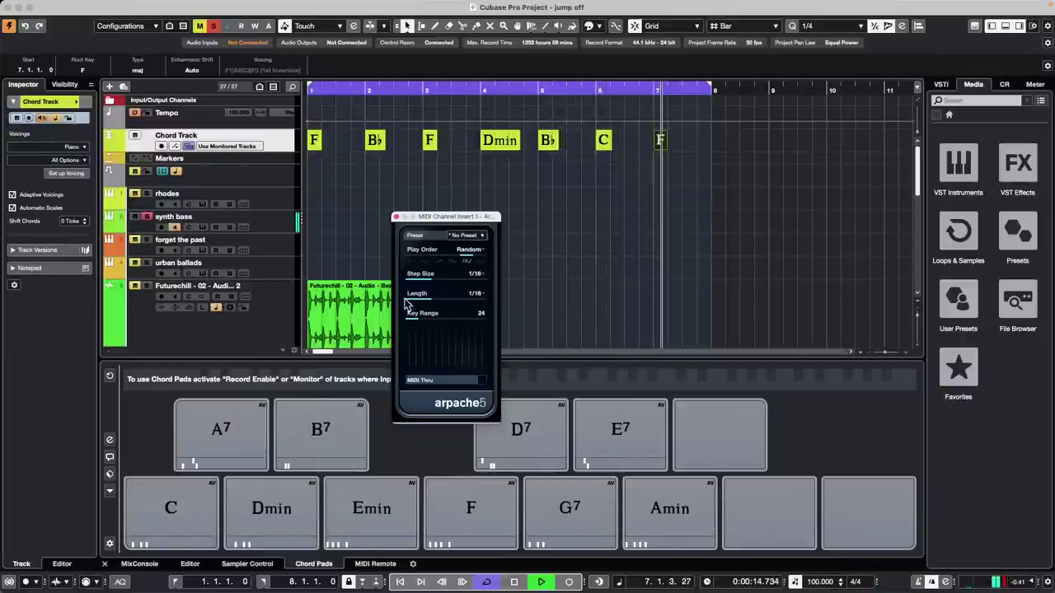
mouse_move(427, 299)
left_mouse_down()
mouse_move(424, 277)
mouse_move(444, 282)
mouse_move(432, 281)
left_mouse_up()
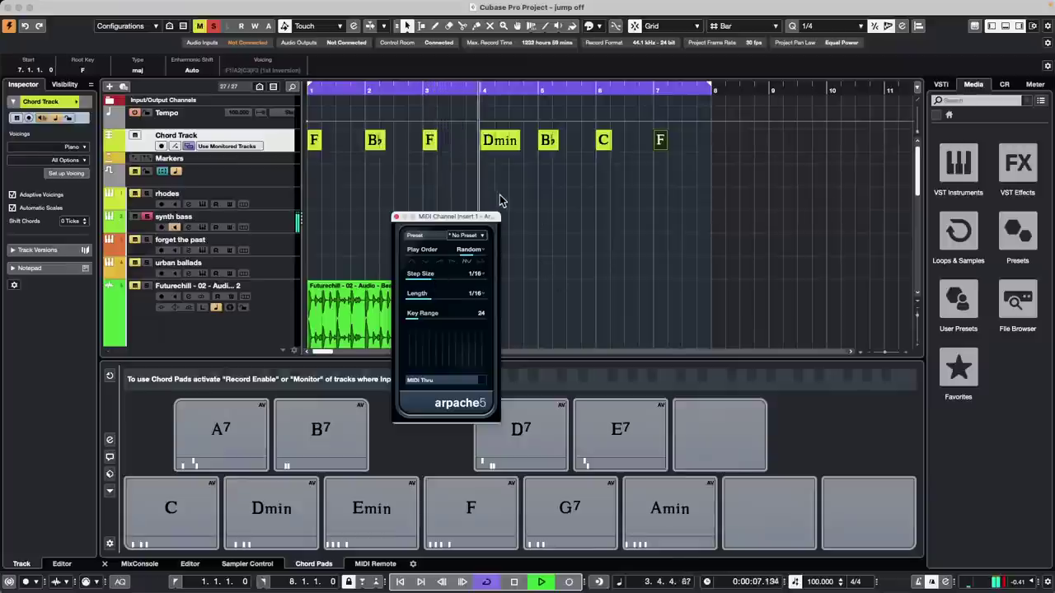
key("space")
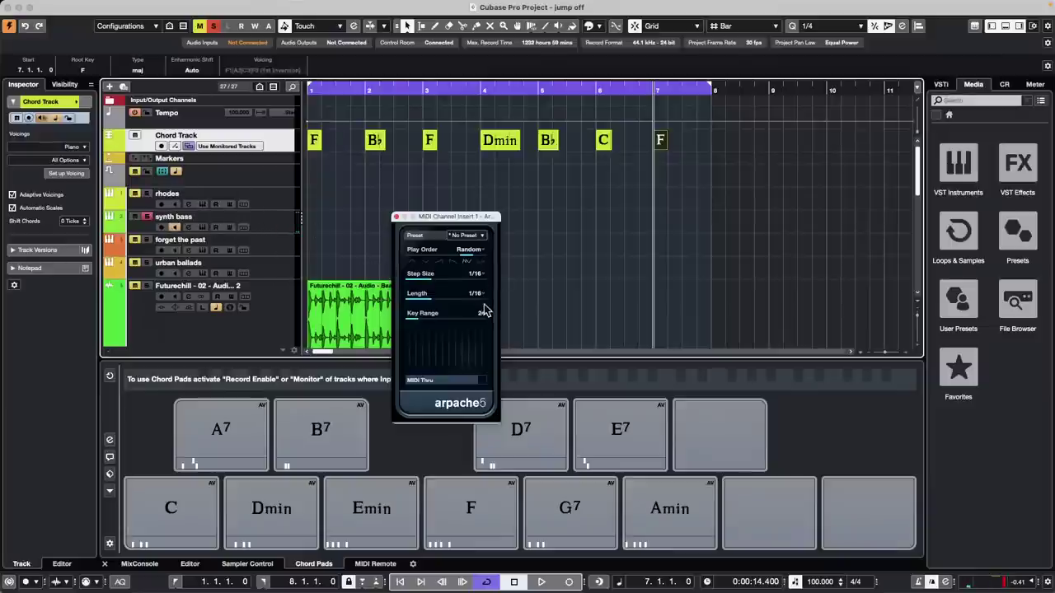
Step: Load the factory preset Pattern 1_2_4_3 in Arpache 5 and play the chord progression with it
left_click(464, 236)
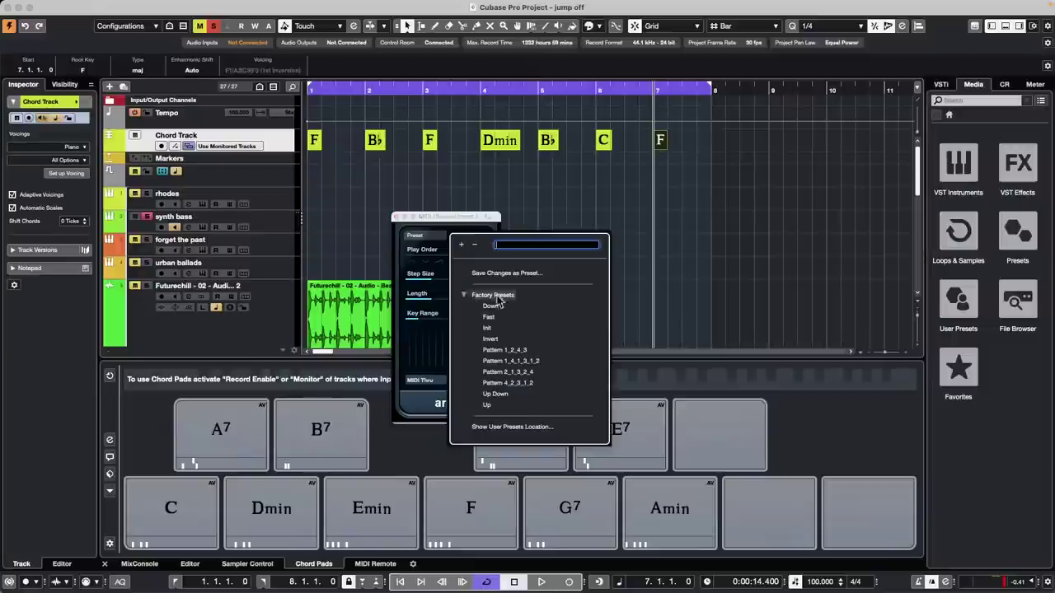
left_click(504, 349)
key("space")
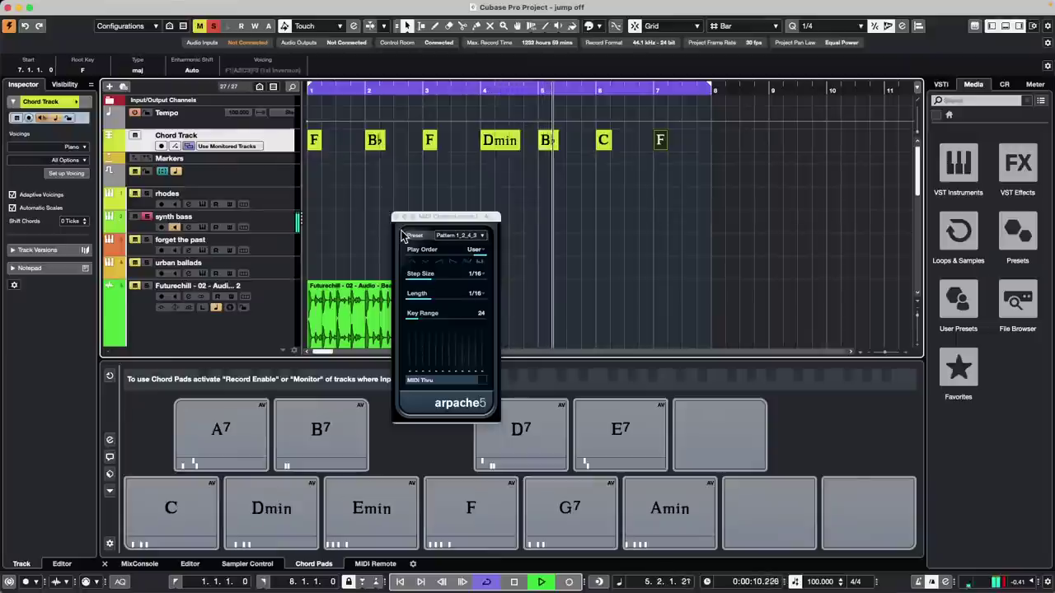
key("space")
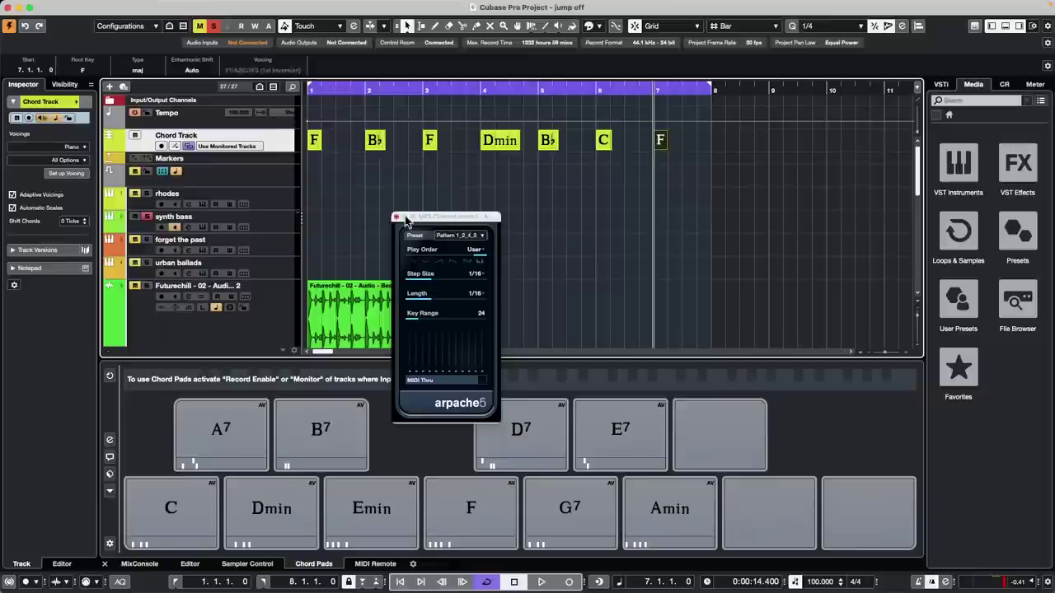
Step: Place the playhead at bar 8, and select and solo the rhodes track
left_click(456, 219)
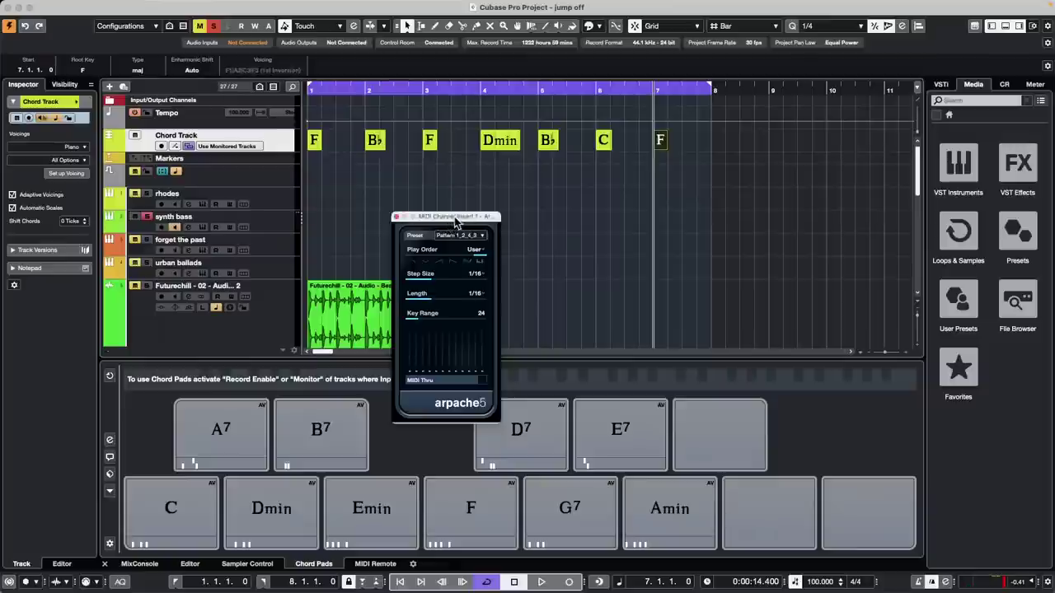
left_click(714, 90)
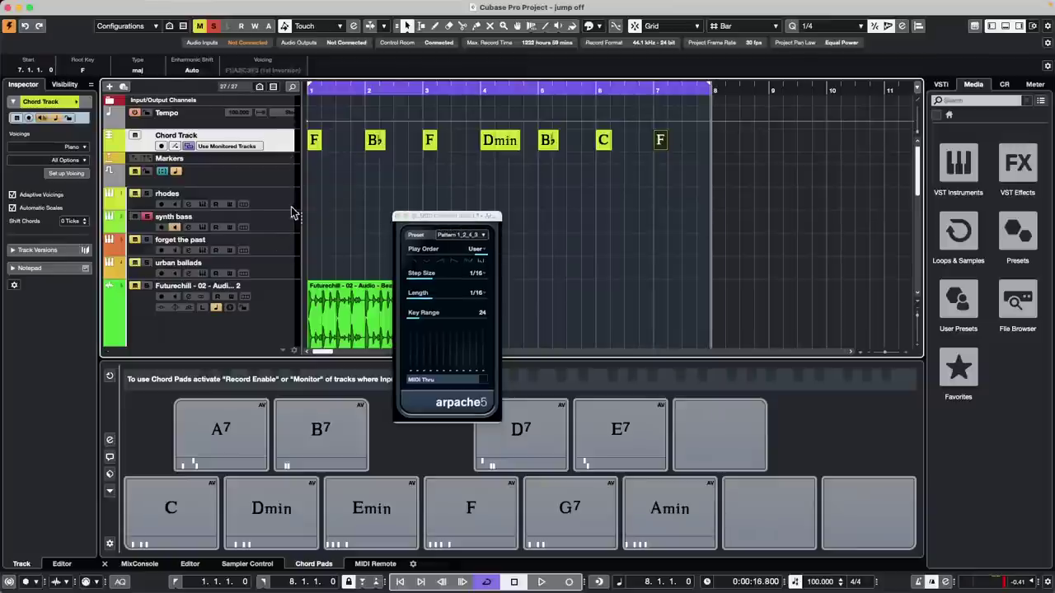
left_click(151, 208)
left_click(148, 194)
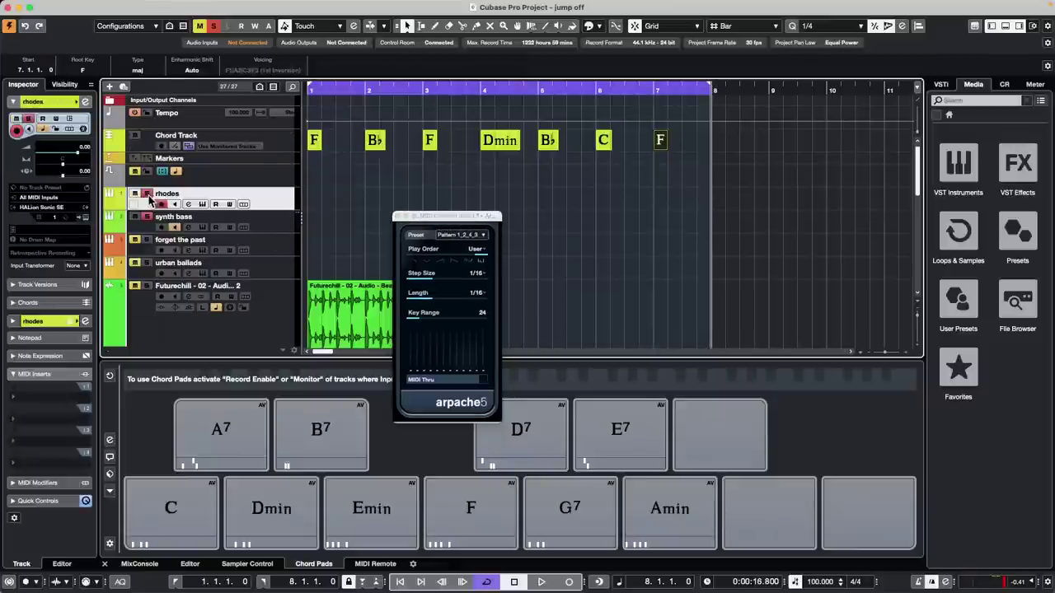
left_click(147, 194)
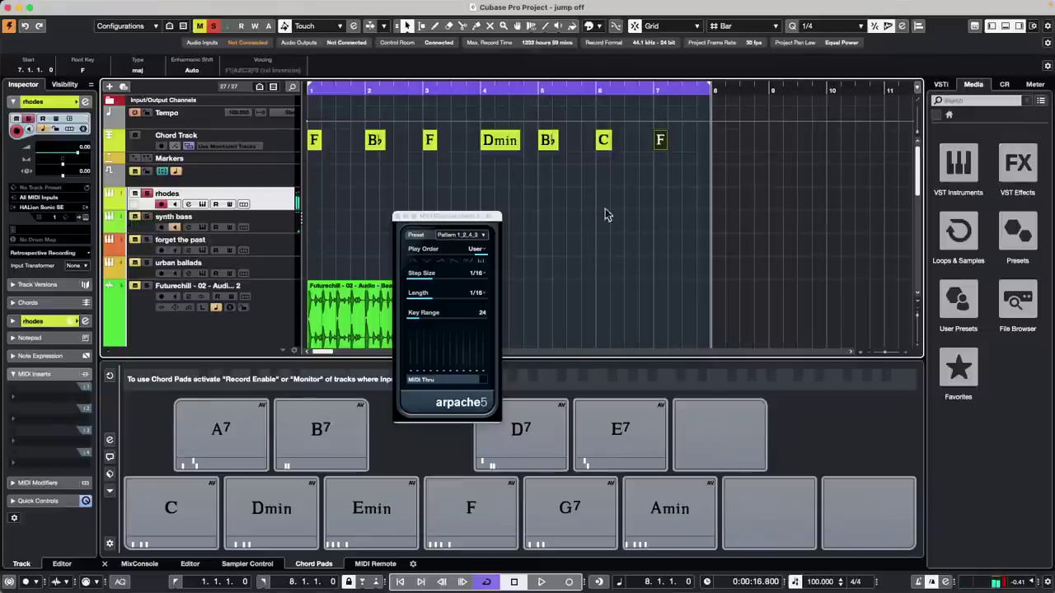
Step: Play from bar 8, then record a rhodes take from bar 10 to bar 17 with its chords captured on the Chord Track
left_click(543, 582)
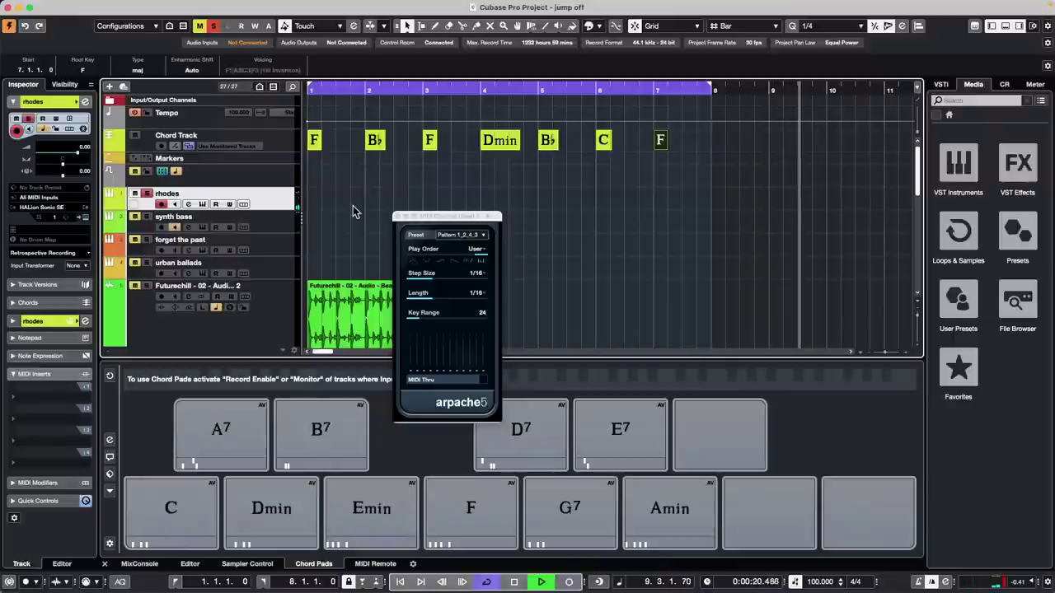
left_click(569, 583)
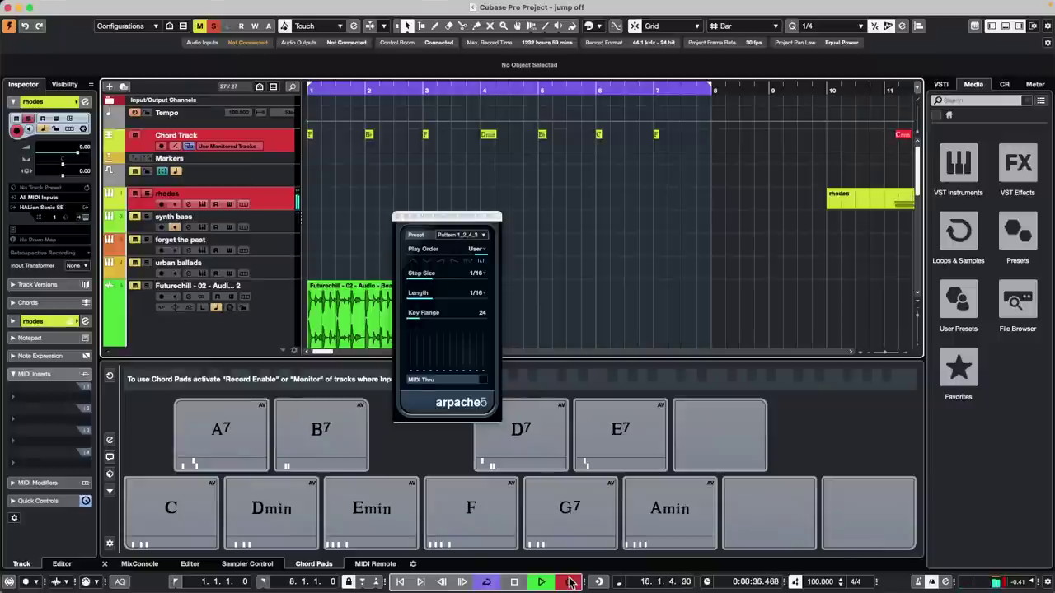
left_click(571, 583)
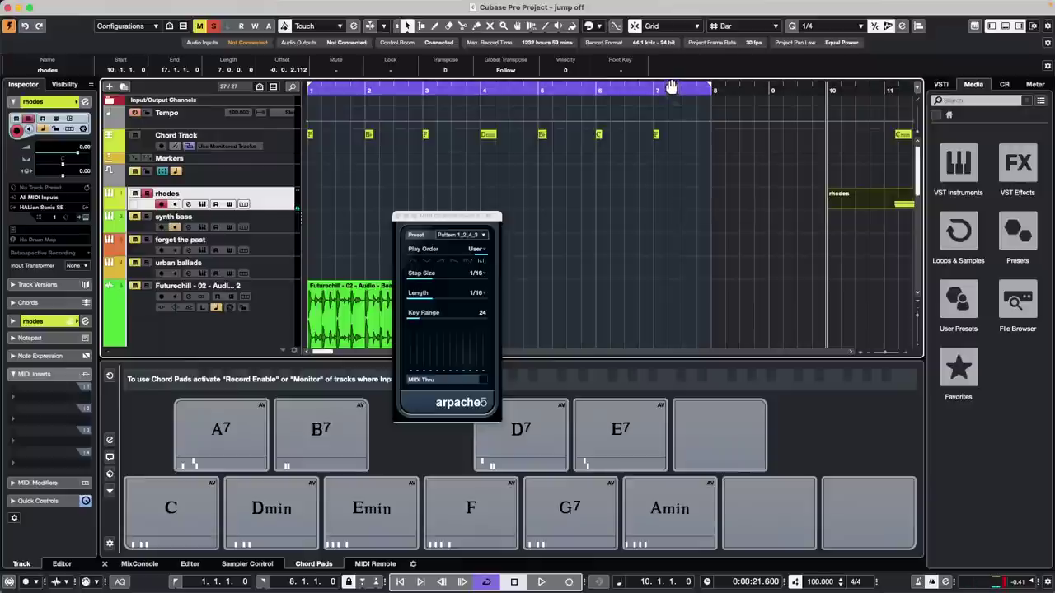
Step: Close the Arpache 5 window and examine the chords recorded on the Chord Track above the new rhodes take
key("g")
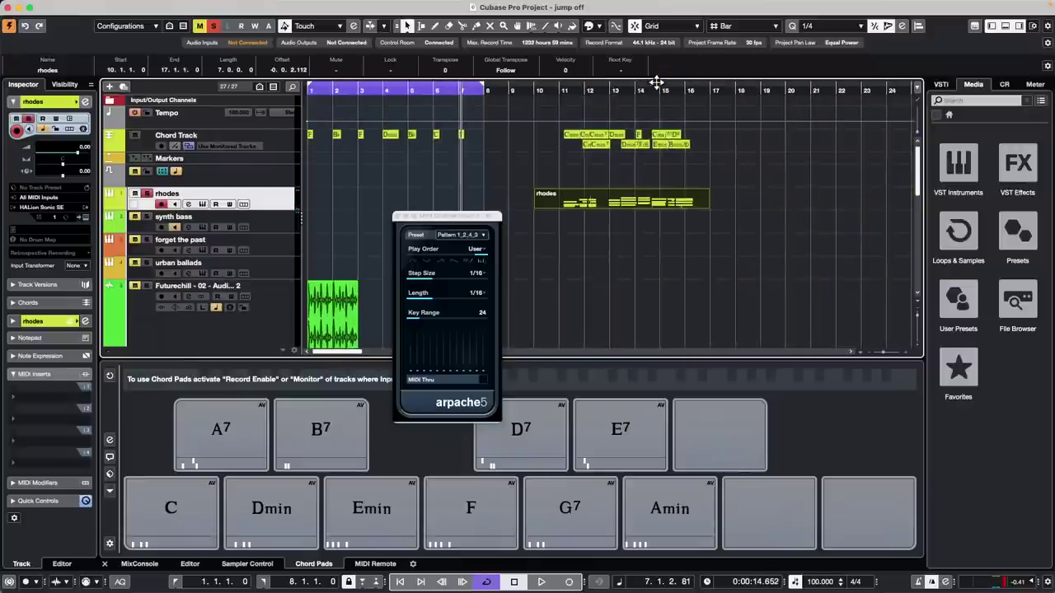
left_click(620, 92)
left_click_drag(621, 96, 551, 146)
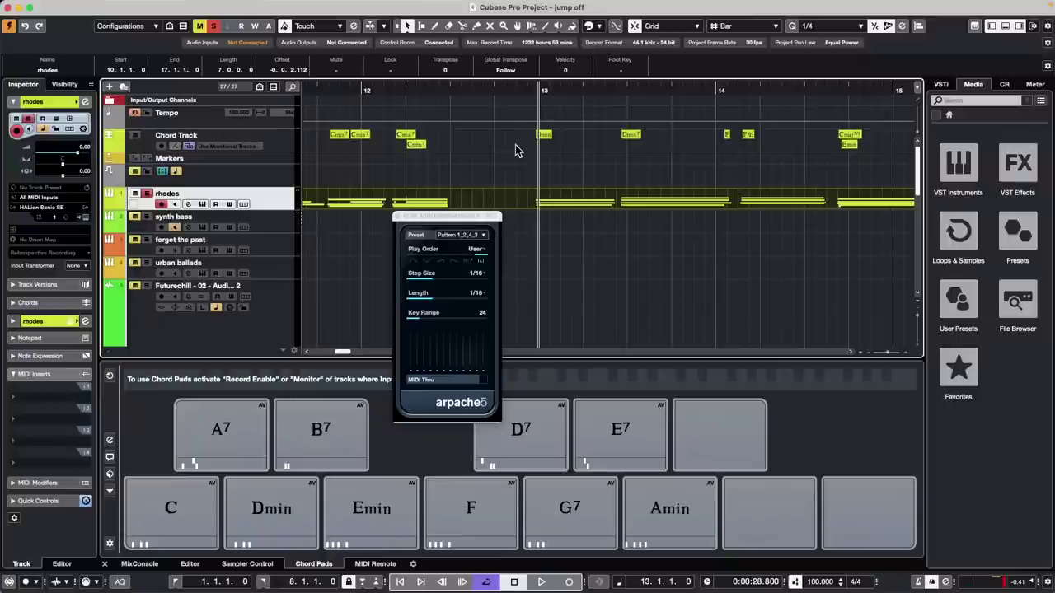
left_click(400, 217)
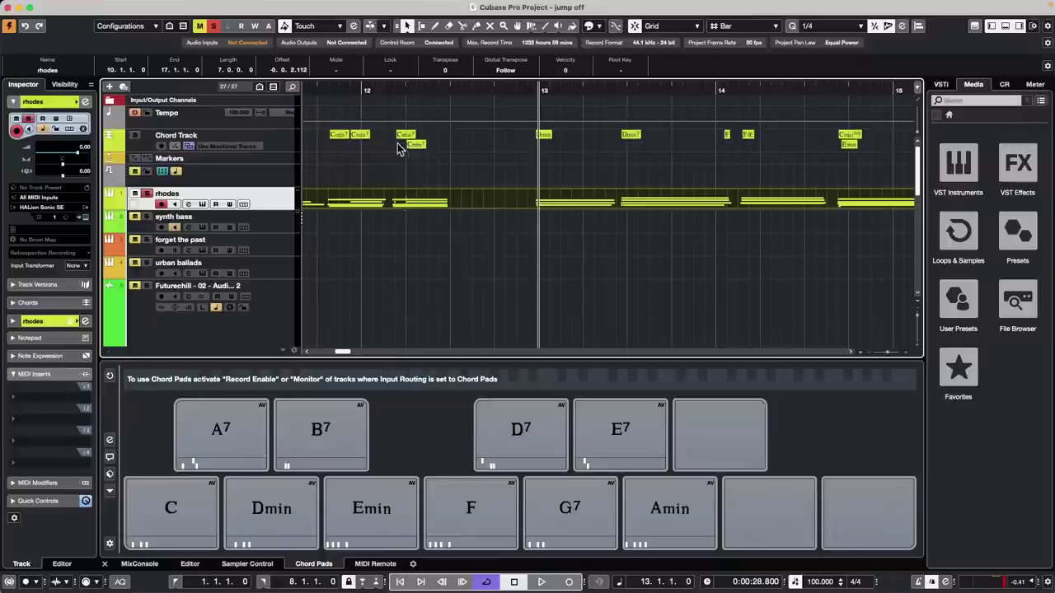
left_click(528, 79)
left_click_drag(529, 81, 528, 48)
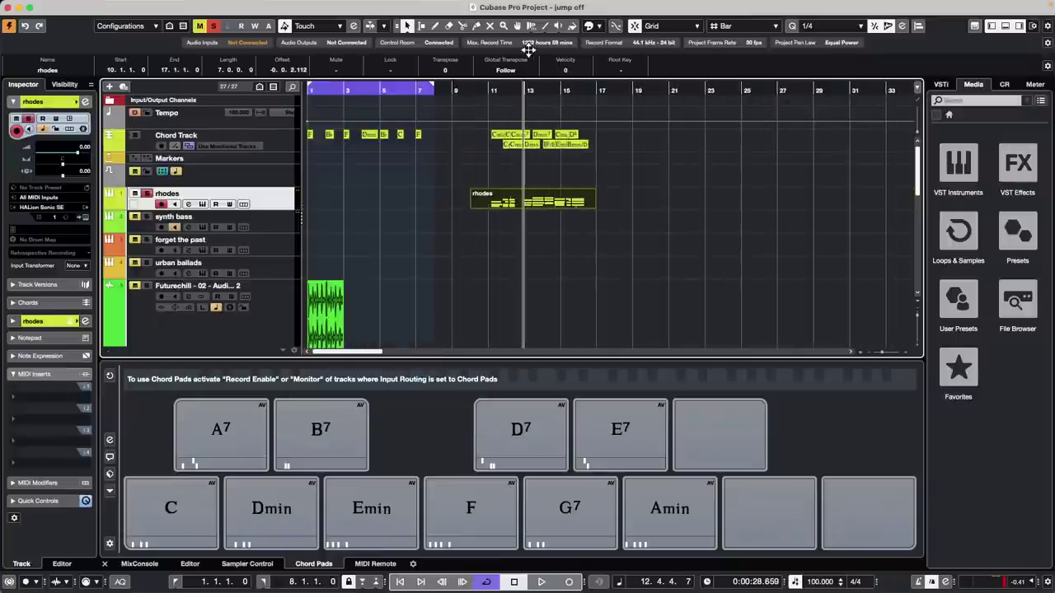
Step: Record a second rhodes take from bar 19 to bar 27 and review its chords on the Chord Track
left_click(633, 91)
key("space")
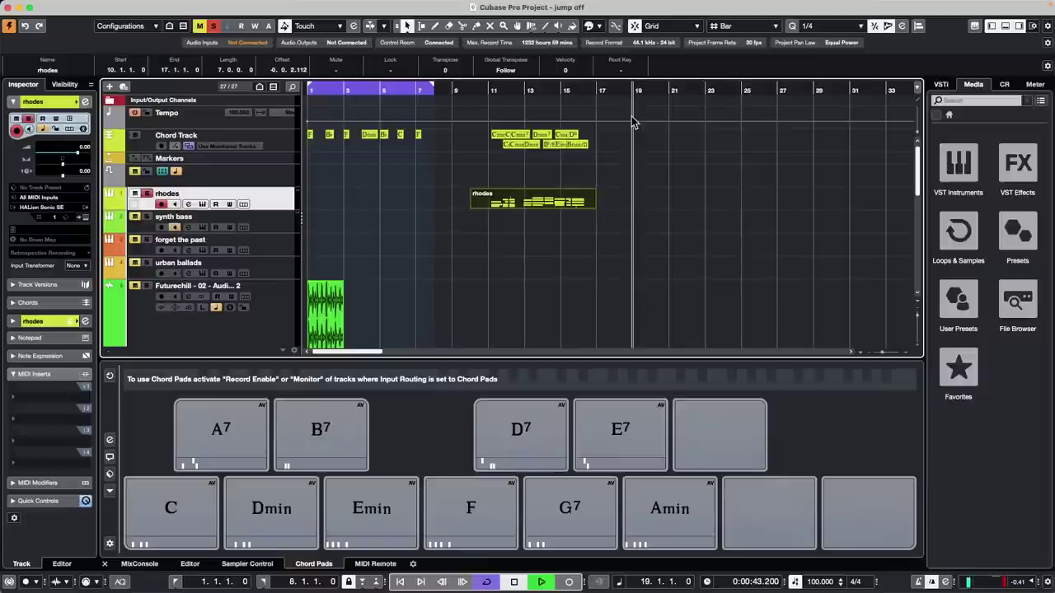
key("KP_Multiply")
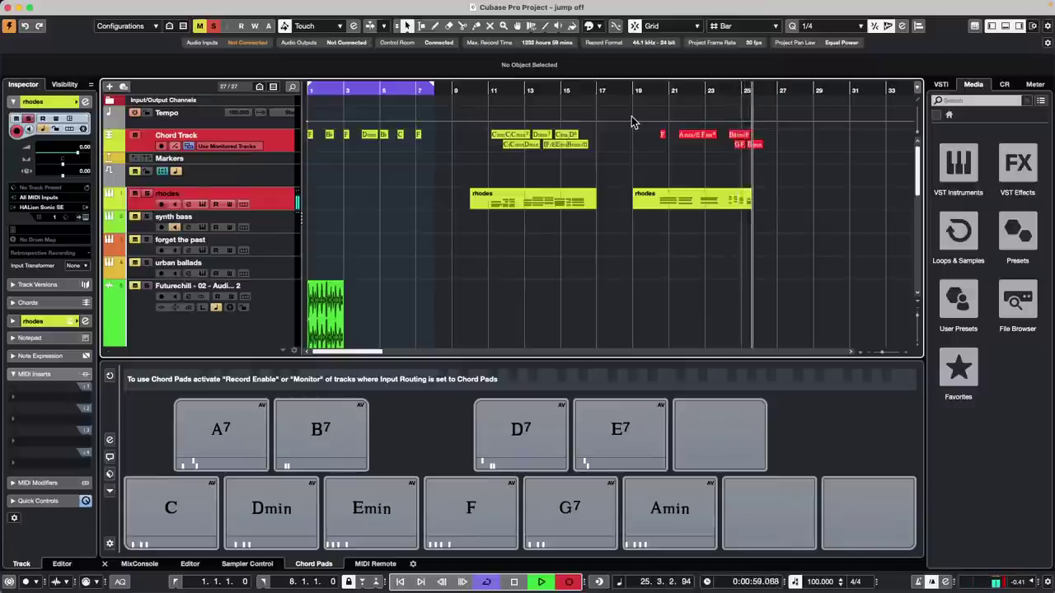
key("space")
key("h")
key("h")
key("h")
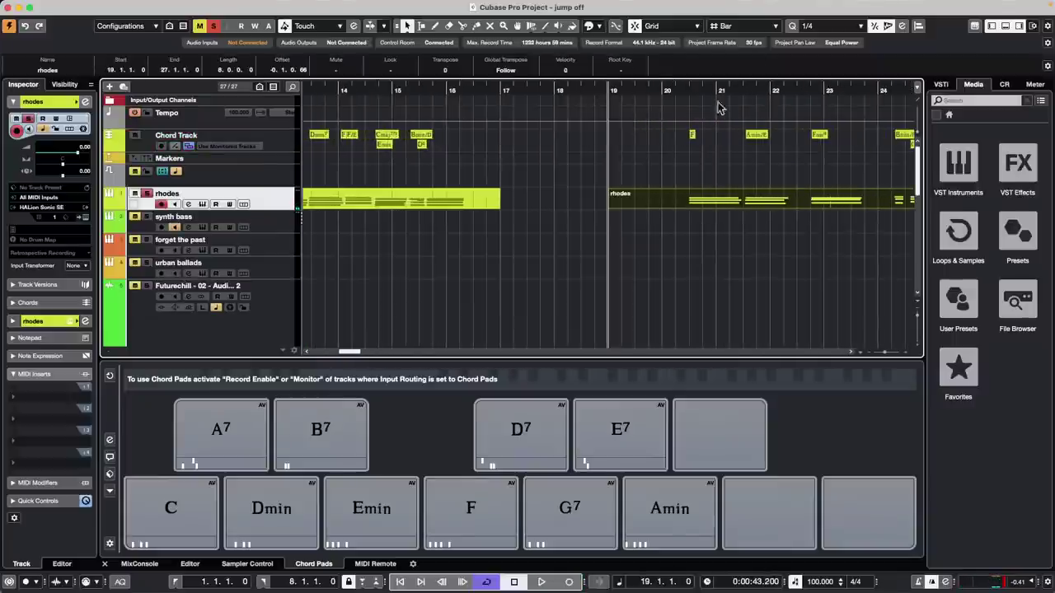
left_click_drag(630, 86, 861, 165)
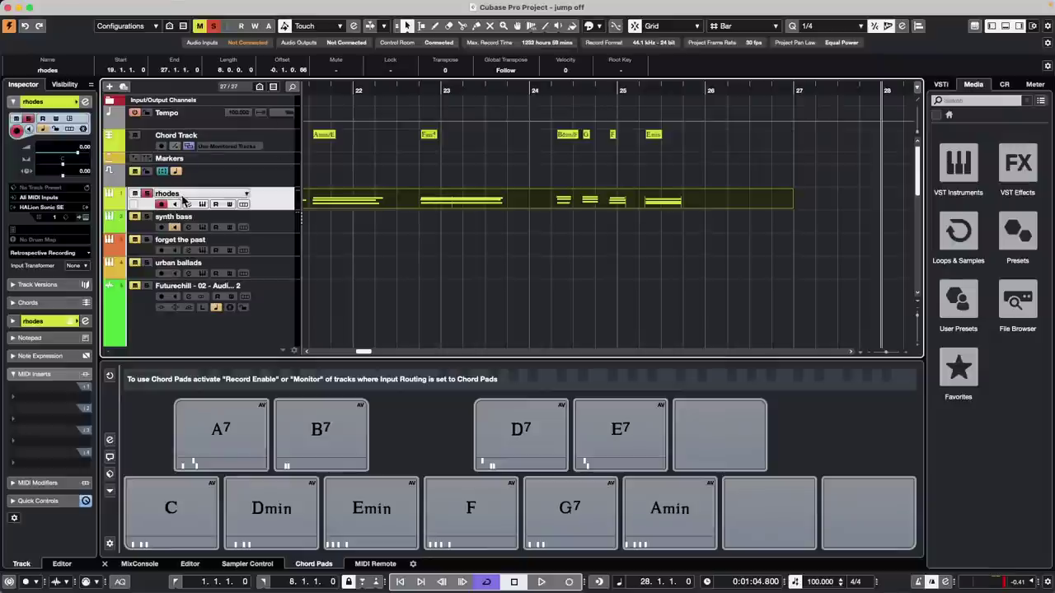
Step: Move the first rhodes take to bar 1 and copy it onto the synth bass and forget the past tracks
left_click_drag(369, 91, 233, 79)
left_click_drag(666, 206, 397, 241)
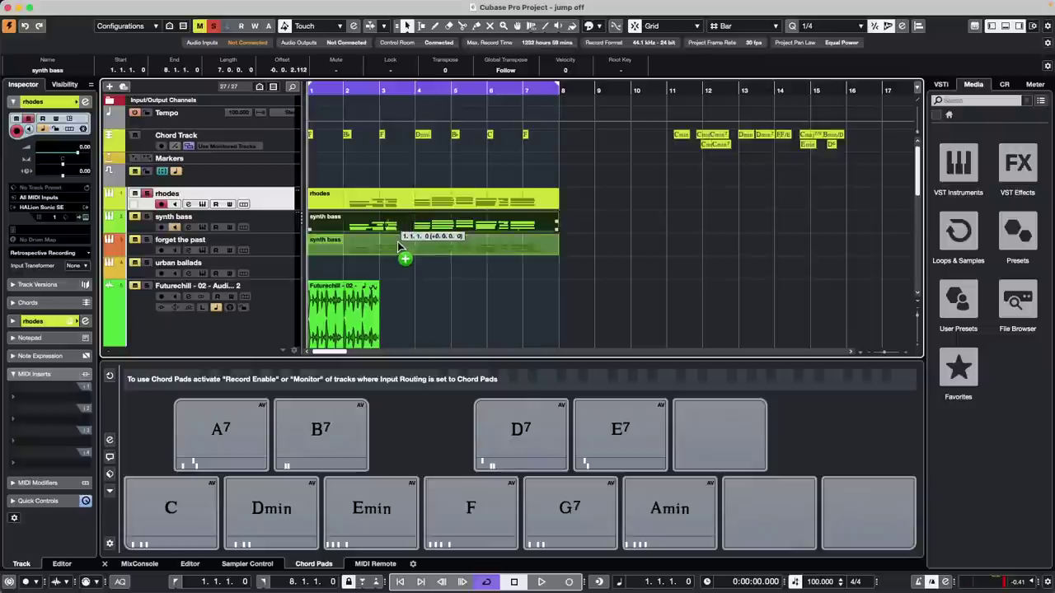
Step: Select the rhodes, synth bass and forget the past tracks and freeze them with the current settings
left_click(256, 249, "shift")
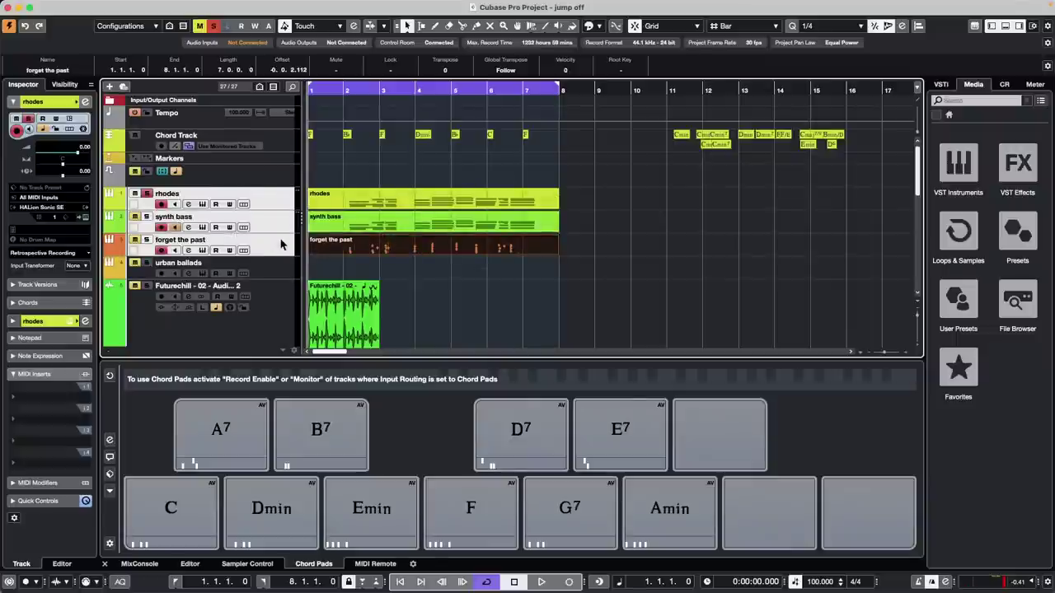
mouse_move(24, 4)
left_click(126, 6)
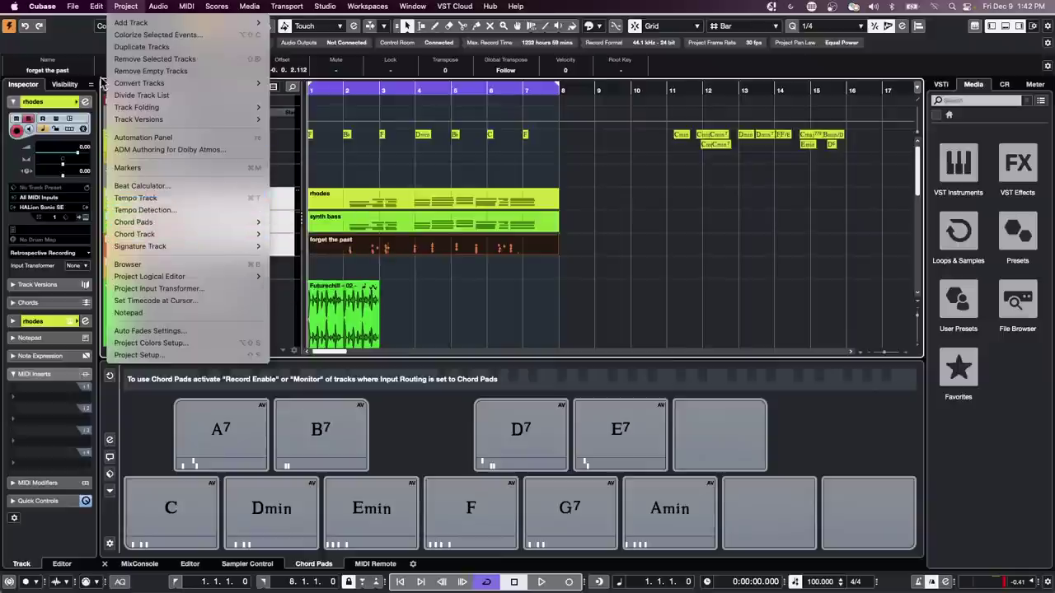
mouse_move(125, 120)
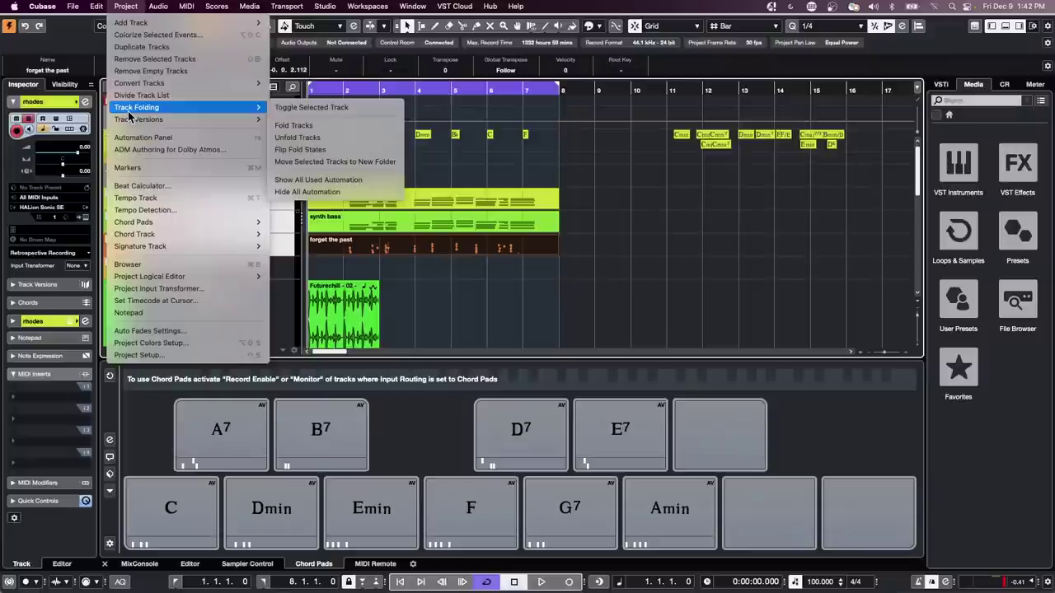
mouse_move(105, 12)
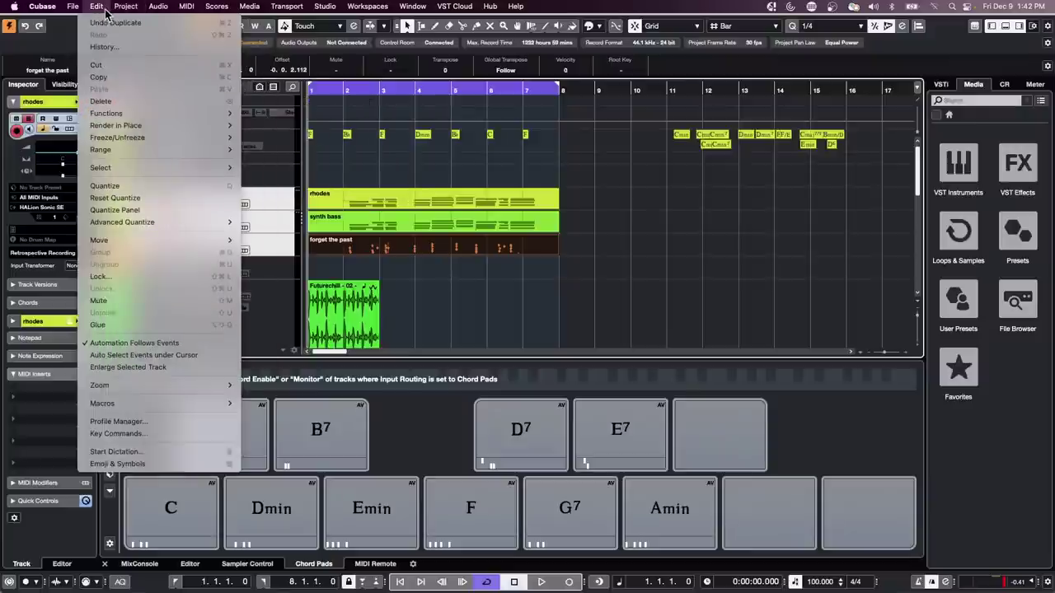
mouse_move(161, 137)
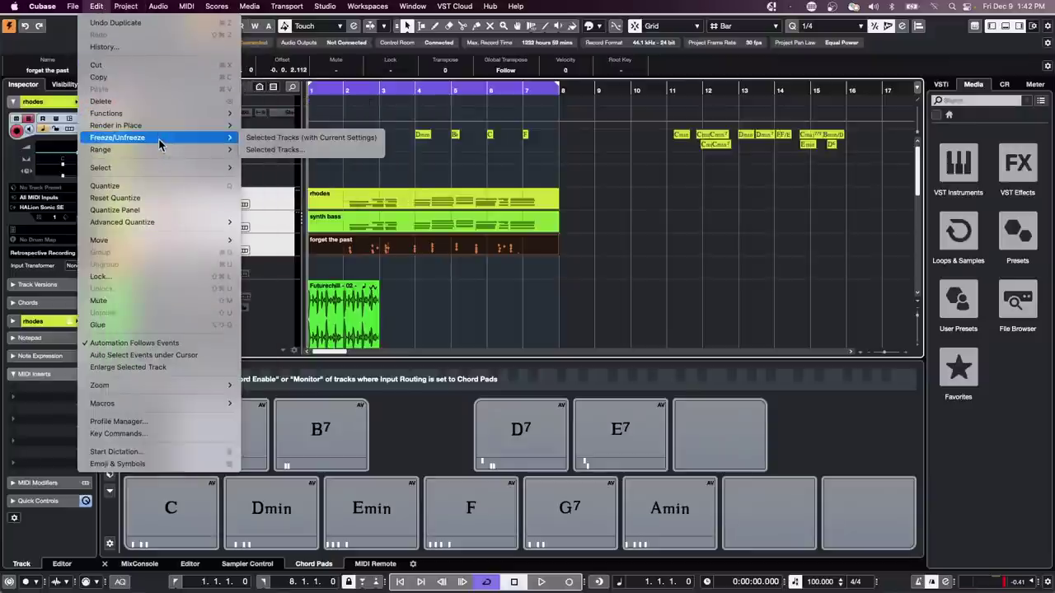
left_click(368, 141)
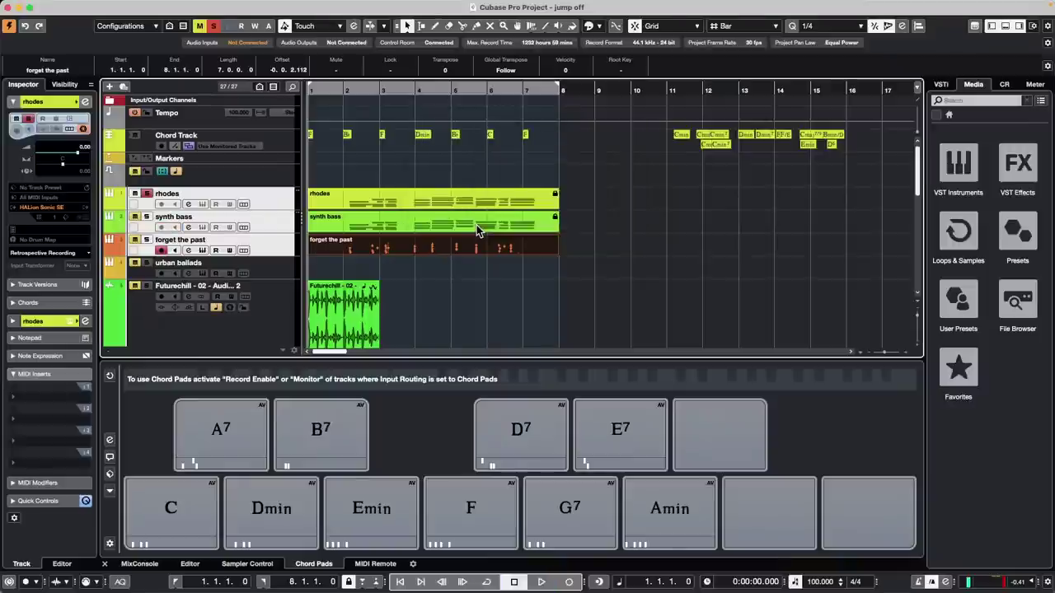
Step: Turn cycle mode back on, place the playhead at bar 4, and look at the Freeze/Unfreeze options for the selected tracks
key("slash")
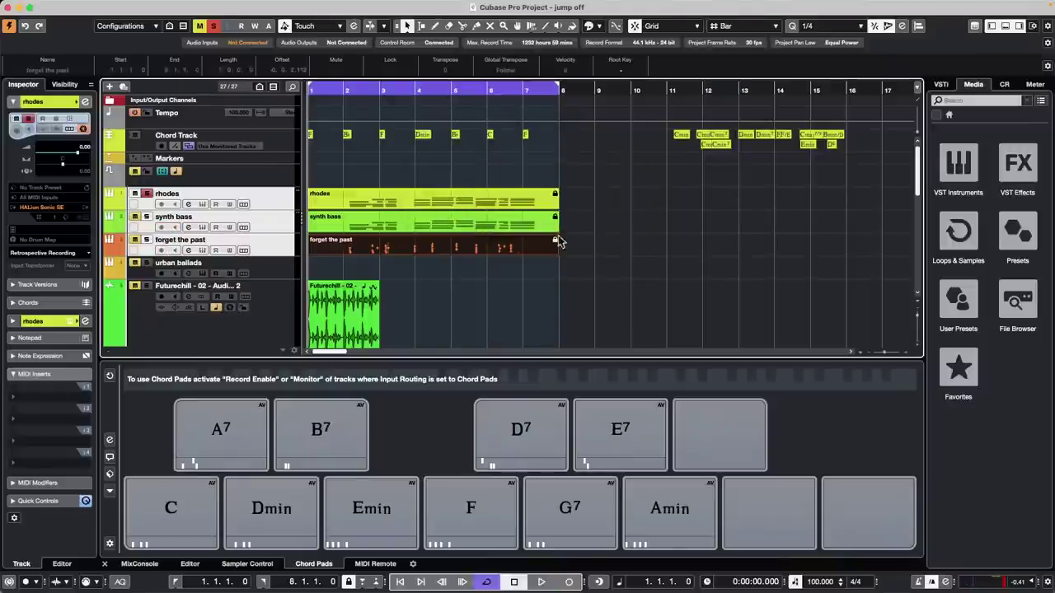
left_click(610, 250)
left_click(422, 245)
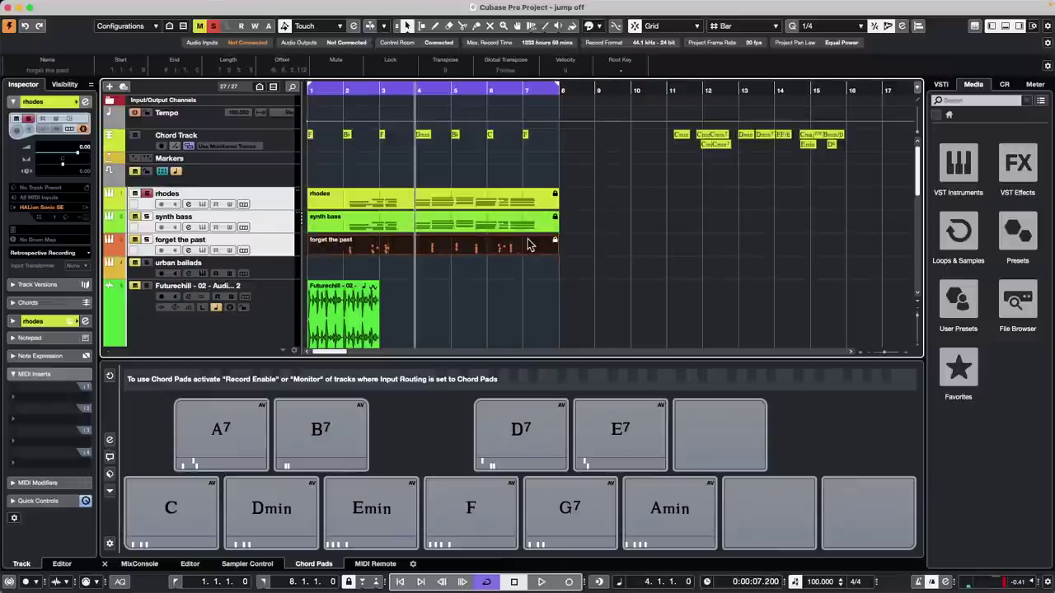
mouse_move(181, 6)
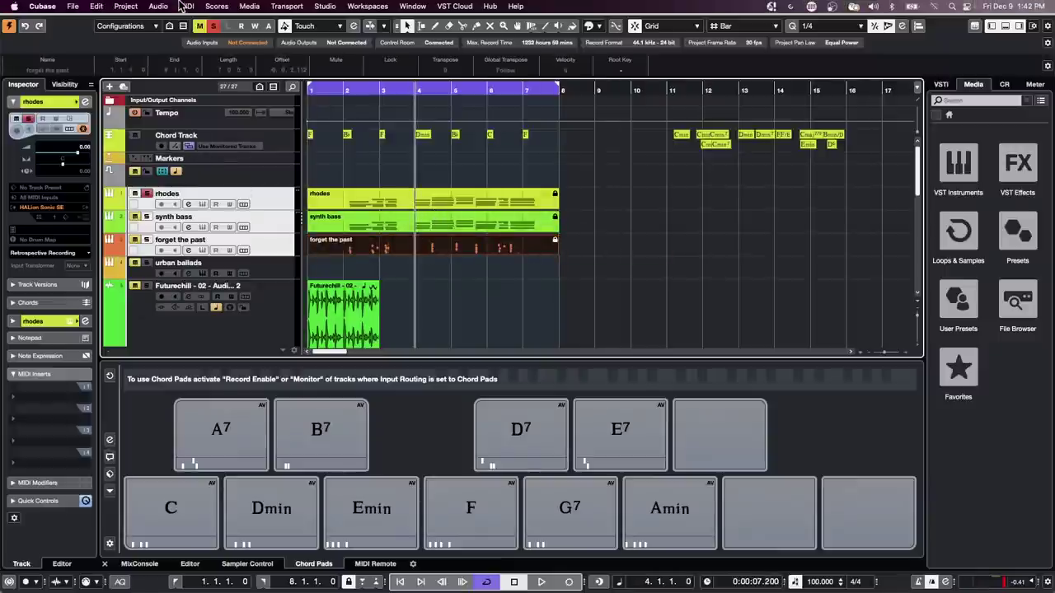
left_click(97, 6)
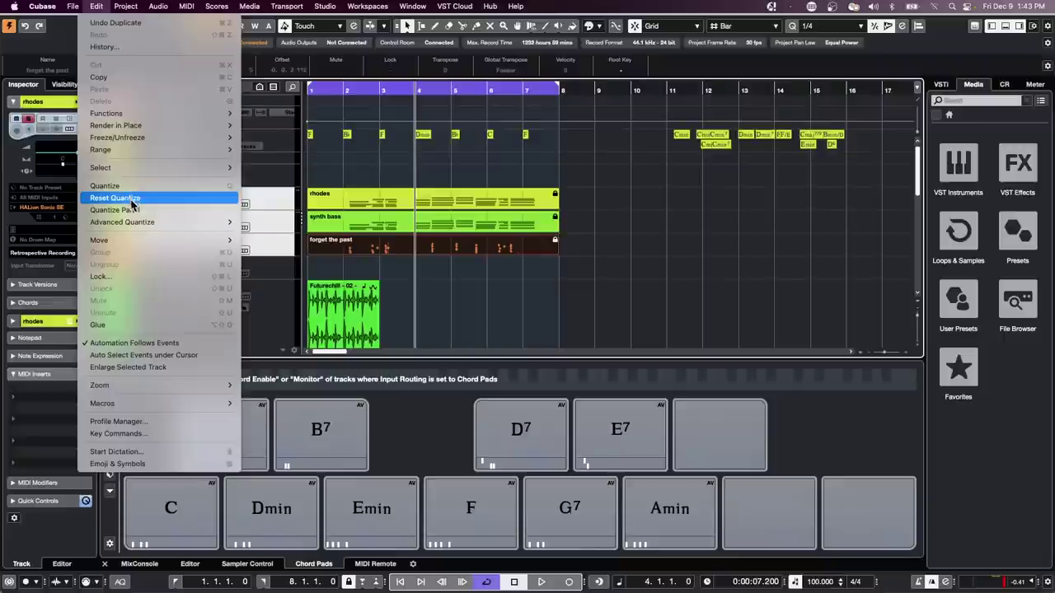
mouse_move(198, 138)
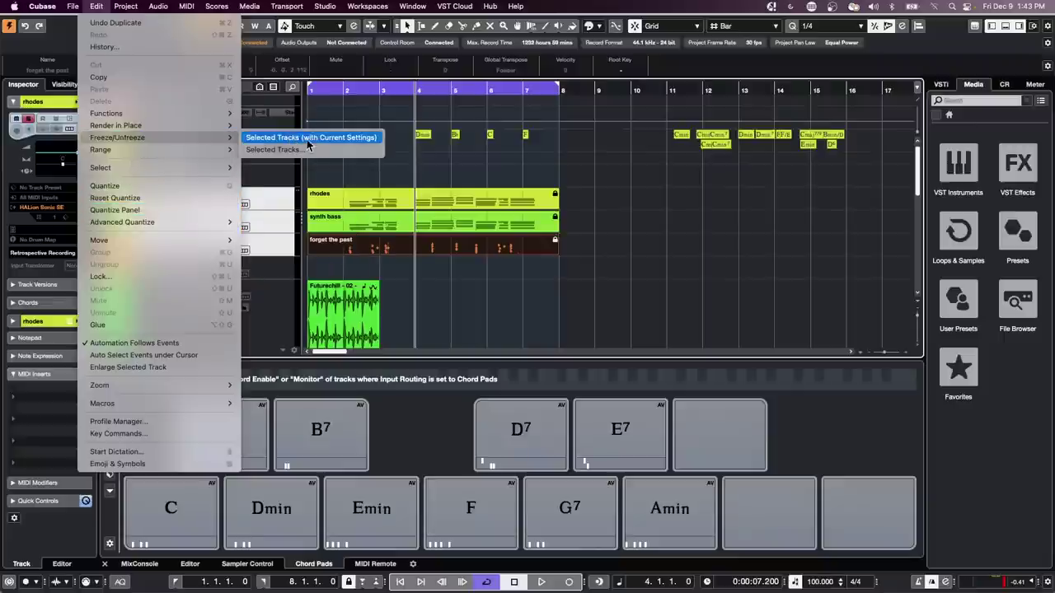
left_click(458, 278)
Step: Unfreeze the rhodes, synth bass and forget the past tracks one by one, deleting their freeze files
left_click(86, 130)
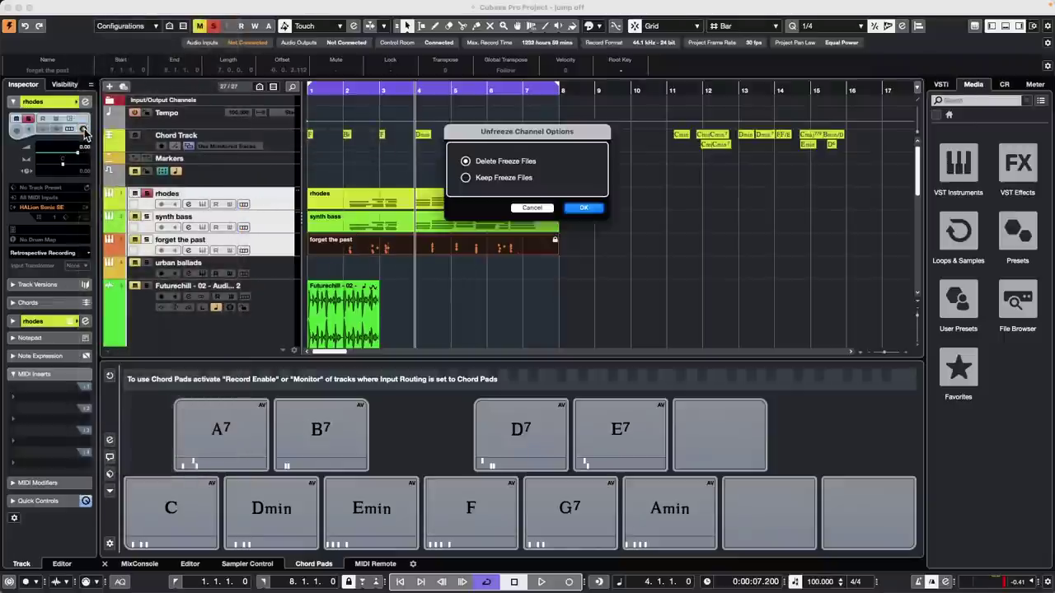
left_click(584, 209)
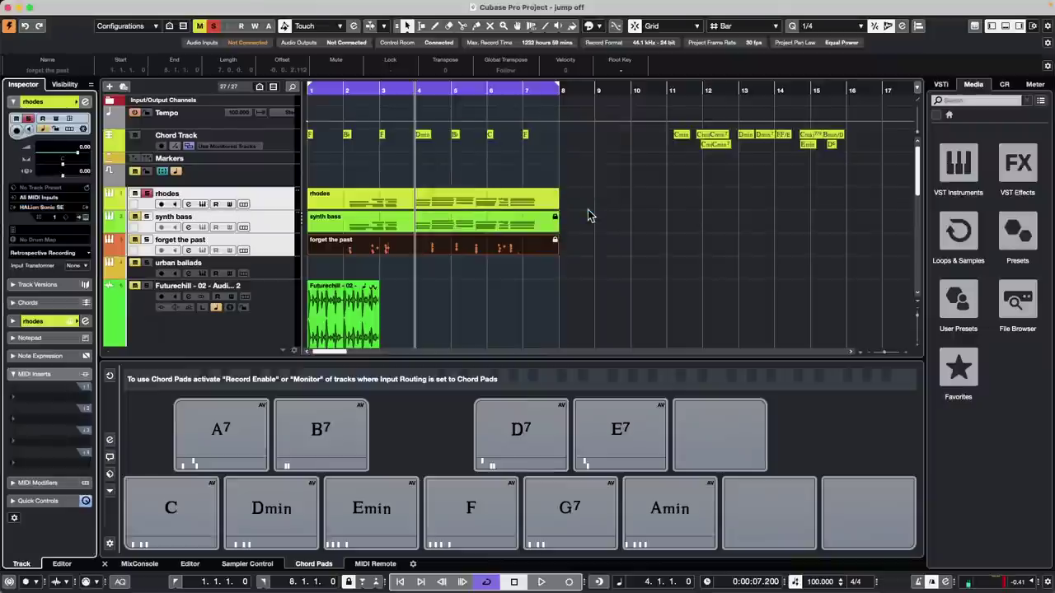
left_click(284, 229)
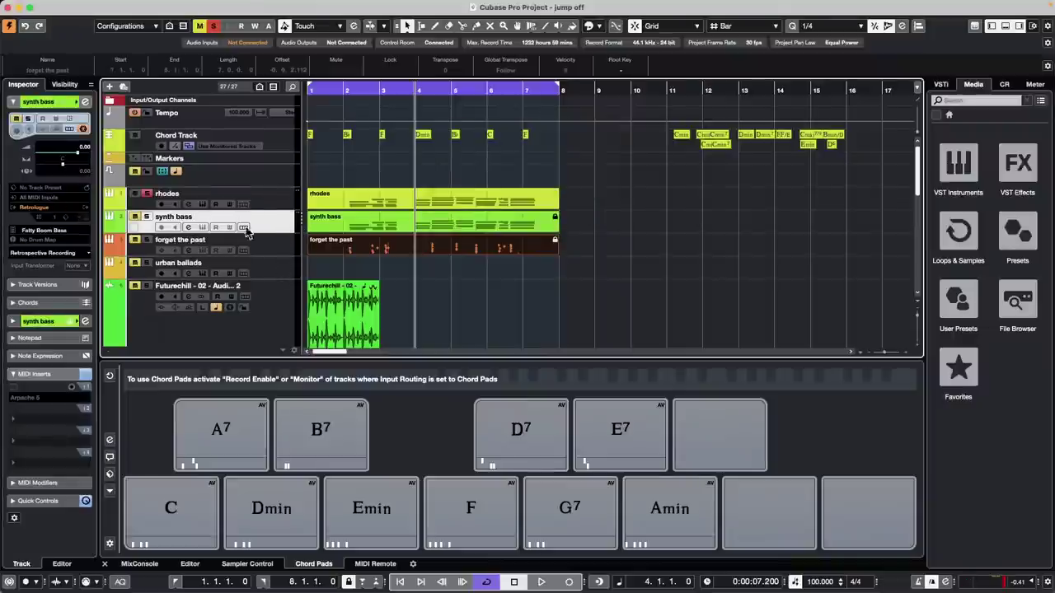
left_click(83, 130)
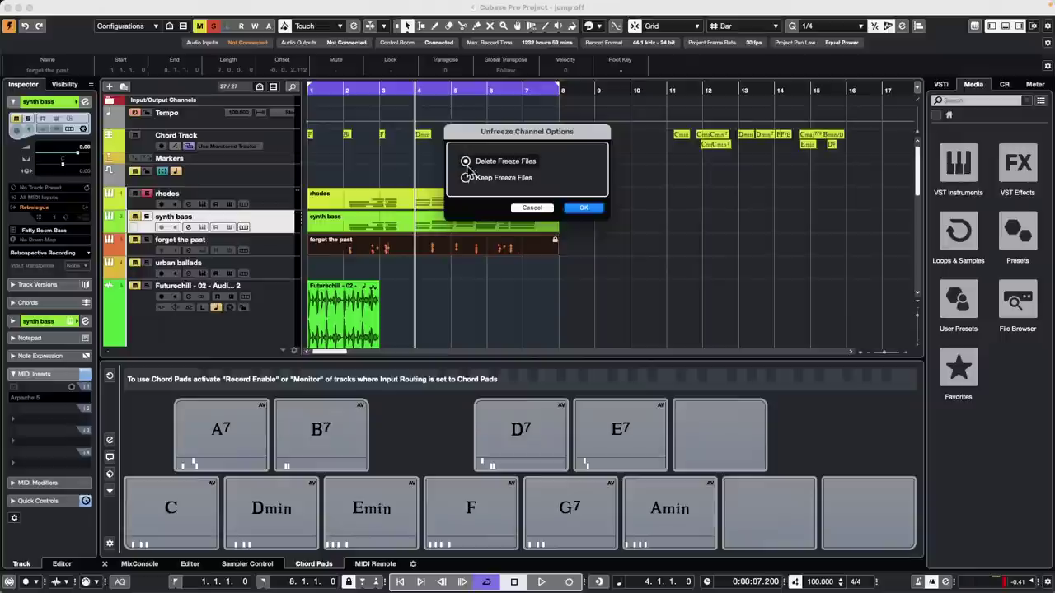
left_click(595, 213)
left_click(272, 244)
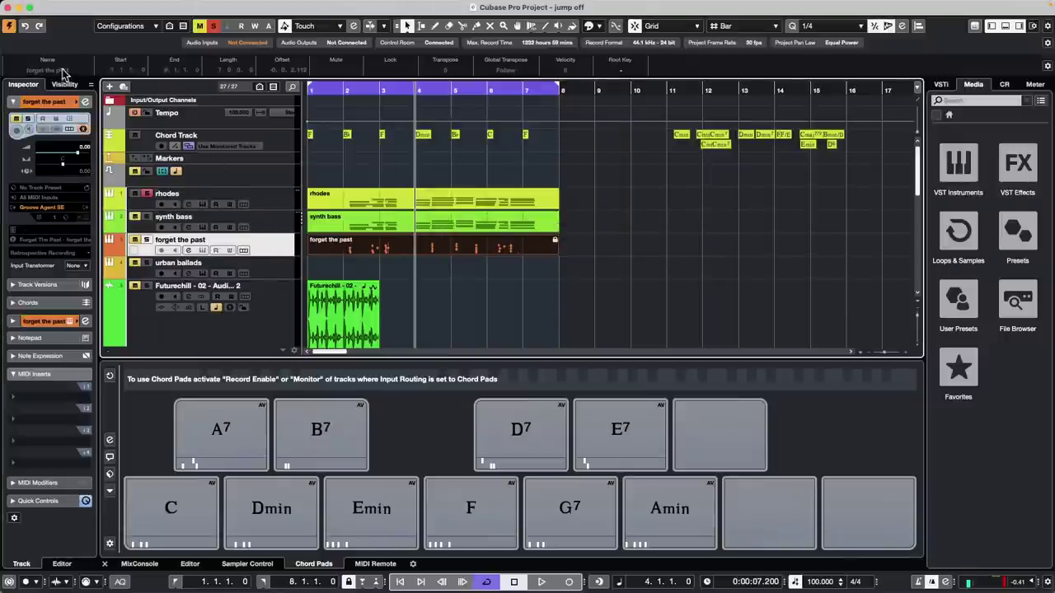
left_click(82, 129)
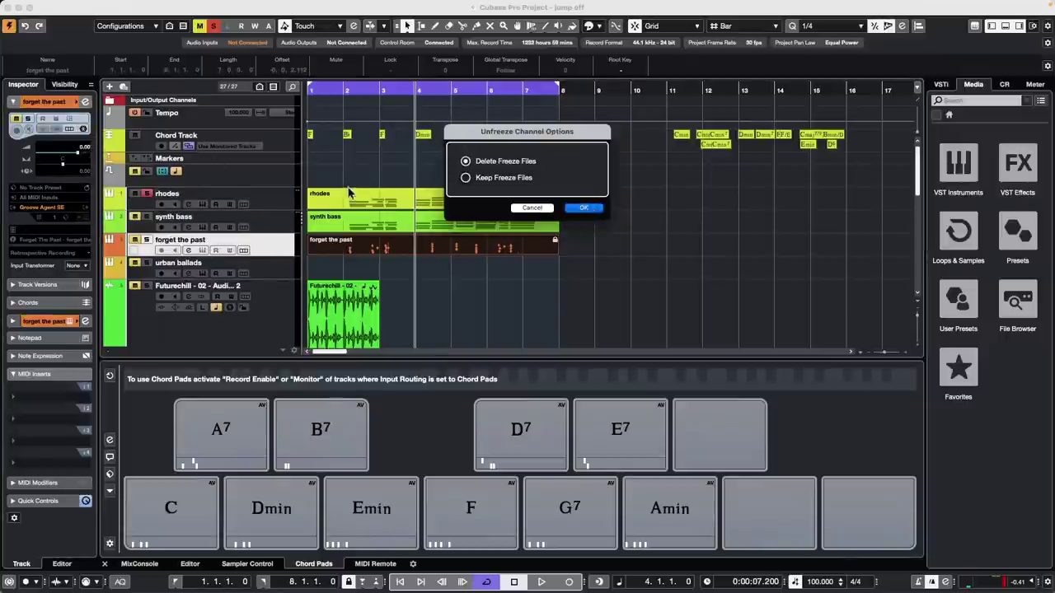
Step: Reselect the three instrument tracks and review the Freeze/Unfreeze options without applying one
left_click(263, 196, "shift")
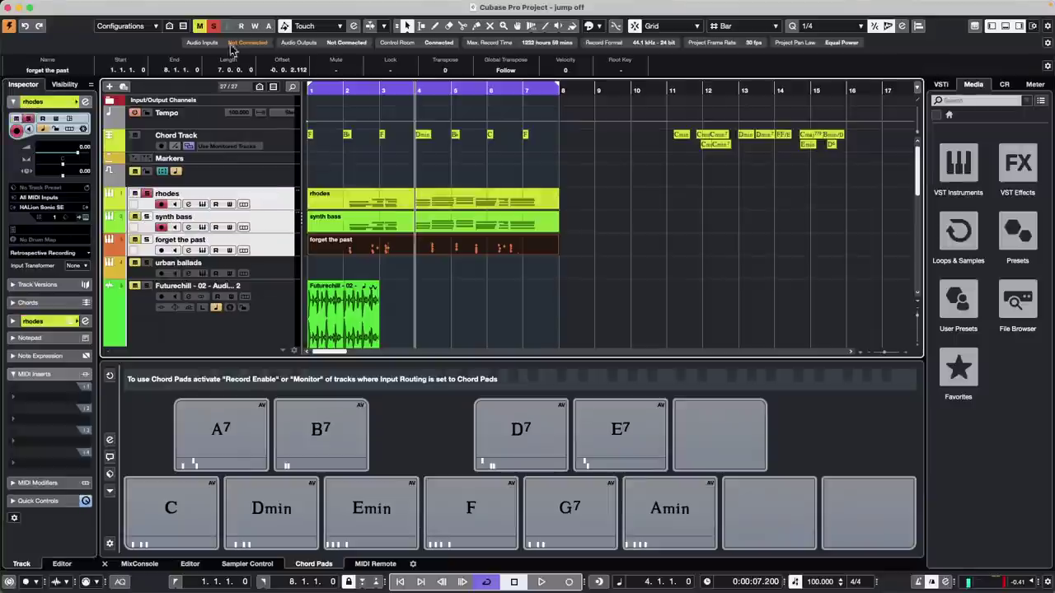
left_click(96, 6)
mouse_move(139, 126)
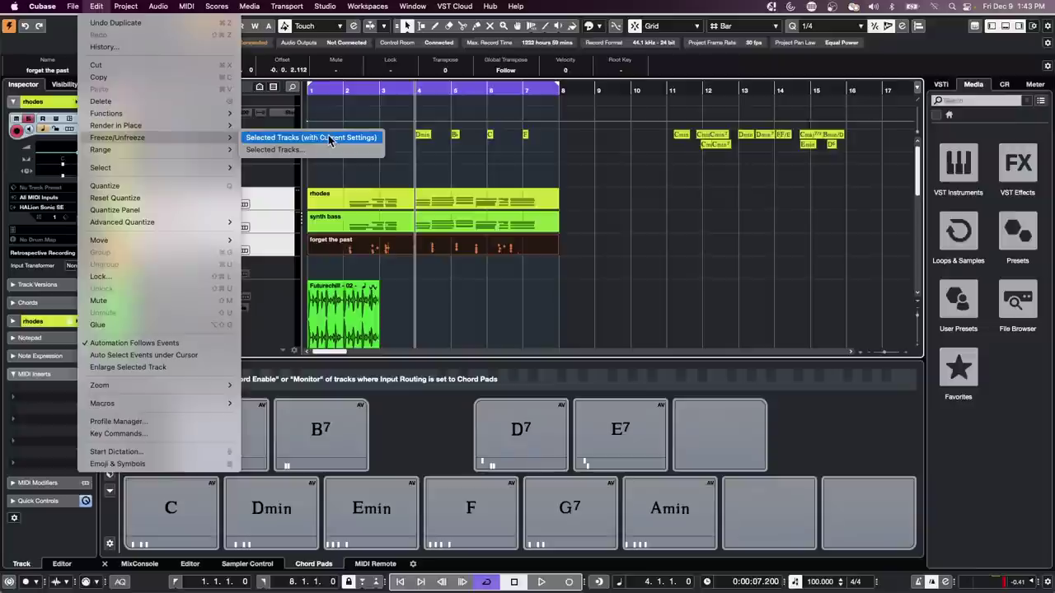
left_click(545, 266)
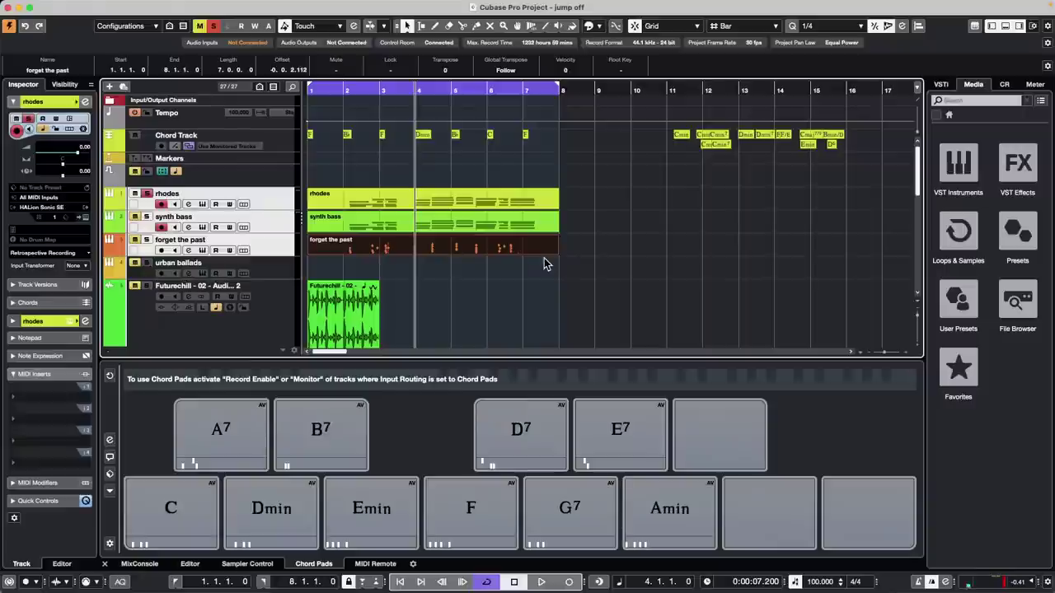
Step: Open the synth bass part in the Key Editor and show it in a separate window
left_click(509, 226)
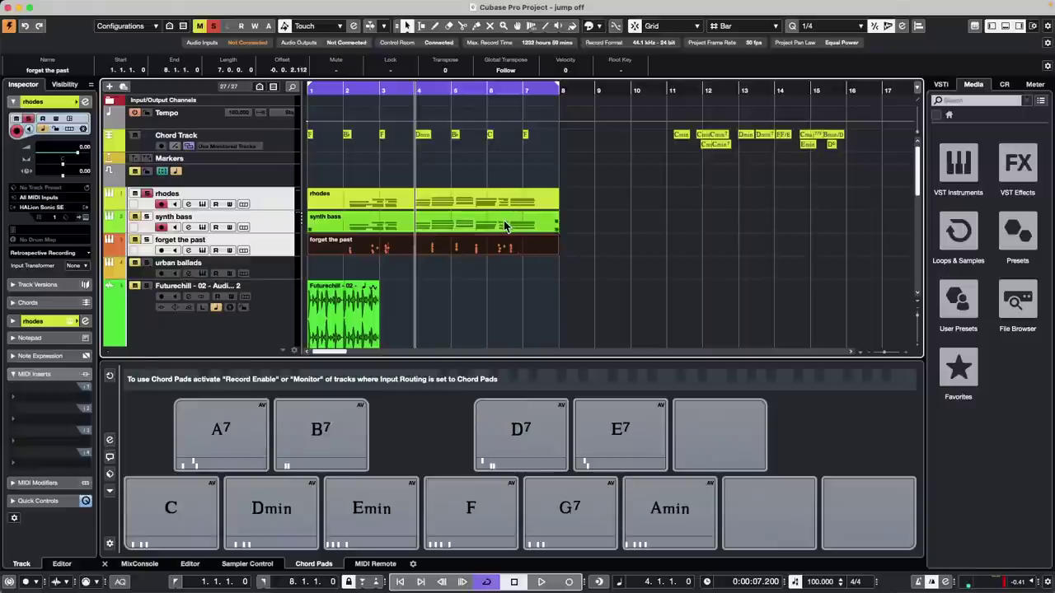
double_click(506, 227)
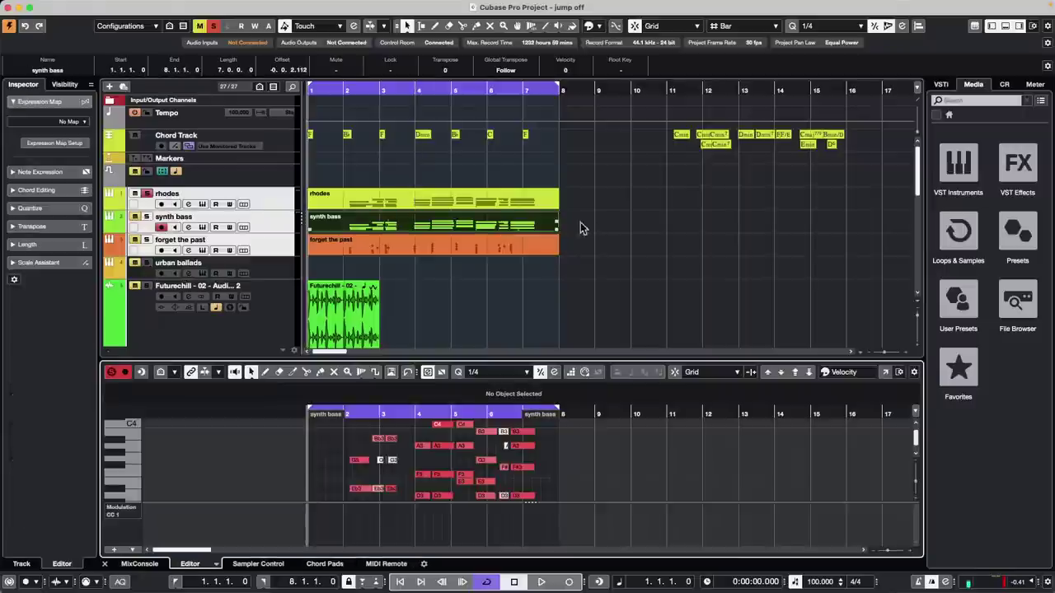
left_click(885, 371)
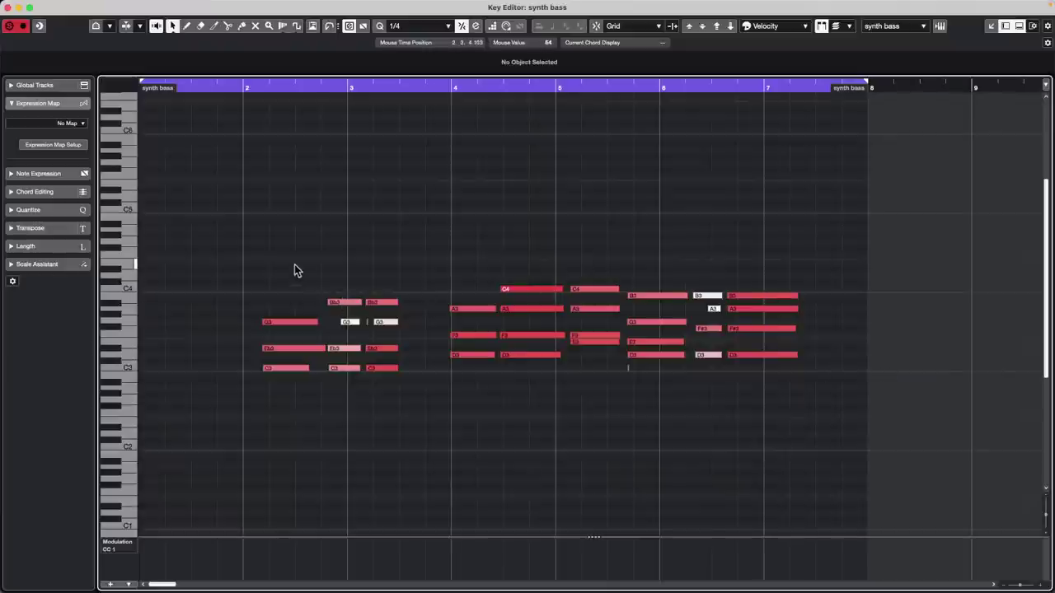
Step: Highlight all the notes of the synth bass part, deselect them, and look through the Advanced Quantize options
left_click_drag(282, 265, 799, 445)
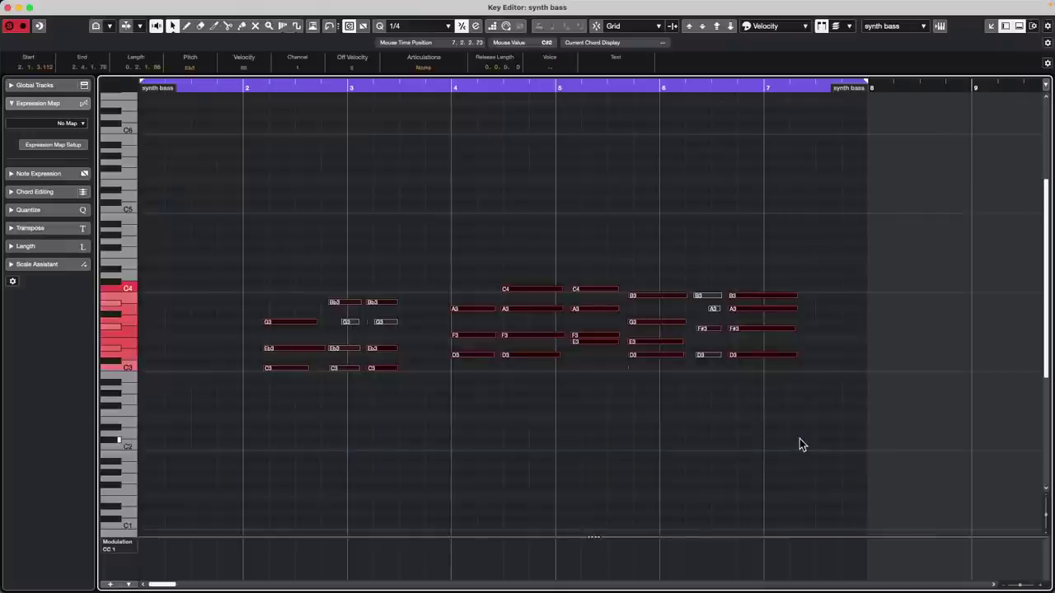
left_click(614, 430)
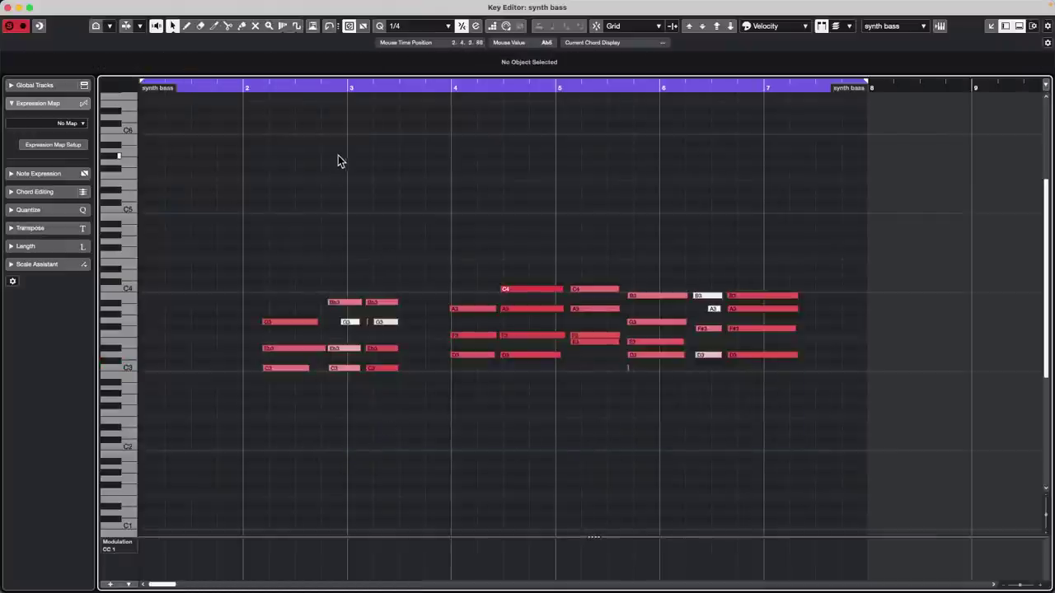
mouse_move(147, 4)
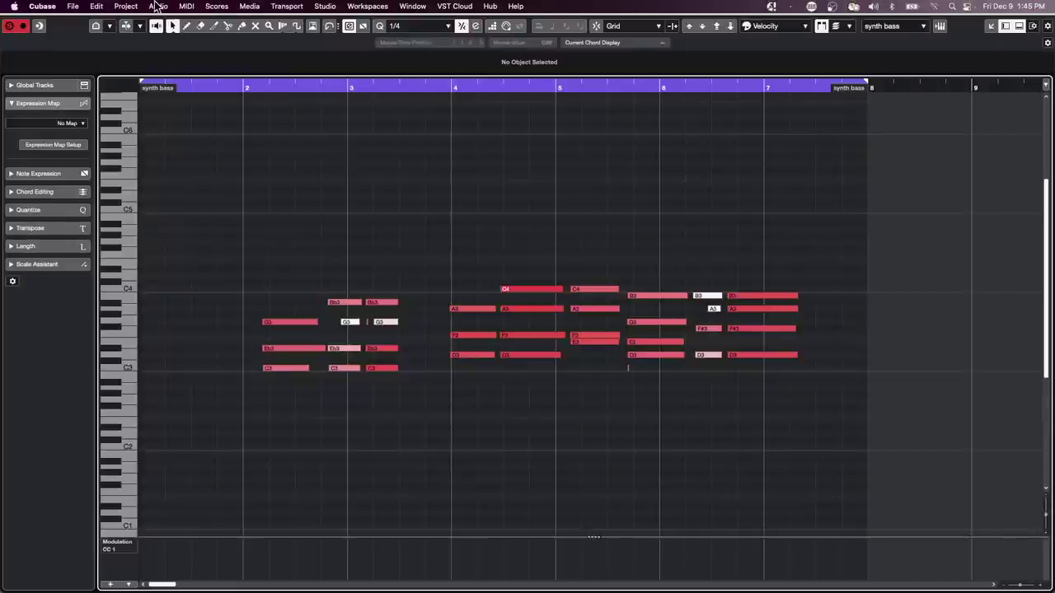
left_click(108, 6)
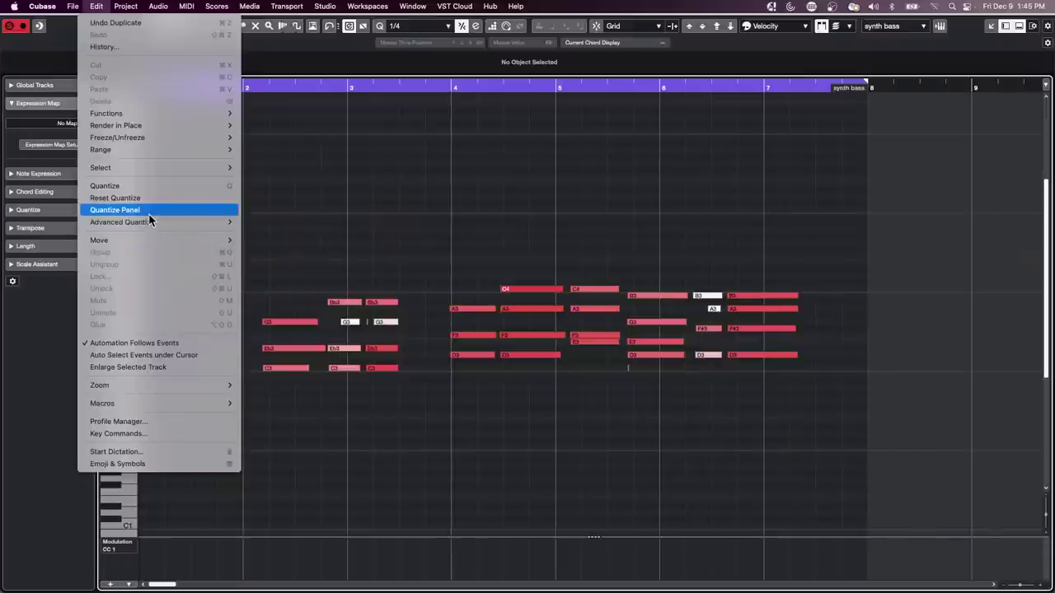
mouse_move(150, 221)
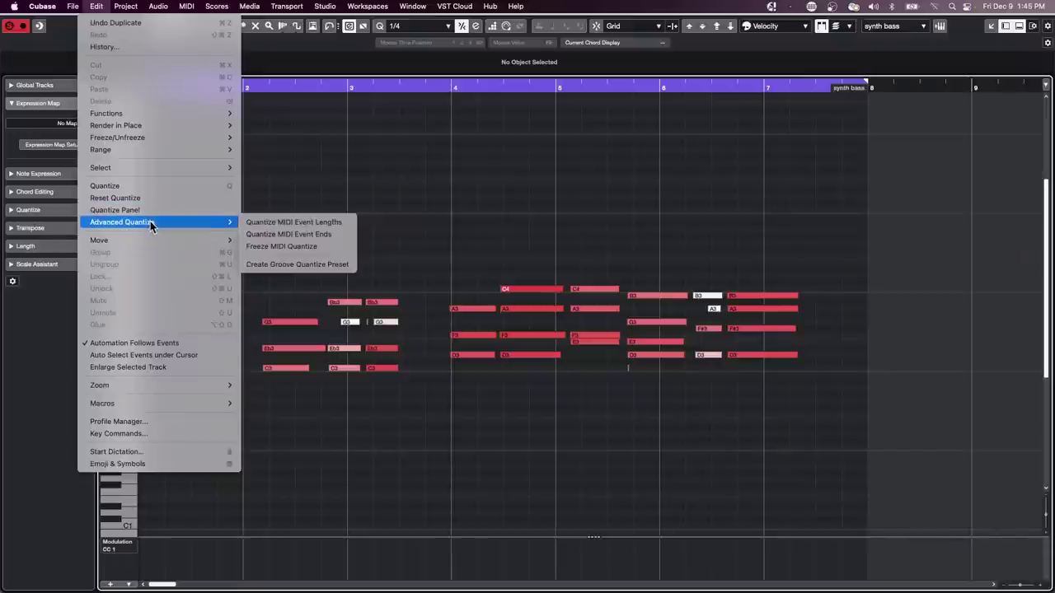
left_click(309, 245)
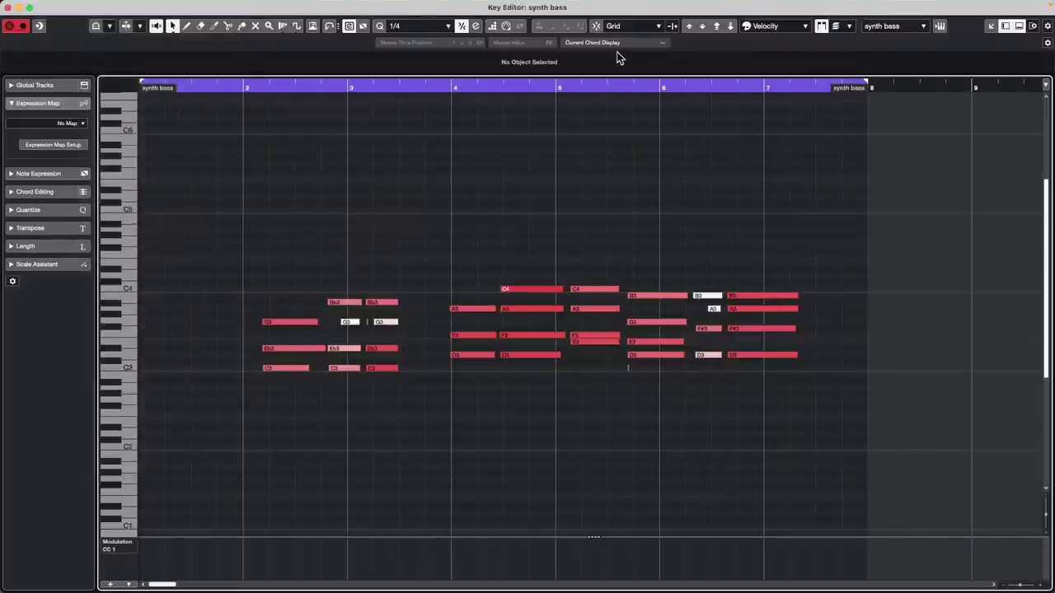
Step: Set the quantize value to 1/2 and quantize the MIDI event ends of the synth bass notes
left_click(431, 25)
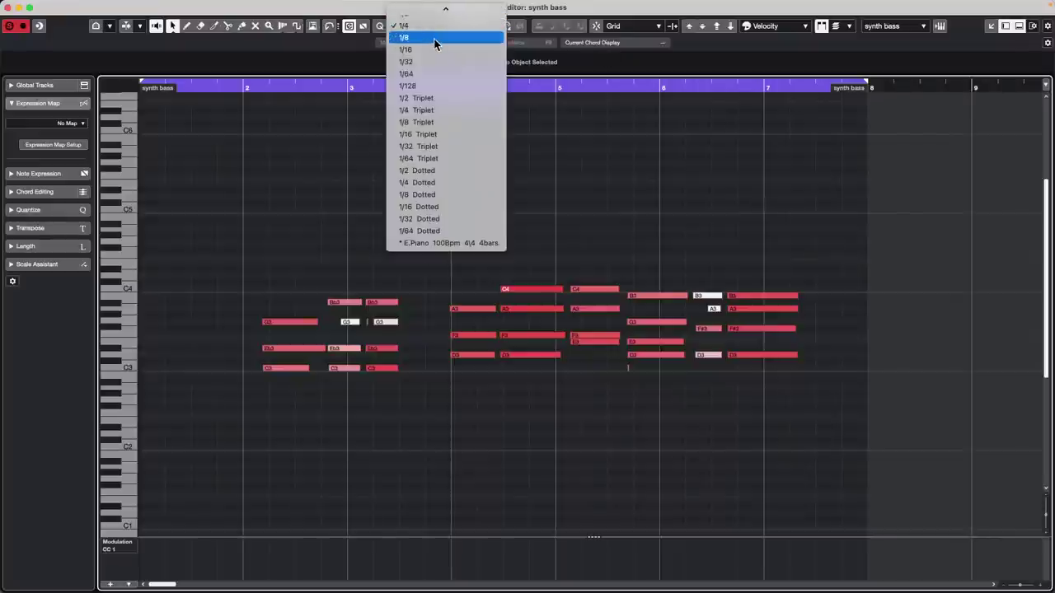
scroll(434, 39, "up", 2)
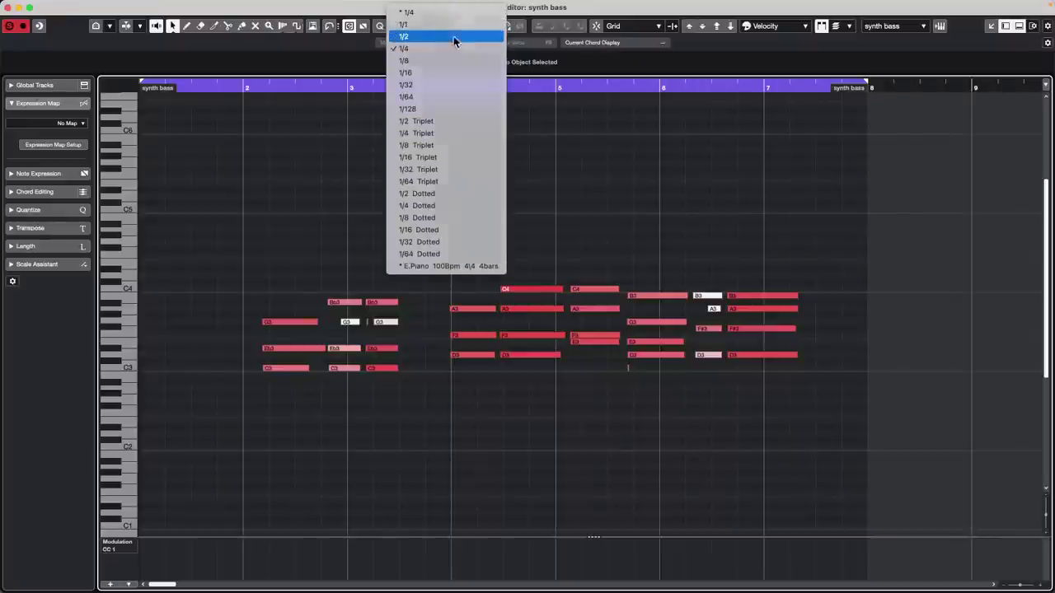
left_click(440, 38)
left_click(96, 6)
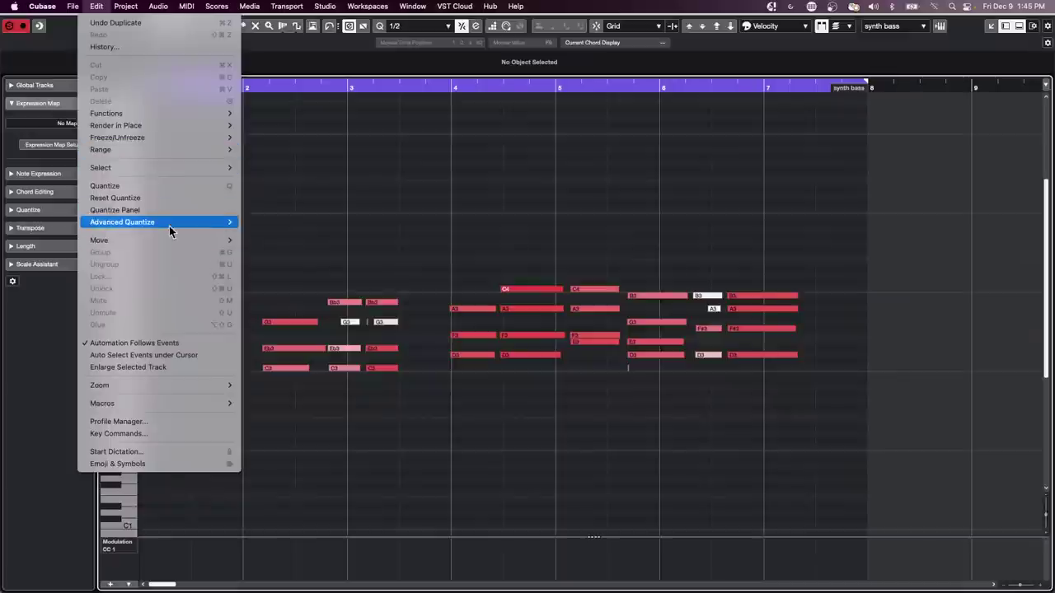
mouse_move(170, 224)
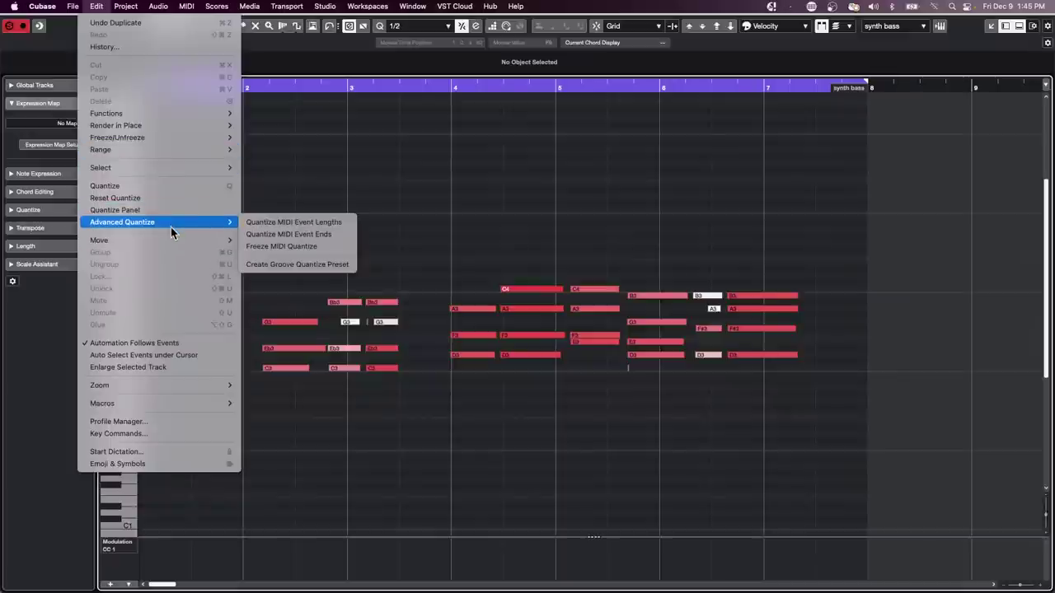
left_click(342, 234)
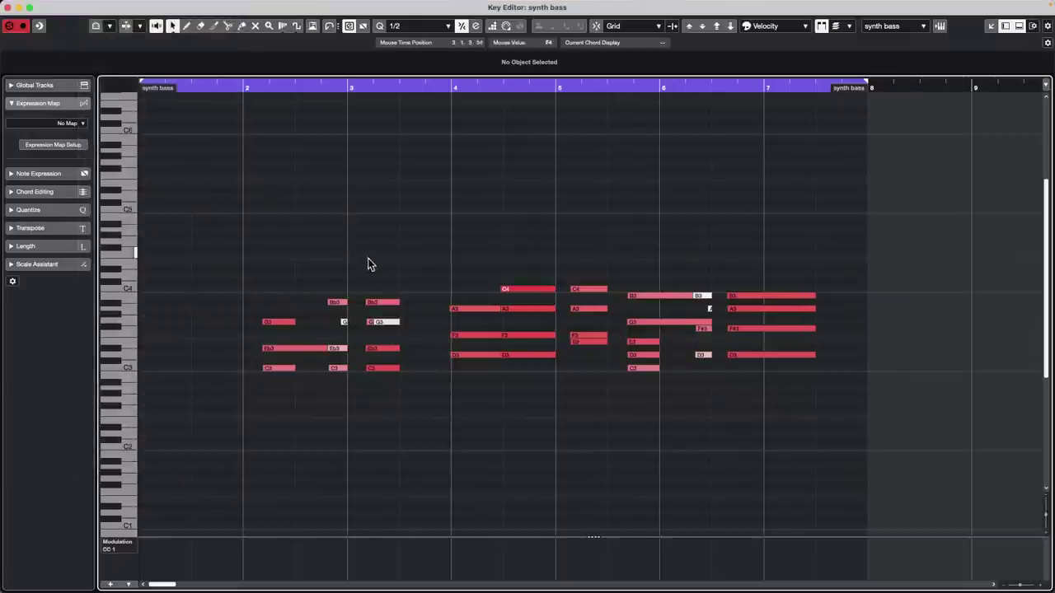
Step: Try quantizing the MIDI event lengths of the synth bass notes with the 1/2 value, and undo that change
mouse_move(217, 3)
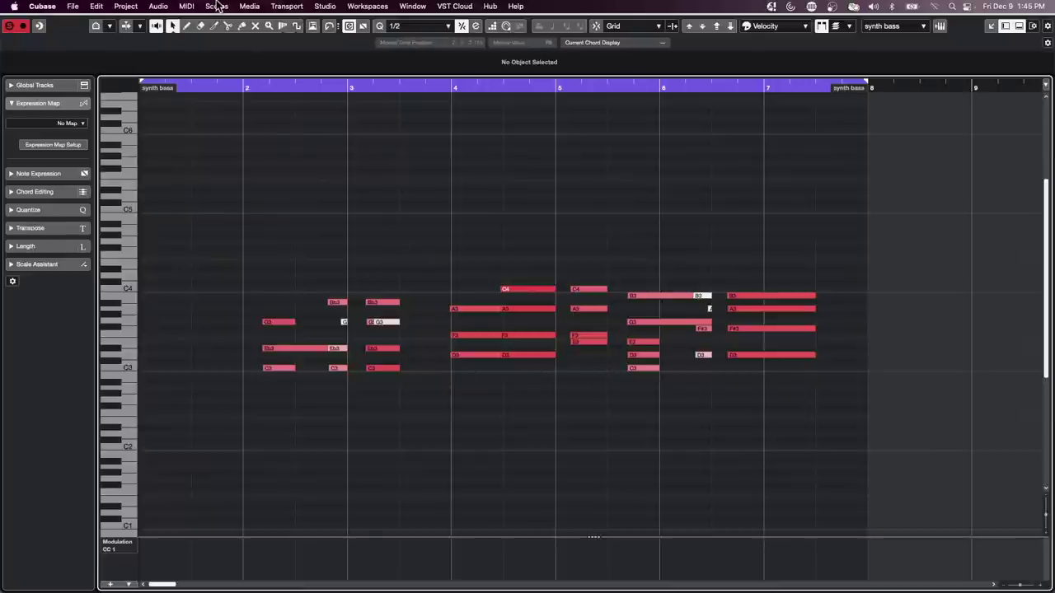
left_click(96, 7)
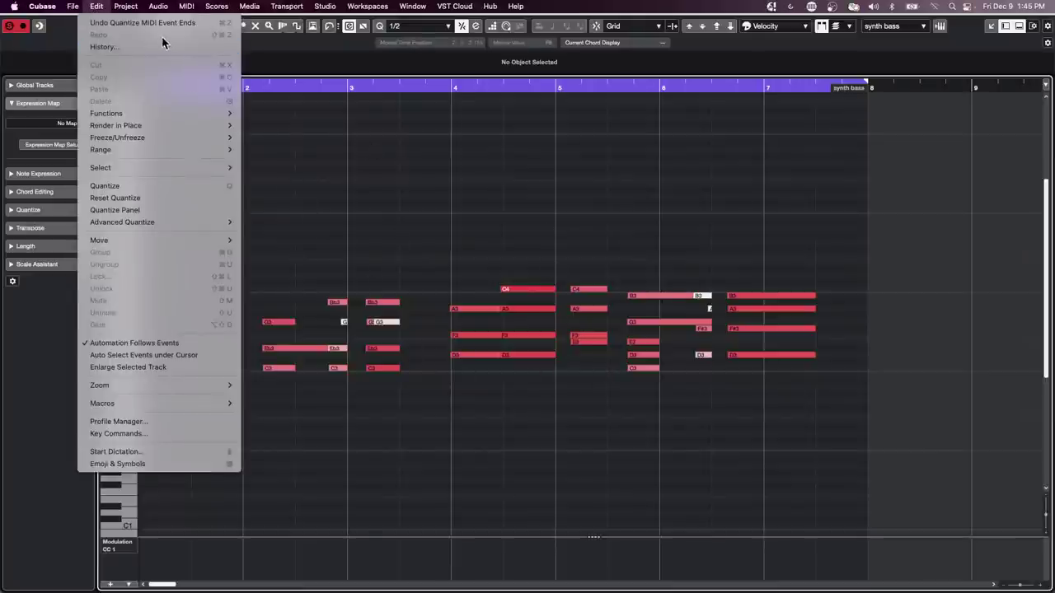
left_click(476, 355)
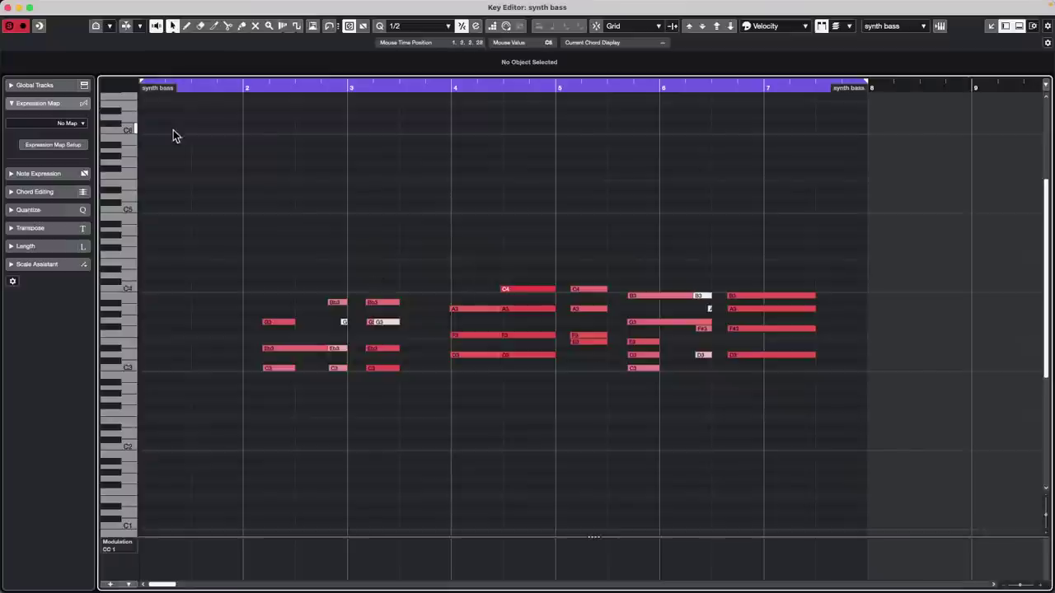
mouse_move(136, 3)
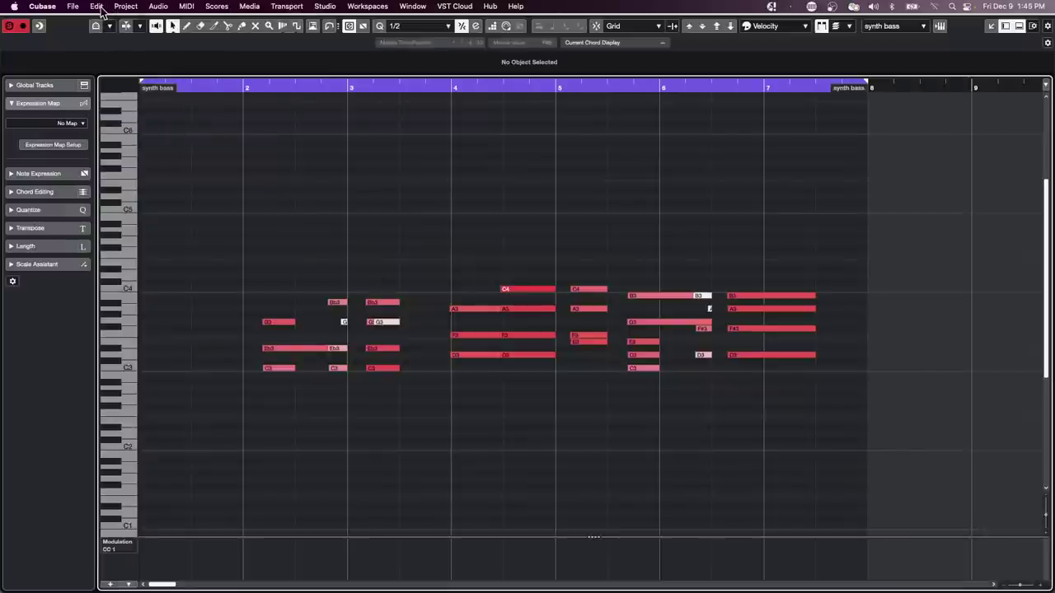
left_click(97, 7)
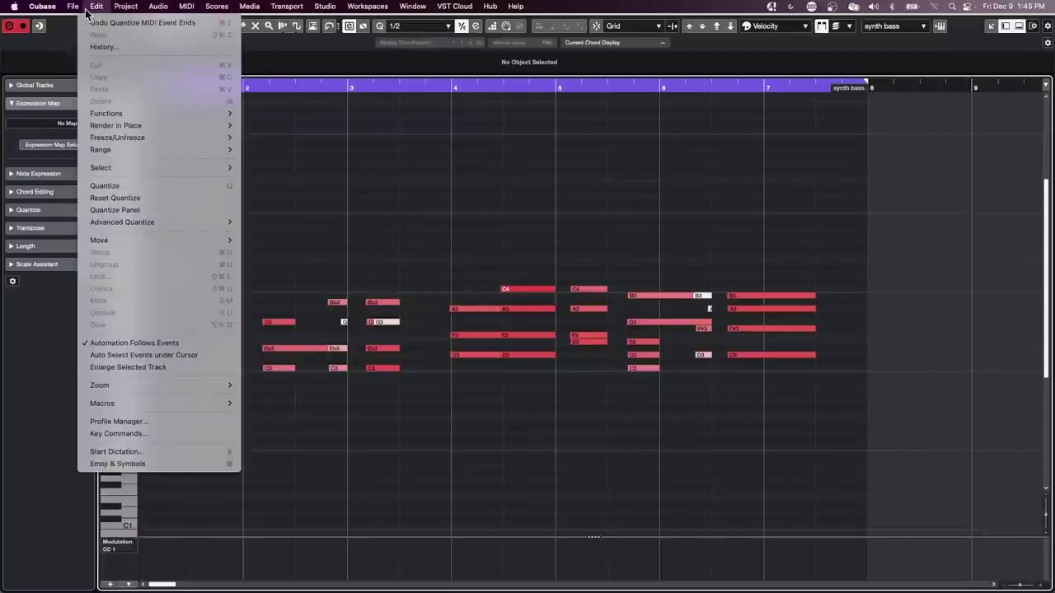
mouse_move(230, 221)
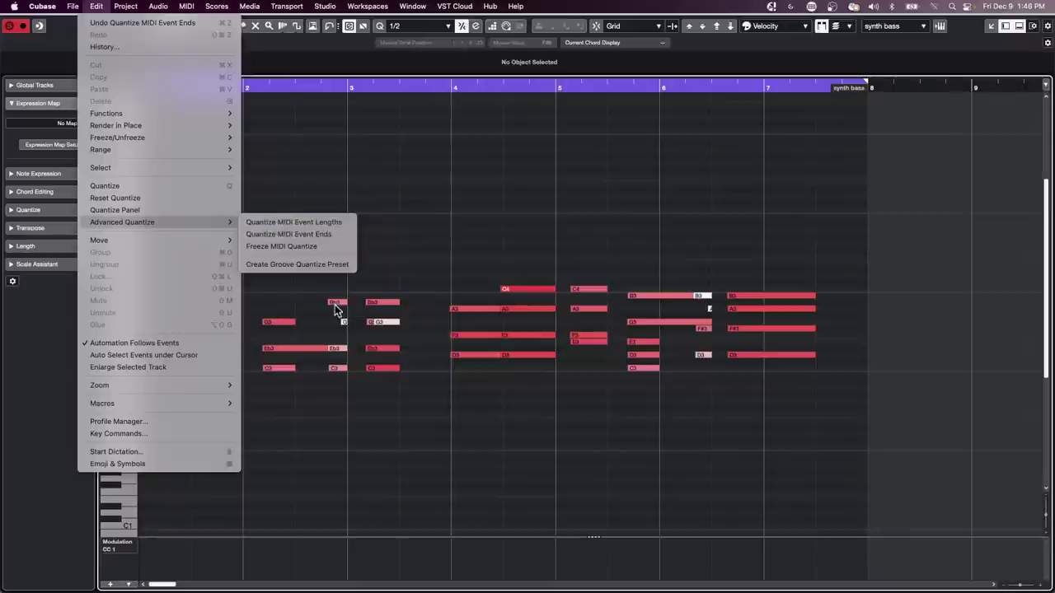
left_click(333, 222)
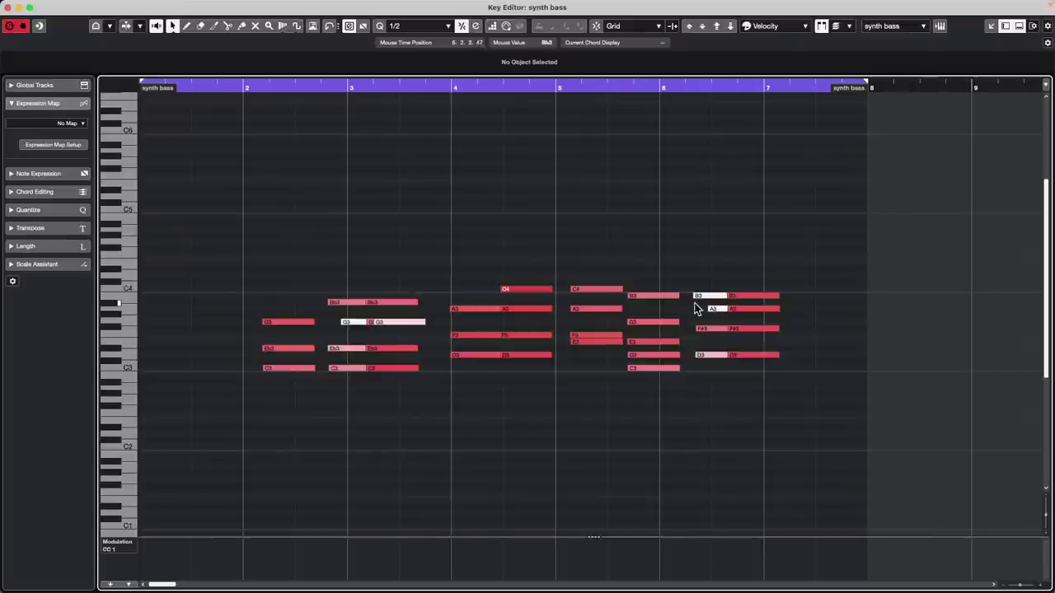
key("super+z")
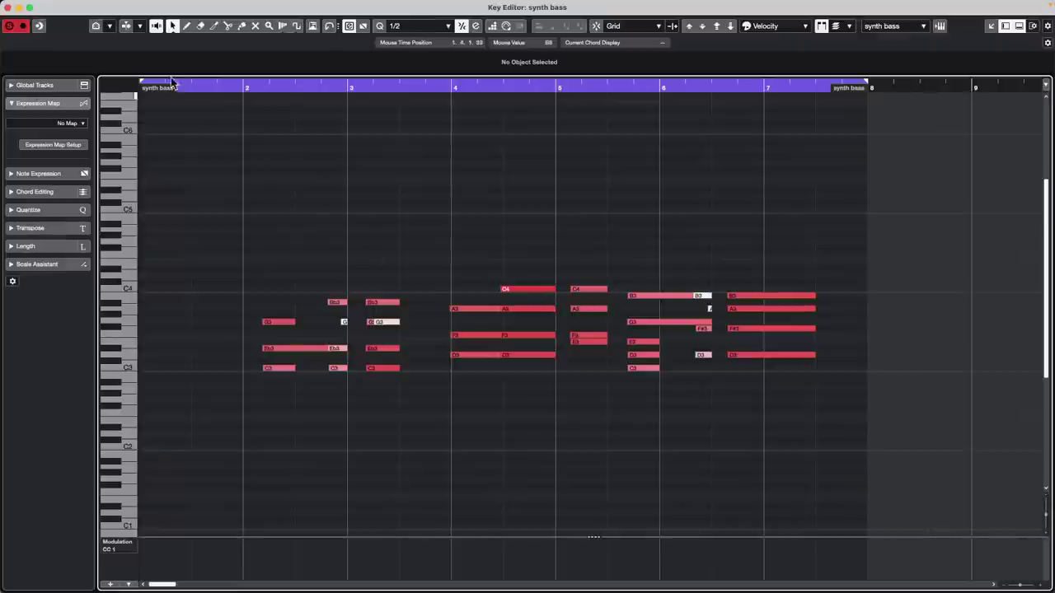
Step: Close the separate Key Editor window and open the recent project Amos Moses - GO.cpr
left_click(9, 7)
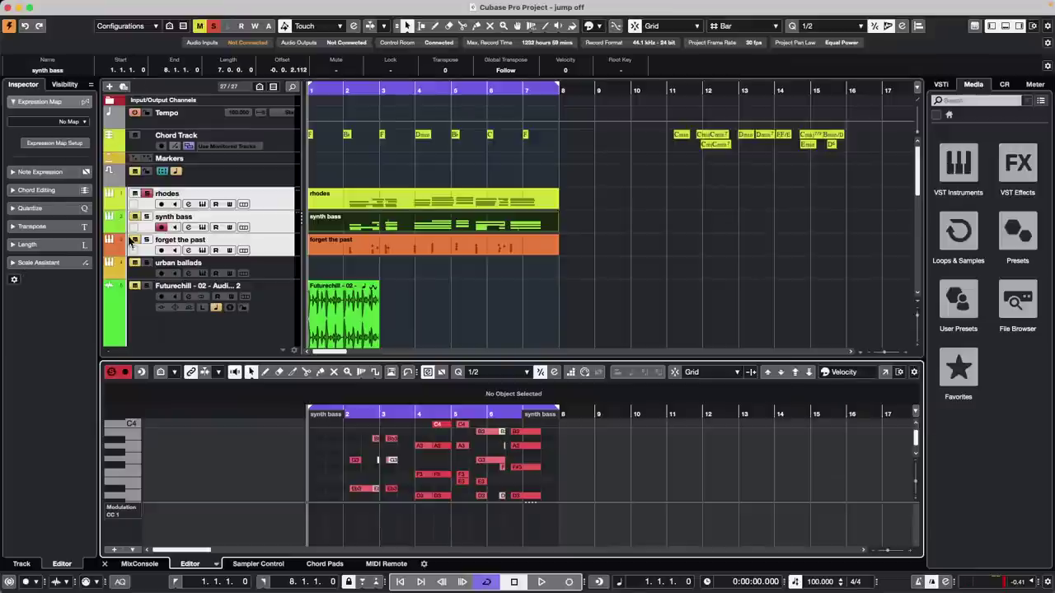
scroll(129, 244, "down", 10)
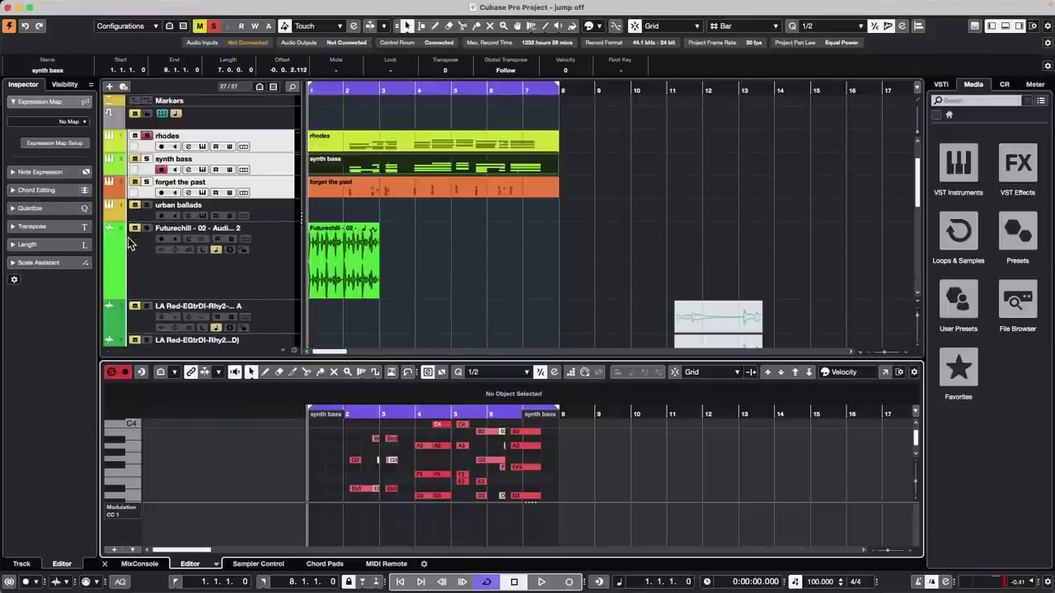
scroll(129, 241, "down", 5)
scroll(129, 242, "up", 5)
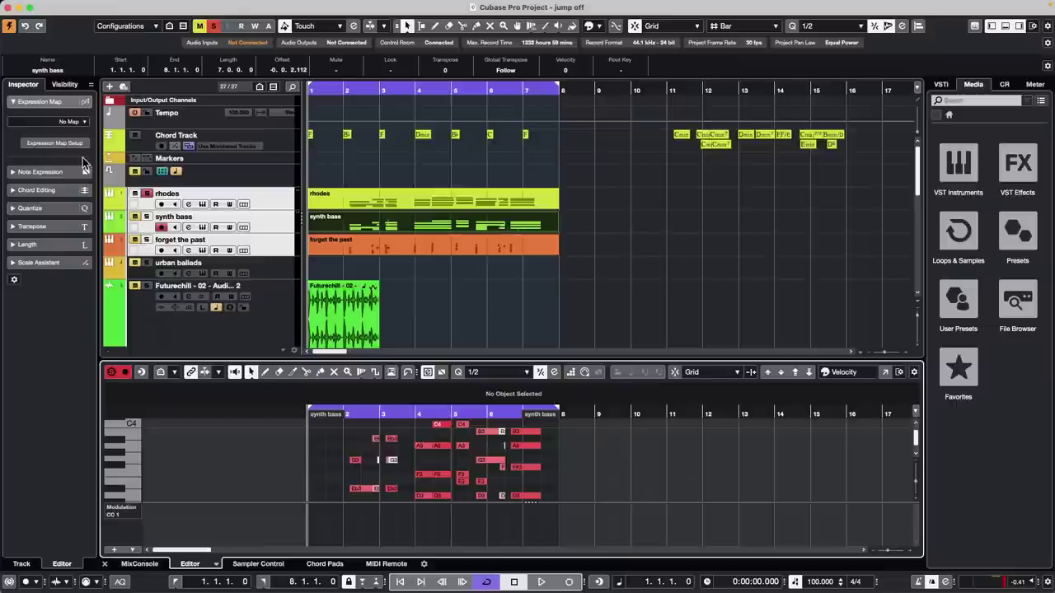
left_click(75, 7)
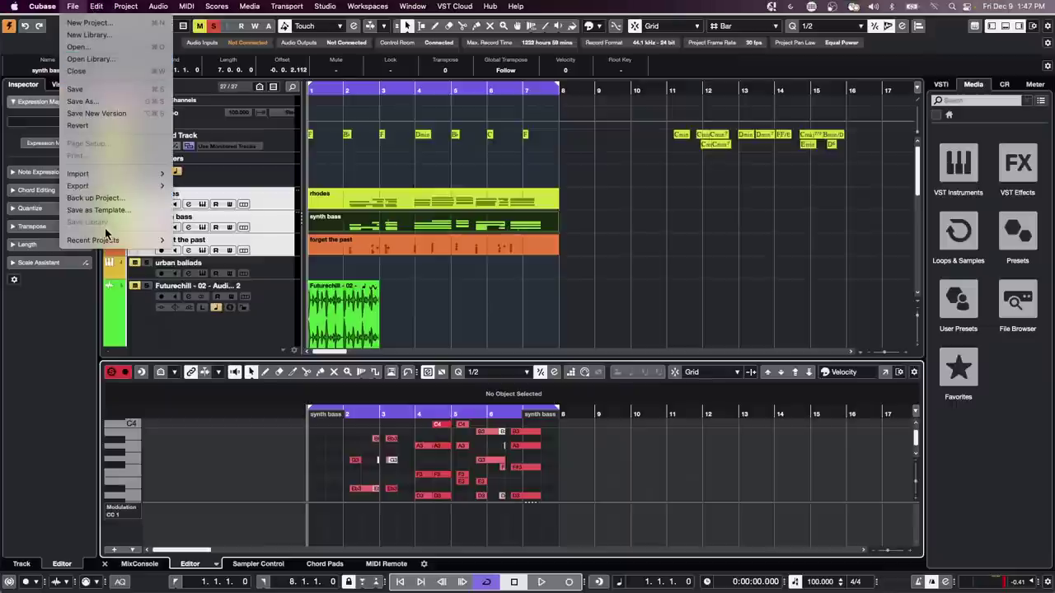
mouse_move(107, 240)
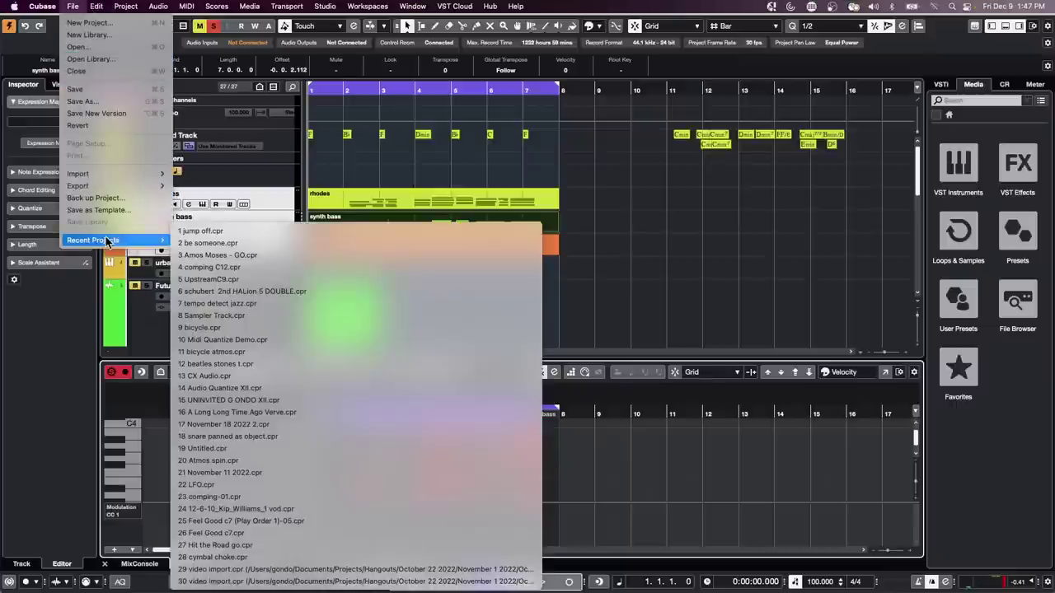
left_click(340, 255)
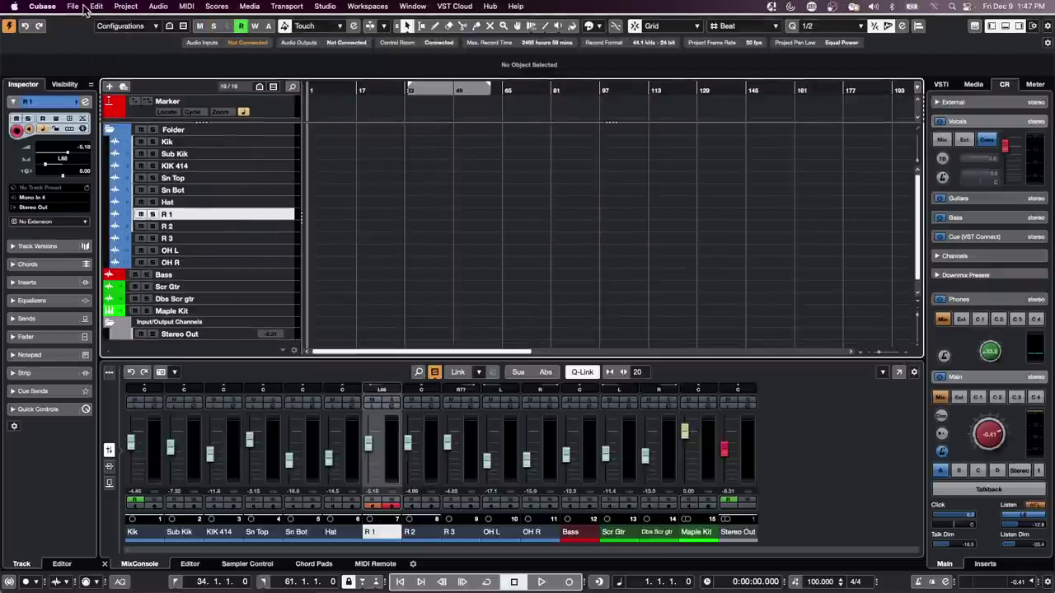
Step: Revert the Amos Moses - GO project to its last saved version
left_click(72, 6)
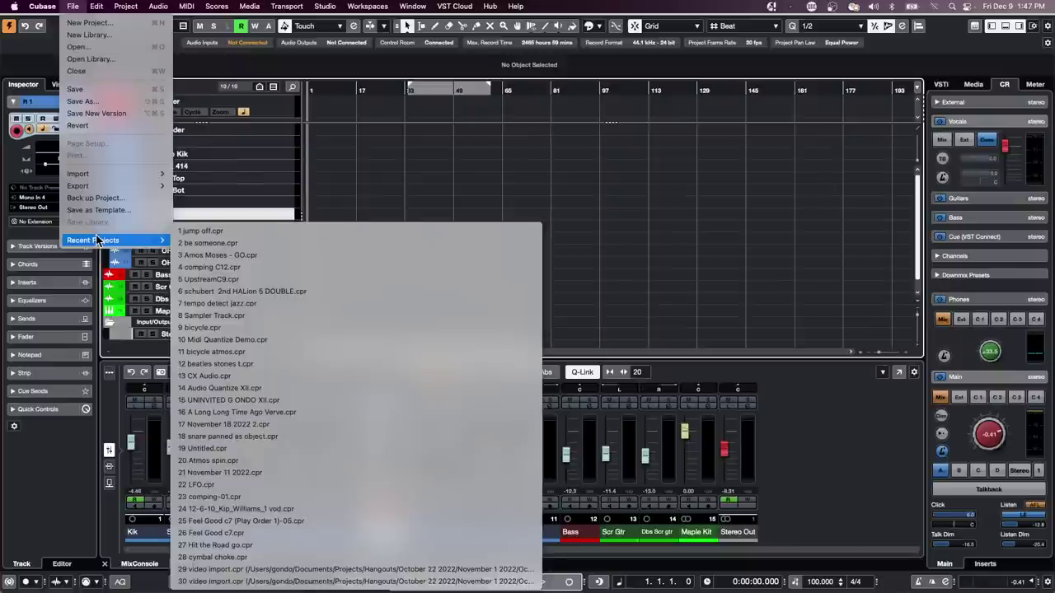
mouse_move(95, 6)
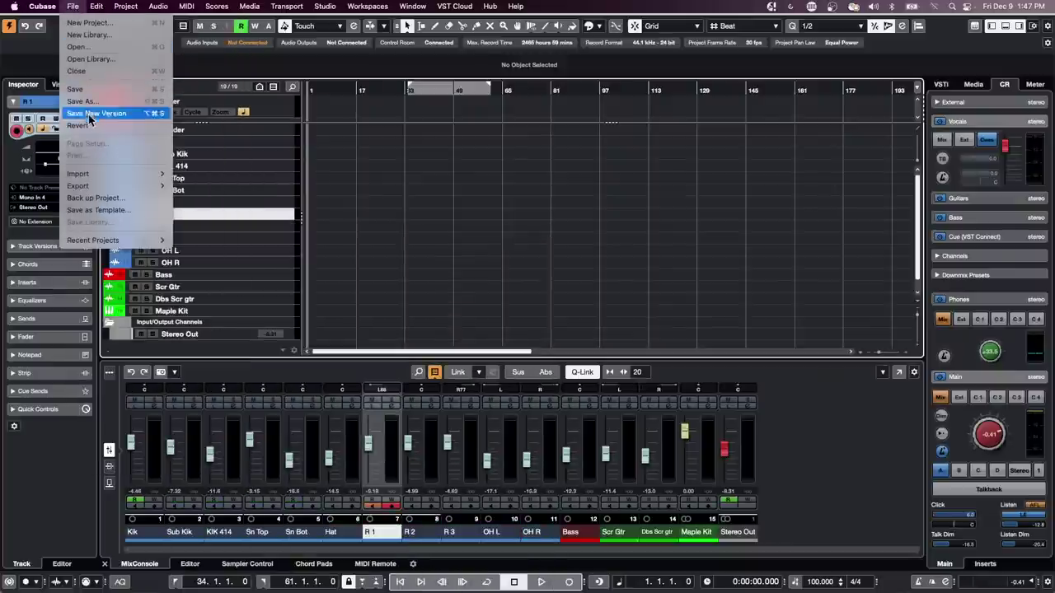
mouse_move(113, 241)
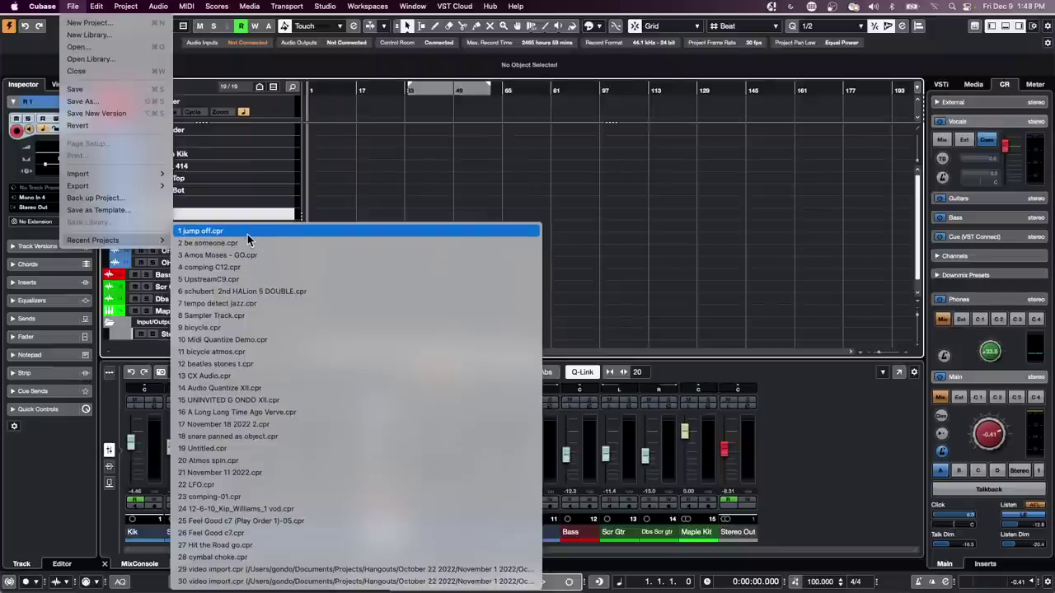
left_click(132, 126)
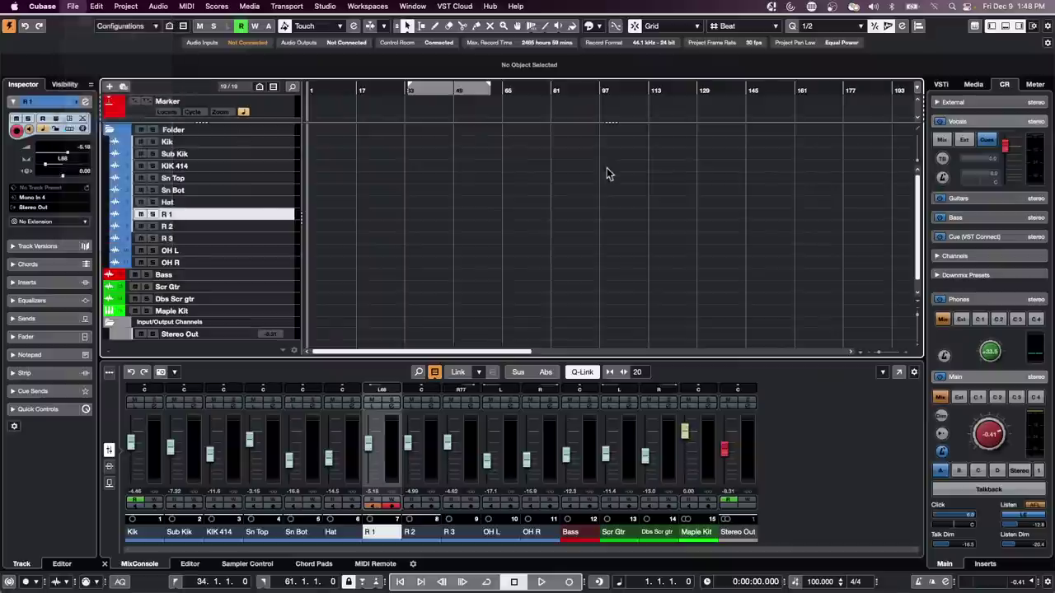
left_click(604, 202)
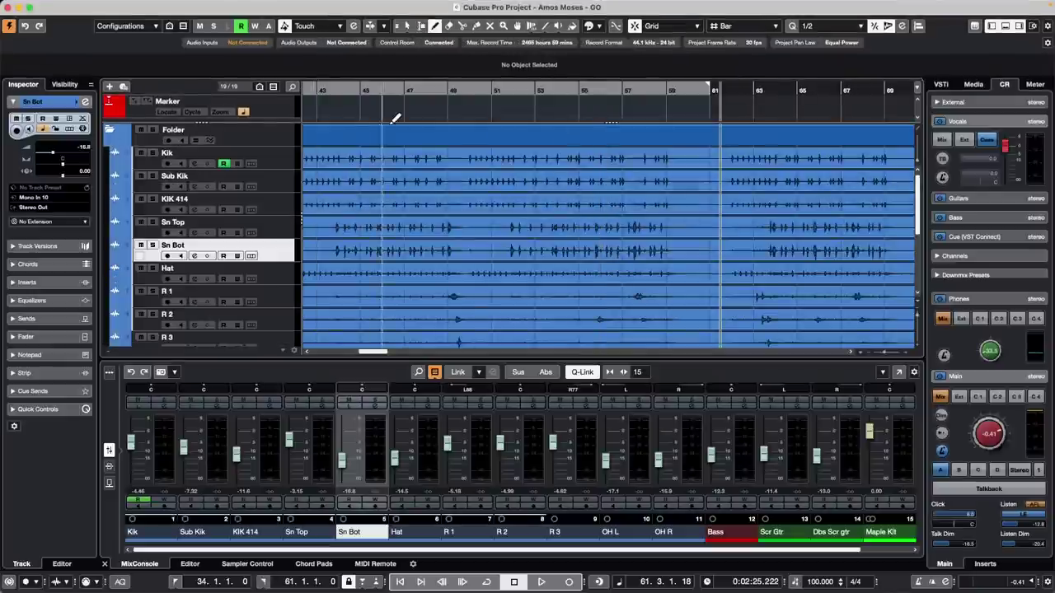
Step: Select the Bass track and open the Project Logical Editor setup
scroll(393, 181, "down", 5)
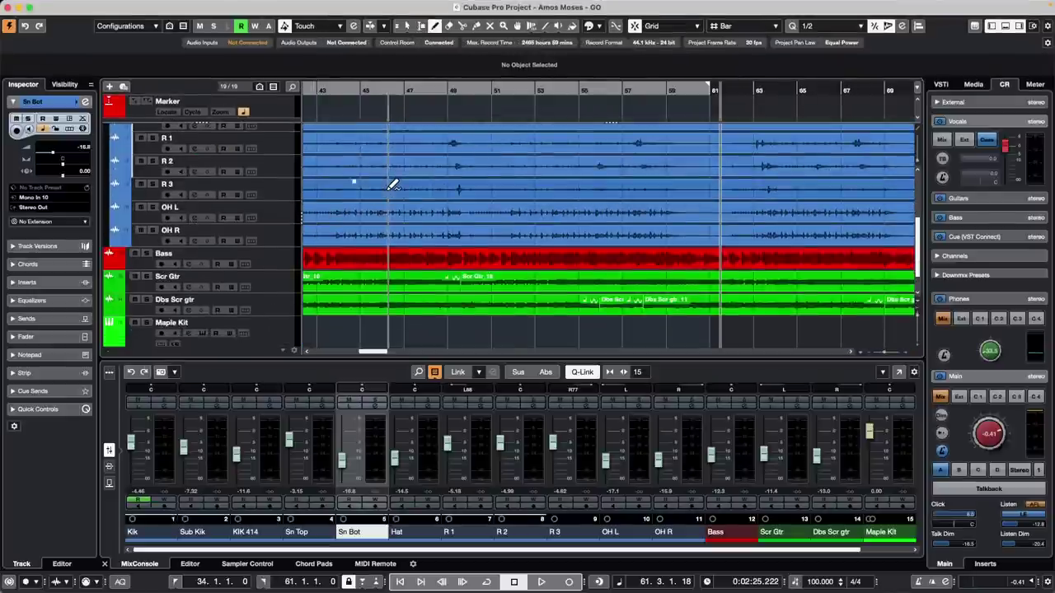
left_click(280, 257)
left_click(169, 7)
mouse_move(221, 6)
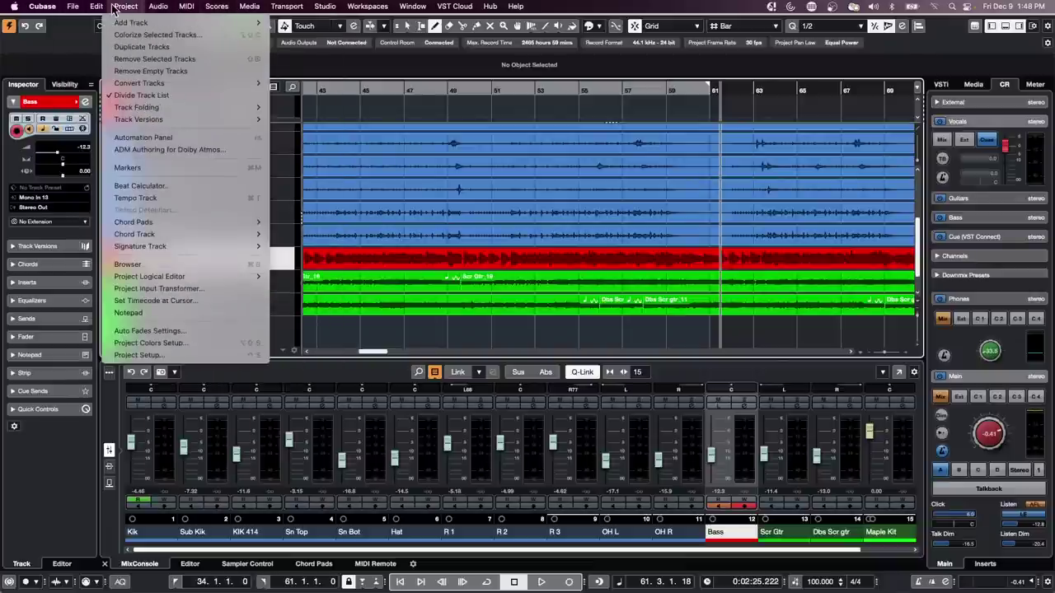
mouse_move(202, 250)
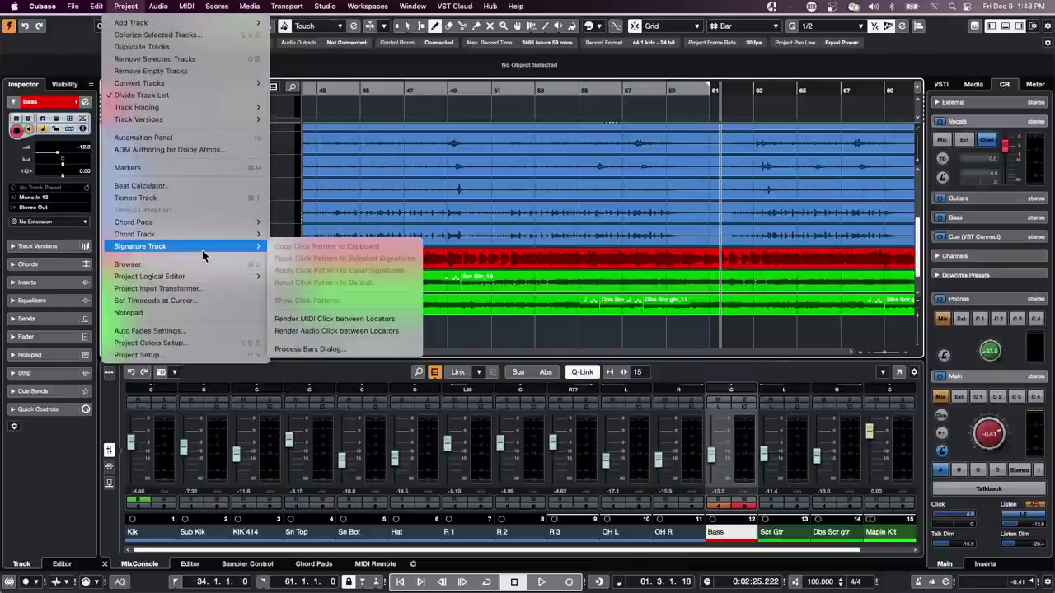
mouse_move(214, 281)
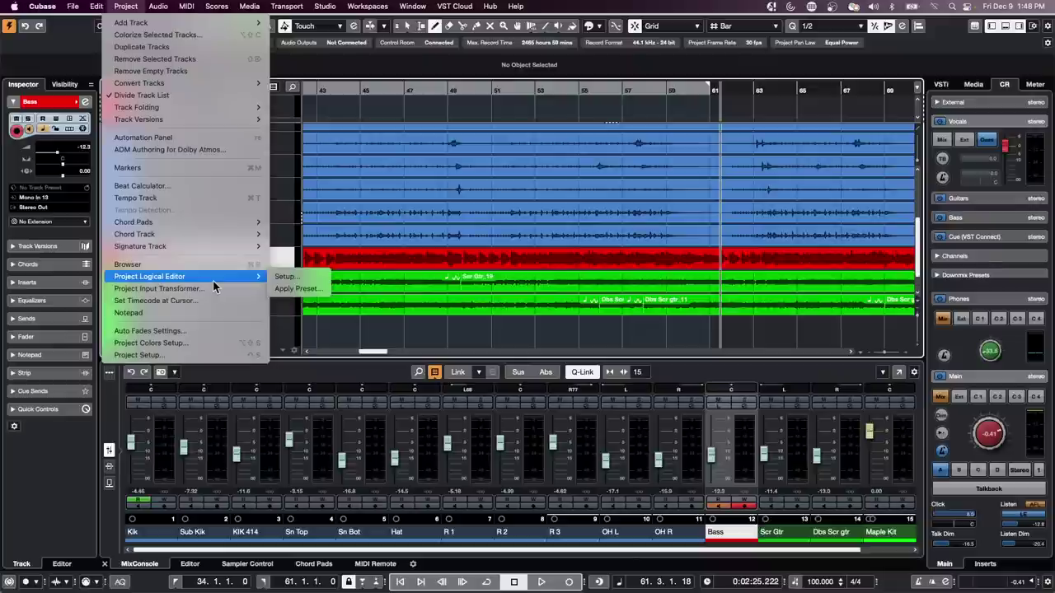
left_click(300, 278)
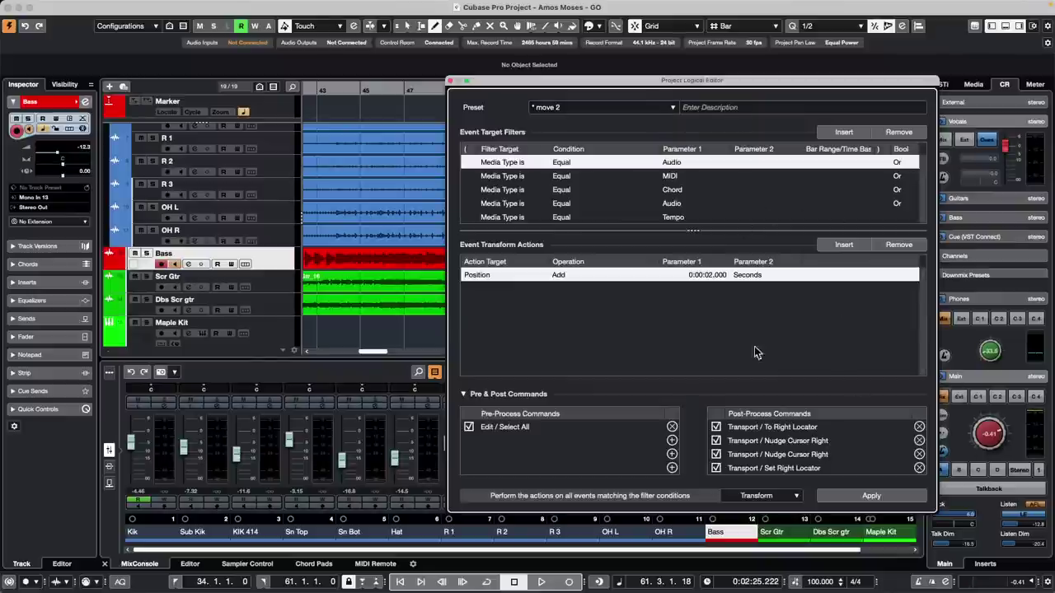
Step: Save the current Project Logical Editor settings as preset move 2.xml, replacing the existing file
left_click(673, 107)
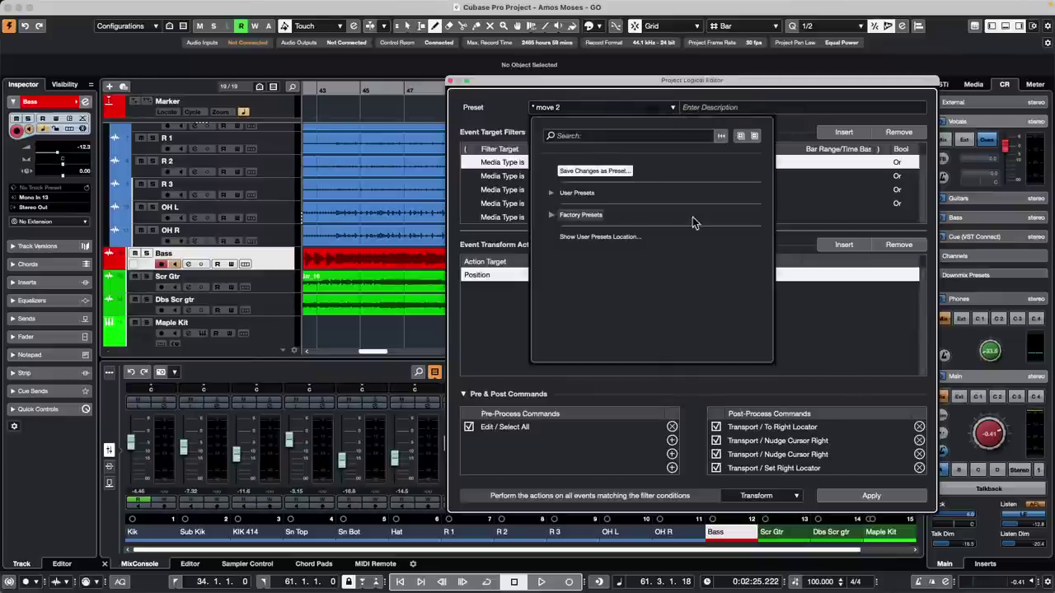
left_click(594, 170)
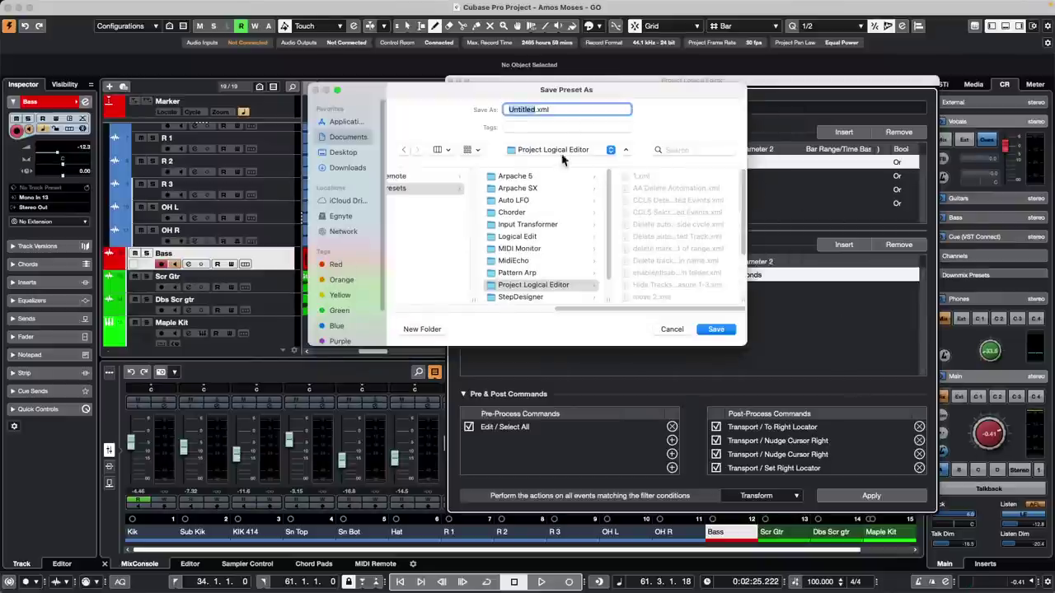
type("move 2")
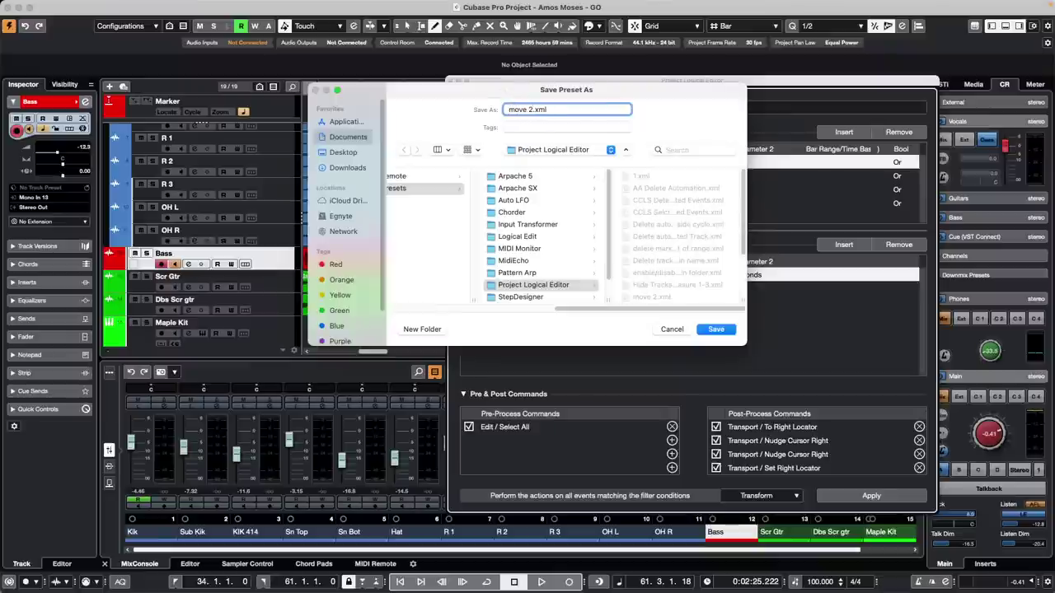
key("Return")
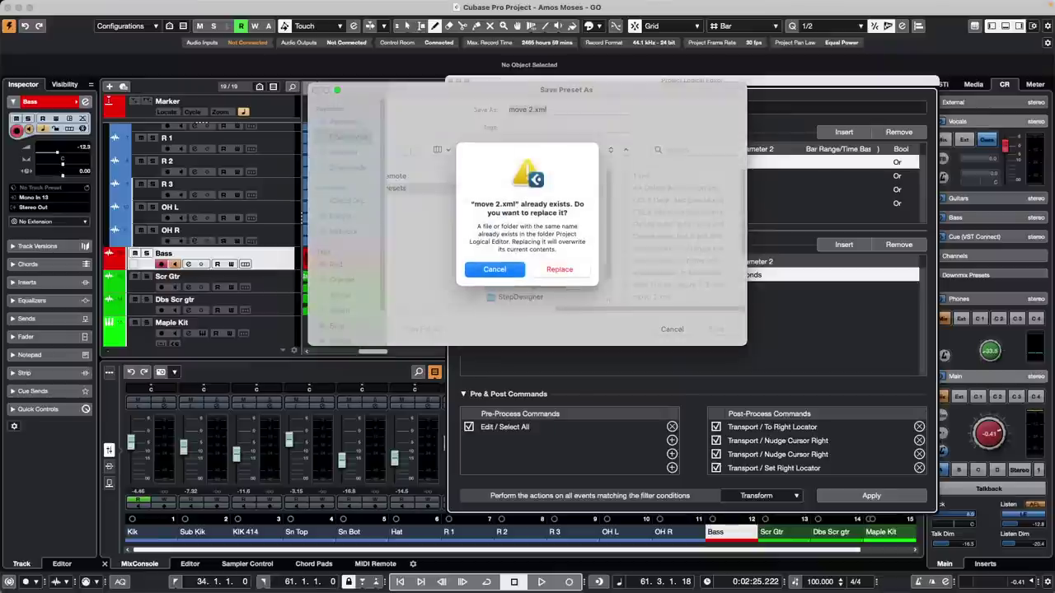
left_click(567, 272)
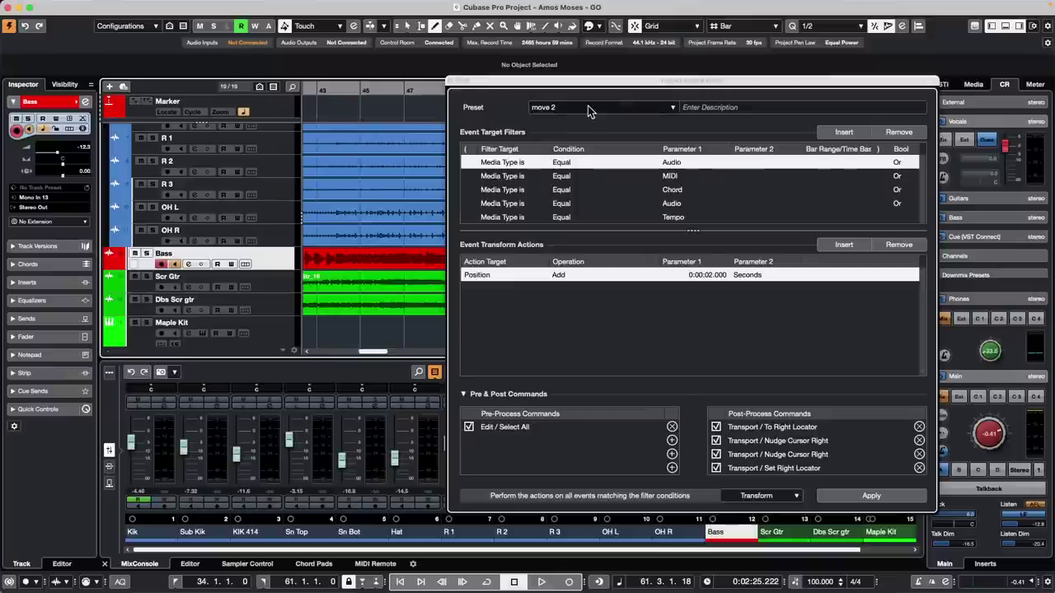
Step: Remove all five Media Type conditions from the event target filters
left_click(903, 133)
left_click(903, 134)
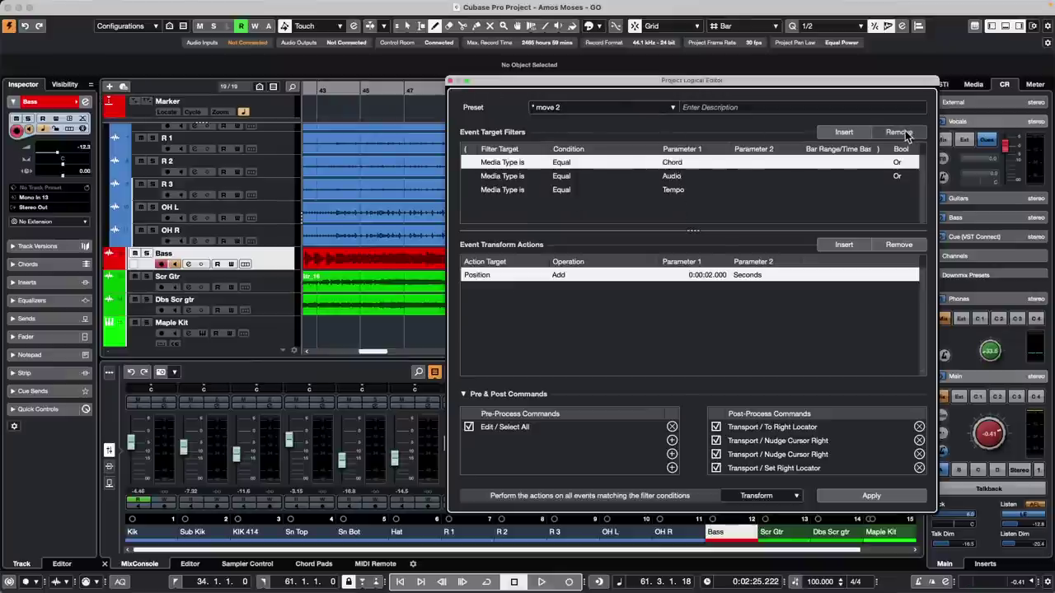
left_click(903, 133)
left_click(903, 133)
left_click(903, 133)
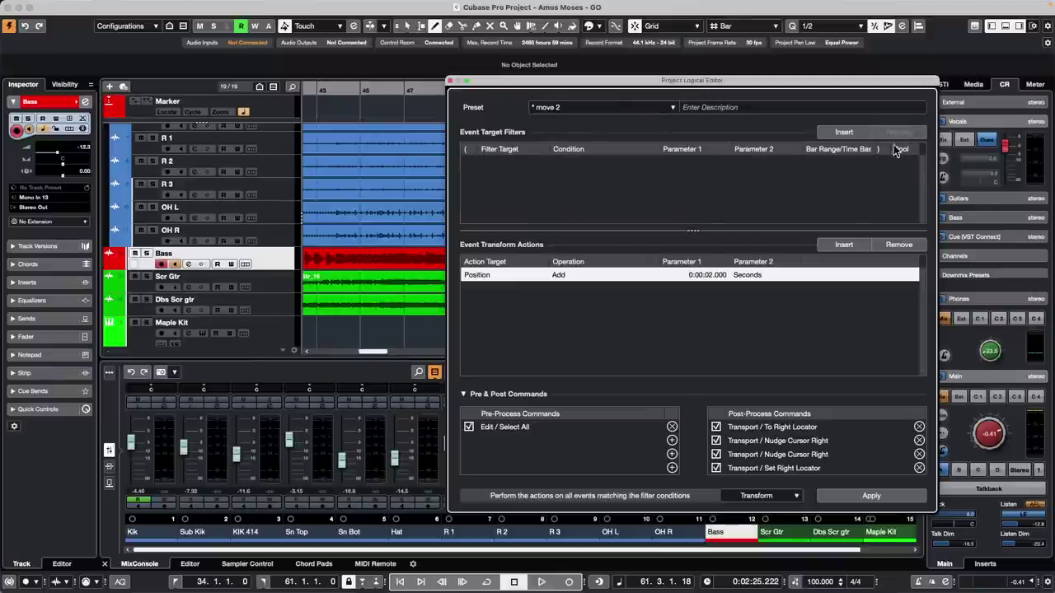
Step: Remove the Select All pre-process command and all four Transport post-process commands
left_click(671, 427)
double_click(920, 468)
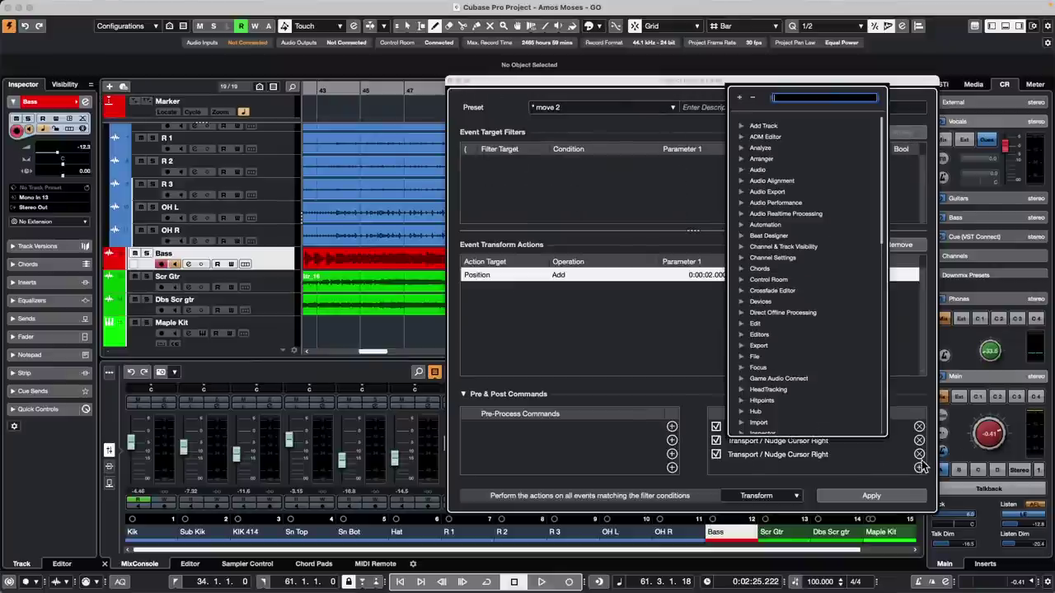
left_click(922, 458)
left_click(920, 428)
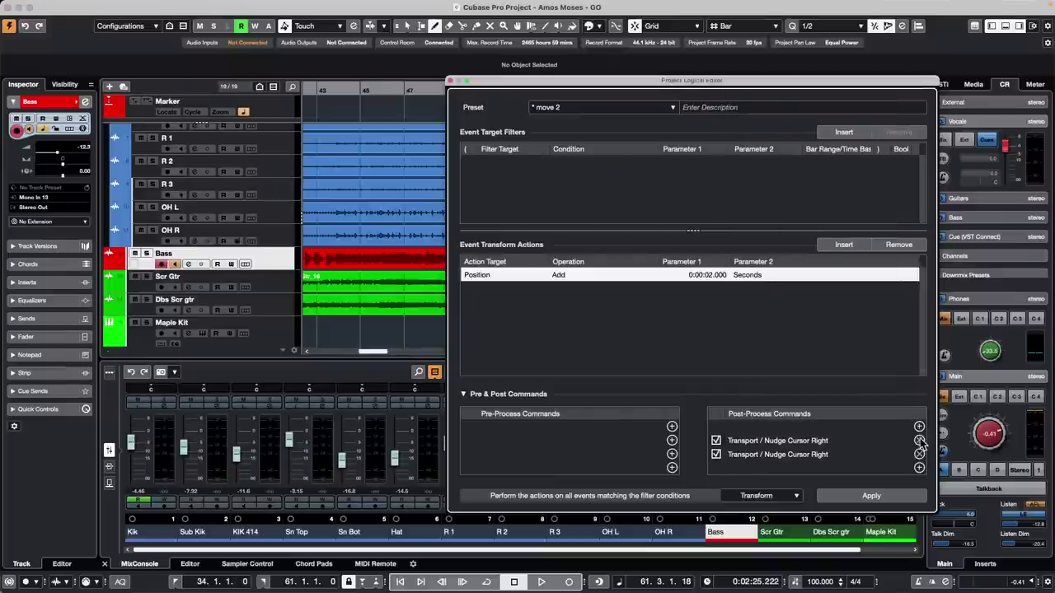
left_click(920, 441)
left_click(919, 454)
left_click(920, 468)
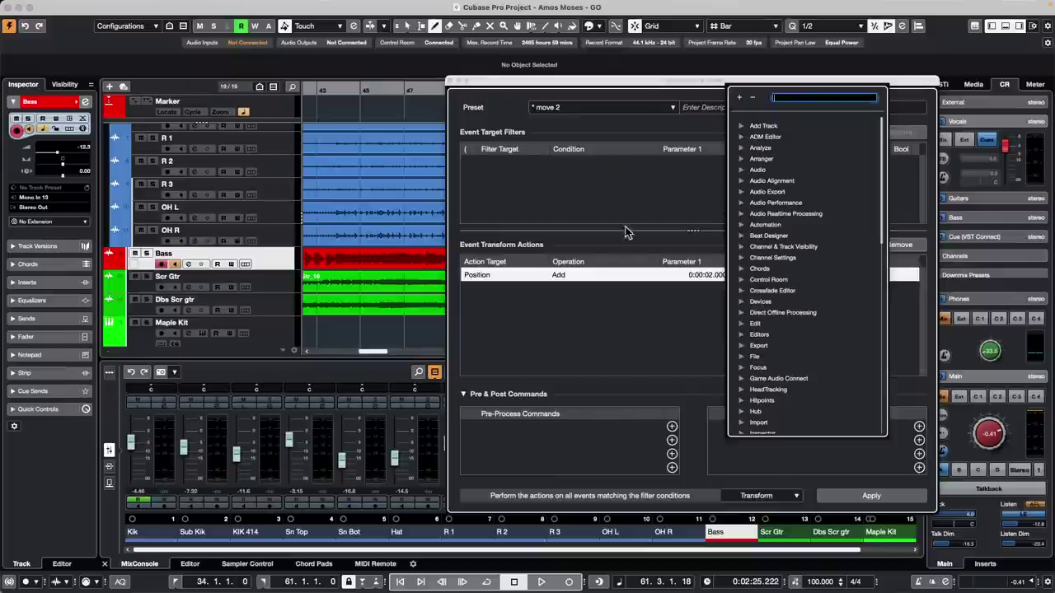
left_click(659, 217)
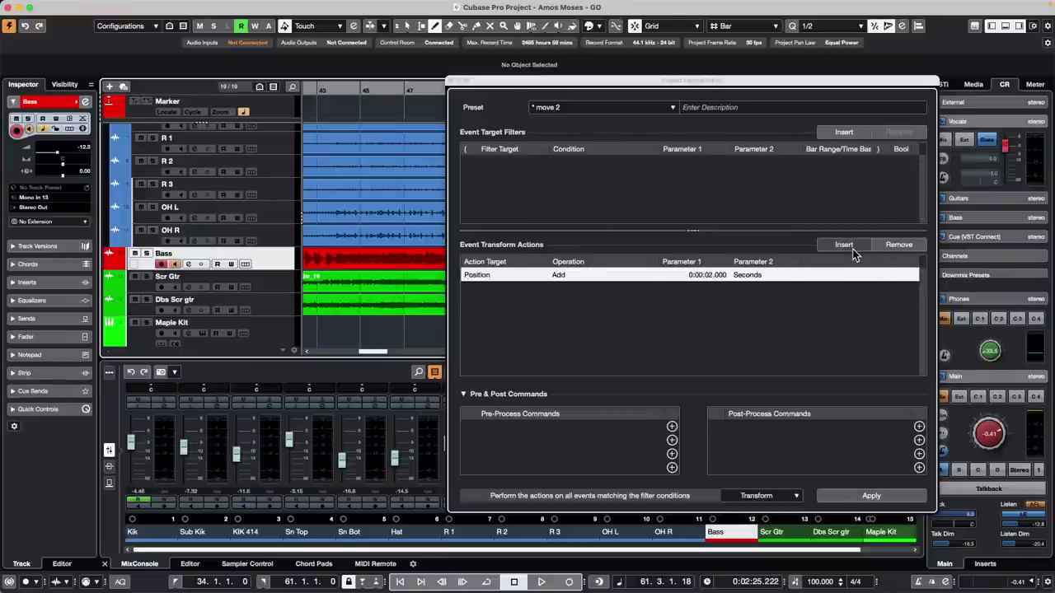
Step: Remove the Position transform action and keep Transform as the function for matching events
left_click(905, 247)
left_click(757, 495)
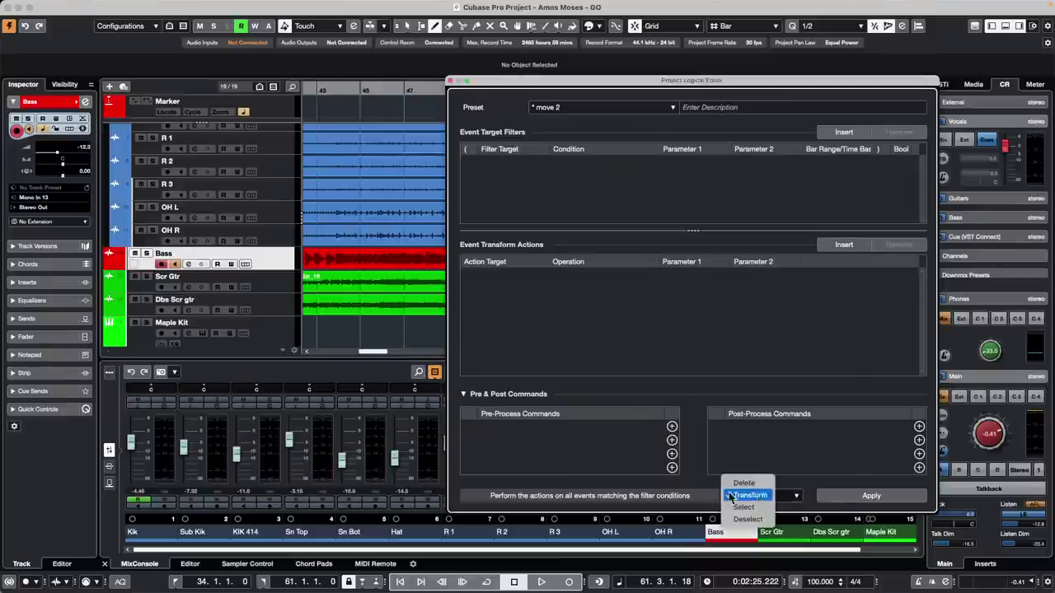
left_click(746, 495)
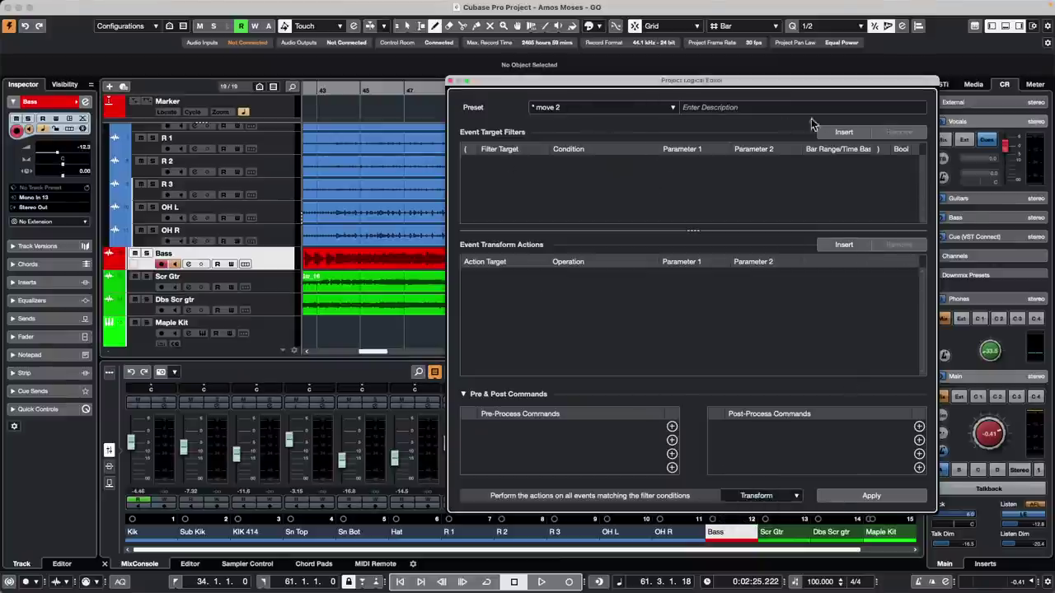
Step: Add an event target filter with Name as the target, Contains as the condition and Bas as the parameter
left_click(849, 133)
left_click(505, 163)
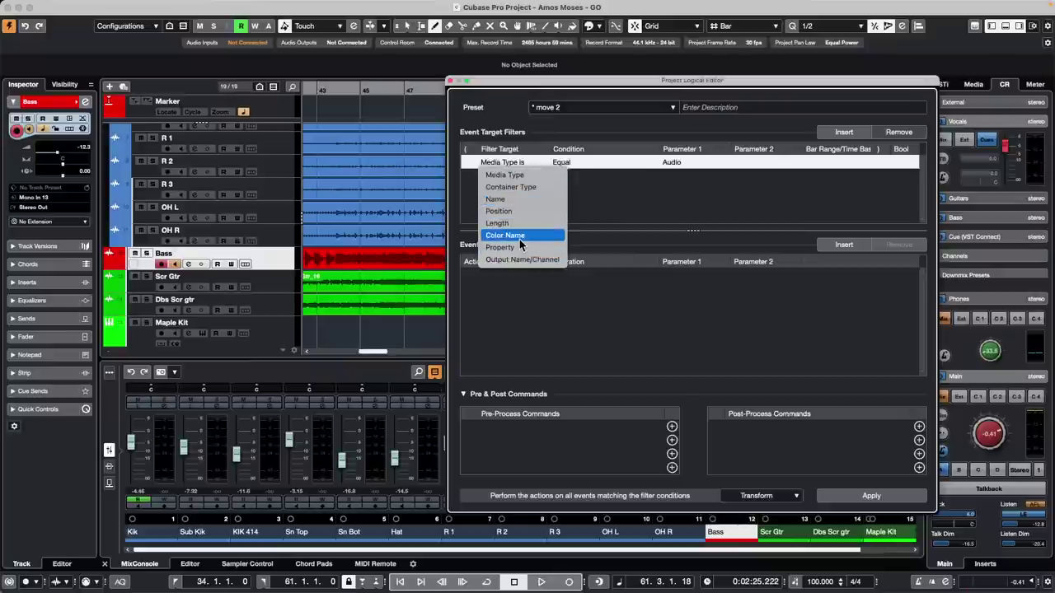
key("Return")
left_click(577, 163)
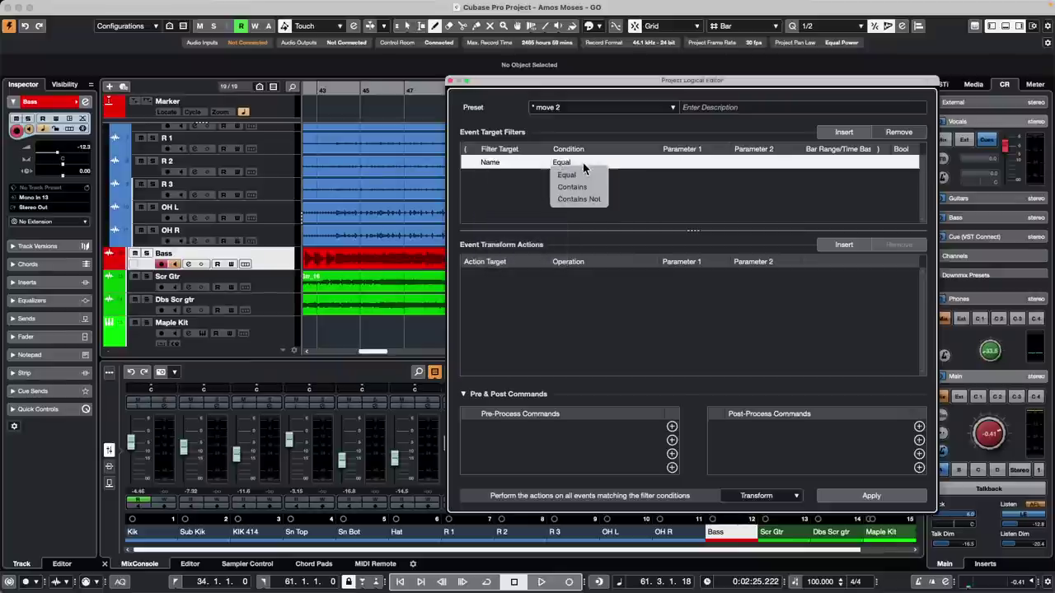
left_click(577, 185)
left_click(692, 161)
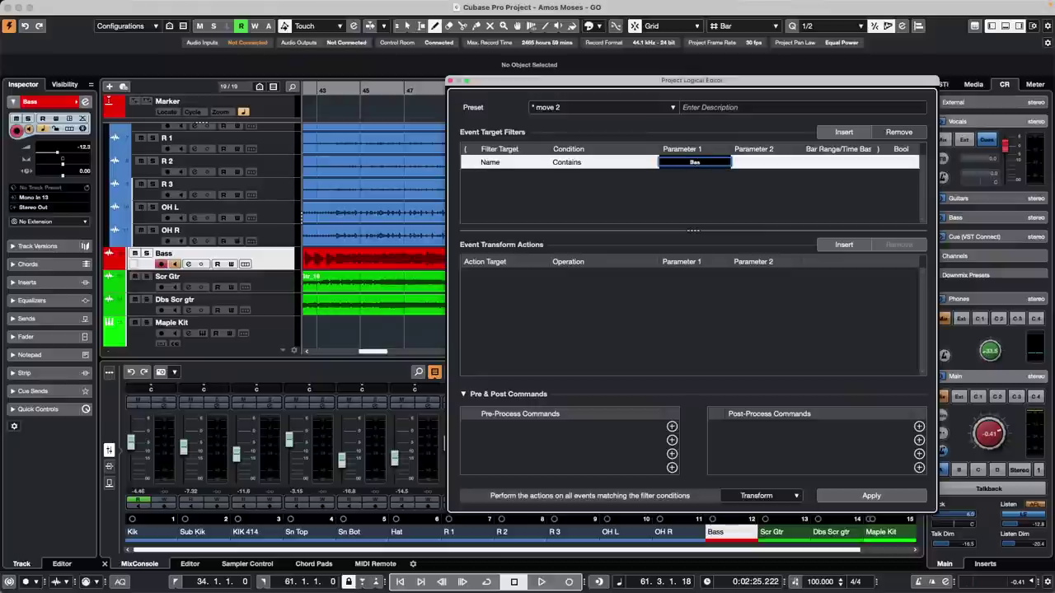
key("Return")
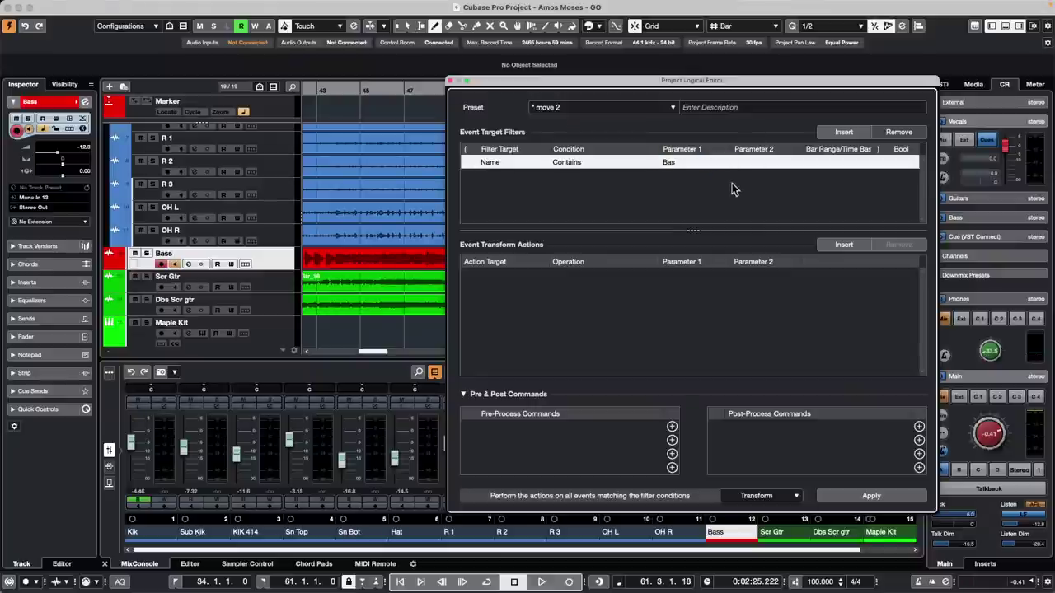
Step: Add an event transform action with the target Set Color and the operation Set to Fixed Value
left_click(843, 245)
left_click(499, 274)
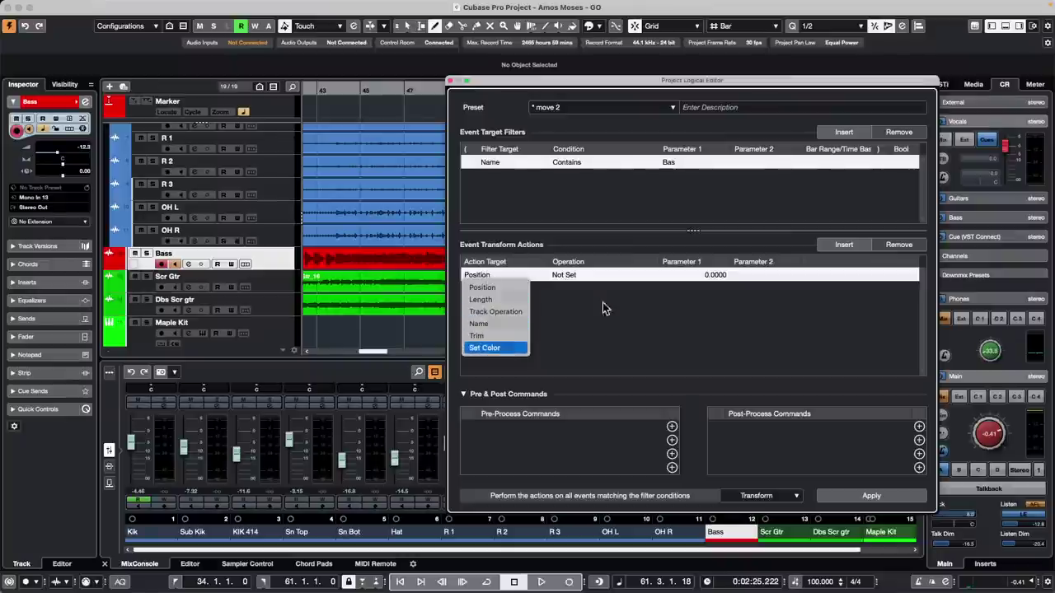
left_click(511, 347)
left_click(574, 279)
left_click(586, 287)
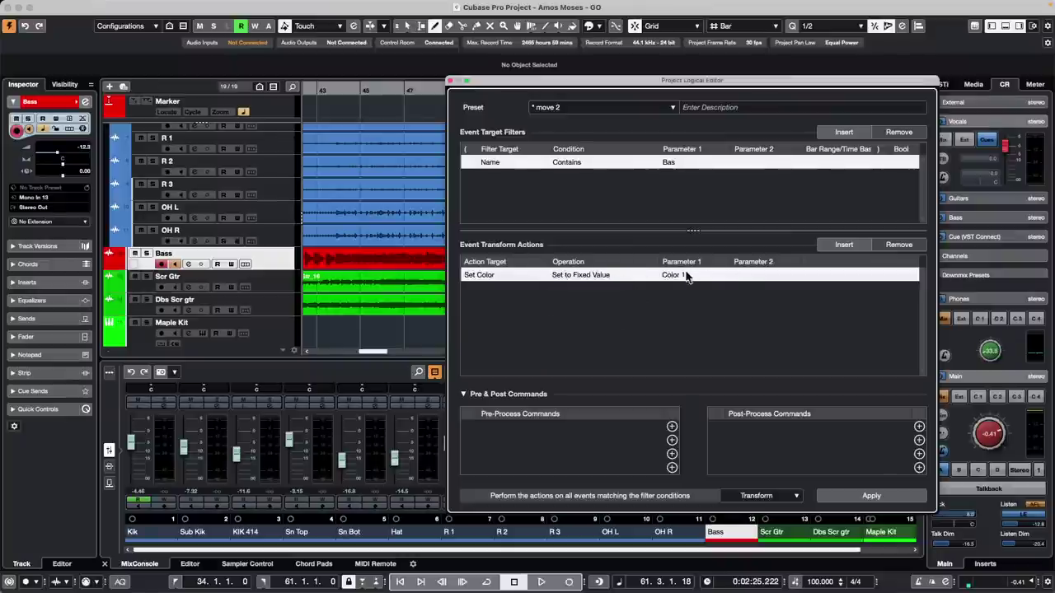
Step: Try out event colors for the Set Color action, settle on the purple Color 13, and apply the transformation
left_click(677, 277)
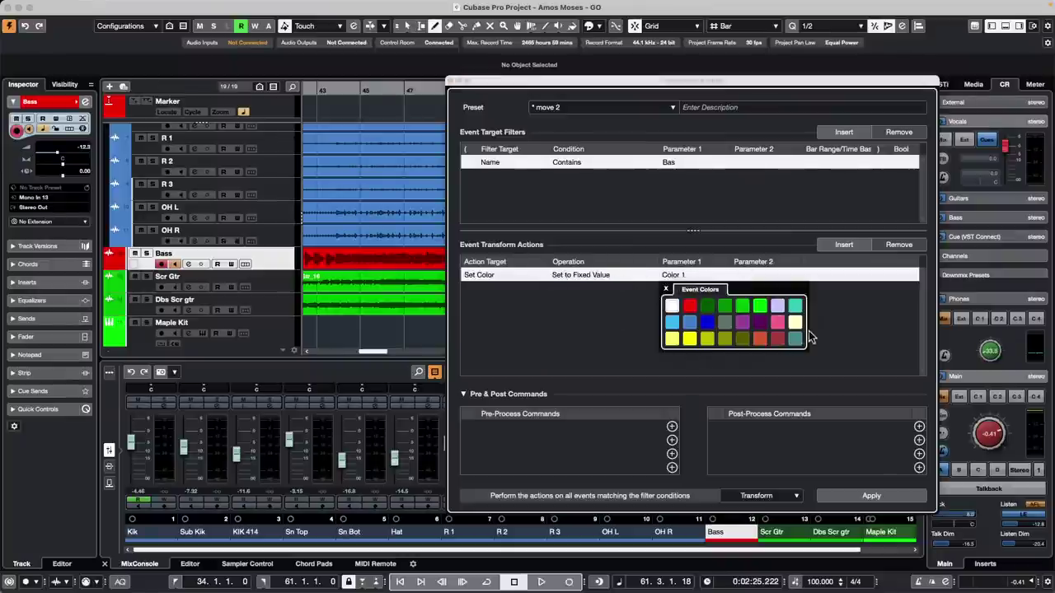
left_click(672, 323)
left_click(864, 334)
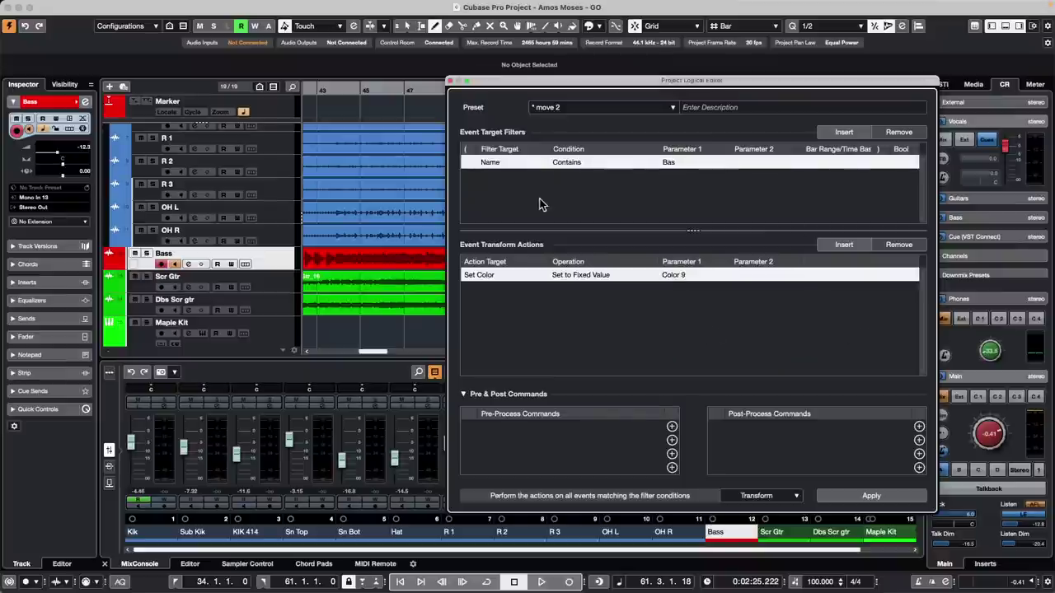
left_click(693, 276)
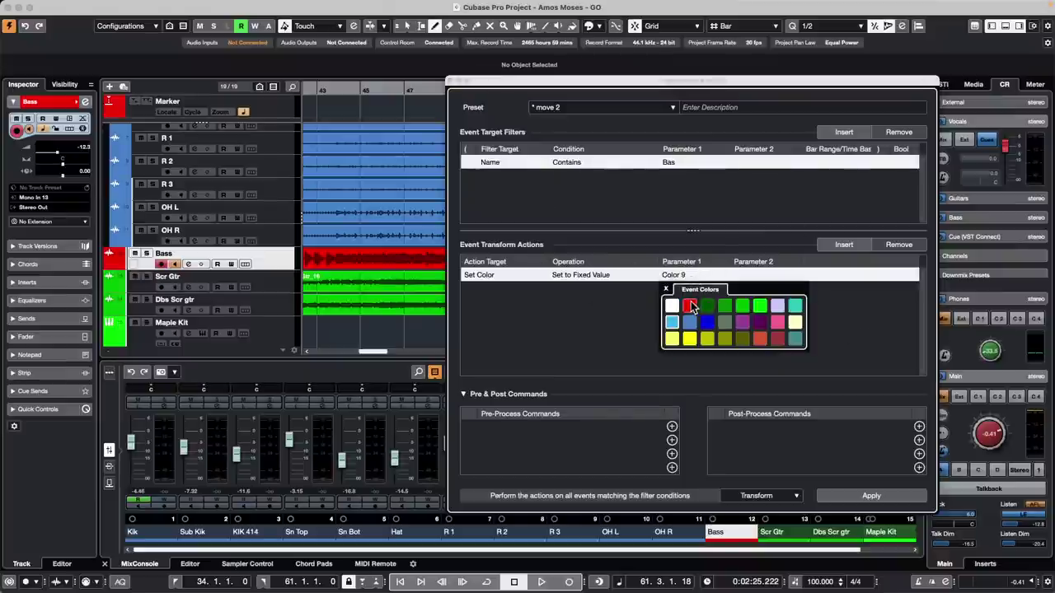
left_click(743, 305)
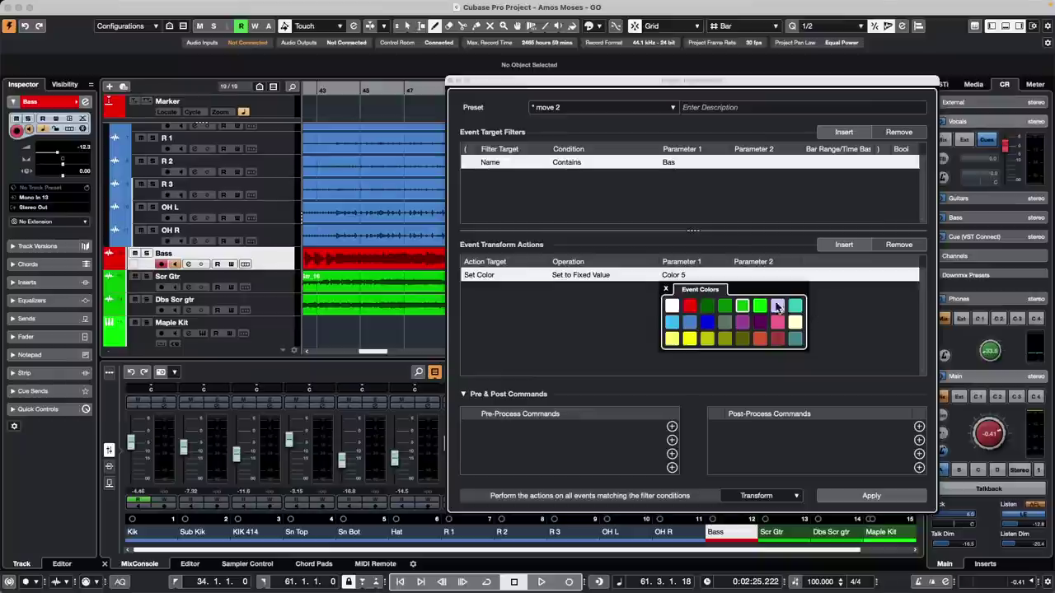
left_click(745, 322)
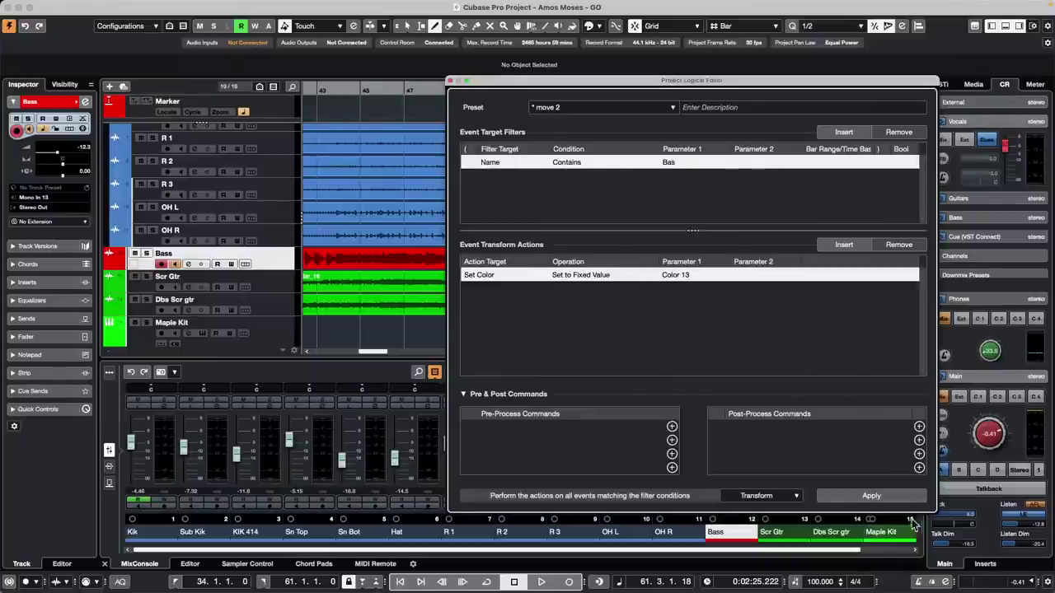
left_click(873, 496)
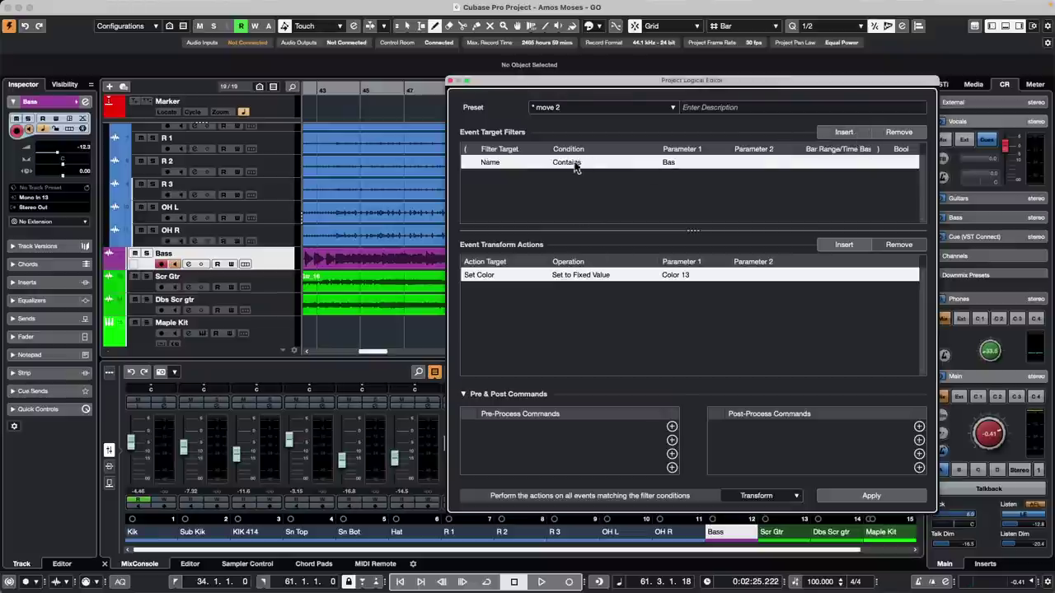
Step: Change the name filter's text to Ki and add a second filter, Name Contains Sn
left_click(669, 162)
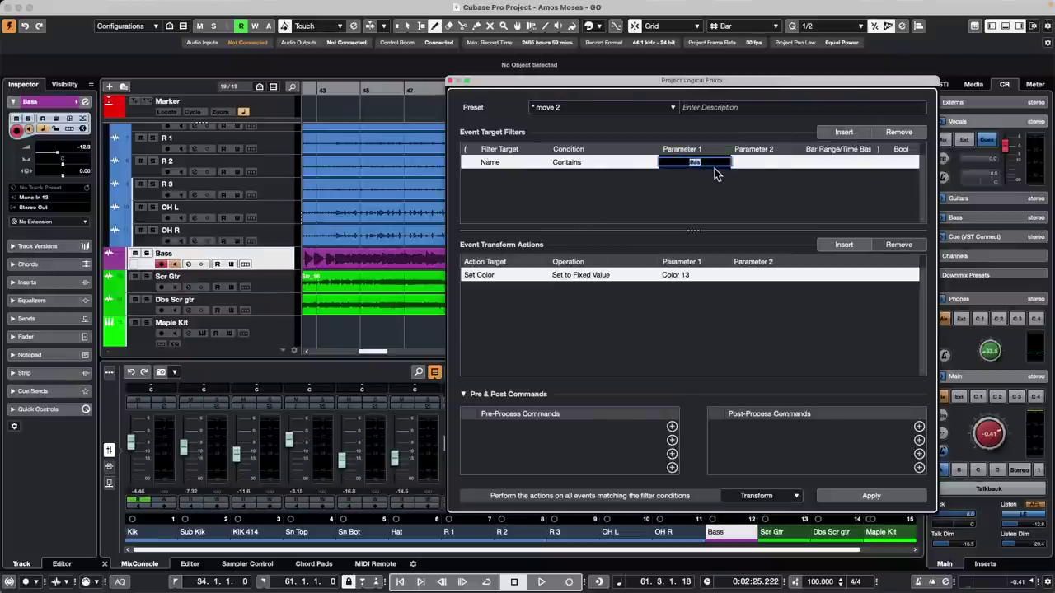
type("Ki")
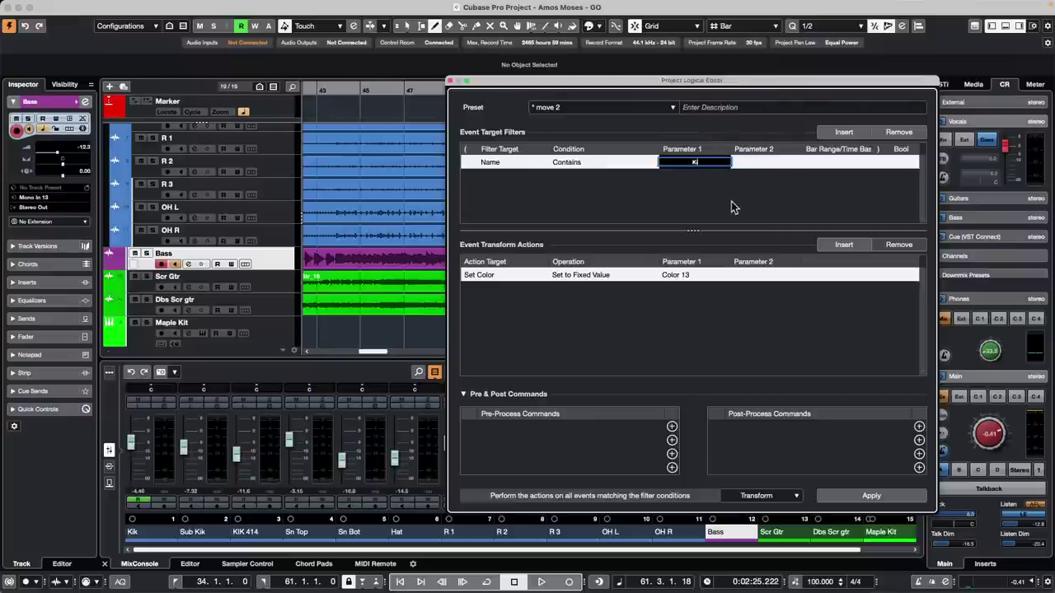
left_click(834, 136)
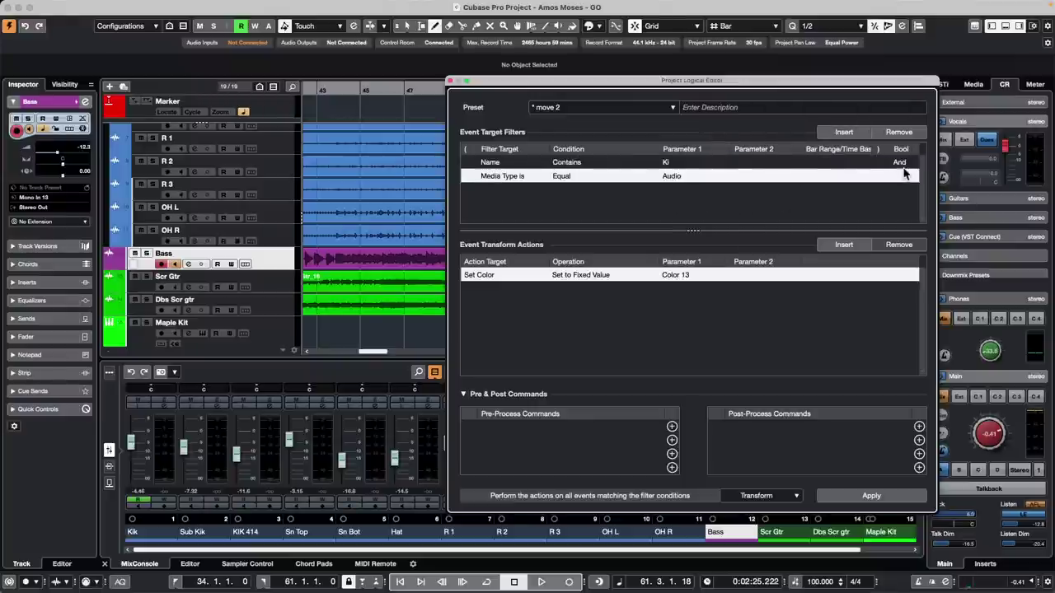
left_click(511, 178)
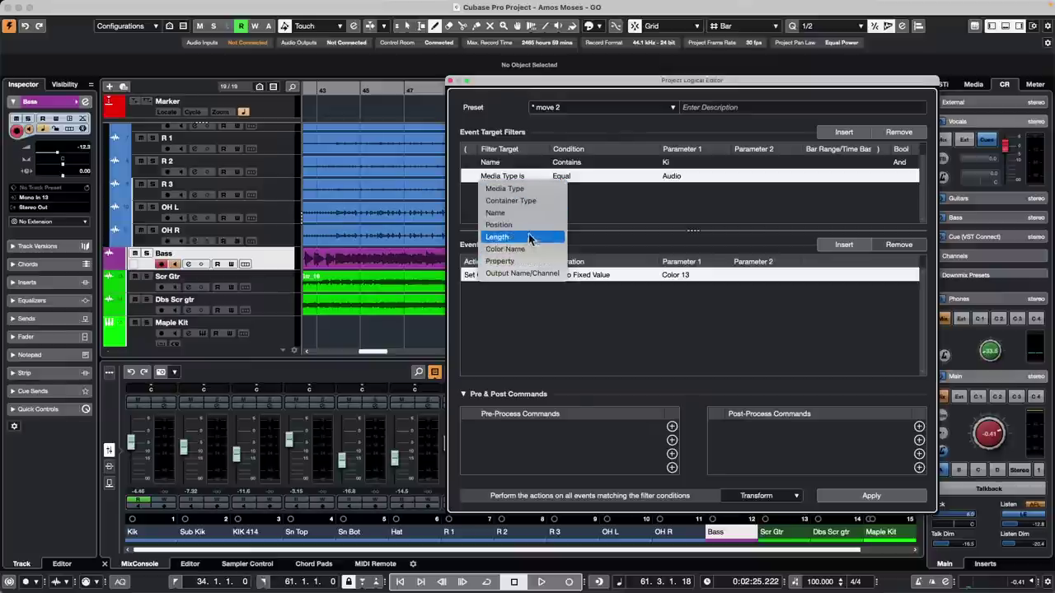
left_click(531, 213)
left_click(567, 175)
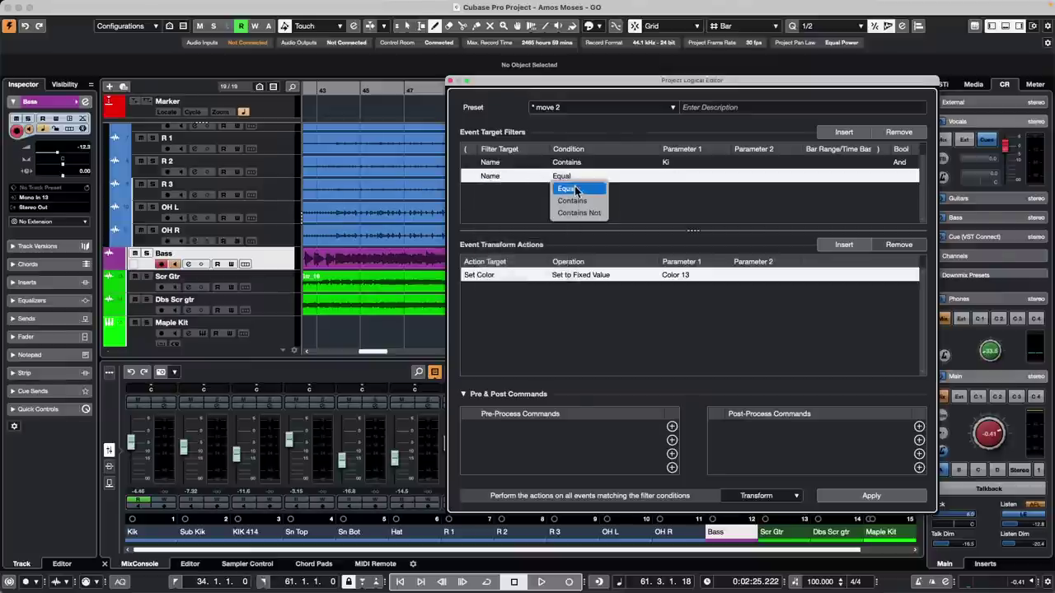
left_click(572, 201)
left_click(679, 175)
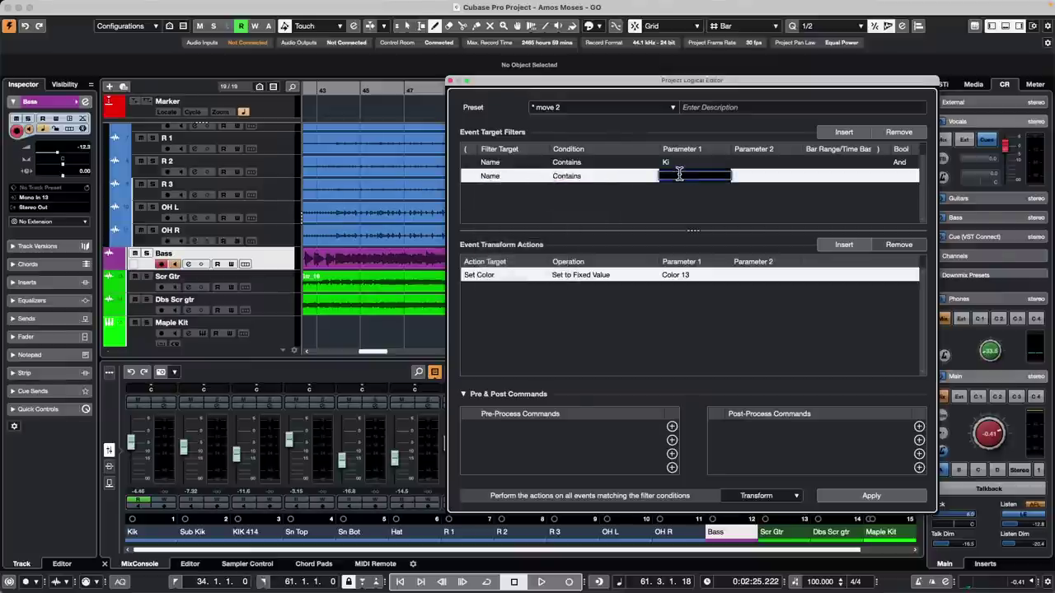
type("Sn")
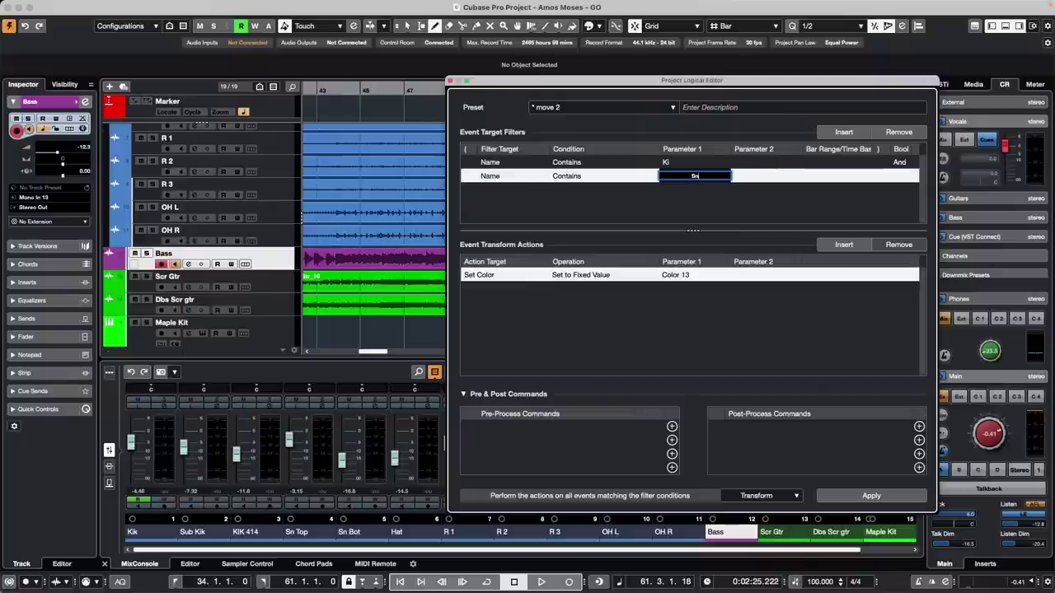
key("Return")
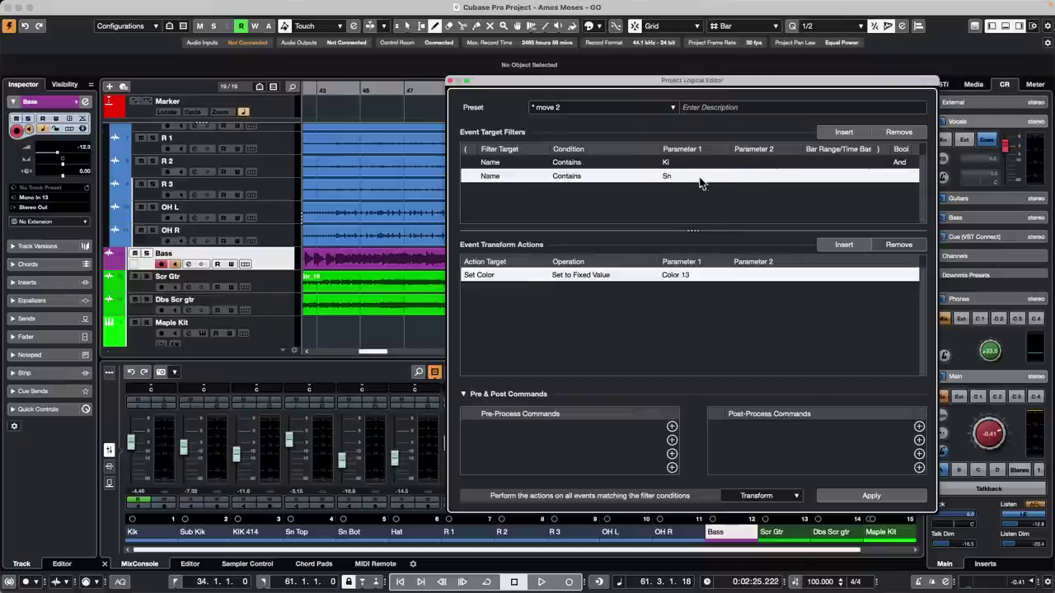
Step: Choose a different event color for the Set Color action and try to apply it with the Ki and Sn filters
left_click(692, 276)
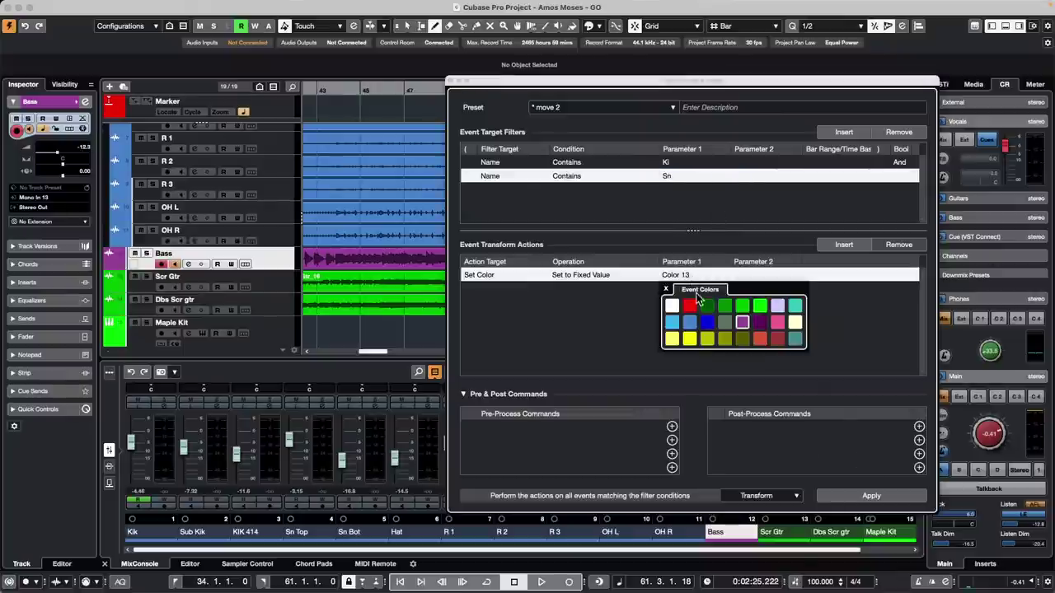
left_click(695, 344)
scroll(262, 180, "up", 5)
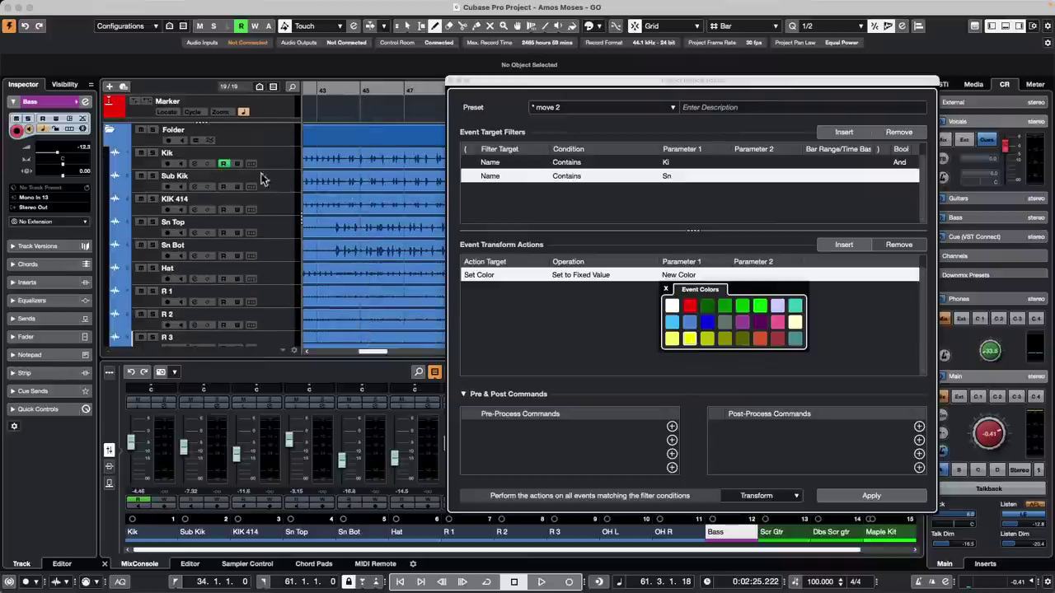
left_click(874, 496)
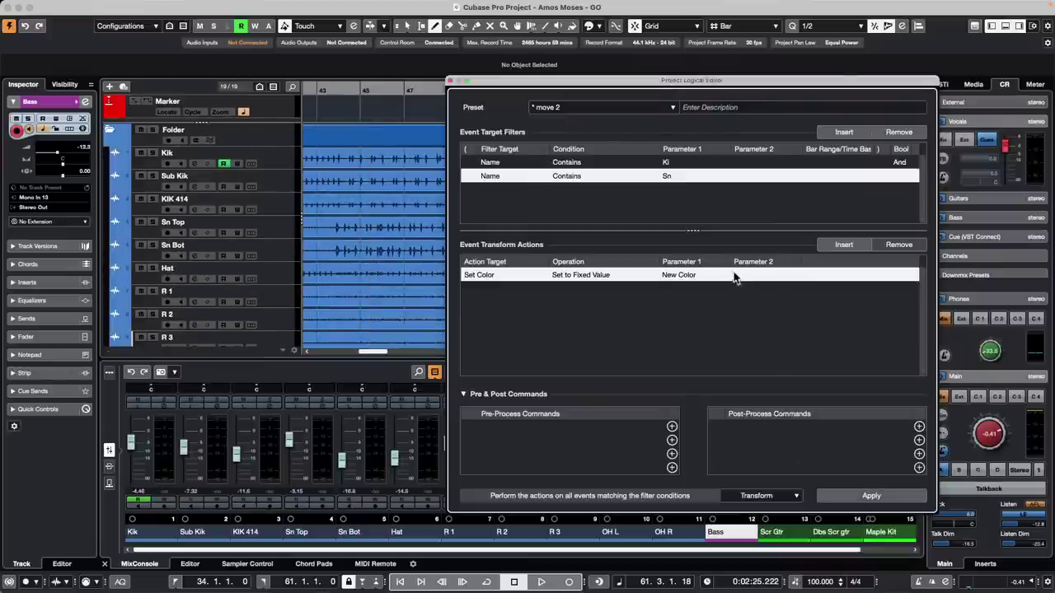
left_click(695, 278)
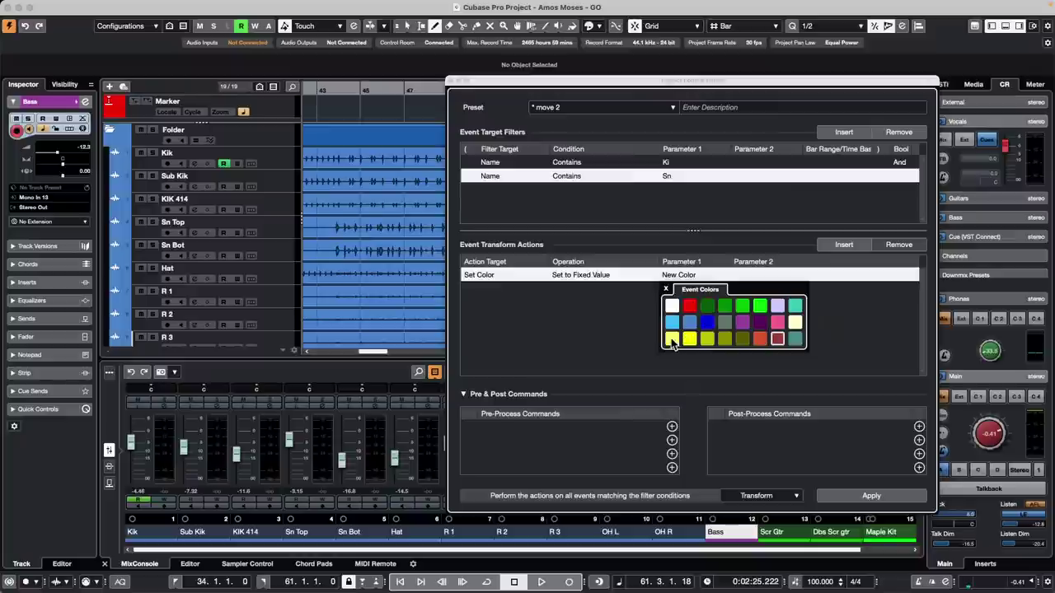
Step: Combine the Ki and Sn name filters with the Or operator and apply the color change to the matching tracks
left_click(567, 322)
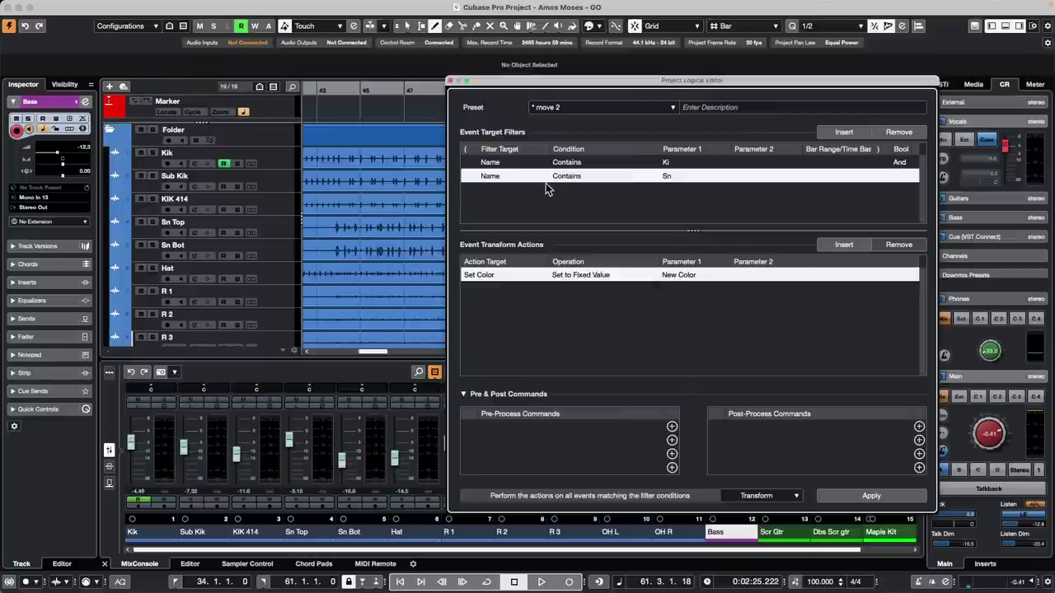
left_click(896, 165)
left_click(898, 166)
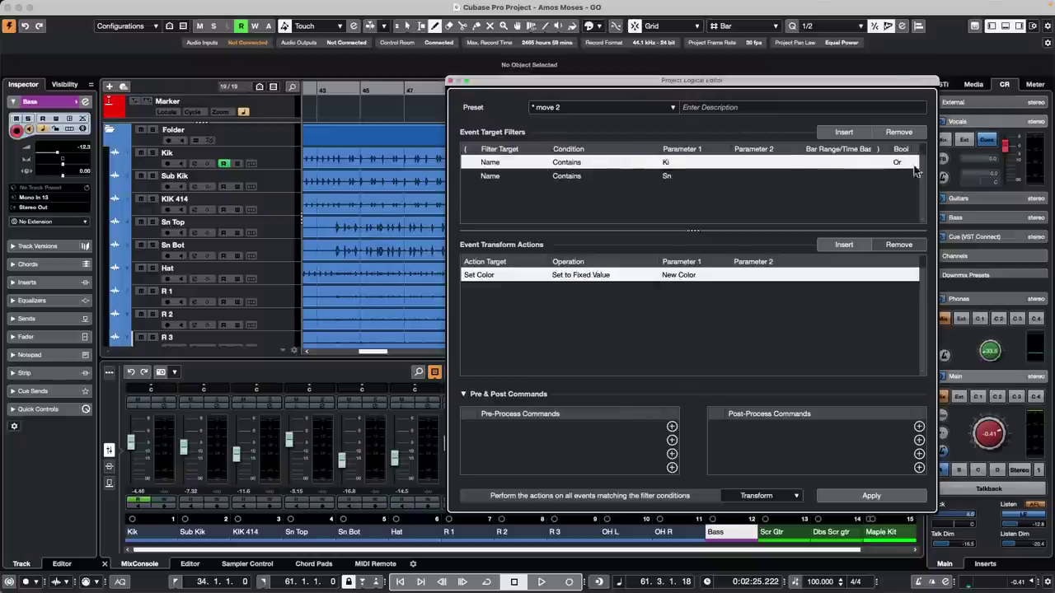
left_click(878, 496)
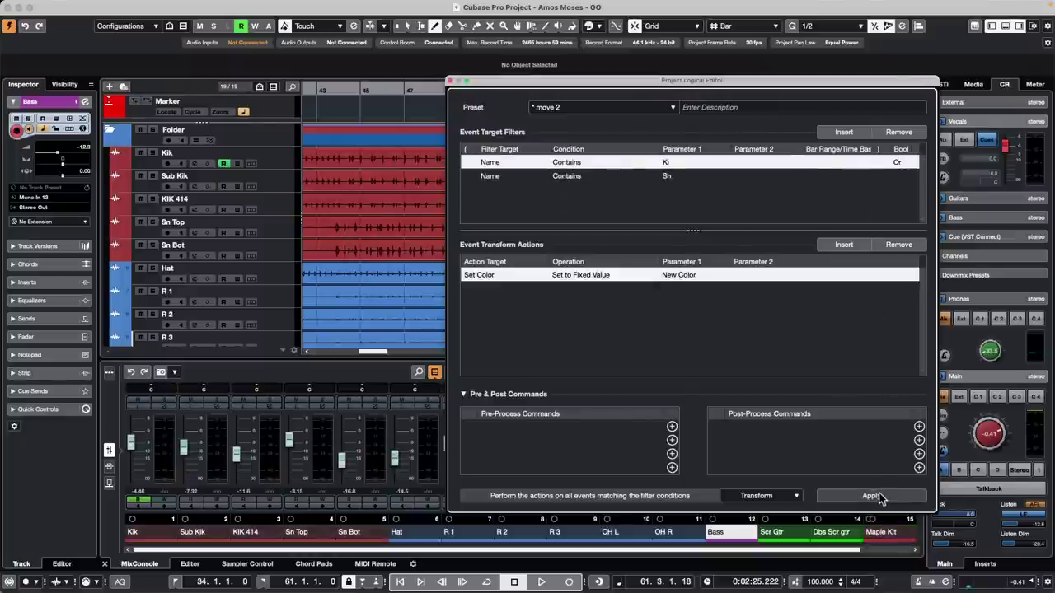
Step: Set the action's new color to the dark green Color 3, apply it to the matching tracks, and close the logical editor
left_click(677, 275)
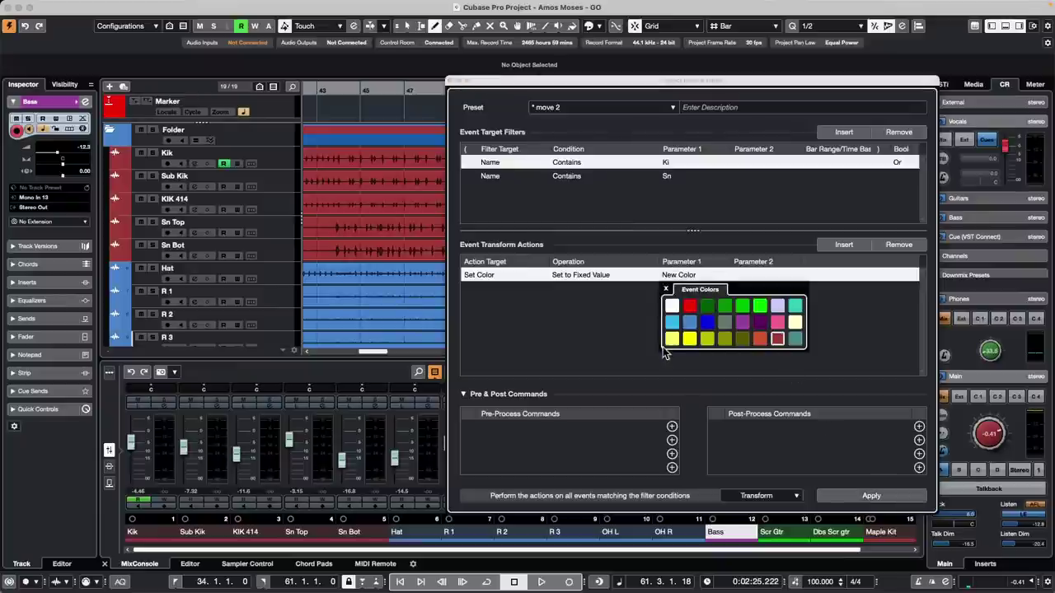
left_click(672, 338)
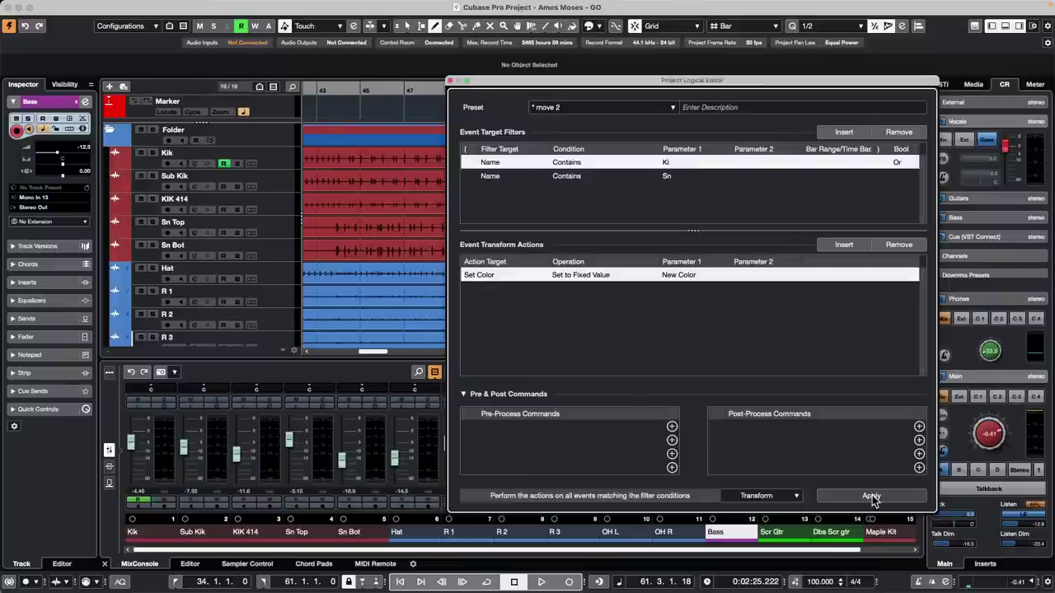
left_click(681, 277)
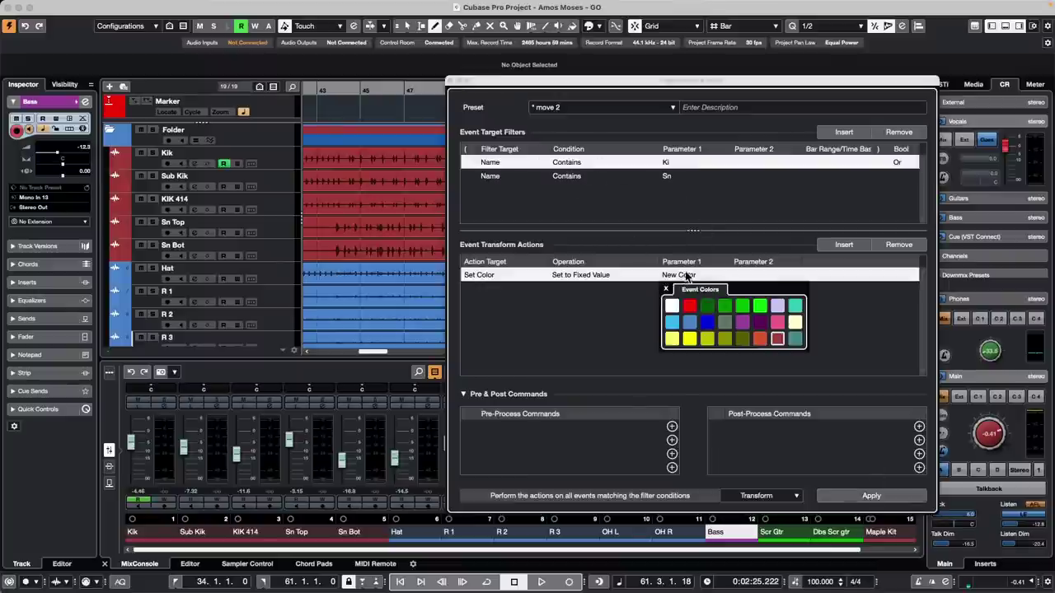
left_click(707, 309)
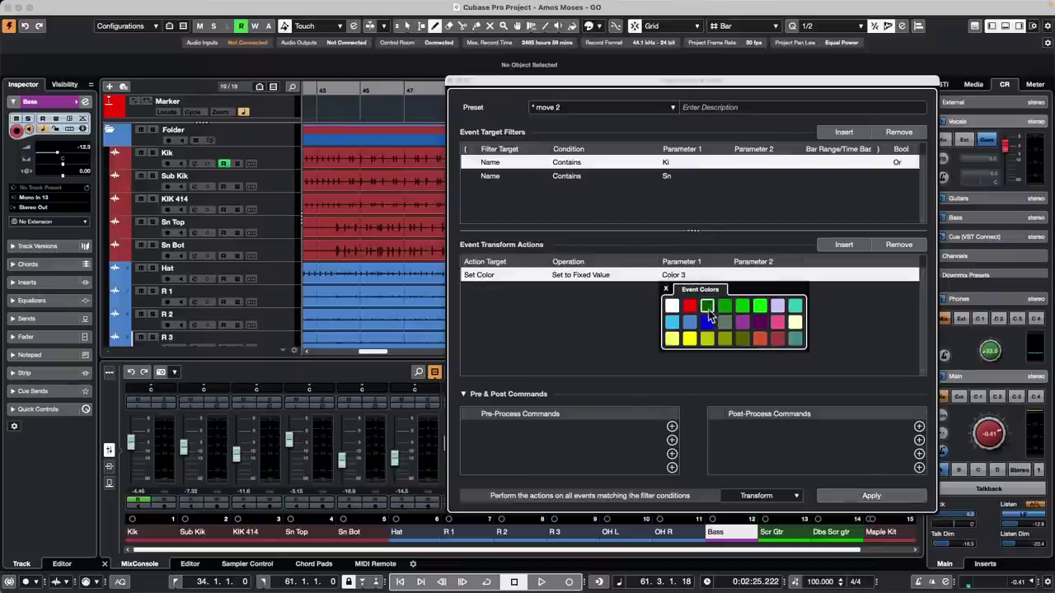
left_click(871, 495)
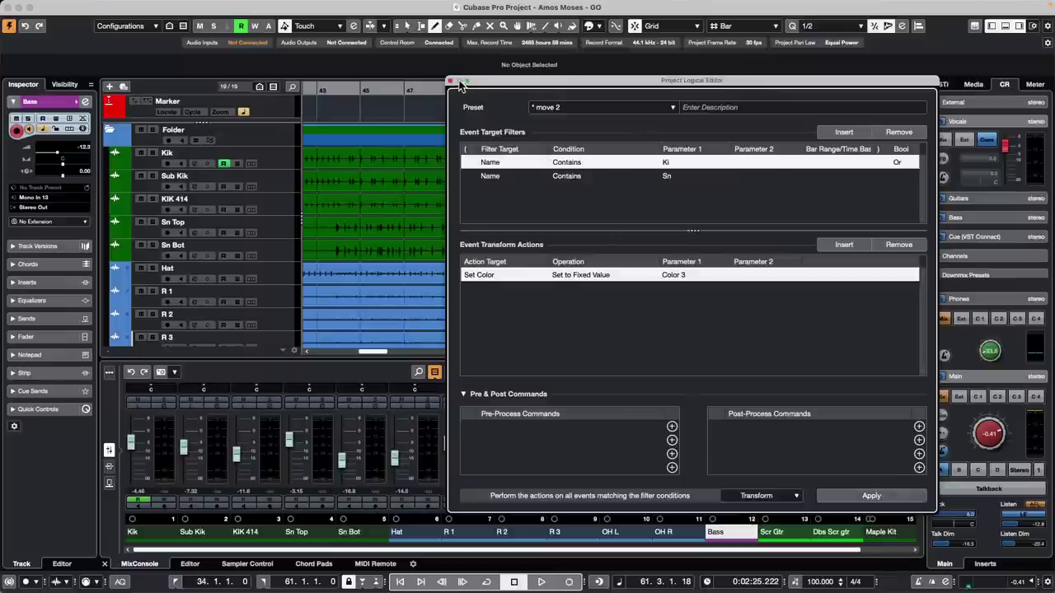
left_click(449, 81)
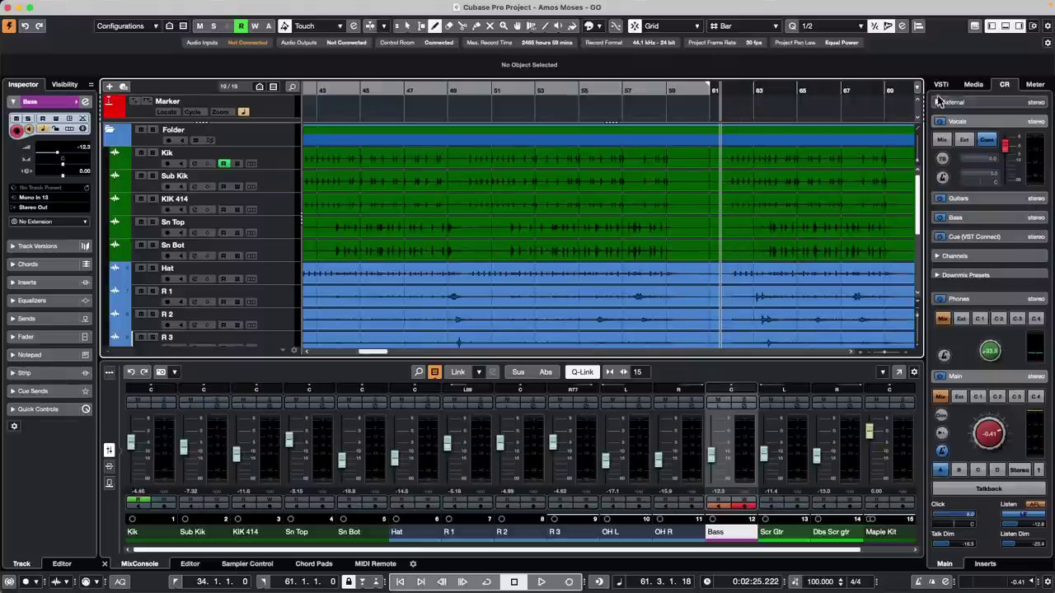
Step: Draw an empty MIDI part on the Maple Kit track from bar 46 to bar 59
left_click(431, 91)
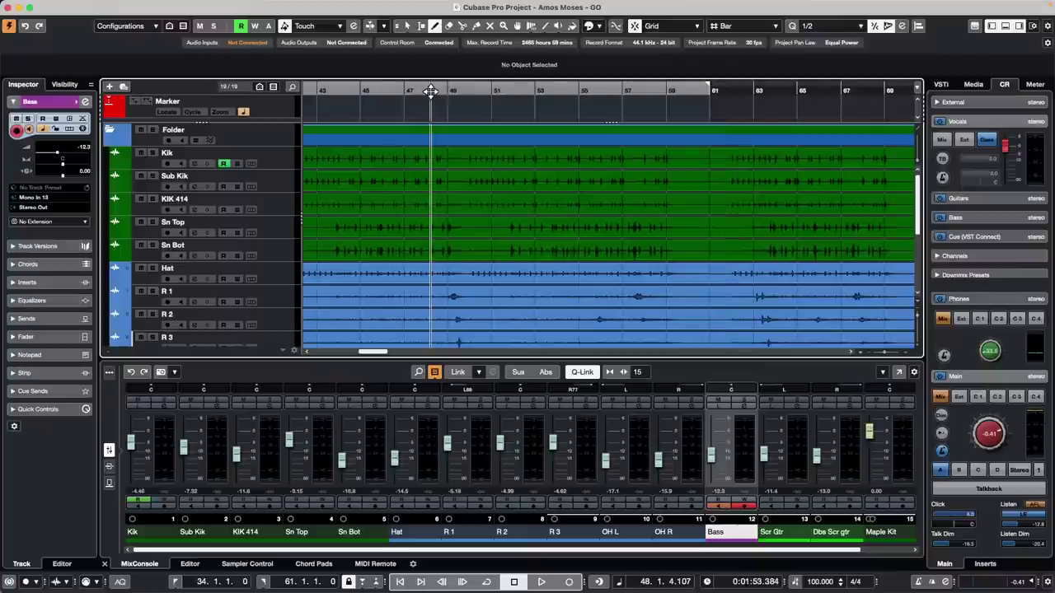
scroll(414, 212, "down", 5)
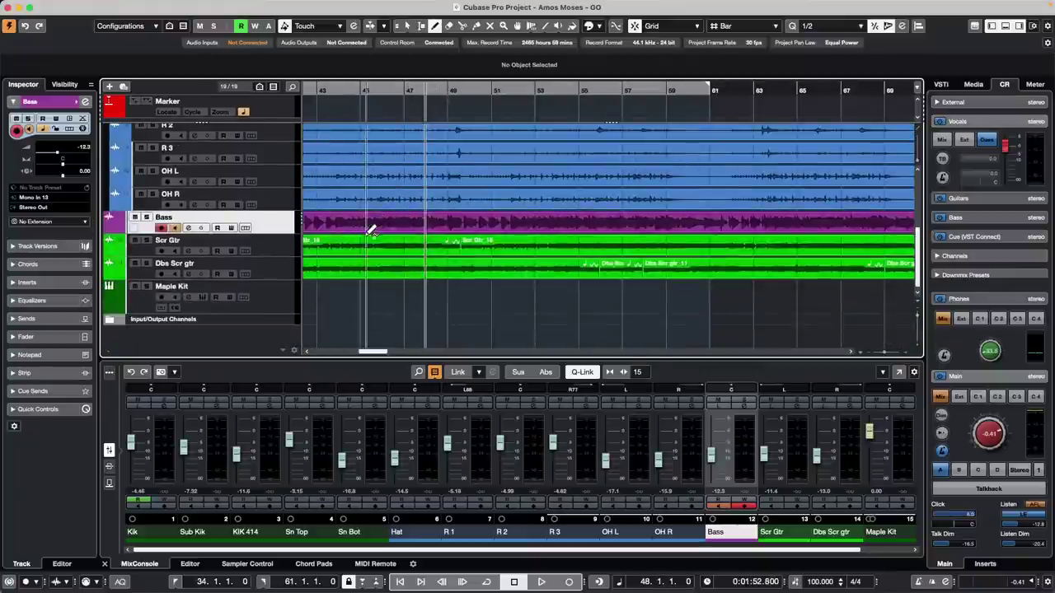
left_click(278, 305)
right_click(372, 305)
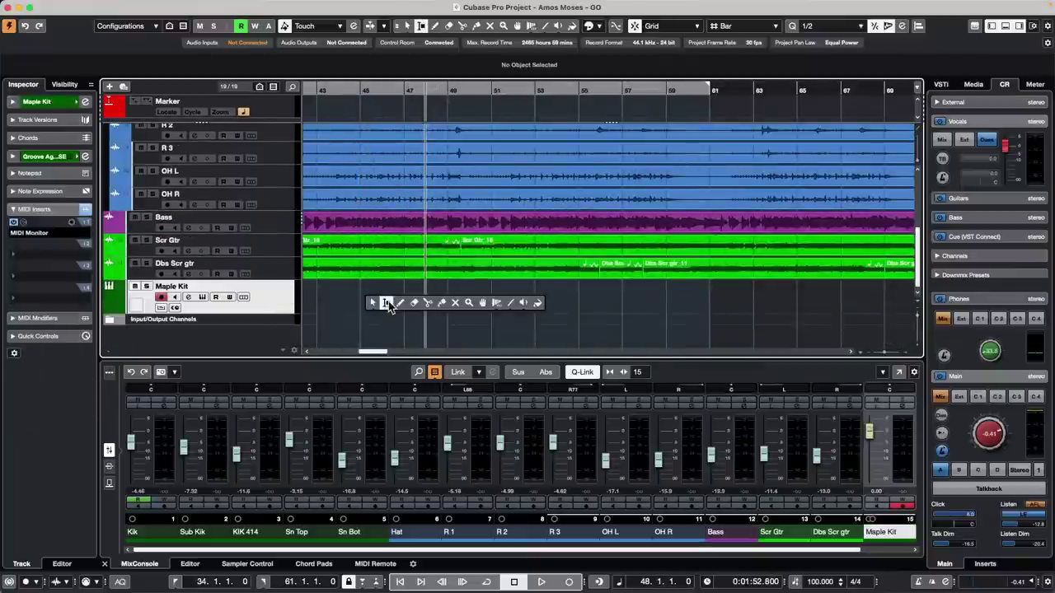
left_click(400, 302)
left_click_drag(400, 295, 665, 310)
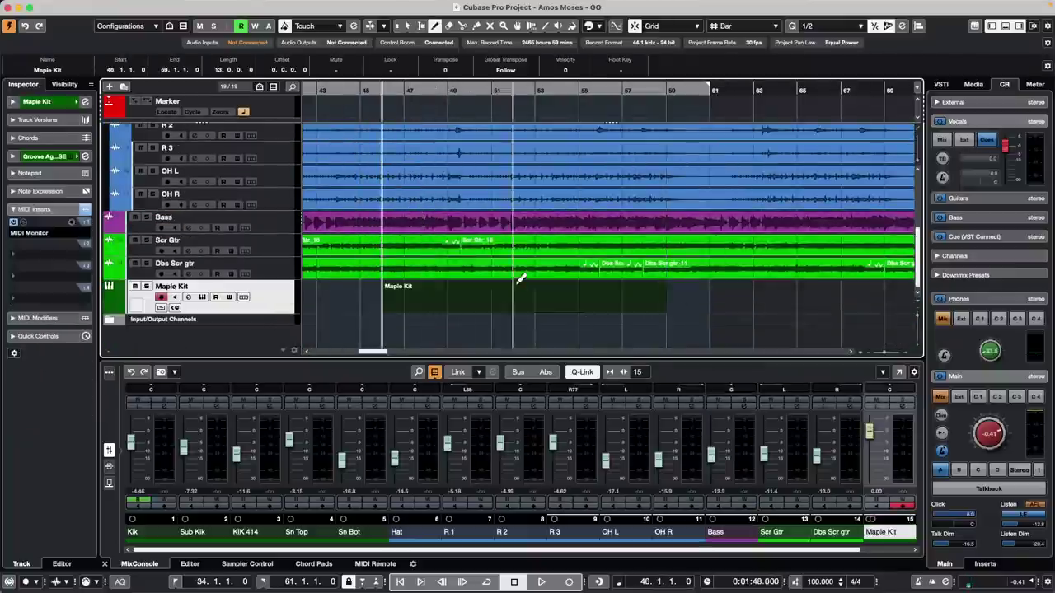
Step: Open the new Maple Kit part for editing and switch it to the Drum Editor
right_click(463, 305)
left_click(468, 306)
double_click(468, 306)
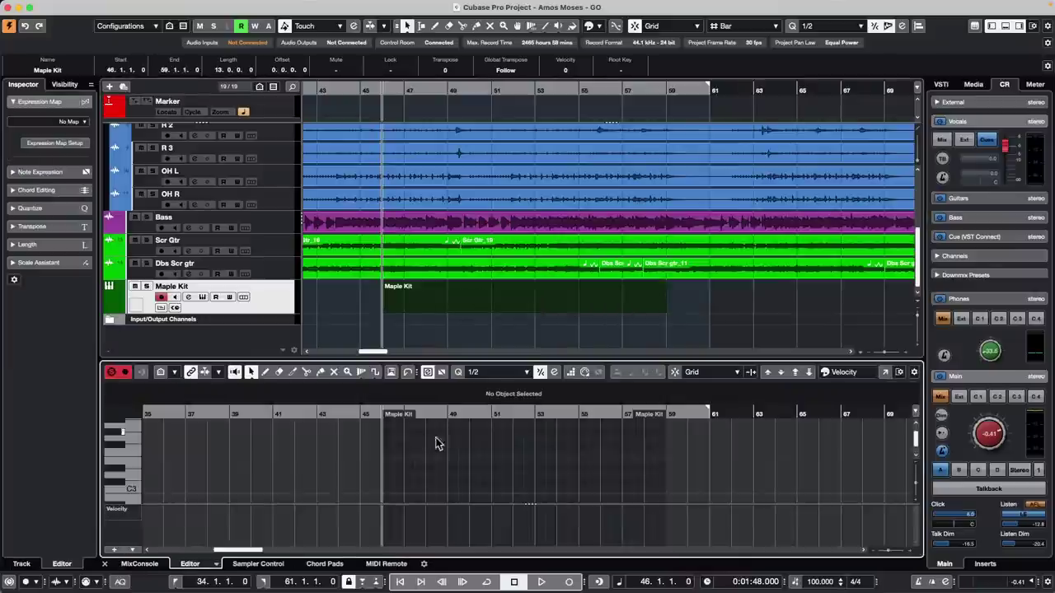
left_click(135, 549)
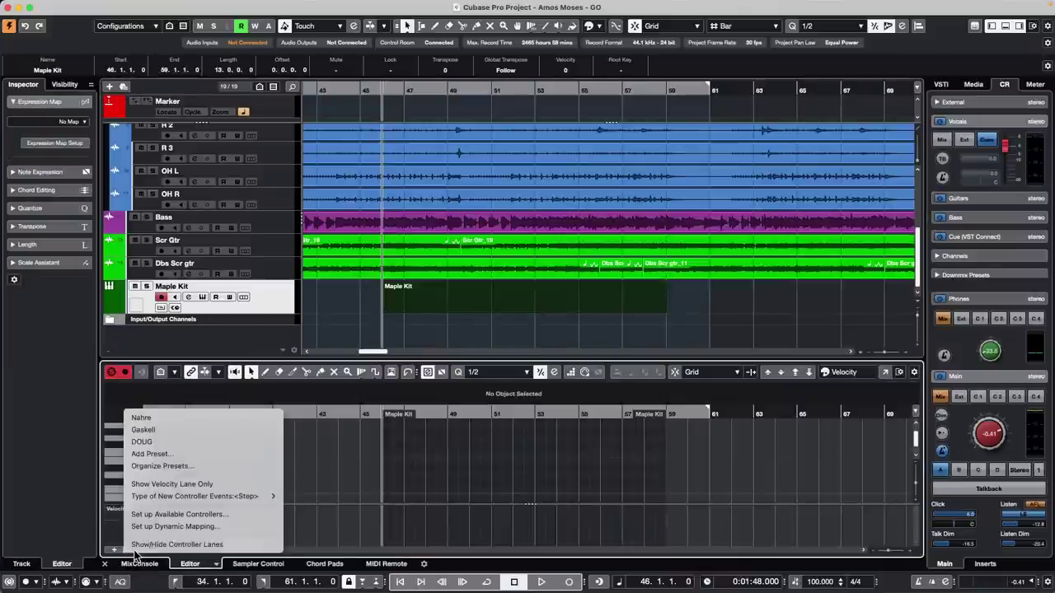
left_click(358, 470)
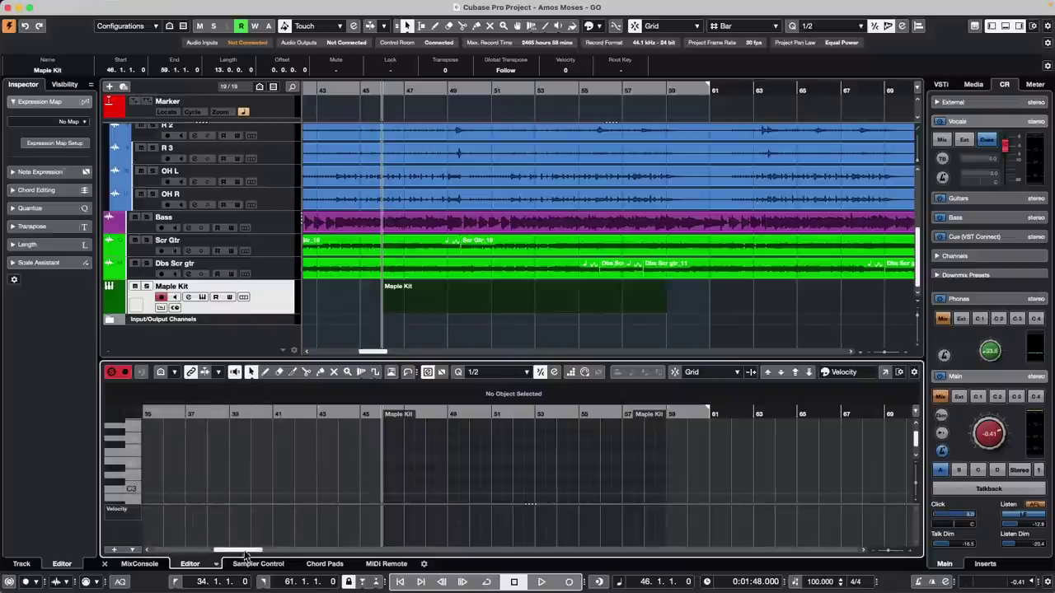
left_click(216, 564)
left_click(243, 548)
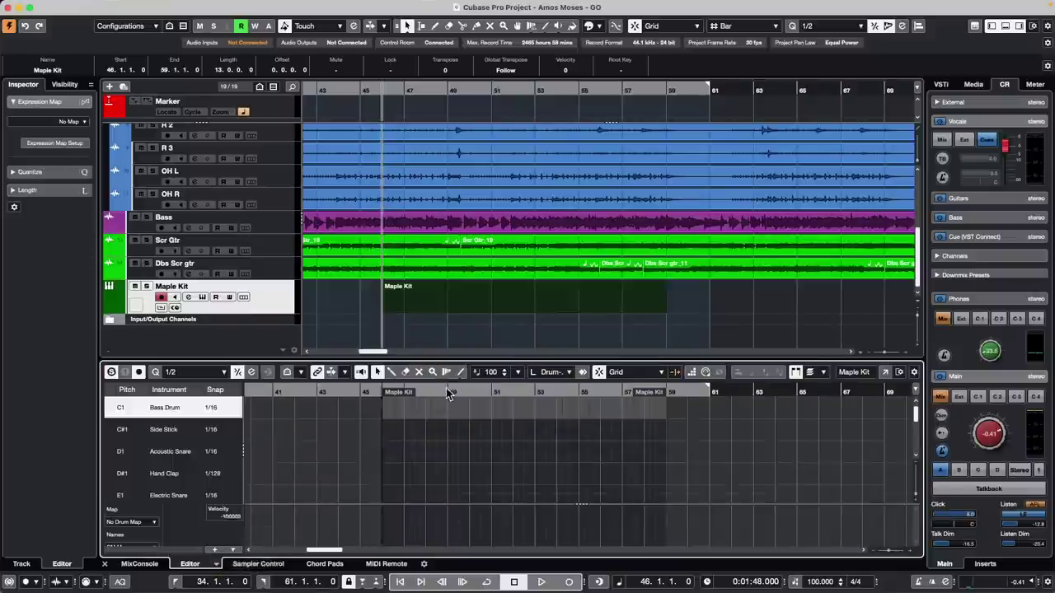
Step: Draw a continuous run of D1 Acoustic Snare hits from about bar 48 to bar 58
right_click(421, 452)
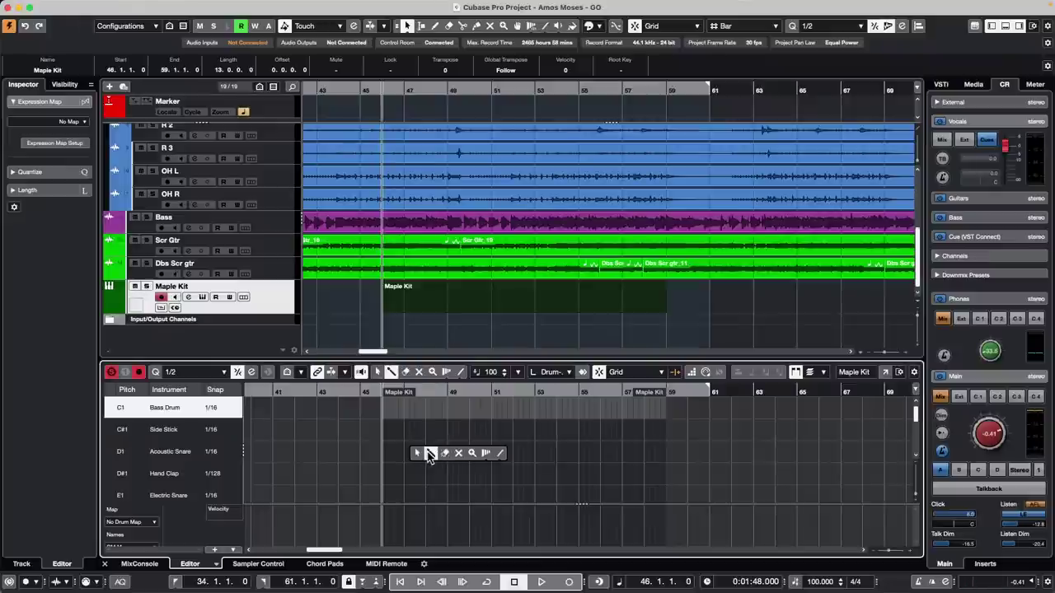
left_click(429, 452)
left_click_drag(426, 451, 650, 452)
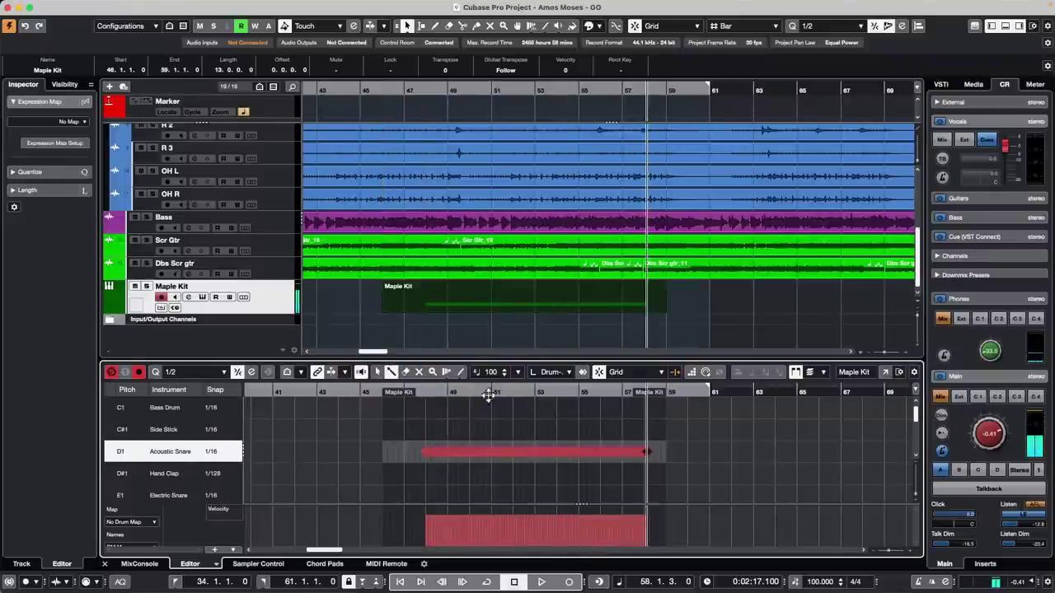
Step: Select the Acoustic Snare hits around bar 51 and shift them slightly early, off the grid, with snap disabled
left_click_drag(488, 393, 487, 426)
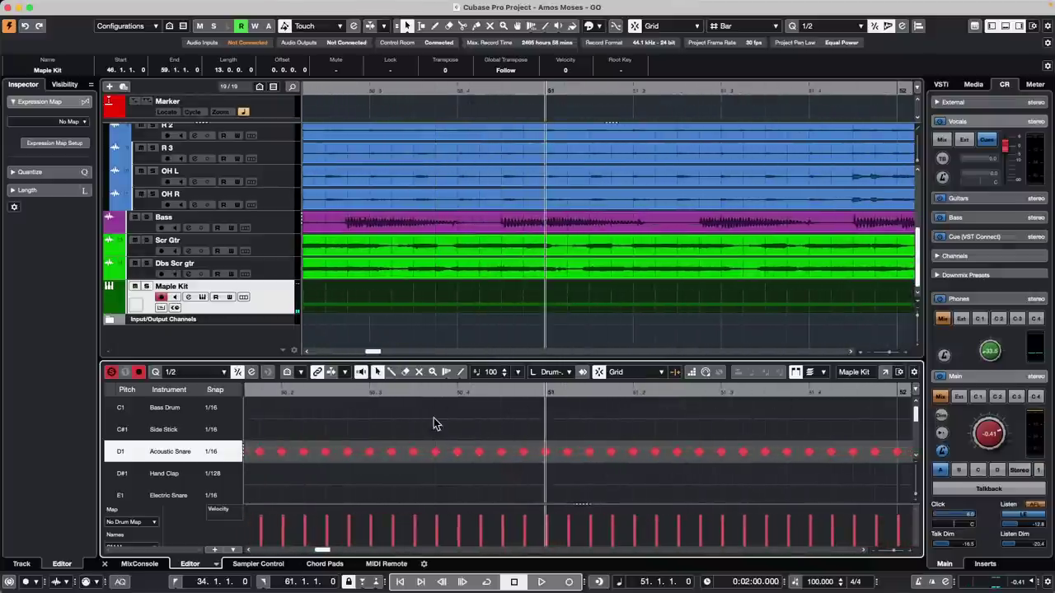
left_click_drag(399, 417, 814, 492)
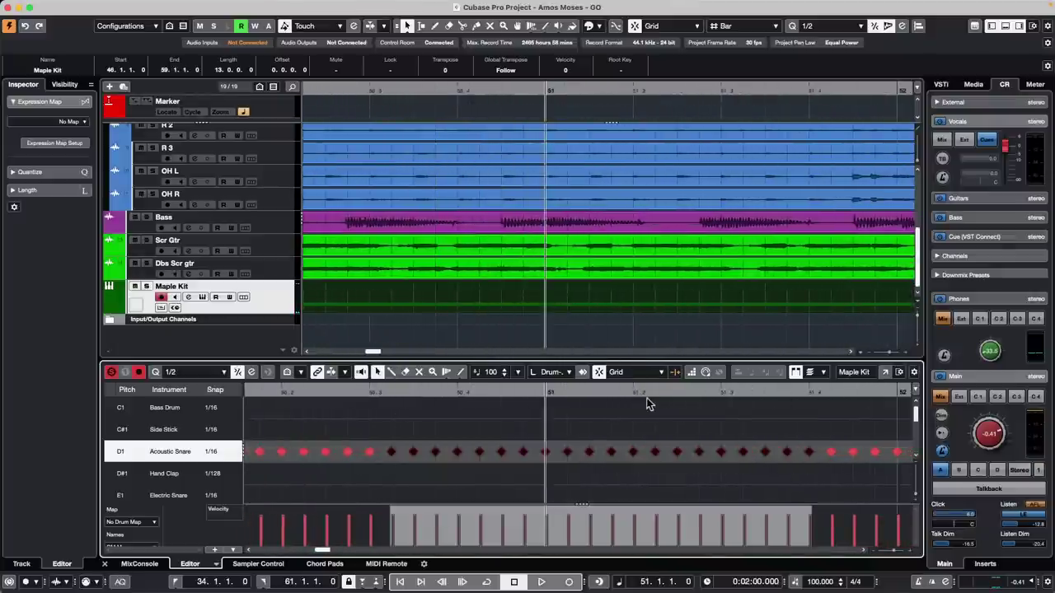
key("j")
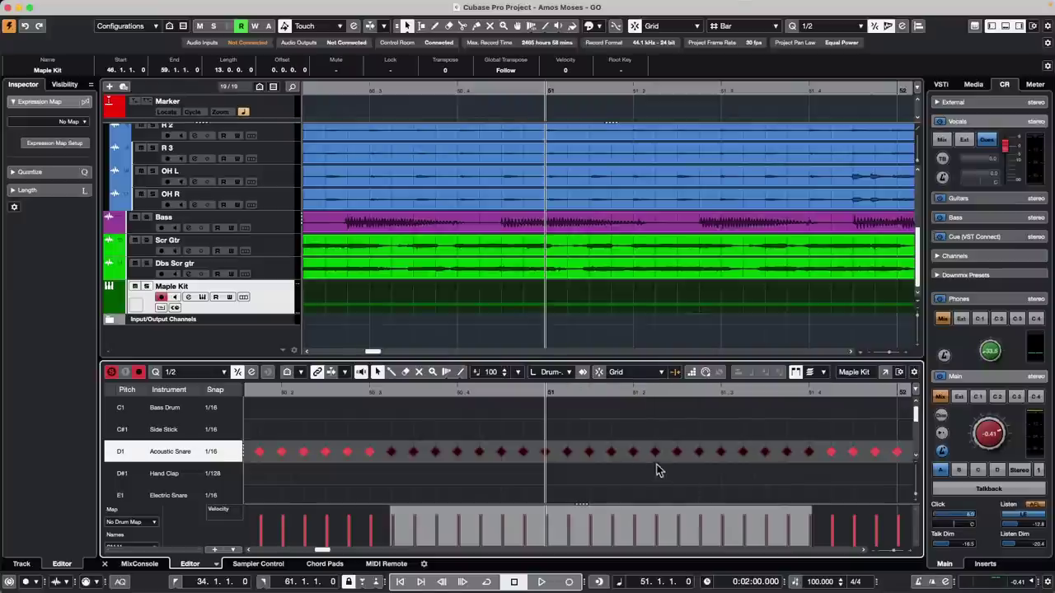
left_click_drag(631, 453, 625, 452)
left_click(664, 419)
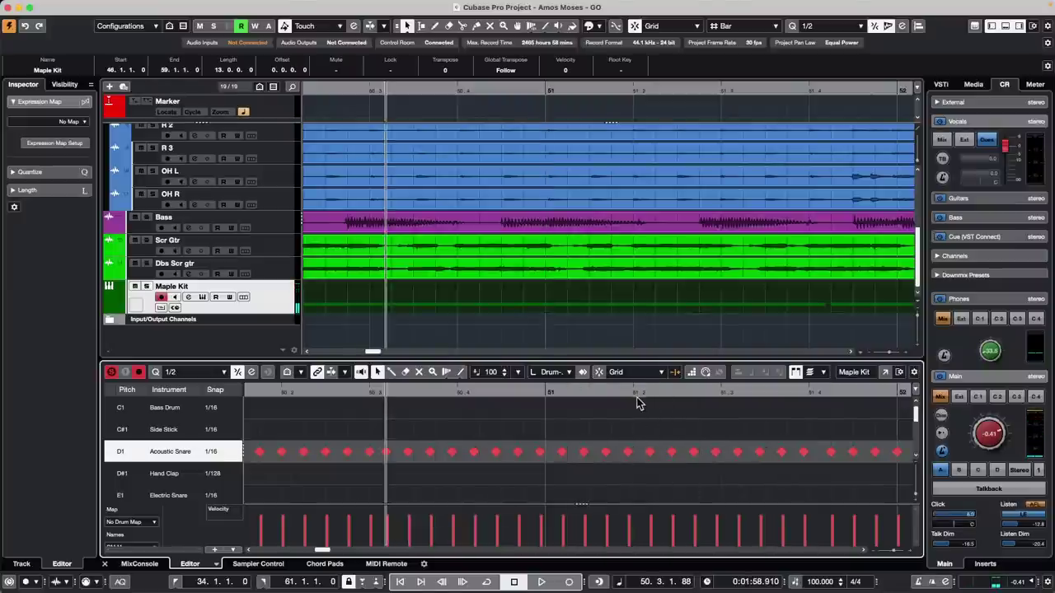
Step: Zoom in on the shifted snare hits near 51.2 and set the Quantize Panel's preset to 1/16
left_click_drag(631, 393, 649, 434)
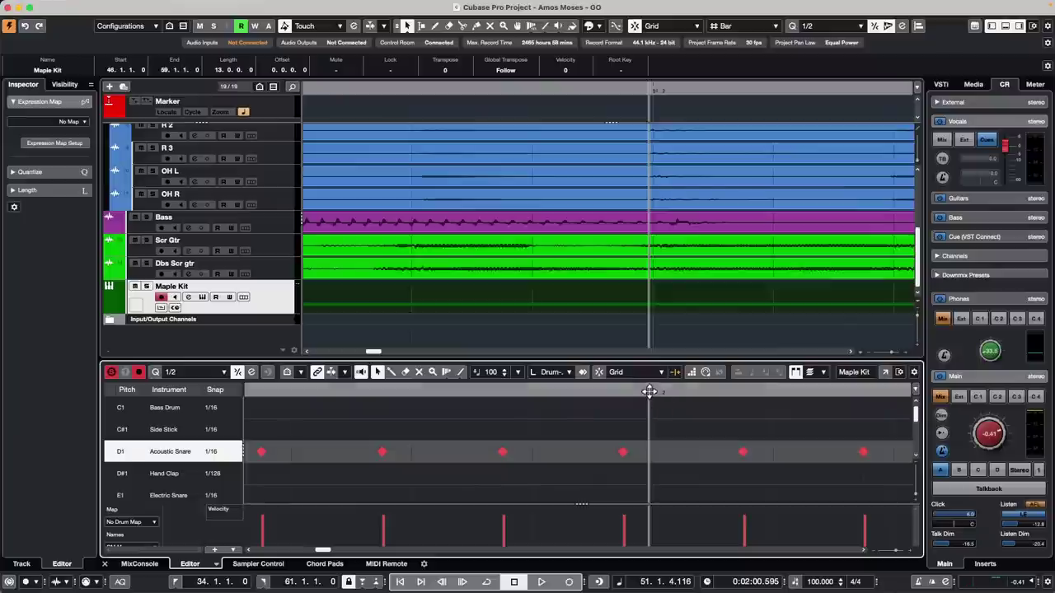
left_click_drag(650, 391, 664, 412)
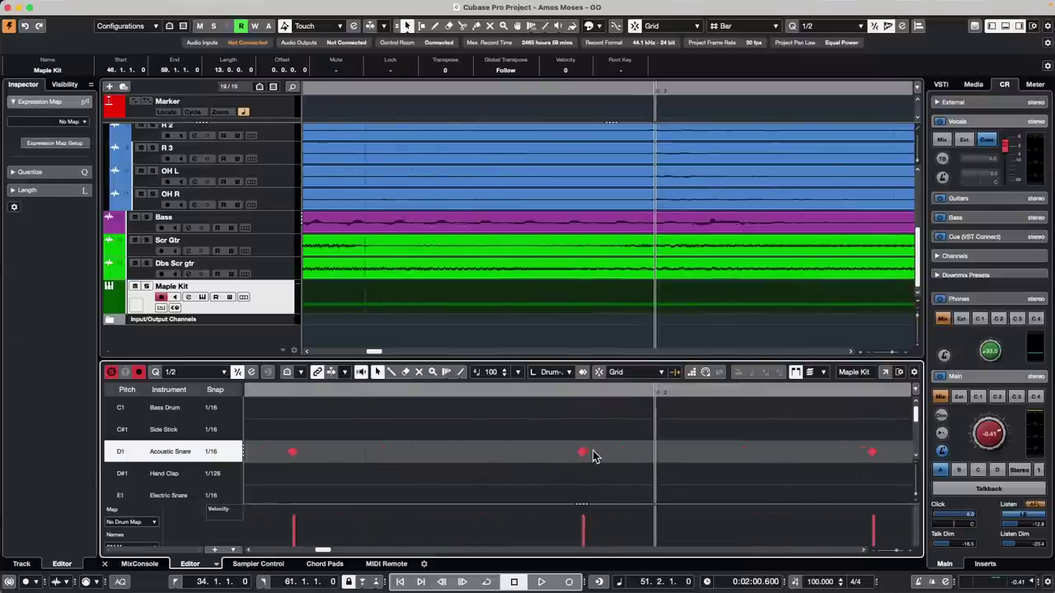
left_click(580, 452)
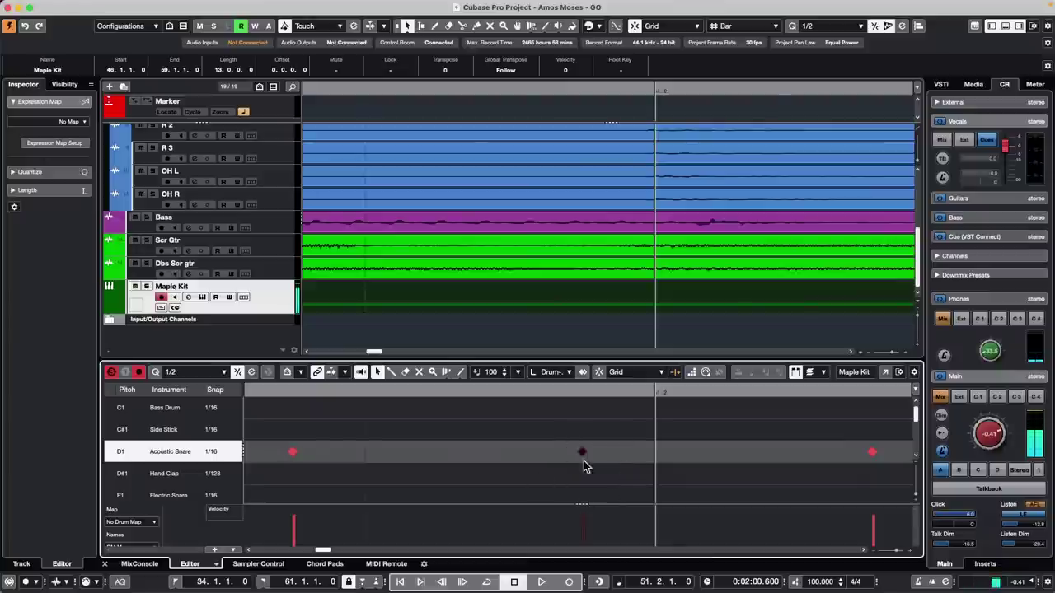
left_click(600, 477)
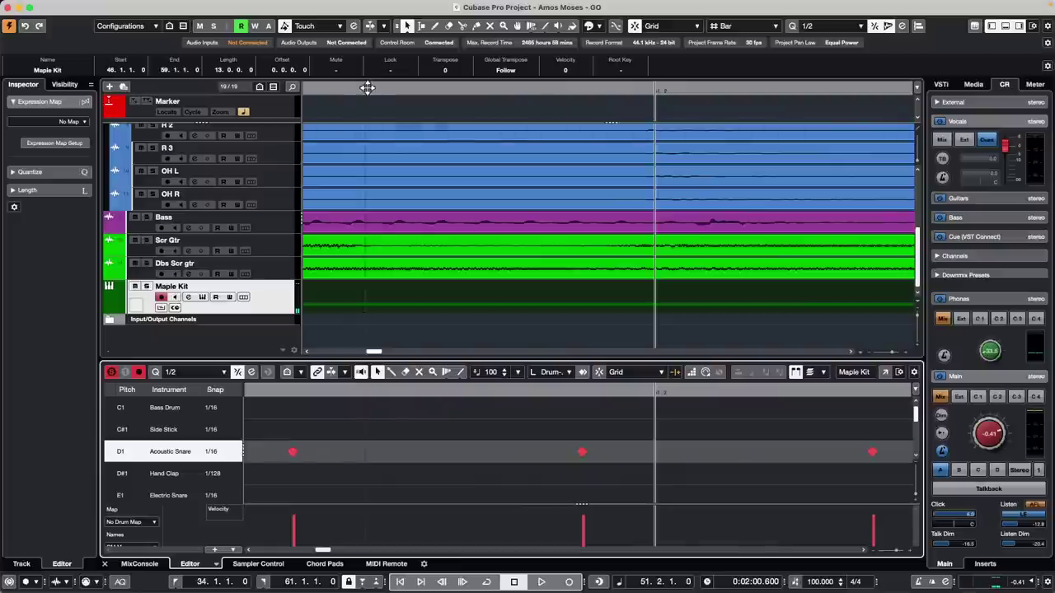
left_click(99, 6)
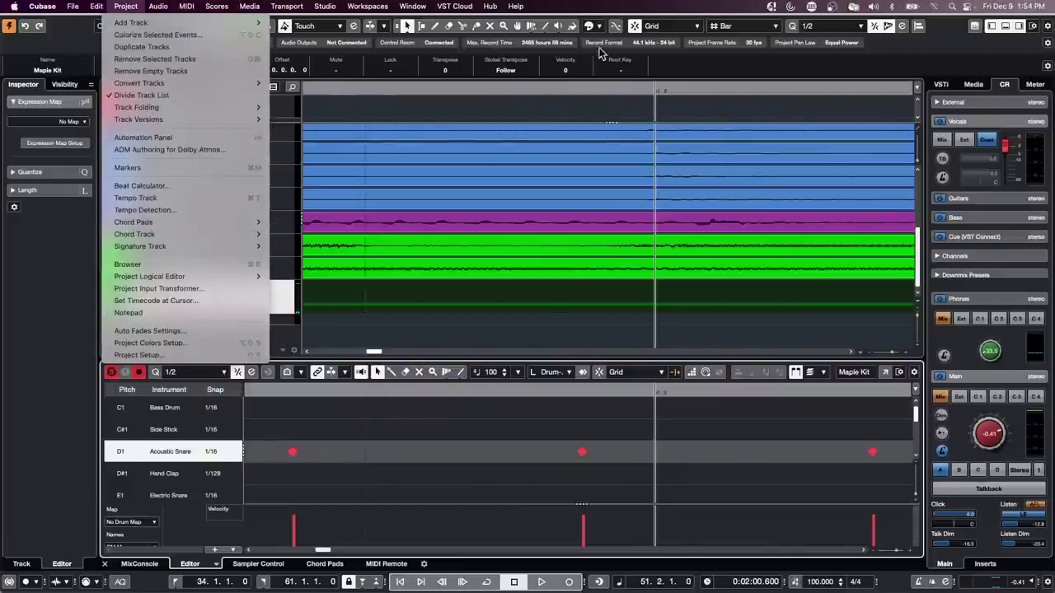
left_click(783, 84)
left_click(902, 26)
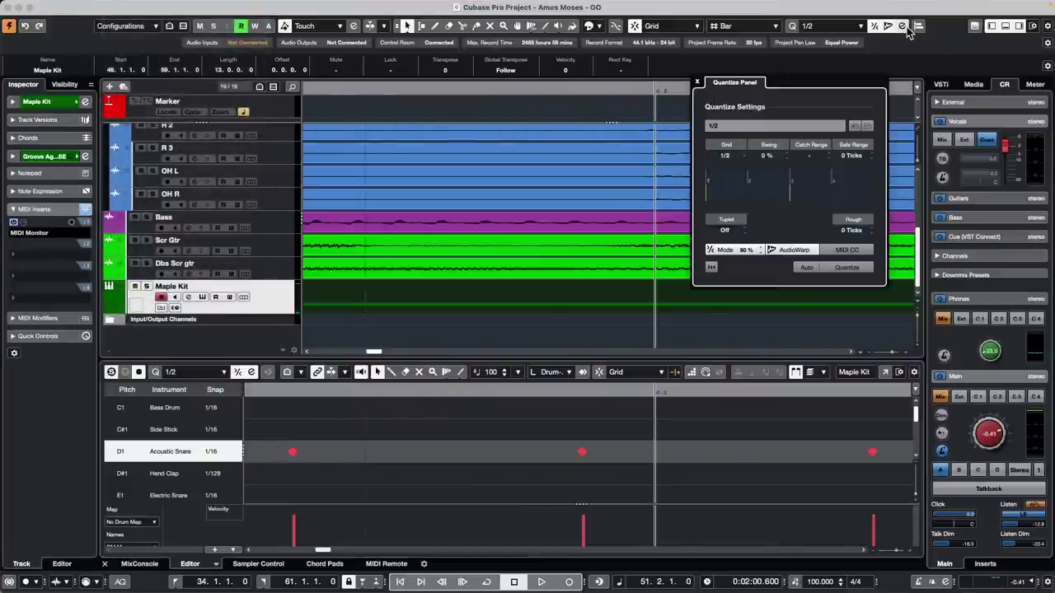
left_click(746, 126)
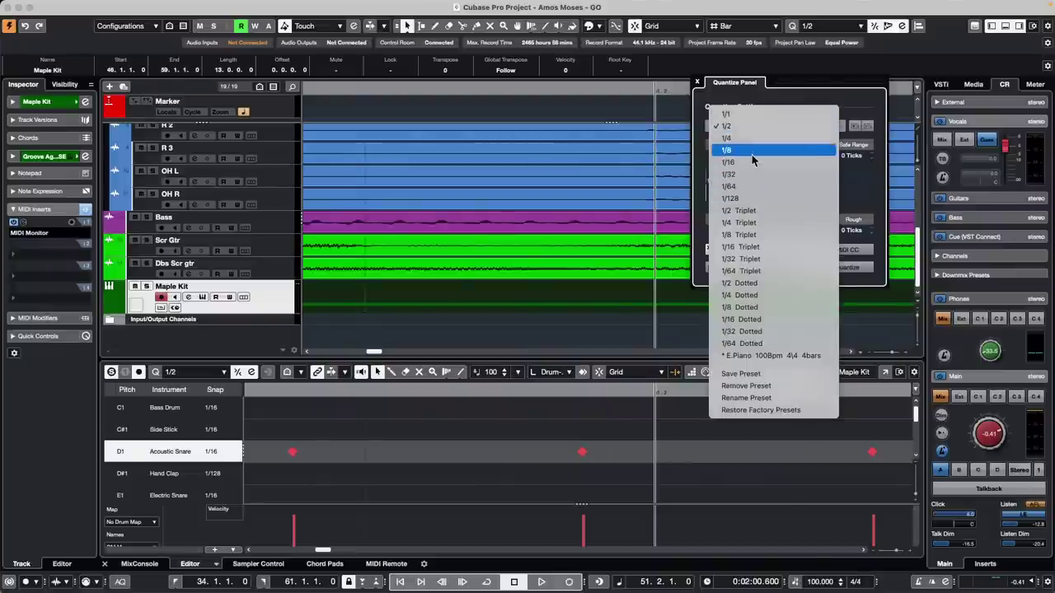
left_click(756, 164)
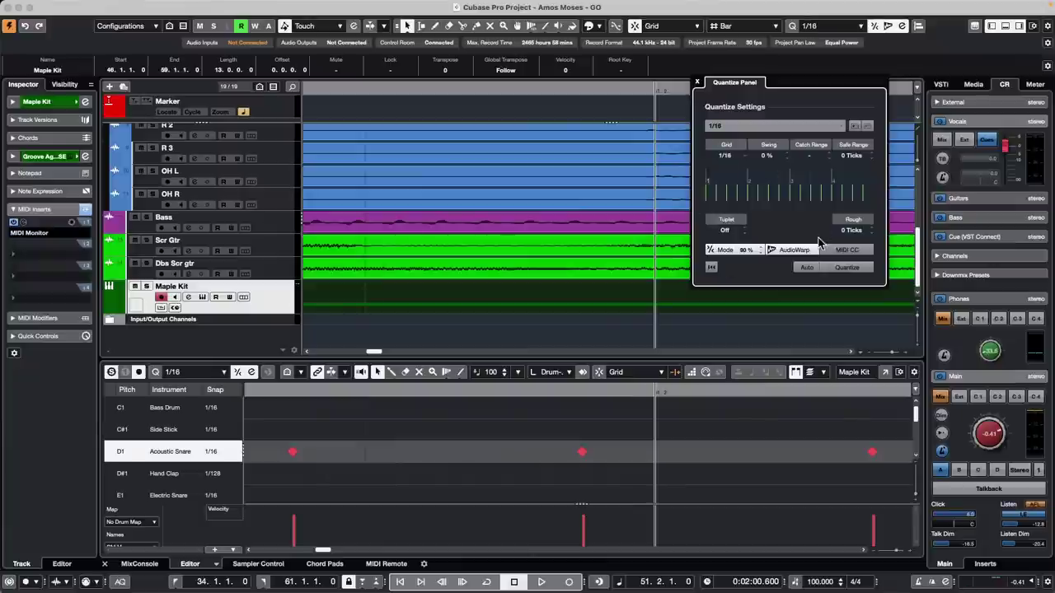
Step: Turn off iterative quantize mode and try a full 1/16 quantize of the snare hits, undoing it again
left_click(745, 251)
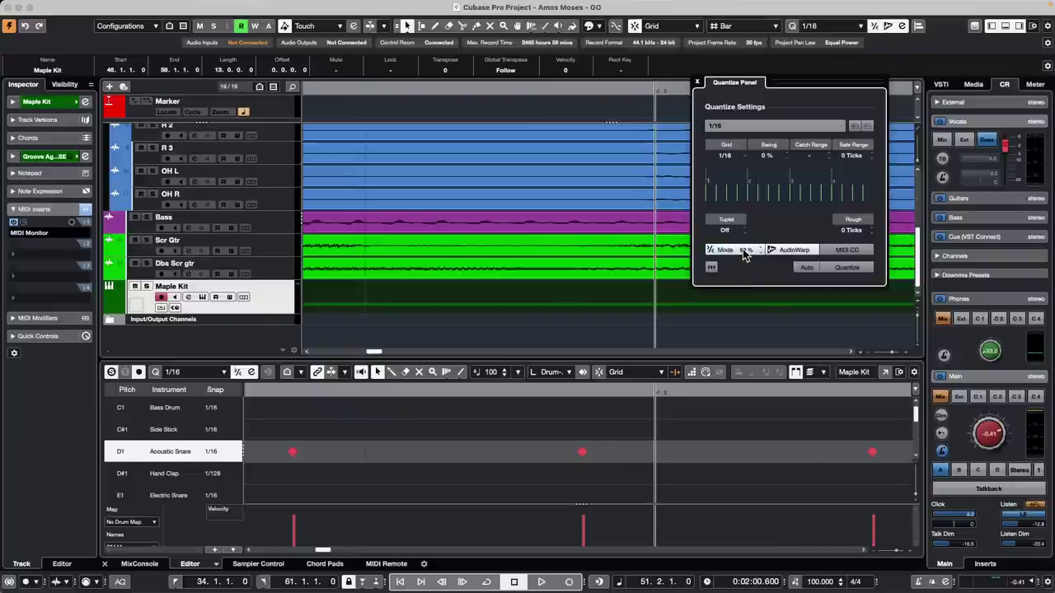
left_click(722, 251)
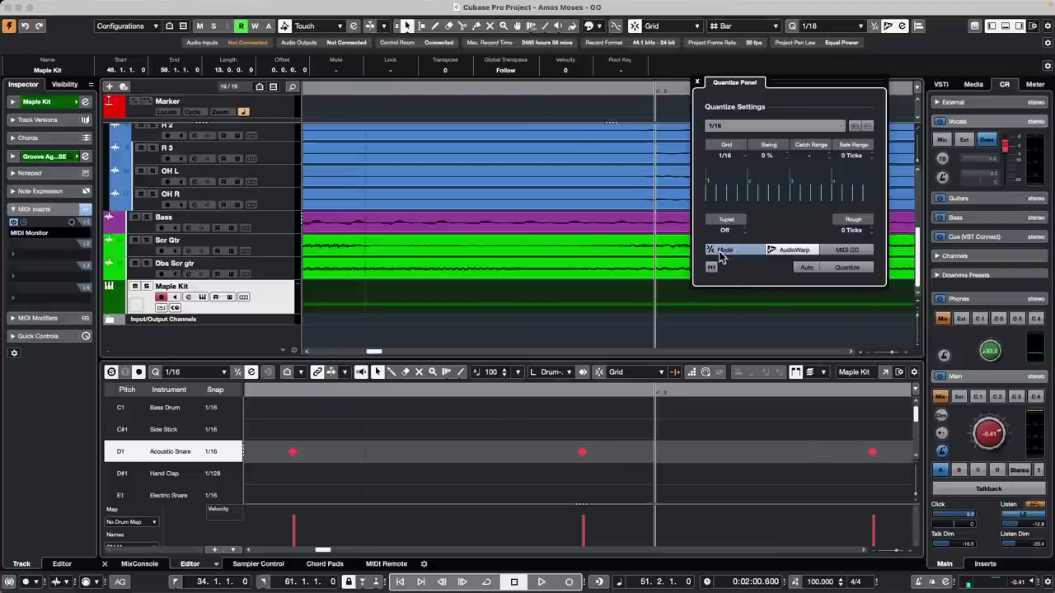
left_click(857, 269)
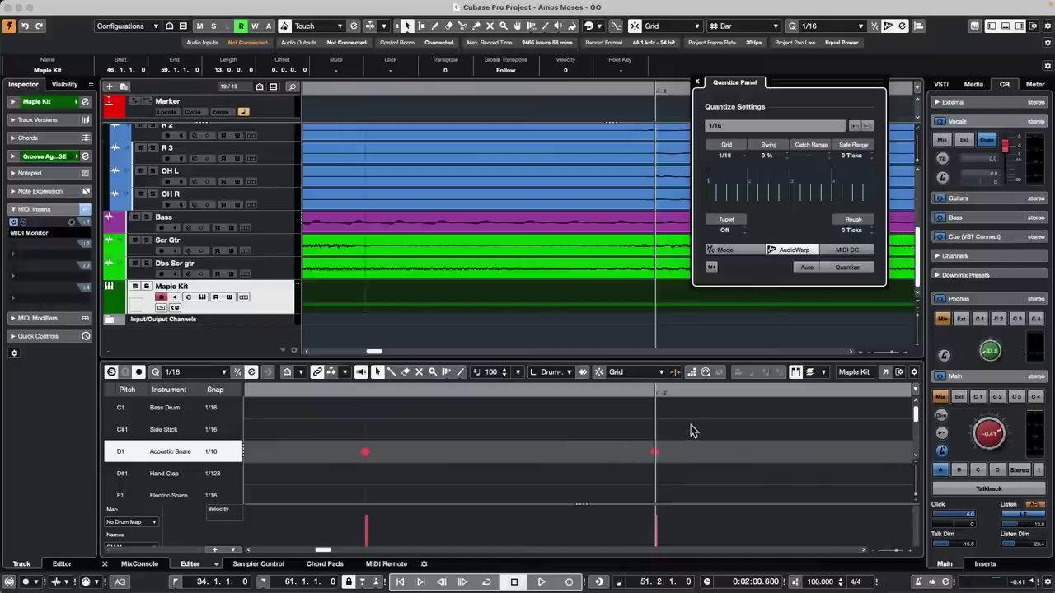
key("super+z")
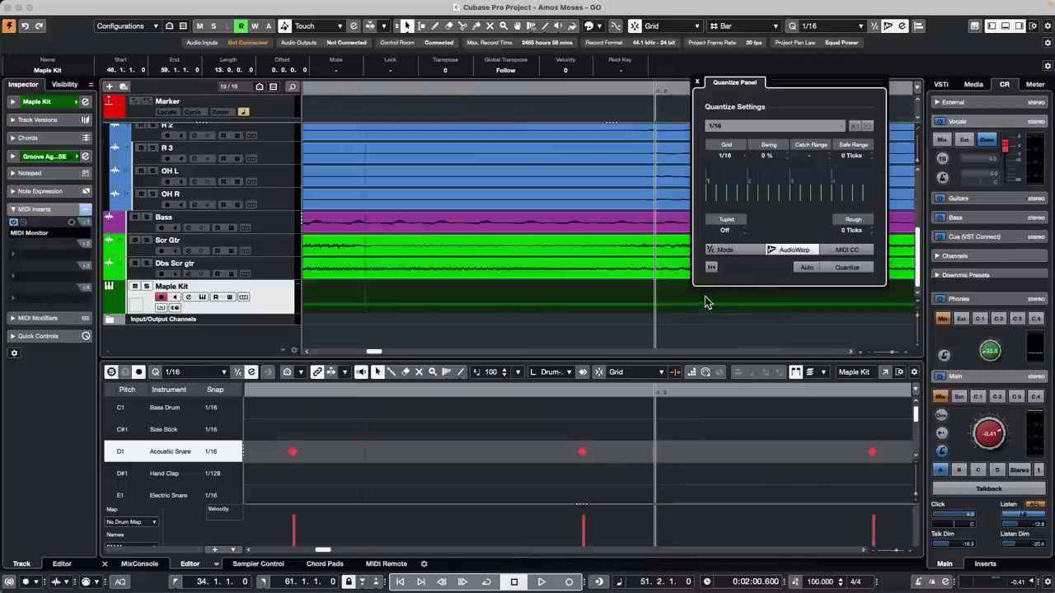
Step: Turn on iterative quantize mode and quantize the shifted snare hits repeatedly, moving them progressively closer to the 1/16 grid
left_click(727, 251)
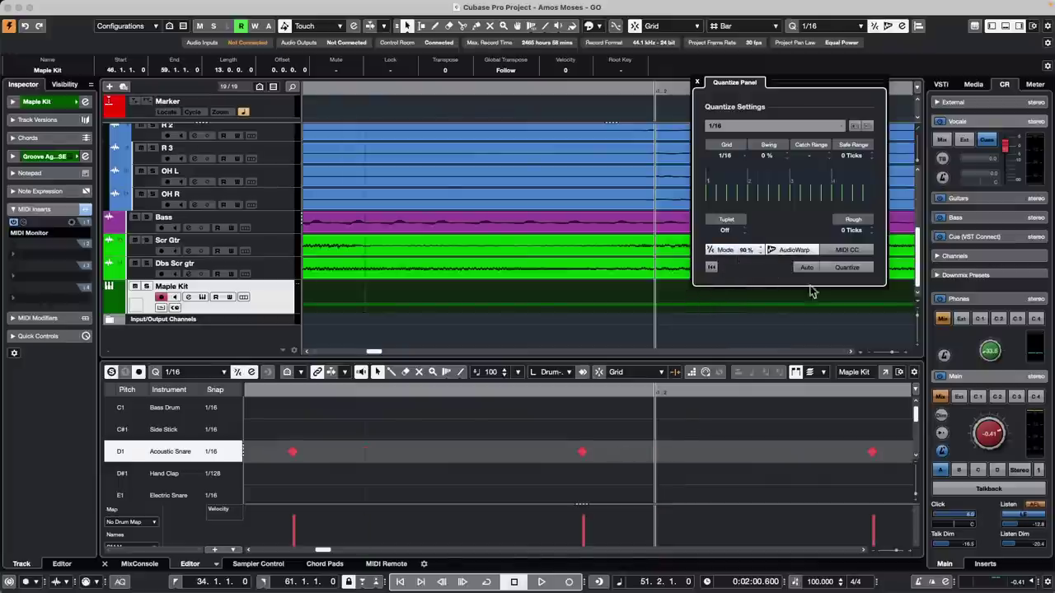
left_click(848, 270)
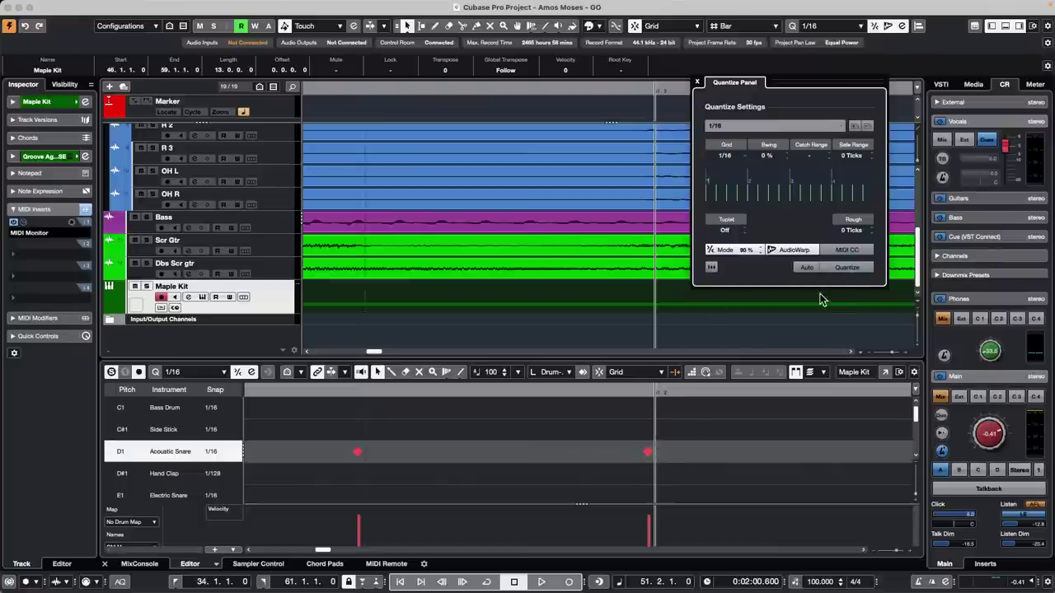
left_click(855, 268)
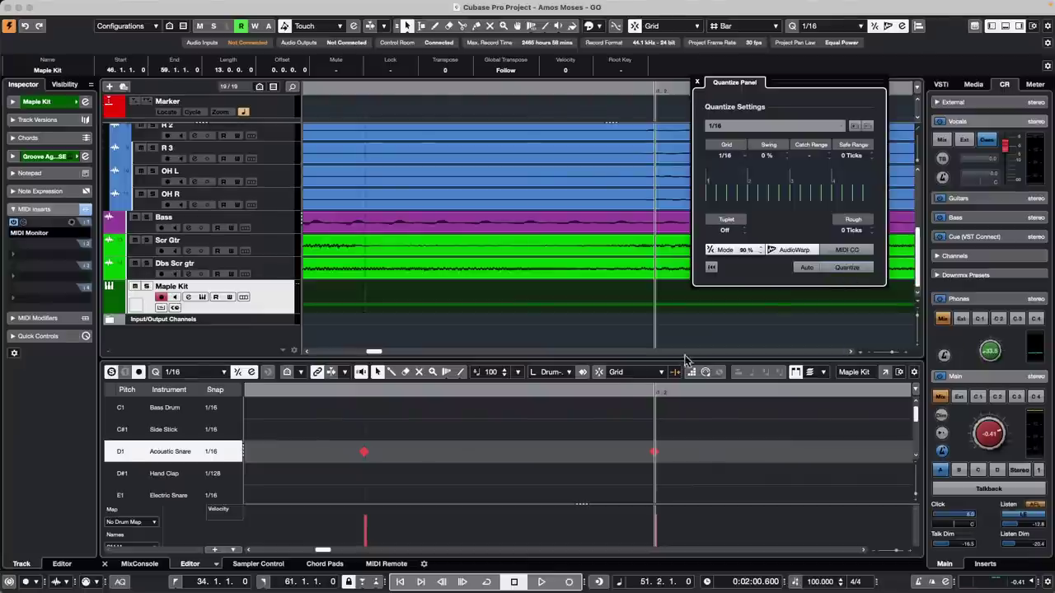
left_click_drag(660, 393, 664, 504)
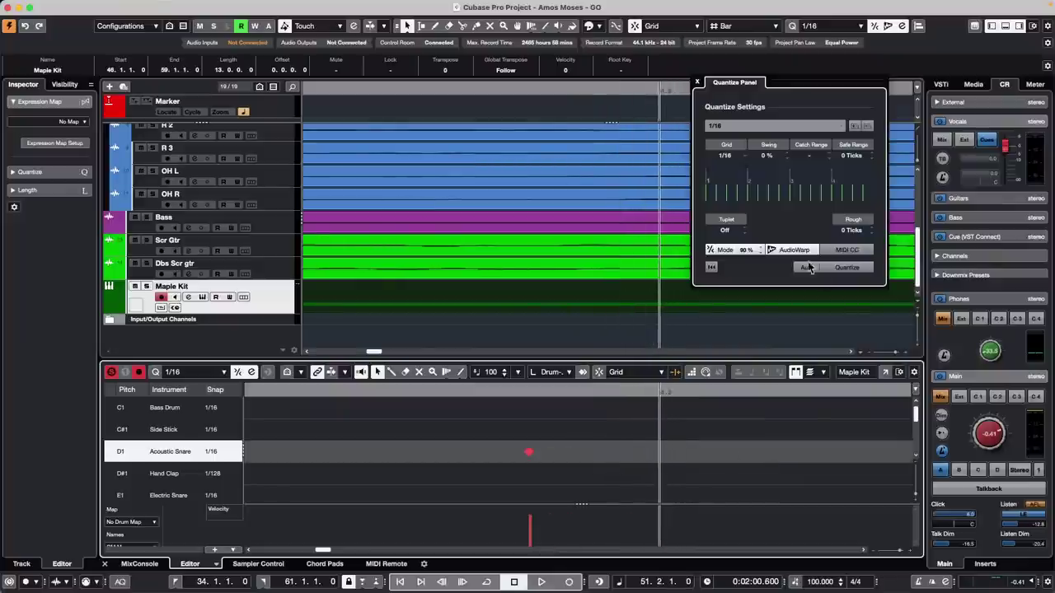
left_click(849, 269)
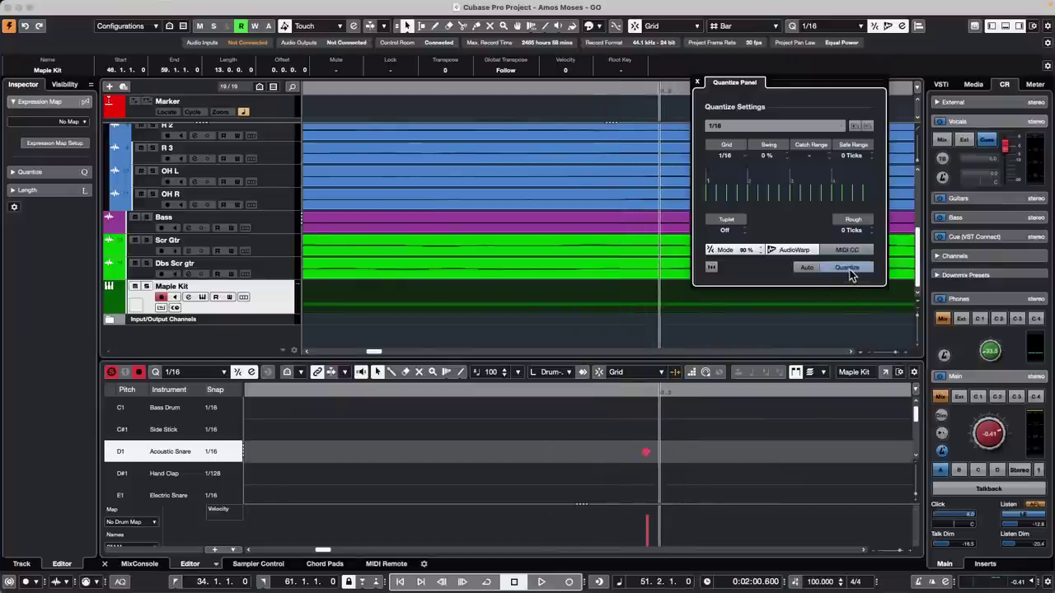
left_click(849, 269)
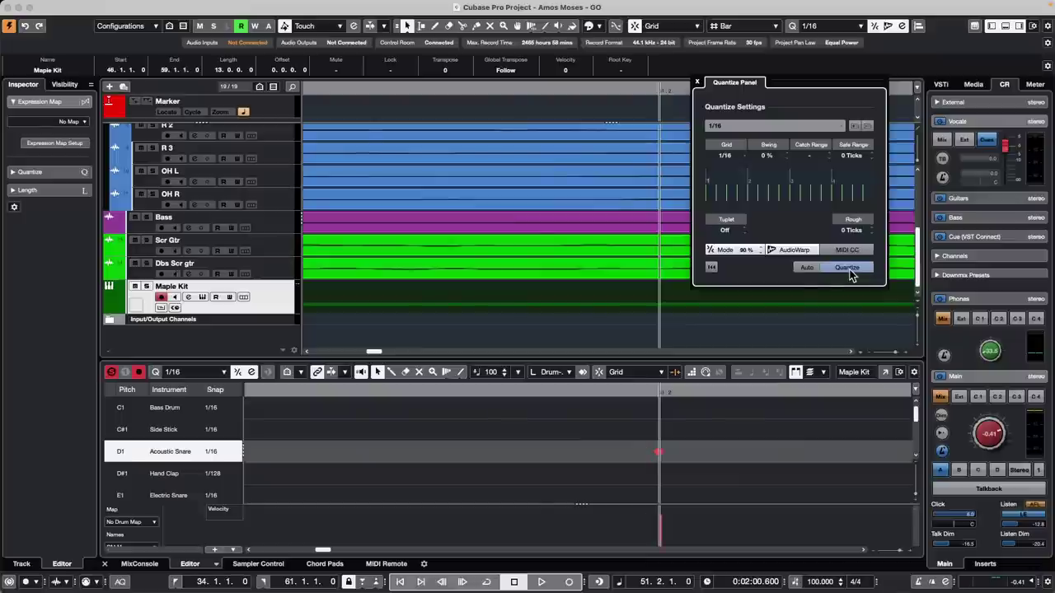
left_click_drag(632, 392, 647, 355)
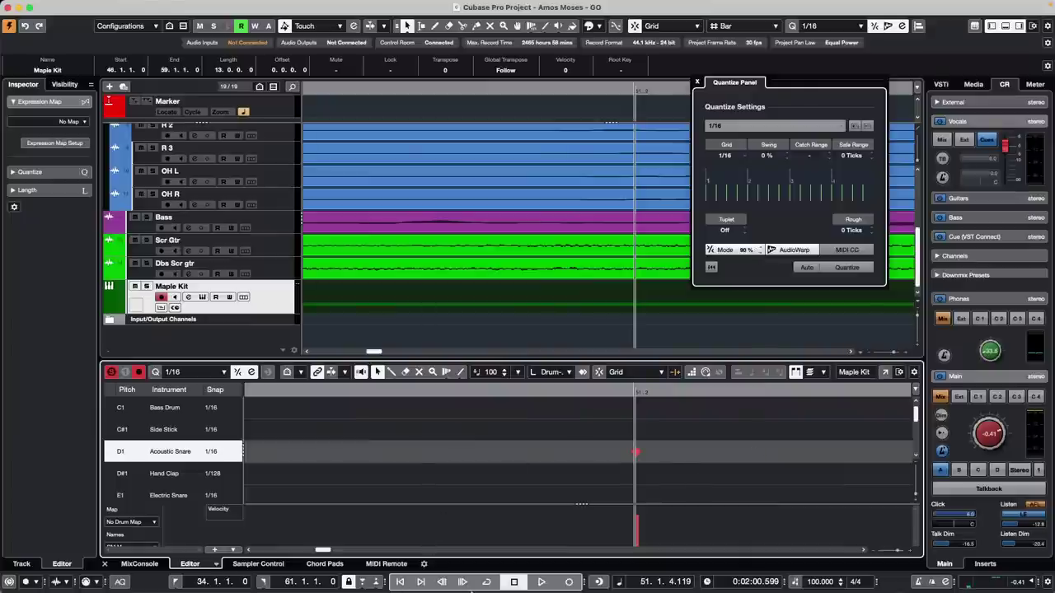
Step: Switch to Steinberg Library Manager, inspect the Cubase/Nuendo libraries and the move option for Analog Techno without relocating it, and close the manager
mouse_move(486, 589)
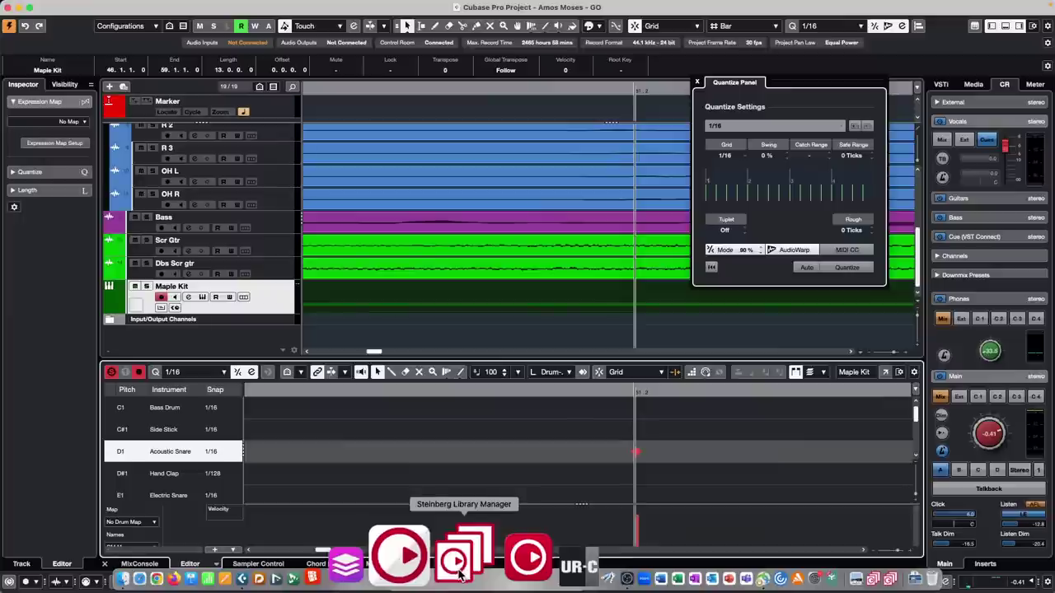
left_click(459, 569)
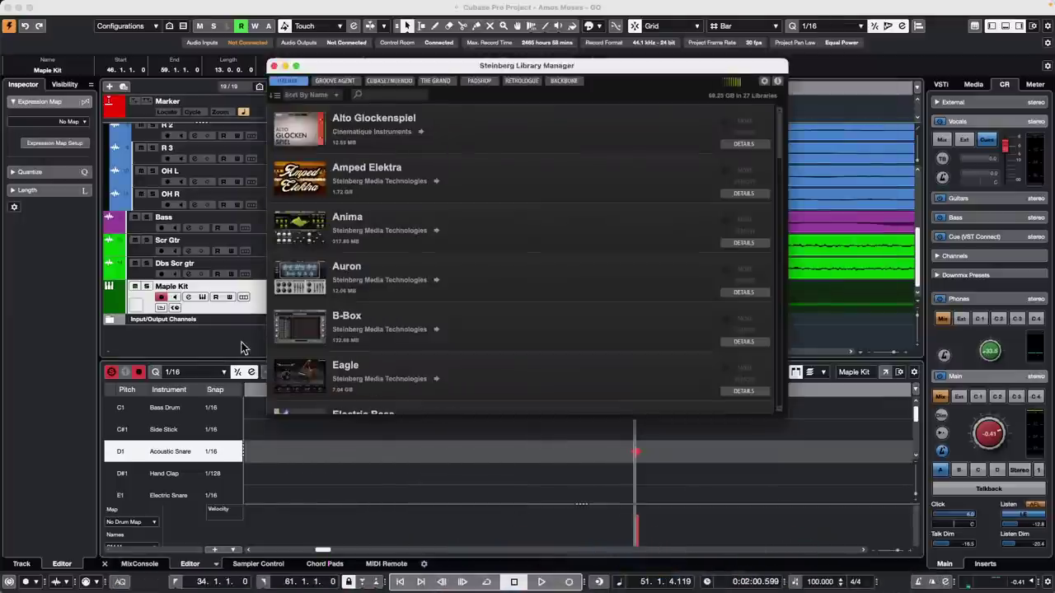
left_click(389, 80)
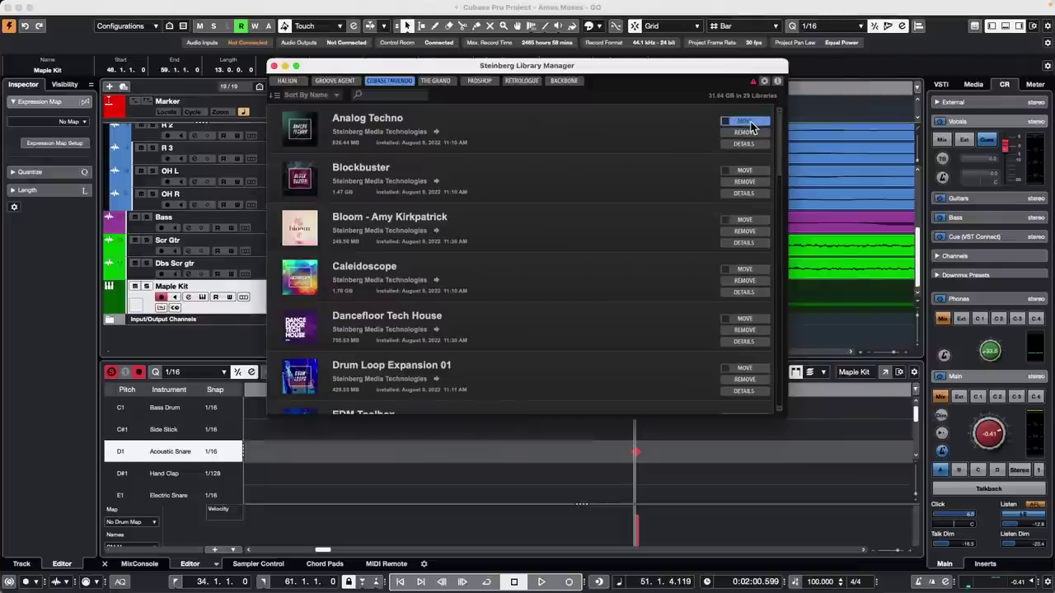
left_click(745, 122)
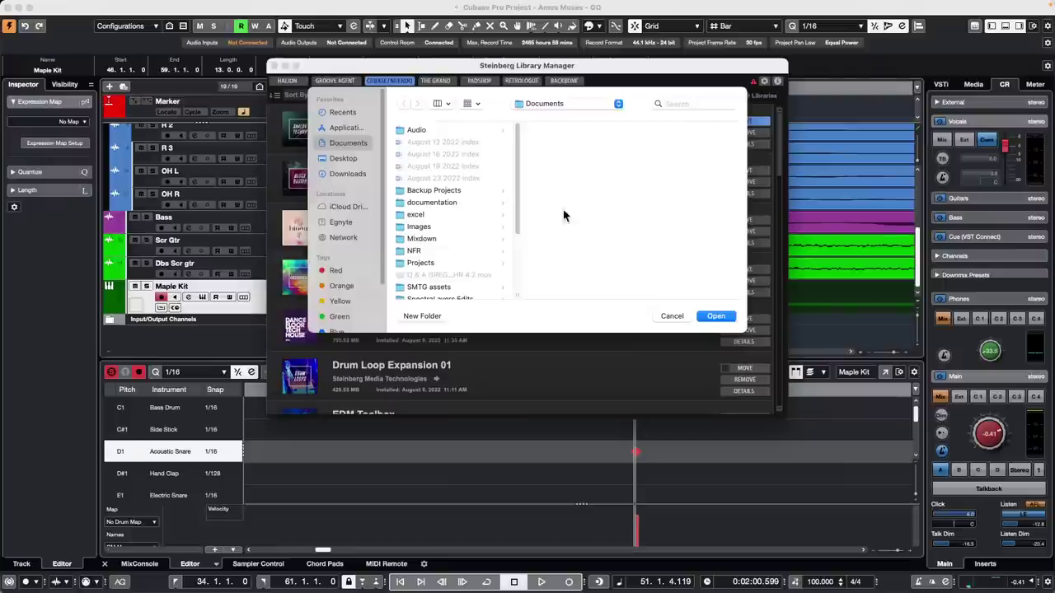
left_click(669, 318)
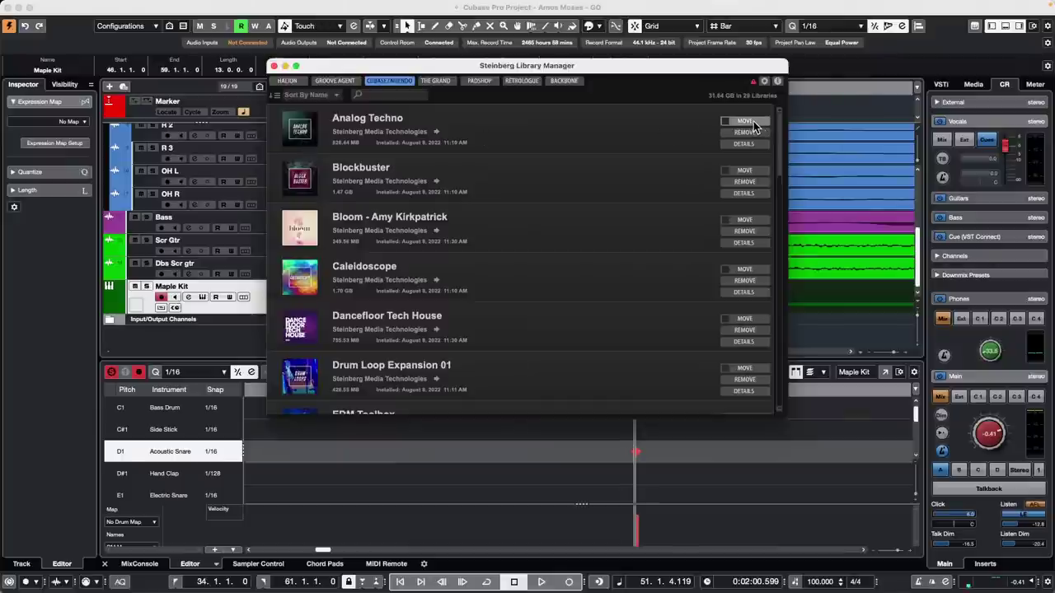
left_click(275, 66)
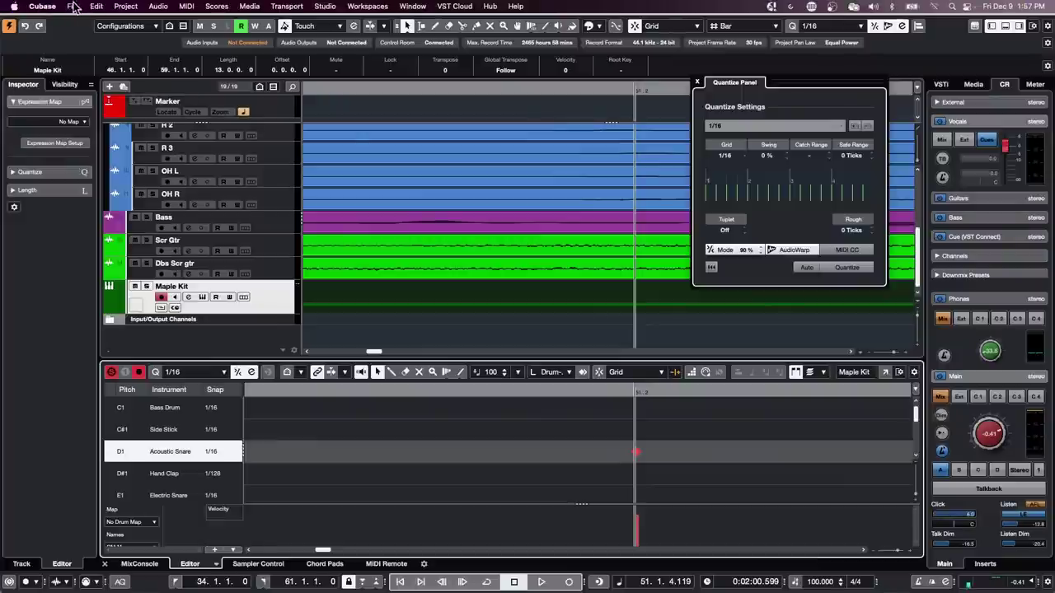
Step: Create a new empty project in the December 2 2022 folder
left_click(76, 7)
left_click(81, 18)
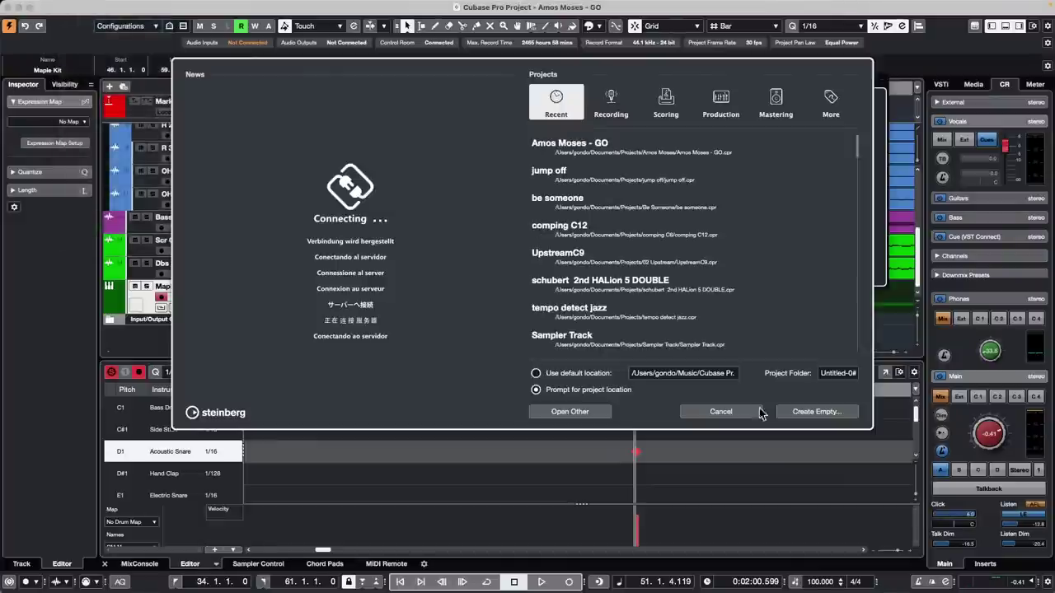
left_click(818, 411)
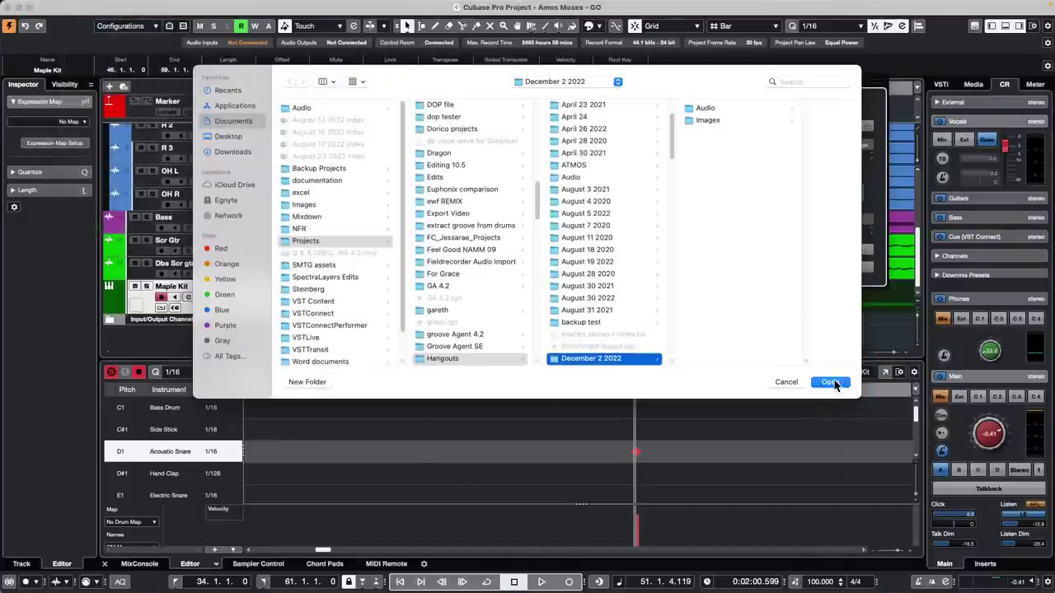
left_click(832, 382)
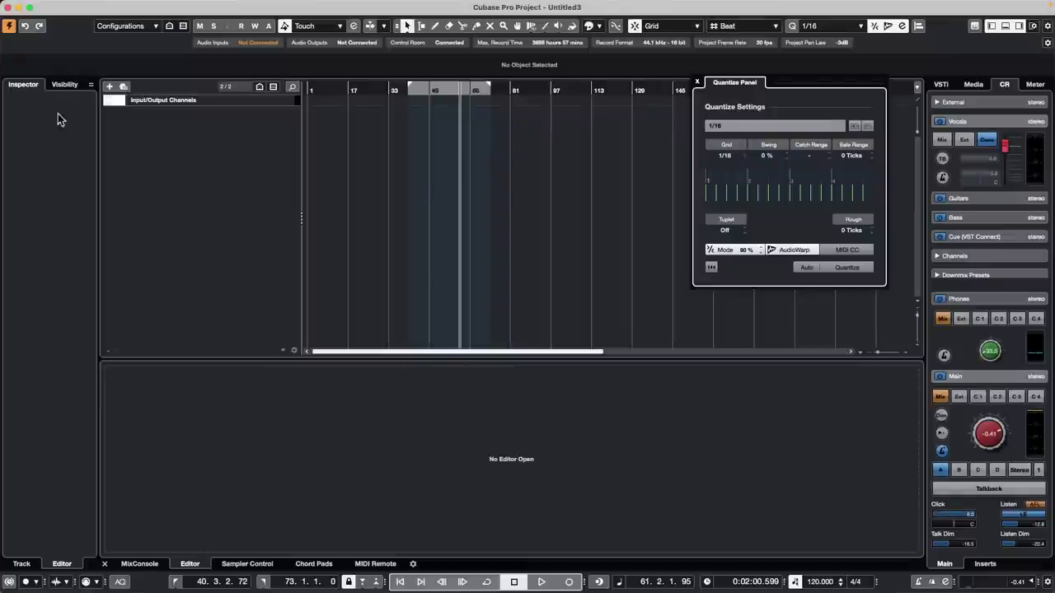
Step: Add one instrument track using HALion Sonic SE with its audio output set to Stereo Out
right_click(198, 122)
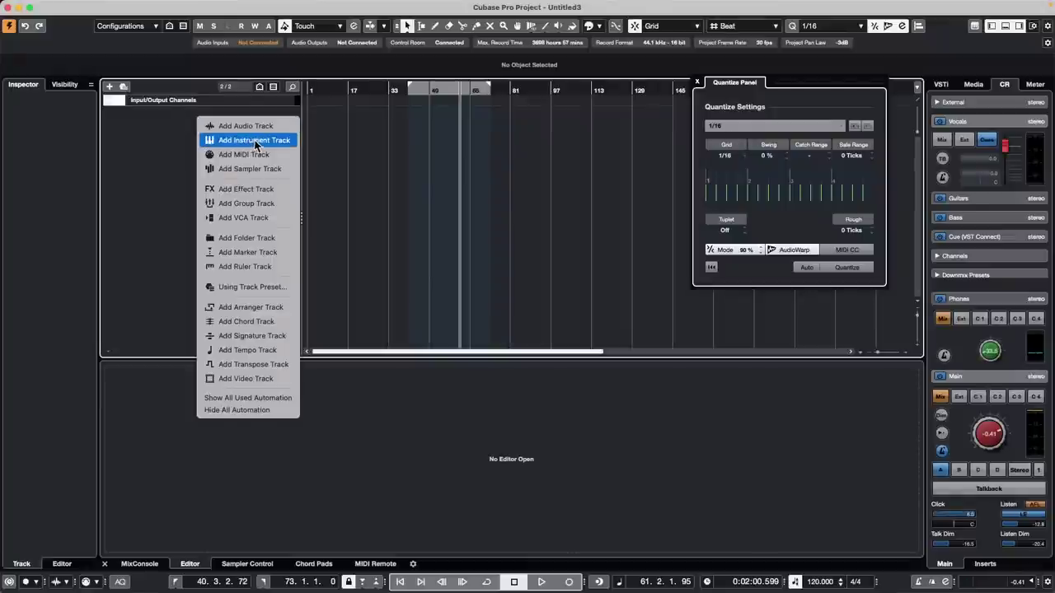
left_click(253, 140)
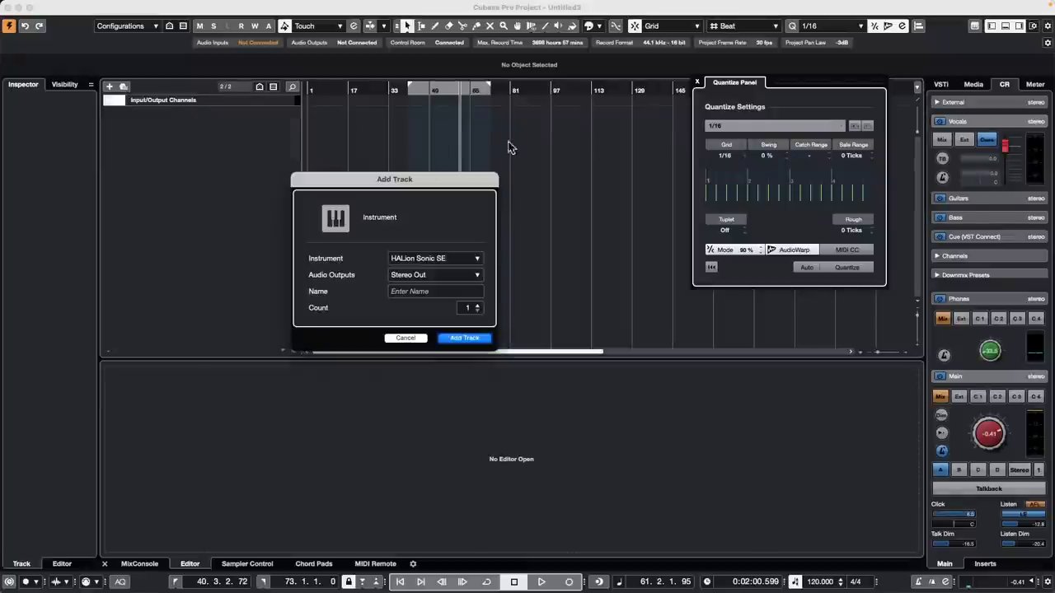
left_click(477, 340)
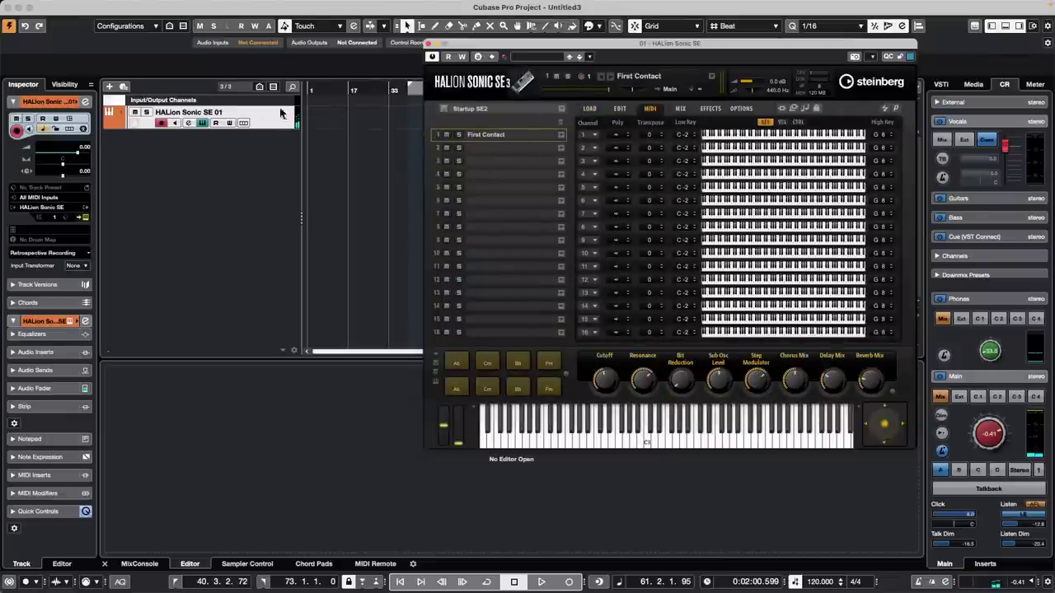
right_click(668, 61)
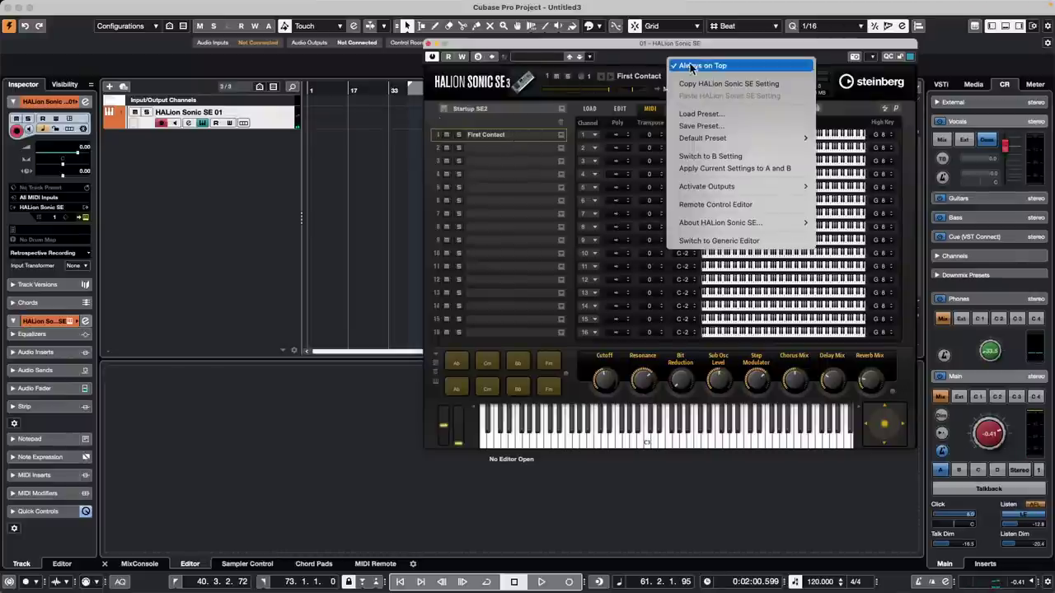
left_click(360, 174)
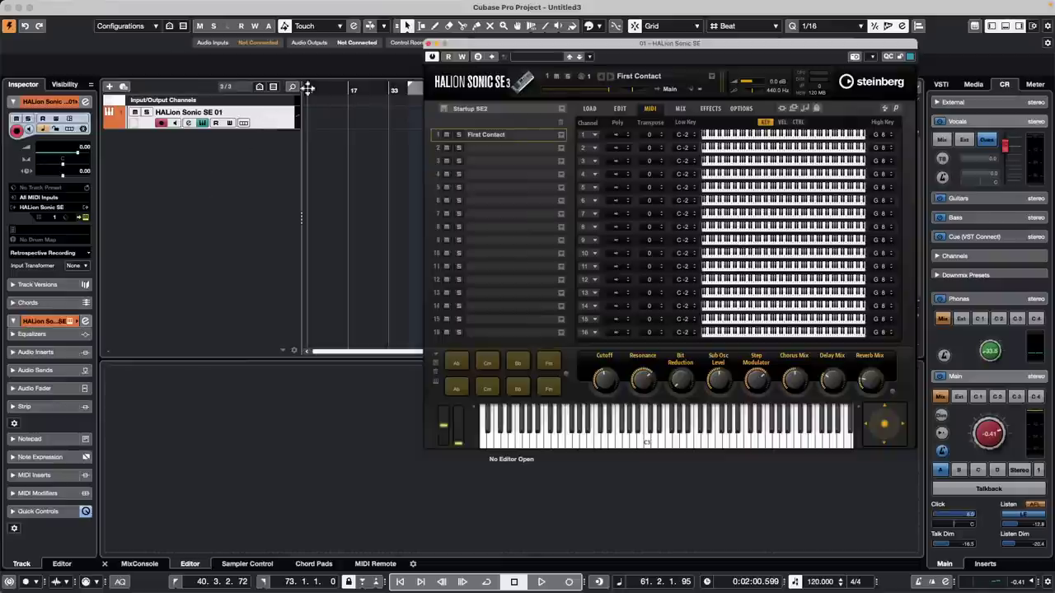
Step: Add seven MIDI tracks below the HALion Sonic SE instrument track
right_click(271, 121)
mouse_move(328, 125)
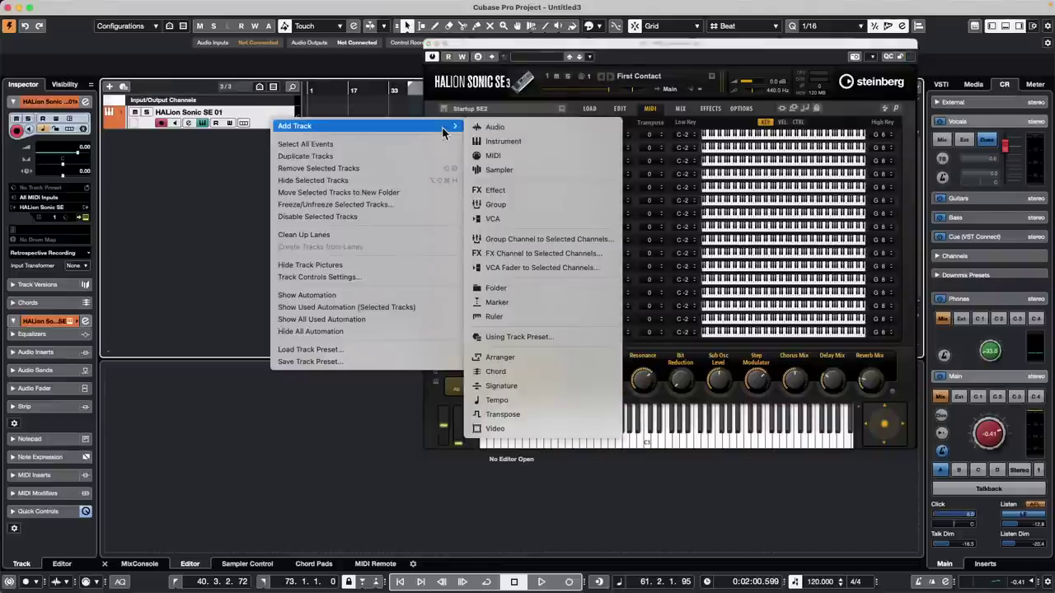
left_click(518, 159)
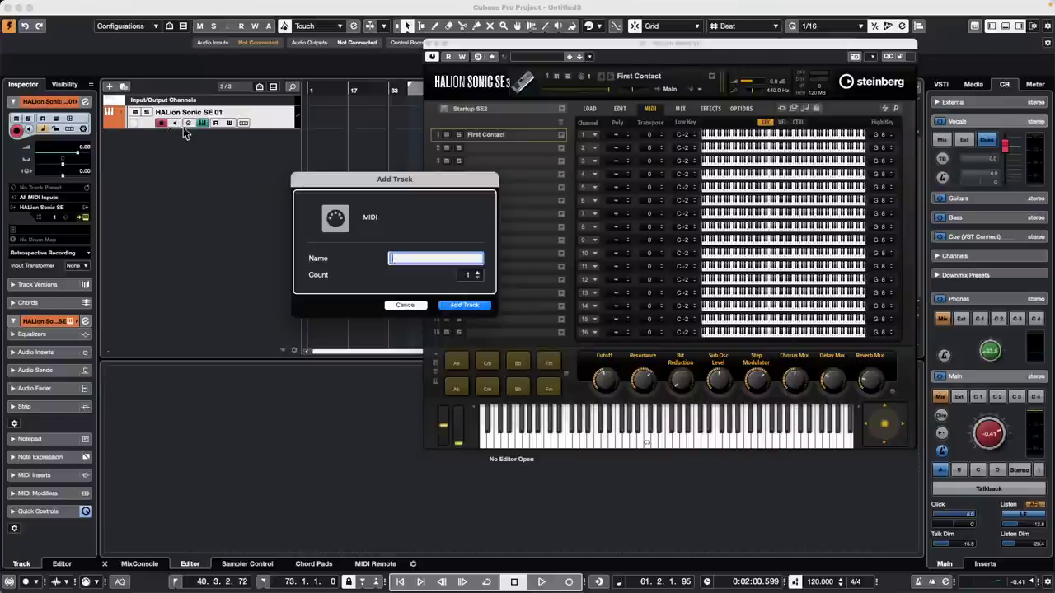
left_click(470, 306)
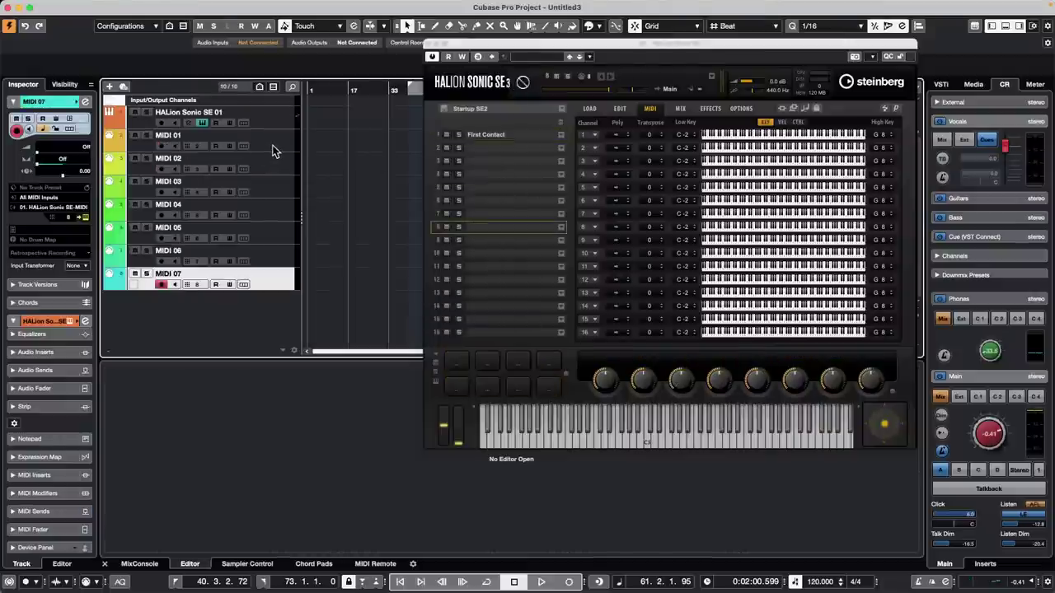
Step: Go through the HALion Sonic SE track and all seven MIDI tracks to check each one's output routing and MIDI channel
left_click(275, 151)
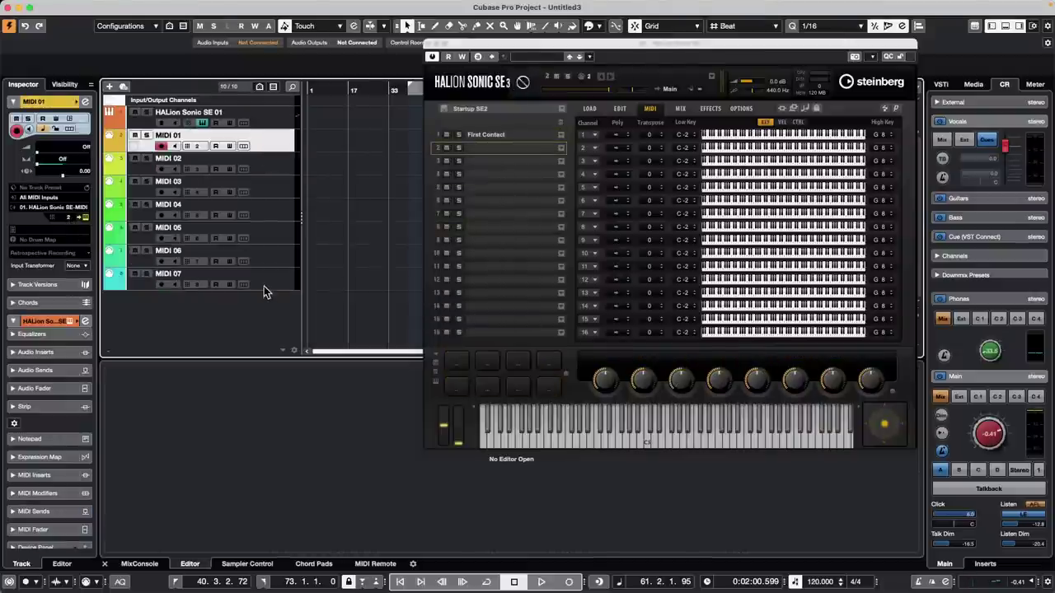
left_click(277, 119)
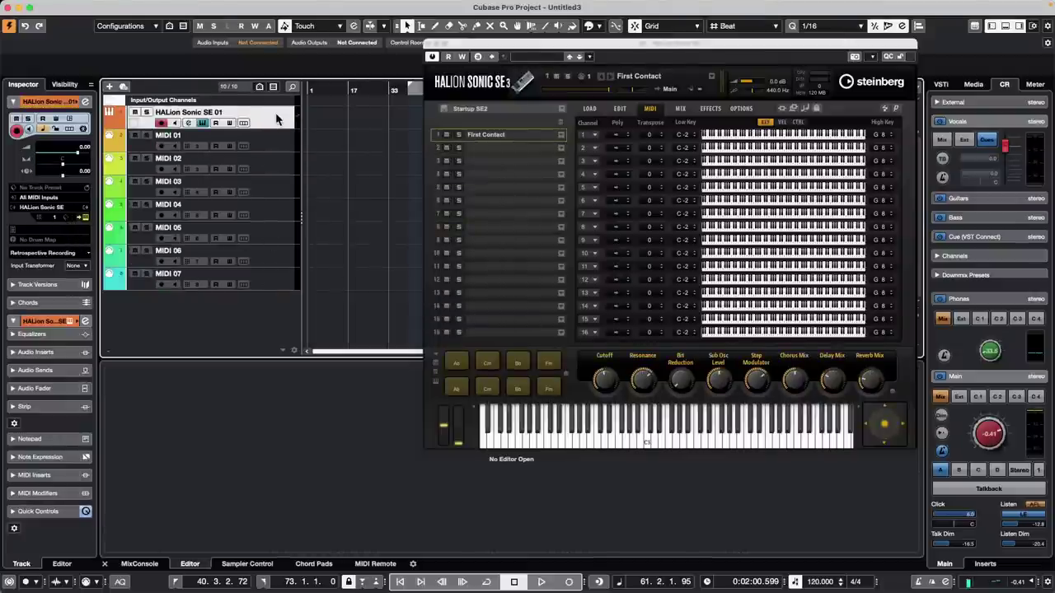
left_click(280, 145)
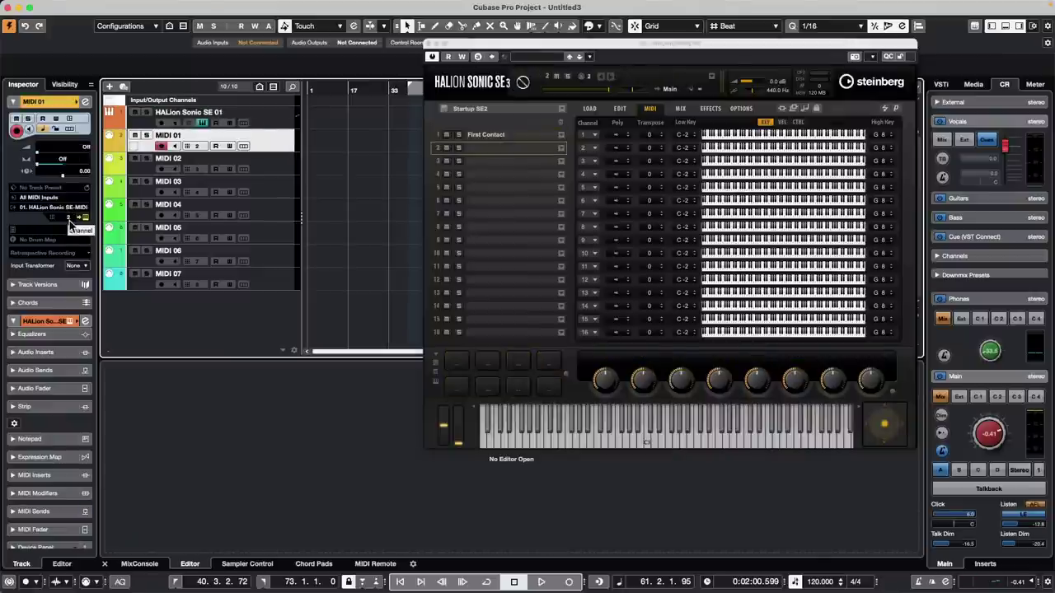
key("Down")
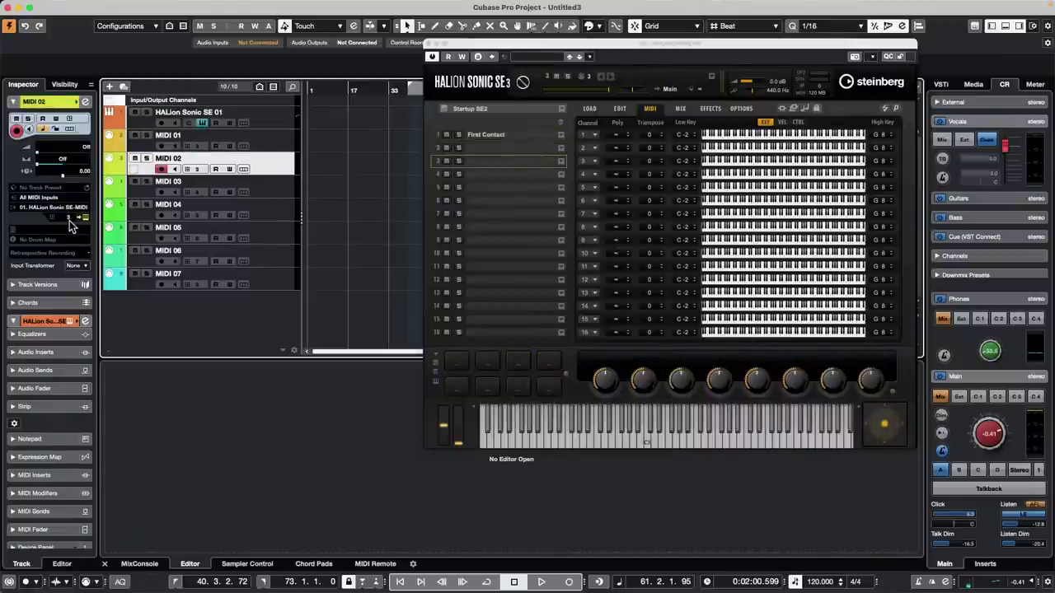
key("Down")
key("Down")
key("Down")
key("Down")
key("Down")
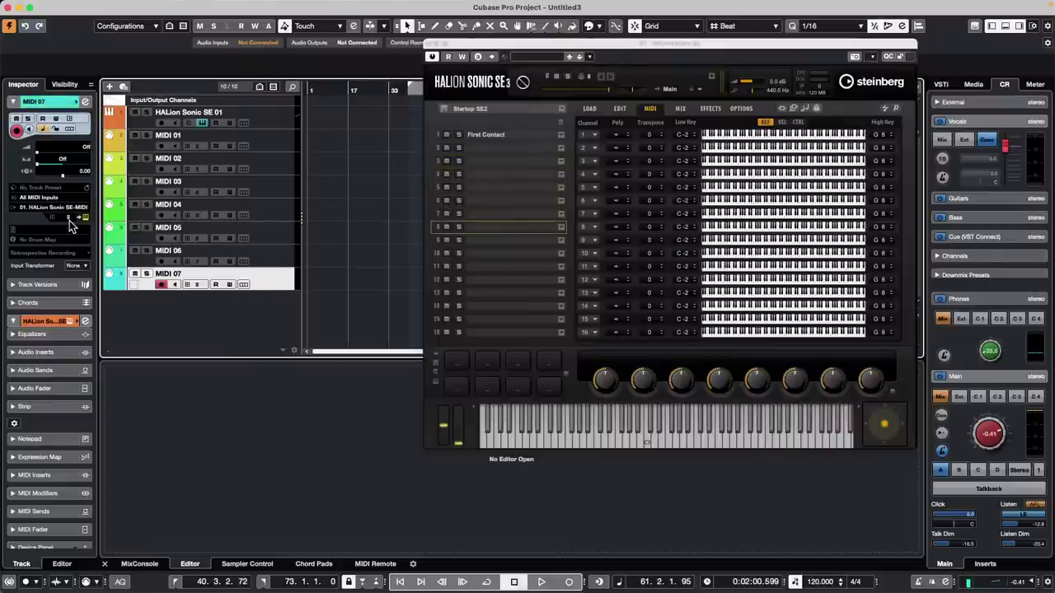
key("Up")
key("Up")
key("Up")
key("Up")
key("Up")
key("Up")
key("Up")
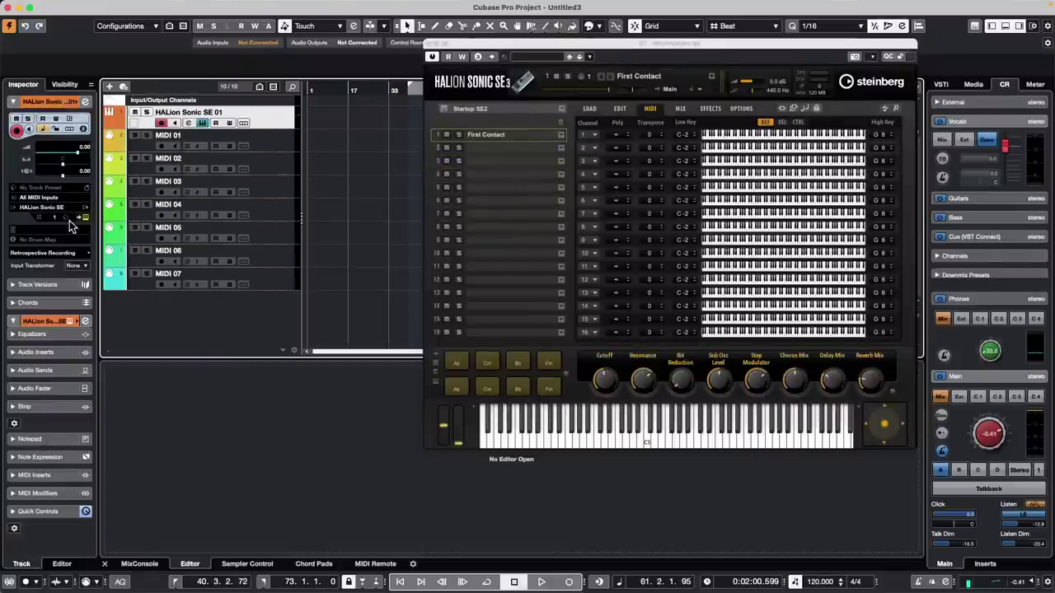
Step: Load the African ethnic program [GM 109] Kalimba into HALion slot 2 for the MIDI 01 track and select the MIDI 02 track
left_click(258, 141)
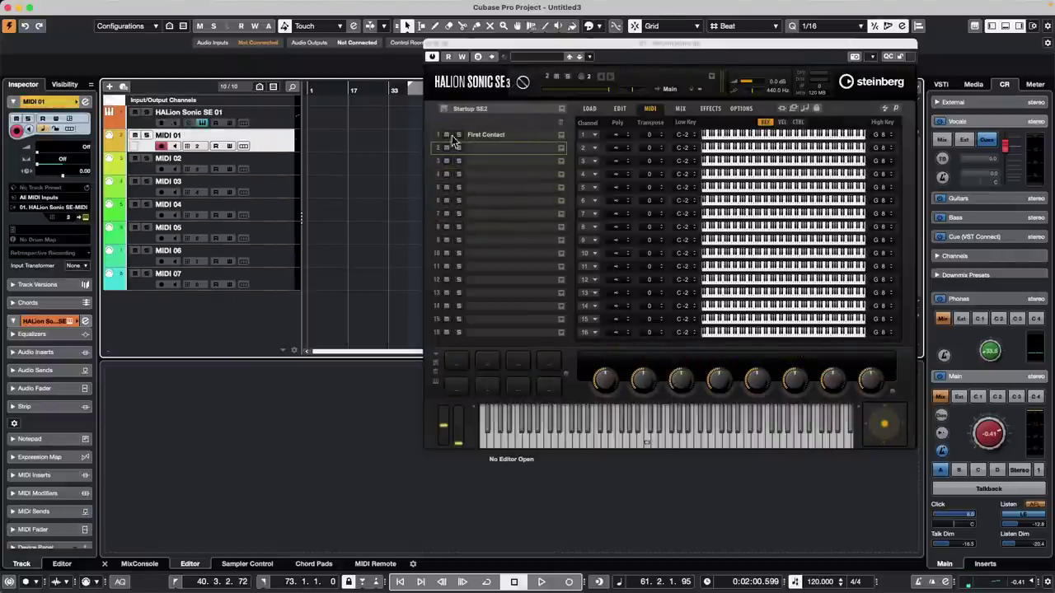
left_click(561, 148)
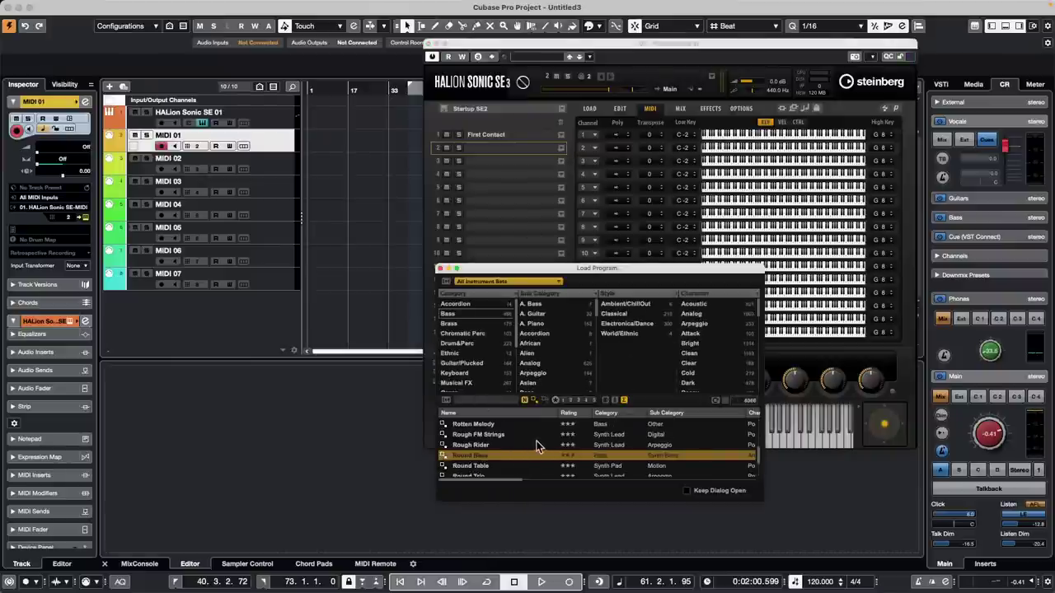
left_click(470, 354)
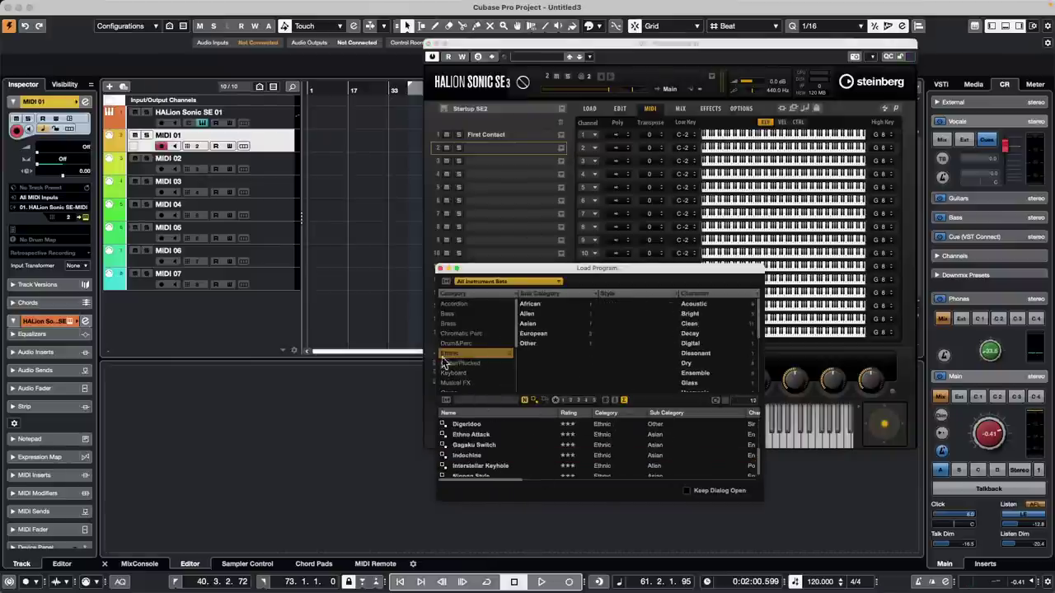
left_click(531, 304)
double_click(496, 426)
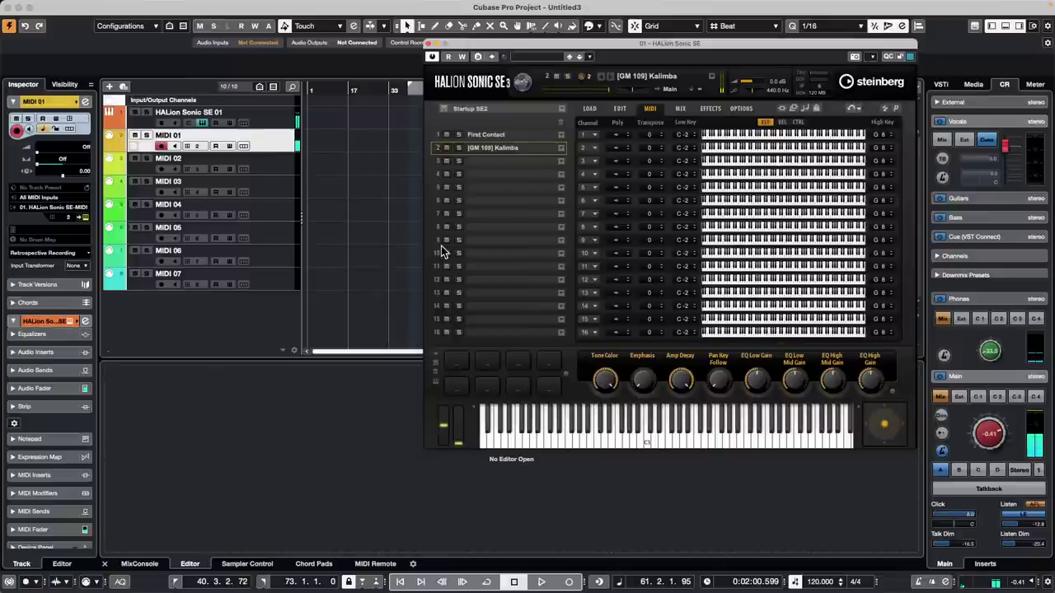
left_click(275, 170)
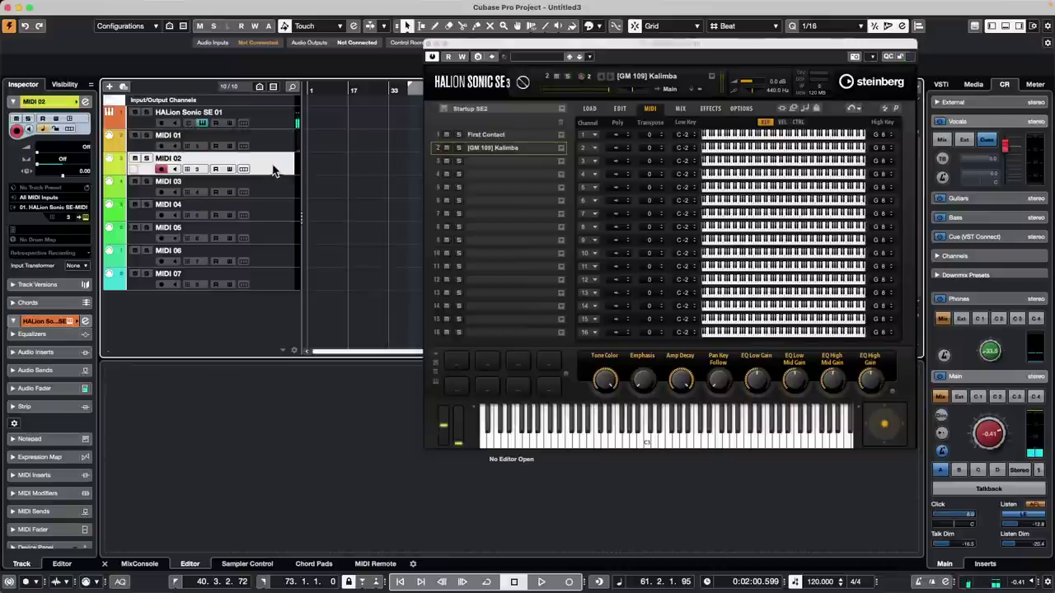
Step: Load the Amp Tronix program from the Flux instrument set into HALion slot 3 for the MIDI 02 track
left_click(561, 160)
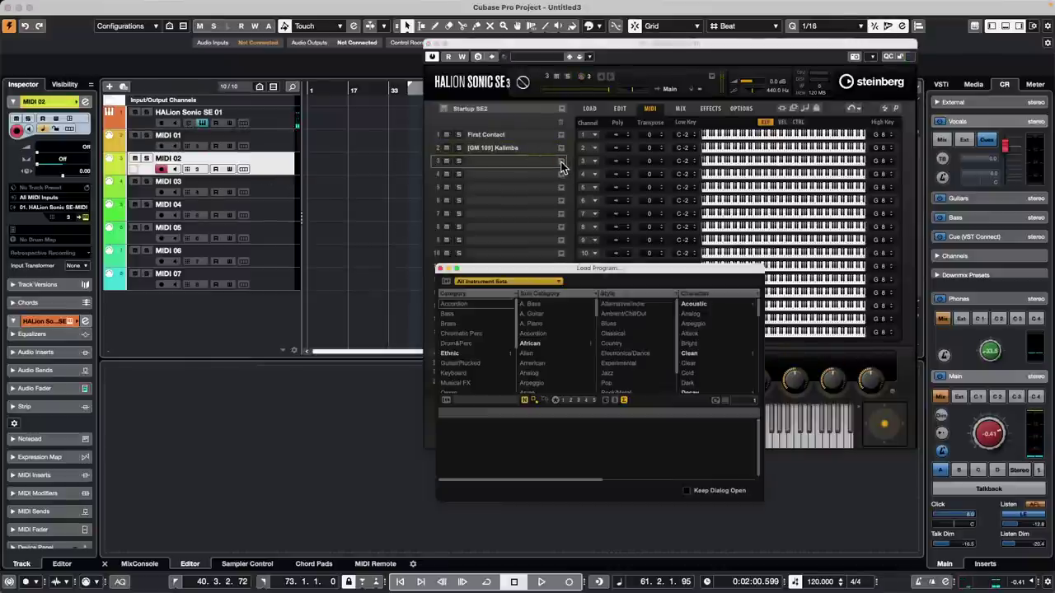
left_click(529, 283)
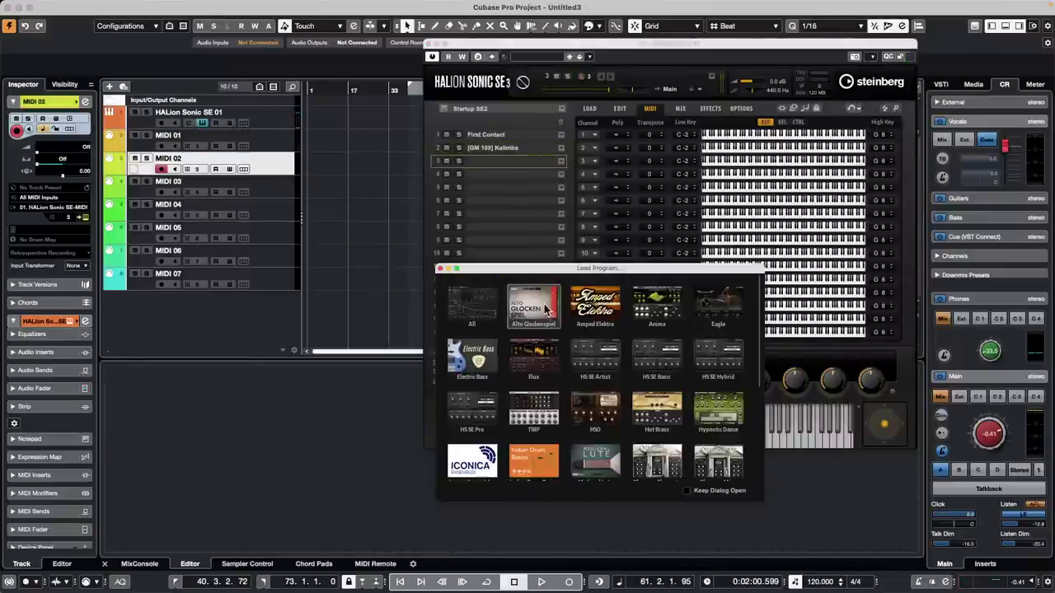
left_click(527, 353)
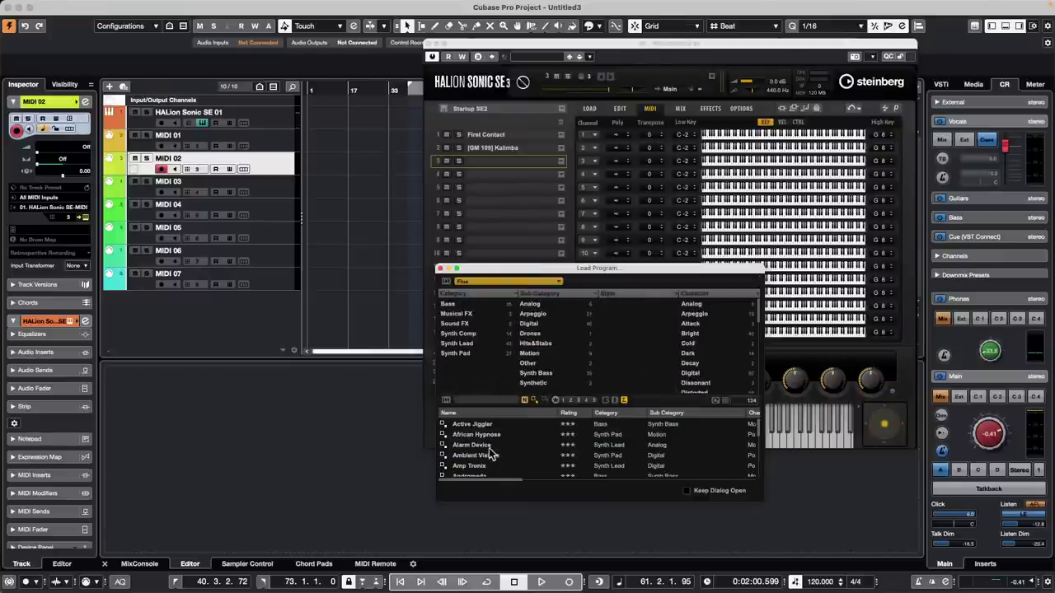
double_click(483, 467)
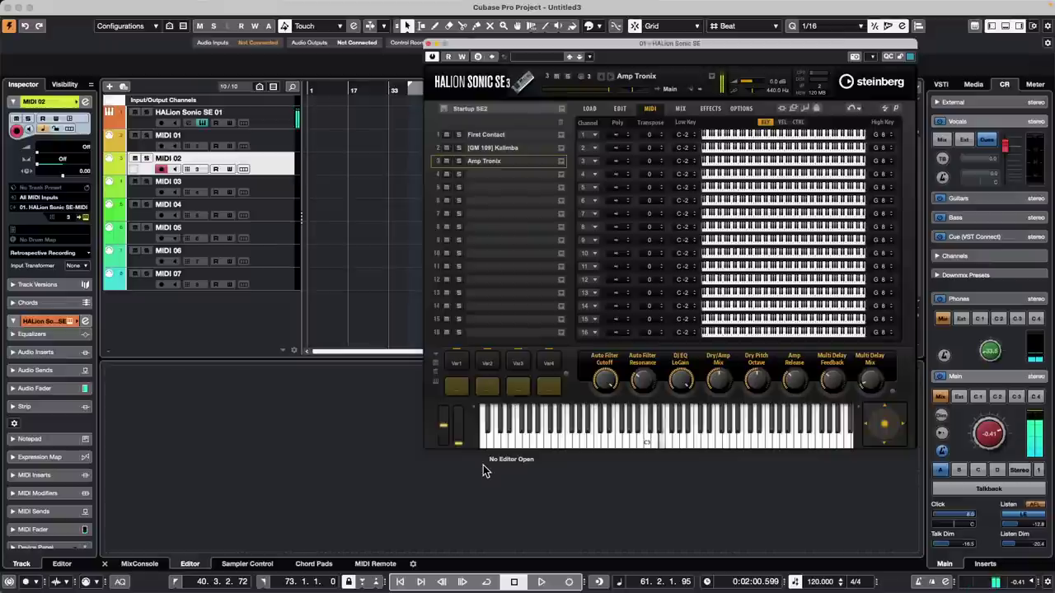
Step: Select the MIDI 03 track and load the Brassy-Gurdy program from the Hot Brass set into HALion slot 4
left_click(275, 195)
left_click(561, 178)
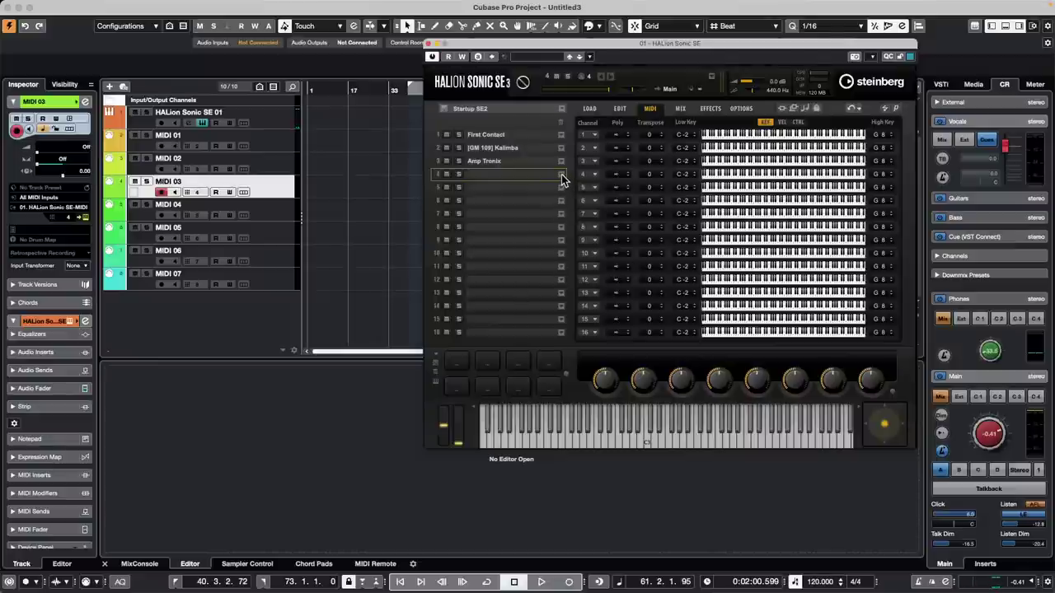
left_click(561, 173)
left_click(528, 283)
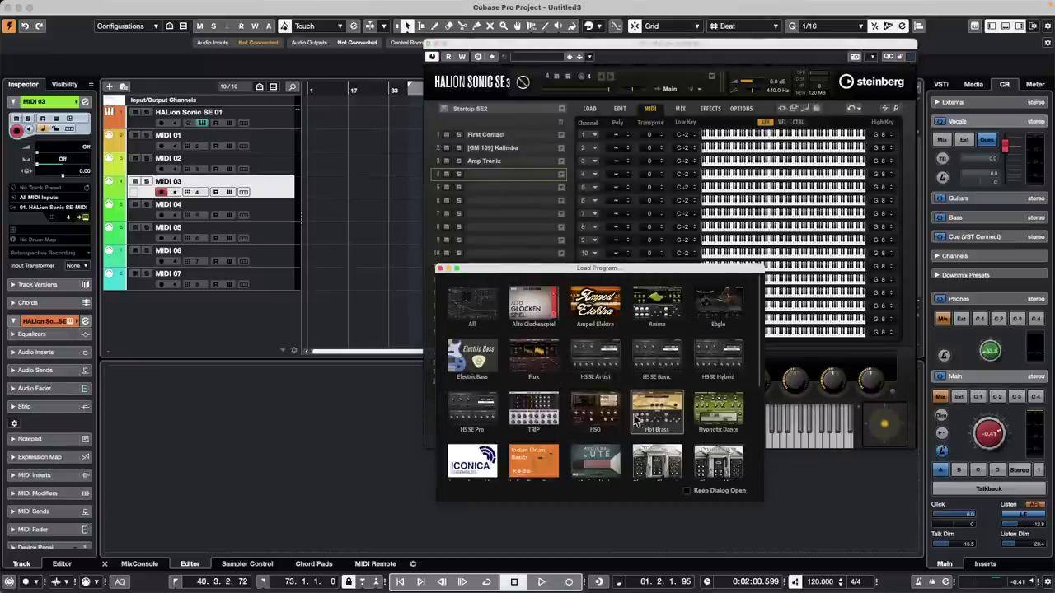
left_click(664, 399)
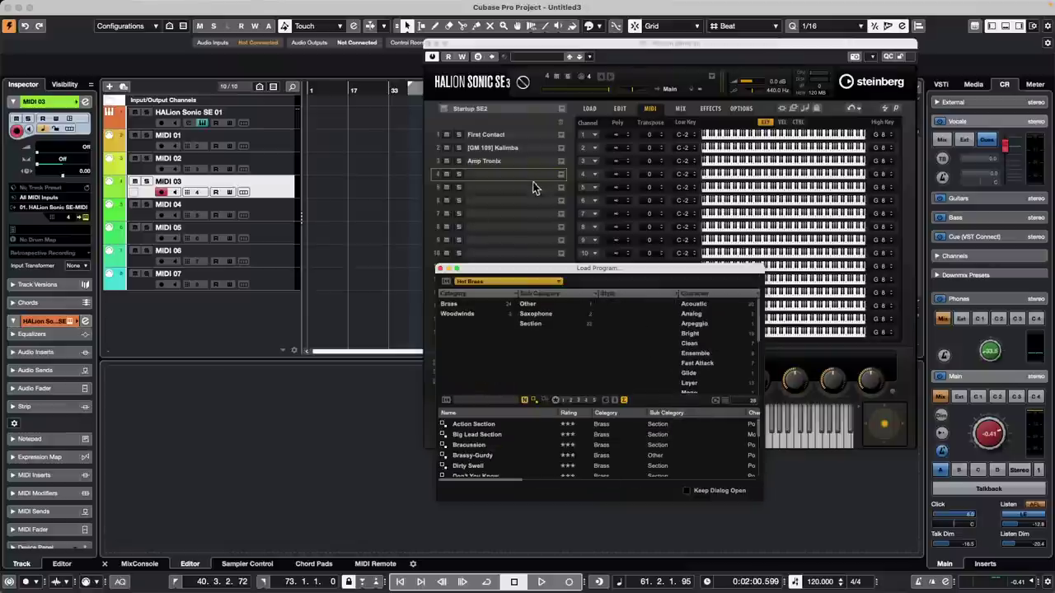
left_click(472, 458)
double_click(472, 458)
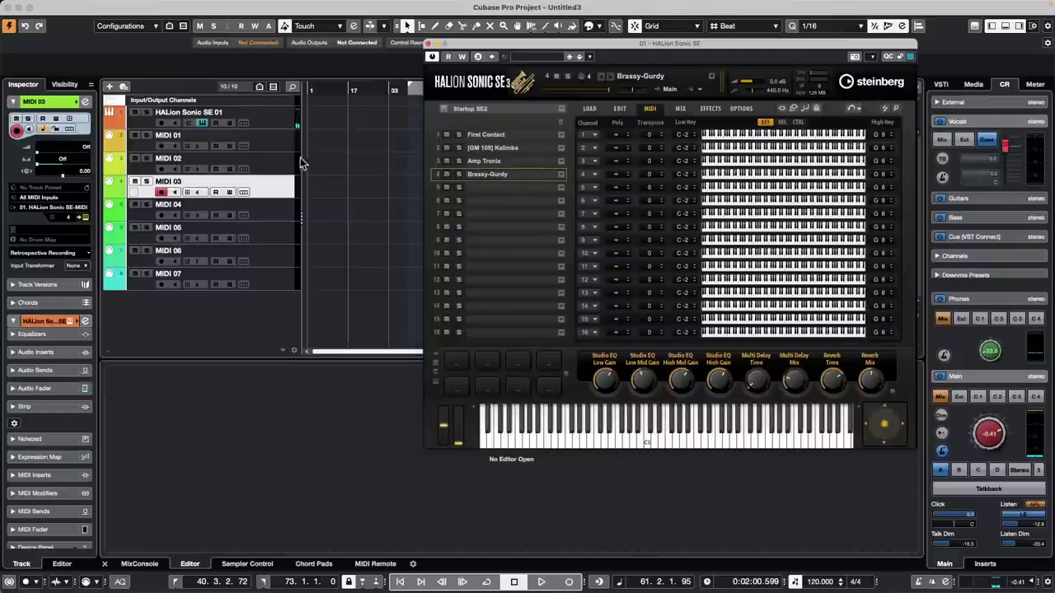
Step: Select MIDI 02, MIDI 01, HALion Sonic SE 01 and MIDI 03 in turn to audition the program each track plays
left_click(268, 162)
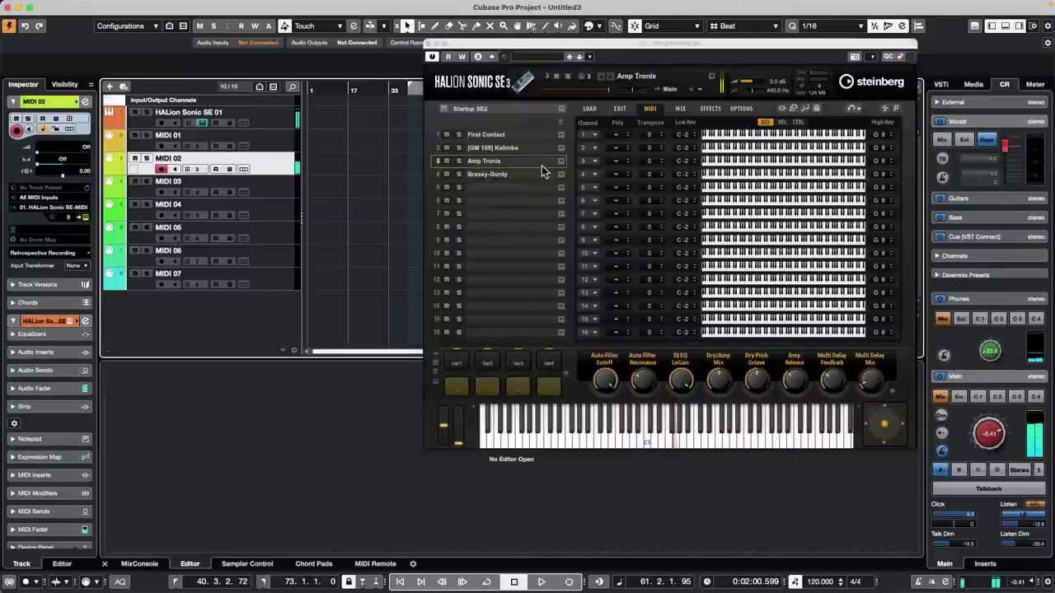
left_click(277, 143)
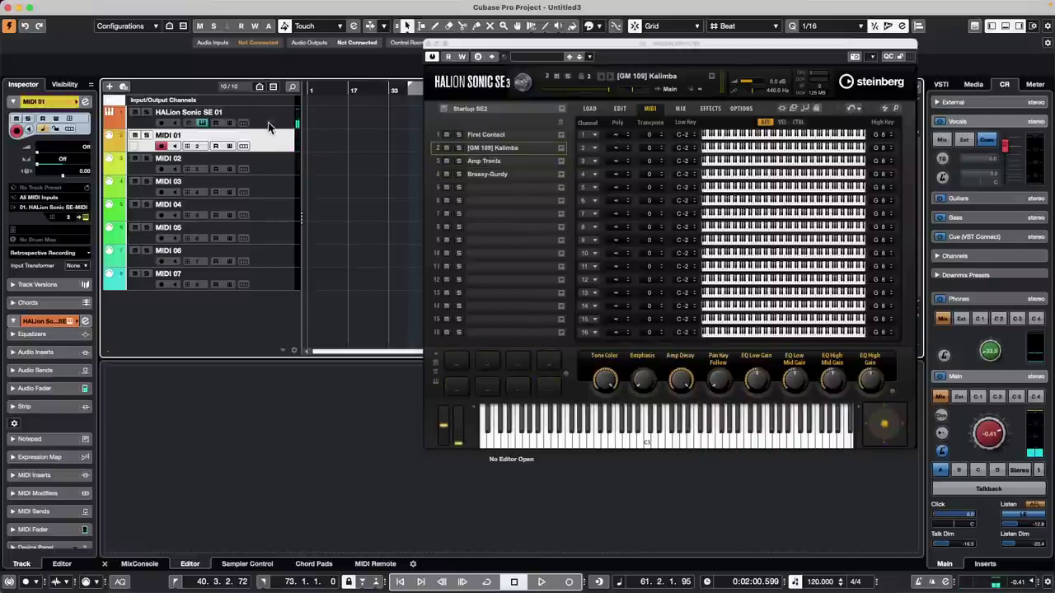
left_click(270, 126)
left_click(520, 176)
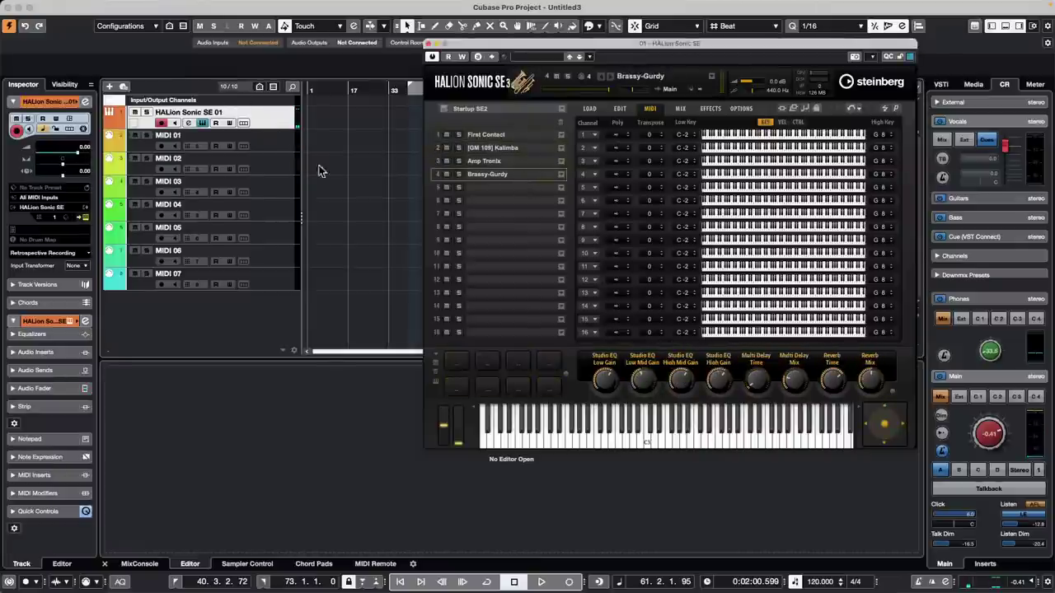
left_click(273, 193)
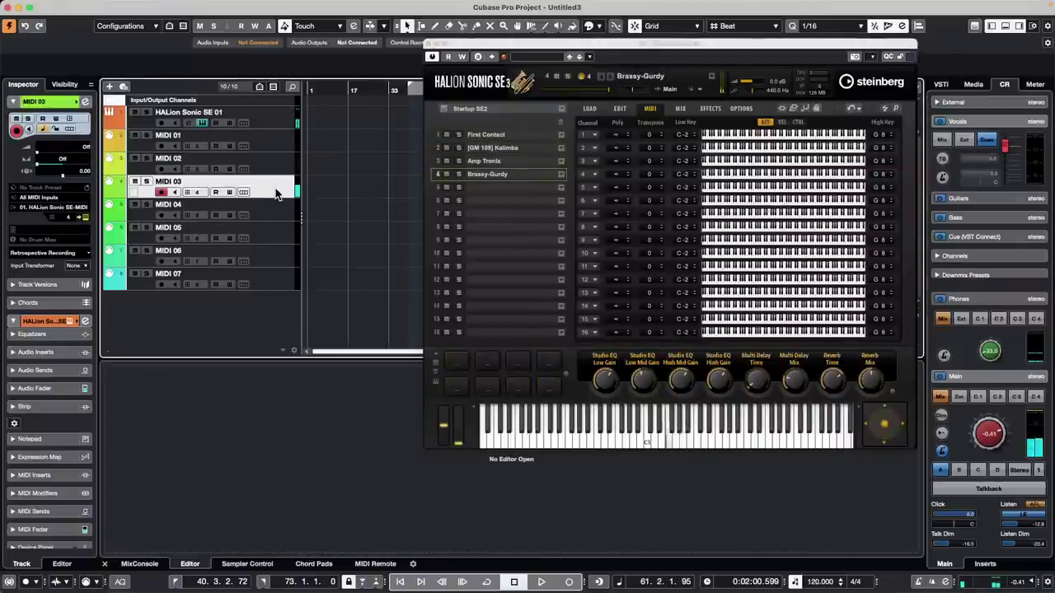
Step: Show HALion's program editing page, compare it while switching between the instrument track and MIDI 01 to 03, and close the instrument window
left_click(622, 108)
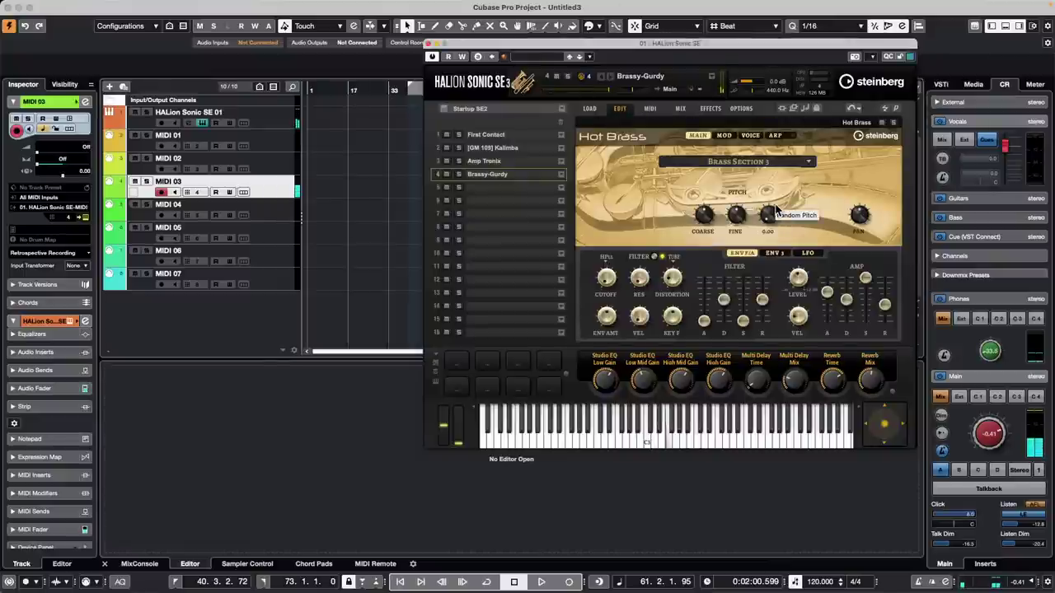
left_click(274, 165)
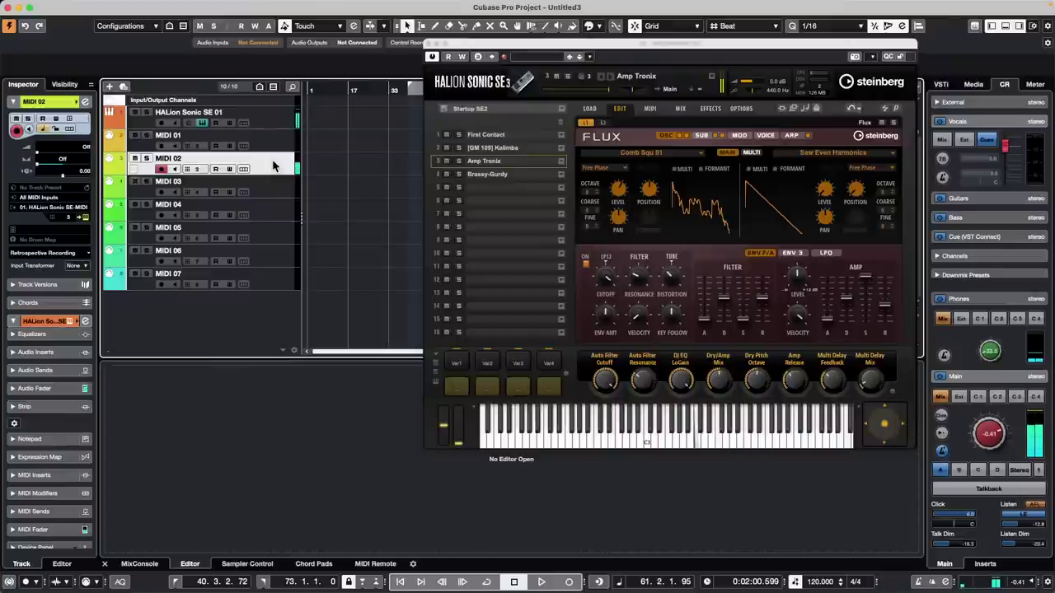
left_click(259, 115)
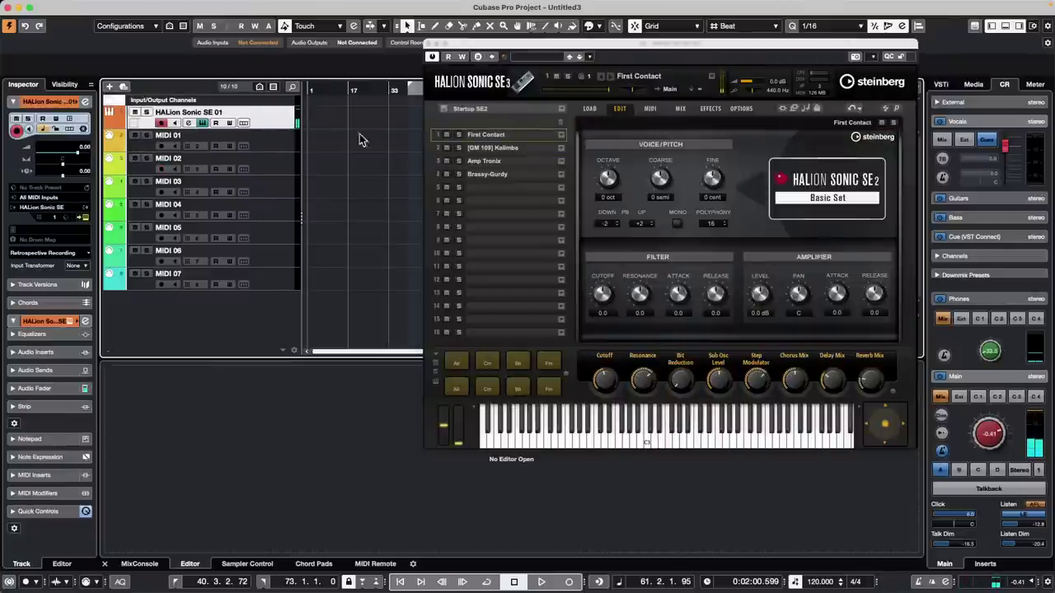
left_click(283, 142)
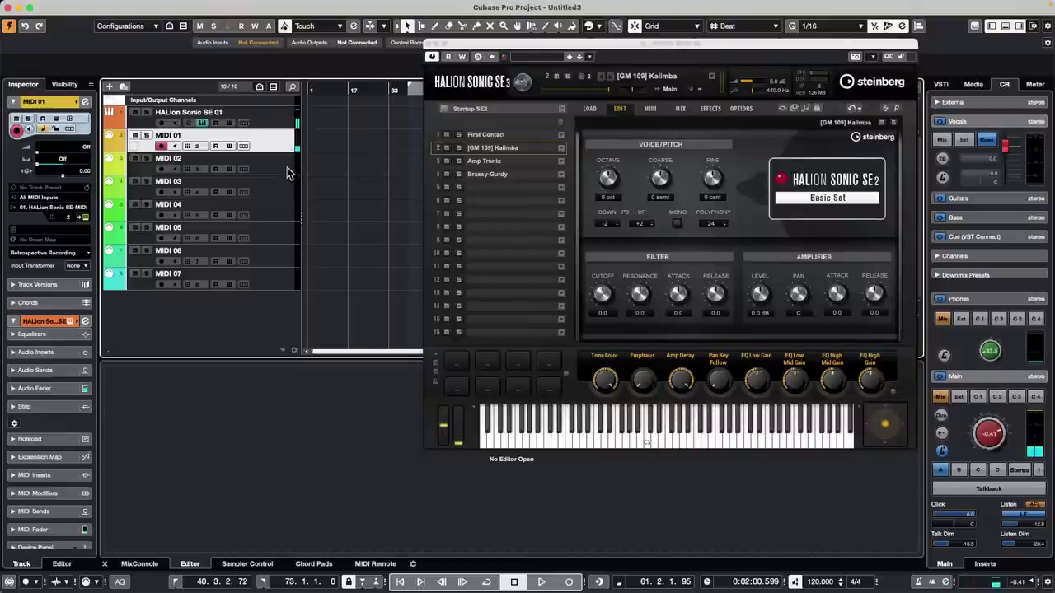
left_click(288, 173)
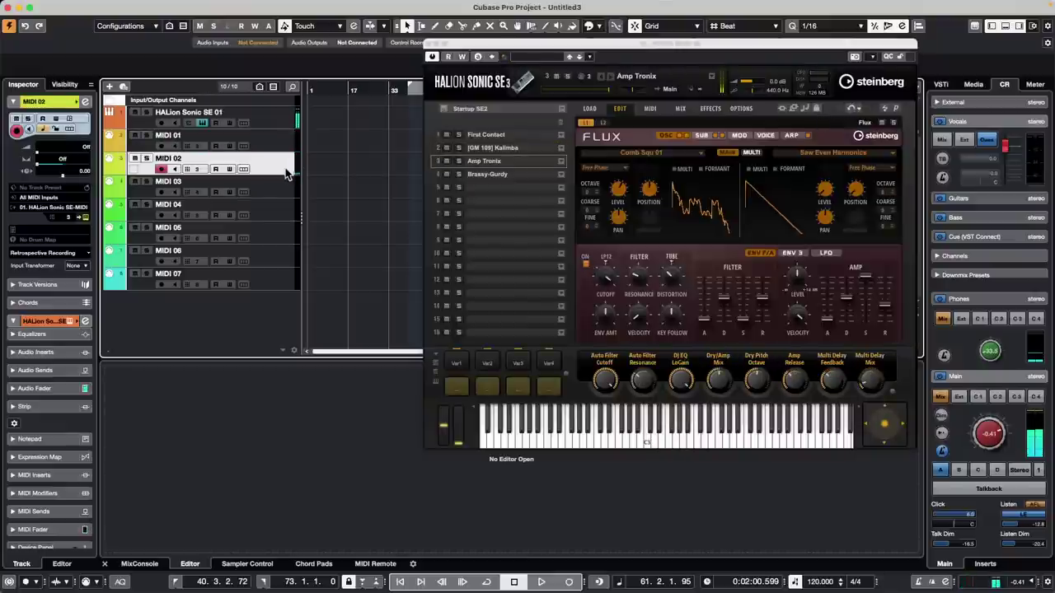
left_click(268, 188)
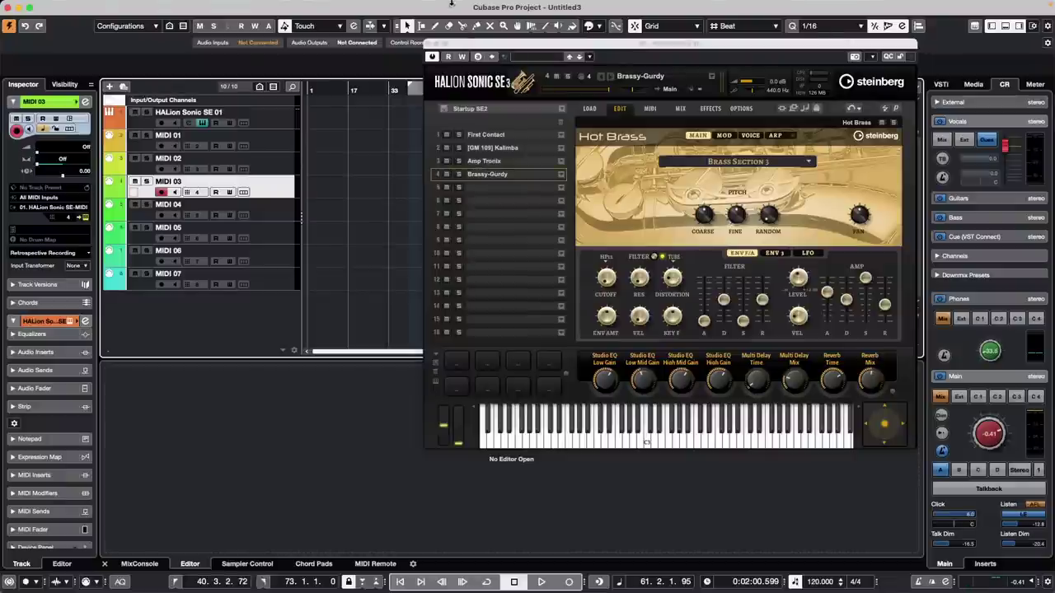
mouse_move(451, 6)
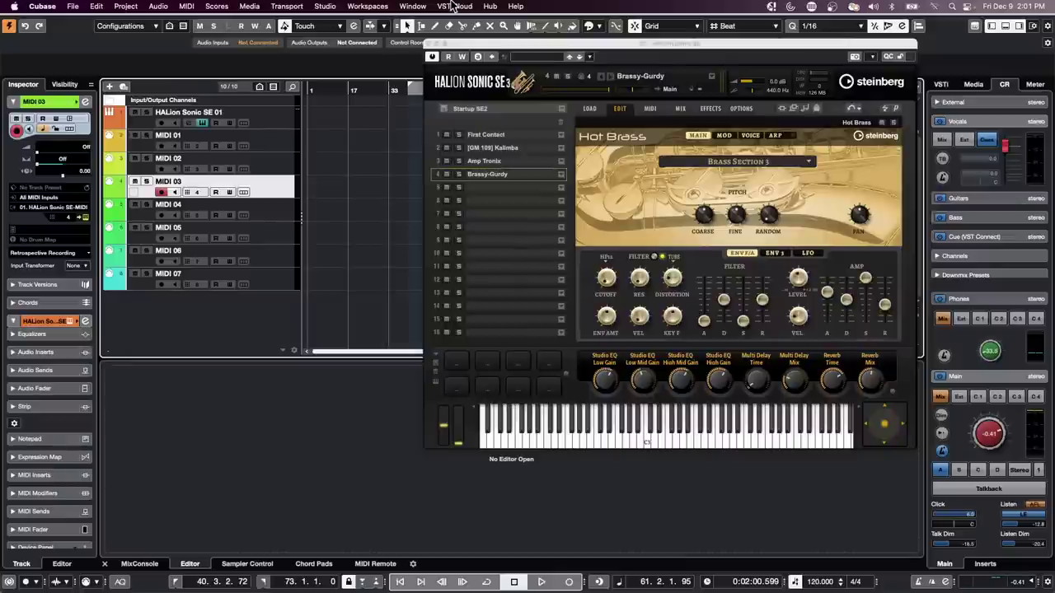
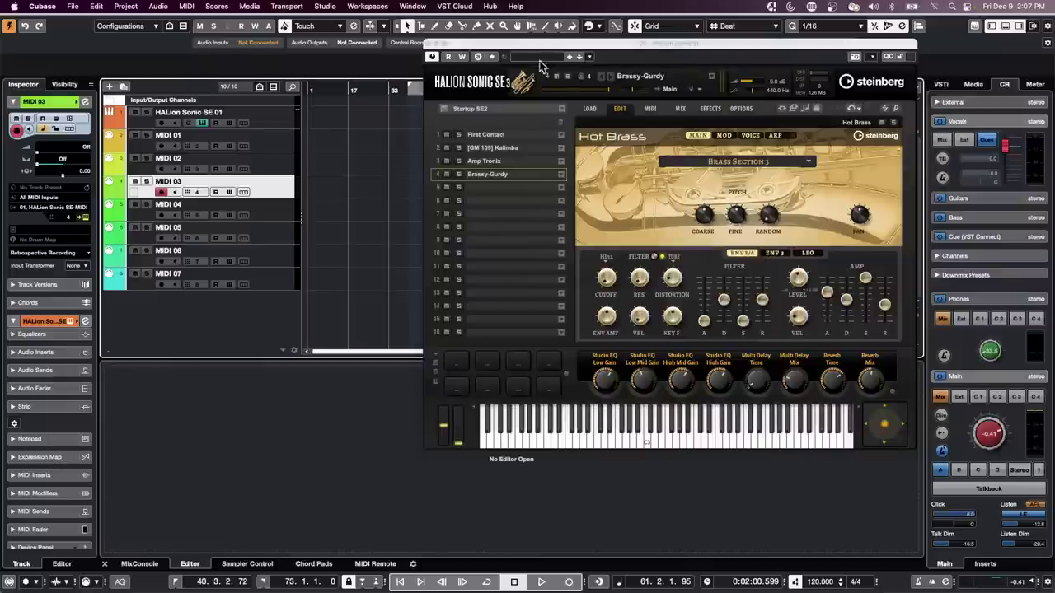
left_click(425, 45)
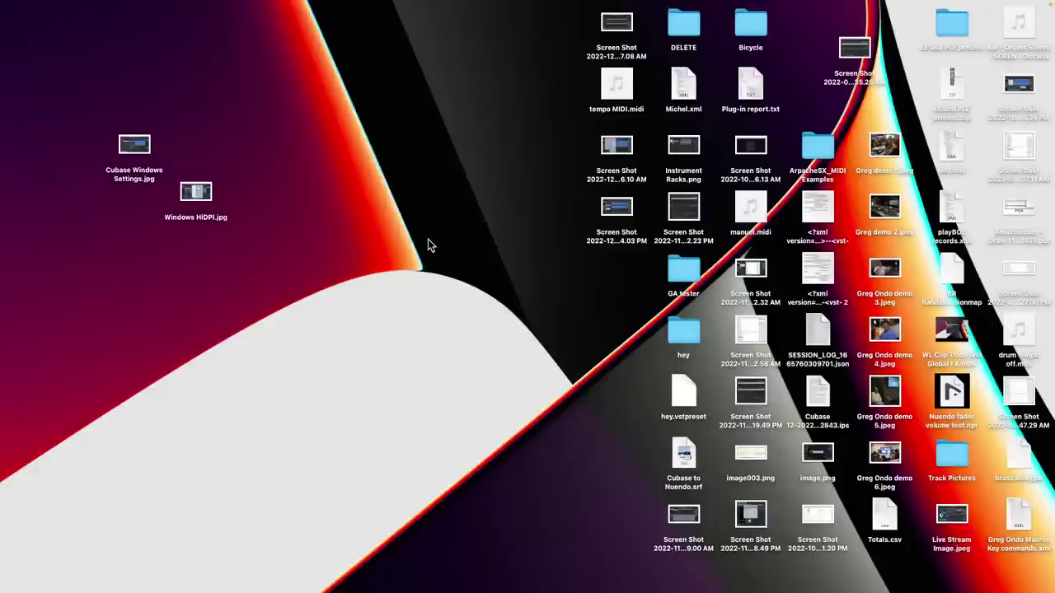
Step: Reopen Cubase 12 using the current program preferences and create an empty project
key("super+Tab")
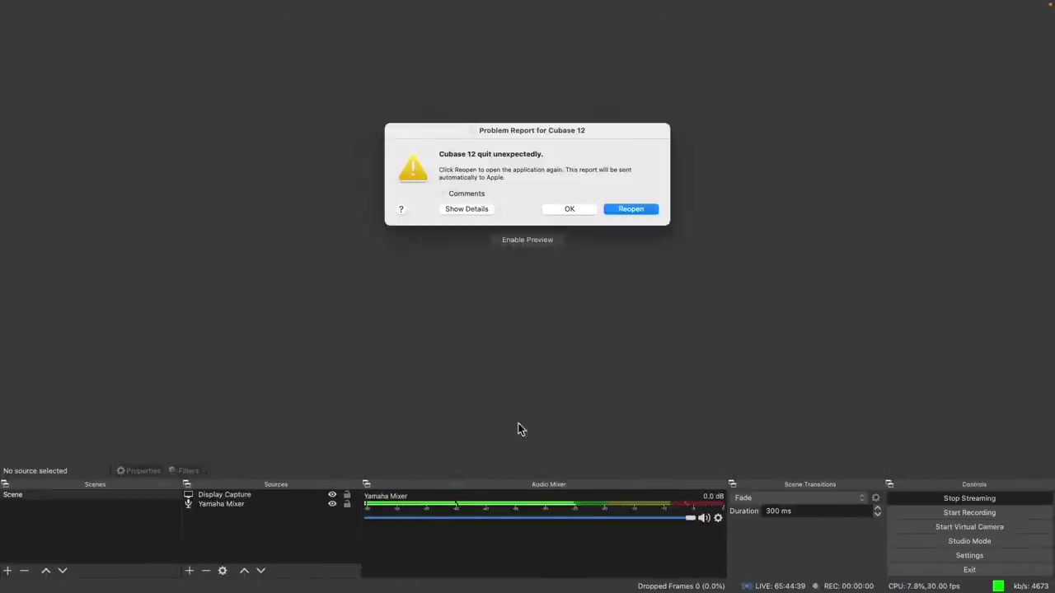
left_click(639, 211)
key("super+Tab")
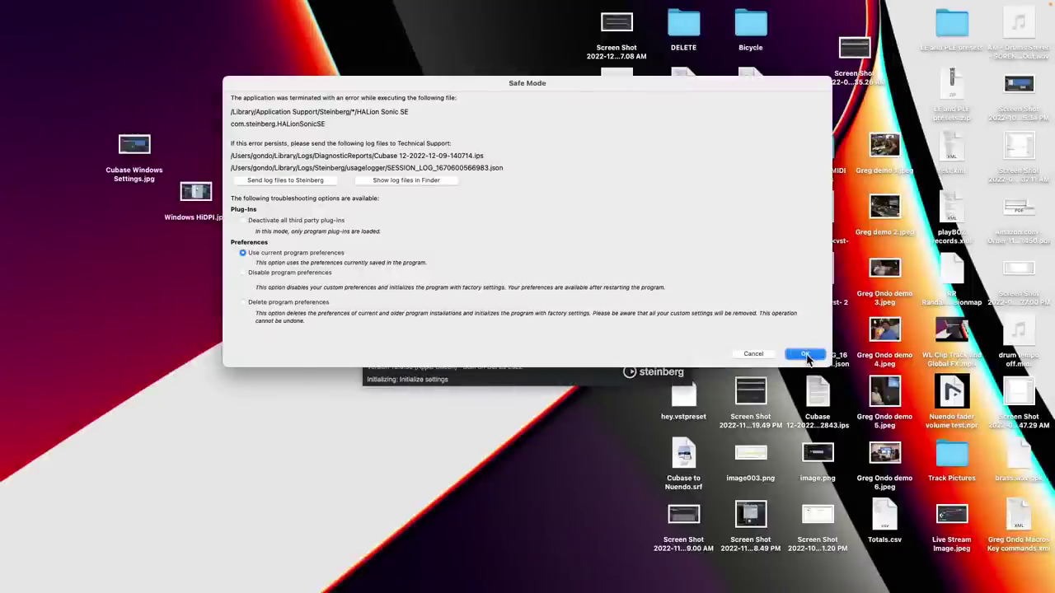
left_click(805, 354)
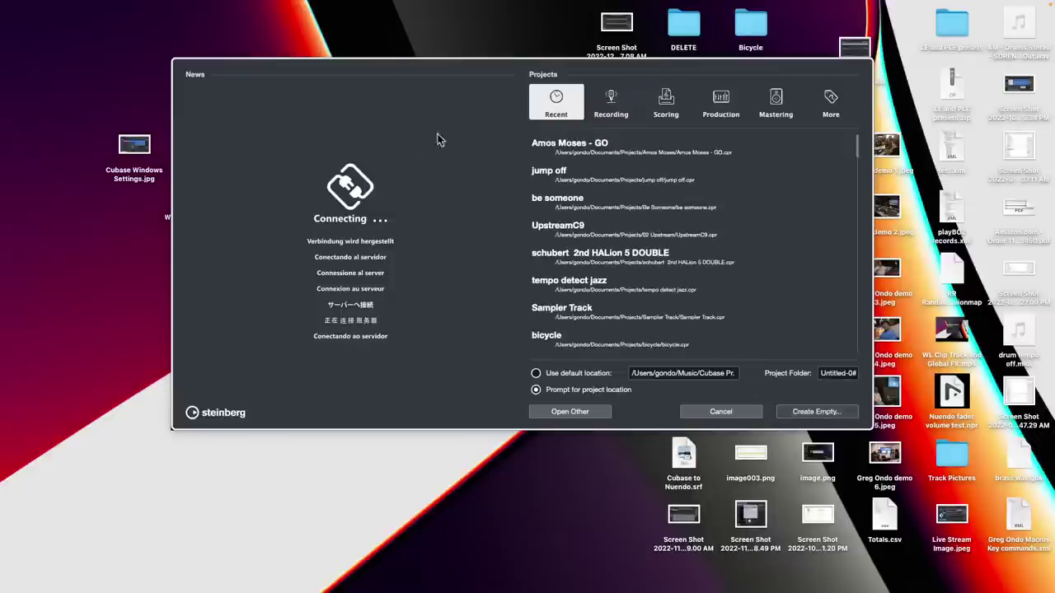
key("Return")
left_click(833, 382)
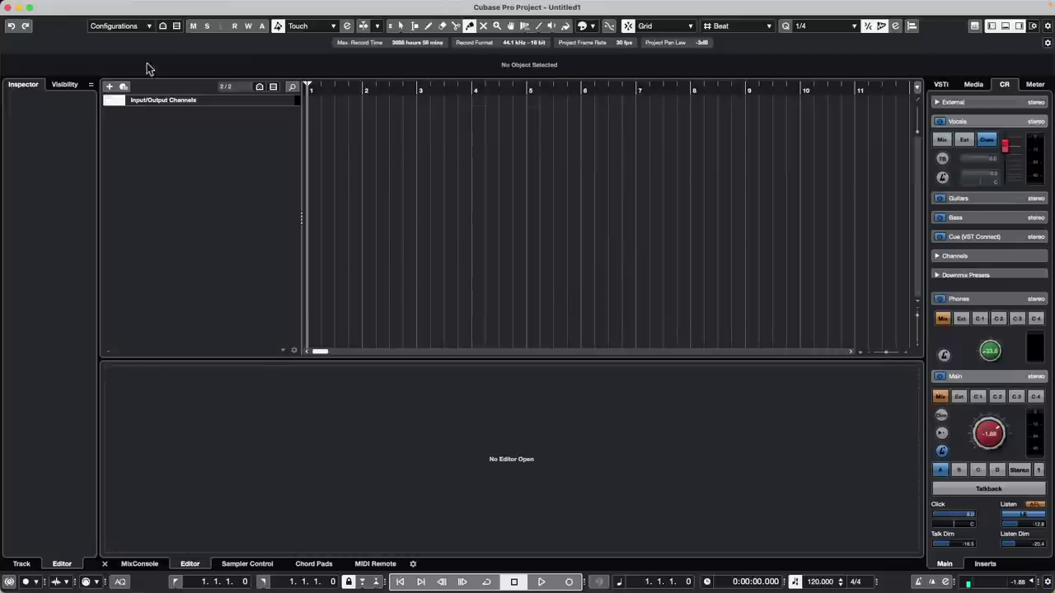
Step: Add one instrument track using HALion Sonic SE with its audio output set to Stereo Out in the new project
right_click(187, 133)
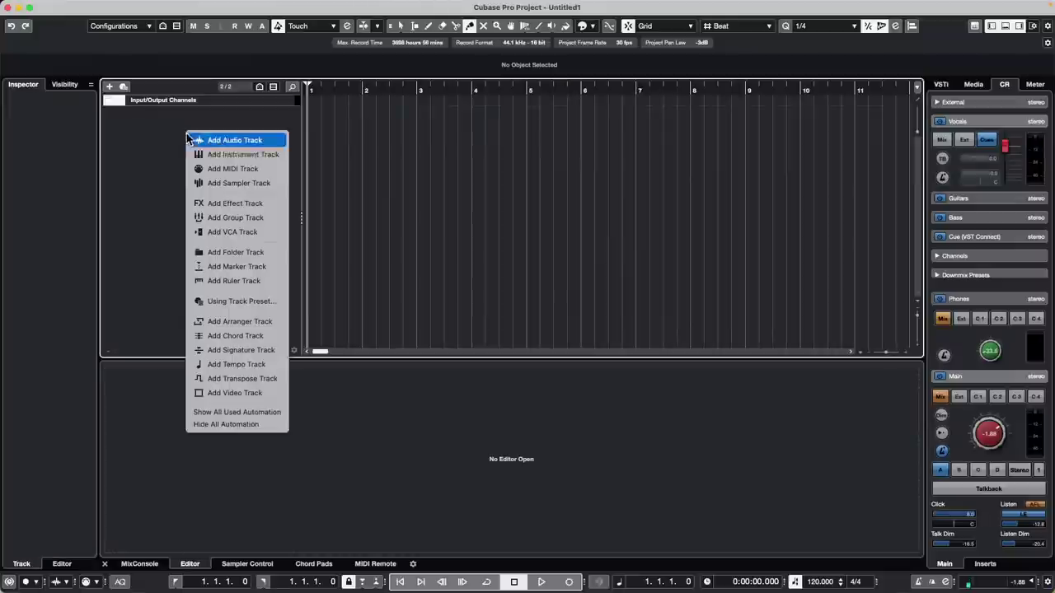
left_click(264, 156)
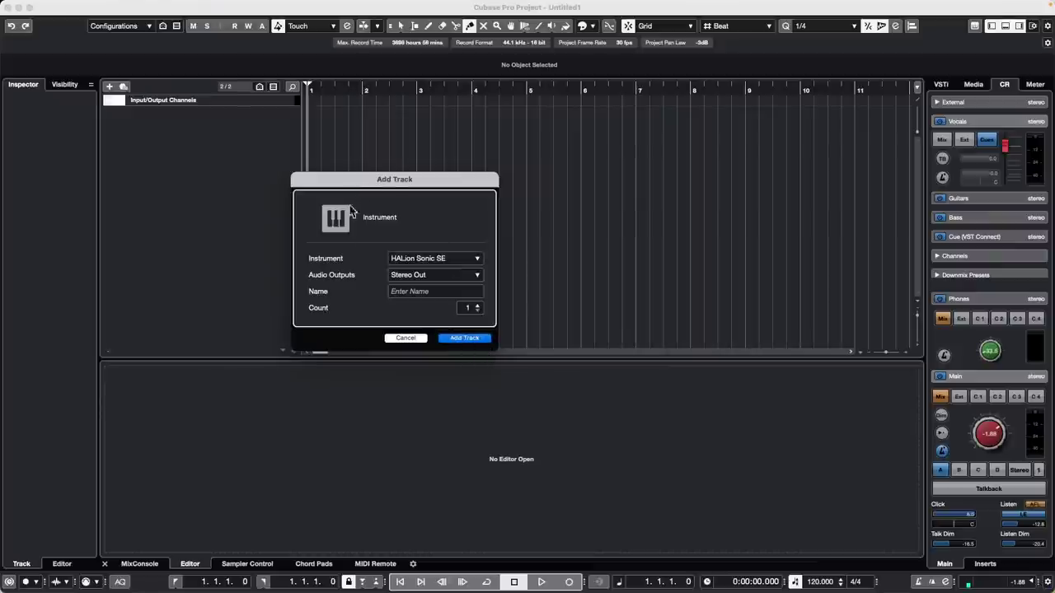
left_click(471, 340)
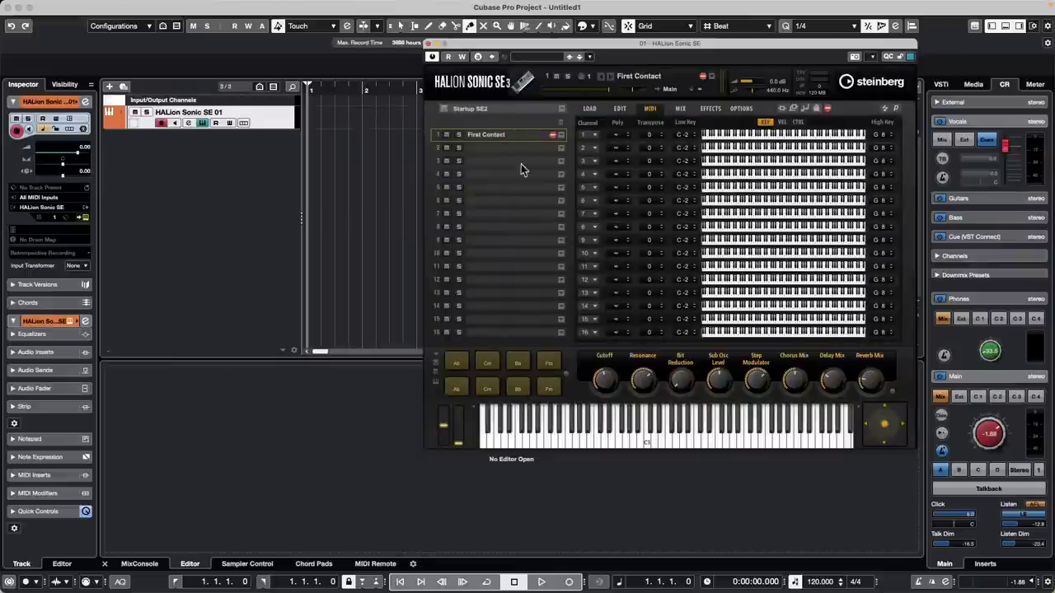
Step: Search the HALion programs for "silk roads", load Silk Roads into slot 1, and try a few notes
left_click(560, 135)
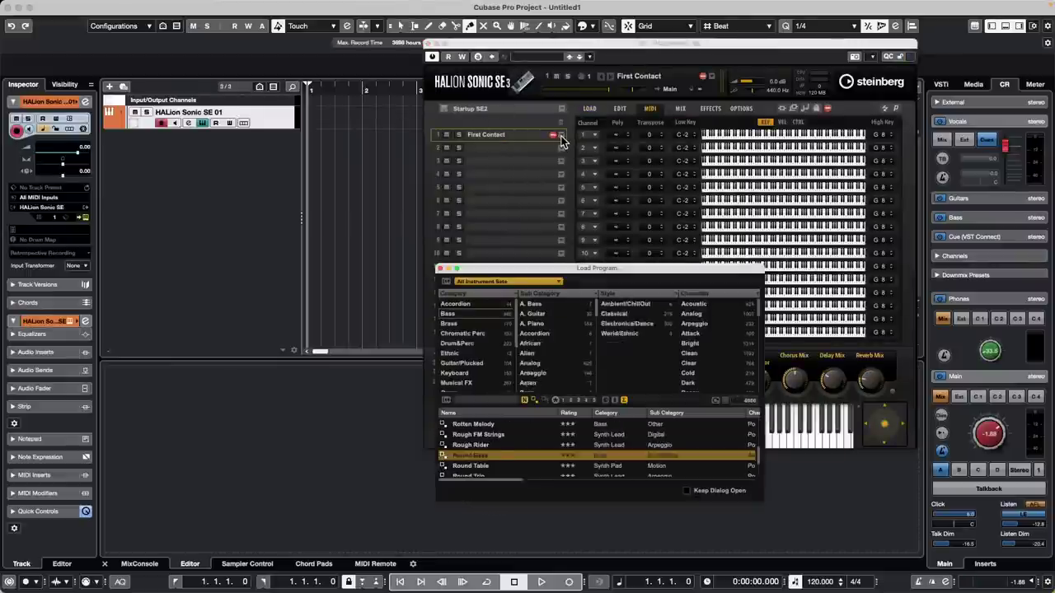
left_click(468, 401)
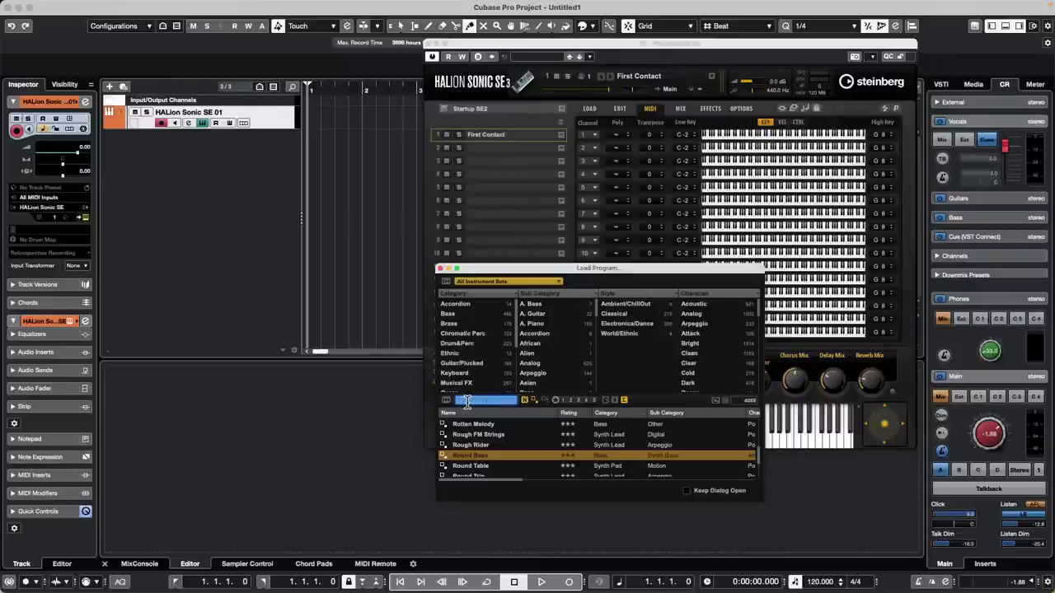
type("silk roads")
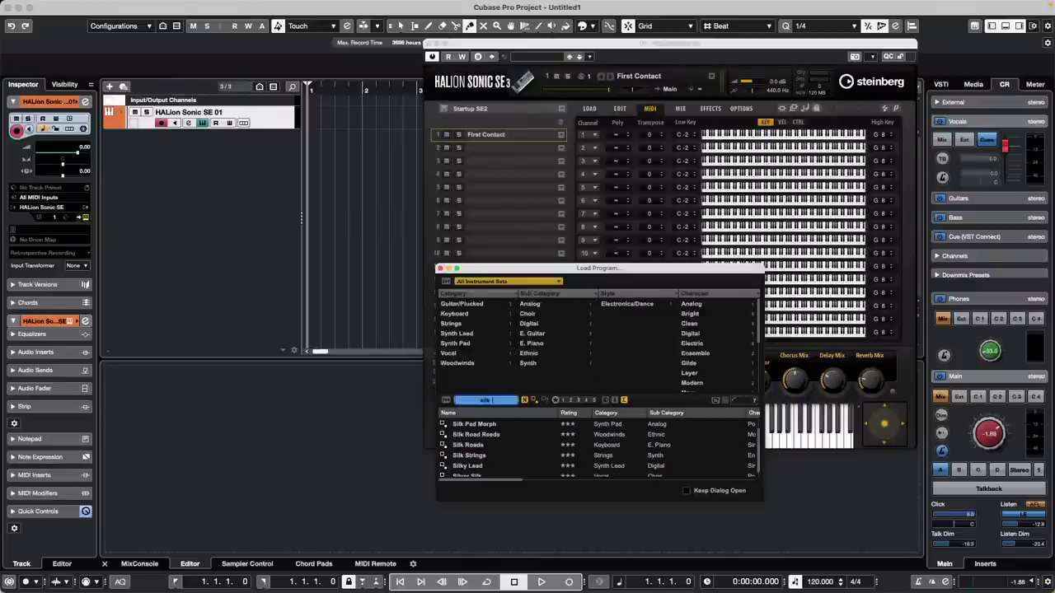
key("Return")
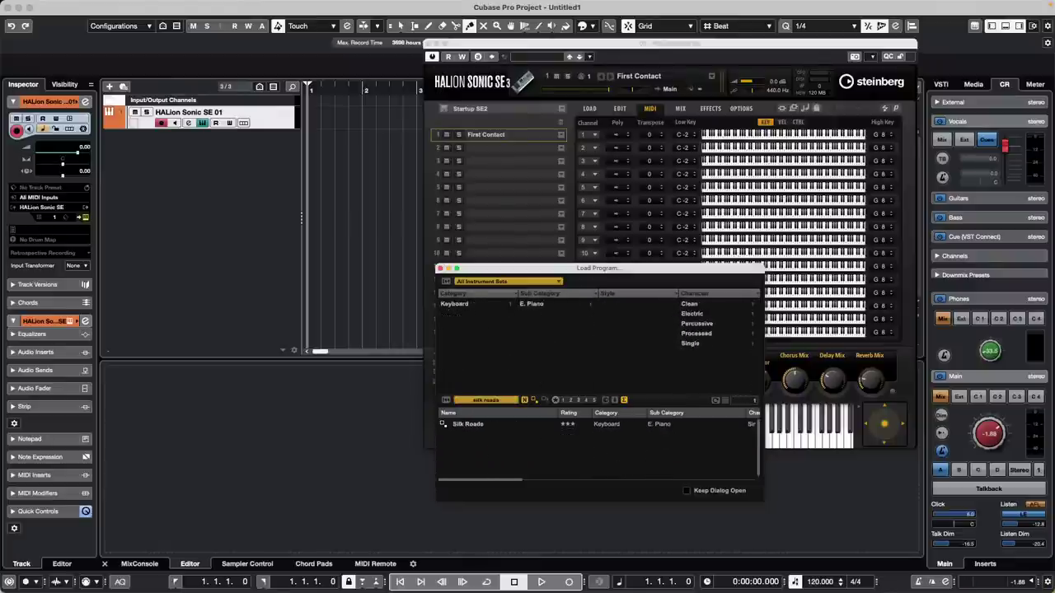
double_click(478, 425)
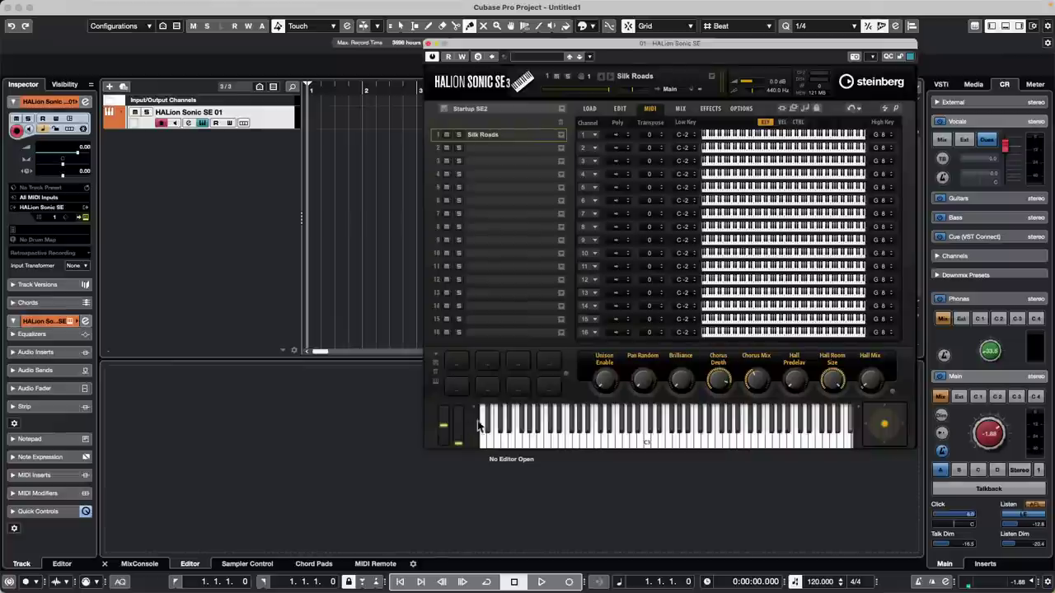
left_click(651, 437)
left_click(604, 437)
Step: Draw an empty part about two and a half bars long from bar 1 on the HALion Sonic SE 01 track
right_click(334, 121)
left_click(333, 122)
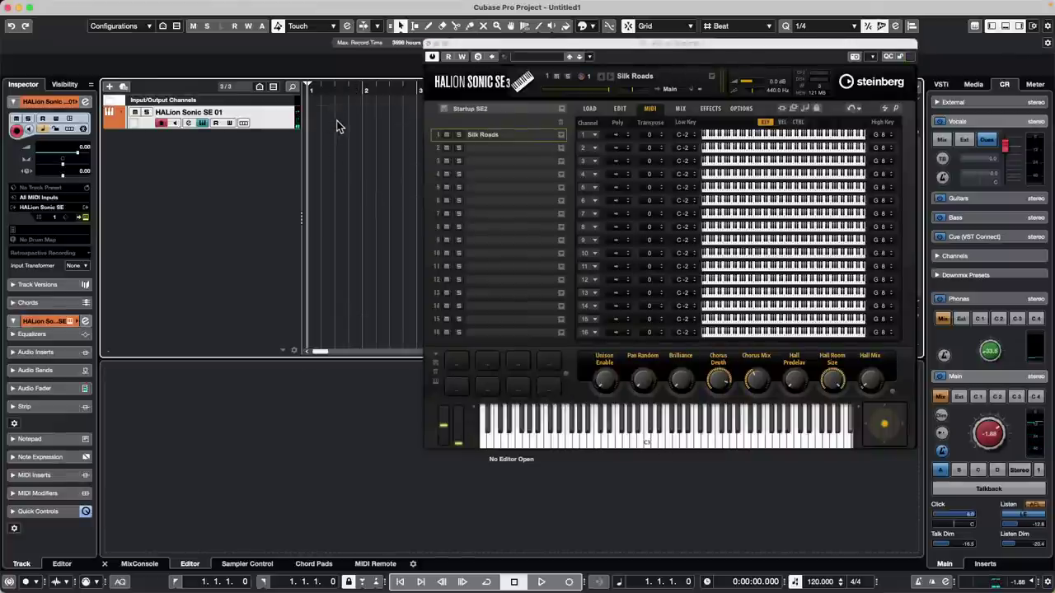
left_click_drag(314, 118, 445, 118)
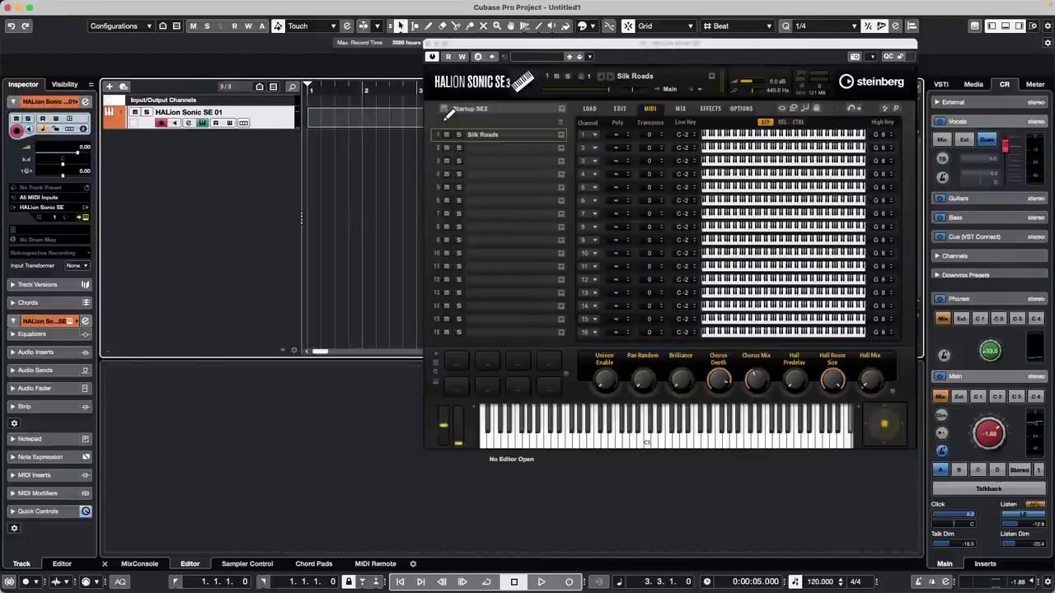
Step: Lengthen the empty HALion Sonic SE 01 part to end at bar 4 and open it for note editing, with the instrument window closed
left_click_drag(461, 45, 599, 205)
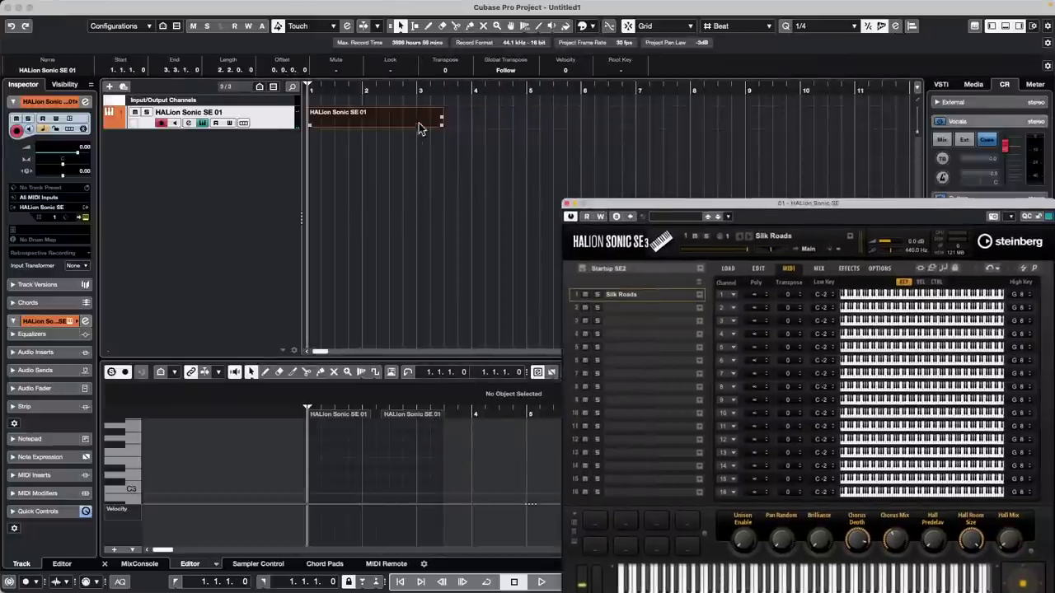
left_click_drag(443, 122, 471, 121)
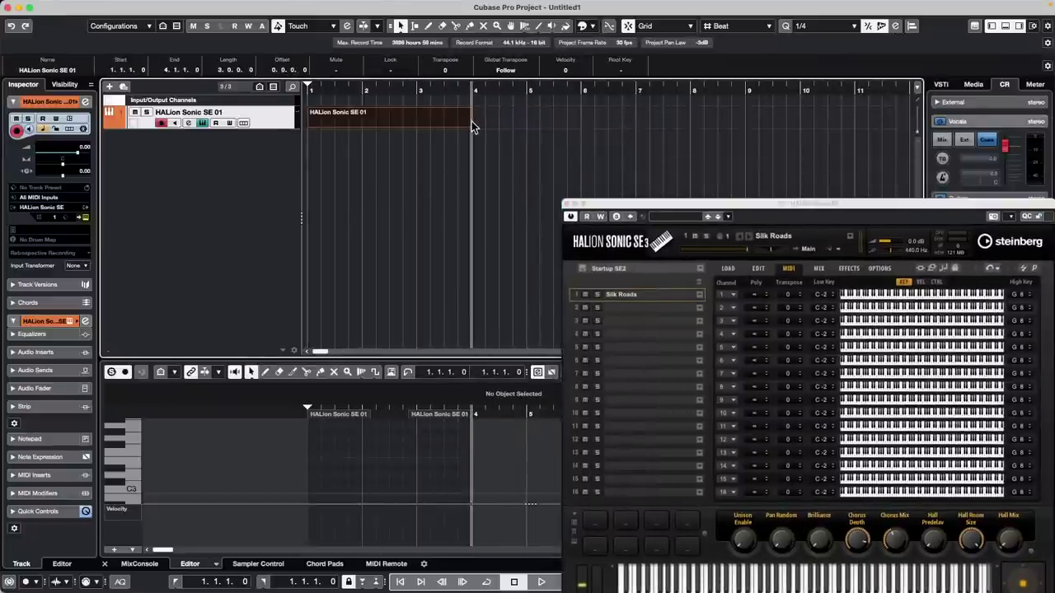
double_click(354, 115)
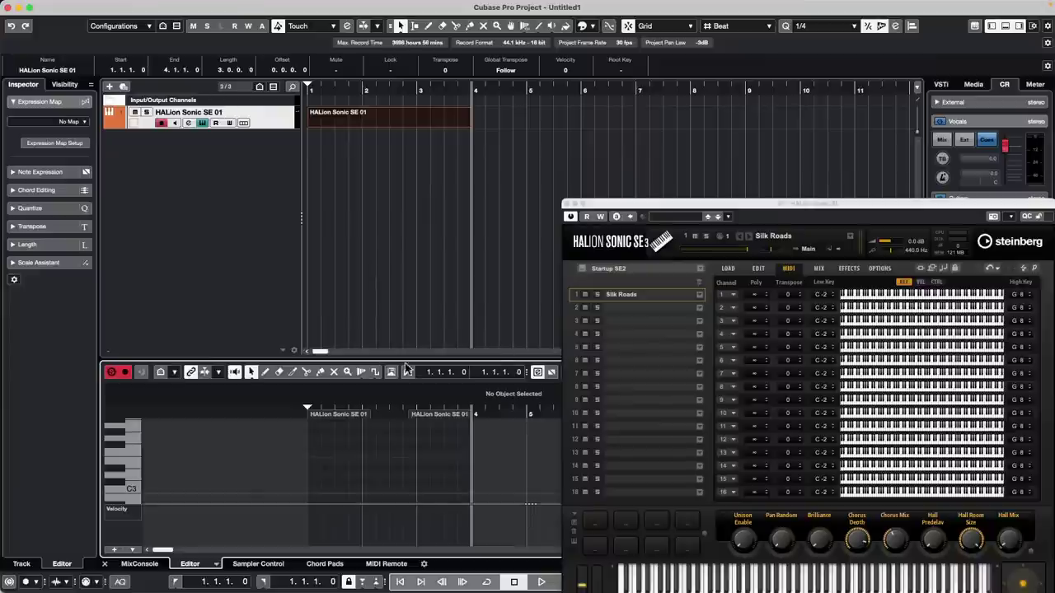
left_click(566, 203)
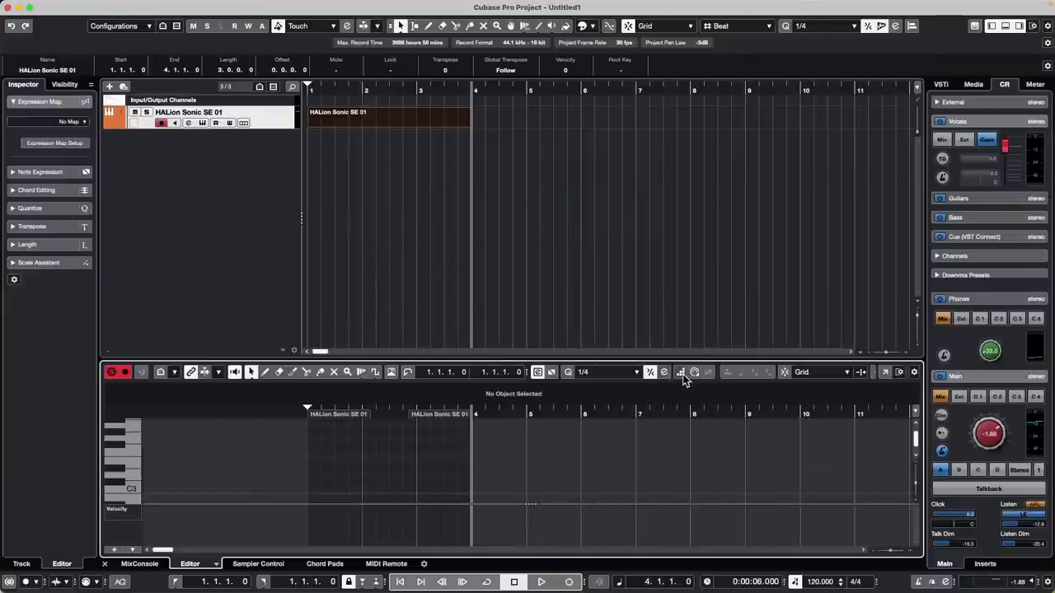
Step: Set the quantize value to 1/16 and step-input a melody of sixteenth notes through the three-bar part
left_click(607, 372)
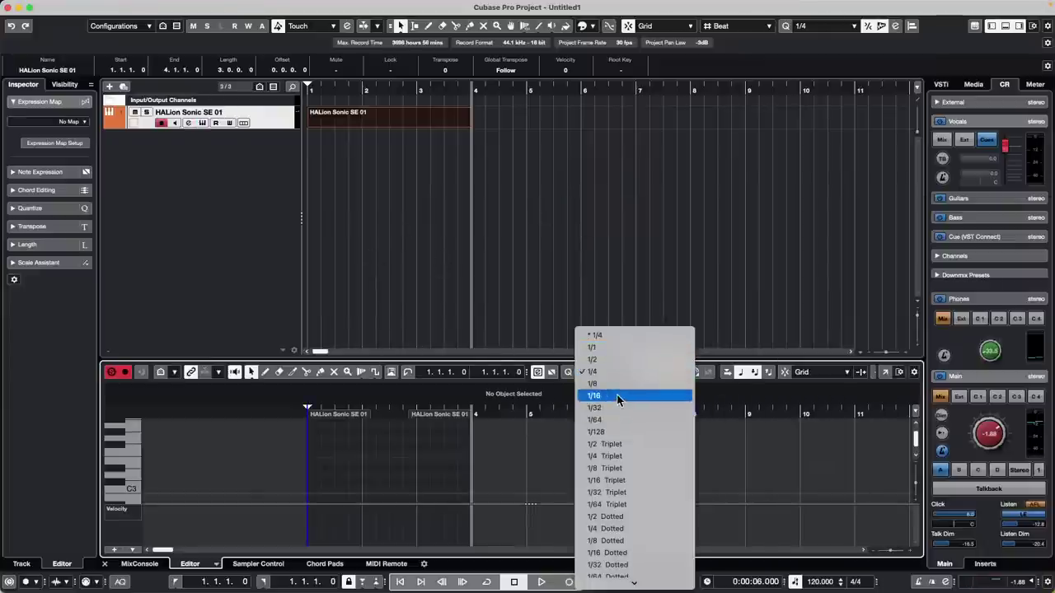
left_click(614, 396)
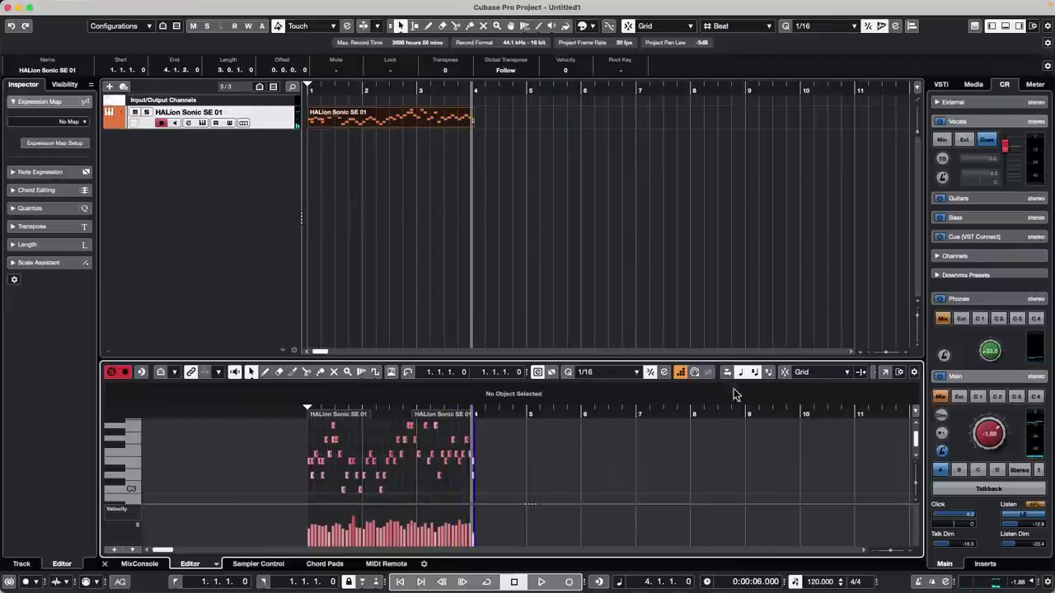
Step: Open the part's Key Editor in a separate window and enlarge the recorded notes for editing
left_click(885, 372)
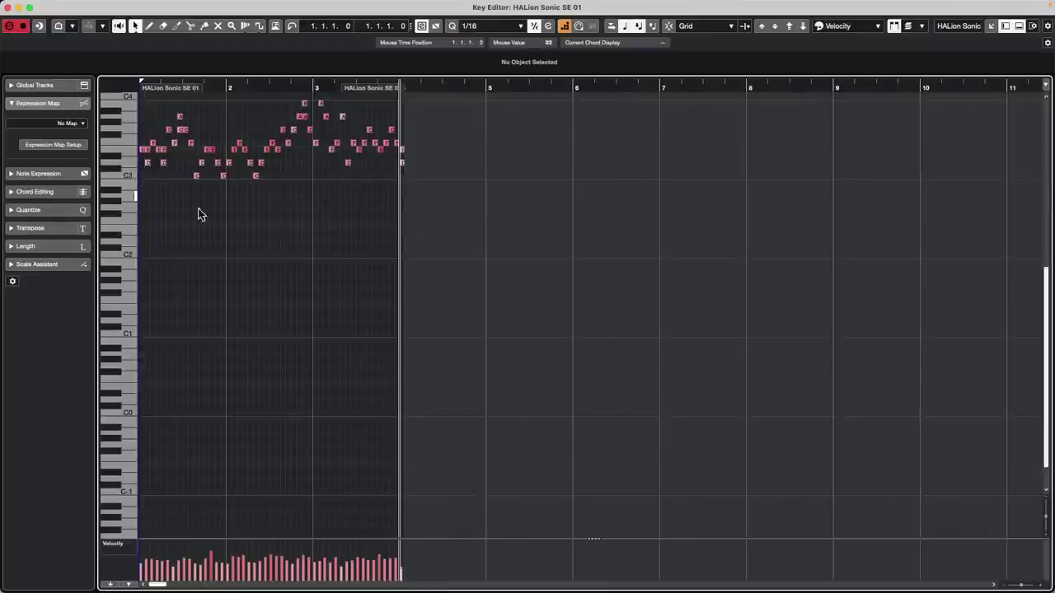
scroll(198, 214, "up", 5)
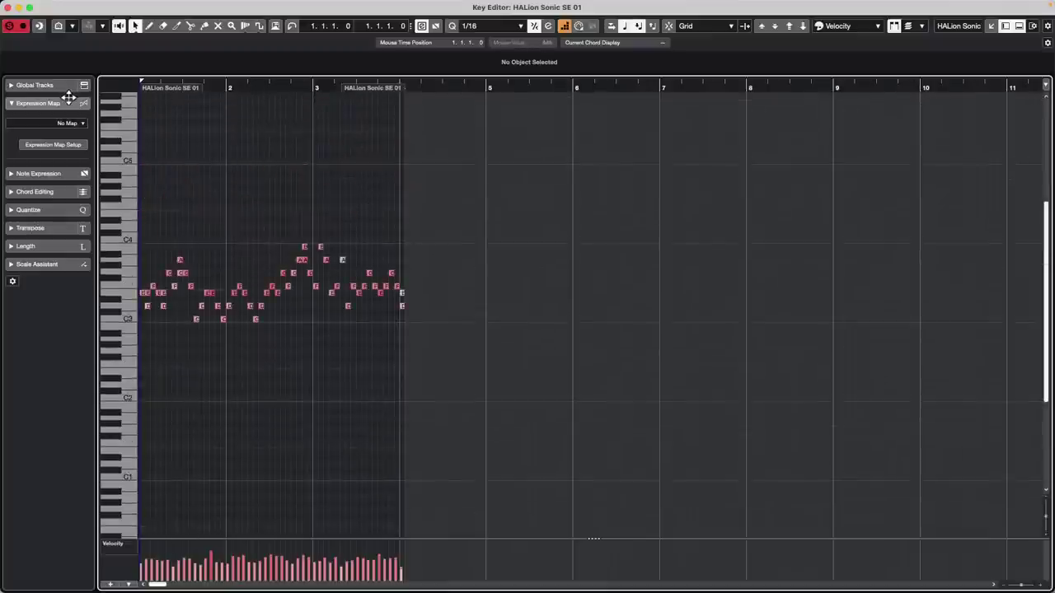
key("h")
key("h")
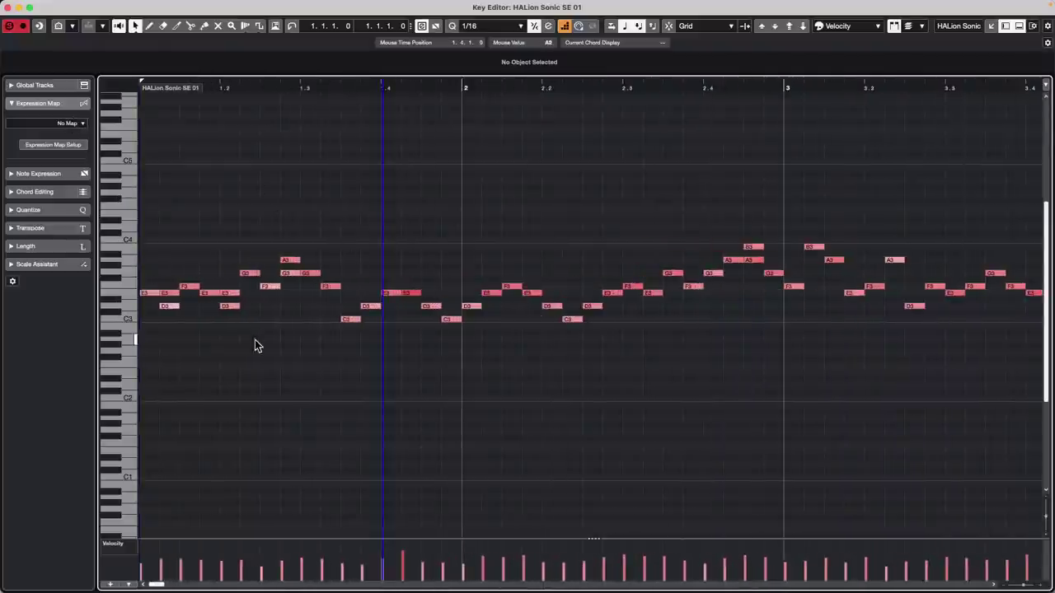
Step: Erase the overlapping D3 at 1.1.2, E3 at 1.2, G3 just before 1.3 and A3 at 2.4.3
right_click(171, 323)
left_click(186, 324)
left_click(200, 323)
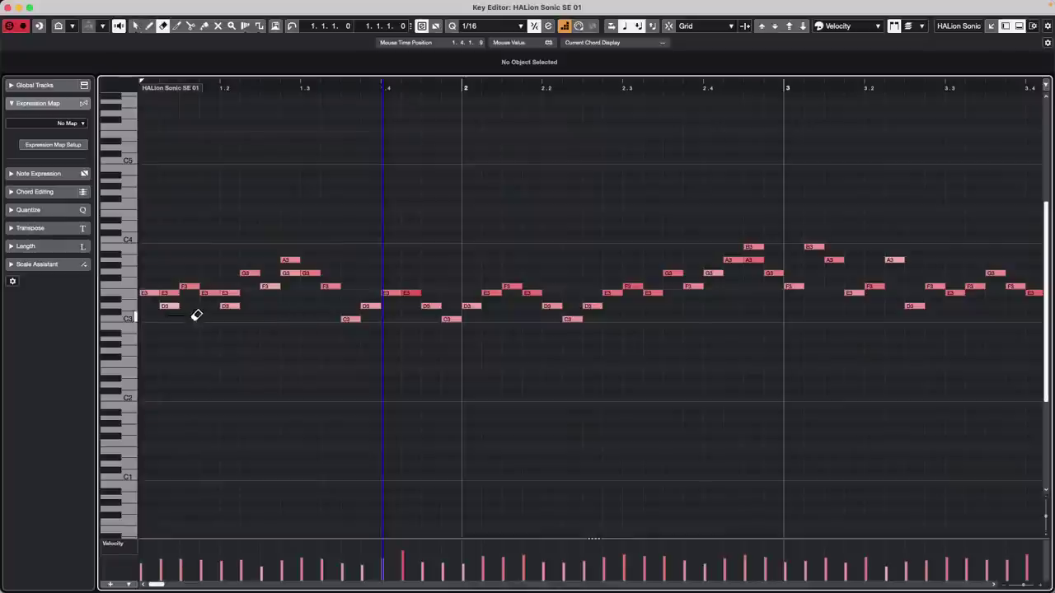
left_click(171, 305)
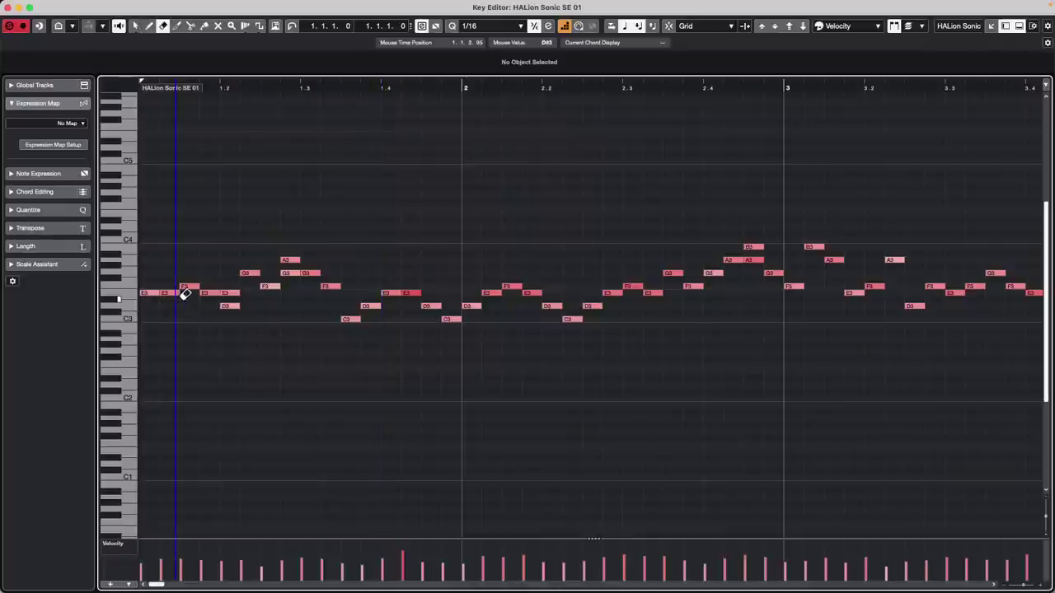
left_click(234, 293)
left_click(293, 272)
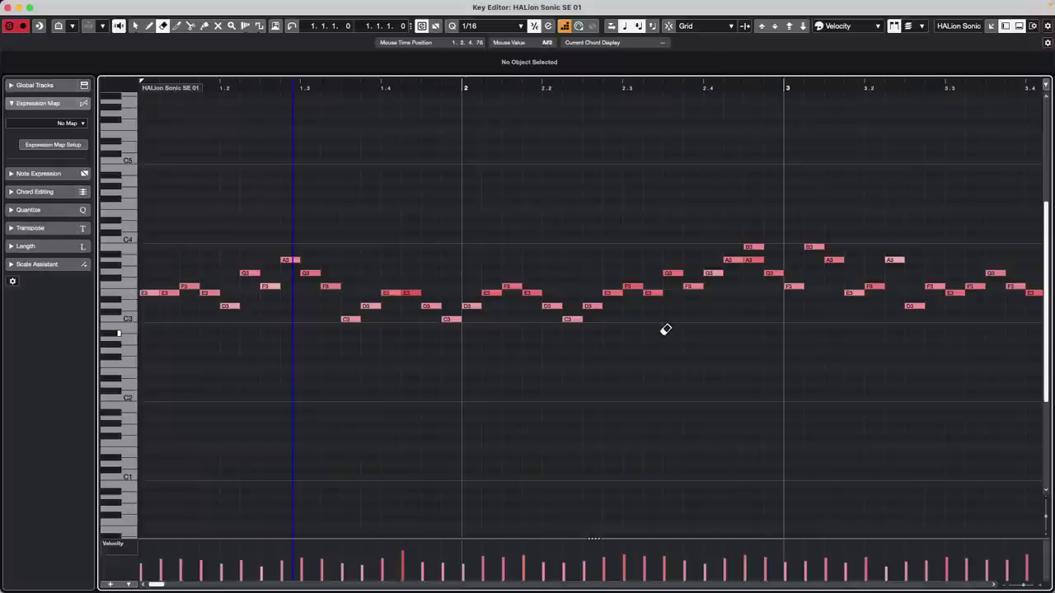
left_click(755, 259)
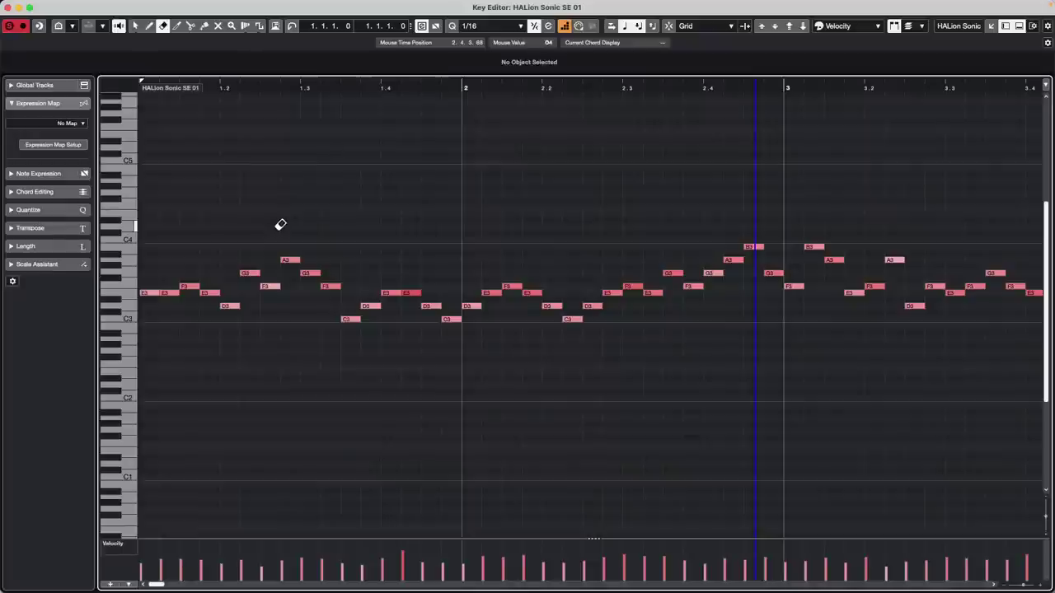
Step: Undo the note erasures and the step-entered notes back to the G3 at 1.3
key("super+z")
key("super+z")
key("super+z")
key("super+z")
key("super+z")
key("super+z")
key("super+z")
key("super+z")
key("super+z")
key("super+z")
key("super+z")
key("super+z")
key("super+z")
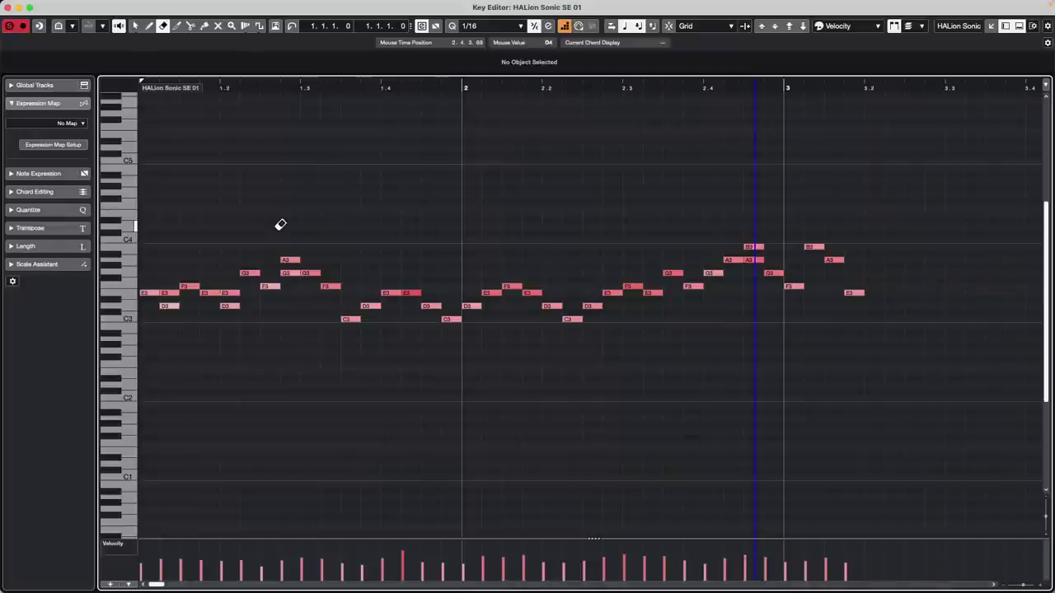
key("super+z")
key("super+z")
key("super+z")
key("super+z")
key("super+z")
key("super+z")
key("super+z")
key("super+z")
key("super+z")
key("super+z")
key("super+z")
key("super+z")
key("super+z")
key("super+z")
key("super+z")
key("super+z")
key("super+z")
key("super+z")
key("super+z")
key("super+z")
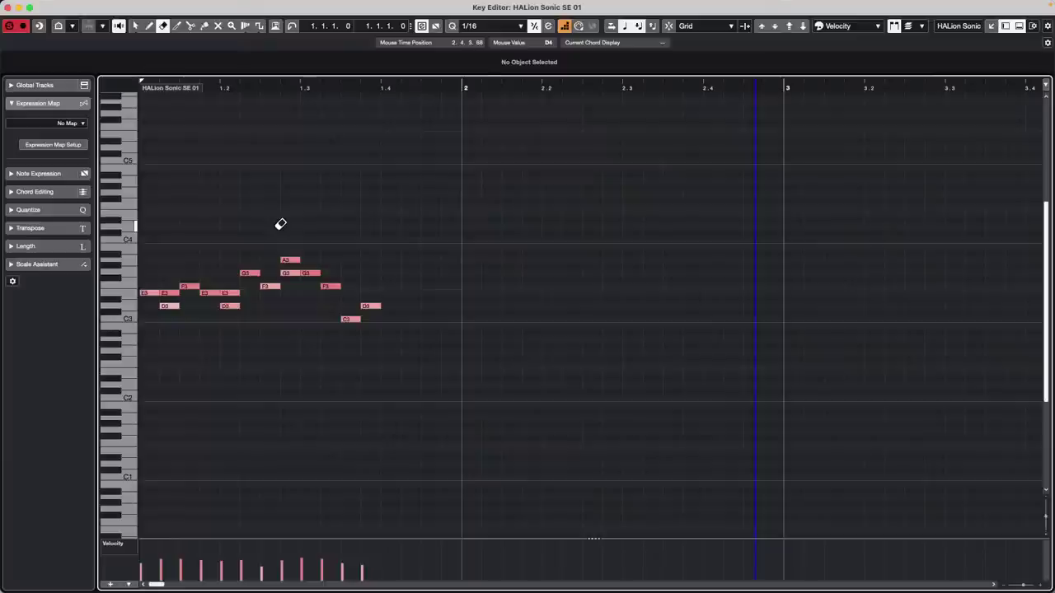
key("super+z")
key("super+z")
key("super+z")
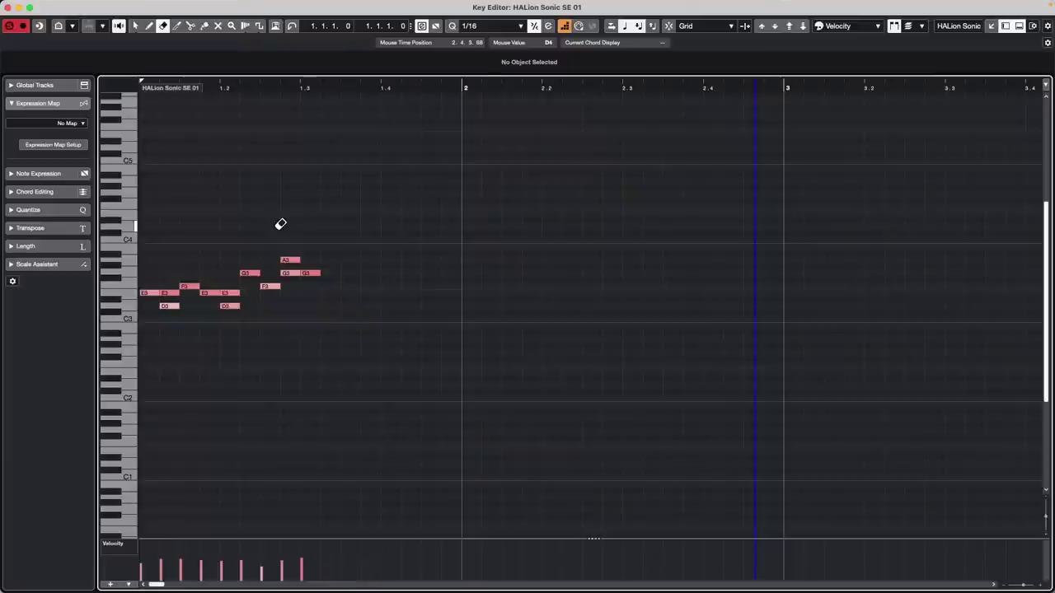
Step: Redo the step-entered notes up to the A3 at 3.1.3
key("super+shift+z")
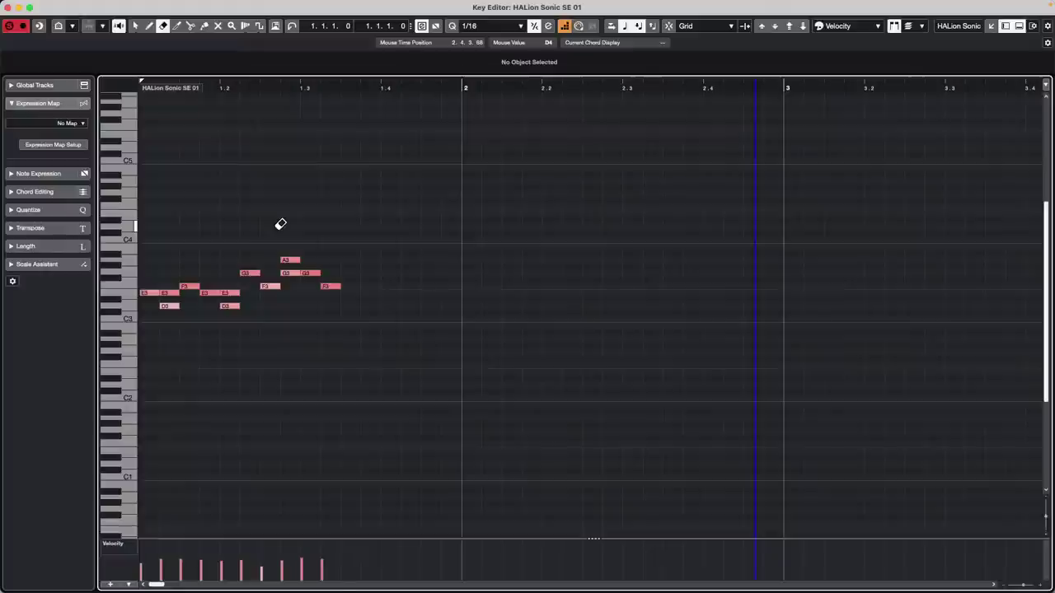
key("super+shift+z")
key("super+shift+z")
key("super+shift+z")
key("super+shift+z")
key("super+shift+z")
key("super+shift+z")
key("super+shift+z")
key("super+shift+z")
key("super+shift+z")
key("super+shift+z")
key("super+shift+z")
key("super+shift+z")
key("super+shift+z")
key("super+shift+z")
key("super+shift+z")
key("super+shift+z")
key("super+shift+z")
key("super+shift+z")
key("super+shift+z")
key("super+shift+z")
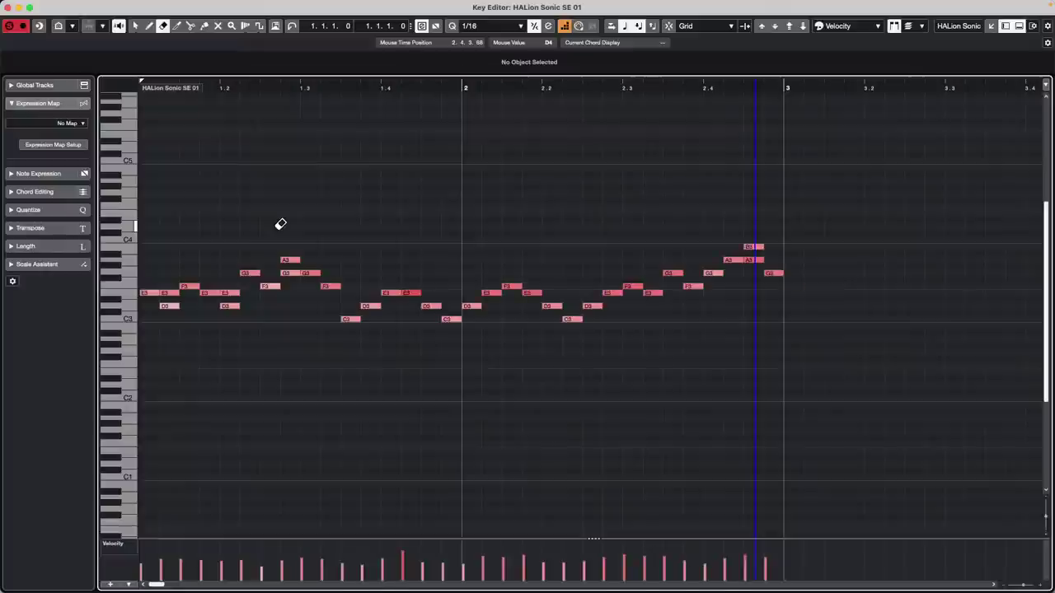
key("super+shift+z")
key("super+shift+z")
key("super+shift+z")
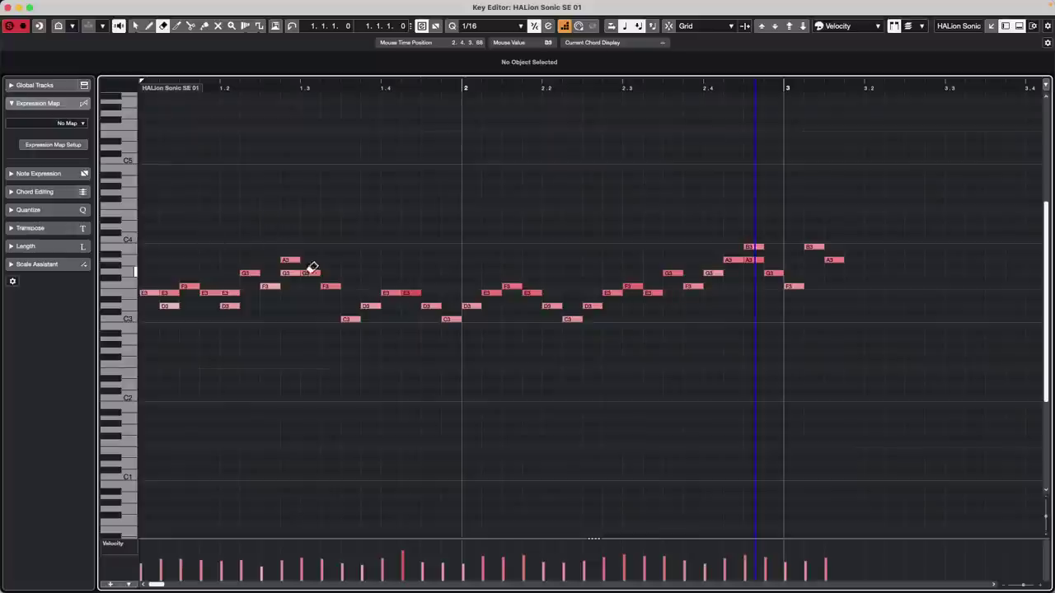
Step: Erase the overlapping E3 notes at 1.1.2 and 1.2 and the G3 just before 1.3, and return to the selection tool
right_click(292, 217)
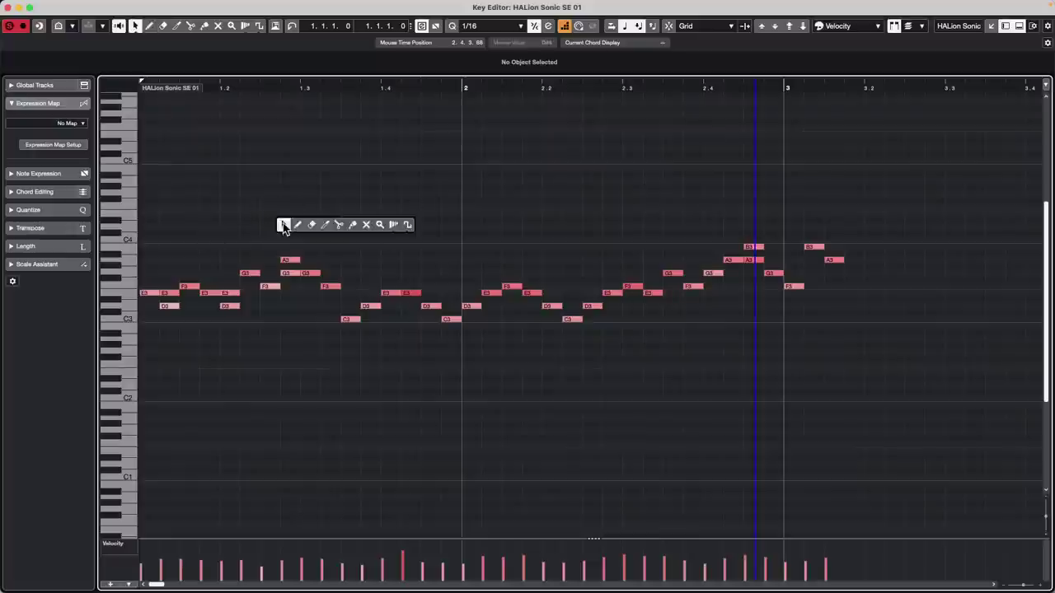
left_click(283, 223)
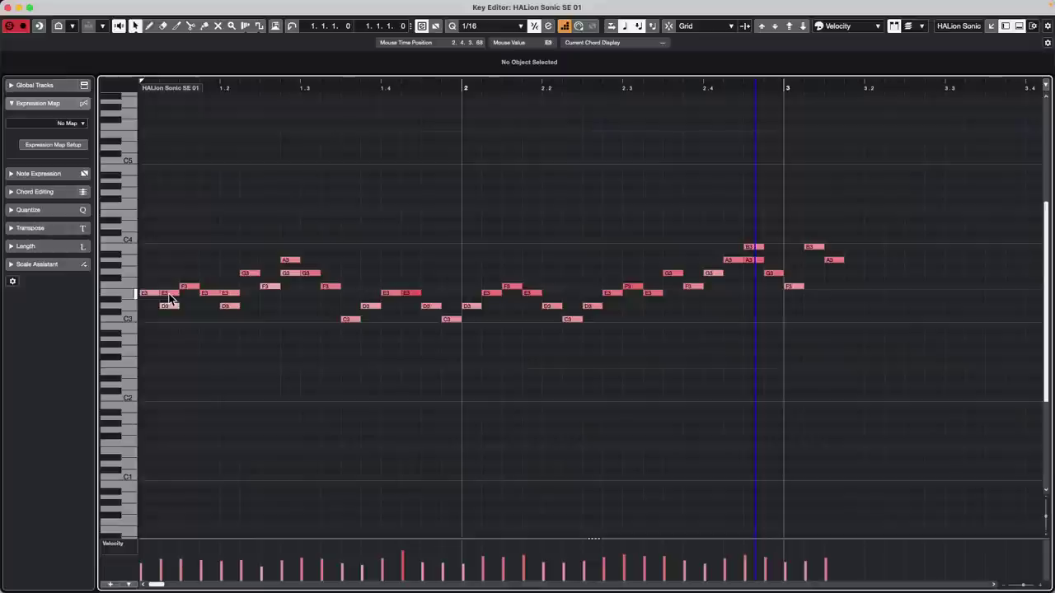
right_click(191, 301)
left_click(214, 299)
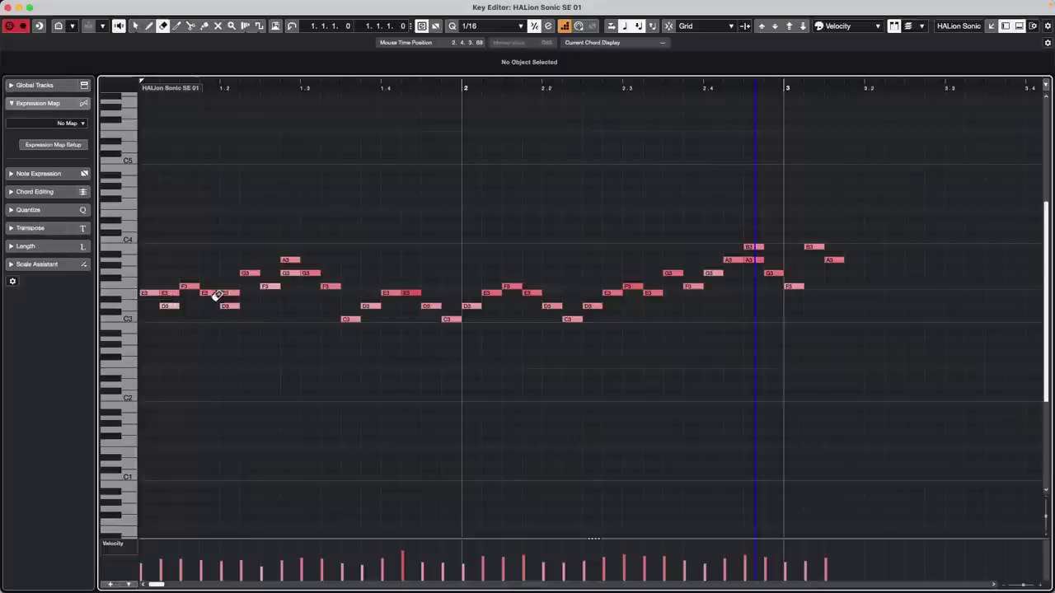
left_click(170, 292)
left_click(230, 293)
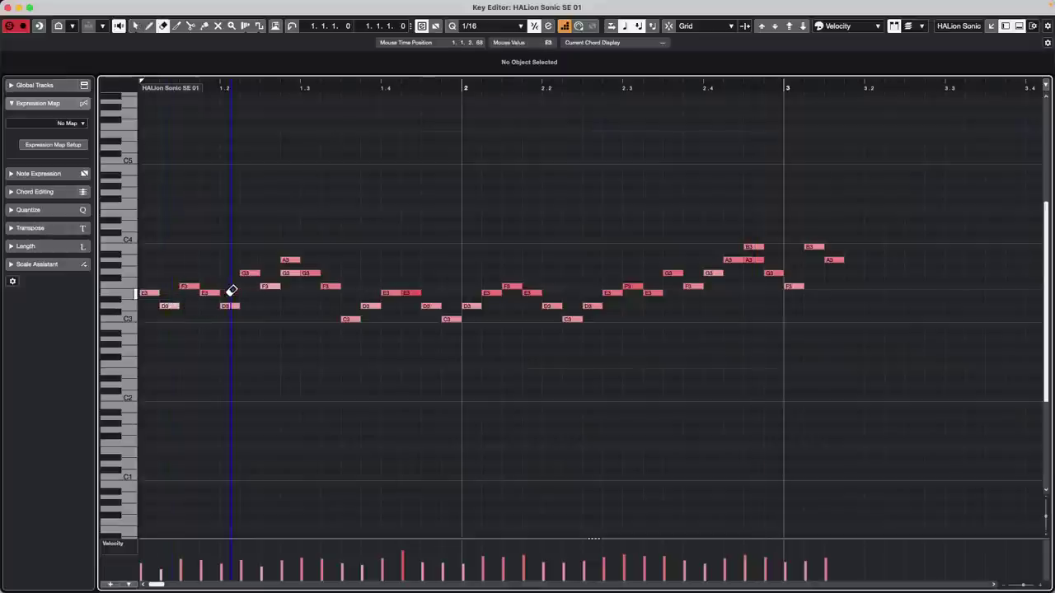
left_click(290, 272)
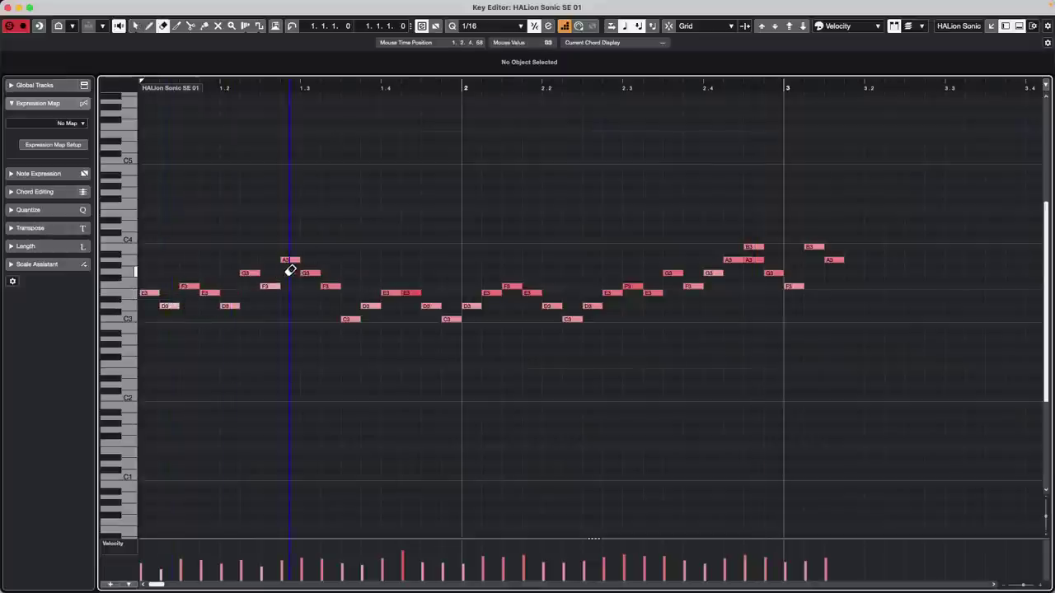
right_click(382, 205)
left_click(380, 216)
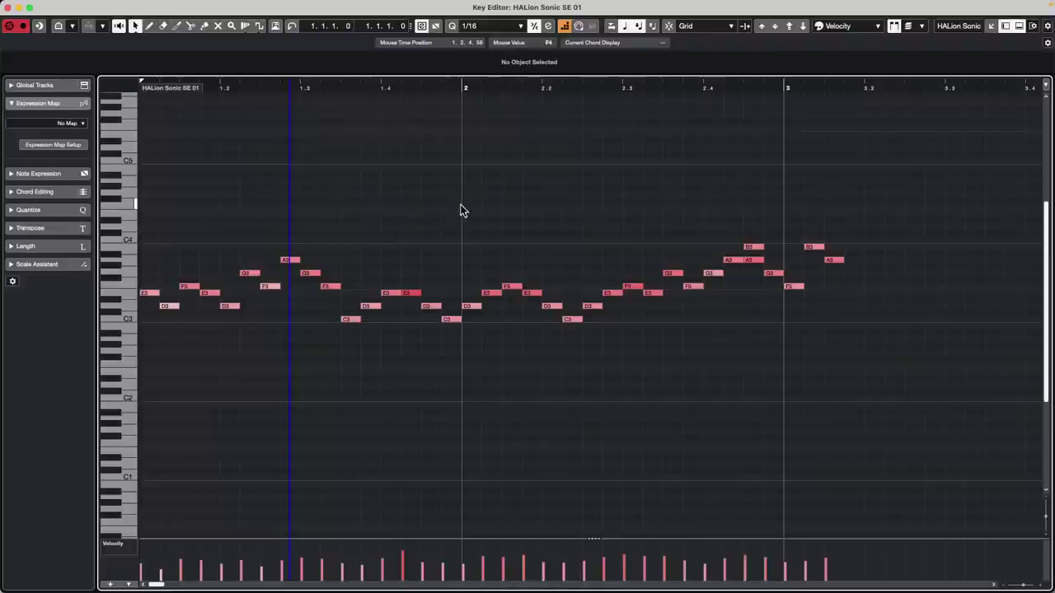
Step: Turn off step input, open the MIDI Logical Editor setup, and remove its existing event target filter
left_click(251, 6)
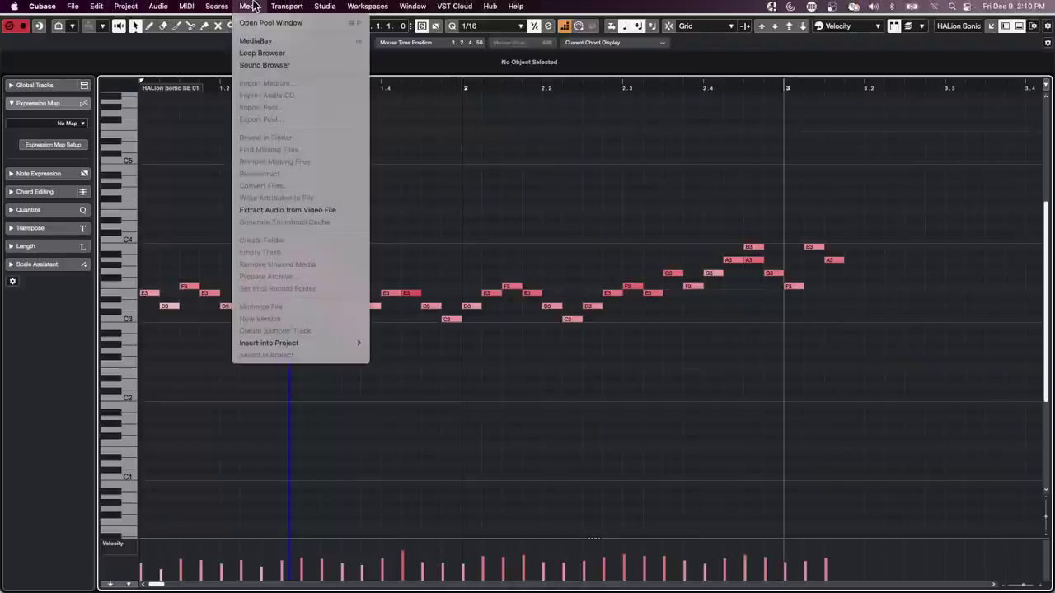
left_click(388, 223)
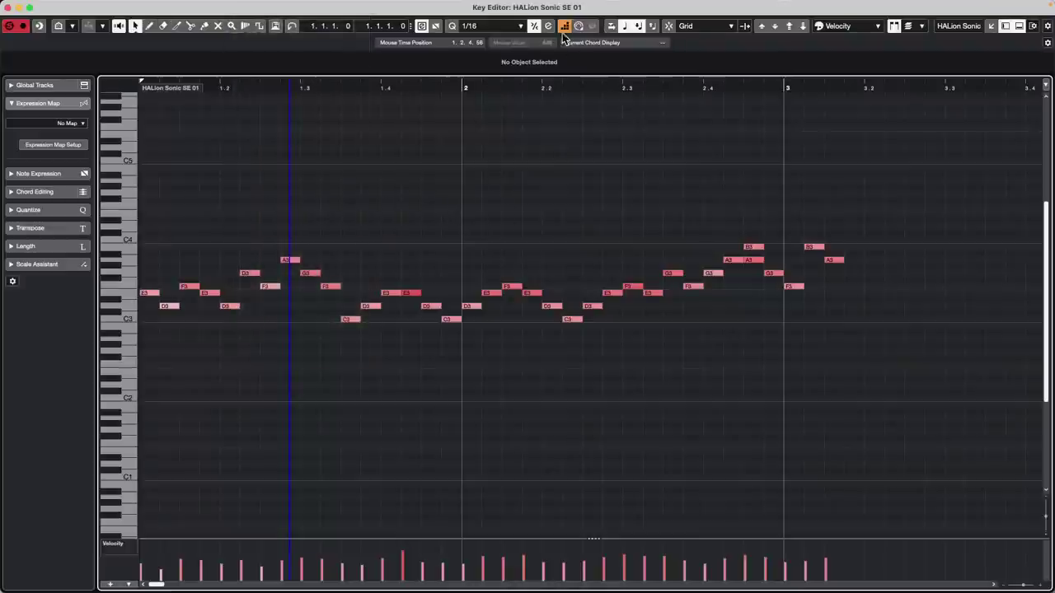
left_click(186, 6)
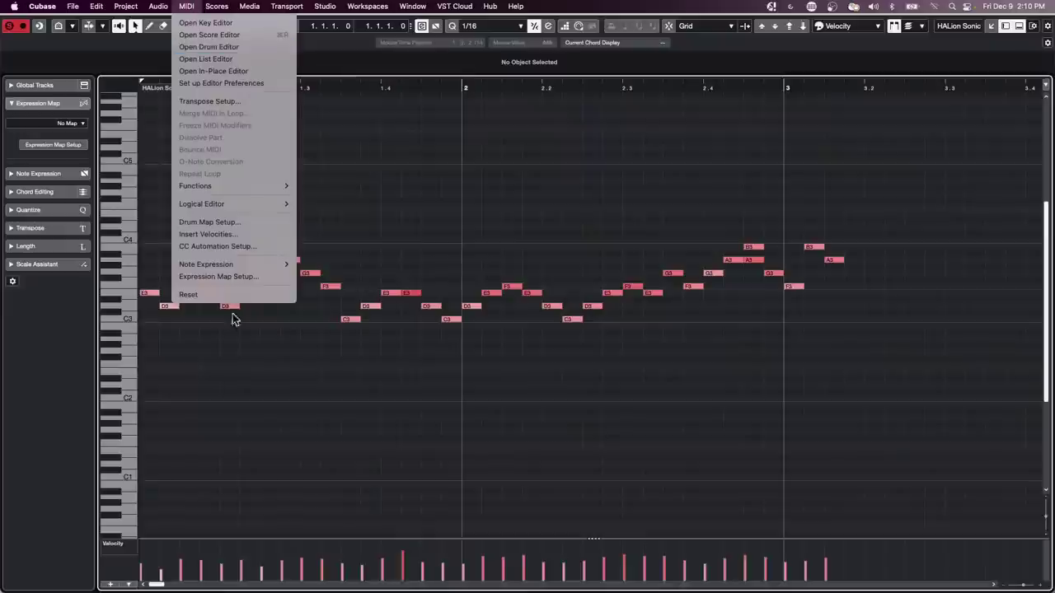
mouse_move(238, 205)
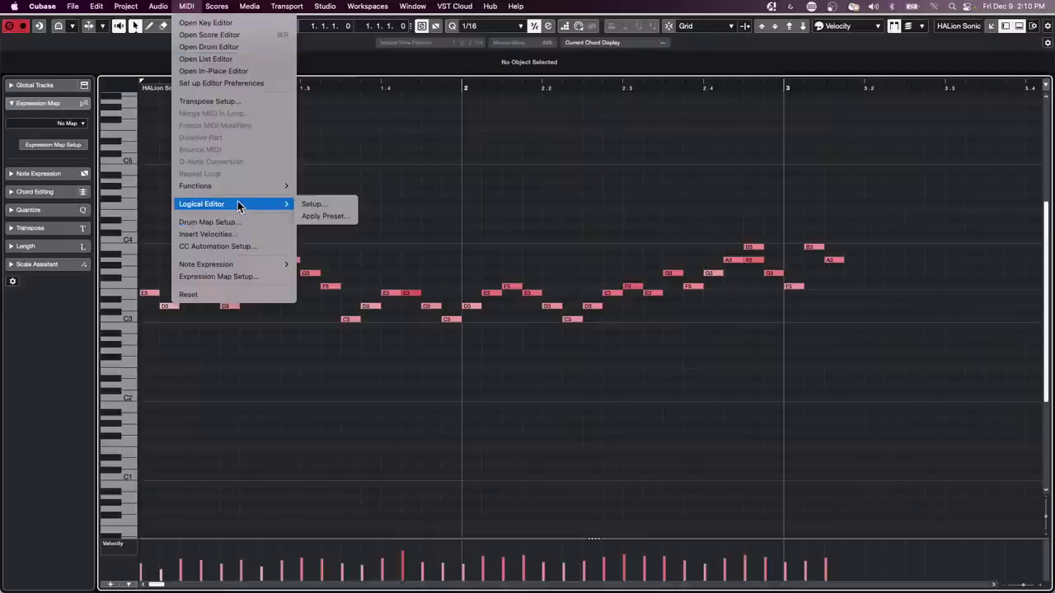
left_click(353, 209)
left_click_drag(672, 174, 537, 128)
left_click(797, 174)
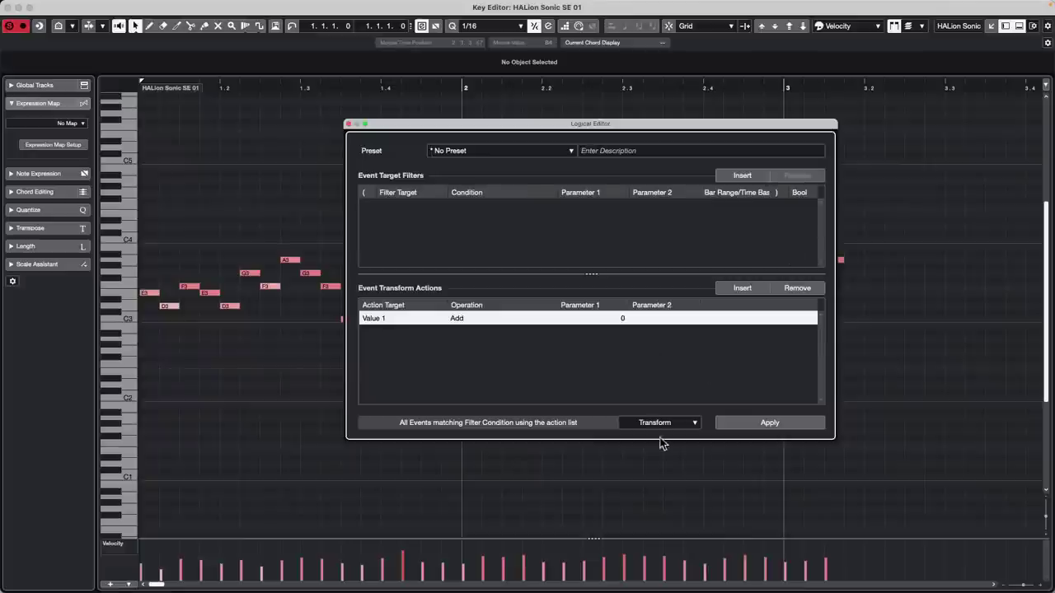
Step: Keep the Logical Editor's function at Transform and insert a target filter of Type Is Equal Note
left_click(675, 423)
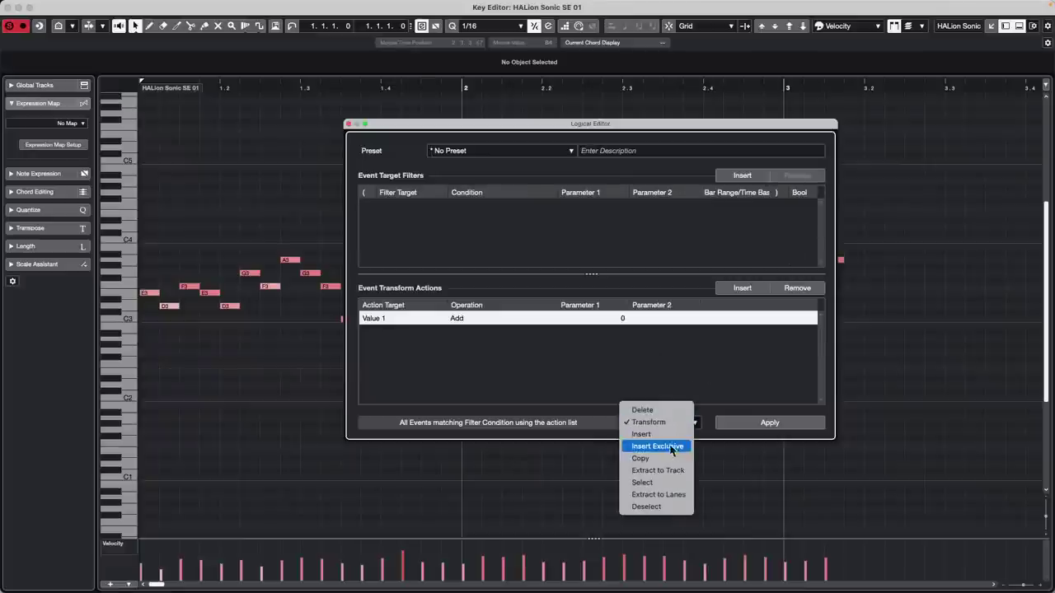
left_click(677, 423)
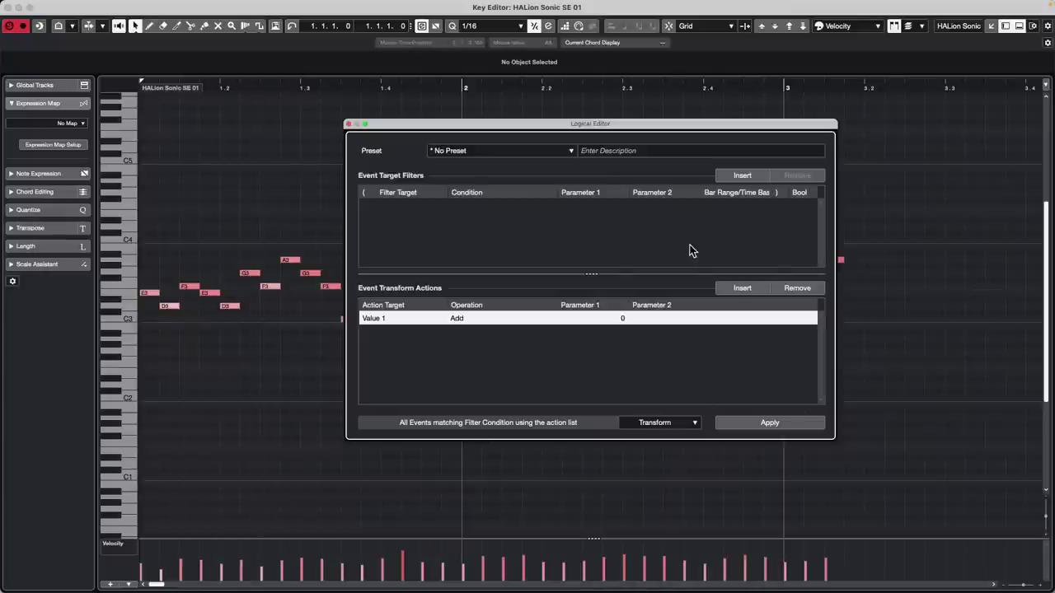
left_click(742, 176)
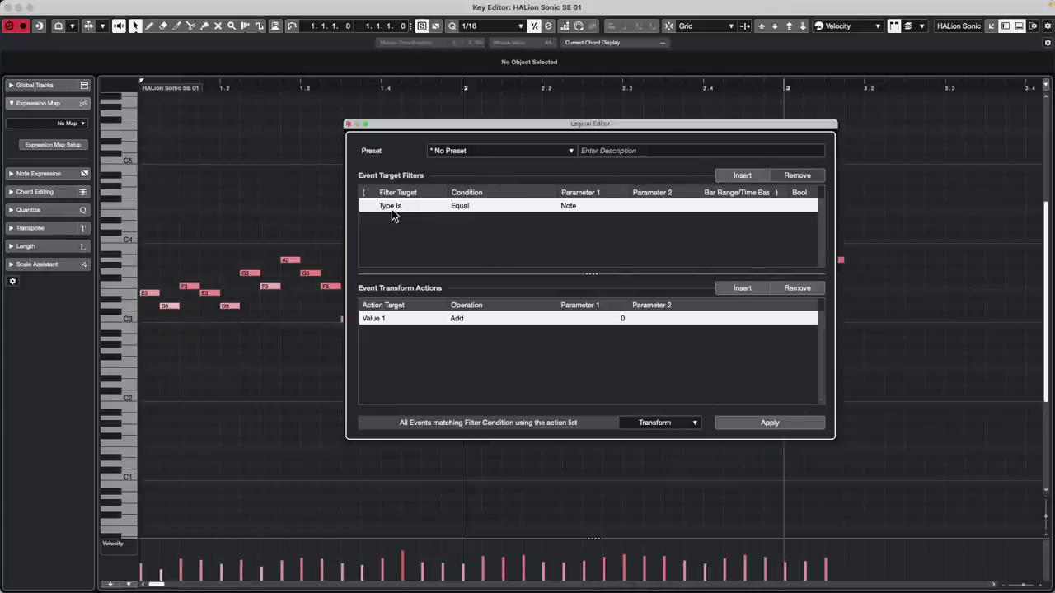
Step: Add a second target filter set to Last Event, Equal, Event Counter, with a value of 3
left_click(742, 175)
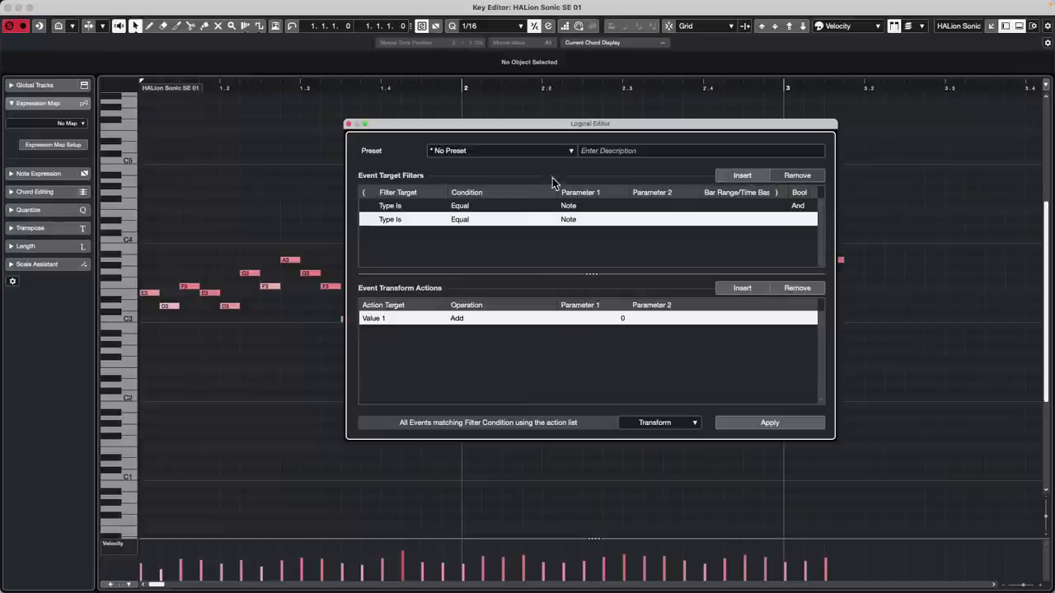
left_click(403, 221)
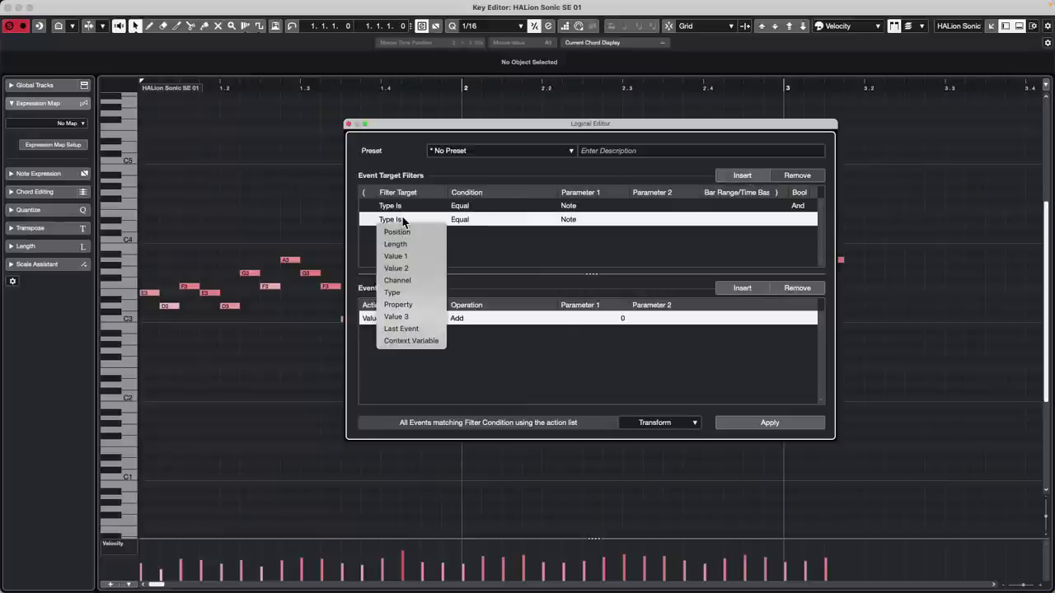
left_click(409, 329)
left_click(478, 221)
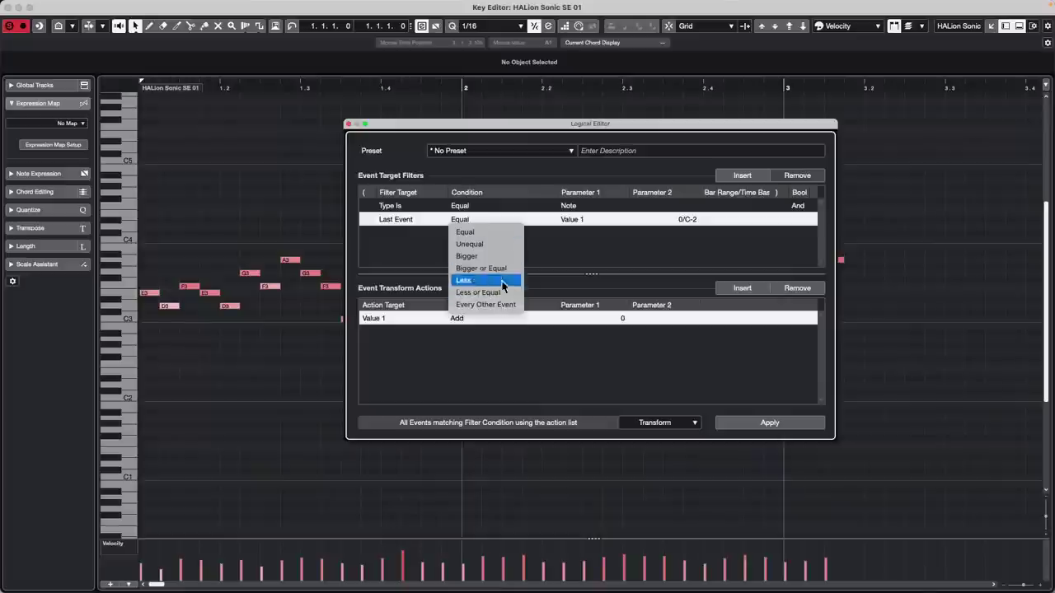
left_click(577, 218)
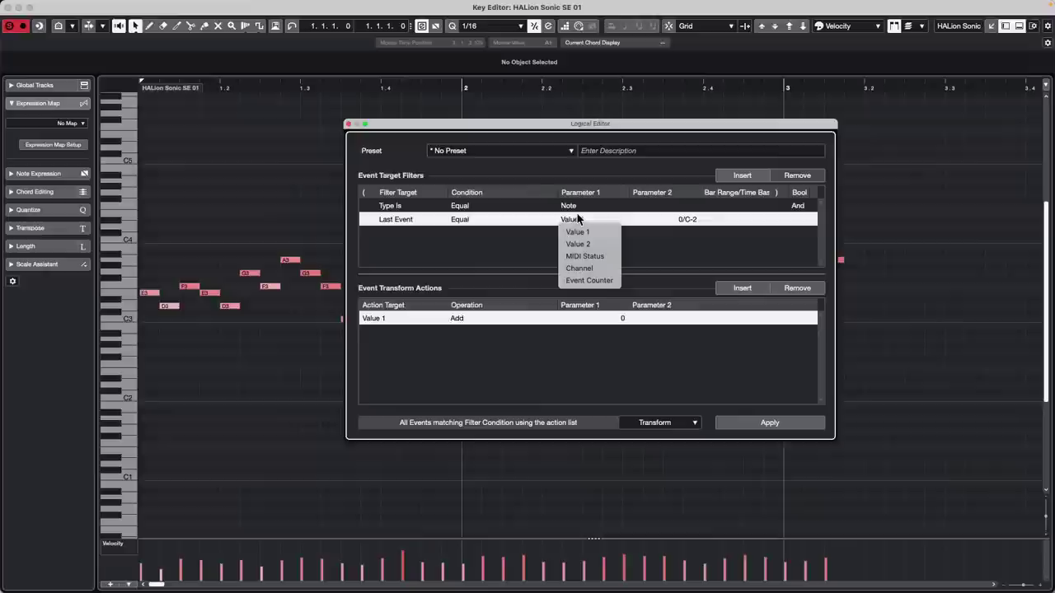
left_click(589, 281)
left_click(680, 218)
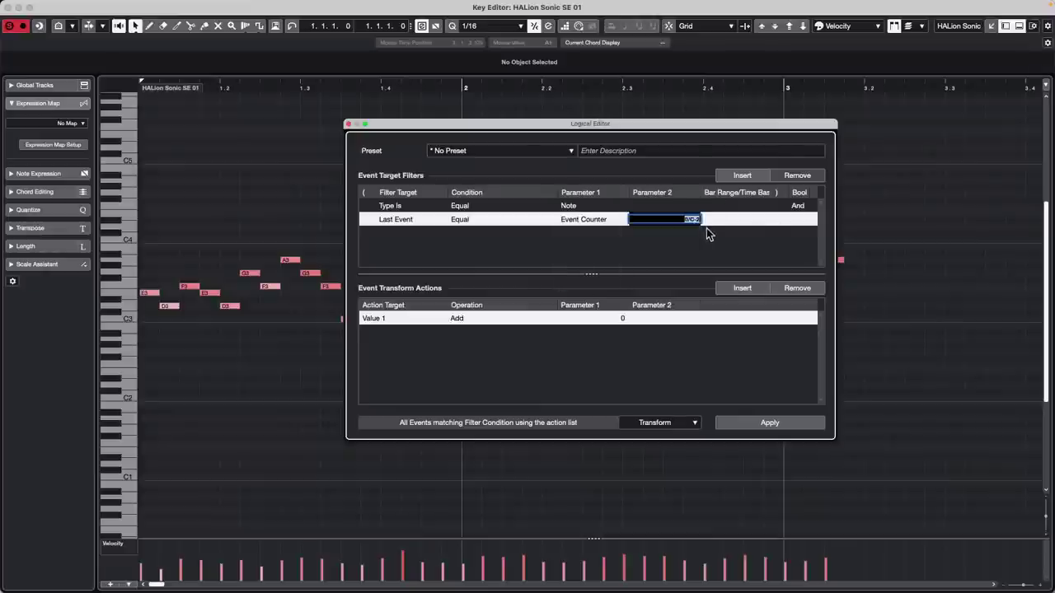
type("3")
key("Return")
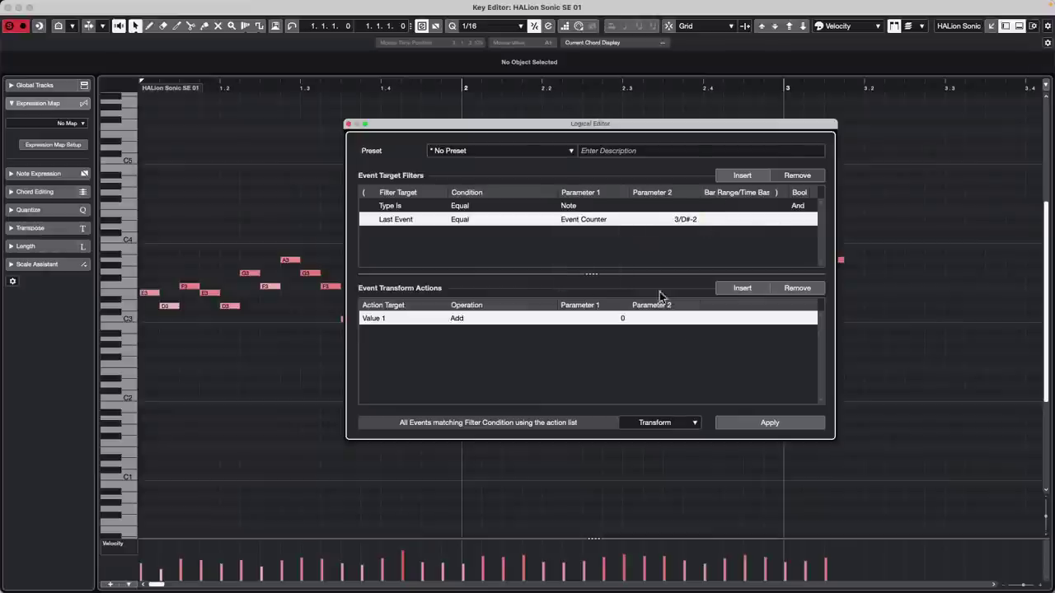
Step: Set the function to Select, move the Logical Editor away from the first notes, and apply it
left_click(664, 423)
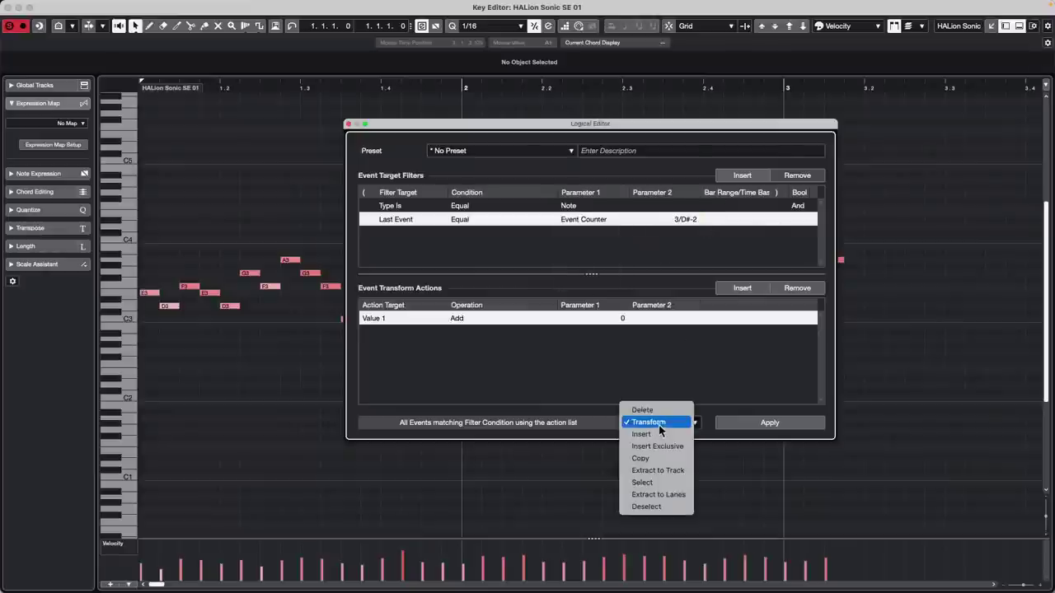
left_click(661, 484)
left_click_drag(544, 128, 758, 114)
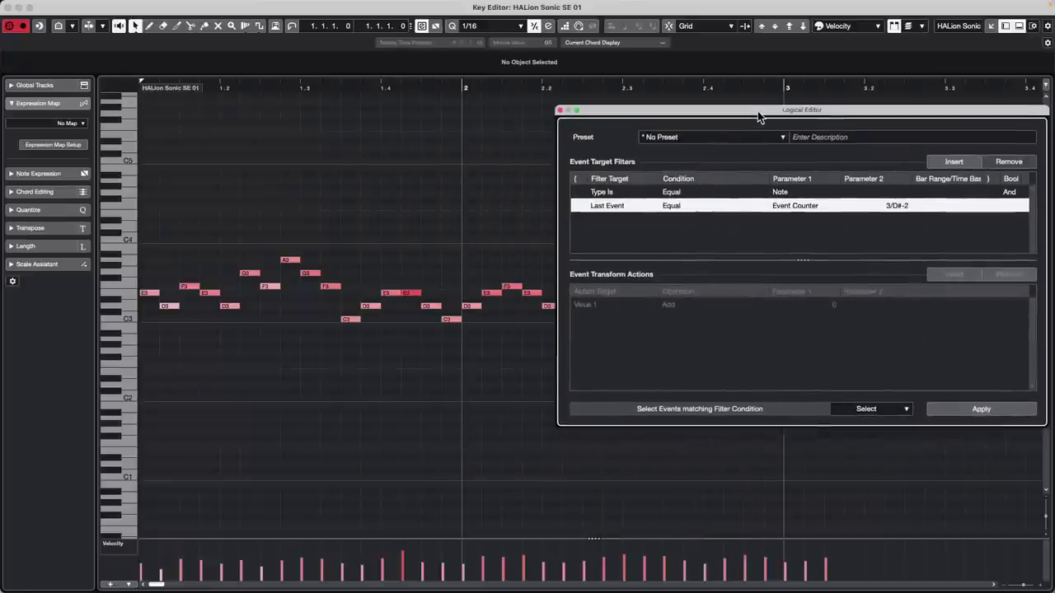
left_click(980, 410)
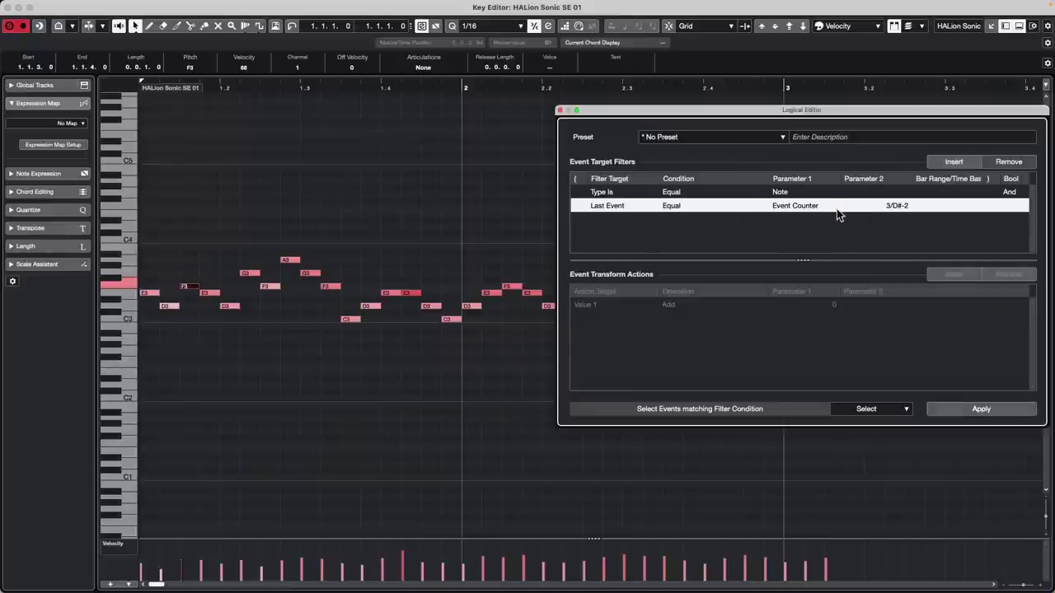
Step: Change the Last Event filter to Every Other Event with Event Counter 3 and apply it to select the matching notes
left_click(679, 206)
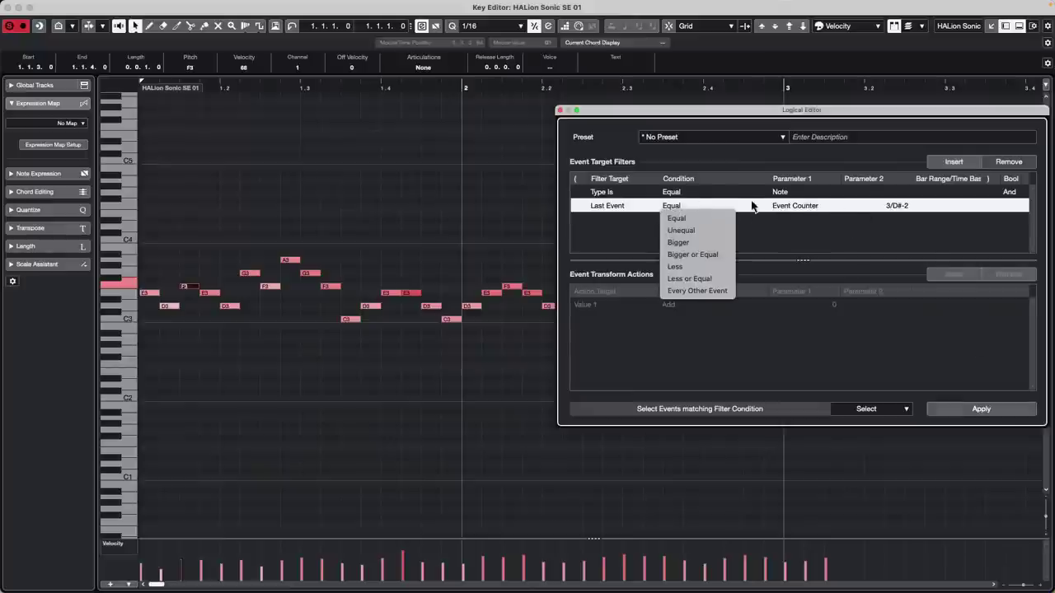
left_click(708, 291)
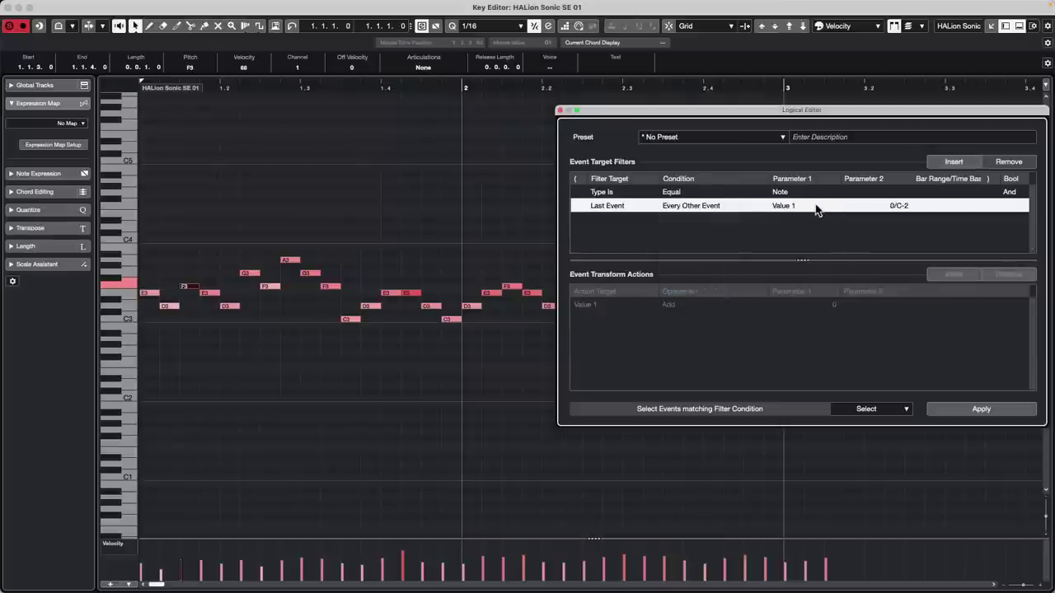
left_click(813, 206)
left_click(812, 267)
left_click(887, 208)
type("3")
key("Return")
left_click(973, 408)
left_click(413, 394)
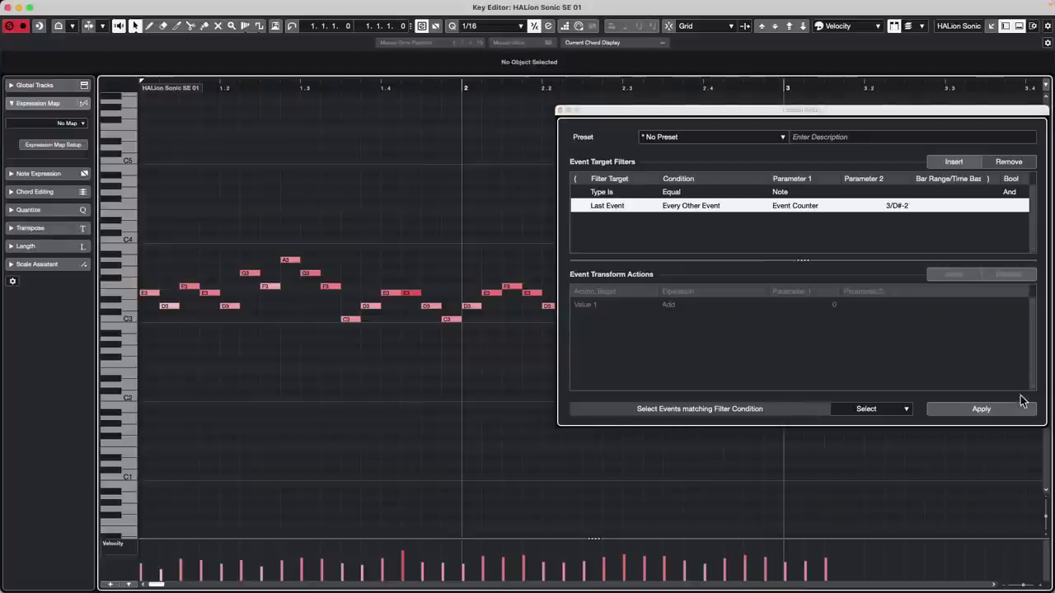
left_click(981, 409)
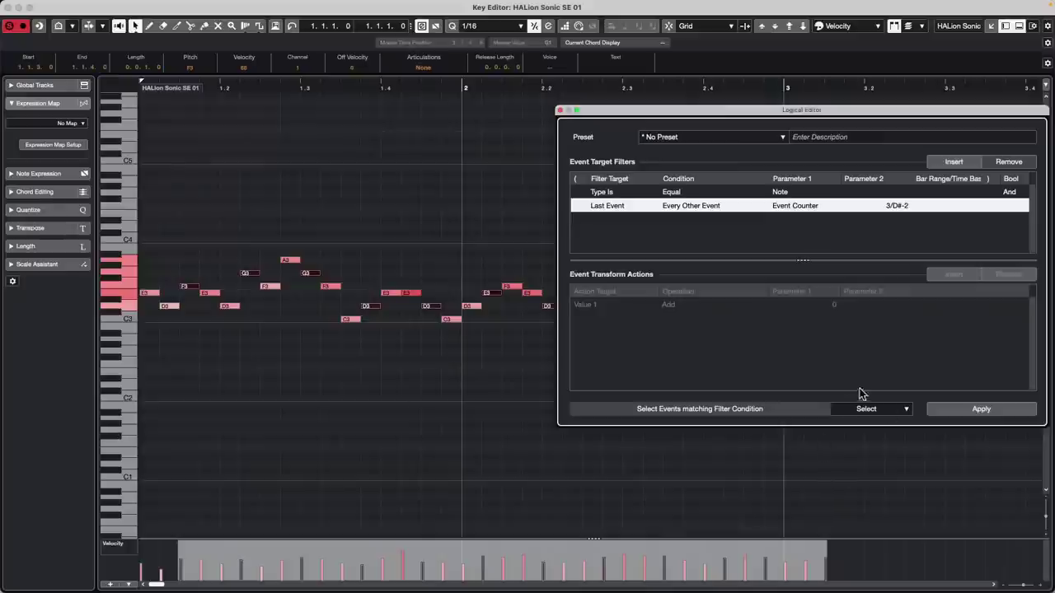
Step: Switch the Logical Editor's function to Transform and clear the note selection
left_click(881, 410)
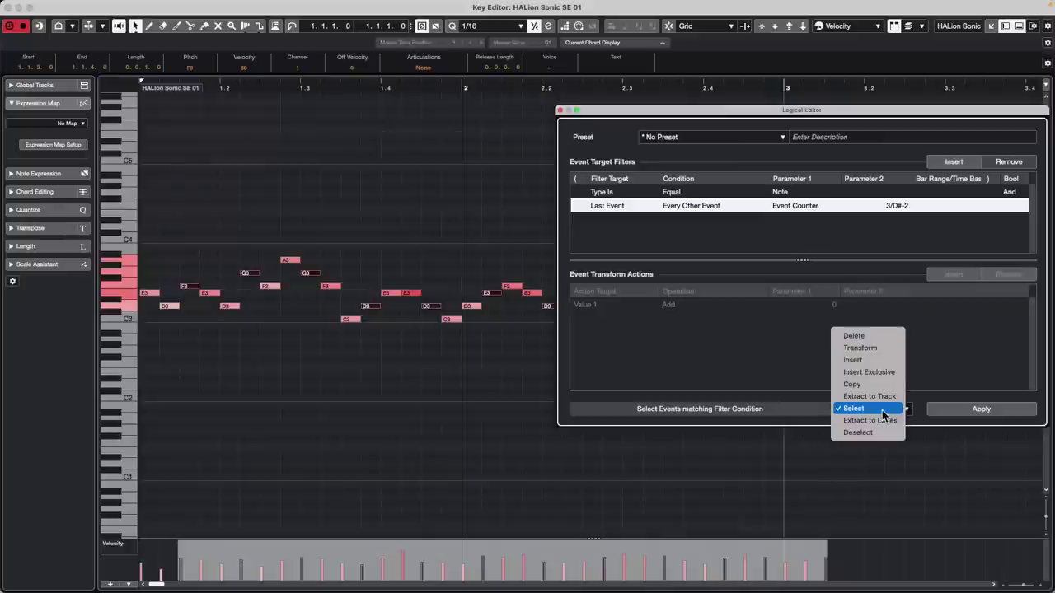
left_click(885, 348)
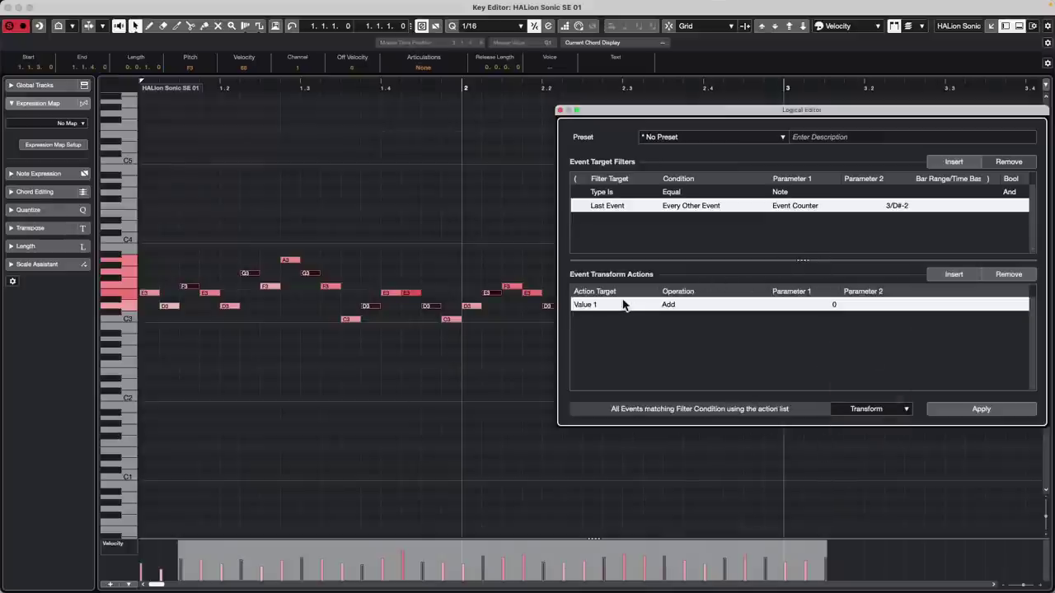
left_click(497, 473)
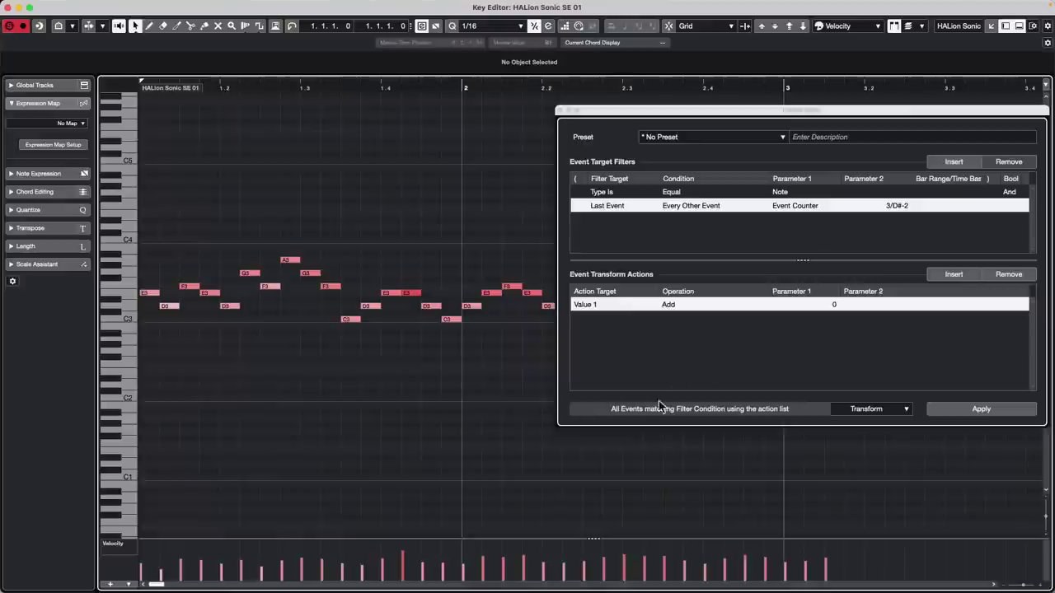
Step: Set the transform action to Value 2, Add, with a parameter of 20
left_click(627, 311)
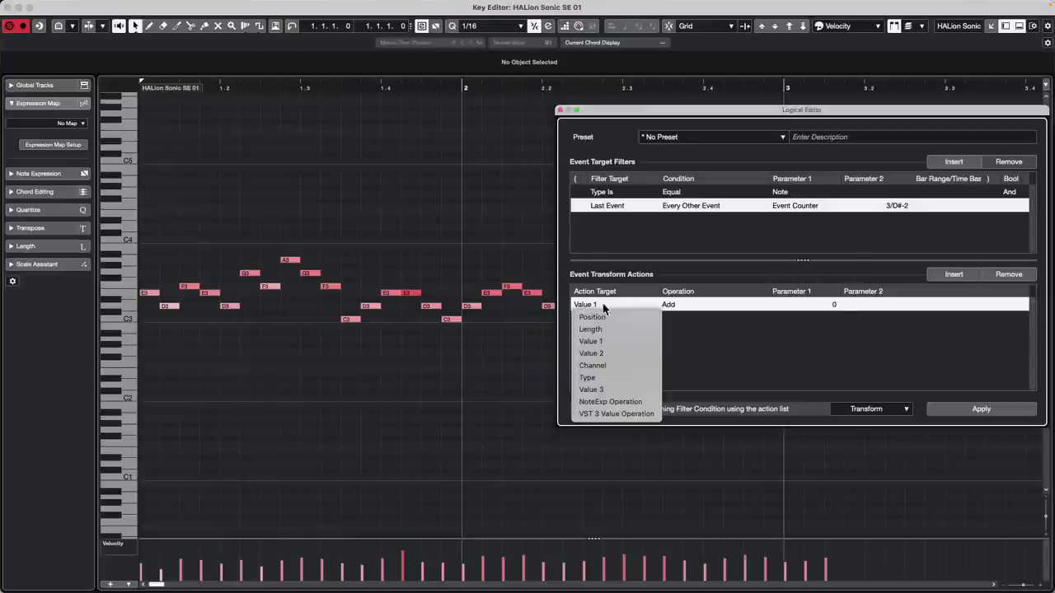
left_click(616, 353)
left_click(677, 305)
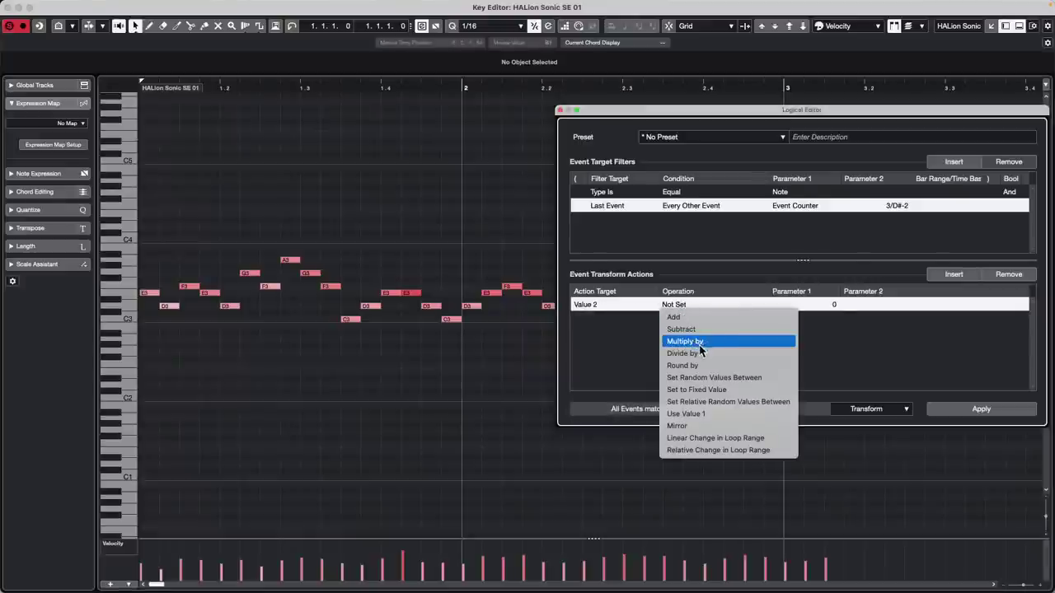
left_click(706, 317)
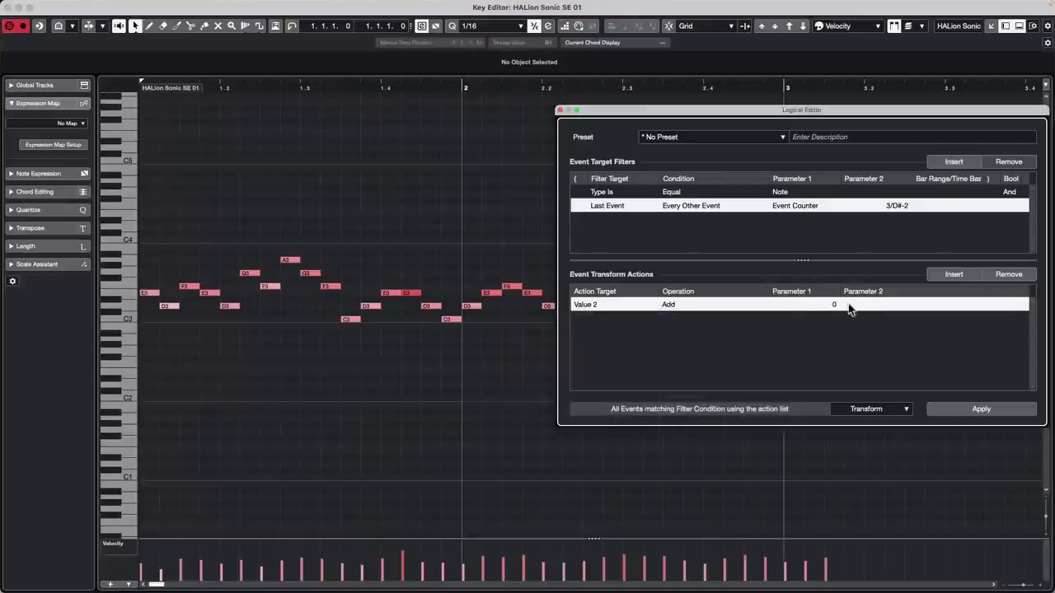
left_click(834, 305)
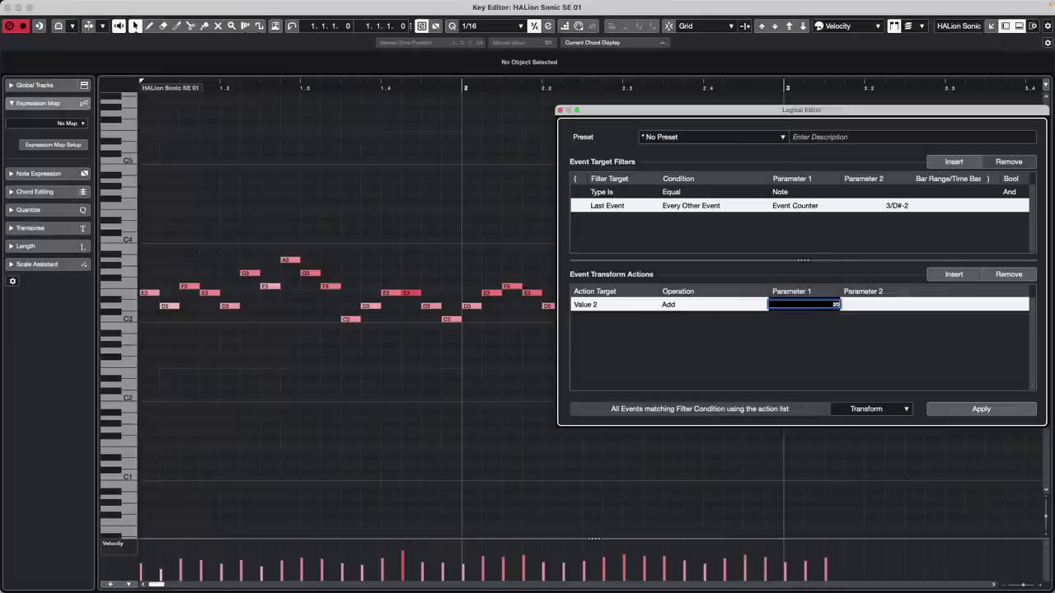
type("20")
key("Return")
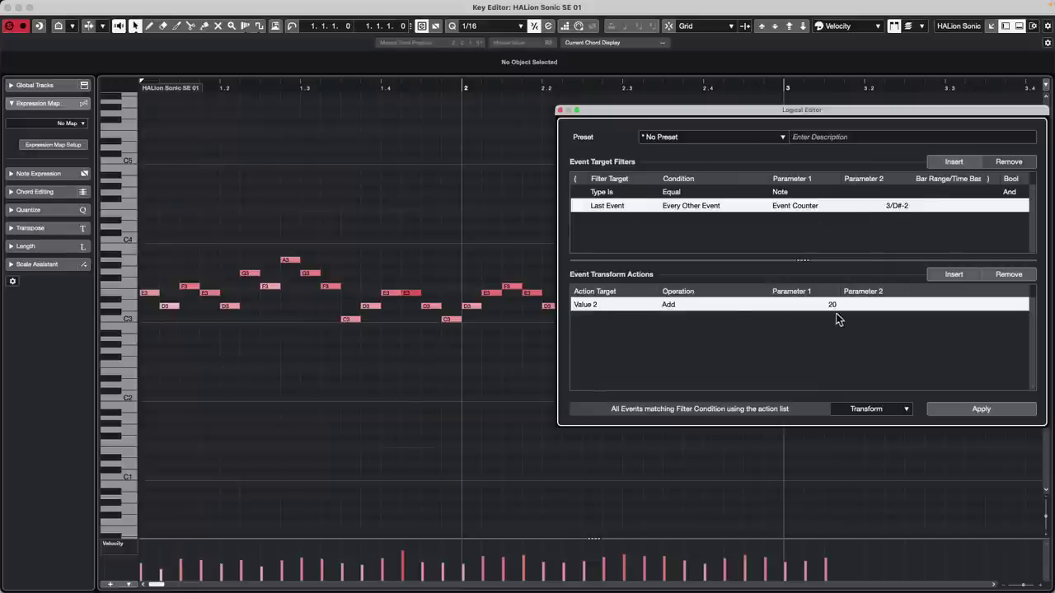
Step: Apply the velocity transform to the melody twice and undo the second application
left_click(997, 417)
left_click(995, 412)
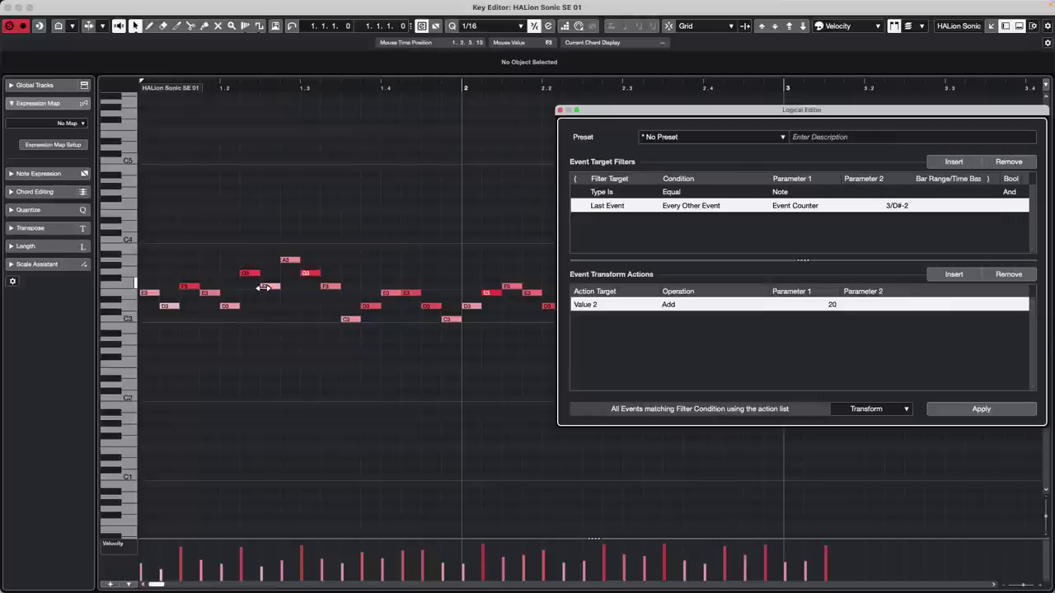
key("super+z")
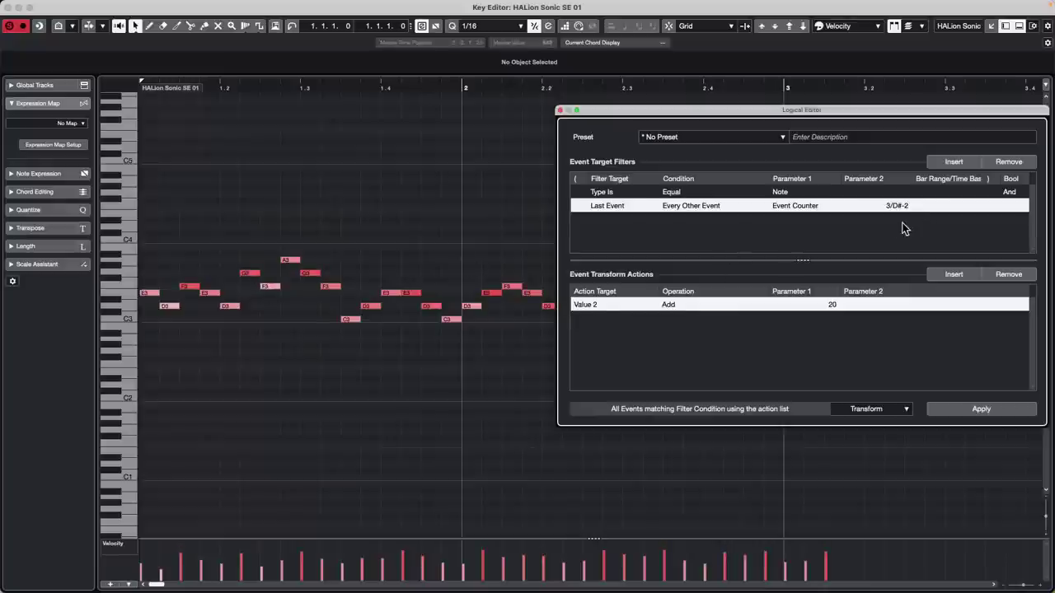
Step: Insert a target filter of Pitch Equal G3 between the note type and Last Event filters
left_click(803, 192)
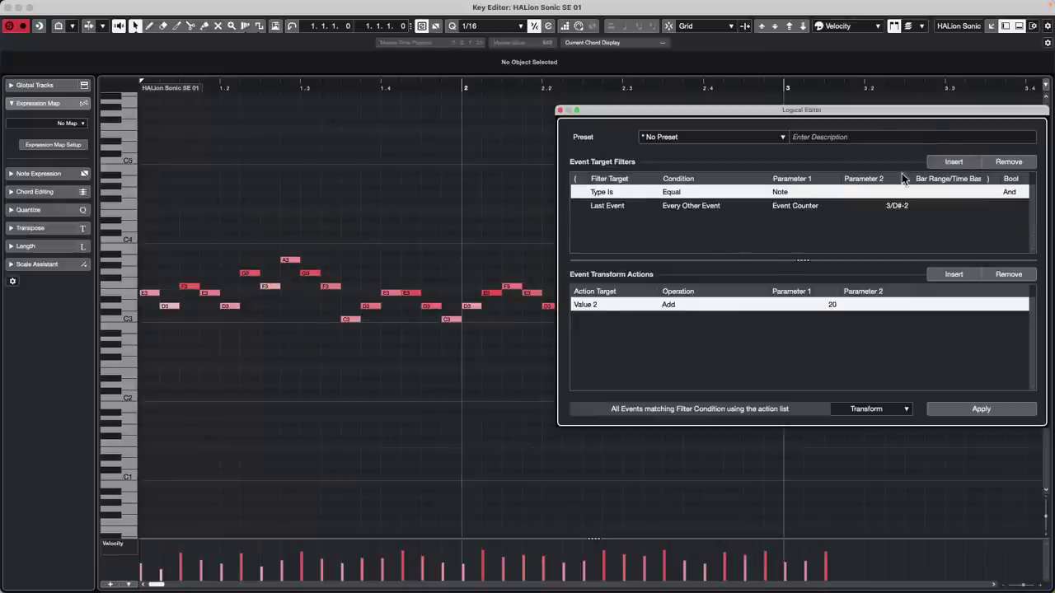
left_click(967, 162)
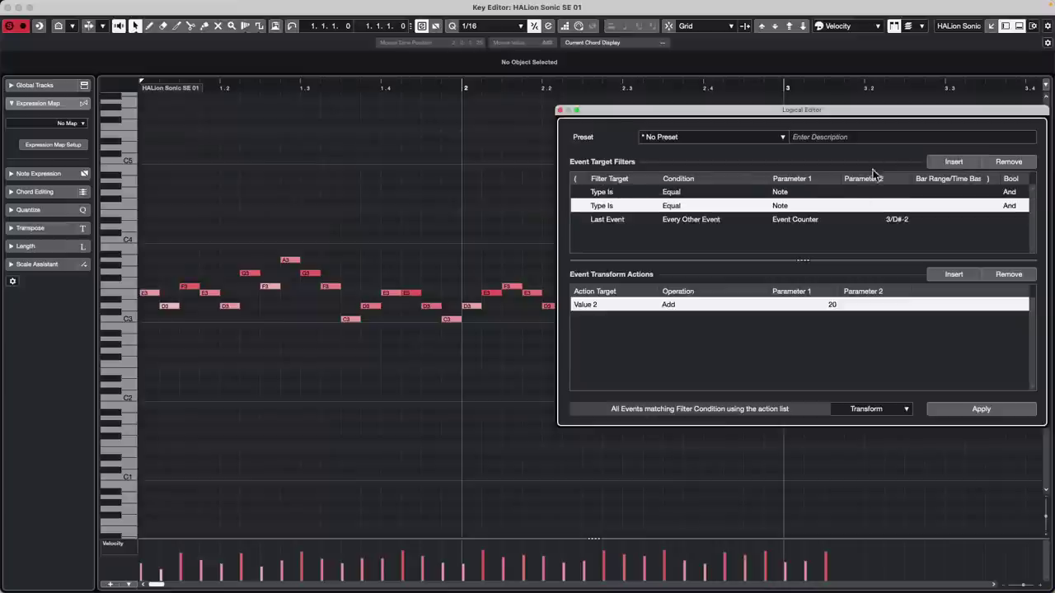
left_click(608, 206)
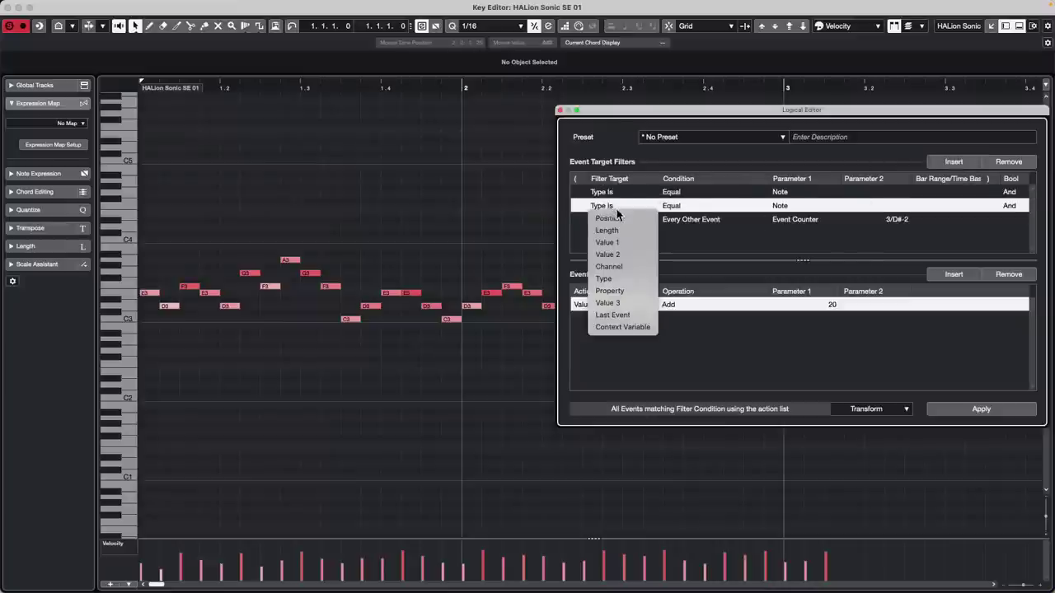
left_click(608, 243)
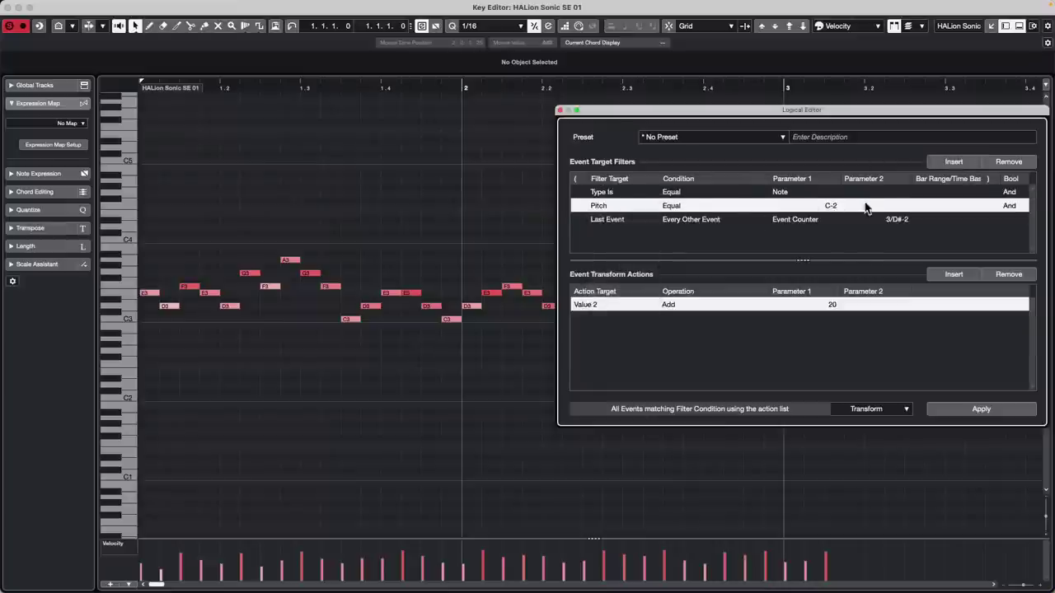
left_click(830, 205)
type("g3")
key("Return")
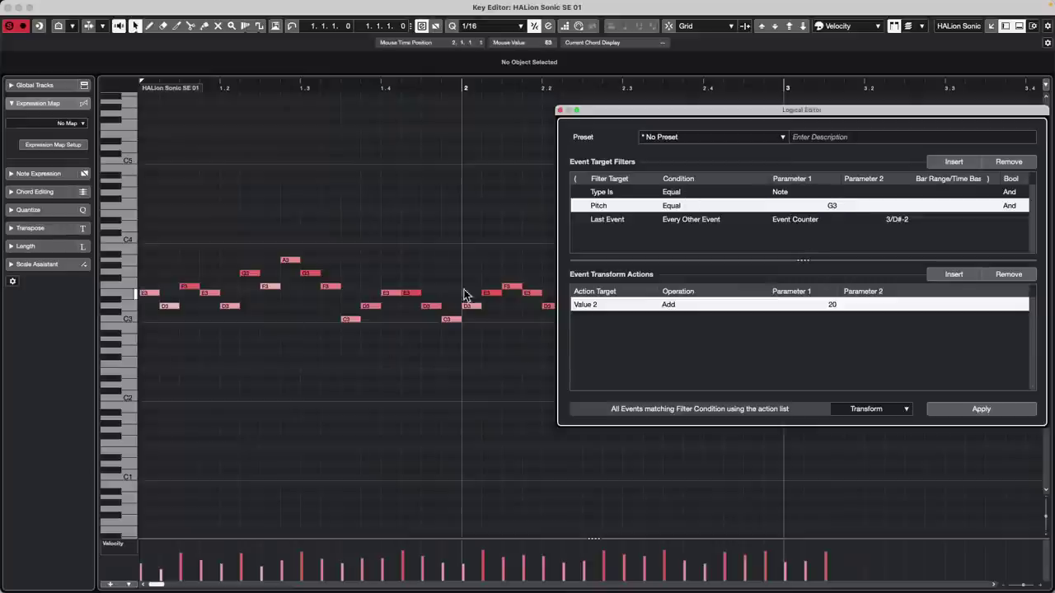
Step: Raise the two E3 notes after 1.4 and the C3 before bar 2 to G3, and the E3-F3-E3 group after bar 2 by two semitones
left_click_drag(390, 282, 414, 277)
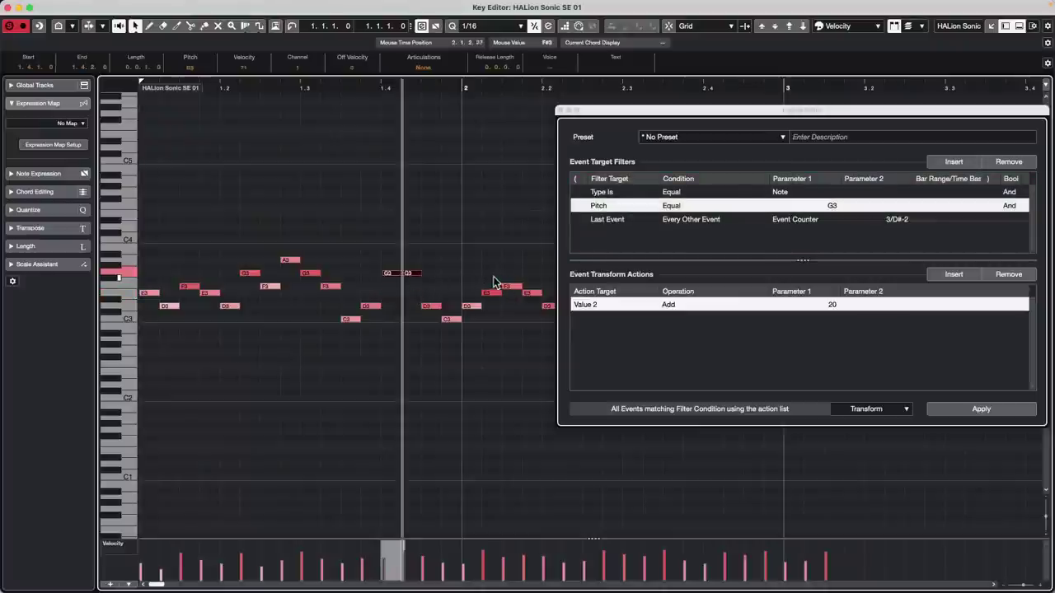
left_click_drag(484, 277, 541, 283)
left_click_drag(452, 320, 454, 280)
Step: Clear the note selection and apply the transform with the added G3 pitch filter
left_click(488, 400)
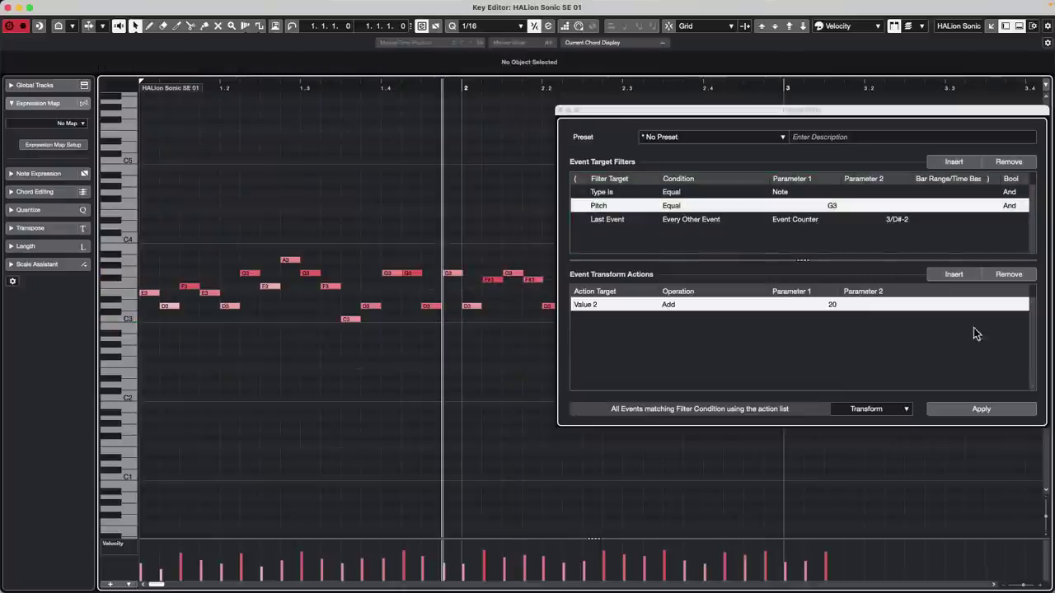
left_click(962, 409)
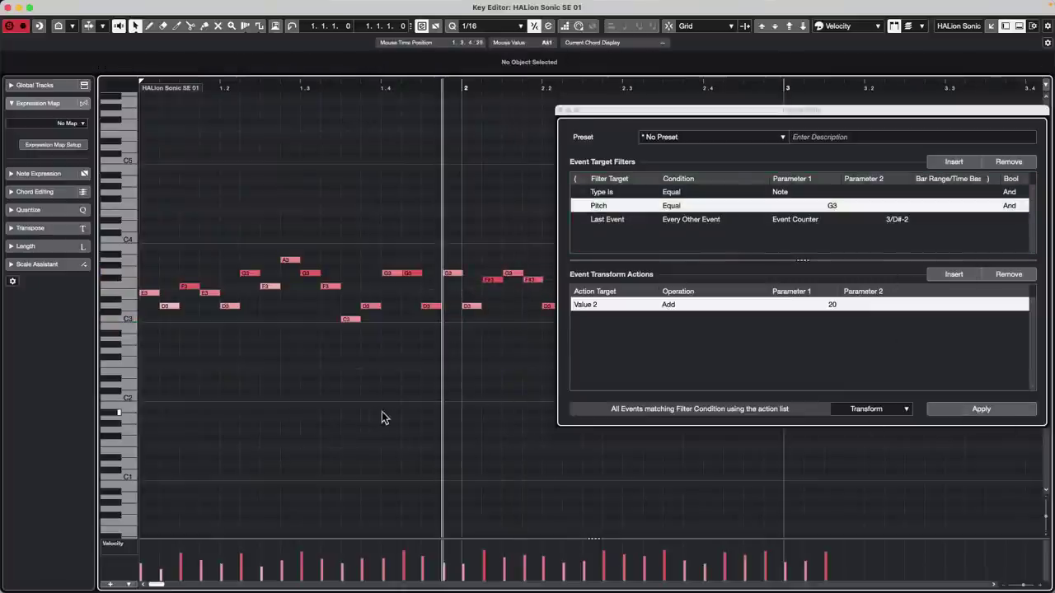
left_click(967, 409)
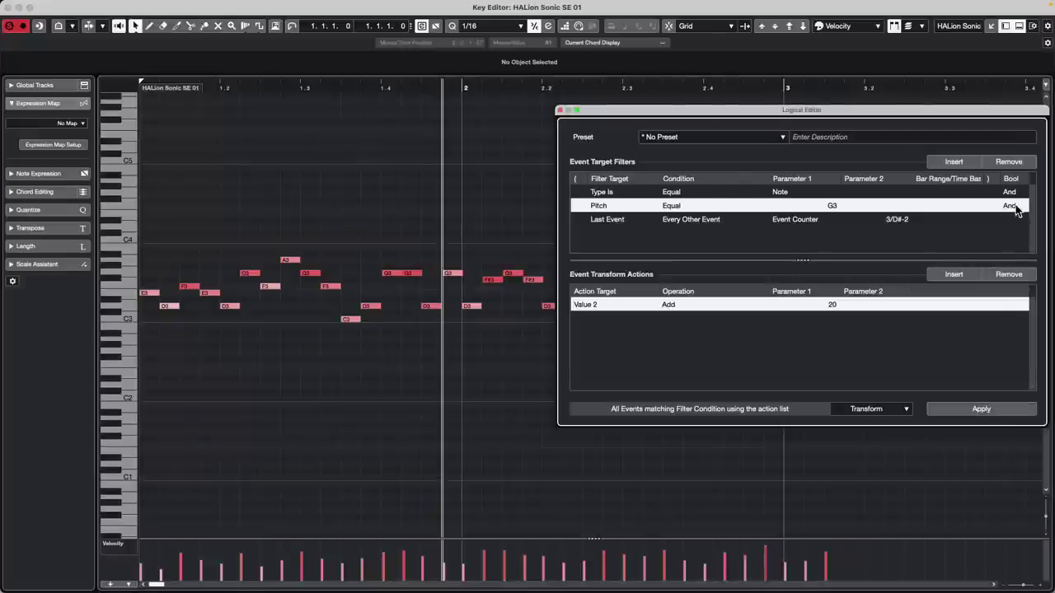
Step: Combine the Pitch G3 filter with the following Last Event filter using Or and apply the velocity transform three times
left_click(979, 412)
left_click(980, 415)
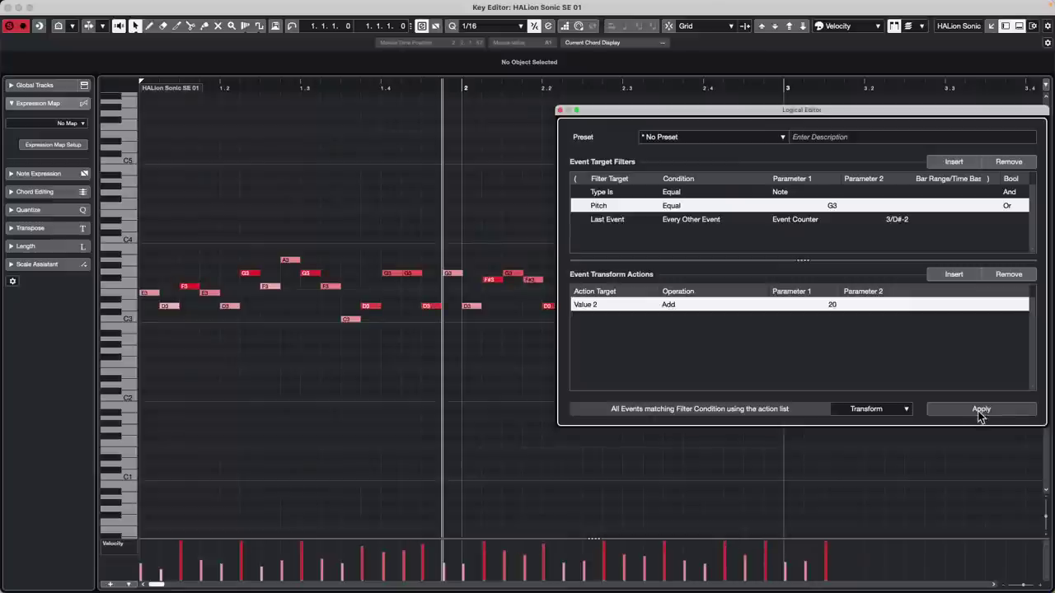
left_click(980, 415)
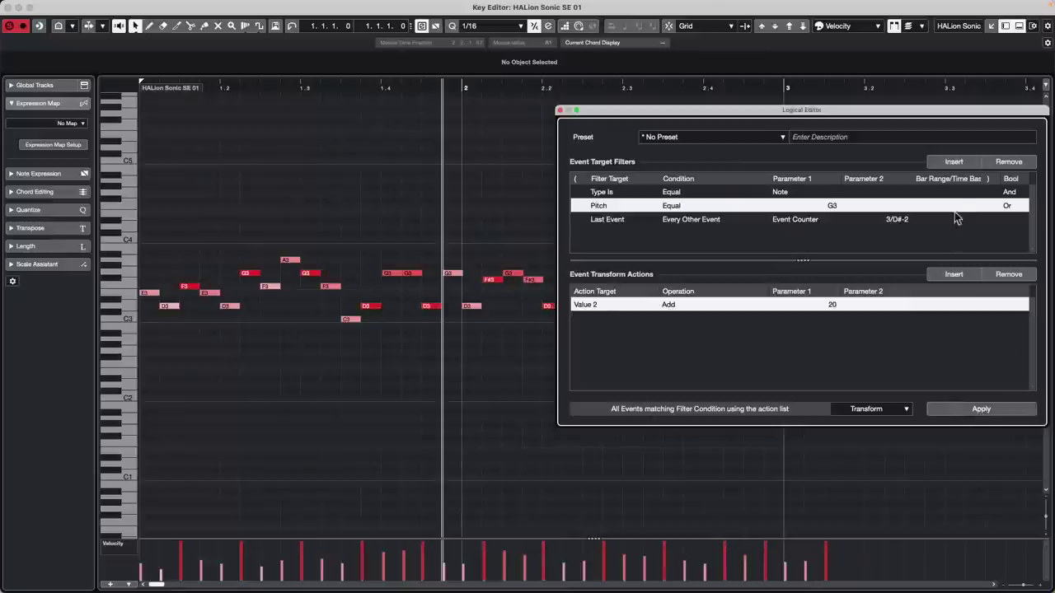
Step: Remove the Pitch G3 target filter, reapply the velocity transform to the melody and undo it
left_click(1008, 161)
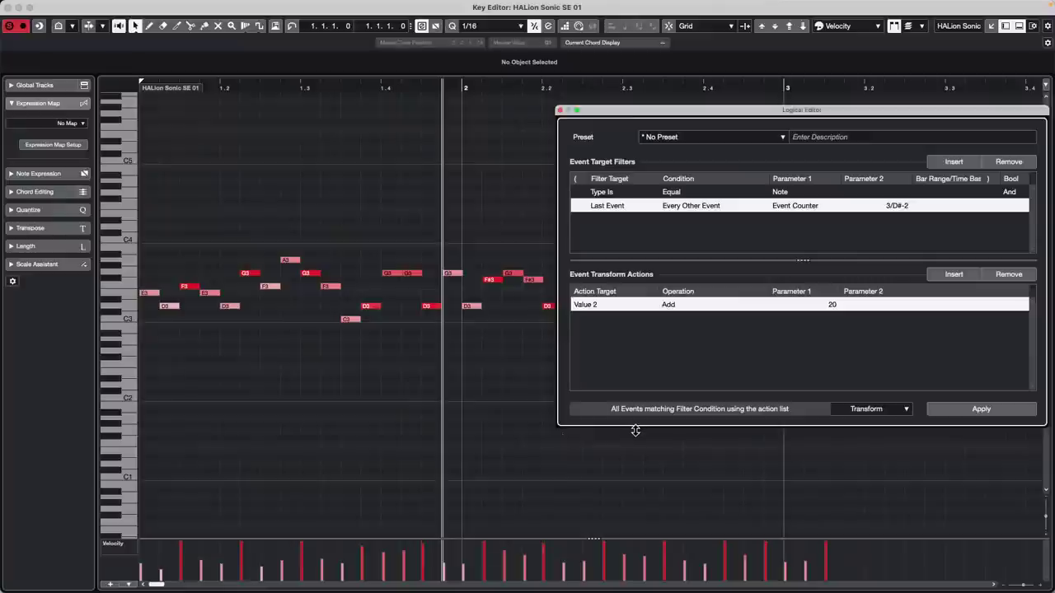
left_click(972, 411)
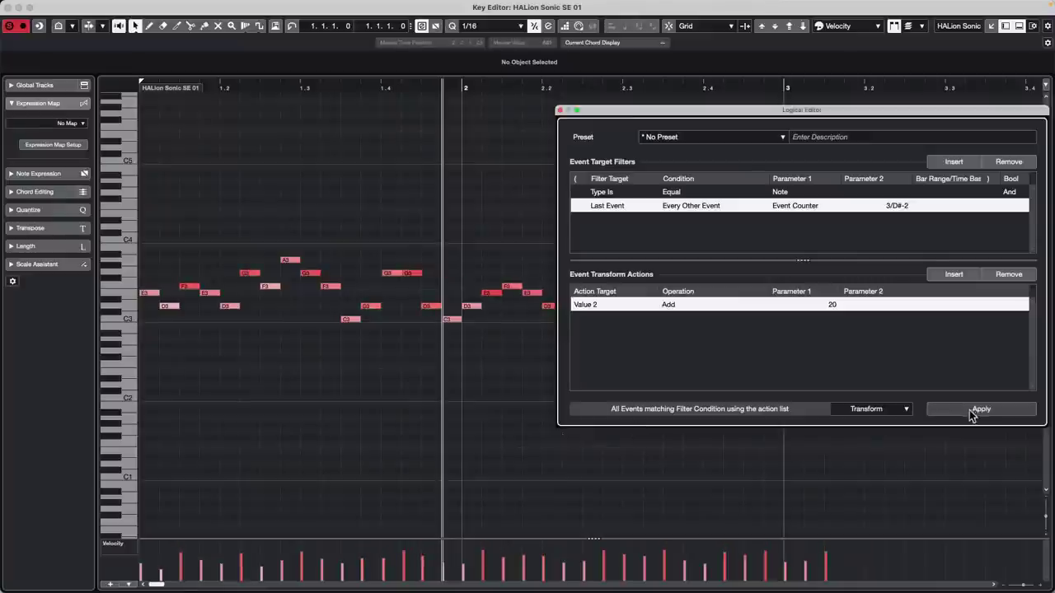
left_click(974, 408)
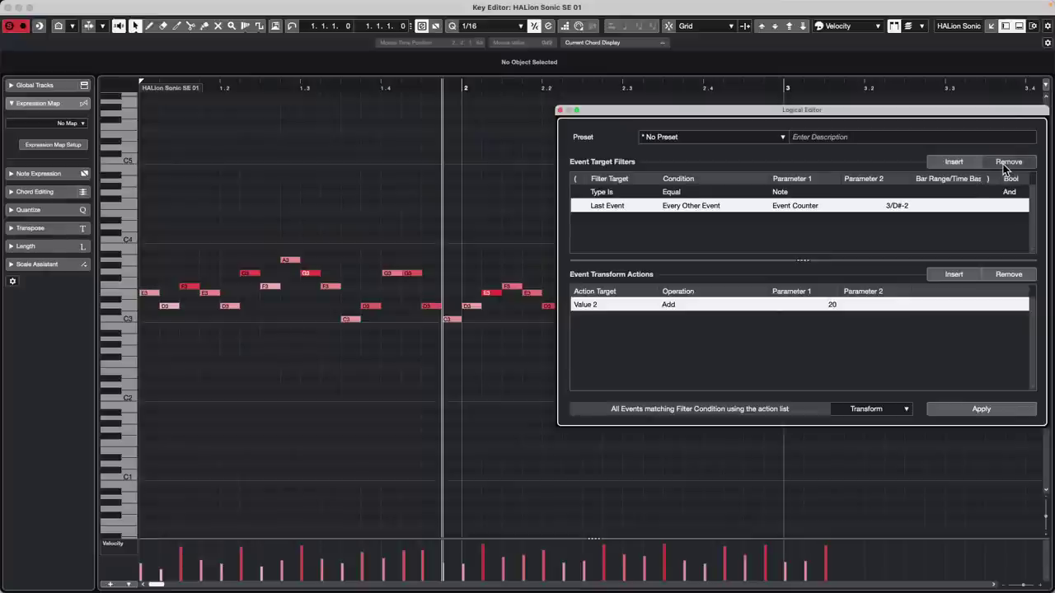
key("super+z")
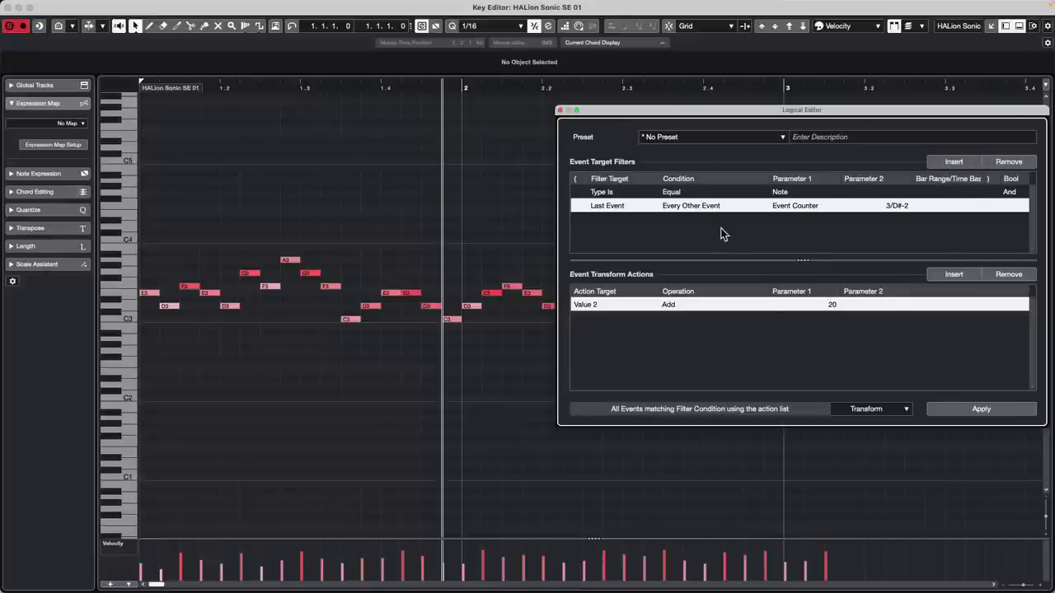
left_click(954, 162)
left_click(787, 220)
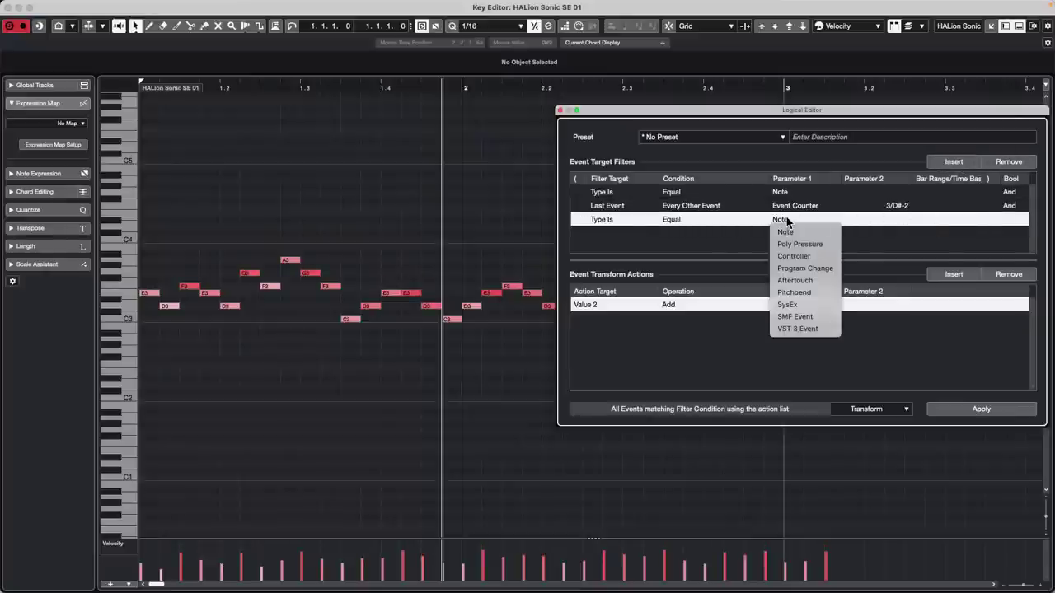
left_click(883, 260)
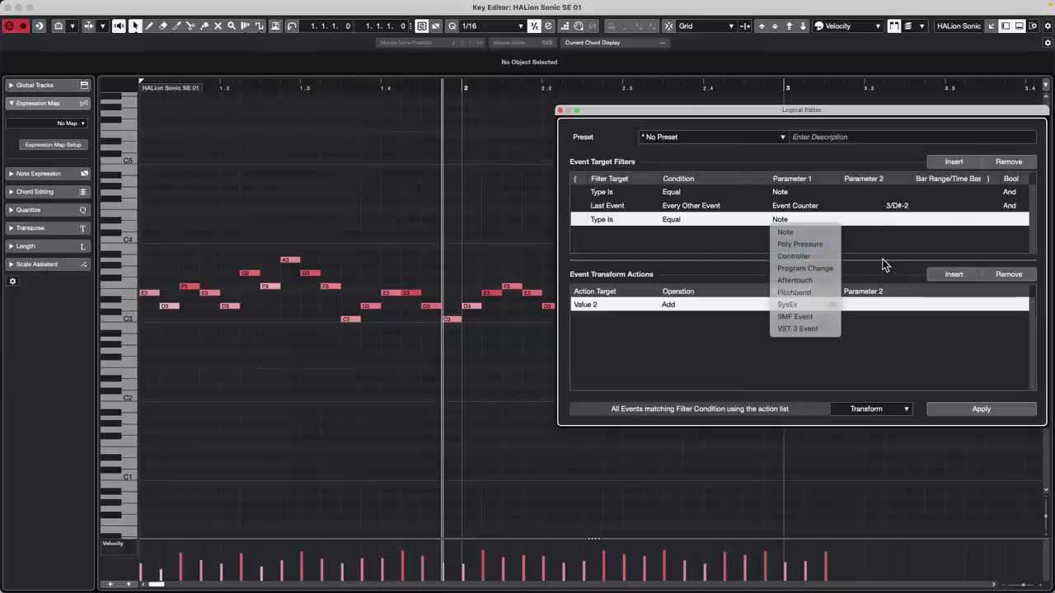
left_click(1018, 163)
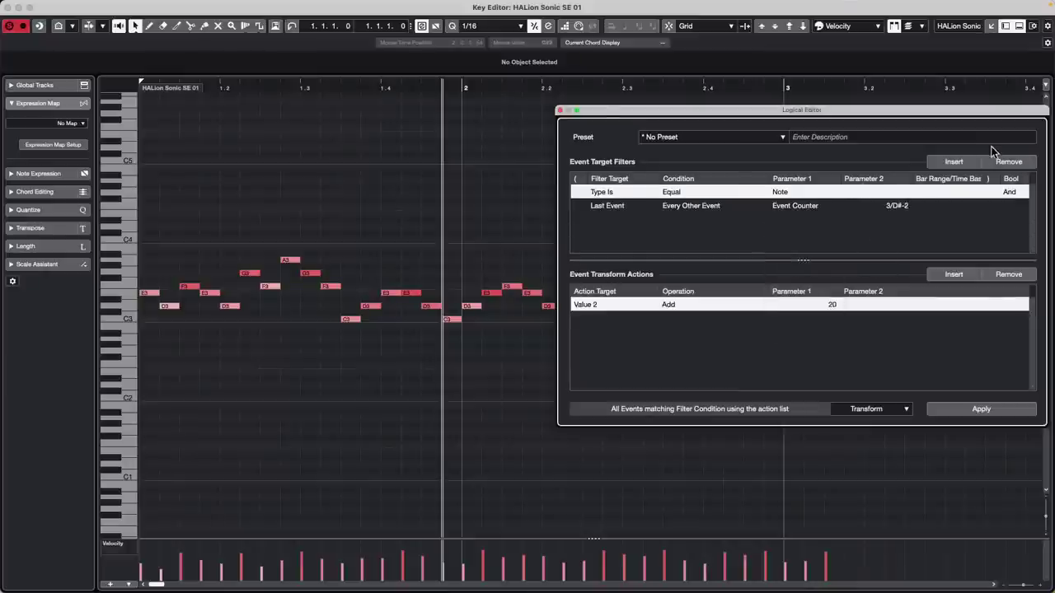
Step: Insert a Pitch Equal G3 target filter between the note type and Last Event filters, combined with And
left_click(954, 161)
left_click(617, 209)
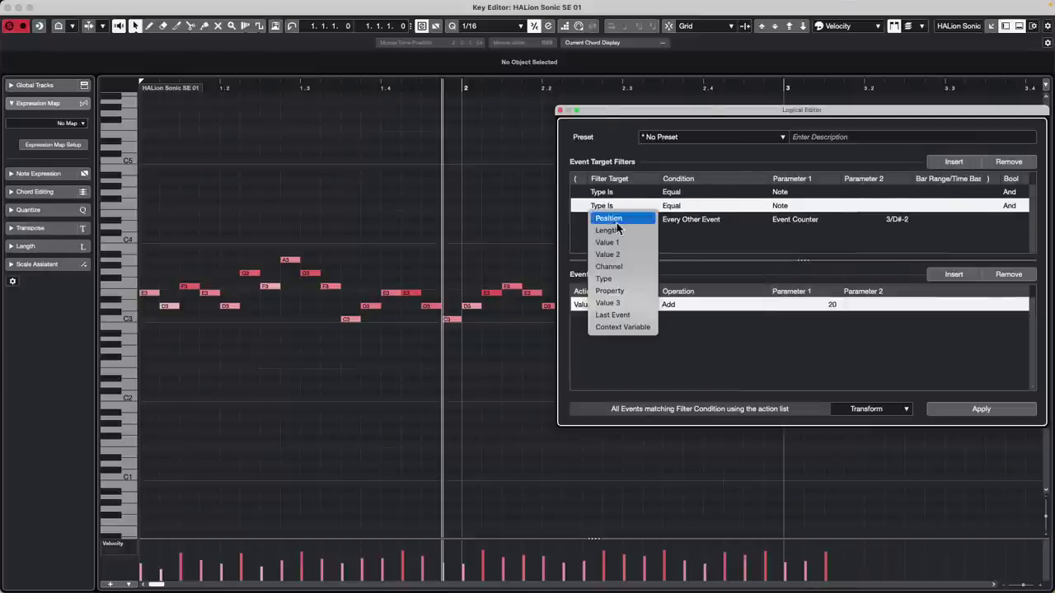
left_click(609, 241)
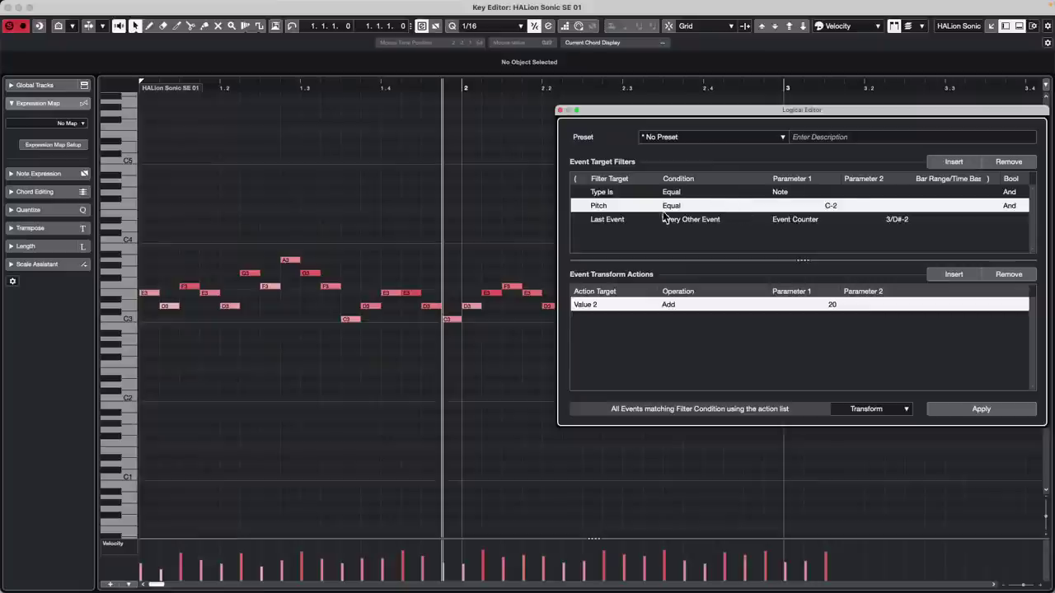
left_click(830, 208)
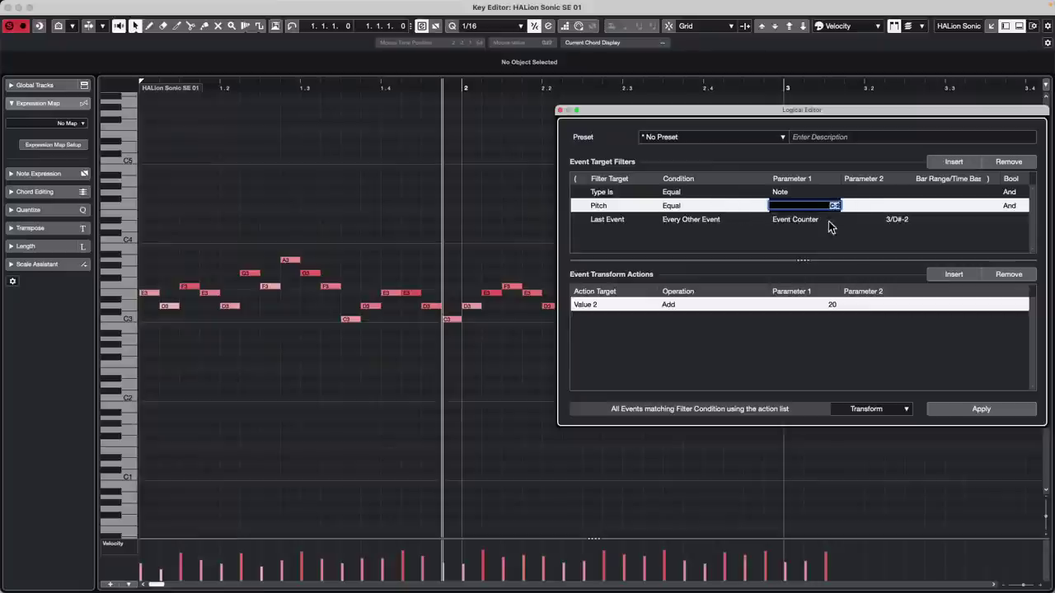
type("9")
key("Return")
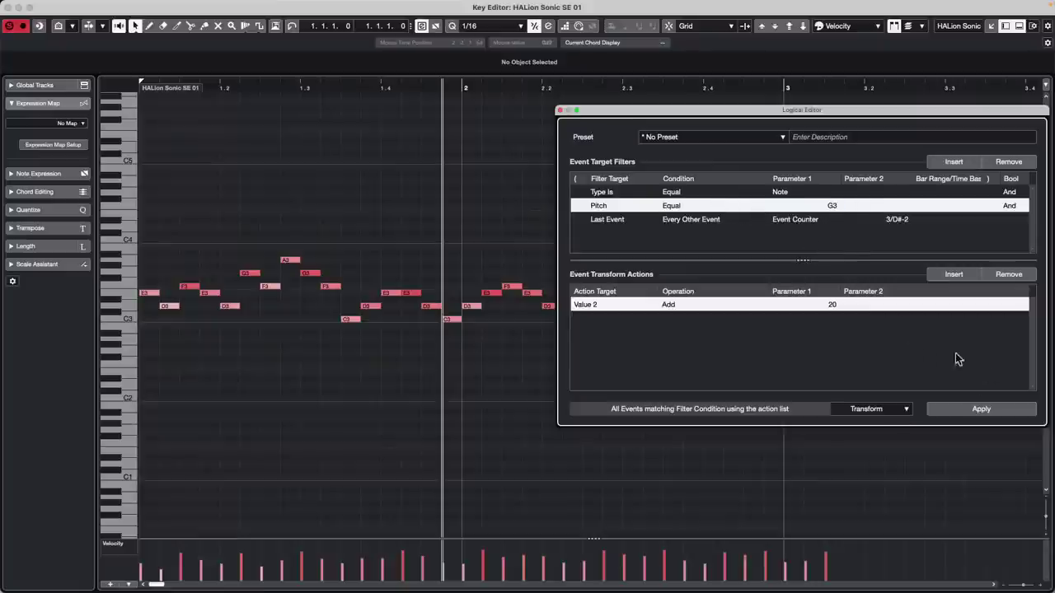
Step: Apply the velocity transform with the Pitch G3 And filter, undo it, and apply it four more times
left_click(982, 411)
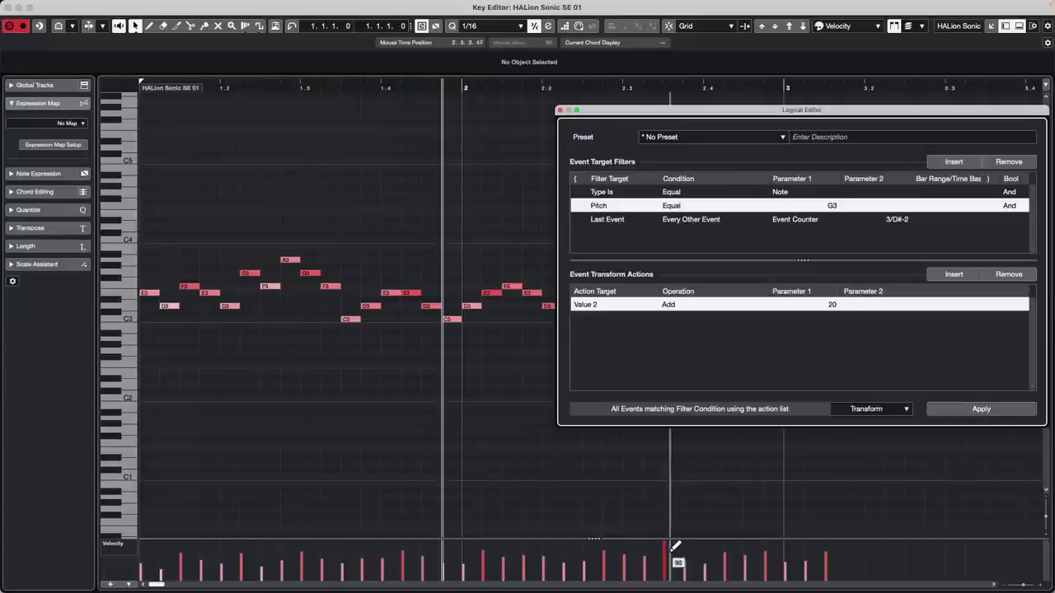
key("super+z")
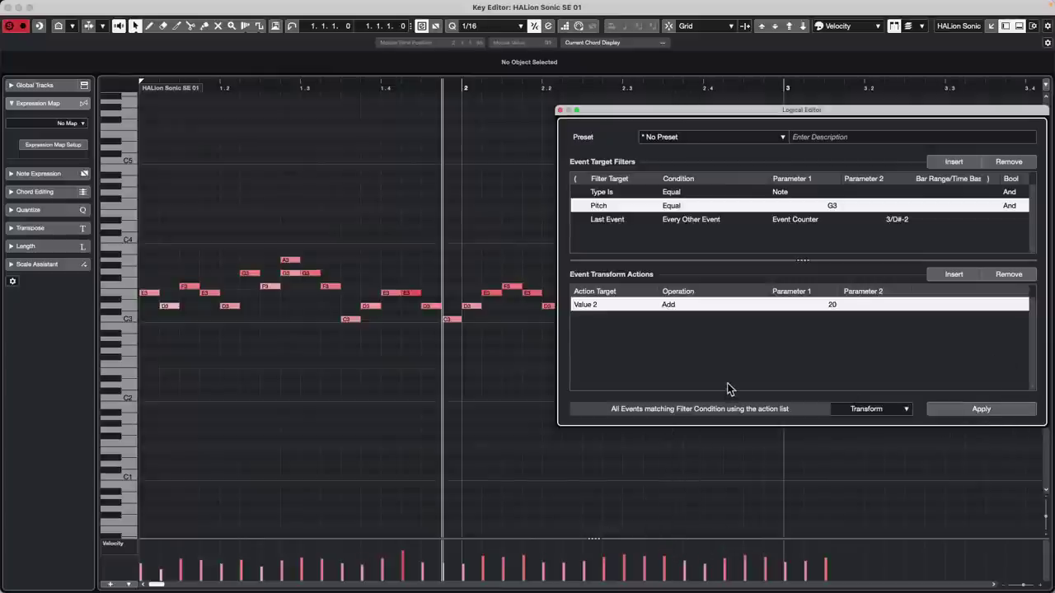
left_click(980, 410)
left_click(981, 410)
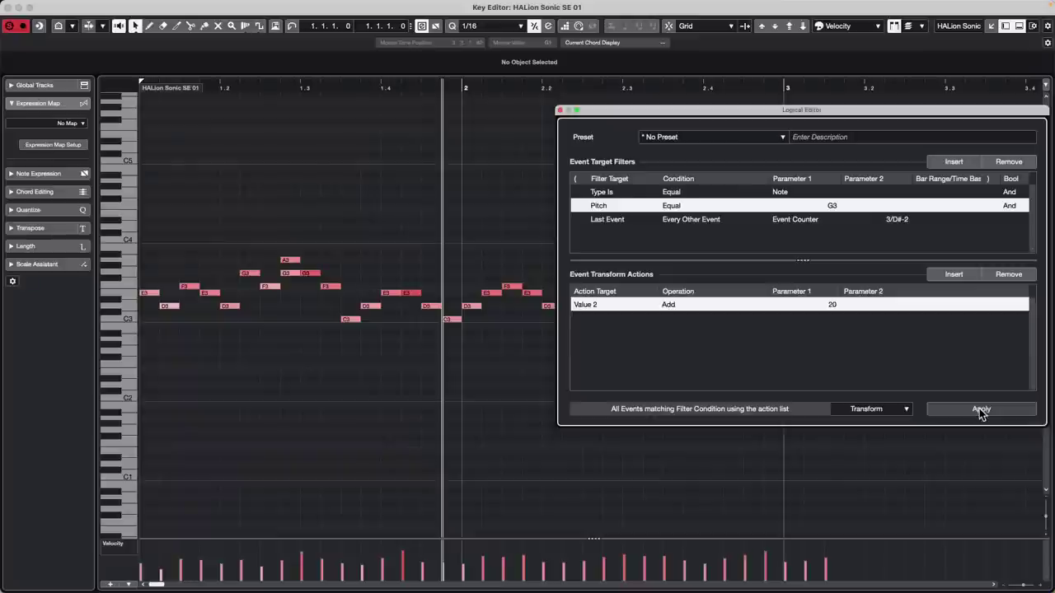
left_click(980, 411)
left_click(980, 410)
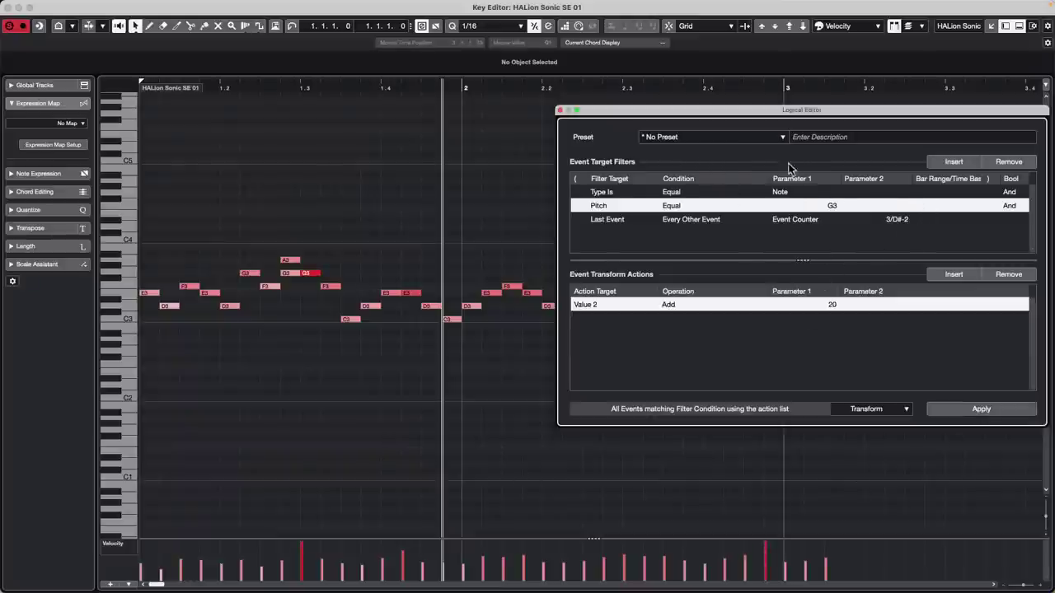
Step: Undo the repeated velocity transforms and the melody's preceding note edits
key("super+z")
key("super+z")
key("super+z")
key("super+z")
key("super+z")
key("super+z")
key("super+z")
key("super+z")
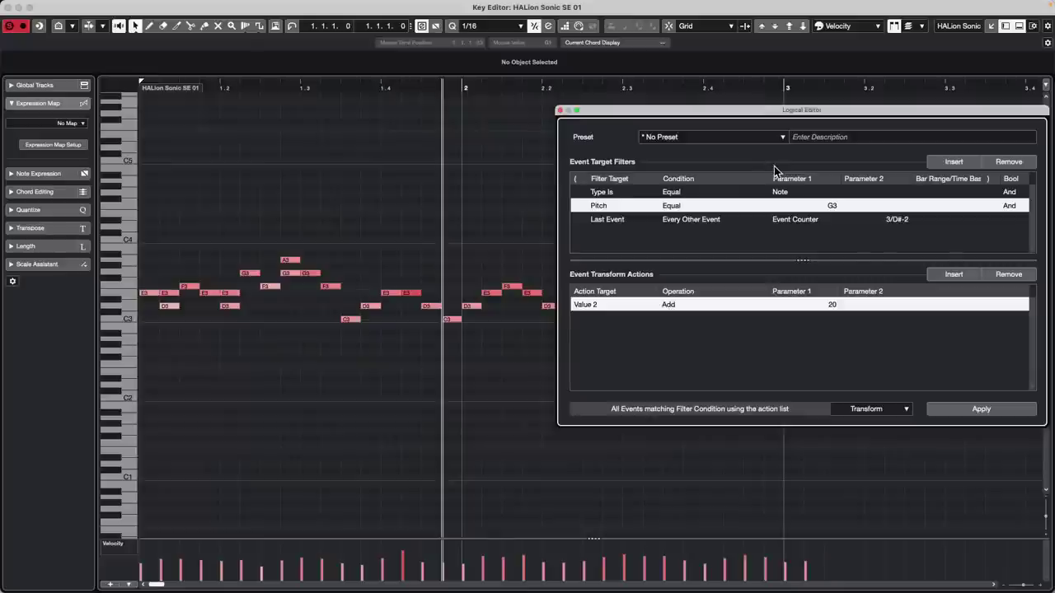
key("super+z")
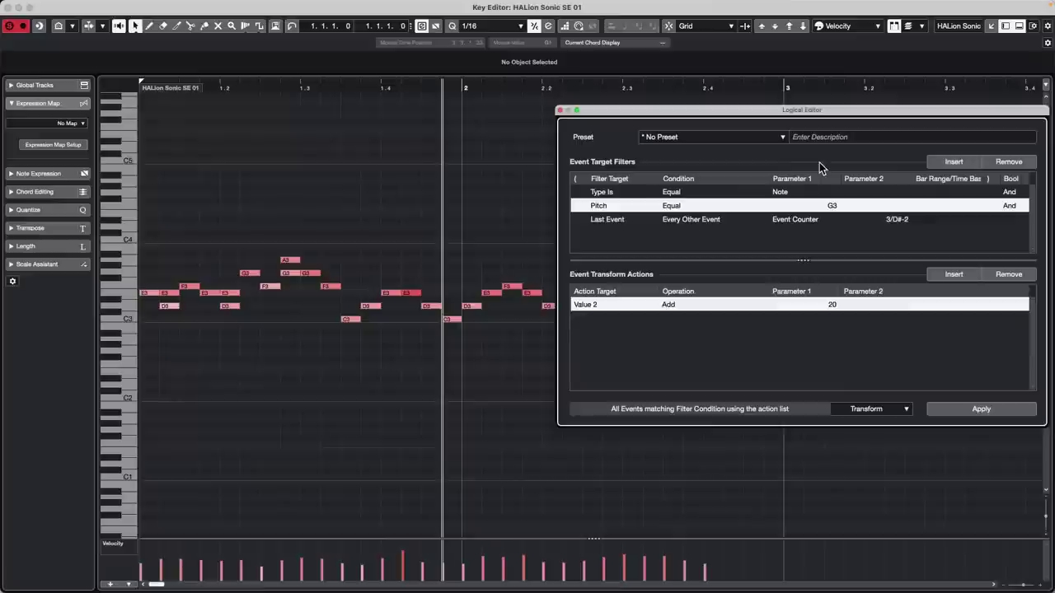
Step: Close the Key Editor, open the recent project A Long Long Time Ago Verve, activate it and dismiss the missing files dialog
mouse_move(567, 6)
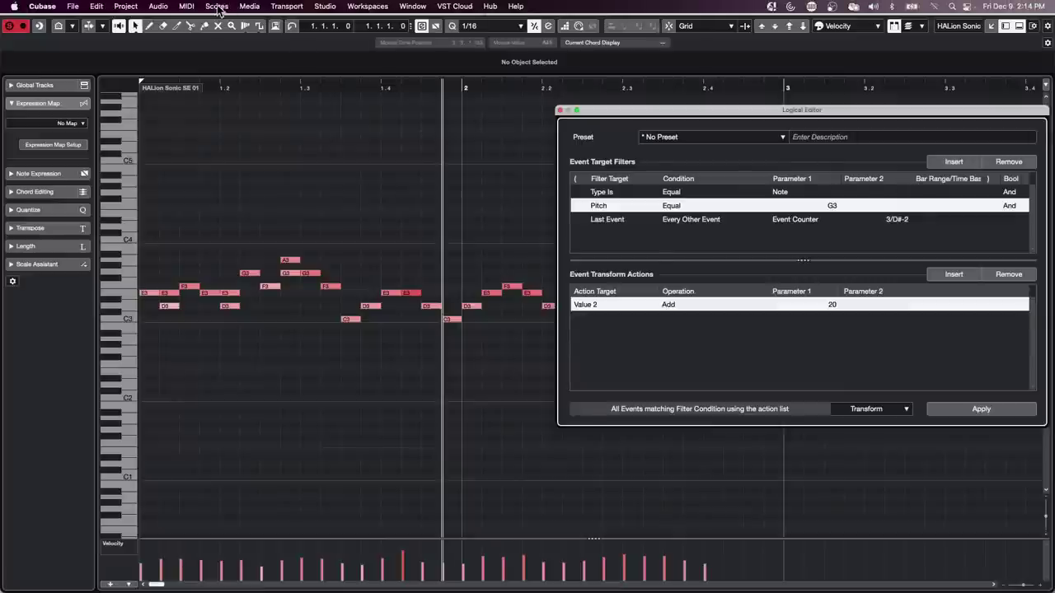
left_click(9, 8)
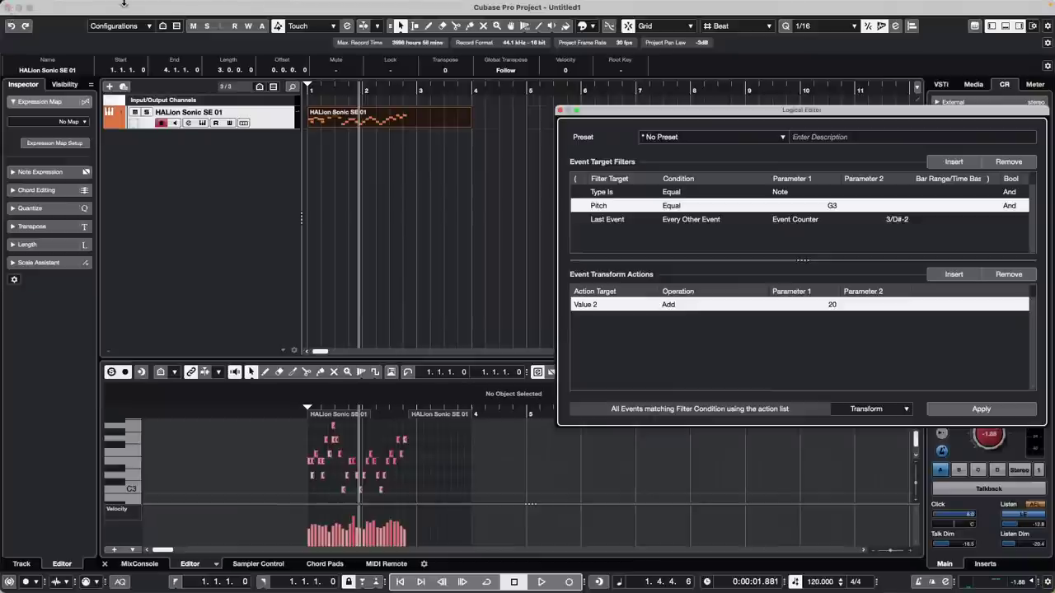
mouse_move(124, 3)
left_click(73, 6)
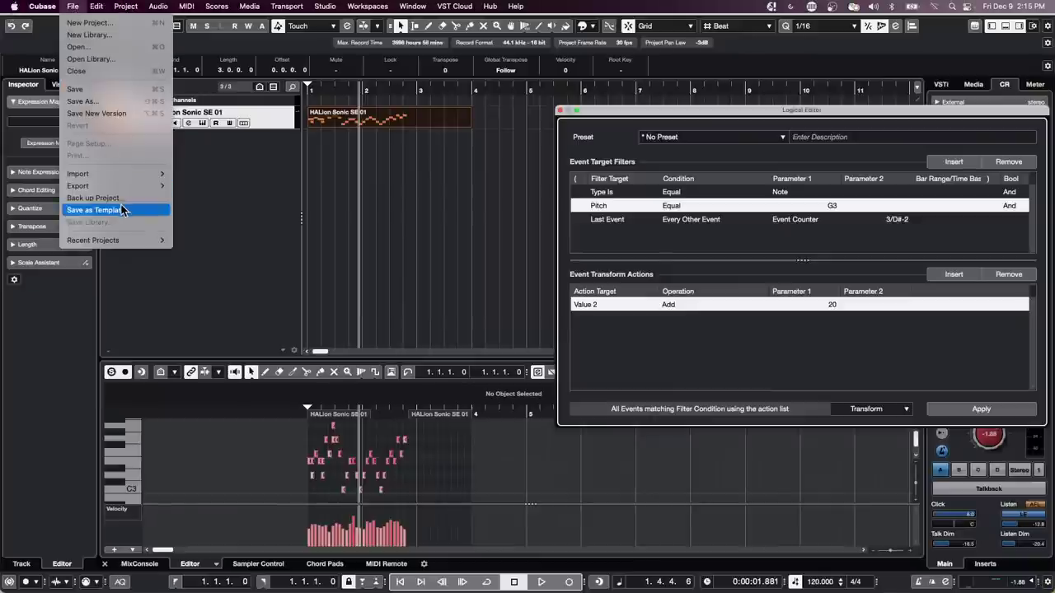
mouse_move(134, 240)
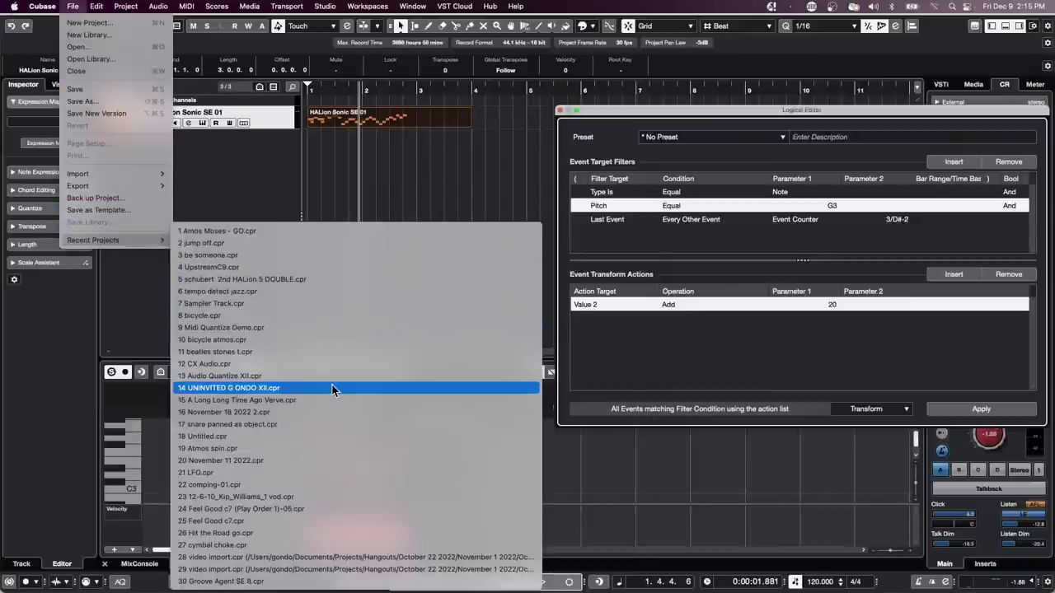
left_click(334, 401)
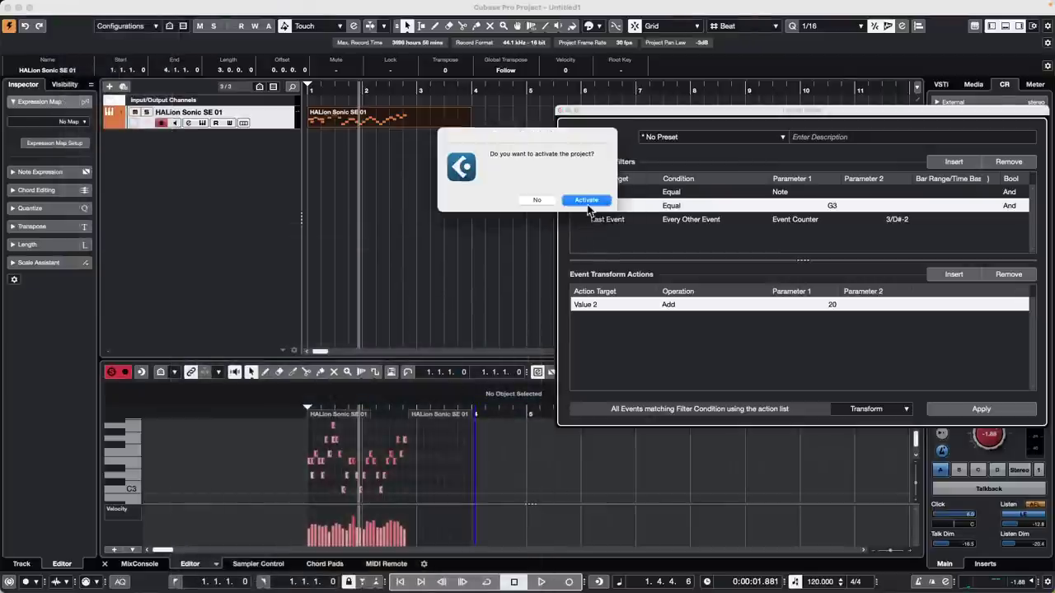
left_click(587, 201)
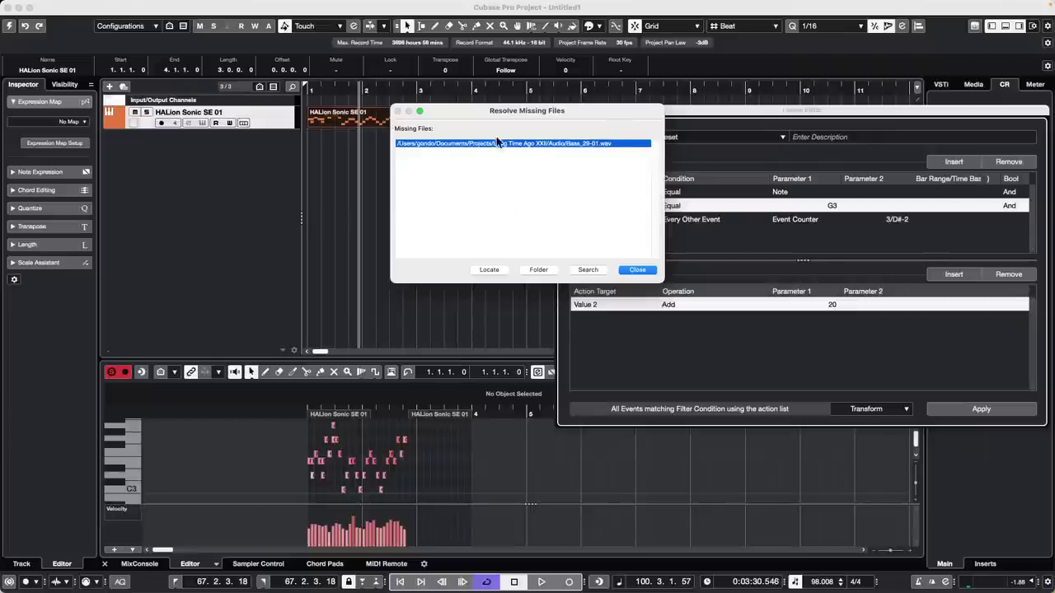
left_click(638, 270)
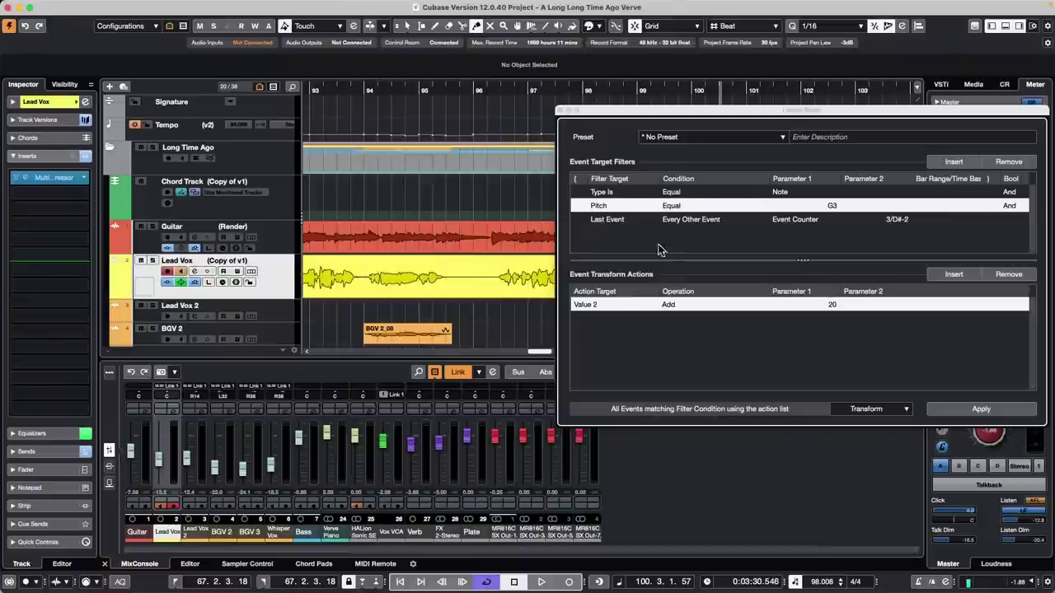
Step: Close the Logical Editor and switch to the Object Selection tool for the whole song's arrangement
left_click(561, 111)
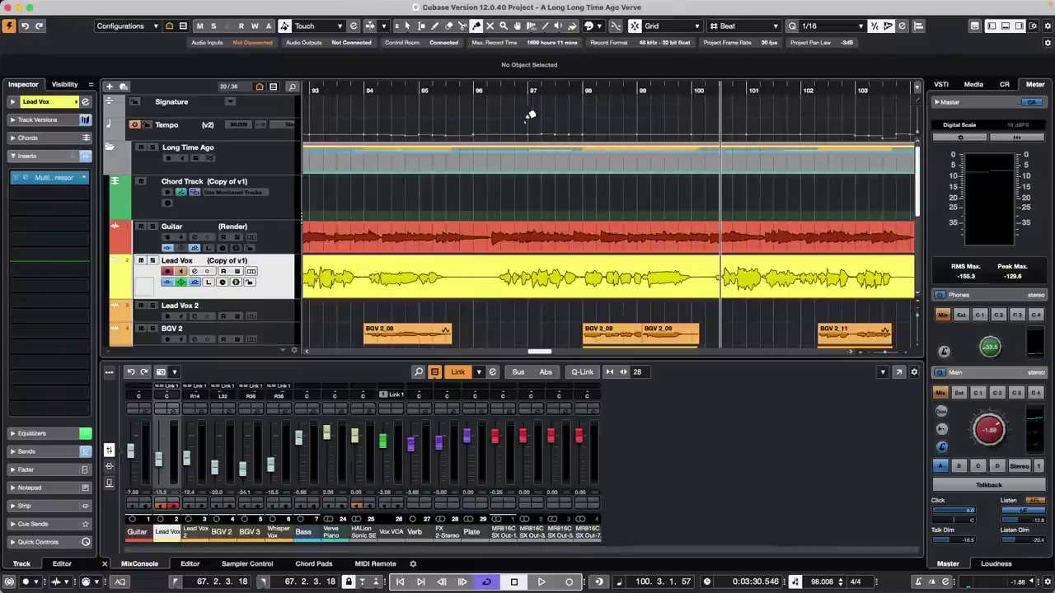
left_click_drag(460, 90, 488, 37)
right_click(413, 208)
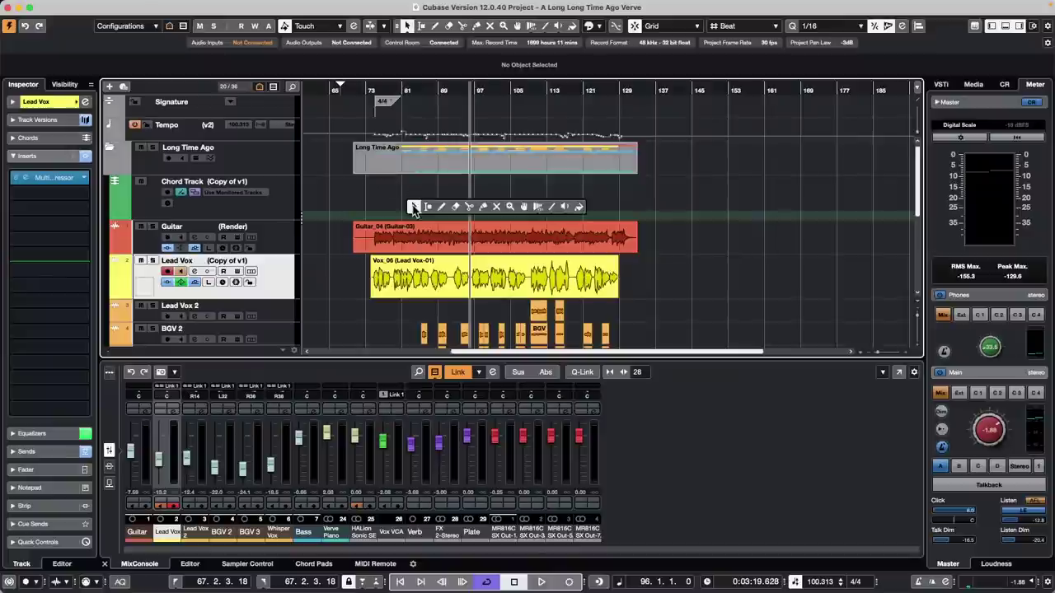
left_click(414, 208)
left_click(481, 249)
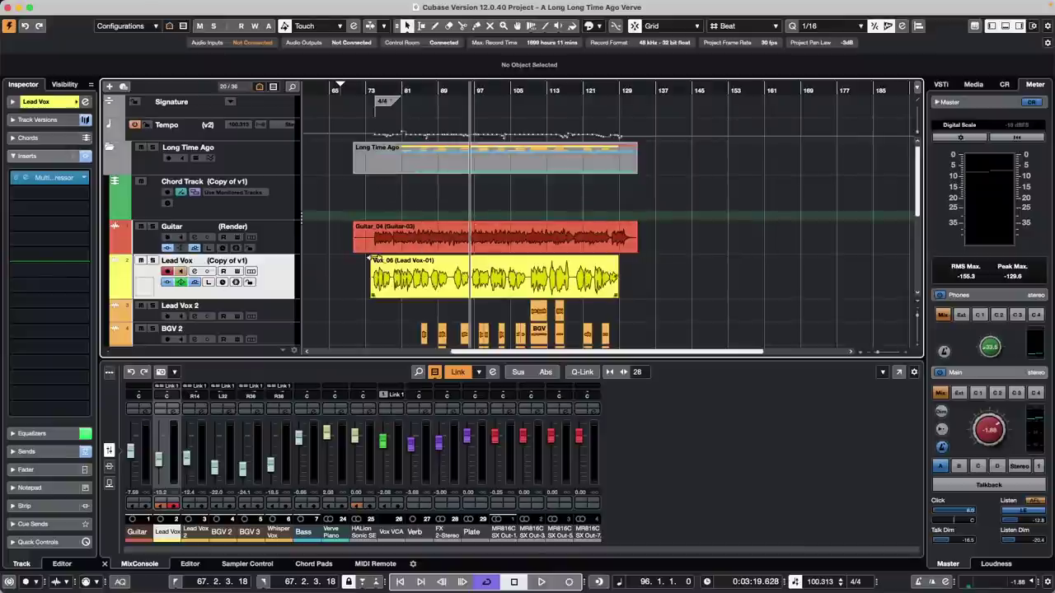
Step: Generate chord events on the Chord Track from the Guitar_04 audio event
right_click(481, 250)
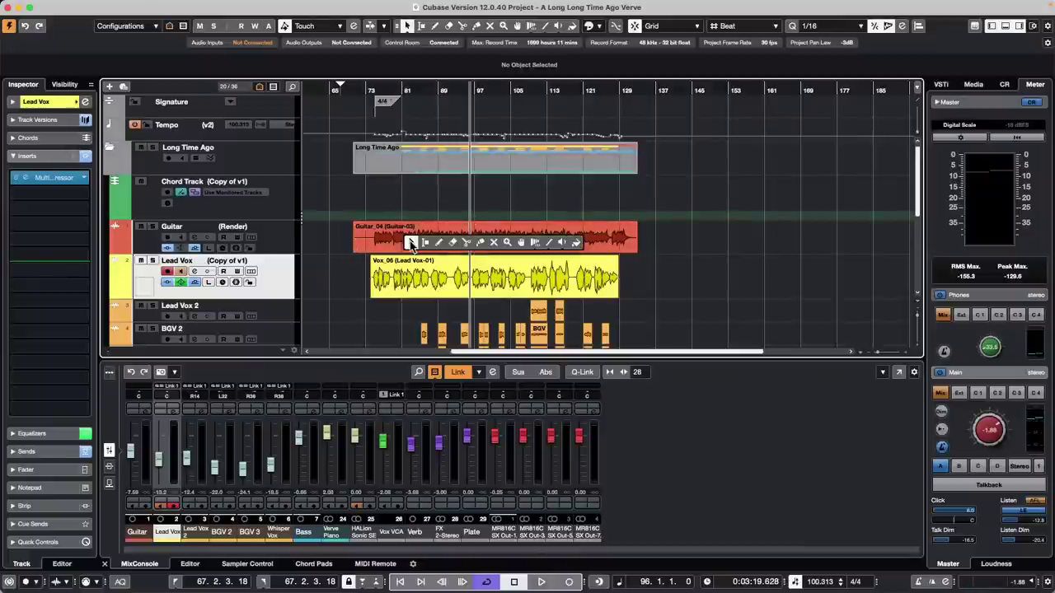
left_click(574, 242)
left_click_drag(425, 233, 442, 202)
key("1")
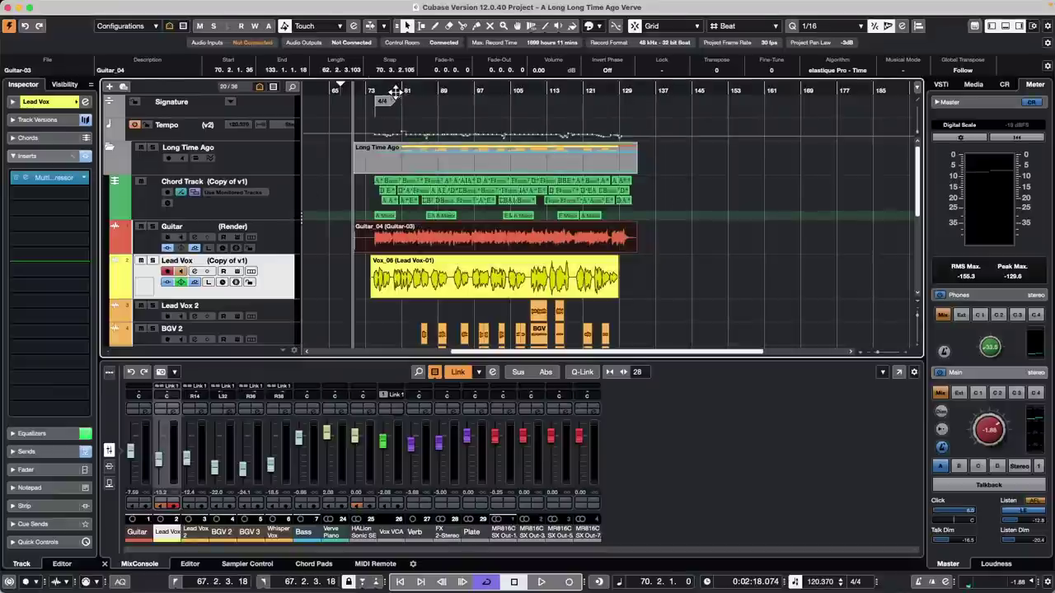
Step: Examine the generated chord events against the guitar audio from bar 78 onward, and review the Chord Track commands for the Guitar track
left_click_drag(394, 90, 392, 143)
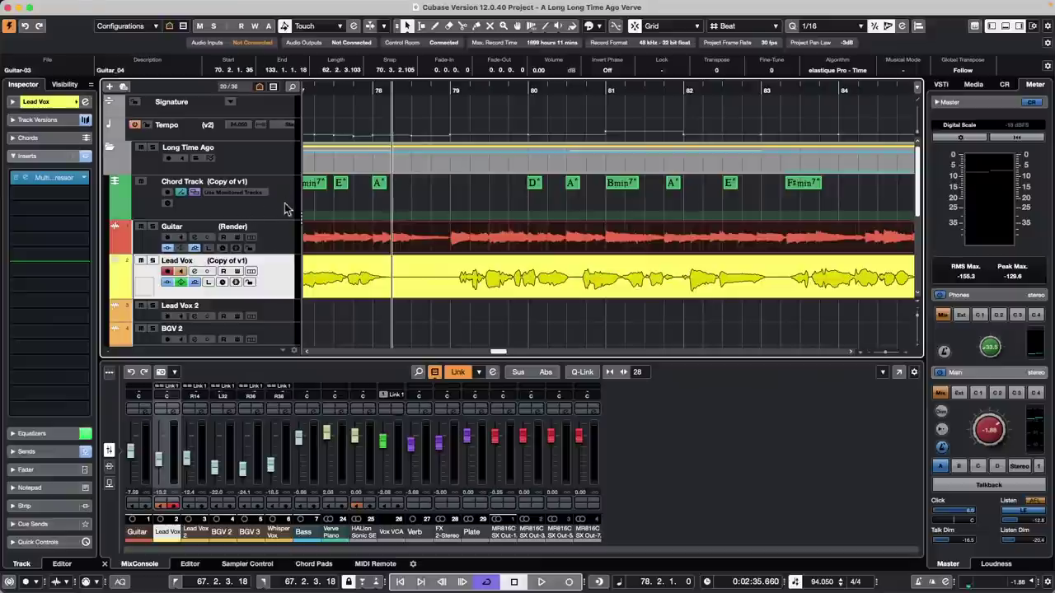
left_click(281, 240)
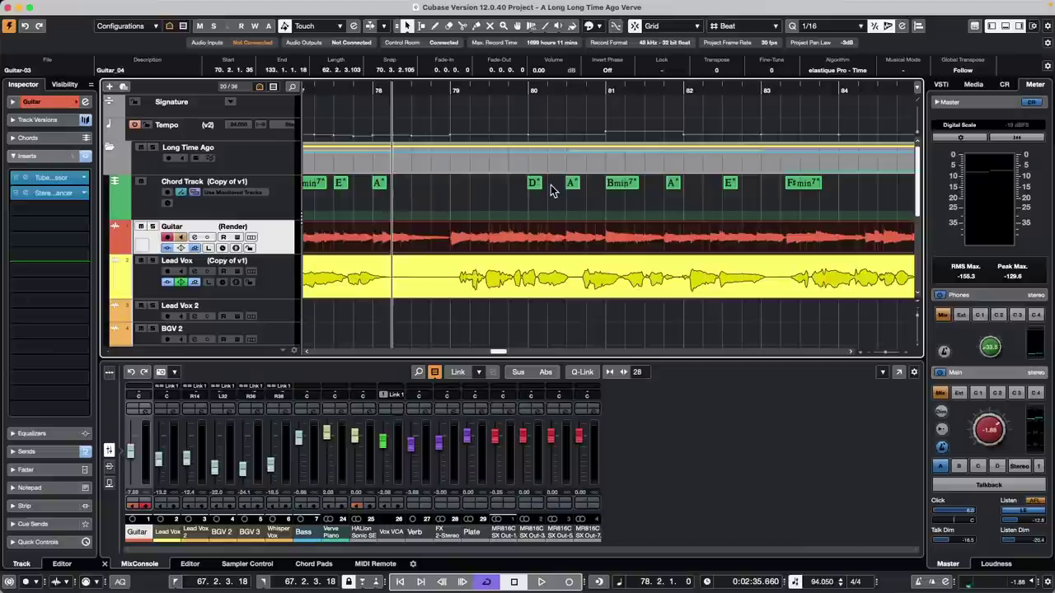
left_click(126, 6)
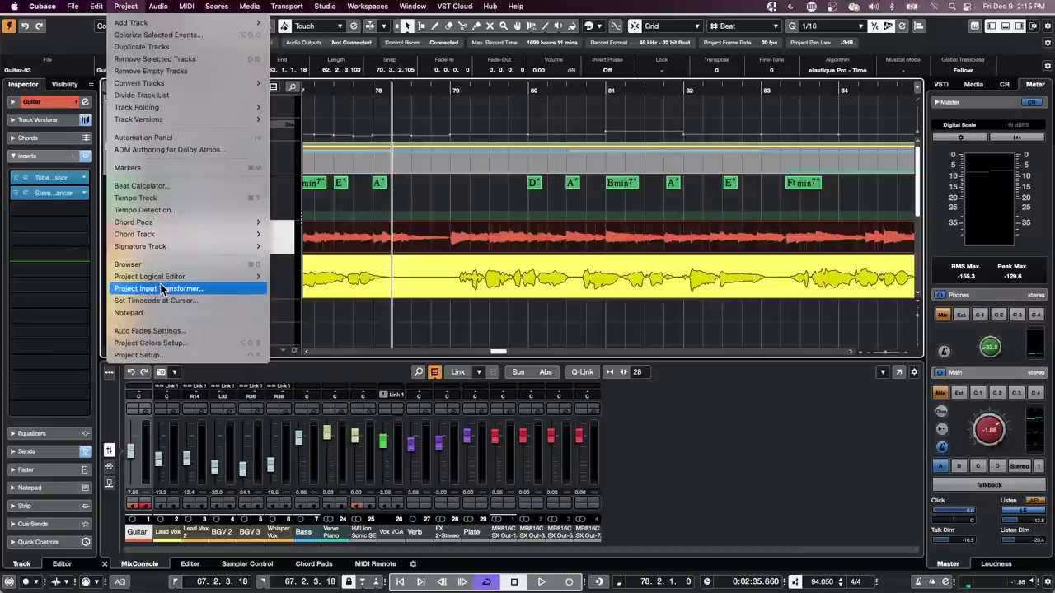
mouse_move(172, 235)
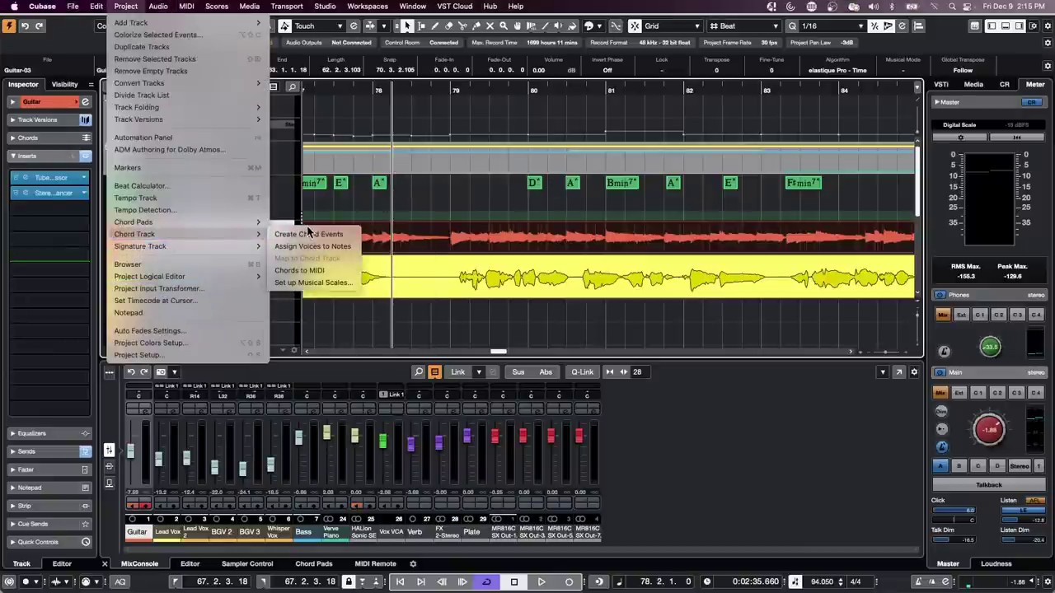
left_click(450, 202)
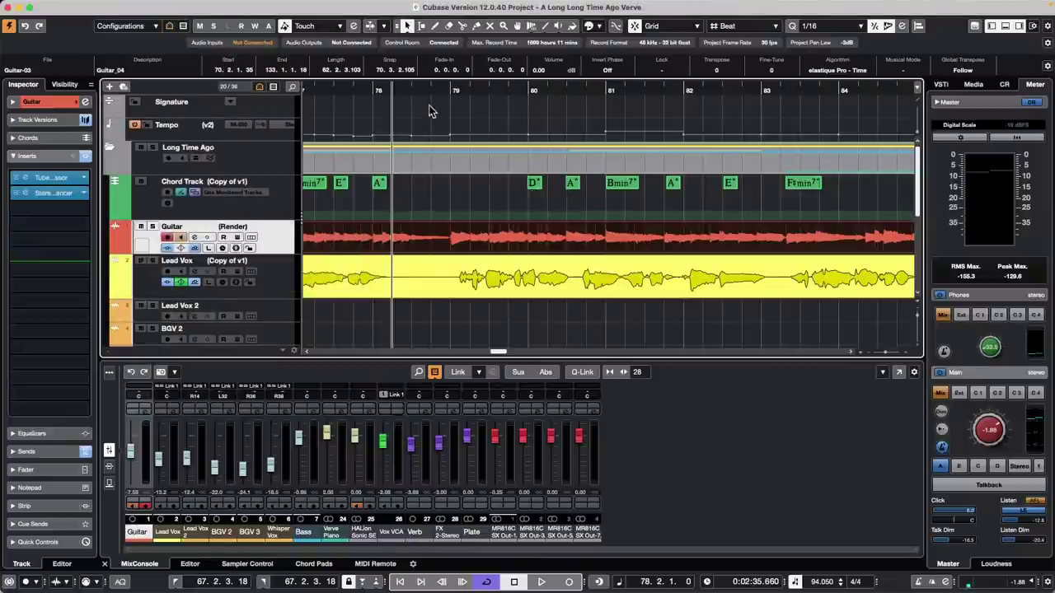
left_click_drag(430, 89, 435, 71)
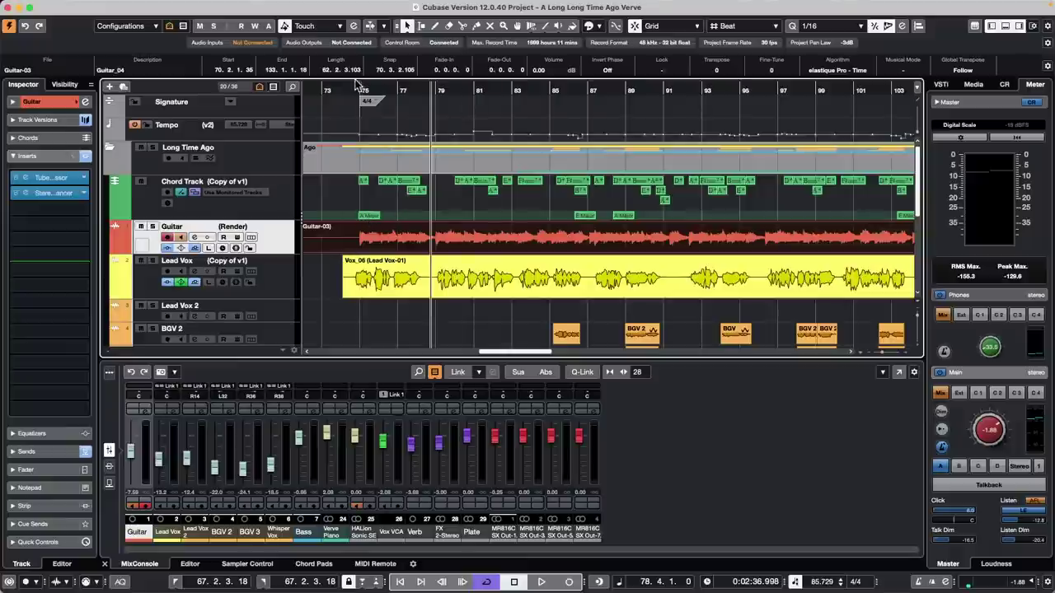
left_click_drag(351, 87, 354, 114)
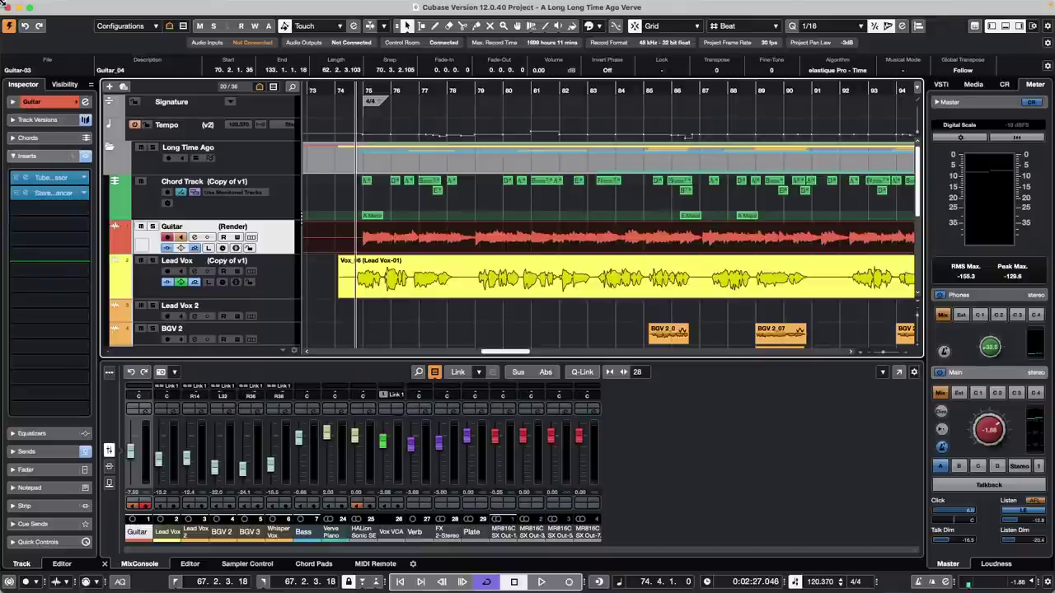
Step: Show the Korg nanoKONTROL2 in the MIDI Remote and switch its mapping page to Send 1 Flip to Fader
mouse_move(86, 5)
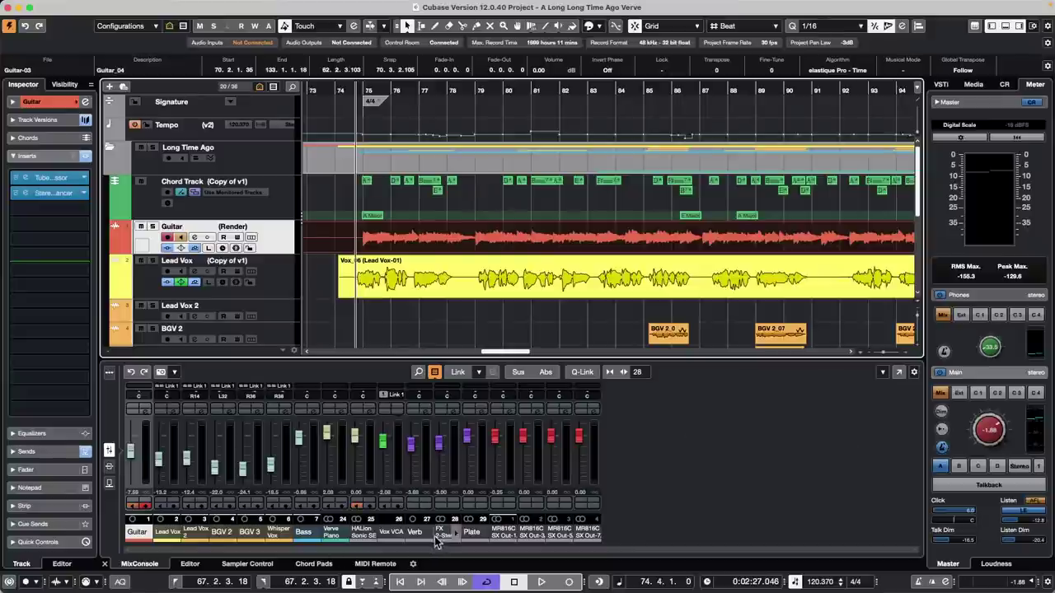
left_click(375, 563)
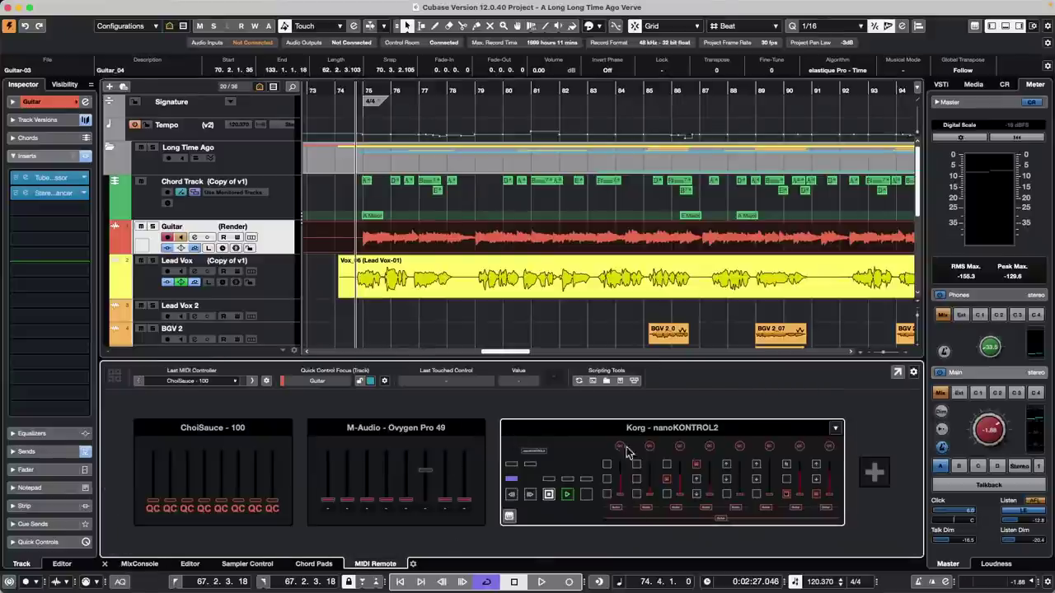
left_click(583, 445)
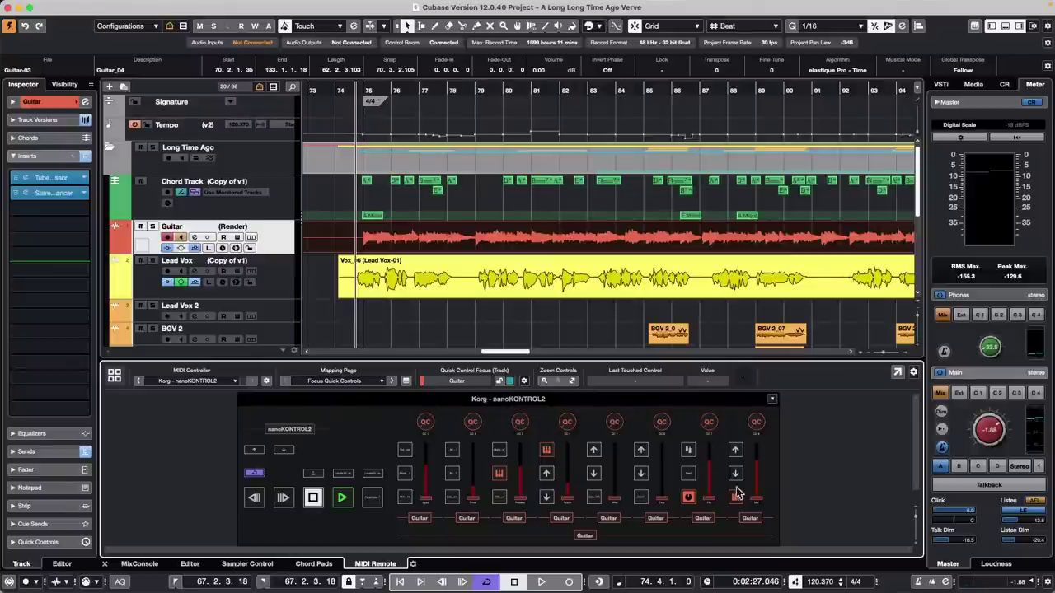
left_click(393, 383)
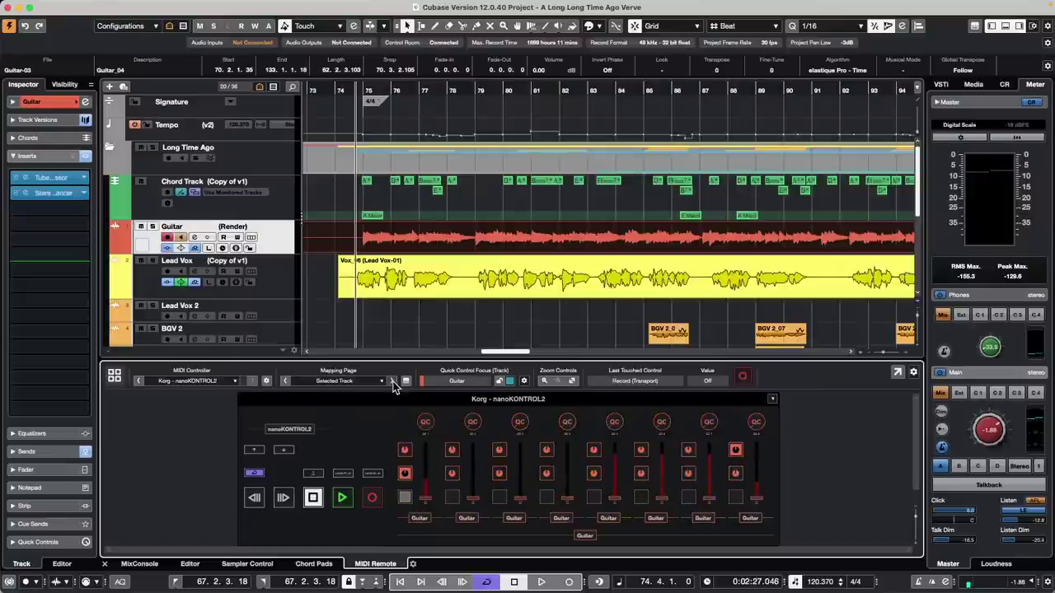
left_click(393, 383)
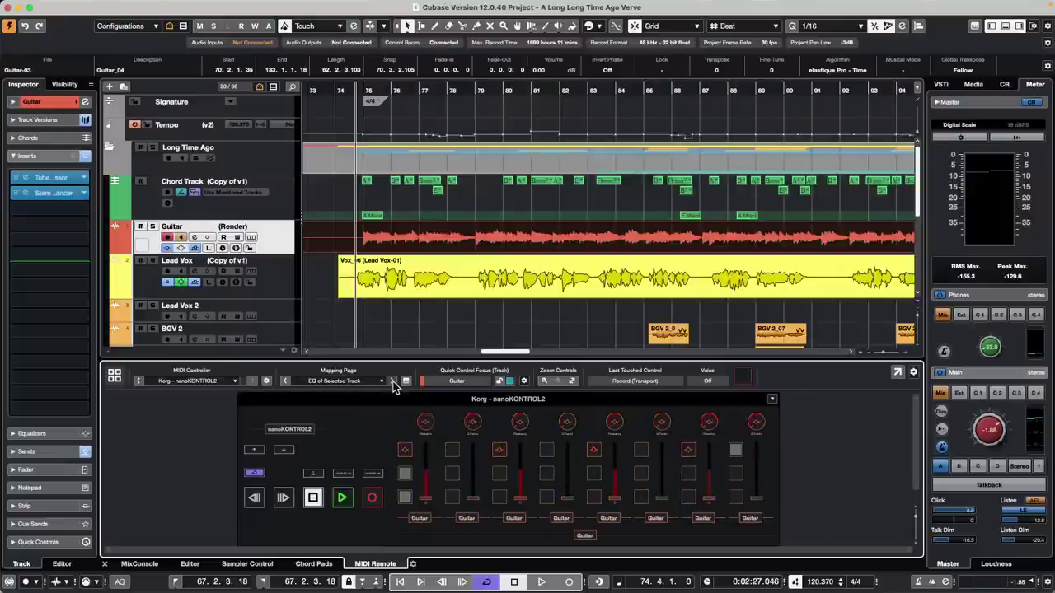
left_click(393, 384)
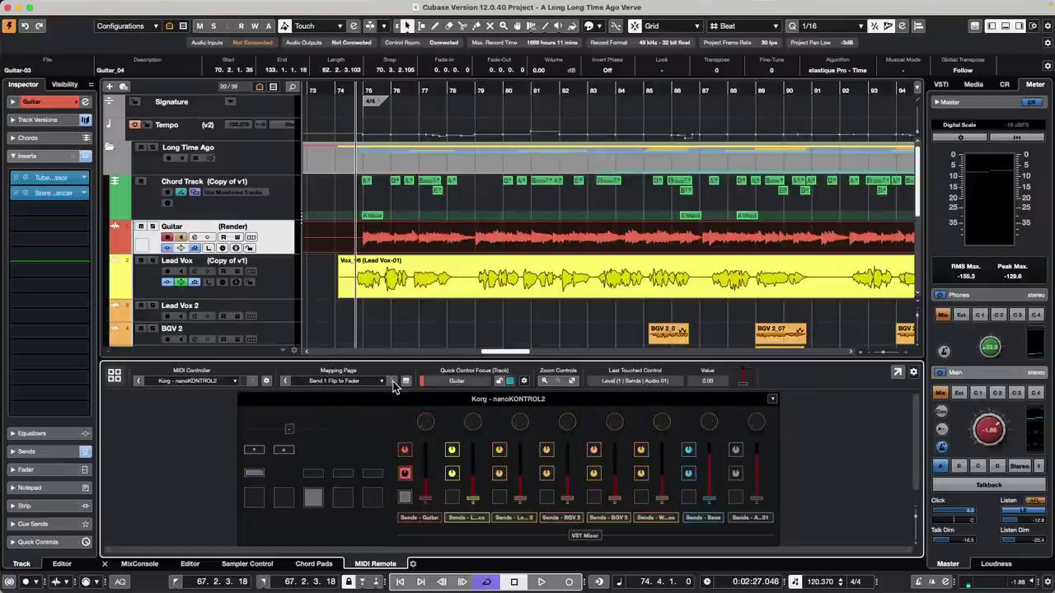
Step: Map the Control Room main volume to the first knob of the Korg nanoKONTROL2 and close the Mapping Assistant
right_click(985, 433)
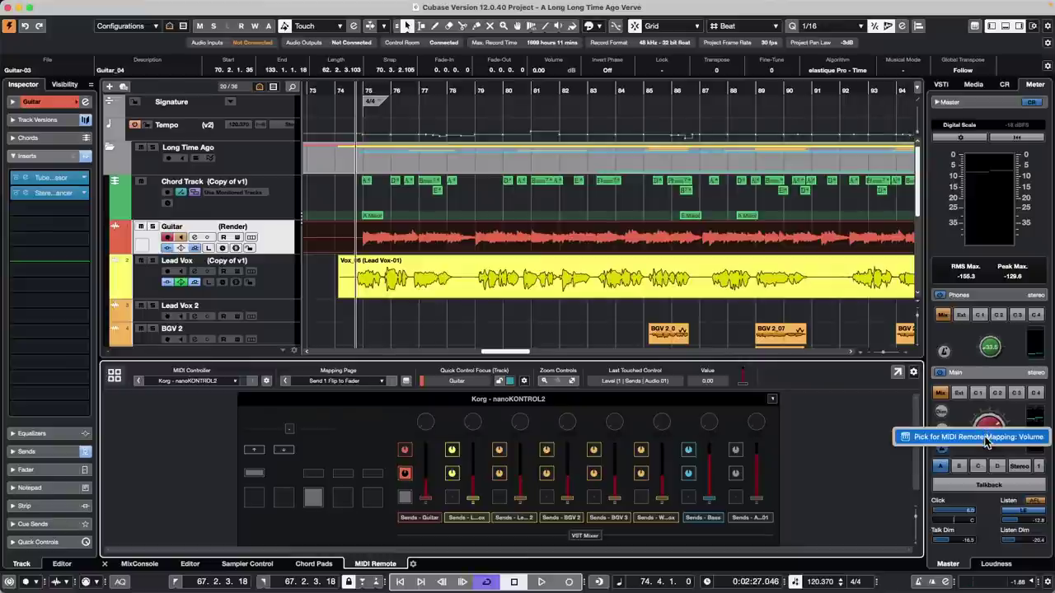
left_click(981, 436)
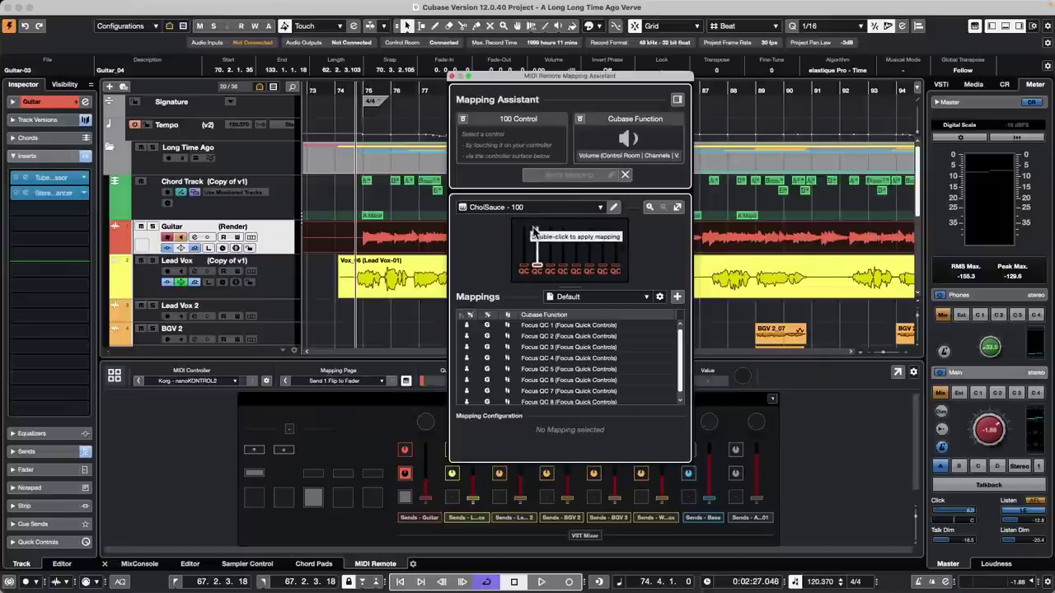
left_click(516, 209)
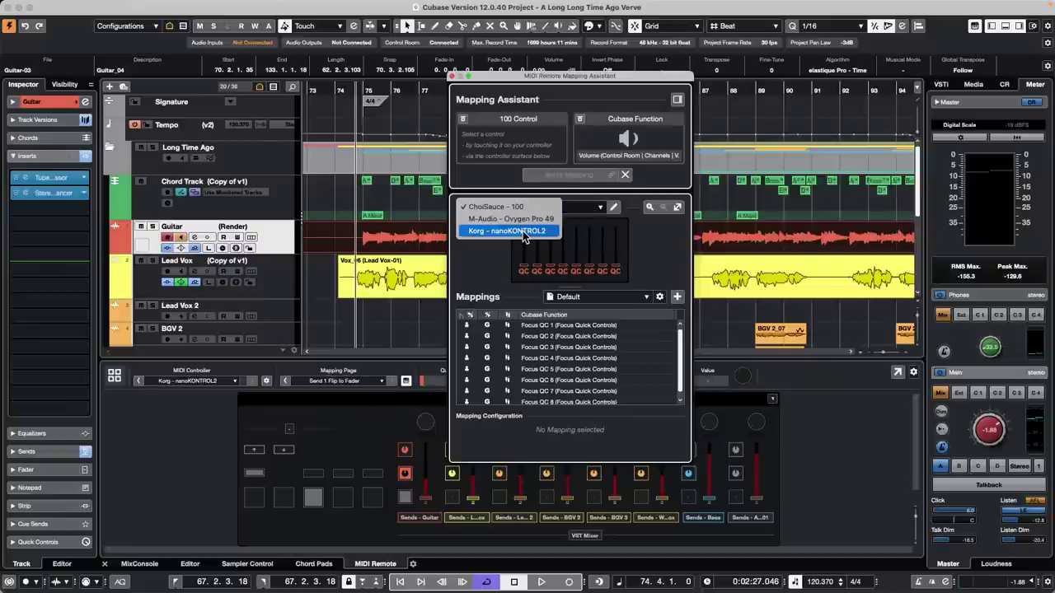
left_click(623, 253)
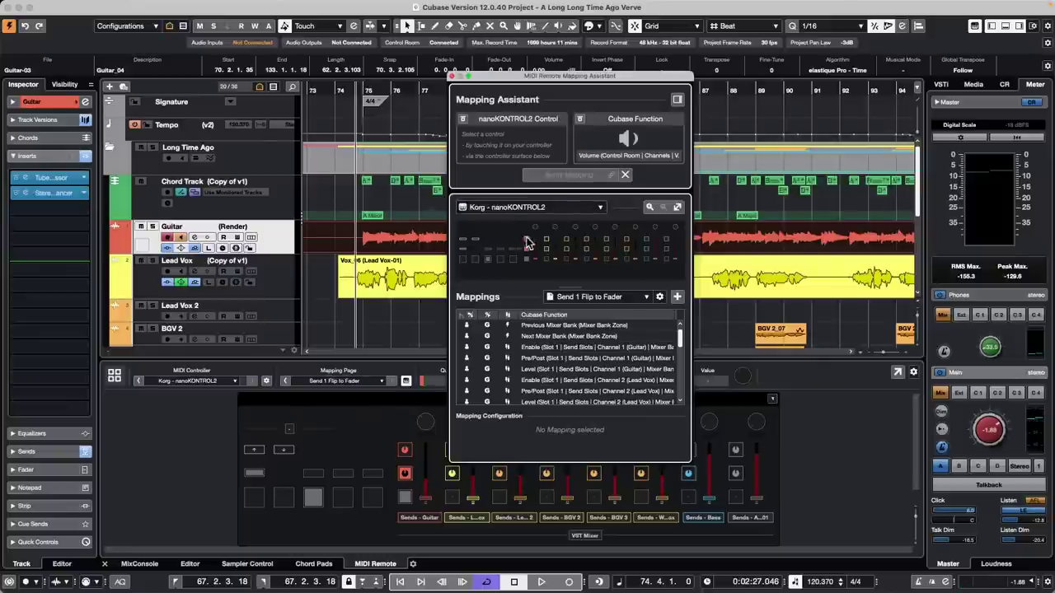
left_click(534, 228)
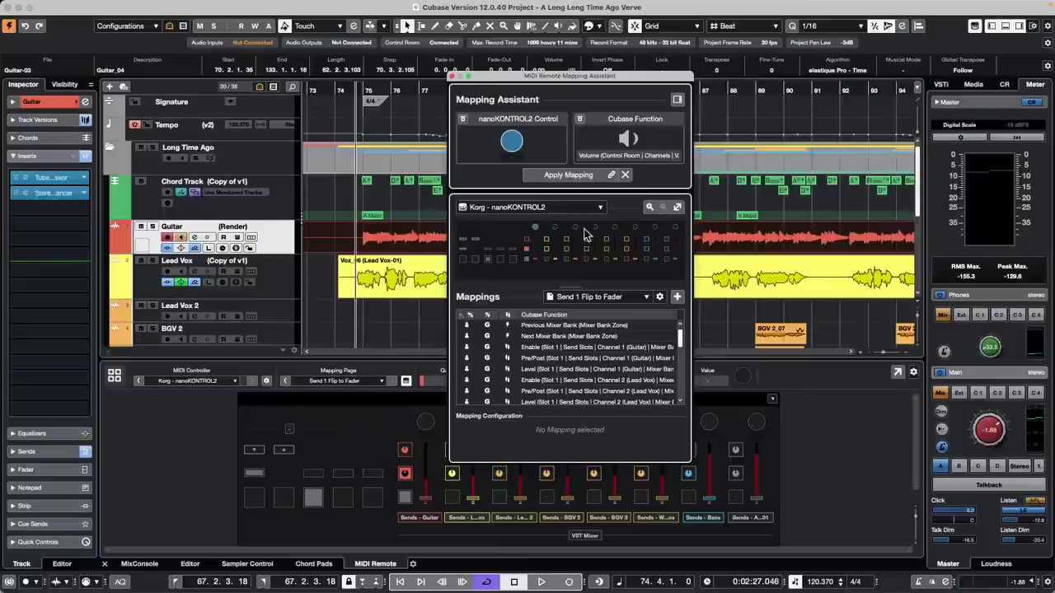
left_click(584, 175)
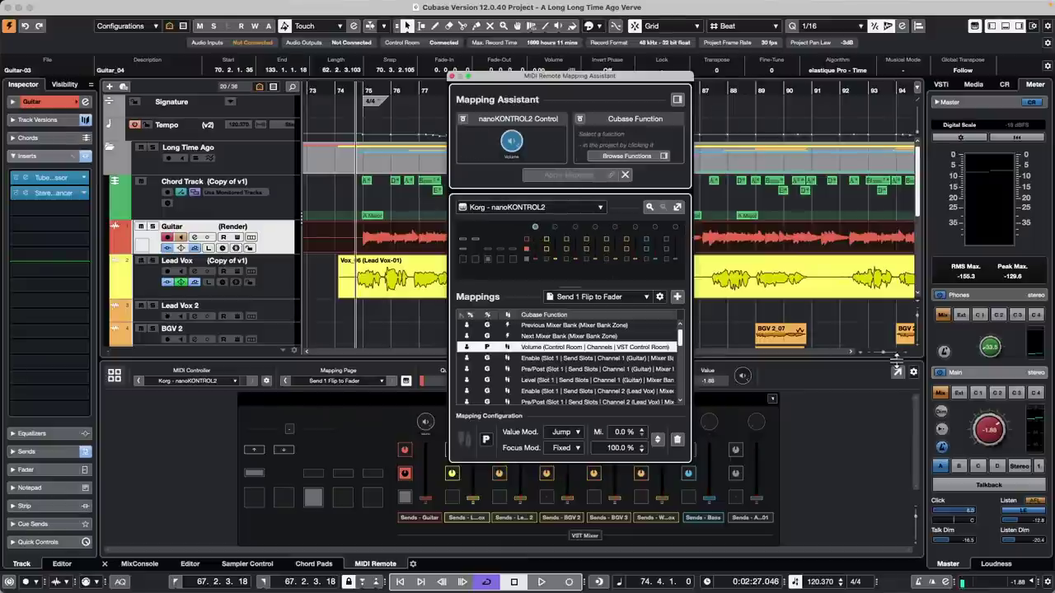
left_click(451, 76)
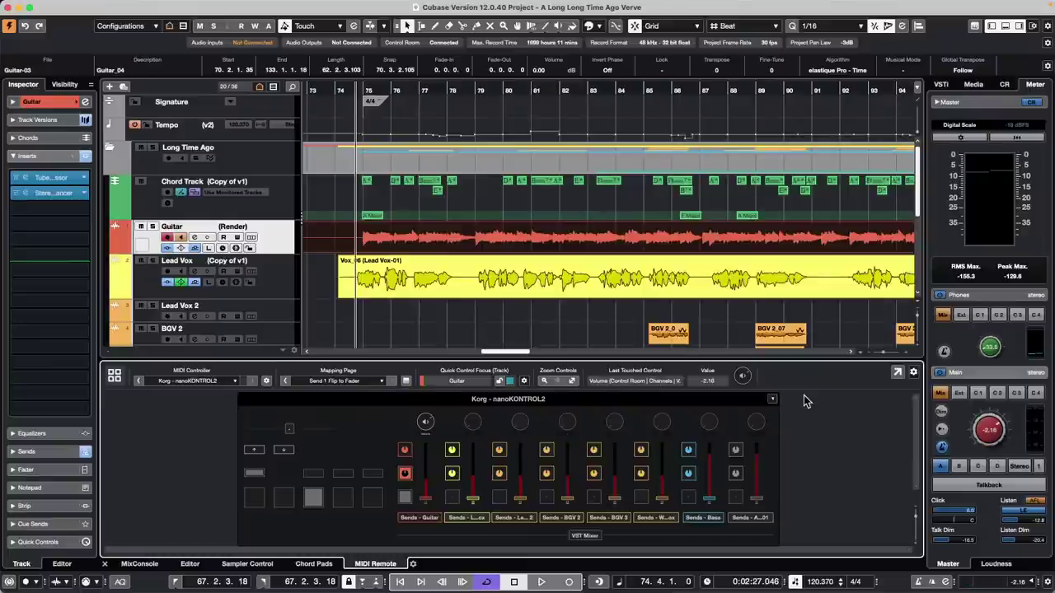
Step: Open the recent project comping-01 without activating it, return to the beginning of the arrangement, and activate the project
mouse_move(165, 5)
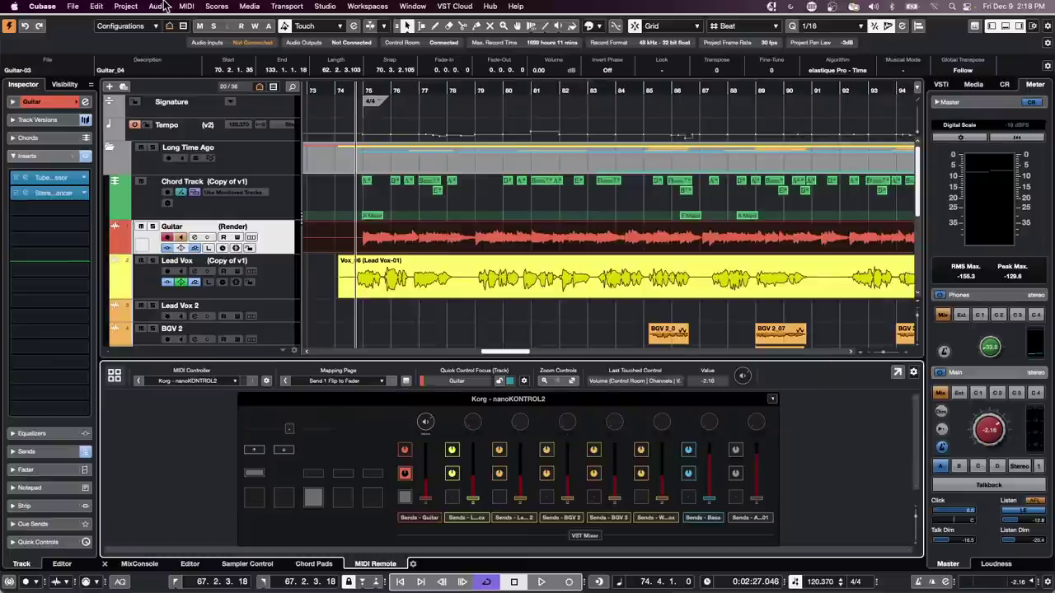
left_click(73, 6)
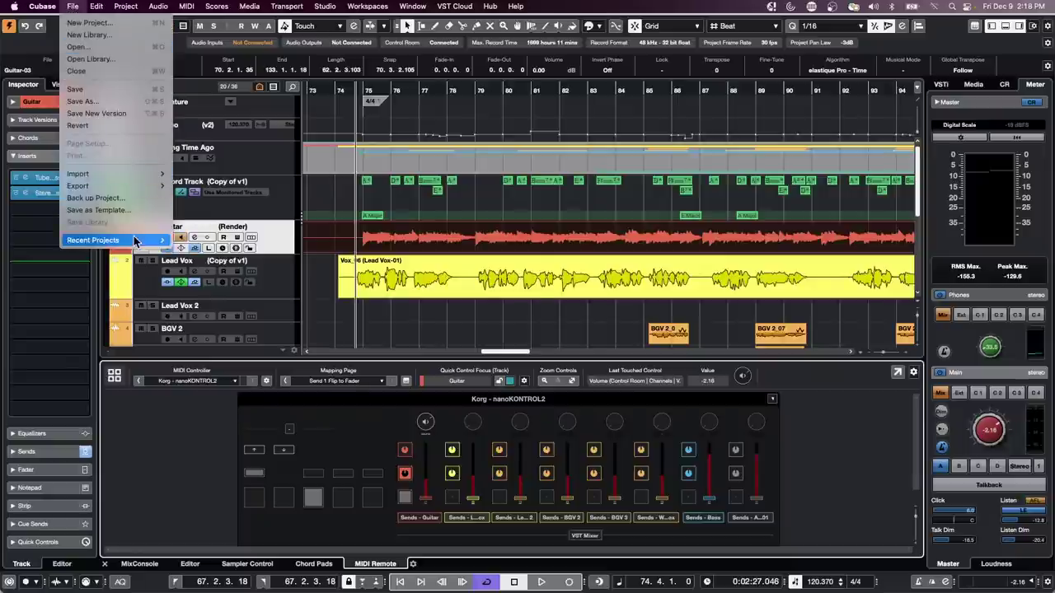
mouse_move(138, 239)
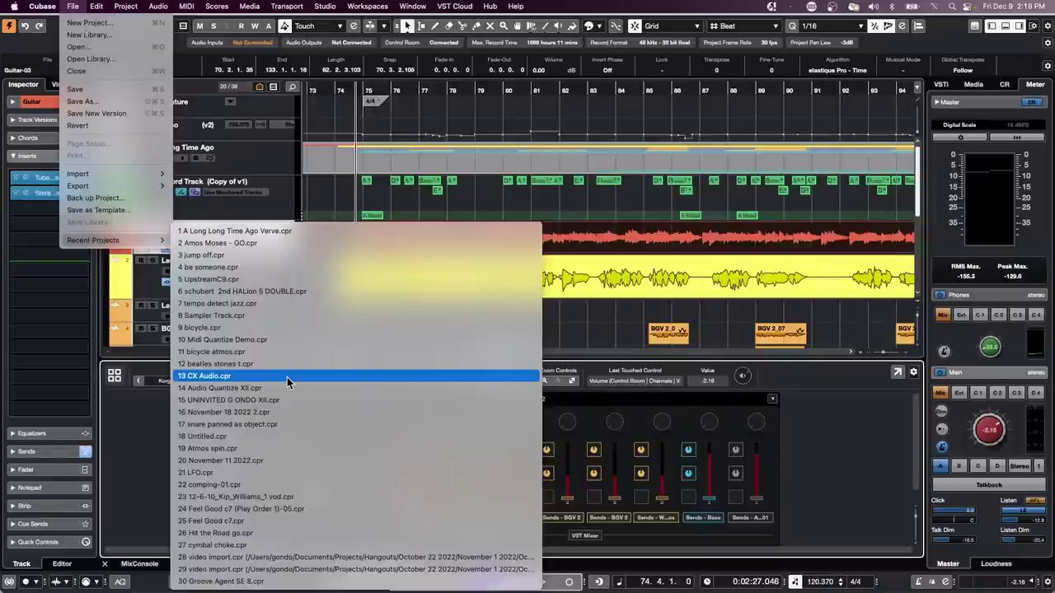
left_click(298, 485)
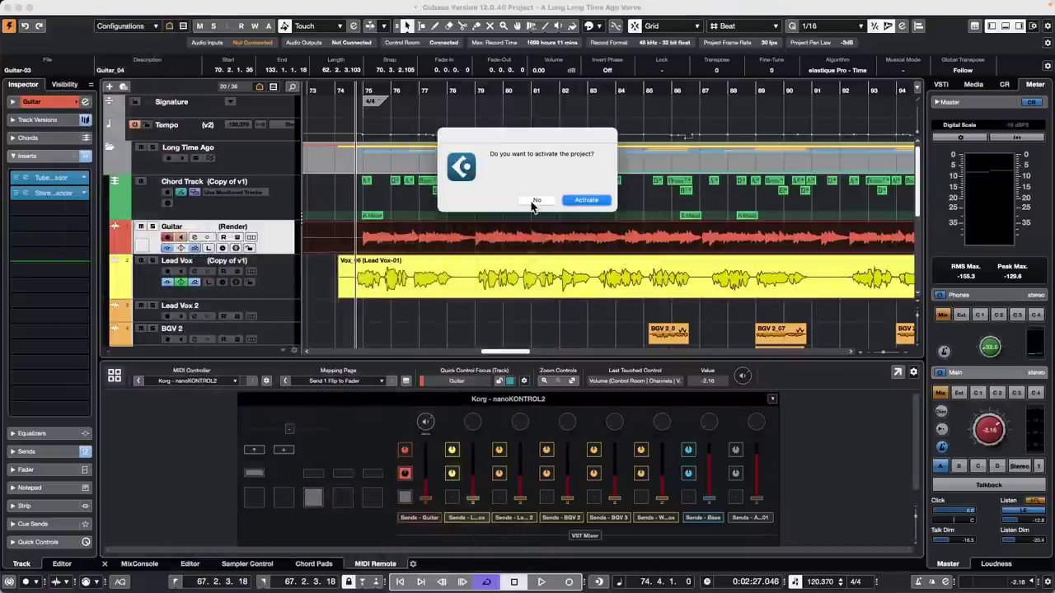
left_click(535, 201)
left_click(635, 271)
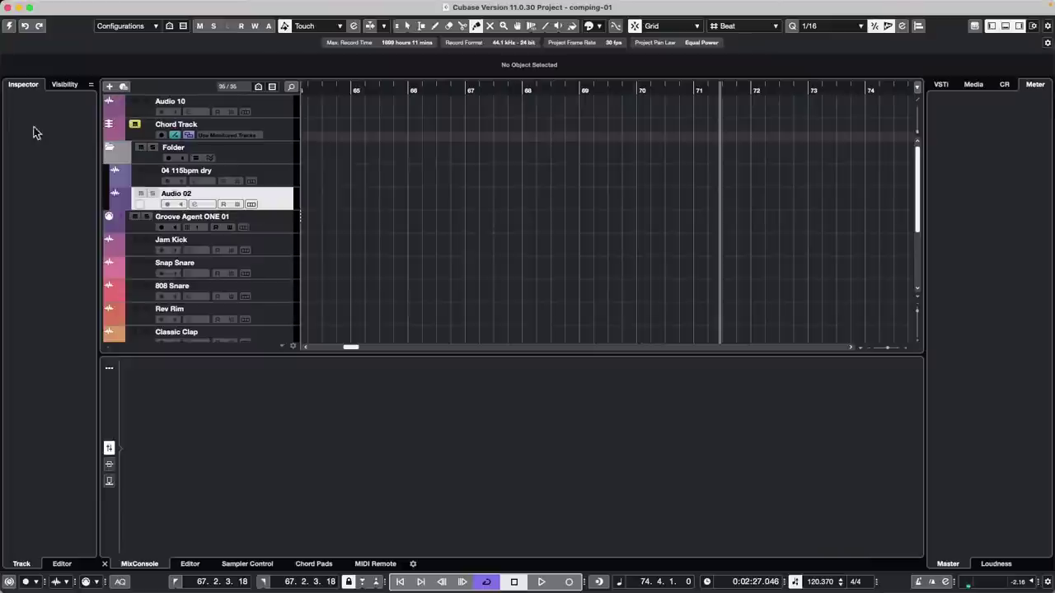
left_click(339, 91)
left_click_drag(341, 88, 106, 62)
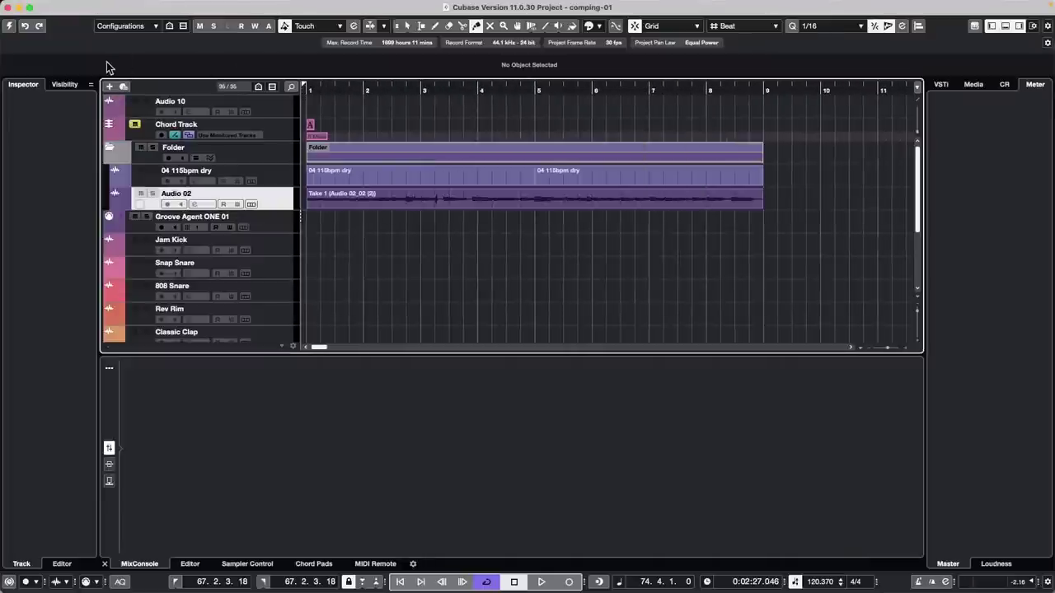
left_click(9, 26)
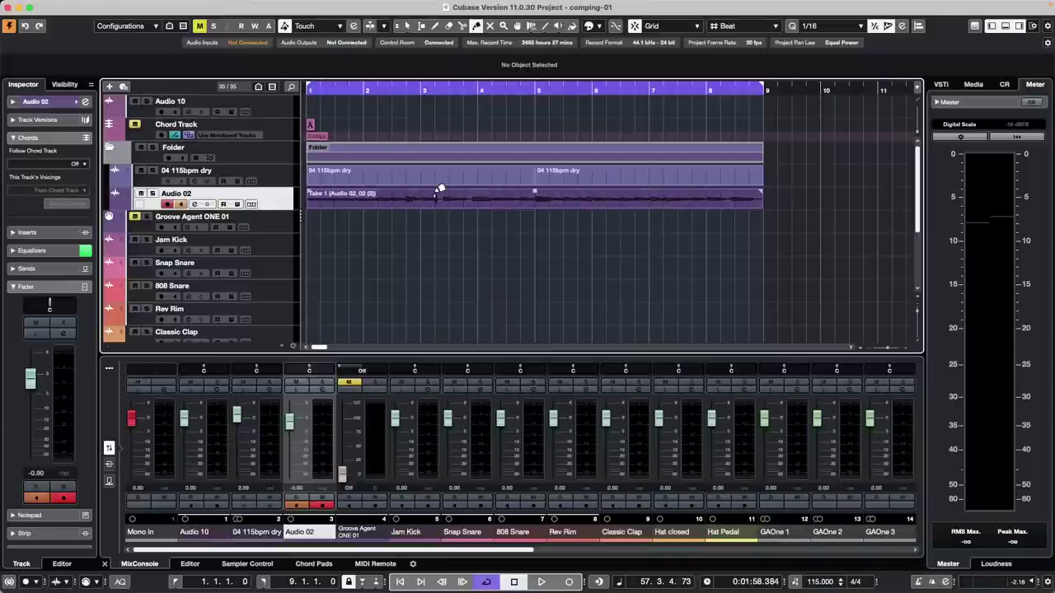
Step: Play the project from bar 1 and raise the Audio 02 channel level to 4.45 dB
left_click_drag(367, 91, 300, 56)
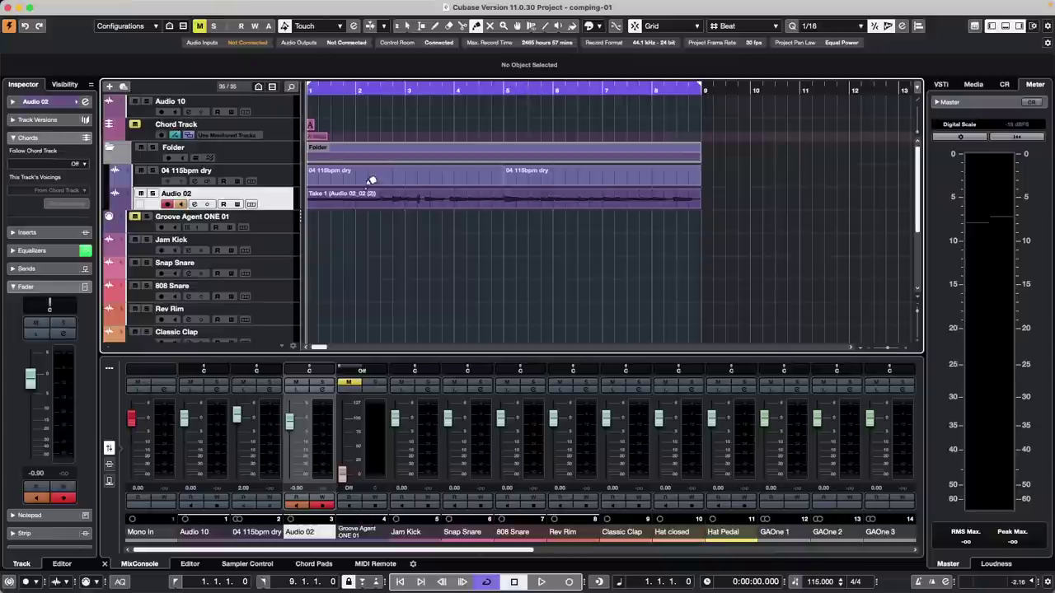
key("space")
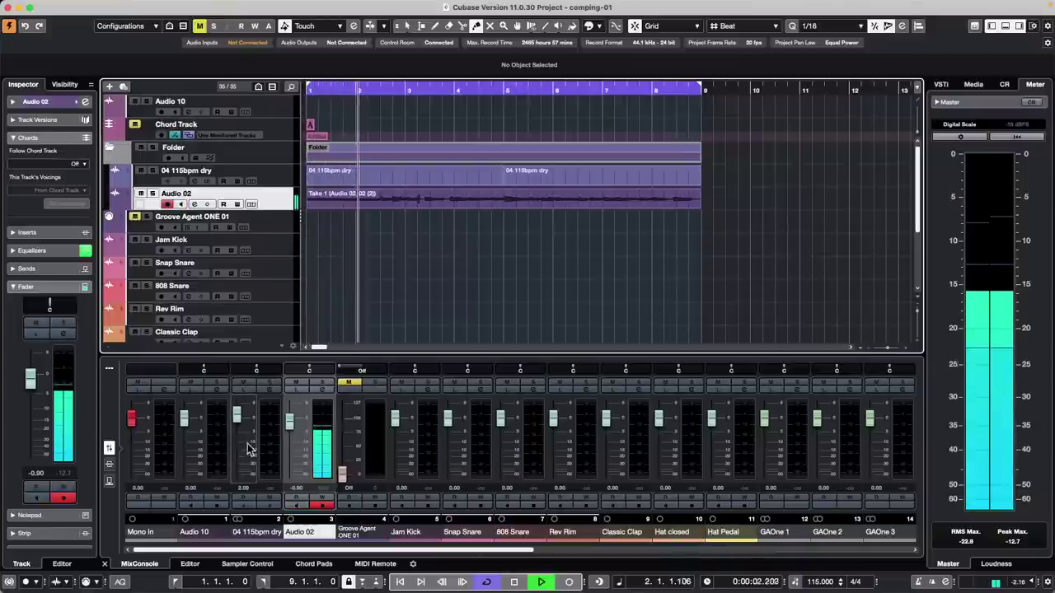
left_click_drag(287, 421, 288, 409)
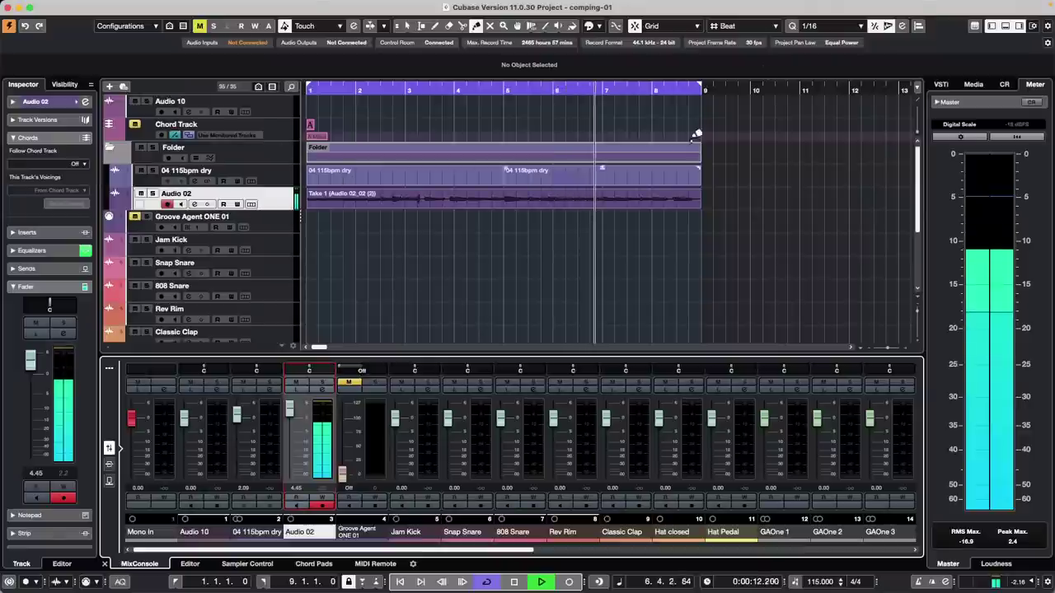
Step: Show the lanes of Audio 02 and use the Hand tool to activate takes 2, 3 and 4 in turn during playback
left_click(251, 204)
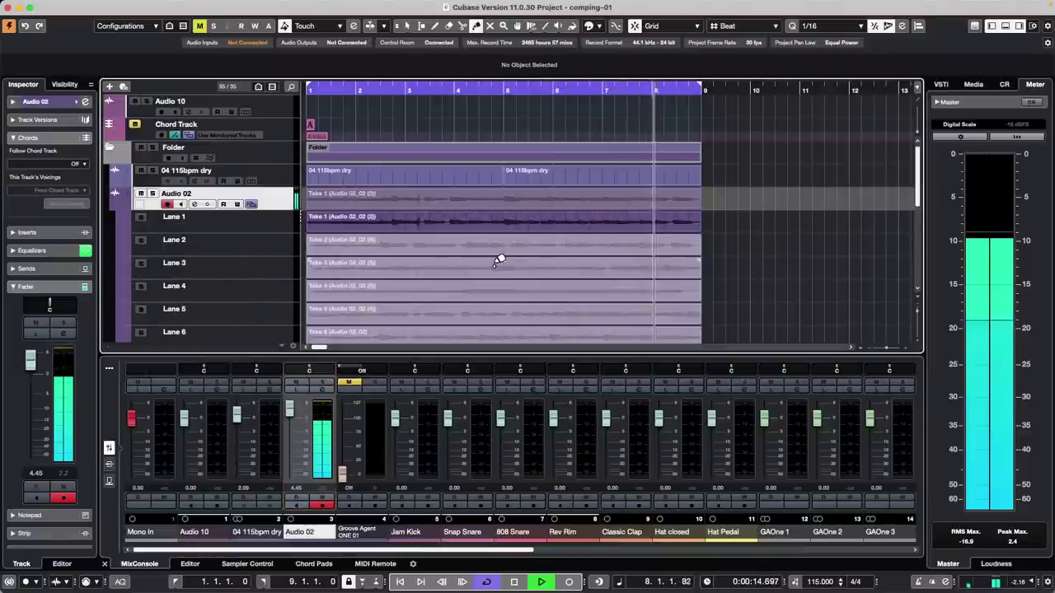
right_click(444, 247)
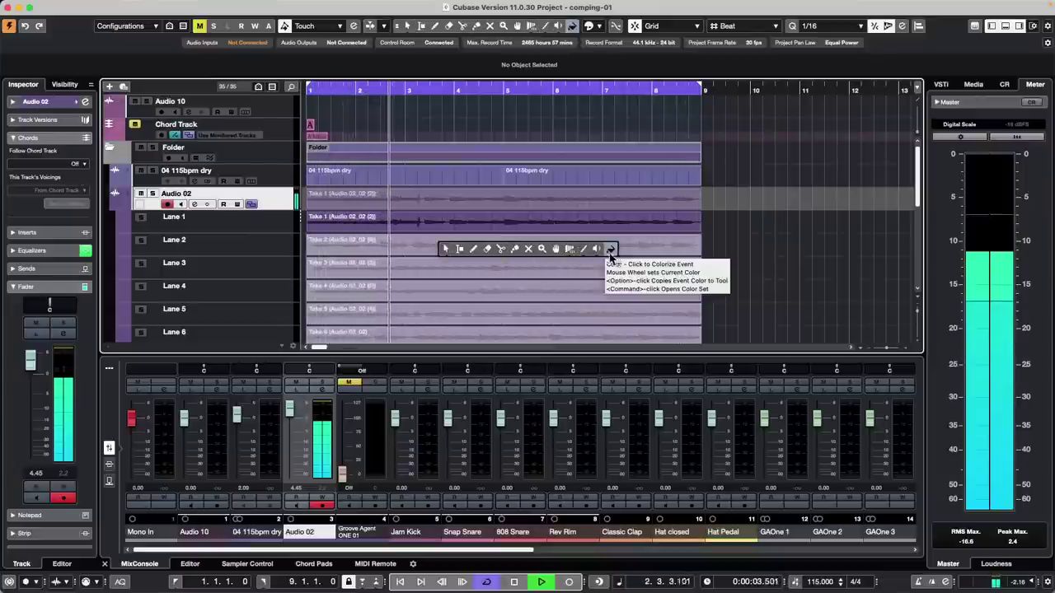
left_click(555, 252)
left_click(516, 249)
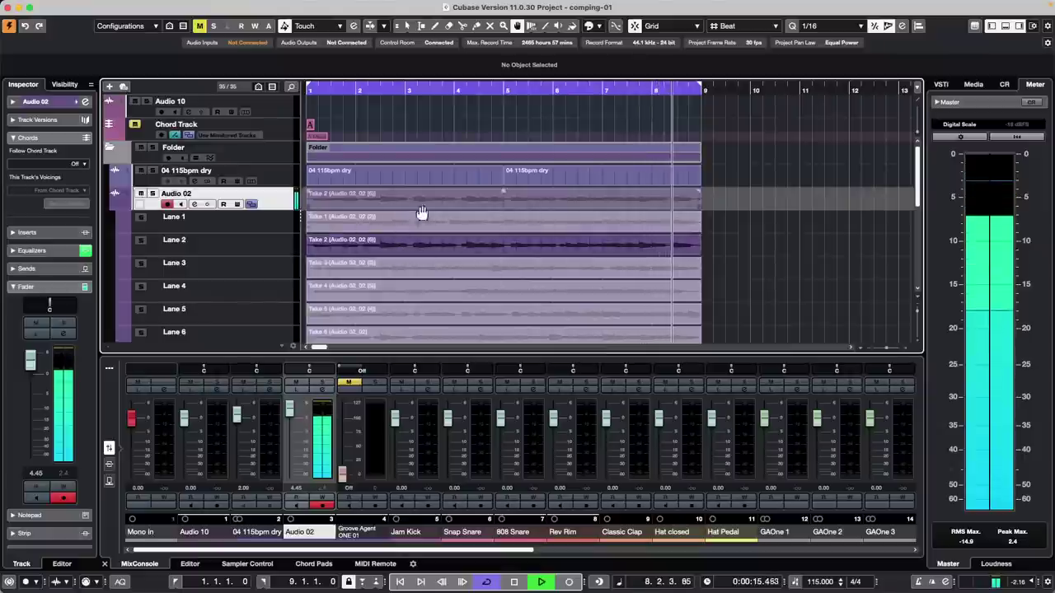
left_click(481, 277)
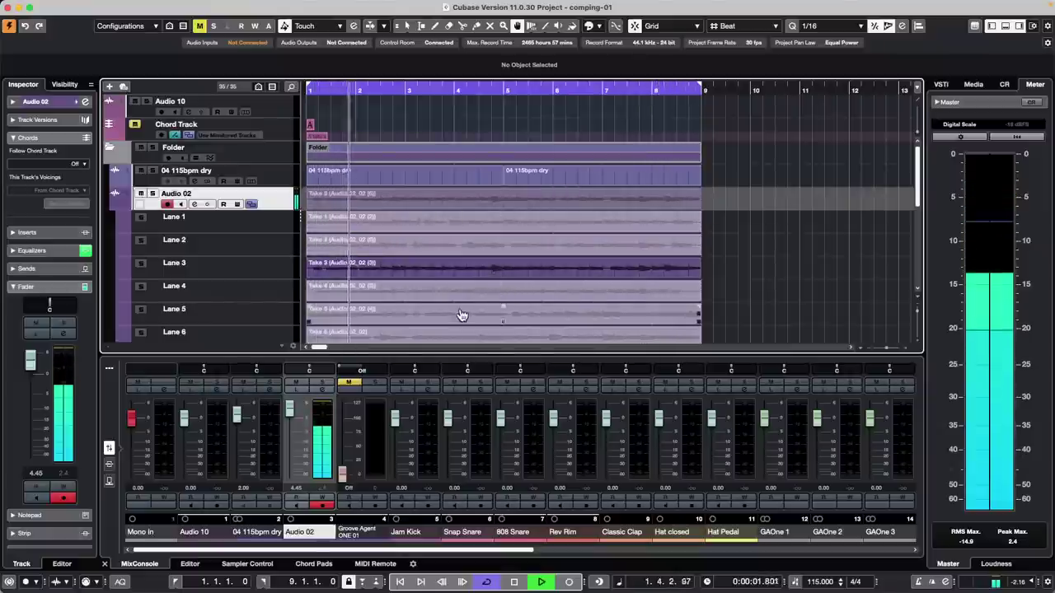
left_click(504, 292)
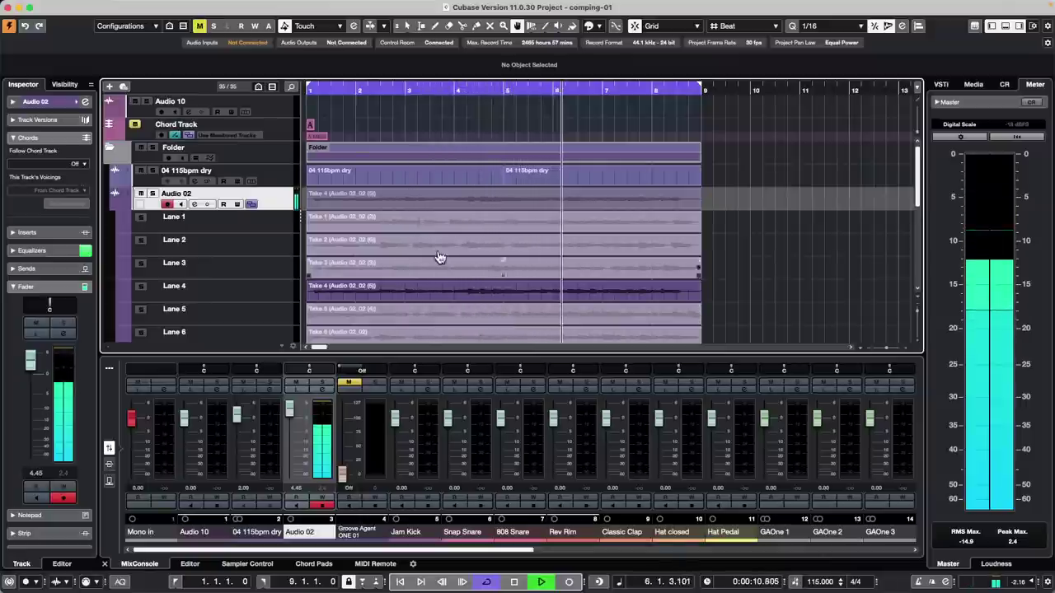
Step: Stop playback and hide the take lanes of Audio 02
key("space")
left_click(400, 80)
left_click_drag(400, 80, 400, 57)
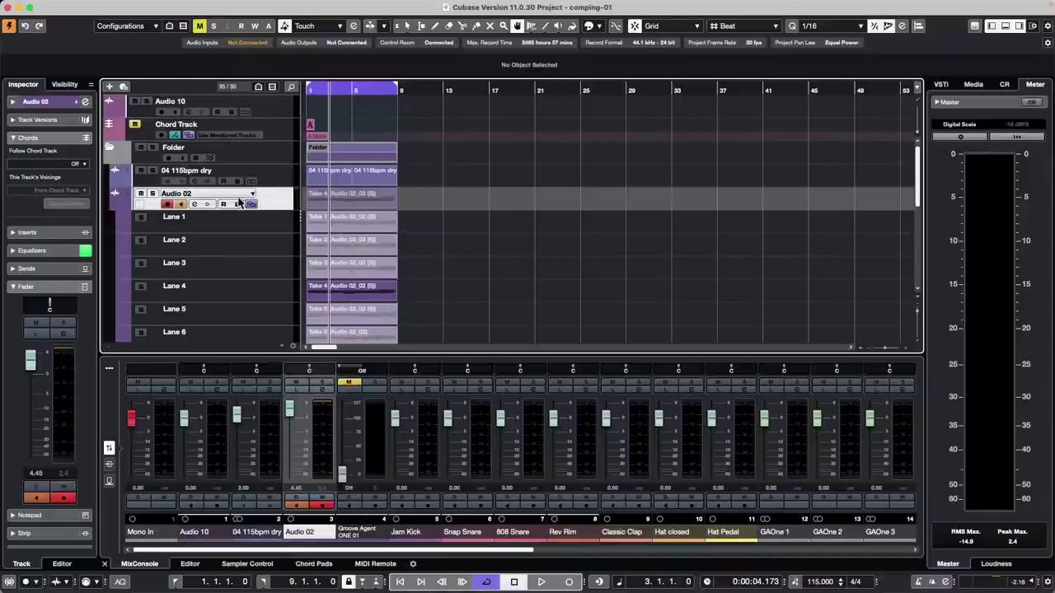
left_click(282, 179)
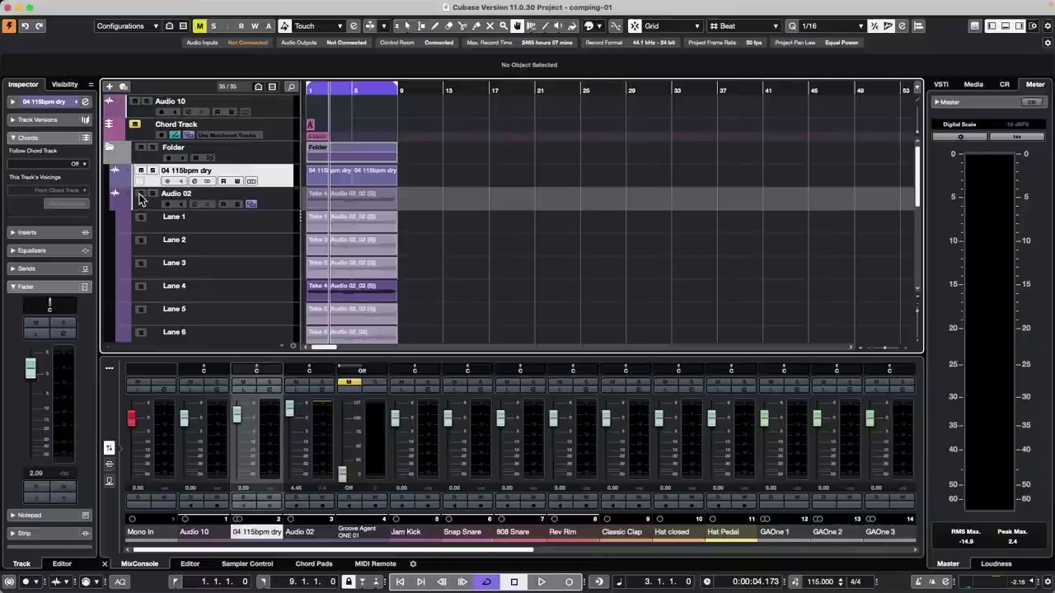
left_click(252, 205)
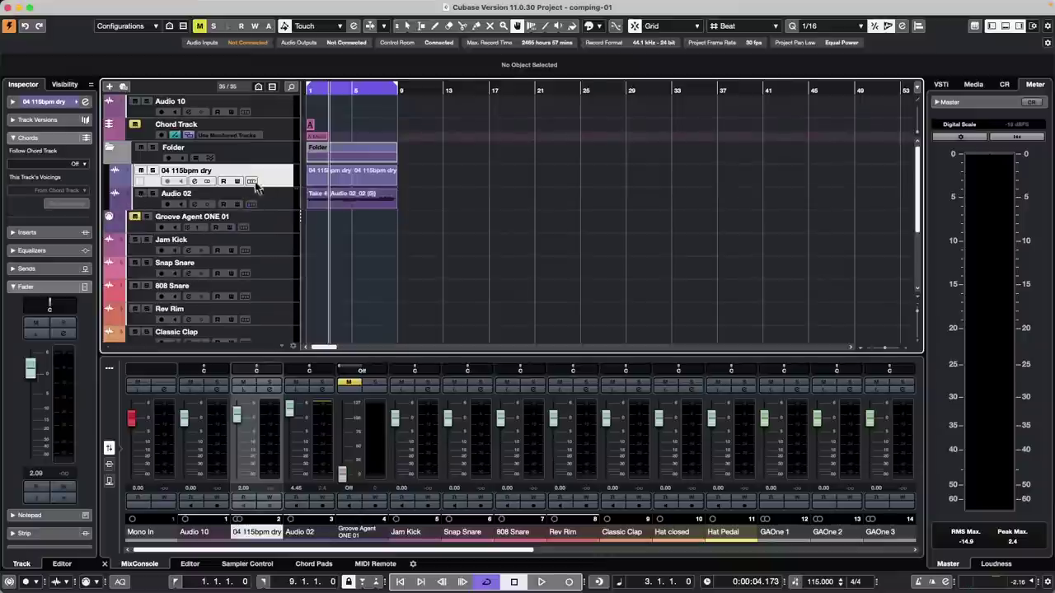
Step: Duplicate the current track version of Audio 02
left_click(282, 198)
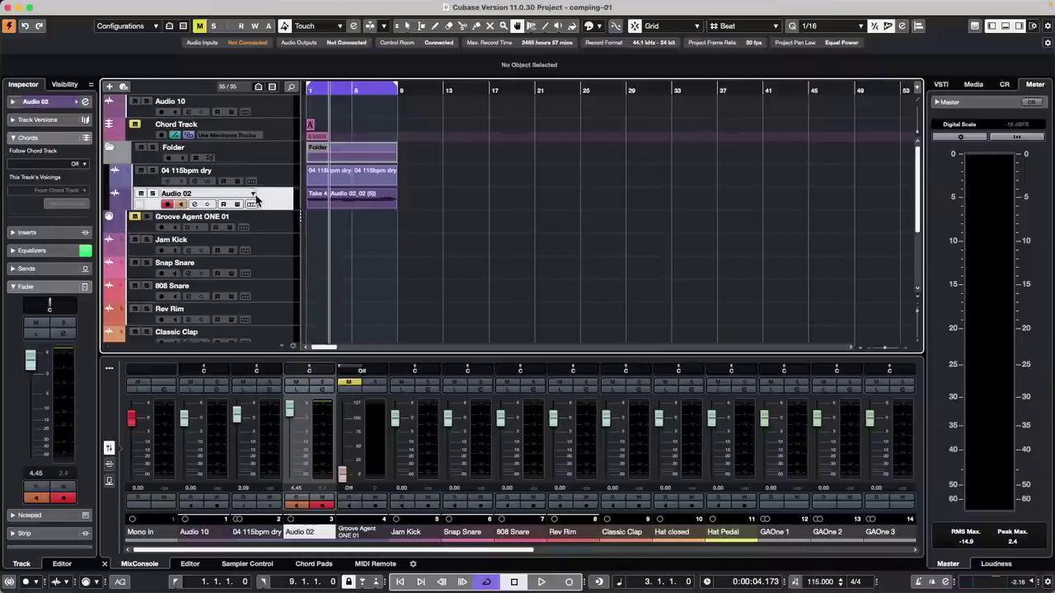
left_click(253, 197)
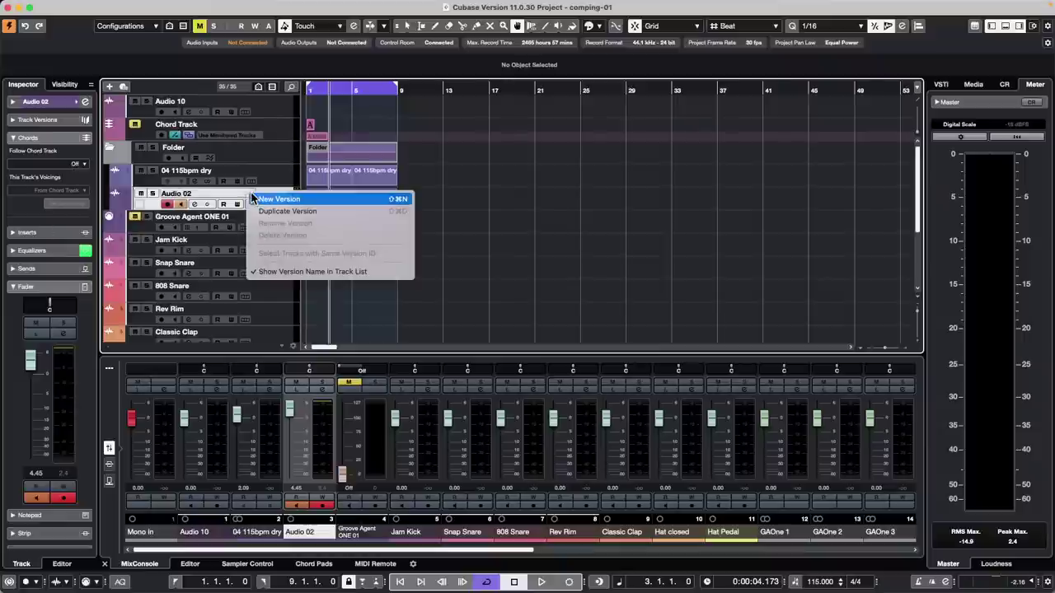
left_click(301, 214)
Step: Split the Take 4 event on Audio 02 at bar 7 and at two earlier points around bars 3 and 4
right_click(345, 201)
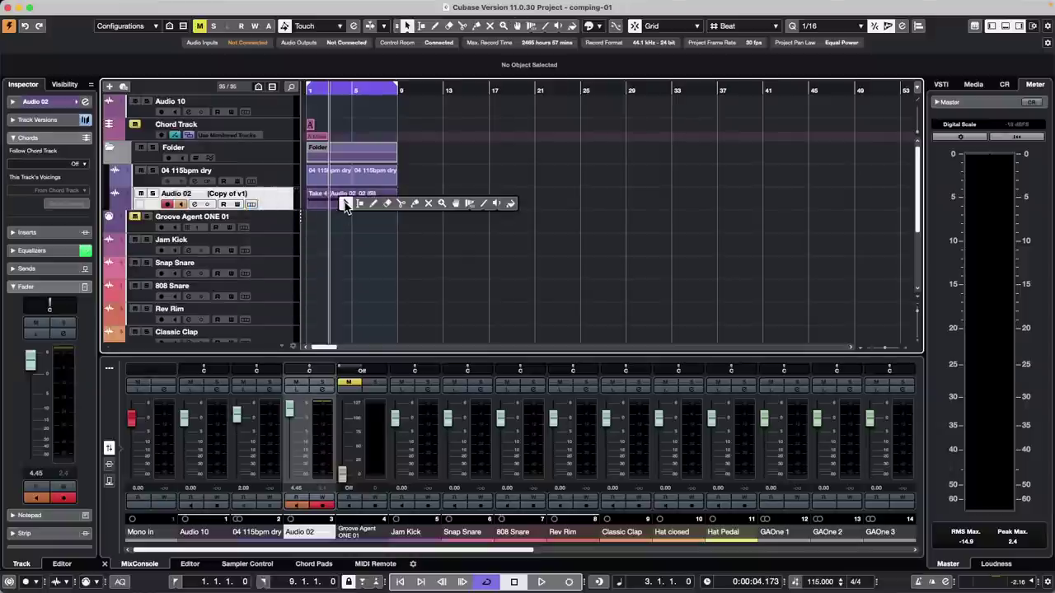
left_click(345, 201)
left_click(346, 201)
left_click_drag(356, 194, 356, 199)
right_click(355, 197)
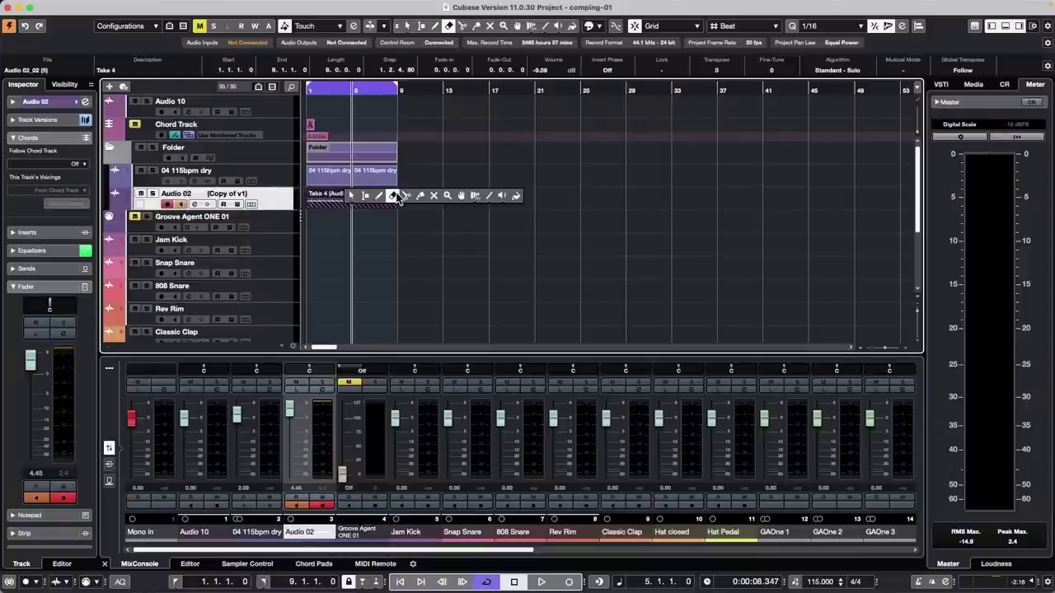
left_click(406, 198)
left_click(332, 198)
left_click(377, 200)
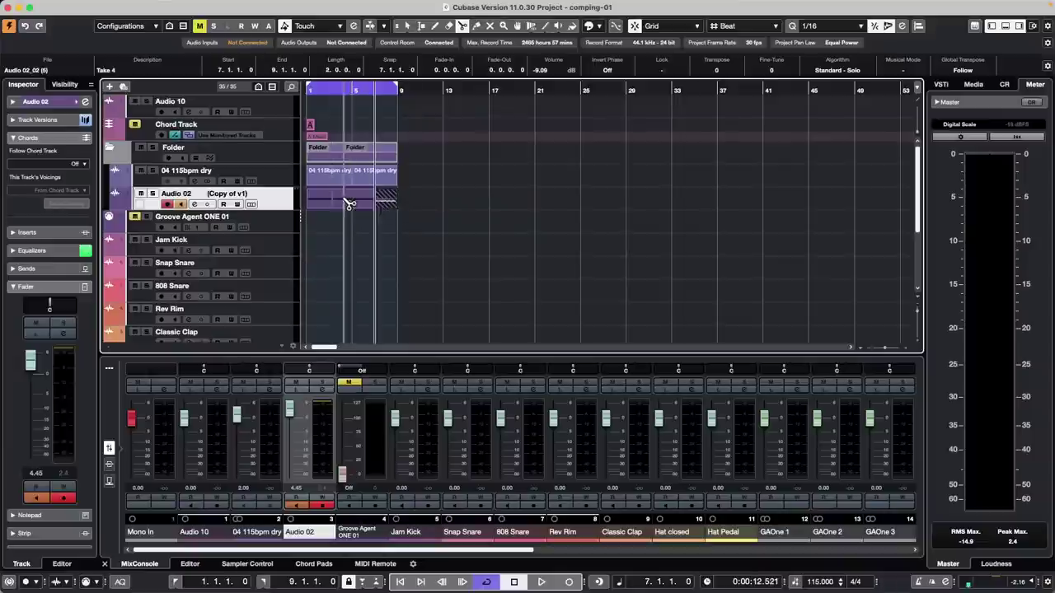
Step: Erase the short Audio 02 segment between about bars 3 and 4 and the final segment starting at bar 7
right_click(355, 199)
left_click(403, 201)
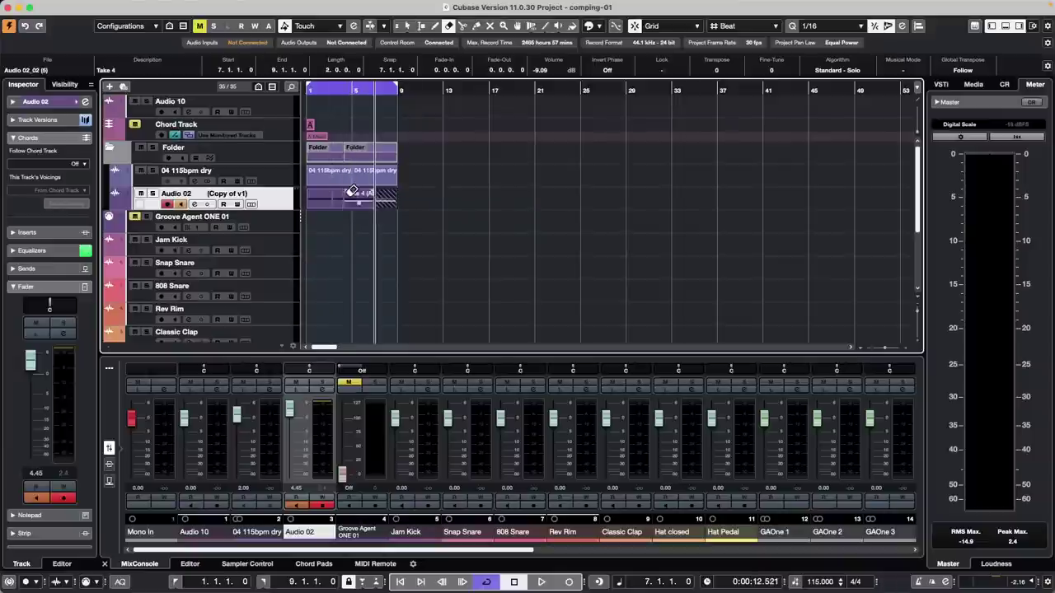
left_click(338, 198)
left_click(384, 195)
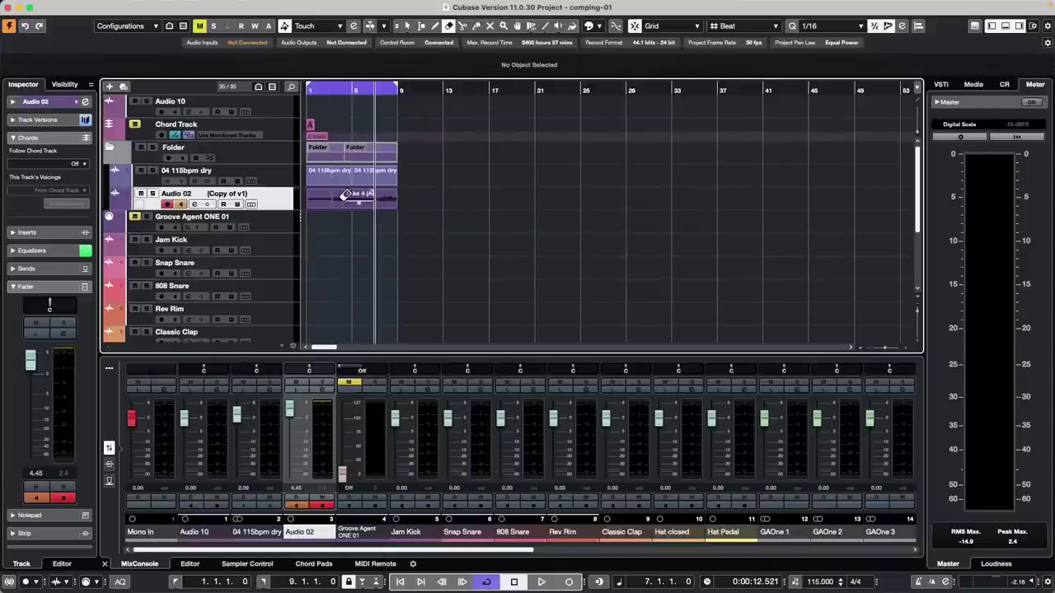
left_click(341, 195)
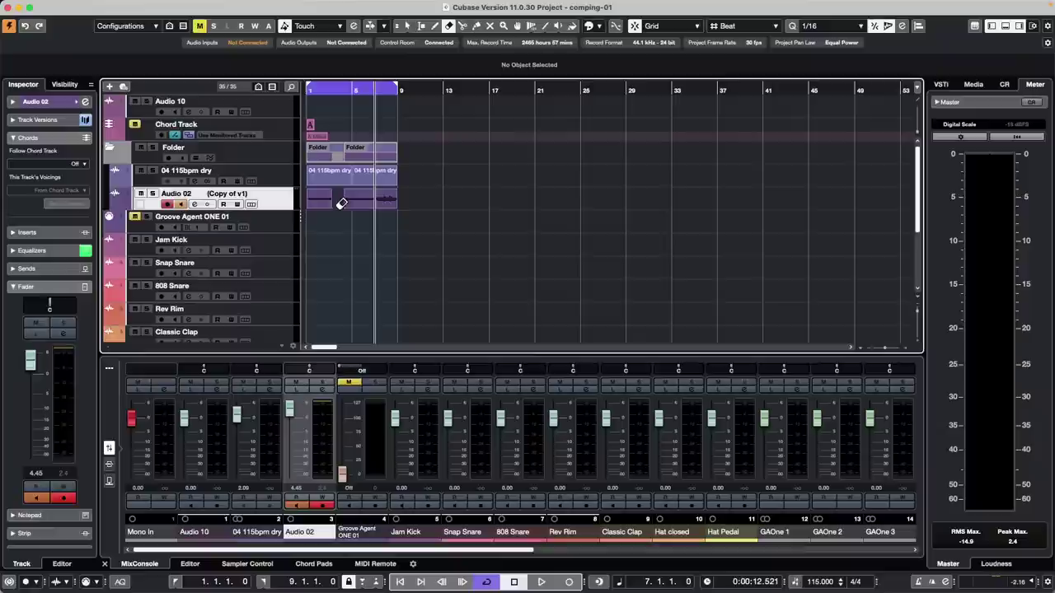
left_click(389, 198)
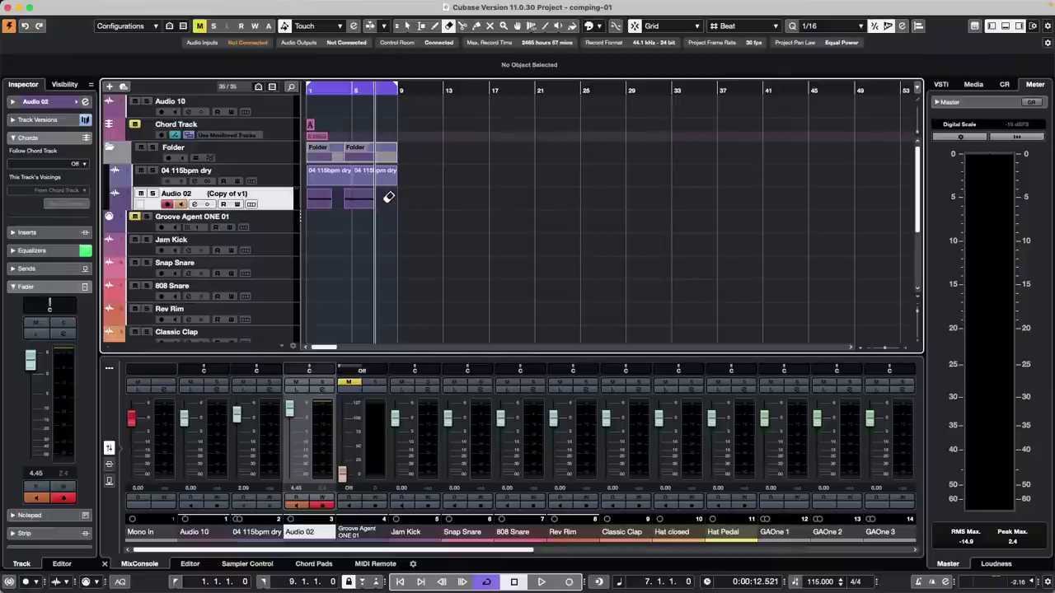
Step: Switch Audio 02 to track version v1 and back to Copy of v1 to compare the two
right_click(253, 197)
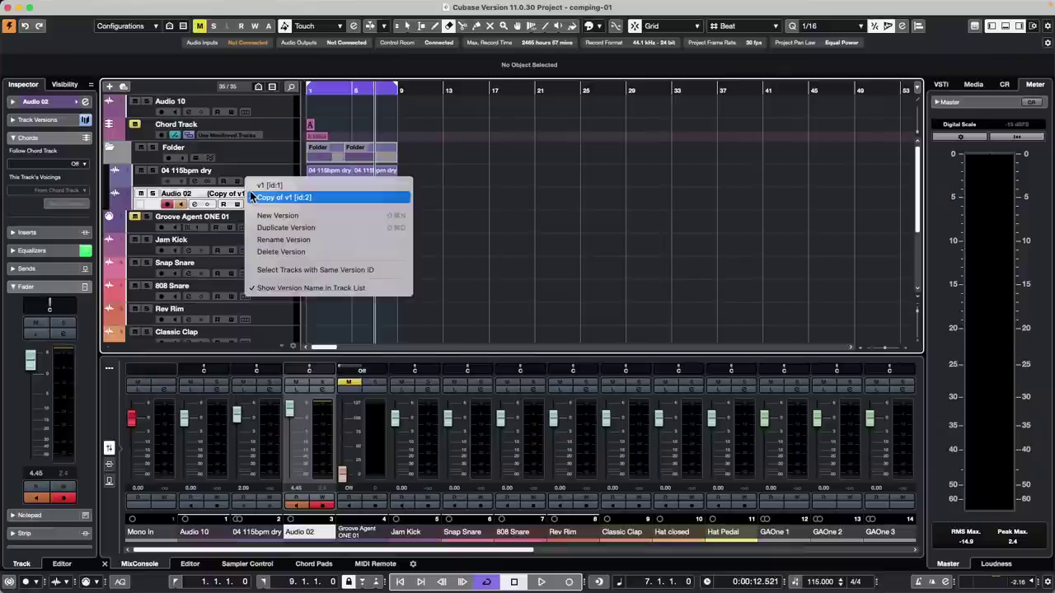
left_click(272, 186)
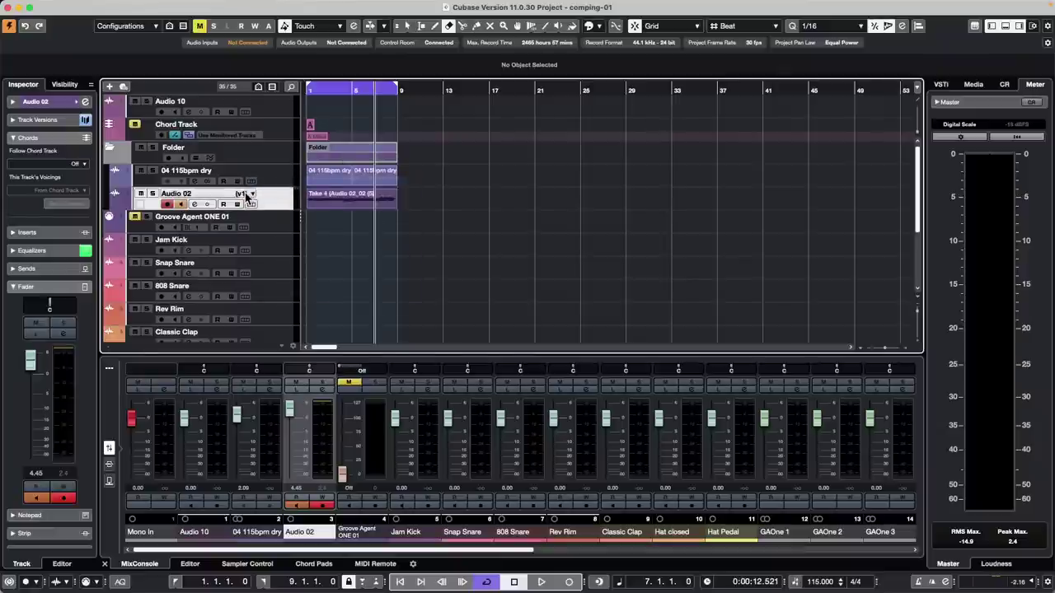
left_click(252, 195)
left_click(266, 208)
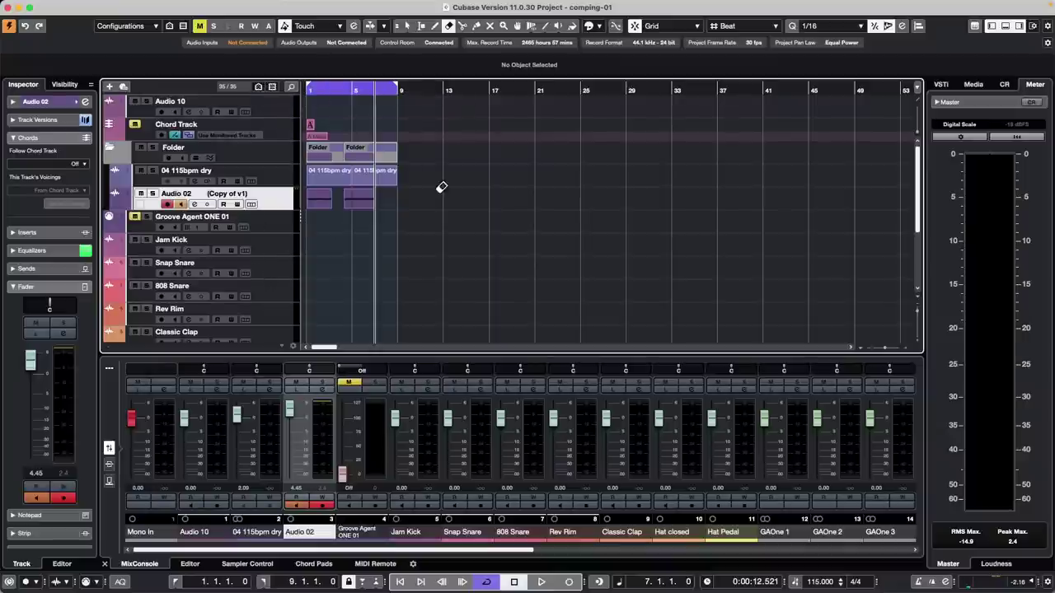
left_click(284, 178, "shift")
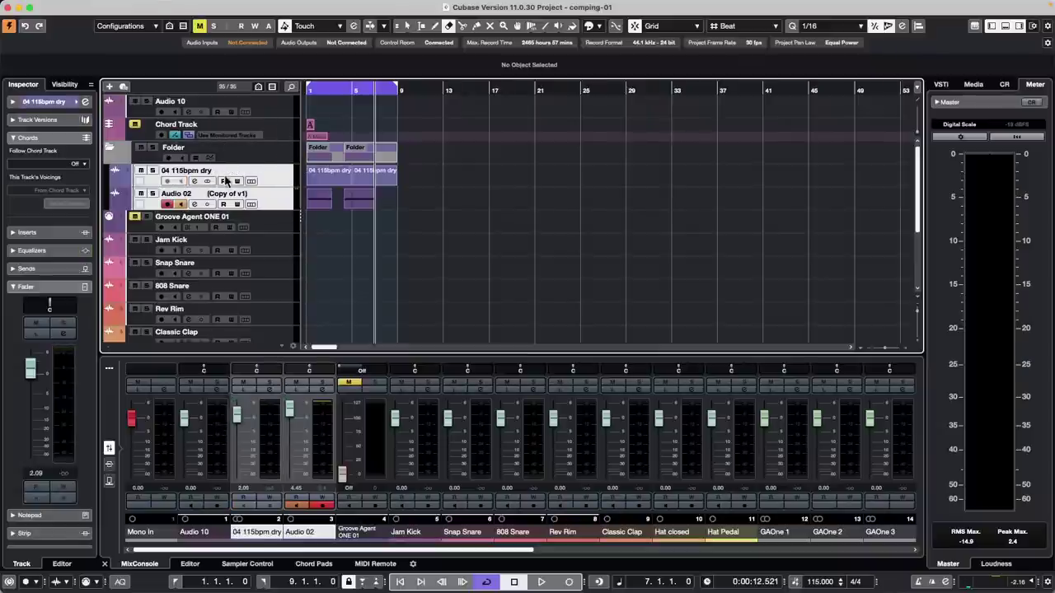
left_click(245, 172)
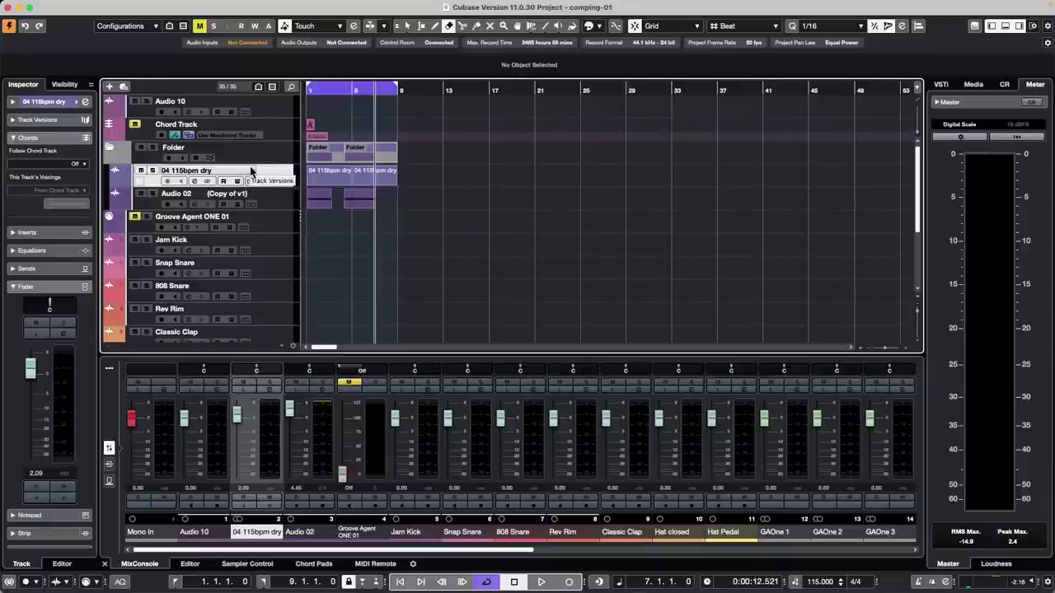
left_click(253, 168, "super")
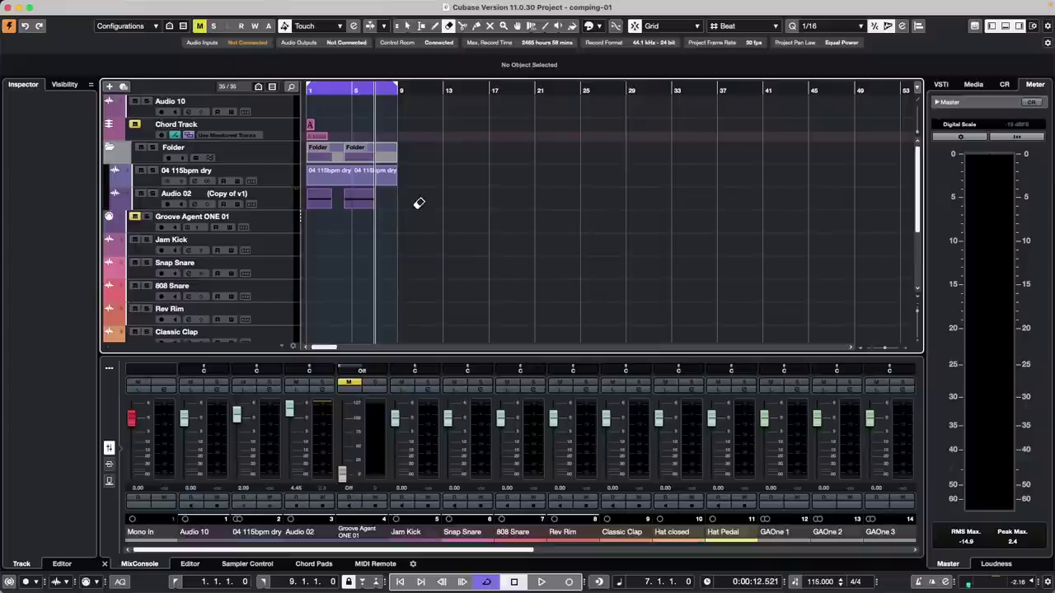
key("1")
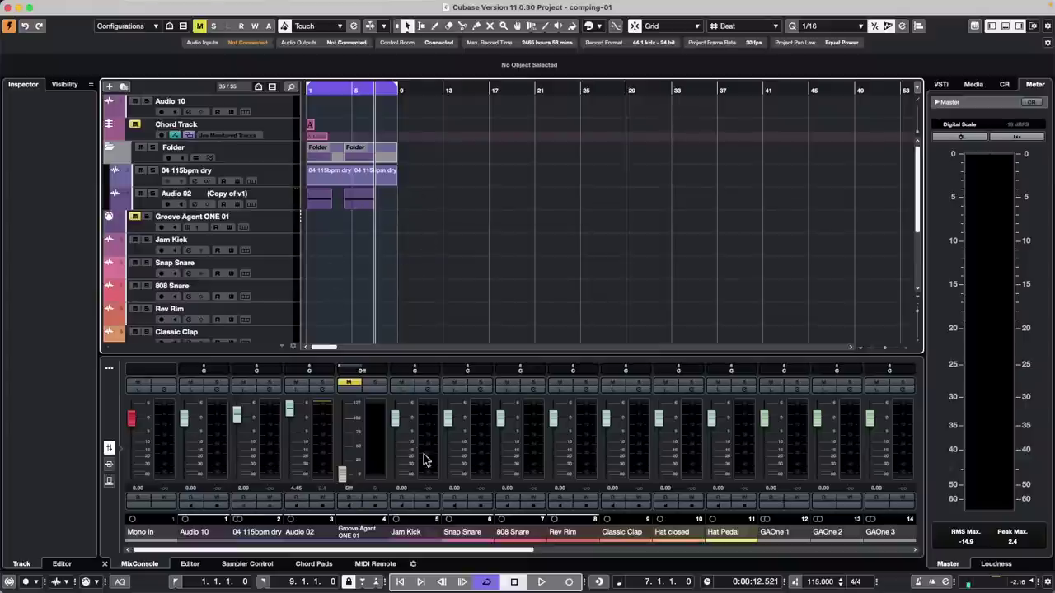
left_click(247, 564)
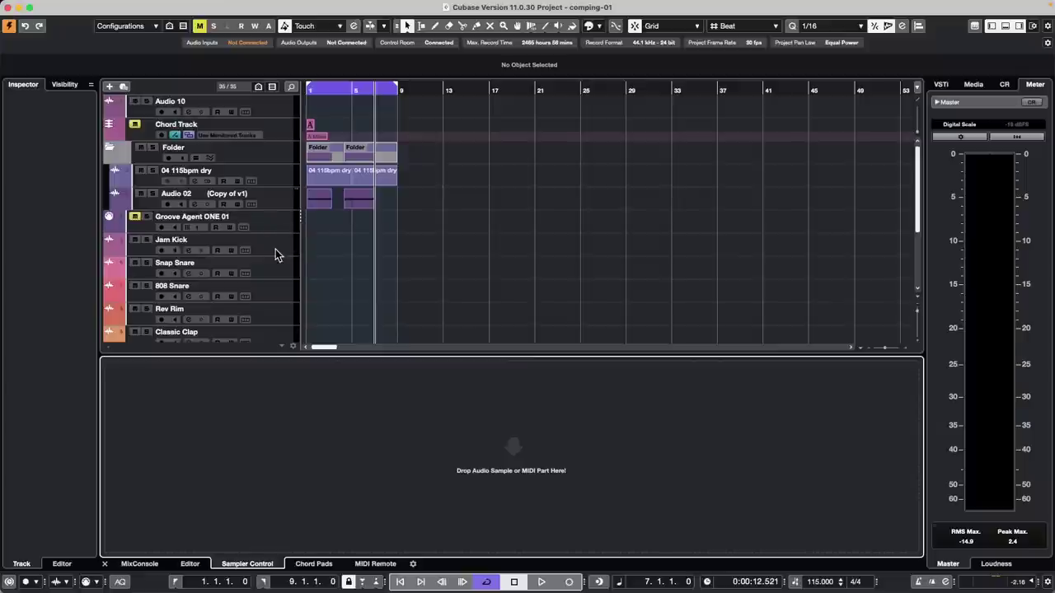
Step: Draw a MIDI part from 4.3.1 to 17.4.1 on Groove Agent ONE 01 and open it in the Key Editor with the Scale Assistant expanded
left_click(280, 220)
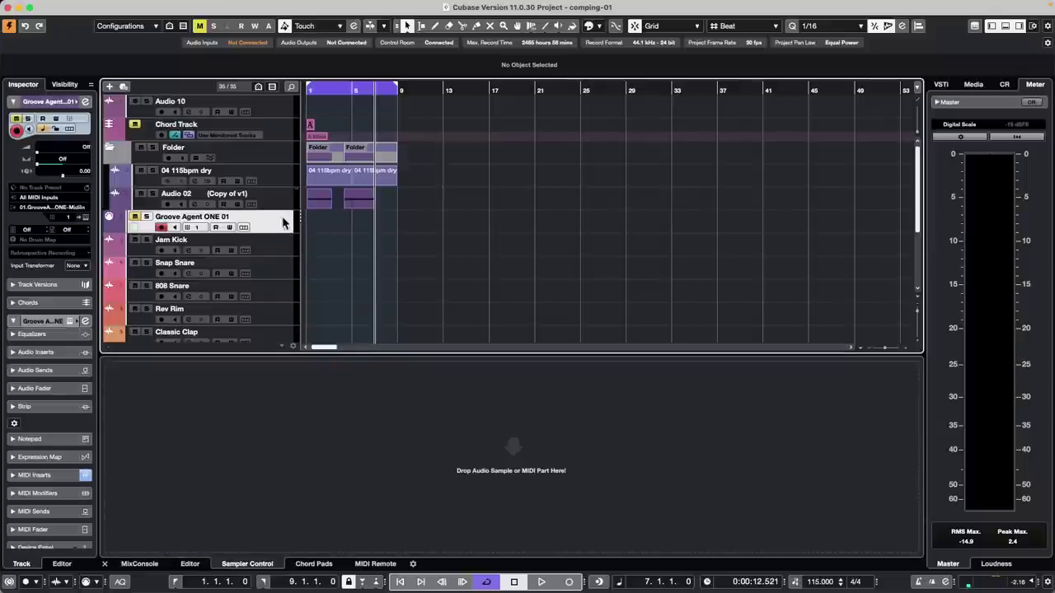
right_click(334, 221)
left_click(362, 222)
left_click_drag(349, 221, 494, 224)
key("1")
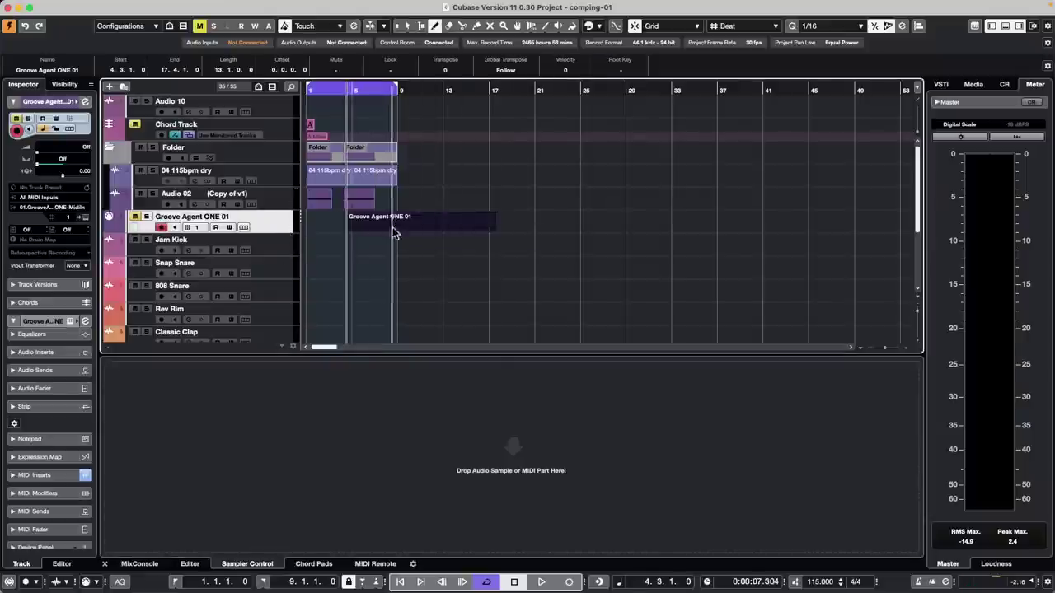
double_click(392, 224)
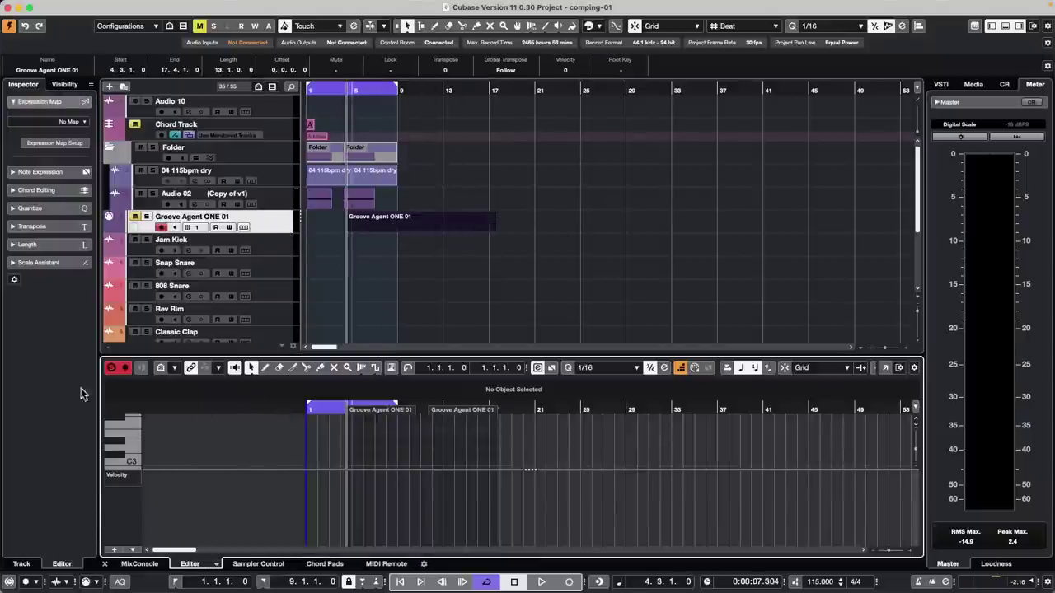
left_click(15, 263)
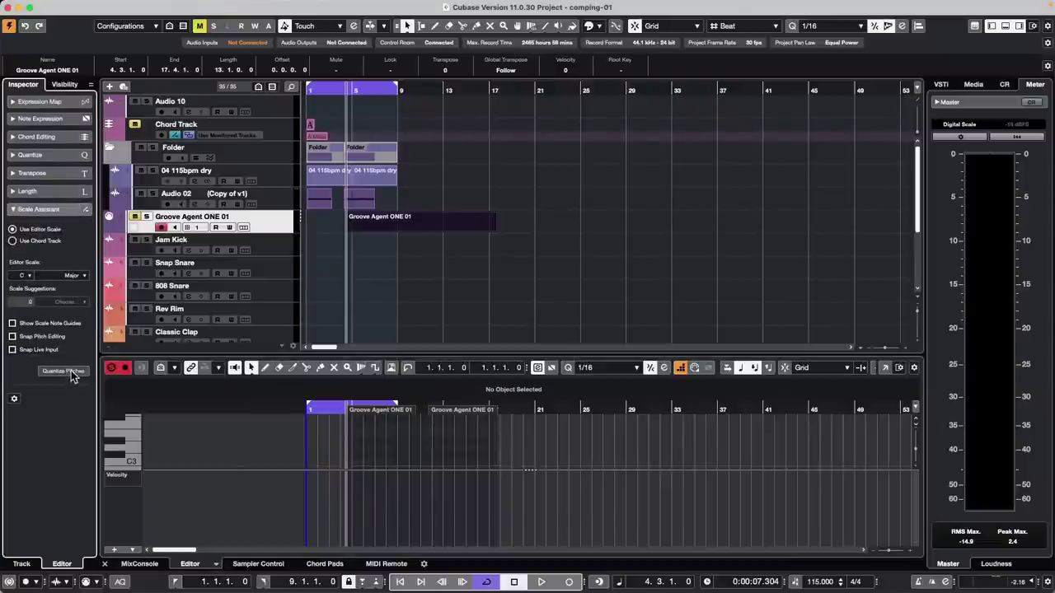
Step: Draw about a dozen notes of varying pitch and length across the Groove Agent ONE 01 part with the Draw tool
right_click(359, 457)
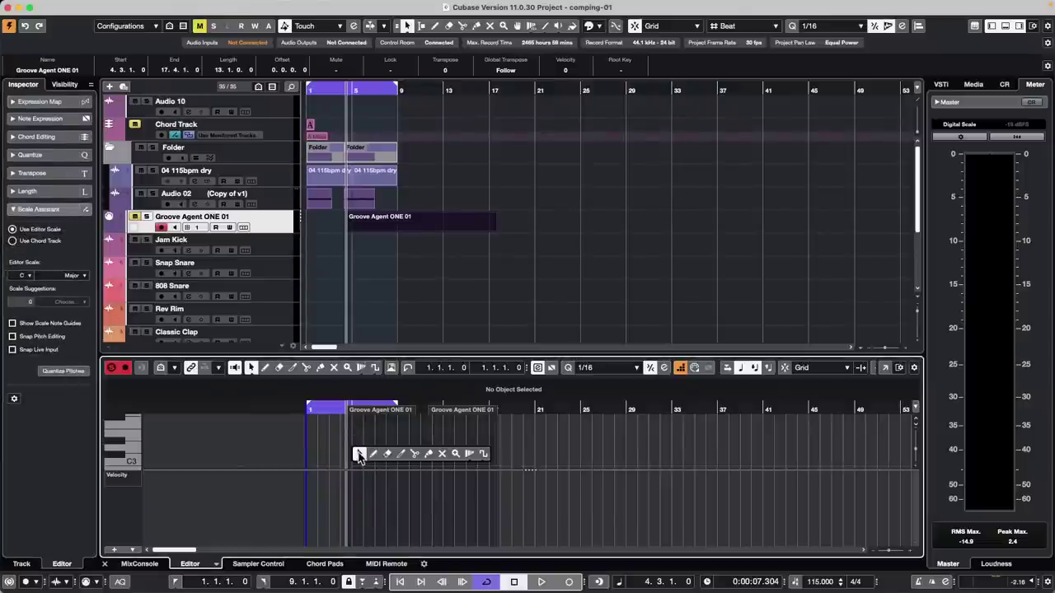
left_click(682, 369)
key("8")
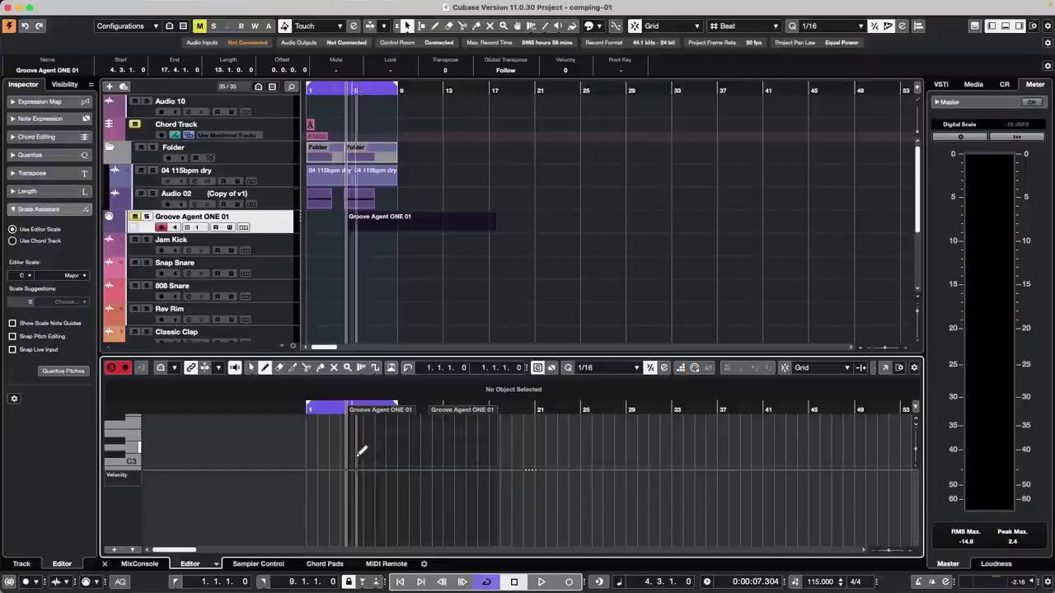
mouse_move(353, 455)
left_mouse_down()
mouse_move(422, 455)
mouse_move(436, 419)
mouse_move(397, 412)
mouse_move(416, 426)
left_mouse_up()
mouse_move(419, 427)
left_mouse_down()
mouse_move(443, 427)
mouse_move(451, 441)
left_mouse_up()
left_click_drag(452, 449, 455, 449)
left_click_drag(459, 455, 467, 457)
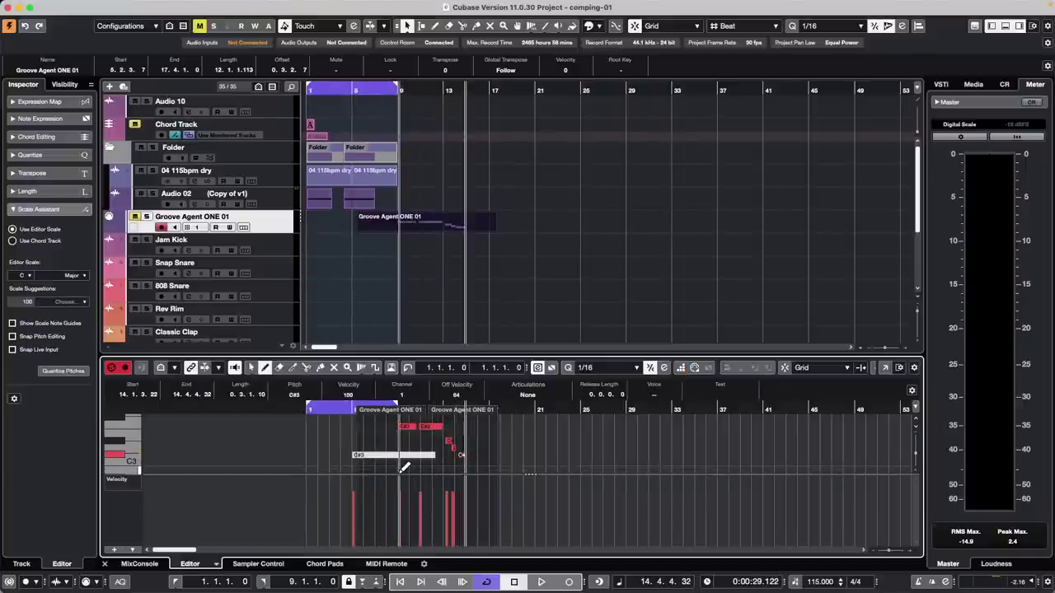
mouse_move(399, 470)
left_mouse_down()
mouse_move(386, 517)
mouse_move(376, 497)
left_mouse_up()
left_click_drag(383, 491, 393, 491)
left_click_drag(408, 470, 435, 476)
mouse_move(439, 484)
left_mouse_down()
mouse_move(465, 484)
mouse_move(471, 498)
left_mouse_up()
left_click_drag(396, 505, 445, 508)
left_click_drag(466, 512, 478, 512)
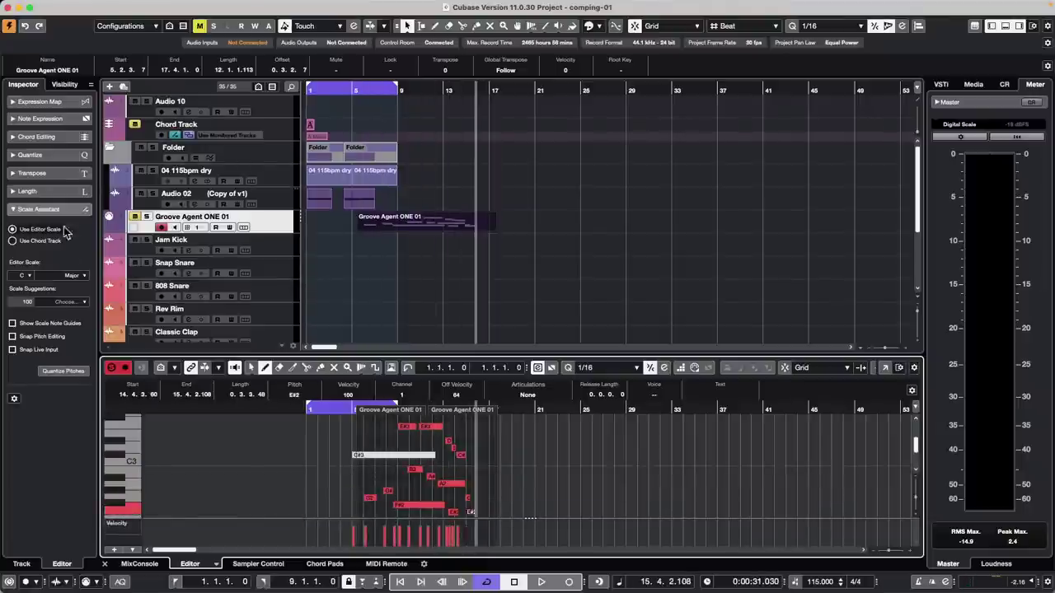
Step: Set the editor scale to E Harmonic Minor and quantize the note pitches to it
left_click(26, 278)
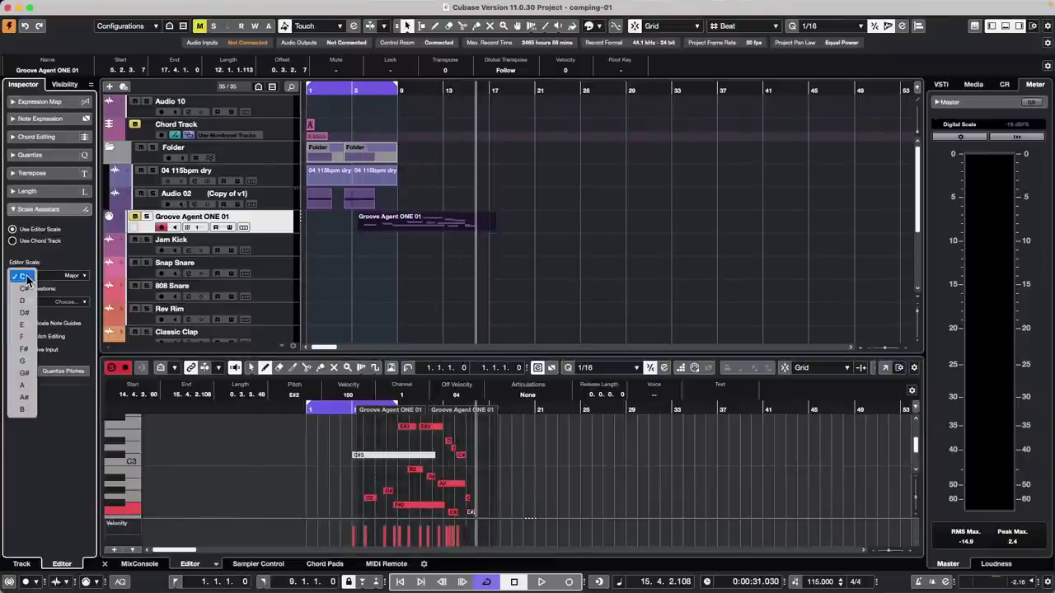
left_click(31, 325)
left_click(78, 282)
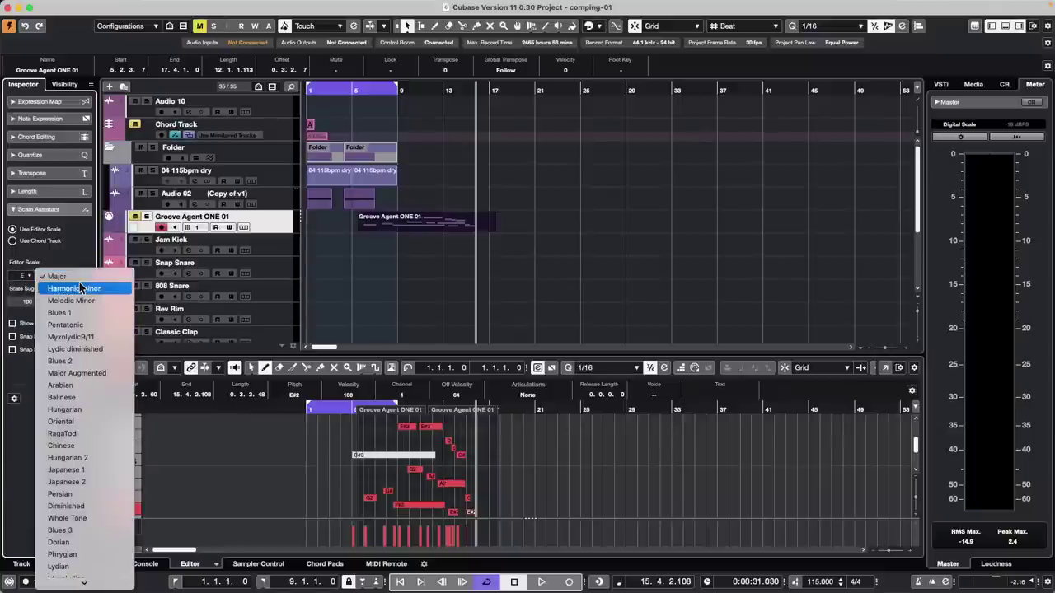
left_click(81, 288)
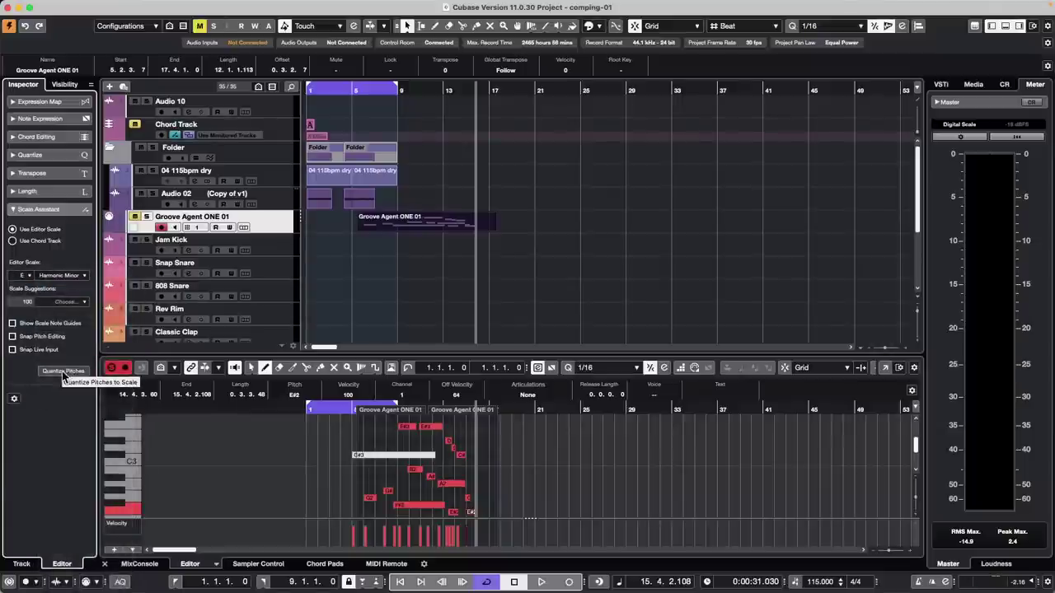
left_click(63, 372)
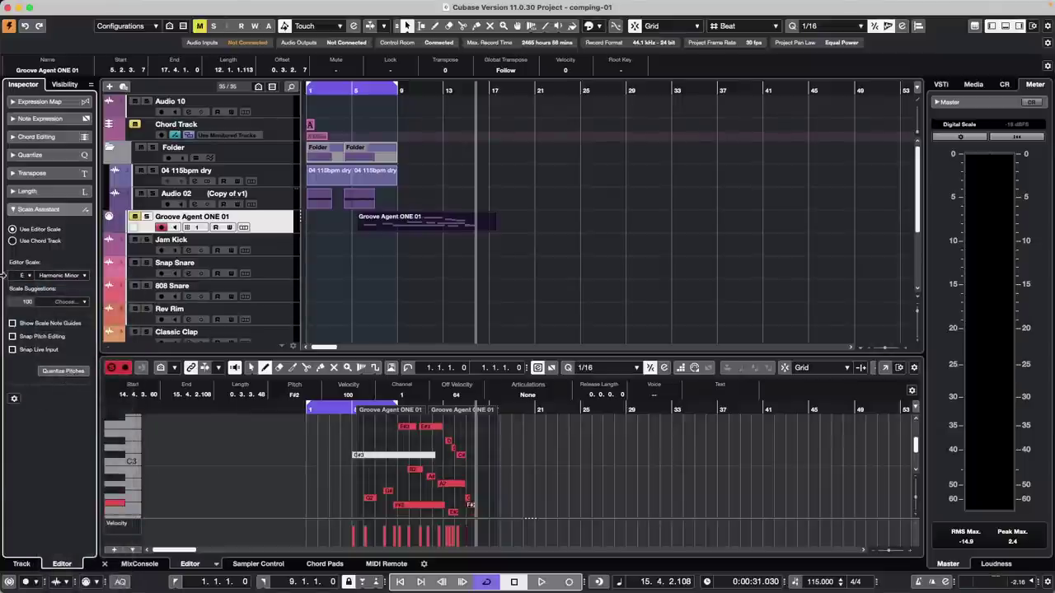
Step: Set the editor scale to C Major and quantize the note pitches to it
left_click(23, 275)
left_click(33, 231)
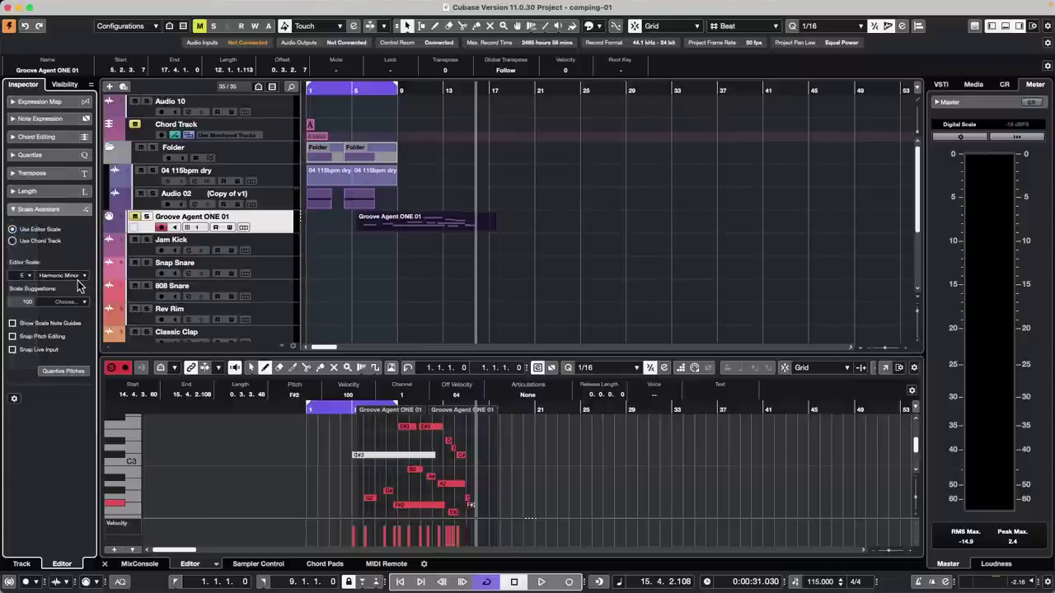
left_click(73, 276)
left_click(71, 275)
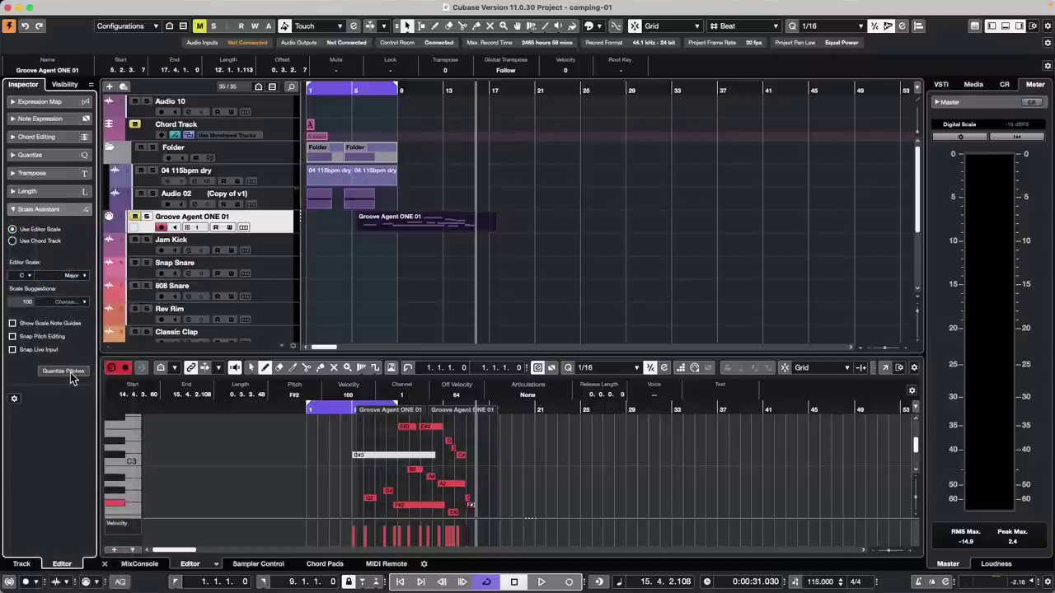
left_click(71, 370)
right_click(374, 448)
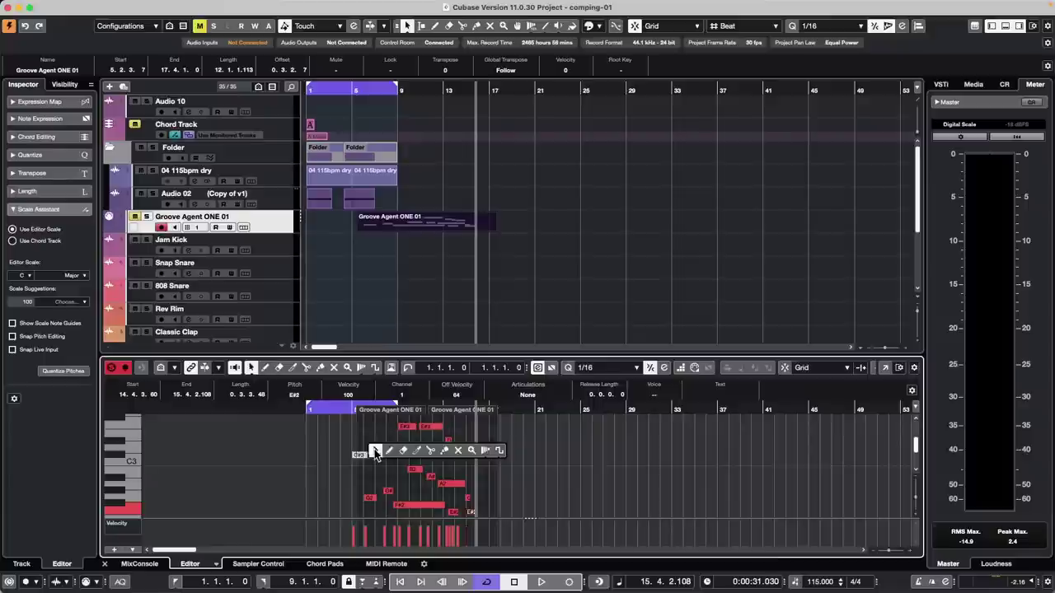
Step: Switch to the Object Selection tool and quantize the part's note pitches to C Major again
left_click(372, 448)
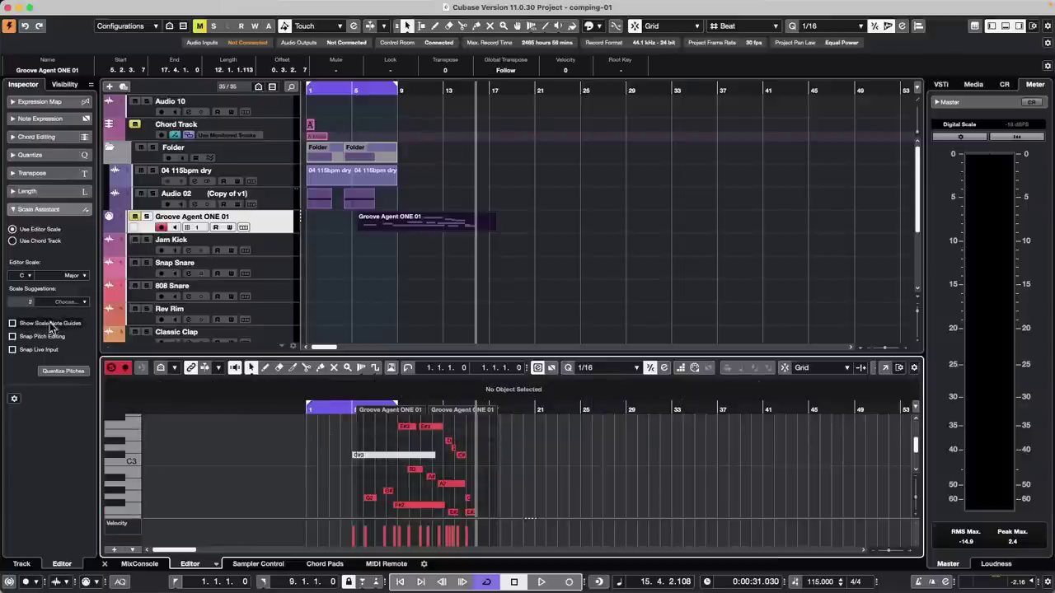
left_click(71, 372)
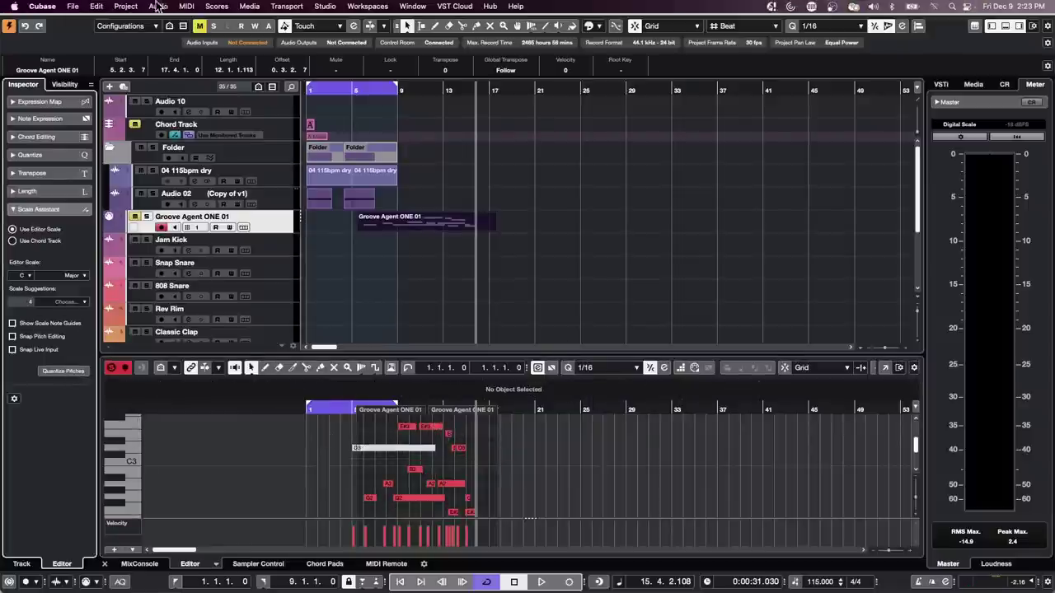
Step: Create a new empty project
left_click(73, 6)
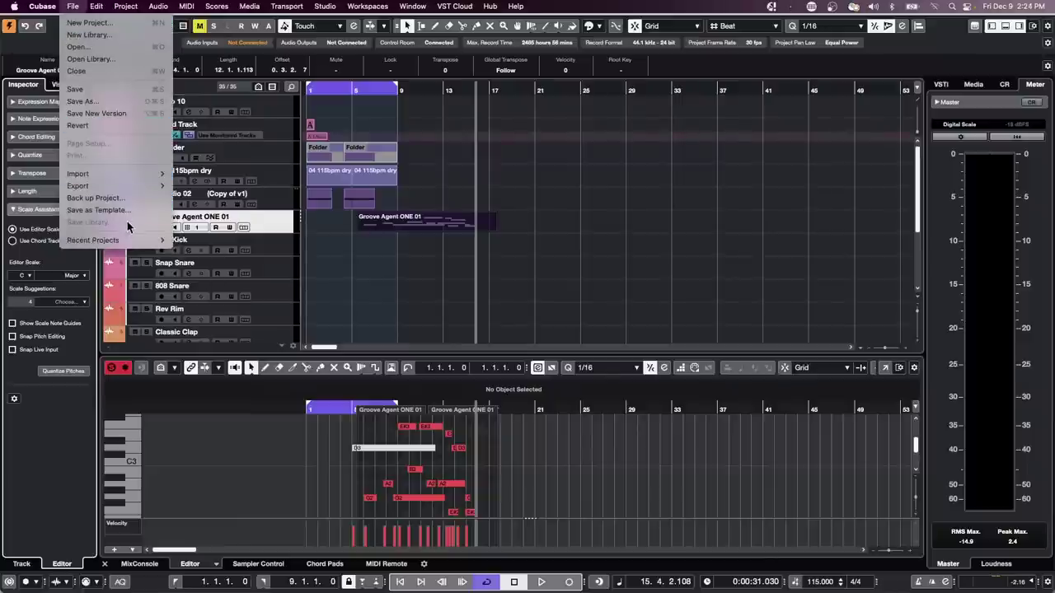
left_click(82, 22)
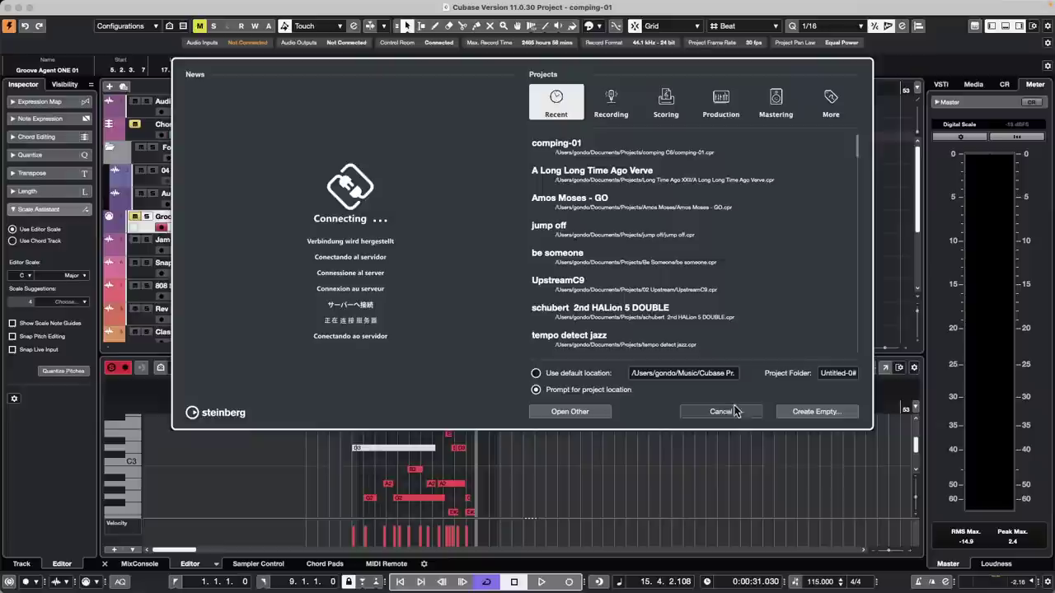
left_click(803, 411)
left_click(828, 384)
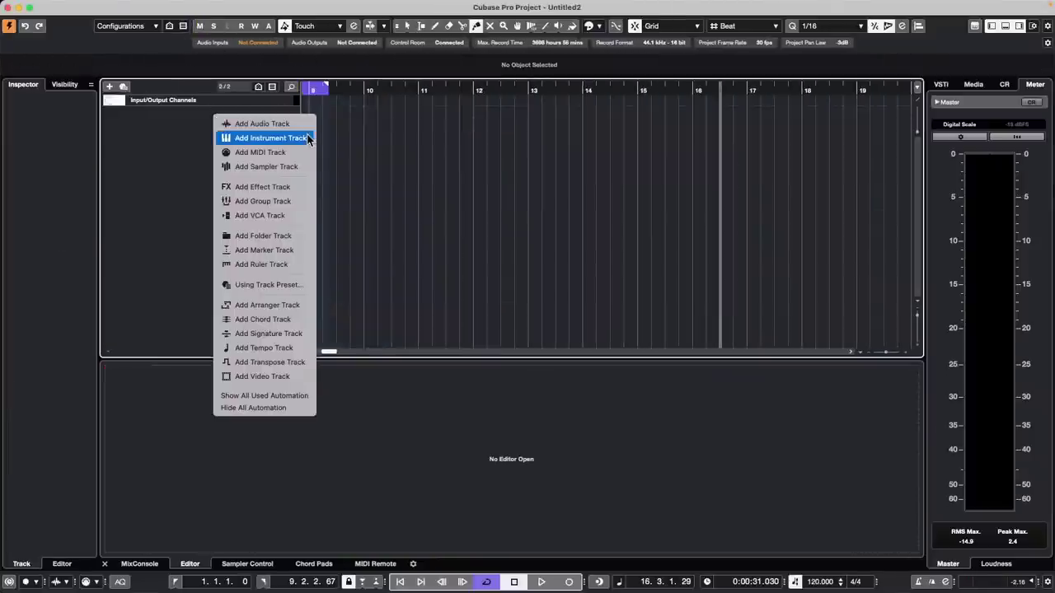
Step: Audition loops in the Drum Loops collection and add the 080 B loop as a new audio track starting at bar 1
left_click(974, 85)
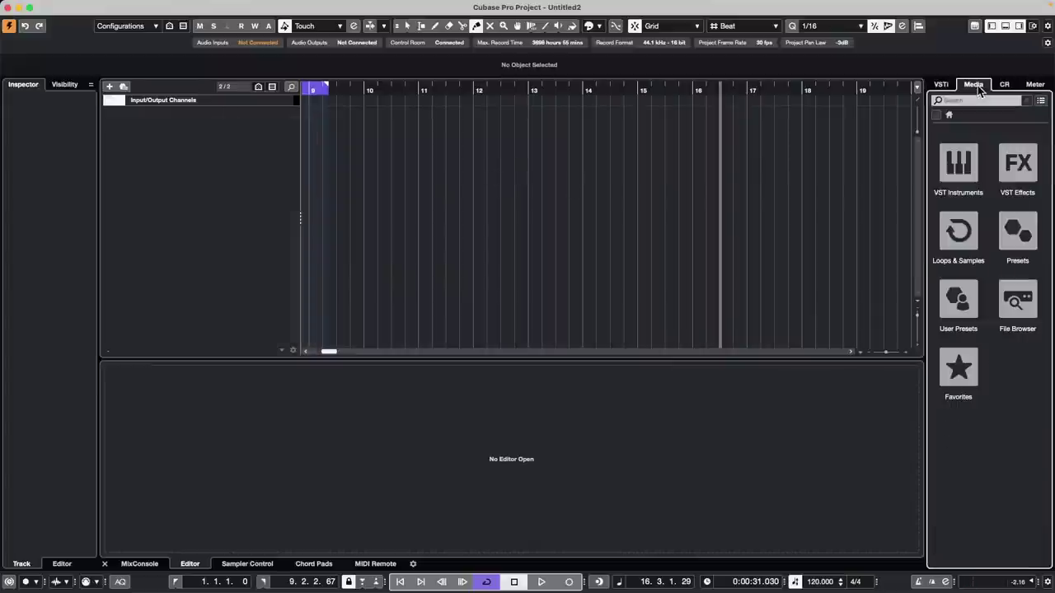
left_click(958, 231)
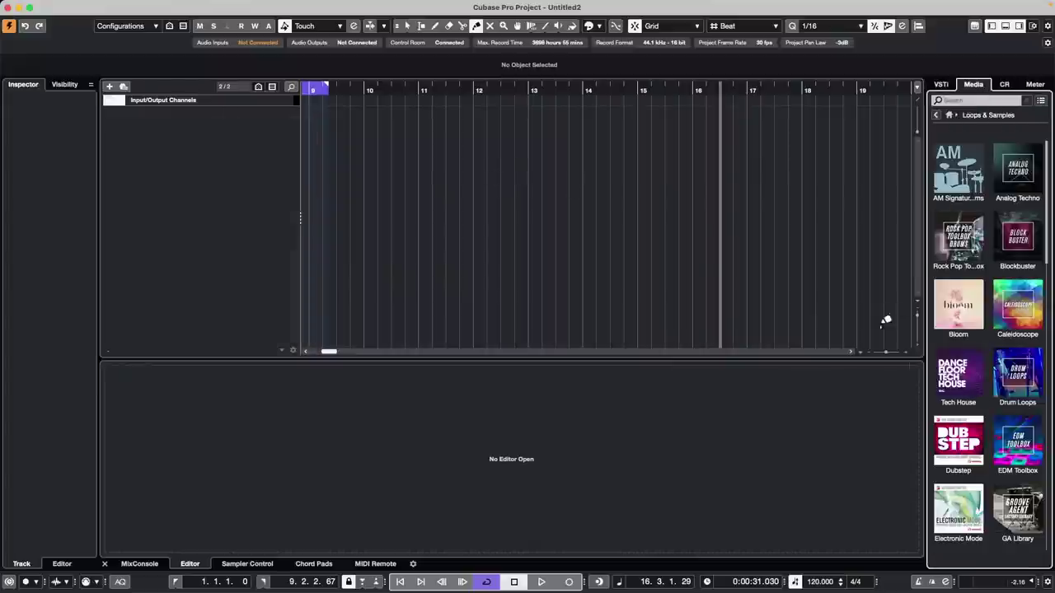
left_click(1004, 383)
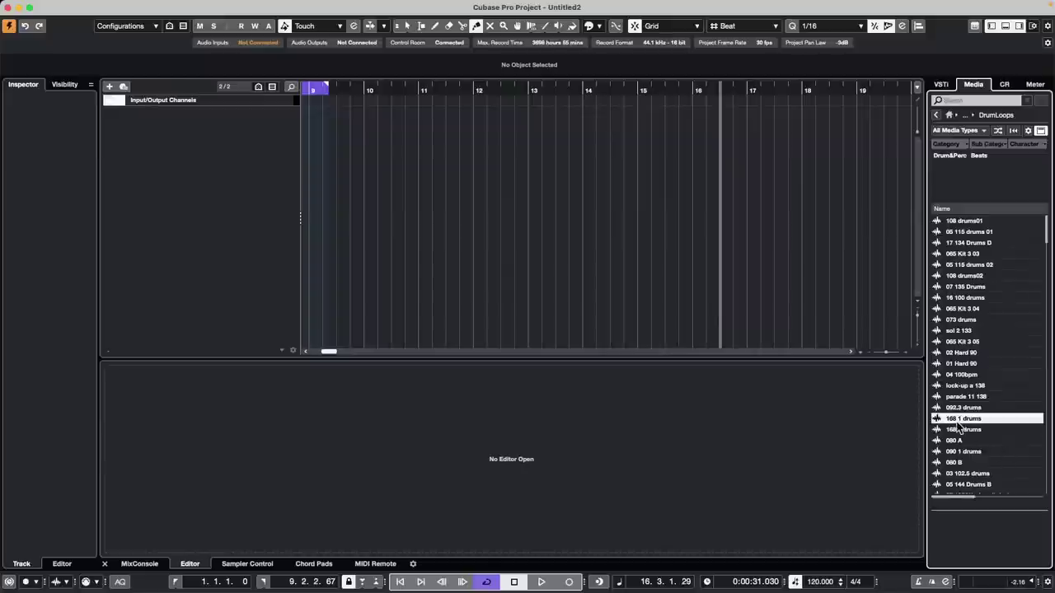
left_click(953, 371)
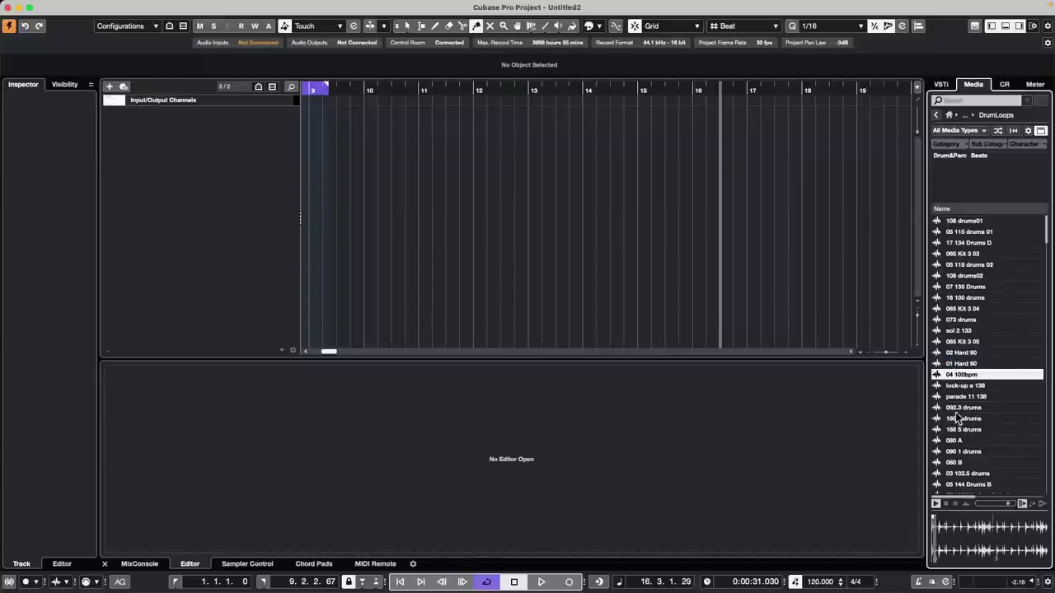
scroll(964, 454, "down", 1)
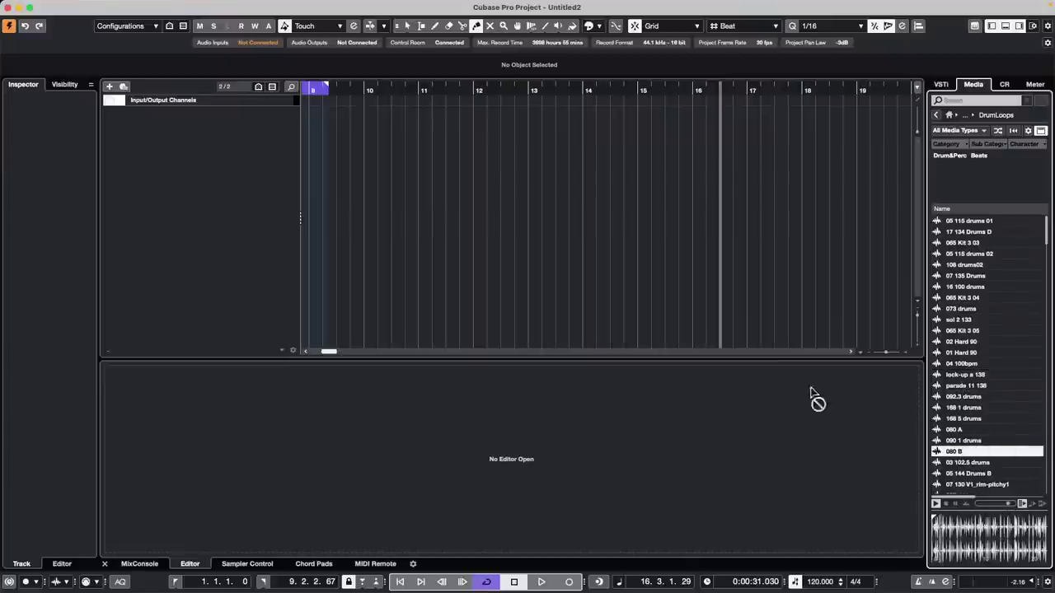
left_click_drag(378, 162, 264, 179)
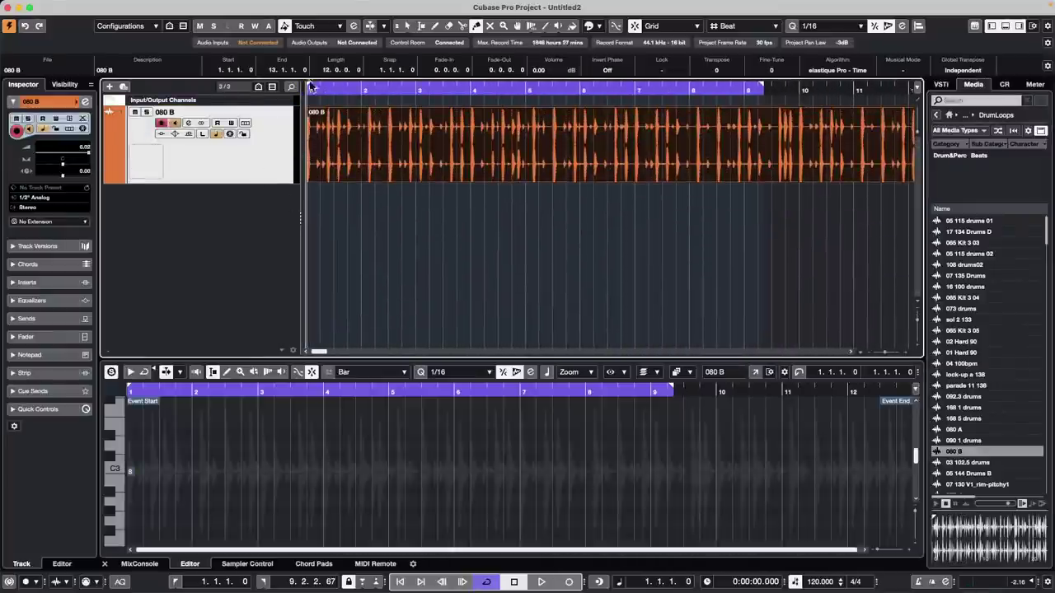
Step: Enable Musical Mode for the 080 B event, play it, and end the cycle range at bar 9
left_click_drag(352, 91, 341, 56)
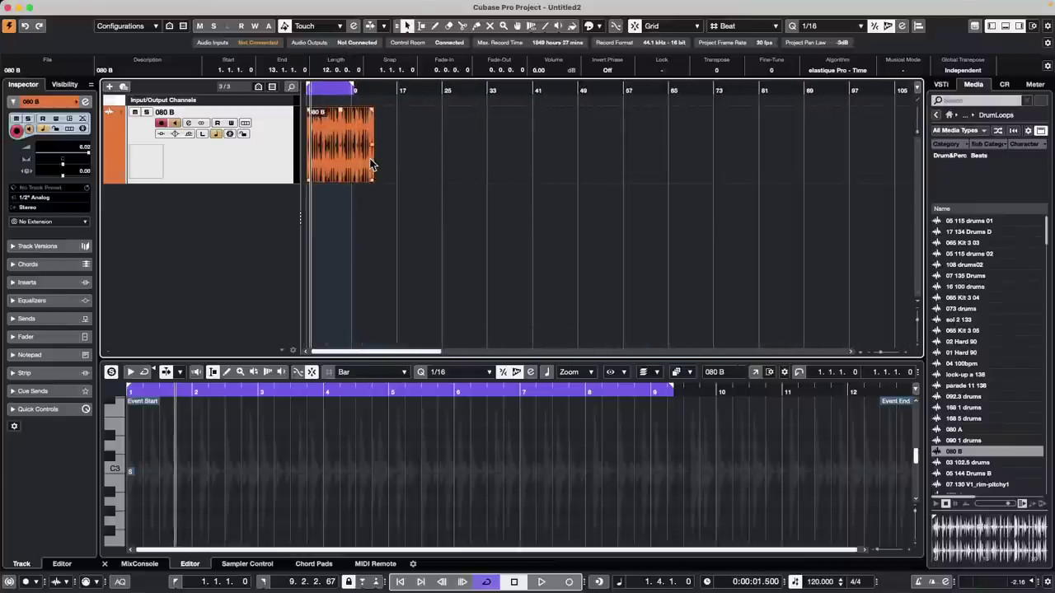
left_click(901, 71)
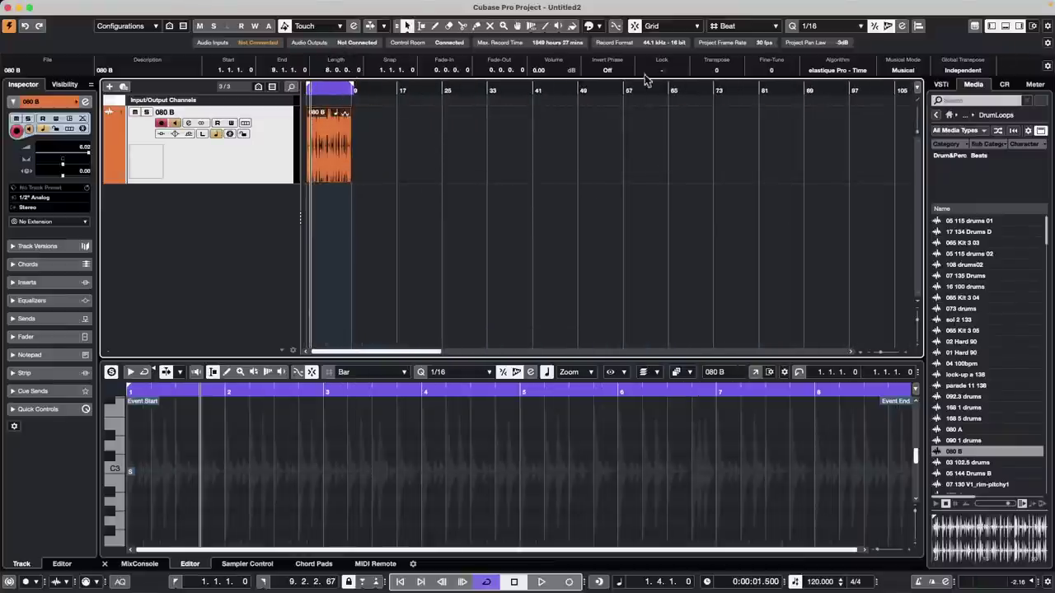
left_click_drag(326, 90, 211, 150)
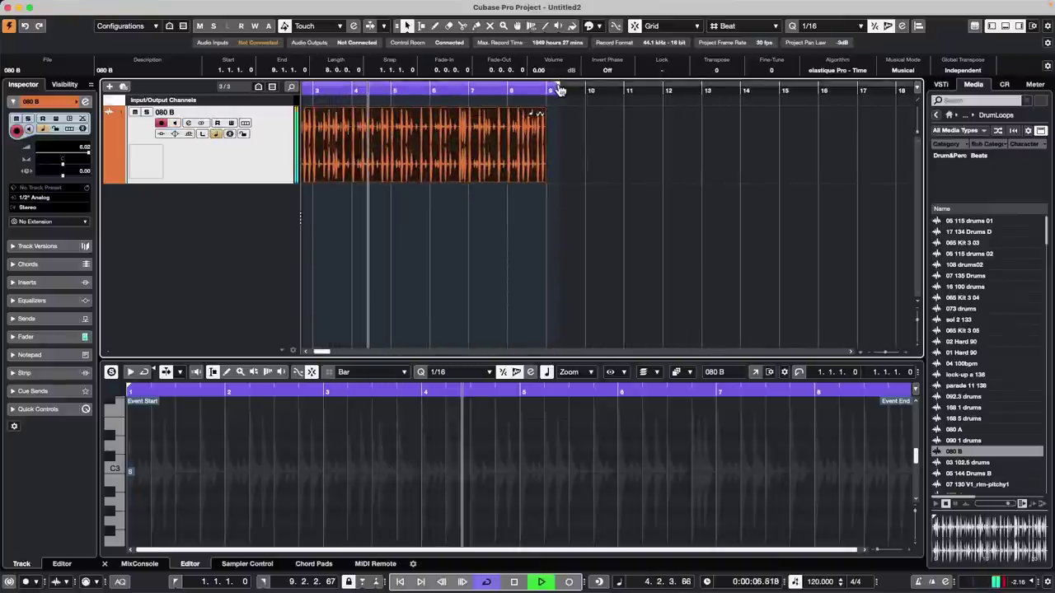
left_click_drag(559, 89, 549, 91)
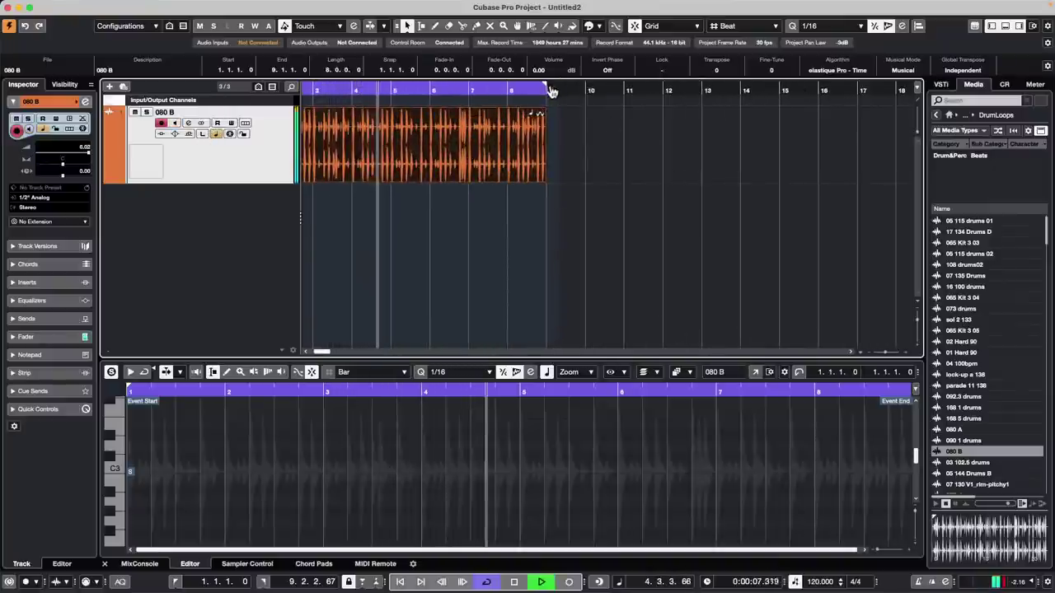
Step: Set the project tempo to 100 BPM
left_click(815, 582)
type("100")
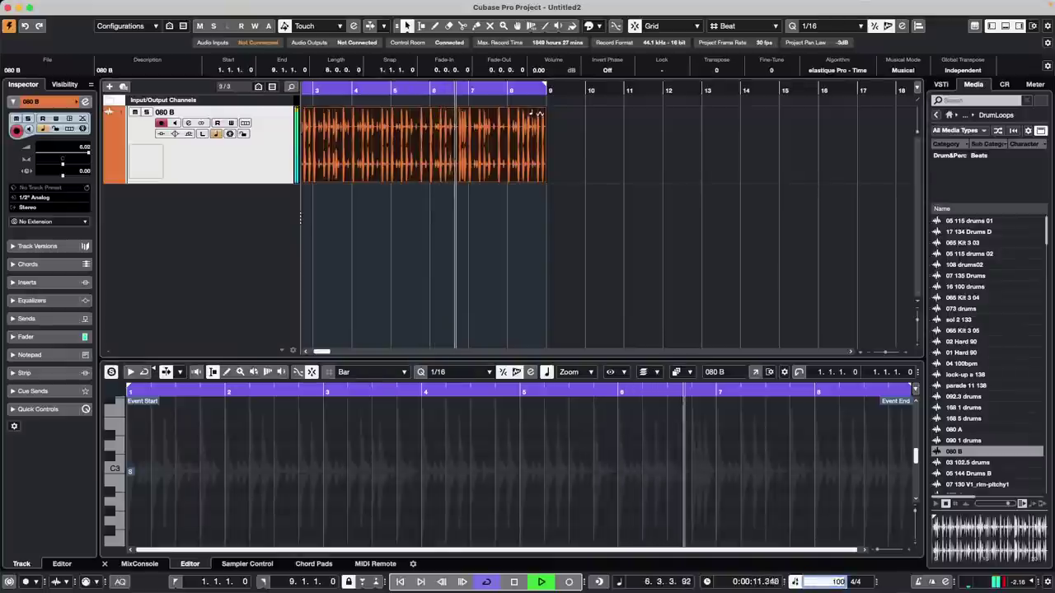
key("Return")
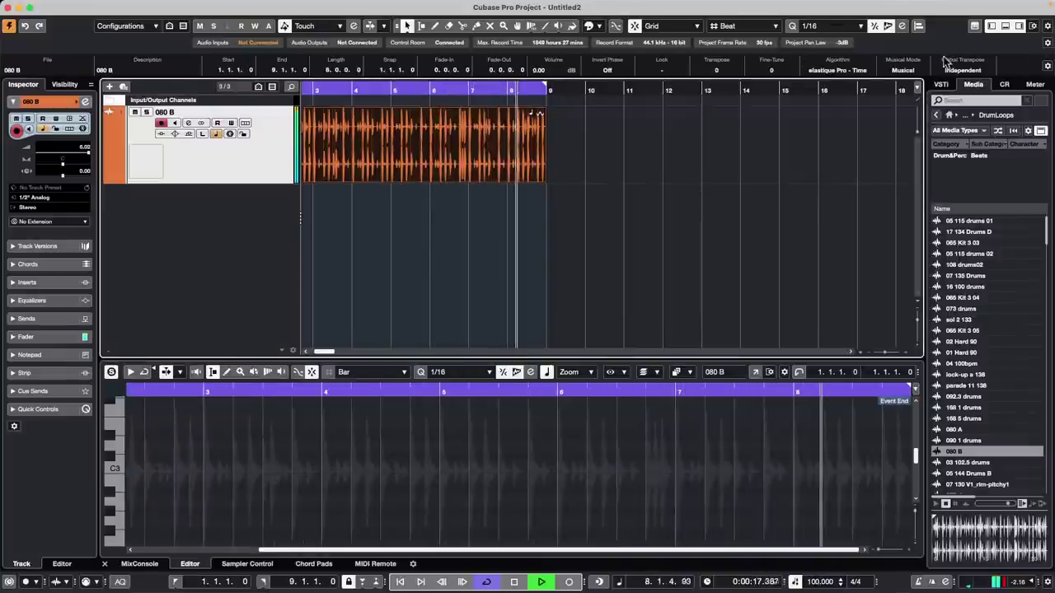
Step: Show the Project Root Key control in the project toolbar and set the root key to D
left_click(1047, 43)
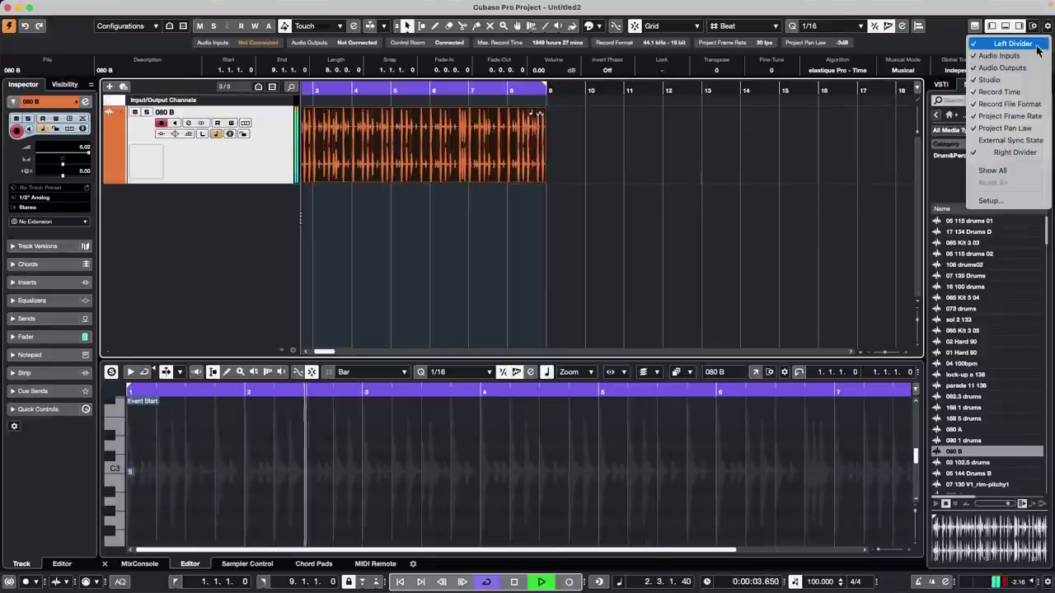
left_click(863, 161)
left_click(1047, 26)
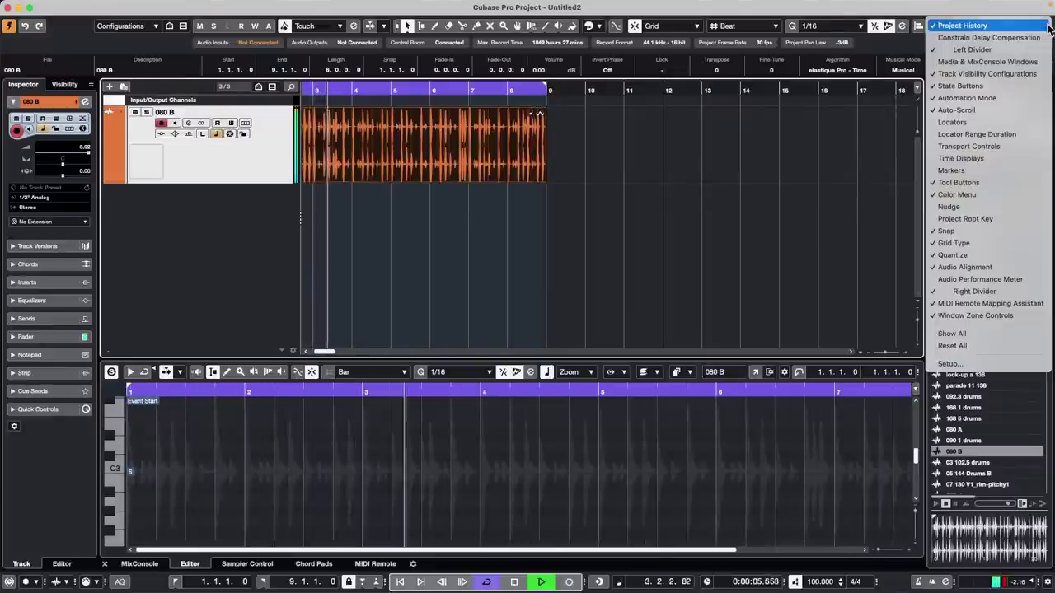
left_click(984, 222)
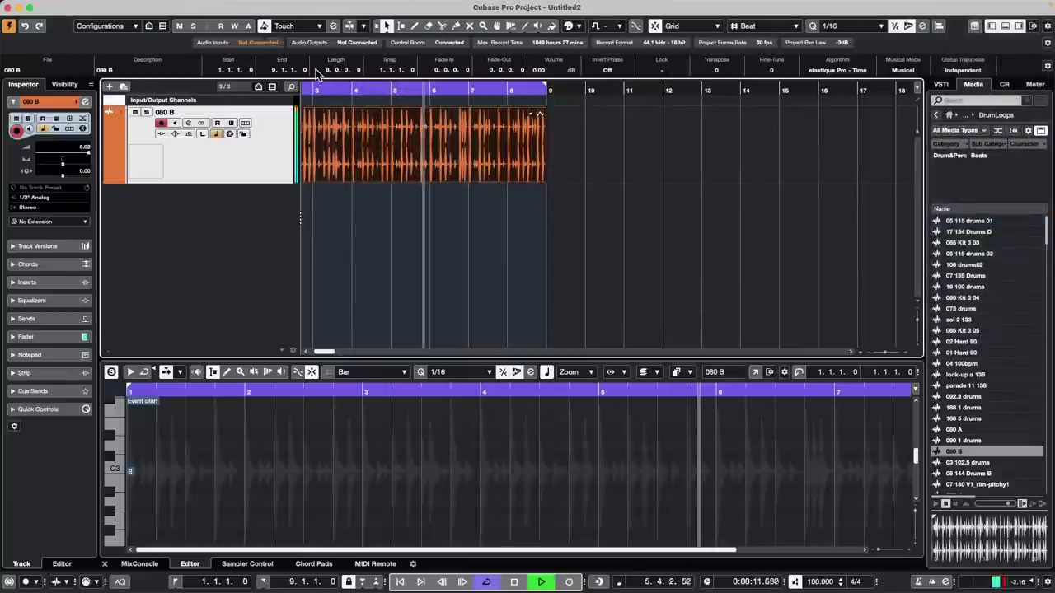
left_click(620, 27)
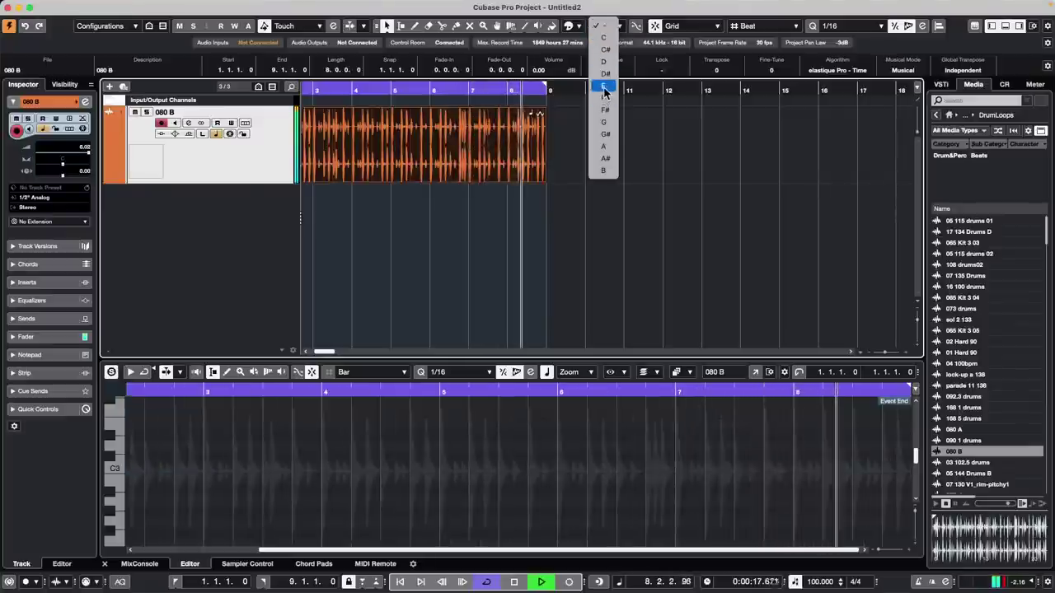
left_click(603, 63)
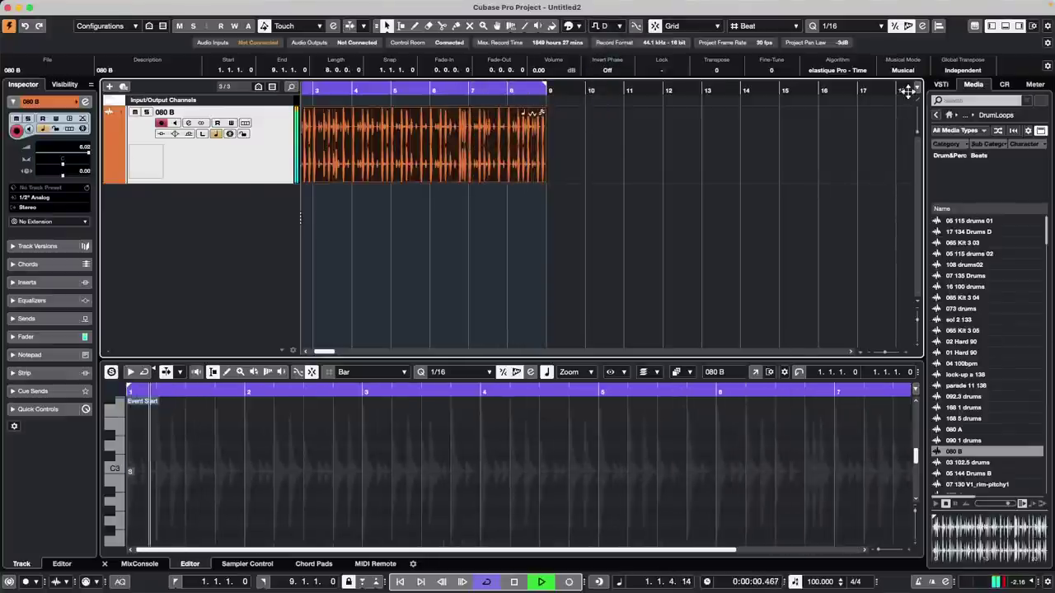
Step: Audition Tech House samples and add Tech_House_Bass_Loop_16_125bpm_G# on a new track below 080 B, starting at bar 1
left_click(936, 116)
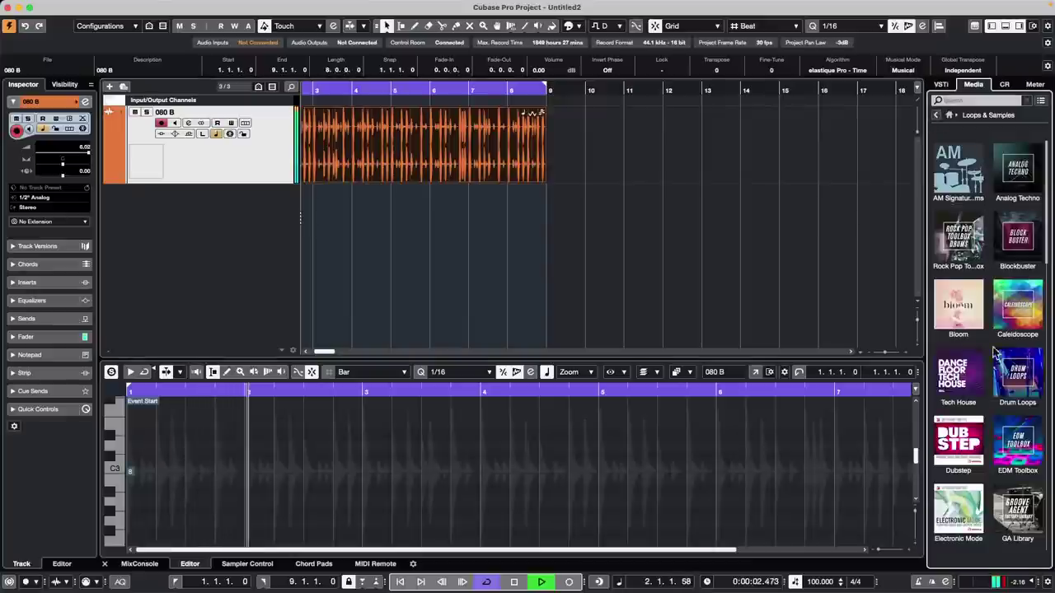
left_click(958, 372)
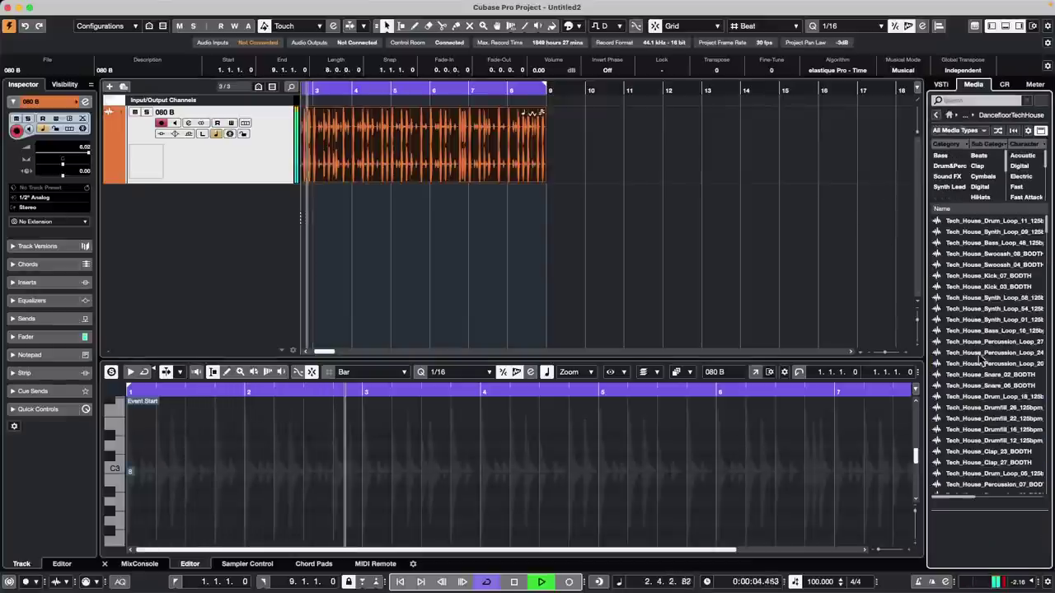
left_click(970, 374)
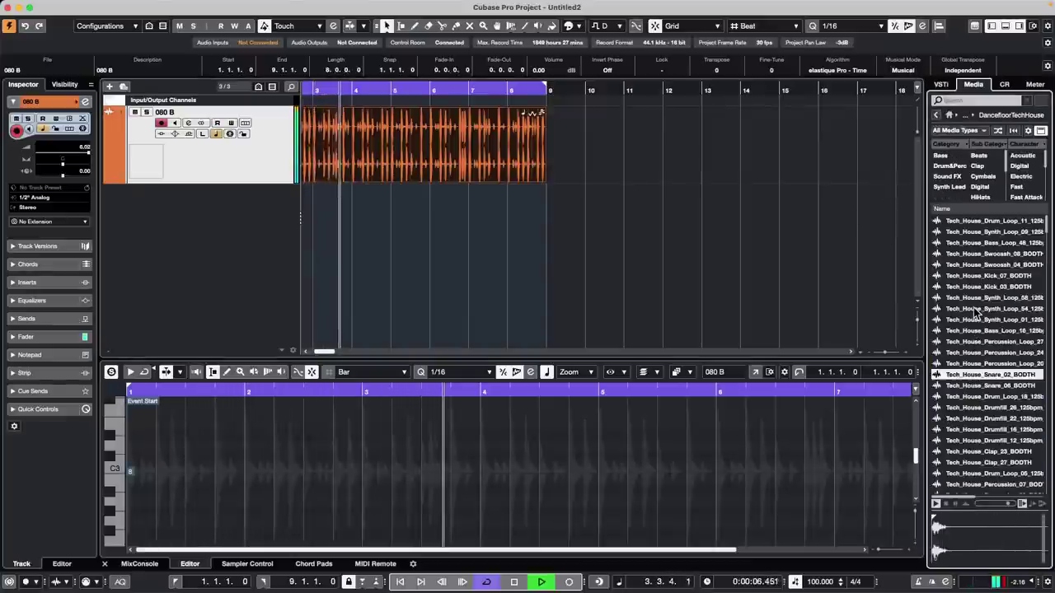
left_click(970, 331)
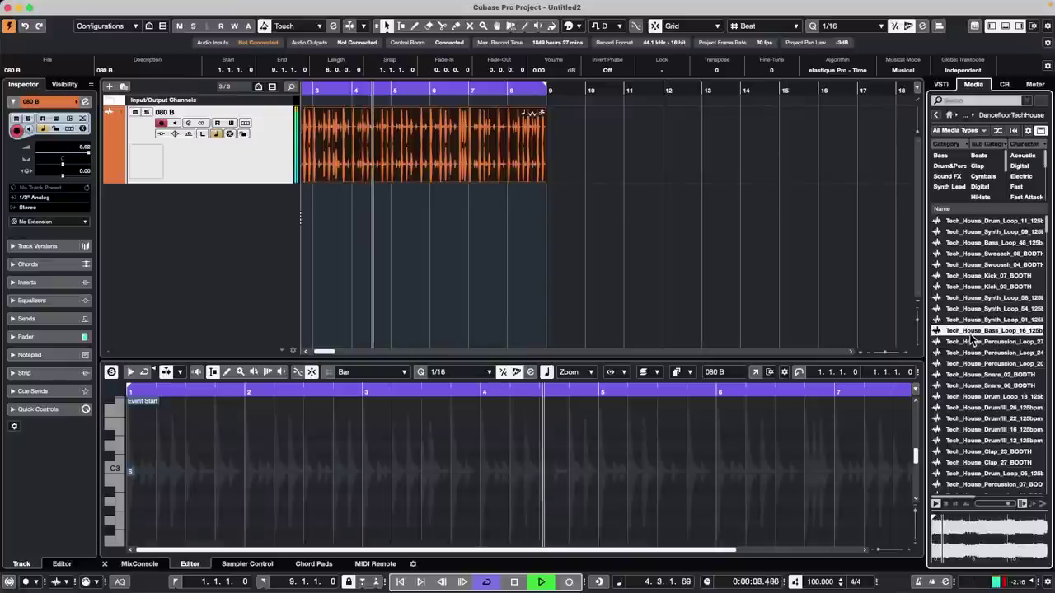
left_click_drag(981, 332, 301, 212)
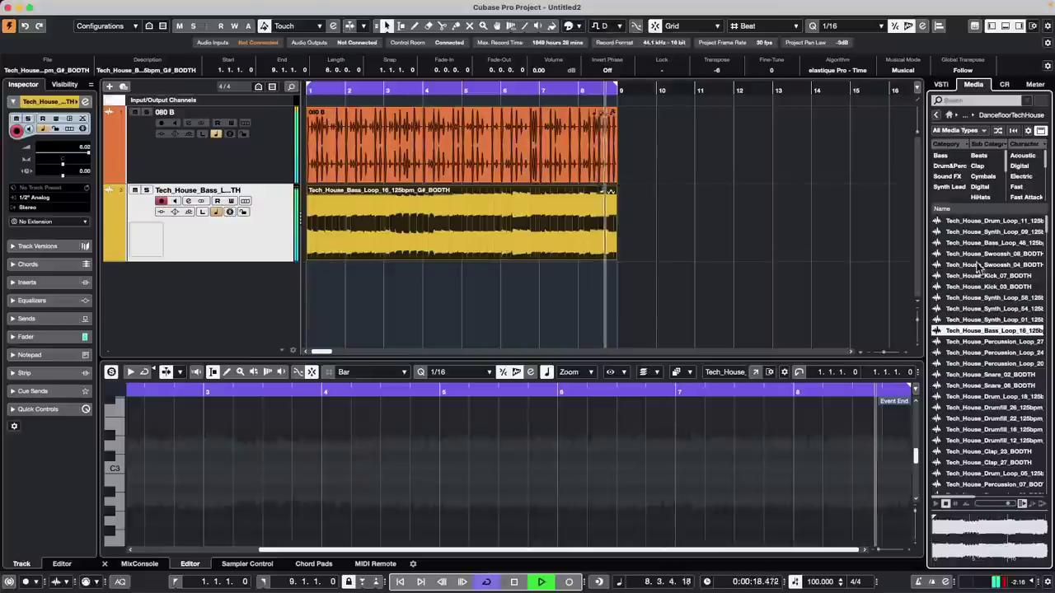
Step: Browse the Loops & Samples content sets, checking the Sequel Library, and open Soul Assembly
left_click(936, 115)
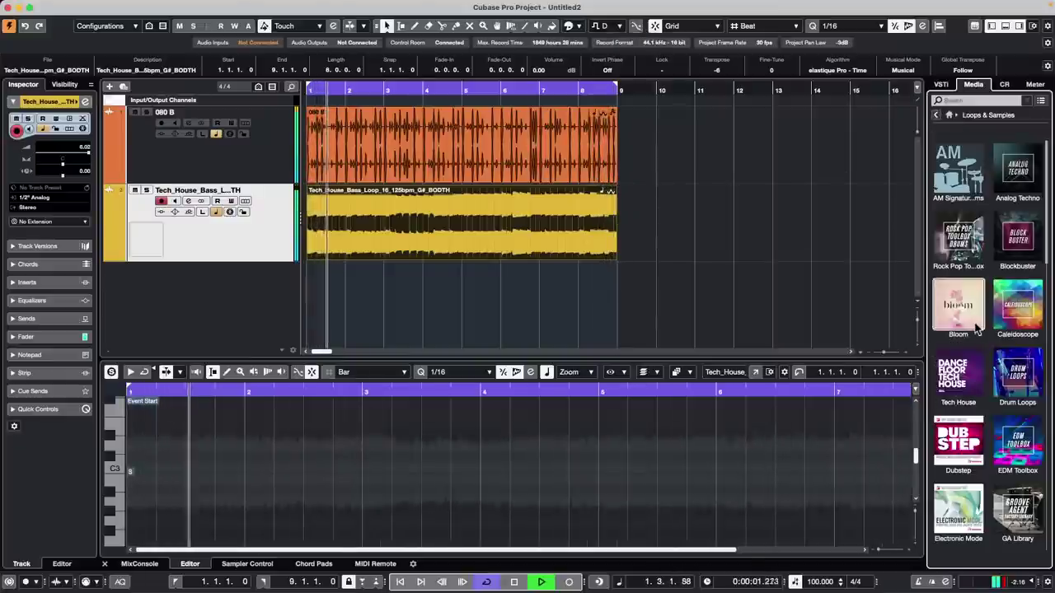
scroll(964, 412, "down", 3)
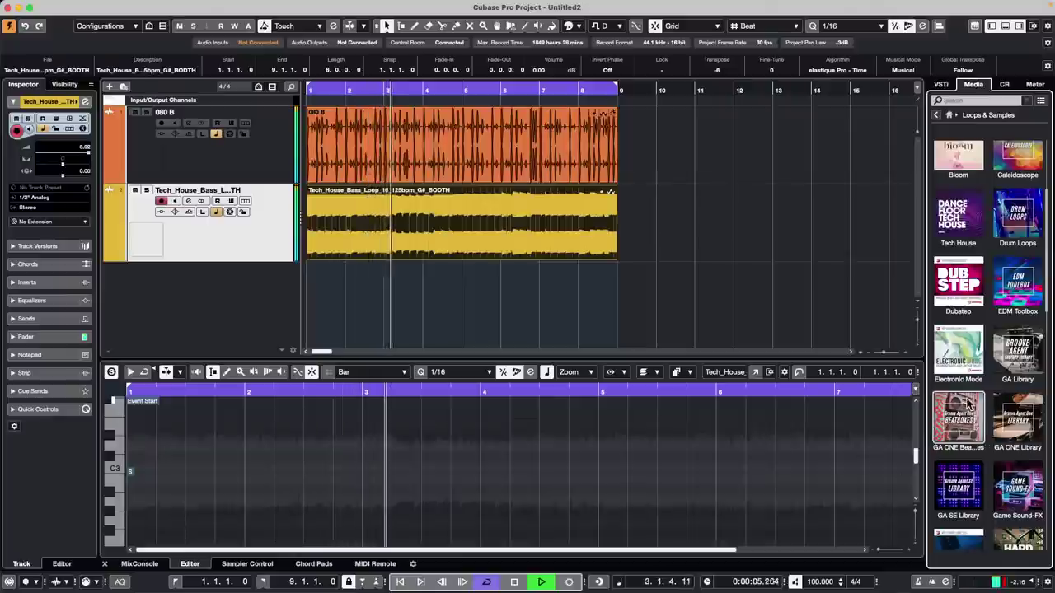
scroll(969, 416, "down", 5)
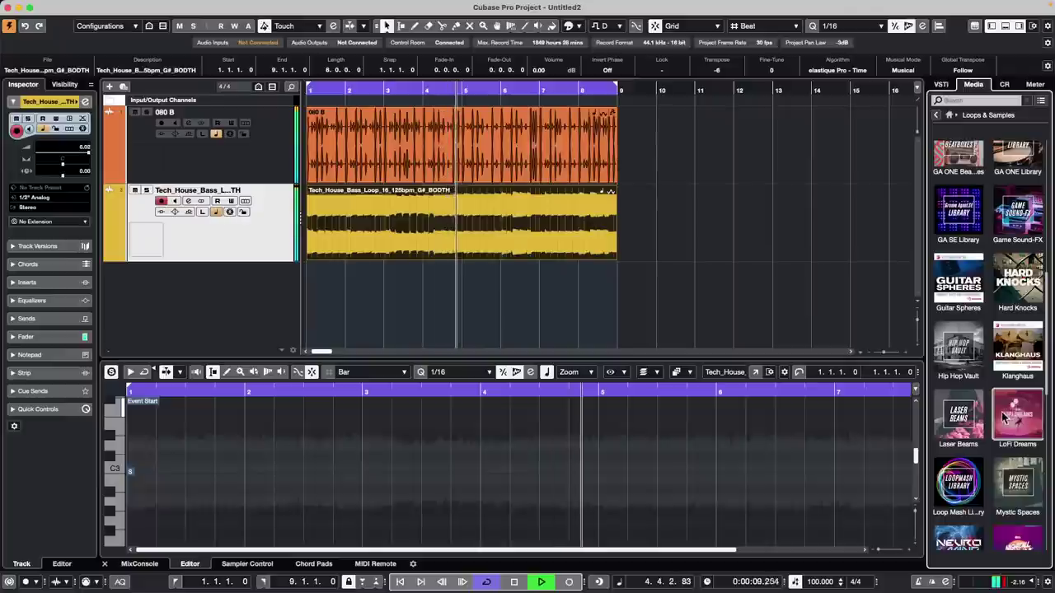
scroll(975, 494, "down", 4)
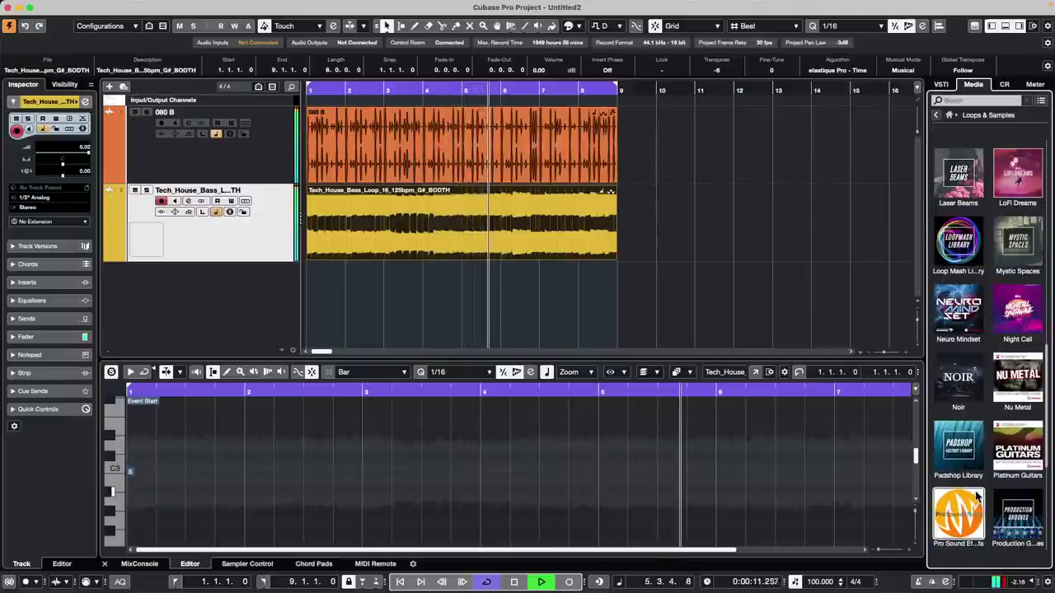
scroll(968, 447, "down", 3)
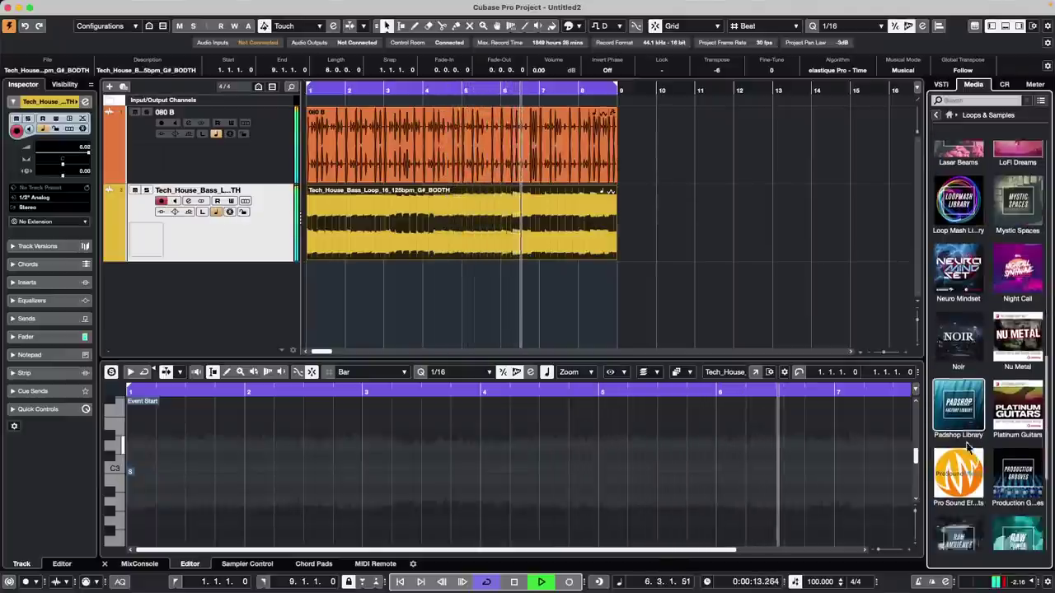
left_click(1008, 437)
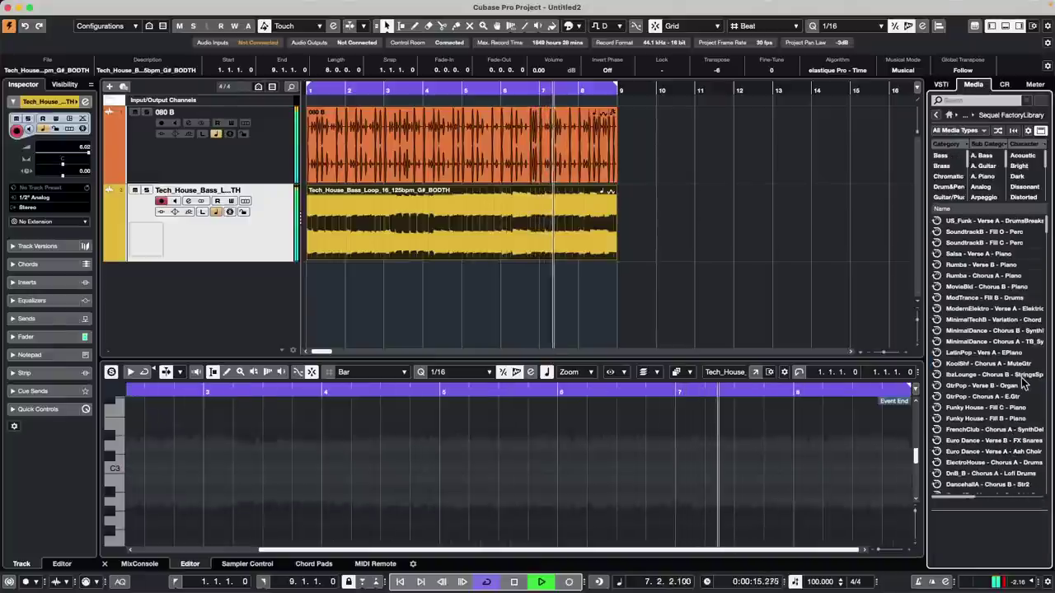
left_click(936, 116)
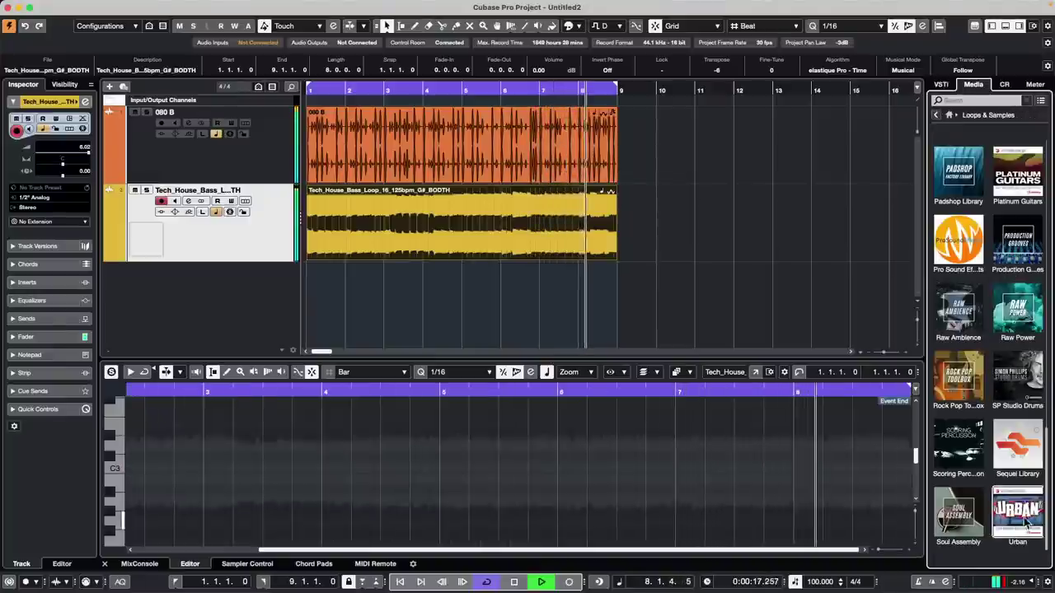
left_click(958, 517)
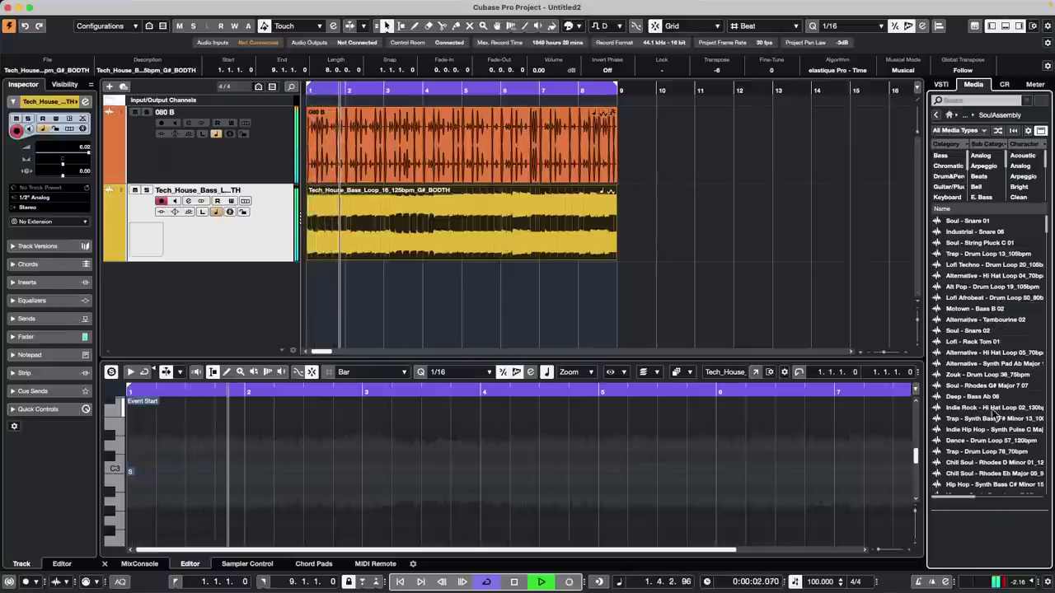
Step: Add Soul - Rhodes G# Major 7 07 on a new track starting at bar 1 and repeat the event once to fill up to bar 9
left_click(1007, 385)
left_click_drag(1009, 396, 313, 285)
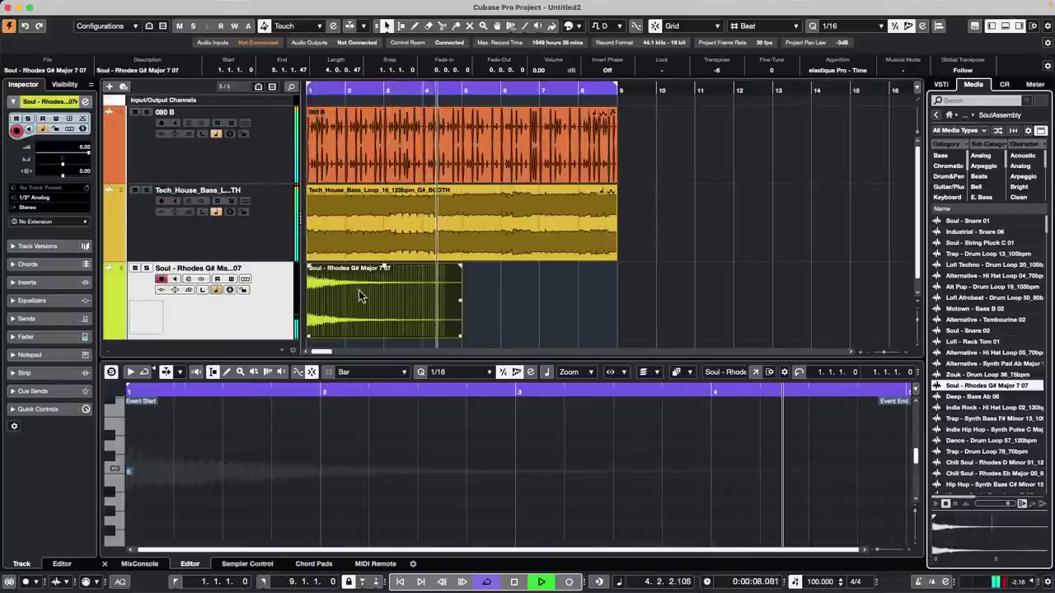
left_click_drag(459, 306, 564, 308)
scroll(724, 289, "down", 1)
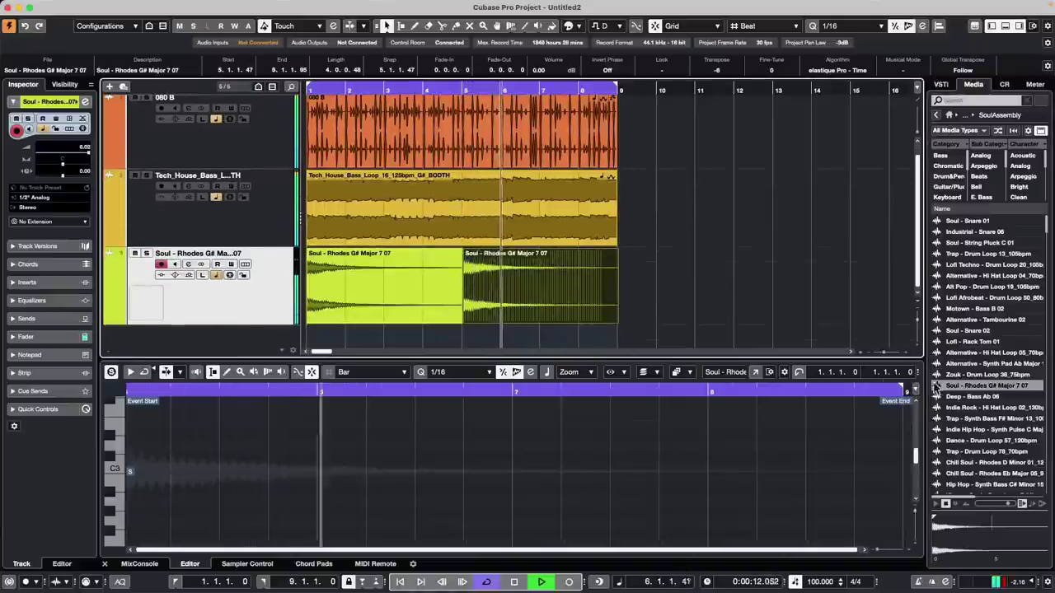
Step: Find Funk - Guitar Em7 14 in Soul Assembly and add it on a new track below the Rhodes, starting at bar 1
scroll(987, 397, "down", 10)
scroll(986, 396, "down", 6)
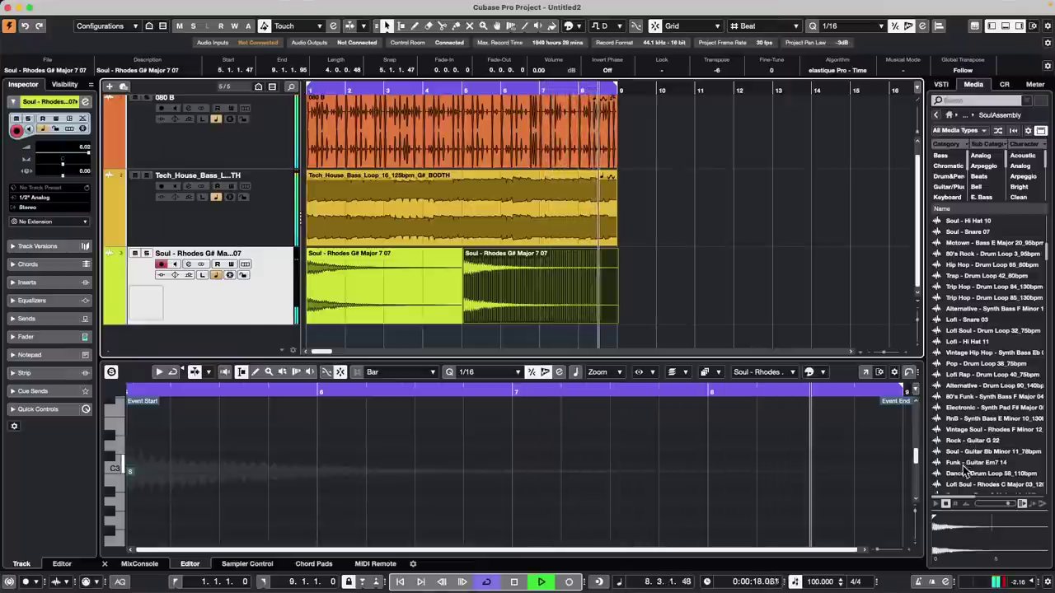
left_click_drag(977, 462, 309, 344)
scroll(433, 344, "down", 2)
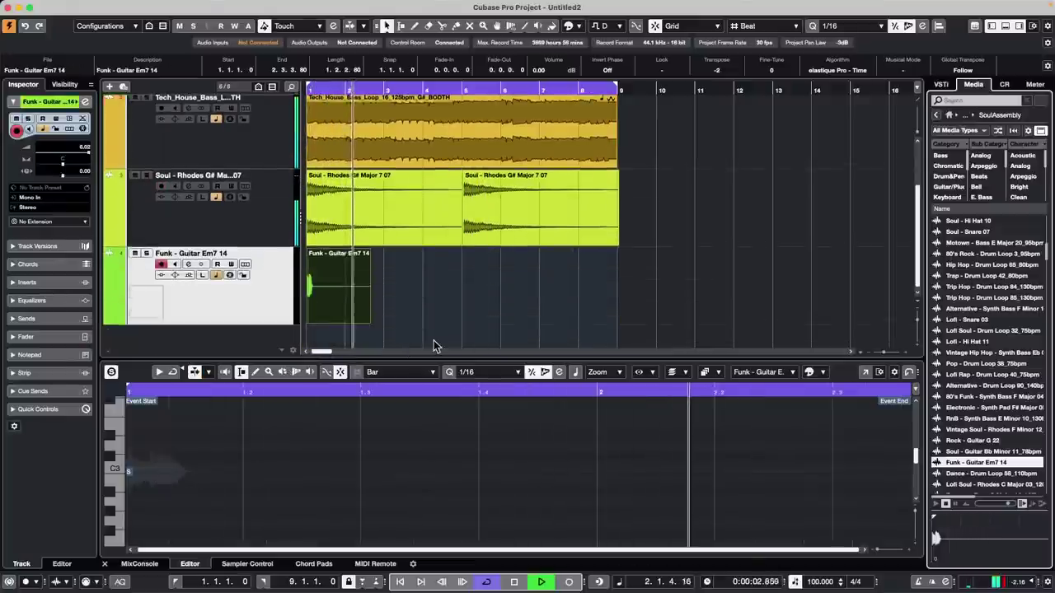
Step: Try repeating the Funk - Guitar Em7 14 event past bar 9 and enabling Musical Mode for the guitar and Rhodes events, and undo both
left_click_drag(368, 290, 623, 291)
left_click(660, 301)
left_click_drag(323, 299, 321, 298)
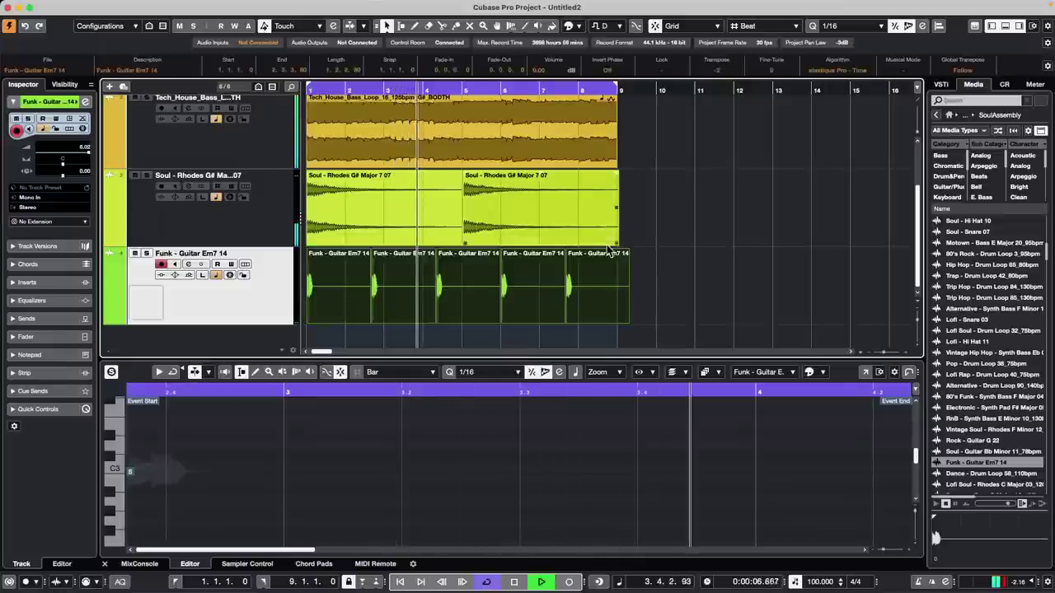
left_click_drag(681, 211, 322, 300)
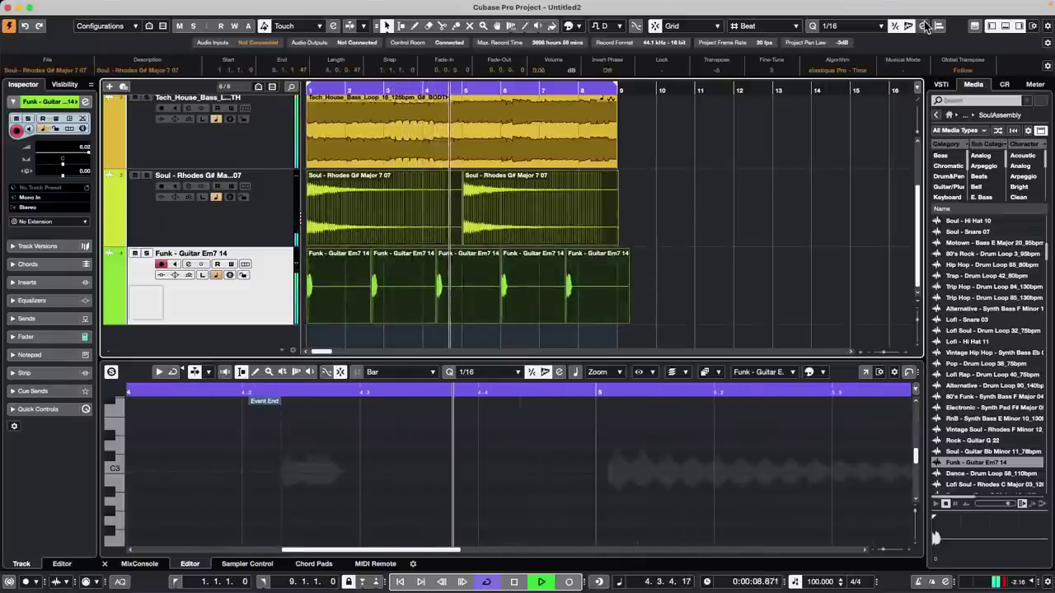
left_click(903, 70)
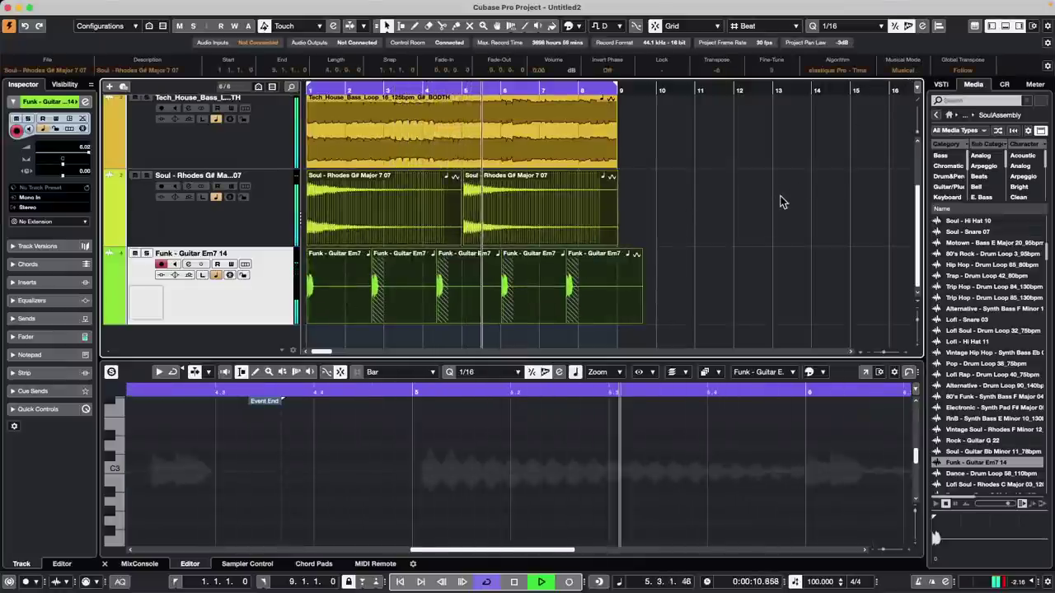
left_click(779, 283)
left_click_drag(695, 298, 316, 302)
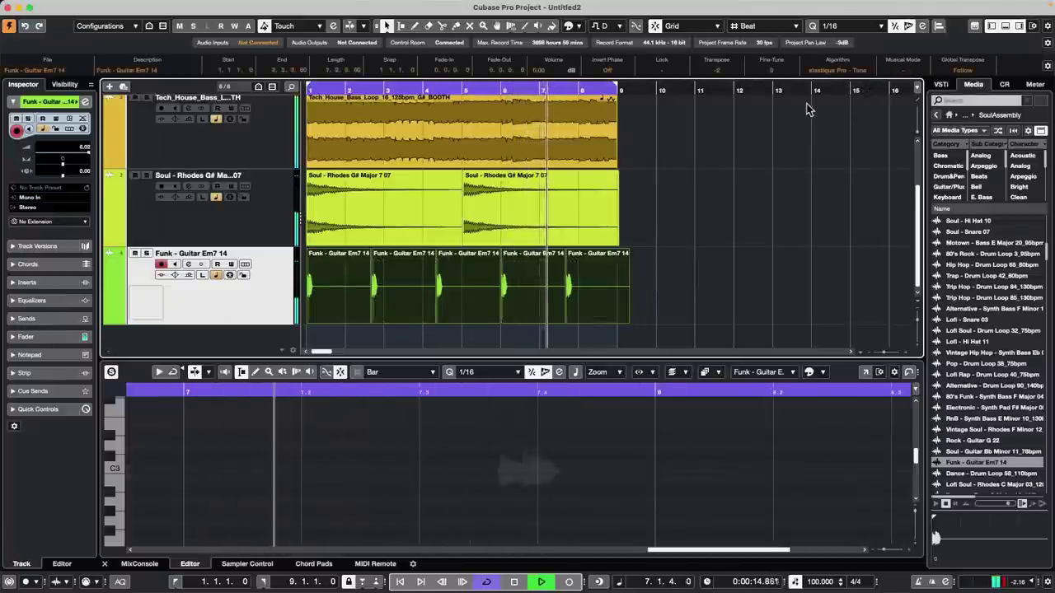
key("super+z")
key("super+z")
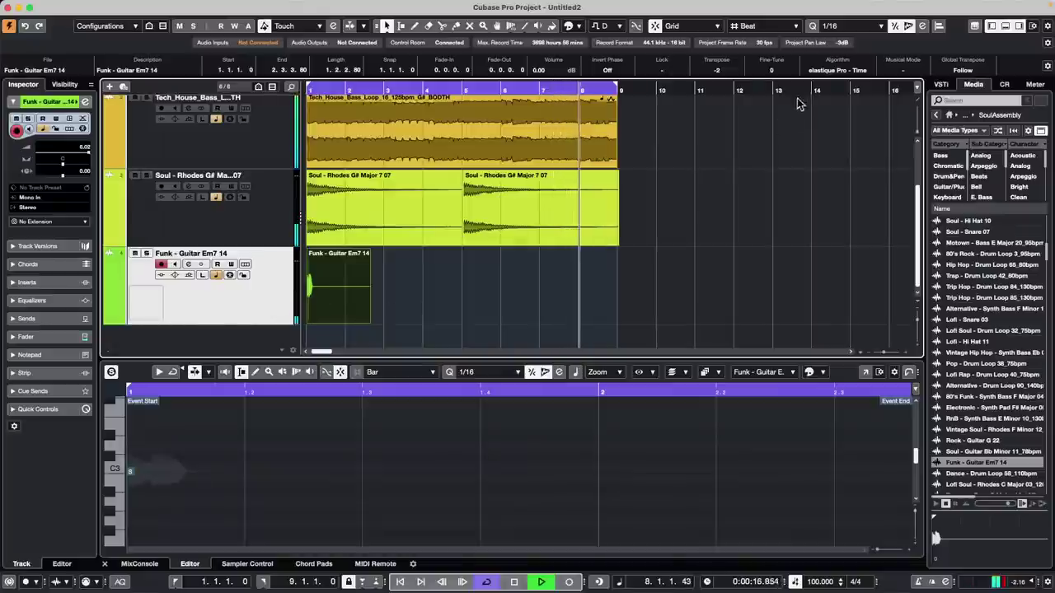
Step: Enable Musical Mode for the single Funk - Guitar Em7 14 event and repeat it until bar 9
left_click(909, 70)
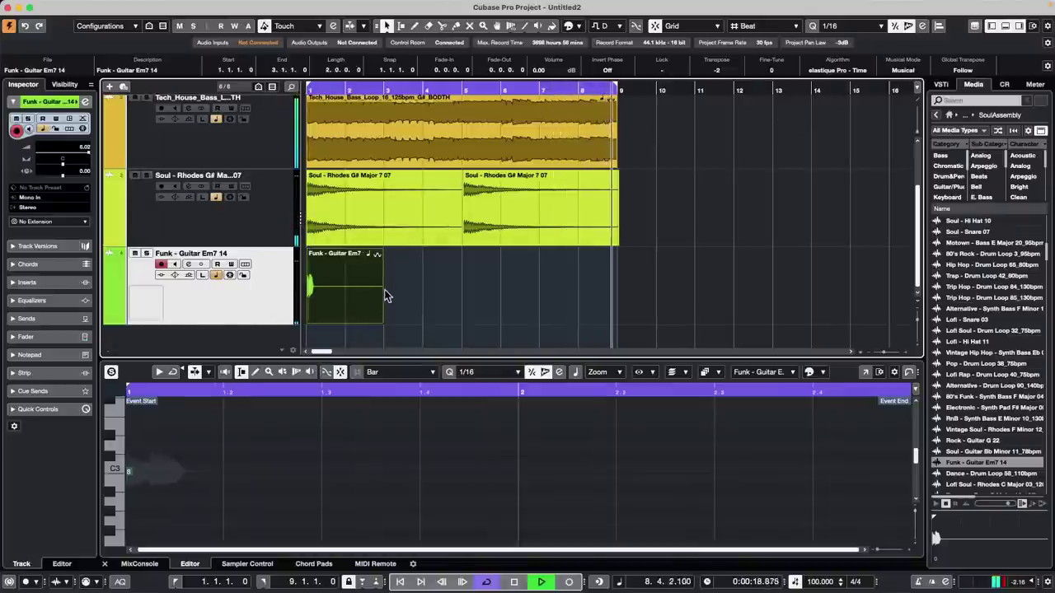
left_click_drag(383, 290, 576, 289)
Step: Audition Soul Assembly samples, add Soul - Synth Lead C Minor 06_120bpm on a new track at bar 1, and enable its Musical Mode
scroll(992, 403, "down", 1)
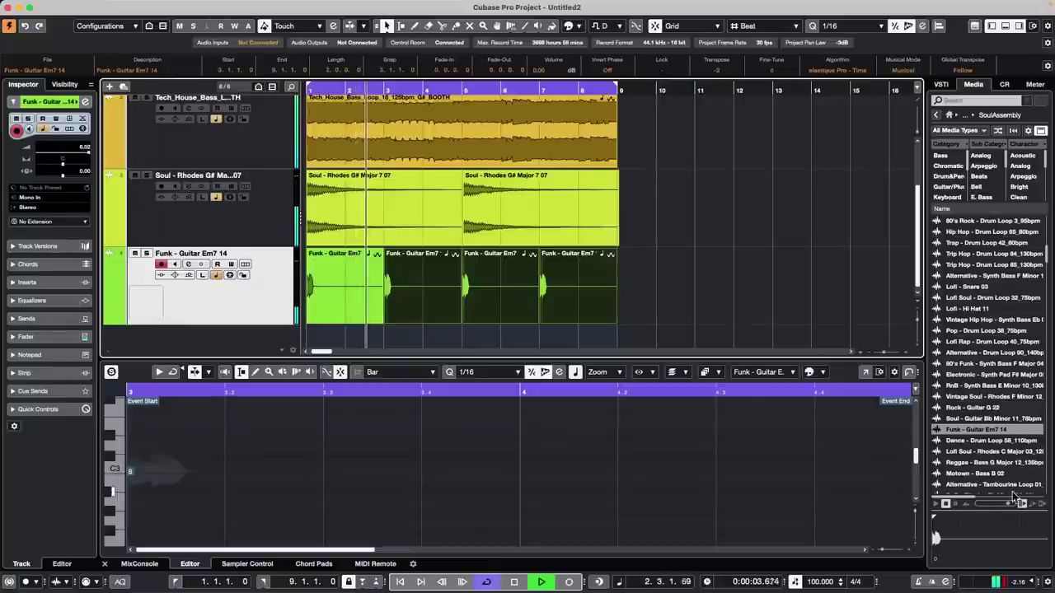
left_click(989, 453)
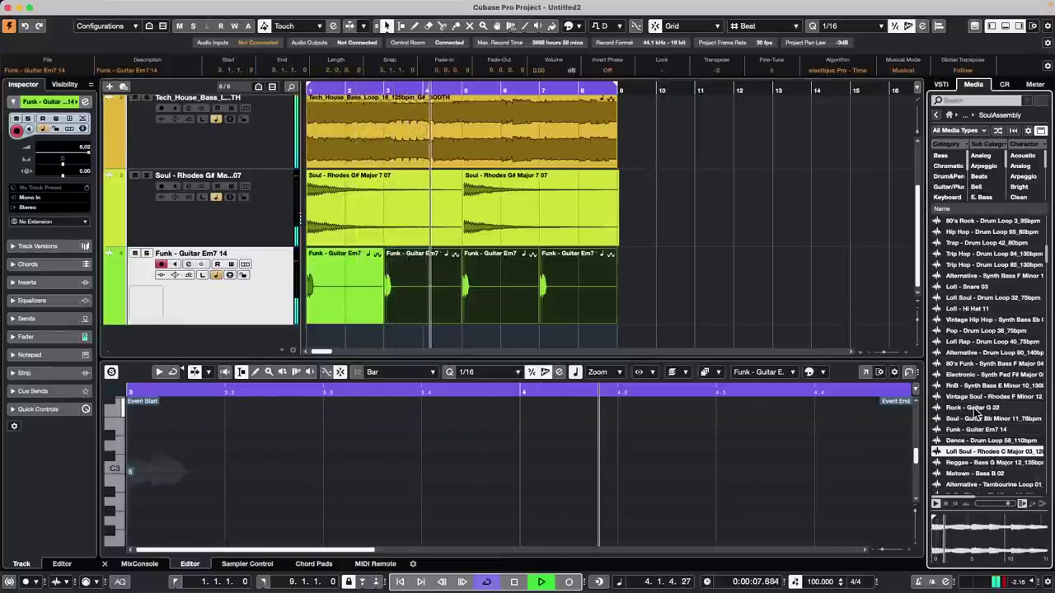
scroll(981, 363, "down", 10)
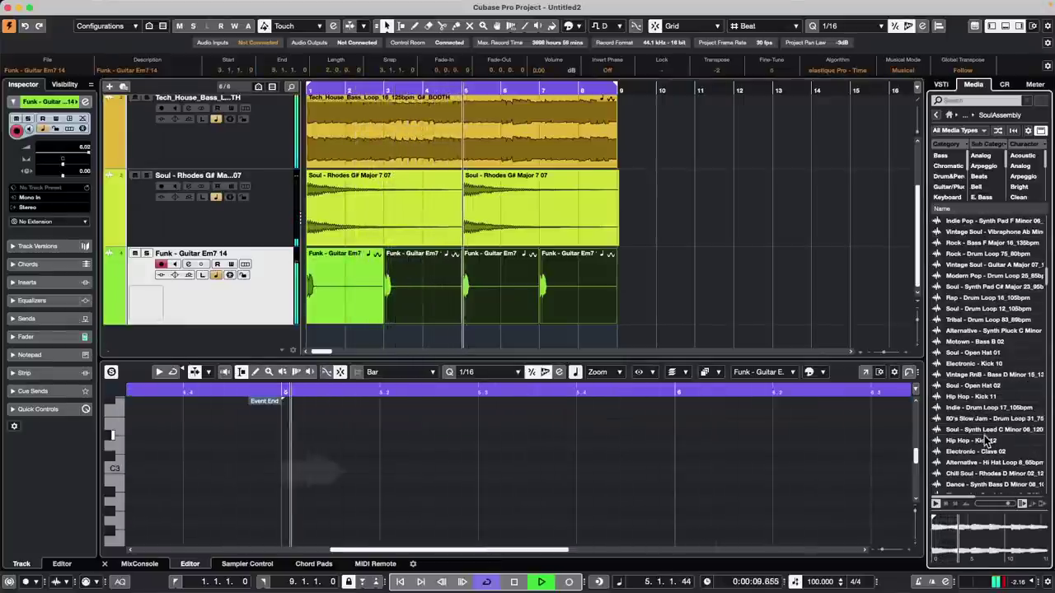
left_click(1009, 431)
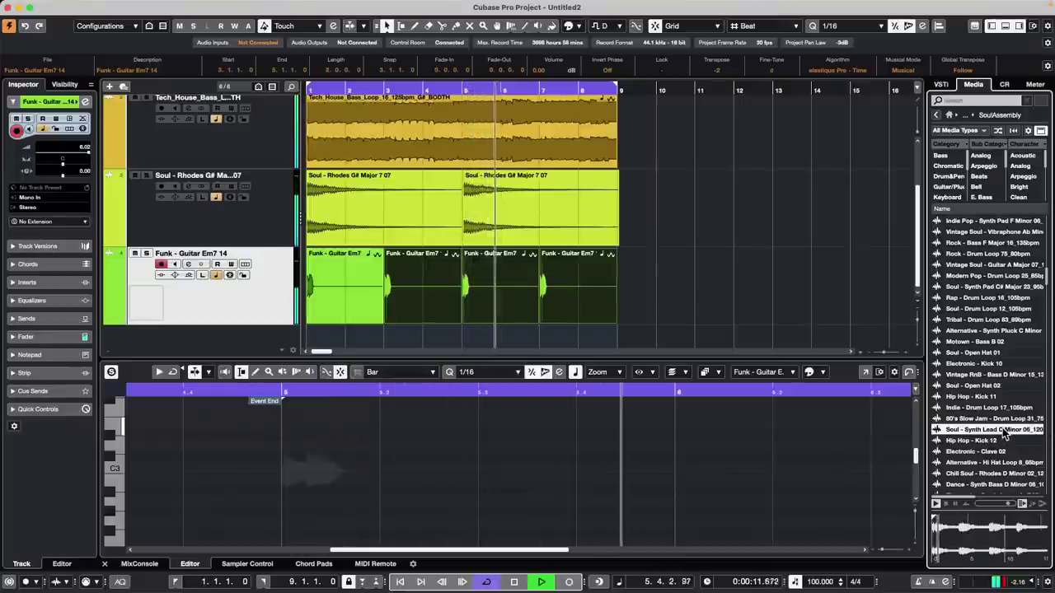
left_click_drag(1008, 436, 310, 338)
scroll(602, 330, "down", 2)
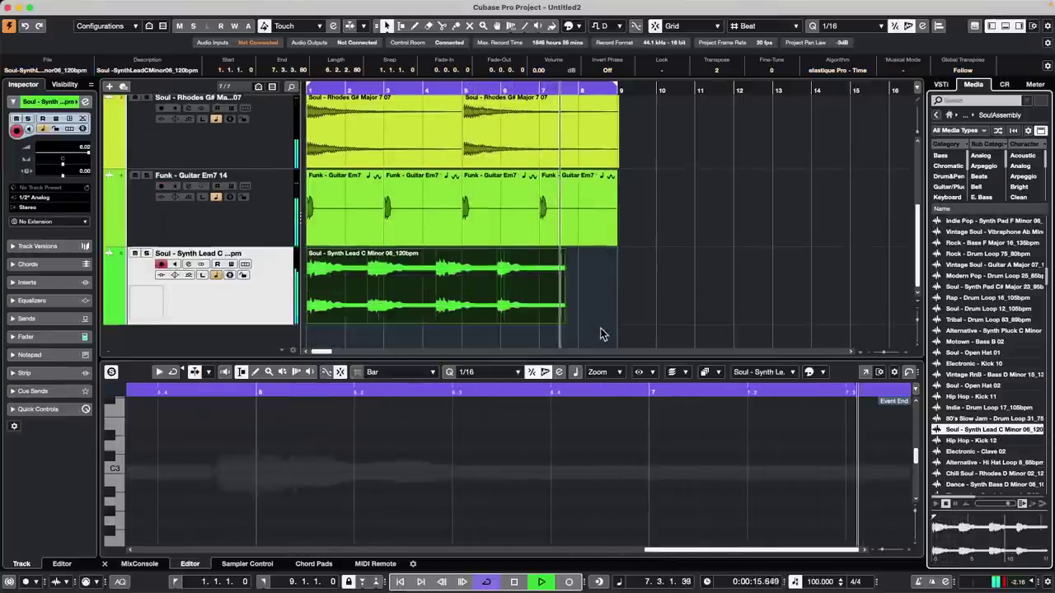
left_click(903, 70)
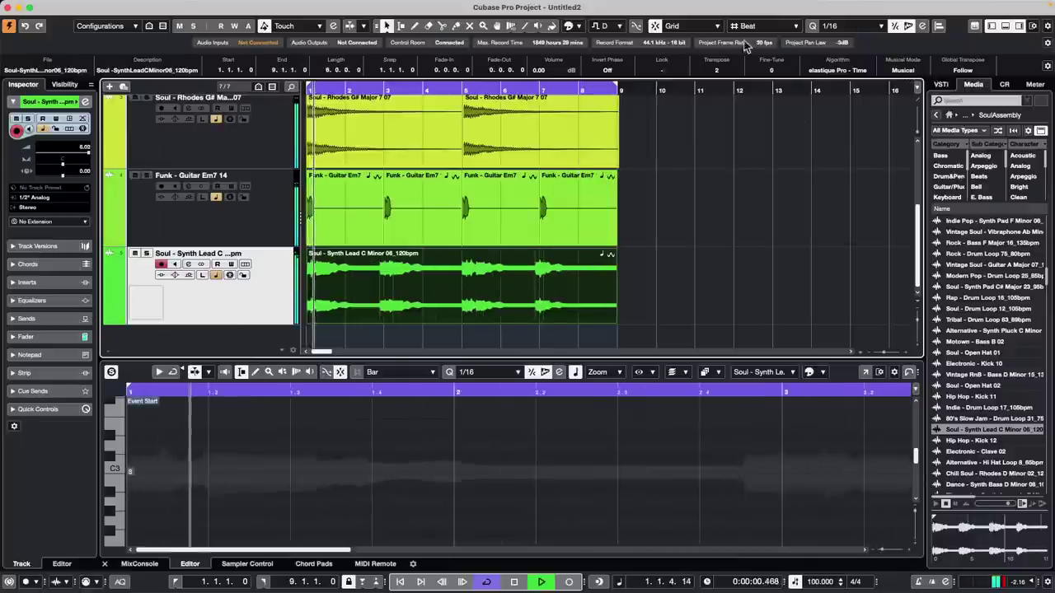
Step: Change the project root key first to E and finally to A during playback, and stop playback
left_click(599, 26)
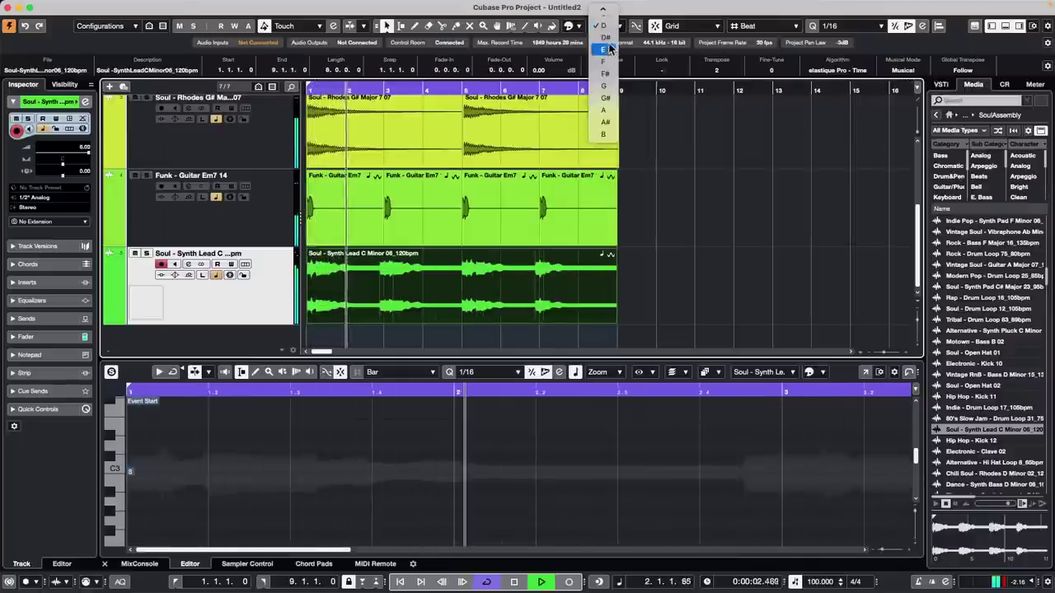
left_click(607, 50)
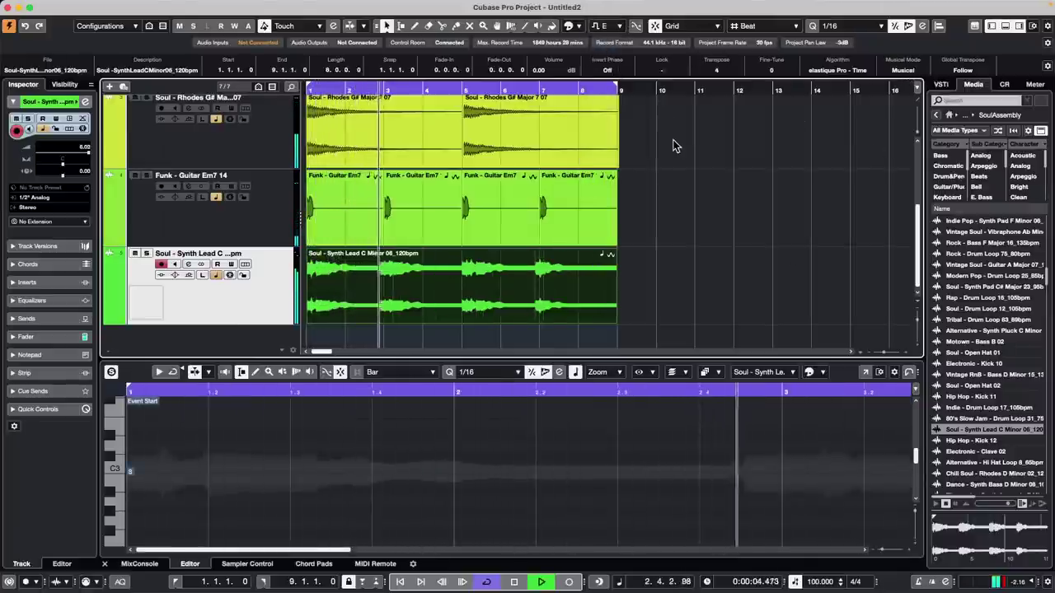
left_click(599, 26)
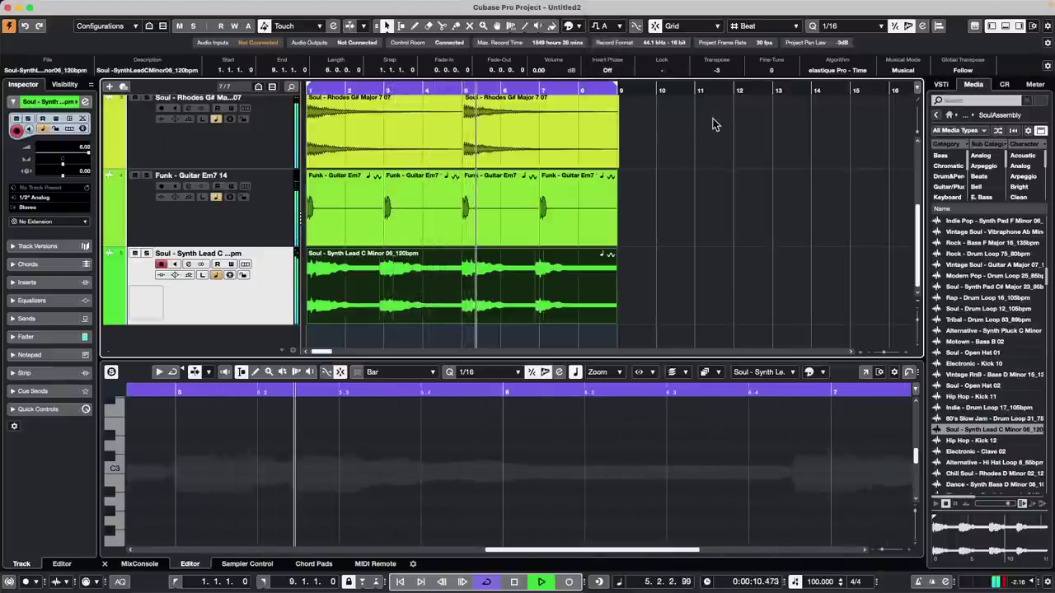
key("space")
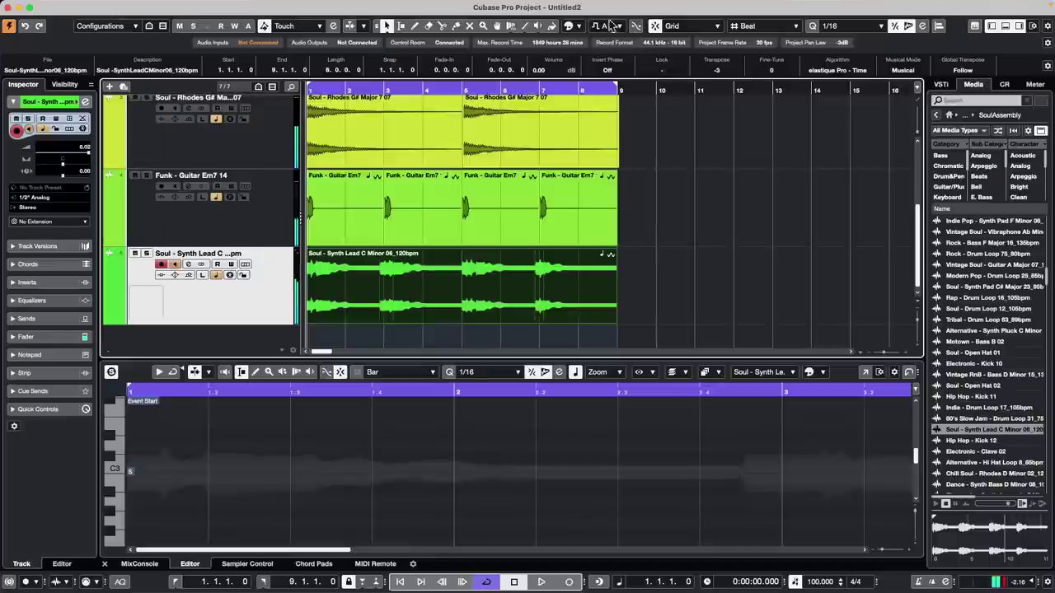
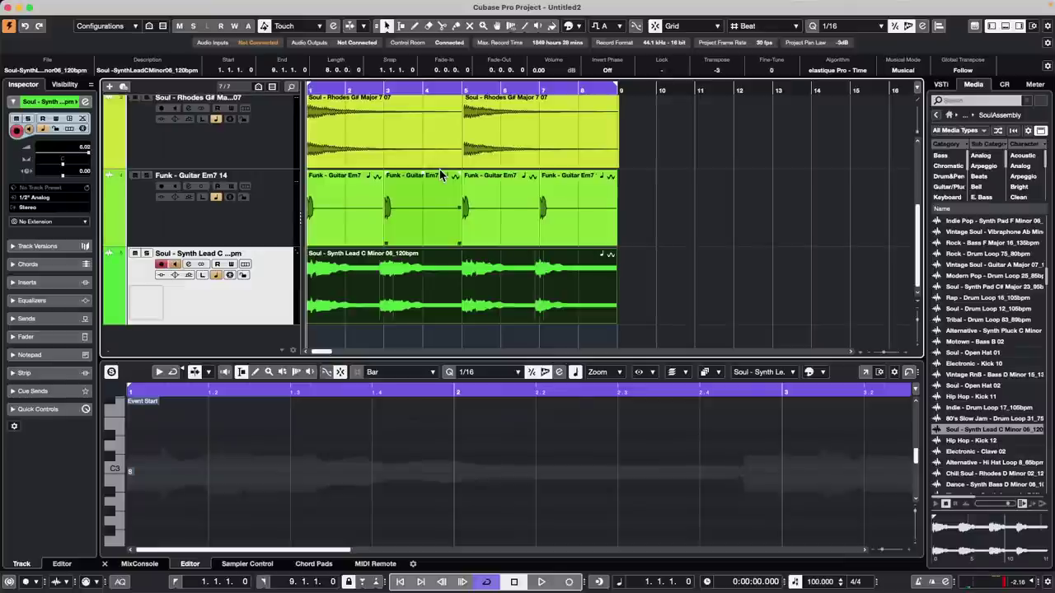
Step: Show the MixConsole in the lower zone, solo the 080 B track, and start playback
left_click(139, 564)
scroll(196, 241, "up", 5)
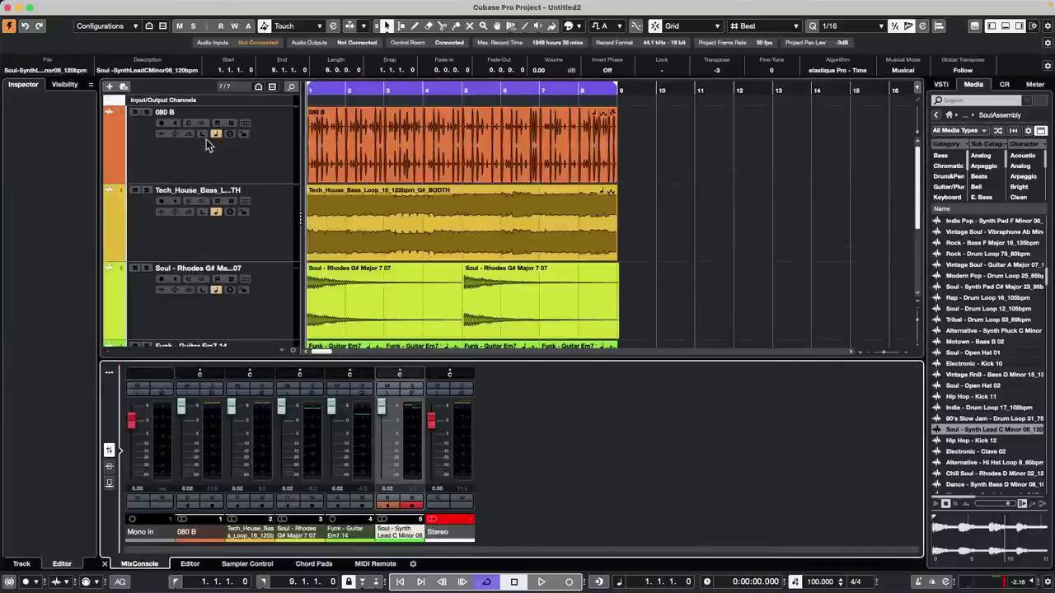
left_click(146, 113)
key("space")
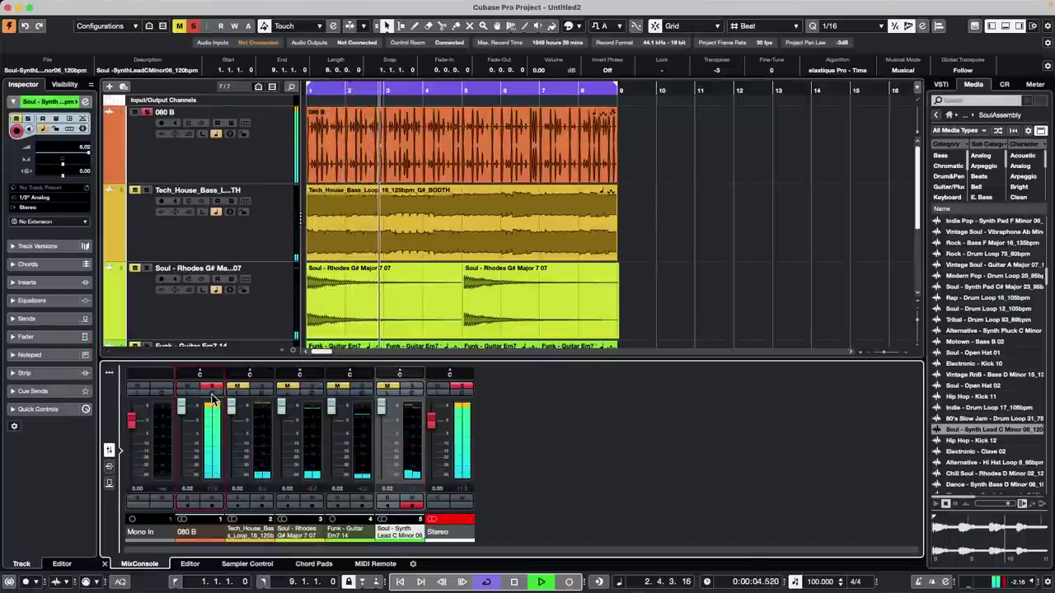
Step: Load LoopMash FX in the first insert slot of the 080 B channel and trigger one of its performance effects
left_click(212, 393)
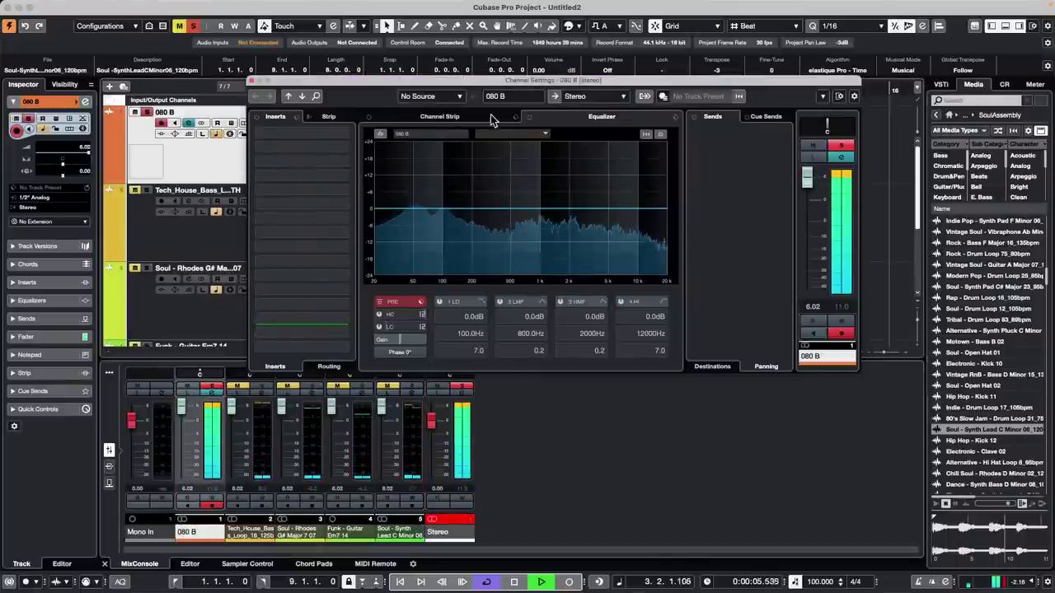
left_click(346, 133)
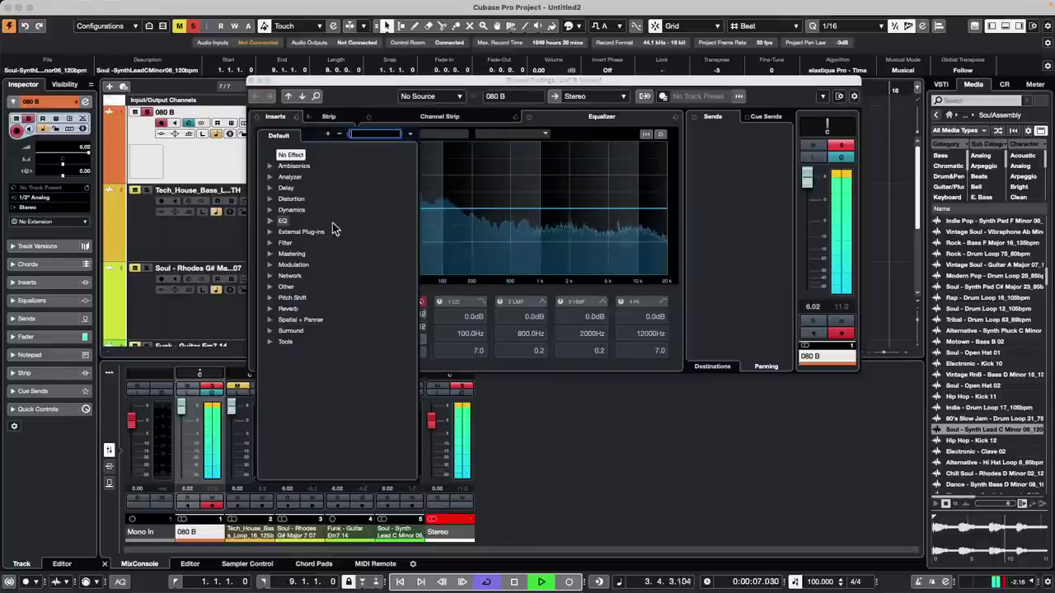
left_click(286, 286)
left_click(317, 298)
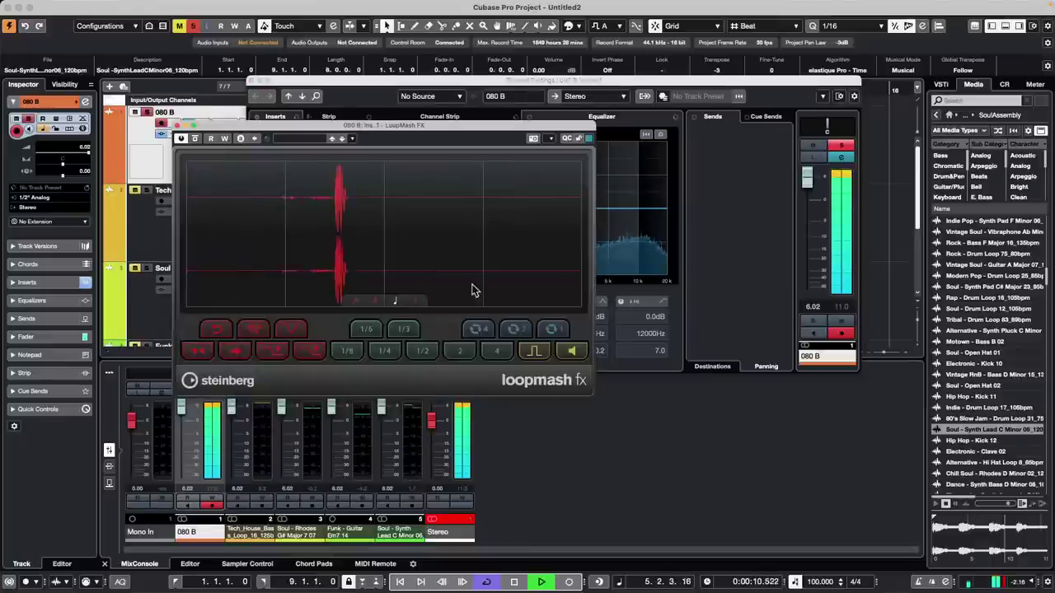
left_click(310, 352)
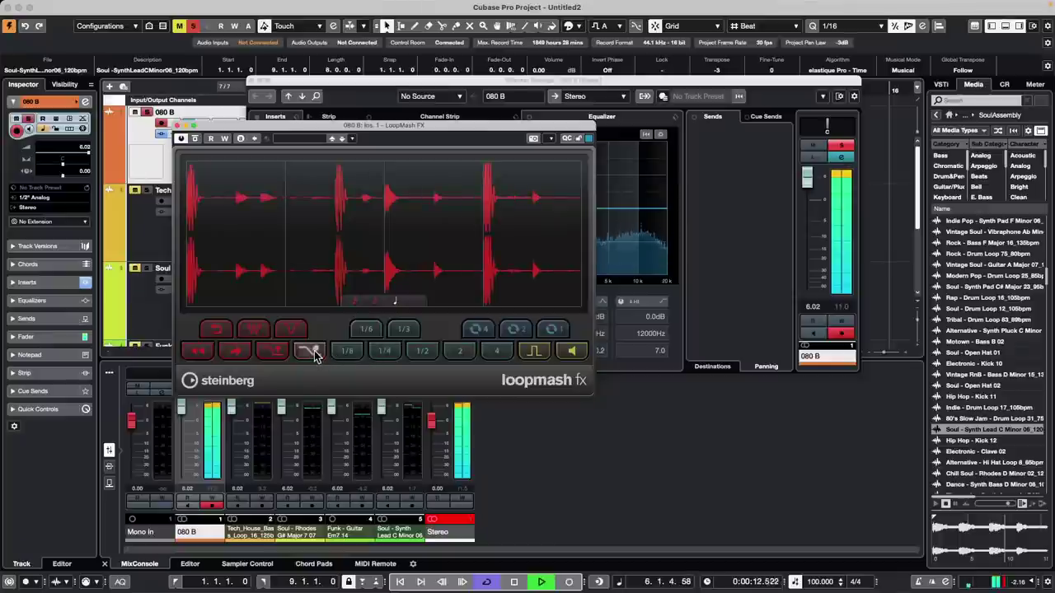
Step: Audition further LoopMash FX performance effects on the 080 B loop during playback, including 1/3, cycle 2, 4 and cycle 4
left_click(292, 333)
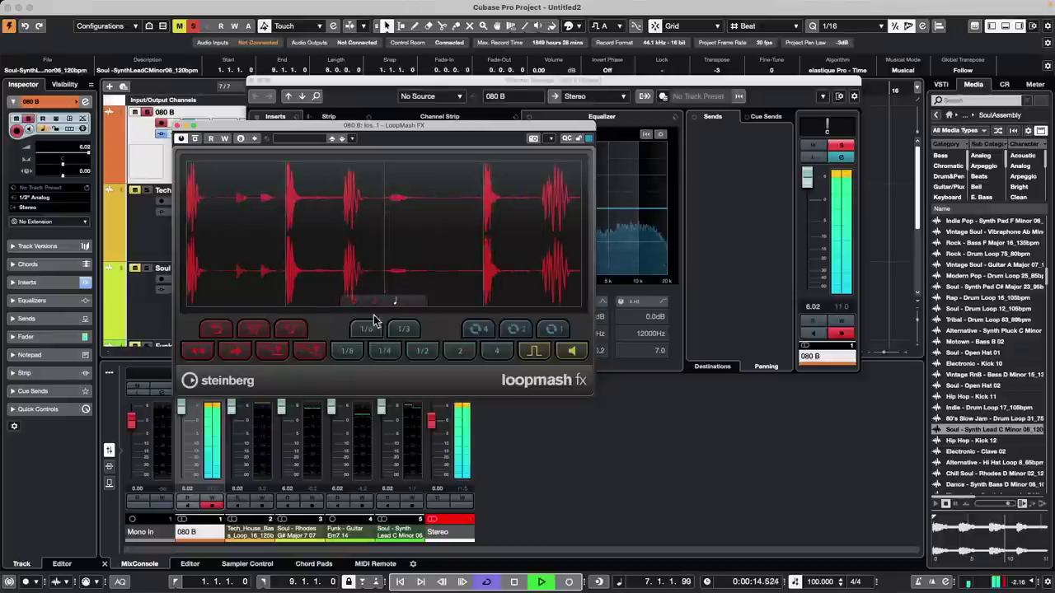
left_click(403, 330)
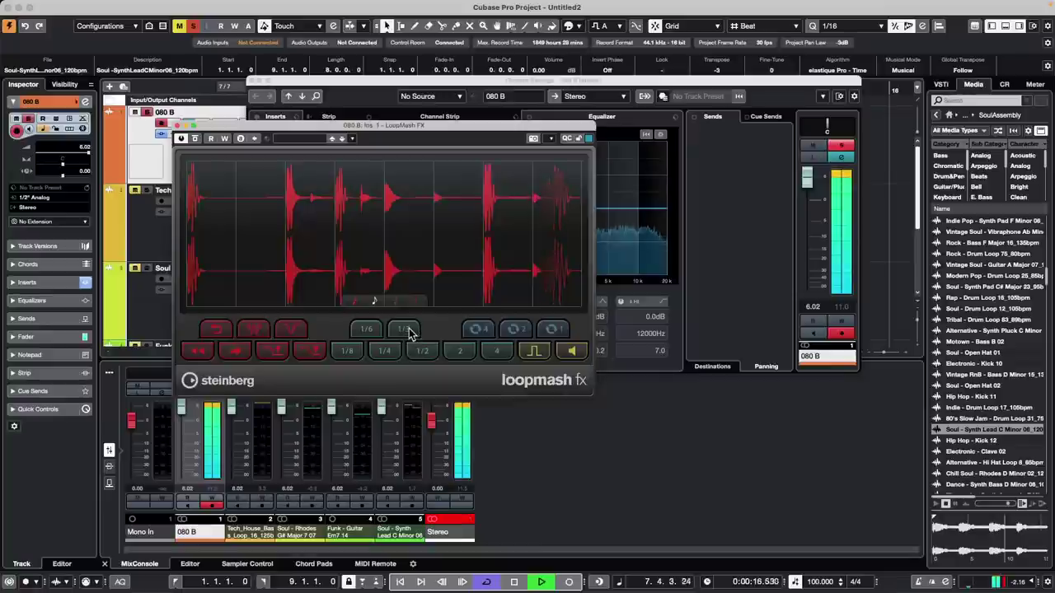
left_click(253, 330)
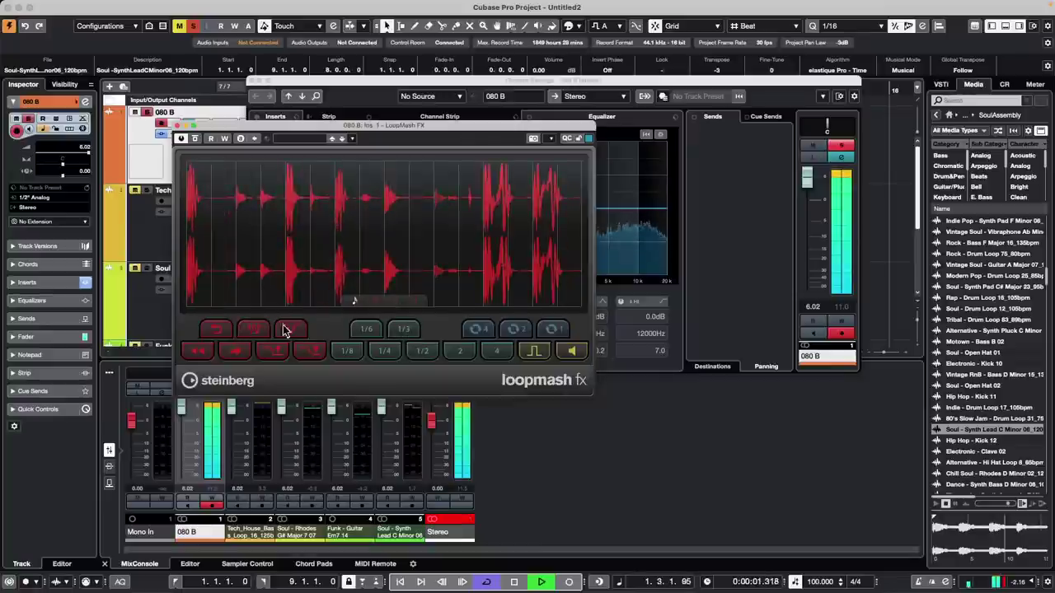
left_click(290, 330)
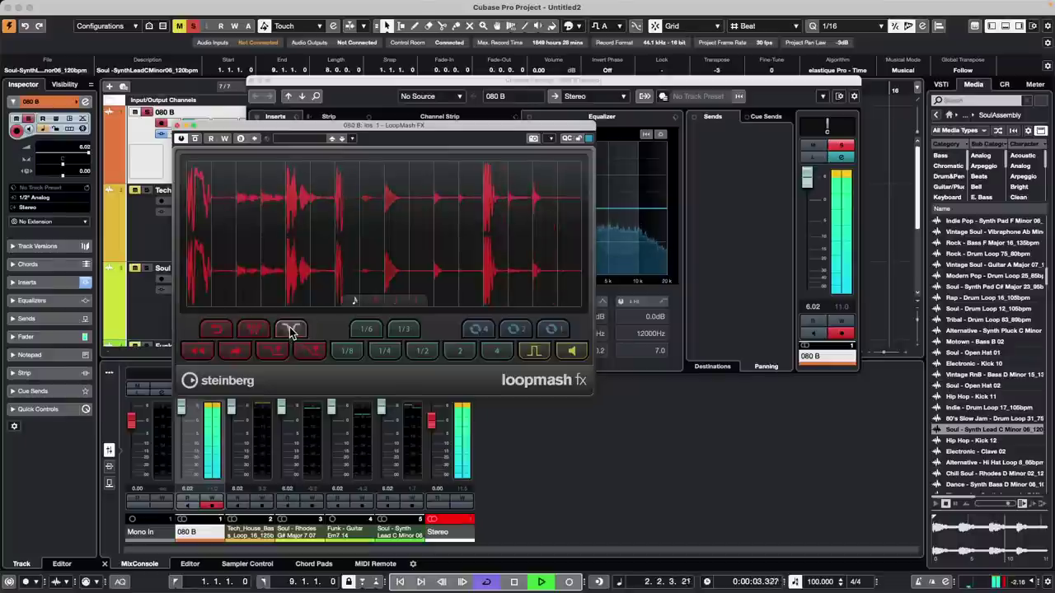
left_click(543, 350)
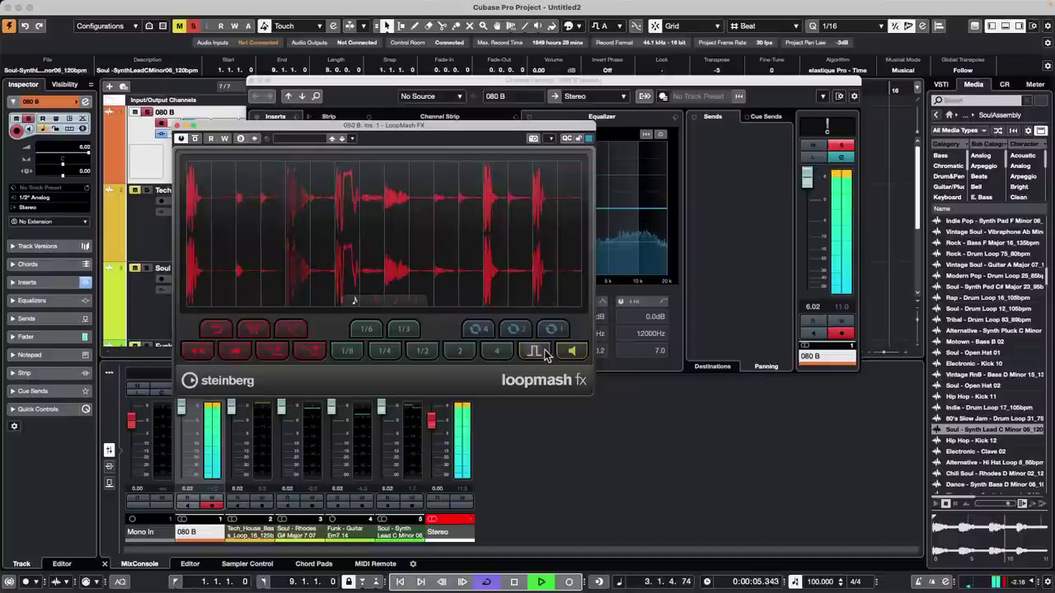
left_click(510, 333)
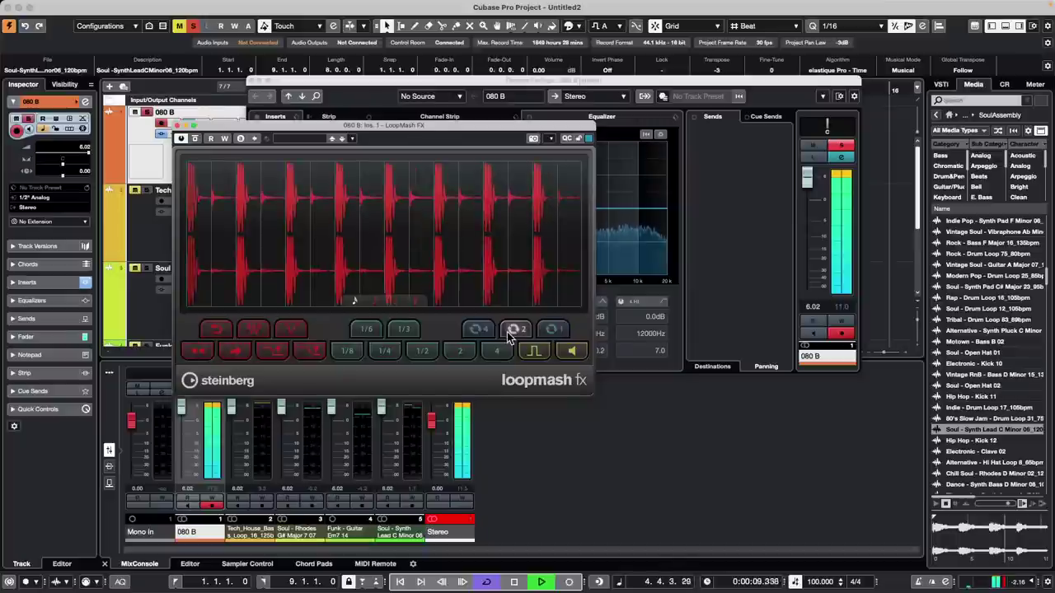
left_click(497, 352)
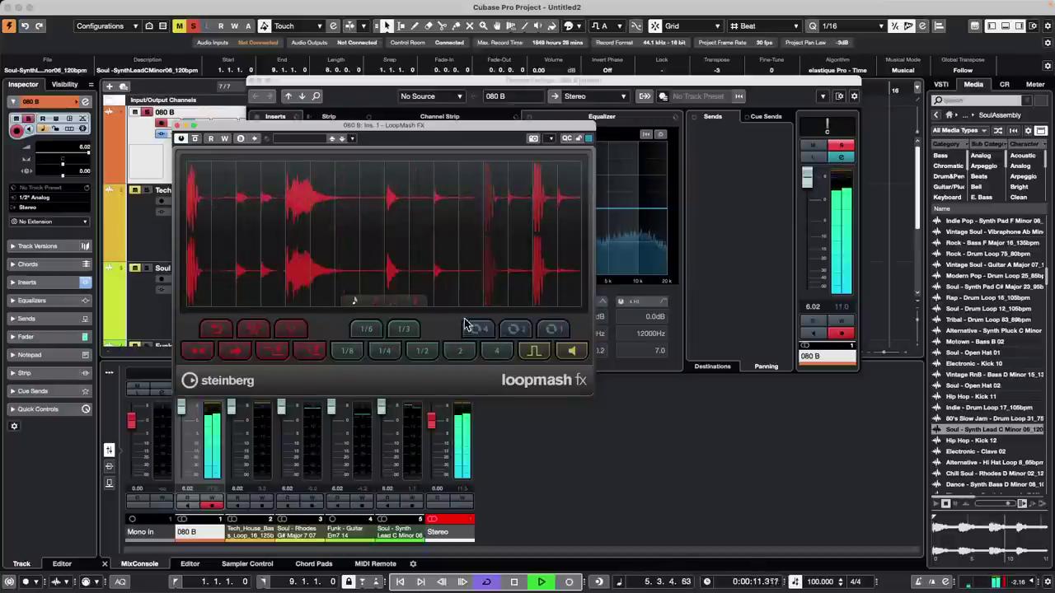
left_click(475, 330)
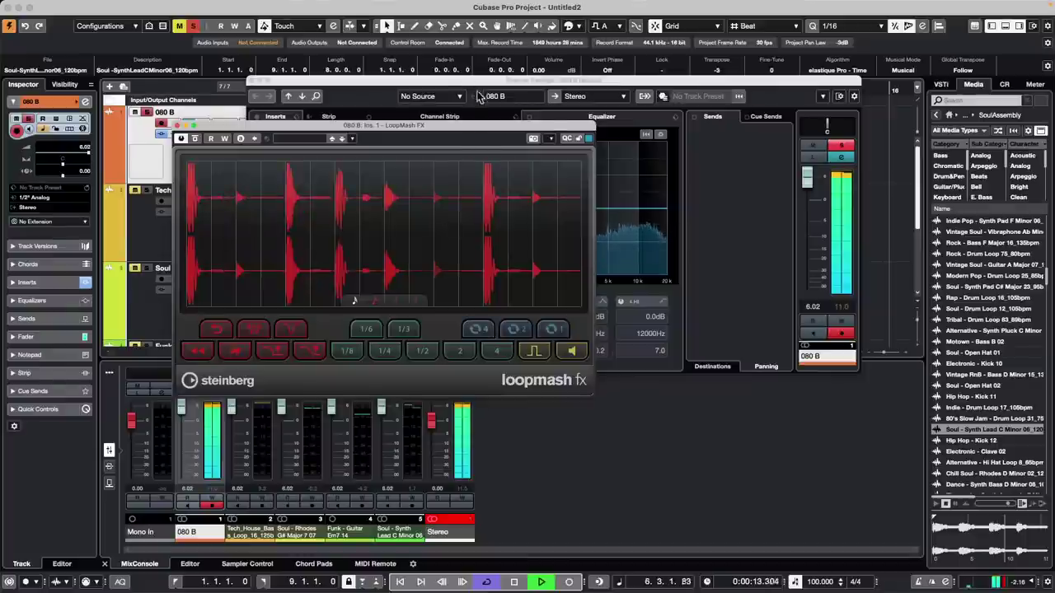
Step: Close the 080 B channel settings window and add one MIDI track below the 080 B track
left_click_drag(304, 126, 486, 147)
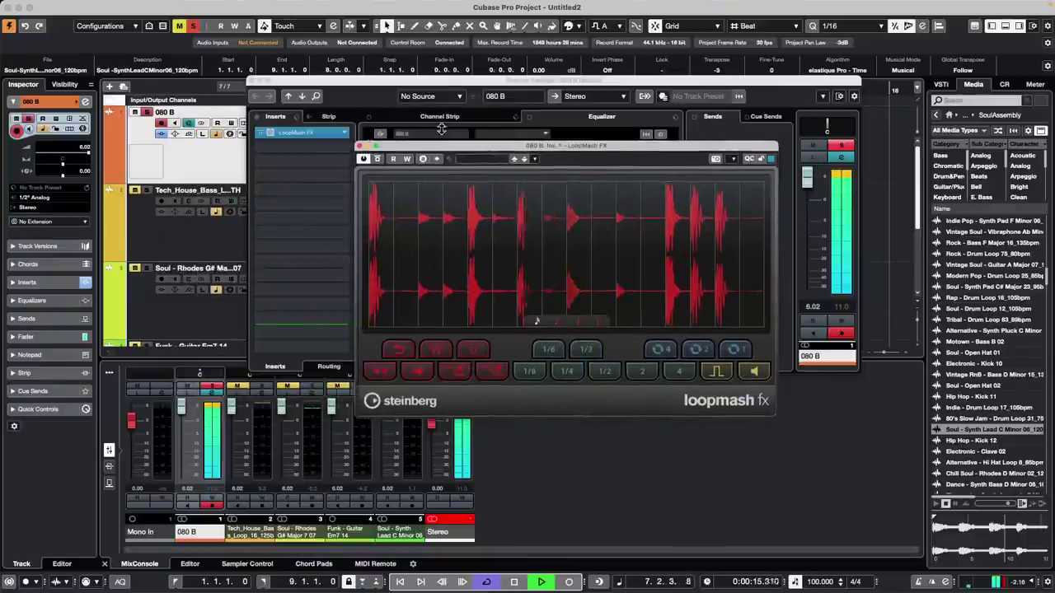
left_click(252, 83)
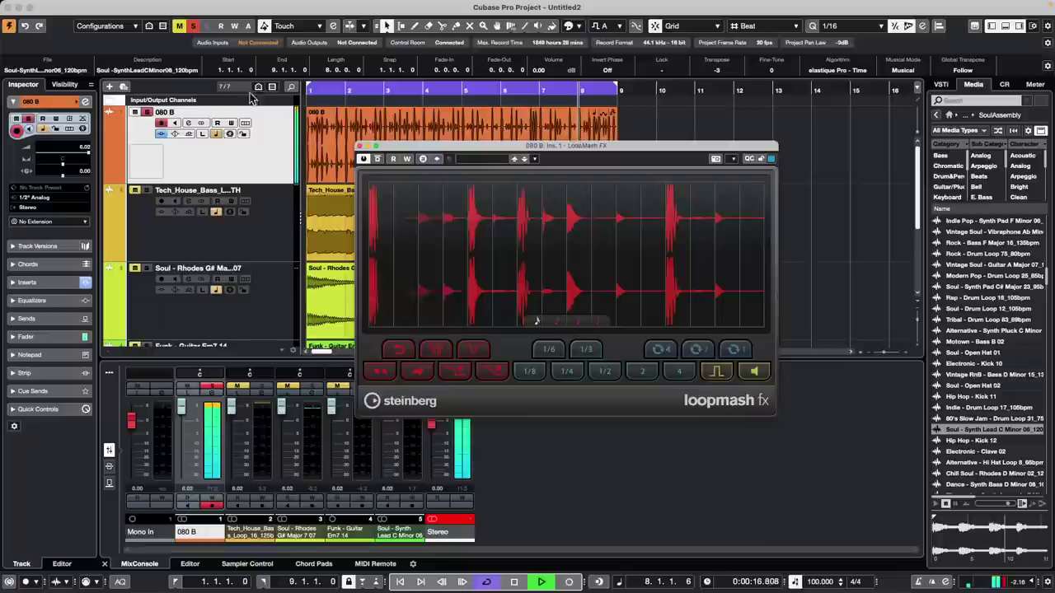
right_click(230, 163)
mouse_move(288, 167)
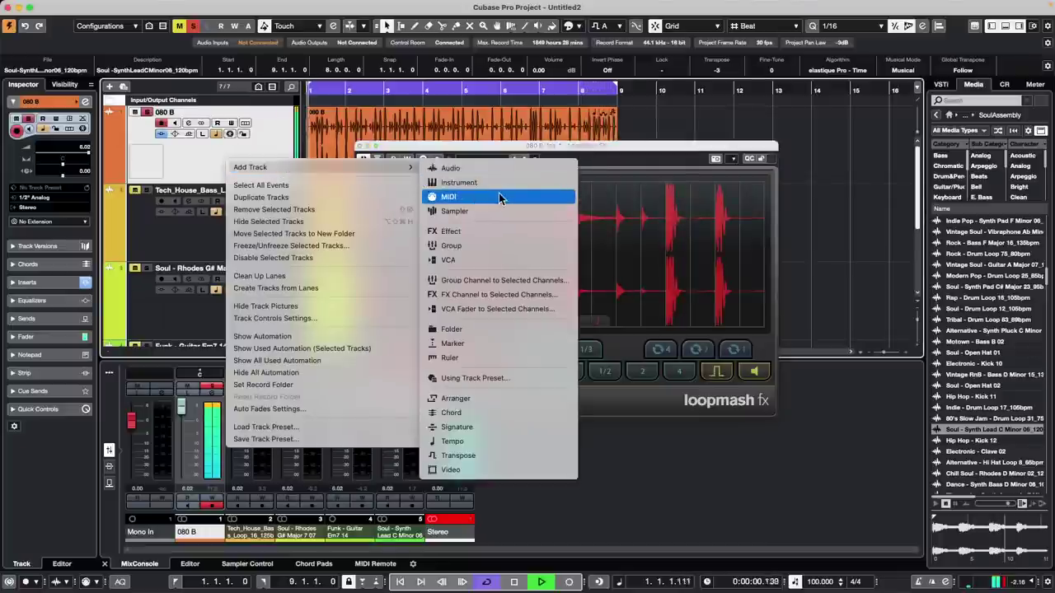
left_click(499, 193)
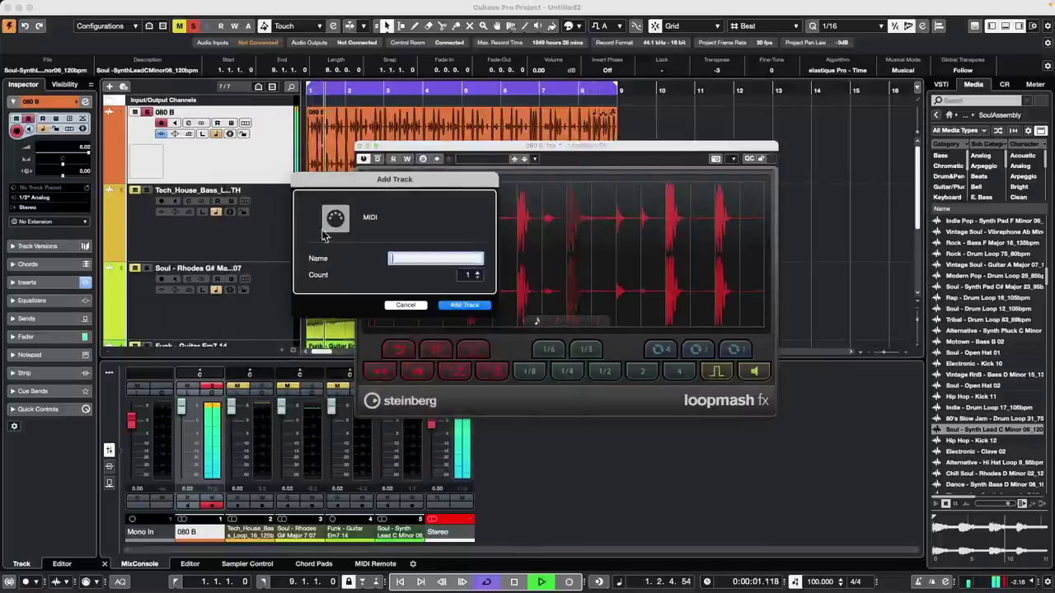
left_click(464, 305)
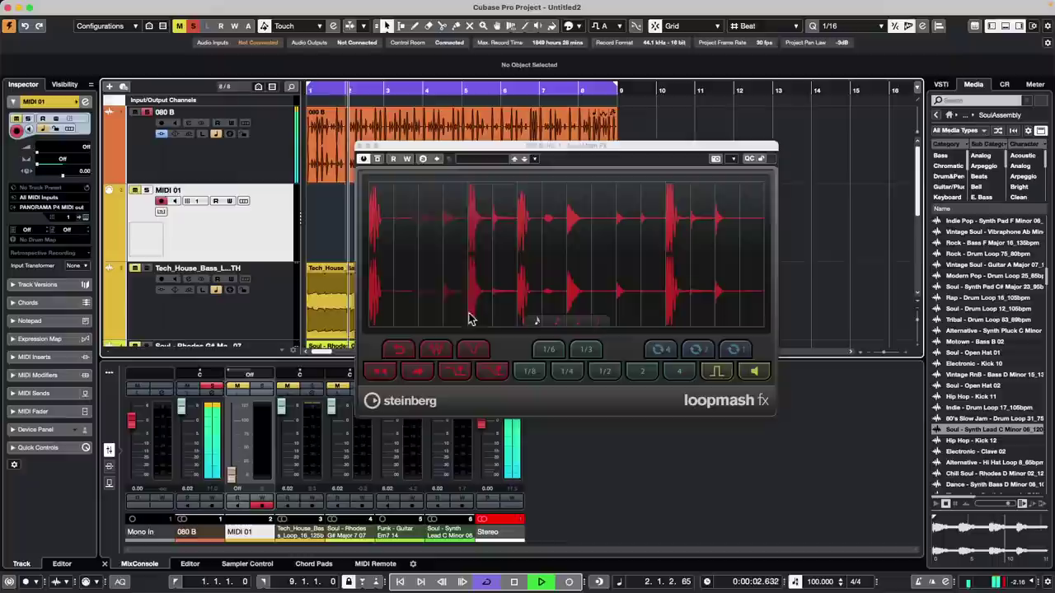
Step: Route the MIDI 01 track's output to 080 B: Ins. 1. LoopMash FX - MIDI In and solo the track
left_click(51, 207)
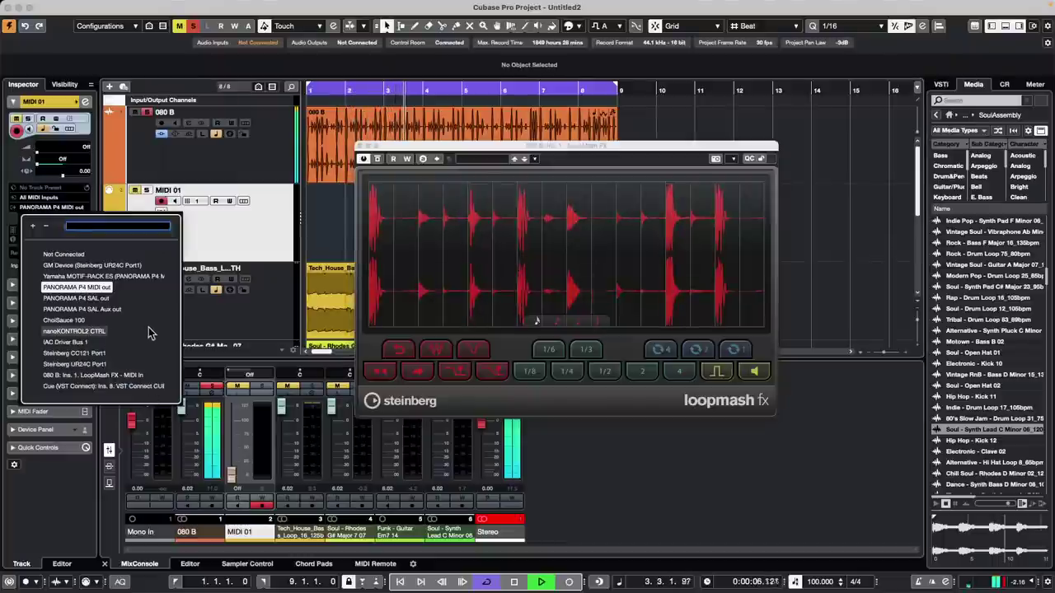
left_click(110, 376)
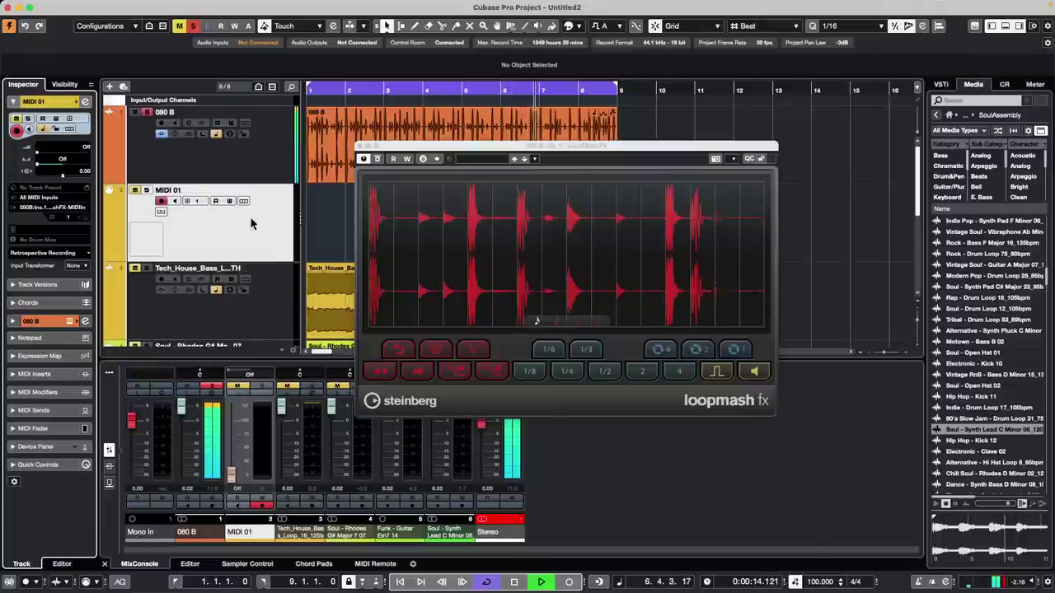
left_click(145, 191)
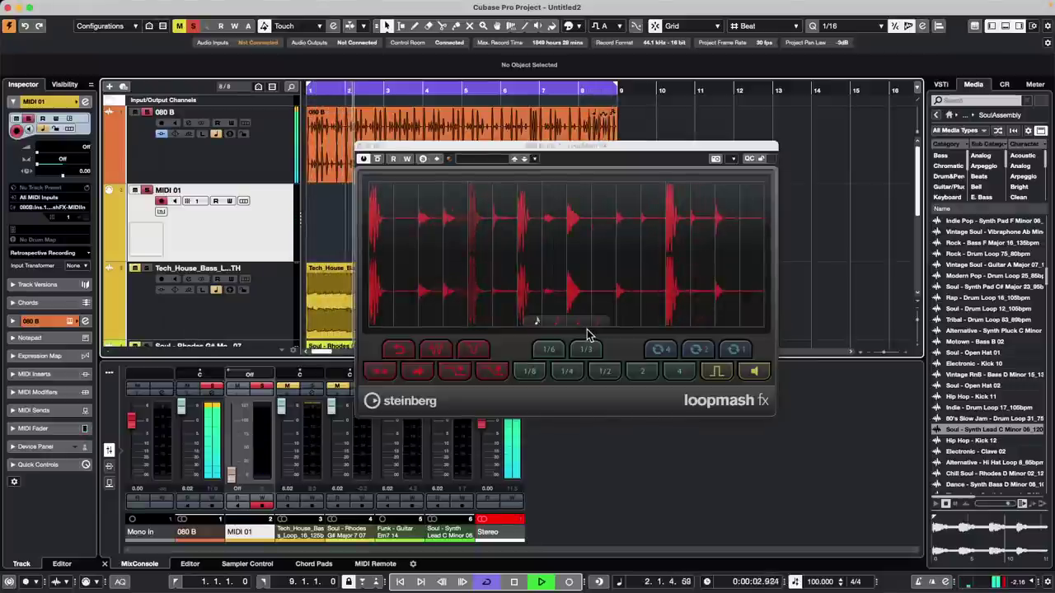
Step: Trigger LoopMash FX effects by playing notes on the On-Screen Keyboard during playback, and stop playback
key("alt+k")
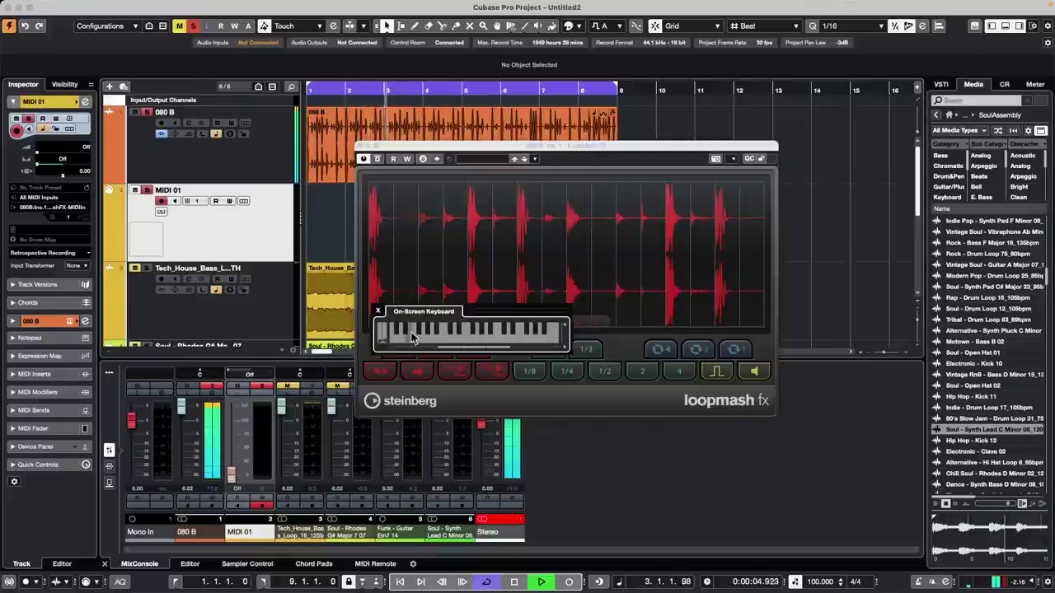
left_click_drag(492, 312, 949, 205)
left_click(896, 233)
left_click(874, 233)
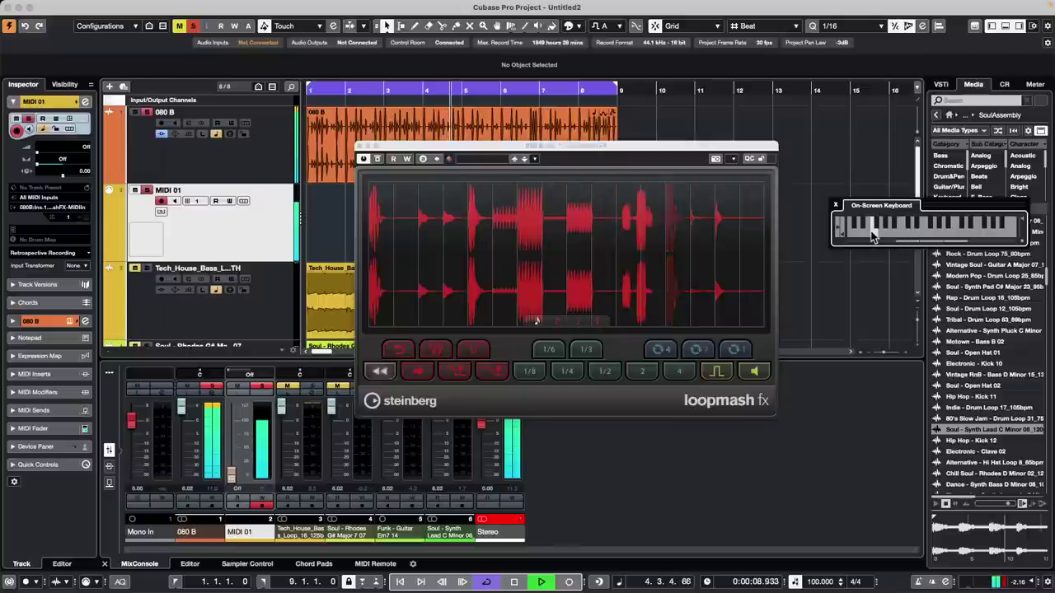
left_click(891, 235)
left_click(875, 225)
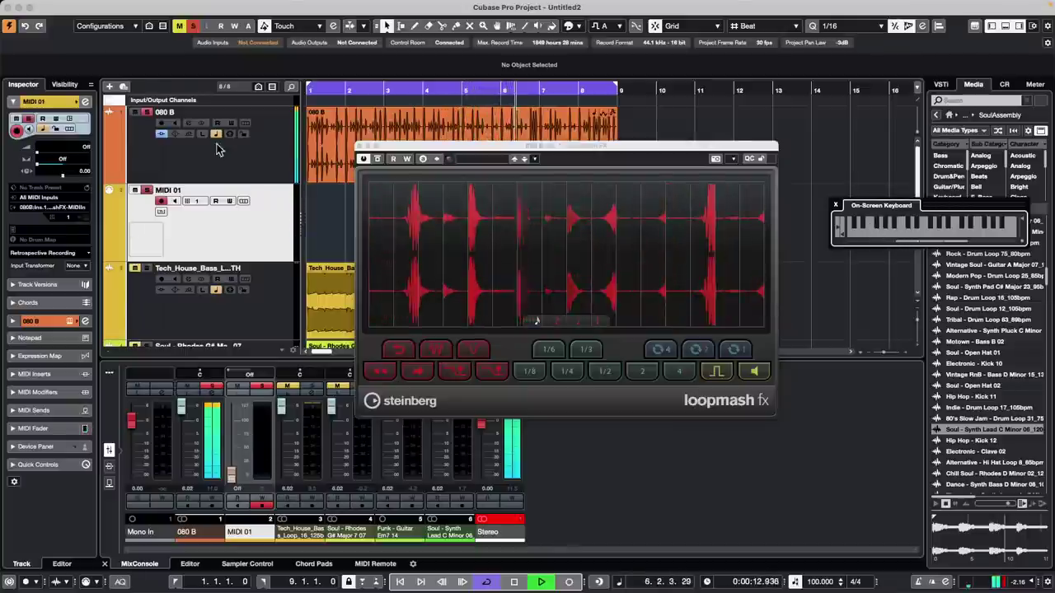
key("space")
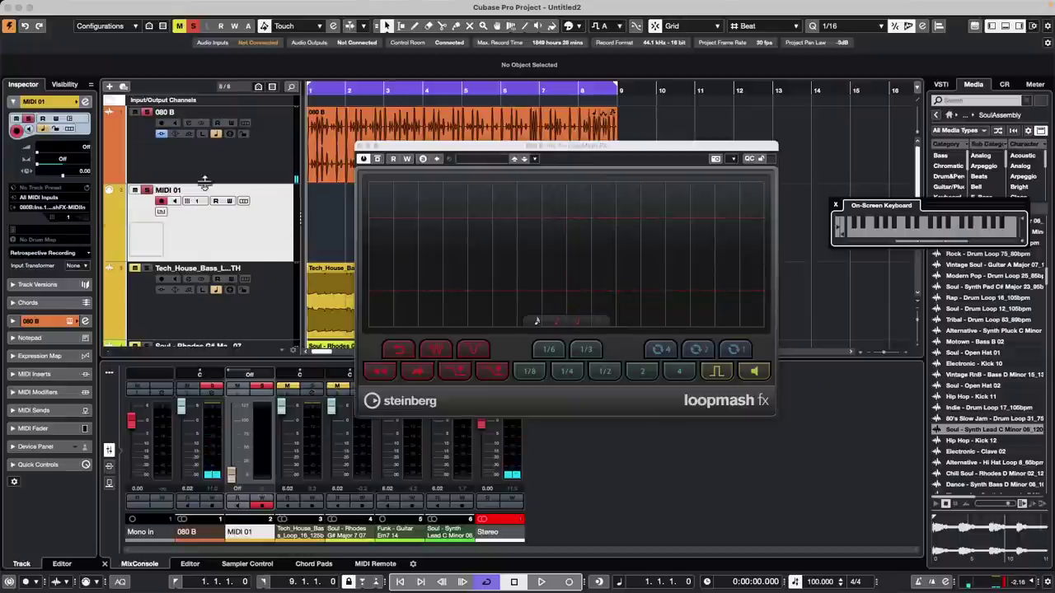
left_click(903, 233)
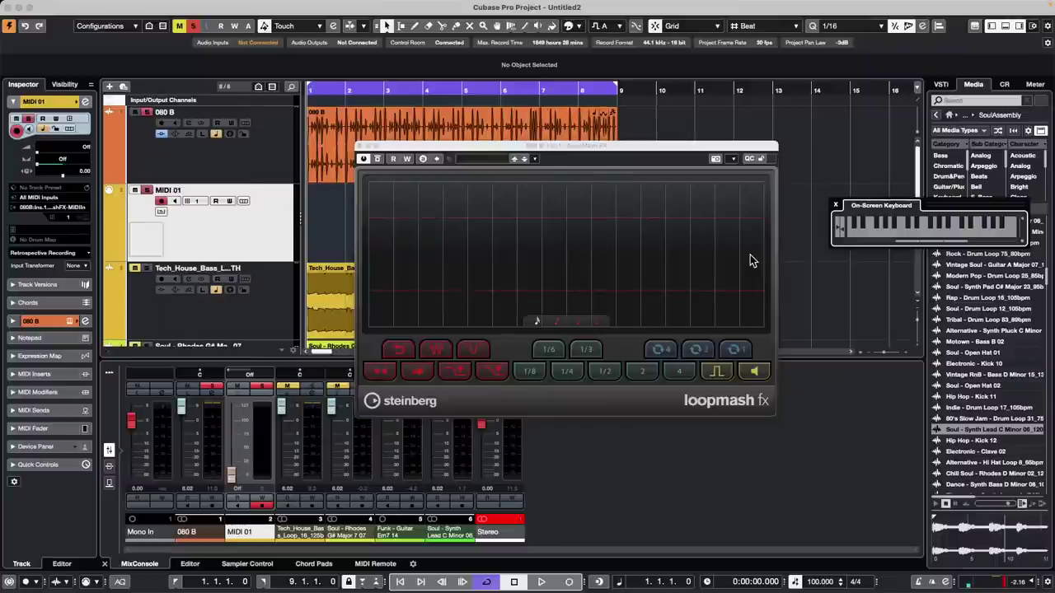
Step: Close the LoopMash FX window and add a HALion Sonic SE instrument track below the MIDI 01 track
left_click(359, 147)
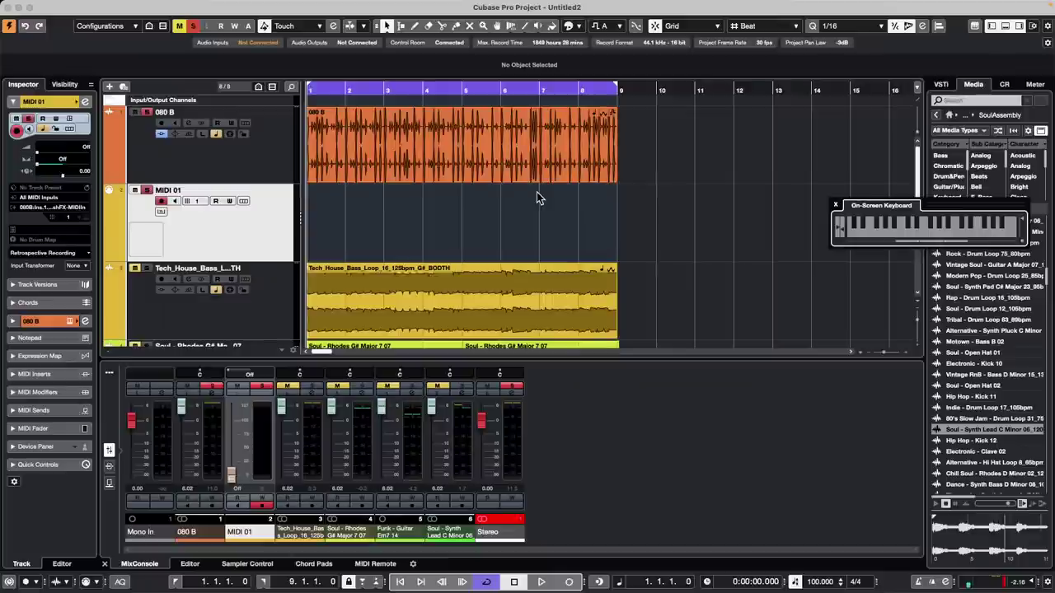
scroll(530, 246, "down", 3)
scroll(530, 250, "up", 3)
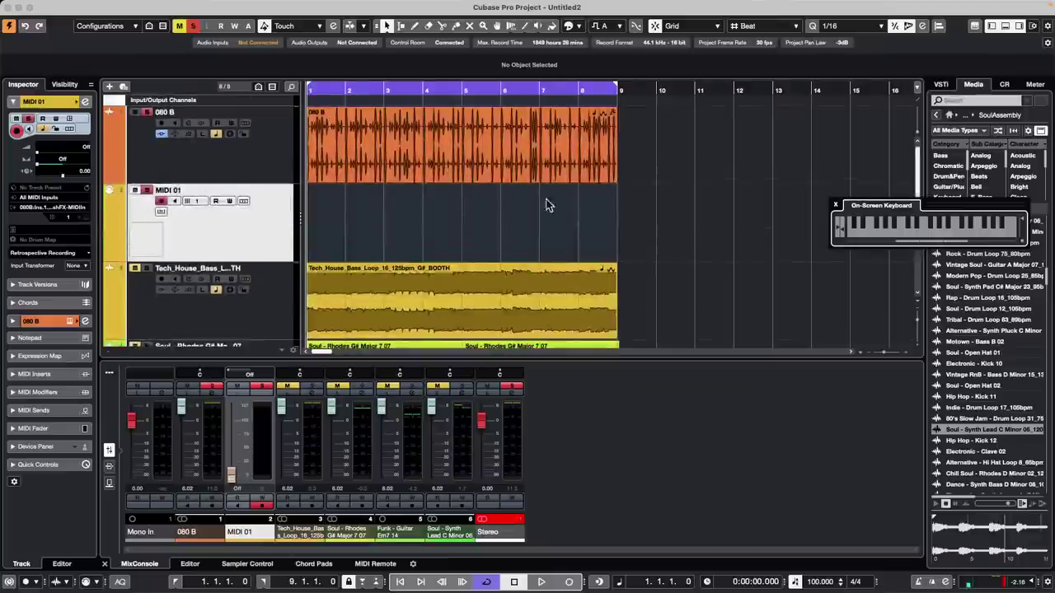
right_click(241, 229)
mouse_move(330, 230)
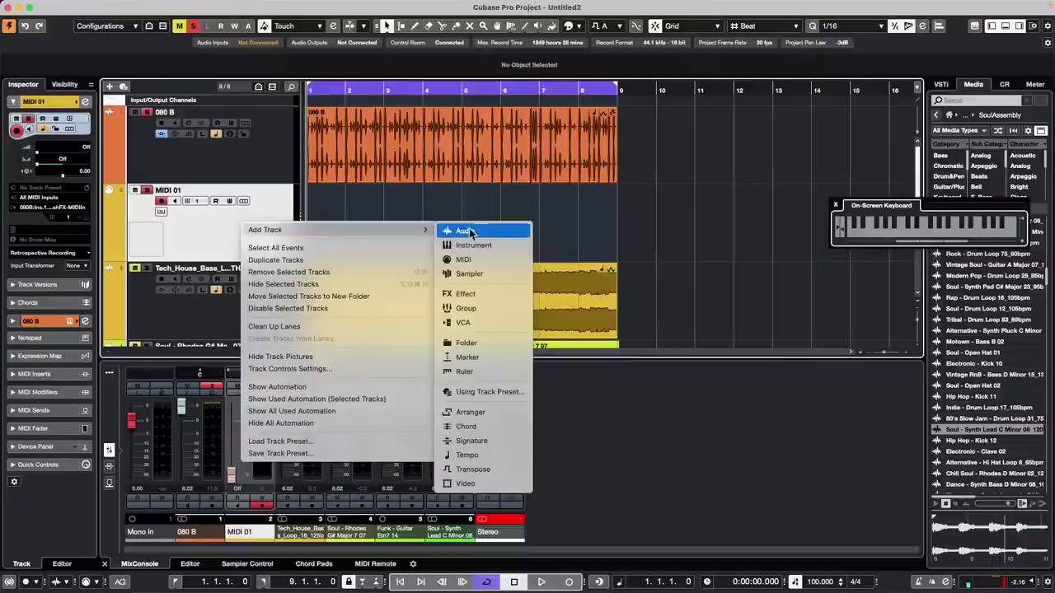
left_click(838, 208)
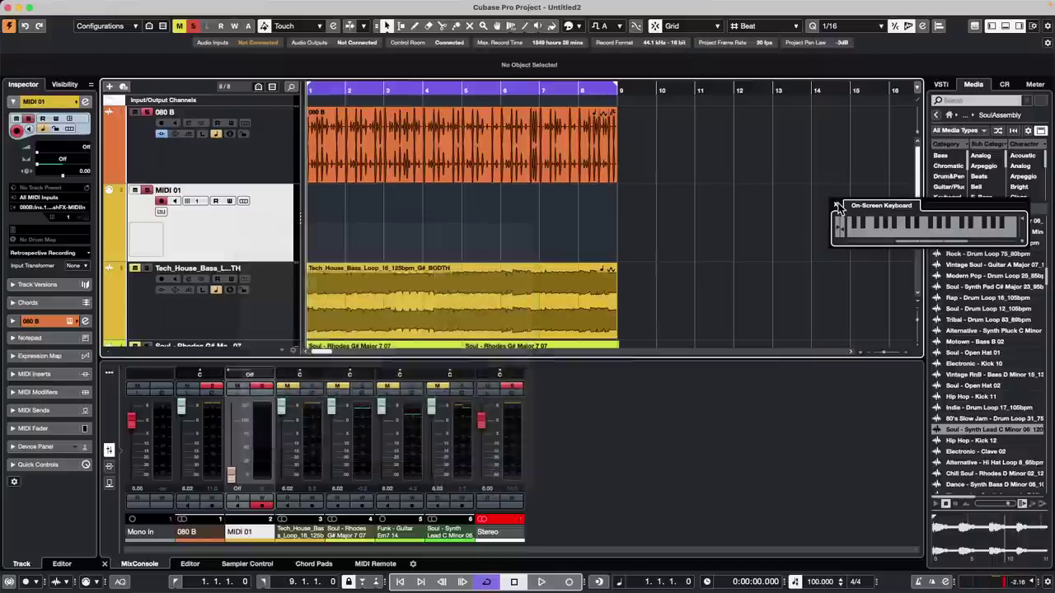
right_click(271, 224)
mouse_move(432, 231)
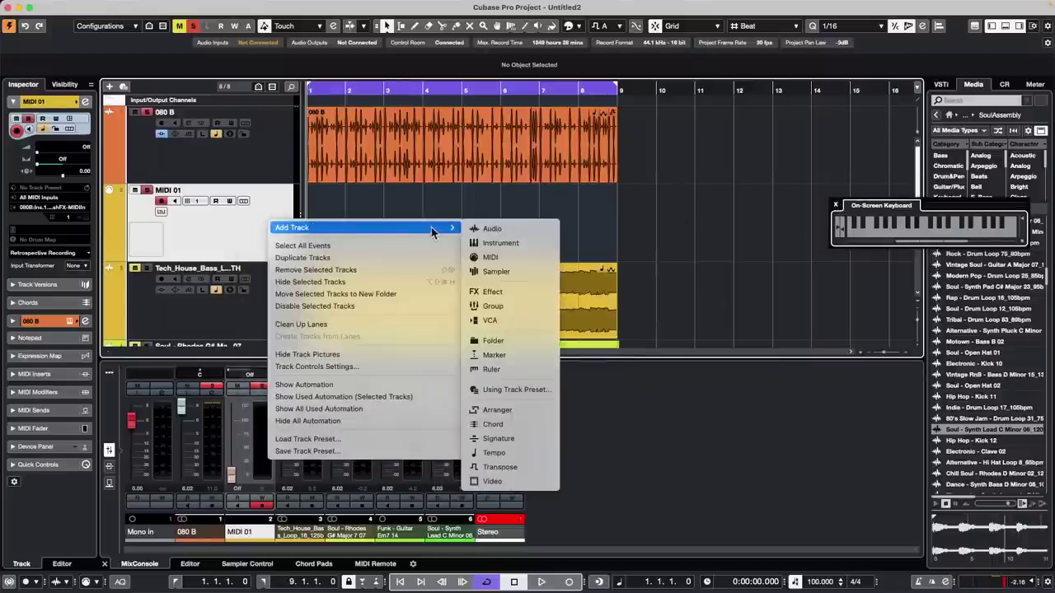
left_click(475, 243)
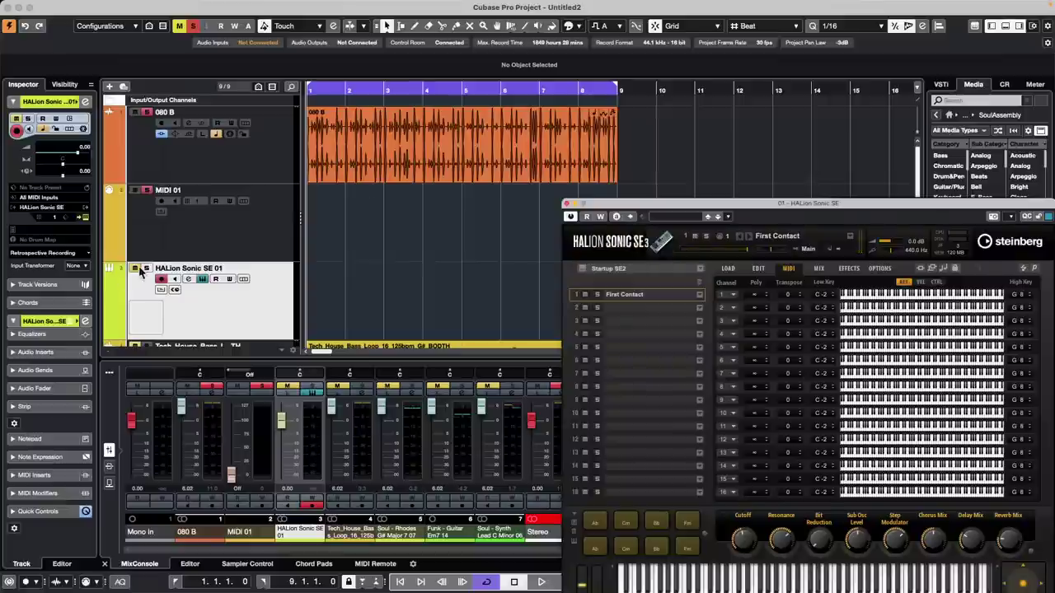
Step: Solo the HALion Sonic SE 01 track and insert the retrospective MIDI recording of the played chords on it
left_click(142, 271)
left_click(142, 272)
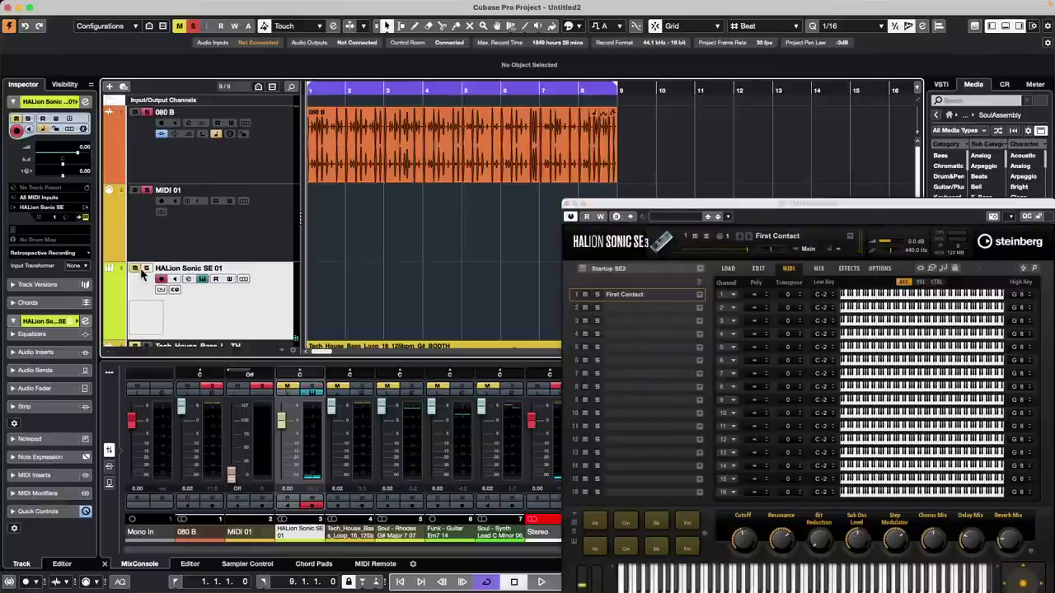
left_click(147, 272)
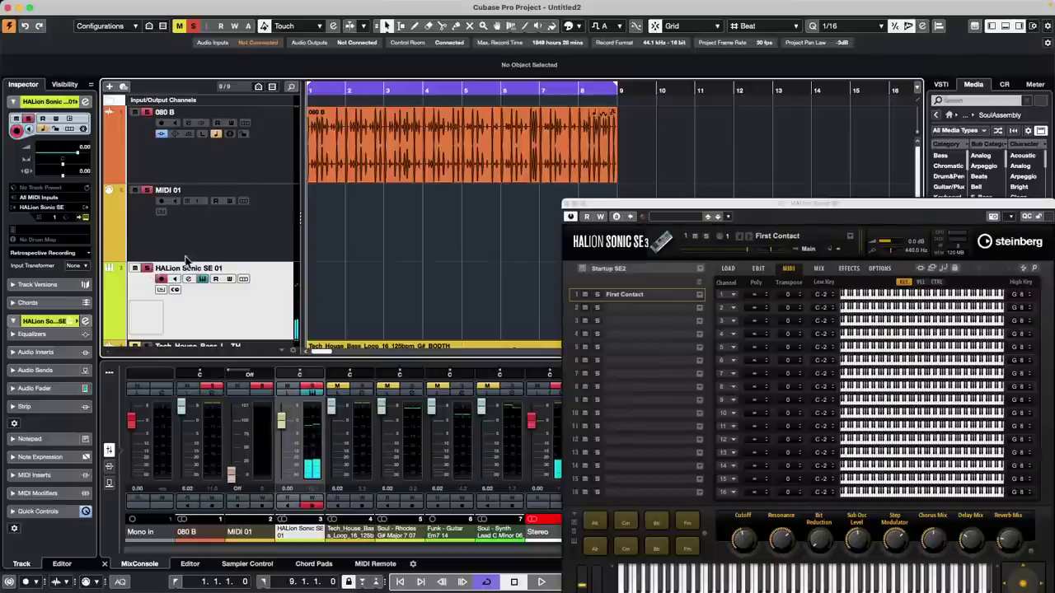
left_click_drag(595, 207, 809, 98)
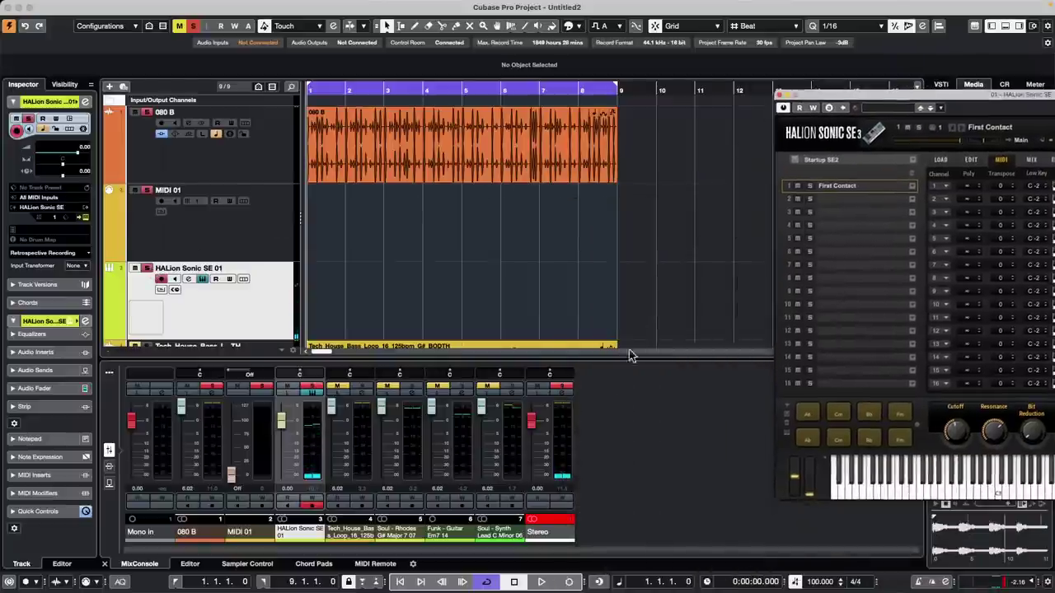
left_click(600, 582)
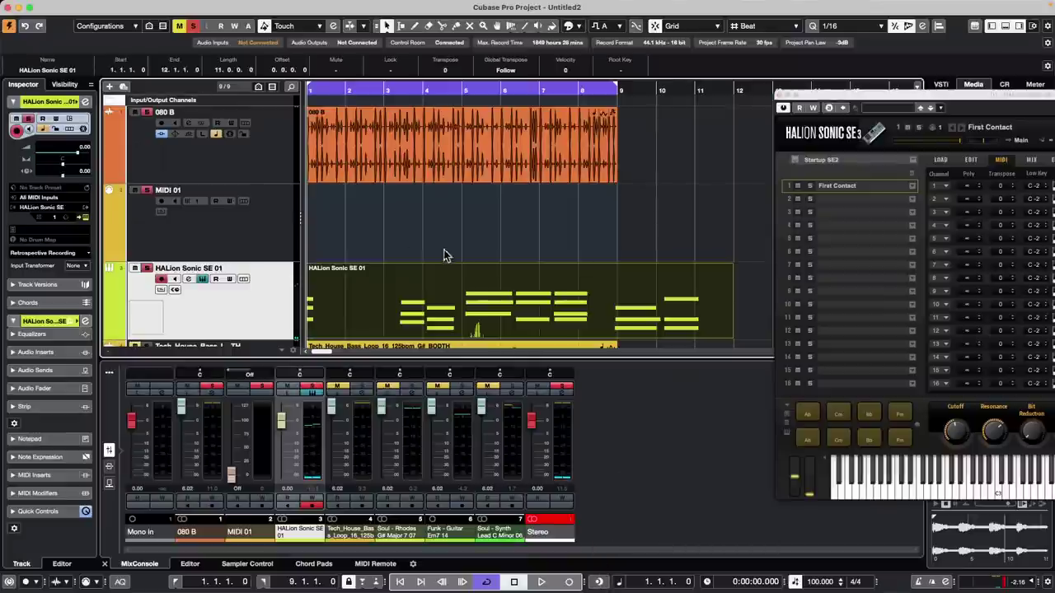
Step: Add a chord track below the MIDI 01 track
right_click(216, 233)
mouse_move(302, 237)
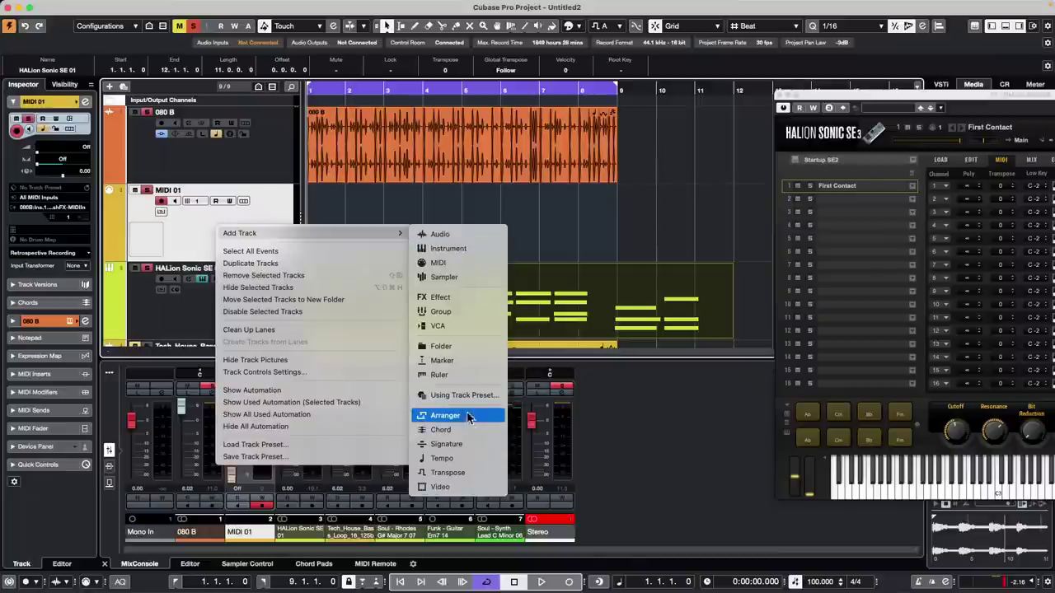
left_click(546, 307)
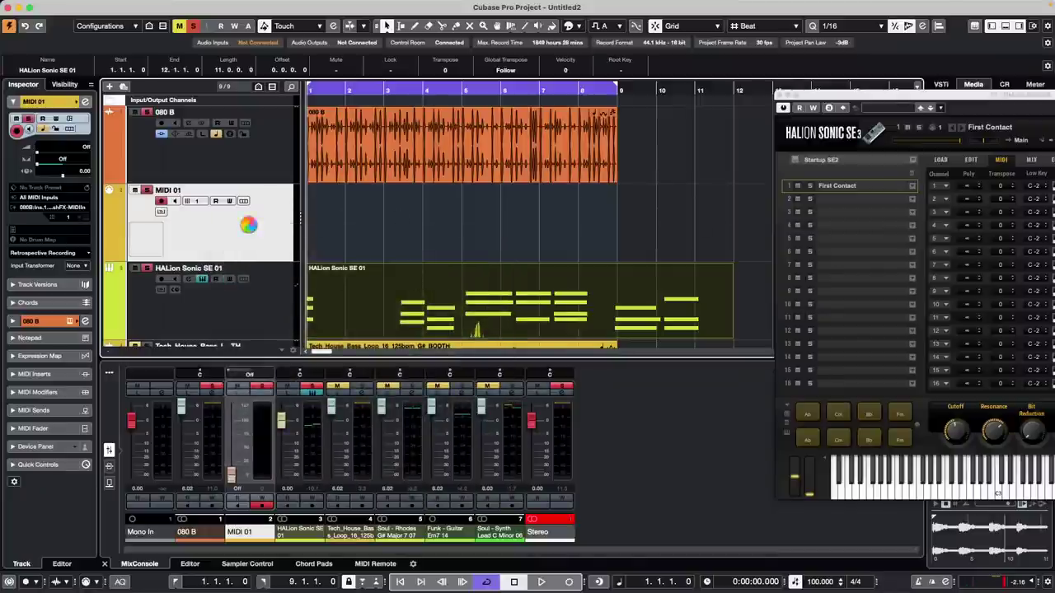
Step: Create chord events from the HALion Sonic SE 01 part on the chord track, including bass notes and tensions and detecting arpeggios
scroll(379, 243, "down", 3)
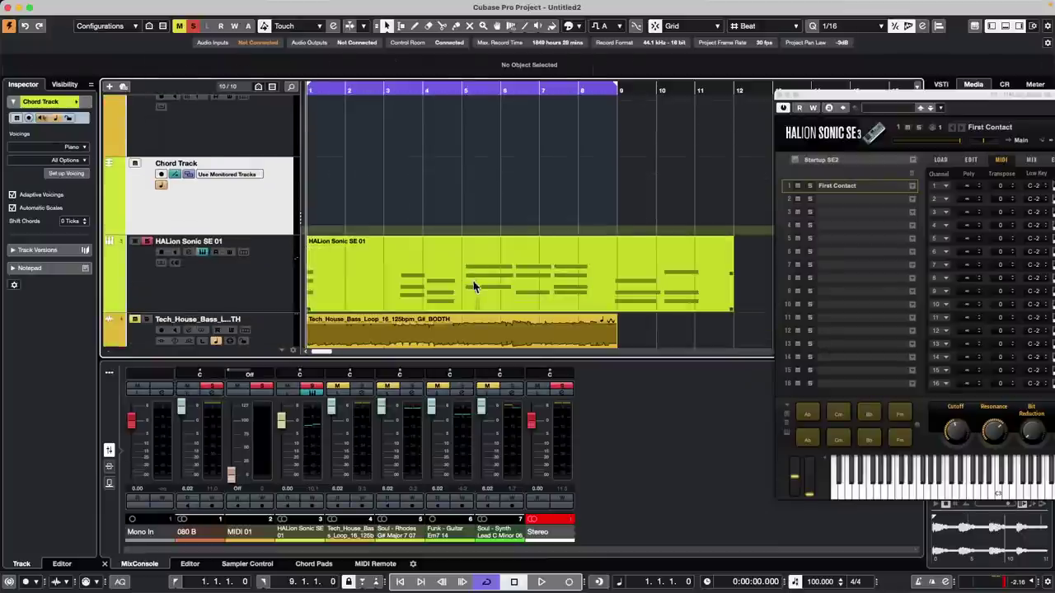
left_click_drag(473, 281, 445, 228)
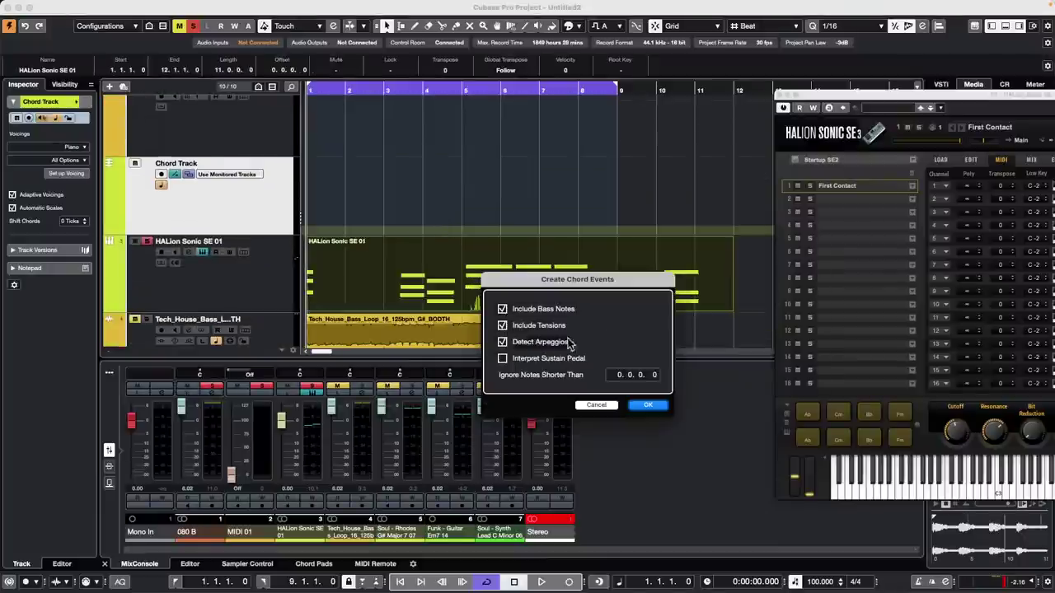
left_click(651, 406)
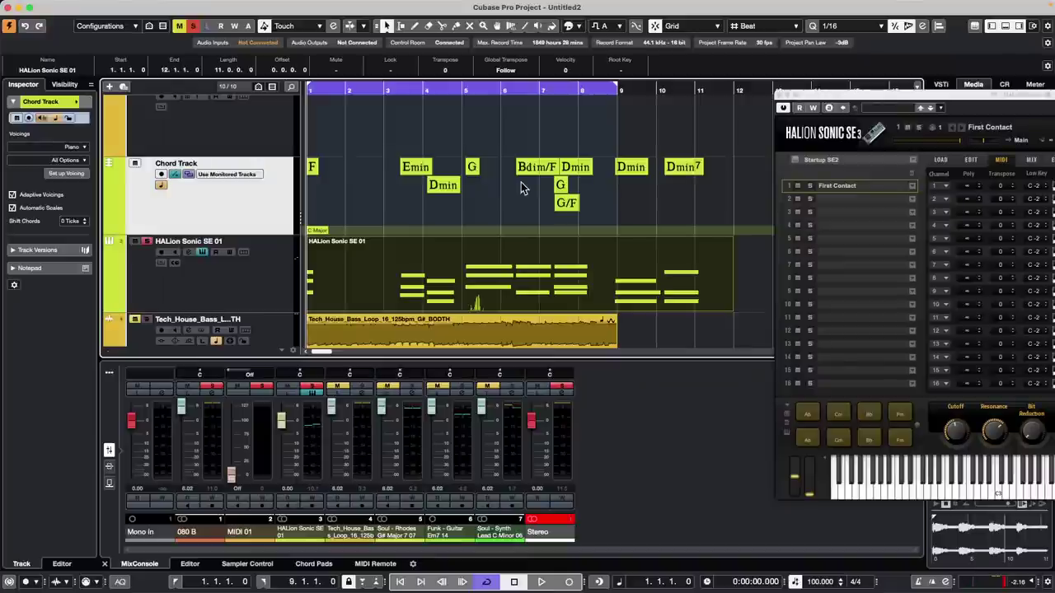
Step: Move the Tech_House_Bass_Loop_16_125bpm_G#_BODTH event on its track so that it starts at 3.3.1
scroll(504, 244, "down", 5)
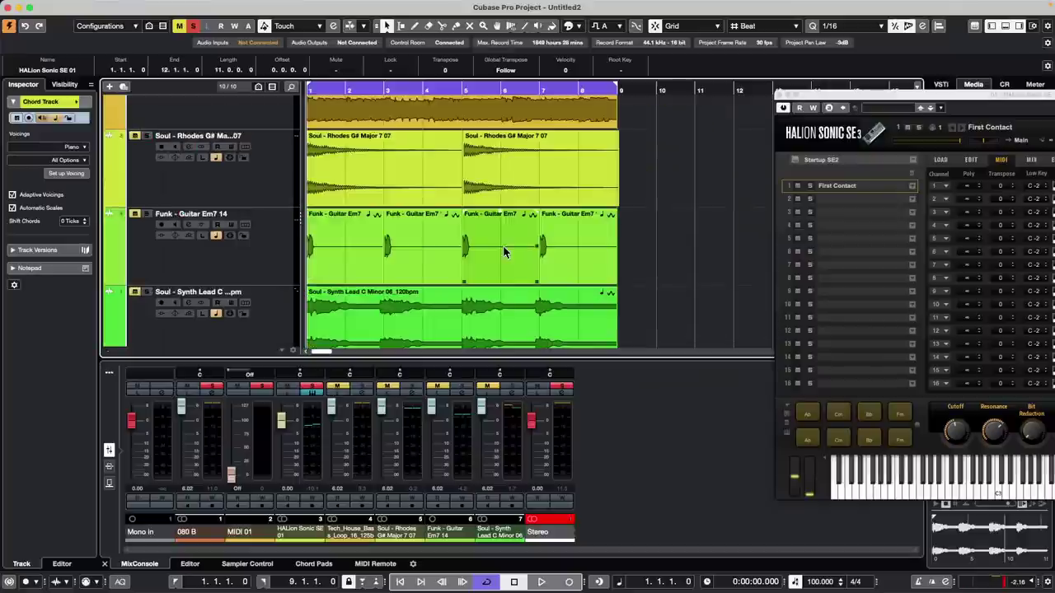
scroll(486, 239, "up", 3)
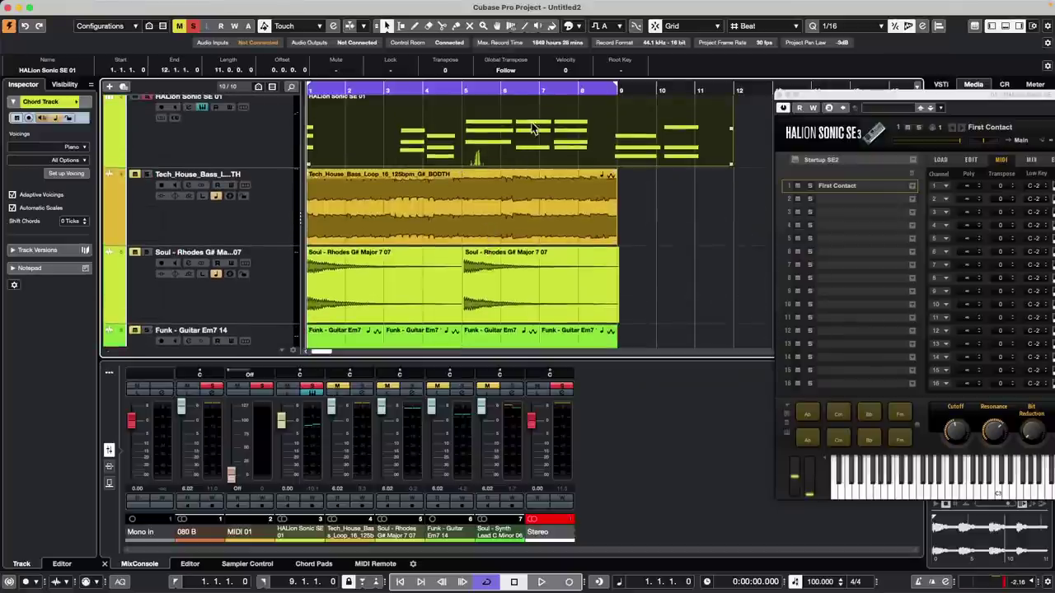
left_click_drag(458, 211, 554, 210)
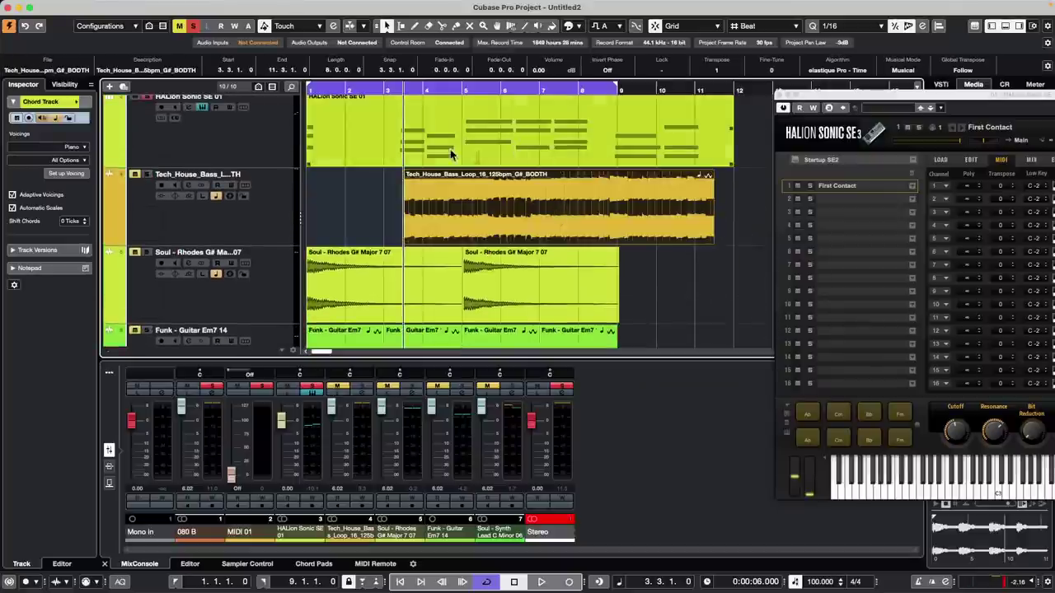
Step: Give the Tech House bass loop a fade-in and fade-out of about one bar each, and trim it to span 5.3.1 to 10.3.1
left_click_drag(405, 173, 451, 178)
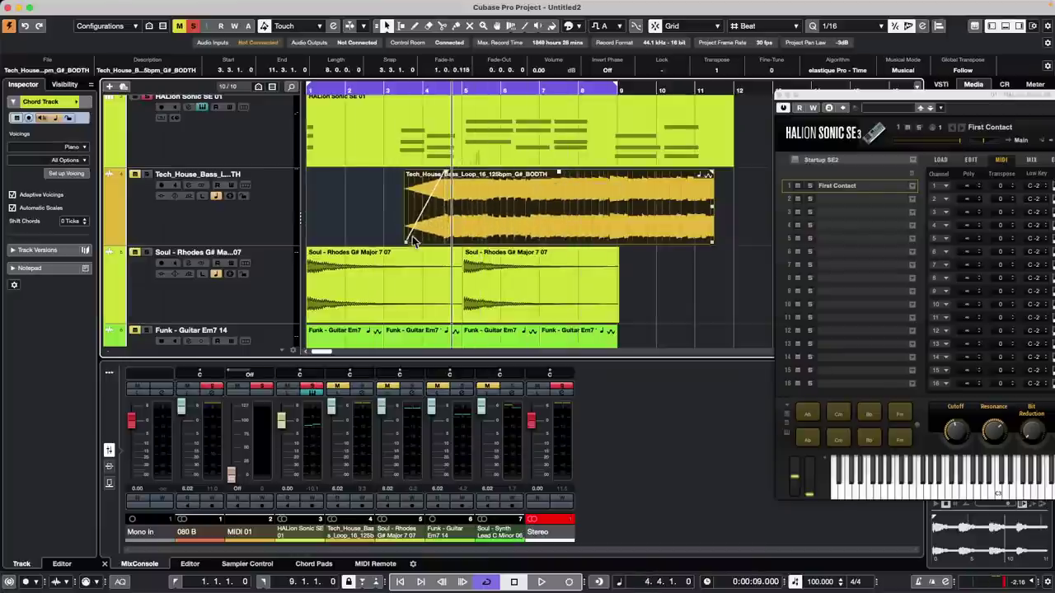
left_click_drag(415, 241, 483, 241)
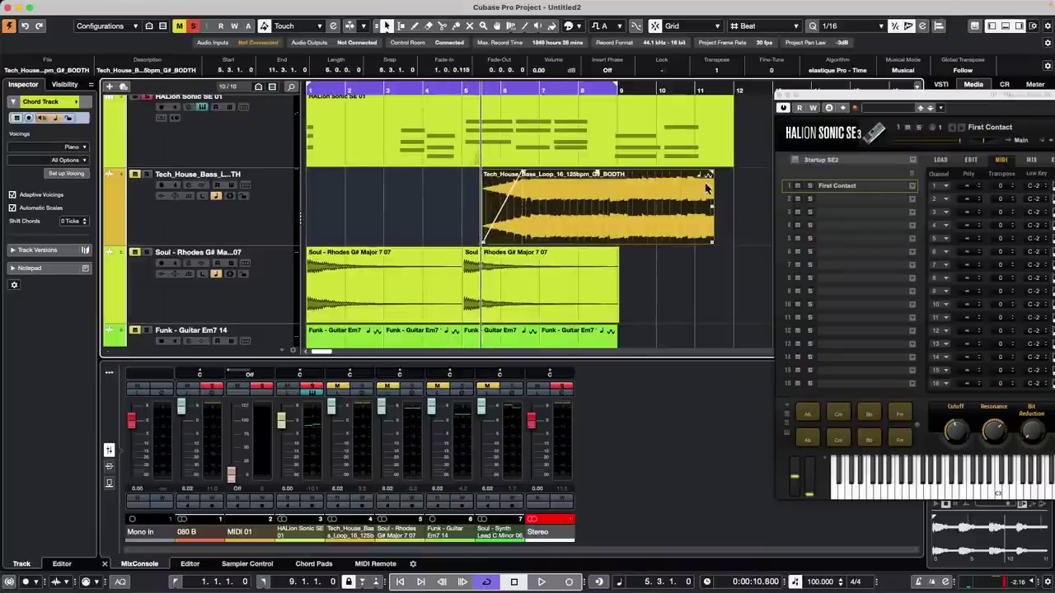
left_click_drag(708, 175, 669, 175)
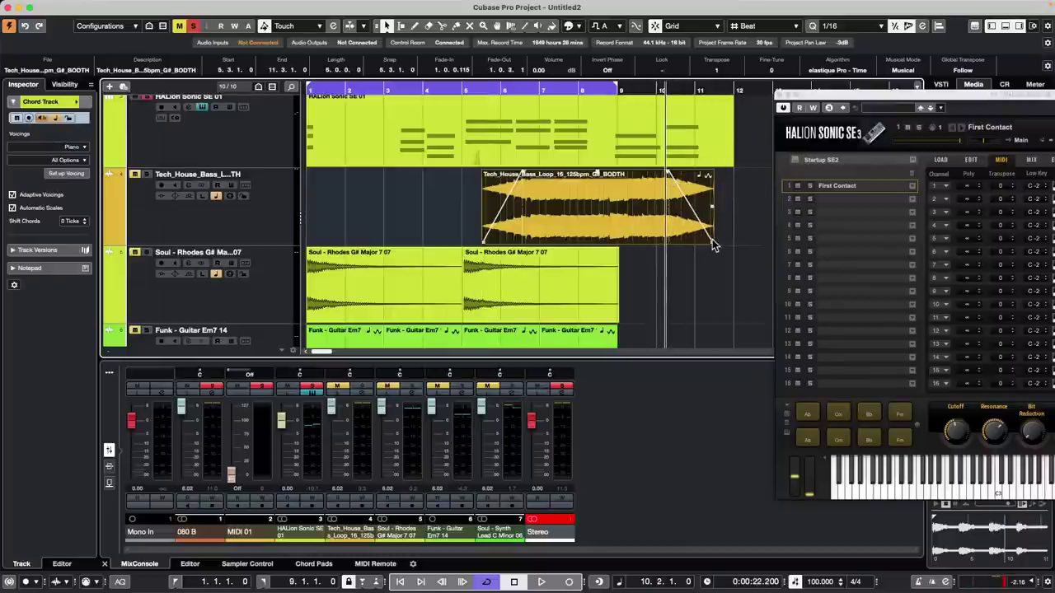
left_click_drag(714, 243, 669, 237)
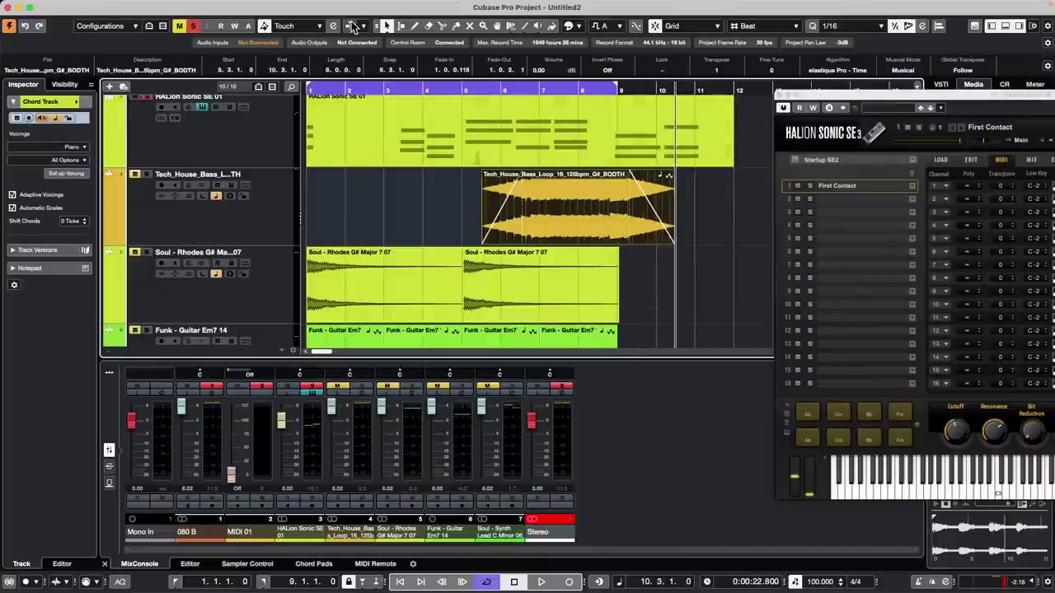
Step: Use Sizing Moves Contents to extend the bass loop's end to 11.4.1 and its start back to 4.3.1
left_click(385, 26)
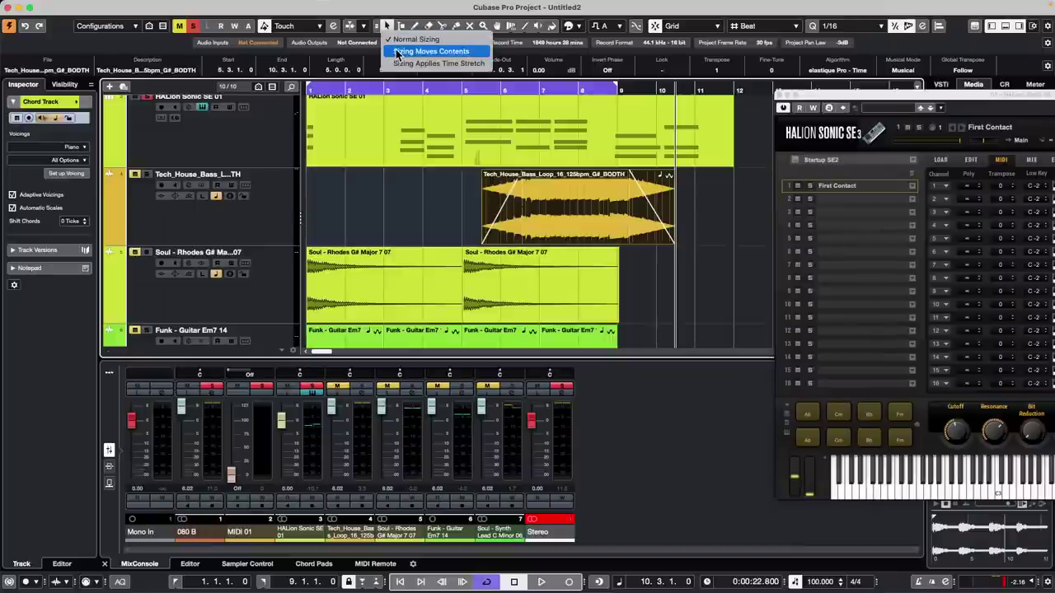
left_click(404, 52)
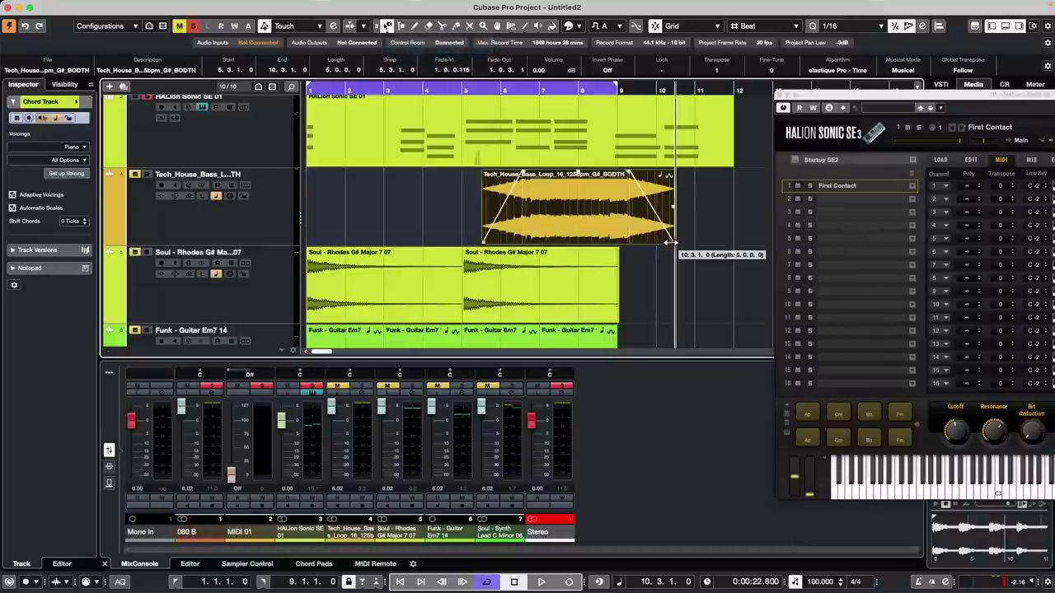
left_click_drag(672, 241, 723, 239)
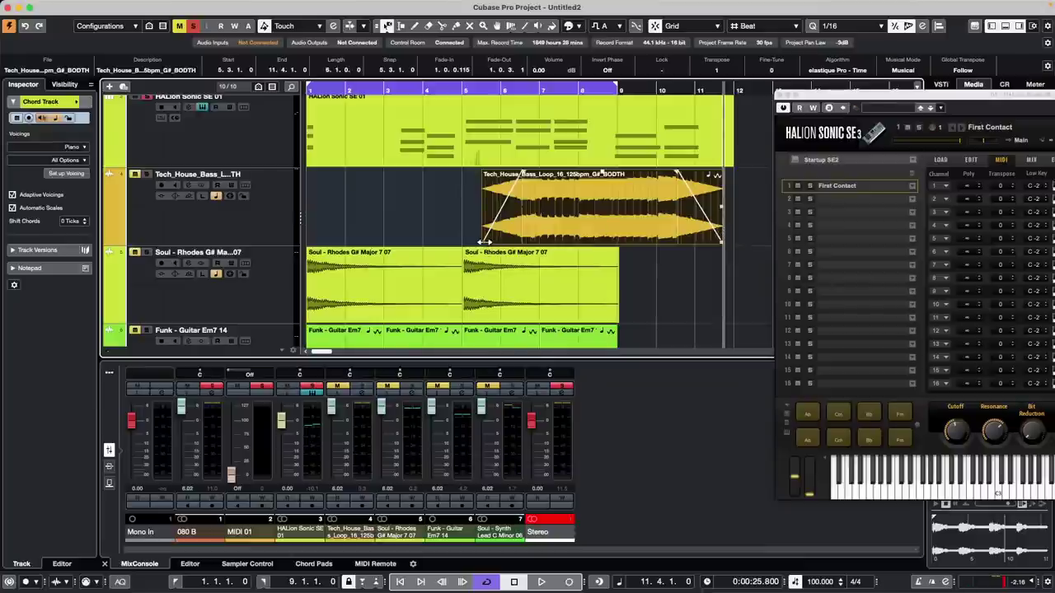
left_click_drag(479, 242, 381, 217)
Step: Try compressing the bass loop from its start to a length of 2.1.0 with Sizing Applies Time Stretch, and undo the change
left_click(388, 30)
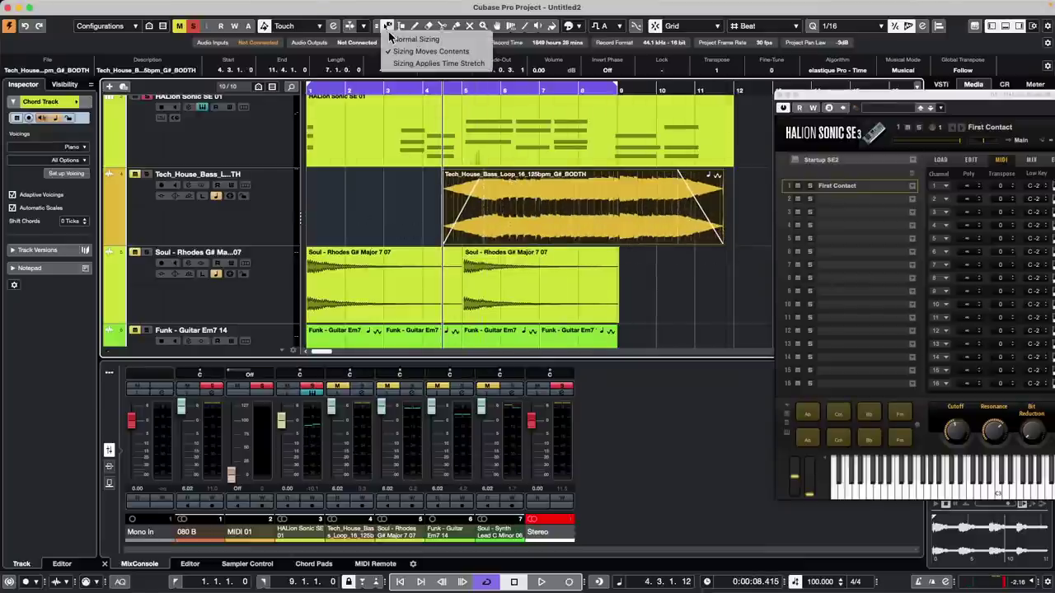
left_click(425, 64)
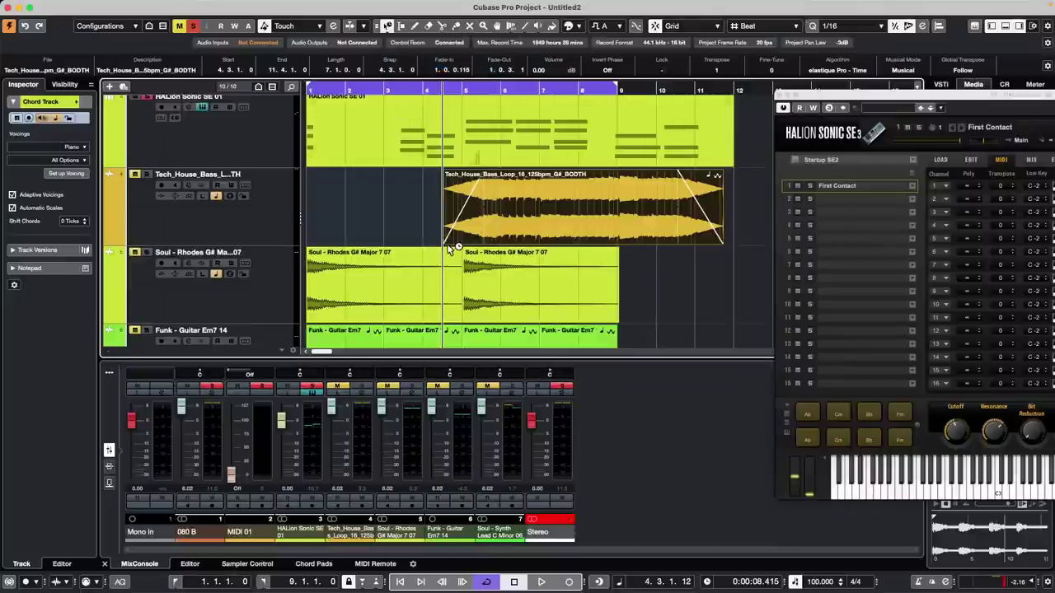
mouse_move(444, 242)
left_mouse_down()
mouse_move(638, 244)
mouse_move(445, 243)
left_mouse_up()
key("super+z")
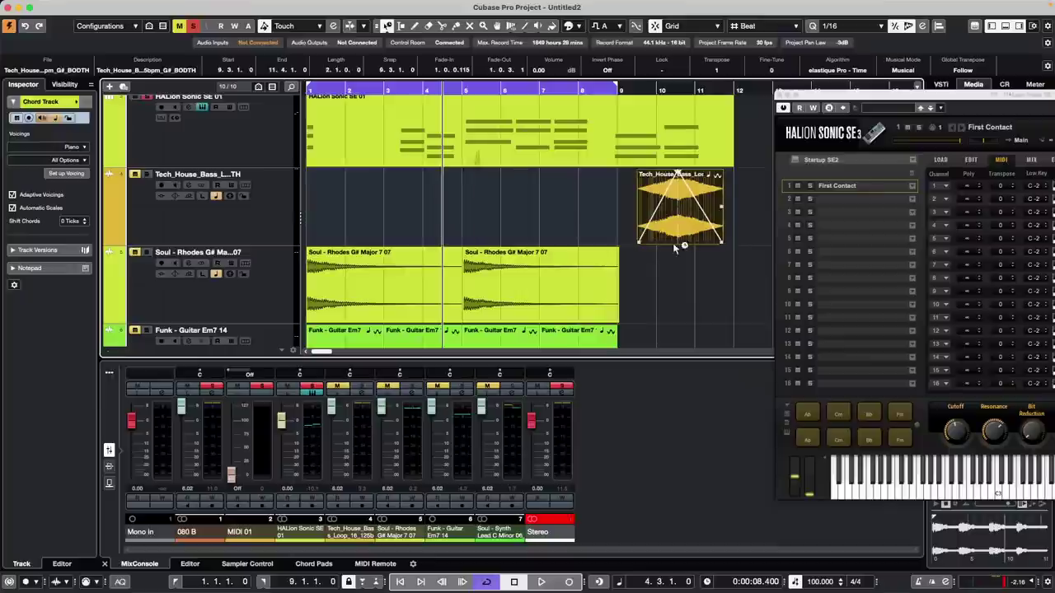
key("super+shift+z")
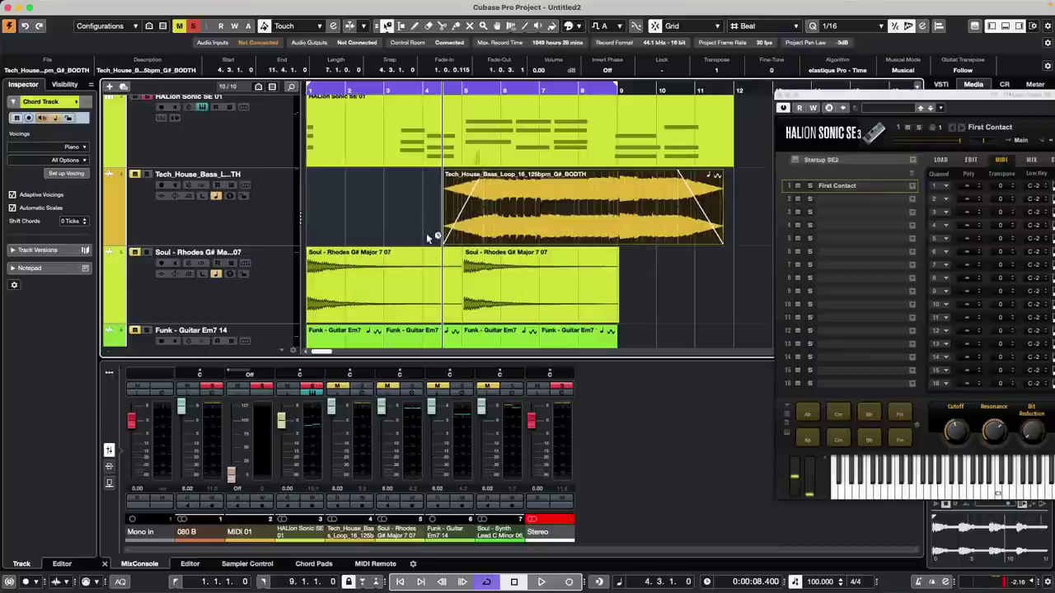
Step: Return object selection to Normal Sizing and raise the bass loop's event volume to 0.25 dB
left_click(387, 26)
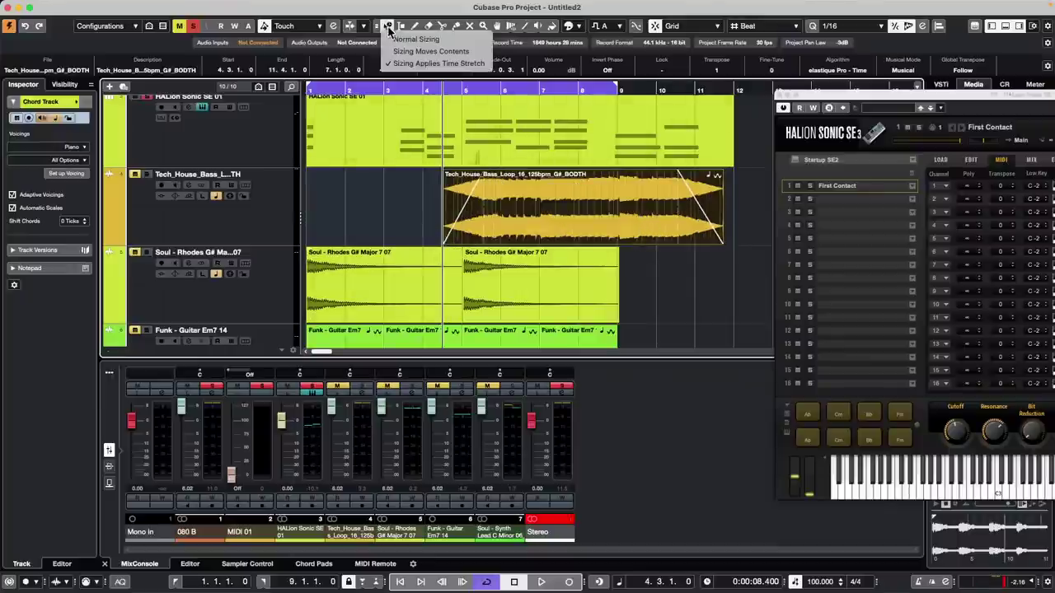
left_click(416, 39)
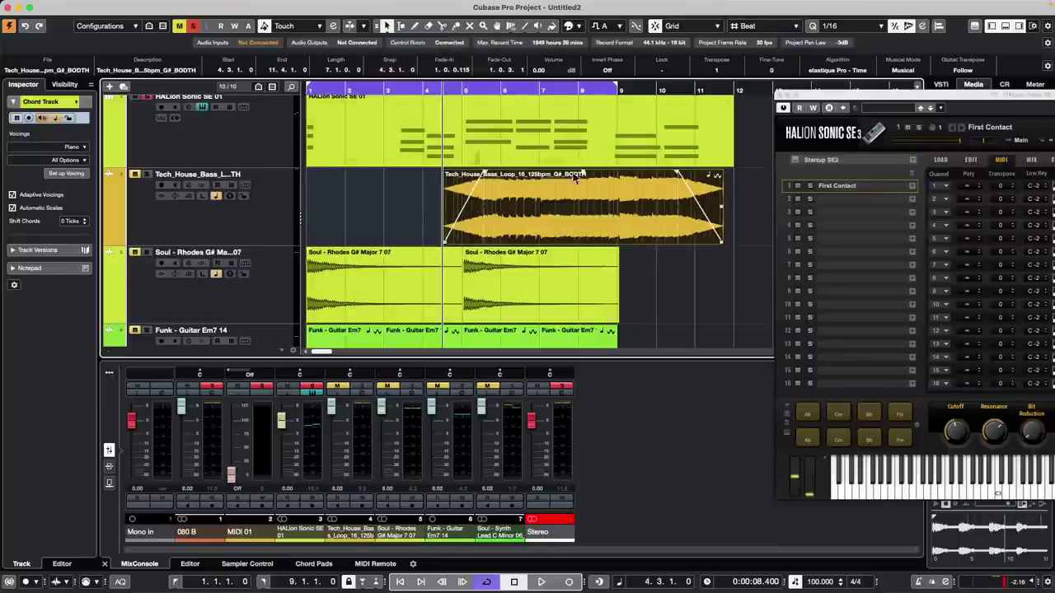
mouse_move(582, 174)
left_mouse_down()
mouse_move(585, 123)
mouse_move(586, 198)
mouse_move(586, 176)
left_mouse_up()
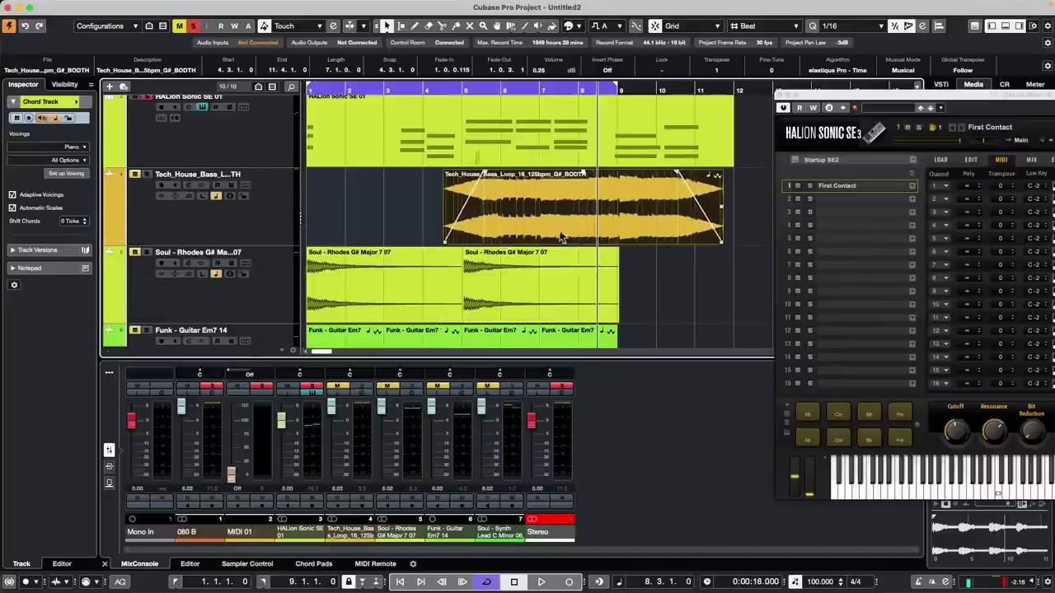
Step: Split the bass loop in the middle of bar 6, at 8.4.1 and at 10.2.1
left_click(606, 240, "alt")
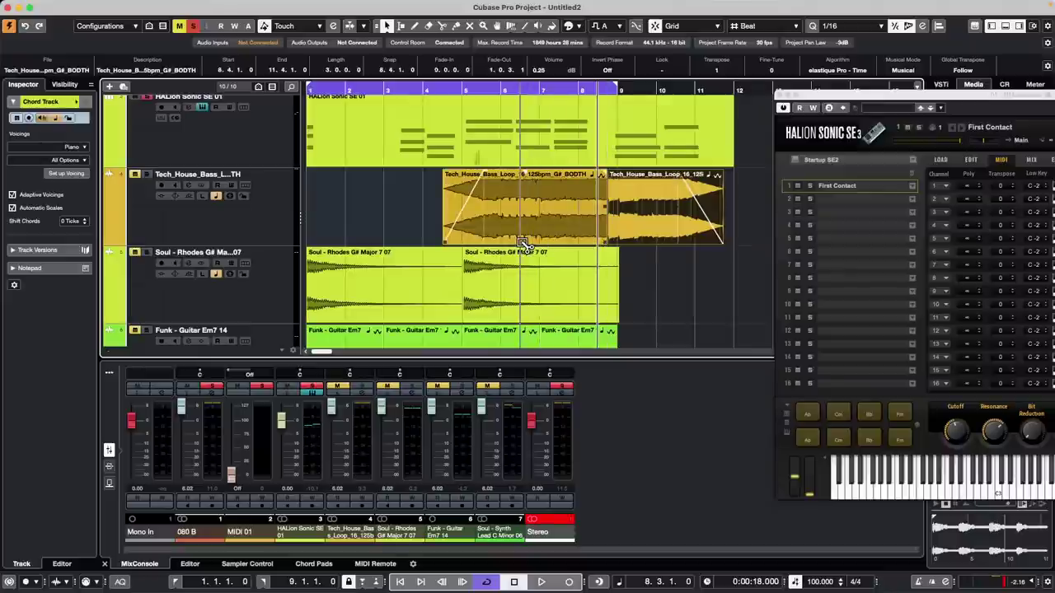
left_click(665, 241, "alt")
Step: Try filling the track with repeated copies of the last bass loop segment past bar 23, and undo them
left_click(573, 86)
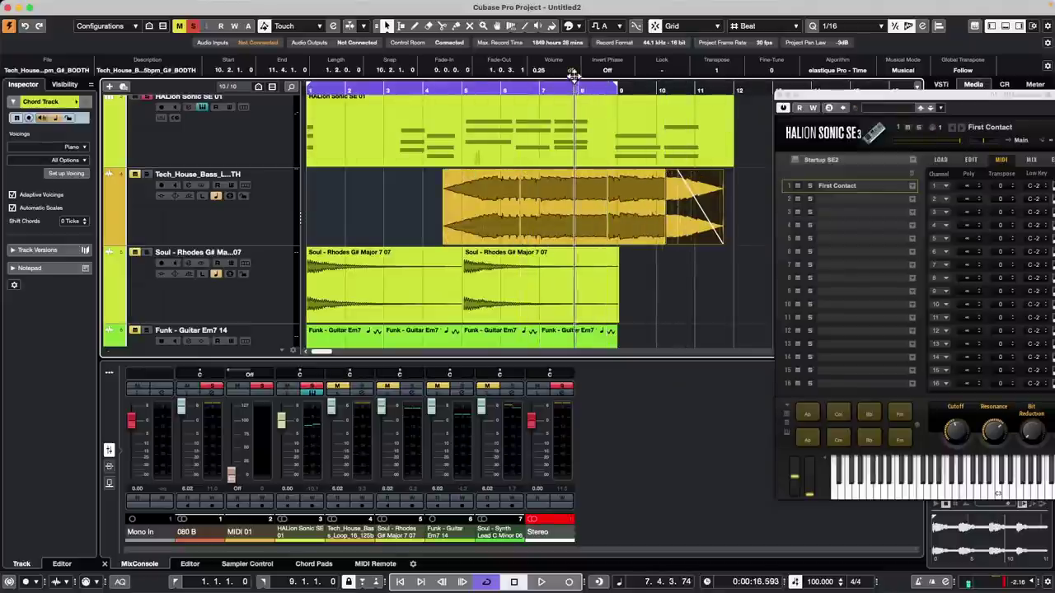
key("g")
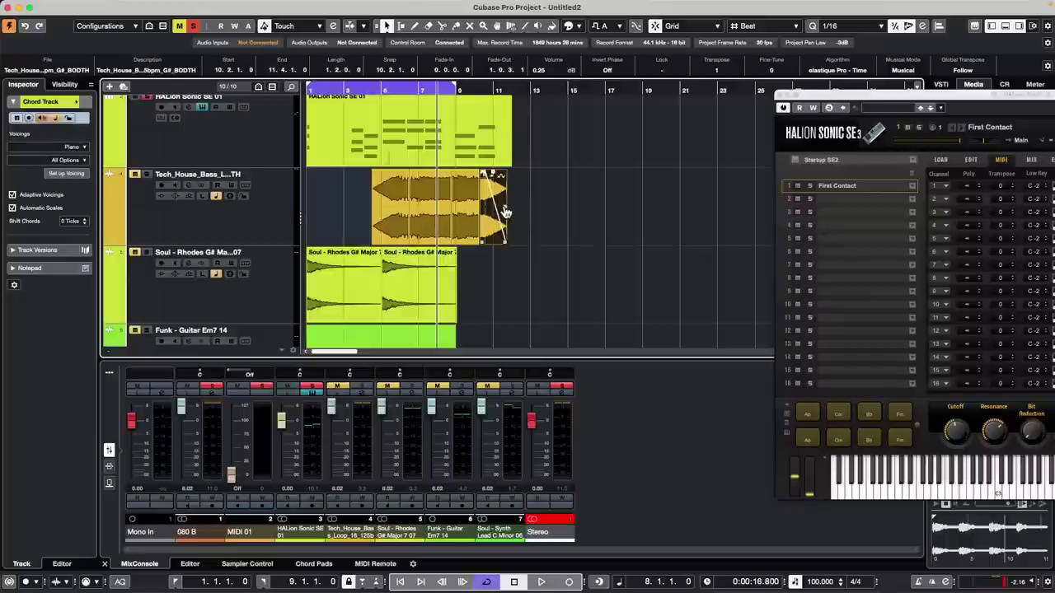
left_click_drag(778, 208, 792, 206)
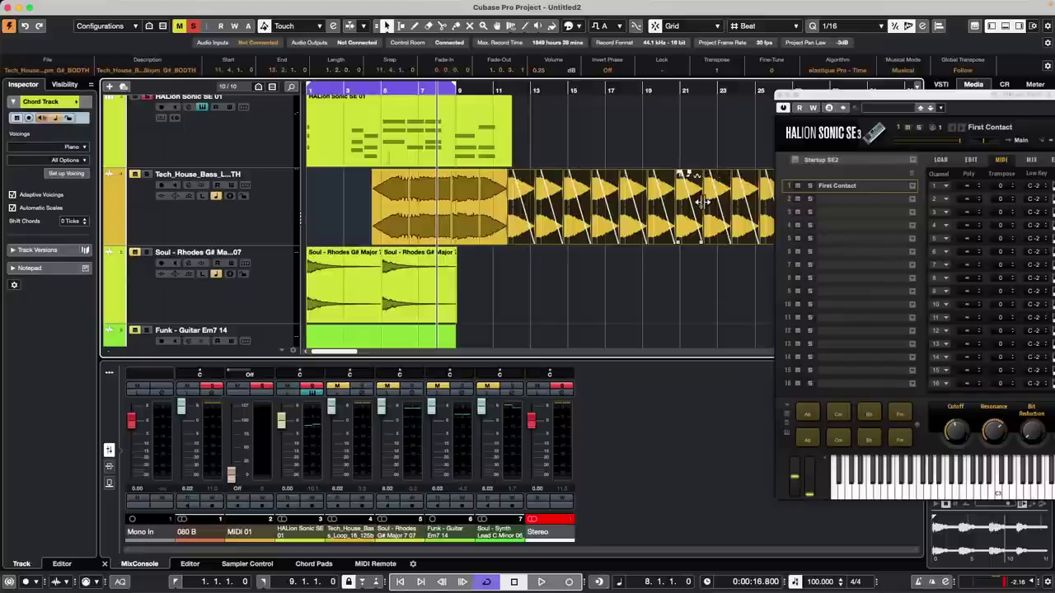
key("super+z")
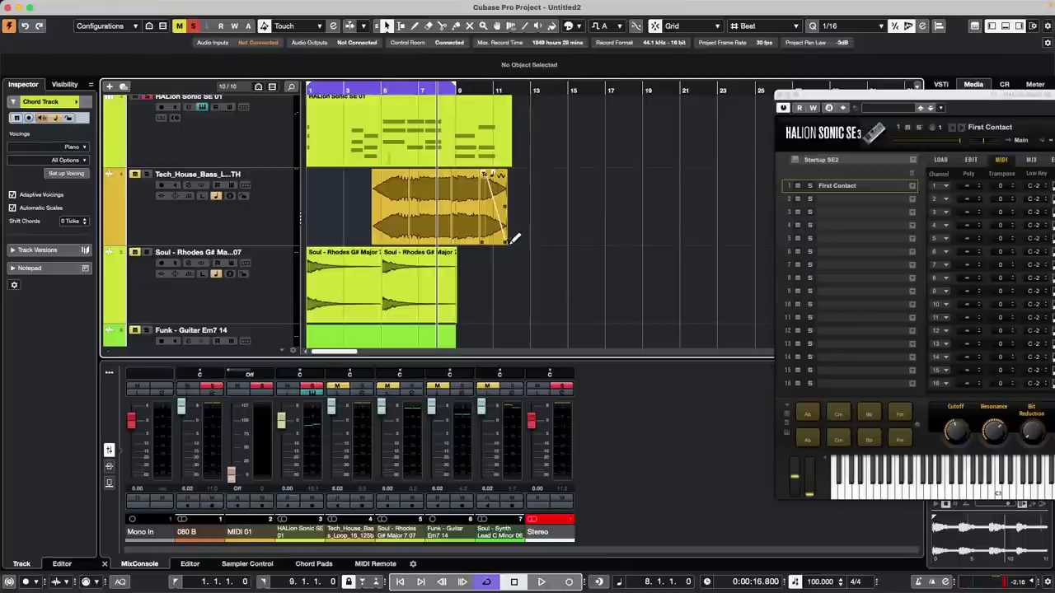
mouse_move(508, 244)
left_mouse_down()
mouse_move(691, 245)
mouse_move(508, 244)
left_mouse_up()
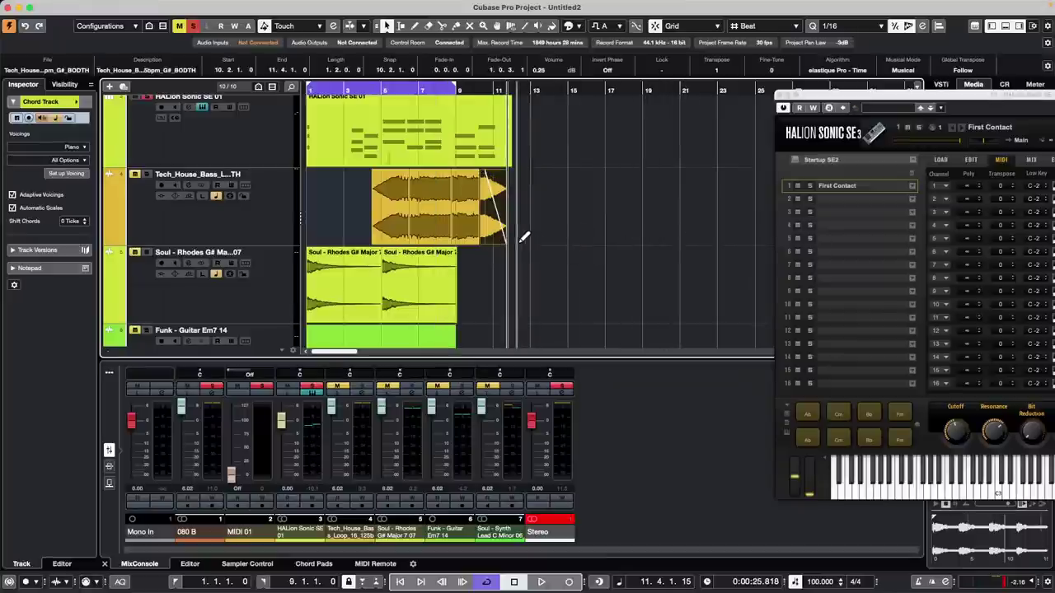
left_click_drag(493, 90, 500, 111)
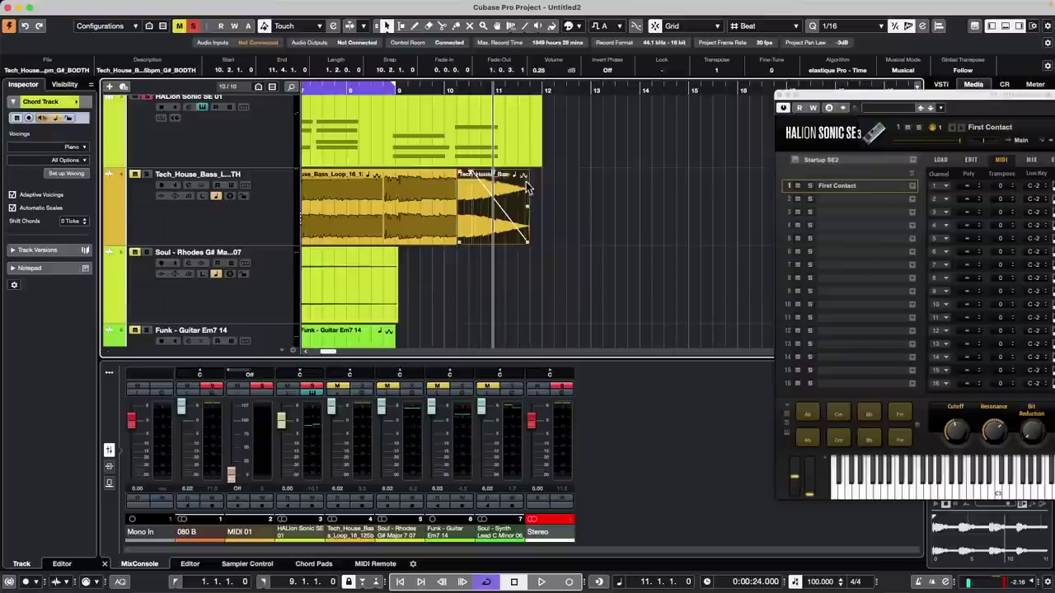
left_click(530, 241)
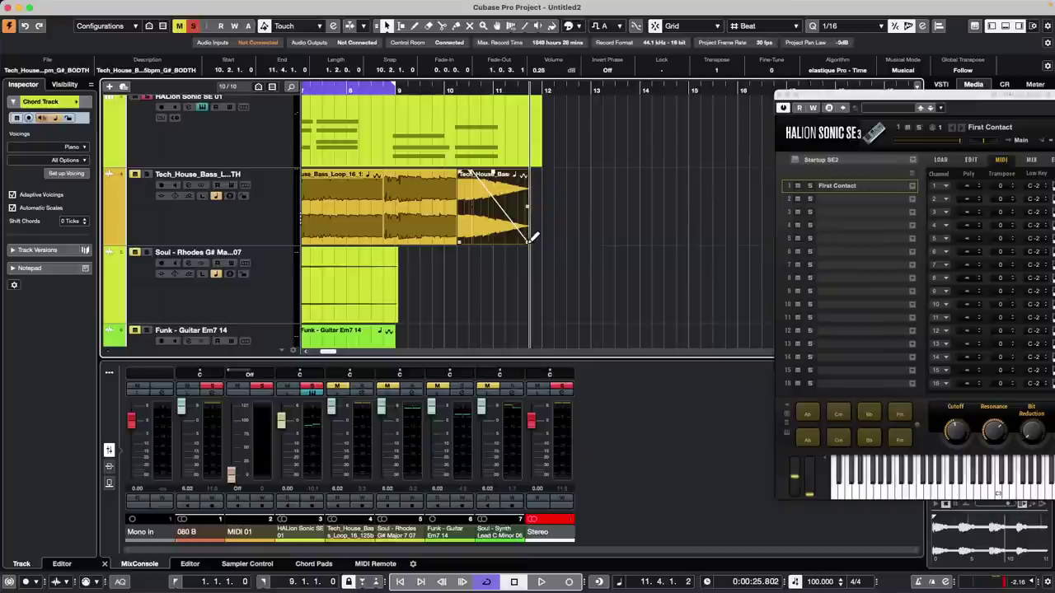
left_click_drag(530, 242, 743, 255)
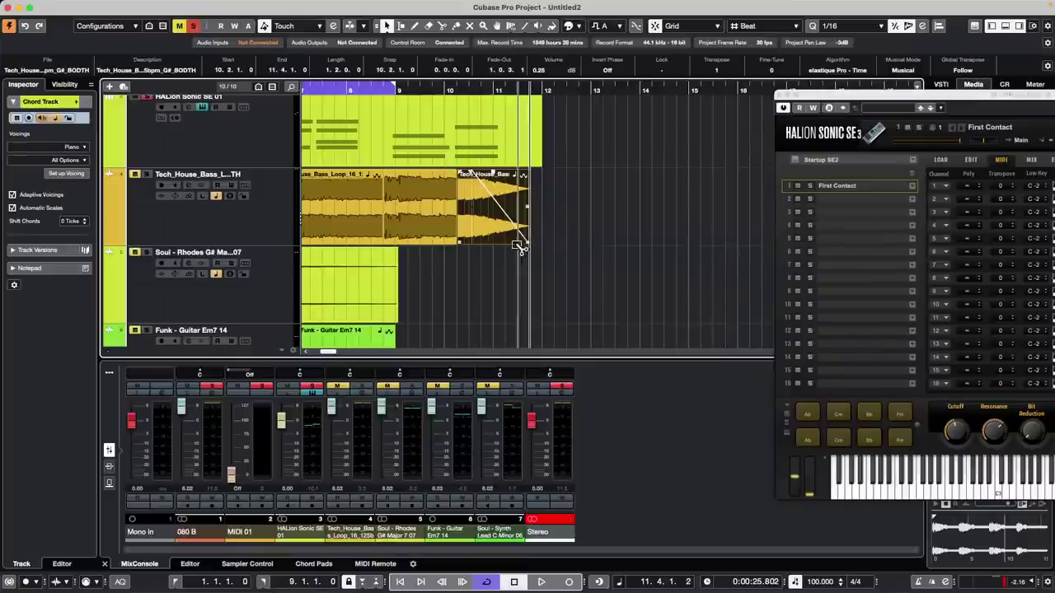
left_click_drag(529, 242, 678, 238)
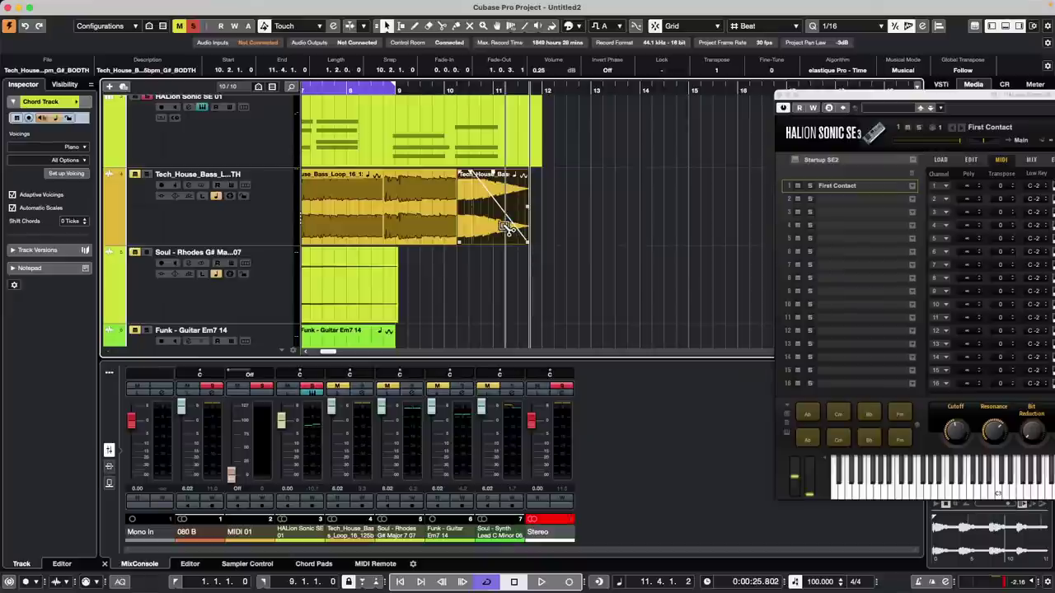
Step: Slip the audio inside the last two bass loop segments and remove the fade-out from the final segment
left_click(449, 214)
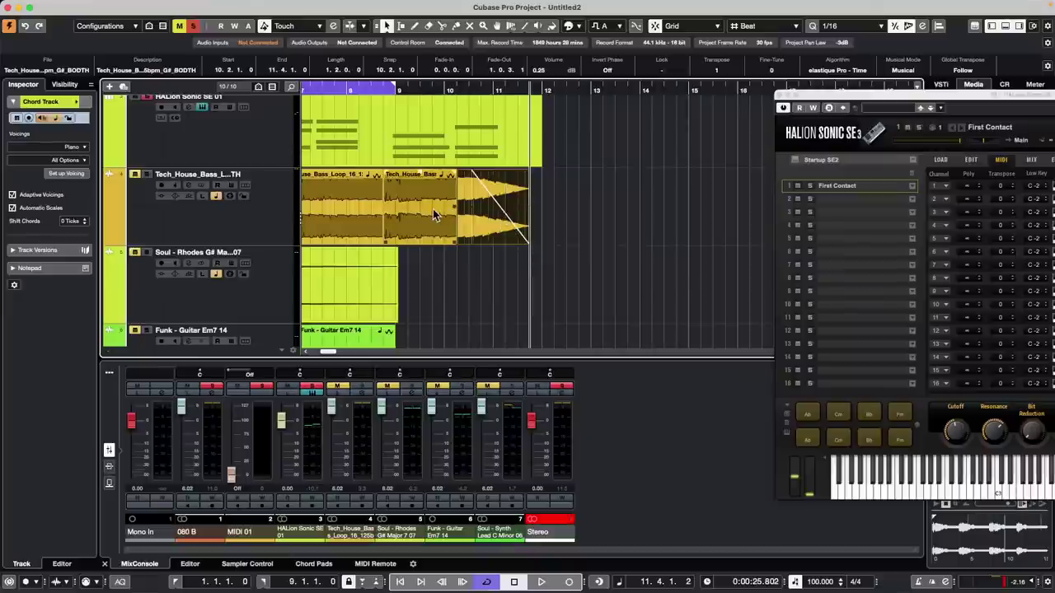
left_click(482, 218)
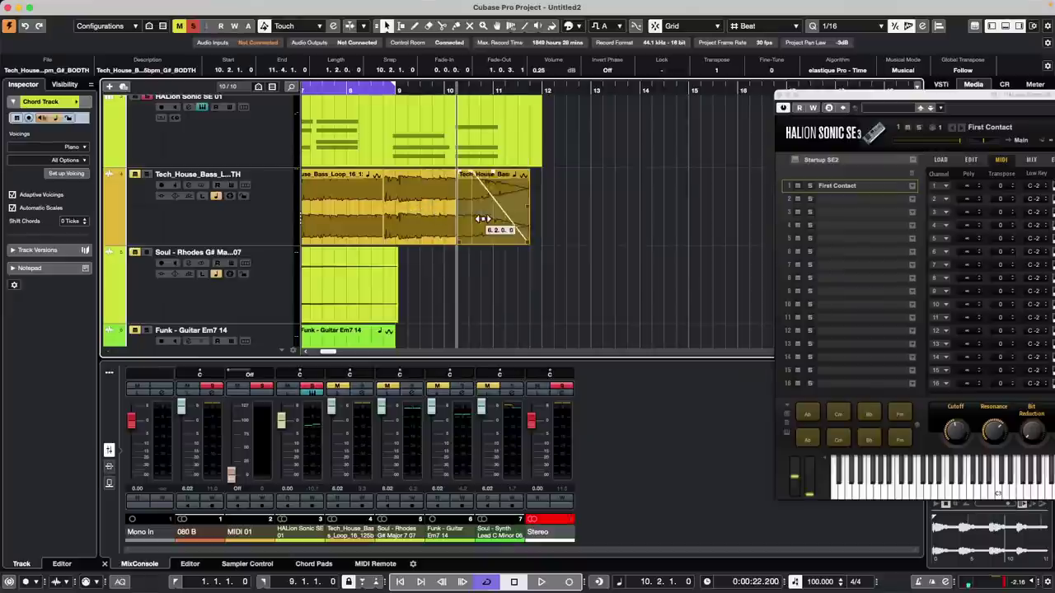
left_click(402, 217)
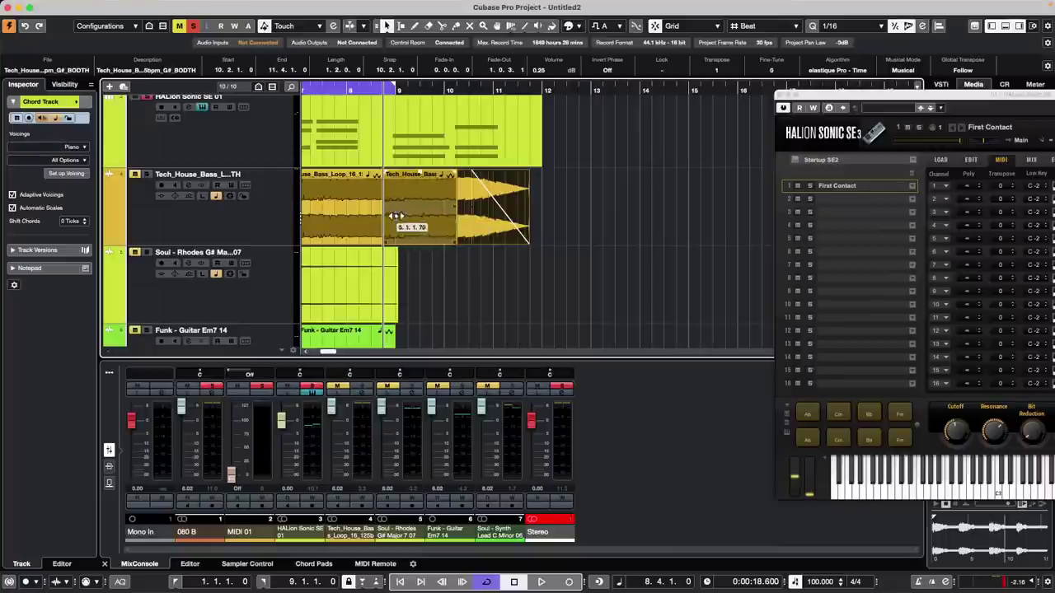
left_click_drag(397, 216, 454, 210)
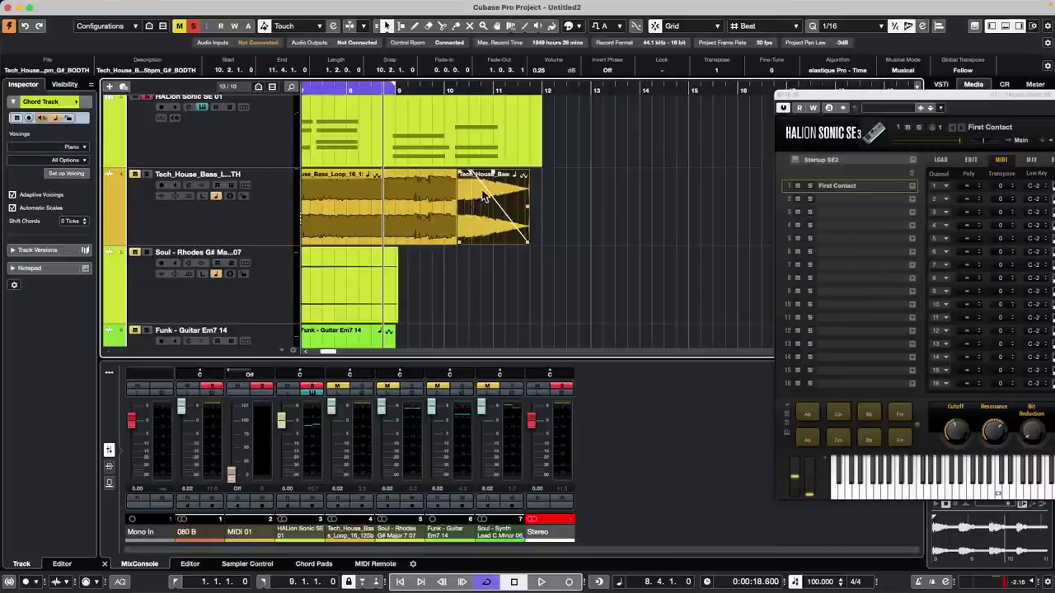
left_click_drag(471, 172, 543, 188)
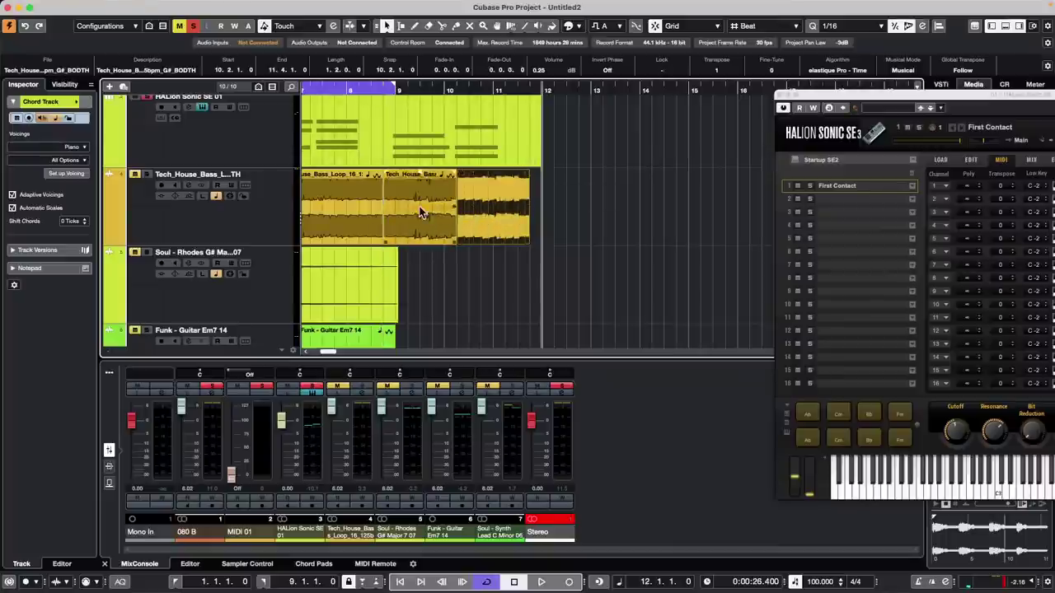
Step: Split the bass loop segments again just before bar 8 and just after bar 9
left_click(357, 291)
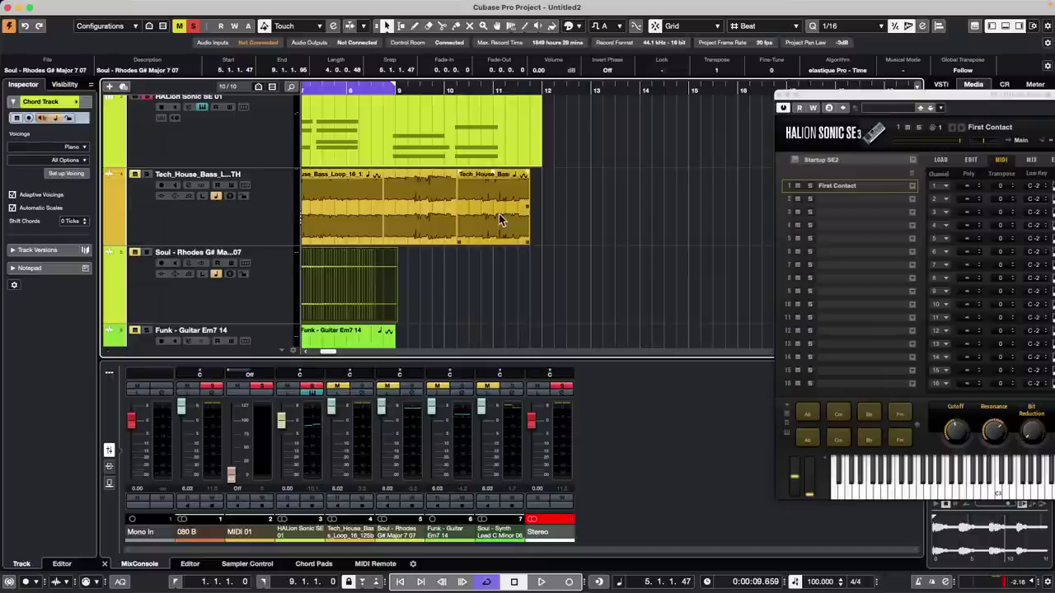
left_click(498, 219)
left_click(357, 221)
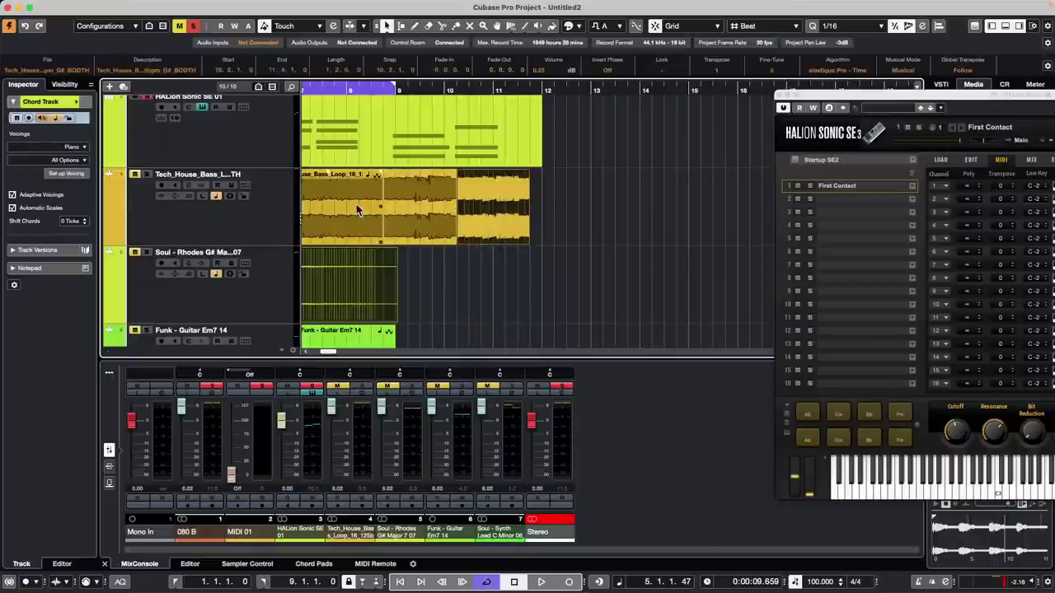
left_click(411, 206, "alt")
left_click(345, 232, "alt")
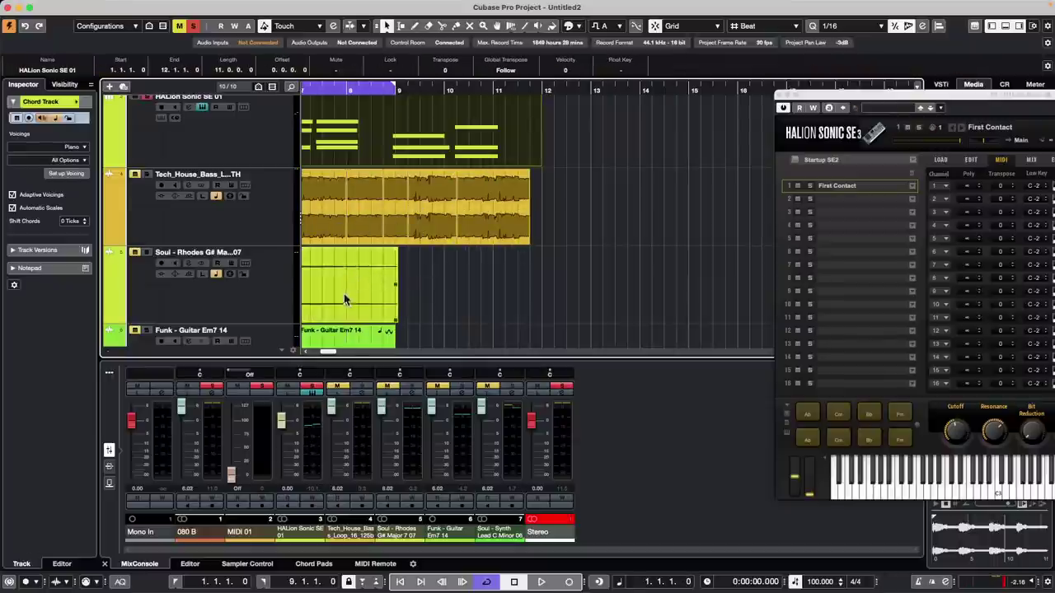
left_click(420, 220)
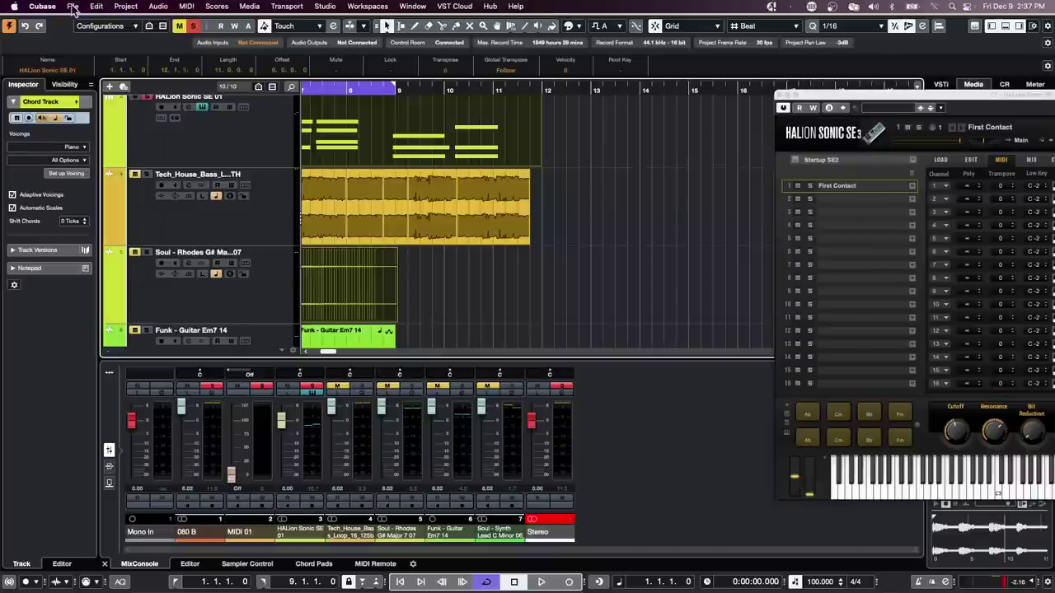
Step: Open the recent project "tempo detect jazz.cpr"
left_click(72, 6)
mouse_move(107, 240)
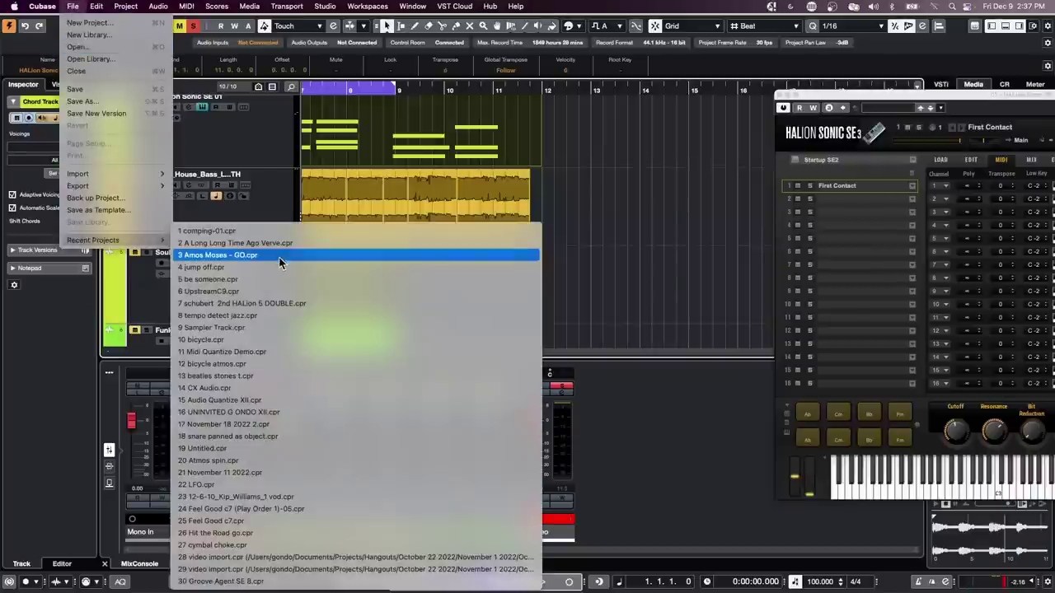
left_click(281, 321)
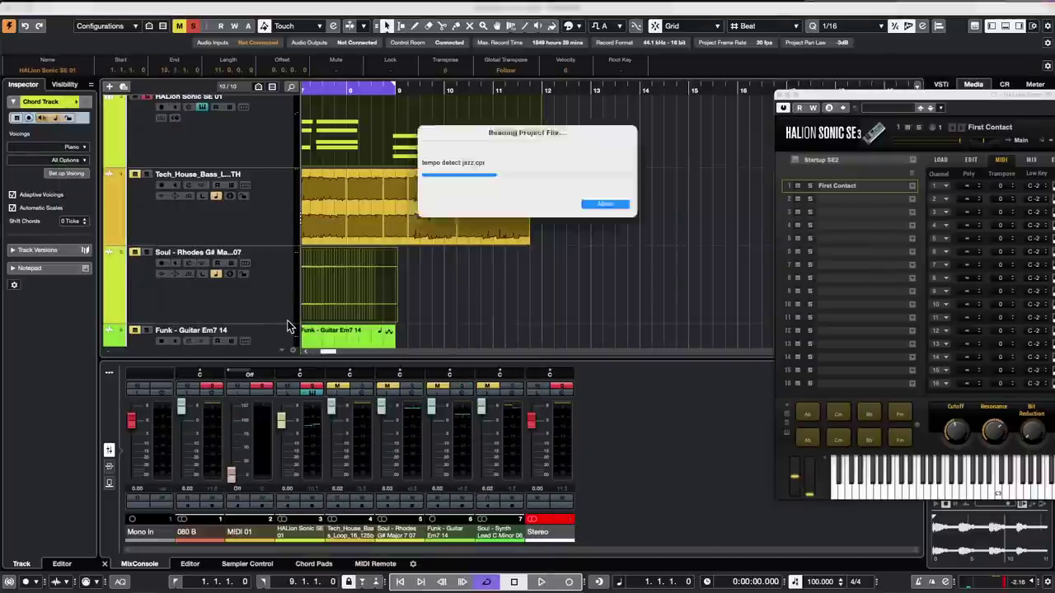
Step: Increase the height of the jazz track and play the recording
left_click(588, 200)
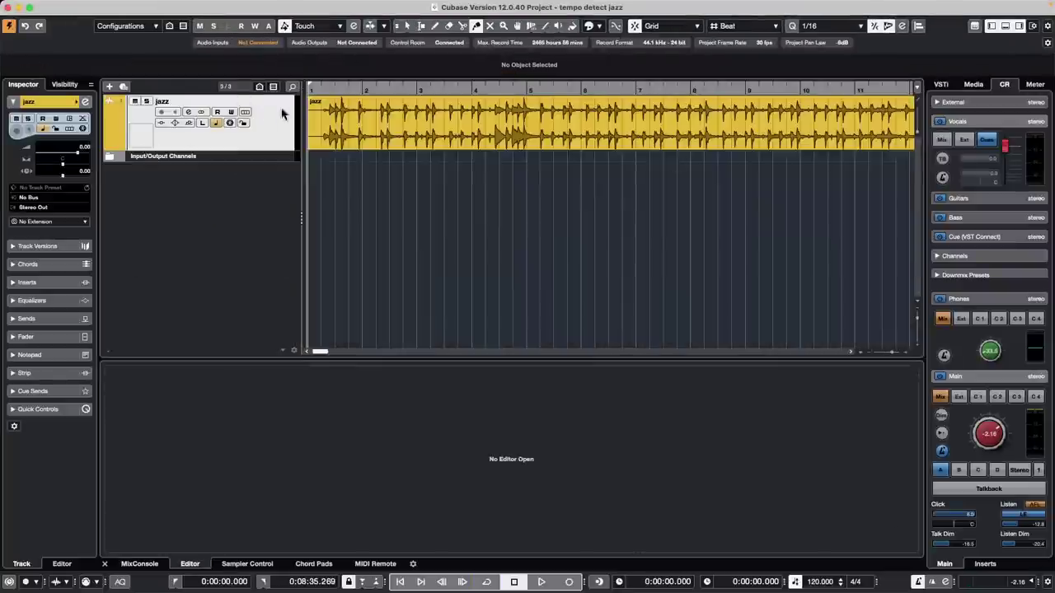
left_click_drag(253, 152, 253, 183)
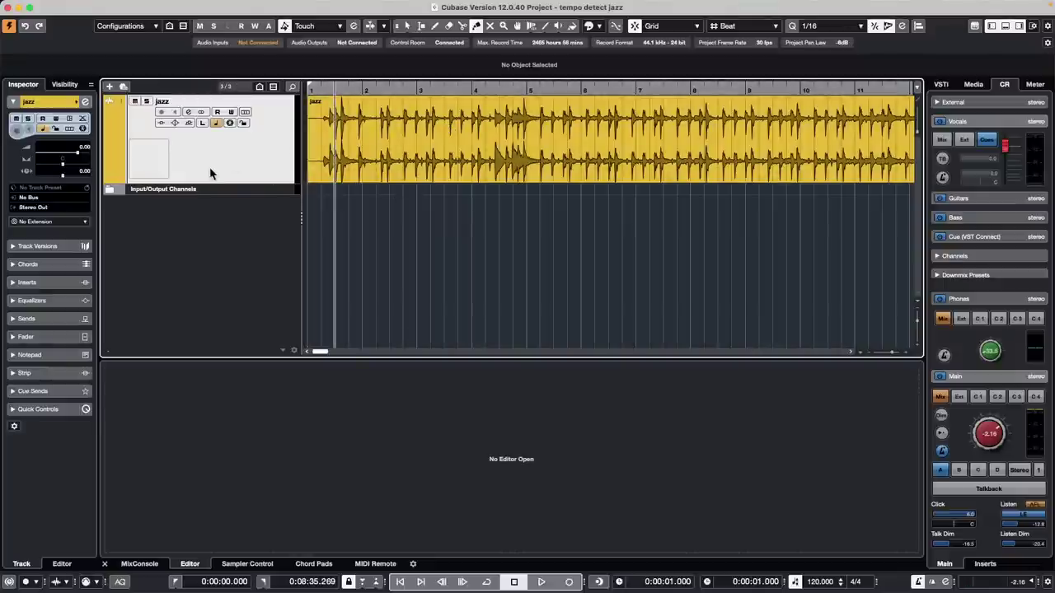
key("space")
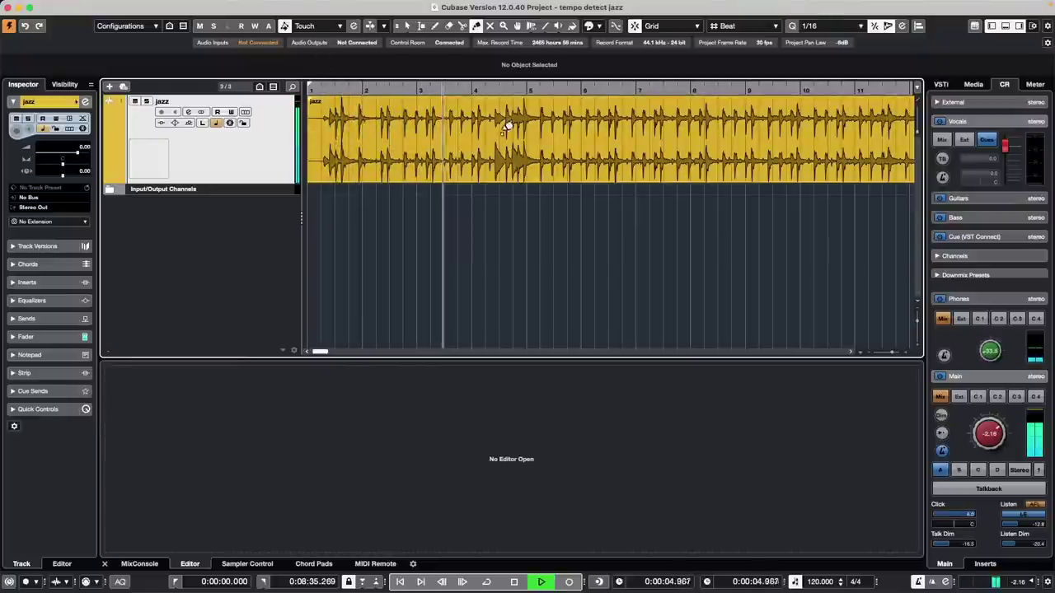
Step: Select the jazz event and analyze its tempo with Tempo Detection
key("1")
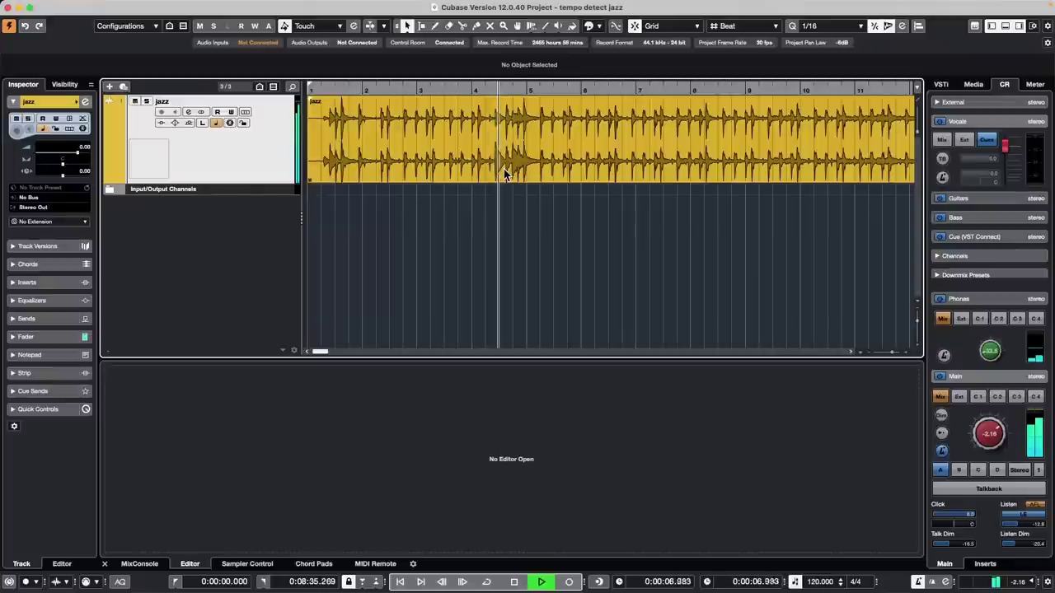
double_click(504, 169)
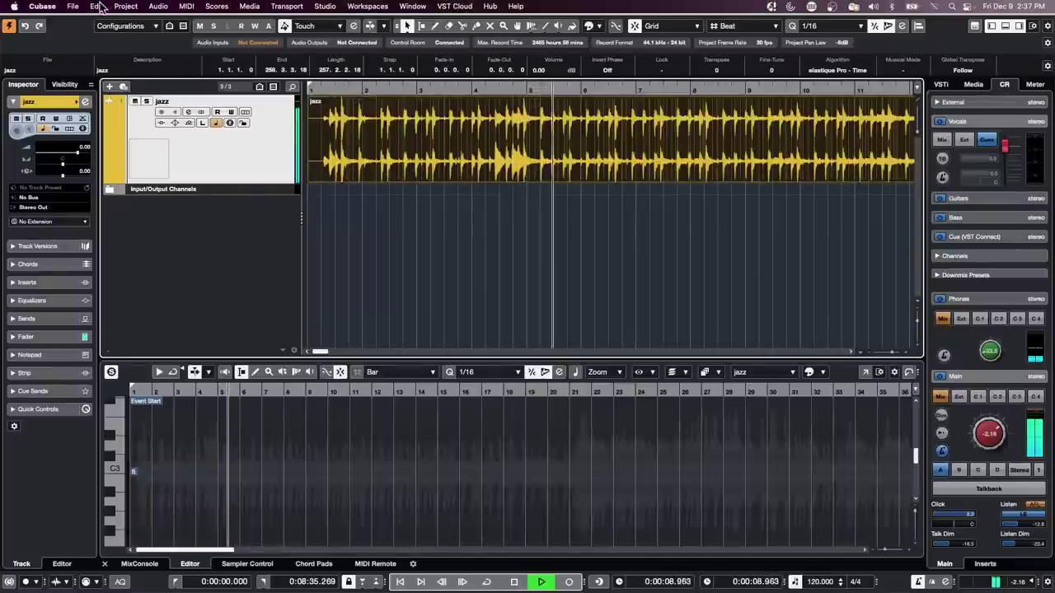
left_click(96, 6)
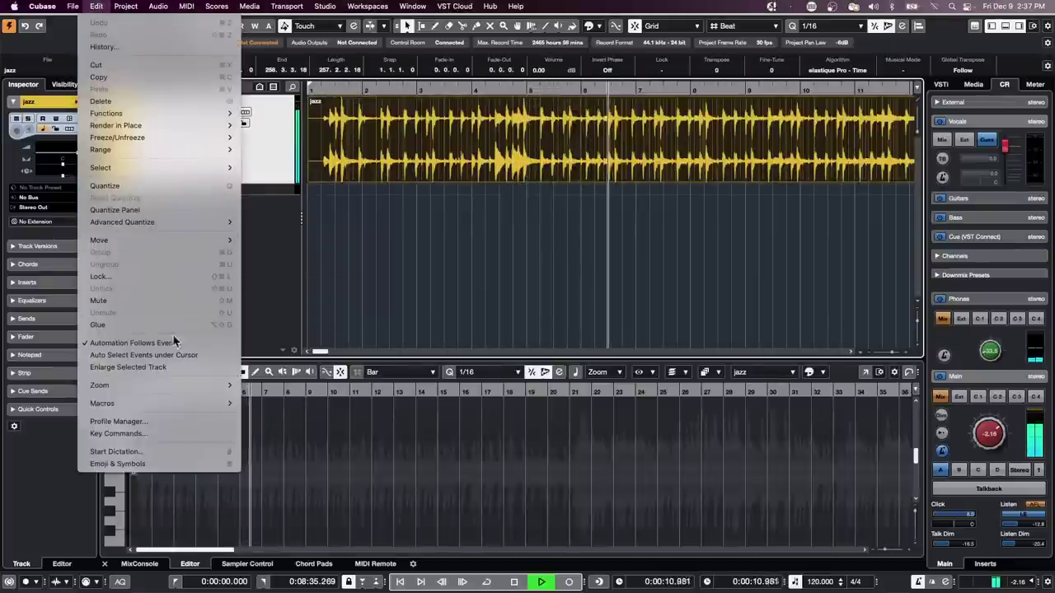
mouse_move(124, 6)
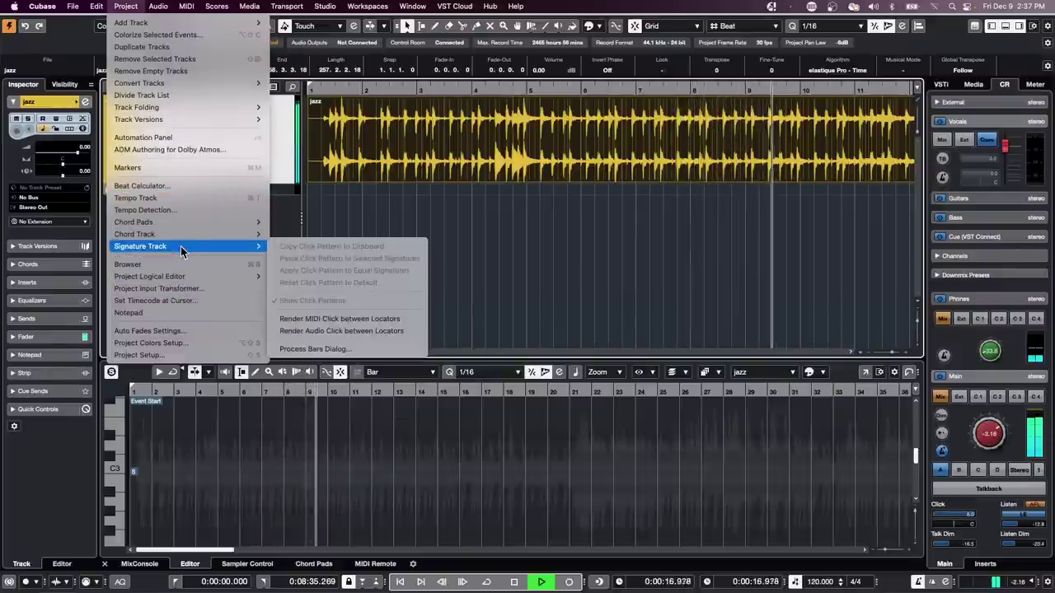
mouse_move(189, 279)
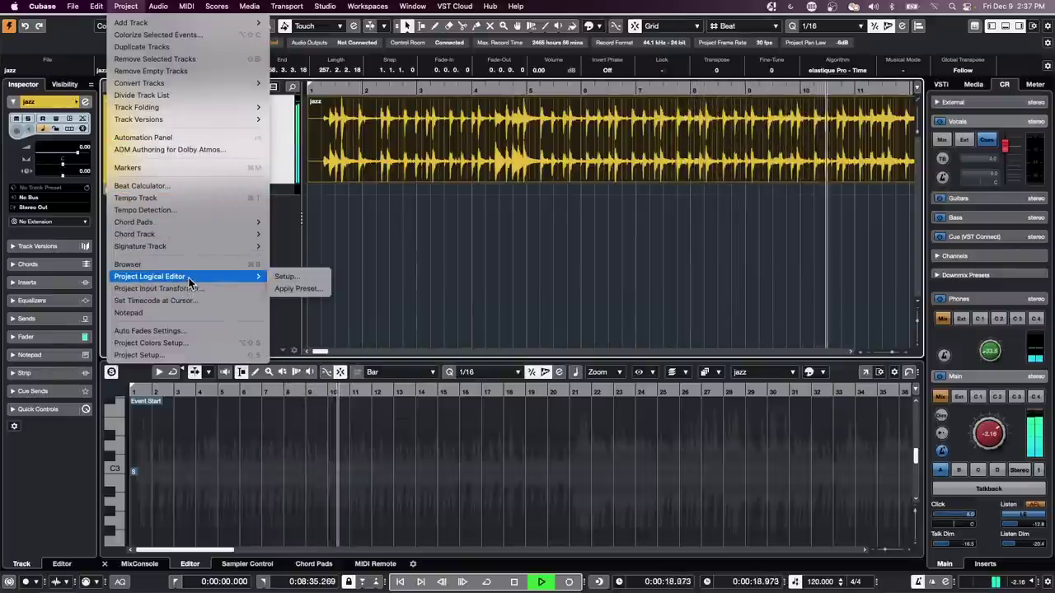
left_click(189, 215)
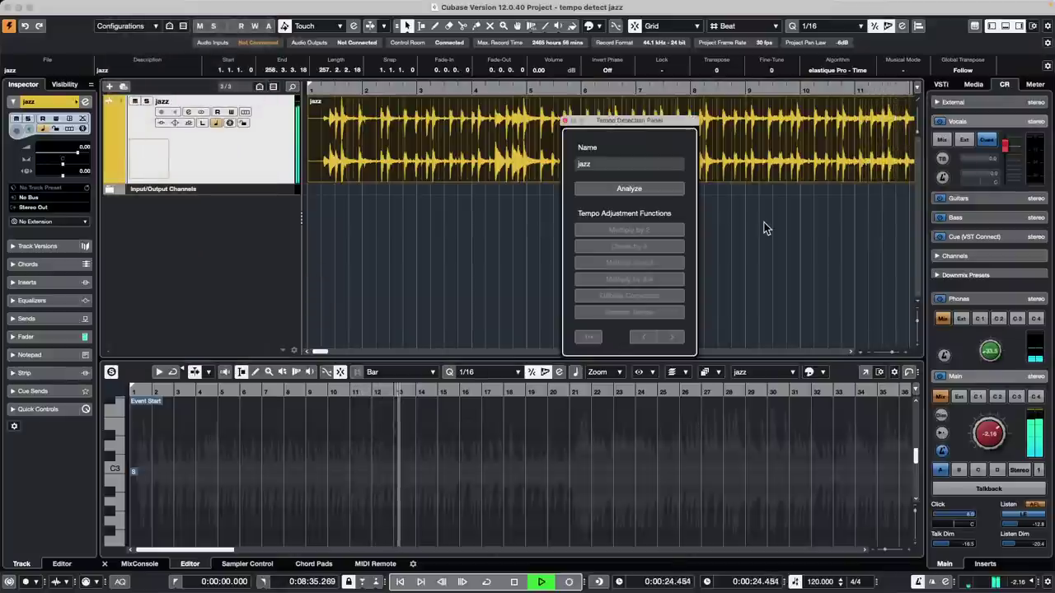
left_click(648, 189)
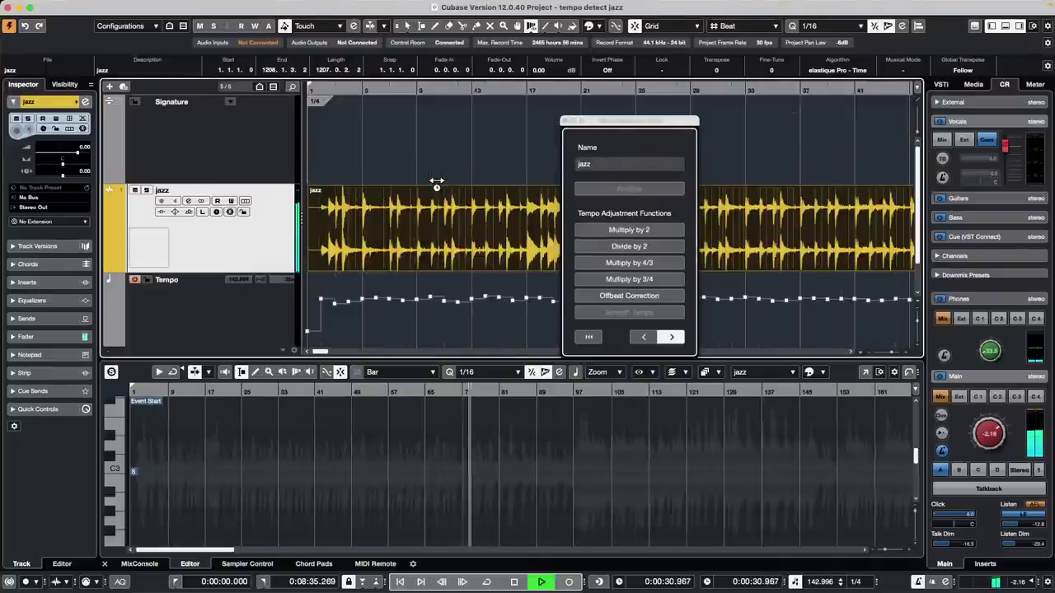
Step: Apply Offbeat Correction to the detected tempo, and close the Tempo Detection Panel
left_click(582, 298)
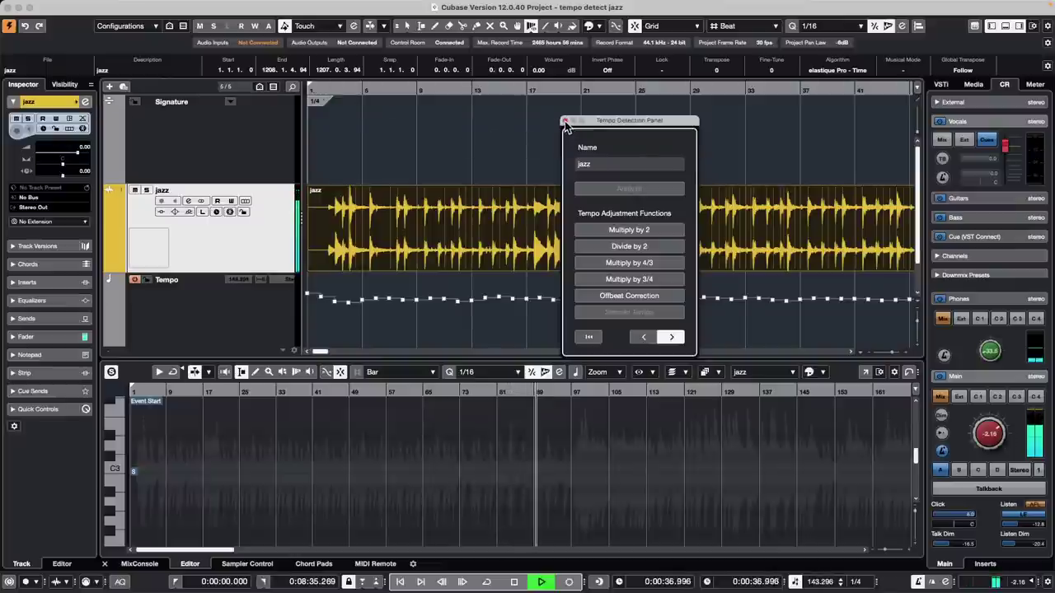
left_click(565, 121)
key("space")
Step: Listen to the opening of the jazz recording and insert a 4/4 time signature at bar 4
left_click_drag(368, 91, 273, 117)
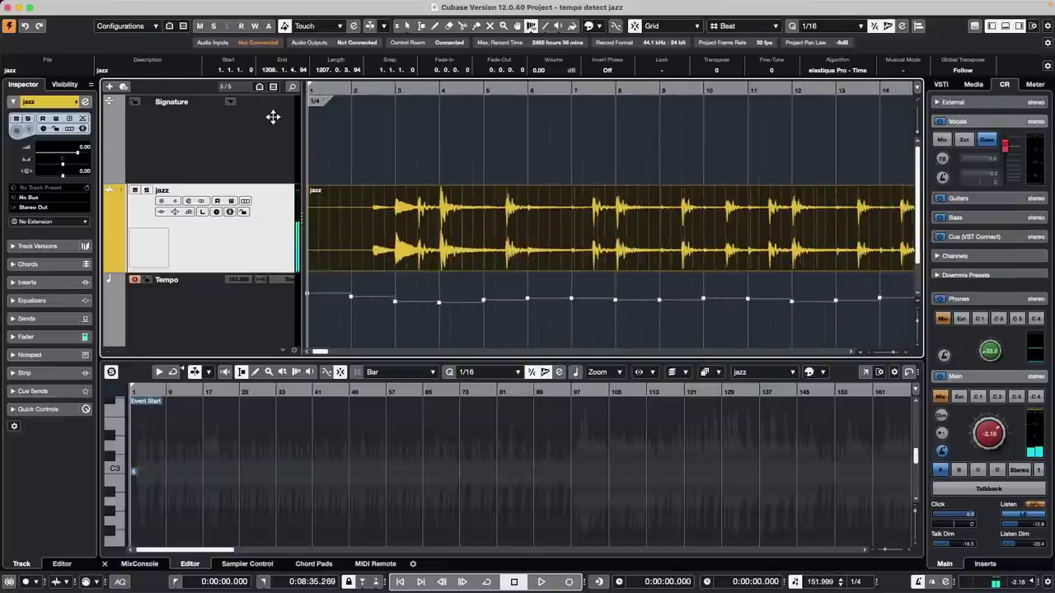
key("space")
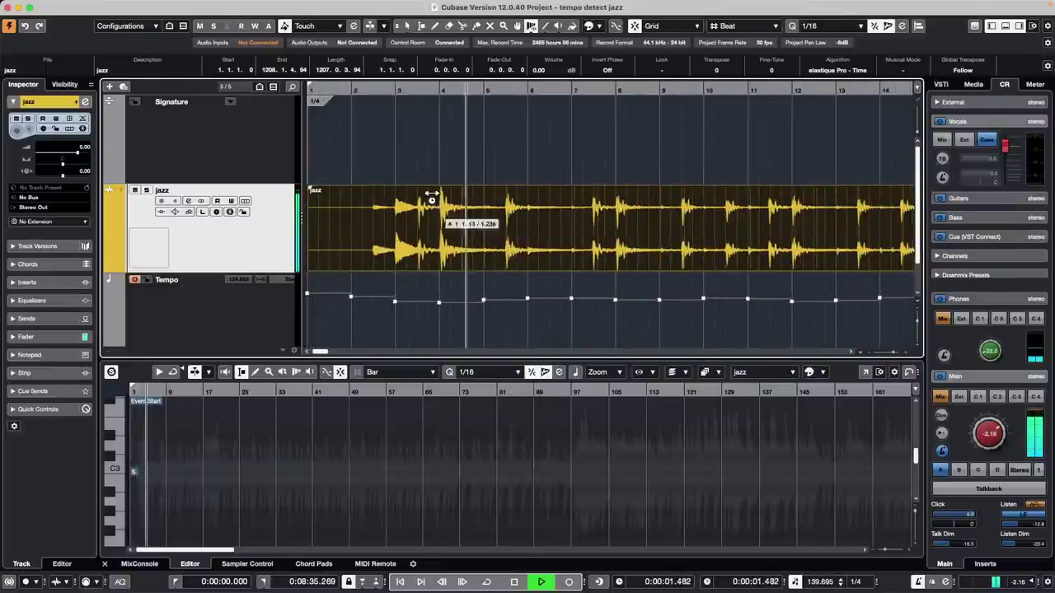
key("space")
right_click(464, 134)
left_click(461, 133)
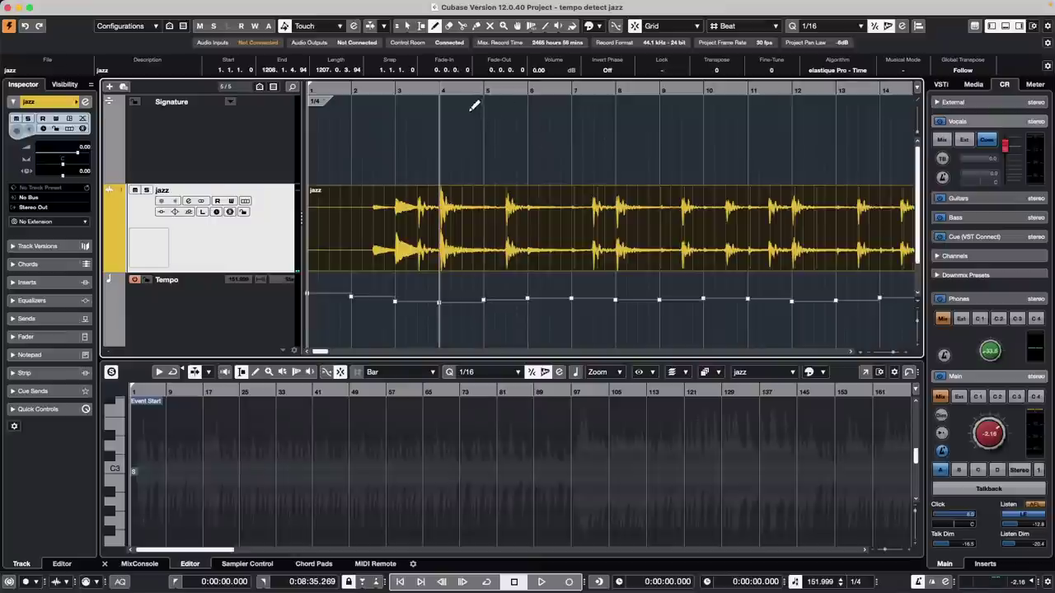
left_click(449, 112)
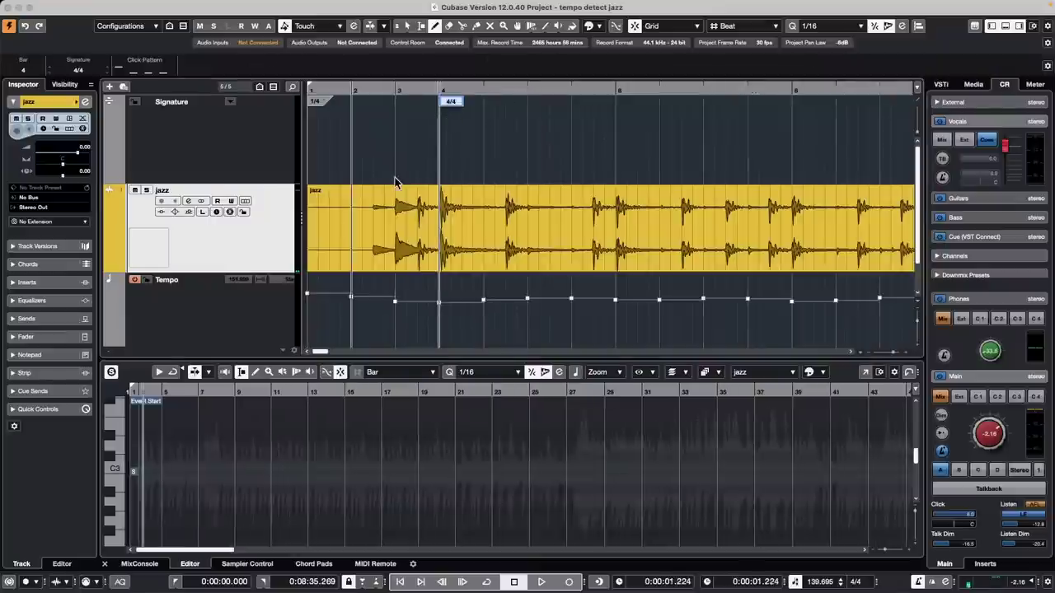
left_click(473, 116)
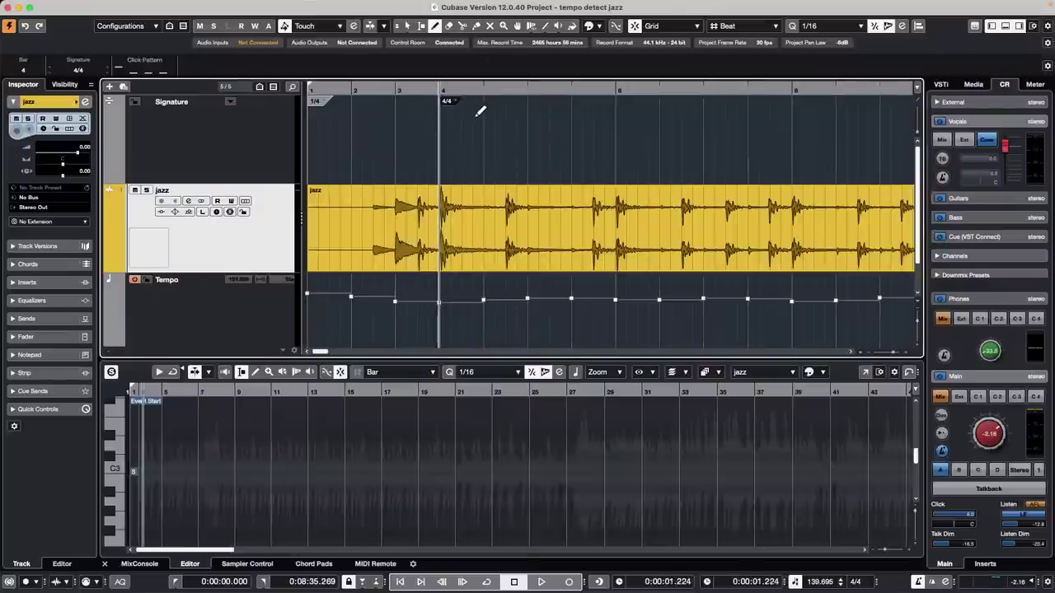
Step: Play the opening again to check the bar lines and tempo curve against the jazz recording
left_click_drag(448, 88, 316, 73)
key("space")
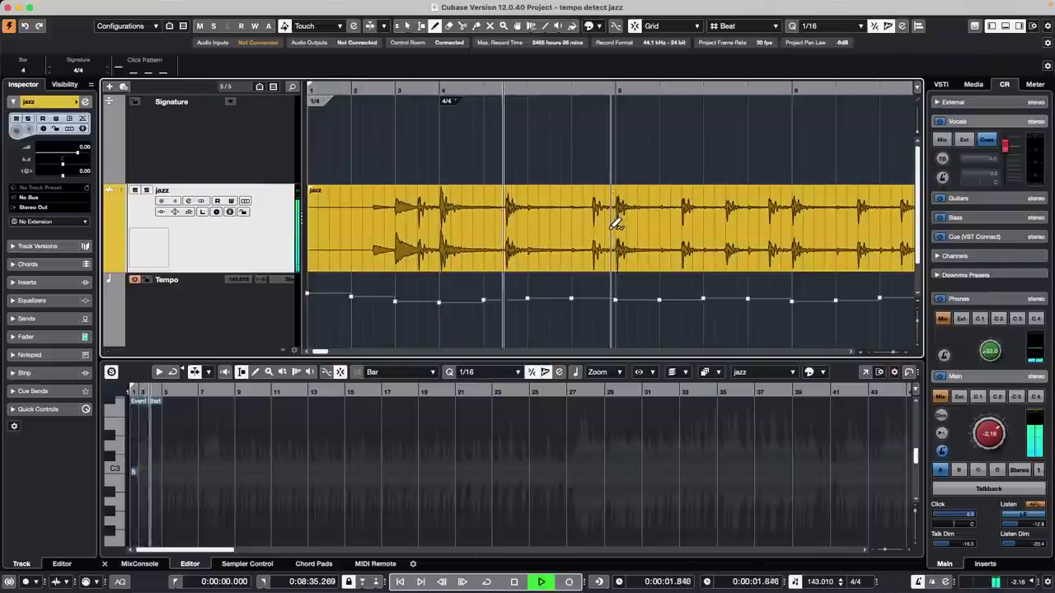
scroll(611, 225, "down", 4)
scroll(614, 222, "down", 6)
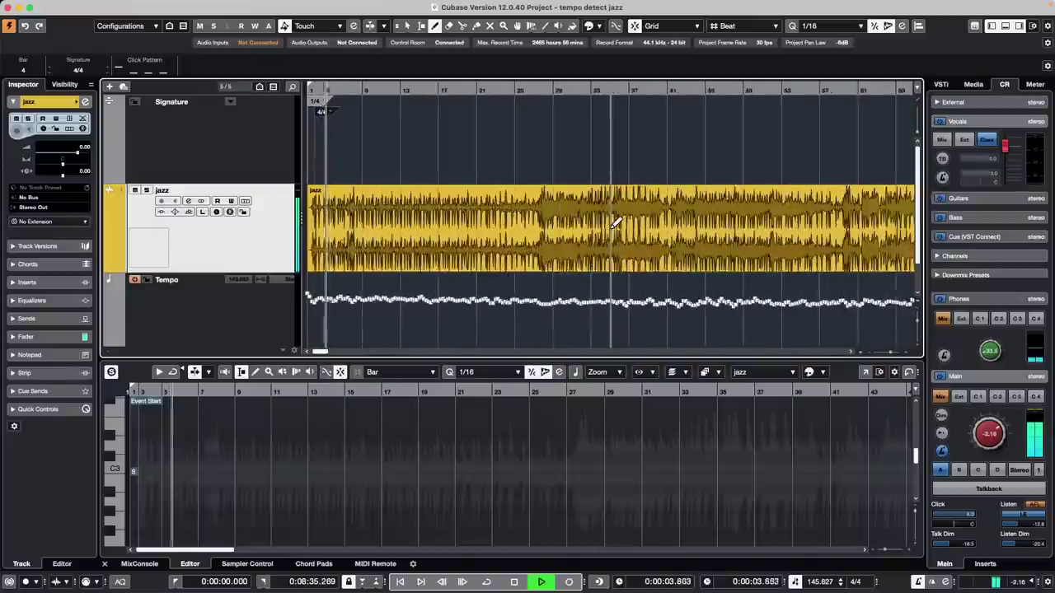
key("space")
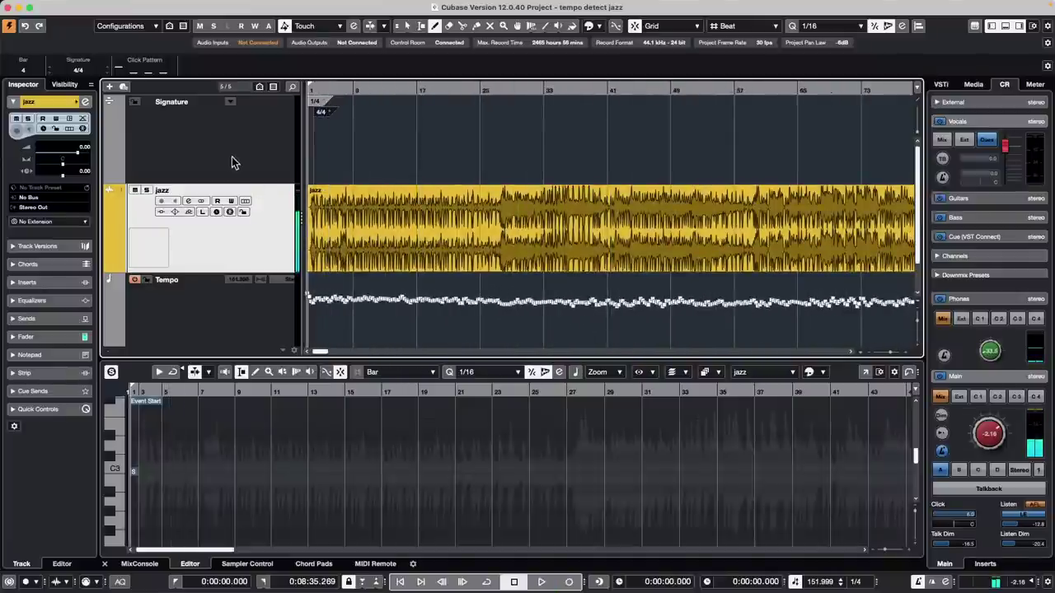
Step: Add a chord track and create chord events on it from the jazz audio event
right_click(233, 162)
mouse_move(284, 164)
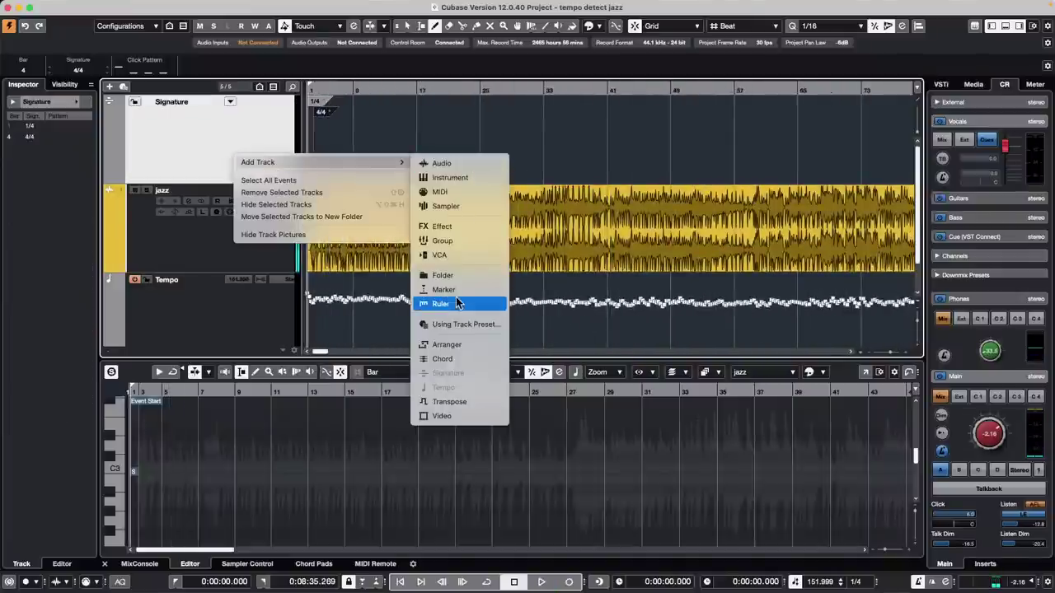
left_click(479, 363)
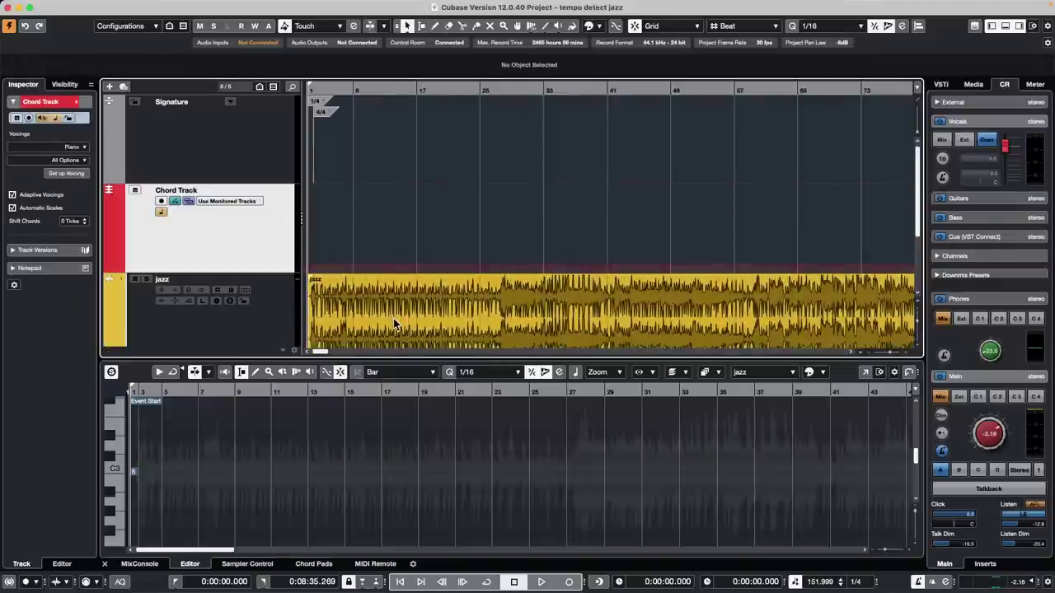
left_click_drag(394, 323, 405, 247)
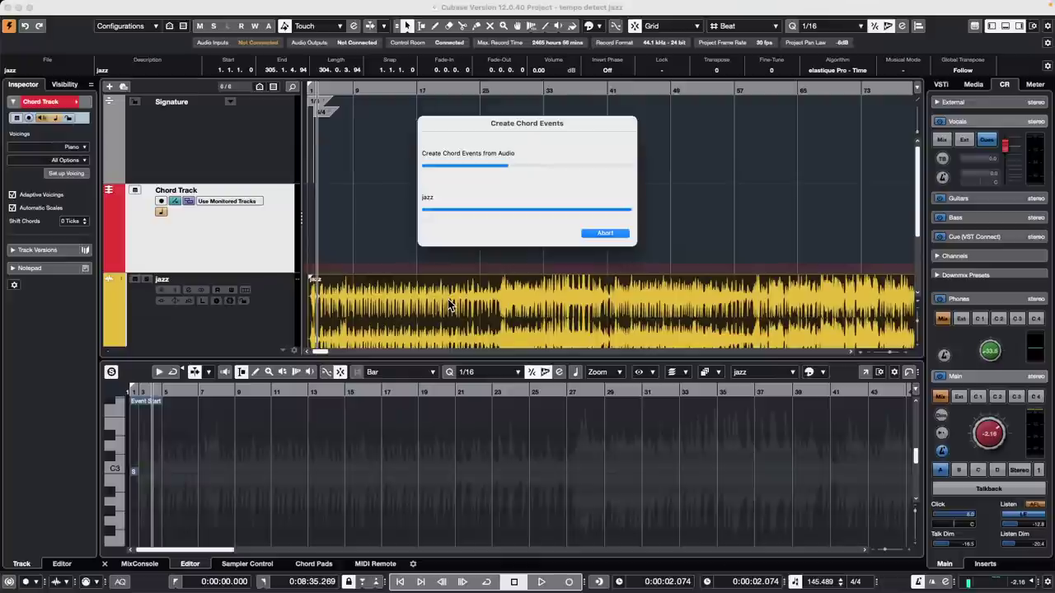
left_click(362, 87)
Step: Add one instrument track with the Retrologue synth routed to Stereo Out
right_click(230, 242)
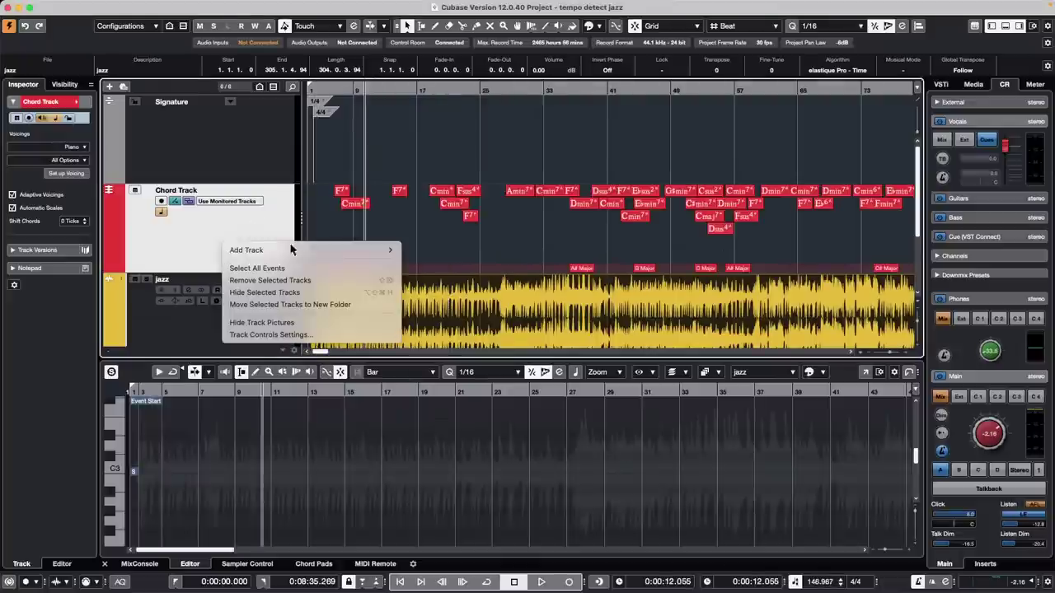
mouse_move(296, 250)
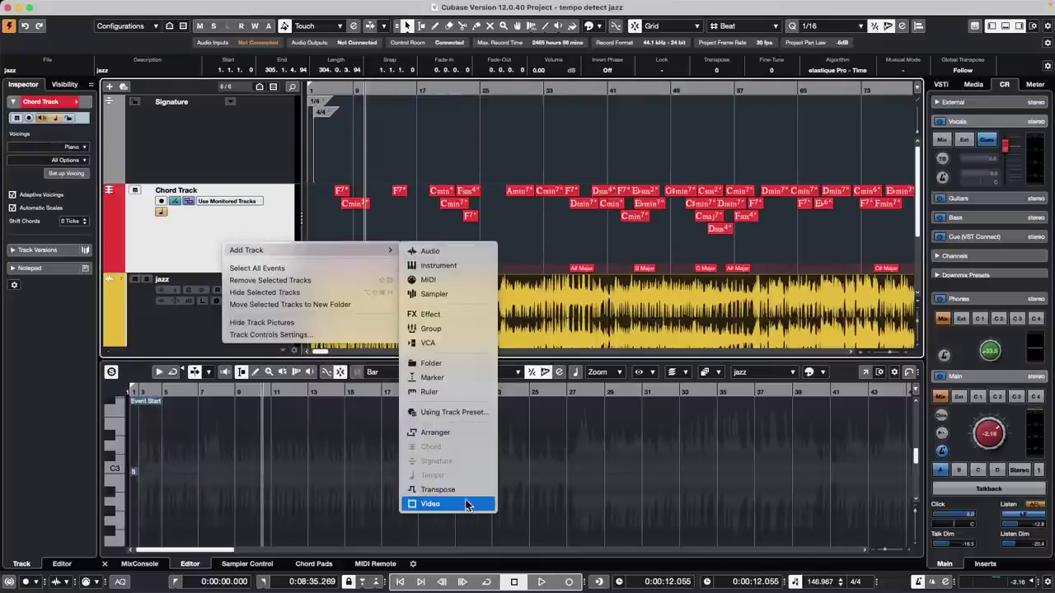
left_click(469, 265)
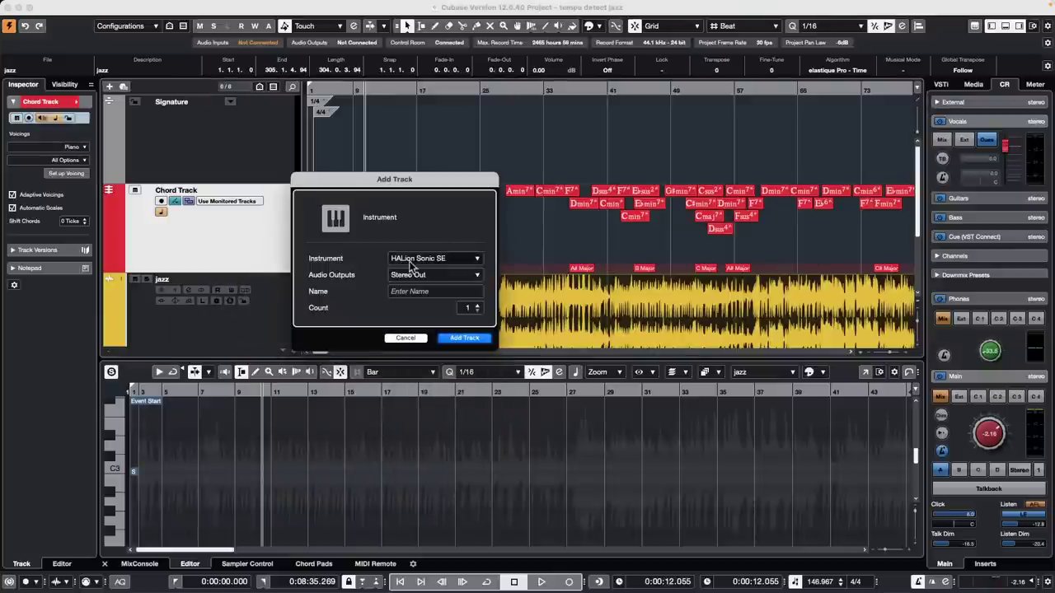
left_click(420, 259)
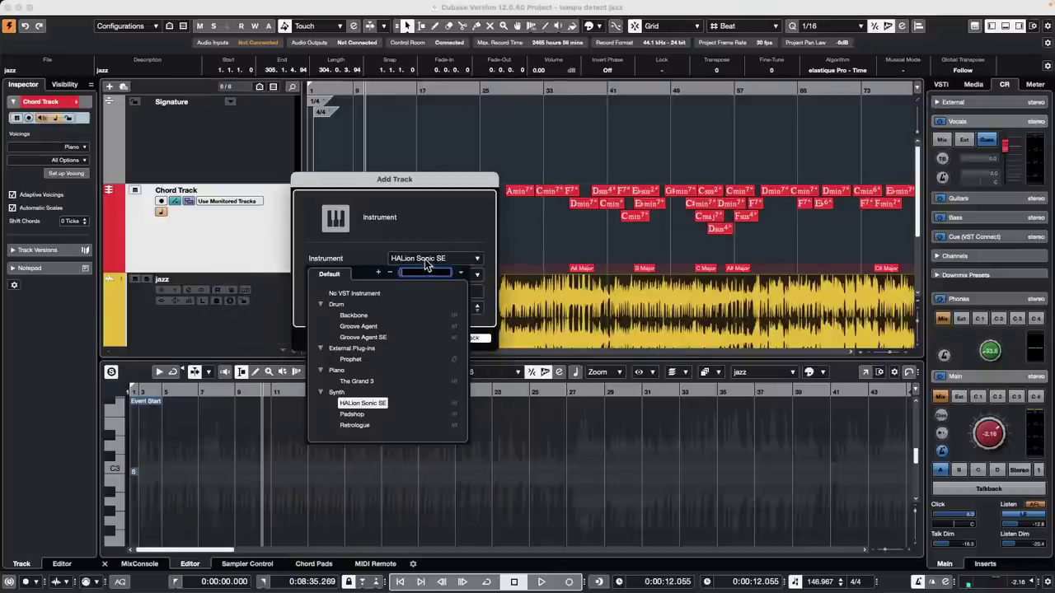
left_click(373, 426)
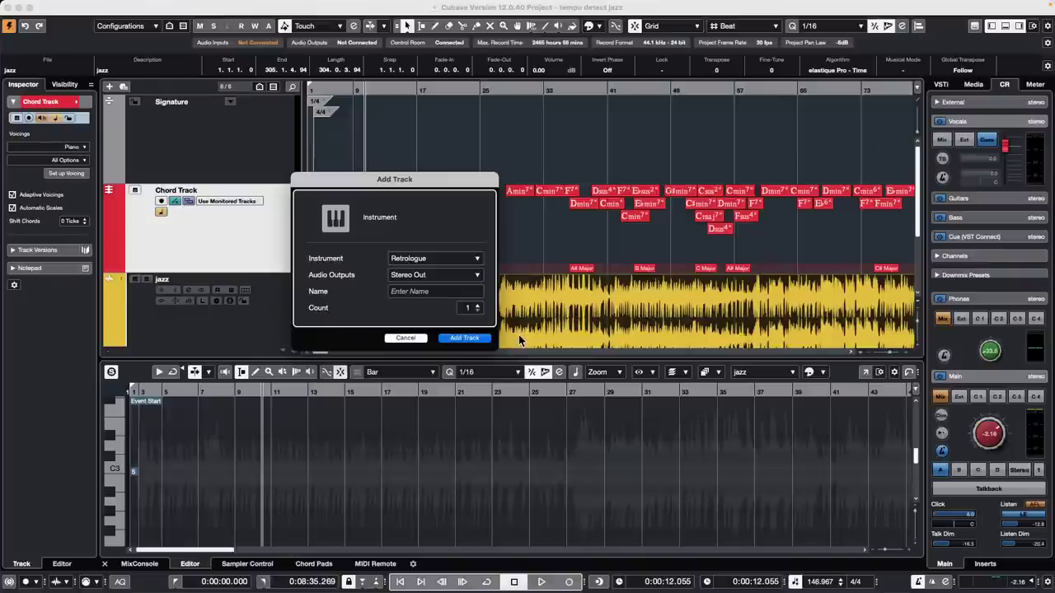
left_click(463, 338)
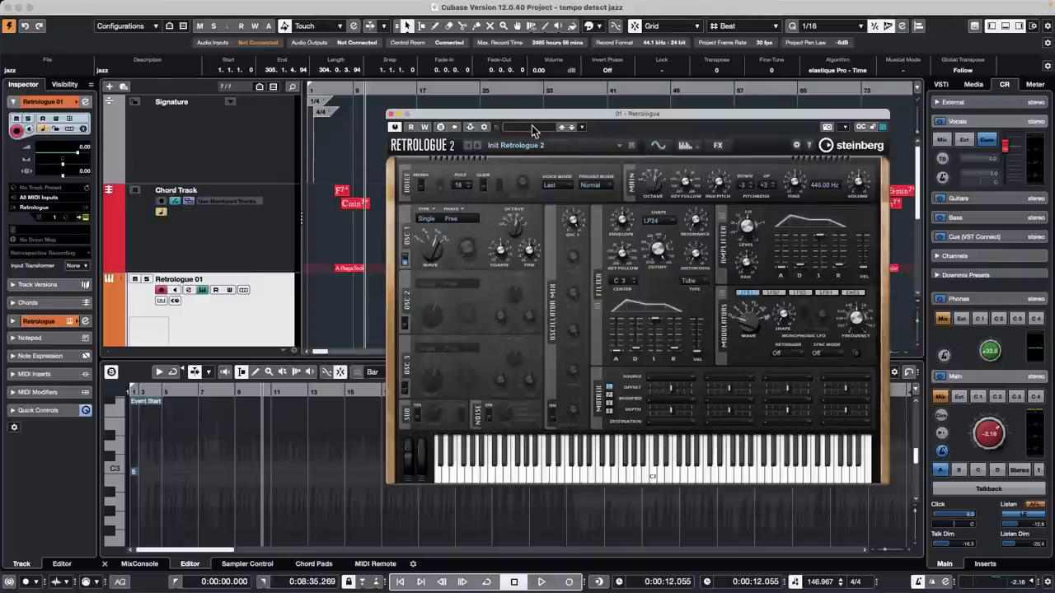
Step: Filter the Retrologue Library presets by the Bass category and load the "Big Bone" preset
left_click(531, 125)
left_click(609, 351)
left_click(557, 189)
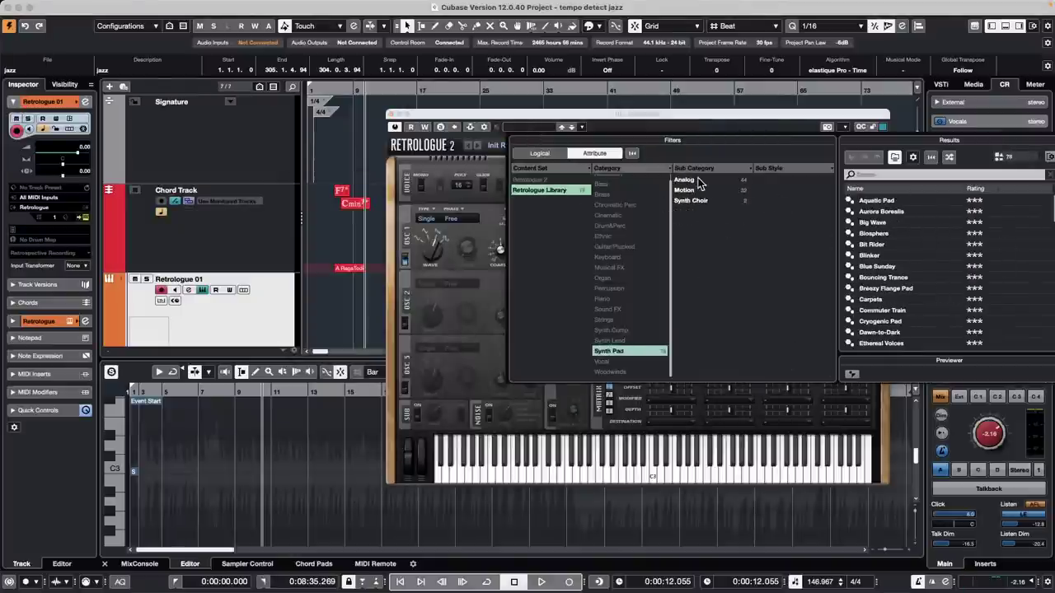
left_click(628, 352)
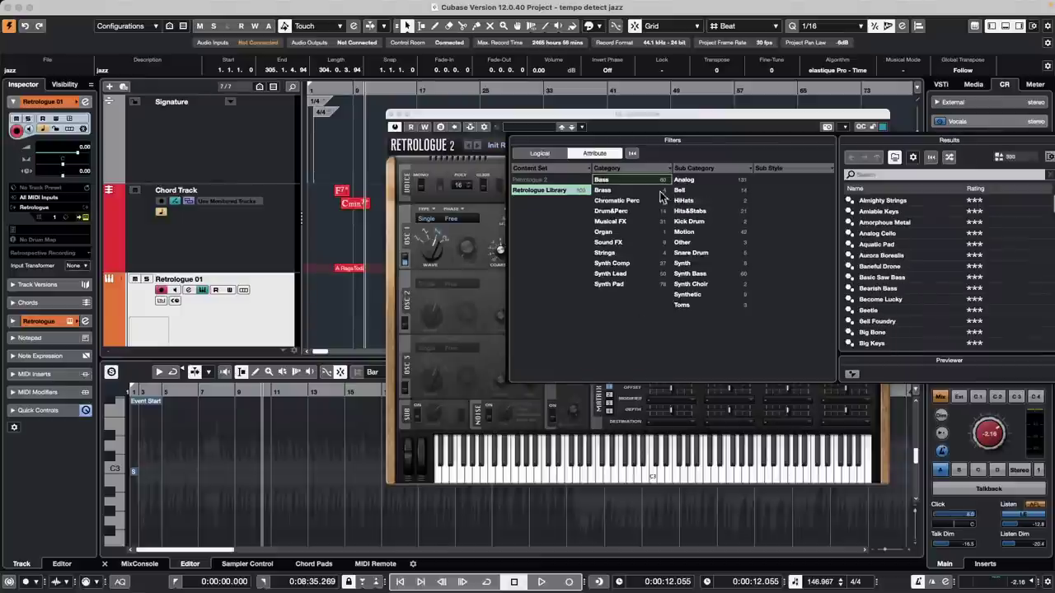
left_click(620, 181)
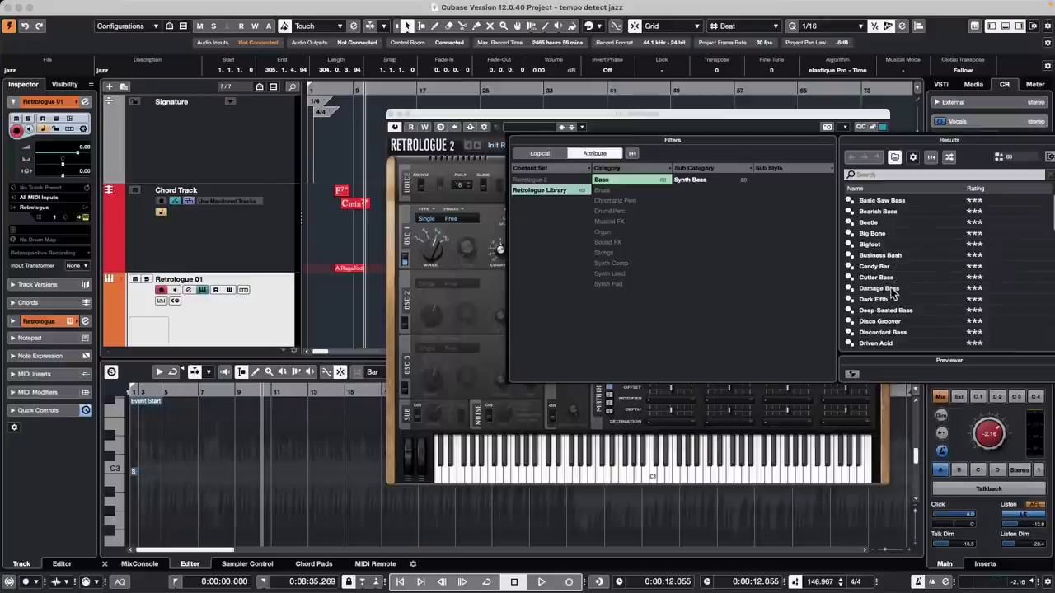
left_click(883, 237)
double_click(883, 238)
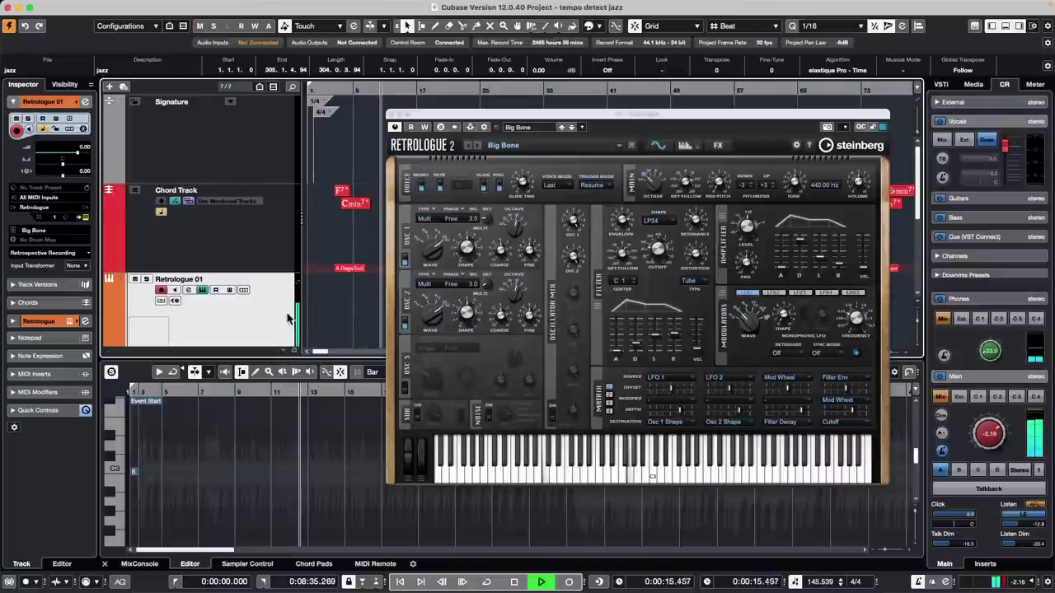
Step: Move the Retrologue window clear of the chord events and play the project from the start
left_click_drag(454, 107, 607, 201)
key("KP_Decimal")
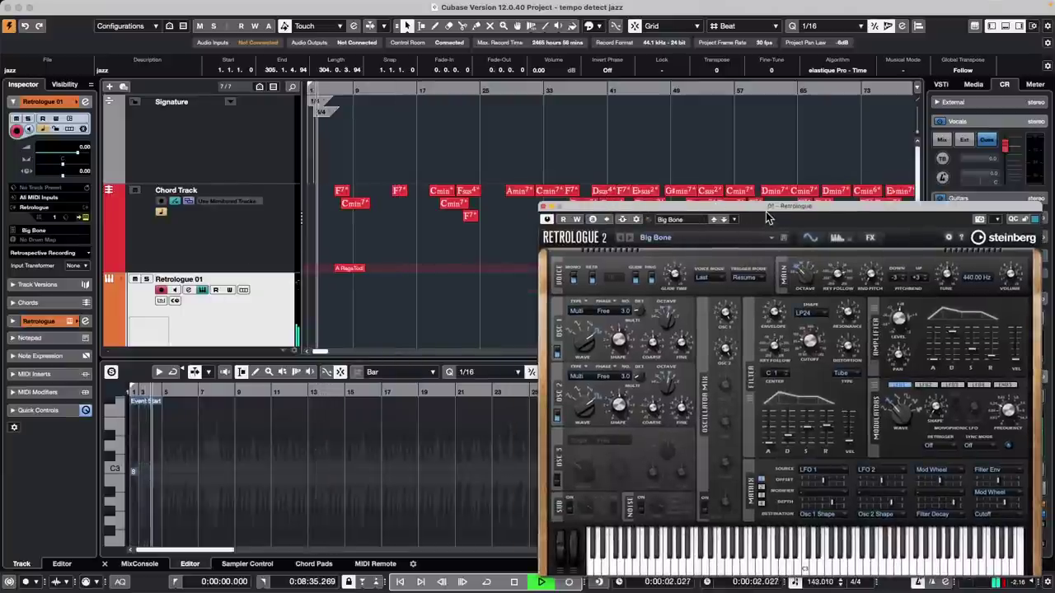
left_click_drag(766, 207, 749, 102)
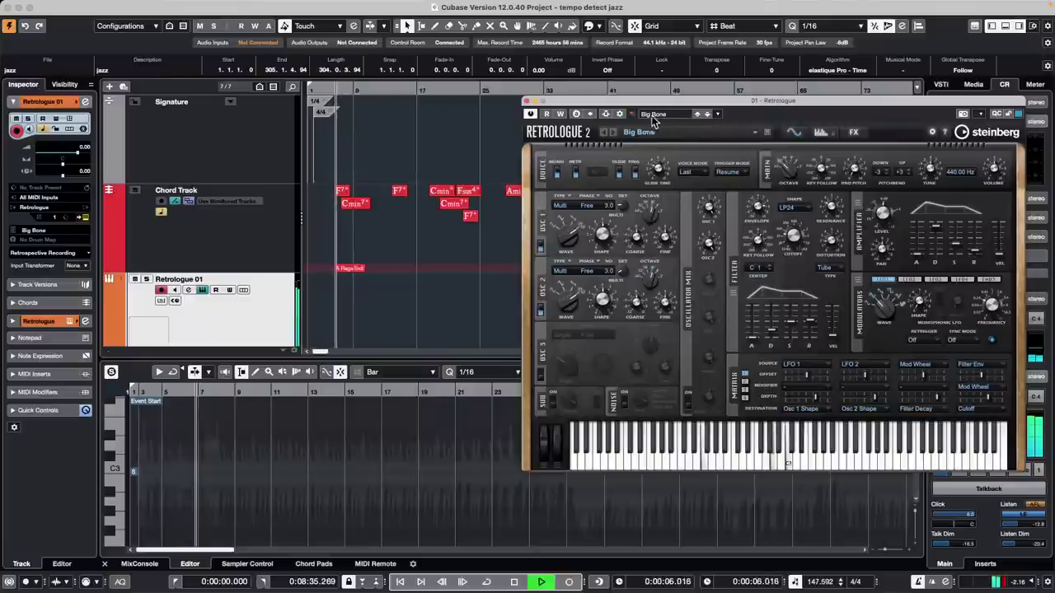
Step: Load the "Candy Bar" bass preset in Retrologue, then audition it over the project from the start and on its keyboard
left_click(659, 114)
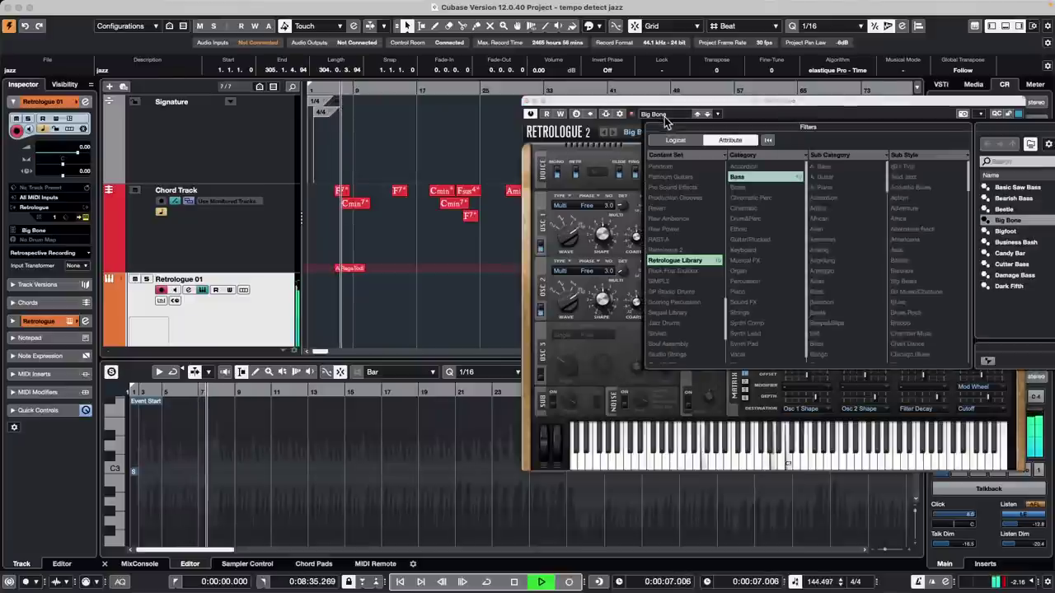
double_click(1009, 253)
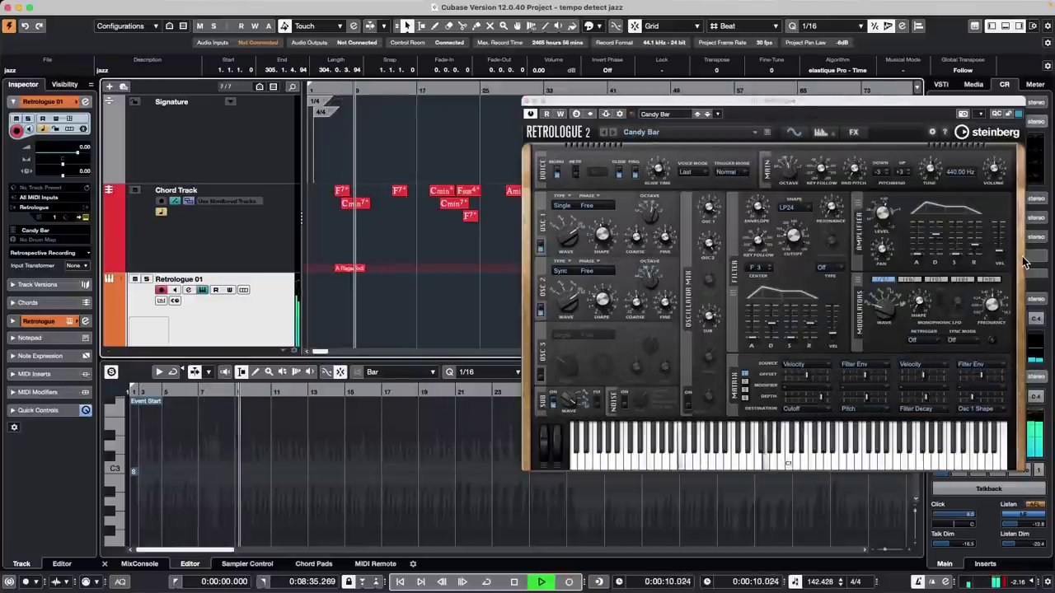
key("space")
key("space")
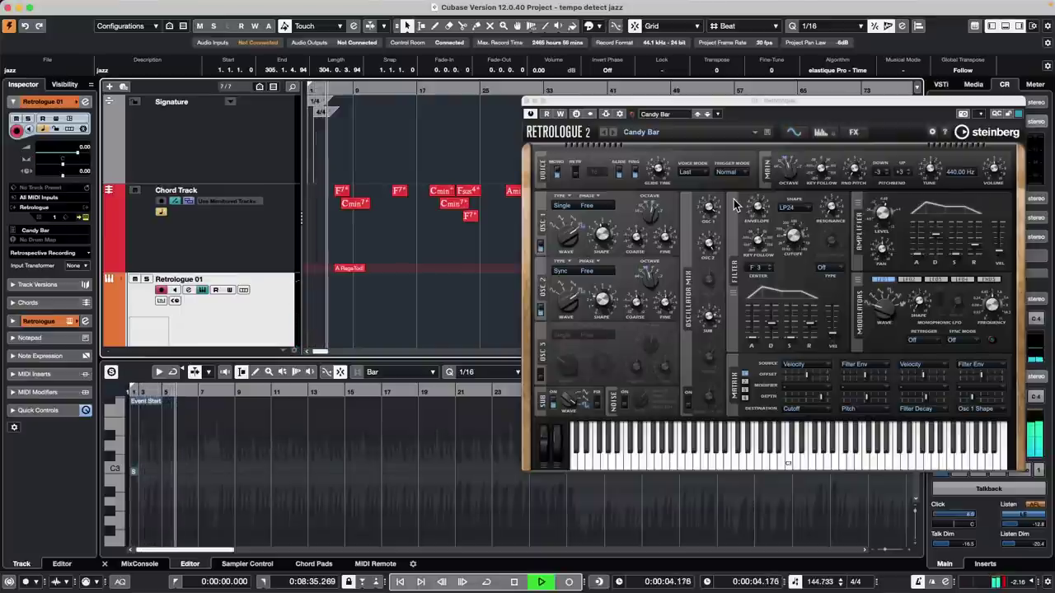
key("space")
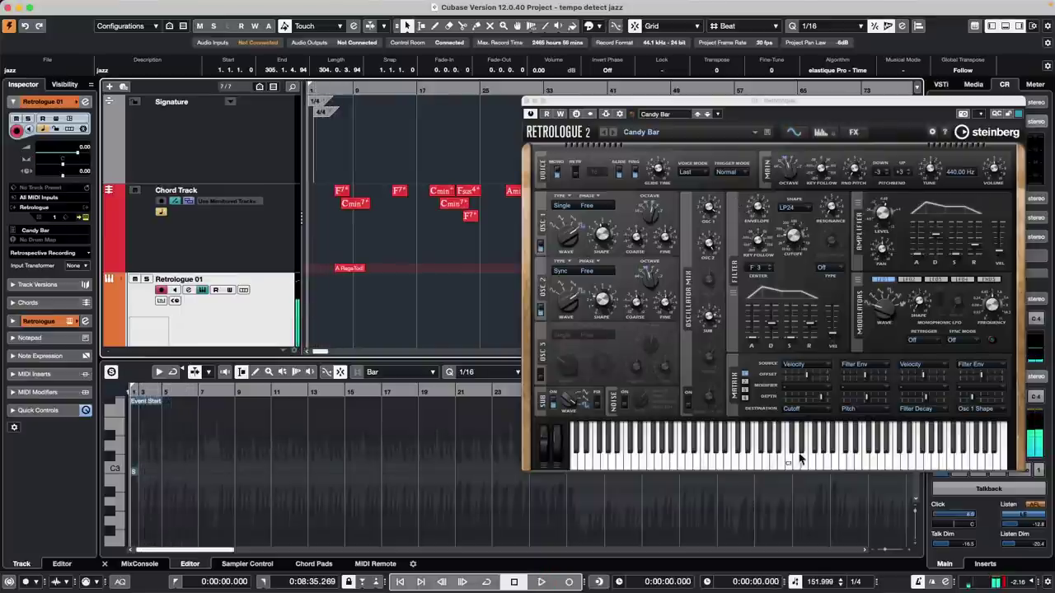
left_click(808, 464)
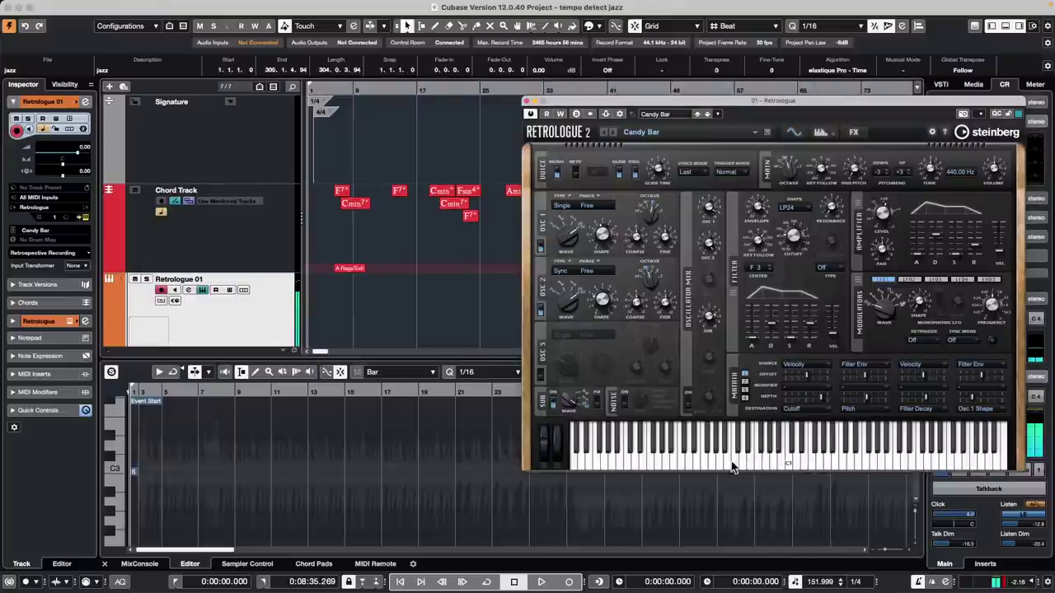
Step: Insert the Arpache 5 MIDI effect on the Retrologue 01 track, start playback and move the Retrologue window clear of it
left_click(241, 322)
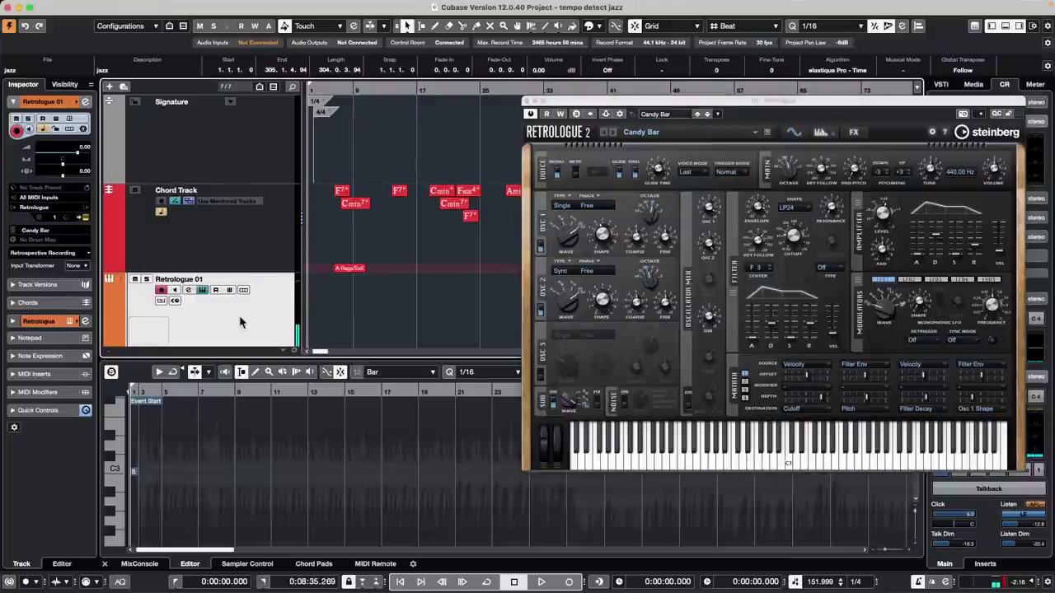
left_click(12, 374)
left_click(35, 402)
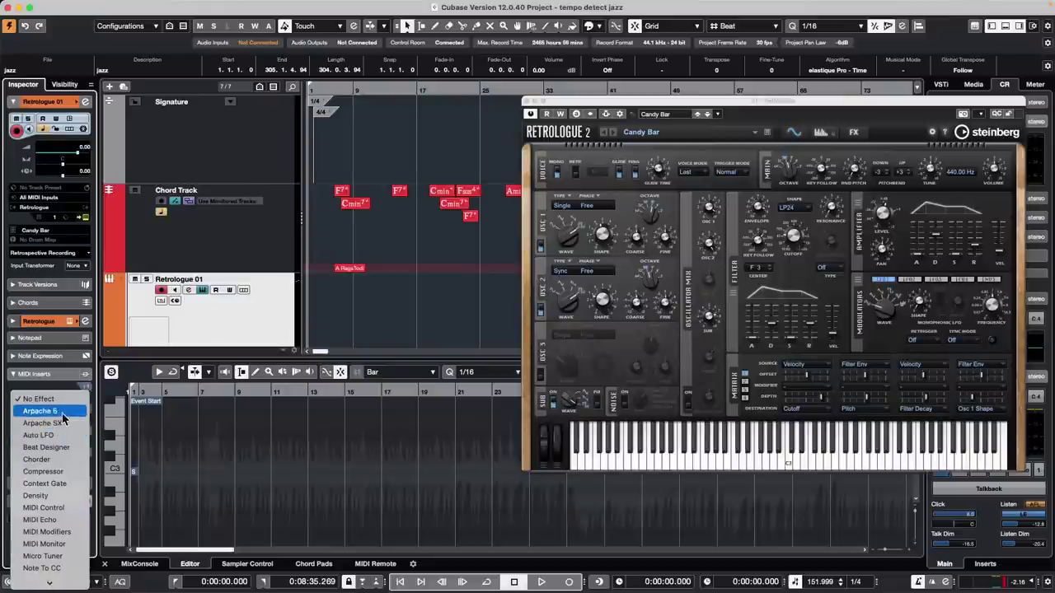
left_click(37, 412)
key("space")
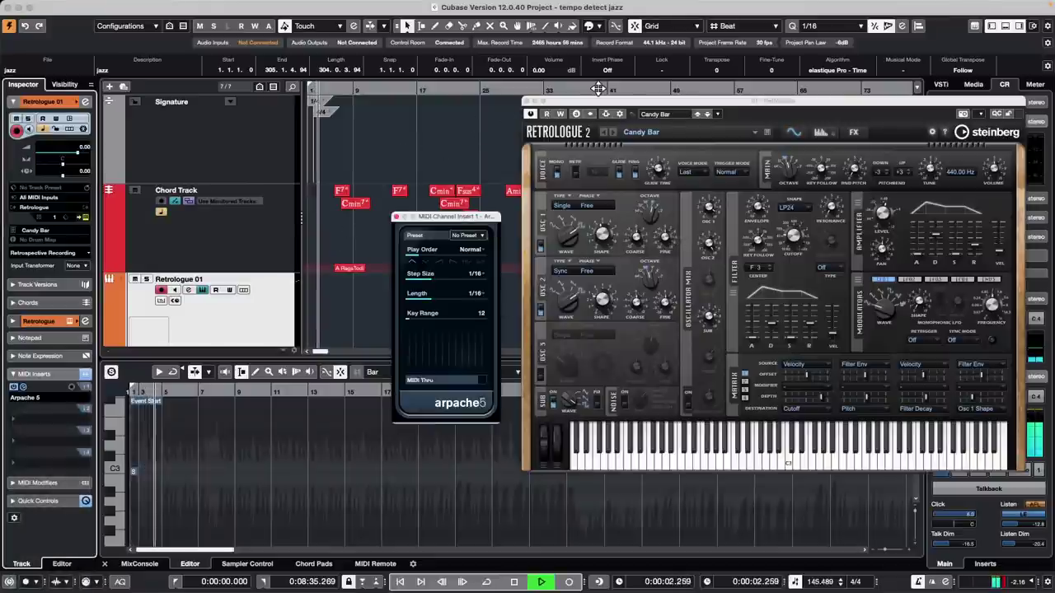
left_click_drag(535, 106, 562, 108)
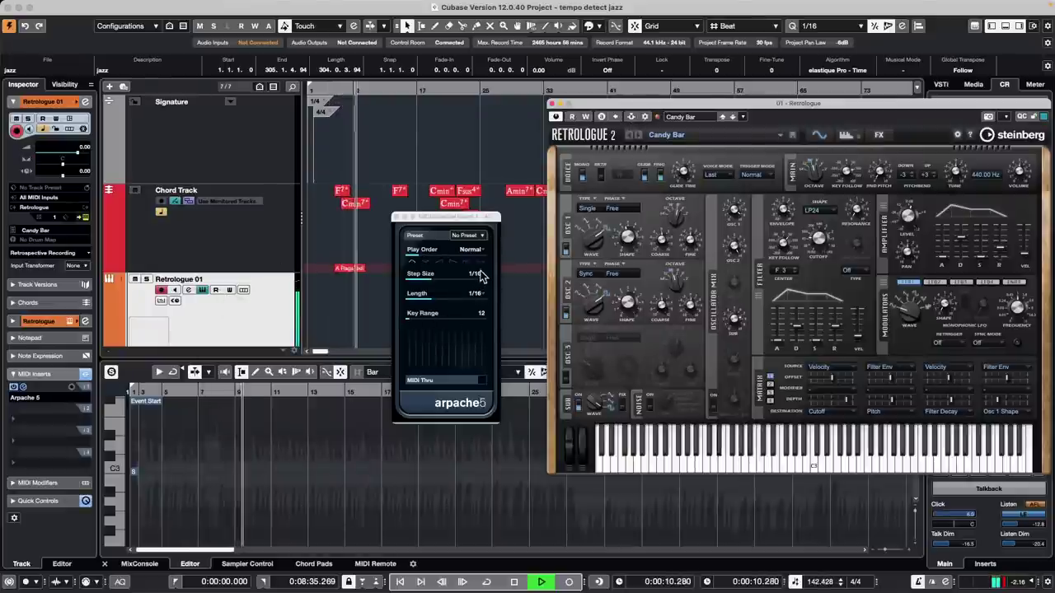
Step: Try different Arpache 5 step sizes during playback, including 1/32 T and 1/4, and settle on 1/8
left_click(424, 283)
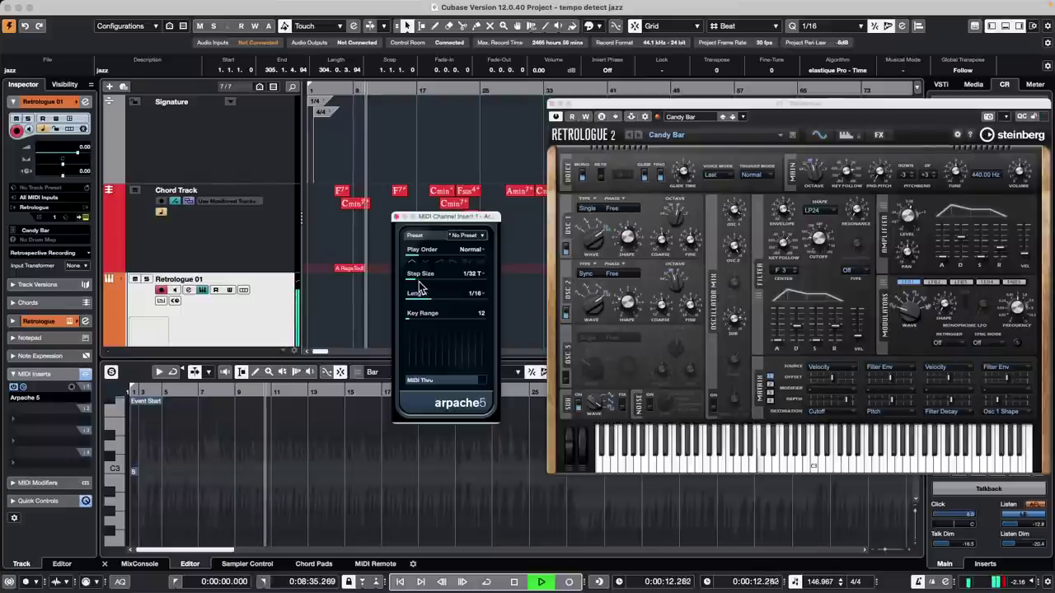
left_click_drag(432, 286, 441, 280)
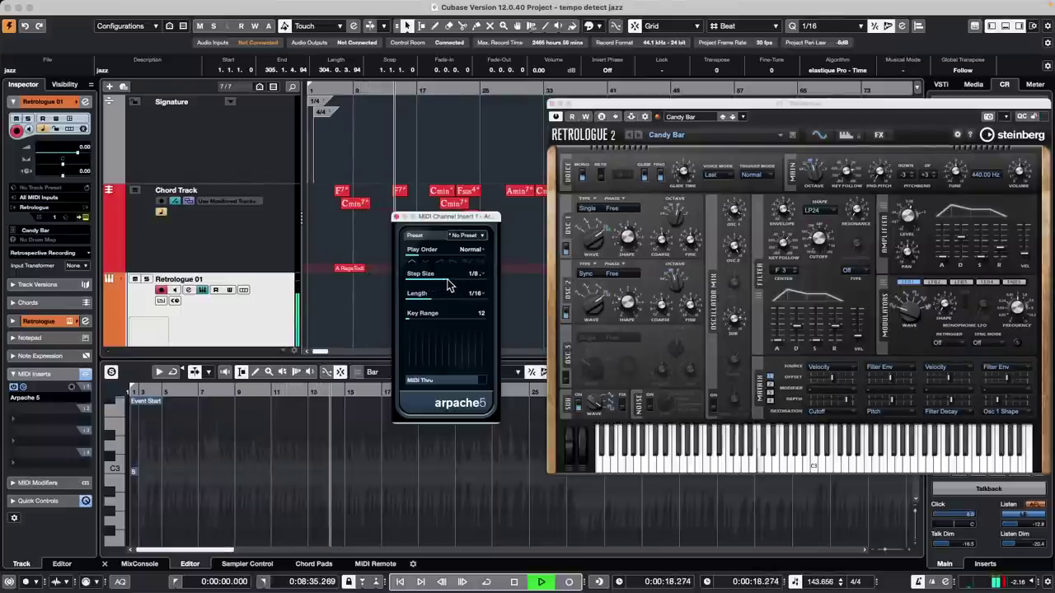
left_click_drag(447, 279, 454, 285)
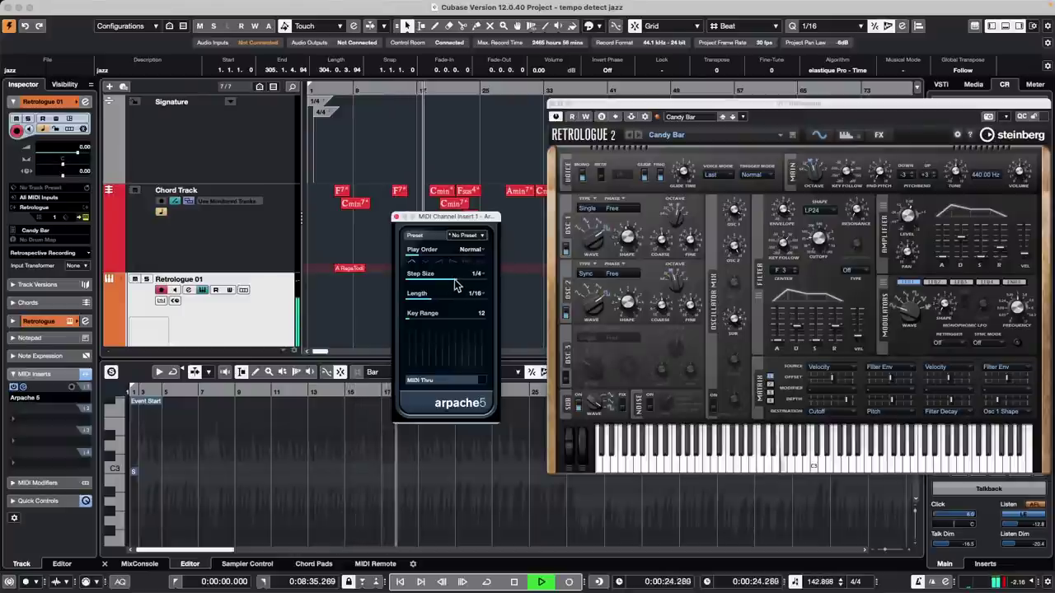
left_click_drag(456, 284, 452, 284)
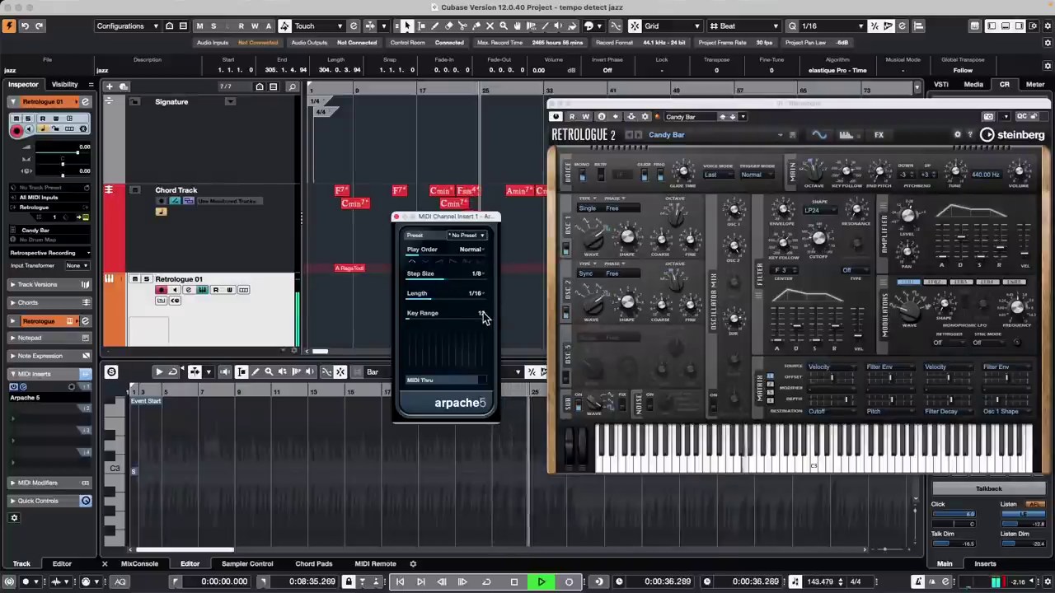
Step: Set the Arpache 5 key range to 24 while listening to the arpeggio, and stop playback
scroll(485, 318, "up", 13)
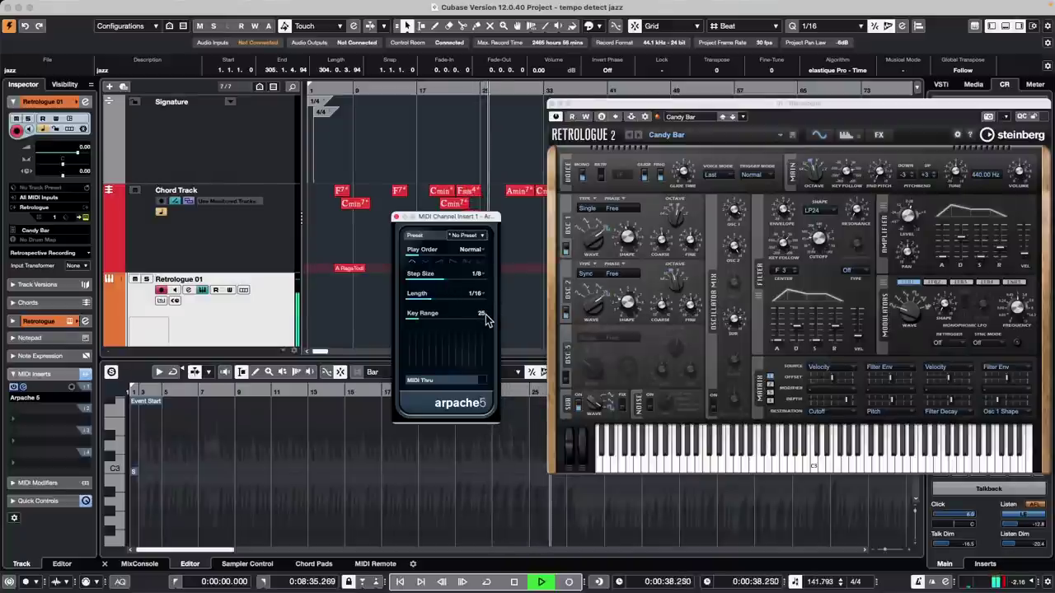
scroll(485, 318, "down", 2)
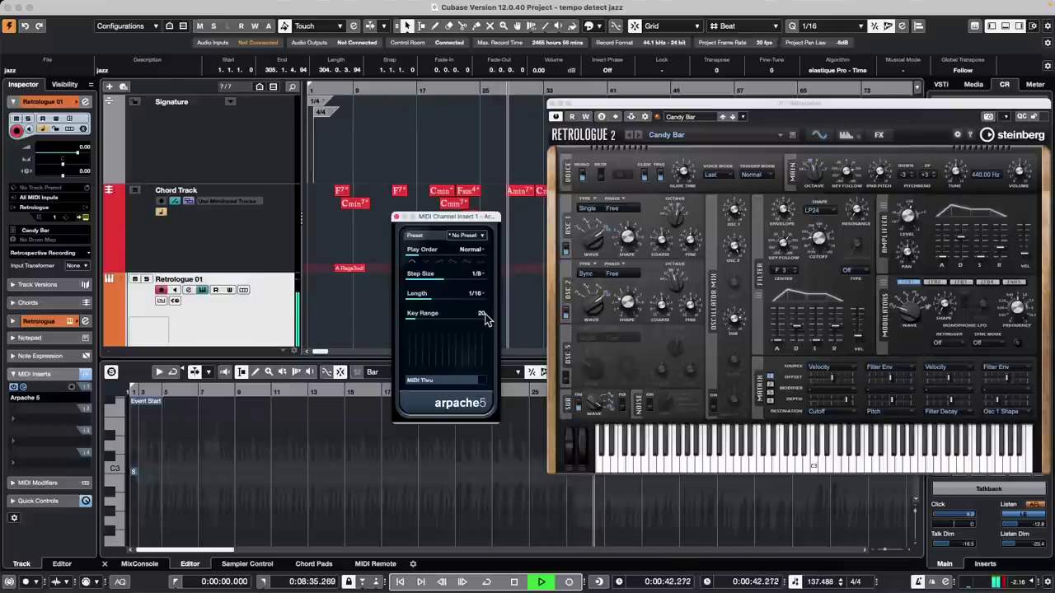
scroll(486, 318, "up", 2)
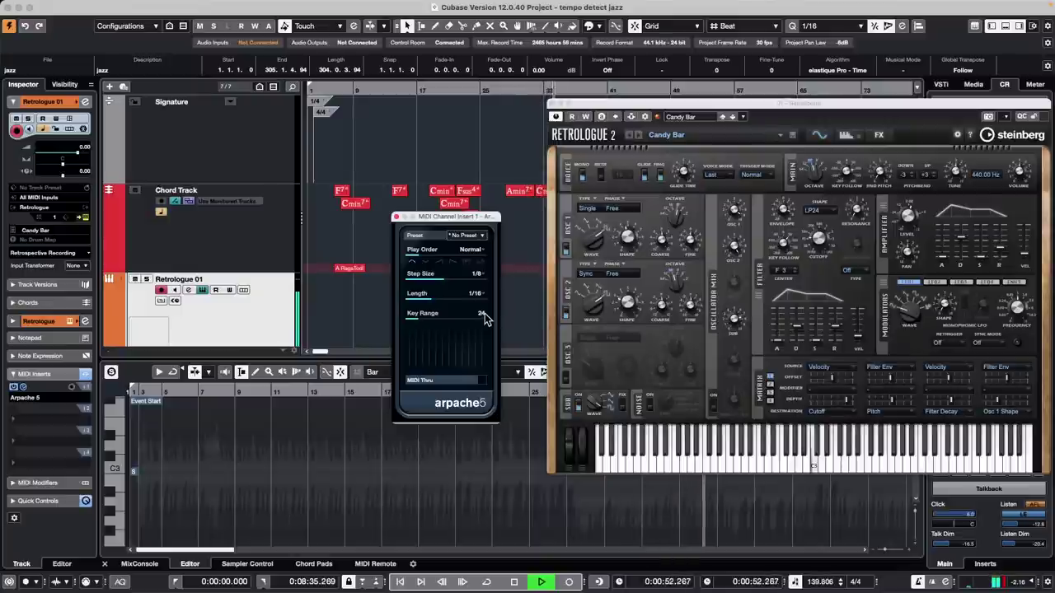
key("space")
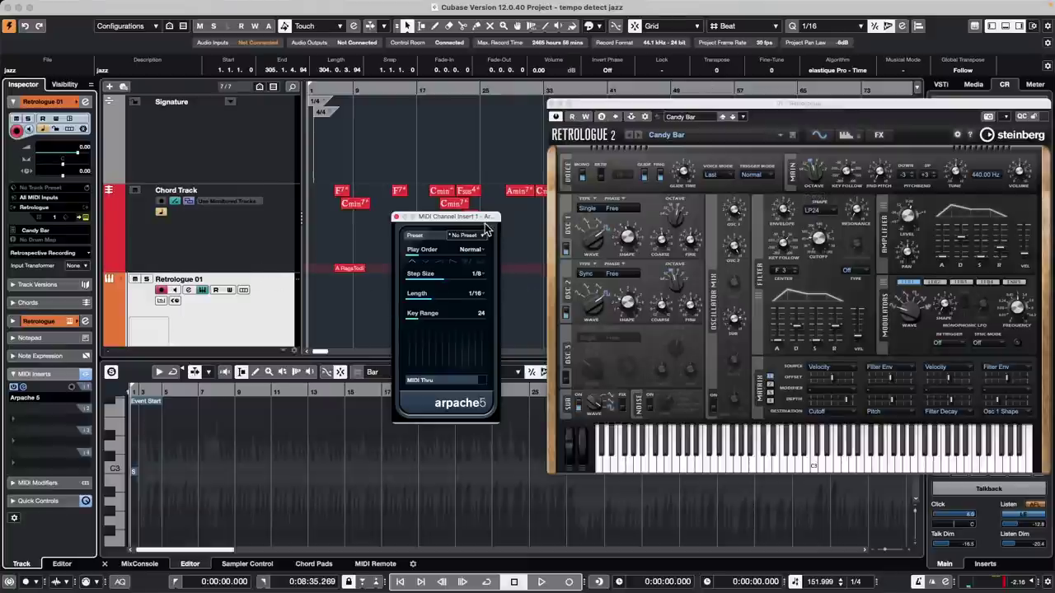
Step: Close the Arpache 5 and Retrologue windows to clear the view of the jazz and tempo tracks
scroll(355, 248, "down", 5)
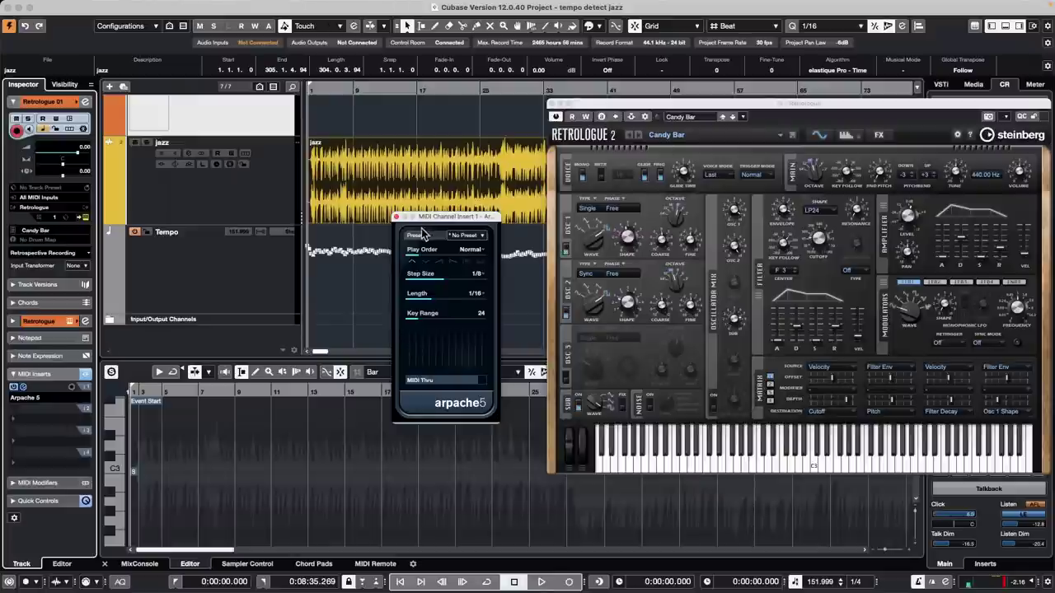
left_click(396, 218)
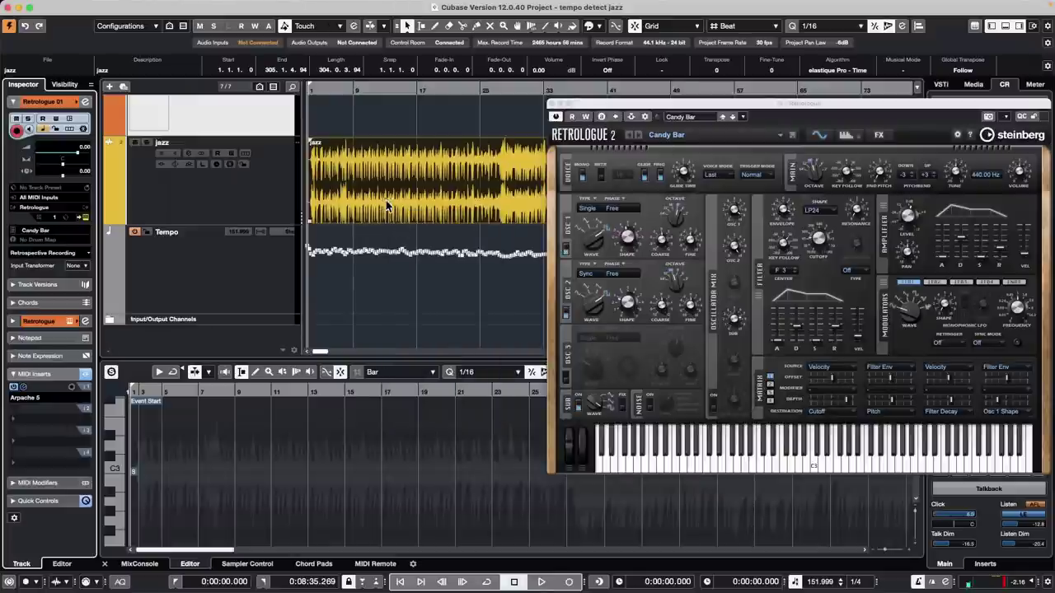
left_click(553, 104)
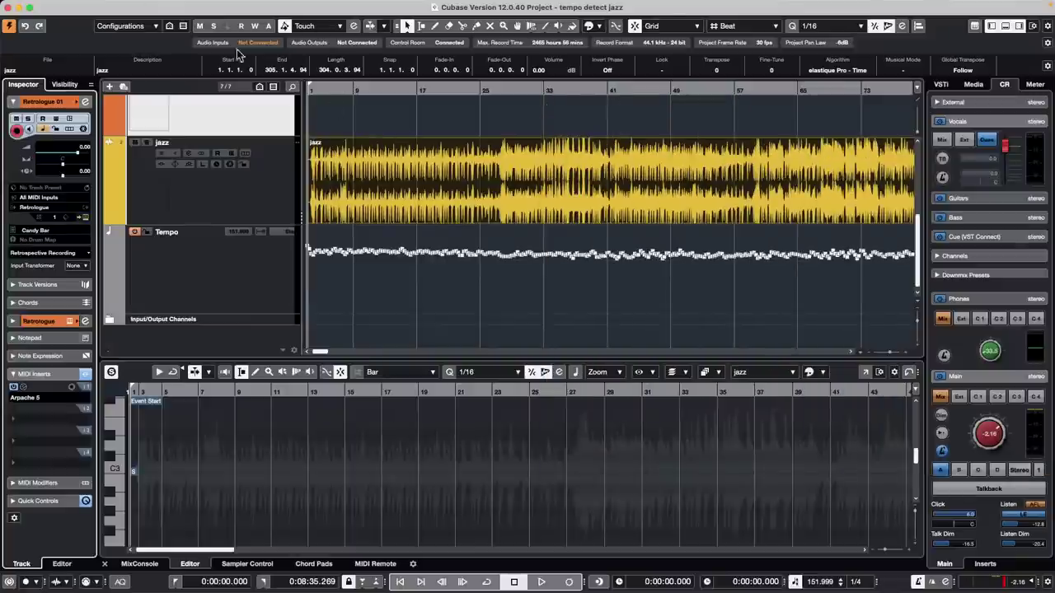
Step: Open the recent project "jump off.cpr", activate it and dismiss the missing files dialog without locating anything
mouse_move(172, 5)
left_click(74, 6)
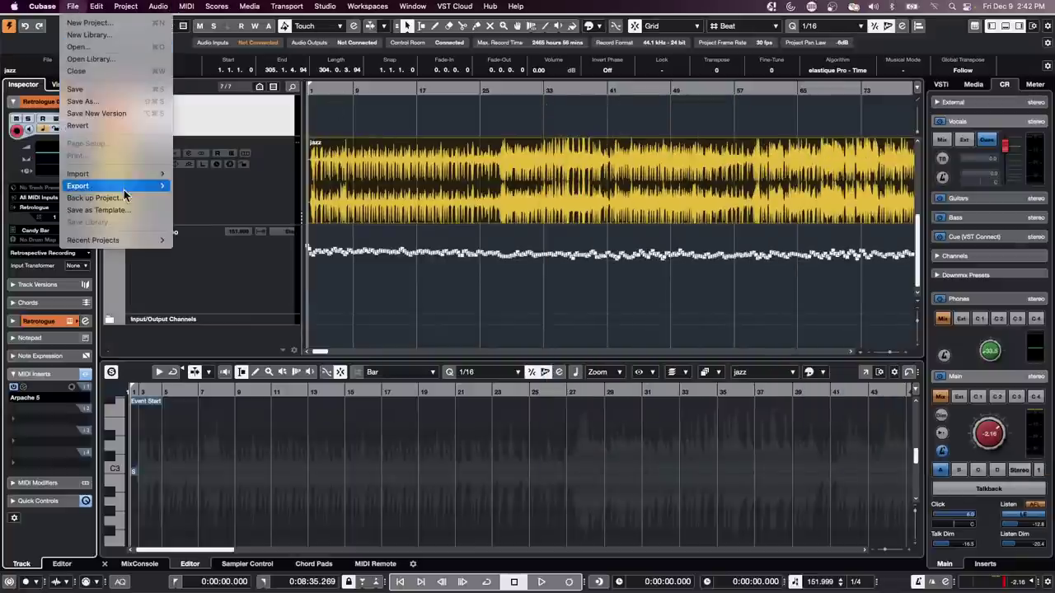
mouse_move(137, 242)
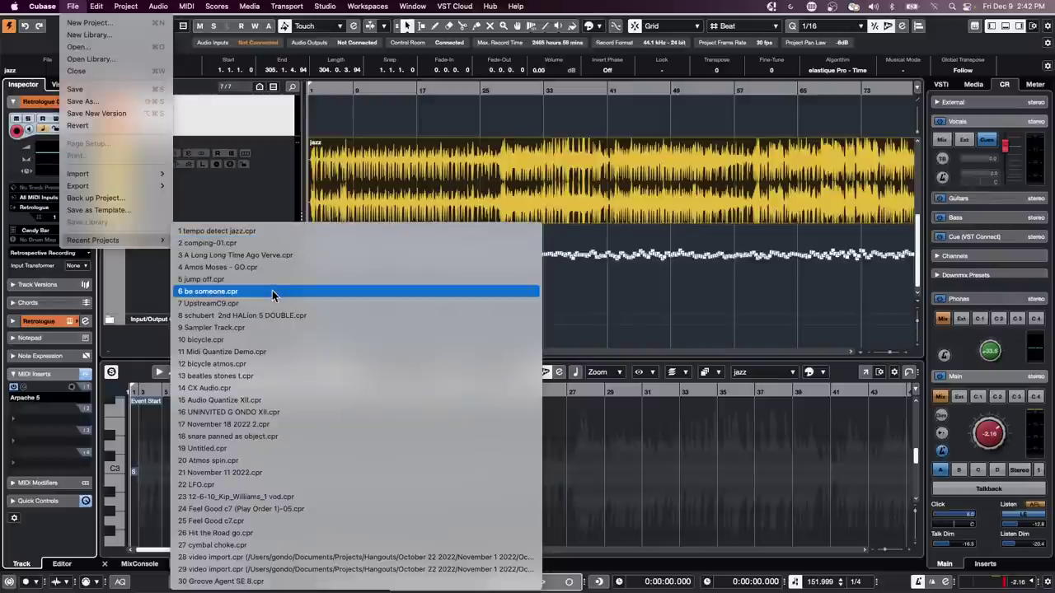
left_click(275, 283)
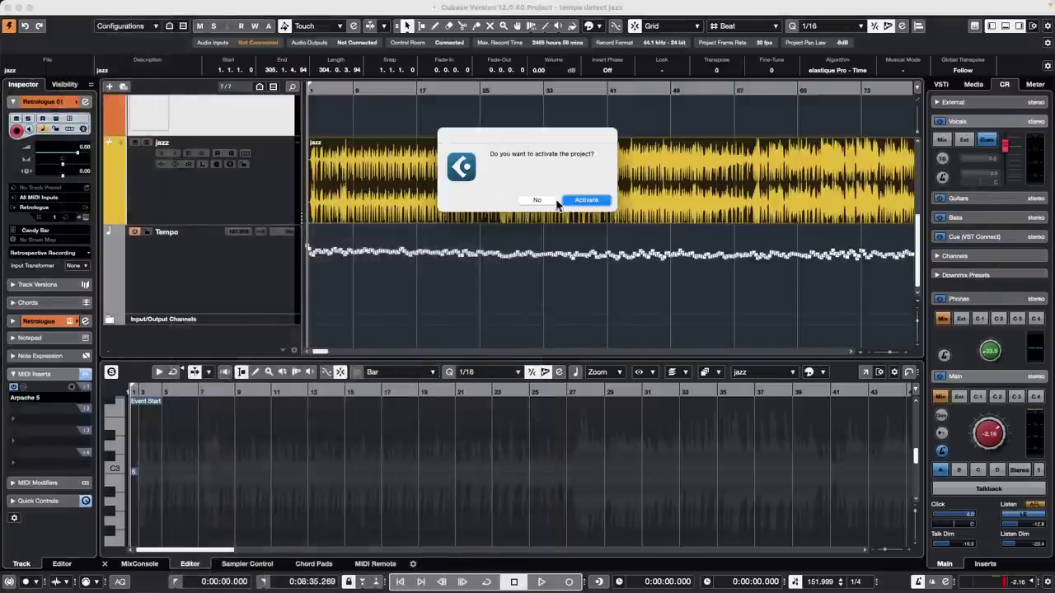
left_click(585, 201)
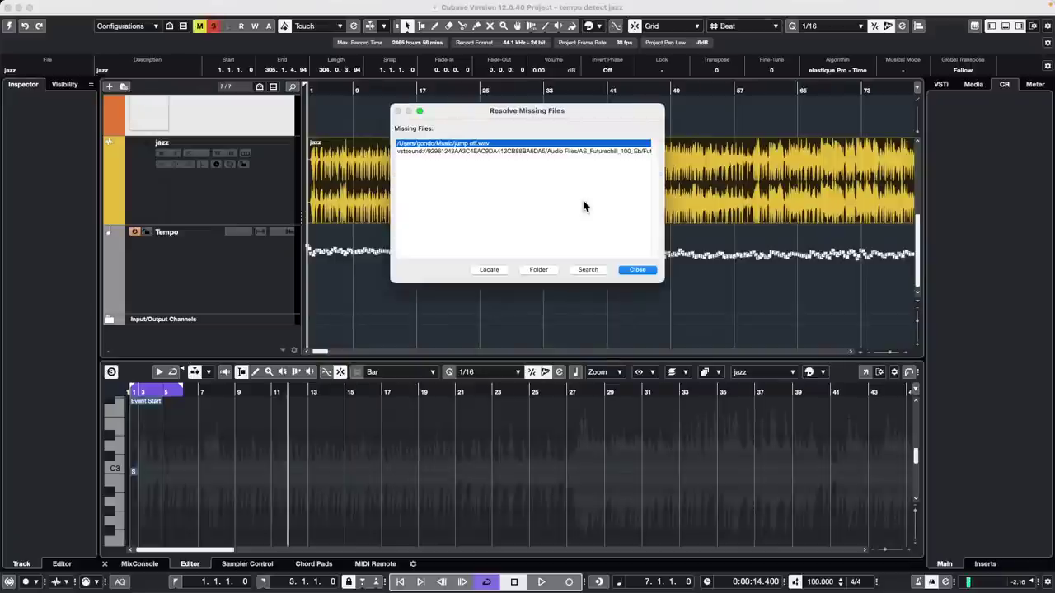
left_click(636, 269)
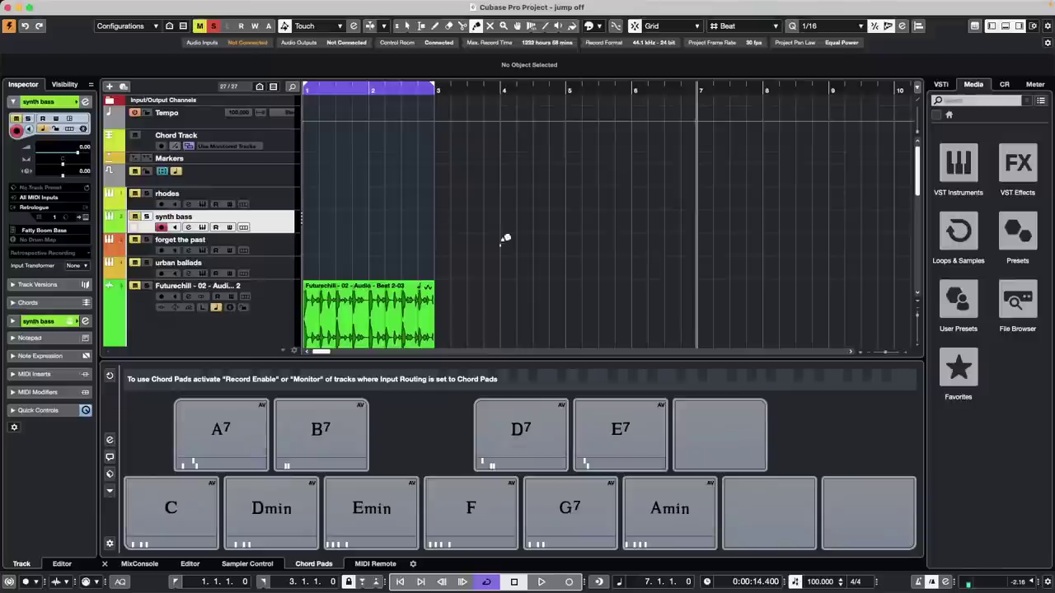
Step: Select the E.Piano MIDI part at bar 7, then unmute and solo the E.Piano track
scroll(471, 223, "down", 10)
scroll(473, 221, "up", 5)
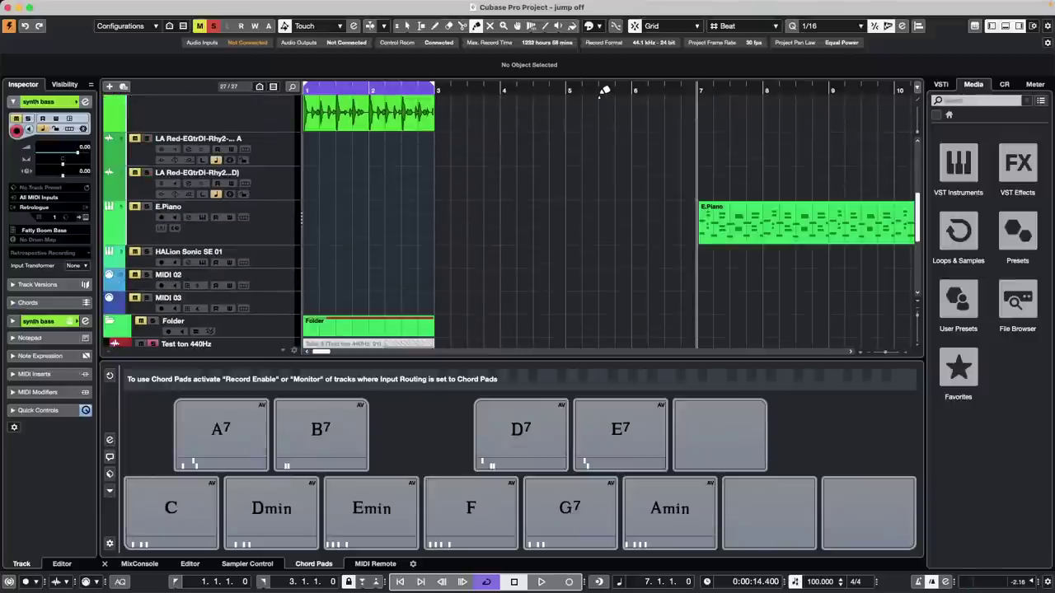
left_click_drag(604, 91, 590, 74)
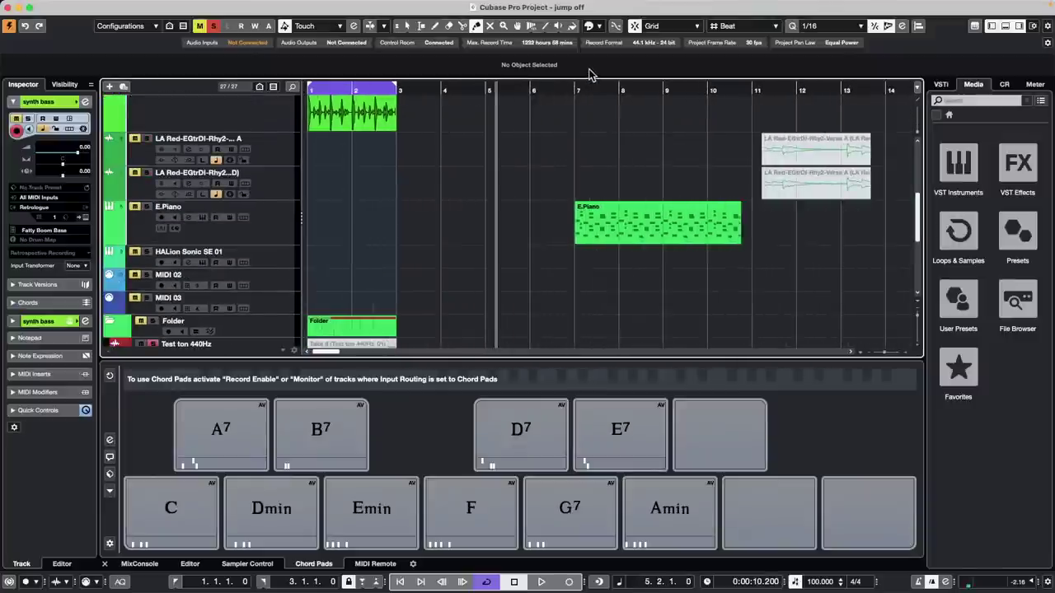
left_click(655, 241)
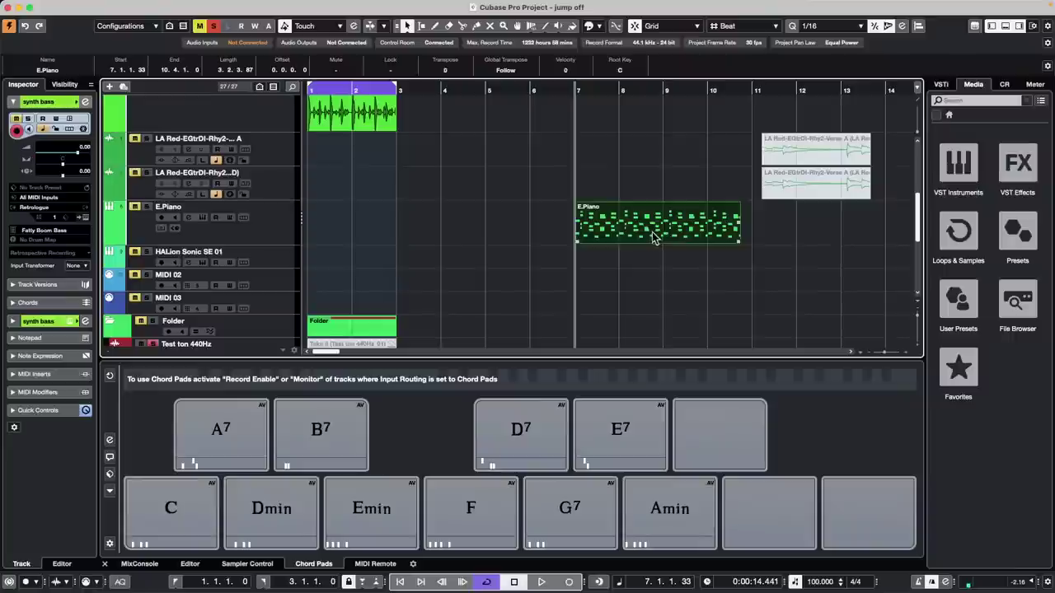
left_click(128, 6)
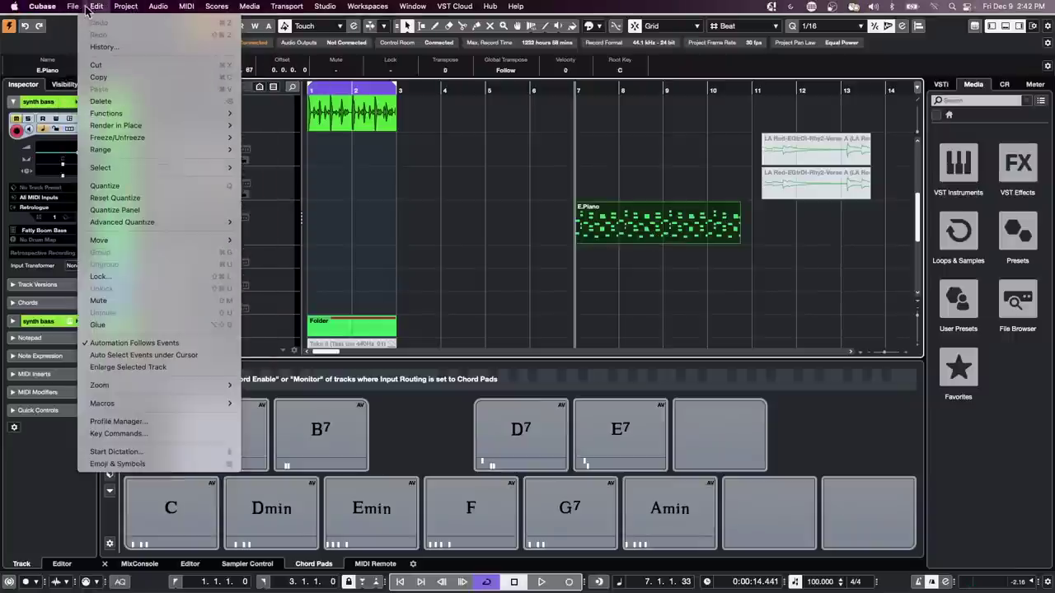
left_click(393, 233)
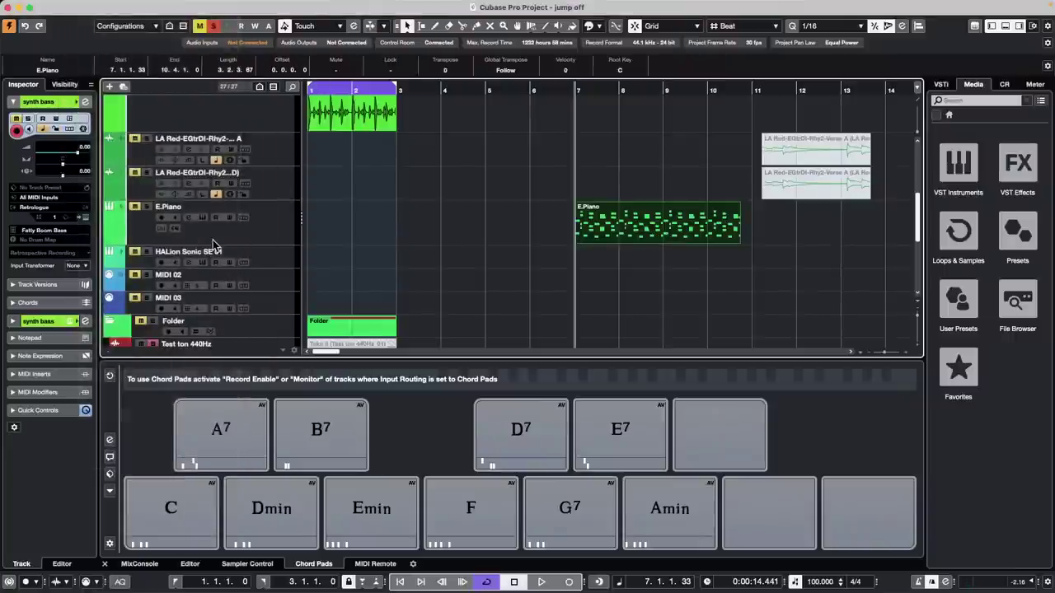
left_click(136, 206)
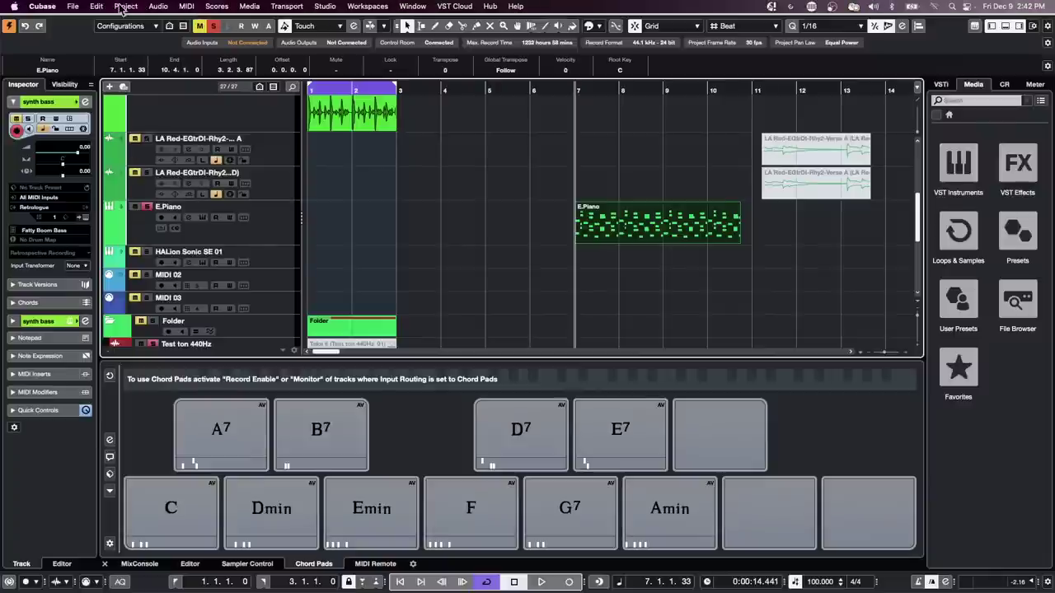
Step: Render the selected E.Piano MIDI part in place to audio using the current settings
left_click(96, 7)
mouse_move(206, 126)
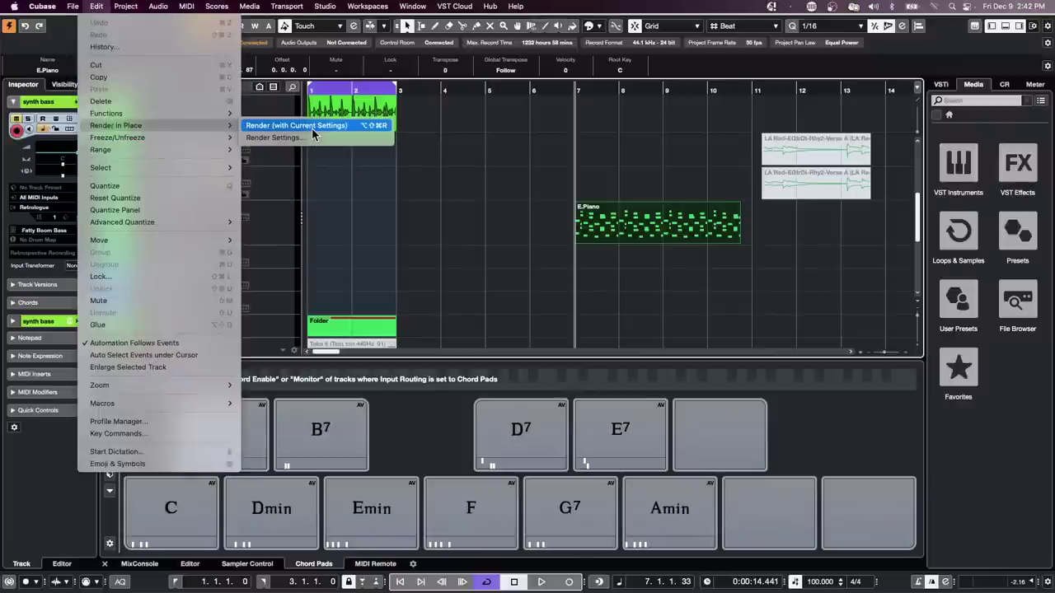
left_click(297, 125)
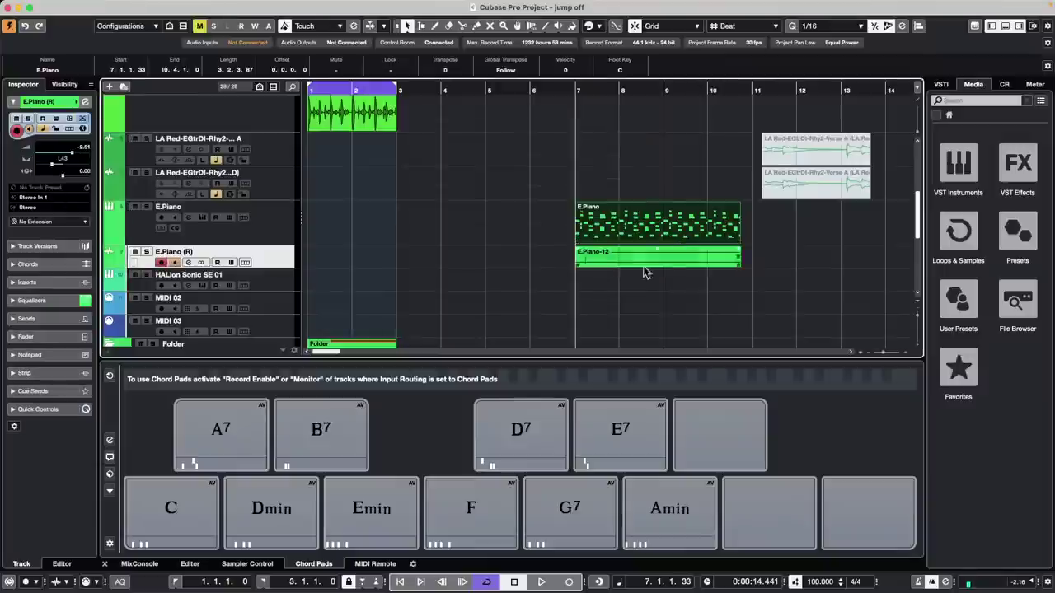
Step: Reselect the original E.Piano MIDI part and undo the render in place
left_click(536, 235)
left_click(641, 231)
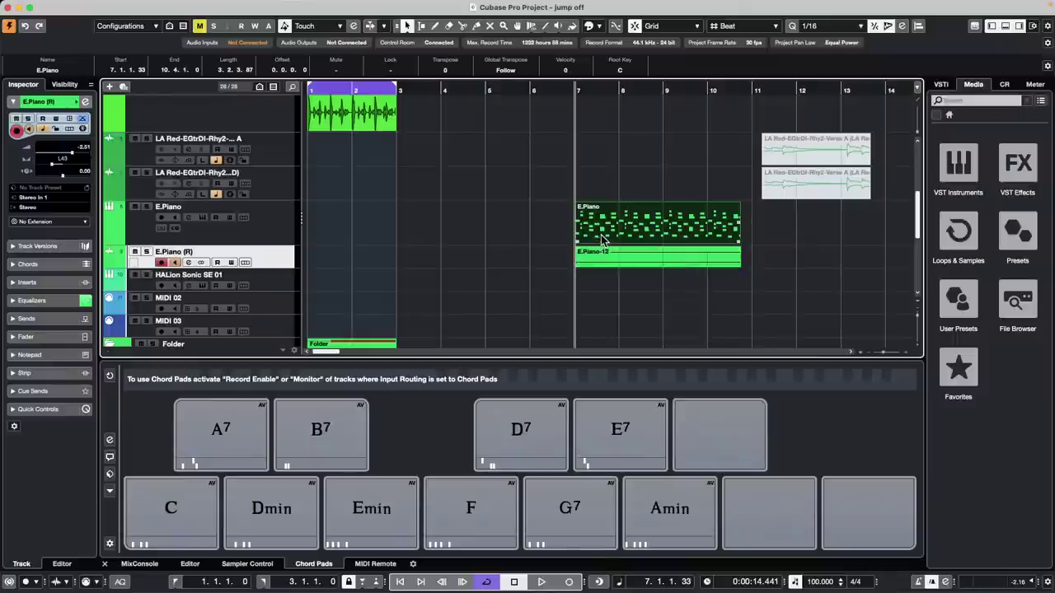
key("super+z")
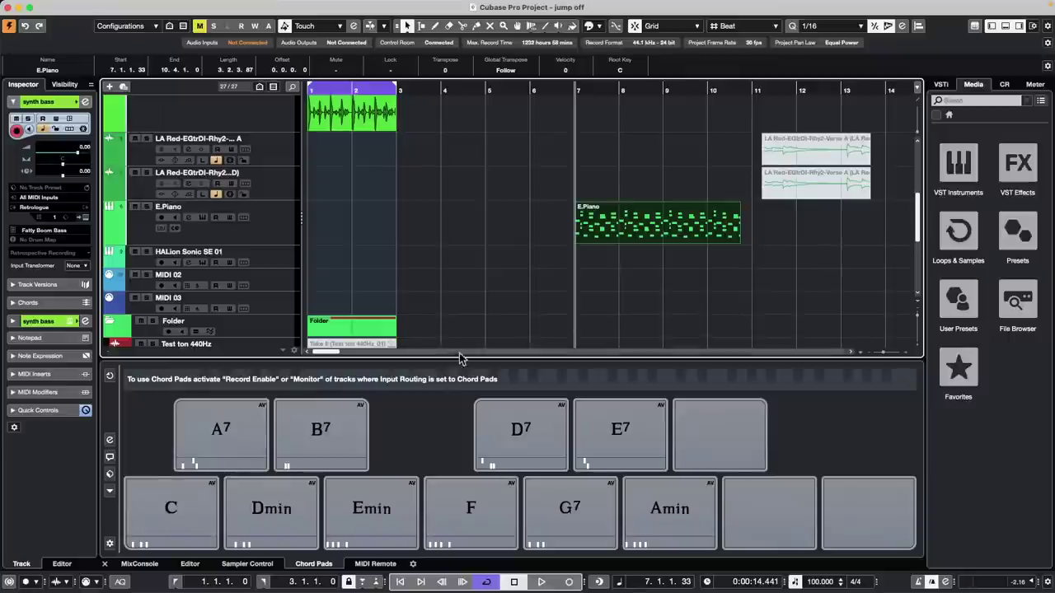
Step: Select the Audio 01 track, show its inserts and open all of its insert effect windows at once
scroll(257, 197, "down", 5)
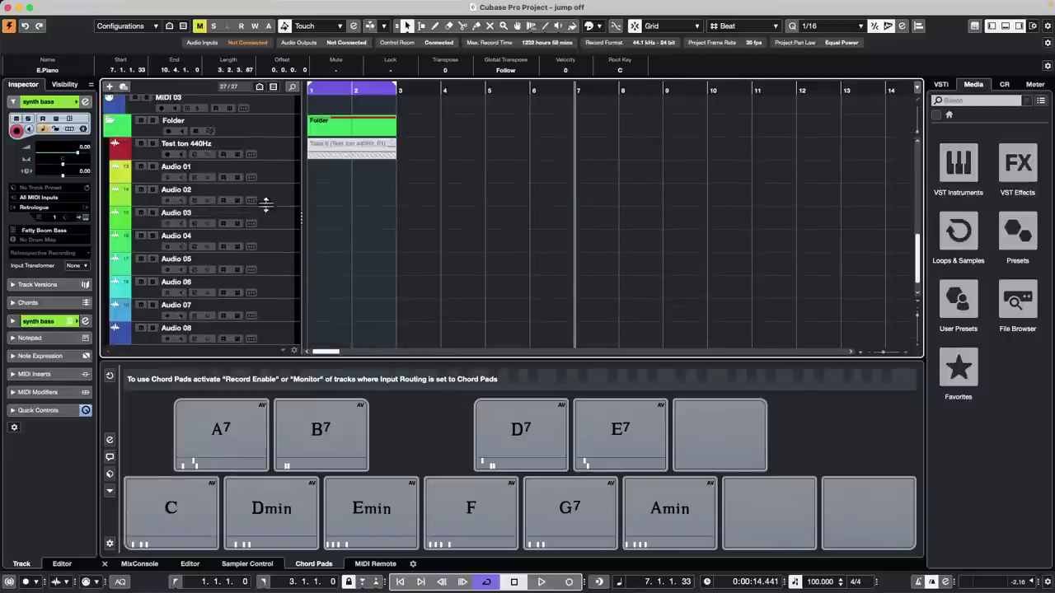
left_click(279, 151)
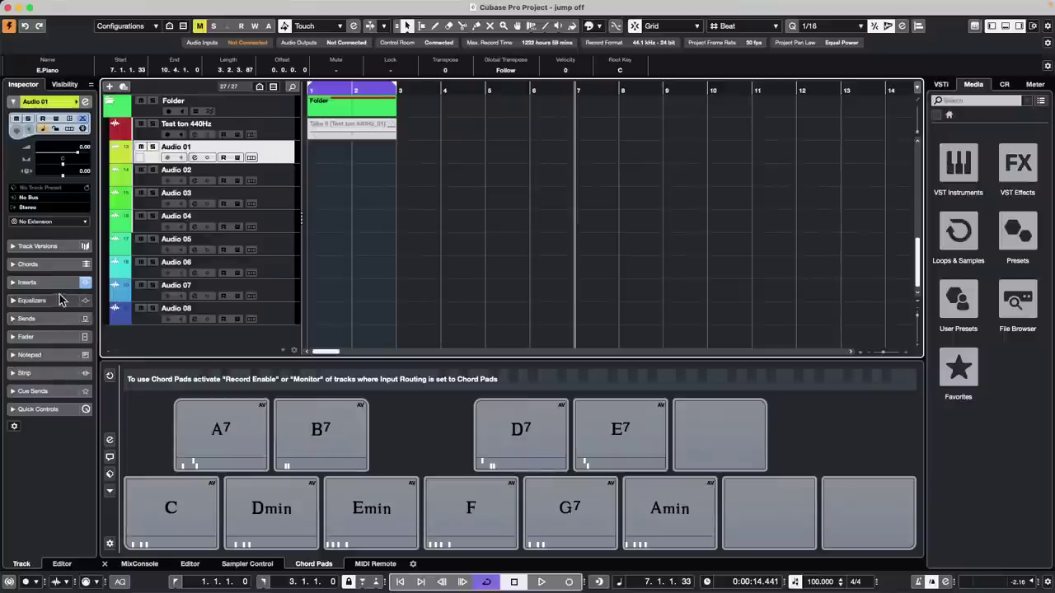
left_click(28, 282)
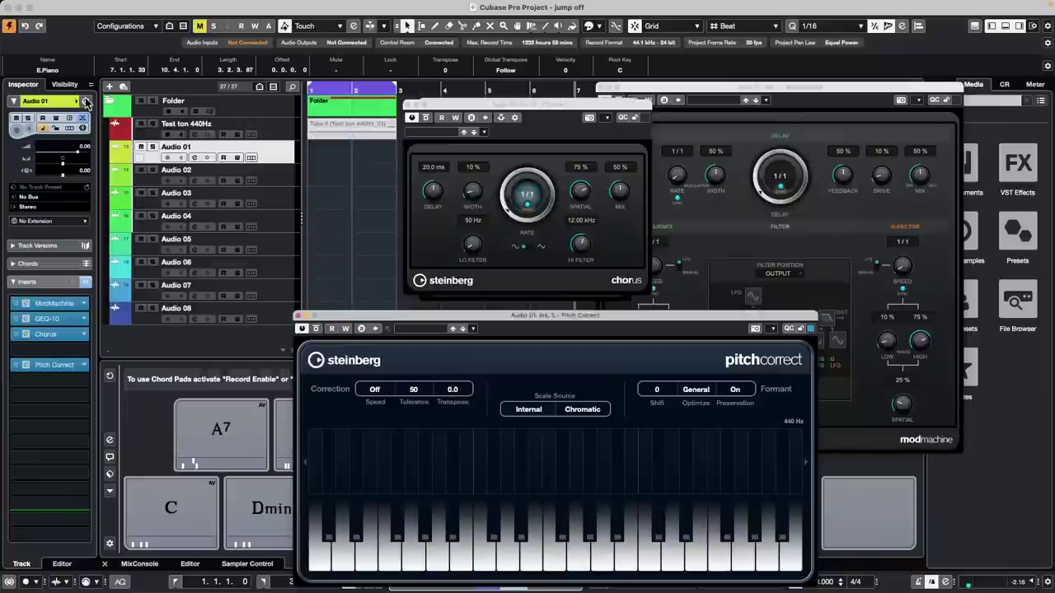
left_click(85, 100)
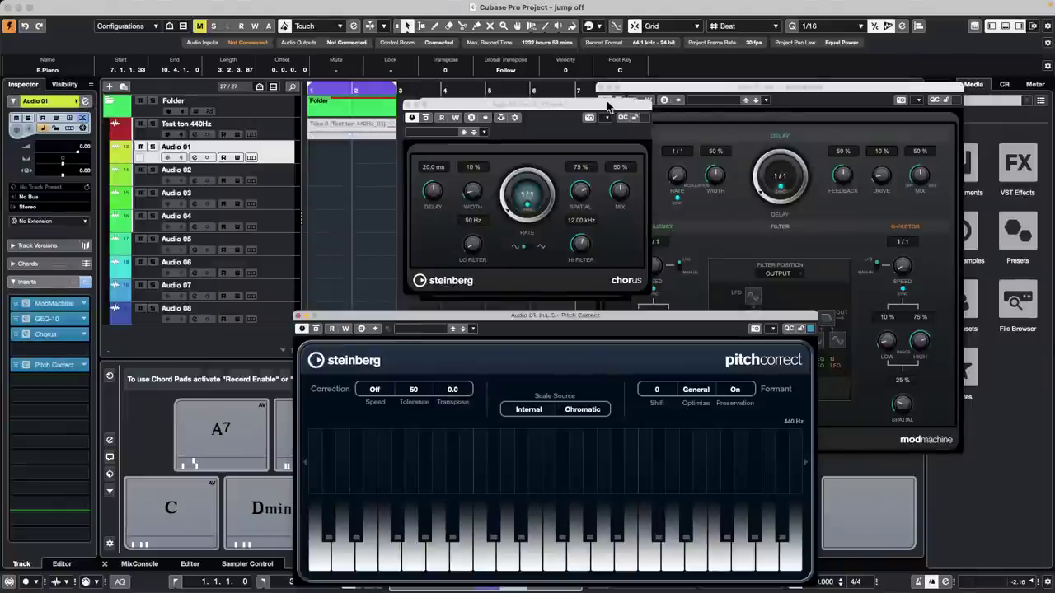
Step: Spread out the Chorus, GEQ-10 and Pitch Correct windows so they and ModMachine no longer cover one another
left_click_drag(607, 102, 323, 88)
left_click_drag(508, 106, 473, 89)
left_click_drag(587, 318, 347, 289)
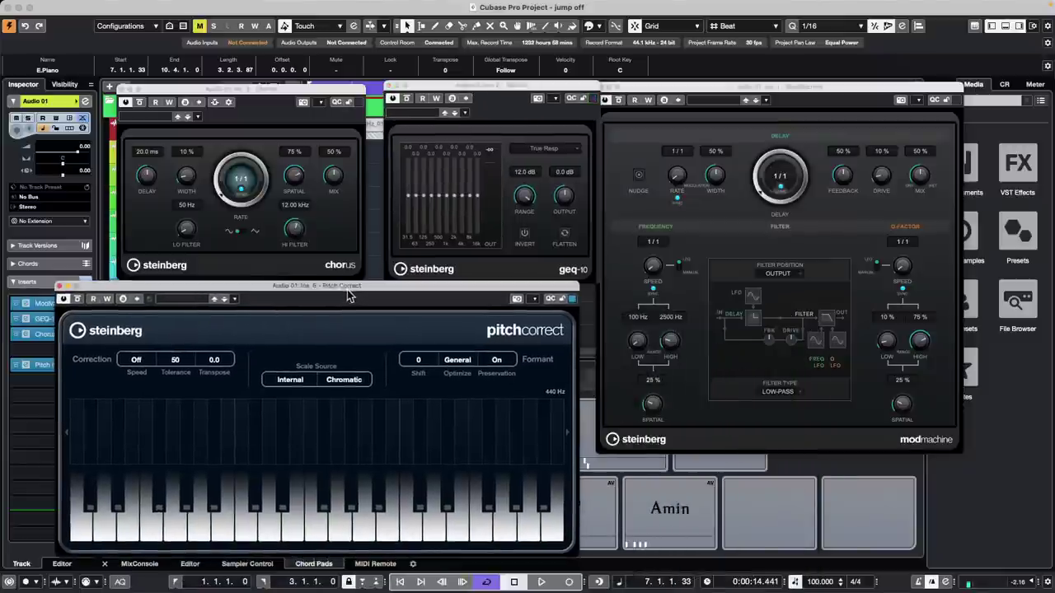
Step: Close the Pitch Correct, Chorus, GEQ-10 and ModMachine windows one by one
left_click(58, 285)
left_click(123, 87)
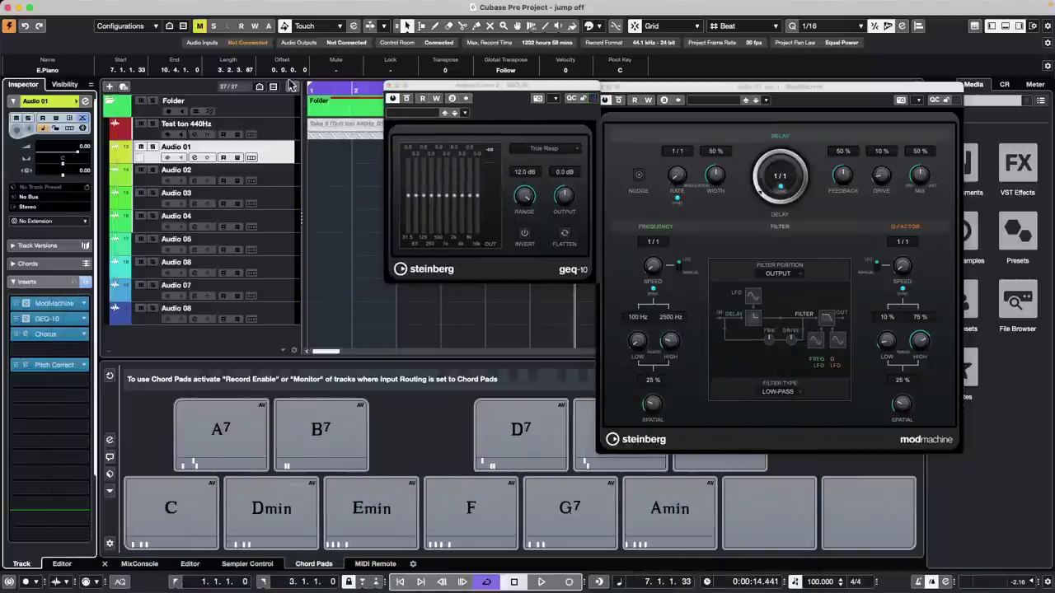
left_click(393, 87)
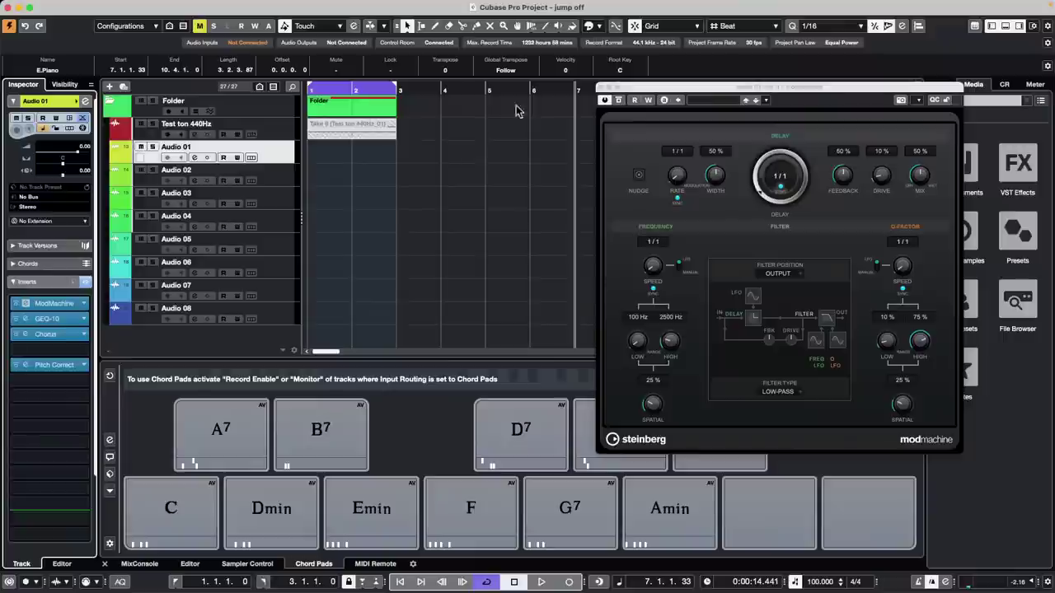
left_click(601, 87)
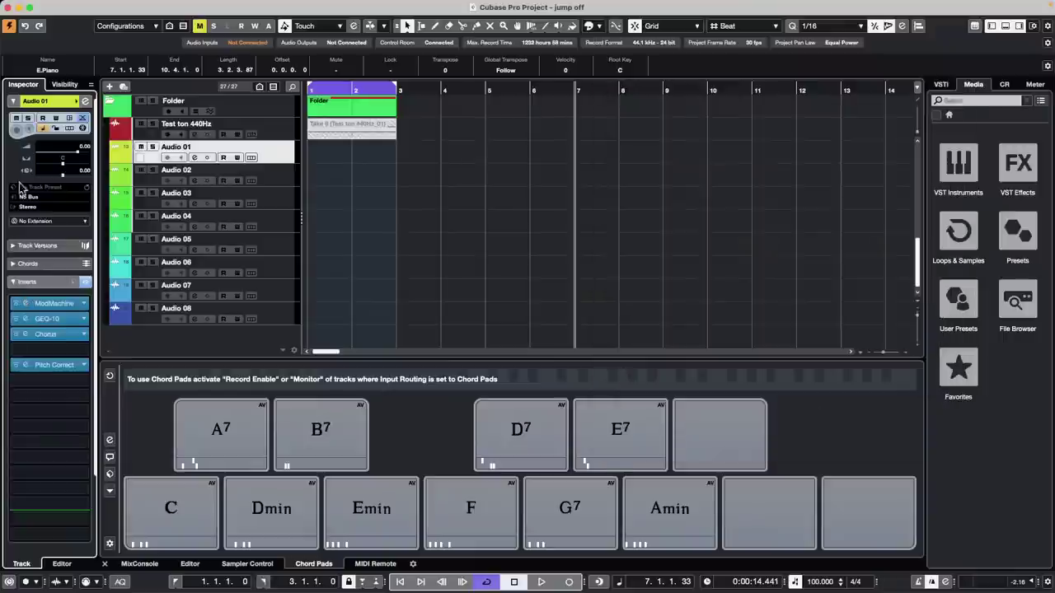
Step: Reopen all of Audio 01's insert effect windows together, then close each one, starting with Pitch Correct
left_click(87, 103, "alt")
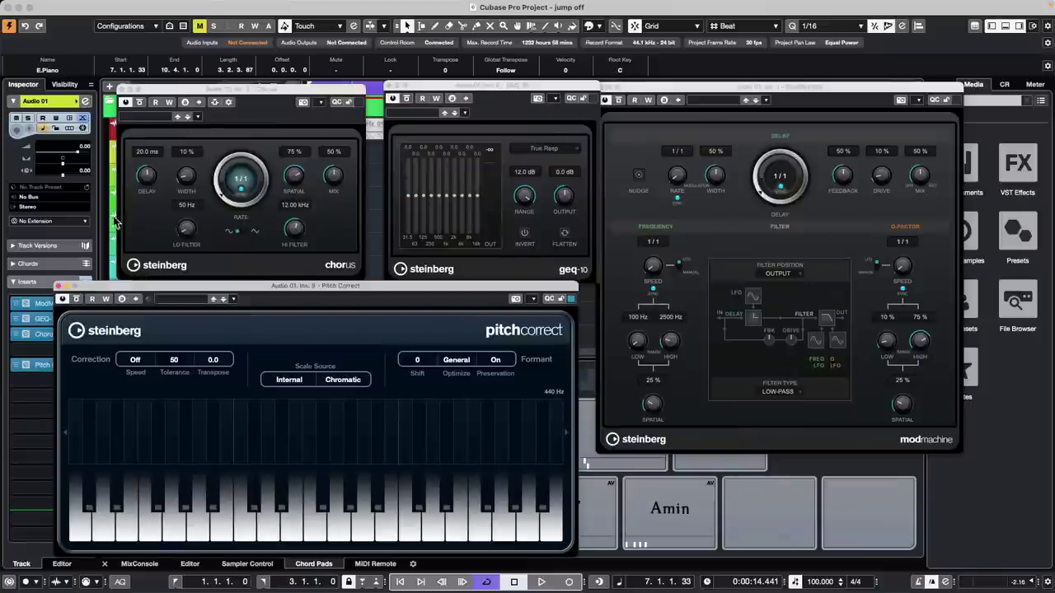
left_click(57, 288)
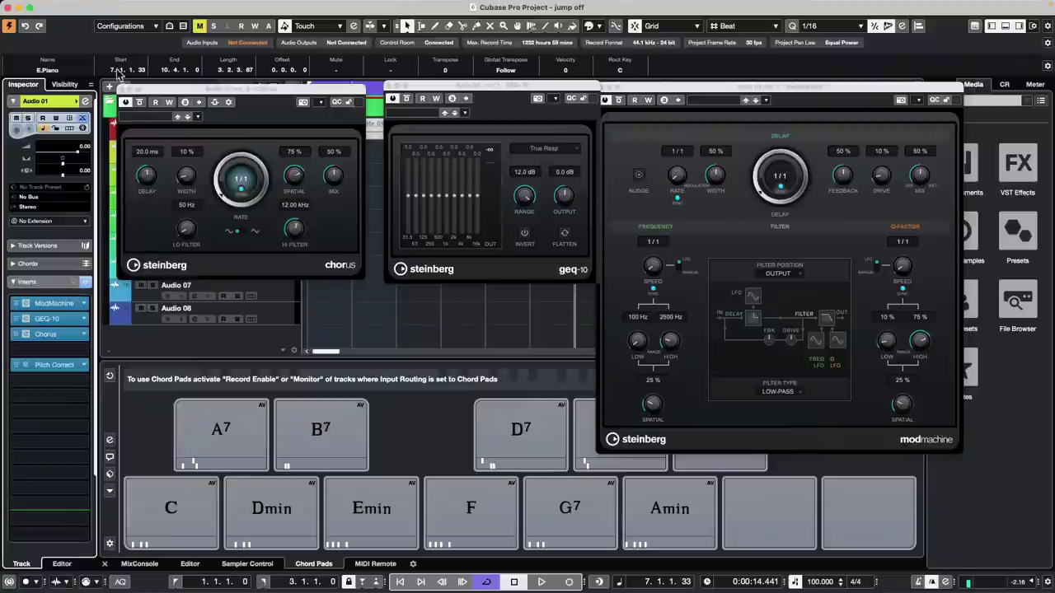
left_click(122, 88)
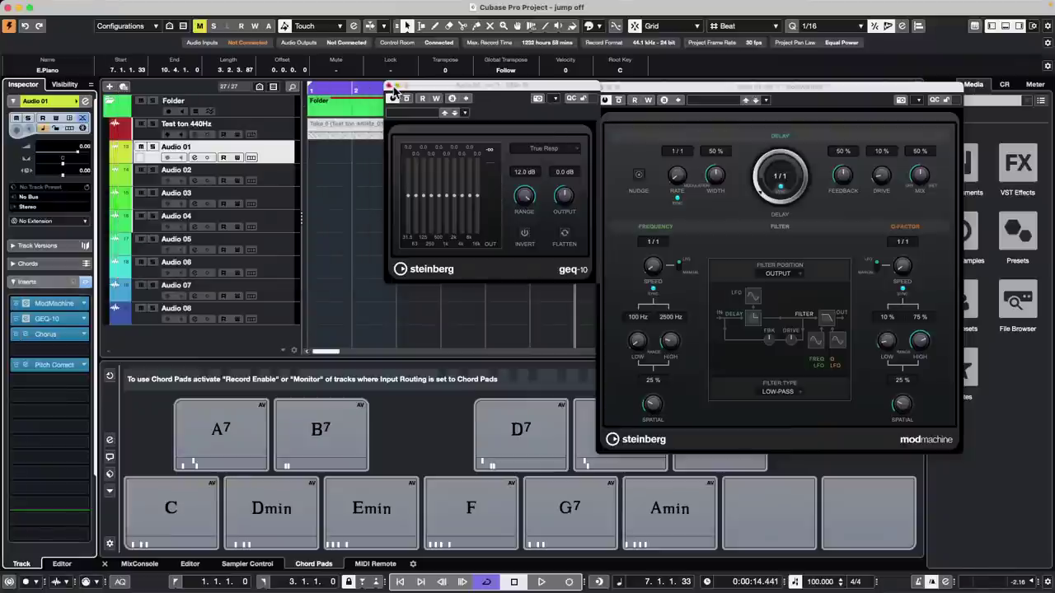
left_click(393, 86)
left_click(600, 87)
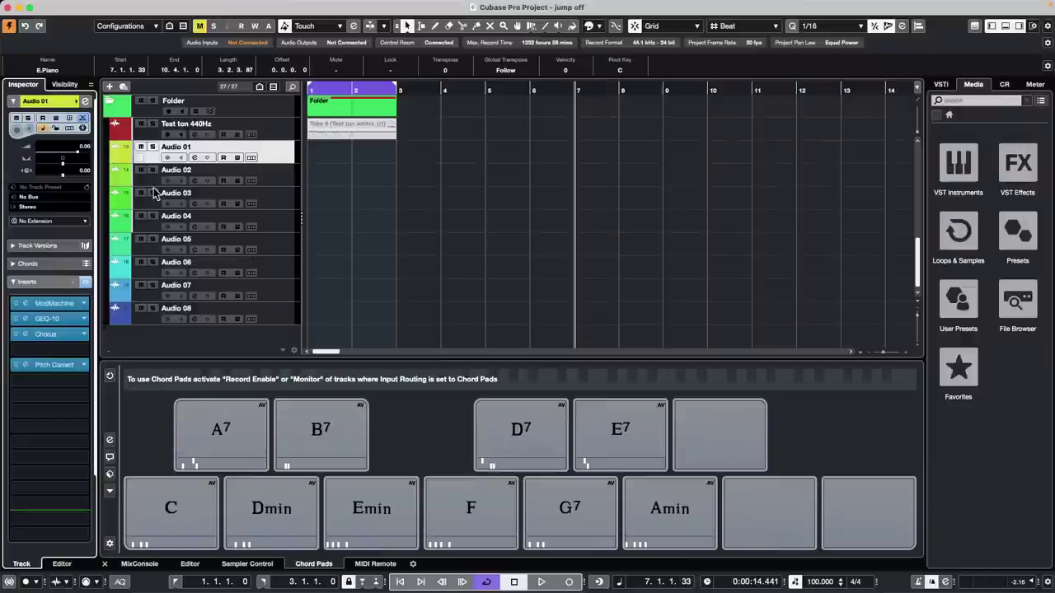
Step: Show all of Audio 01's insert effect windows once more and close each one, starting with Chorus
left_click(84, 101)
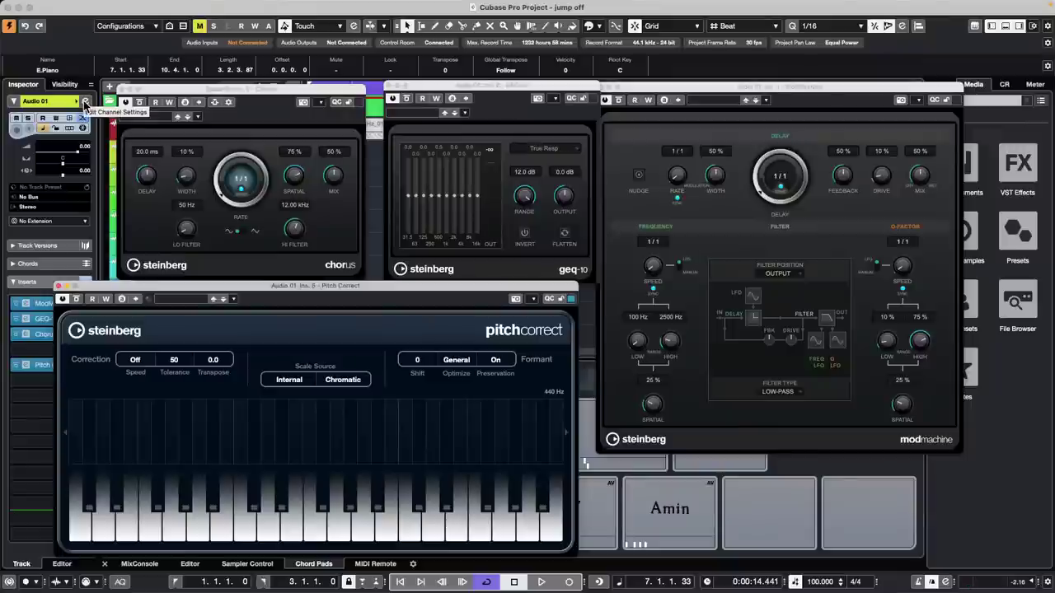
left_click(121, 89)
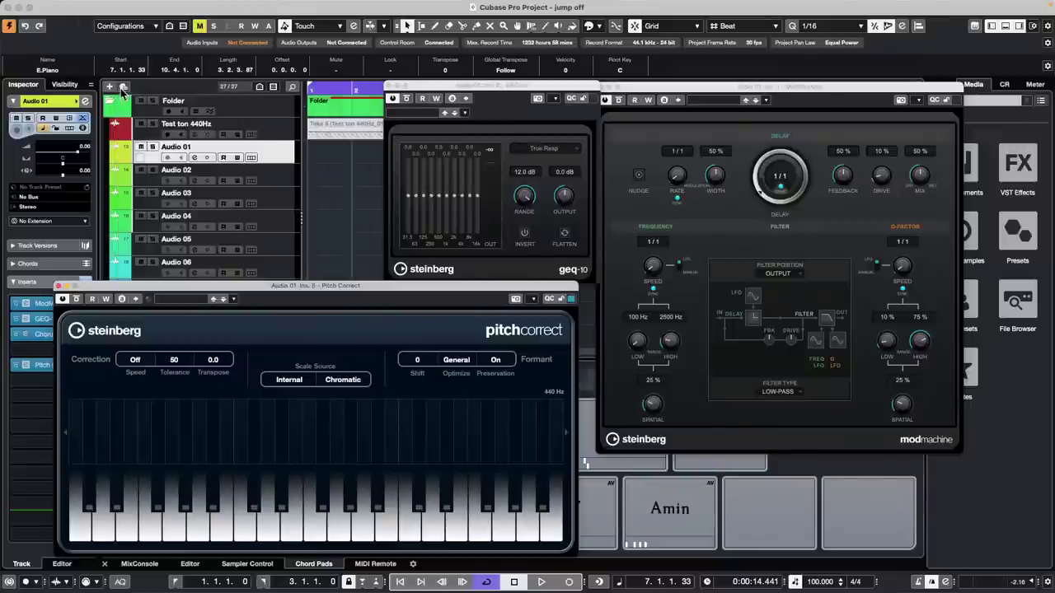
left_click(58, 285)
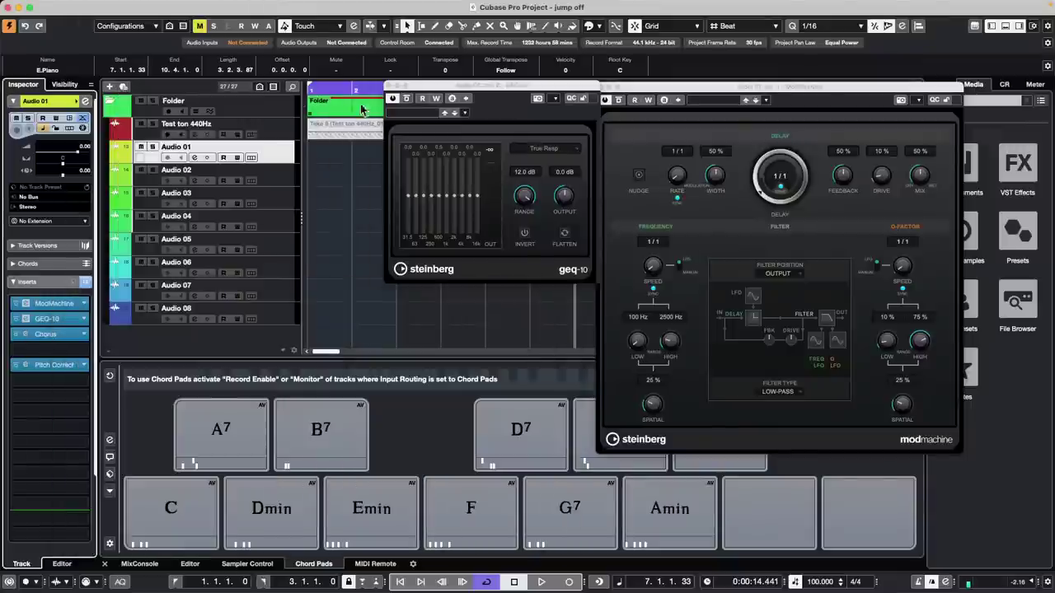
left_click(390, 86)
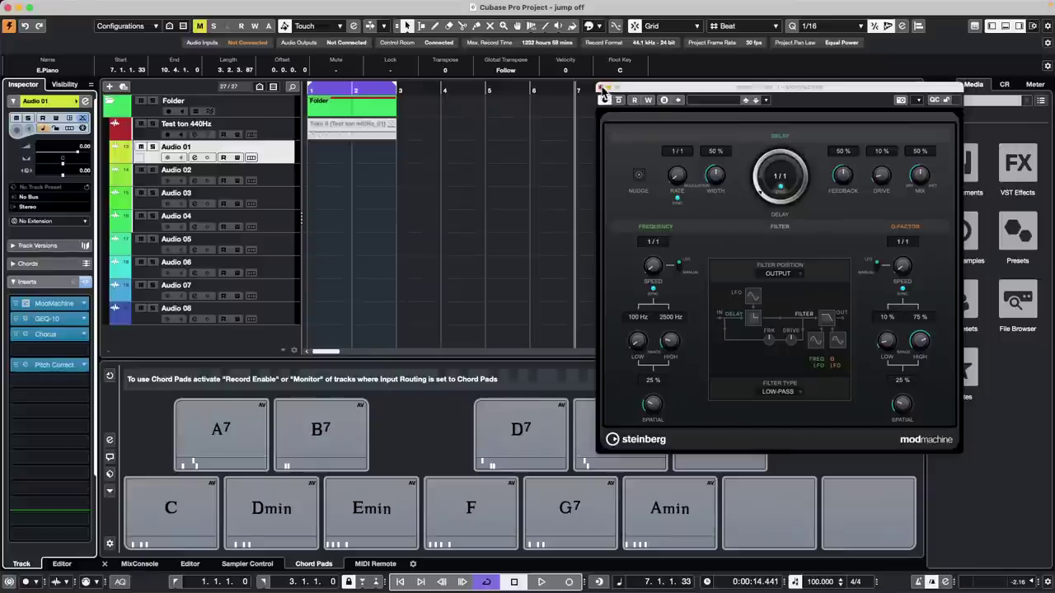
left_click(602, 88)
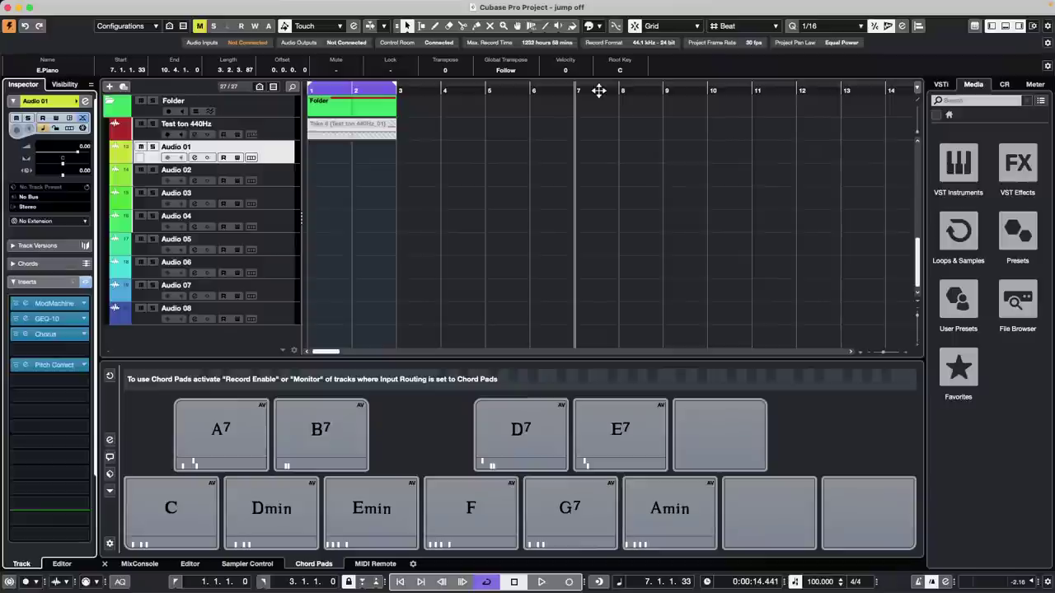
Step: Select the rhodes instrument track, open its channel settings and close them again
scroll(258, 228, "up", 5)
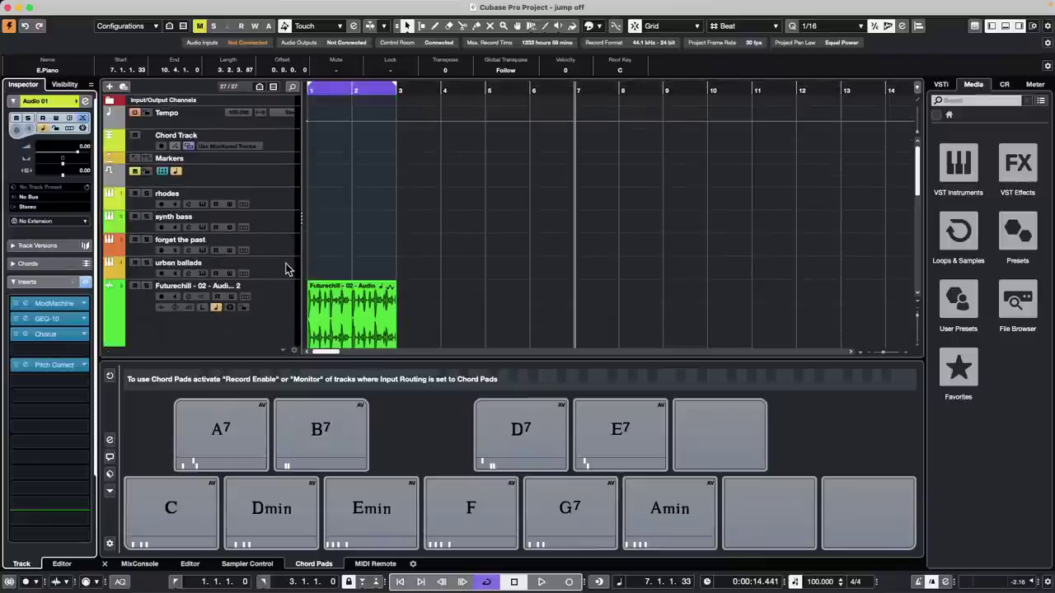
left_click(283, 198)
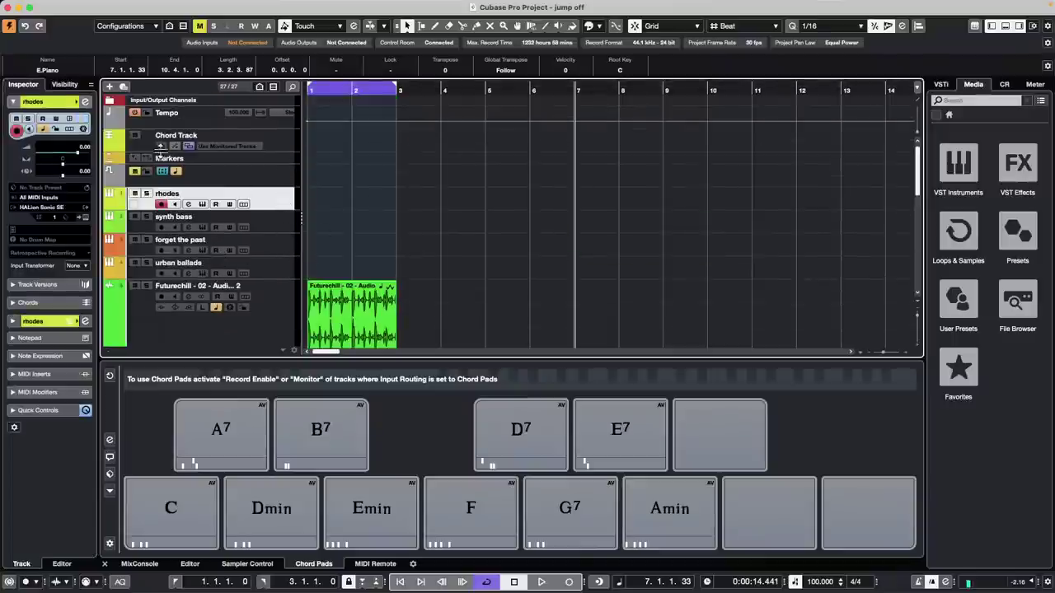
left_click(279, 218)
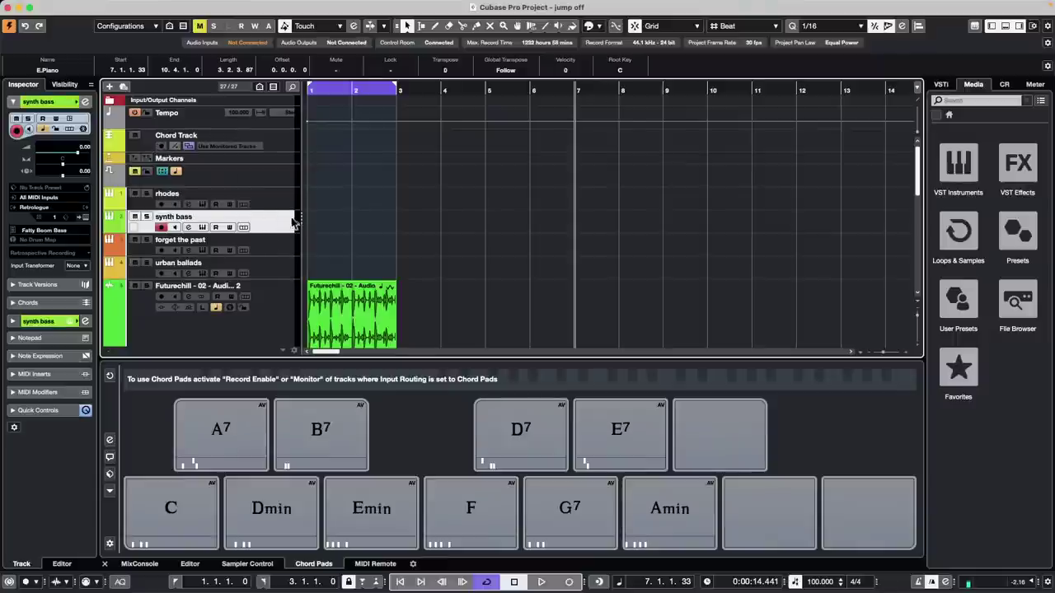
right_click(280, 198)
left_click(264, 162)
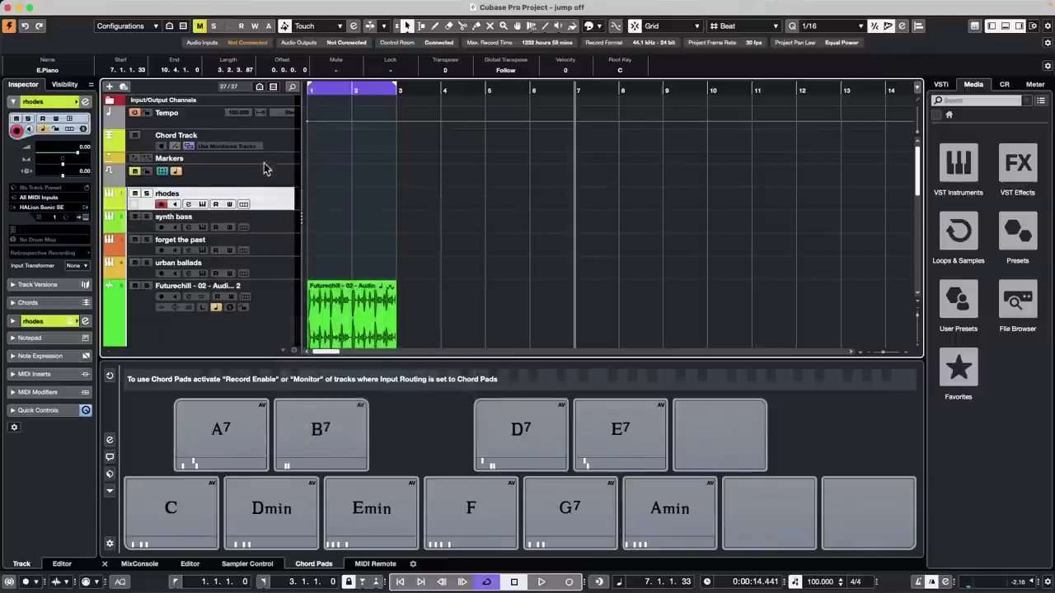
scroll(242, 179, "down", 3)
scroll(247, 179, "up", 3)
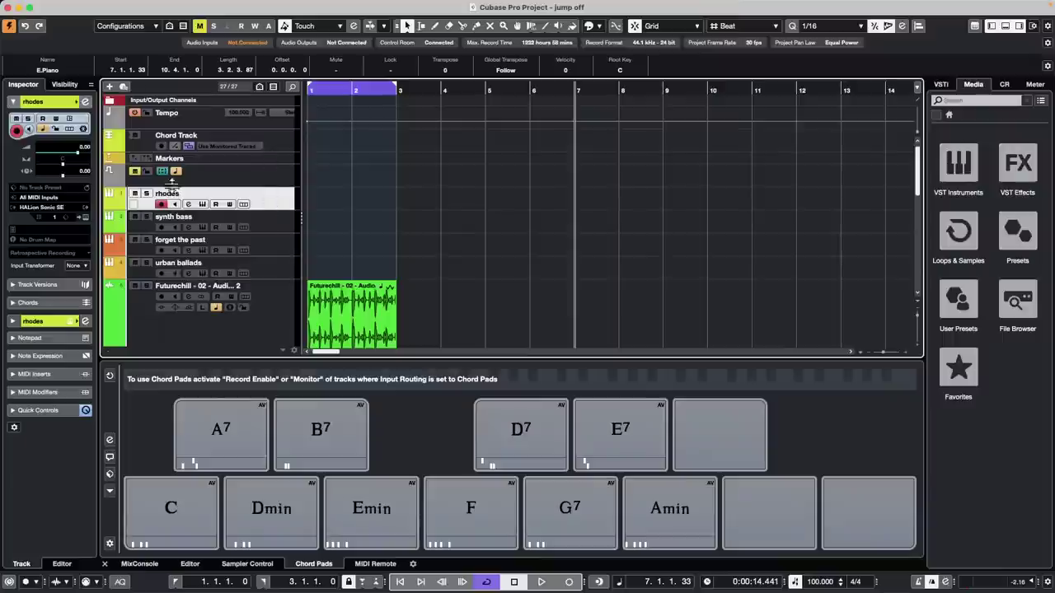
left_click(85, 102)
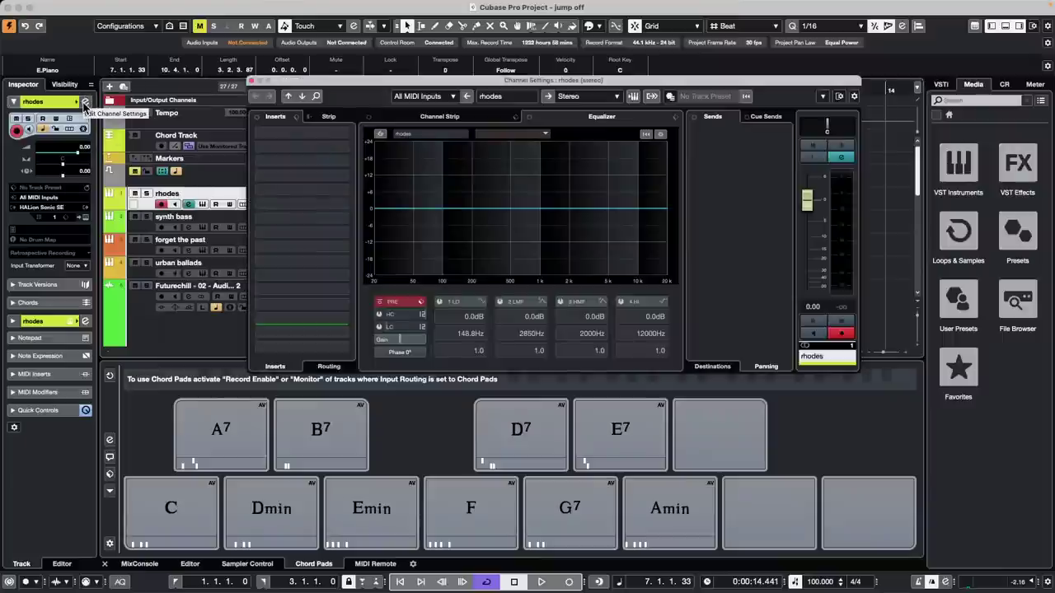
left_click(252, 81)
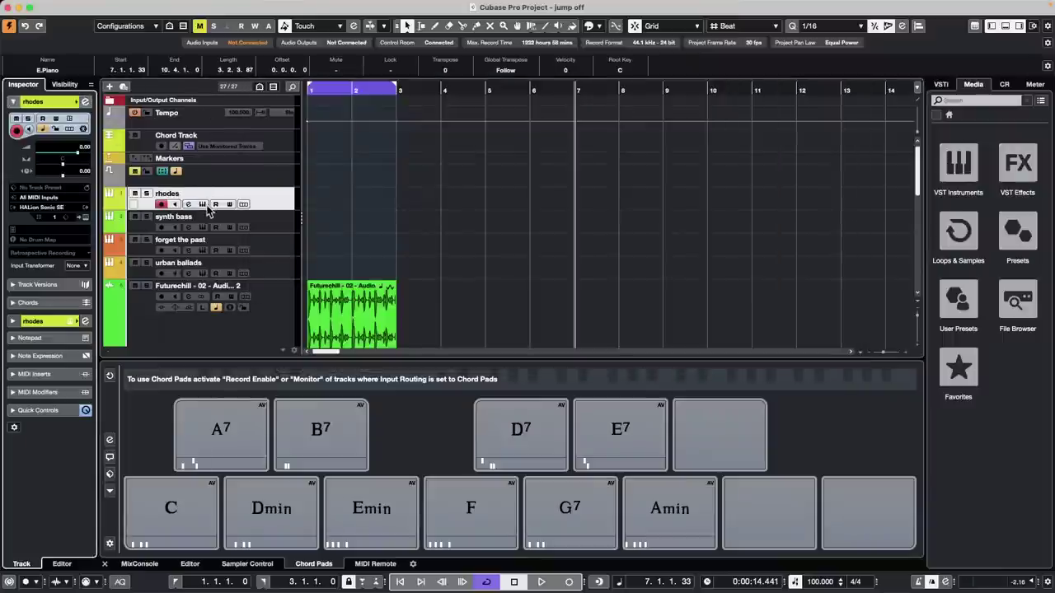
Step: Enable automation read on the rhodes track and bring up the edit page of its HALion Sonic SE instrument
left_click(215, 204)
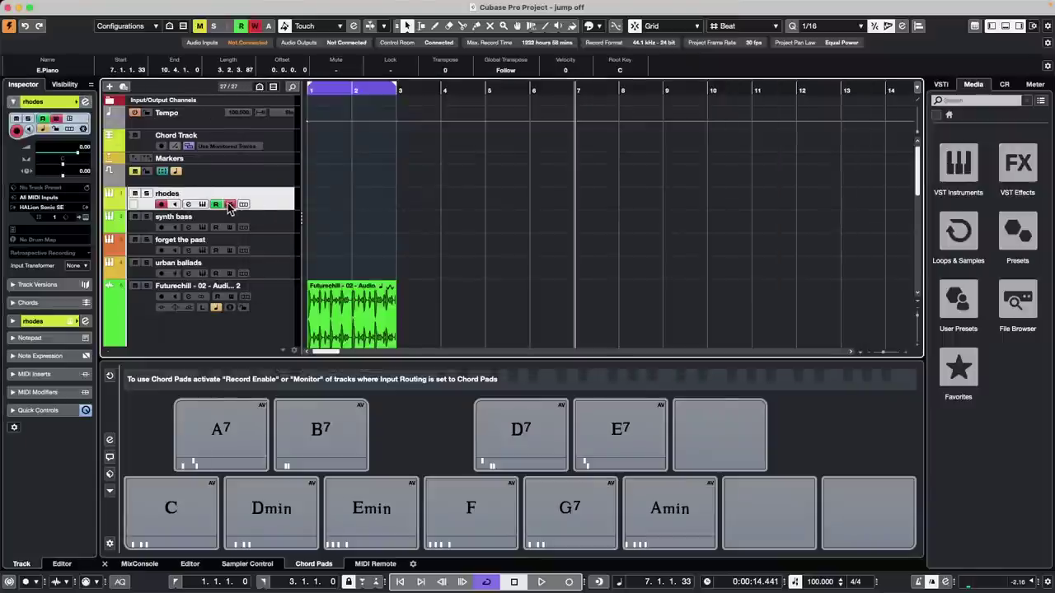
left_click(203, 206)
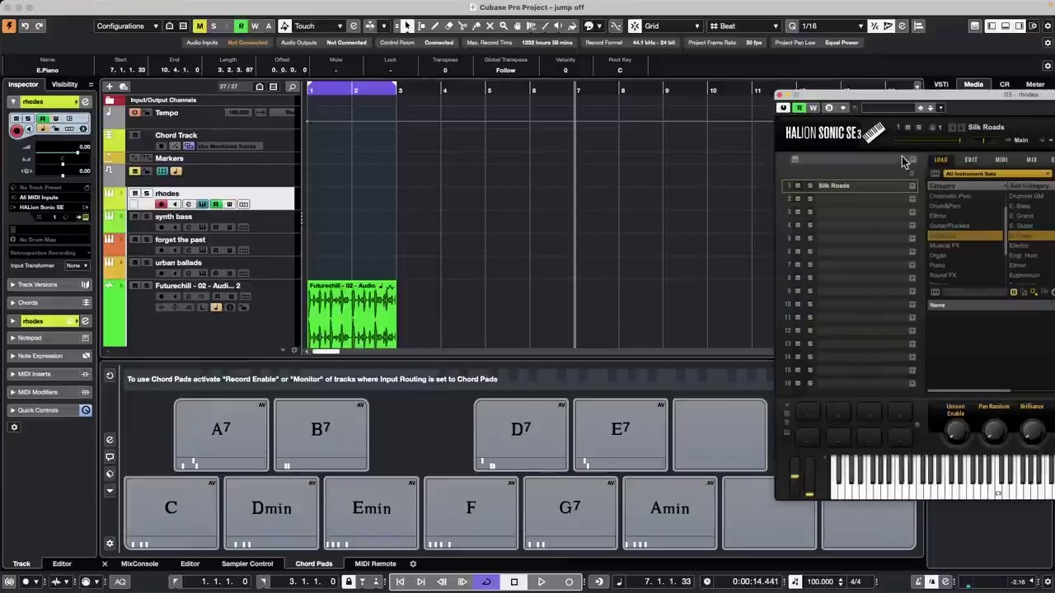
left_click_drag(863, 103, 435, 85)
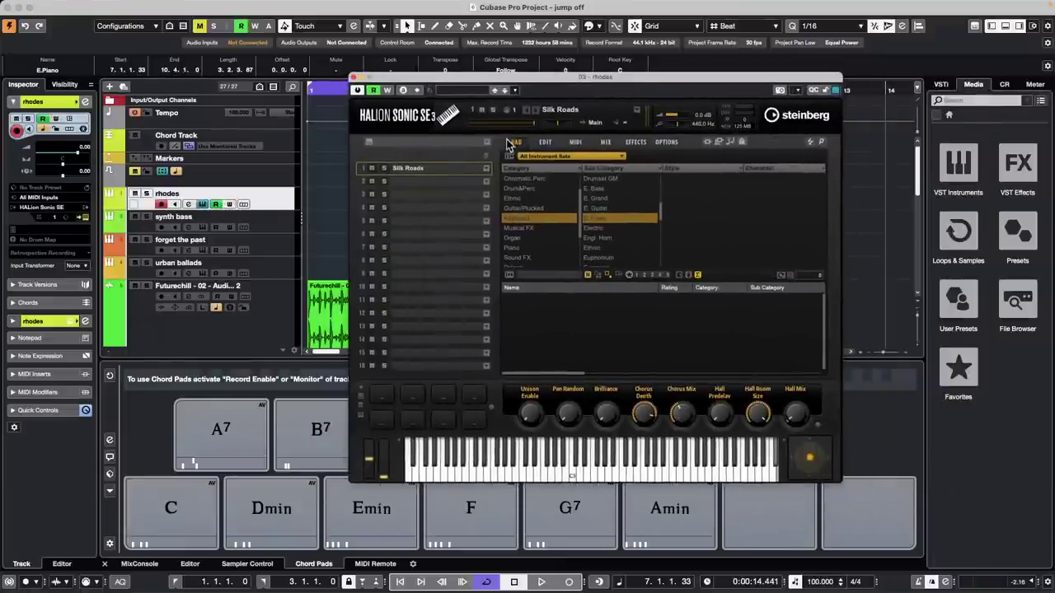
left_click(544, 142)
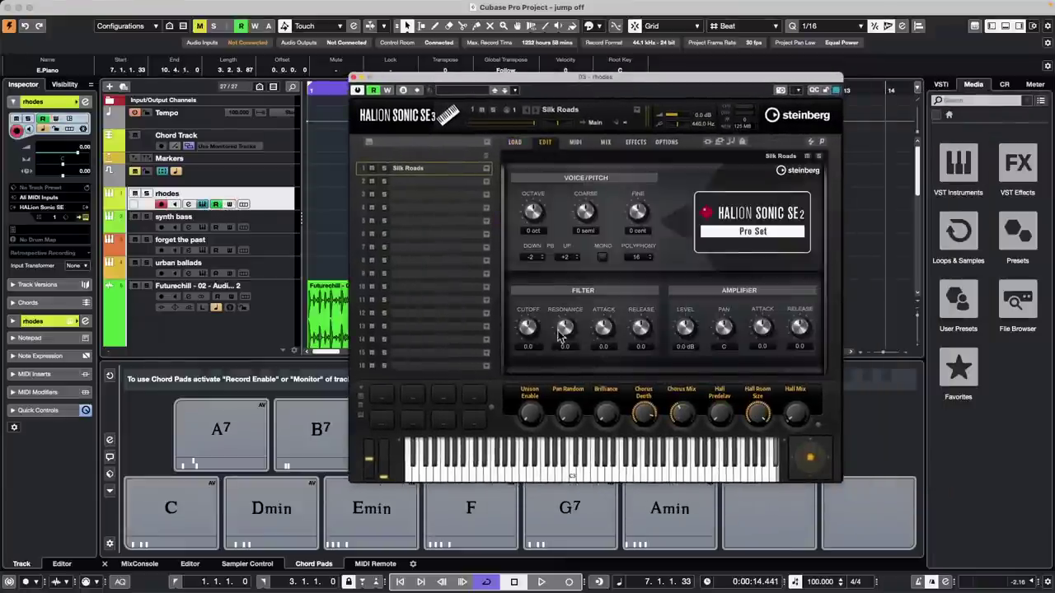
Step: Set Silk Roads' Coarse to 12 semi and filter resonance to 100, change its octave, and undo these edits inside HALion Sonic SE
left_click_drag(589, 241, 594, 162)
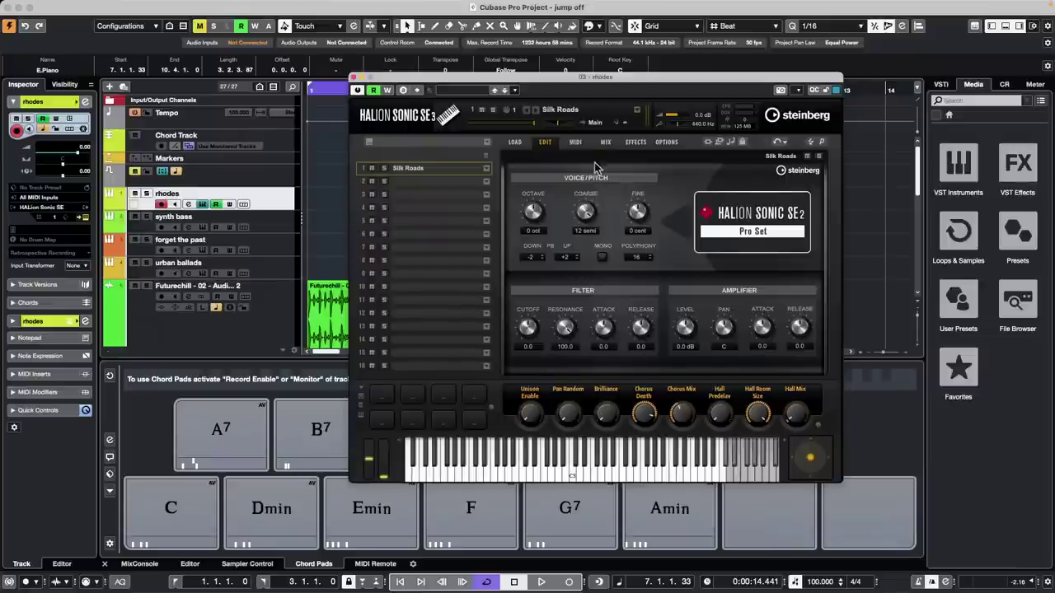
left_click_drag(540, 212, 531, 224)
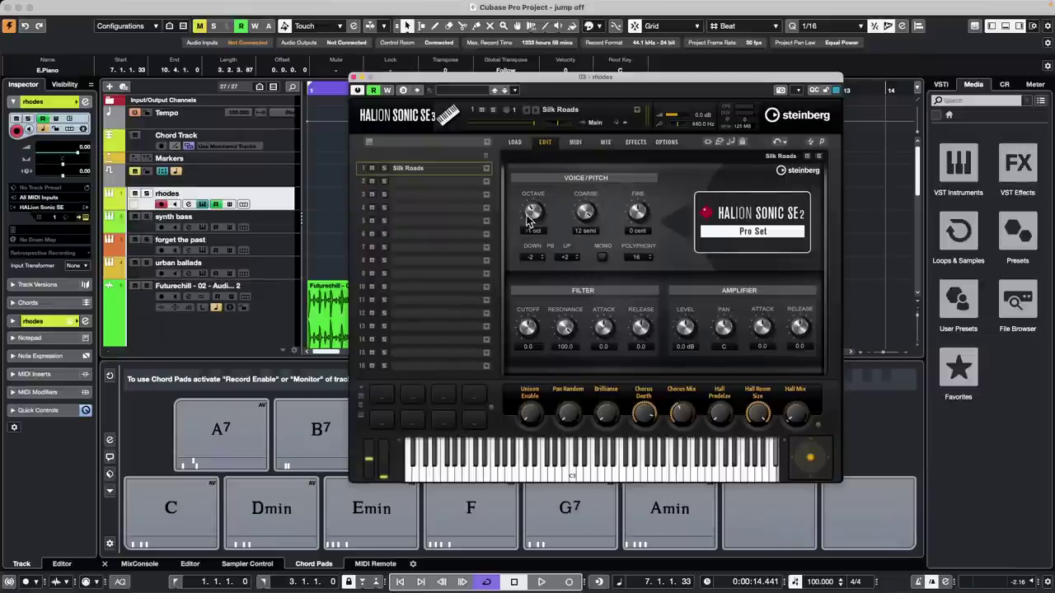
left_click(777, 143)
left_click(777, 143)
left_click(777, 144)
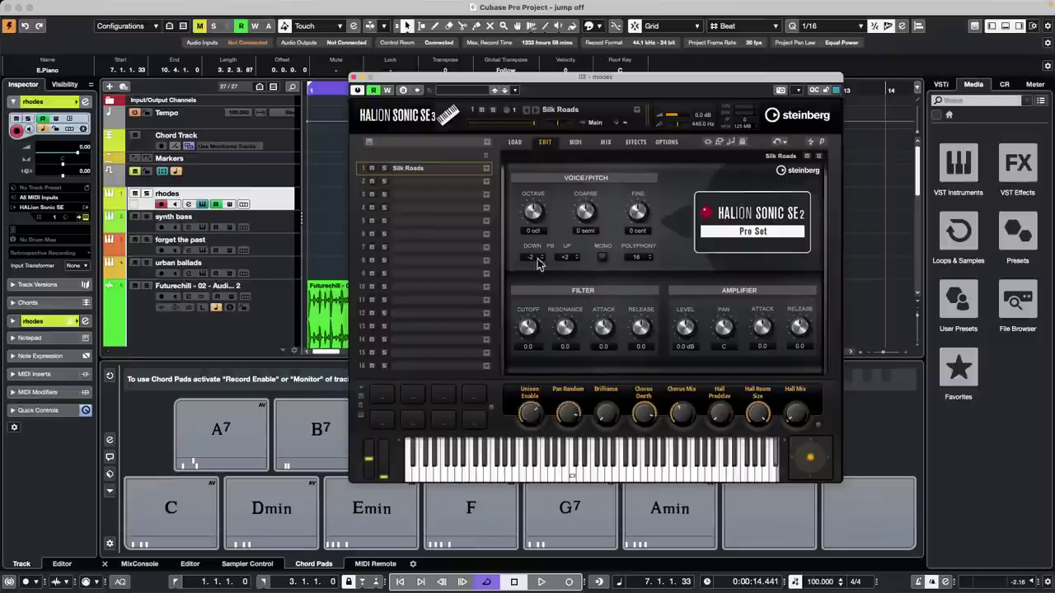
Step: Adjust the Fine pitch of Silk Roads and undo all remaining edits with the instrument's own undo
left_click_drag(629, 217, 614, 249)
left_click(778, 143)
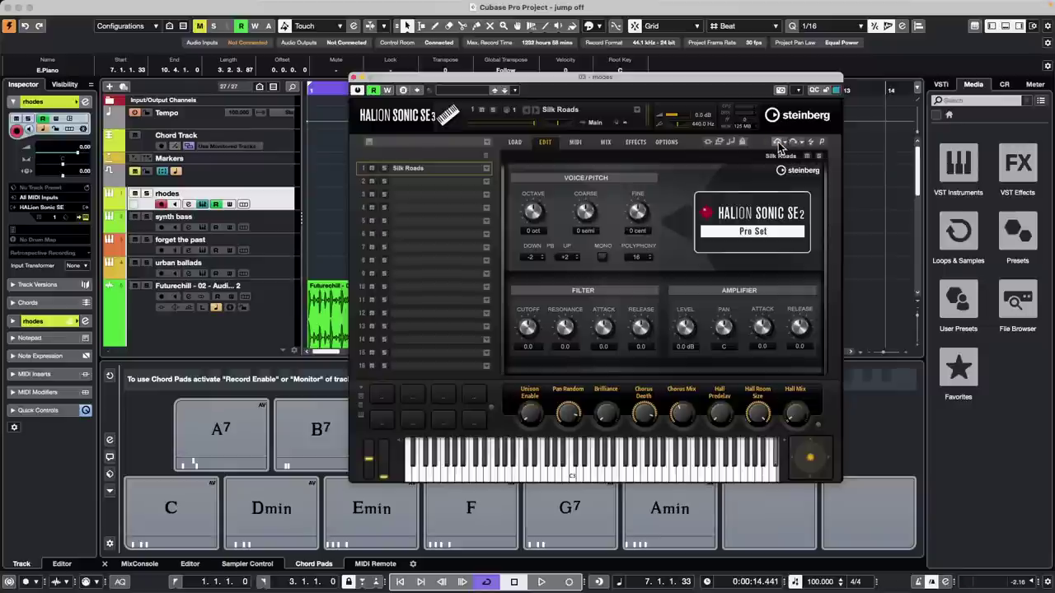
left_click(778, 145)
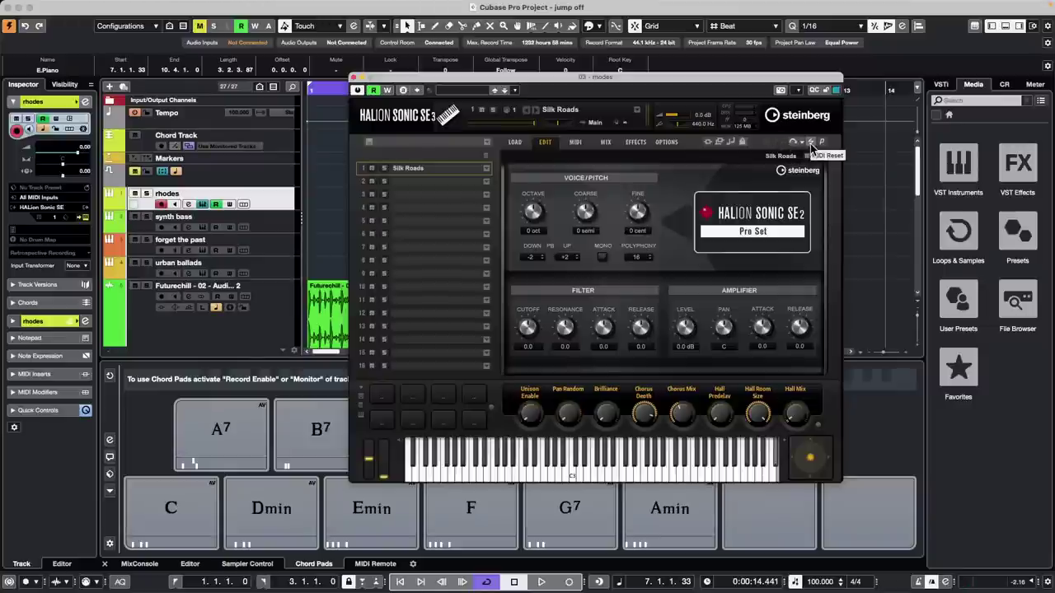
Step: Set Silk Roads' Coarse to 11 semi, Fine to 66 cent and filter release to 99
left_click_drag(588, 216, 612, 181)
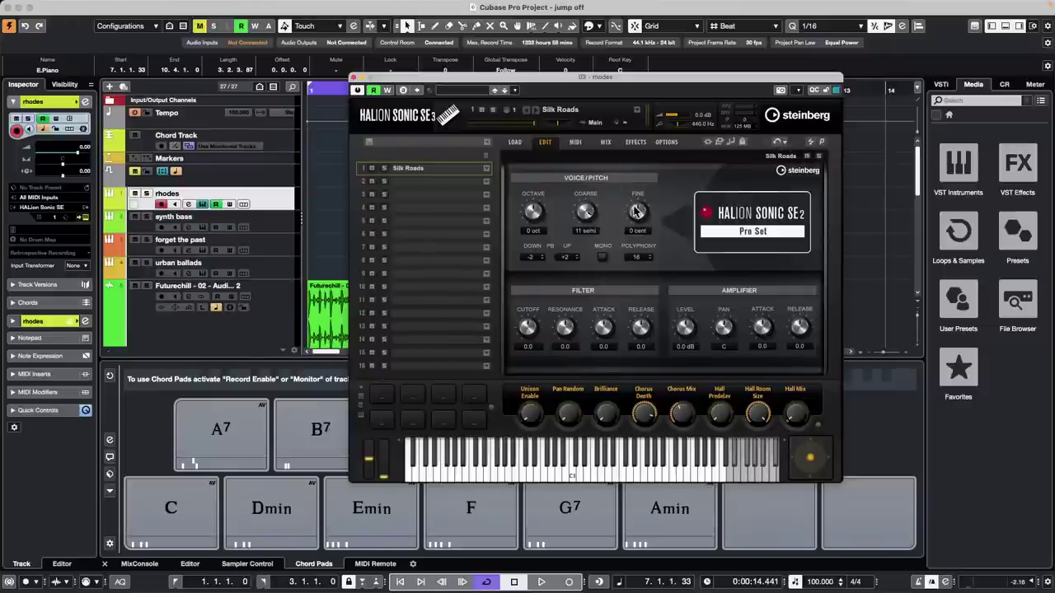
left_click(646, 212)
left_click(644, 332)
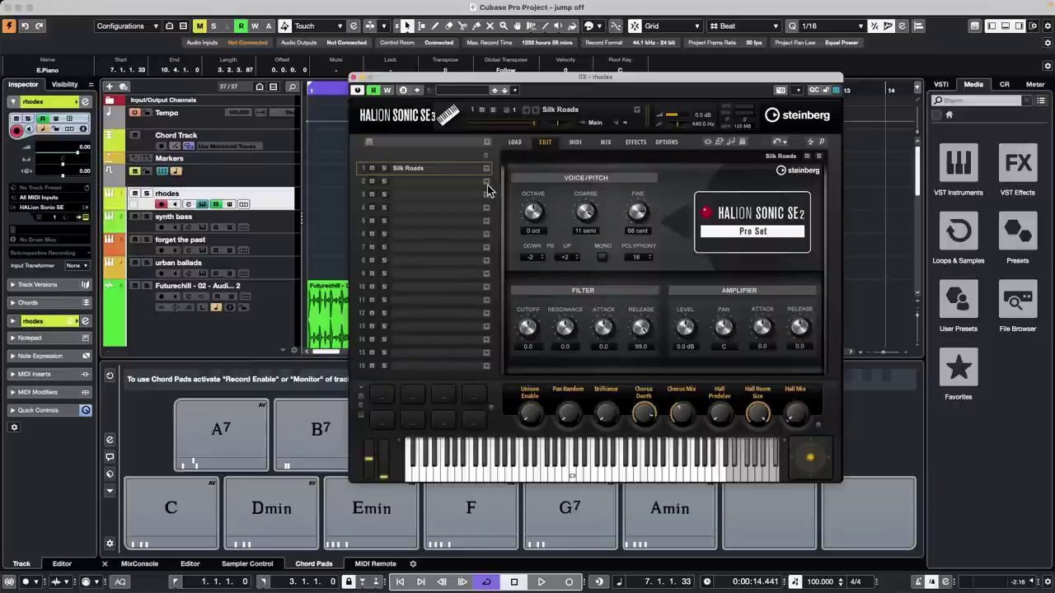
Step: Load the Rough Rider program into slot 2 of HALion Sonic SE
left_click(487, 185)
left_click(487, 185)
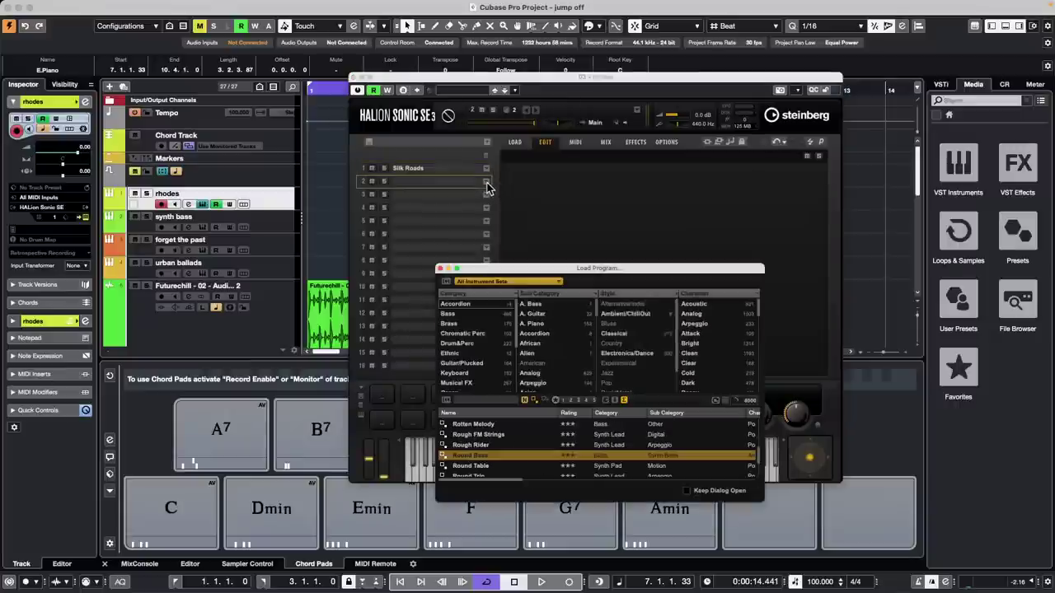
double_click(471, 446)
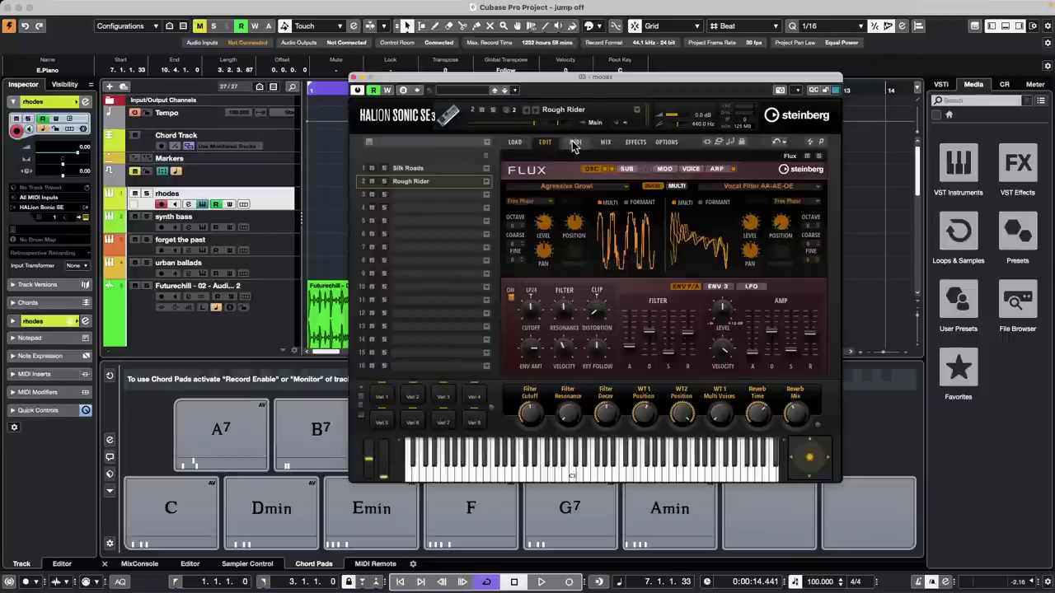
Step: Pan Rough Rider to R100 and lower its level in the instrument's mixer, and undo these changes
left_click(605, 142)
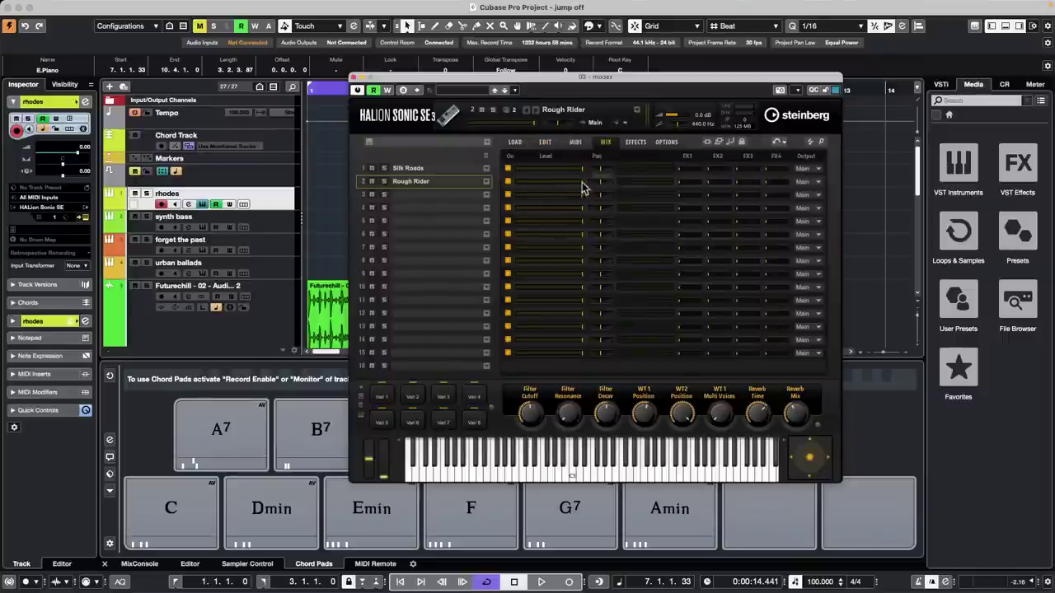
left_click_drag(600, 181, 674, 189)
left_click_drag(582, 183, 553, 182)
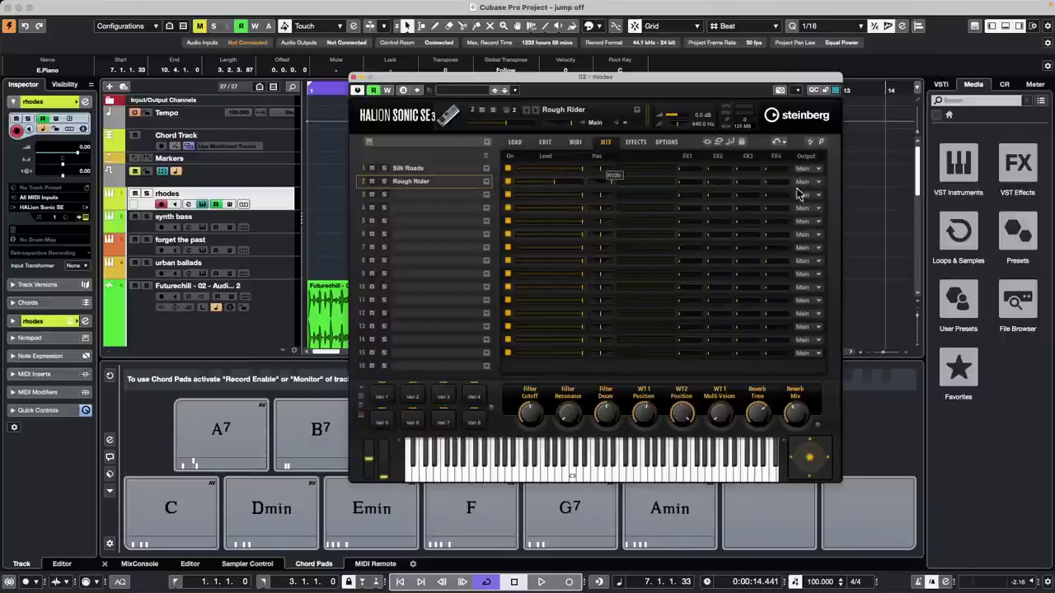
left_click(776, 142)
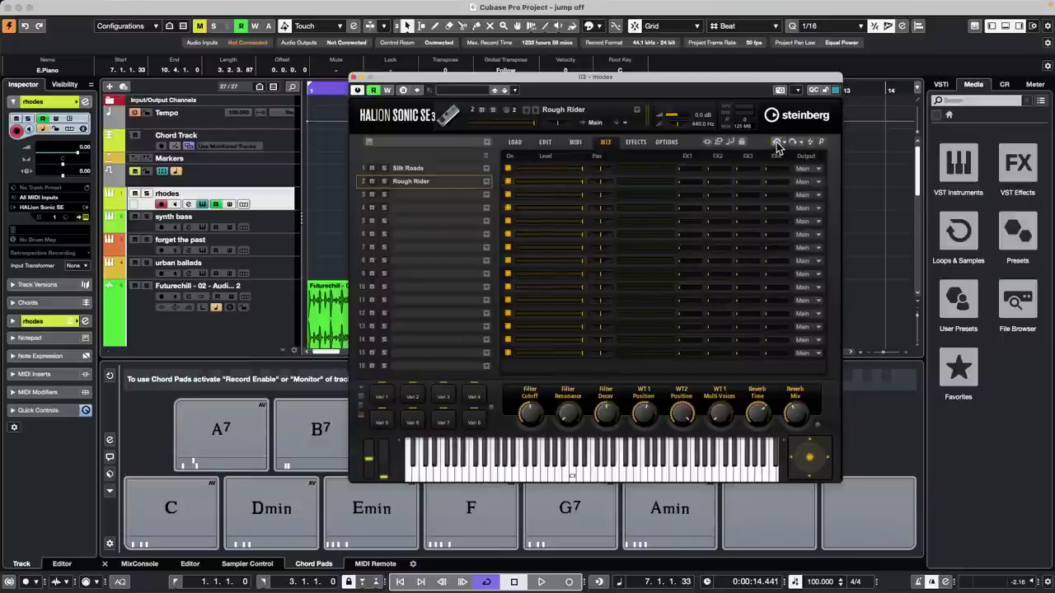
Step: Undo the loading of Rough Rider, redo it while viewing the instrument's global options, and close the instrument window
left_click(546, 143)
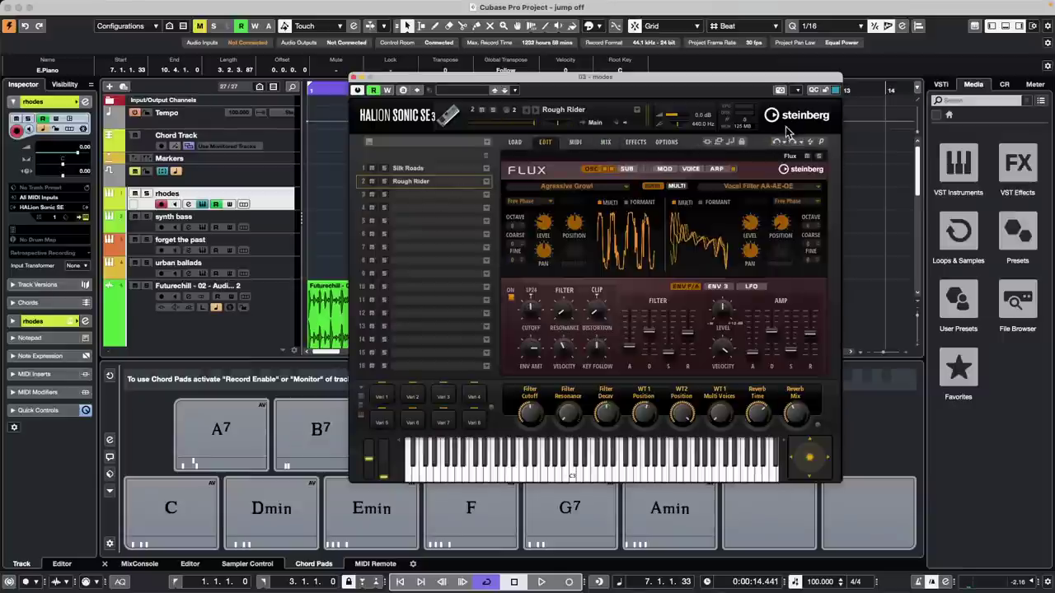
left_click(776, 142)
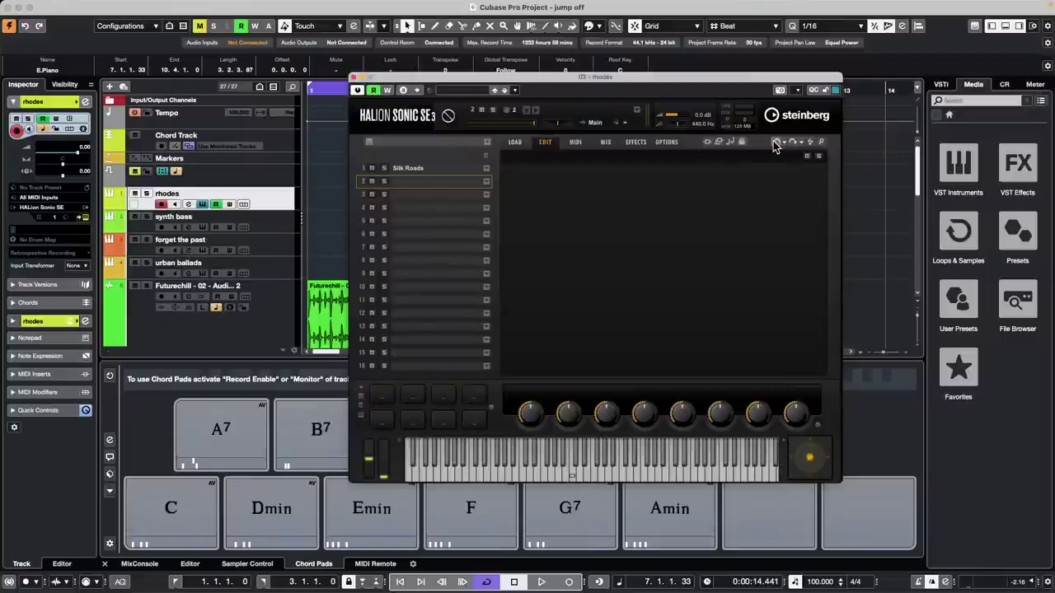
left_click(671, 145)
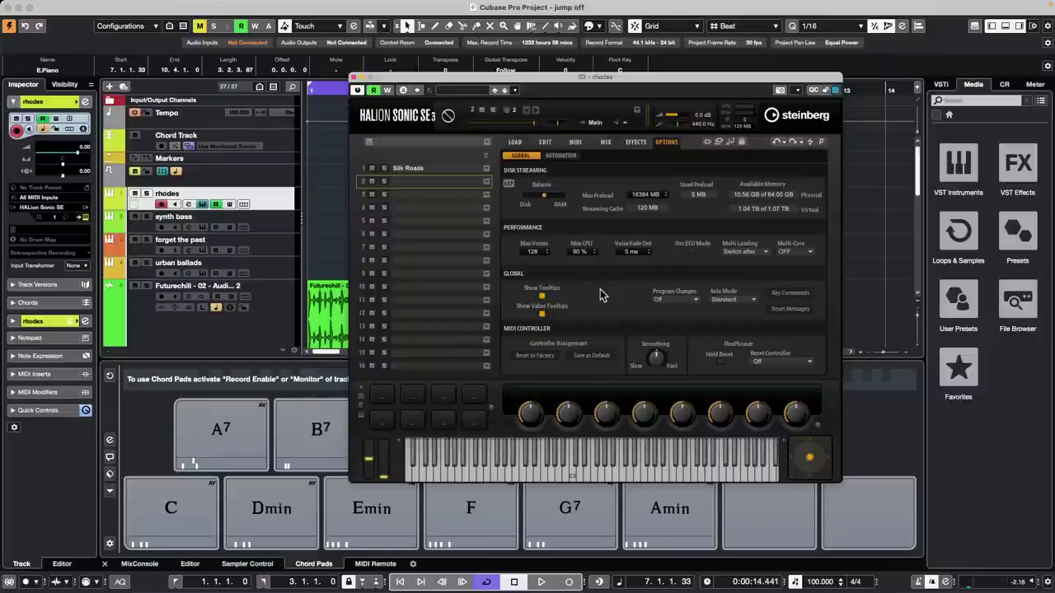
left_click(795, 144)
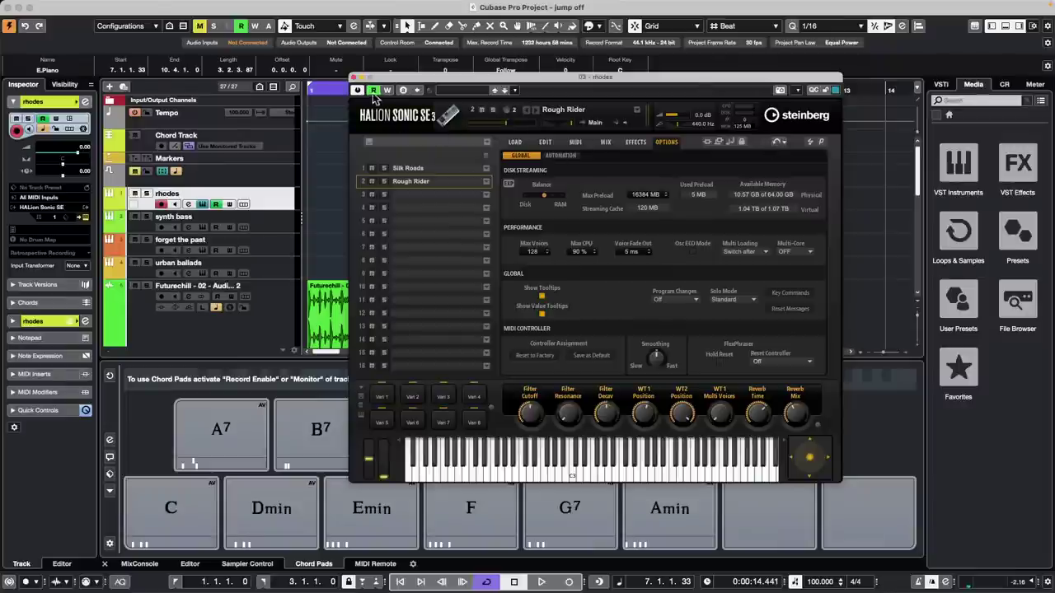
left_click(354, 78)
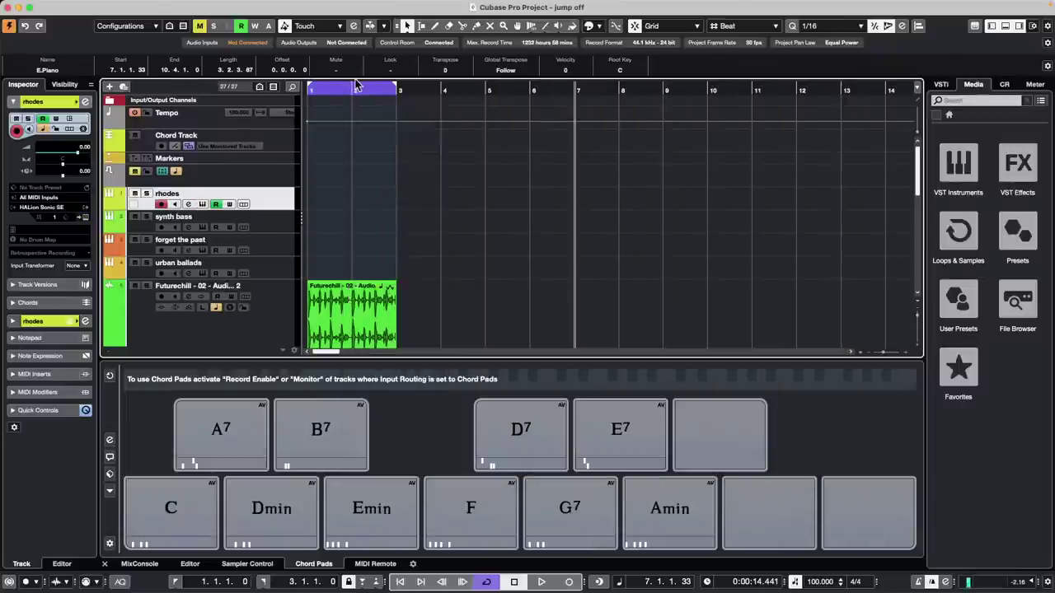
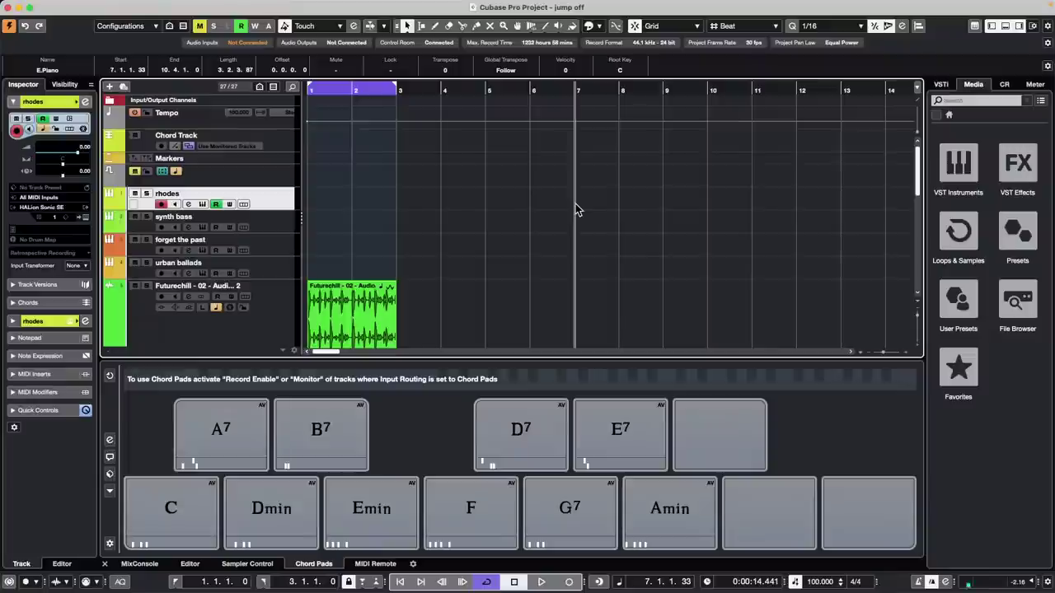
Step: Draw an empty part on the rhodes track from bar 1 to bar 7
right_click(342, 197)
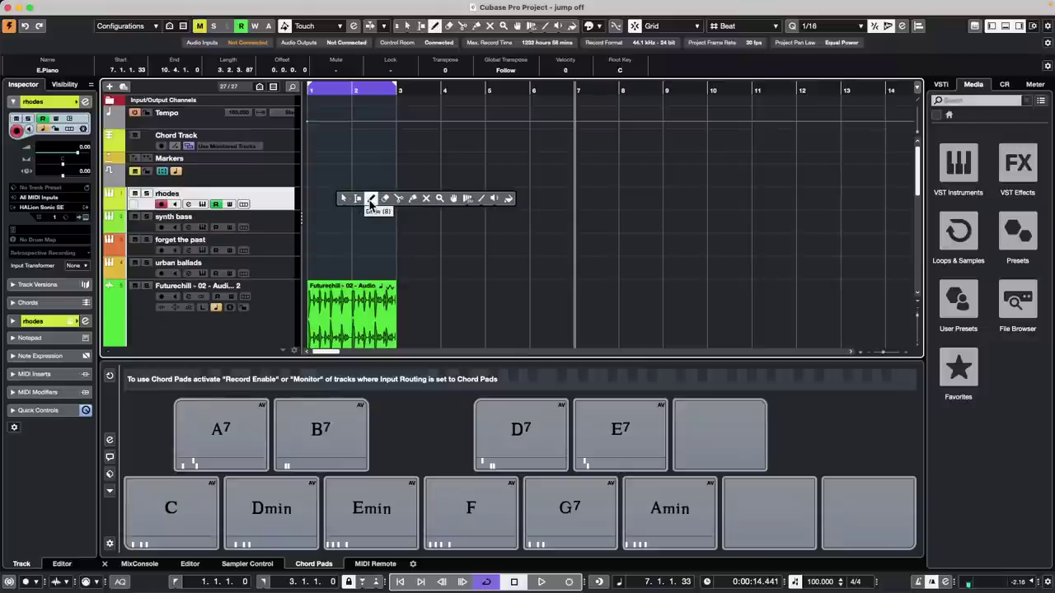
left_click(371, 200)
mouse_move(221, 6)
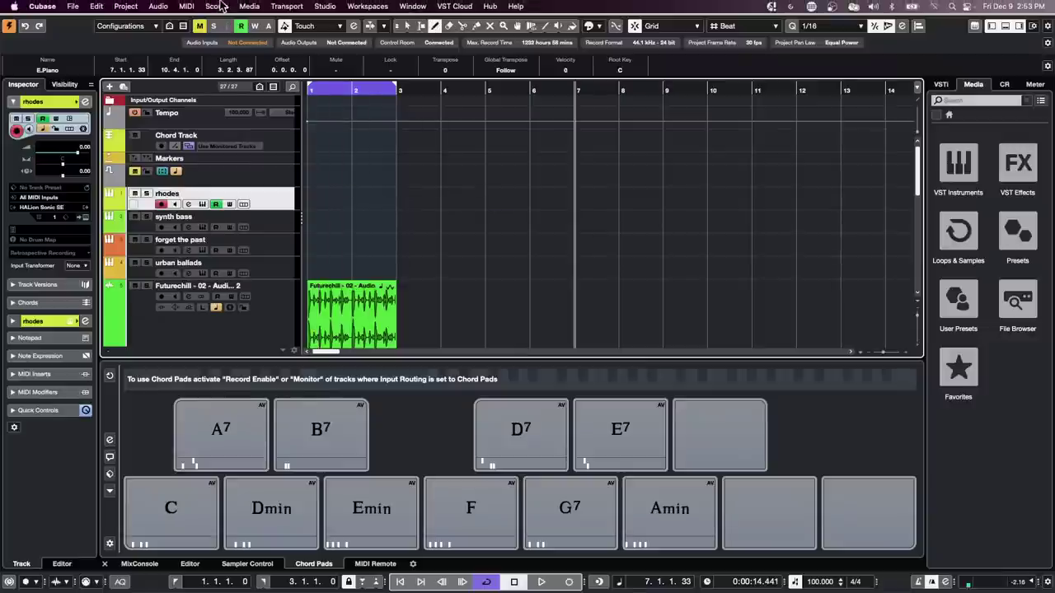
left_click(186, 6)
mouse_move(235, 185)
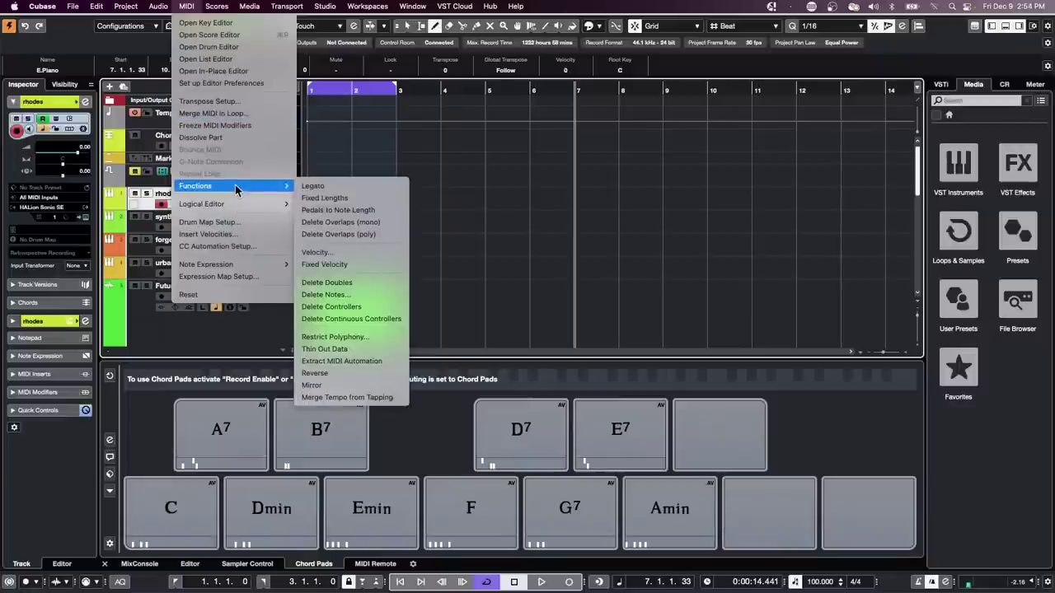
left_click(501, 211)
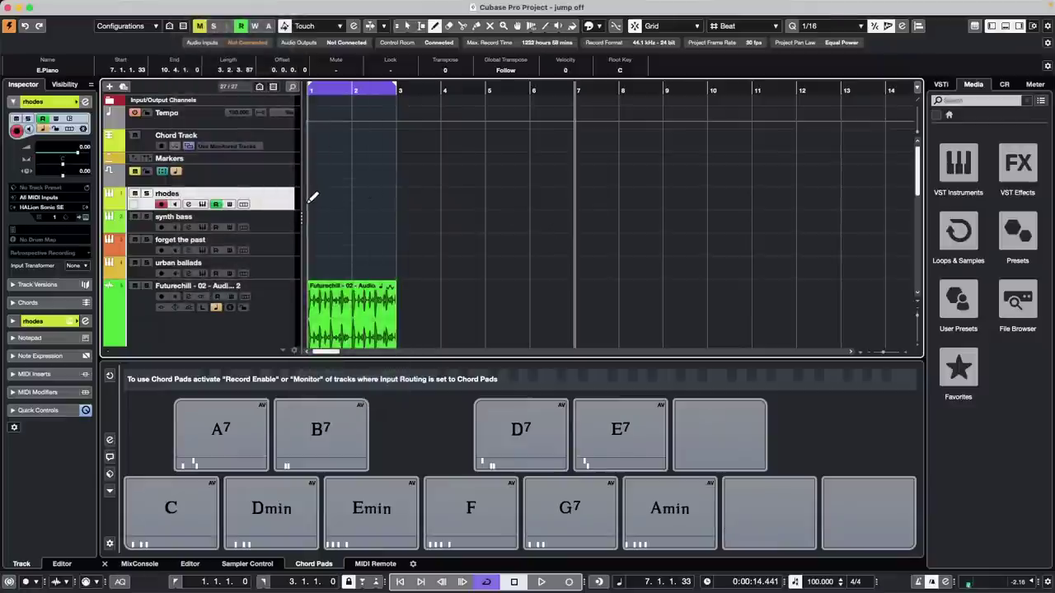
mouse_move(310, 199)
left_mouse_down()
mouse_move(624, 214)
mouse_move(577, 211)
left_mouse_up()
right_click(372, 203)
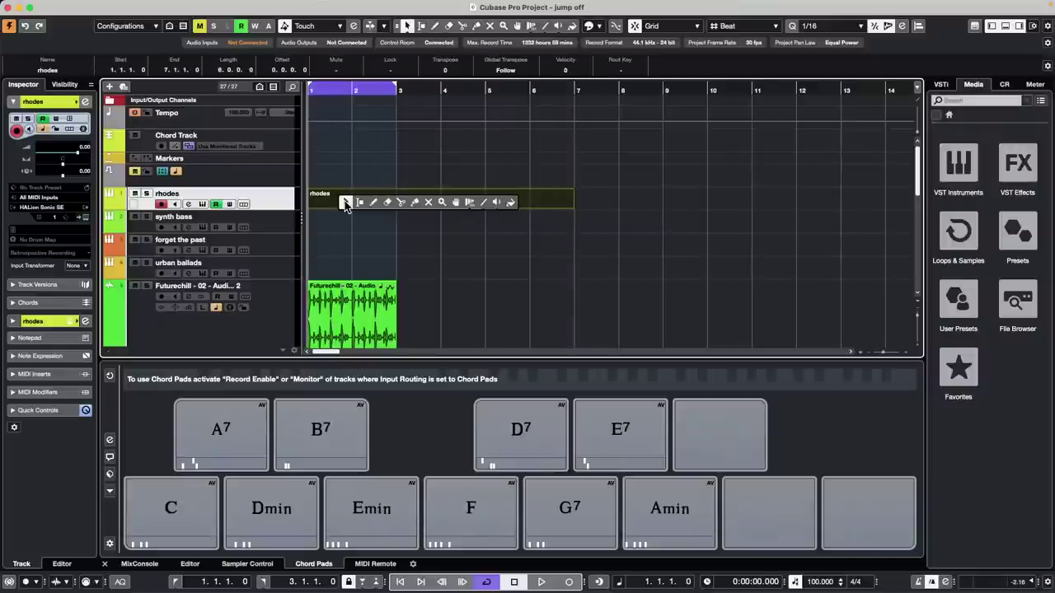
left_click(371, 201)
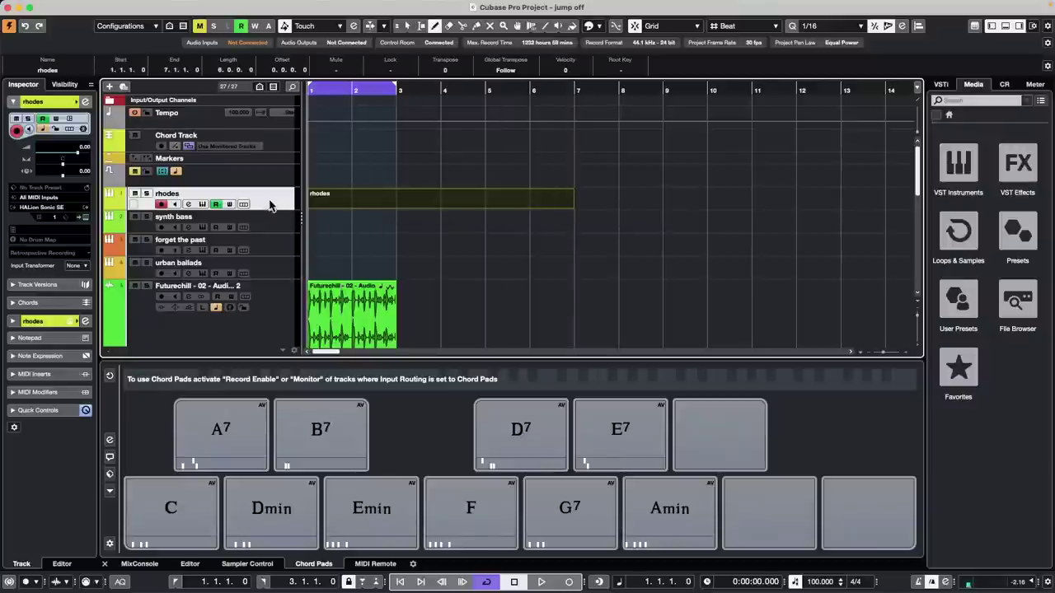
Step: Enlarge the rhodes track's height and add undefined chord events at bars 1, 2, 3 and 4 of the chord track
left_click_drag(271, 206, 267, 253)
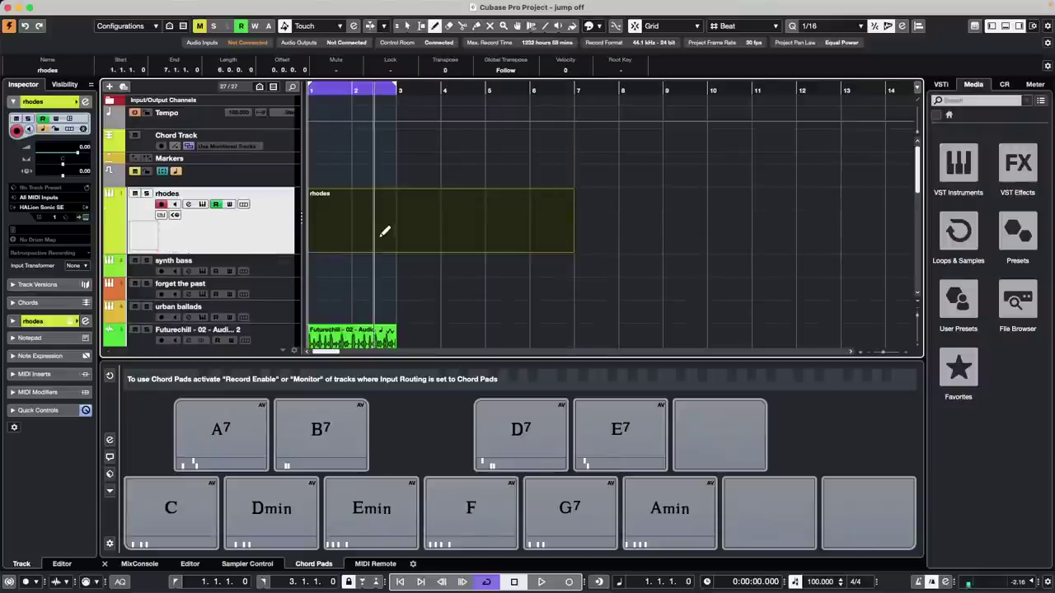
left_click(311, 137)
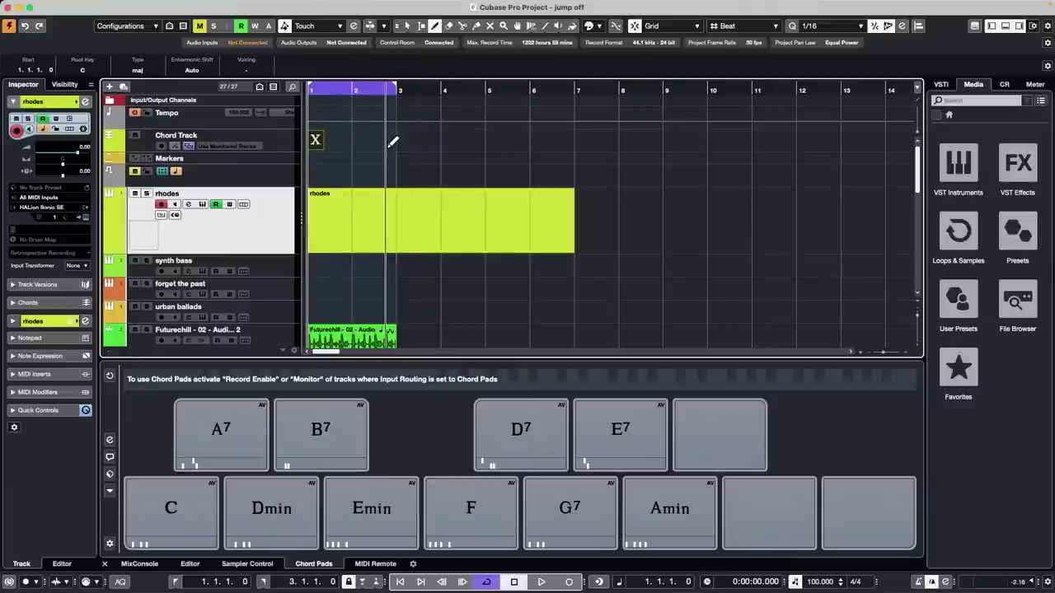
left_click(361, 140)
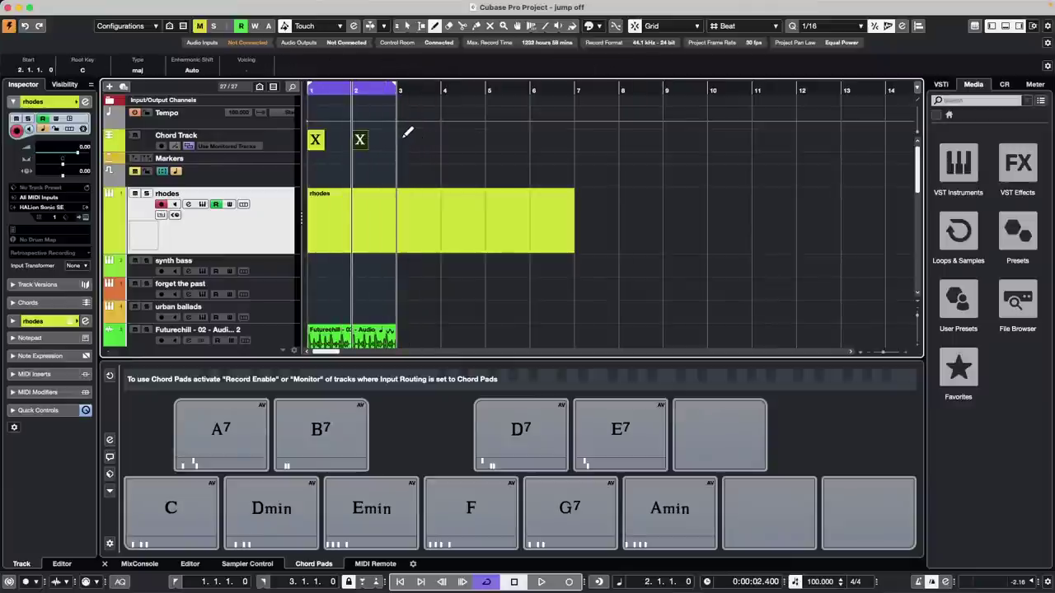
left_click(404, 140)
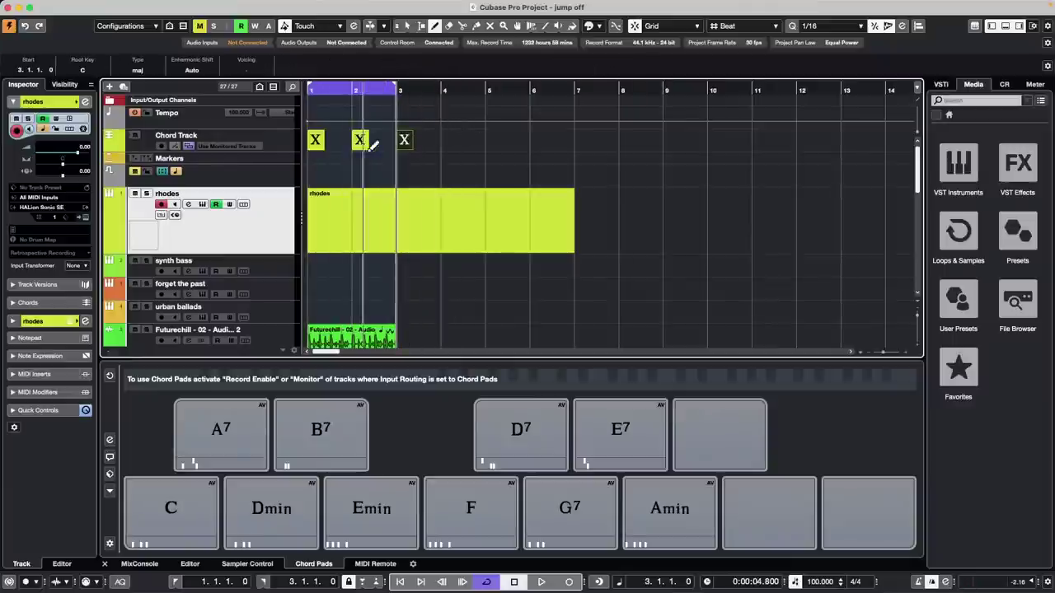
left_click(449, 140)
key("1")
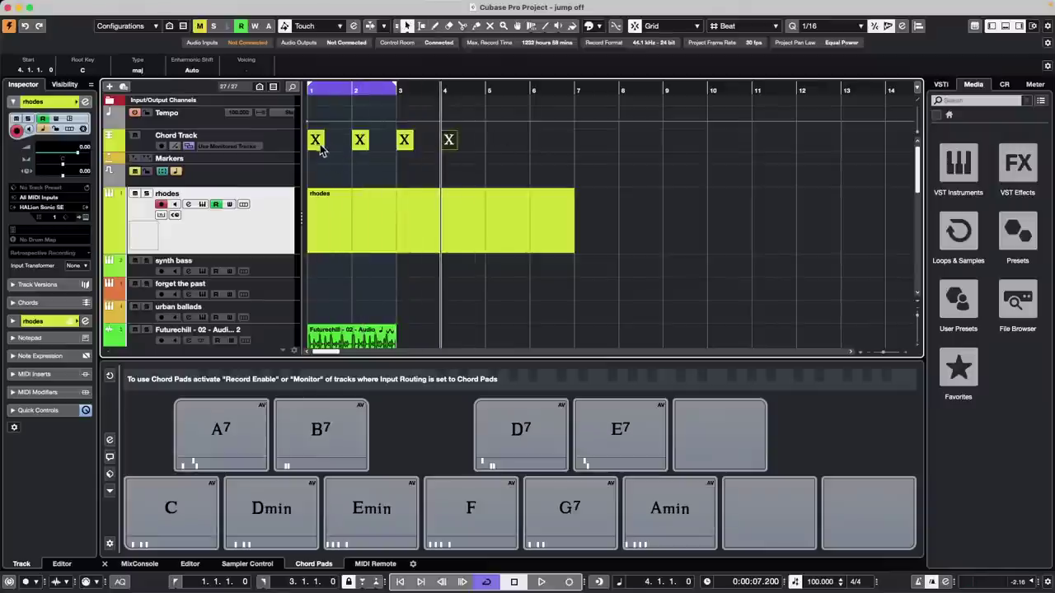
Step: Define the chord events at bars 1 to 4 as E, G, B and D major
double_click(315, 140)
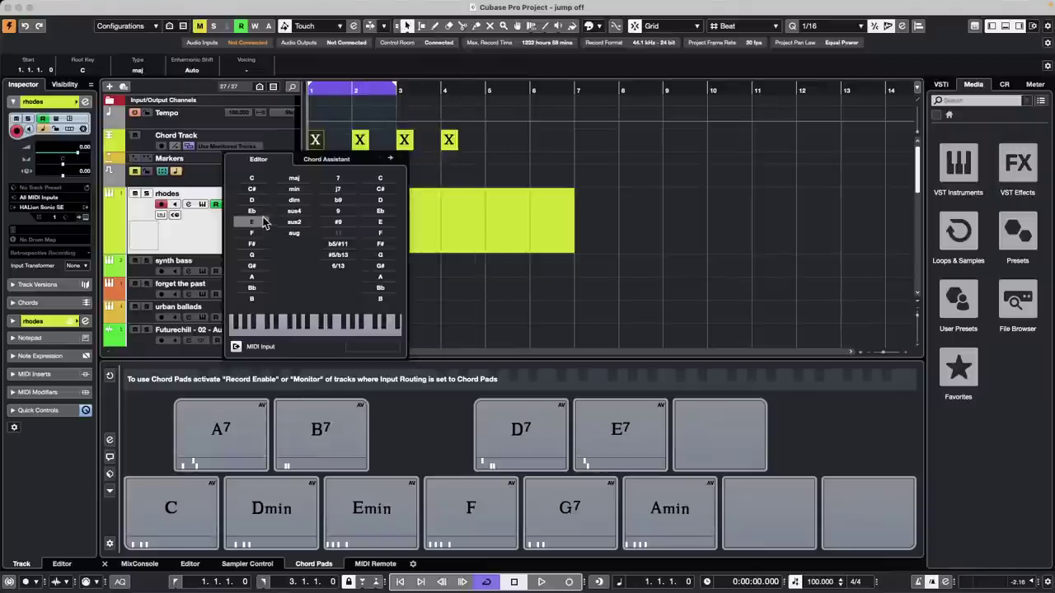
left_click(264, 224)
left_click(366, 136)
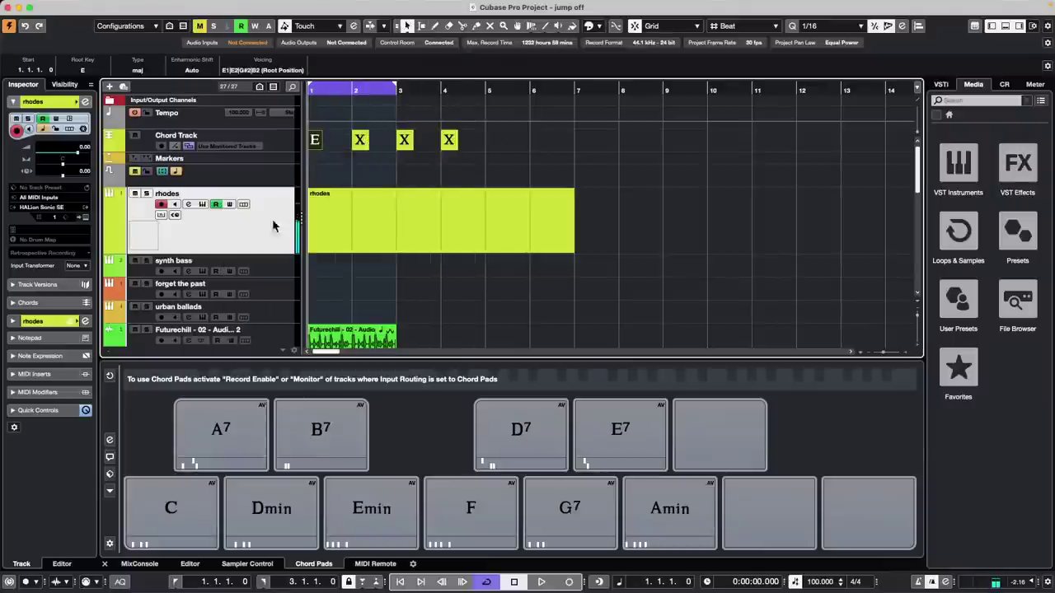
double_click(359, 140)
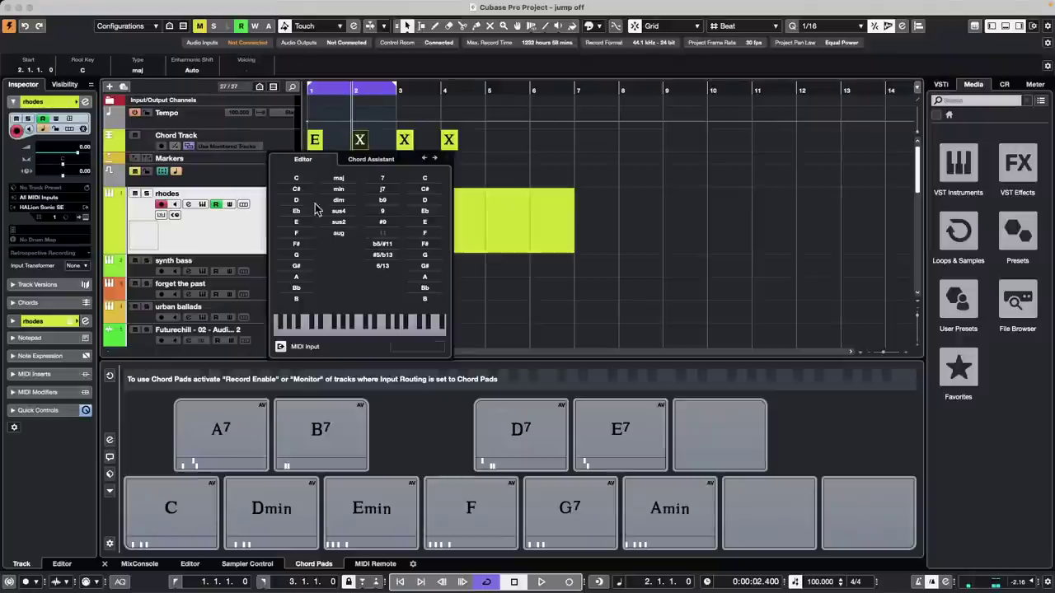
left_click(295, 255)
left_click(402, 156)
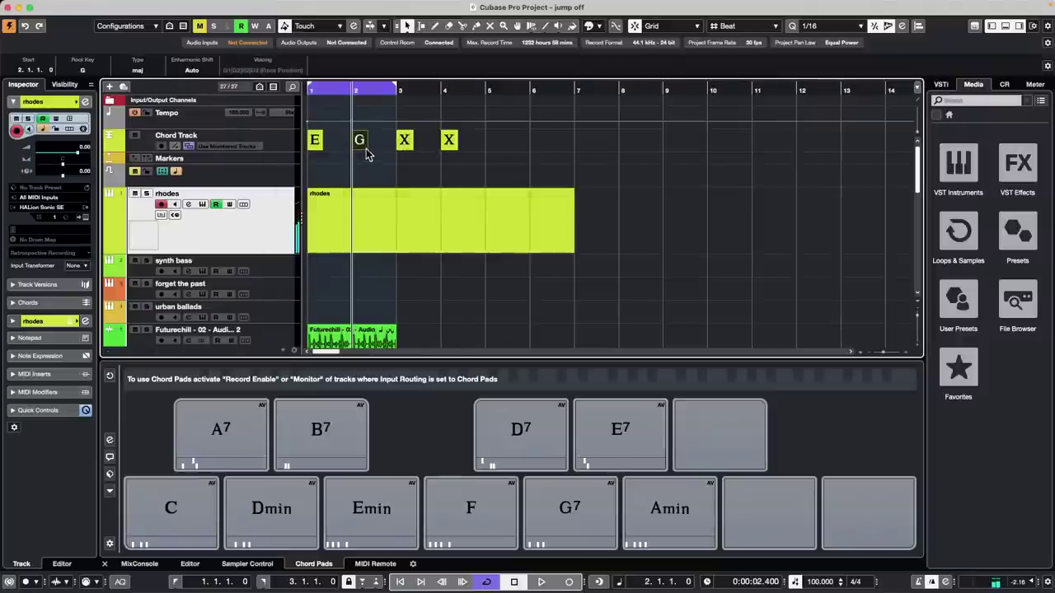
double_click(408, 142)
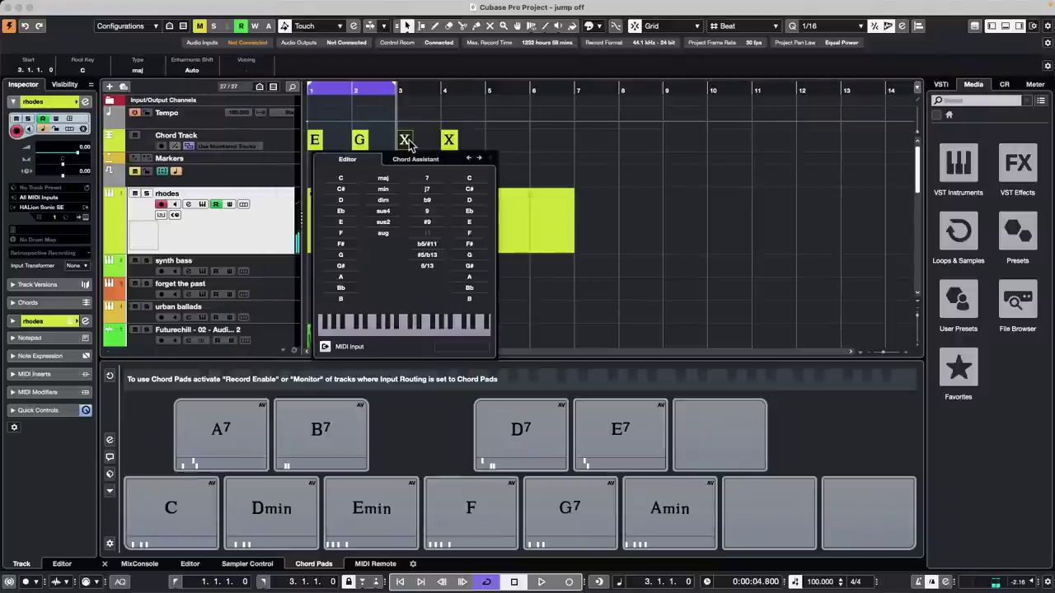
left_click(340, 298)
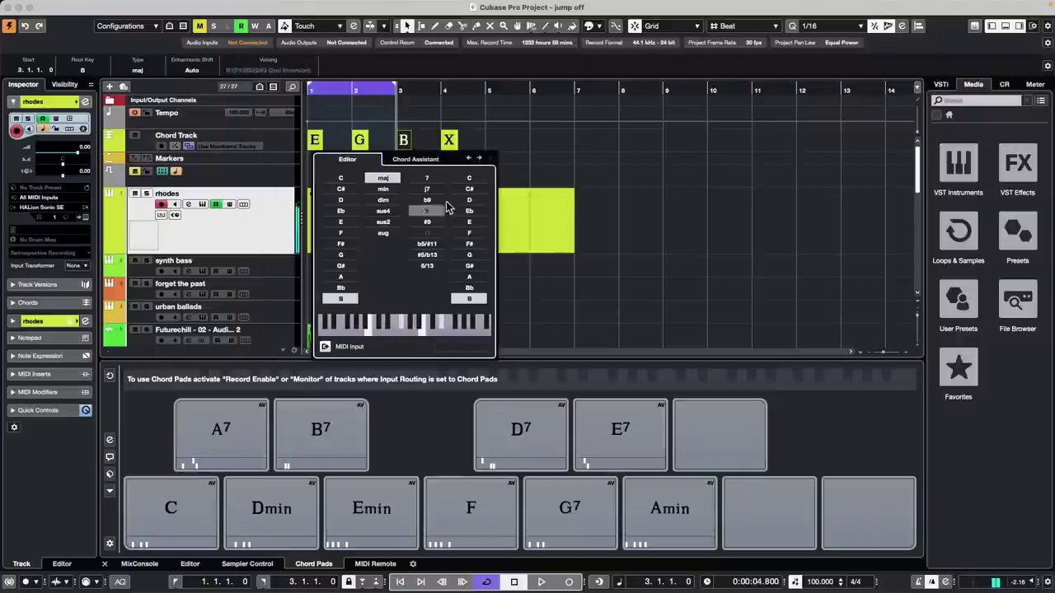
left_click(480, 158)
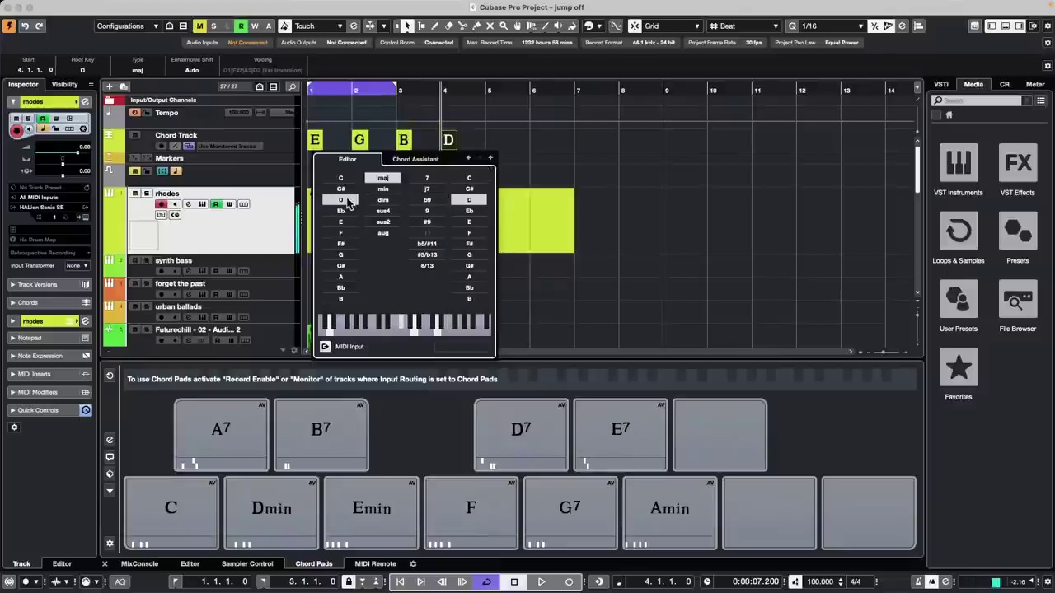
left_click(496, 149)
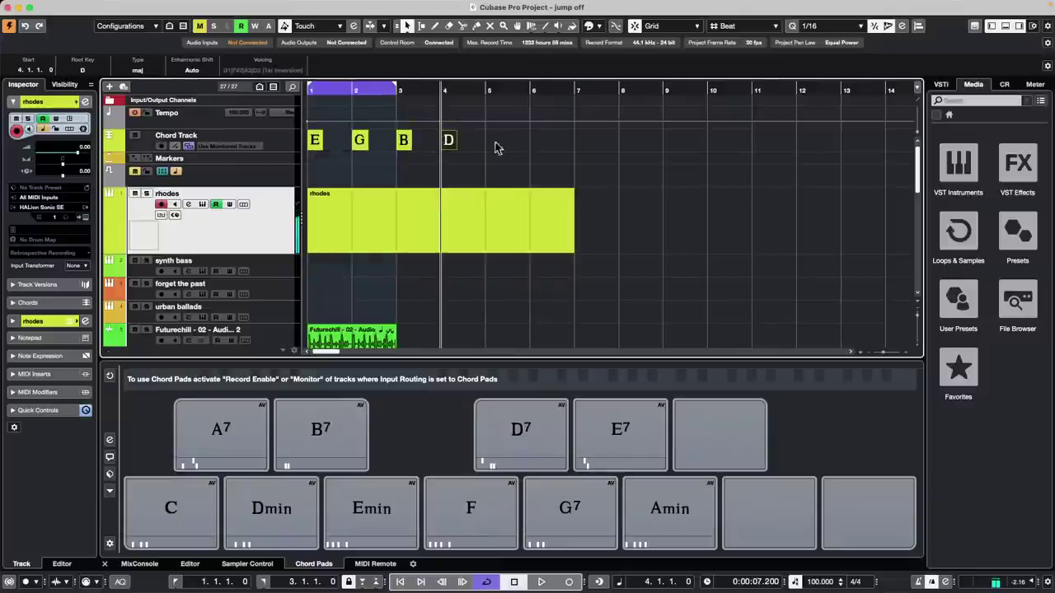
Step: Erase the empty rhodes part and return to the Object Selection tool
right_click(487, 236)
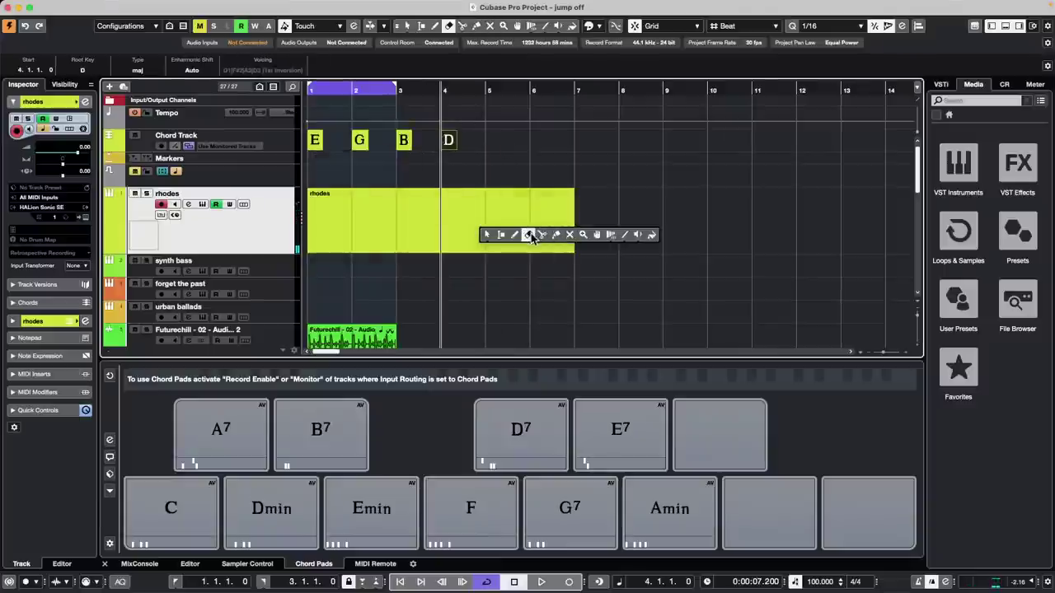
left_click(529, 235)
left_click(535, 229)
right_click(518, 138)
left_click(519, 141)
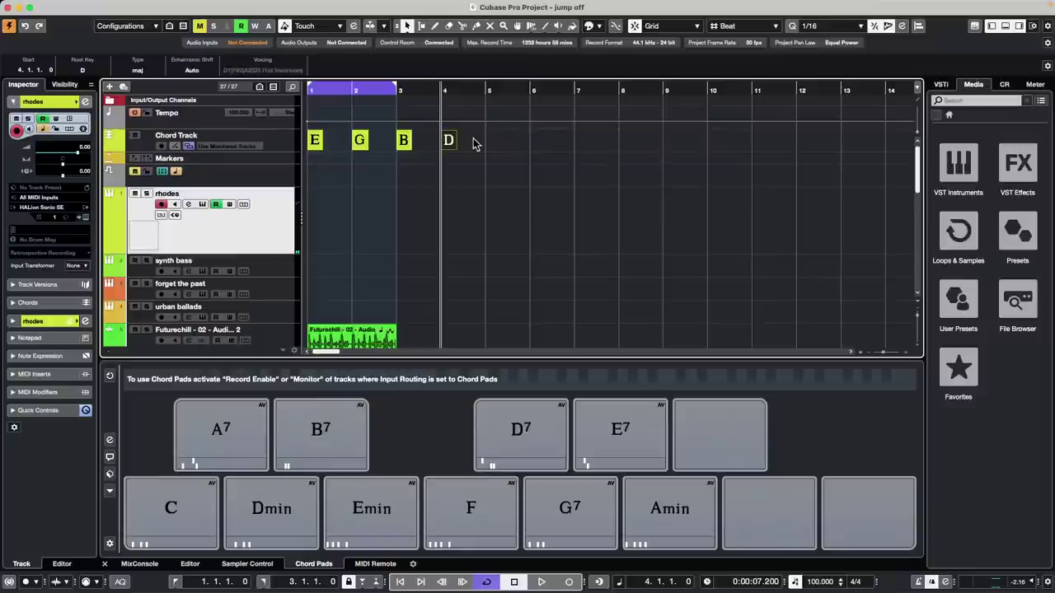
Step: Turn all four chord events into MIDI parts on the rhodes track from bar 1 and glue them into one part
left_click(312, 147)
left_click_drag(317, 147, 317, 229)
right_click(345, 228)
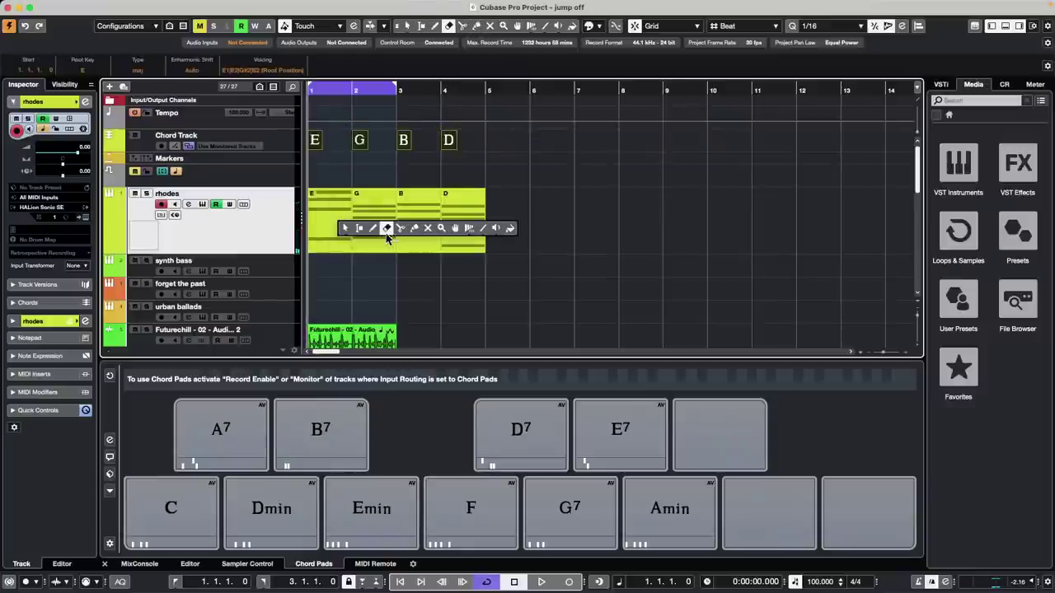
left_click(414, 228)
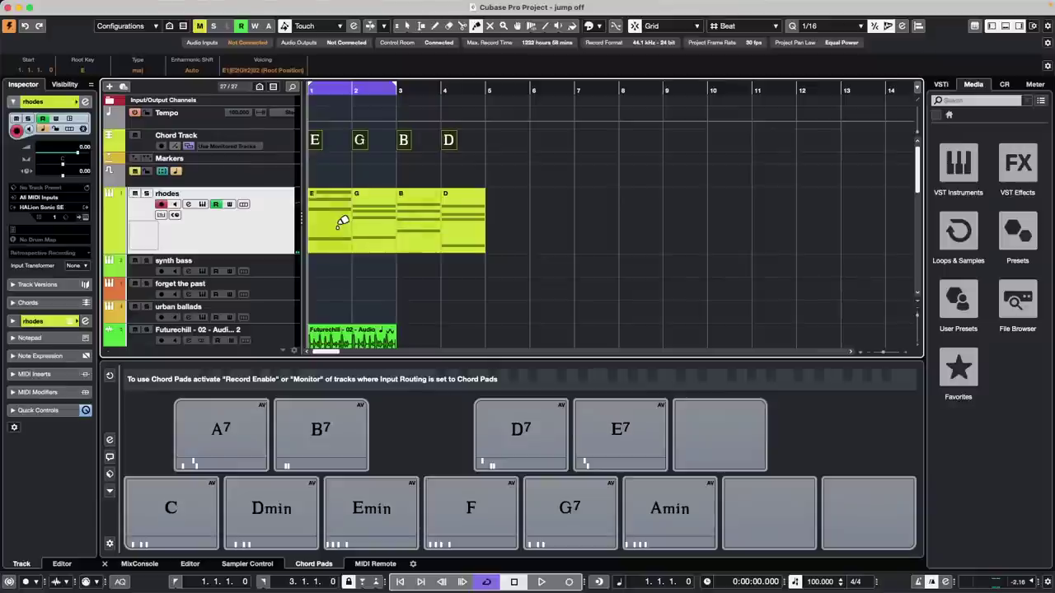
left_click(342, 221)
left_click(343, 221, "alt")
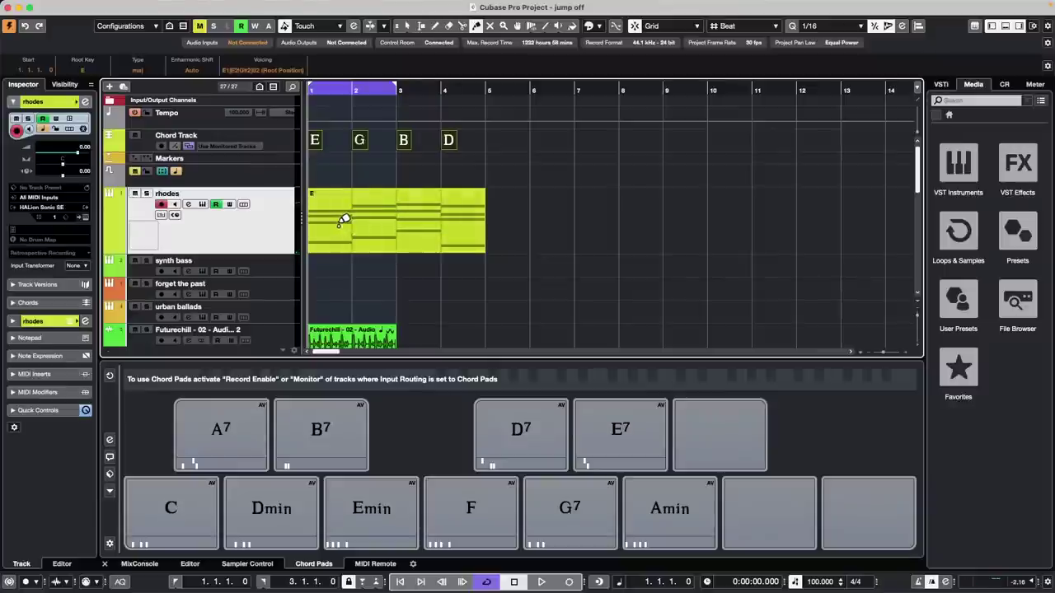
Step: Open the glued rhodes chord part in the Key Editor and look over the available MIDI functions for deleting overlaps
key("1")
left_click(340, 231)
double_click(342, 232)
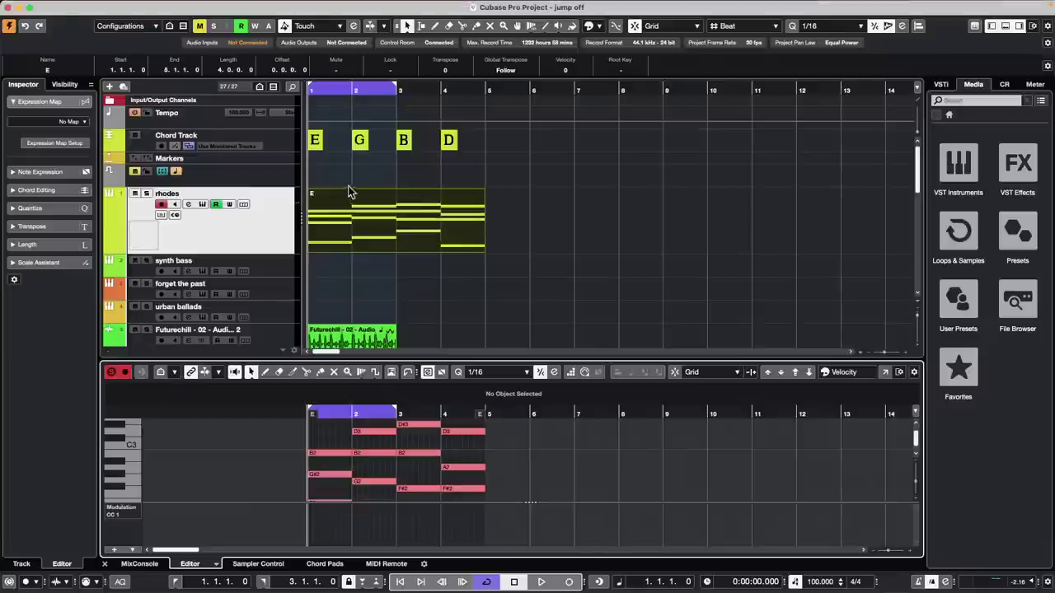
left_click(224, 8)
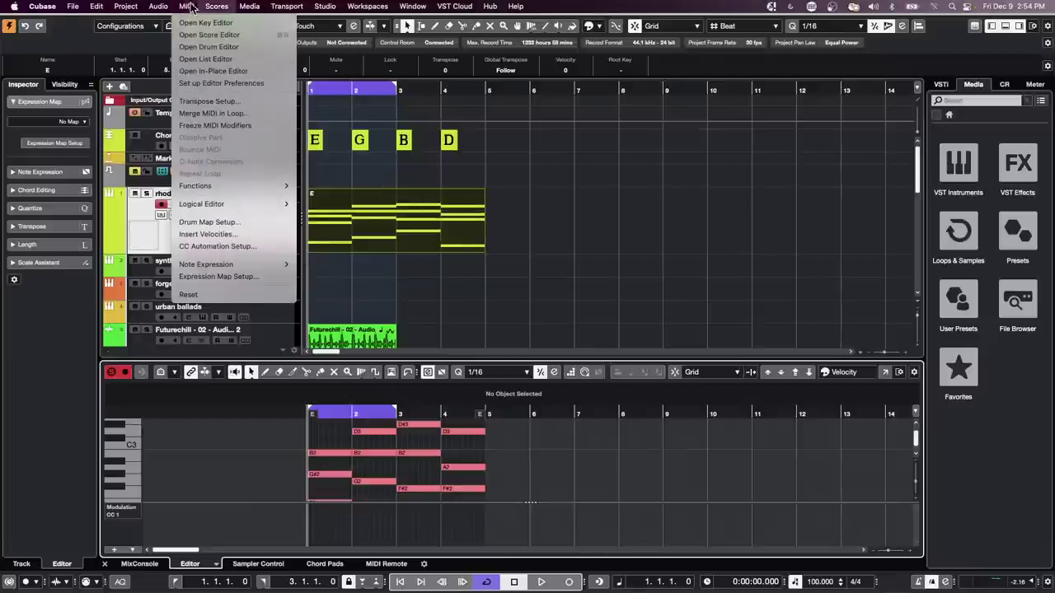
mouse_move(245, 196)
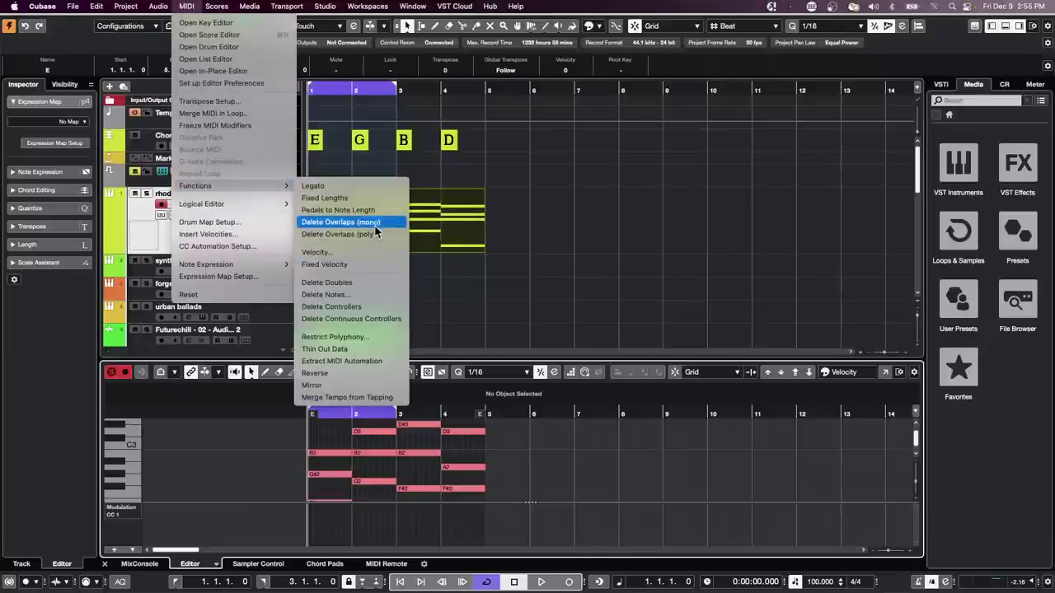
left_click(561, 244)
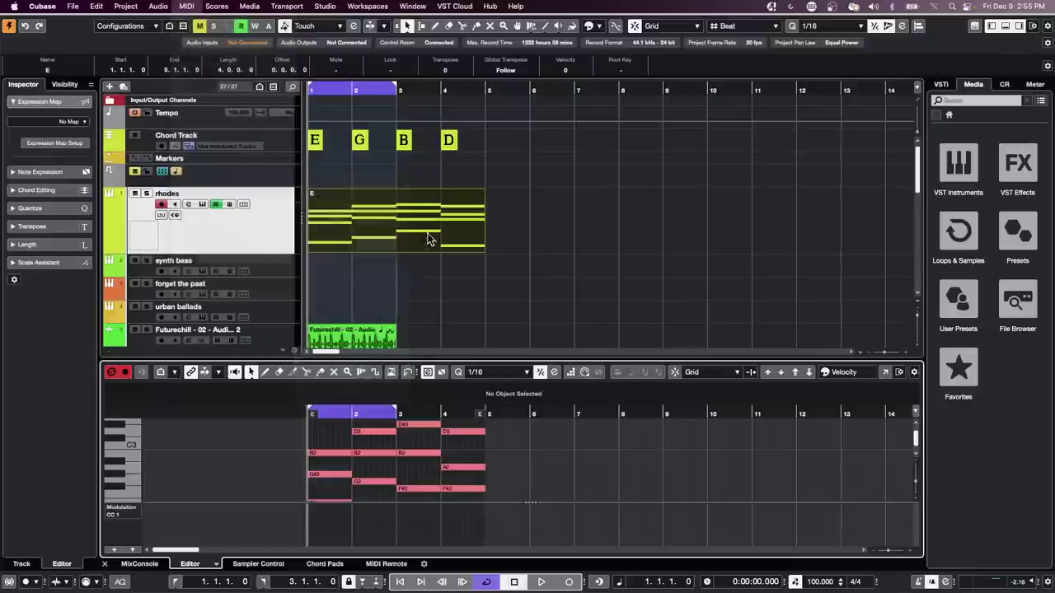
Step: Split the rhodes part at bar 3 and return to the Object Selection tool
right_click(403, 242)
left_click(461, 244)
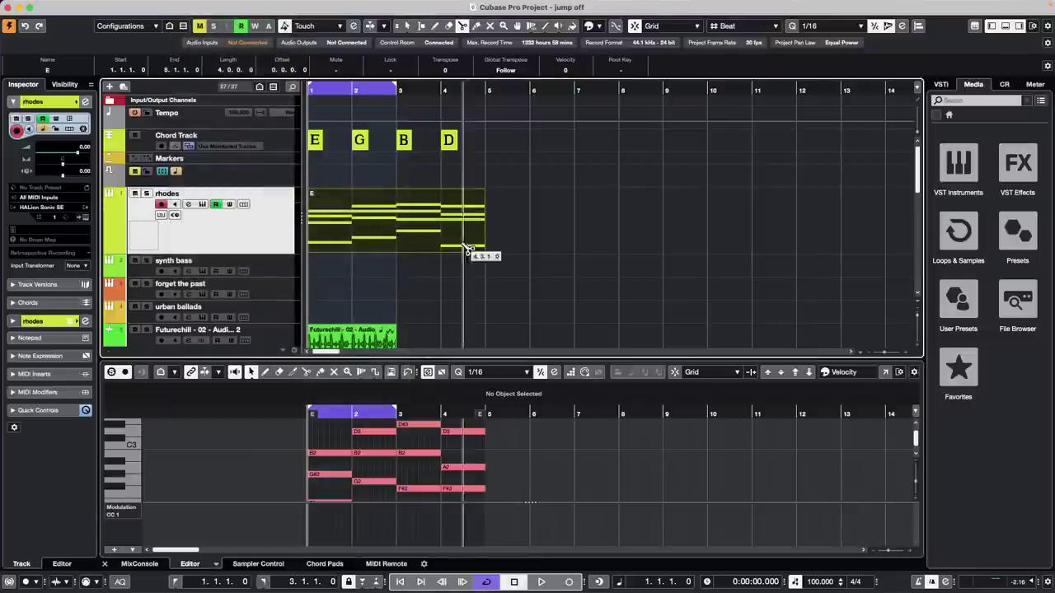
left_click(400, 238)
right_click(506, 233)
left_click(506, 232)
Step: Try overlapping the second rhodes part with the first from bar 2, and return it to bar 3
mouse_move(430, 237)
left_mouse_down()
mouse_move(502, 238)
mouse_move(363, 241)
left_mouse_up()
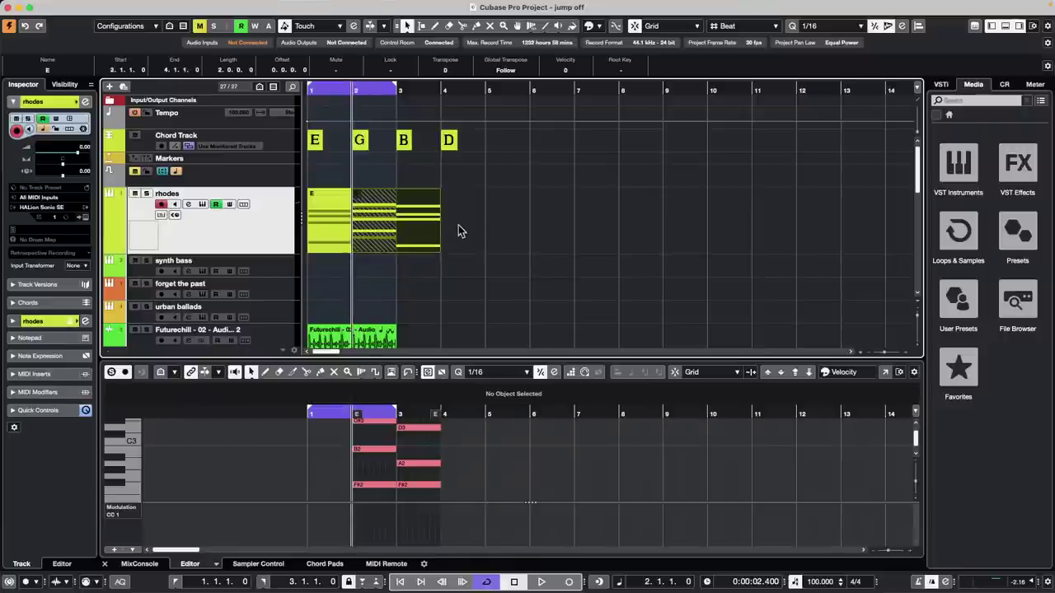
left_click(220, 7)
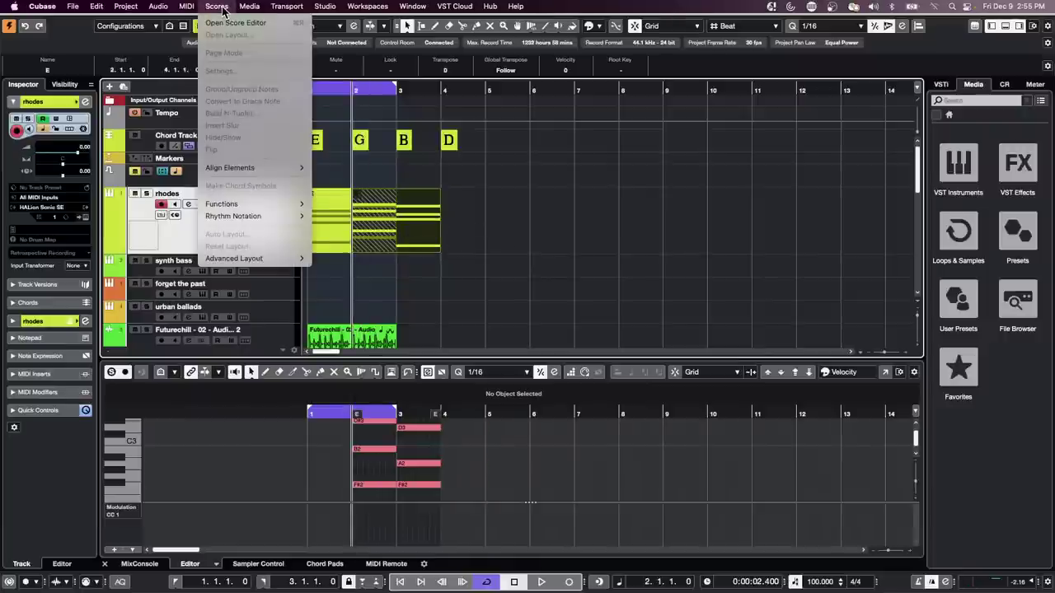
left_click(416, 219)
left_click_drag(418, 220, 462, 219)
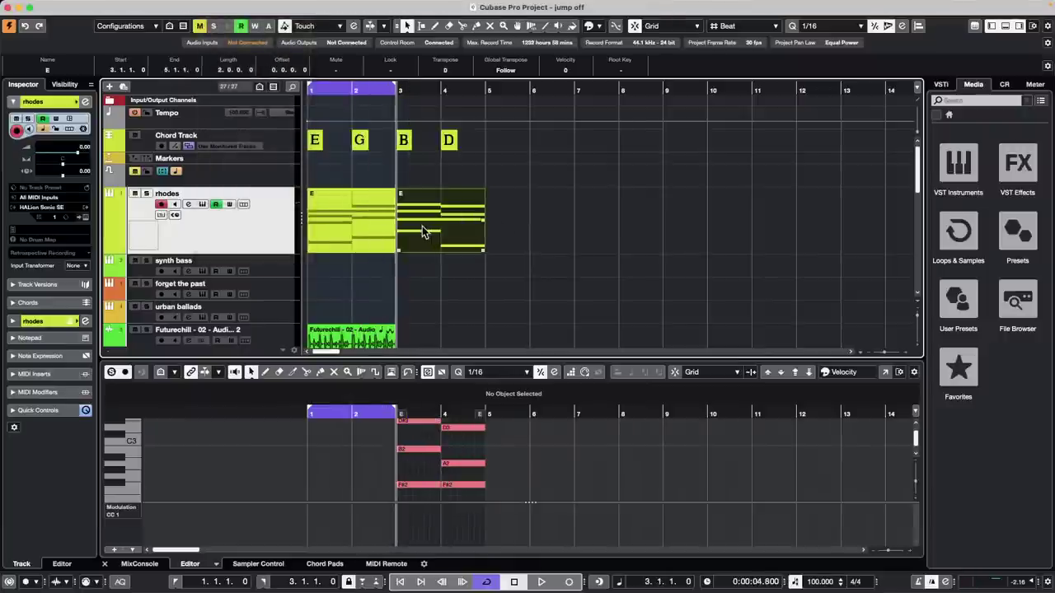
Step: Lower the pitches of the chord notes at bar 3 in the Key Editor, taking the bass note to A#0
left_click_drag(419, 499, 432, 367)
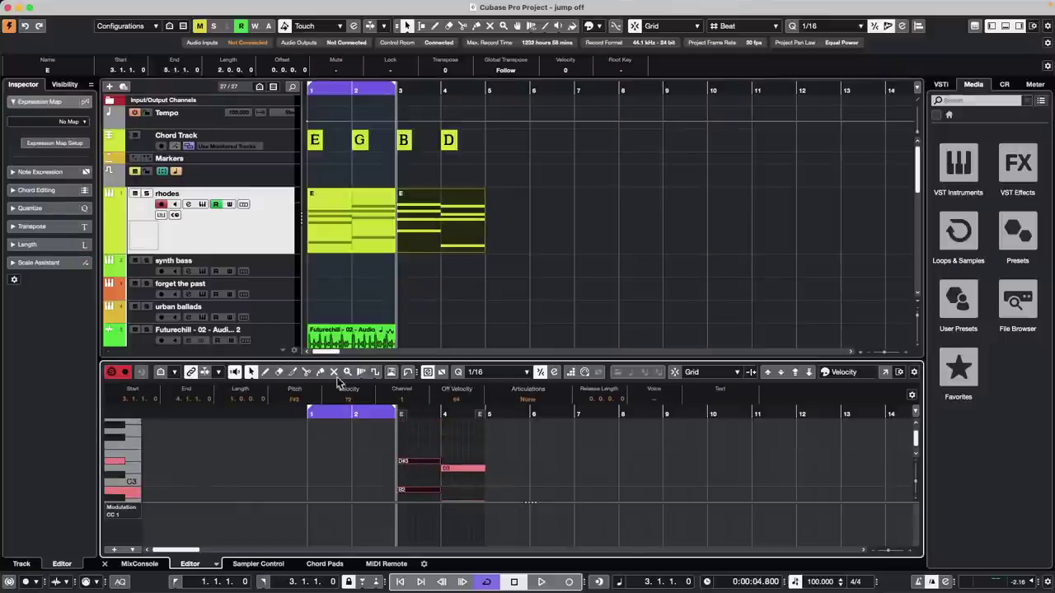
scroll(297, 402, "down", 5)
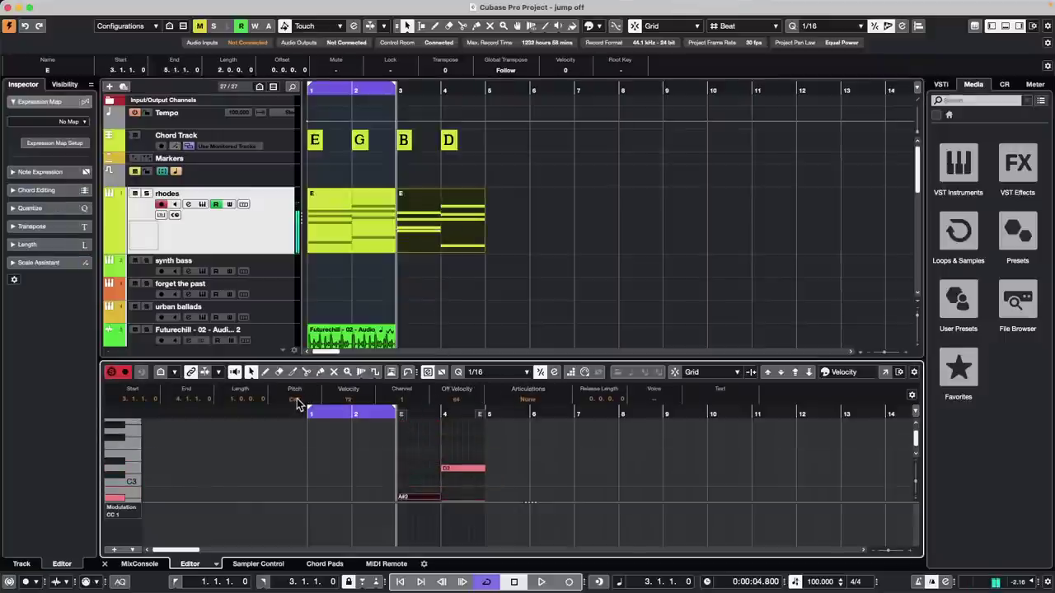
scroll(298, 402, "up", 4)
left_click_drag(410, 443, 431, 509)
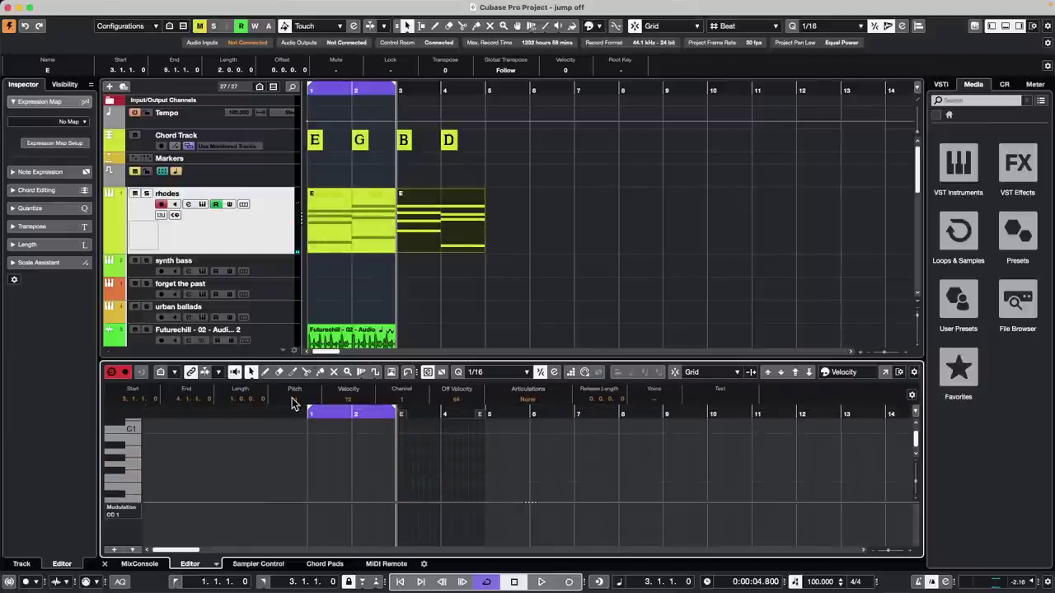
scroll(293, 403, "down", 3)
scroll(292, 402, "down", 4)
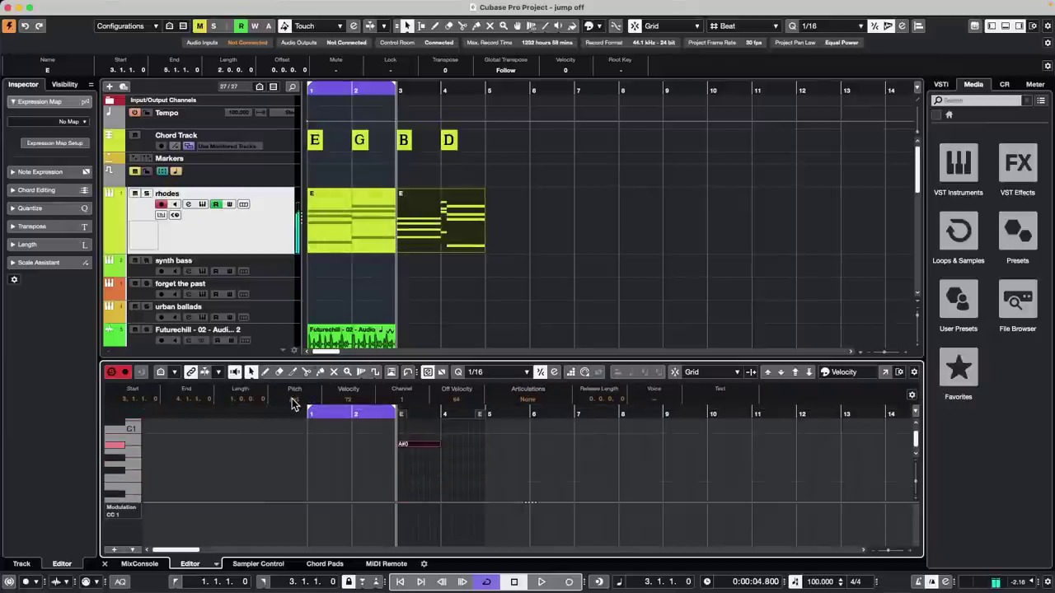
Step: Move the second rhodes part to bar 2 so it overlaps the first, and apply Delete Overlaps (poly) to it
left_click(557, 228)
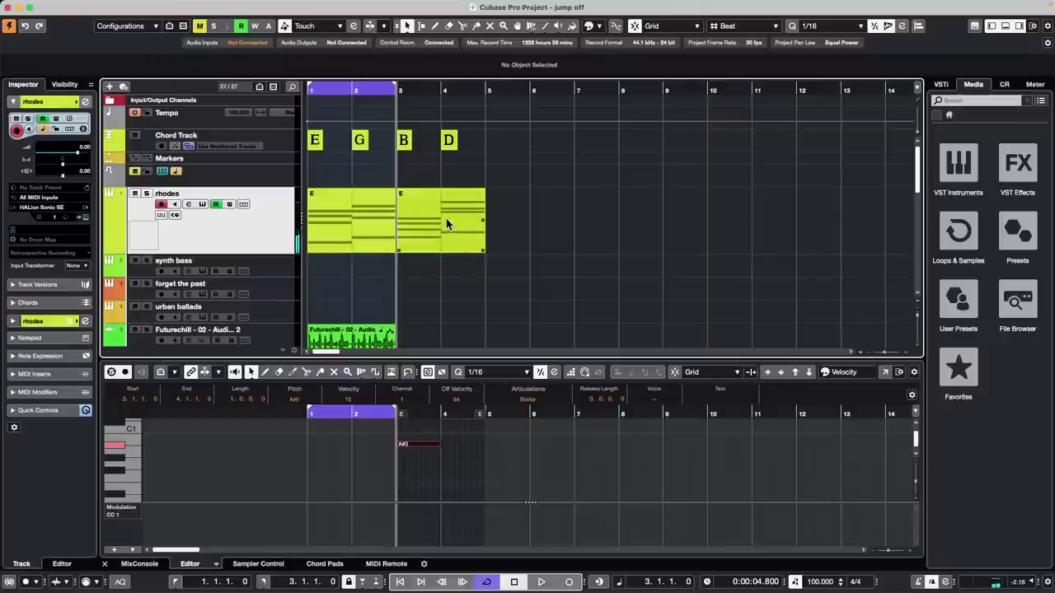
left_click_drag(446, 218, 410, 229)
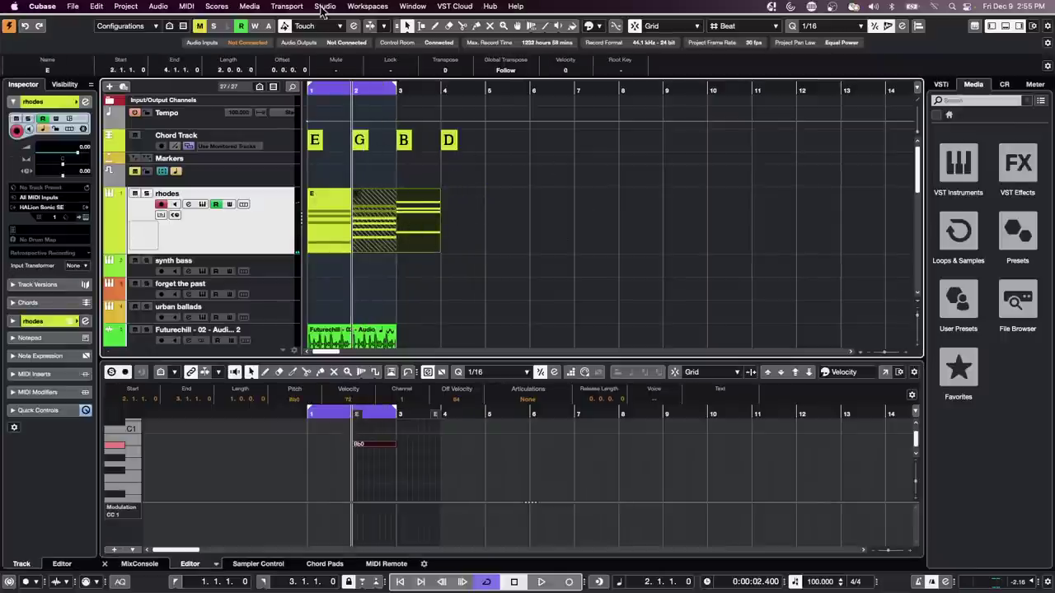
left_click(247, 6)
mouse_move(205, 7)
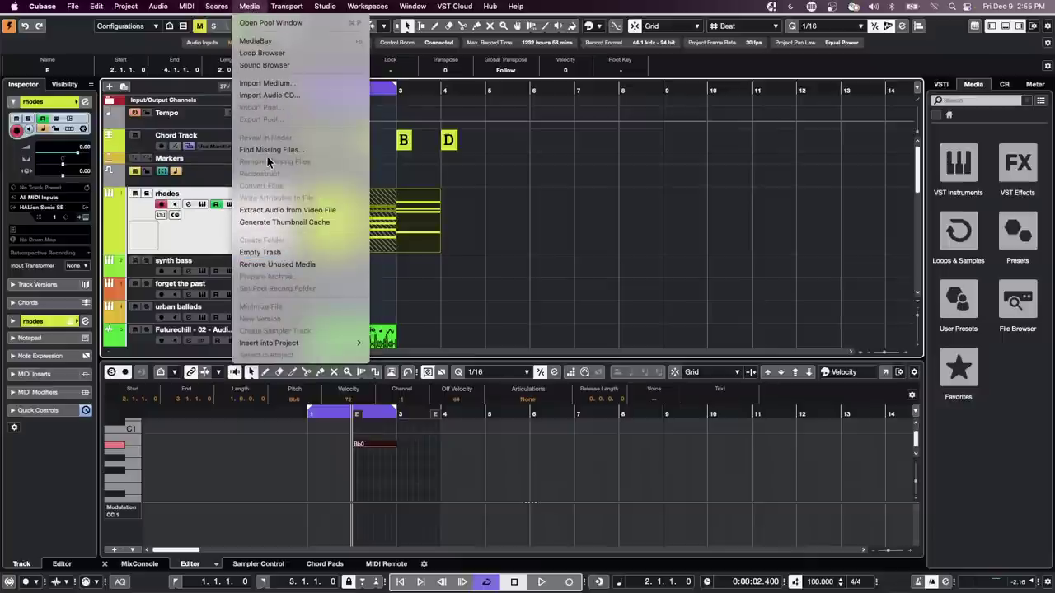
mouse_move(238, 188)
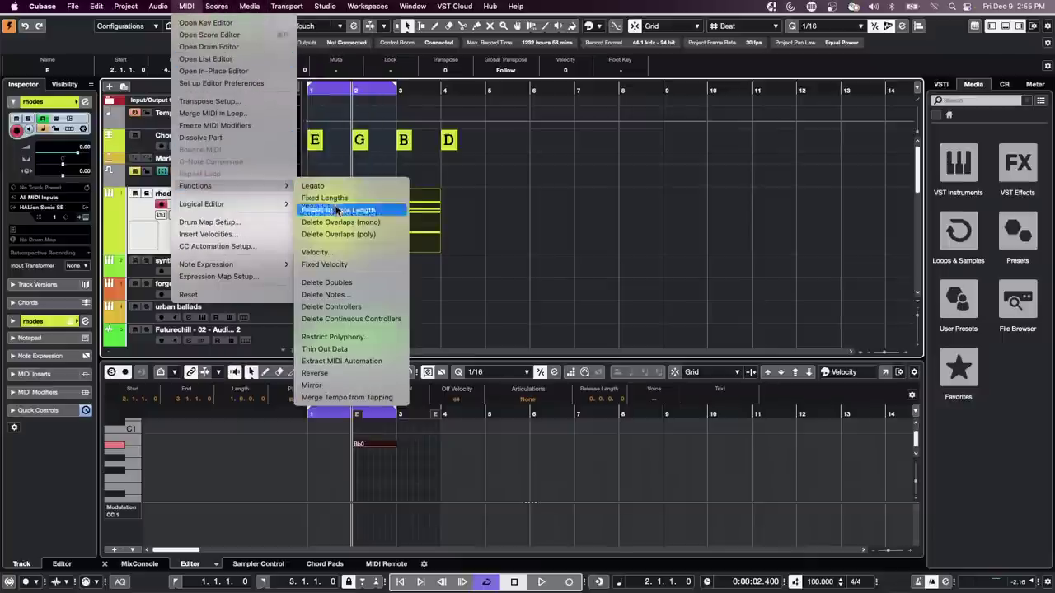
left_click(381, 234)
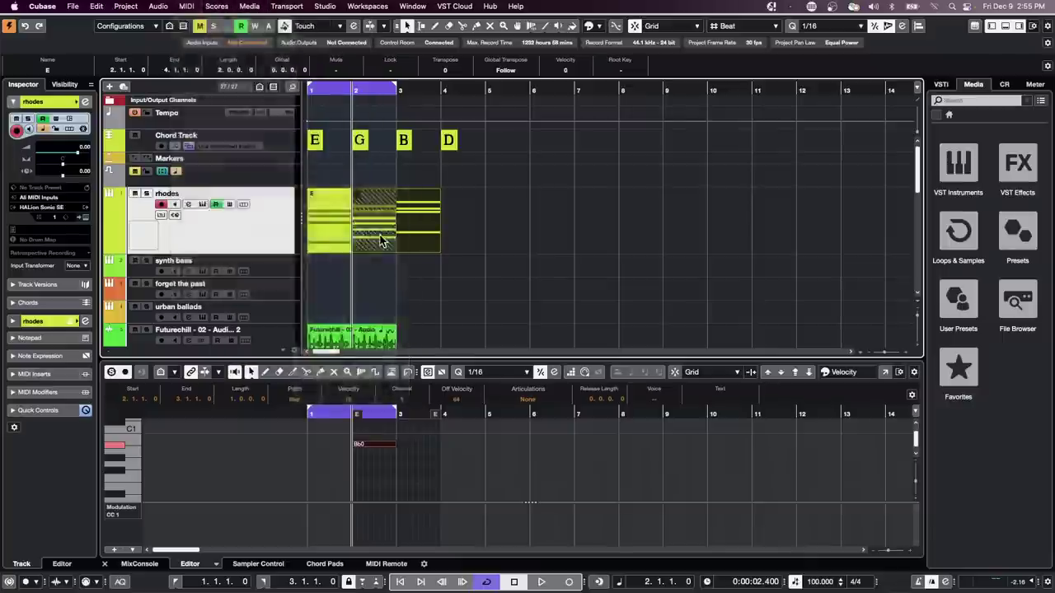
Step: Try moving the second rhodes part fully over the first at bar 1, and undo the move
left_click(474, 230)
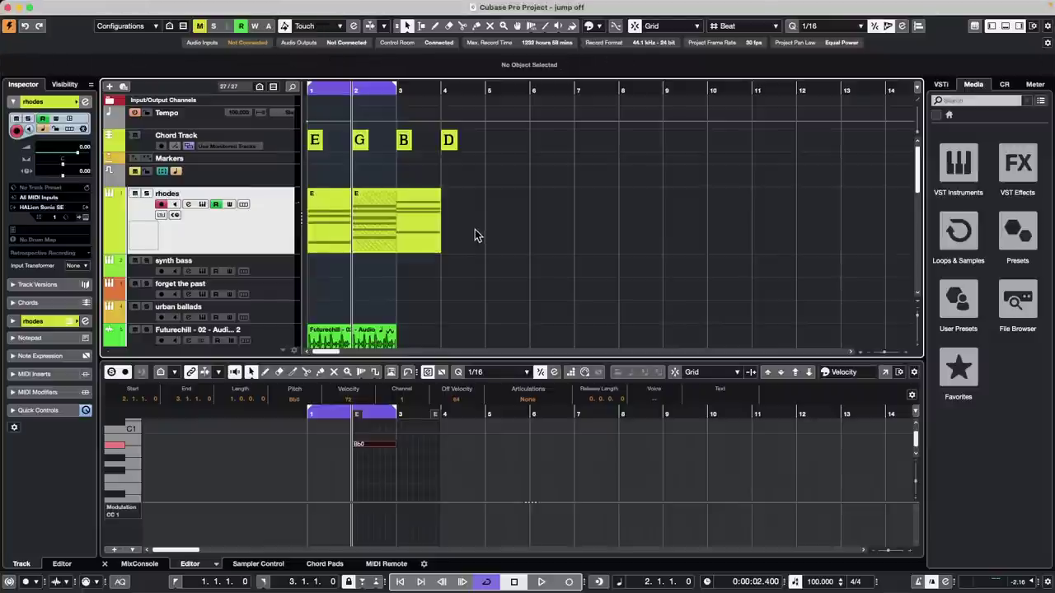
left_click_drag(494, 232, 301, 236)
left_click_drag(415, 233, 370, 235)
left_click(514, 244)
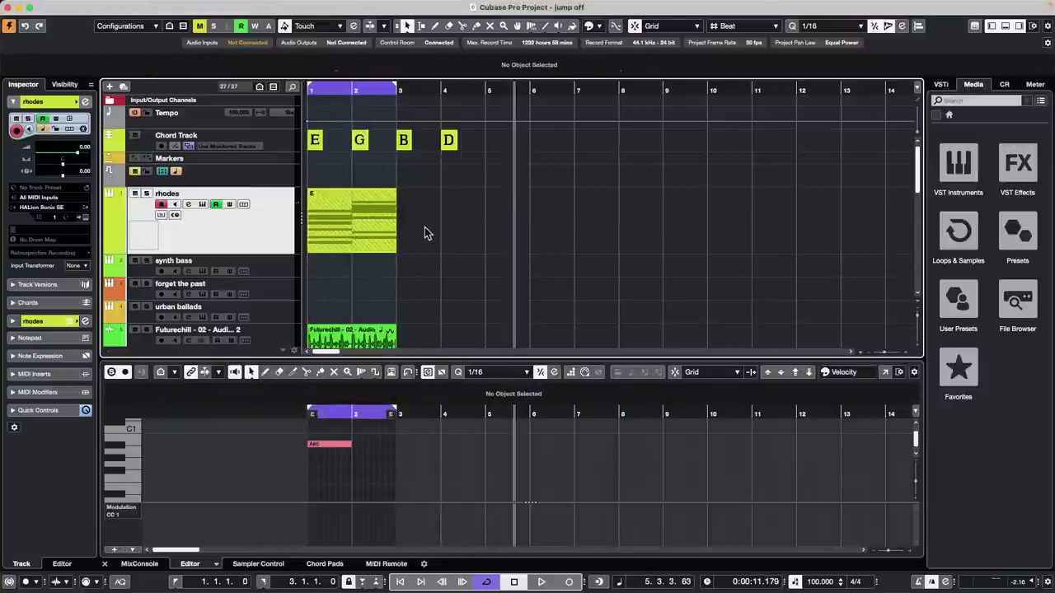
key("super+z")
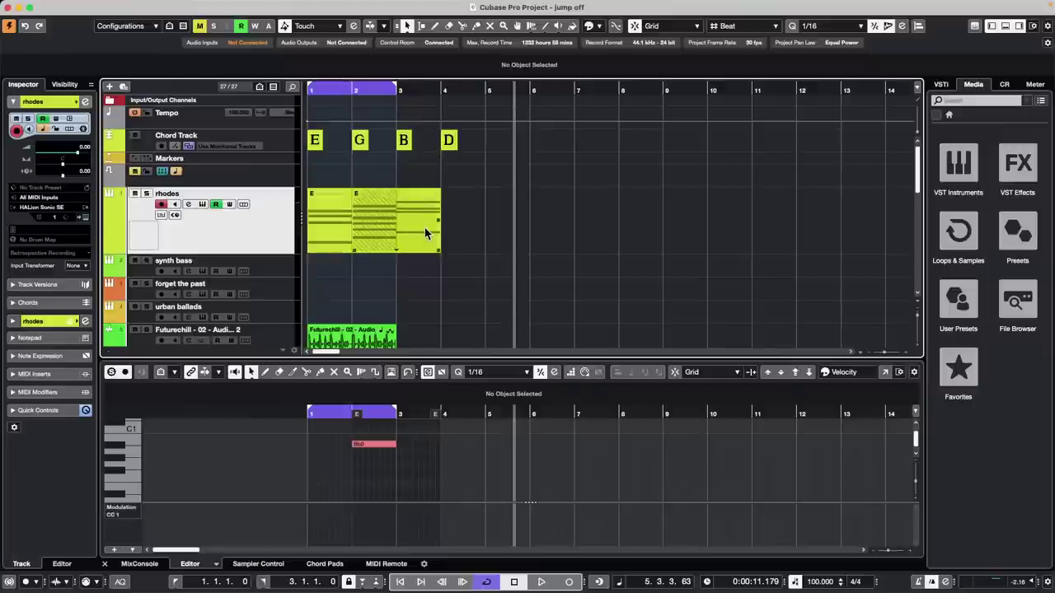
Step: Select both overlapping rhodes parts and apply the MIDI function Delete Overlaps (mono)
left_click(429, 233)
left_click_drag(428, 232, 395, 208)
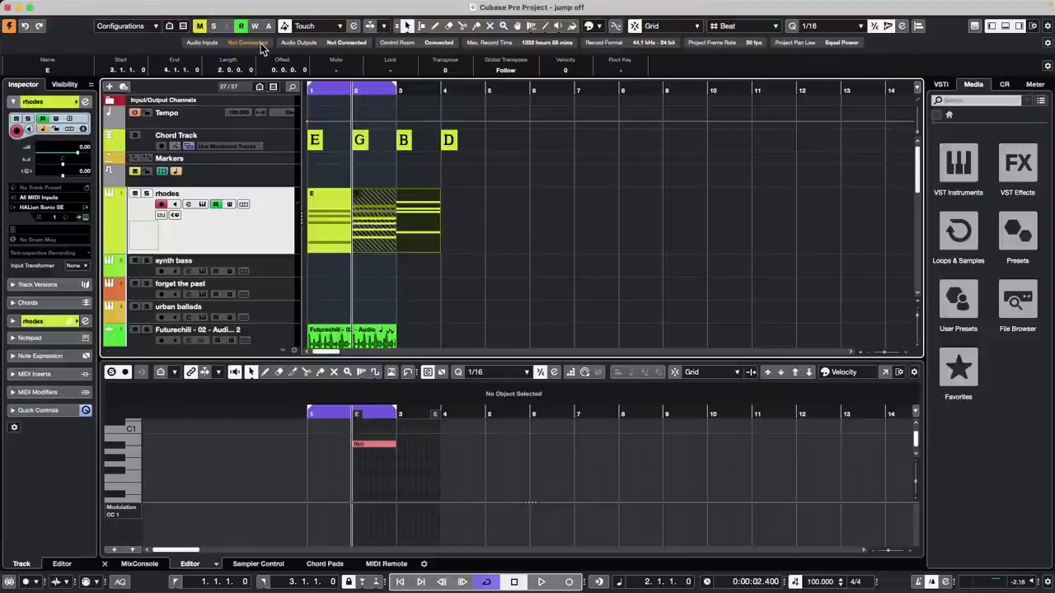
left_click_drag(317, 167, 415, 260)
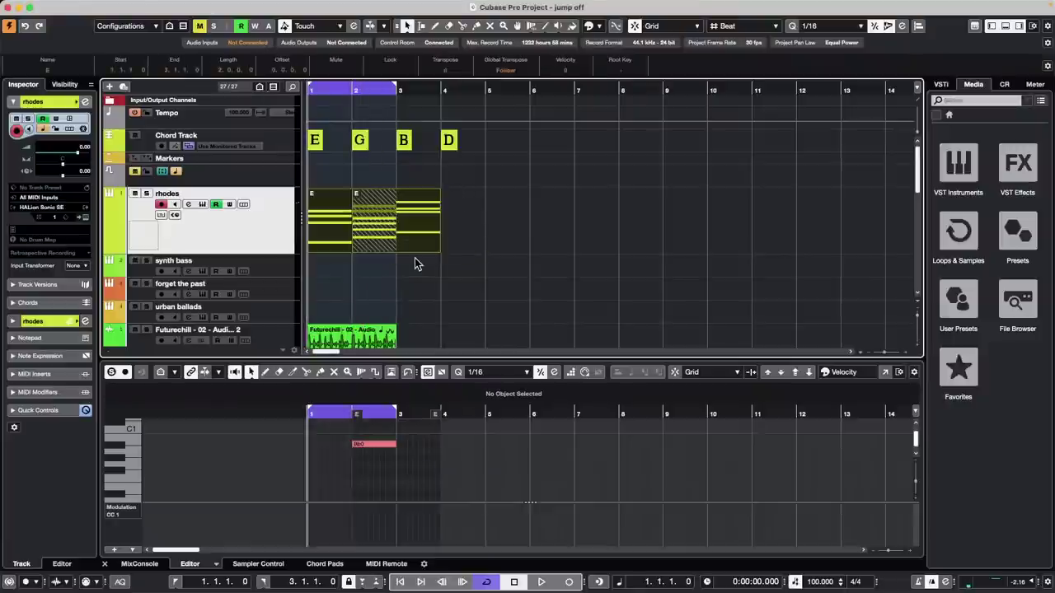
left_click(216, 6)
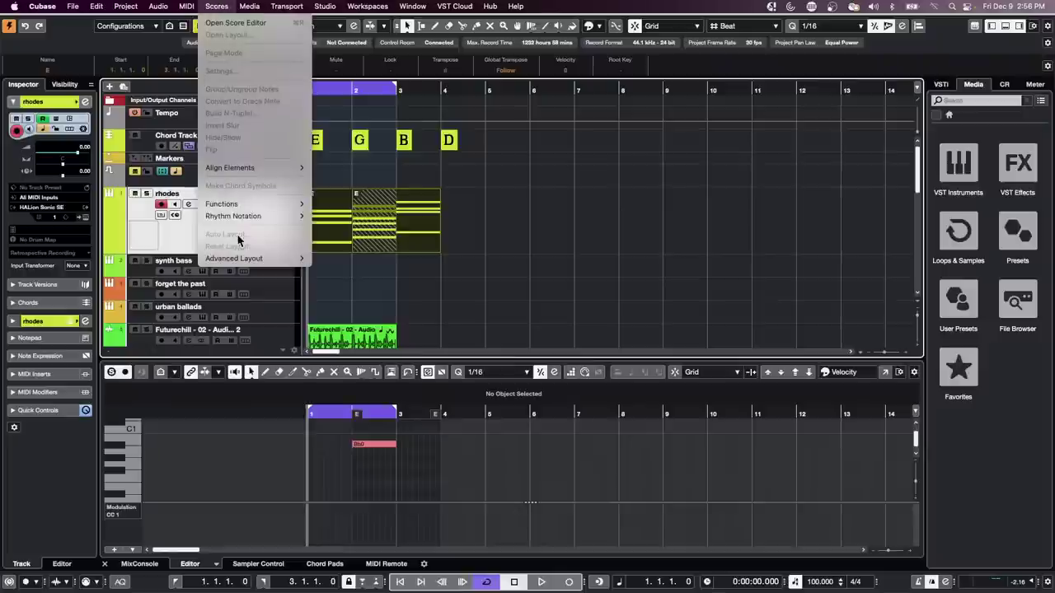
mouse_move(192, 6)
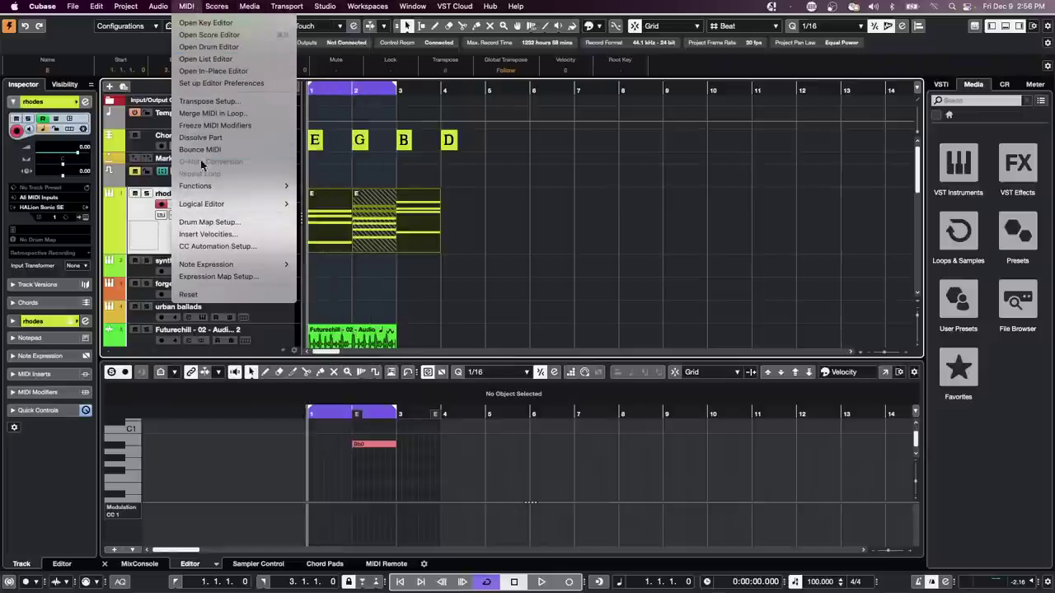
mouse_move(221, 204)
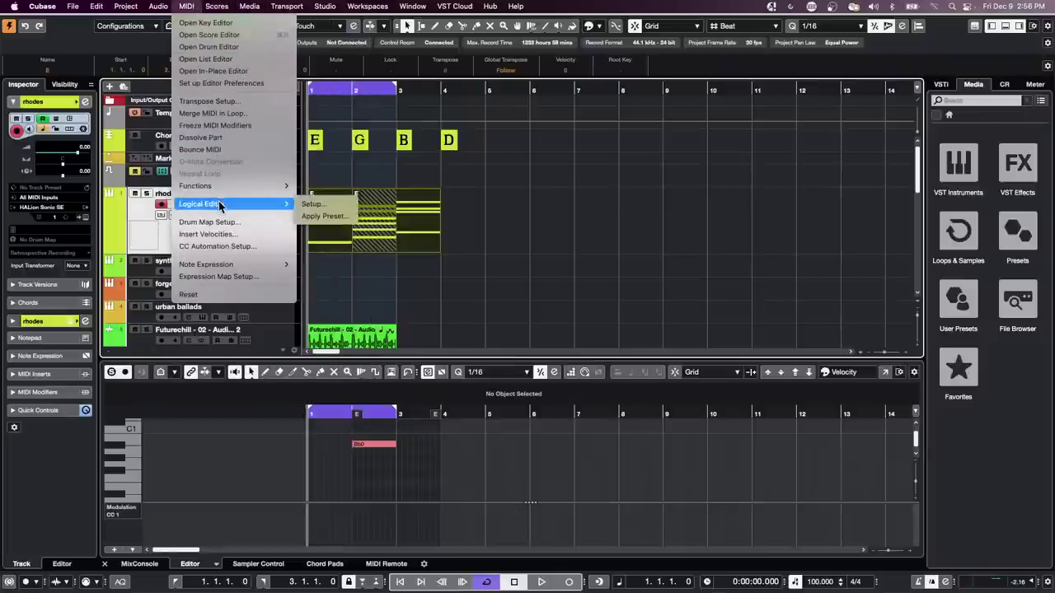
mouse_move(213, 184)
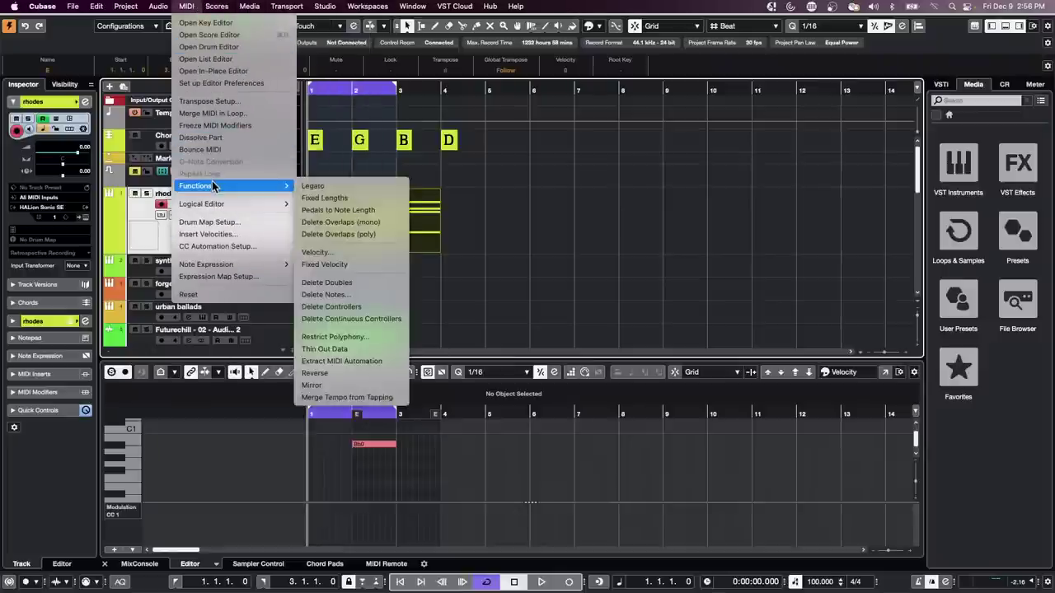
left_click(390, 223)
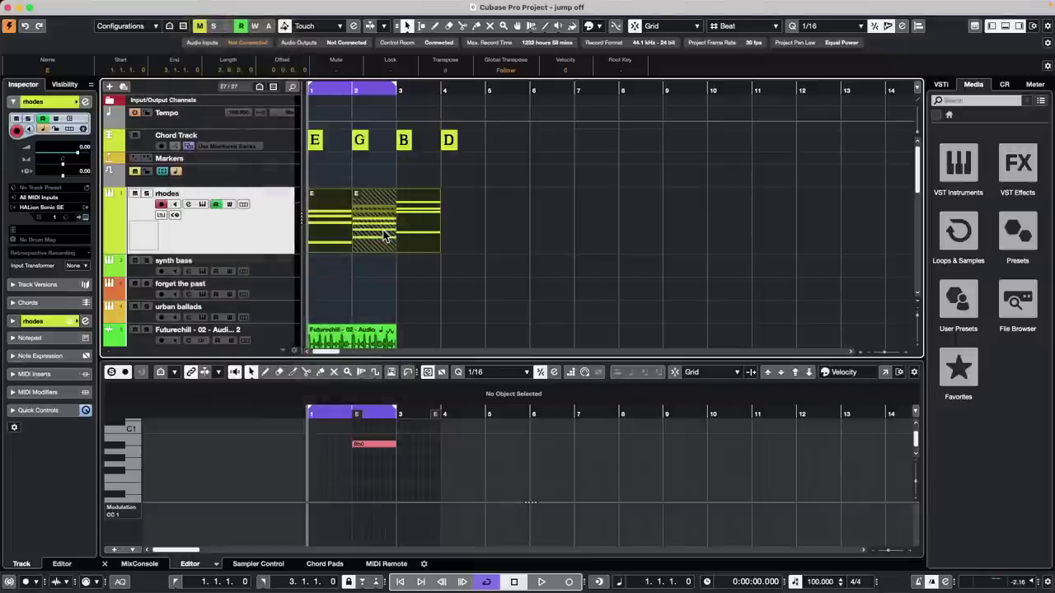
Step: Move the second rhodes part to bar 1 beat 3 and try Delete Overlaps (mono) on both parts
left_click_drag(425, 232, 401, 226)
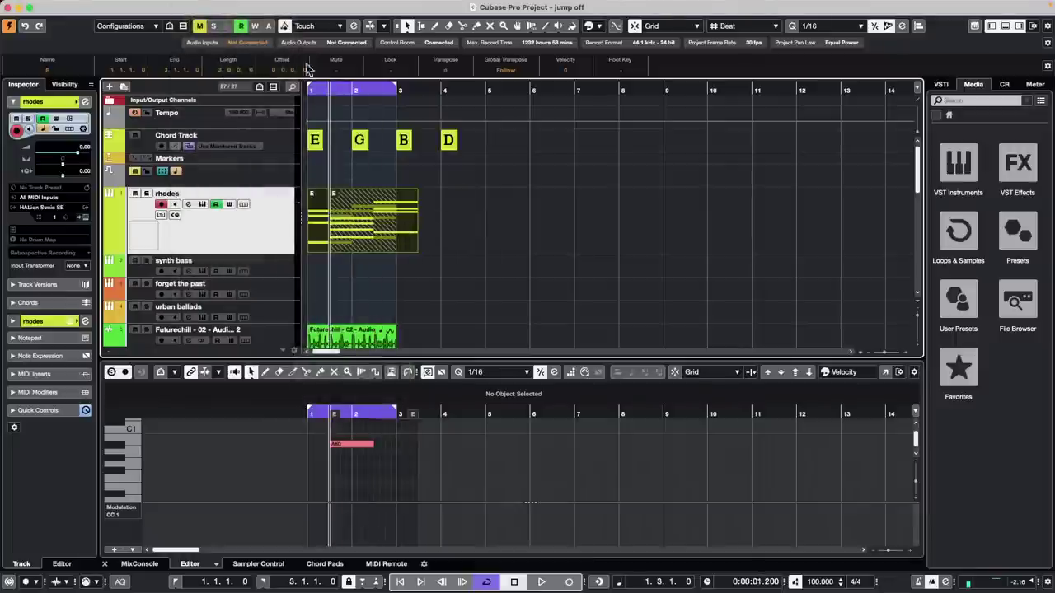
left_click(212, 8)
mouse_move(186, 7)
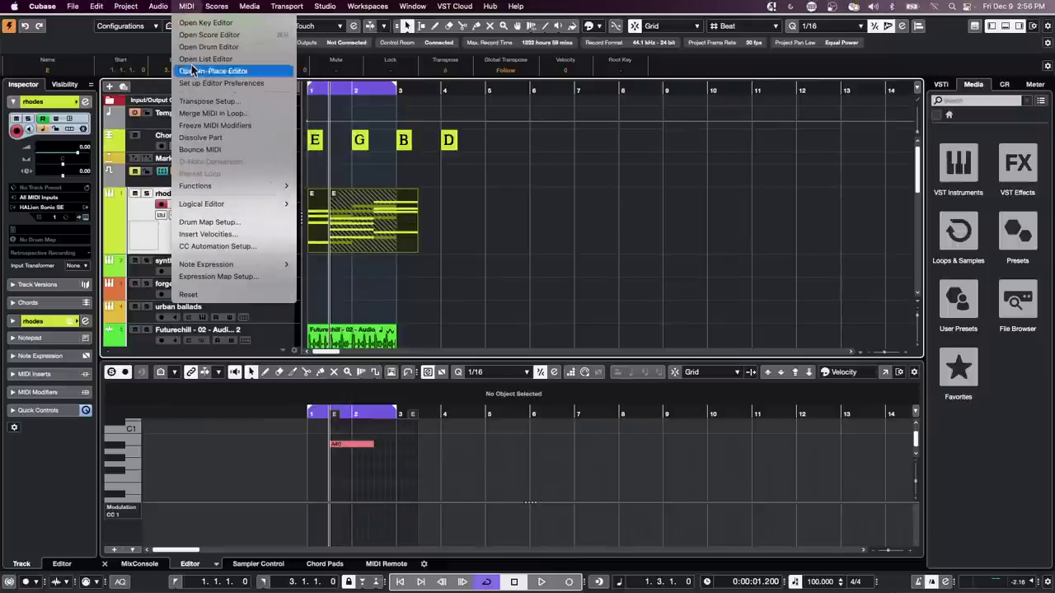
mouse_move(212, 186)
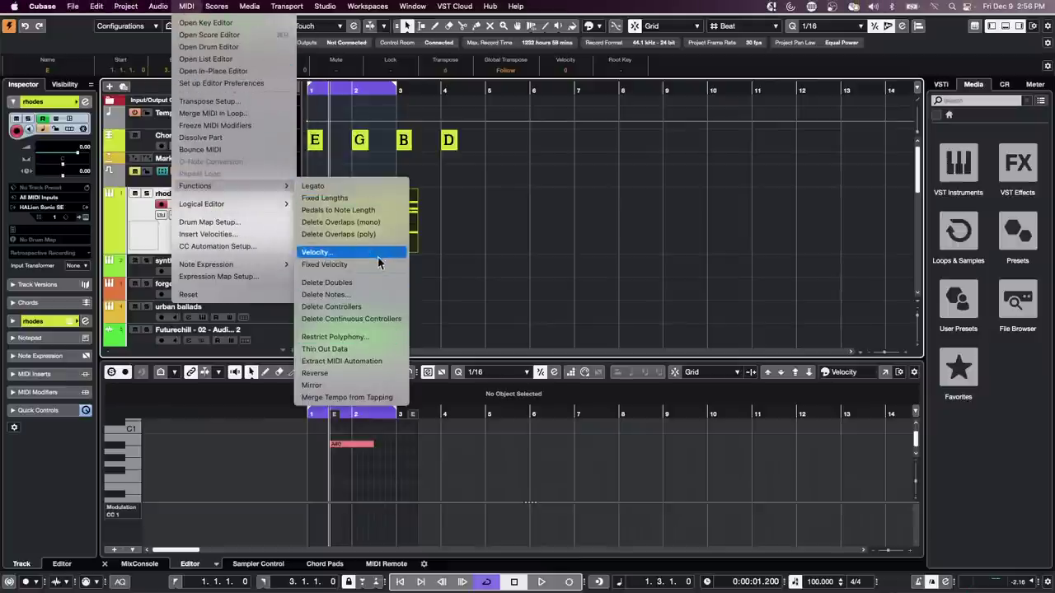
left_click(399, 225)
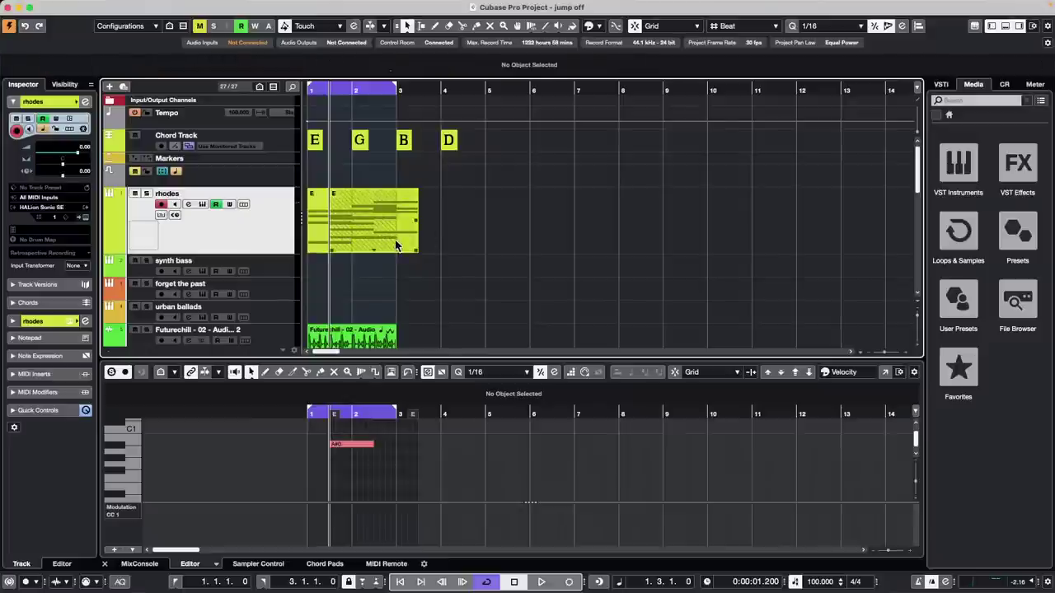
Step: Offset the rhodes parts to bars 3 and 2, both on beat 3, try Delete Overlaps (poly), and return the first part to bar 1
left_click_drag(396, 244, 476, 248)
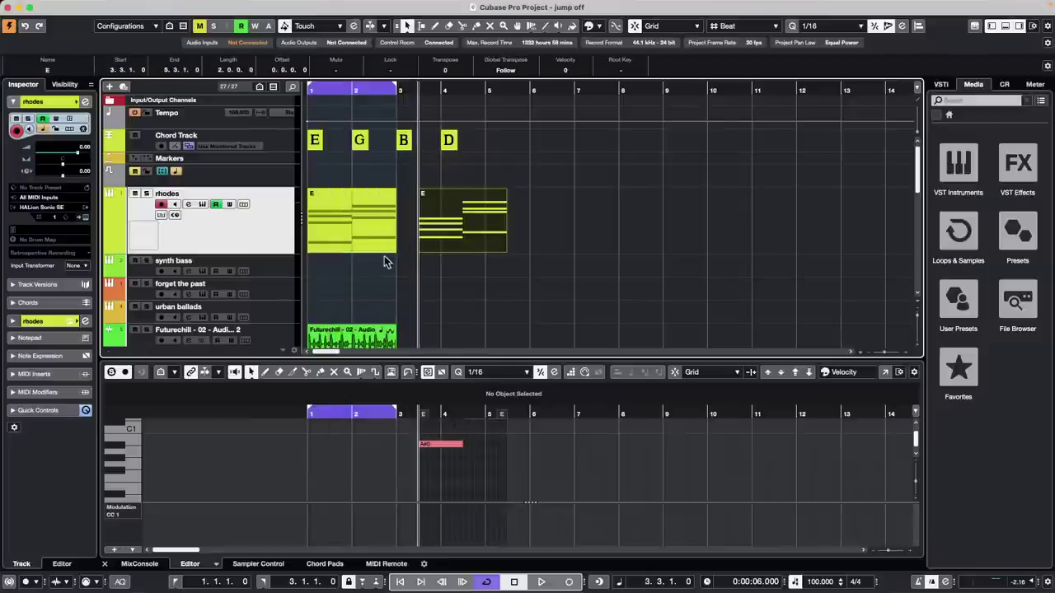
left_click_drag(346, 236, 417, 246)
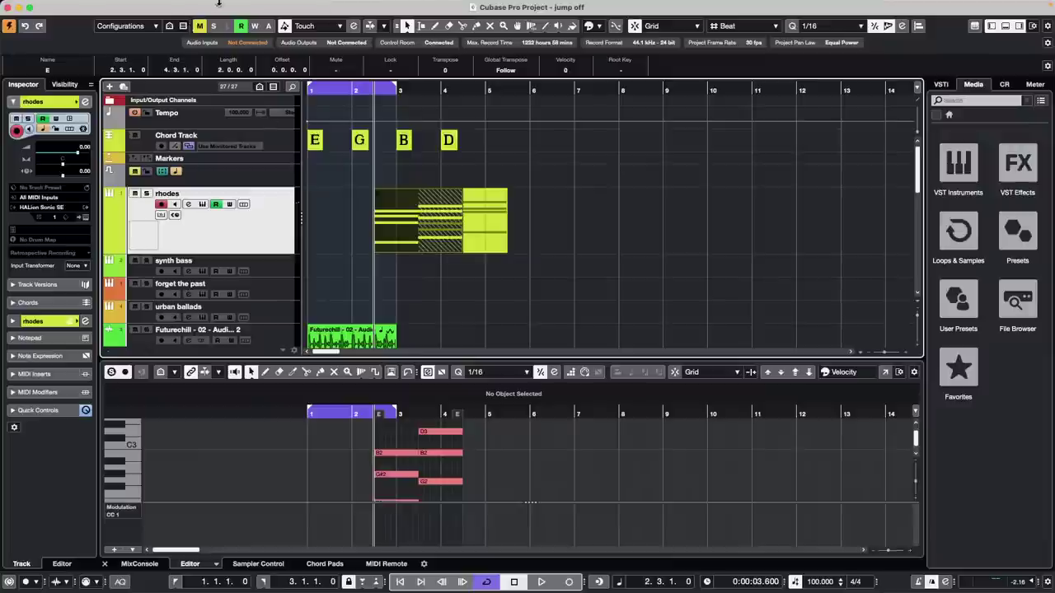
left_click(186, 6)
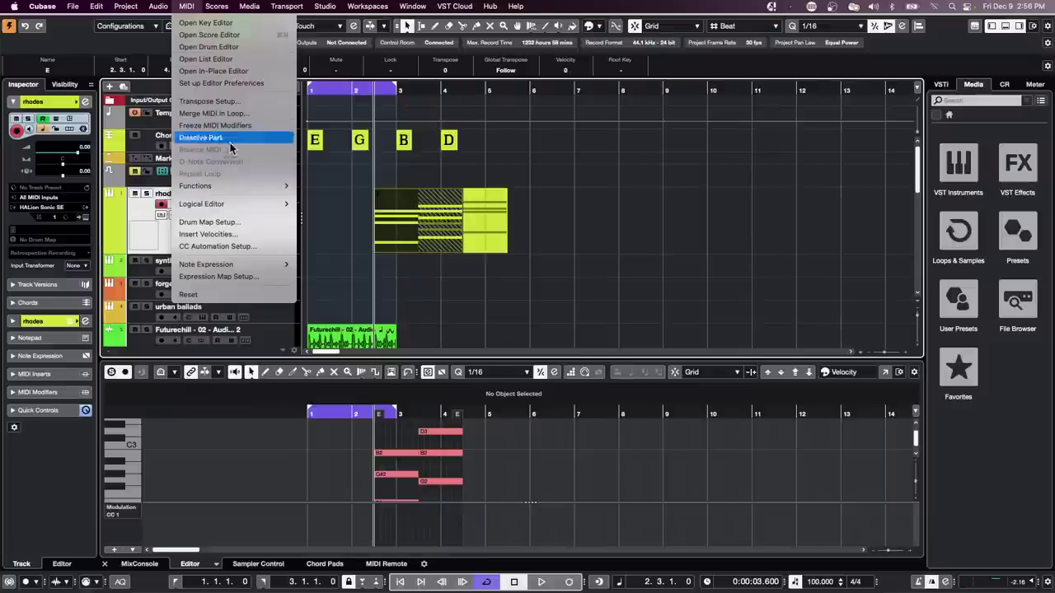
mouse_move(229, 186)
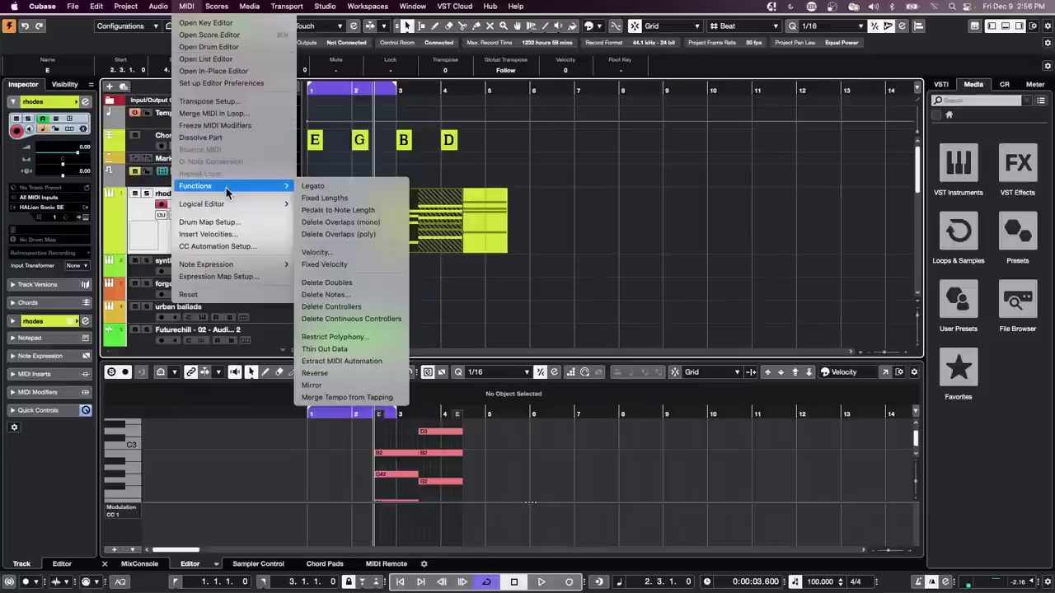
left_click(357, 233)
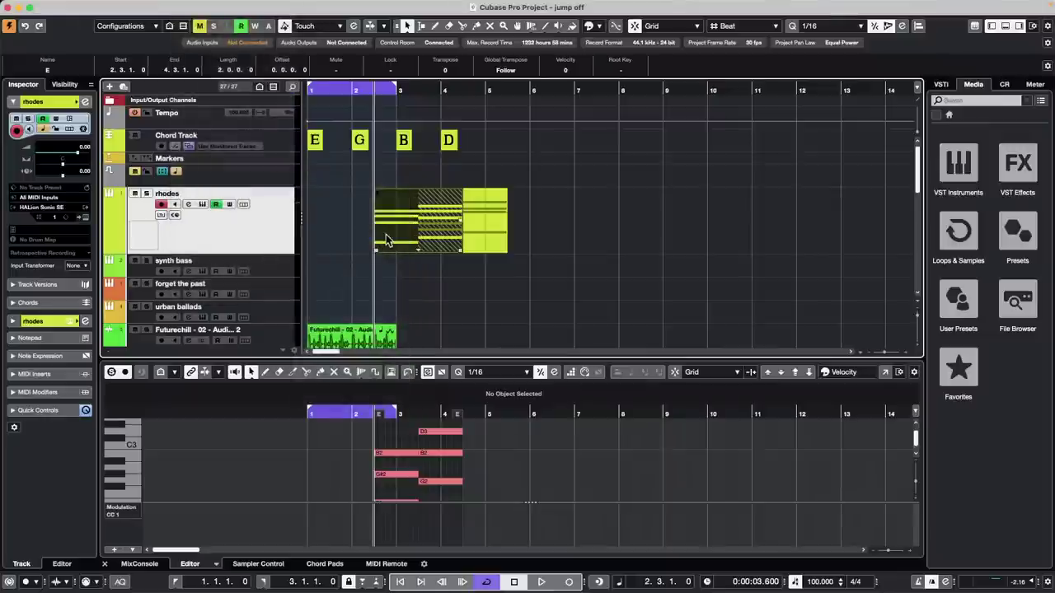
left_click_drag(384, 237, 305, 213)
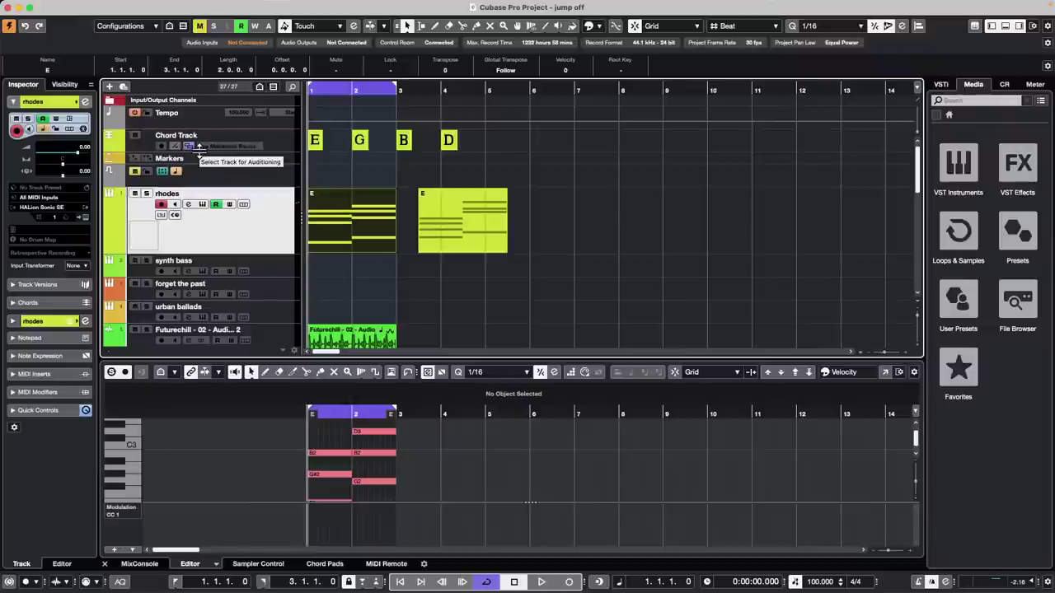
Step: Toggle the In-Place Editor of the rhodes track open and closed repeatedly
key("shift+super+i")
key("shift+super+i")
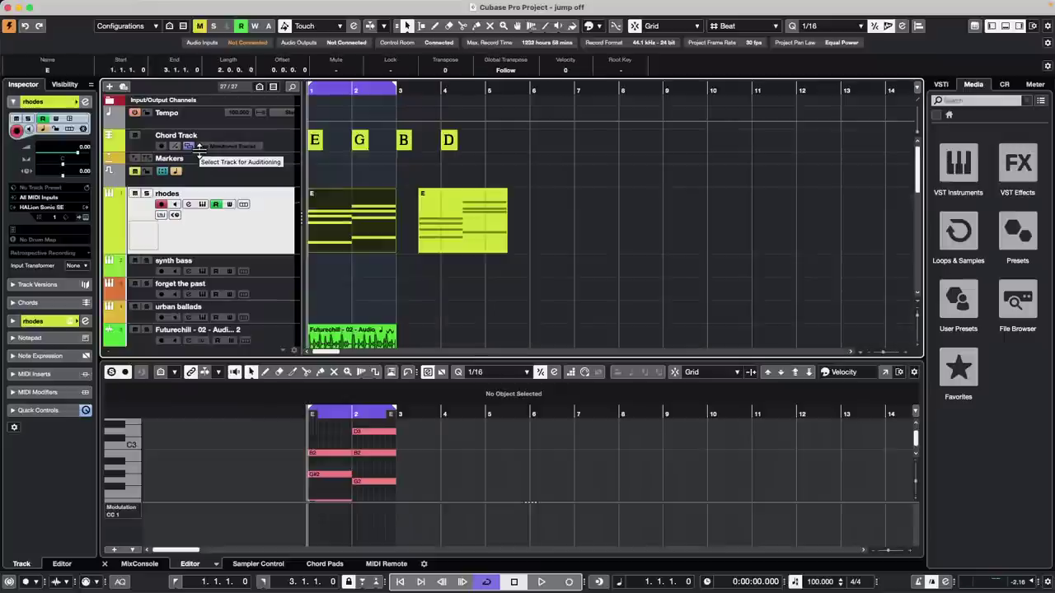
key("shift+super+i")
key("shift+super+i")
key("shift+super+i")
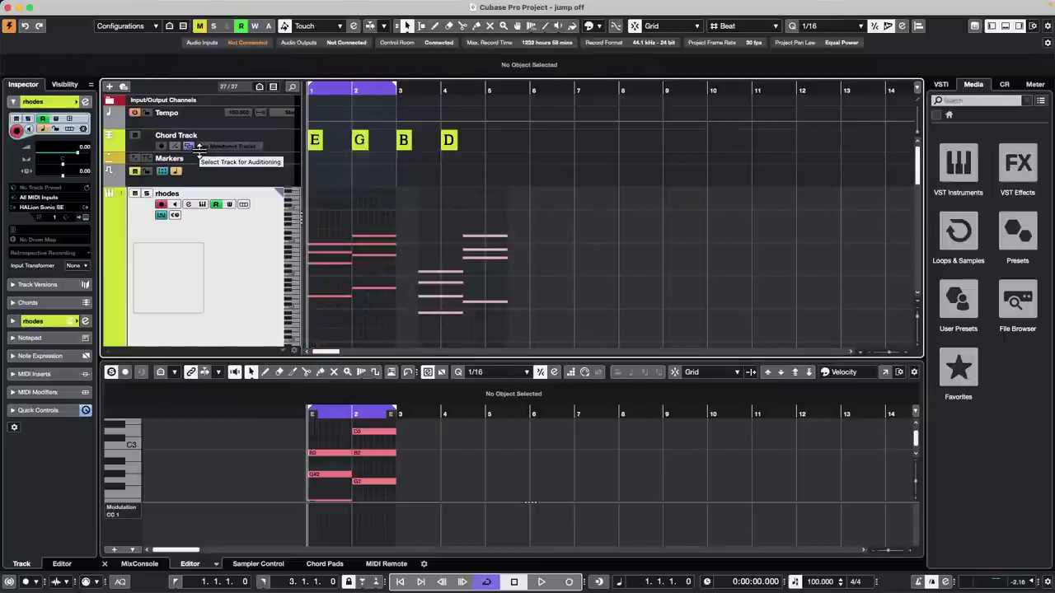
key("shift+super+i")
key("shift+super+i")
key("shift+super+i")
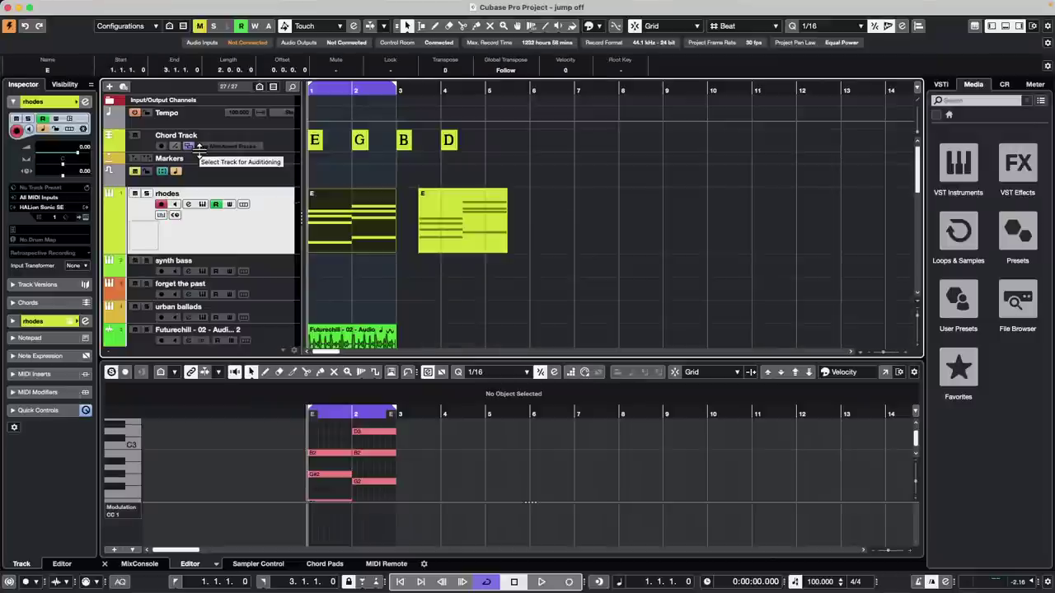
key("shift+super+i")
key("shift+super+i")
key("shift+super+i")
key("shift+super+i")
key("shift+super+i")
key("shift+super+i")
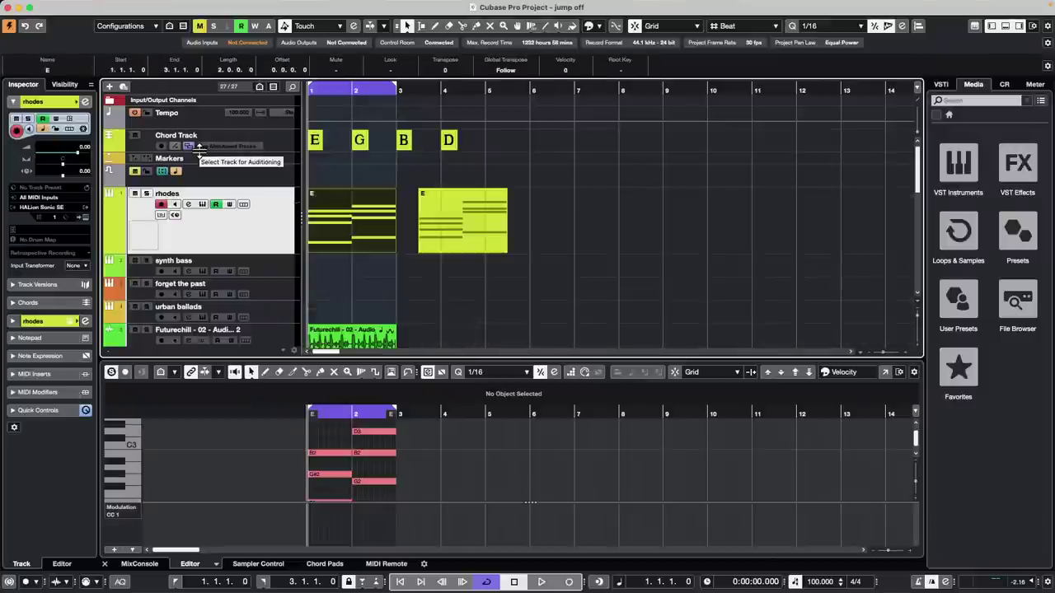
key("shift+super+i")
key("shift+super+i")
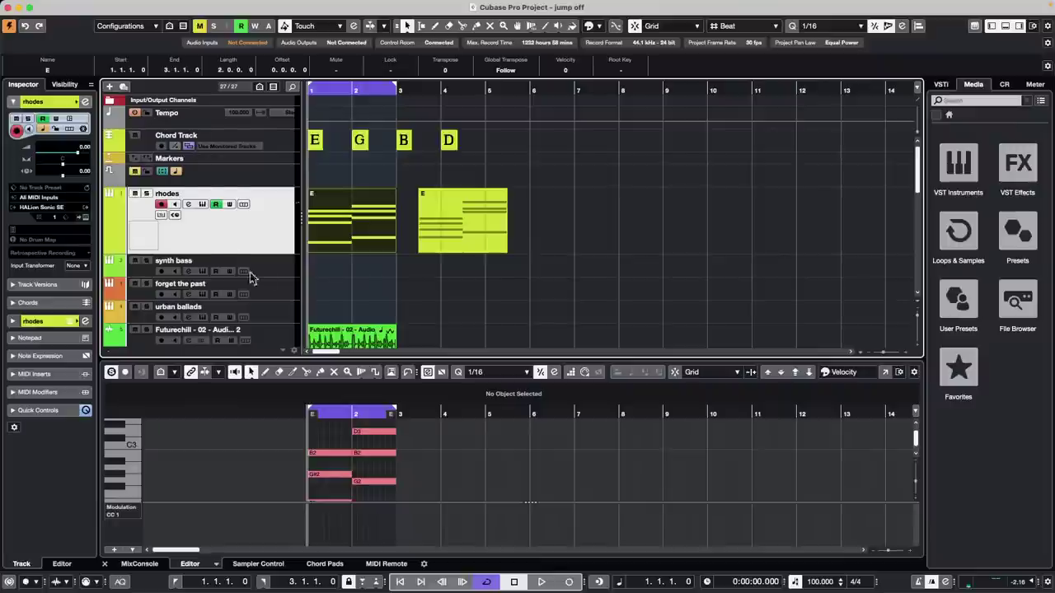
Step: Draw a volume curve with several points across the Futurechill audio event at bars 1 to 3 using the Draw tool
scroll(252, 275, "down", 6)
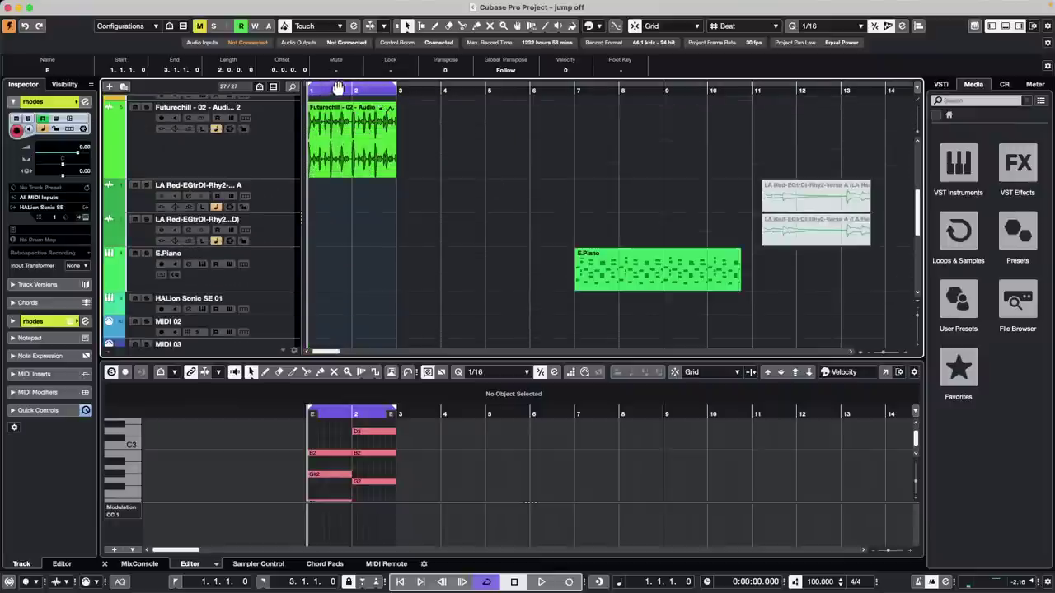
left_click_drag(319, 90, 376, 137)
right_click(377, 139)
left_click(400, 141)
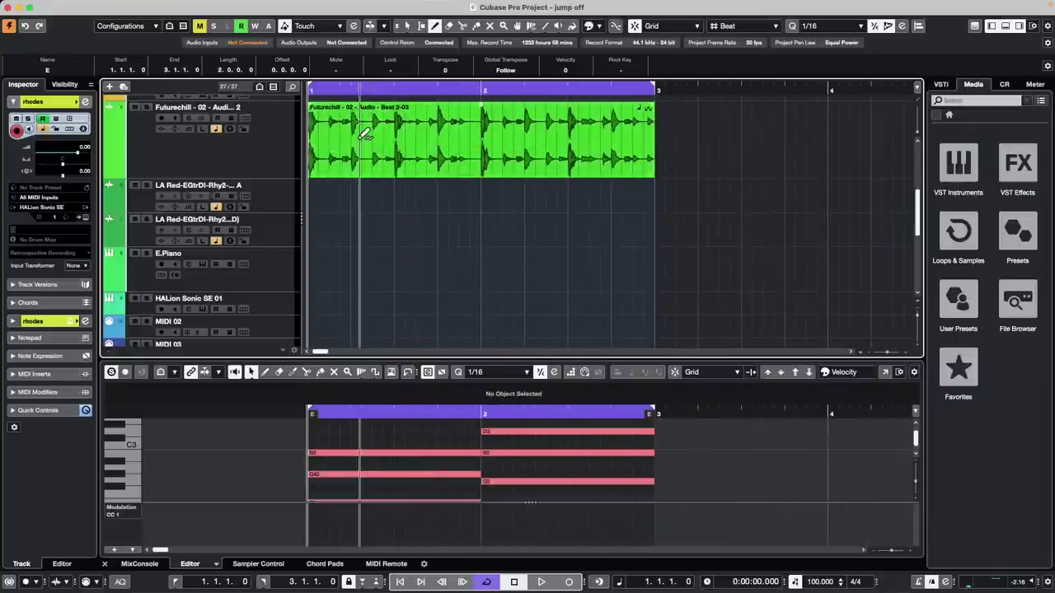
left_click(368, 137)
mouse_move(444, 138)
left_mouse_down()
mouse_move(497, 148)
mouse_move(551, 142)
mouse_move(569, 136)
mouse_move(579, 103)
left_mouse_up()
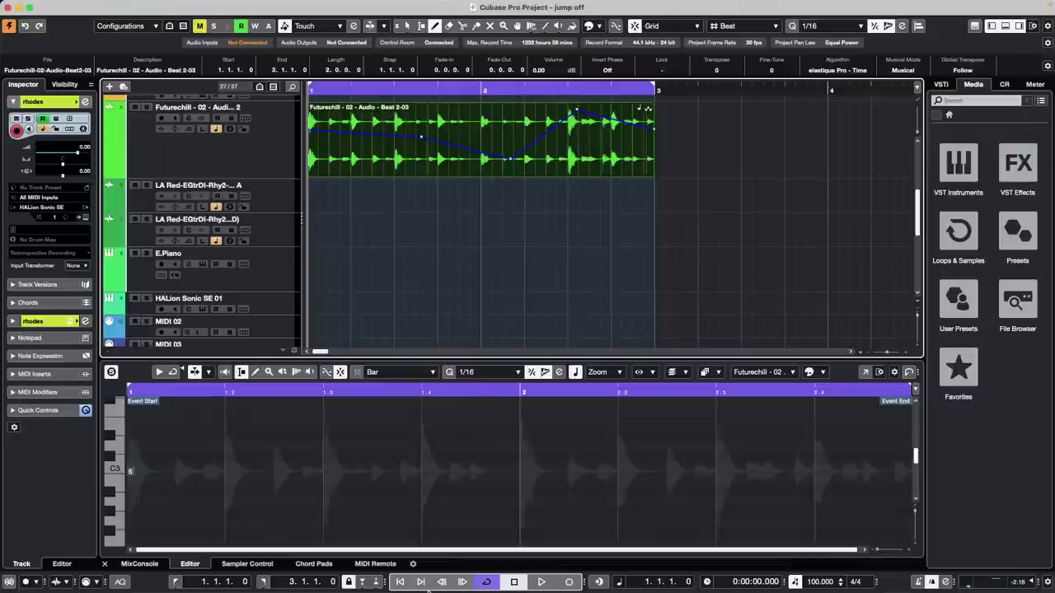
Step: Switch to Finder, look up the Cubase entries in the Applications folder, and close the window
mouse_move(430, 590)
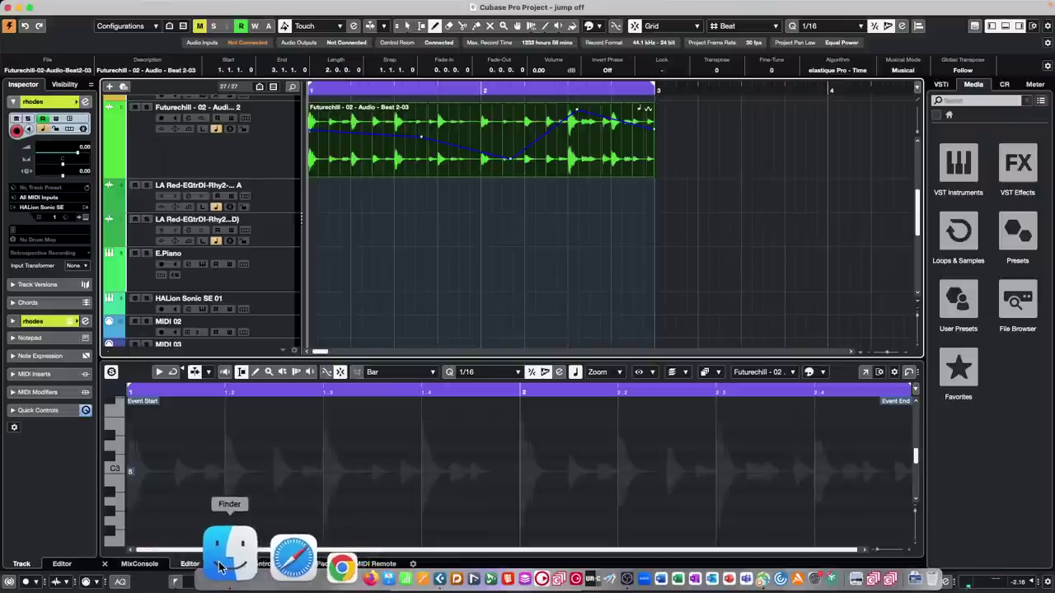
left_click(221, 567)
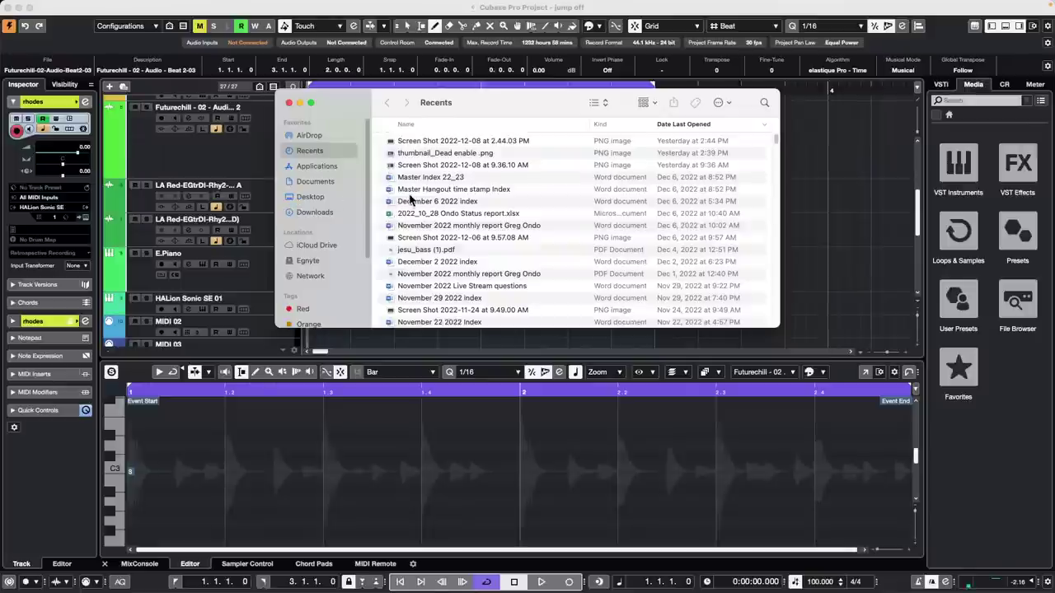
left_click(318, 166)
scroll(486, 196, "down", 5)
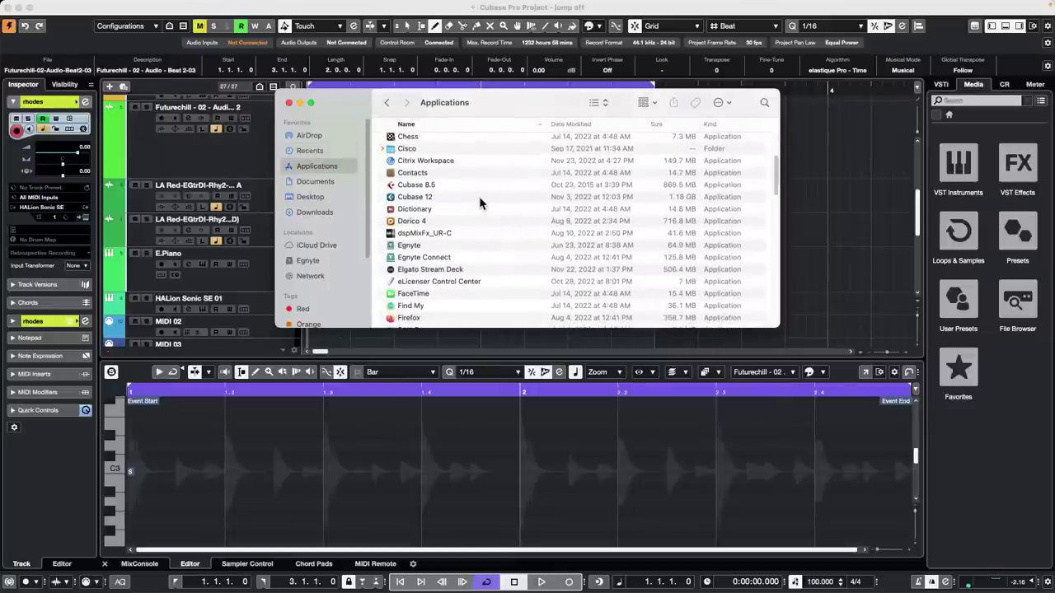
left_click(288, 102)
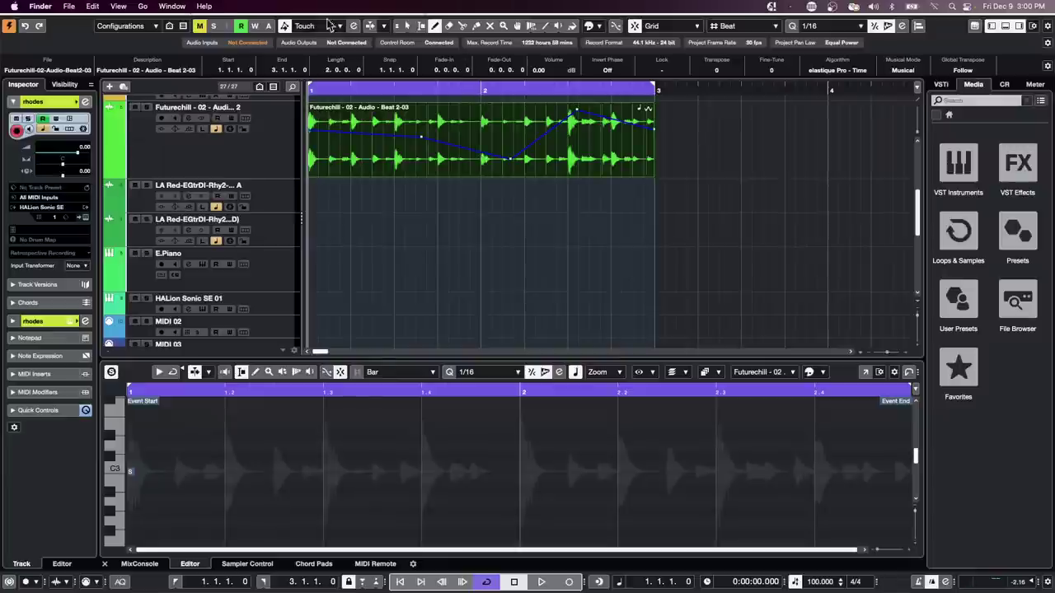
Step: Return to Cubase, view the version information in About Cubase Pro, and bring back the Object Selection tool
left_click(416, 257)
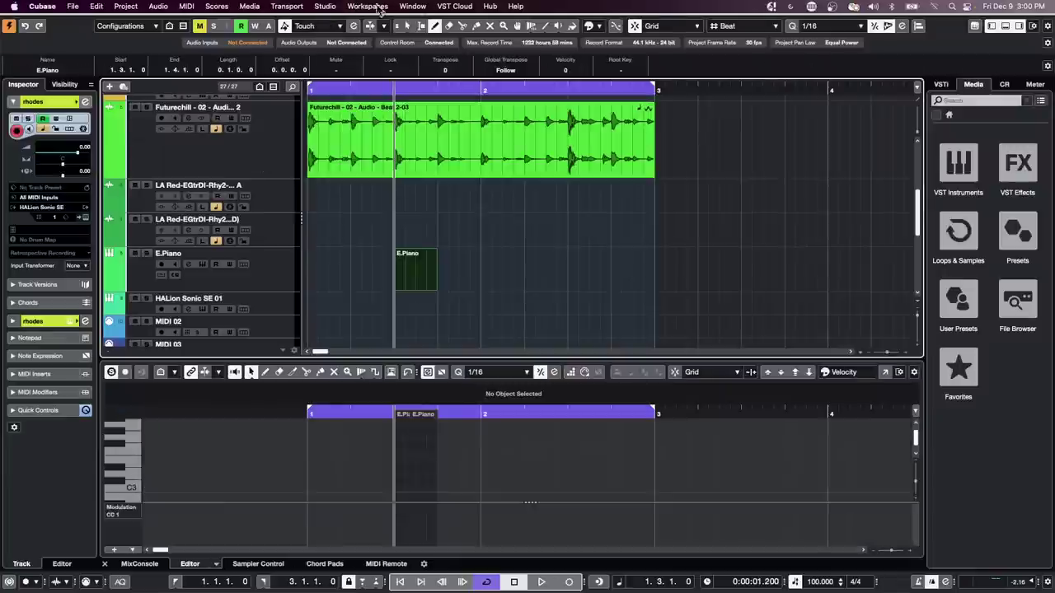
left_click(458, 7)
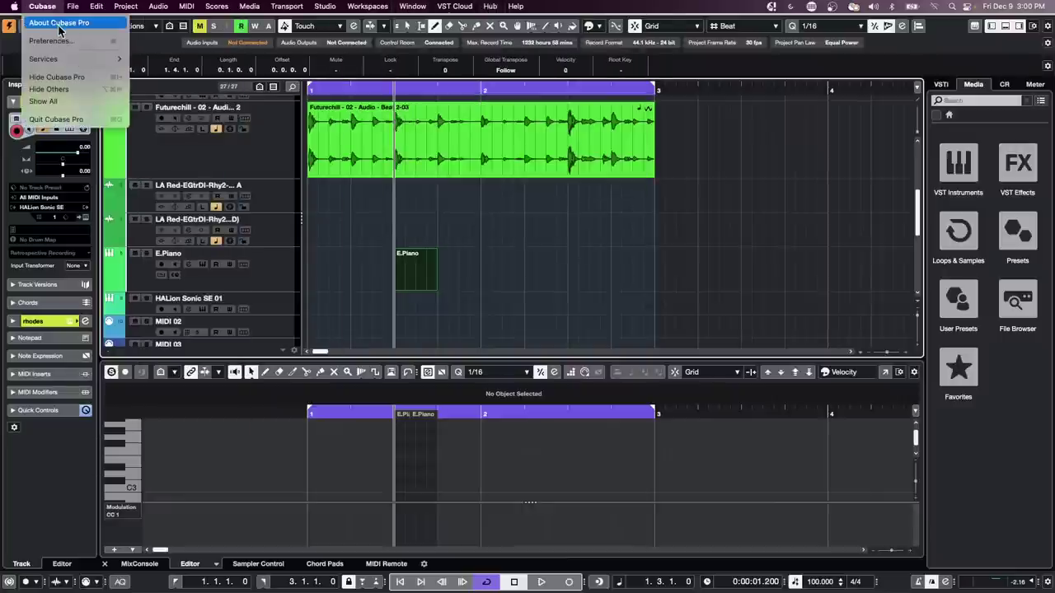
left_click(59, 23)
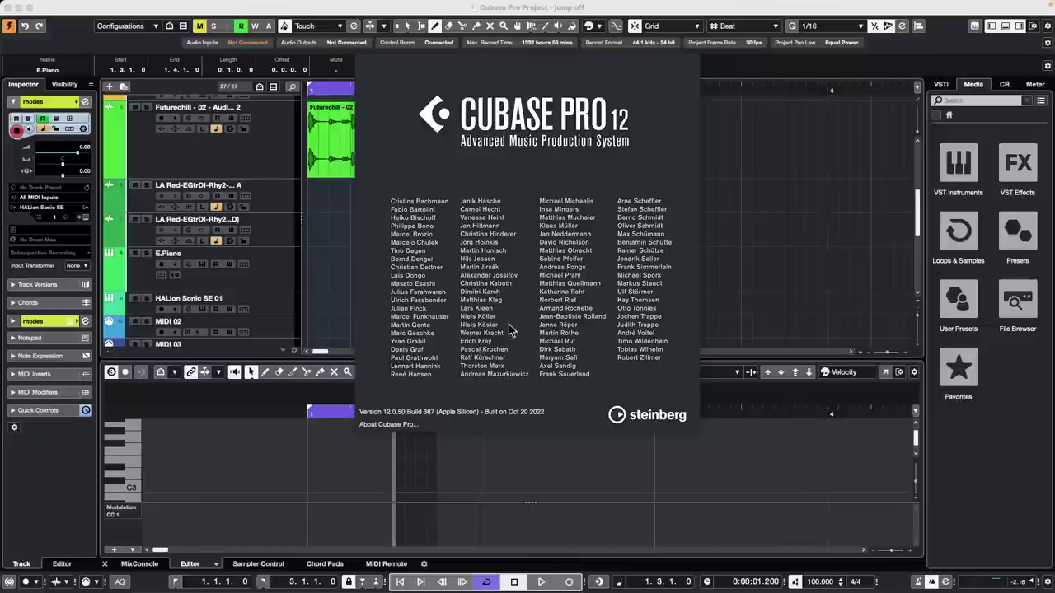
left_click(460, 177)
right_click(481, 179)
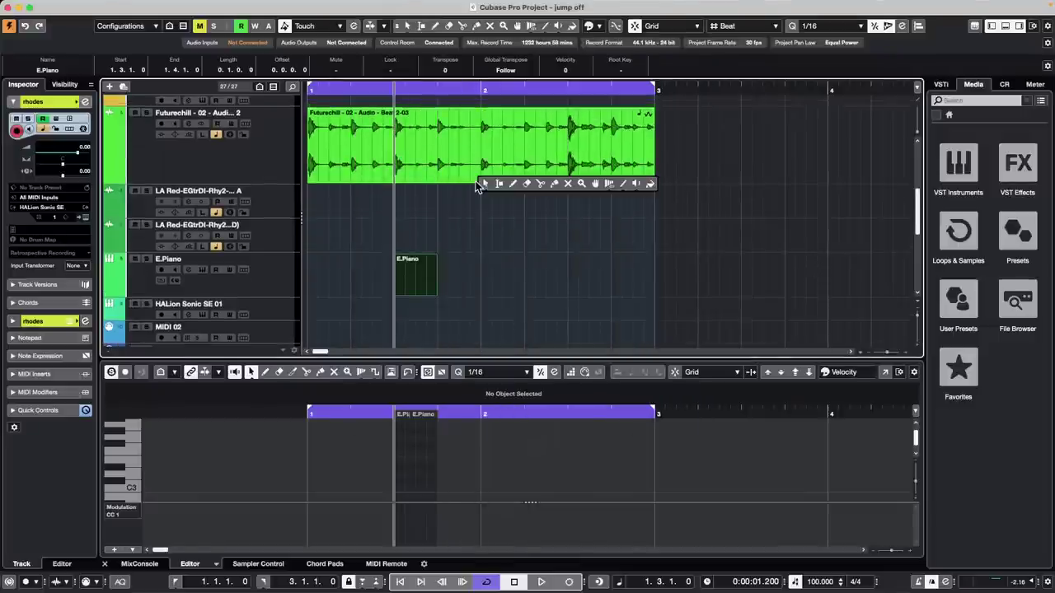
left_click(474, 180)
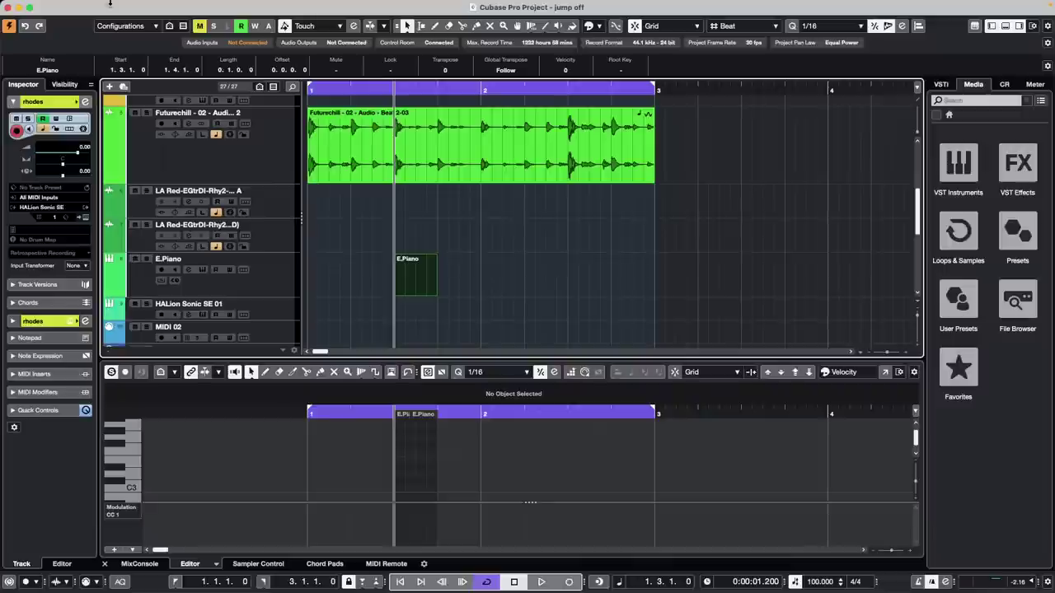
Step: Open the recent project be someone.cpr and activate it
mouse_move(110, 2)
left_click(73, 7)
mouse_move(107, 241)
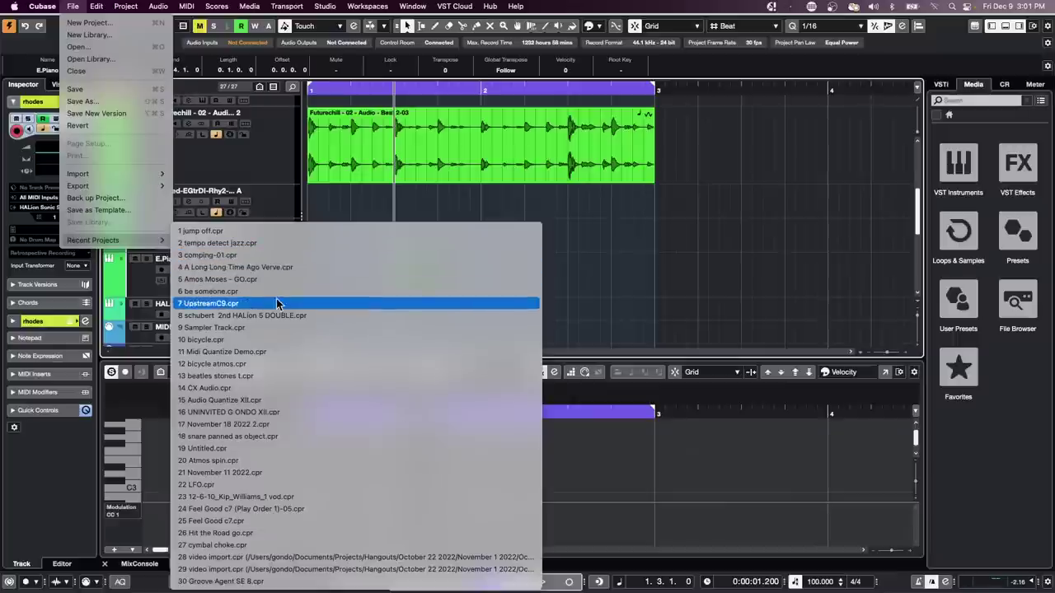
left_click(334, 292)
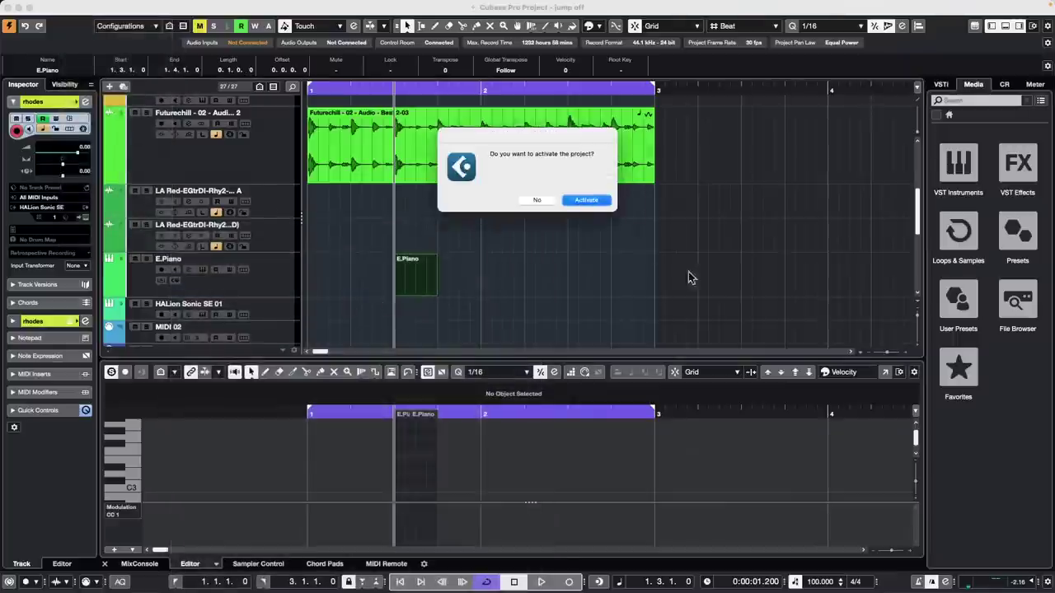
left_click(588, 203)
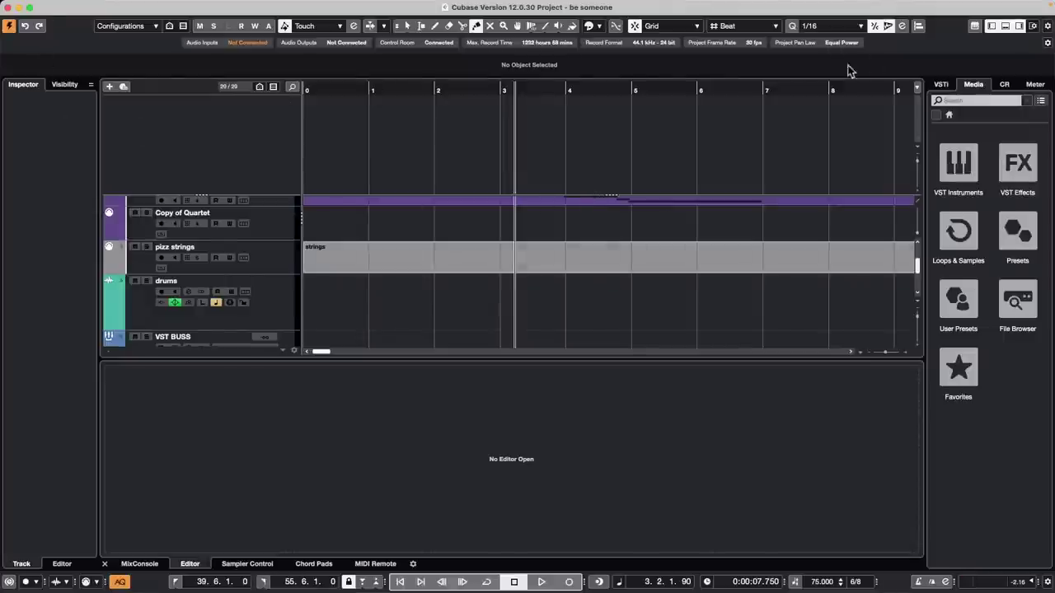
Step: Revert the be someone project to its last saved version
scroll(412, 202, "up", 1)
right_click(407, 221)
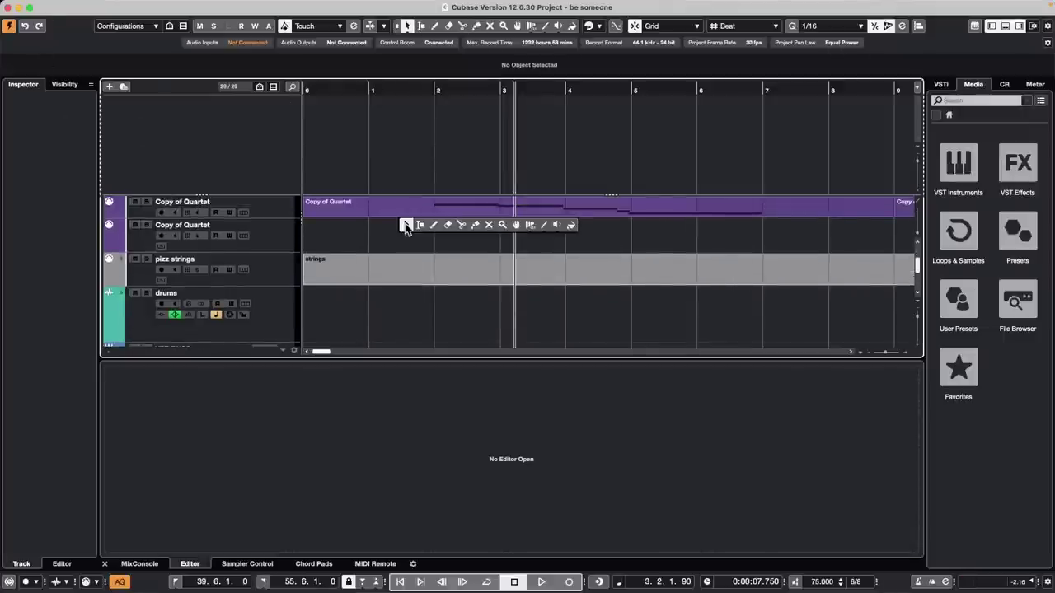
left_click(407, 226)
left_click(72, 6)
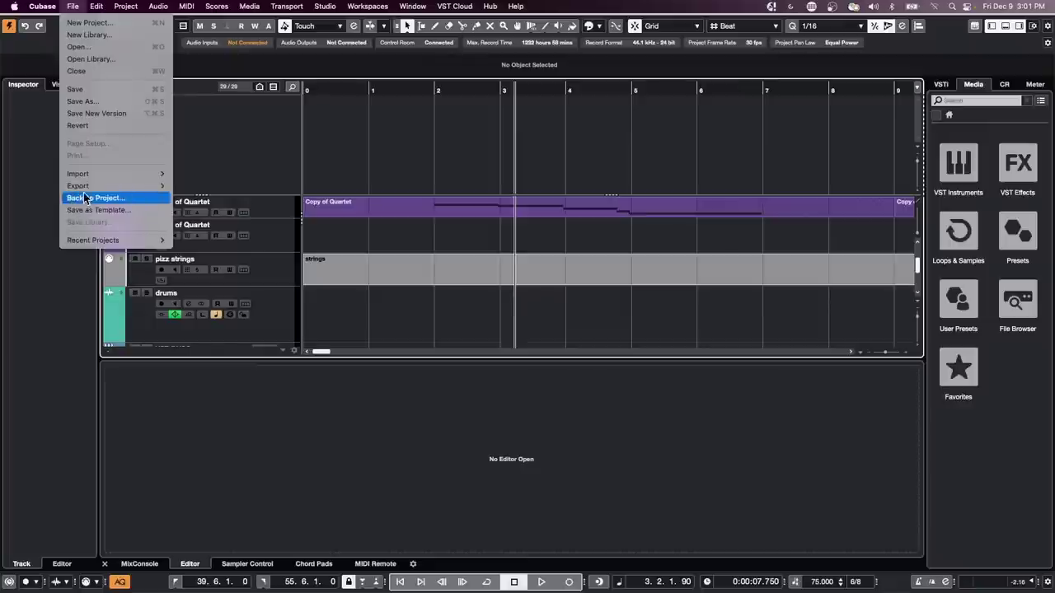
mouse_move(88, 191)
left_click(77, 125)
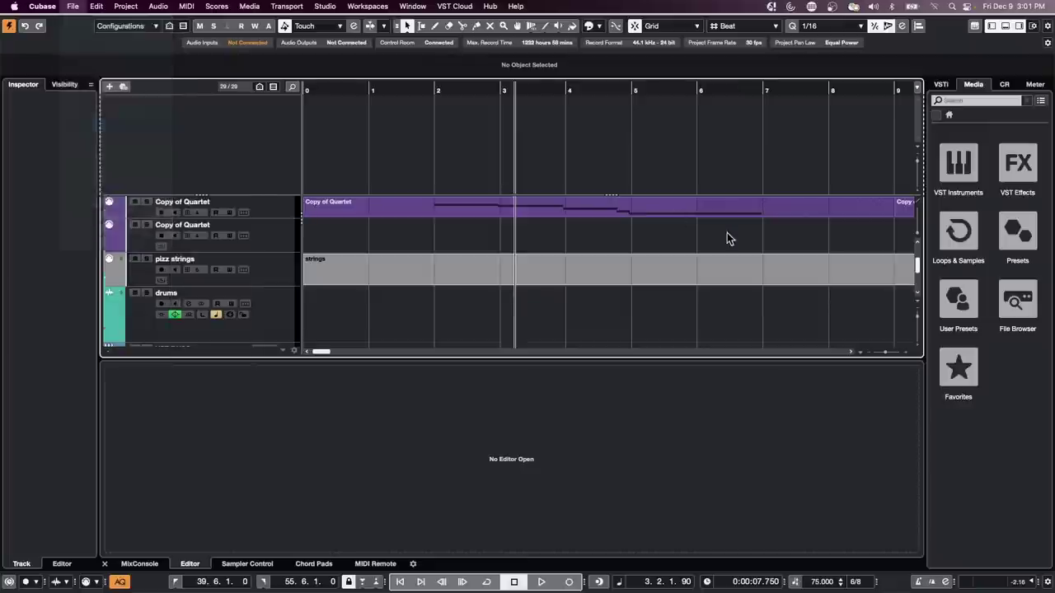
left_click(591, 199)
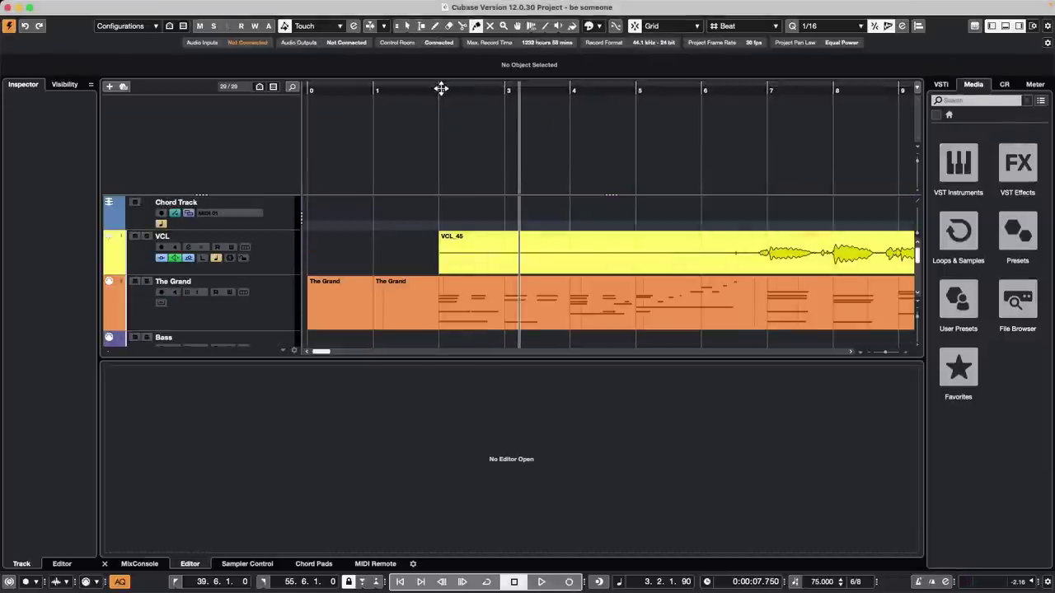
Step: Open the VCL_45 vocal event in the Sample Editor and turn on Edit VariAudio
left_click_drag(440, 87, 440, 40)
key("1")
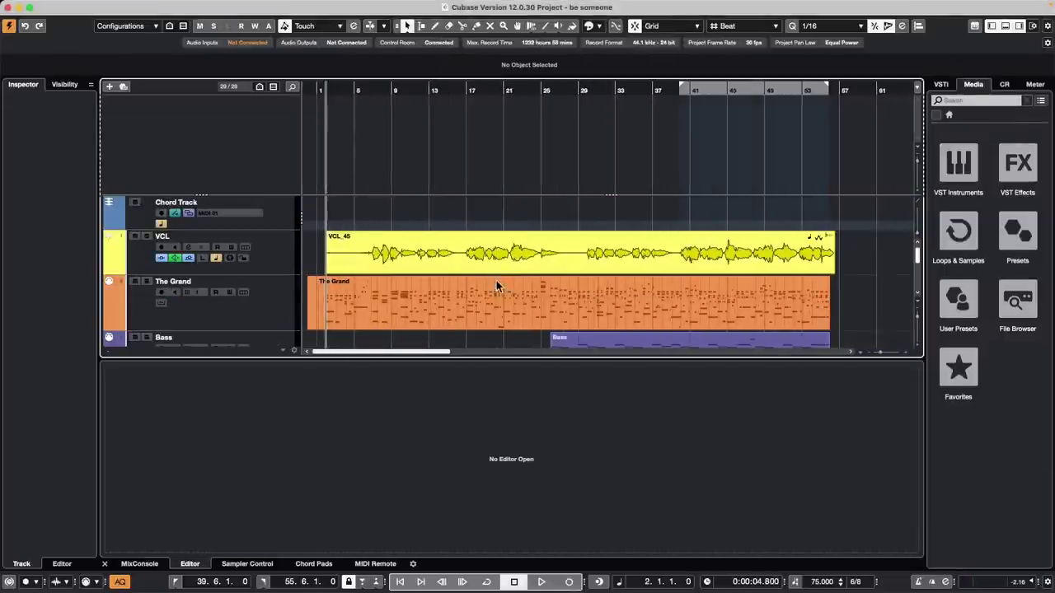
double_click(492, 260)
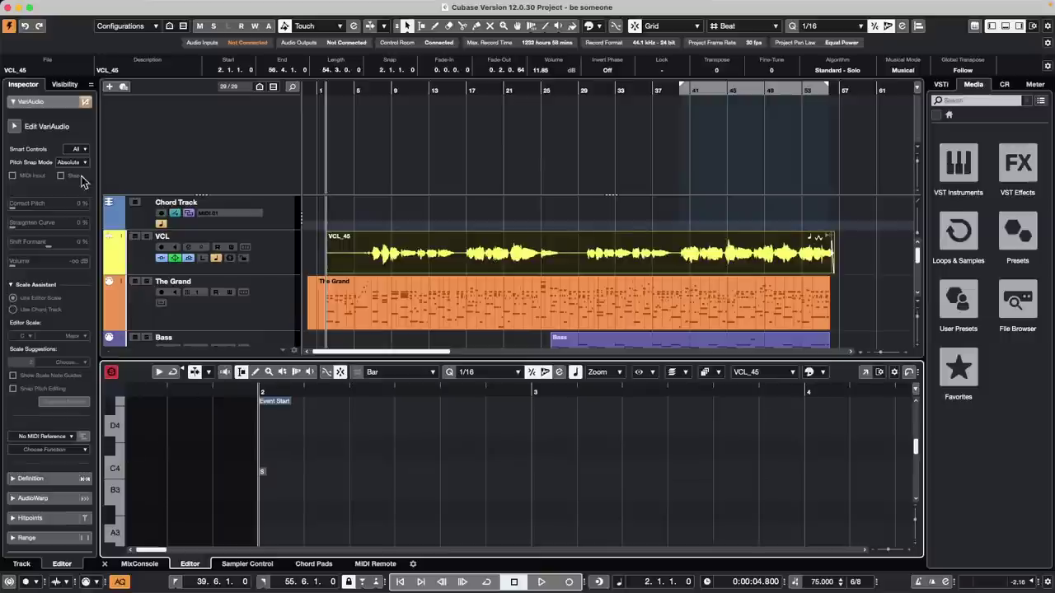
left_click(15, 127)
Step: Extract MIDI from the VCL_45 vocal using Notes and Continuous Pitchbend Data, with a new MIDI track as the destination
scroll(438, 441, "down", 8)
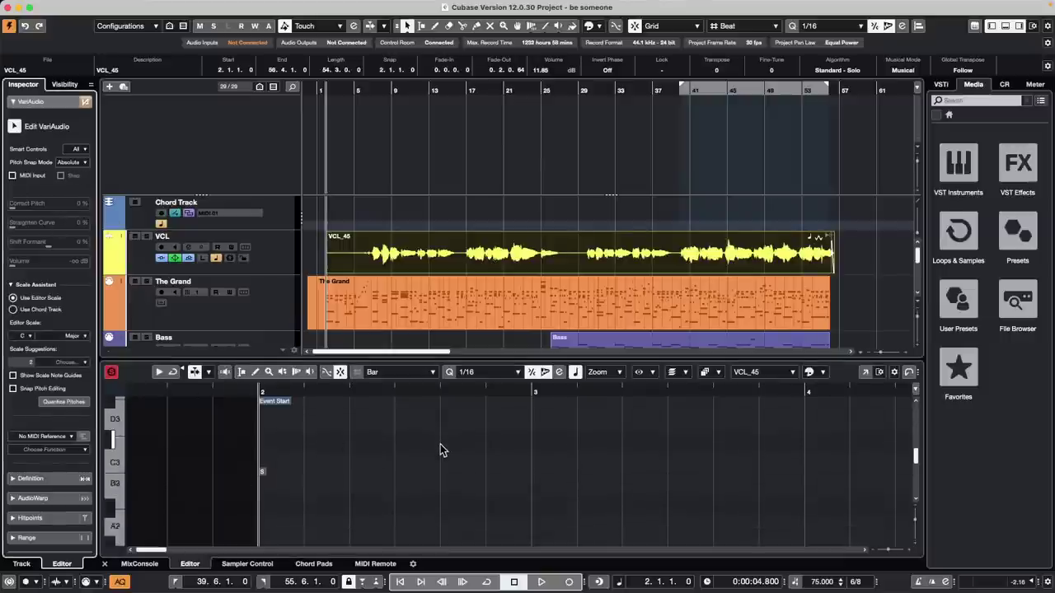
scroll(442, 451, "down", 1)
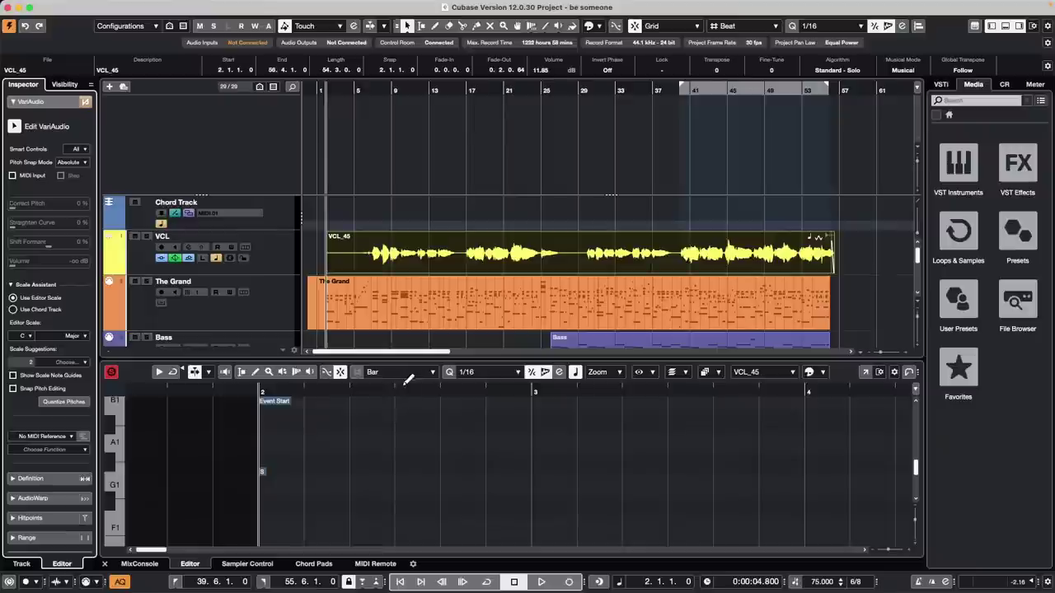
left_click_drag(401, 390, 403, 377)
scroll(463, 448, "up", 8)
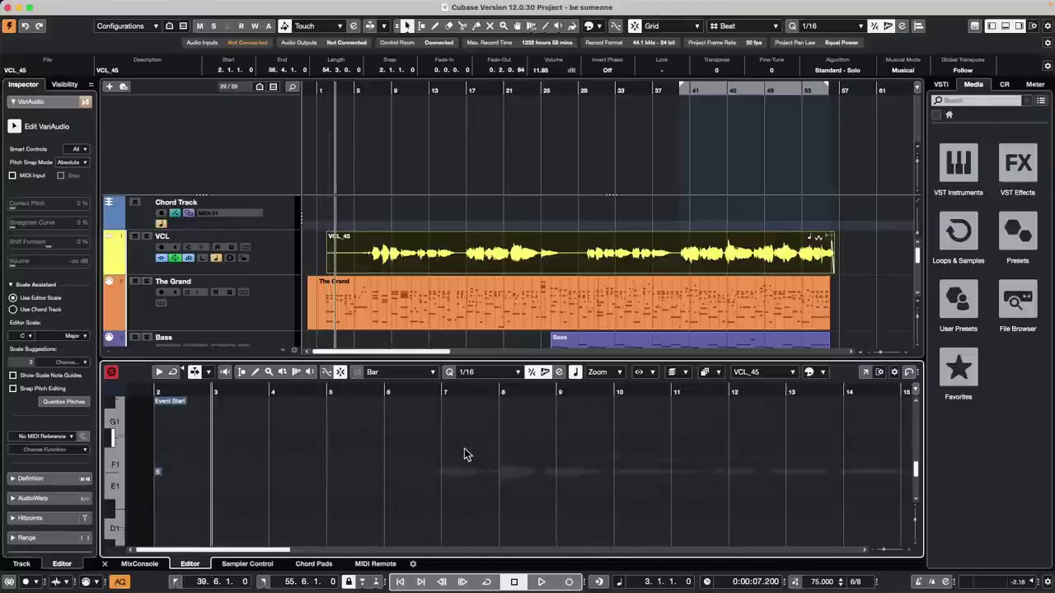
scroll(467, 454, "up", 2)
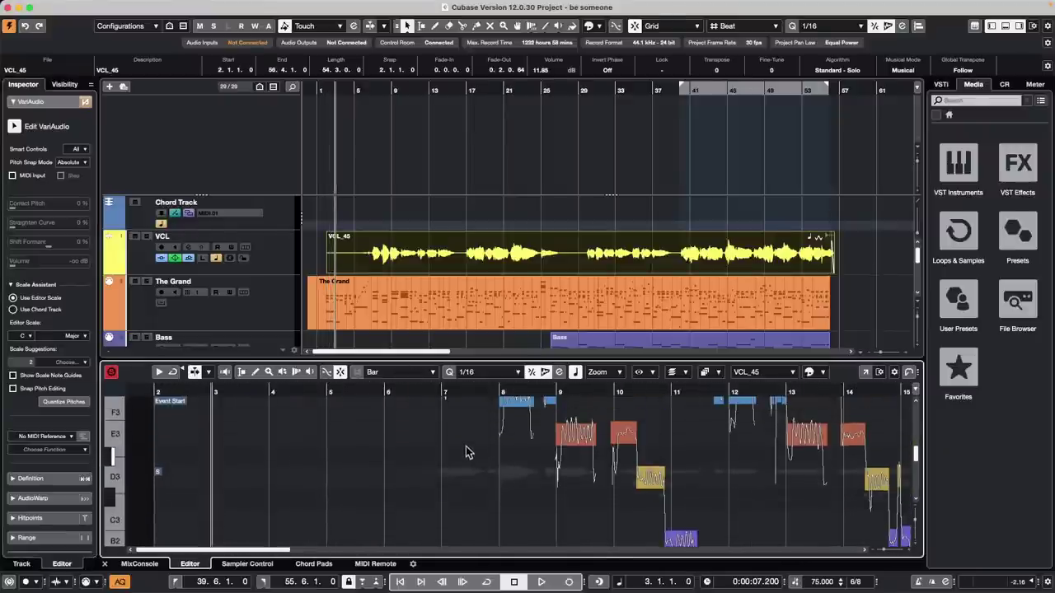
left_click(68, 451)
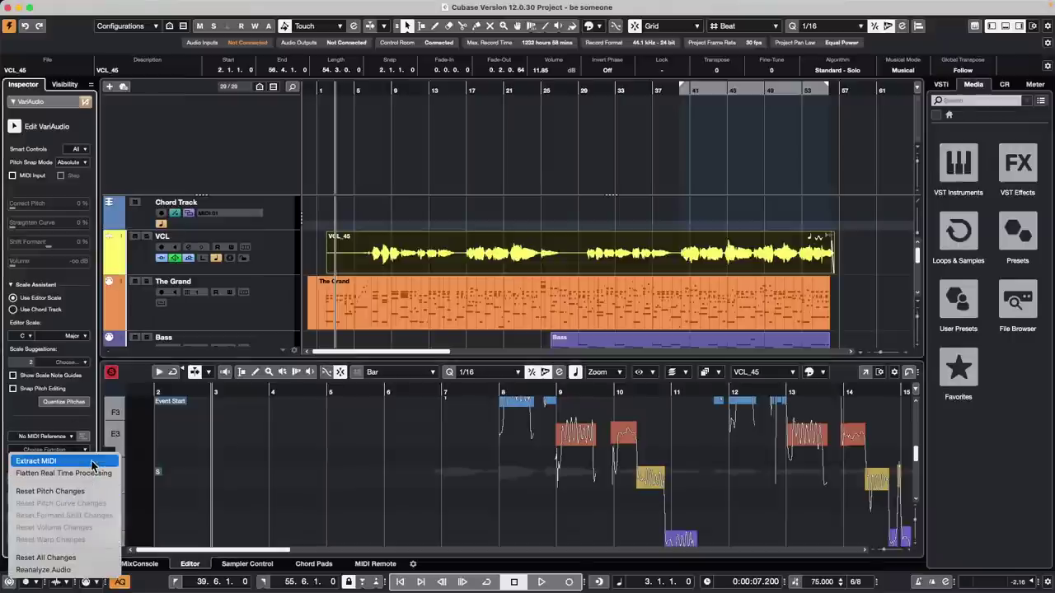
left_click(92, 463)
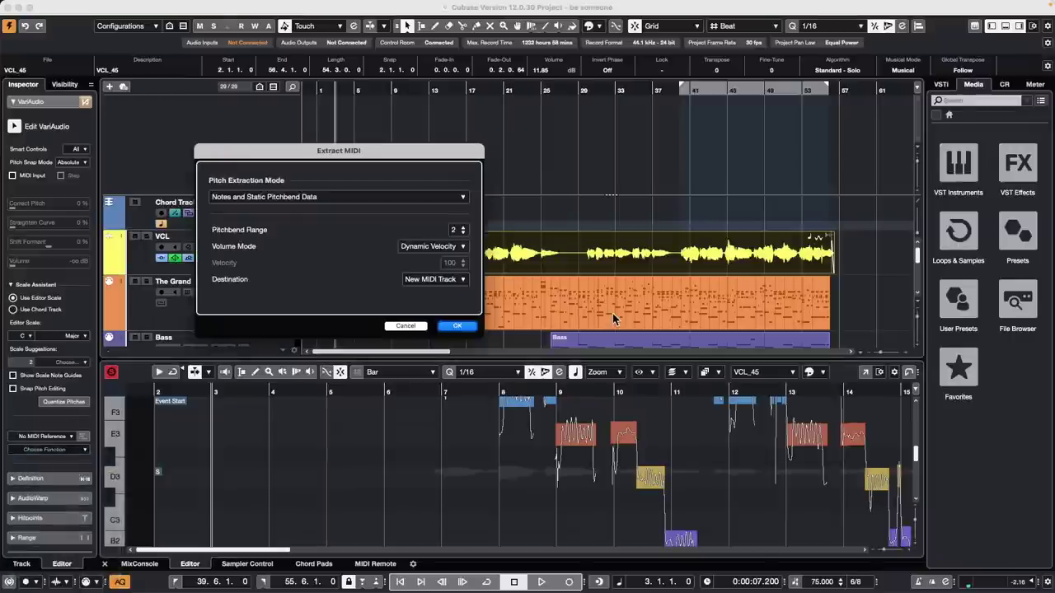
left_click(345, 196)
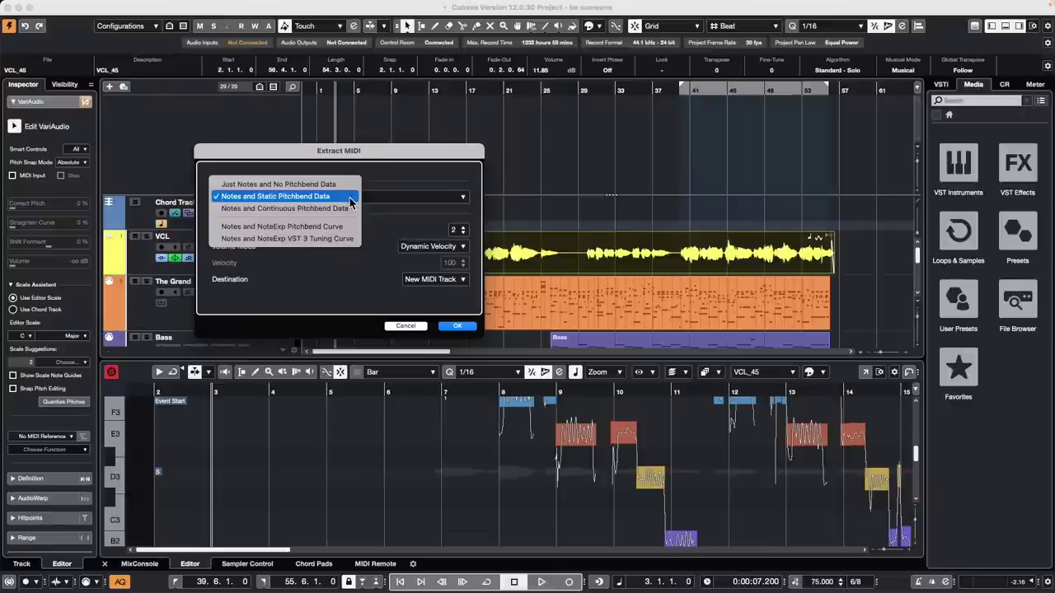
left_click(347, 210)
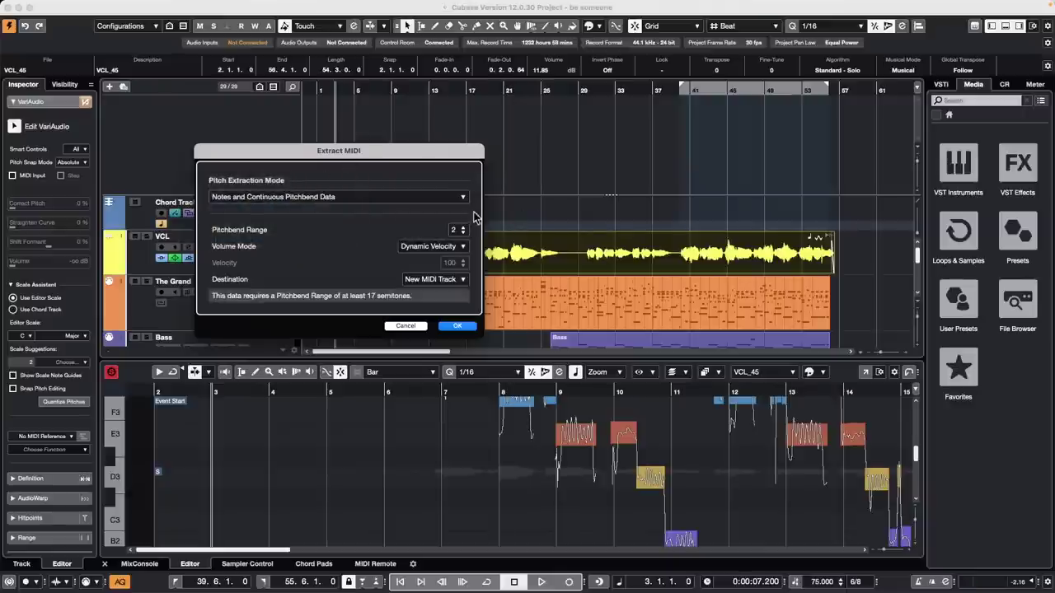
left_click(455, 280)
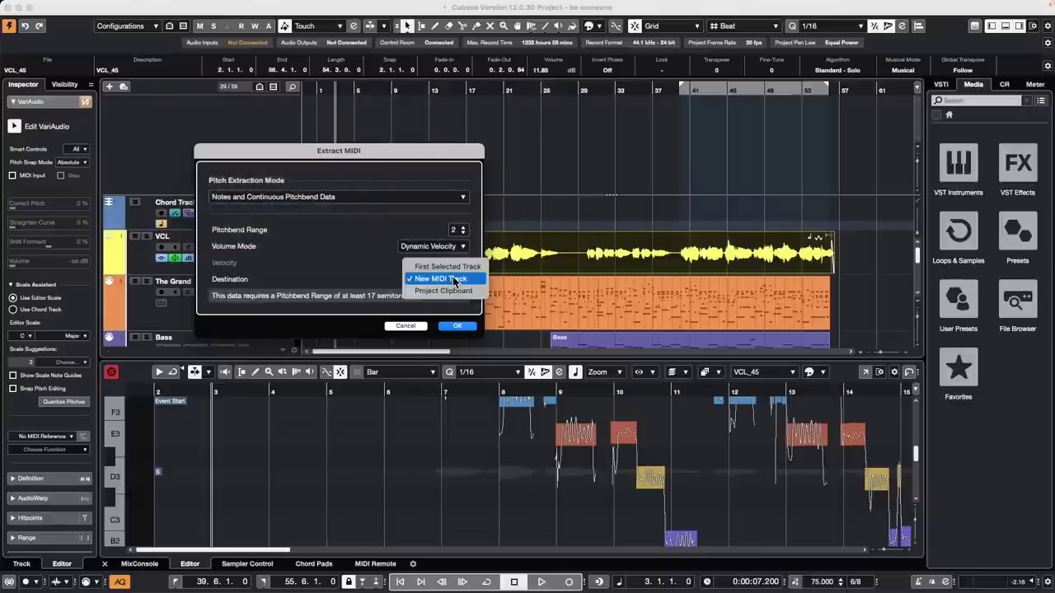
left_click(455, 280)
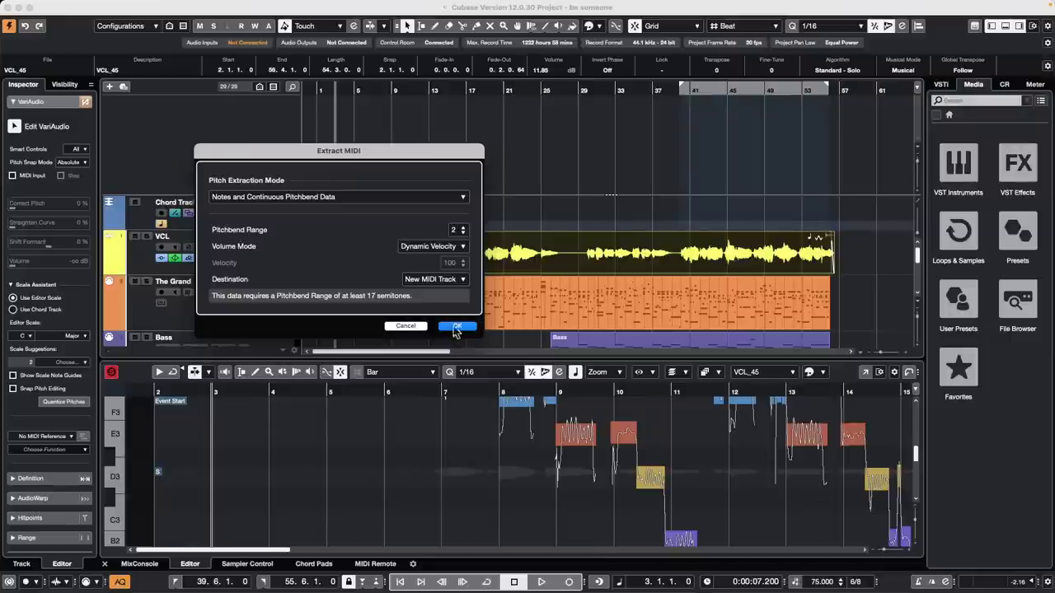
left_click(458, 327)
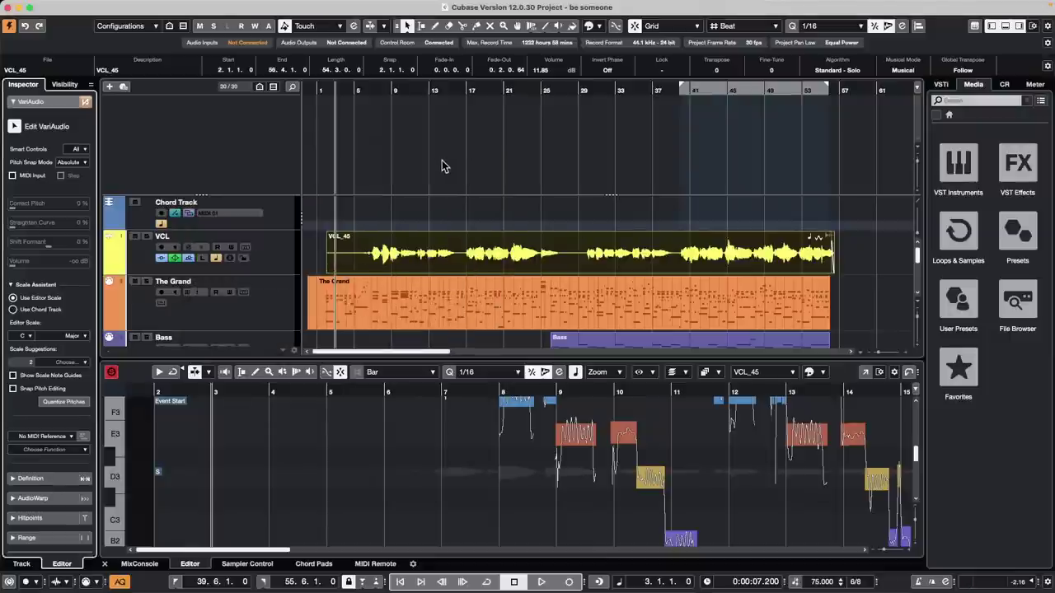
Step: Open the extracted VCL_45_midi part in the editor and select its MIDI 02 track
scroll(424, 218, "down", 10)
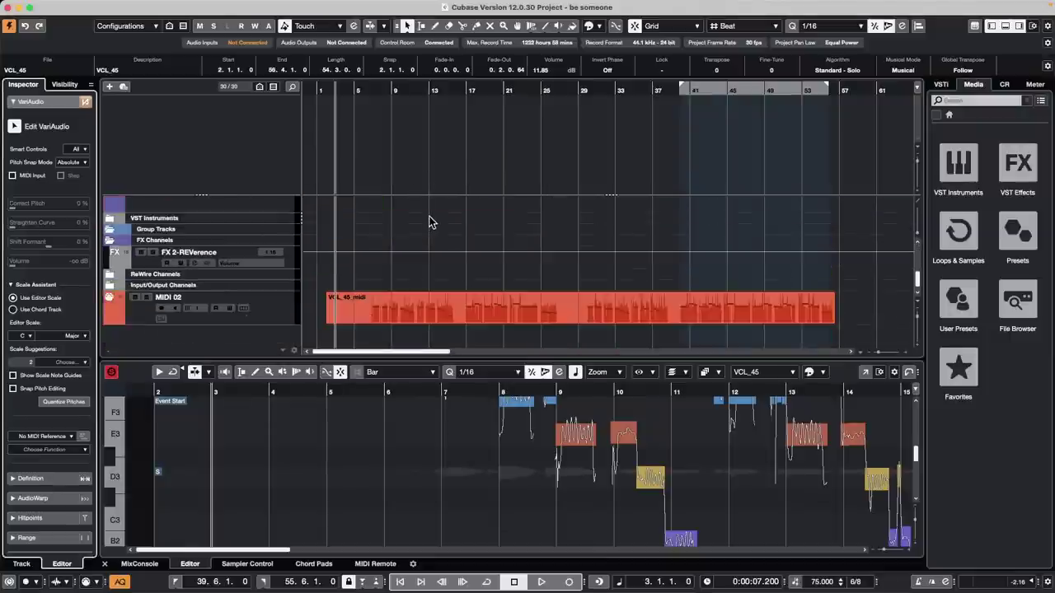
left_click(474, 297)
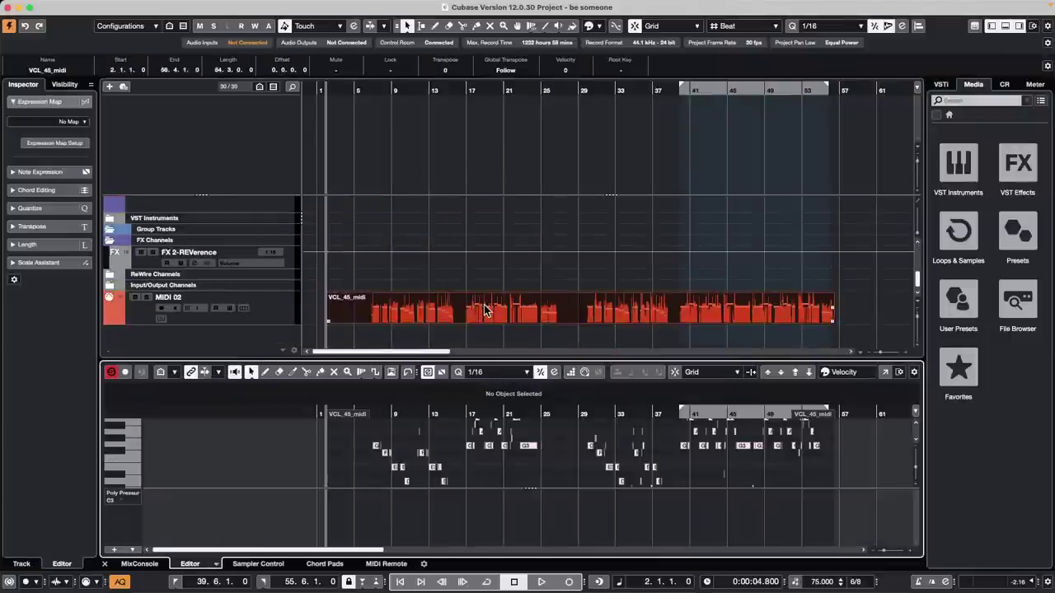
left_click(288, 311)
Step: Return to the VCL_45 vocal event and show its VariAudio segments again
scroll(485, 302, "up", 8)
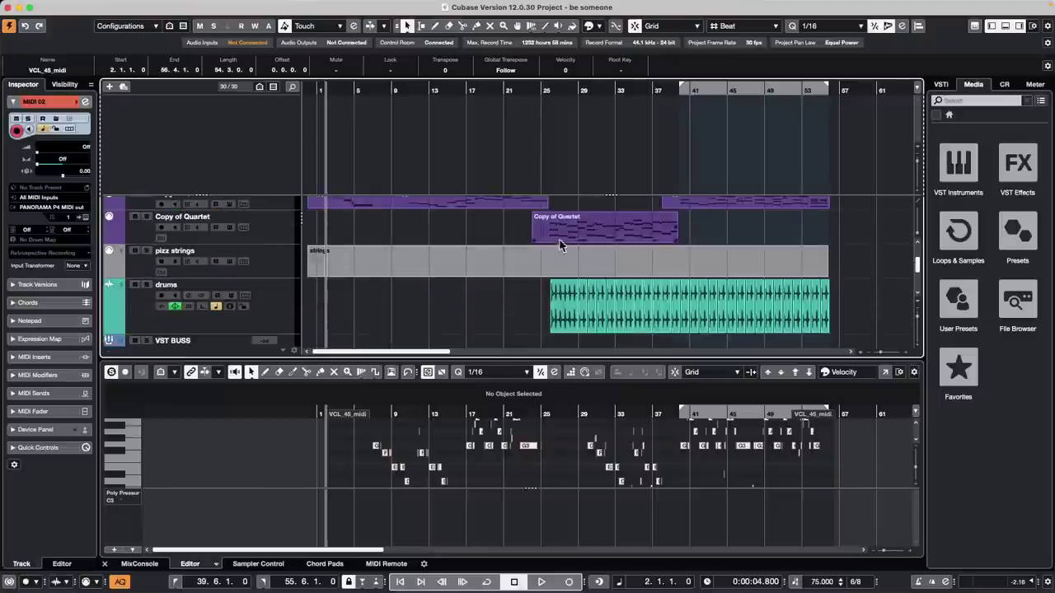
left_click(566, 249)
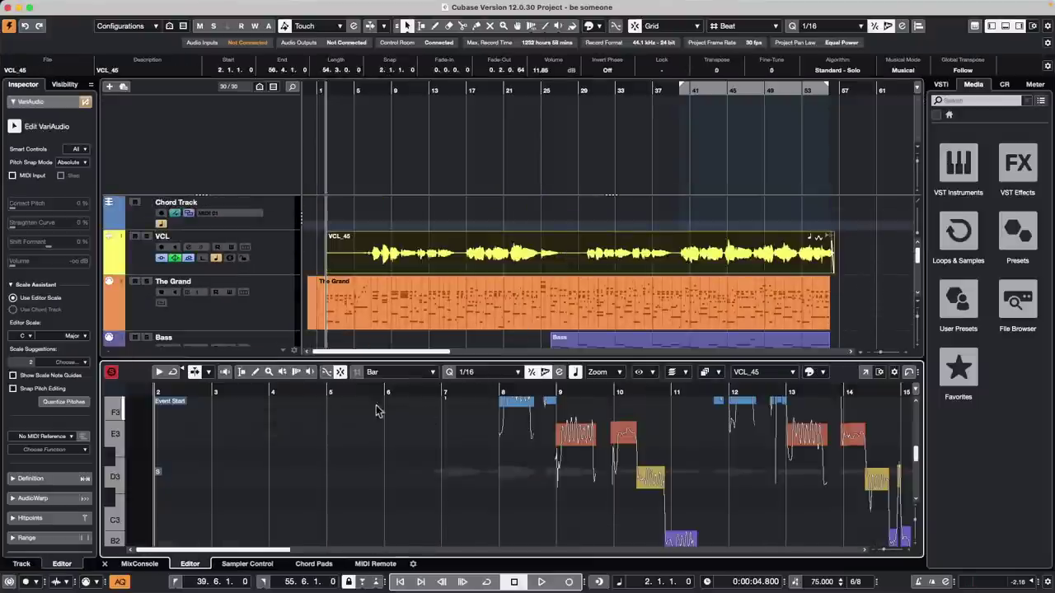
left_click(43, 101)
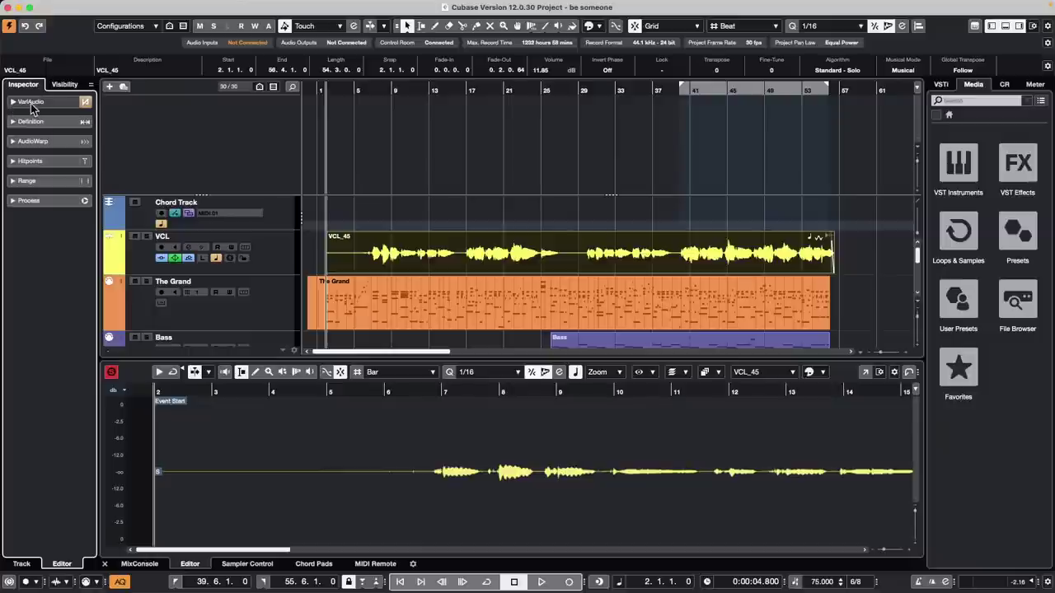
left_click(33, 103)
left_click(18, 128)
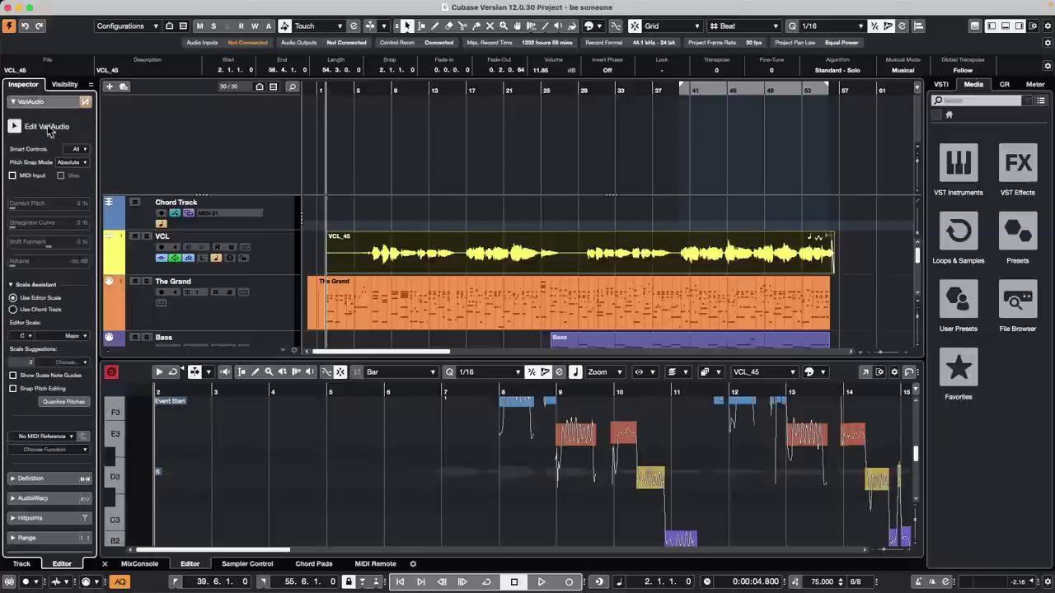
Step: Review the Extract MIDI settings for the vocal and close them without extracting
left_click(57, 449)
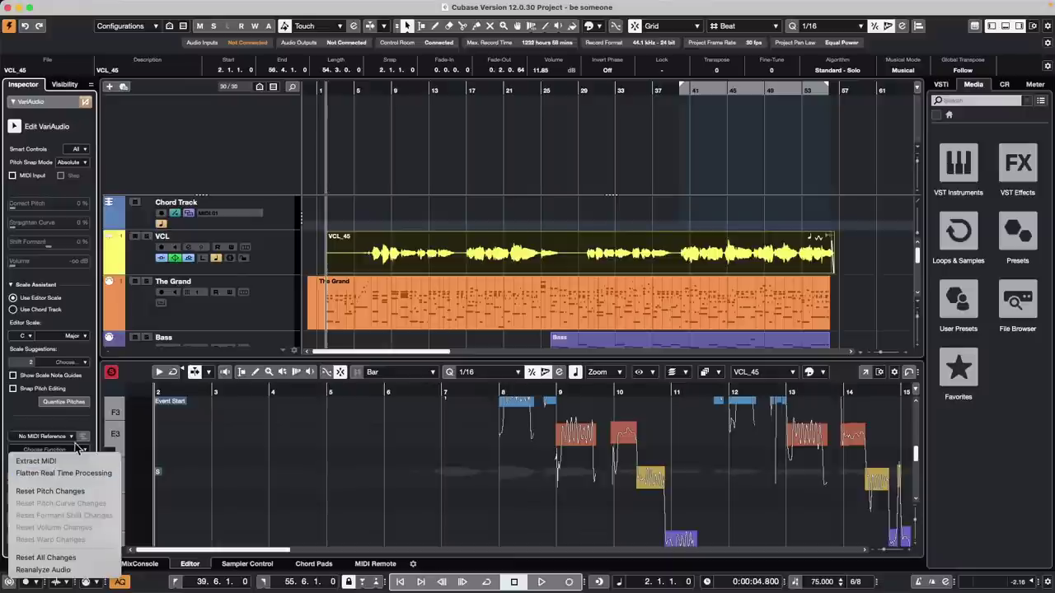
left_click(66, 462)
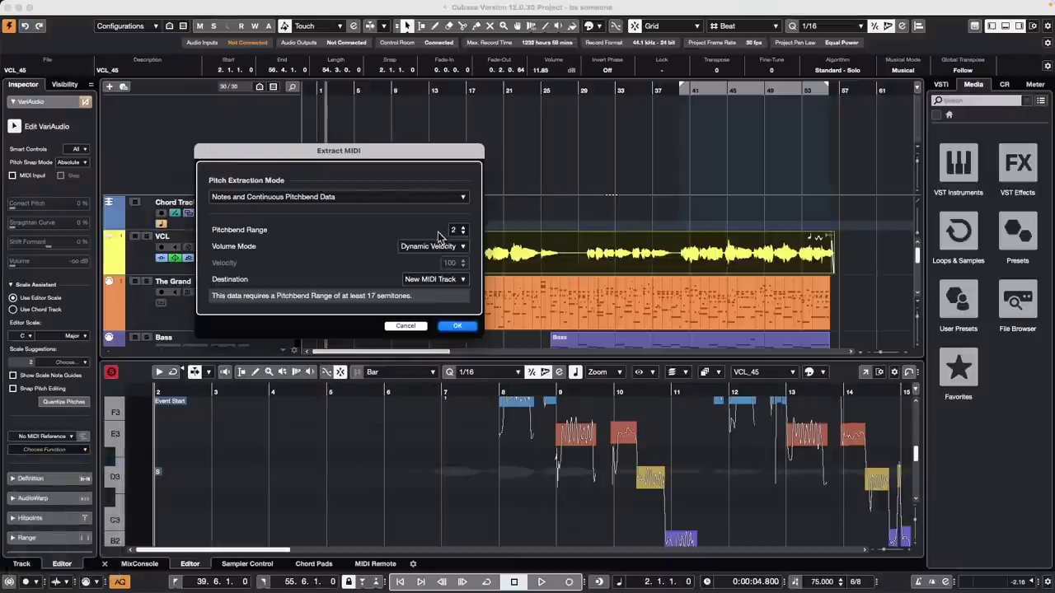
left_click(405, 327)
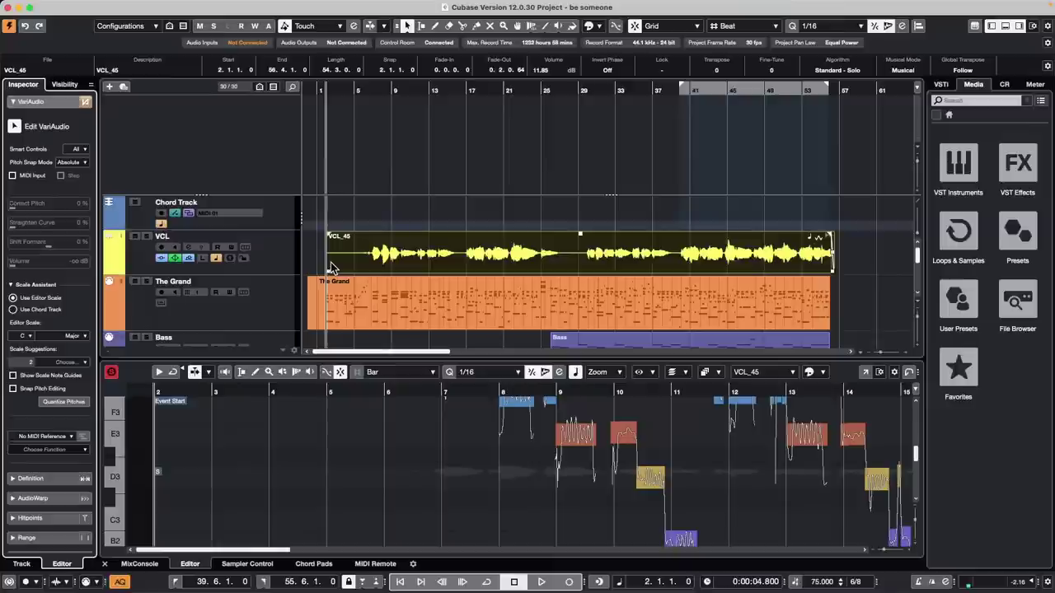
Step: Add a MIDI track below the VCL track and draw an empty part on it from bar 9 to bar 21
right_click(280, 262)
mouse_move(346, 268)
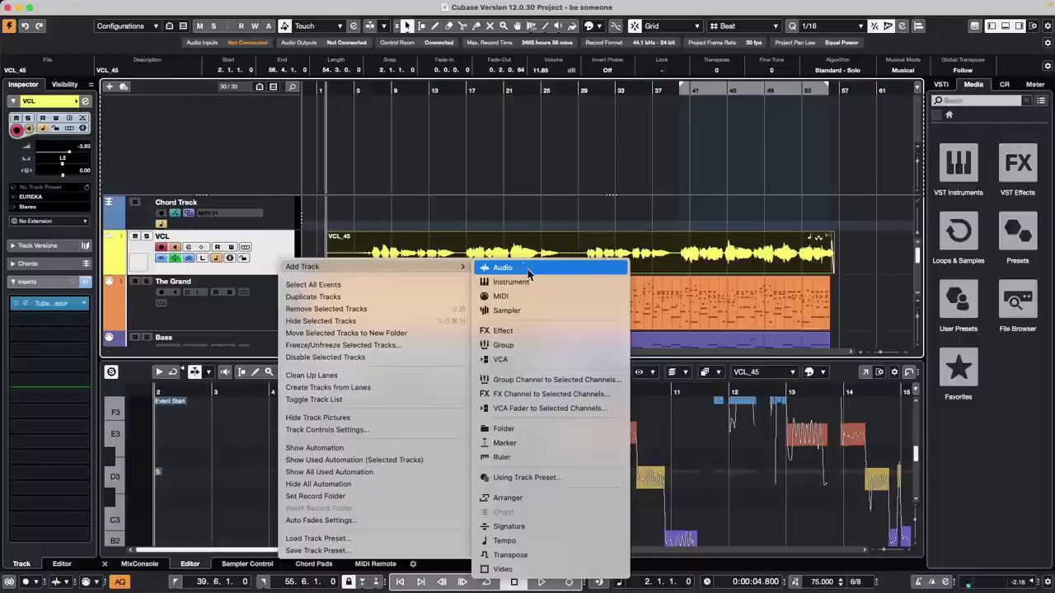
left_click(536, 300)
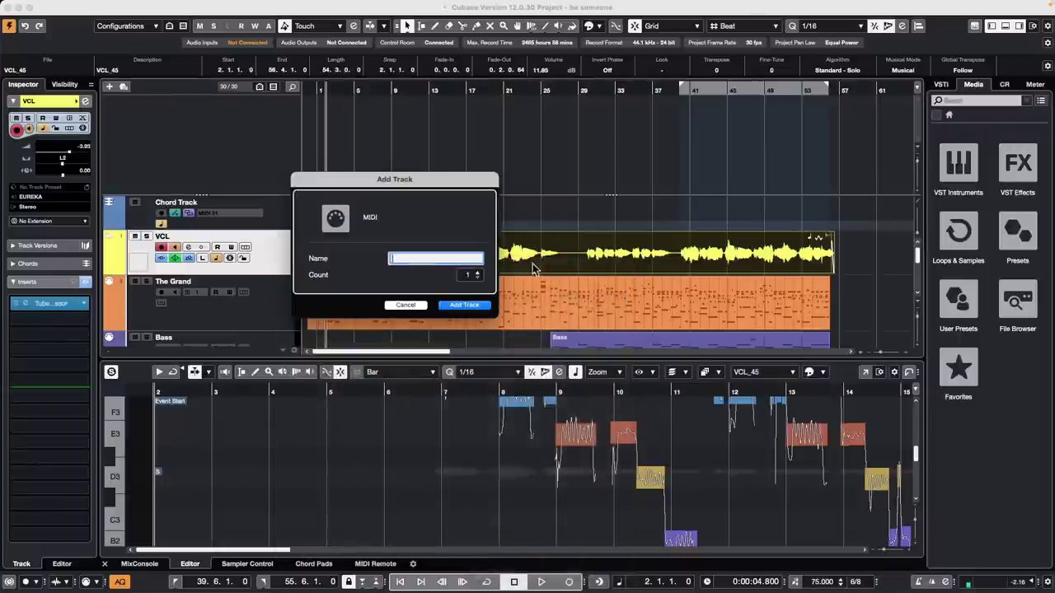
left_click(475, 308)
right_click(399, 297)
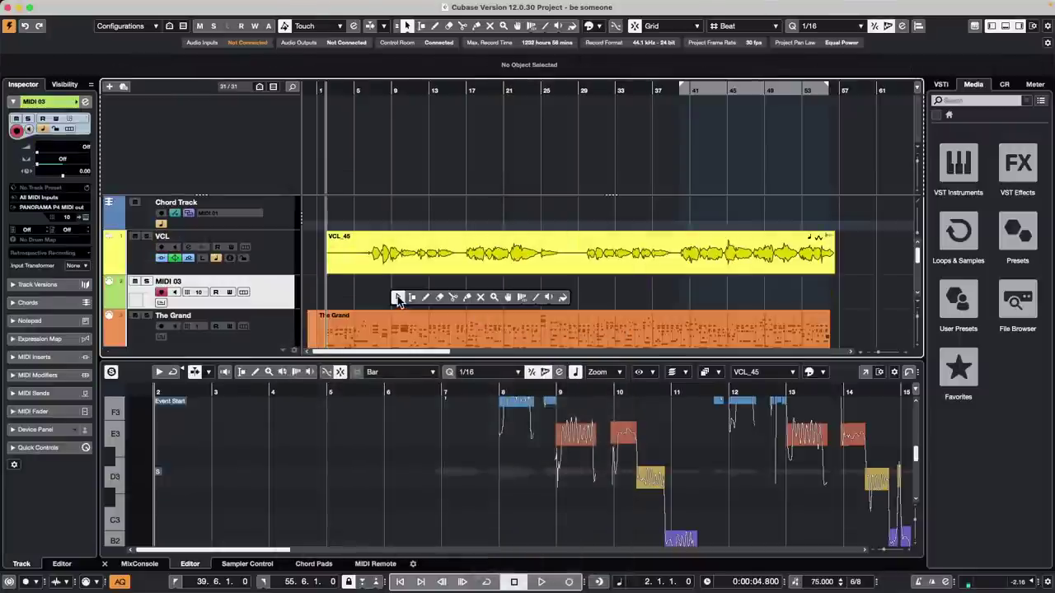
left_click(424, 297)
mouse_move(400, 287)
left_mouse_down()
mouse_move(537, 287)
mouse_move(510, 287)
left_mouse_up()
Step: Open the recent project jump off
left_click(73, 6)
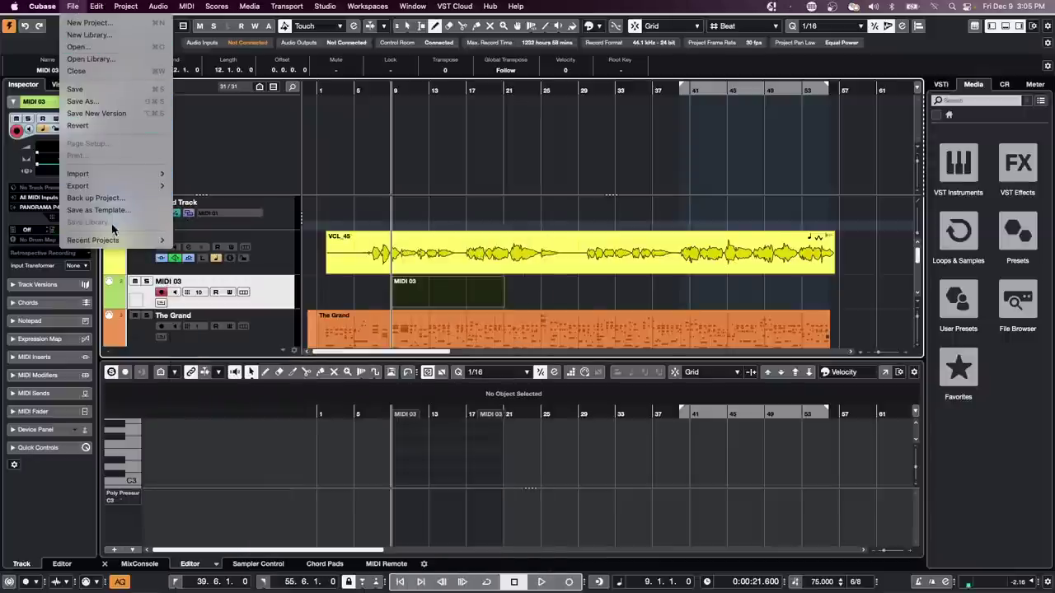
mouse_move(115, 239)
left_click(258, 244)
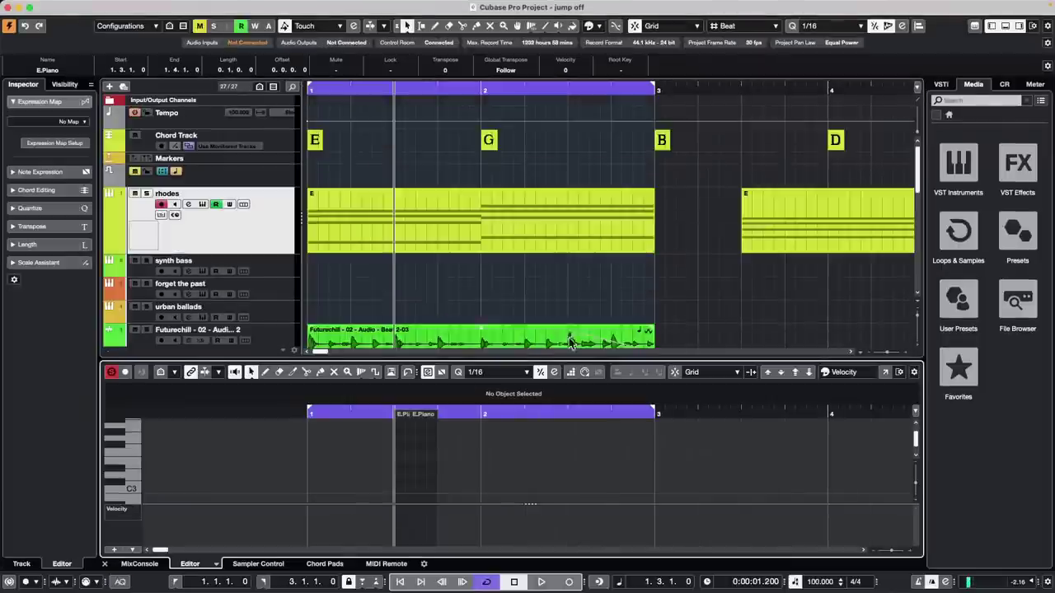
Step: Erase the existing chord part in bars 1 and 2 of the rhodes track
scroll(393, 277, "down", 1)
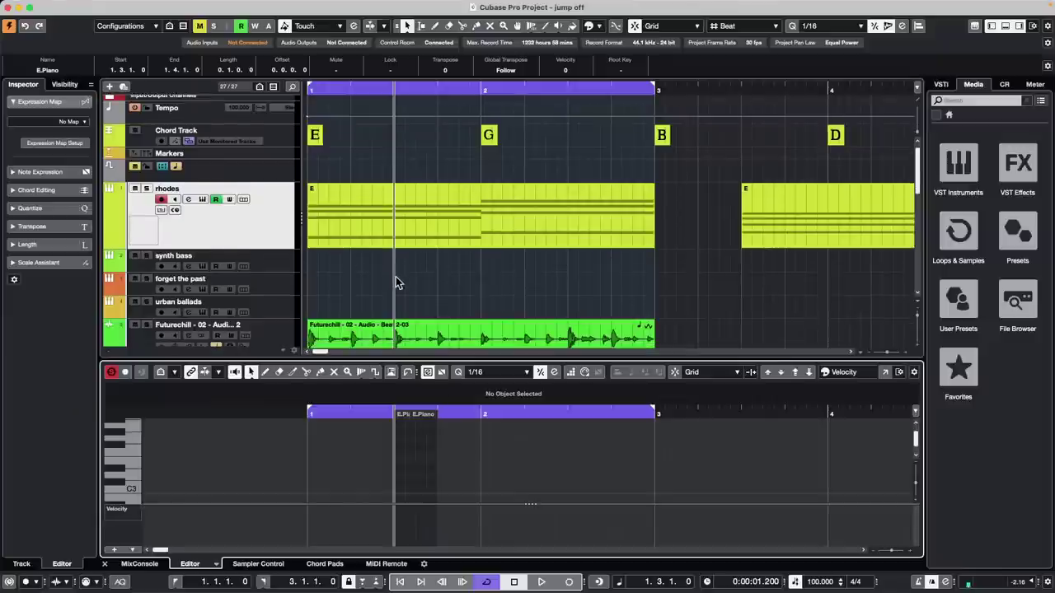
right_click(412, 240)
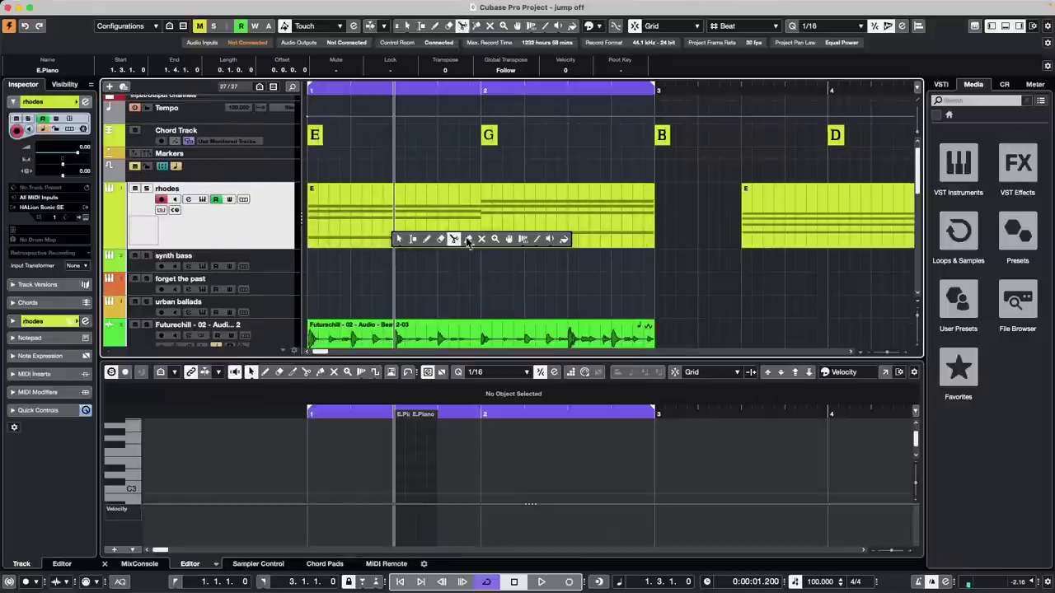
left_click(445, 238)
left_click(442, 233)
Step: Draw an empty MIDI part on the rhodes track from bar 1 to bar 3
right_click(417, 228)
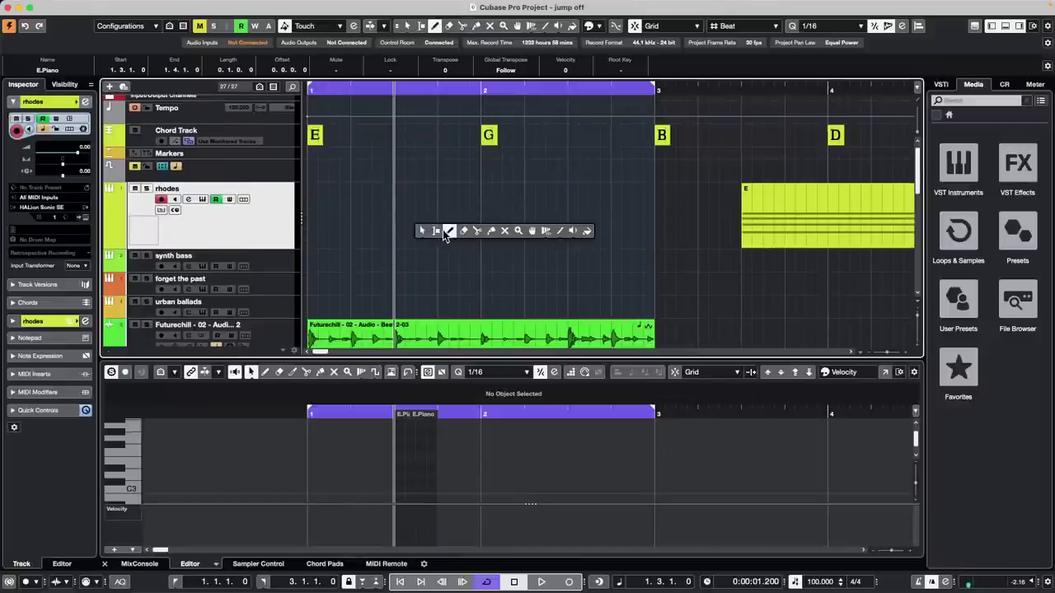
left_click(441, 234)
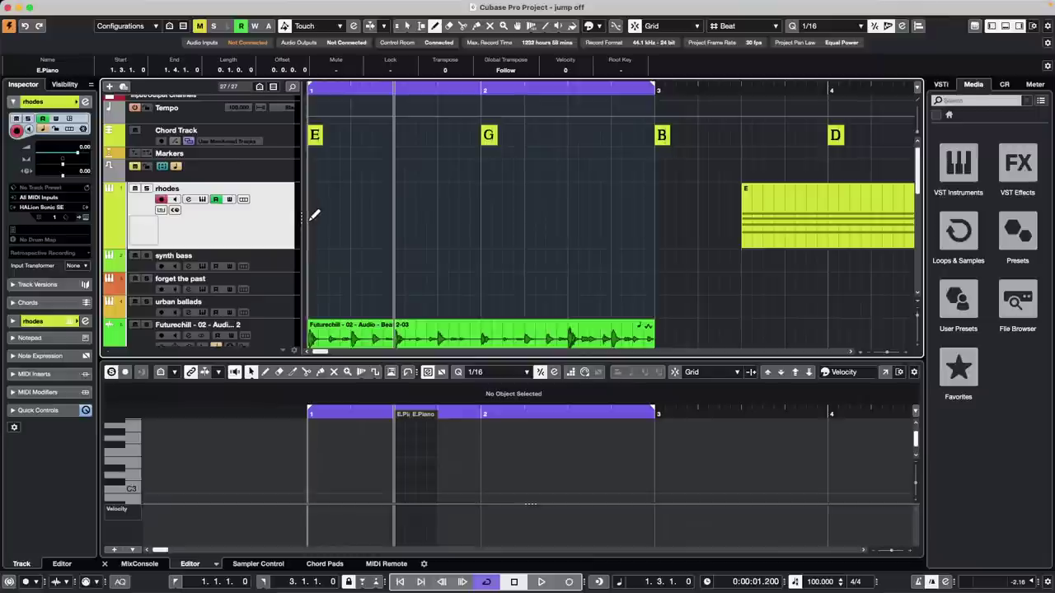
left_click_drag(313, 217, 655, 232)
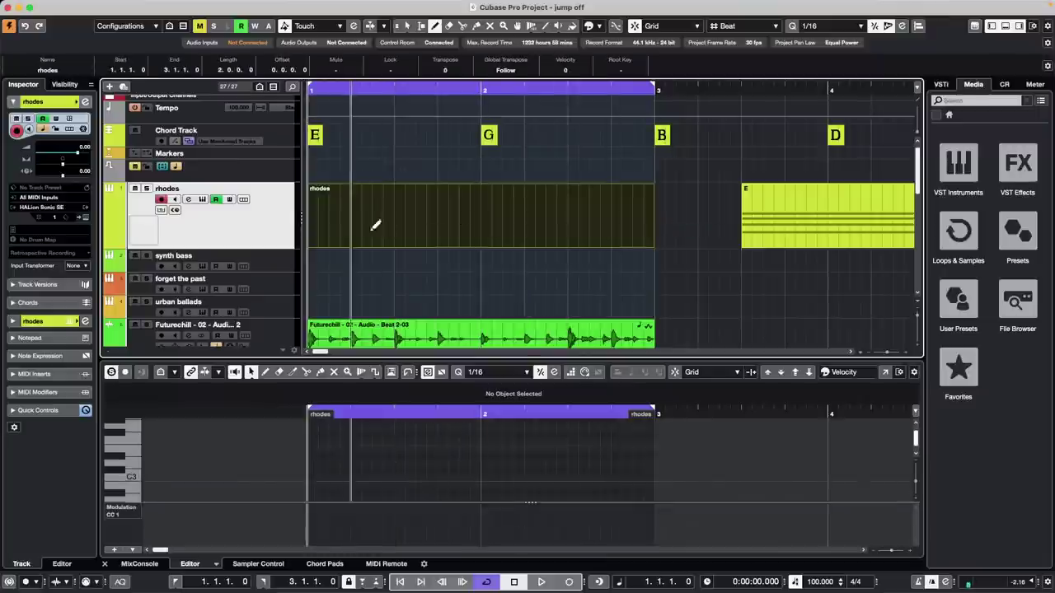
Step: Open the empty rhodes part in the editor and draw a one-beat D#3 note at the start of bar 1
key("1")
double_click(376, 236)
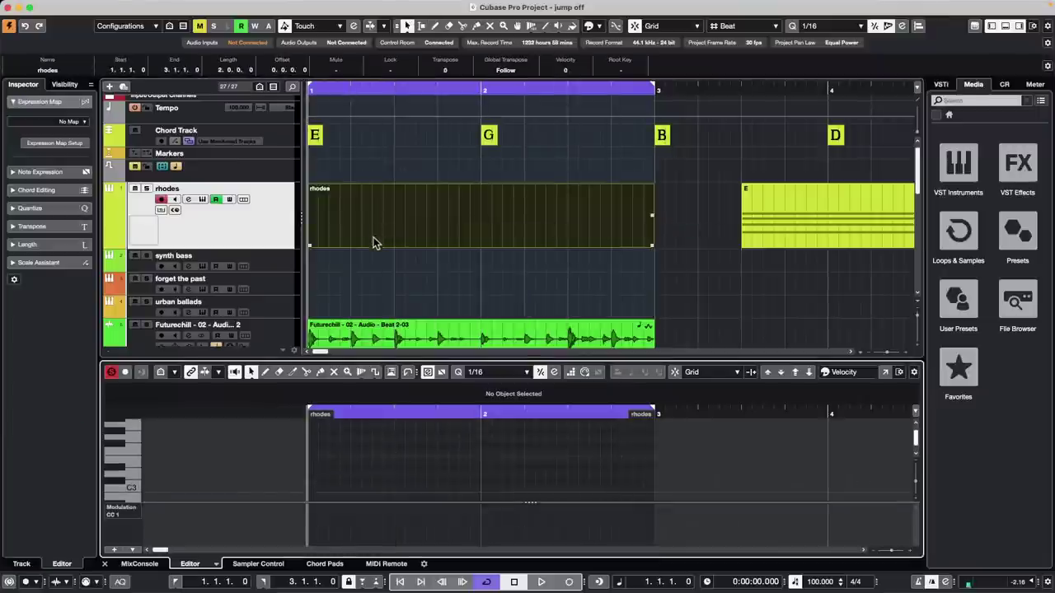
right_click(333, 477)
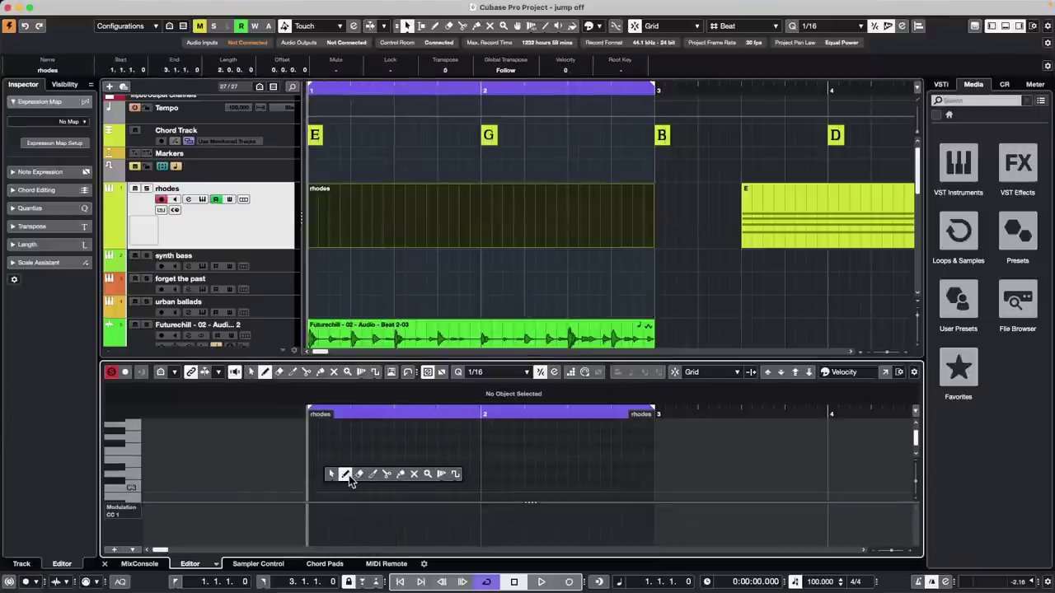
left_click(346, 473)
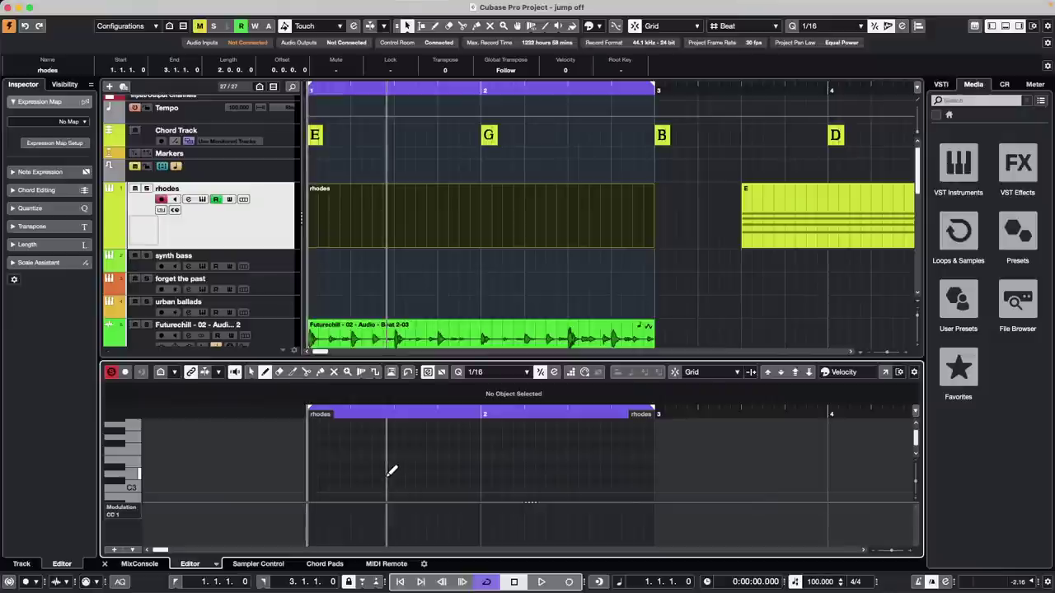
left_click(311, 467)
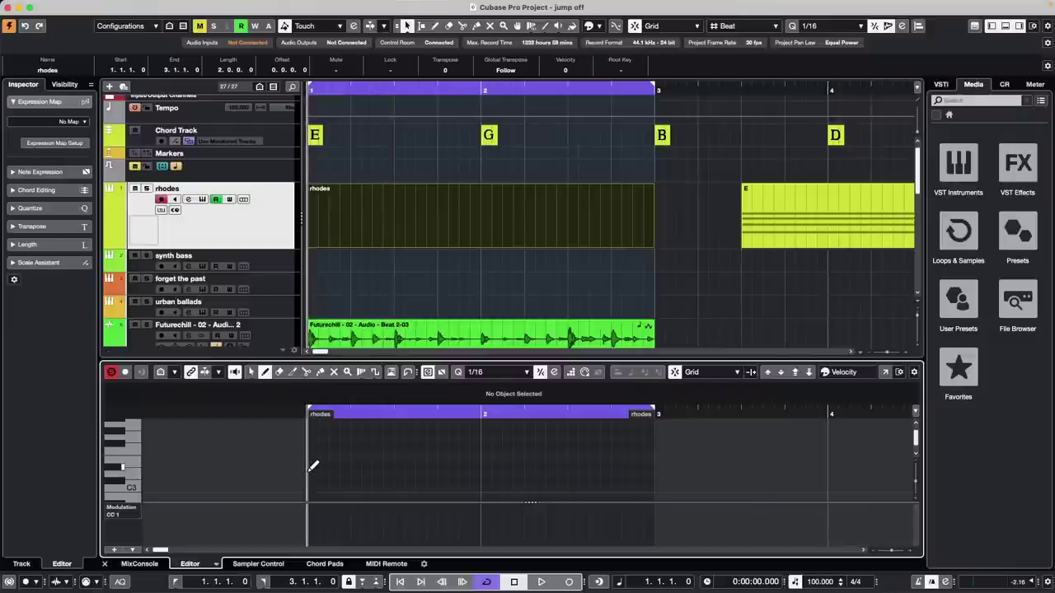
mouse_move(316, 467)
left_mouse_down()
mouse_move(375, 467)
mouse_move(356, 466)
left_mouse_up()
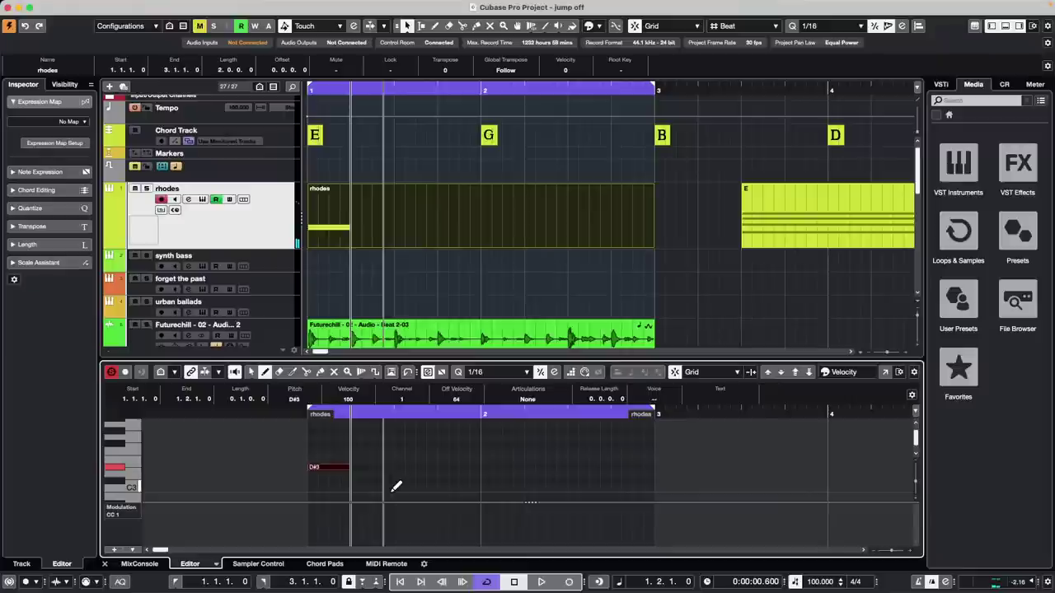
Step: Draw sixteenth notes E#3, F#3, D#3 and E#3 across beat 2 of bar 1, followed by a one-beat E#3 on beat 3
left_click(355, 452)
left_click(367, 446)
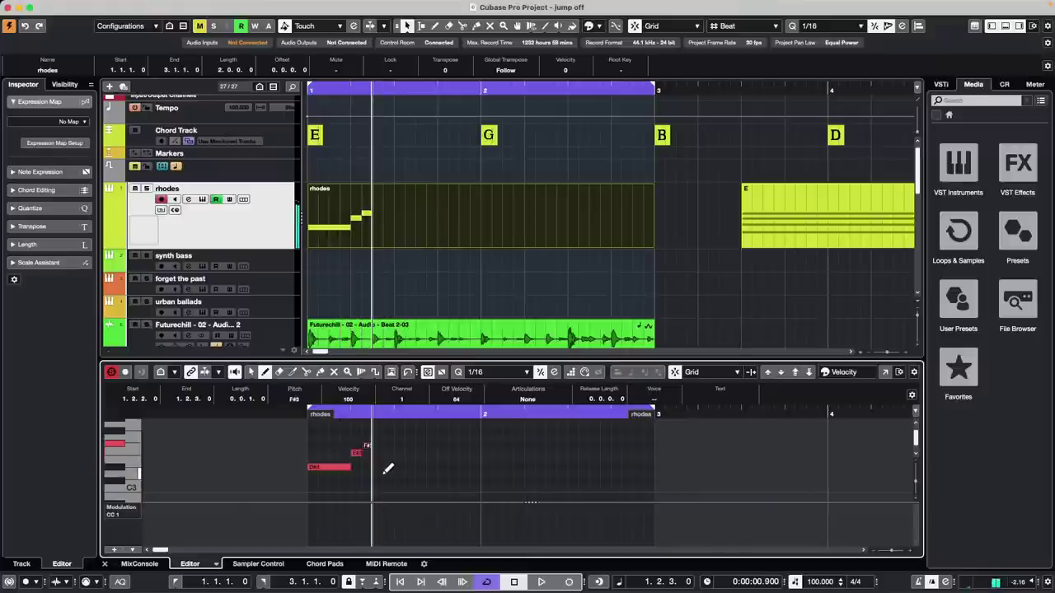
left_click(377, 467)
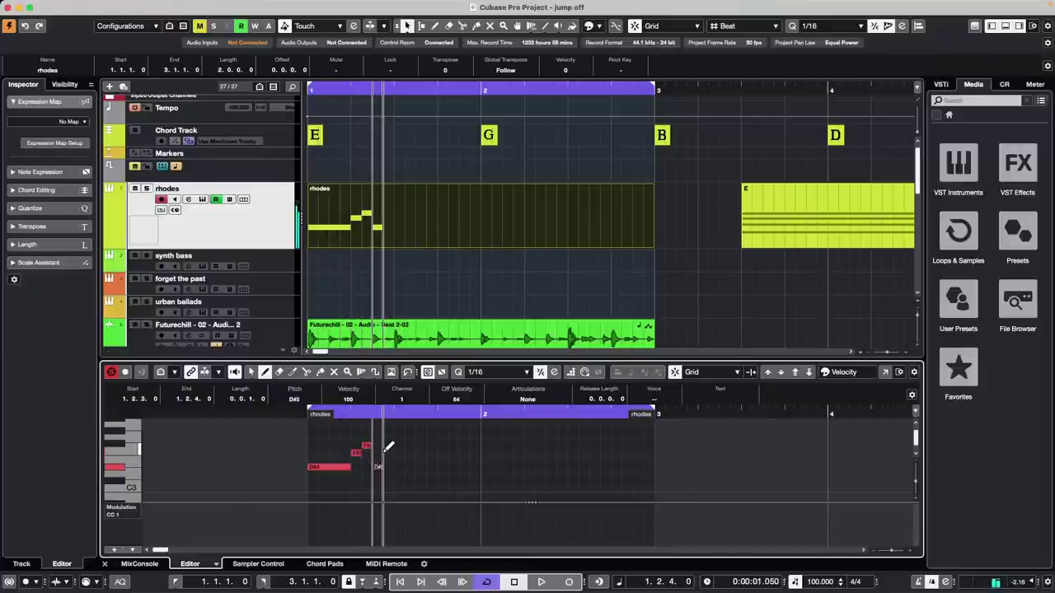
left_click(386, 453)
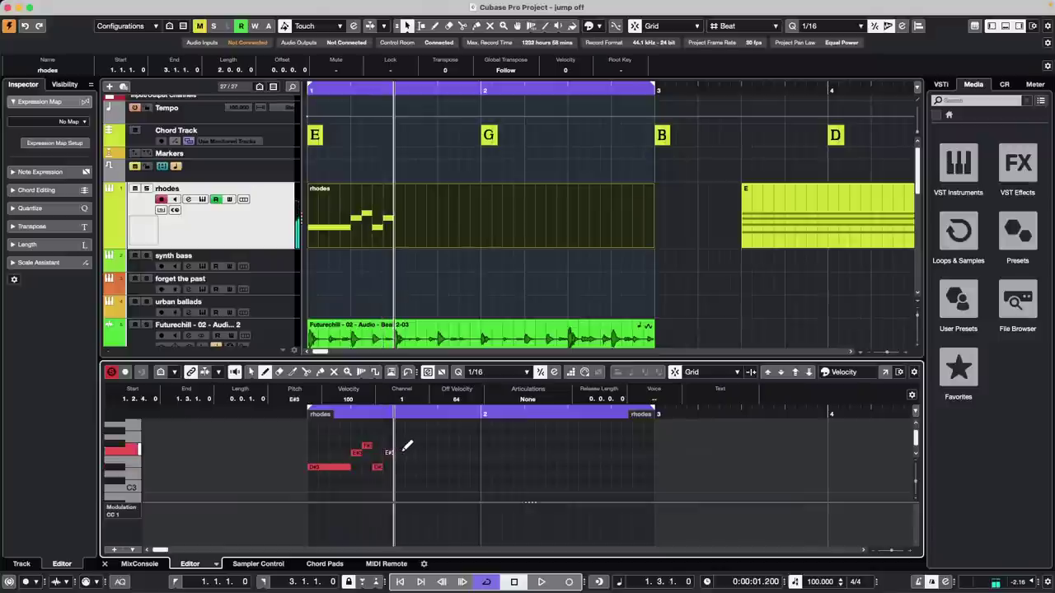
left_click_drag(403, 452, 438, 452)
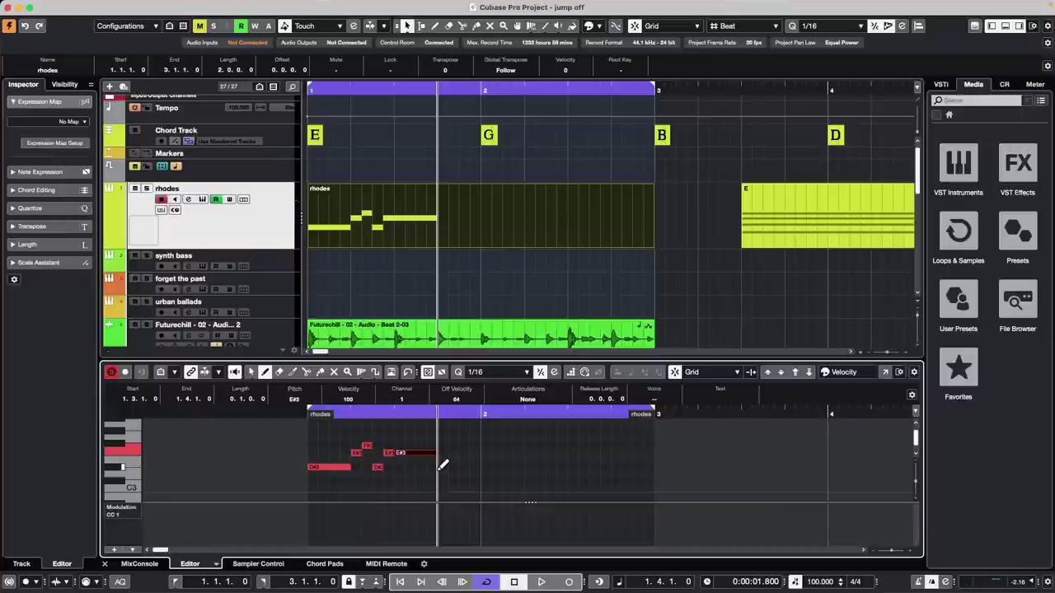
Step: Draw four sixteenth notes D3, E#3, D#3 and E#3 on beat 4 of bar 1, then return to the Object Selection tool
left_click(344, 414)
left_click_drag(343, 413, 287, 415)
key("h")
key("h")
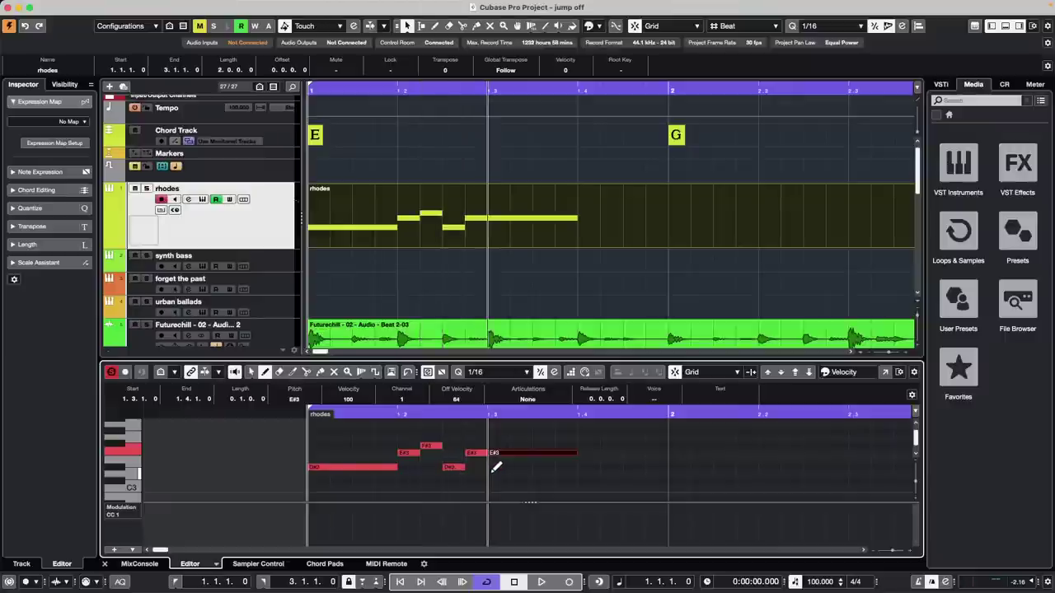
left_click(581, 468)
left_click(610, 452)
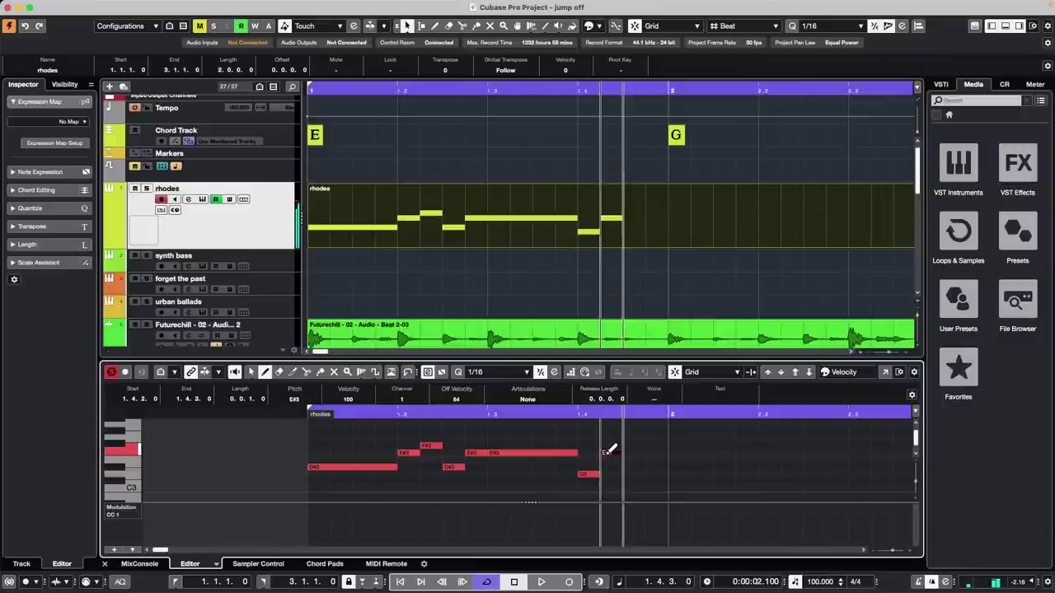
left_click(630, 467)
left_click(651, 452)
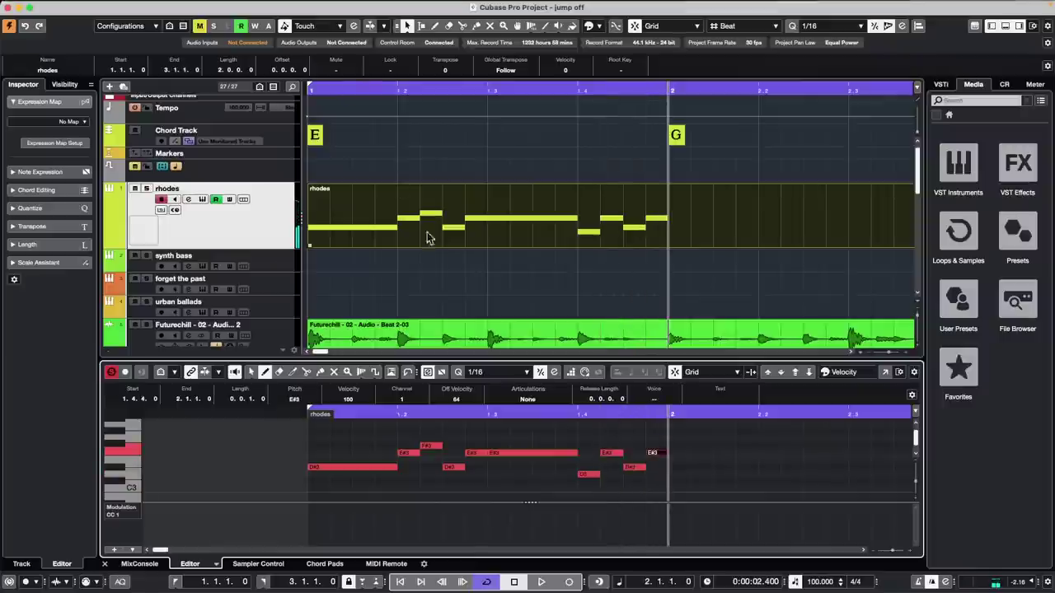
right_click(695, 432)
left_click(697, 437)
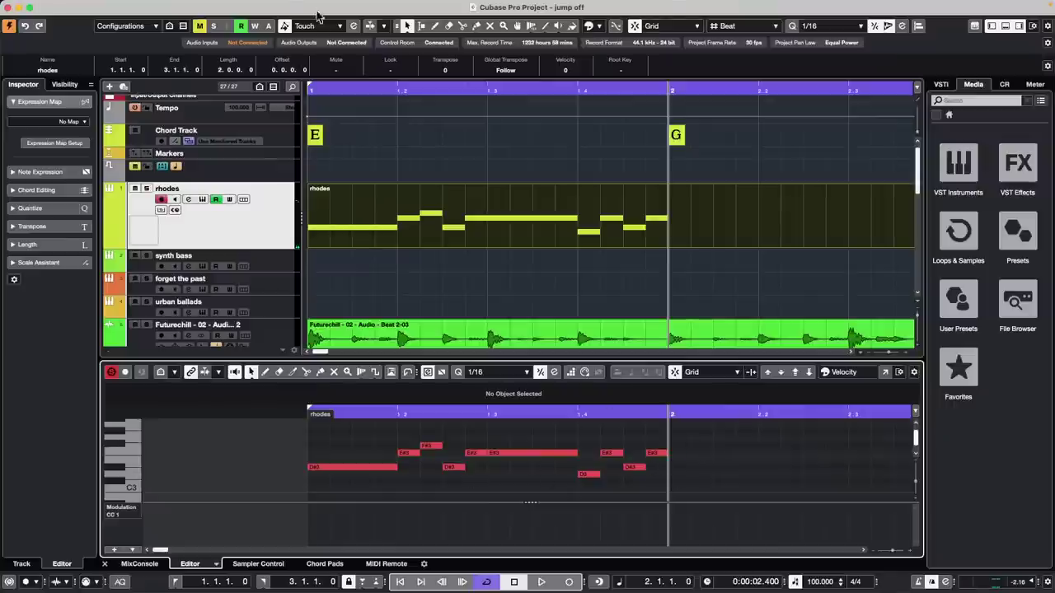
Step: Open the MIDI Logical Editor setup and remove all existing target filters and transform actions
left_click(260, 7)
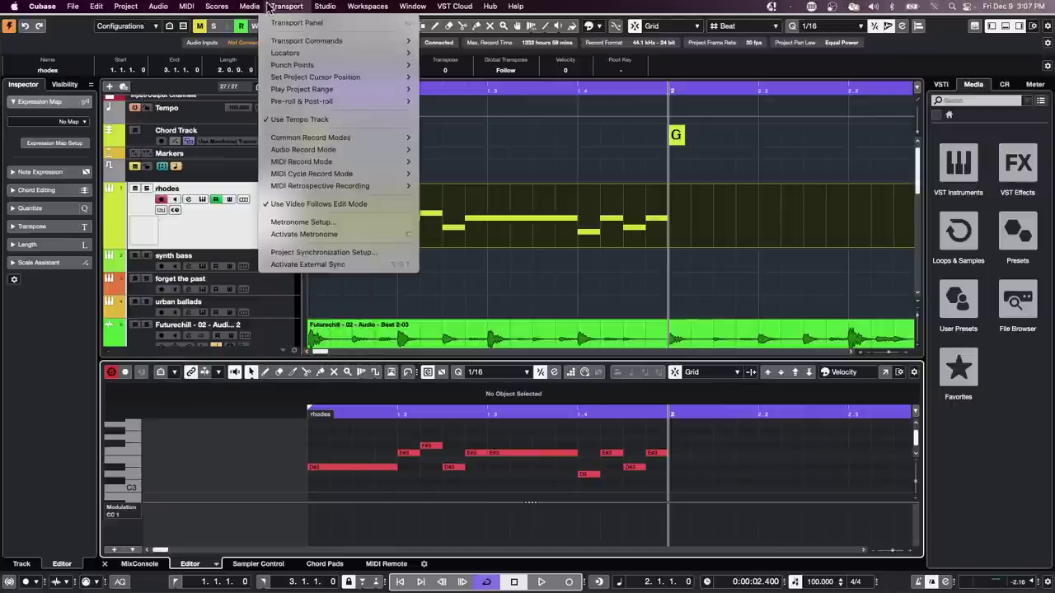
mouse_move(200, 5)
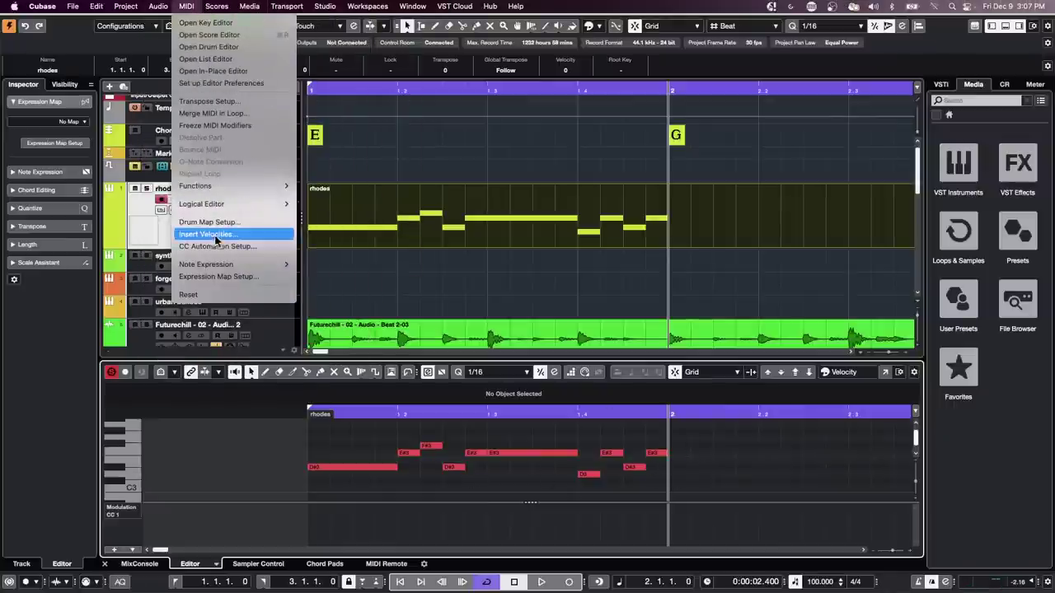
mouse_move(226, 187)
mouse_move(226, 205)
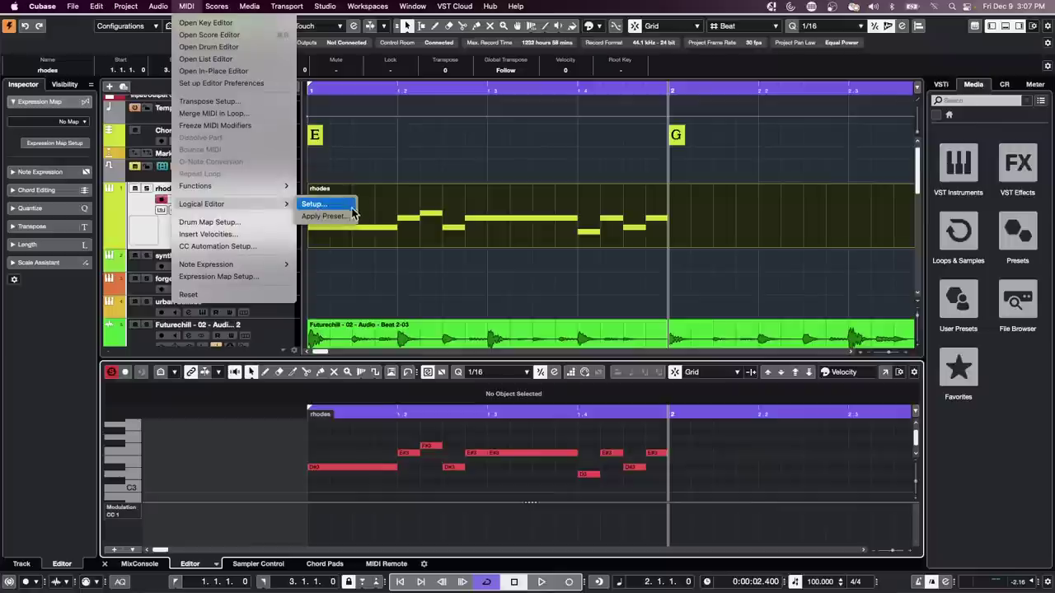
left_click(351, 208)
left_click_drag(676, 105, 419, 95)
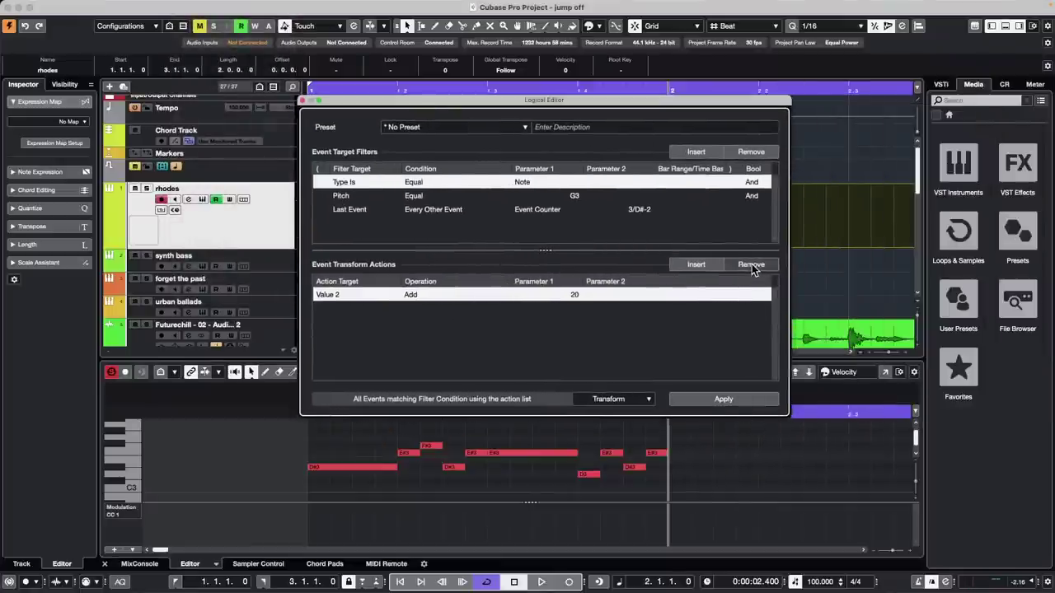
left_click(751, 265)
left_click(754, 152)
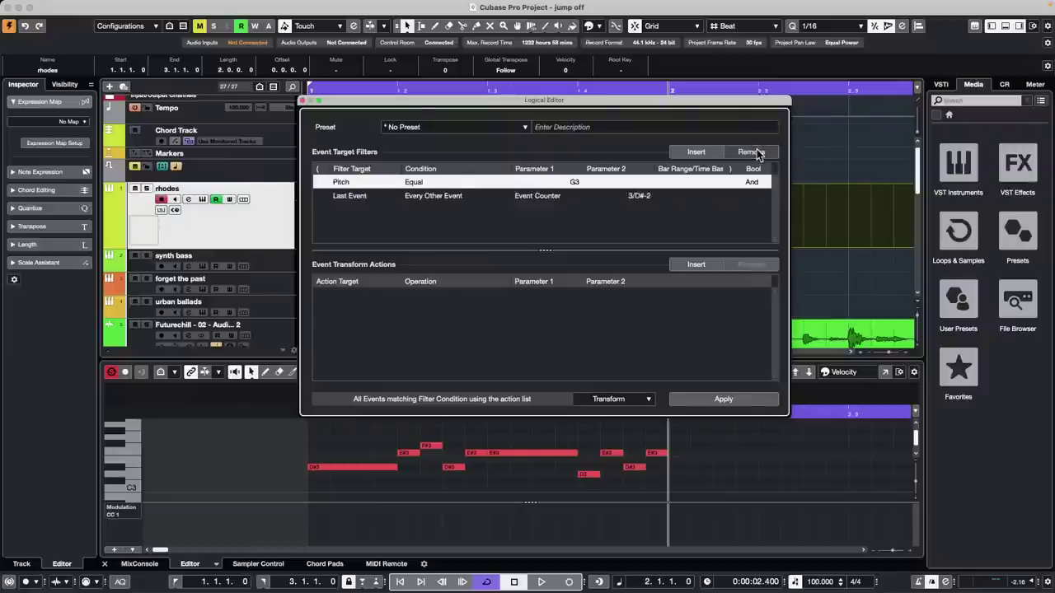
left_click(754, 152)
left_click(754, 152)
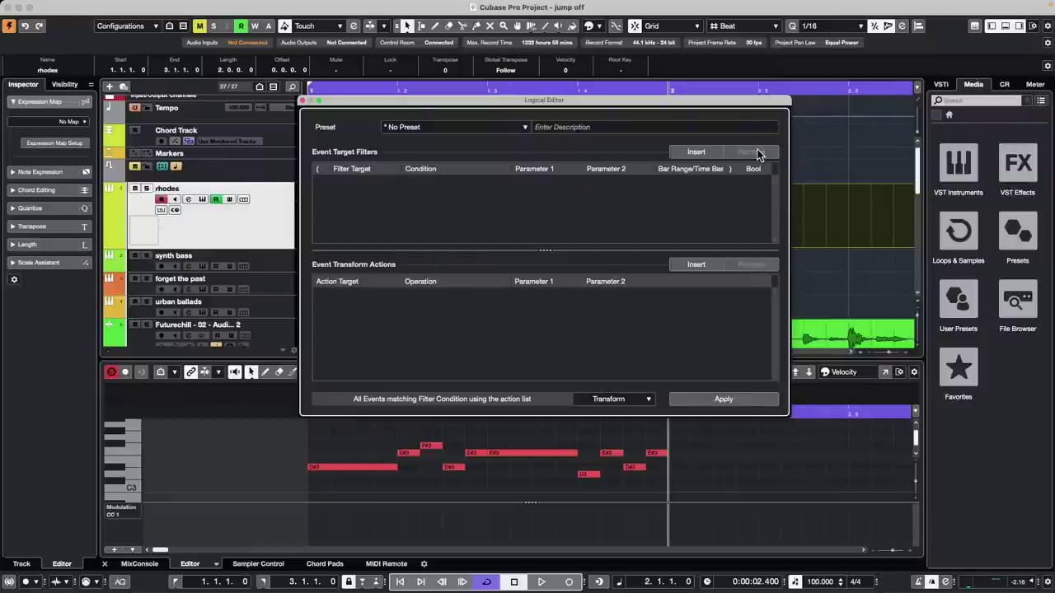
Step: Add two target filters: Type Is equal to Note, and Length equal to 0.0.1.0
left_click(696, 153)
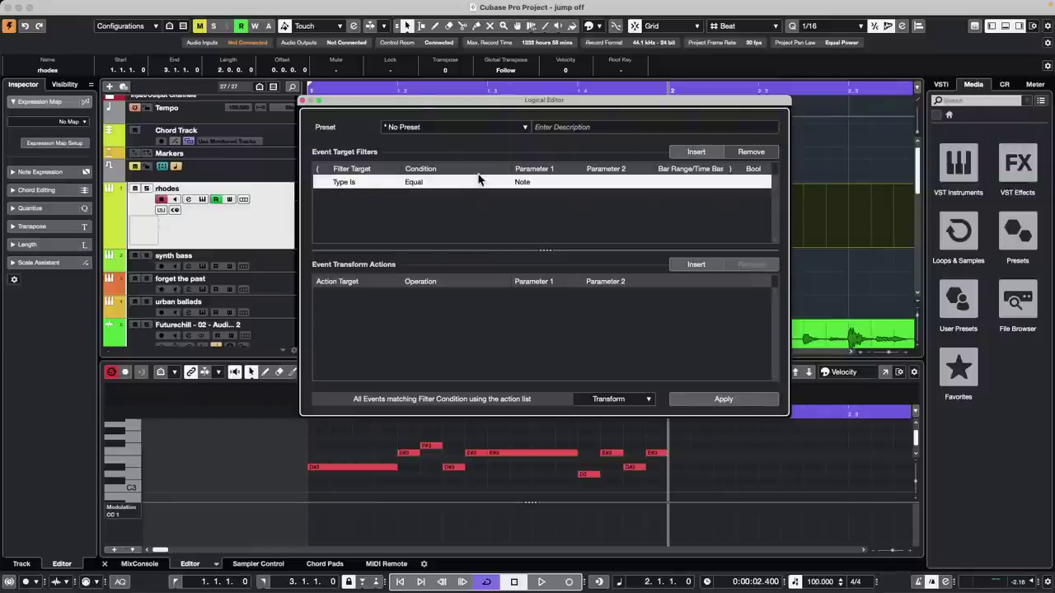
left_click(696, 152)
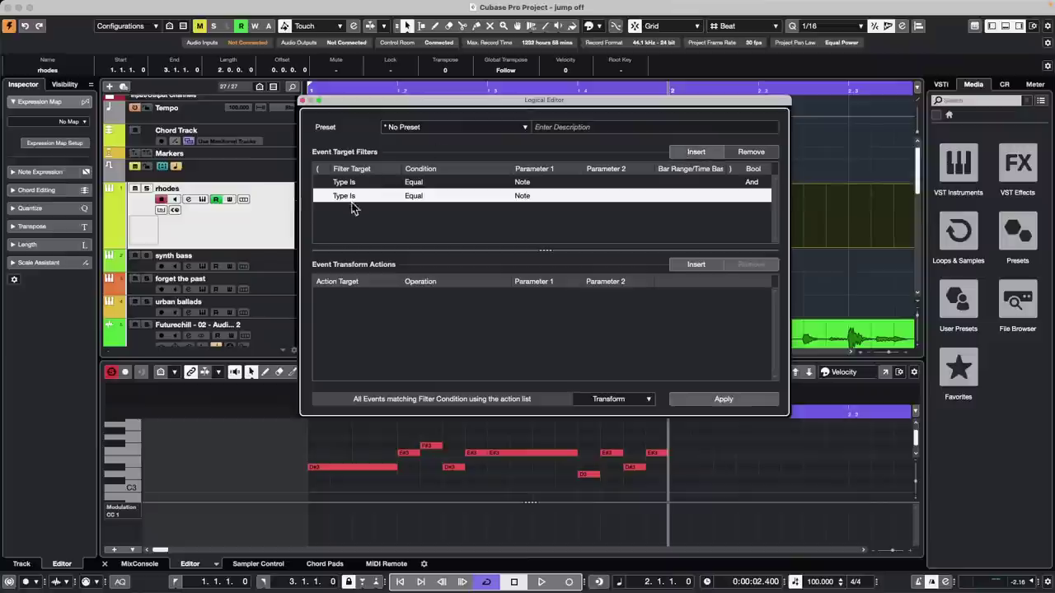
left_click(350, 197)
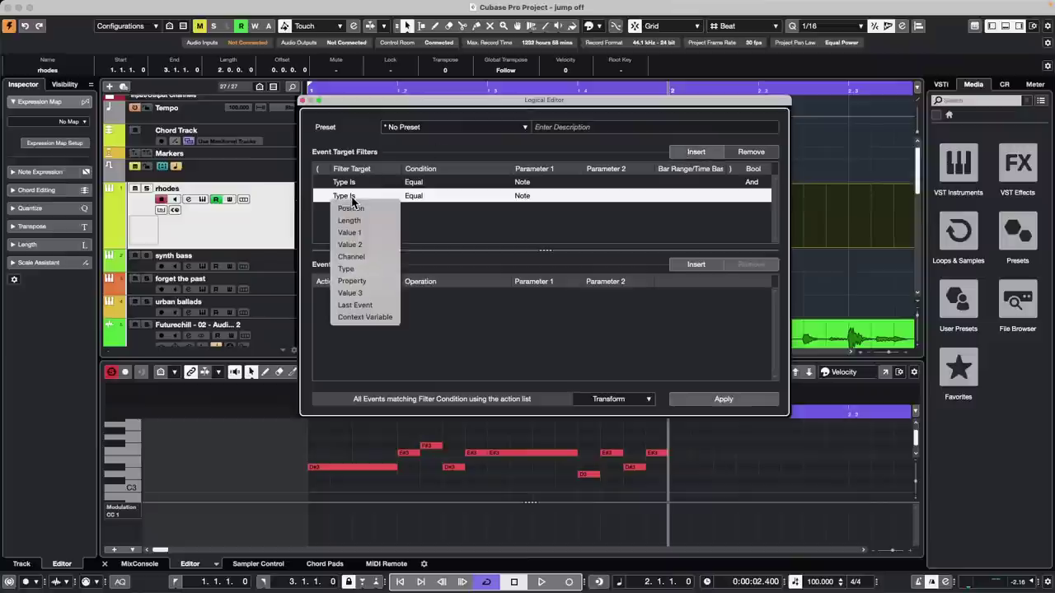
left_click(393, 221)
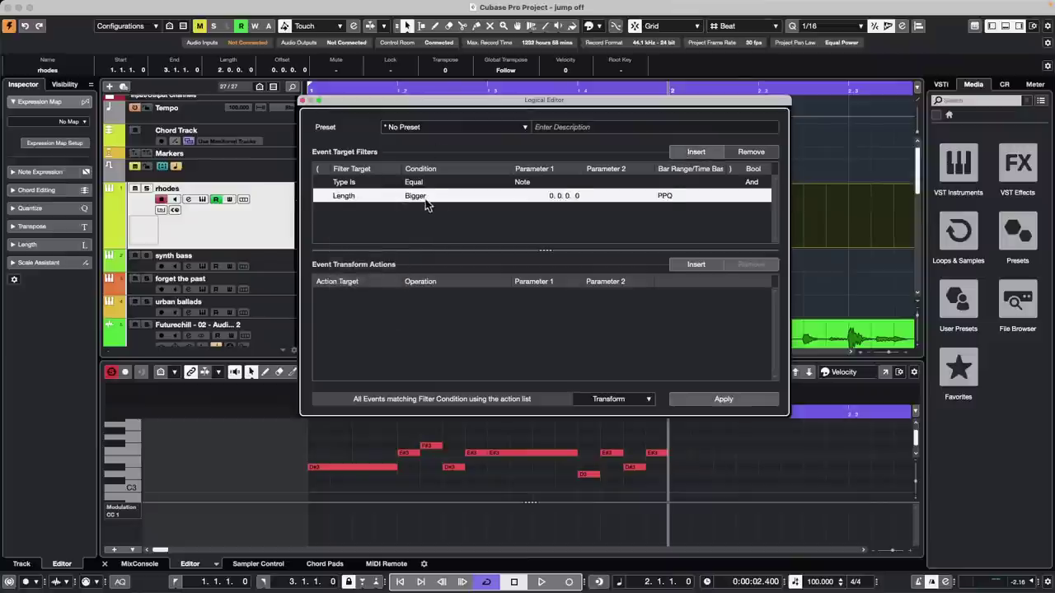
left_click(426, 200)
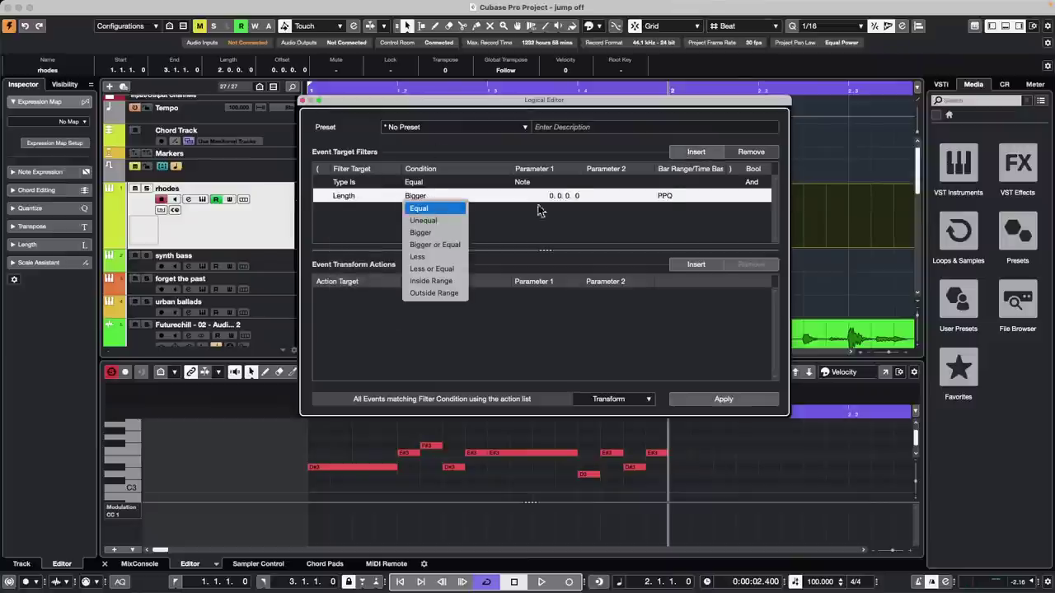
left_click(437, 207)
left_click(566, 197)
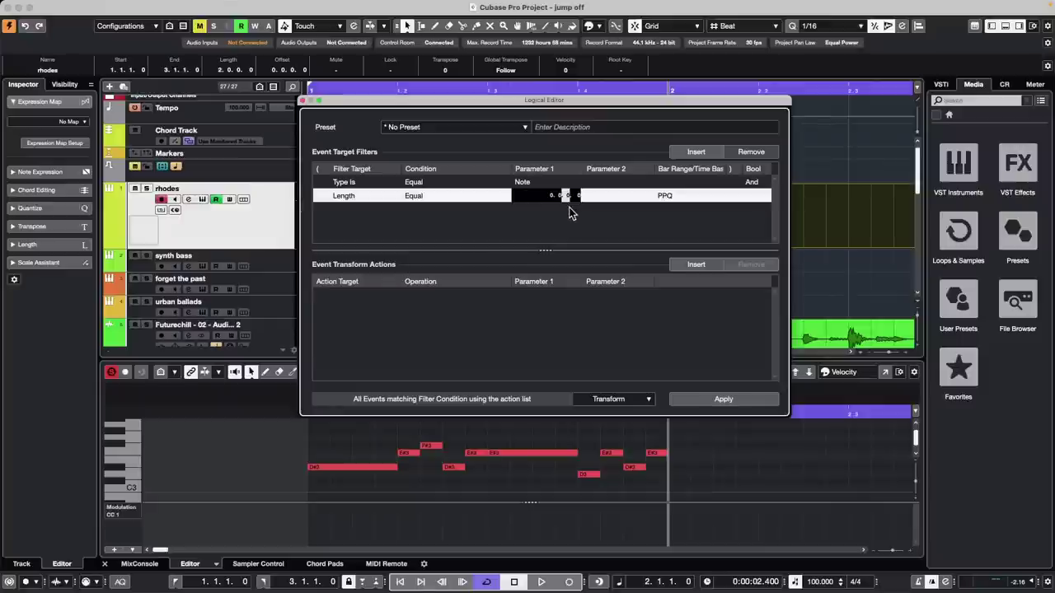
key("Return")
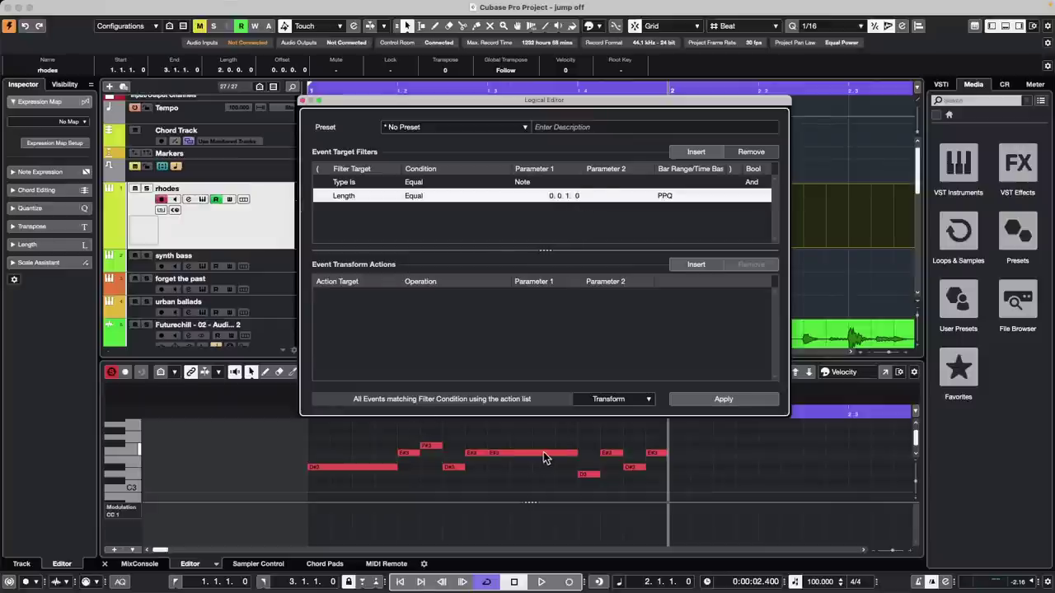
Step: Add a third target filter for Last Event with condition Every Other Event, parameter Event Counter and value 3
left_click(709, 157)
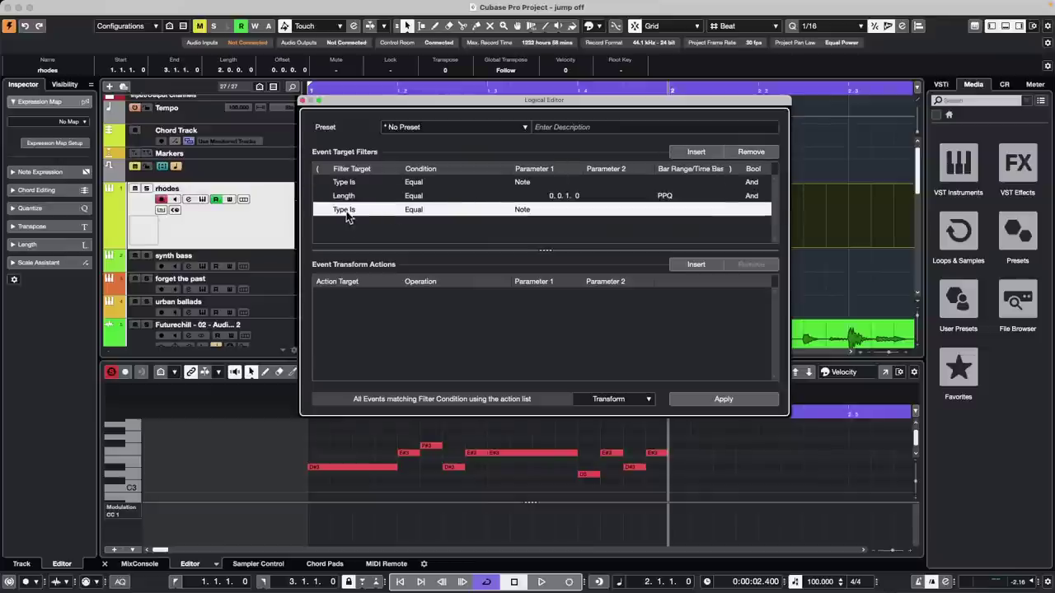
left_click(348, 213)
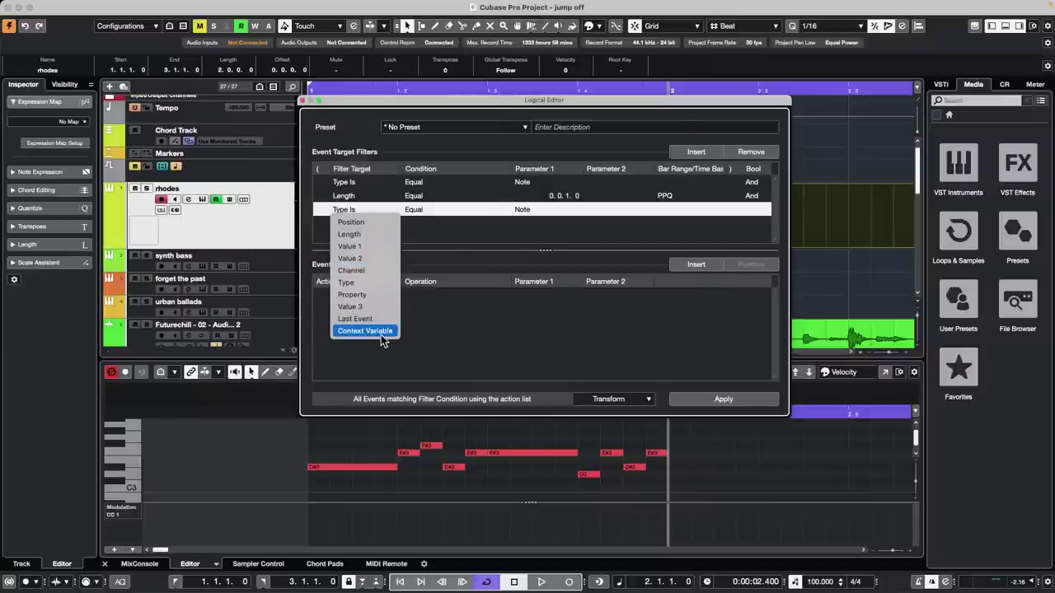
key("Return")
left_click(413, 209)
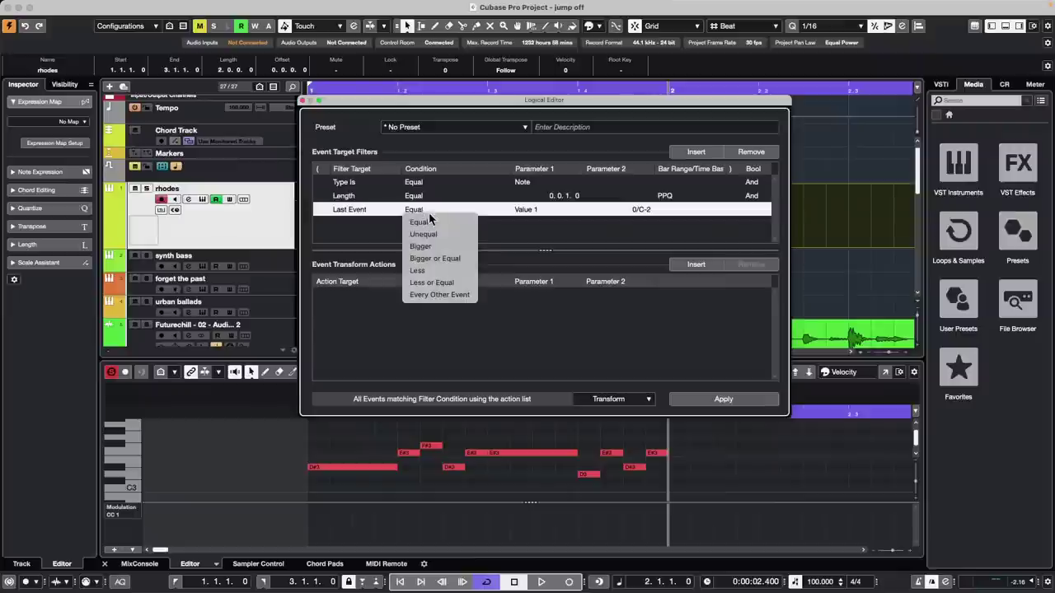
left_click(456, 292)
left_click(527, 209)
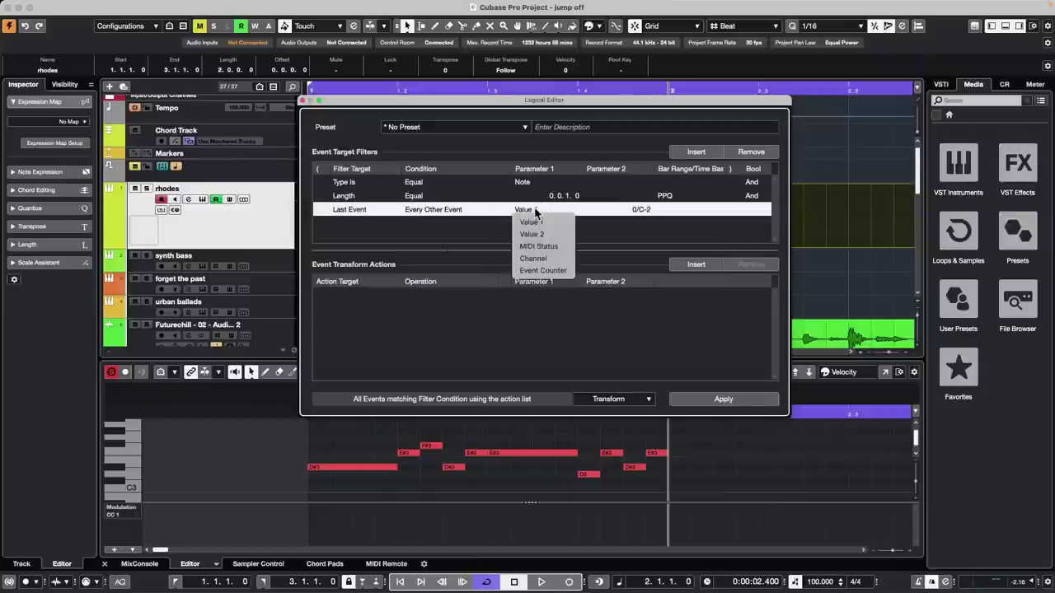
left_click(543, 270)
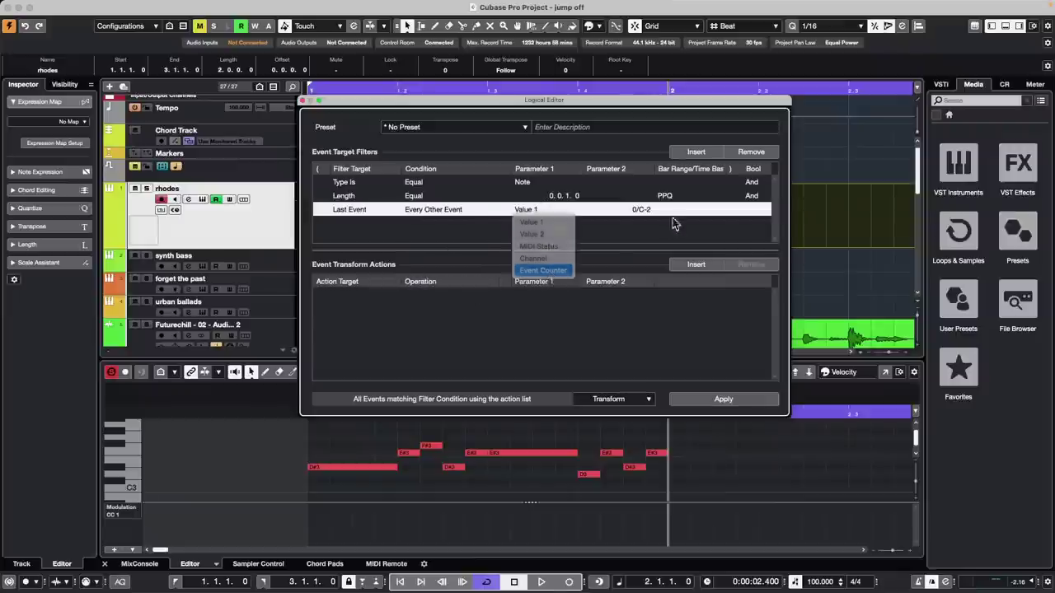
left_click(642, 210)
type("3")
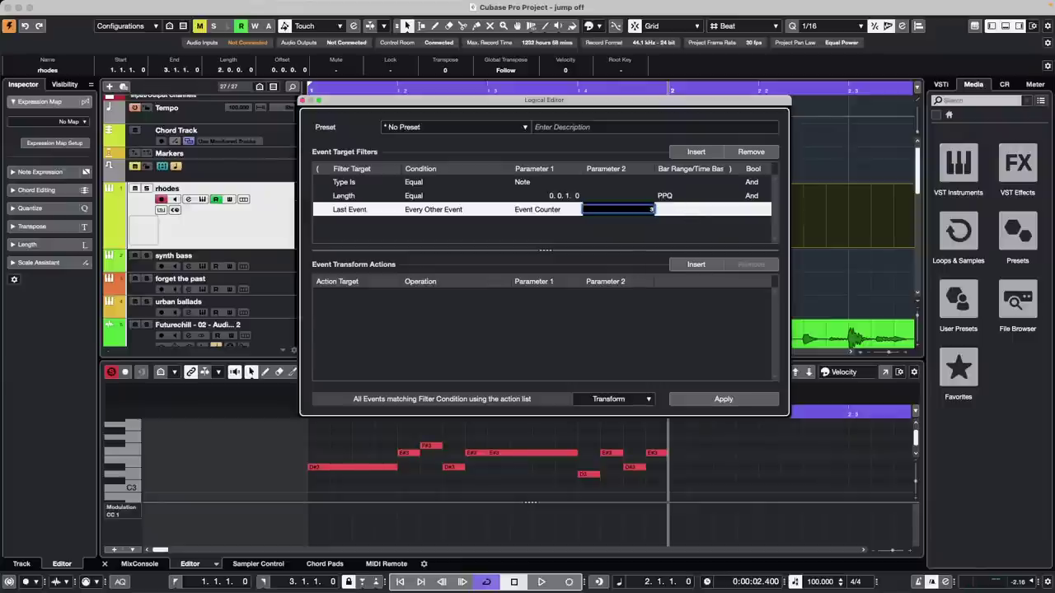
key("Return")
Step: Set the Logical Editor function to Select and apply it to the rhodes notes
left_click_drag(675, 111, 818, 43)
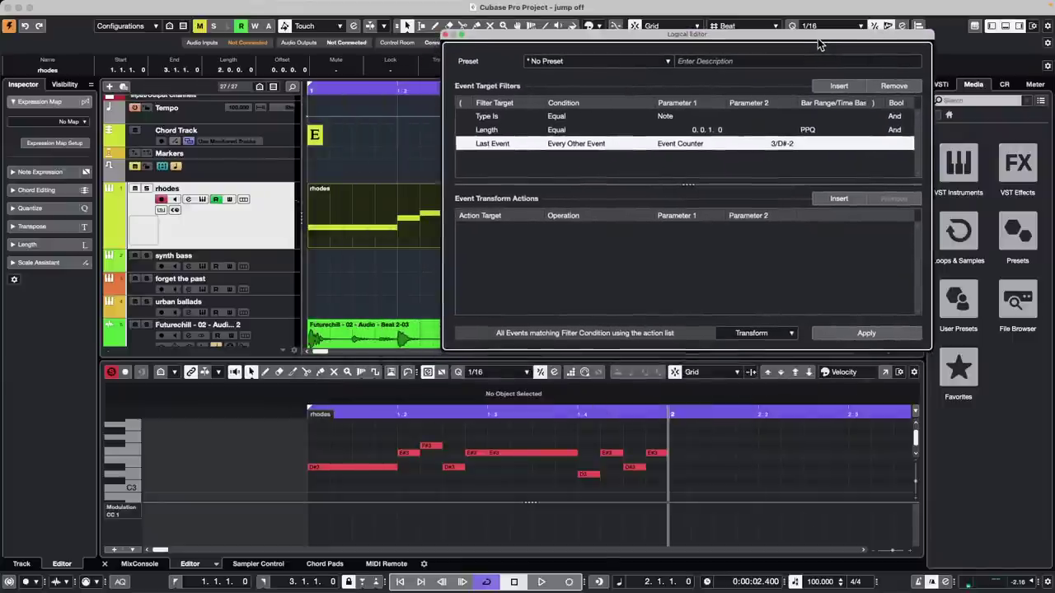
left_click(774, 334)
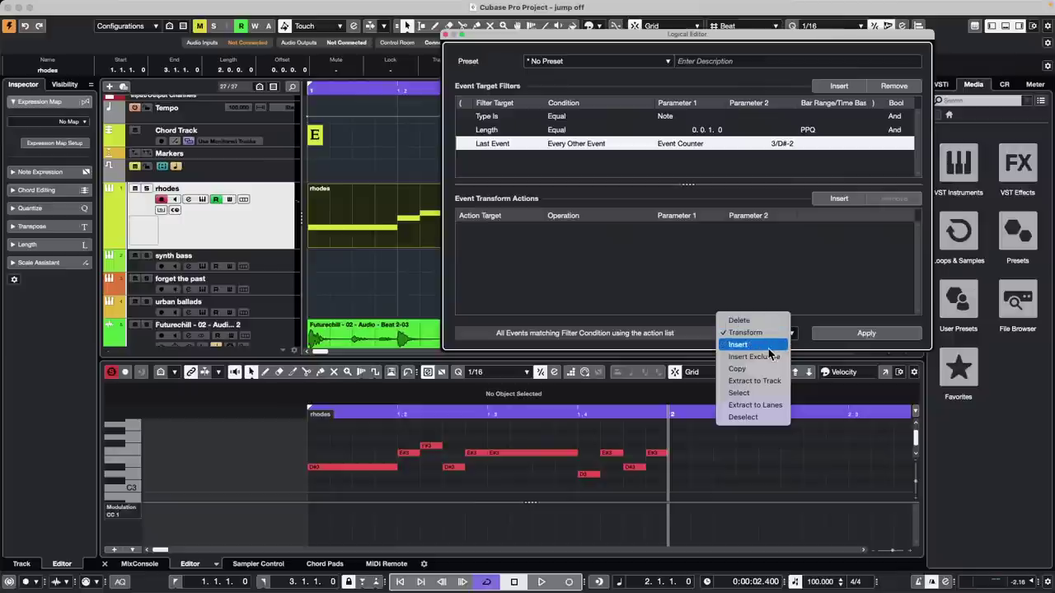
left_click(751, 393)
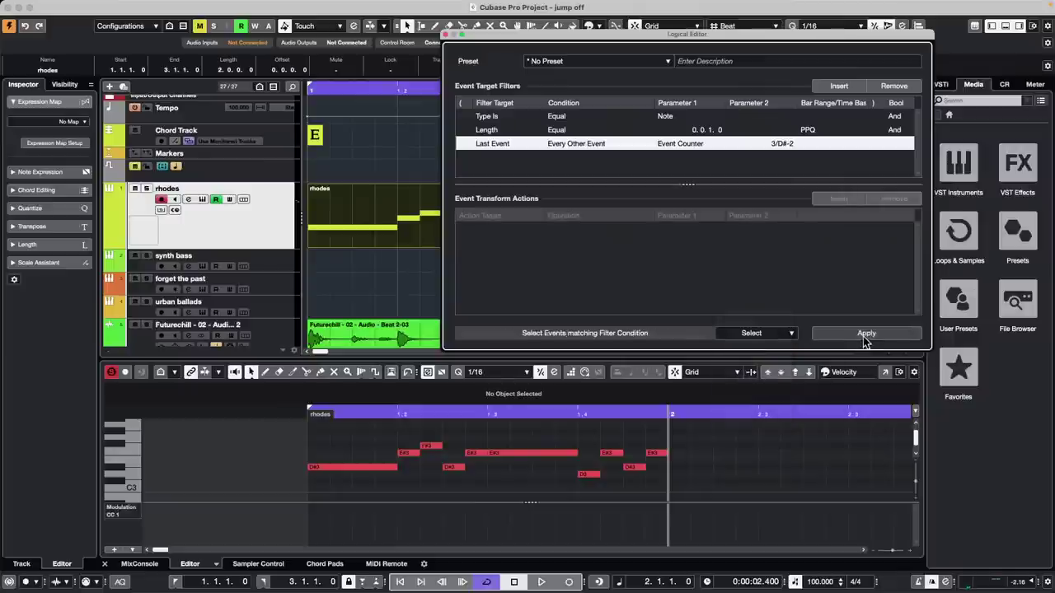
left_click(869, 333)
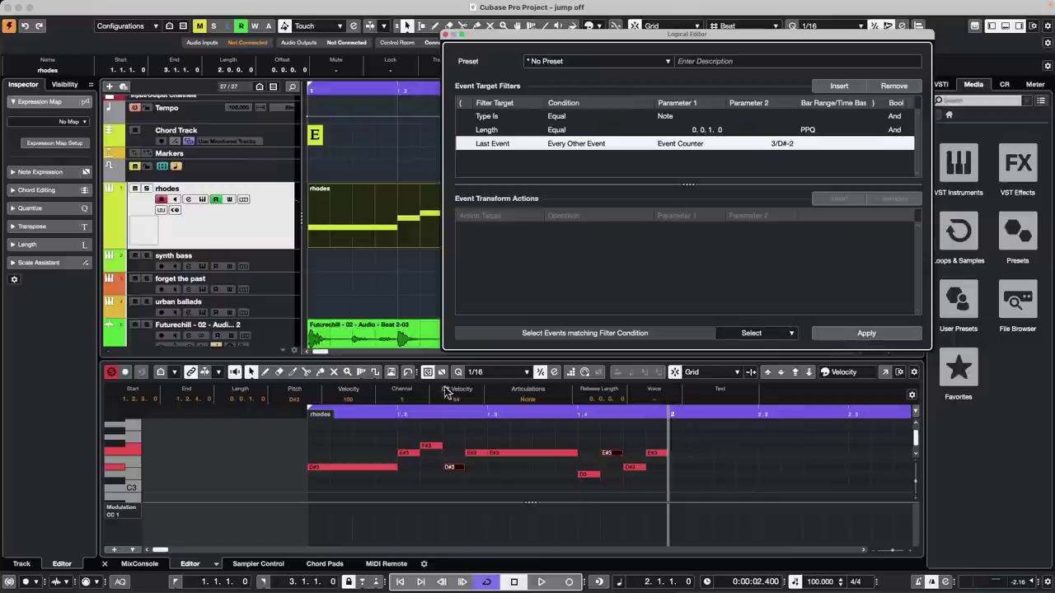
Step: Clear the note selection and select the one-beat E#3 note on beat 3 of bar 1
left_click(460, 485)
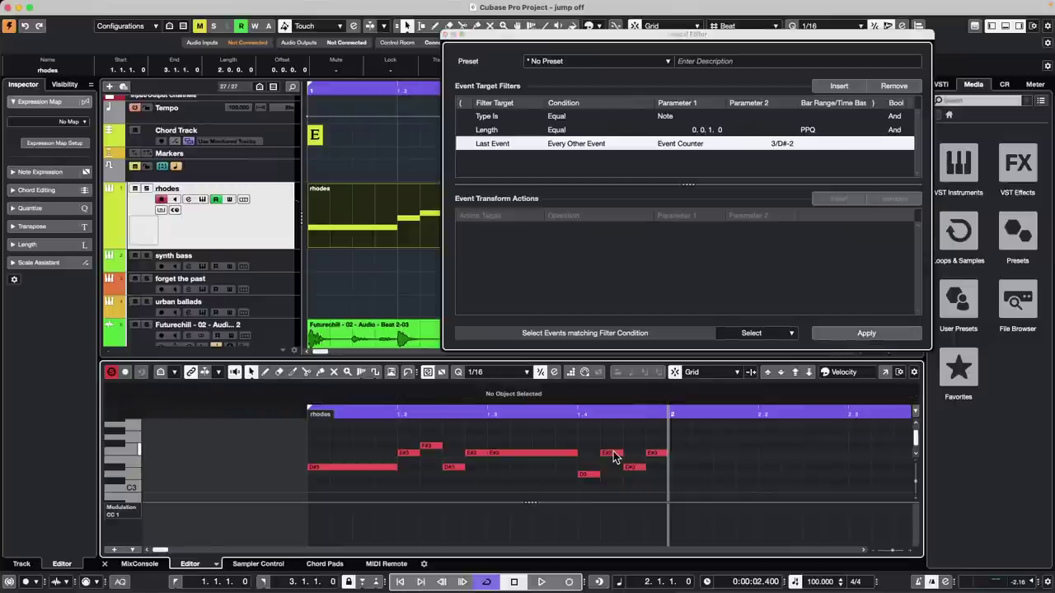
left_click(507, 452)
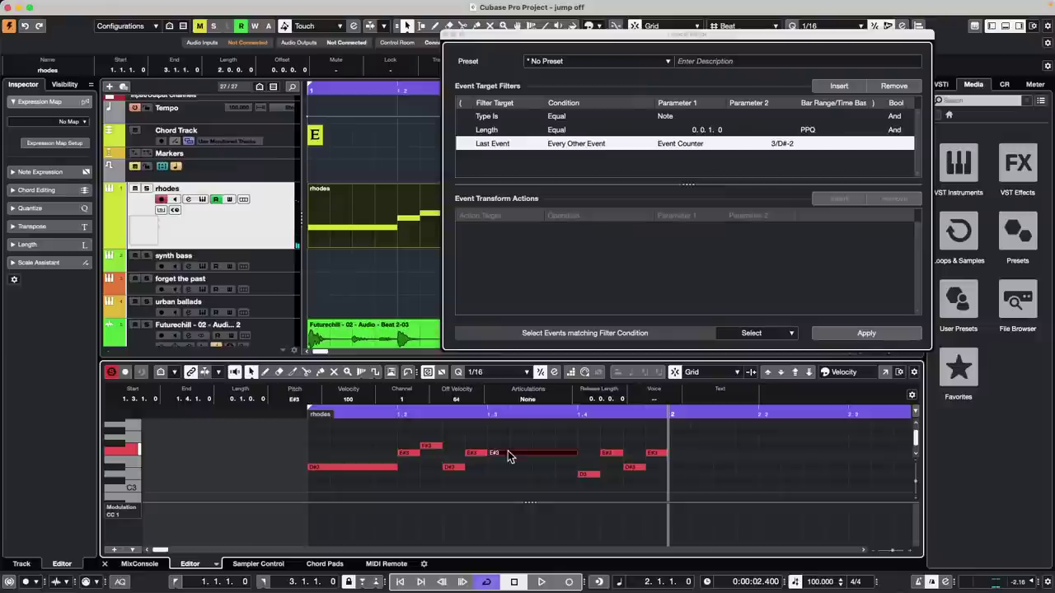
left_click(795, 144)
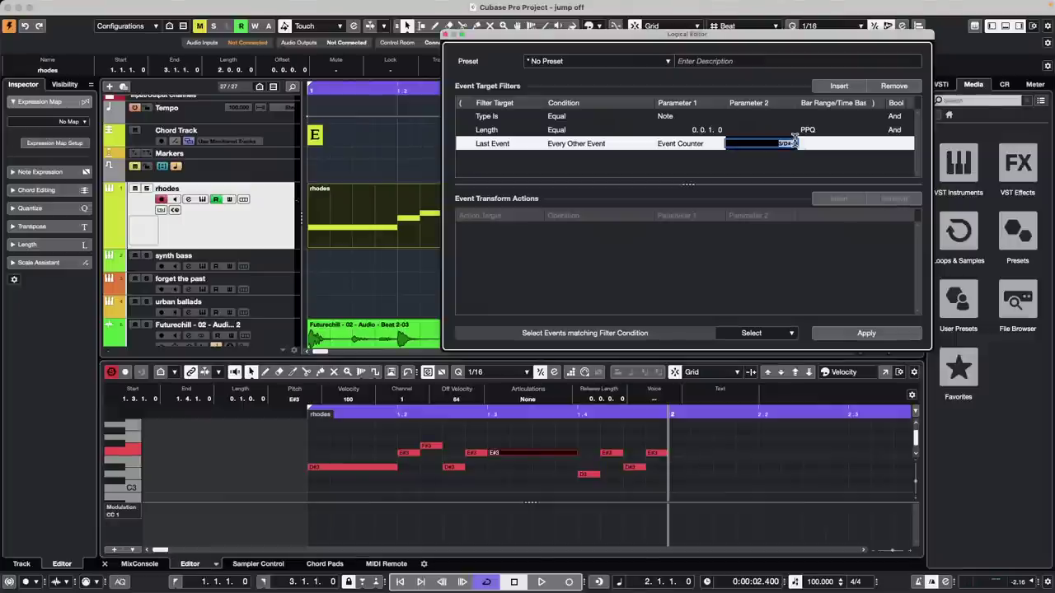
left_click(785, 162)
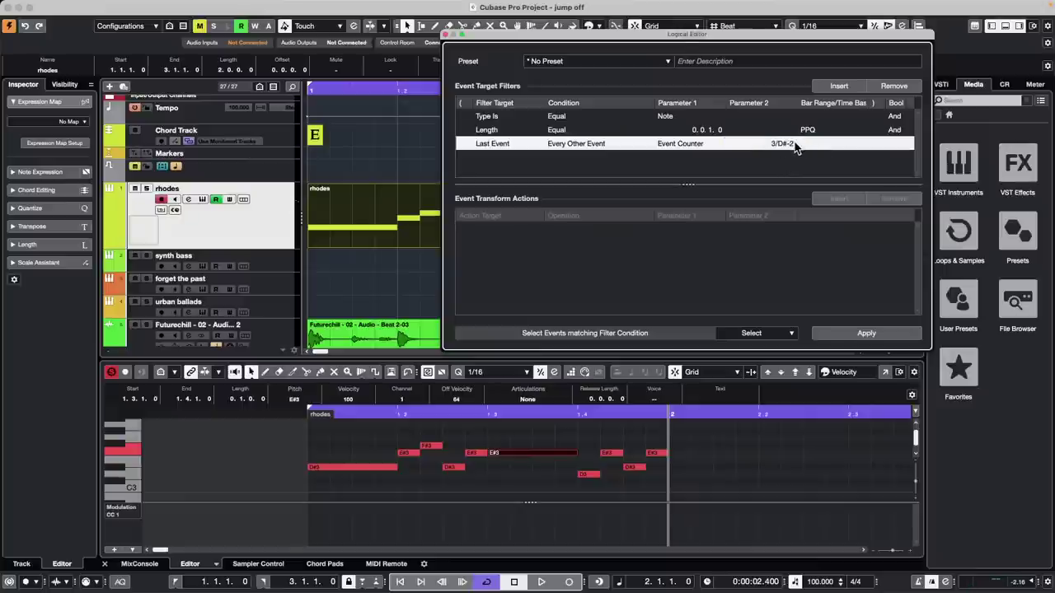
Step: Change the third target filter from Last Event to Position with the condition Inside Bar Range
left_click(495, 145)
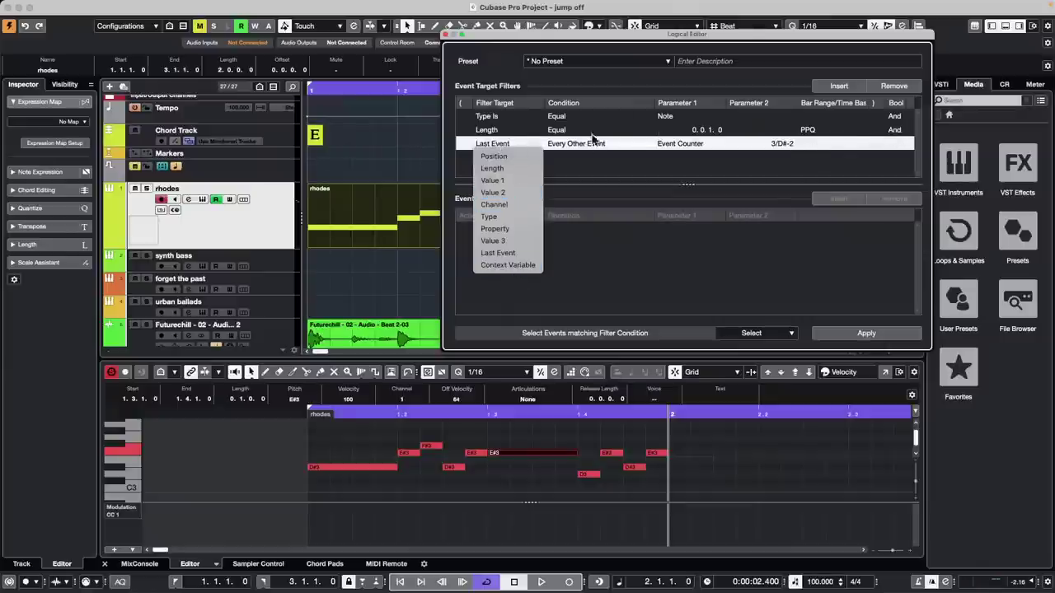
left_click(606, 183)
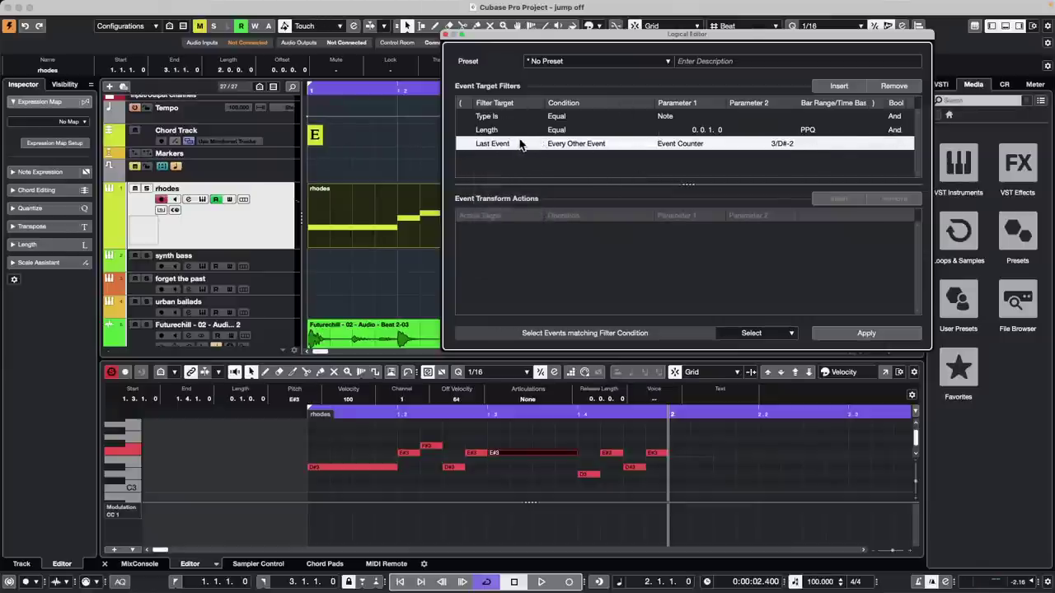
left_click(511, 149)
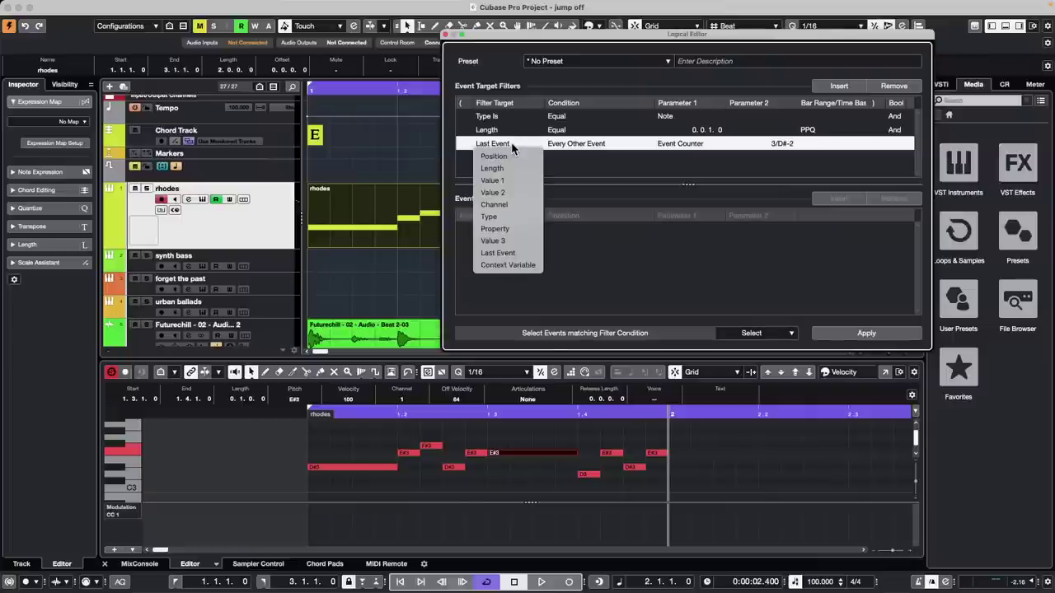
left_click(494, 155)
left_click(587, 147)
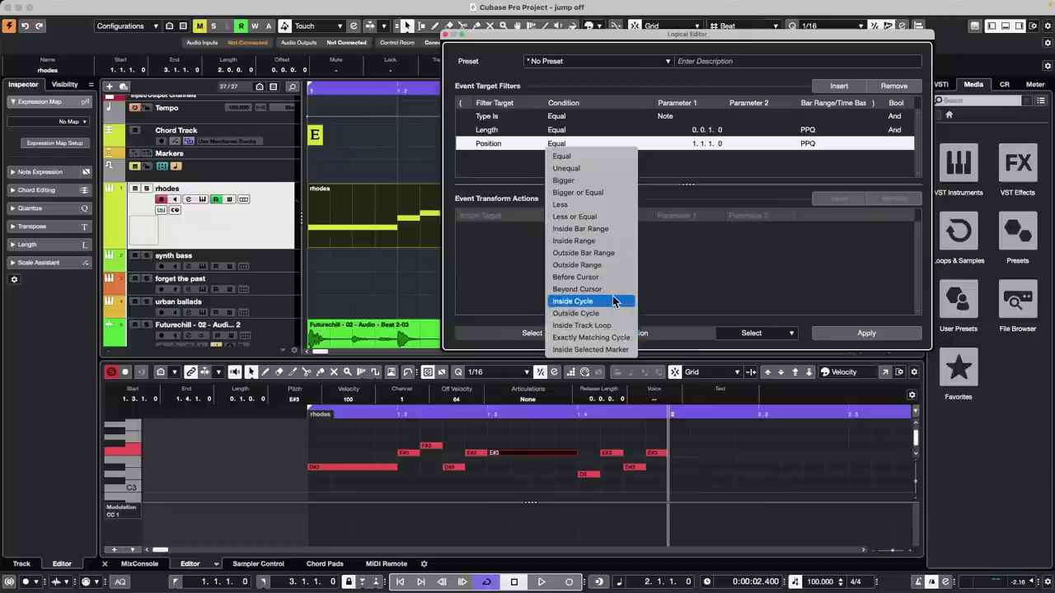
left_click(618, 229)
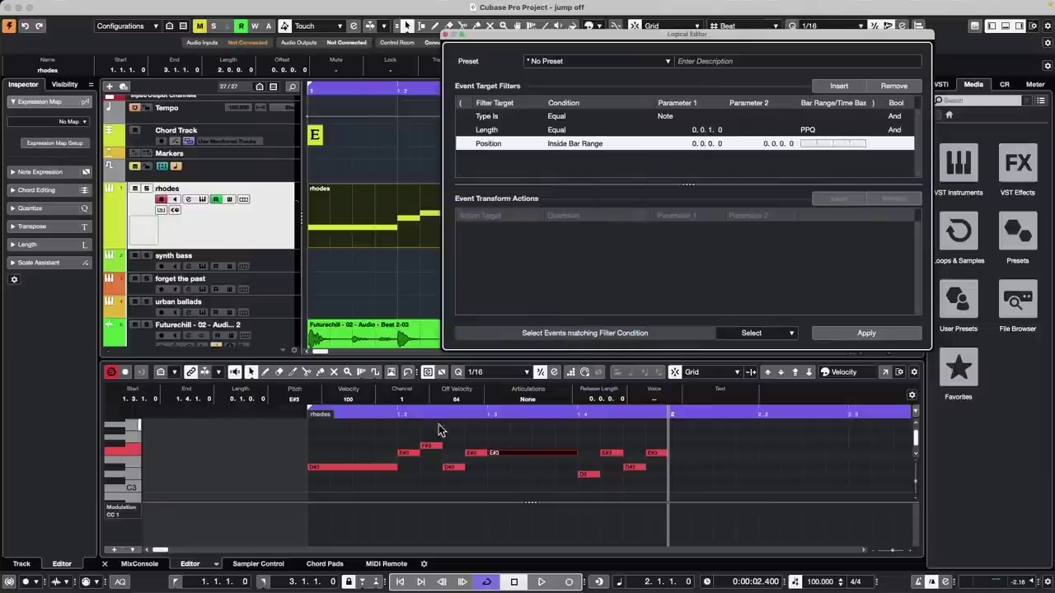
Step: Select the sixteenth F#3 and D#3 notes in beat 2 one after the other to check their start positions
left_click(429, 448)
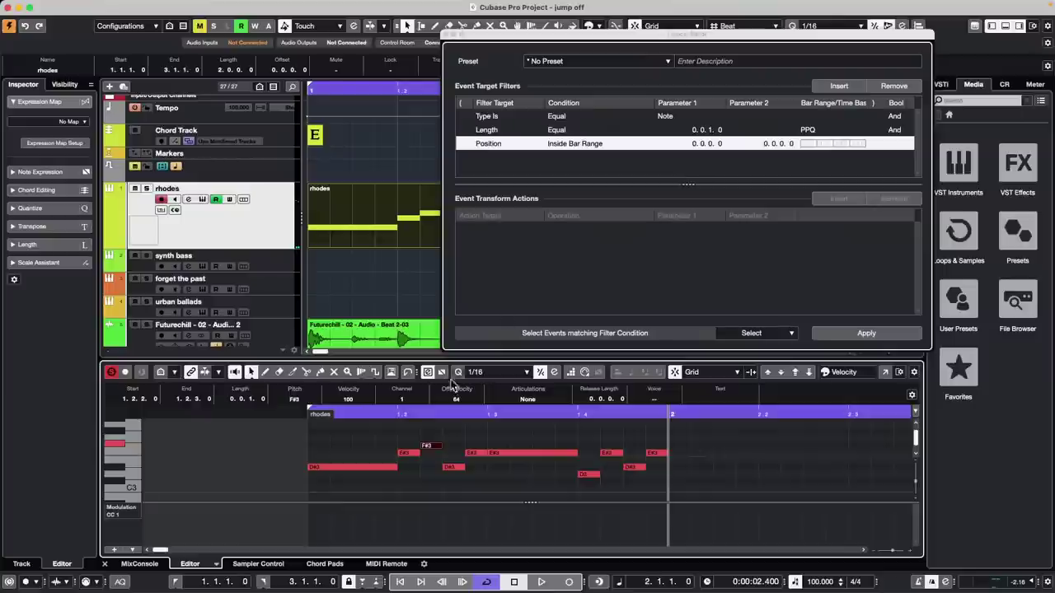
left_click(421, 466)
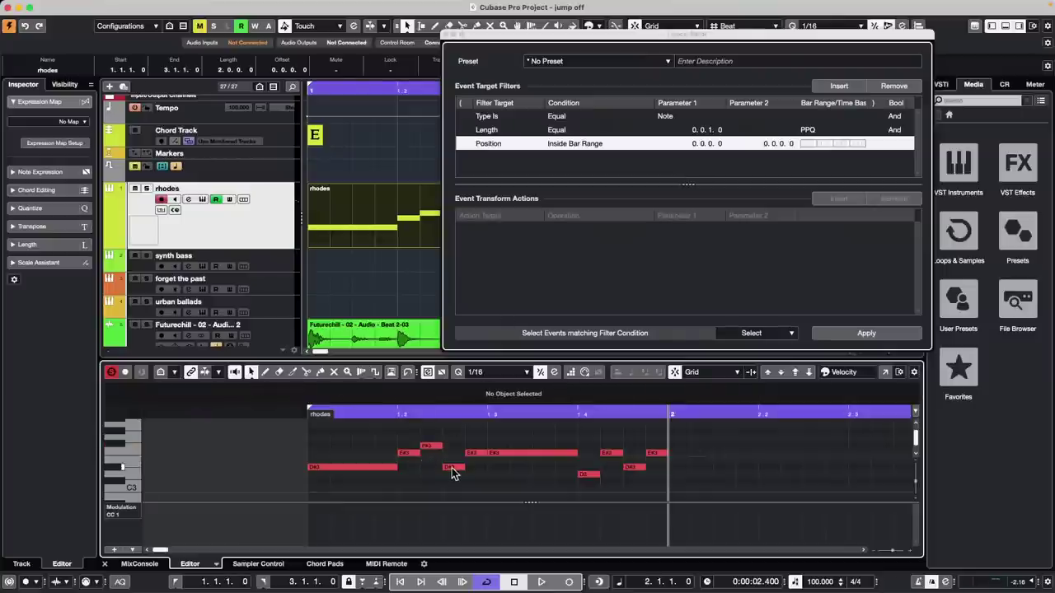
left_click(450, 469)
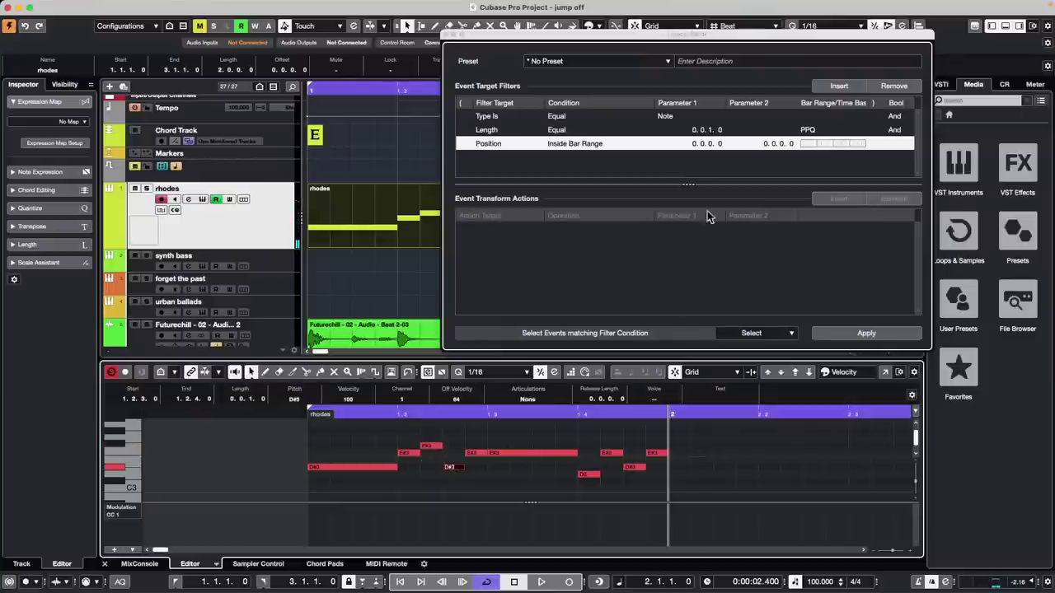
Step: Set the Position filter's bar range to start at 0.2.3.0 and end at 0.3.0.0
left_click(705, 149)
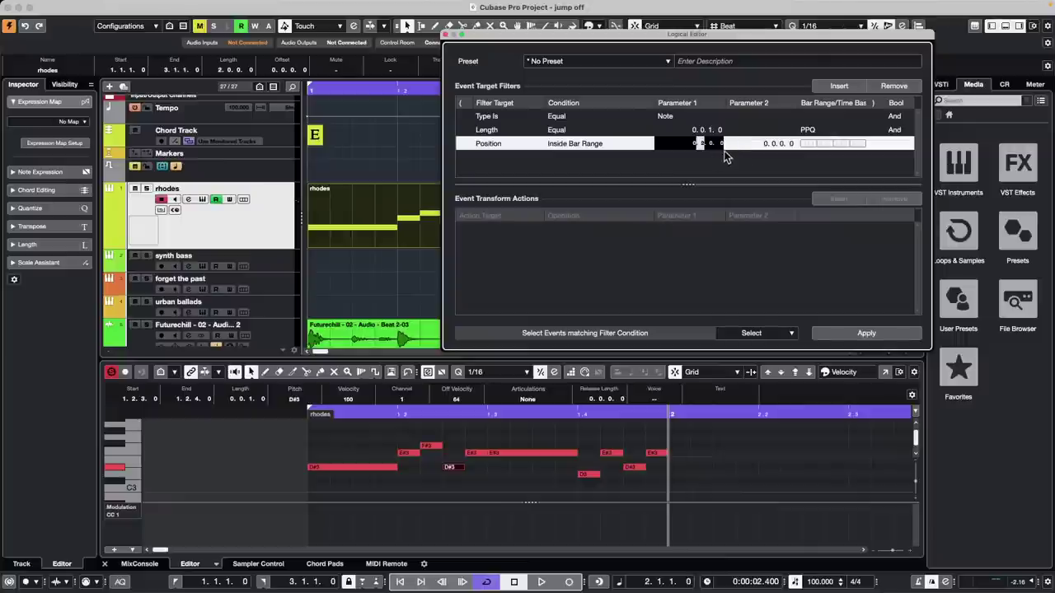
type("2. 3")
left_click(775, 147)
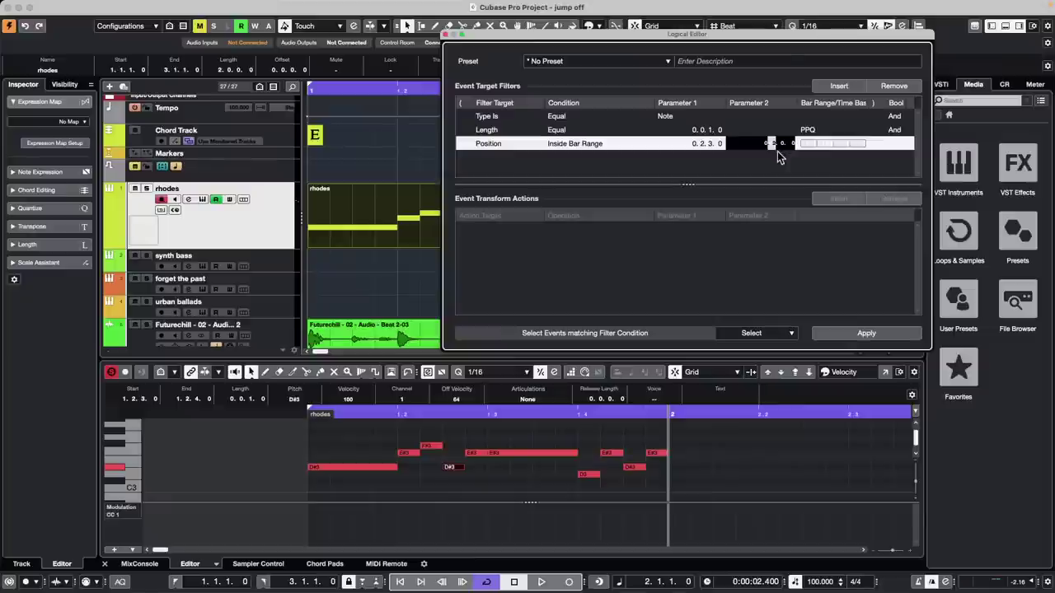
type("2")
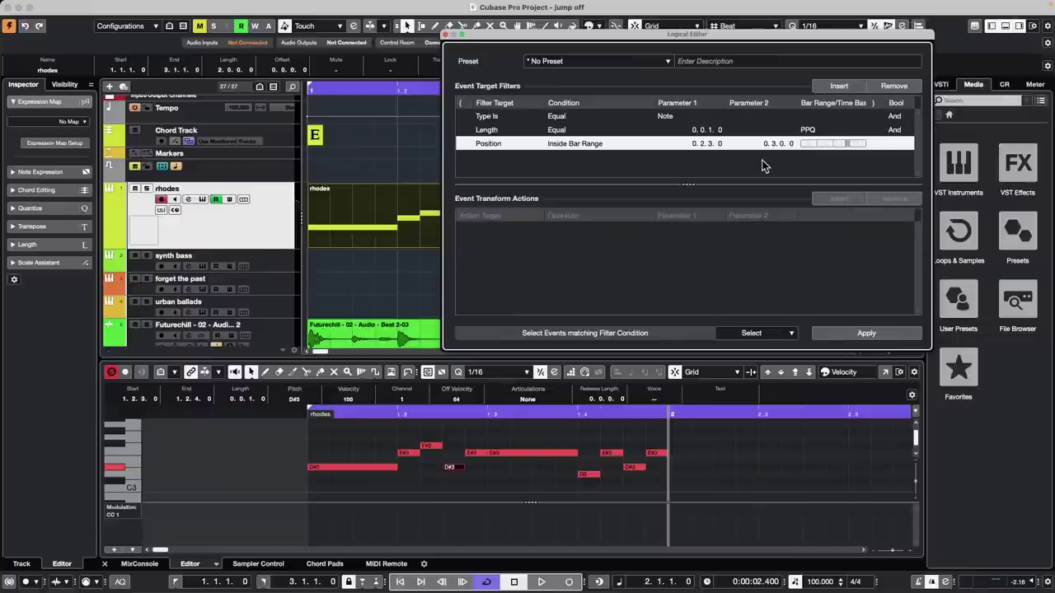
Step: Change the Position filter's start to 0.0.3.0 and re-enter its end value
double_click(702, 144)
double_click(773, 144)
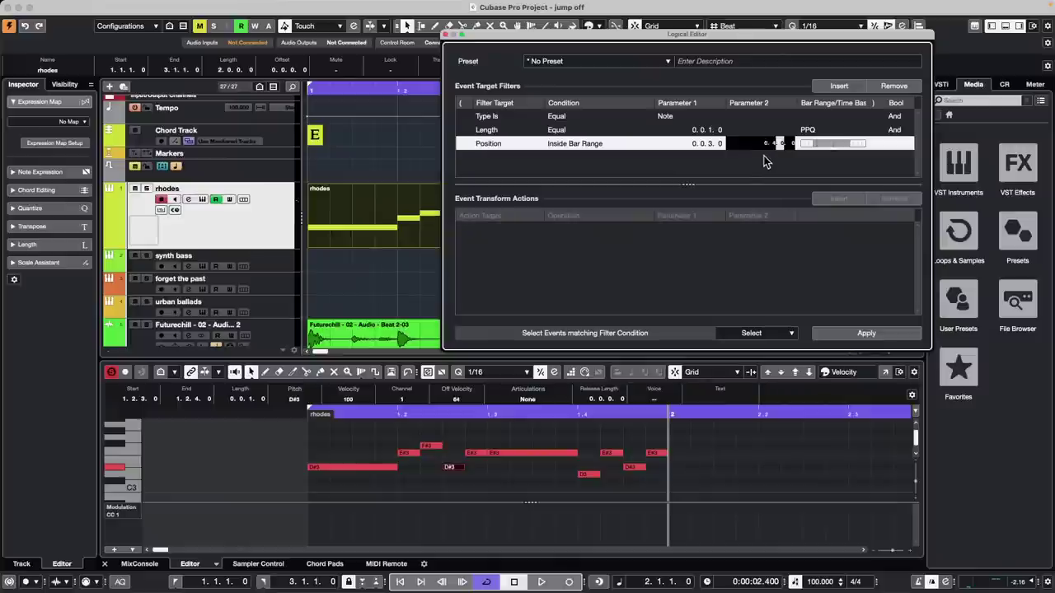
left_click(772, 143)
left_click(781, 147)
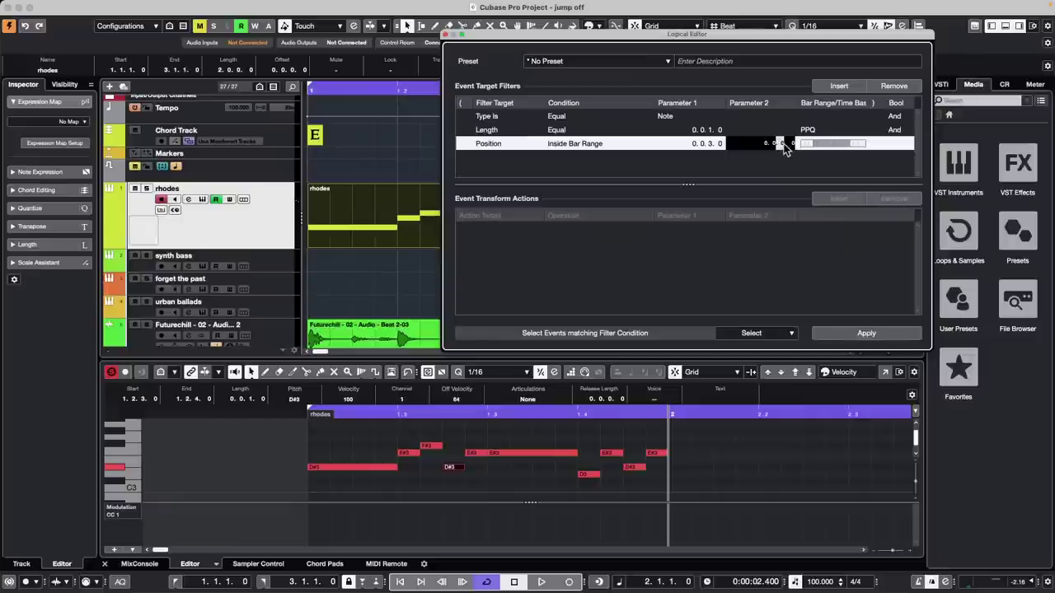
left_click(776, 145)
key("Return")
Step: Redraw the Position filter's bar range graphically to span about 0.1.1.99 to 0.1.3.6
left_click_drag(848, 147, 818, 148)
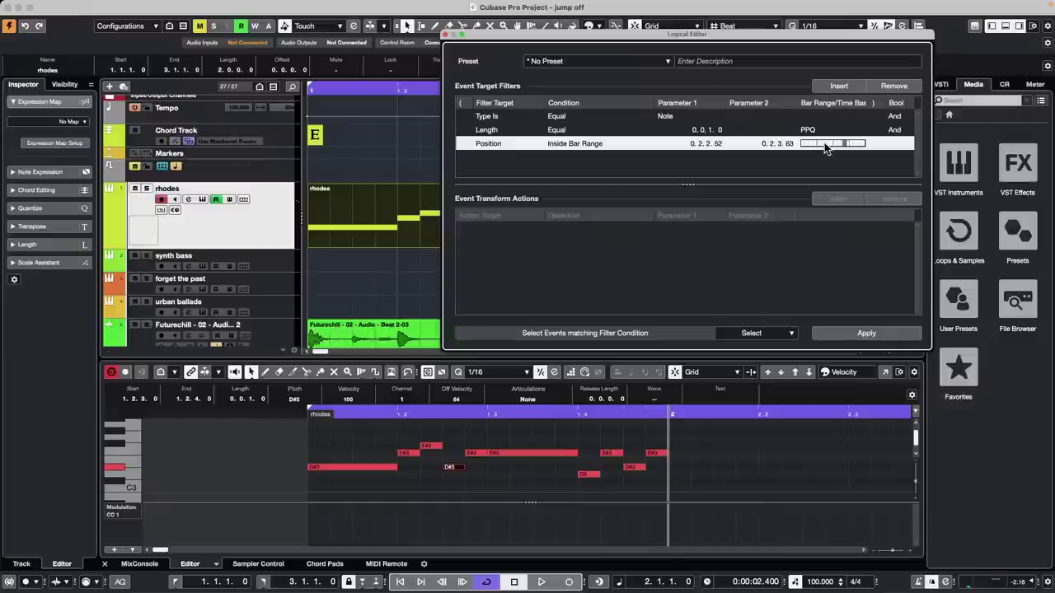
left_click_drag(827, 147, 834, 148)
left_click(903, 136)
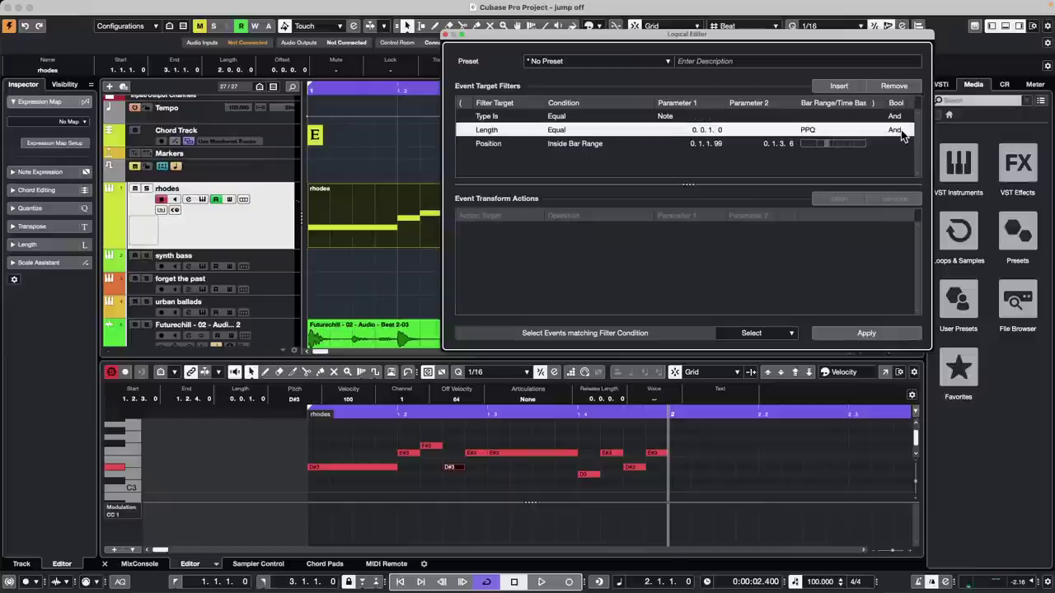
left_click(896, 131)
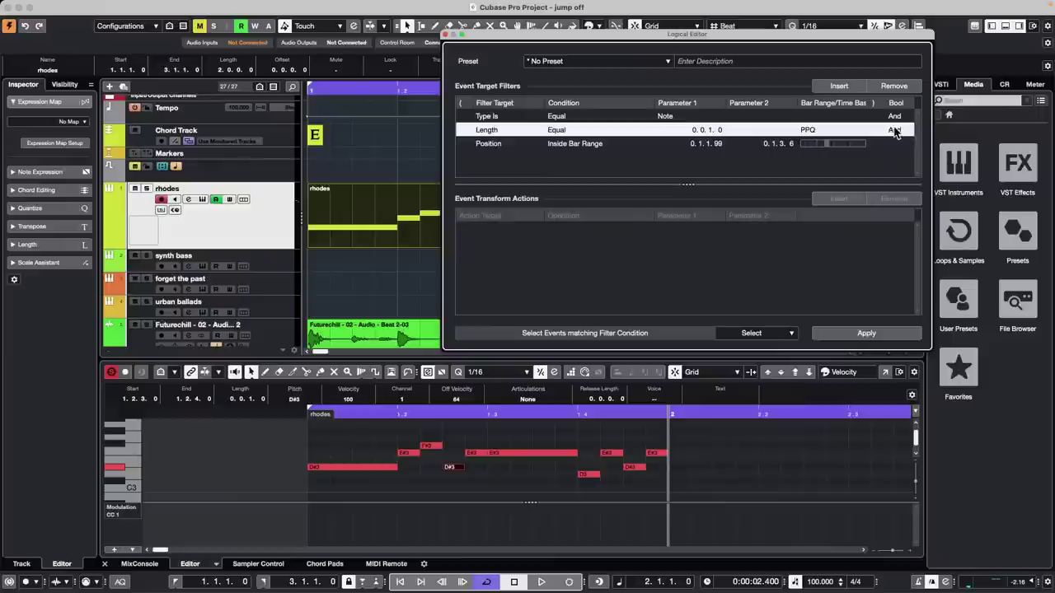
Step: Add a Position filter Inside Bar Range from 0.0.2.4 to 0.0.3.14 and remove the earlier Position filter above it
left_click(507, 146)
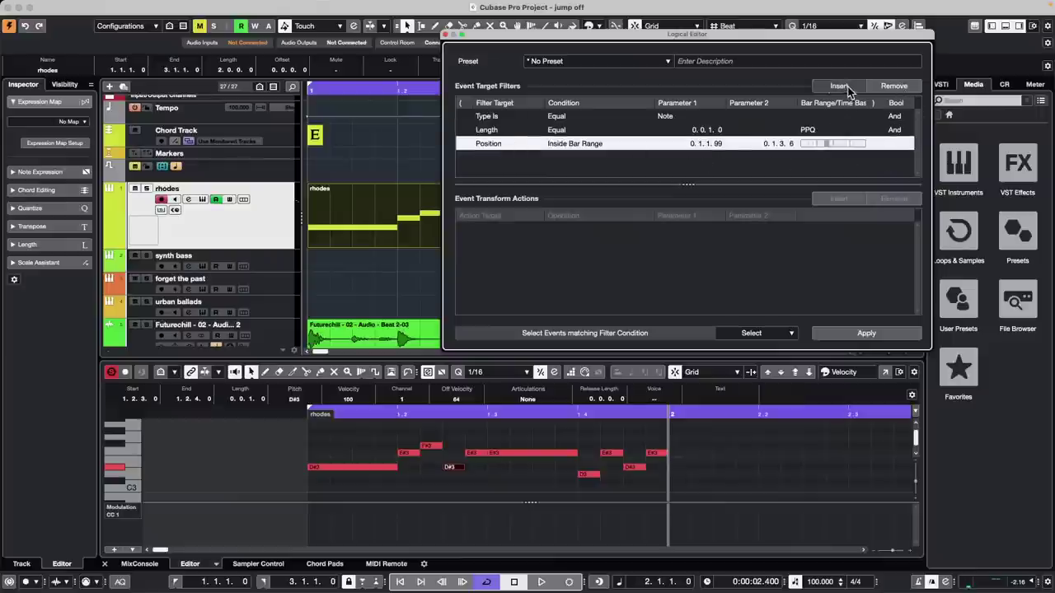
left_click(847, 90)
left_click(487, 158)
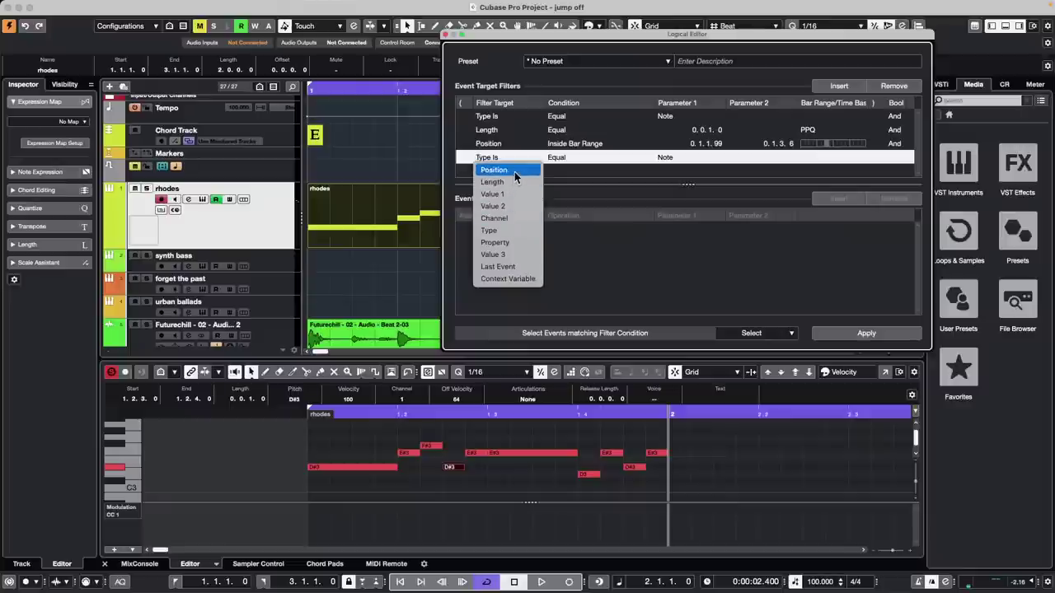
left_click(513, 170)
left_click(566, 160)
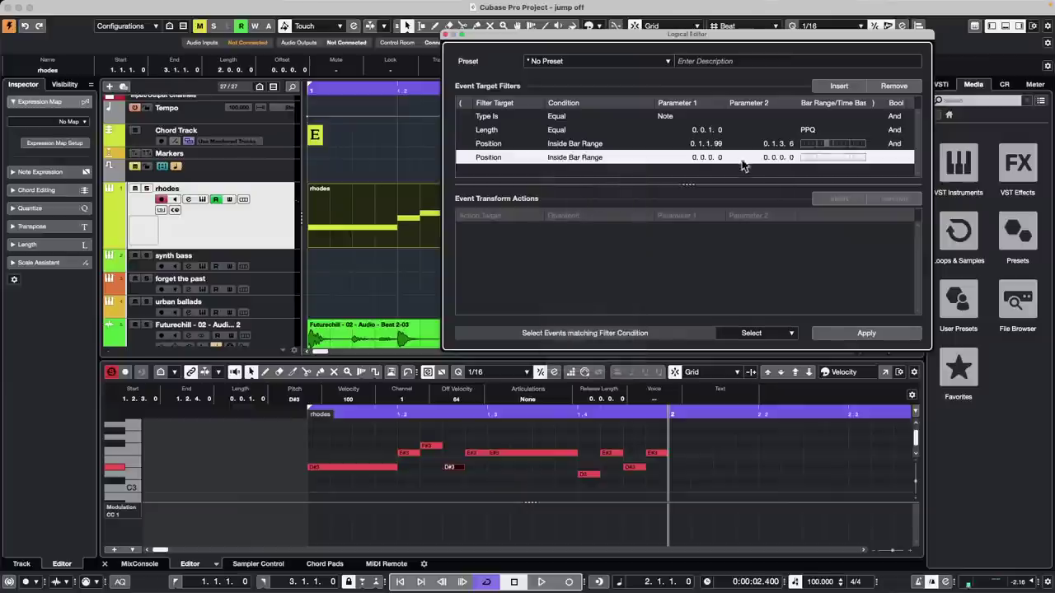
left_click(604, 243)
left_click_drag(809, 157, 813, 156)
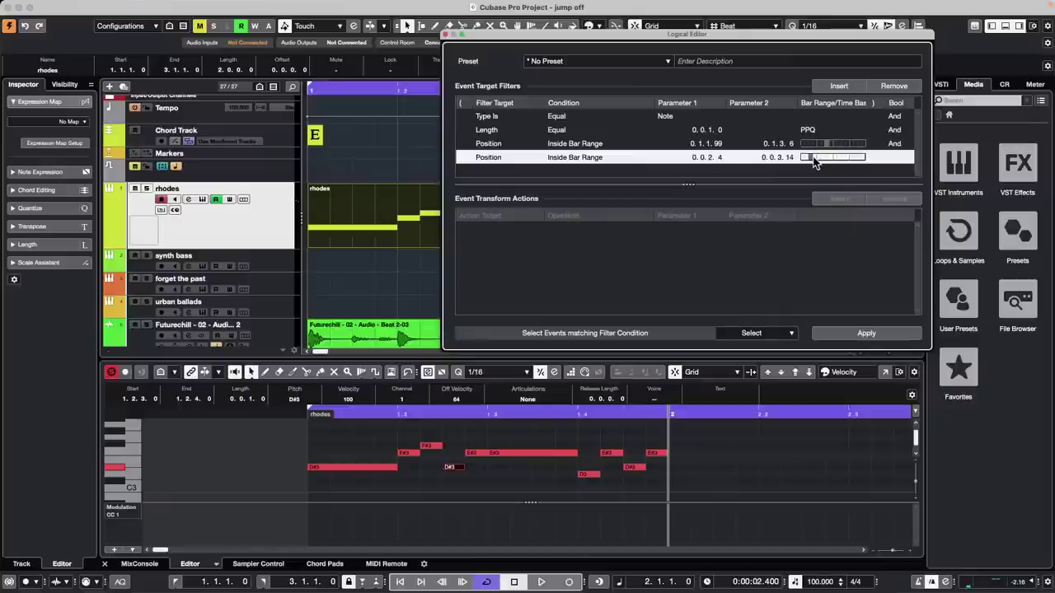
left_click(900, 144)
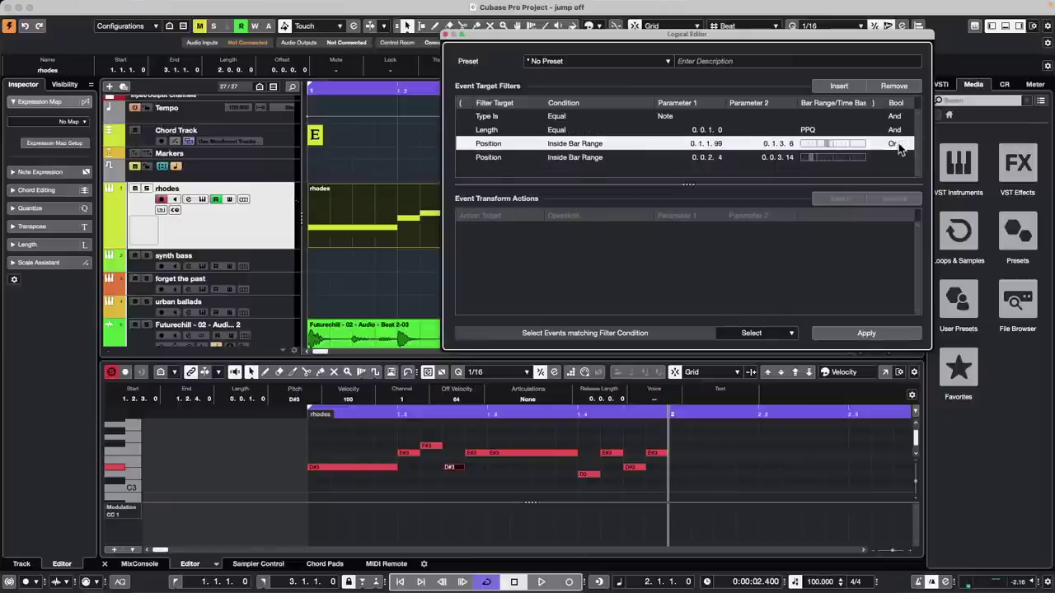
left_click(893, 88)
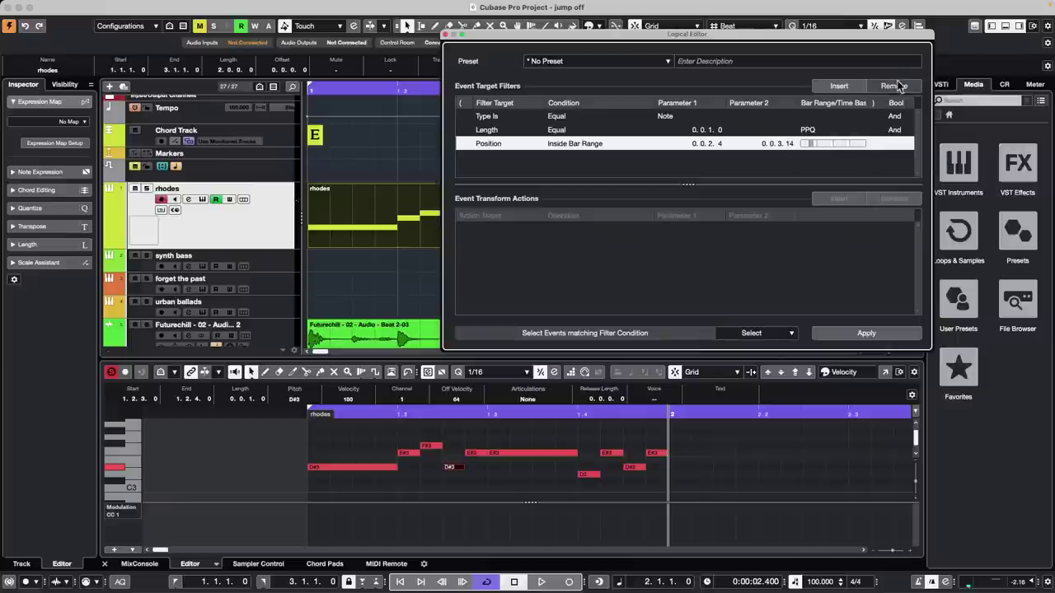
Step: Add two more target filters and set the filter target of both to Position
left_click(843, 87)
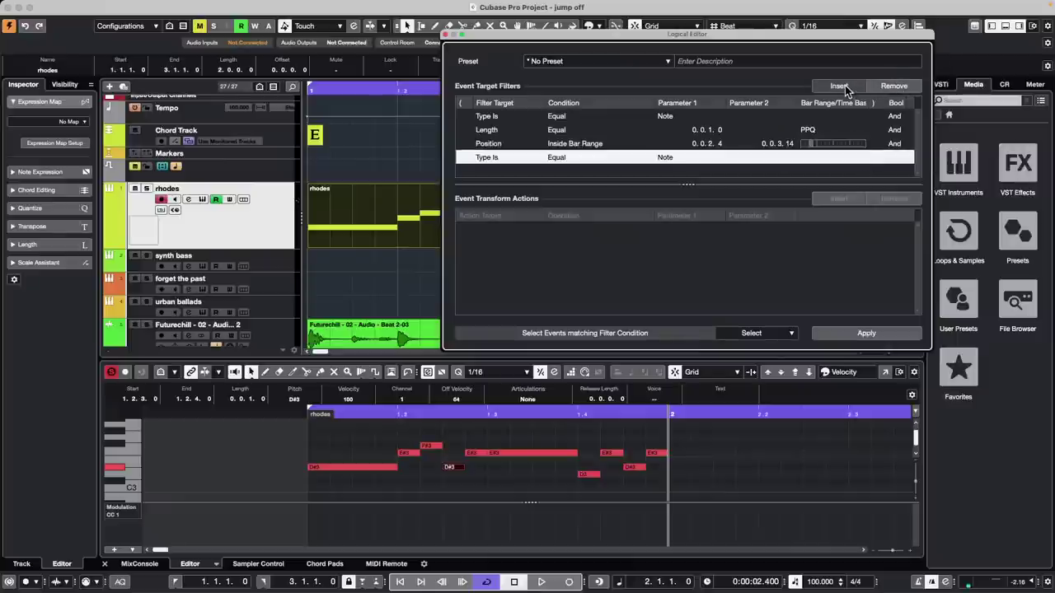
left_click(842, 88)
left_click(499, 157)
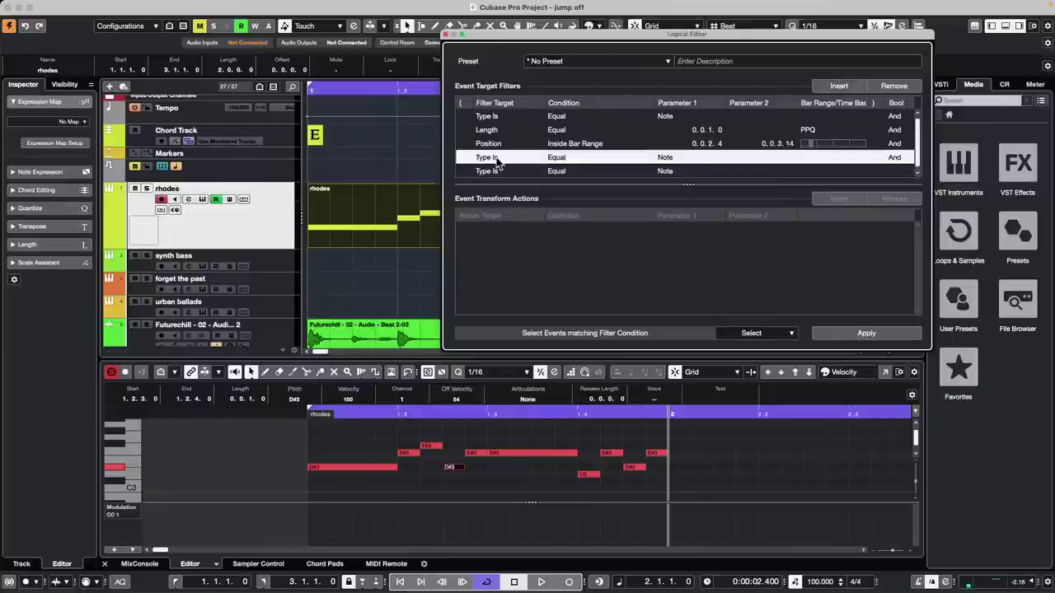
left_click(497, 159)
left_click(496, 170)
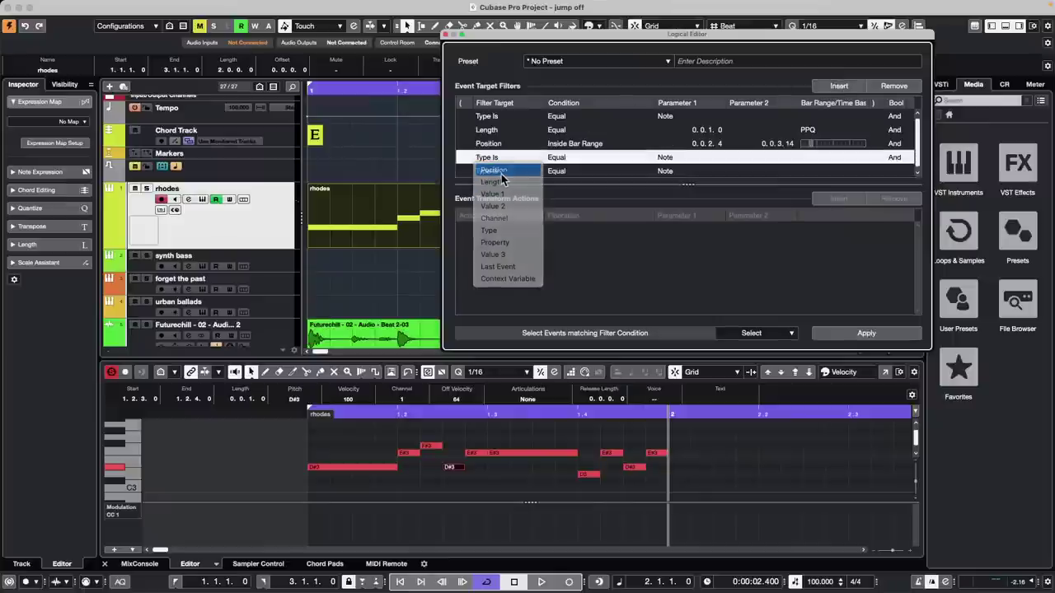
left_click(501, 178)
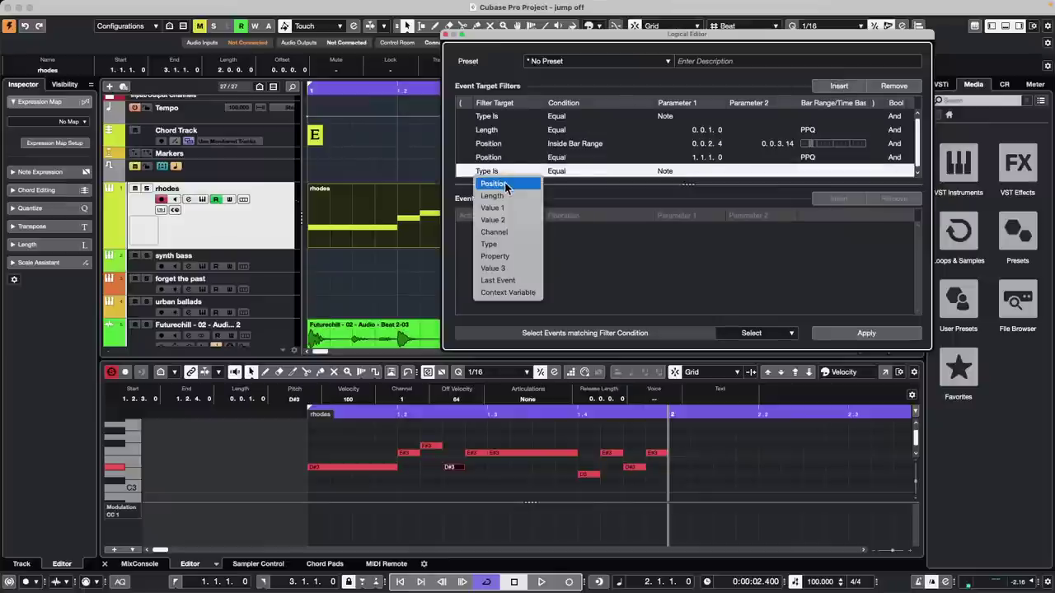
left_click(505, 188)
Step: Set the condition of the two new Position filters to Inside Bar Range
left_click(569, 157)
left_click(560, 158)
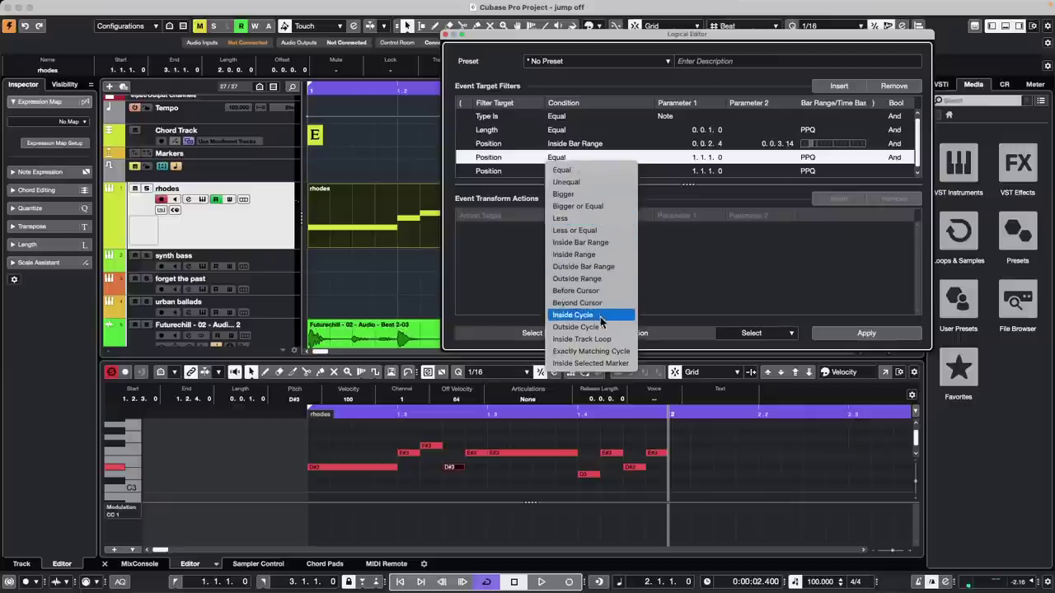
left_click(615, 242)
left_click(573, 170)
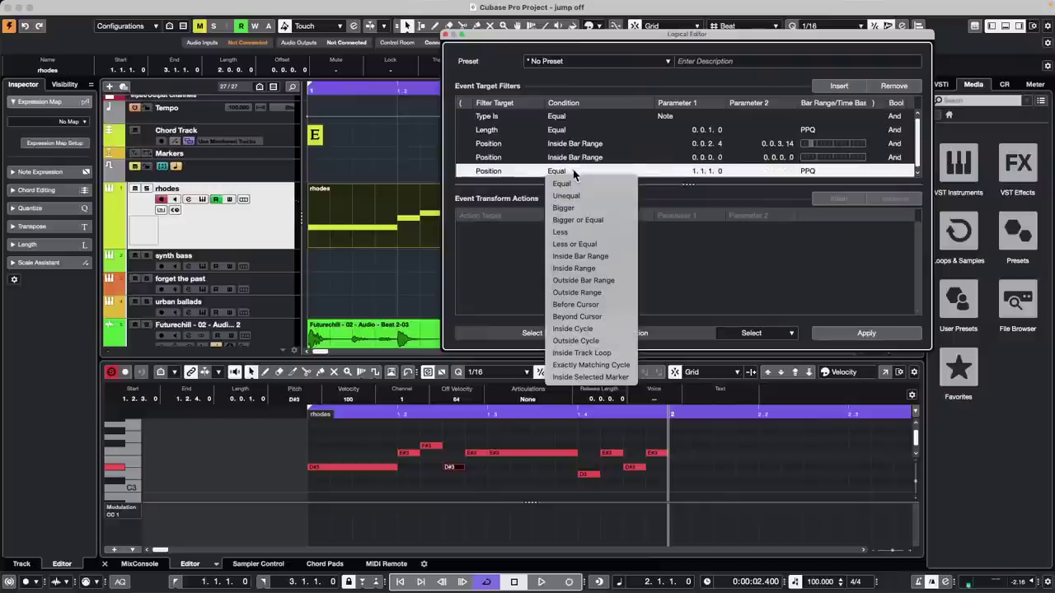
left_click(597, 256)
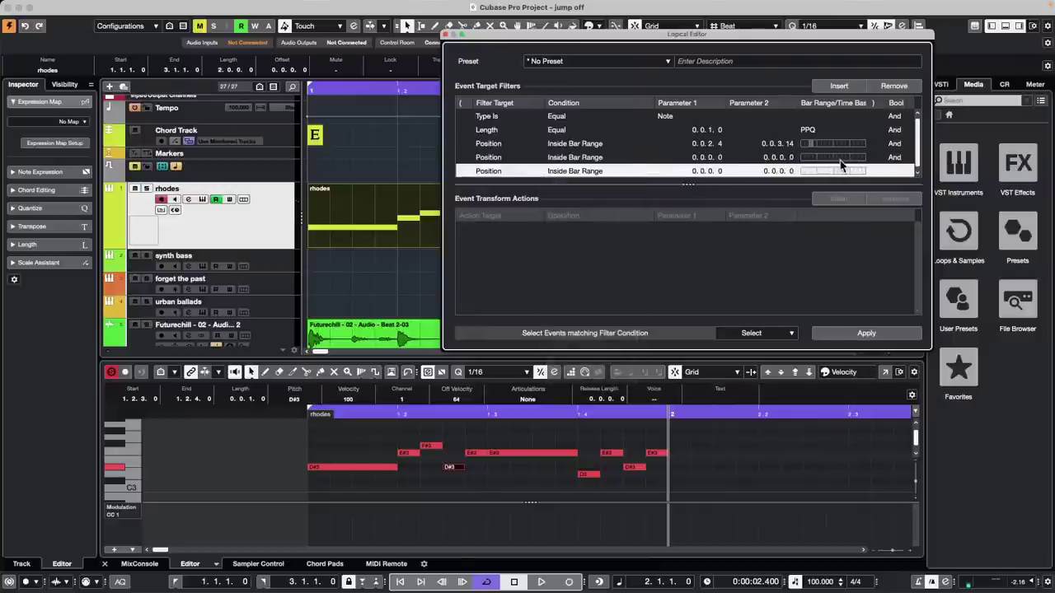
Step: Draw the bar ranges of the two new Position filters as about 0.2.2.4–0.2.3.14 and 0.3.1.83–0.3.3.38
left_click_drag(838, 165, 851, 168)
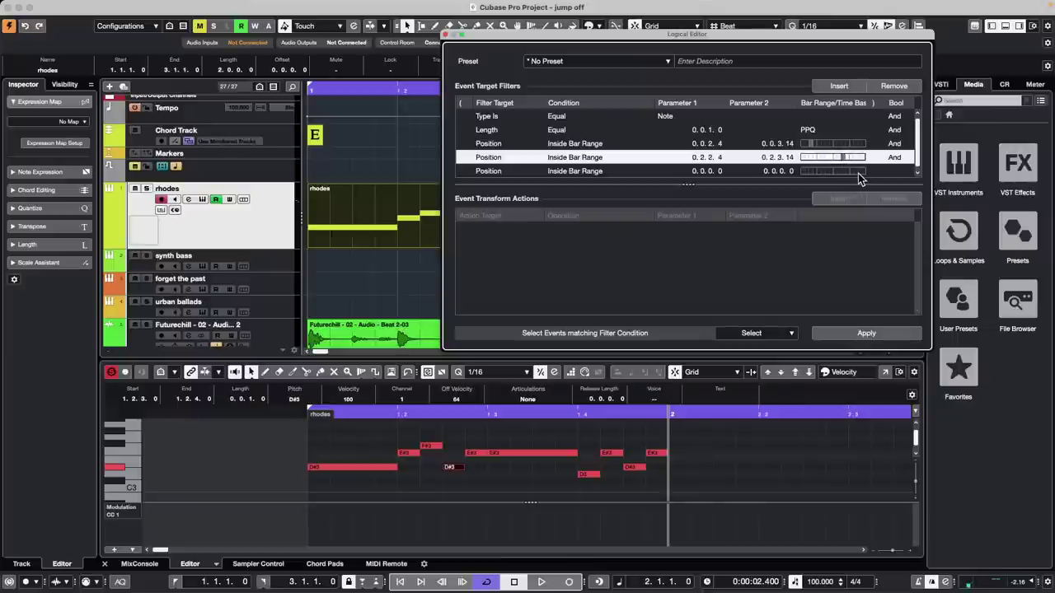
left_click(858, 173)
left_click_drag(858, 173, 861, 180)
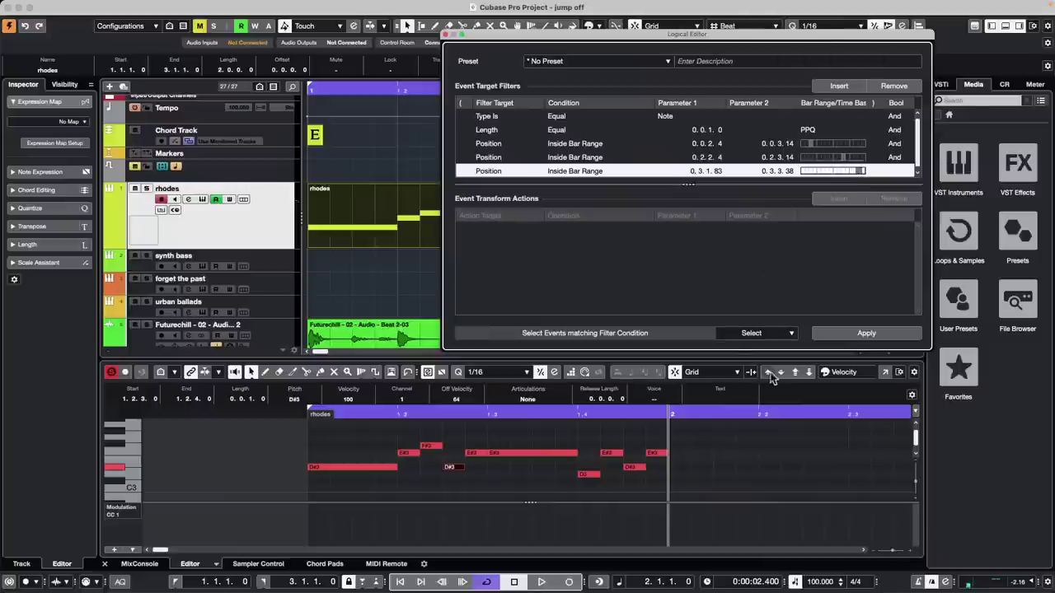
Step: Apply the Select function to the rhodes notes, clear the note selection, and apply it again
left_click(859, 340)
left_click(748, 435)
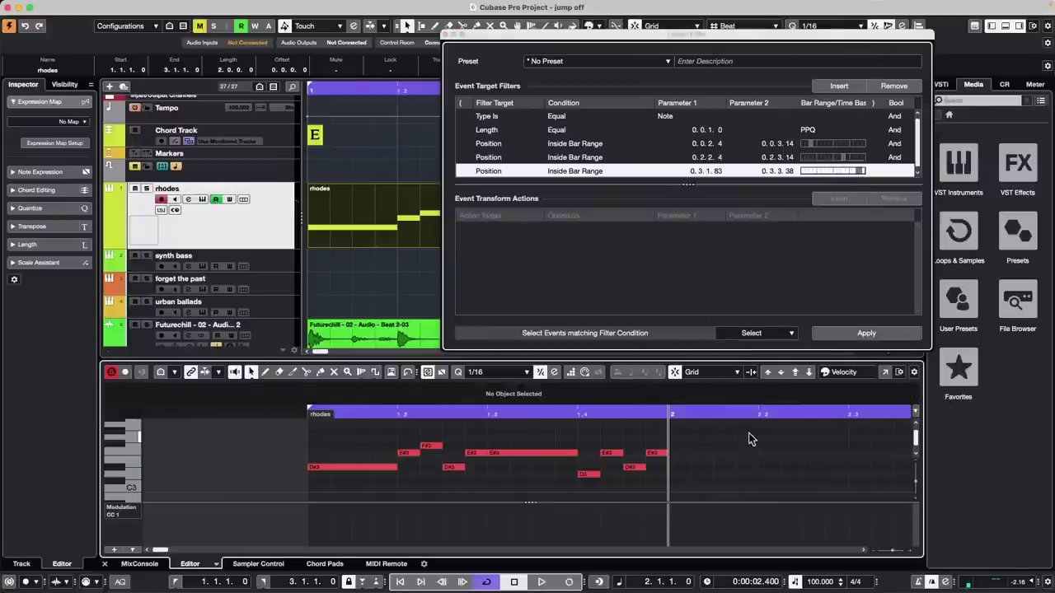
left_click(871, 335)
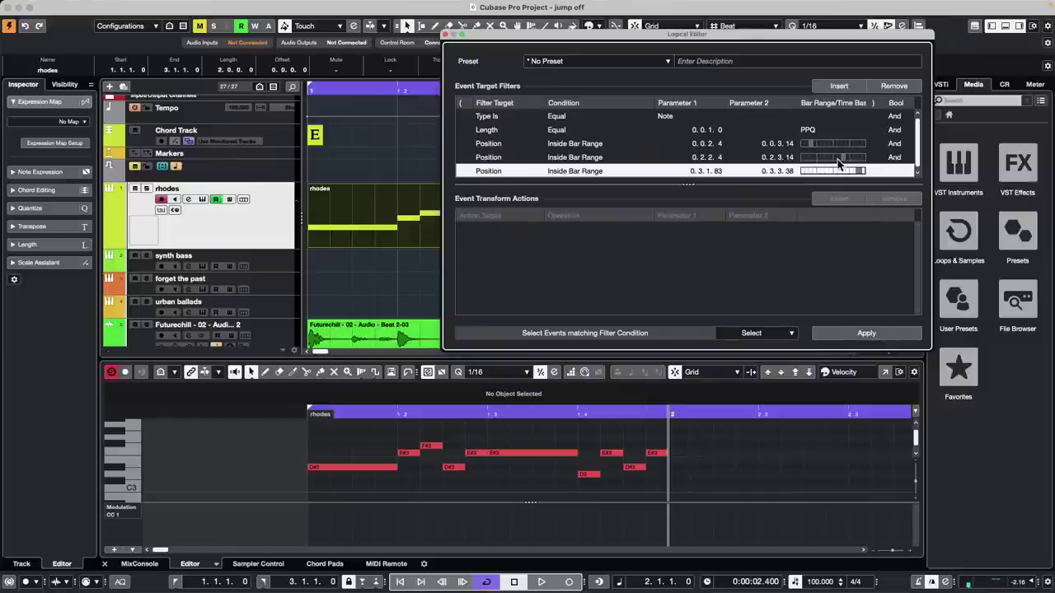
Step: Close the Logical Editor and return to the Media browser
left_click(445, 35)
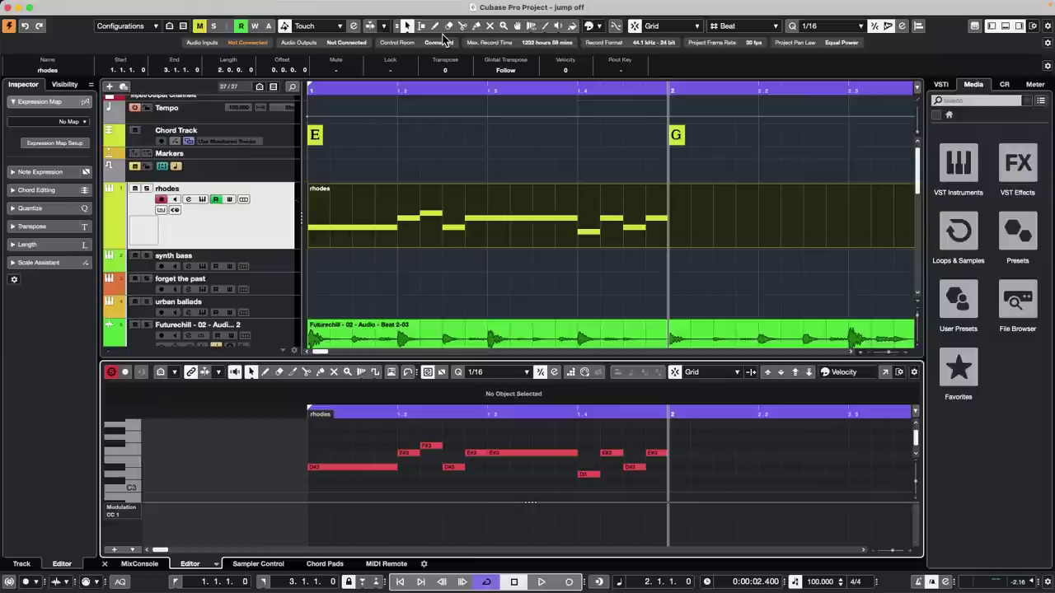
left_click(941, 87)
left_click(974, 86)
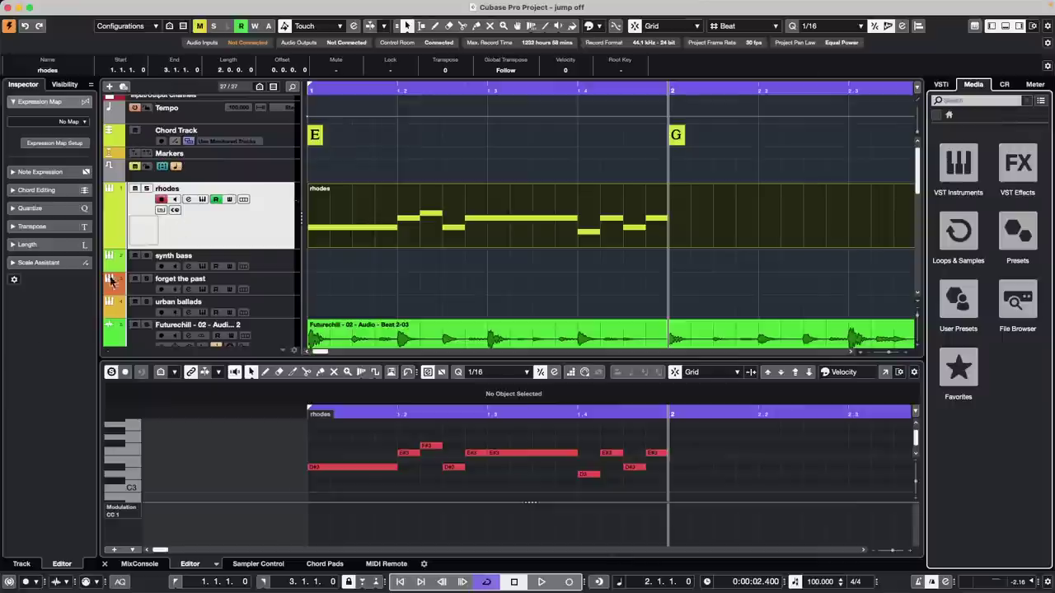
Step: Assign the factory synthesizer keyboard picture near the end of the Track Pictures Browser to the rhodes track
left_click(236, 231)
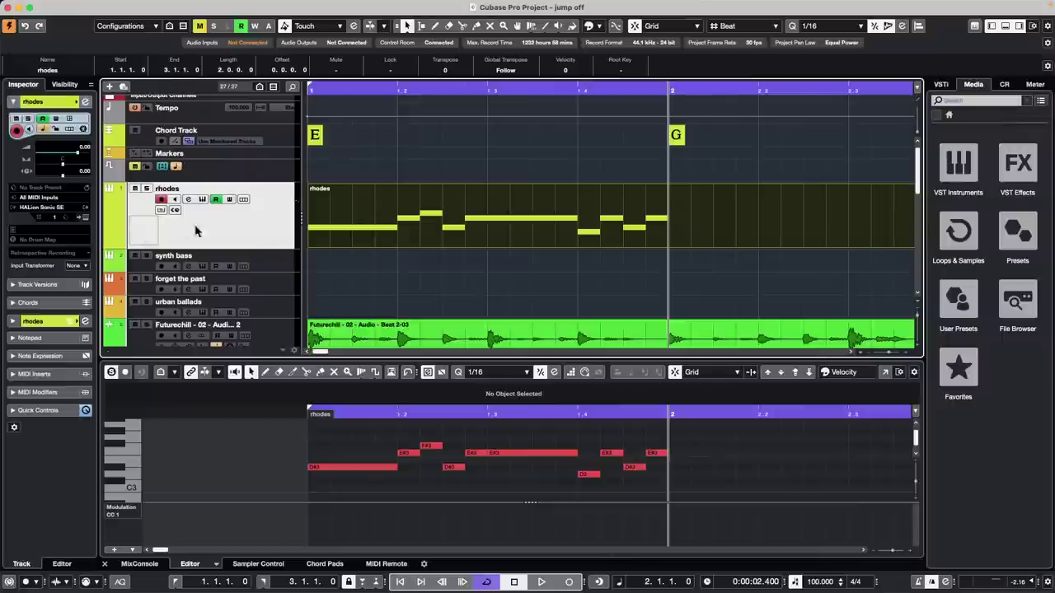
double_click(149, 236)
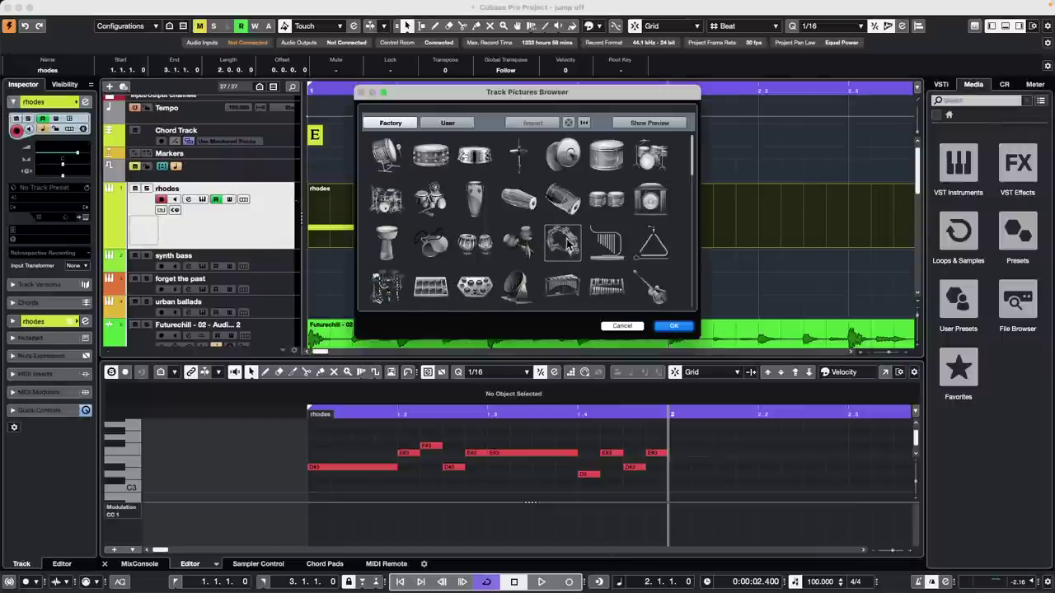
scroll(550, 250, "down", 15)
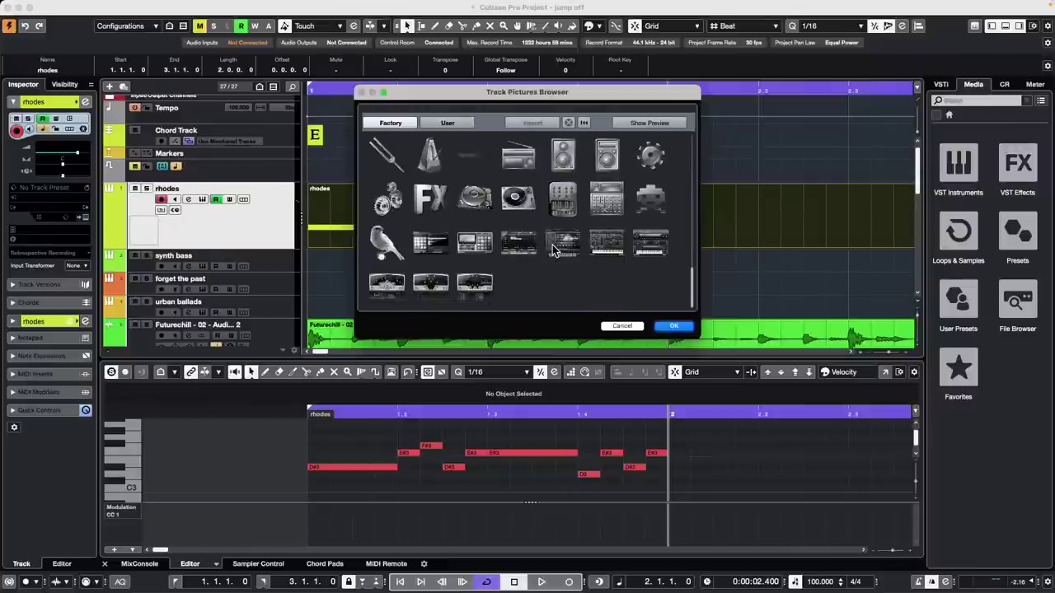
left_click(606, 243)
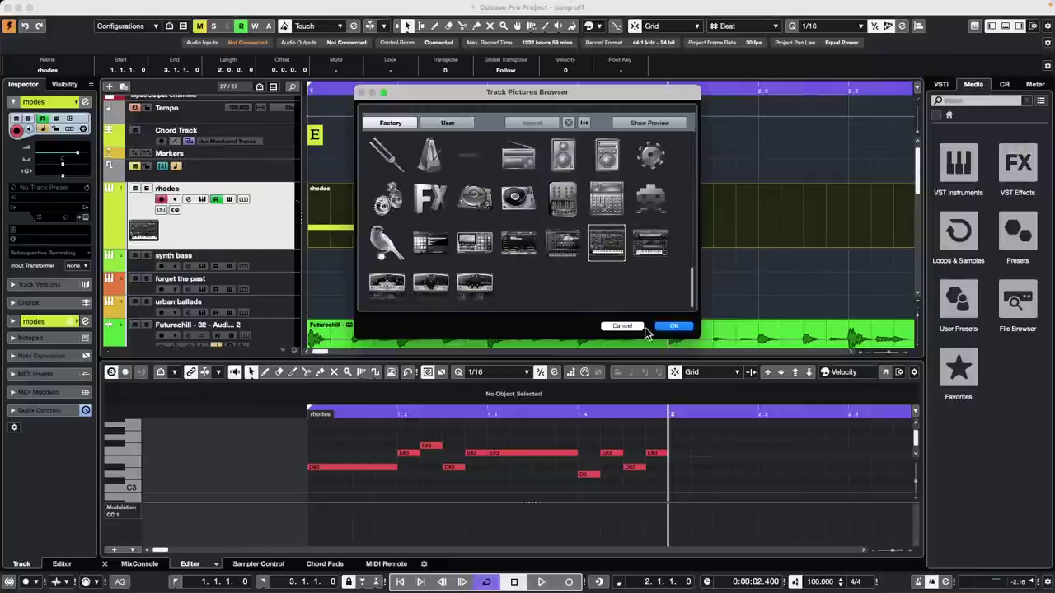
left_click(674, 326)
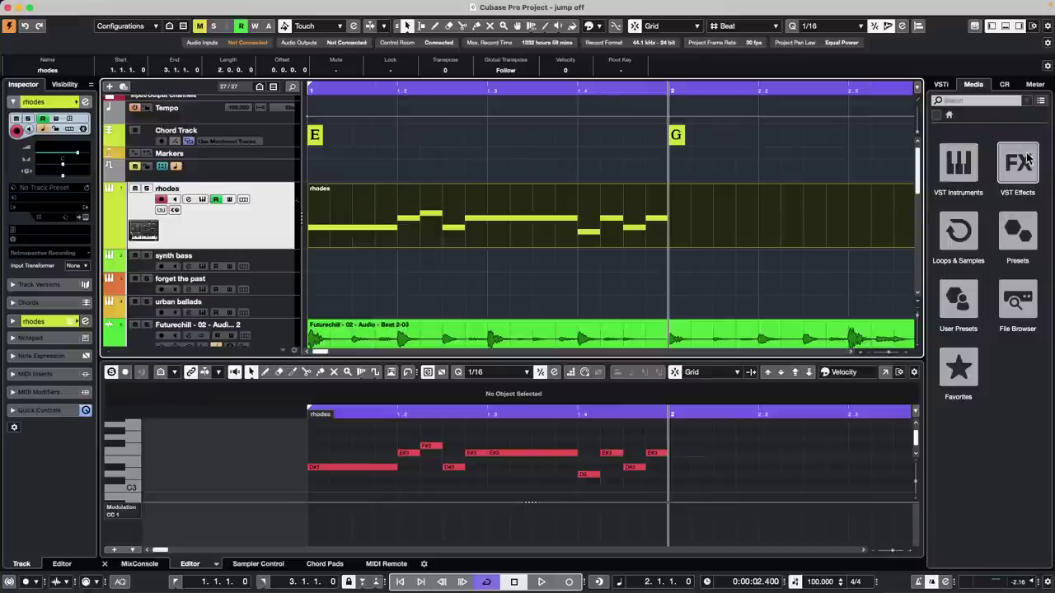
Step: Browse the VST Instruments in the Media browser, look into the Prophet external plug-in, and return to the instrument list
left_click(959, 163)
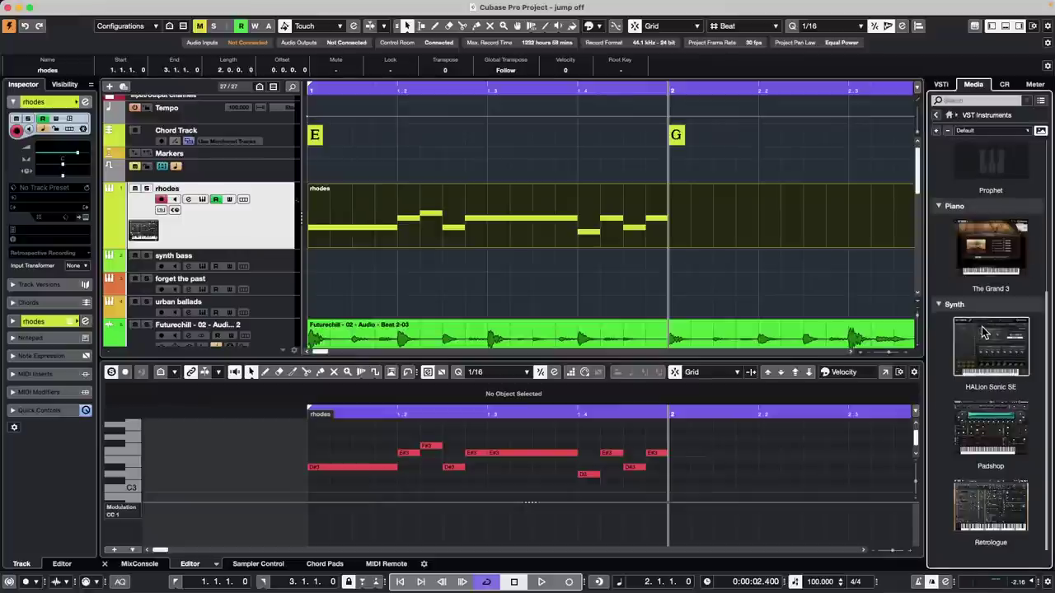
scroll(989, 334, "up", 5)
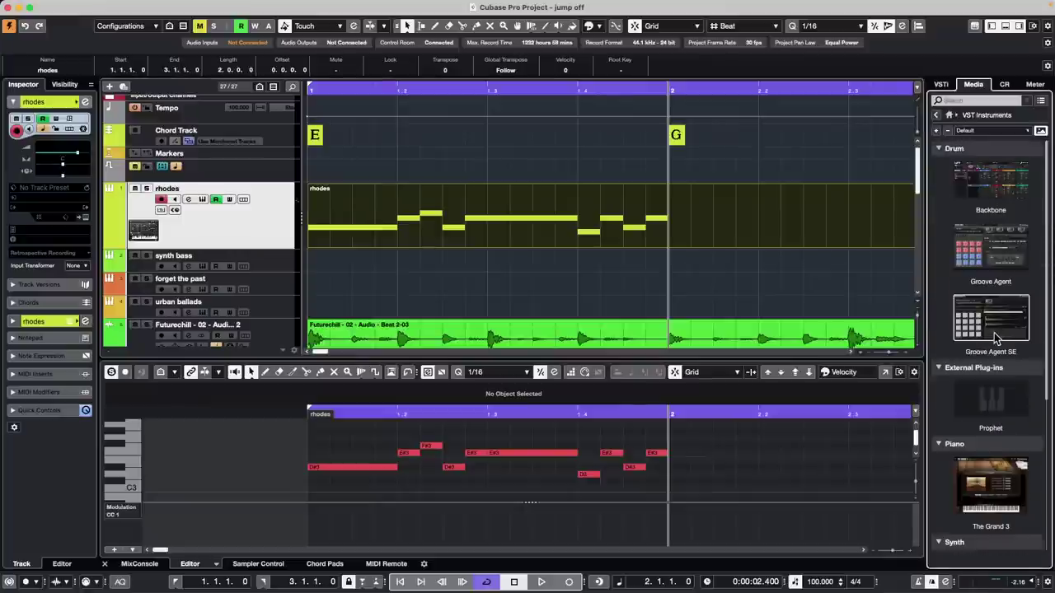
left_click(994, 401)
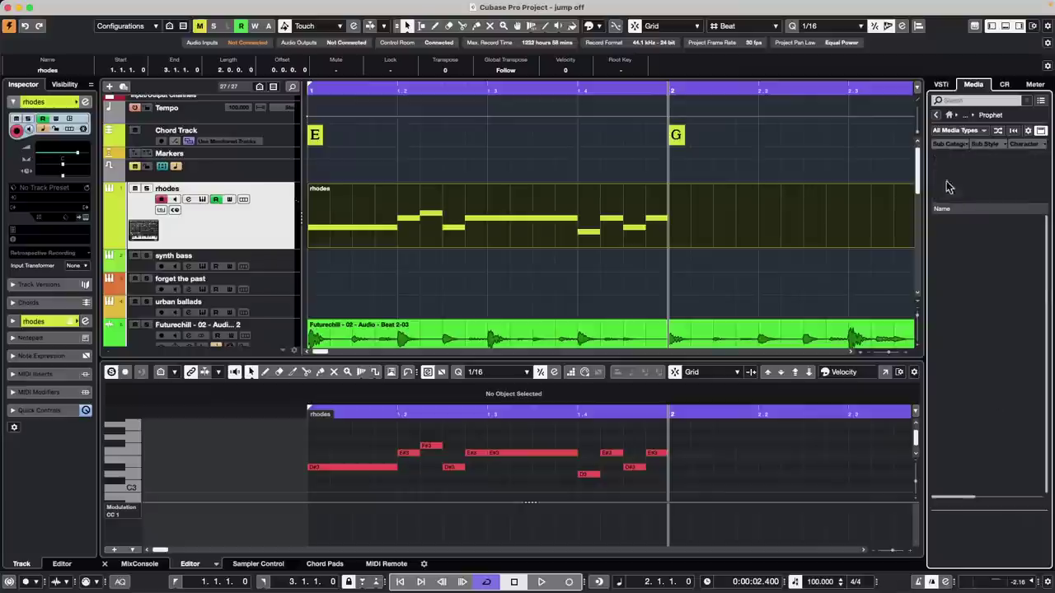
left_click(936, 114)
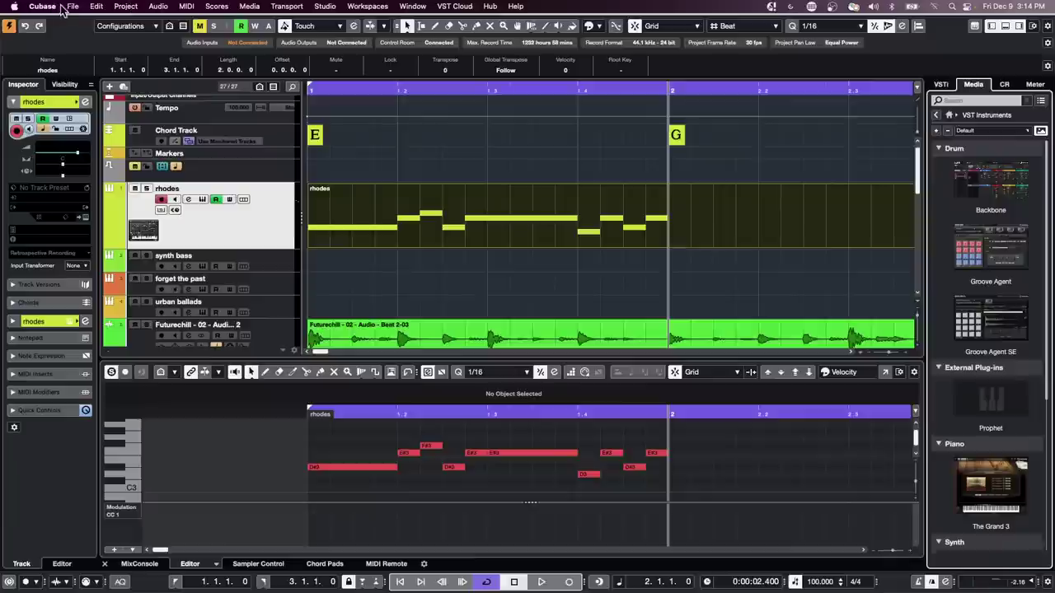
Step: Open the recent project comping-01.cpr
left_click(75, 8)
mouse_move(107, 238)
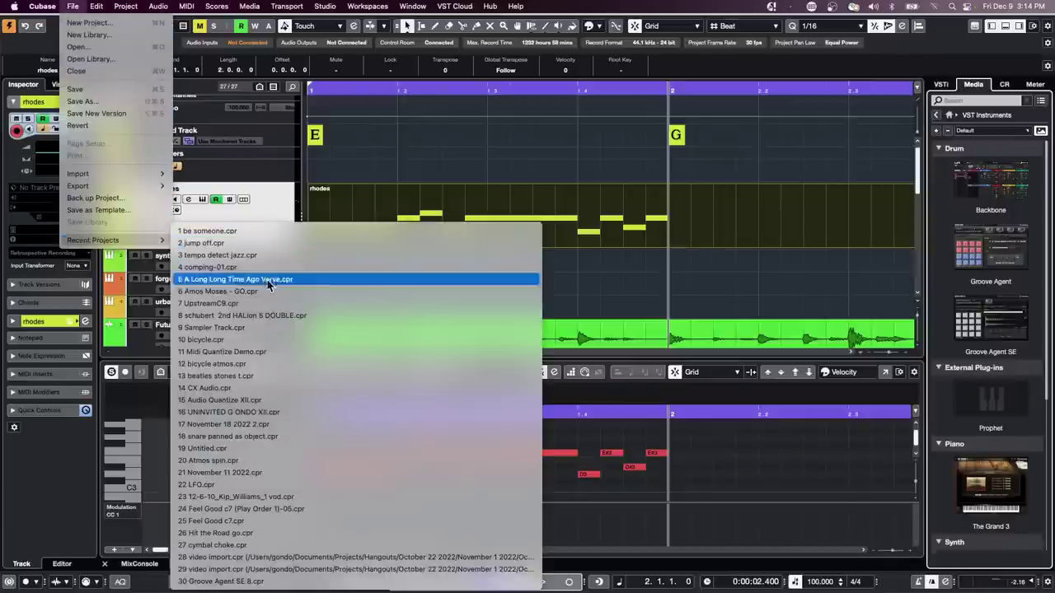
left_click(326, 268)
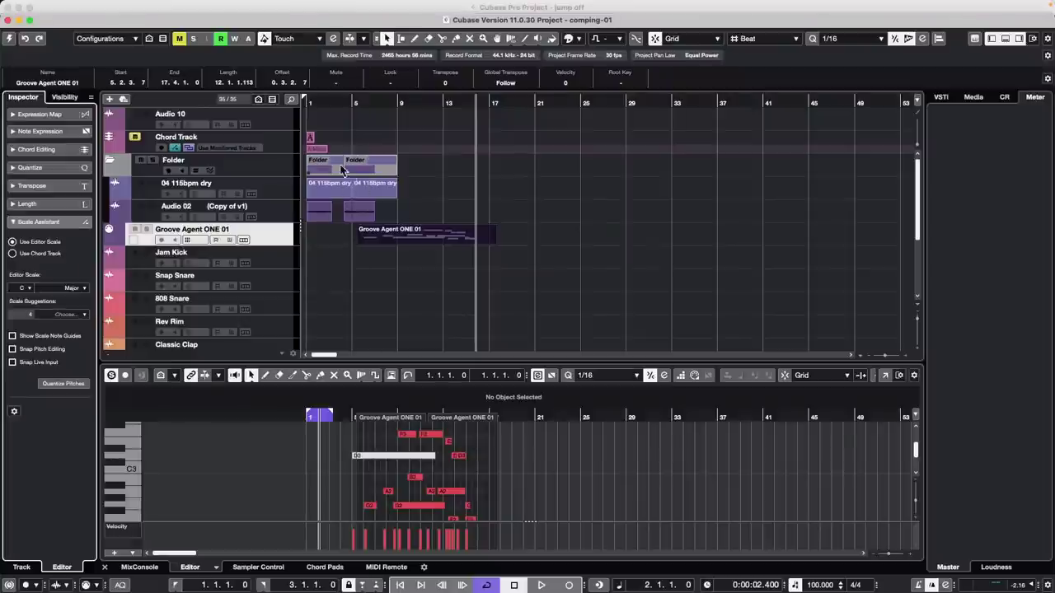
Step: Revert comping-01 to its previously saved version and dismiss the missing-files dialog without locating anything
left_click(74, 7)
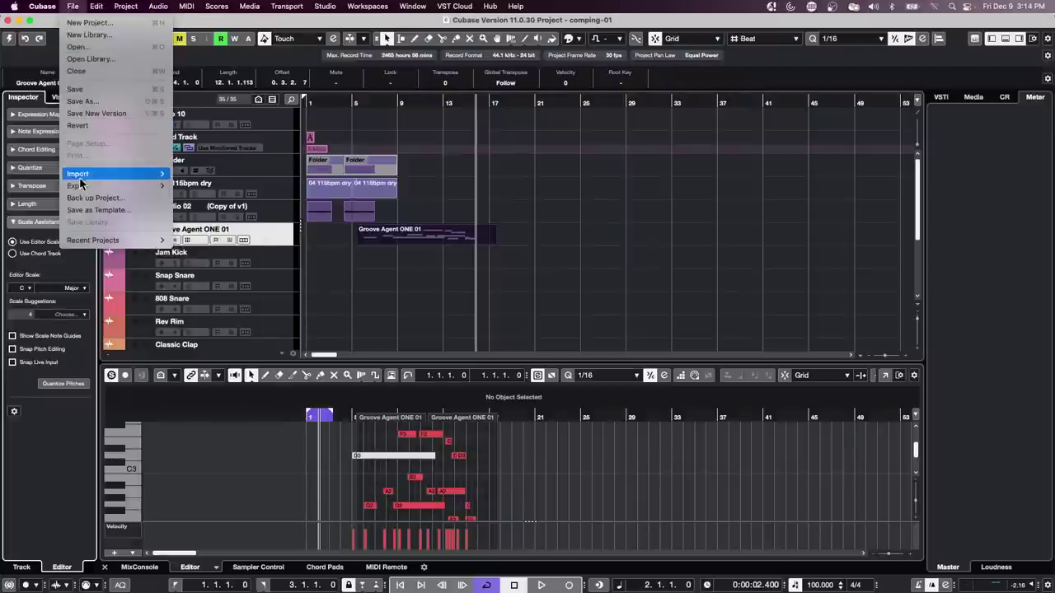
left_click(77, 125)
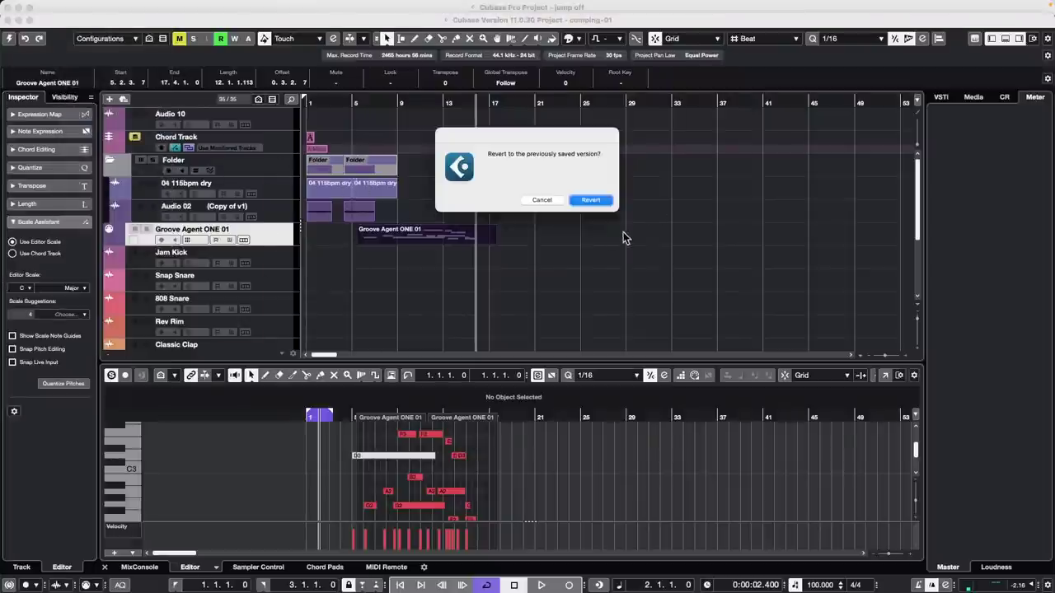
left_click(591, 200)
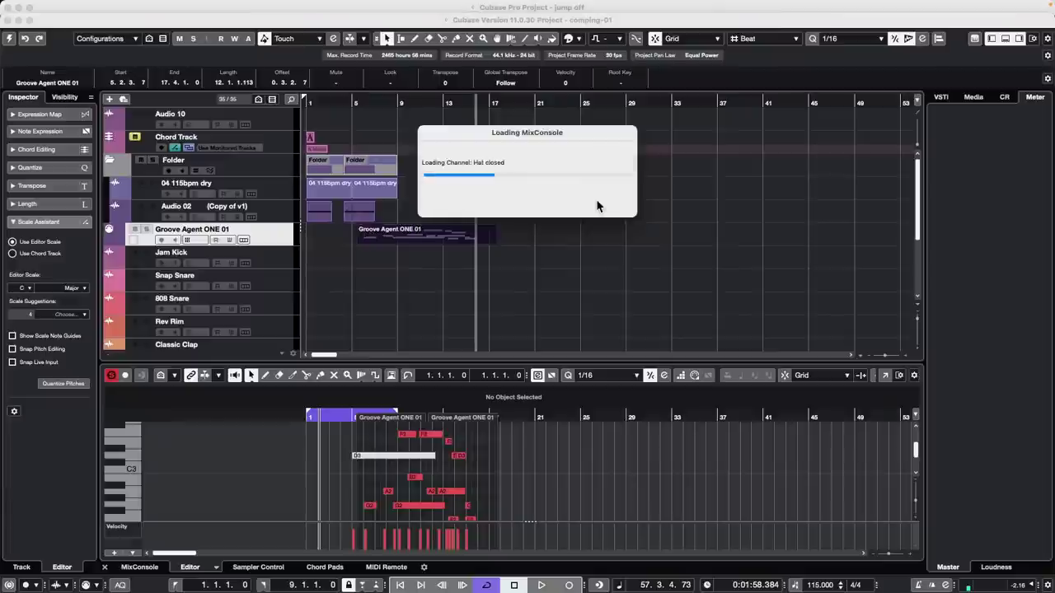
left_click(692, 255)
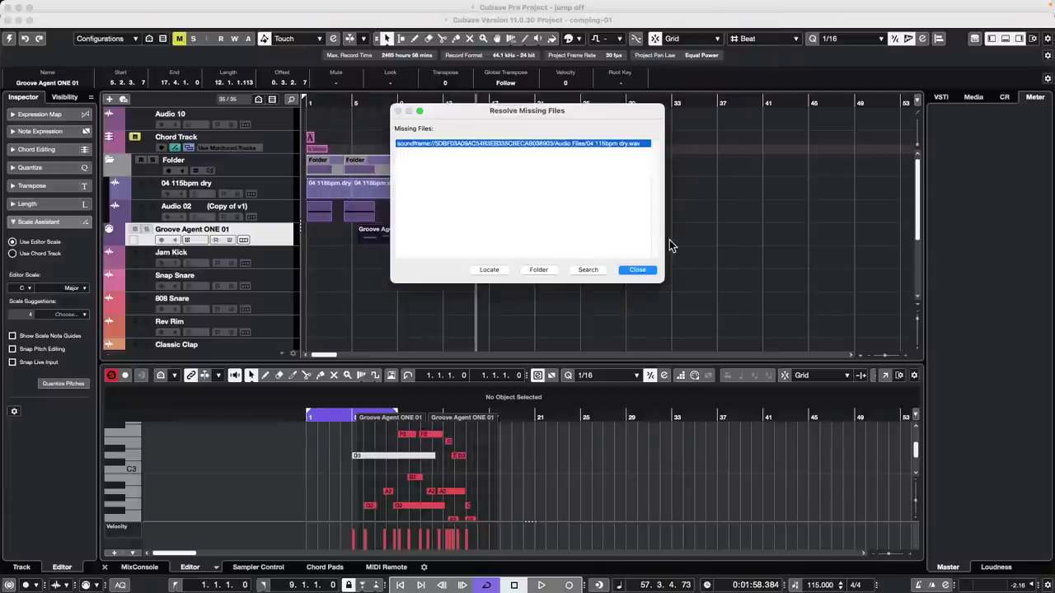
left_click(638, 270)
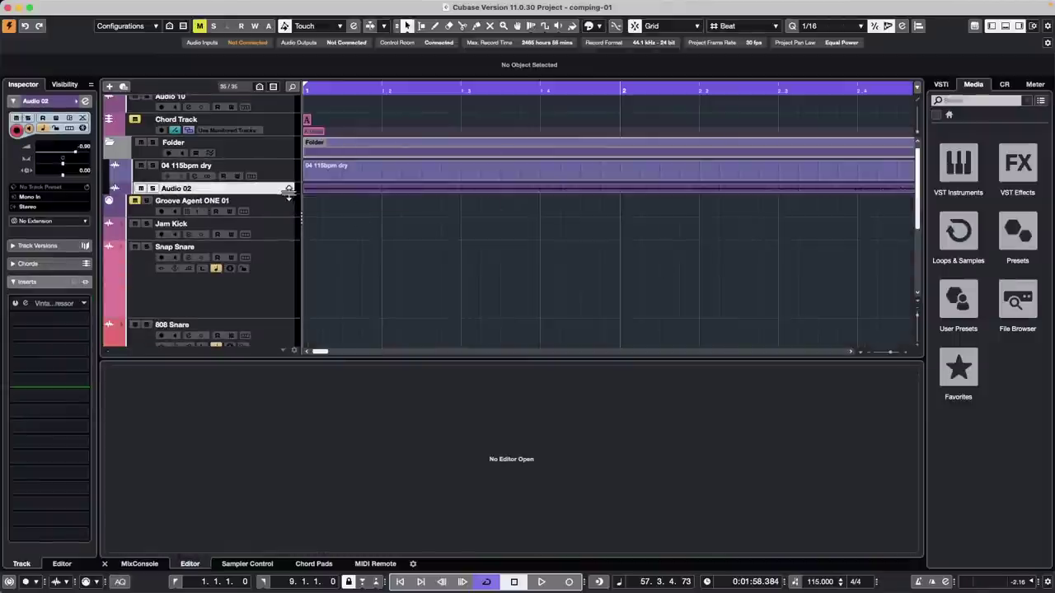
Step: Increase the Audio 02 track's height, try moving Take 1 to about 1.2.1.40, and undo the move
left_click_drag(283, 191, 273, 231)
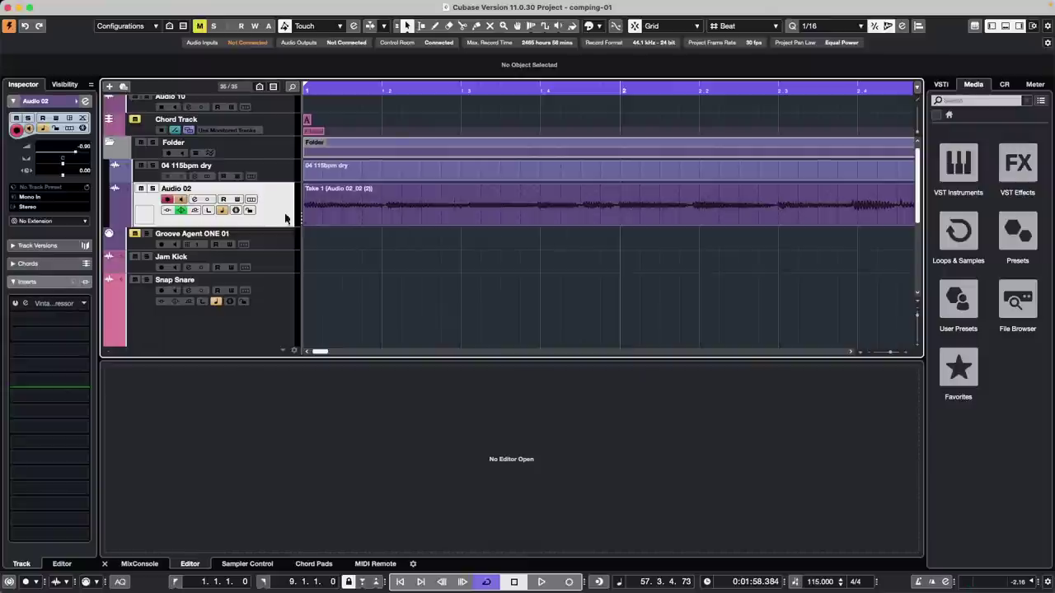
left_click(371, 173)
left_click_drag(371, 173, 328, 172)
left_click_drag(337, 221, 460, 215)
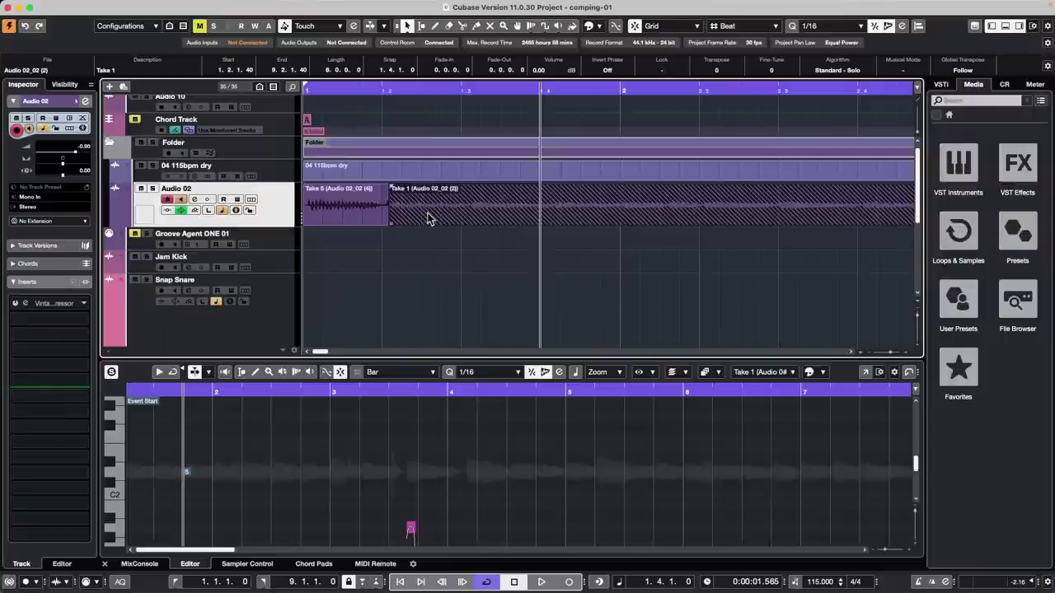
key("super+z")
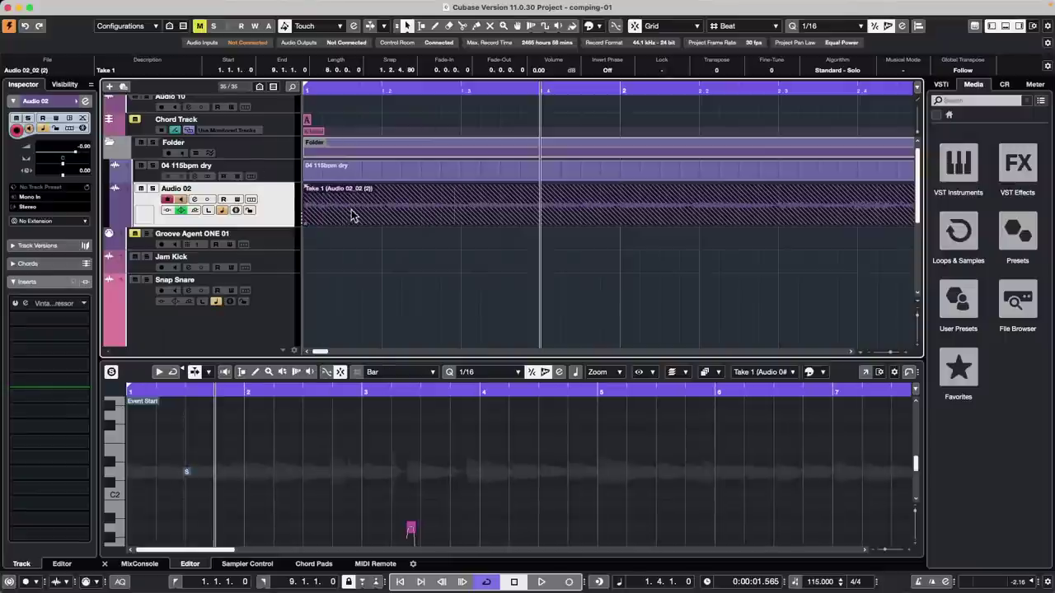
Step: Try moving the Audio 02 take to about bar 5.4.1, and undo the move
left_click_drag(335, 89, 340, 66)
left_click(602, 203)
left_click(415, 223)
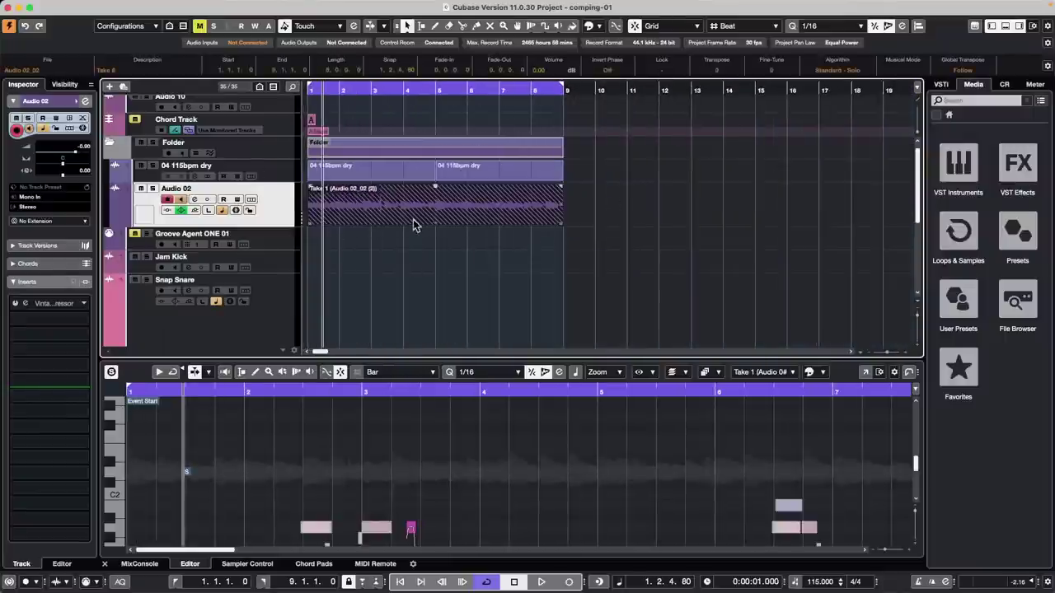
left_click_drag(421, 221, 559, 214)
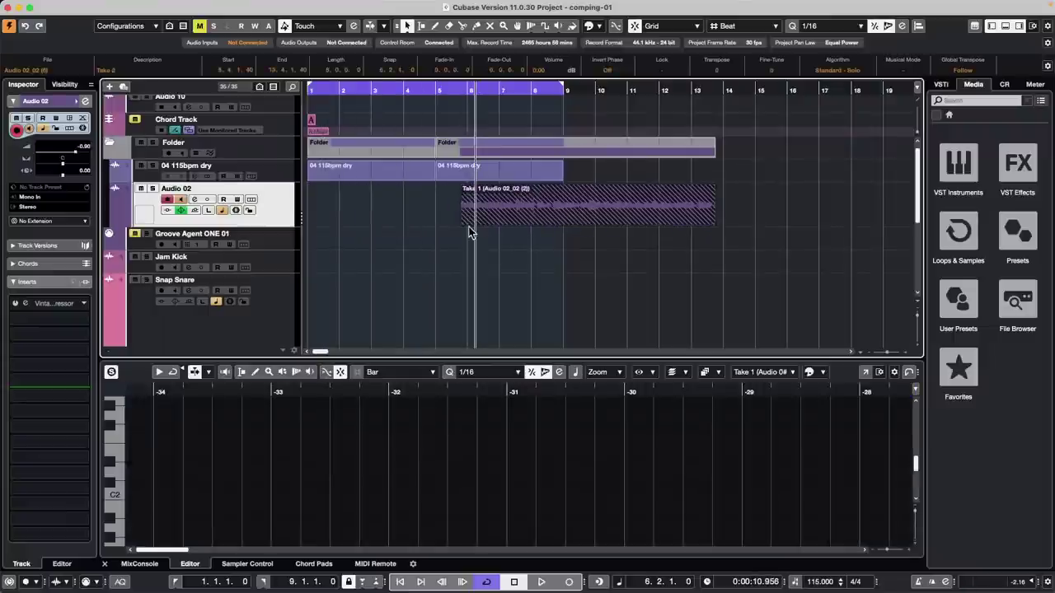
key("super+z")
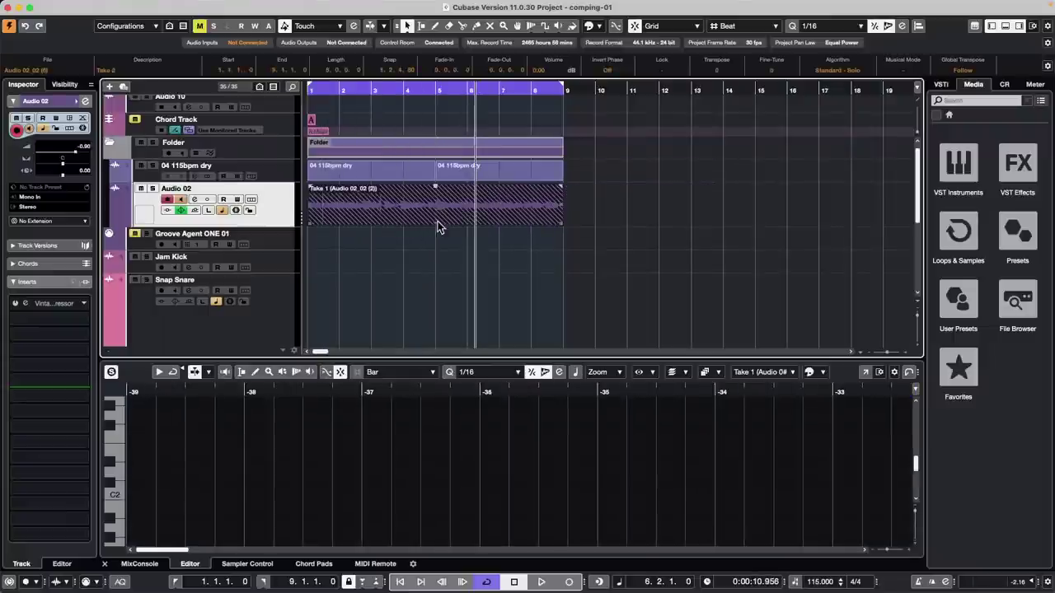
Step: Check the list of overlapping takes under Take 1 and show the Audio 02 track's lanes
right_click(436, 228)
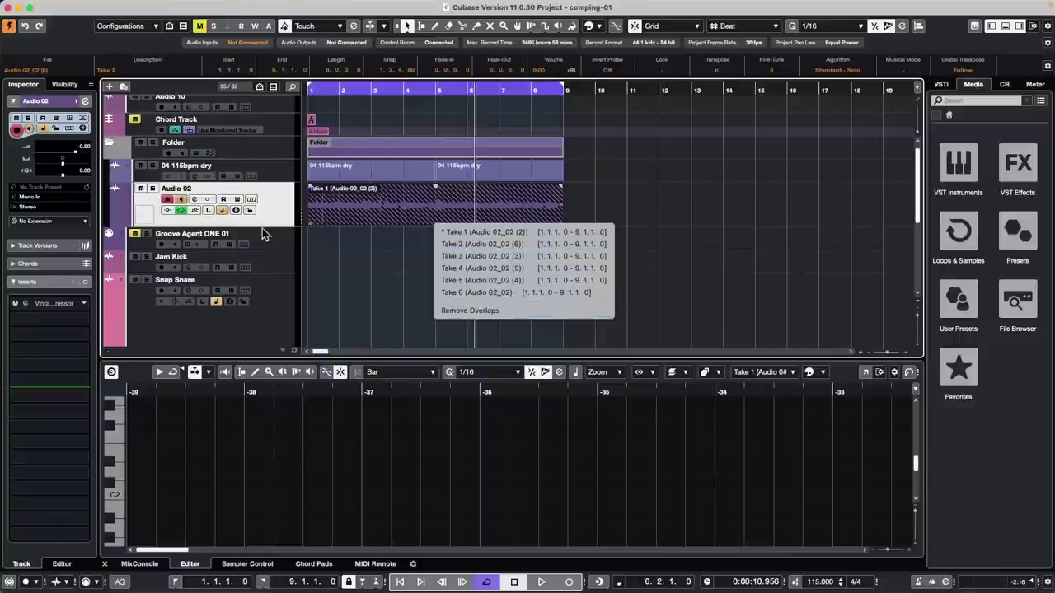
left_click(249, 212)
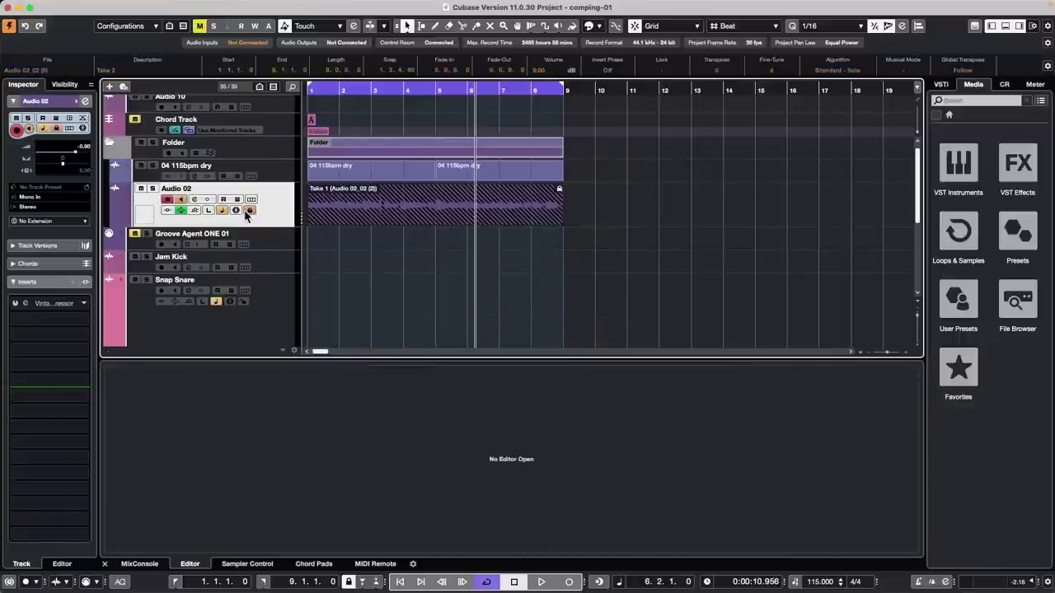
left_click(252, 200)
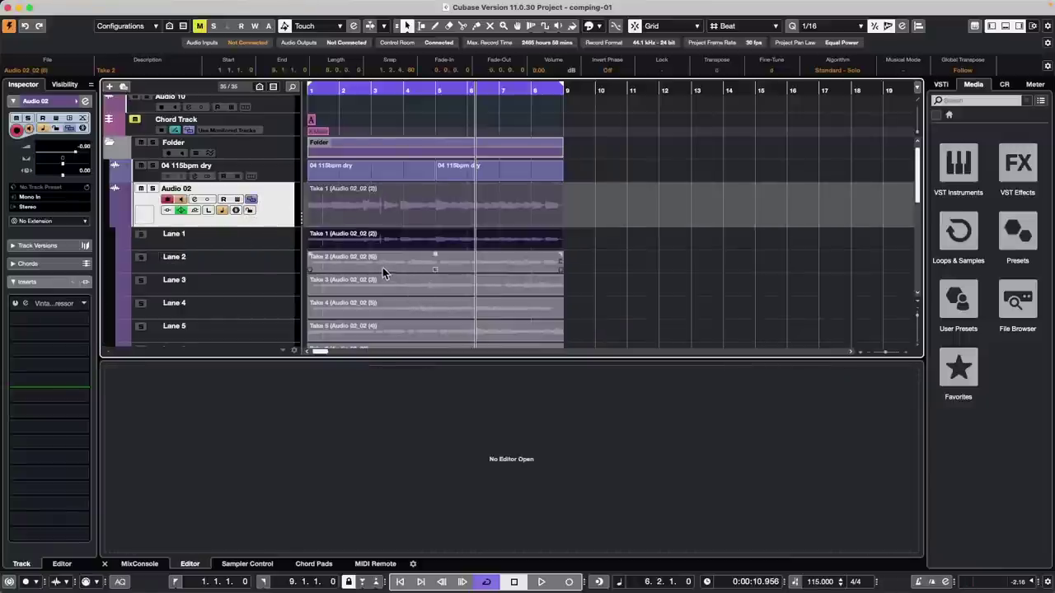
left_click_drag(389, 268, 490, 271)
key("Escape")
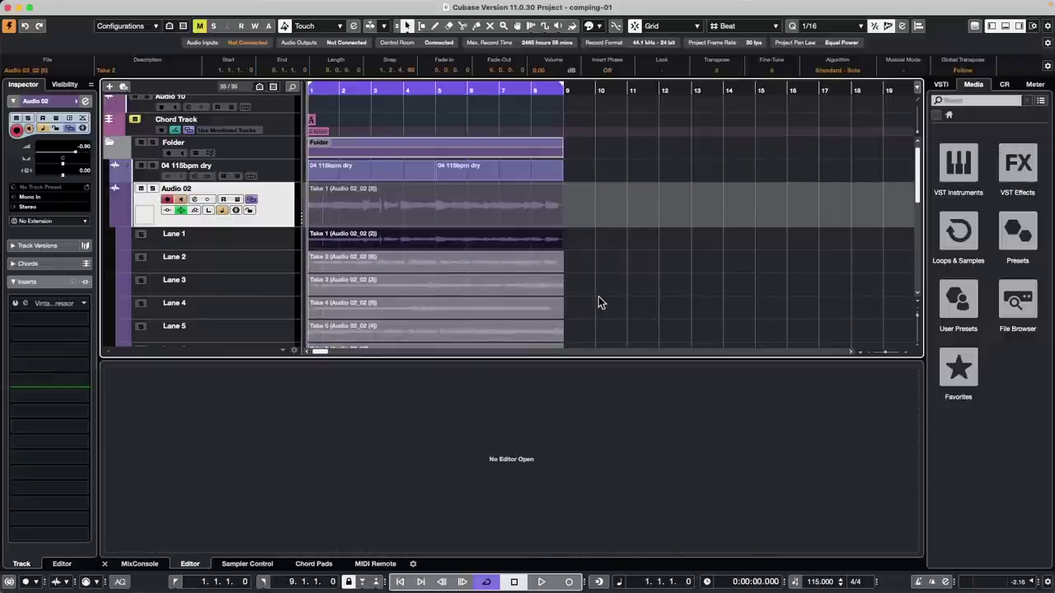
Step: Select Lane 1 through Lane 6 of the Audio 02 track and create tracks from these lanes
scroll(599, 299, "down", 2)
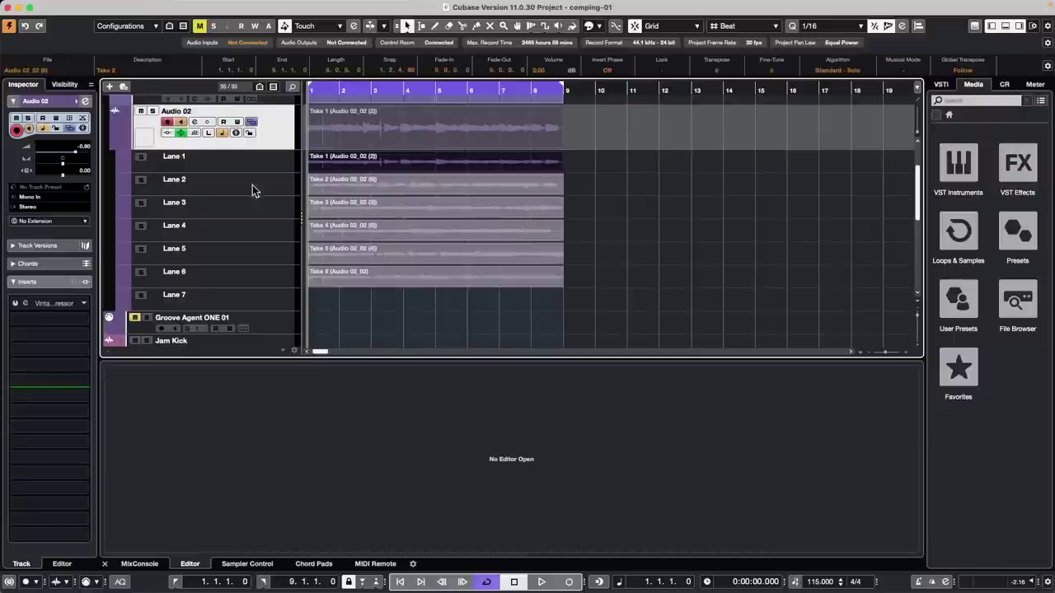
left_click(267, 164)
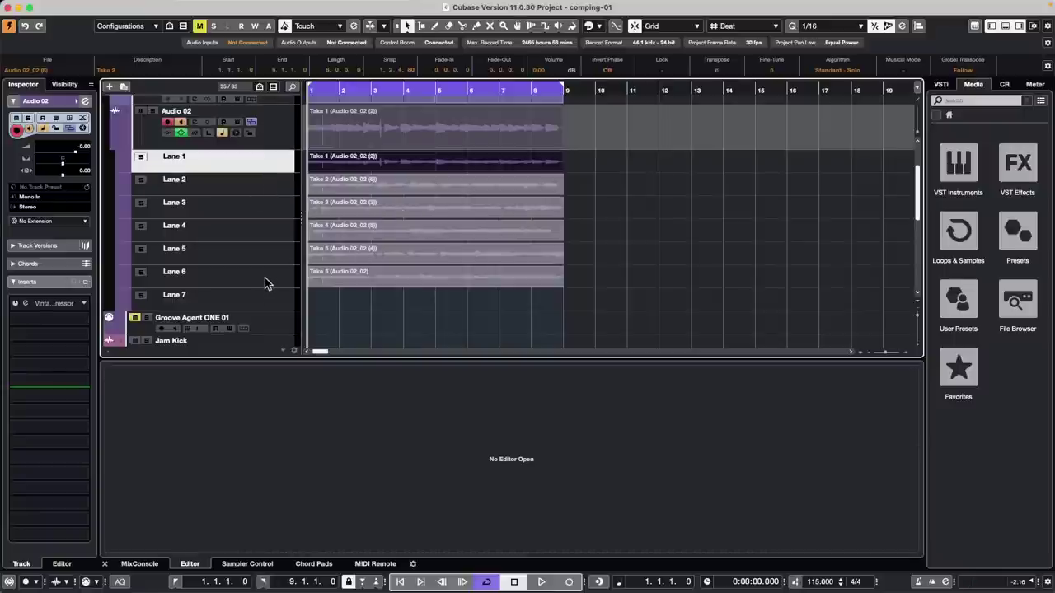
left_click(269, 281, "shift")
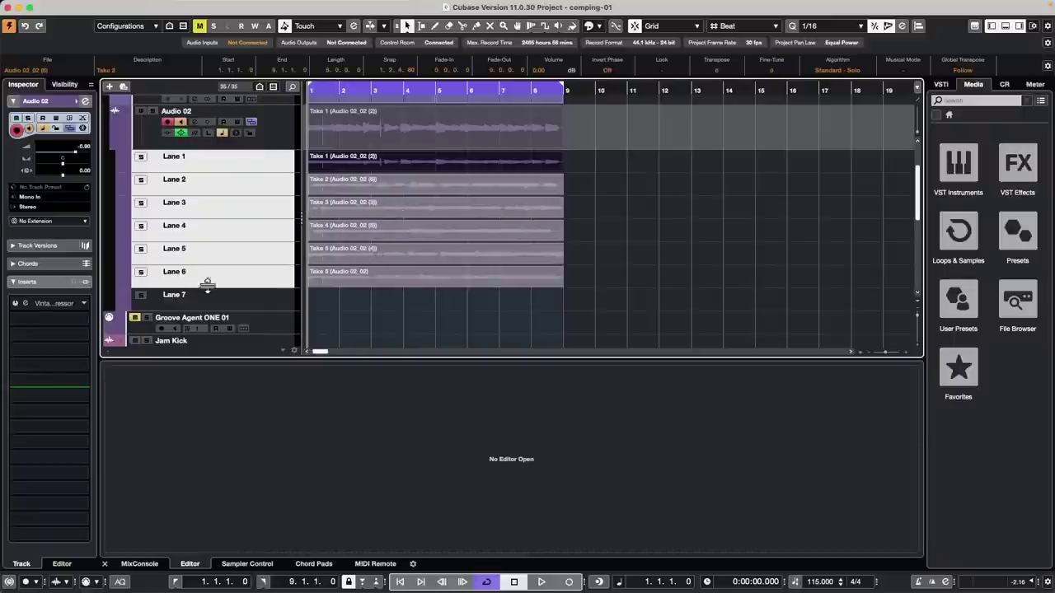
right_click(252, 285)
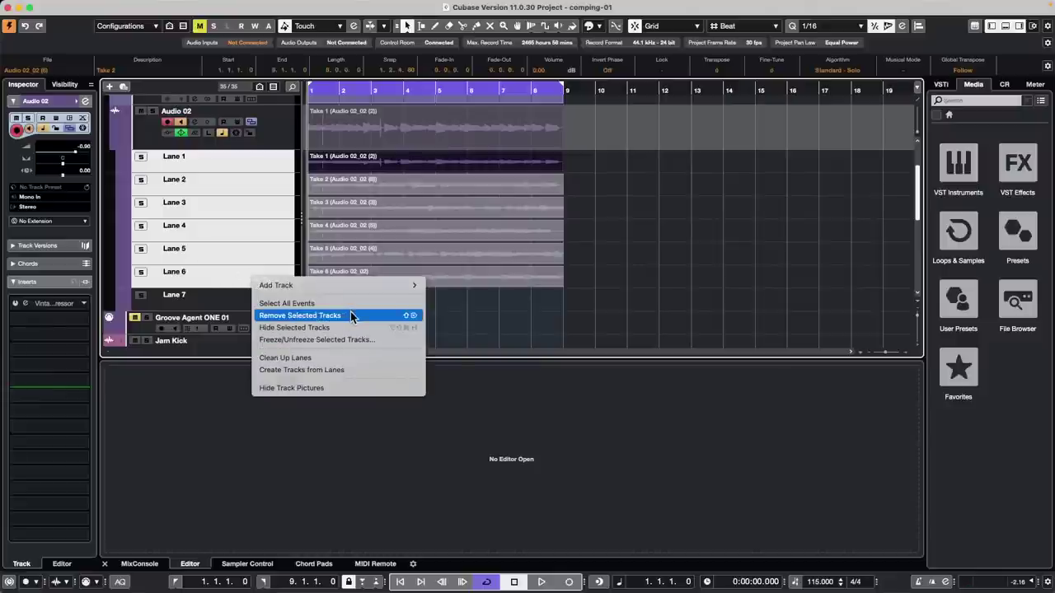
left_click(354, 373)
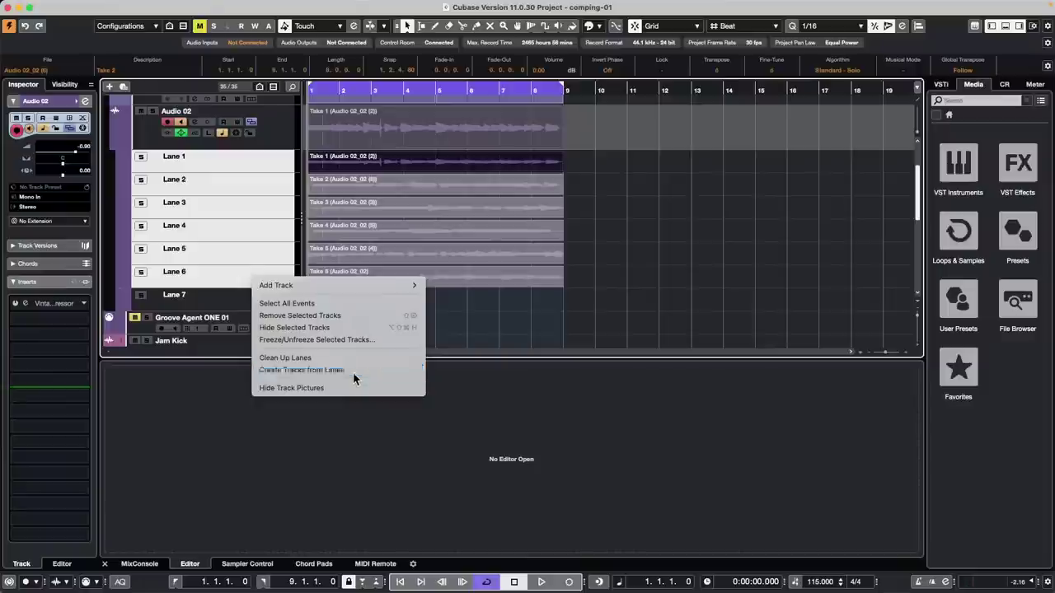
Step: Shift the Take 2 event to between bars 3 and 4 and the Take 3 event to 4.2.1.40 on their separate tracks
scroll(632, 268, "down", 8)
scroll(632, 269, "up", 8)
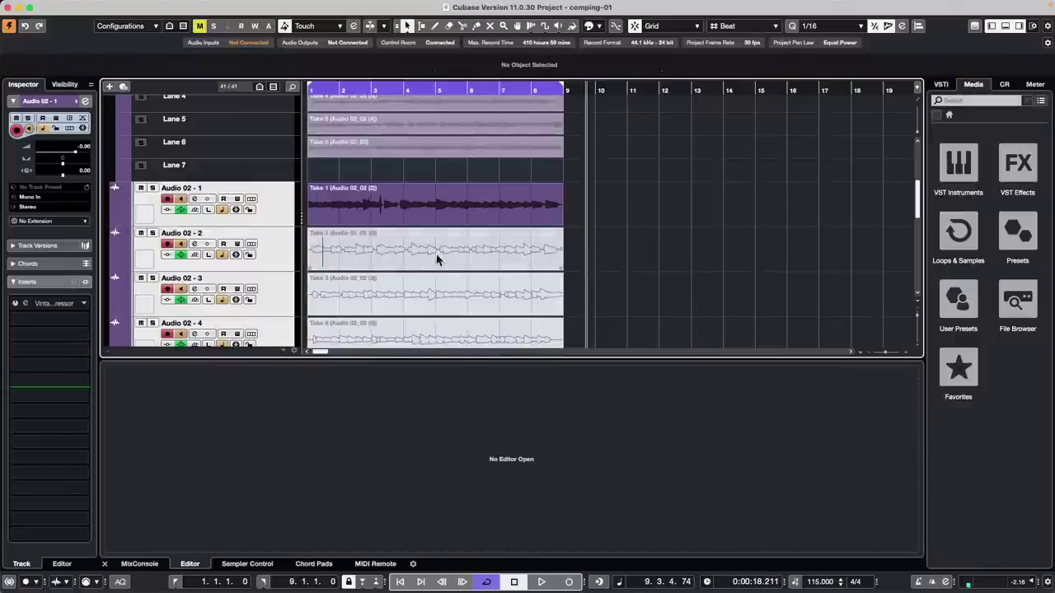
left_click_drag(436, 254, 526, 253)
left_click_drag(434, 299, 537, 293)
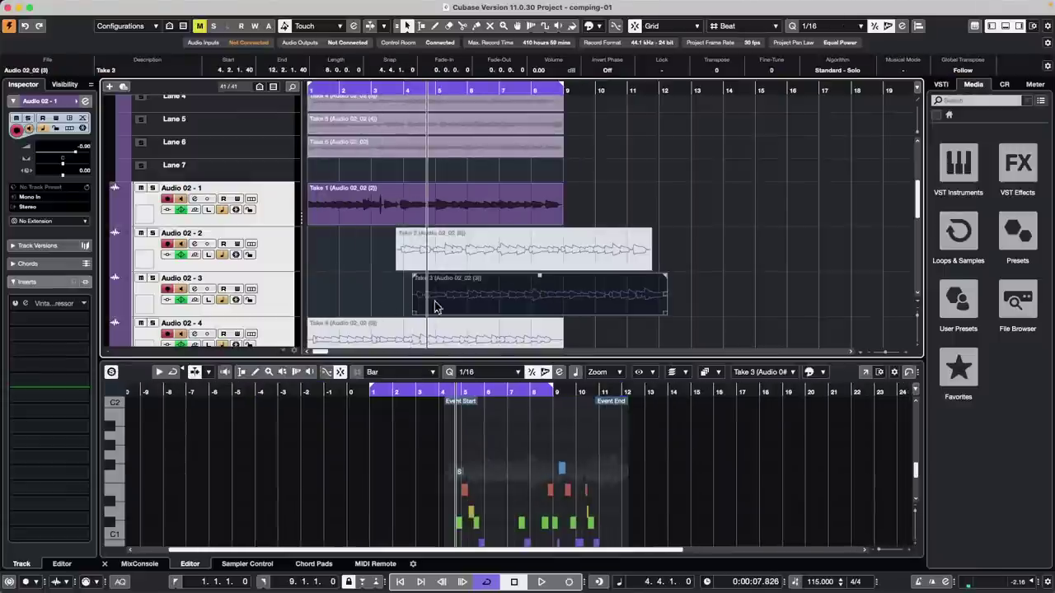
Step: Unmute the take events on the tracks made from the lanes with the Mute tool, and return to the Object Selection tool
left_click(498, 280)
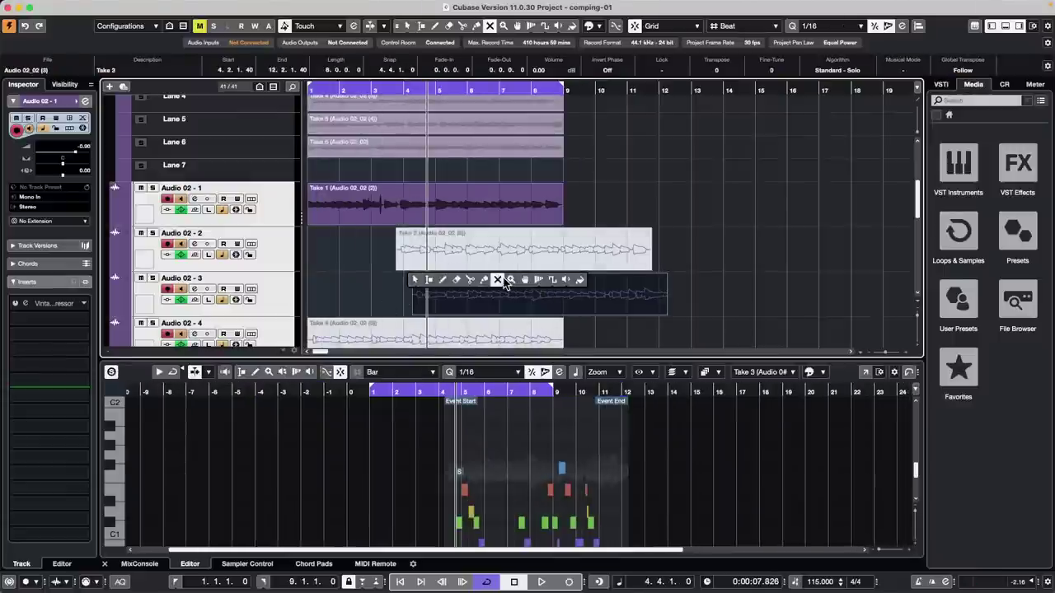
left_click_drag(670, 245, 373, 374)
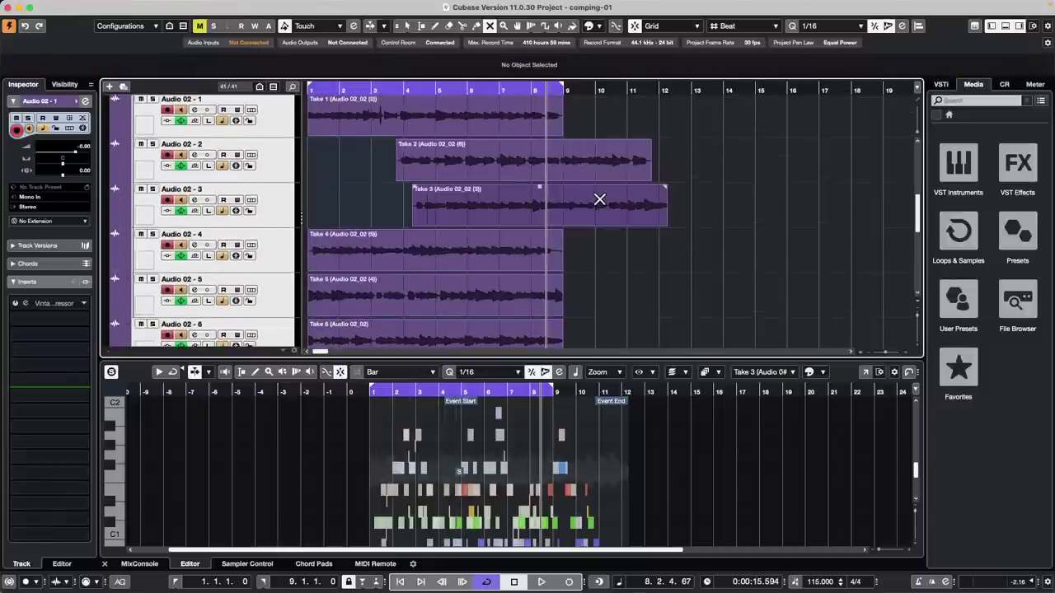
right_click(504, 221)
left_click(508, 229)
left_click(432, 250)
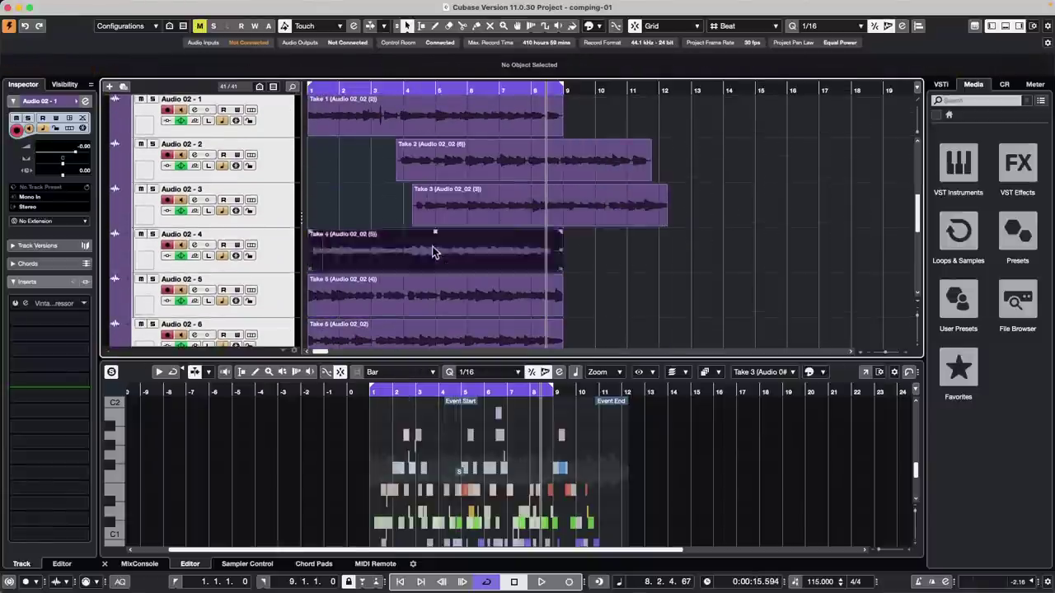
key("period")
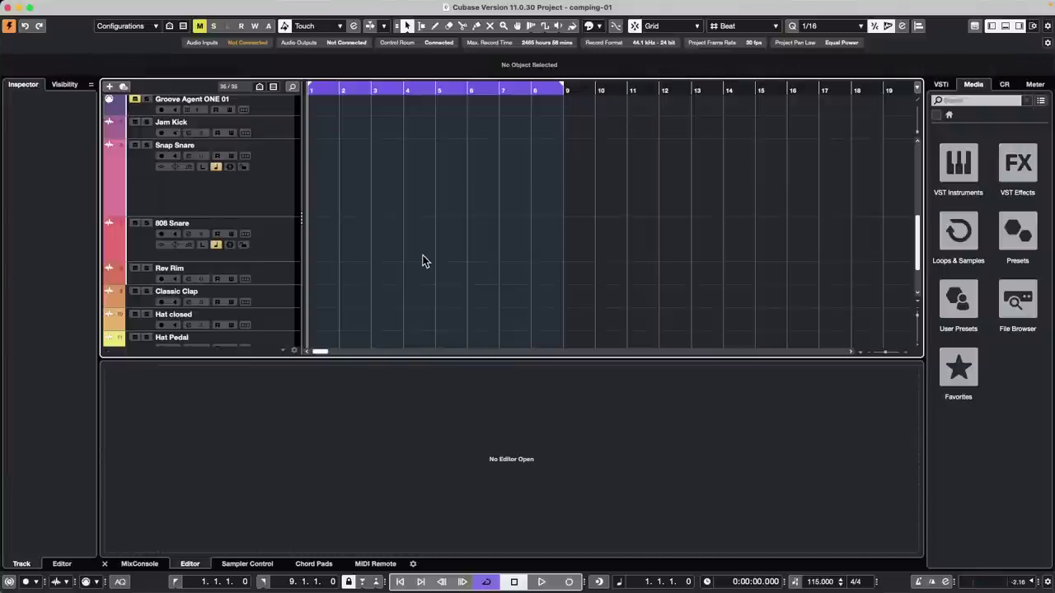
Step: Open the recent project "Amos Moses - GO.cpr" and activate it
scroll(422, 261, "up", 5)
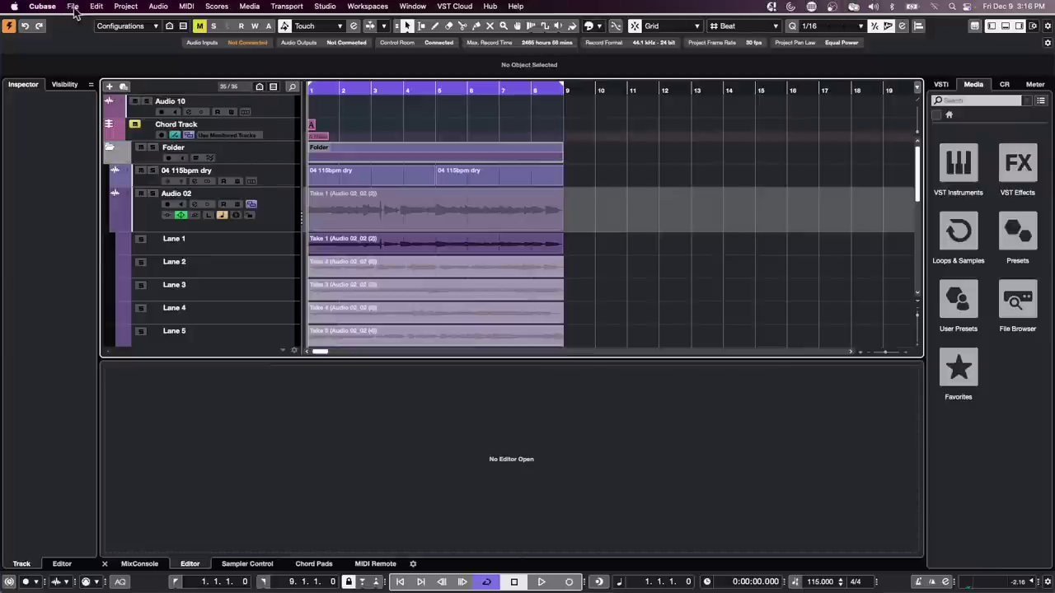
left_click(73, 6)
mouse_move(113, 243)
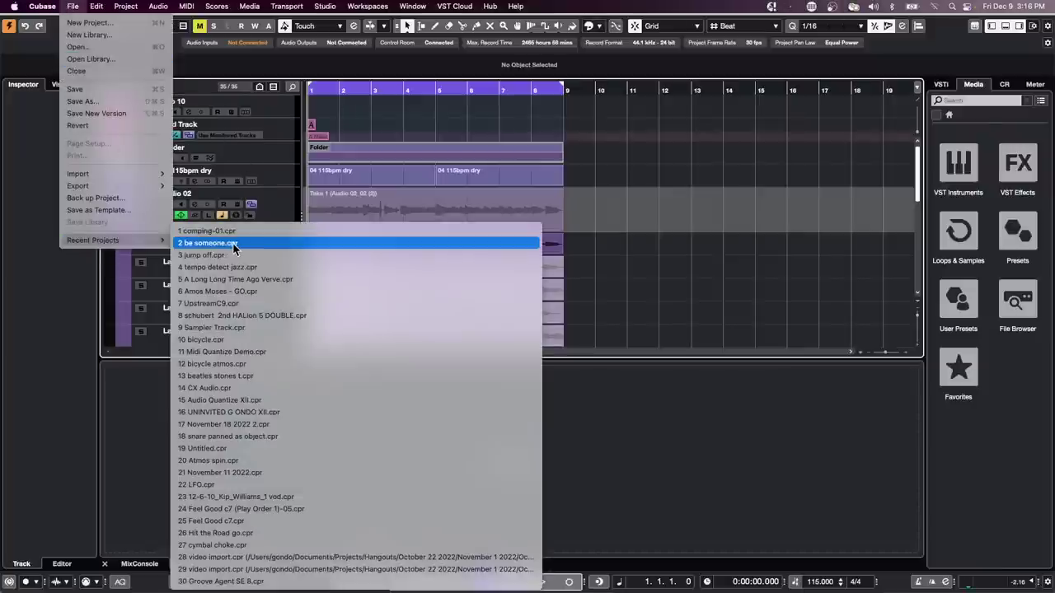
left_click(239, 292)
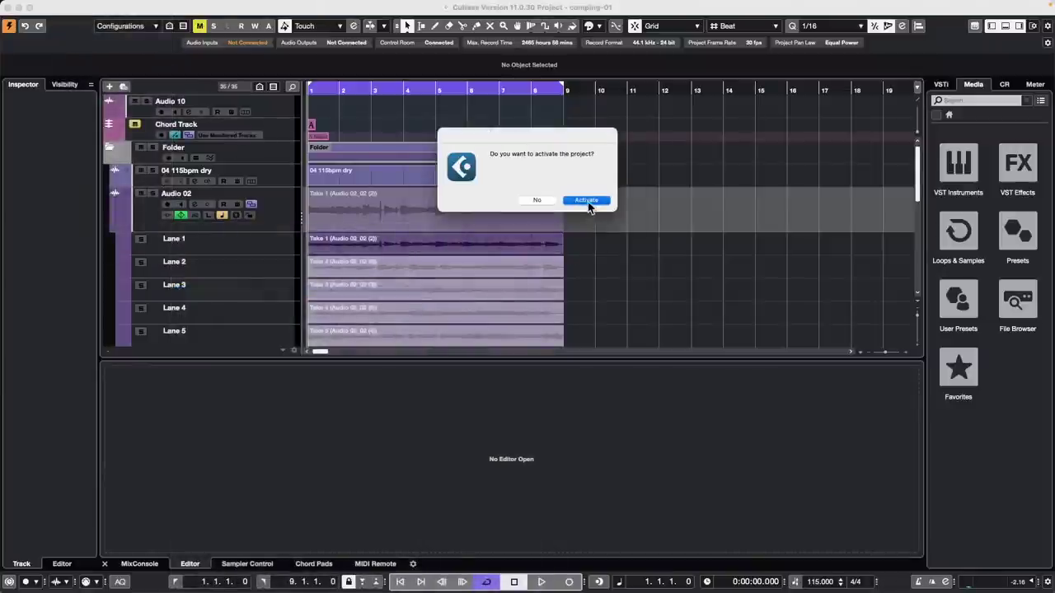
left_click(585, 202)
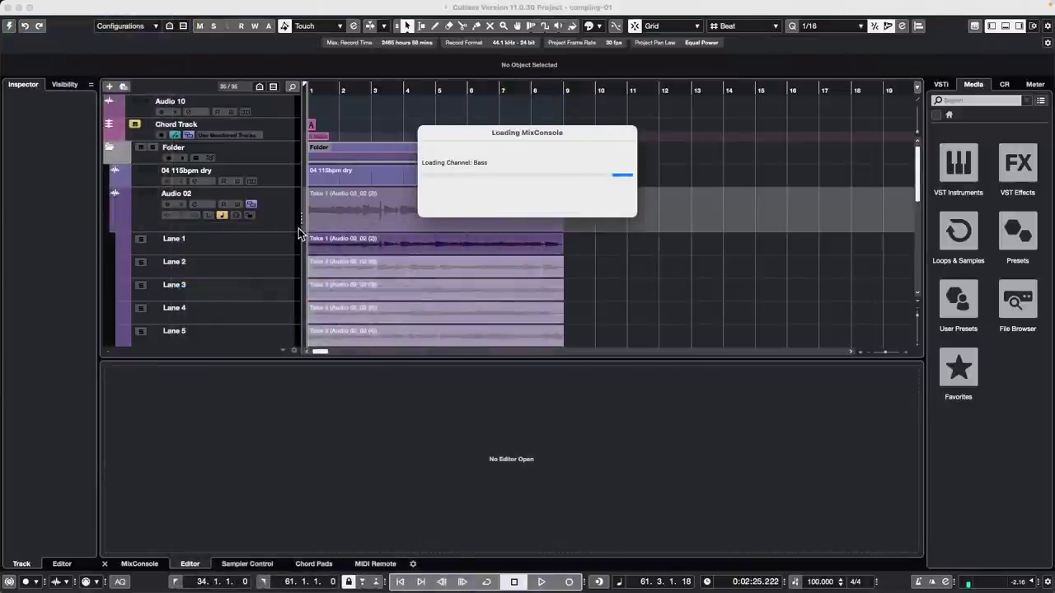
Step: Increase the Sn Bot track's height and apply the Simple track controls preset to the track list
scroll(153, 318, "down", 1)
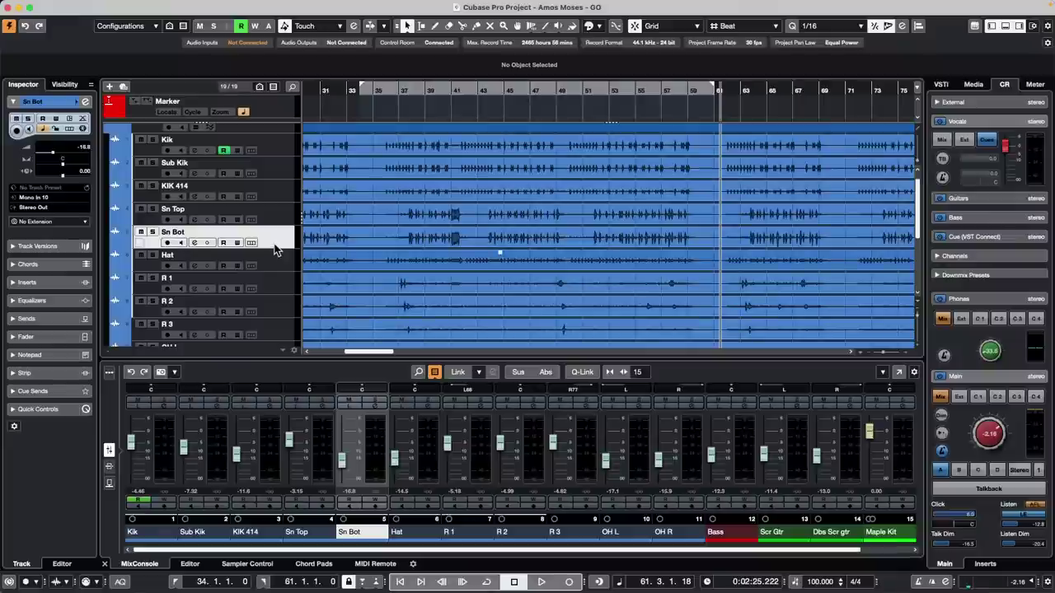
left_click_drag(272, 249, 265, 271)
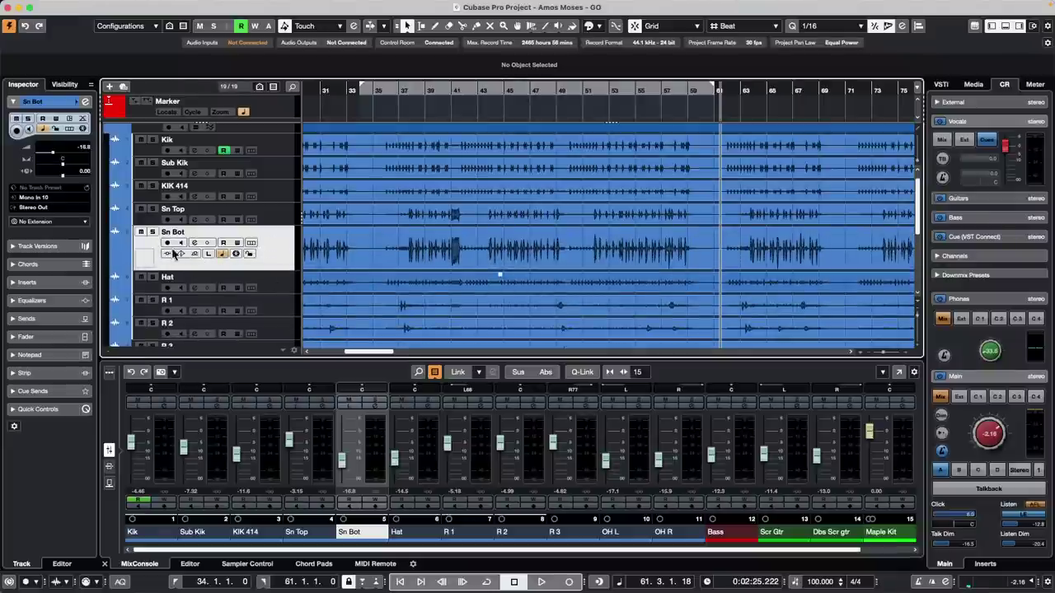
left_click(109, 350)
left_click(131, 352)
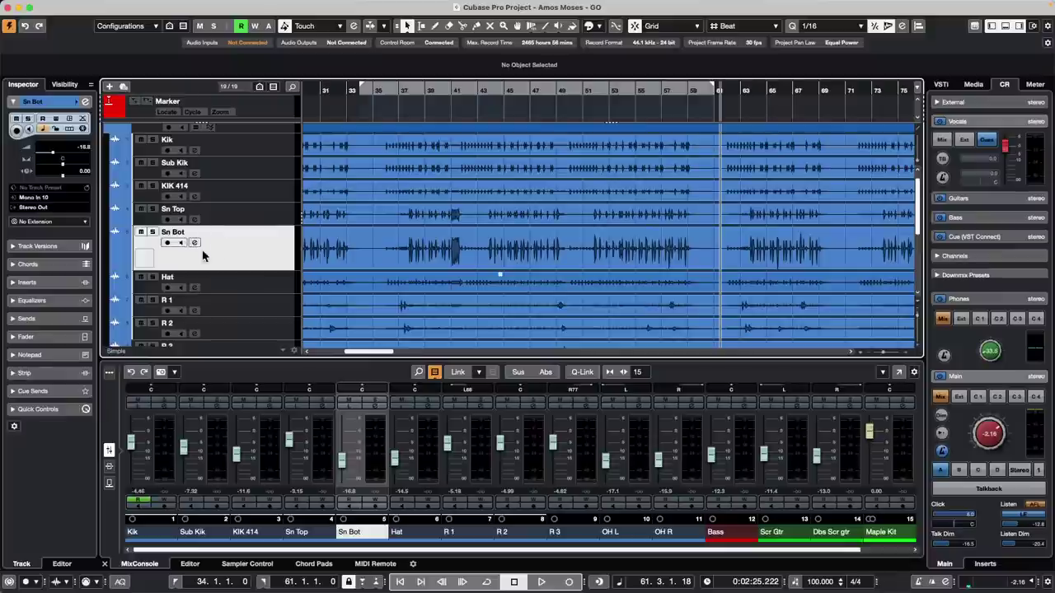
Step: Try the Standard, Recording and Mixing track controls presets in turn, and set the track list back to Standard
left_click(113, 352)
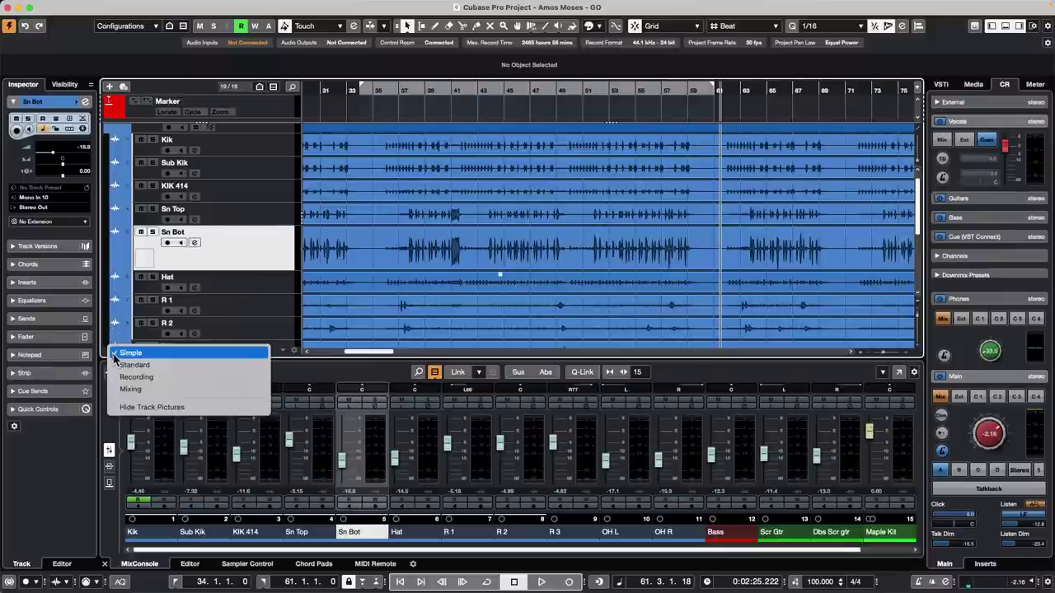
left_click(121, 364)
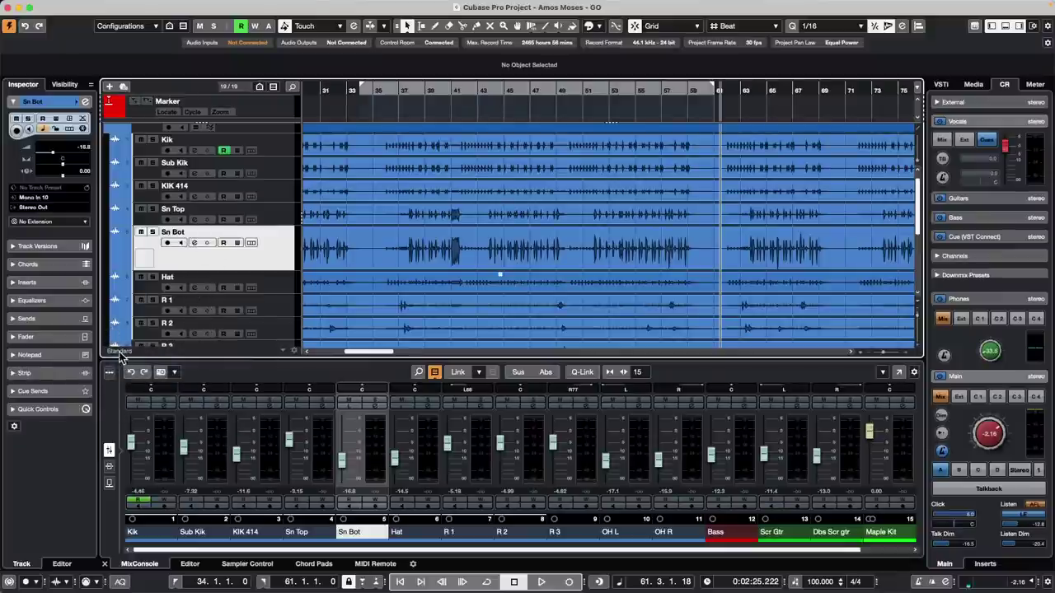
left_click(119, 351)
left_click(123, 365)
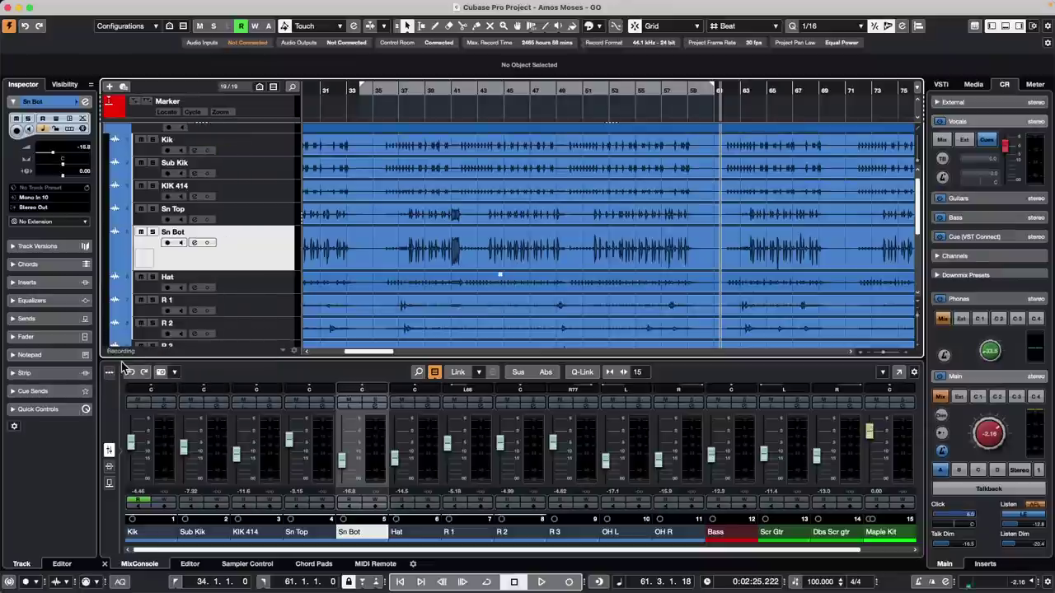
left_click(121, 352)
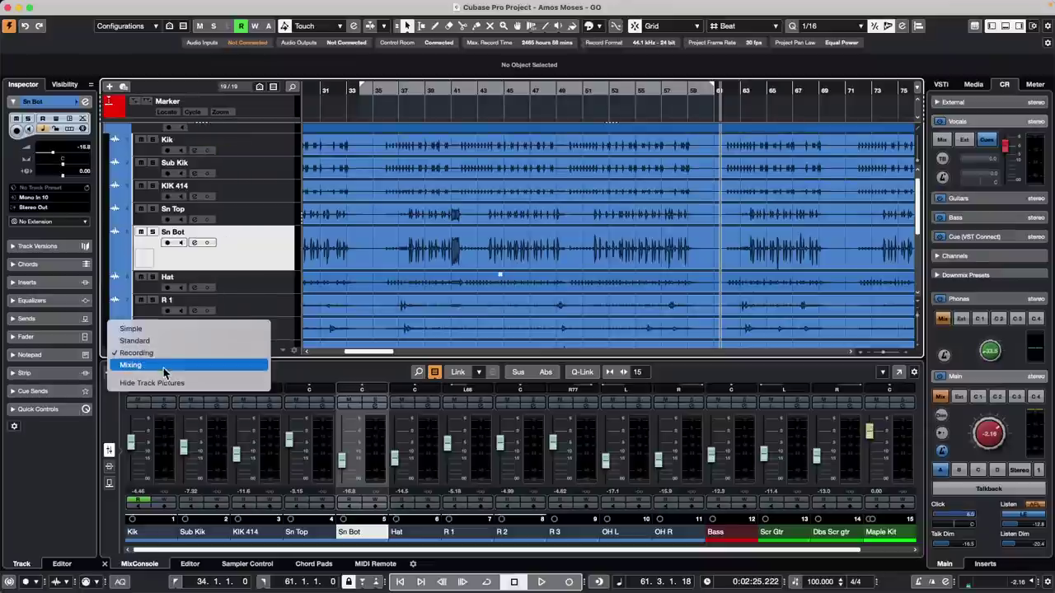
left_click(160, 366)
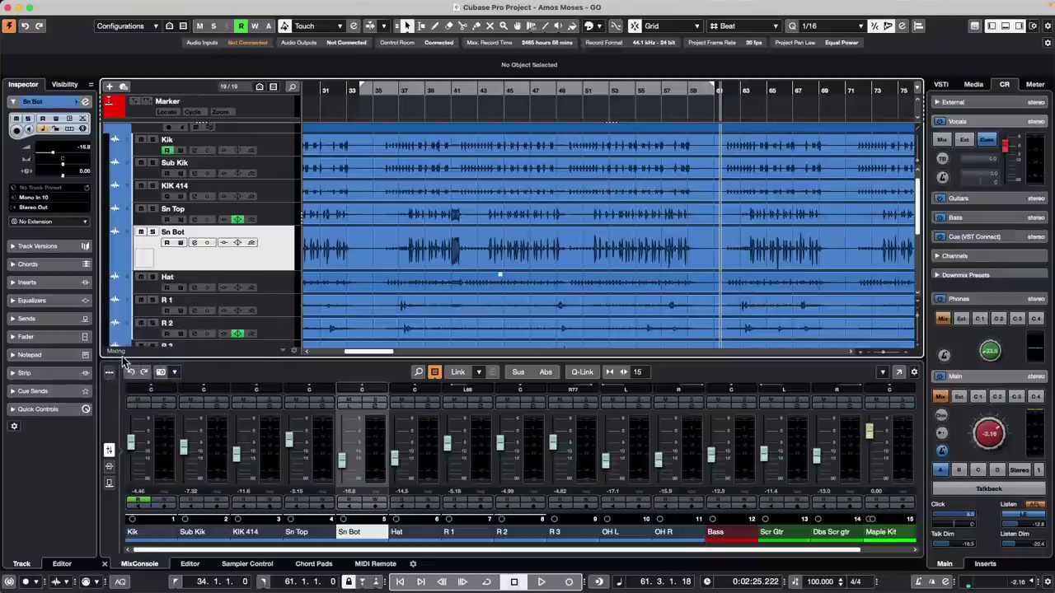
left_click(122, 355)
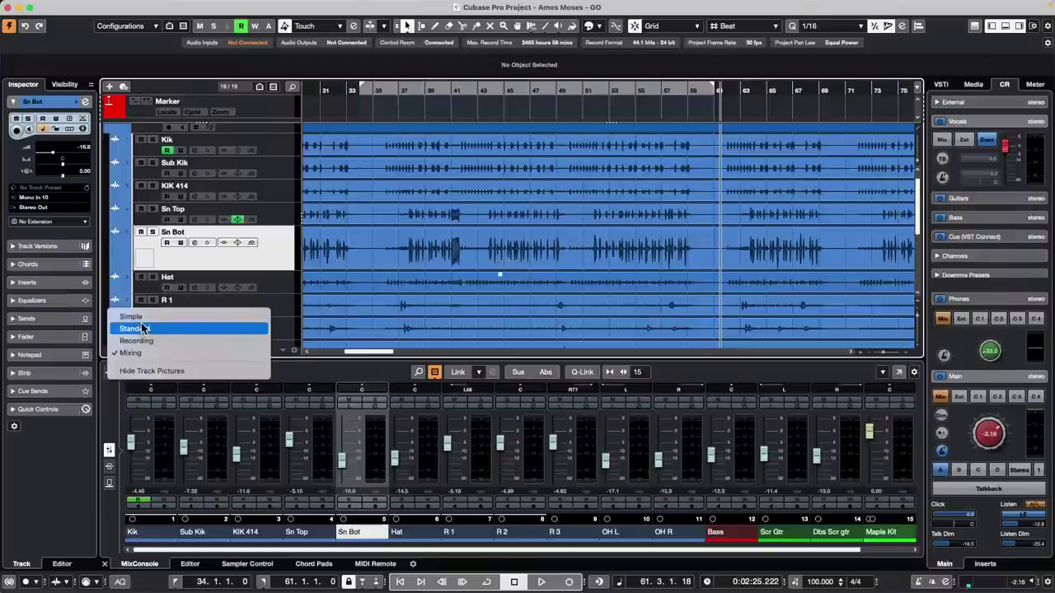
left_click(142, 327)
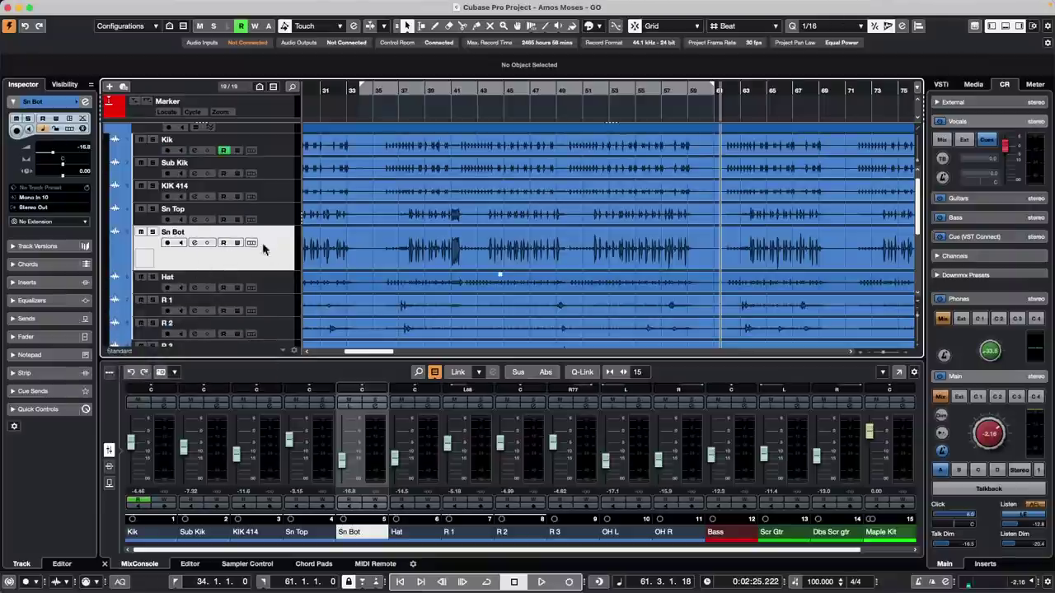
Step: Review the hidden and visible audio track controls in Track Controls Settings for the Sn Bot track, and close the dialog
right_click(194, 262)
mouse_move(193, 262)
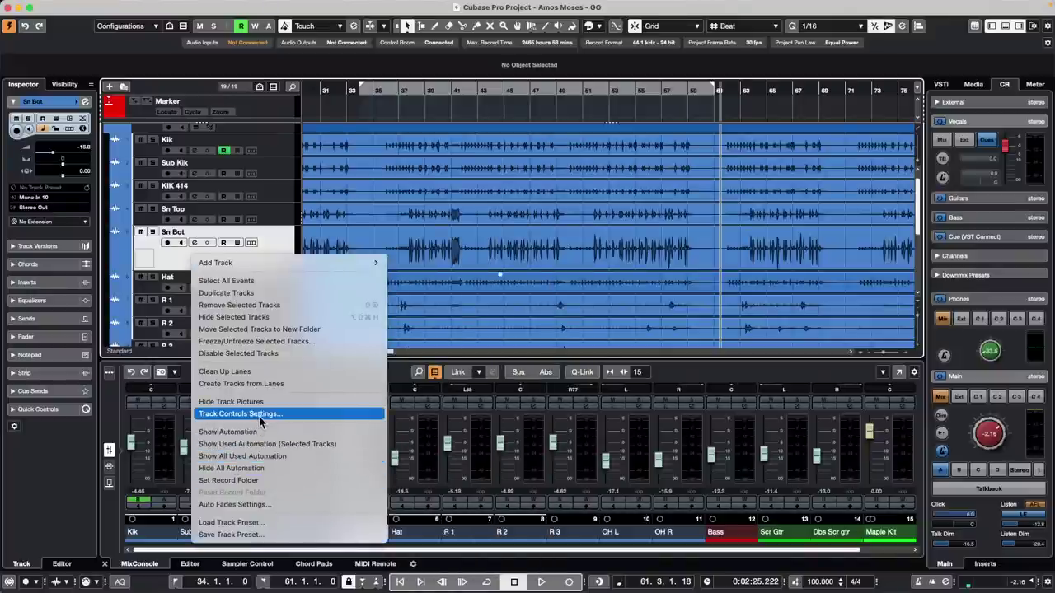
left_click(259, 414)
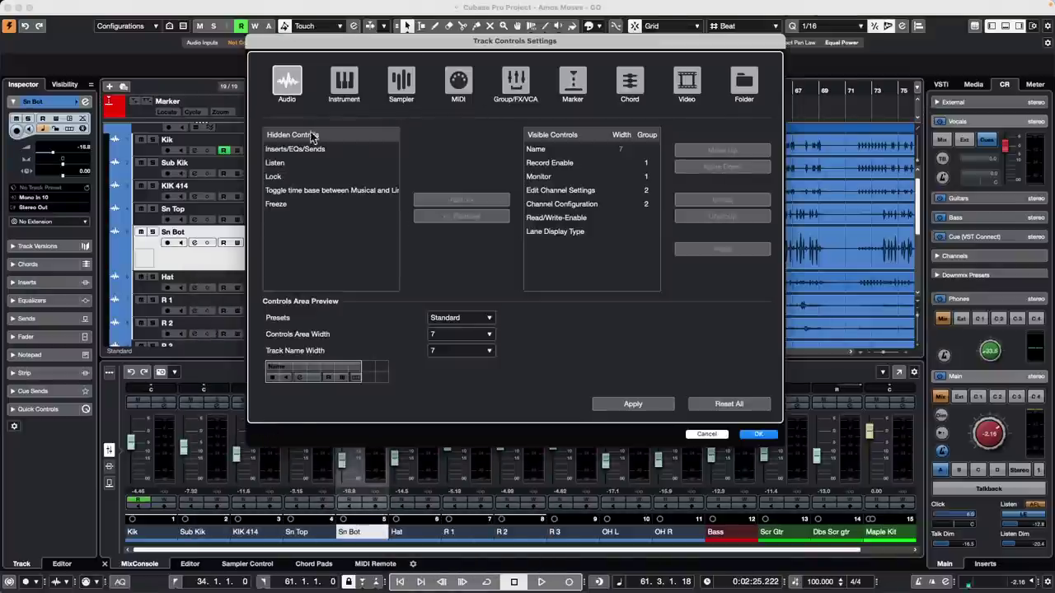
left_click(755, 434)
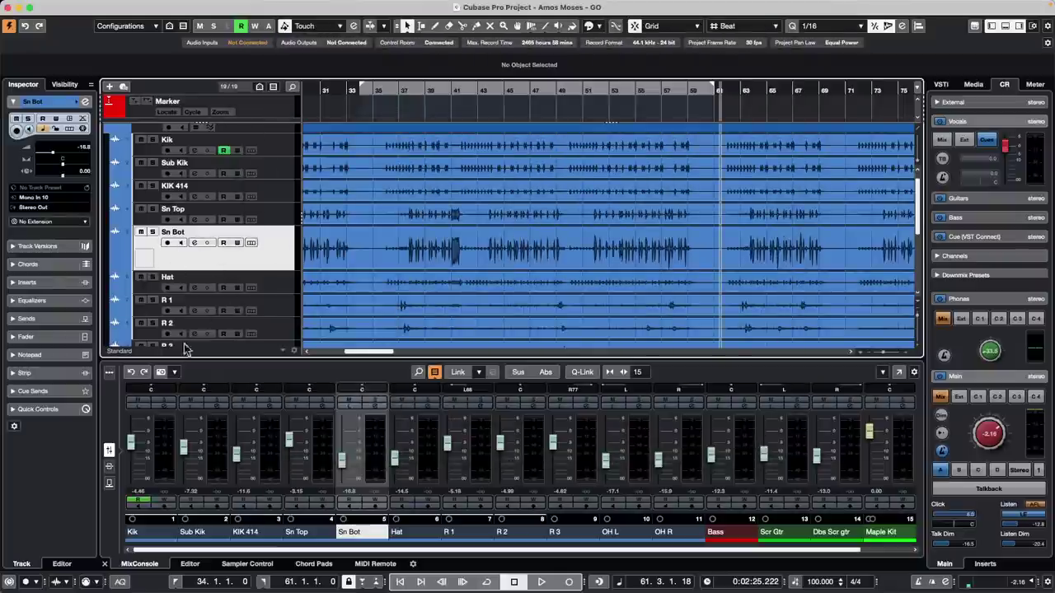
Step: Switch the track list to the Simple track controls preset and back to Standard
left_click(117, 352)
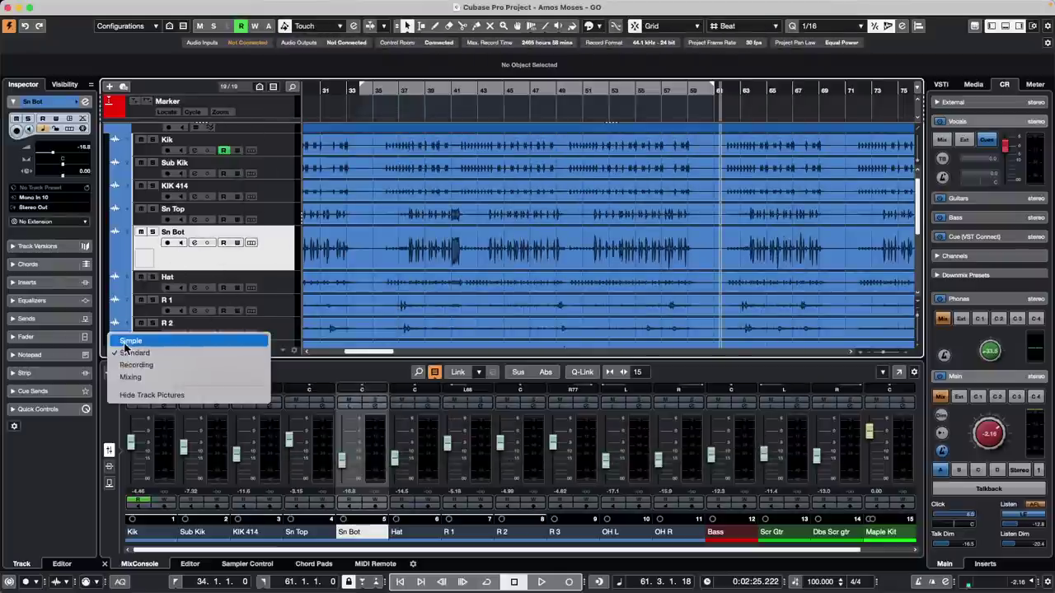
left_click(124, 353)
left_click(124, 353)
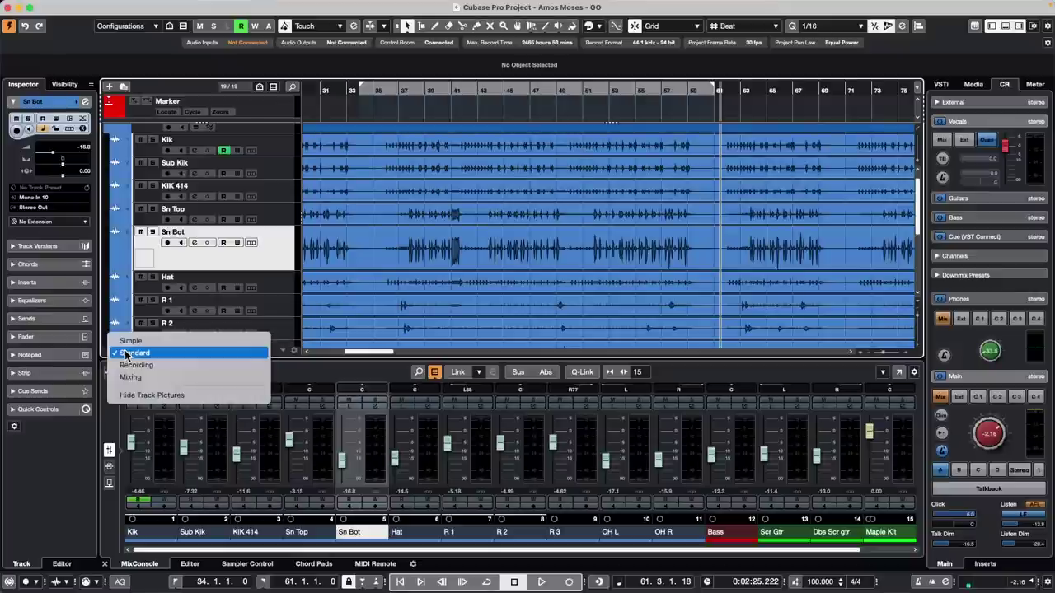
left_click(132, 341)
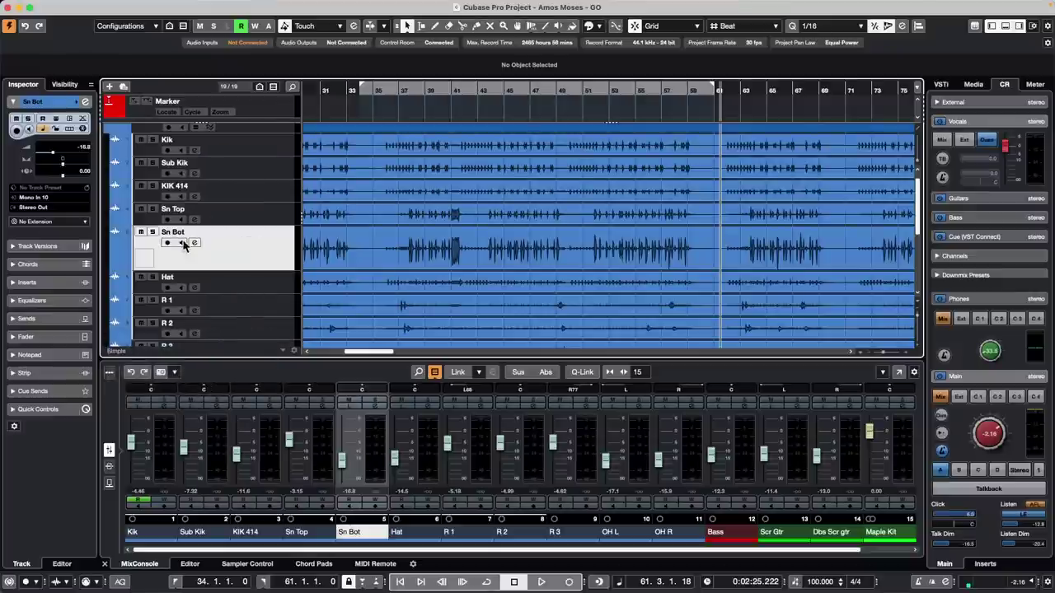
left_click(117, 353)
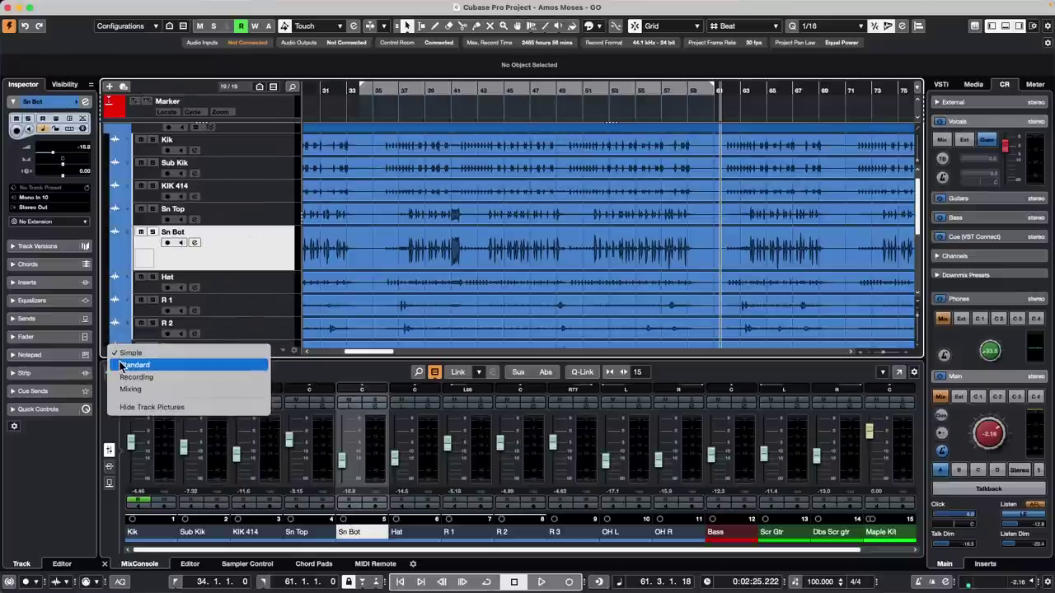
left_click(128, 365)
Step: In Track Controls Settings, add Freeze to the visible audio track controls and remove it again
right_click(274, 264)
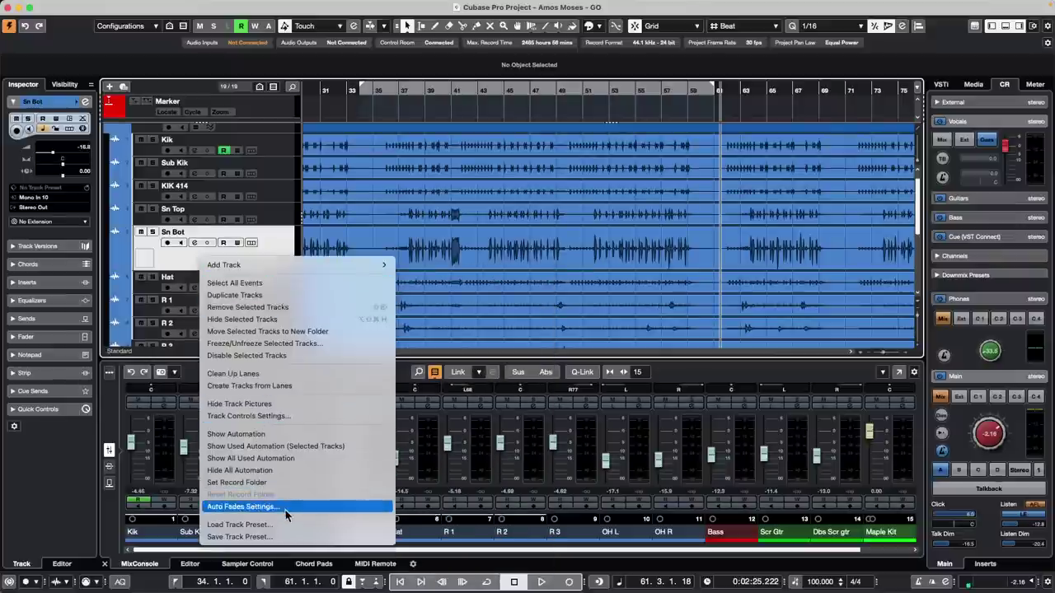
left_click(302, 416)
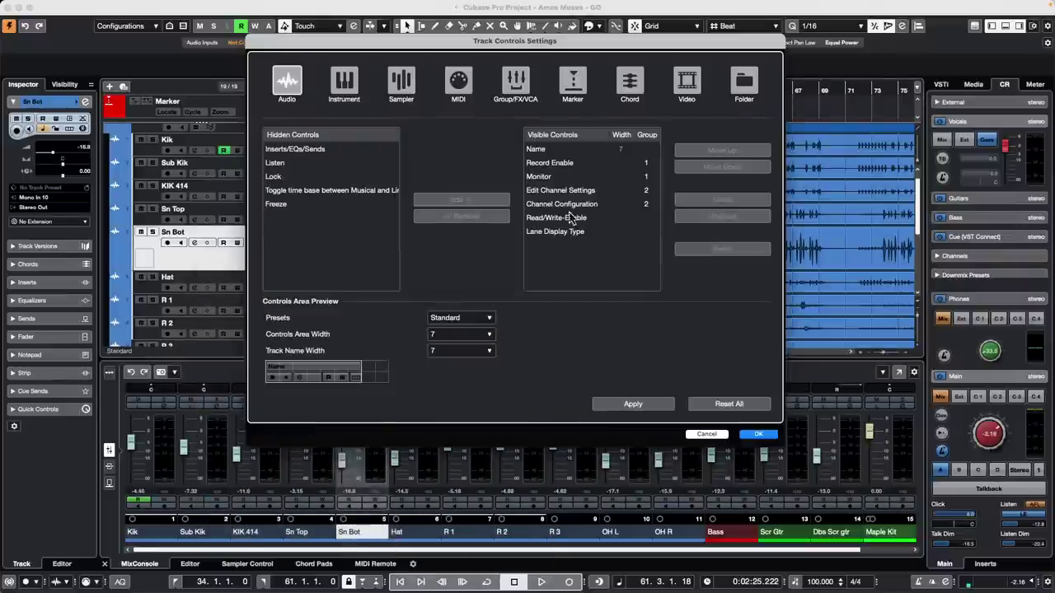
left_click(279, 205)
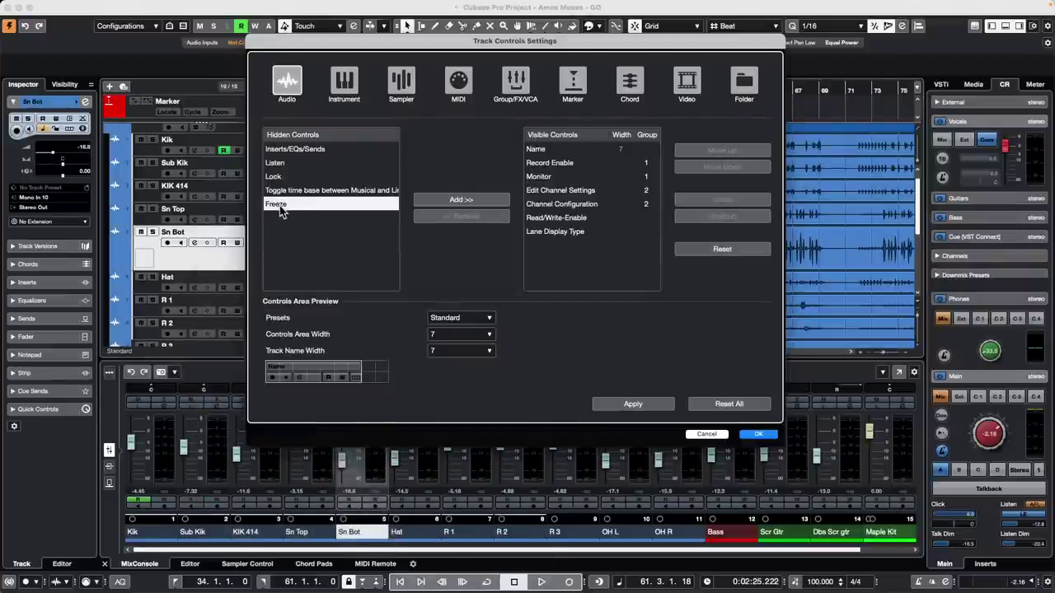
left_click(459, 202)
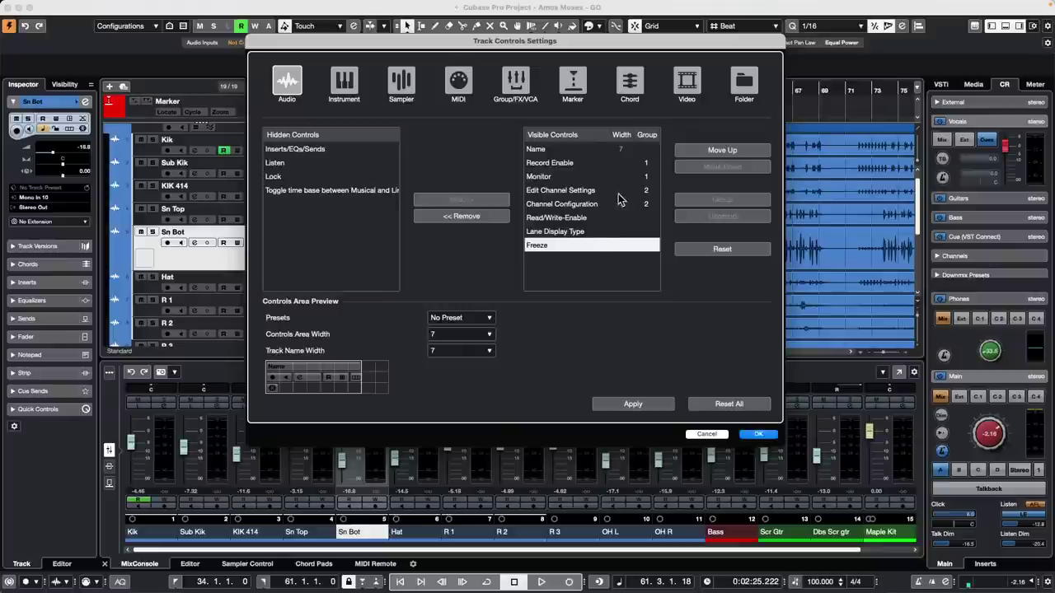
left_click(464, 215)
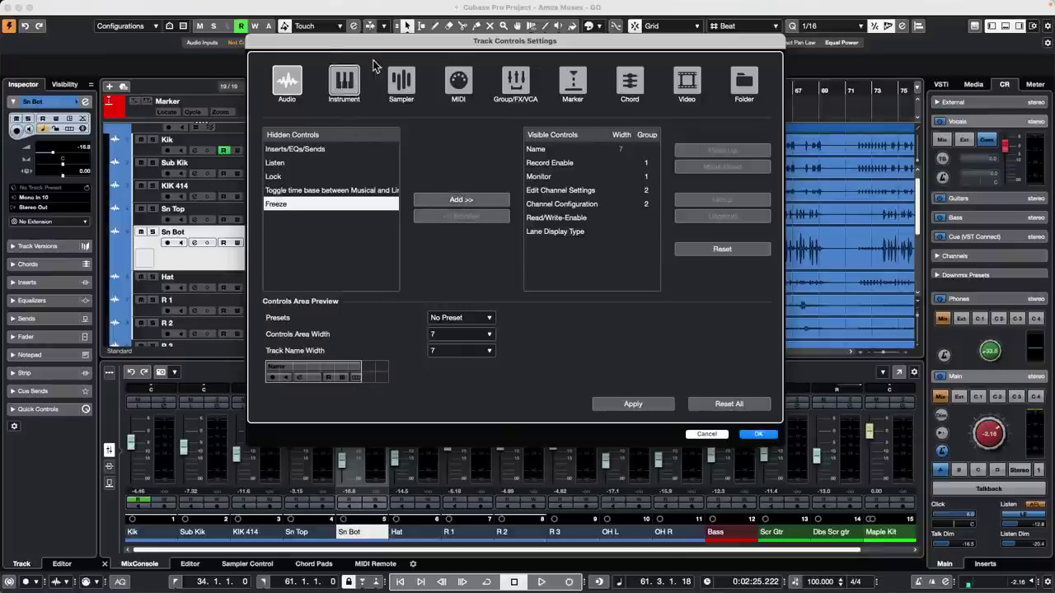
Step: Review the Instrument, Sampler and MIDI track controls, return to the Audio controls, and close the settings
left_click(344, 80)
left_click(401, 81)
left_click(464, 86)
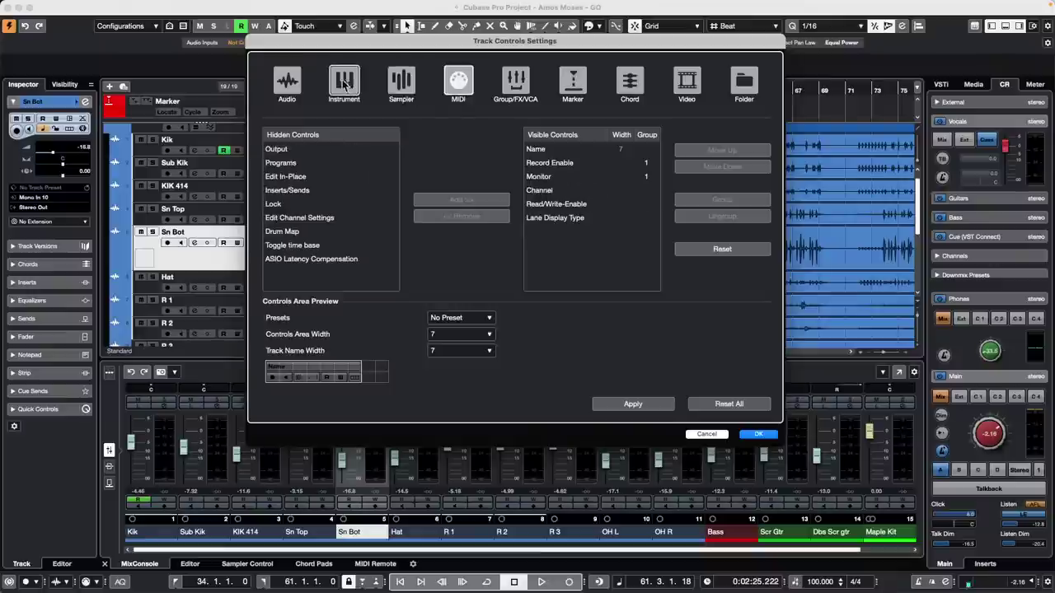
left_click(344, 82)
left_click(287, 81)
left_click(758, 437)
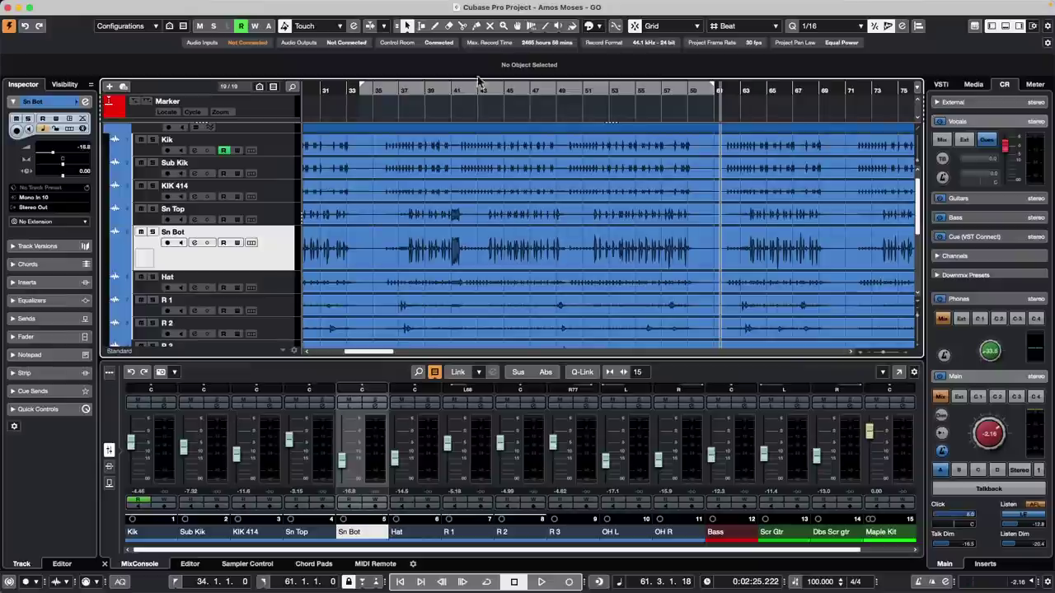
Step: Place the project cursor at about bar 45 and zoom the timeline out to show the full length of the recordings
left_click(519, 90)
left_click_drag(519, 91, 518, 66)
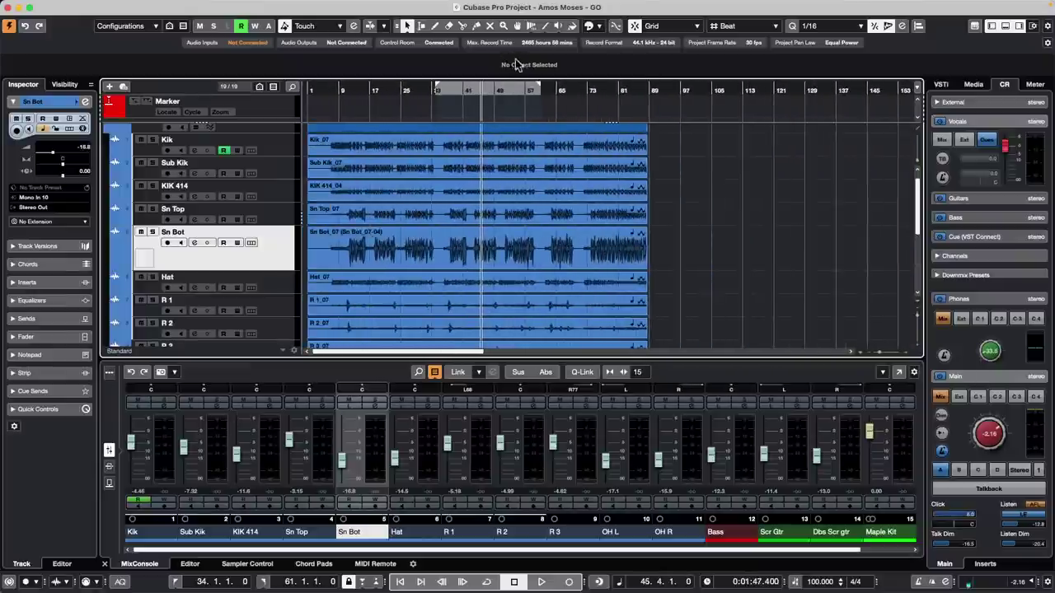
Step: Select the Sn Bot audio event and review its available elastique and Standard stretching algorithms without changing the choice
left_click(627, 255)
key("l")
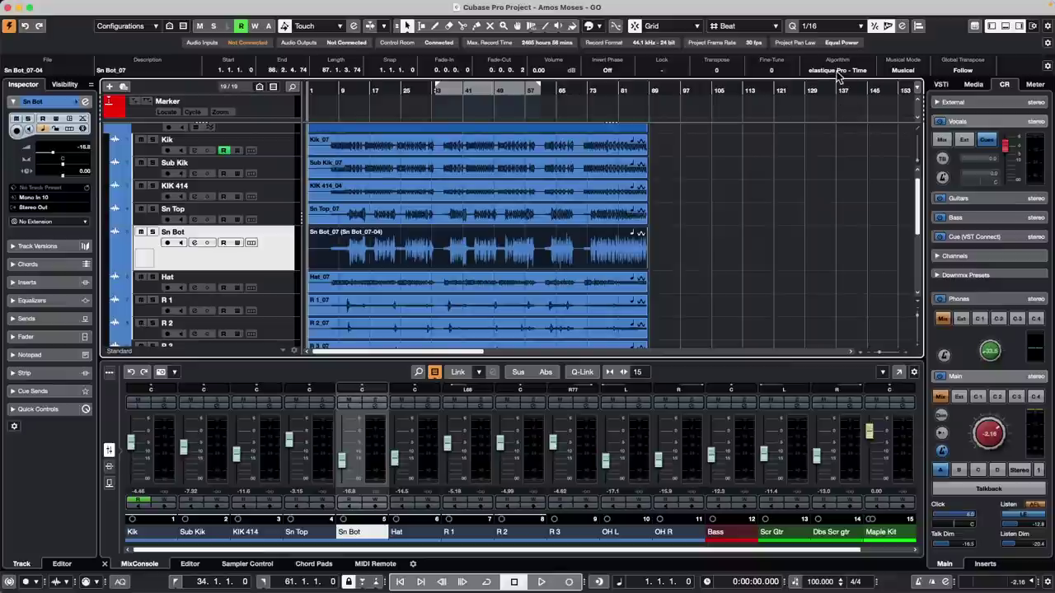
left_click(836, 71)
mouse_move(832, 83)
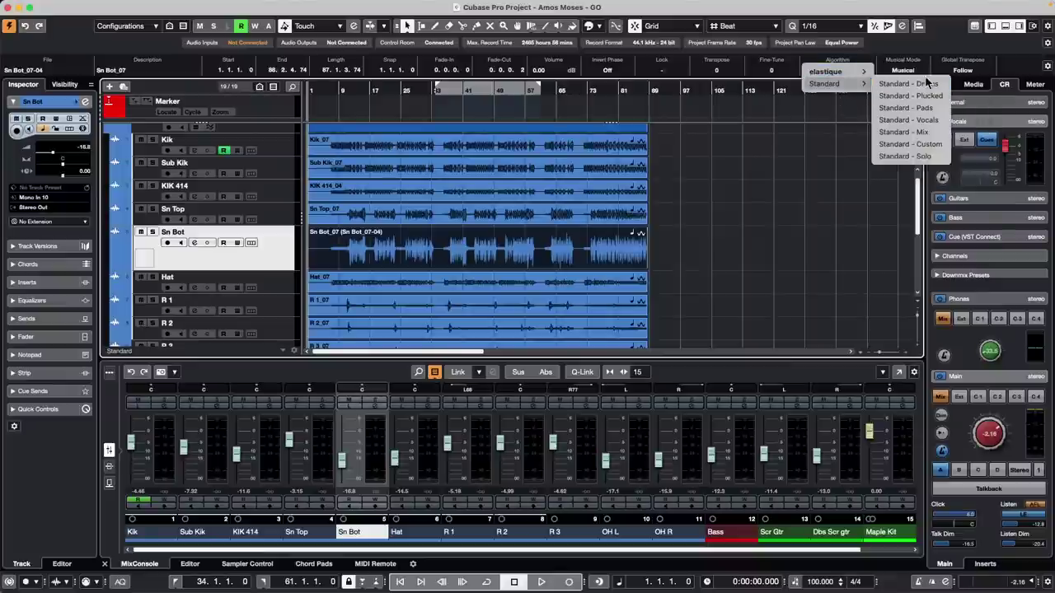
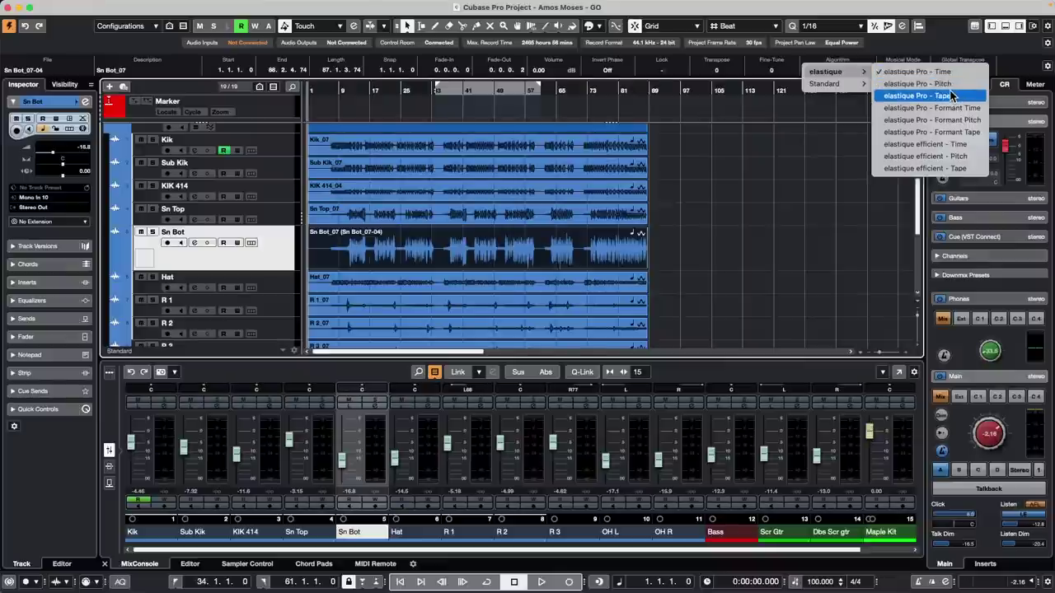
left_click(790, 233)
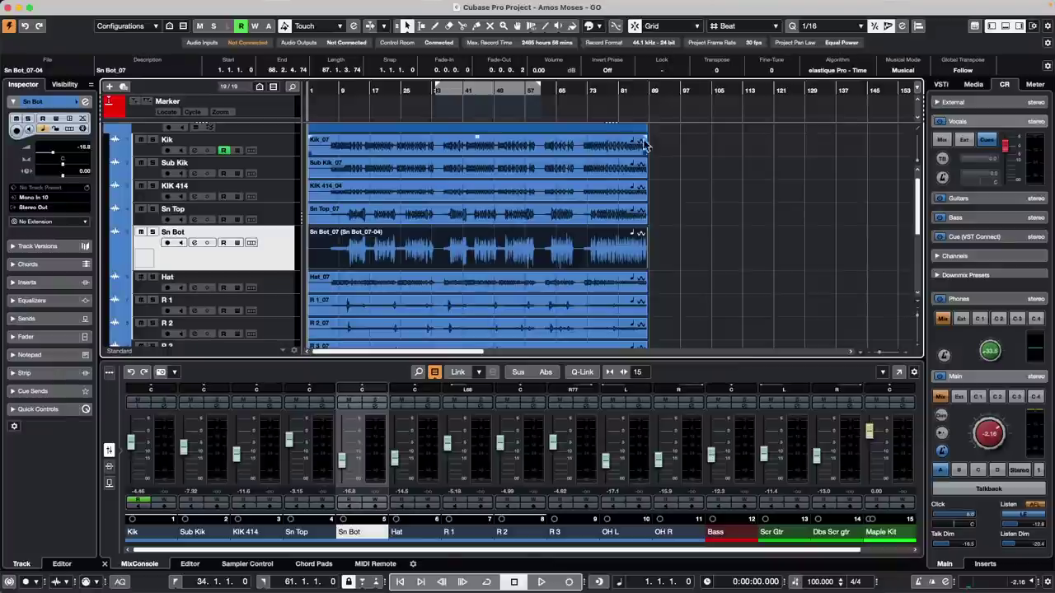
Step: Open the recent project jump off.cpr
scroll(477, 160, "up", 1)
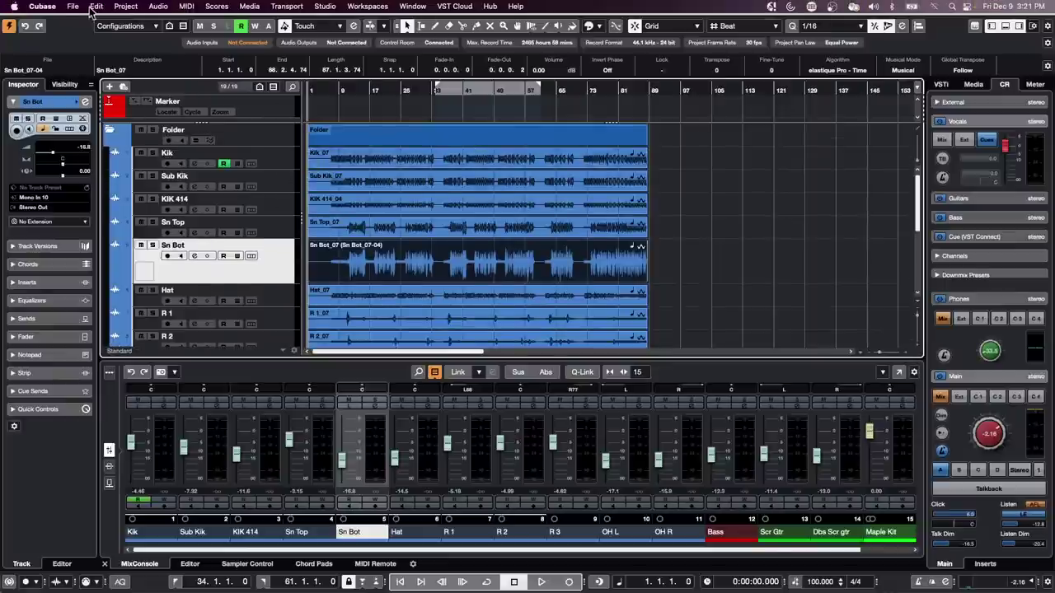
left_click(73, 6)
mouse_move(137, 240)
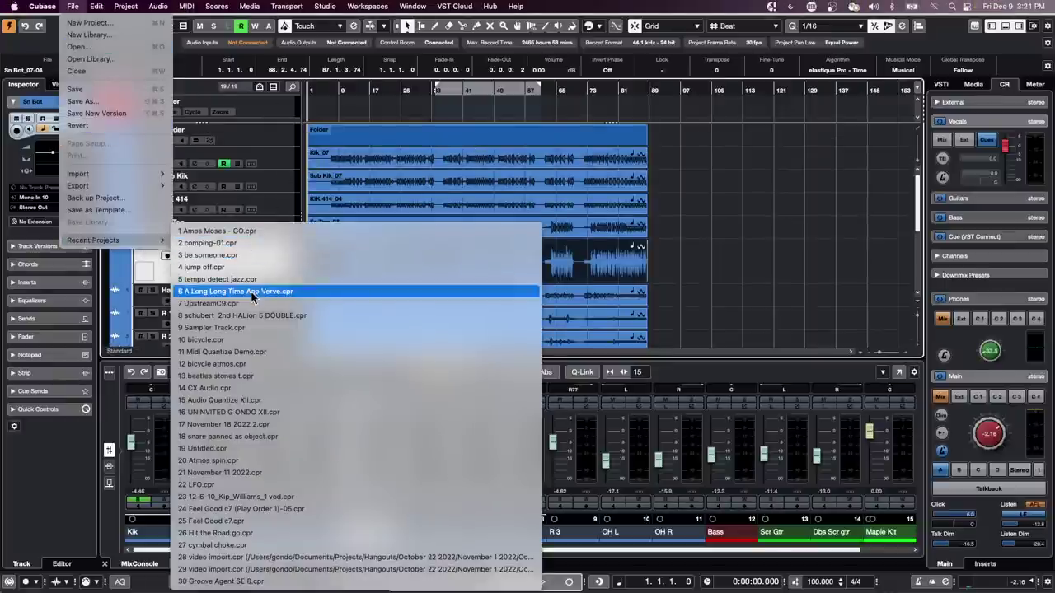
left_click(251, 267)
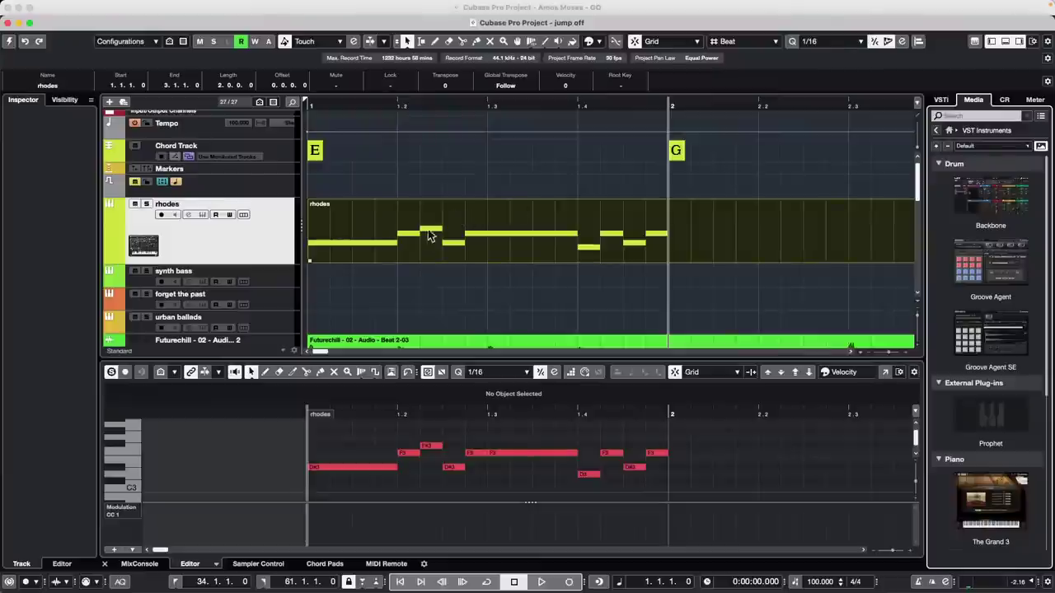
Step: Erase the existing MIDI part at the start of the rhodes track
right_click(375, 241)
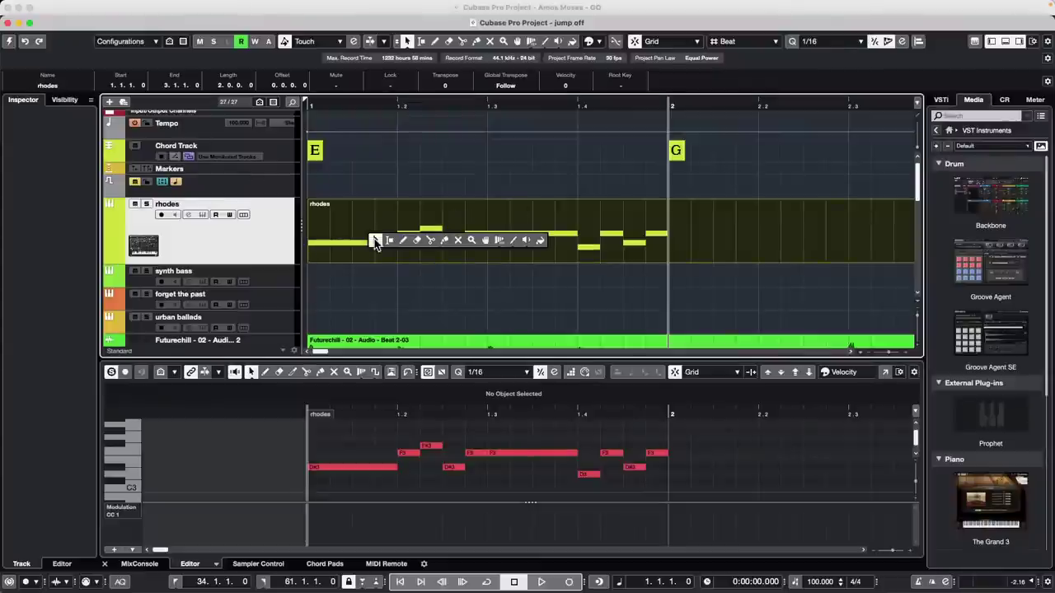
left_click(417, 240)
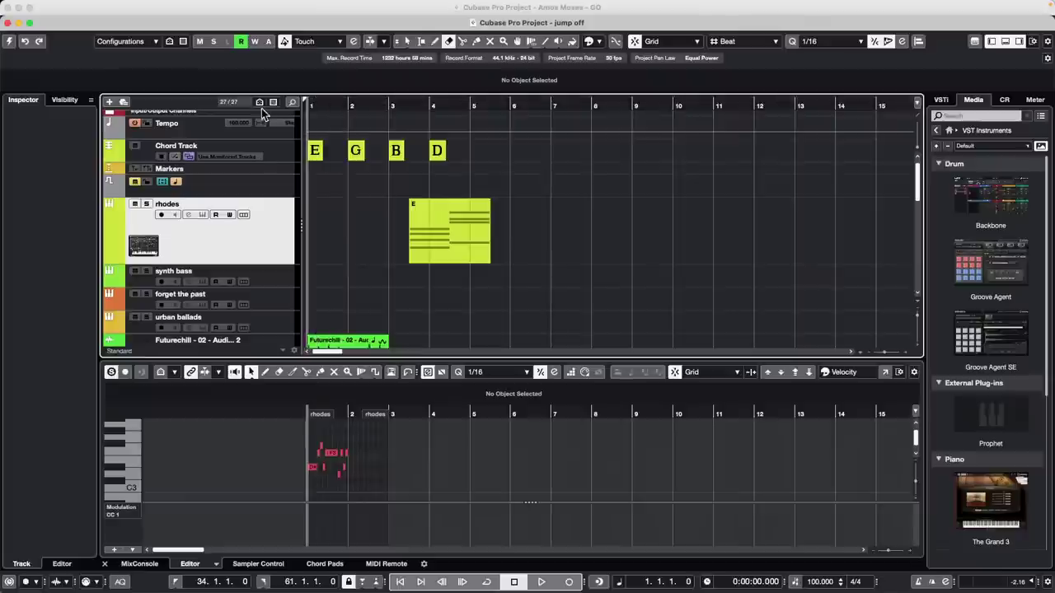
Step: Draw an empty one-bar part on the rhodes track from bar 1 to bar 2
key("h")
right_click(335, 242)
left_click(335, 243)
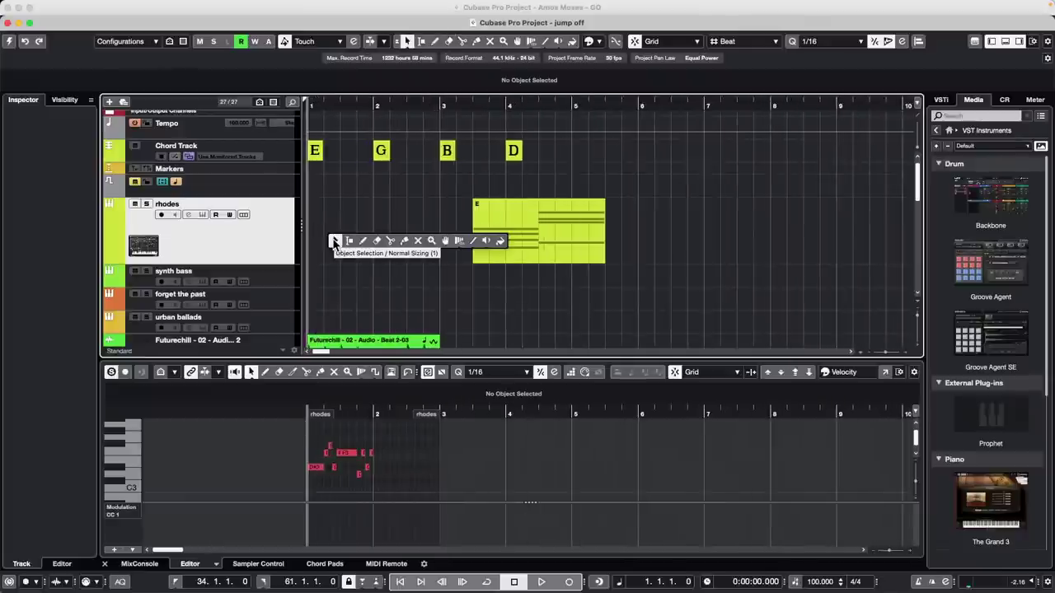
left_click(349, 241)
left_click(363, 241)
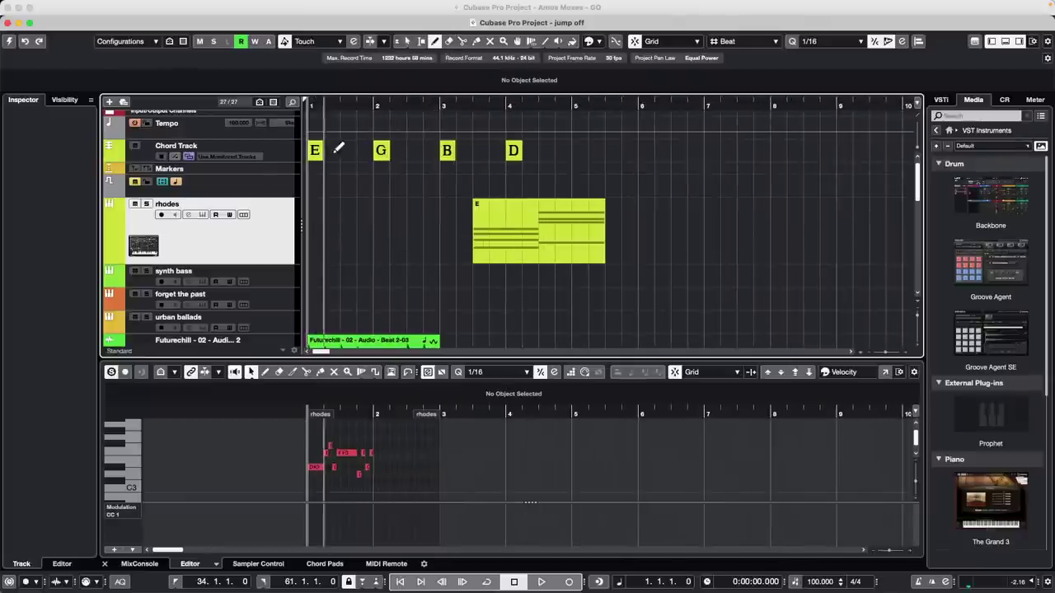
left_click_drag(308, 236, 376, 236)
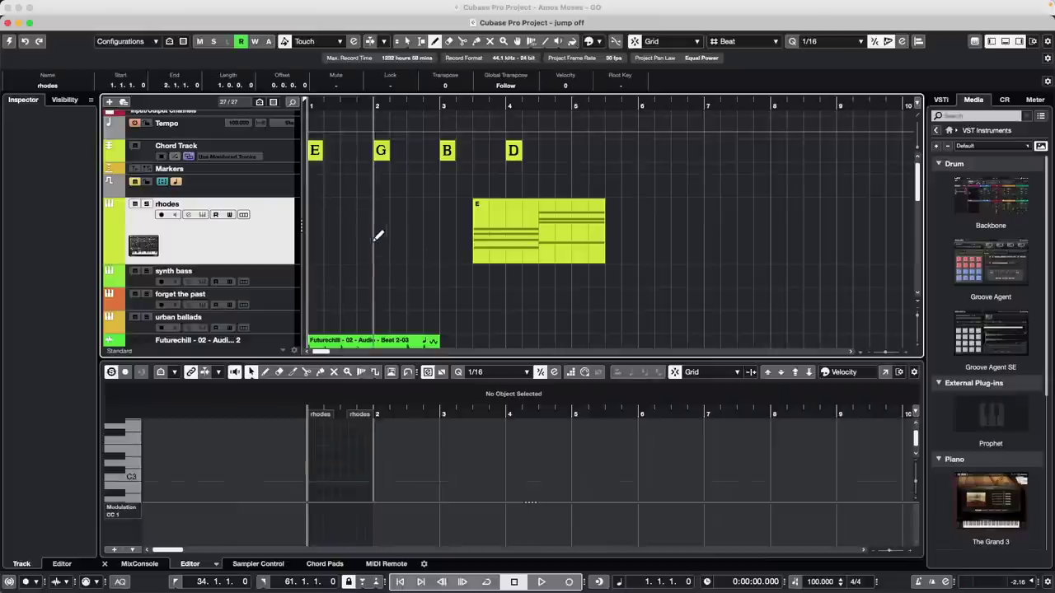
Step: Move the E chord part on the rhodes track to bar 1 so it overlaps the empty part
key("1")
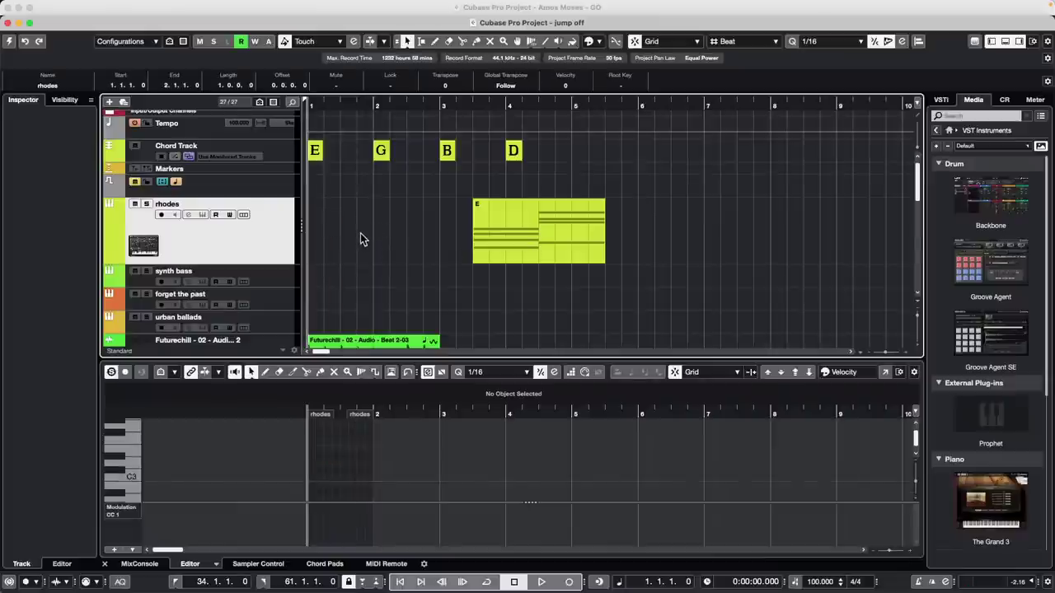
left_click(486, 234)
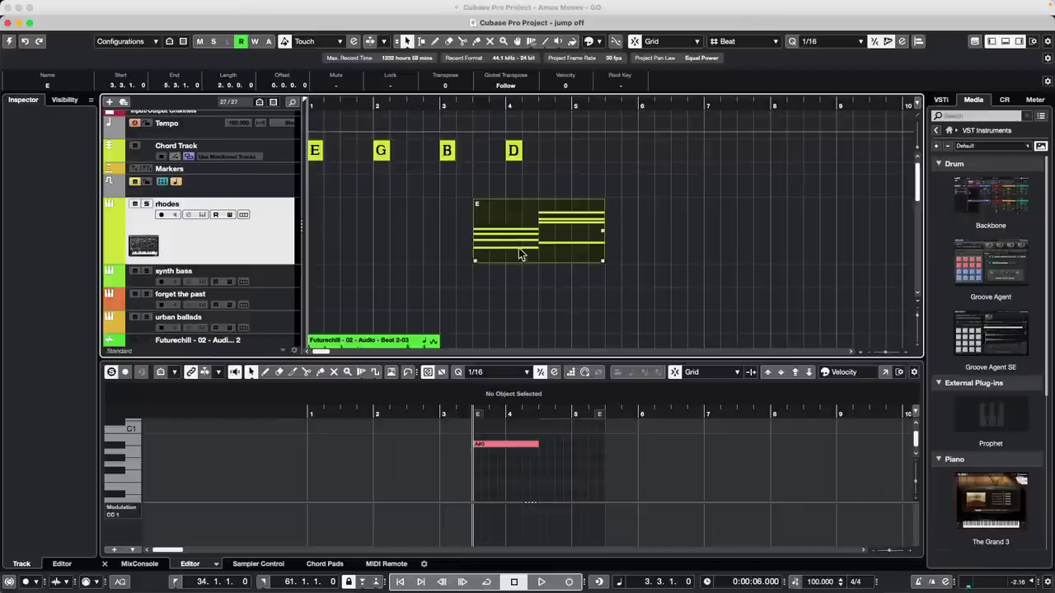
left_click_drag(518, 248, 342, 244)
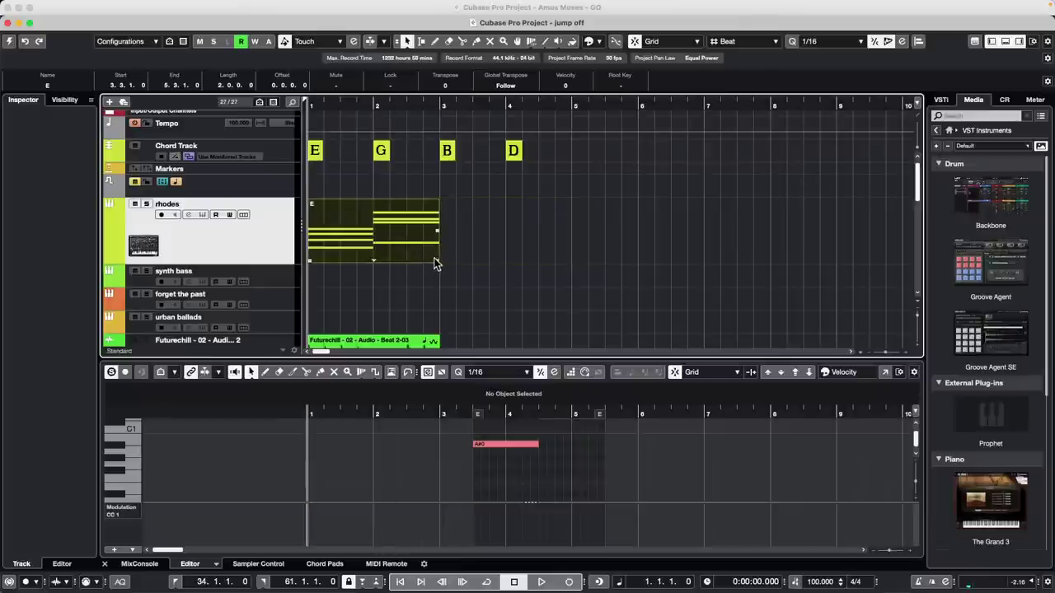
right_click(405, 249)
left_click(446, 247)
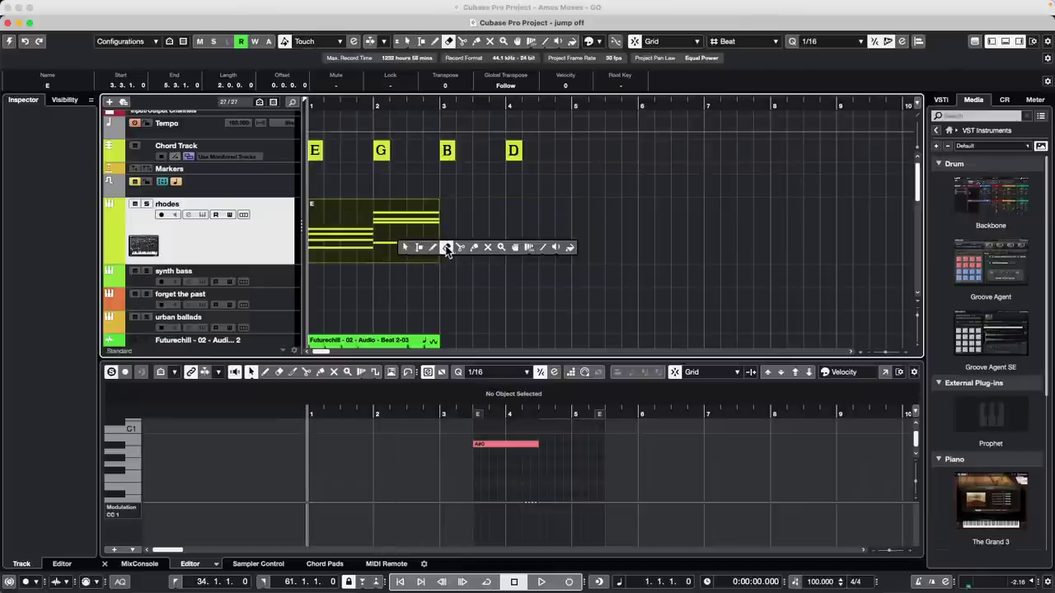
left_click(507, 458)
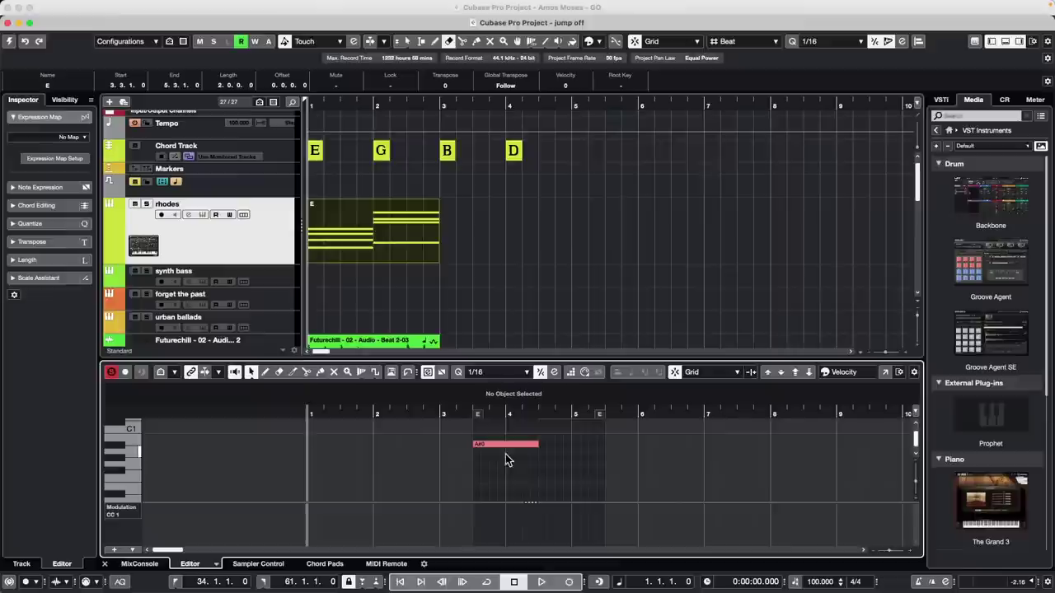
right_click(362, 226)
left_click(365, 228)
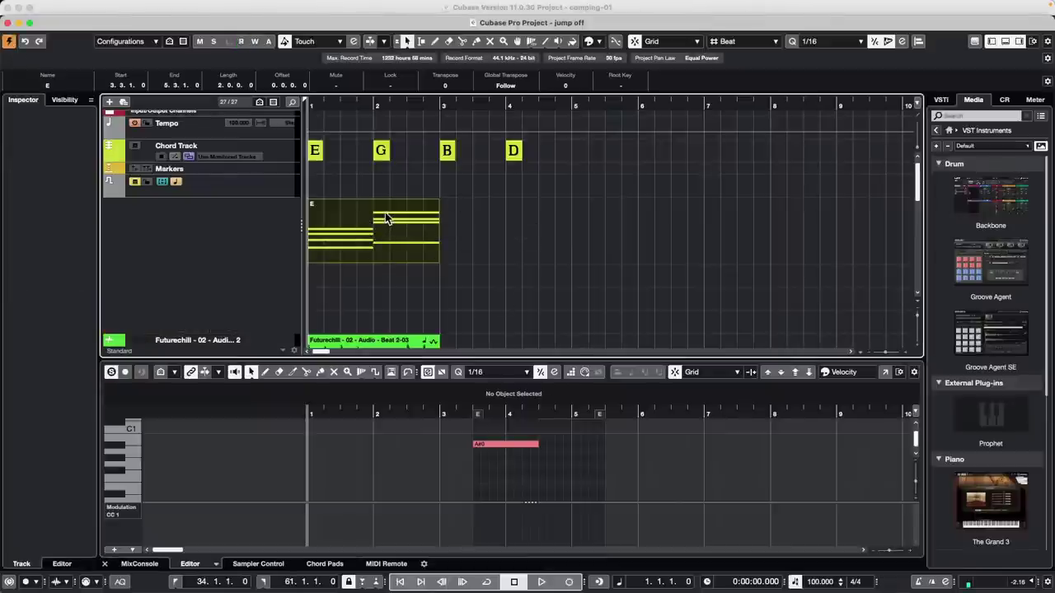
Step: Erase the E chord part from the rhodes track and return to the Object Selection tool
right_click(408, 236)
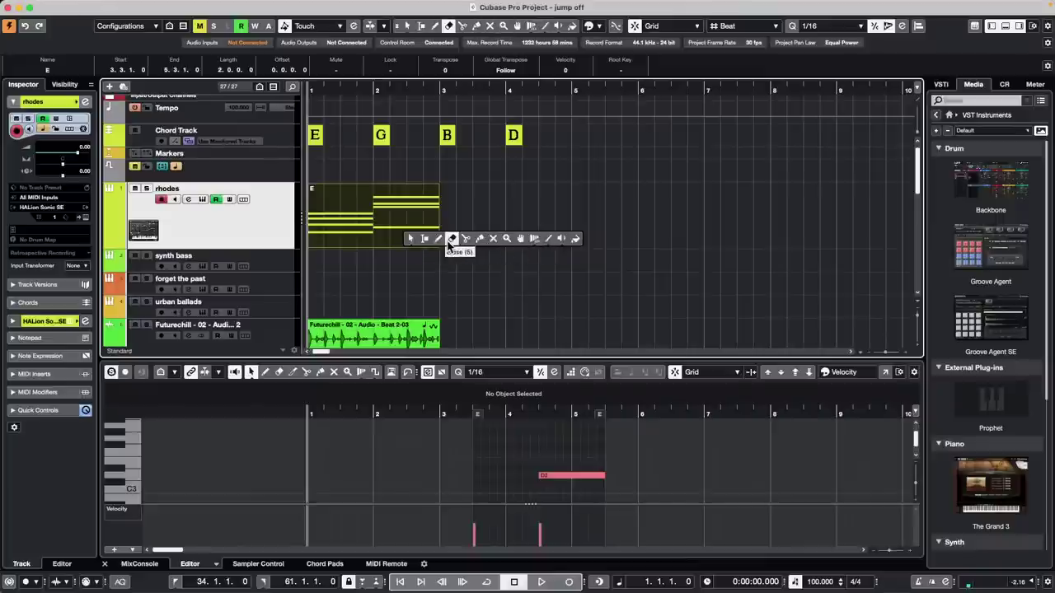
left_click(452, 239)
left_click(404, 227)
right_click(404, 231)
left_click(404, 234)
Step: Set the locators to the one-bar rhodes part with cycle on, and solo the rhodes track
left_click(337, 227)
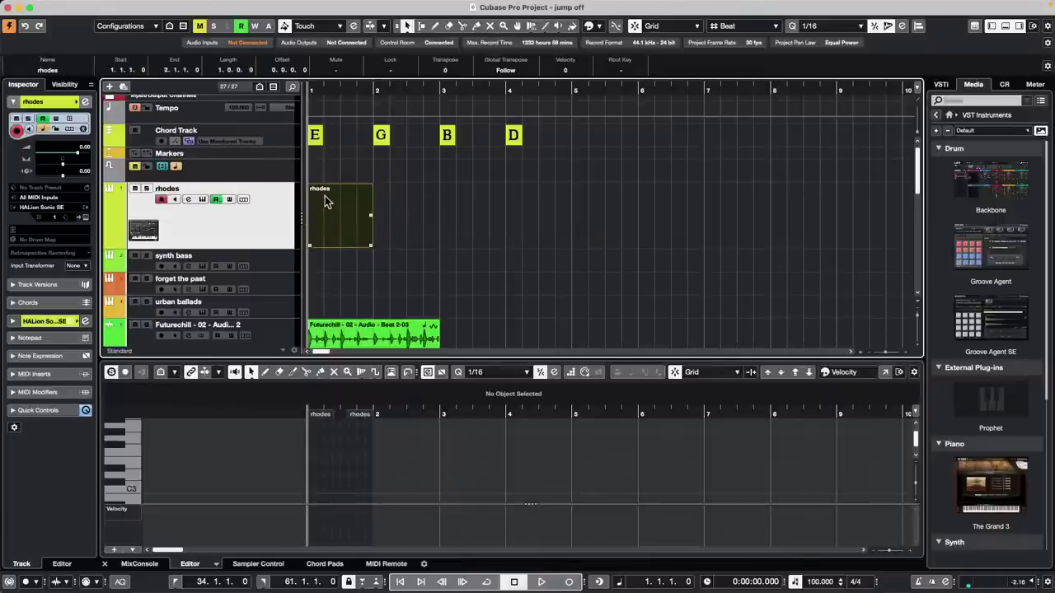
key("p")
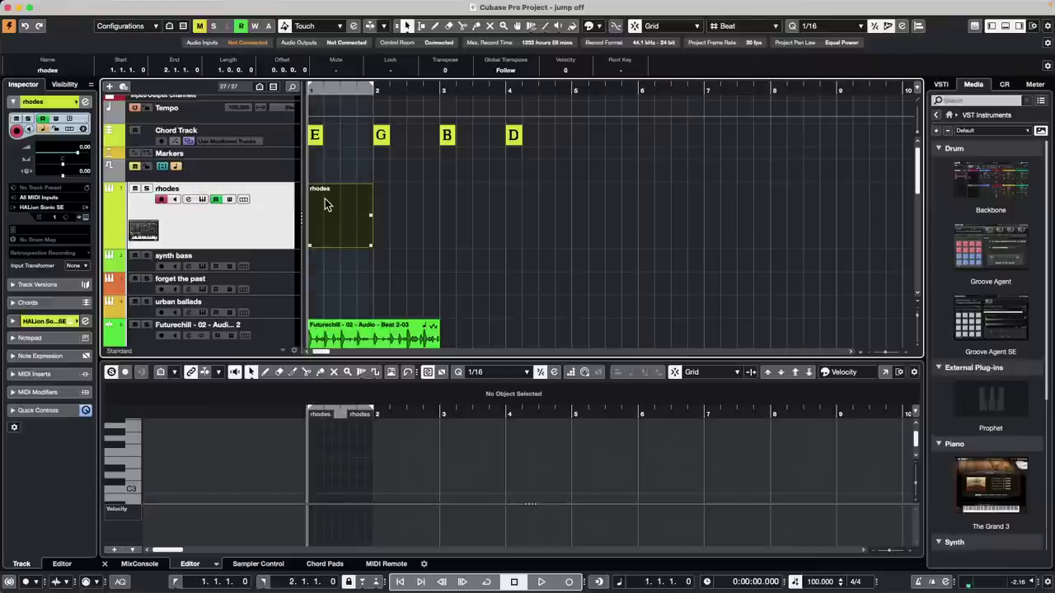
key("KP_Divide")
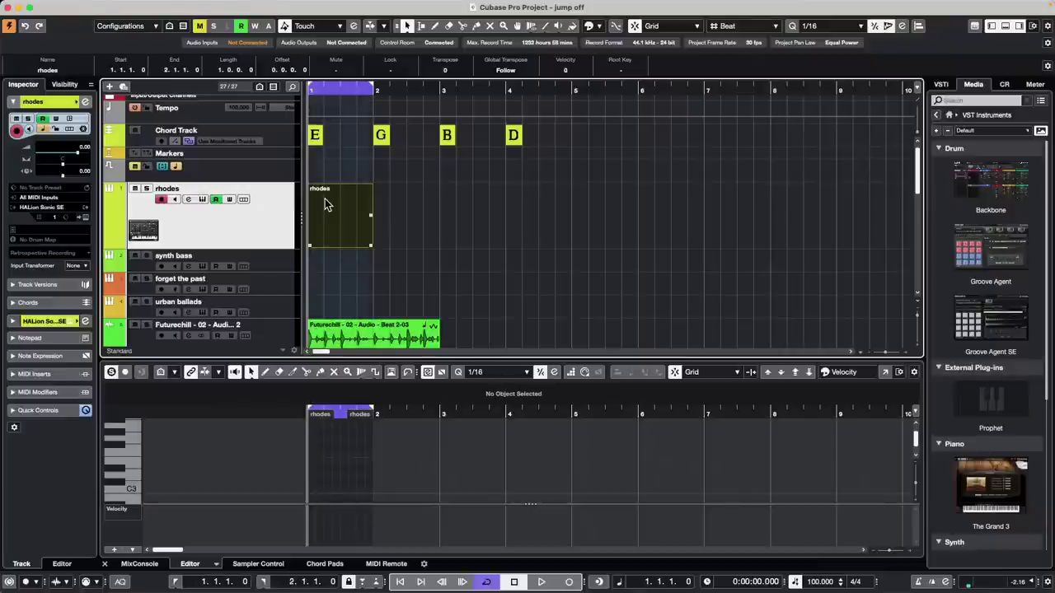
left_click(146, 189)
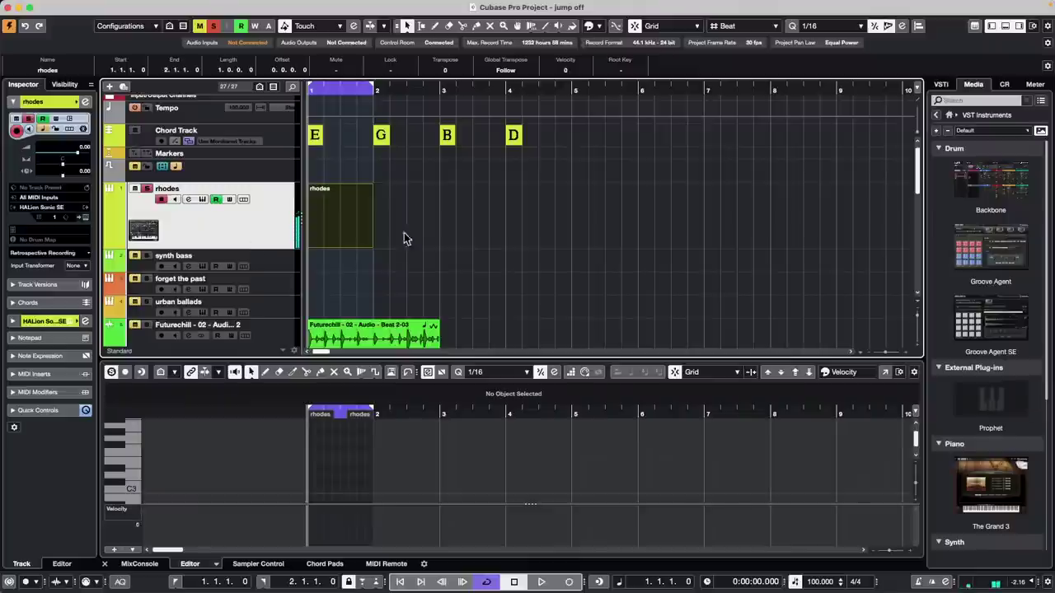
Step: Load the Round Bass program into slot 1 of the rhodes track's HALion Sonic SE and close the instrument
left_click(85, 217)
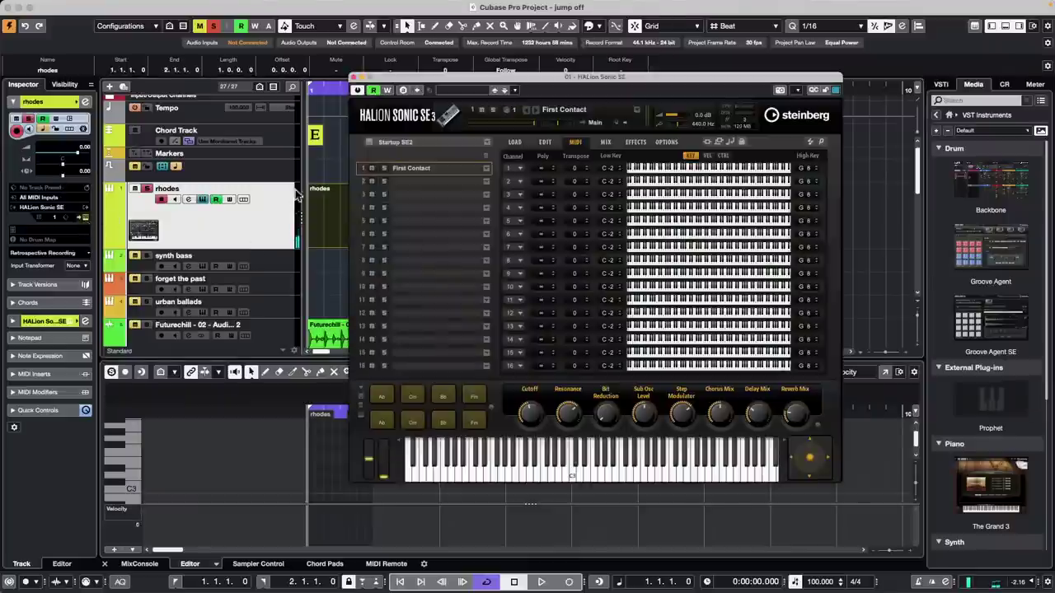
left_click(485, 168)
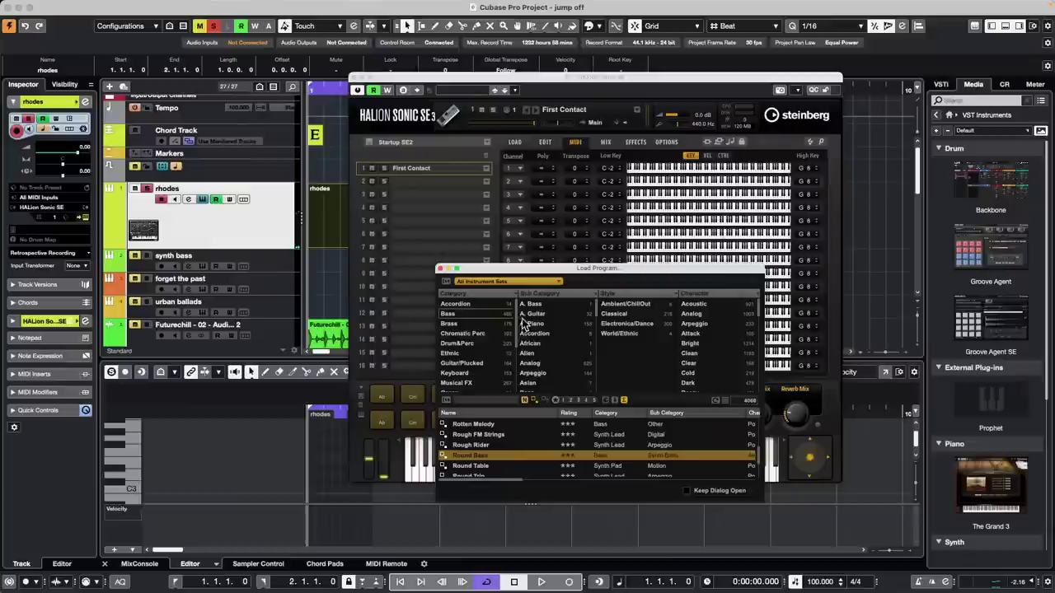
double_click(509, 456)
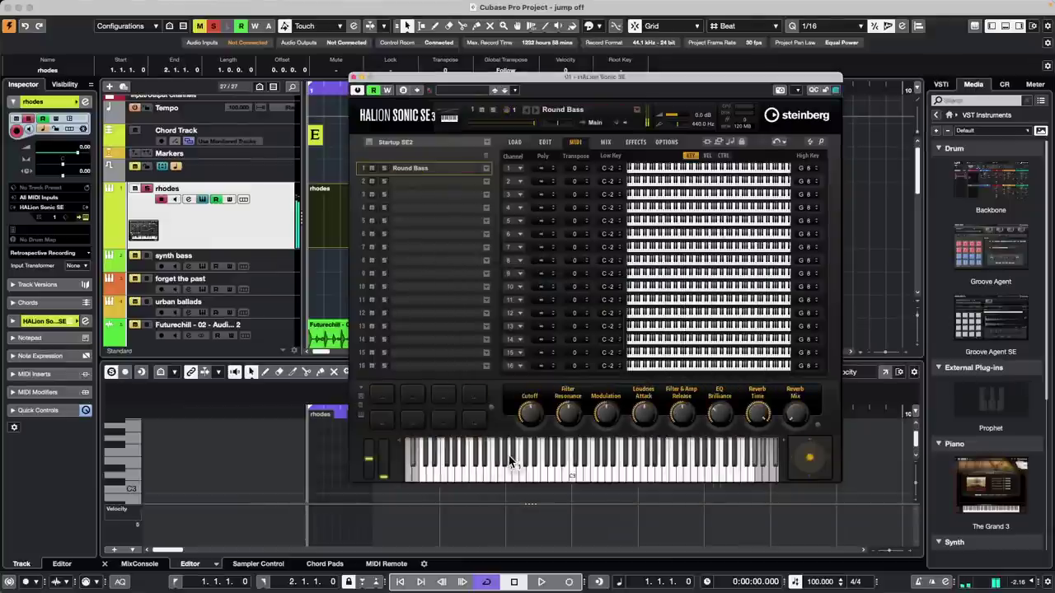
left_click(354, 77)
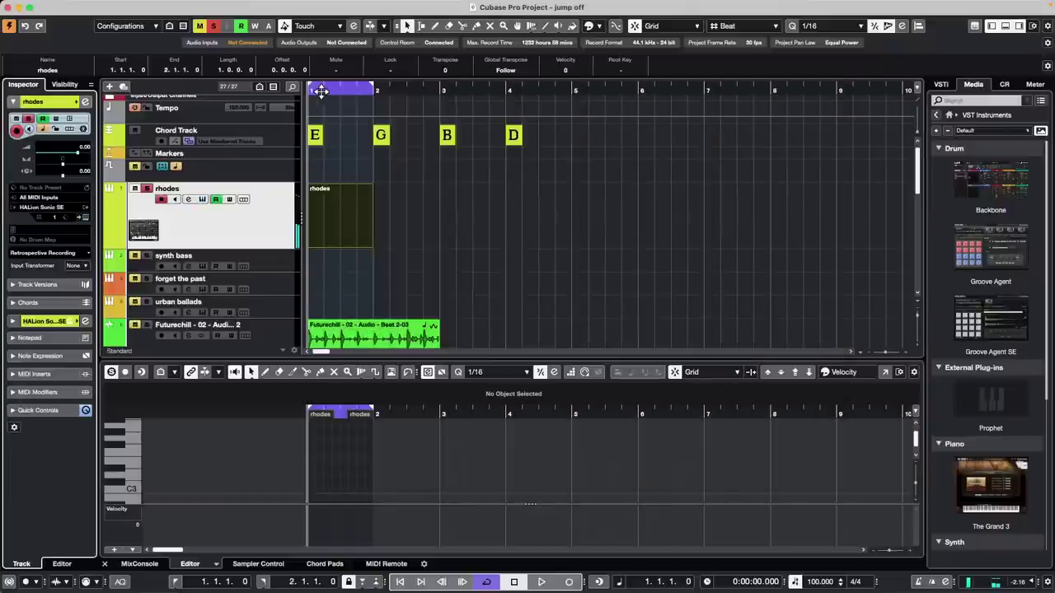
Step: Record a MIDI take over the looped bar on the rhodes track, and move the recorded part to start at 2.4.1.0
left_click(568, 581)
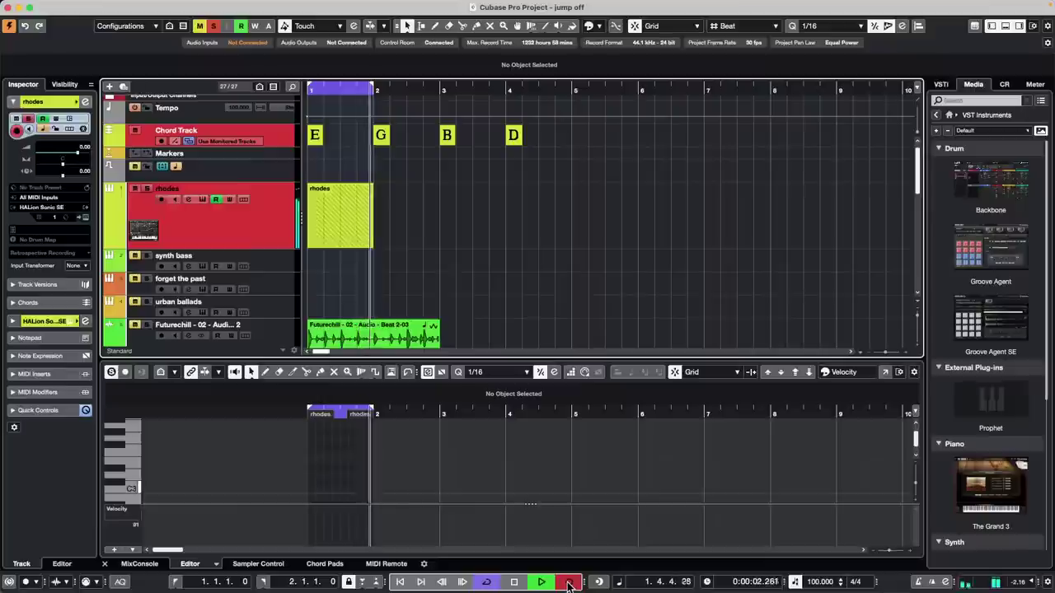
left_click(569, 583)
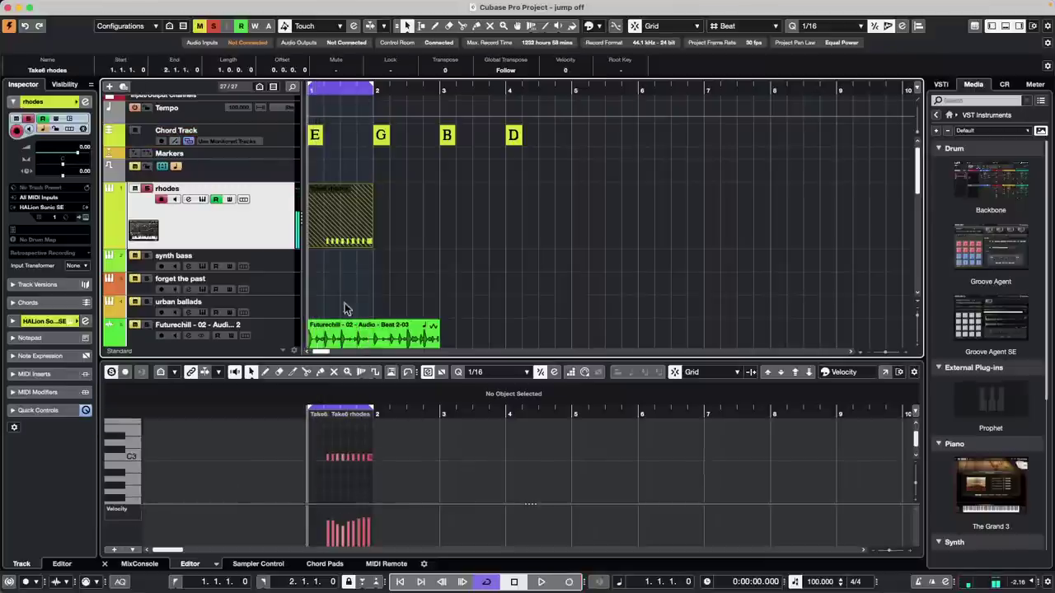
left_click_drag(355, 226, 471, 226)
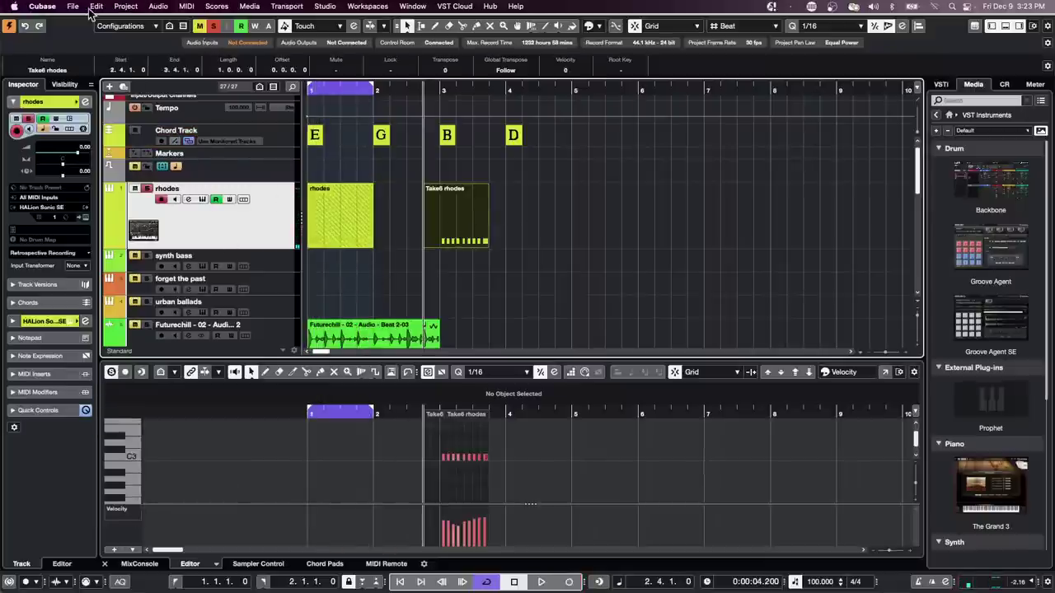
Step: Enable Delete Overlaps in the Editing preferences and accept the change
left_click(76, 6)
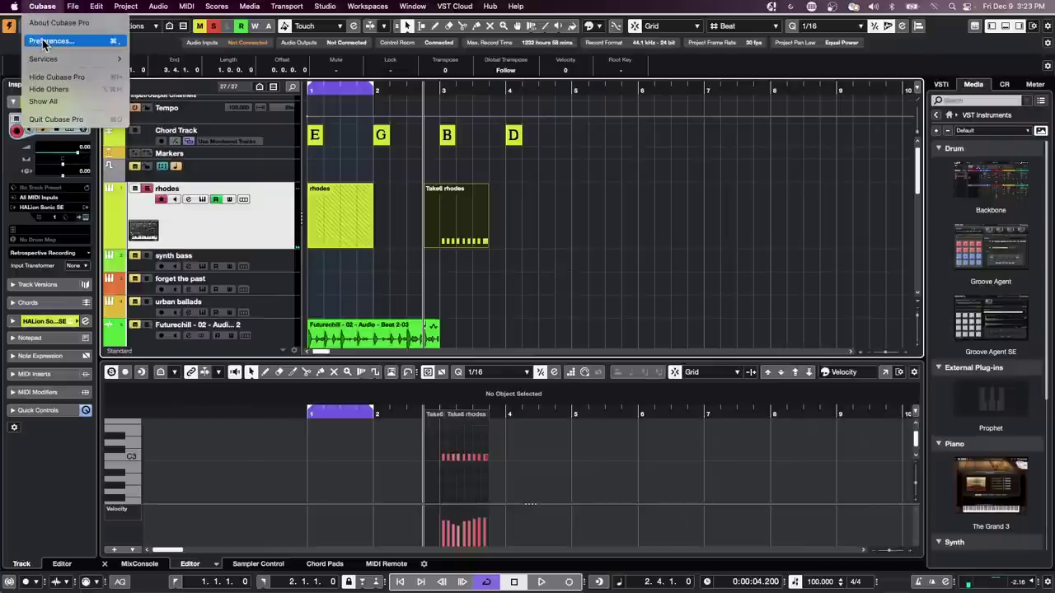
left_click(46, 40)
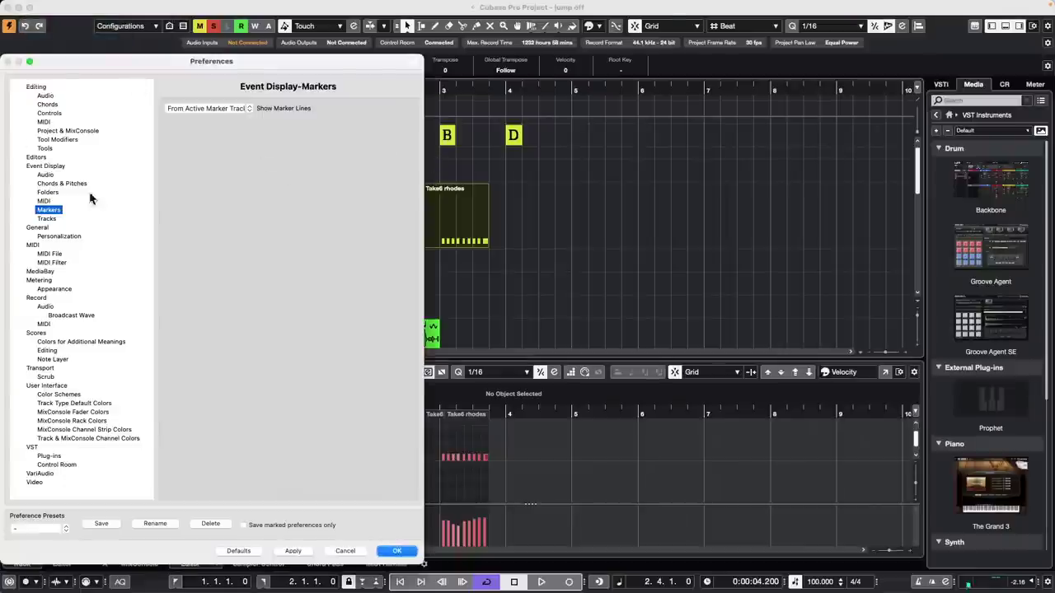
left_click(43, 89)
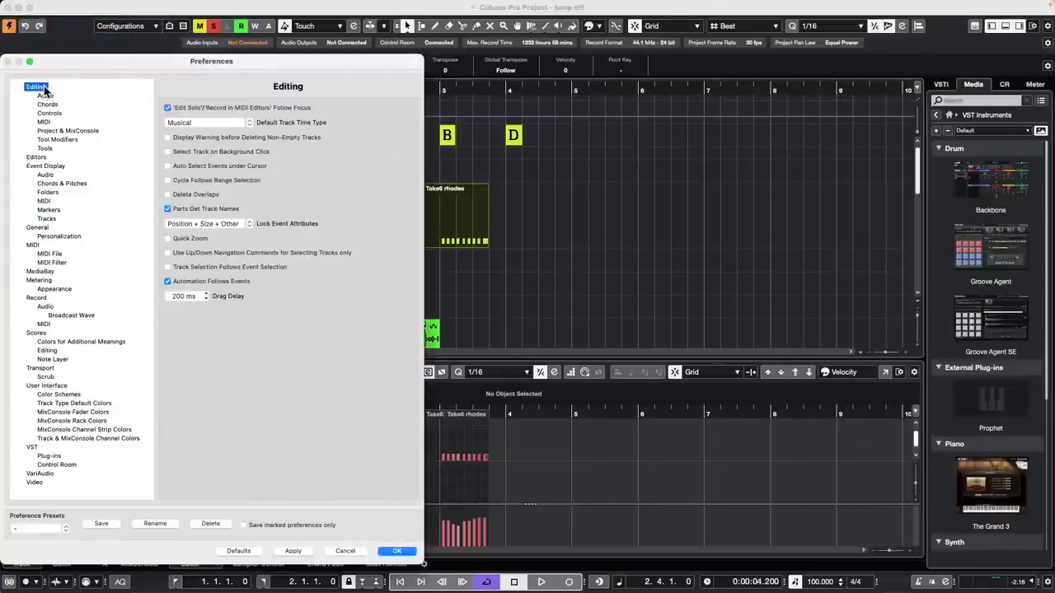
left_click(167, 195)
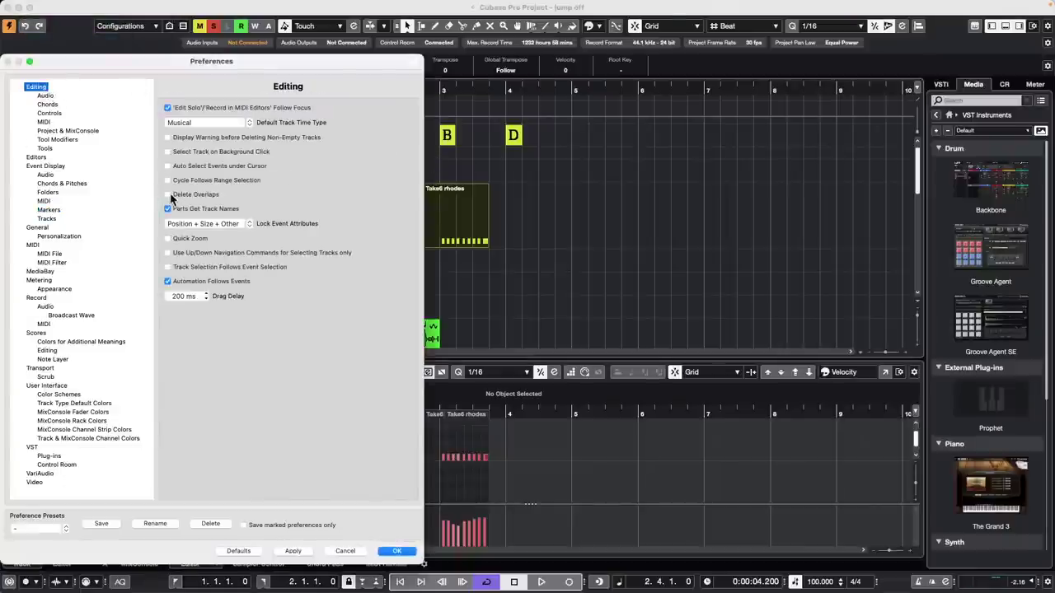
left_click(397, 550)
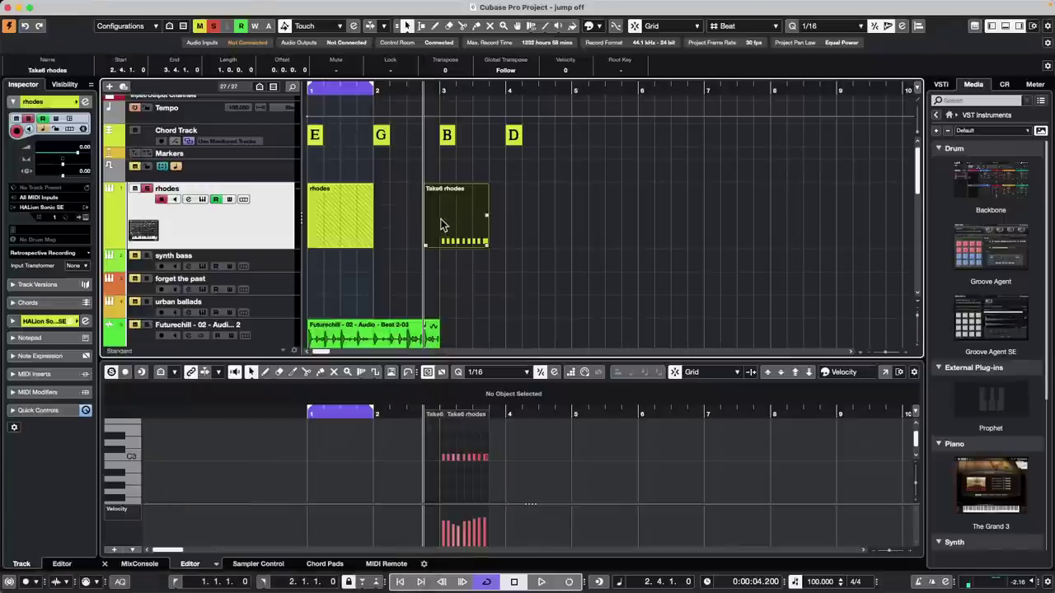
Step: Move the recorded take to 3.1.1.0, and move the two-beat rhodes part over it and back to 1.1.1.0
left_click_drag(443, 225, 469, 216)
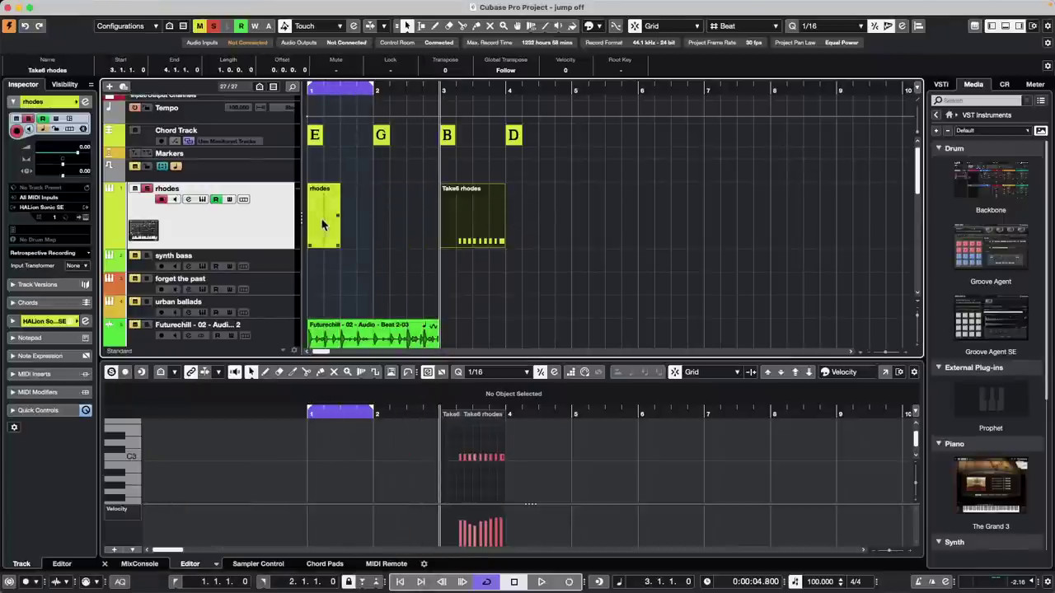
mouse_move(334, 220)
left_mouse_down()
mouse_move(465, 219)
mouse_move(326, 217)
left_mouse_up()
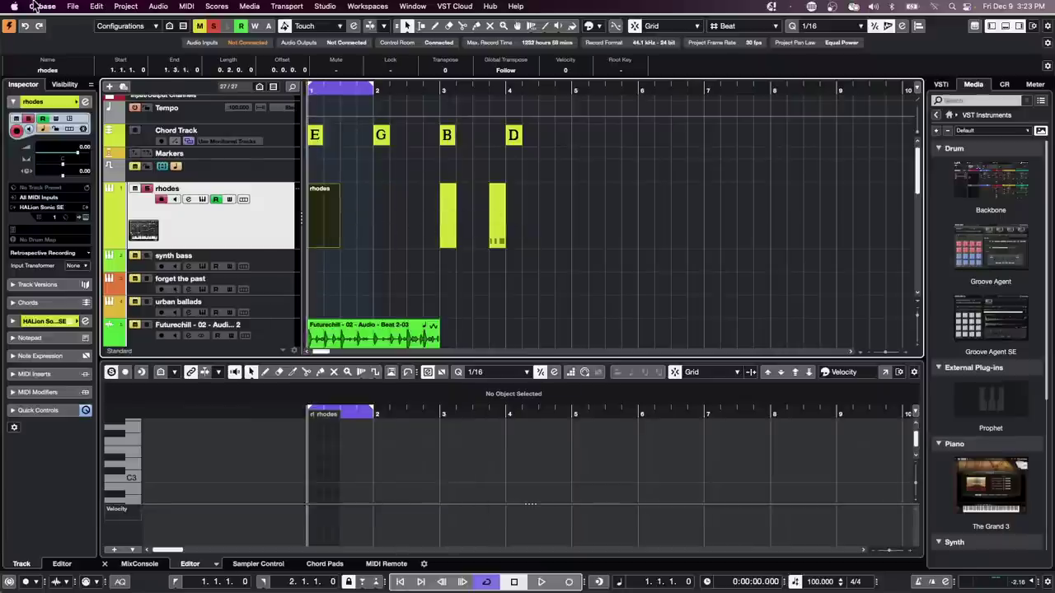
Step: Disable Delete Overlaps in the Editing preferences and accept the change
left_click(71, 6)
left_click(56, 41)
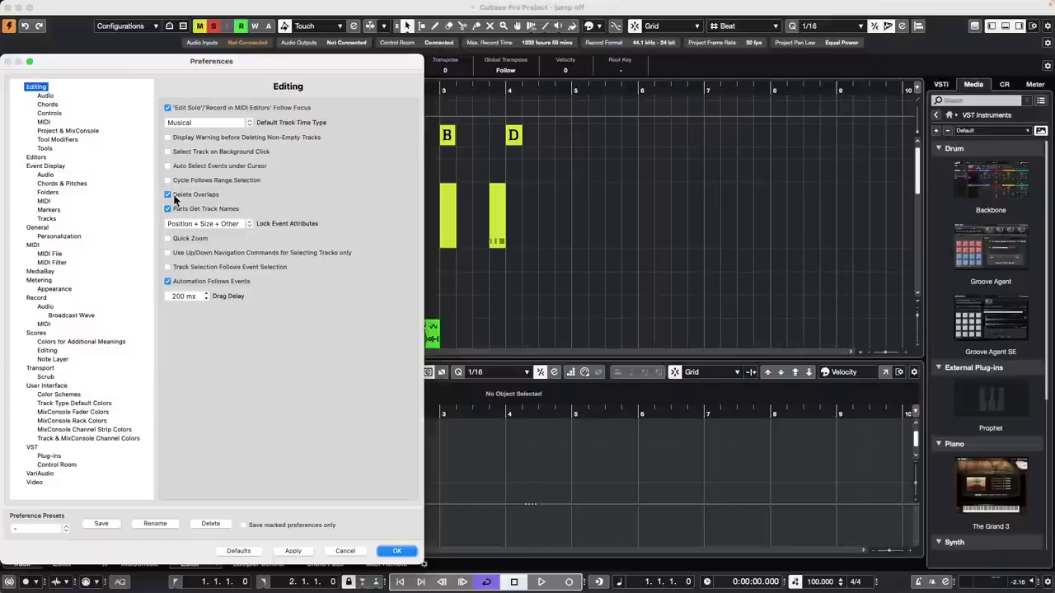
left_click(167, 196)
left_click(167, 195)
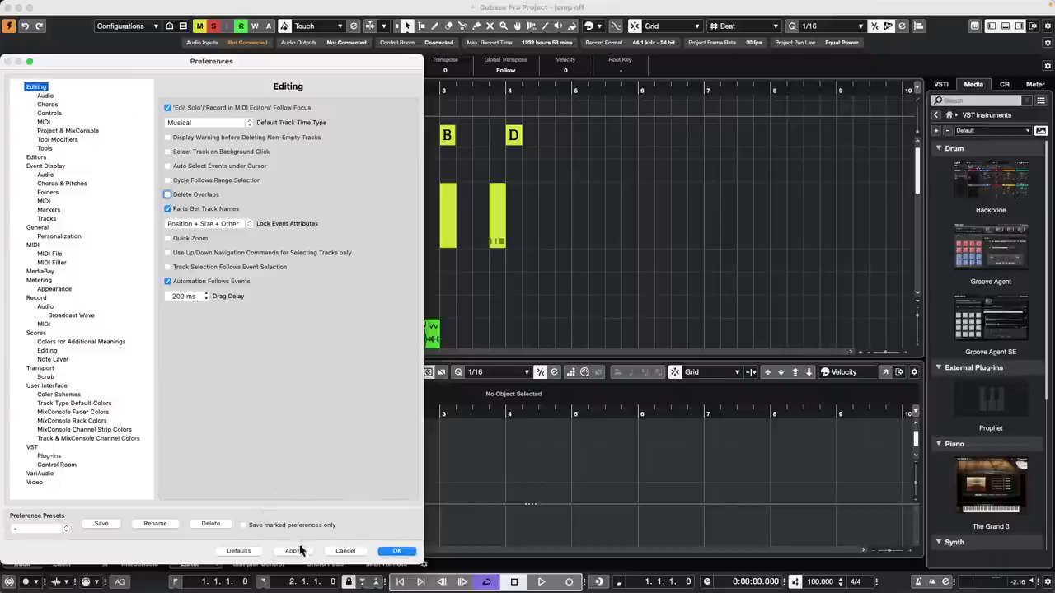
left_click(397, 551)
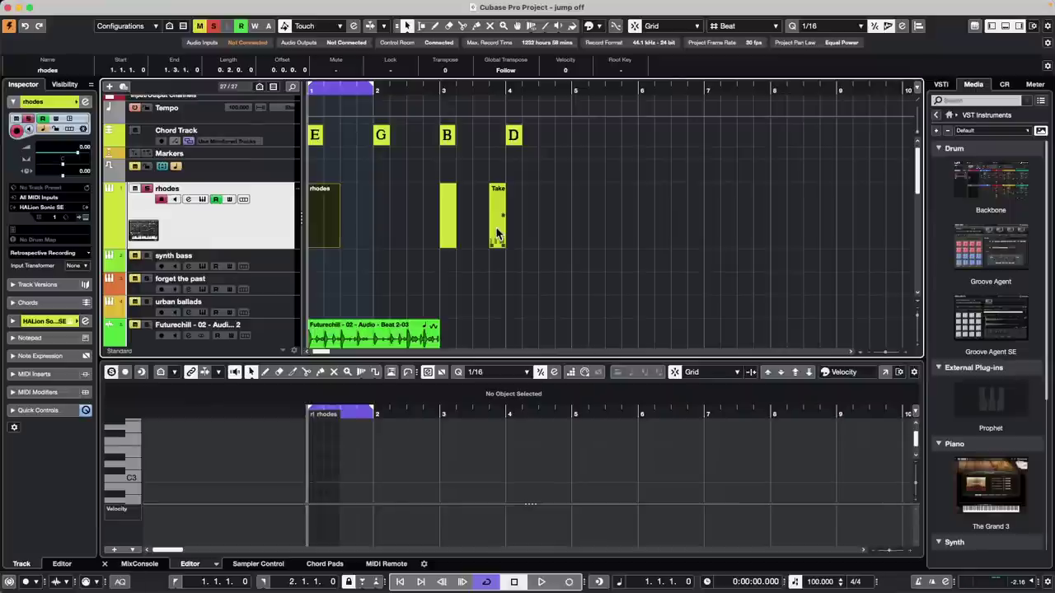
Step: Undo the recent part edits and moves back to the take recorded over the rhodes part at bar 1
key("super+z")
key("super+z")
key("super+z")
key("super+z")
key("super+z")
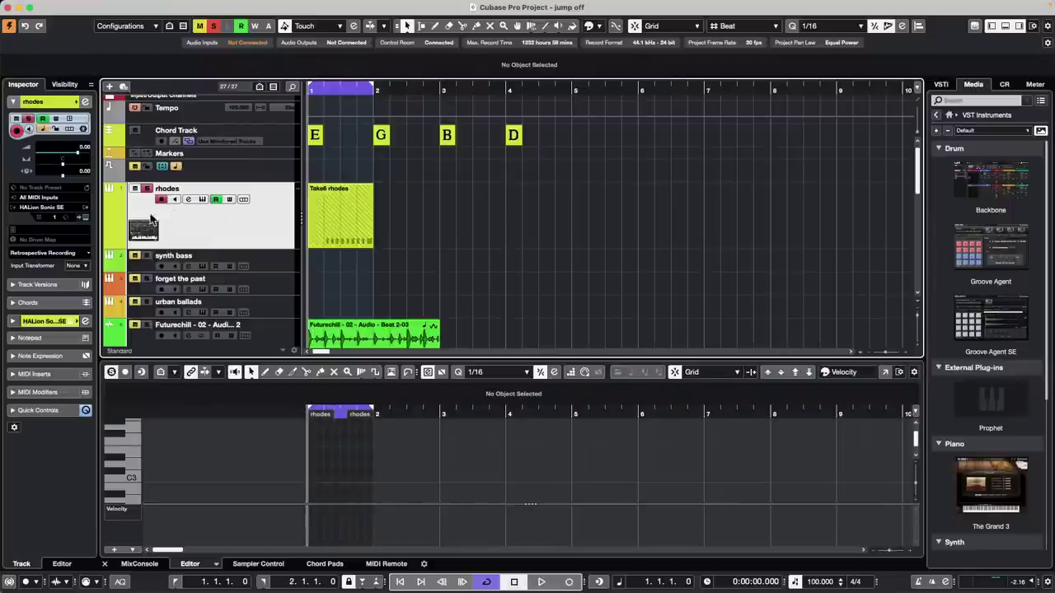
Step: Glue the overlapping take and rhodes parts at bar 1 into one part, and return to the Object Selection tool
left_click(343, 246)
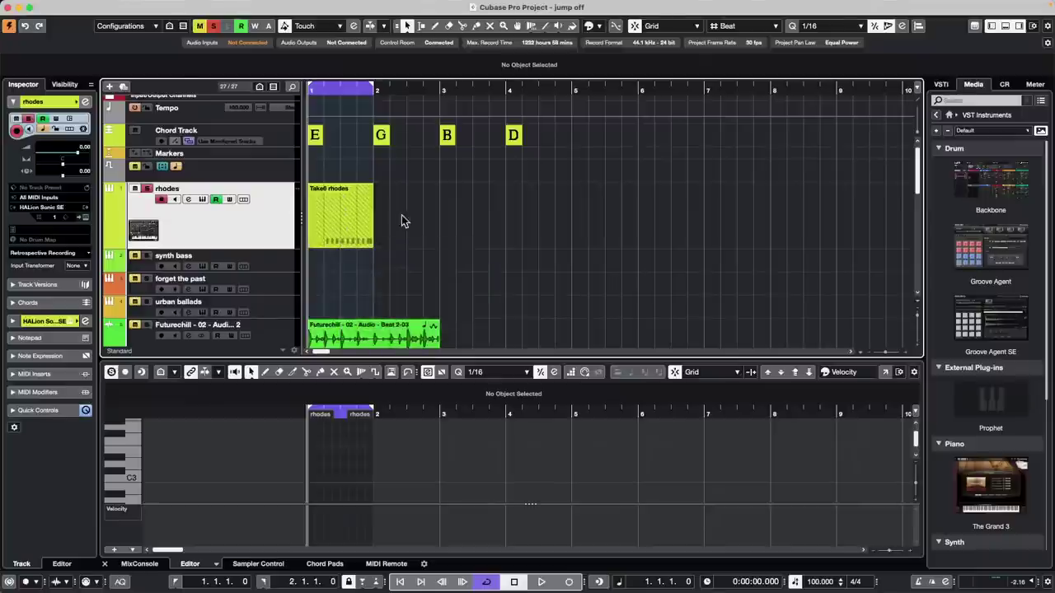
right_click(328, 244)
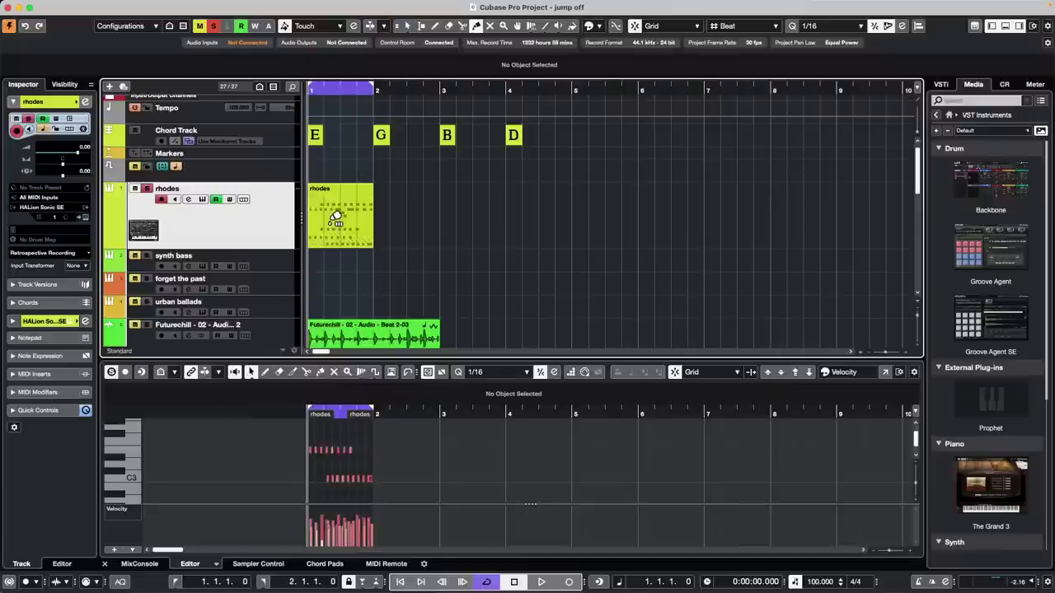
right_click(388, 237)
left_click(386, 240)
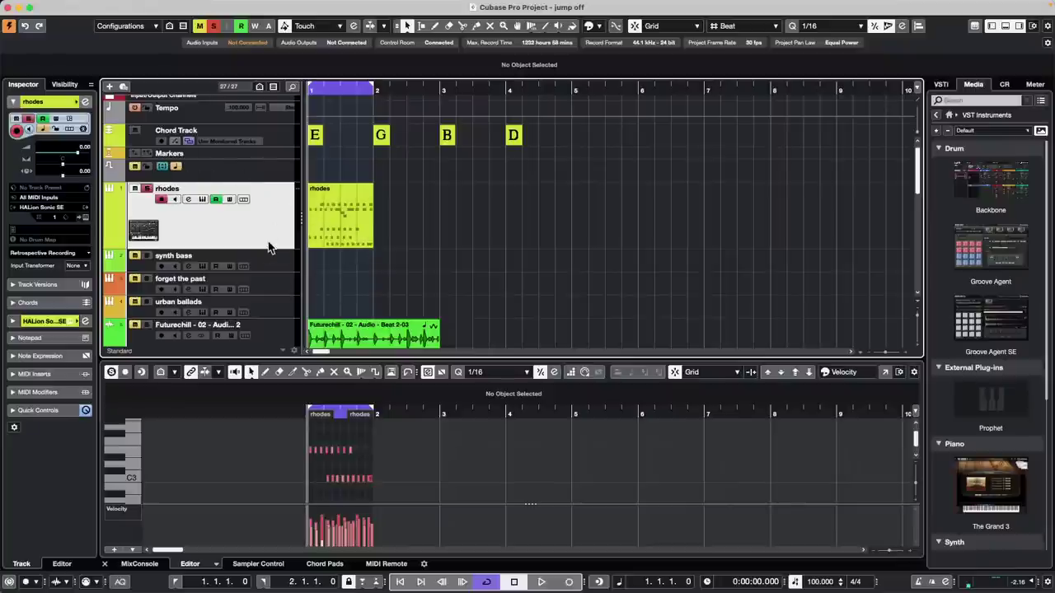
Step: Solo the forget the past track and open its Groove Agent SE instrument
left_click(272, 290)
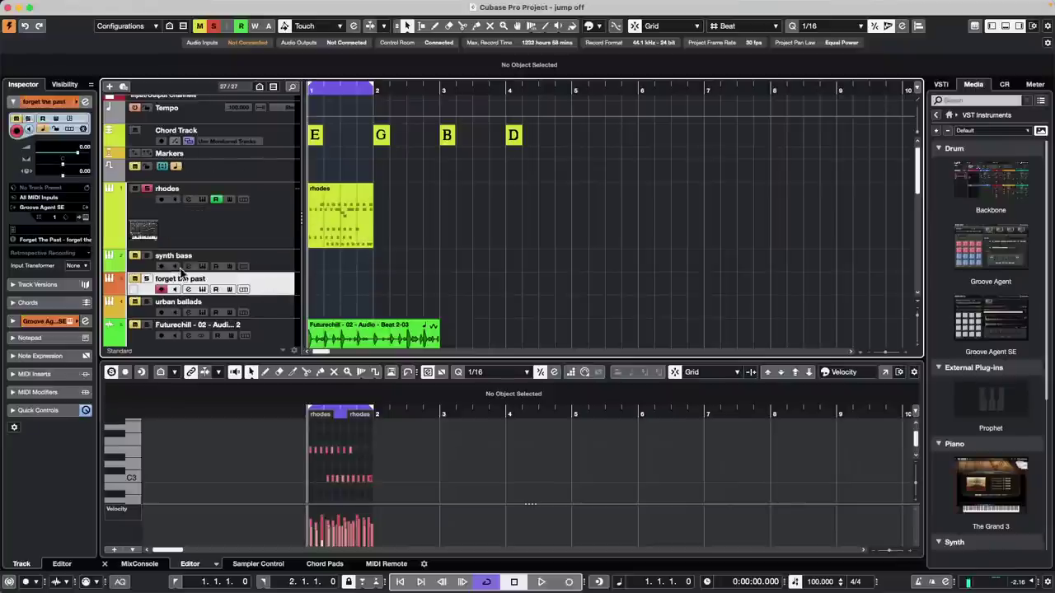
left_click(85, 218)
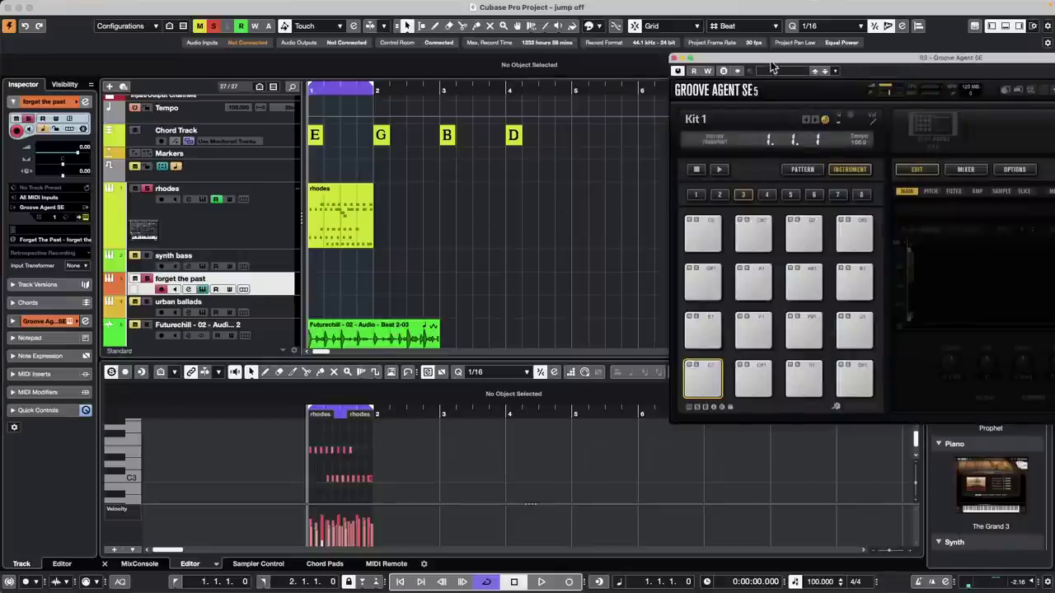
left_click_drag(772, 61, 508, 61)
Step: Load the Up Swing kit with patterns from Simon Phillips Jazz Drums into Groove Agent SE, and close the kit browser
left_click(666, 121)
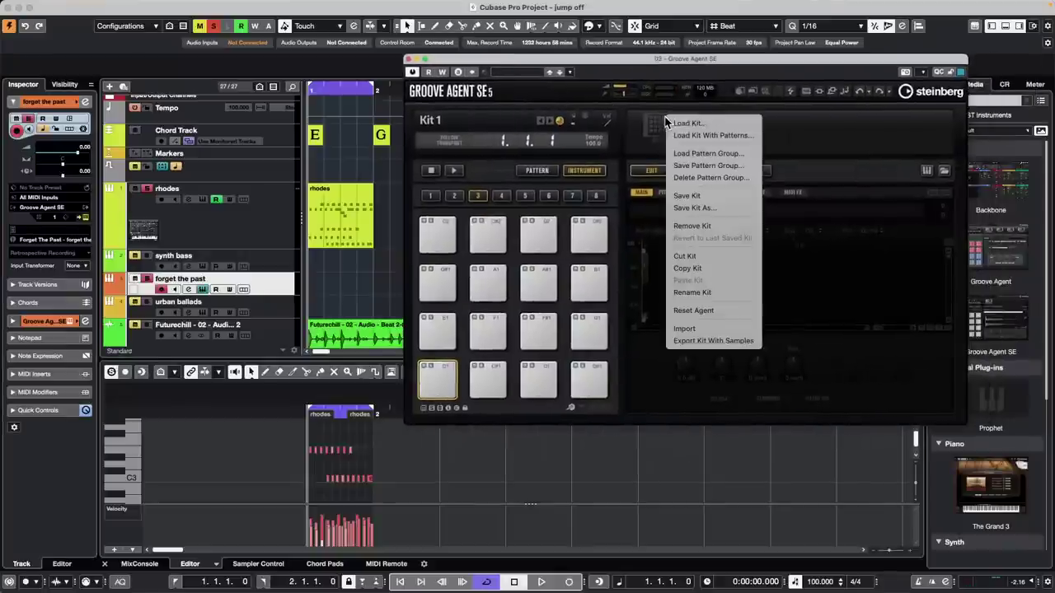
left_click(710, 135)
left_click(567, 162)
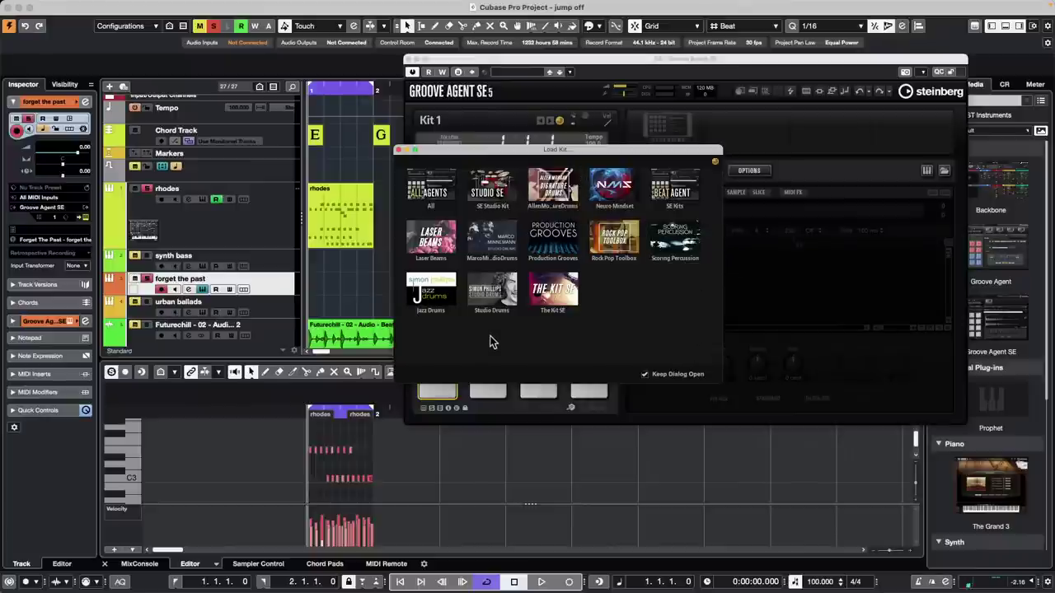
left_click(450, 301)
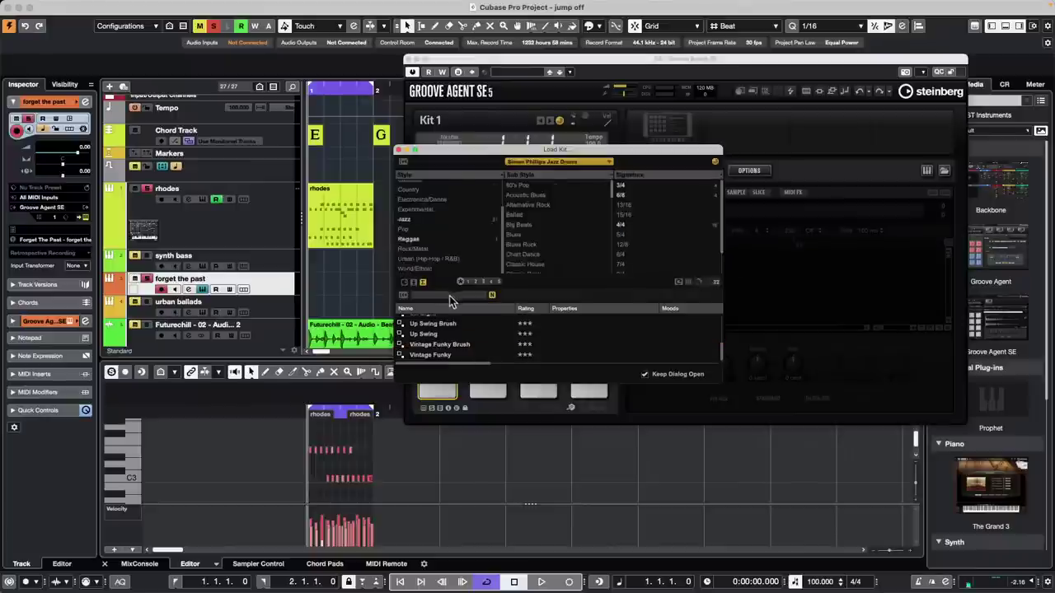
double_click(433, 337)
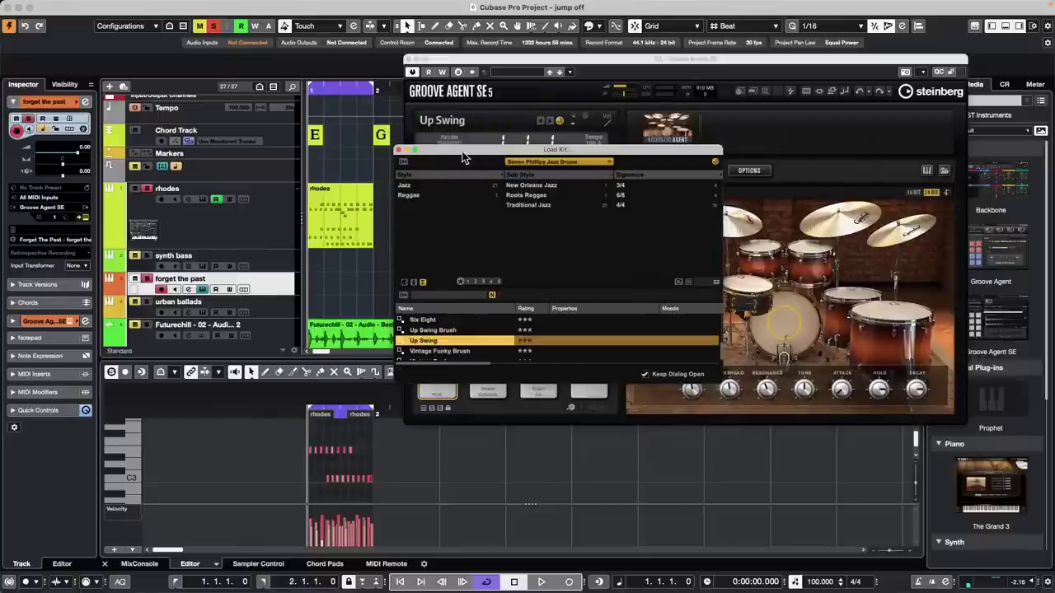
left_click(399, 151)
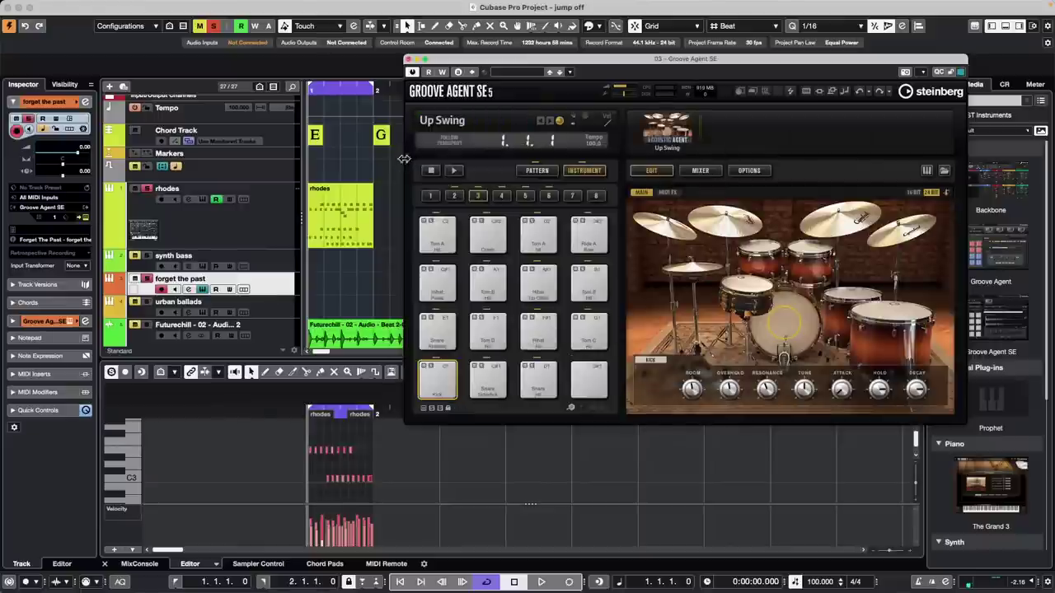
Step: Start pattern playback in Groove Agent SE and raise the Control Room main level to 5.66
left_click(453, 170)
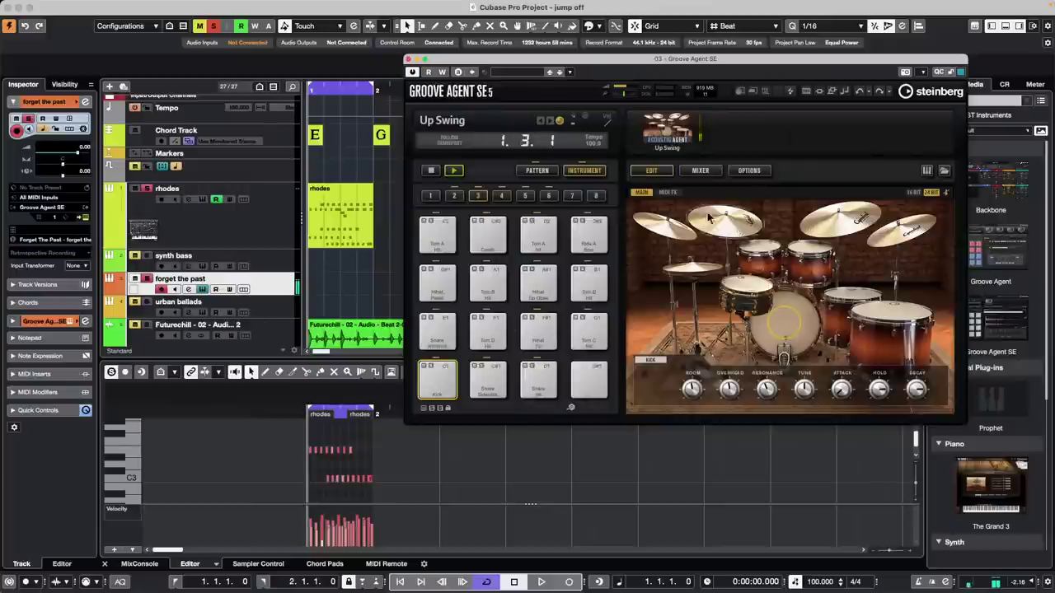
left_click(536, 170)
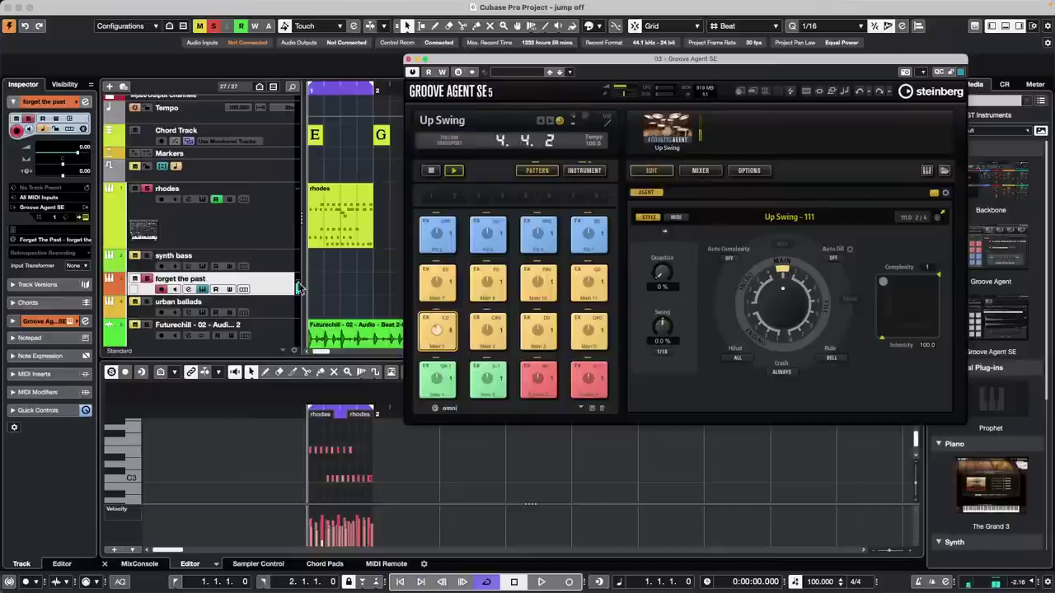
left_click(594, 171)
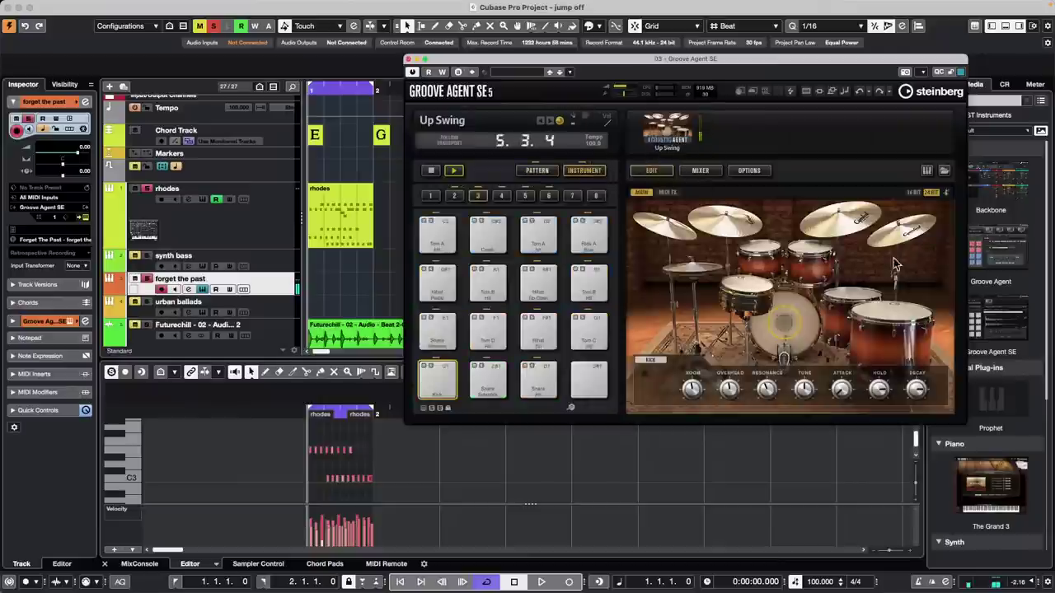
left_click(1005, 84)
left_click_drag(992, 441, 992, 417)
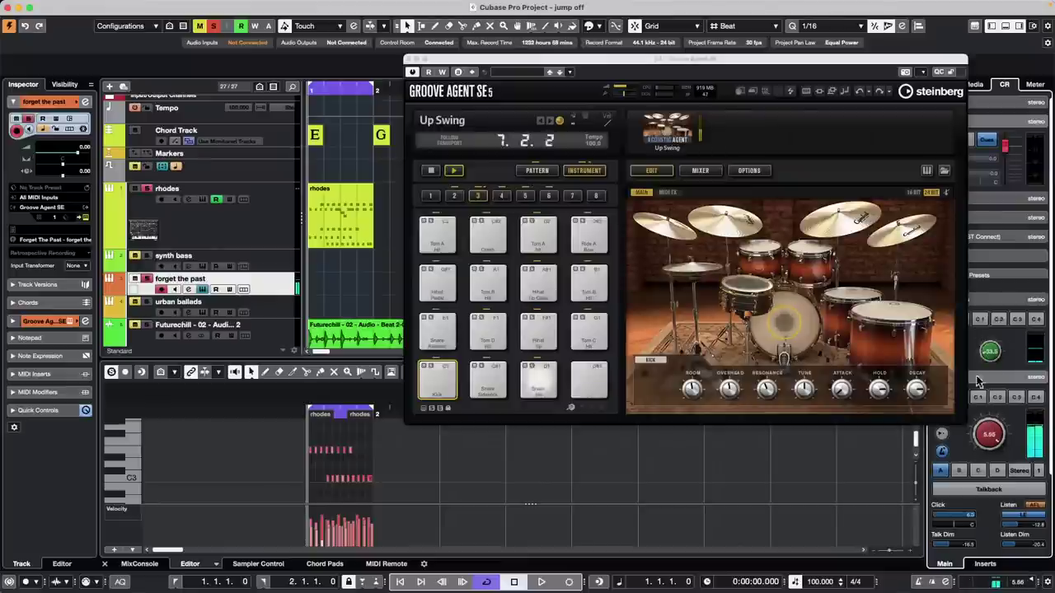
Step: Audition a fill pattern and the Main 3 pattern in Groove Agent SE, and raise the complexity to 9
left_click(537, 170)
left_click(498, 243)
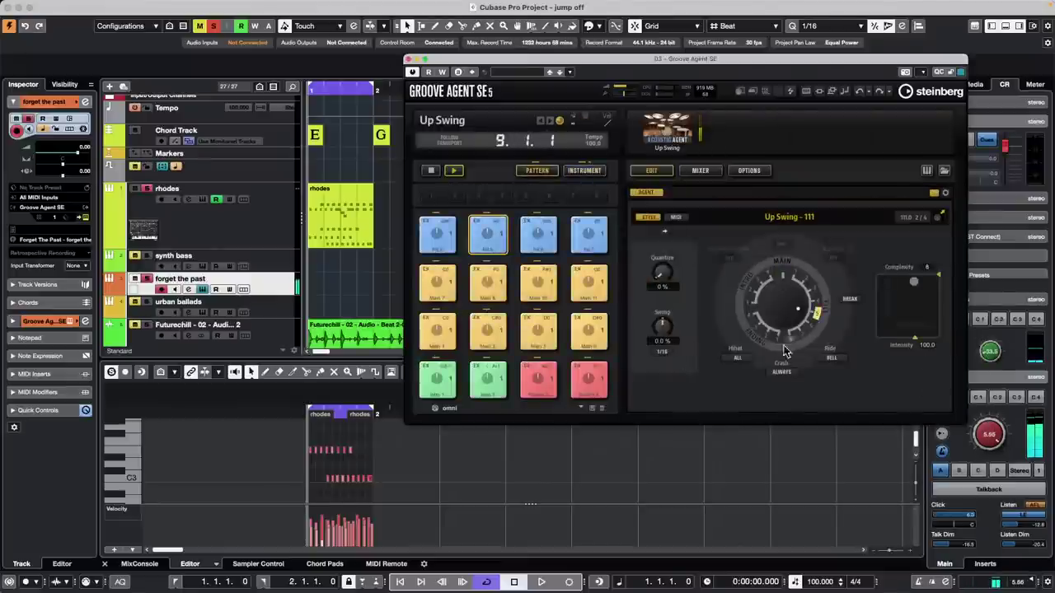
left_click(540, 332)
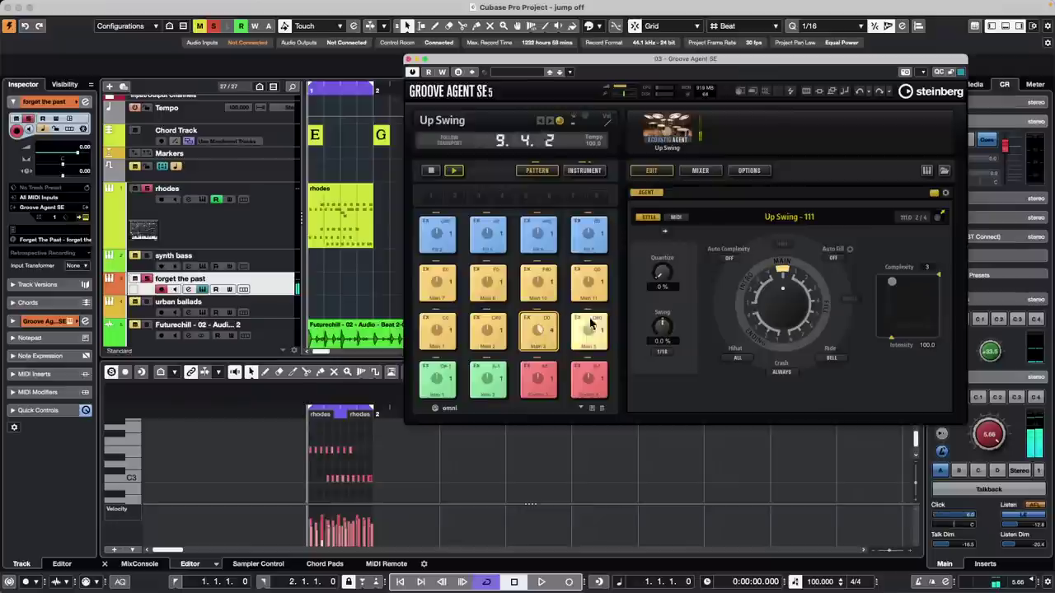
left_click_drag(892, 282, 919, 281)
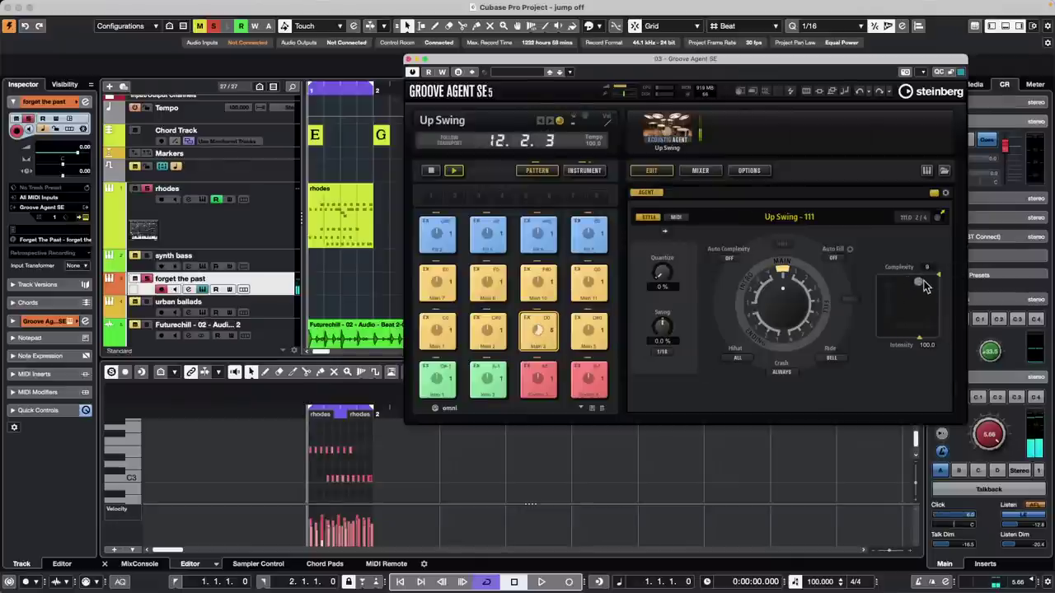
Step: Show the Up Swing kit's instrument pads, stop the pattern playback and close Groove Agent SE
left_click_drag(615, 56, 449, 37)
left_click(420, 152)
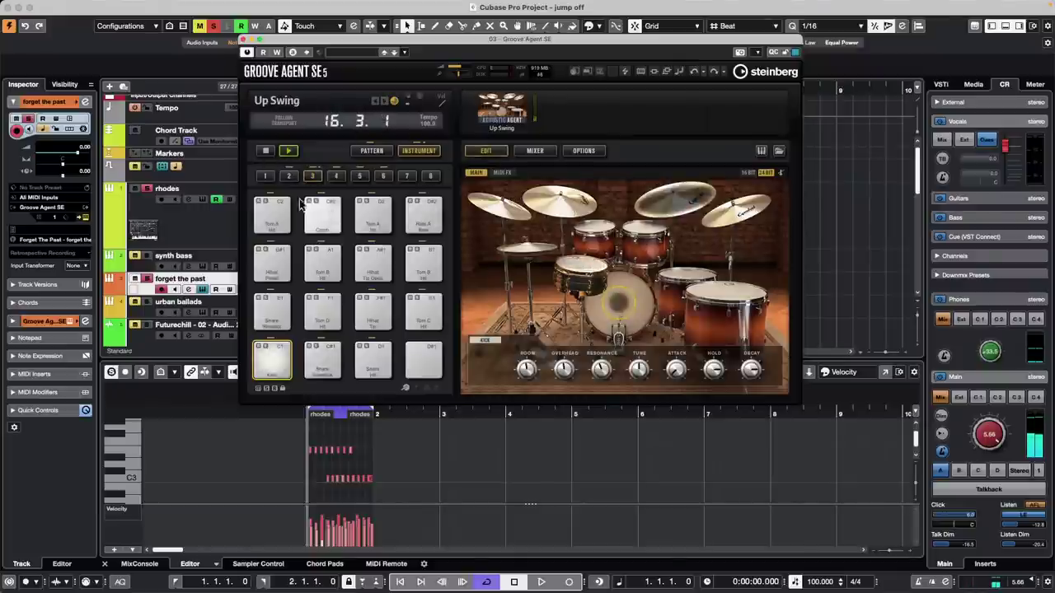
left_click(265, 153)
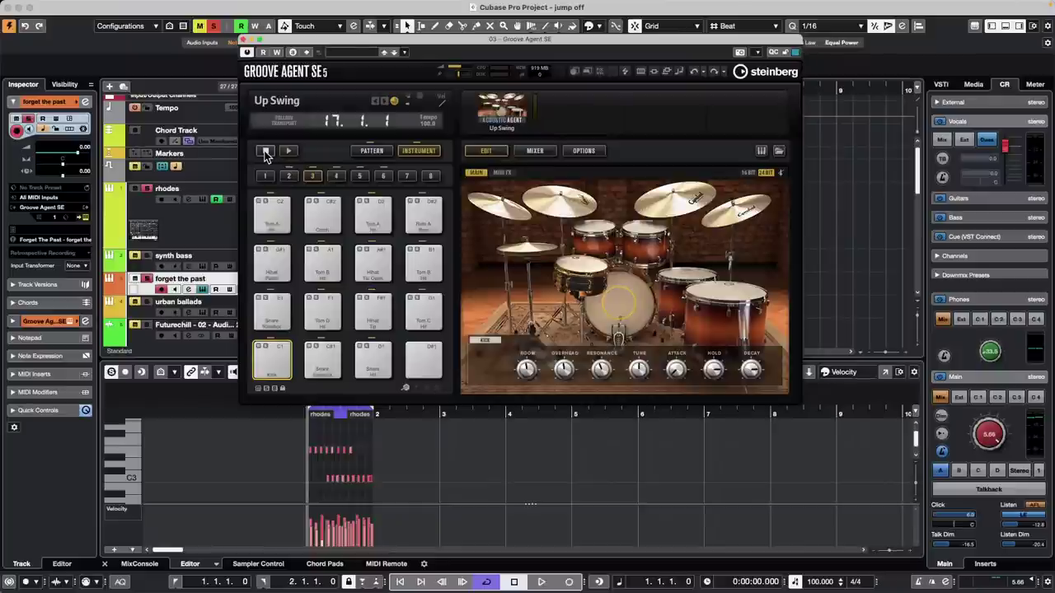
left_click(246, 38)
Step: Open the recent project Amos Moses - GO.cpr
scroll(466, 250, "down", 3)
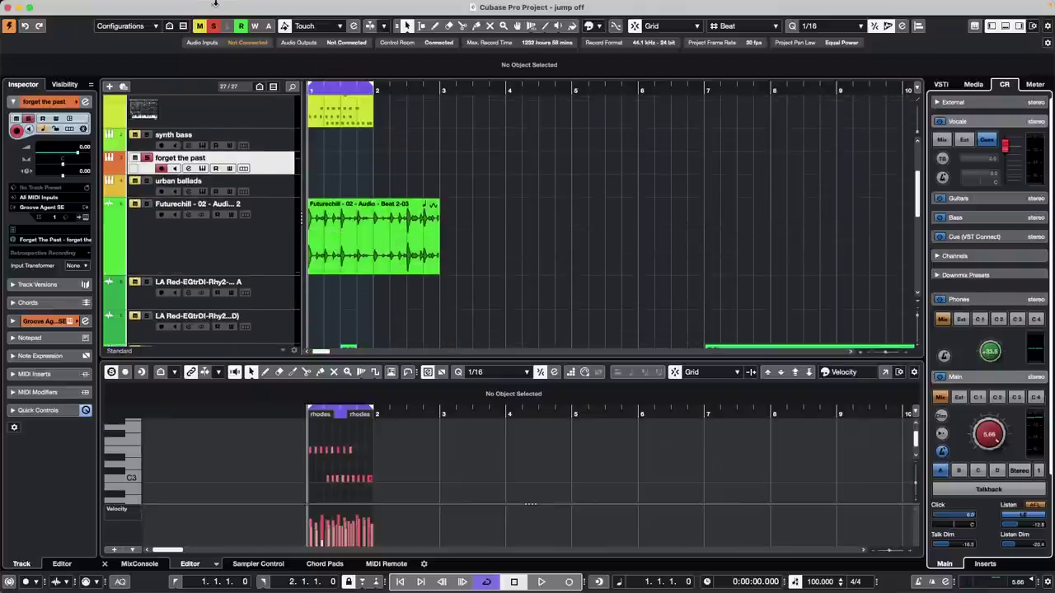
mouse_move(32, 7)
left_click(73, 6)
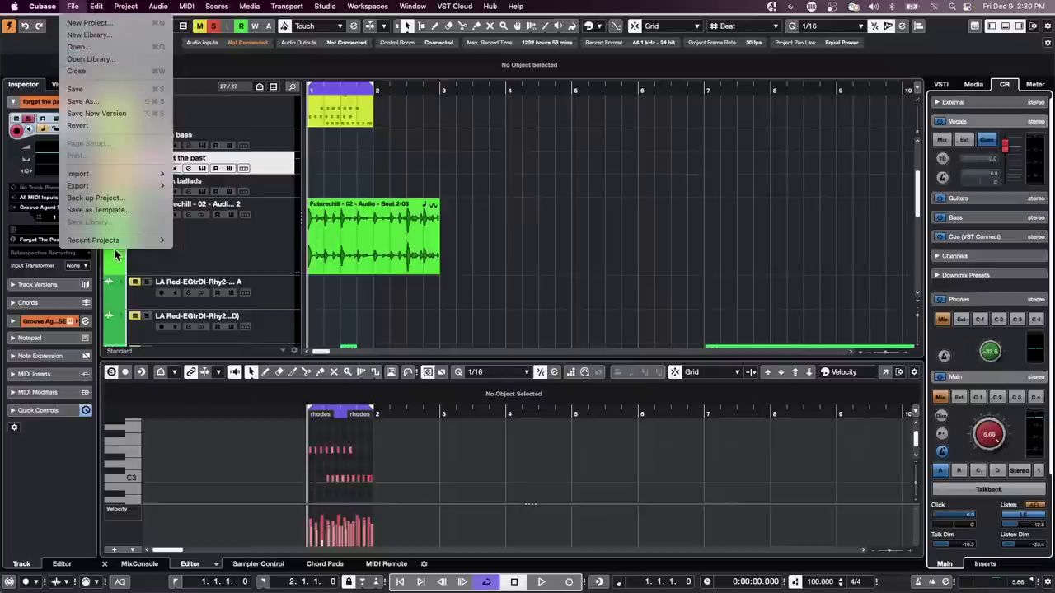
mouse_move(115, 236)
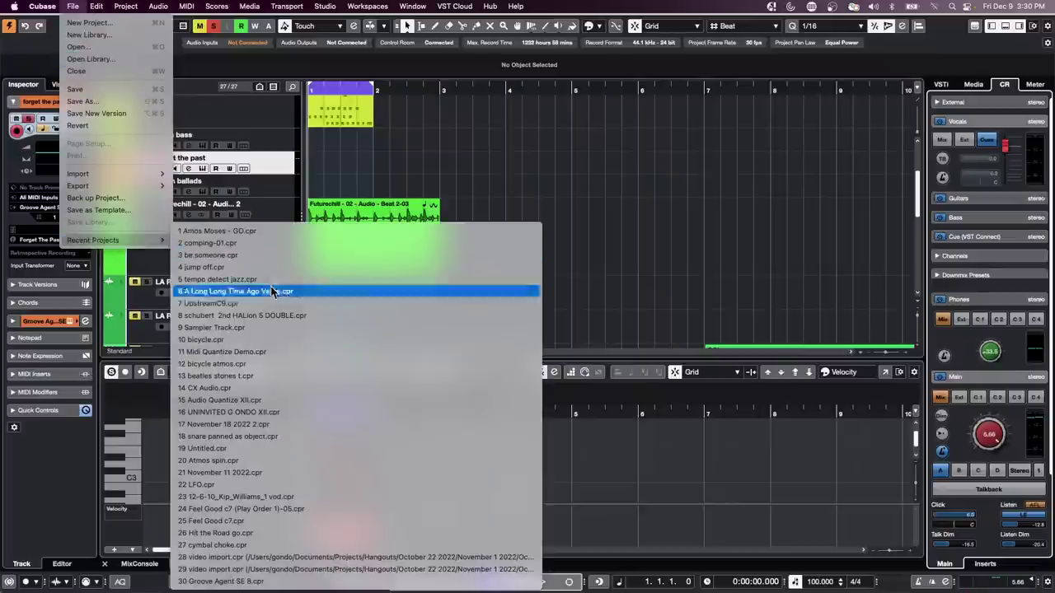
left_click(278, 231)
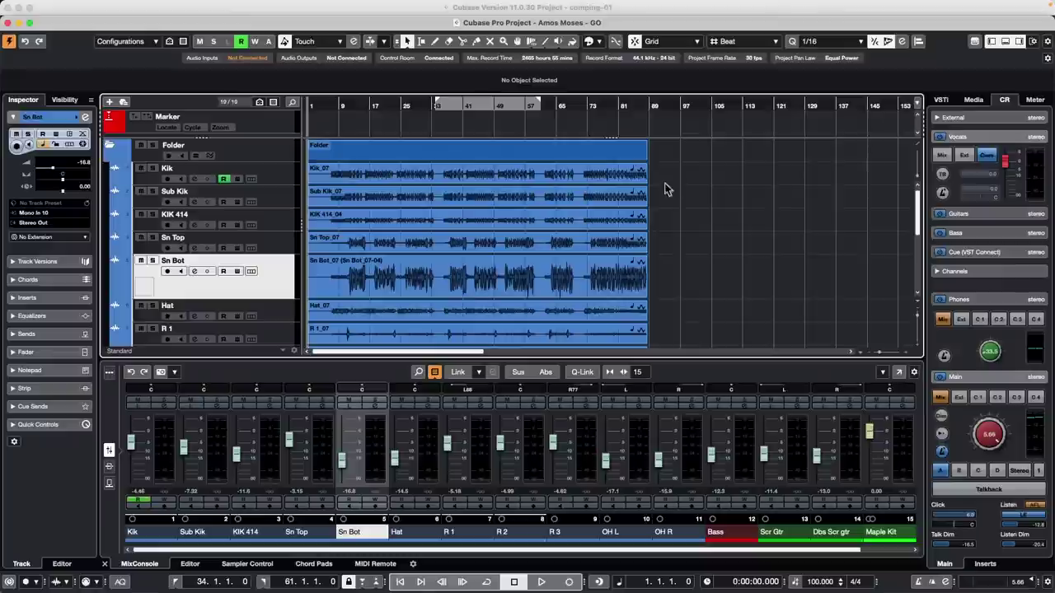
Step: Select all events and raise their volume together by about 10 dB from the Kik event, and deselect them
key("ctrl+a")
left_click_drag(476, 165, 474, 131)
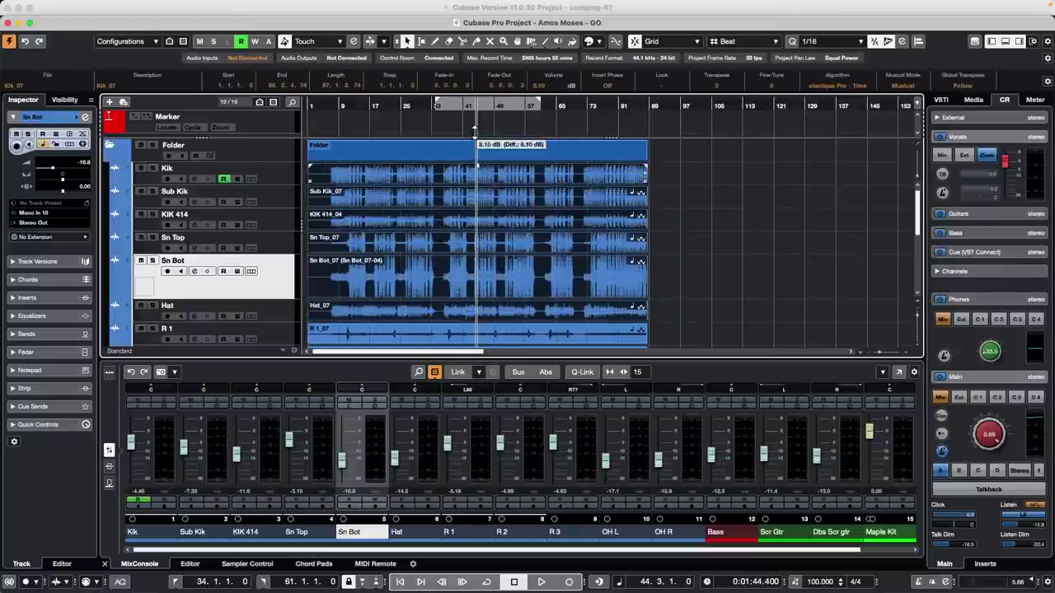
left_click(692, 177)
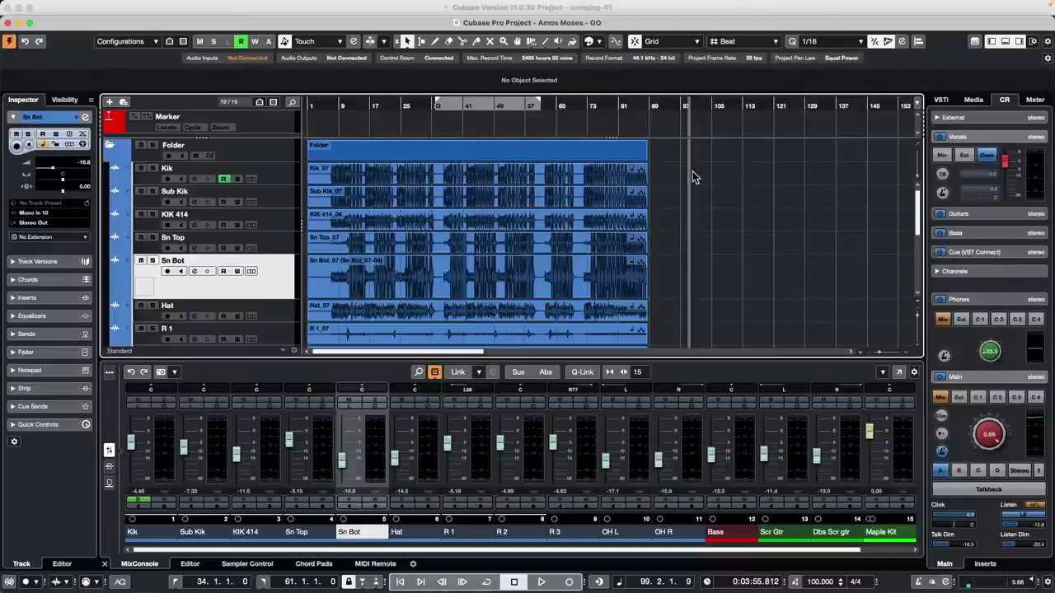
Step: Select the drum events across the tracks and reset their event volume to 0.00 dB
left_click_drag(694, 172, 352, 288)
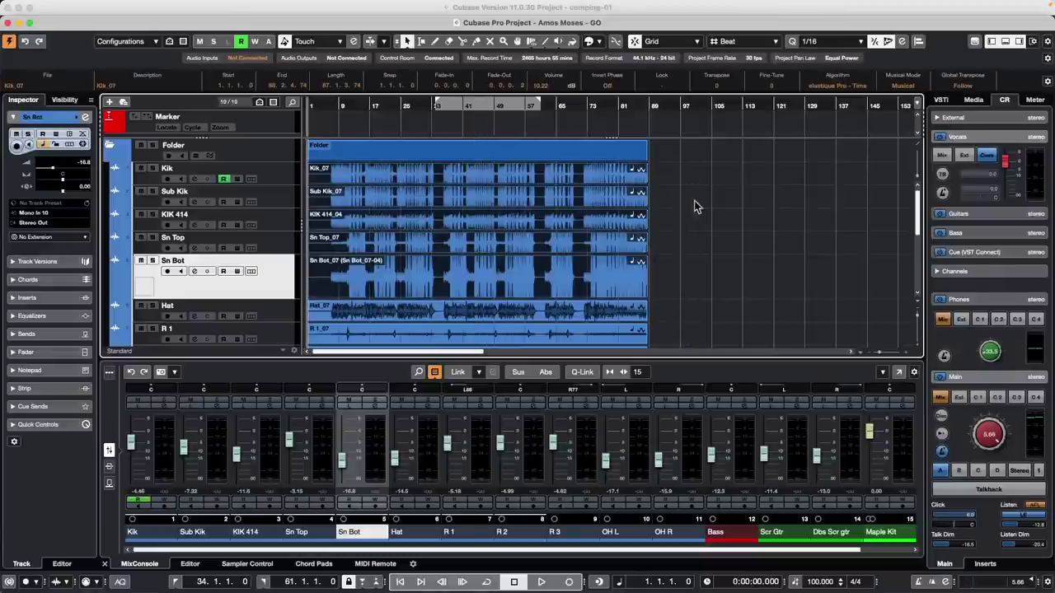
left_click_drag(659, 168, 462, 313)
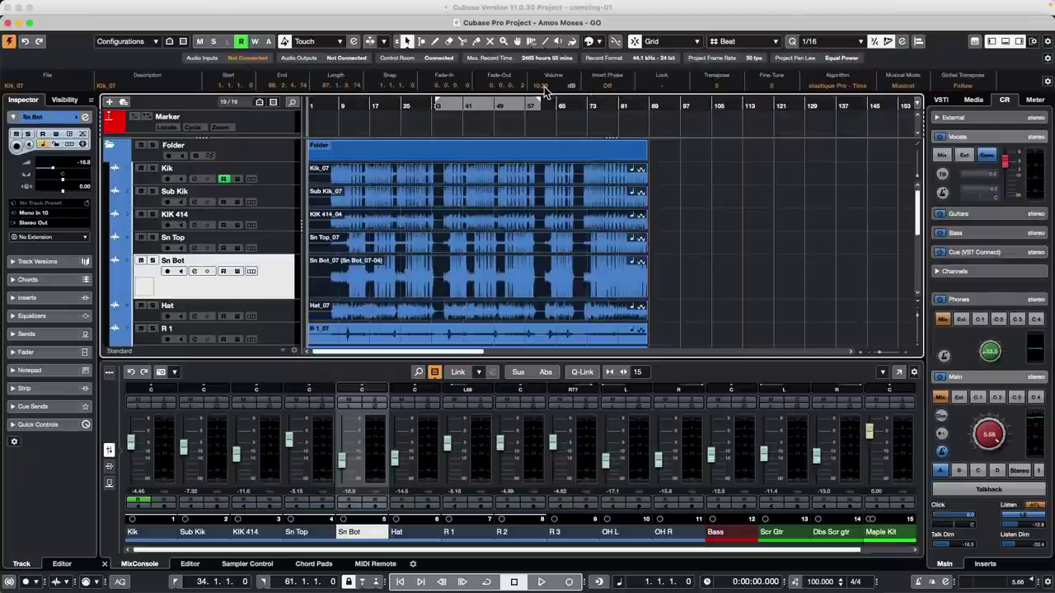
left_click(542, 85)
key("Return")
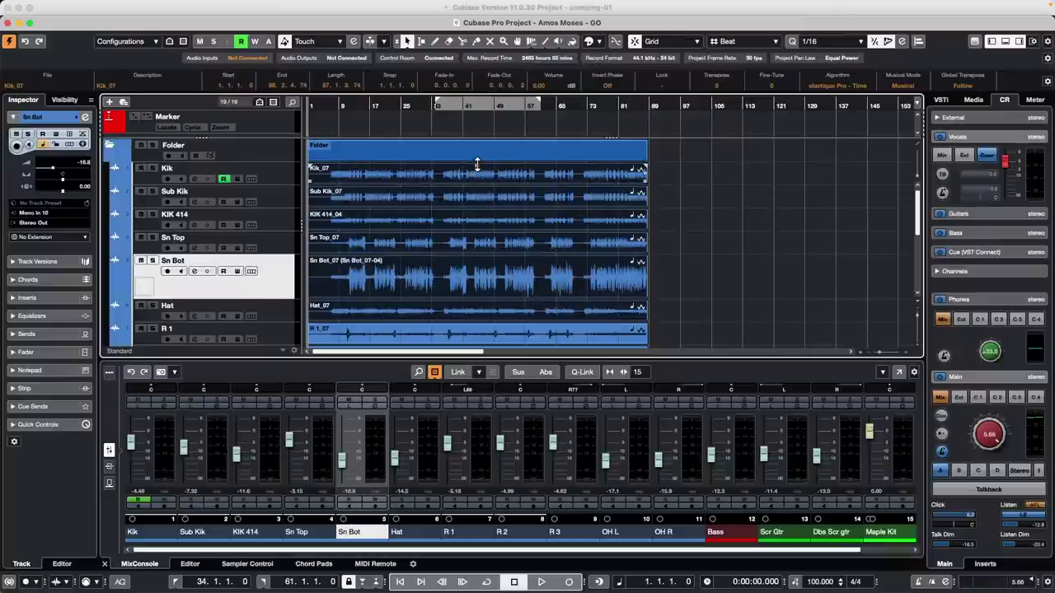
Step: Raise the volume of all the selected drum events together from the Kik event, and clear the selection
left_click_drag(476, 168, 478, 132)
left_click(706, 273)
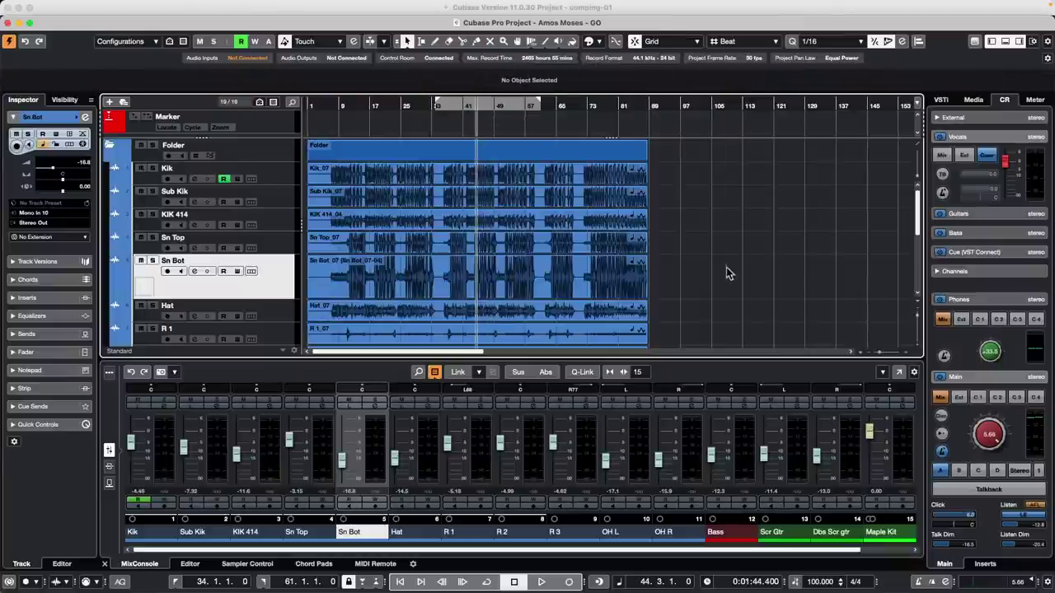
Step: Select the drum events across the tracks, reset their event volume to 0 dB, and check the Sub Kik event's volume
left_click_drag(478, 257, 478, 330)
mouse_move(478, 238)
left_mouse_down()
mouse_move(484, 179)
mouse_move(477, 222)
left_mouse_up()
left_click_drag(682, 172, 309, 335)
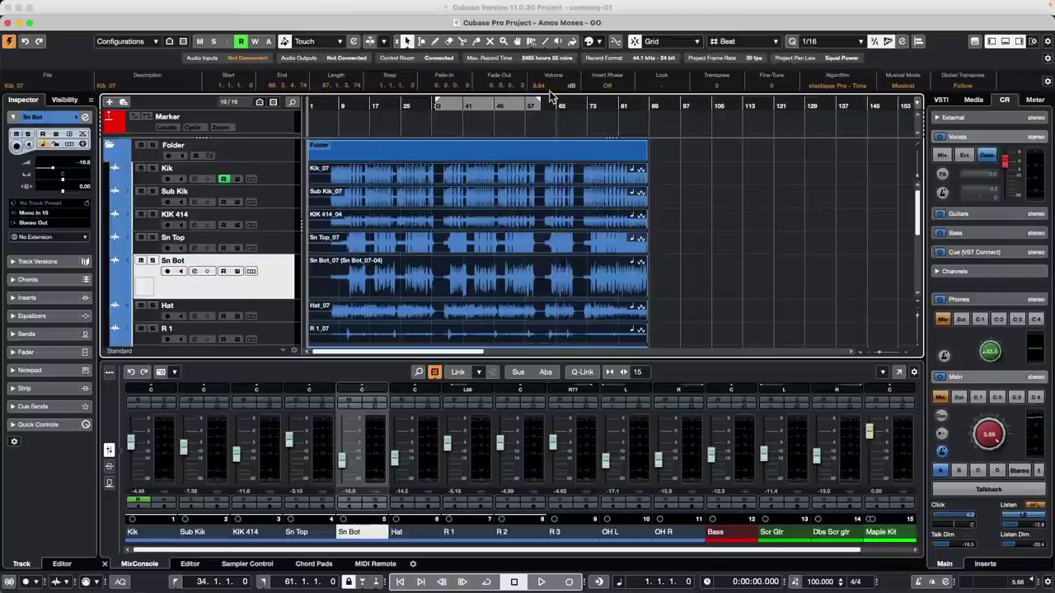
left_click(549, 85)
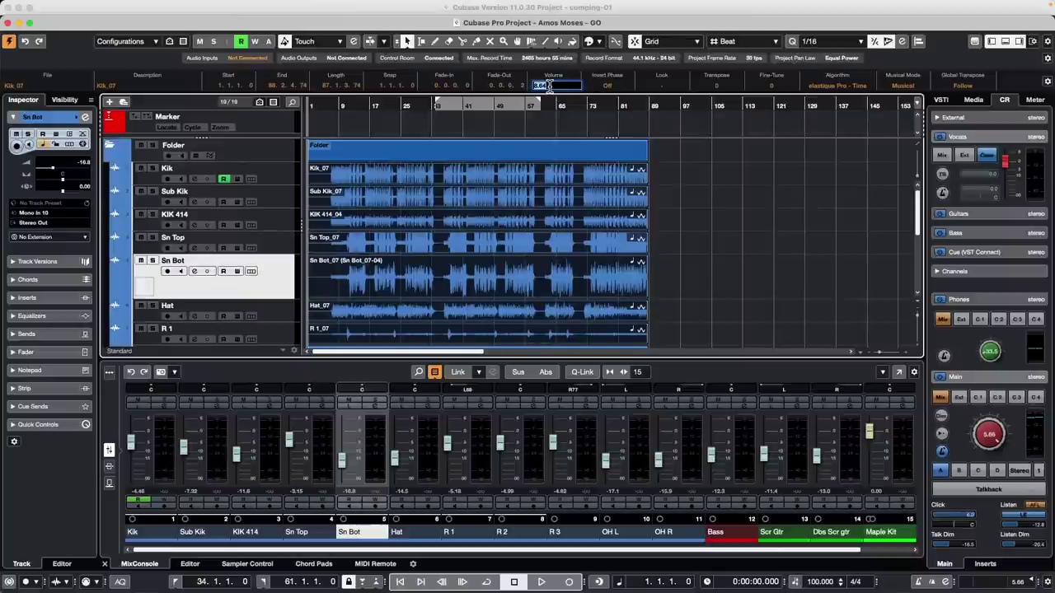
type("0")
key("Return")
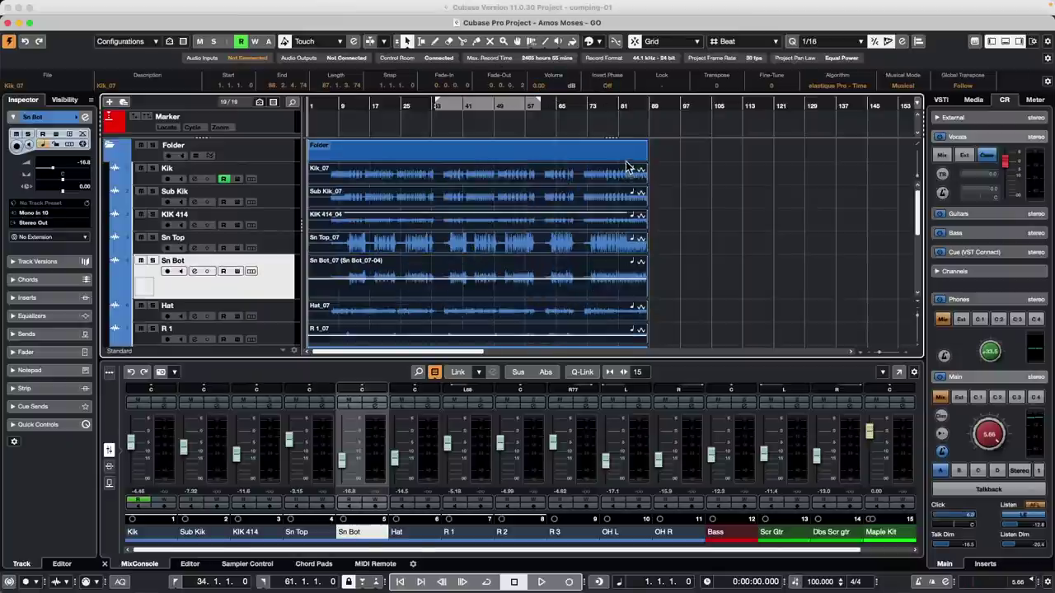
left_click(721, 231)
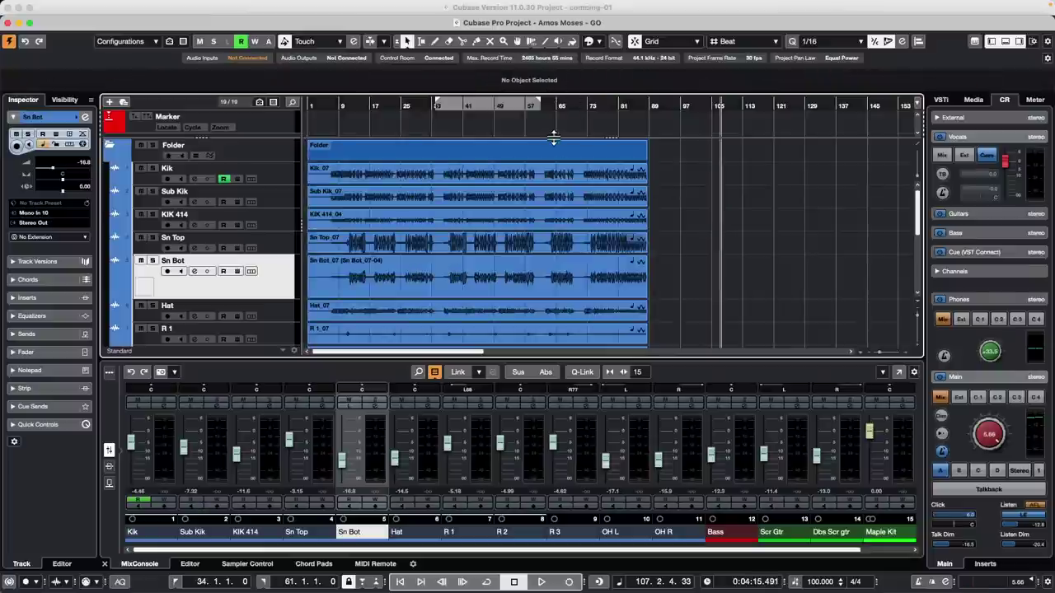
left_click(534, 196)
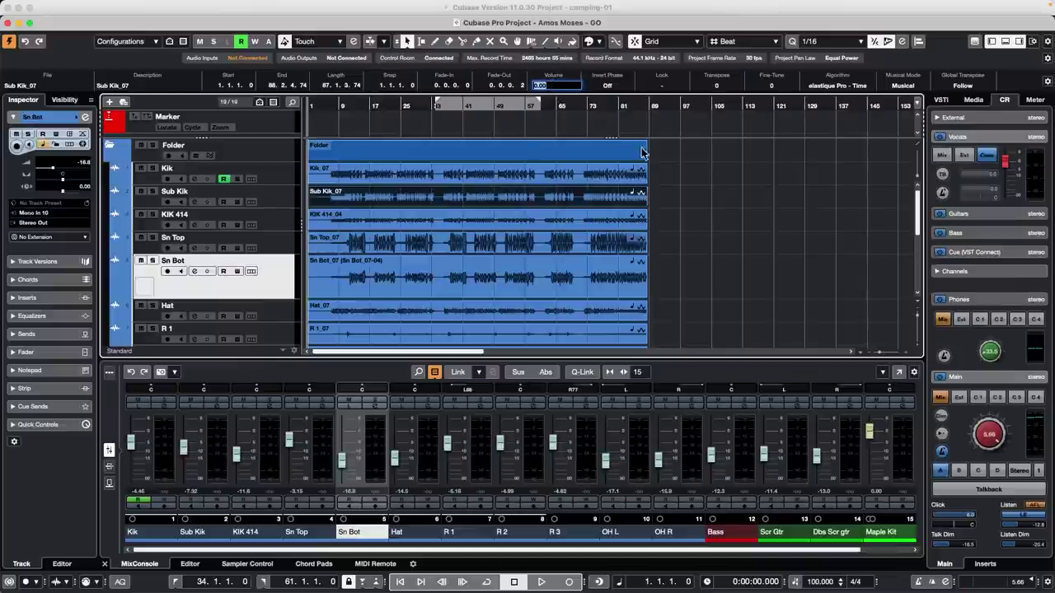
left_click(677, 182)
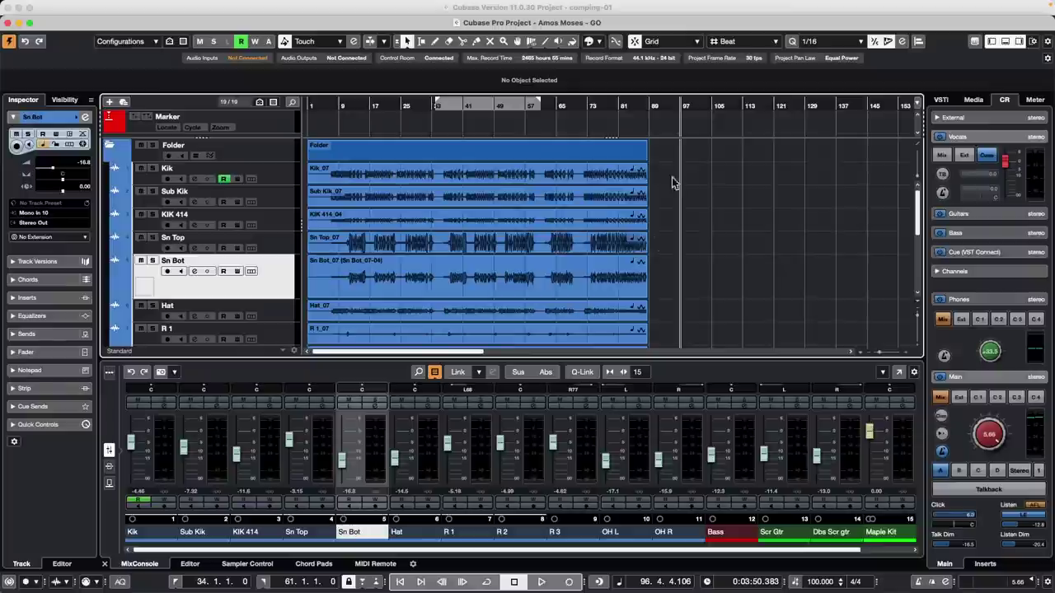
Step: Select the Sn Top event, then open MediaBay and browse the files in the Amos Moses project's Audio folder
left_click(524, 246)
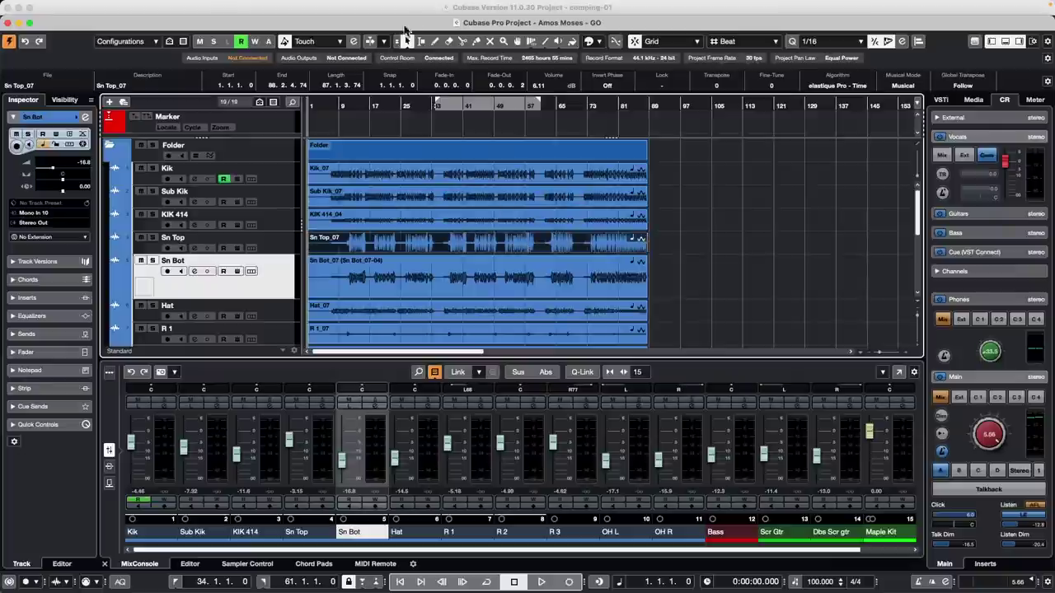
left_click(248, 6)
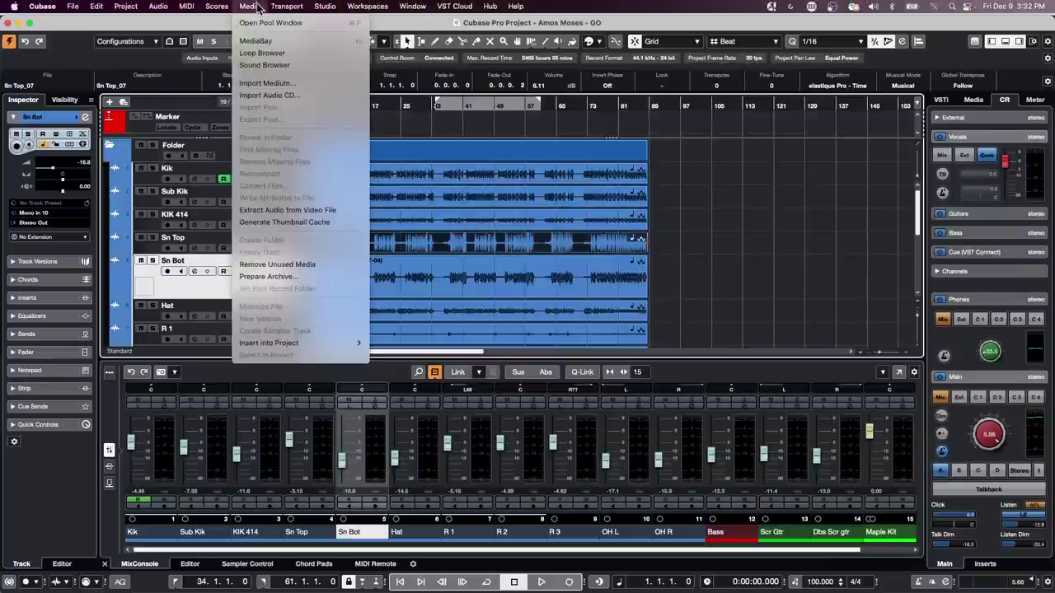
left_click(297, 41)
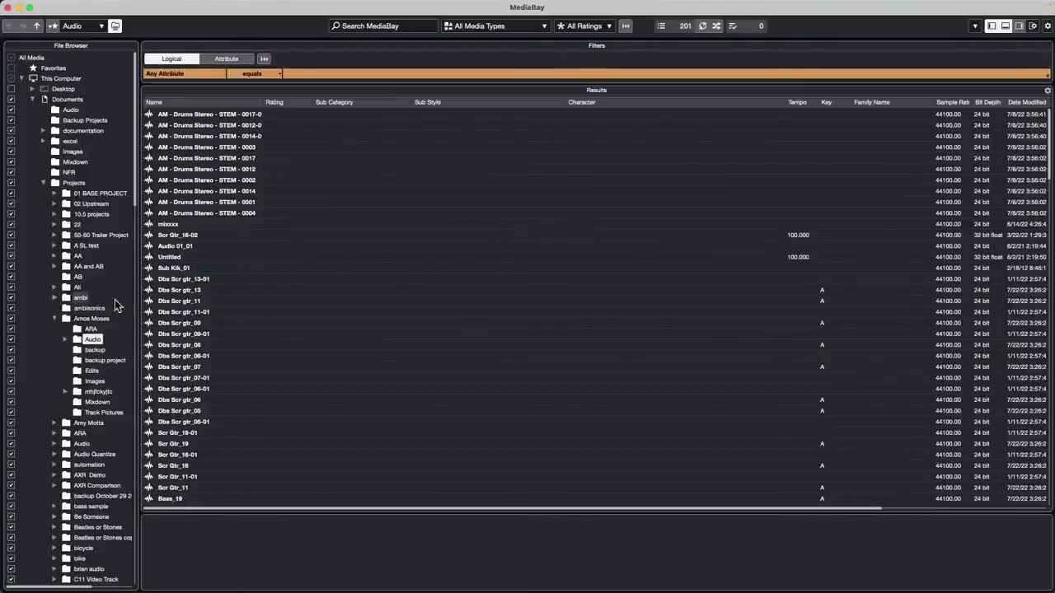
left_click(65, 338)
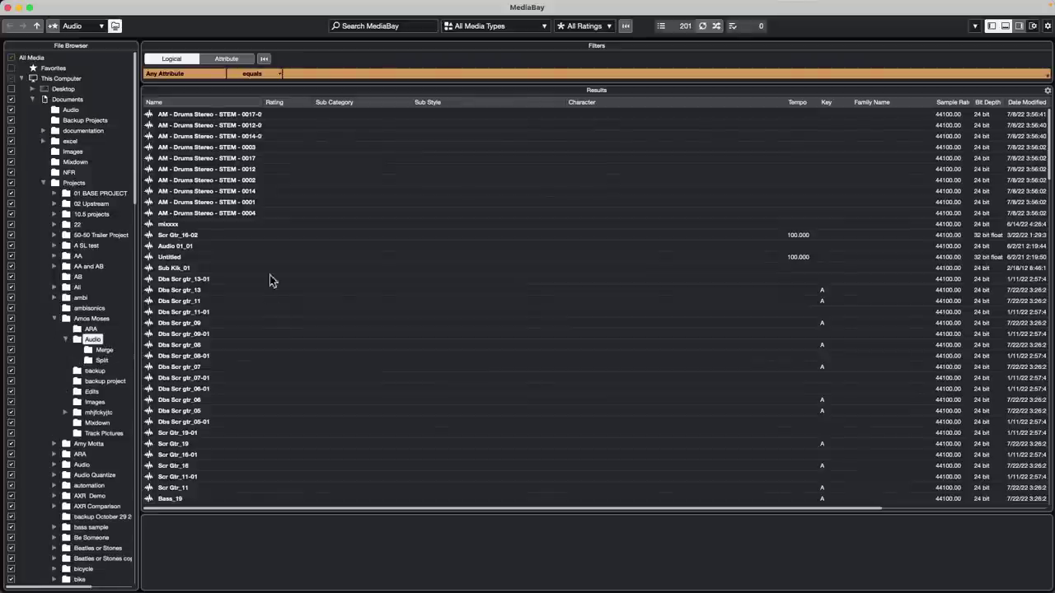
scroll(196, 361, "down", 15)
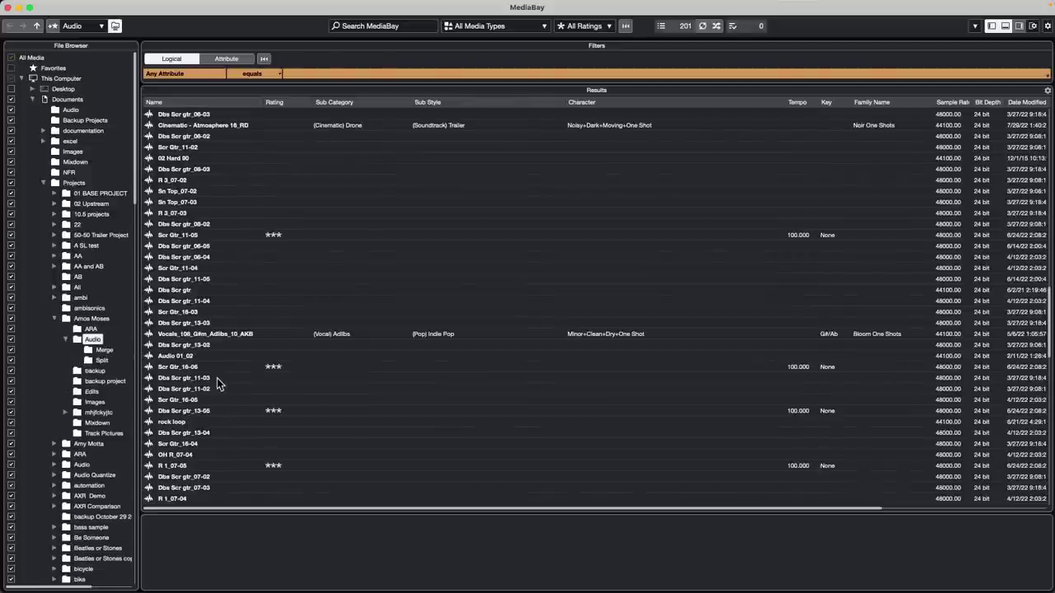
Step: Preview the Scr Gtr_16-06 file from the results list and stop its playback
left_click(163, 368)
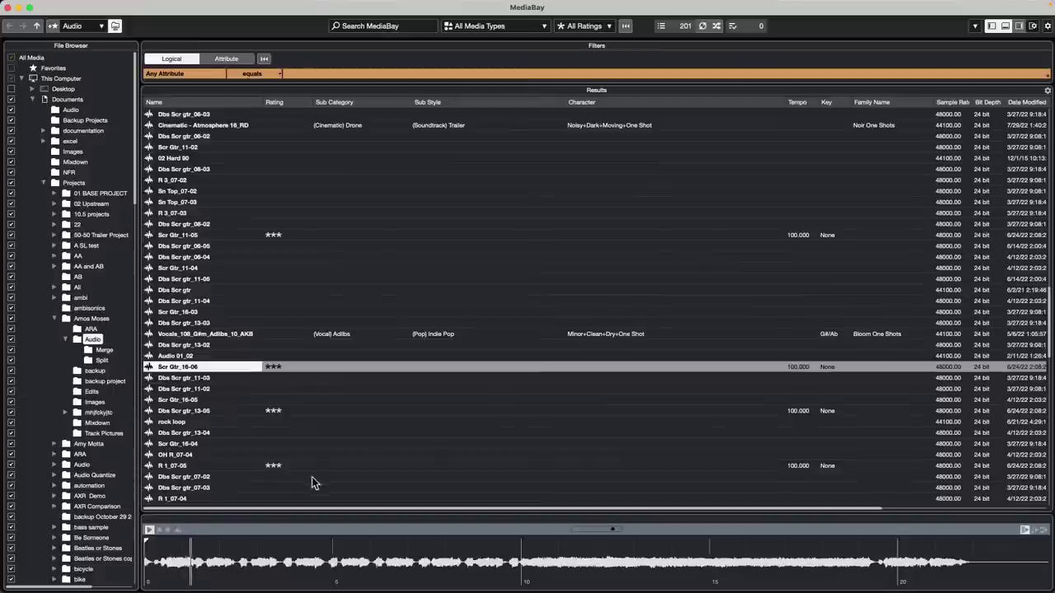
left_click(160, 530)
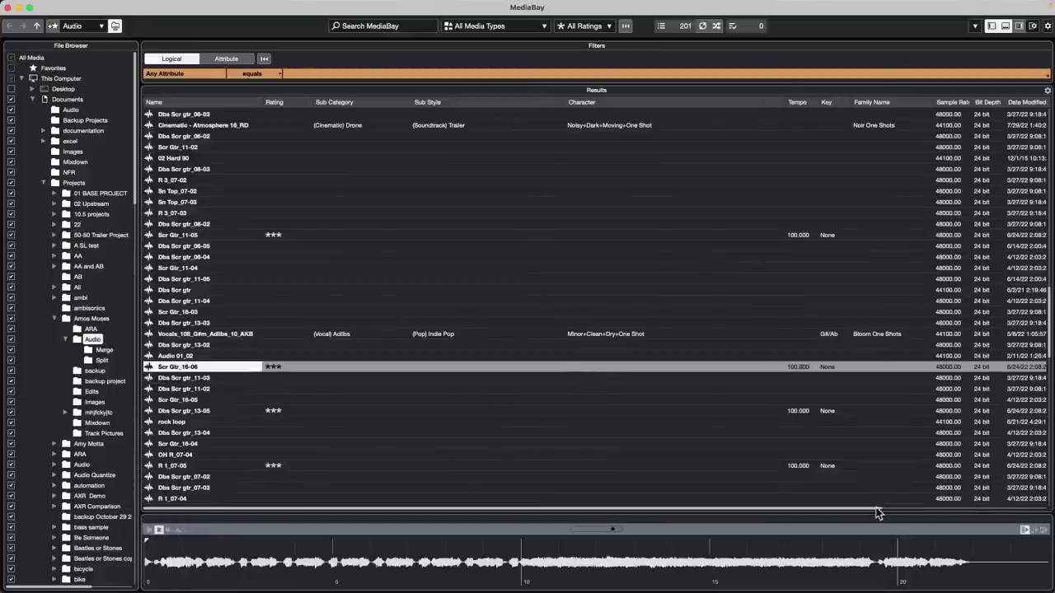
left_click_drag(877, 512, 812, 512)
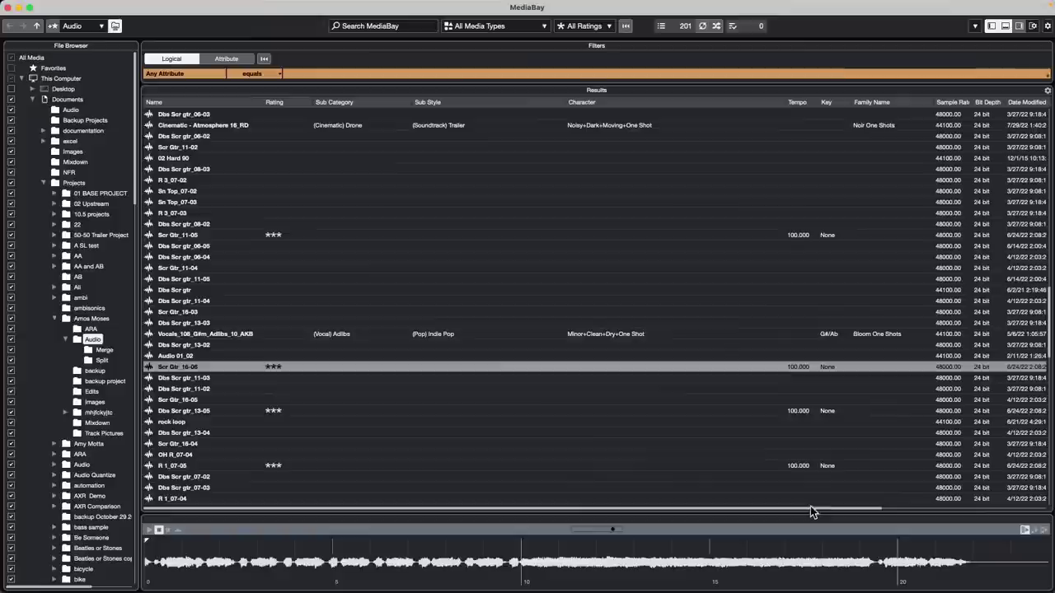
Step: Examine which Media and Musical attributes are available as columns for the MediaBay results list
left_click(1048, 90)
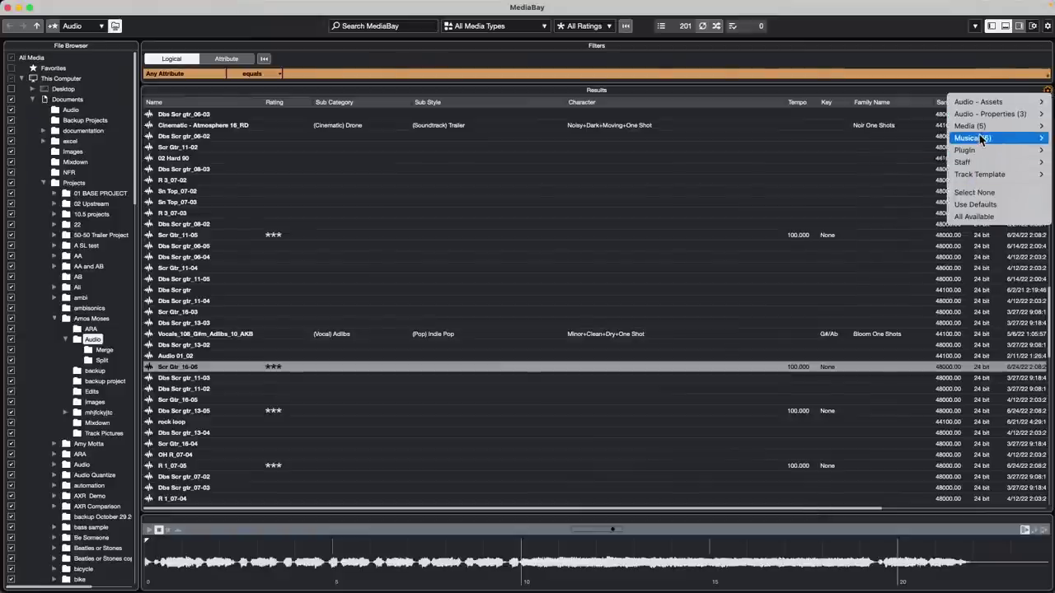
mouse_move(985, 128)
mouse_move(991, 107)
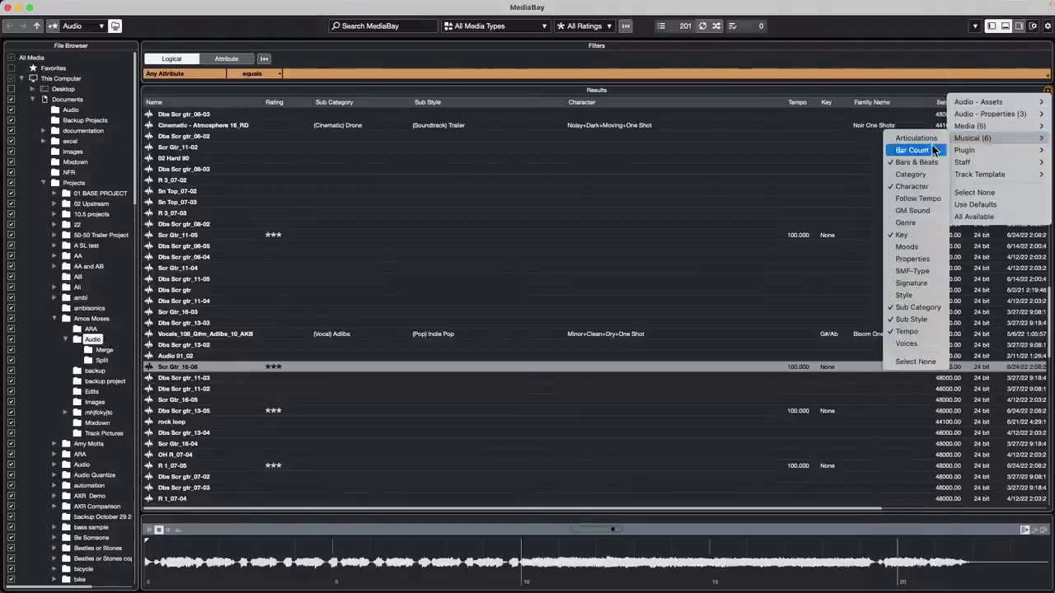
left_click(685, 201)
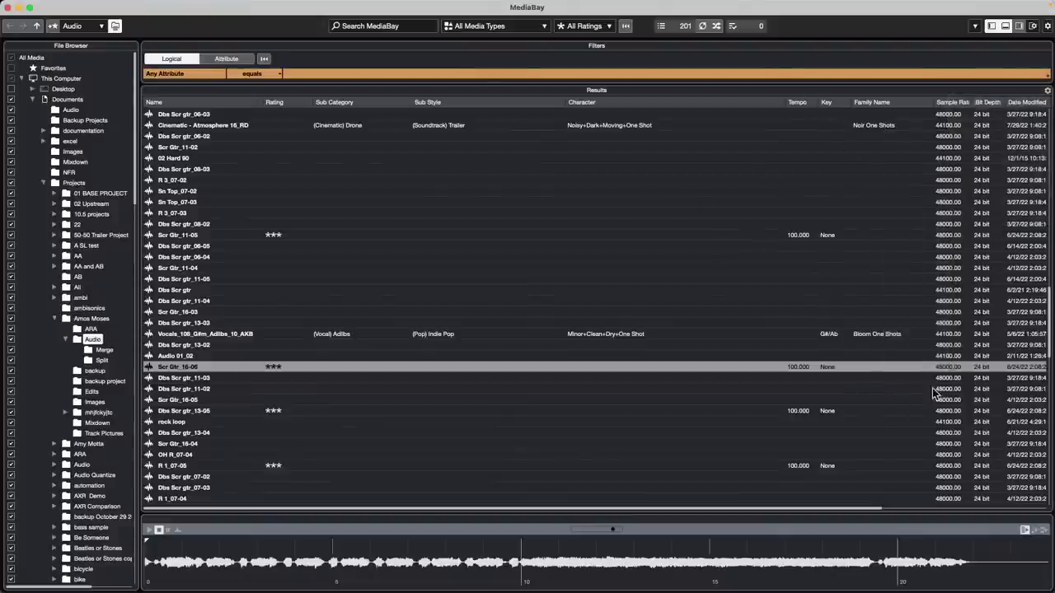
Step: Try to edit the Key attribute of Scr Gtr_11-05 directly in the results list, and select the file
left_click(826, 237)
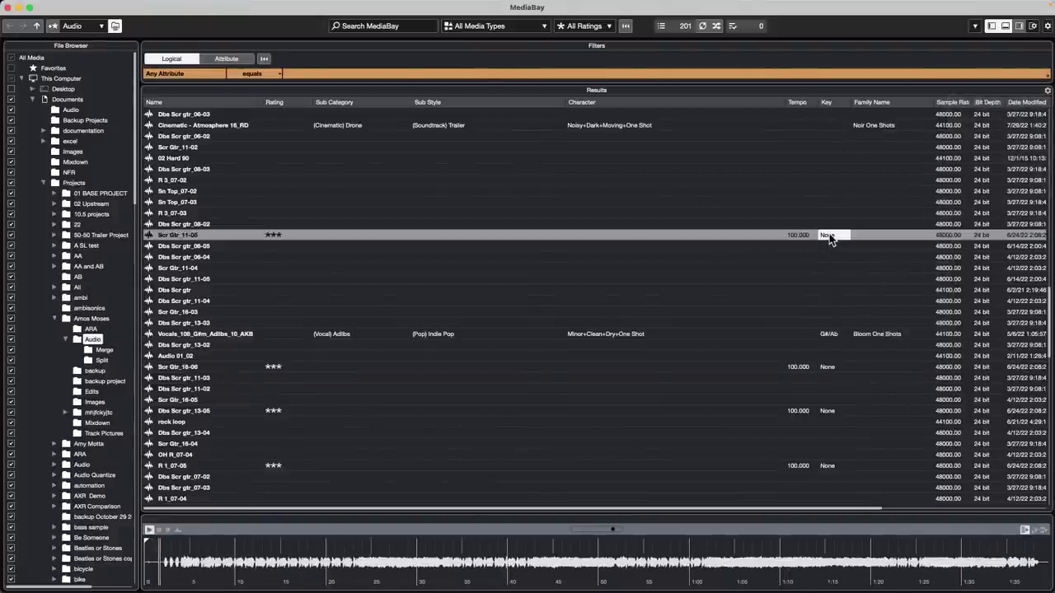
right_click(829, 236)
left_click(824, 236)
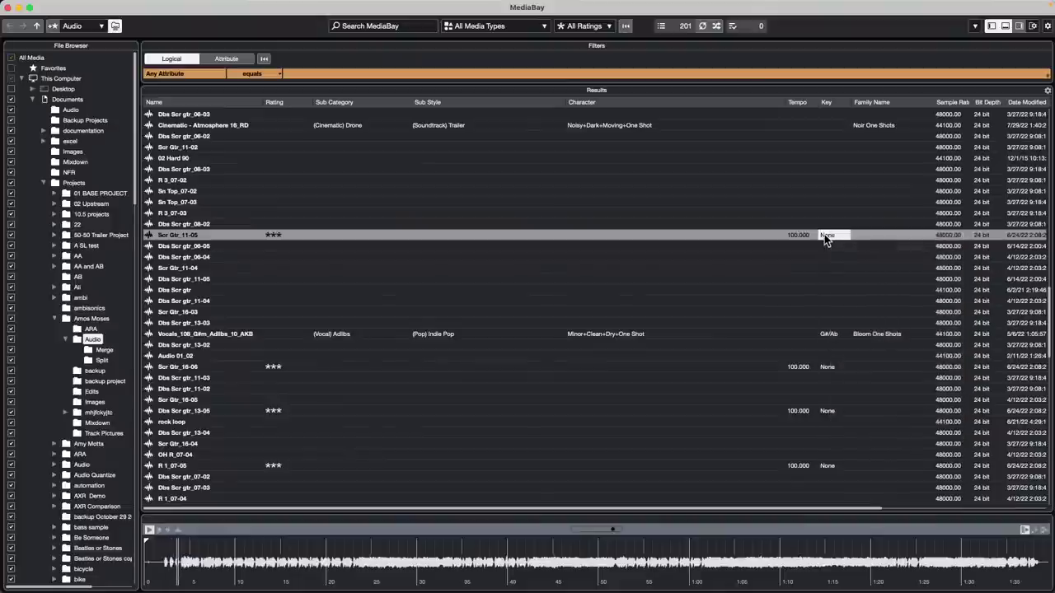
left_click(168, 236)
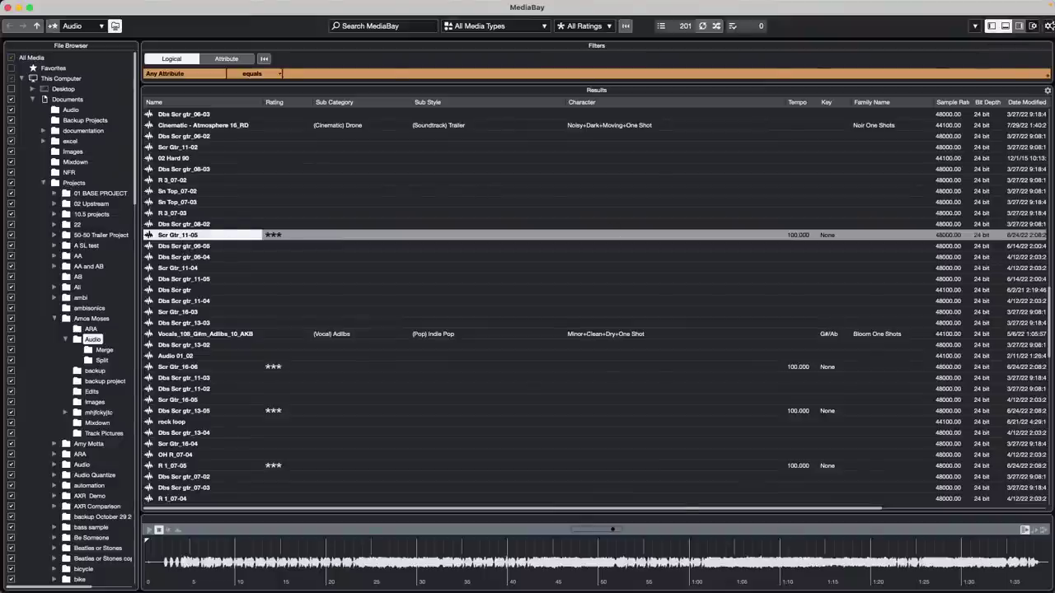
Step: Show the Attribute Inspector and examine the Key choices for Scr Gtr_11-05, including F#/Gb, without picking one
left_click(1019, 26)
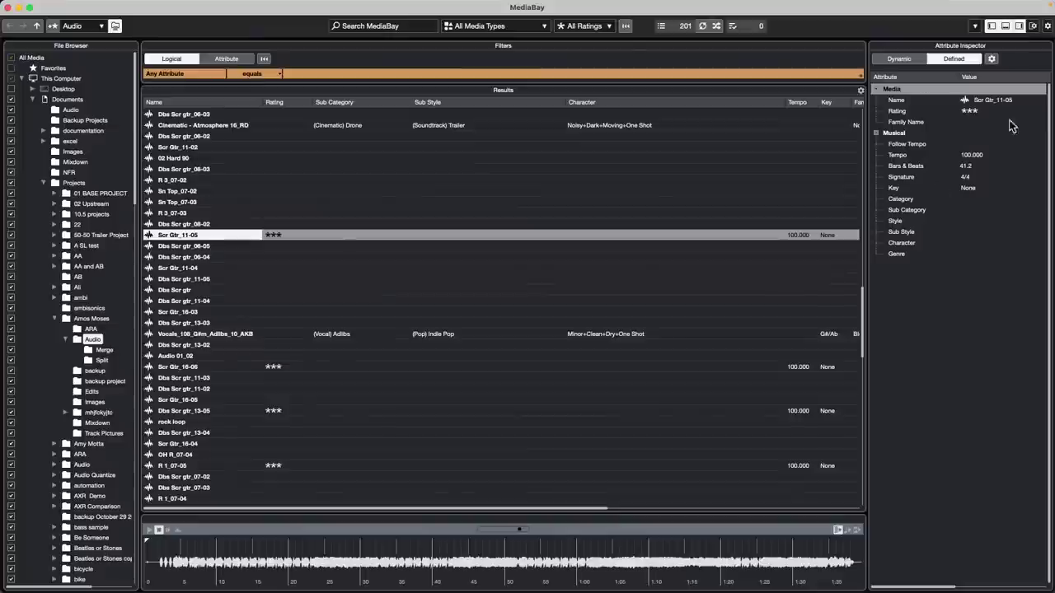
left_click(1019, 27)
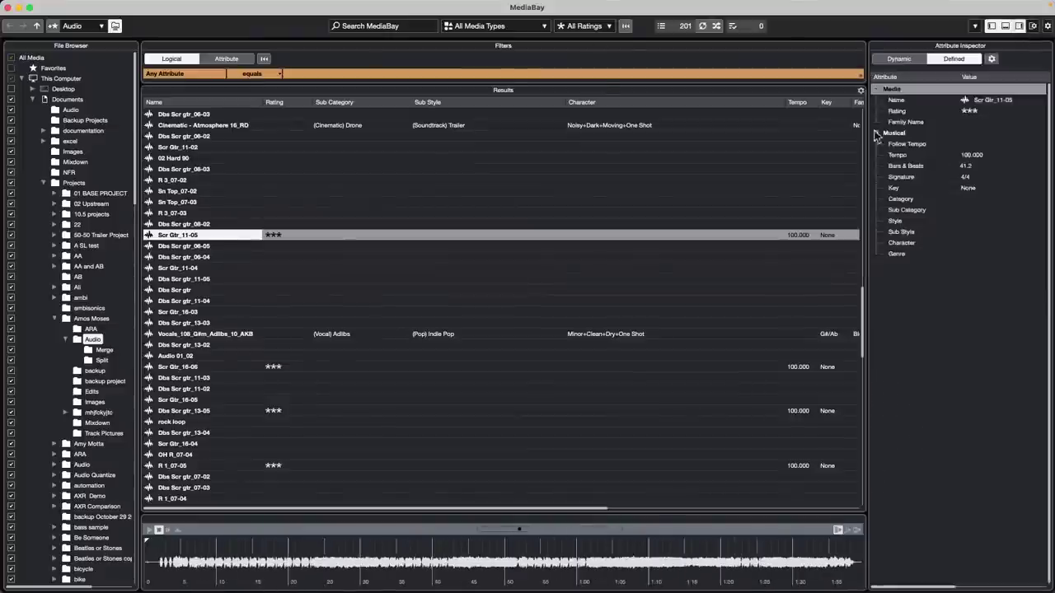
left_click(968, 189)
mouse_move(991, 214)
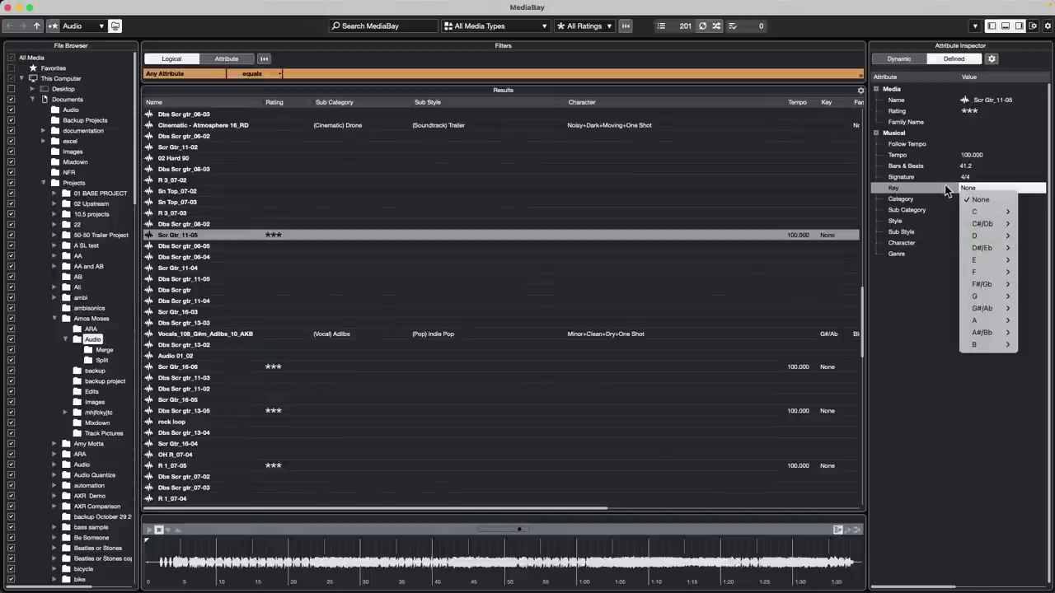
left_click(1018, 199)
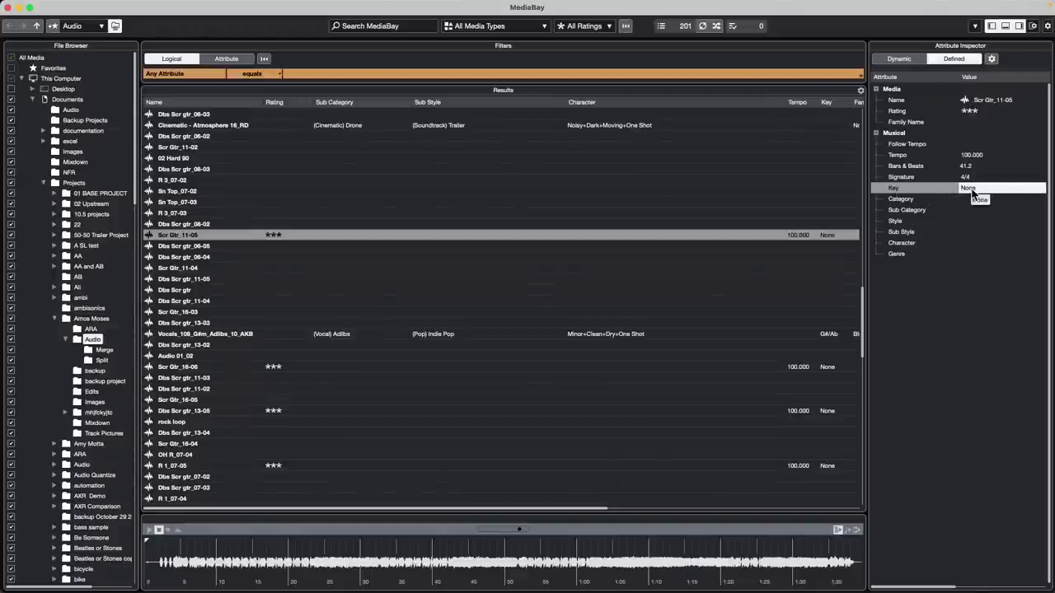
left_click(982, 196)
mouse_move(989, 285)
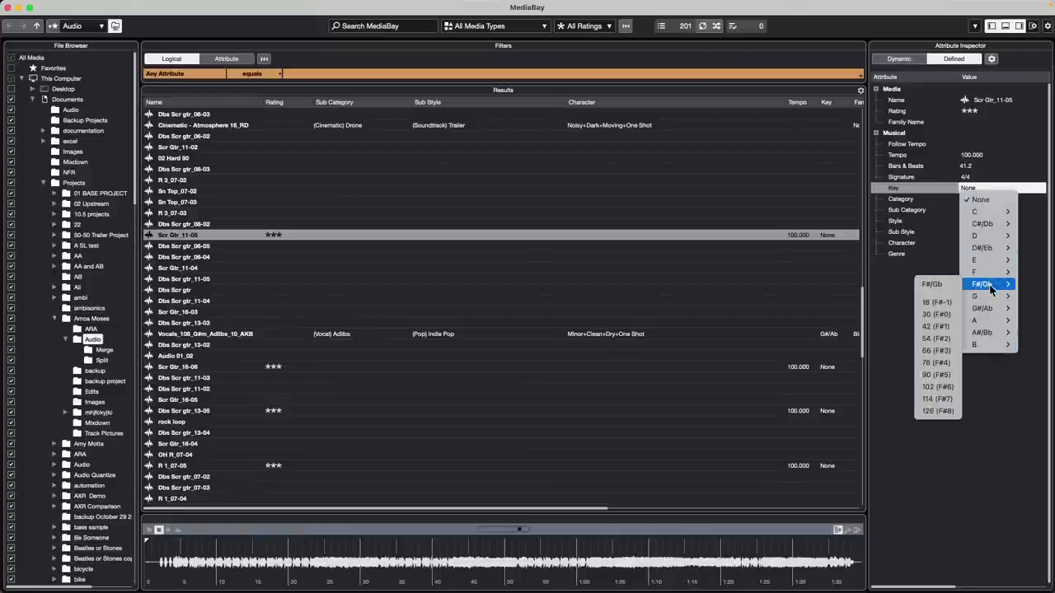
left_click(895, 288)
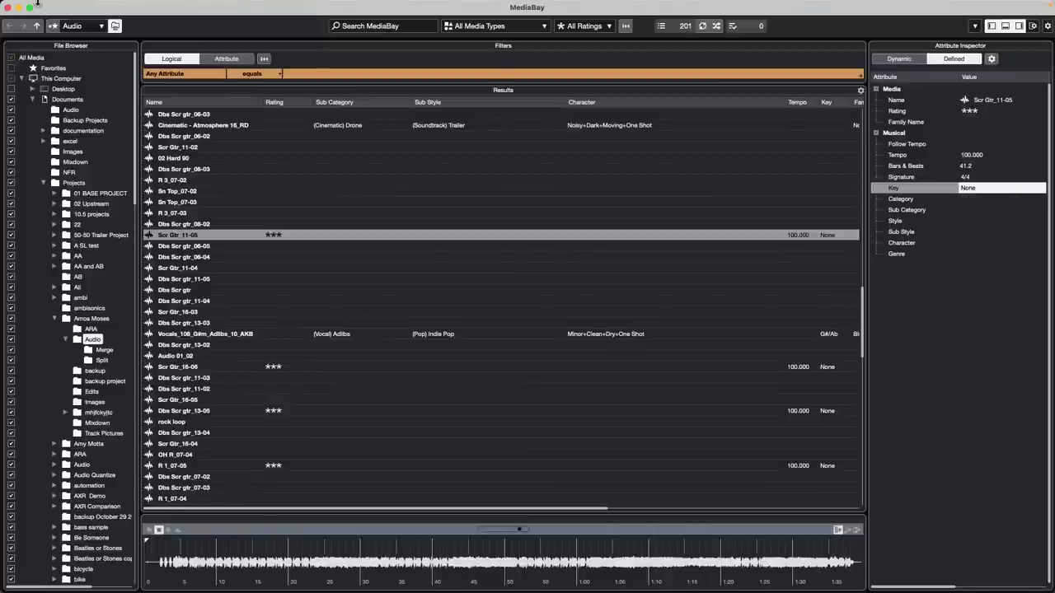
Step: Close and reopen MediaBay, and examine the Attribute Inspector's configuration of defined attributes for audio files
left_click(8, 8)
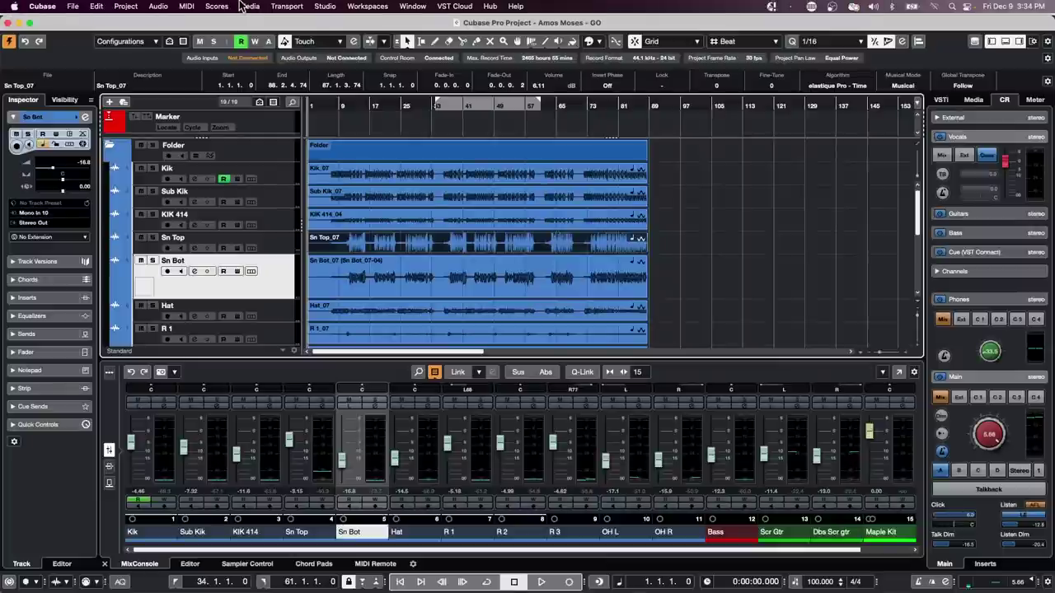
left_click(216, 7)
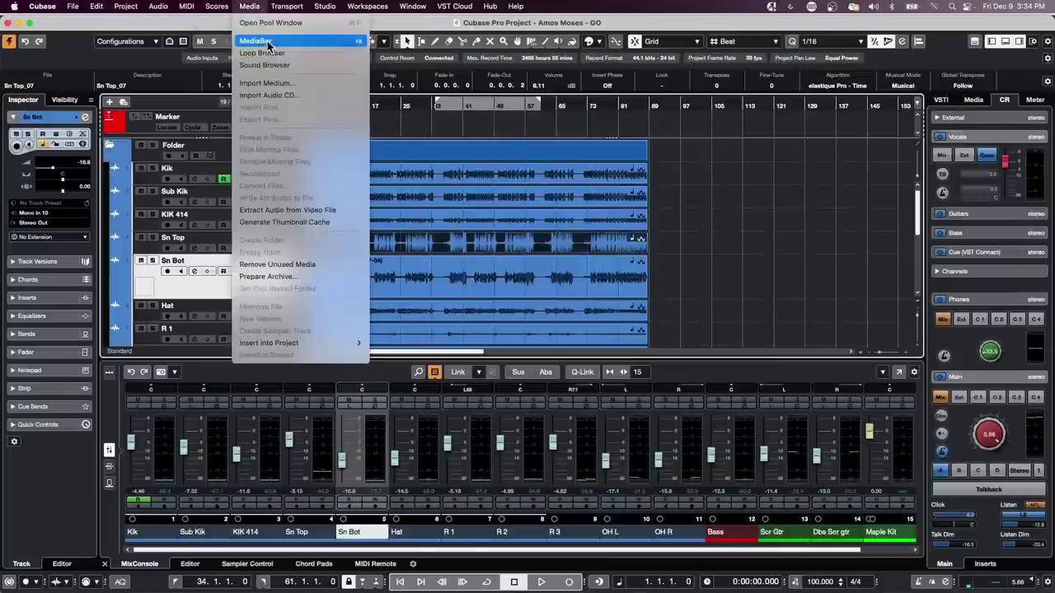
left_click(255, 40)
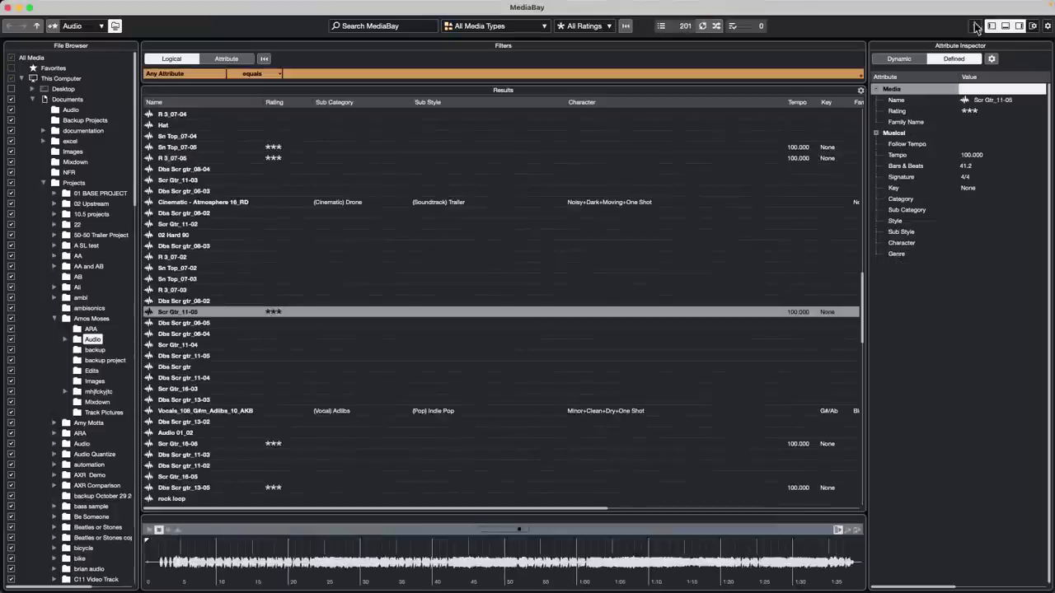
left_click(1019, 27)
left_click(1019, 28)
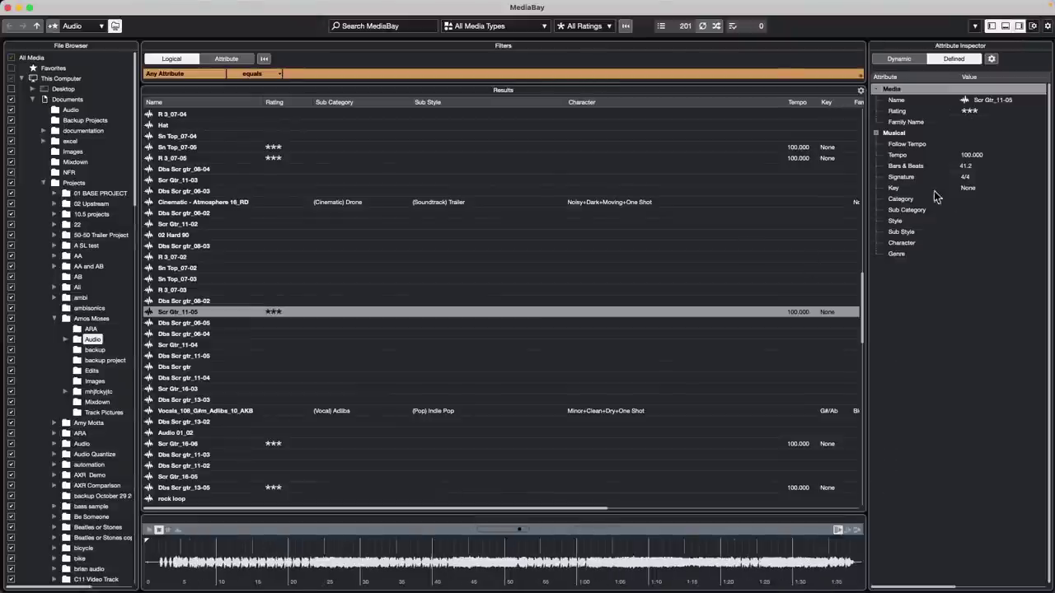
left_click(992, 59)
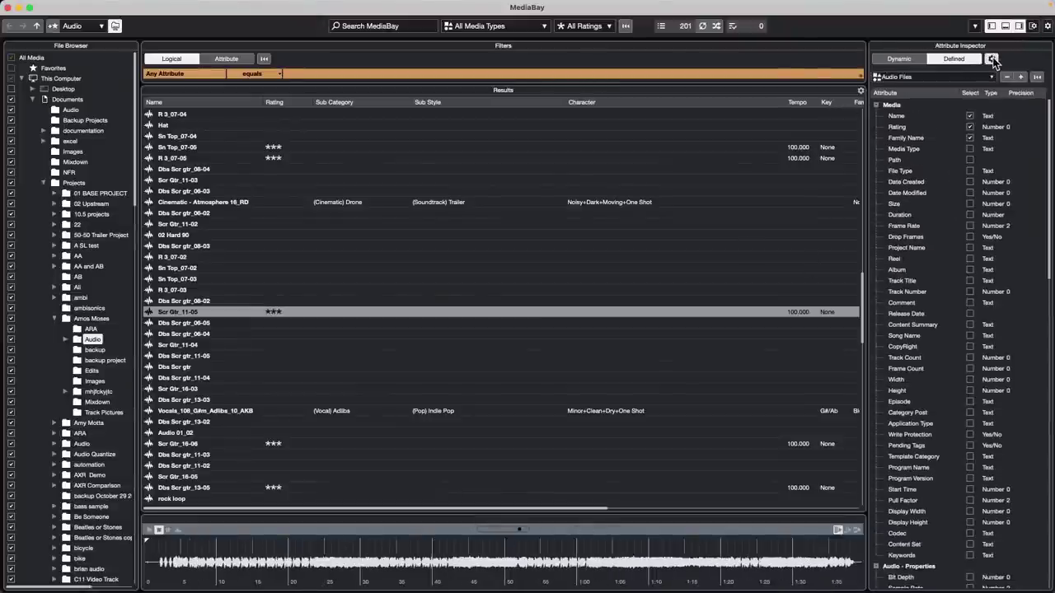
left_click(992, 59)
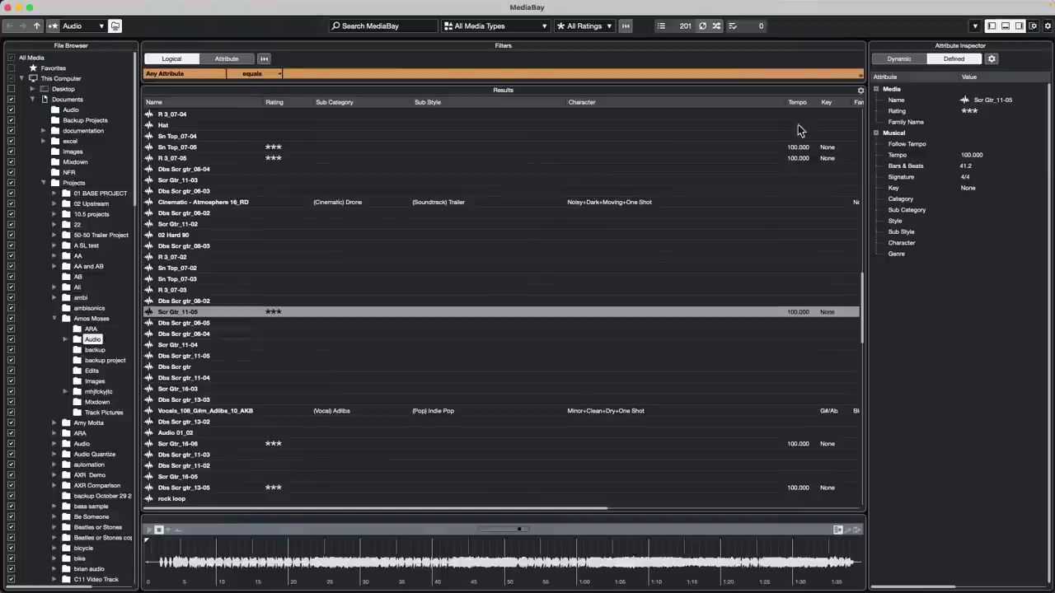
Step: Select the Cinematic - Atmosphere 16_RD file and examine the Musical attributes available as results columns
left_click(767, 202)
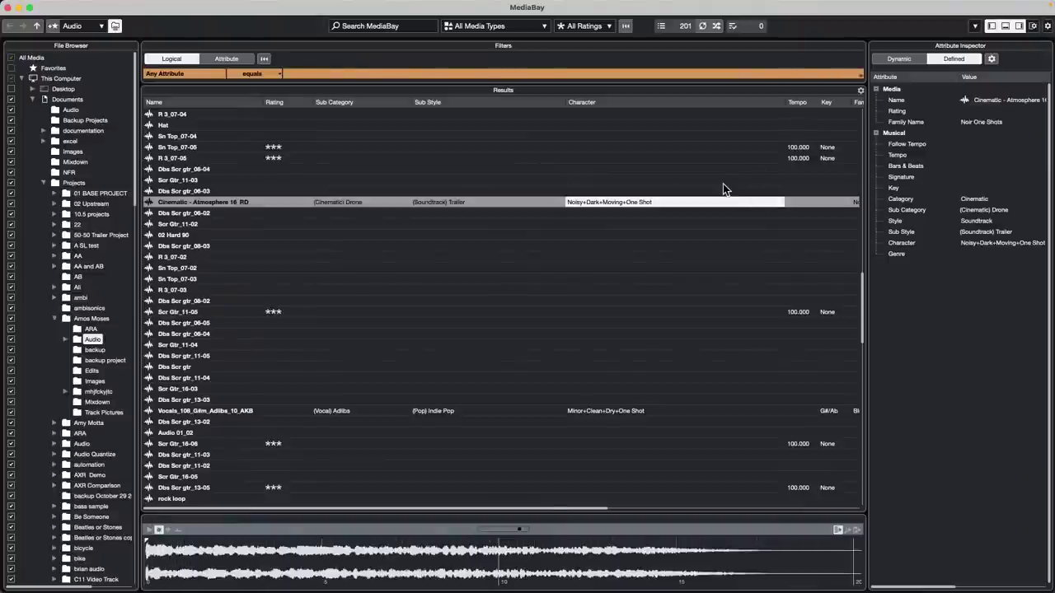
left_click(861, 91)
mouse_move(931, 141)
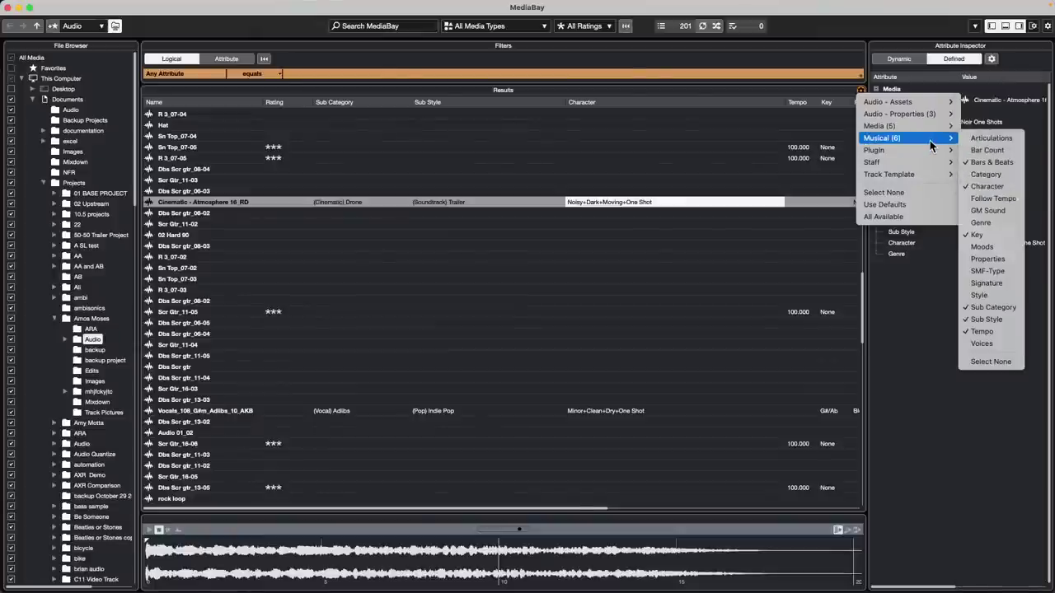
left_click(909, 302)
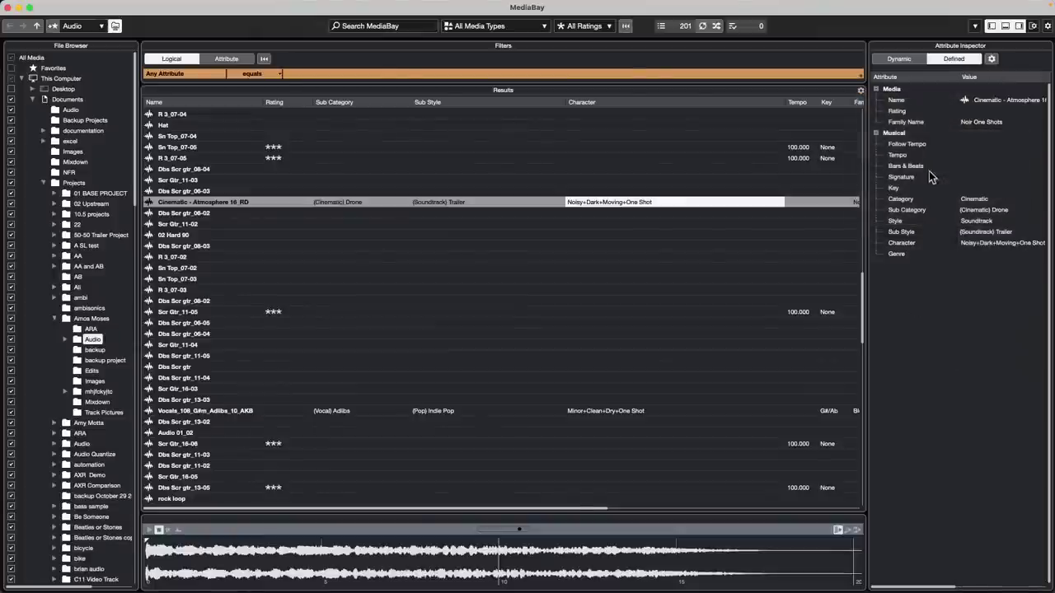
Step: Examine the Key choices for Cinematic - Atmosphere 16_RD, including G#/Ab, without picking one, and close MediaBay
left_click(969, 195)
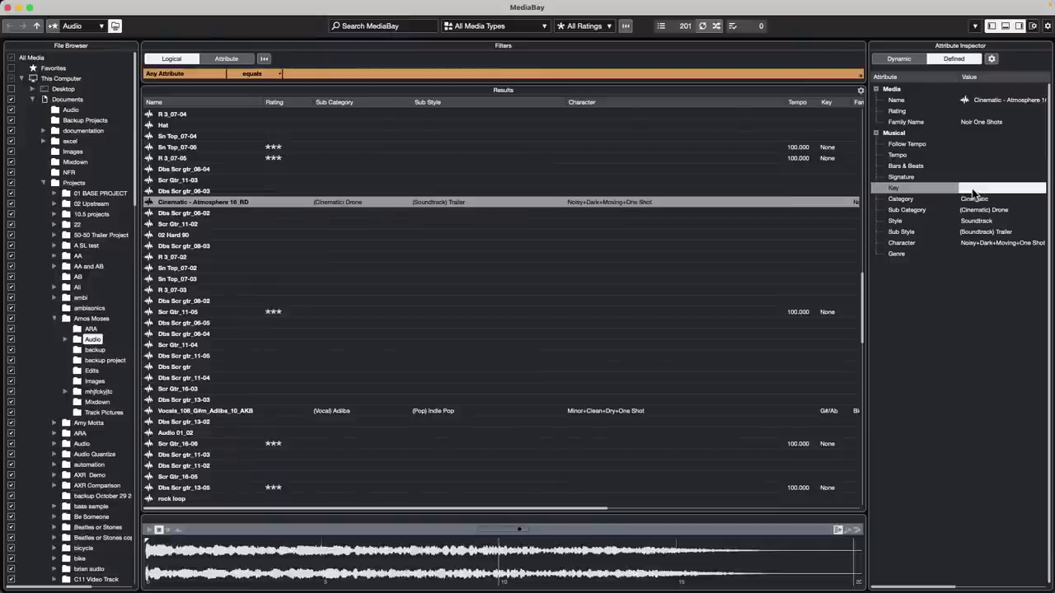
left_click(977, 192)
mouse_move(977, 308)
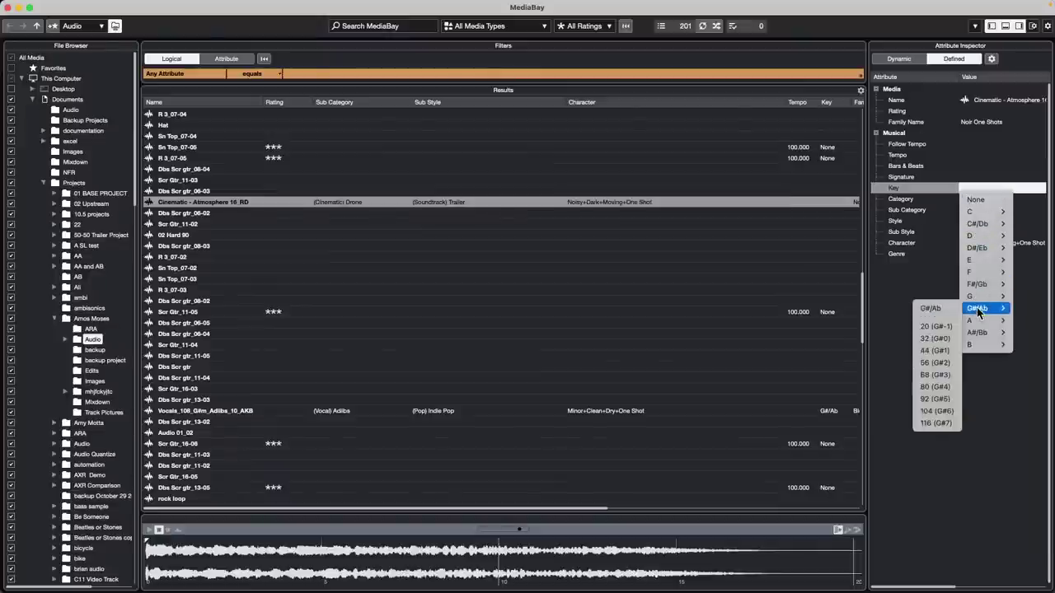
left_click(902, 286)
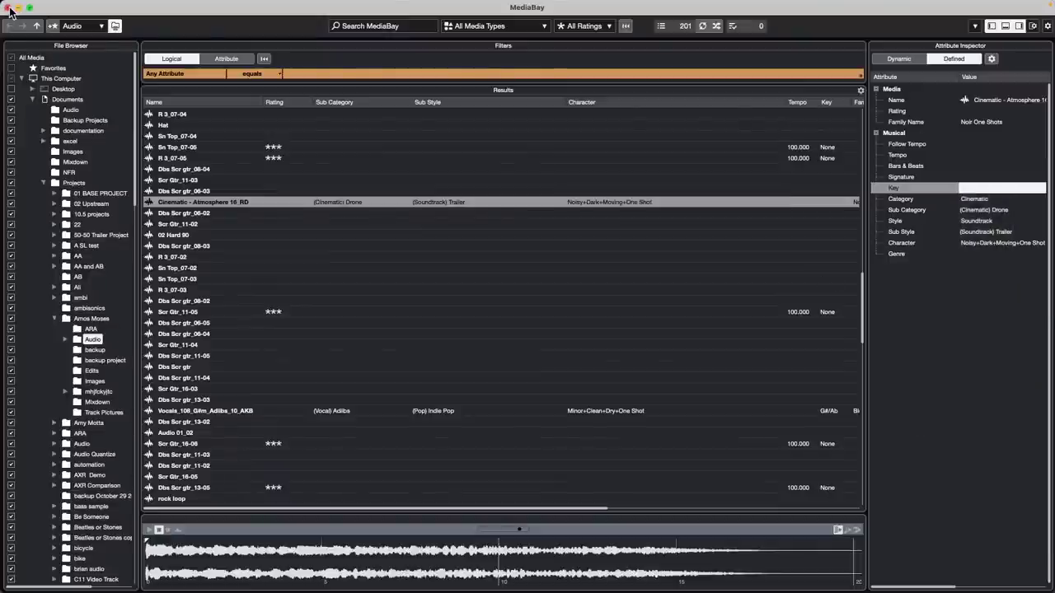
left_click(10, 8)
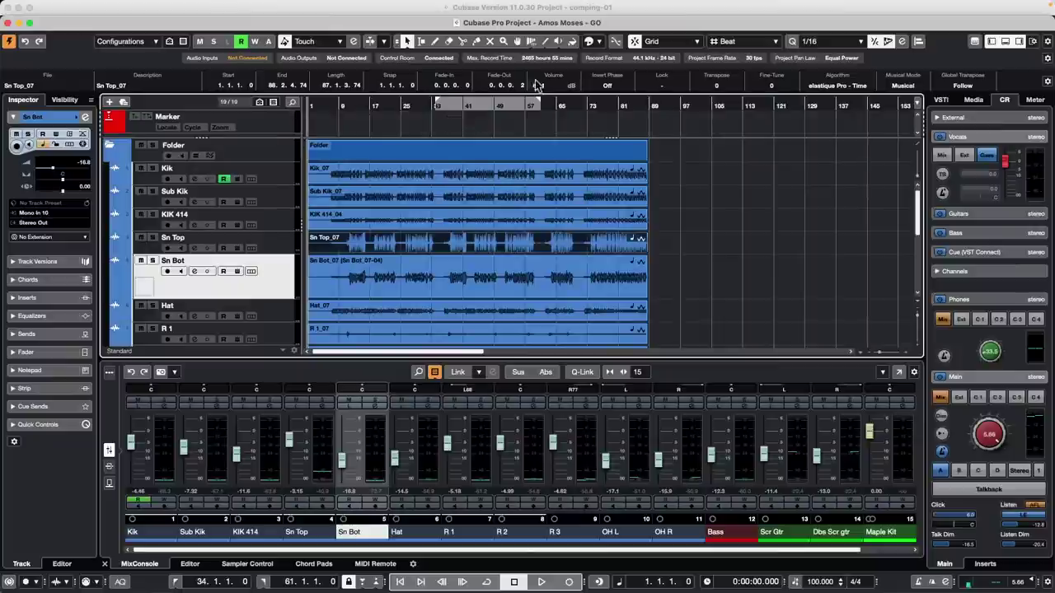
Step: Use the Range Selection tool to delete the Sn Top audio from about bar 61 to 71, and undo the deletion
right_click(474, 264)
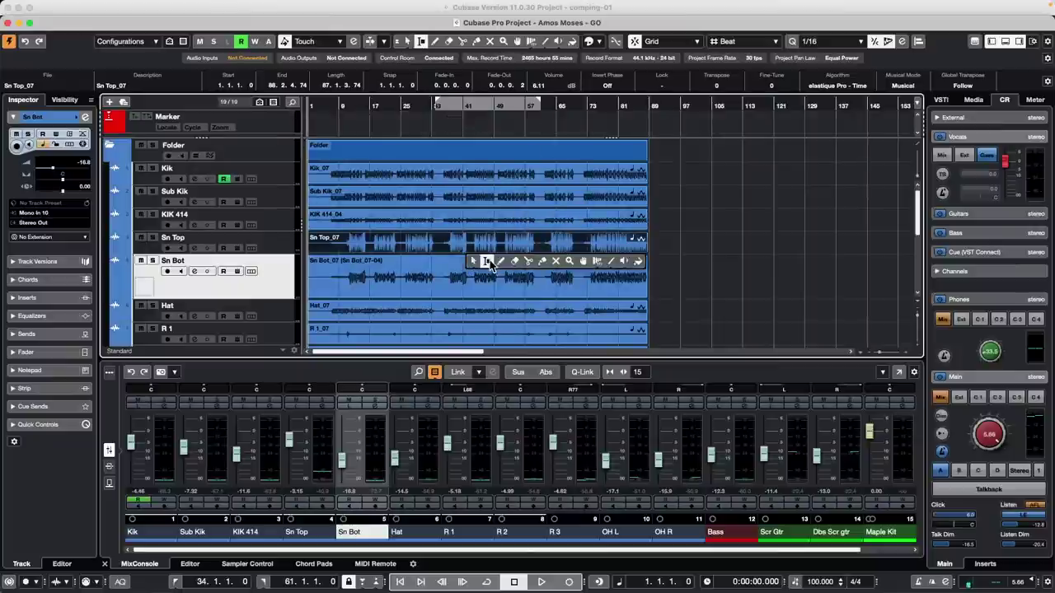
left_click(487, 262)
mouse_move(490, 266)
left_mouse_down()
mouse_move(557, 278)
mouse_move(480, 272)
left_mouse_up()
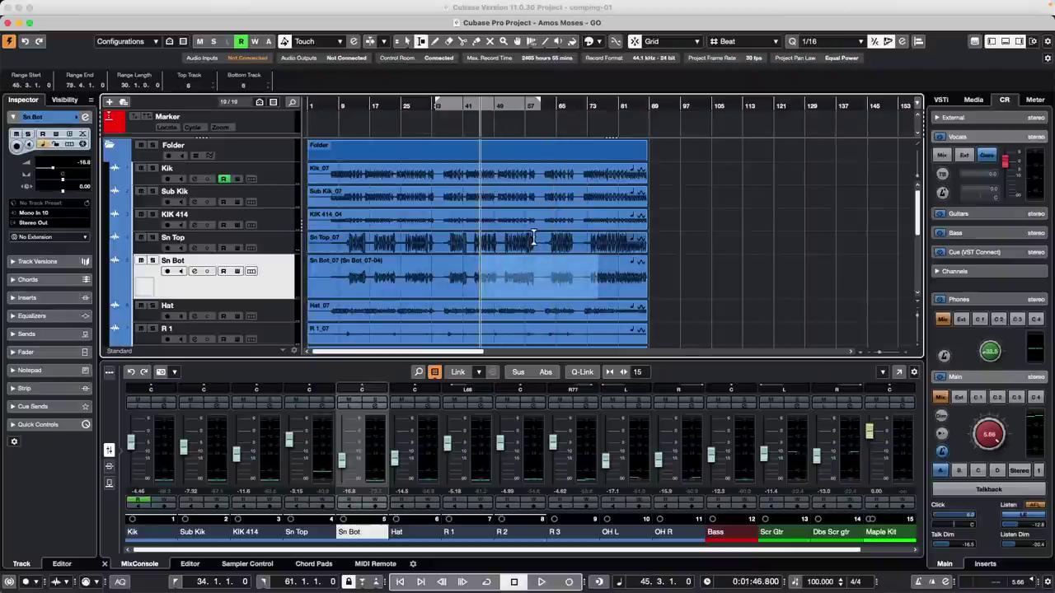
left_click_drag(542, 239, 582, 244)
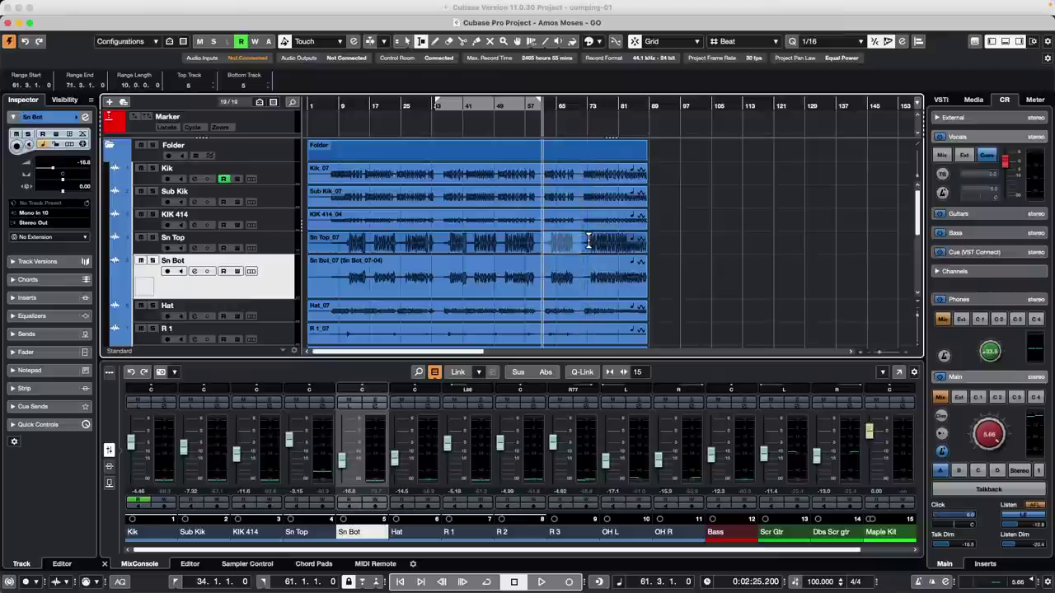
key("Delete")
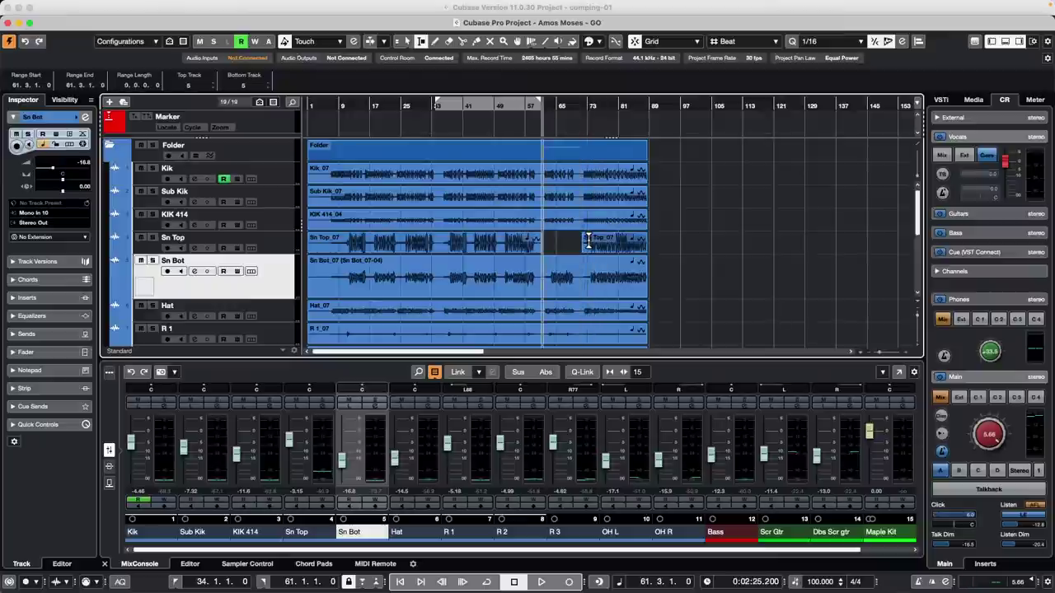
key("super+z")
Step: Try deleting the Sn Bot range from about bar 37 to 52 and moving it to bar 52, undoing each edit
left_click_drag(448, 274, 506, 273)
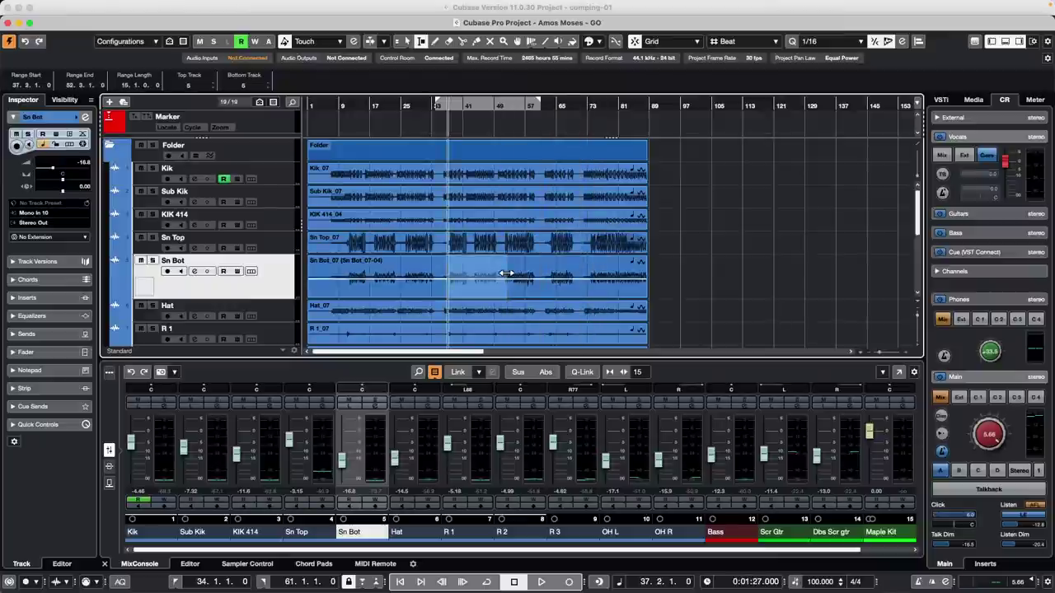
key("Delete")
key("super+z")
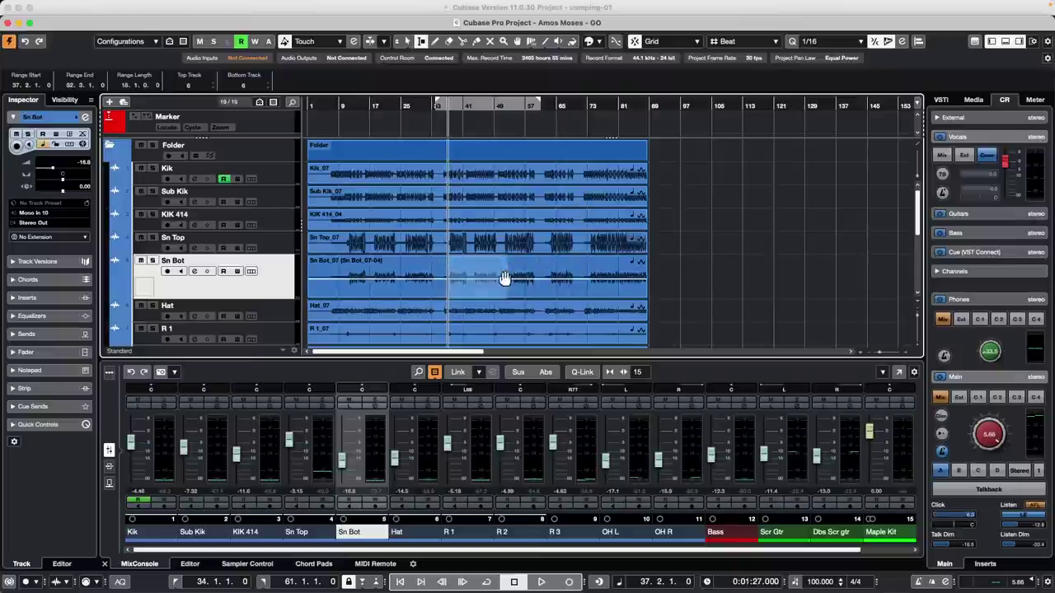
left_click_drag(495, 278, 544, 280)
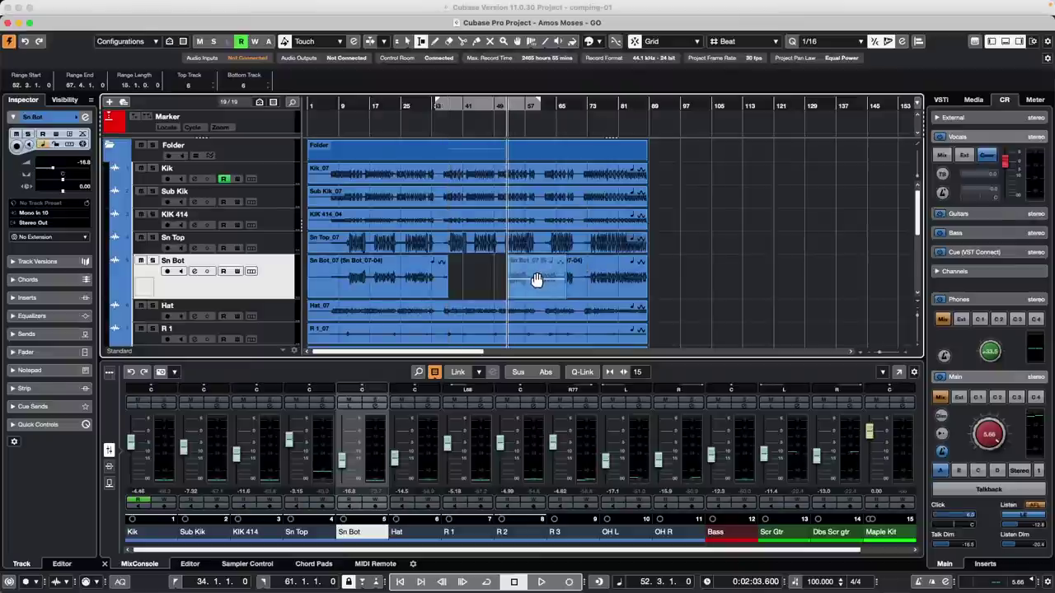
key("super+z")
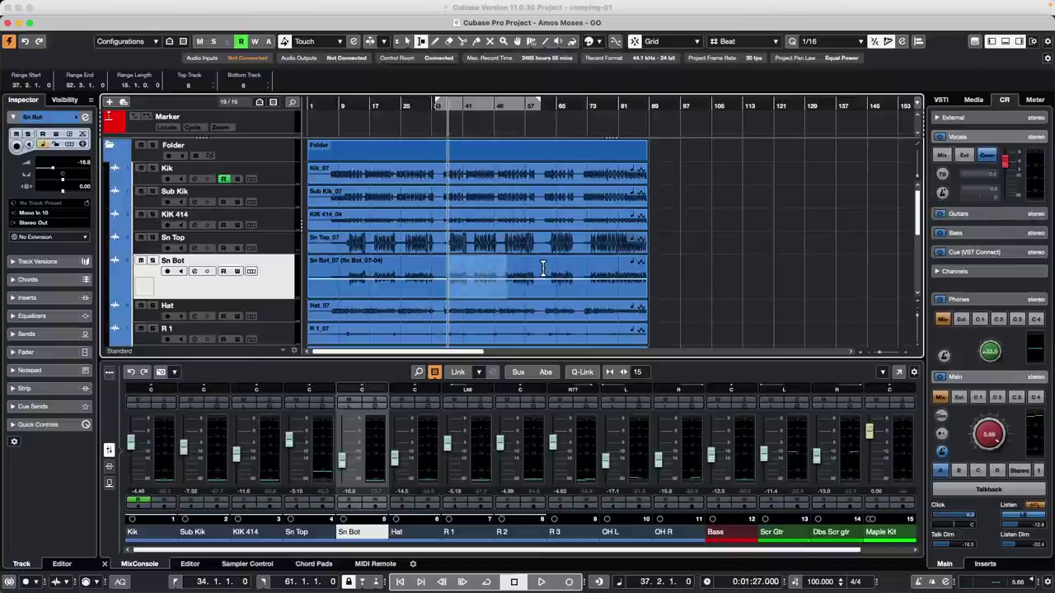
Step: Try moving the Sn Bot range from about bar 50 to 62 out to bar 101, and undo the move
left_click_drag(544, 270, 705, 272)
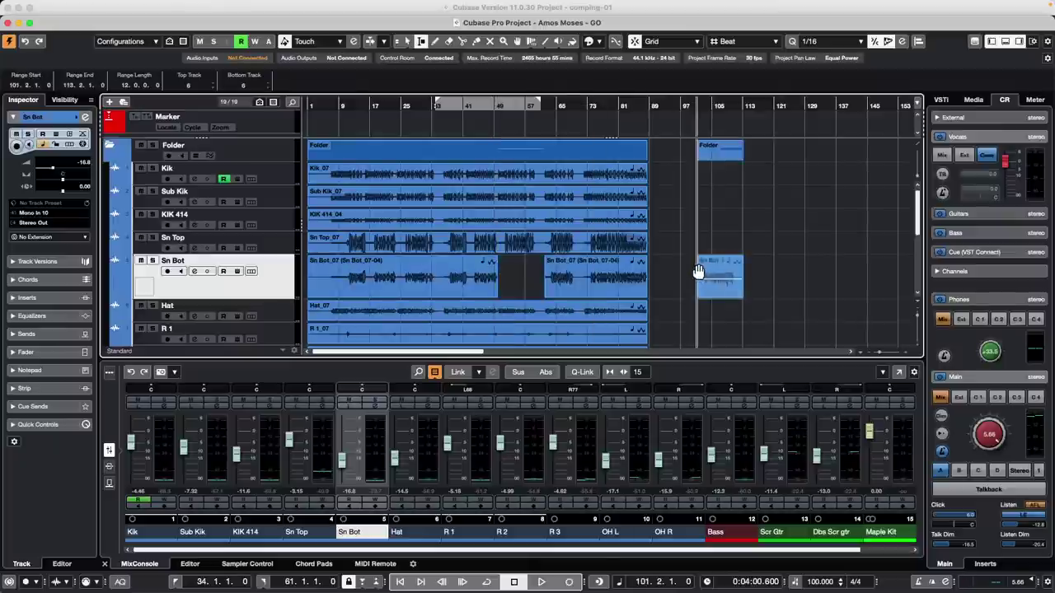
key("z")
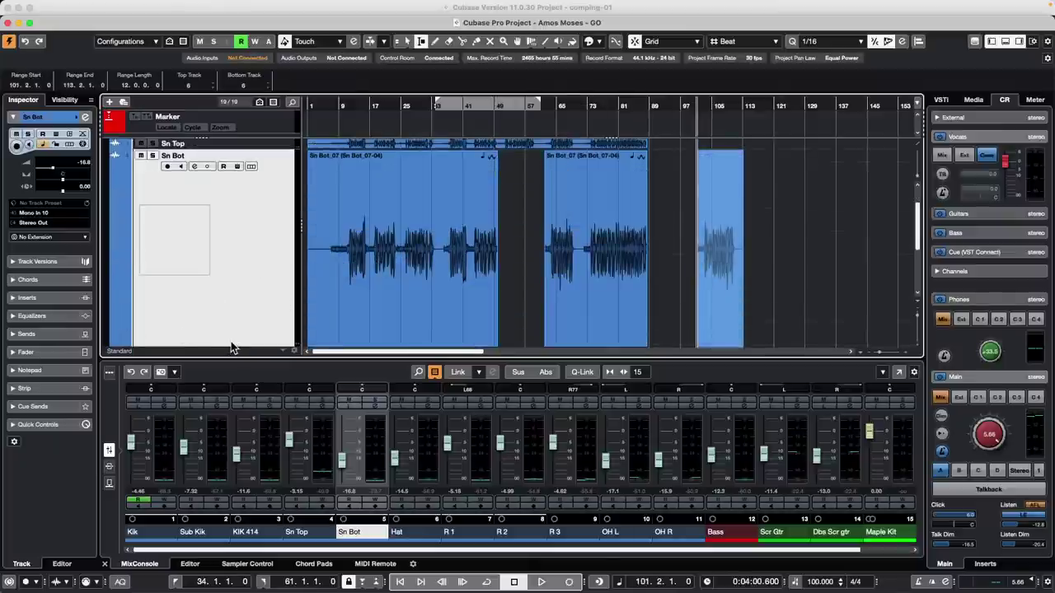
left_click_drag(230, 344, 225, 194)
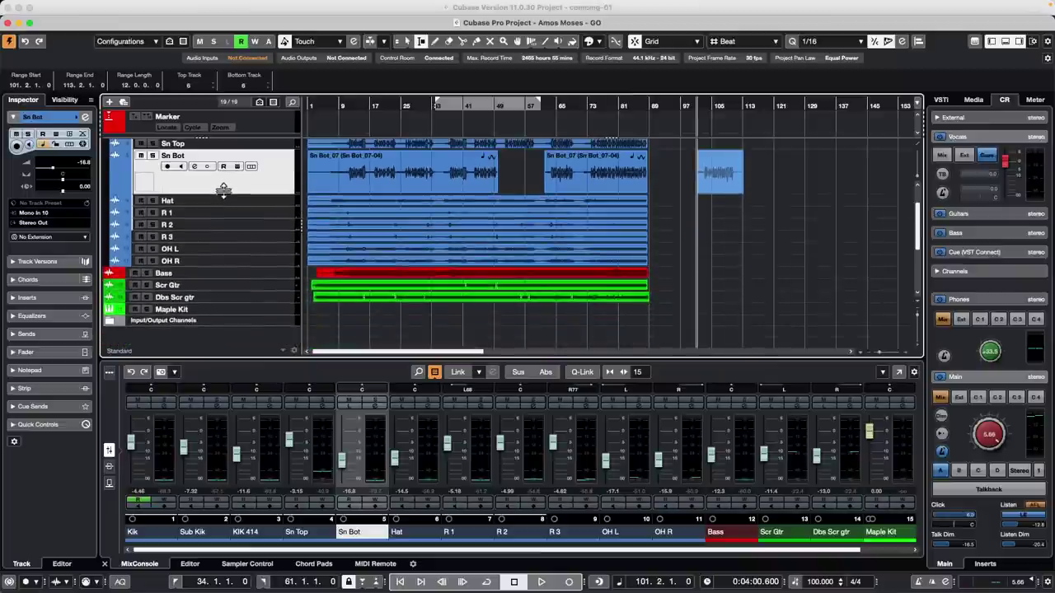
key("super+z")
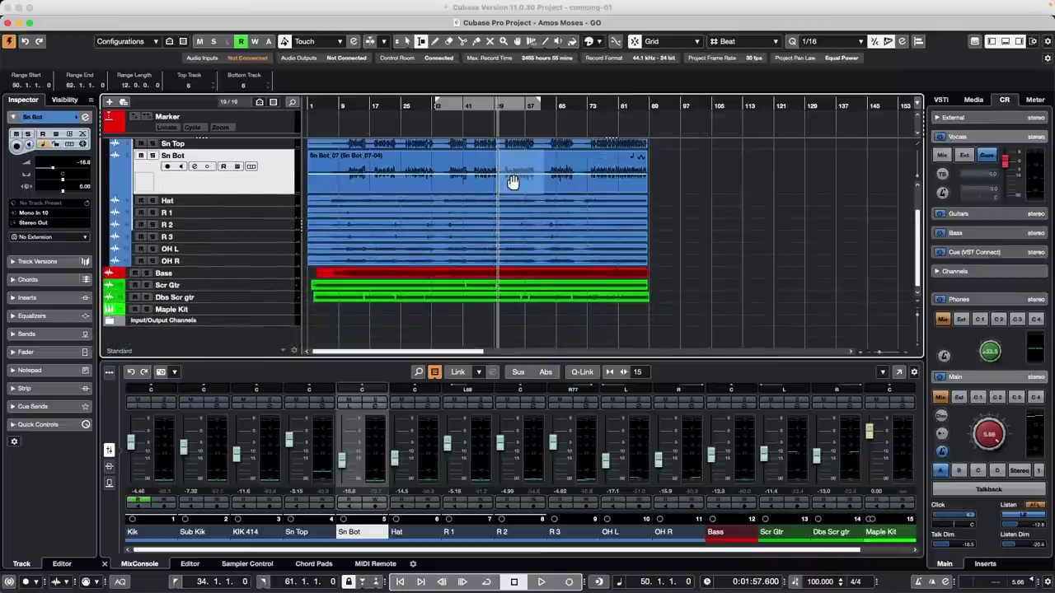
Step: Move a range spanning R 1 to OH L, from about bar 60 to 78, to bar 101, and undo the move
left_click(514, 182)
left_click_drag(537, 206, 607, 260)
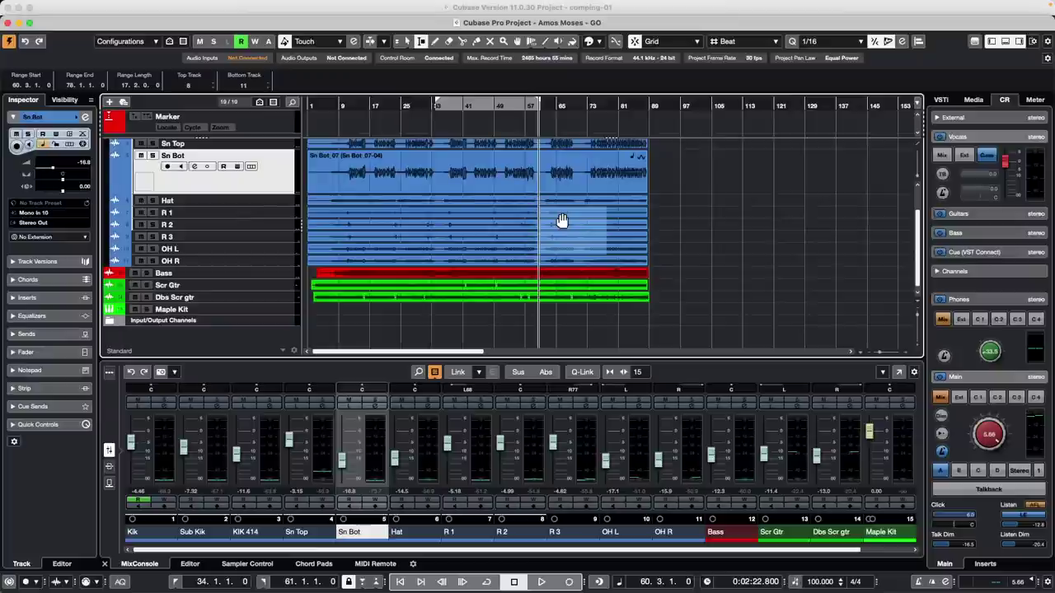
left_click_drag(562, 221, 727, 227)
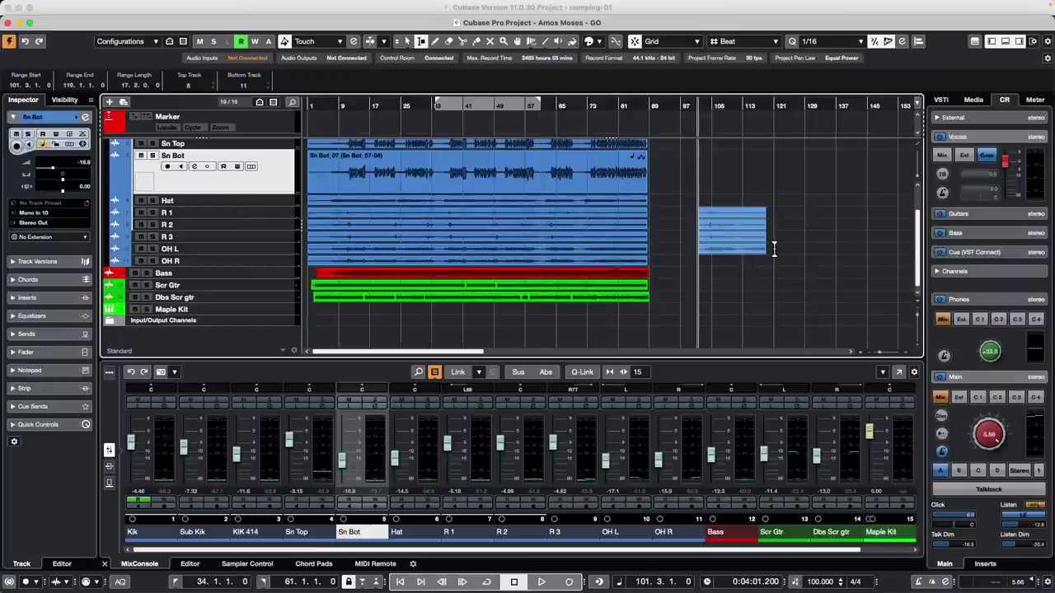
key("super+z")
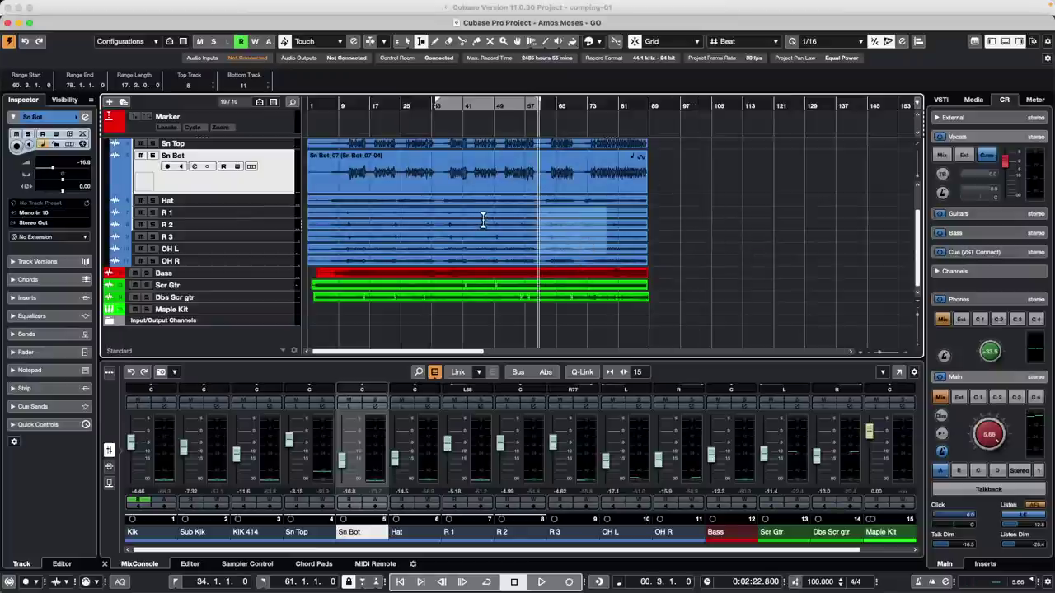
Step: Apply Delete Time to a range spanning R 2 to OH R, from about bar 42 to 73, and undo it
left_click_drag(473, 221, 589, 257)
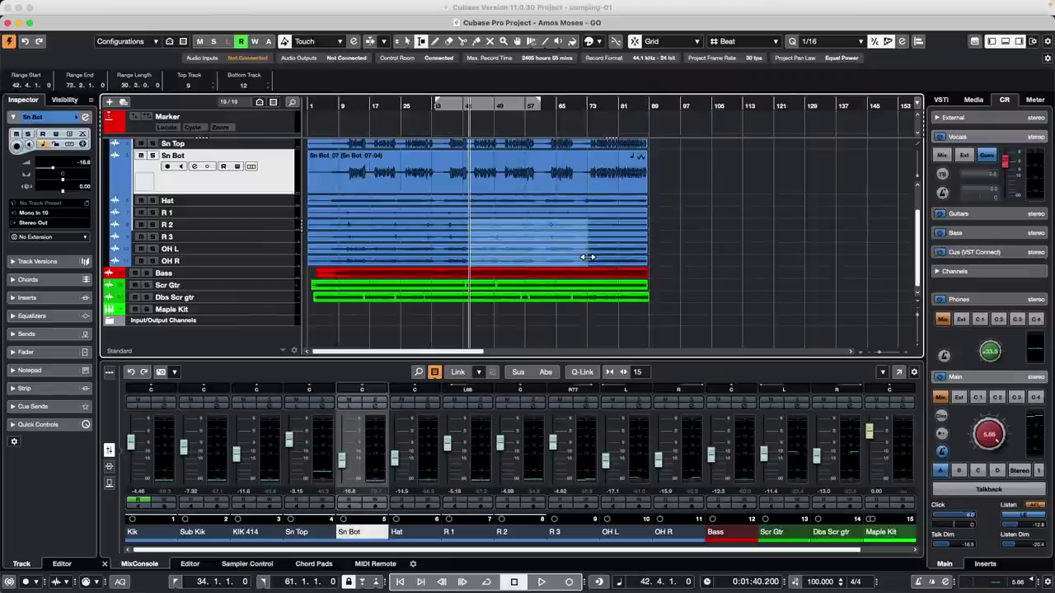
key("shift+BackSpace")
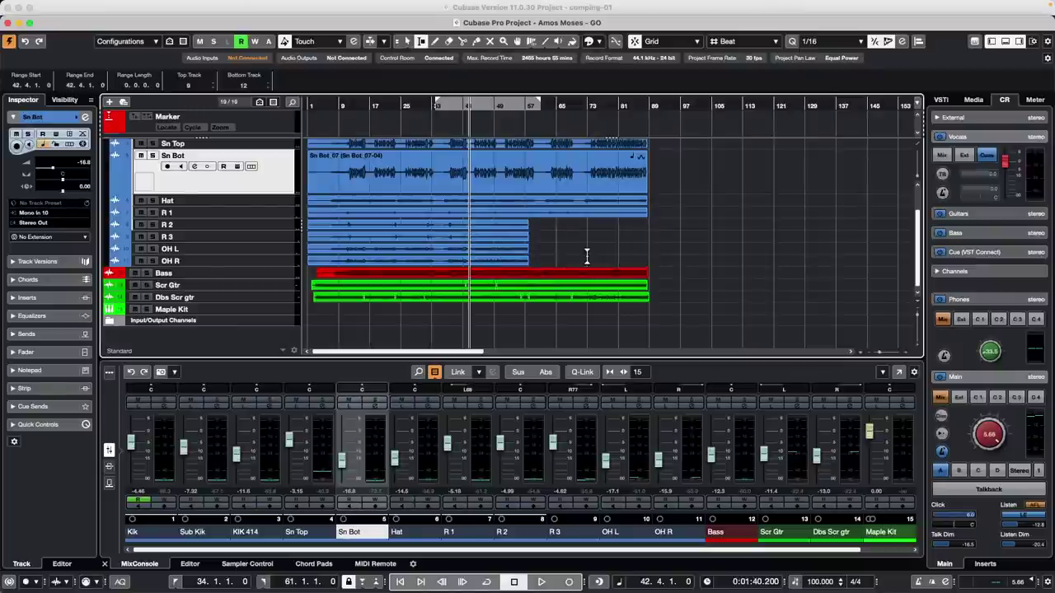
key("super+z")
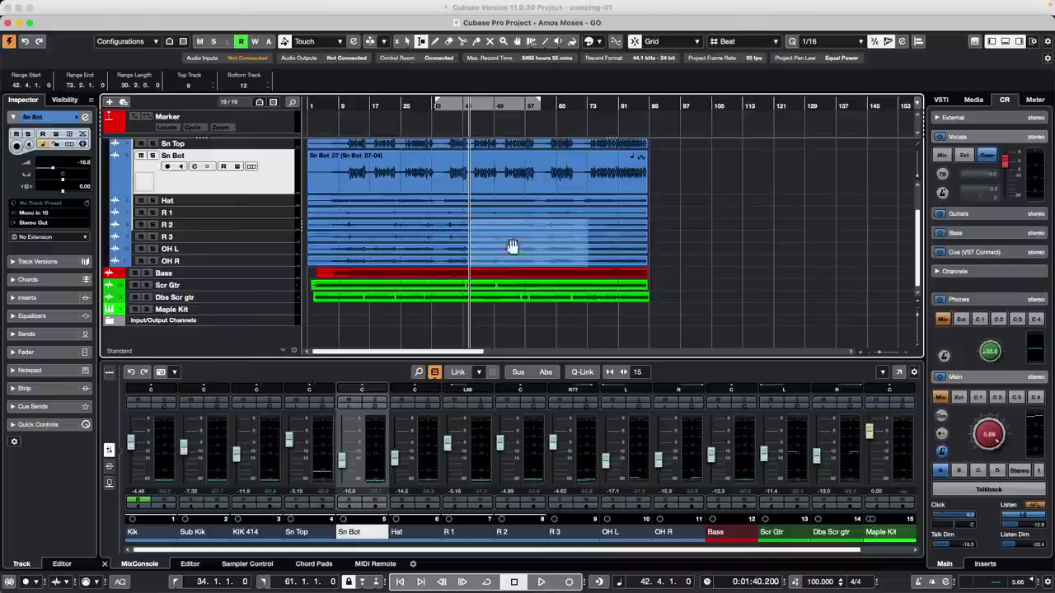
Step: Crop the R 2 to OH R events to a range from about bar 25 to 53, and undo the crop
left_click_drag(402, 230, 513, 240)
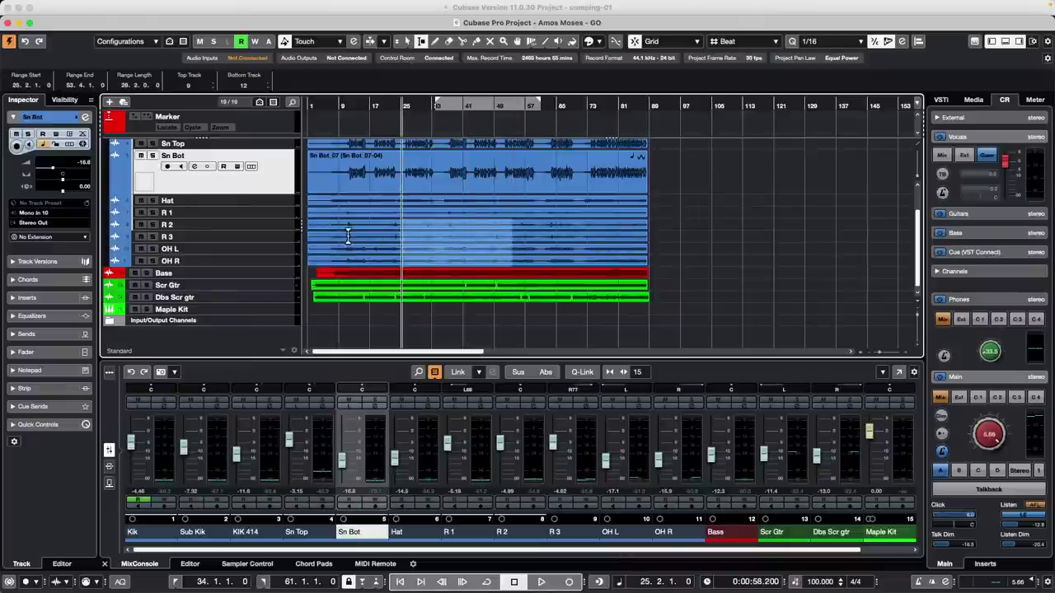
left_click(126, 6)
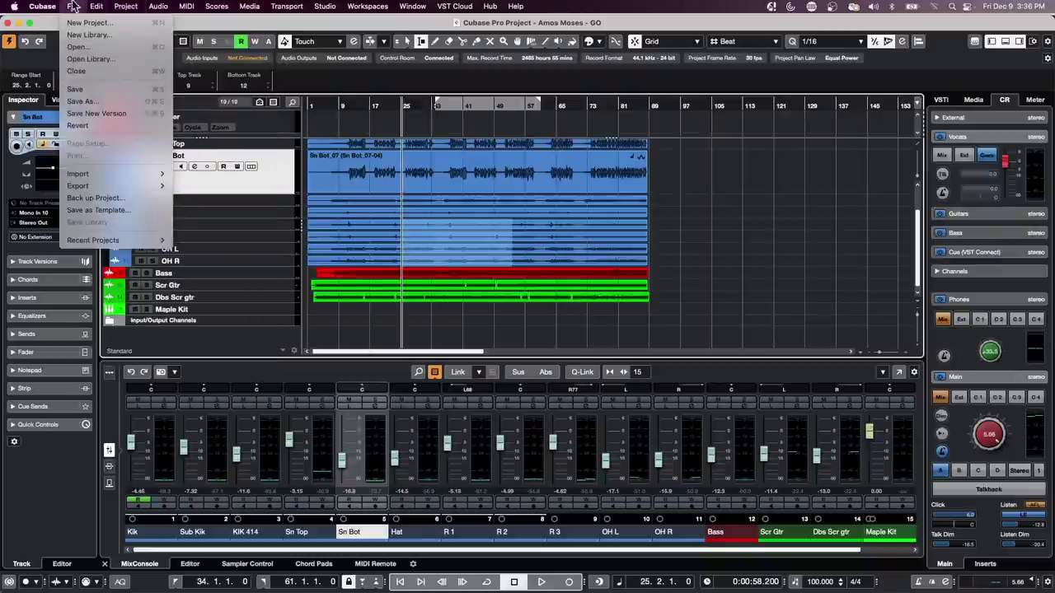
mouse_move(96, 6)
mouse_move(160, 150)
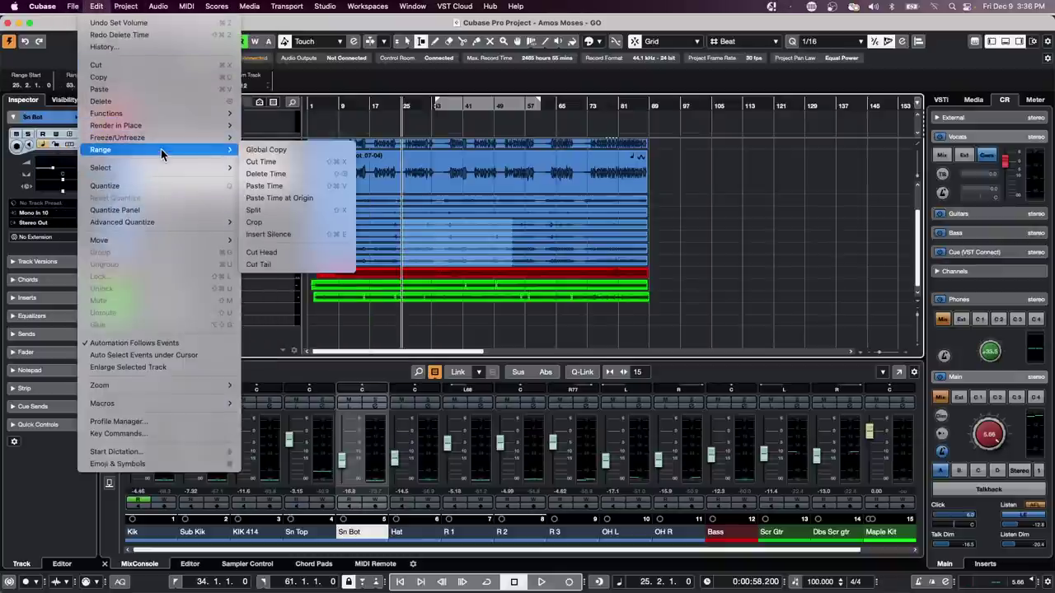
left_click(291, 223)
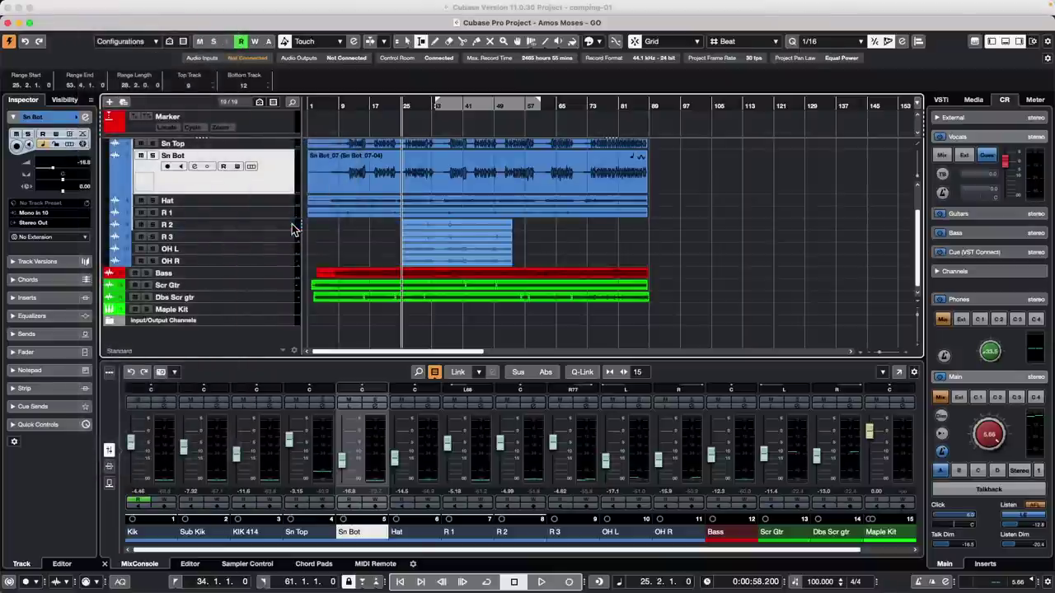
key("super+z")
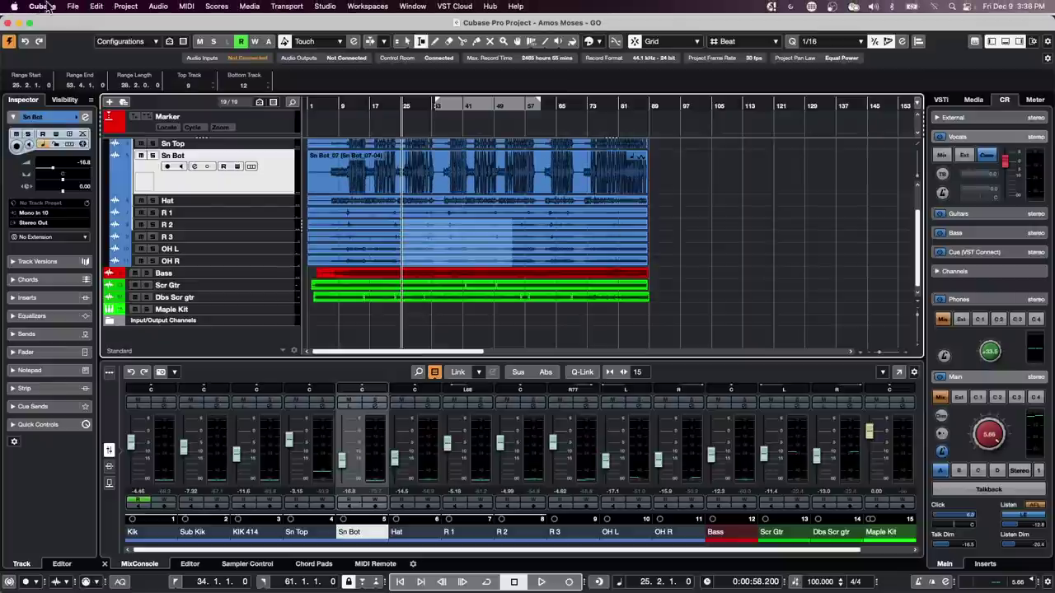
Step: Revert the Amos Moses - GO project to its last saved version
left_click(73, 6)
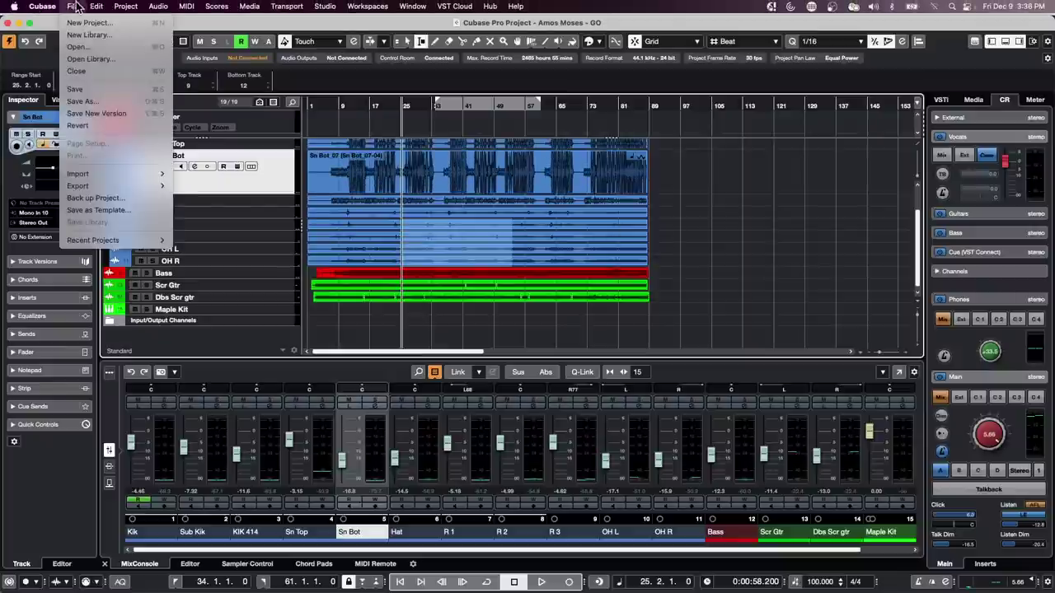
left_click(99, 126)
left_click(589, 200)
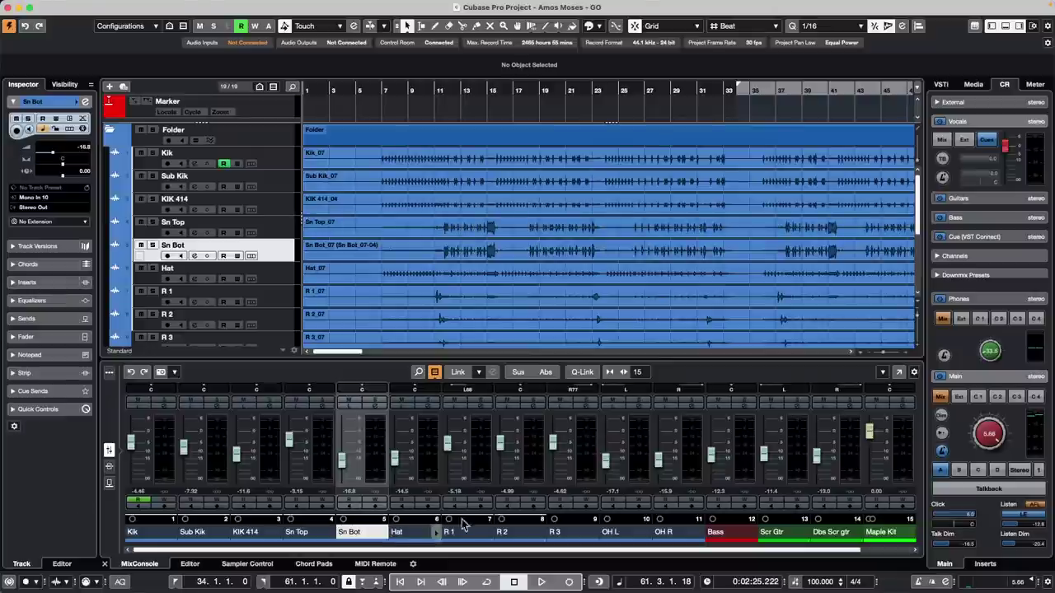
Step: Show the MIDI Remote surfaces for the M-Audio - Oxygen Pro 49 and ChoiSauce - 100, and examine the Quick Control focus lock
left_click(375, 564)
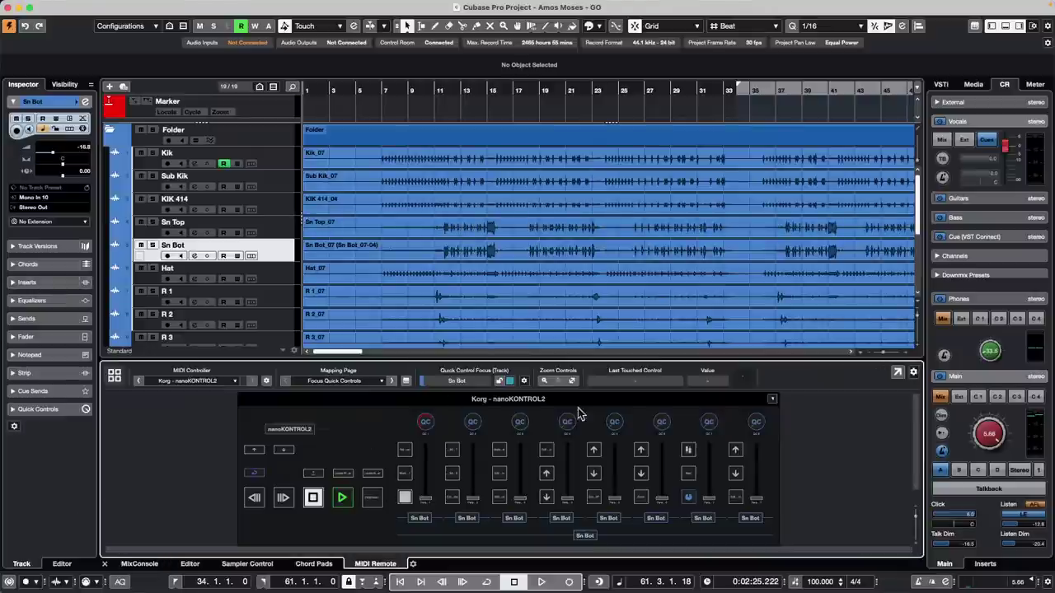
left_click(115, 375)
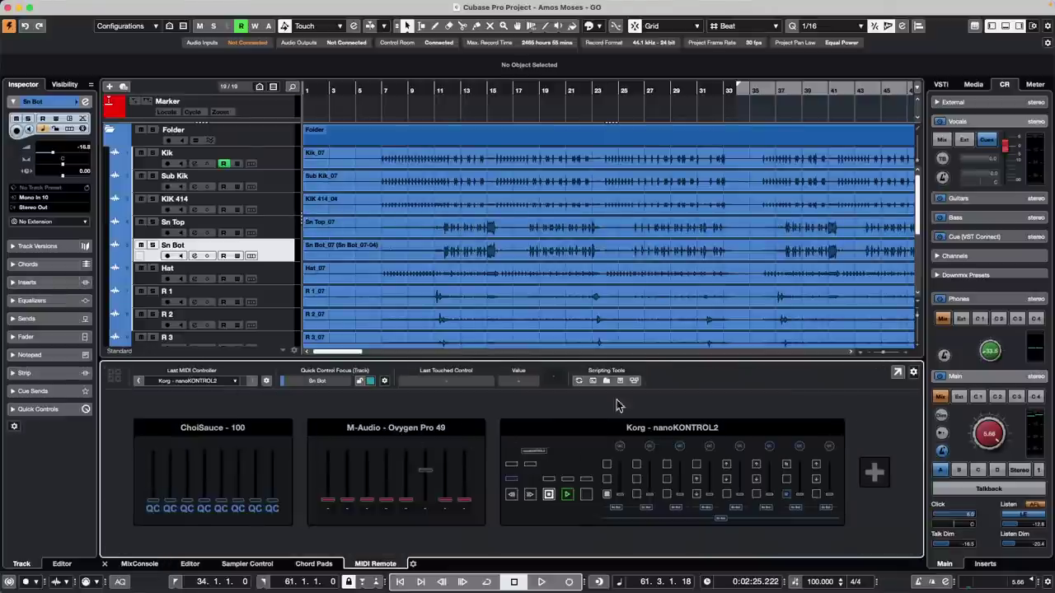
left_click(449, 474)
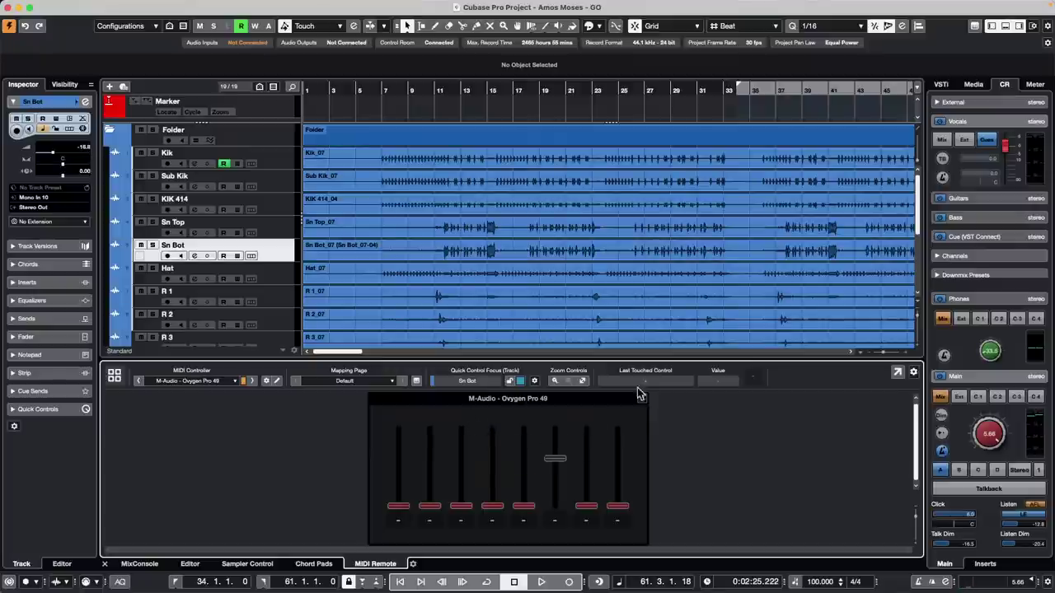
left_click(139, 380)
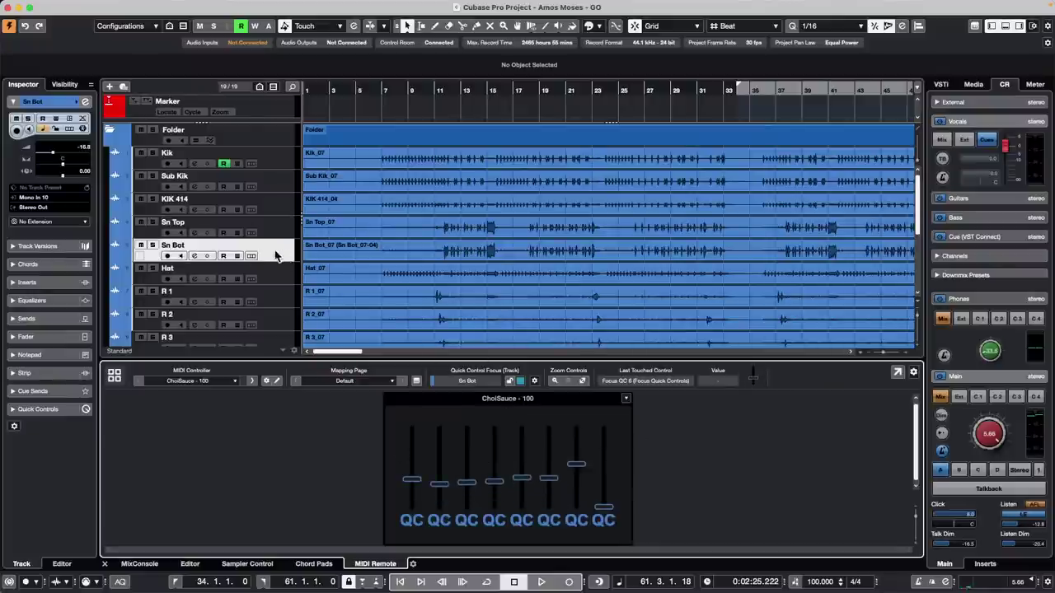
left_click(511, 381)
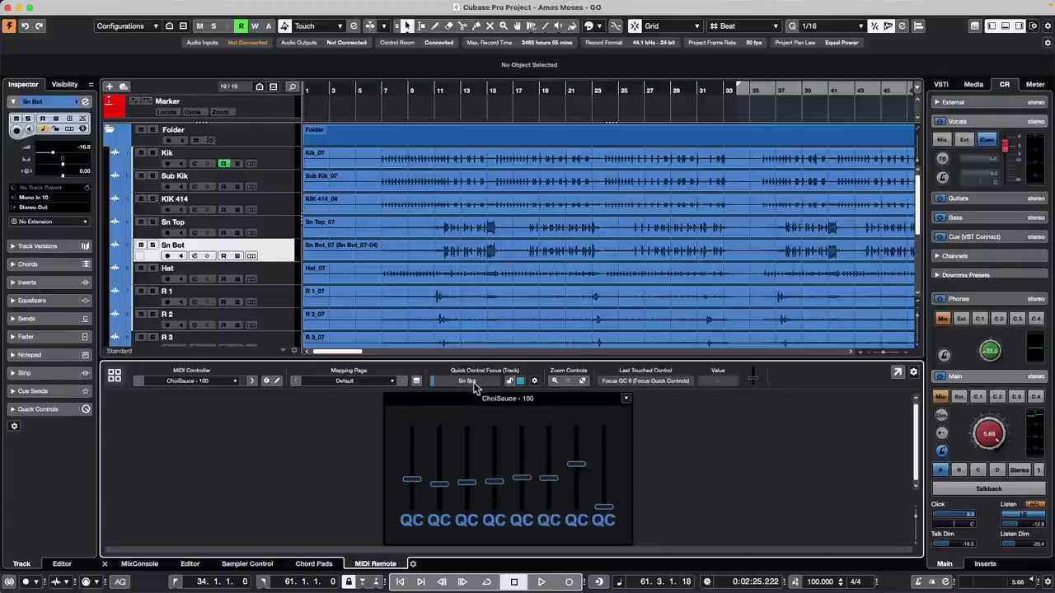
Step: Add an instrument track using Padshop with Stereo Out after the Sn Bot track, and move the plug-in window off the track list
right_click(276, 245)
mouse_move(356, 255)
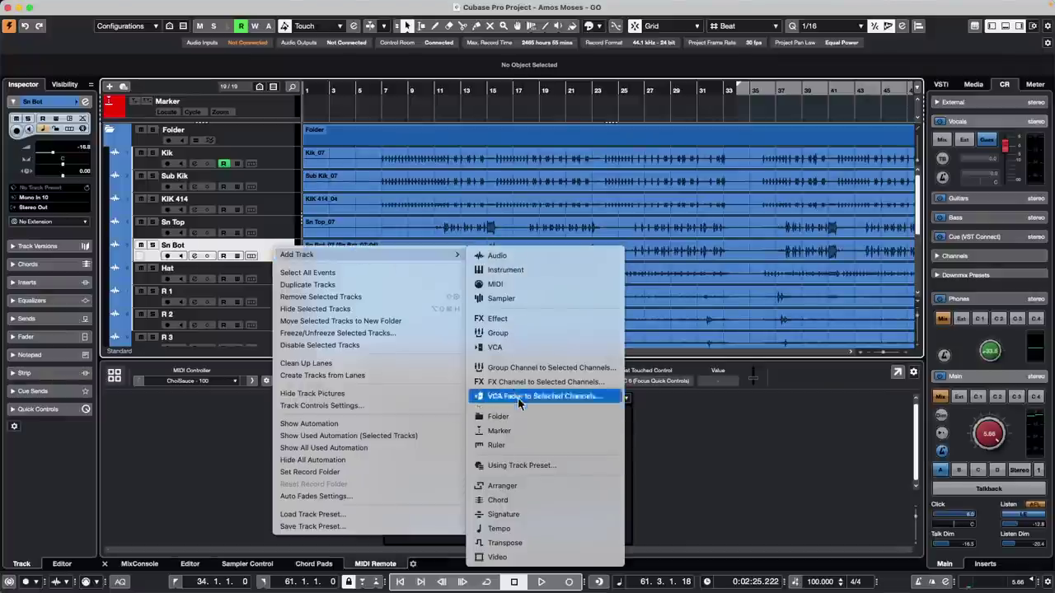
left_click(565, 271)
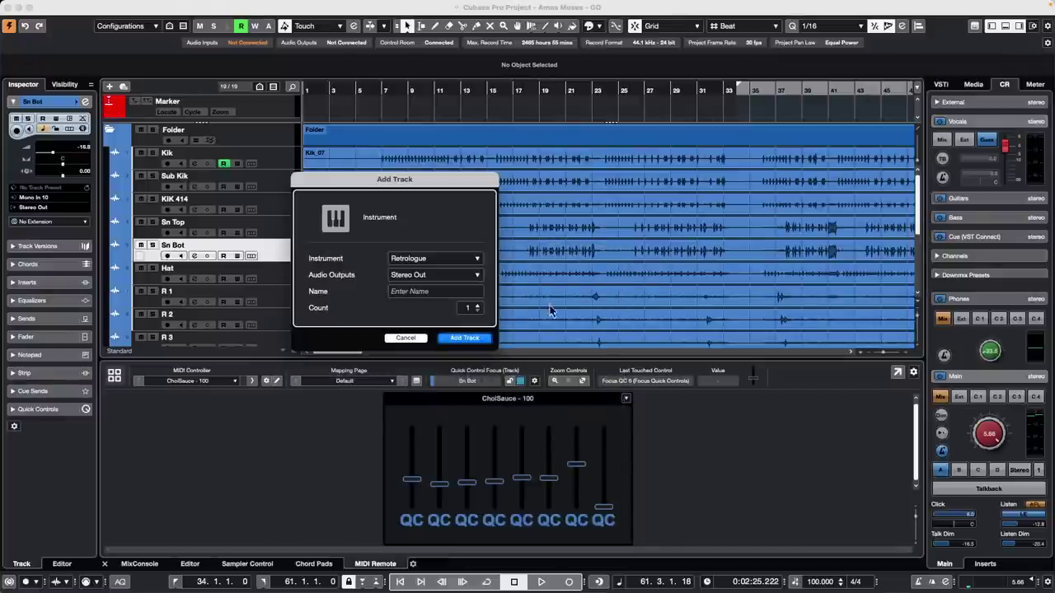
left_click(437, 257)
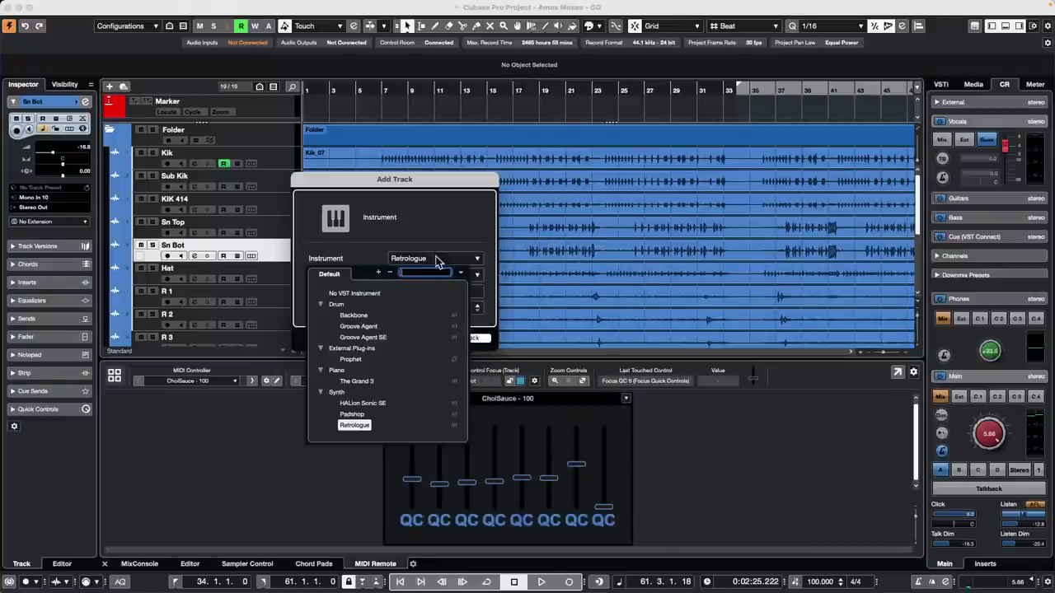
left_click(356, 414)
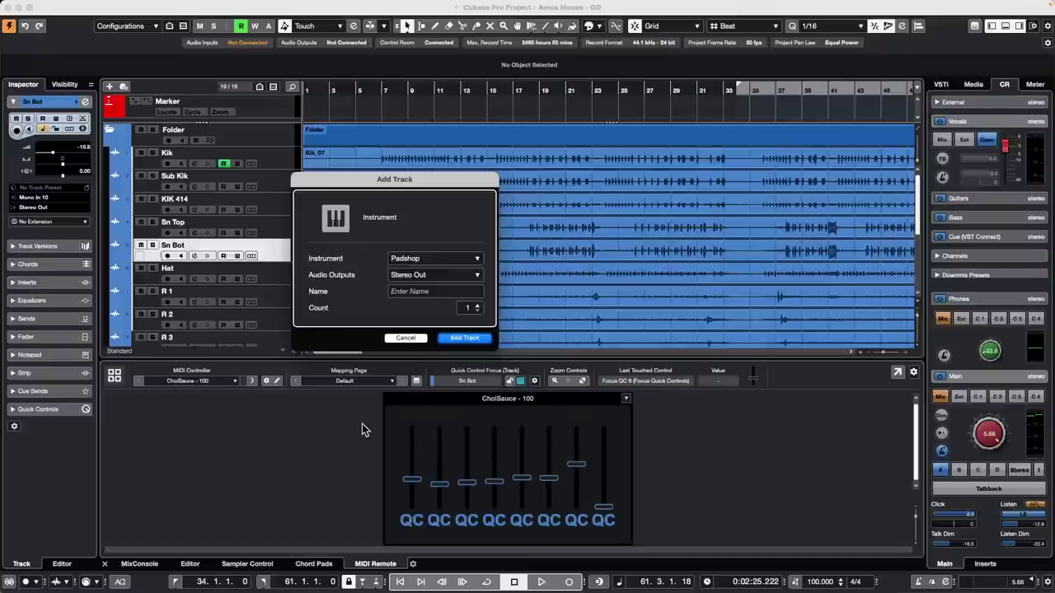
left_click(478, 339)
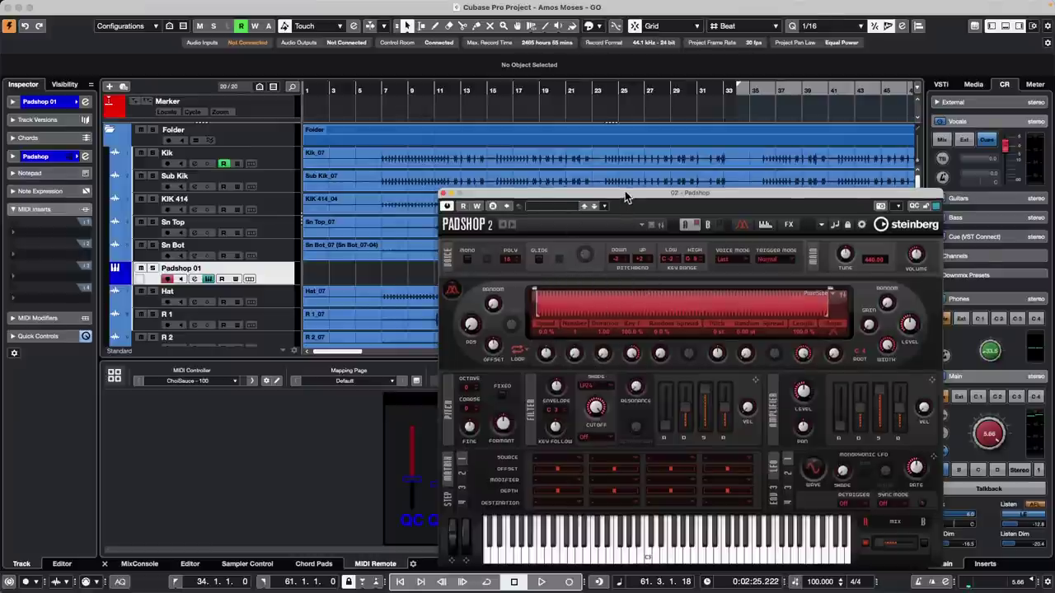
left_click_drag(624, 190, 743, 74)
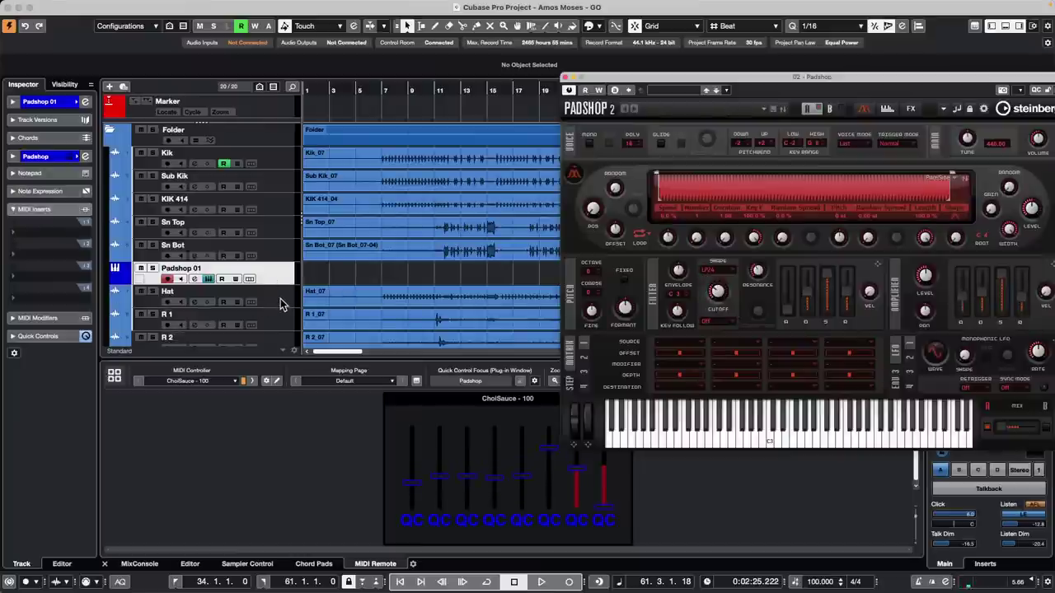
Step: Select the Hat track, show its Quick Controls, and apply the Volume/Pan/Pre-Filter/Sends preset
left_click(280, 303)
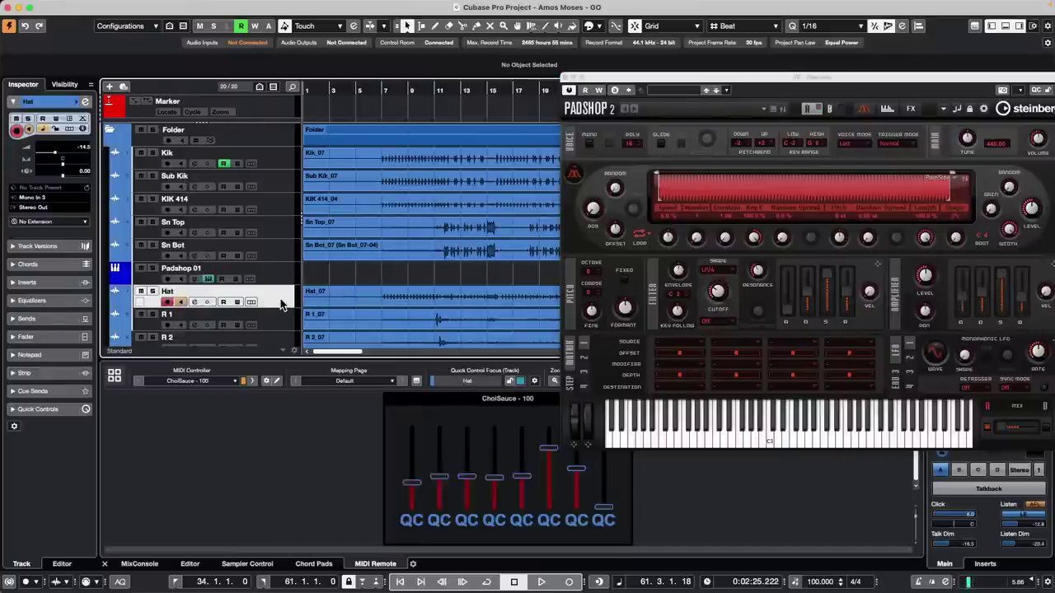
left_click(45, 409)
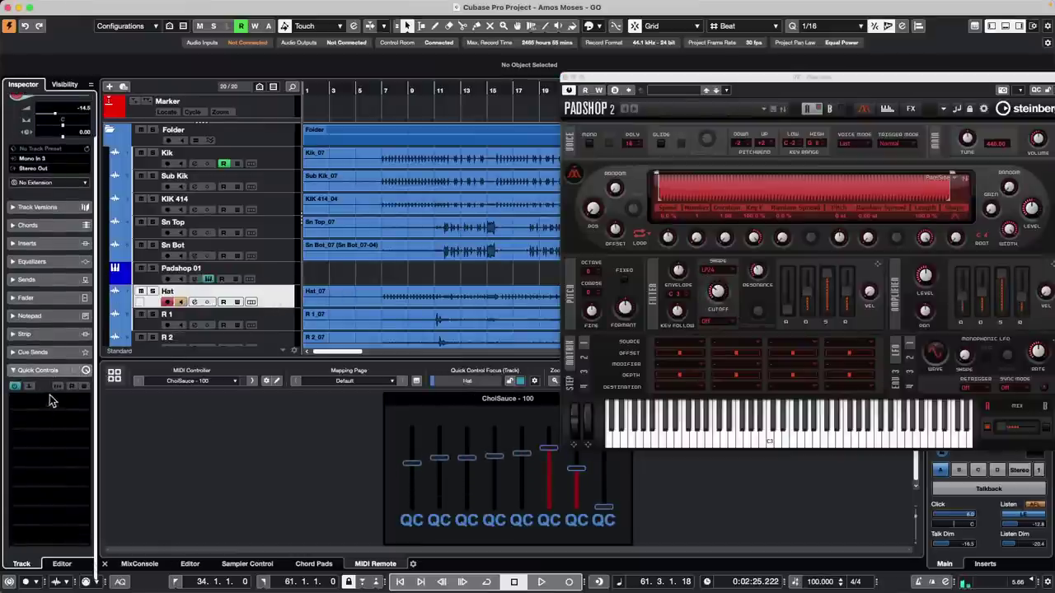
left_click(73, 370)
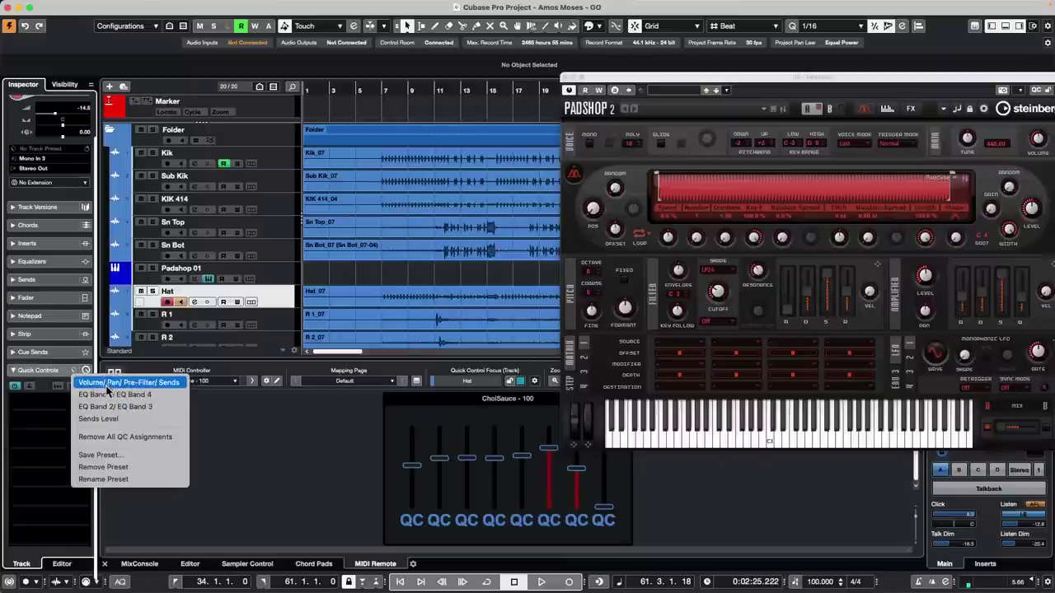
left_click(107, 384)
Step: Show the Padshop 01 track's Quick Controls, and lock the Quick Control focus to it before selecting the R 1 track
left_click(278, 277)
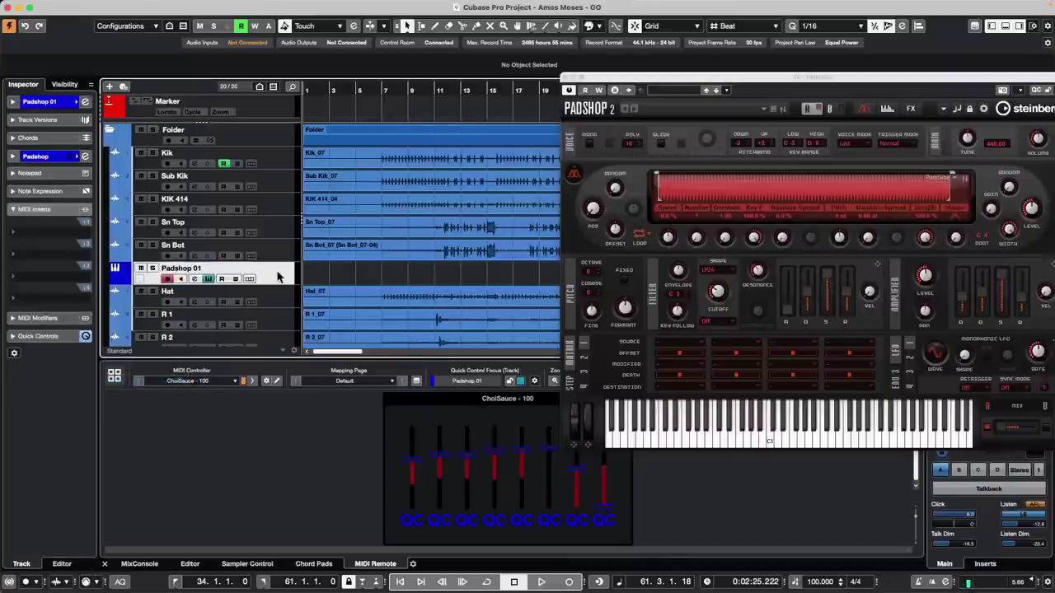
left_click(13, 339)
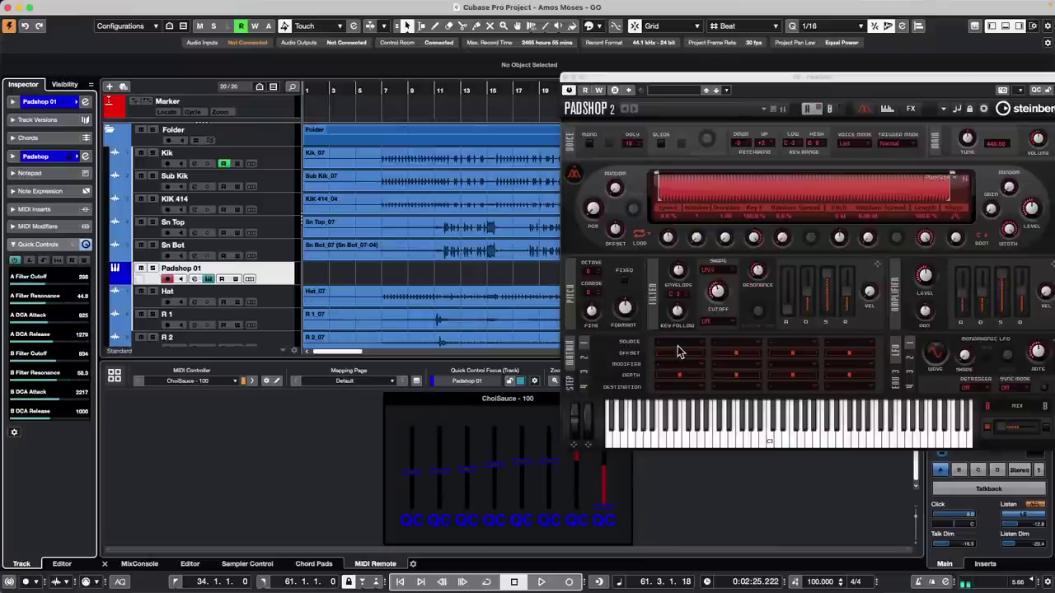
left_click(510, 382)
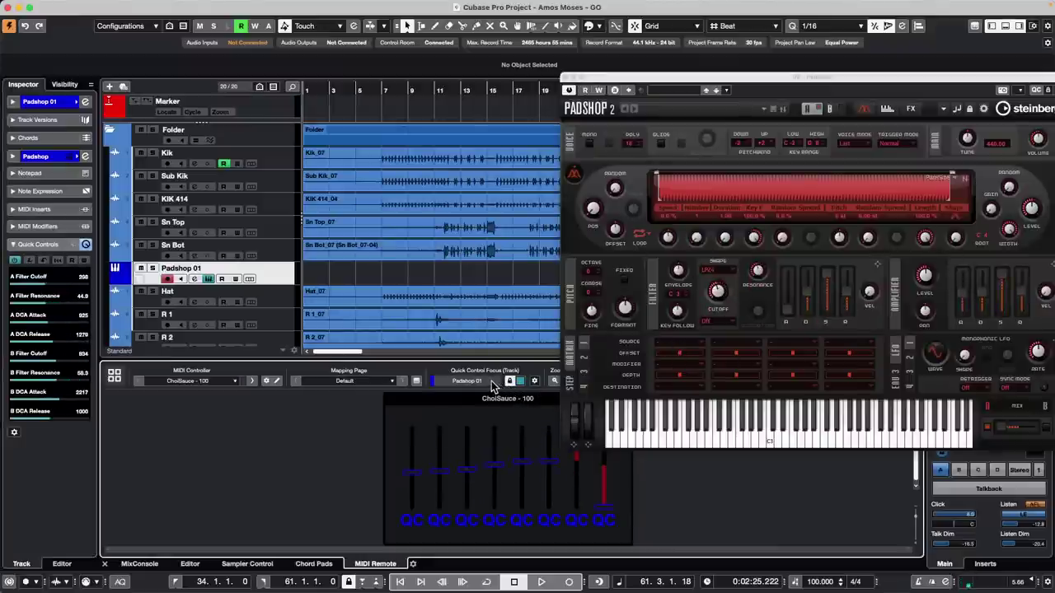
left_click(282, 326)
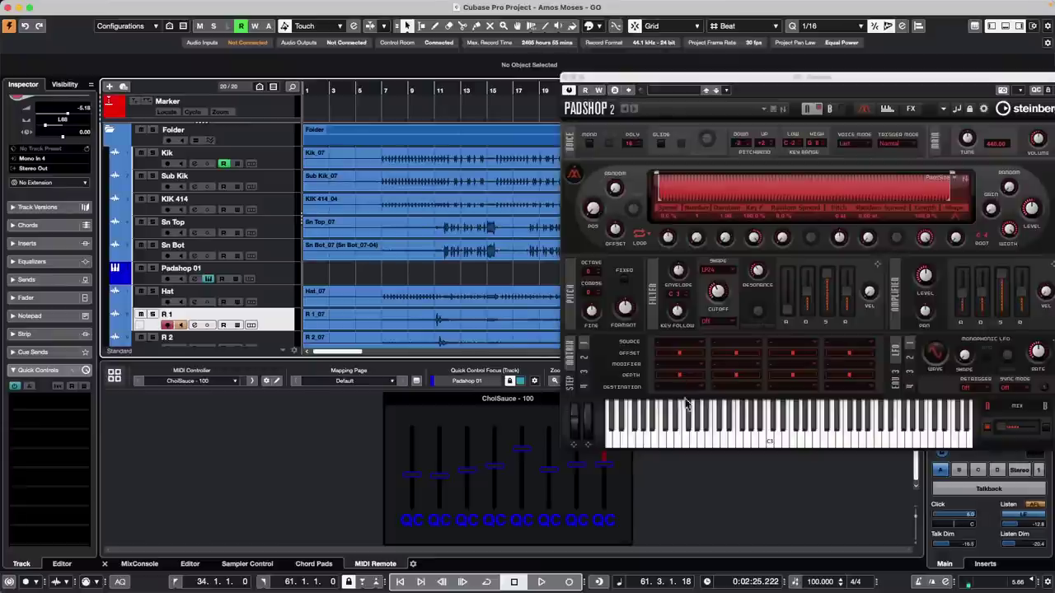
mouse_move(939, 277)
Step: Unlock the Quick Control focus and close the Padshop window
left_click(509, 381)
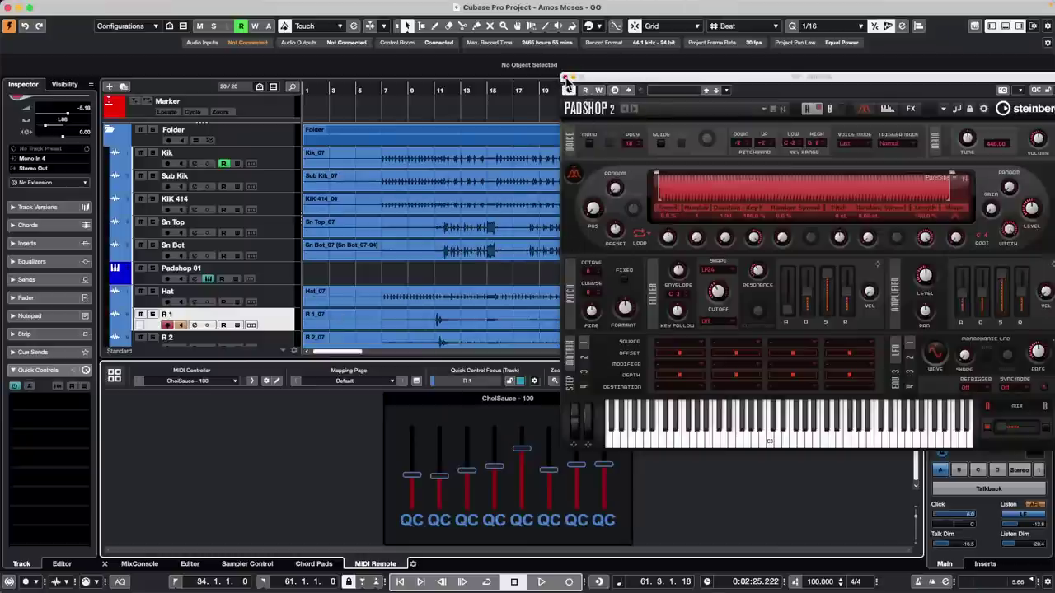
left_click(567, 78)
left_click_drag(419, 84, 419, 63)
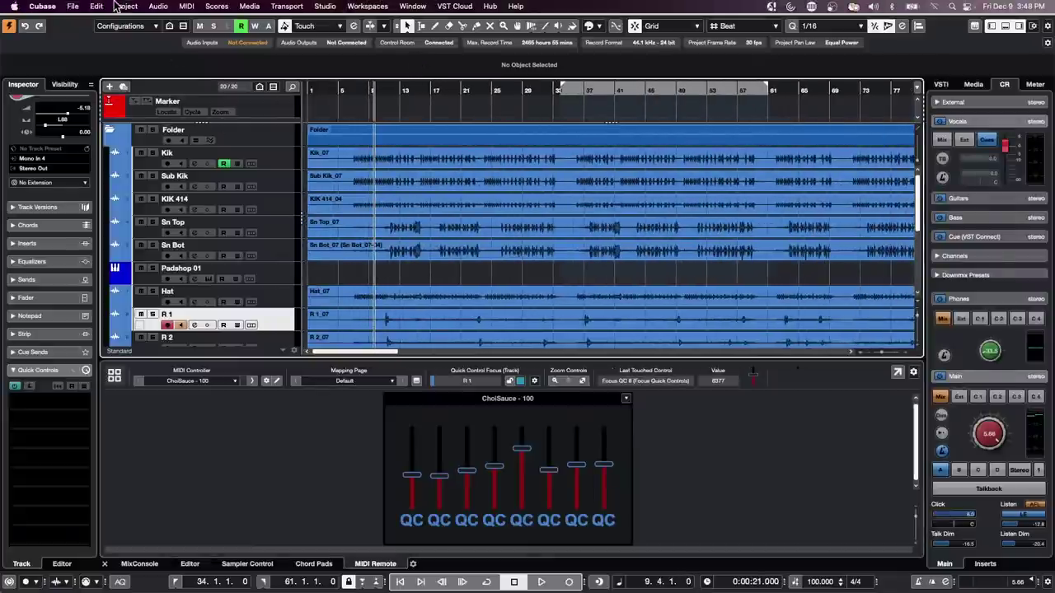
Step: Create a new empty project in the December 2 2022 folder
left_click(72, 6)
left_click(88, 22)
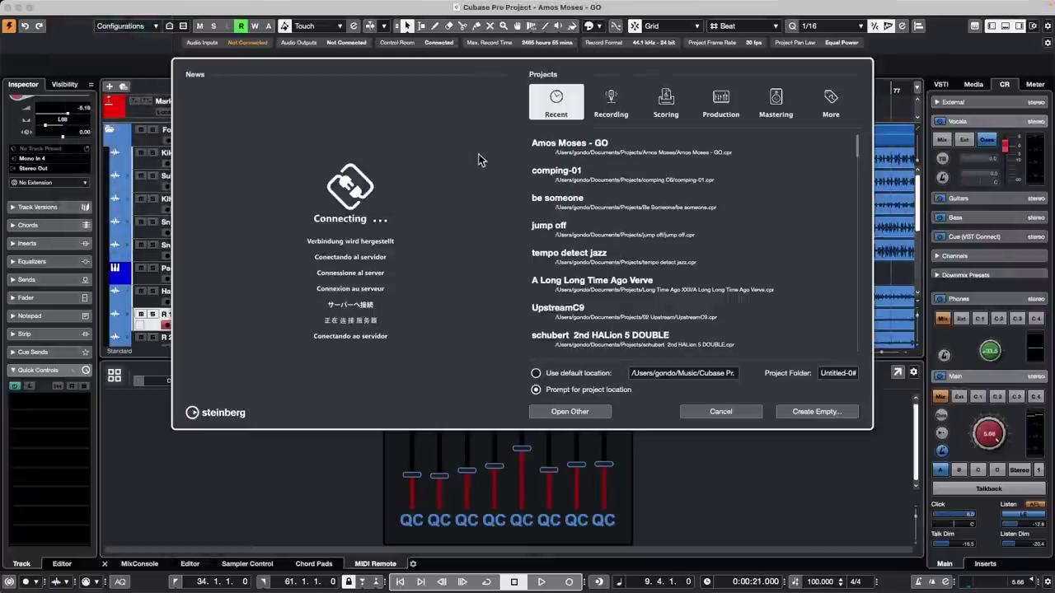
left_click(812, 411)
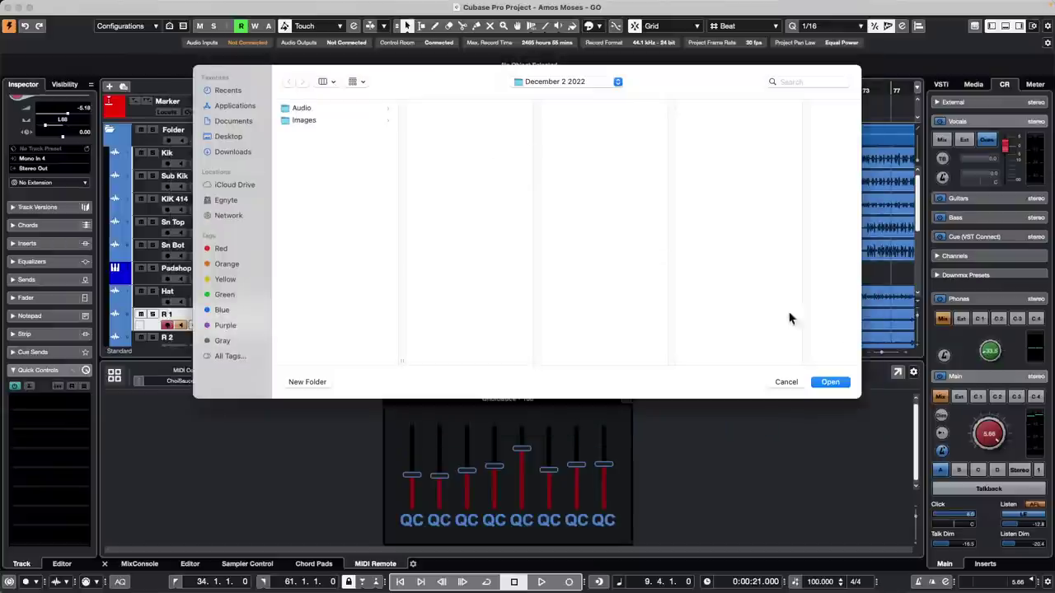
left_click(830, 382)
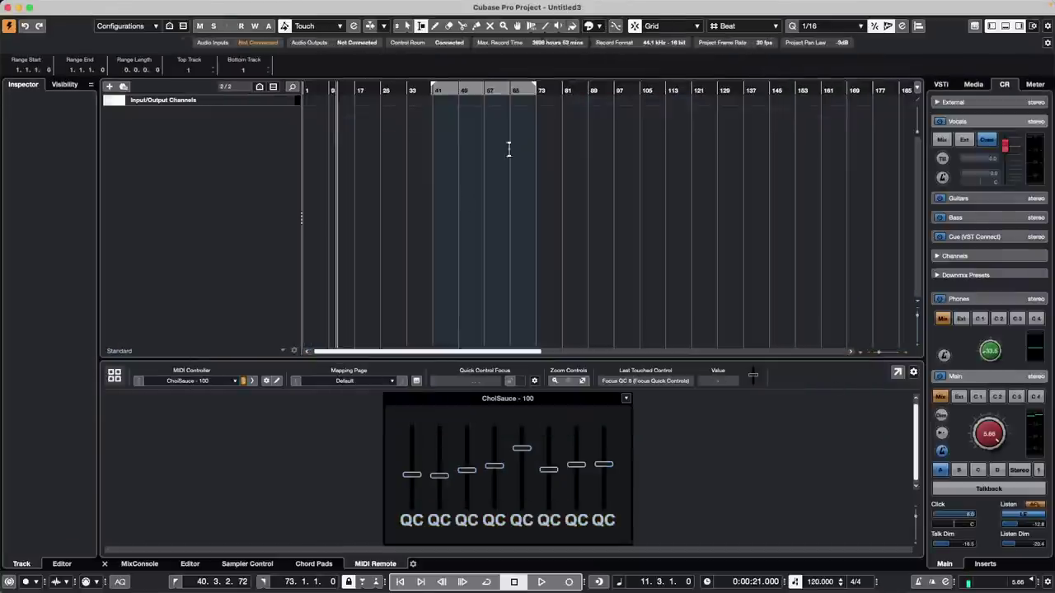
Step: Browse the VST Instruments and Loops & Samples media, and list the contents of the Caleidoscope sample set
left_click(973, 85)
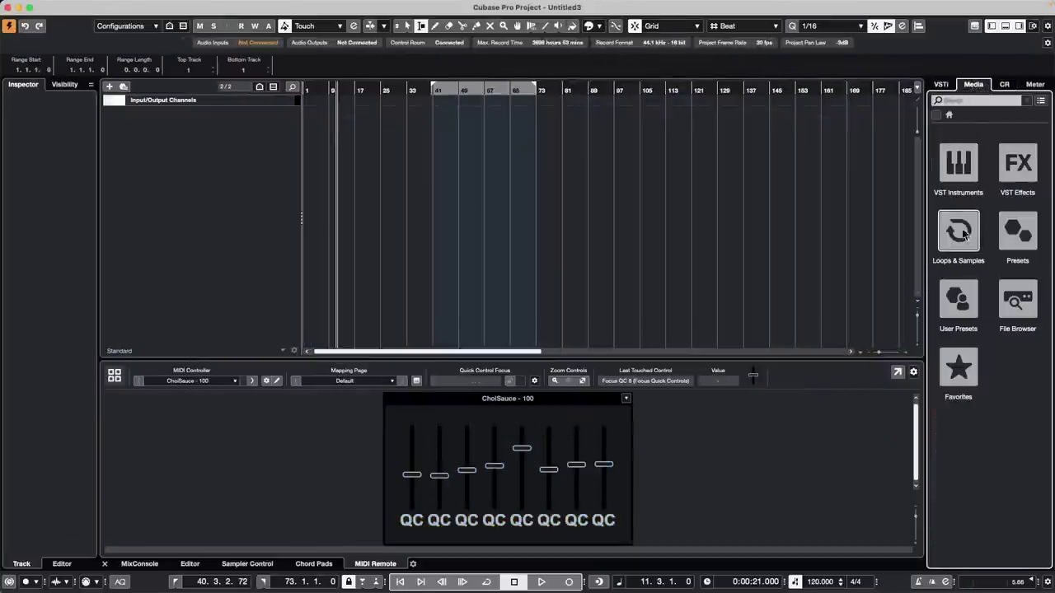
left_click(974, 160)
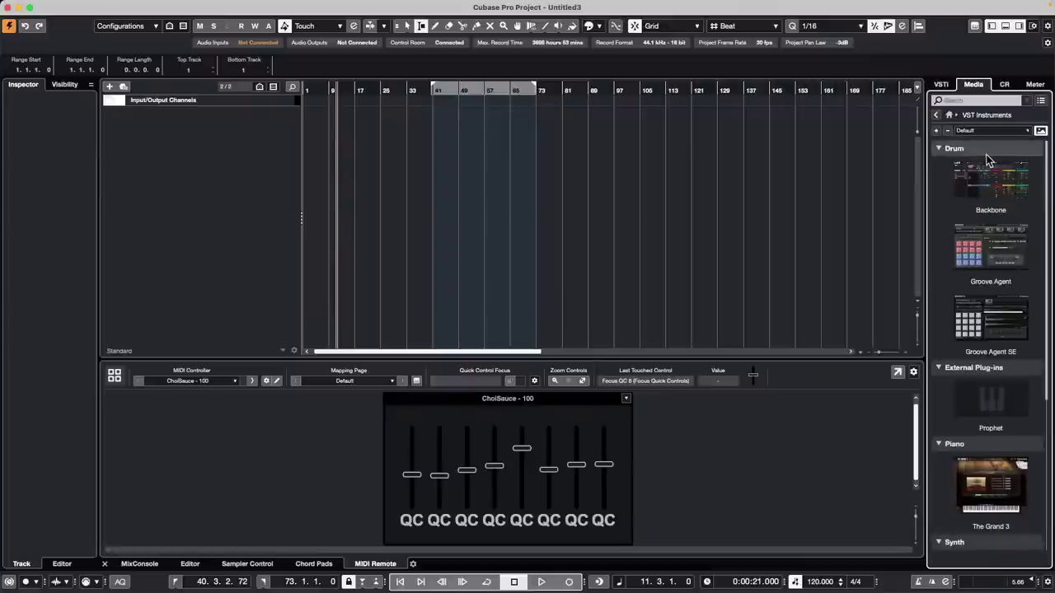
left_click(937, 114)
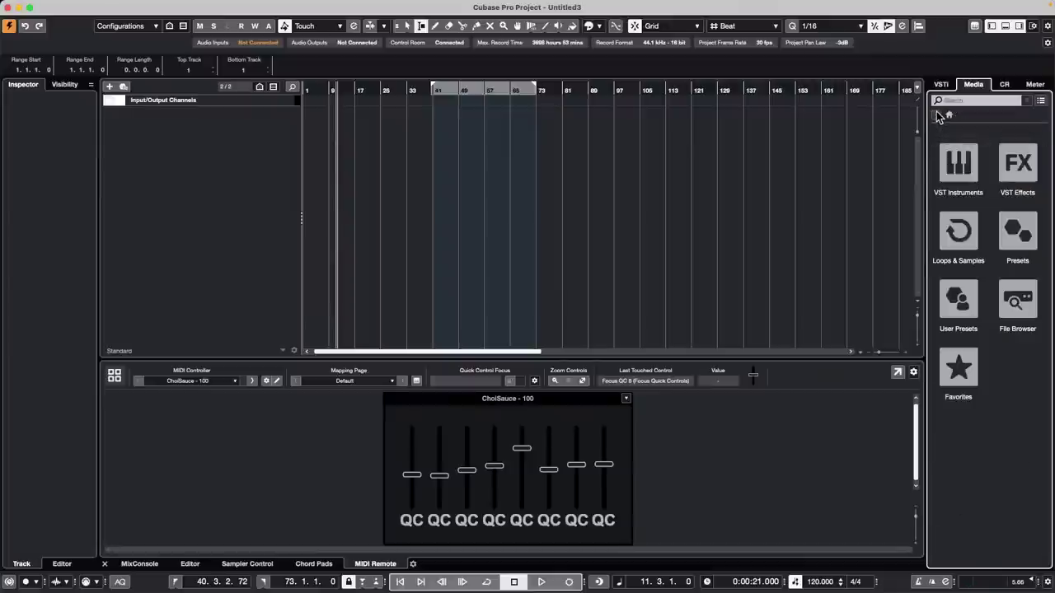
left_click(958, 233)
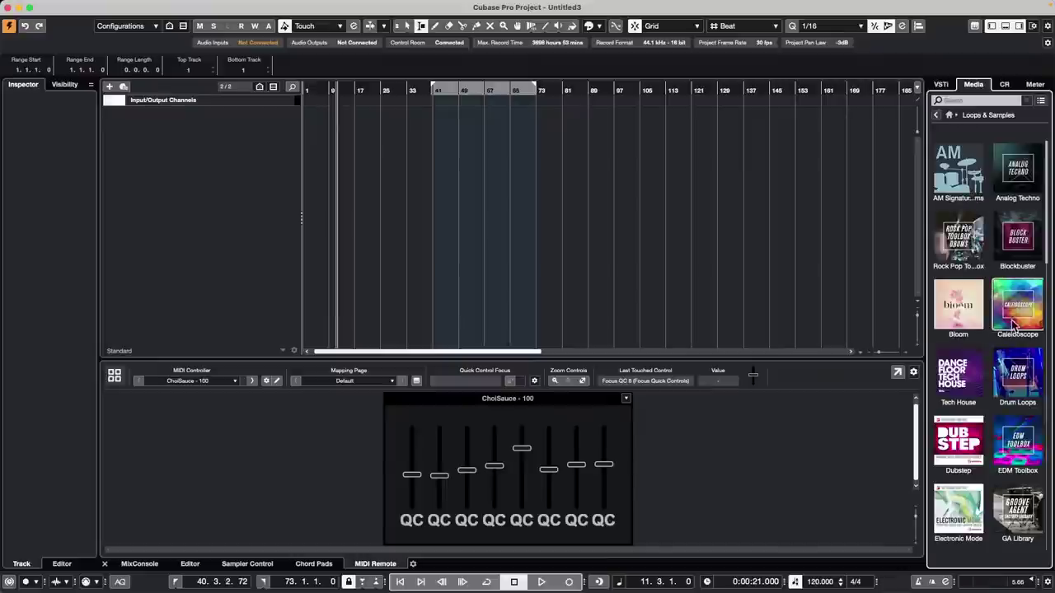
left_click(1035, 296)
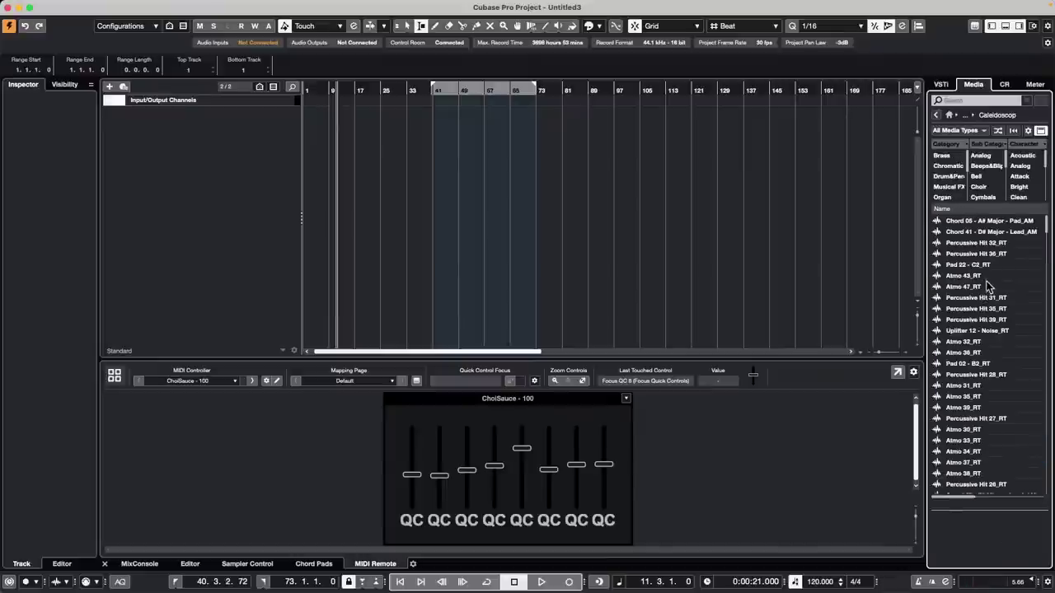
left_click(936, 118)
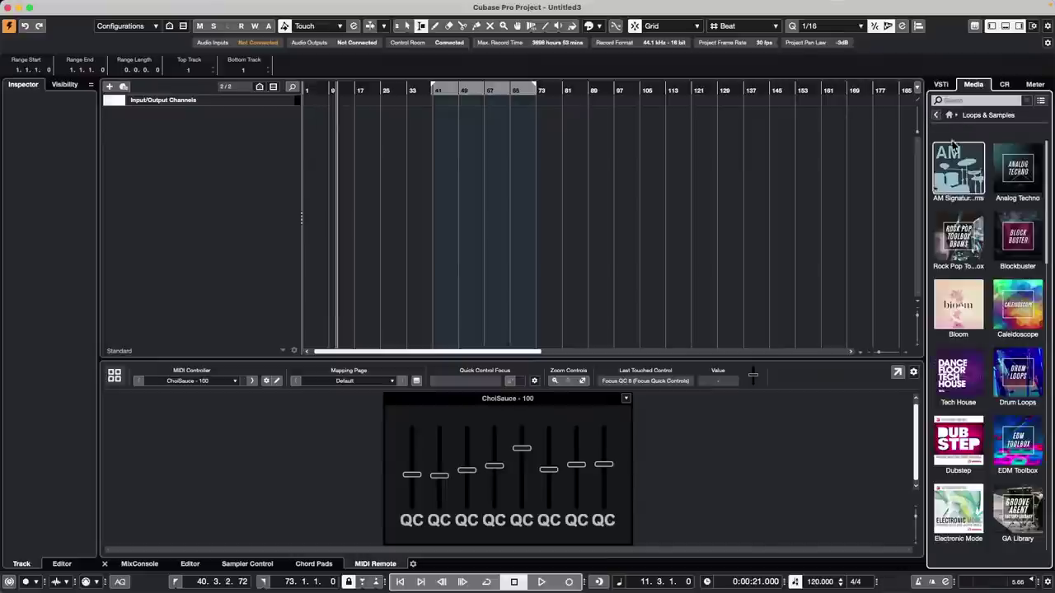
left_click(1020, 299)
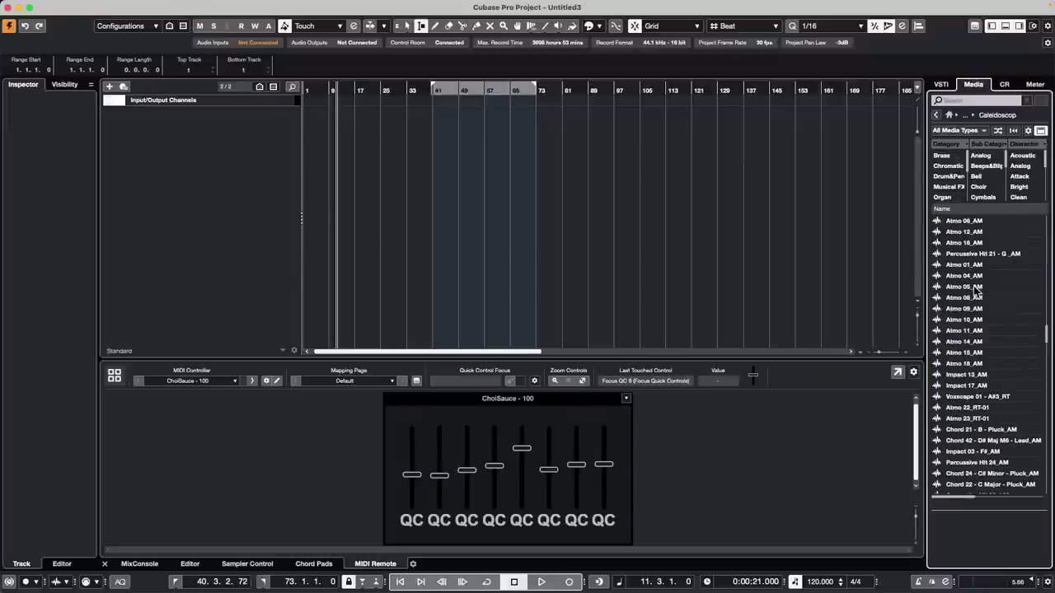
Step: Insert the Atmo 08_AM sample on a new audio track, move its event to bar 1, and enlarge the track height
left_click(968, 299)
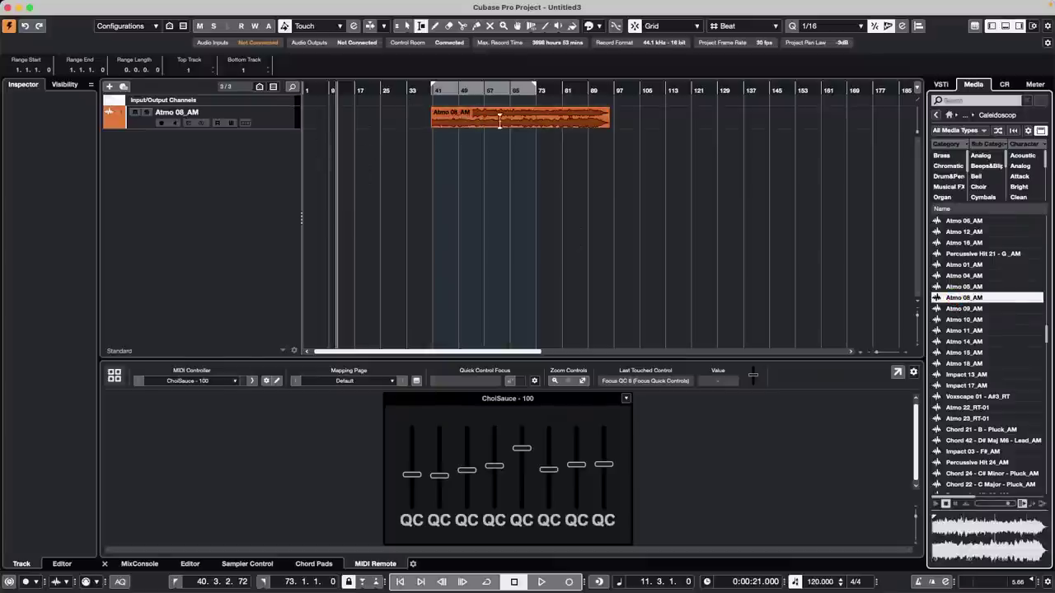
left_click_drag(504, 122, 342, 117)
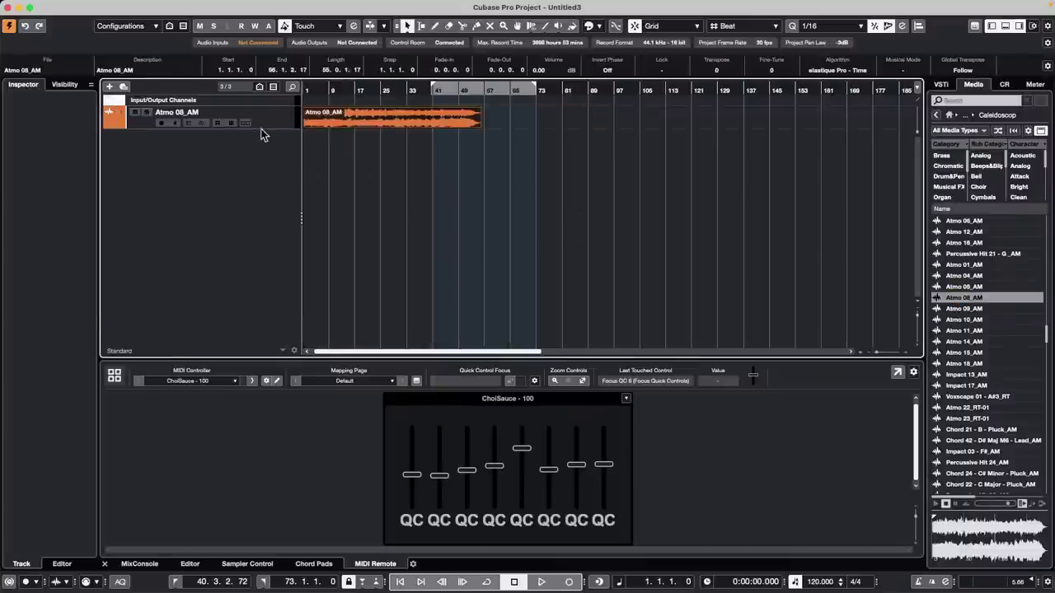
left_click_drag(266, 129, 266, 171)
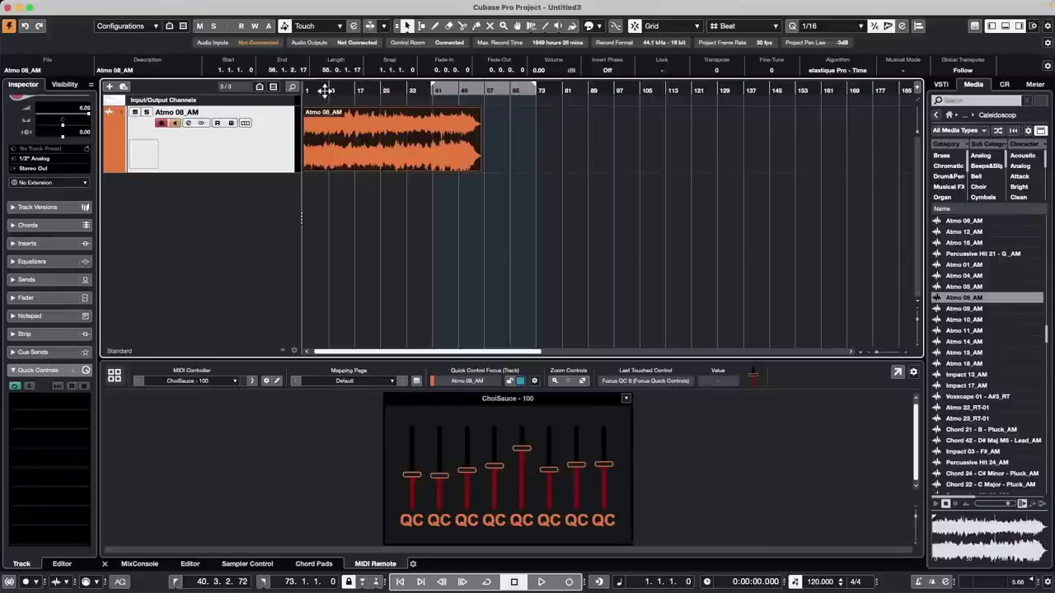
left_click_drag(324, 90, 249, 124)
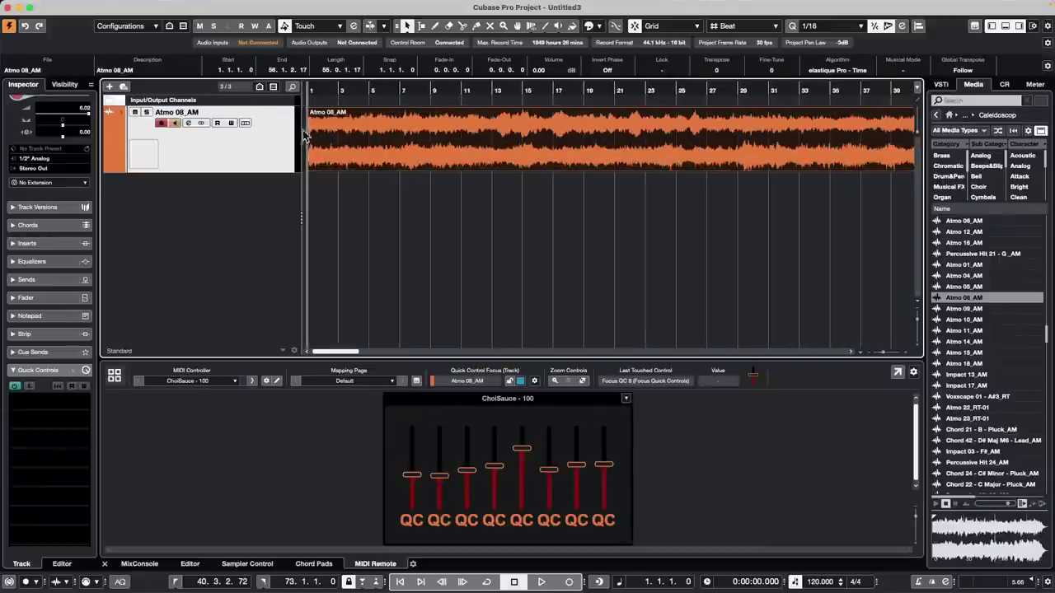
Step: Undo the Atmo 08_AM event's move to bar 1 and its insertion into the project
mouse_move(160, 6)
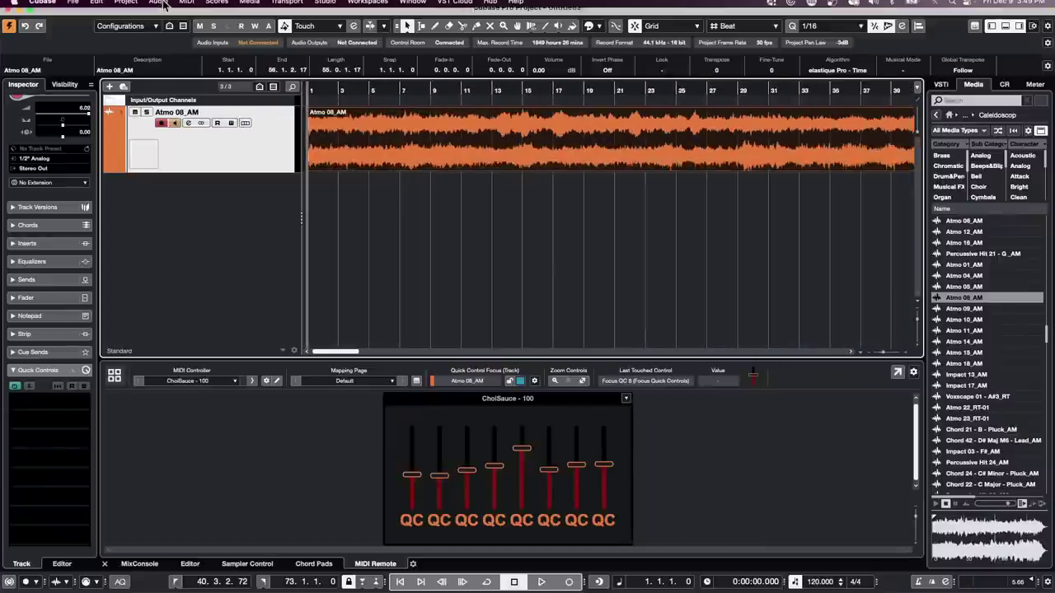
left_click(99, 8)
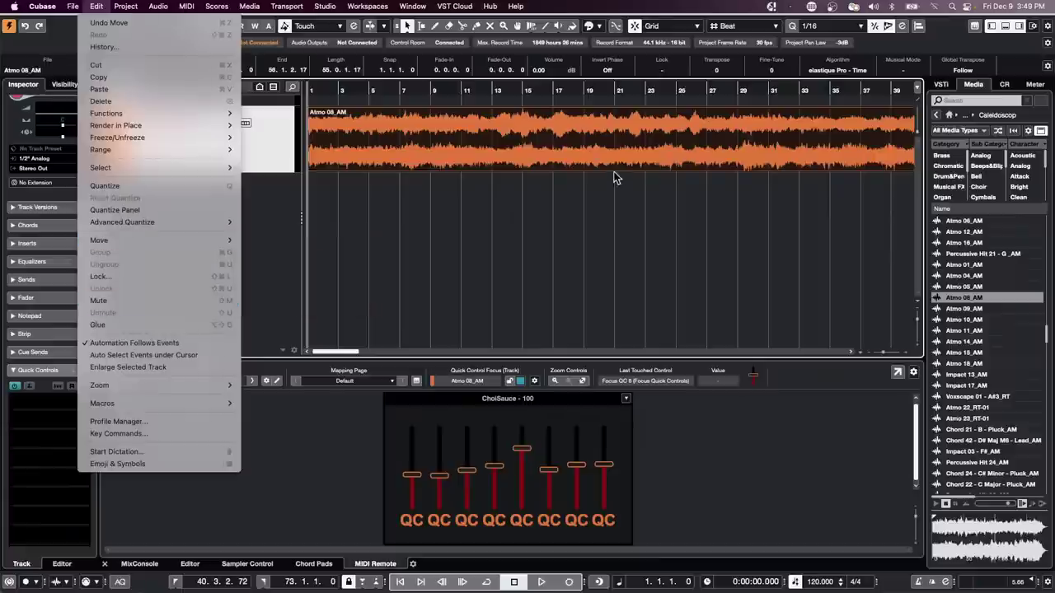
left_click(663, 114)
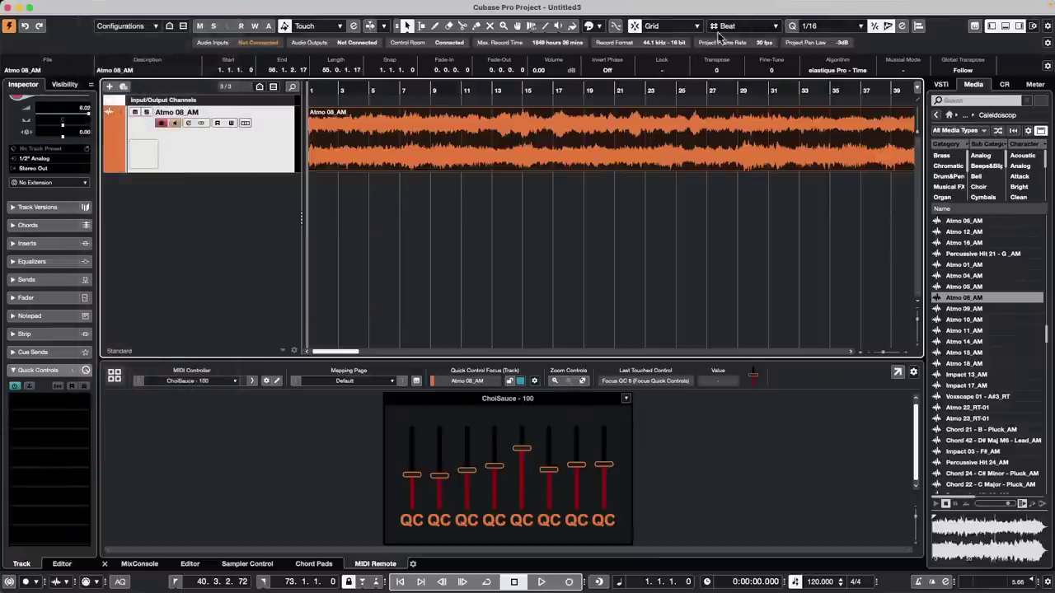
left_click(99, 7)
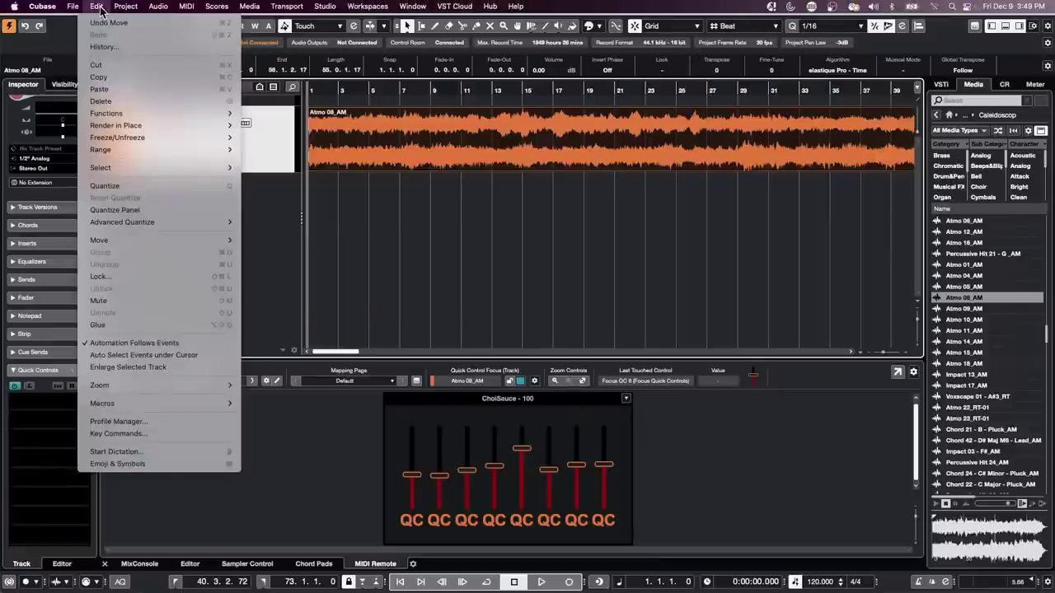
left_click(104, 23)
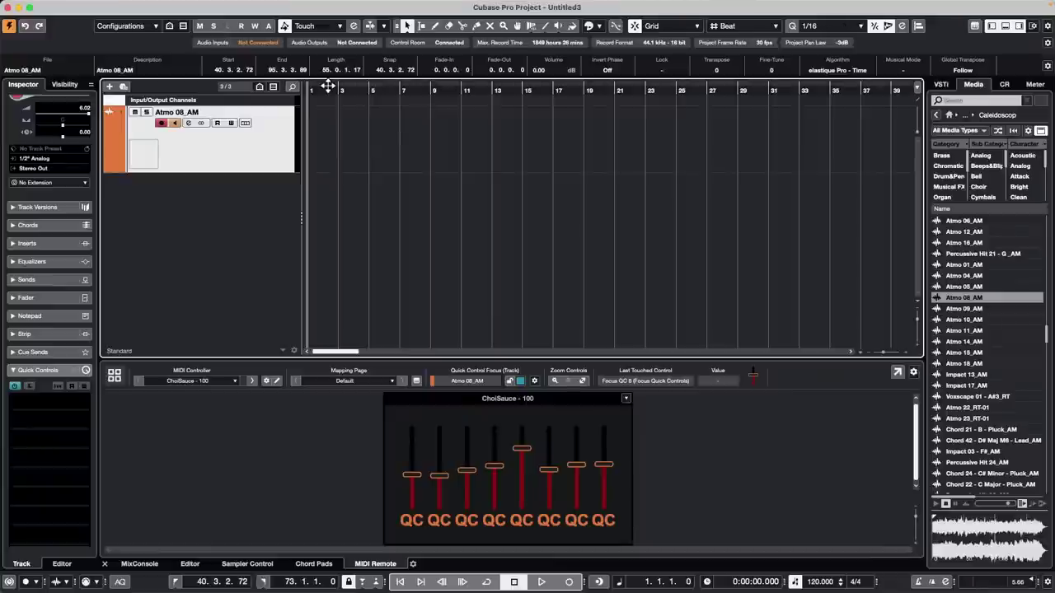
key("ctrl+z")
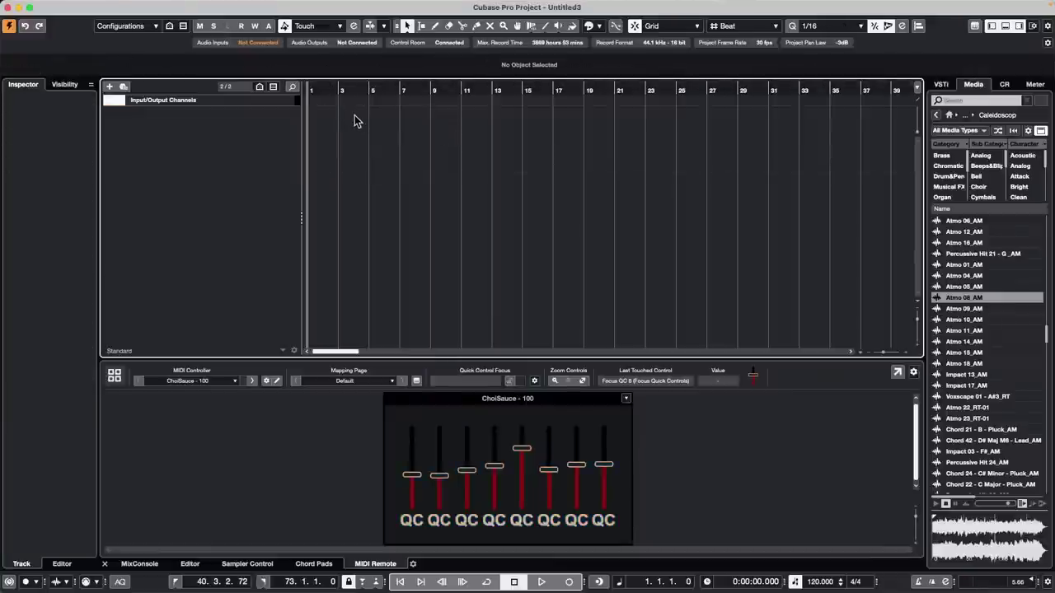
Step: Redo the insertion of the Atmo 08_AM sample and its event's move to bar 1
key("ctrl+shift+z")
key("ctrl+shift+z")
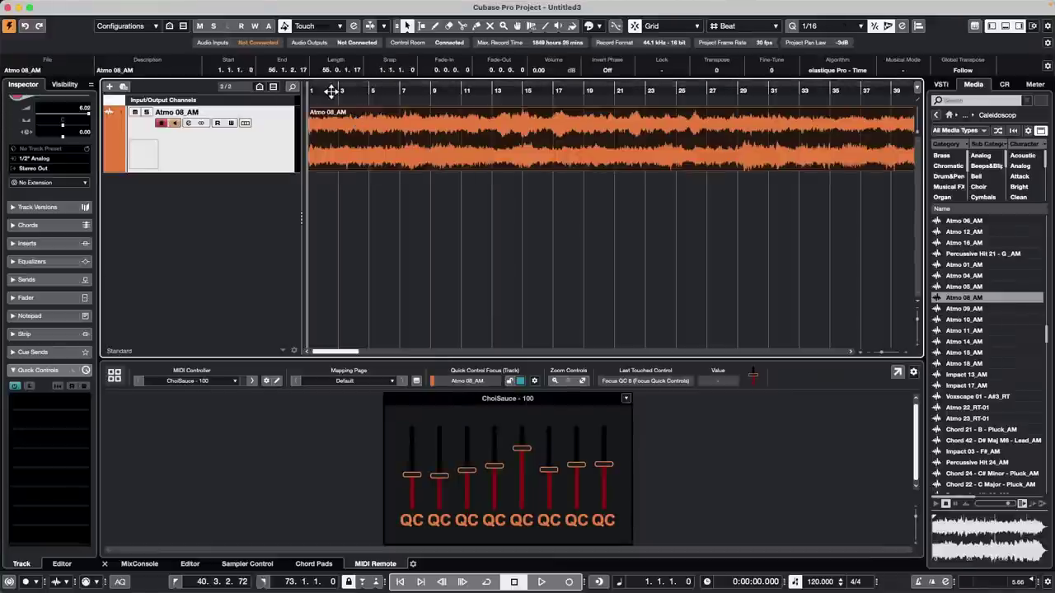
left_click_drag(245, 97, 256, 159)
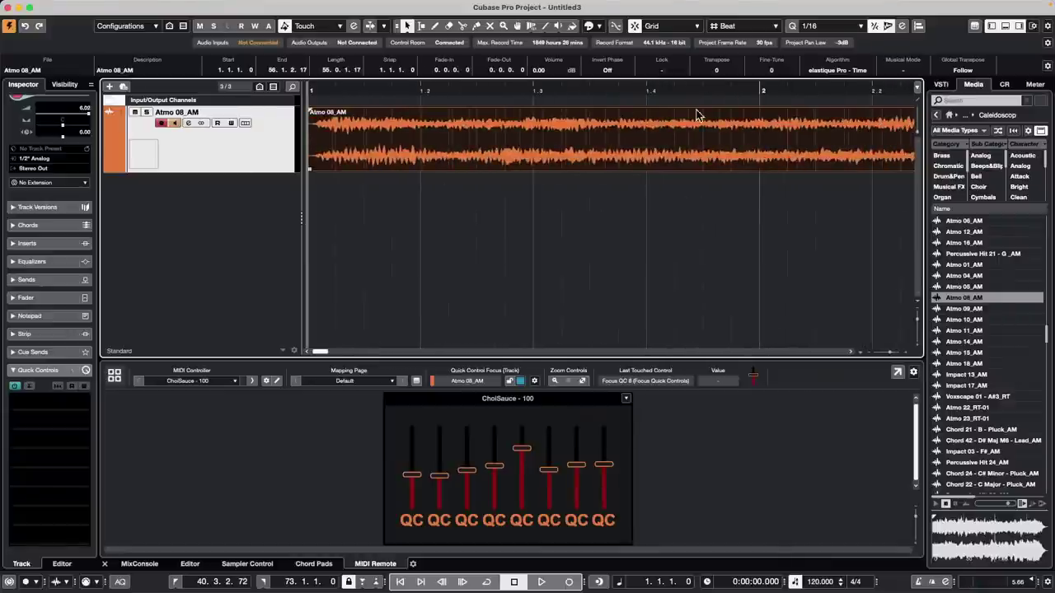
Step: Set the quantize preset to 1/4 and reselect the Atmo 08_AM event
left_click(828, 29)
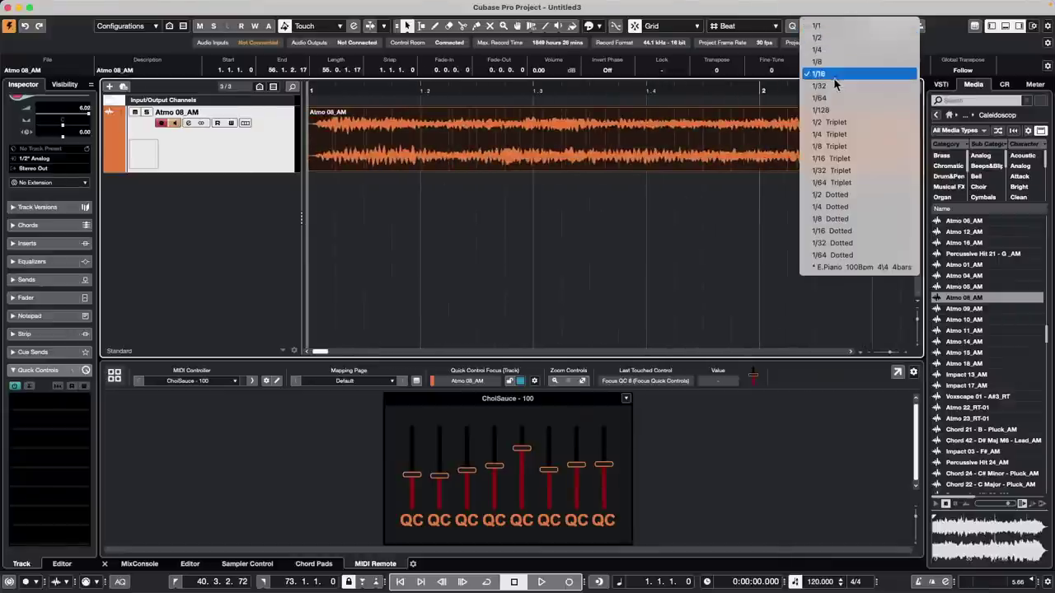
left_click(840, 50)
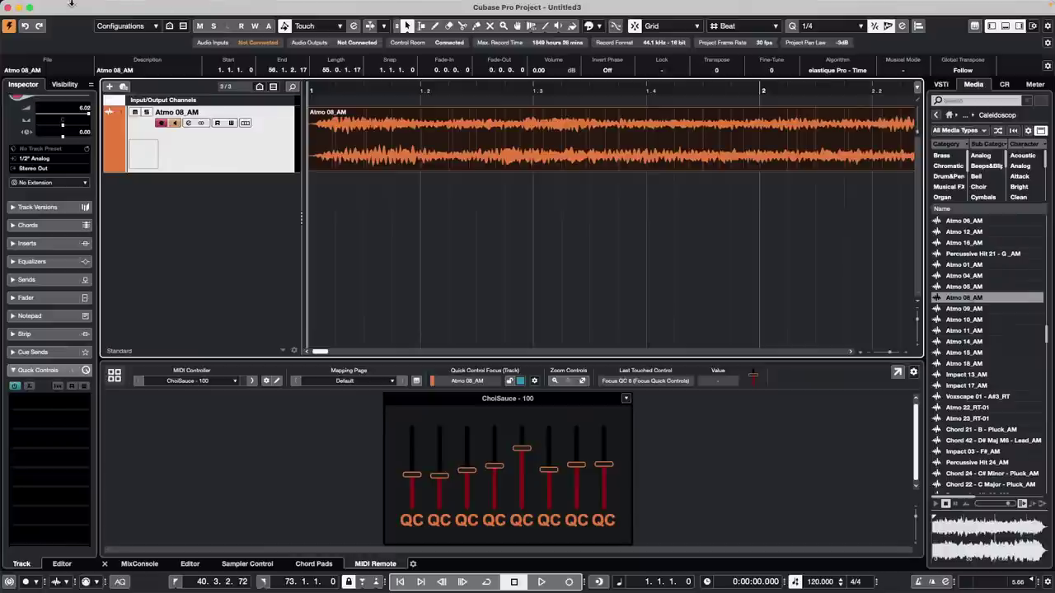
left_click(539, 233)
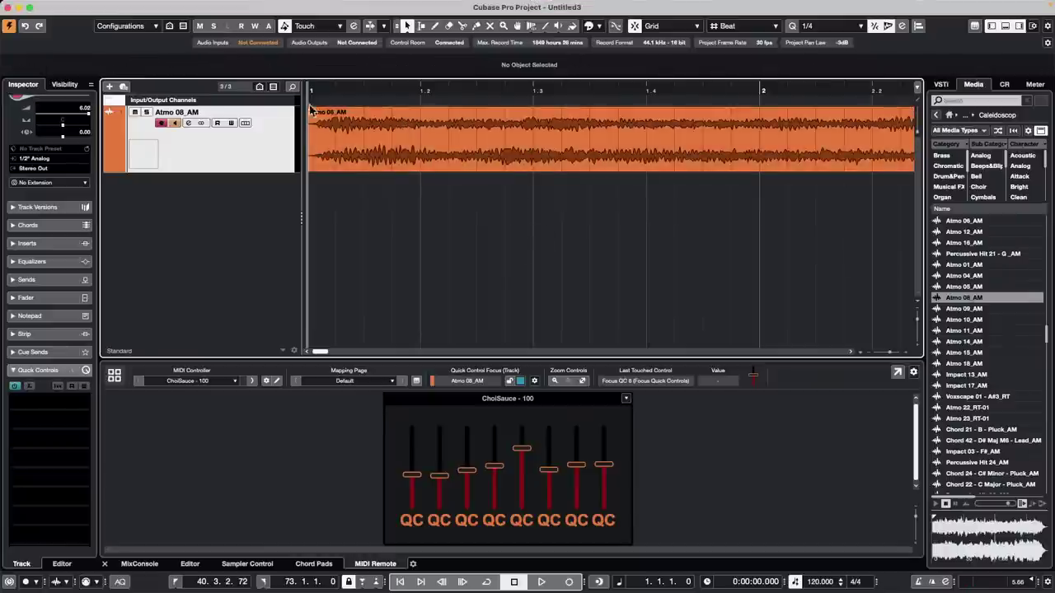
left_click(449, 132)
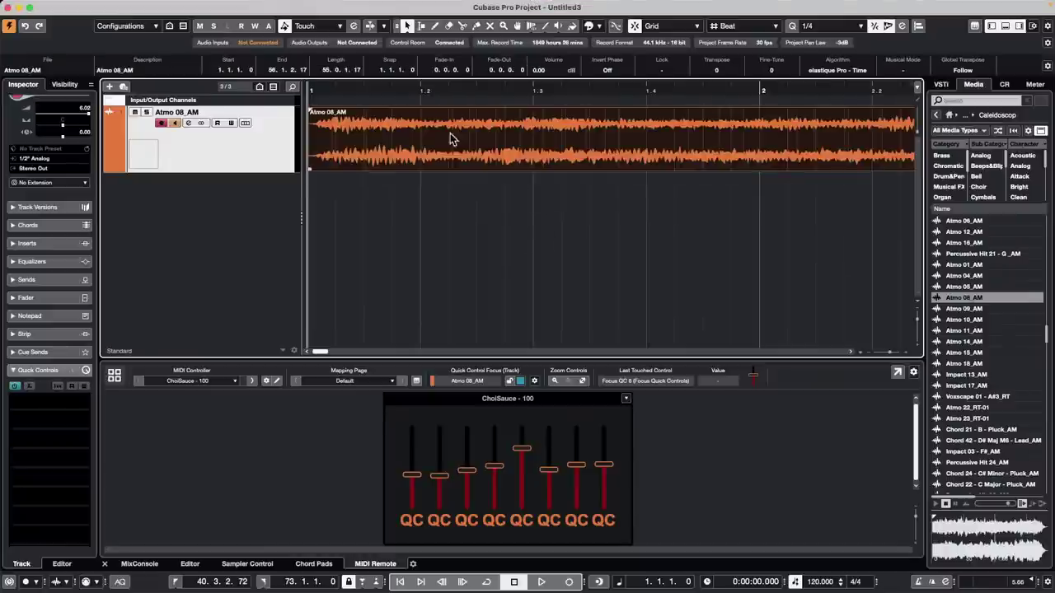
Step: Place the cursor at 1.3.1 and add a short fade-in to the Atmo 08_AM event with its fade handle
left_click(500, 88)
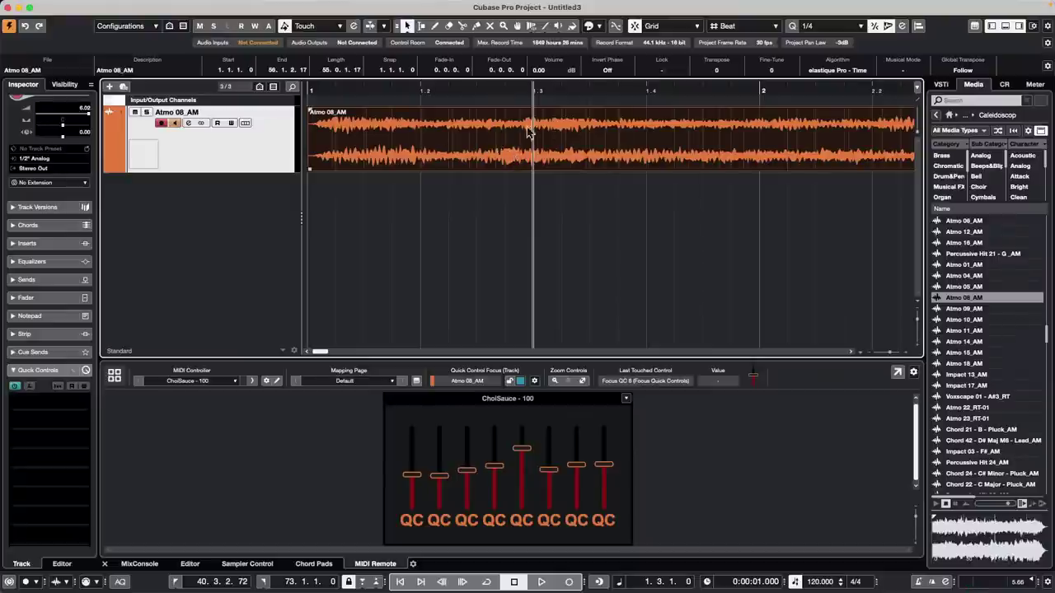
left_click_drag(312, 111, 473, 62)
left_click(539, 204)
Step: With the Range Selection tool, select 1.1.1.0 to 2.2.1.0 on the Atmo 08_AM event and fade in across that range
right_click(430, 142)
left_click(446, 141)
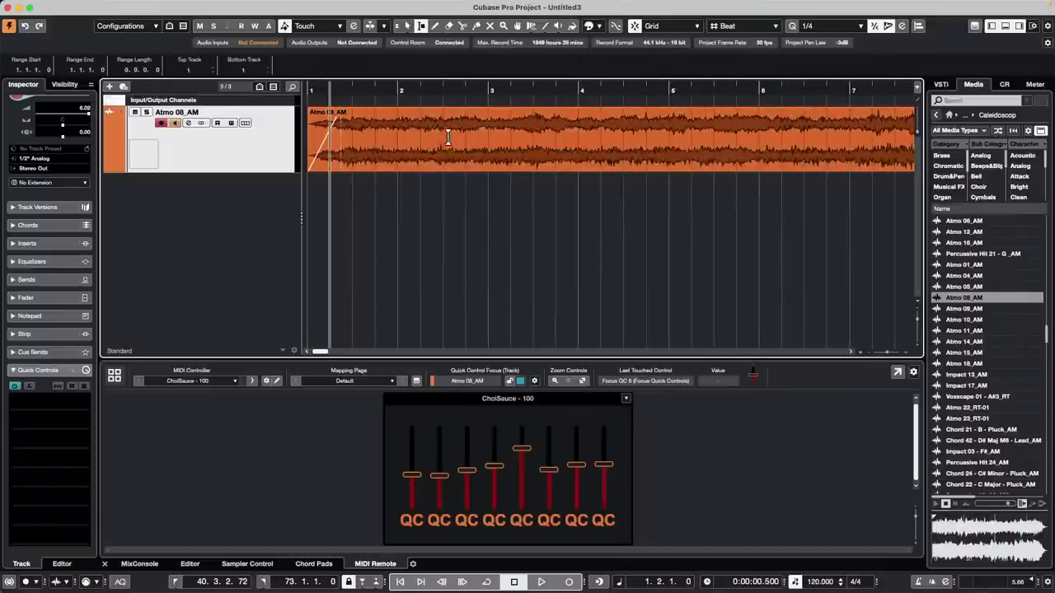
left_click_drag(422, 134, 242, 129)
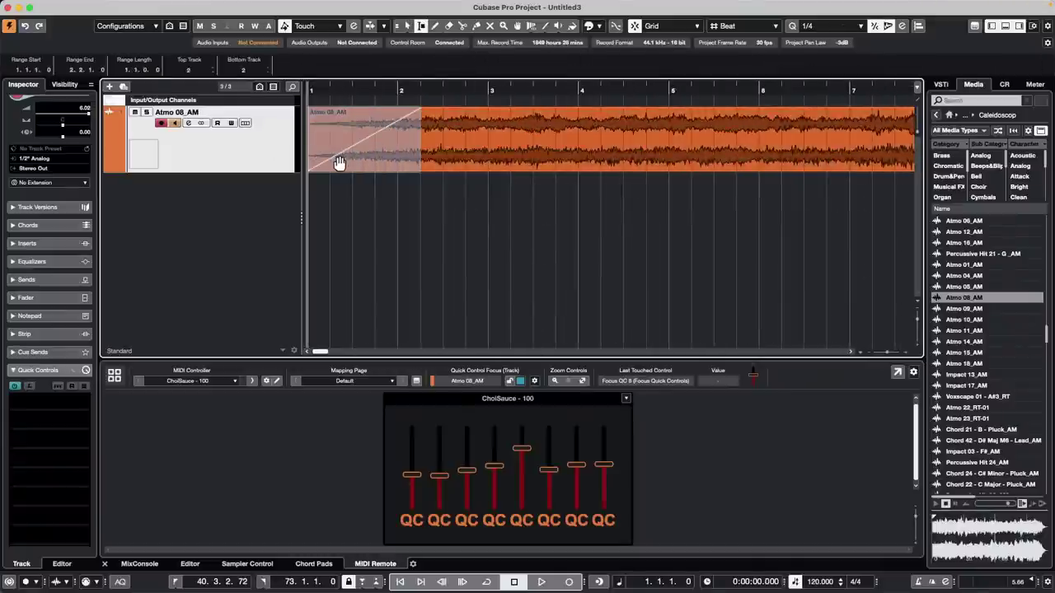
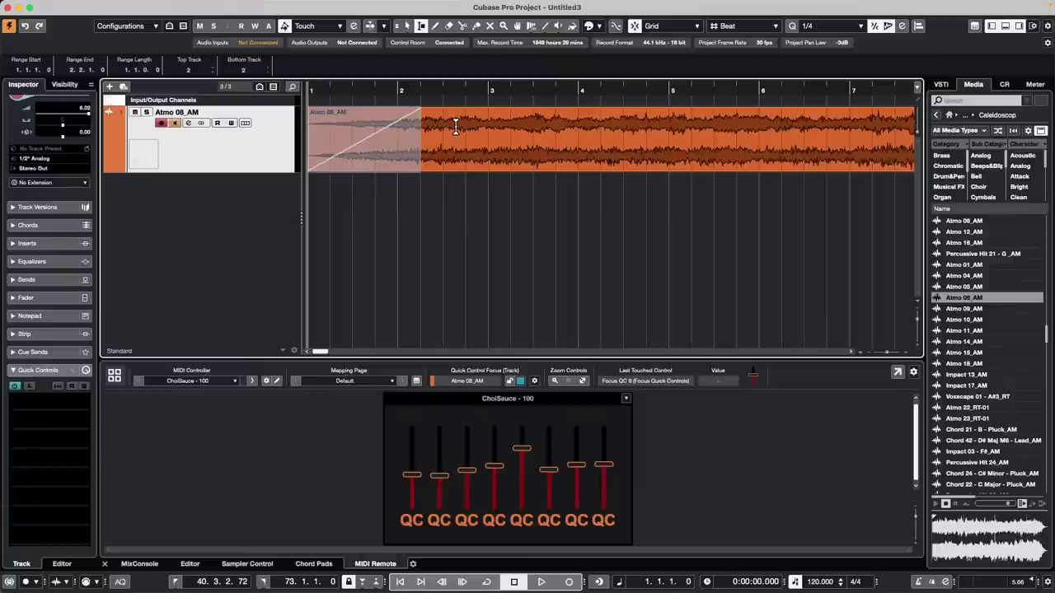
Step: Undo the fade-ins on the Atmo 08_AM event and fade in over a new range from 1.1.1.0 to 1.4.1.0
key("super+z")
key("super+z")
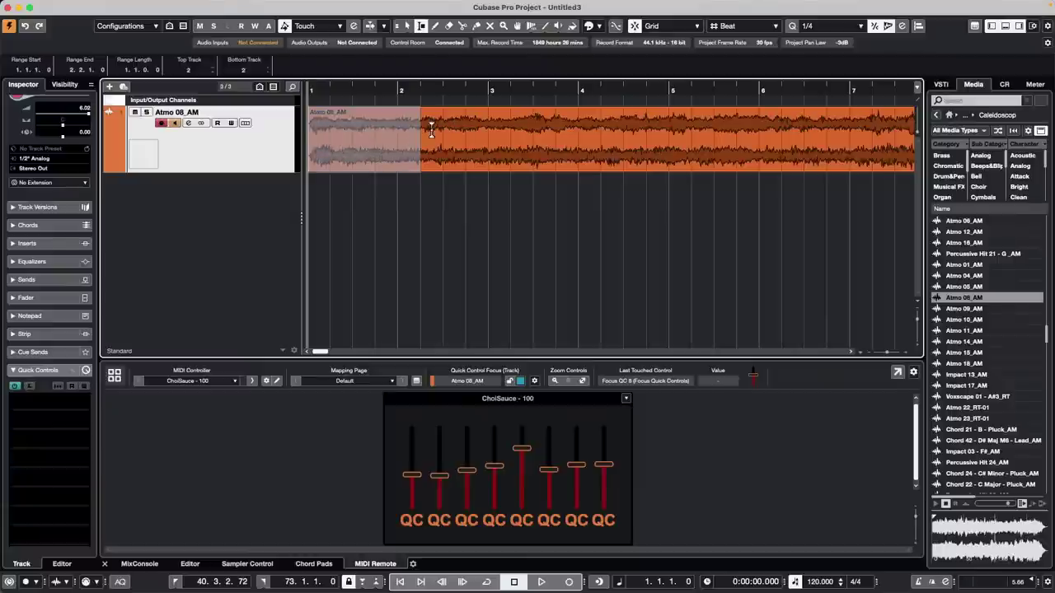
left_click(442, 132)
left_click_drag(416, 133, 191, 130)
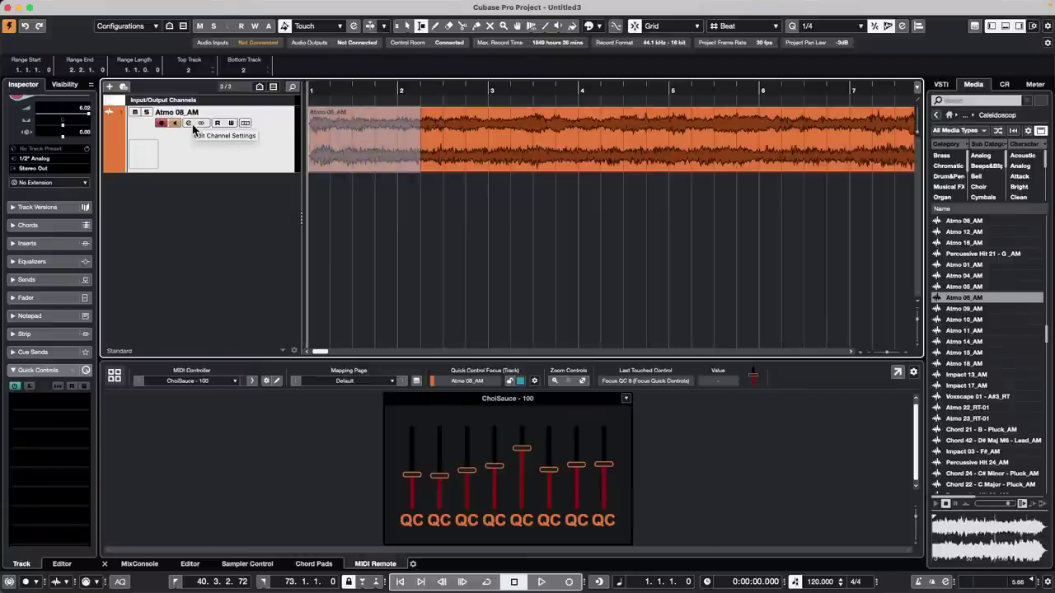
left_click(375, 127)
left_click_drag(380, 128, 162, 122)
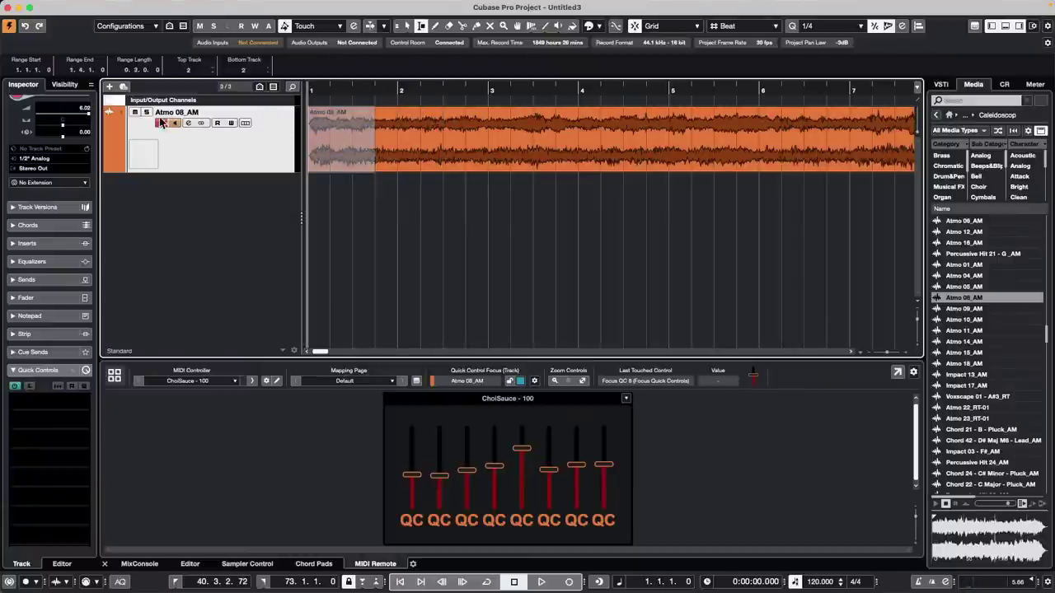
key("a")
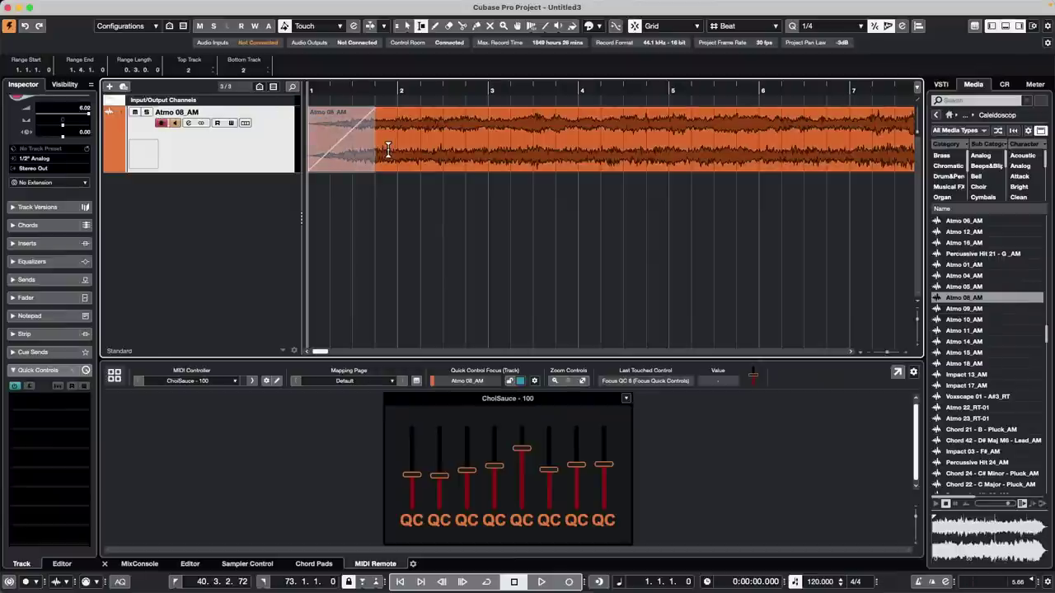
Step: Shift the three-beat range to 2.1.1.0–2.4.1.0 and fit the event's fade-in and fade-out to its edges
key("Right")
key("Right")
key("Right")
key("Right")
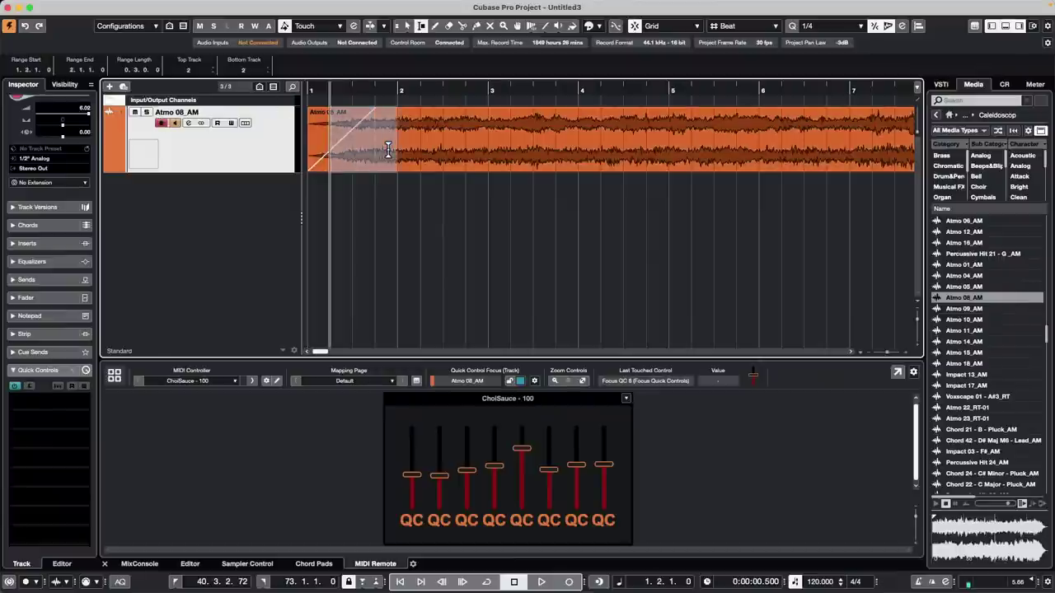
key("Left")
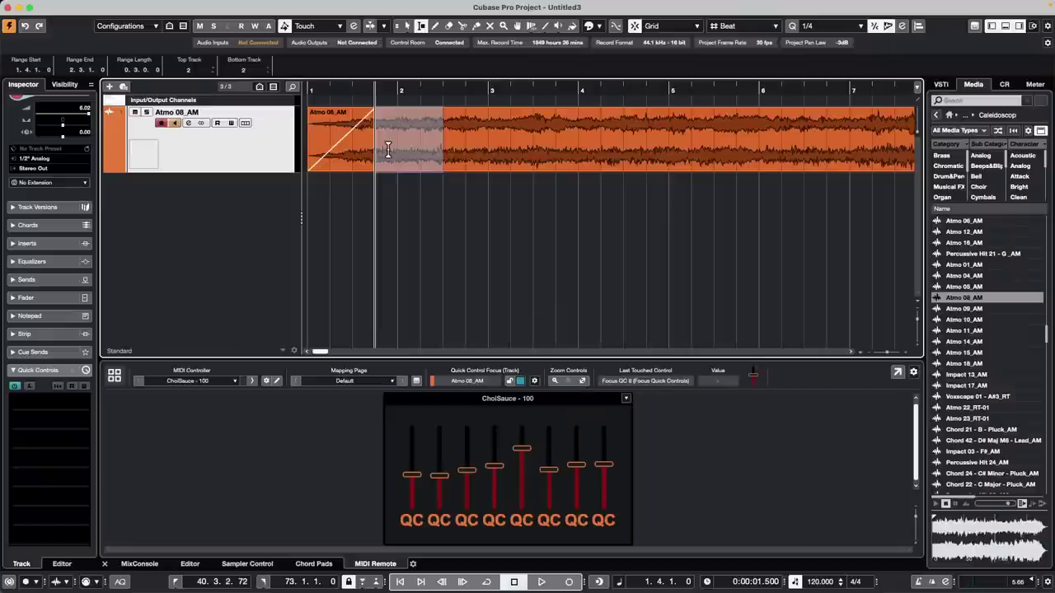
key("Right")
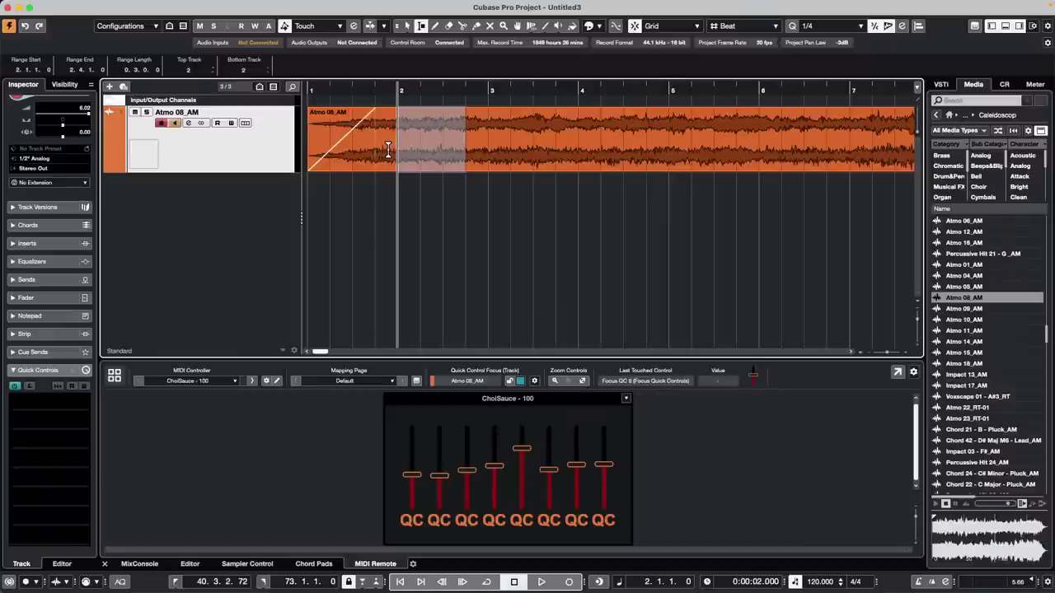
key("a")
Step: Shift the three-beat range beat by beat, refitting the fades as far as 3.2.1.0–4.1.1.0, and move it on to 3.3.1.0
key("Right")
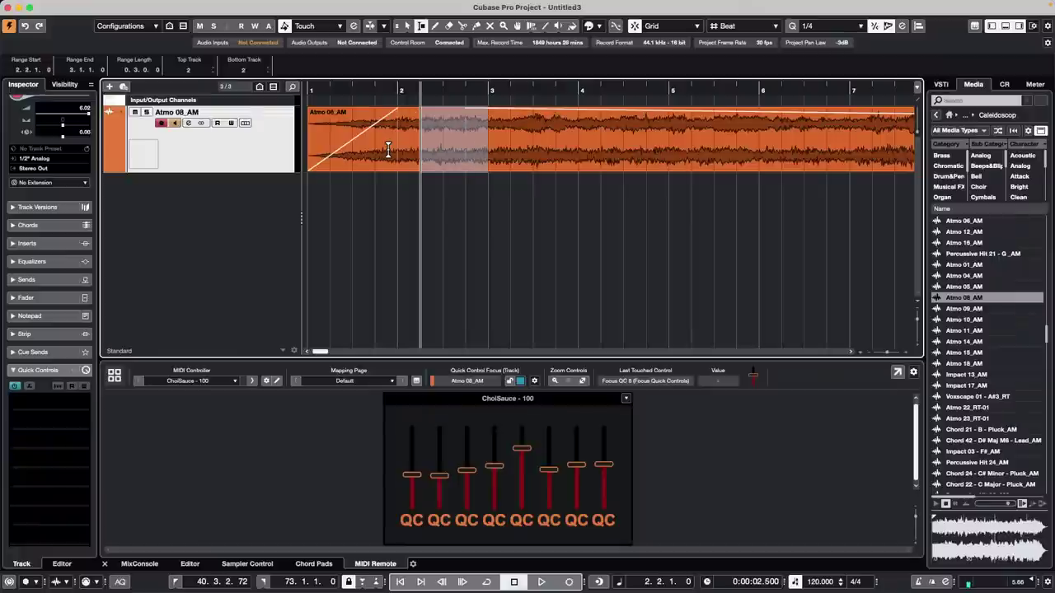
key("Right")
key("a")
key("Right")
key("Right")
key("Right")
key("a")
key("Right")
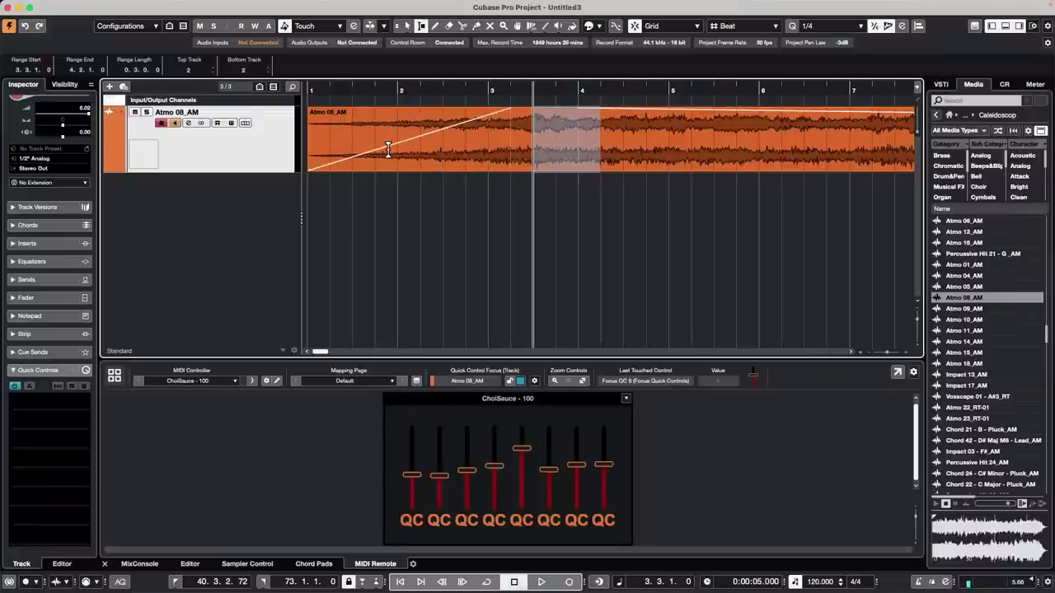
Step: Shorten the range to one beat, return it to 1.1.1.0, and refit the event's fades around 1.3.1.0–1.4.1.0
key("Left")
key("Left")
key("Left")
key("Left")
key("Left")
key("Left")
key("Left")
key("Left")
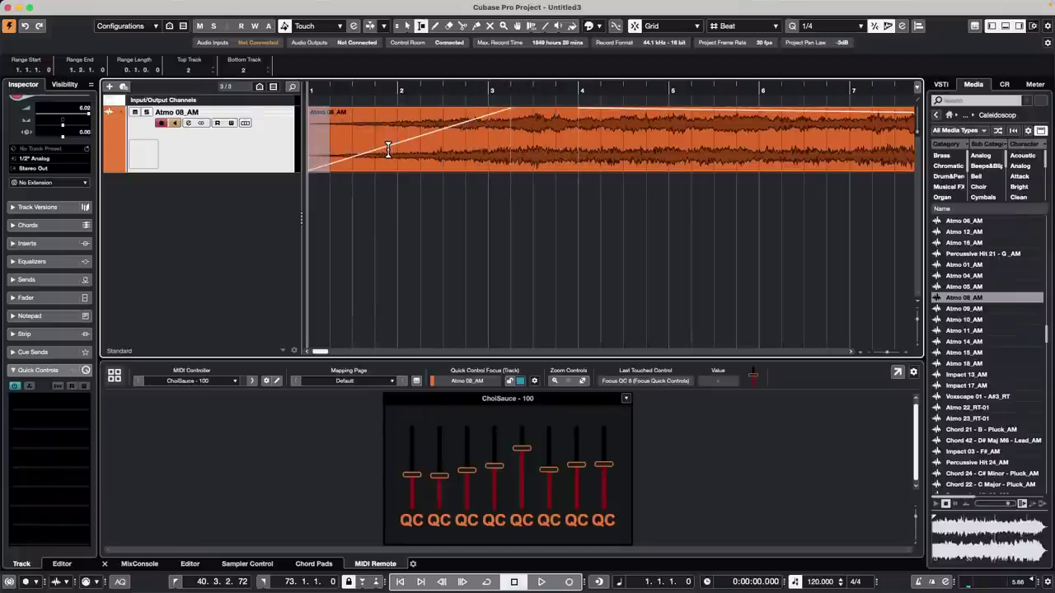
key("a")
key("Right")
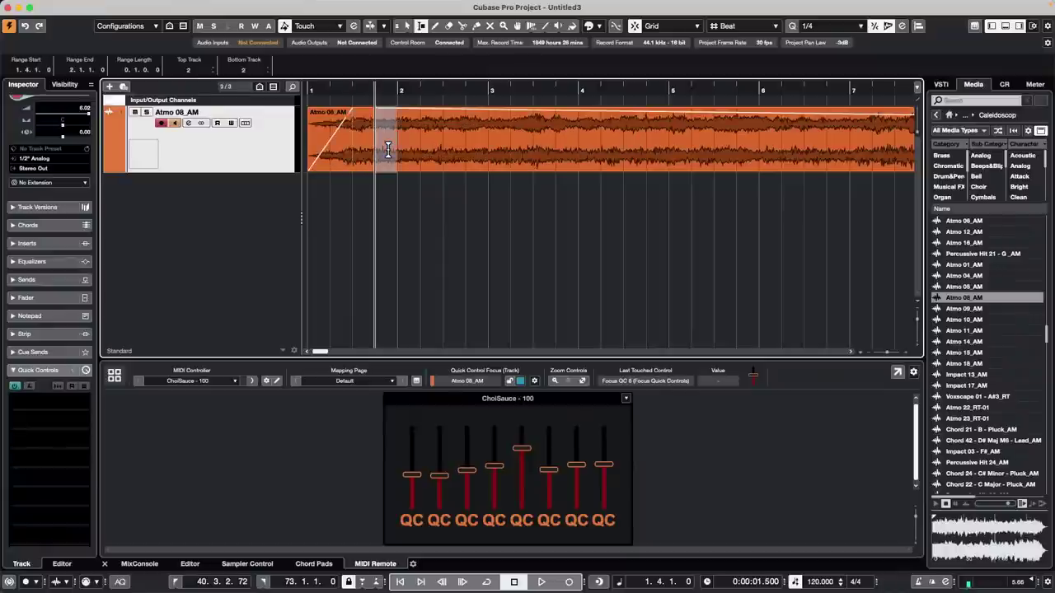
Step: Step the one-beat range later, refitting the fades up to 2.3.1.0–2.4.1.0, and move it on to 3.1.1.0
key("a")
key("Right")
key("a")
key("Right")
key("a")
key("Right")
key("a")
key("Right")
key("Right")
key("Right")
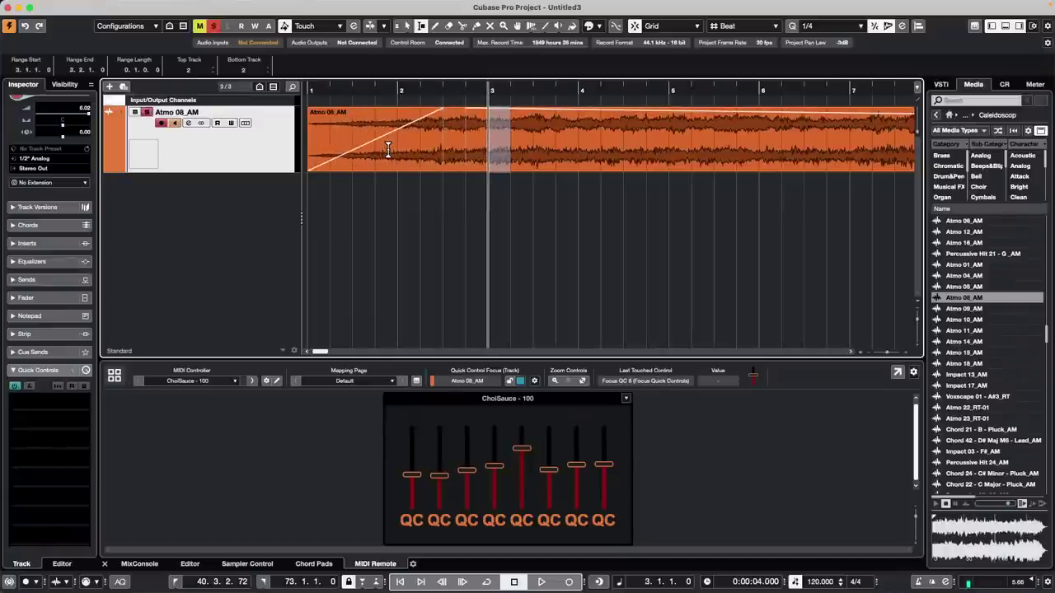
Step: Move the one-beat range back to 1.1.1.0–1.2.1.0 and set the event's fade-in to that beat
key("Left")
key("Left")
key("Left")
key("Left")
key("Left")
key("Left")
key("Left")
key("Left")
key("Left")
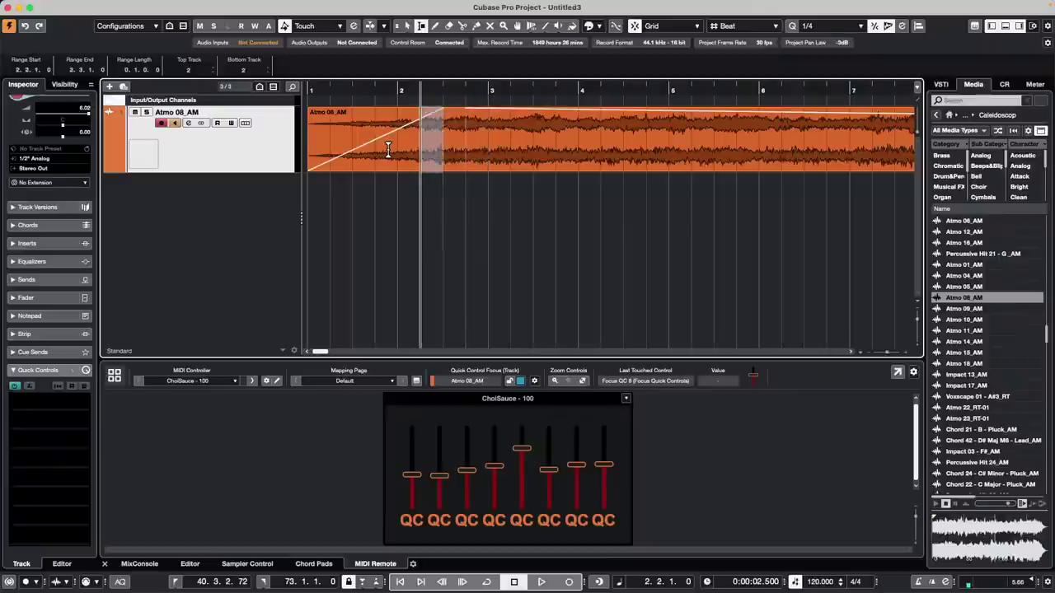
key("a")
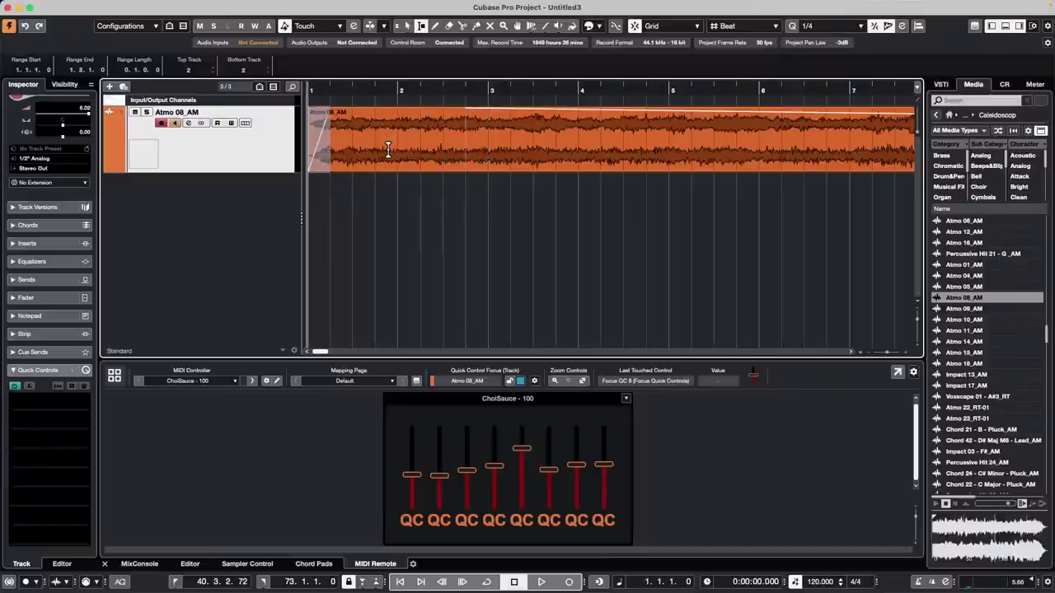
Step: Fit the event's fades around the one-beat range at 1.4.1.0, and refit them around the beat at 2.4.1.0
left_click_drag(393, 144, 385, 146)
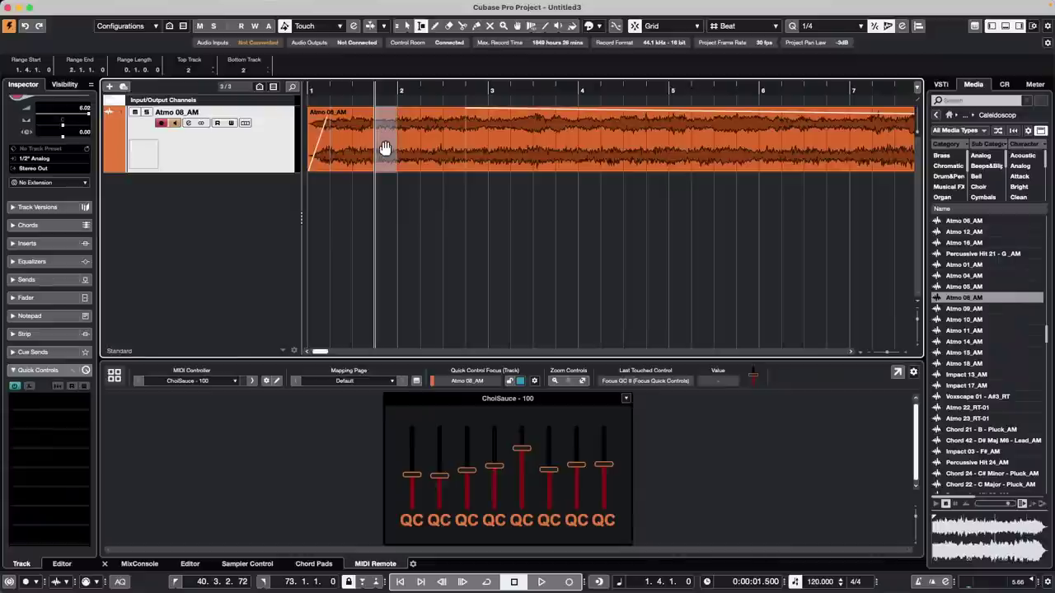
key("a")
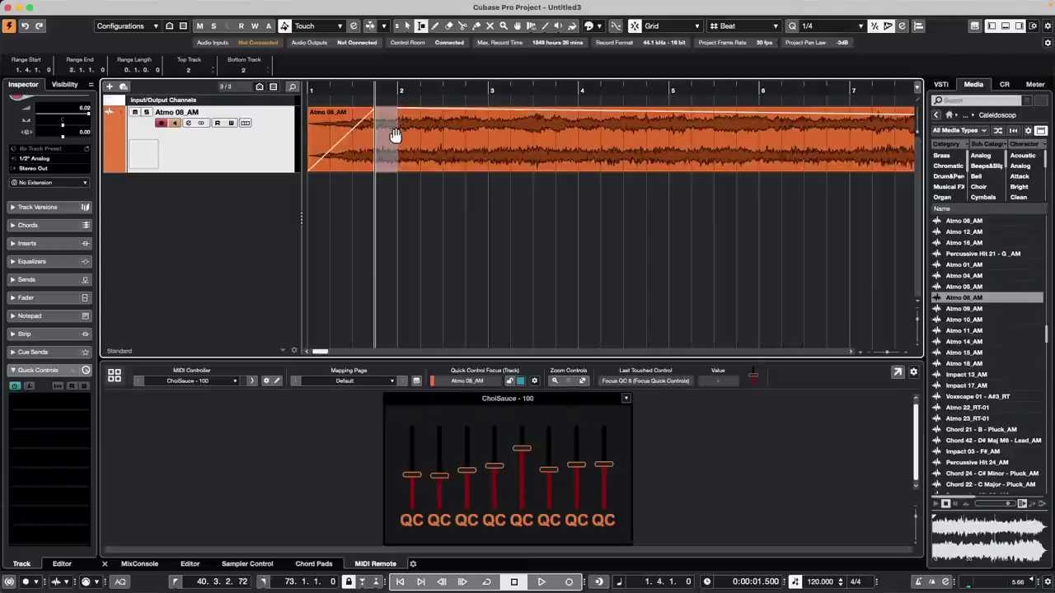
key("Right")
key("Right")
key("Right")
key("Right")
key("a")
key("Right")
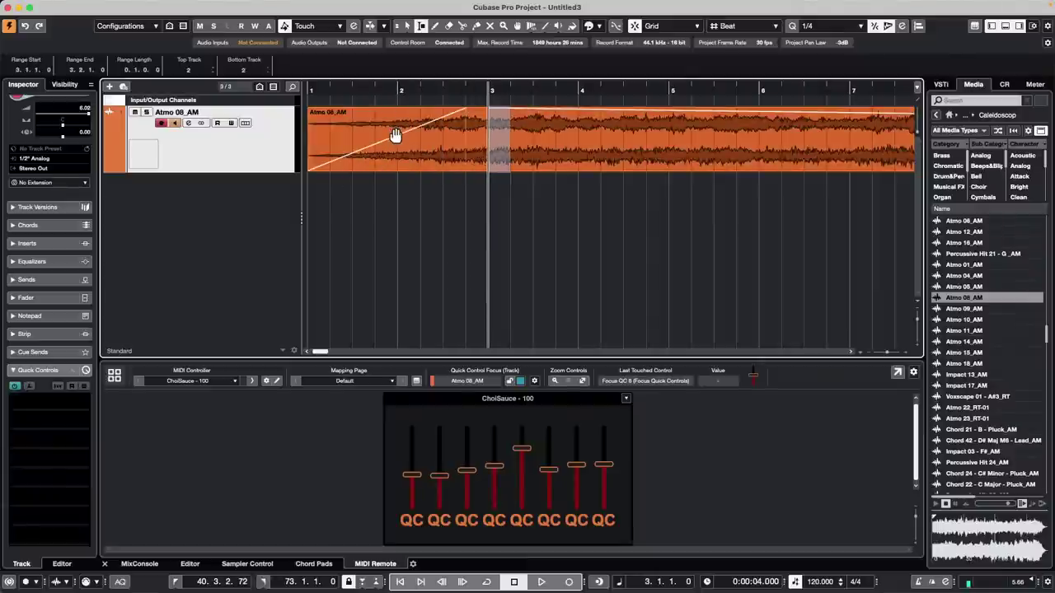
Step: Refit the event's fades around the beat at 3.2.1.0, and move them back through 2.3.1.0 to 1.4.1.0
key("Right")
key("a")
key("Left")
key("Left")
key("Left")
key("a")
key("Left")
key("Left")
key("Left")
key("a")
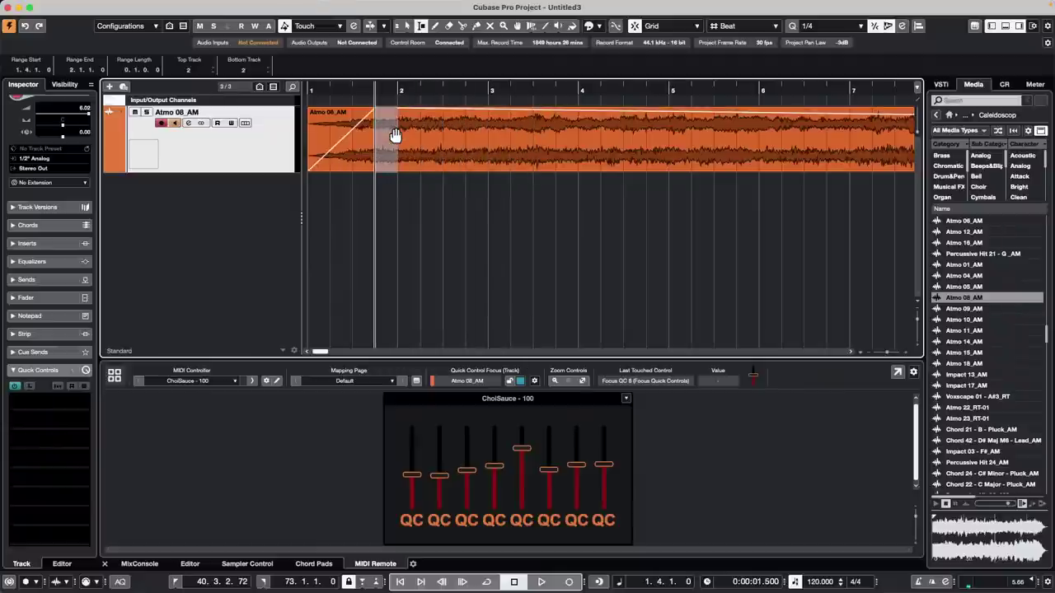
Step: Refit the event's fades around the one-beat range at 2.4.1.0, and move them forward through 3.3.1.0 to 3.4.1.0
key("Right")
key("Right")
key("Right")
key("Right")
key("a")
key("Right")
key("Right")
key("Right")
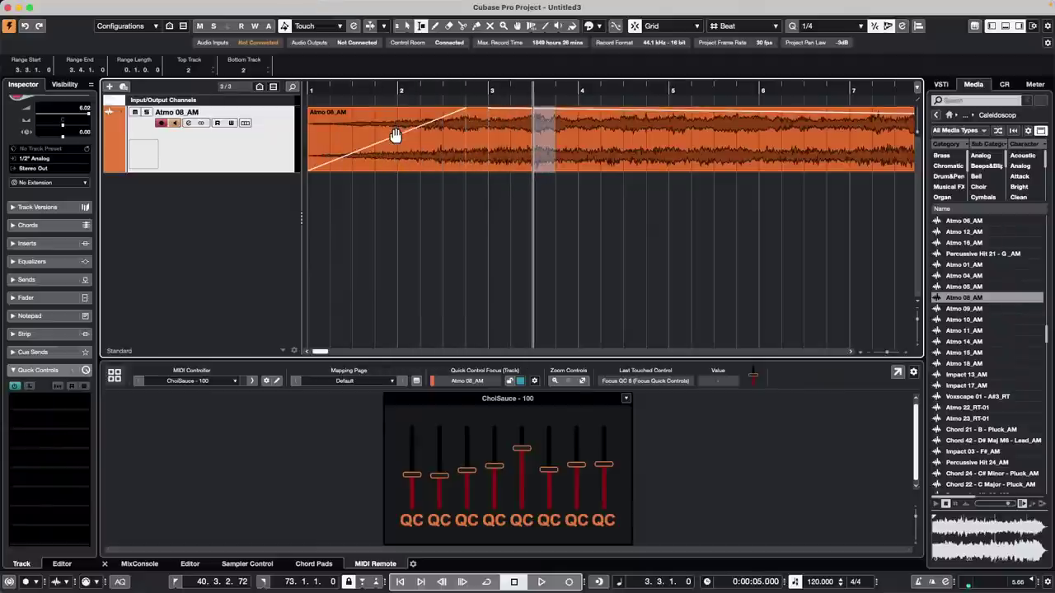
key("a")
key("Right")
key("a")
Step: Move the one-beat range back, refitting the event's fades at 2.1.1.0, 1.4.1.0 and 1.2.1.0
key("Left")
key("Left")
key("Left")
key("Left")
key("Left")
key("Left")
key("Left")
key("a")
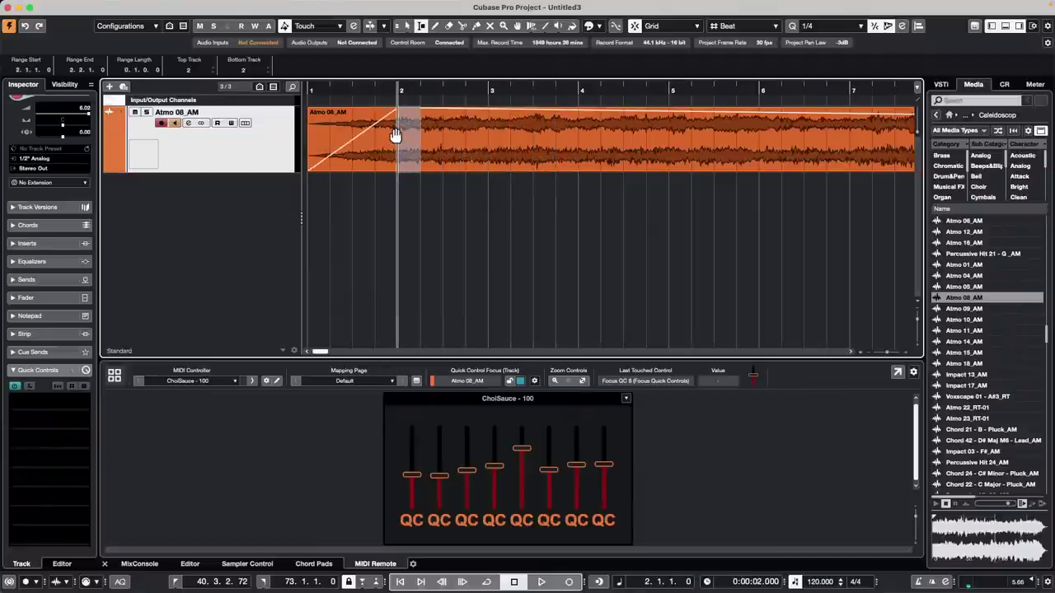
key("Left")
key("a")
key("Left")
key("Left")
key("a")
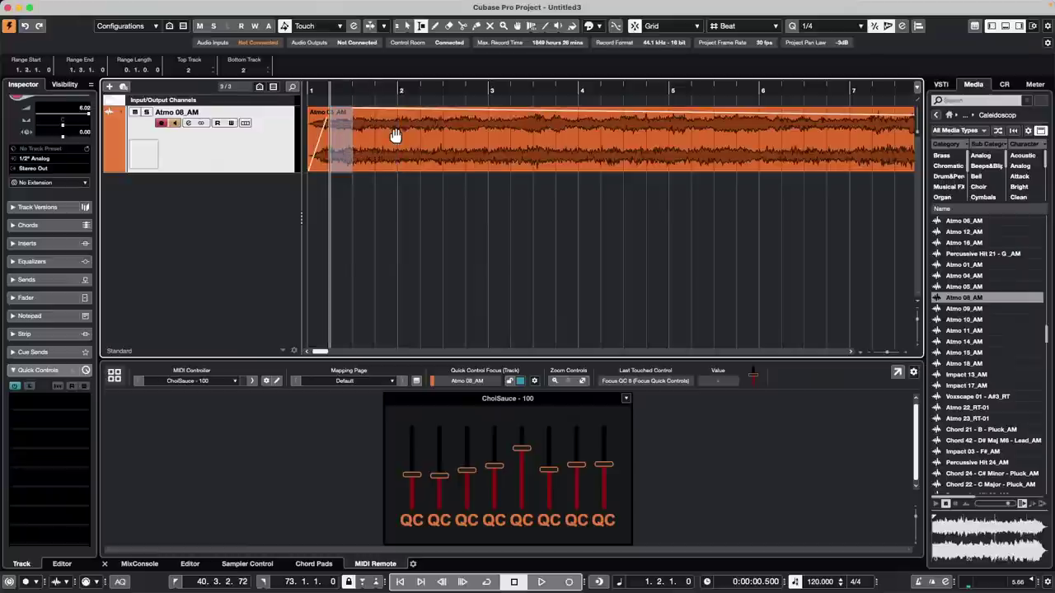
Step: Move the one-beat range forward to 3.2.1.0 and refit the event's fade-in and fade-out around it
key("Right")
key("Right")
key("Right")
key("Right")
key("Right")
key("Right")
key("Right")
key("Right")
key("a")
Step: Move the range on to 4.4.1.0–5.1.1.0 and lengthen the event's fade-in up to its start
key("Right")
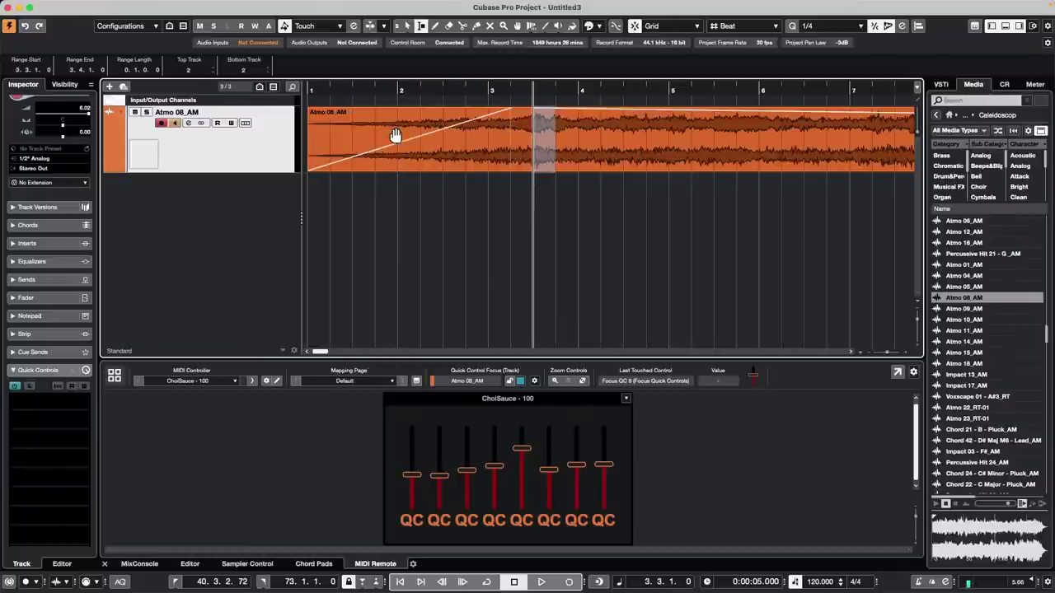
key("Right")
key("Right")
key("Right")
key("Right")
key("Right")
key("a")
Step: Move the one-beat range back to 2.4.1.0–3.1.1.0 and refit the event's fades around it
key("Left")
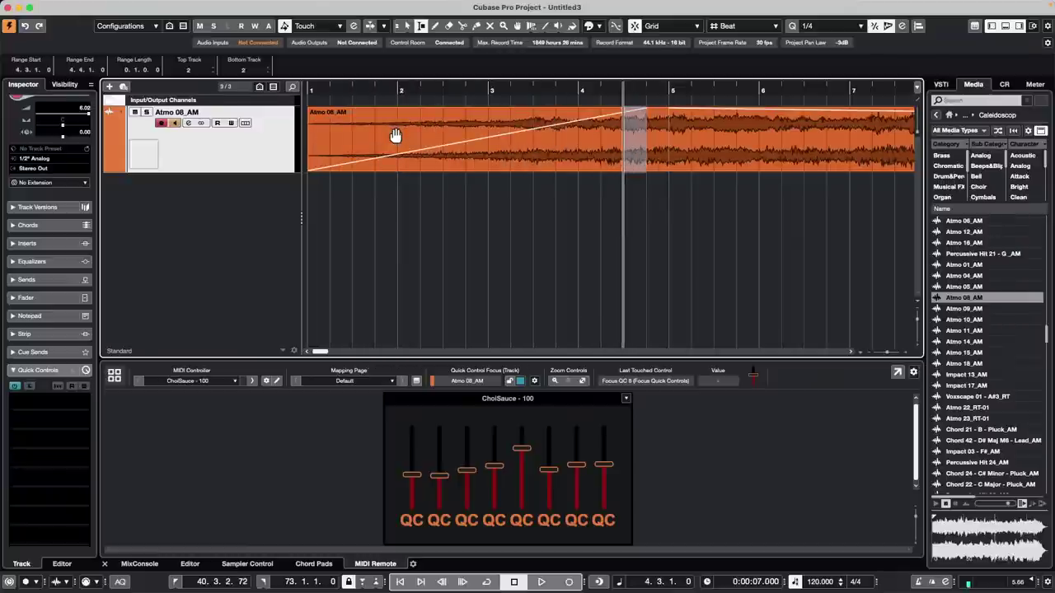
key("Left")
key("Left")
key("Left")
key("Left")
key("Left")
key("Left")
key("Left")
key("a")
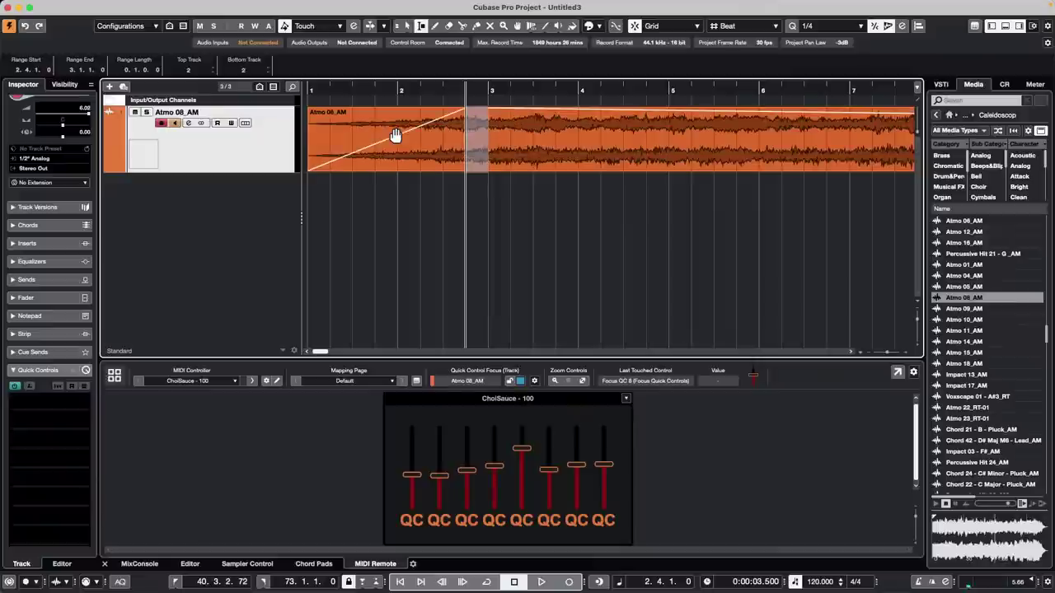
Step: Move the one-beat range back to 1.3.1.0–1.4.1.0 and fit the event's fade-in and fade-out to its edges
key("Left")
key("Left")
key("Left")
key("Left")
key("Left")
key("a")
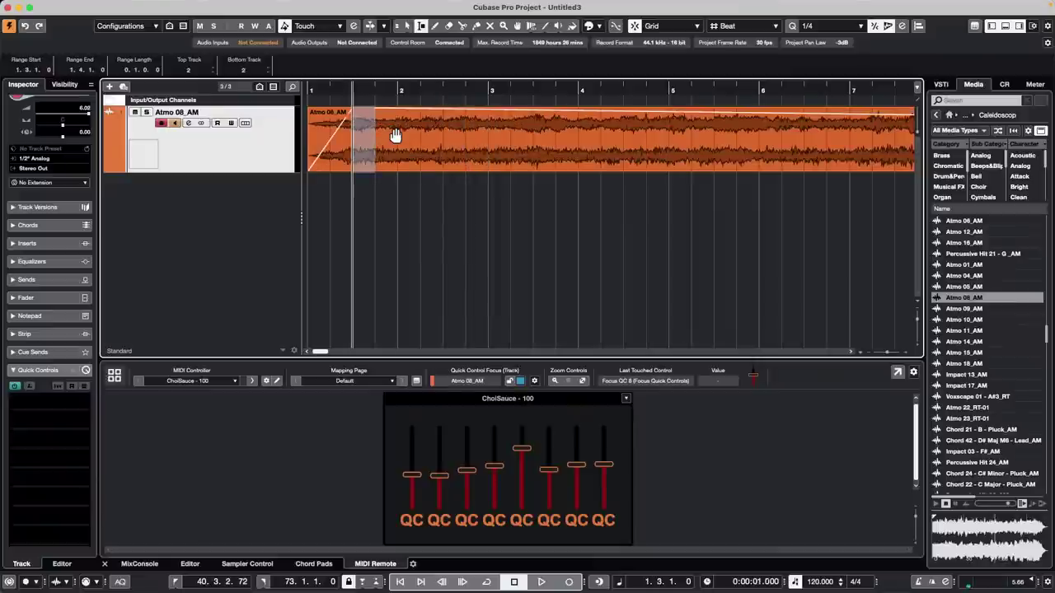
Step: Move the one-beat range forward four beats to 2.3.1.0–2.4.1.0
key("Right")
key("Right")
key("Right")
key("Right")
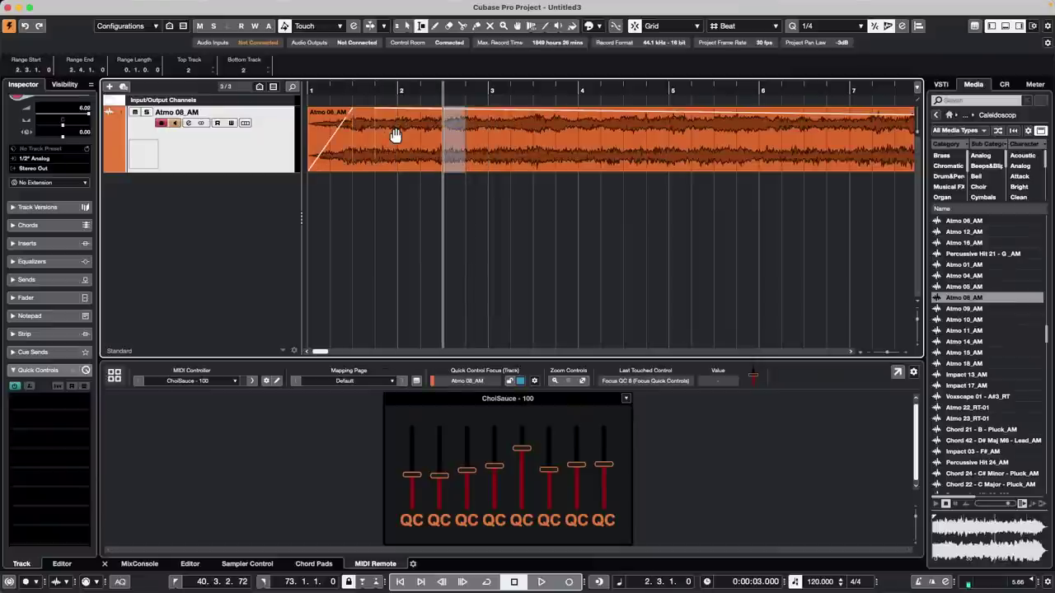
Step: Select the Atmo 08_AM event with the Object Selection tool and place the project cursor at 2.4.1.0
key("1")
left_click(487, 160)
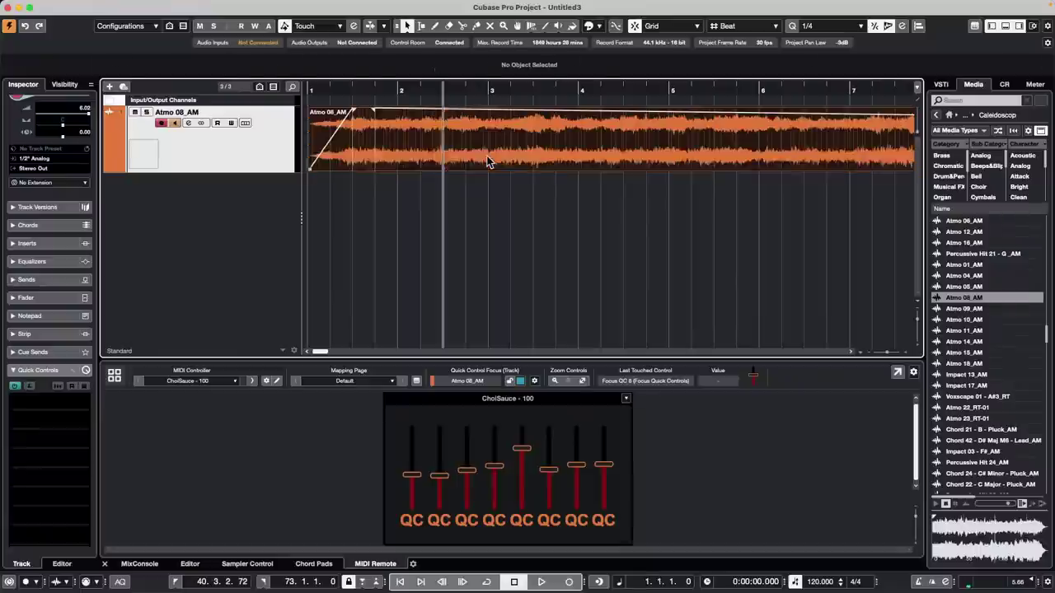
key("Home")
left_click(466, 89)
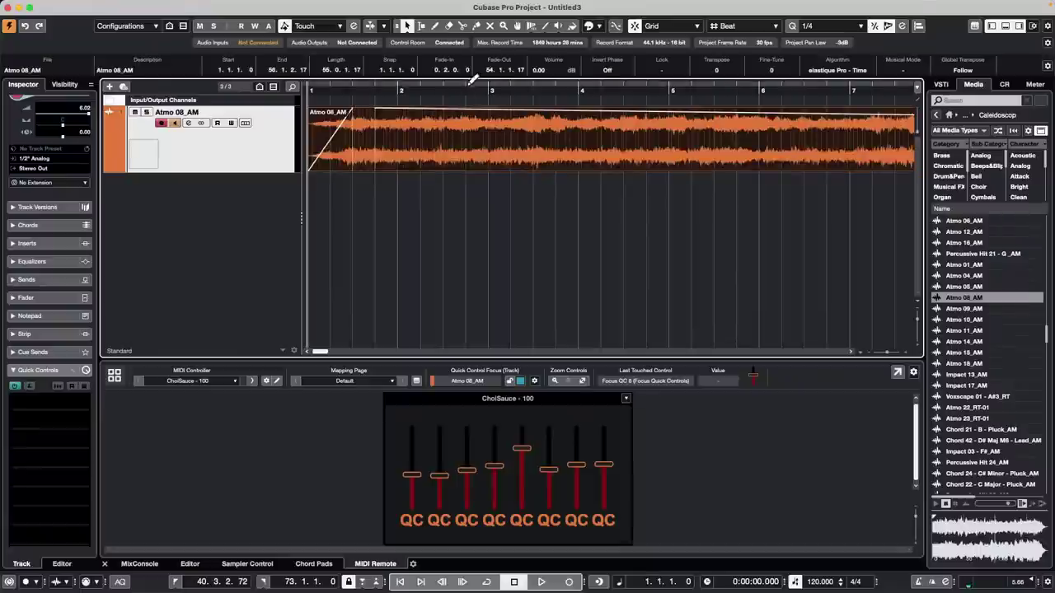
Step: Look up the key assignment of Nudge Cursor Right among the Transport key commands and close the list
left_click(98, 6)
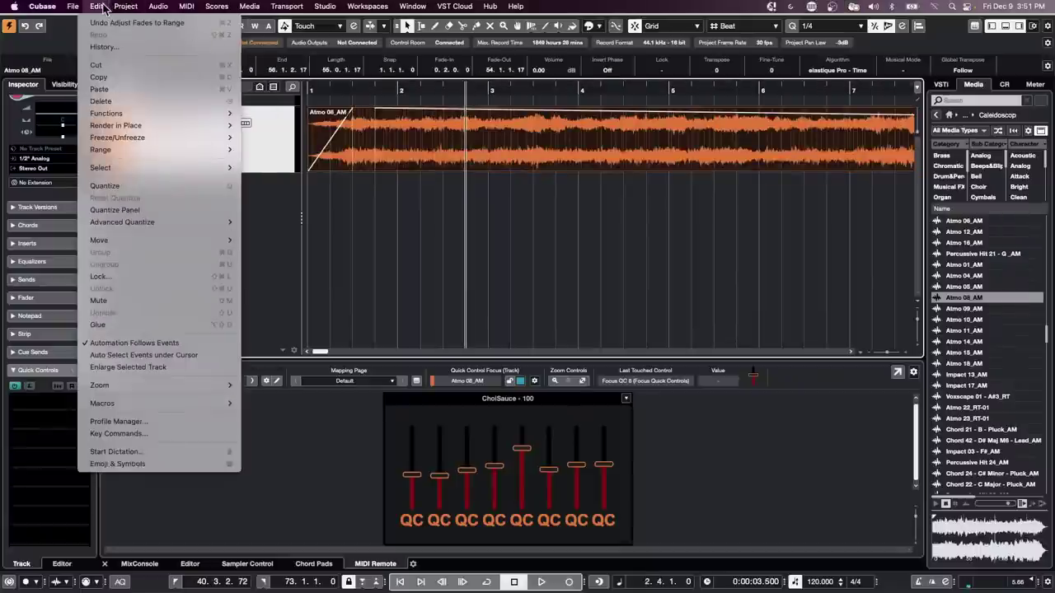
mouse_move(137, 389)
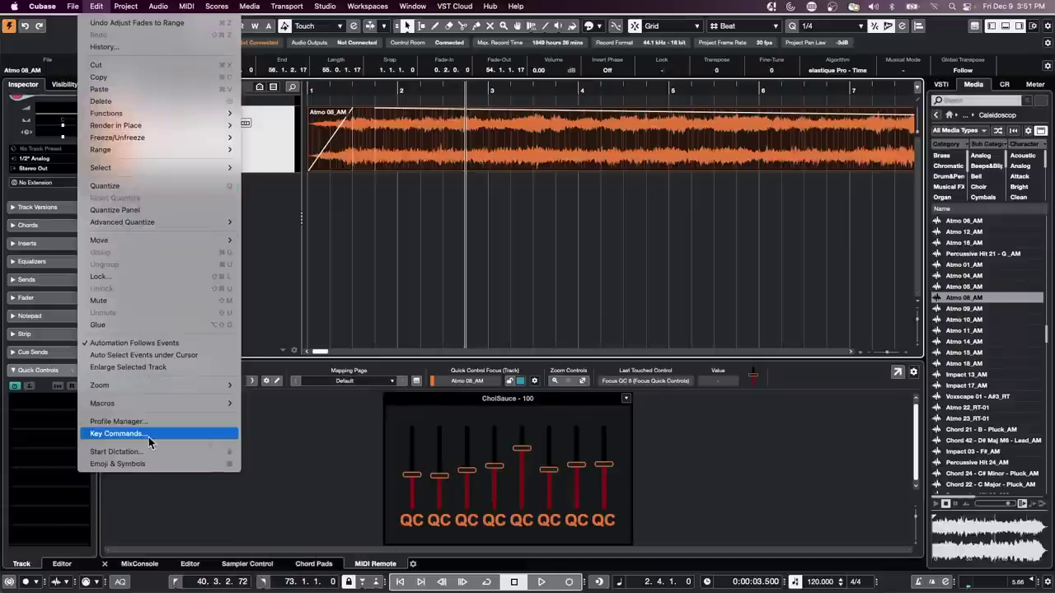
left_click(139, 433)
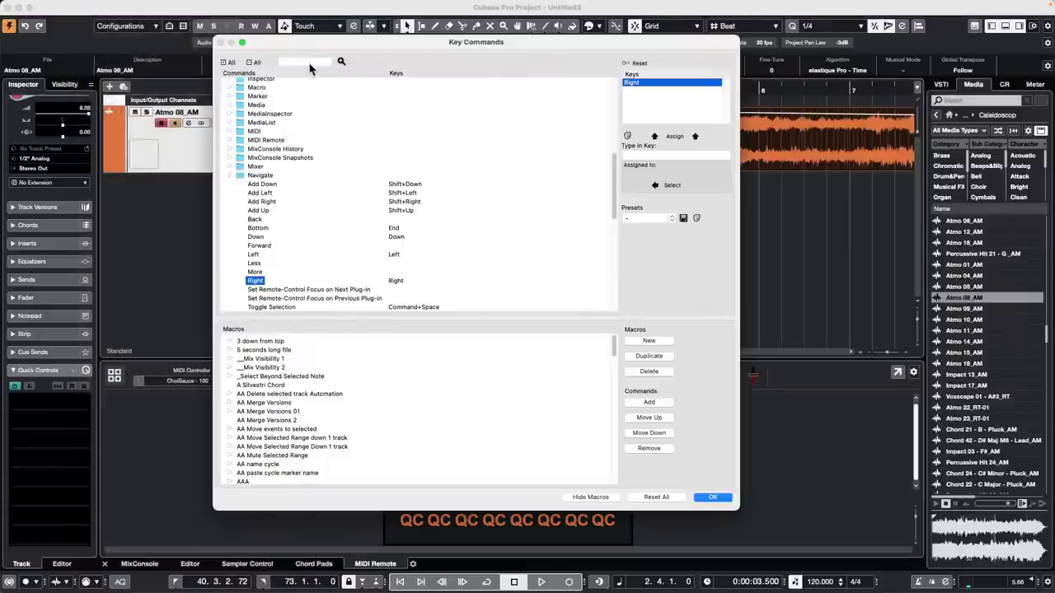
left_click(229, 176)
scroll(352, 252, "down", 5)
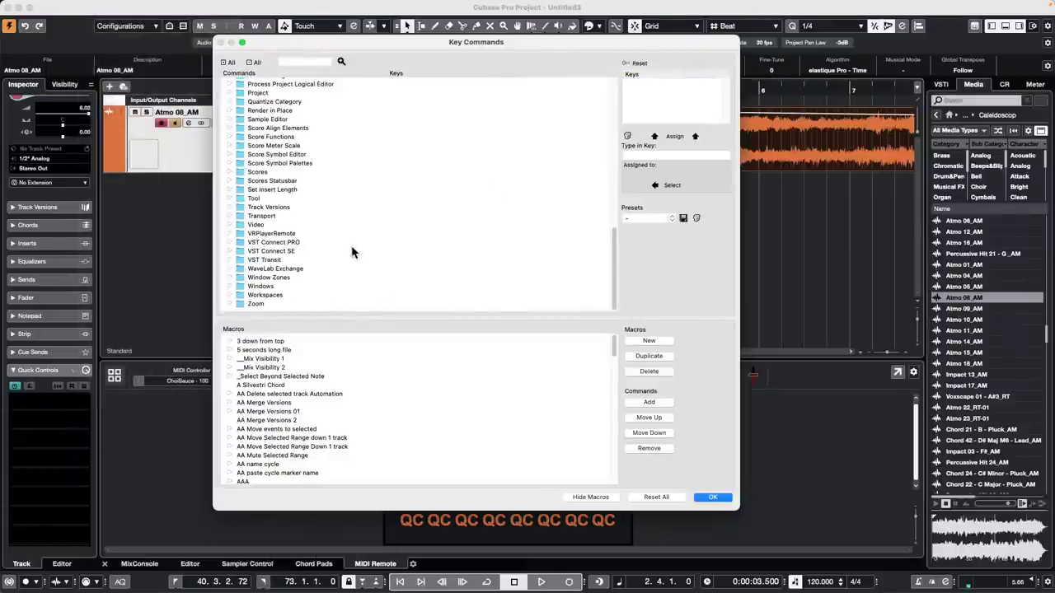
left_click(230, 217)
scroll(354, 239, "down", 10)
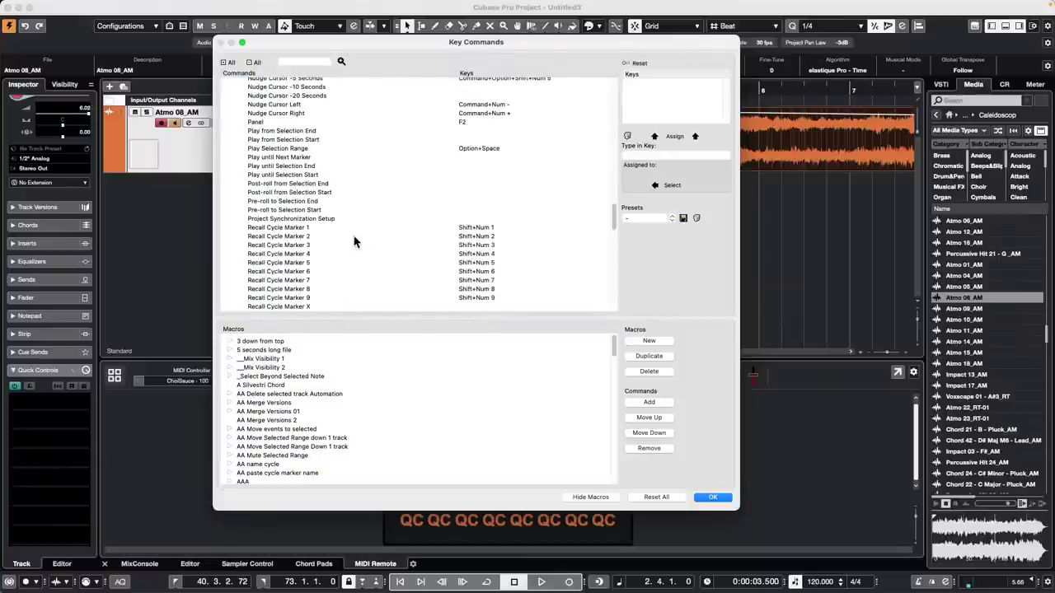
scroll(354, 241, "down", 5)
scroll(354, 241, "up", 5)
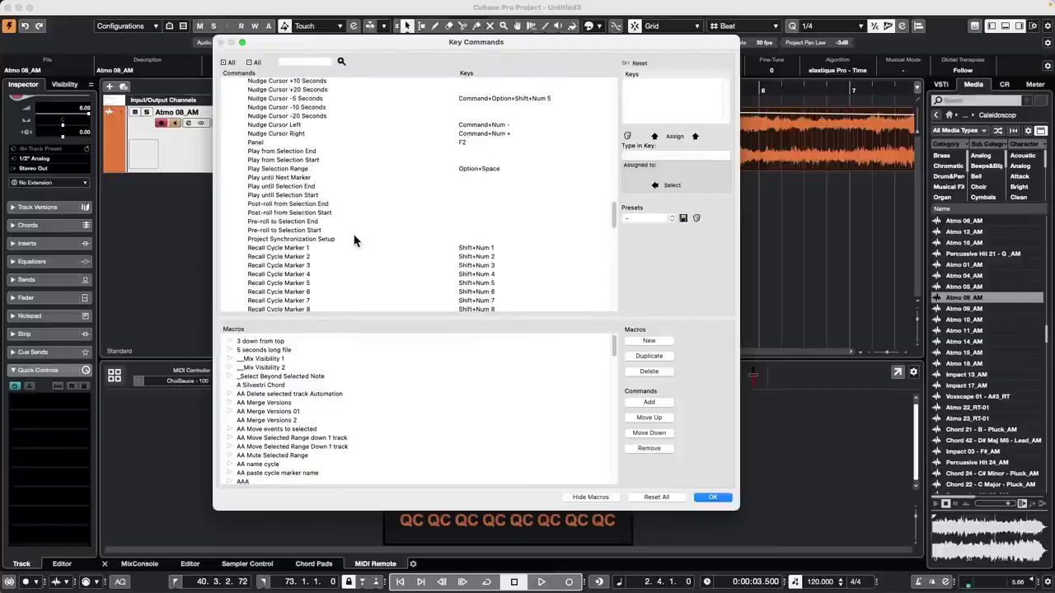
left_click(288, 134)
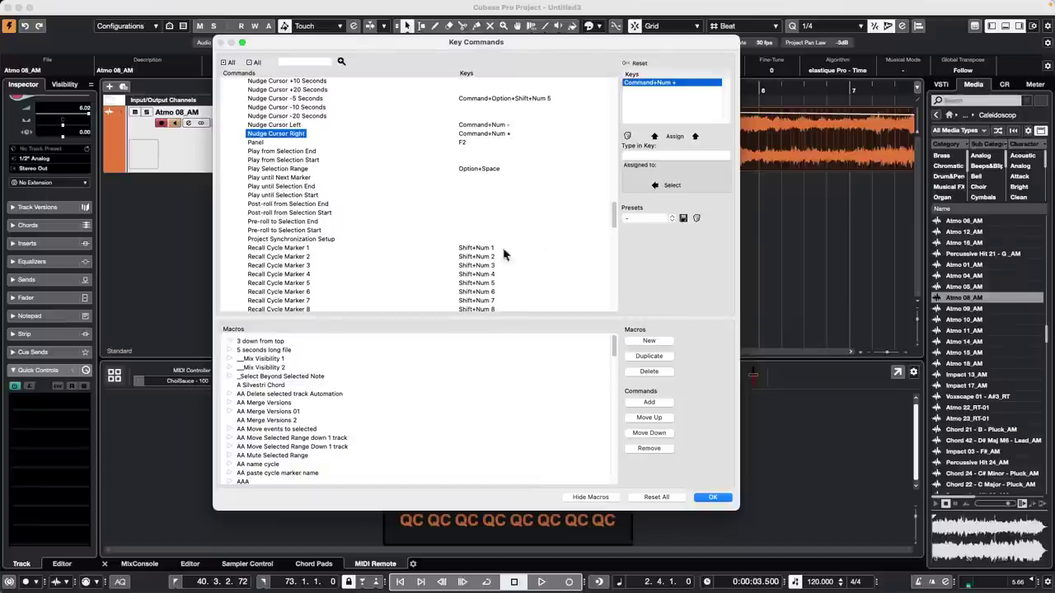
left_click(714, 499)
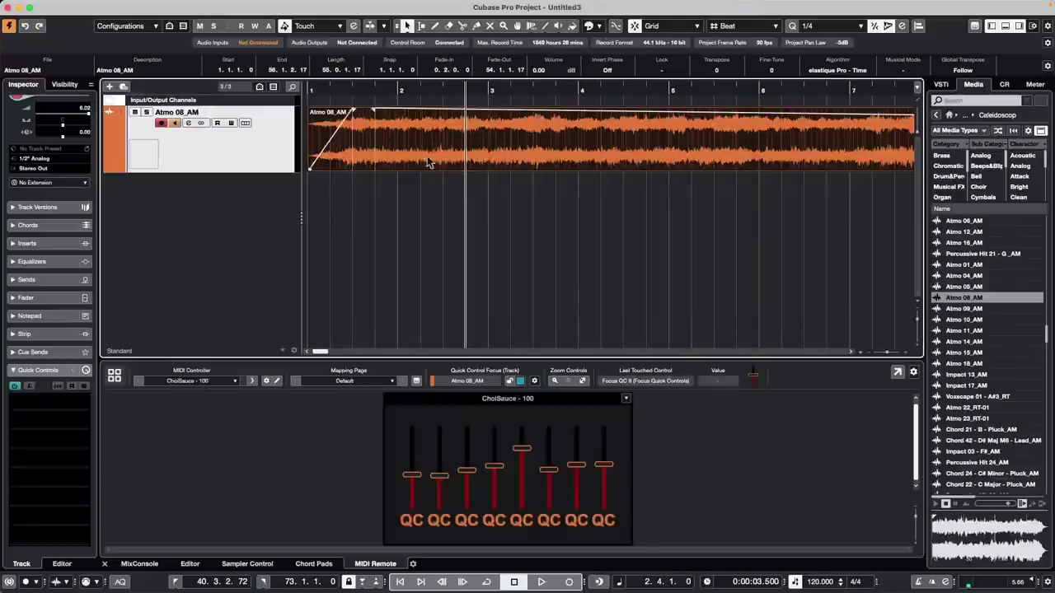
Step: Place the project cursor in the second bar and nudge it forward to 2.3.1.0 with the event selected
left_click(463, 218)
left_click(447, 147)
left_click(424, 90)
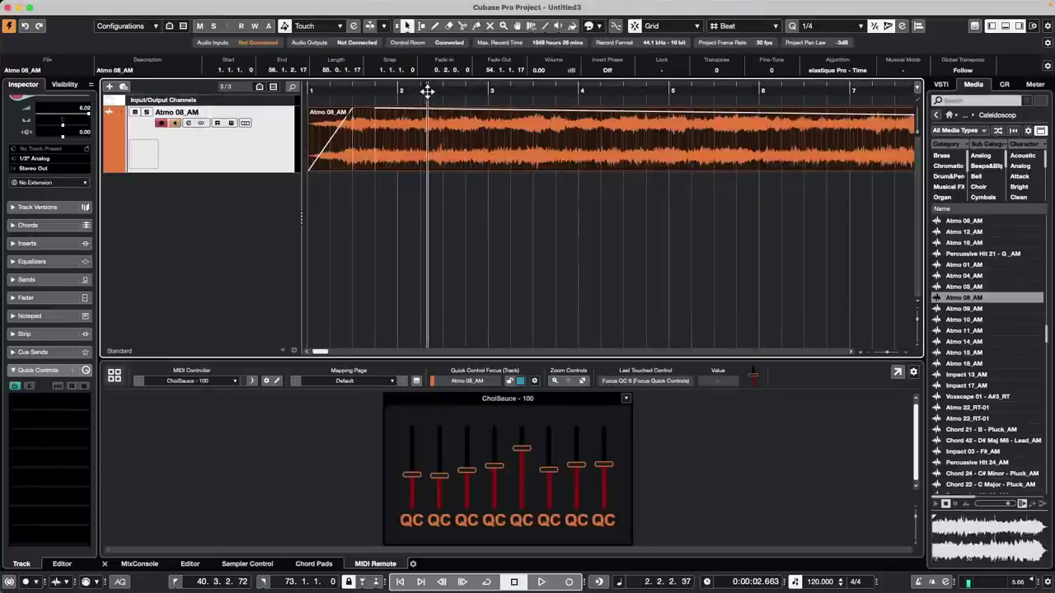
key("Right")
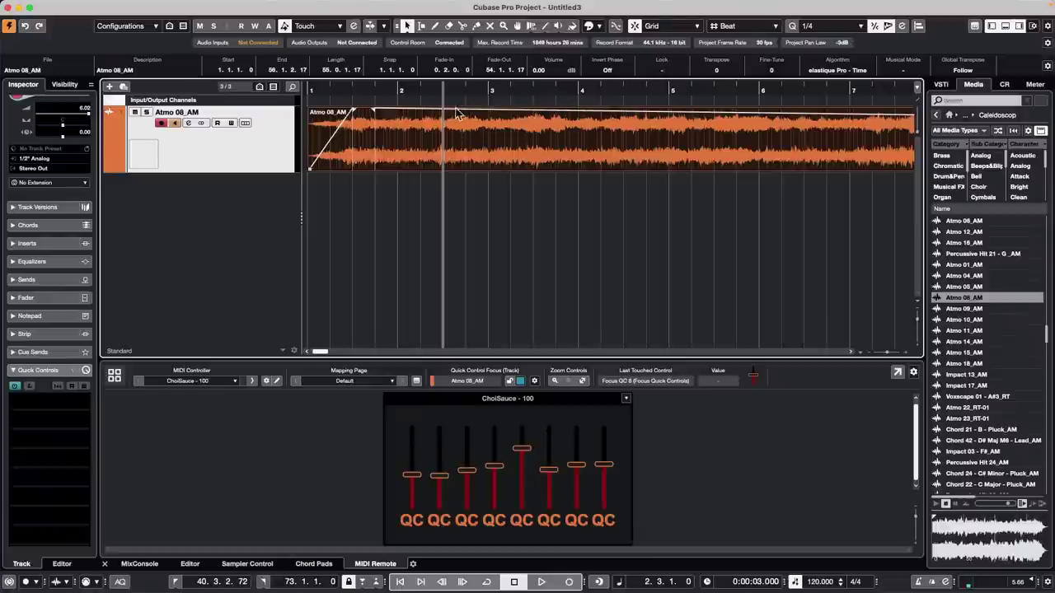
Step: Select the range 2.3.1.0–3.2.1.0 on the event with the Range Selection tool and fit the event's fades to it
right_click(515, 151)
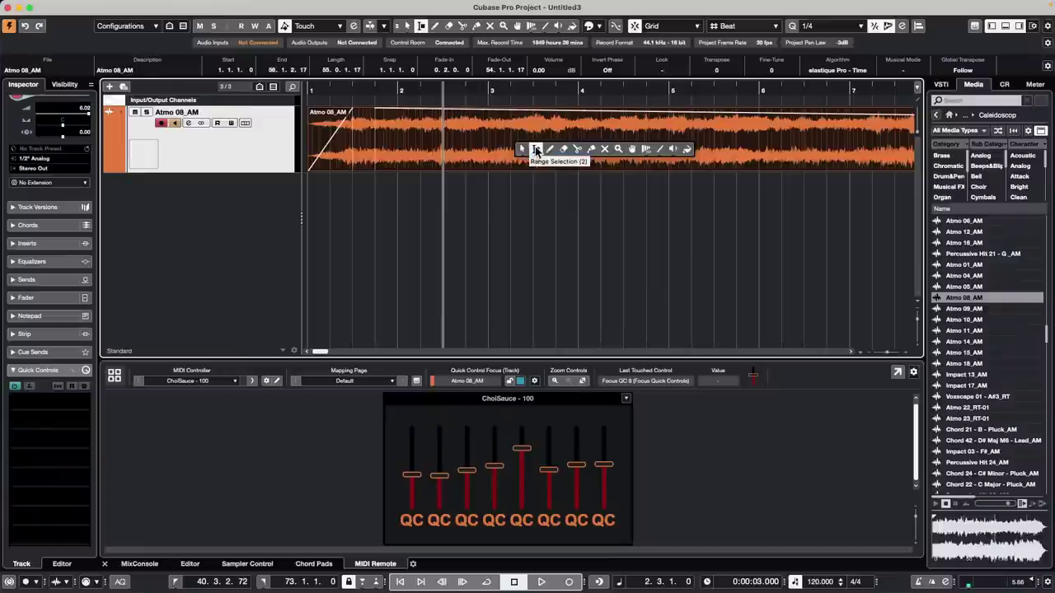
left_click(540, 151)
mouse_move(447, 124)
left_mouse_down()
mouse_move(491, 132)
mouse_move(437, 133)
left_mouse_up()
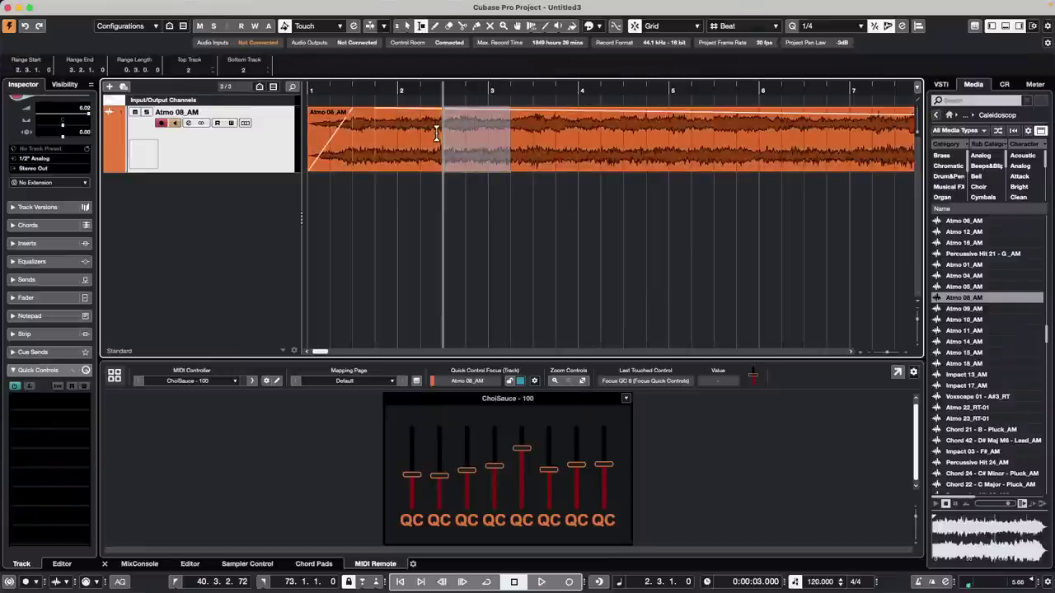
key("a")
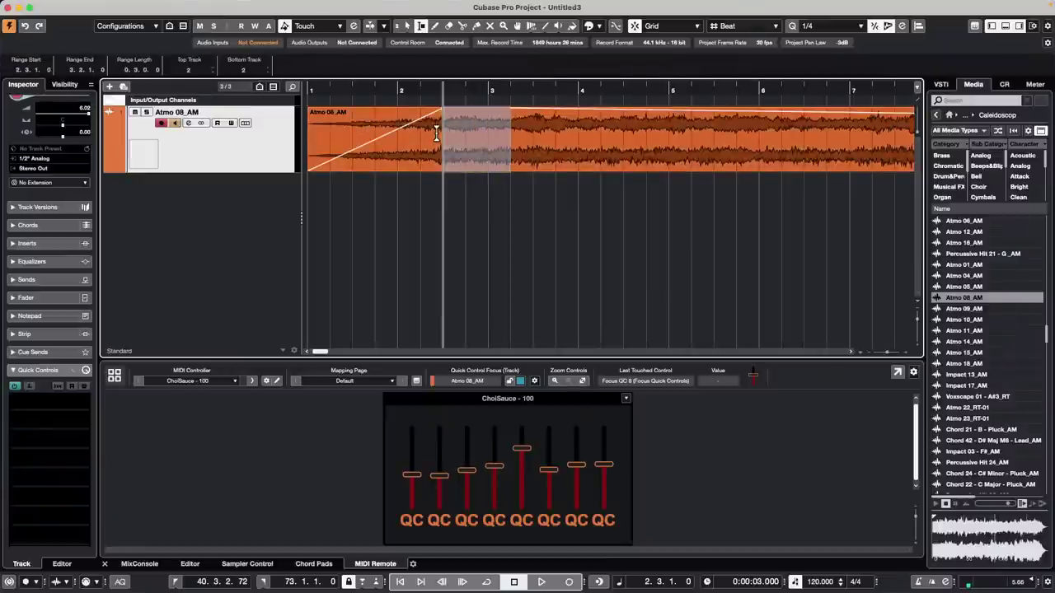
Step: Move the three-beat range forward to 2.4.1.0 and on to 4.3.1.0, refitting the event's fades at each position
key("Right")
key("a")
key("Right")
key("Right")
key("Right")
key("Right")
key("Right")
key("Right")
key("Right")
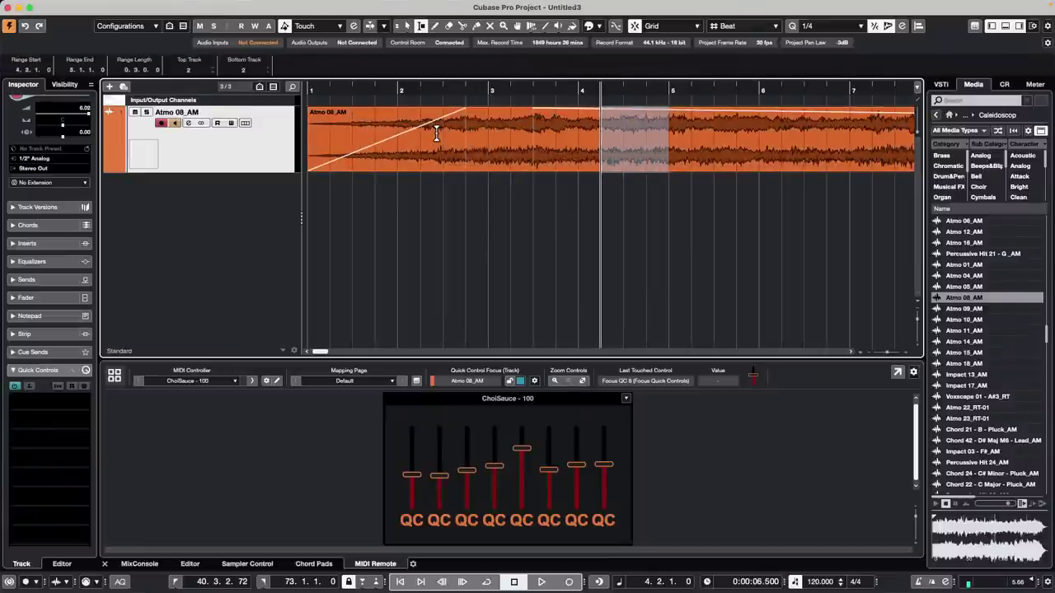
key("a")
Step: Move the three-beat range back to 2.3.1.0–3.2.1.0 and refit the event's fade-in and fade-out around it
key("Left")
key("Left")
key("Left")
key("Left")
key("Left")
key("Left")
key("Left")
key("Left")
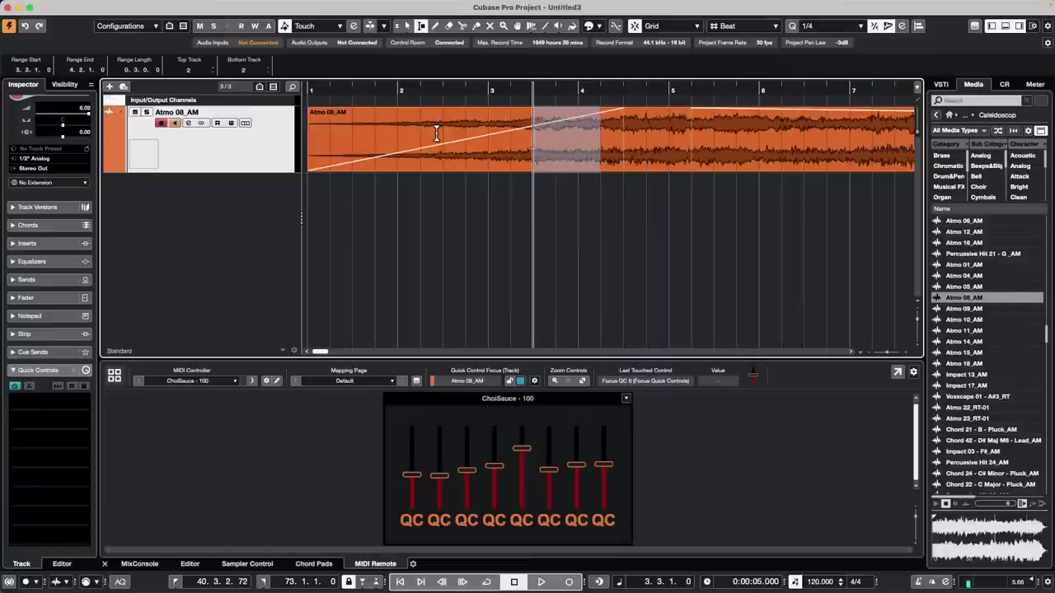
key("a")
key("x")
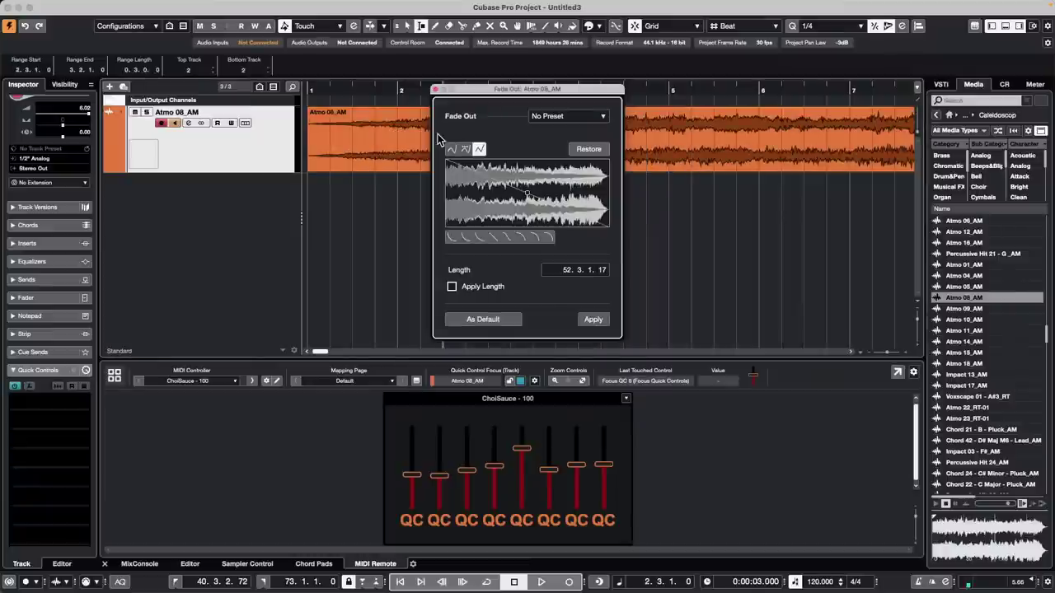
left_click(436, 89)
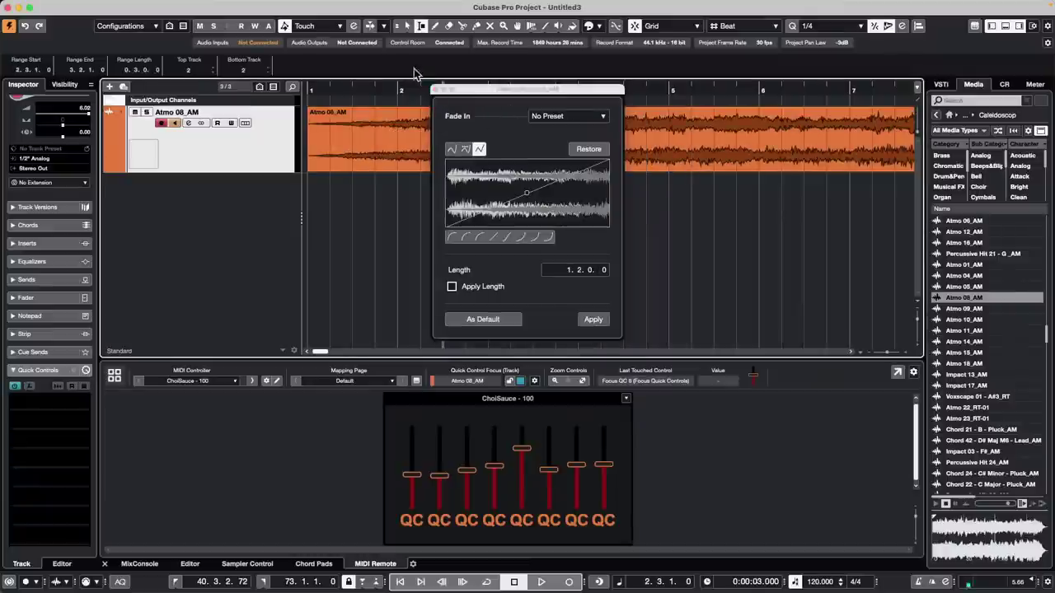
left_click(435, 89)
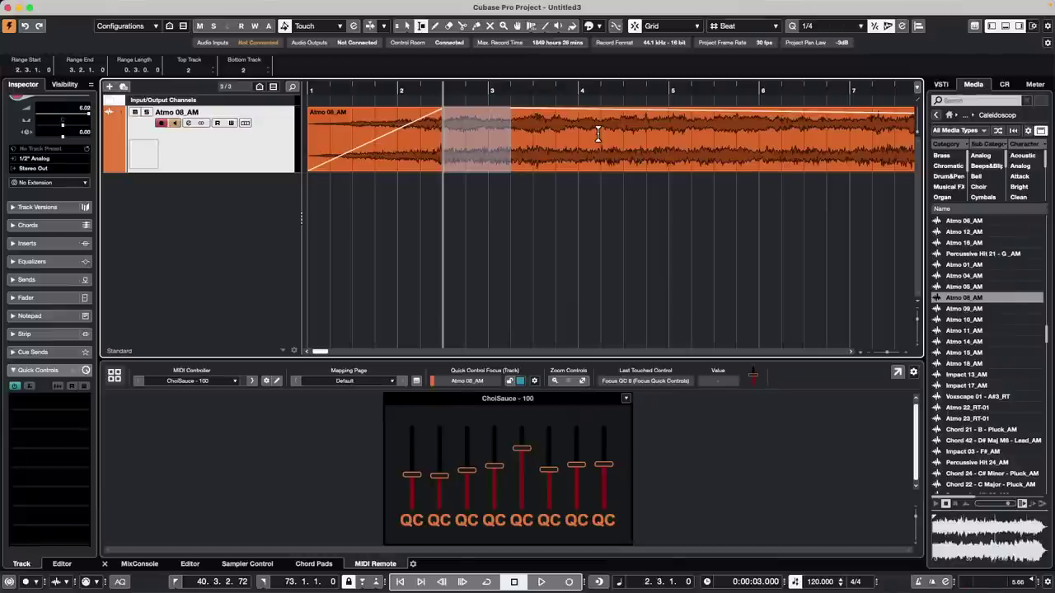
Step: Open the Atmo 08_AM event in the Sample Editor and turn on VariAudio editing to show its pitch segments
key("1")
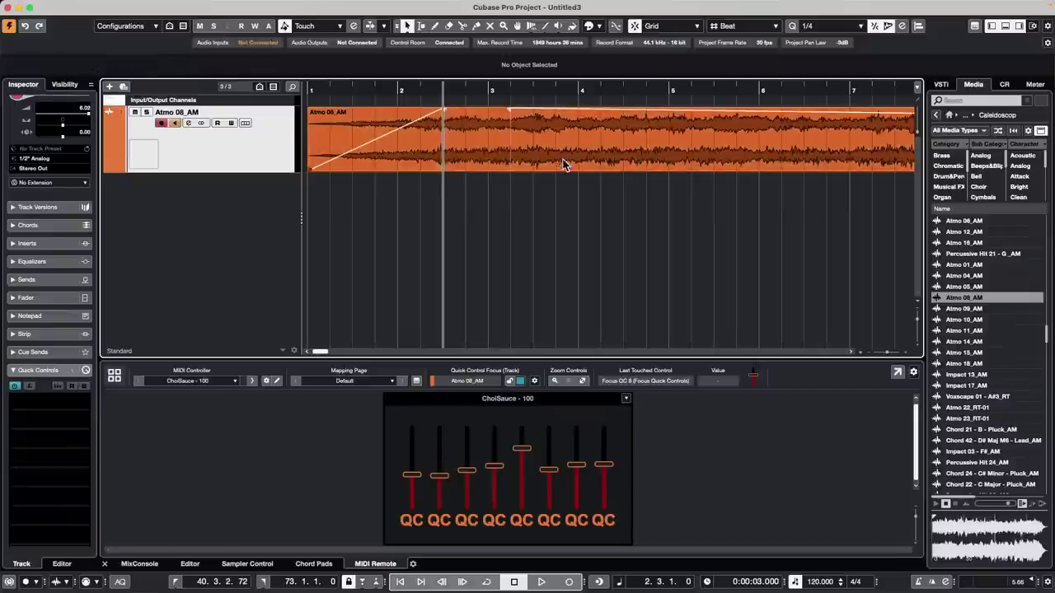
left_click(596, 161)
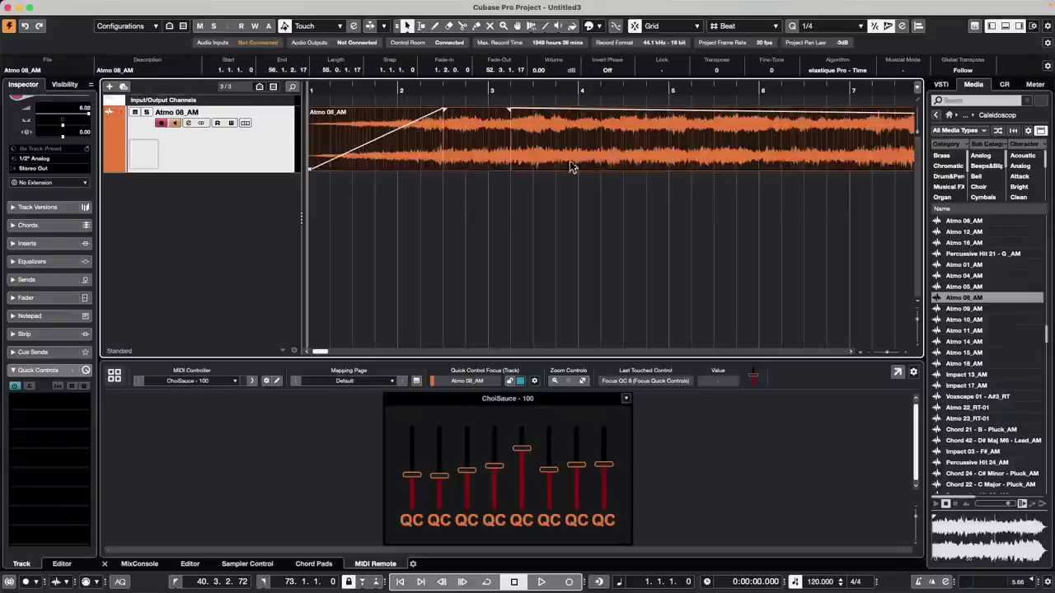
double_click(563, 151)
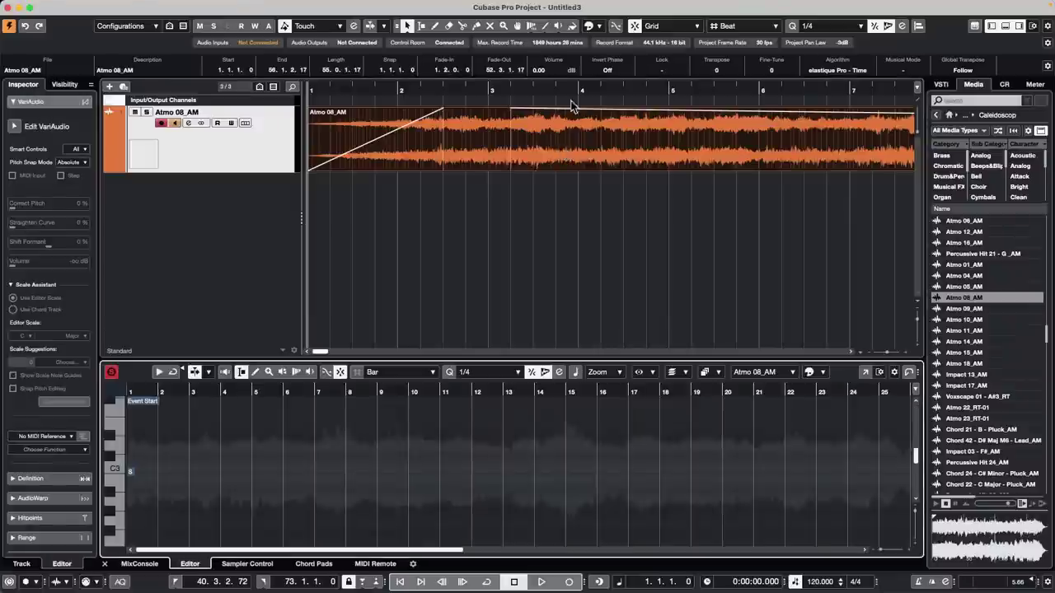
left_click(32, 104)
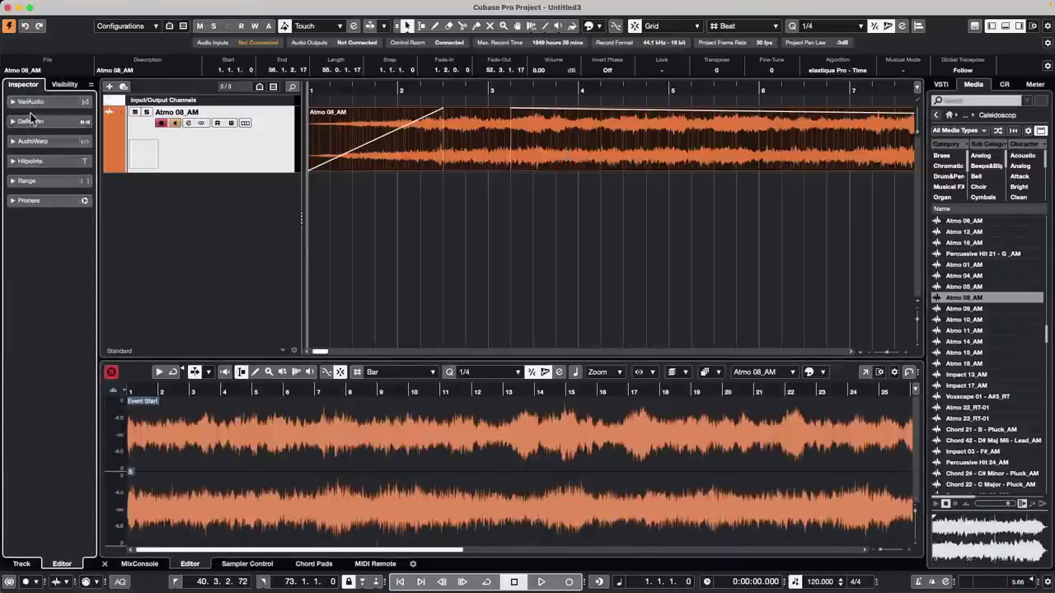
left_click(32, 106)
left_click(33, 126)
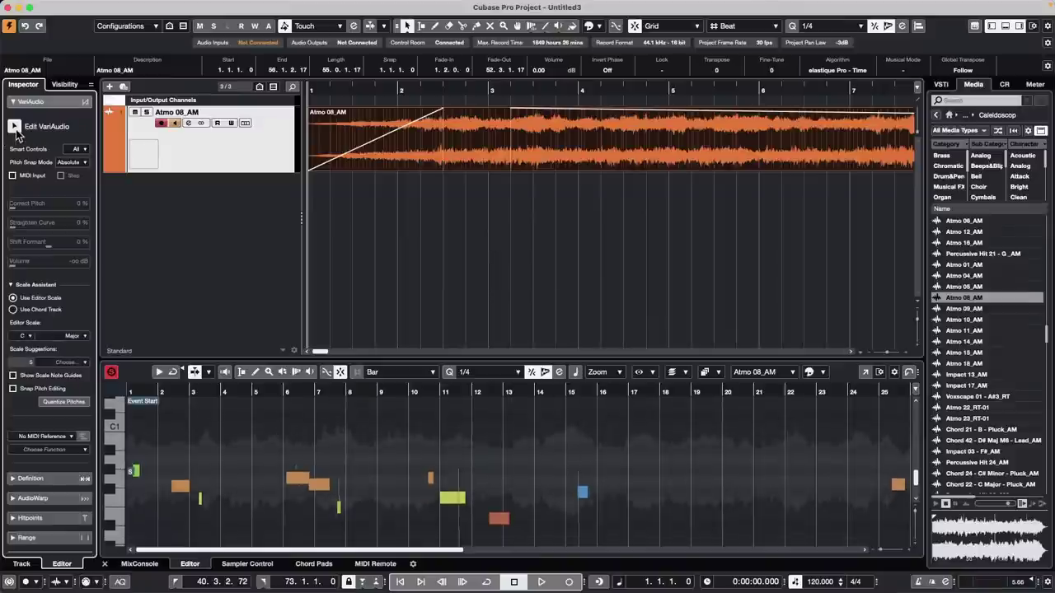
scroll(605, 483, "down", 4)
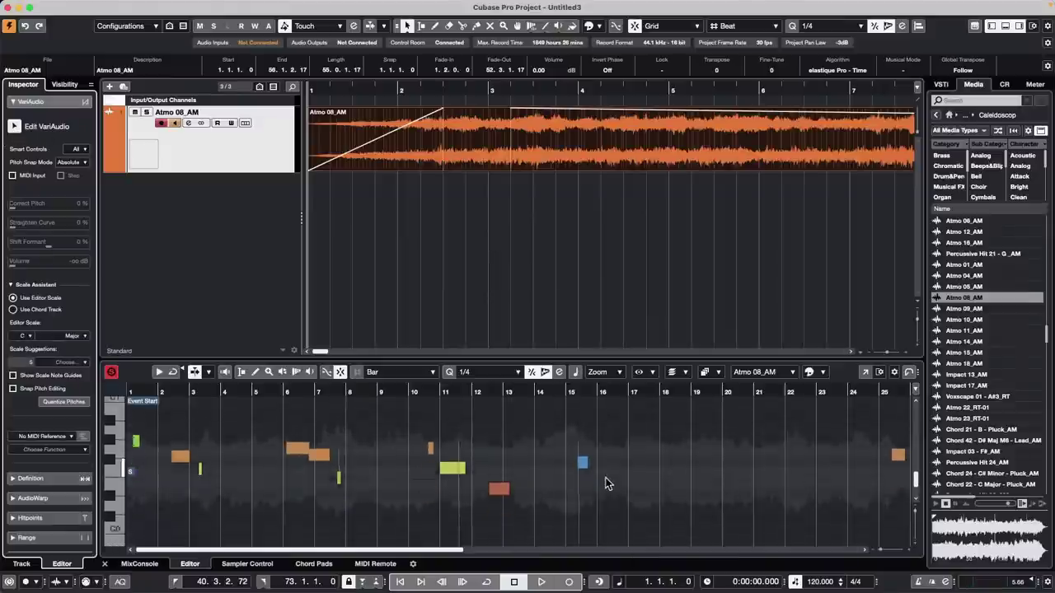
scroll(609, 483, "up", 3)
Step: Reopen the event in the Sample Editor and compare its plain waveform view with its VariAudio view
left_click(618, 232)
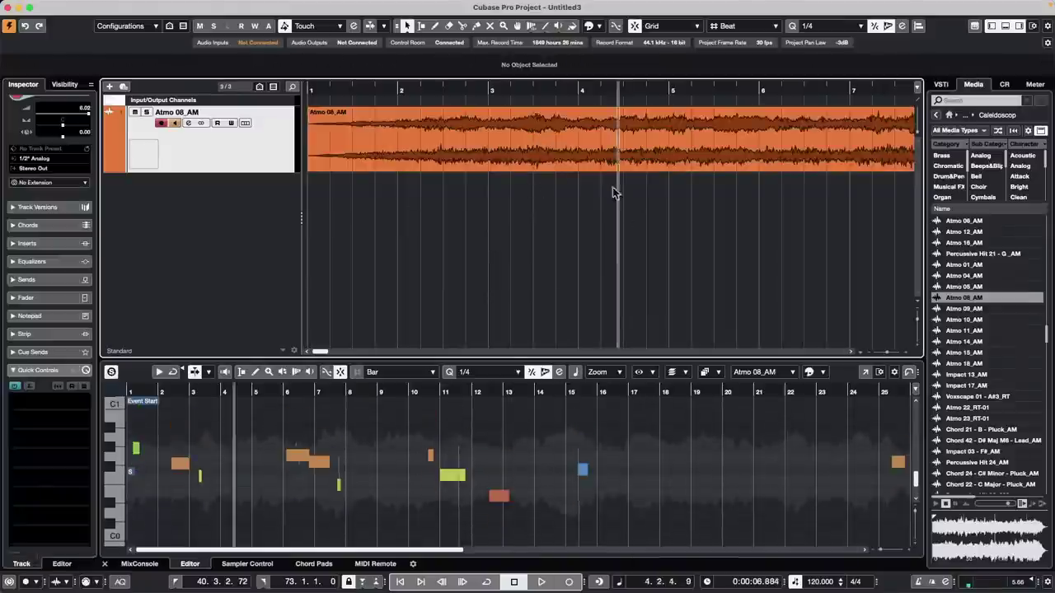
double_click(597, 141)
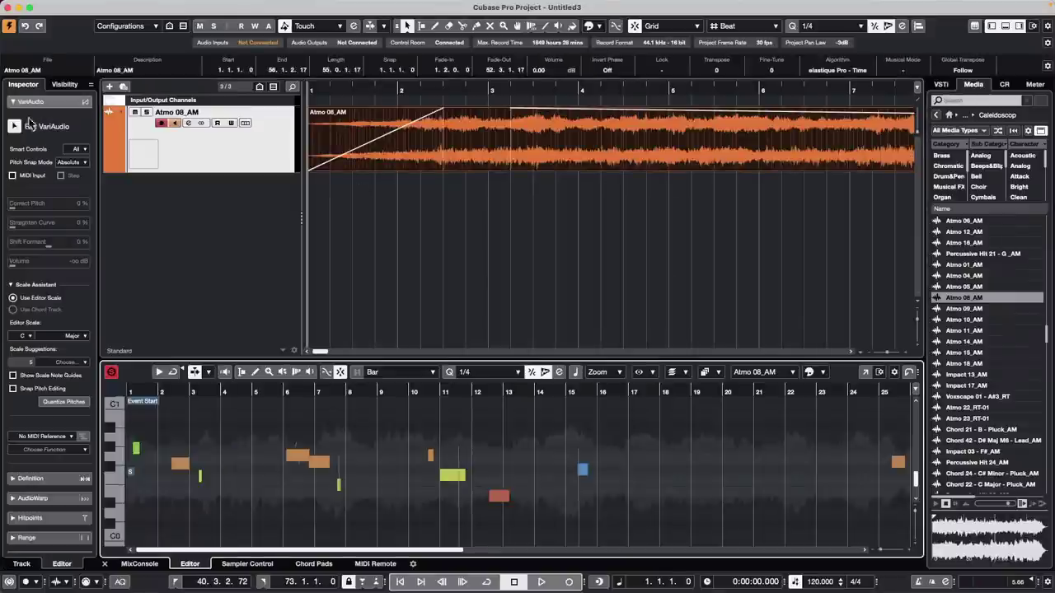
left_click(56, 101)
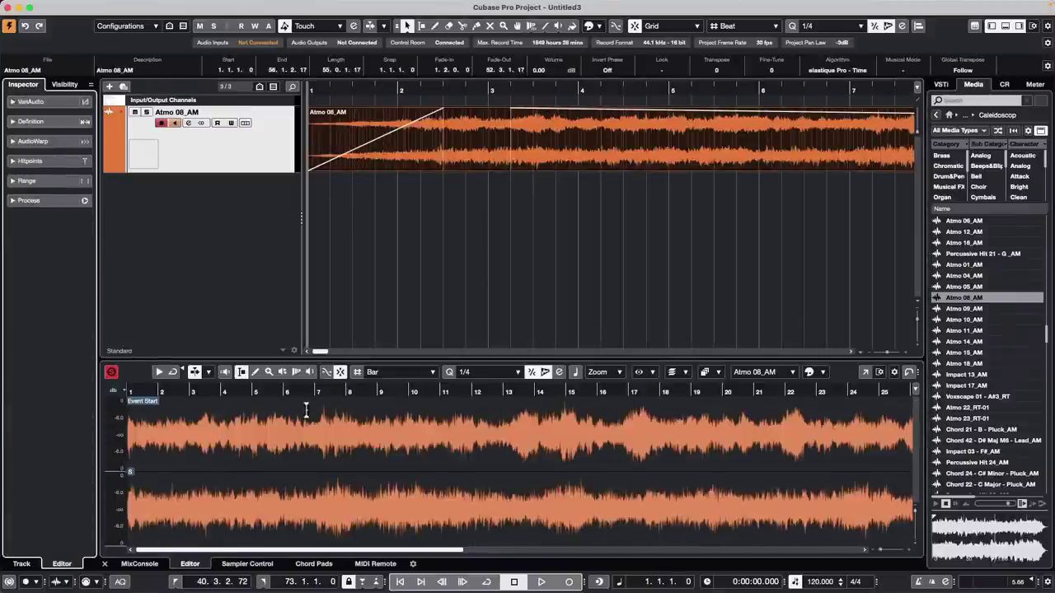
left_click(53, 105)
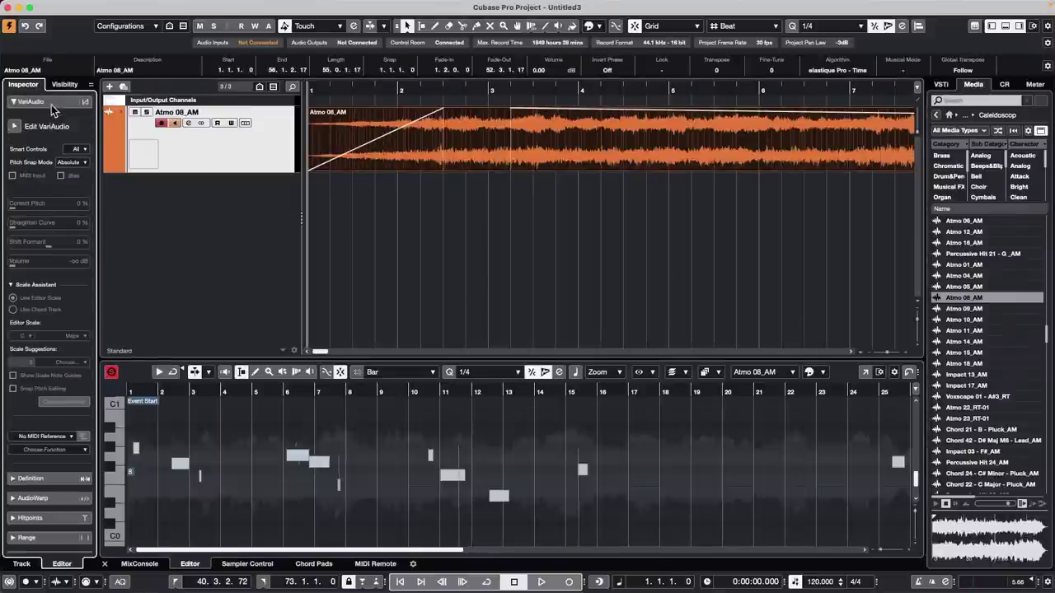
Step: Collapse and re-expand the VariAudio section, and move the pitch segment at bar 11 slightly lower
left_click(56, 102)
left_click(56, 101)
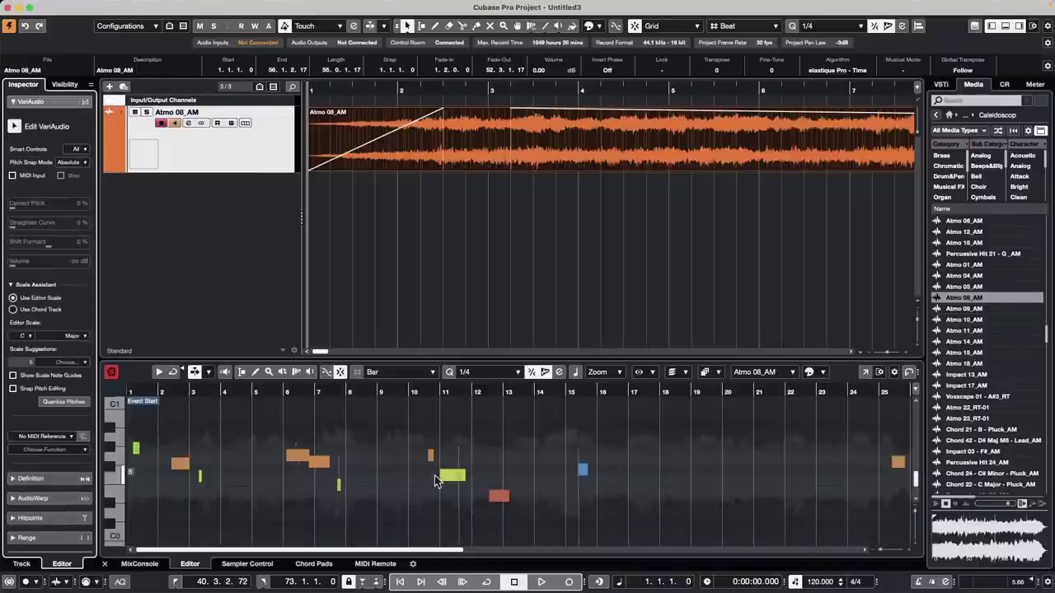
left_click_drag(449, 475, 486, 500)
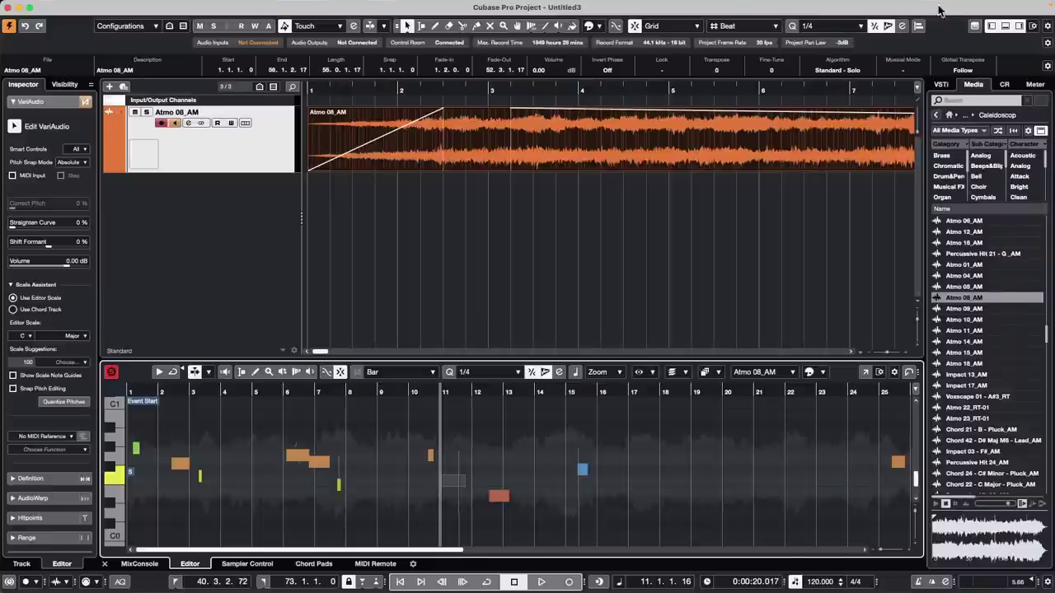
Step: Search the Drum Loops sample library for "hat" and for "hi hat"
left_click(937, 116)
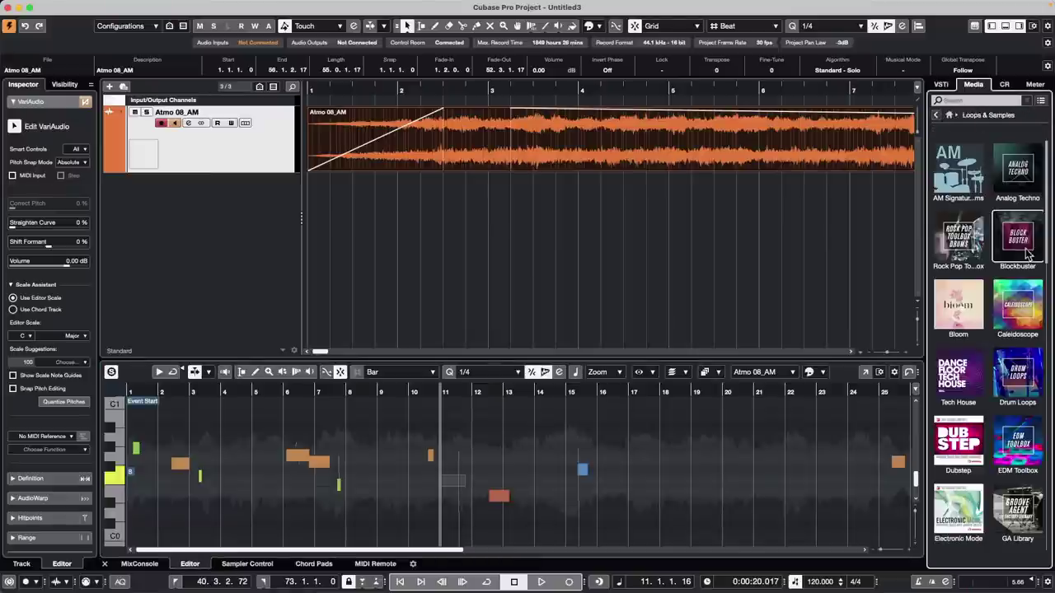
left_click(1016, 375)
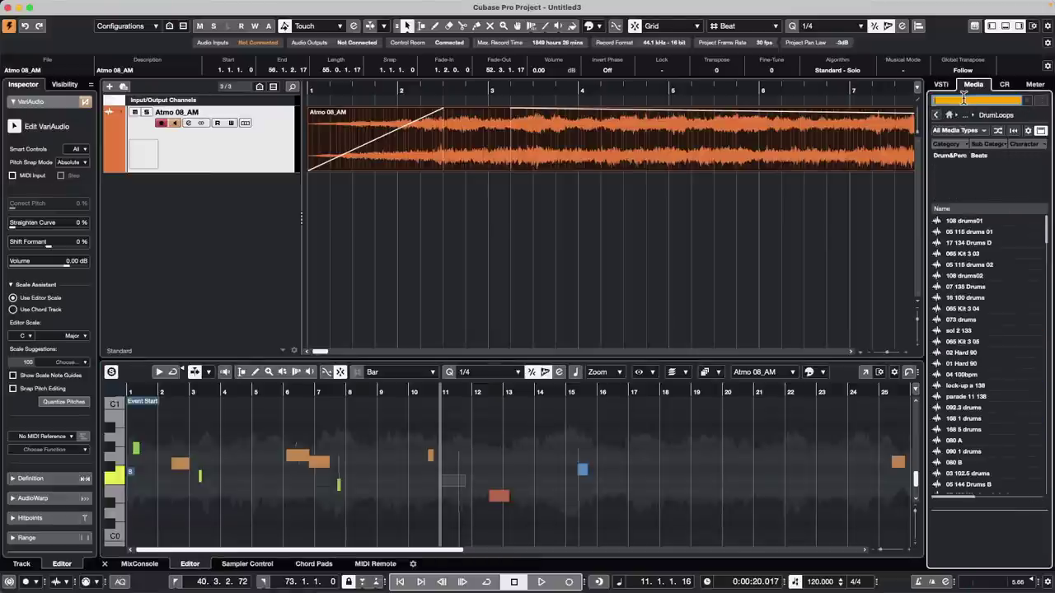
type("hat")
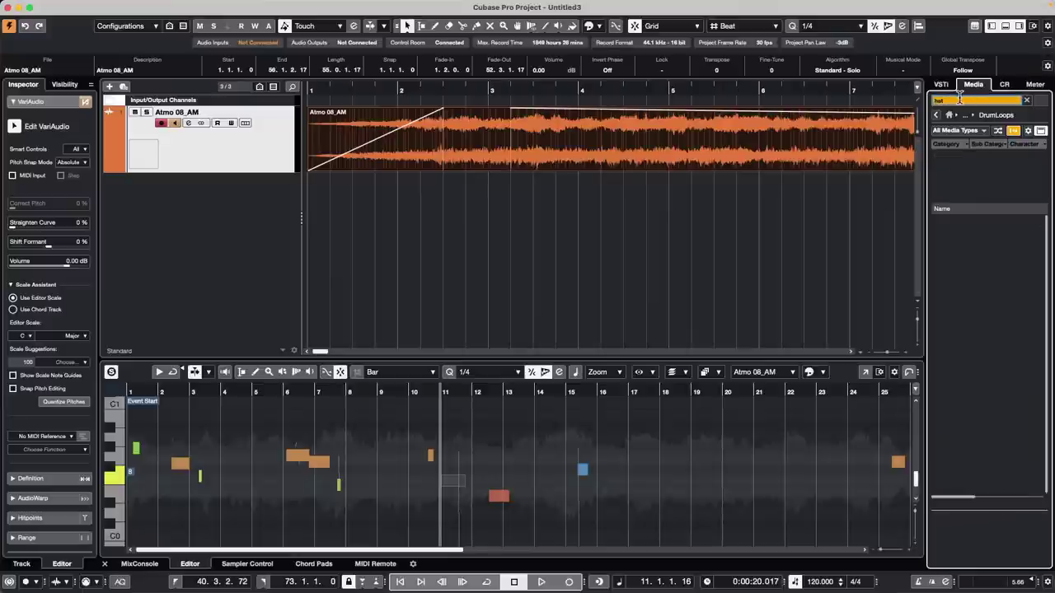
key("BackSpace")
key("BackSpace")
key("BackSpace")
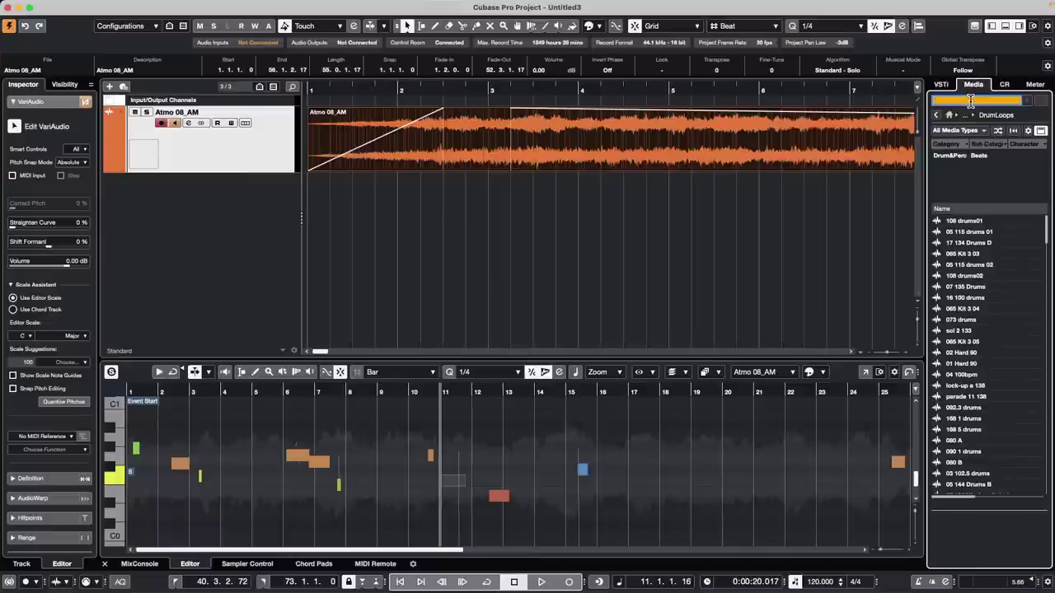
type("hi")
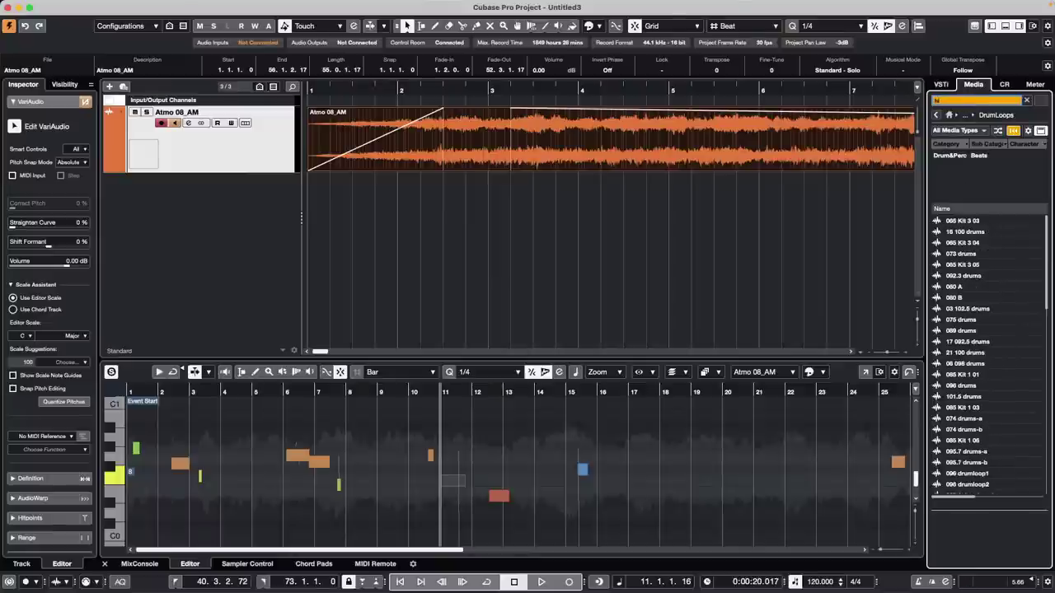
type(" hat")
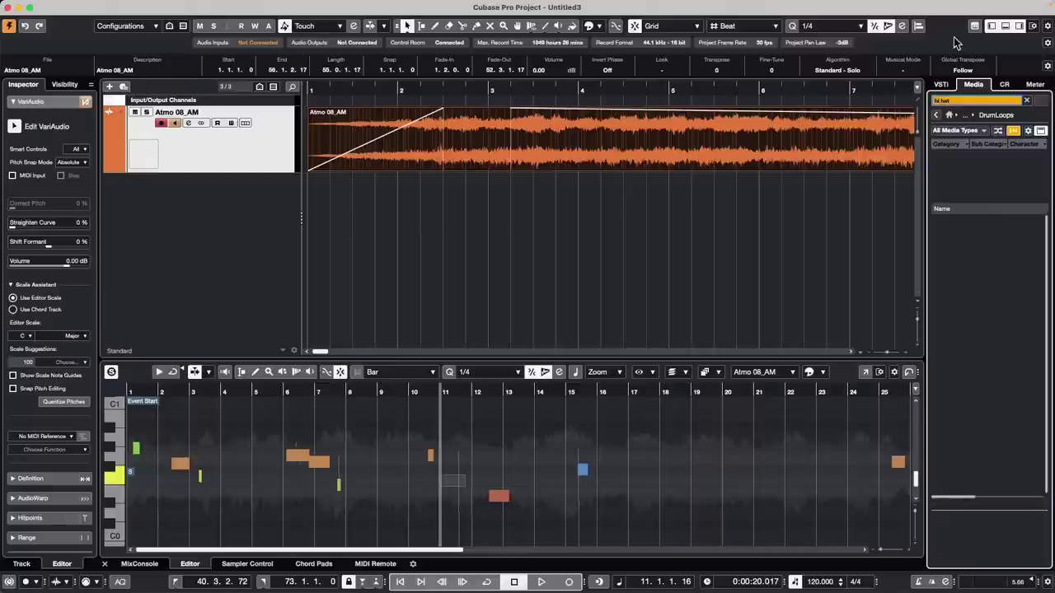
Step: Audition the open and closed hi-hat samples in the Dancefloor Tech House library, moving through the filtered results one by one
left_click(936, 116)
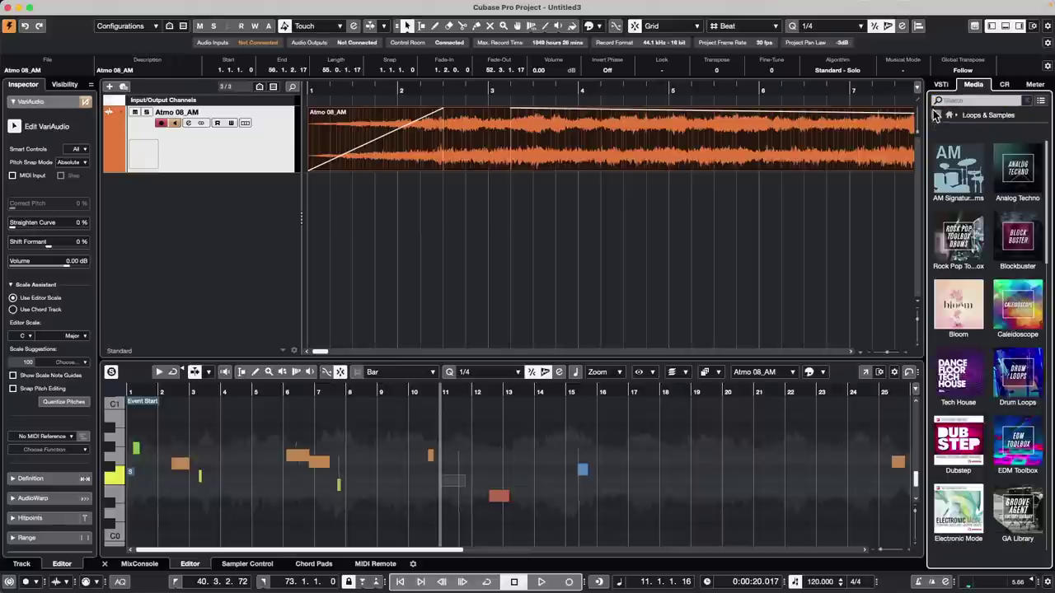
left_click(968, 386)
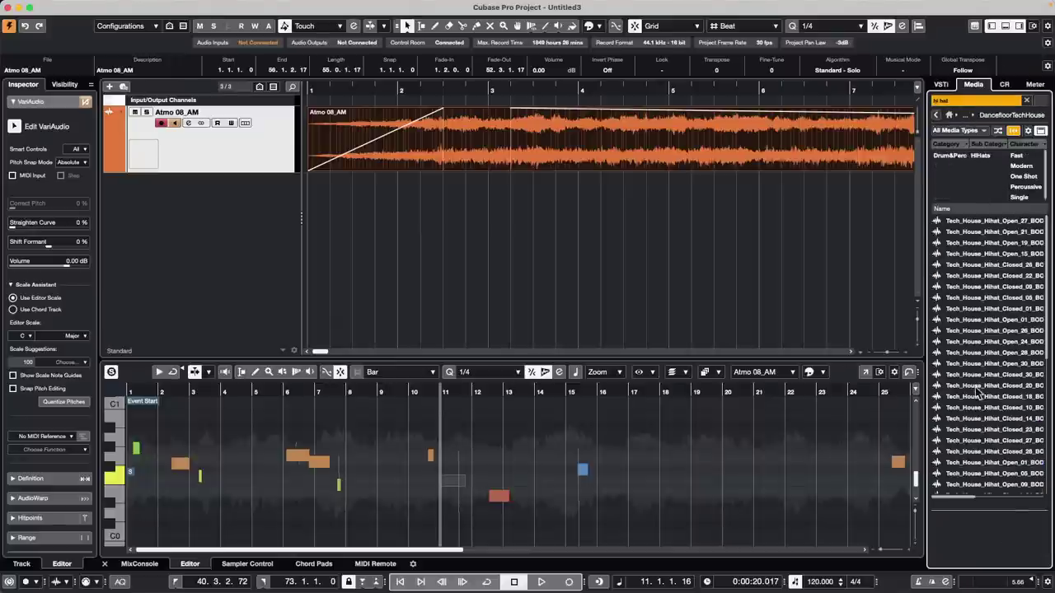
left_click(985, 300)
left_click(988, 341)
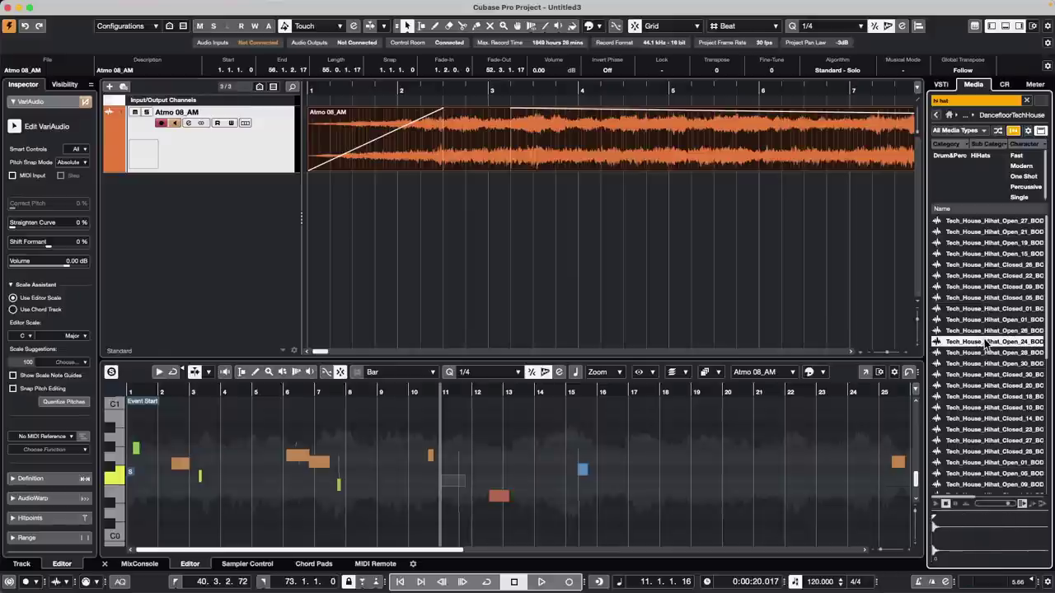
left_click(992, 397)
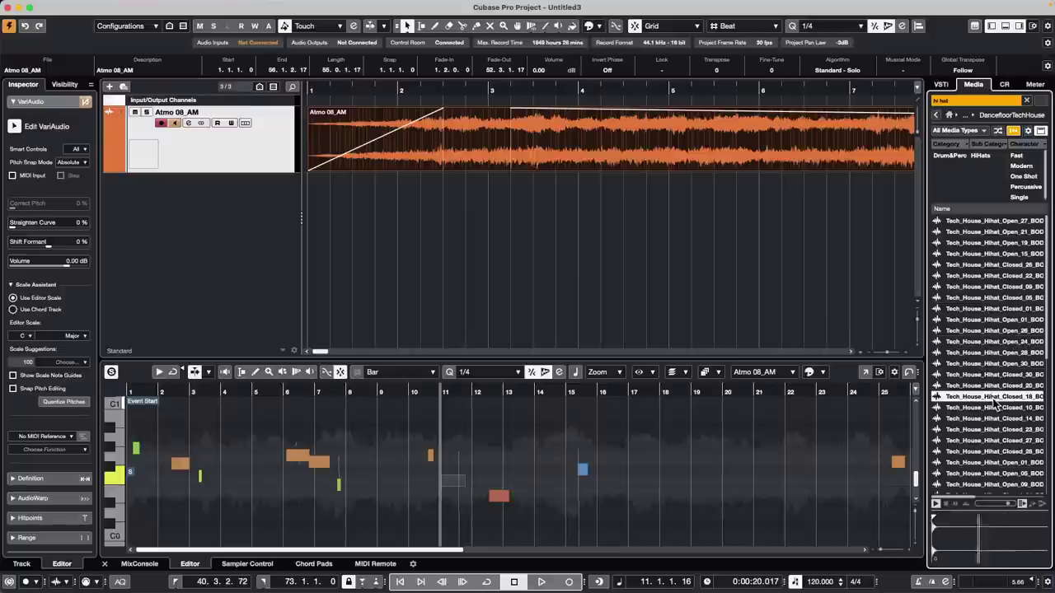
key("Down")
key("Down")
key("Down")
key("Down")
key("Down")
key("Down")
key("Down")
key("Down")
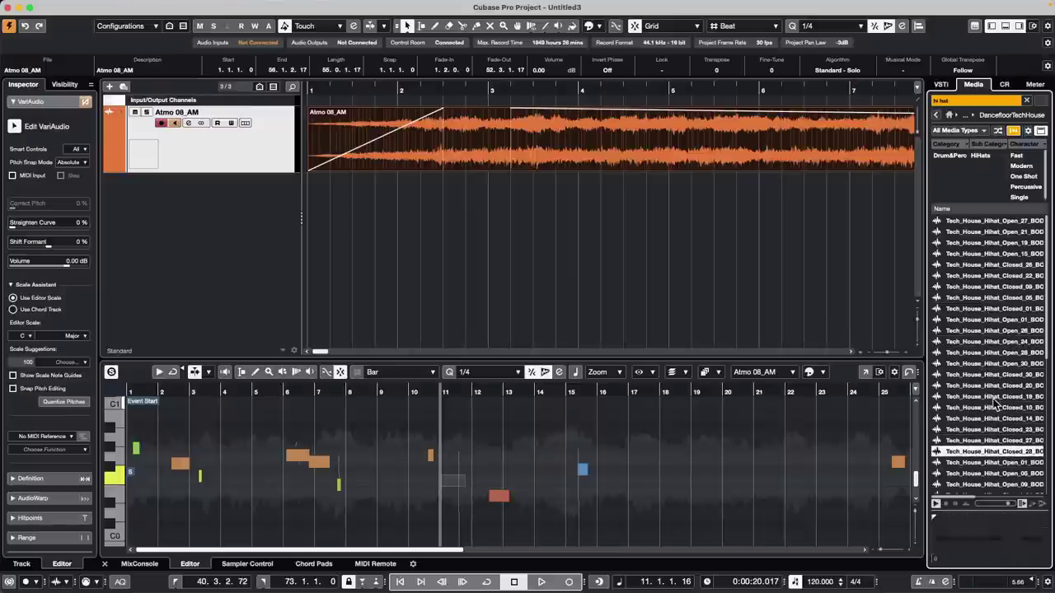
key("Down")
key("Down")
key("Down")
key("Down")
key("Down")
key("Down")
key("Down")
key("Down")
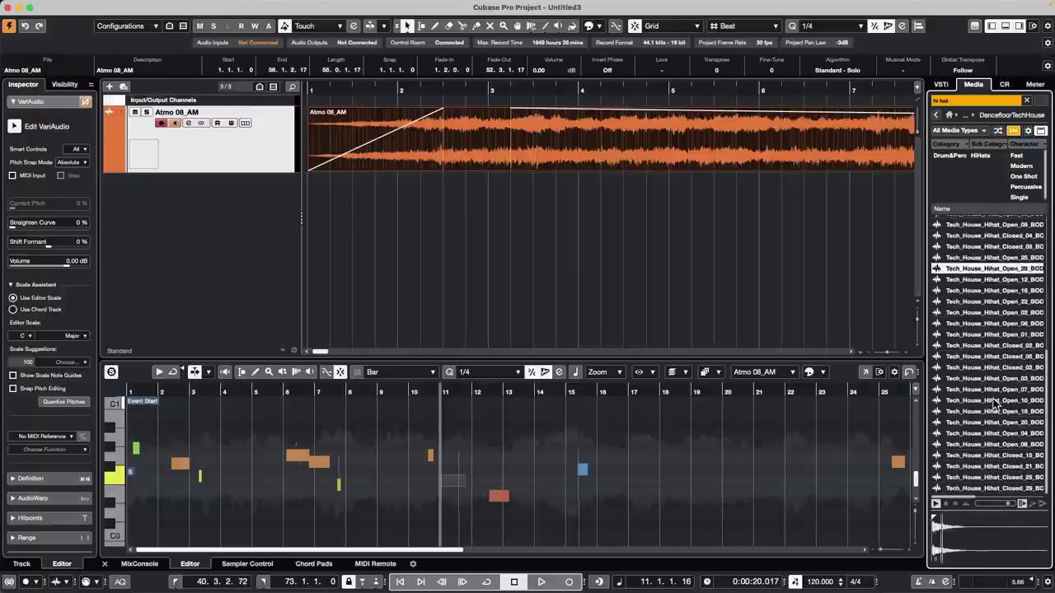
key("Down")
key("Down")
key("Down")
key("Down")
key("Down")
key("Down")
key("Down")
key("Down")
key("Down")
key("Down")
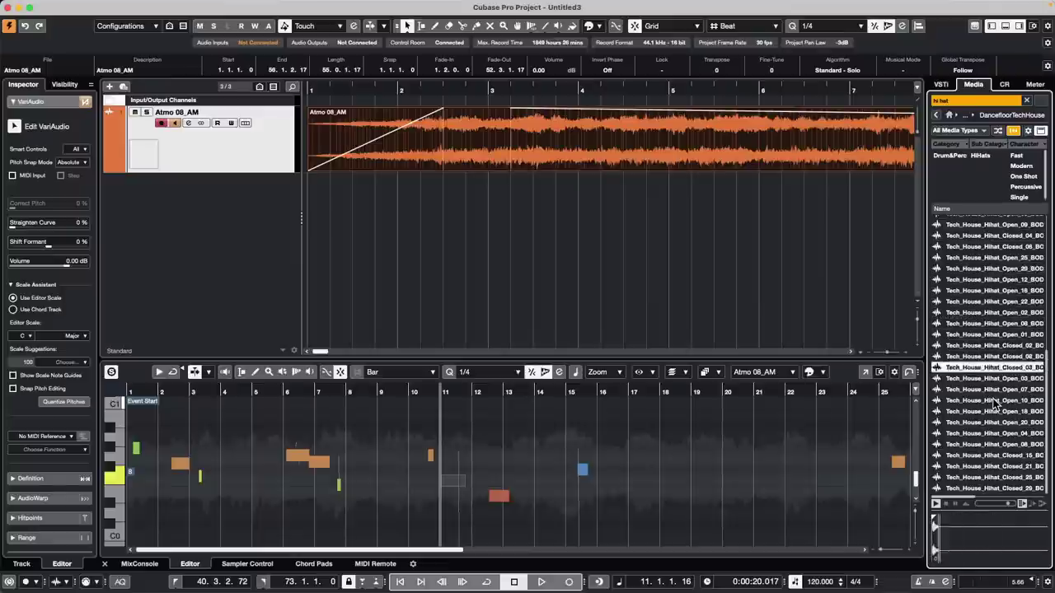
key("Down")
key("Down")
key("Down")
key("Down")
key("Down")
key("Down")
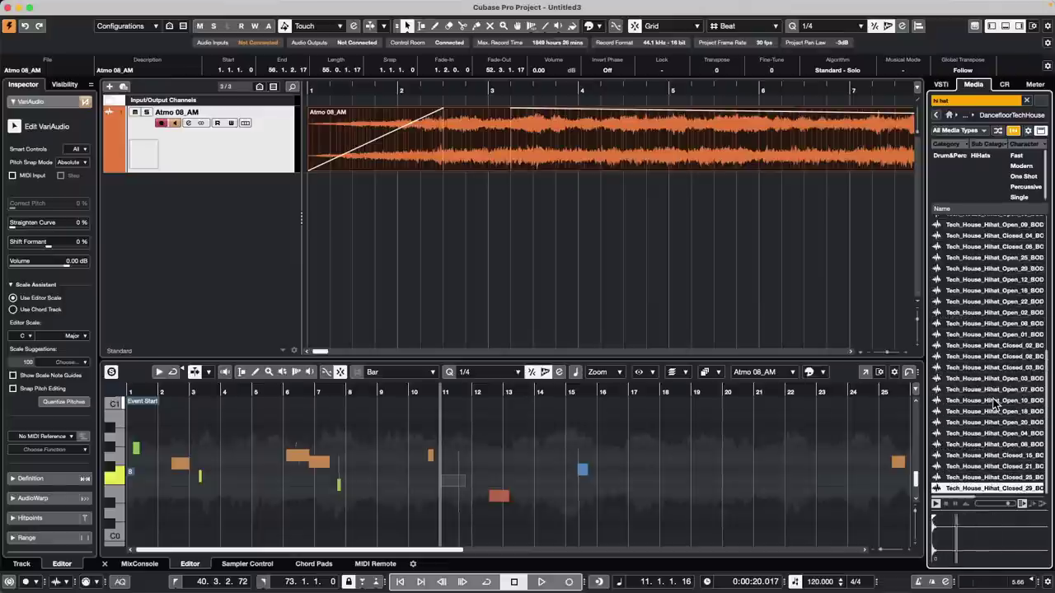
key("Up")
key("Up")
key("Up")
key("Up")
key("Up")
key("Up")
key("Up")
key("Up")
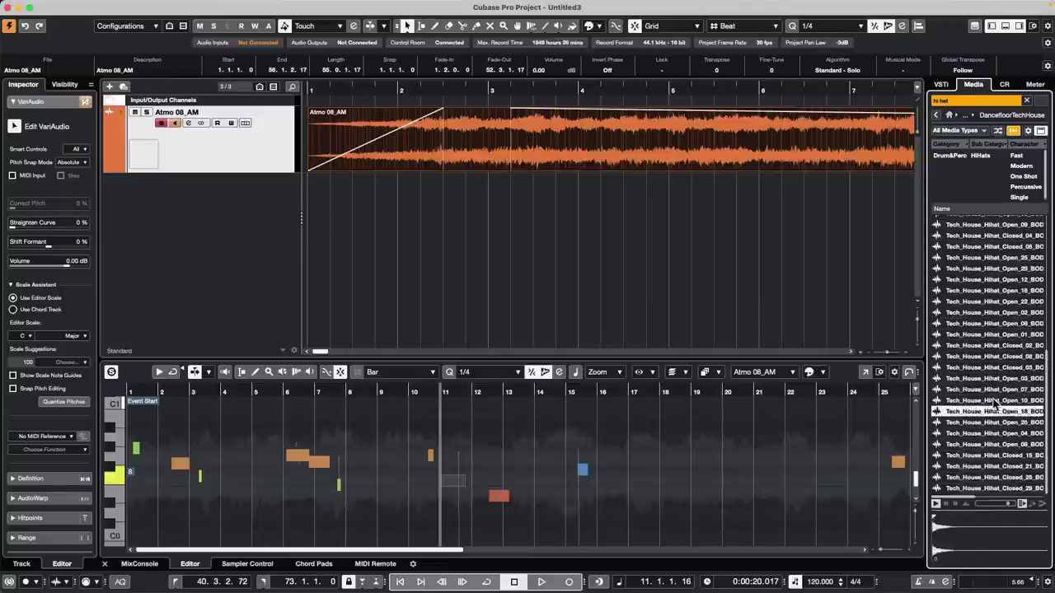
Step: Check the Drum Loops and EDM Toolbox libraries for hi-hat content matching the current search
left_click(950, 115)
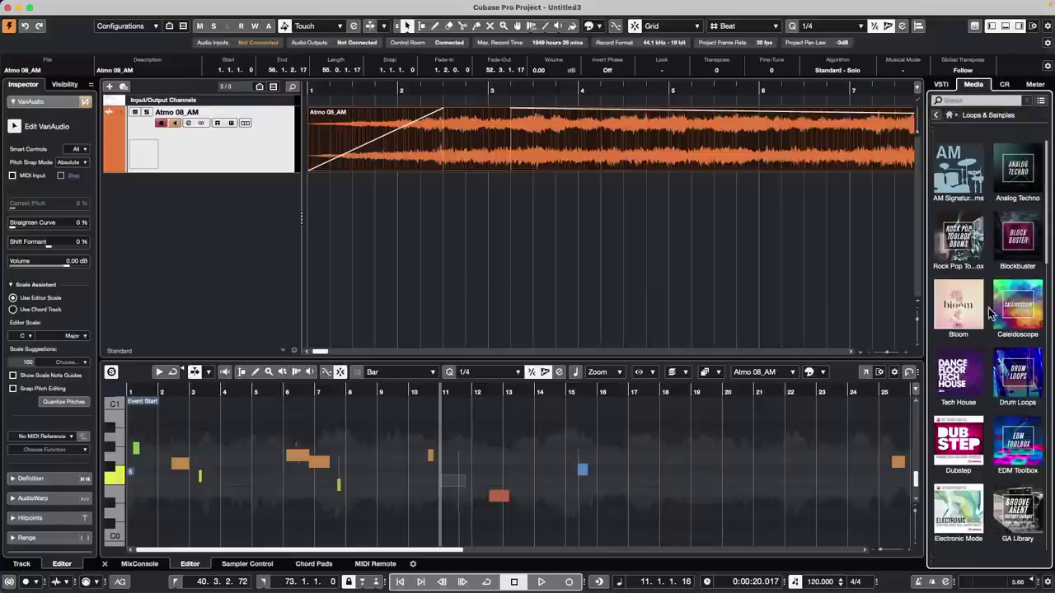
left_click(1018, 371)
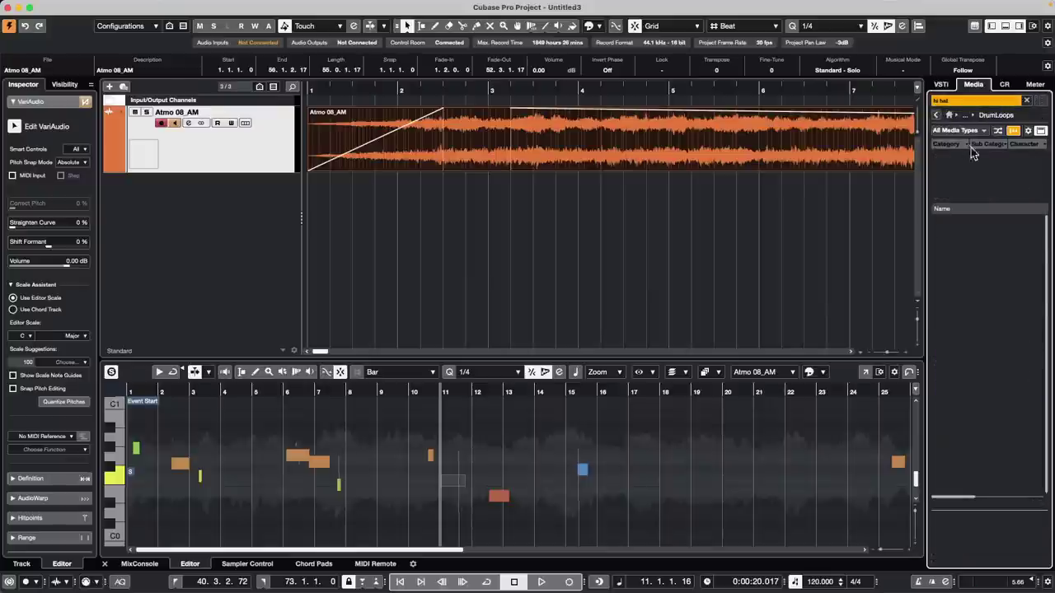
left_click(937, 115)
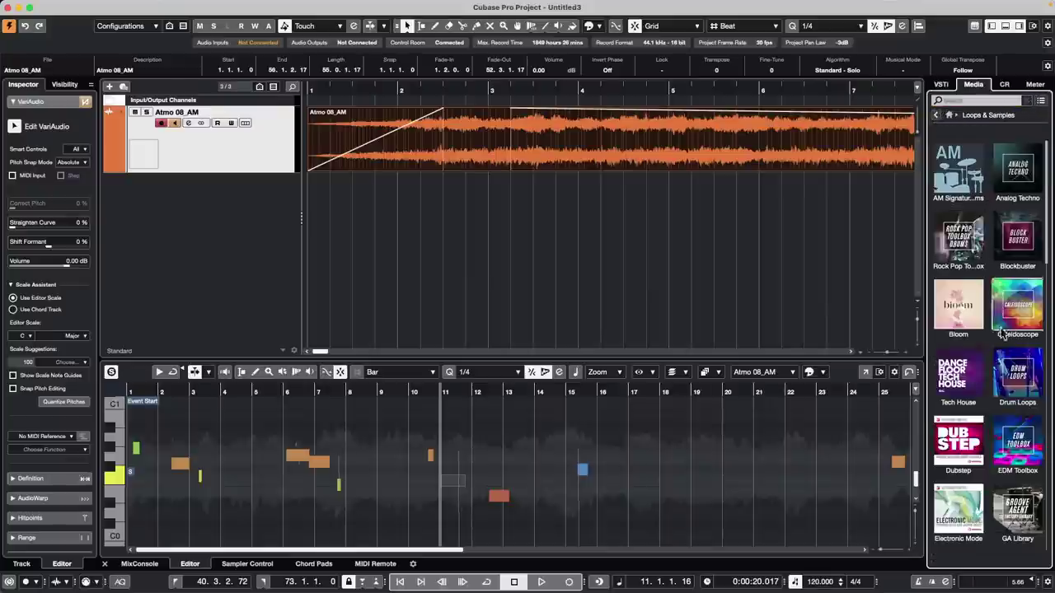
left_click(1021, 449)
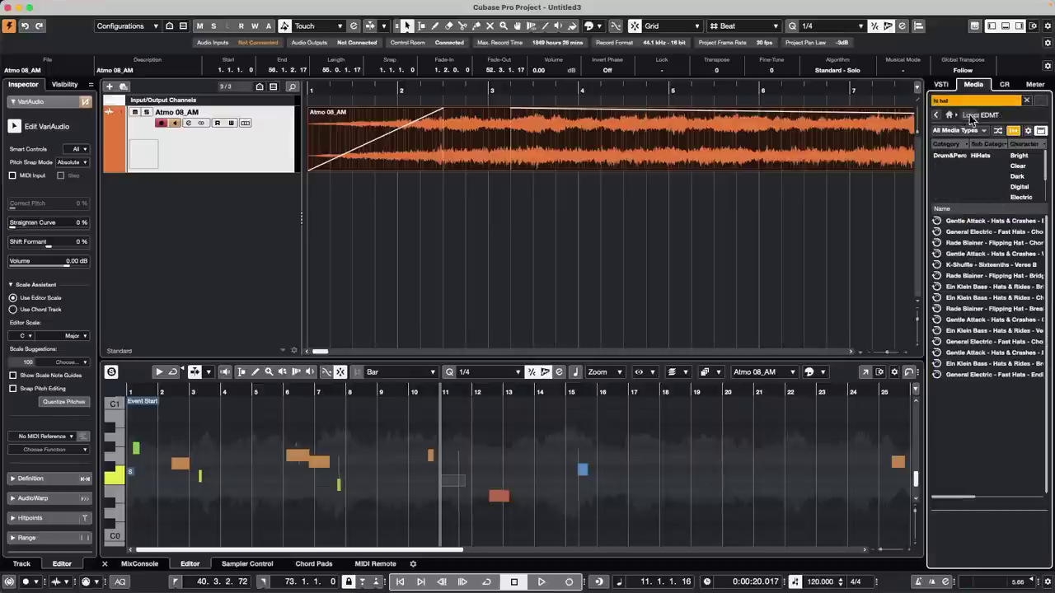
left_click(937, 115)
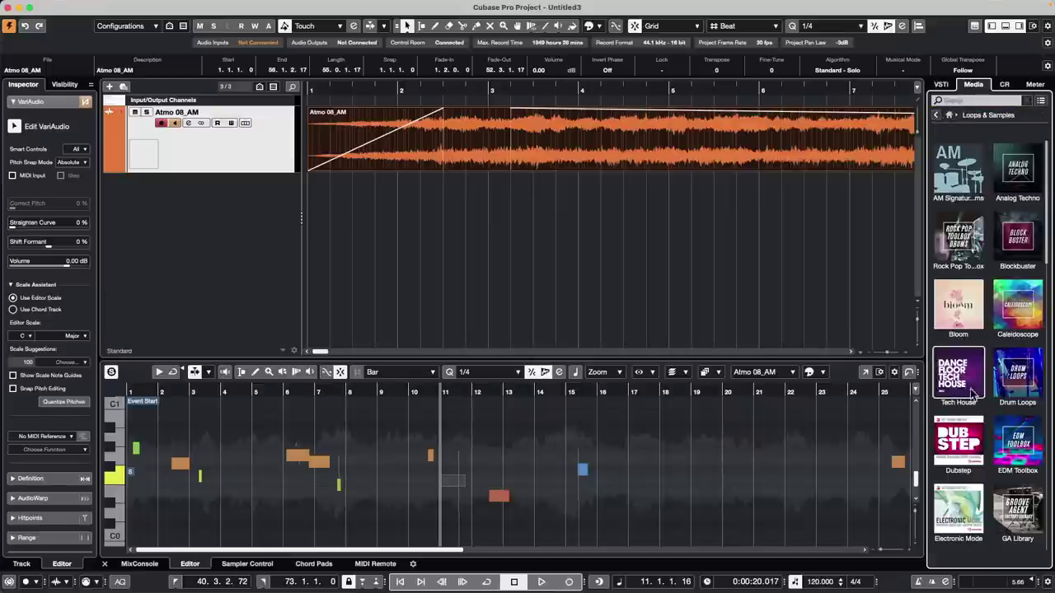
Step: Audition two hi-hat loops in the Dubstep library and add Rem-Phase_Hi Hat 1 on a new track below Atmo 08_AM, starting at bar 1
left_click(966, 449)
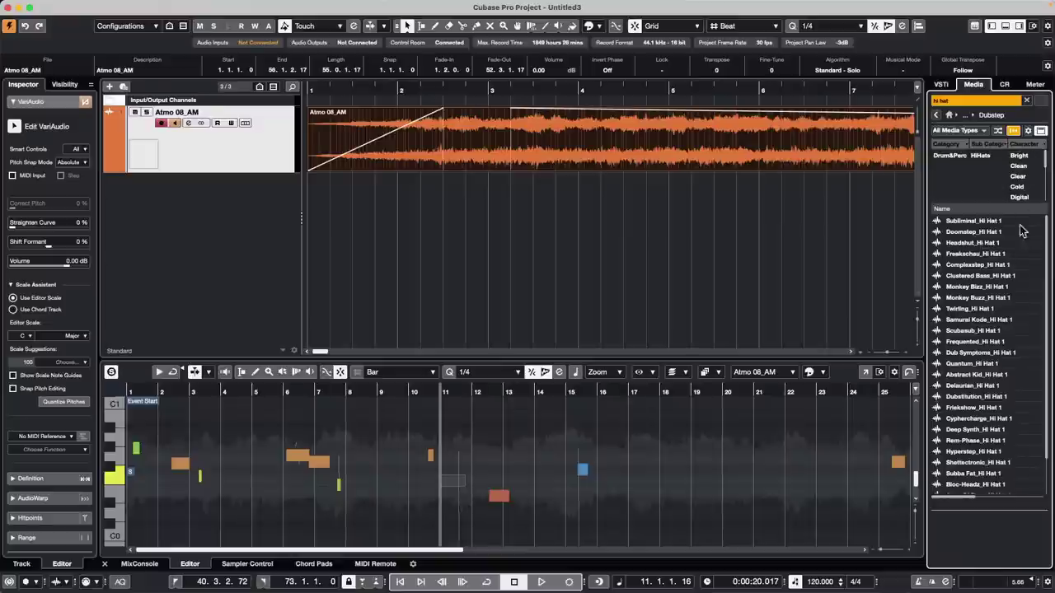
left_click(998, 375)
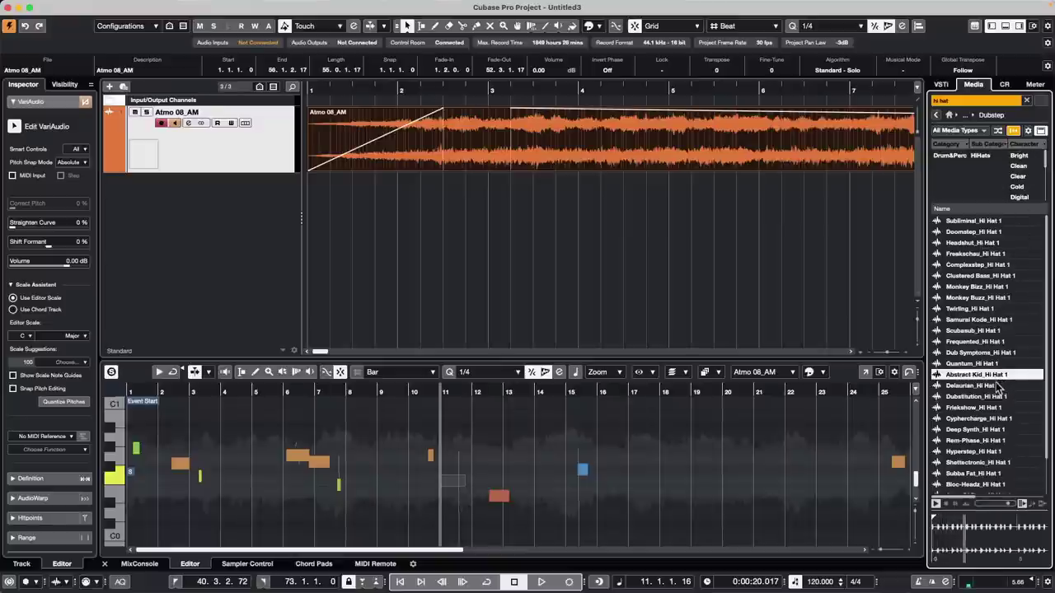
left_click(979, 440)
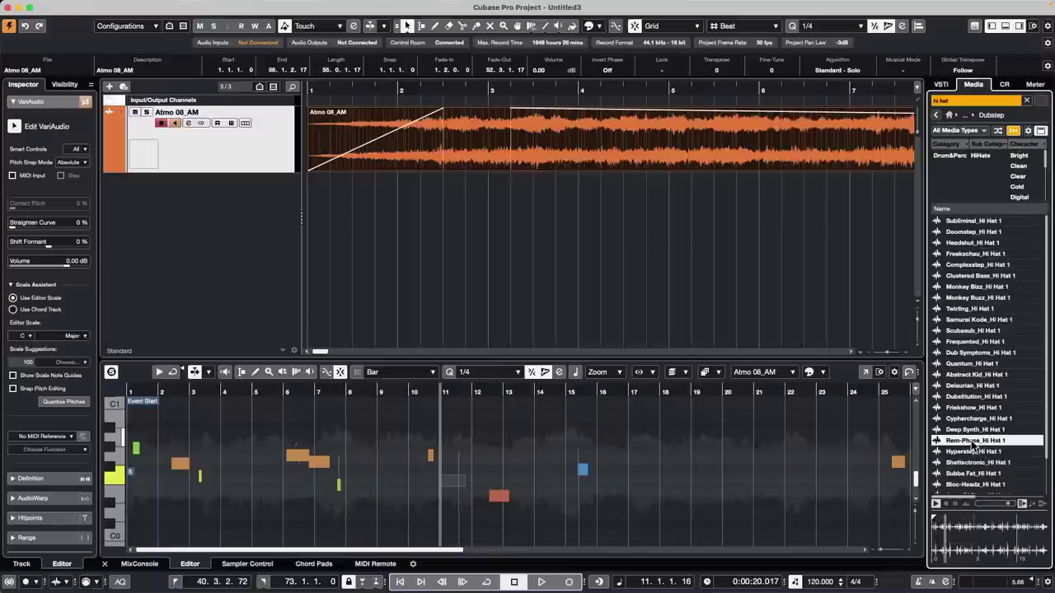
left_click_drag(979, 441, 296, 188)
left_click(416, 221)
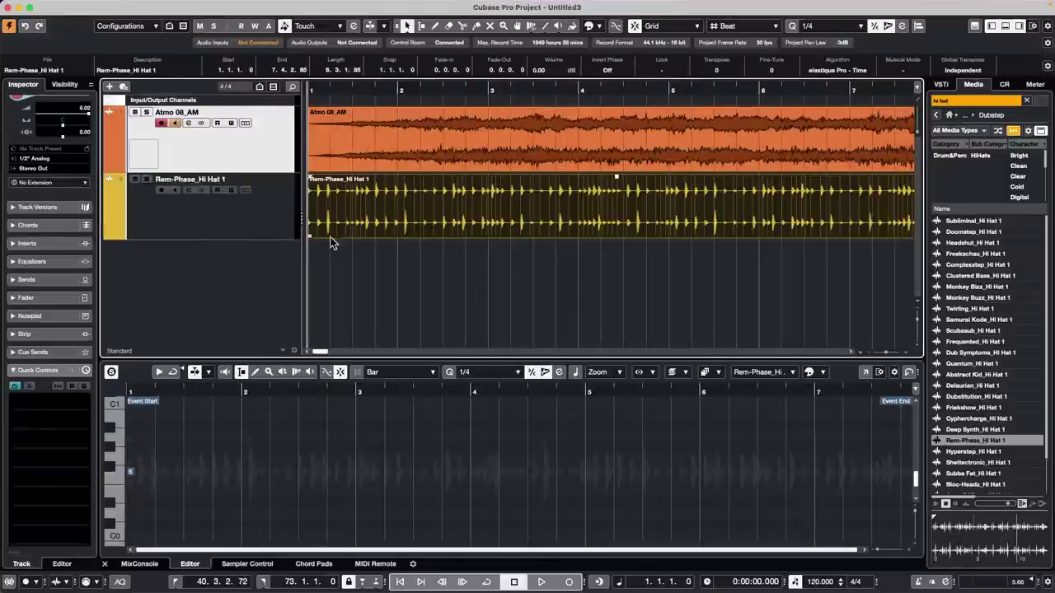
Step: Mute the Atmo 08_AM track and briefly play back the hi-hat loop on its own
key("space")
key("space")
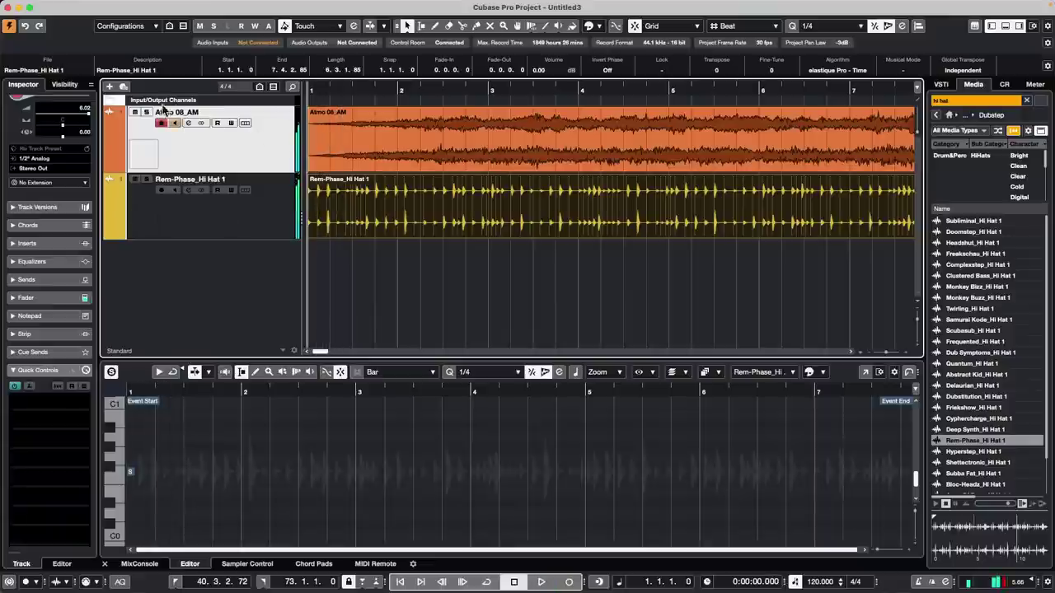
left_click(135, 112)
key("space")
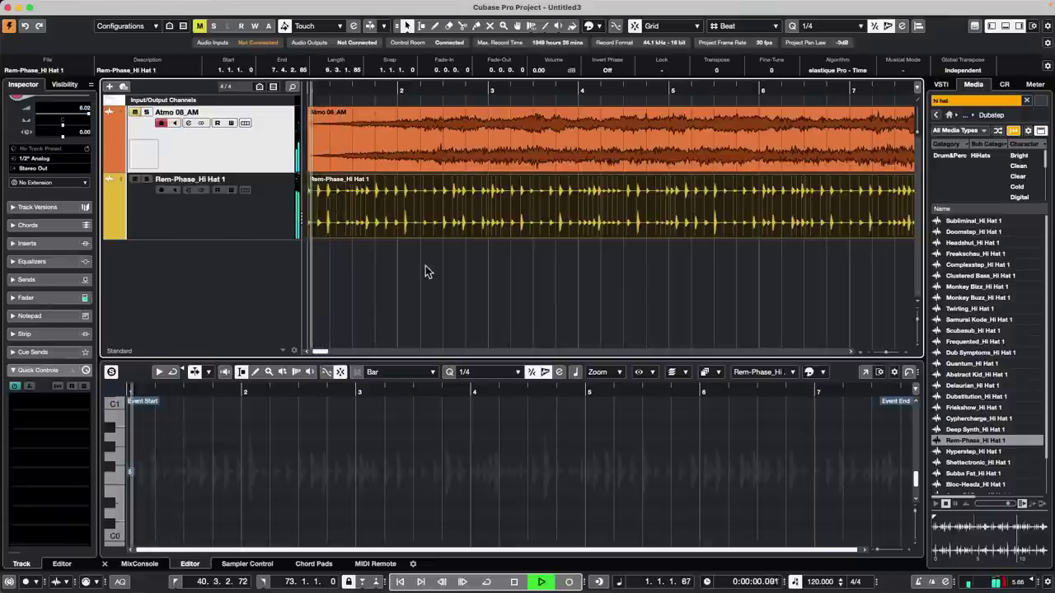
key("space")
Step: Open the Rem-Phase_Hi Hat 1 event in the Sample Editor and show its Hitpoints settings
left_click(262, 215)
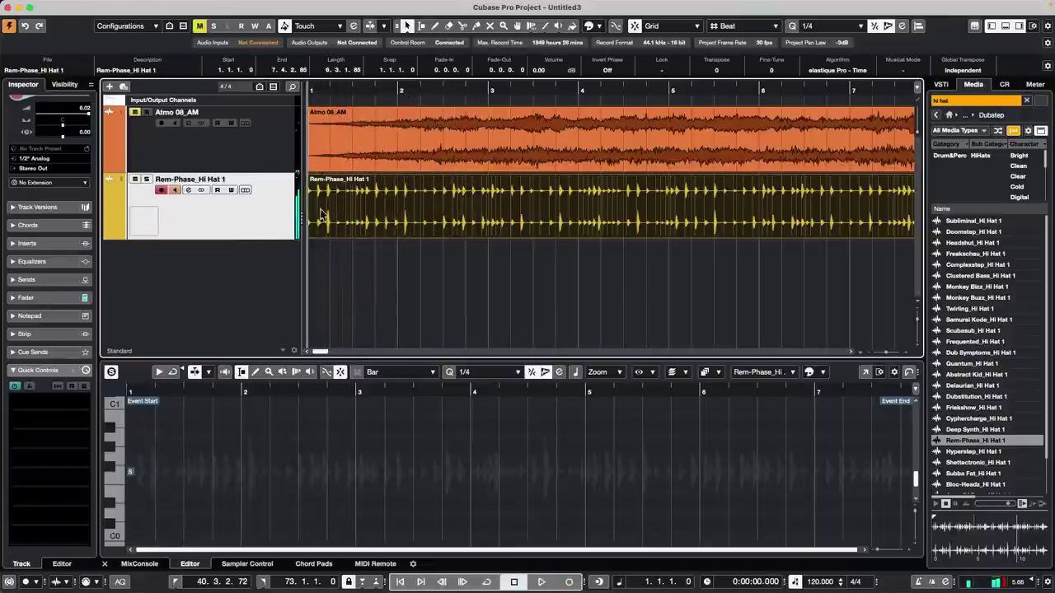
double_click(395, 220)
double_click(395, 220)
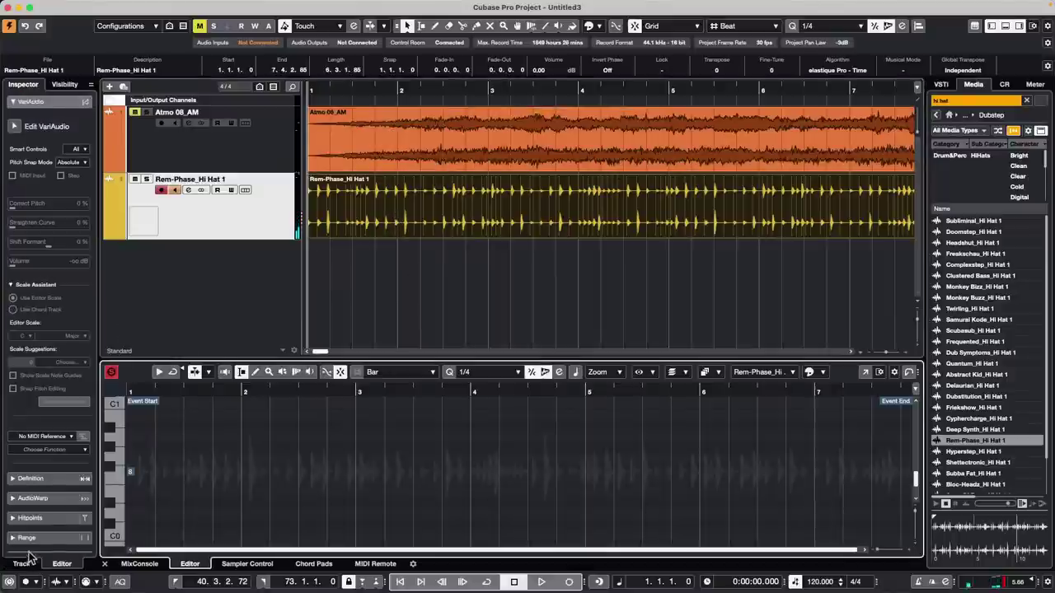
left_click(54, 517)
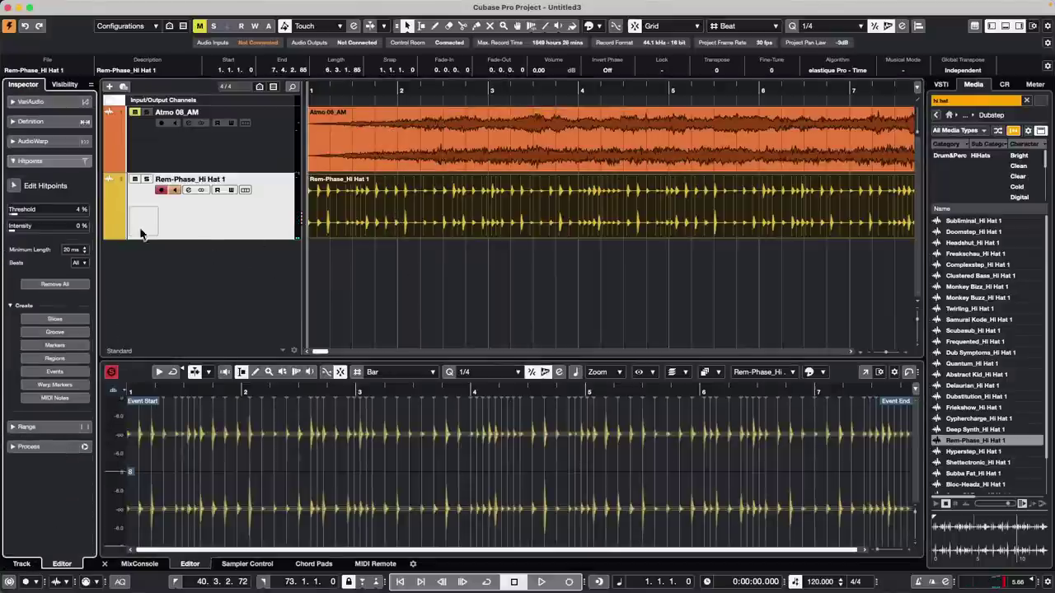
Step: Add an instrument track using Groove Agent SE, routed to Stereo Out, below the hi-hat track
right_click(176, 265)
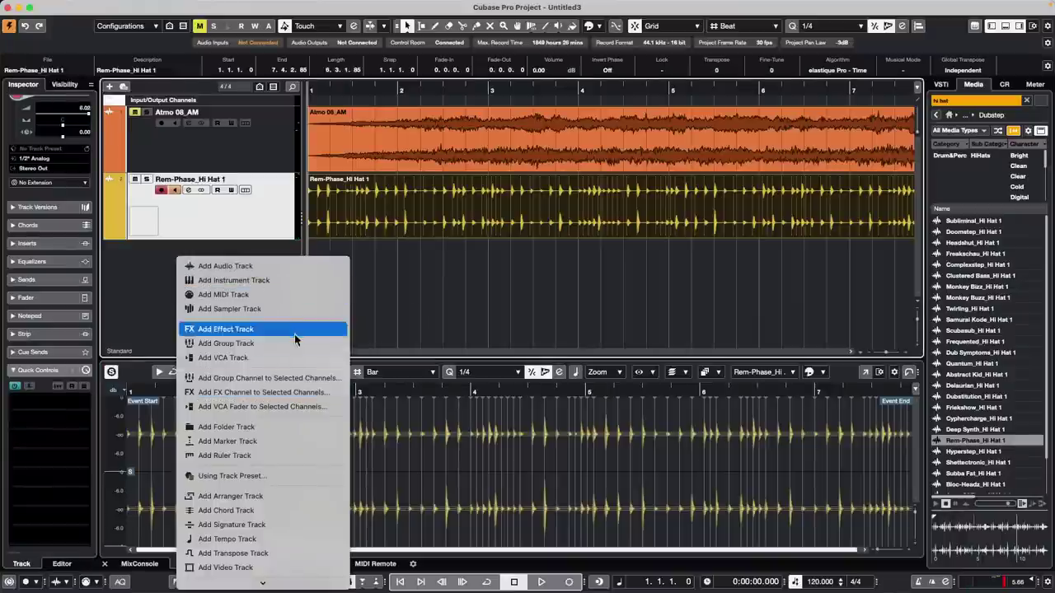
left_click(291, 281)
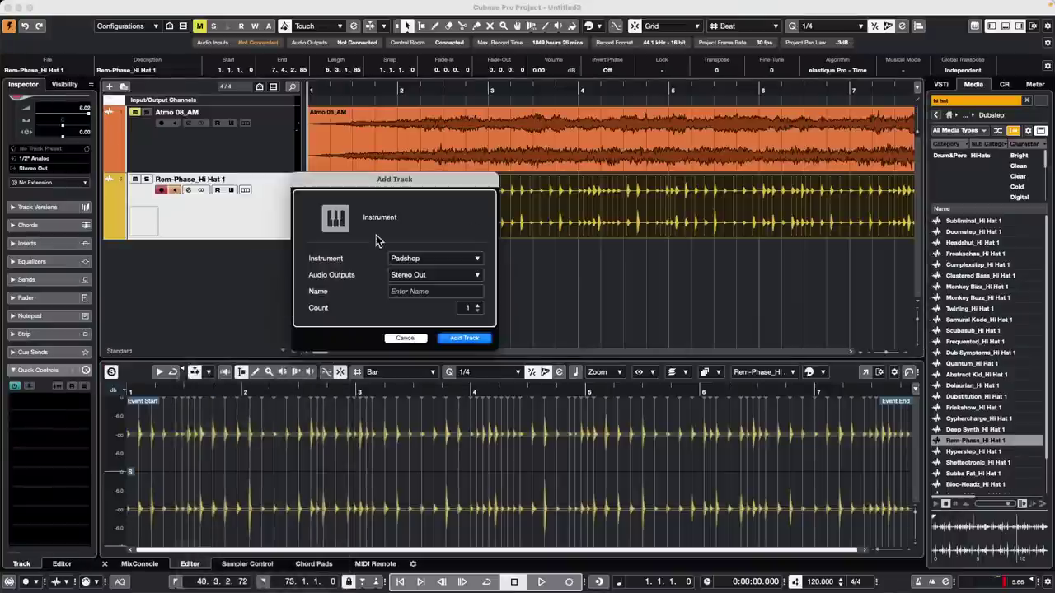
left_click(424, 258)
left_click(363, 337)
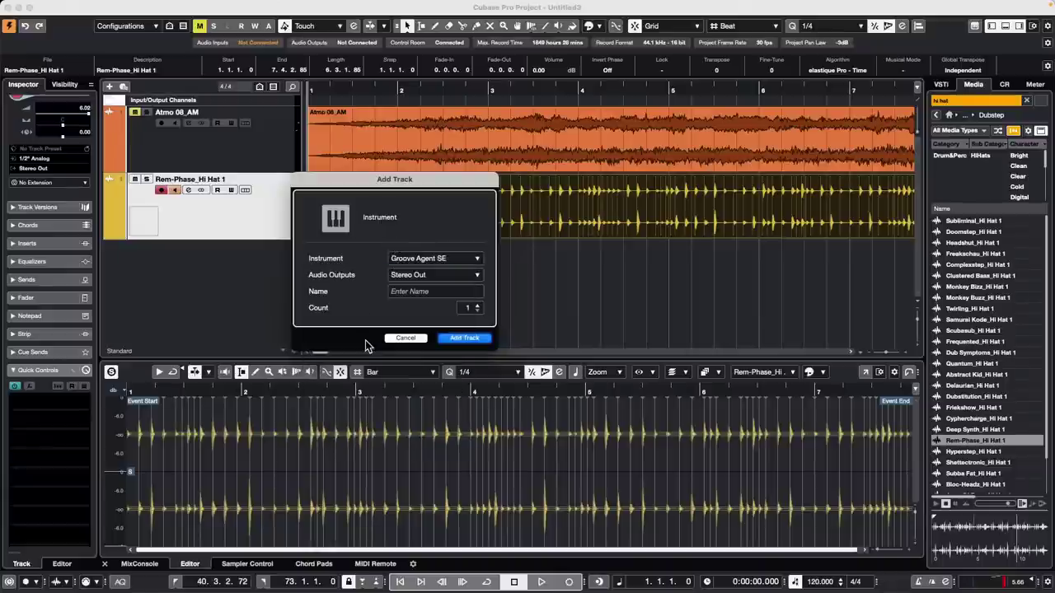
left_click(474, 342)
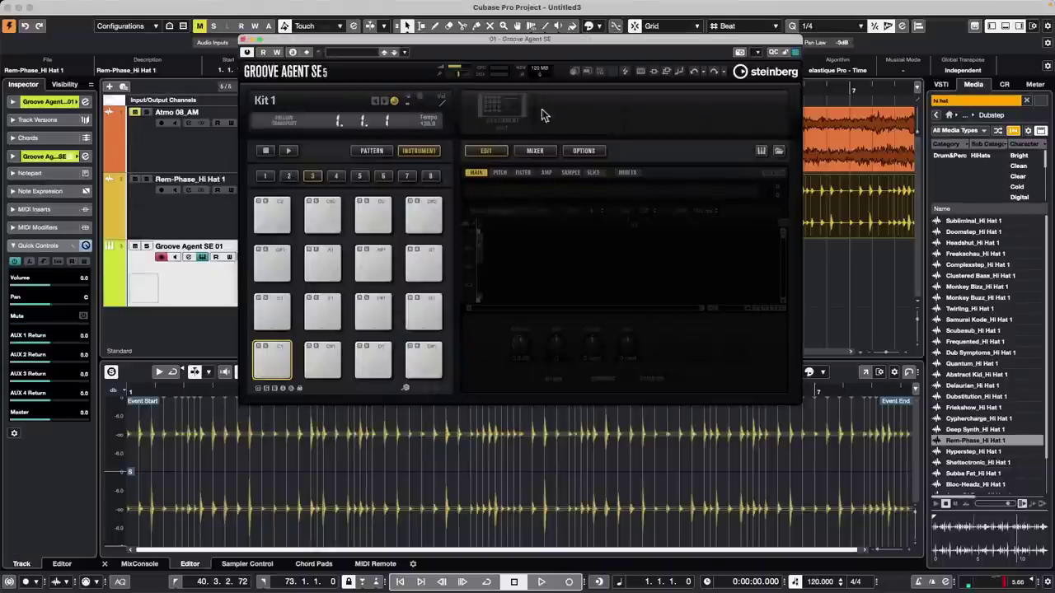
Step: Load the Uptown's Finest kit into Groove Agent SE from the full collection of instrument sets
left_click(504, 105)
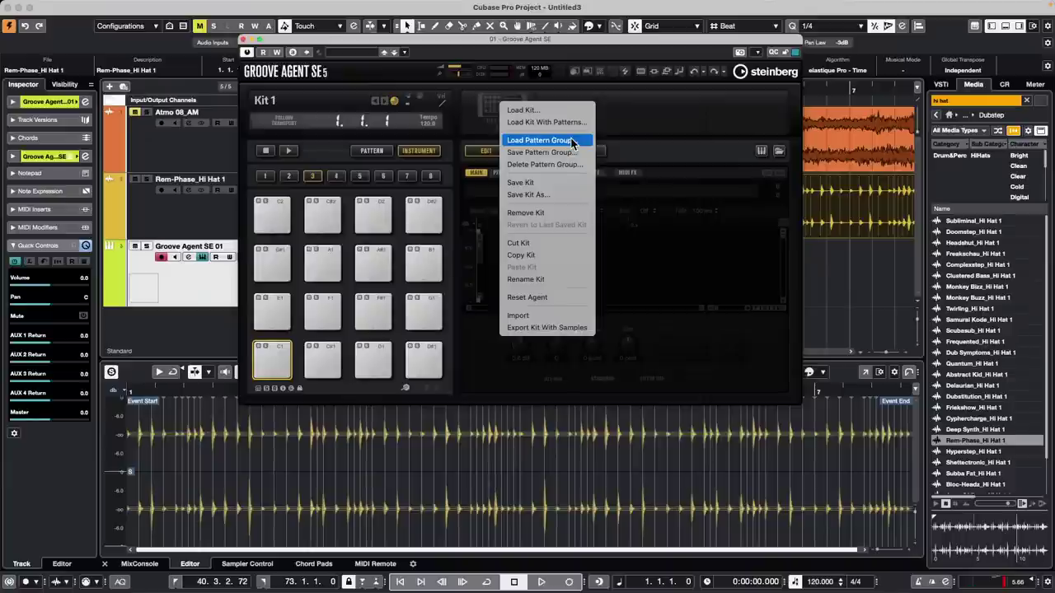
left_click(554, 122)
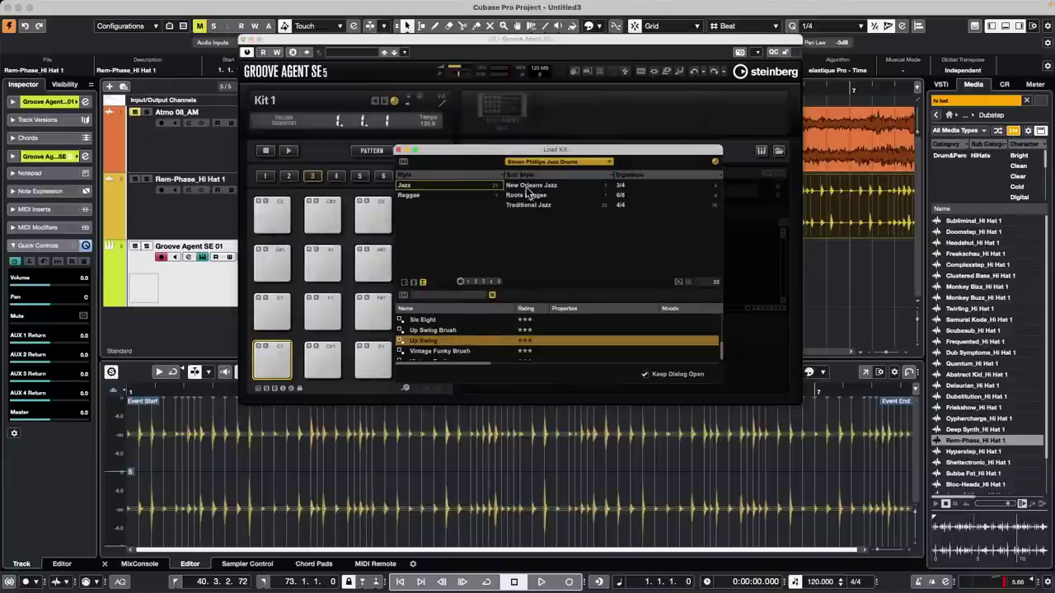
left_click(536, 164)
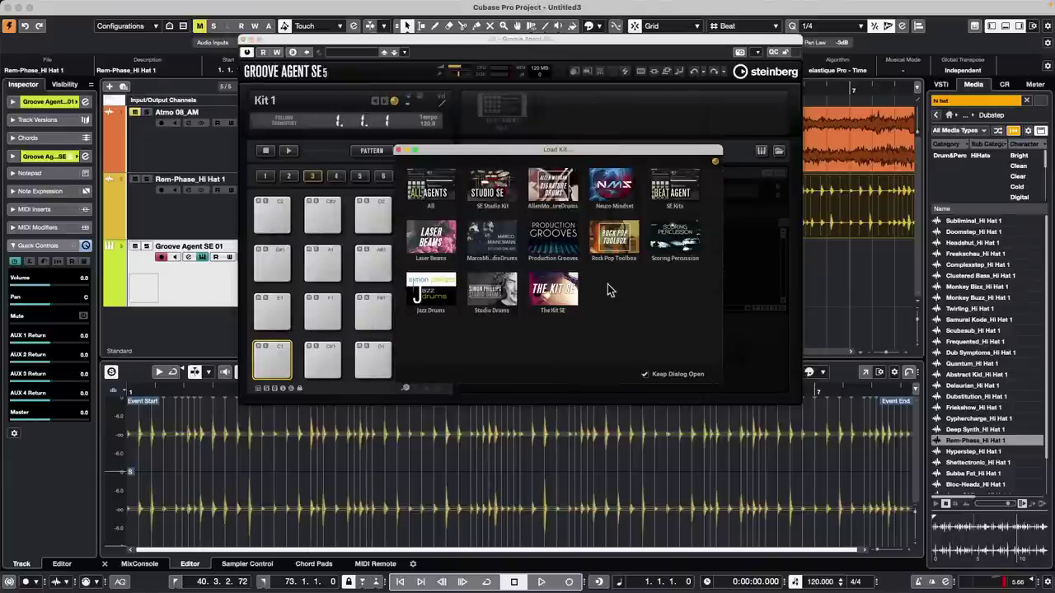
left_click(429, 191)
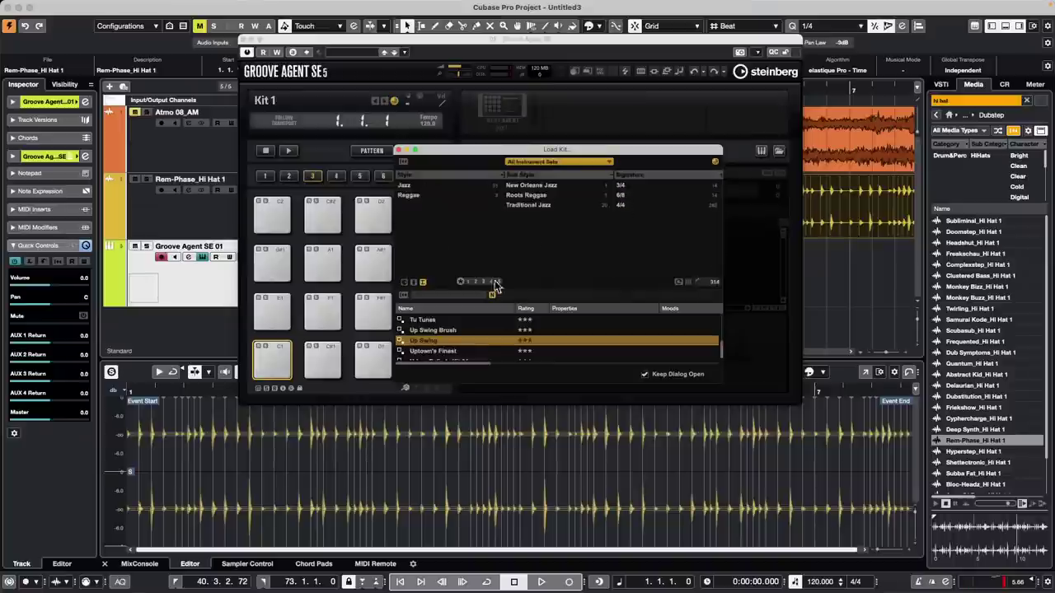
left_click(451, 353)
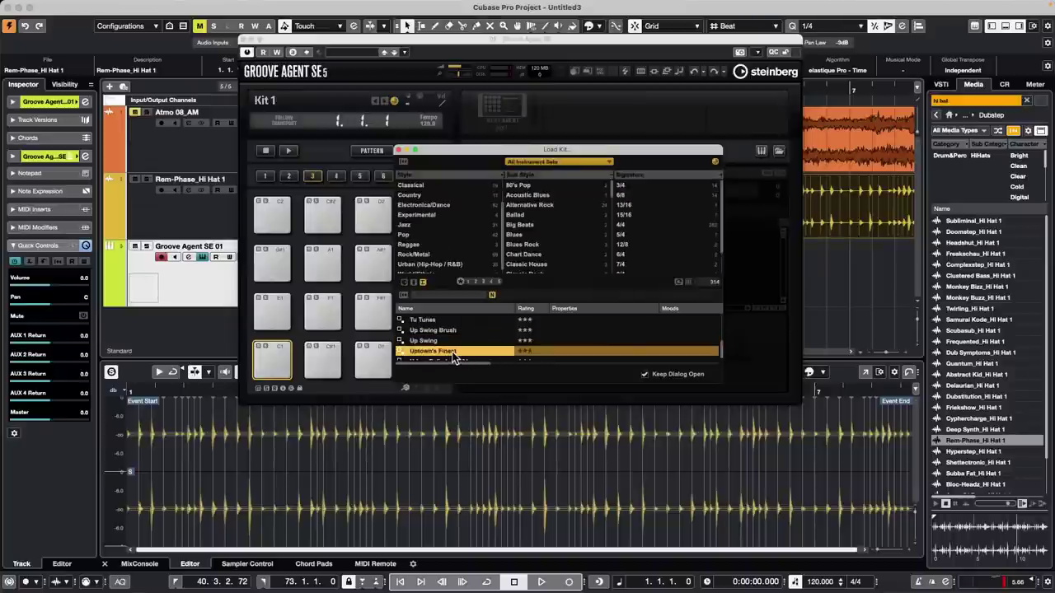
double_click(452, 353)
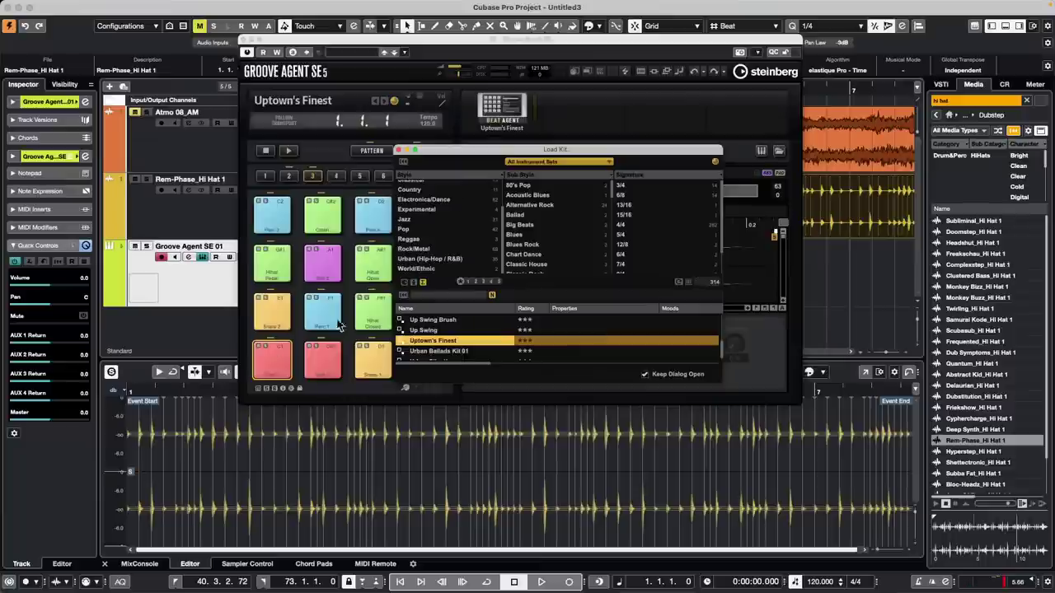
left_click(399, 149)
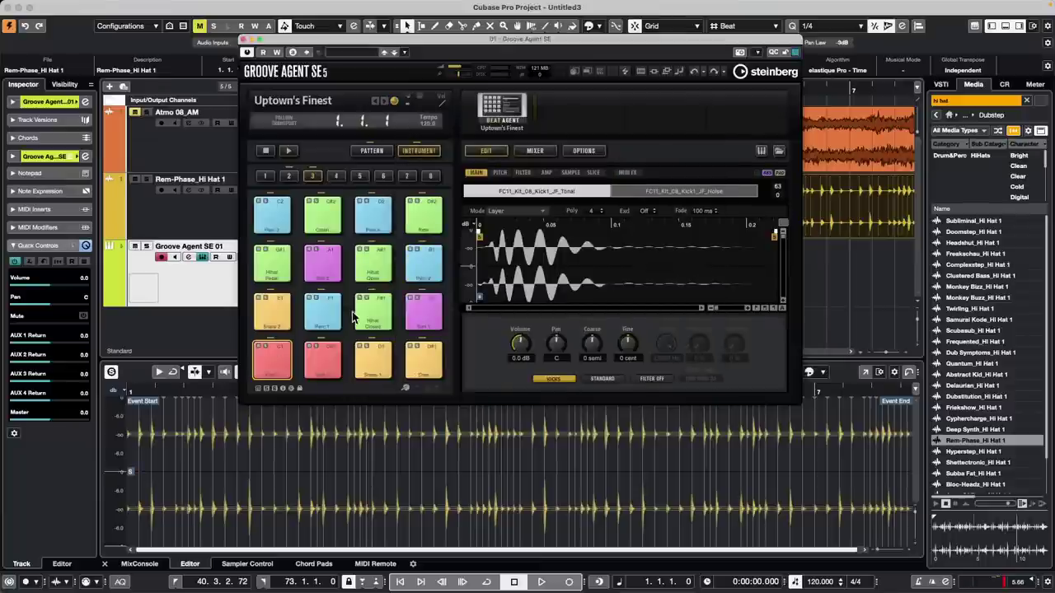
Step: Audition the kick, snare, percussion and closed hi-hat pads of Uptown's Finest, and move the plug-in window off the track list
left_click(370, 151)
left_click(418, 152)
left_click(264, 349)
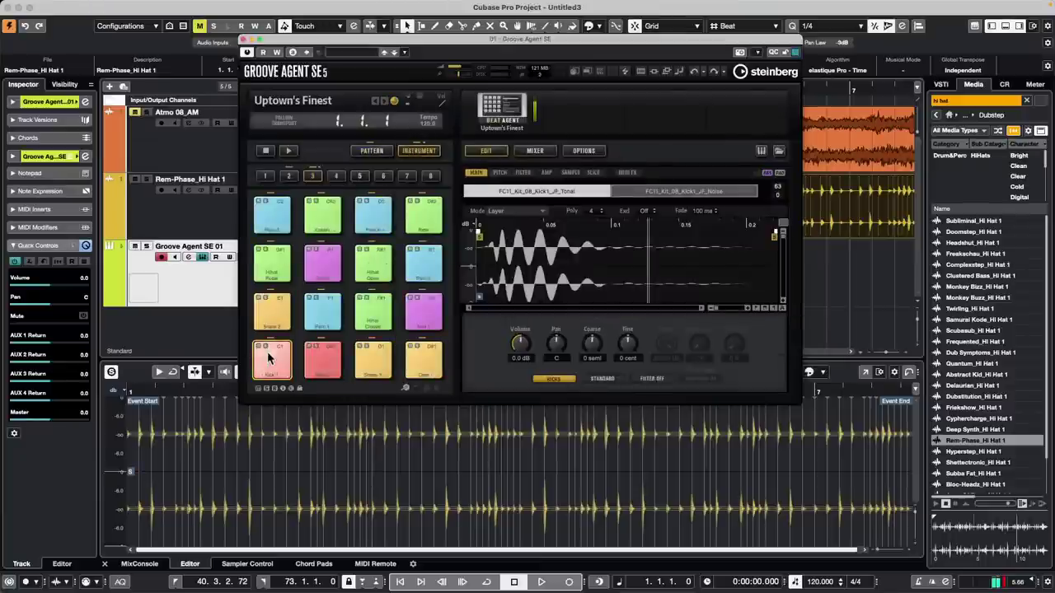
left_click(271, 307)
left_click(322, 307)
left_click(377, 310)
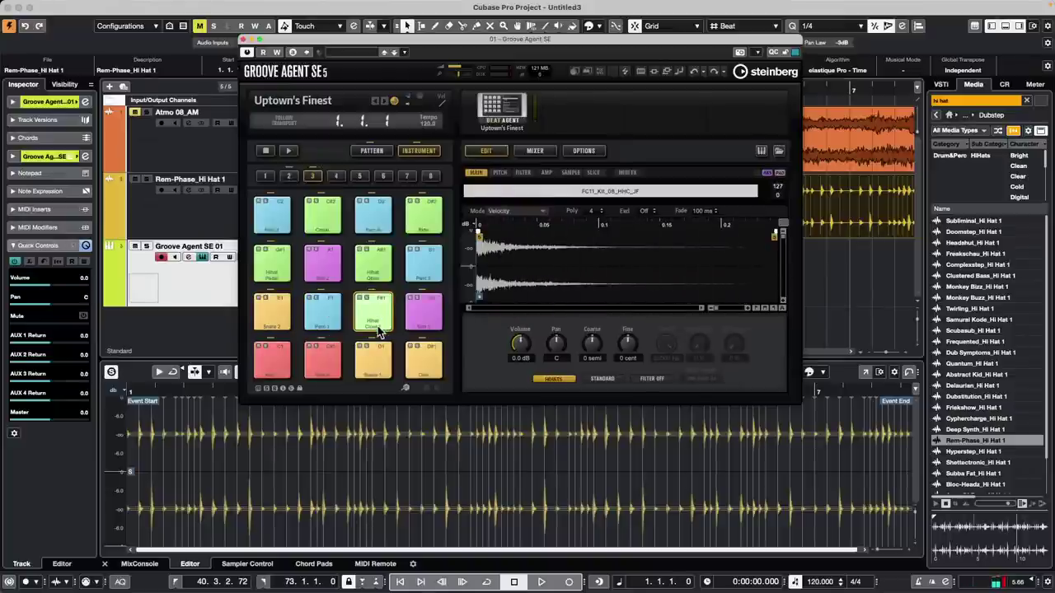
left_click_drag(301, 43, 541, 80)
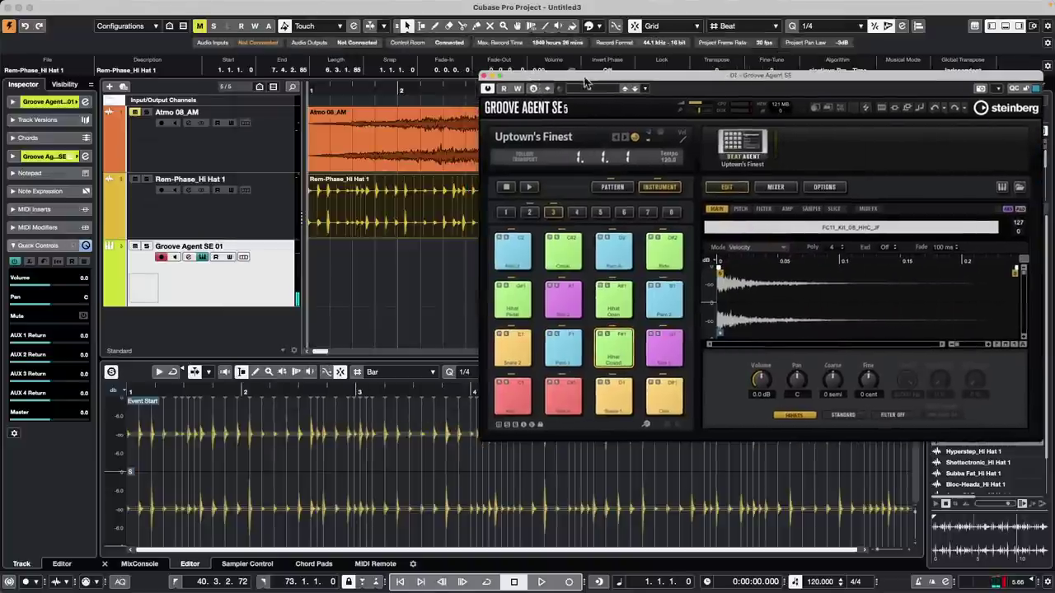
Step: Select the Rem-Phase_Hi Hat 1 track and activate hitpoint editing for its audio event
left_click(261, 214)
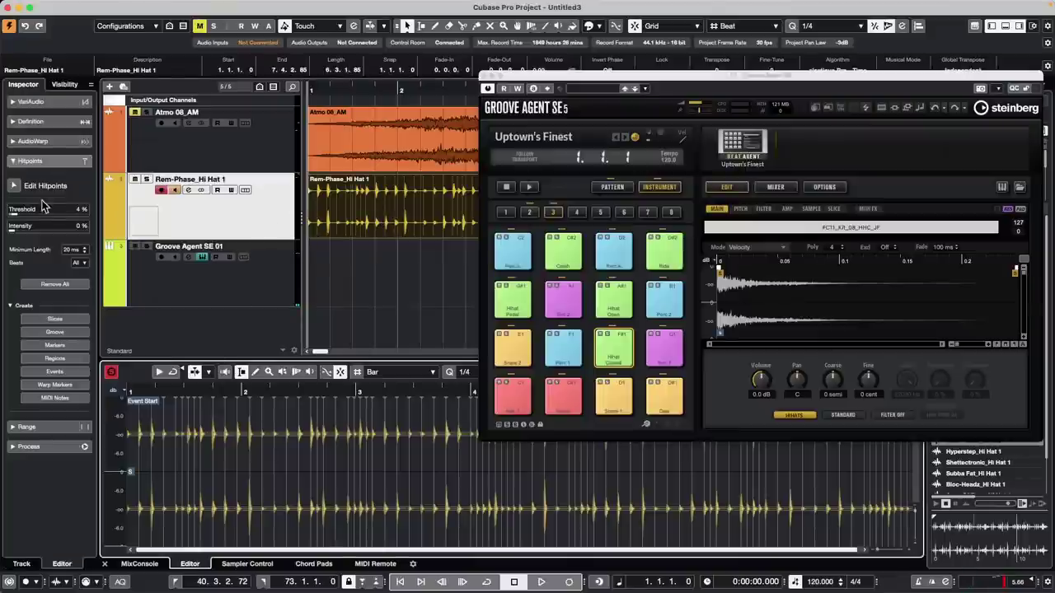
left_click(17, 185)
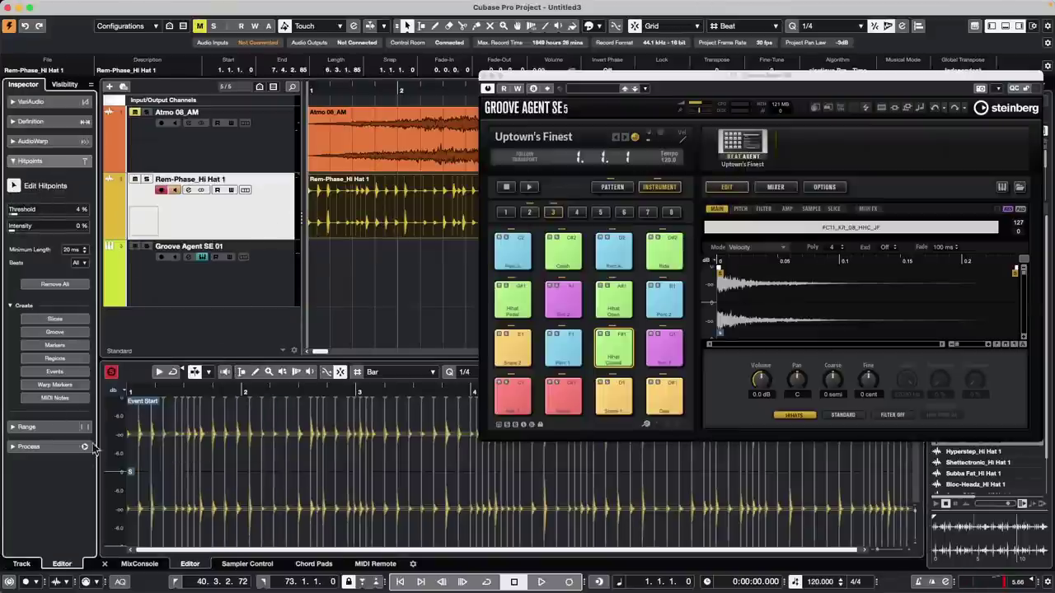
left_click(10, 305)
left_click(9, 306)
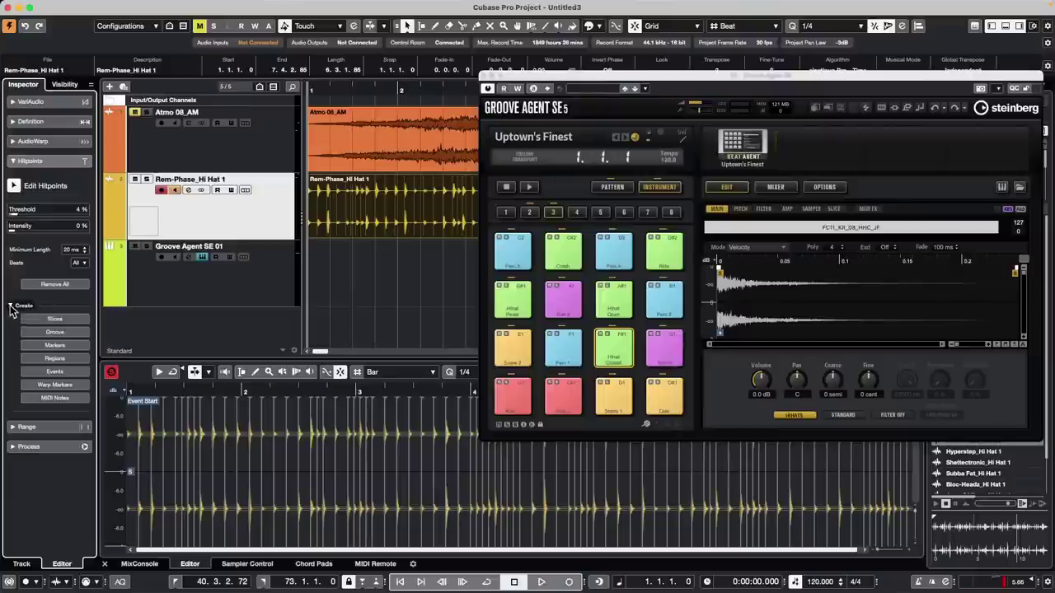
left_click(67, 397)
left_click(588, 180)
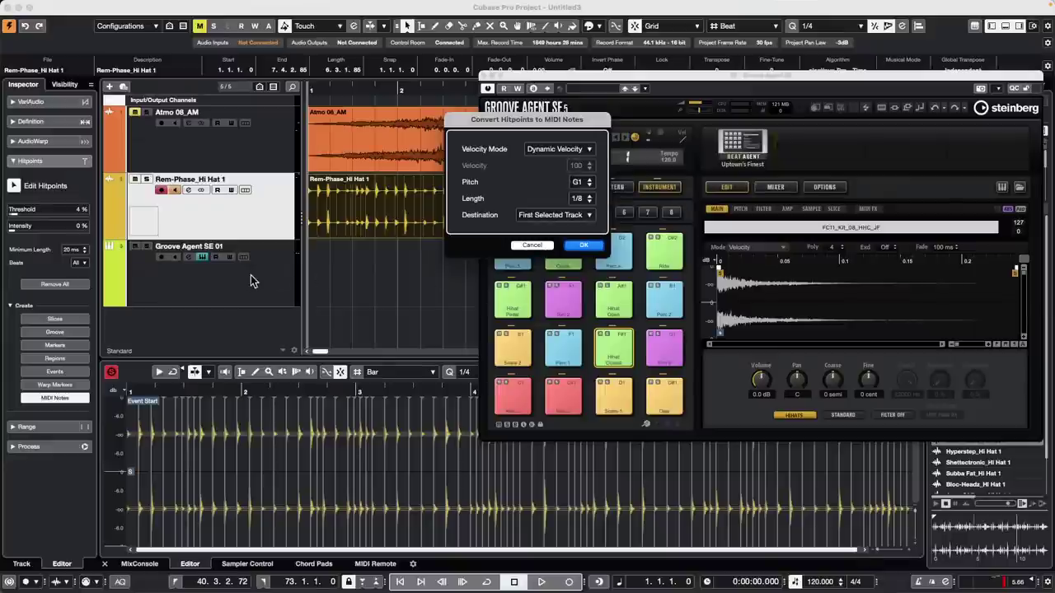
left_click(532, 245)
Step: Convert the hi-hat event's hitpoints to 1/8 dynamic-velocity MIDI notes on the Groove Agent SE 01 track, pitched to the closed hi-hat pad (F#1)
left_click(256, 262)
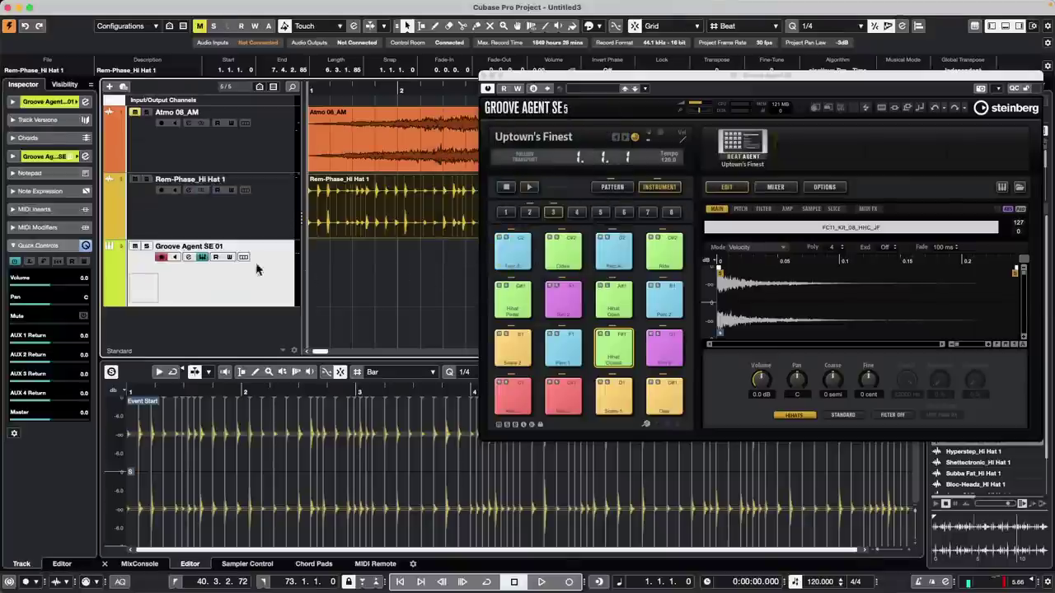
double_click(421, 206)
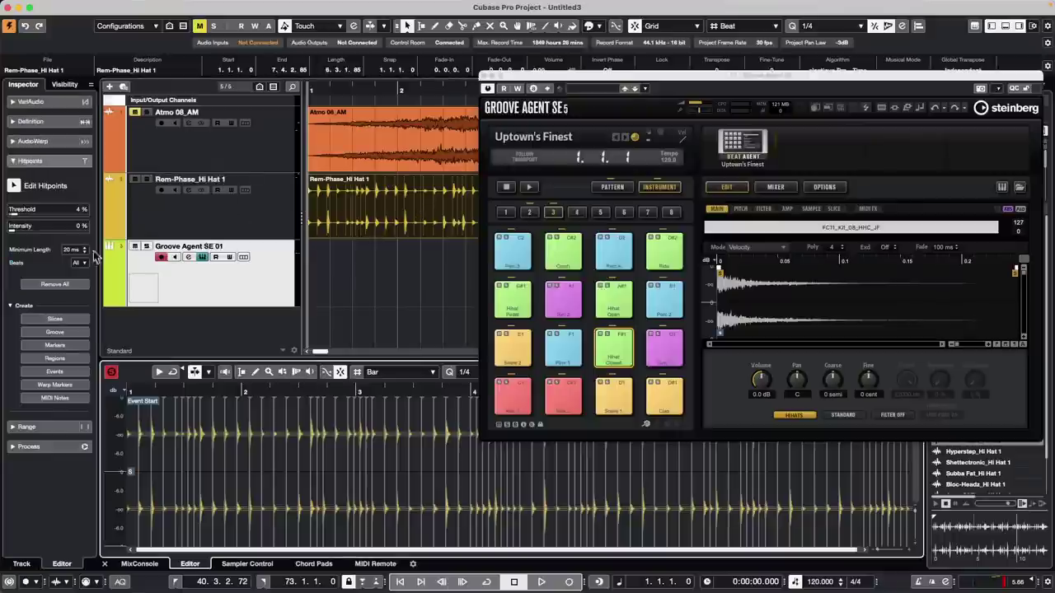
left_click(55, 399)
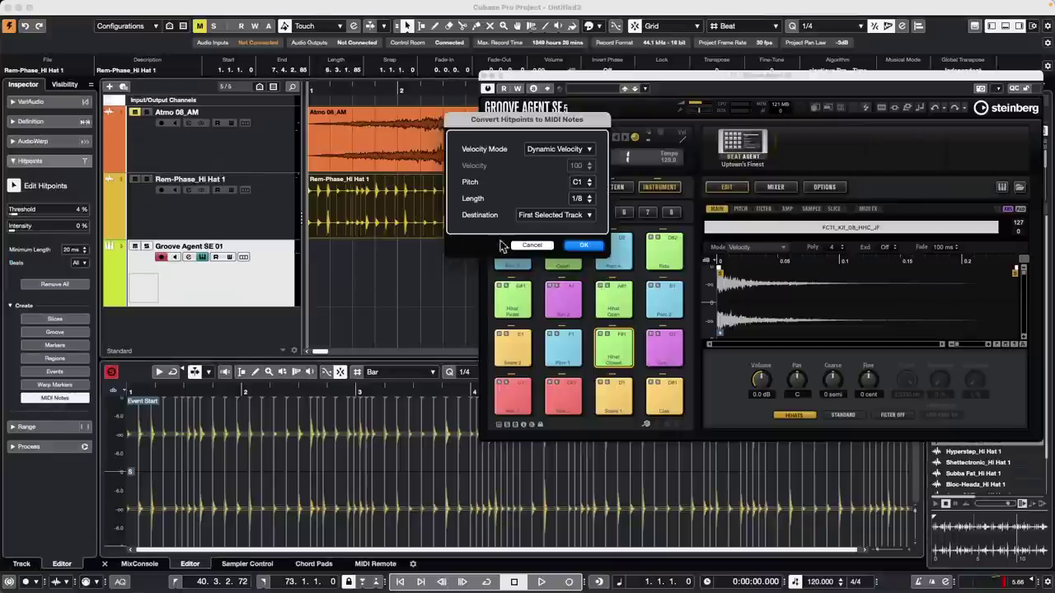
left_click(589, 186)
left_click(589, 187)
left_click(590, 246)
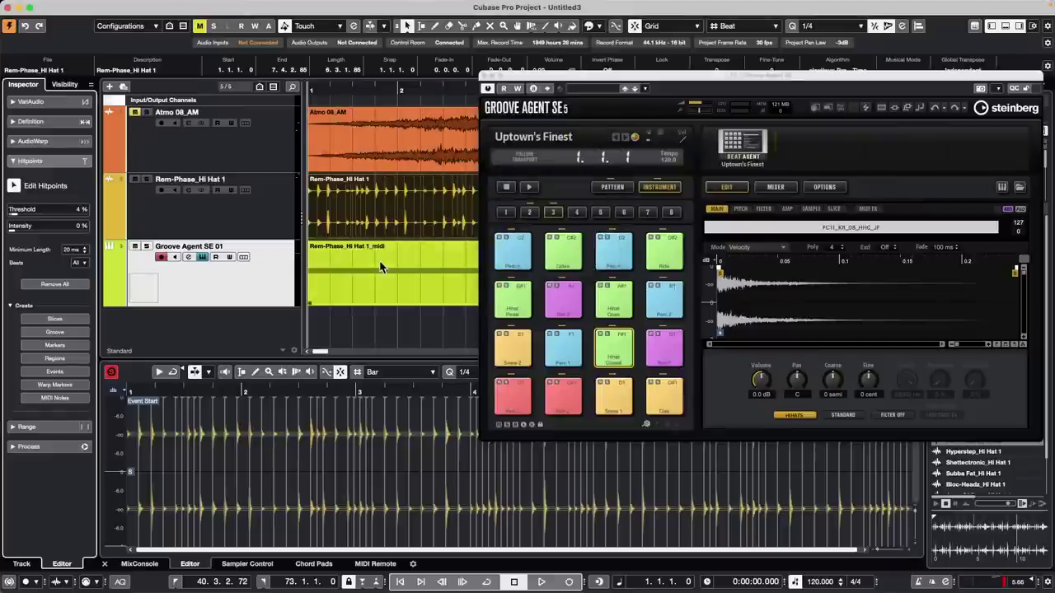
Step: Play the converted MIDI part alongside the hi-hat loop from bar 1, raising Groove Agent SE's master volume to 12 dB
key("space")
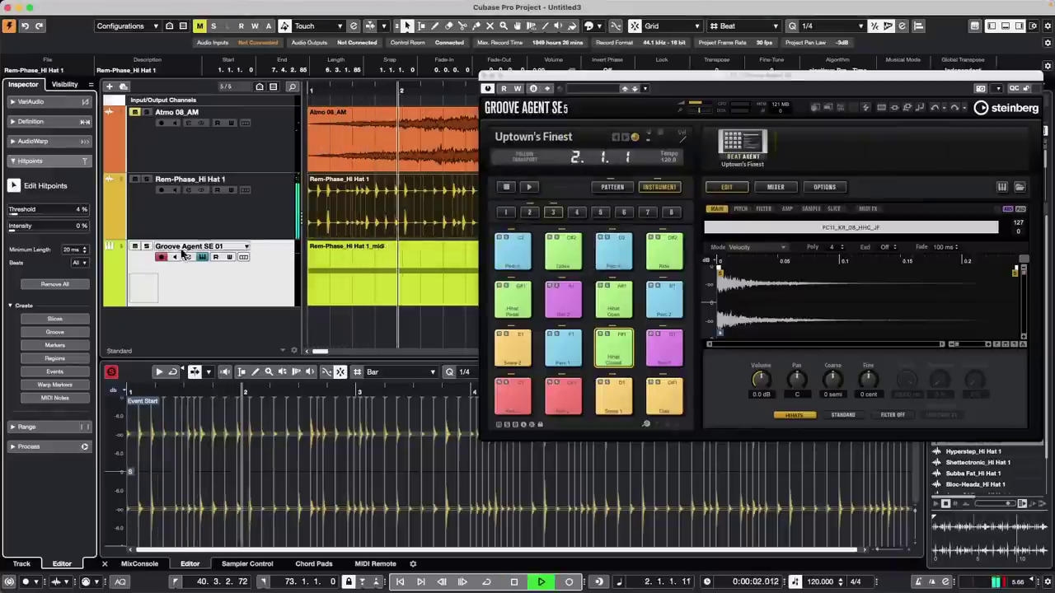
left_click(136, 180)
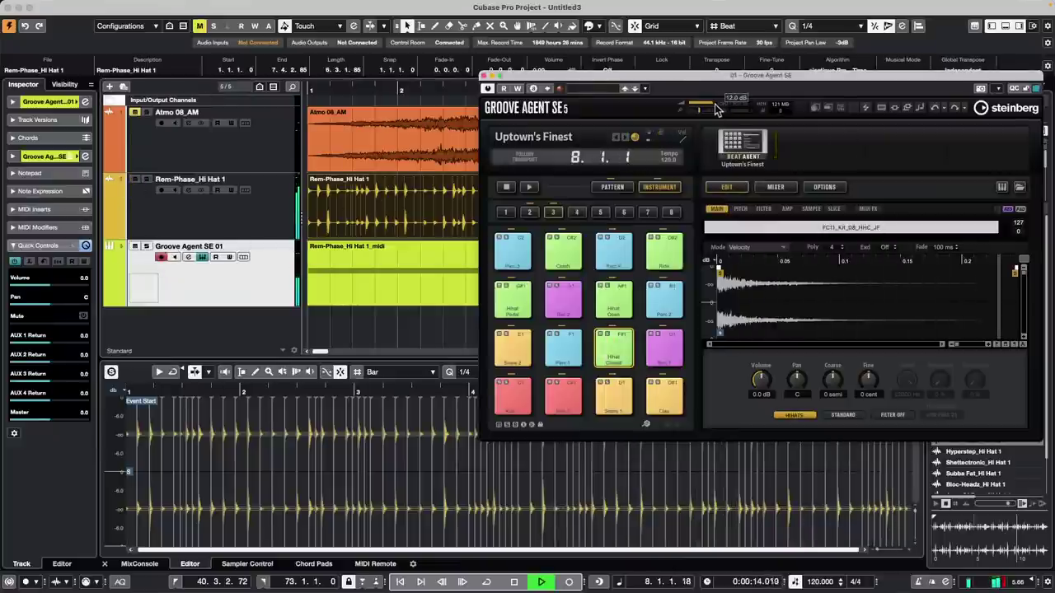
left_click(319, 91)
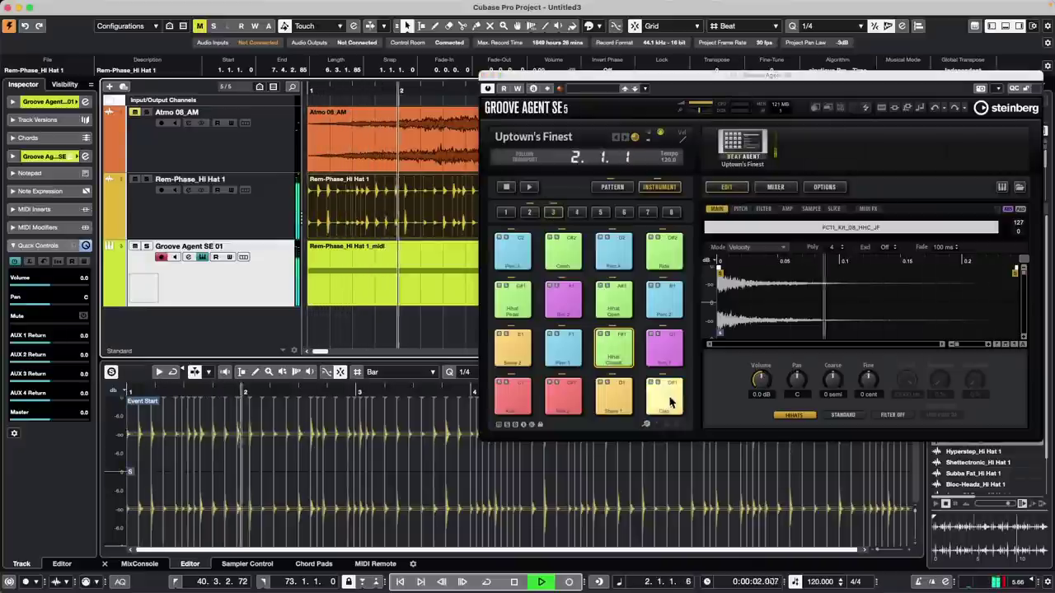
Step: Set the closed hi-hat pad's volume to 5.6 dB during playback and close the Groove Agent SE window
left_click(552, 212)
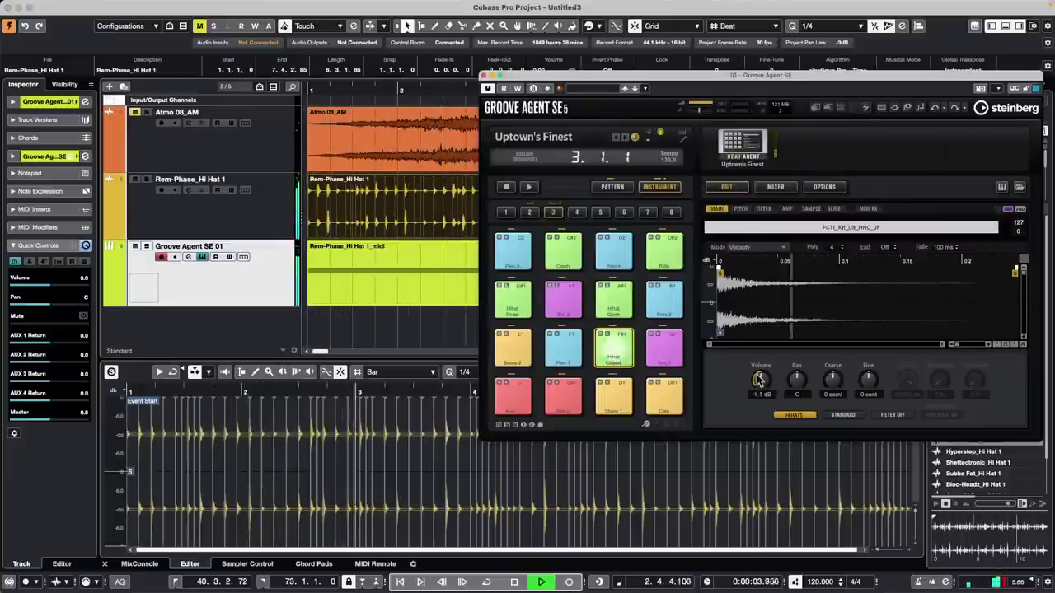
left_click_drag(760, 381, 764, 364)
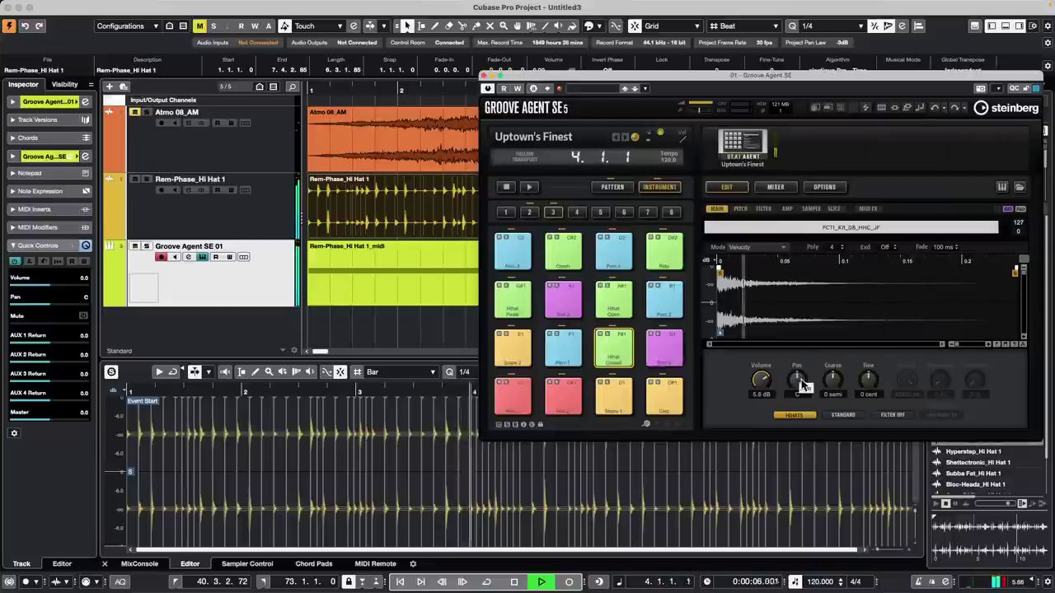
mouse_move(833, 379)
left_mouse_down()
mouse_move(839, 360)
mouse_move(832, 421)
mouse_move(832, 347)
mouse_move(821, 403)
mouse_move(828, 376)
left_mouse_up()
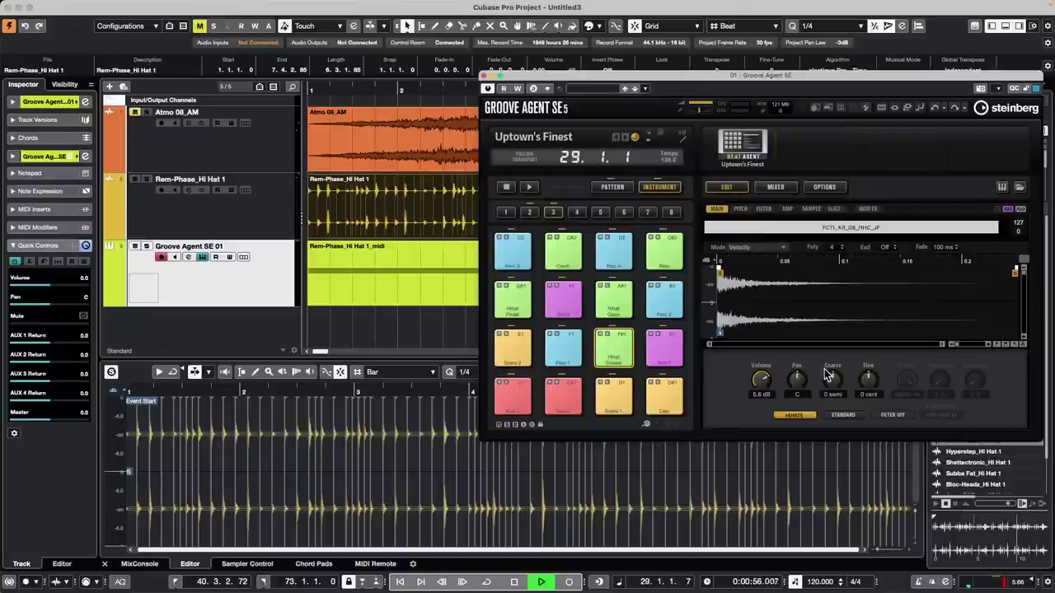
left_click(484, 76)
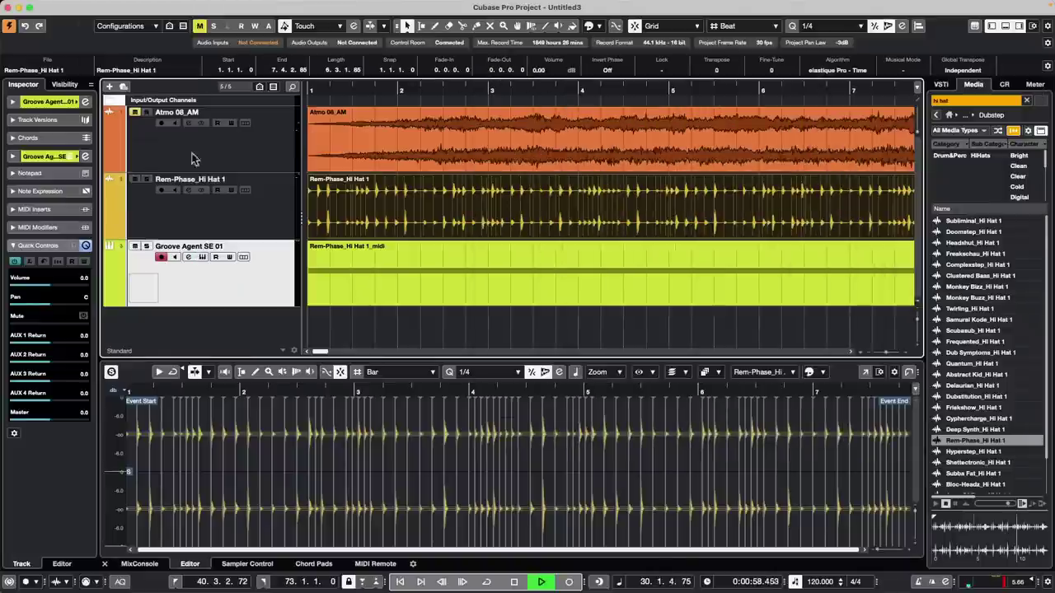
Step: Add a HALion Sonic SE instrument track routed to Stereo Out below the Rem-Phase_Hi Hat 1 track, and close its plug-in window
right_click(226, 221)
mouse_move(285, 230)
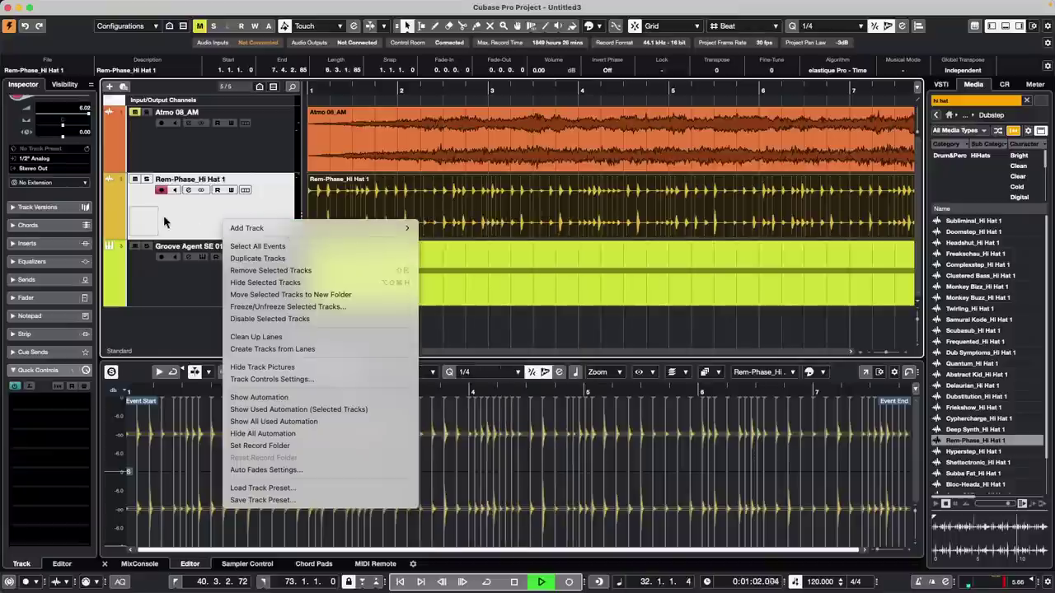
mouse_move(328, 229)
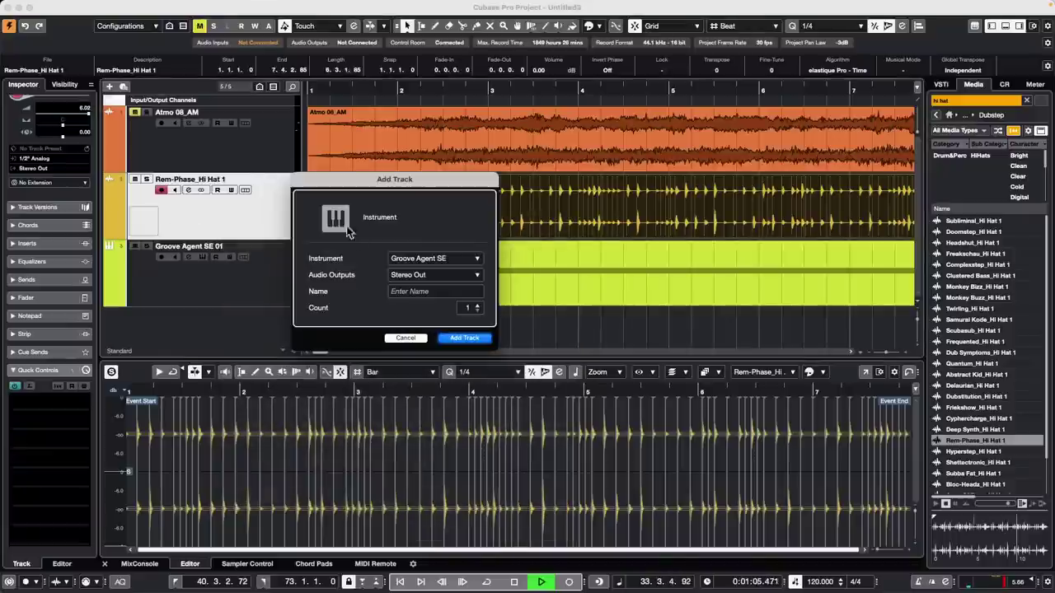
left_click(410, 261)
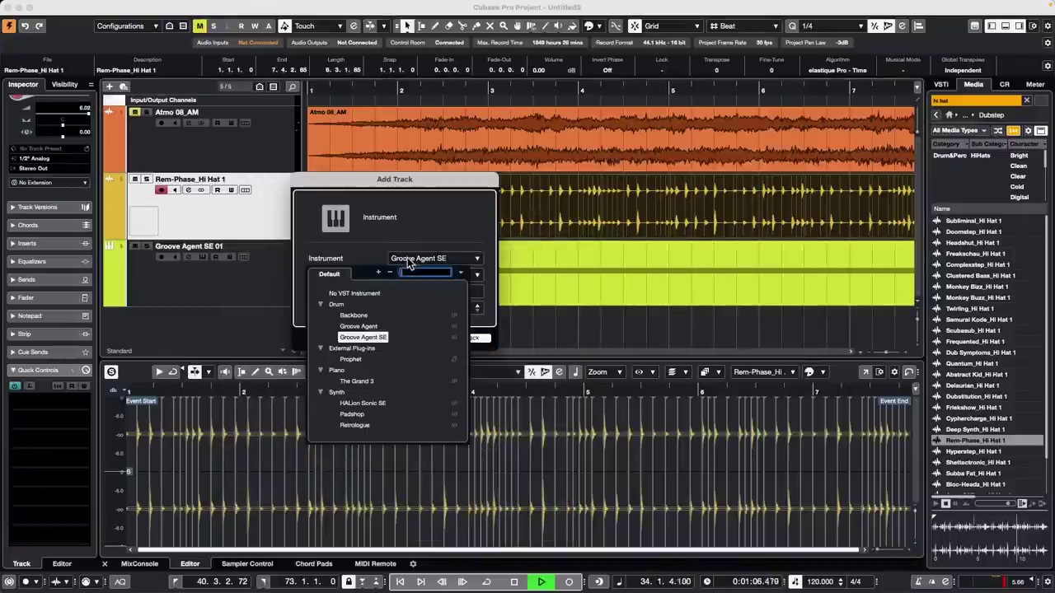
left_click(363, 403)
left_click(465, 338)
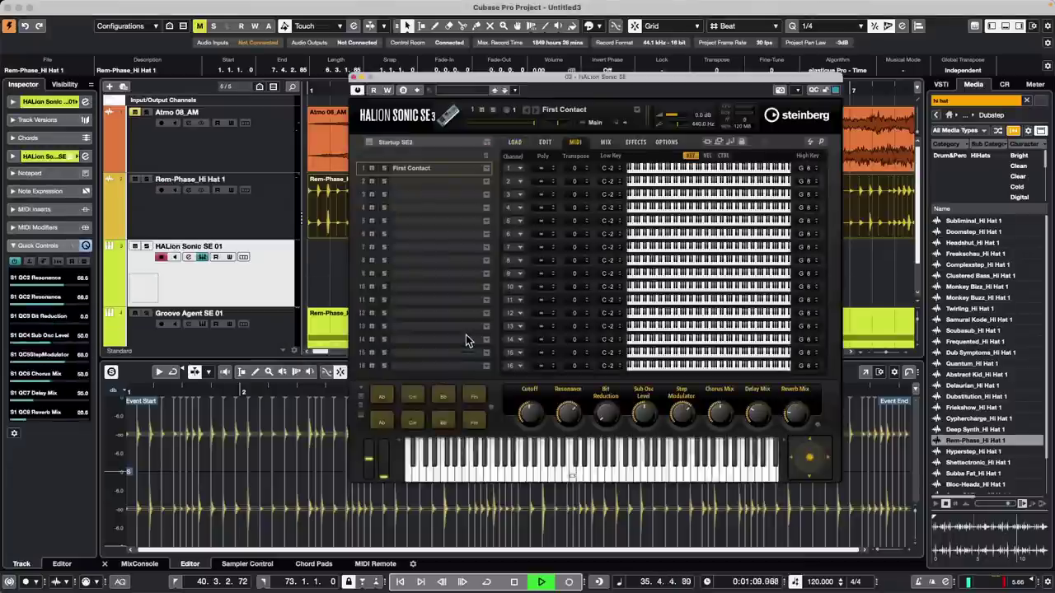
left_click_drag(507, 82, 356, 93)
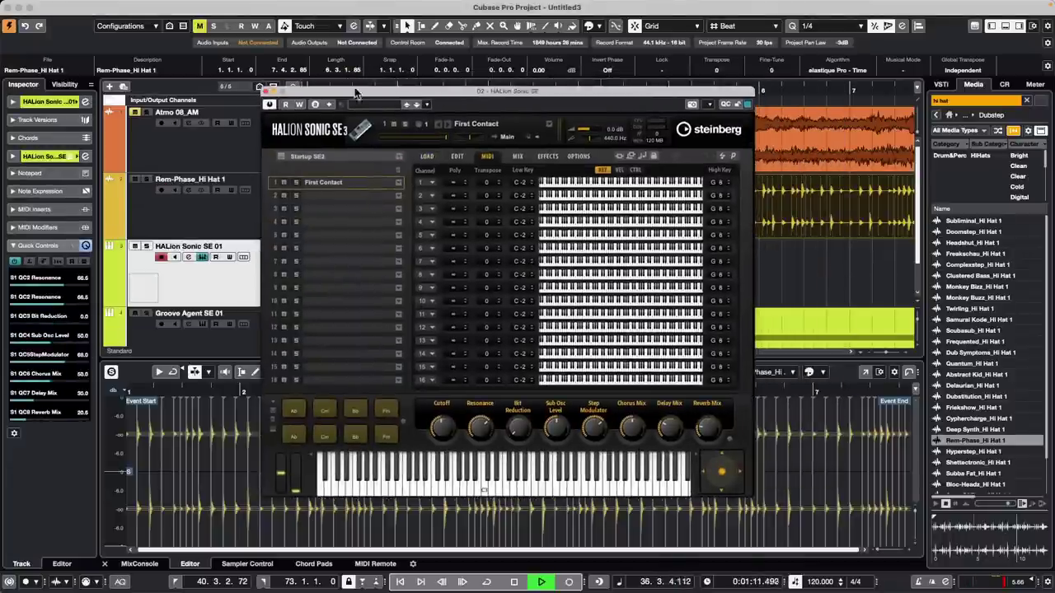
left_click(266, 91)
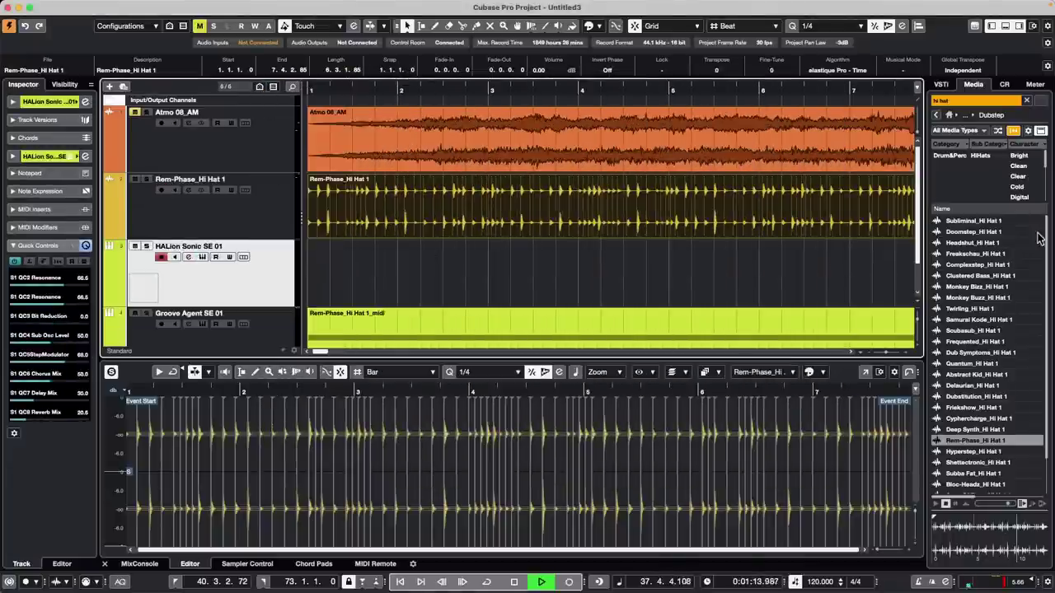
Step: Set the HALion Sonic SE slot in the instrument rack to No VST Instrument, and select the Rem-Phase_Hi Hat 1 track
left_click(940, 84)
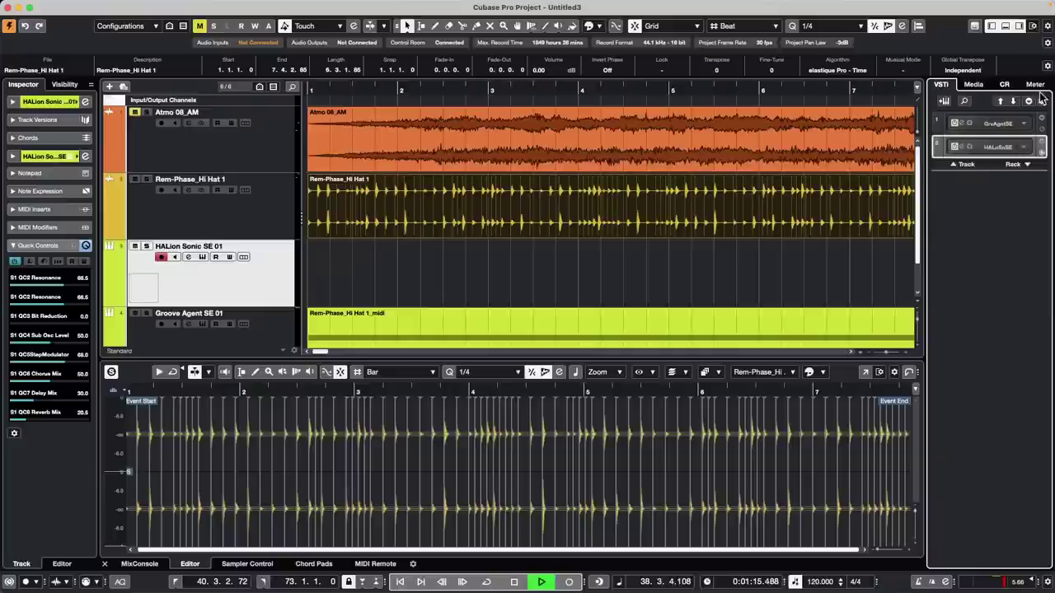
left_click(266, 289)
left_click(995, 148)
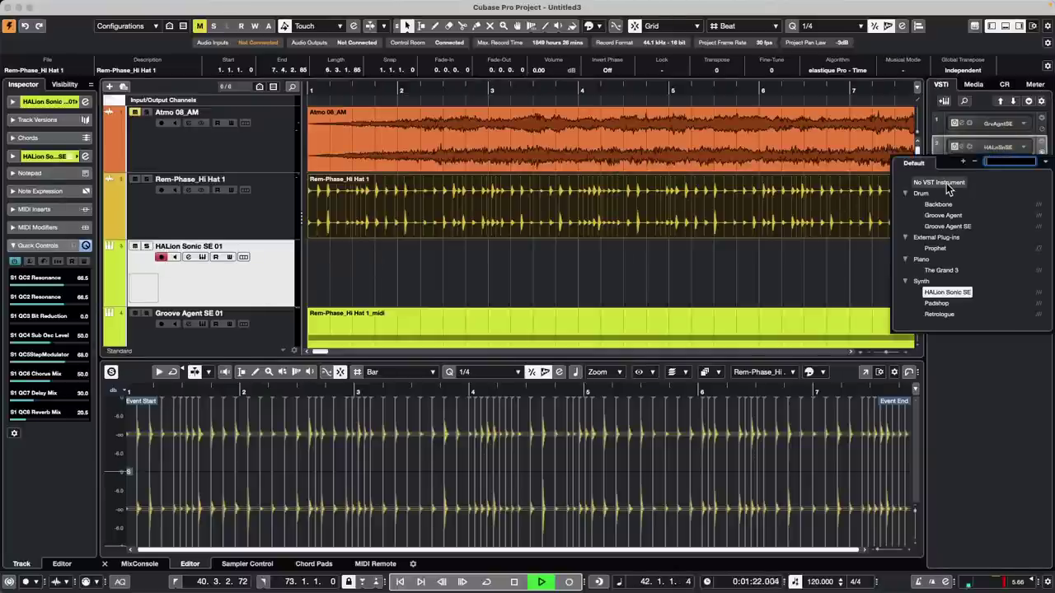
left_click(945, 182)
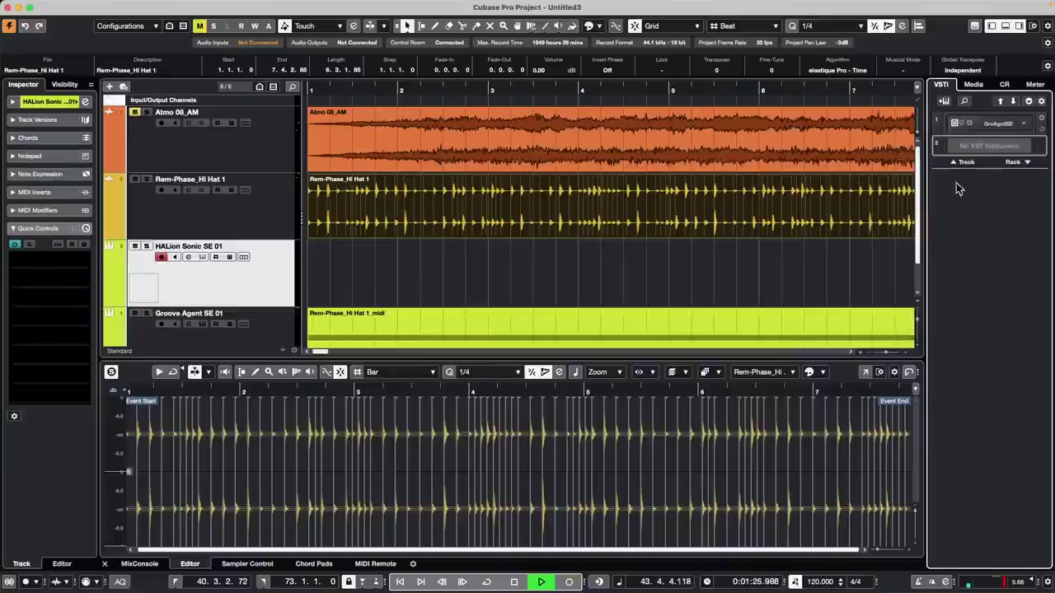
left_click(252, 206)
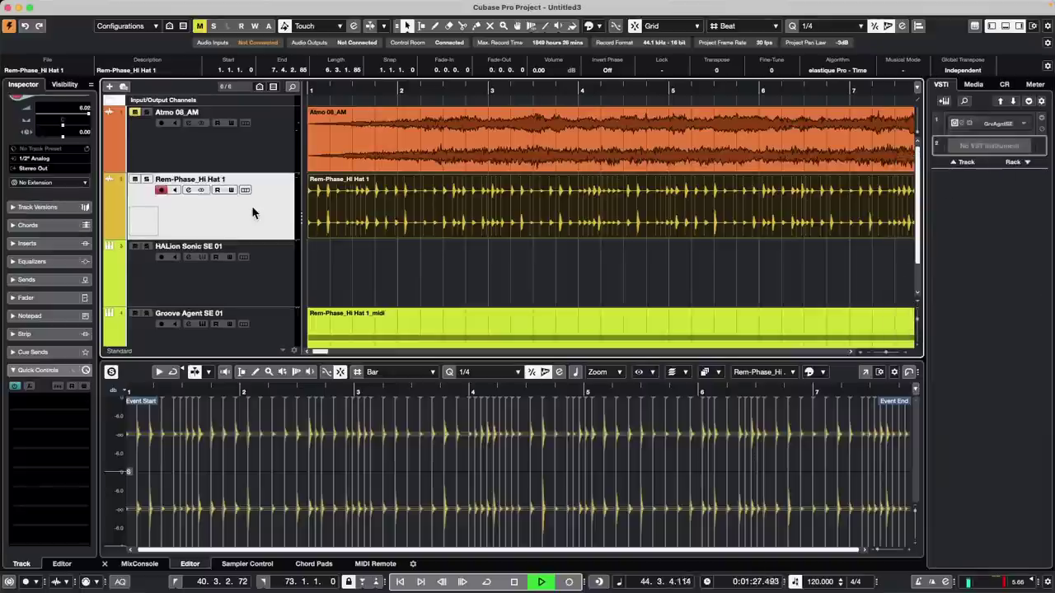
Step: Select the HALion Sonic SE 01 track and expand its basic track settings to examine the instrument routing
left_click(243, 287)
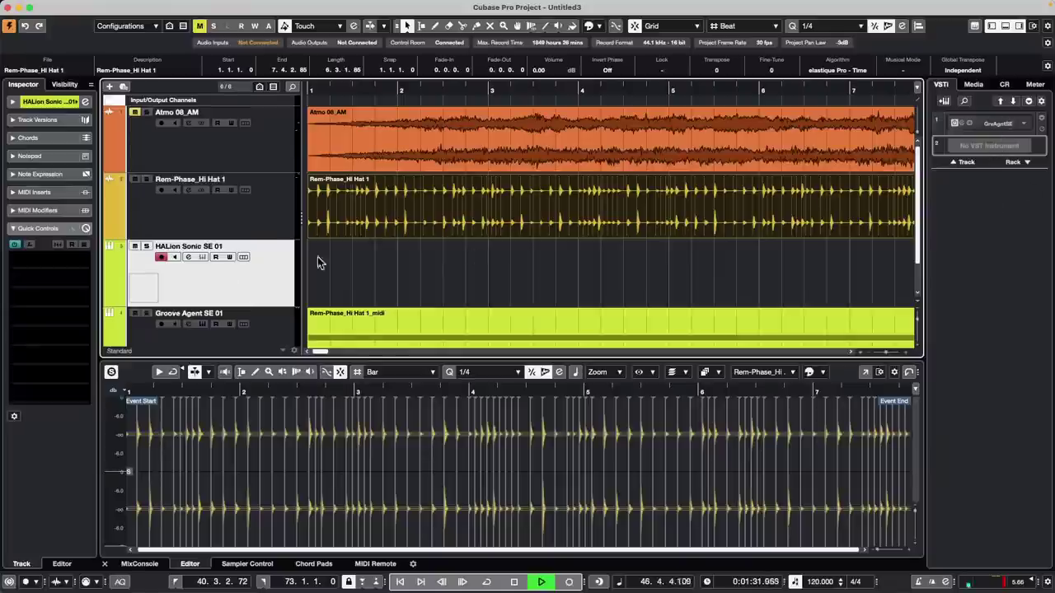
left_click(45, 101)
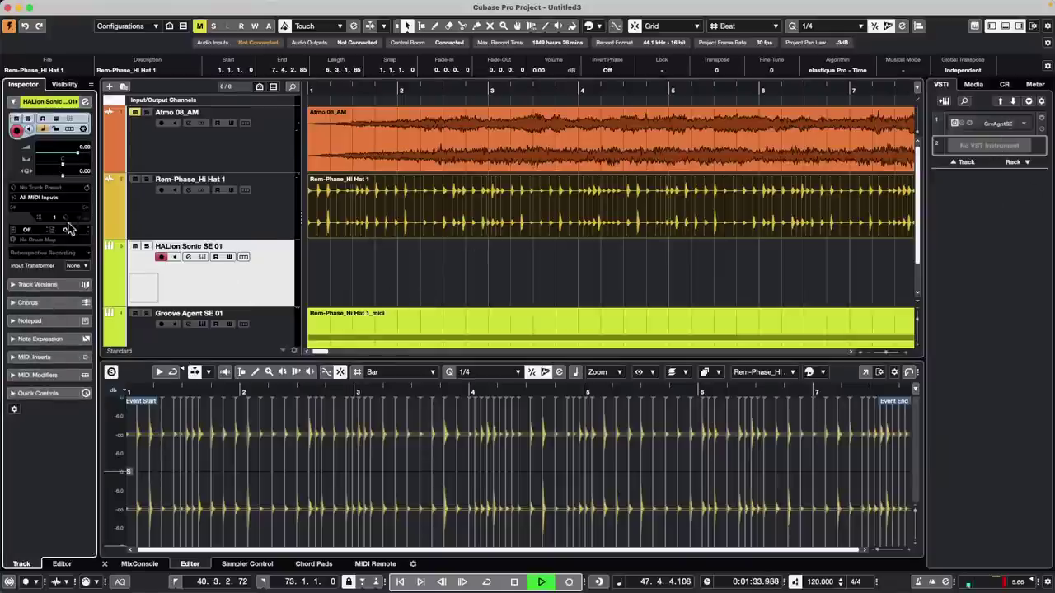
Step: Add a Padshop instrument track below the HALion Sonic SE 01 track and close its plug-in window
right_click(233, 286)
mouse_move(299, 287)
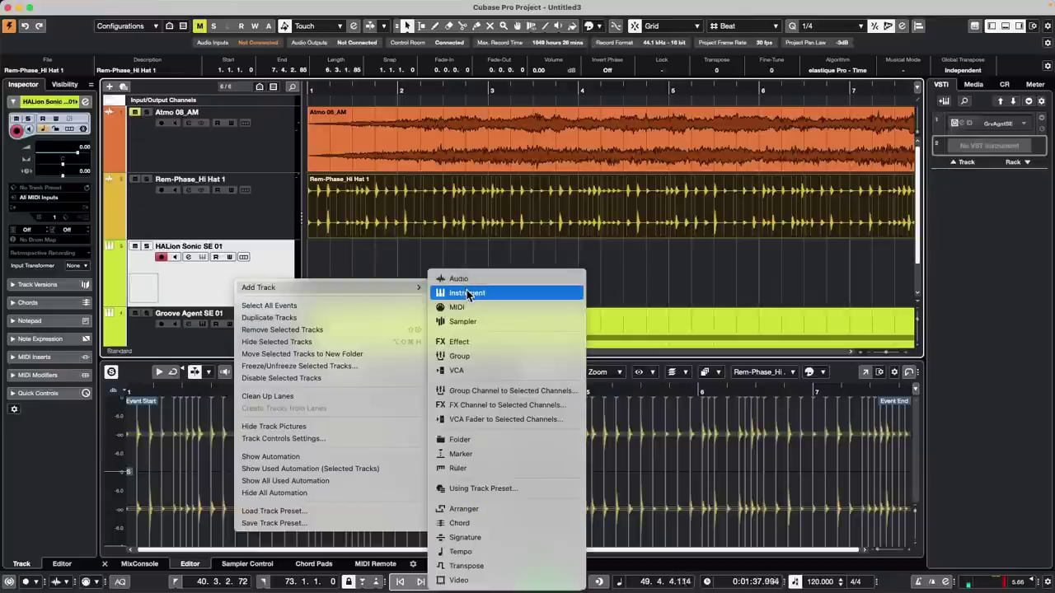
left_click(468, 294)
left_click(445, 258)
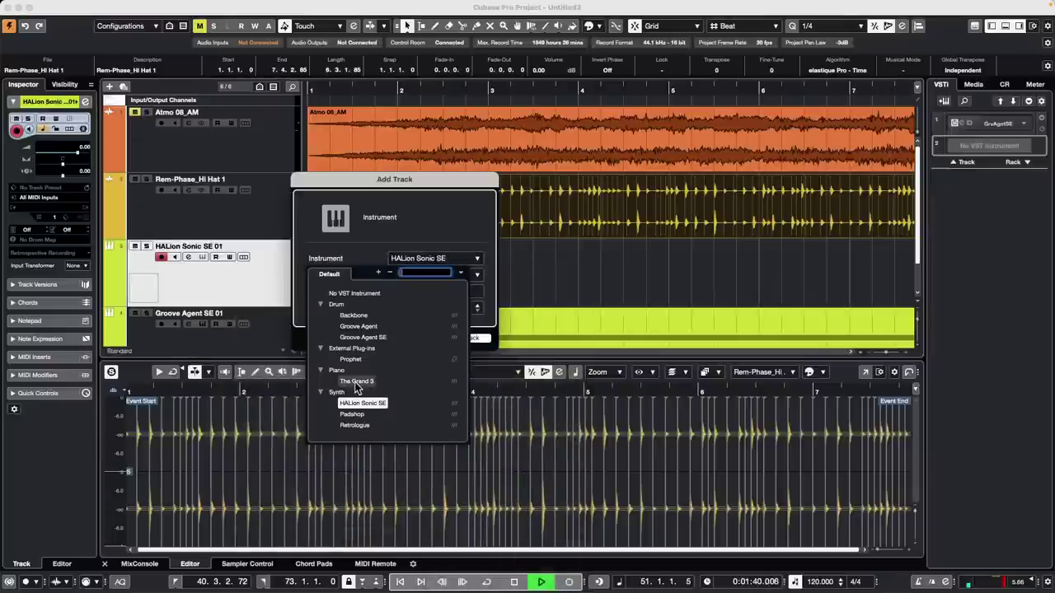
left_click(352, 414)
left_click(463, 339)
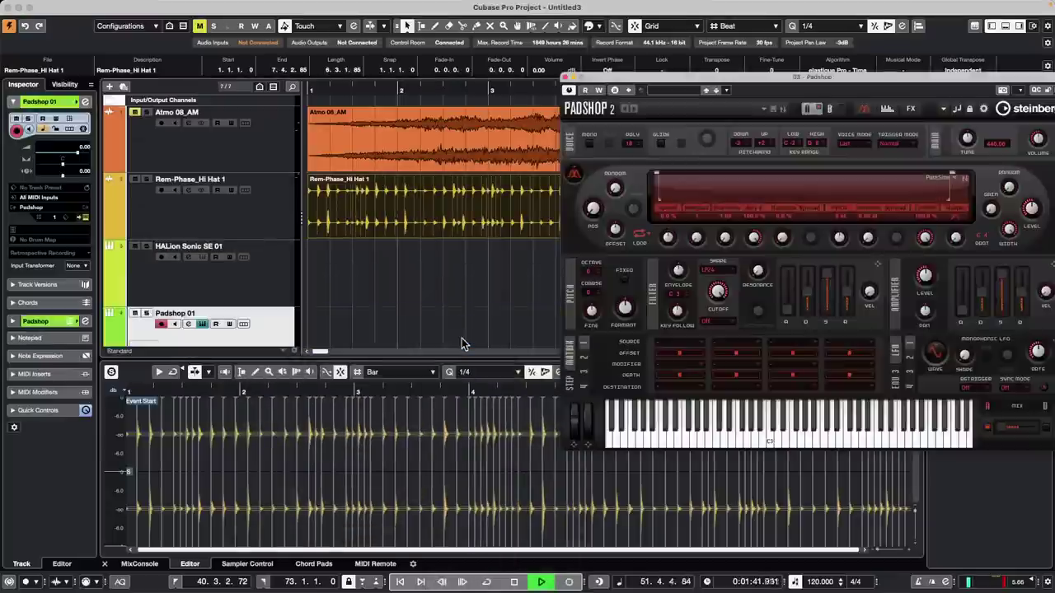
left_click(565, 78)
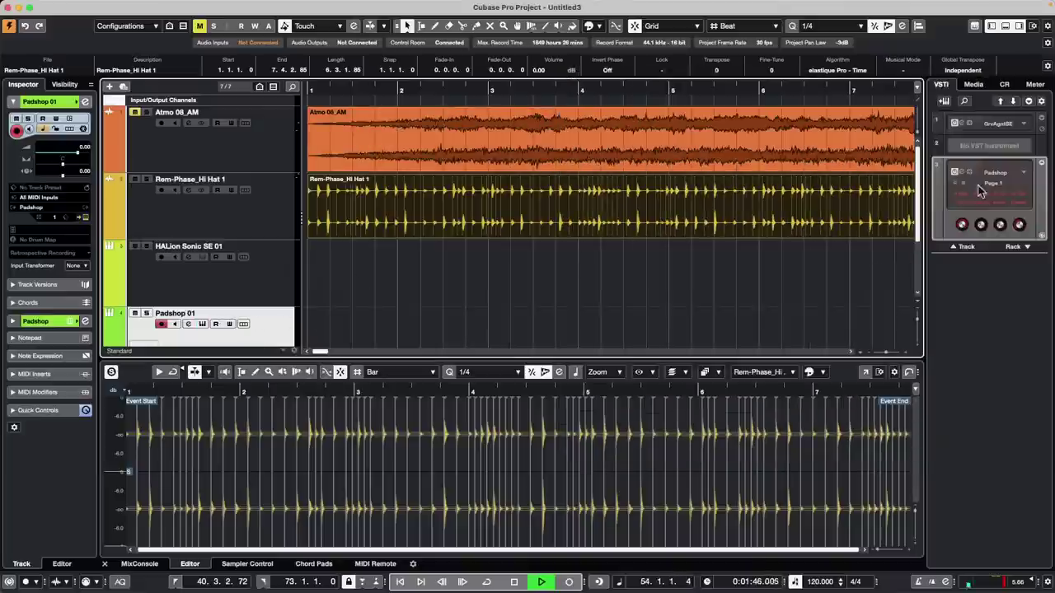
Step: Remove the Padshop 01 track from the project
right_click(273, 321)
mouse_move(275, 325)
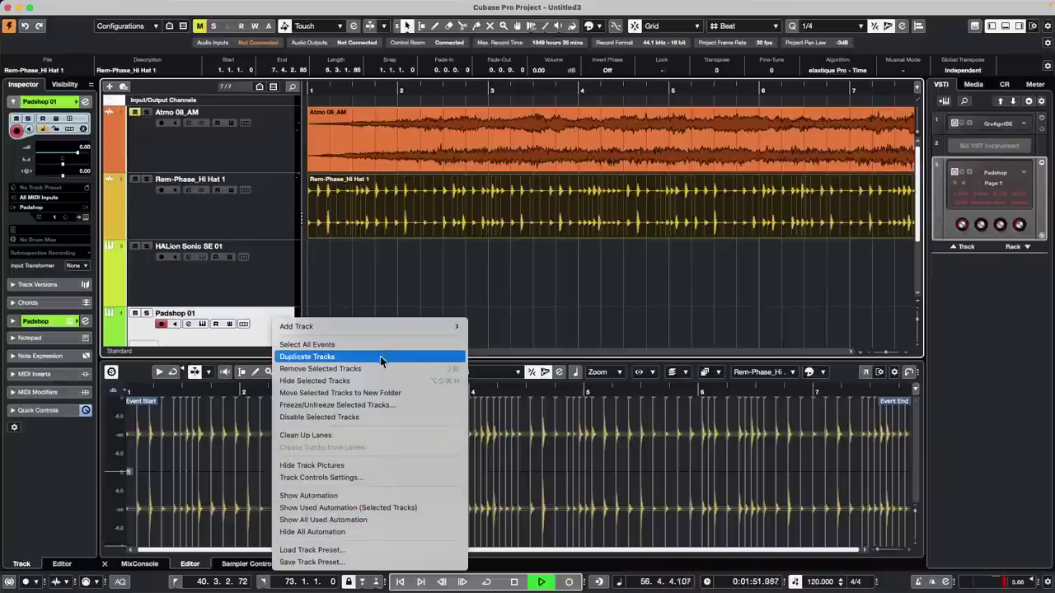
left_click(1053, 238)
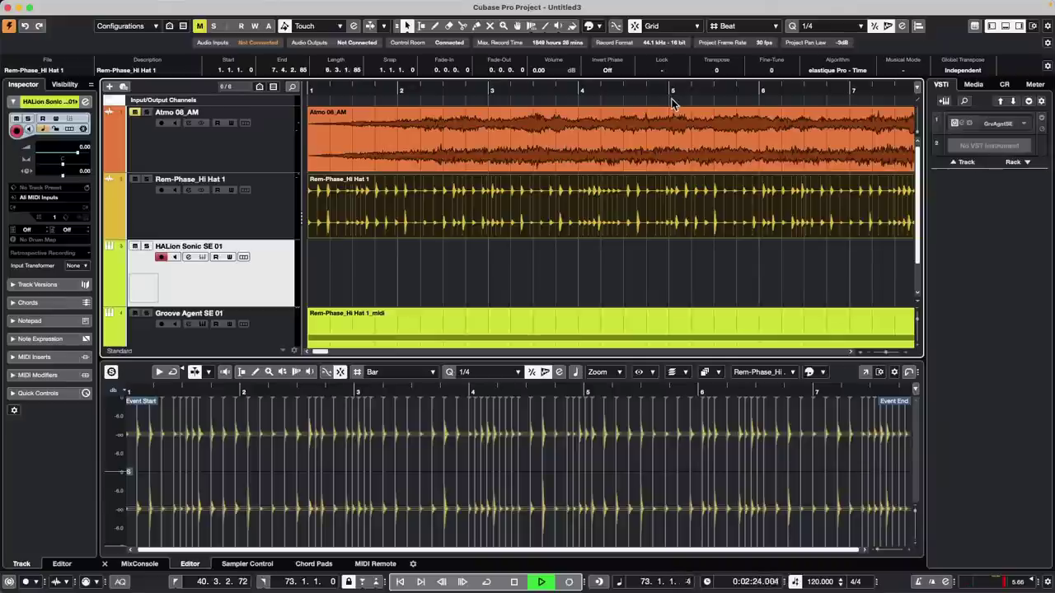
Step: Open the recent project schubert 2nd HALion 5 DOUBLE.cpr with Projects as its folder, activate it, and dismiss the missing plug-in message
mouse_move(512, 4)
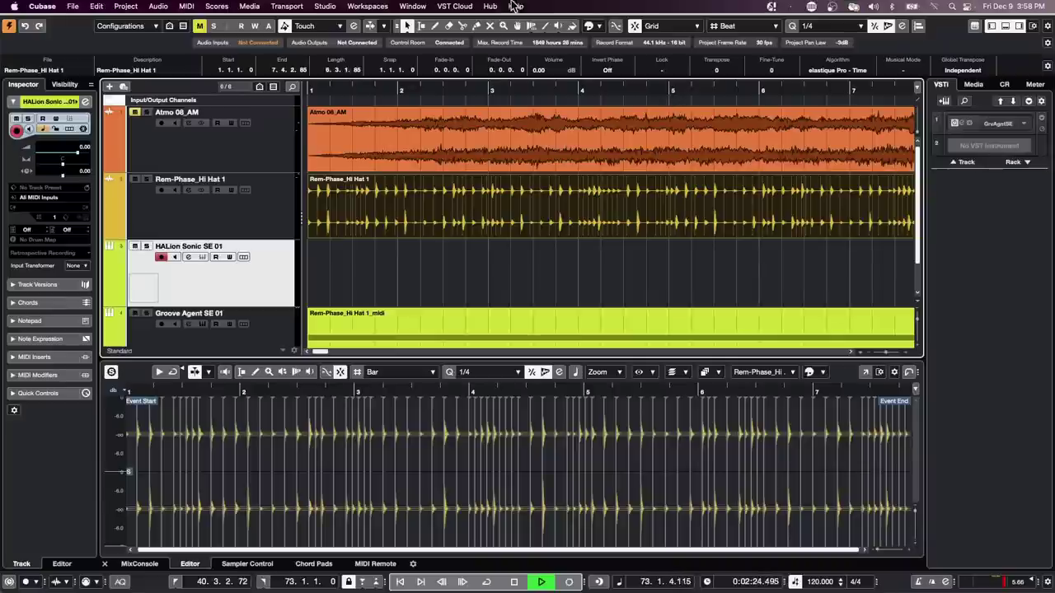
left_click(73, 6)
mouse_move(92, 239)
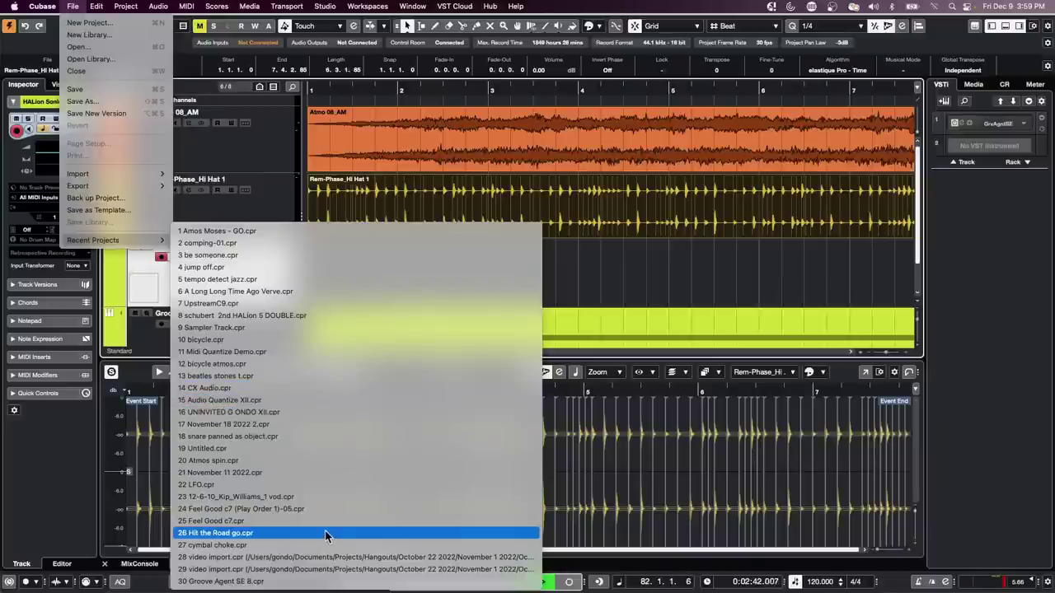
left_click(329, 316)
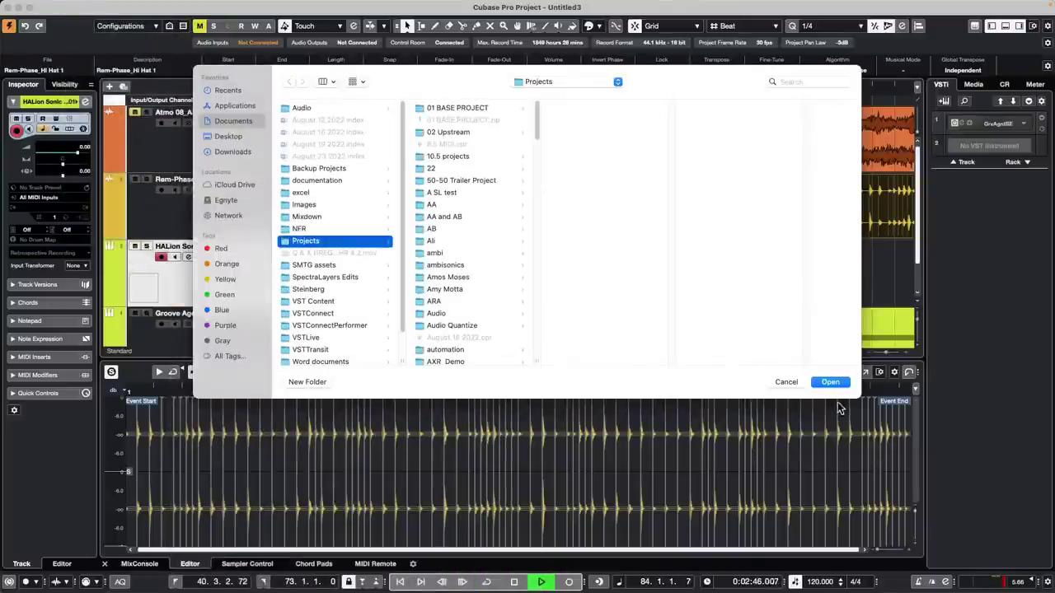
left_click(833, 383)
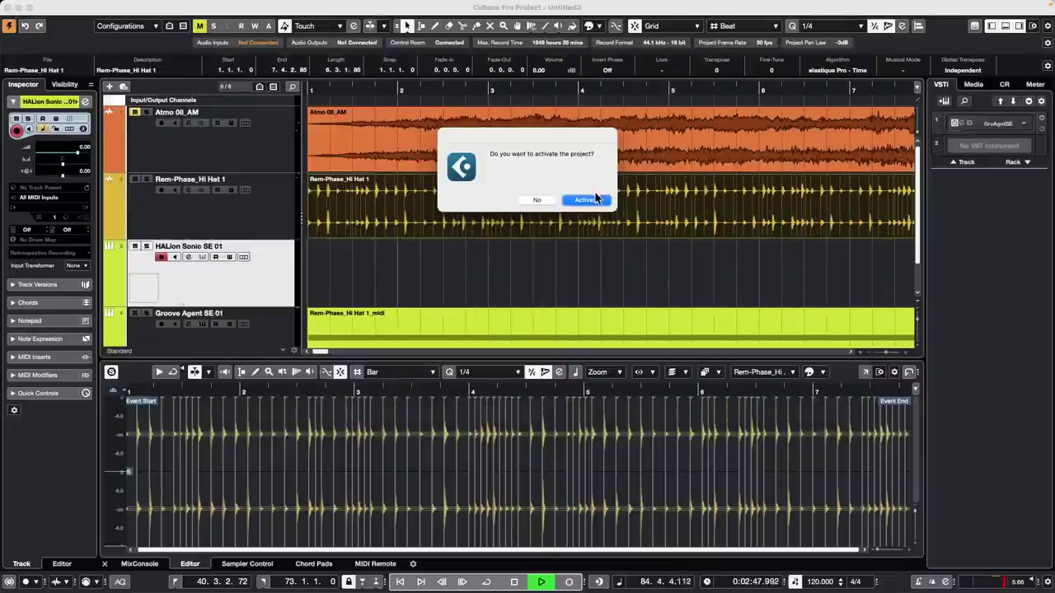
left_click(586, 201)
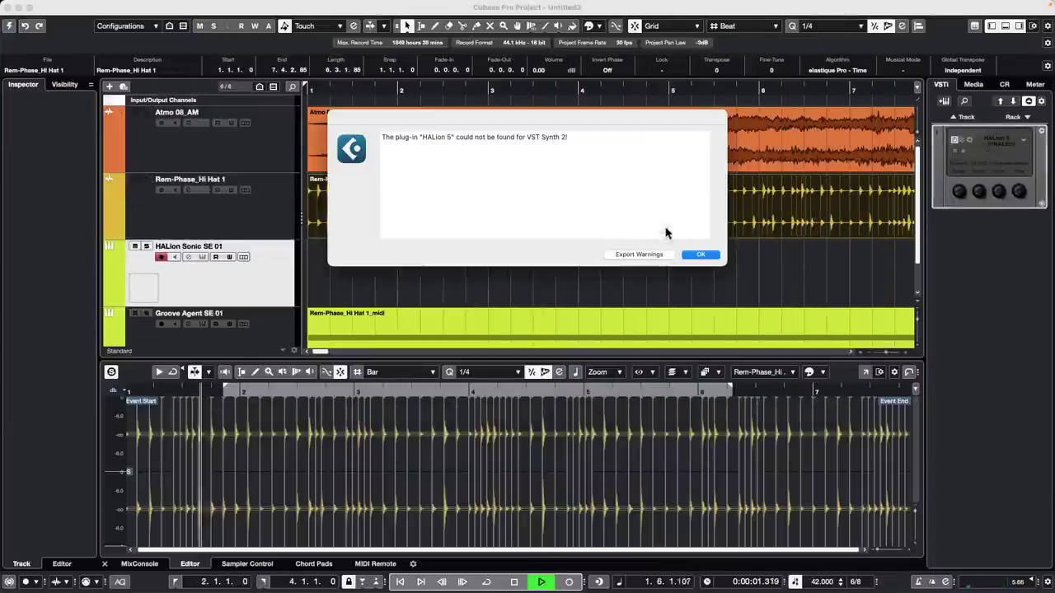
left_click(701, 254)
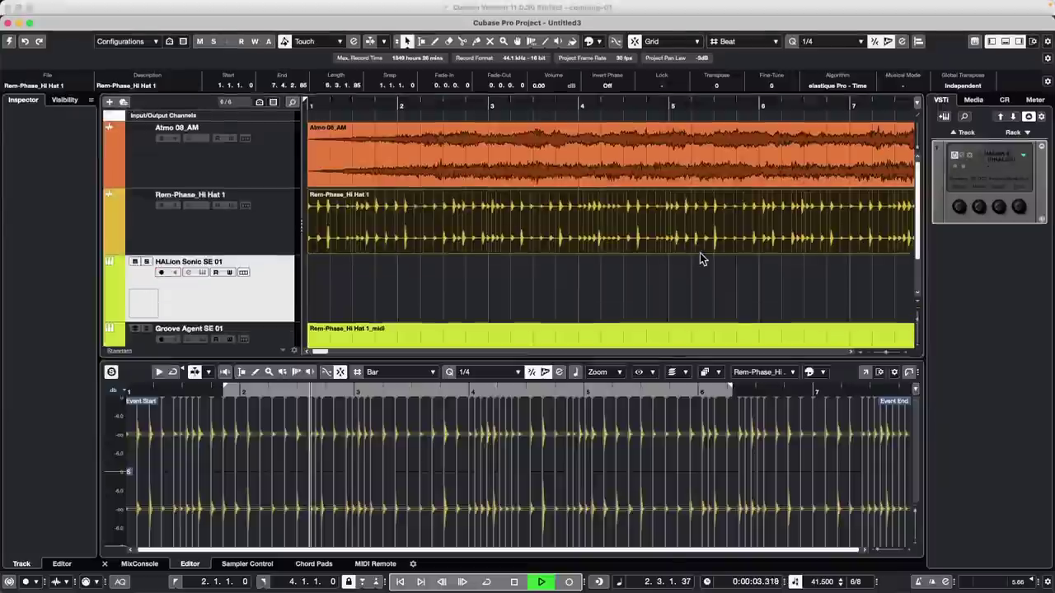
Step: Play the Schubert project from its beginning and open the bassoon part, followed by the violin 1 part, in the Key Editor
key("1")
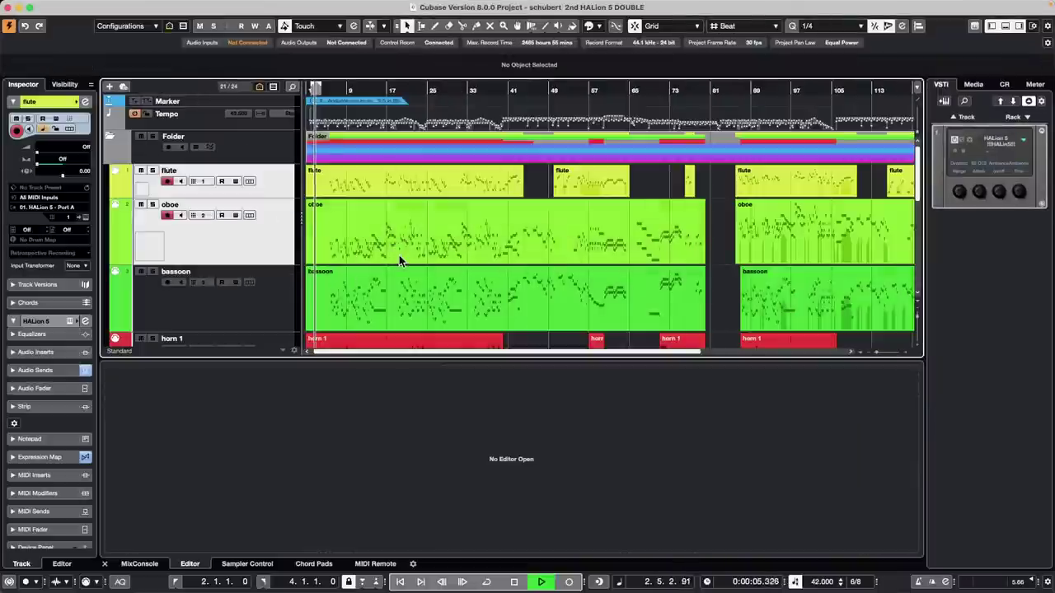
left_click_drag(399, 92, 215, 83)
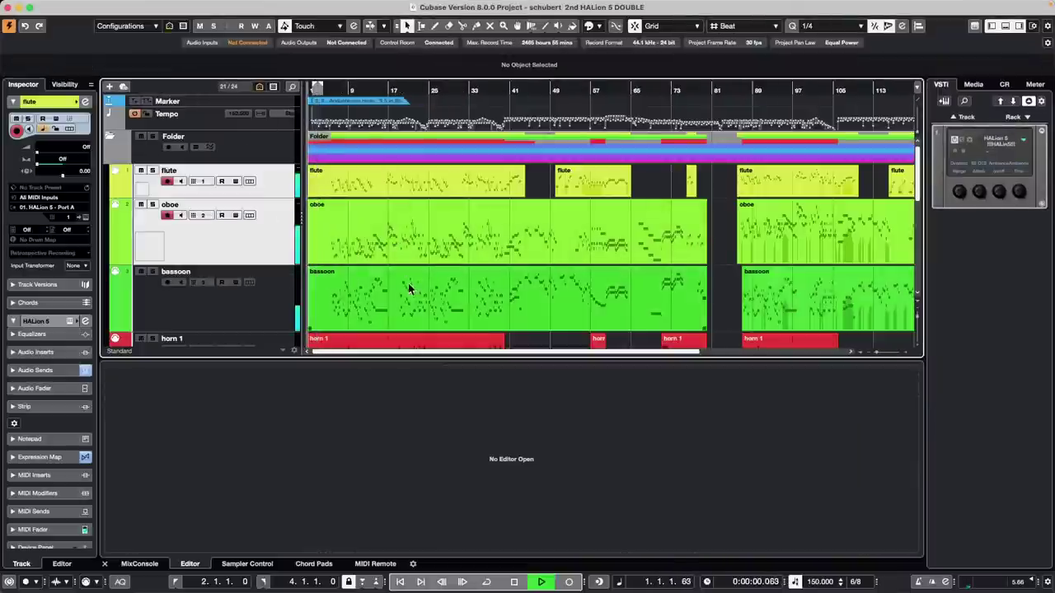
double_click(403, 307)
scroll(400, 272, "down", 5)
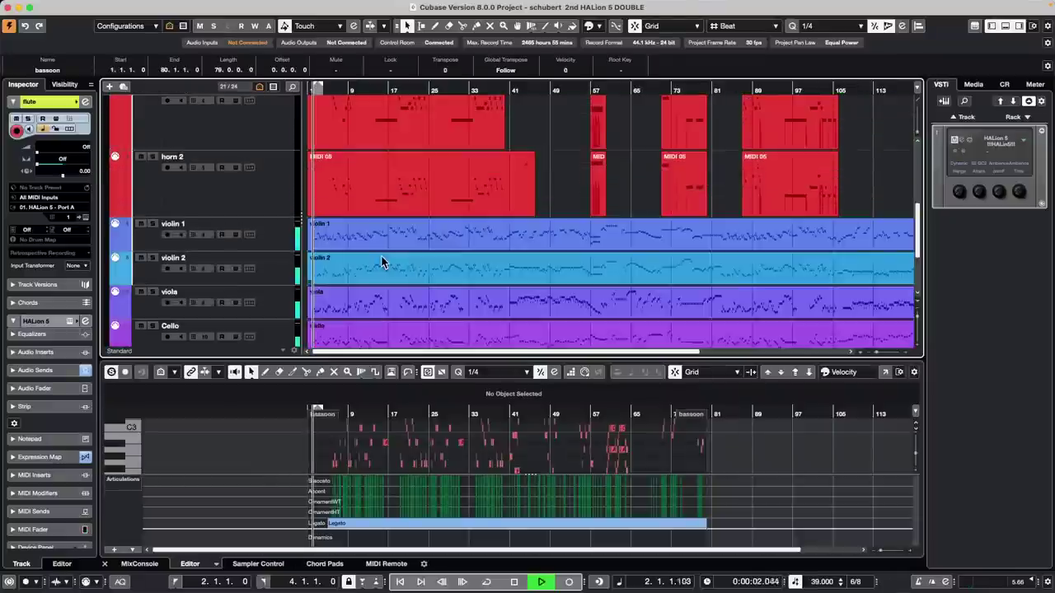
double_click(408, 237)
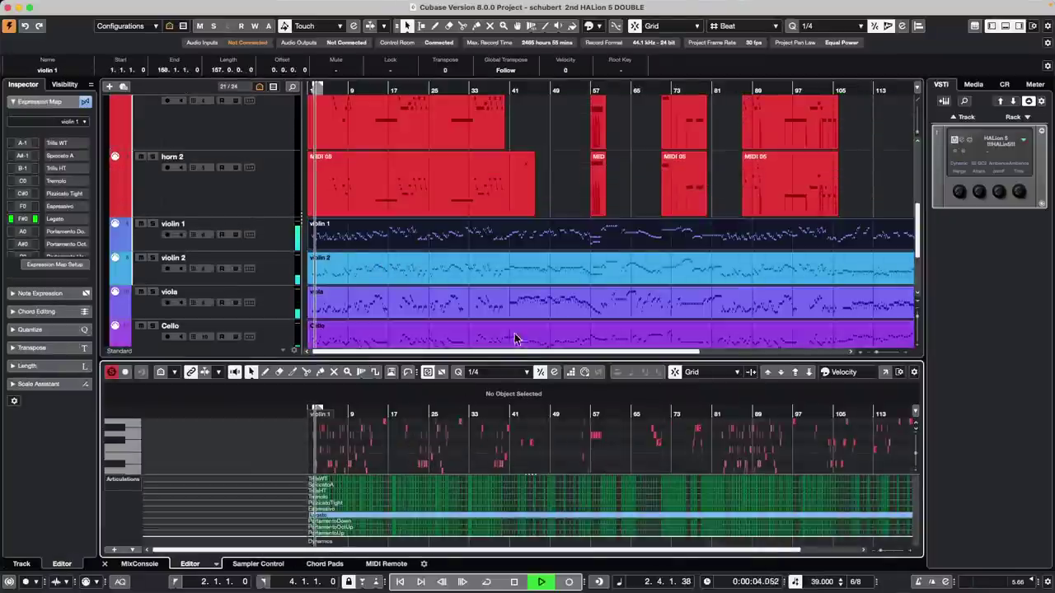
Step: Show the violin 1 part in a separate Key Editor window, enlarge its articulations lane, and stop playback
left_click(884, 371)
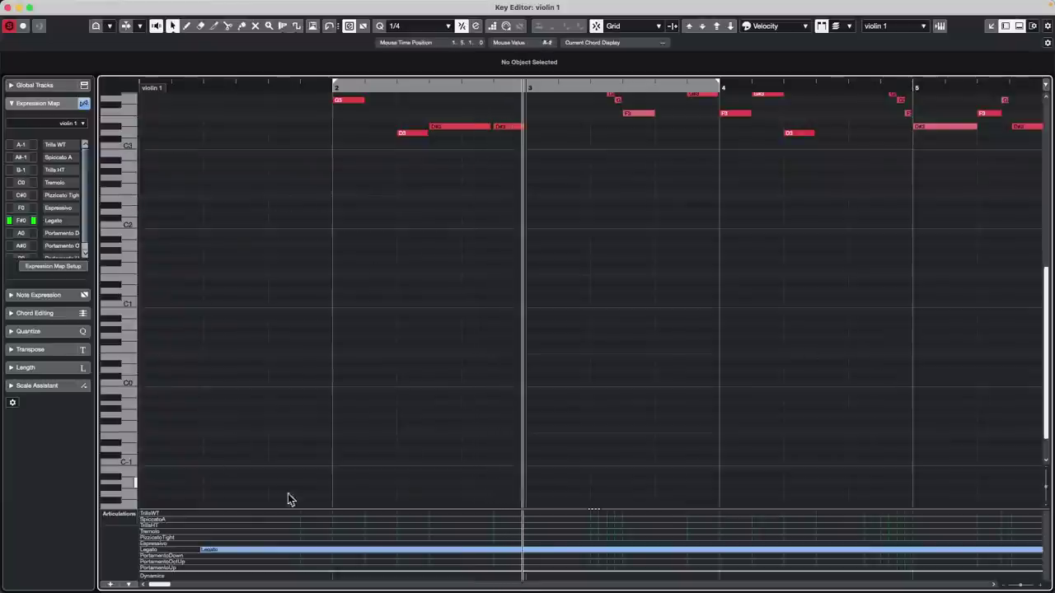
left_click_drag(306, 506, 332, 414)
key("space")
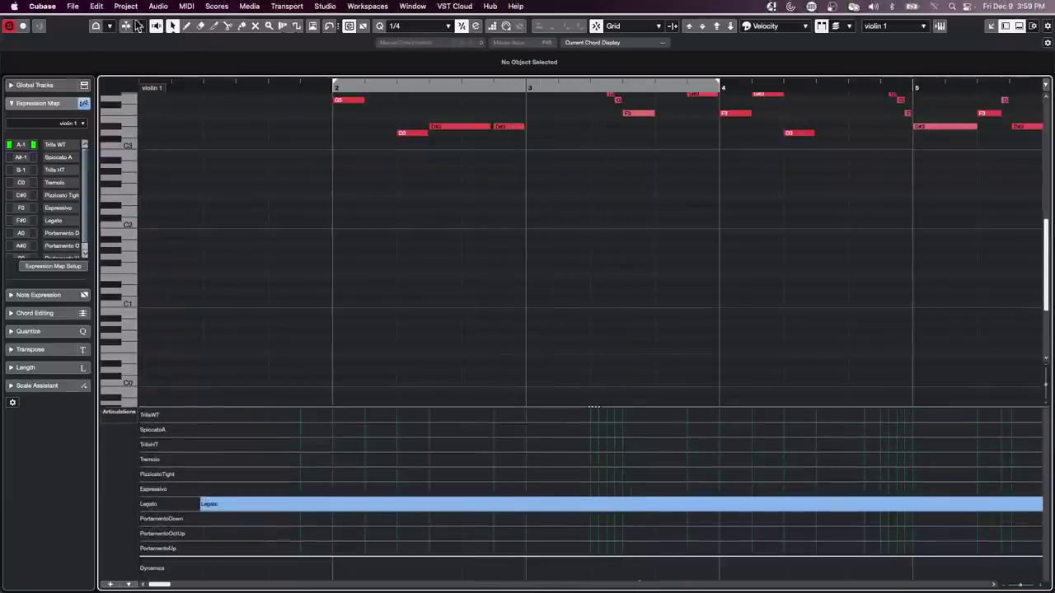
Step: Examine the violin 1 map's sound slots, output mapping and articulations in Expression Map Setup, and close the window
left_click(157, 6)
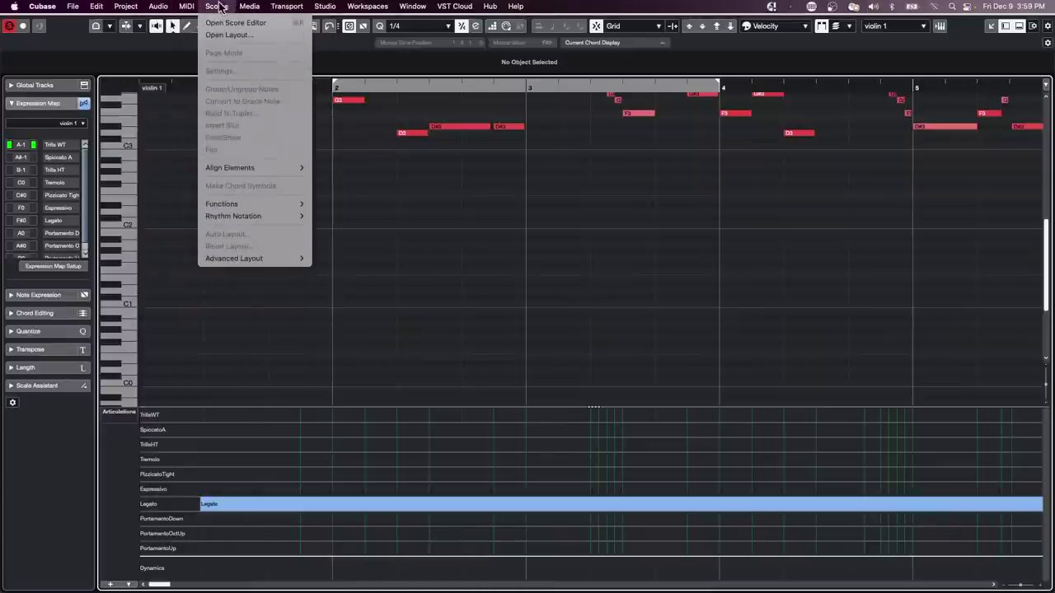
mouse_move(287, 8)
mouse_move(186, 7)
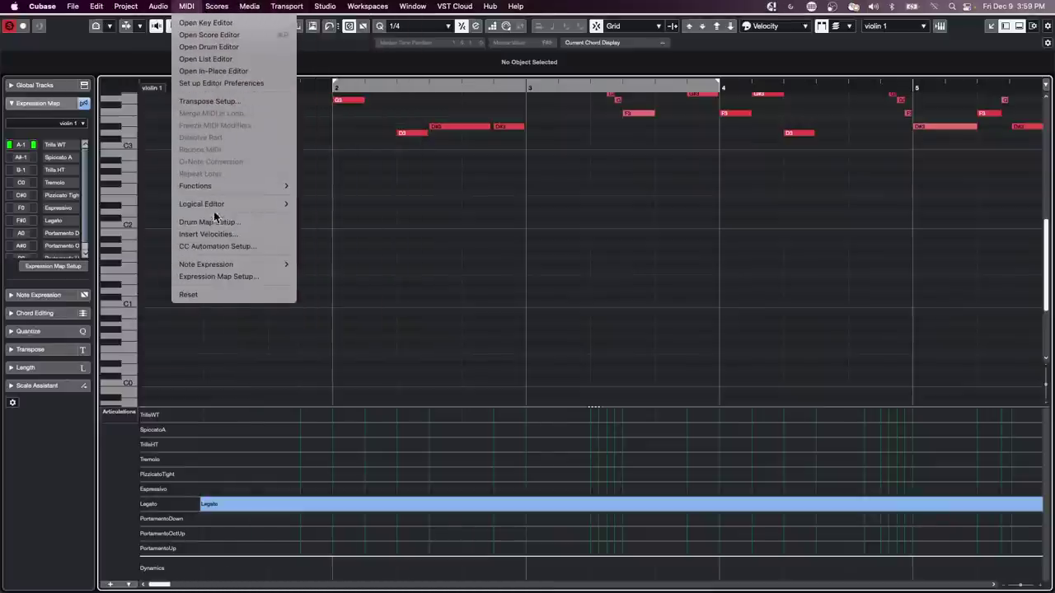
left_click(231, 277)
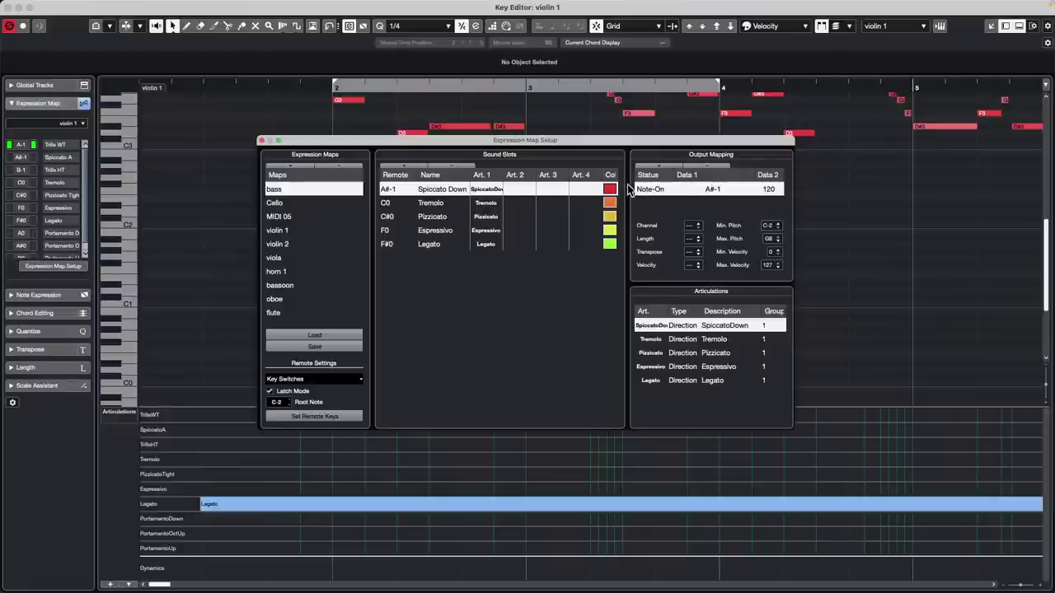
left_click(293, 232)
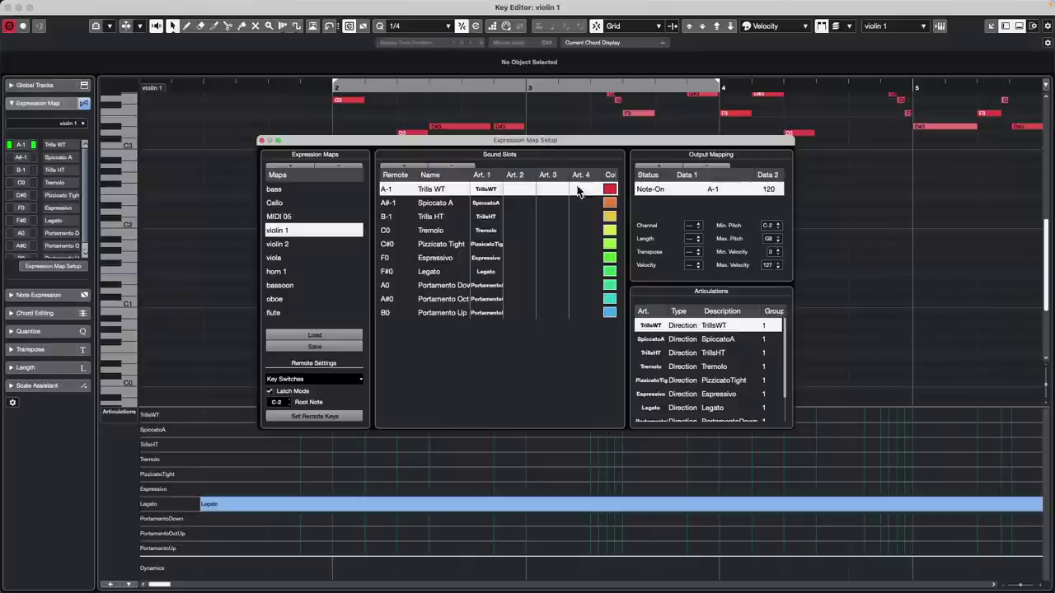
left_click(262, 141)
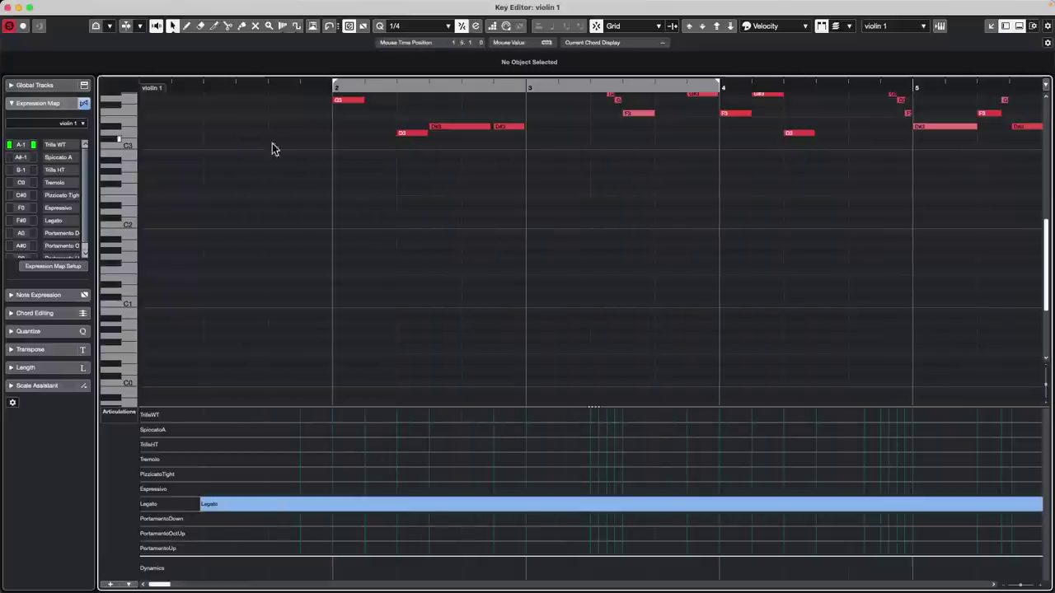
Step: Draw violin 1 articulations: TrillsHT at 2.3, Espressivo at 2.5, SpiccatoA at bar 3, Legato at 3.3 and TrillsHT at bar 4
right_click(375, 484)
left_click(399, 475)
left_click(438, 446)
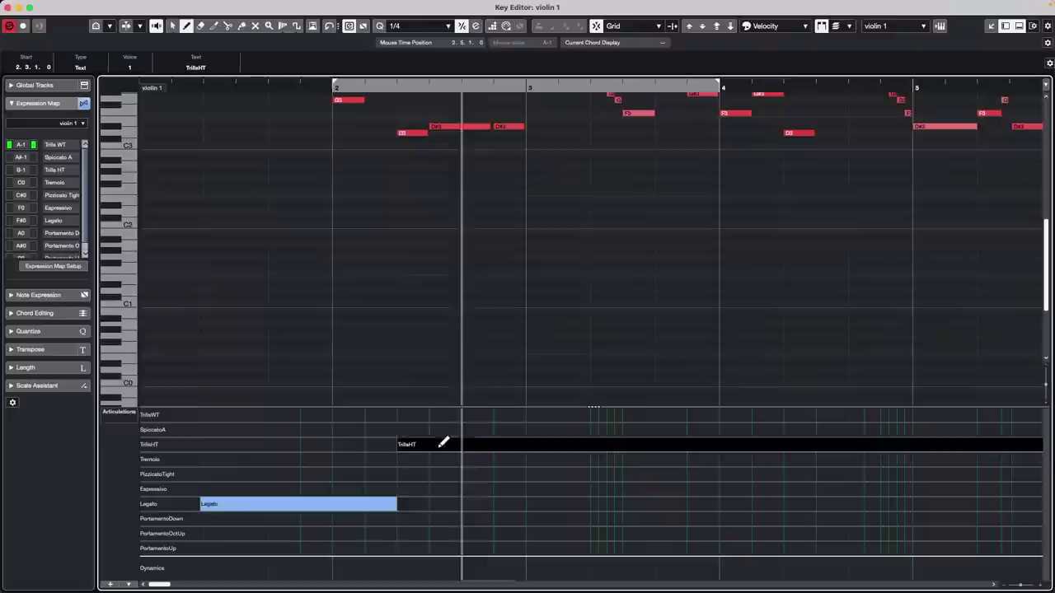
left_click(494, 489)
left_click(560, 430)
left_click(645, 502)
left_click(844, 447)
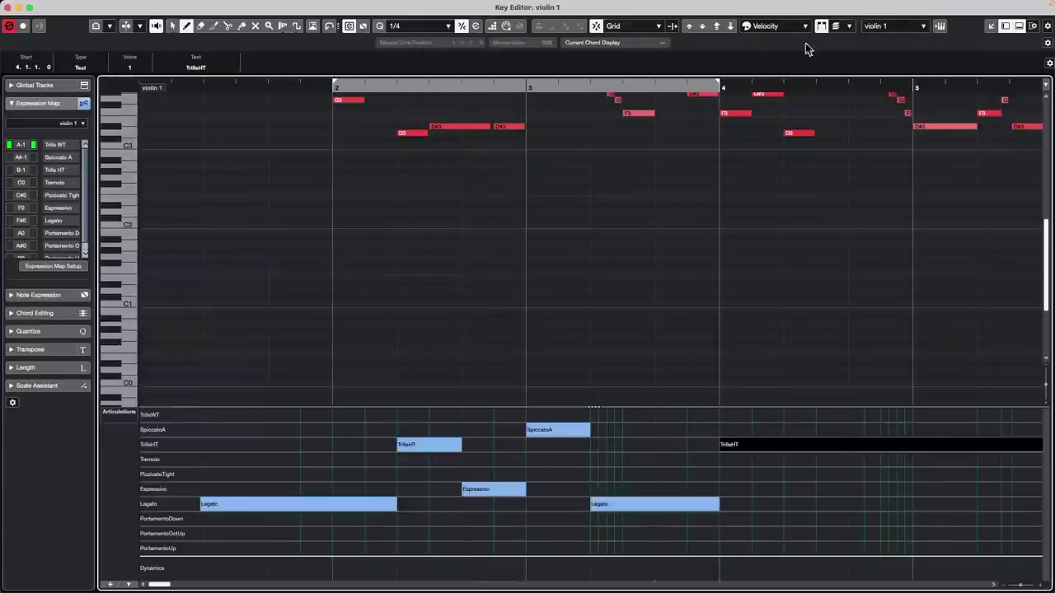
Step: Switch to the Object Selection tool in the violin 1 key editor and deselect the TrillsHT articulation
left_click(775, 28)
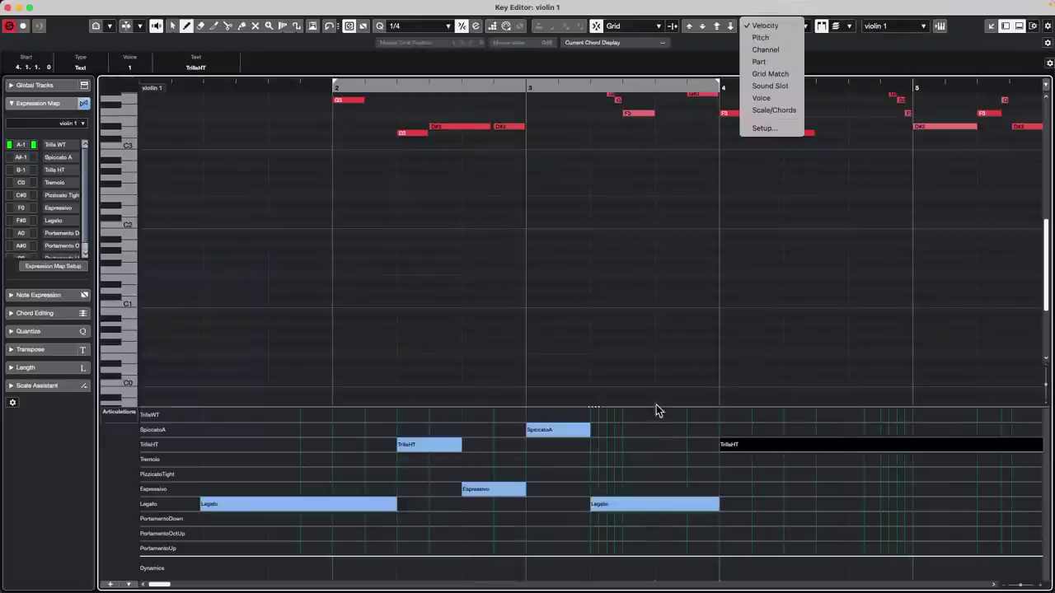
left_click(347, 484)
right_click(350, 499)
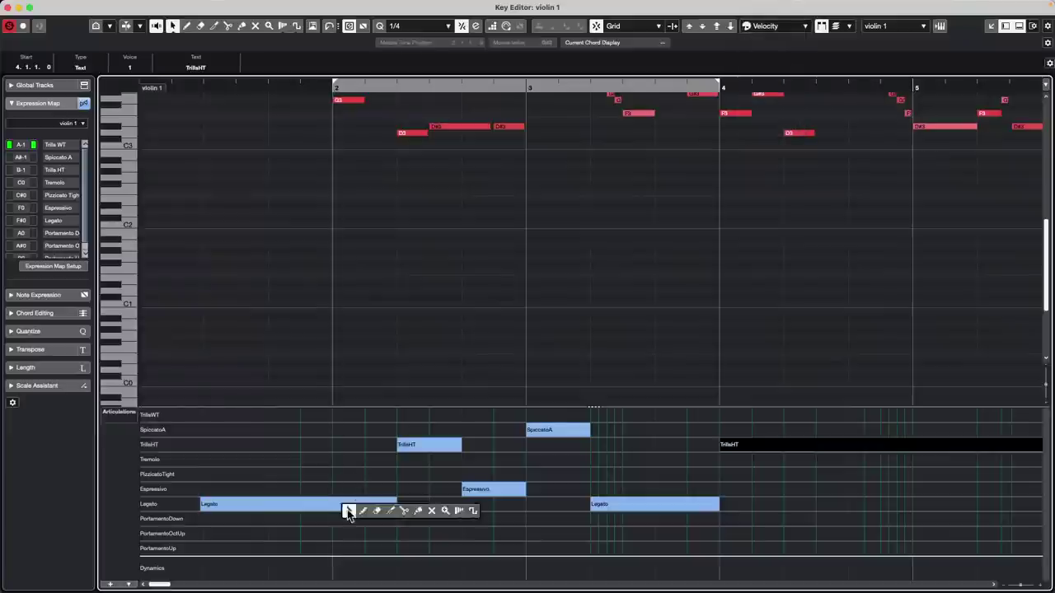
left_click(349, 504)
left_click(349, 504)
left_click(581, 335)
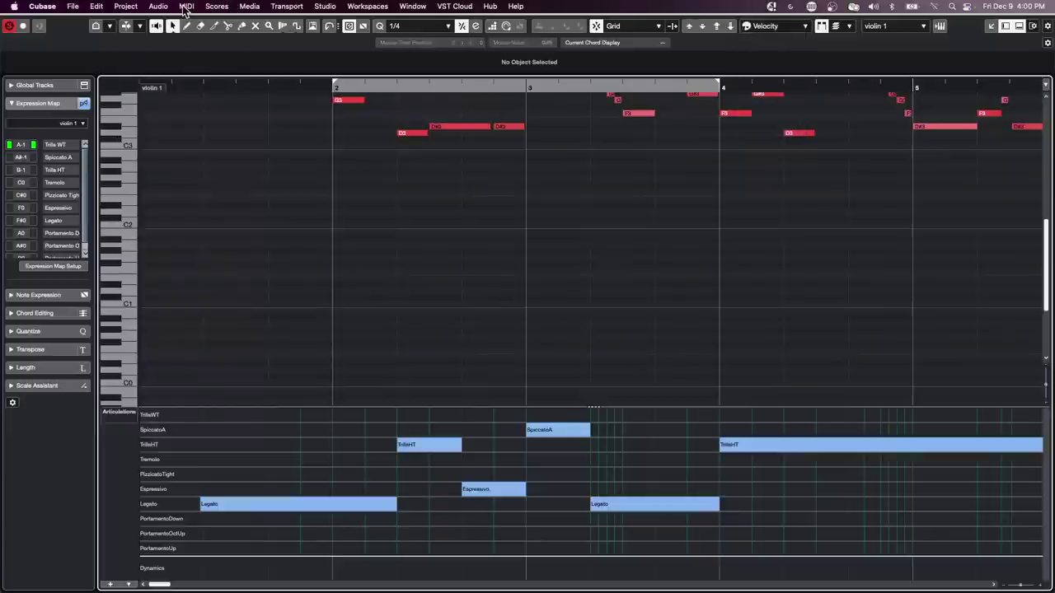
Step: Open the Expression Map Setup and display the violin 1 map
left_click(186, 7)
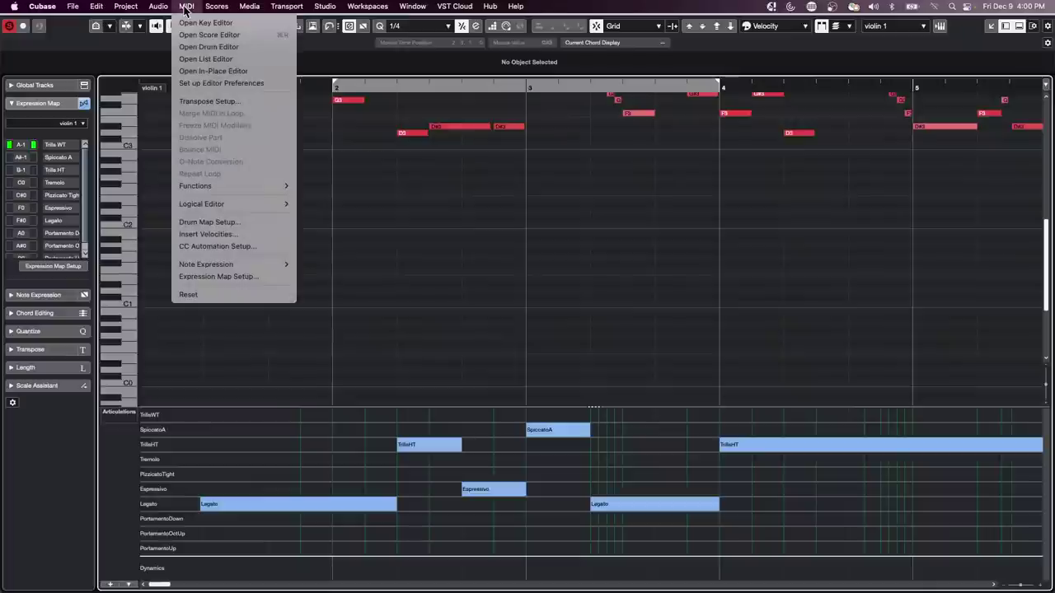
mouse_move(218, 6)
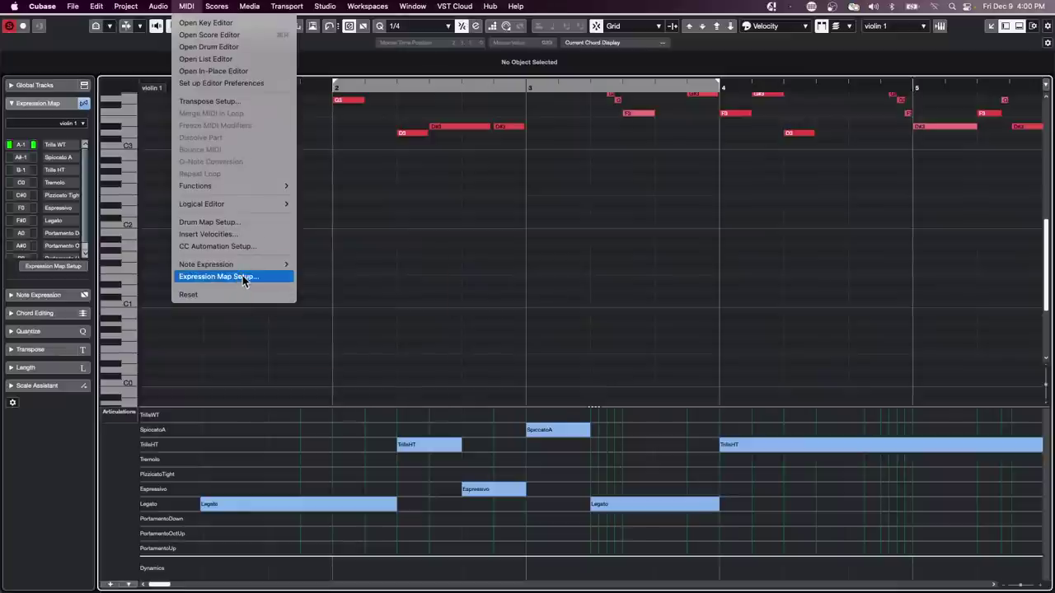
left_click(238, 280)
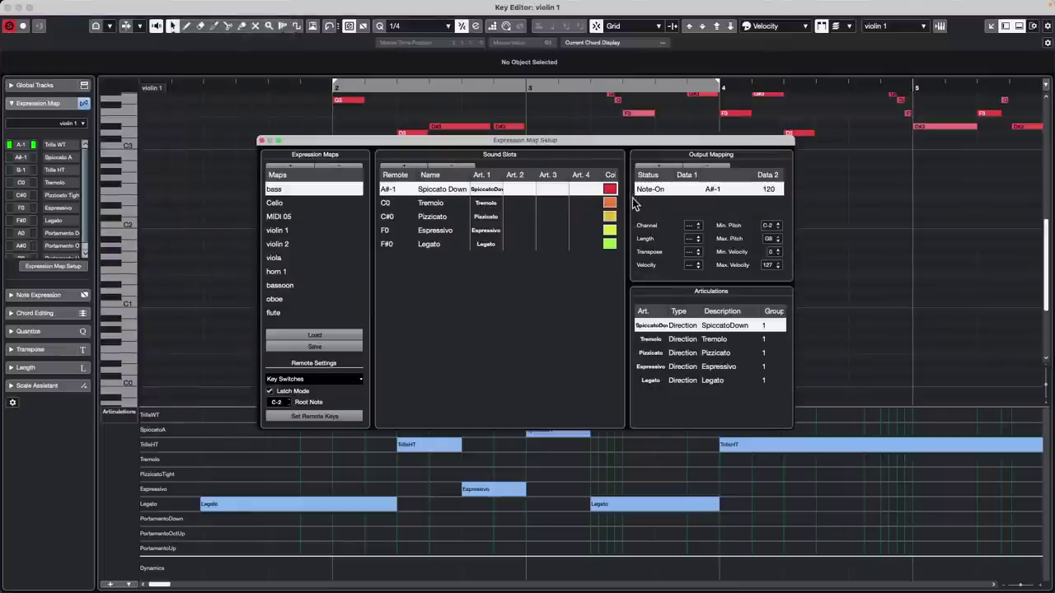
left_click(287, 233)
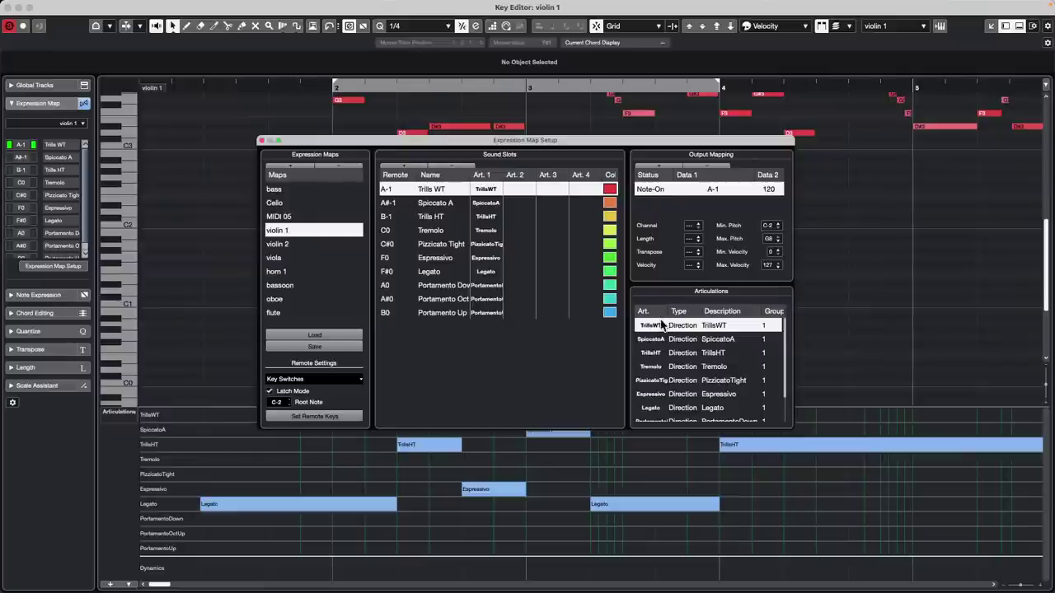
Step: Examine the colors assigned to violin 1's sound slots, from Trills WT to Portamento Up, and close the setup window
left_click(608, 313)
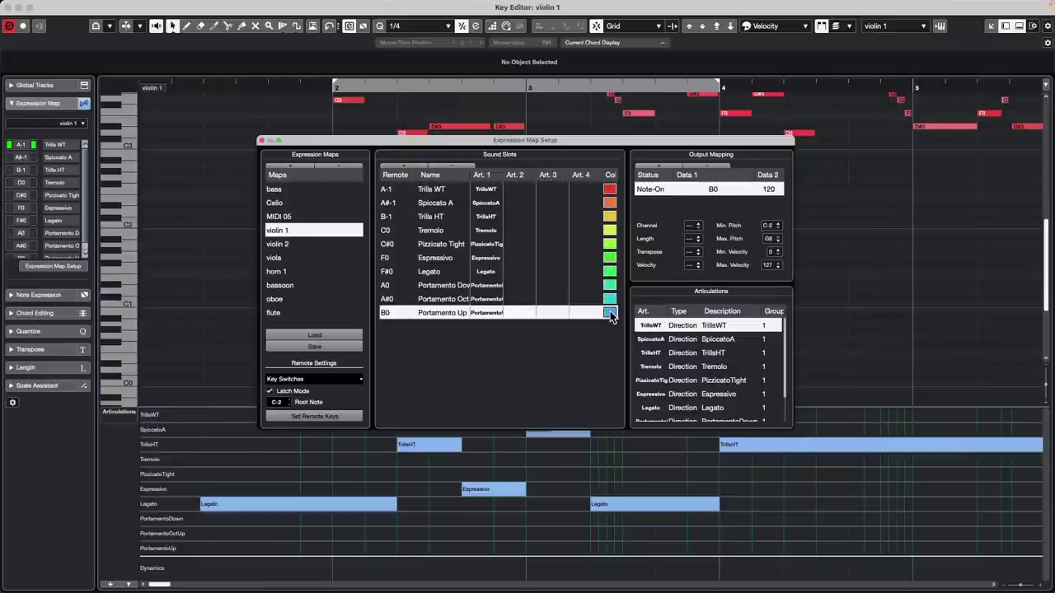
left_click(609, 189)
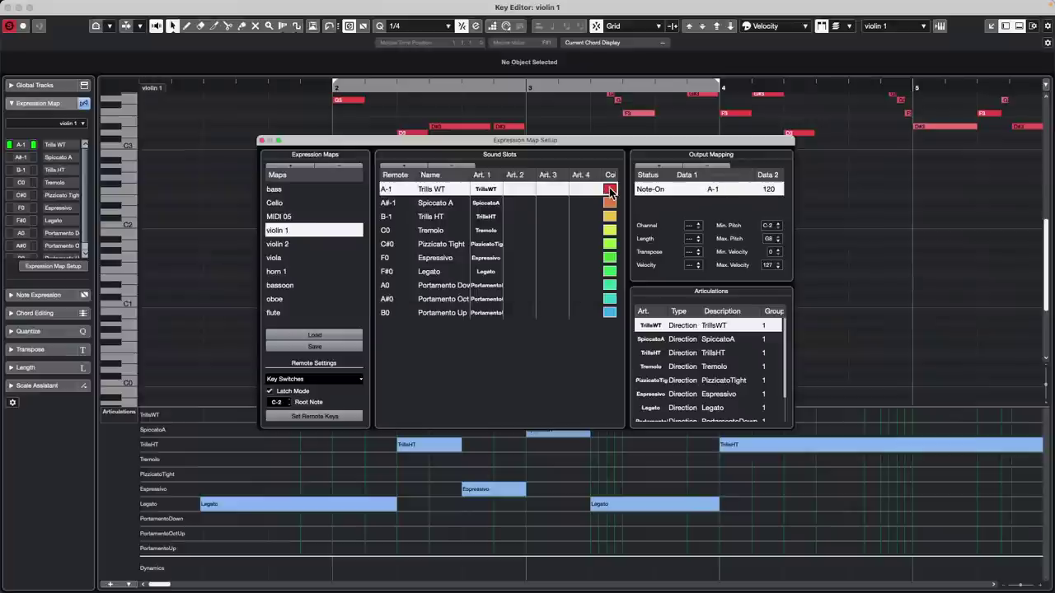
left_click(610, 203)
left_click(610, 232)
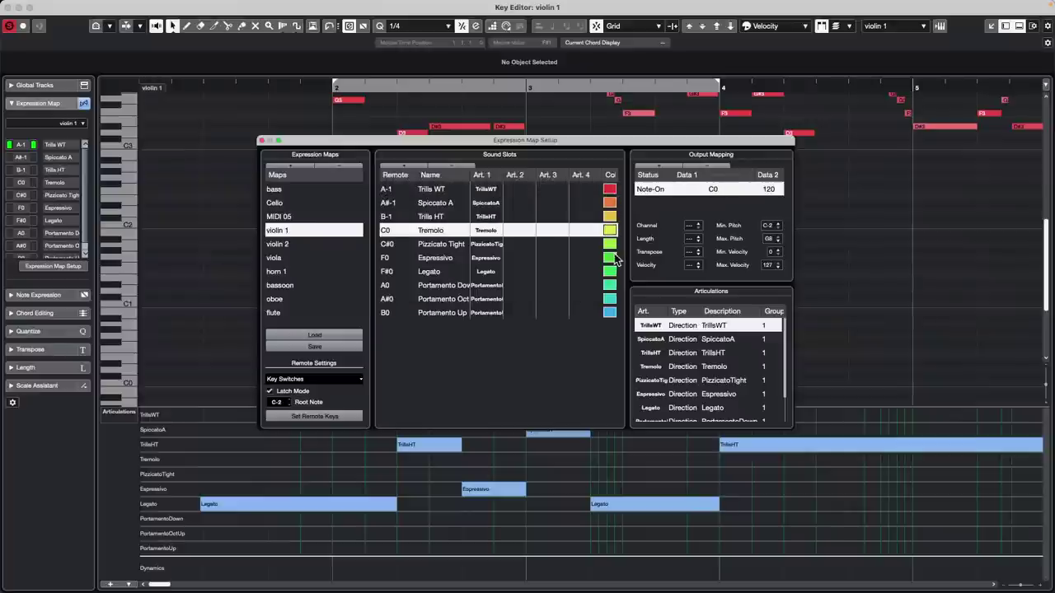
left_click(492, 491)
left_click(743, 505)
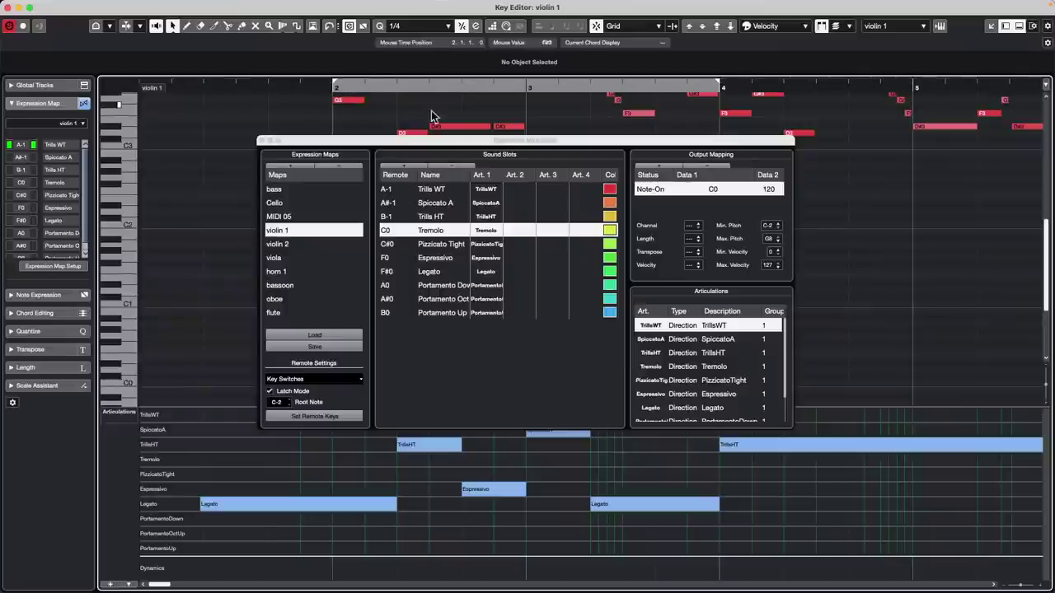
left_click(610, 217)
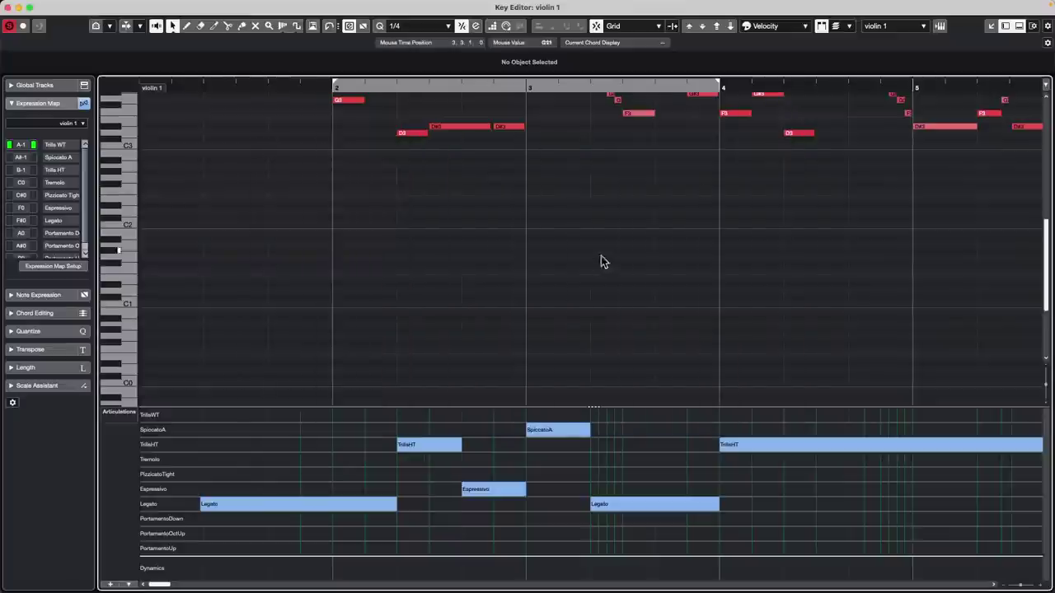
left_click(261, 140)
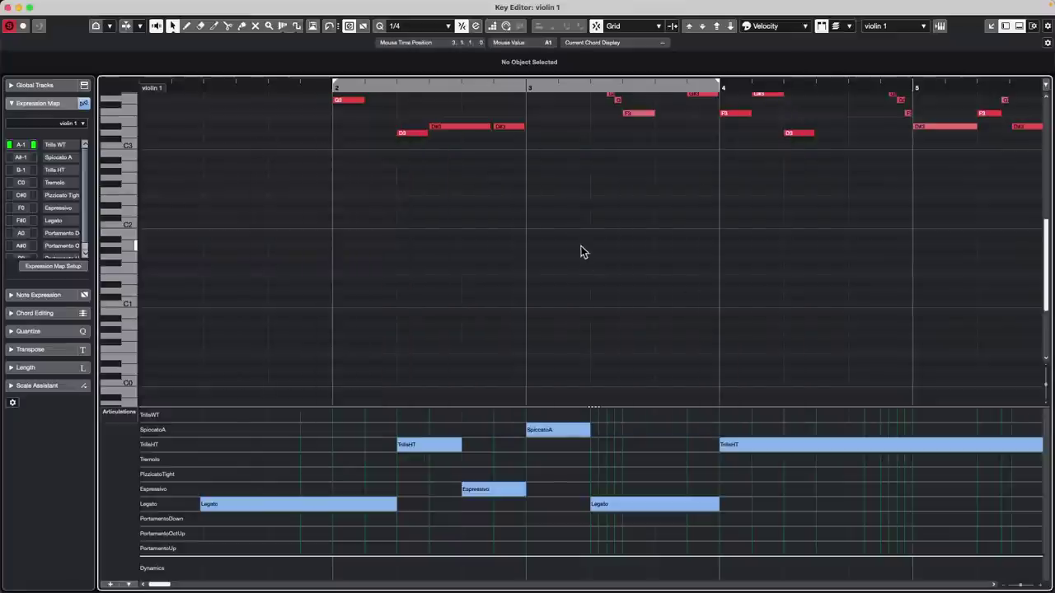
Step: Color the violin 1 notes by Sound Slot, then change the event coloring to Part
left_click(806, 30)
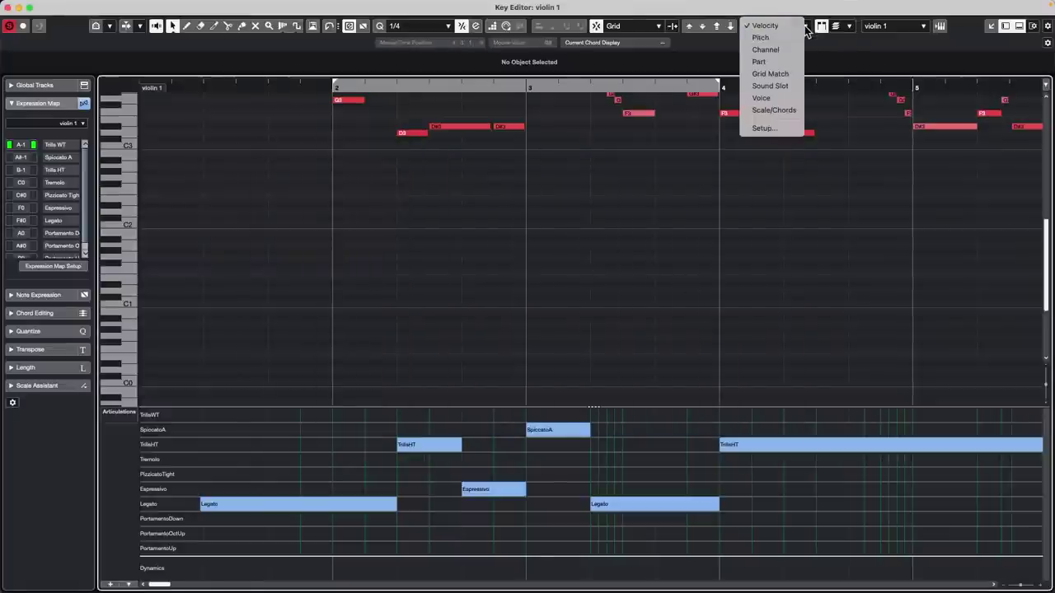
left_click(769, 85)
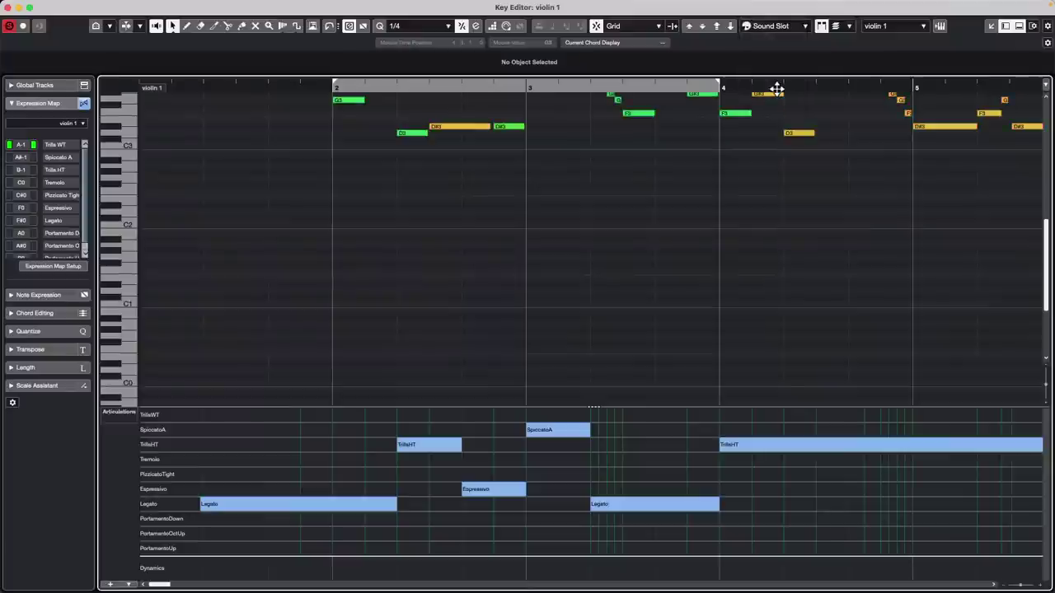
left_click(787, 27)
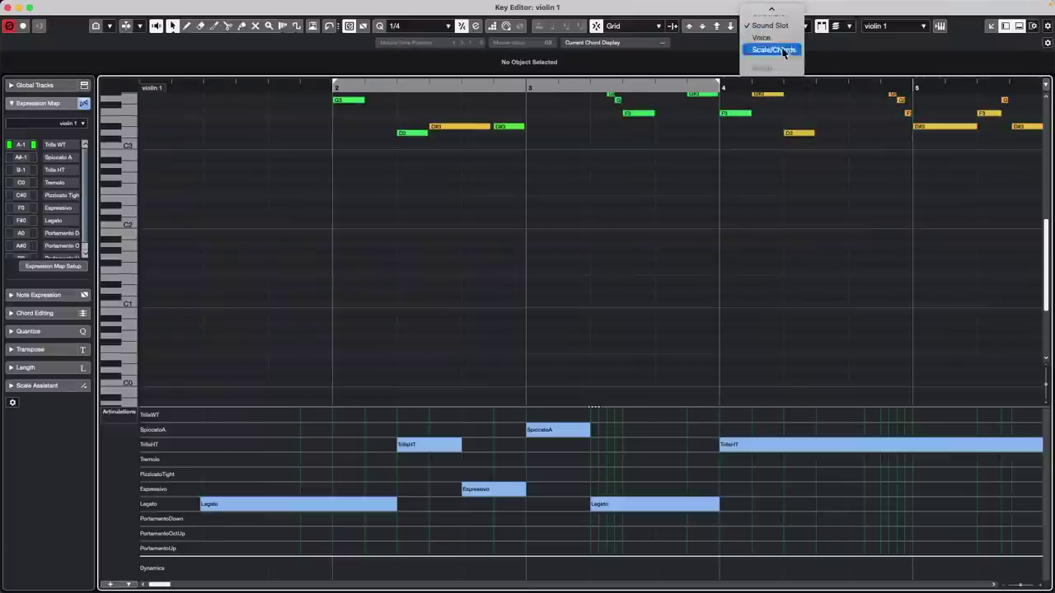
mouse_move(787, 6)
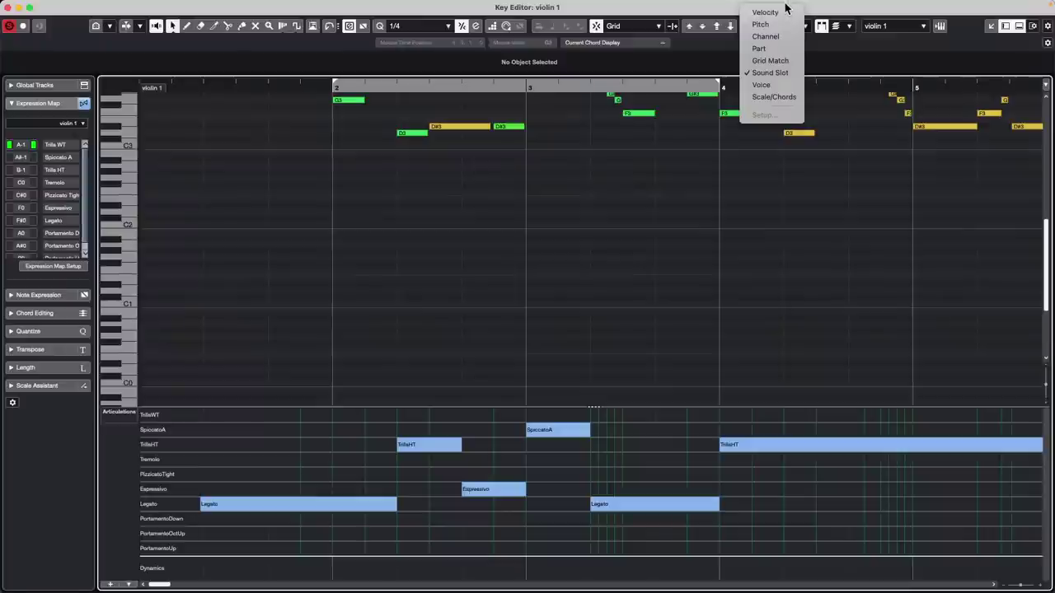
left_click(780, 51)
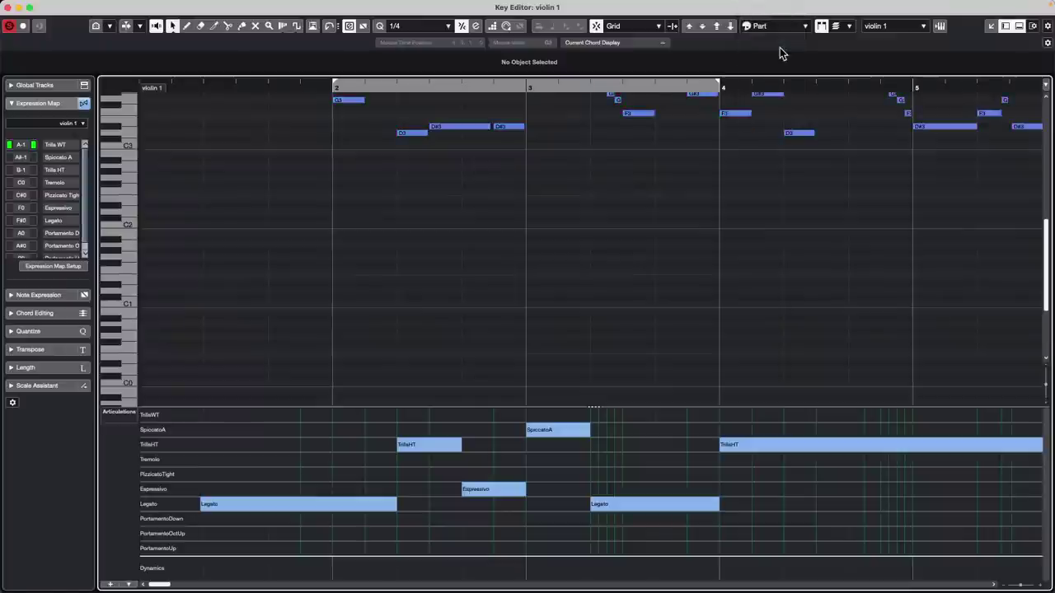
left_click(793, 444)
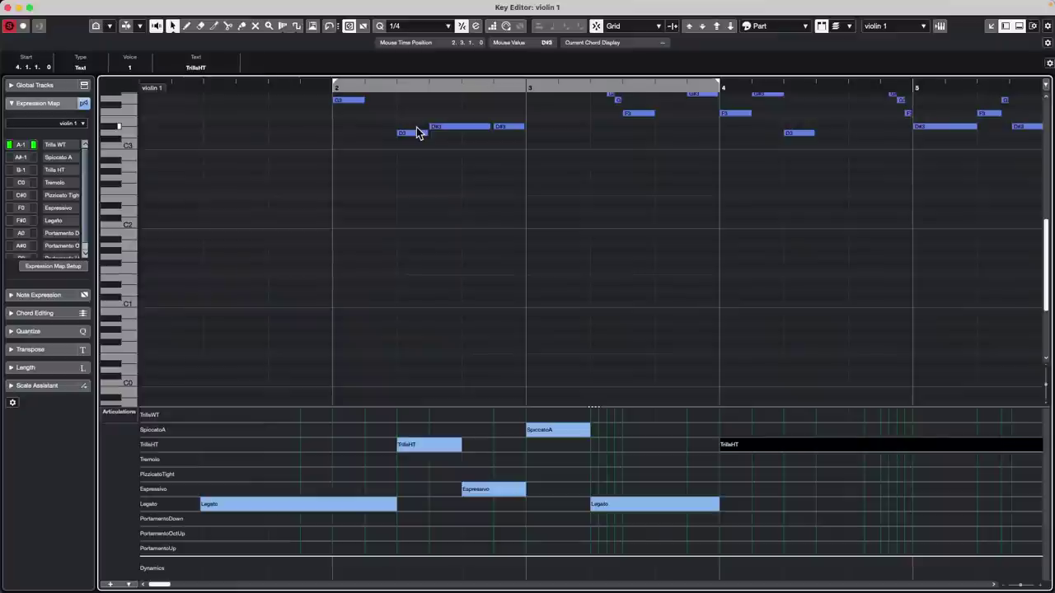
Step: Close the key editor, then open and activate the recent project Groove Agent SE 8.cpr
left_click(9, 8)
left_click(591, 198)
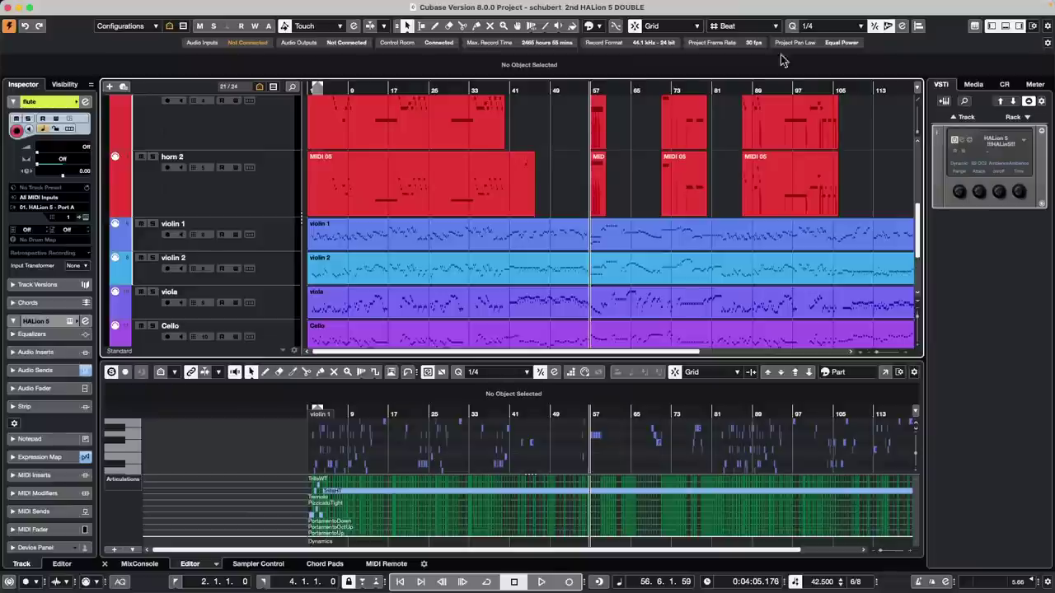
left_click(73, 6)
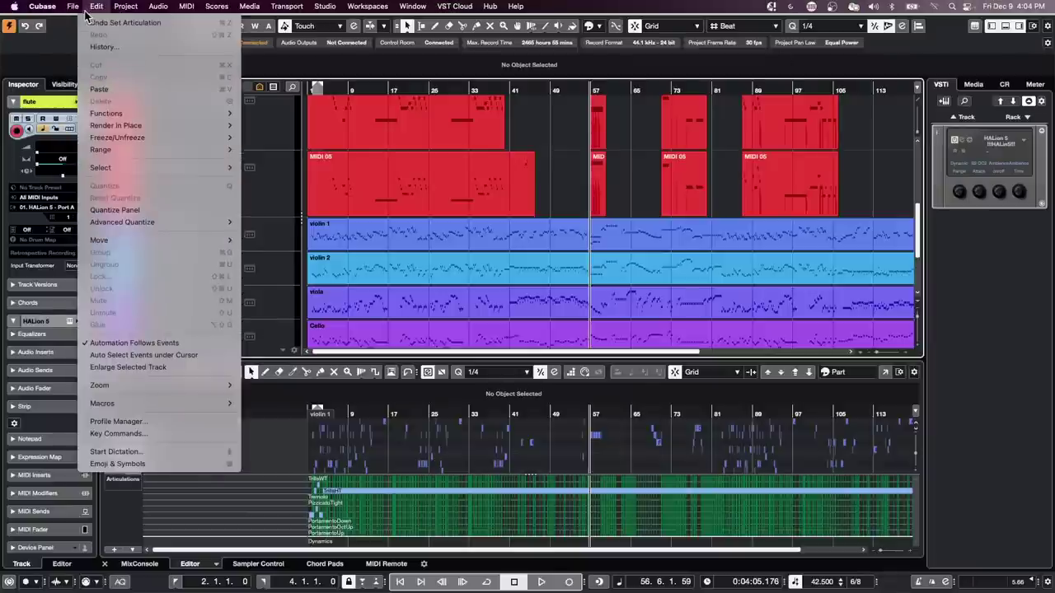
mouse_move(141, 239)
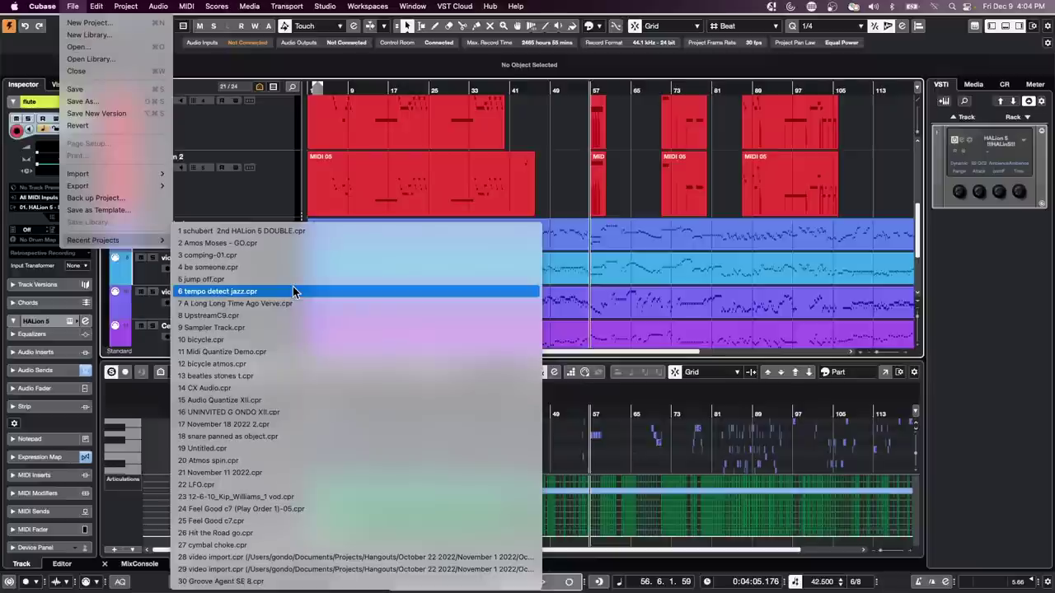
left_click(288, 581)
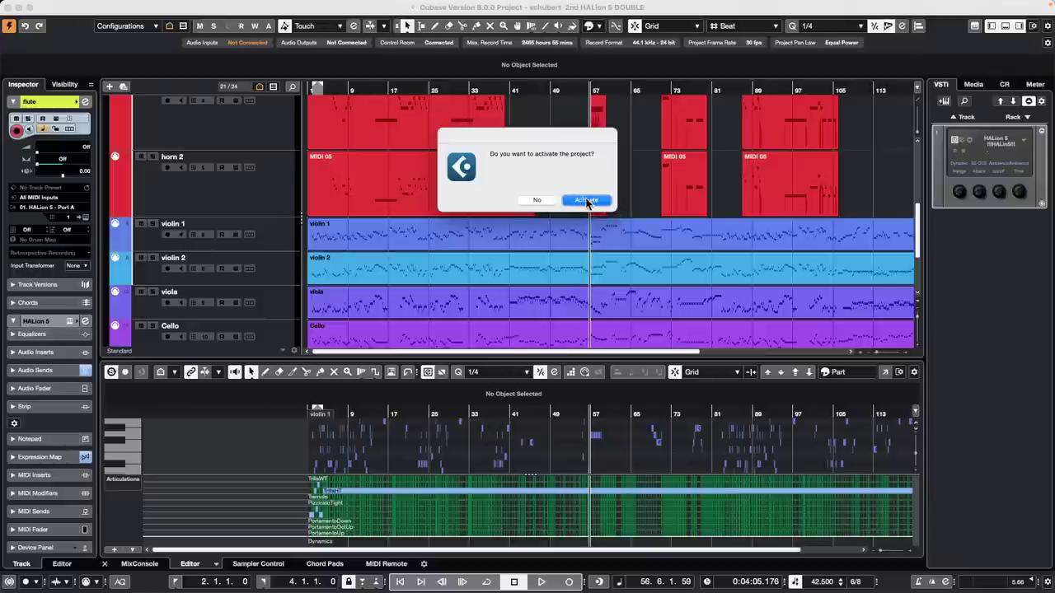
left_click(596, 213)
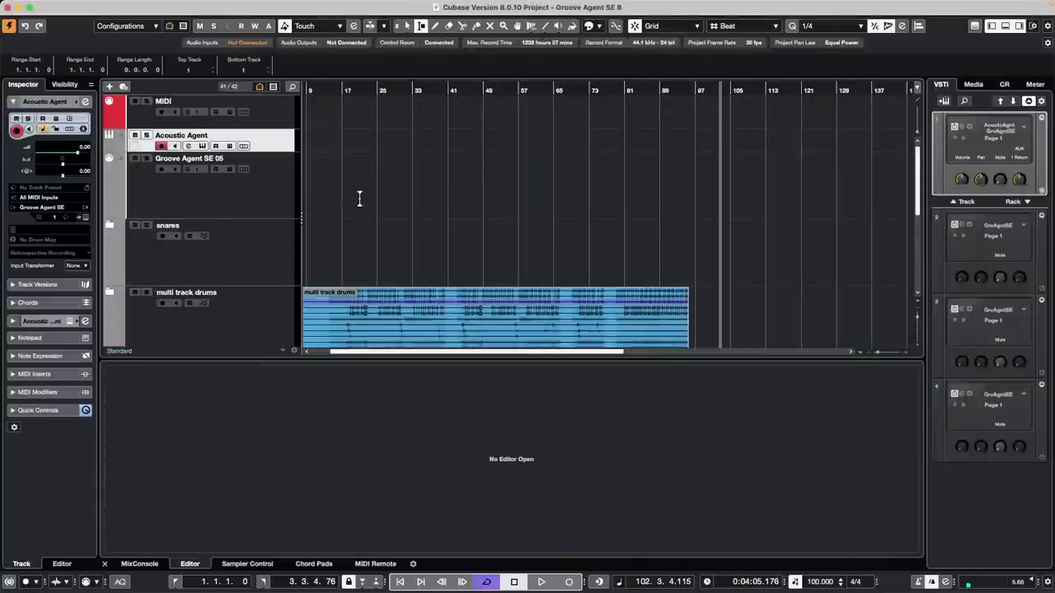
Step: Use the Object Selection tool to move the rock loop event so that it starts exactly at bar 5
scroll(358, 200, "down", 5)
scroll(363, 197, "up", 5)
scroll(369, 195, "up", 1)
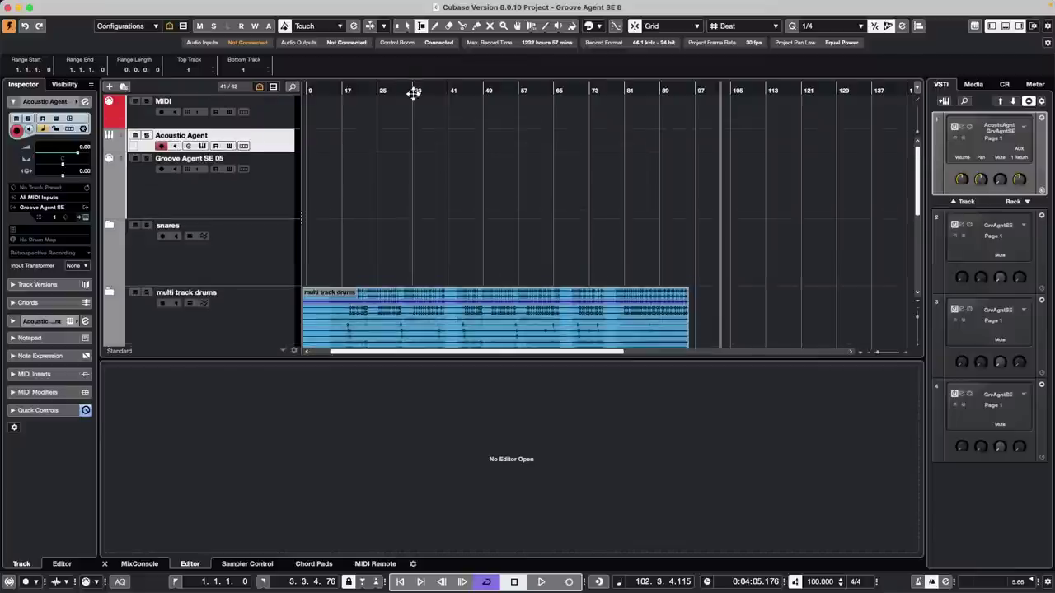
left_click_drag(326, 90, 190, 92)
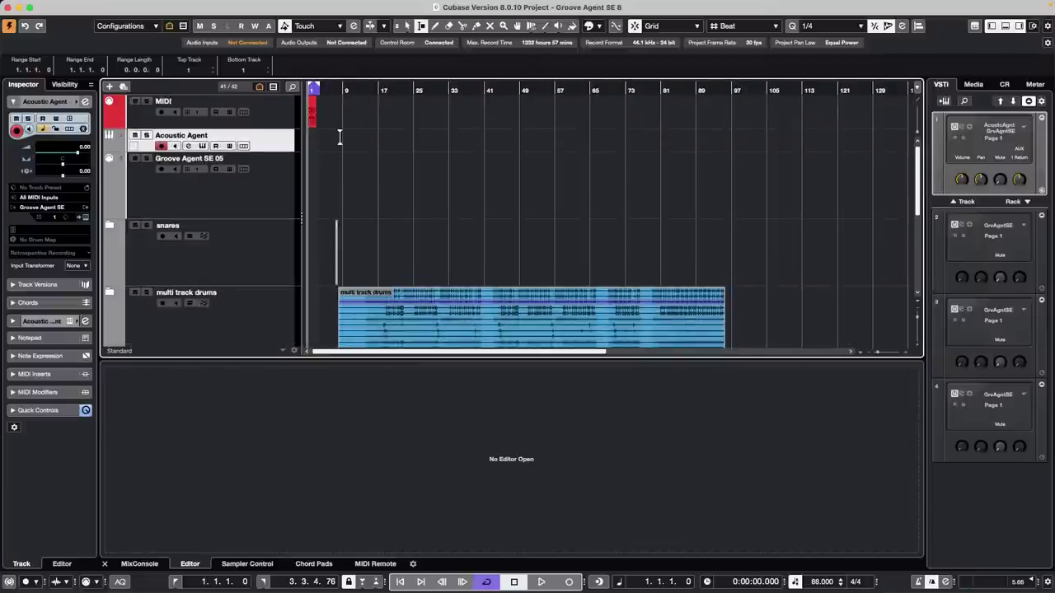
left_click_drag(327, 89, 333, 158)
scroll(382, 243, "down", 10)
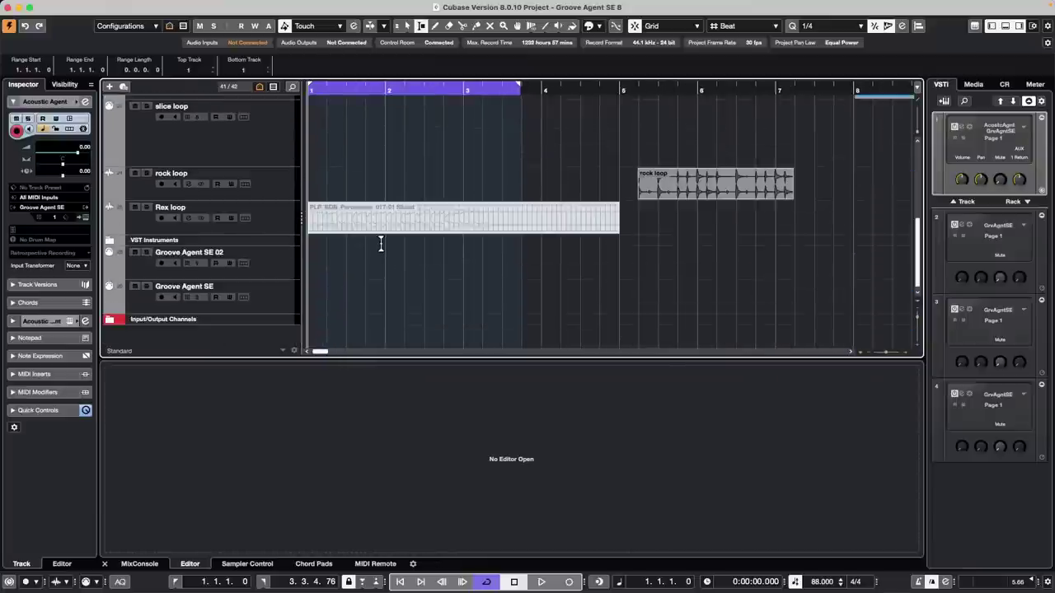
right_click(683, 192)
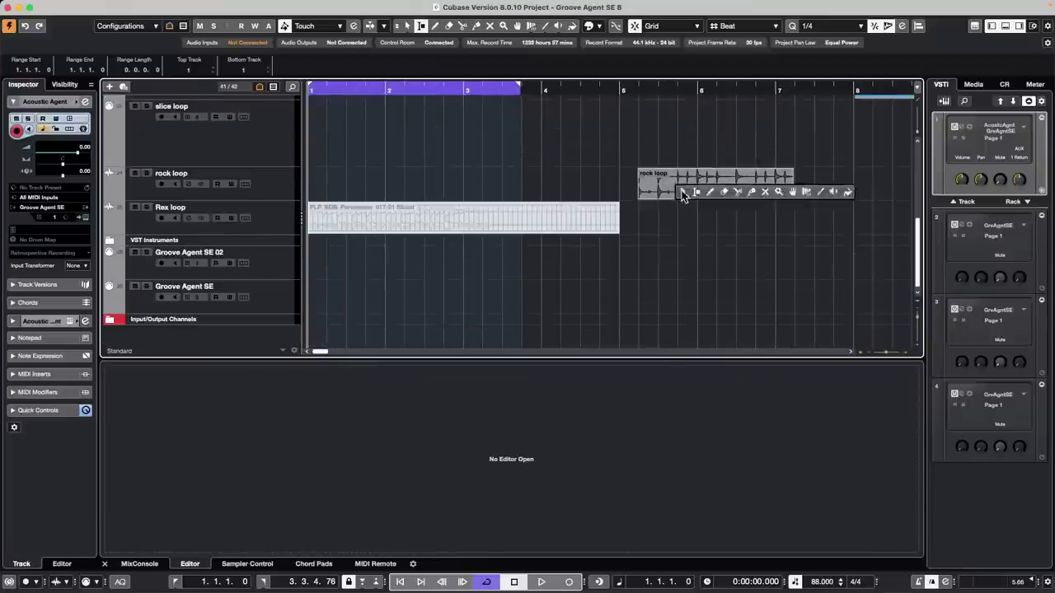
left_click(682, 194)
mouse_move(682, 194)
left_mouse_down()
mouse_move(672, 194)
mouse_move(681, 196)
left_mouse_up()
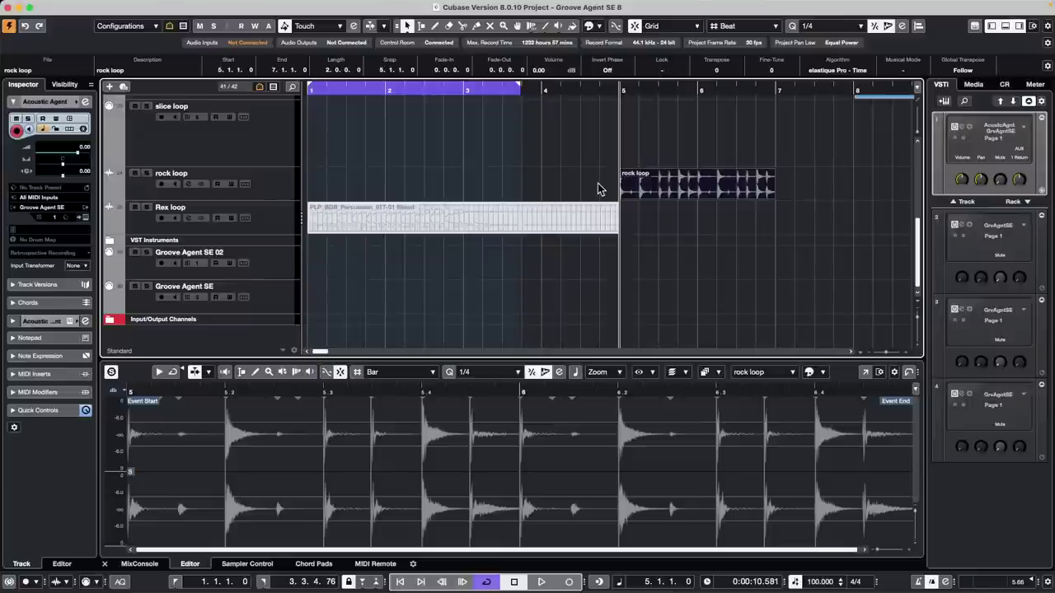
Step: Select the rock loop track and play back the loop from bar 5
left_click(286, 191)
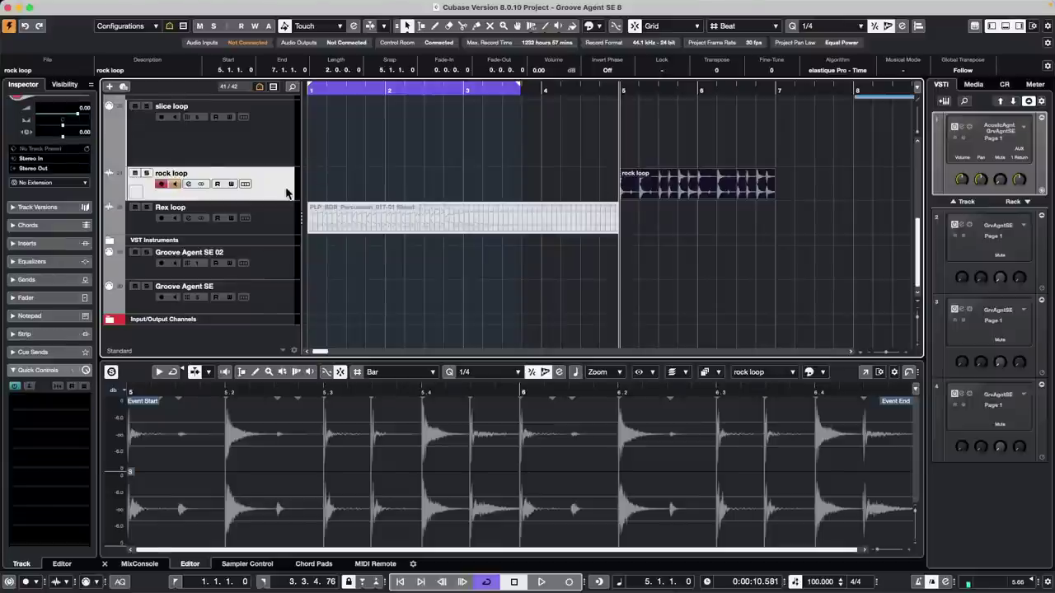
key("space")
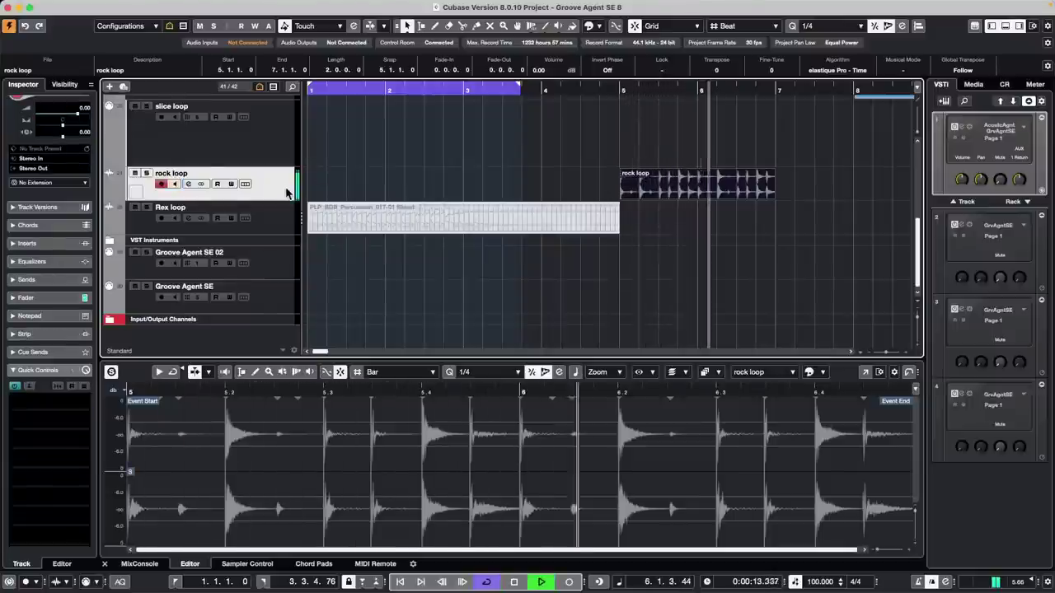
key("space")
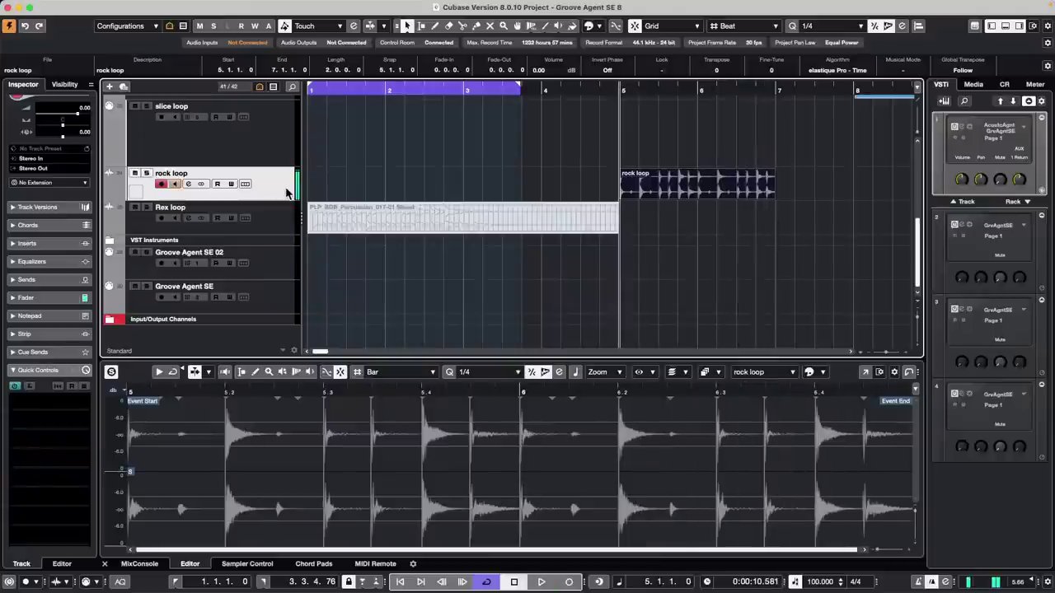
key("space")
key("space")
Step: Set the rock loop's hitpoint threshold to 7% and create slices from its hitpoints
double_click(680, 192)
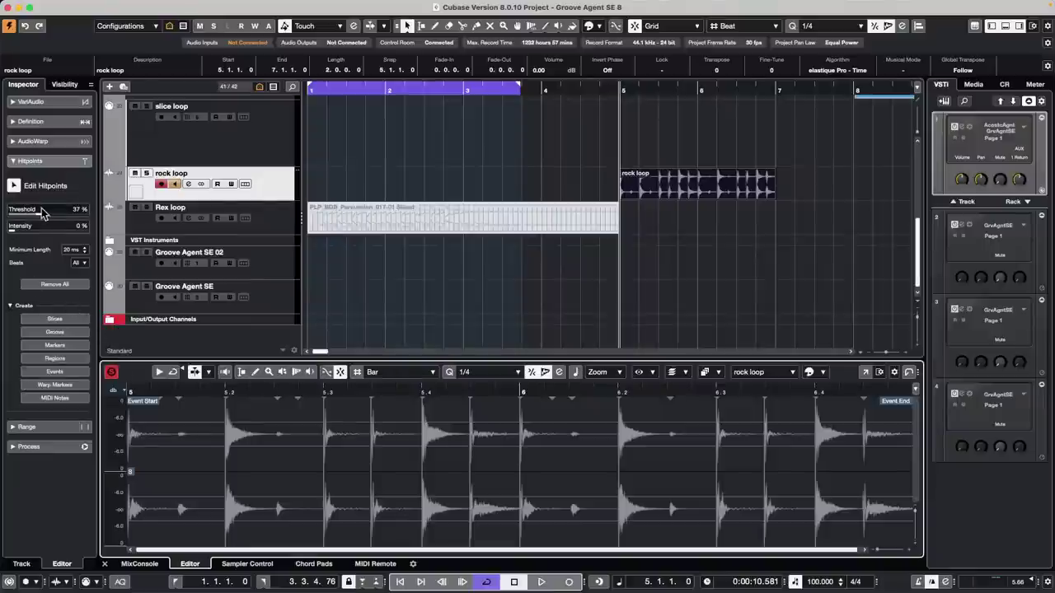
left_click_drag(38, 211, 14, 211)
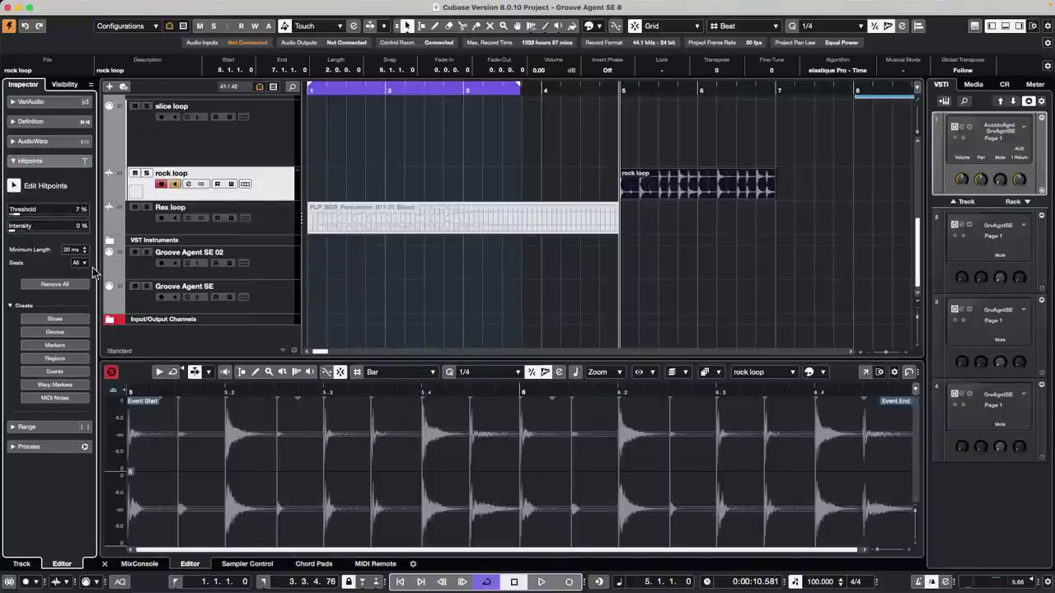
left_click(67, 321)
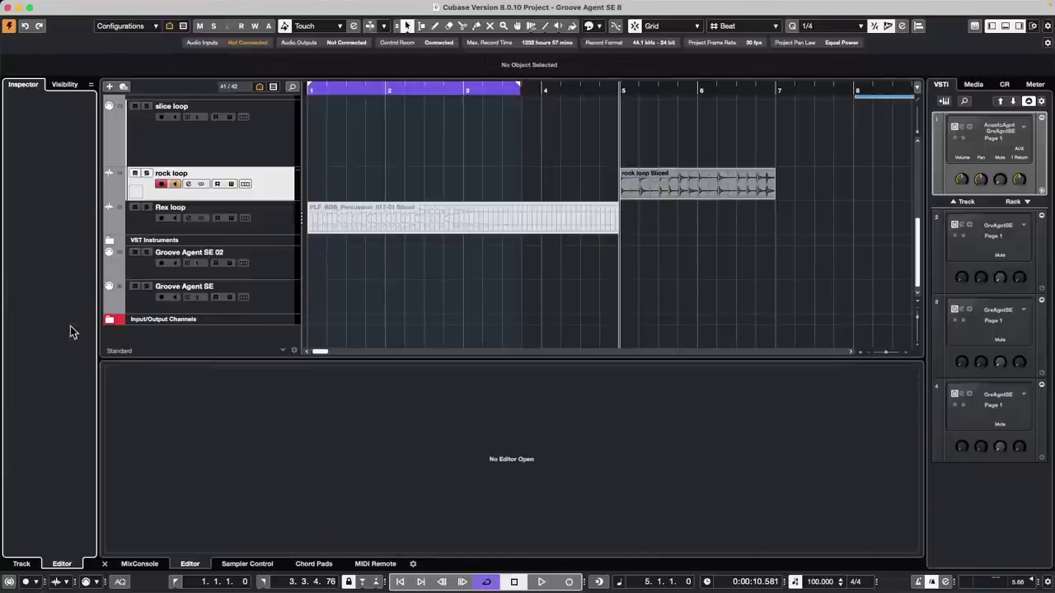
Step: Open the sliced rock loop in the editor, select its first slice, and play back from bar 5
double_click(637, 191)
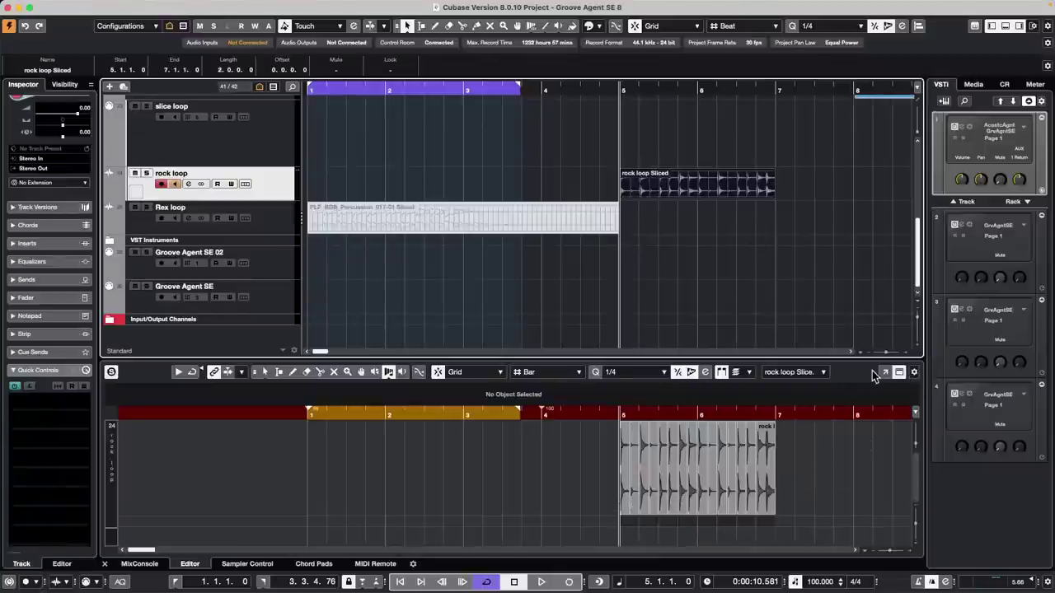
left_click_drag(670, 412, 674, 445)
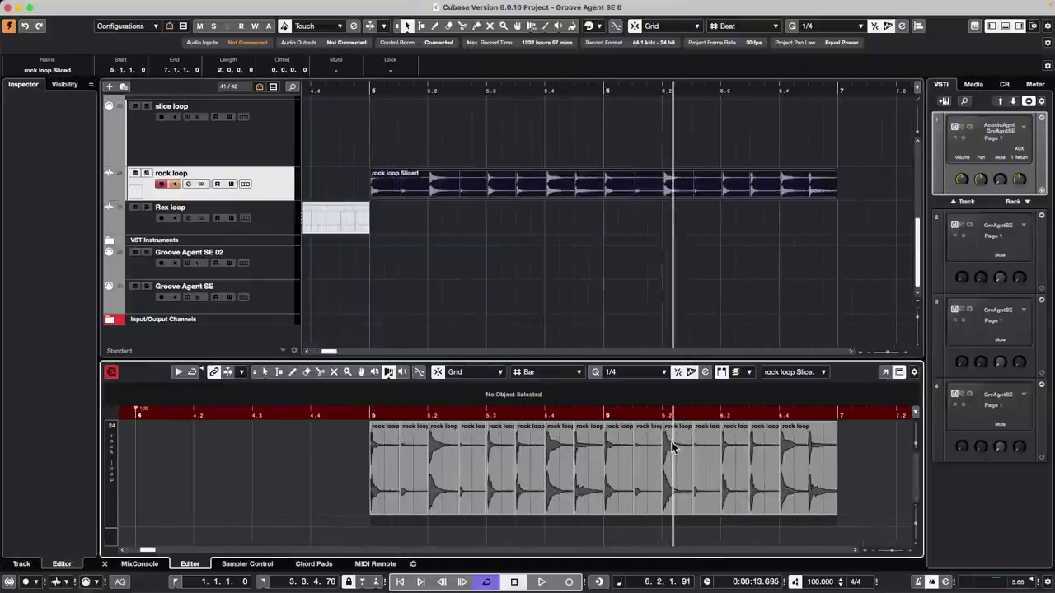
right_click(391, 495)
left_click(392, 494)
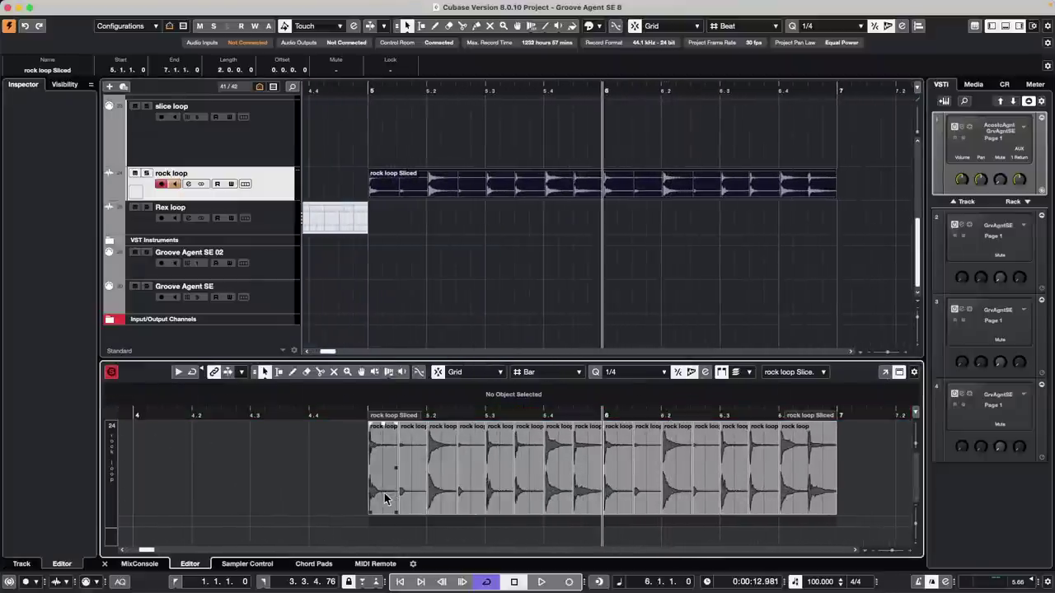
left_click(381, 500)
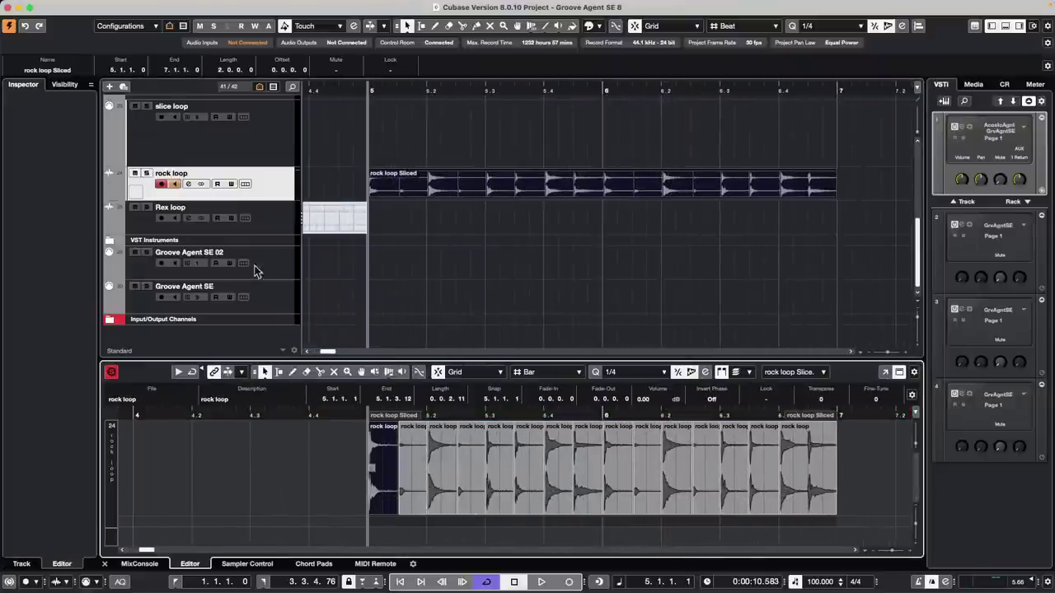
mouse_move(243, 5)
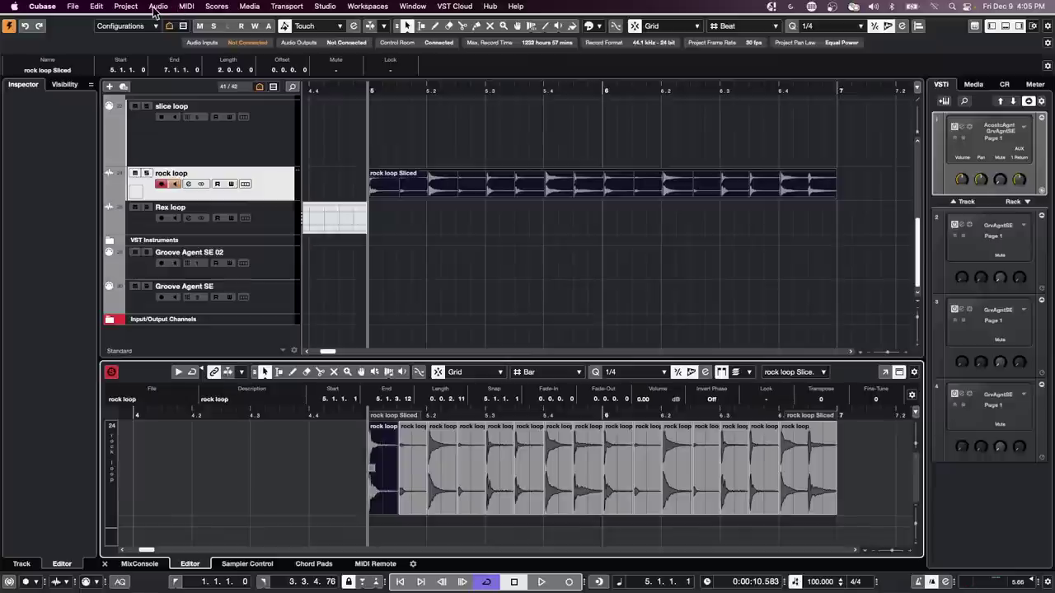
key("space")
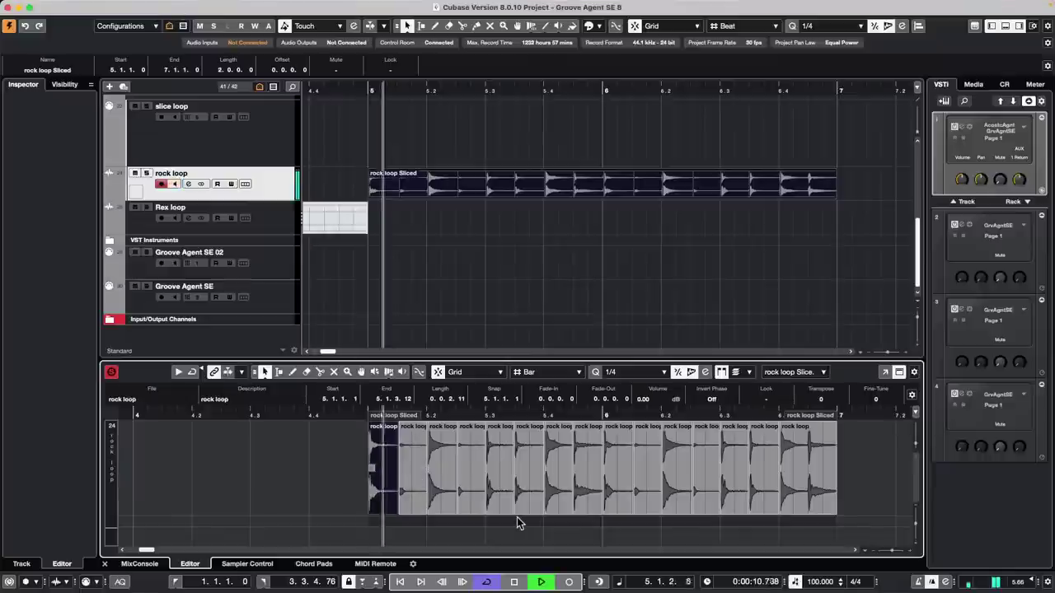
key("space")
Step: Apply the RoomWorks reverb to the slice at beat 5.2, letting the processing affect all events sharing its audio
left_click(447, 484)
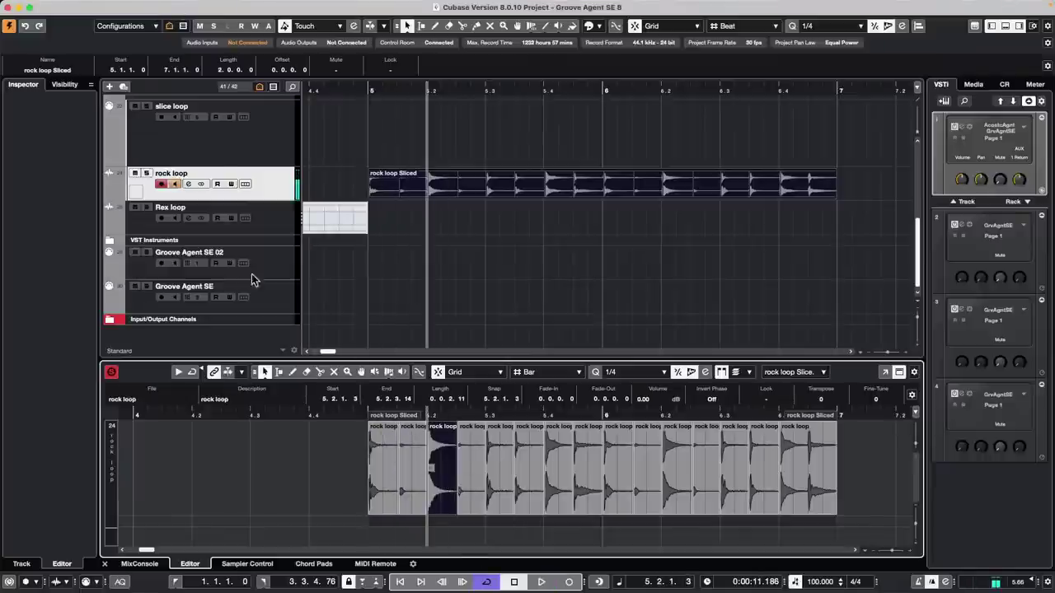
left_click(157, 6)
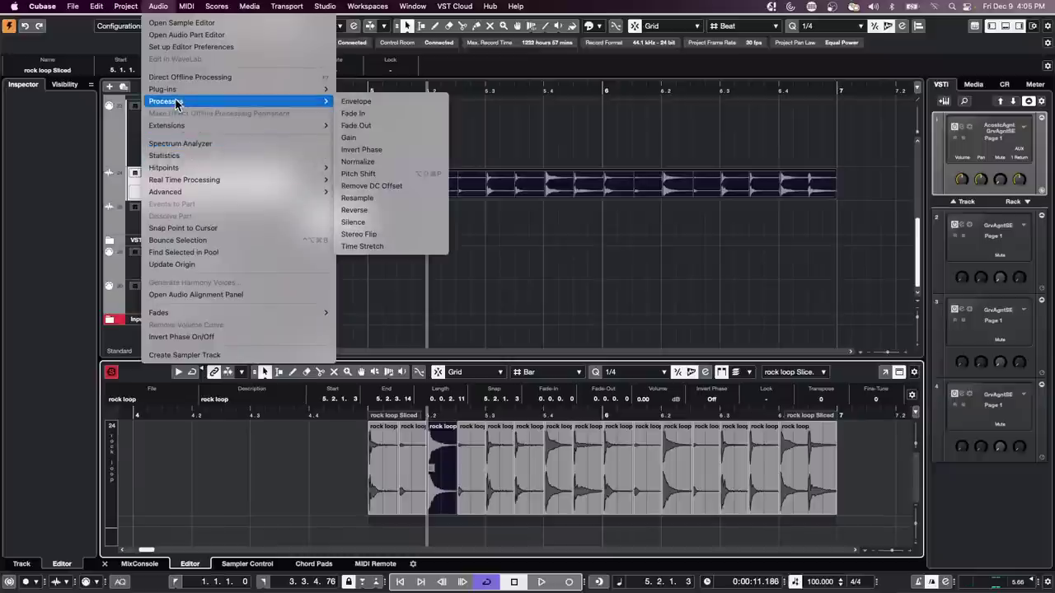
mouse_move(176, 93)
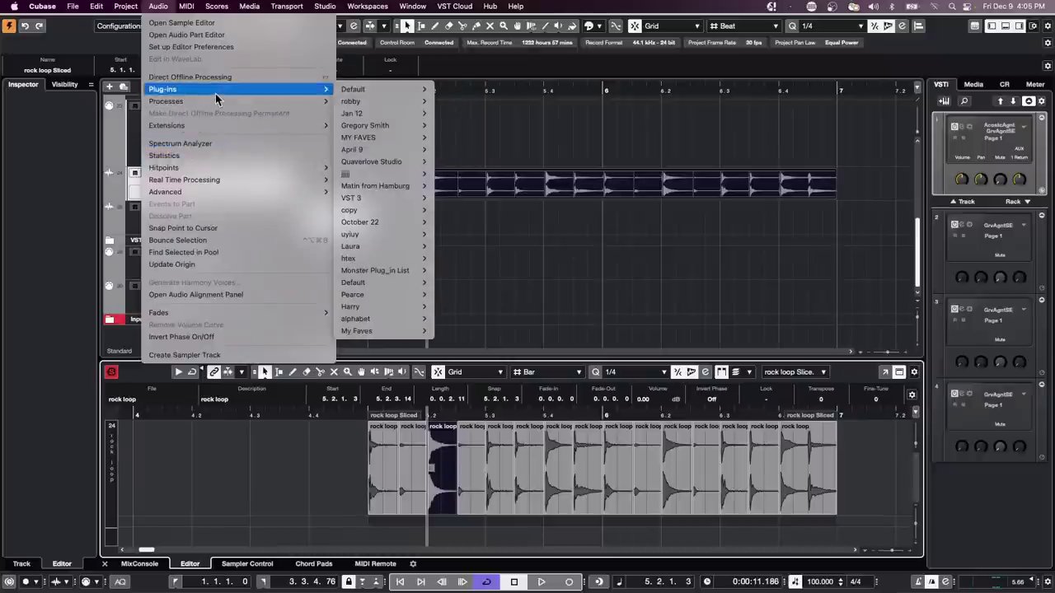
mouse_move(405, 110)
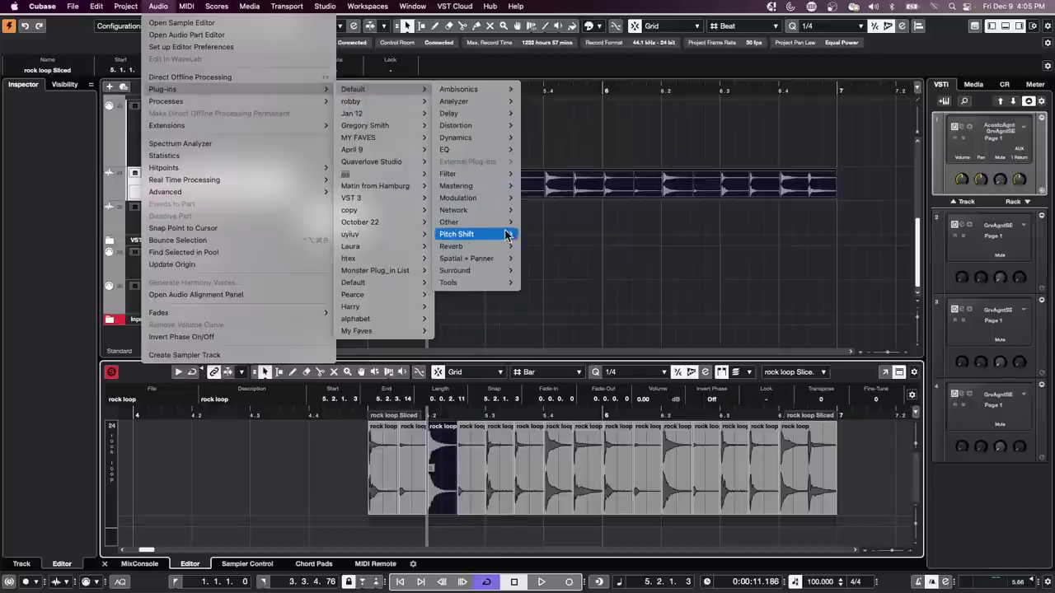
mouse_move(504, 248)
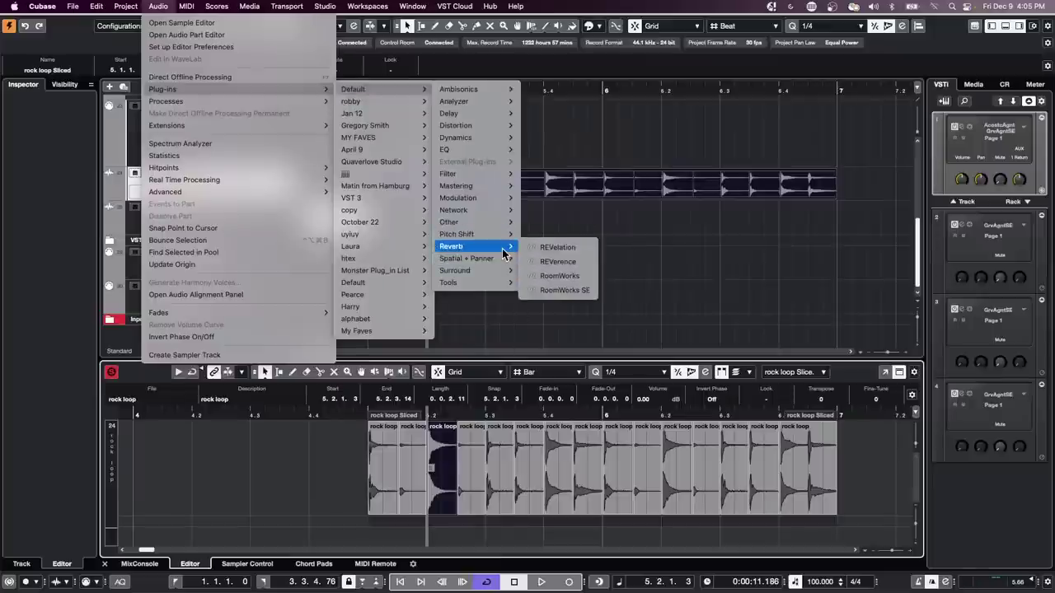
left_click(574, 278)
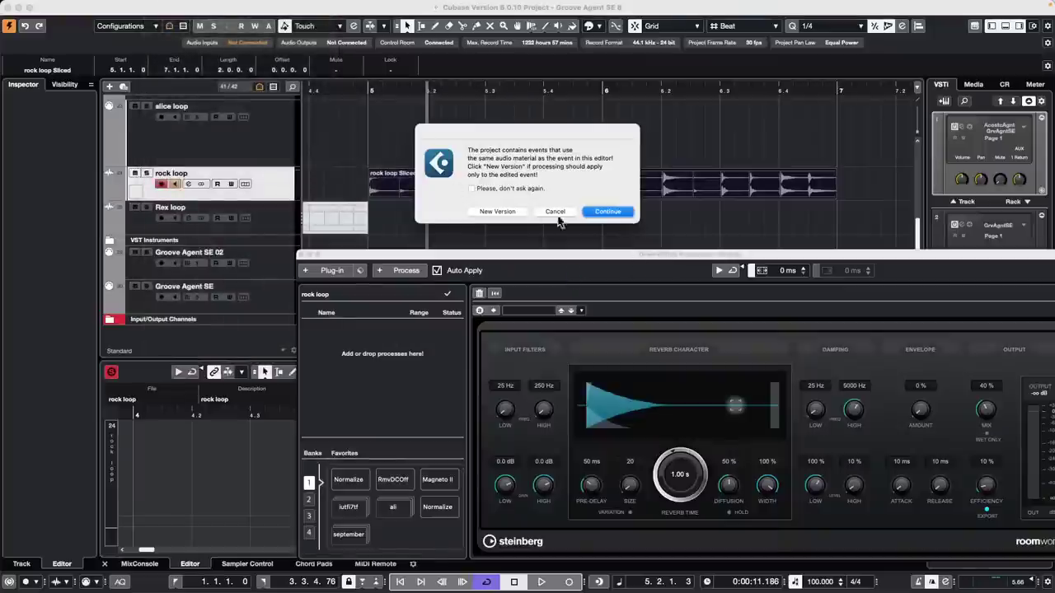
left_click(607, 212)
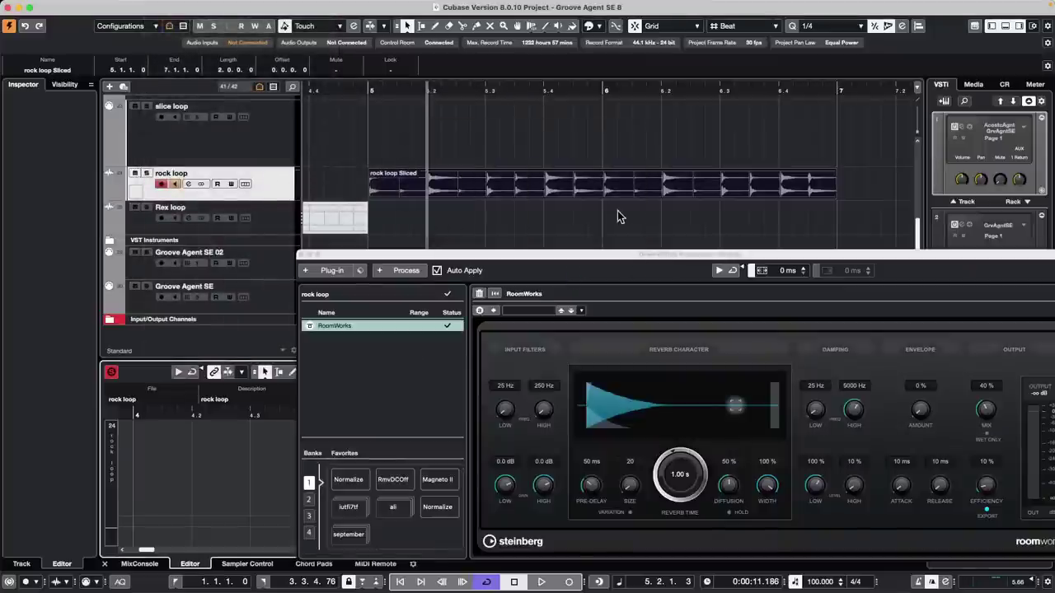
Step: Play back the rock loop from bar 5 and close the Direct Offline Processing window
left_click_drag(440, 87, 313, 103)
key("space")
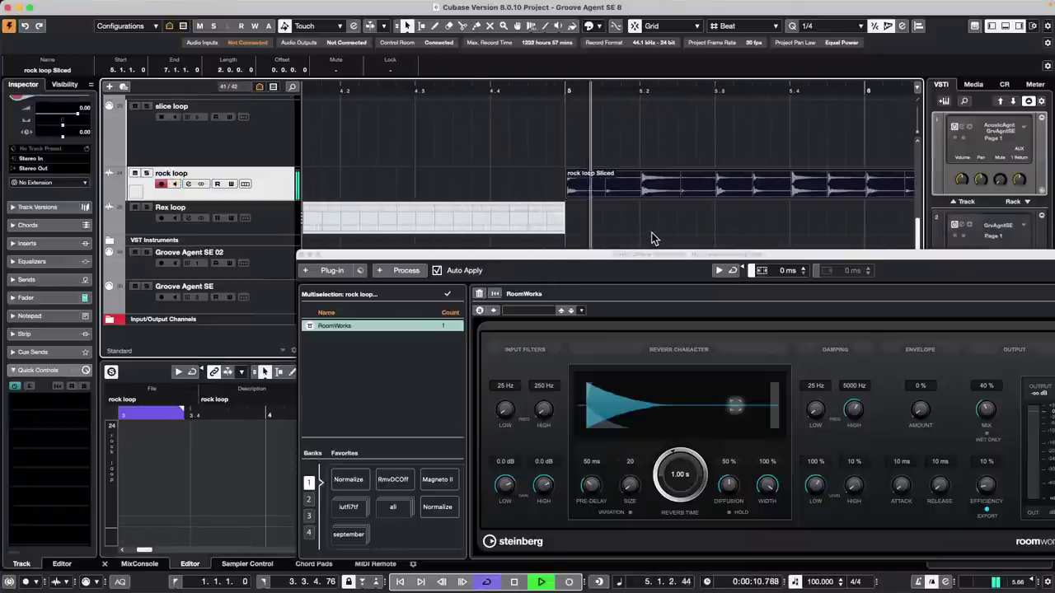
key("space")
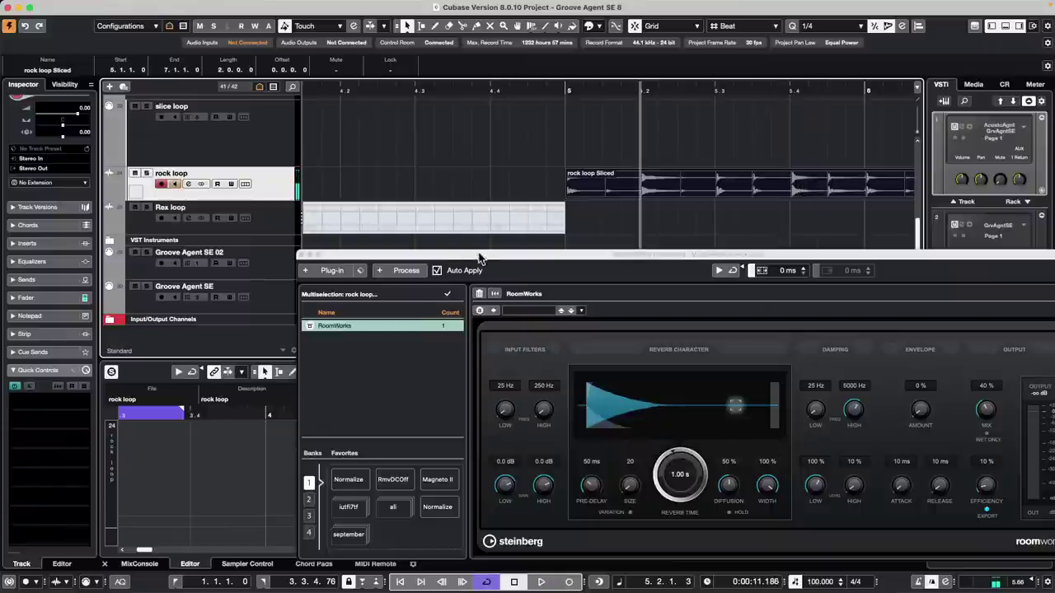
double_click(711, 196)
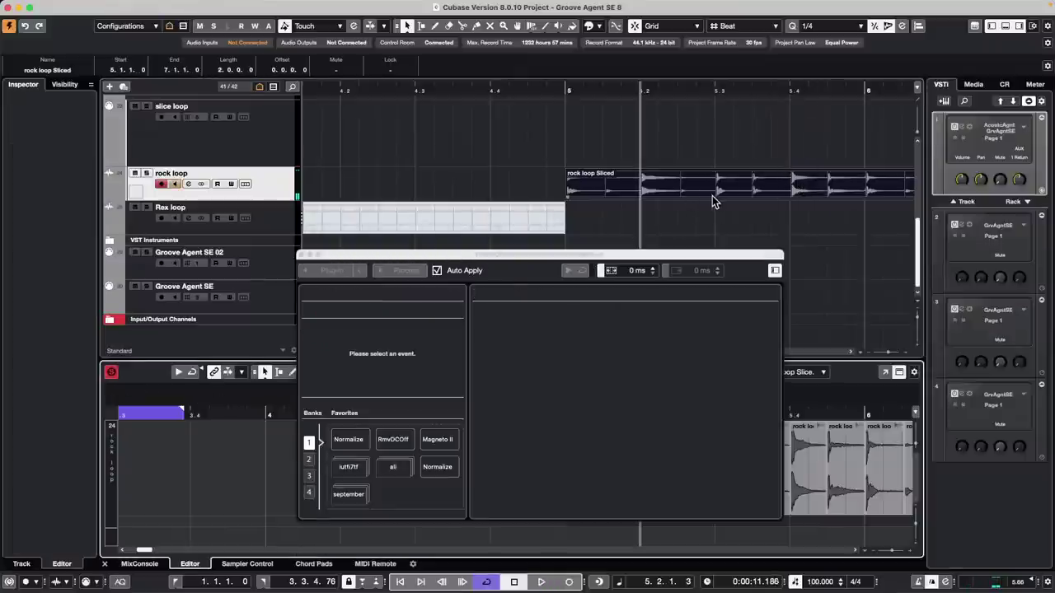
left_click(301, 255)
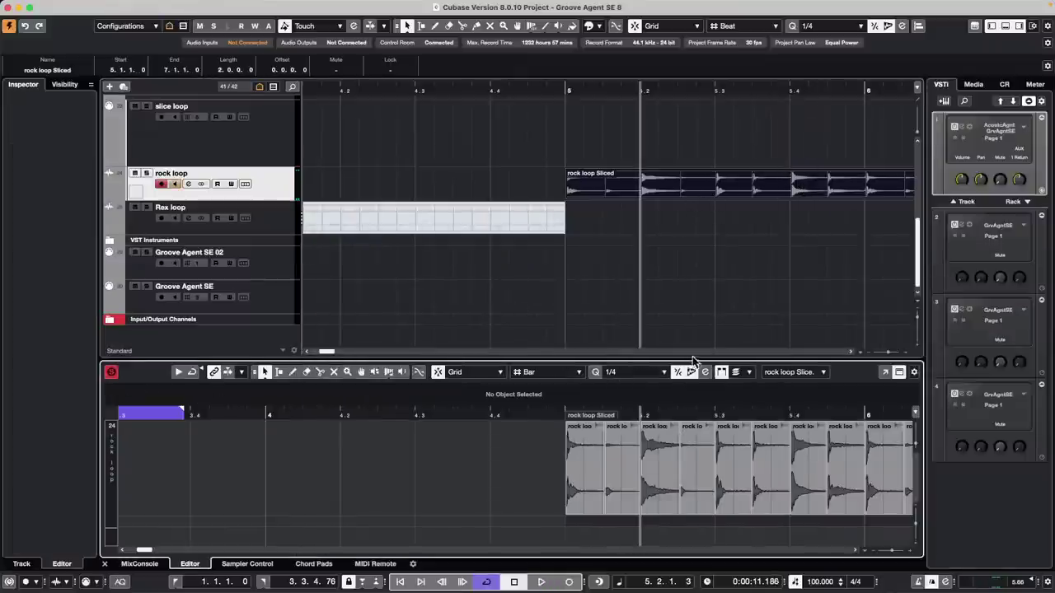
Step: Apply the ModMachine delay to the slice at beat 5.4 as a new version and play back the loop
left_click(803, 474)
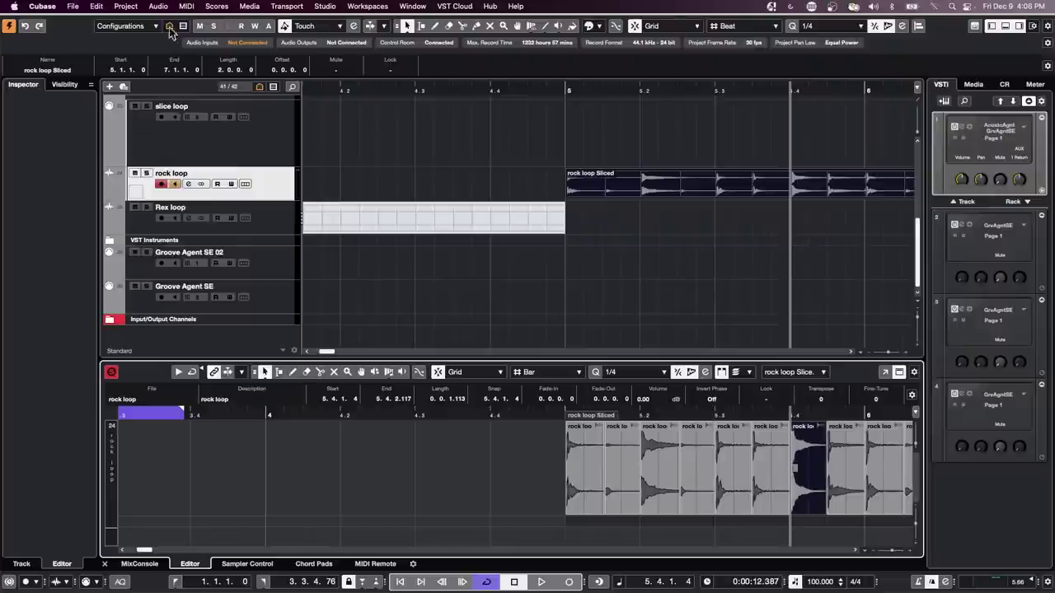
left_click(157, 6)
mouse_move(126, 7)
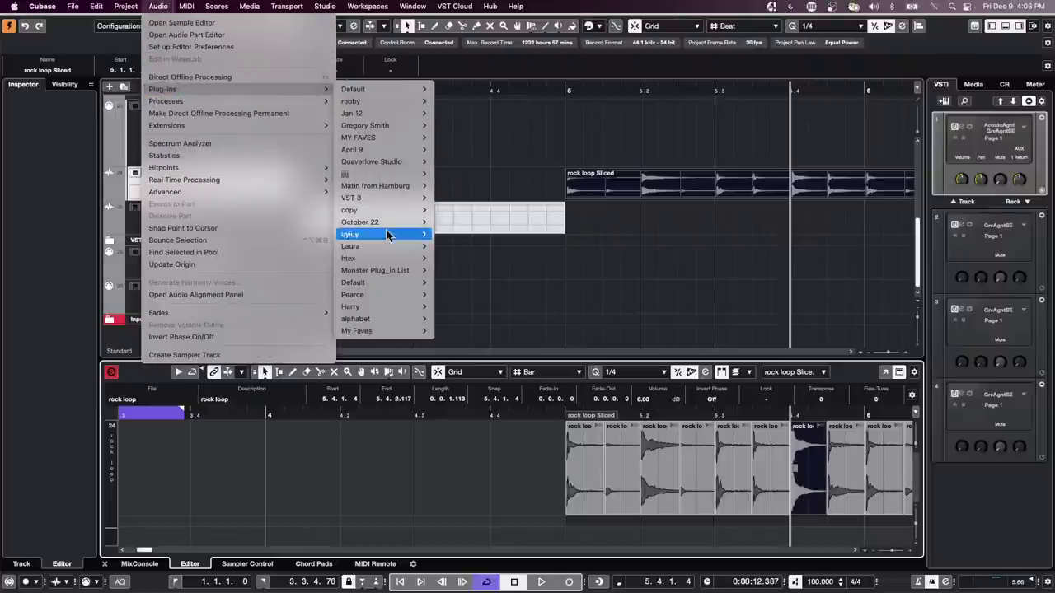
mouse_move(370, 96)
mouse_move(501, 138)
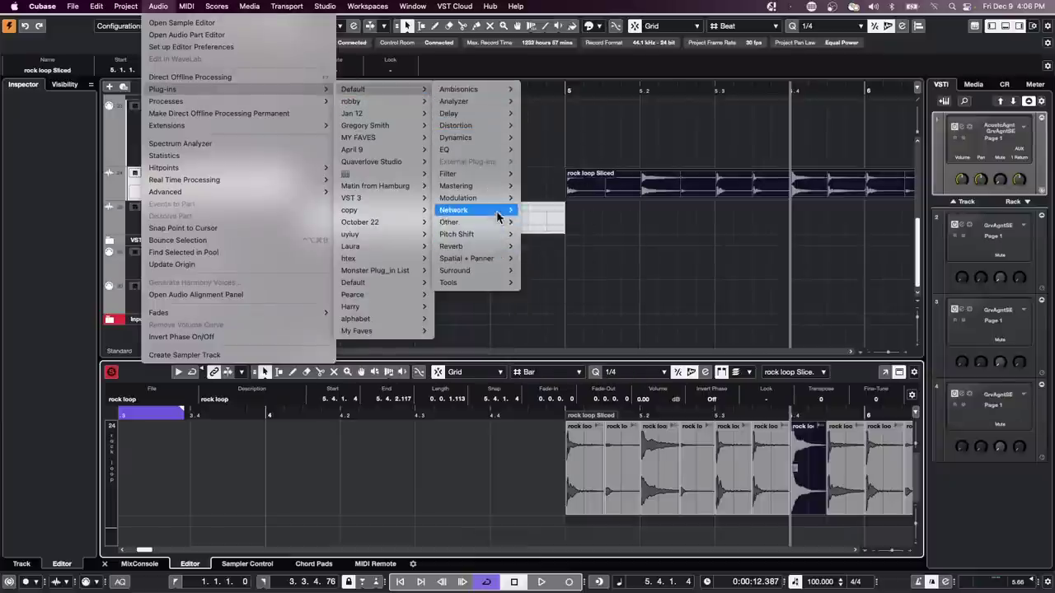
mouse_move(490, 113)
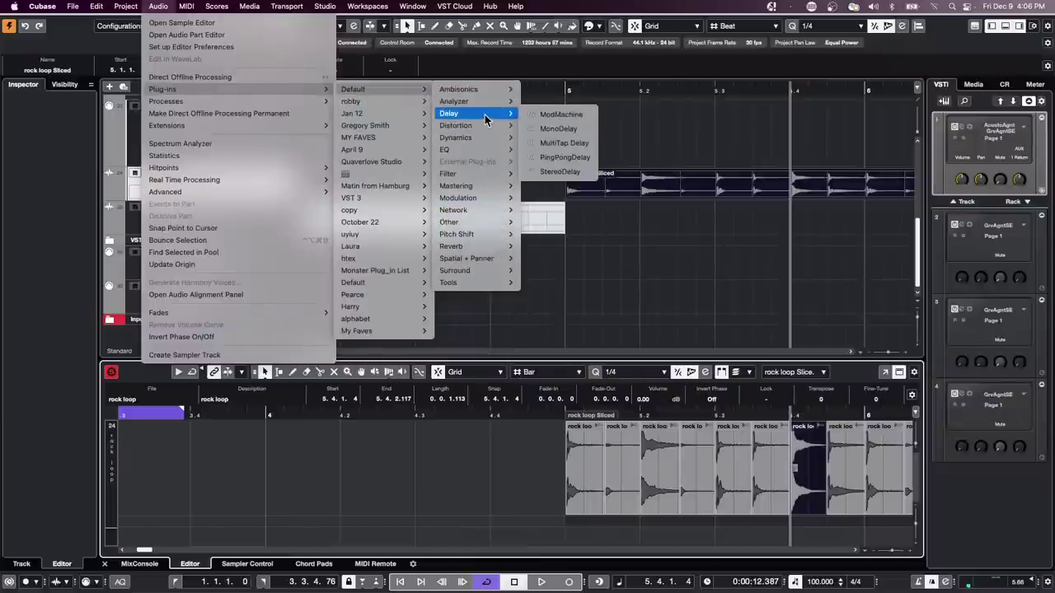
left_click(568, 119)
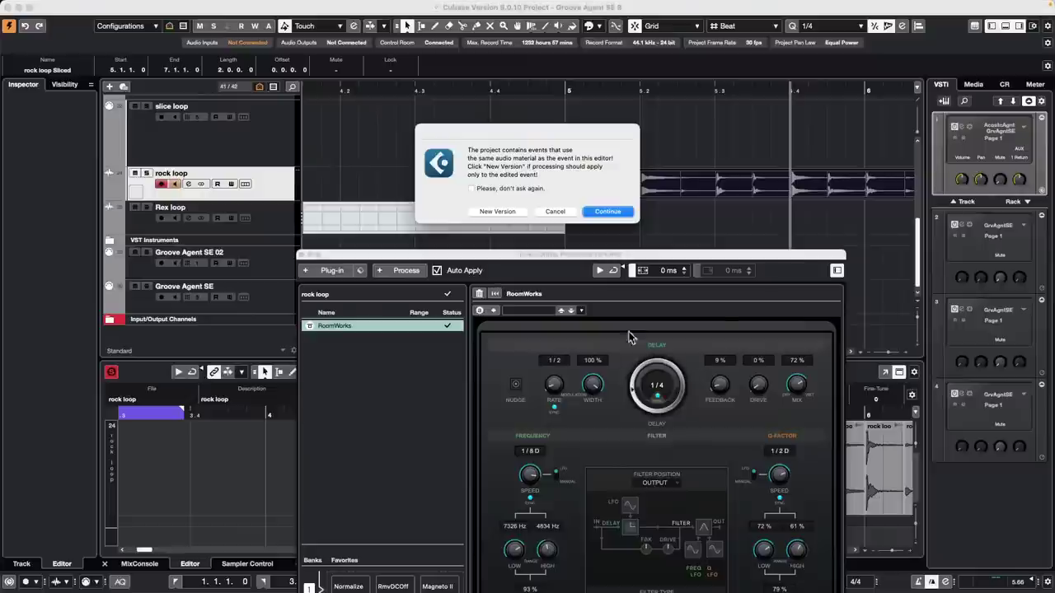
left_click(495, 211)
left_click(301, 255)
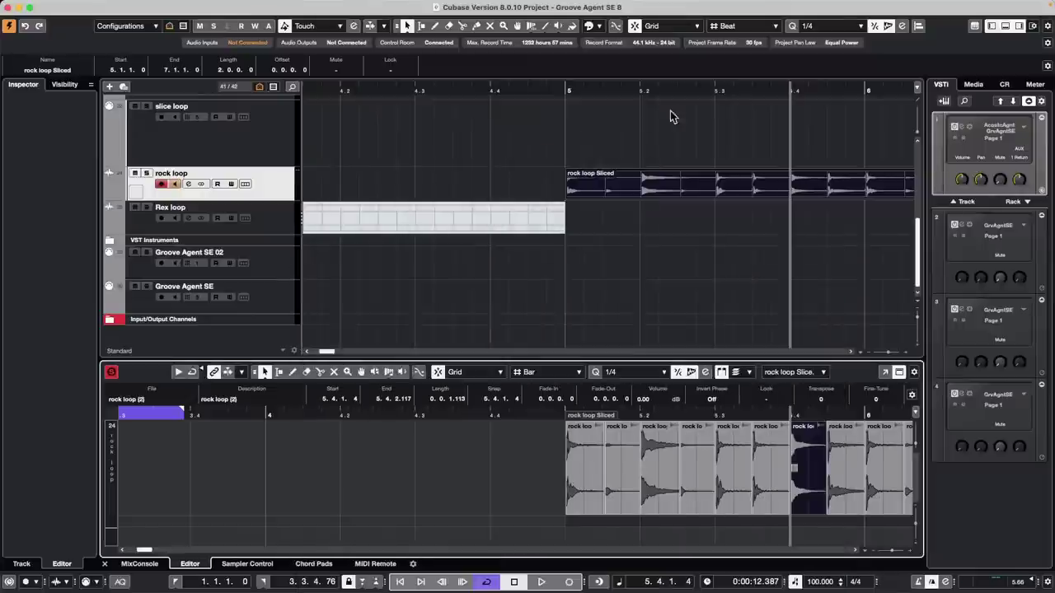
key("space")
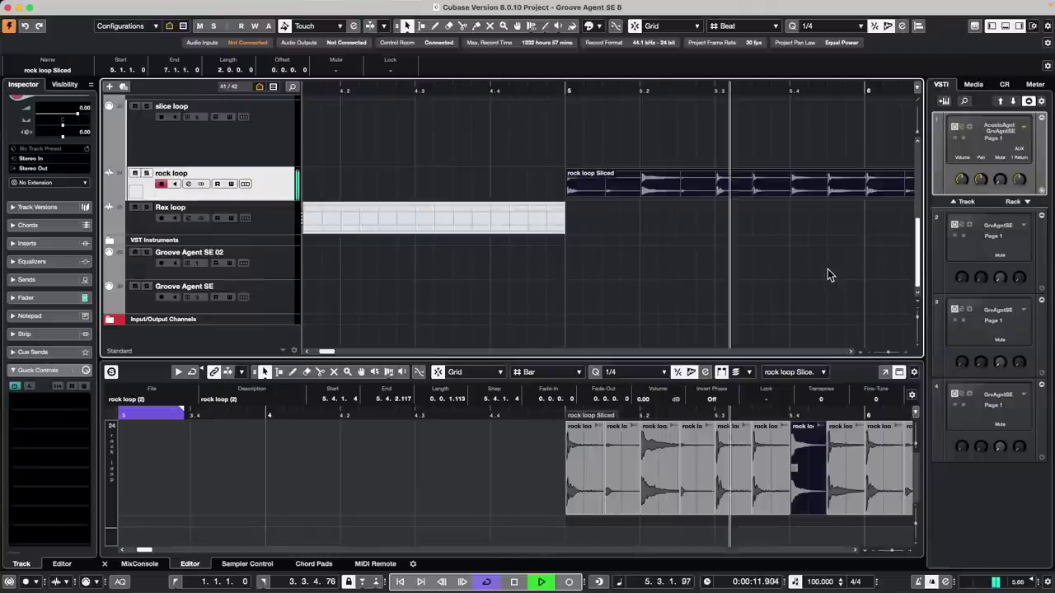
key("space")
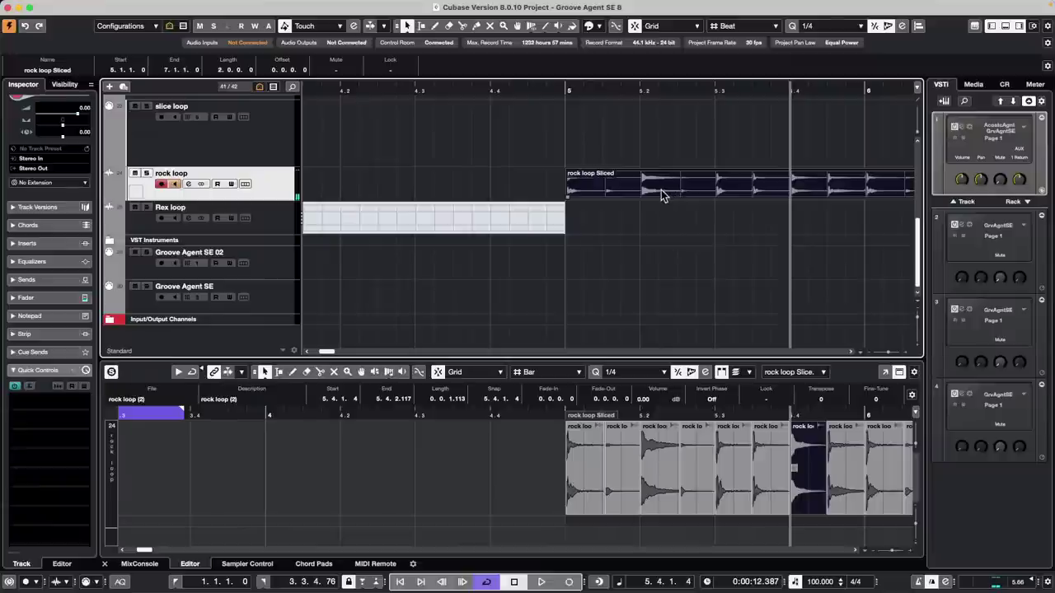
Step: Set the RoomWorks reverb time of the slice at beat 5.2 to 18.43 s as a new version and play back the loop
left_click(667, 471)
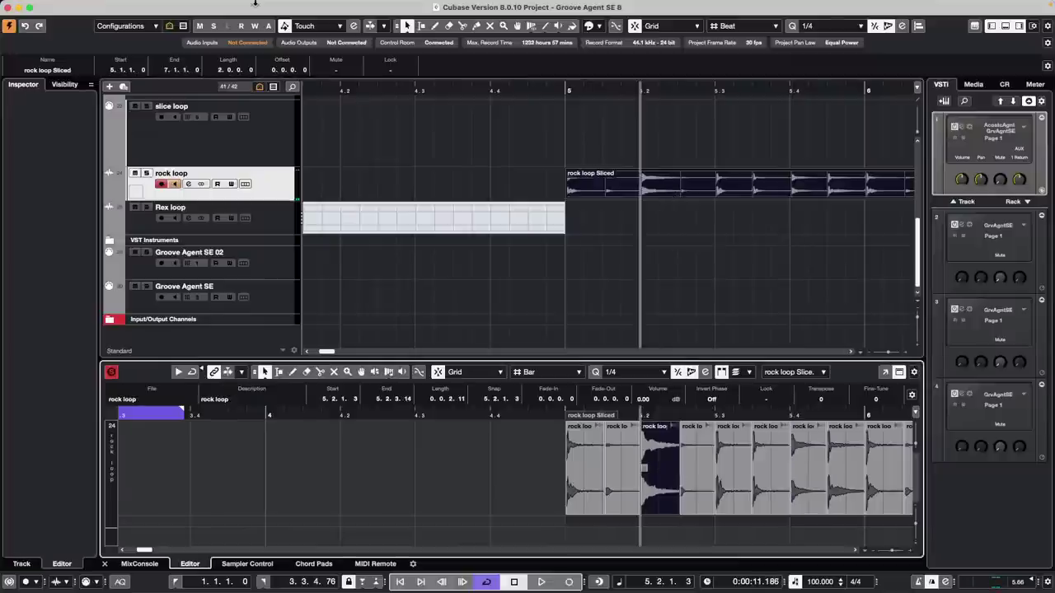
key("F7")
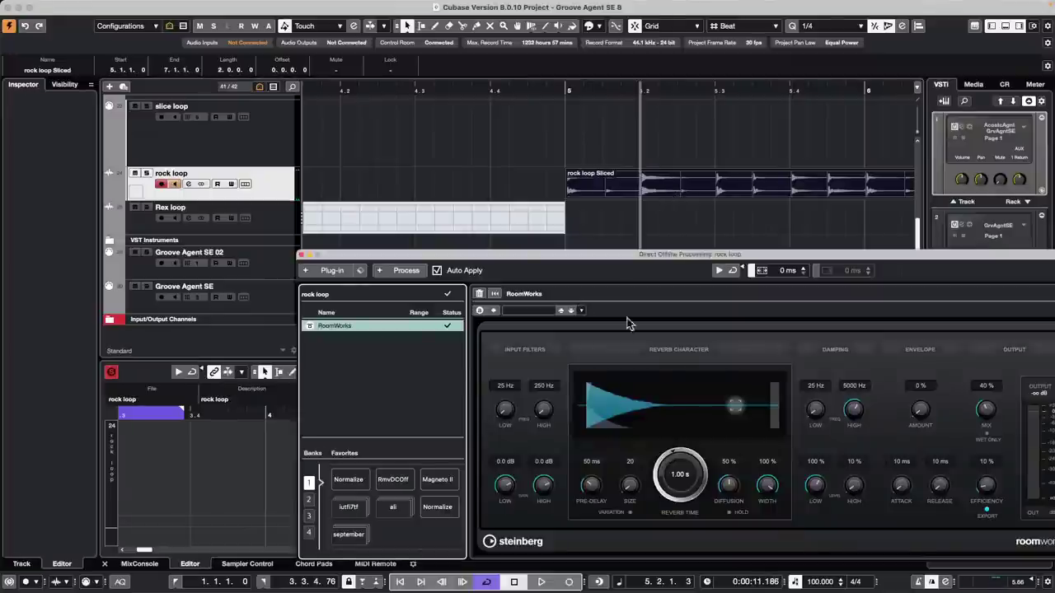
left_click_drag(678, 452, 704, 424)
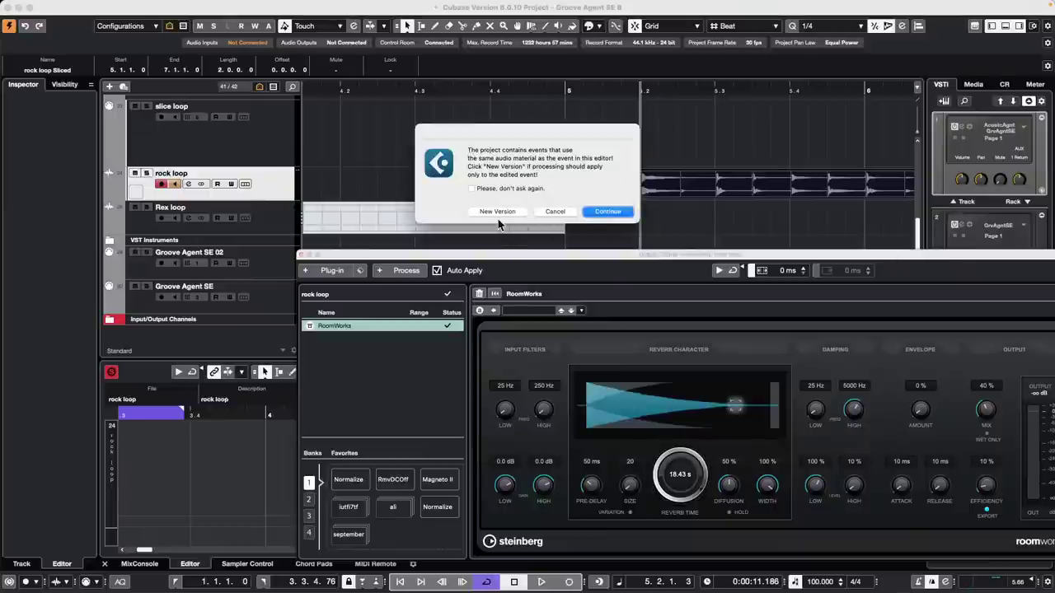
left_click(498, 212)
left_click(719, 270)
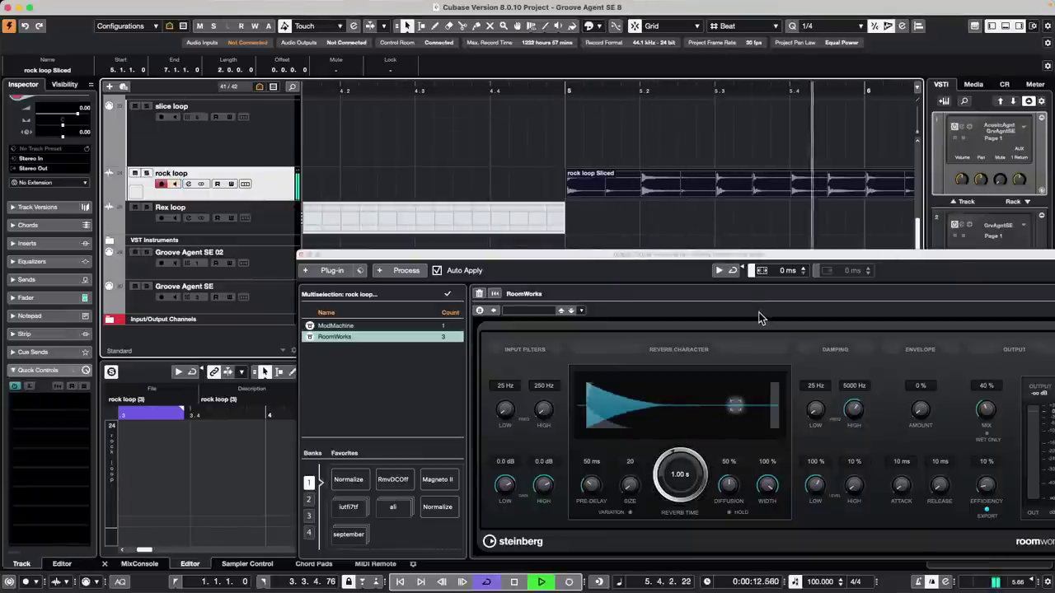
key("space")
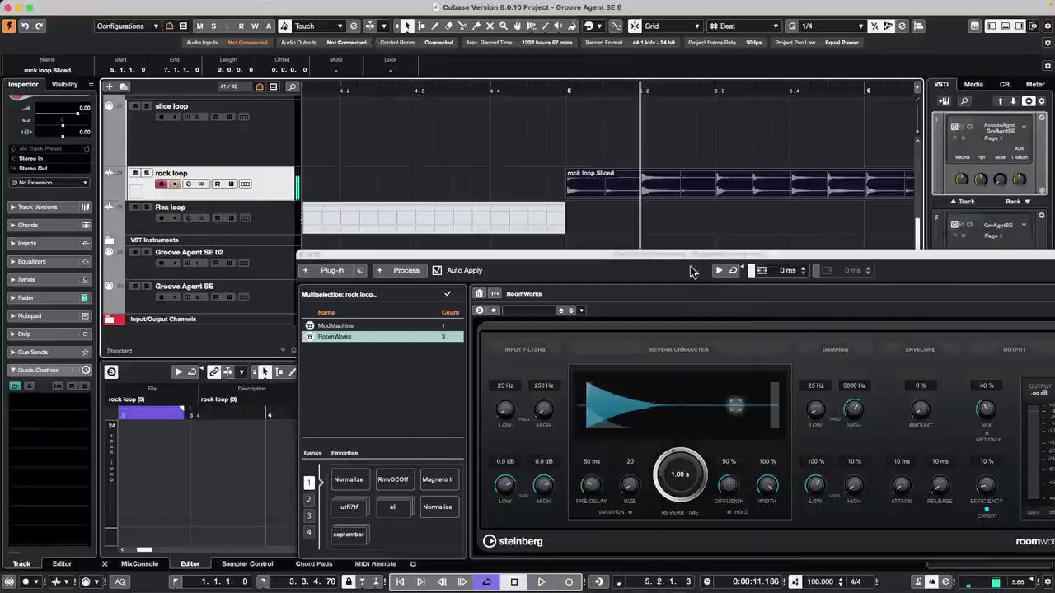
left_click(302, 255)
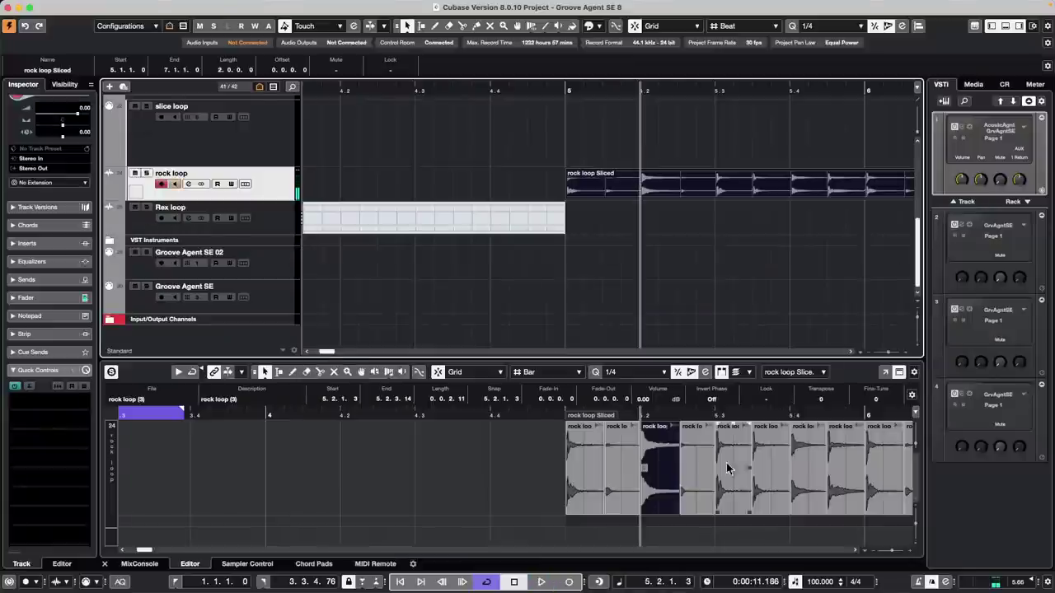
Step: Select several individual slices of the rock loop in turn, ending with the one at bar 6
left_click(733, 470)
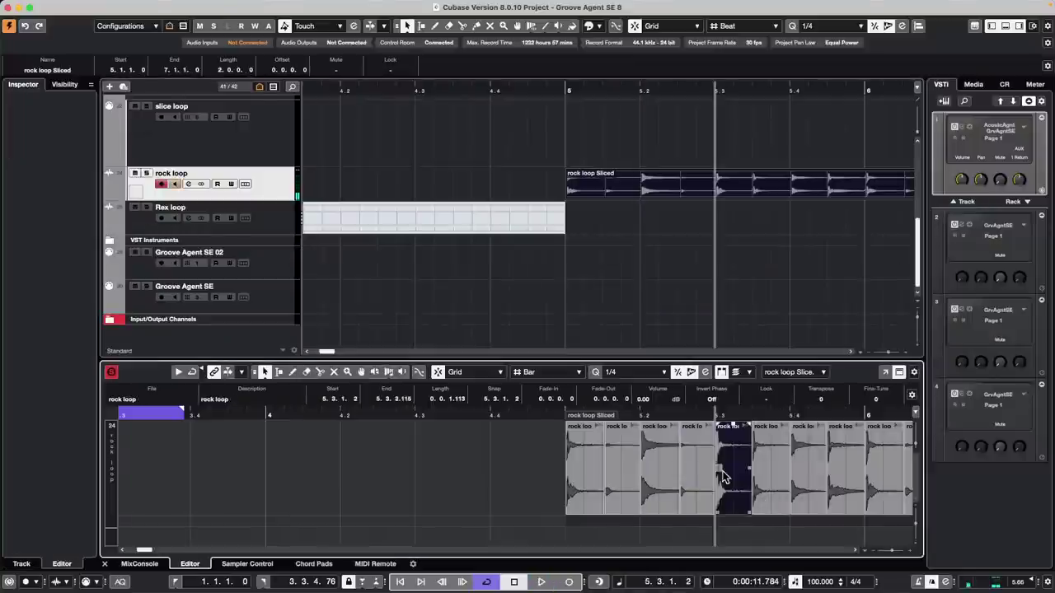
left_click(669, 472)
left_click(600, 471)
left_click(824, 482)
left_click(900, 482)
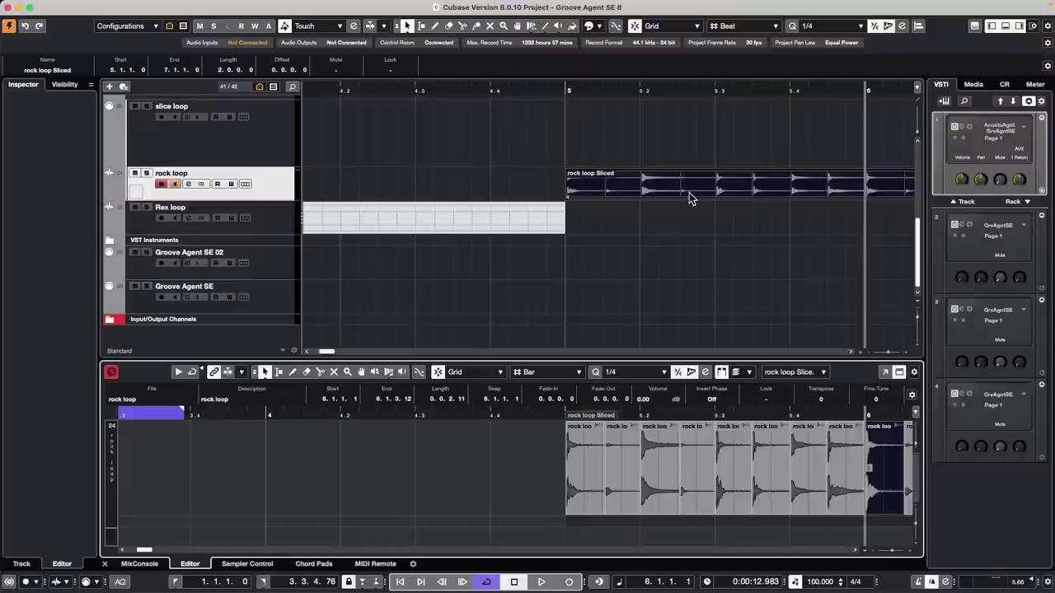
Step: Undo the offline processing and the slicing of the rock loop, and select the slice loop track
left_click(668, 234)
key("super+z")
key("super+z")
key("super+z")
key("super+z")
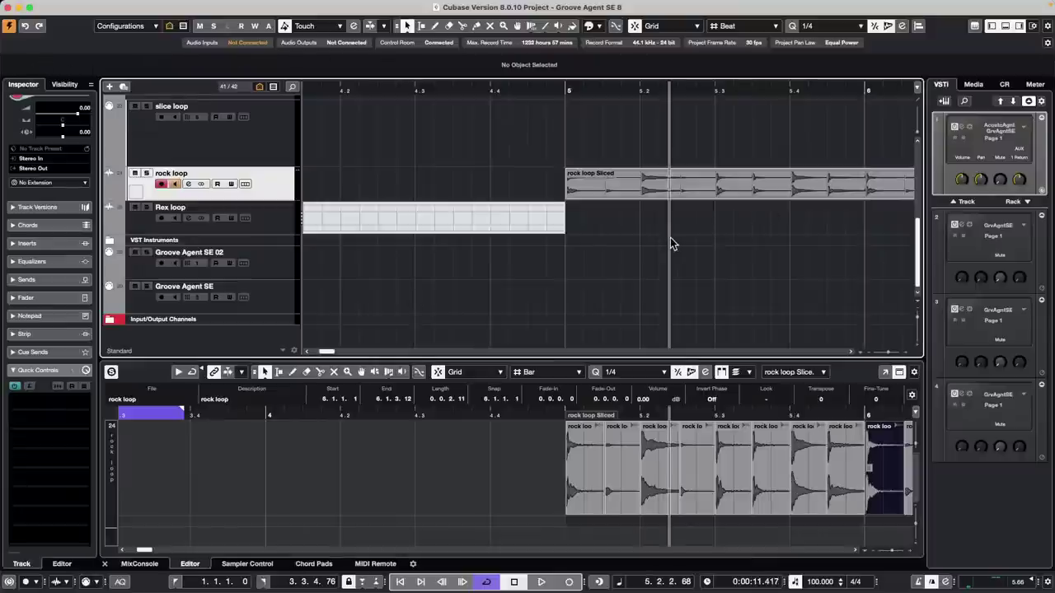
left_click(247, 157)
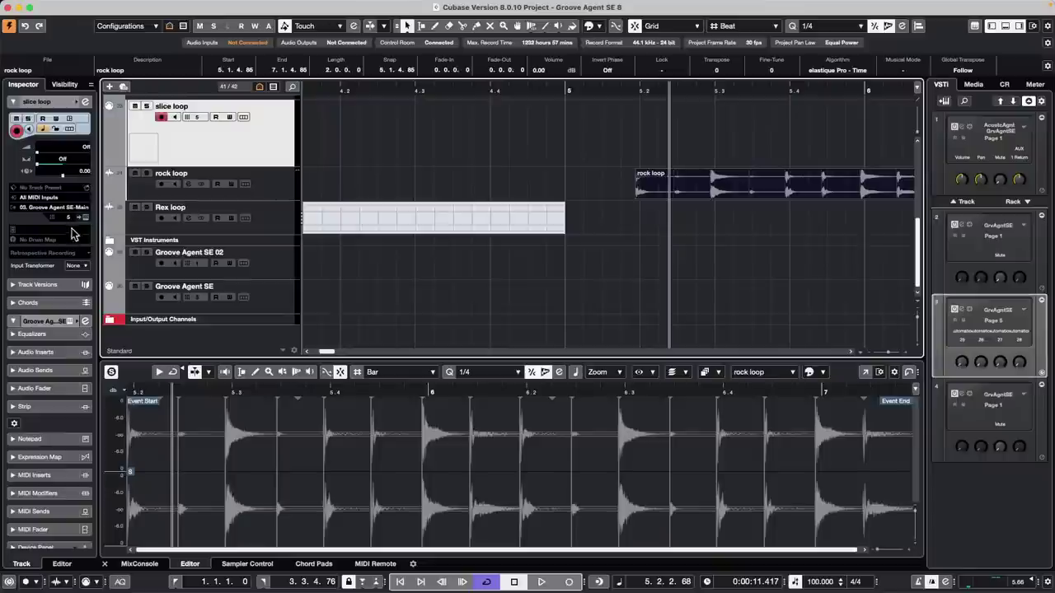
Step: Open the slice loop track's Groove Agent SE and load the rock loop event onto instrument pad C1
left_click(85, 216)
left_click_drag(687, 87, 335, 245)
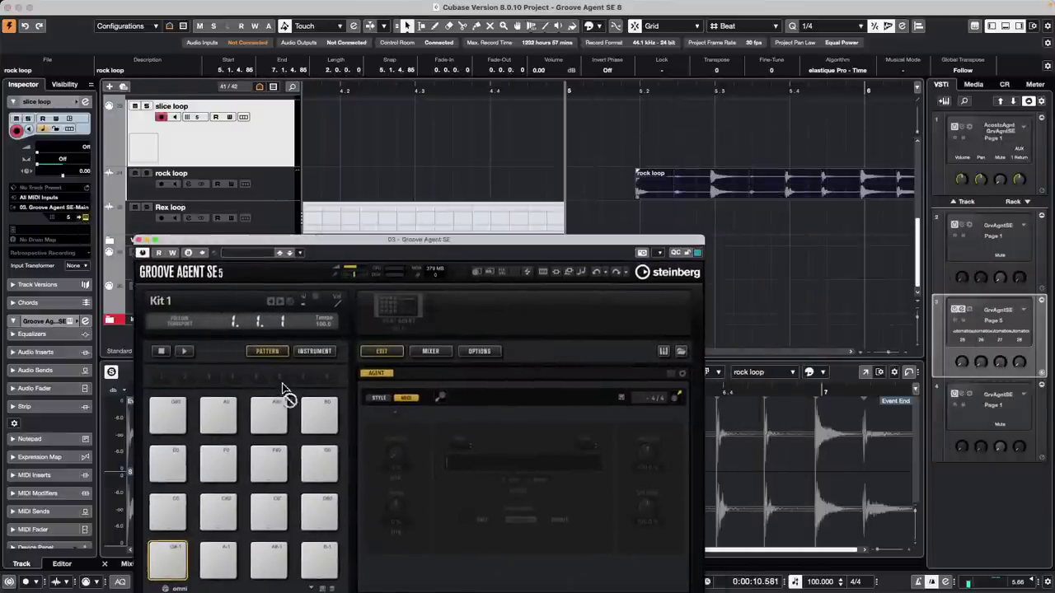
left_click(322, 352)
left_click_drag(744, 183, 167, 562)
left_click_drag(540, 241, 643, 84)
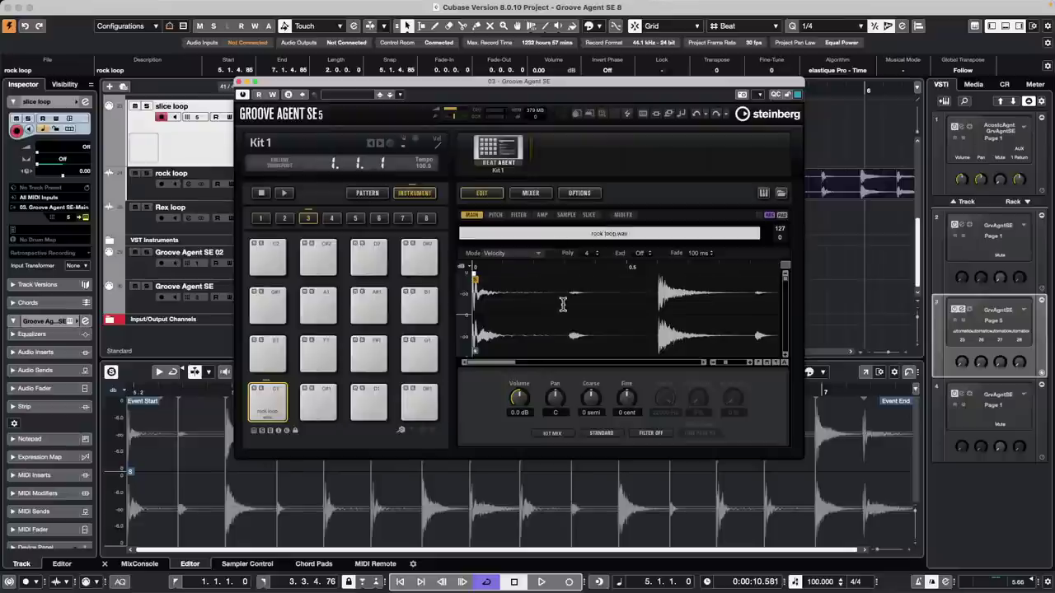
Step: Slice the rock loop across the pads in Transient mode and audition slices 001, 002 and 003
left_click(588, 215)
left_click(617, 433)
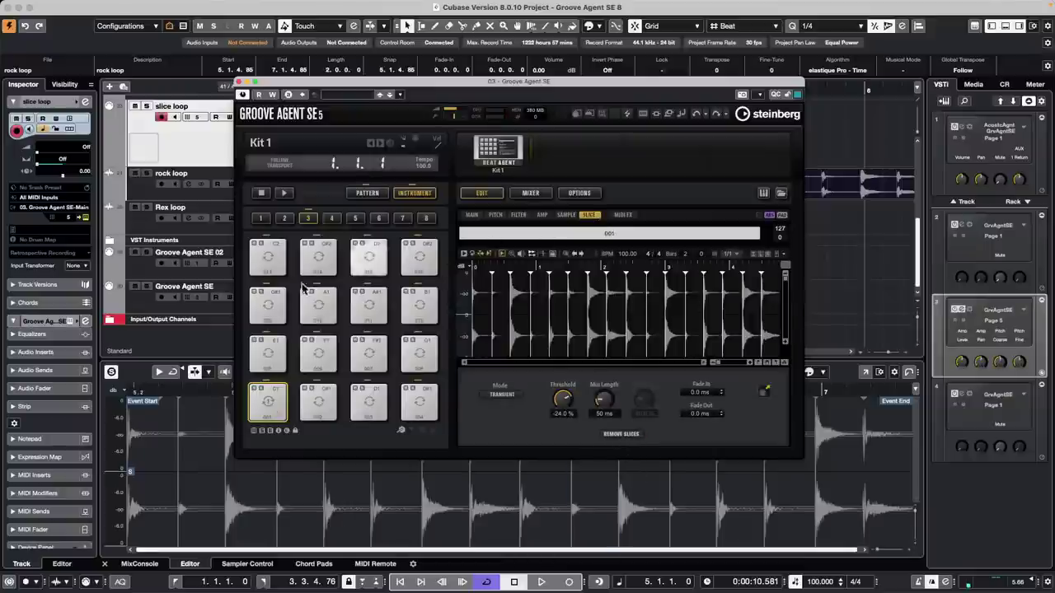
left_click(269, 403)
left_click(329, 404)
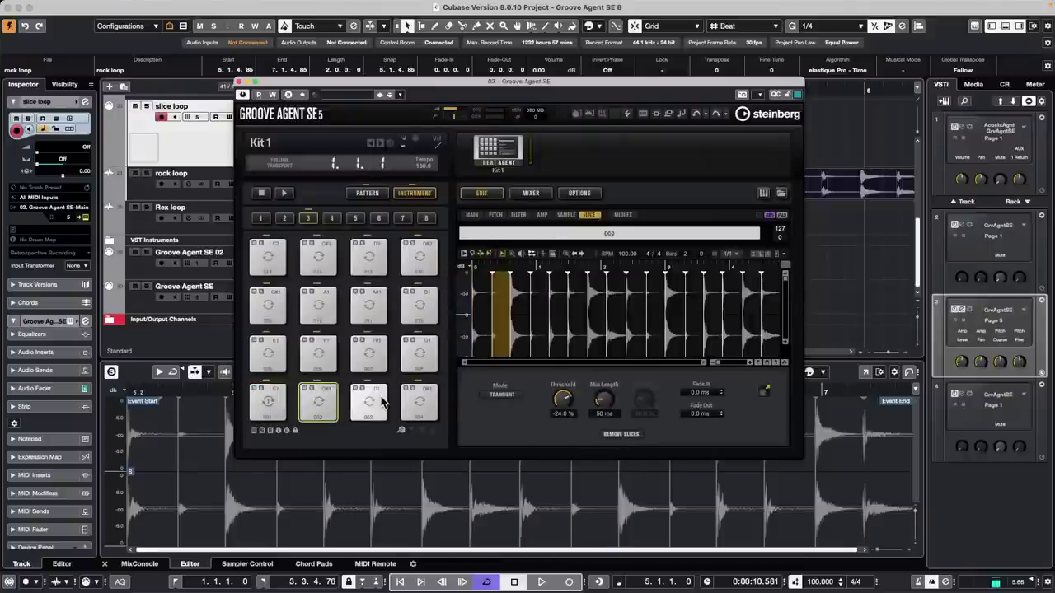
left_click(379, 403)
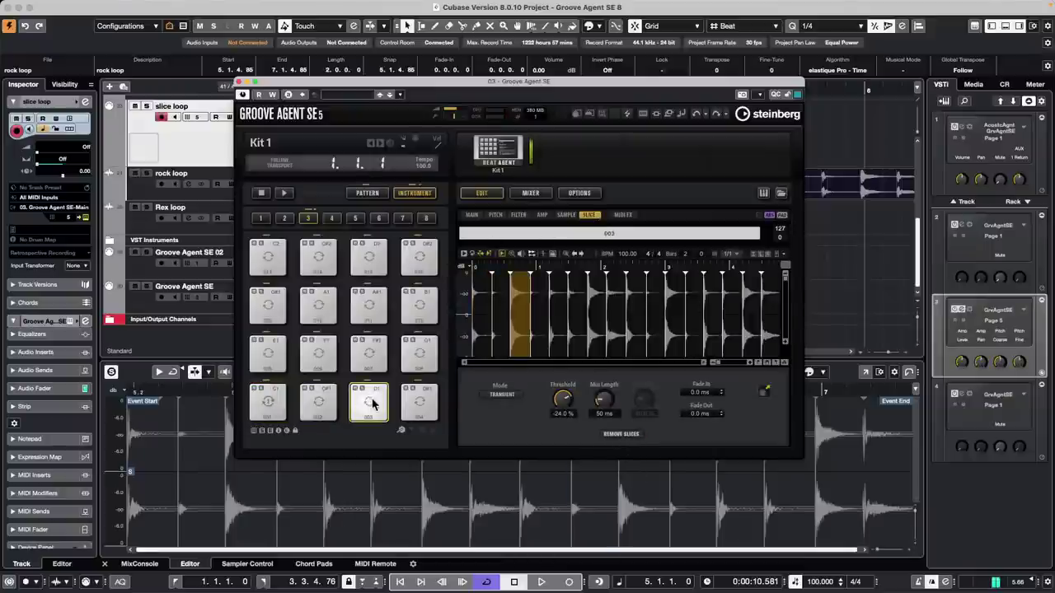
Step: Insert the REVerence reverb on the first Kit Mix channel of the agent mixer
left_click(532, 194)
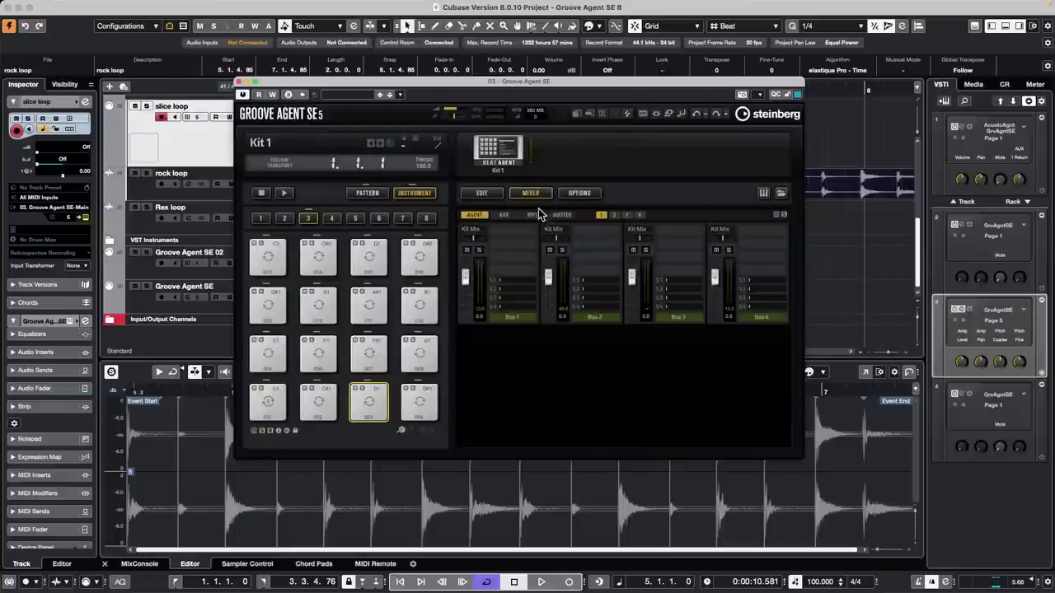
left_click(525, 239)
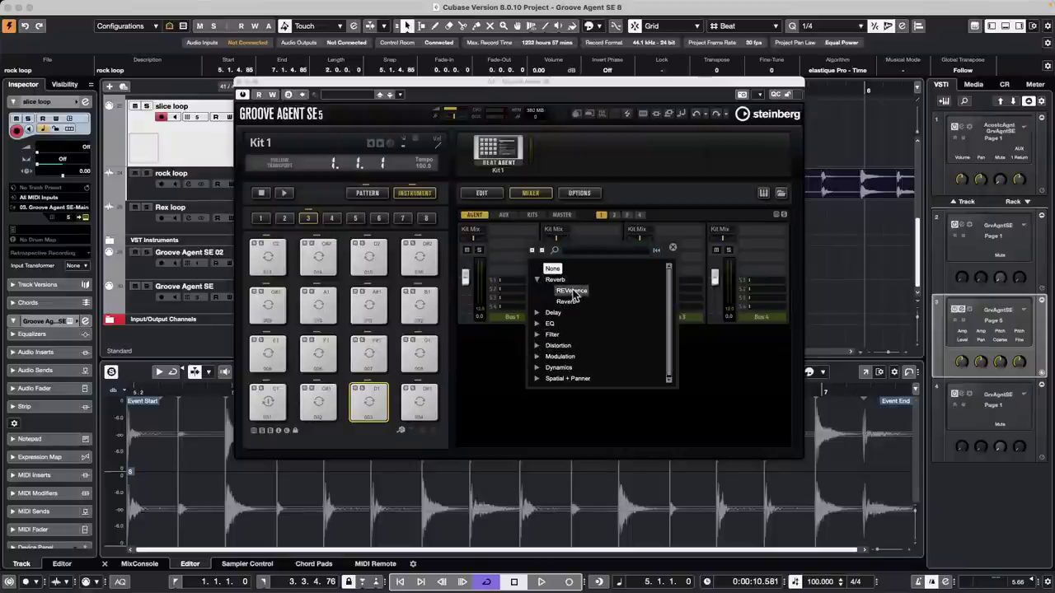
left_click(568, 290)
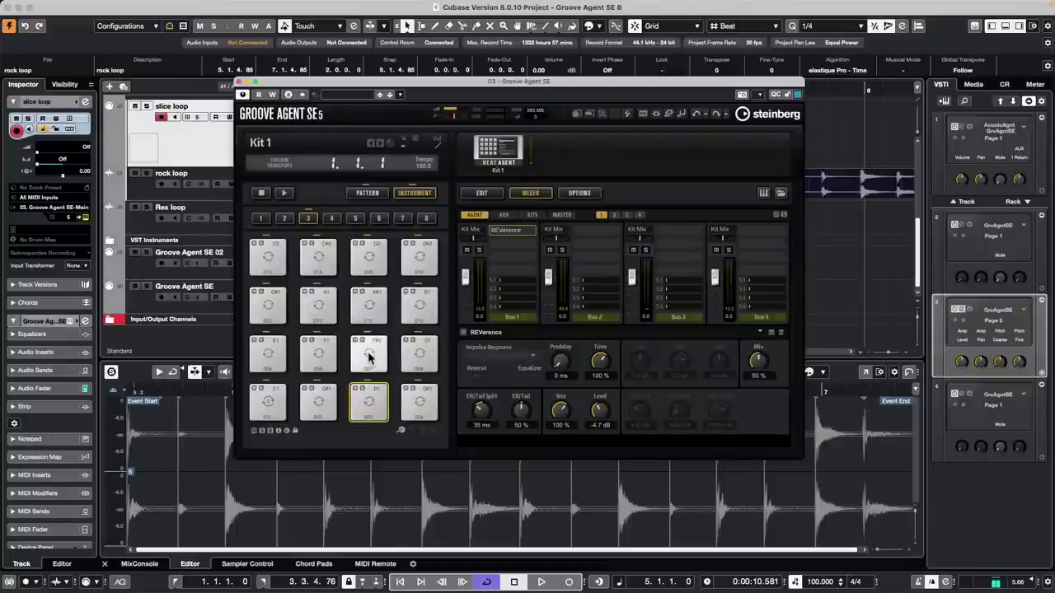
Step: Audition several slice pads through the agent mixer's reverb, ending with slice 003
left_click(382, 311)
left_click(370, 261)
left_click(319, 261)
left_click(320, 307)
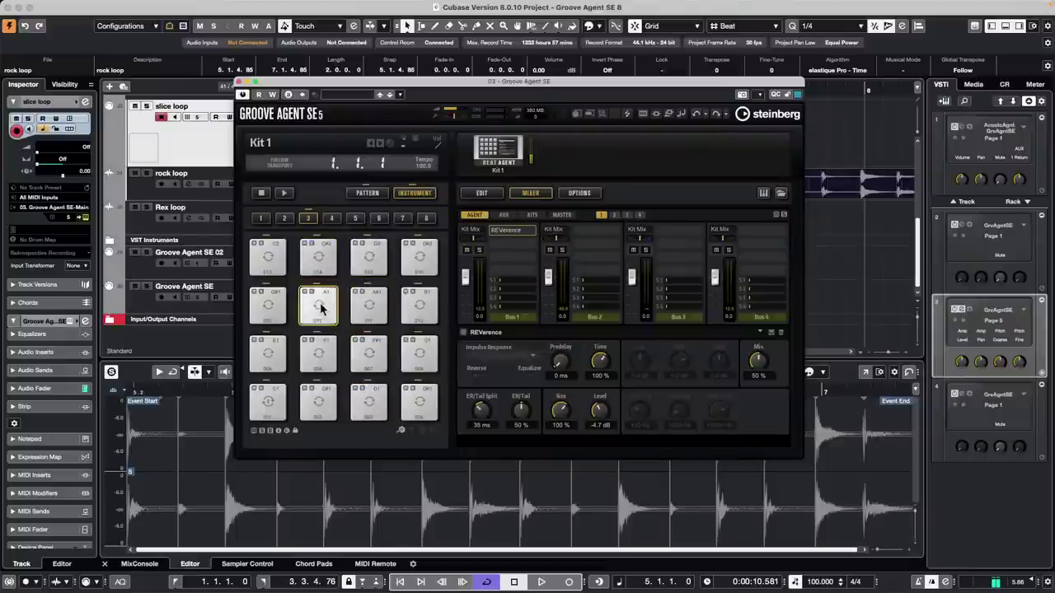
left_click(367, 257)
left_click(369, 401)
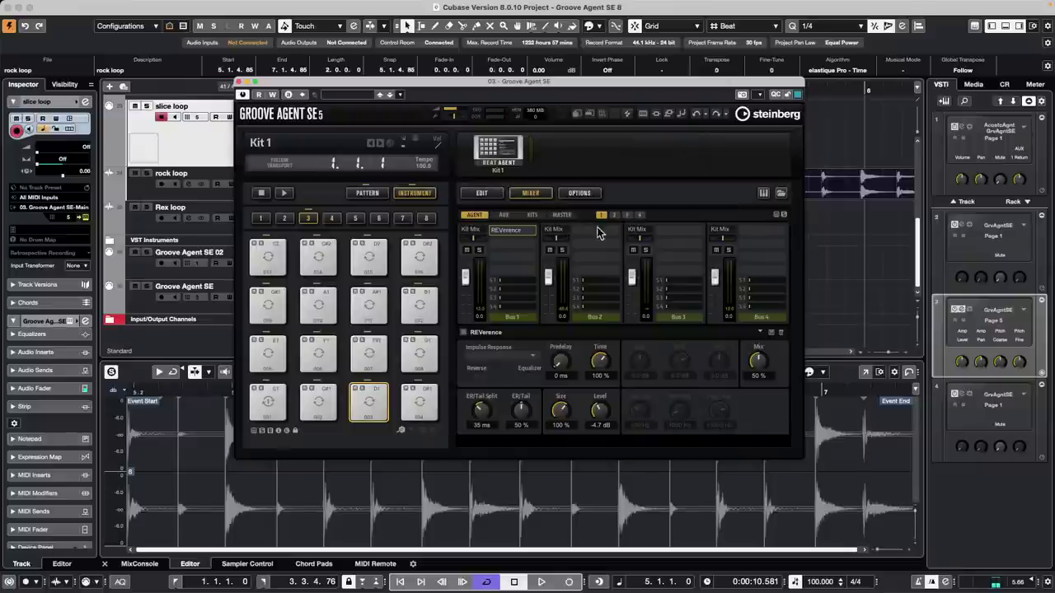
Step: Set slice 003's AUX 1 send to 0.0 dB in the amp settings and audition it against slice 007
left_click(481, 193)
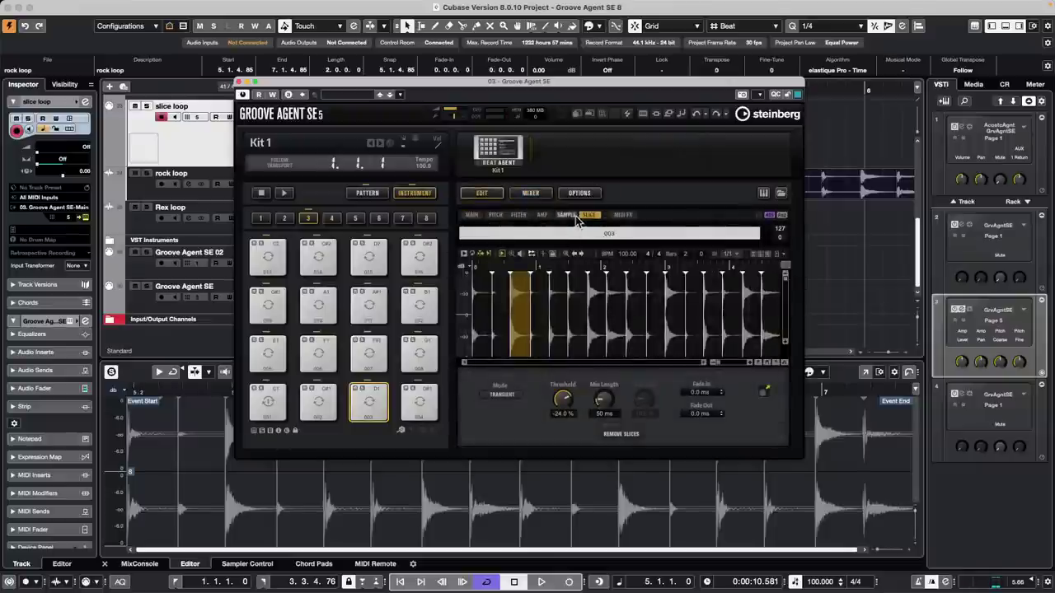
left_click(542, 215)
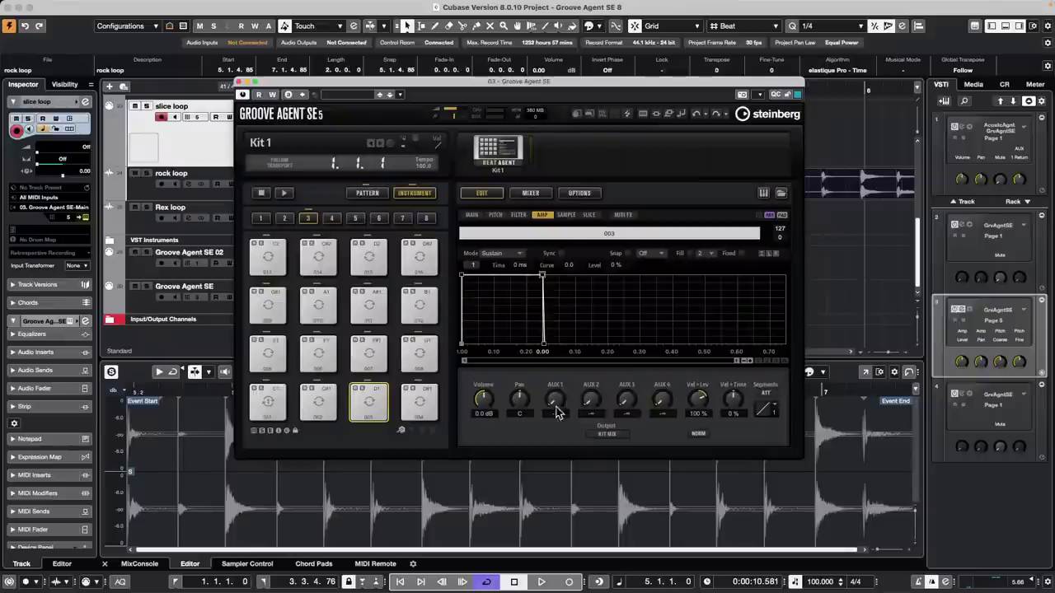
left_click_drag(548, 403, 555, 356)
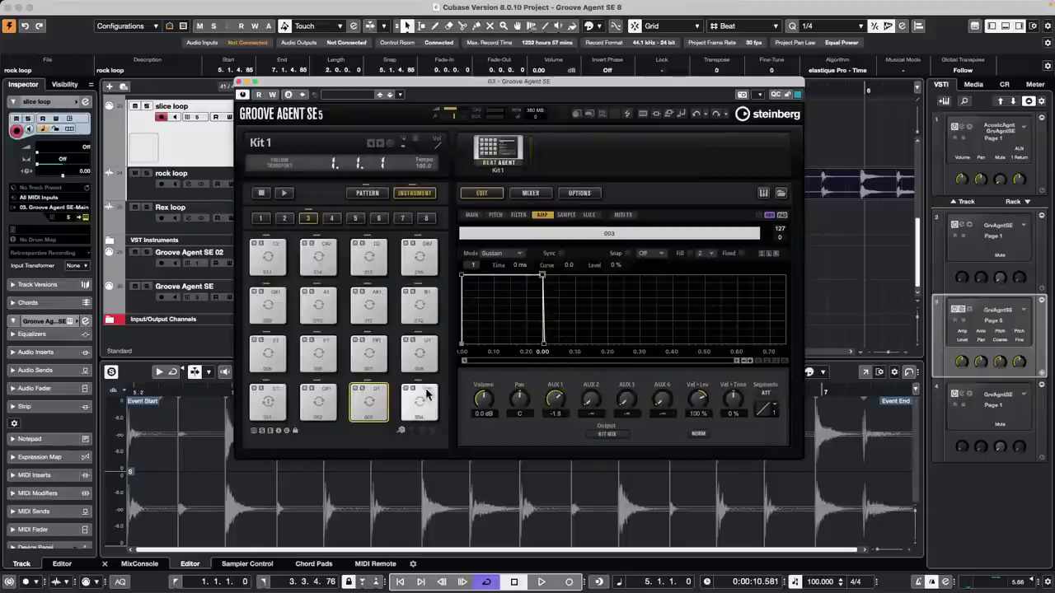
left_click(378, 404)
left_click_drag(550, 406, 575, 350)
left_click(365, 402)
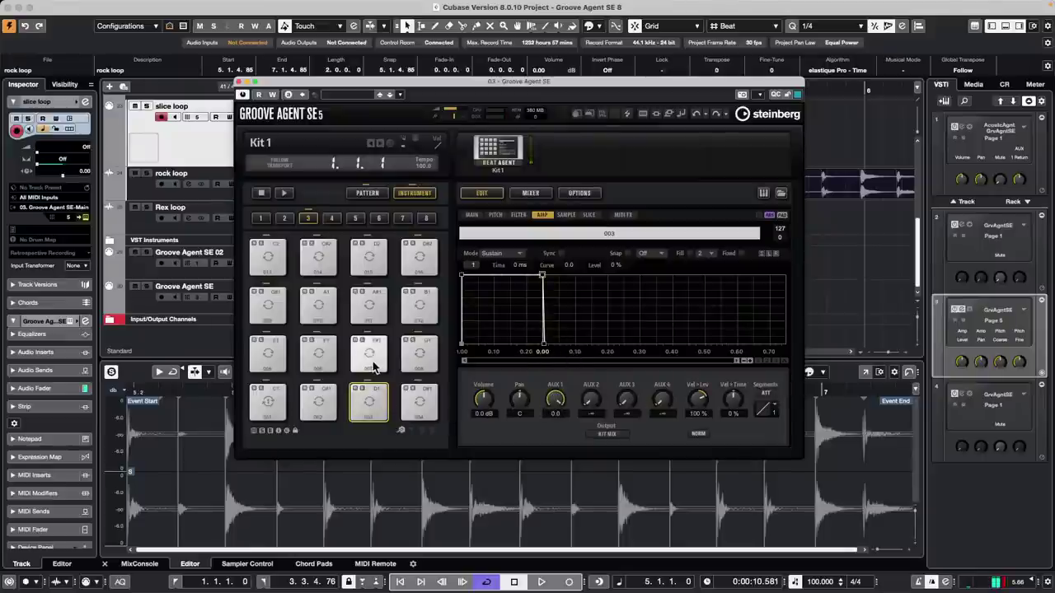
left_click(373, 359)
left_click(370, 401)
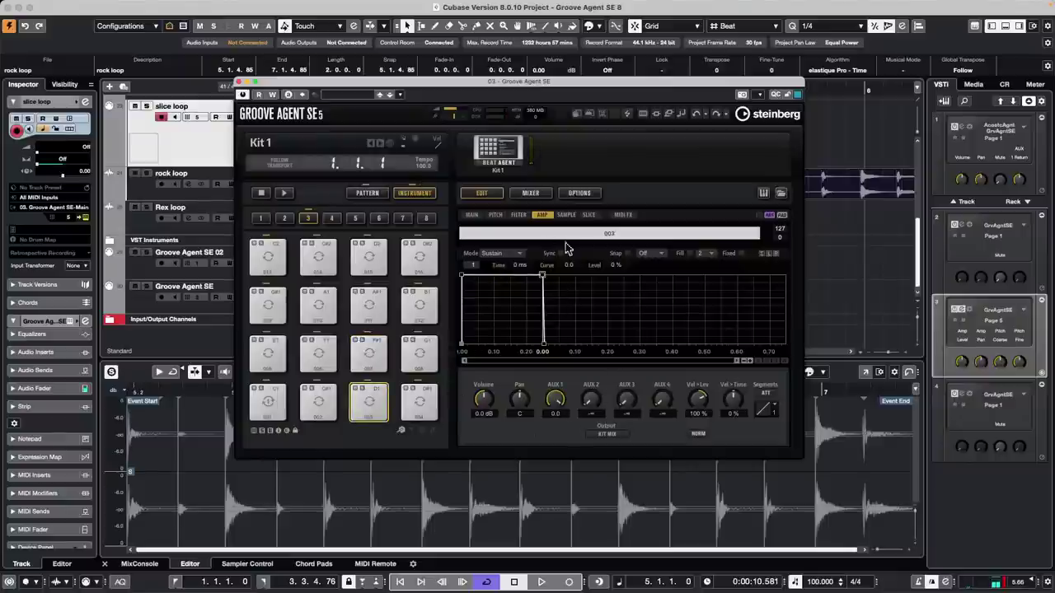
Step: Insert REVerence on the AUX FX 1 bus and audition slices 003, 007 and 011
left_click(532, 193)
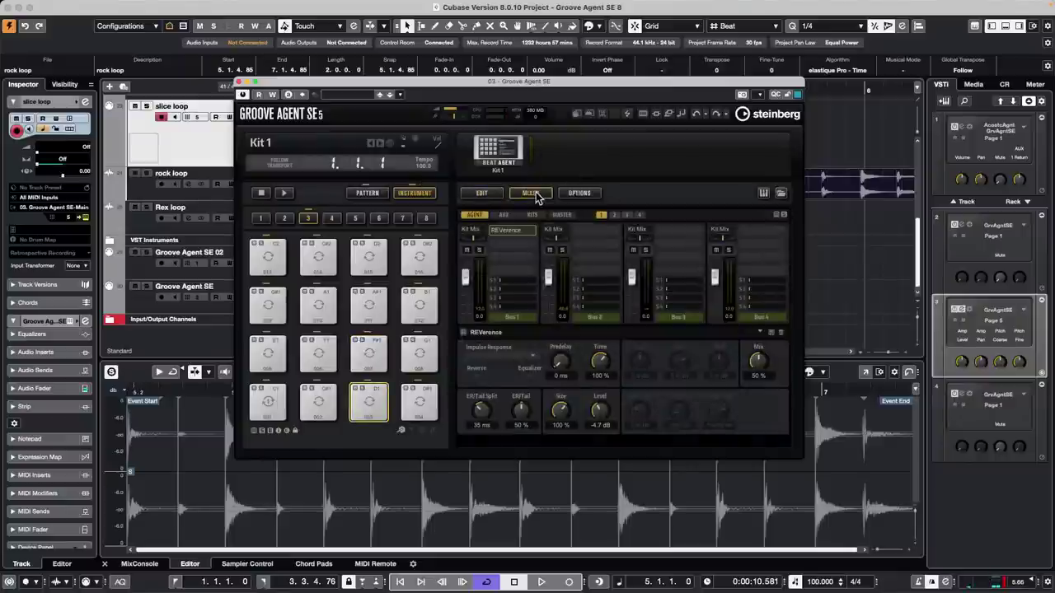
left_click(503, 215)
left_click(531, 233)
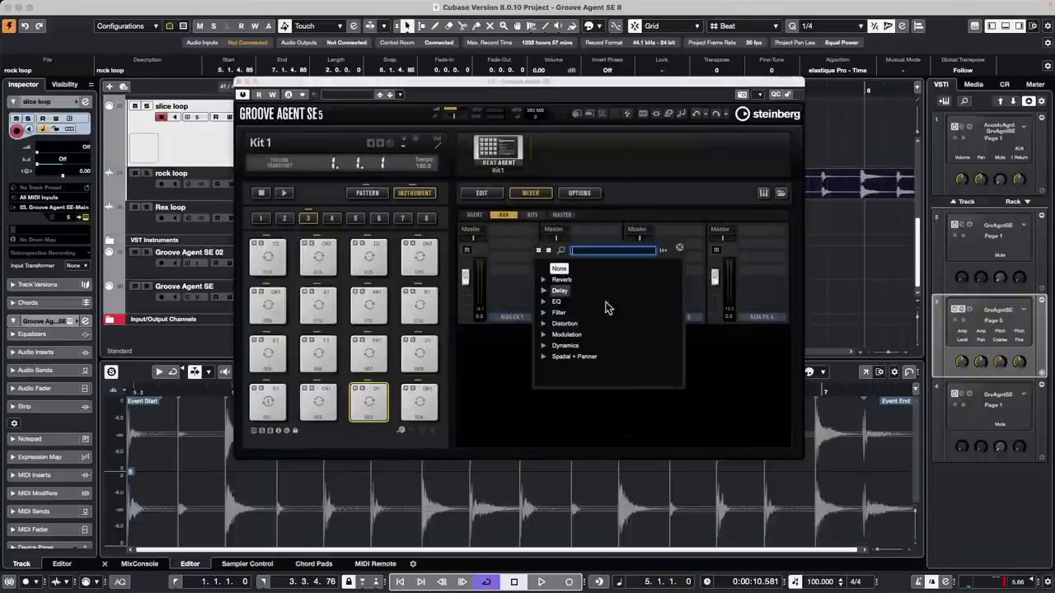
left_click(561, 279)
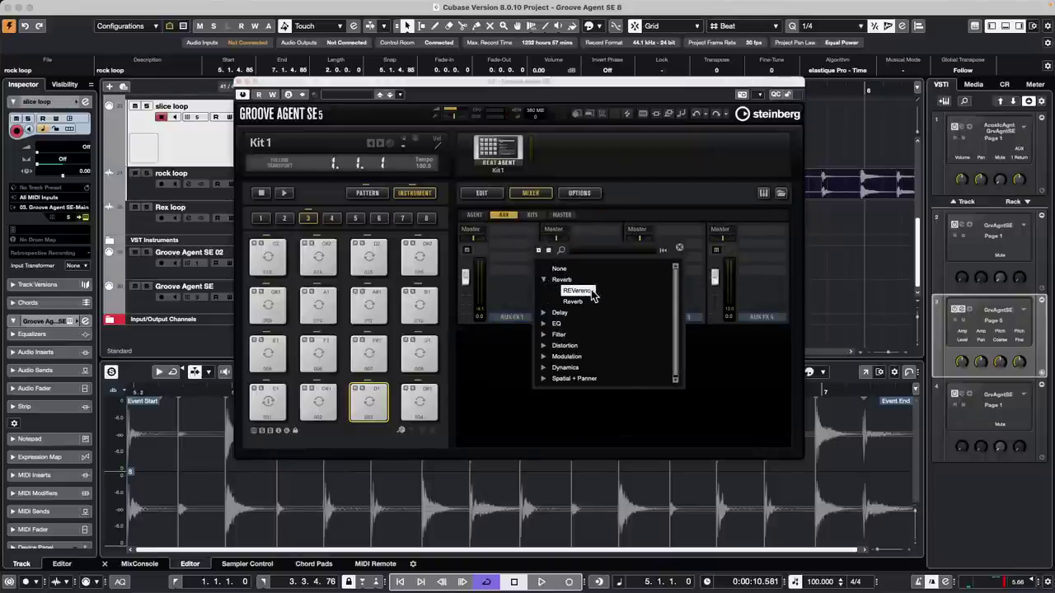
left_click(588, 292)
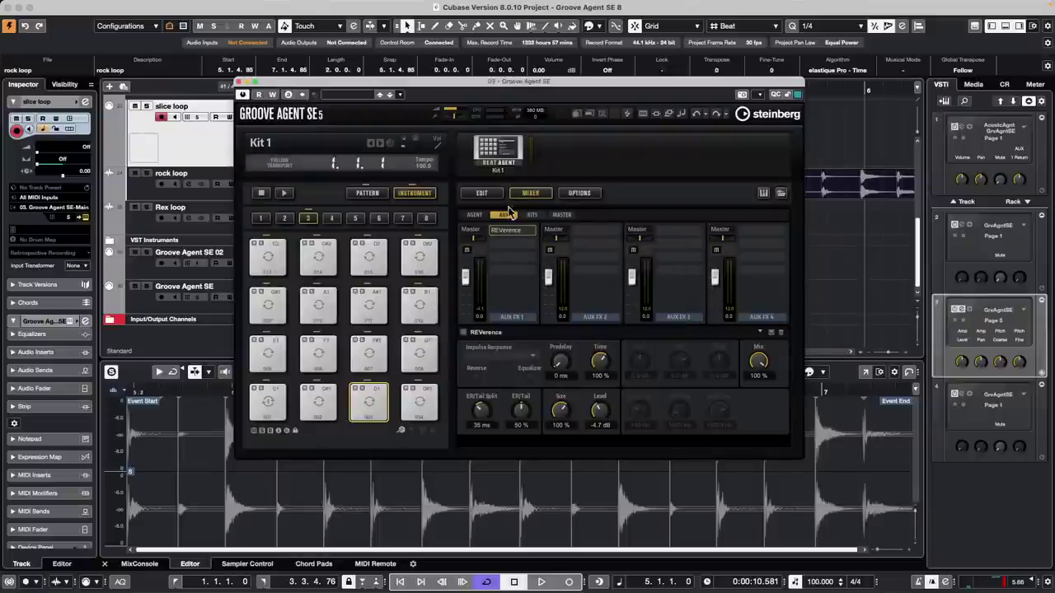
left_click(368, 403)
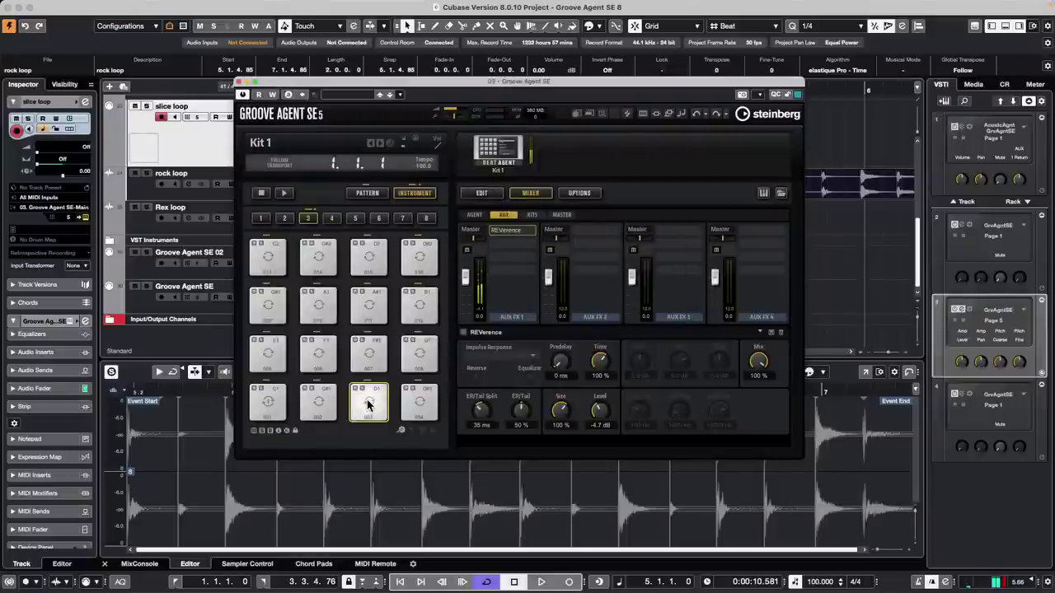
left_click(368, 353)
left_click(369, 307)
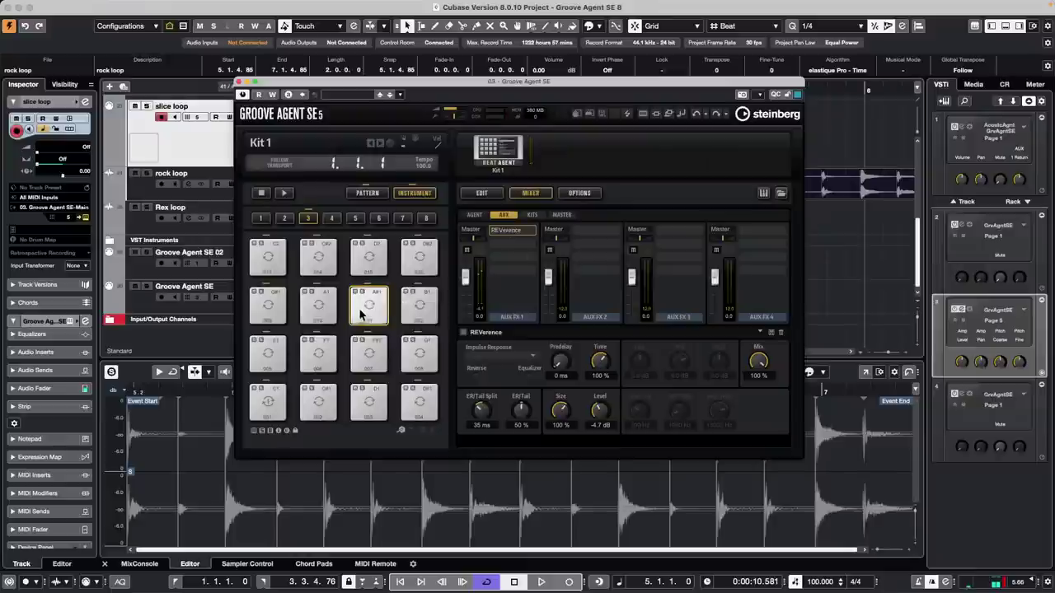
Step: Set slice 011's AUX 1 send to -2.0 dB and compare it with slices 003 and 007
left_click(481, 193)
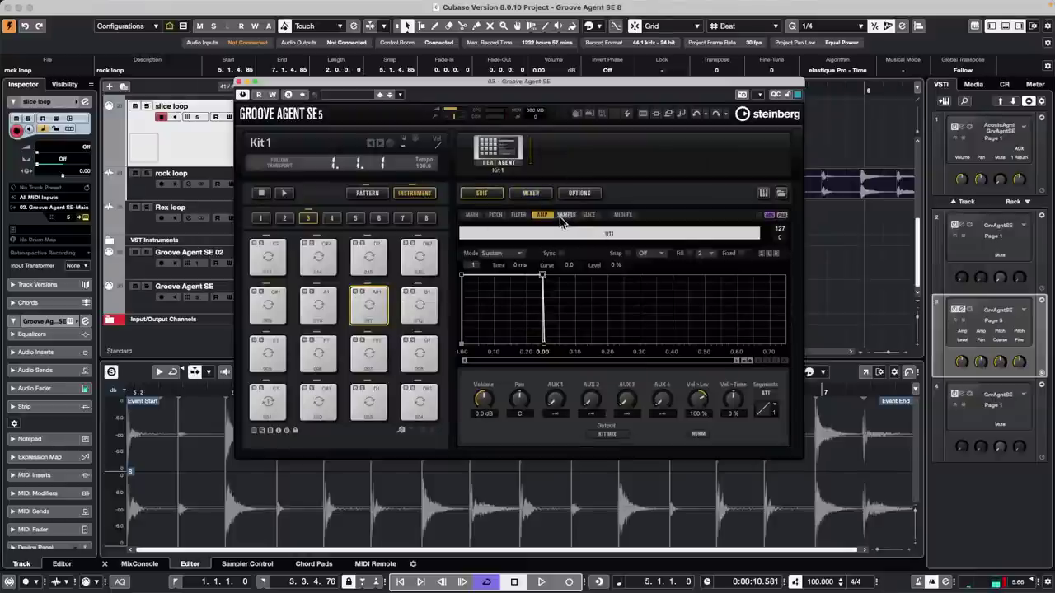
left_click_drag(555, 400, 562, 354)
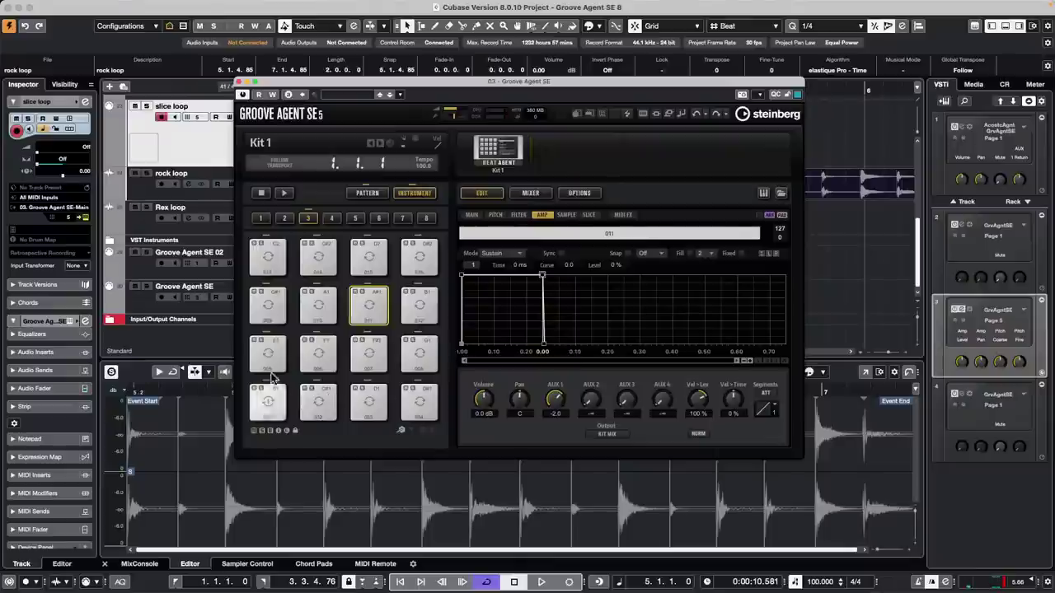
left_click(368, 402)
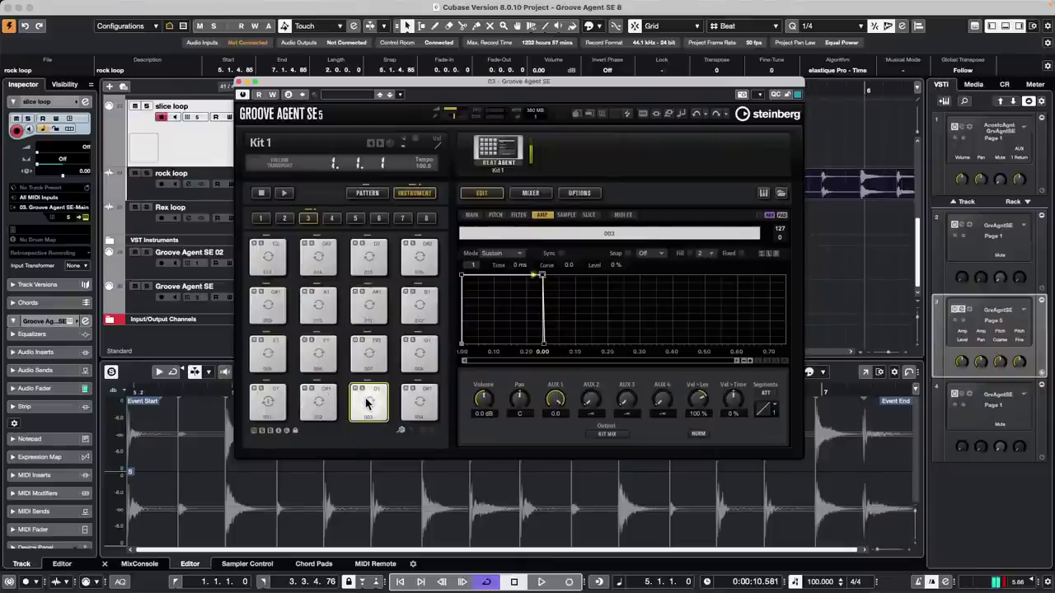
left_click(370, 355)
left_click(368, 306)
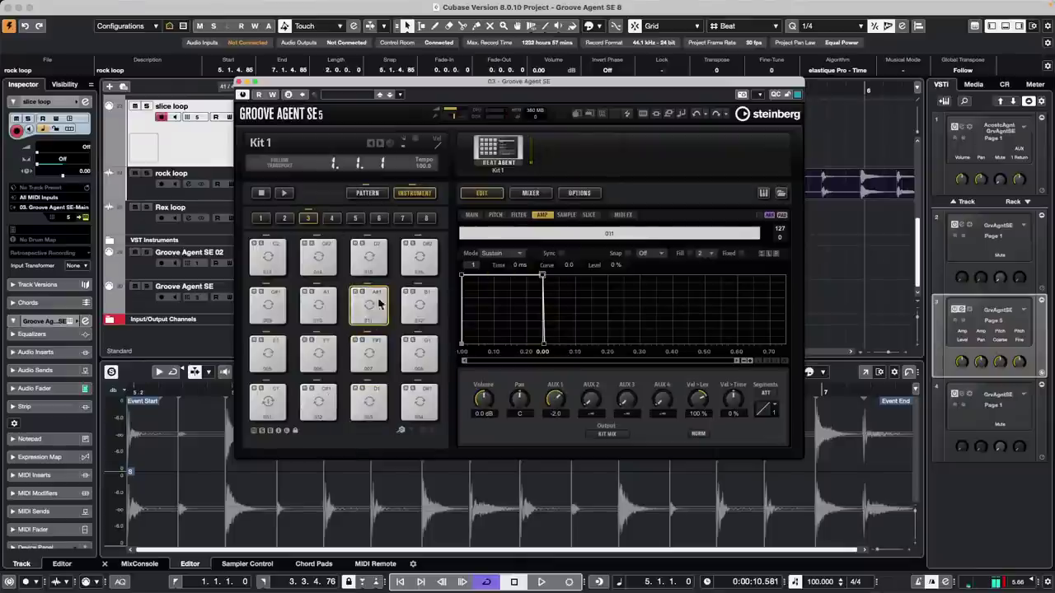
left_click(368, 352)
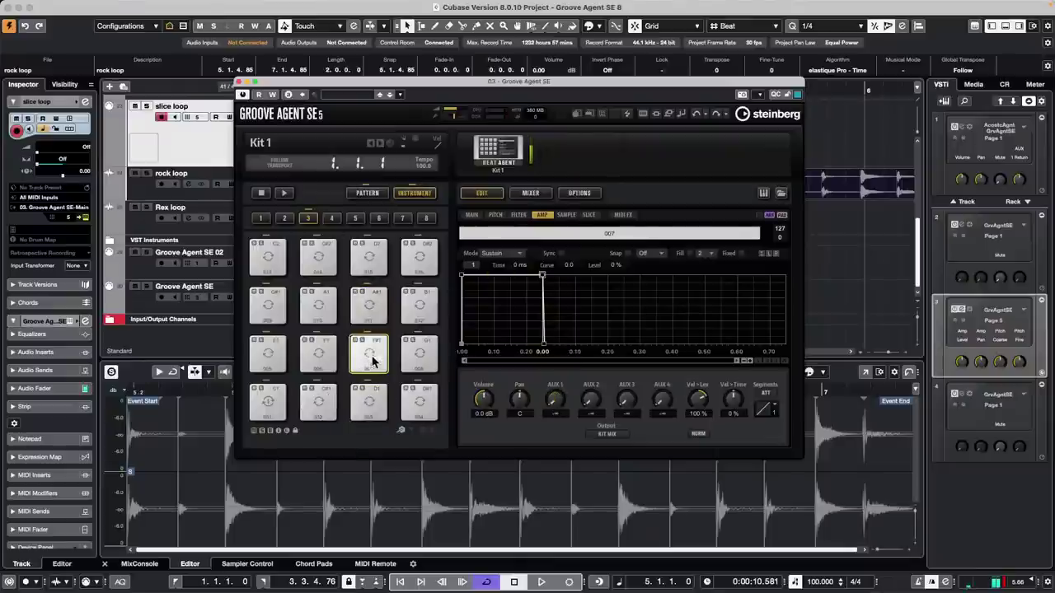
Step: Insert REVerence on the AUX FX 2 bus and shorten its reverb time to about 55 %
left_click(533, 194)
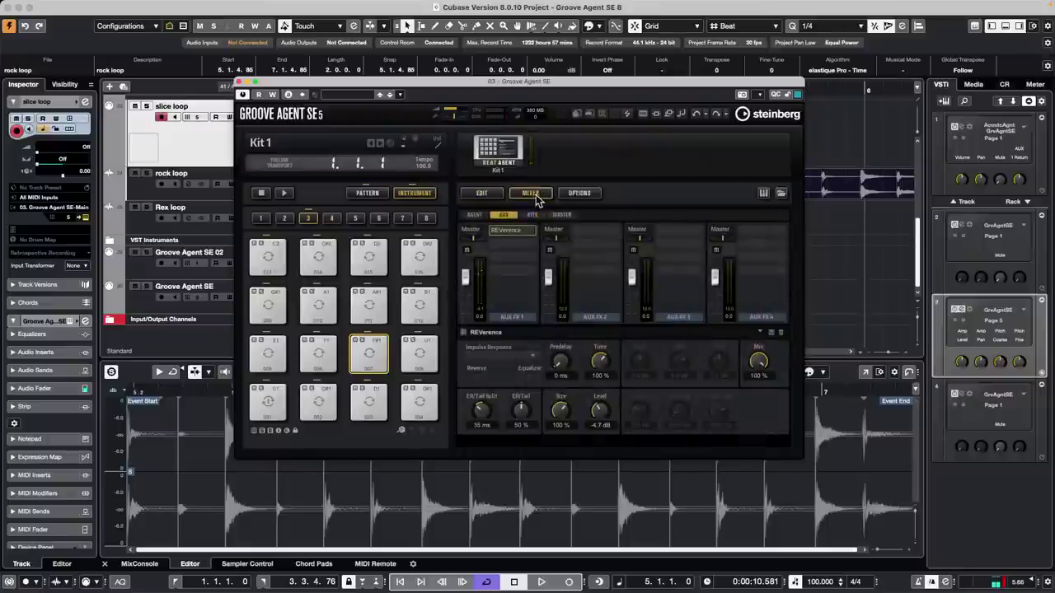
left_click(615, 232)
left_click(630, 281)
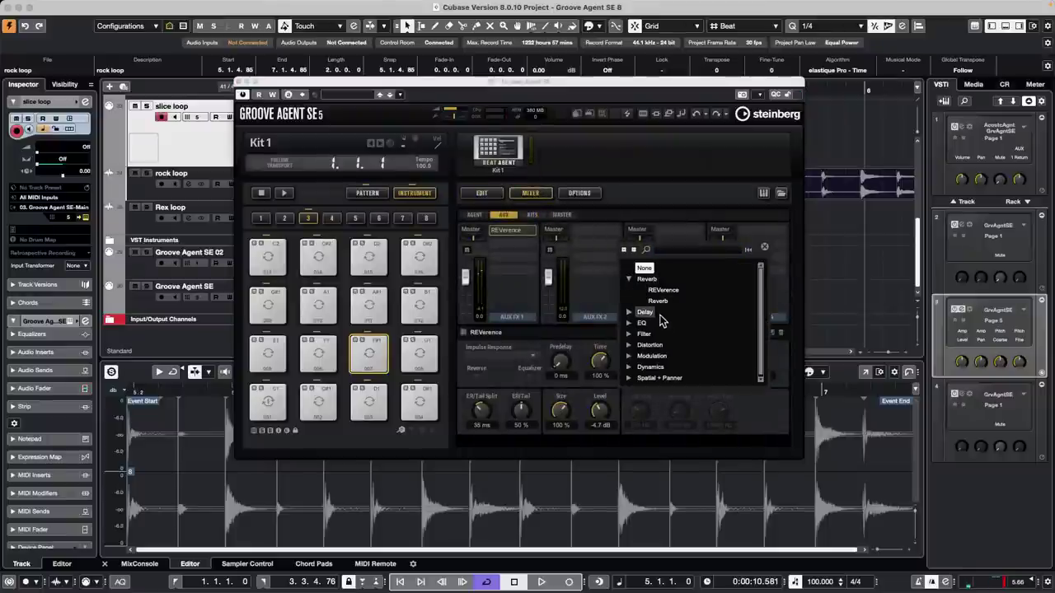
left_click(664, 291)
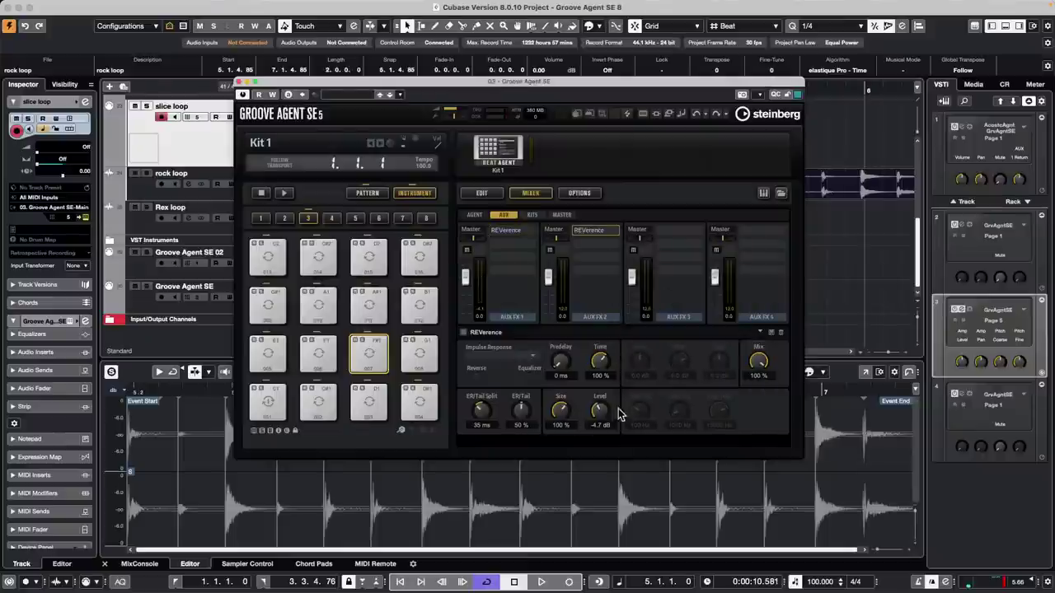
left_click_drag(604, 363, 591, 387)
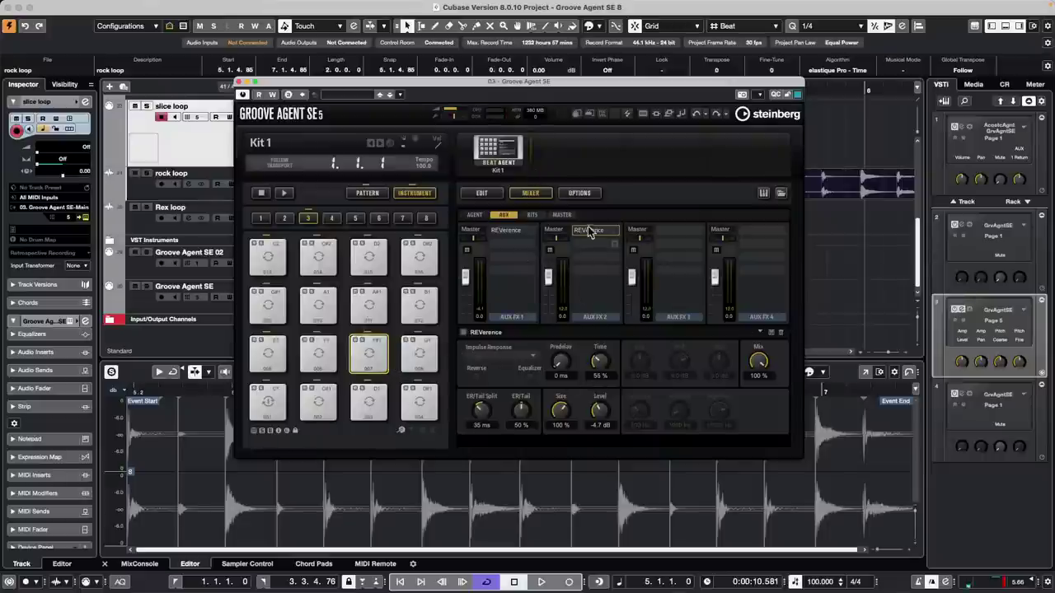
Step: Set the AUX 2 send to -2.8 dB for slice 007 and to -3.4 dB for slice 015
left_click(485, 198)
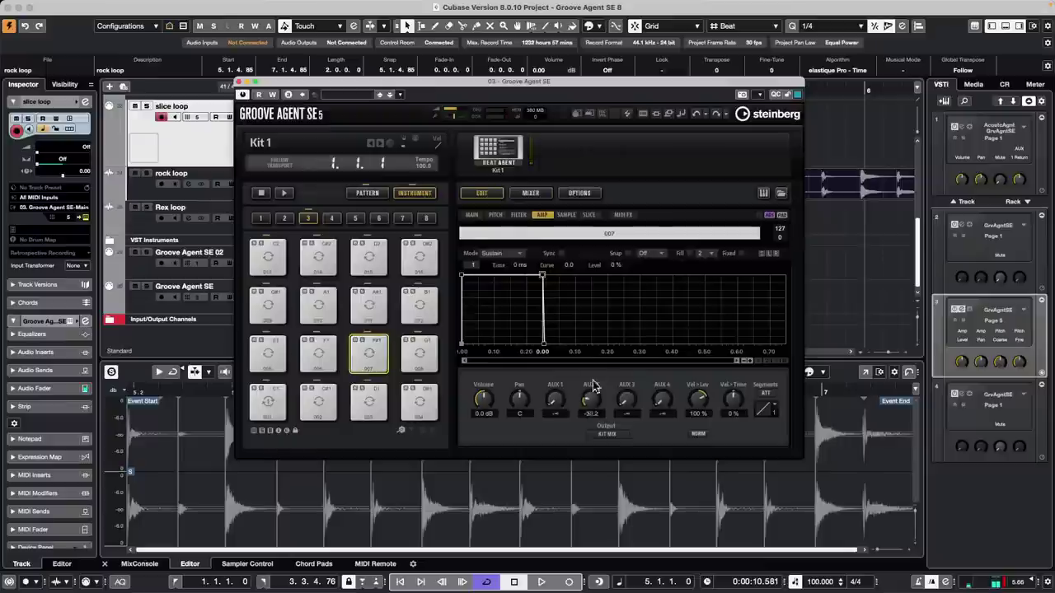
left_click(373, 355)
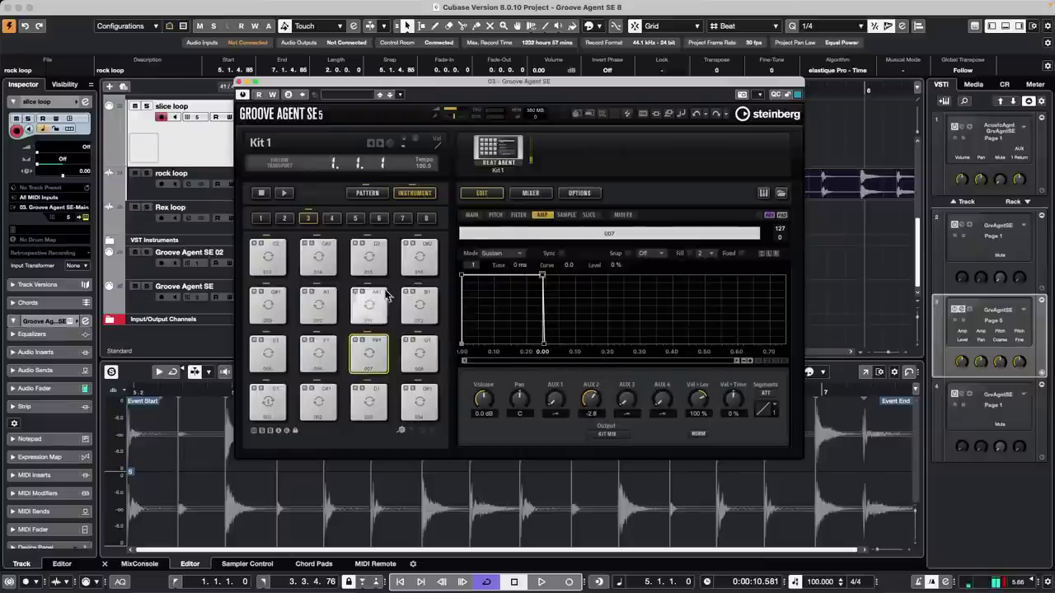
left_click(376, 264)
left_click_drag(588, 399, 606, 356)
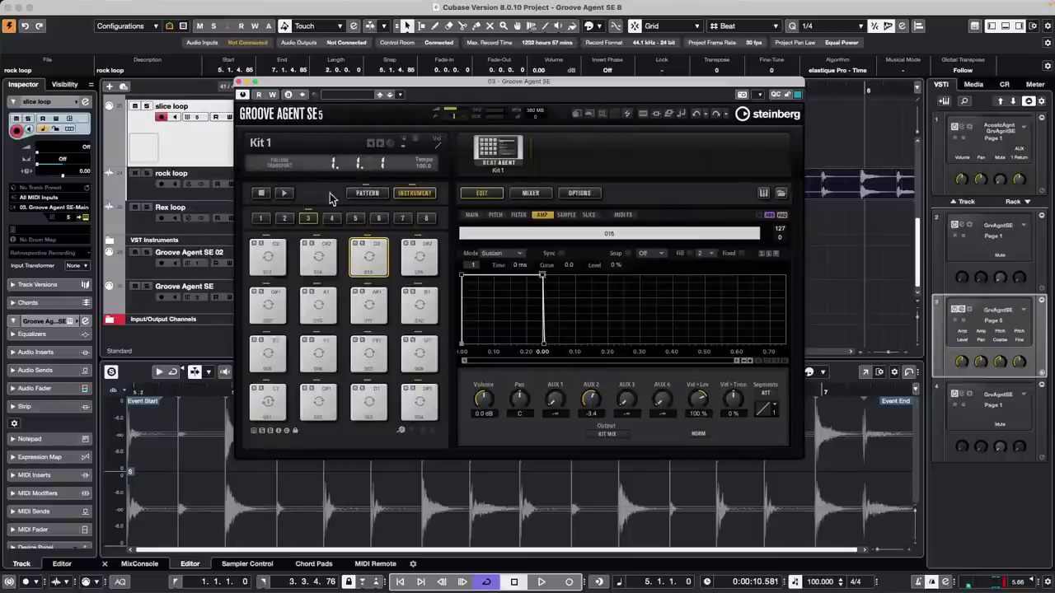
Step: Play the sliced rock loop from its pattern pad to hear the individual slice reverbs
left_click(371, 195)
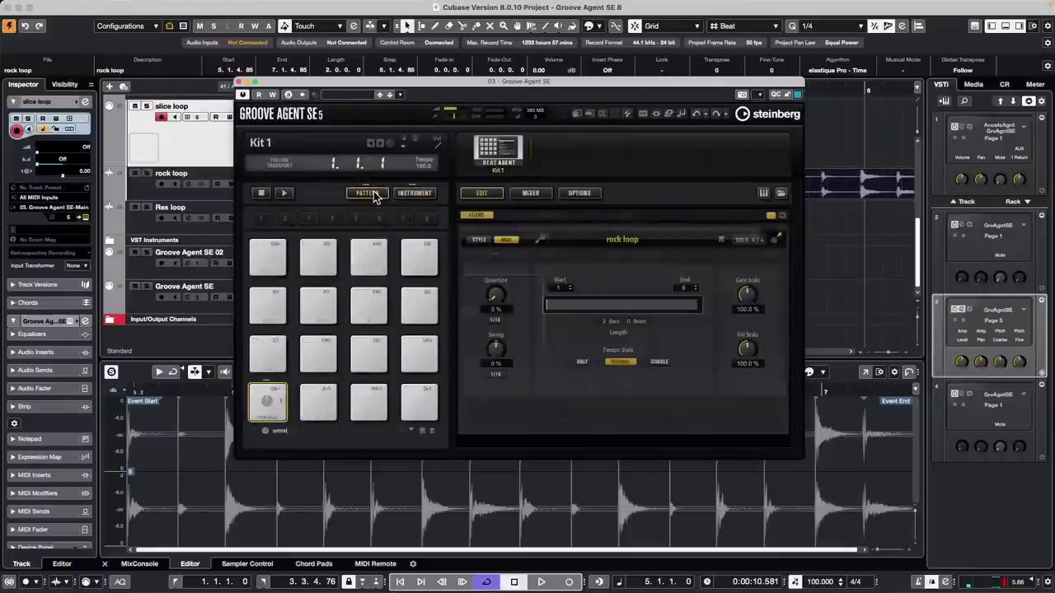
left_click(266, 402)
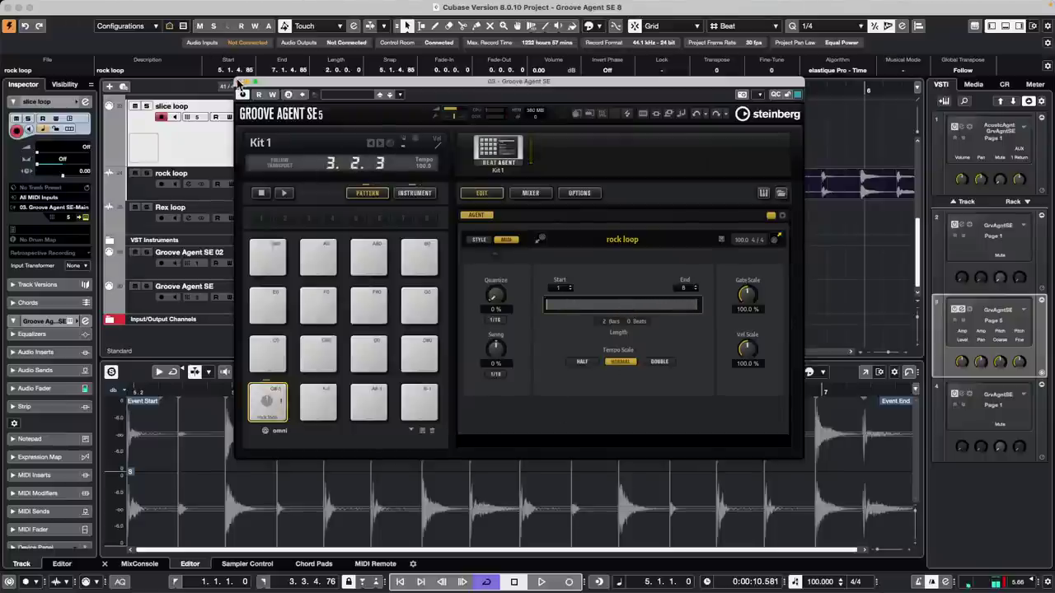
Step: Close the Groove Agent SE window and bring the whole rock loop event into view, with the project cursor at 5.2.1.0
left_click(240, 82)
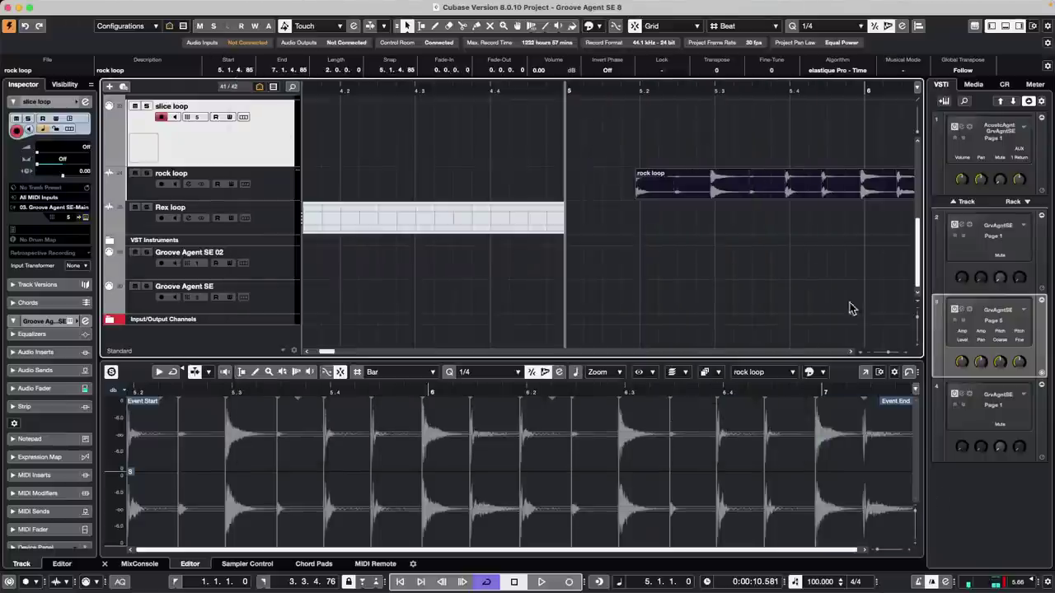
double_click(724, 192)
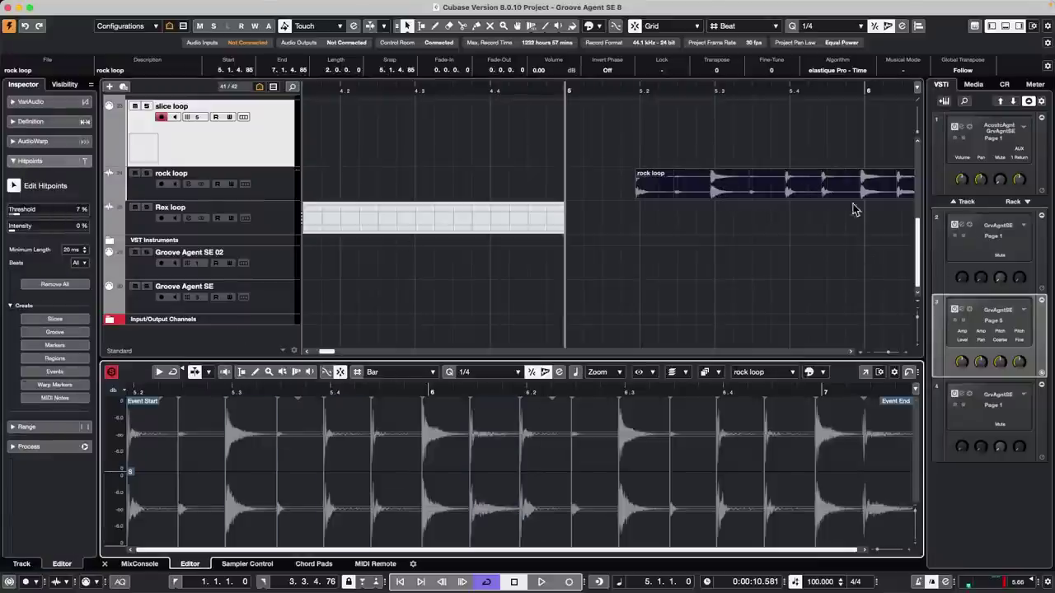
left_click(674, 112)
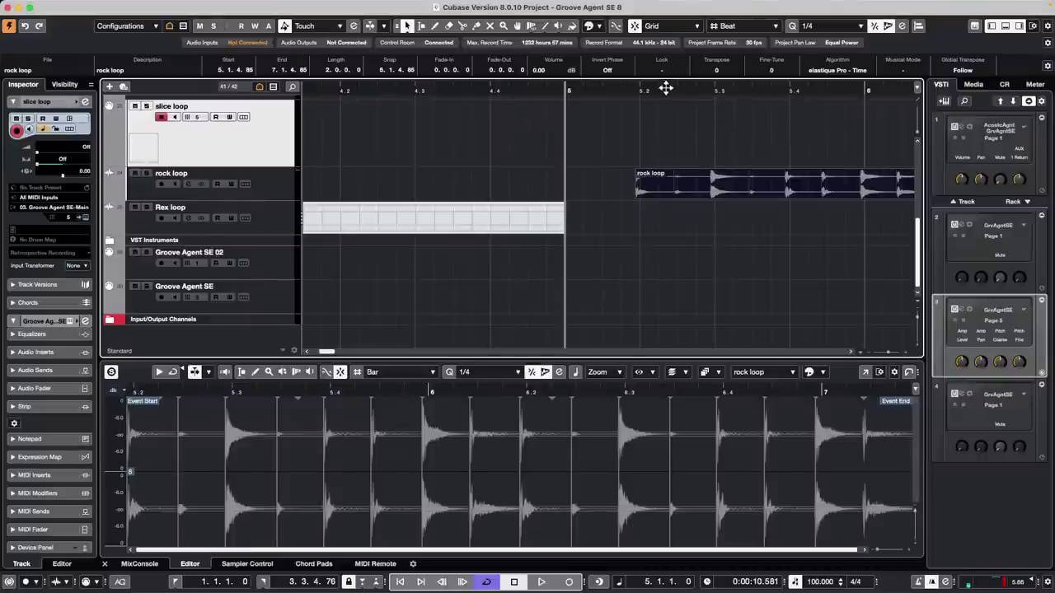
left_click_drag(666, 88, 695, 88)
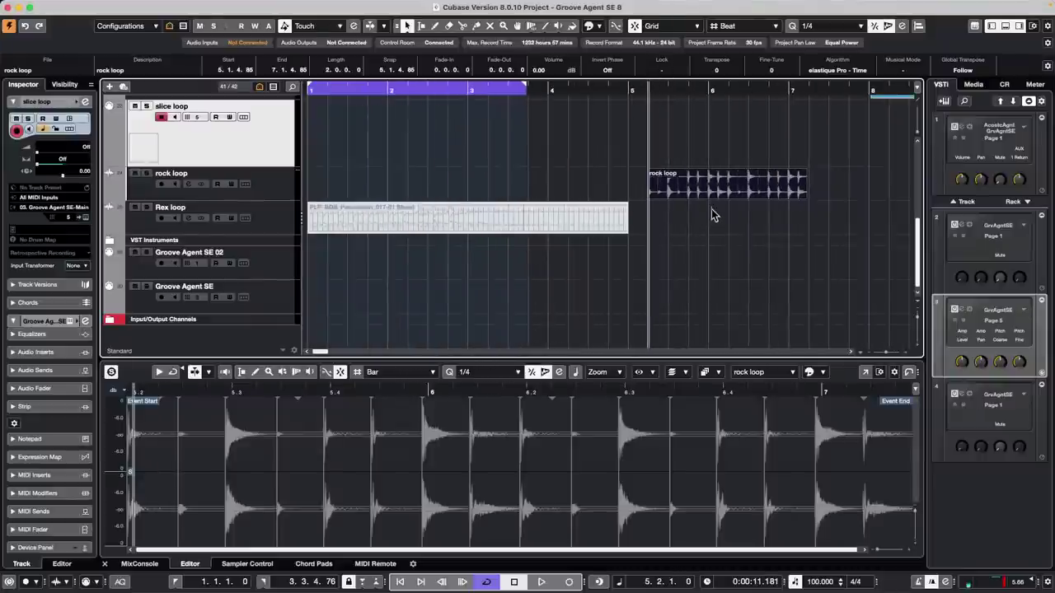
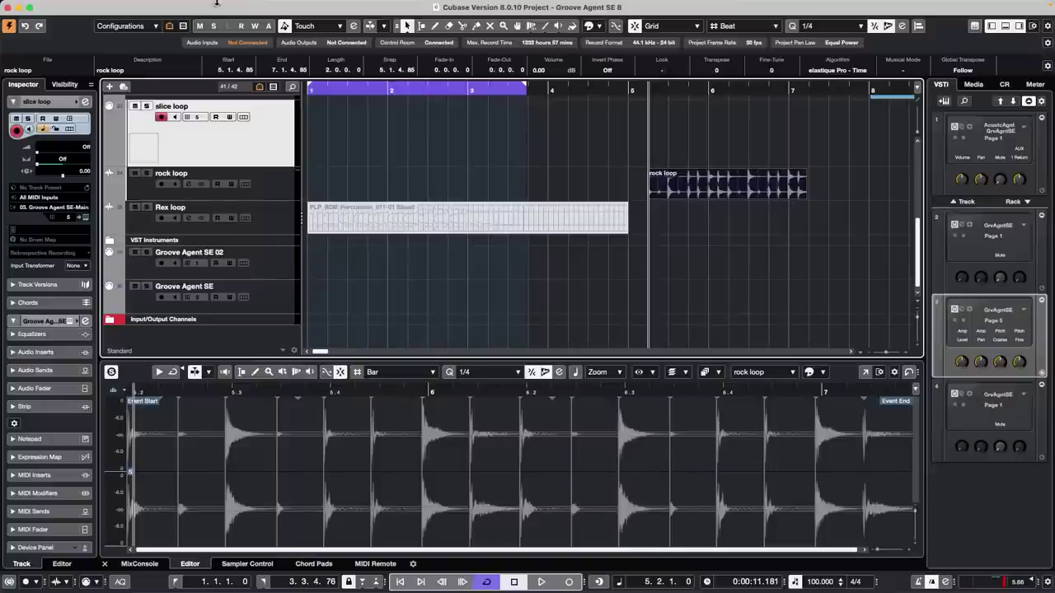
Step: Open the recent project Amos Moses - GO and activate it
left_click(74, 7)
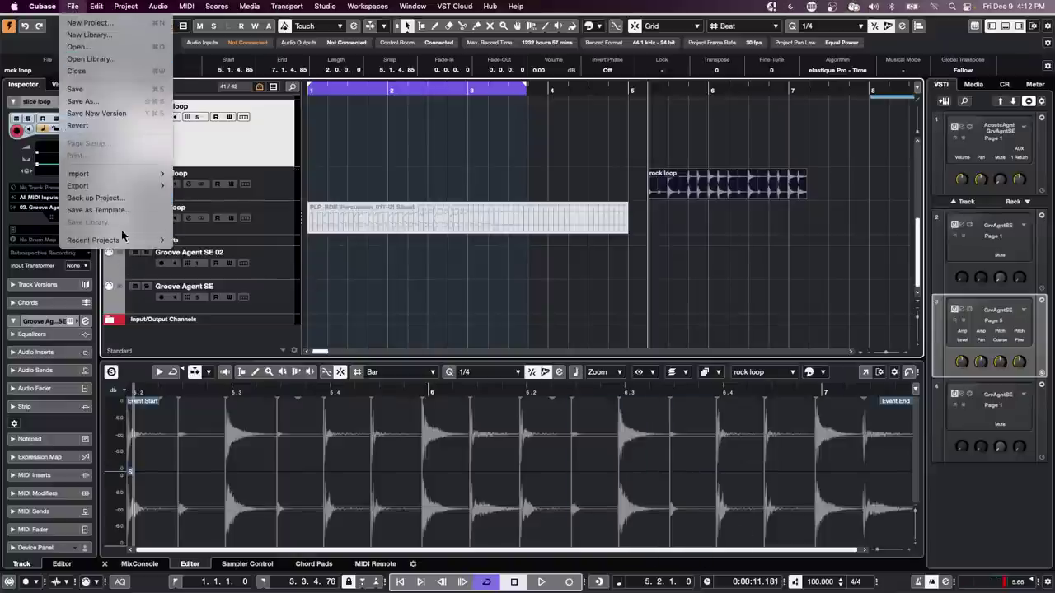
mouse_move(132, 240)
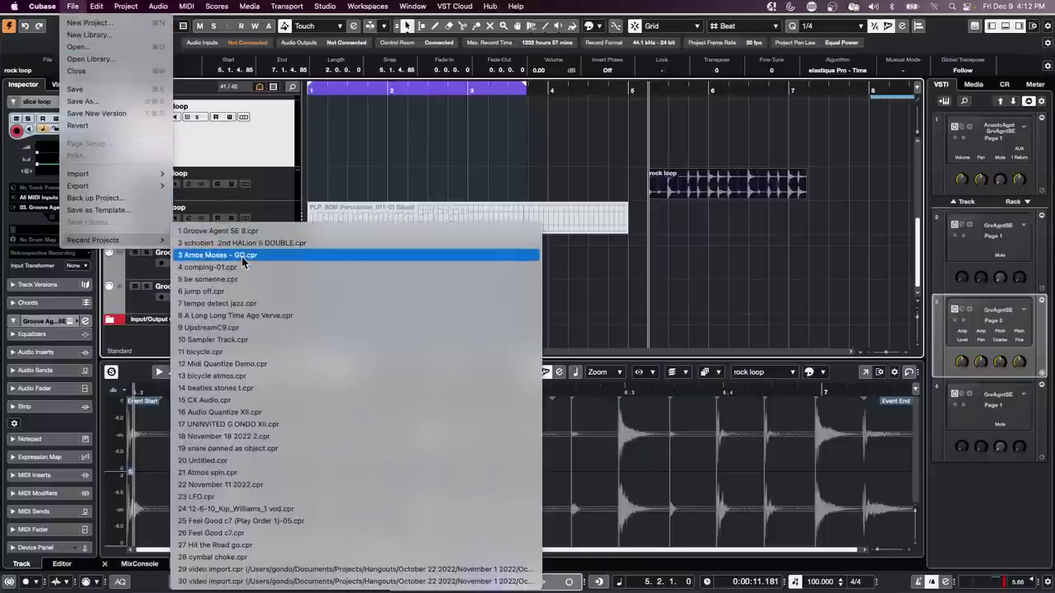
left_click(241, 255)
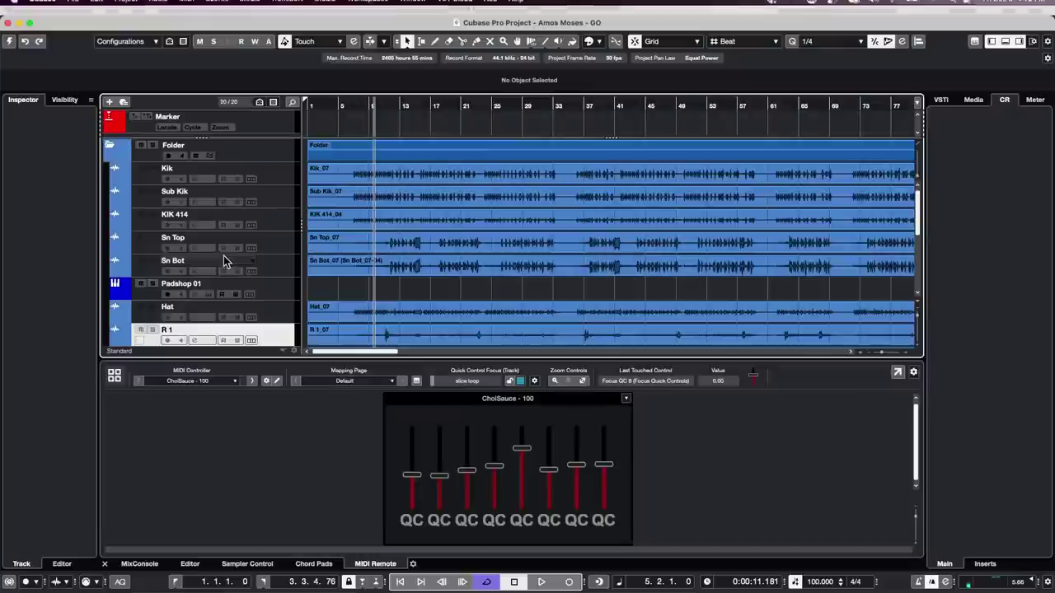
left_click(10, 41)
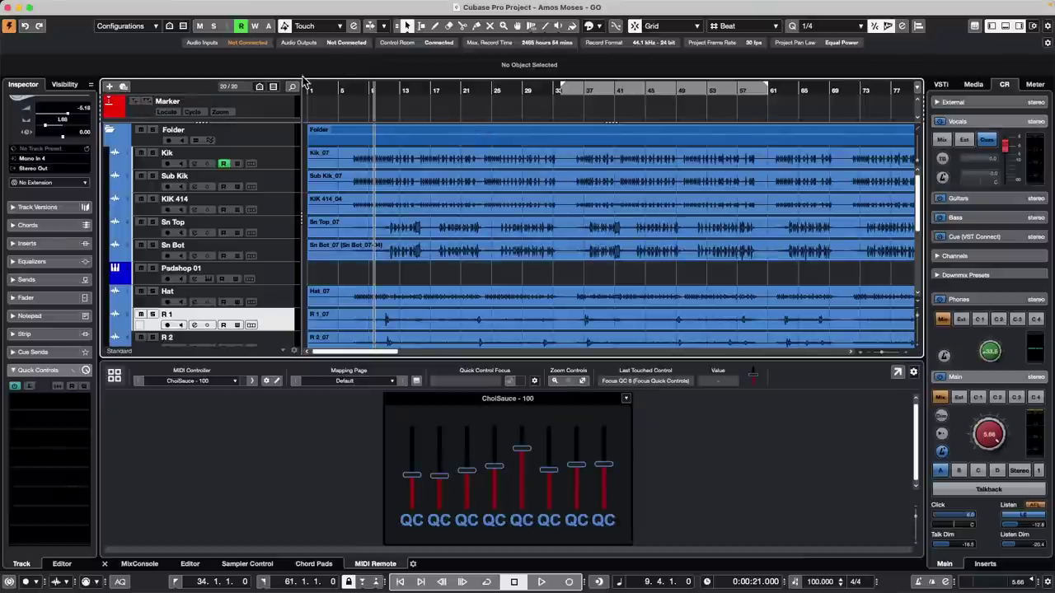
Step: Revert the Amos Moses - GO project to its last saved version
mouse_move(126, 4)
left_click(76, 7)
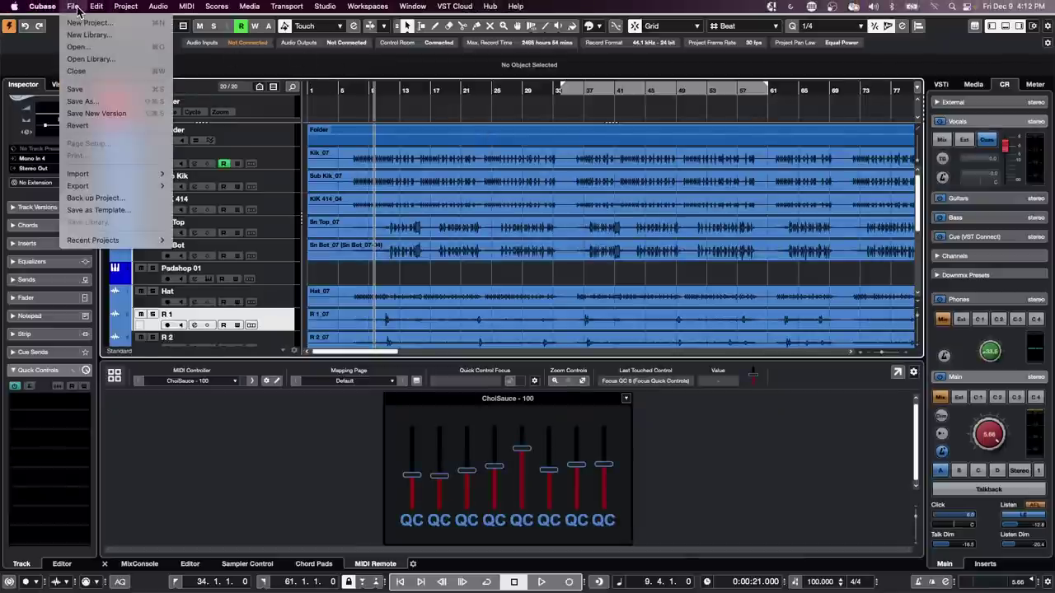
mouse_move(139, 191)
left_click(124, 125)
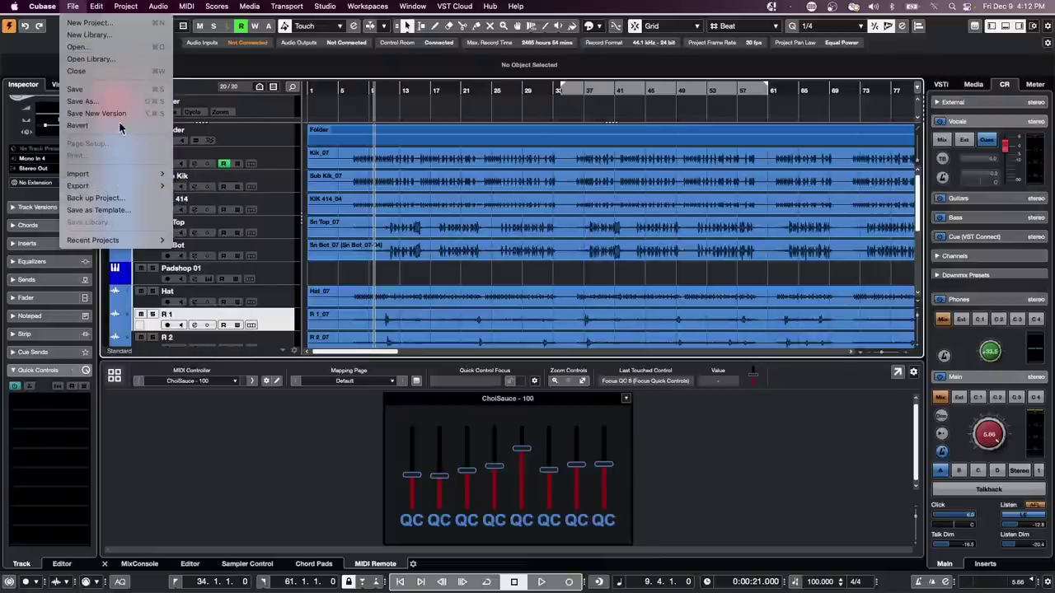
left_click(590, 201)
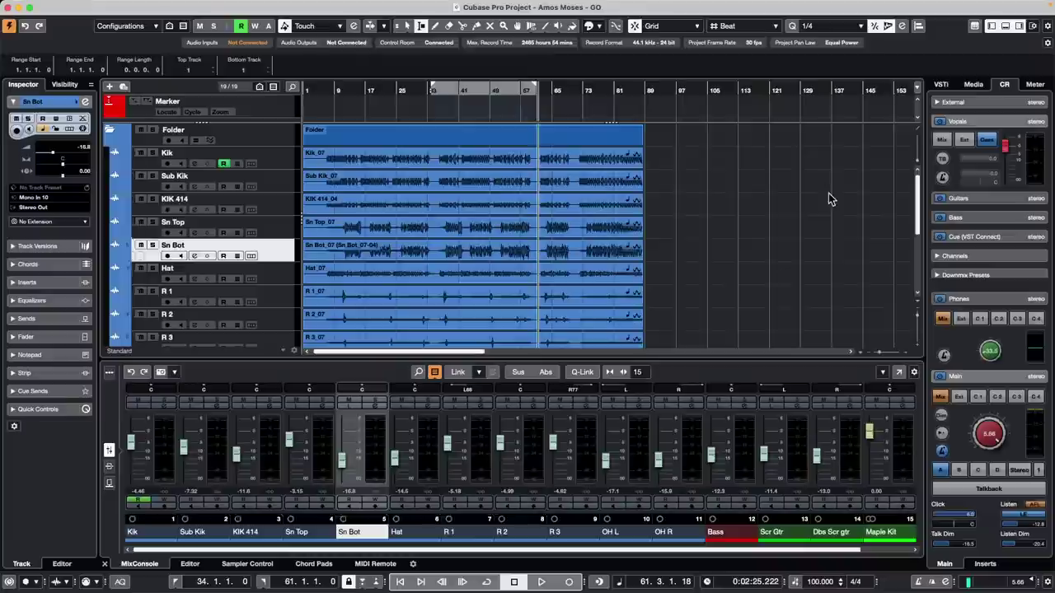
Step: Hide the lower zone and select all drum events from Kik down to OH R
scroll(719, 211, "down", 3)
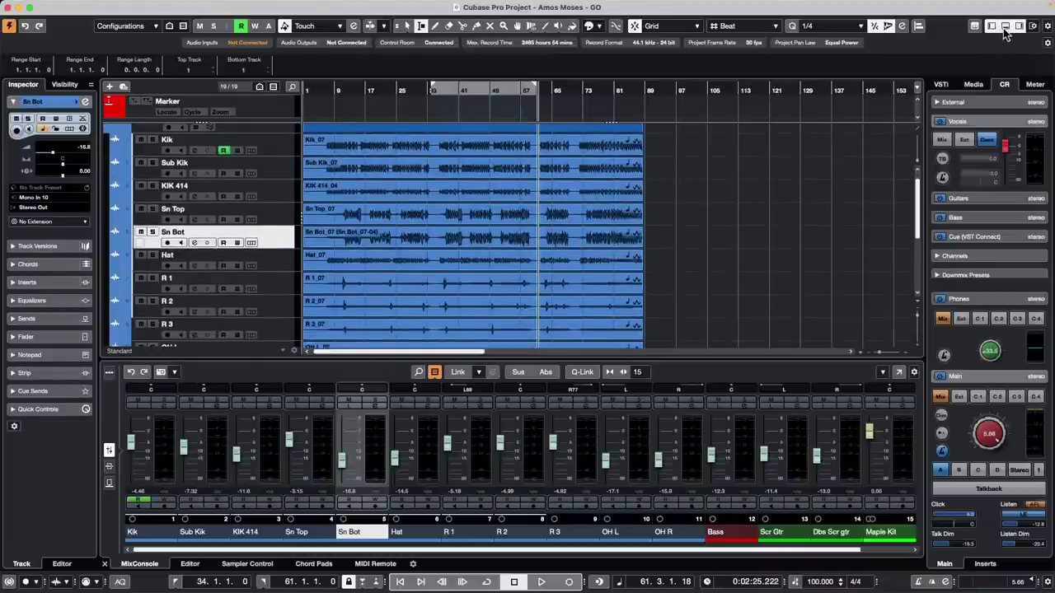
left_click(1005, 26)
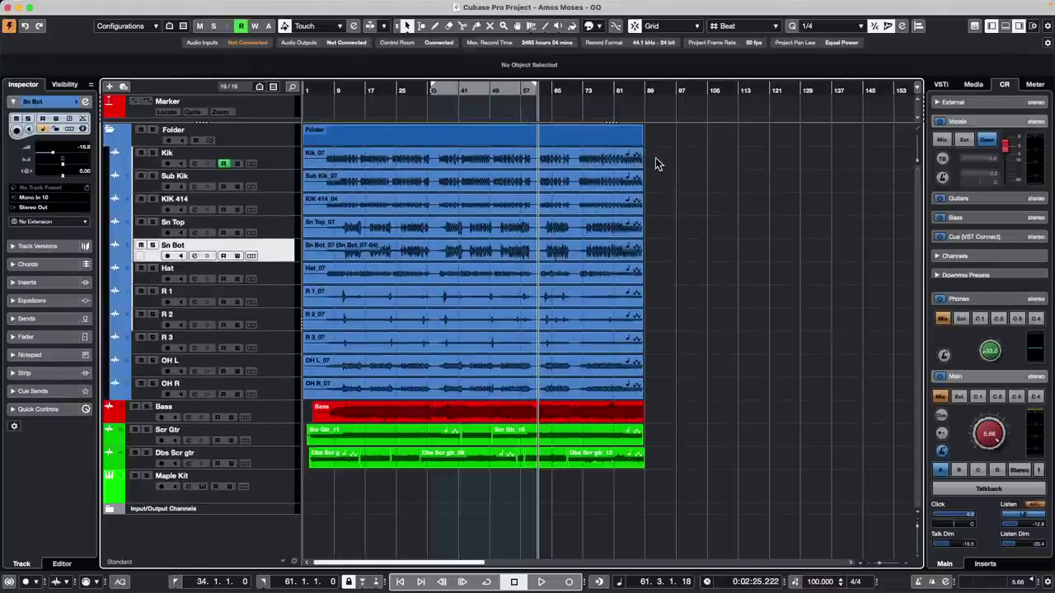
left_click_drag(655, 160, 359, 394)
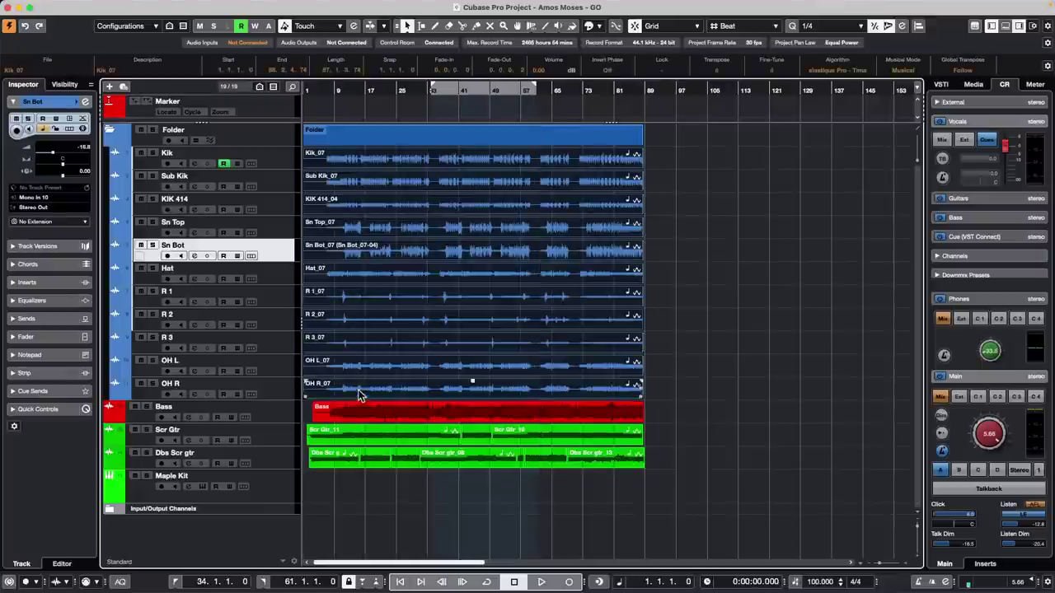
Step: Range-select the drum tracks from 1.1.1.0 to 21.2.1.0 and adjust the event fades to that range
right_click(349, 162)
left_click(361, 159)
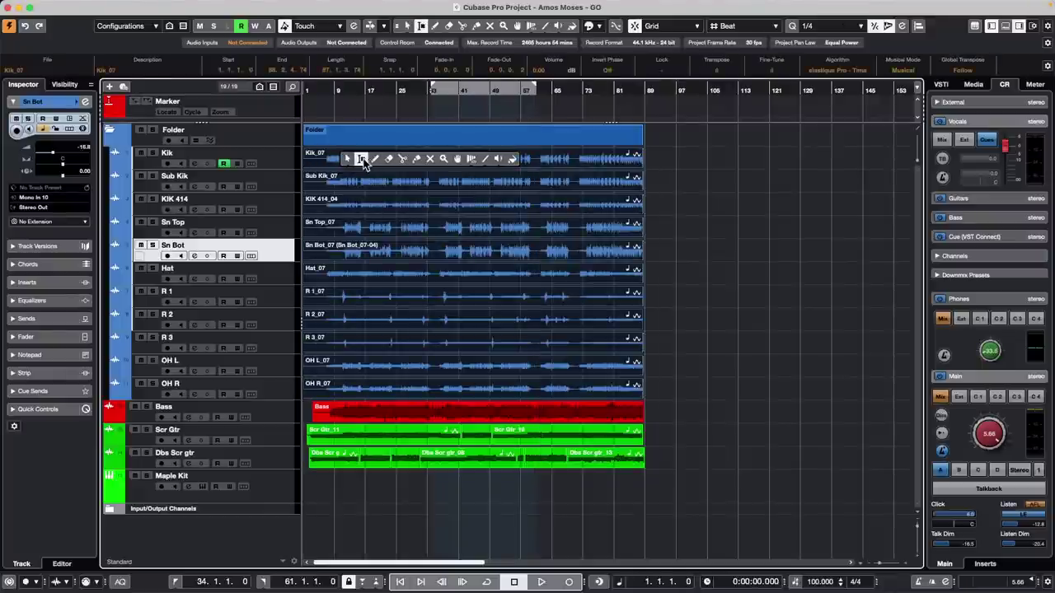
left_click_drag(325, 160, 380, 391)
key("a")
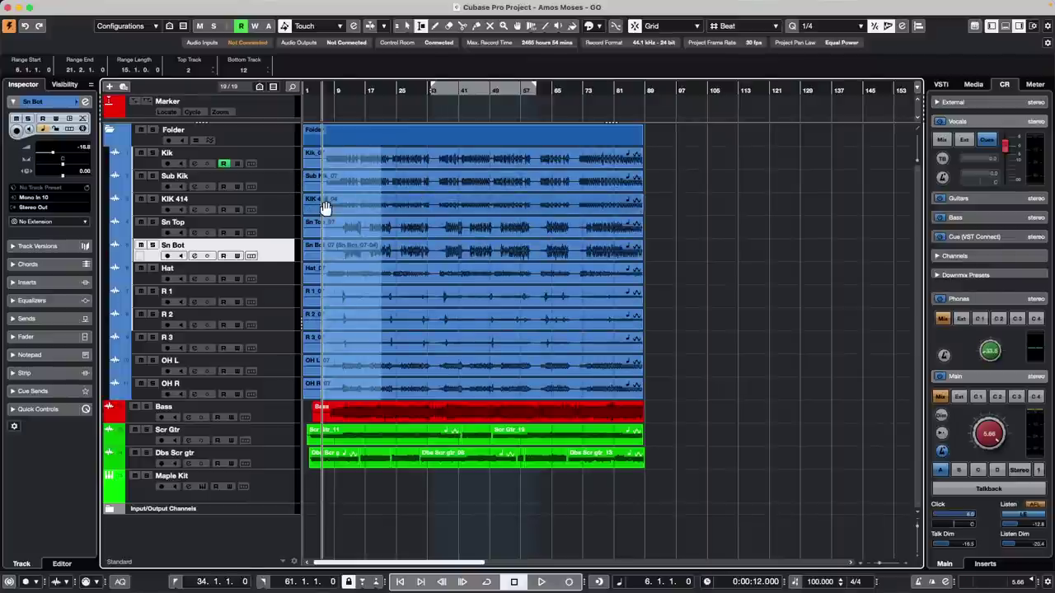
left_click_drag(323, 202, 294, 207)
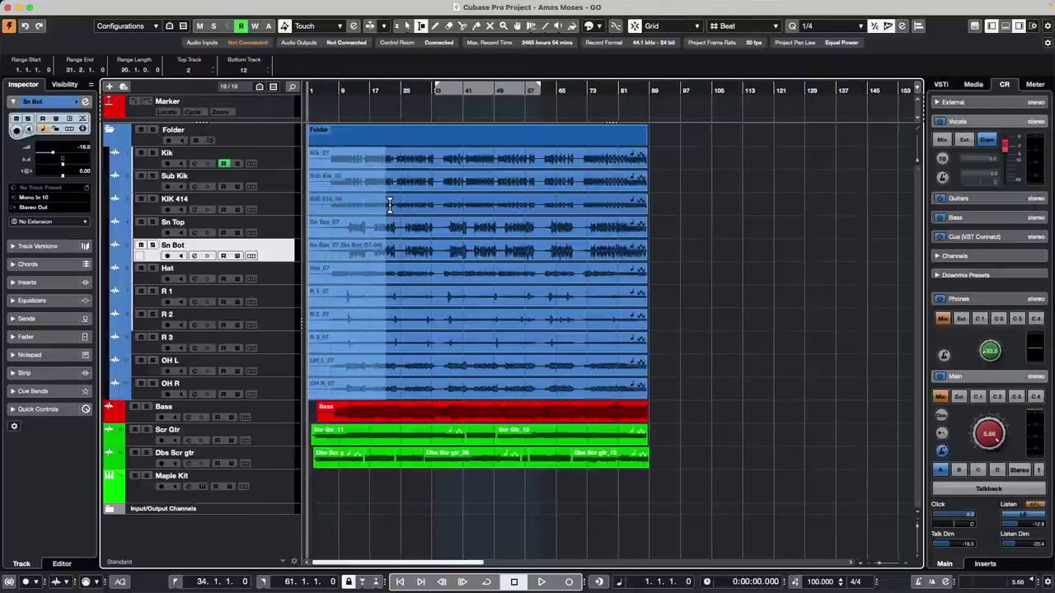
key("a")
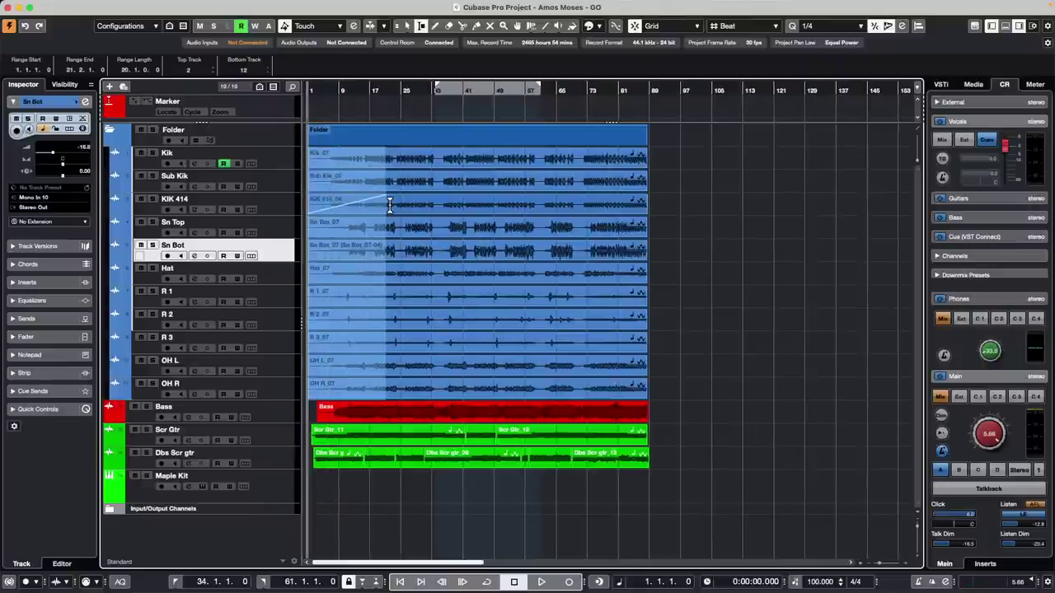
Step: Shorten the drum range step by step to end at 12.4.1.0, fitting the fade-ins to it
key("shift+Left")
key("shift+Left")
key("shift+Left")
key("shift+Left")
key("shift+Left")
key("shift+Left")
key("shift+Left")
key("shift+Left")
key("shift+Left")
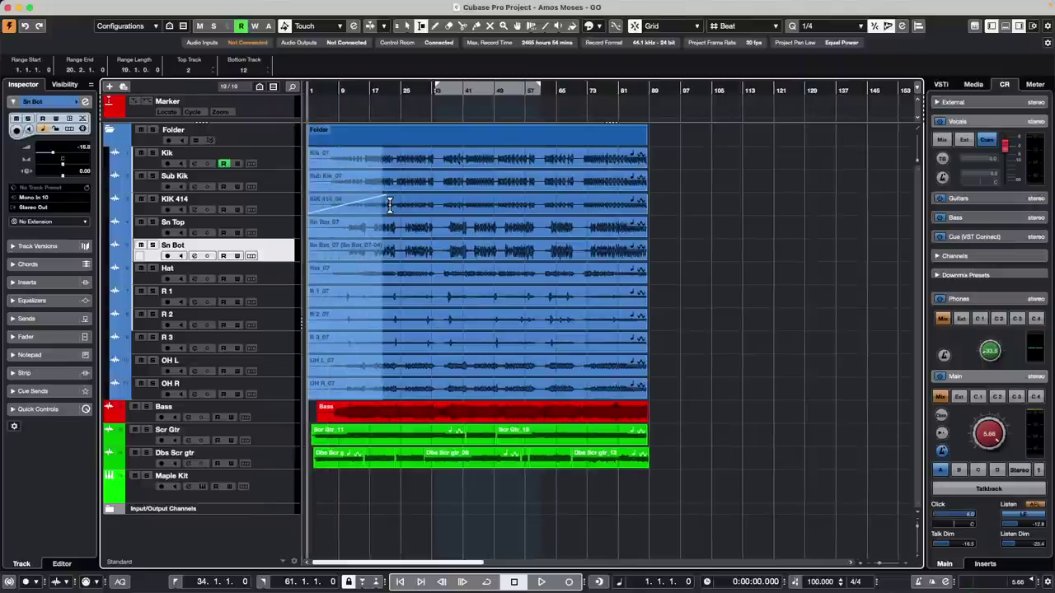
key("shift+Left")
key("shift+Left")
key("shift+Left")
key("shift+Left")
key("shift+Left")
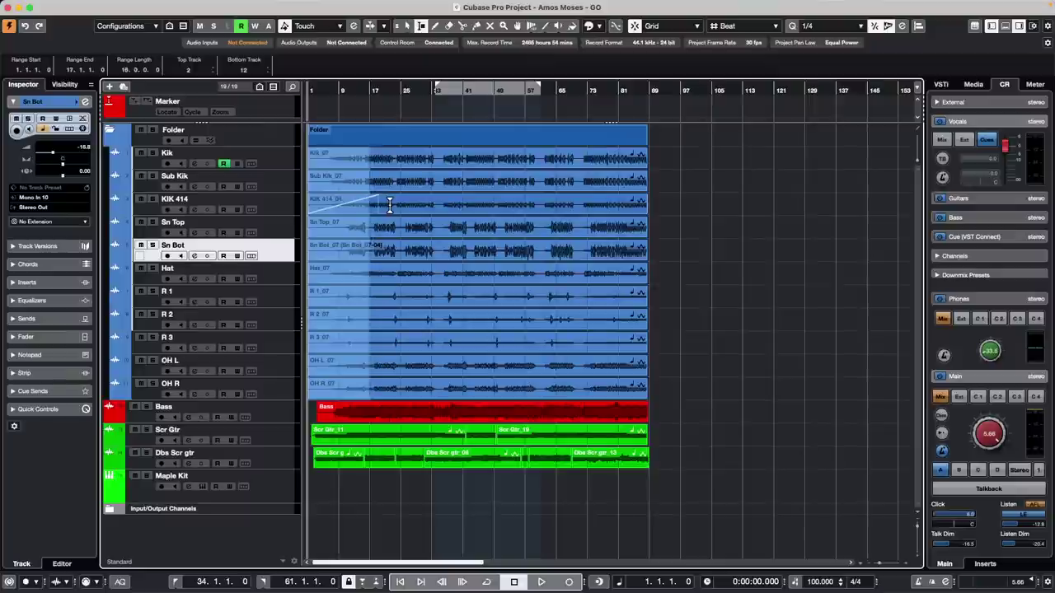
key("shift+Left")
key("shift+Left")
key("shift+Left")
key("shift+Left")
key("shift+Left")
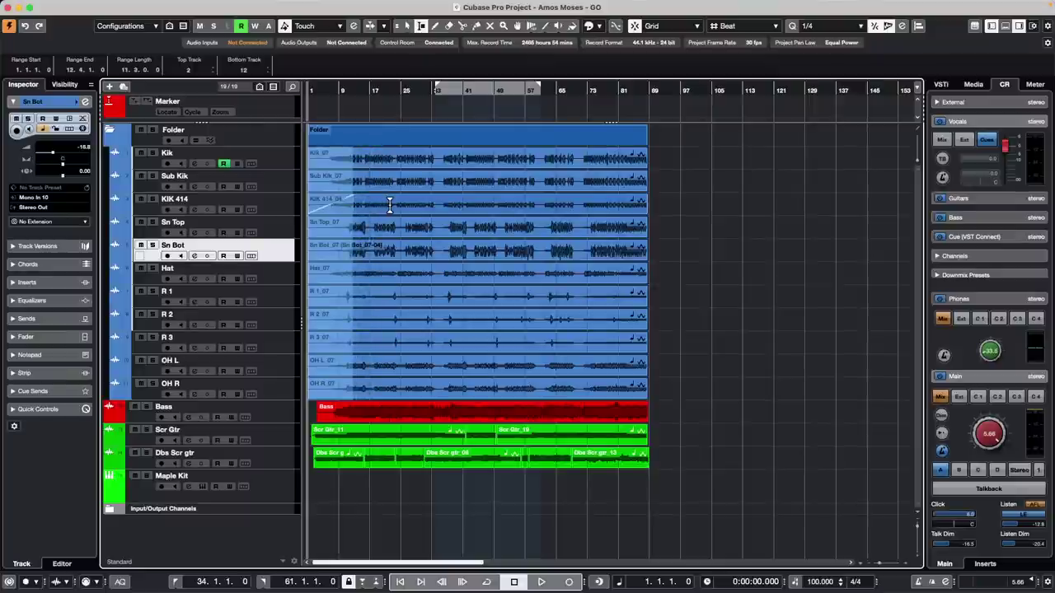
Step: Shift the drum range forward to 4.3.1.0–16.2.1.0, fitting the fade-ins and fade-outs to it
key("Right")
key("Right")
key("Right")
key("Right")
key("Right")
key("Right")
key("Right")
key("Right")
key("Right")
key("Right")
key("Right")
key("Right")
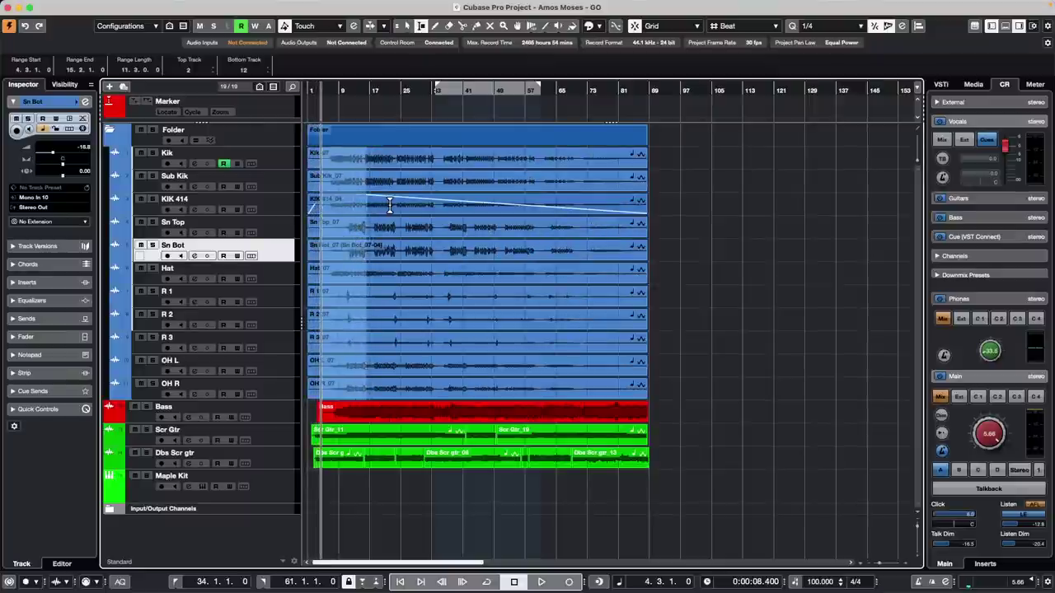
Step: Move the drum range back to start at 1.2.1.0 and extend its end to 19.4.1.0
key("Left")
key("Left")
key("Left")
key("Left")
key("Left")
key("Left")
key("Left")
key("Left")
key("Left")
key("Left")
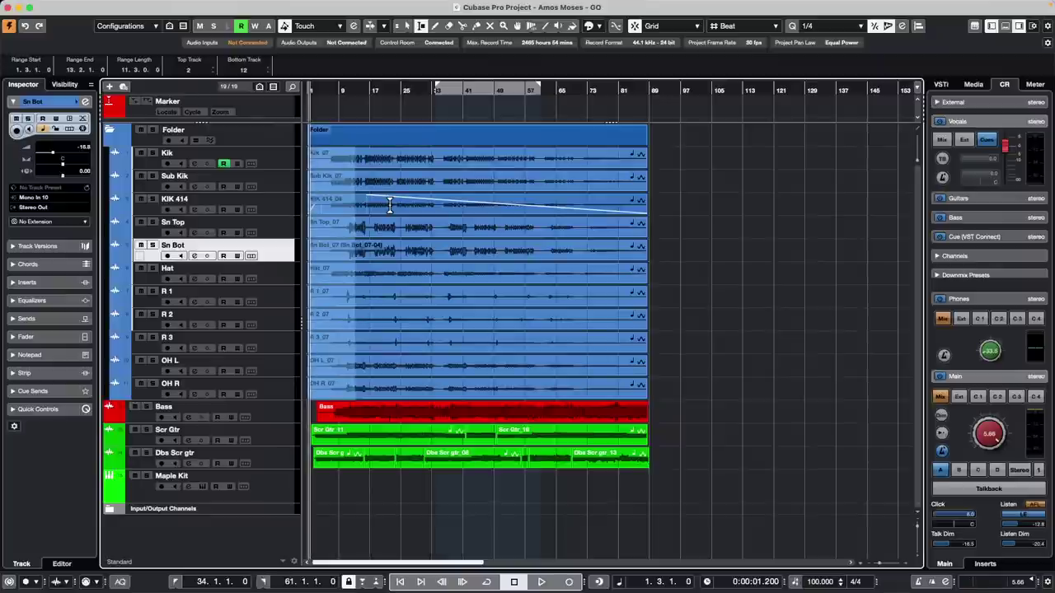
key("Right")
key("Right")
key("Right")
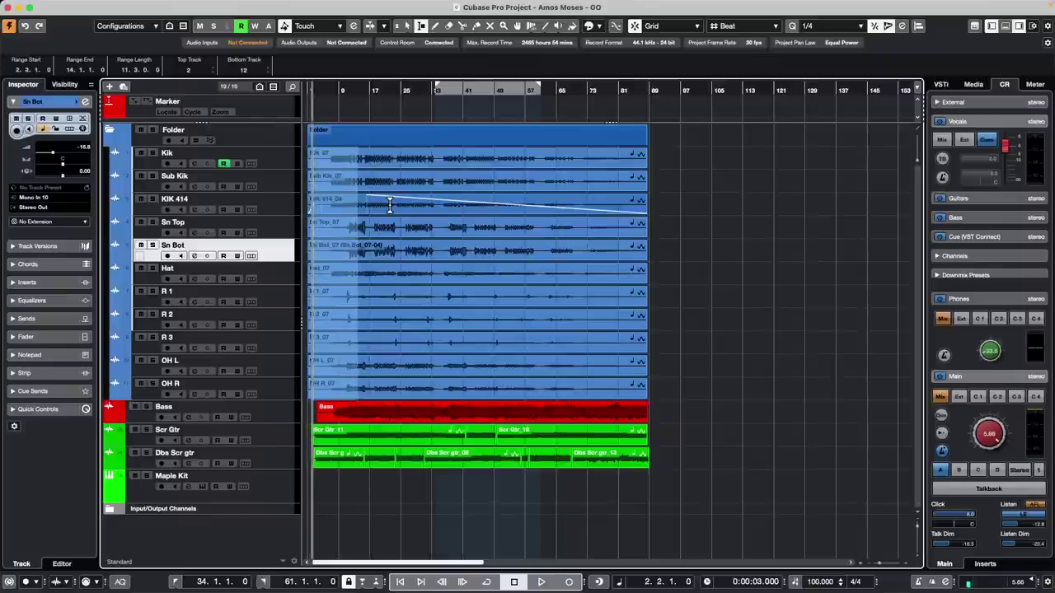
key("Left")
key("Left")
key("Left")
key("Left")
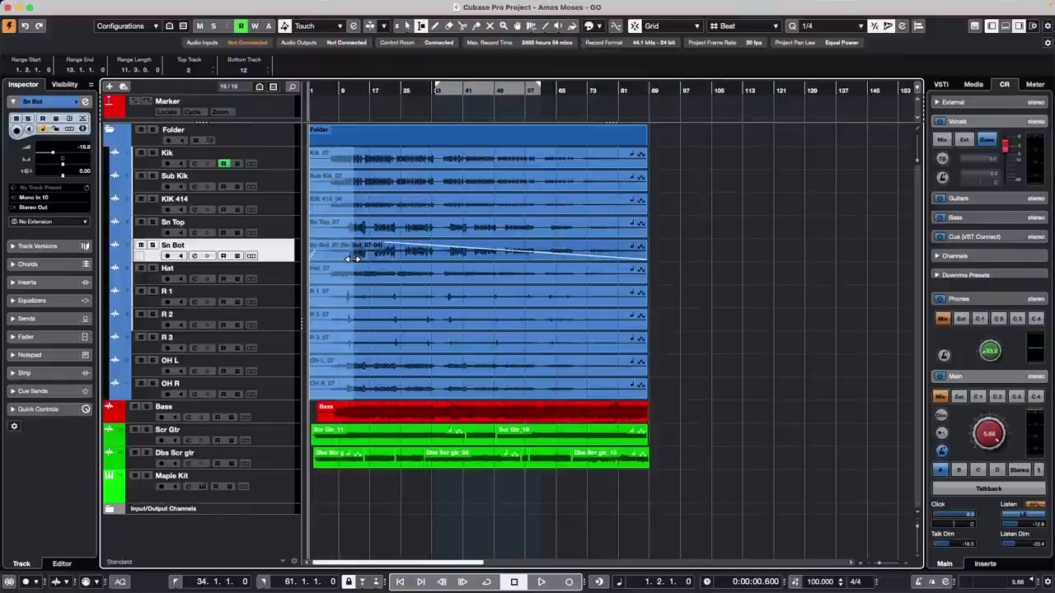
left_click_drag(352, 259, 378, 259)
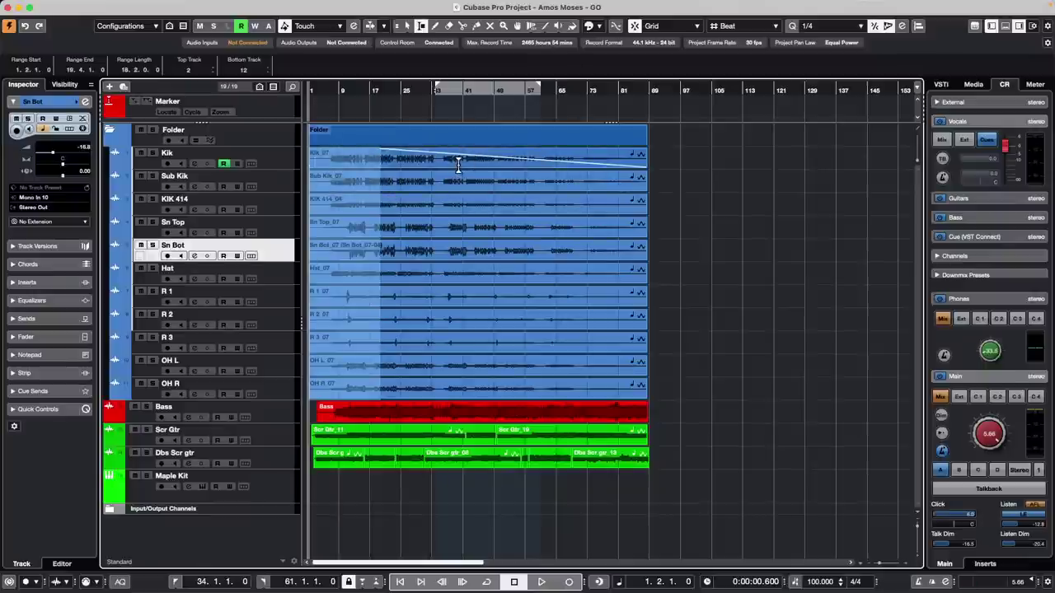
Step: Undo the fades applied to the drum events
key("super+z")
key("super+z")
key("super+z")
key("super+z")
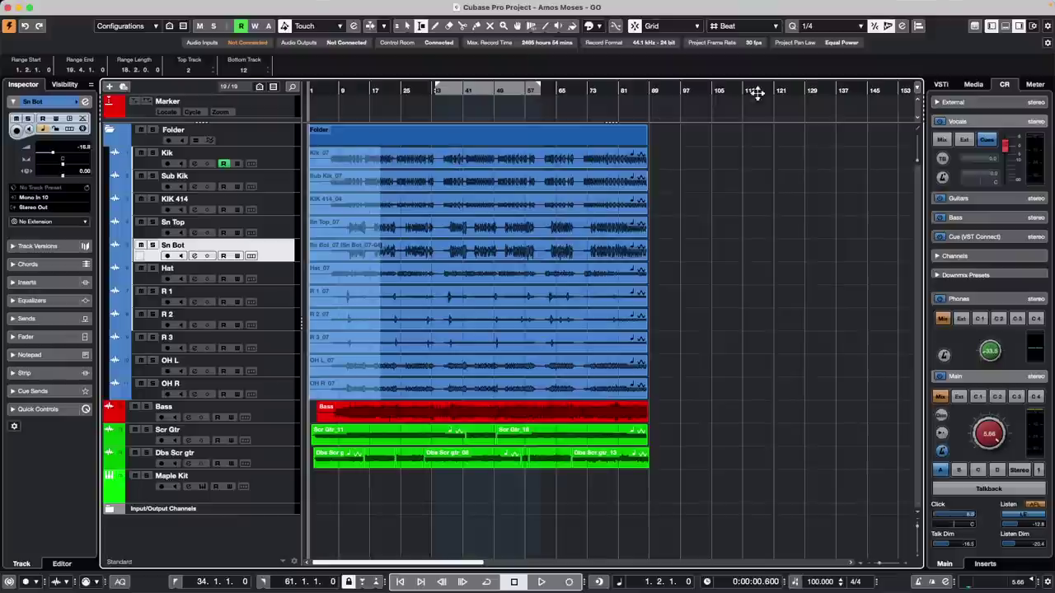
Step: Show the lower zone mixer again and clear the range selection with the Object Selection tool
left_click(1006, 27)
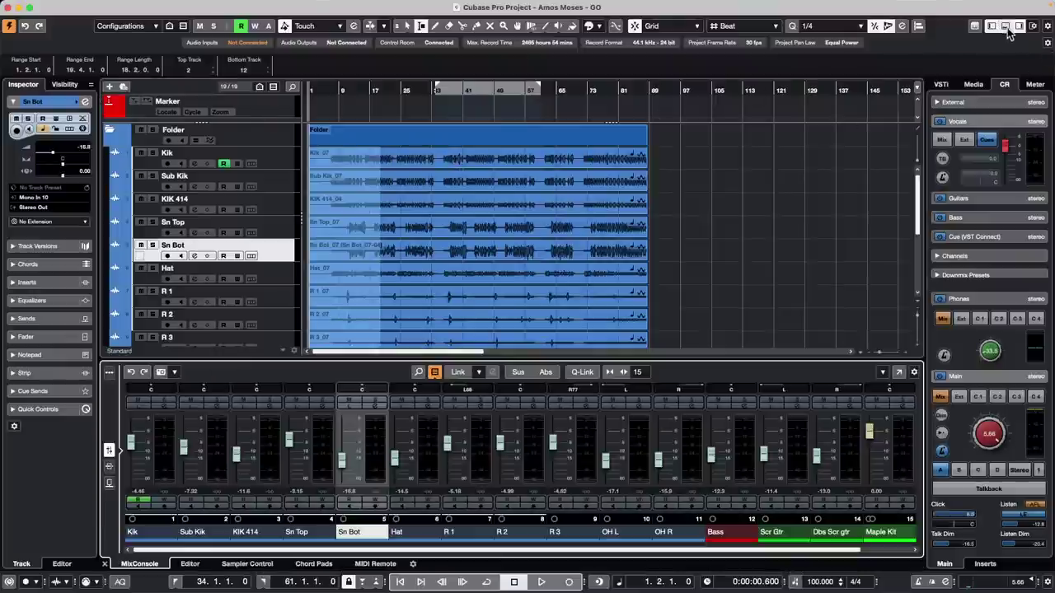
right_click(685, 209)
left_click(689, 211)
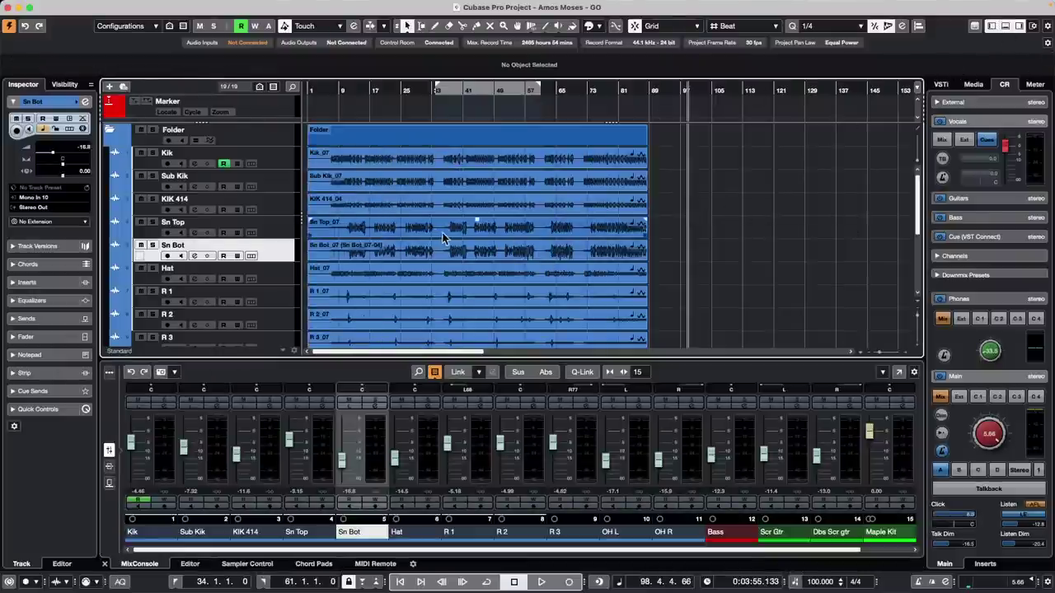
Step: Draw a one-beat MIDI part at 9.2.1.0 on the Maple Kit track
scroll(443, 233, "down", 4)
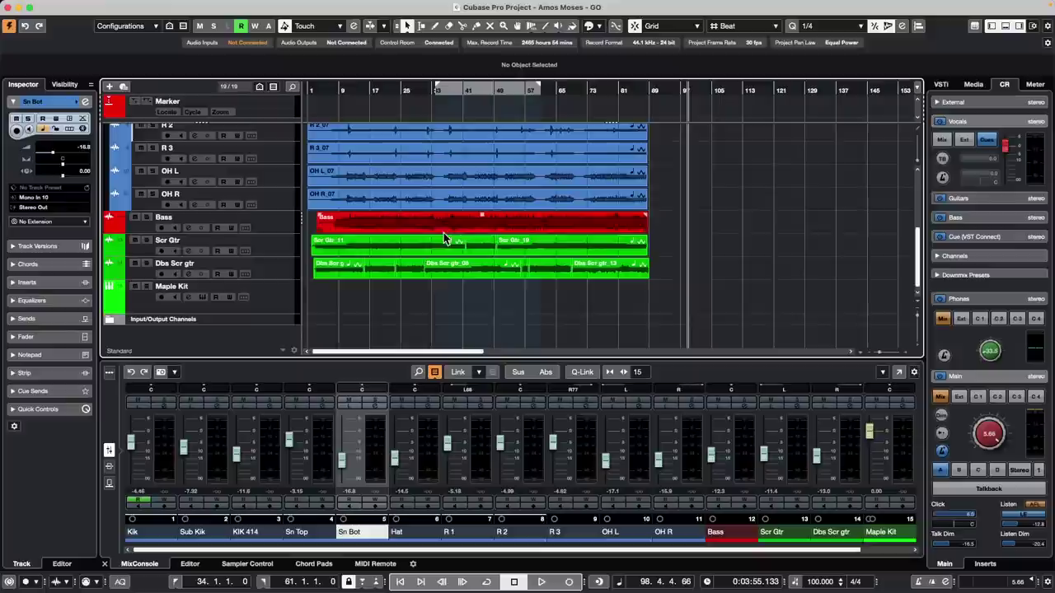
right_click(343, 305)
left_click(372, 307)
left_click(346, 294)
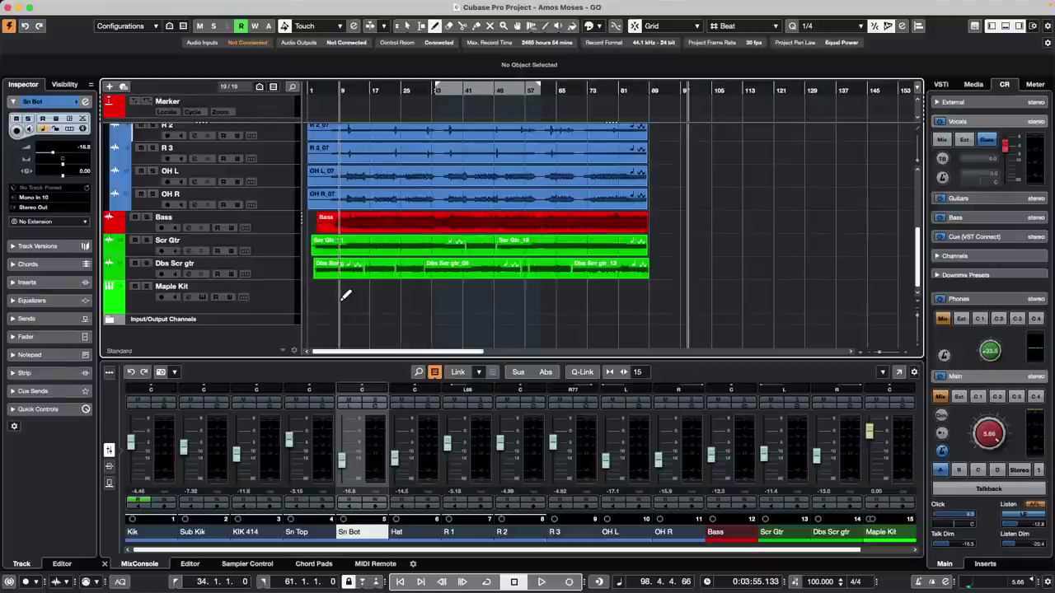
Step: Add a Tempo track below the Maple Kit track
right_click(266, 306)
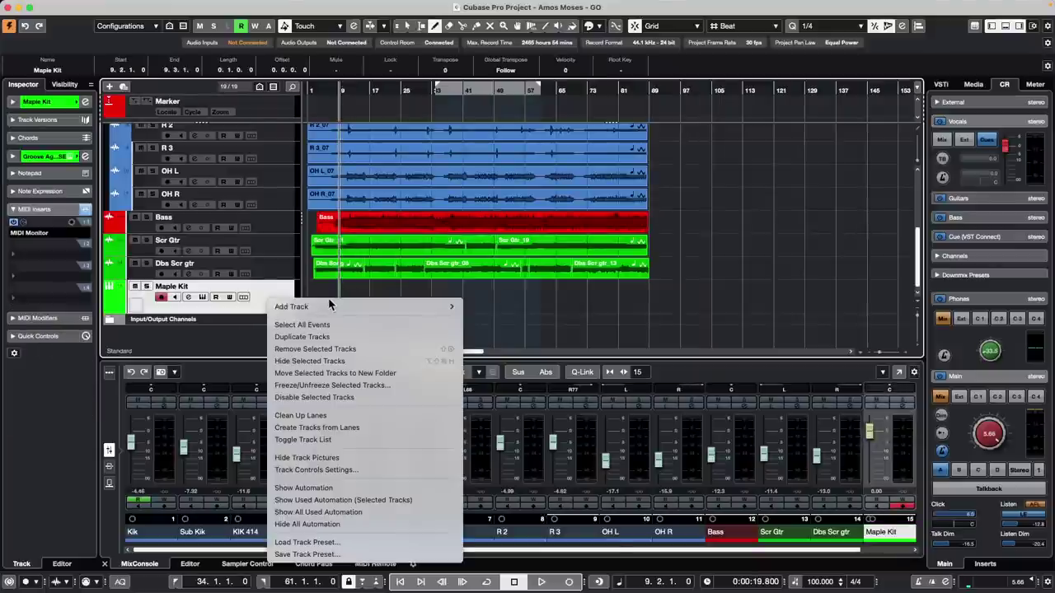
mouse_move(428, 306)
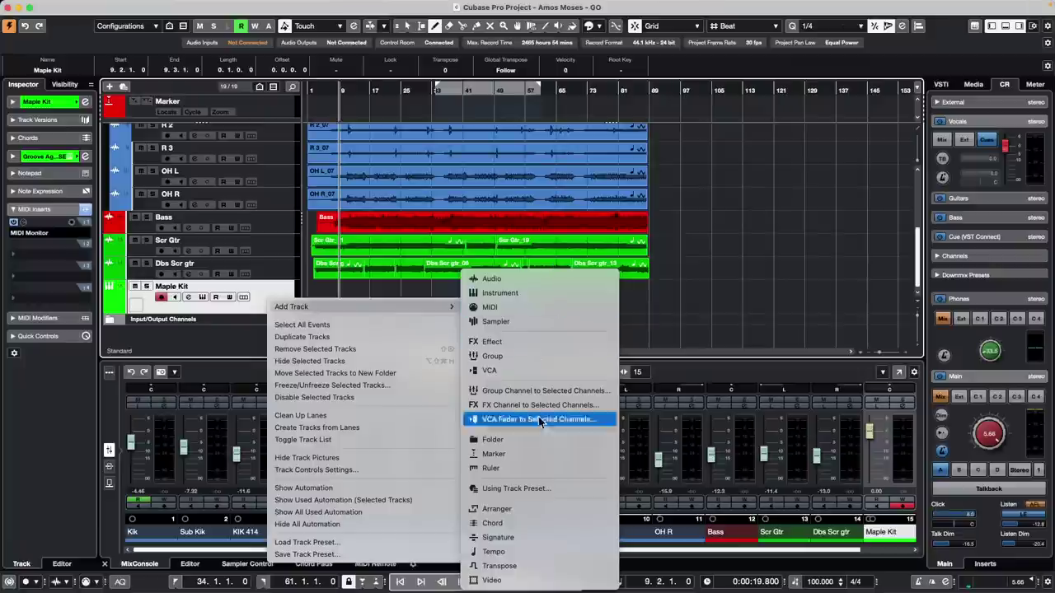
left_click(547, 550)
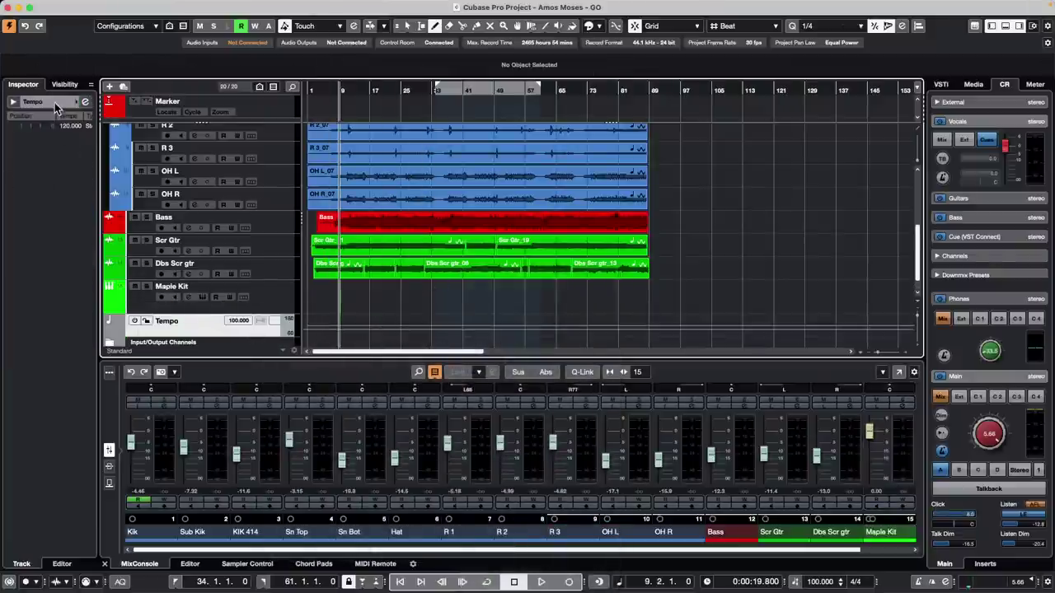
Step: Replace MIDI Monitor with MIDI Modifiers in the Maple Kit track's first MIDI insert slot
left_click(280, 297)
left_click(46, 233)
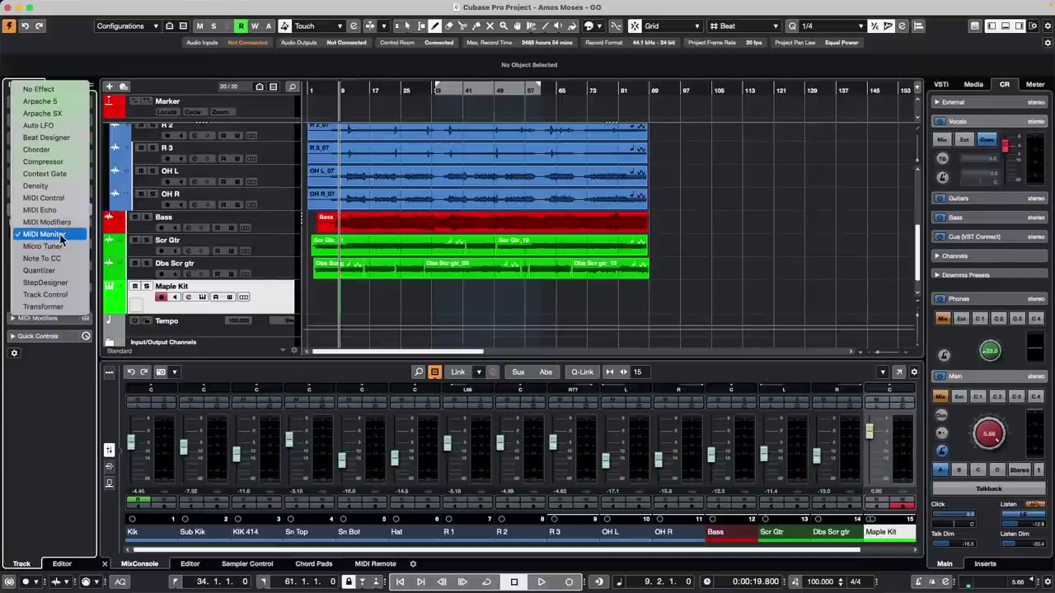
left_click(62, 222)
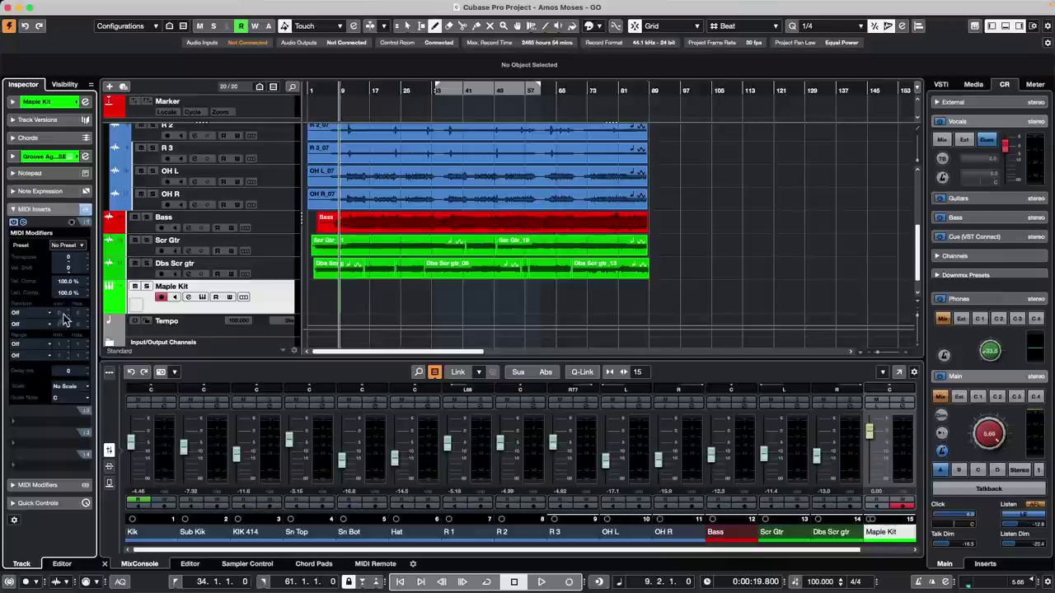
Step: Look through the factory presets of the MIDI Modifiers insert and collapse the MIDI Inserts section
left_click(78, 246)
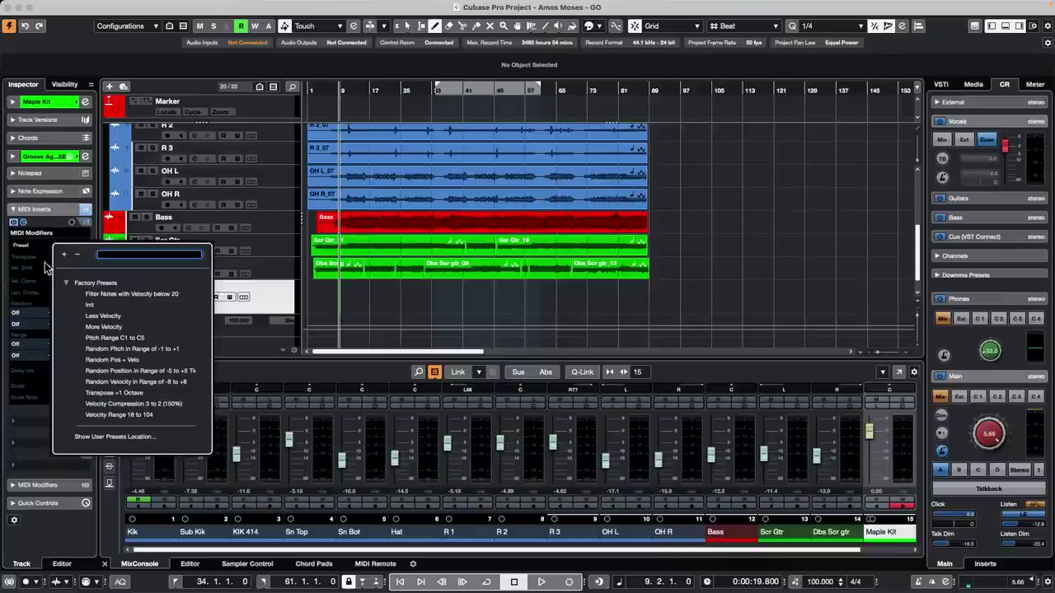
left_click(20, 279)
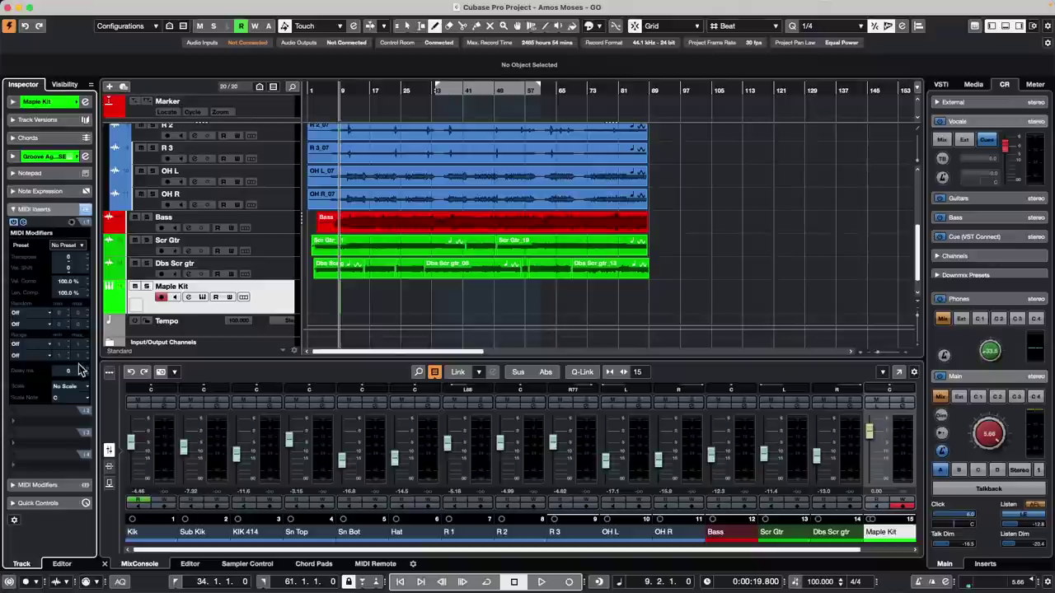
left_click(54, 237)
left_click(52, 233)
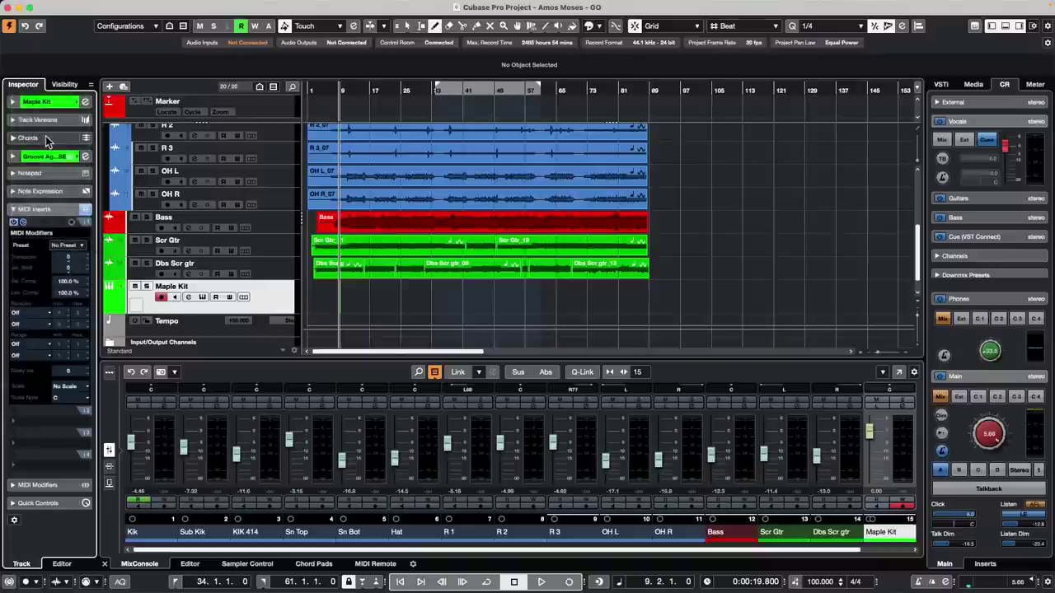
left_click(48, 210)
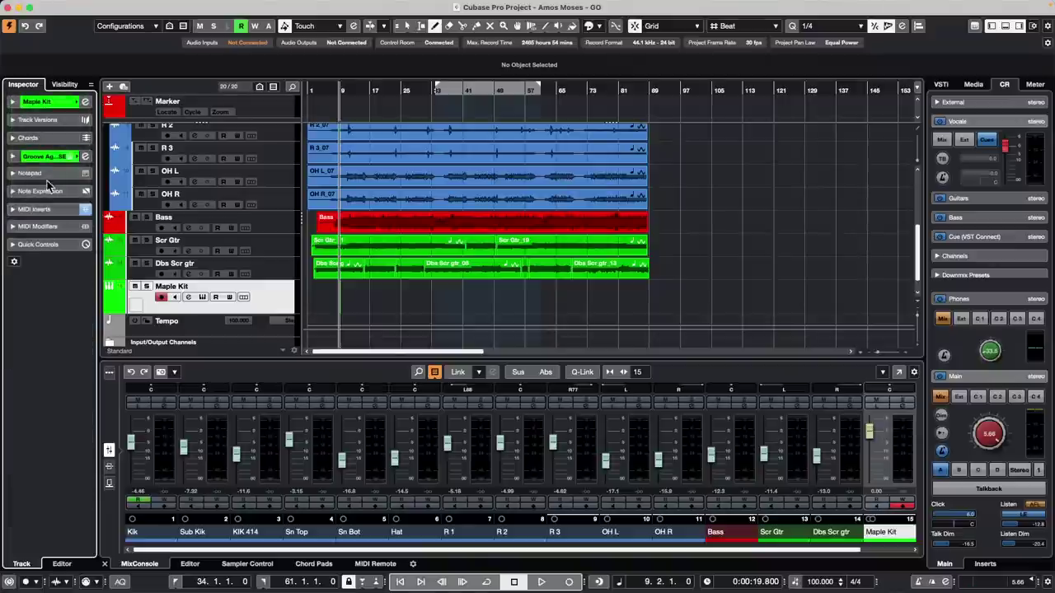
Step: Set Random 1 in the Maple Kit track's MIDI Modifiers to Position with a maximum of 16 and a minimum of -26
left_click(51, 225)
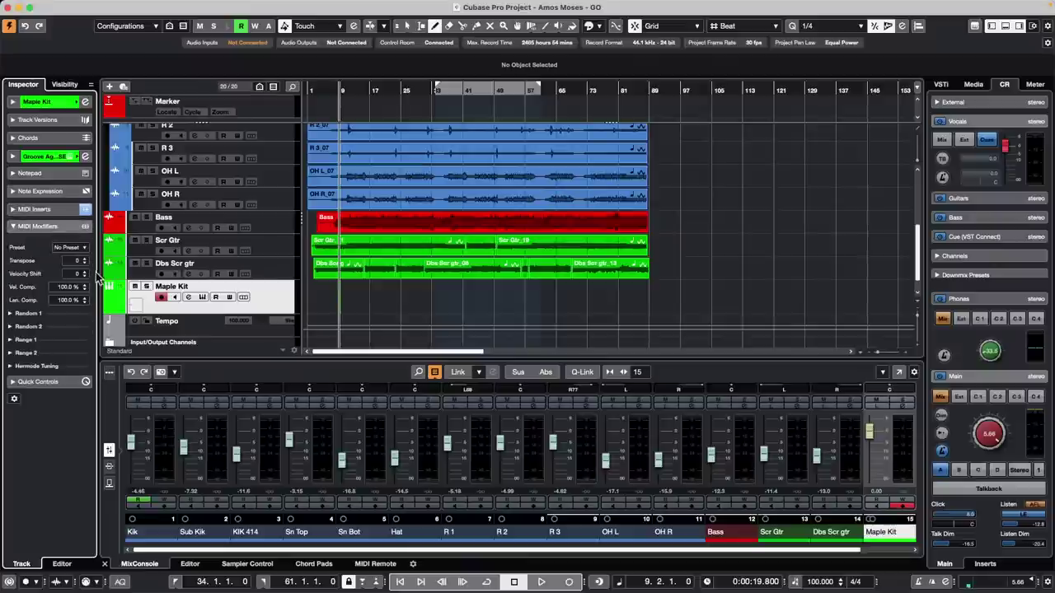
left_click(11, 314)
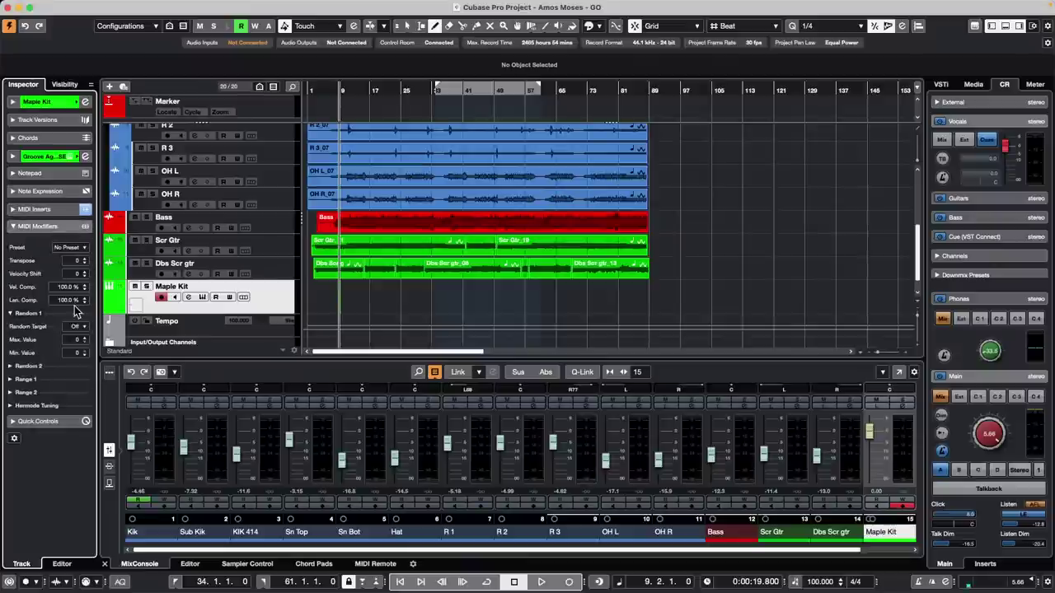
left_click(79, 326)
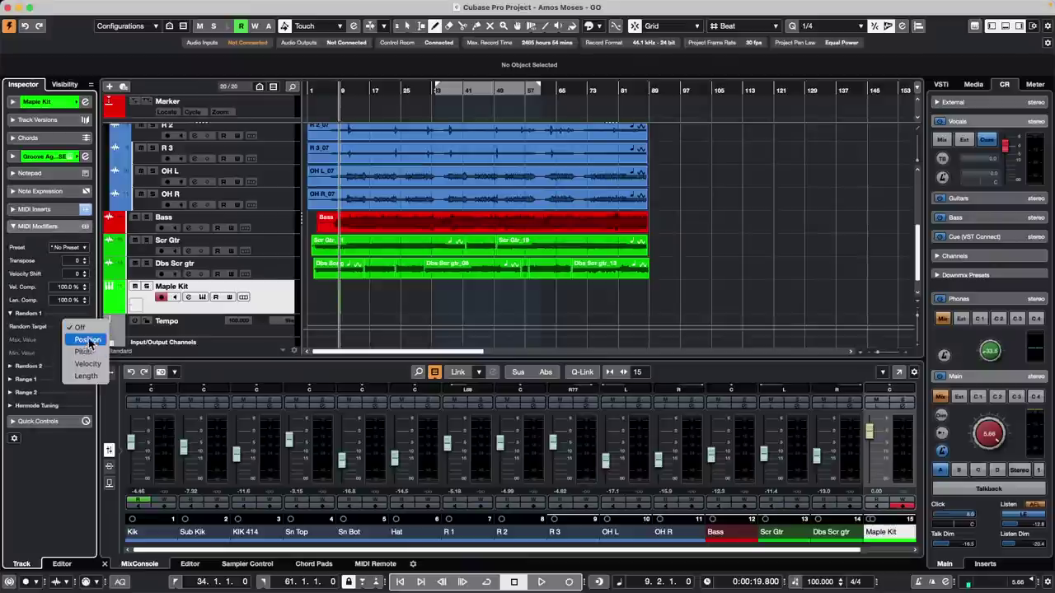
left_click(89, 340)
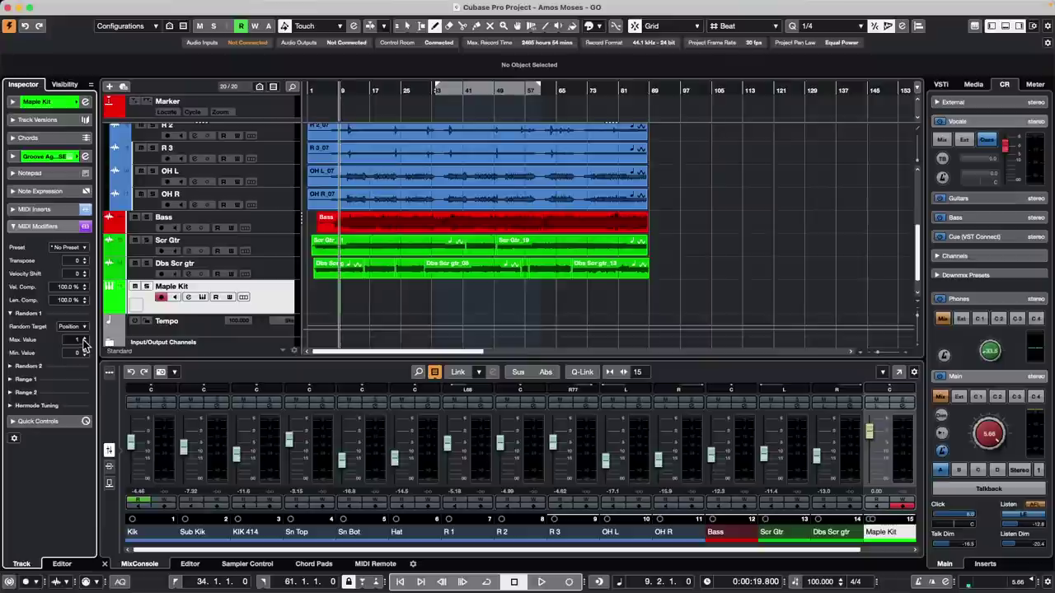
left_click(84, 339)
left_click(85, 356)
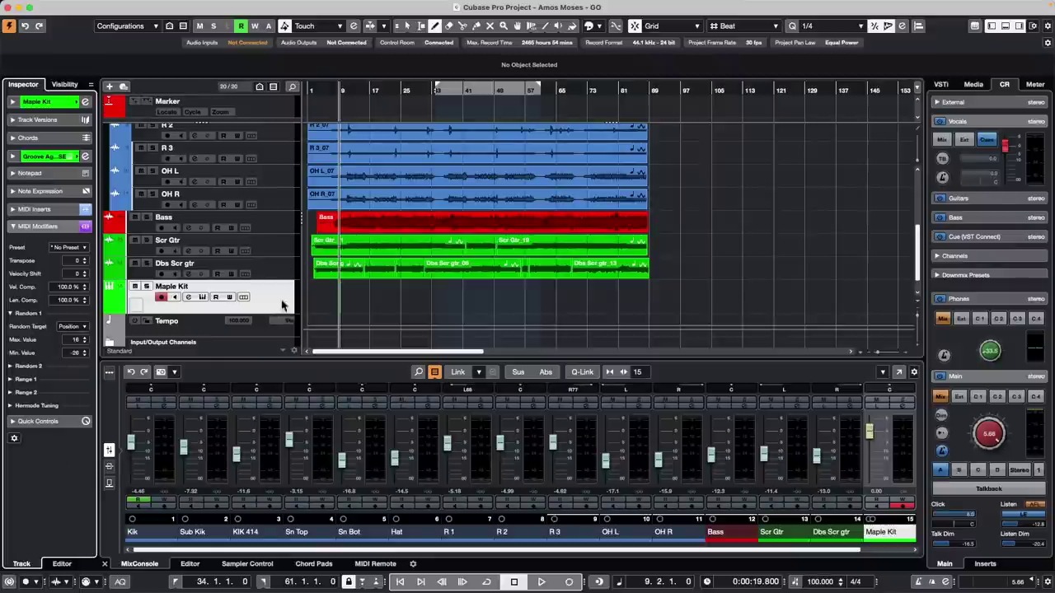
left_click(48, 225)
Step: Draw a MIDI part on the Maple Kit track from 1.2.1.0 to 53.4.1.0
right_click(342, 299)
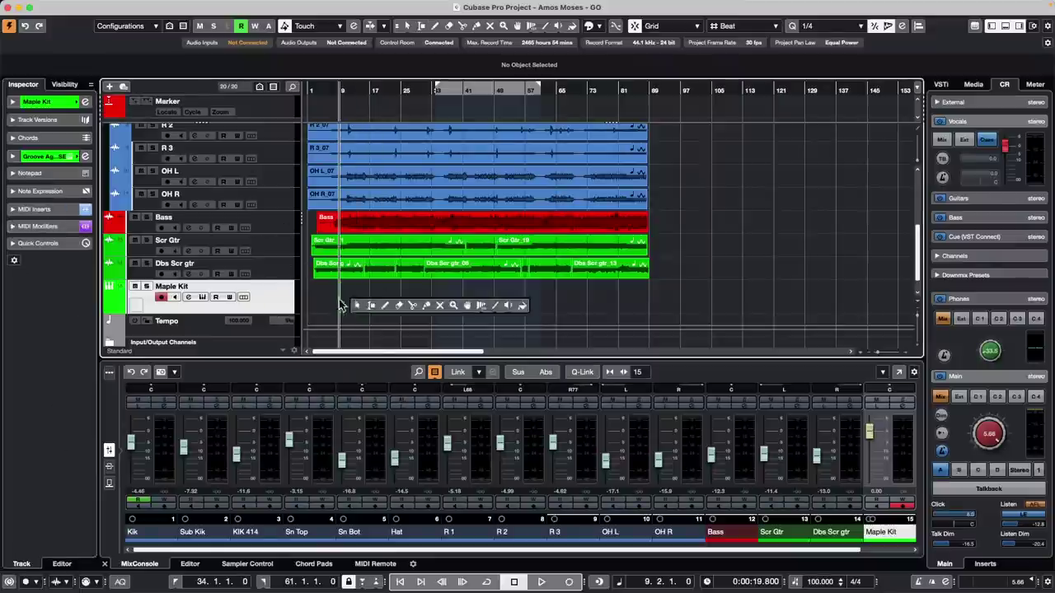
left_click(365, 300)
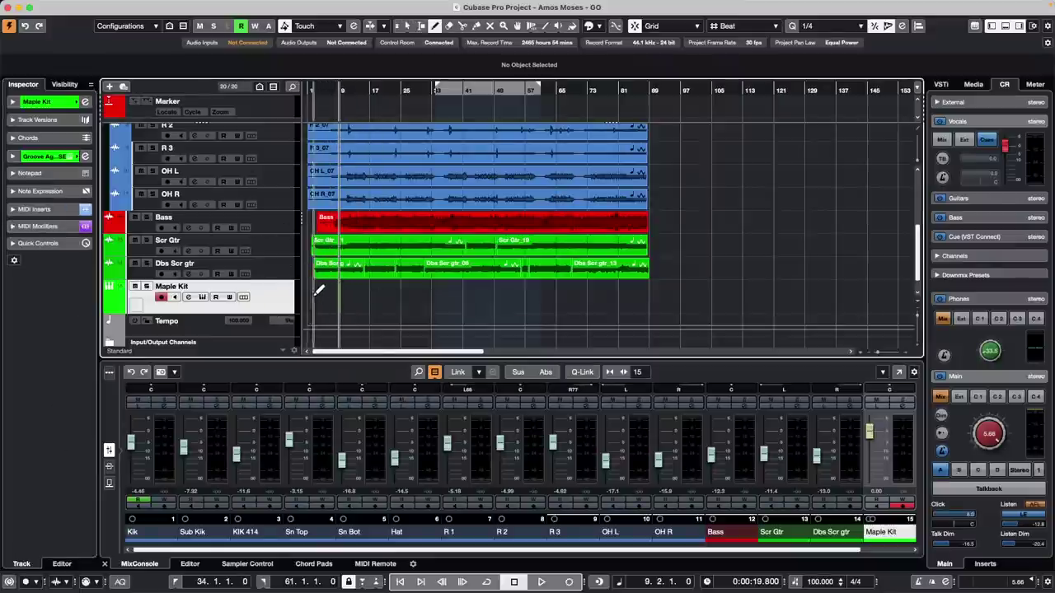
left_click_drag(318, 298, 511, 300)
Step: Open the new Maple Kit part in the Key Editor and enable Snap Live Input in the Scale Assistant
key("1")
double_click(429, 302)
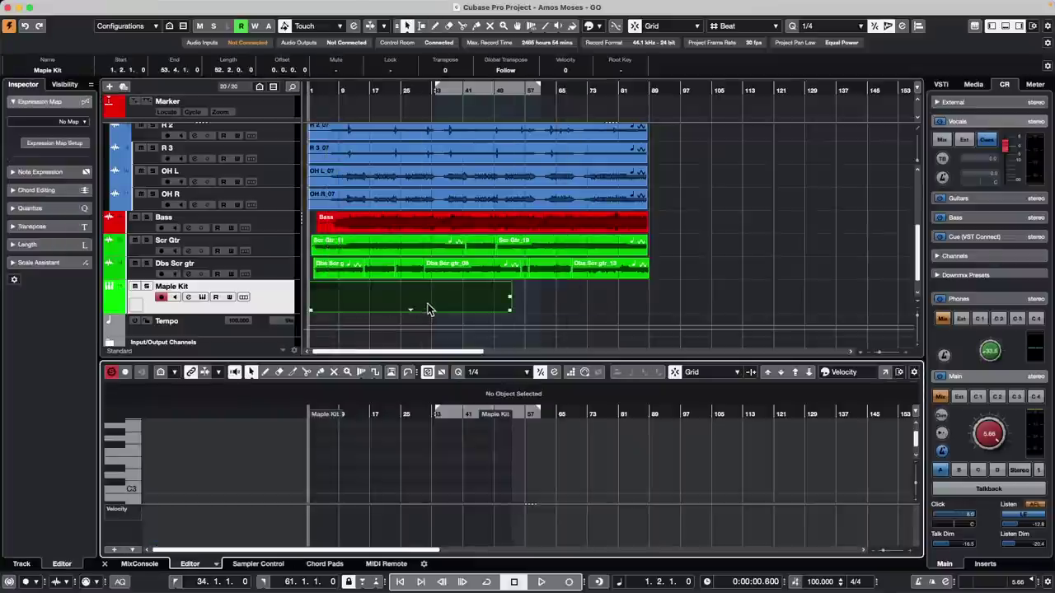
left_click(12, 263)
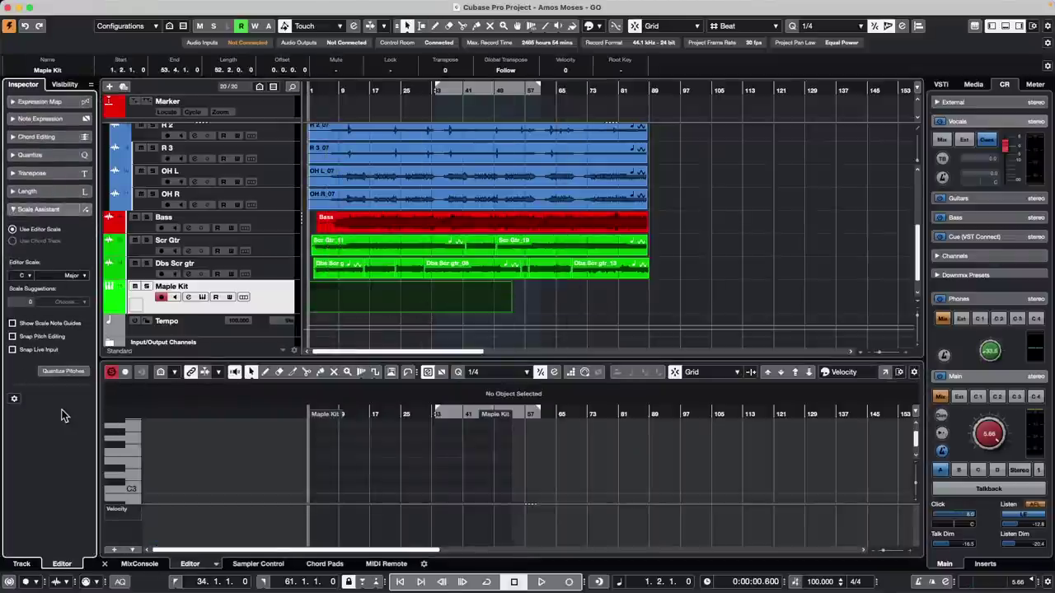
left_click(13, 349)
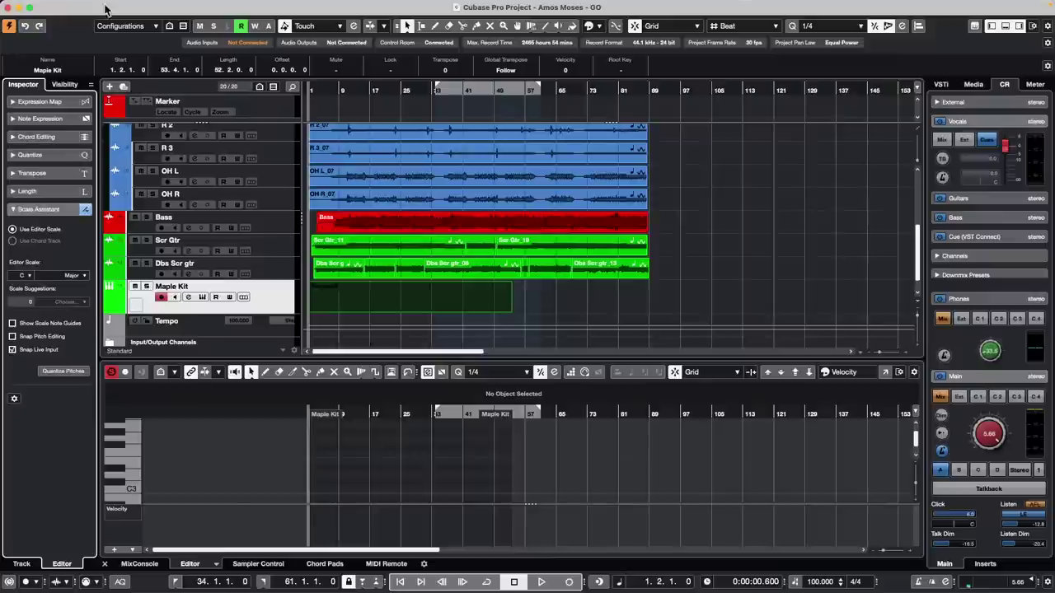
Step: Open the recent project jump off.cpr
left_click(72, 5)
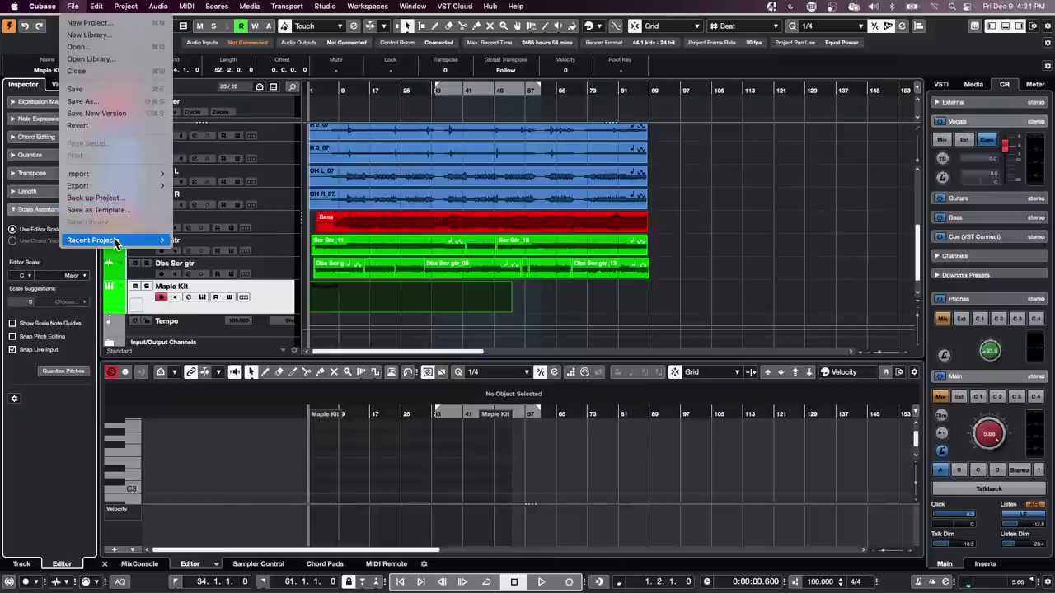
mouse_move(124, 240)
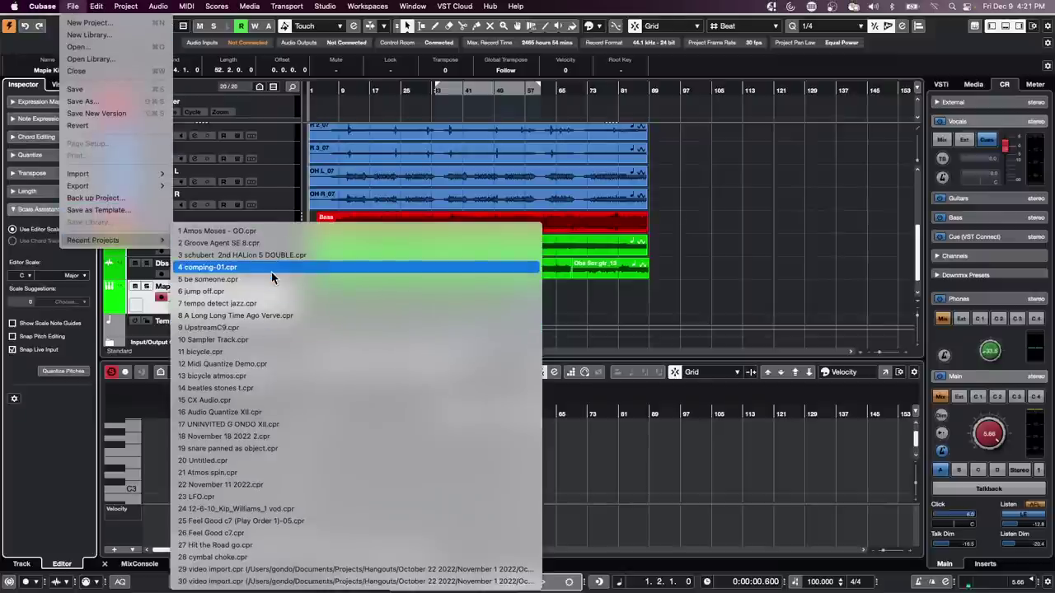
left_click(273, 291)
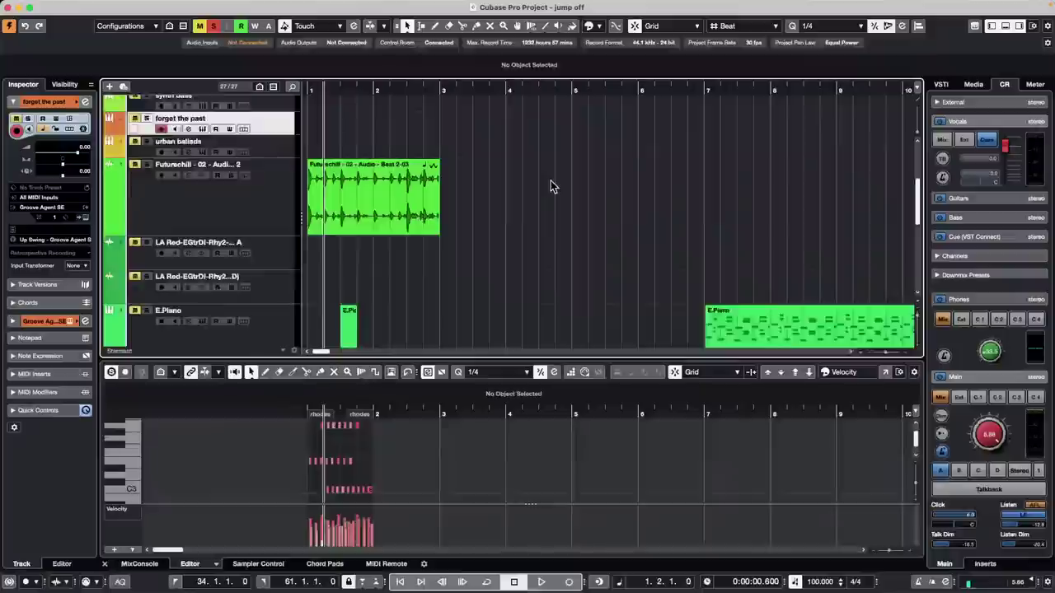
Step: Open the E.Piano track in the in-place editor, showing the notes of the part that starts at bar 7
left_click(764, 272)
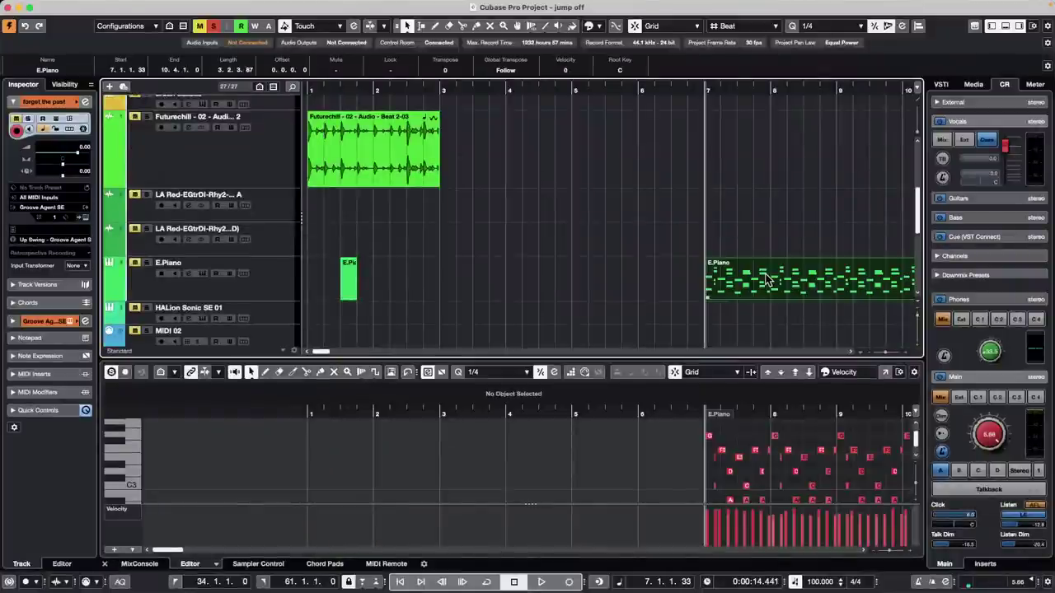
left_click(266, 276)
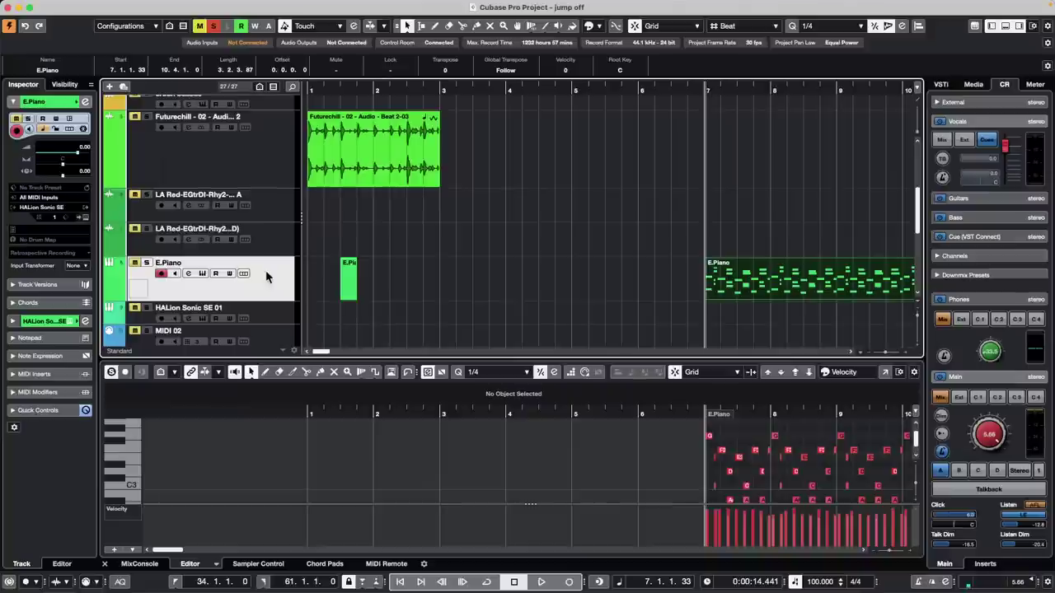
key("super+shift+i")
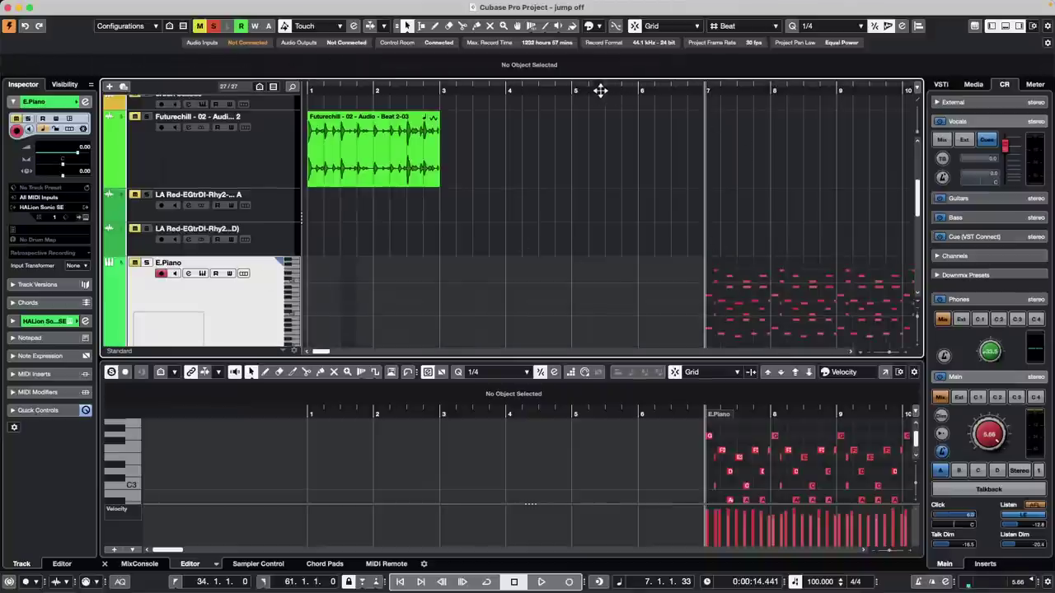
left_click_drag(670, 88, 783, 102)
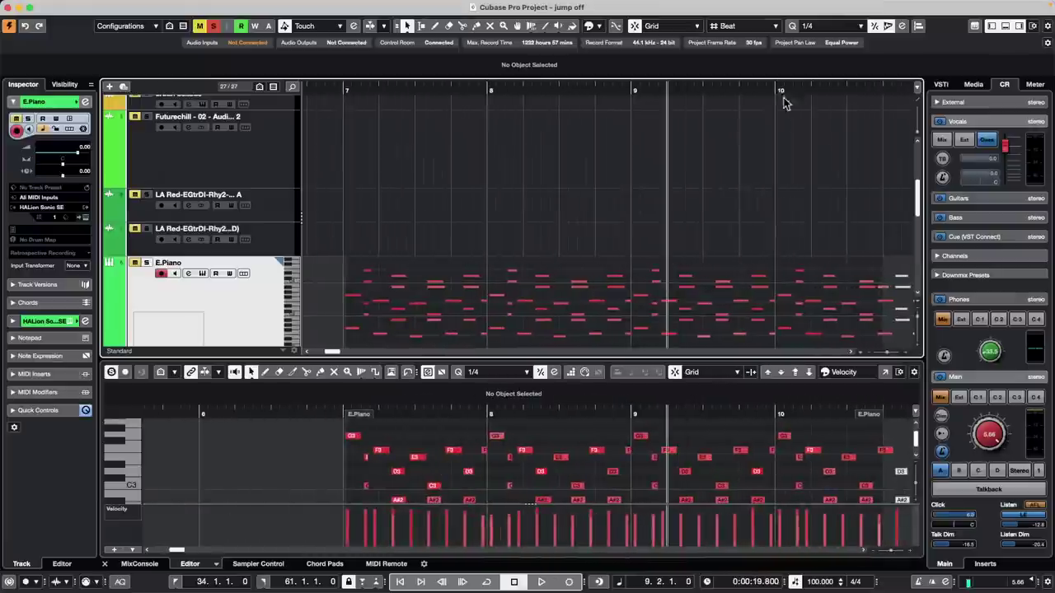
scroll(657, 191, "down", 8)
scroll(656, 190, "up", 5)
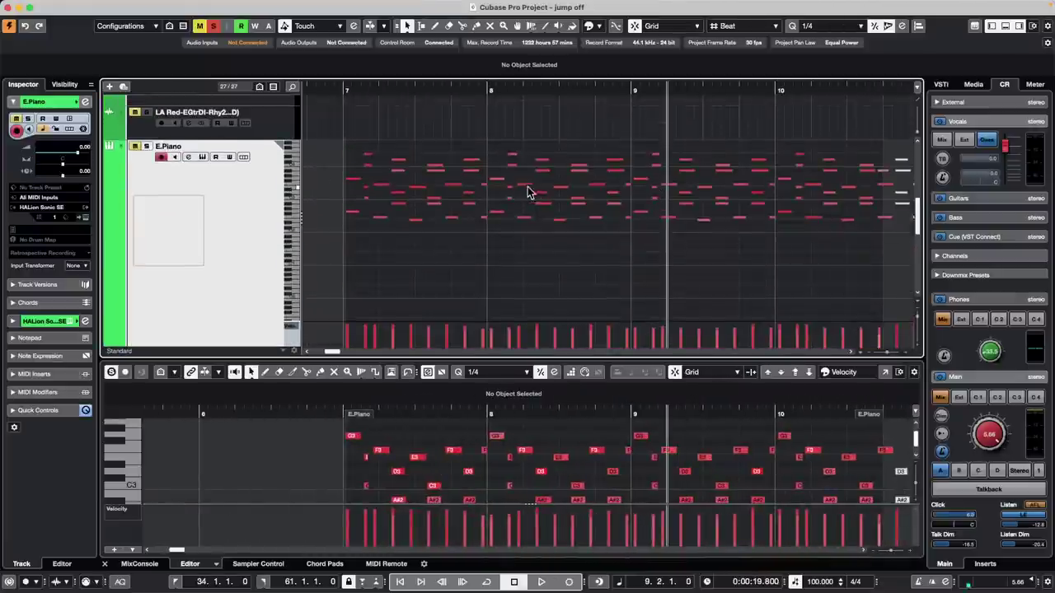
Step: Select the E3 note at 8.2.4.43 in the in-place editor and step the selection through the neighbouring notes up to bar 9
left_click(561, 191)
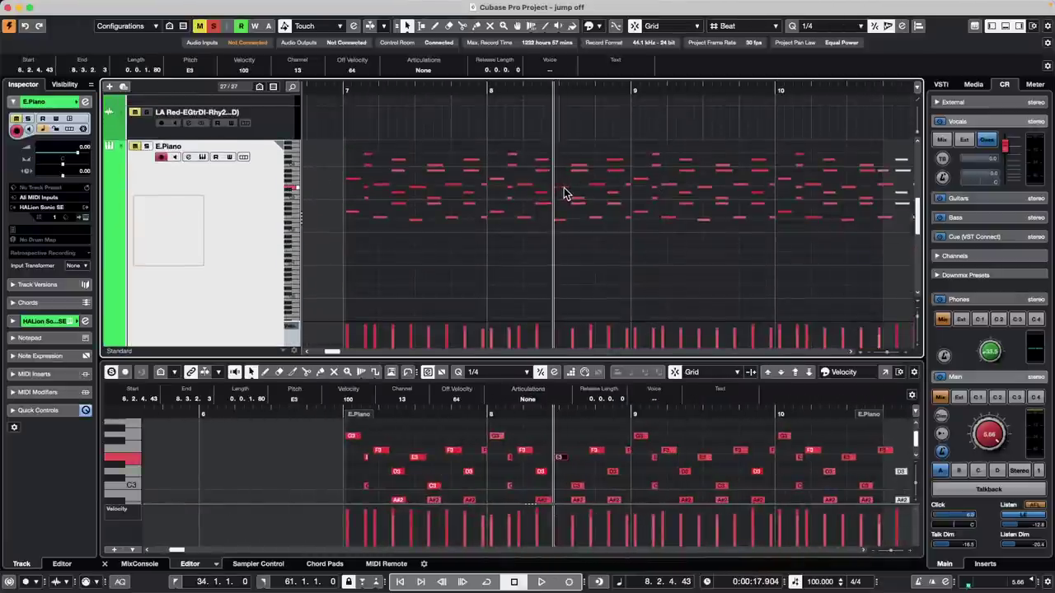
key("Right")
key("Right")
key("Right")
key("Right")
key("Right")
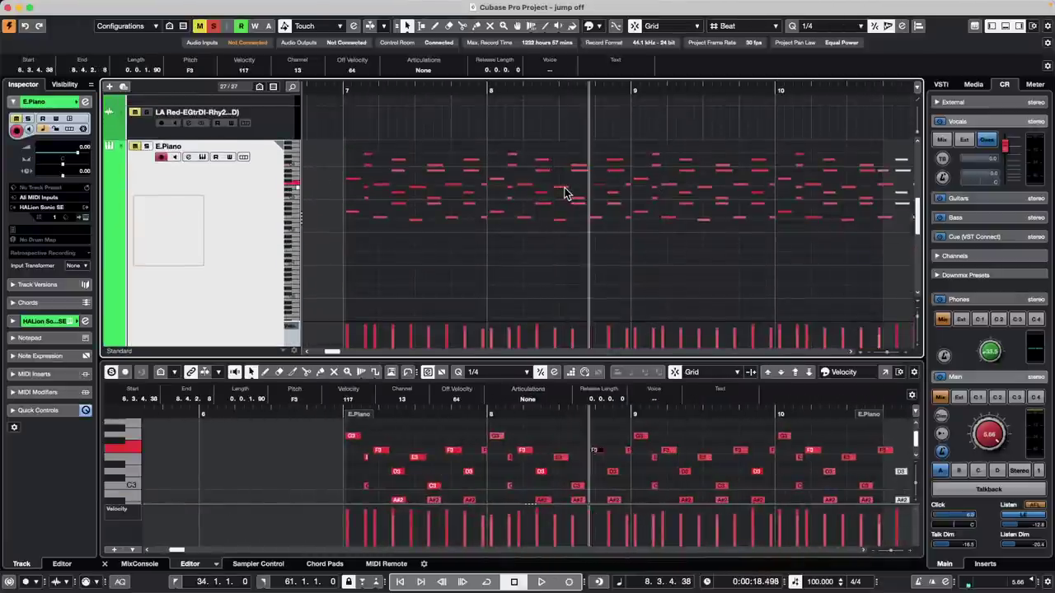
key("Right")
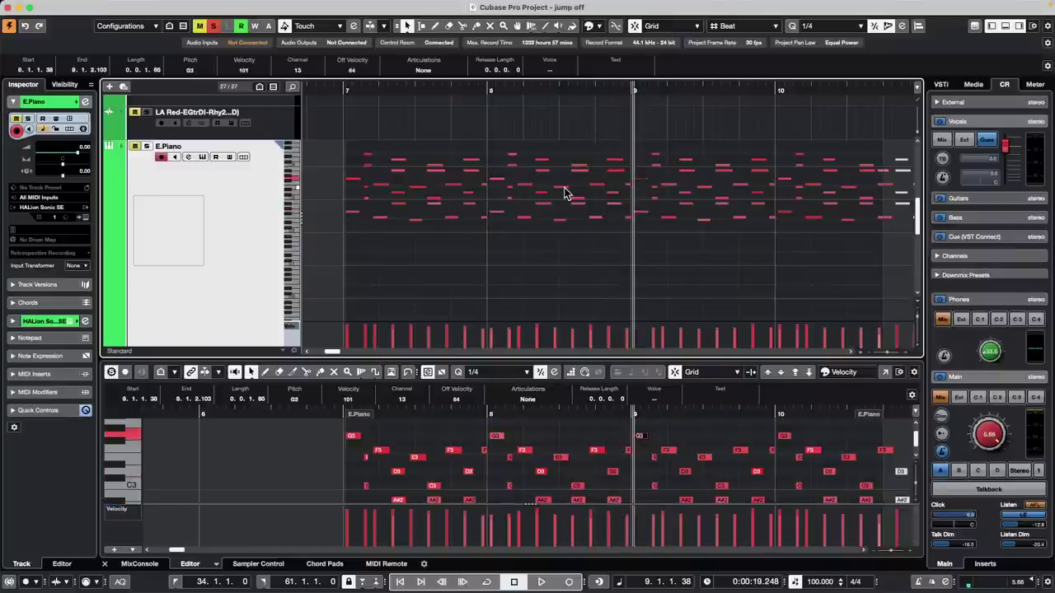
key("Left")
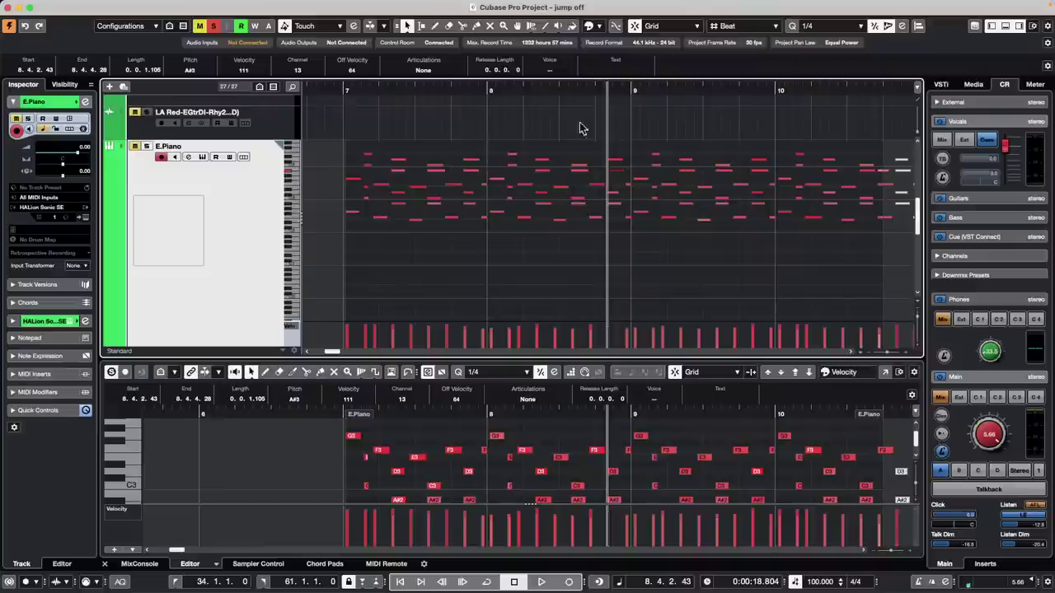
Step: Delete the E.Piano notes from 9.2.2.43 to about the middle of bar 10
left_click(692, 250)
left_click_drag(692, 249, 877, 140)
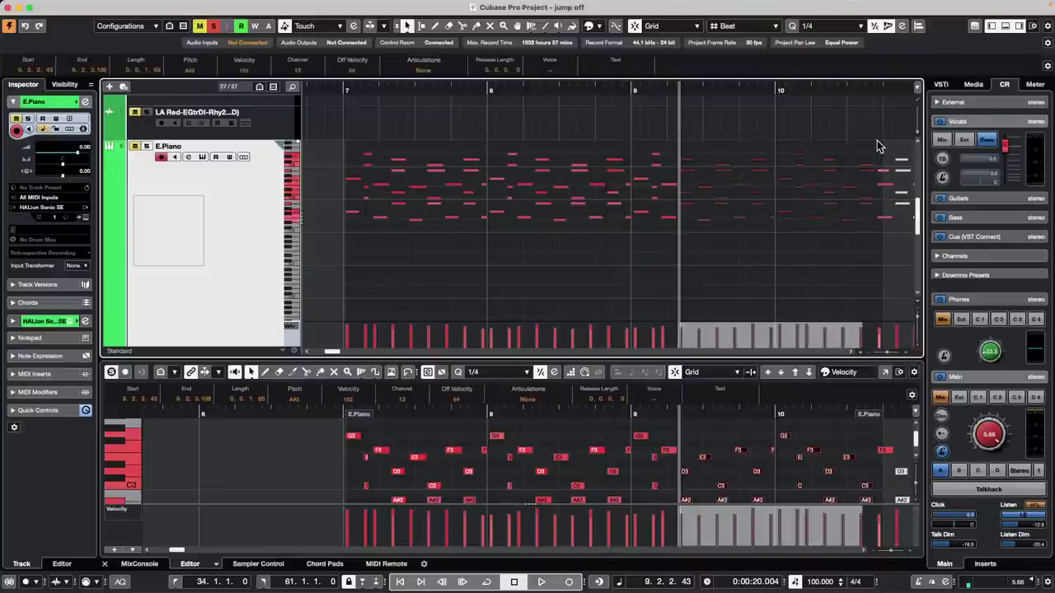
key("Delete")
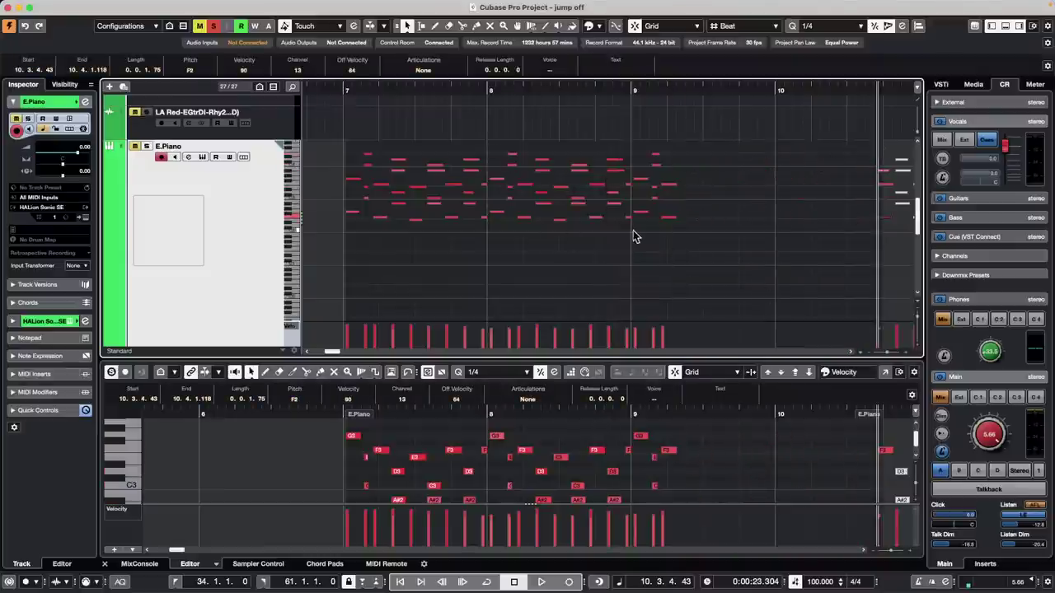
Step: Select the E.Piano notes from 8.4.4.43 through the start of bar 9 and duplicate them four times in a row
left_click_drag(632, 232, 683, 162)
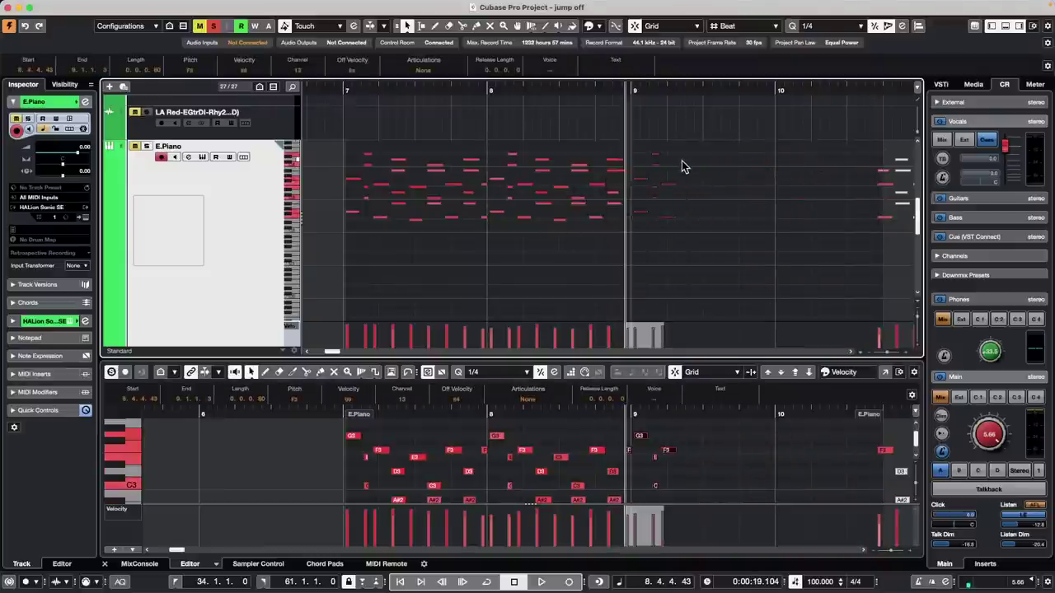
key("super+d")
key("super+d")
key("super+d")
key("super+d")
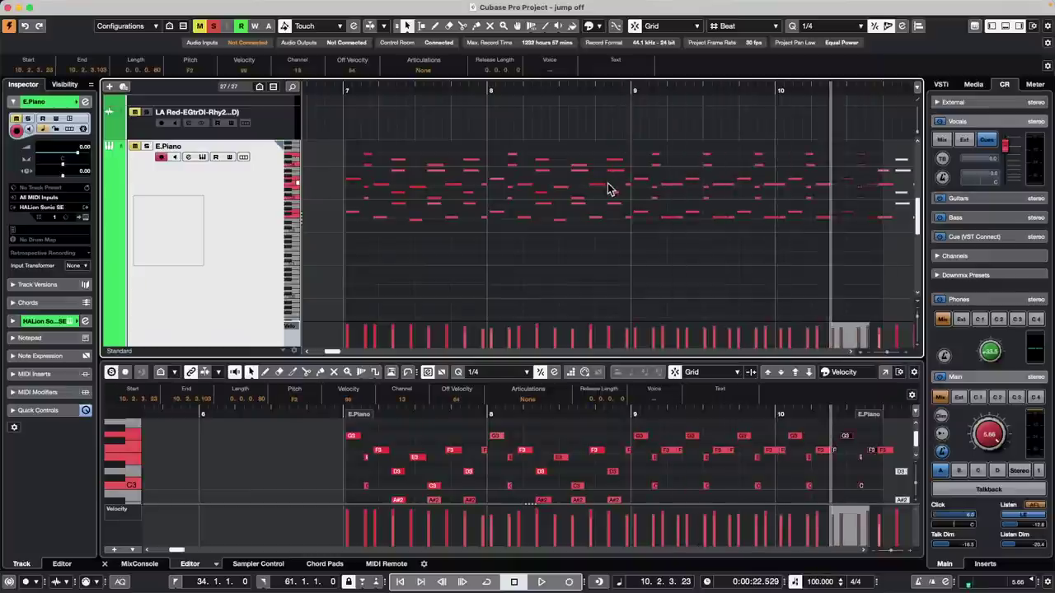
Step: Undo the four duplications of the E.Piano notes
key("super+z")
key("super+z")
key("super+z")
key("super+z")
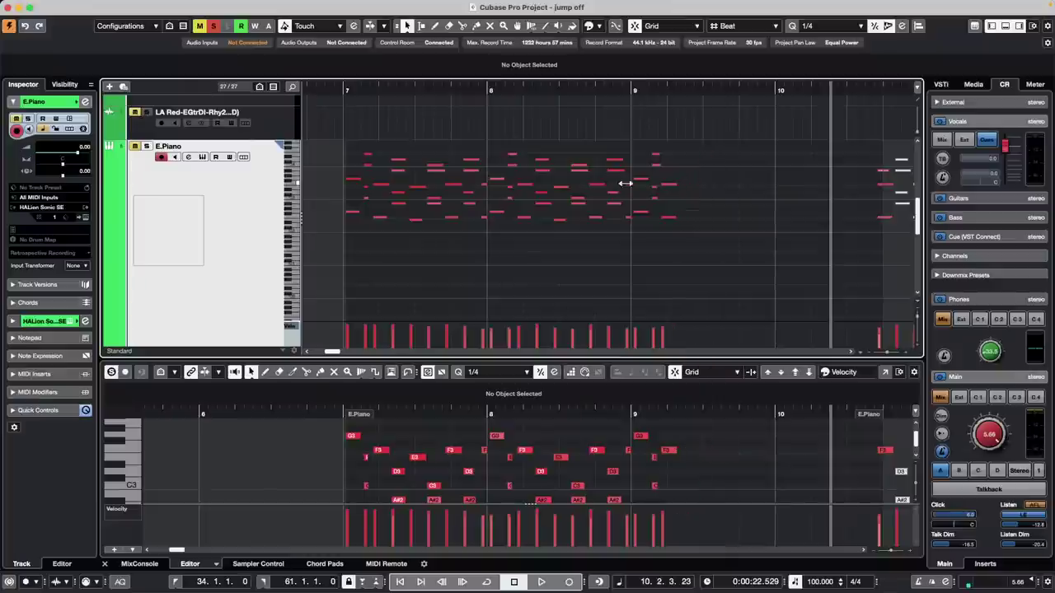
Step: Copy the E.Piano notes at the start of bar 9 and paste them at bar 10
left_click_drag(635, 241, 692, 153)
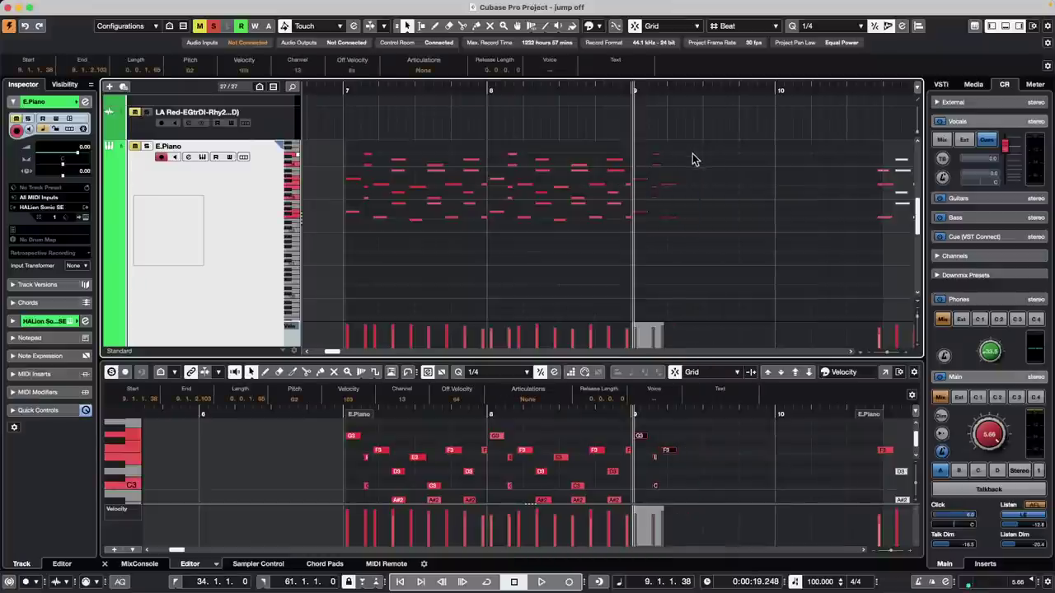
left_click(771, 89)
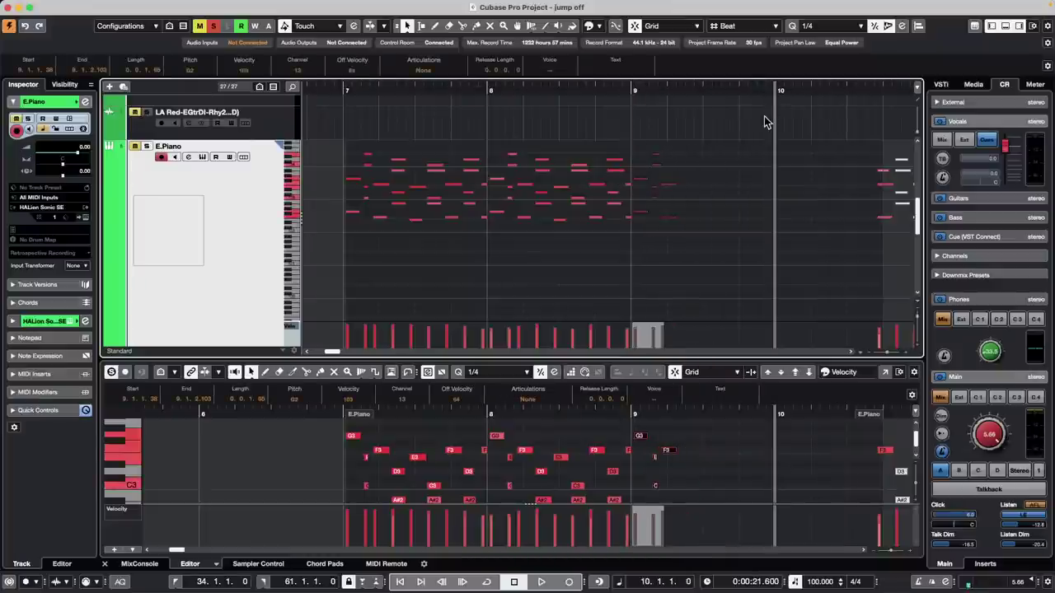
key("super+v")
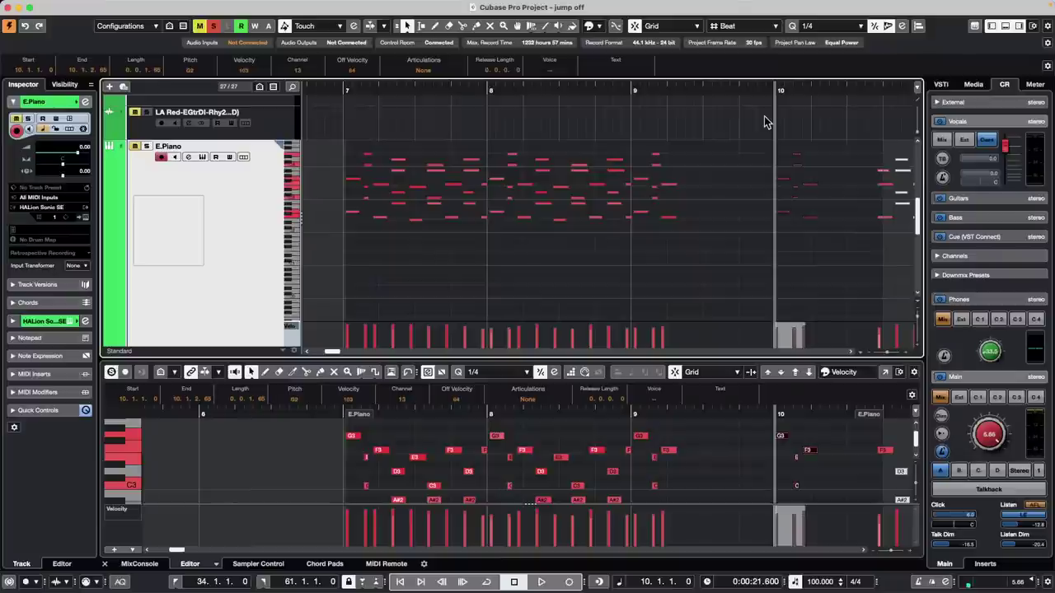
Step: Step the note selection back from bar 10 to the D3 note at 8.4.2.43 and through its neighbours
key("Left")
key("Left")
key("Left")
key("Left")
key("Left")
key("Left")
key("Left")
key("Left")
key("Left")
key("Left")
key("Left")
key("Left")
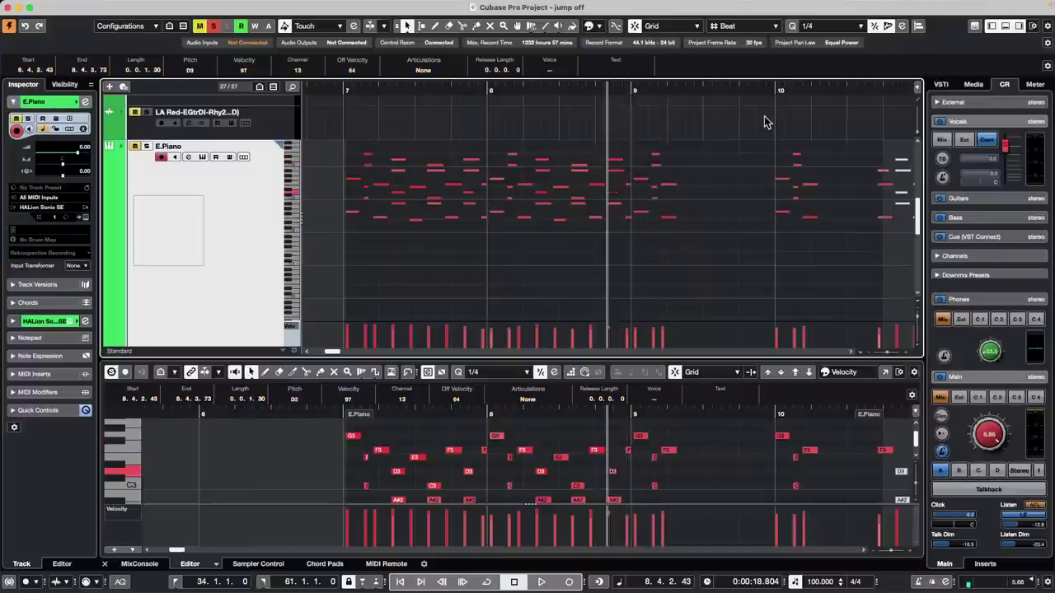
key("Left")
key("Left")
key("Left")
key("Left")
key("Right")
key("Right")
key("Right")
key("Right")
Step: Deselect all notes and step the selection through the first E.Piano notes at 7.1.1.38
left_click(564, 118)
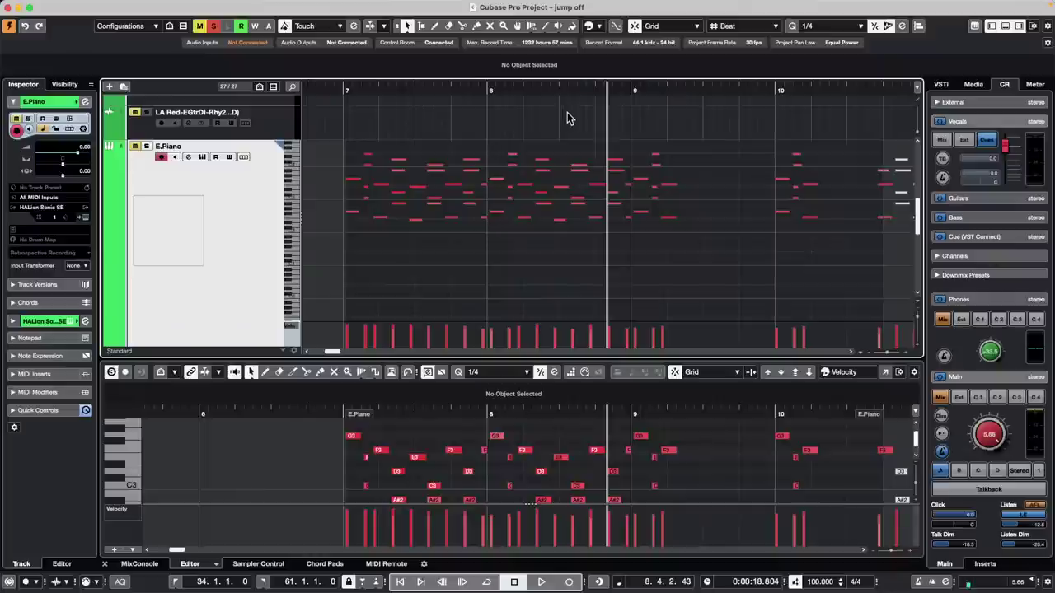
key("Right")
key("Right")
key("Right")
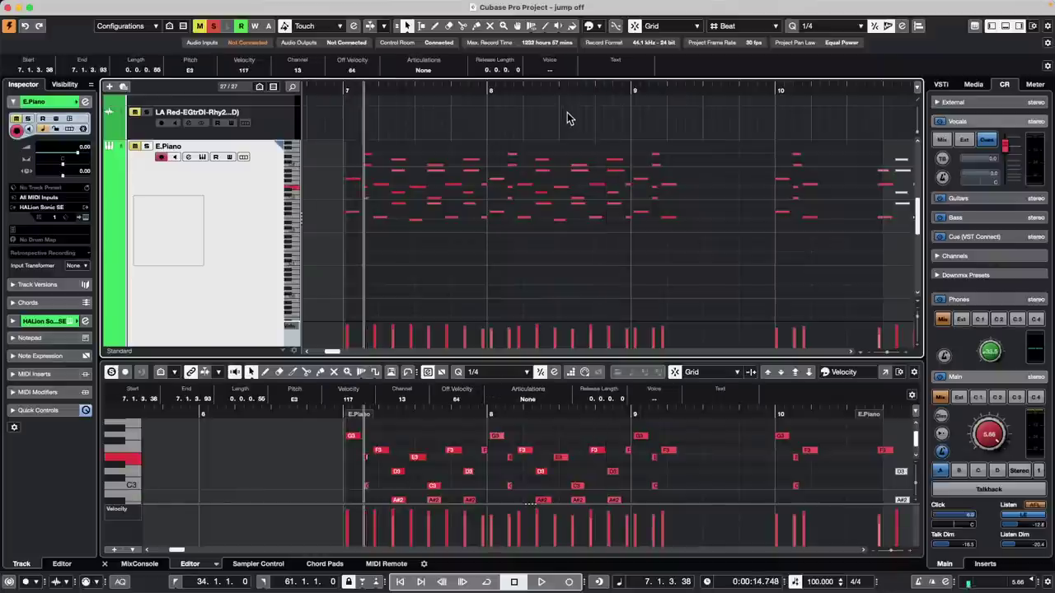
Step: Clear the selection again and step from the G3 note at 7.1.1.38 to the F3 note at 7.3.4.43
left_click(615, 160)
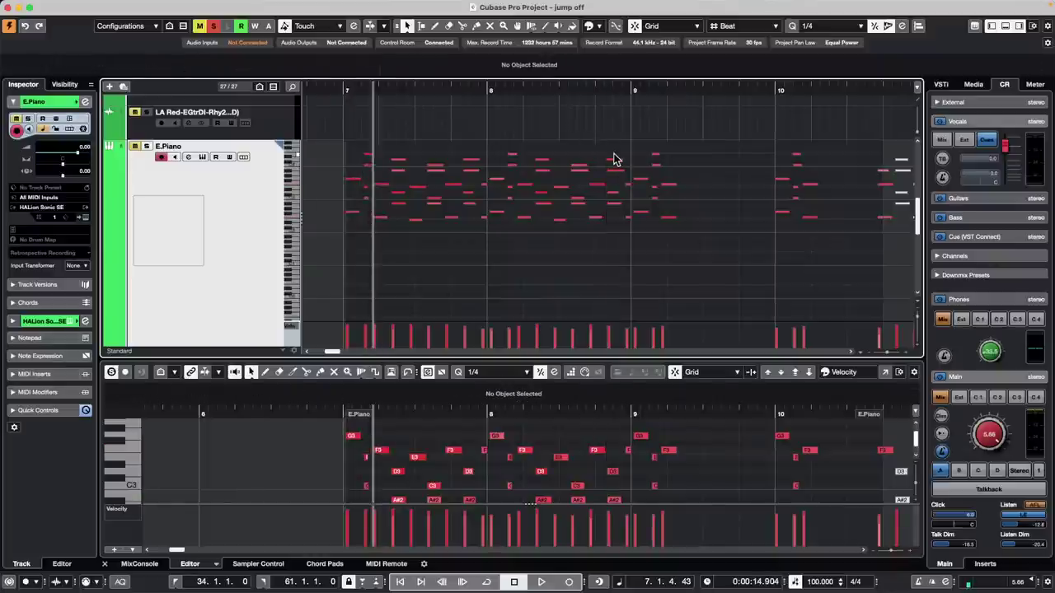
key("Right")
key("Right")
key("Right")
key("Right")
key("Right")
key("Right")
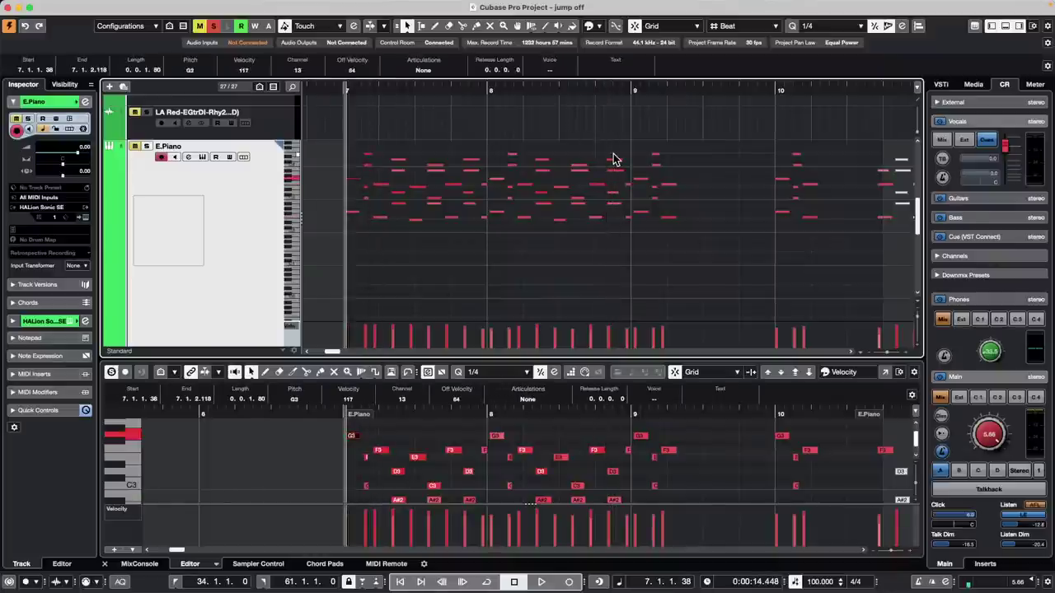
key("Right")
key("Right")
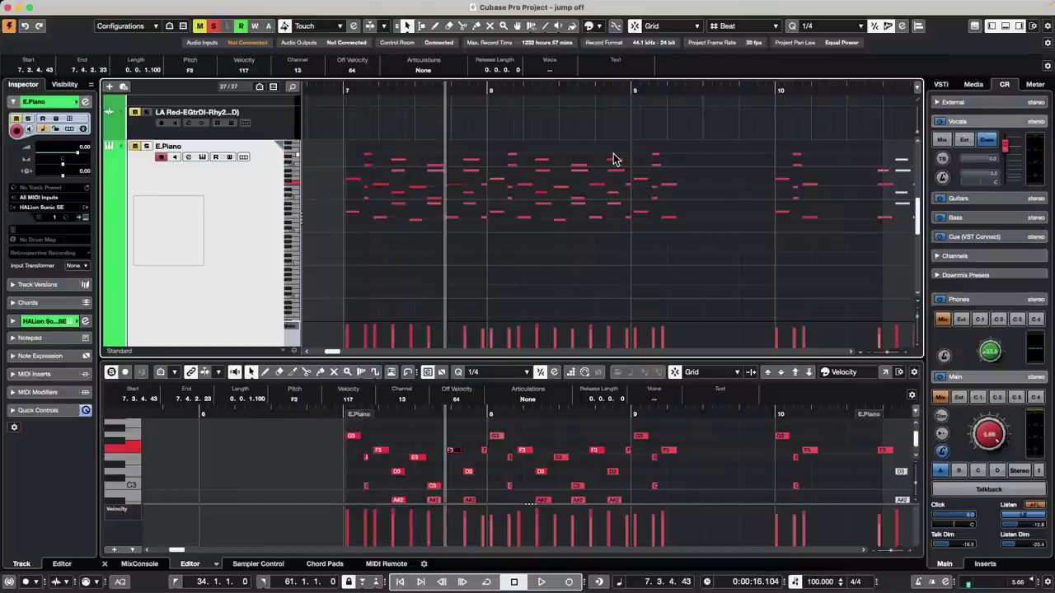
Step: Step the selection back a few notes and forward to the D3 note at 7.4.2.43
key("Left")
key("Left")
key("Left")
key("Left")
key("Right")
key("Right")
key("Right")
key("Right")
key("Right")
key("Right")
key("Right")
key("Right")
key("Right")
key("Right")
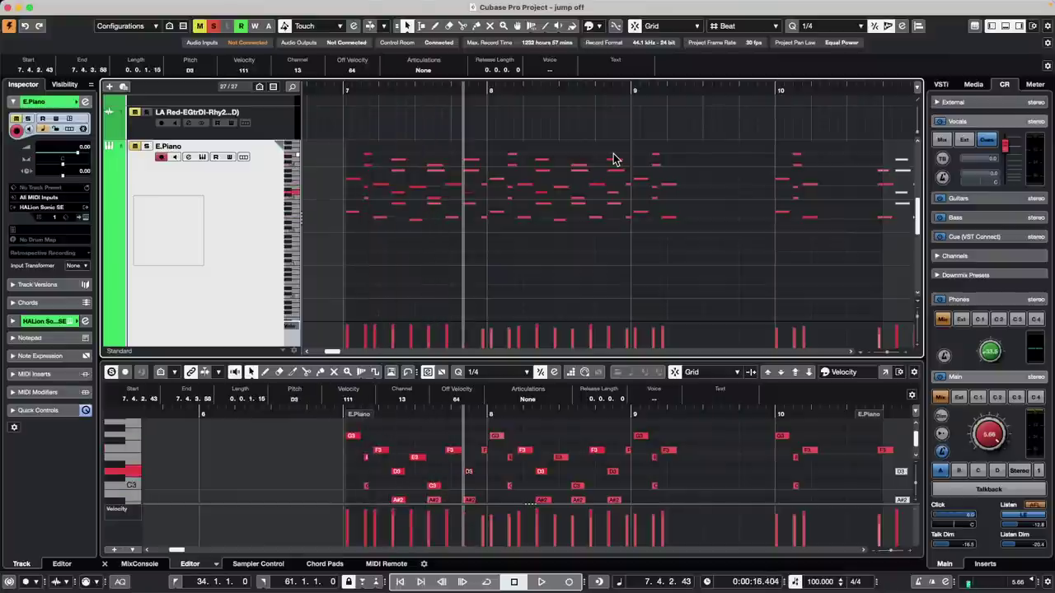
Step: Step the selection back to the F3 note at 7.3.4.43 and close the E.Piano in-place editor
key("Left")
key("Left")
key("Left")
key("Left")
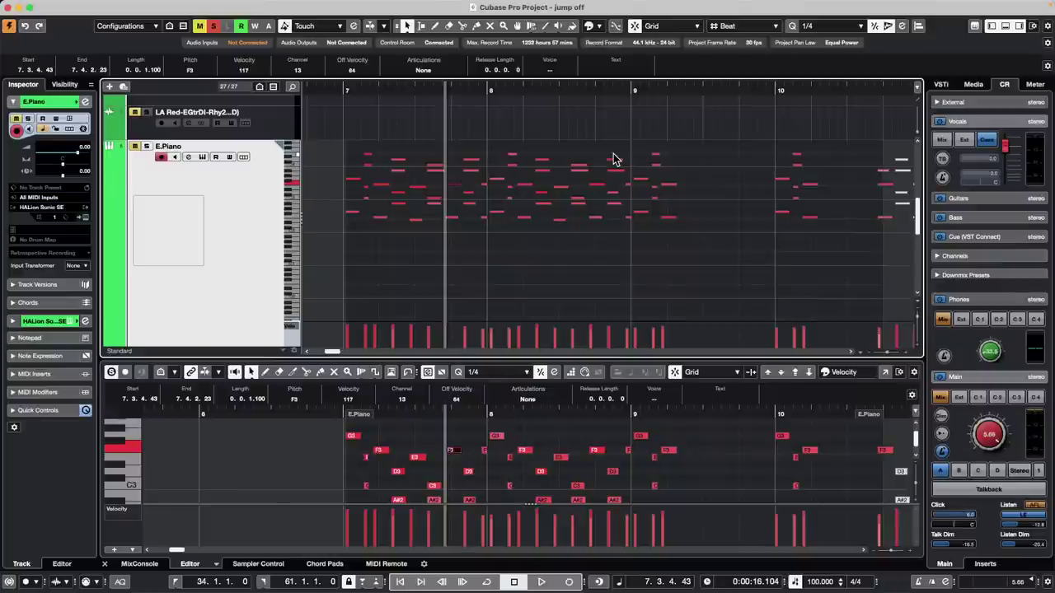
key("super+shift+i")
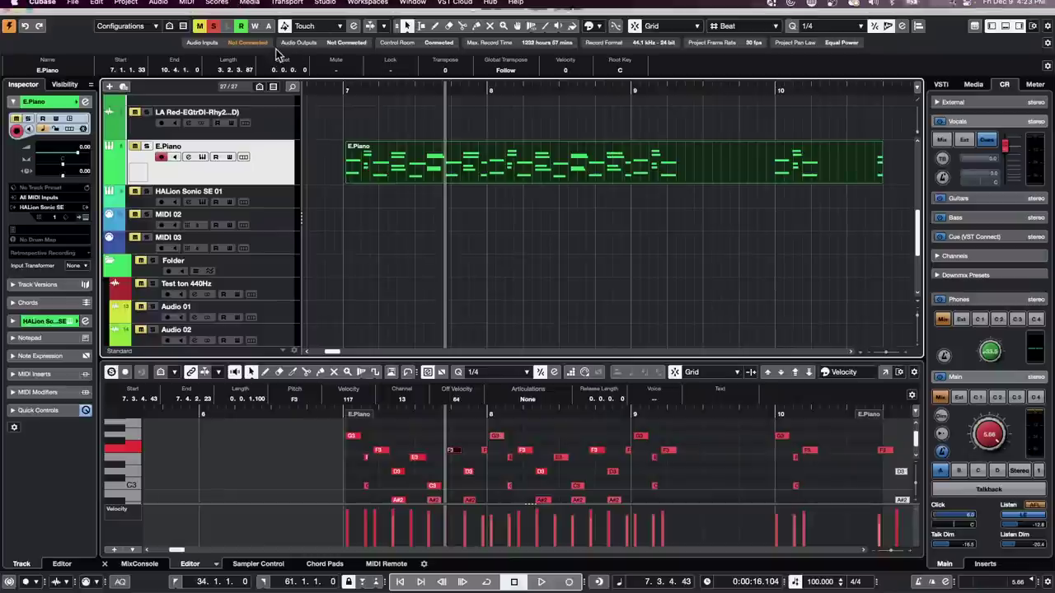
Step: Open and activate the recent project Hit the Road go.cpr, dismissing the missing plug-in and missing file dialogs
mouse_move(136, 9)
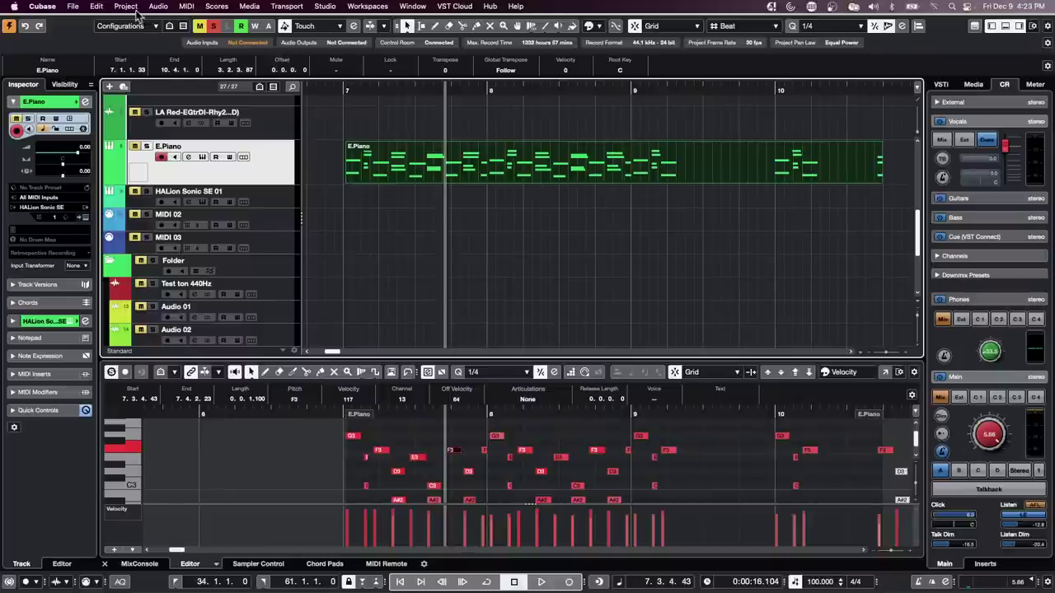
left_click(74, 8)
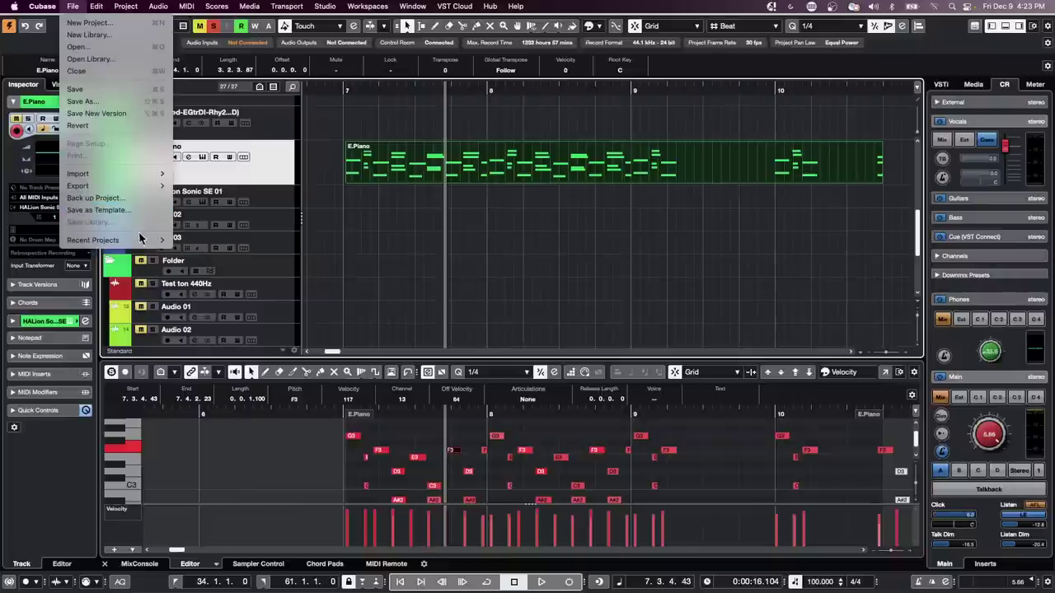
mouse_move(138, 243)
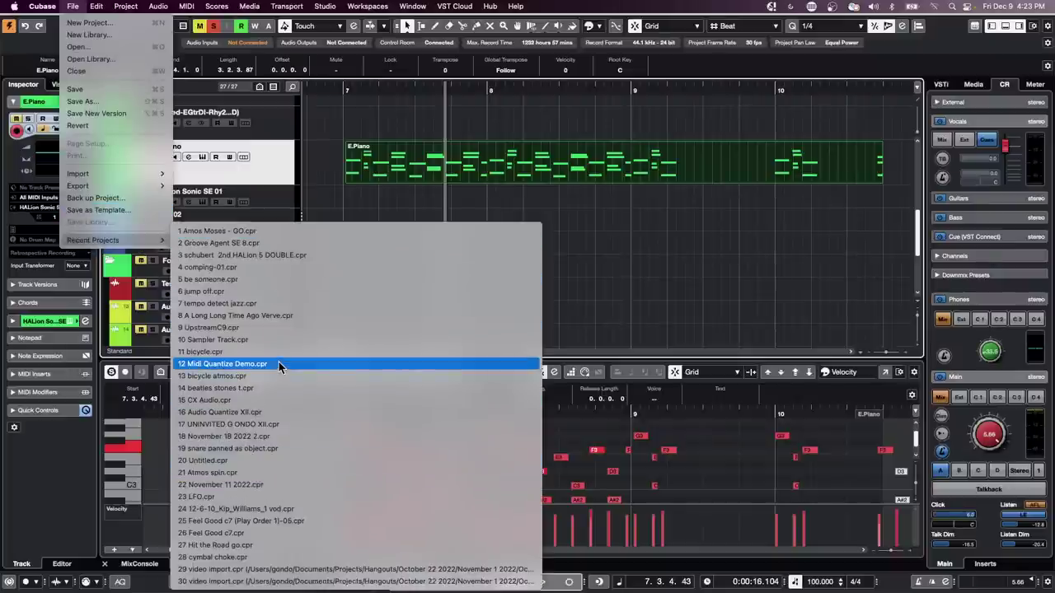
left_click(283, 545)
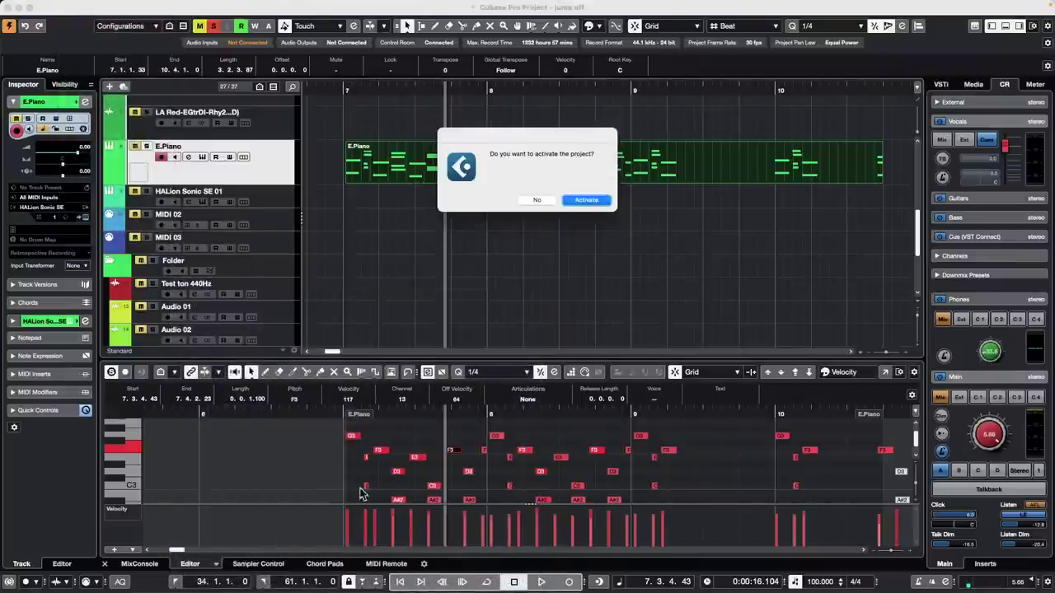
left_click(599, 201)
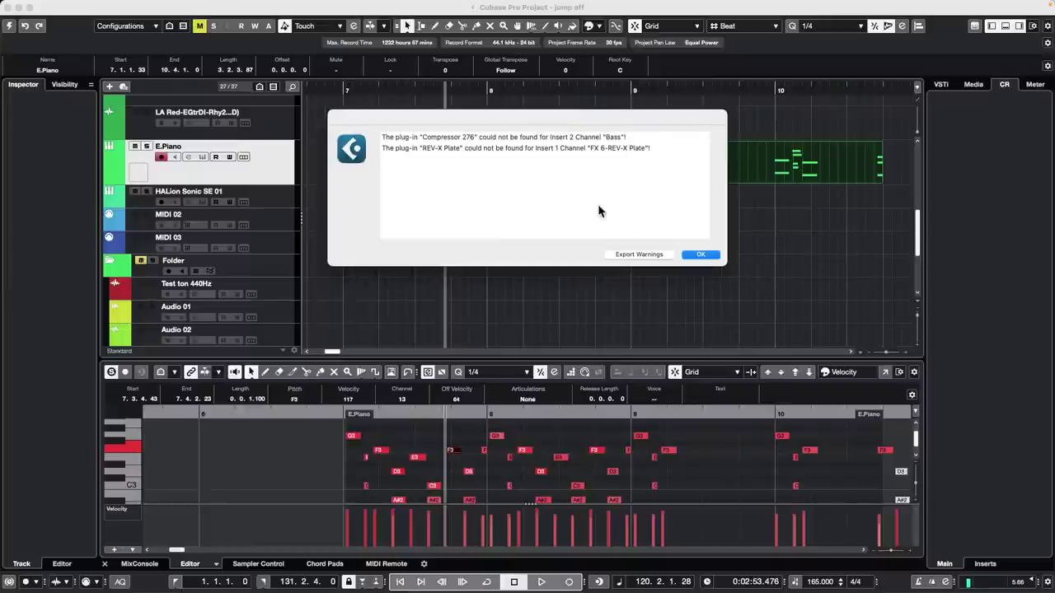
left_click(707, 255)
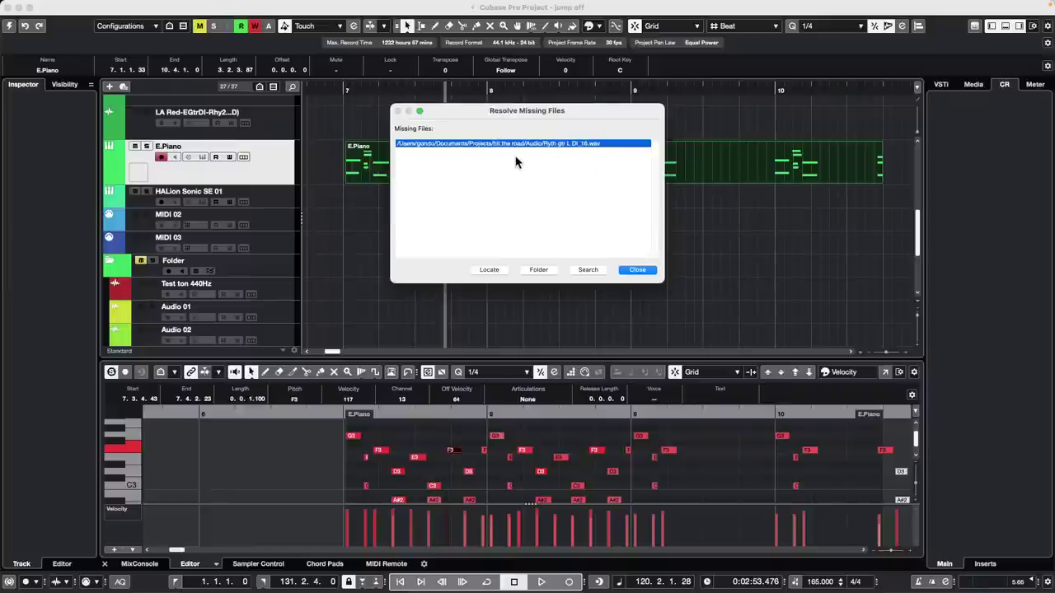
left_click(637, 269)
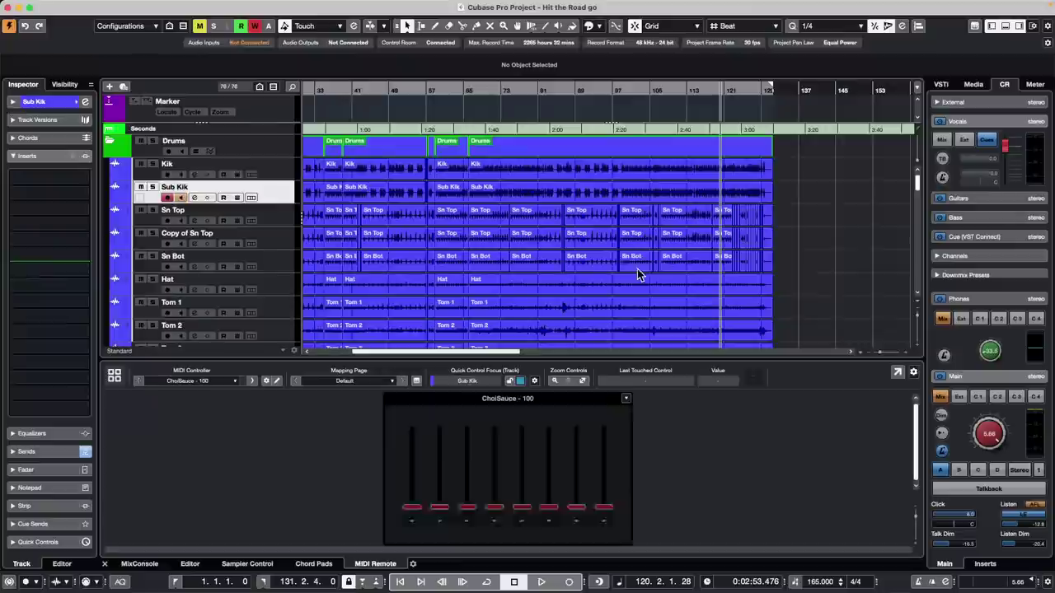
Step: Select all tracks from Kik down to the last bgv track
scroll(506, 210, "down", 10)
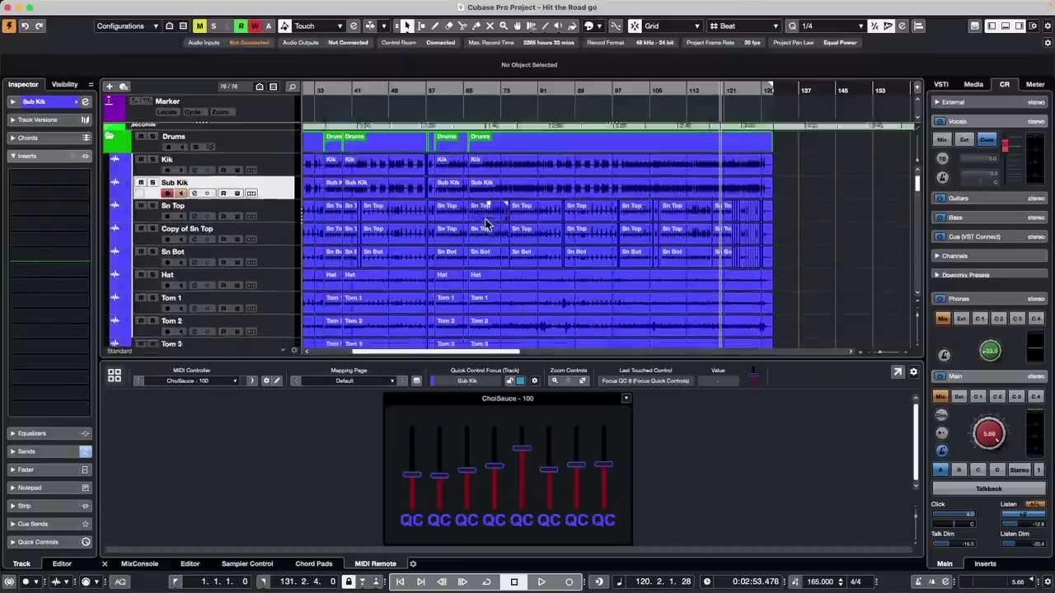
scroll(486, 218, "up", 10)
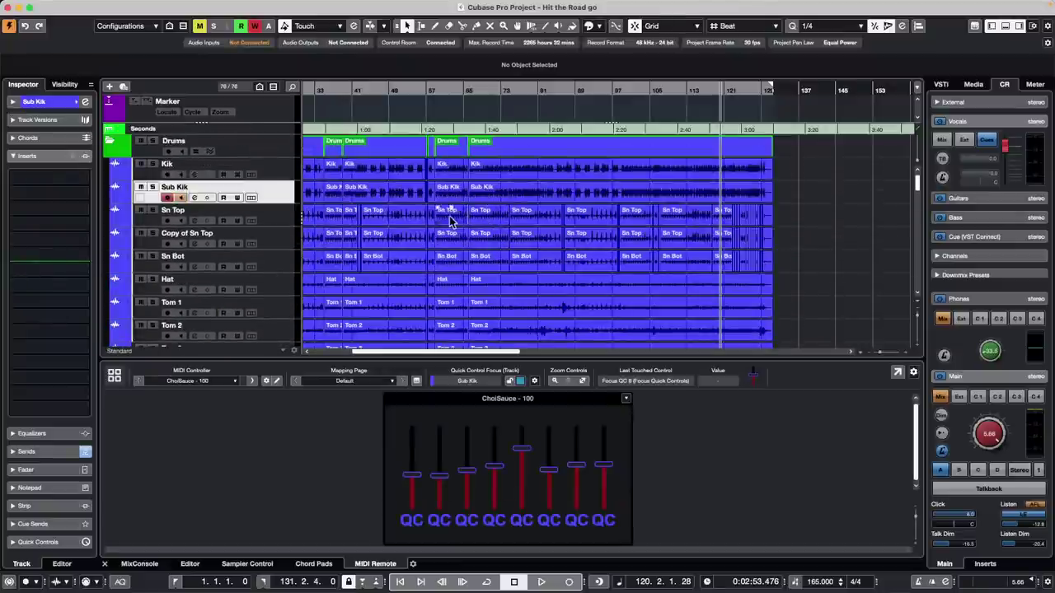
left_click(282, 171)
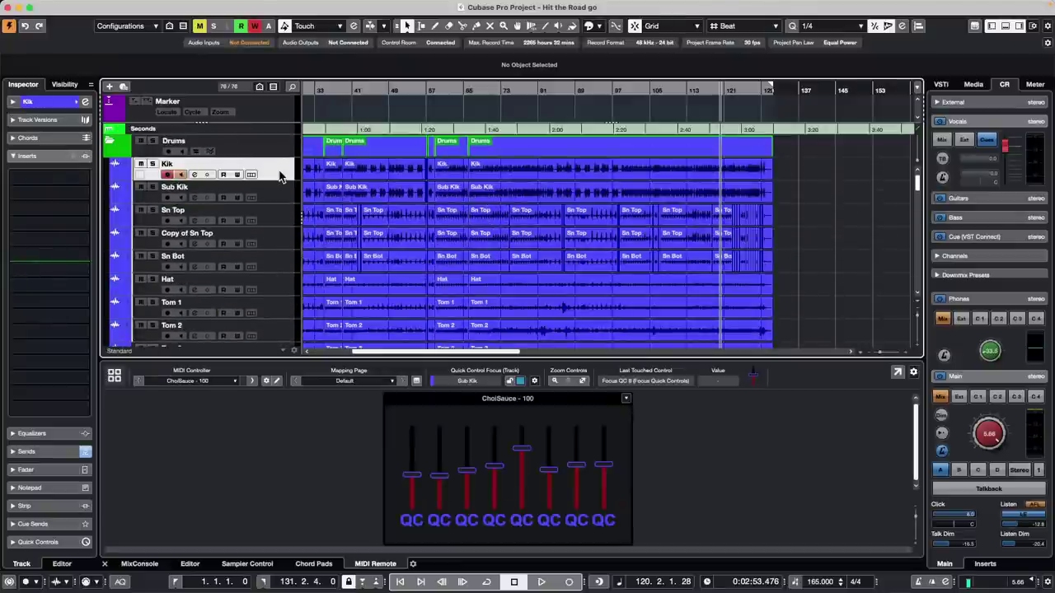
scroll(277, 187, "down", 12)
scroll(277, 188, "down", 15)
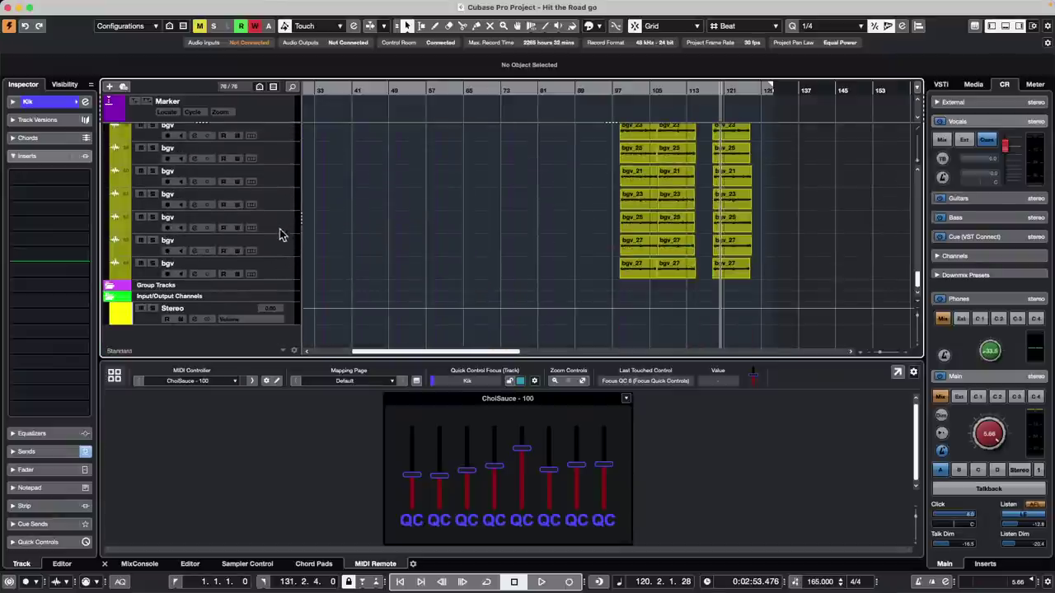
left_click(282, 266, "shift")
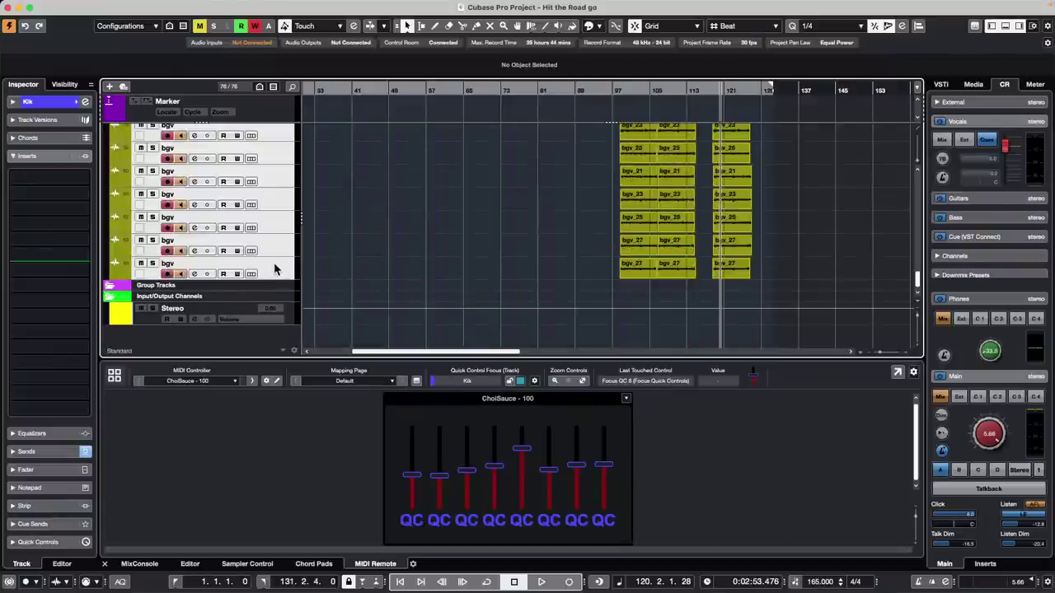
scroll(276, 255, "up", 20)
right_click(276, 170)
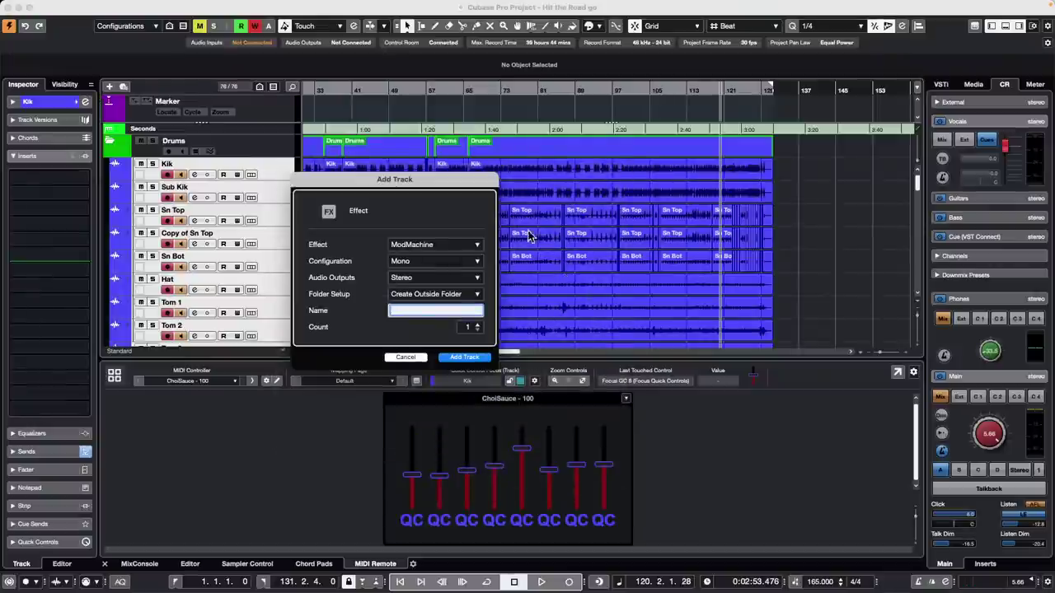
left_click(405, 357)
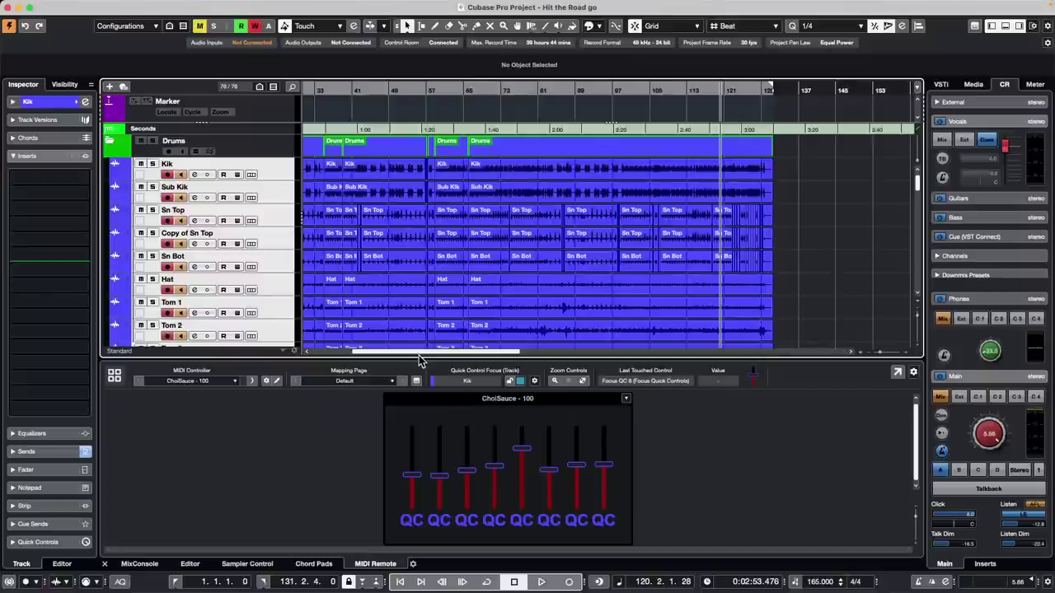
Step: Show the channel sends in the MixConsole, open the Hat channel's first send destination list and dismiss it
left_click(140, 566)
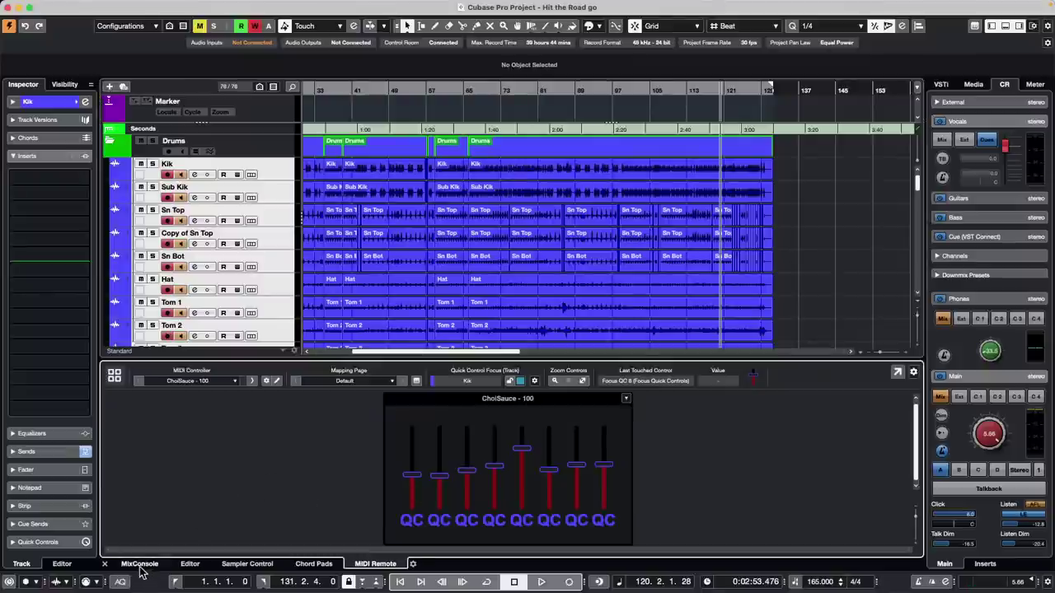
left_click(108, 482)
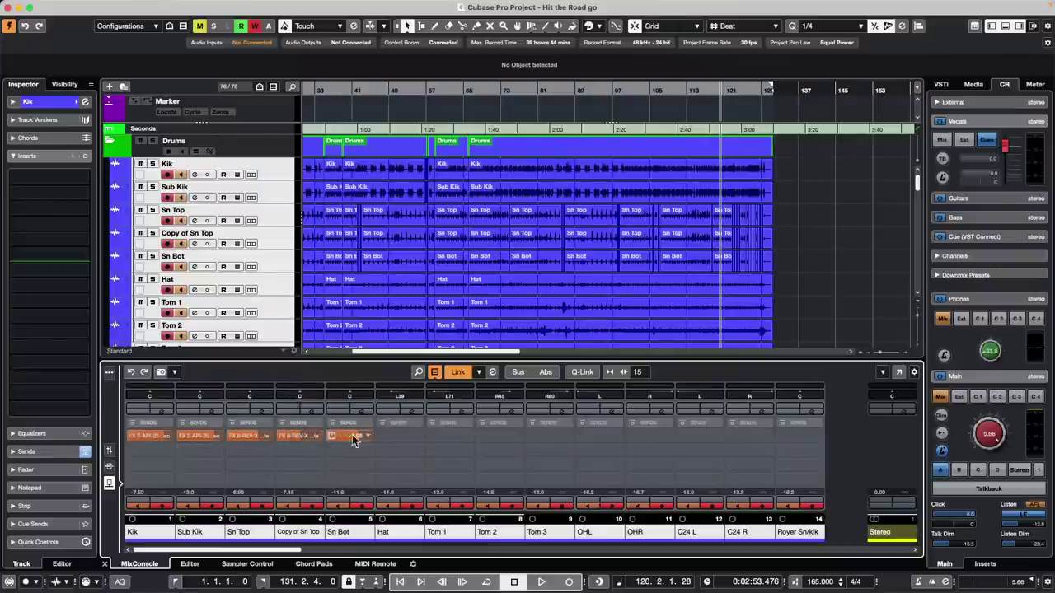
left_click(417, 438)
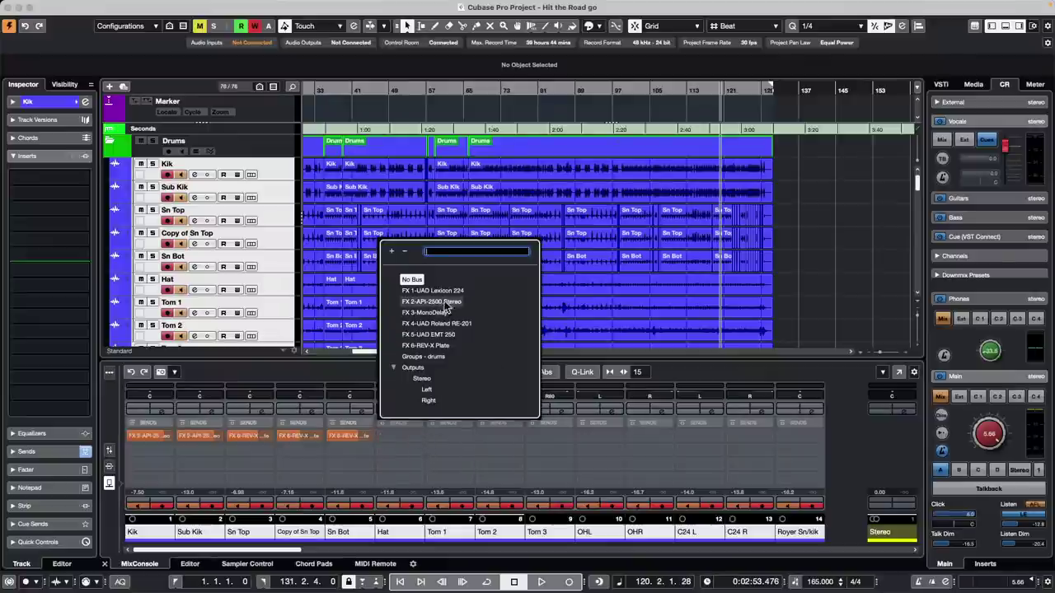
left_click(624, 445)
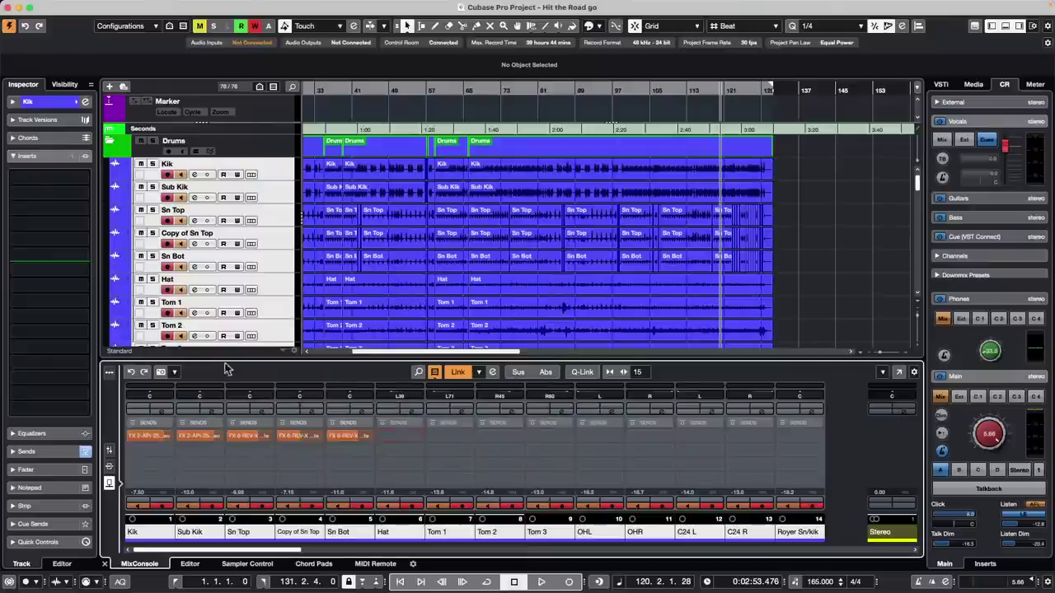
Step: Alternate the MixConsole between channel faders and sends, trying the Sn Bot send slot, and return to the faders
left_click(108, 451)
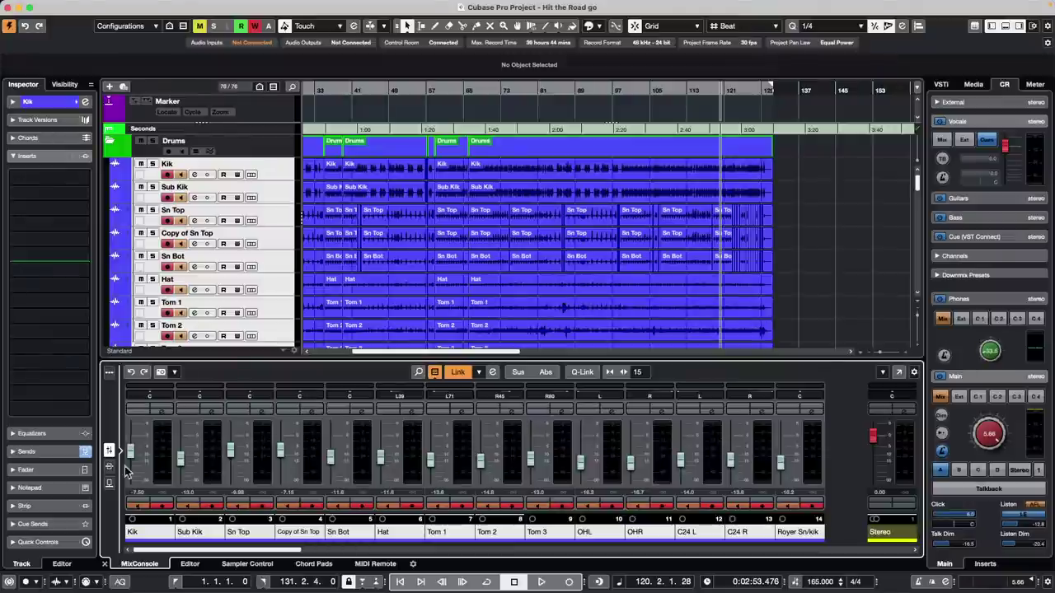
left_click(109, 483)
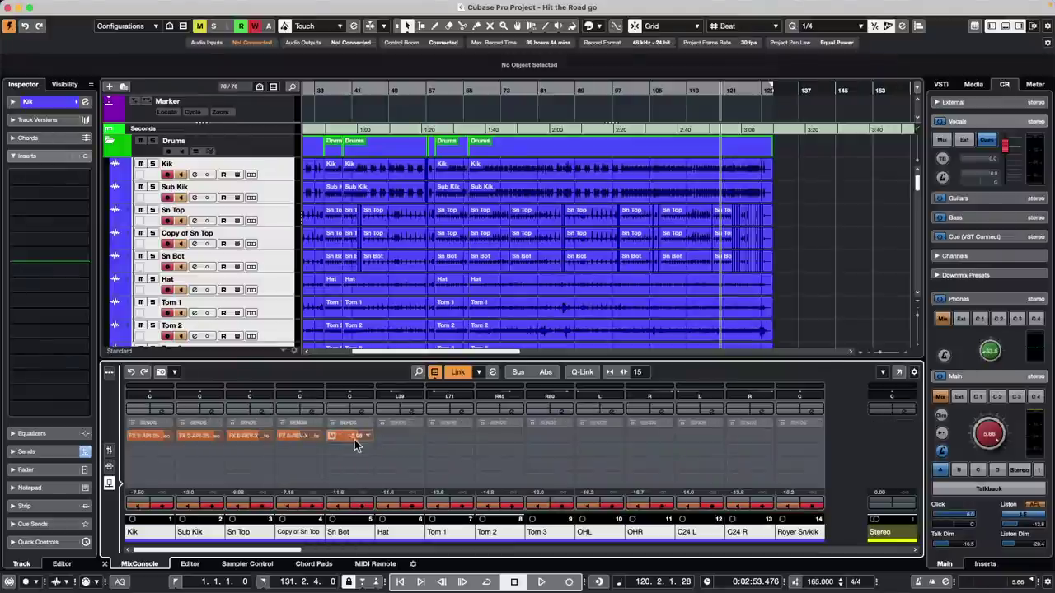
left_click_drag(355, 441, 306, 441)
left_click(108, 451)
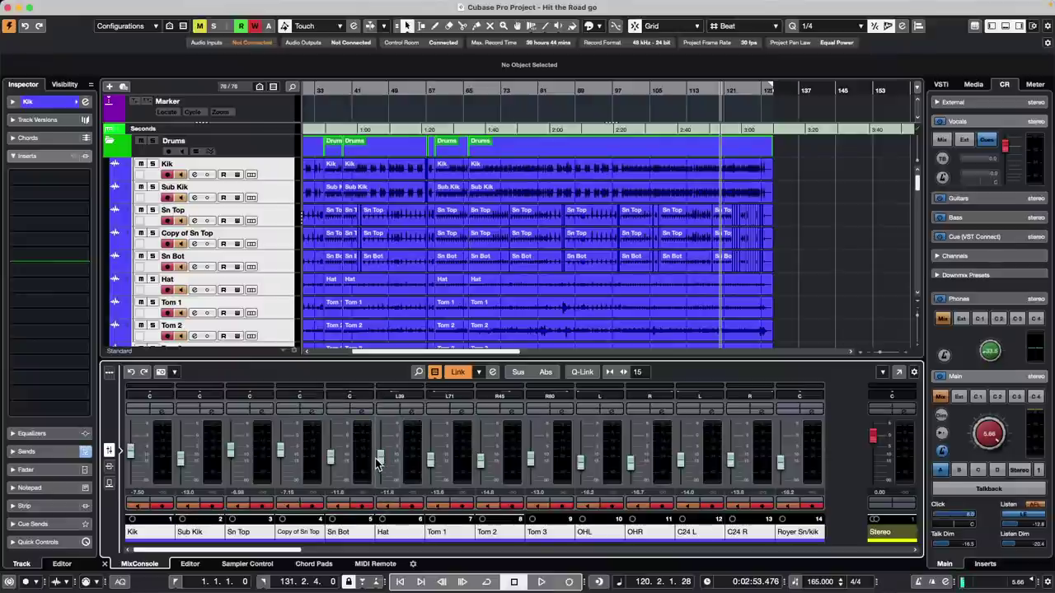
Step: Open the project's Markers window and close it
key("super+m")
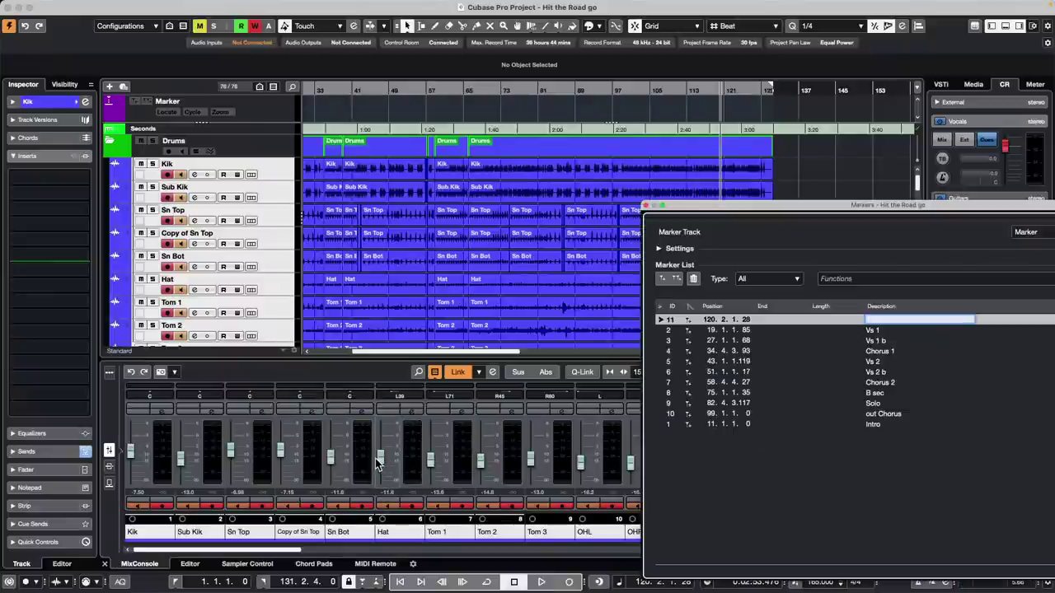
left_click(646, 206)
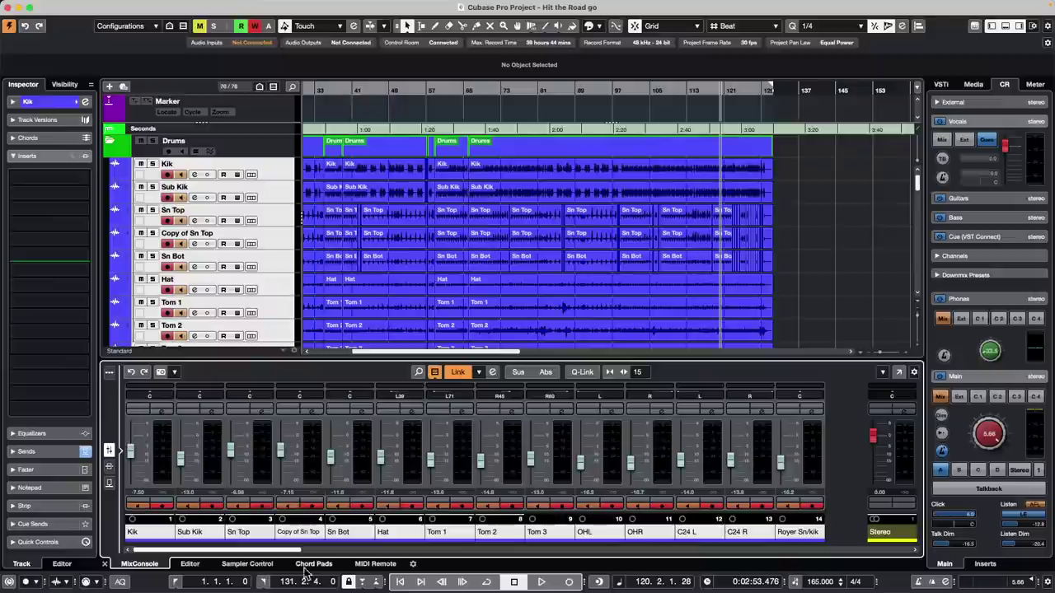
Step: Show the MIDI Remote in the lower zone and select the Korg nanoKONTROL2 as MIDI controller
left_click(381, 565)
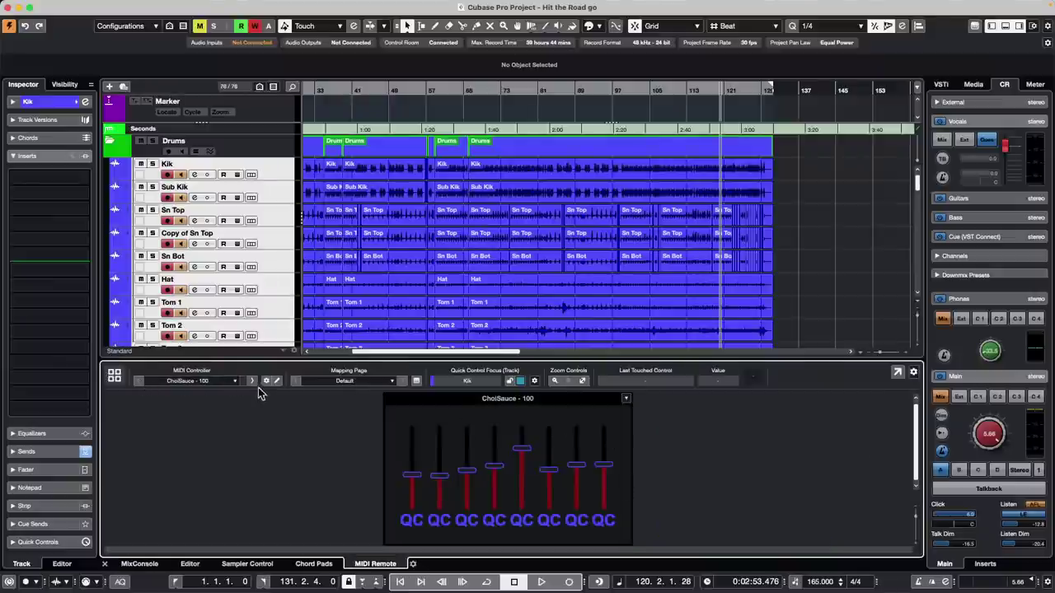
left_click(214, 382)
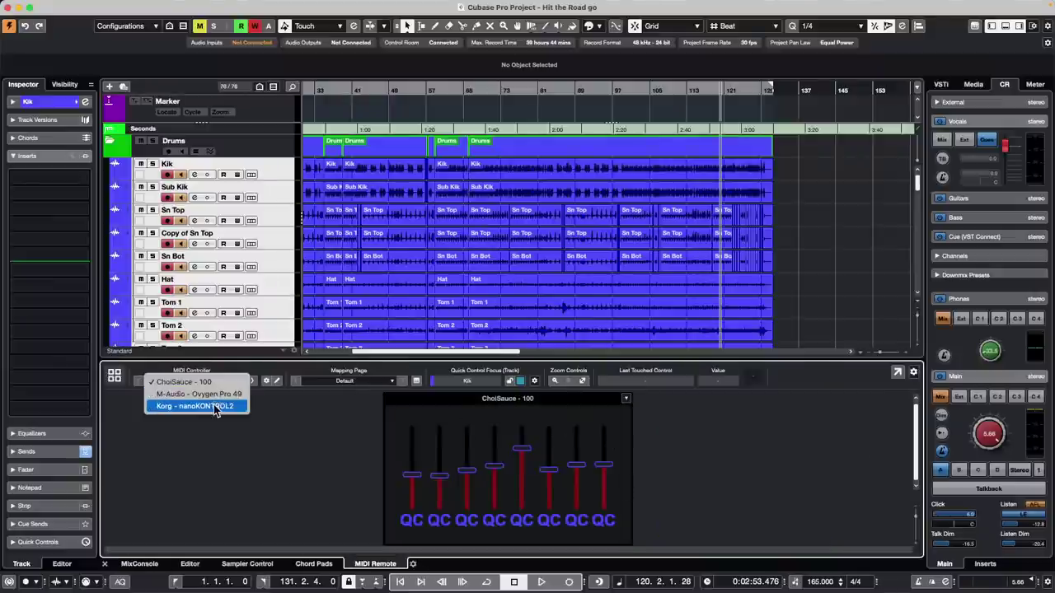
left_click(330, 400)
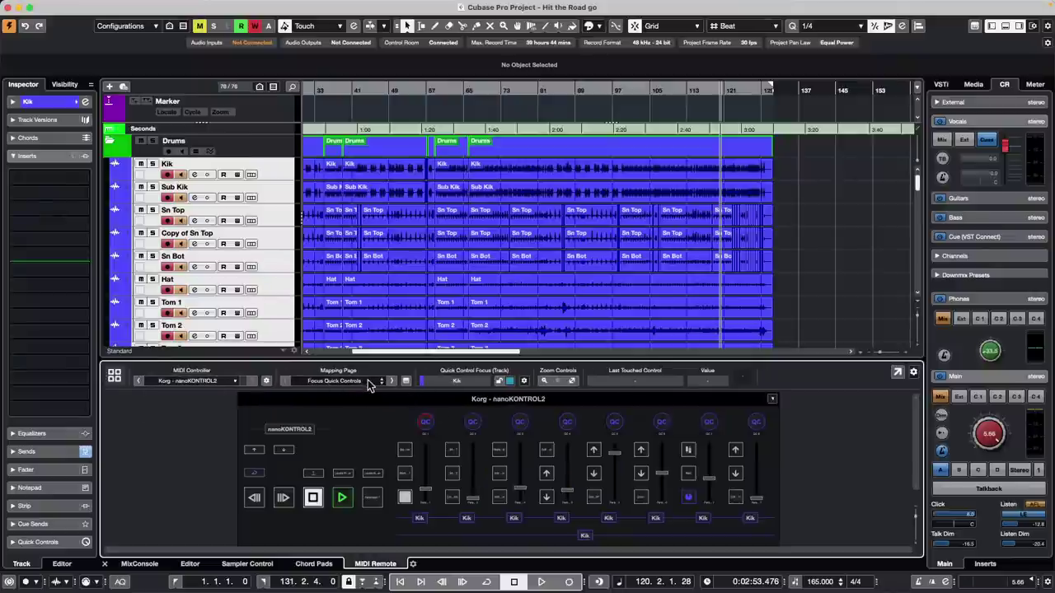
Step: Switch the nanoKONTROL2 mapping page to Send 1 Flip to Fader, then open its Mapping Assistant and close it
left_click(392, 381)
left_click(392, 381)
left_click(392, 381)
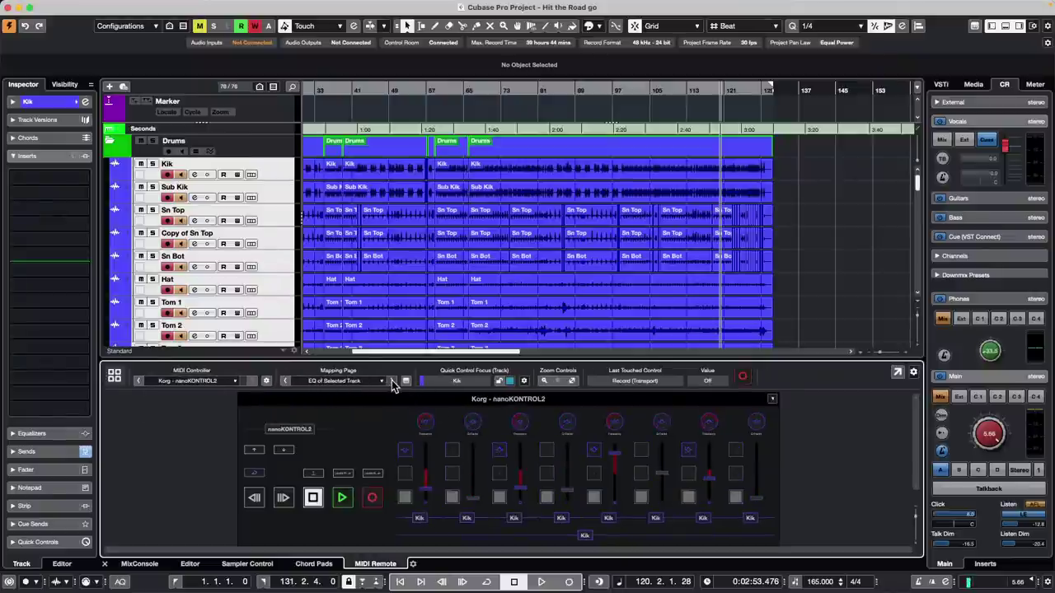
left_click(392, 380)
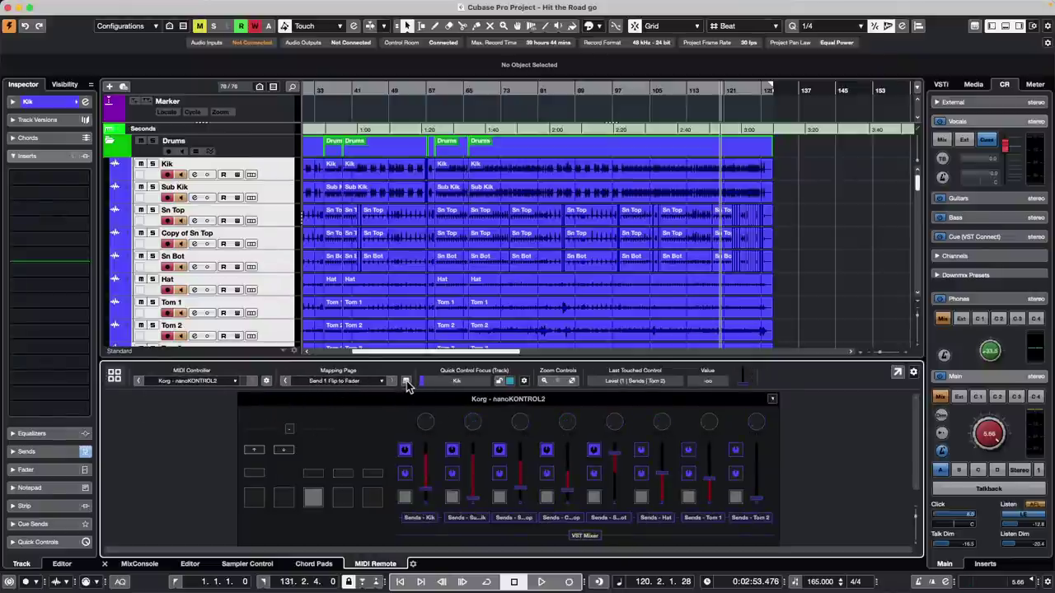
left_click(406, 381)
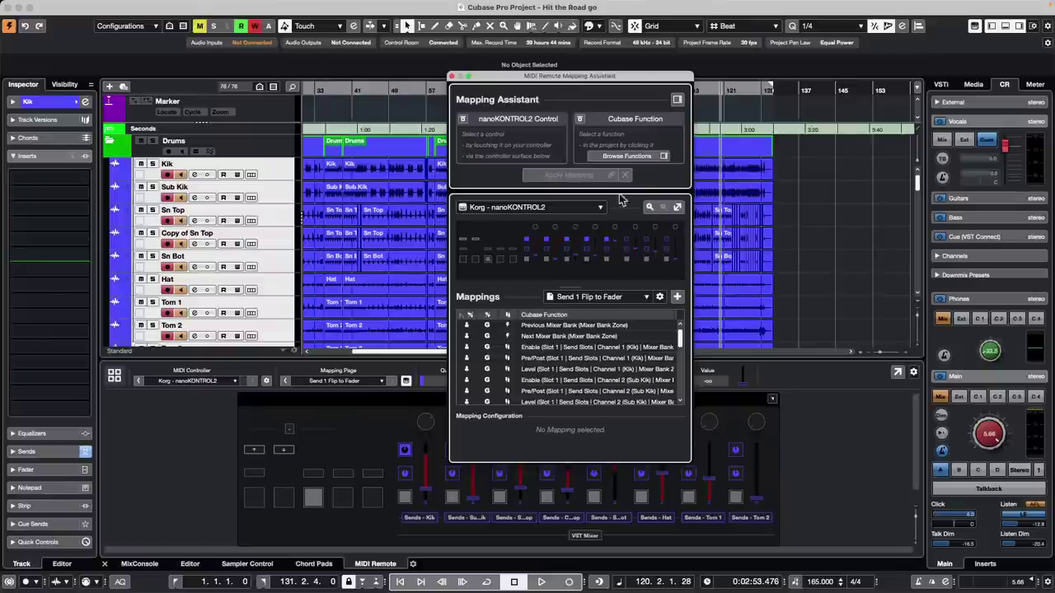
left_click(453, 76)
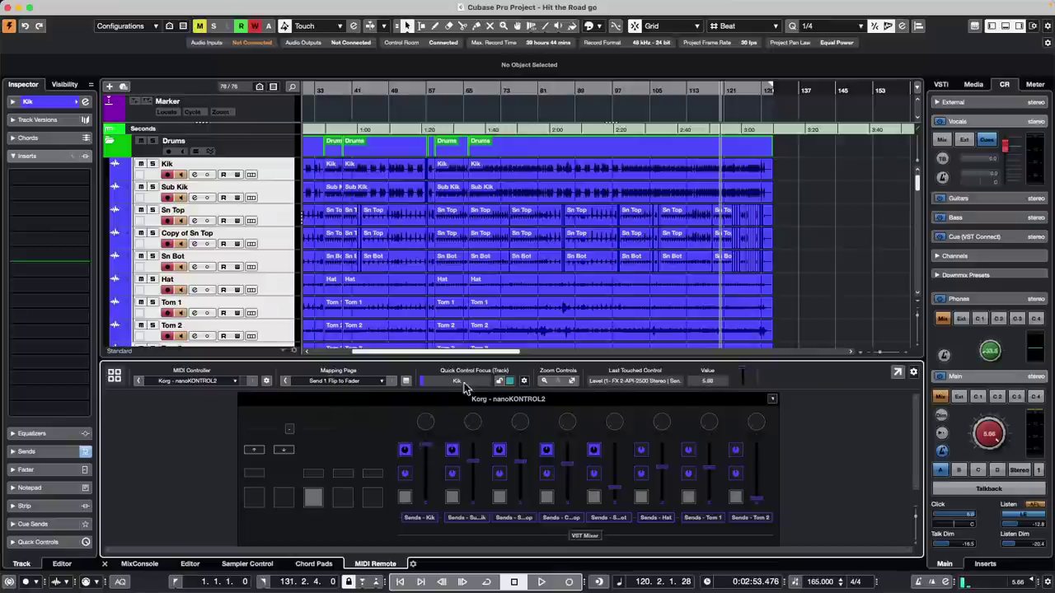
Step: View the Inspector sends of the Kik and Sub Kik tracks, then open and dismiss the Quick Control Focus Setup
left_click(270, 169)
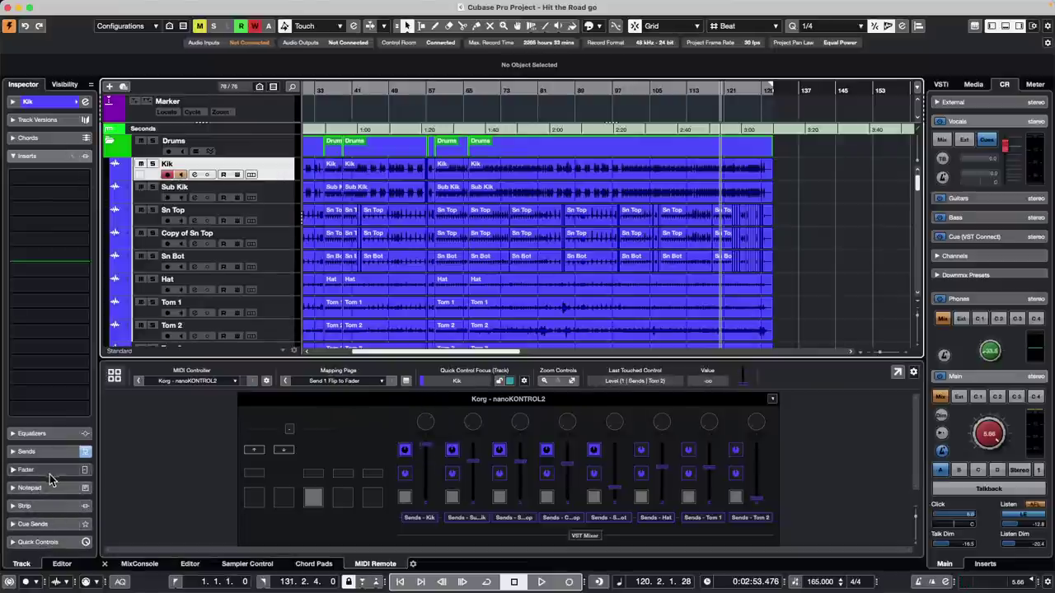
scroll(48, 474, "down", 1)
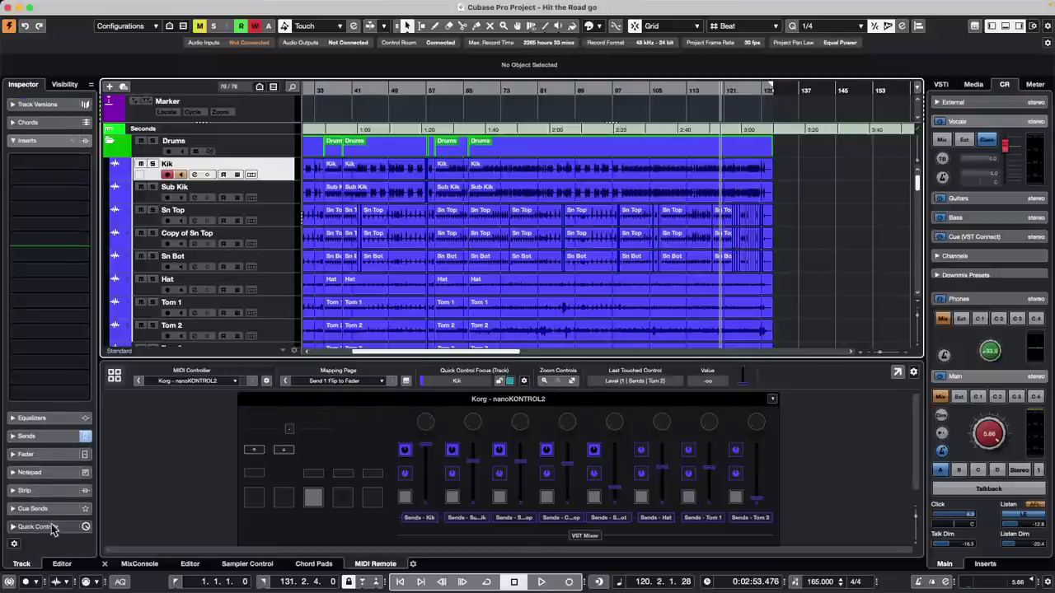
left_click(57, 436)
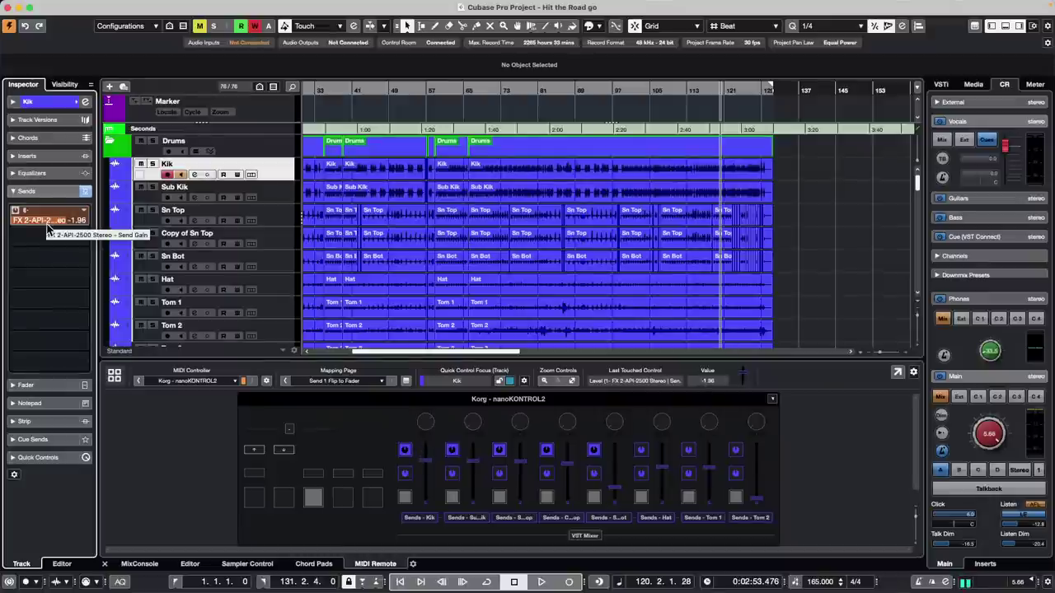
left_click(268, 193)
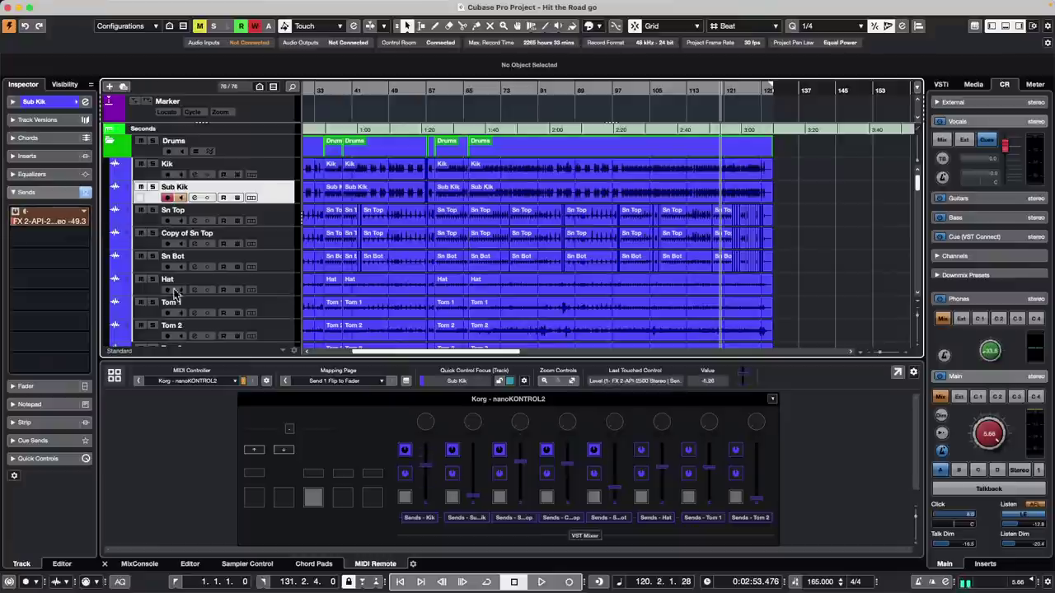
left_click(524, 381)
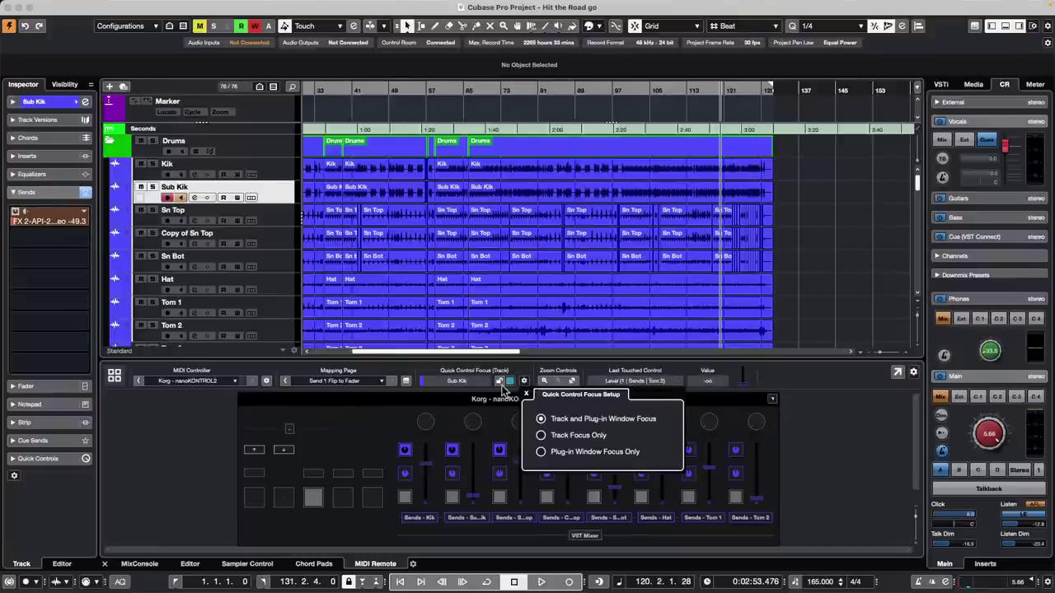
left_click(451, 419)
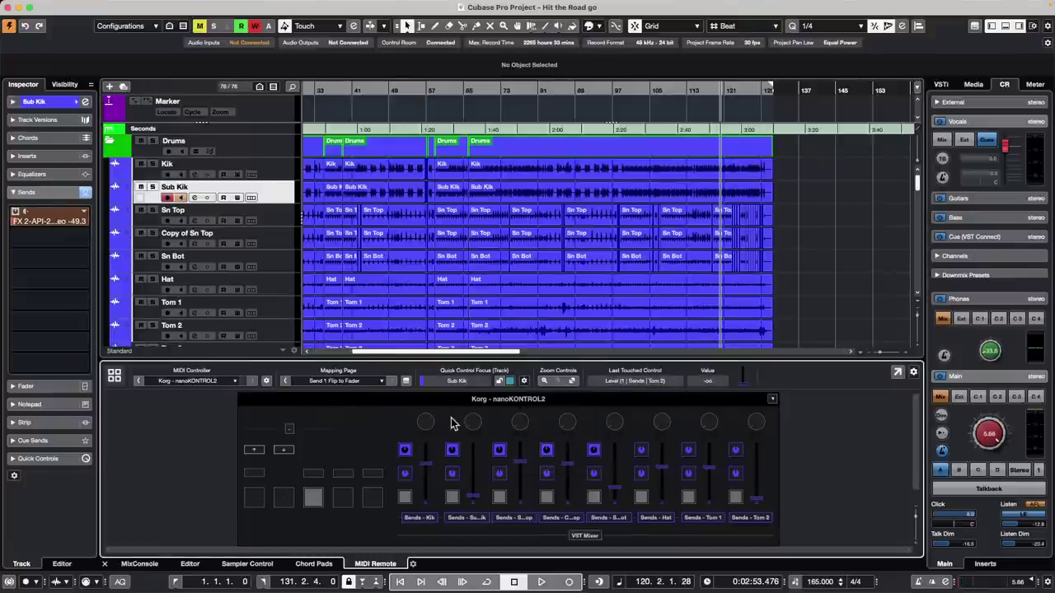
Step: Open the Mapping Assistant with its Functions Browser, expand MixConsole's Mixer Bank Zone, and view its channel Setup without changing it
left_click(406, 382)
left_click(676, 99)
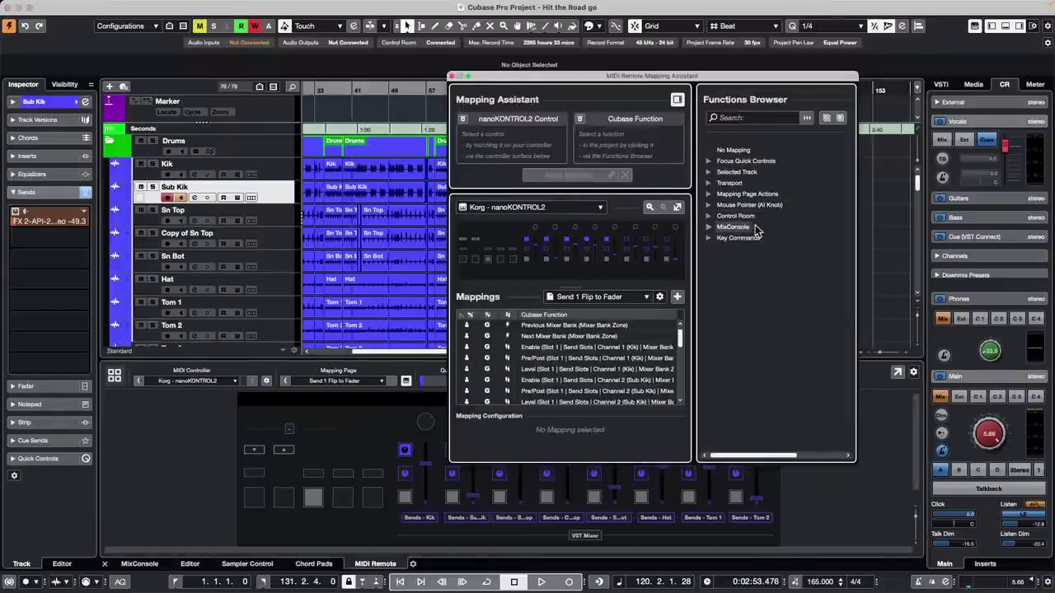
left_click(709, 227)
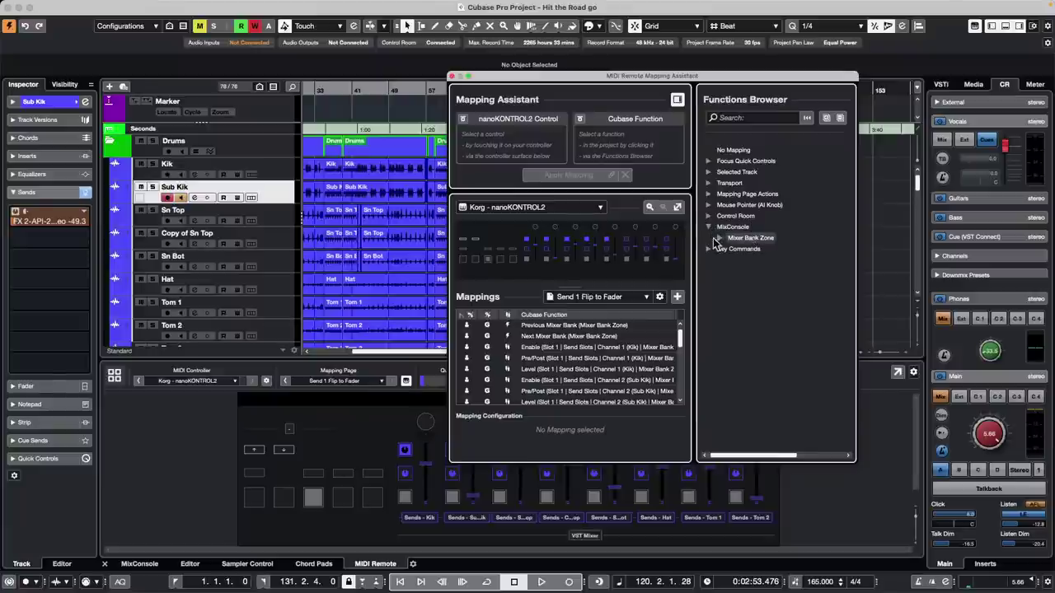
left_click(718, 237)
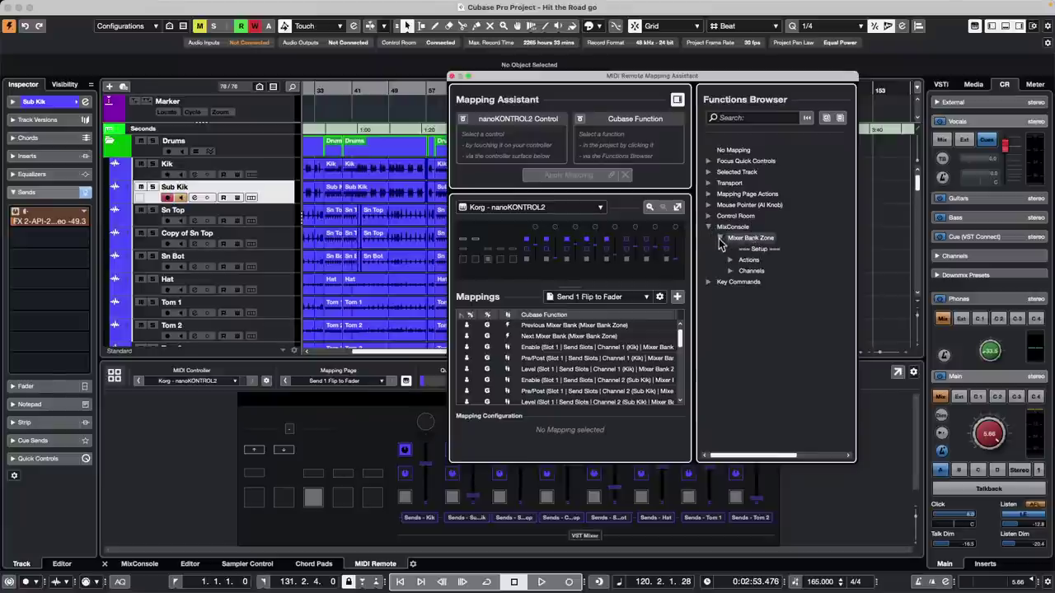
left_click(760, 250)
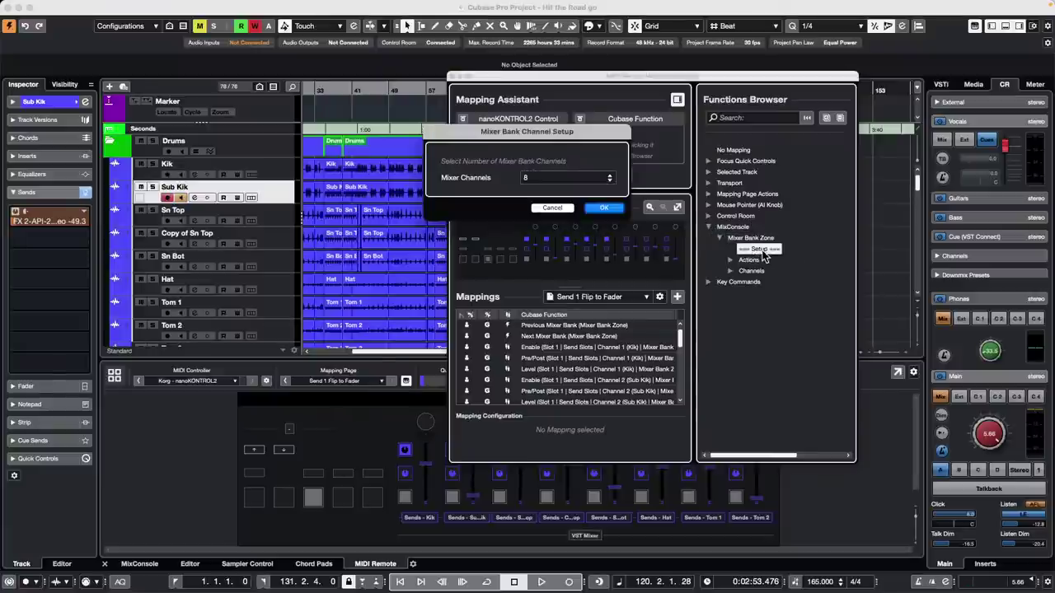
left_click(554, 208)
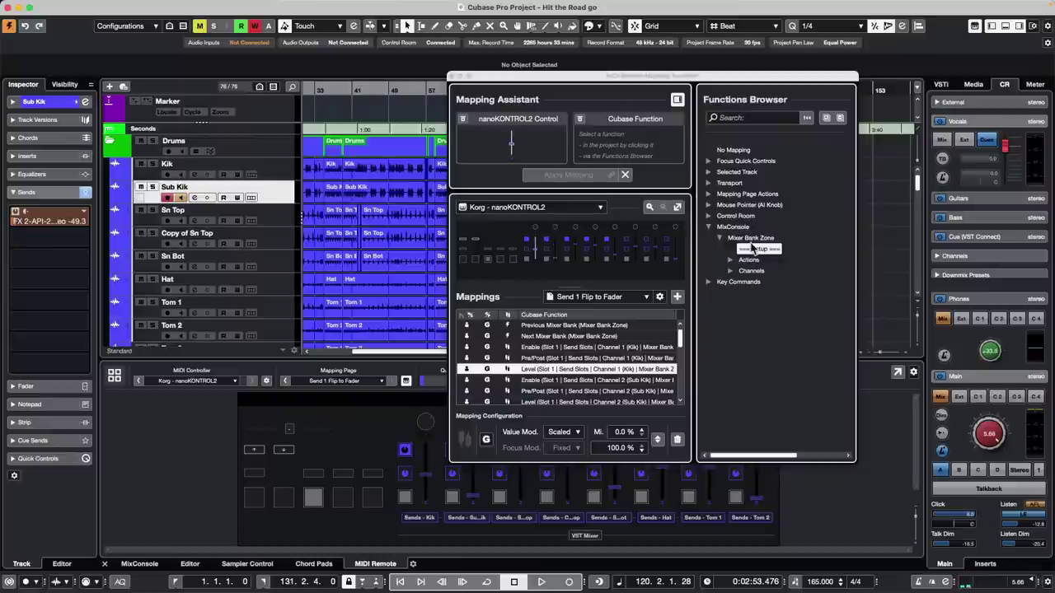
Step: Expand the Mixer Bank Zone channels down to the Slot 1 send functions of Channel 1 (Kik)
left_click(730, 272)
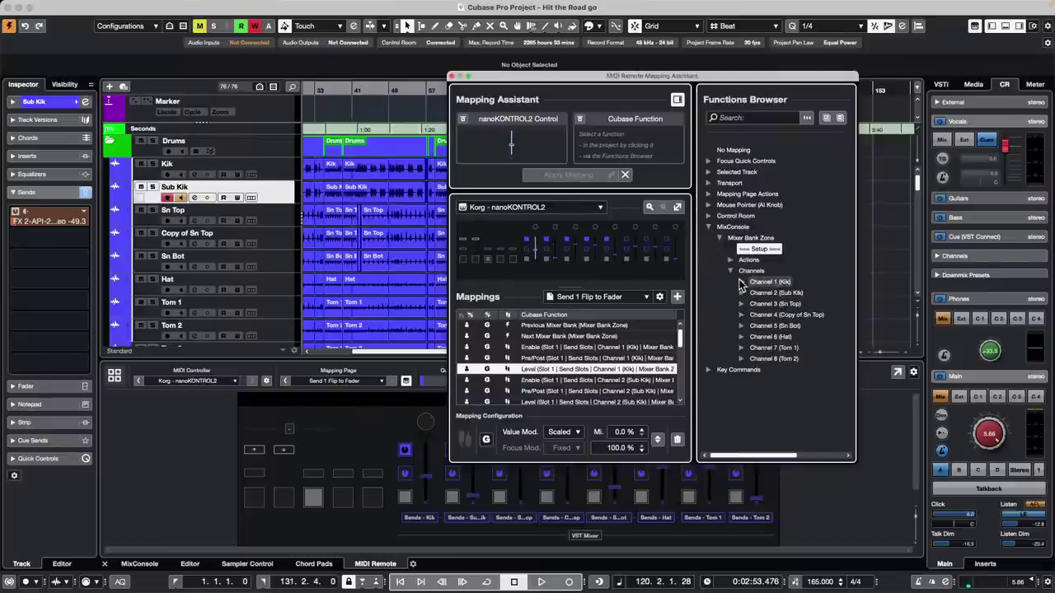
left_click(740, 282)
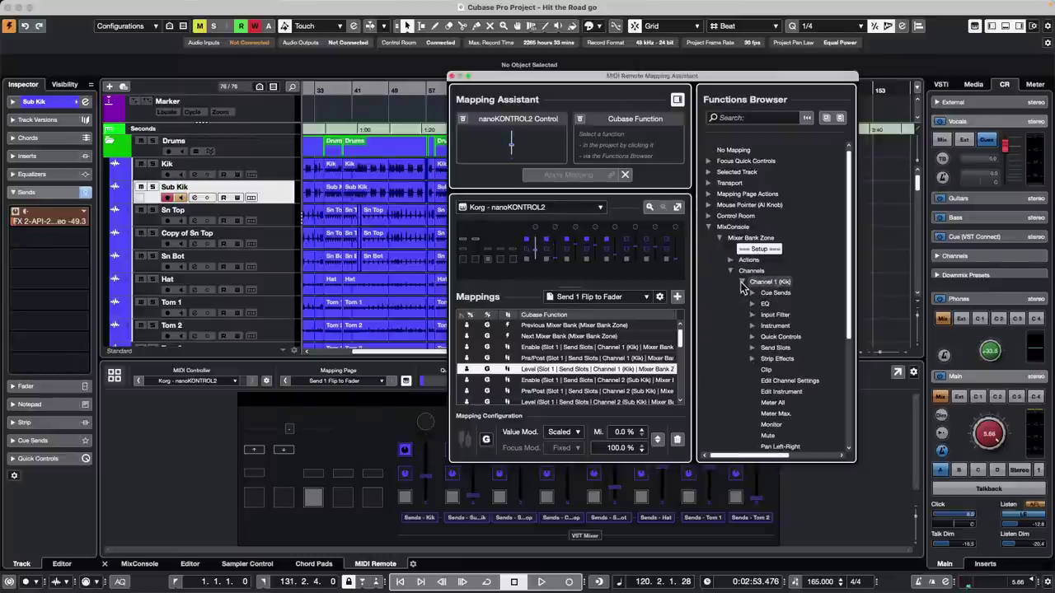
left_click(751, 348)
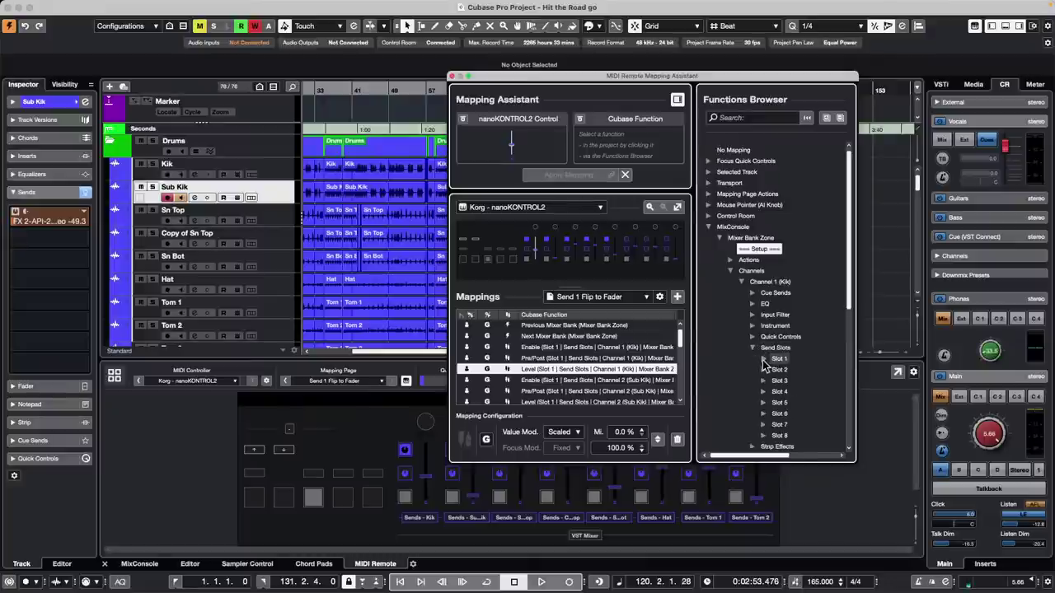
left_click(762, 359)
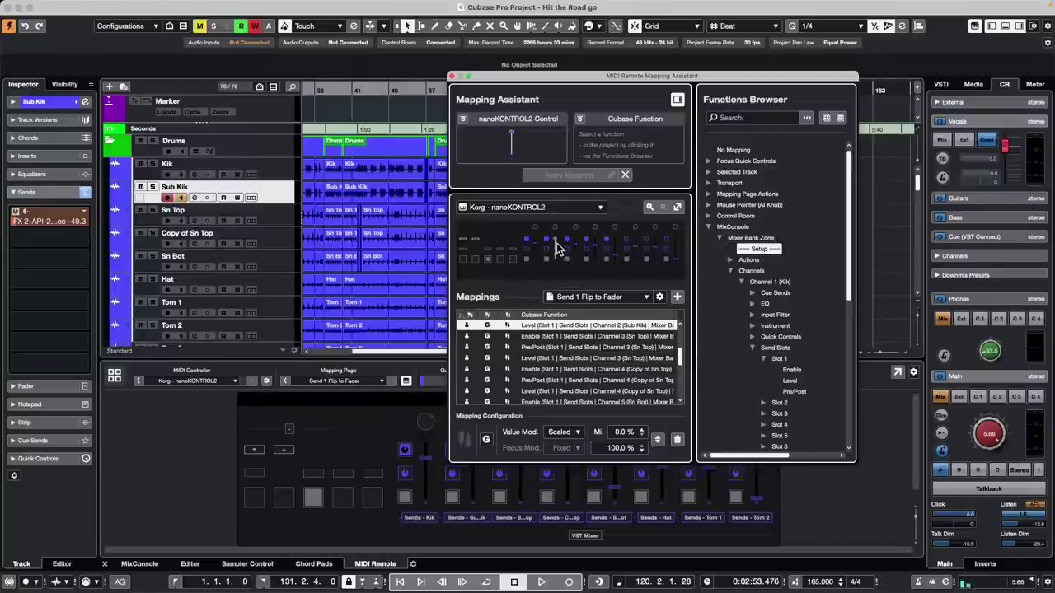
Step: Inspect the Slot 1 send functions of Channel 2 (Sub Kik), then fold the tree back to the plain channel list
left_click(742, 282)
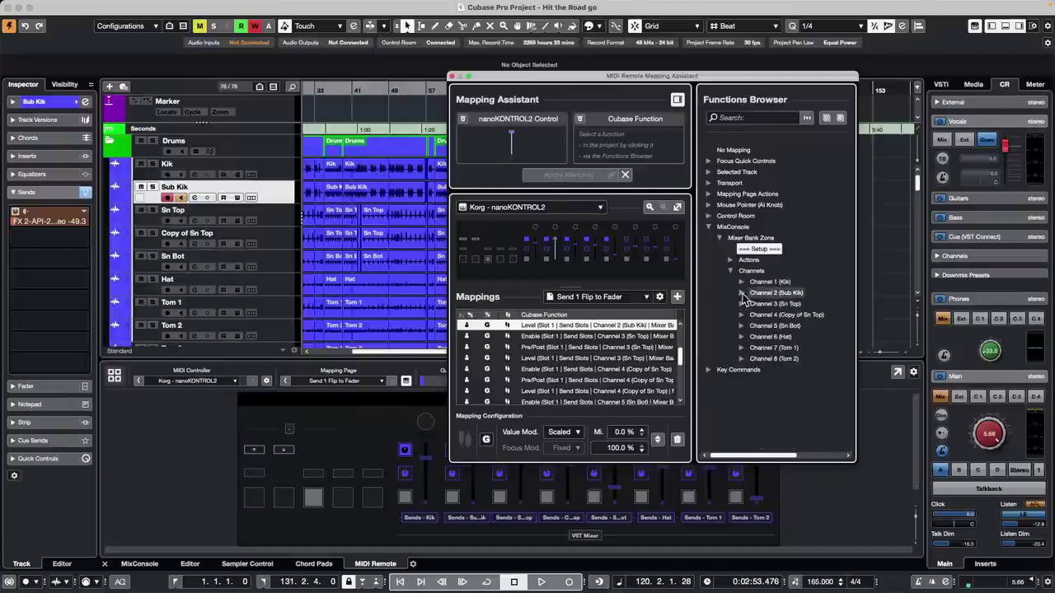
left_click(741, 294)
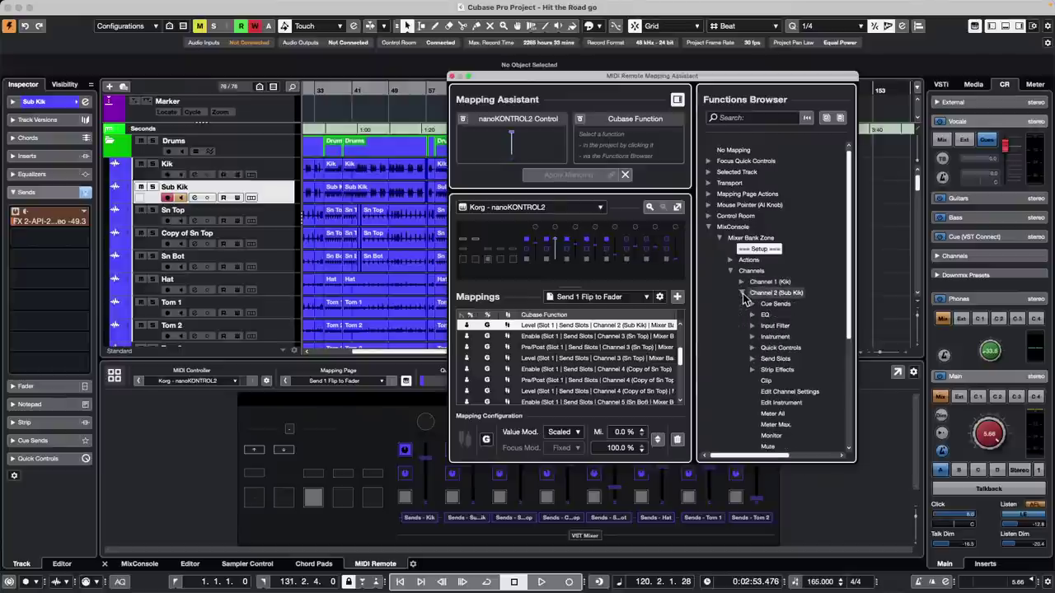
left_click(752, 359)
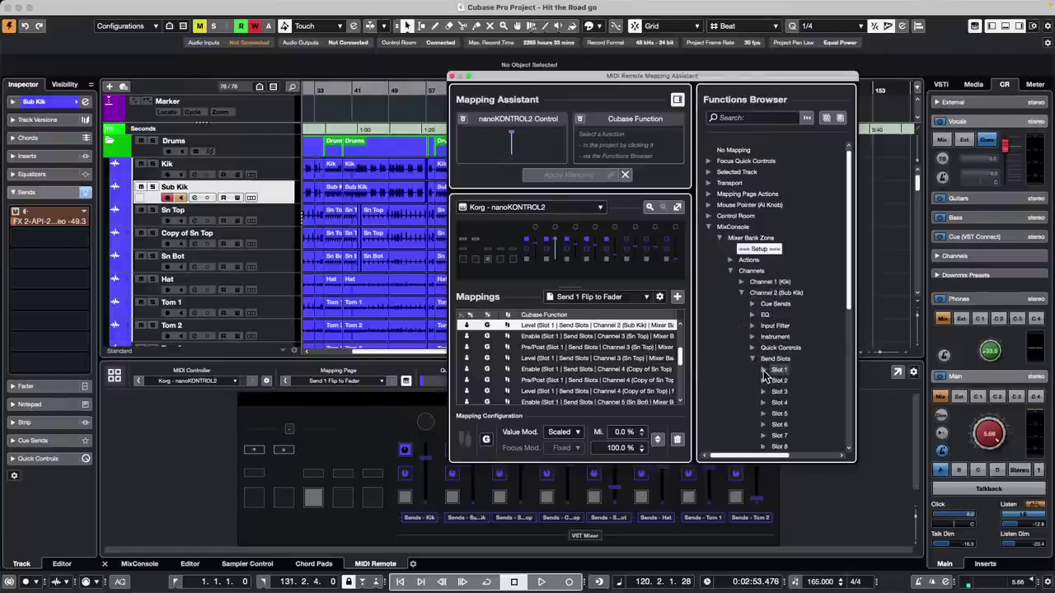
left_click(763, 371)
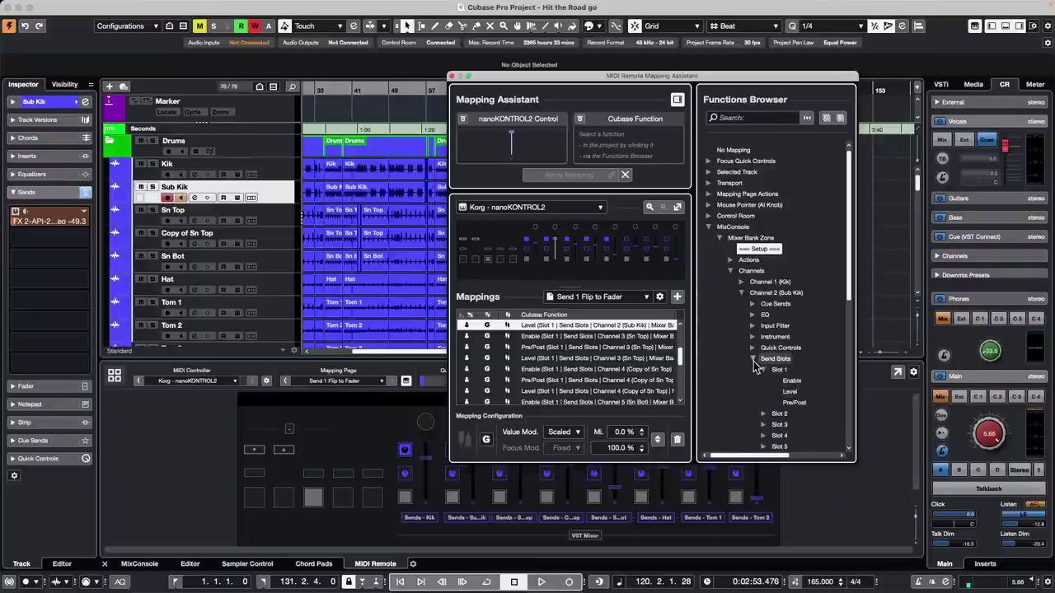
left_click(731, 272)
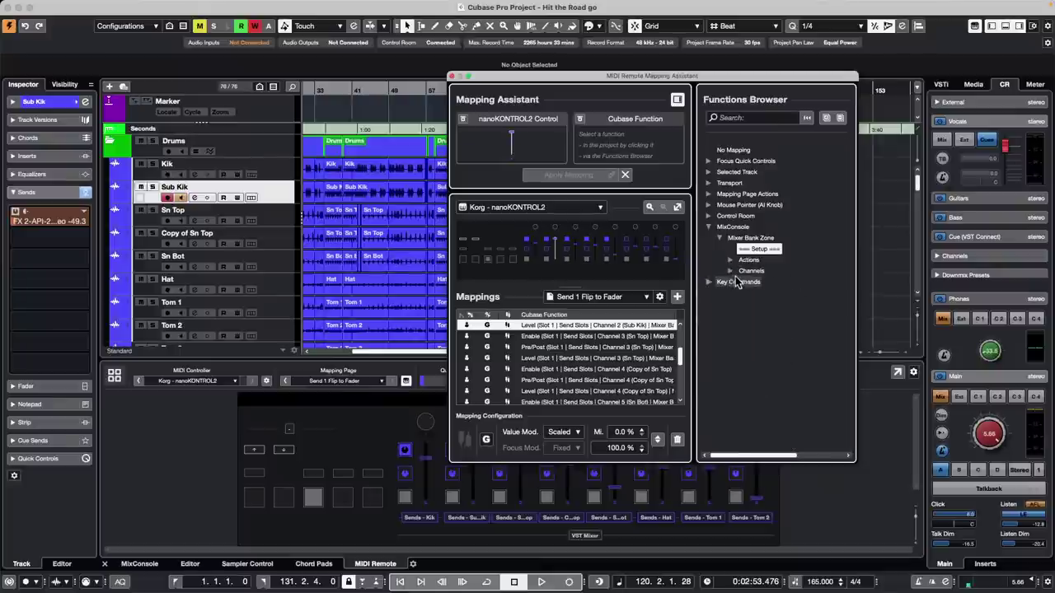
left_click(730, 271)
left_click(741, 293)
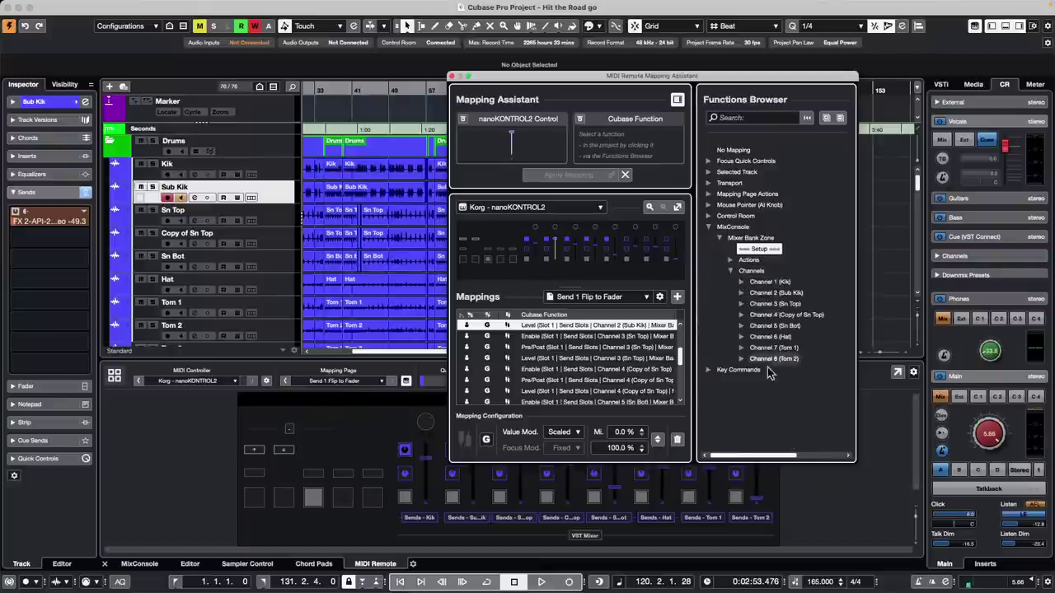
Step: Check the Previous and Next Mixer Bank mappings of the nanoKONTROL2's two arrow buttons and expand the Mixer Bank Zone's Actions
scroll(193, 237, "down", 10)
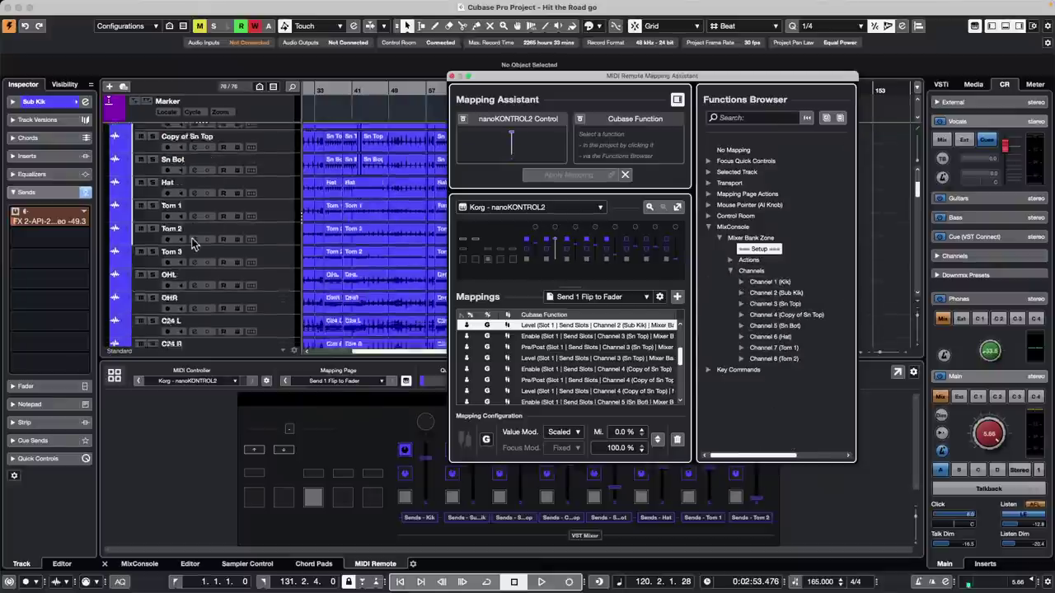
scroll(193, 237, "up", 8)
scroll(193, 236, "down", 12)
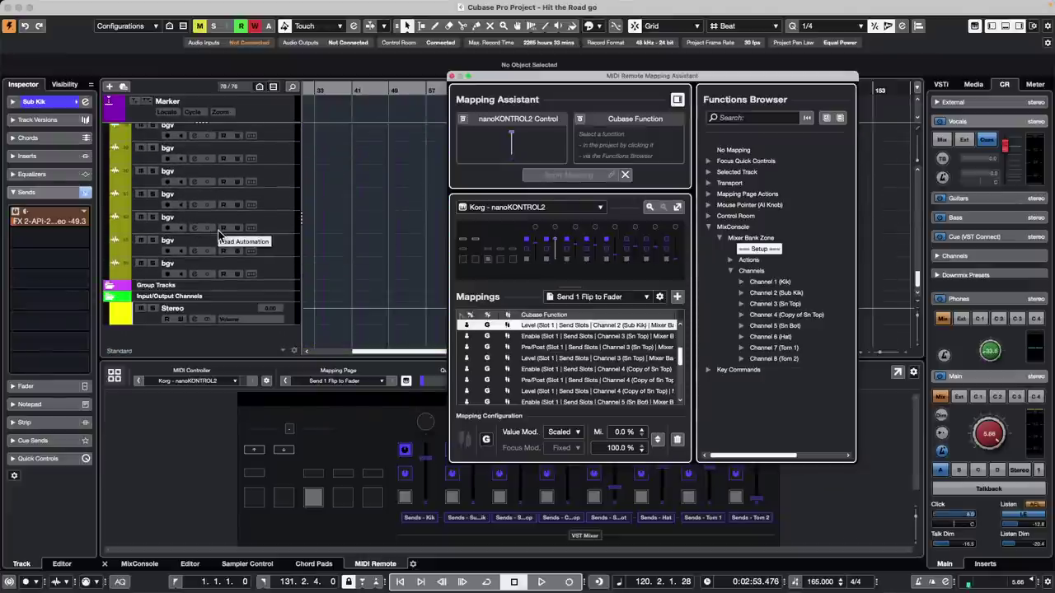
scroll(221, 231, "up", 12)
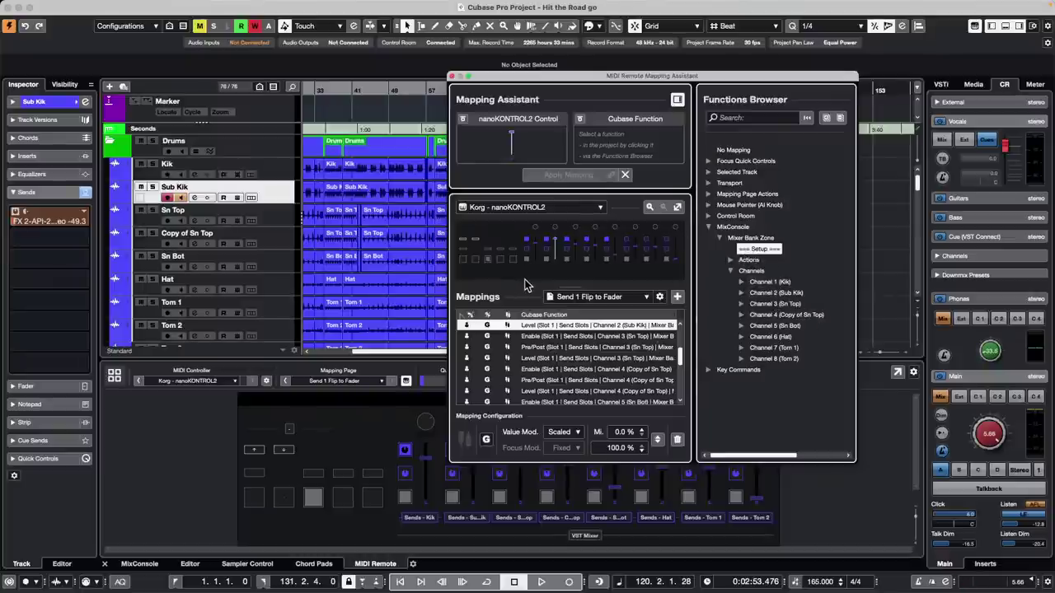
left_click(463, 241)
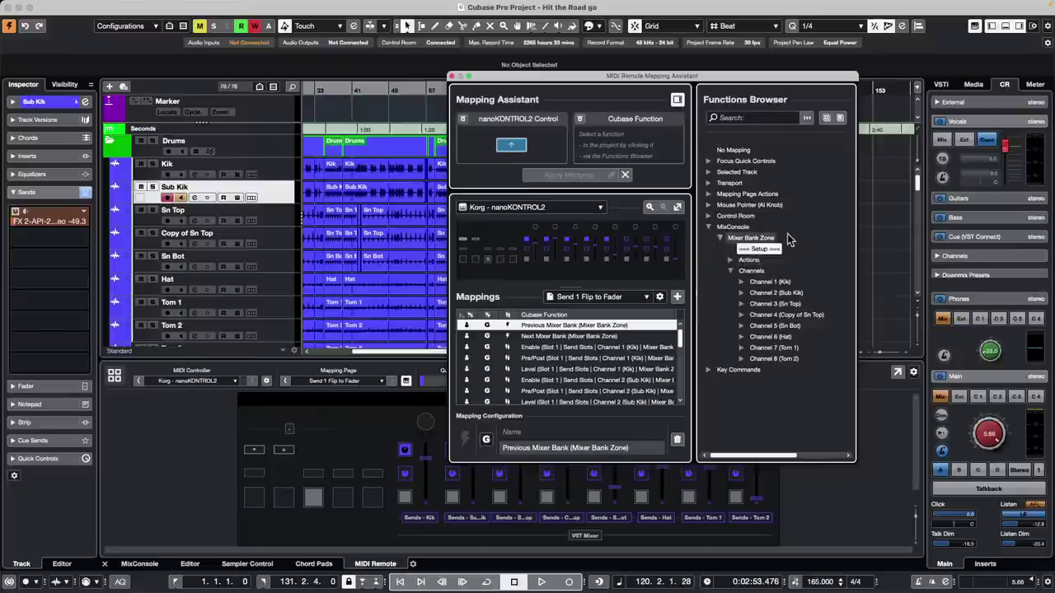
left_click(730, 260)
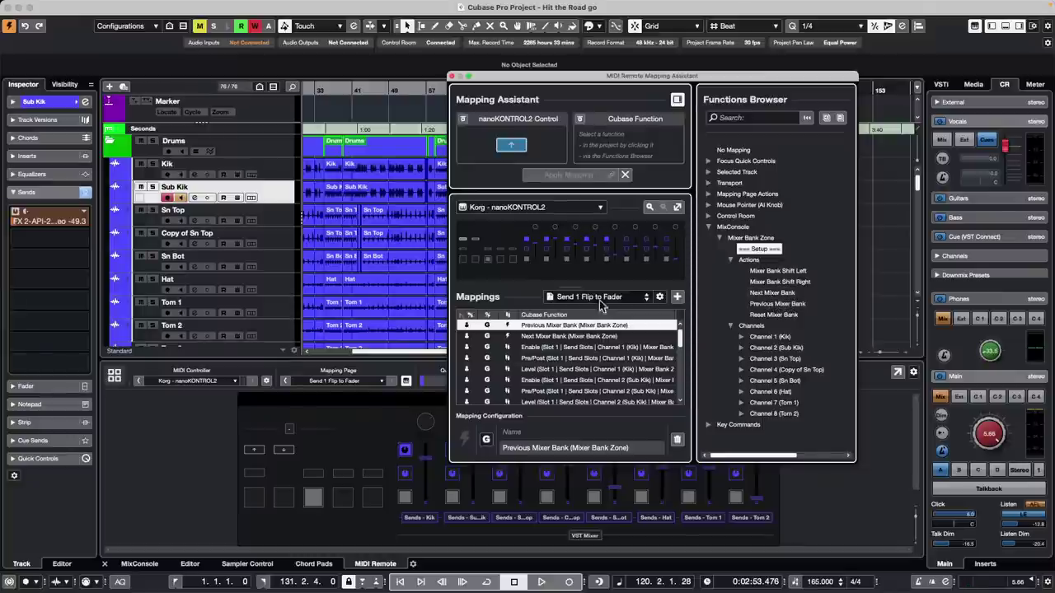
left_click(475, 241)
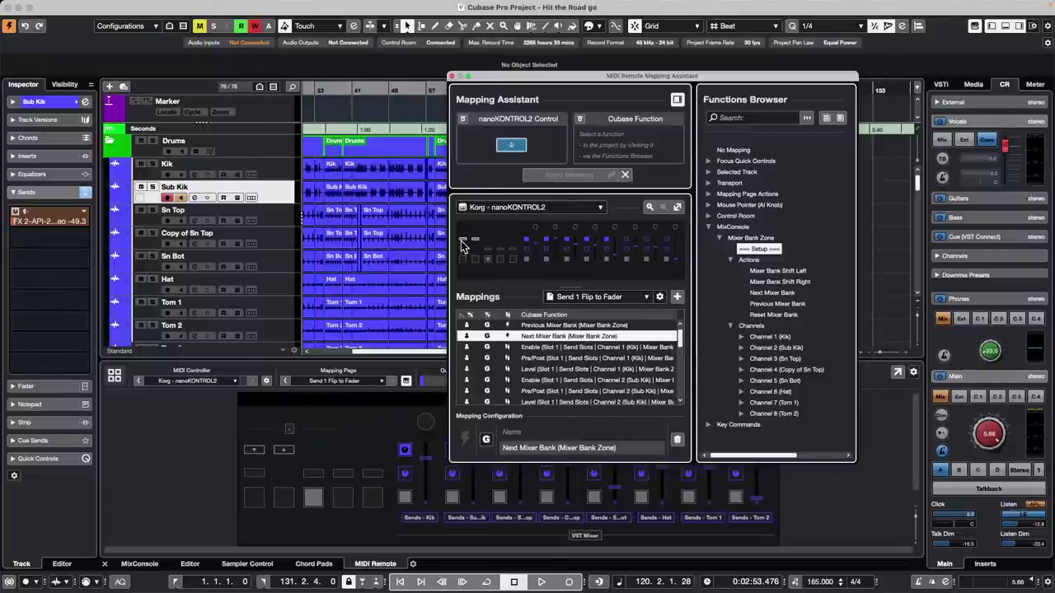
left_click(462, 242)
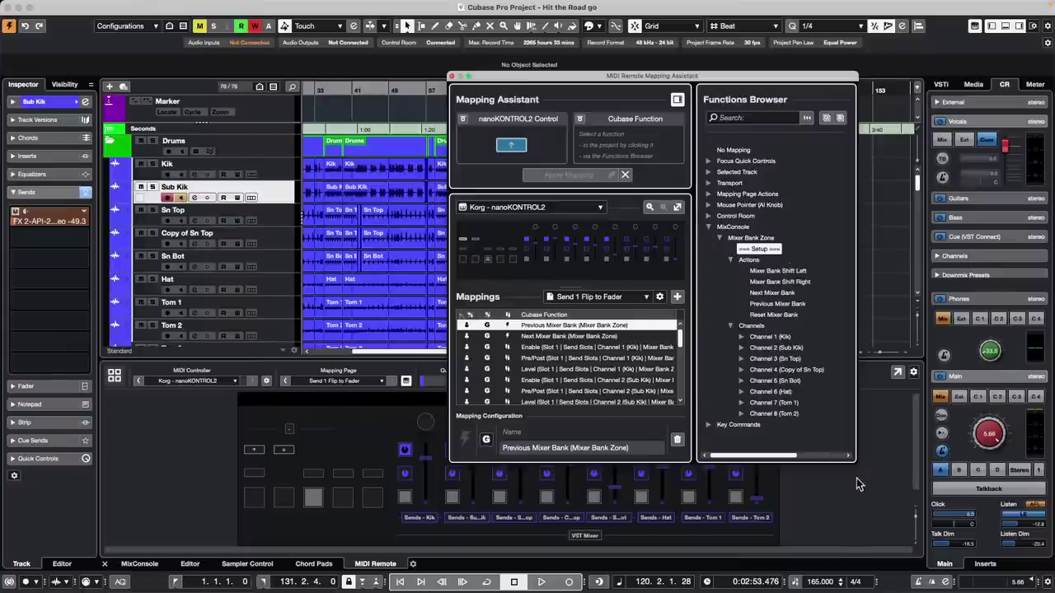
Step: Close the Mapping Assistant and show the MixConsole's sends in the lower zone, starting from the Kik channel
left_click(451, 76)
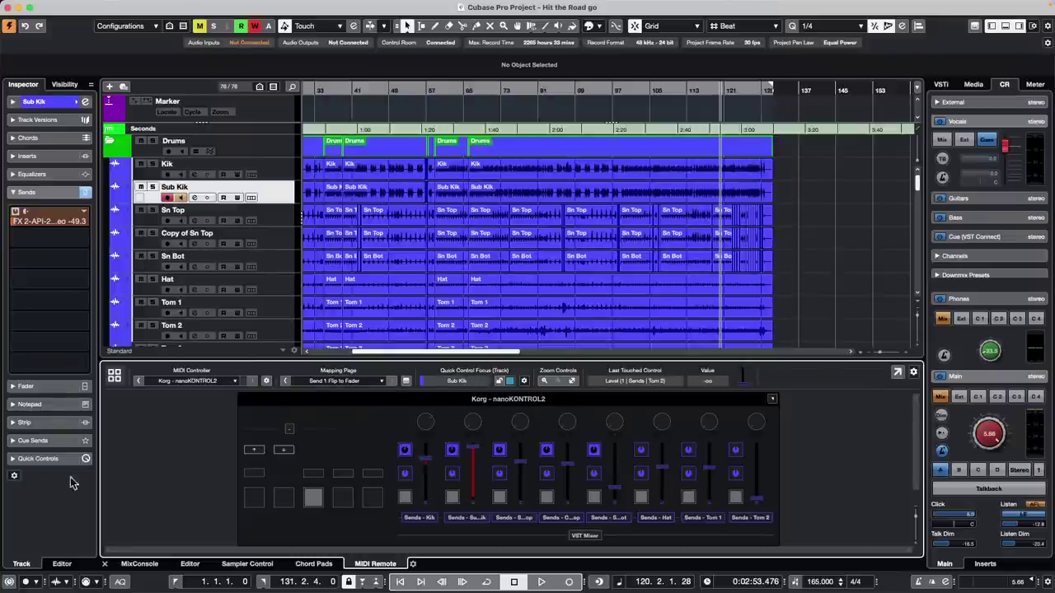
left_click(141, 563)
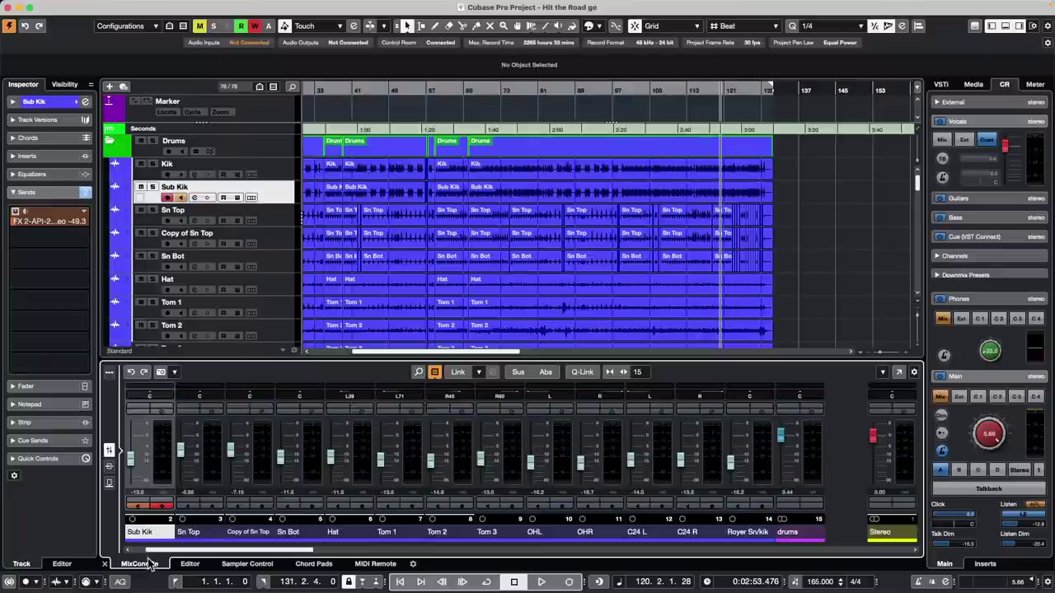
left_click(109, 483)
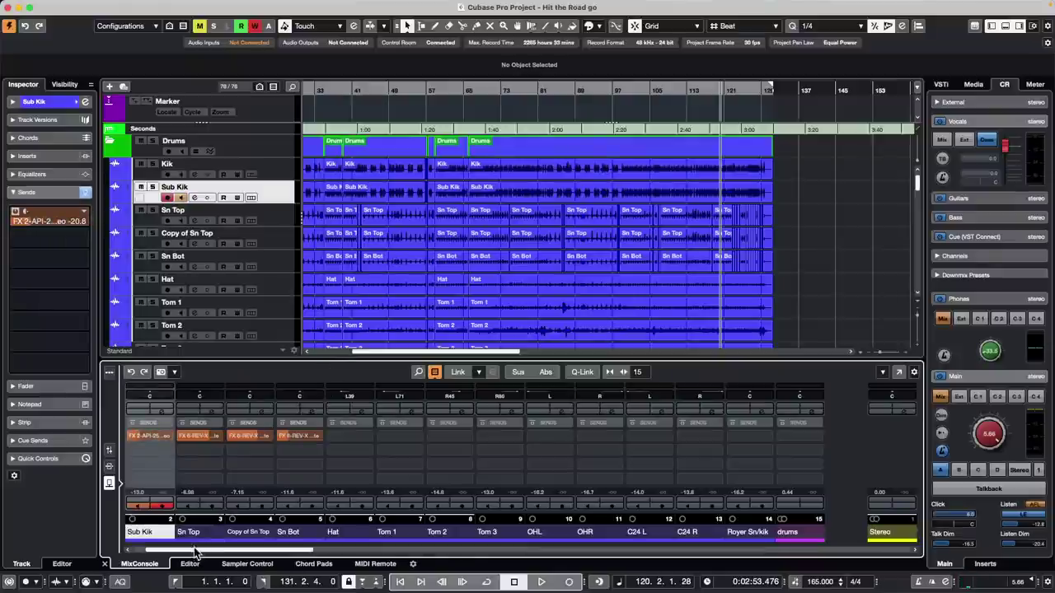
left_click_drag(195, 551, 126, 542)
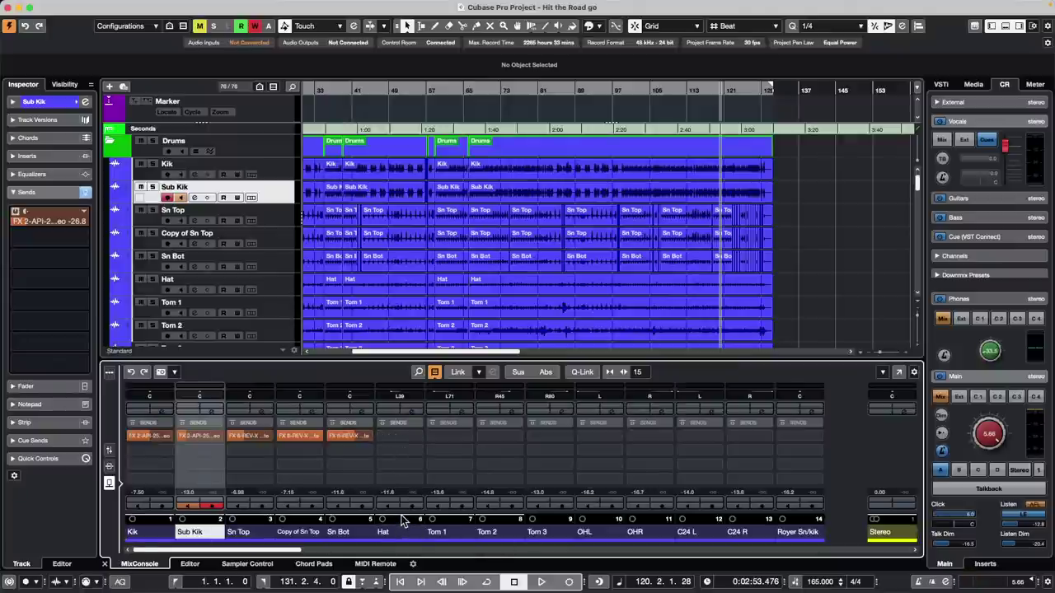
Step: Switch the MixConsole back to faders and select the channels from Tom 1 through Royer Sn/kik
left_click(109, 449)
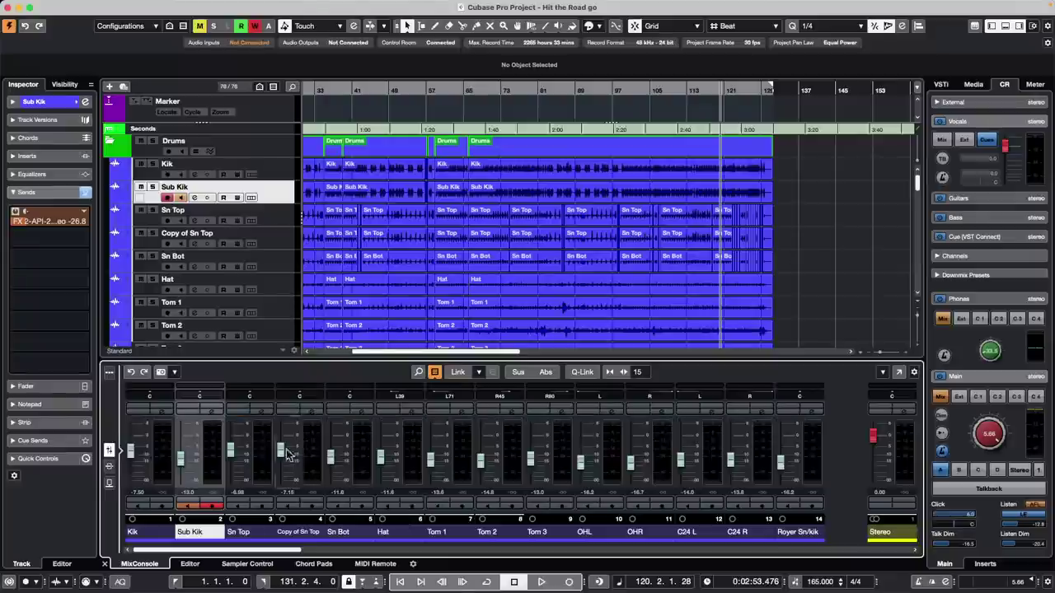
left_click(469, 452)
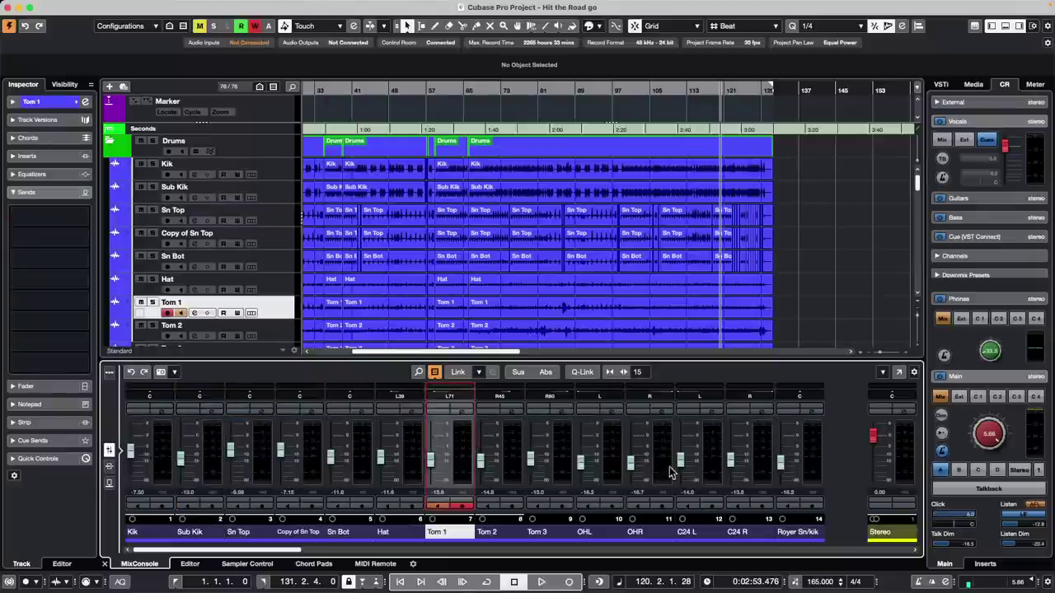
left_click(814, 467)
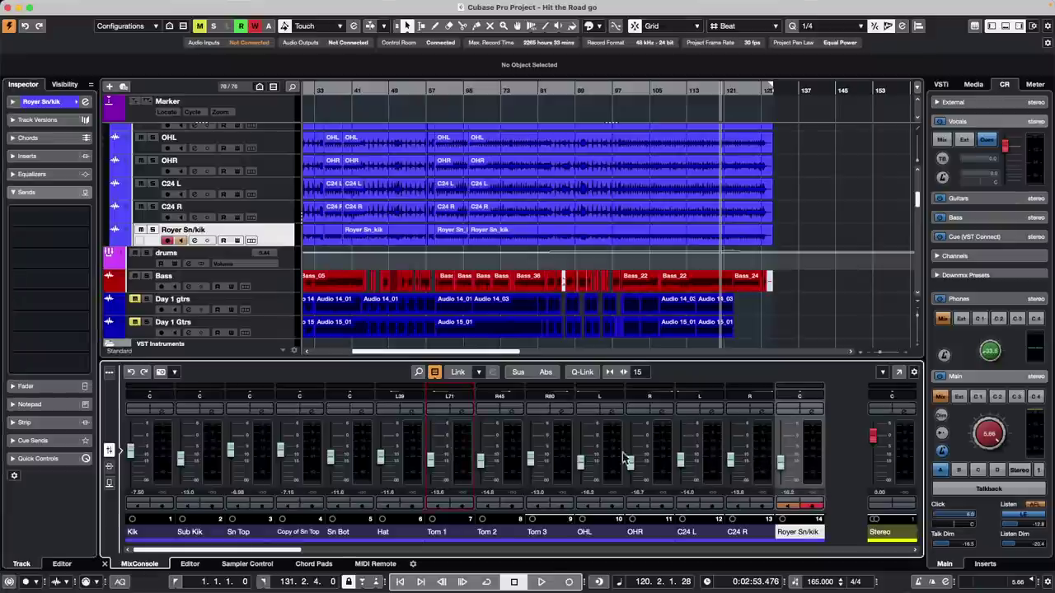
left_click(459, 457, "shift")
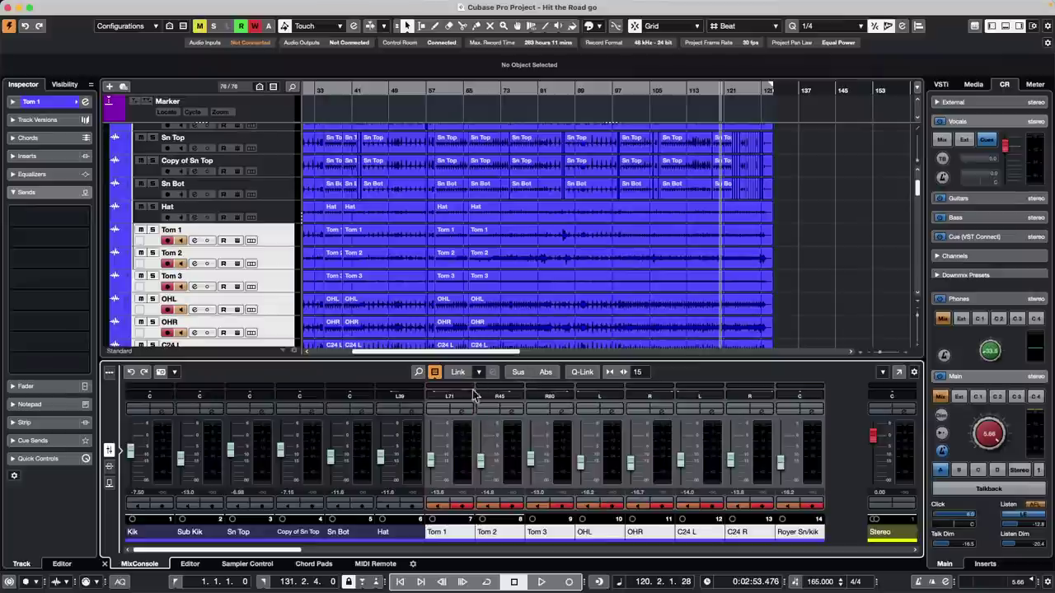
Step: With Q-Link on, route the first send of all selected channels to FX 6-REV-X Plate and activate the sends
left_click(109, 482)
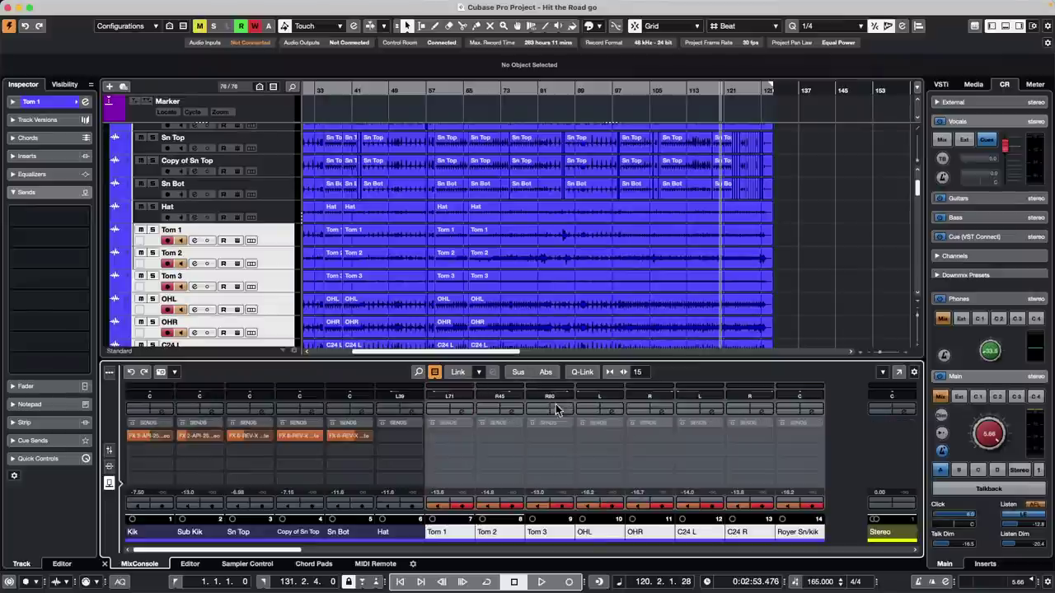
left_click(582, 371)
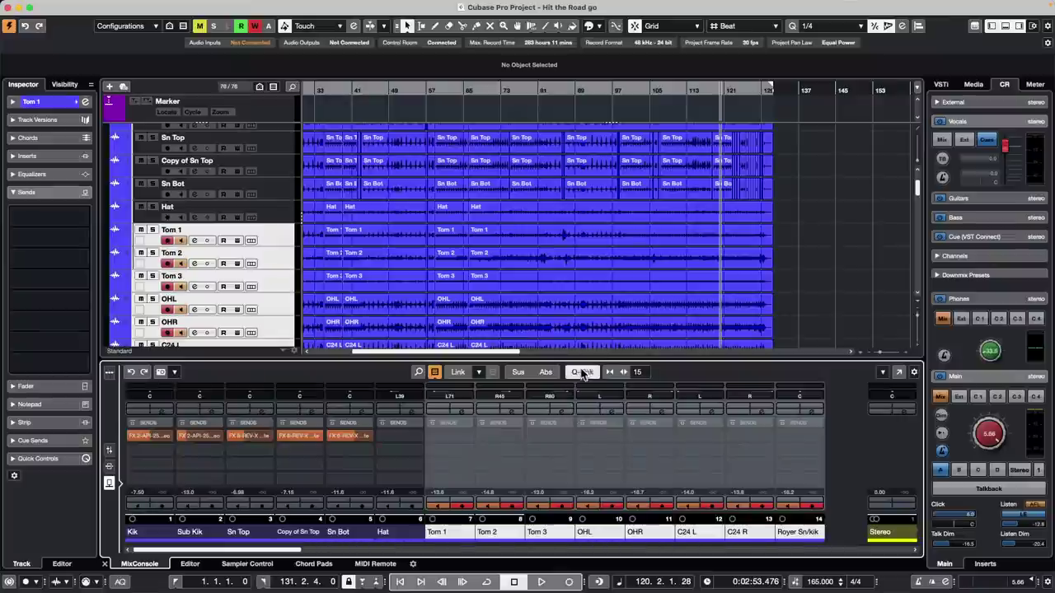
left_click(466, 436)
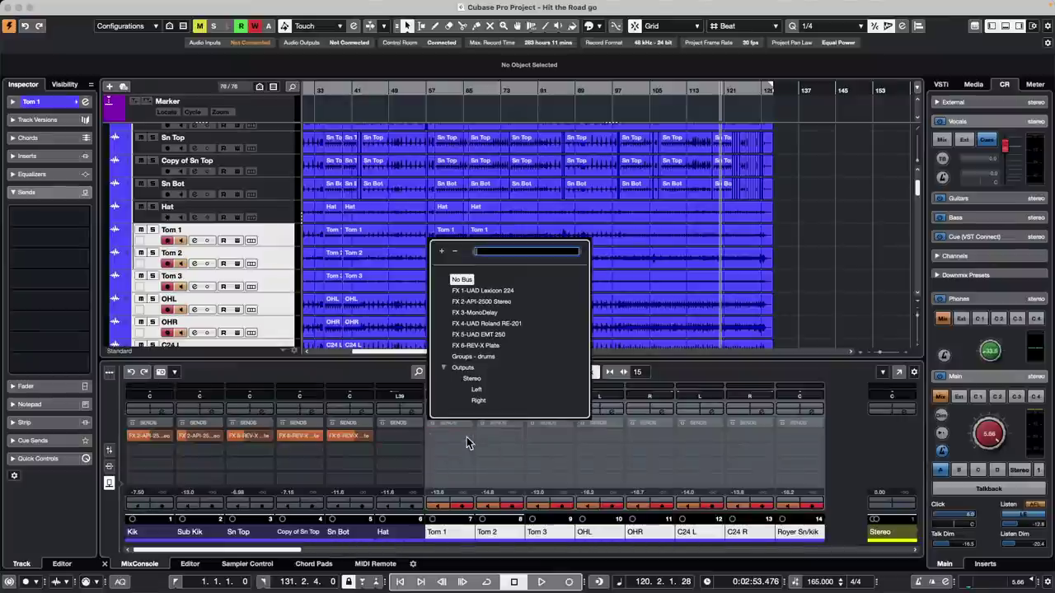
left_click(476, 346)
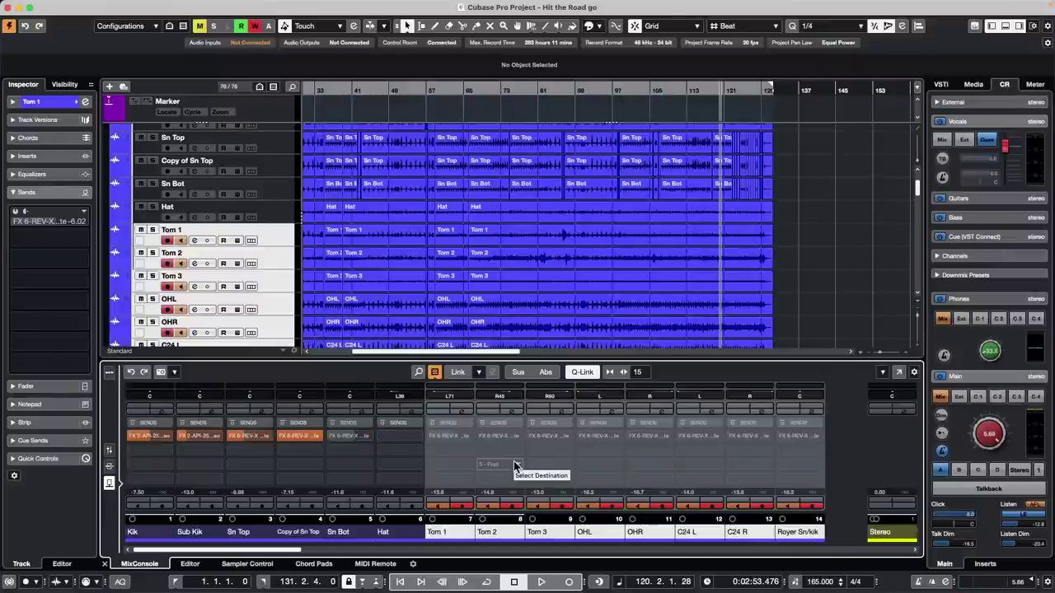
key("ctrl+alt+Return")
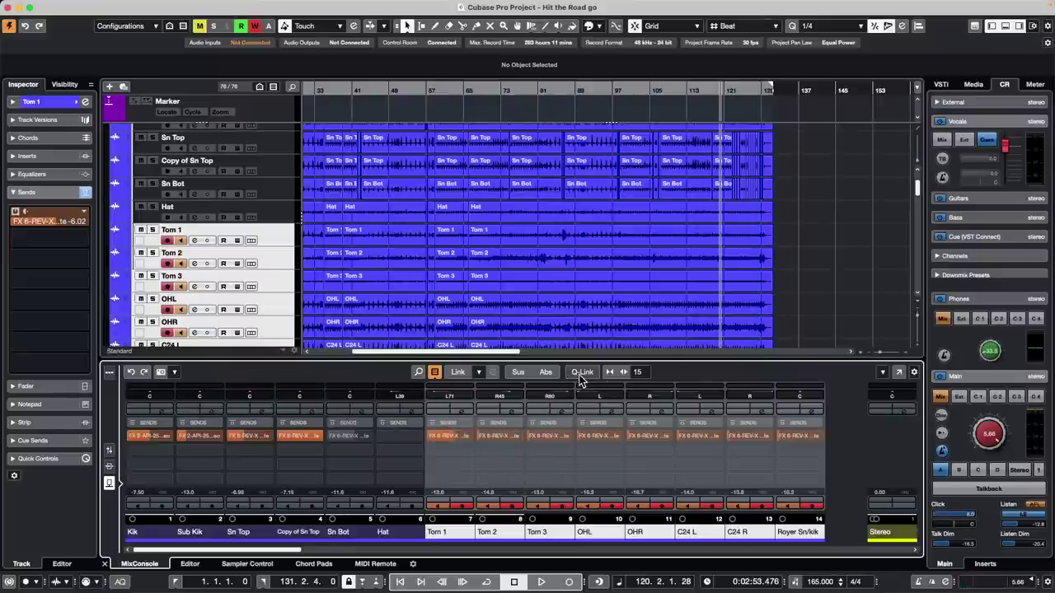
Step: Vary Tom 1's FX 6 send level from the controller, toggle it pre/post and on/off, and return to the nanoKONTROL2 MIDI Remote surface
key("alt+z")
key("alt+z")
key("alt+z")
key("alt+z")
key("alt+z")
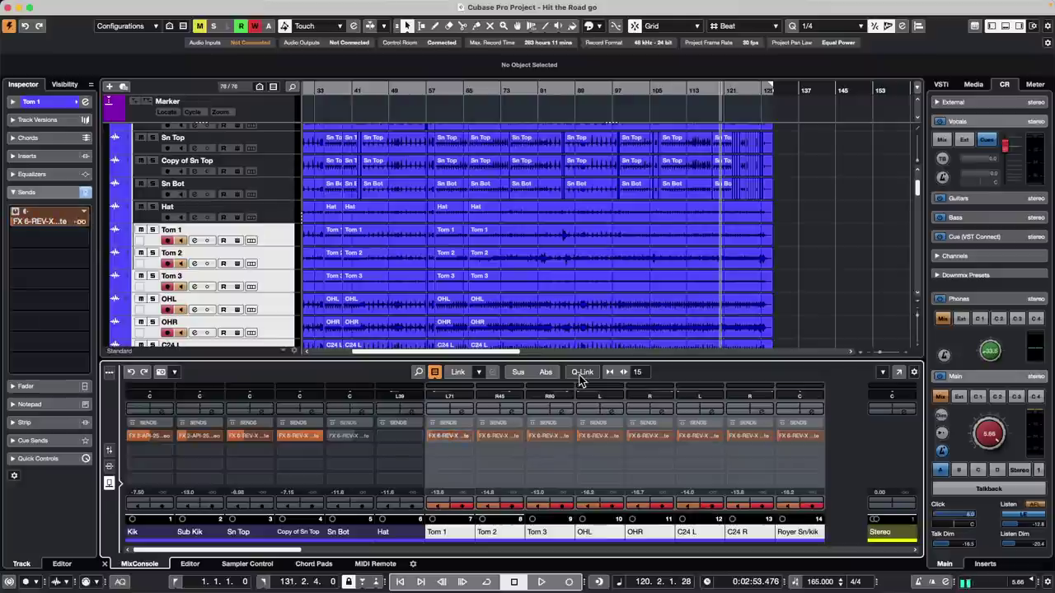
key("alt+z")
key("alt+z")
key("alt+z")
key("alt+z")
key("alt+z")
key("alt+z")
key("alt+z")
key("alt+z")
key("alt+z")
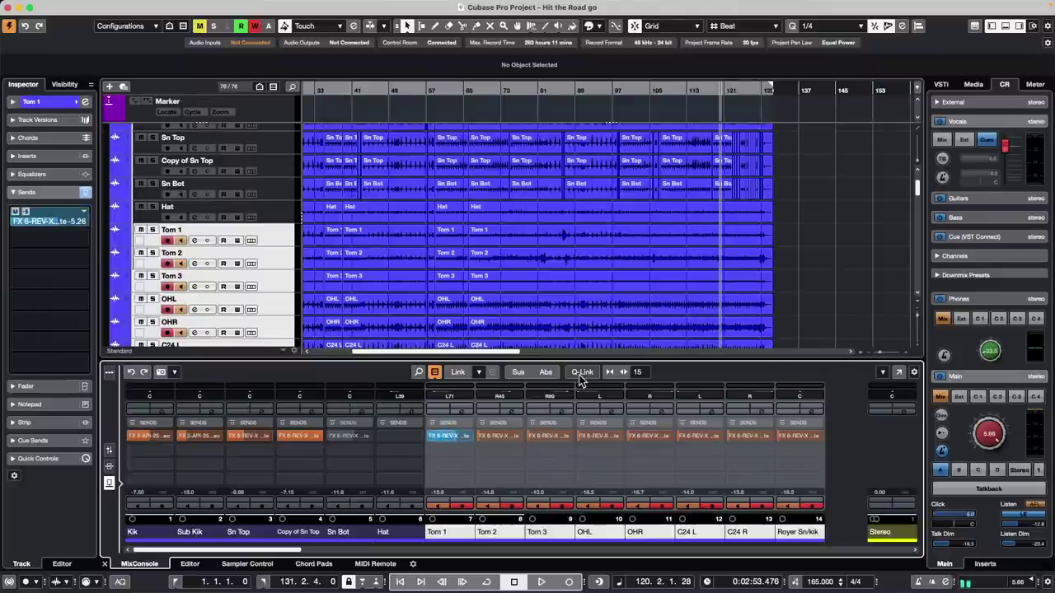
key("alt+z")
key("alt+z")
key("alt+z")
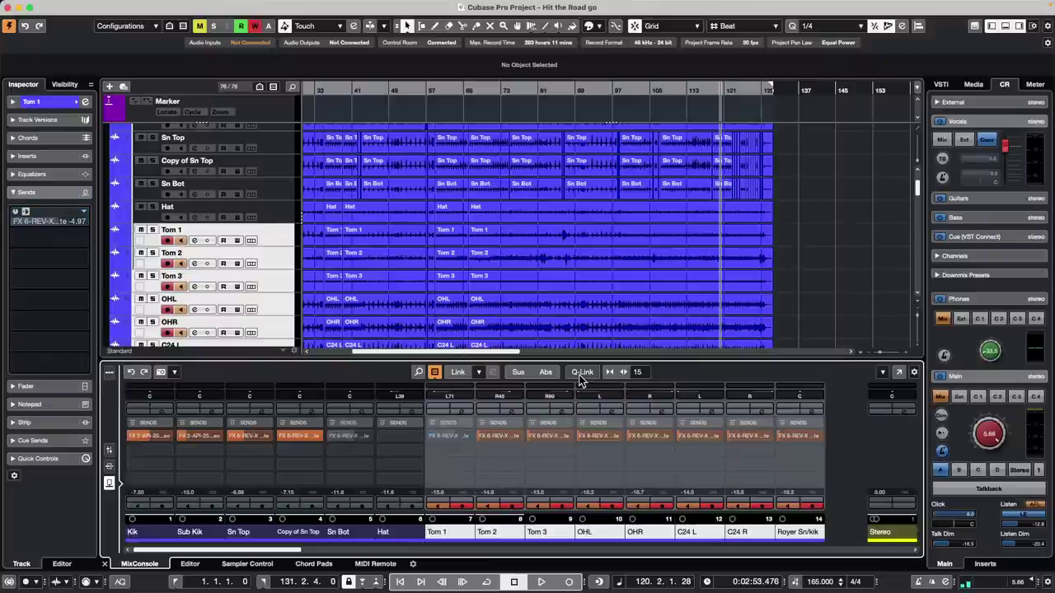
key("alt+z")
key("alt+z")
key("alt+z")
key("alt+z")
key("alt+z")
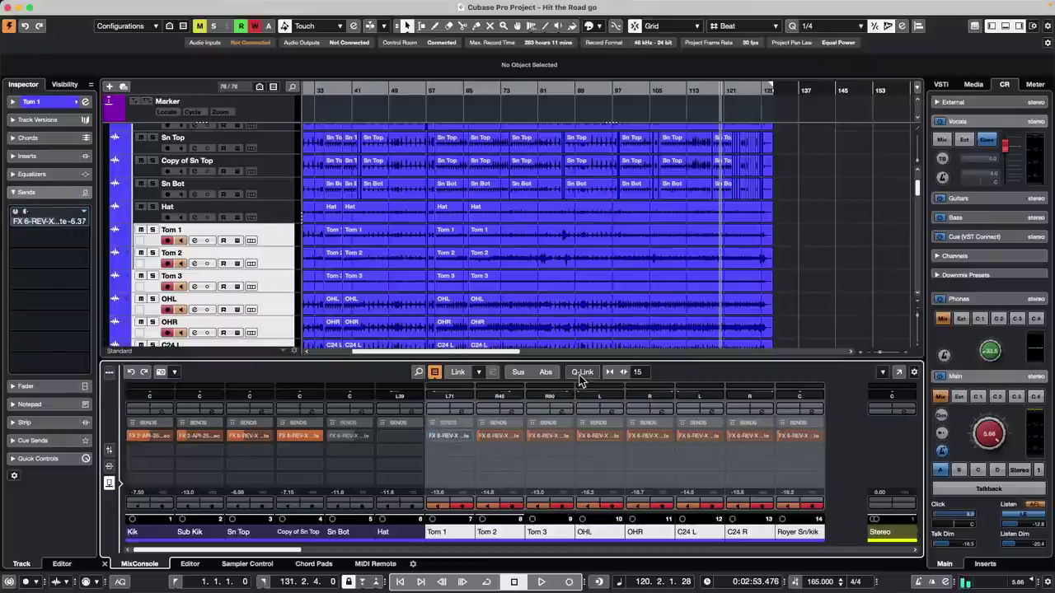
key("alt+z")
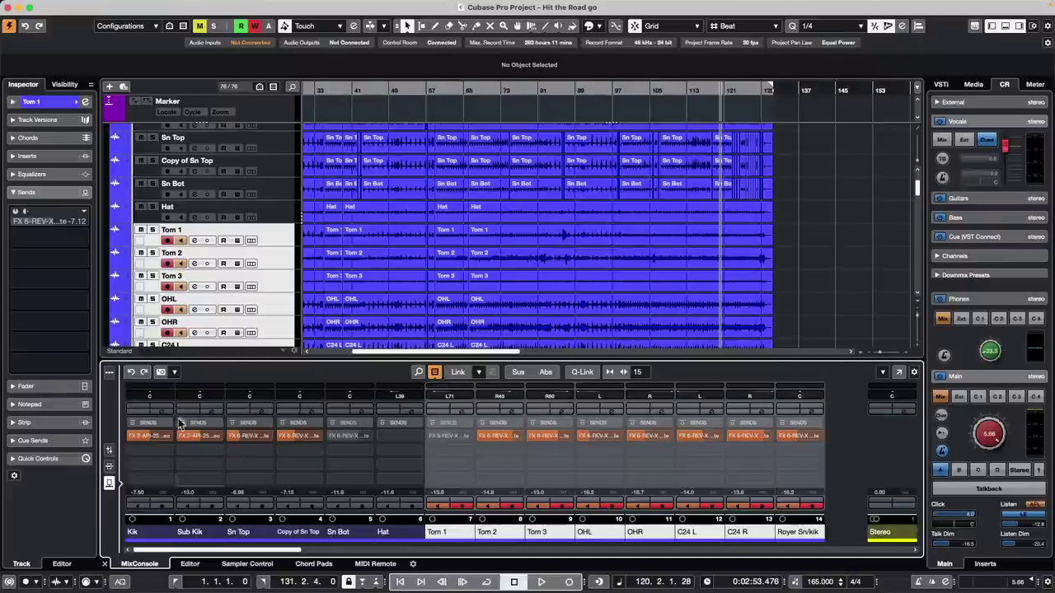
left_click(375, 563)
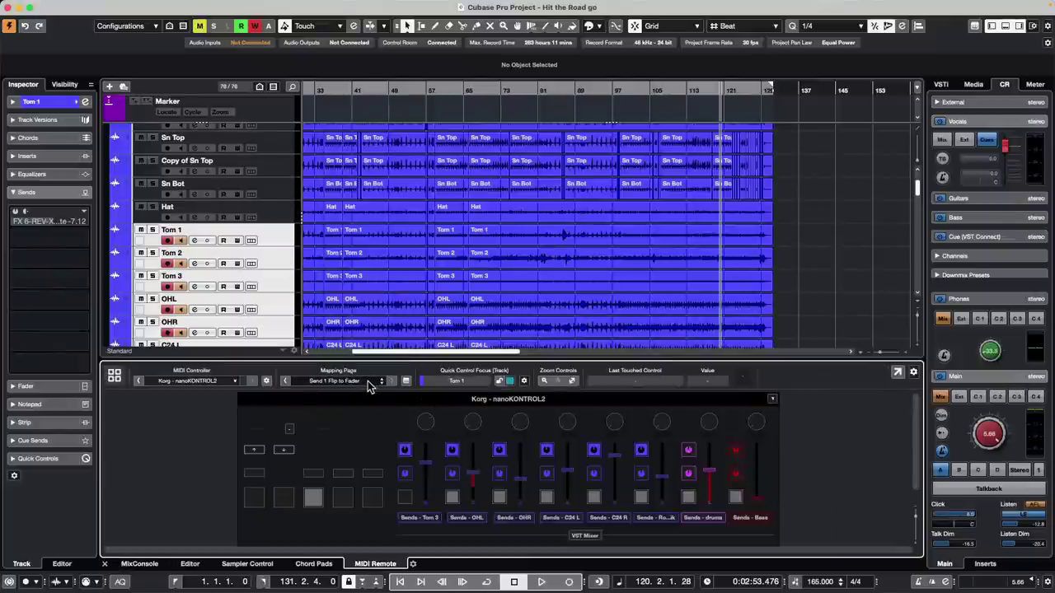
mouse_move(458, 409)
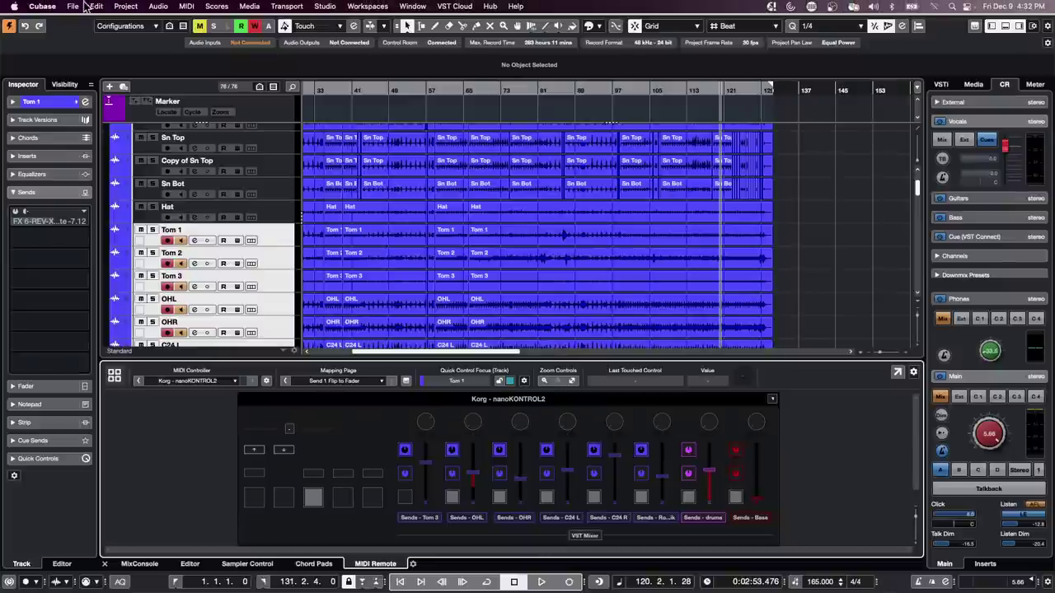
Step: Open the recent project comping-01
left_click(72, 6)
mouse_move(124, 240)
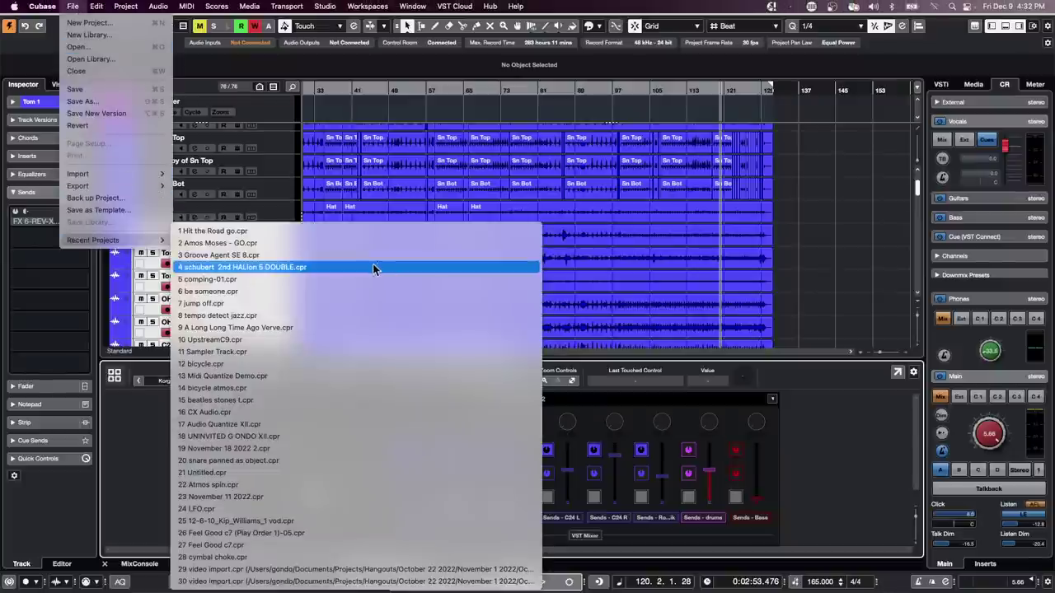
left_click(313, 279)
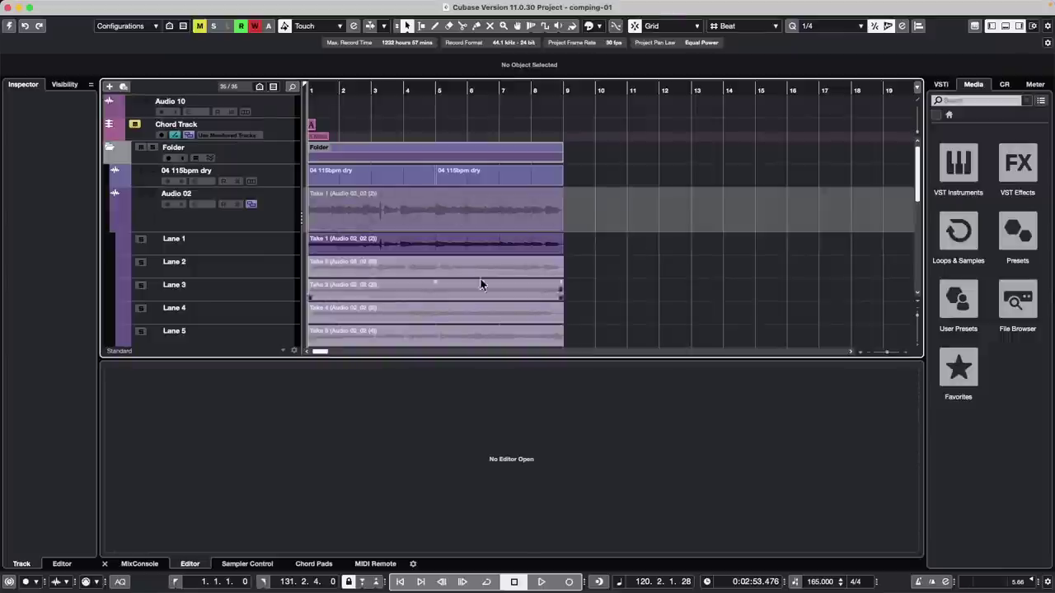
Step: With the Comp tool, build an Audio 02 comp using Lane 2 around bars 4–5, Lane 3 near bar 7 and Lane 5 near bar 8
right_click(396, 266)
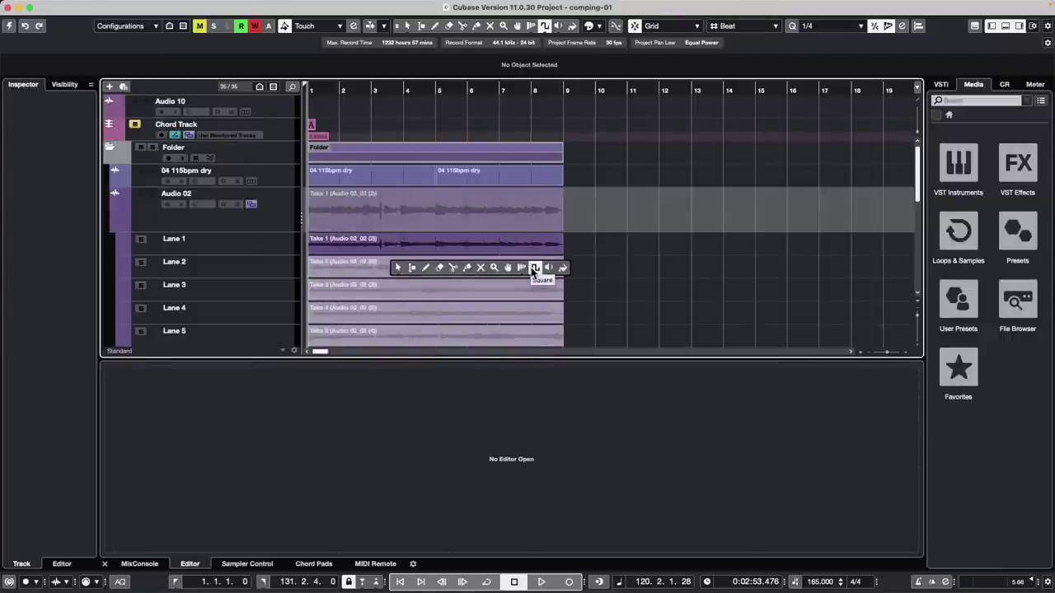
left_click(508, 267)
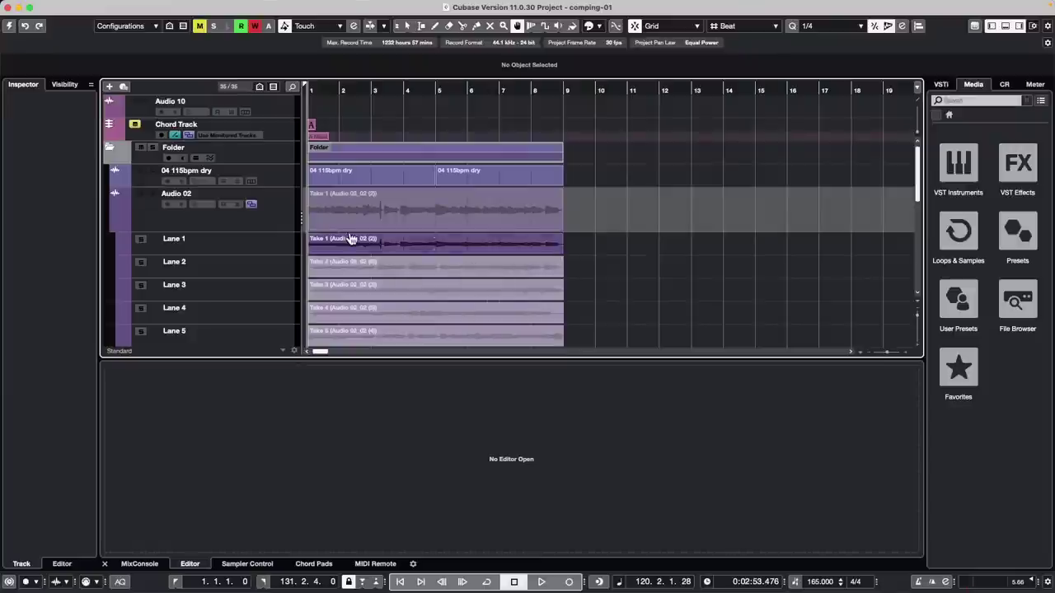
left_click_drag(356, 244, 508, 290)
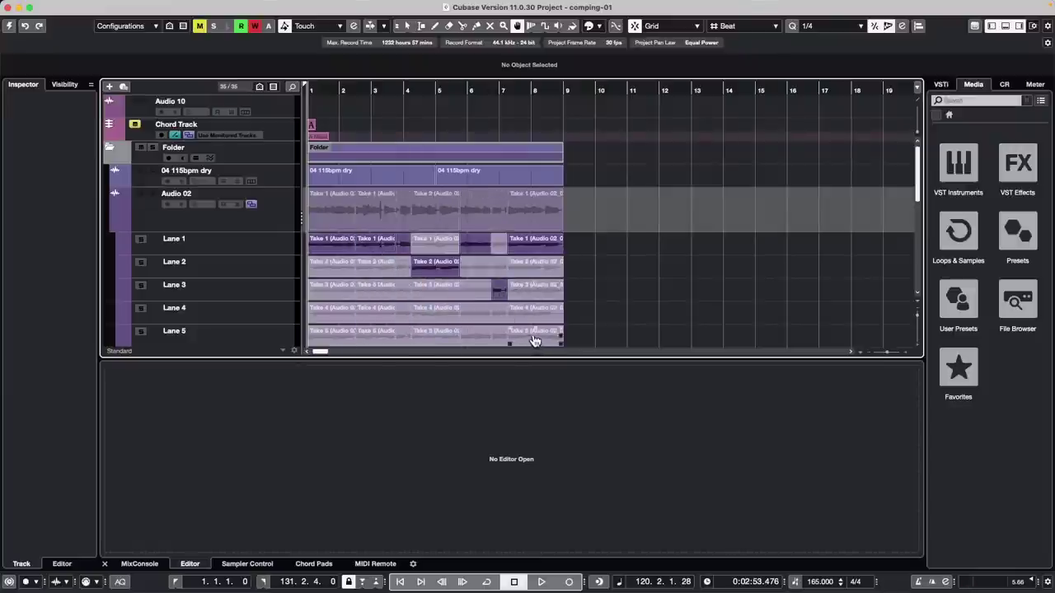
left_click_drag(534, 341, 555, 340)
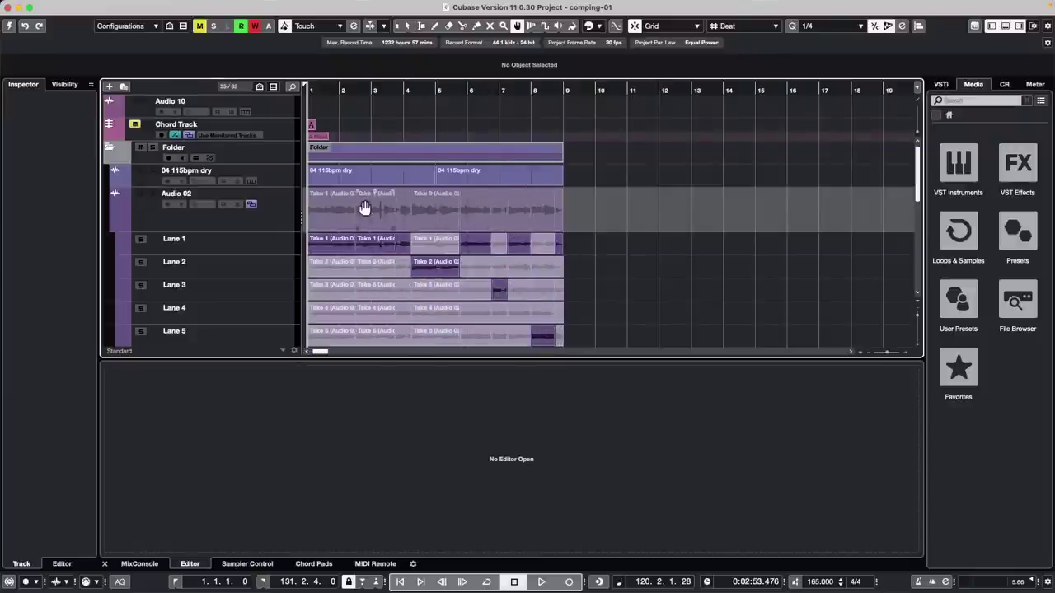
Step: Slip the audio inside Audio 02's Lane 2 takes, undo the trial shifts, and slide the content of the segment starting near bar 4 earlier
left_click(289, 223)
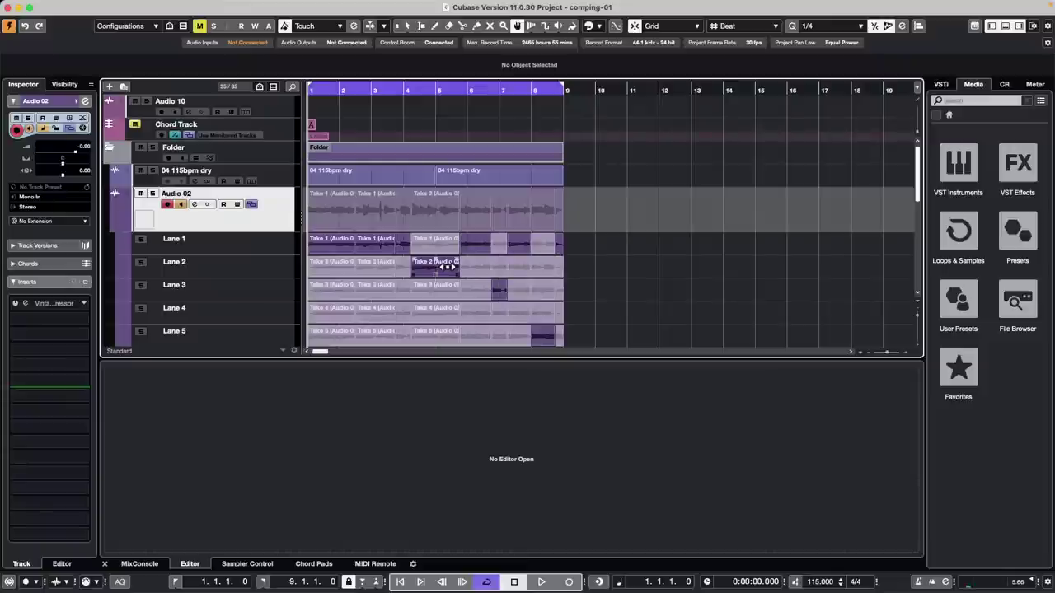
left_click_drag(447, 267, 419, 288)
left_click_drag(372, 287, 299, 269)
left_click(370, 266)
left_click_drag(366, 266, 331, 267)
key("super+z")
key("super+z")
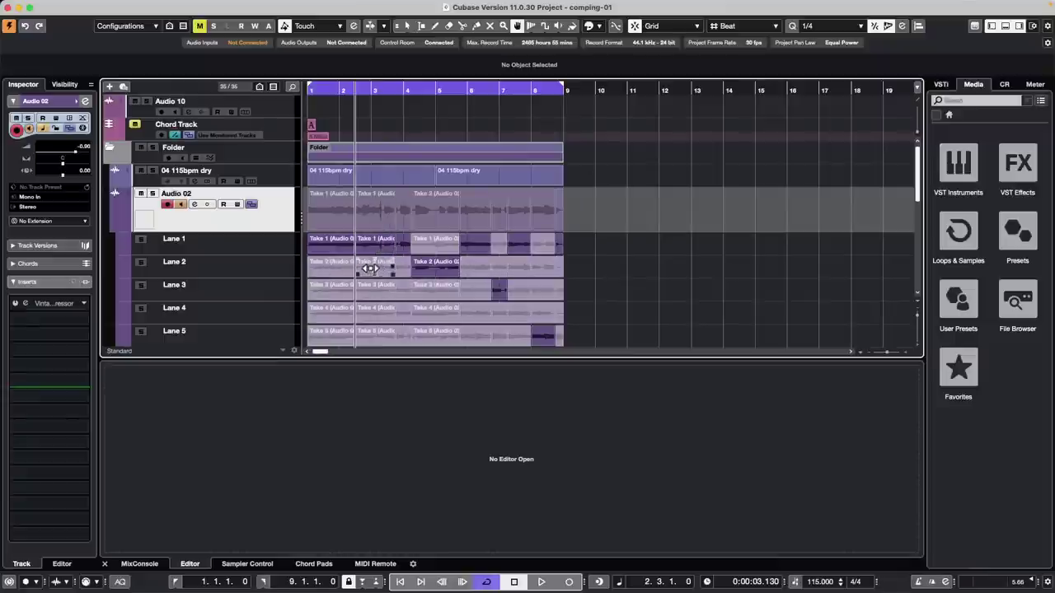
left_click(427, 268)
mouse_move(432, 268)
left_mouse_down()
mouse_move(306, 268)
mouse_move(558, 268)
mouse_move(412, 272)
left_mouse_up()
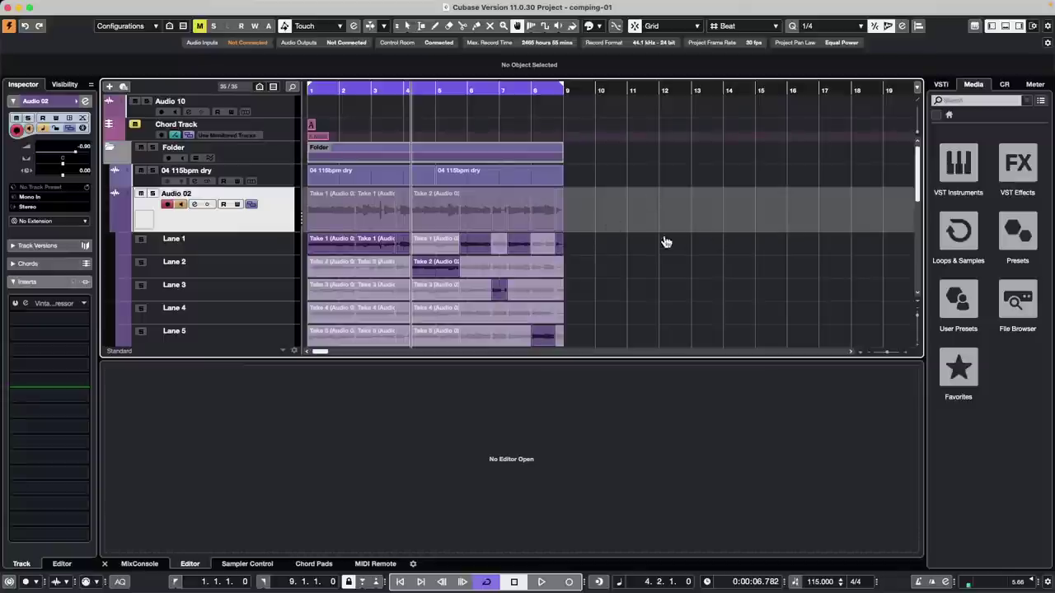
Step: Open the recent project Amos Moses - GO
left_click(73, 5)
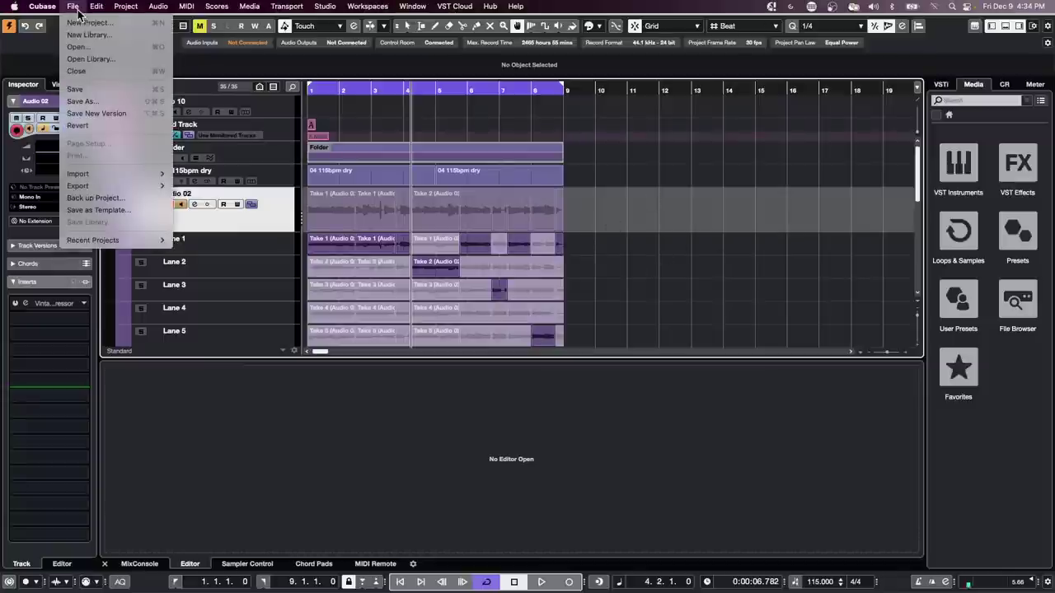
mouse_move(132, 239)
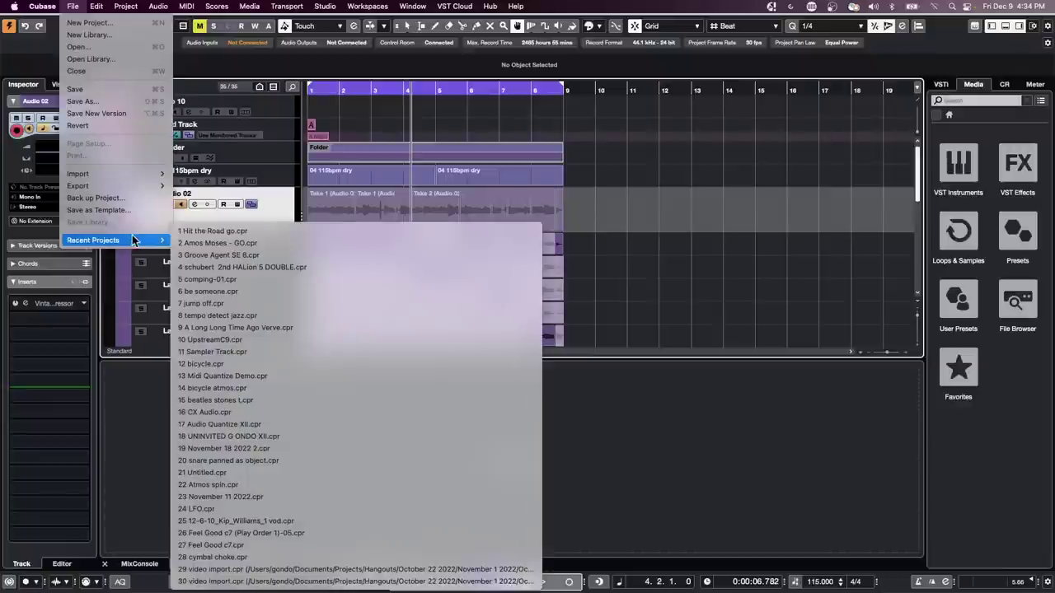
left_click(268, 245)
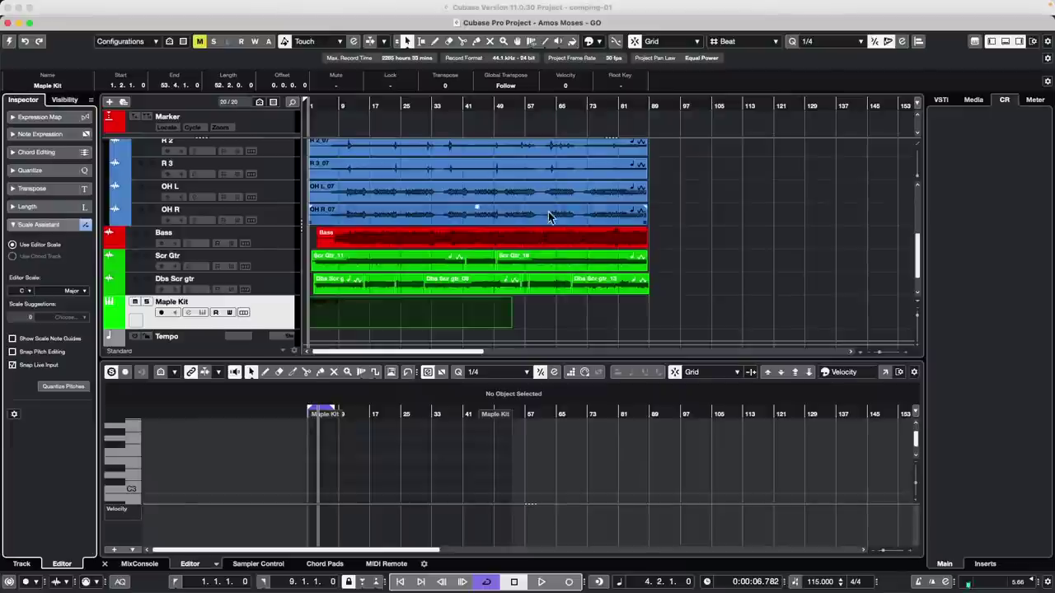
mouse_move(110, 5)
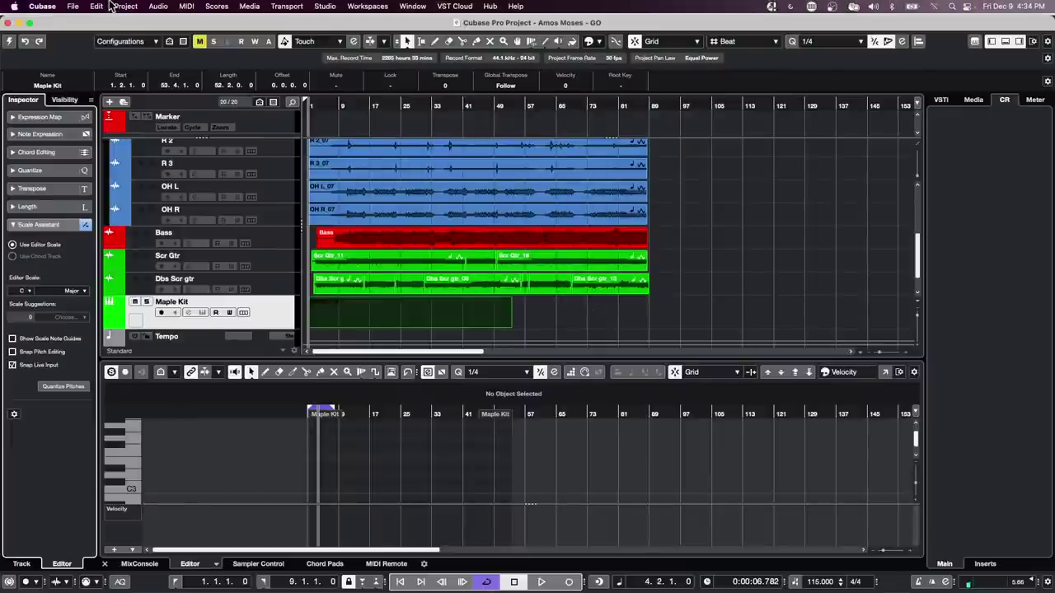
Step: Delete the long Maple Kit part from the Maple Kit instrument track
left_click(394, 310)
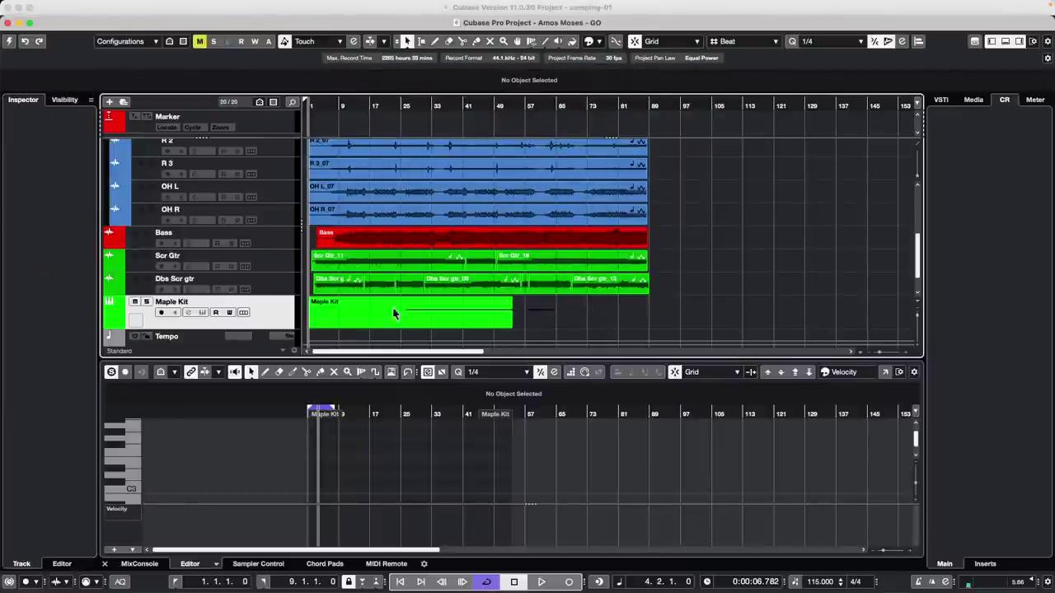
key("Delete")
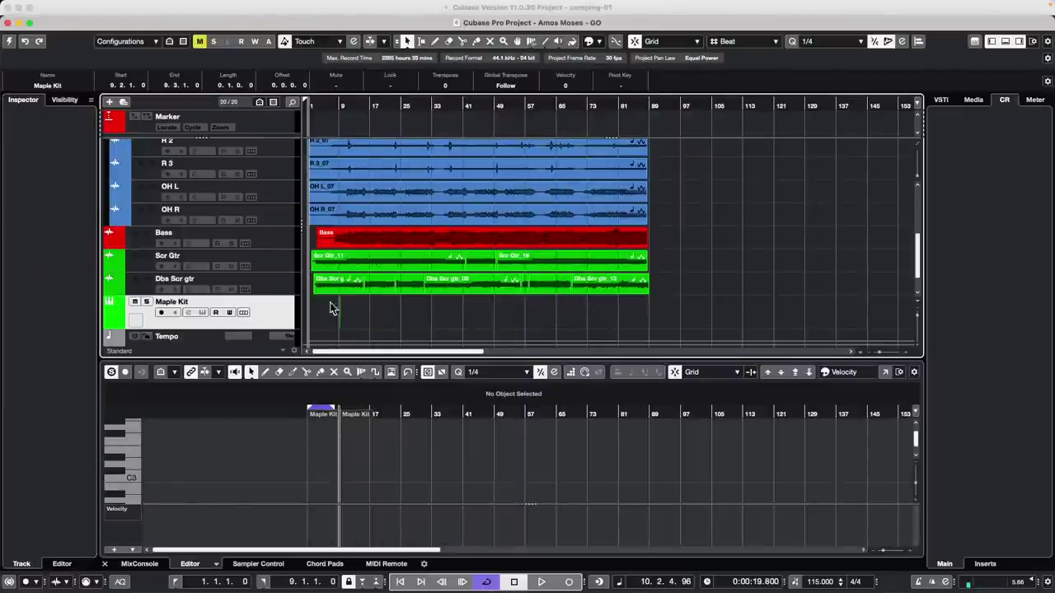
Step: Enlarge the Amos Moses - GO project window and activate the project
left_click(29, 23)
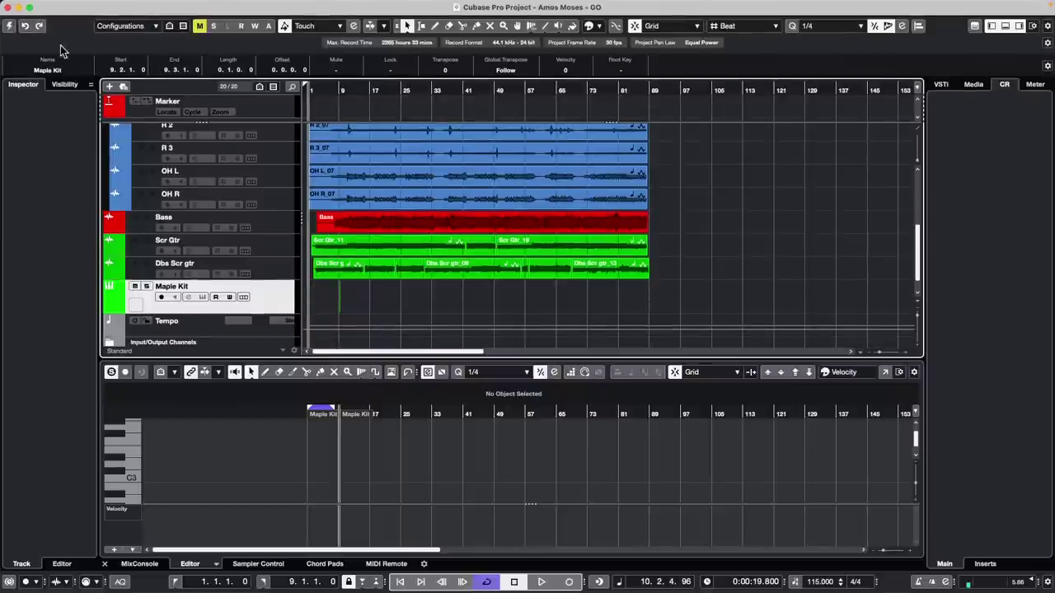
scroll(368, 176, "up", 5)
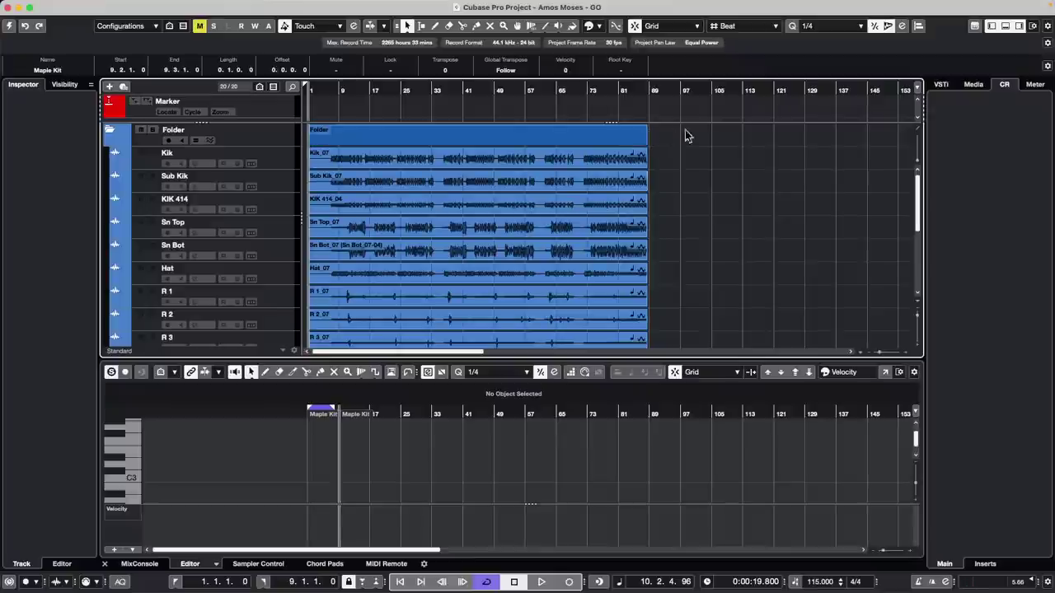
mouse_move(242, 6)
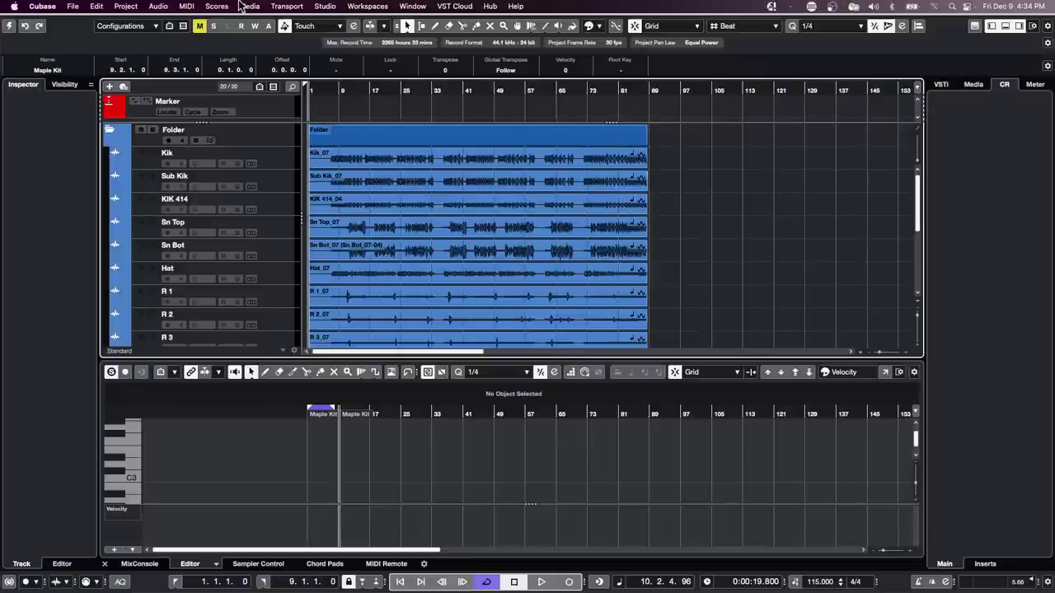
left_click(73, 6)
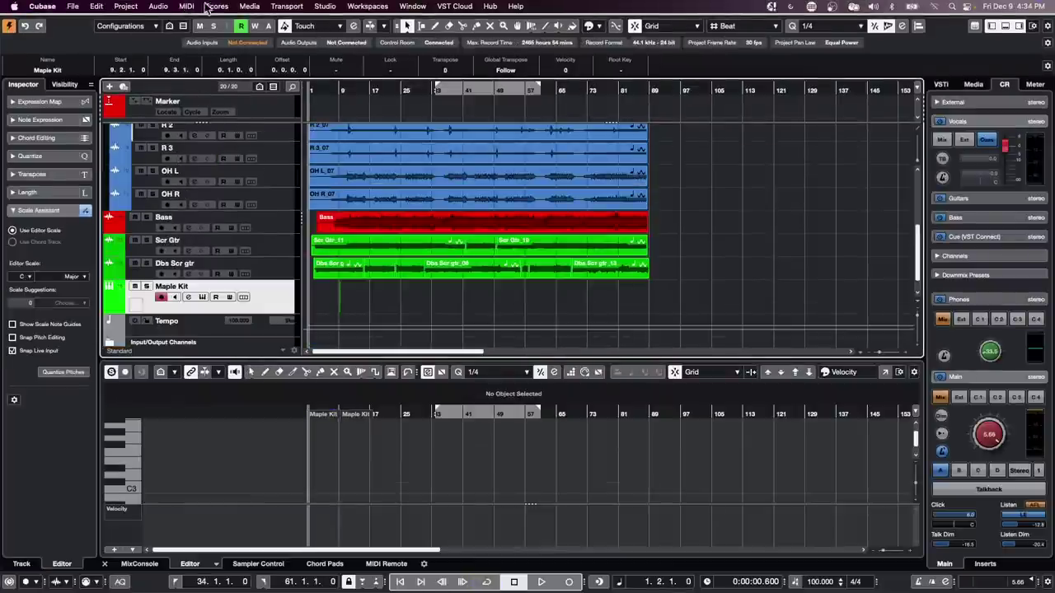
left_click(74, 7)
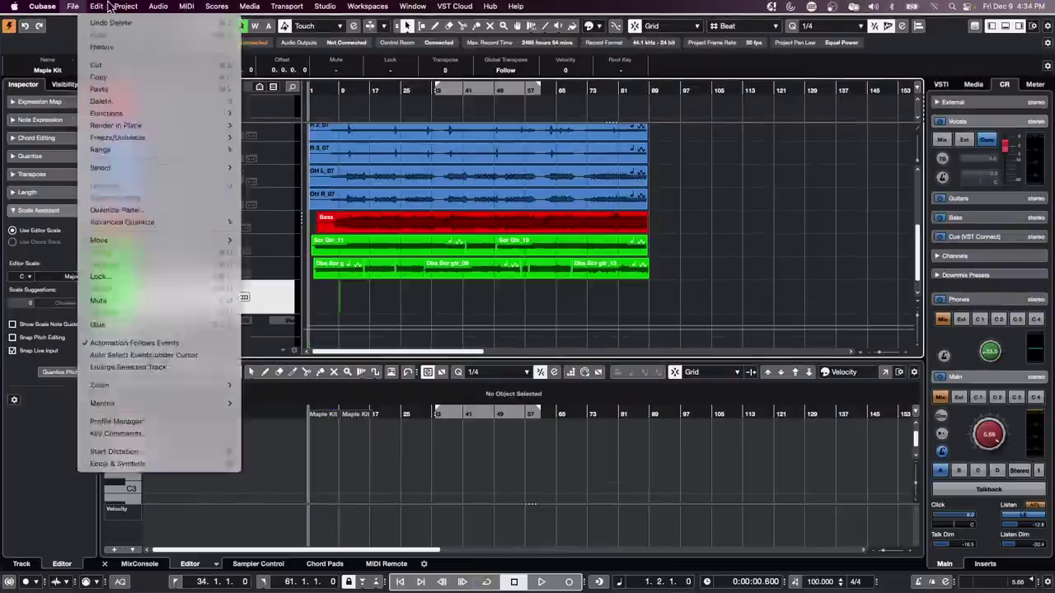
mouse_move(125, 6)
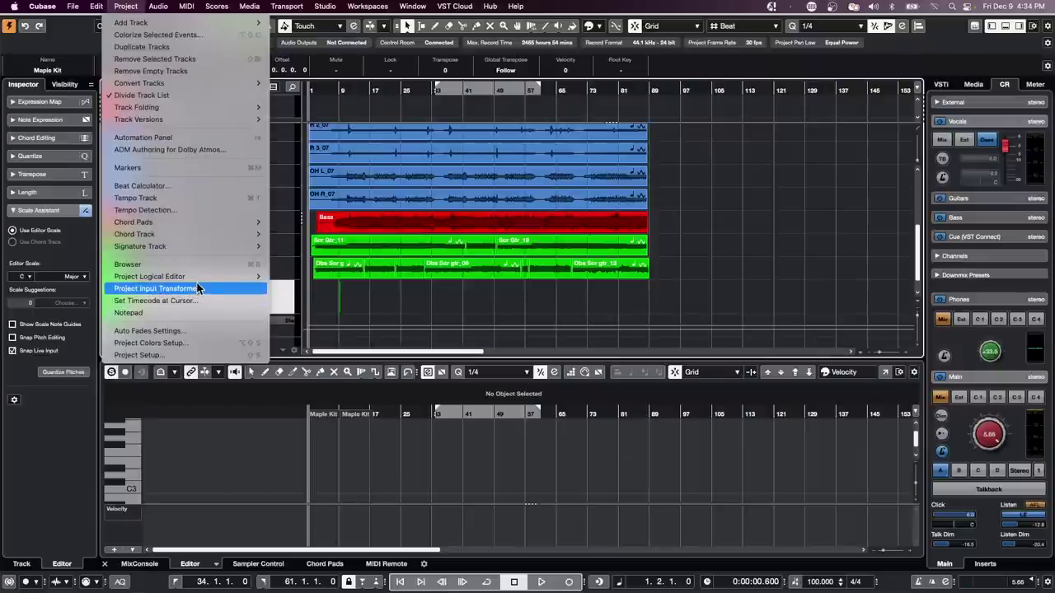
left_click(198, 288)
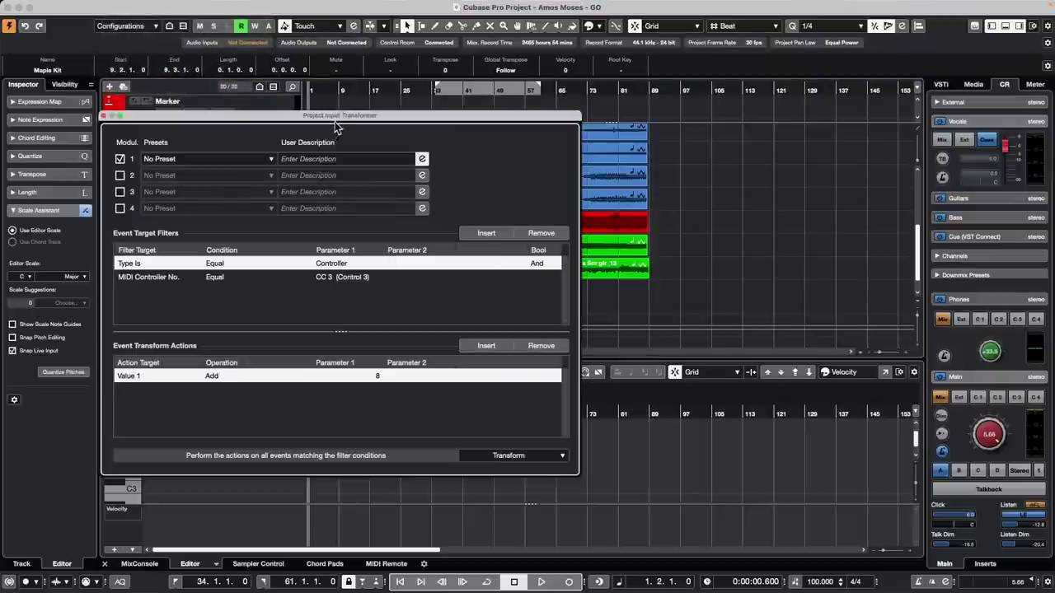
left_click(108, 115)
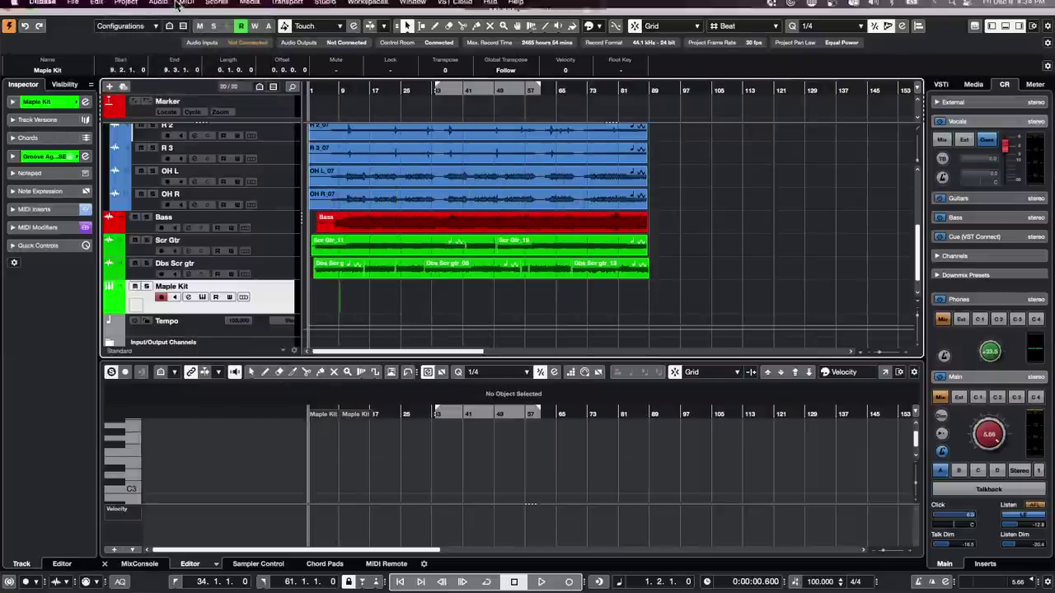
Step: Open the Project Logical Editor setup, then quit Cubase 11
left_click(158, 6)
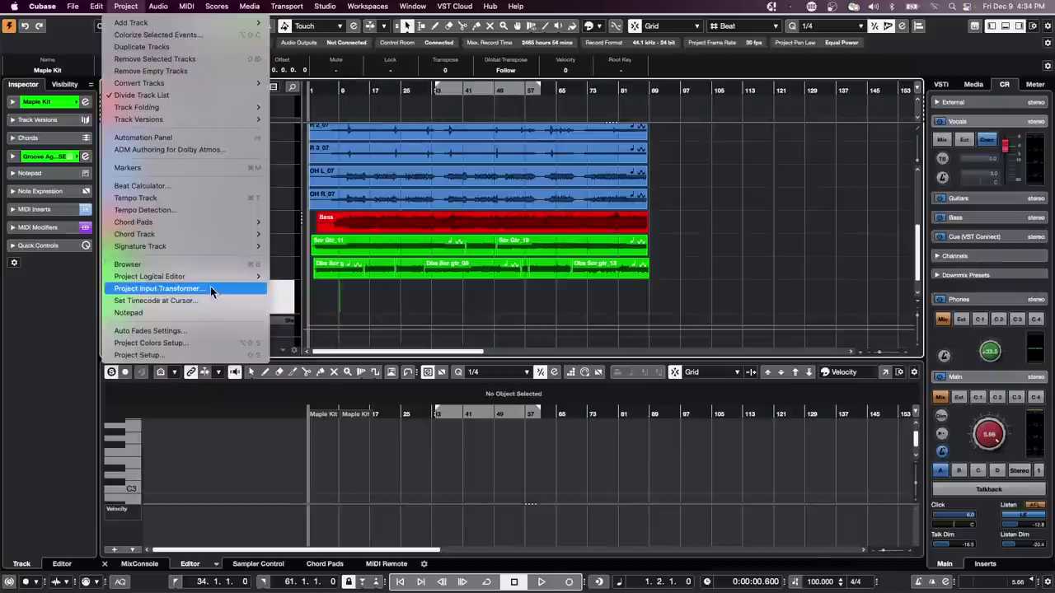
mouse_move(247, 276)
left_click(311, 276)
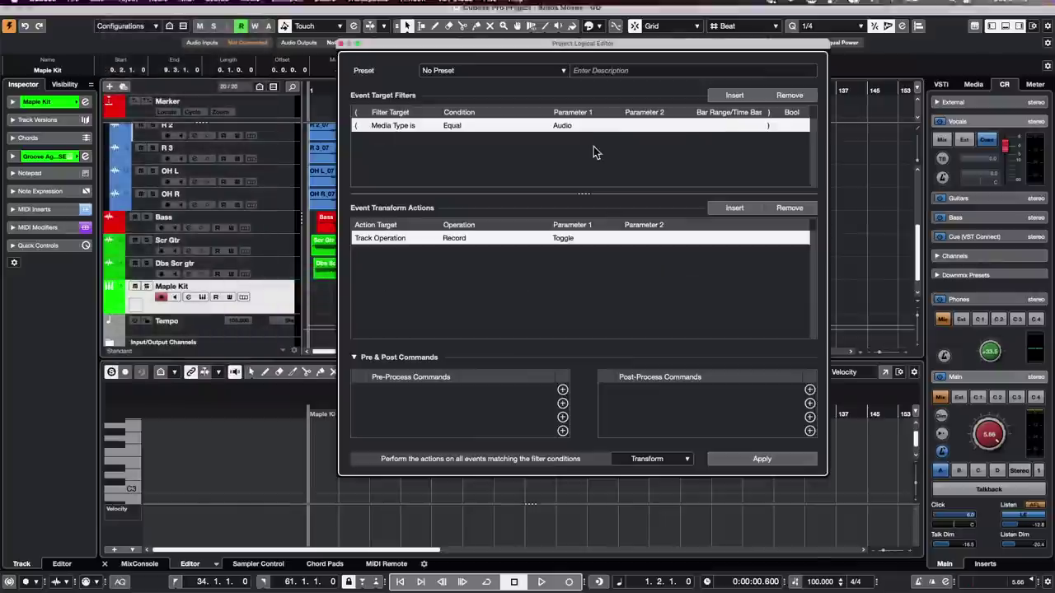
left_click(533, 74)
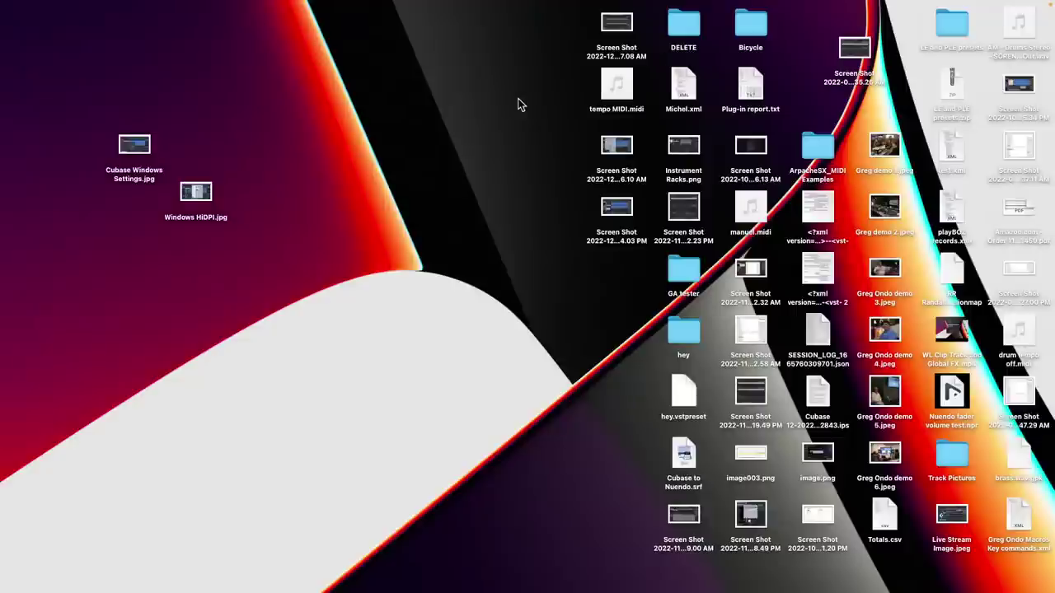
Step: Launch Cubase Pro 12 and open the Amos Moses - GO project
mouse_move(416, 591)
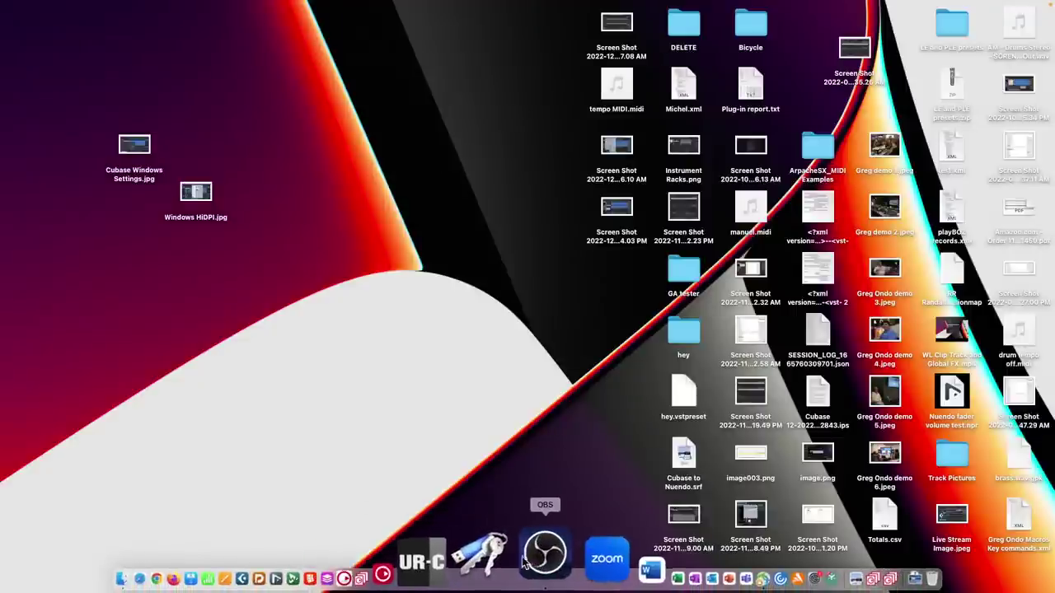
left_click(631, 209)
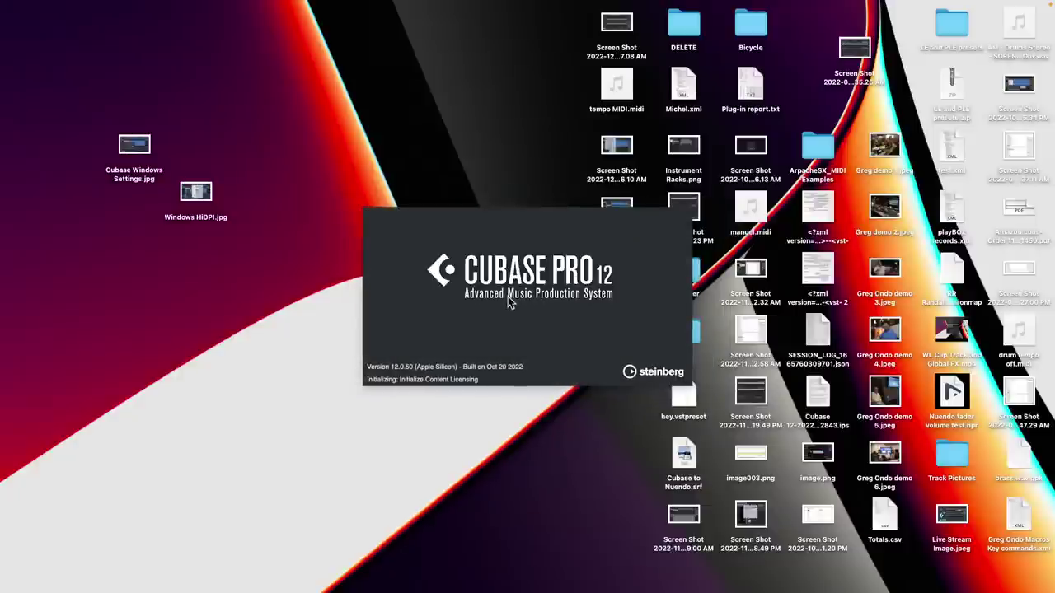
left_click(803, 355)
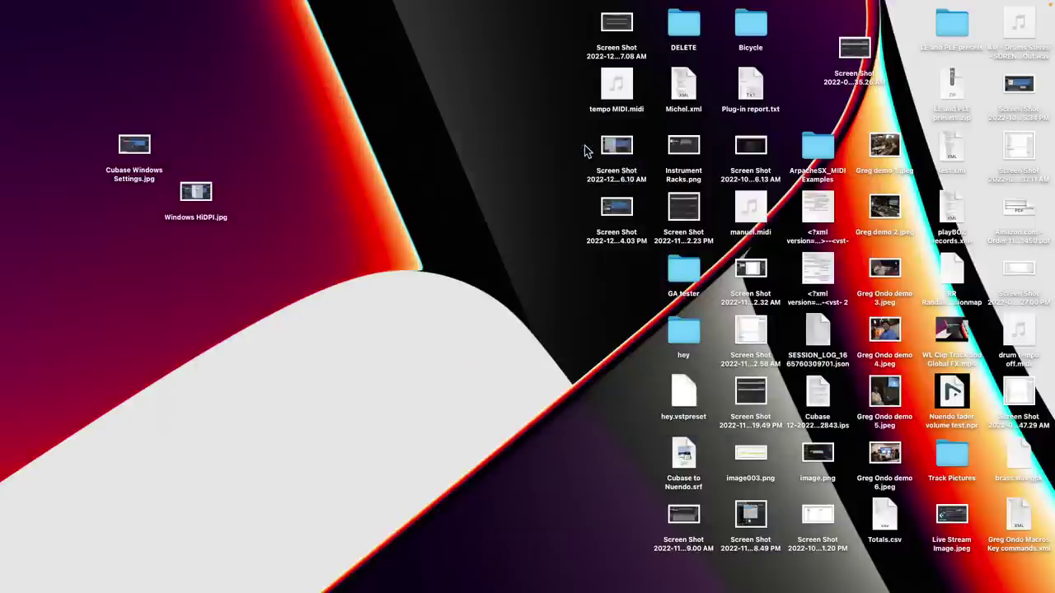
double_click(584, 148)
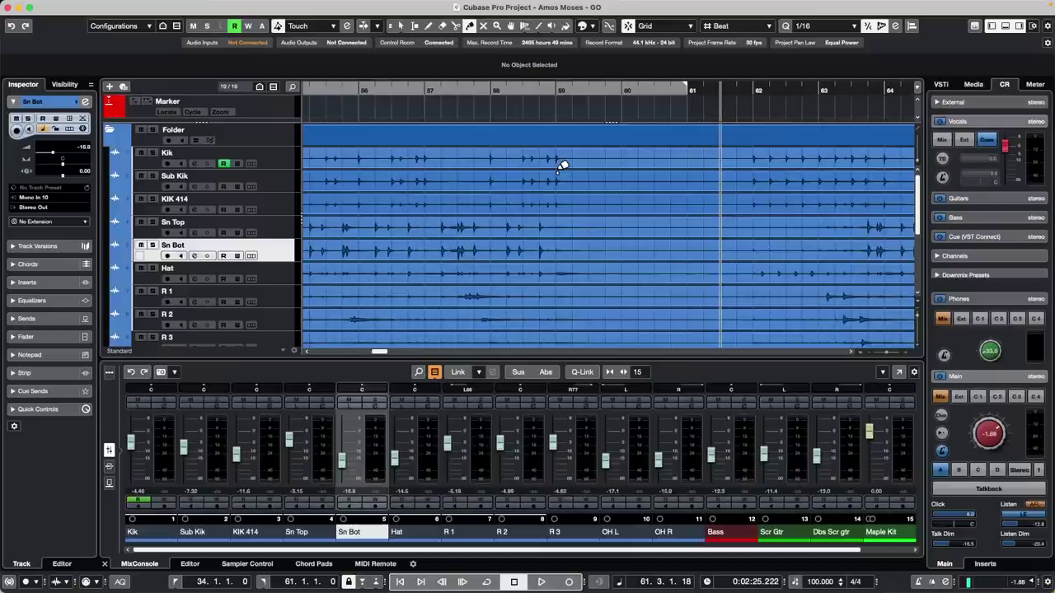
Step: Open the Project Logical Editor setup and load the user preset move 2
left_click(287, 6)
mouse_move(249, 8)
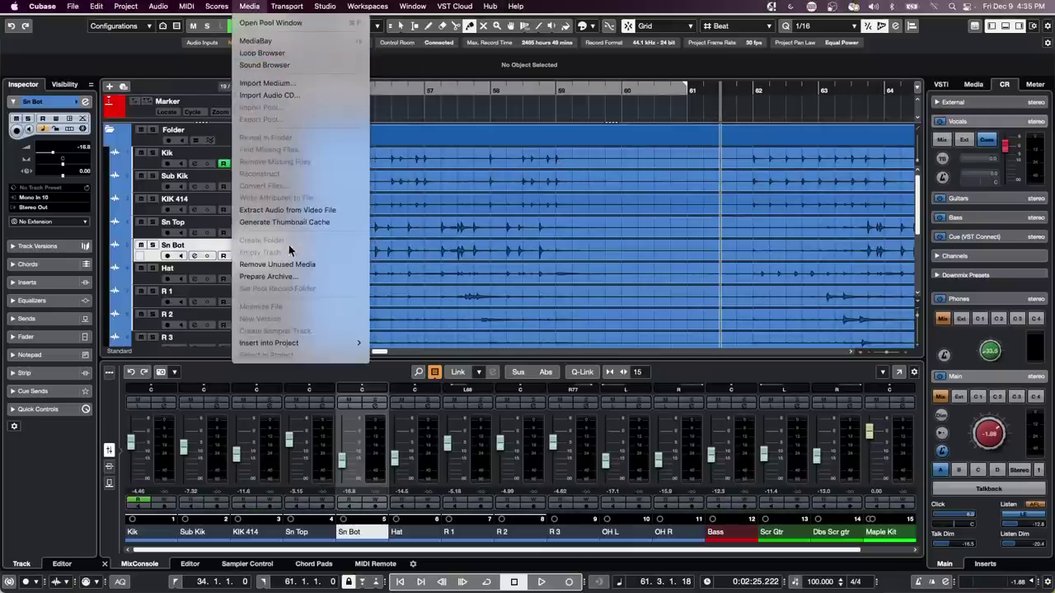
mouse_move(216, 7)
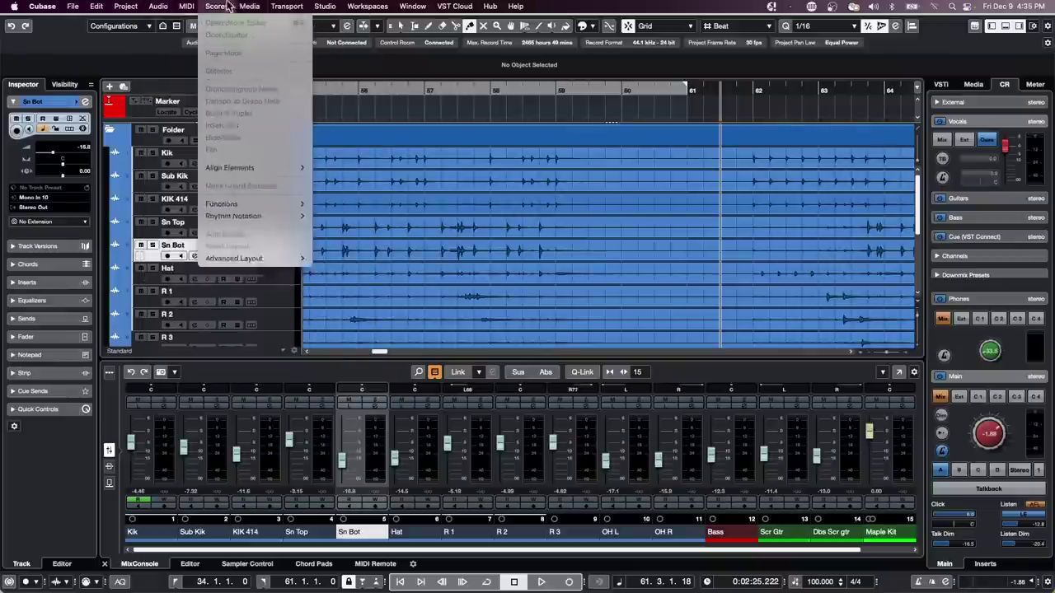
mouse_move(163, 9)
mouse_move(130, 8)
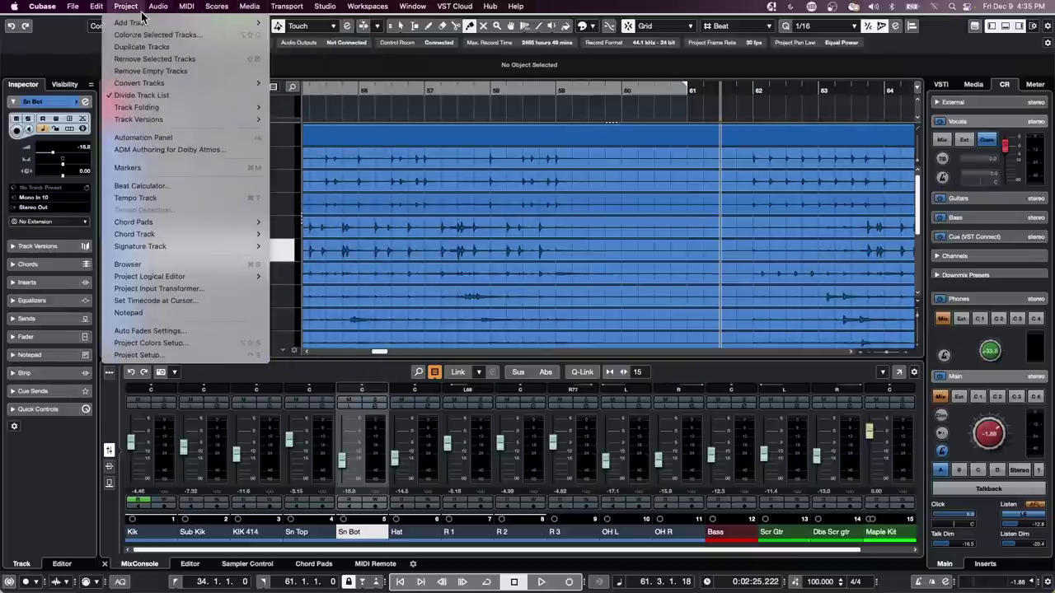
mouse_move(236, 277)
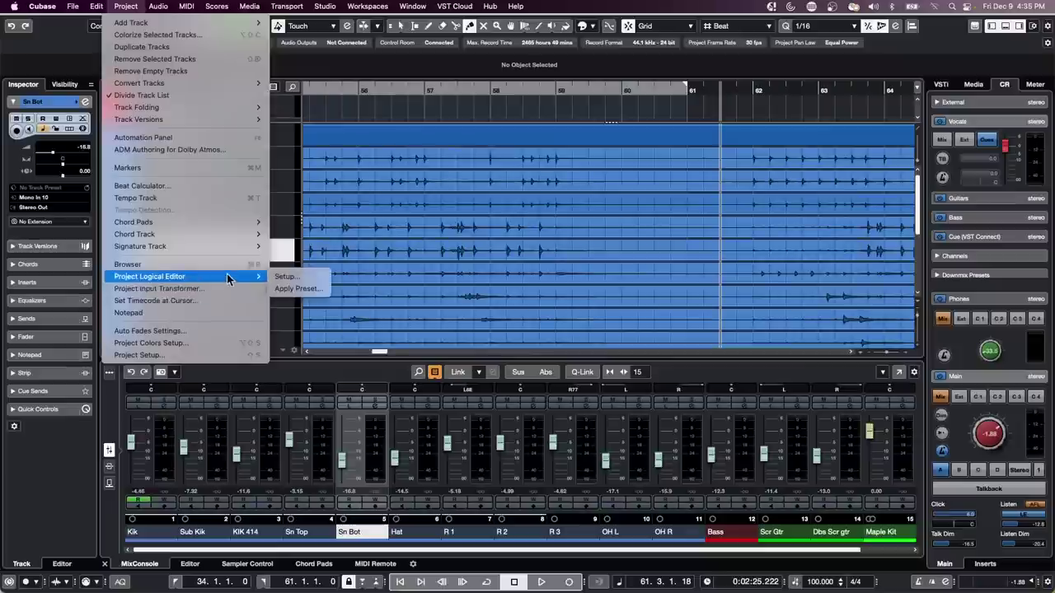
left_click(292, 278)
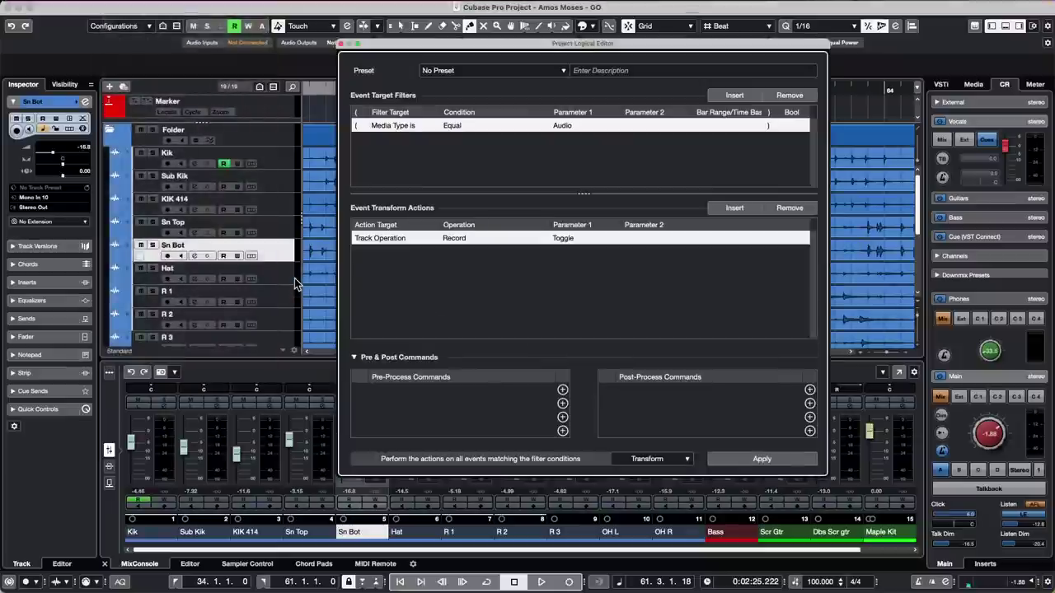
left_click(563, 70)
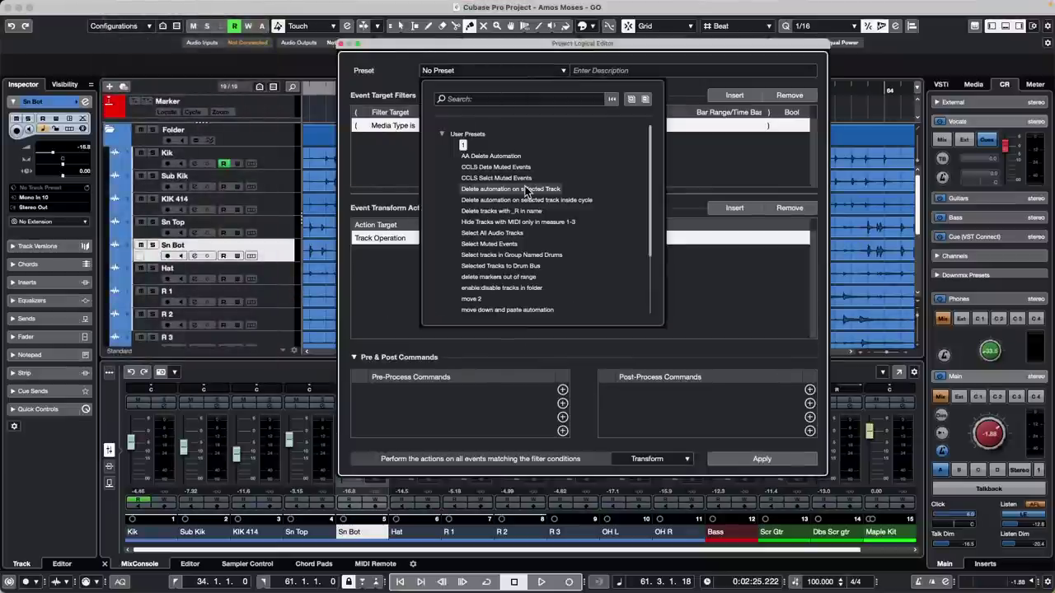
left_click(472, 299)
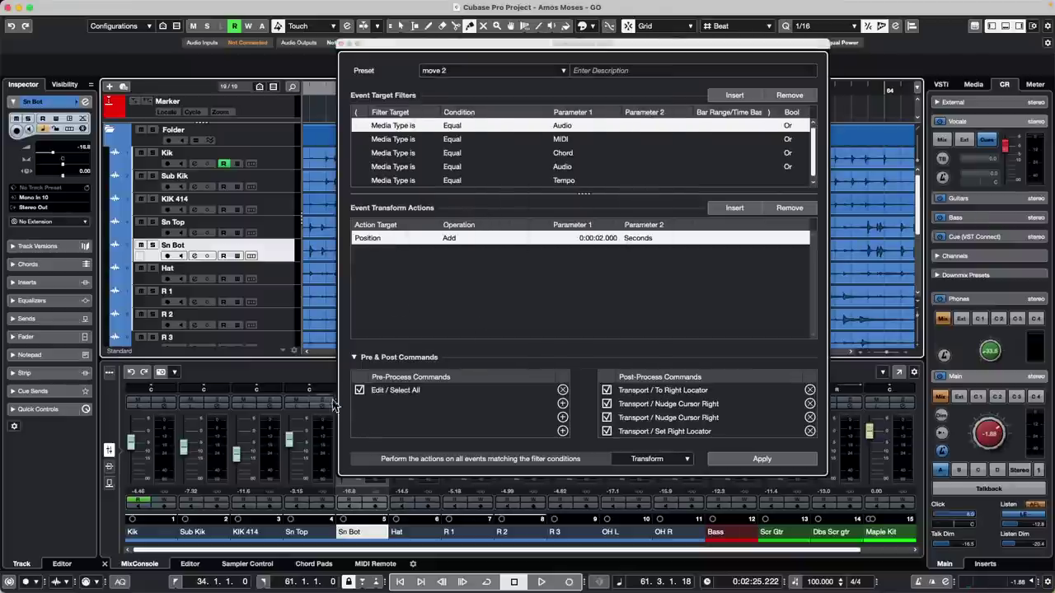
Step: Change the second Audio filter, between Chord and Tempo in the move 2 preset, to media type Arranger
left_click_drag(509, 48, 714, 95)
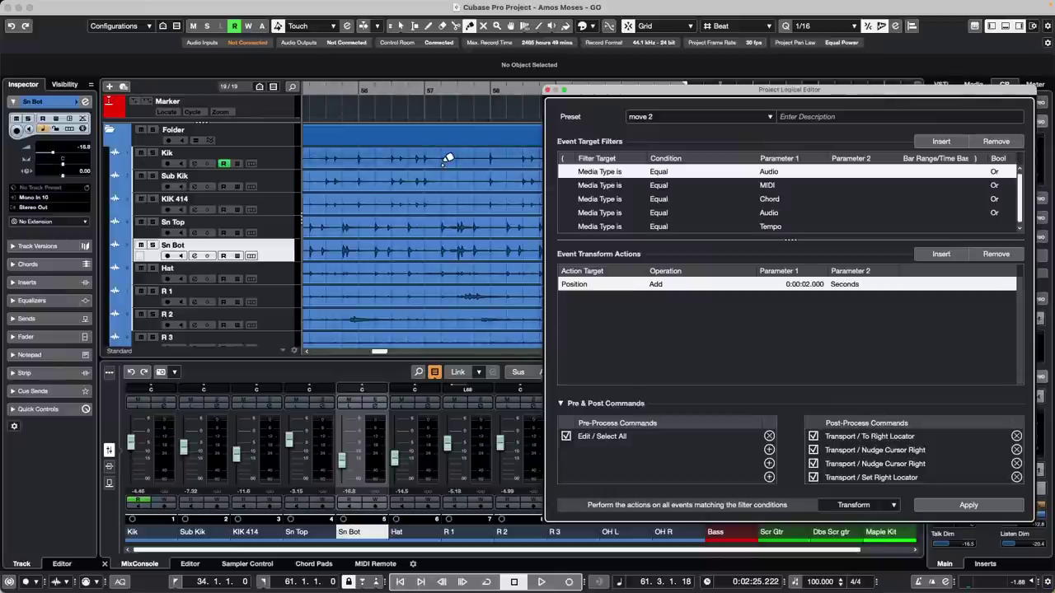
right_click(384, 120)
left_click(387, 122)
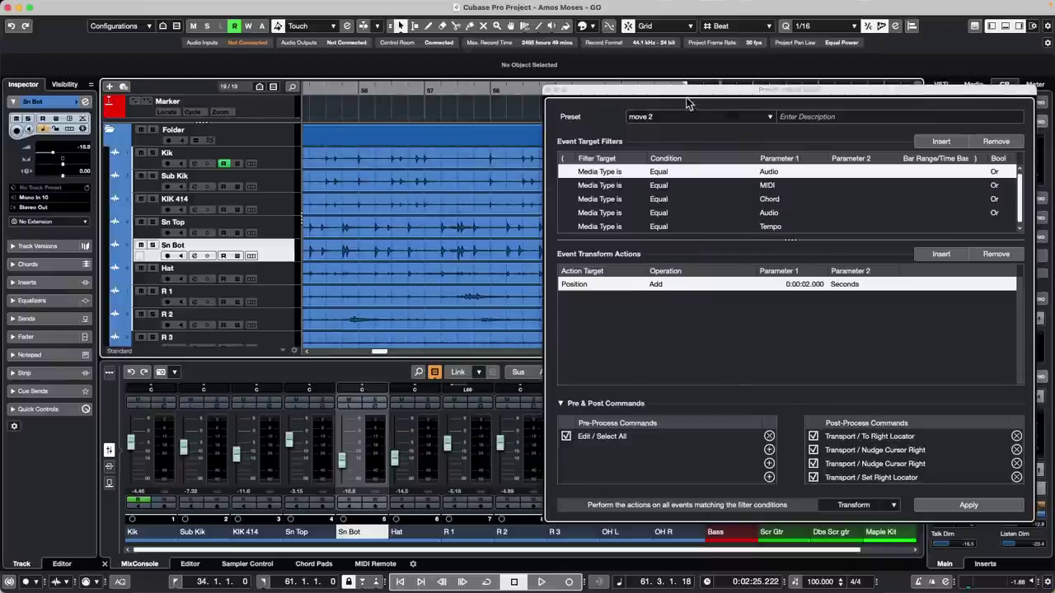
left_click_drag(683, 91, 505, 93)
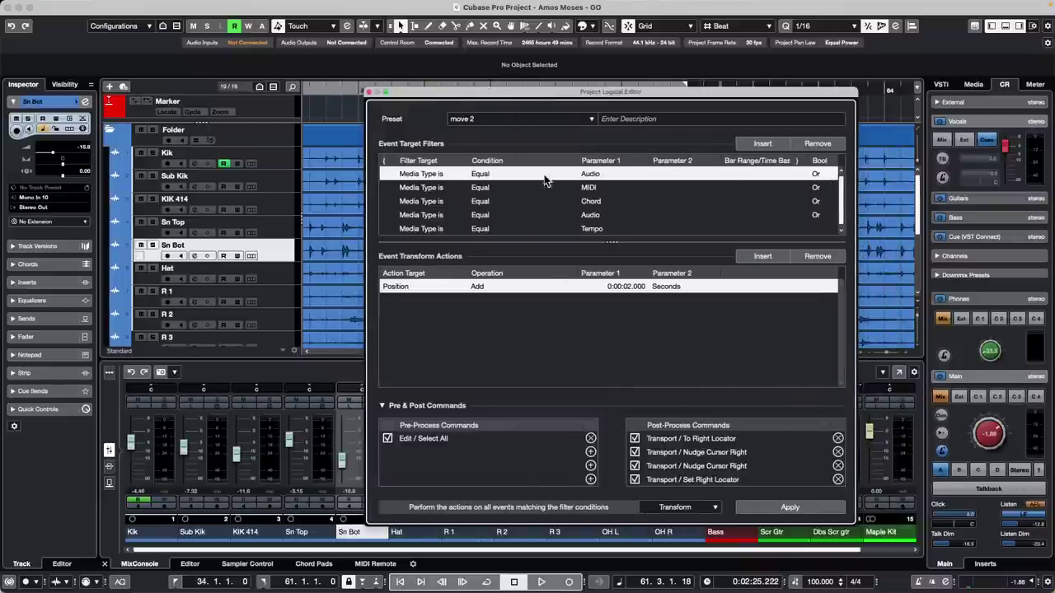
left_click(592, 215)
left_click(591, 216)
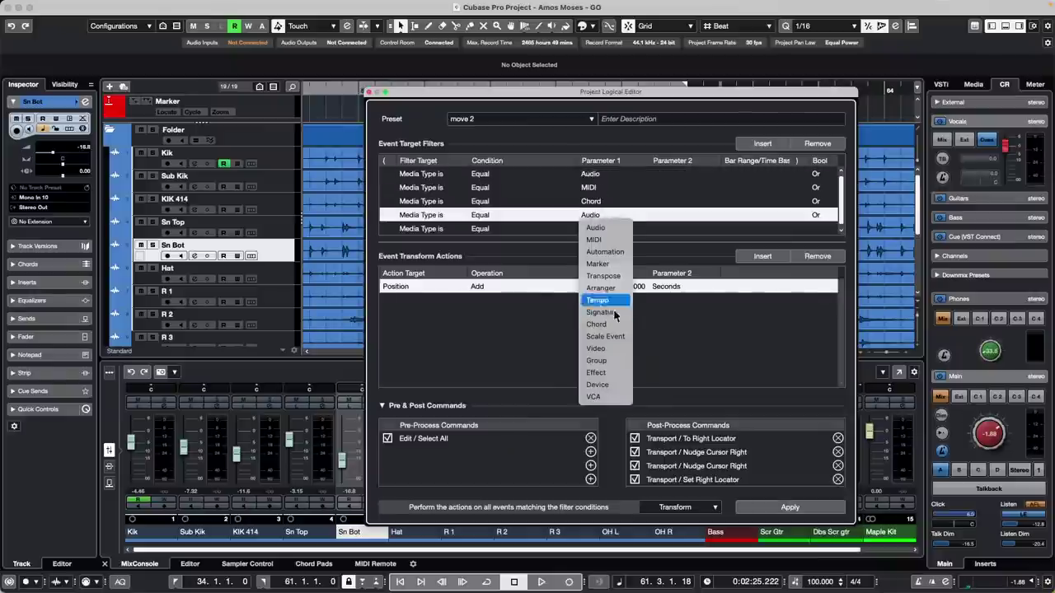
left_click(613, 290)
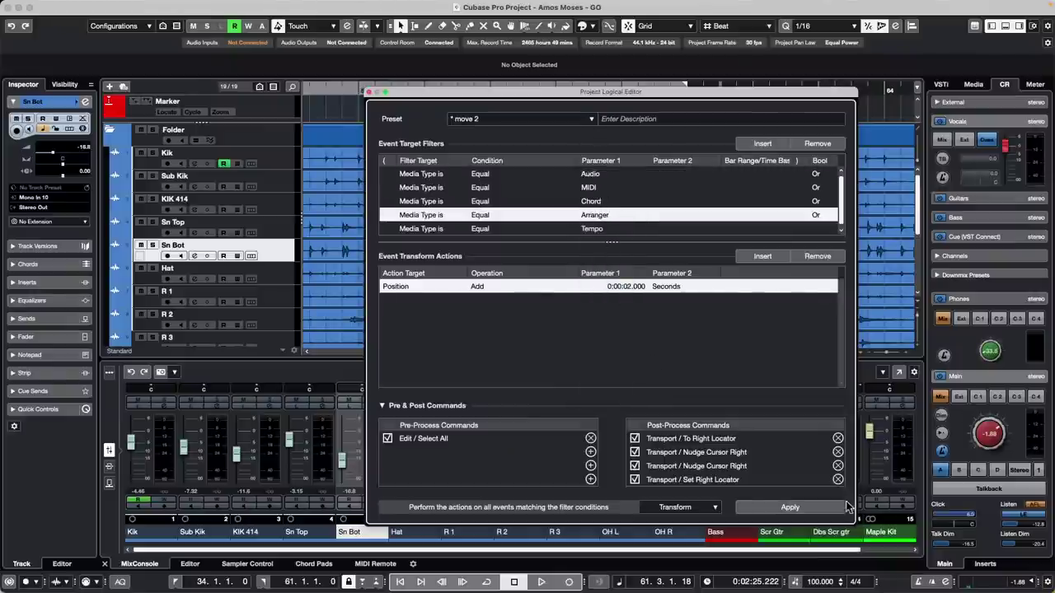
Step: Apply the modified move 2 preset to move all matching project events 2 seconds later
left_click_drag(536, 93, 602, 89)
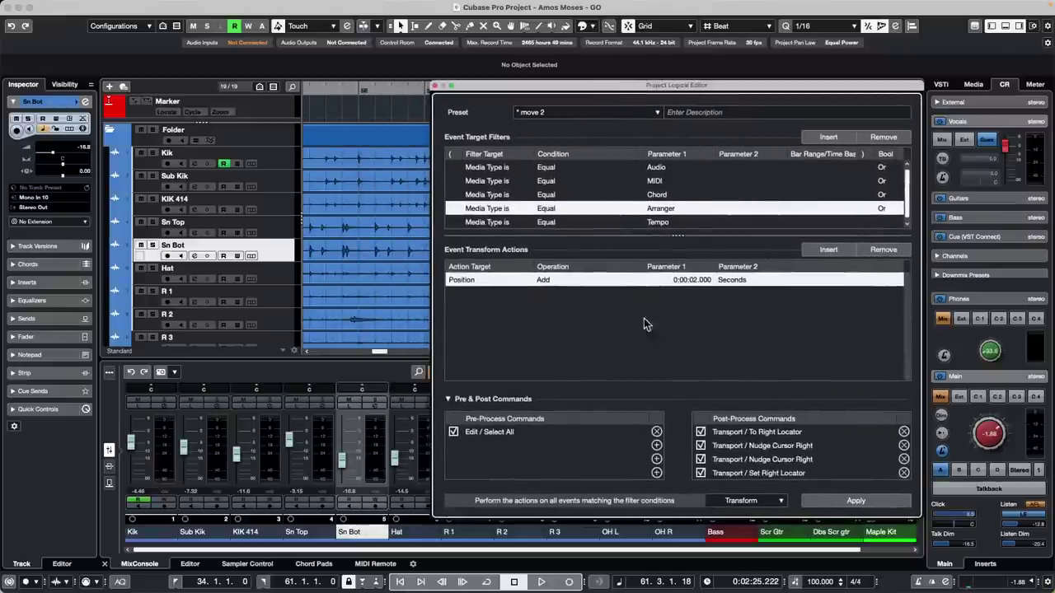
left_click_drag(556, 92, 502, 176)
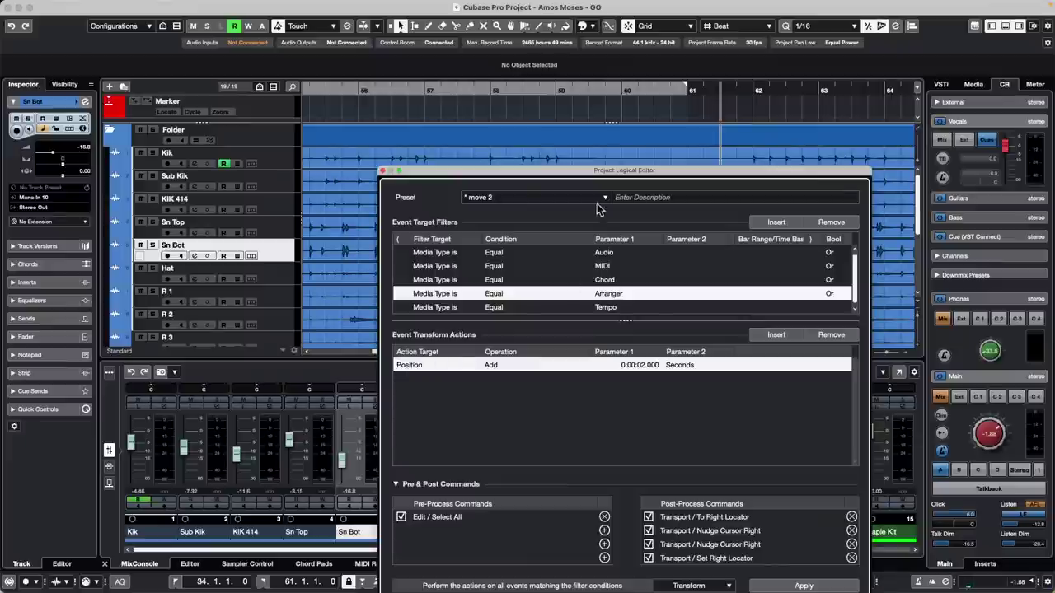
left_click_drag(608, 177, 657, 93)
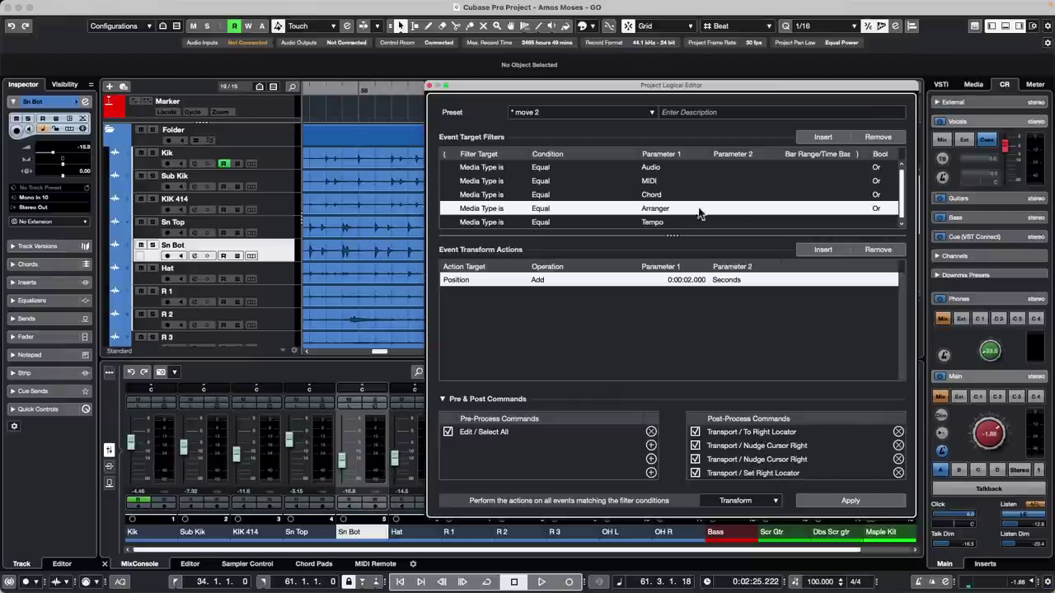
left_click_drag(486, 87, 466, 211)
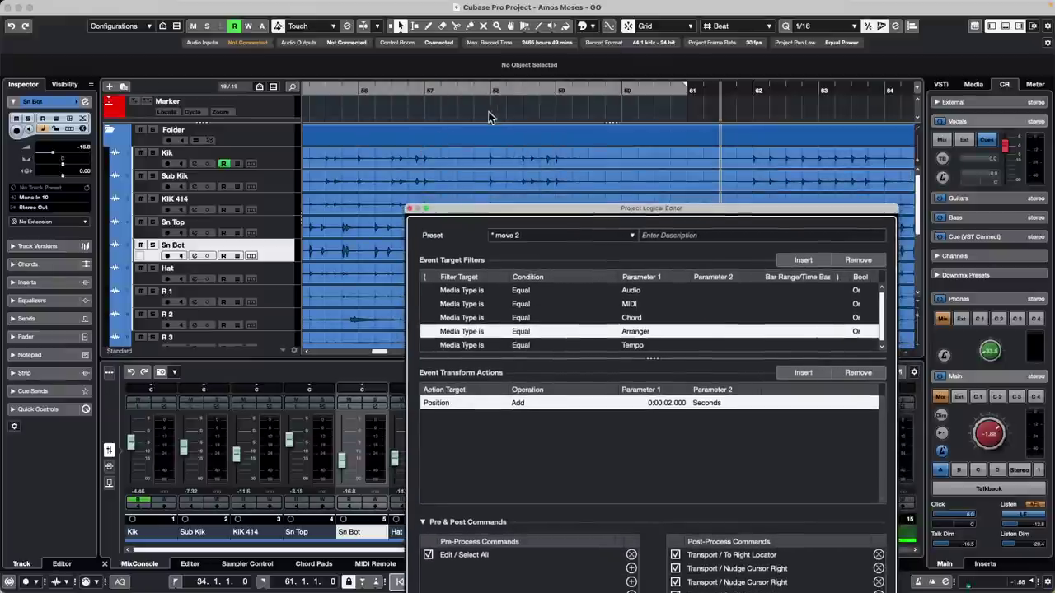
left_click_drag(517, 67, 147, 73)
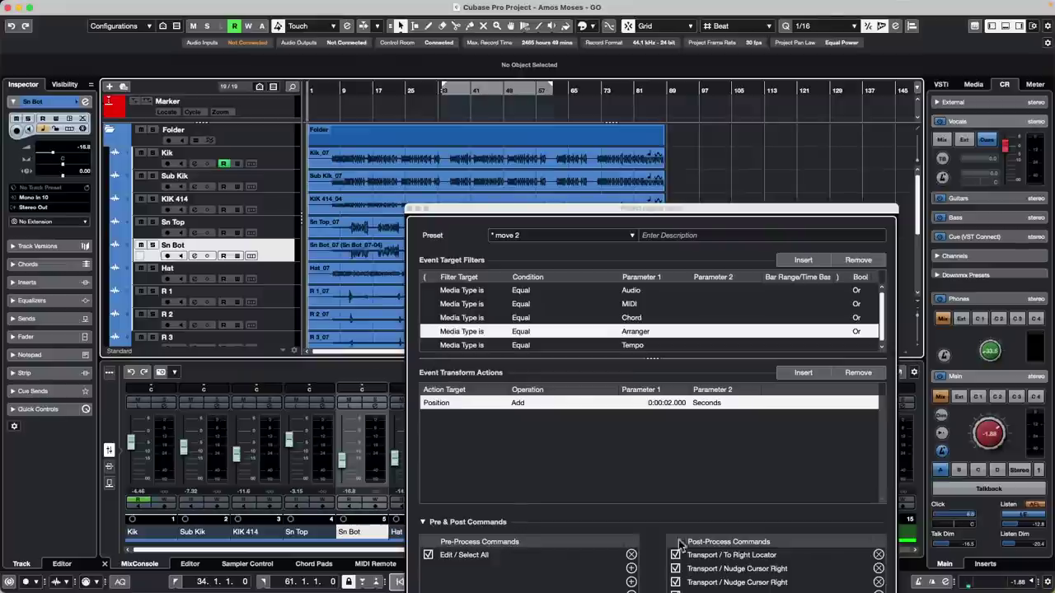
left_click_drag(717, 213, 769, 161)
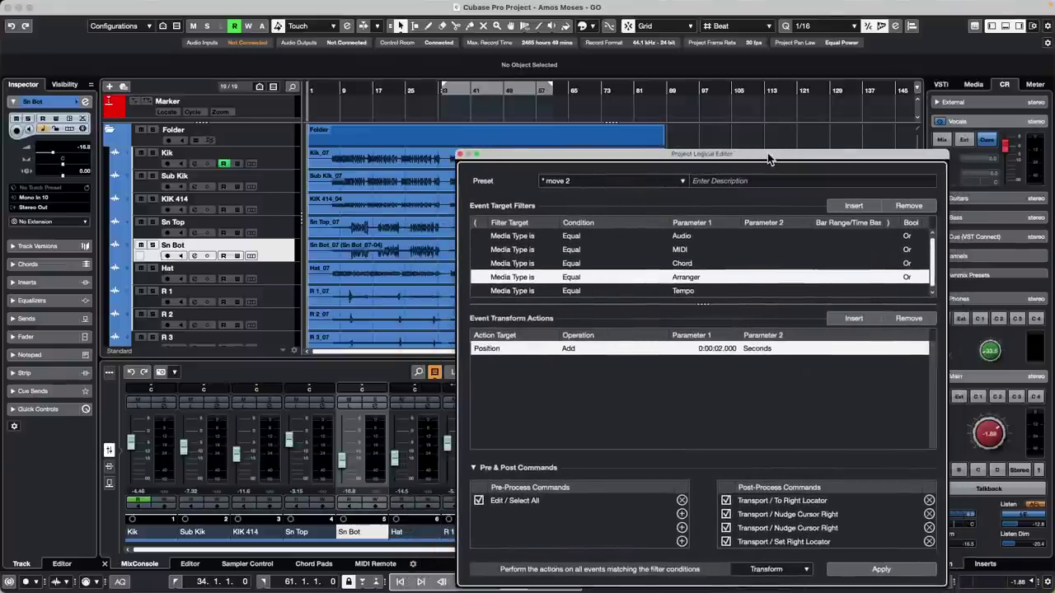
left_click(881, 569)
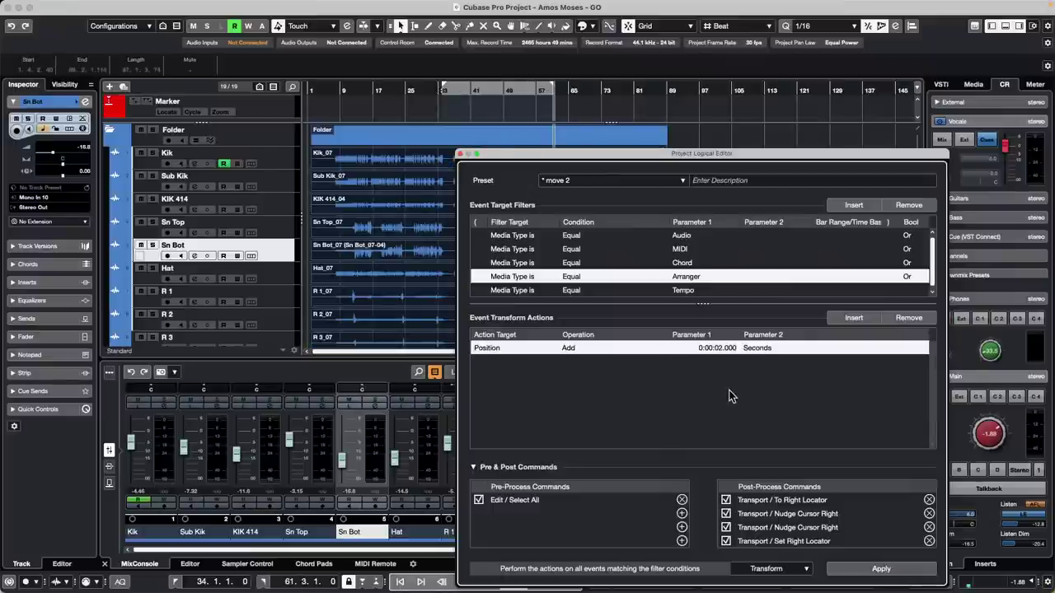
Step: Close the Project Logical Editor and set the locators to the range of the Kik_07 event
left_click(461, 155)
left_click_drag(708, 162, 267, 170)
key("p")
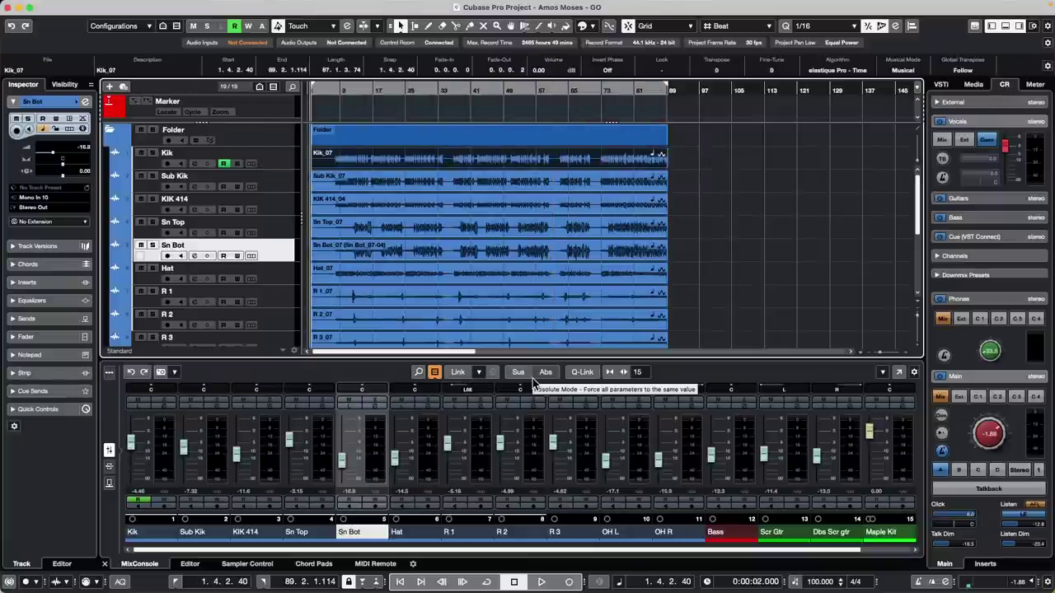
Step: Open the Project Logical Editor setup and apply the move 2 preset again to move all matching events 2 seconds later
key("Home")
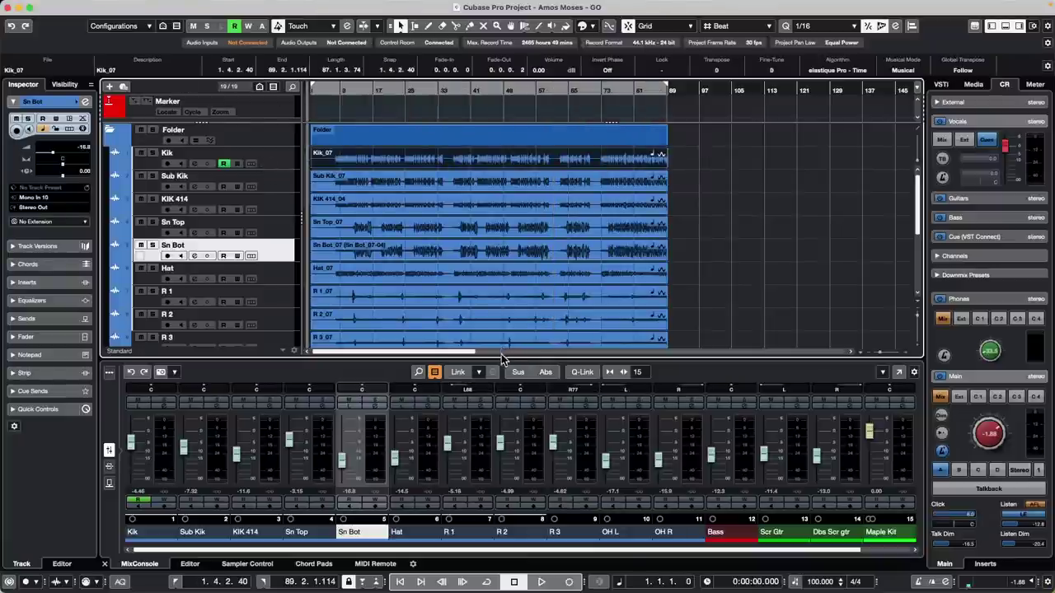
key("KP_1")
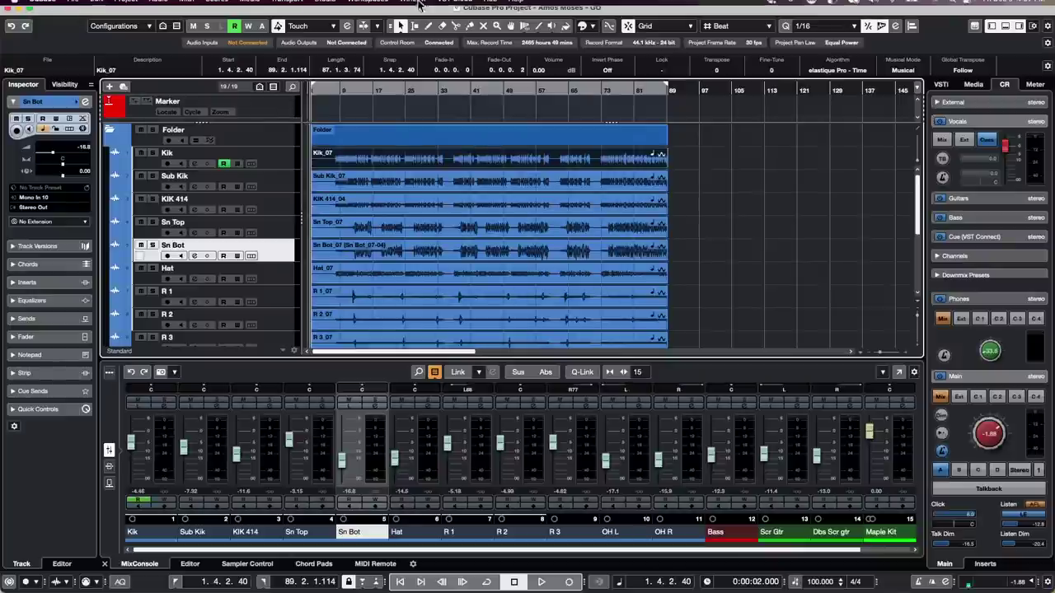
left_click(413, 6)
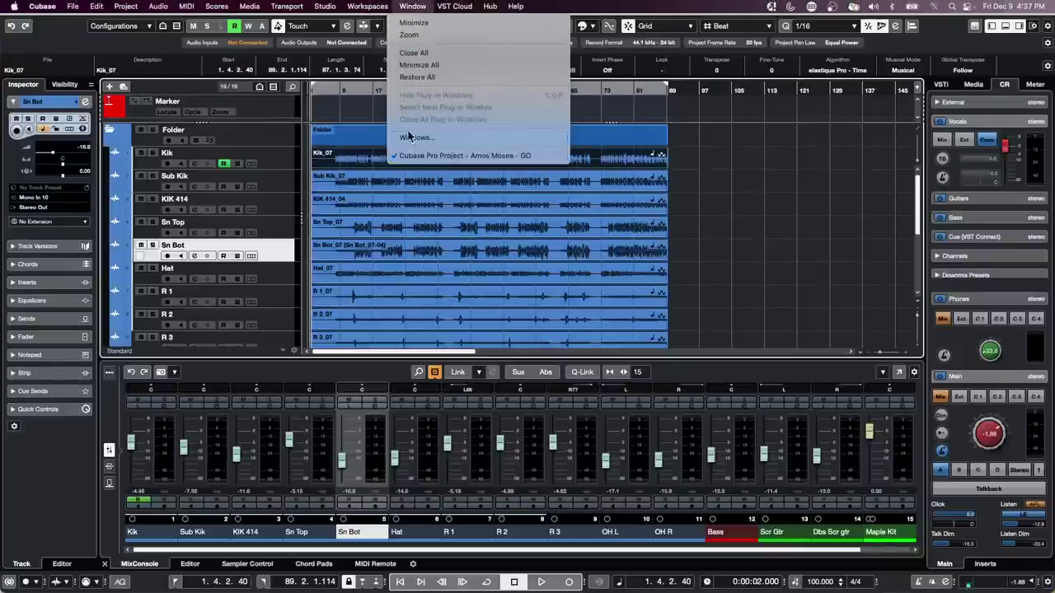
mouse_move(159, 7)
mouse_move(126, 7)
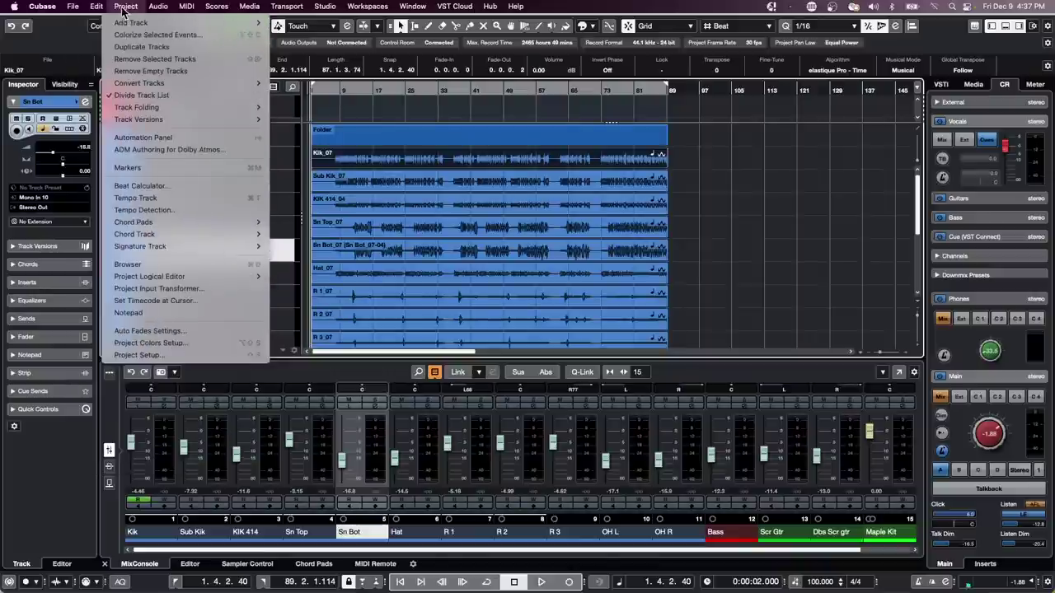
mouse_move(185, 276)
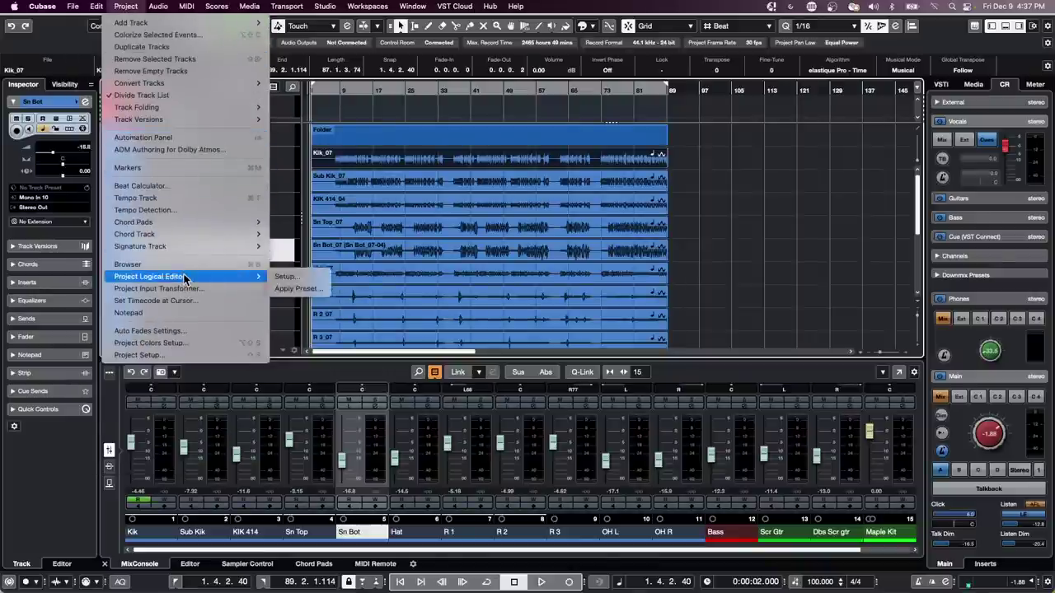
left_click(316, 277)
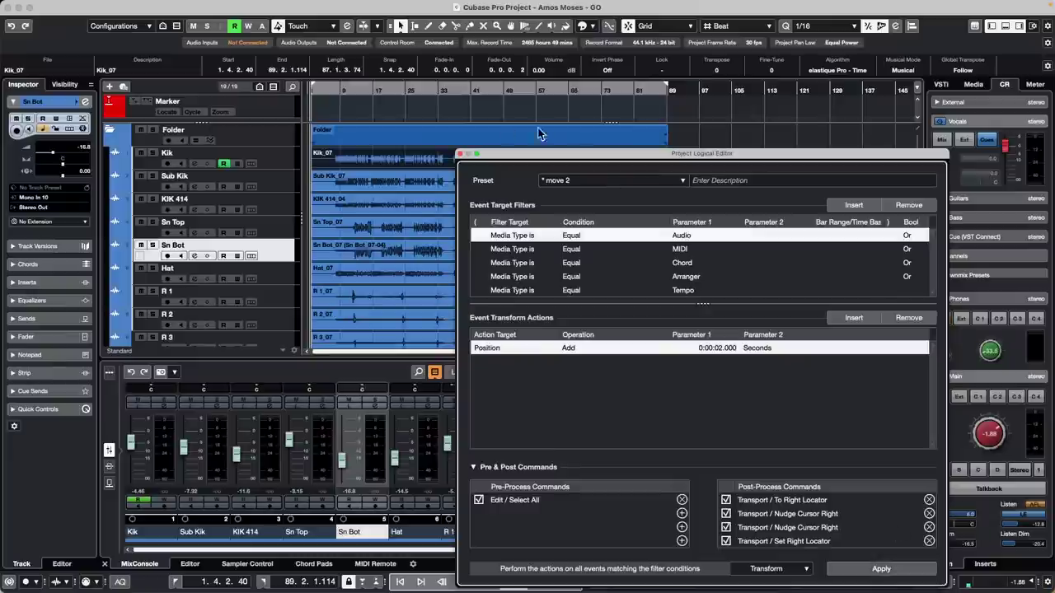
left_click_drag(575, 161, 447, 240)
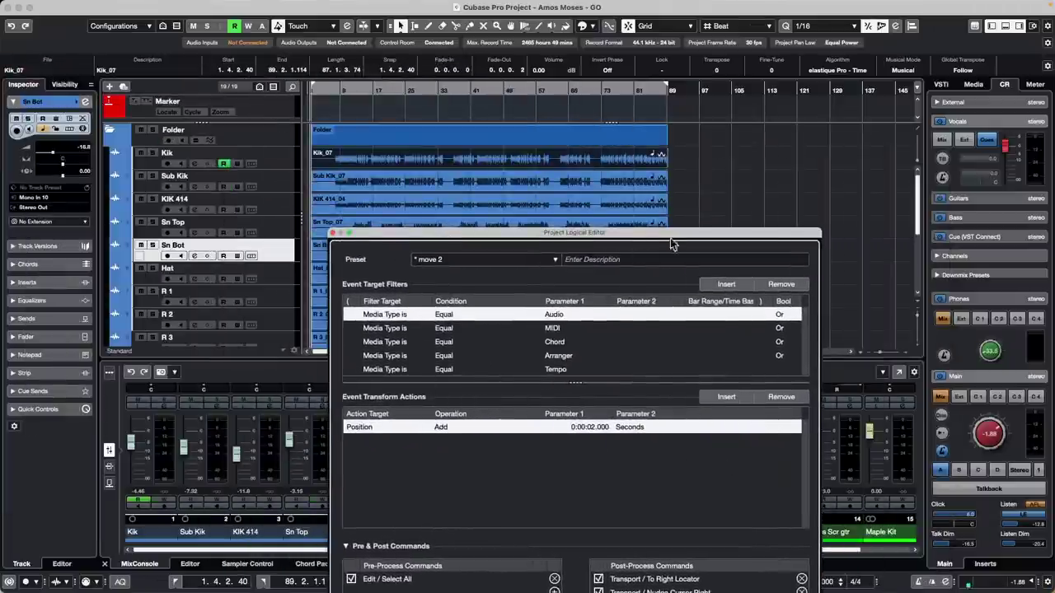
left_click_drag(674, 233, 775, 145)
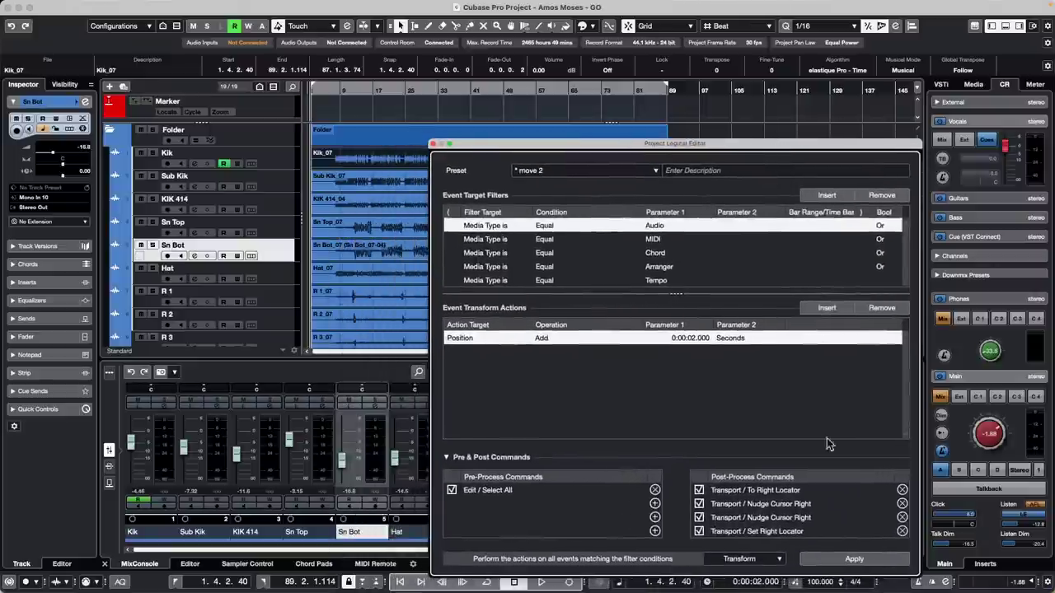
left_click(843, 564)
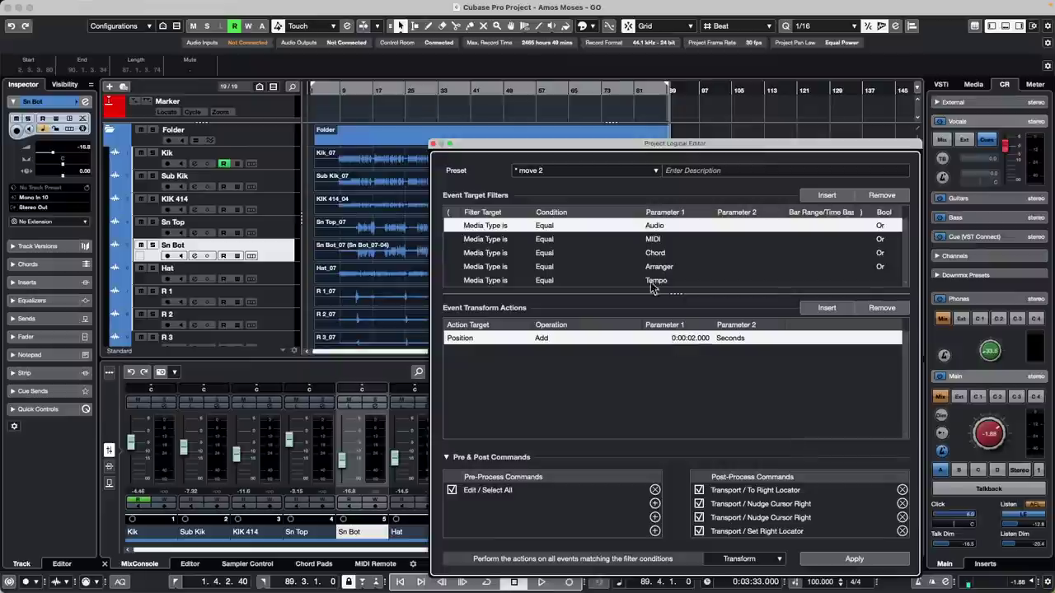
Step: Set the right locator to 90.4.1.0, just past the end of the moved events, and close the Project Logical Editor
left_click_drag(565, 155, 177, 214)
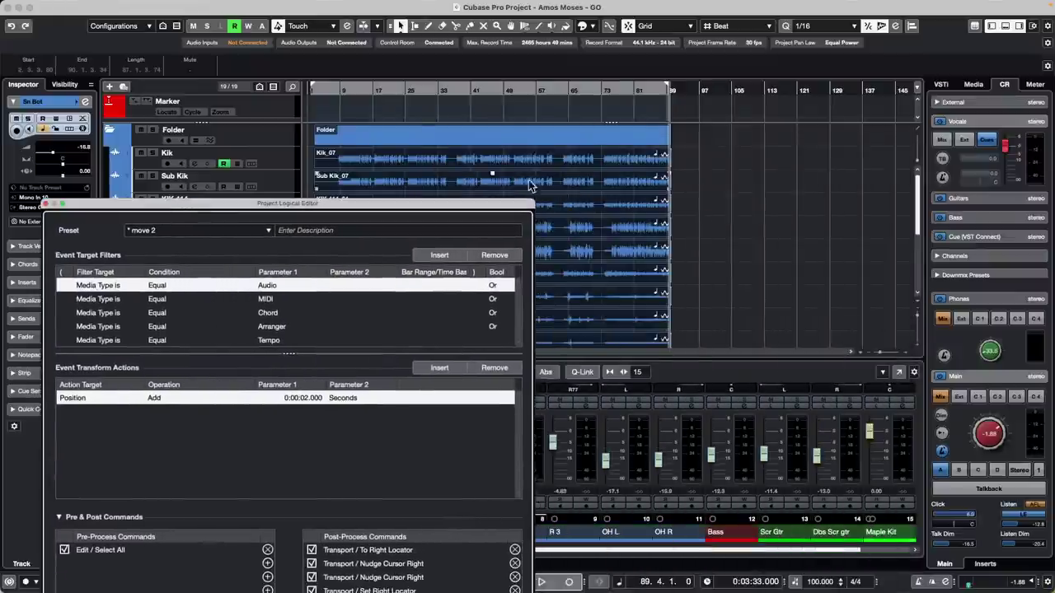
left_click_drag(662, 89, 736, 148)
key("super+KP_Add")
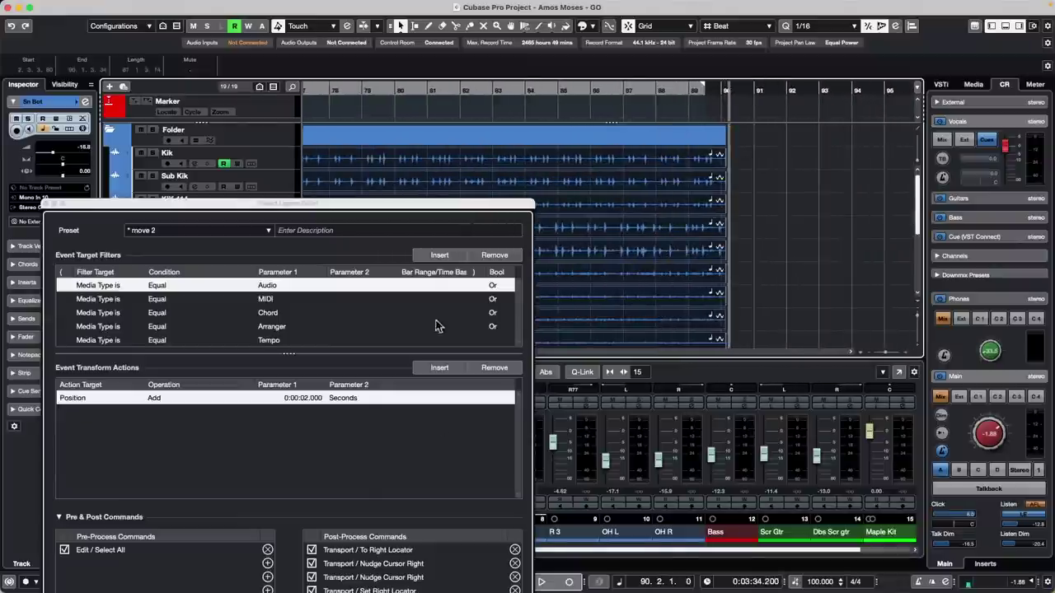
left_click_drag(453, 205, 433, 99)
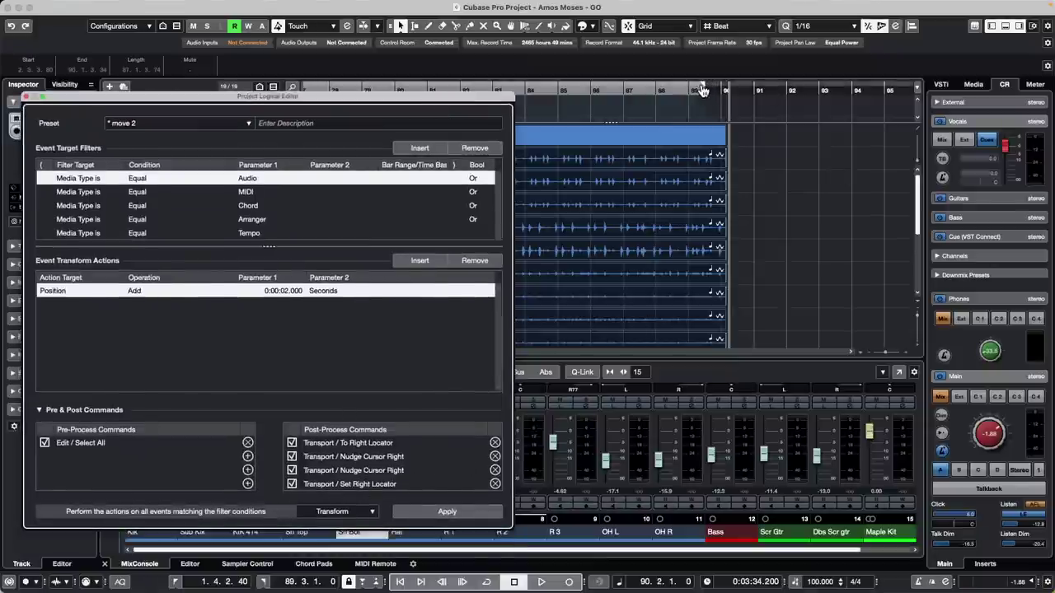
left_click(719, 89)
left_click_drag(721, 89, 746, 92)
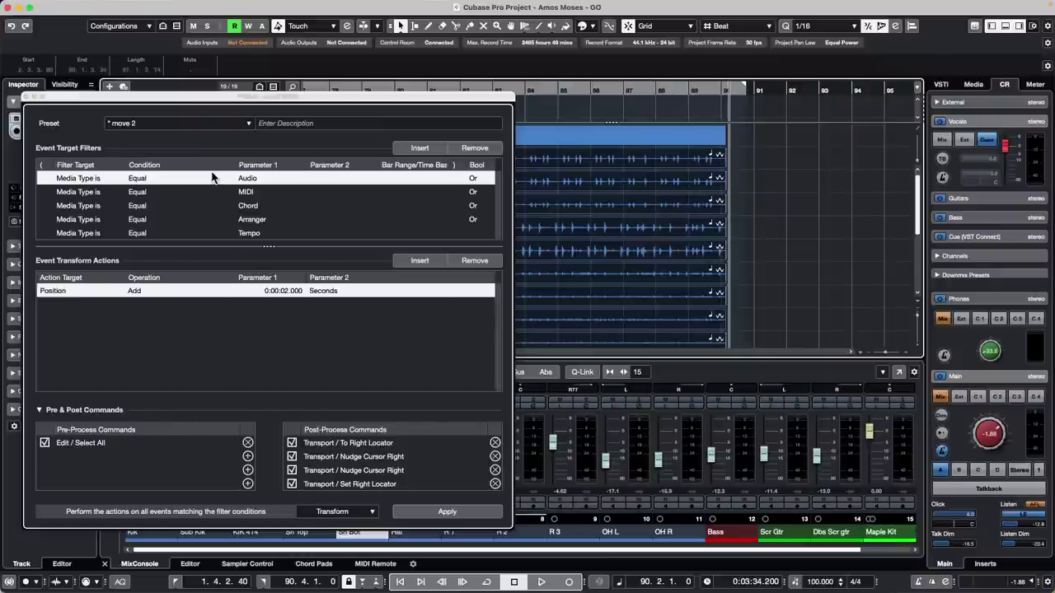
left_click(29, 100)
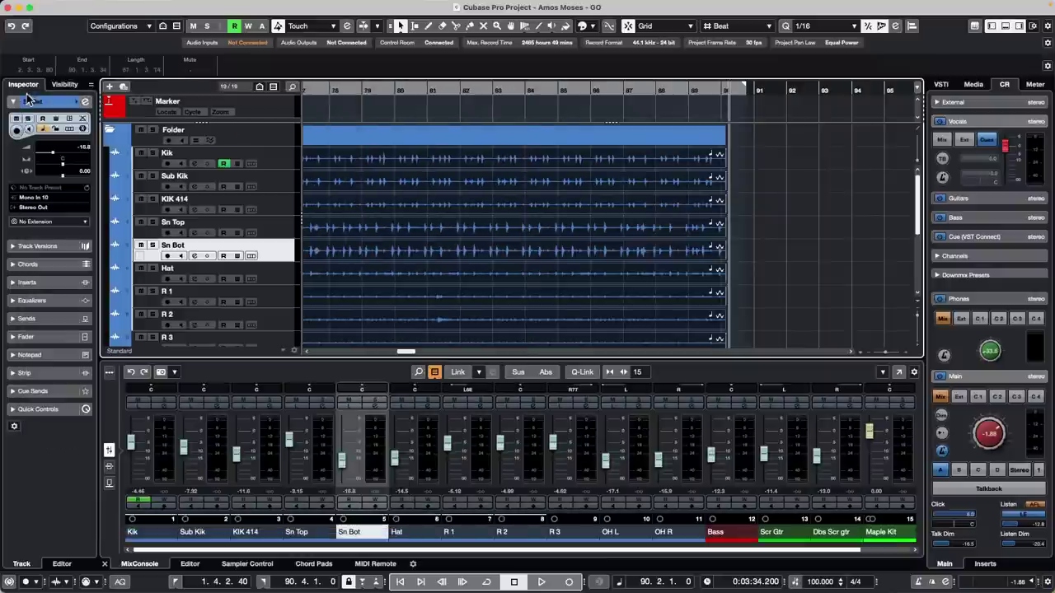
key("Home")
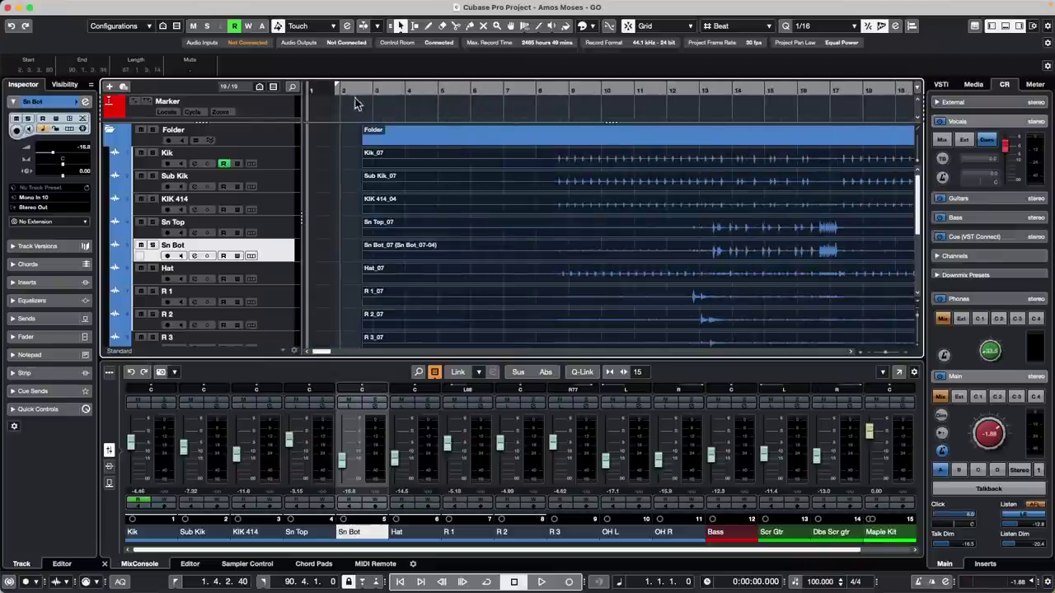
left_click_drag(383, 96, 382, 52)
left_click_drag(514, 99, 515, 84)
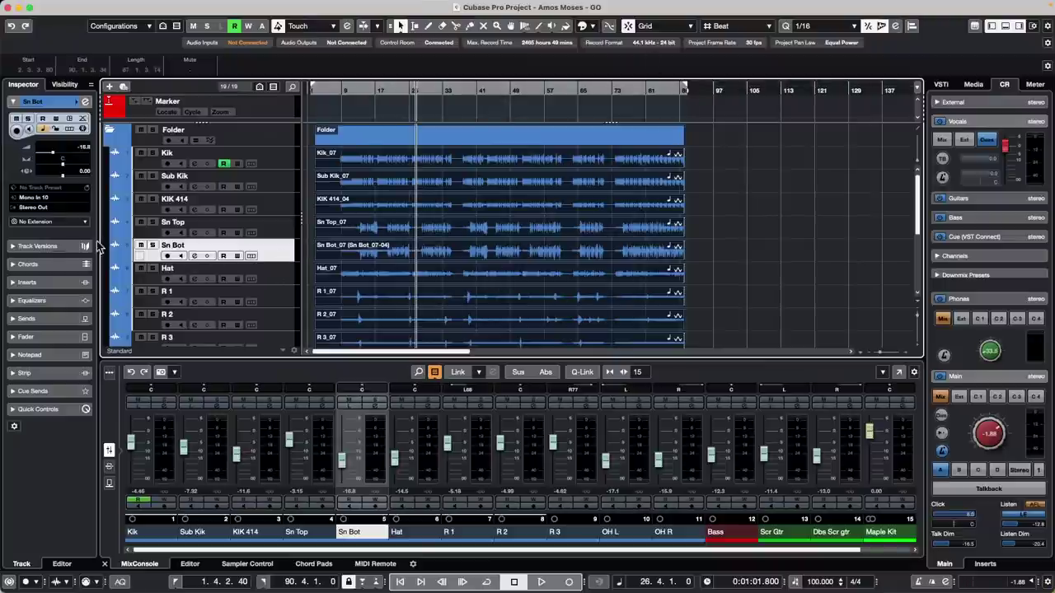
Step: Add REVelation to Sn Bot's first insert slot with early reflection low cut at 70 Hz and high cut at 11616 Hz
left_click(50, 284)
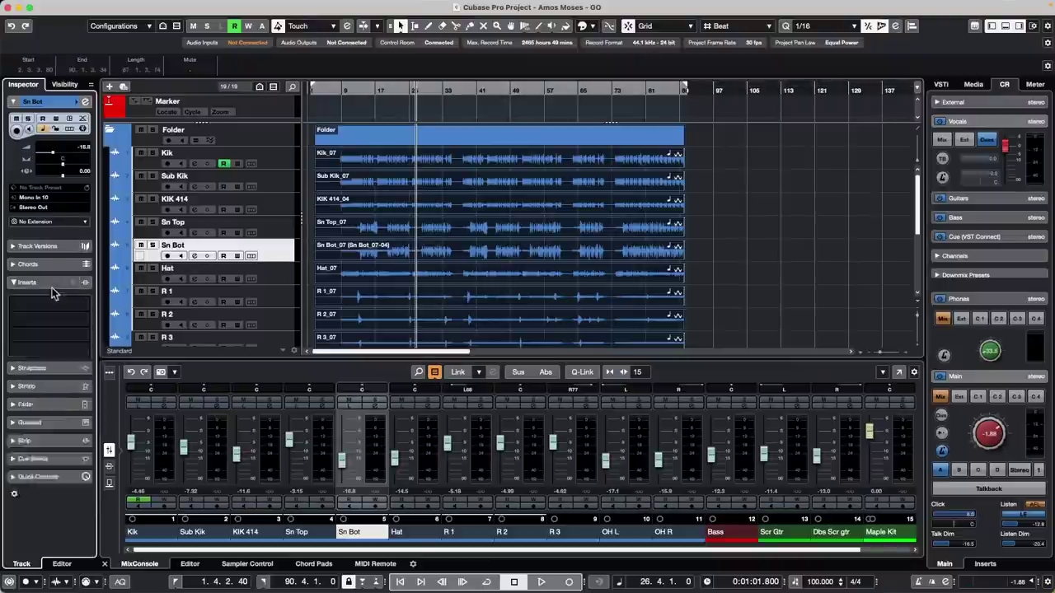
left_click(53, 305)
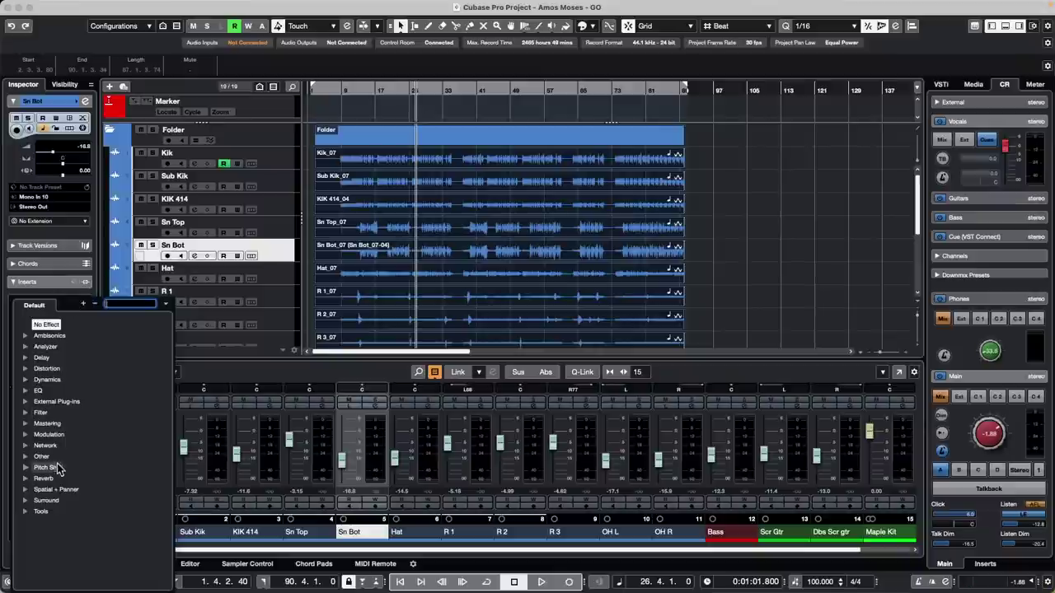
left_click(37, 479)
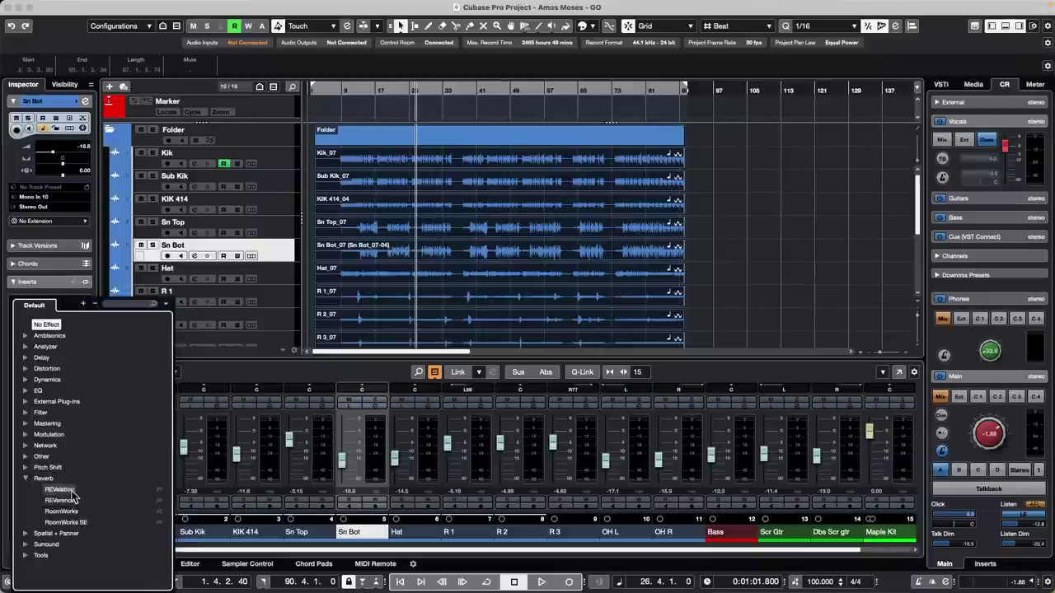
left_click(70, 492)
left_click_drag(616, 208, 460, 70)
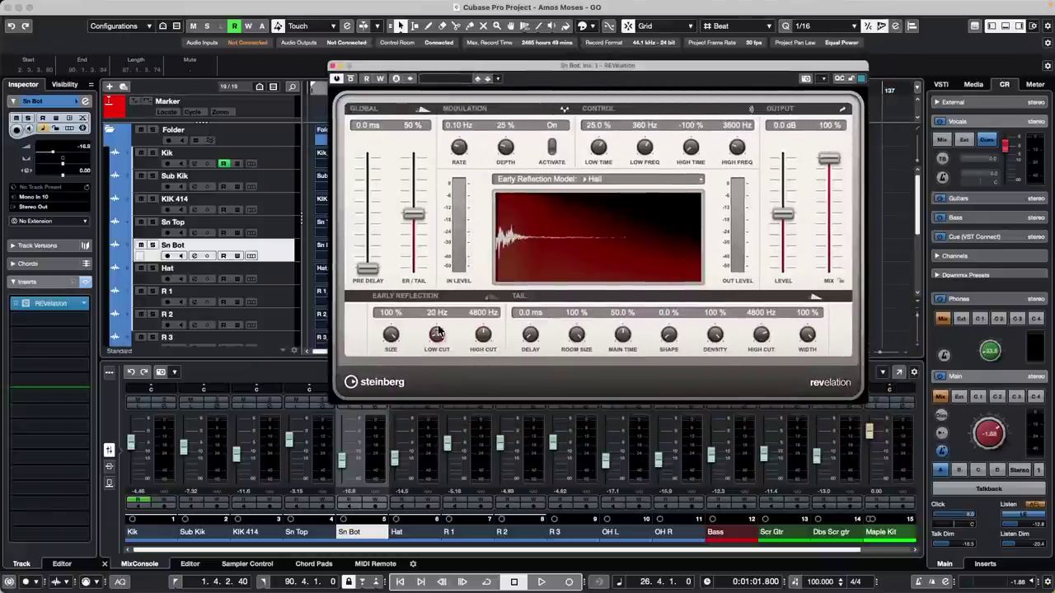
mouse_move(437, 330)
left_mouse_down()
mouse_move(485, 331)
mouse_move(492, 318)
mouse_move(484, 331)
mouse_move(449, 321)
left_mouse_up()
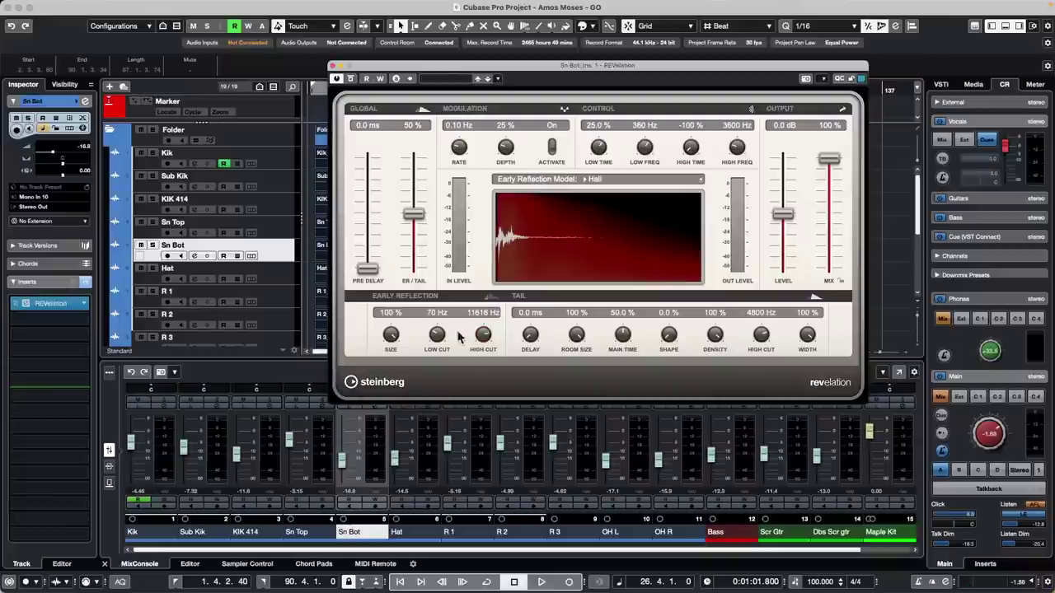
Step: Add the REVerence reverb to the second insert slot of the Sn Bot track
left_click(85, 323)
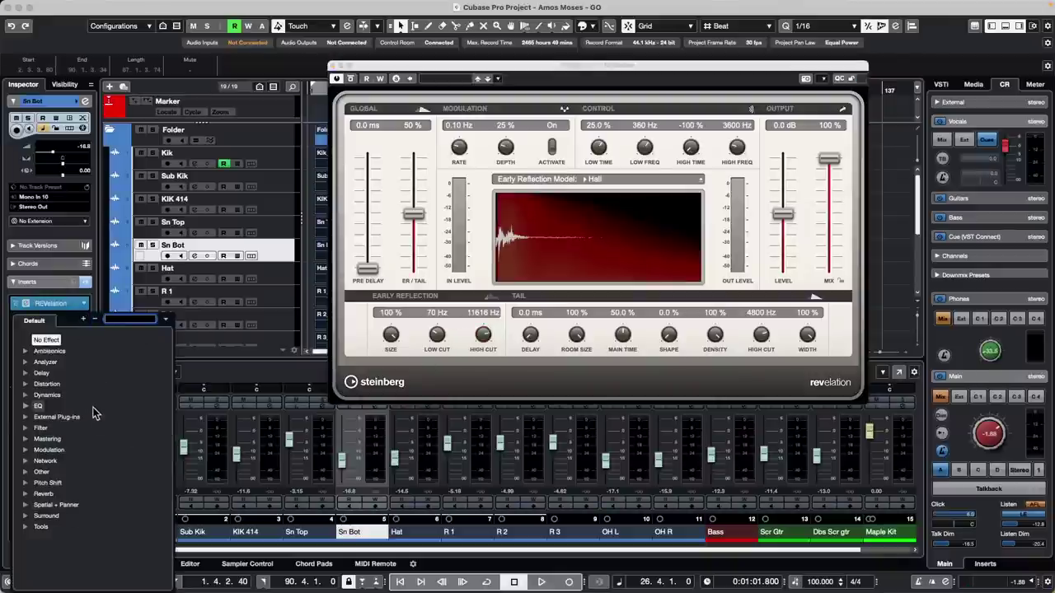
left_click(26, 494)
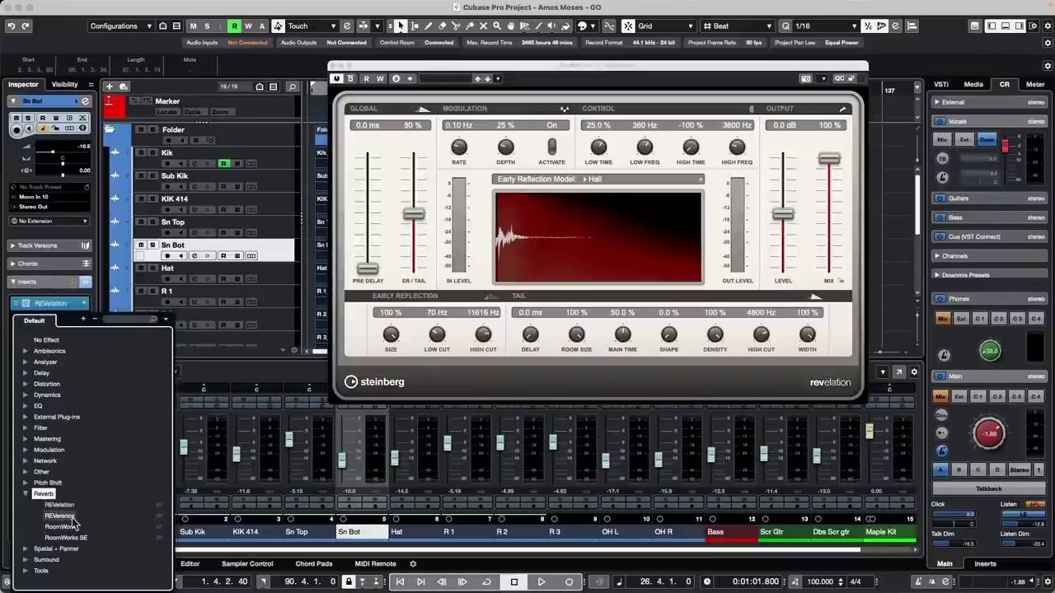
left_click(71, 517)
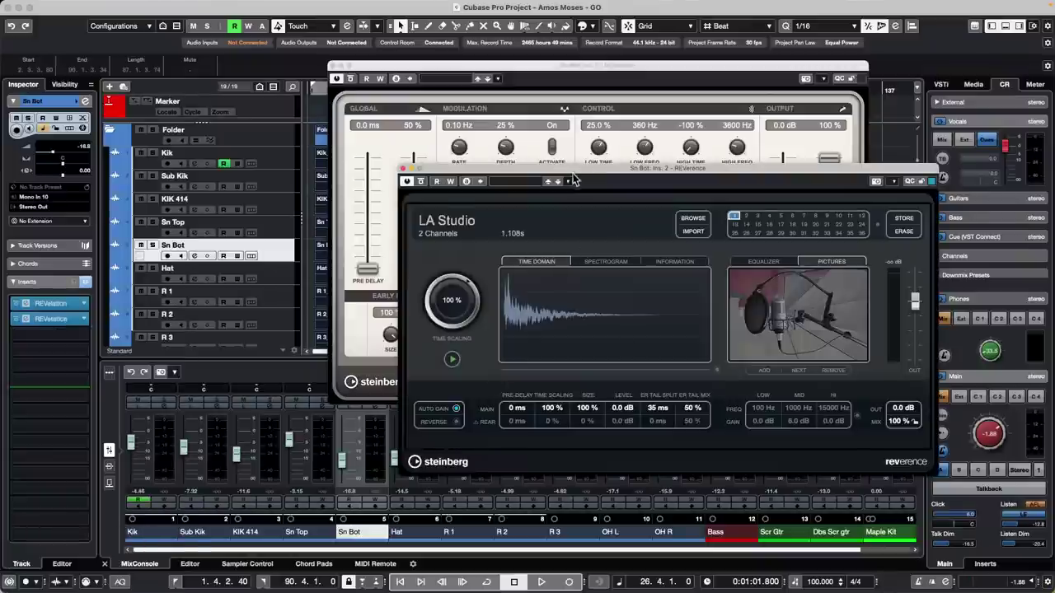
left_click_drag(566, 171, 375, 113)
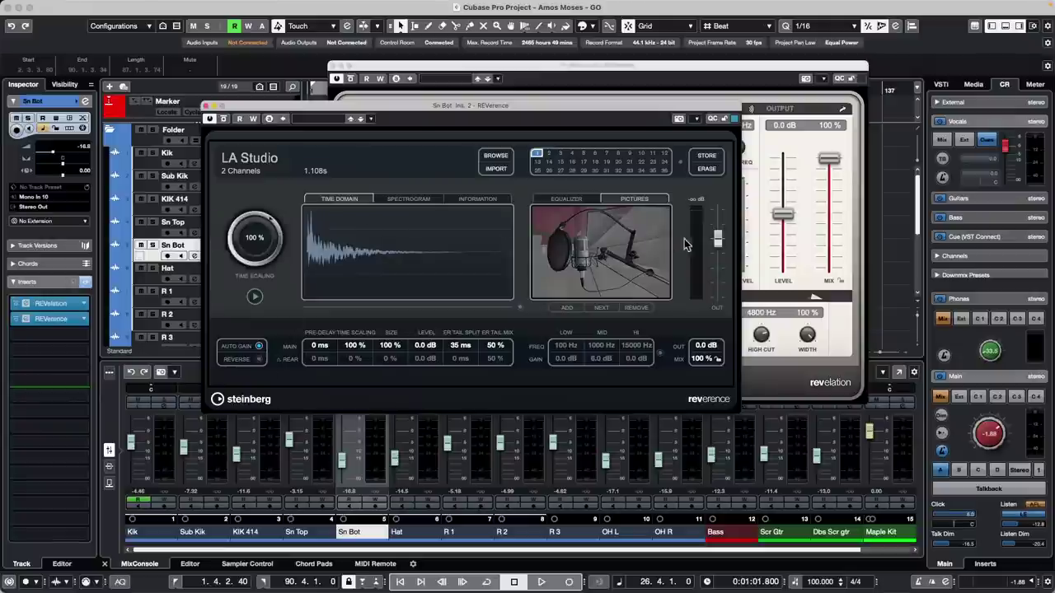
Step: Audition the LA Studio impulse response in REVerence and reverse it
left_click(255, 297)
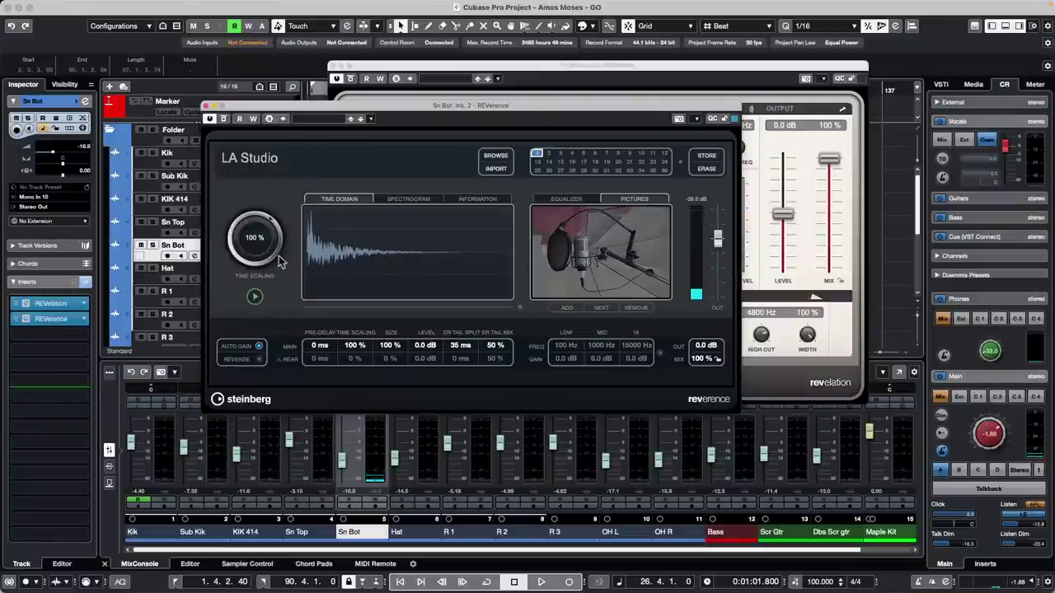
left_click(258, 359)
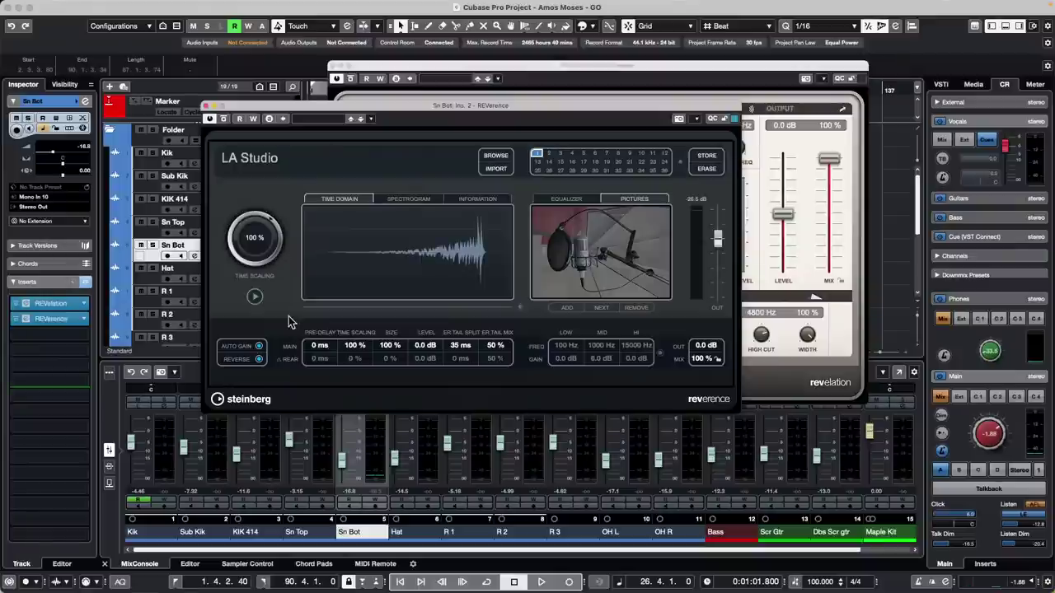
Step: Load the Plate At 3sec preset into REVerence and close both reverb plug-in windows
left_click(497, 159)
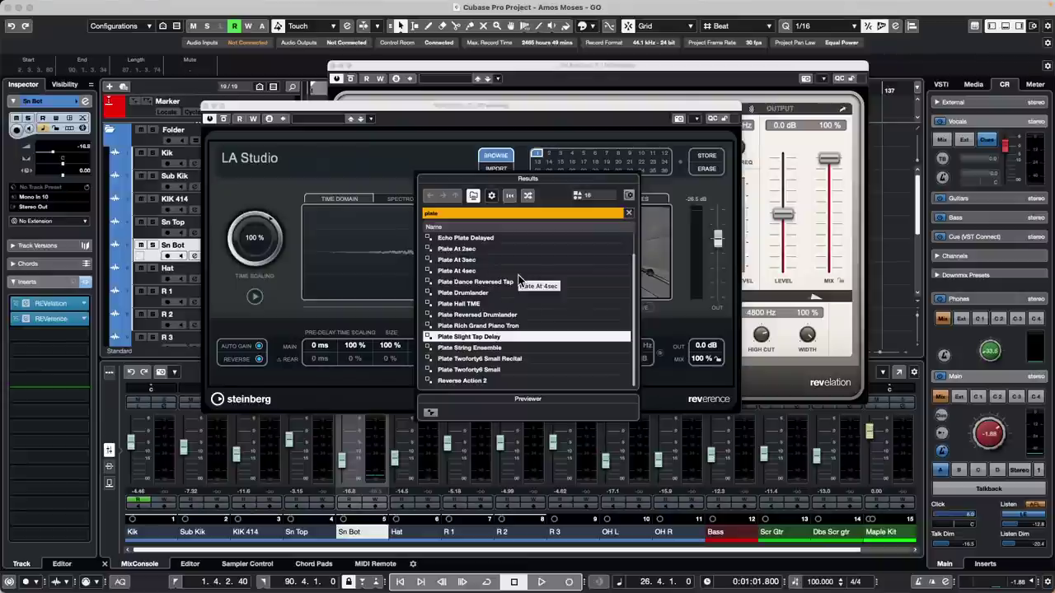
double_click(474, 260)
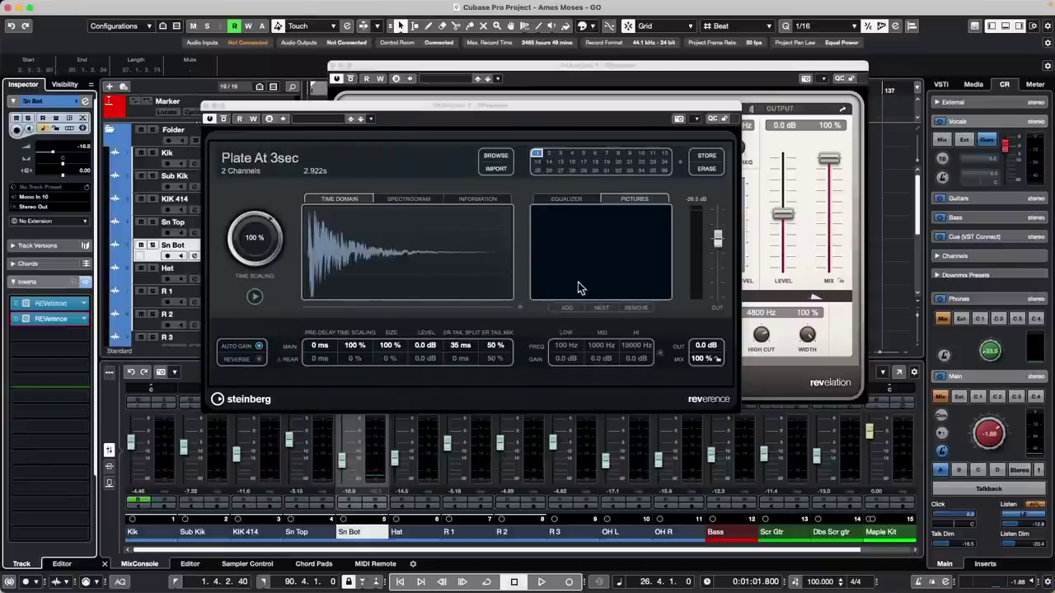
left_click(566, 199)
left_click(634, 199)
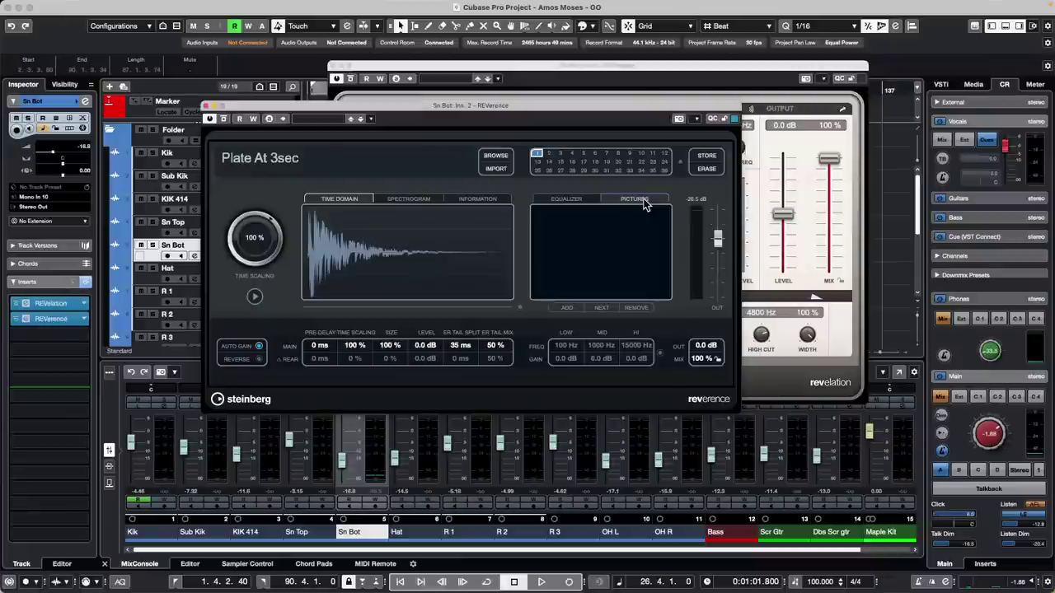
left_click(646, 201)
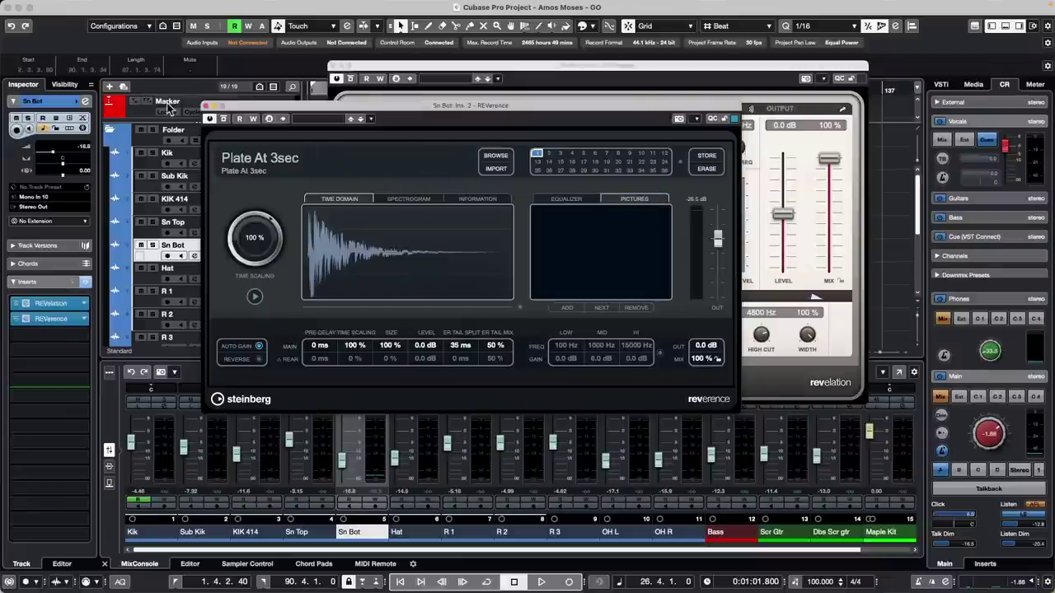
left_click(207, 106)
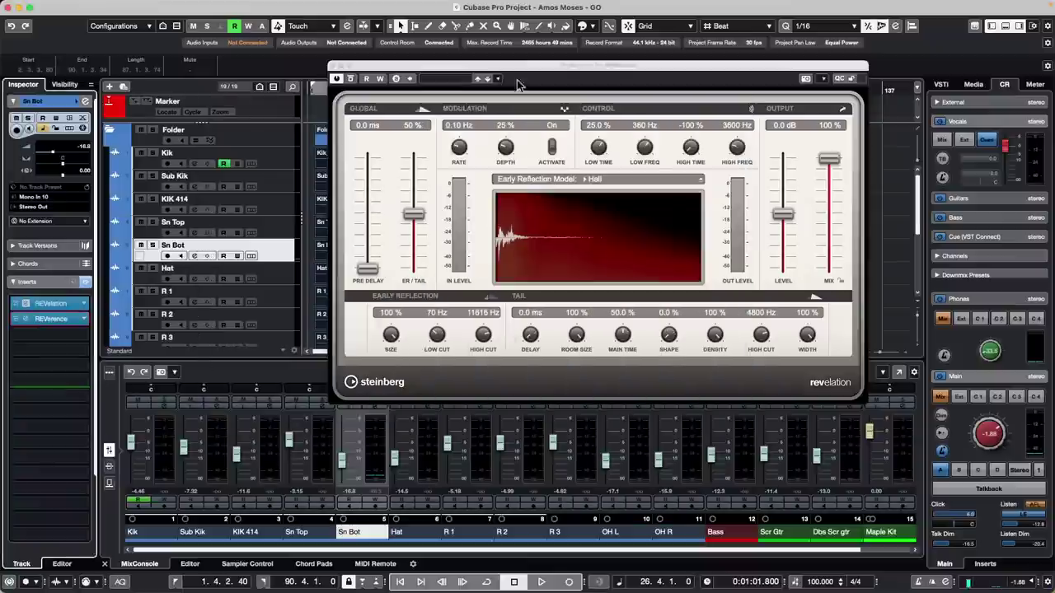
left_click(334, 67)
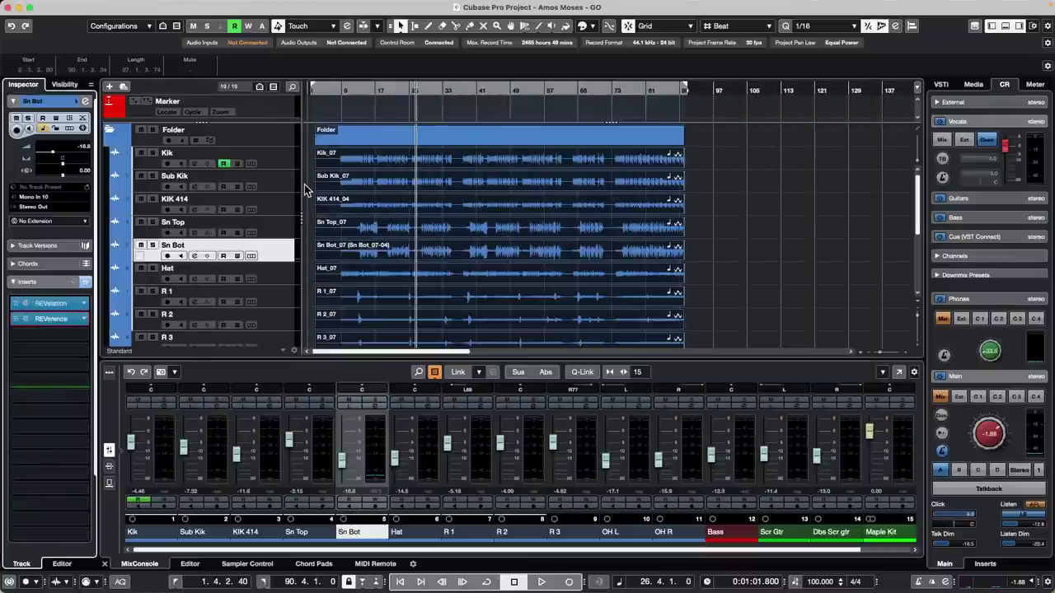
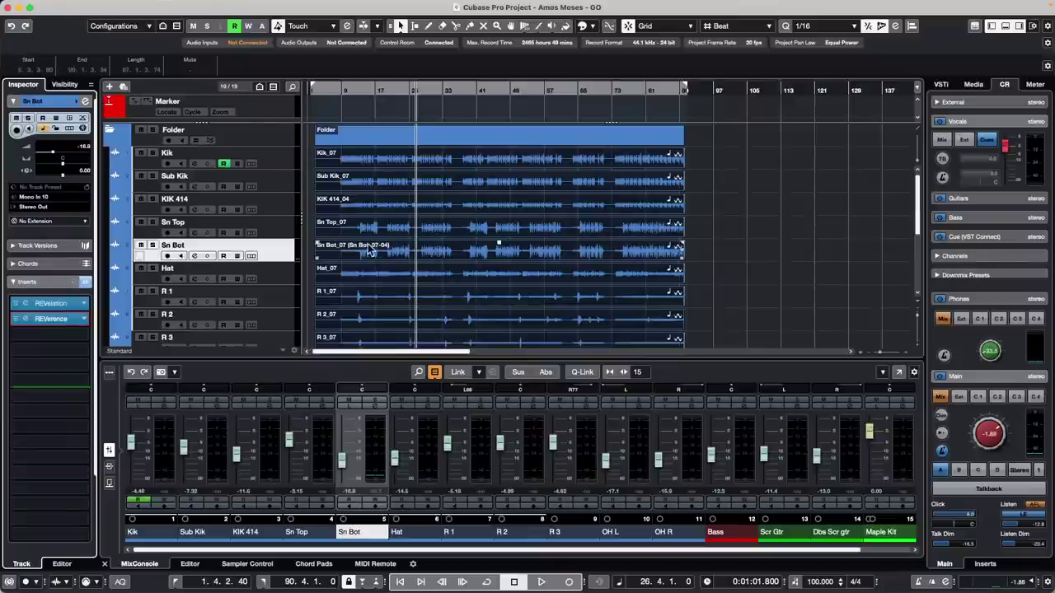
Step: Open the recent project jump off.cpr, activate it, and dismiss the missing files dialog without resolving the files
left_click(72, 5)
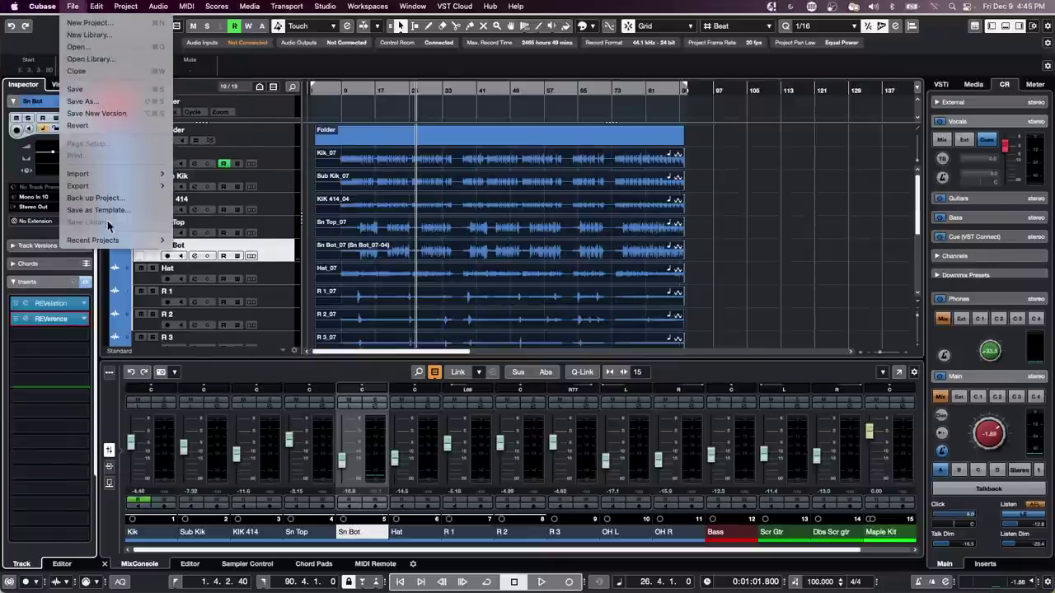
mouse_move(112, 240)
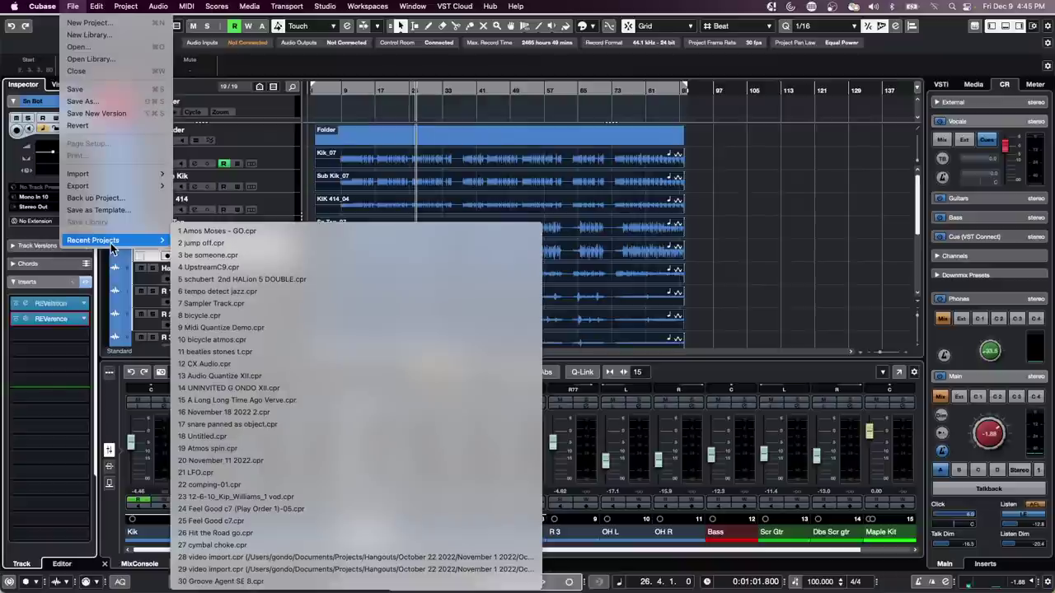
left_click(259, 246)
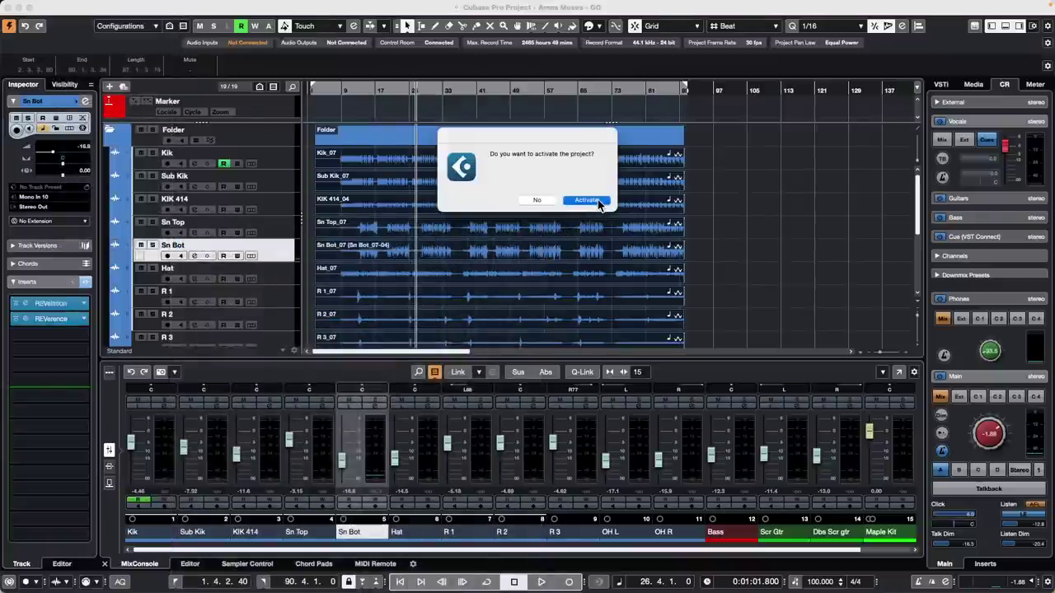
left_click(596, 201)
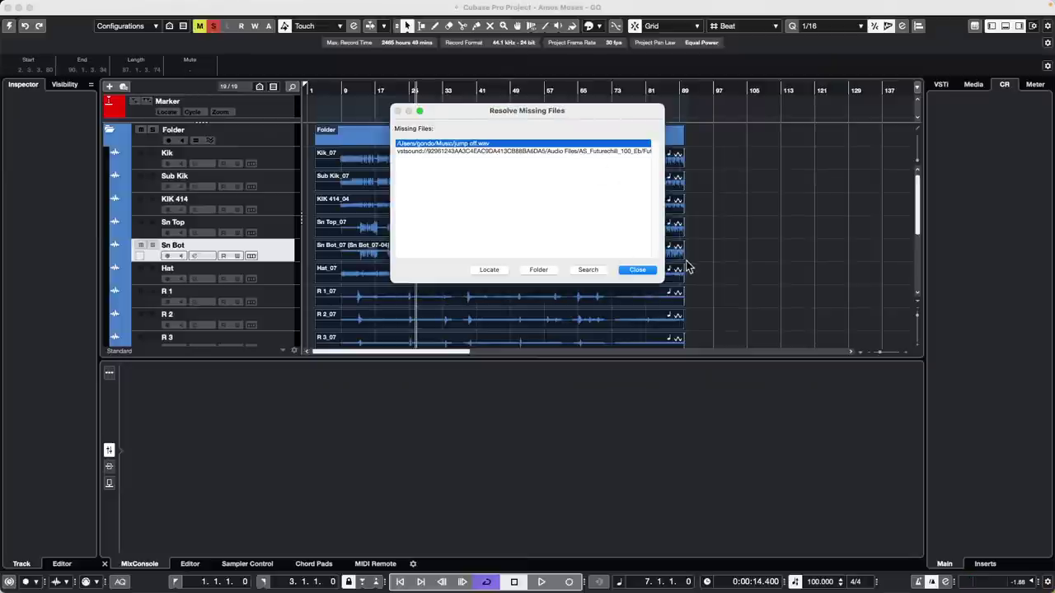
left_click(639, 270)
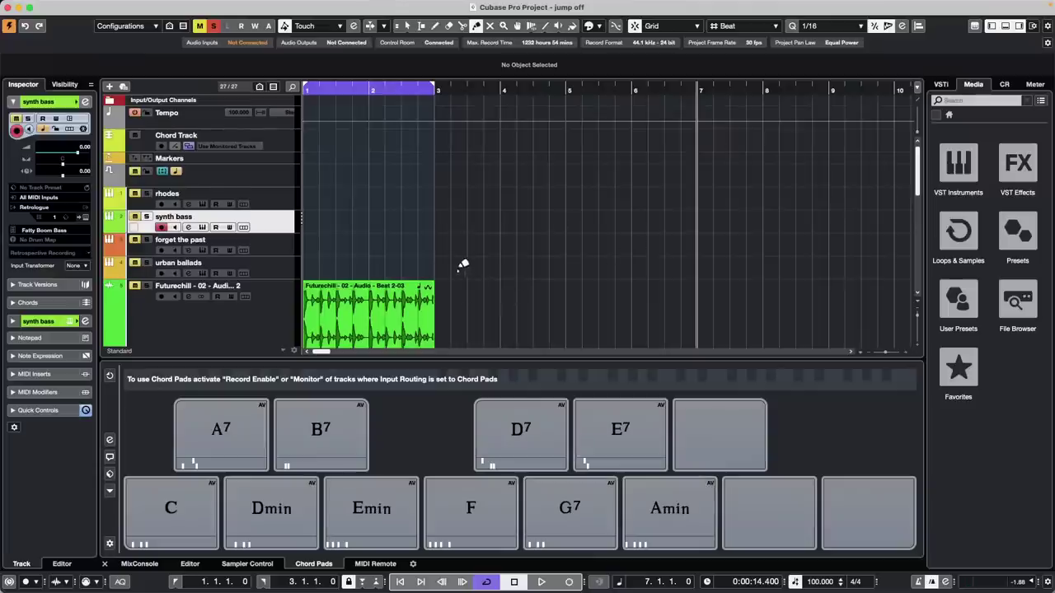
Step: Copy the E.Piano part on its own track so the copy overlaps the original's end, starting at 9.2.1.0
scroll(468, 259, "down", 2)
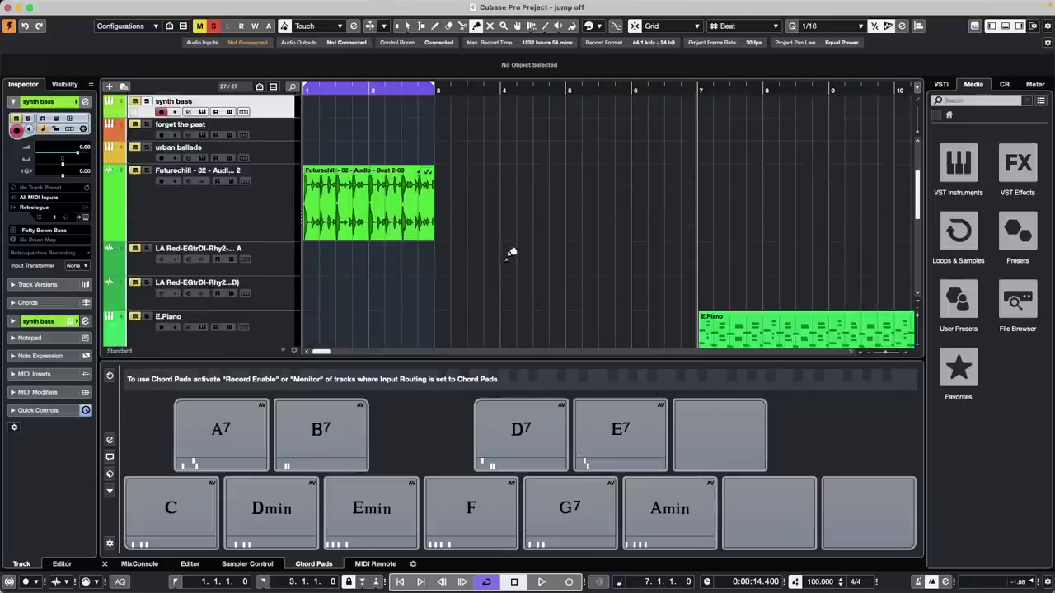
left_click(441, 86)
left_click_drag(440, 79, 442, 61)
scroll(577, 231, "down", 5)
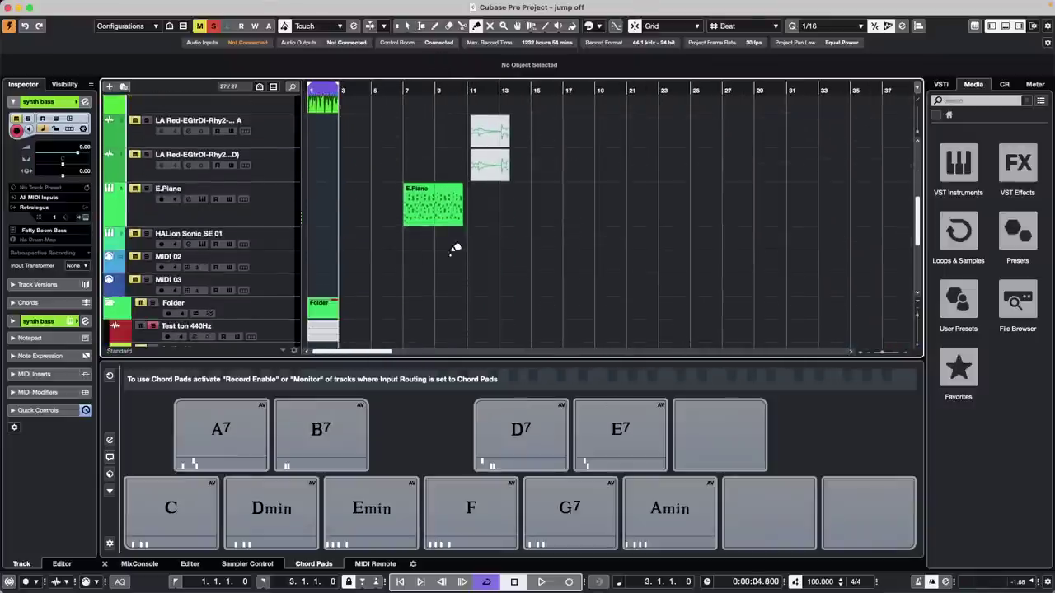
right_click(451, 247)
left_click(450, 250)
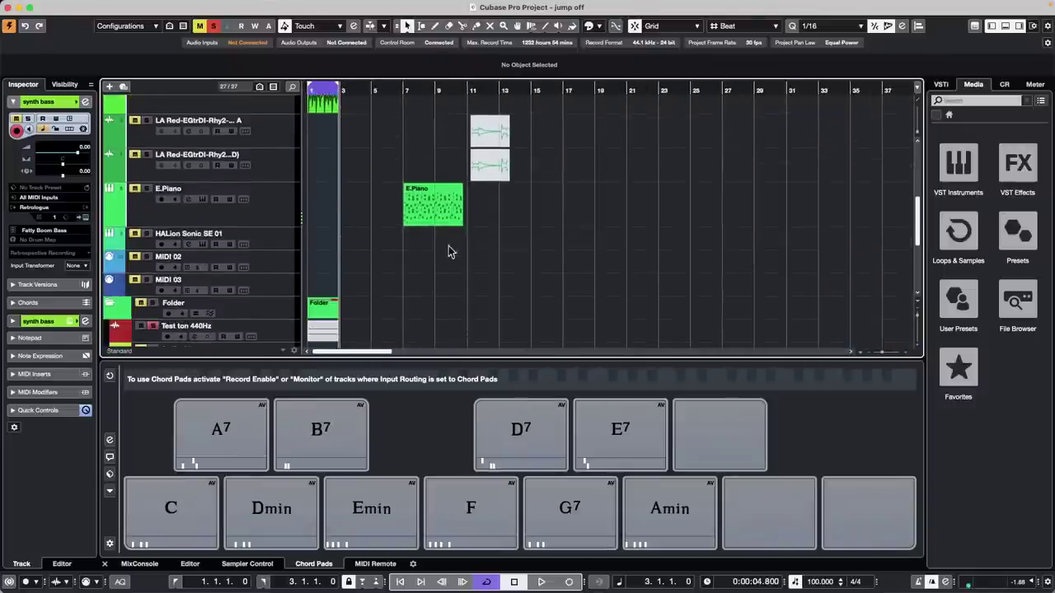
left_click(237, 224)
left_click_drag(237, 234, 237, 254)
left_click_drag(391, 86, 391, 111)
left_click_drag(486, 211, 583, 236)
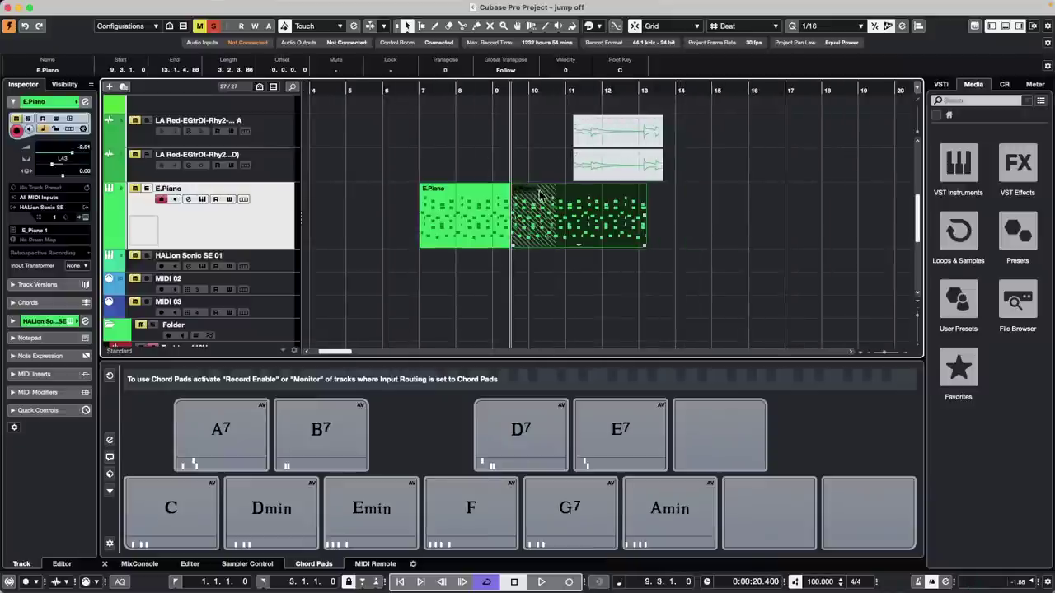
mouse_move(616, 234)
left_mouse_down()
mouse_move(711, 235)
mouse_move(609, 237)
left_mouse_up()
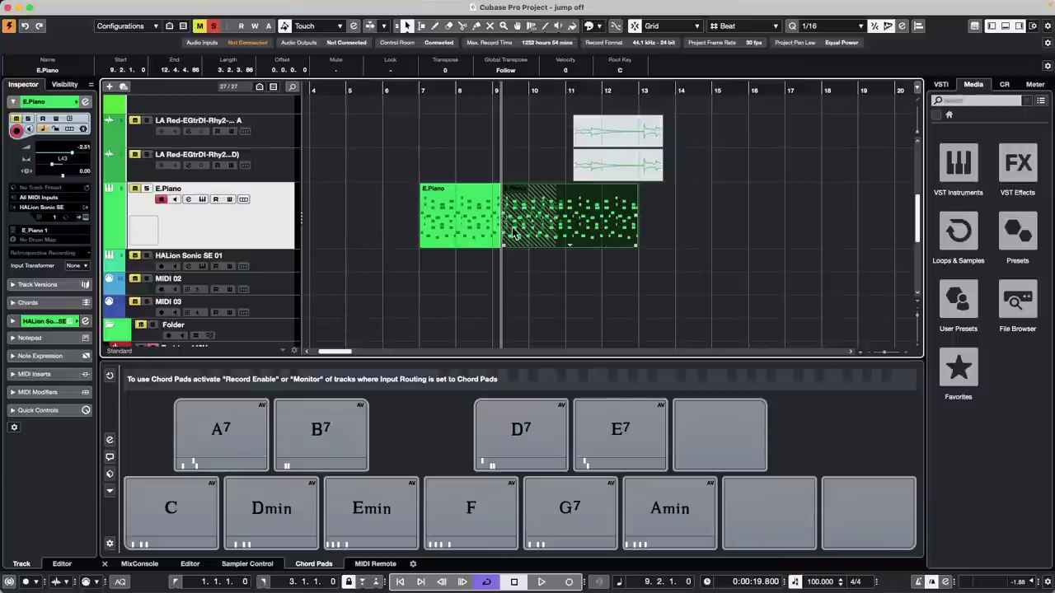
Step: Lower the pitch of the selected notes in the first E.Piano part and compare both parts in the Key Editor
double_click(598, 233)
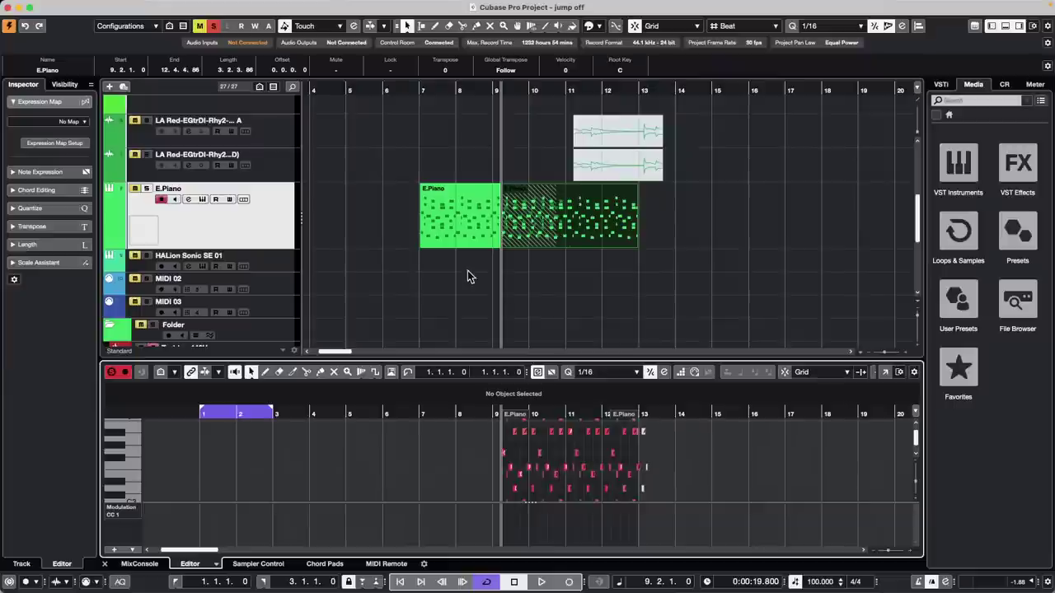
left_click(466, 236)
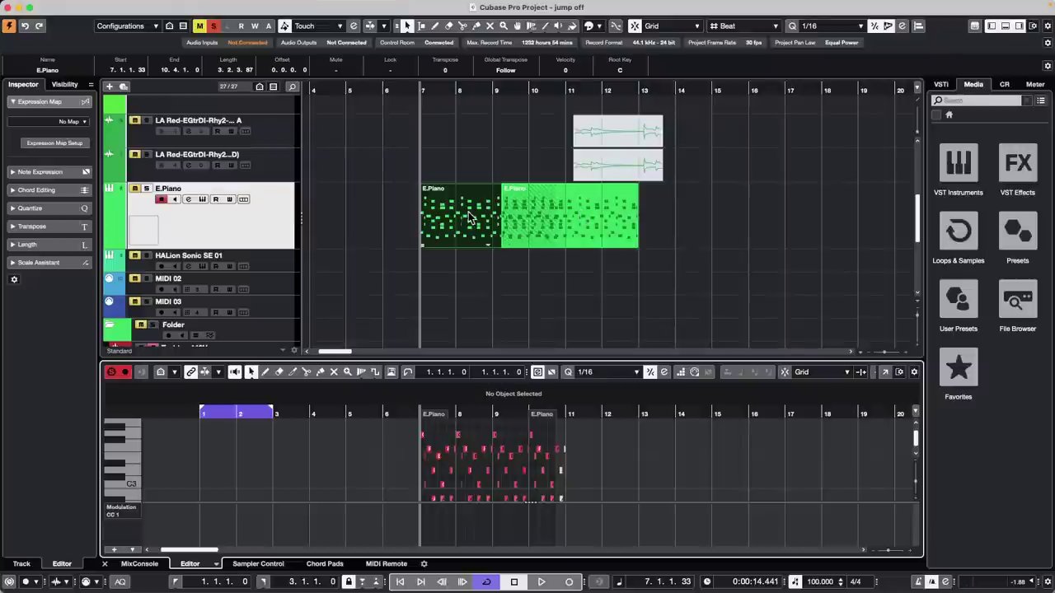
left_click_drag(445, 428, 592, 505)
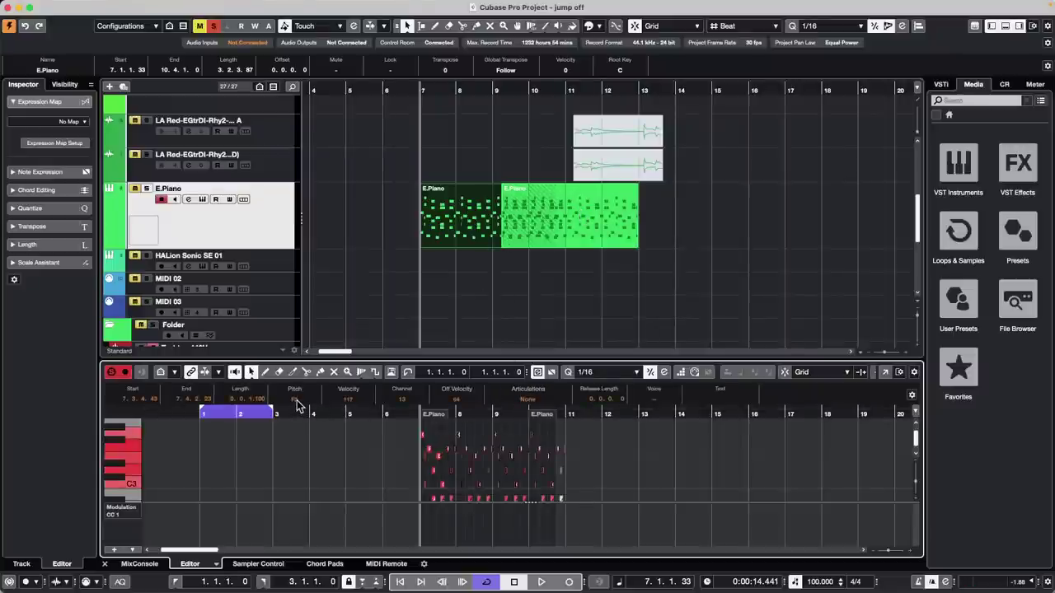
scroll(298, 403, "down", 10)
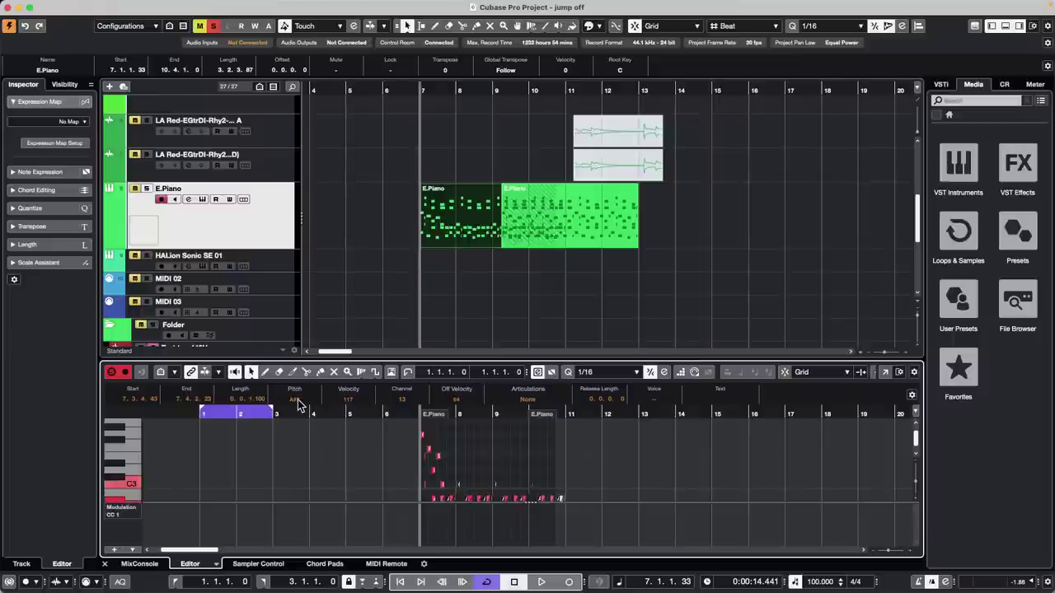
scroll(298, 404, "up", 6)
scroll(298, 403, "down", 5)
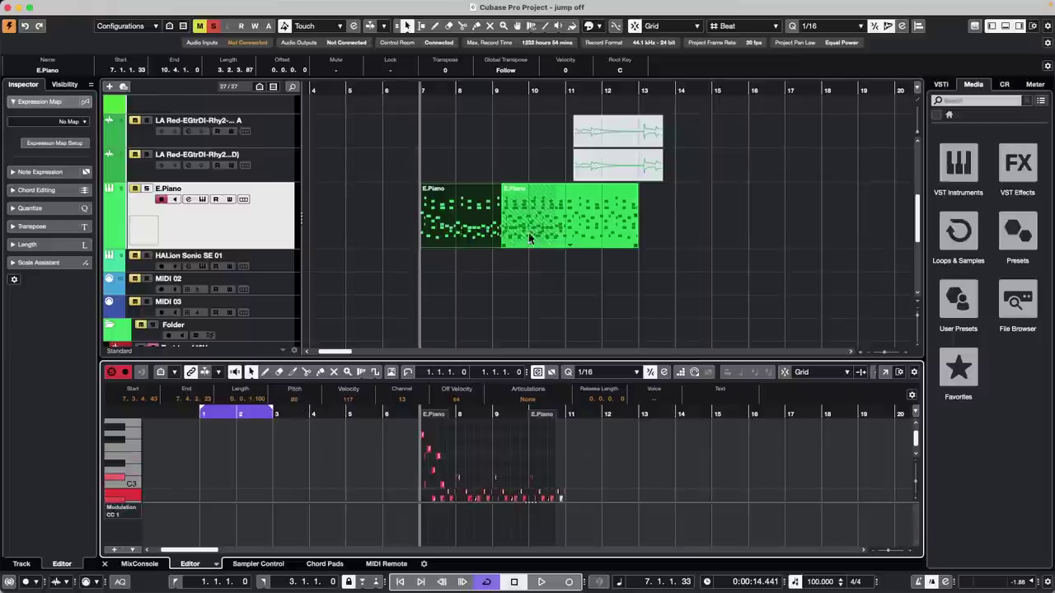
double_click(573, 219)
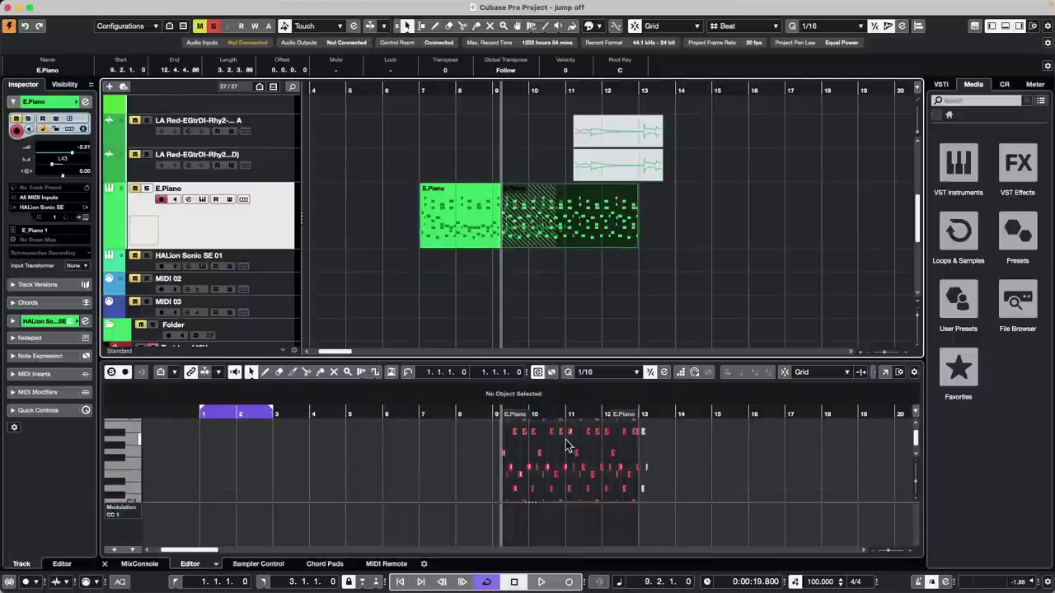
double_click(478, 237)
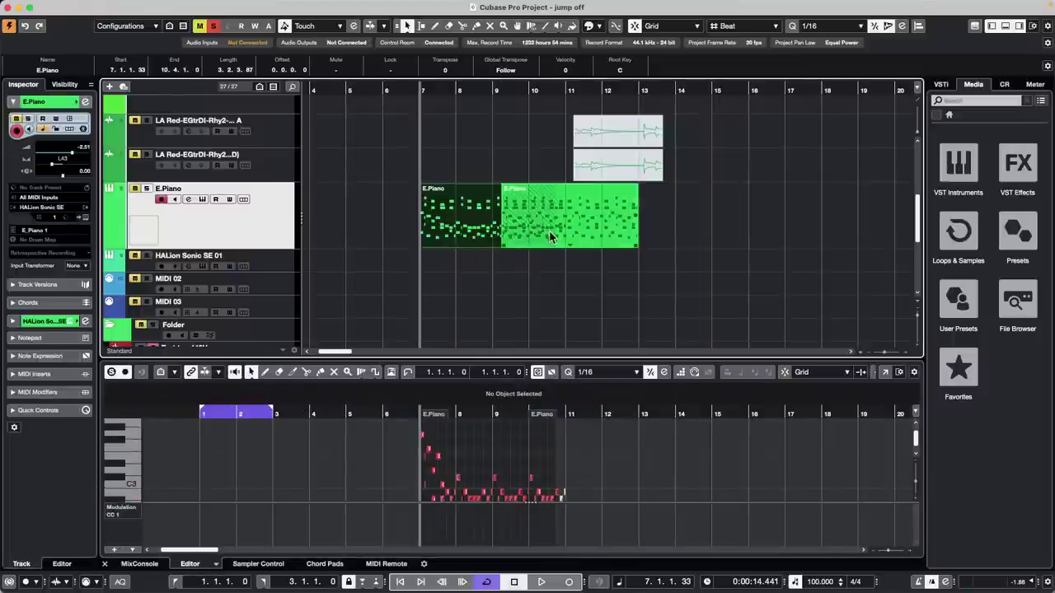
Step: Glue the two overlapping E.Piano parts into one with the Glue tool and undo the merge
right_click(470, 234)
left_click(510, 230)
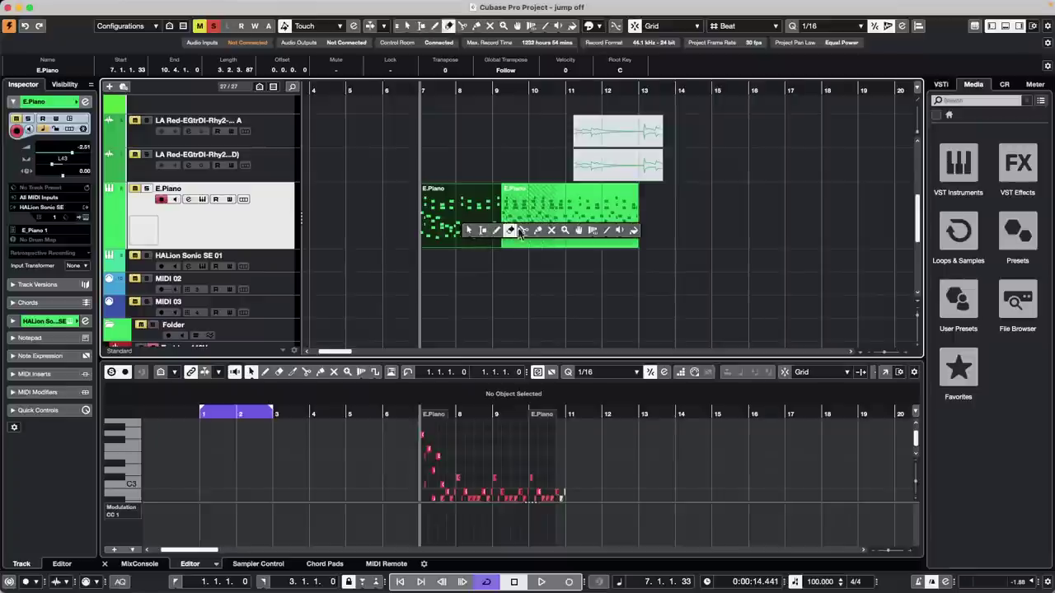
left_click(538, 230)
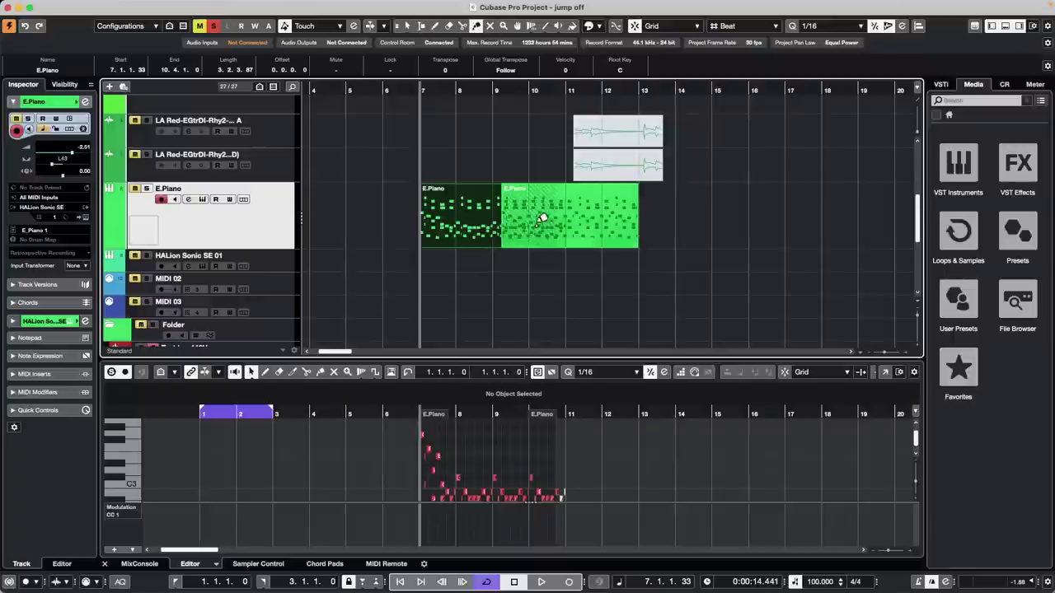
left_click(446, 215)
right_click(513, 237)
left_click(514, 234)
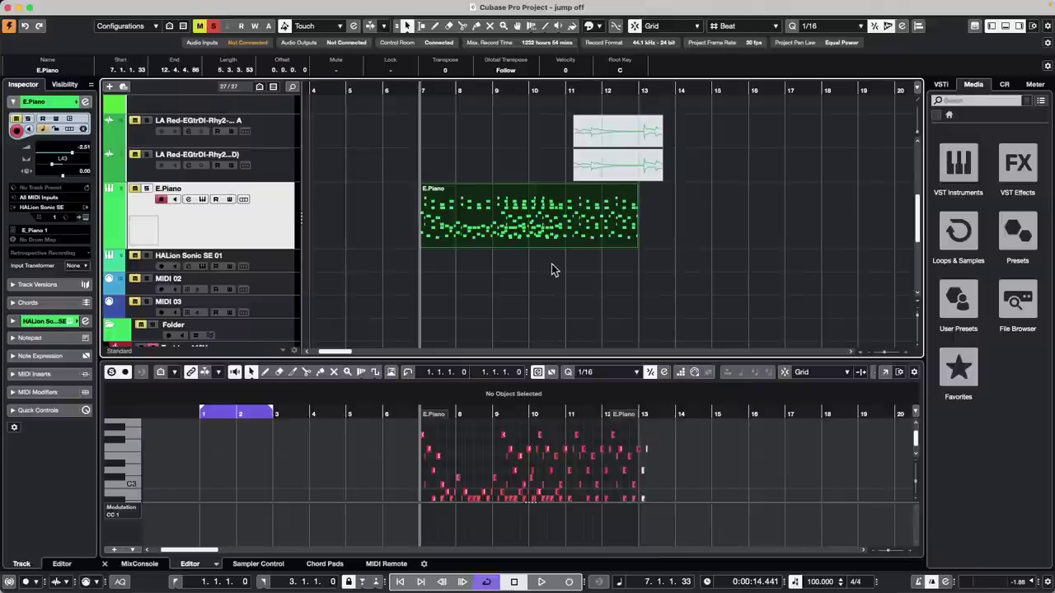
key("super+z")
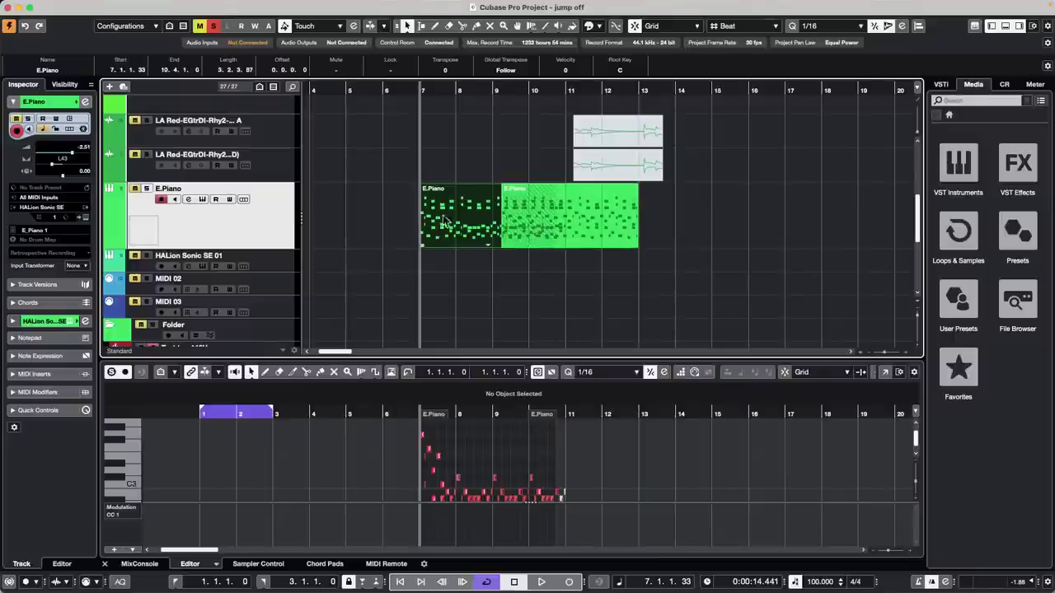
Step: Move the second E.Piano part to start at 10.4.1.0, directly after the first part
left_click_drag(611, 223, 679, 232)
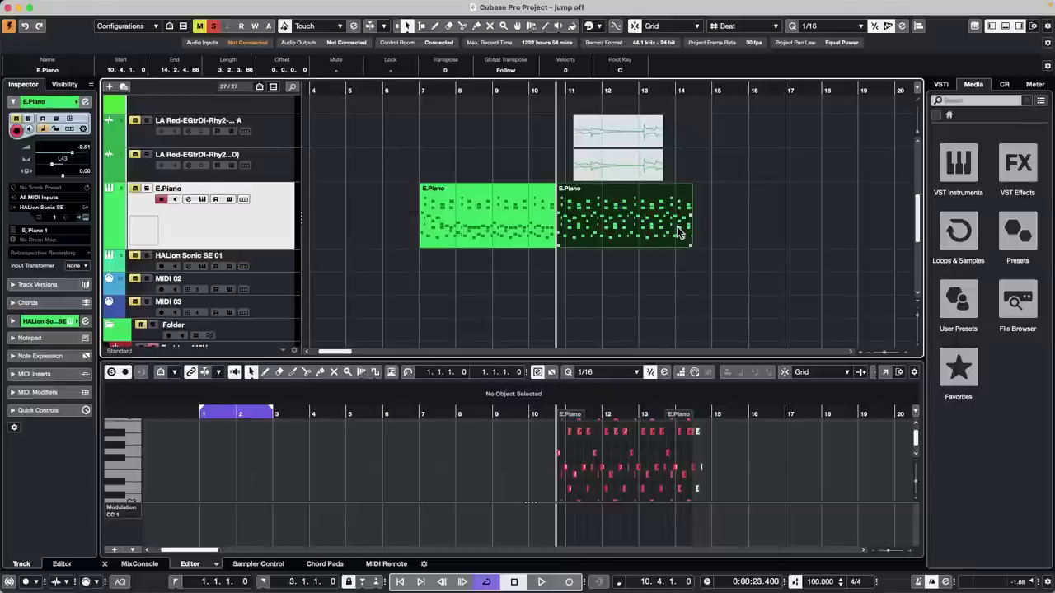
Step: Open the E.Piano channel settings and examine its EQ in both the channel strip and the equalizer view
left_click(84, 102)
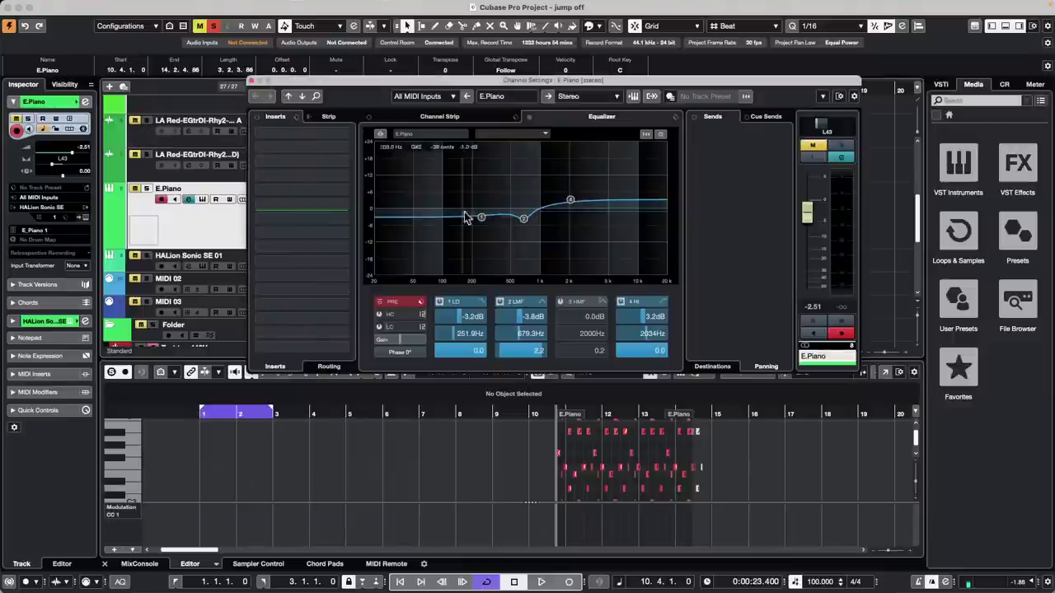
left_click(444, 116)
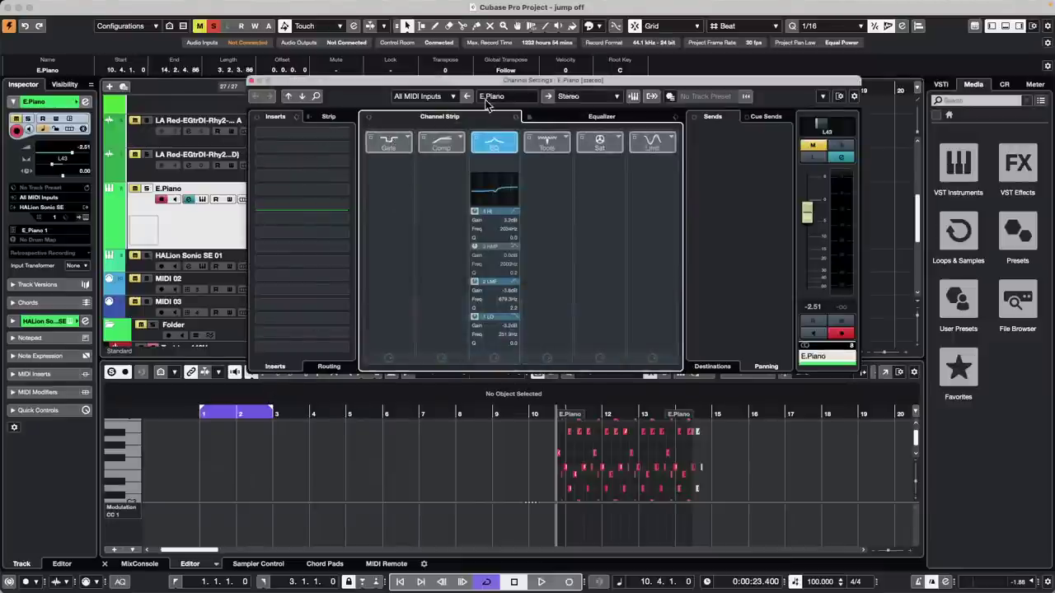
left_click(591, 116)
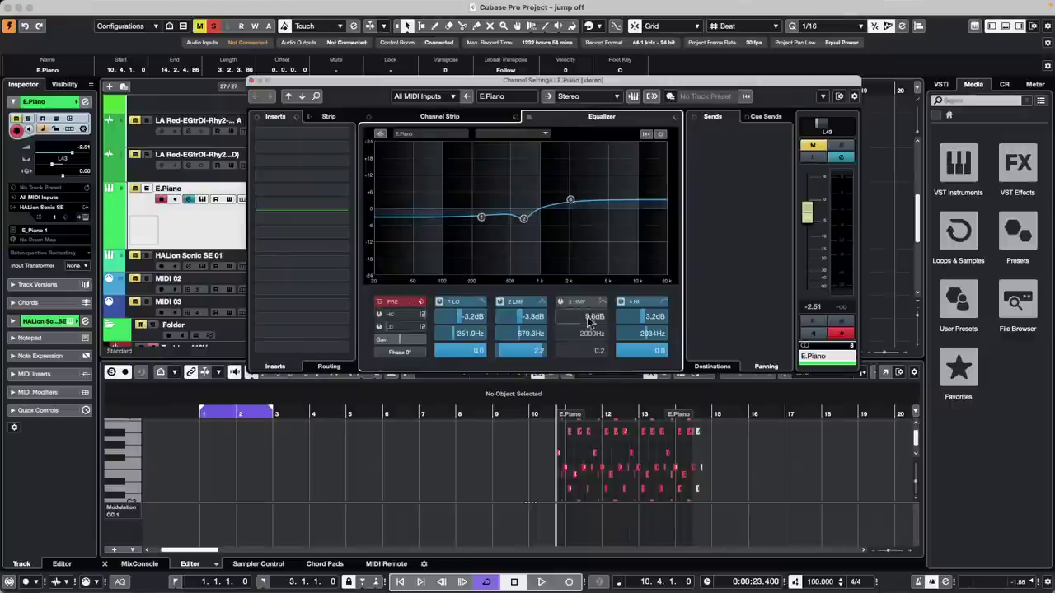